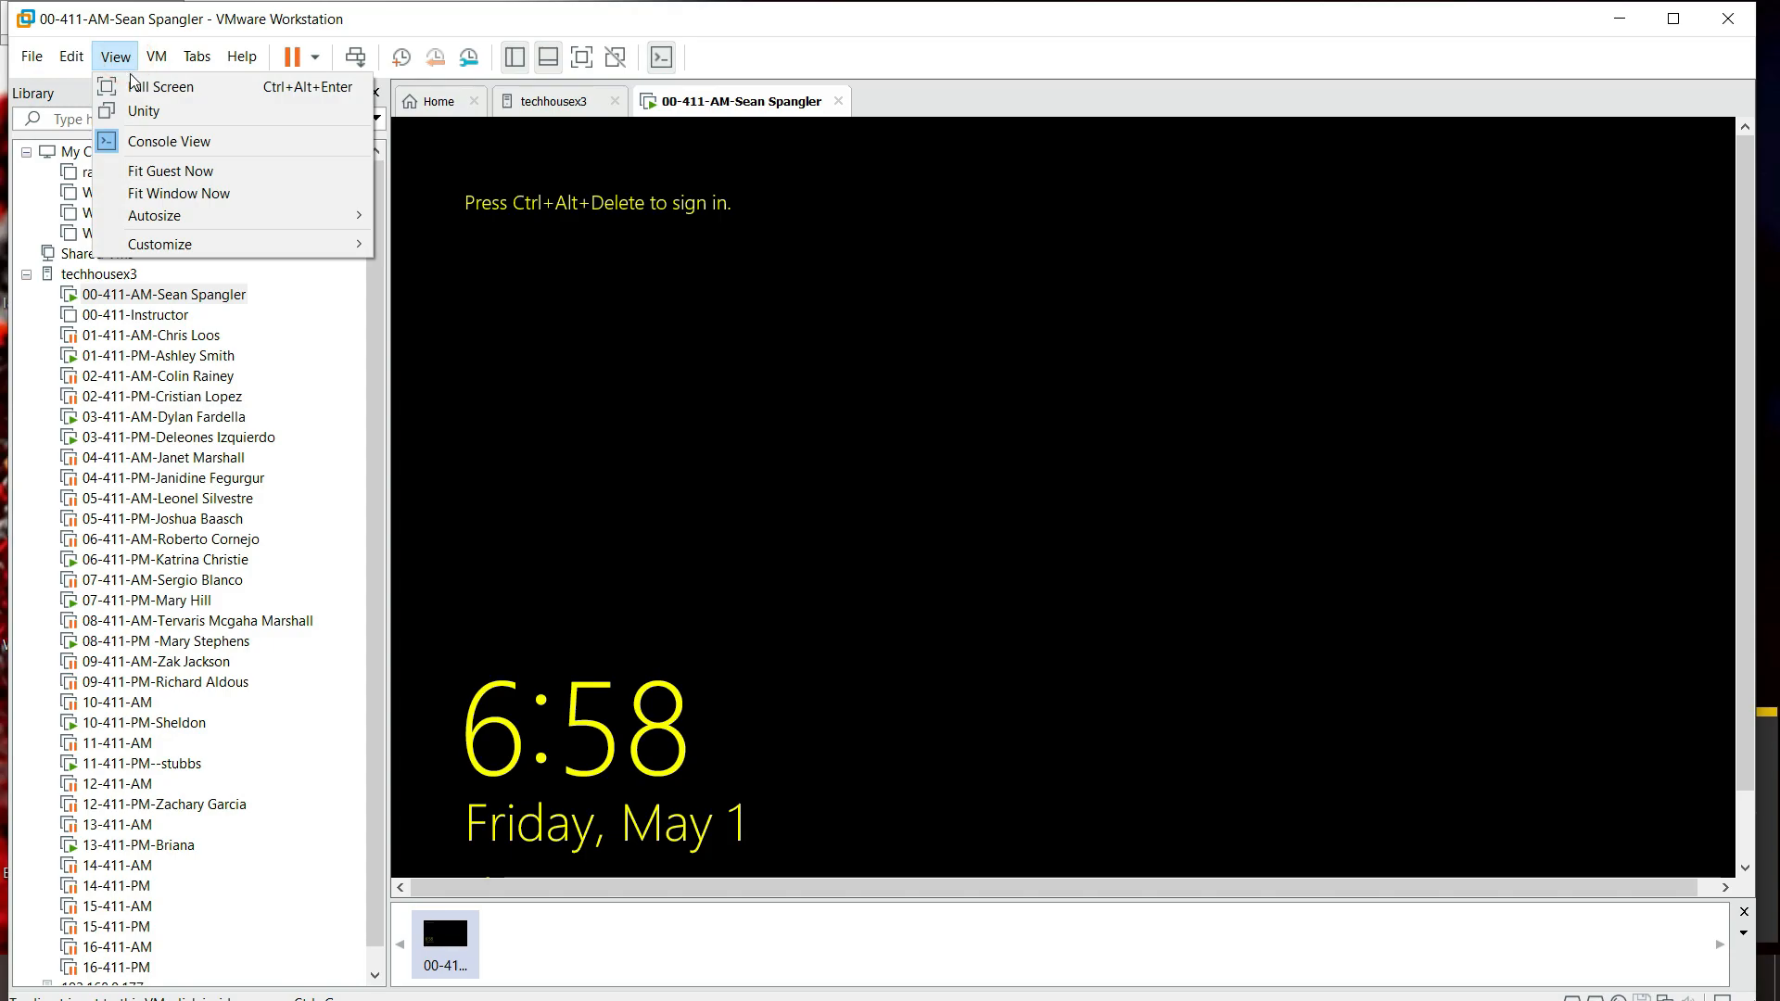
Step: Put the VM into full screen exclusive mode and send Ctrl+Alt+Delete to reach sign-in
{"action": "left_click", "coordinate": [149, 86]}
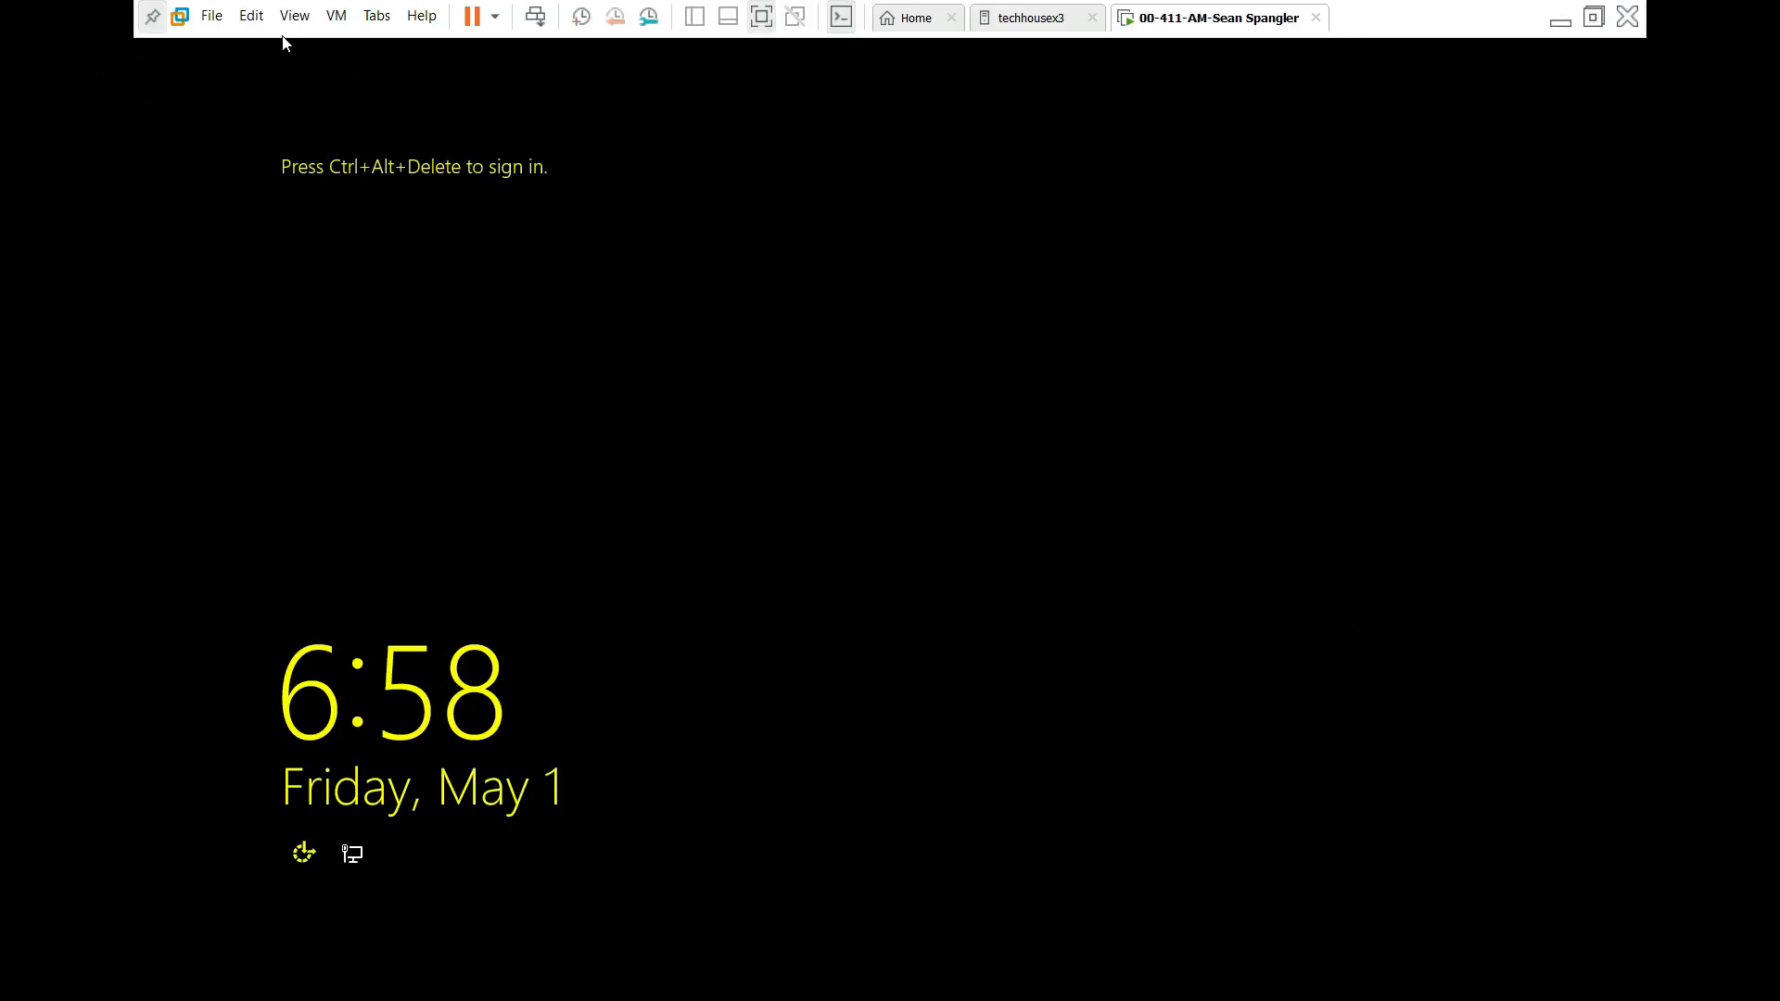
{"action": "left_click", "coordinate": [295, 16]}
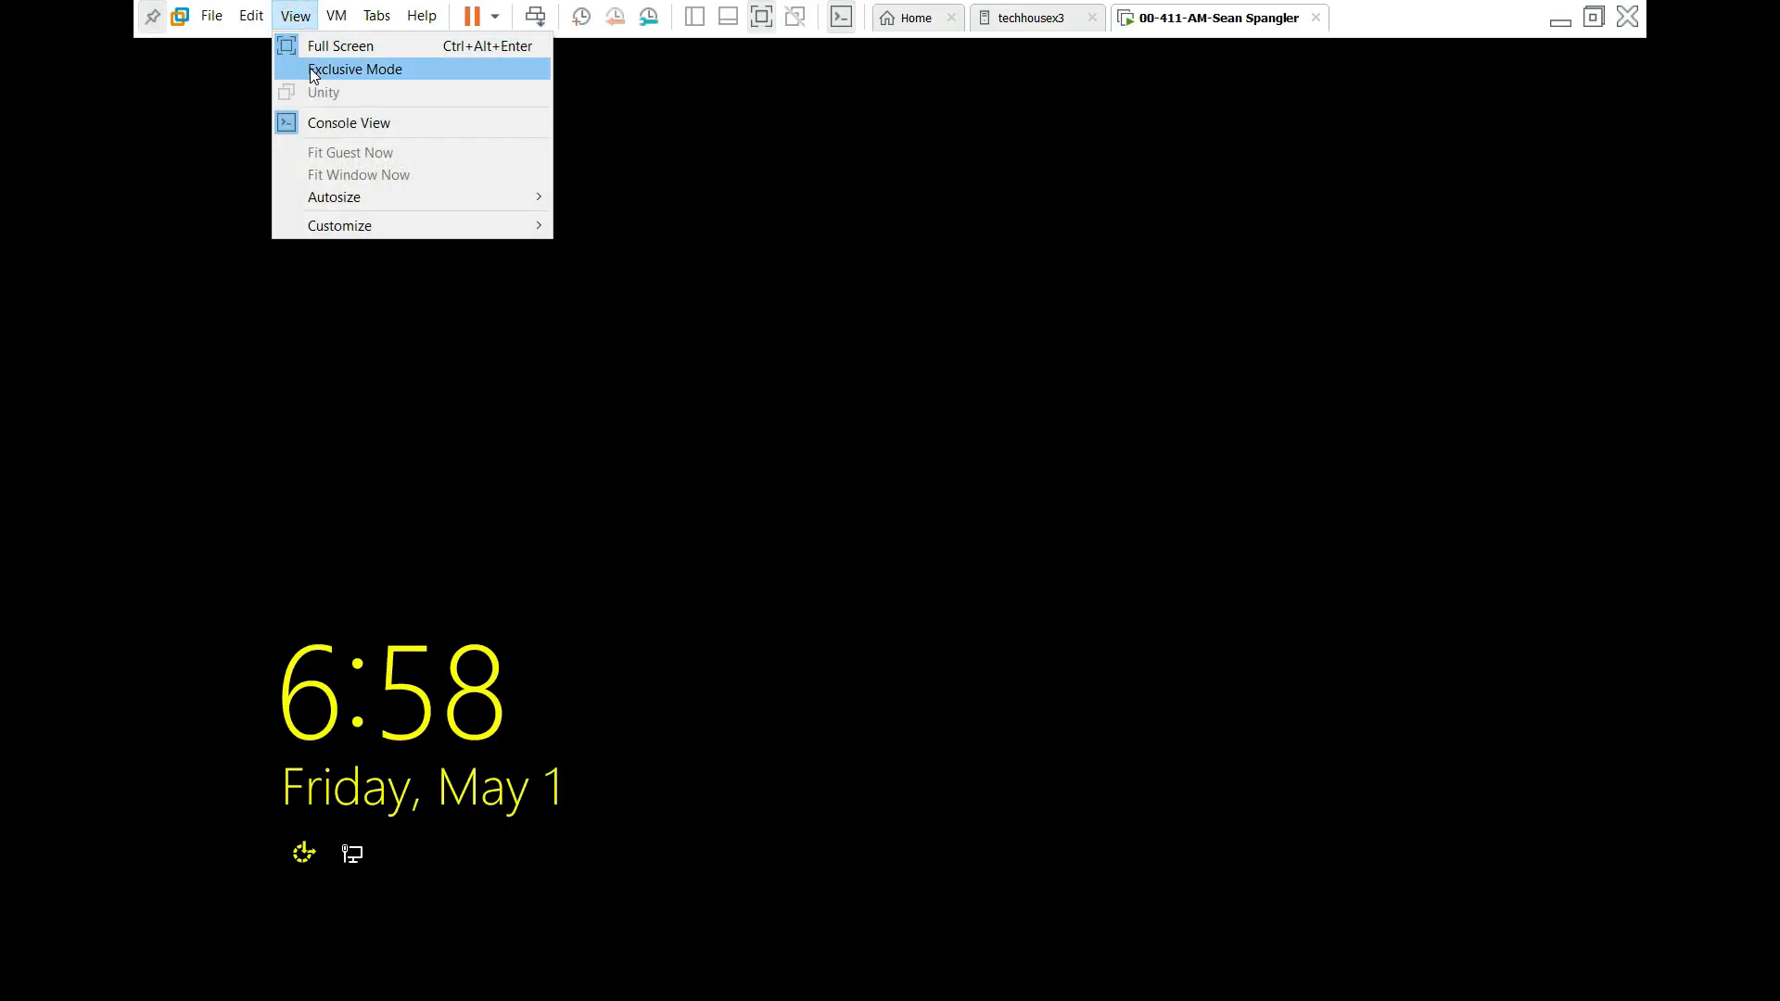
{"action": "left_click", "coordinate": [309, 68]}
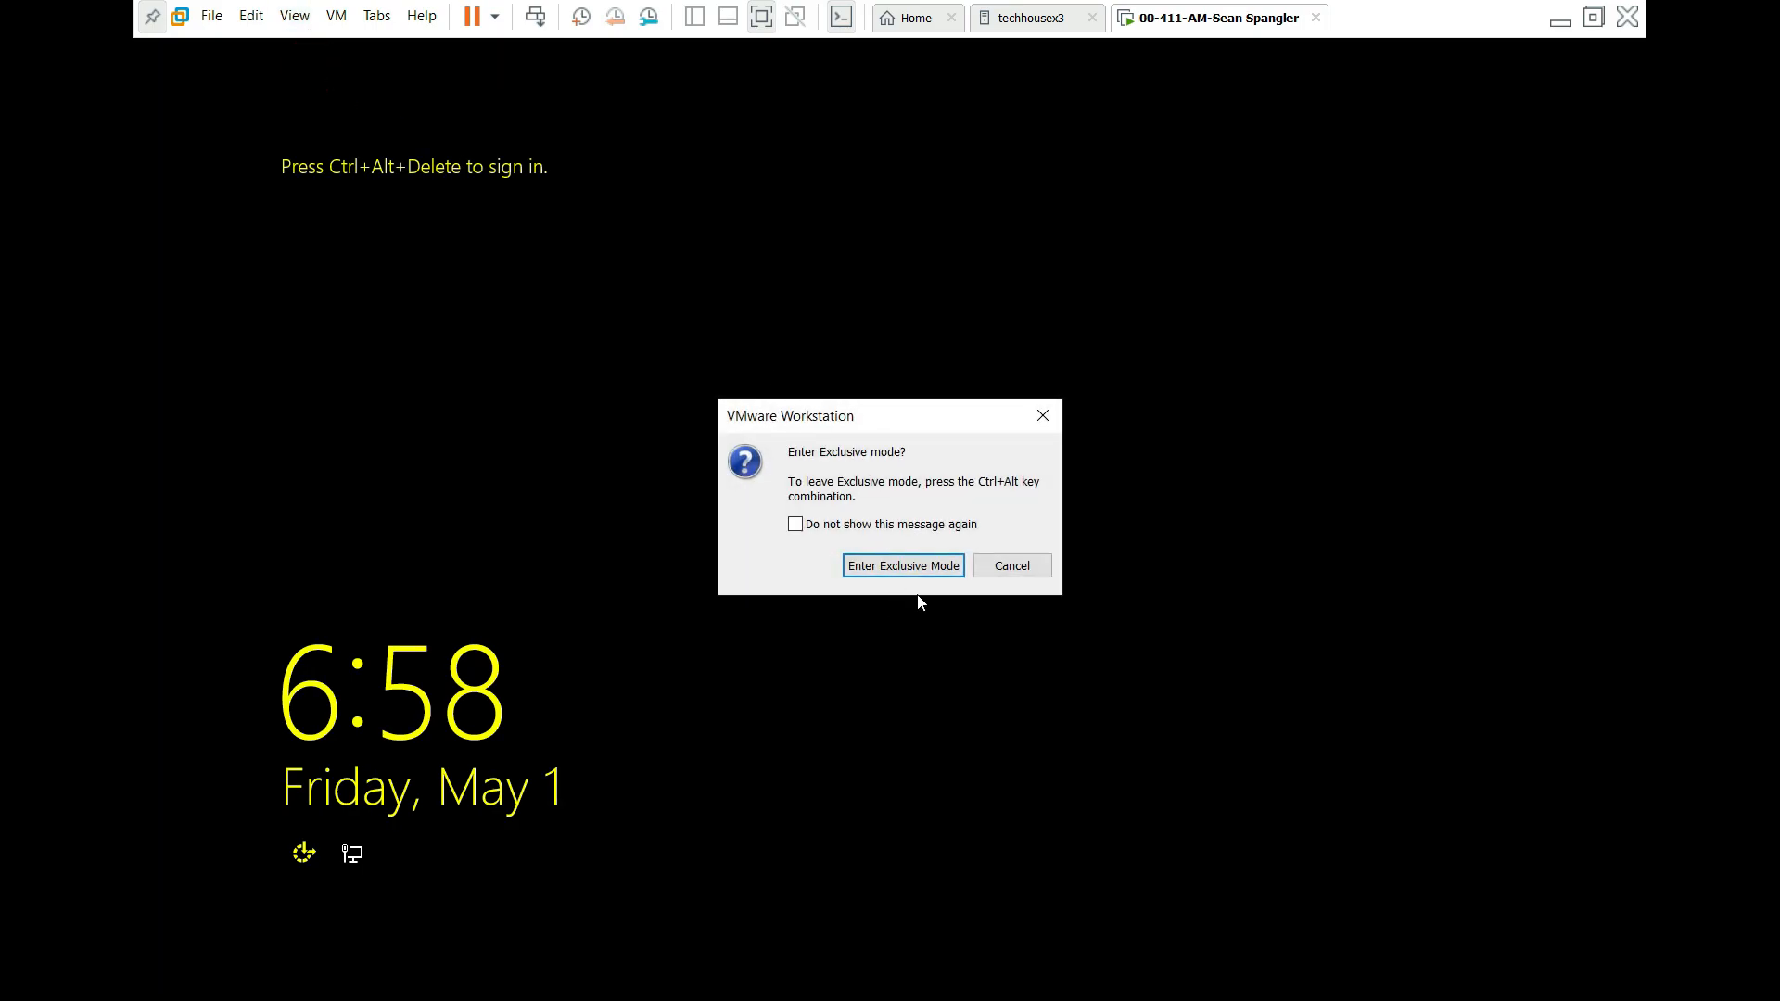
{"action": "left_click", "coordinate": [915, 570]}
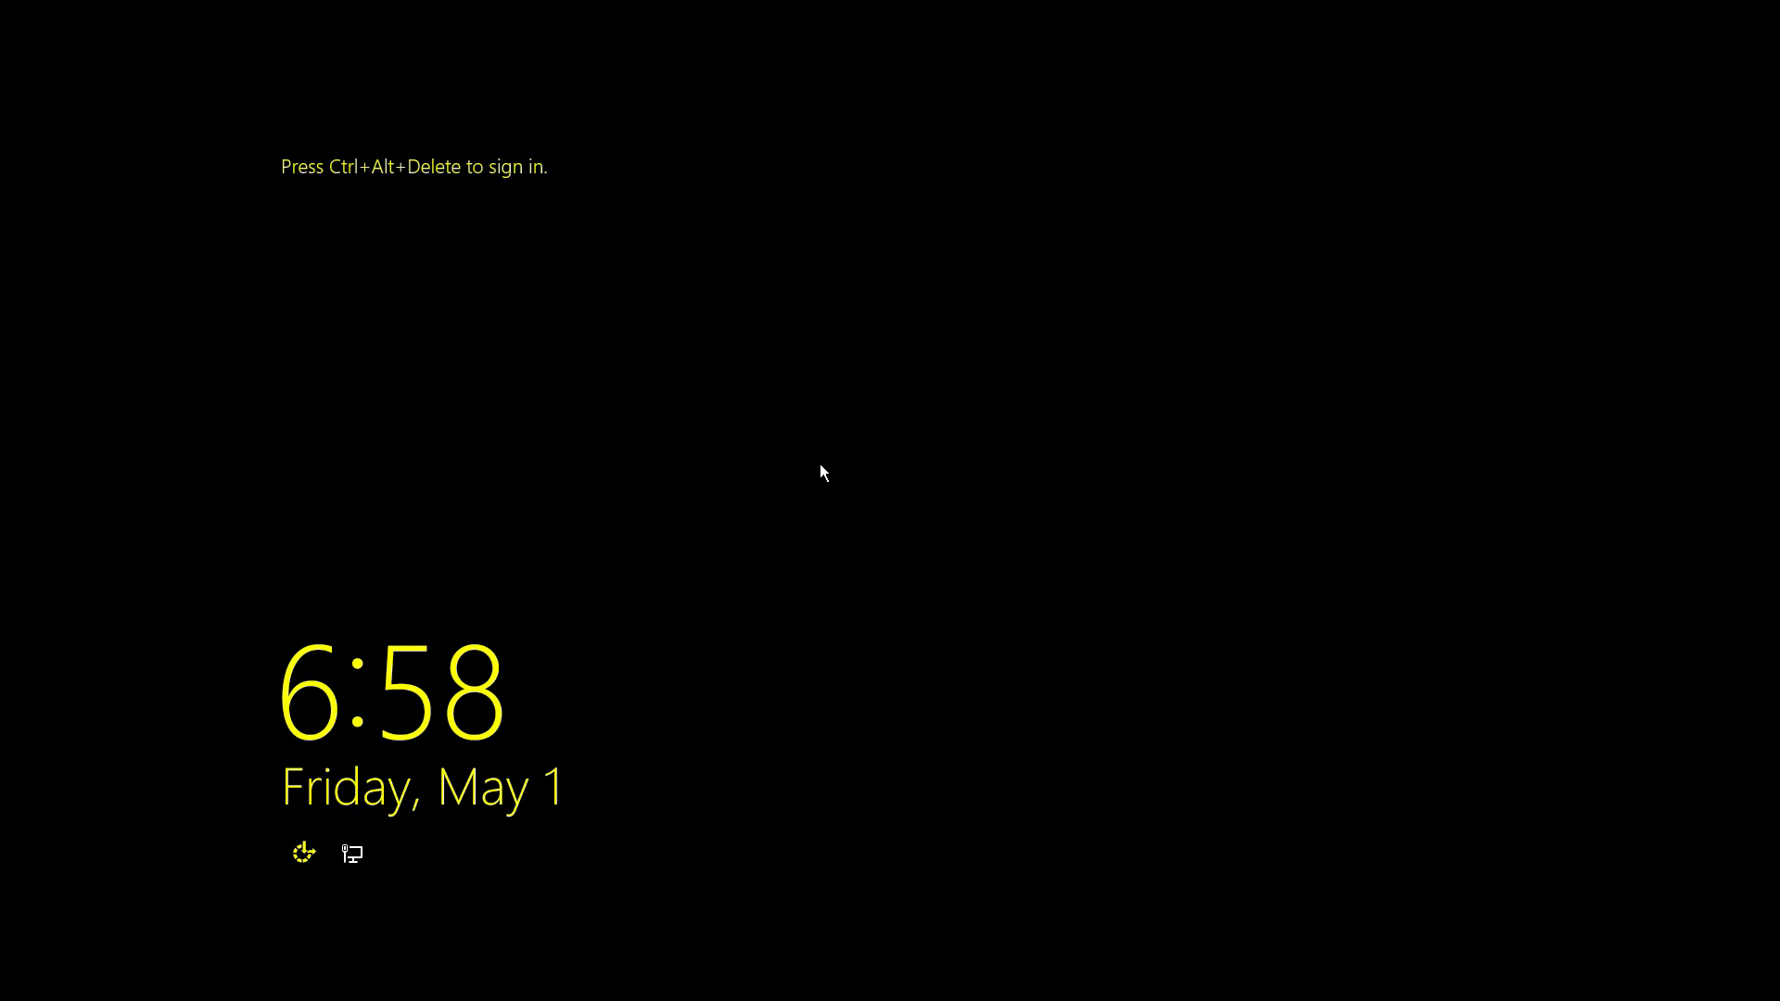
{"action": "key", "text": "ctrl+alt+Delete"}
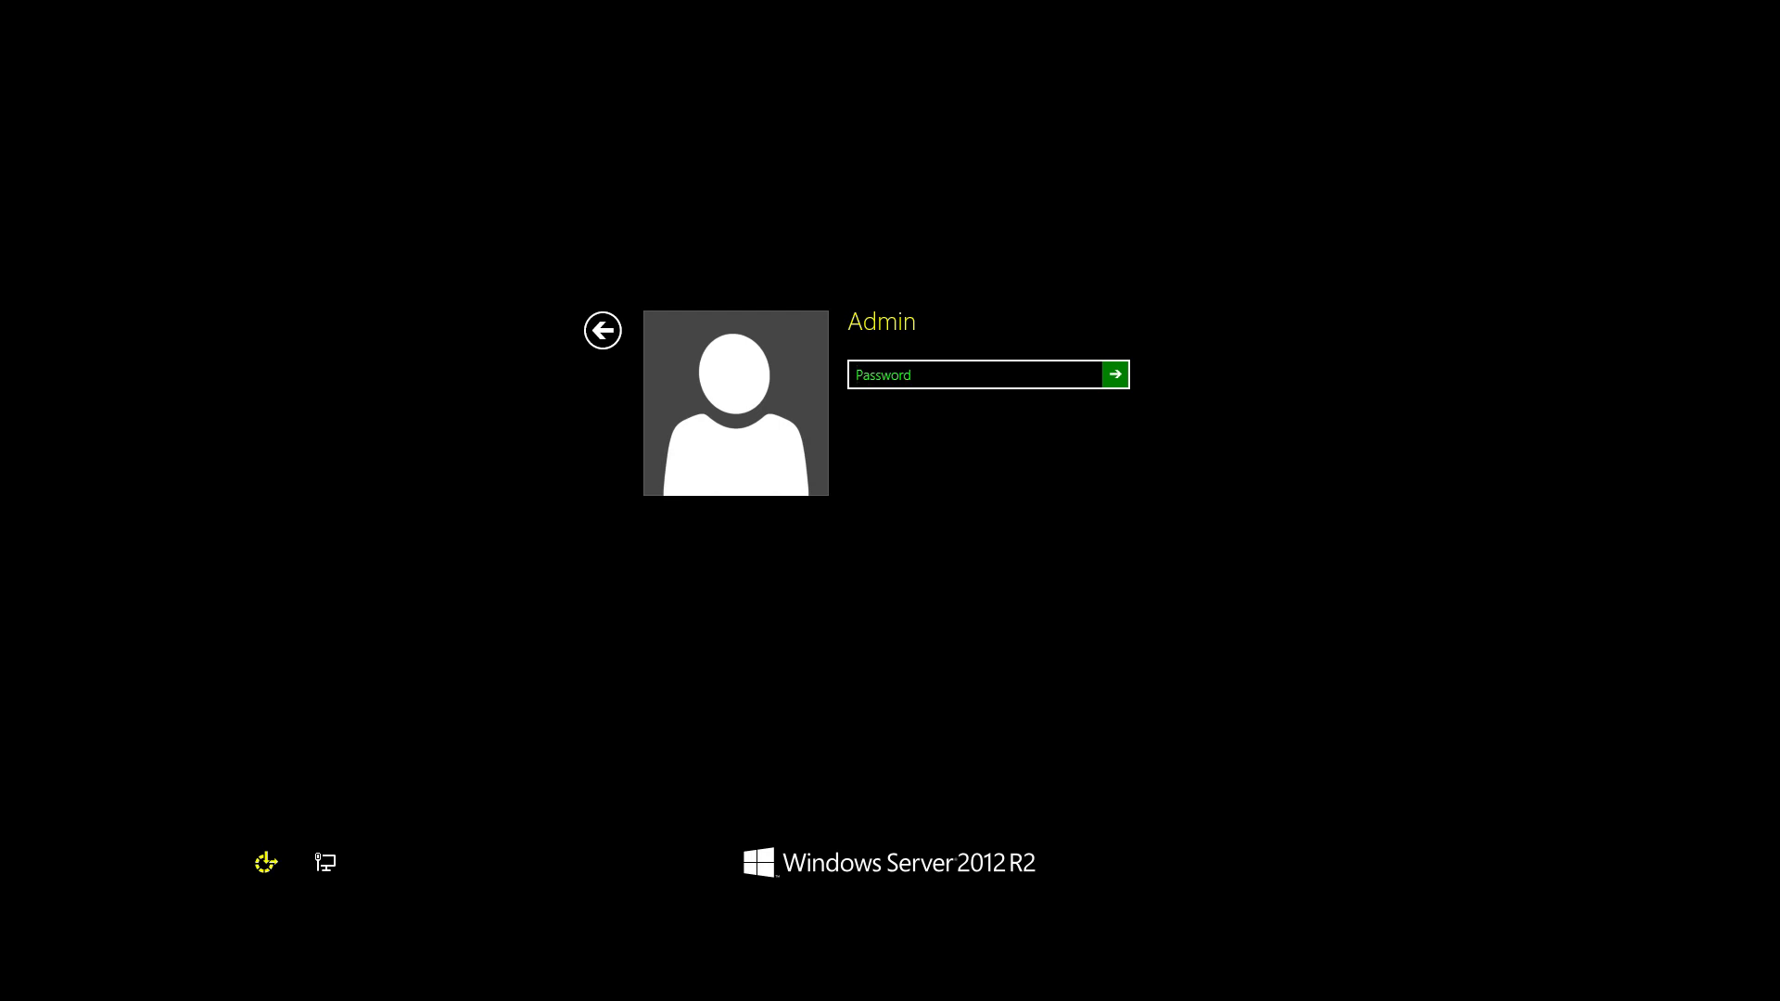
Step: Sign in as Admin, retyping the password after the first attempt is rejected
{"action": "type", "text": "•••••••••••••"}
{"action": "key", "text": "Return"}
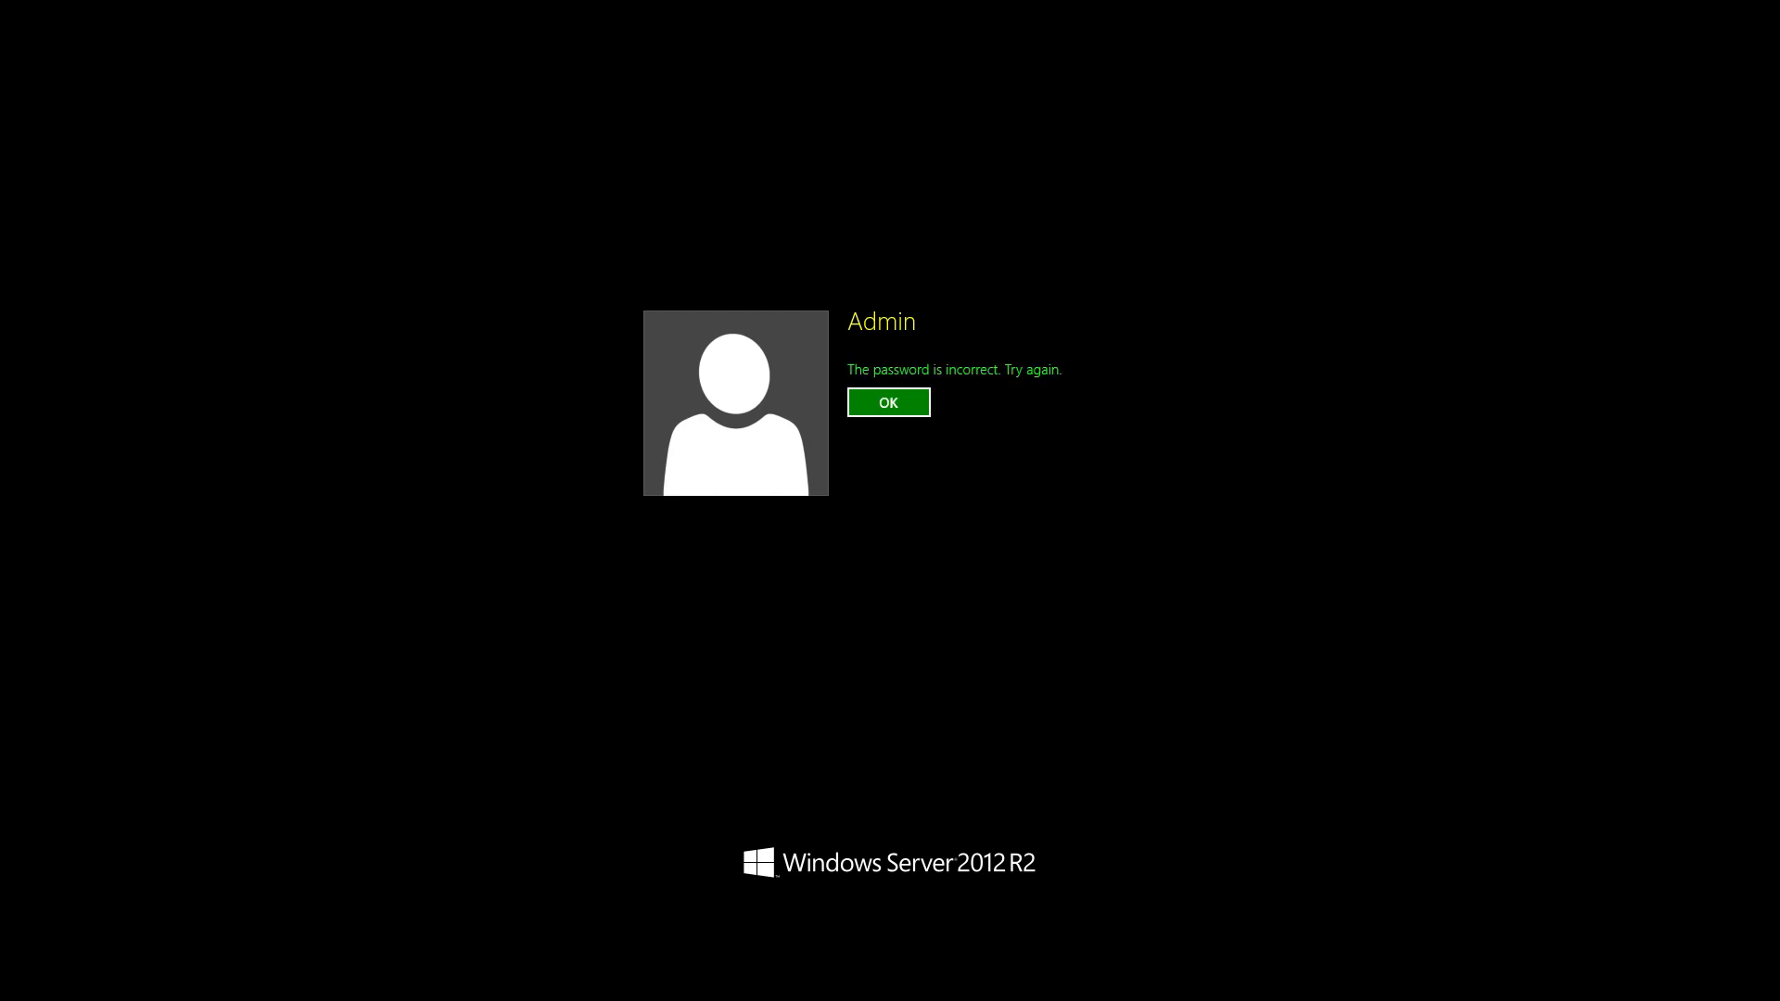
{"action": "key", "text": "Return"}
{"action": "type", "text": "••••••••"}
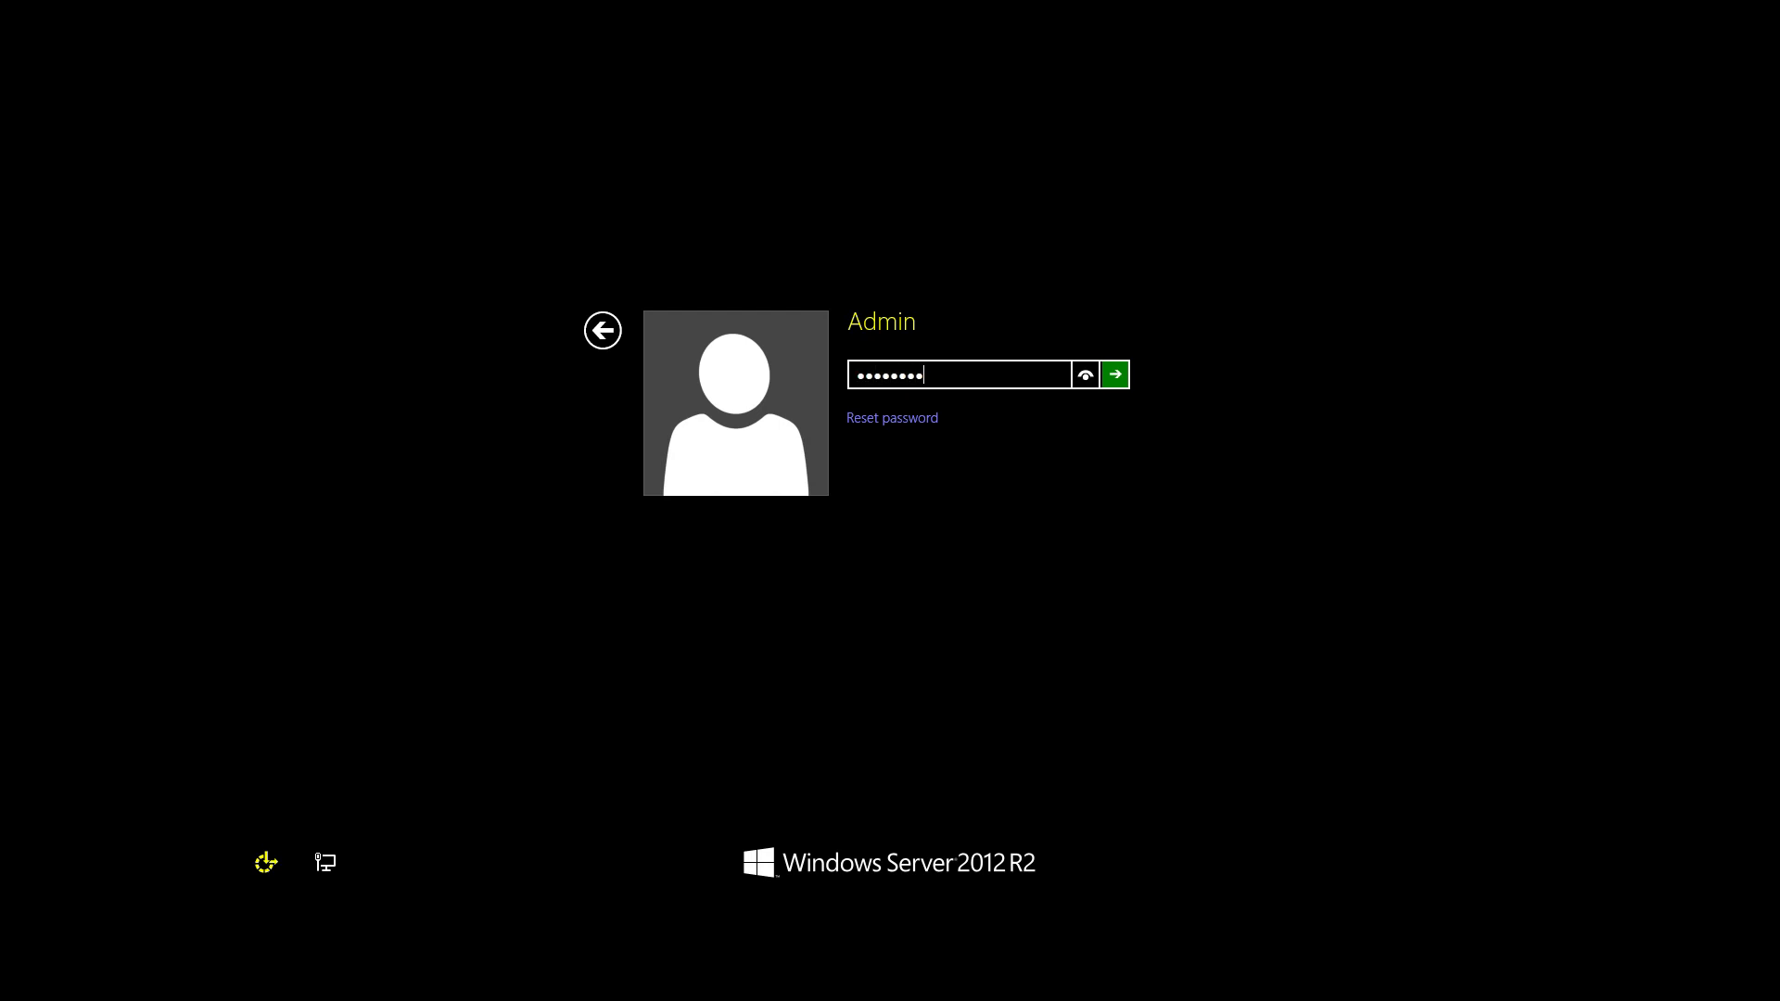
{"action": "type", "text": "••••"}
{"action": "key", "text": "Return"}
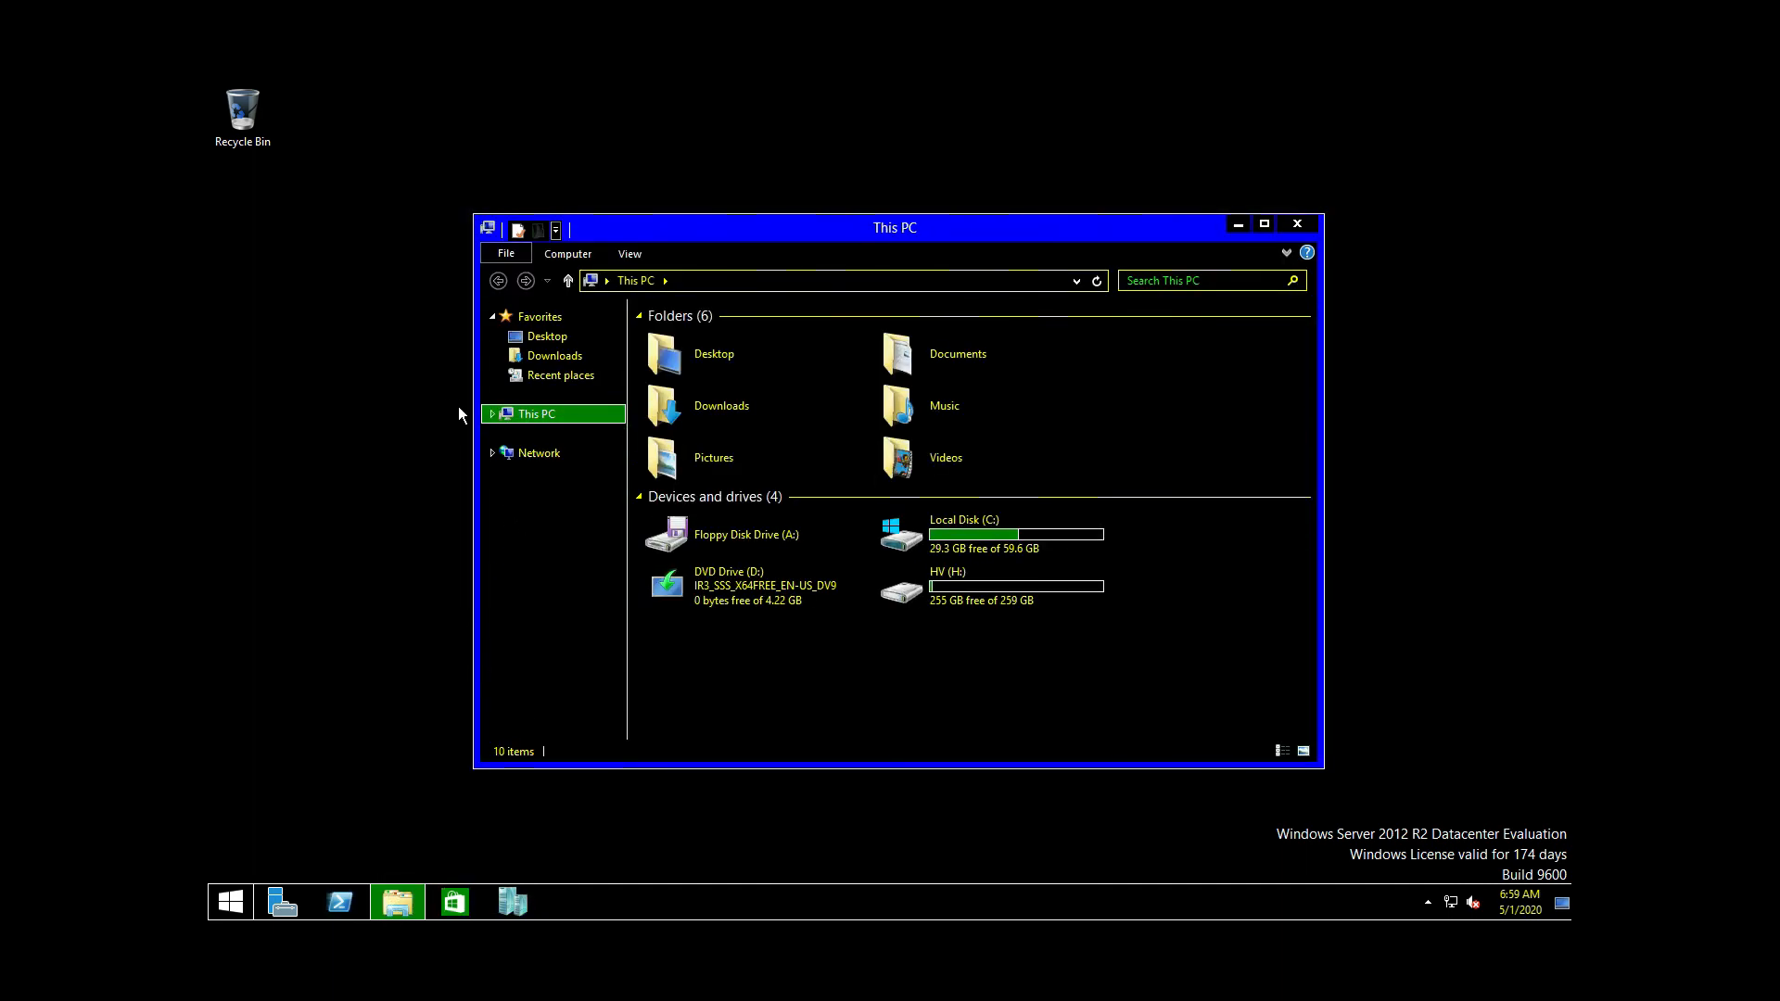
Step: Browse the ISO folder on the HV (H:) drive, then close the window
{"action": "double_click", "coordinate": [999, 574]}
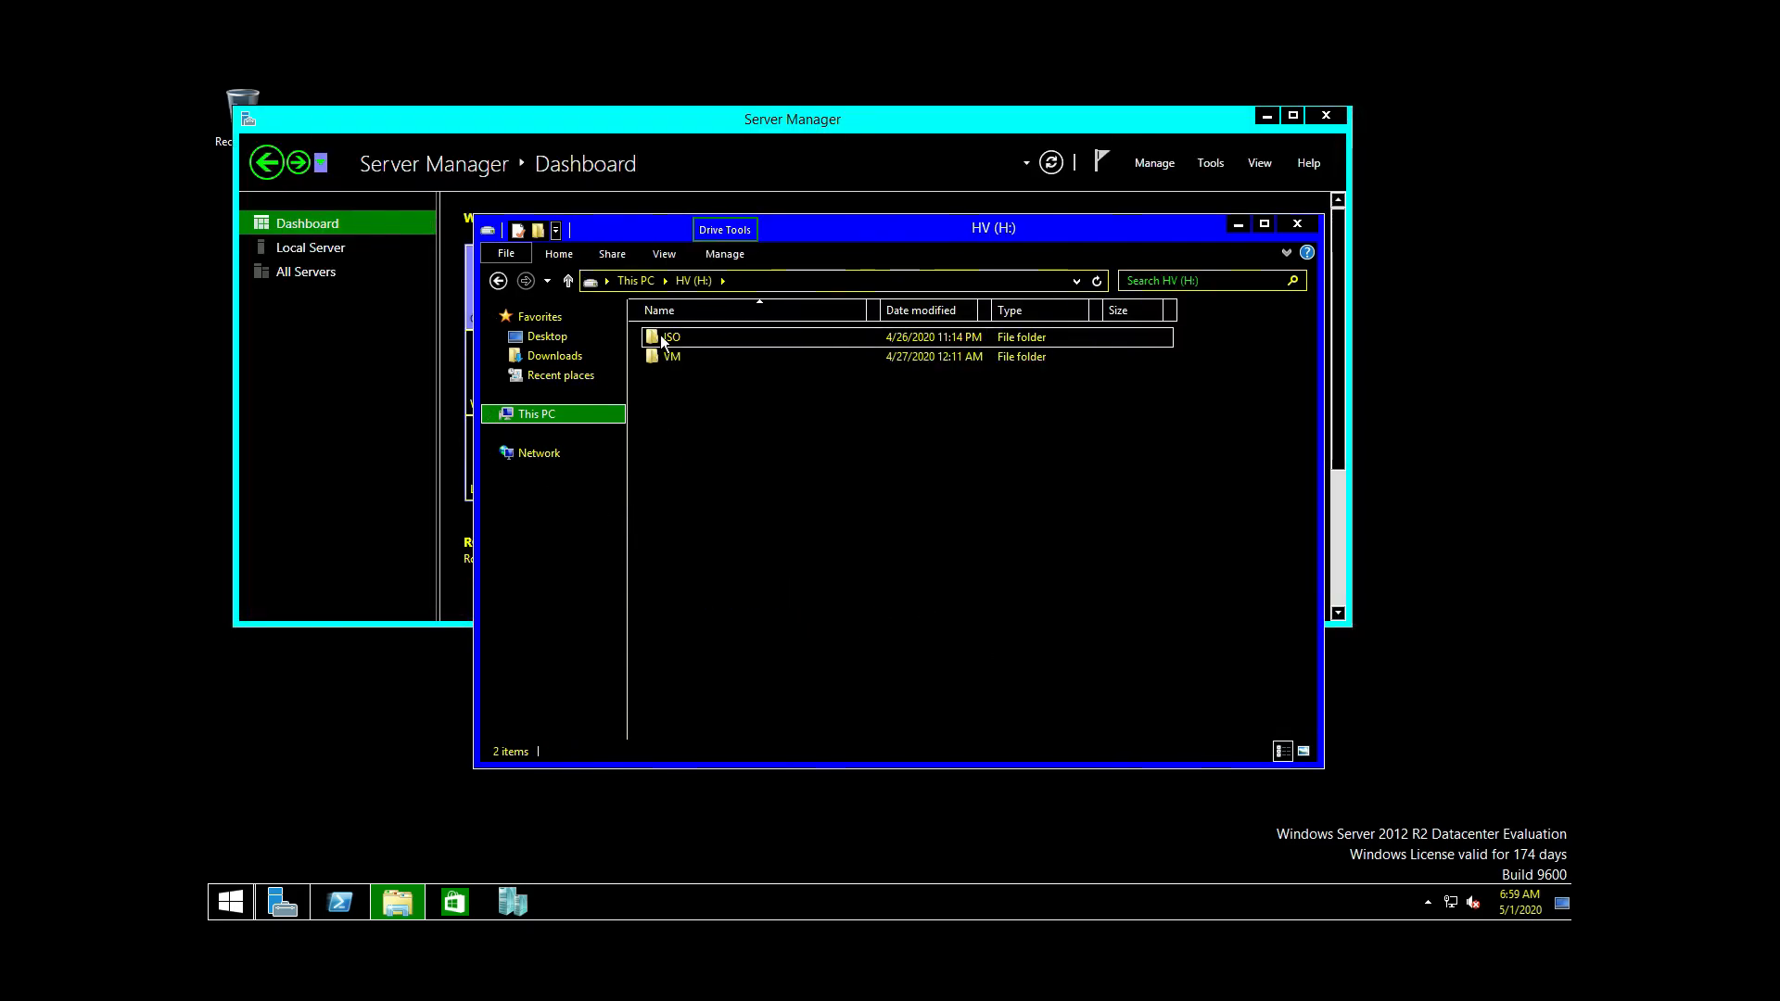
{"action": "double_click", "coordinate": [664, 340]}
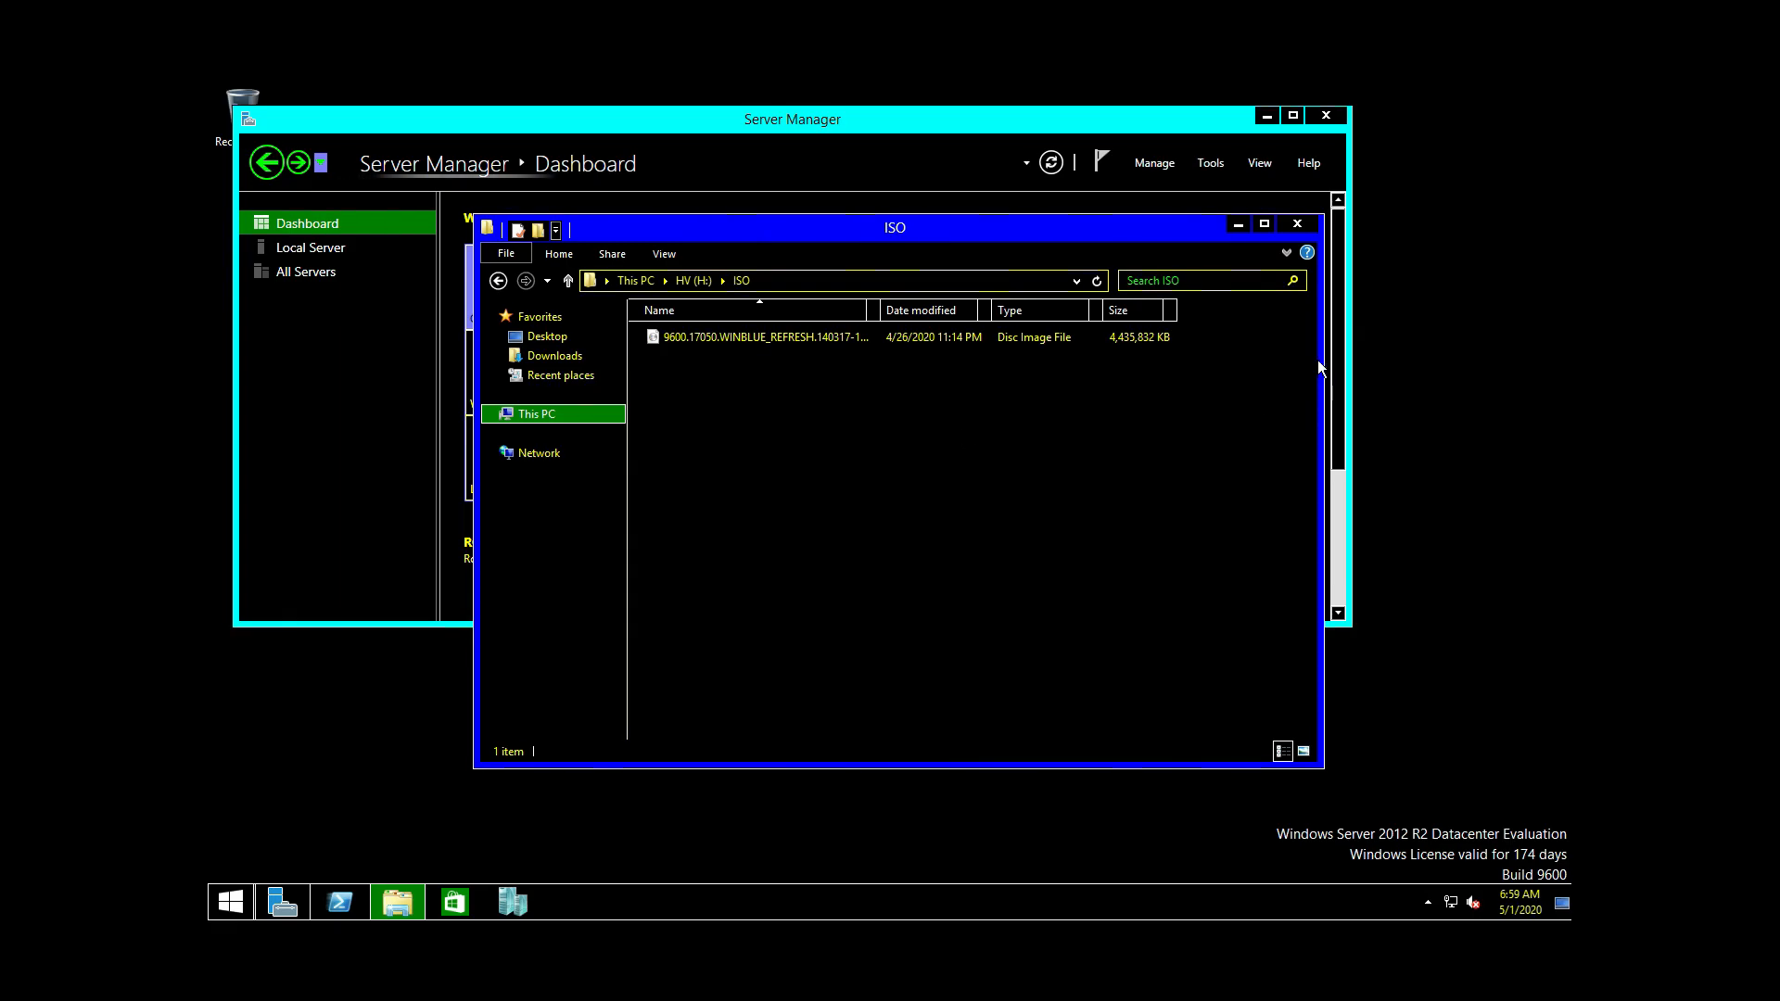
{"action": "left_click", "coordinate": [1298, 225]}
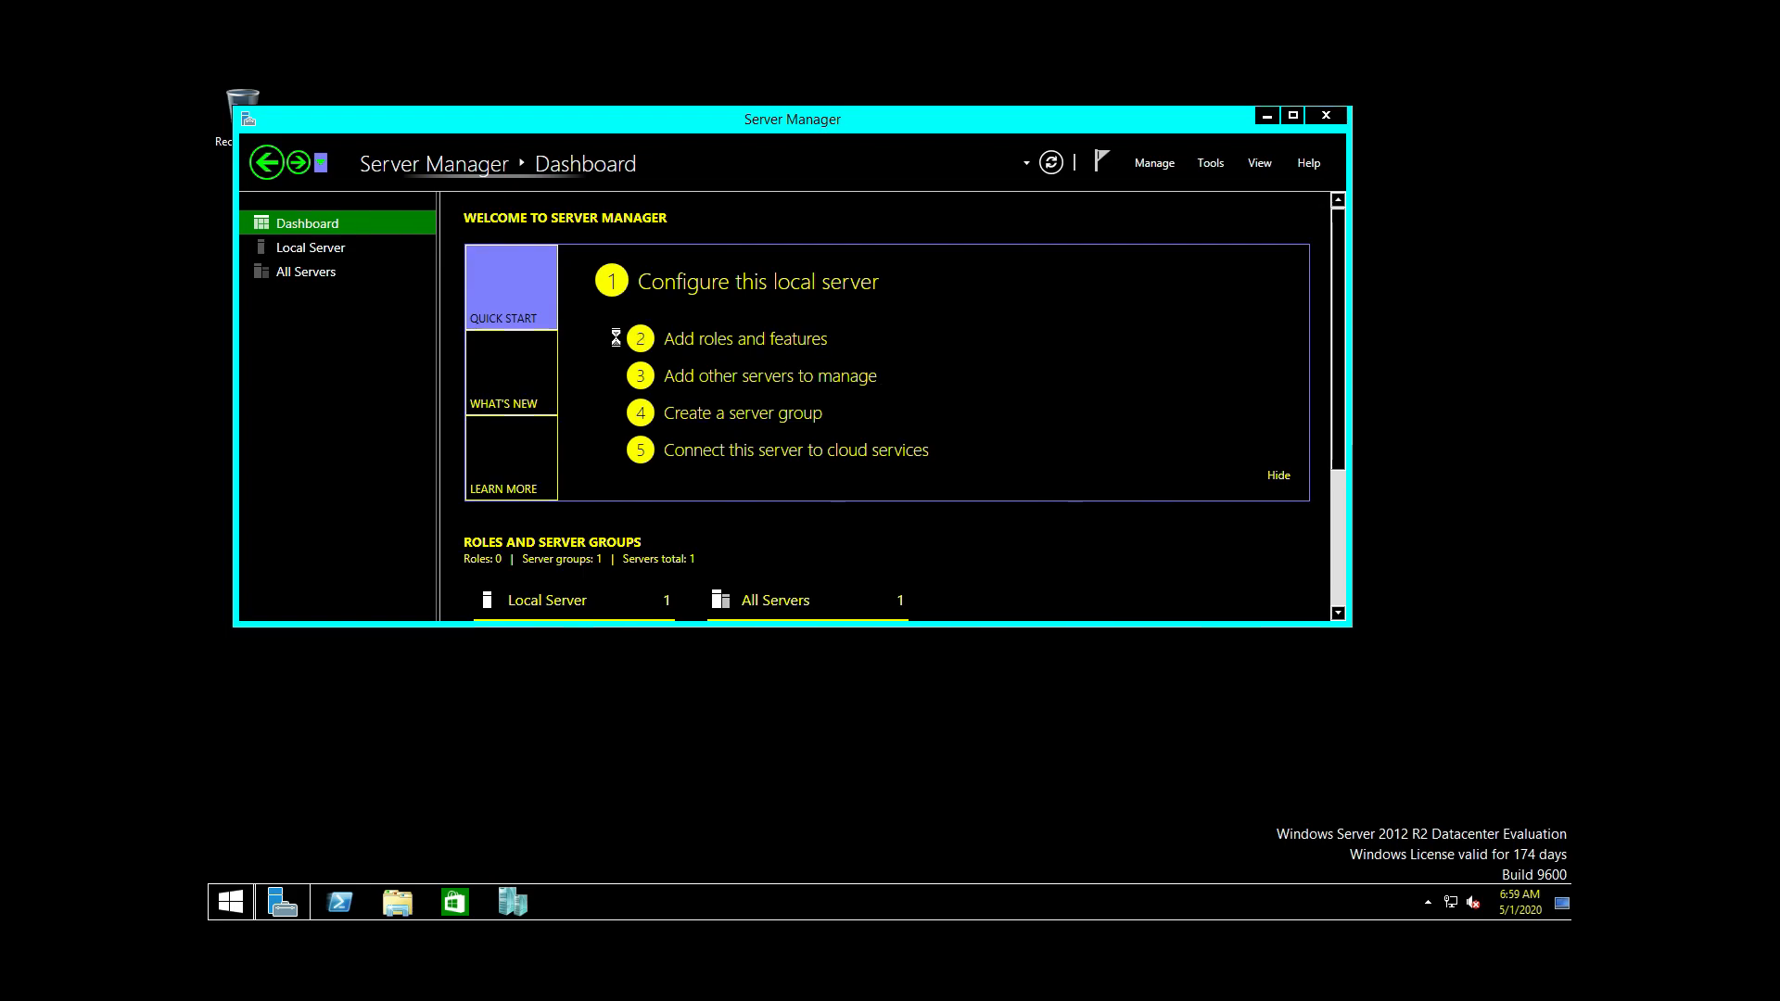
Step: Display the Local Server properties in Server Manager
{"action": "left_click", "coordinate": [344, 271]}
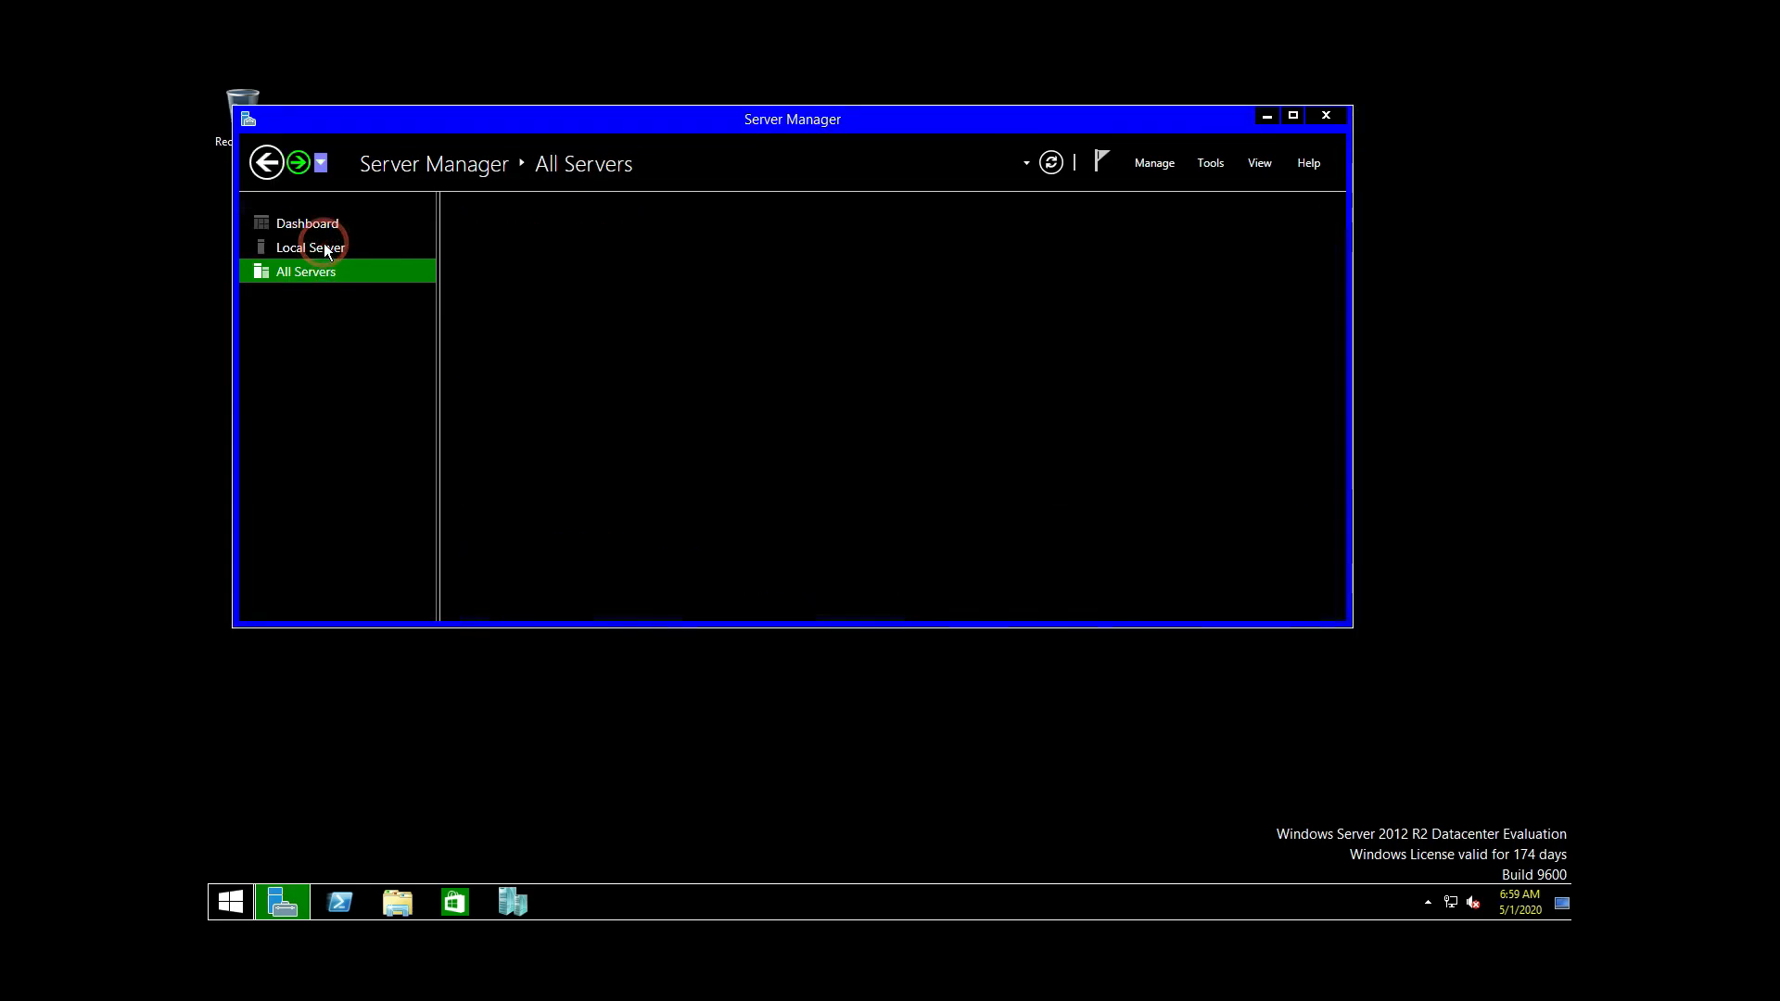
{"action": "left_click", "coordinate": [325, 248]}
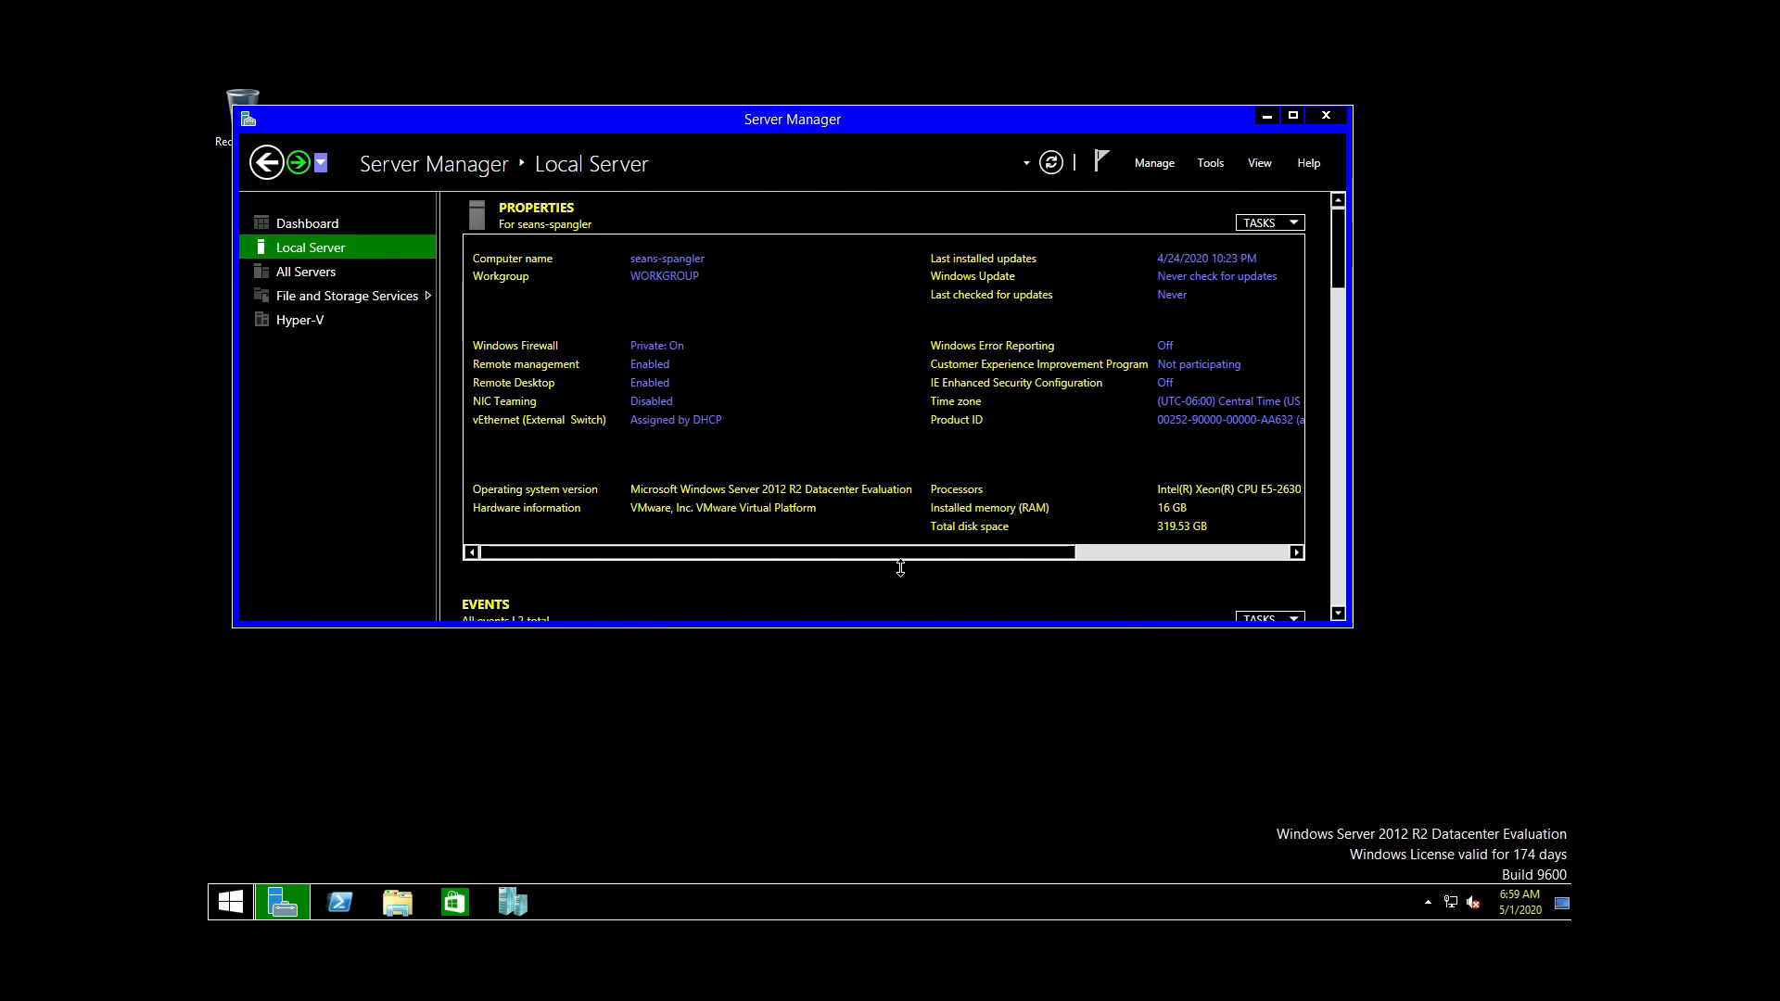
{"action": "left_click_drag", "start_coordinate": [905, 558], "coordinate": [1105, 560]}
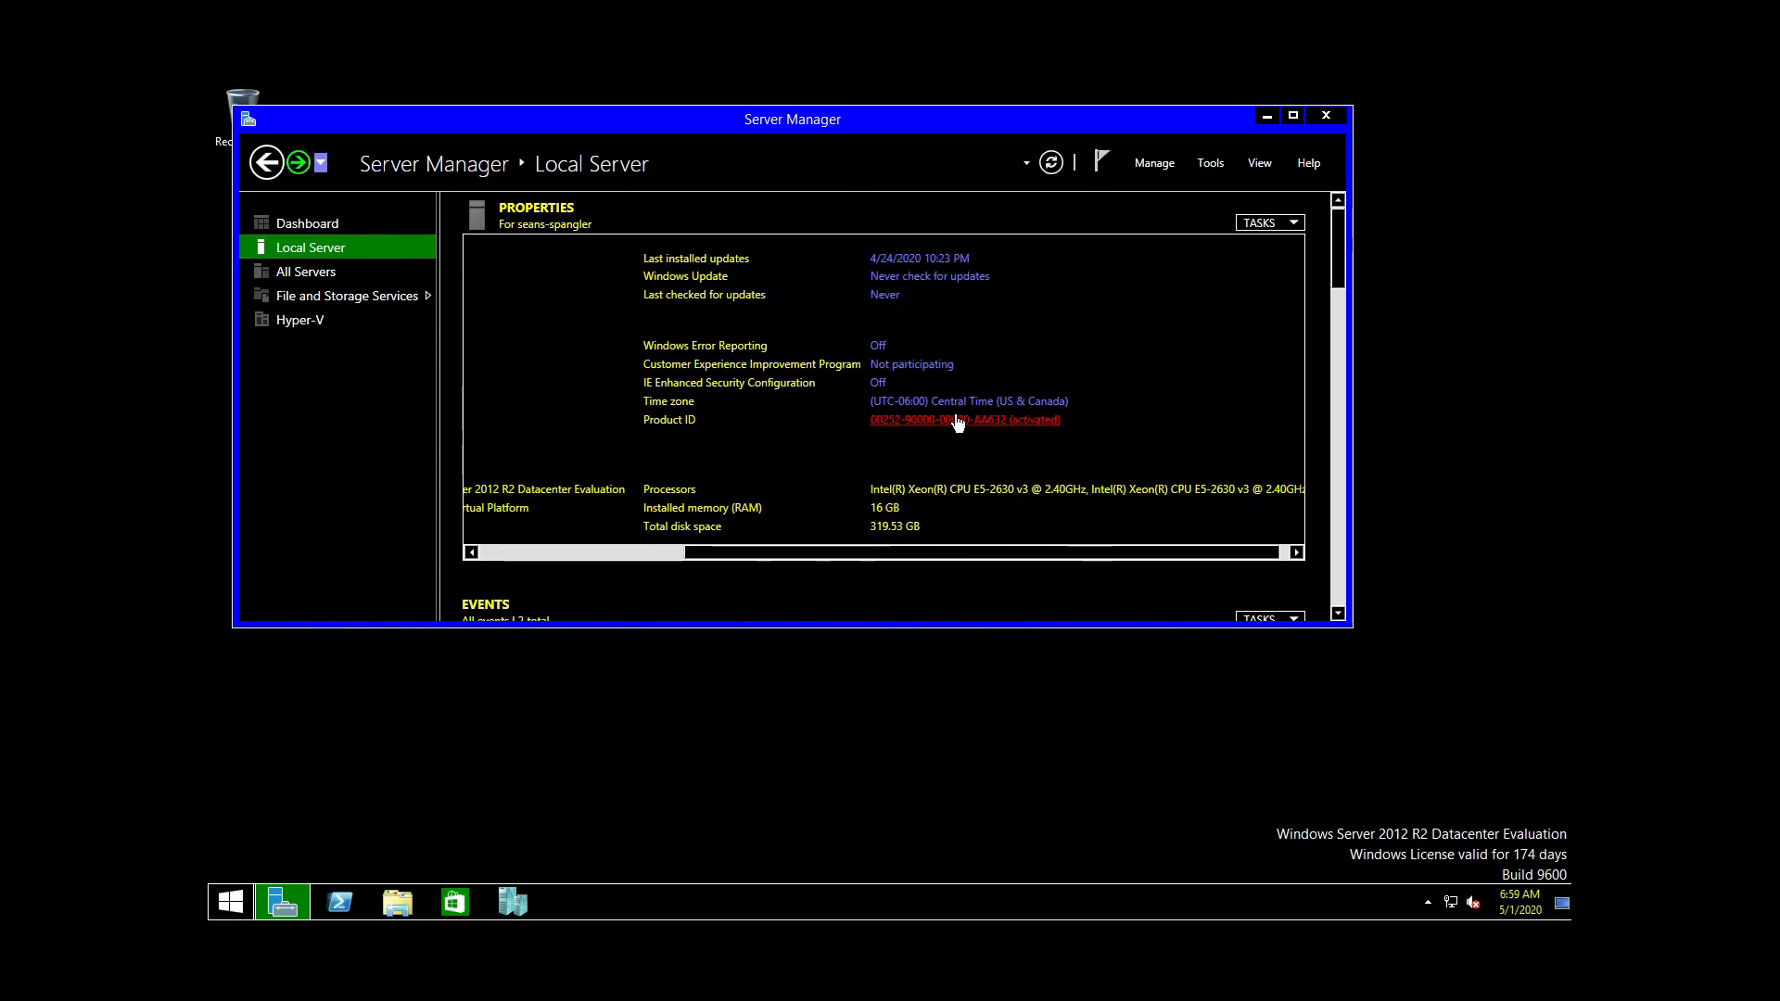
{"action": "left_click", "coordinate": [634, 551]}
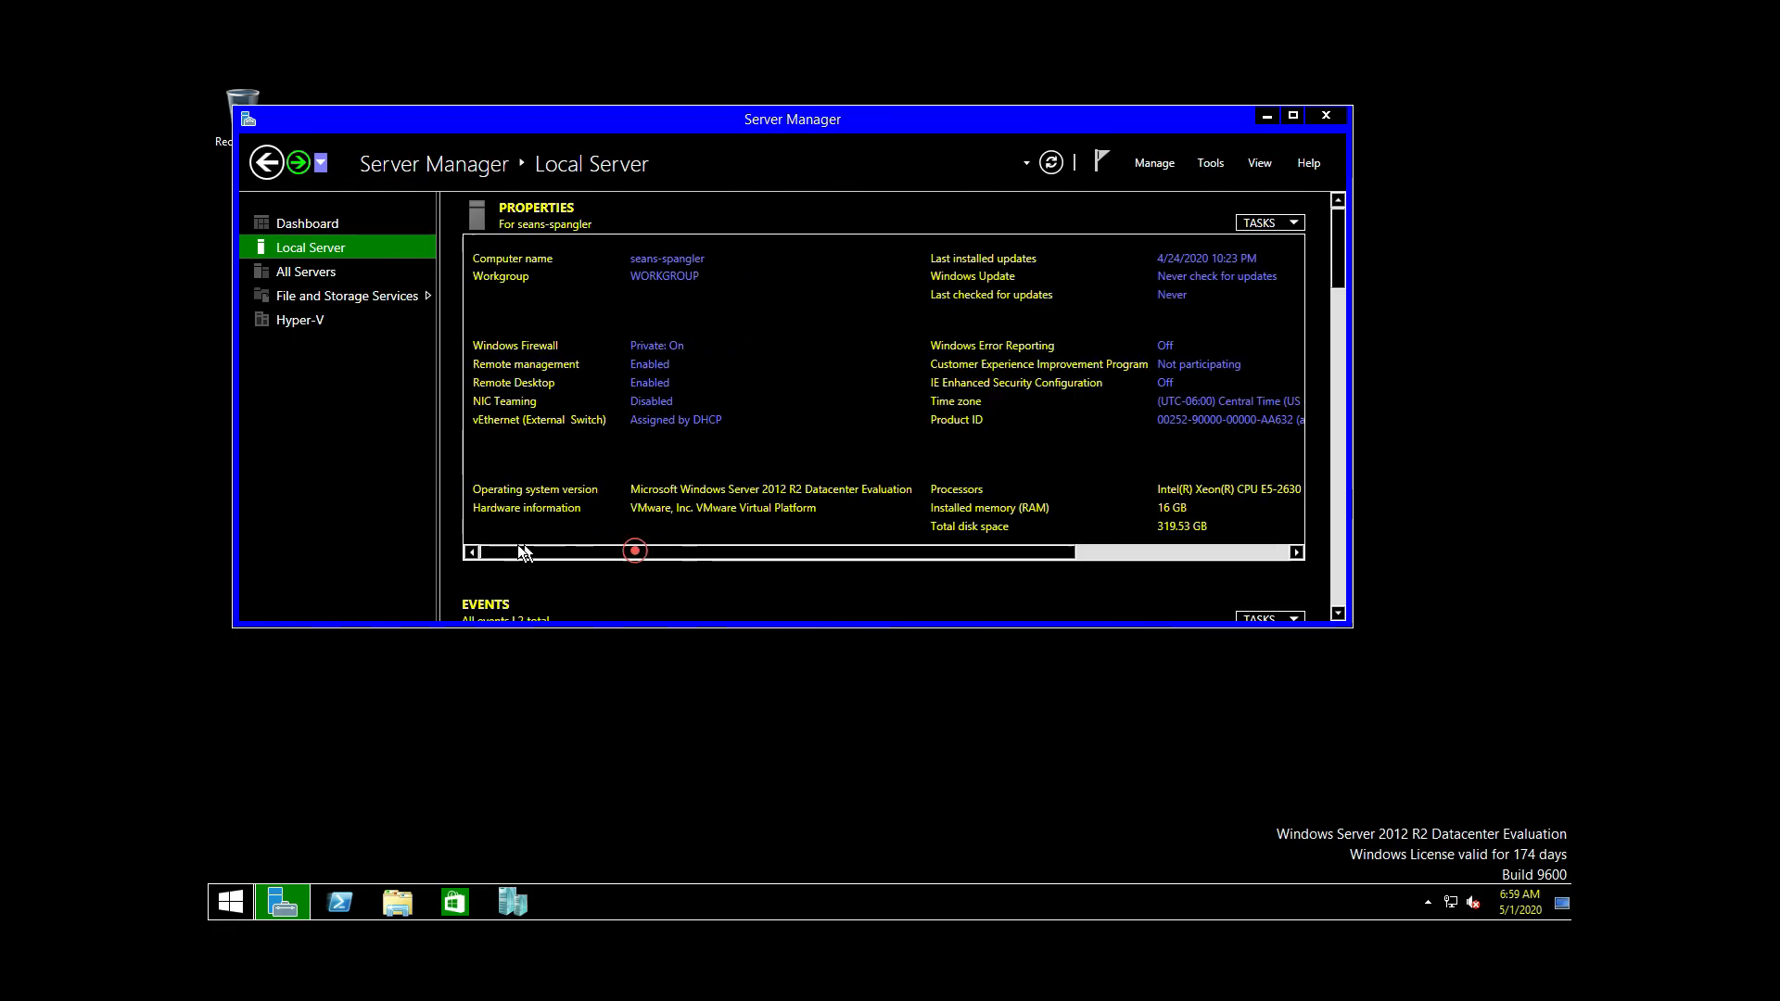
{"action": "right_click", "coordinate": [1450, 902]}
Step: In advanced sharing settings, turn on network discovery for the Private profile
{"action": "left_click", "coordinate": [1436, 890]}
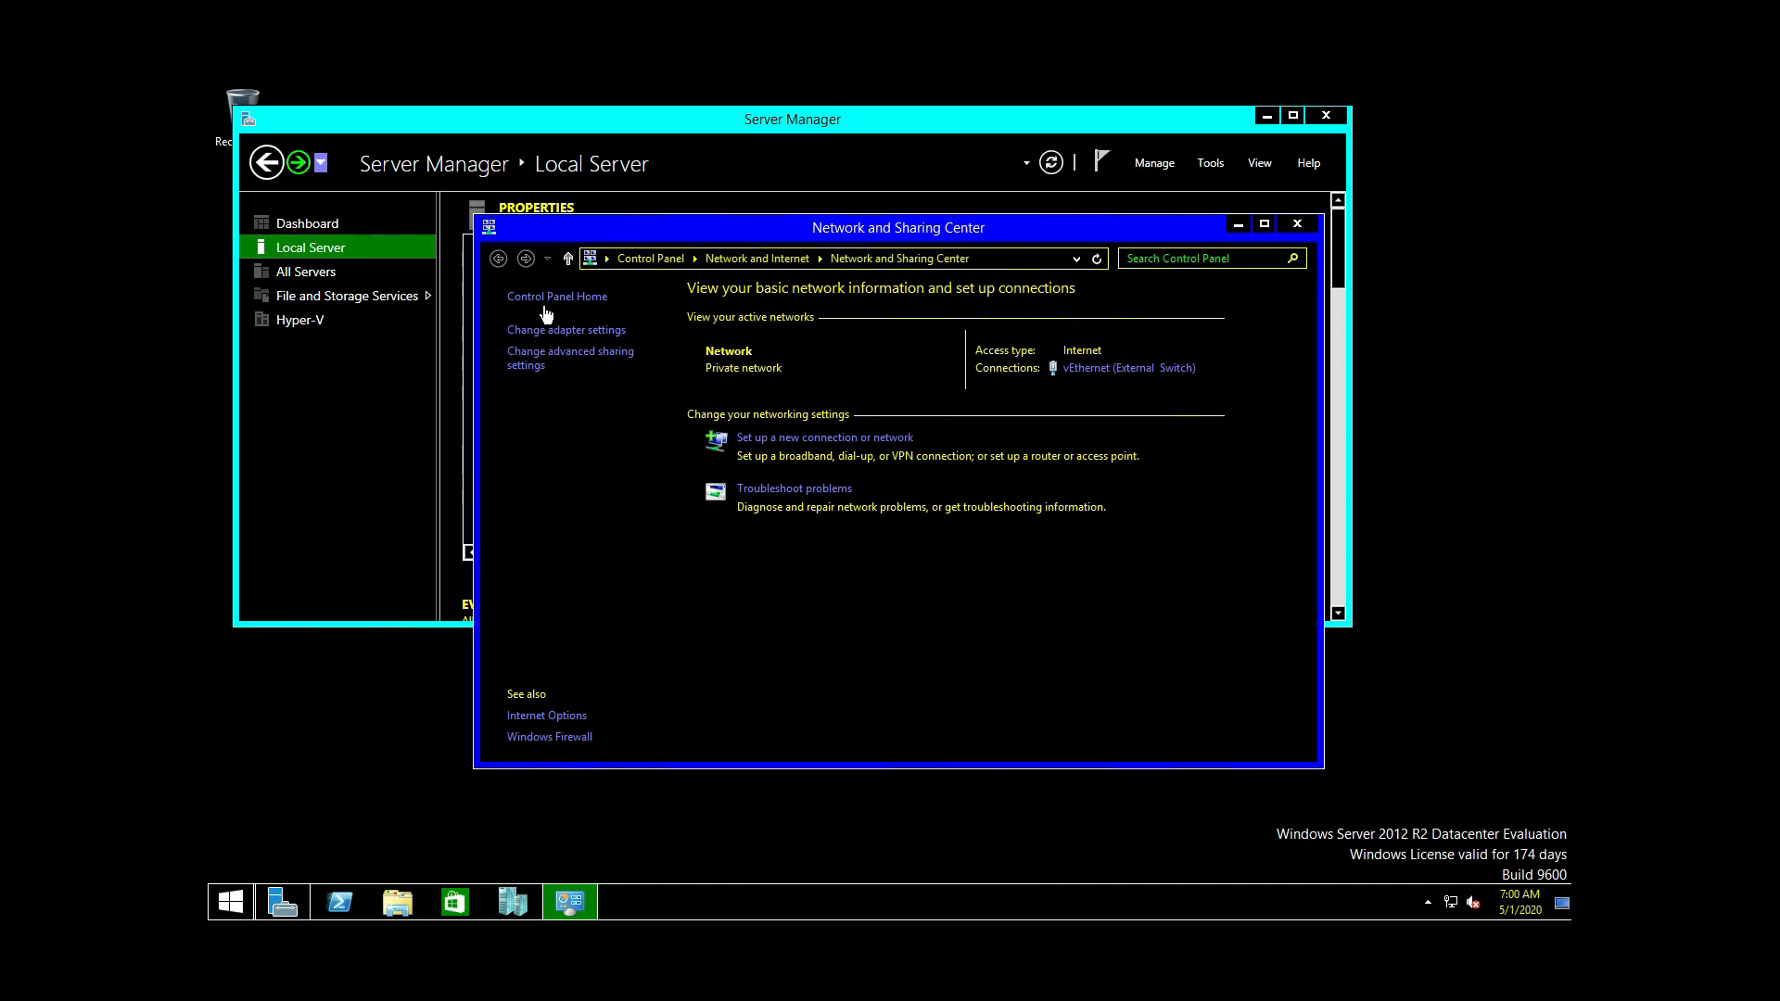
{"action": "left_click", "coordinate": [586, 367]}
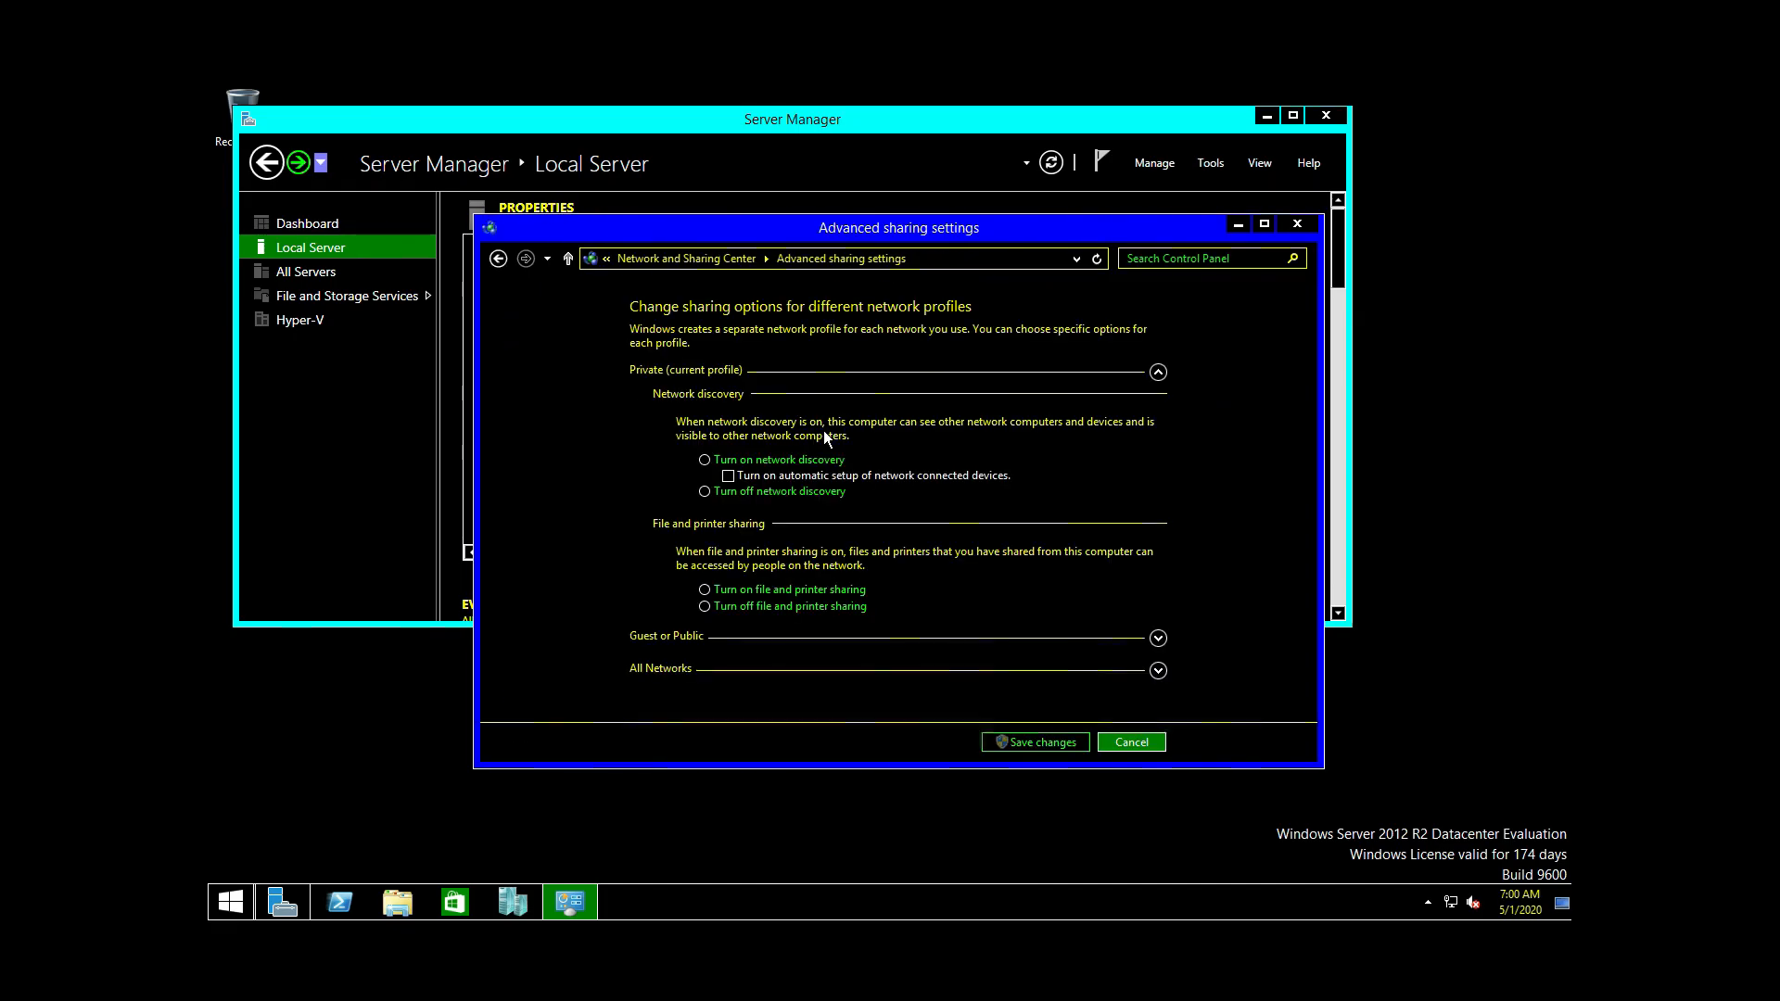
{"action": "left_click", "coordinate": [754, 464]}
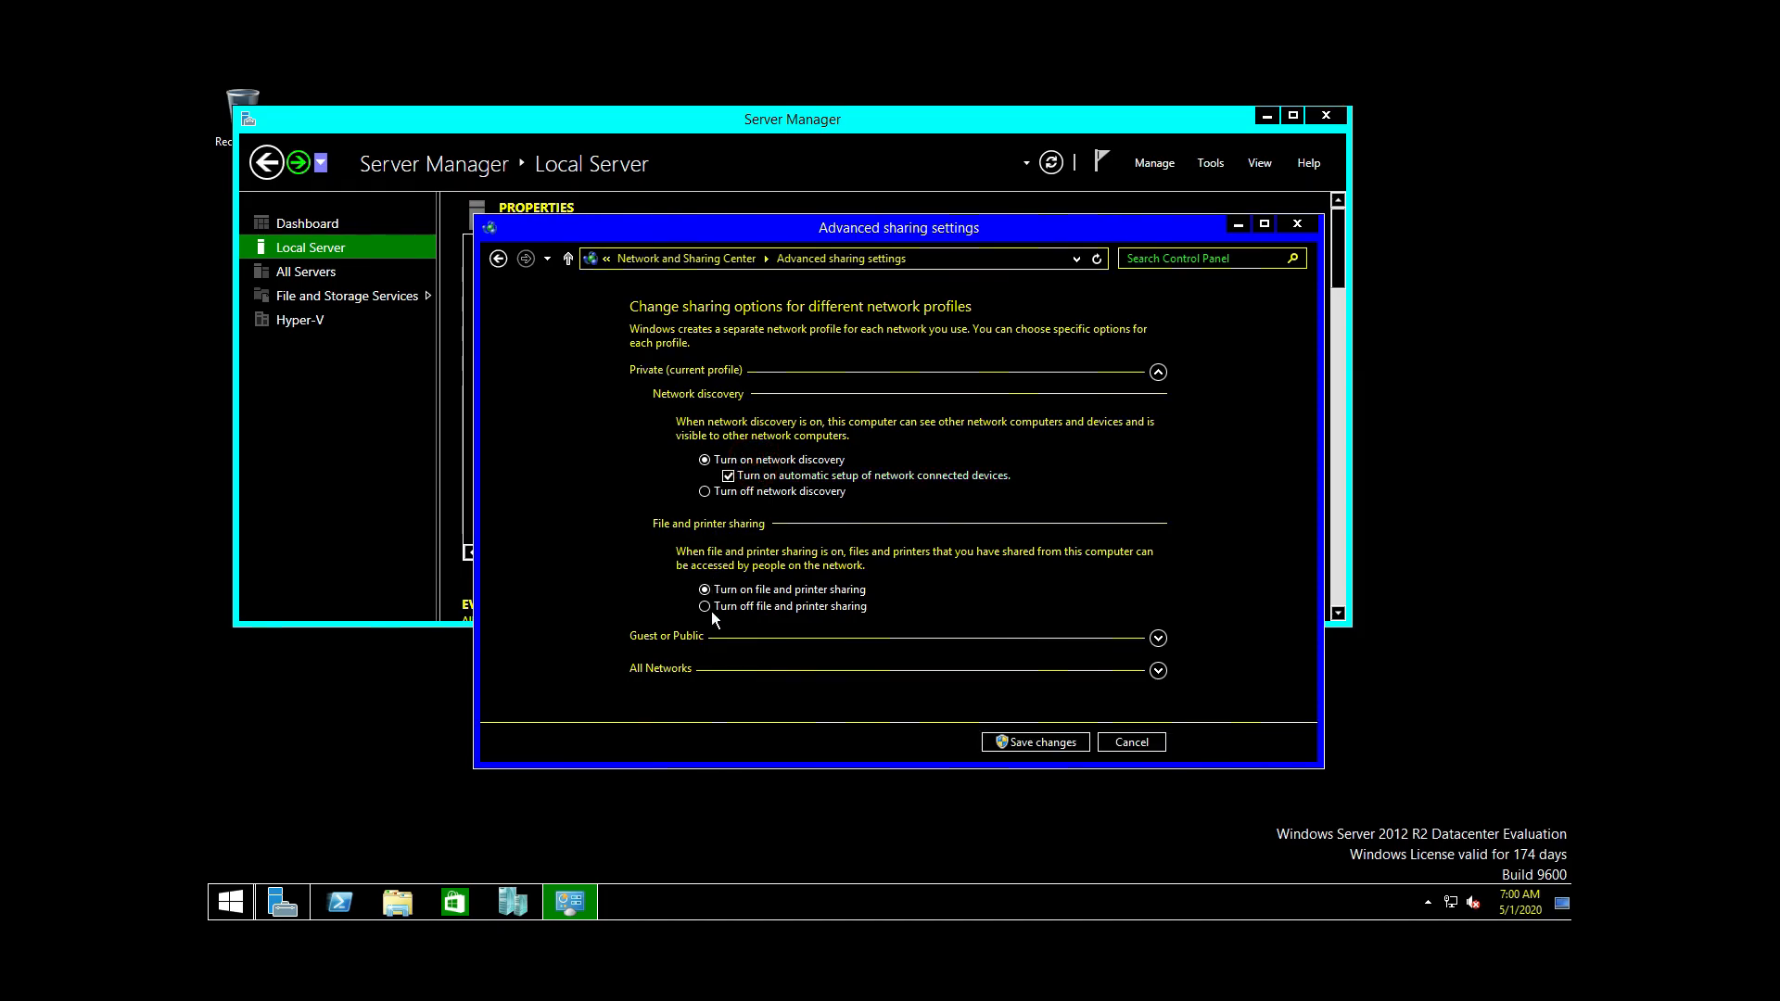
{"action": "left_click", "coordinate": [1155, 383]}
{"action": "left_click", "coordinate": [1158, 373]}
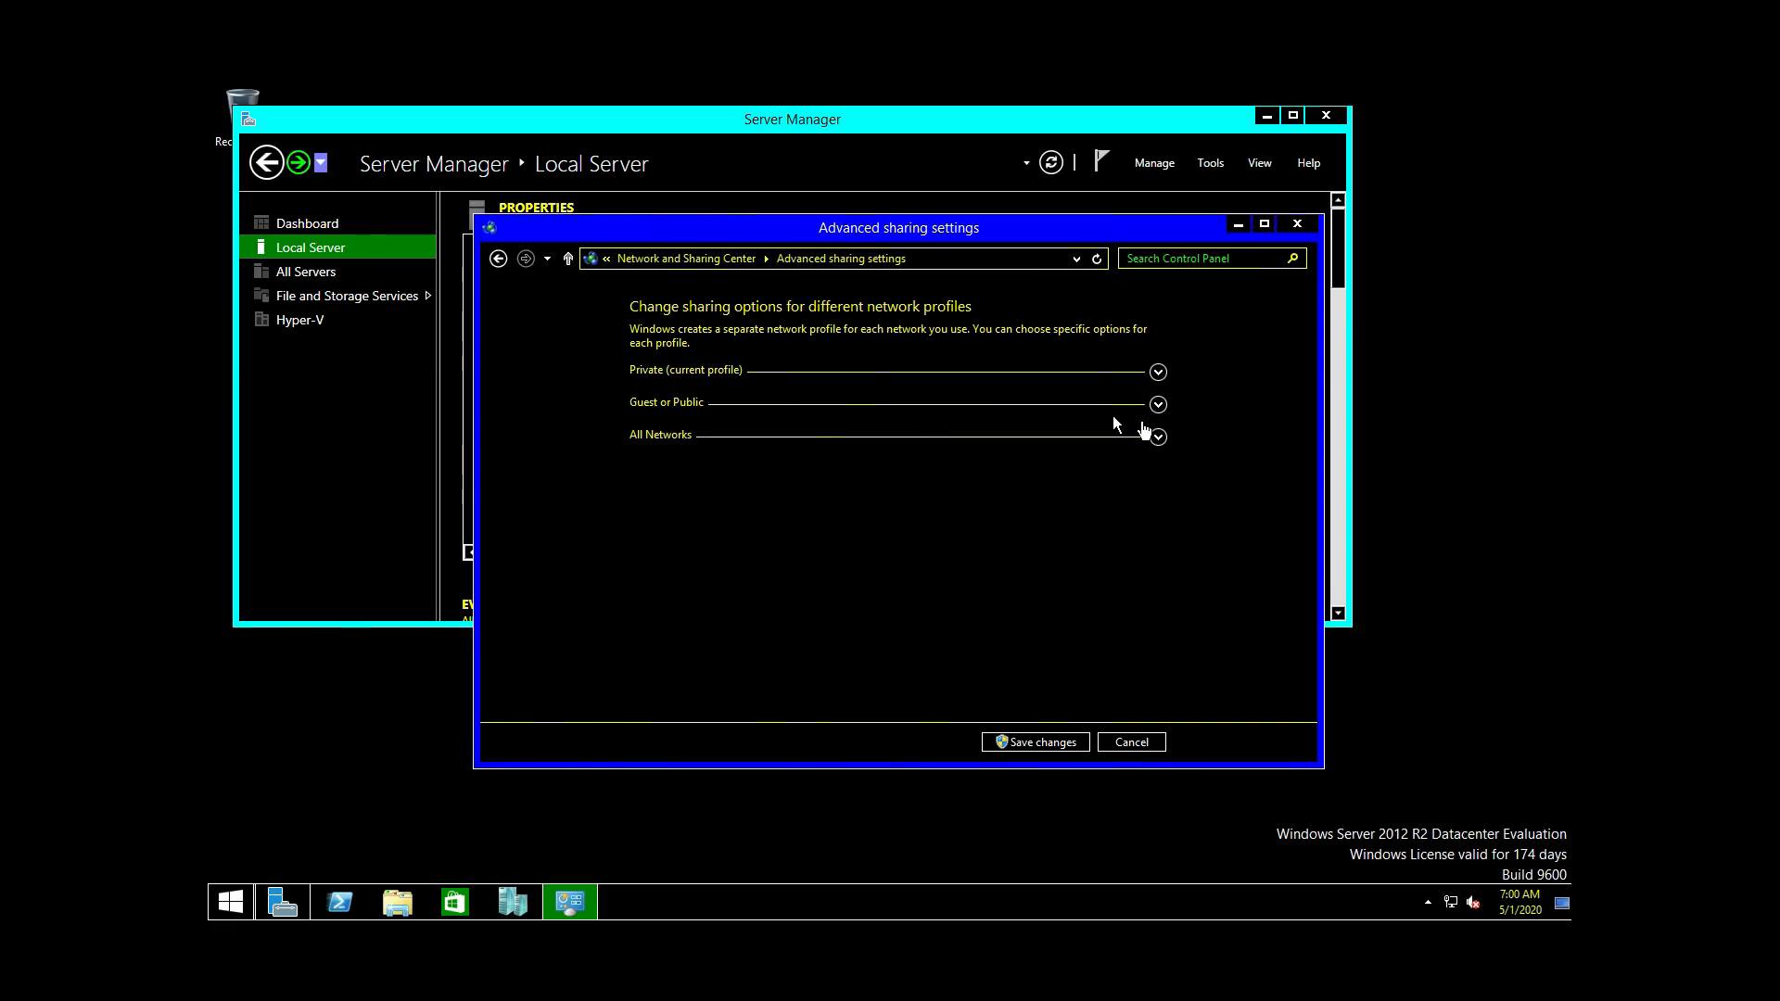
{"action": "left_click", "coordinate": [1157, 373]}
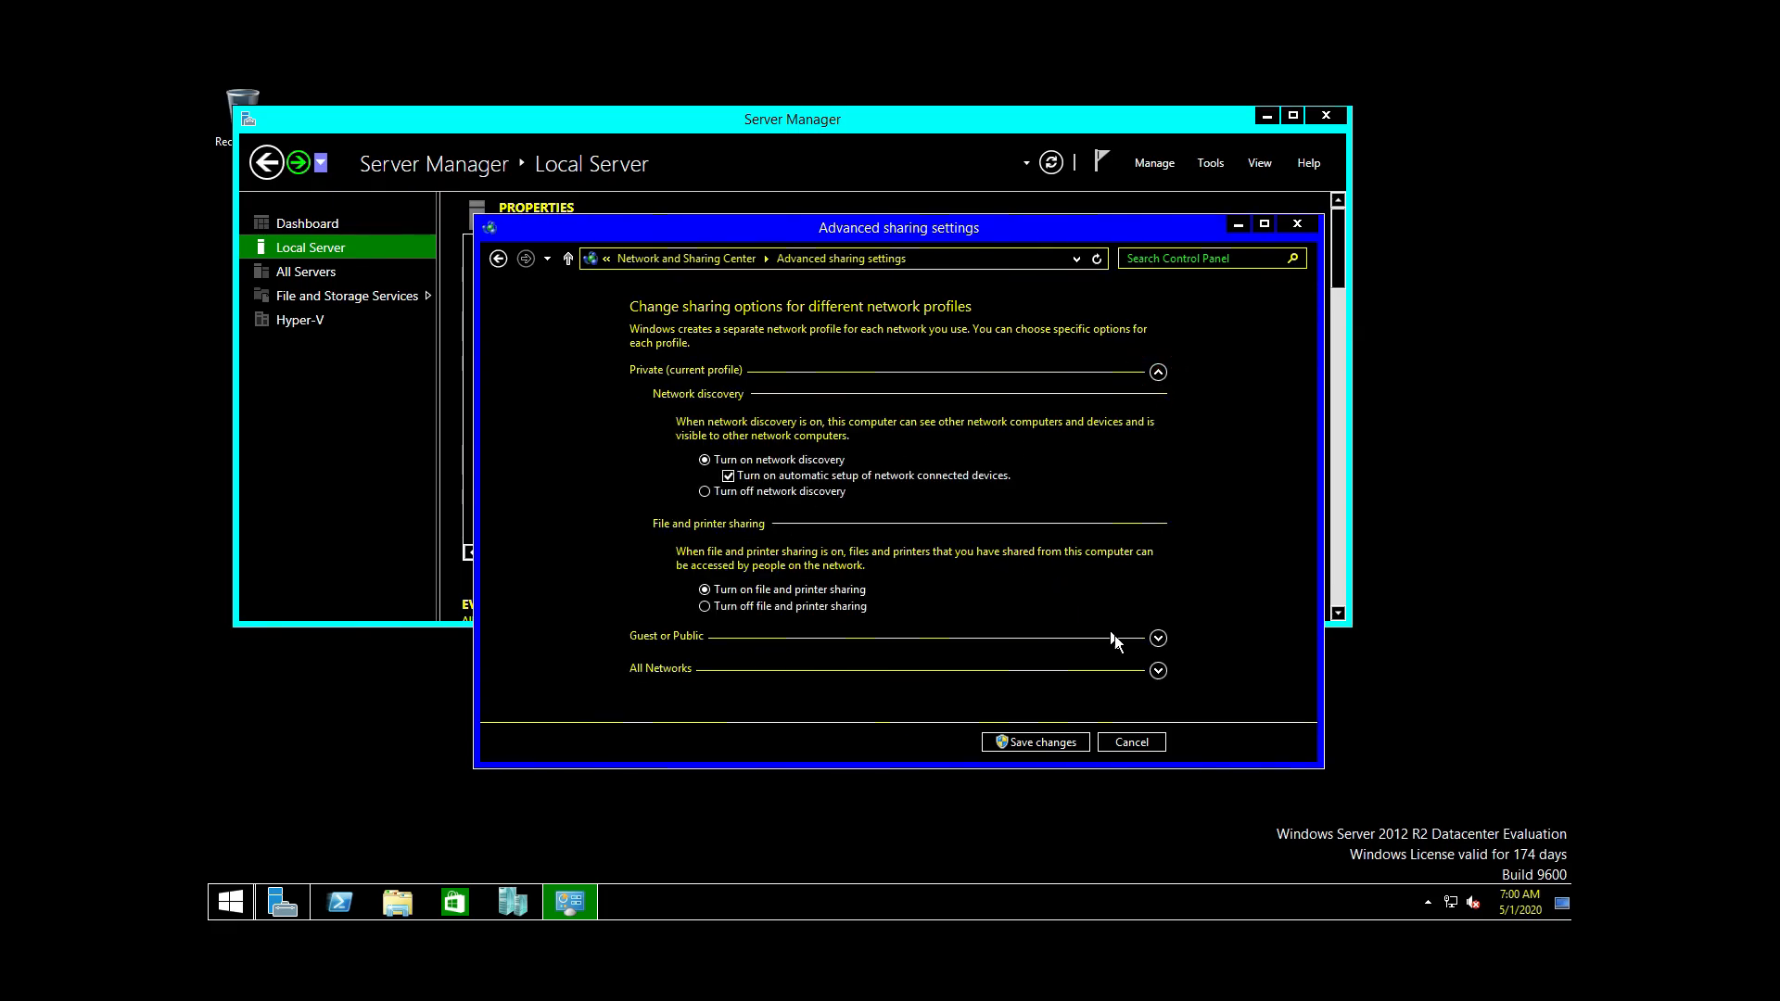
Step: Turn on network discovery for Guest or Public and Public folder sharing, then save
{"action": "left_click", "coordinate": [1158, 639]}
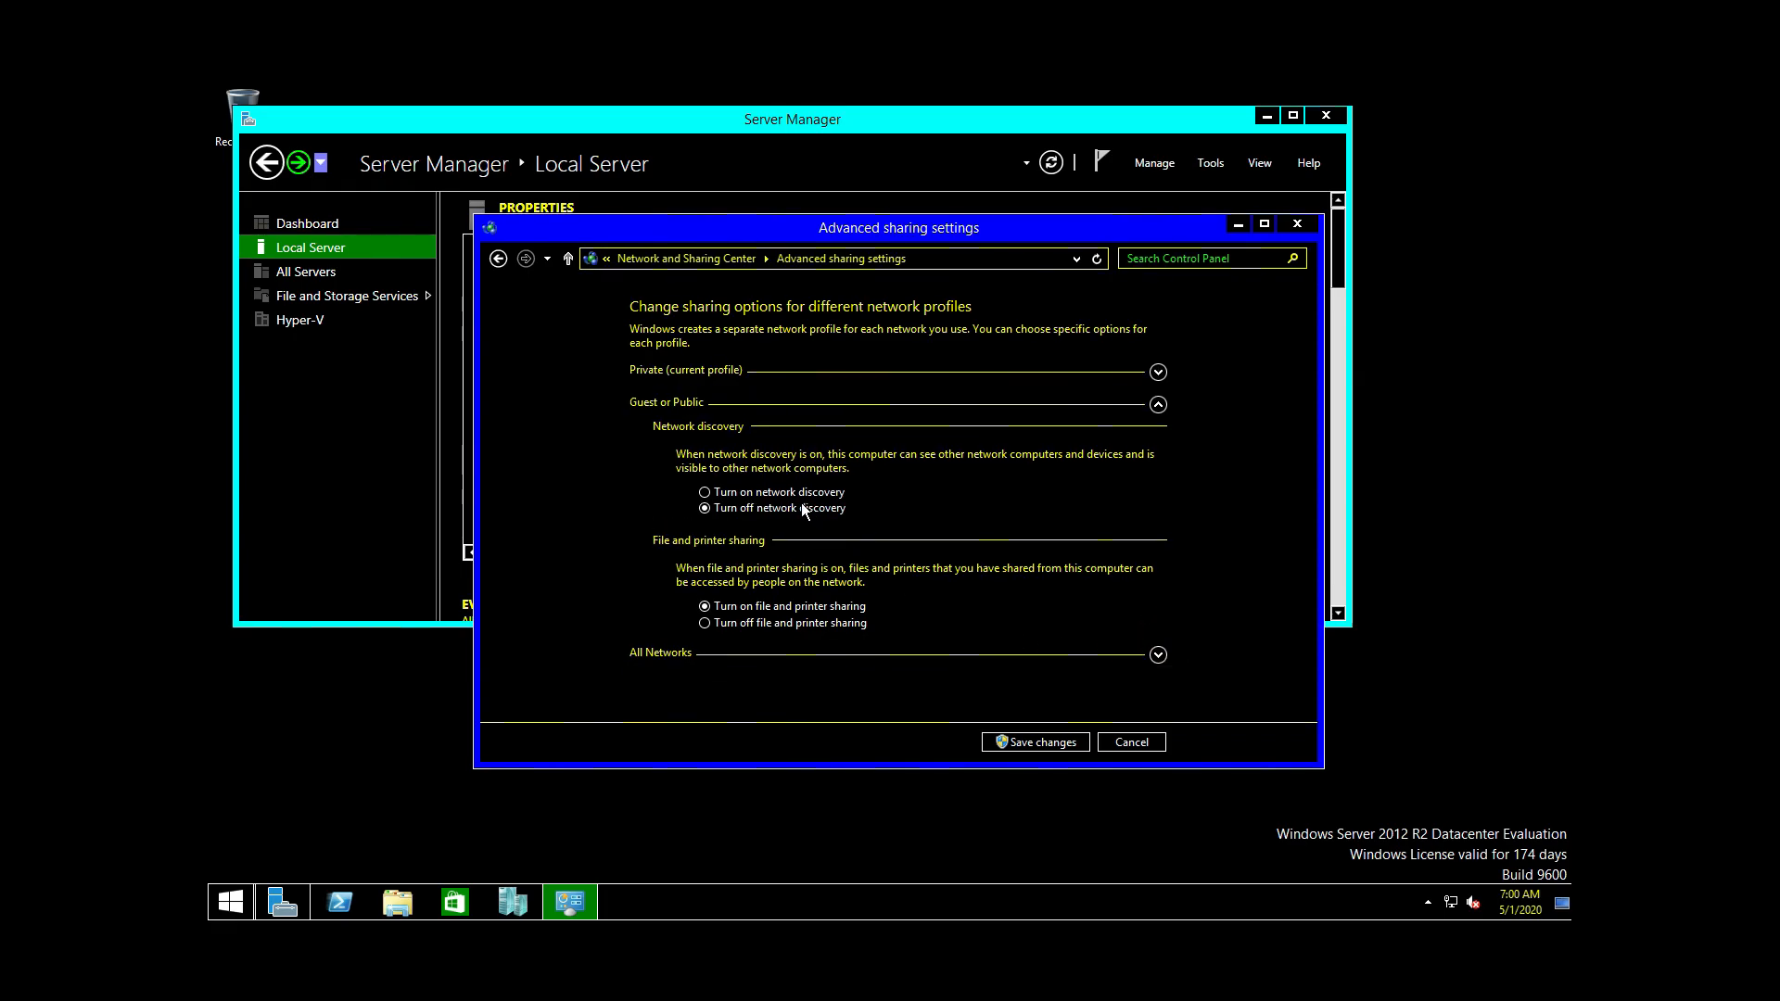
{"action": "left_click", "coordinate": [787, 492]}
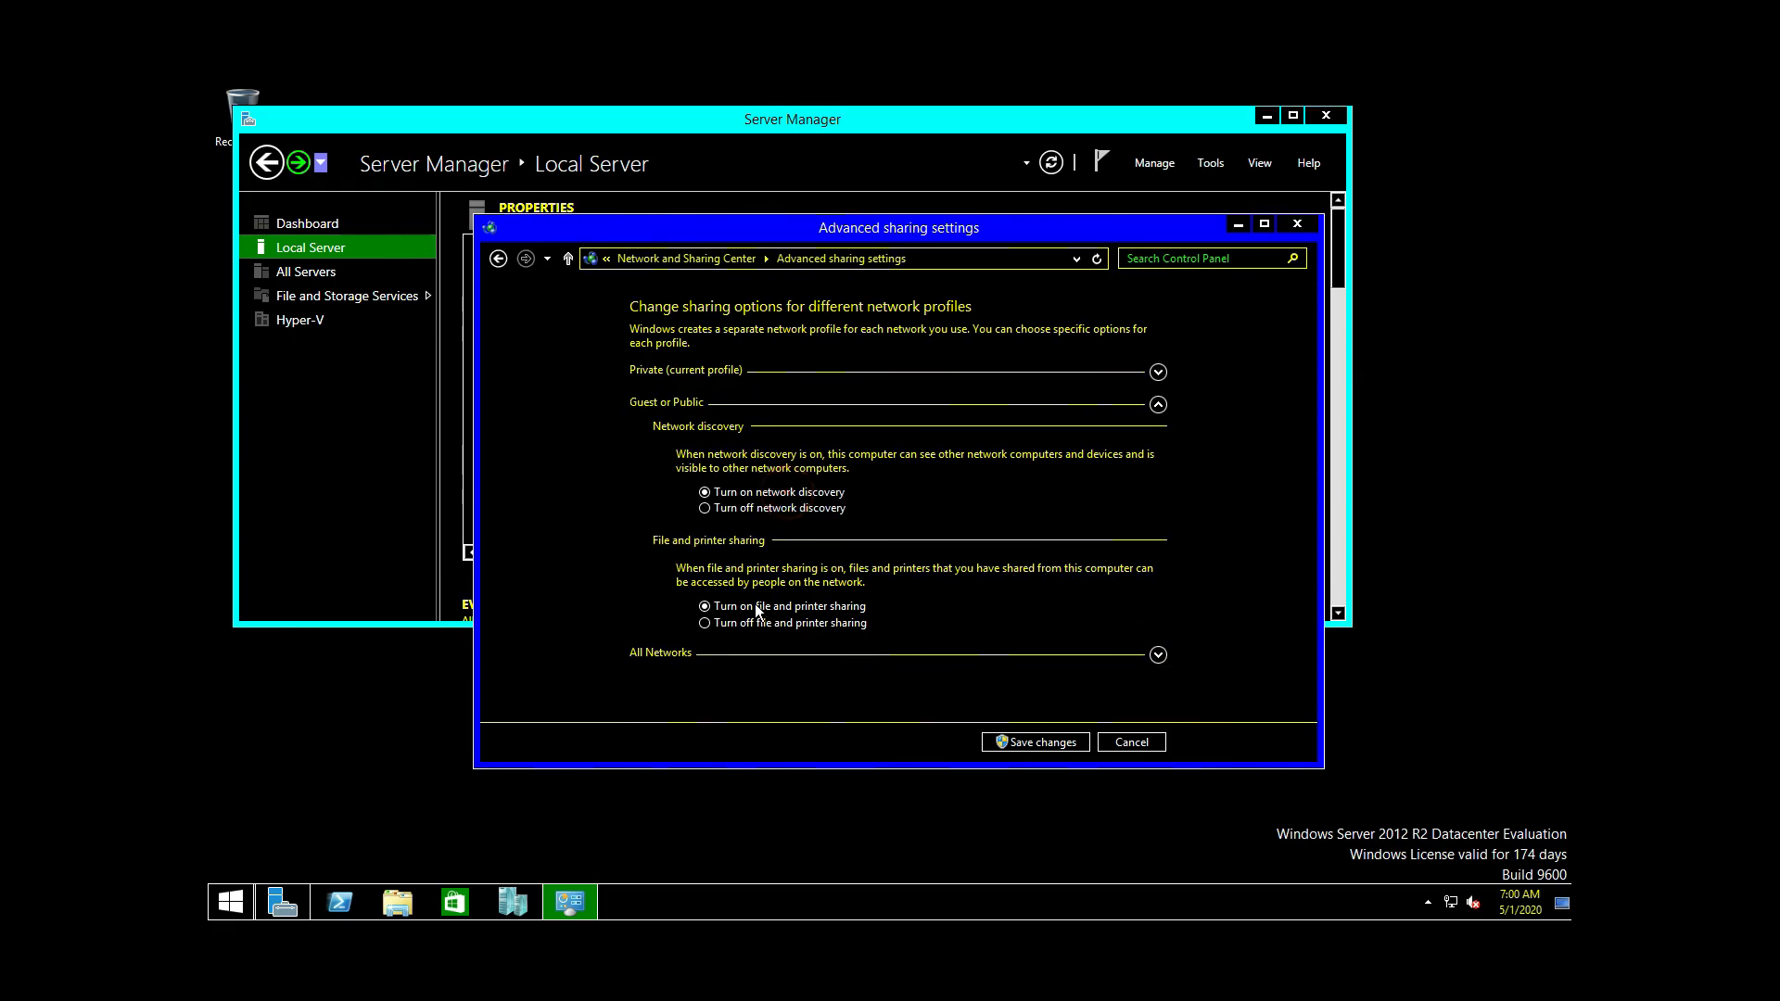
{"action": "left_click", "coordinate": [1159, 656]}
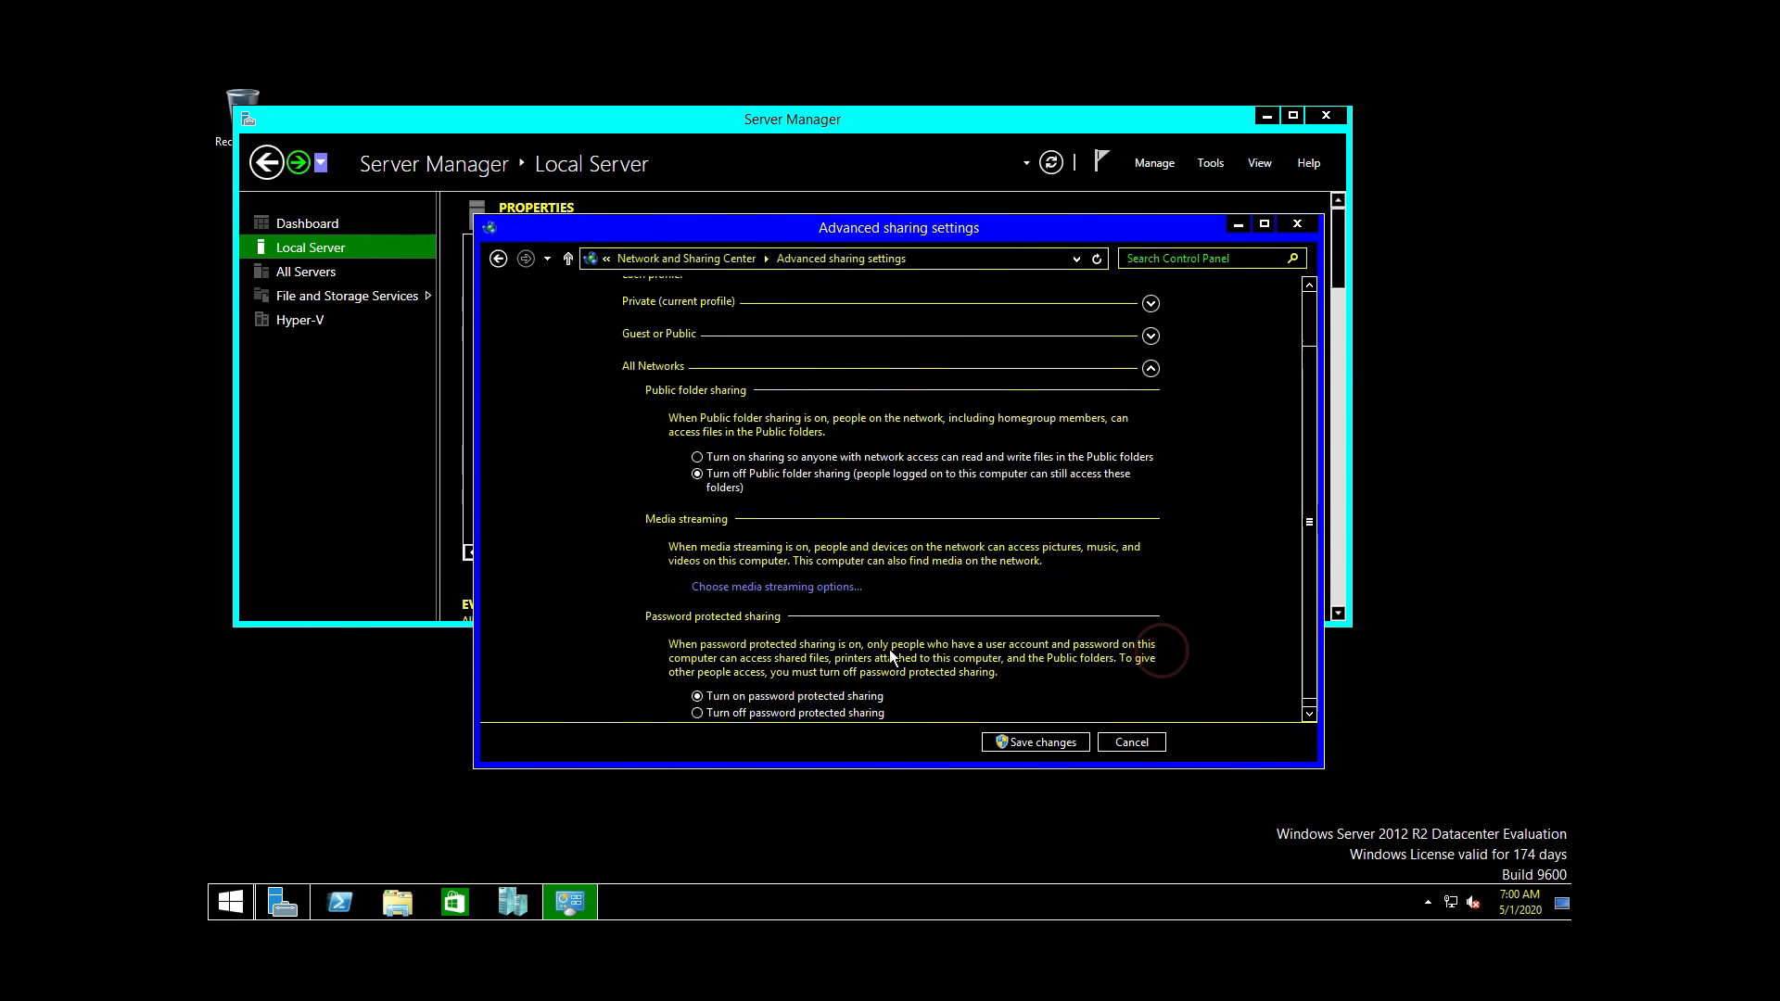
{"action": "left_click", "coordinate": [697, 448]}
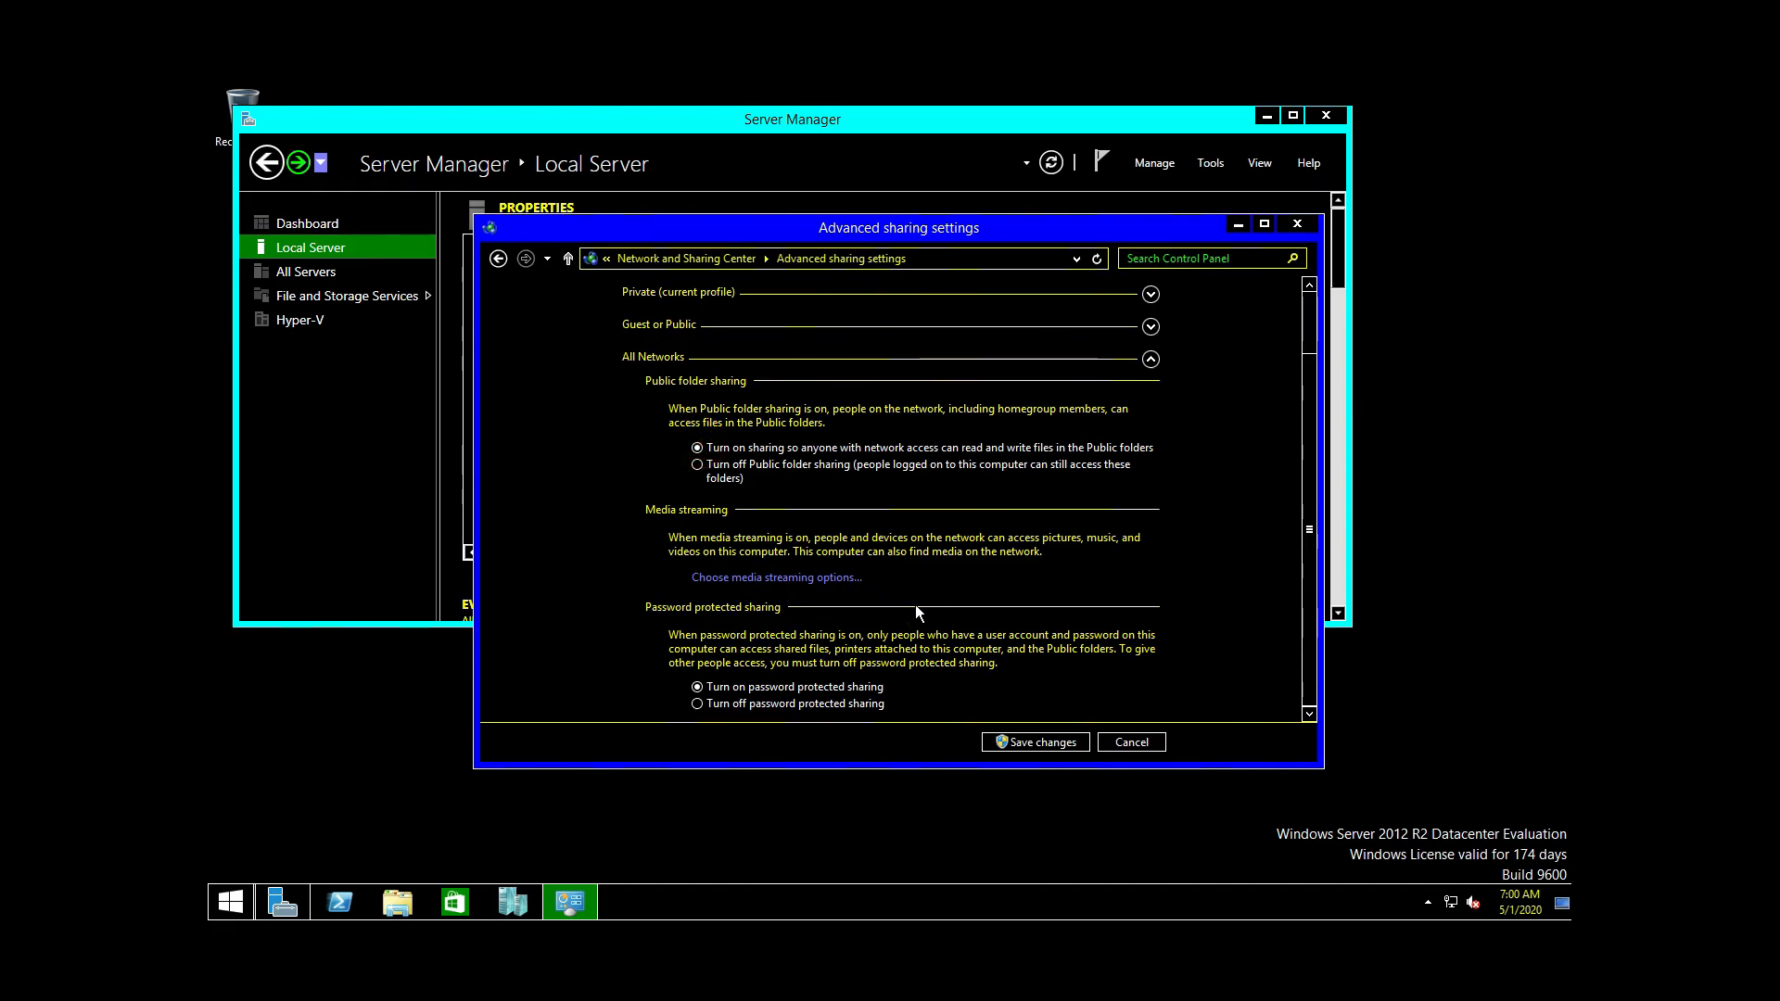
{"action": "left_click", "coordinate": [1048, 743]}
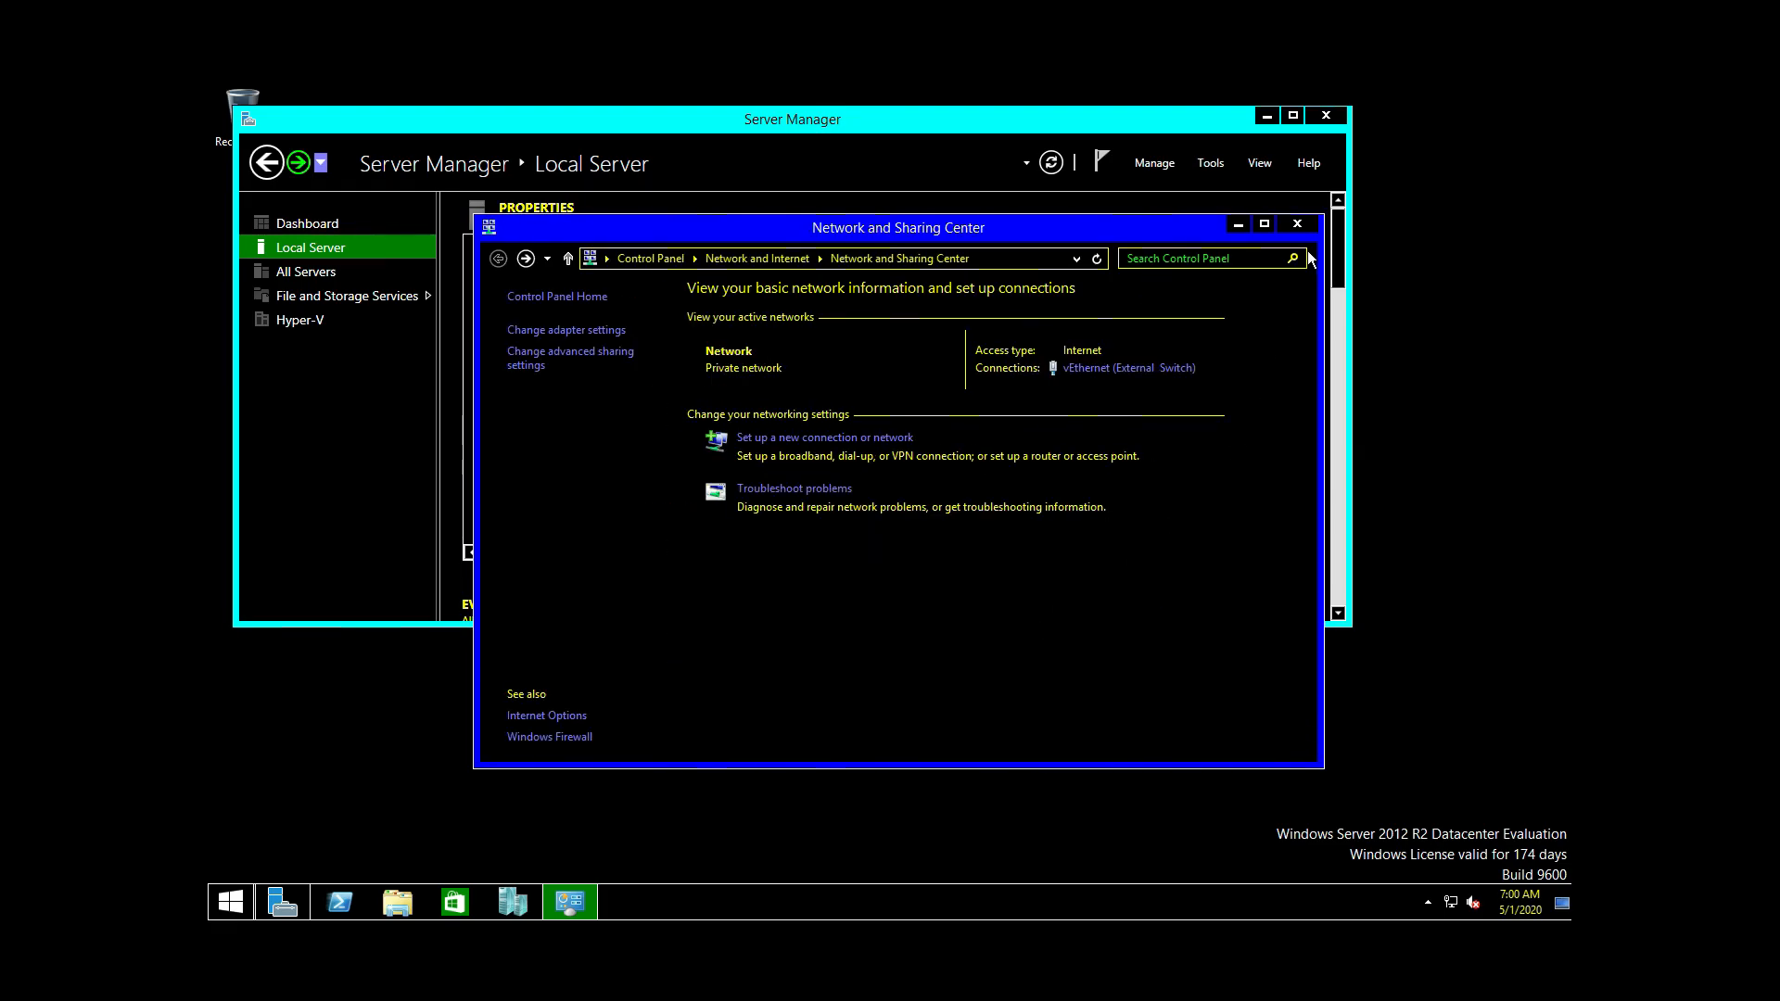
{"action": "left_click", "coordinate": [1298, 224]}
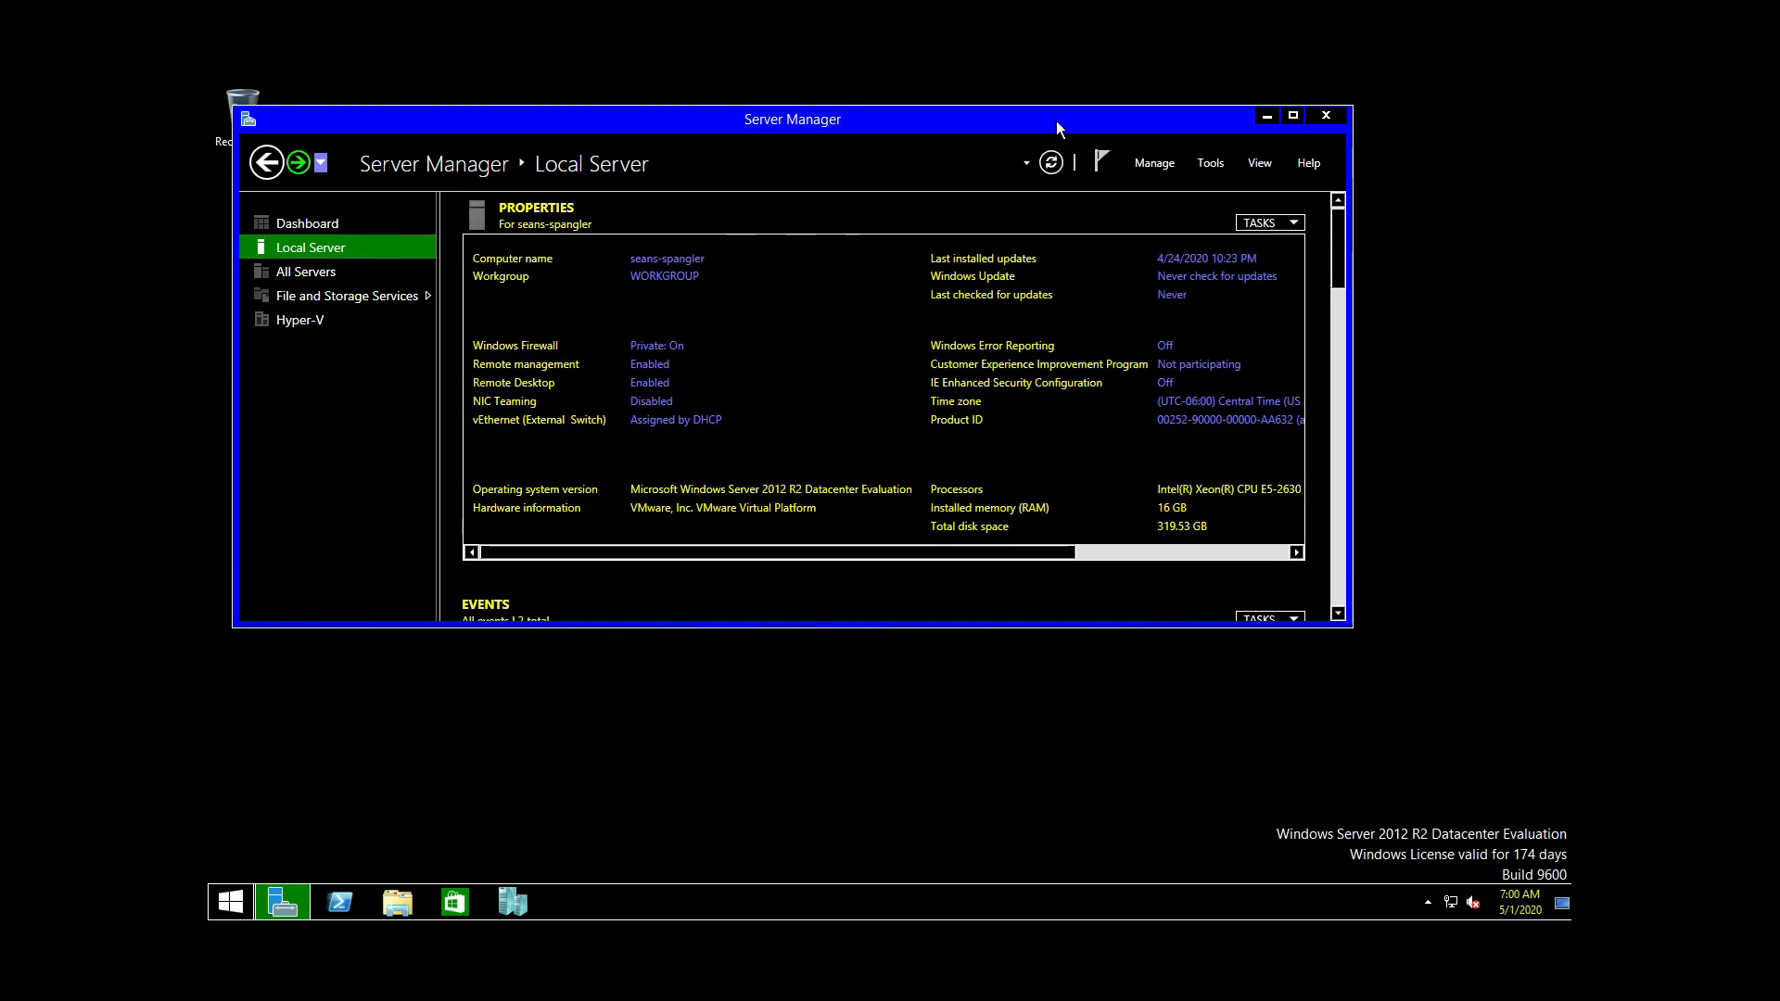
Step: Close Server Manager and resize Hyper-V Manager into a smaller window on the right
{"action": "left_click", "coordinate": [1326, 116]}
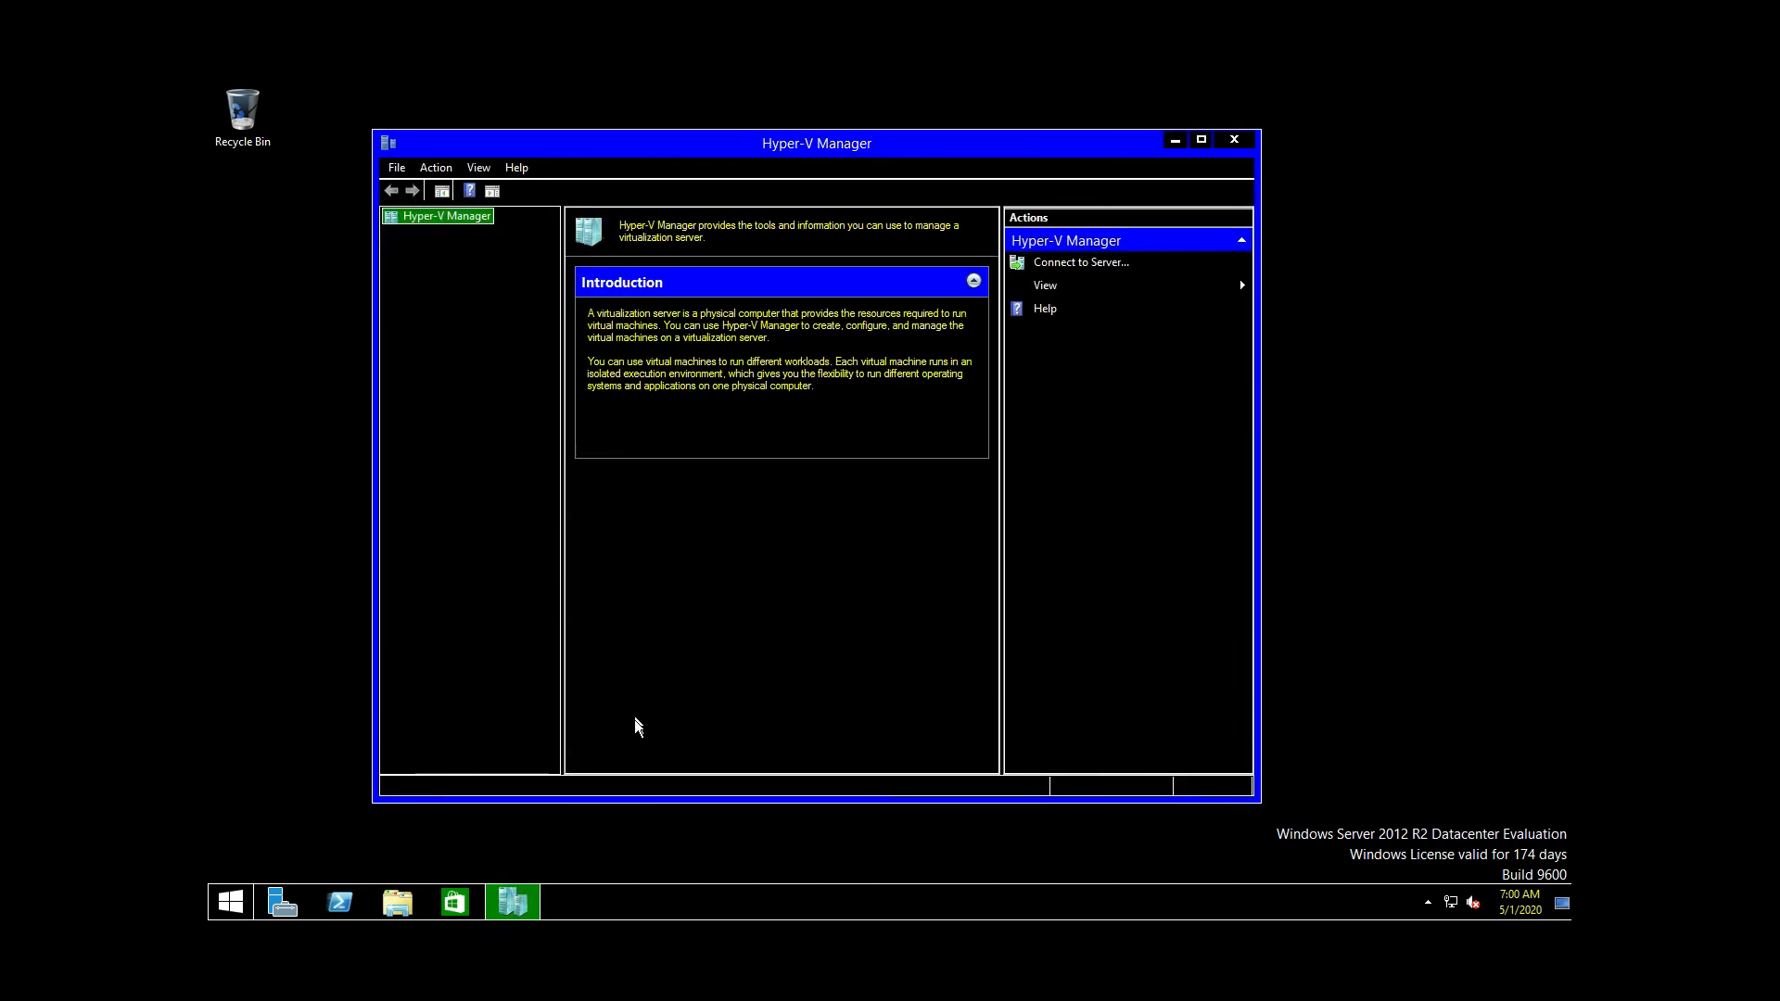
{"action": "left_click_drag", "start_coordinate": [709, 151], "coordinate": [1152, 85]}
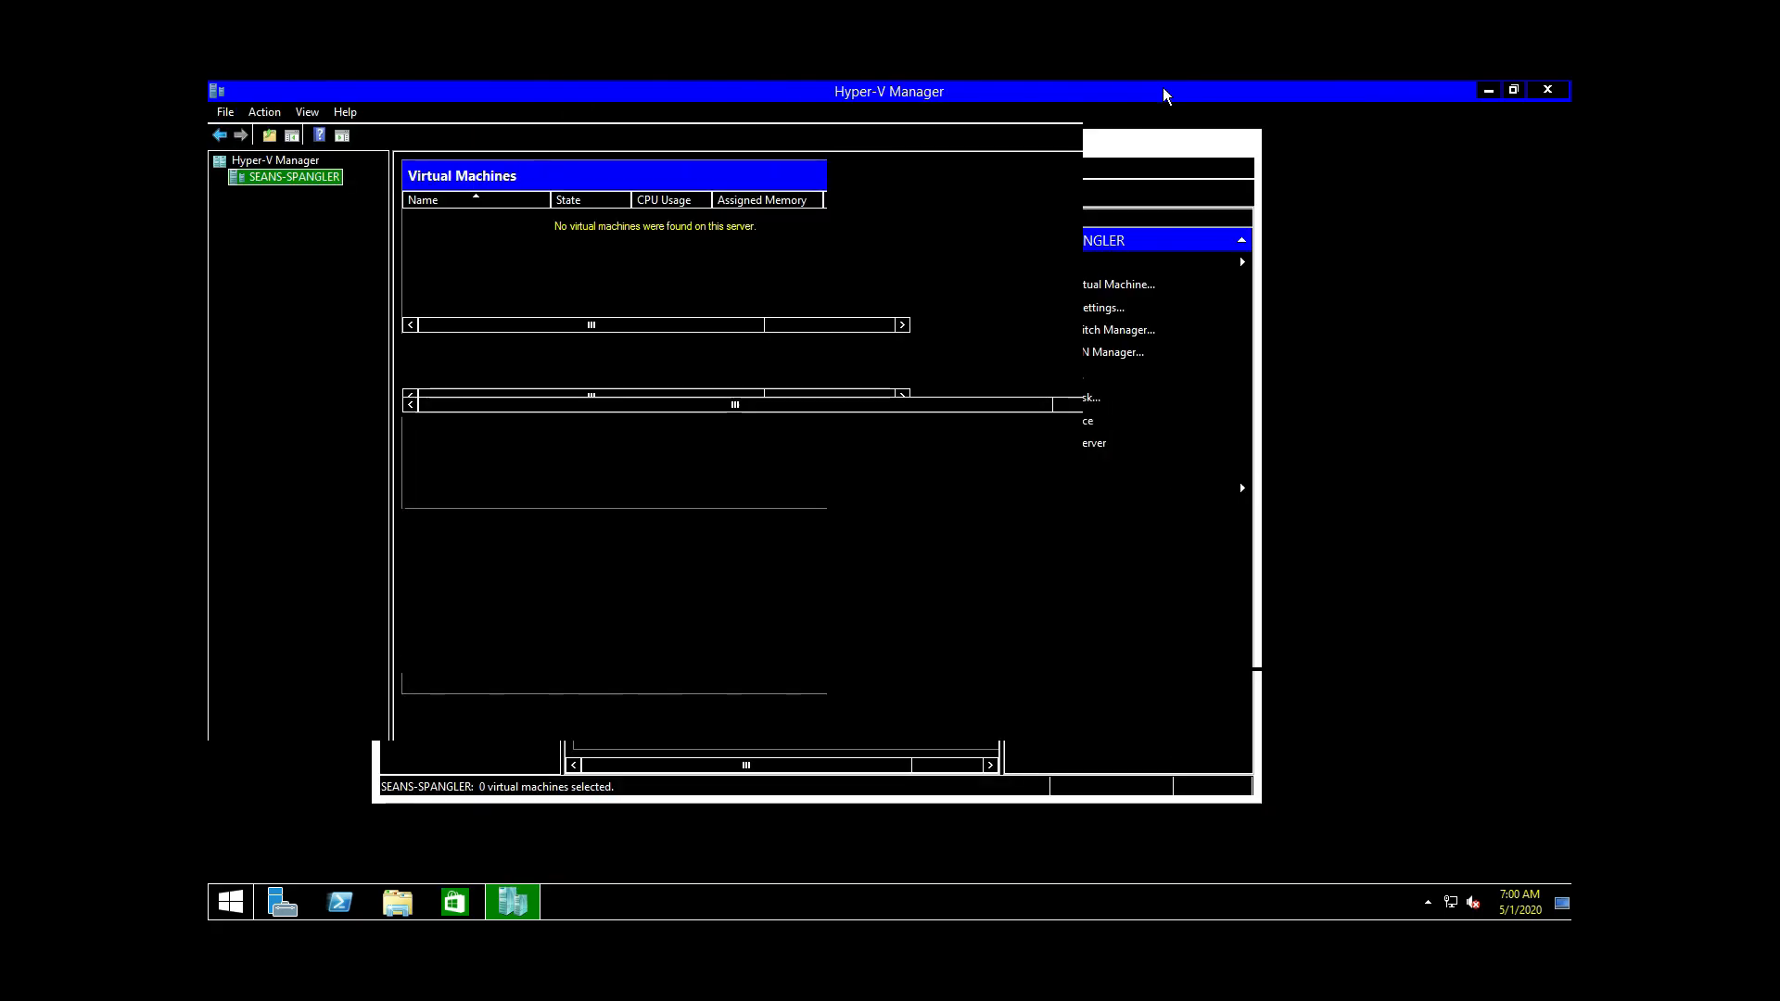
{"action": "left_click_drag", "start_coordinate": [1010, 93], "coordinate": [1210, 113]}
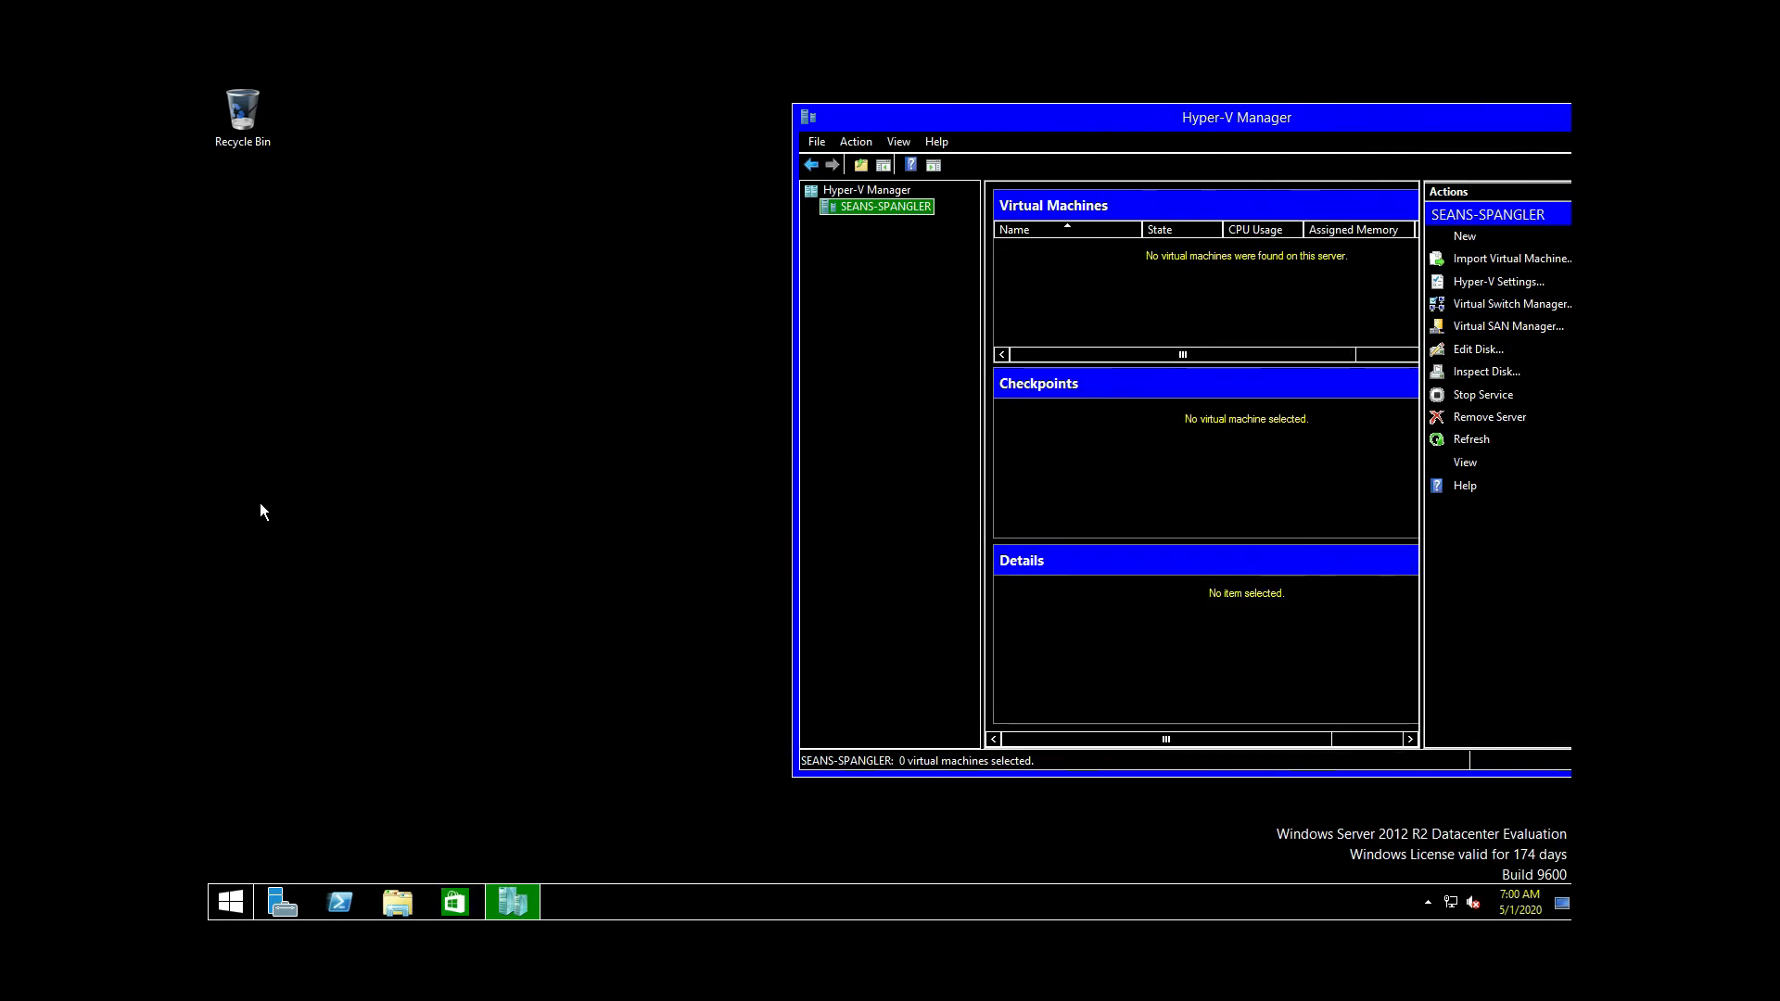
Step: Launch Internet Explorer and dismiss its first-run setup prompt
{"action": "left_click", "coordinate": [230, 901]}
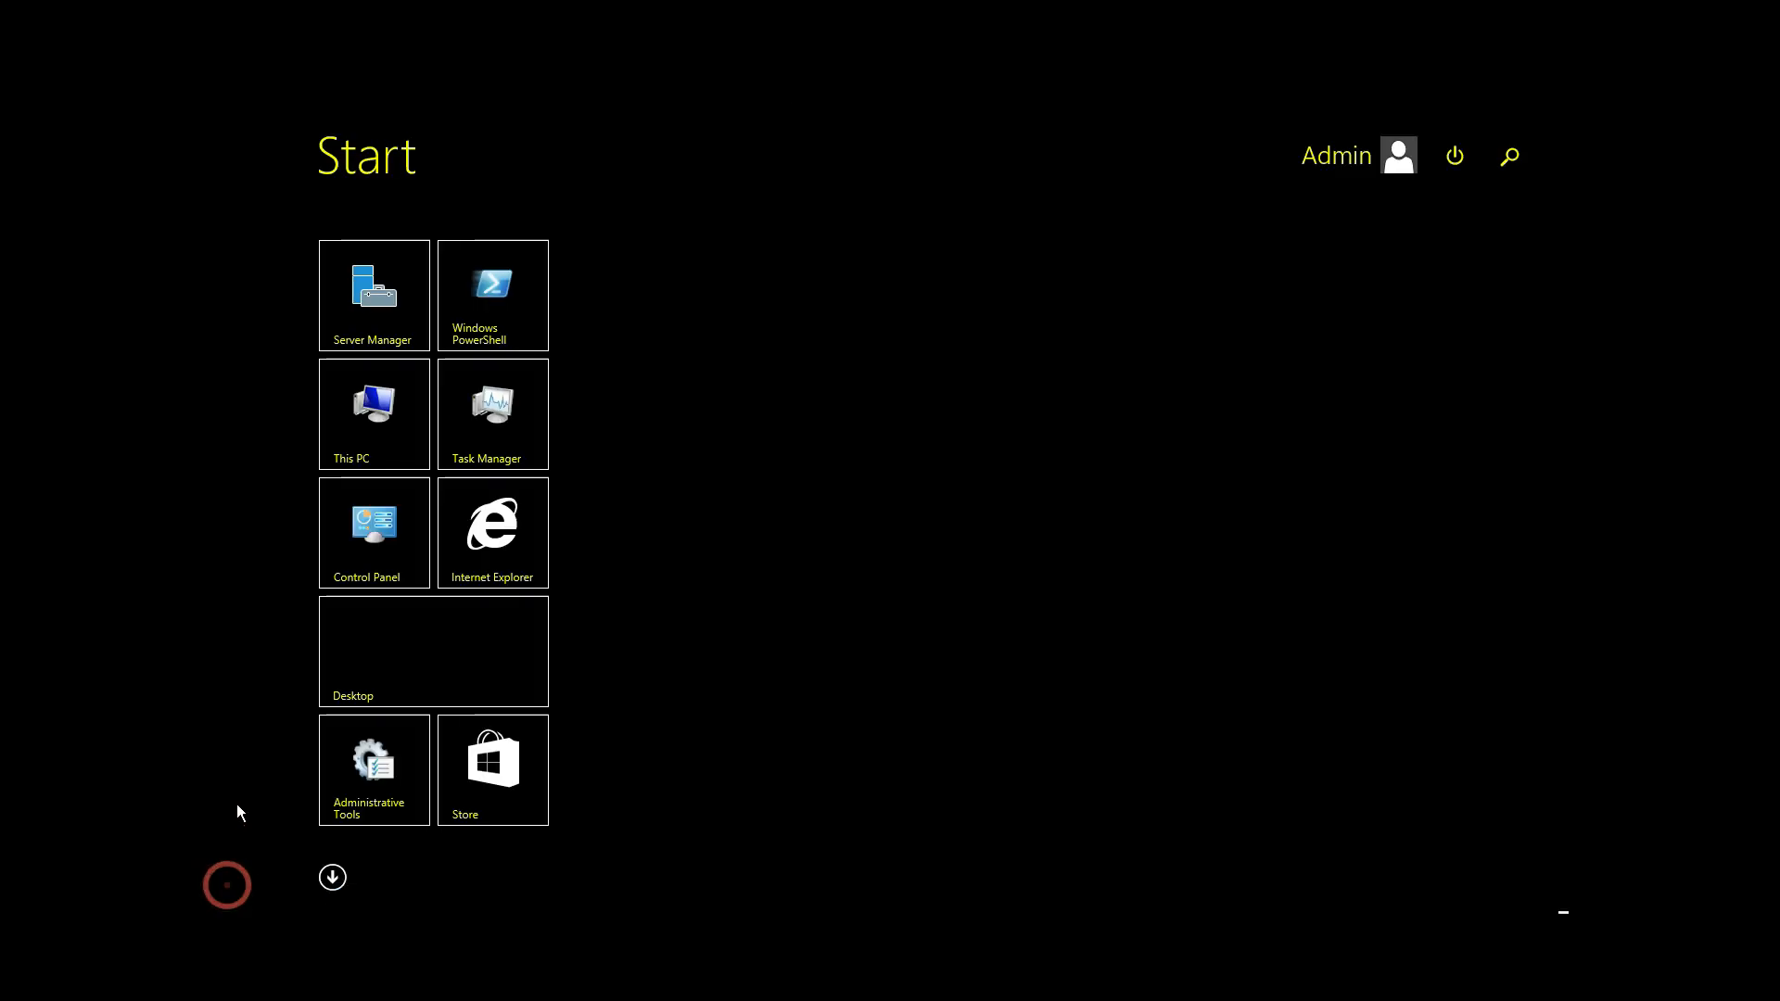
{"action": "left_click", "coordinate": [464, 526]}
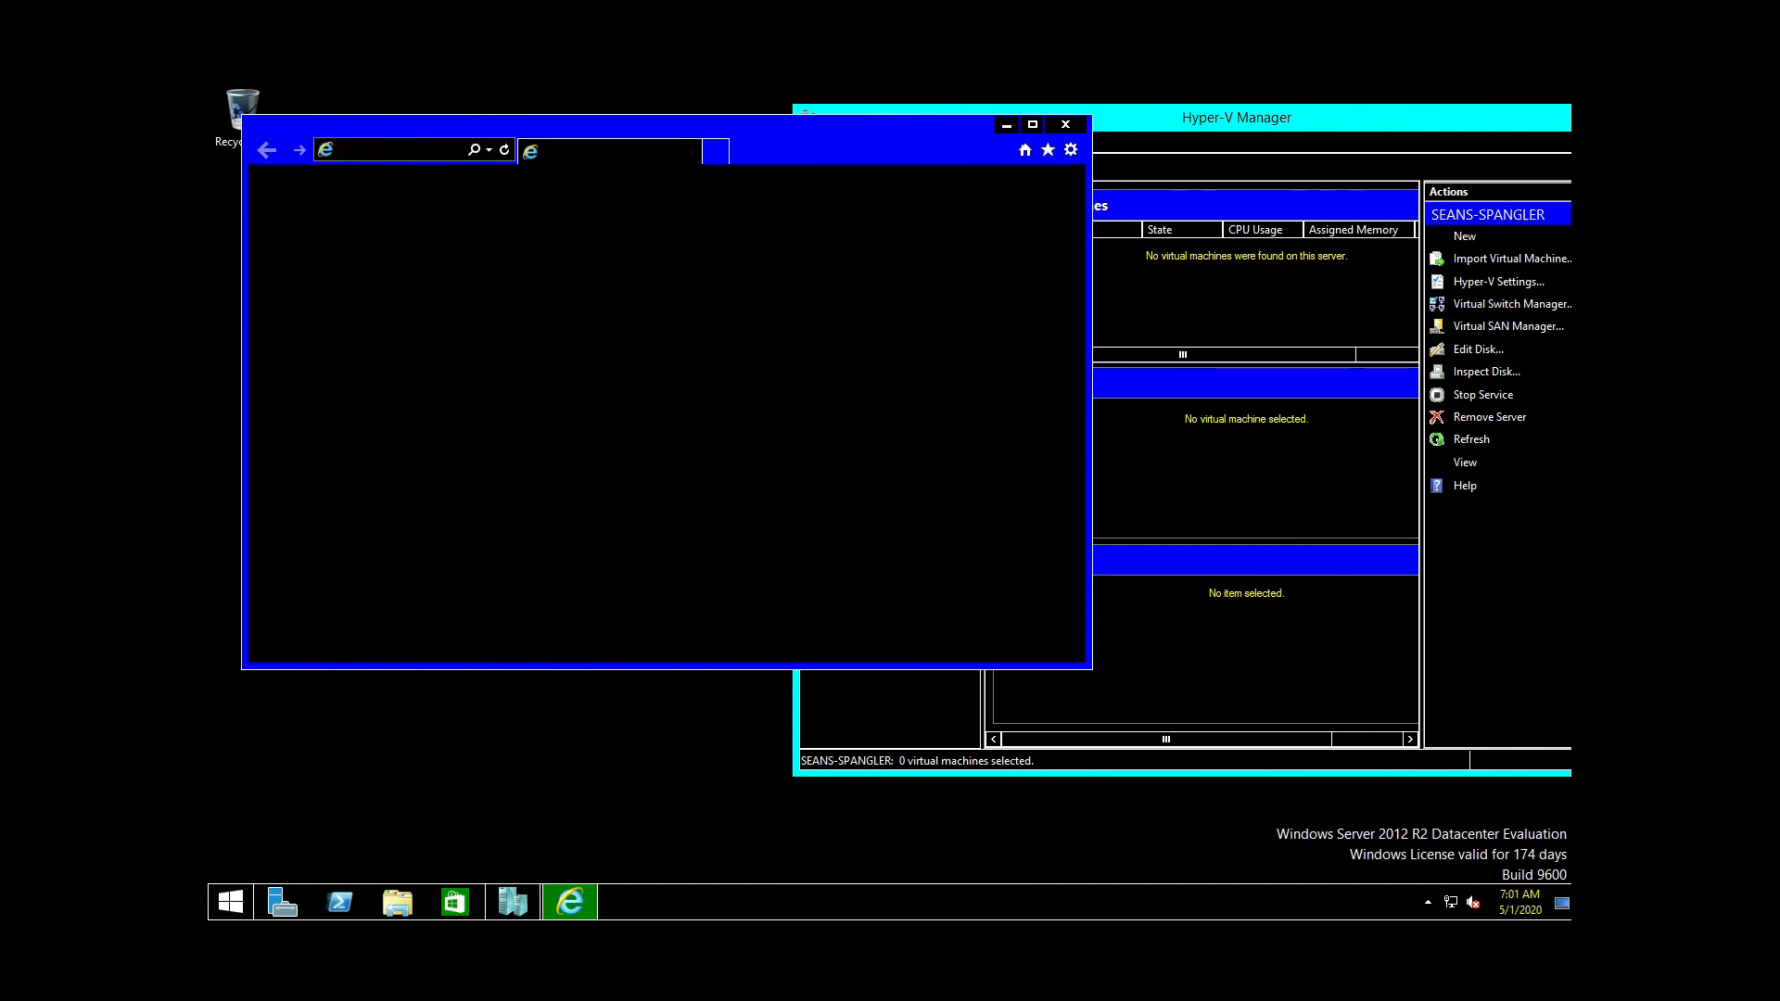
{"action": "right_click", "coordinate": [399, 149]}
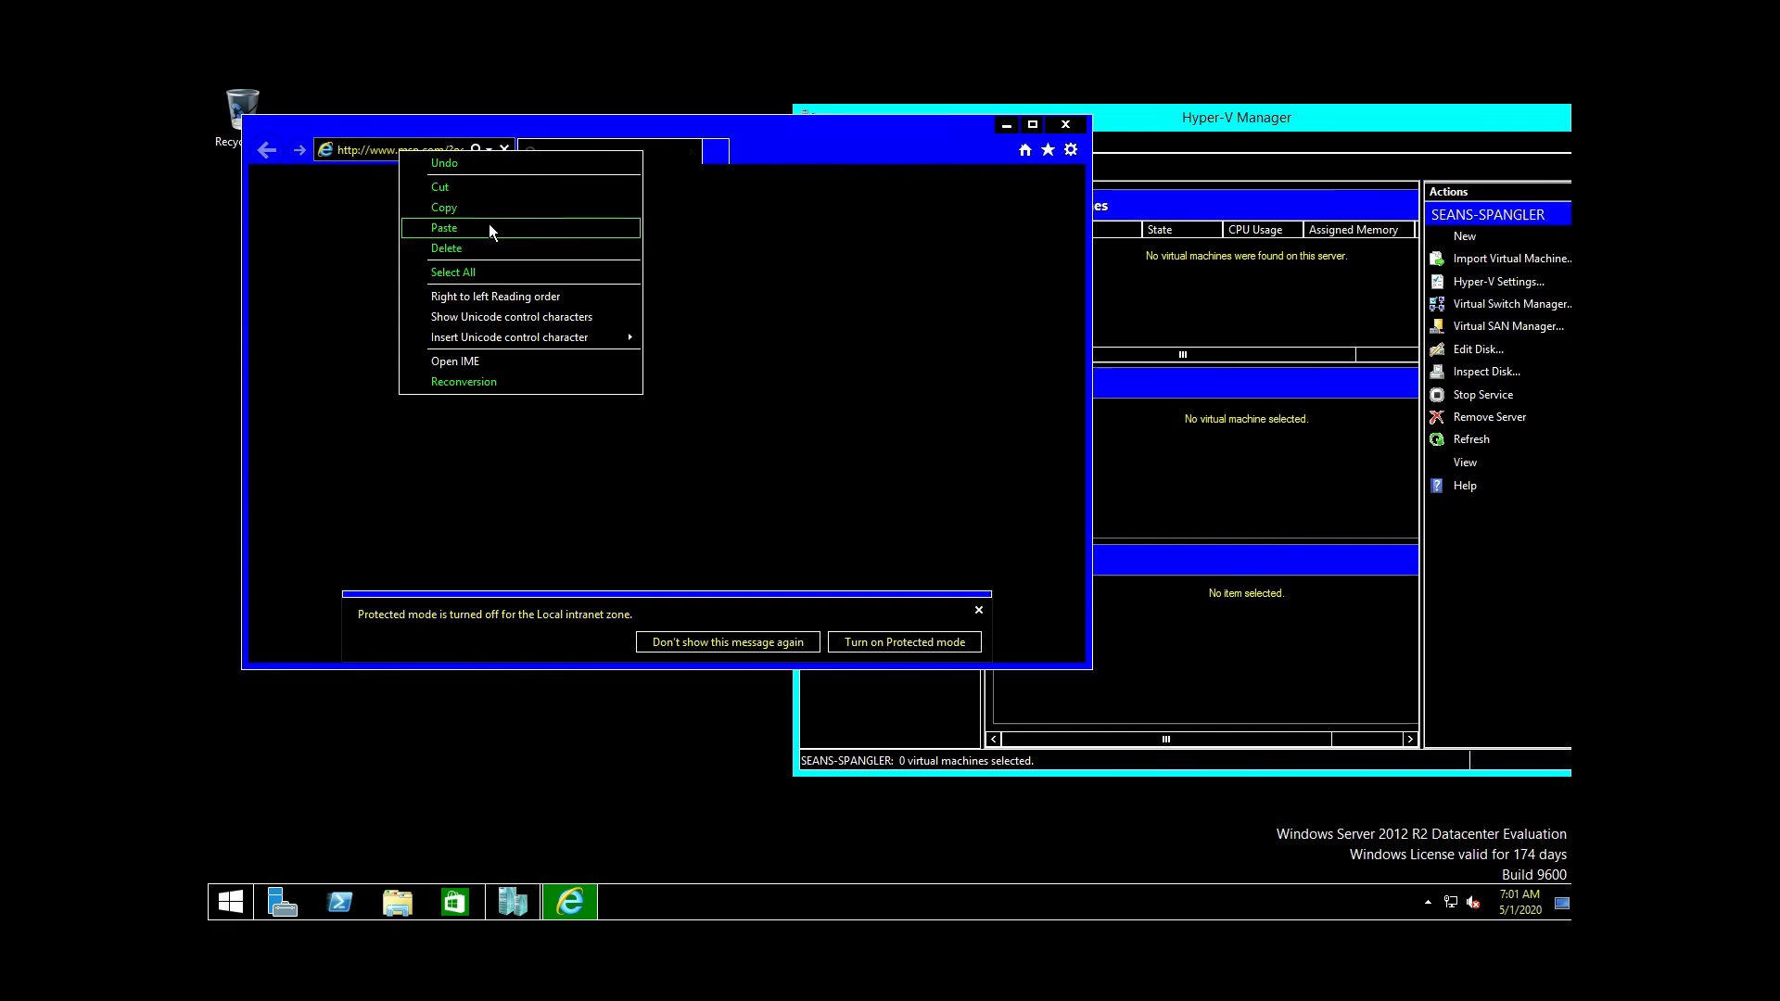
{"action": "left_click", "coordinate": [445, 229]}
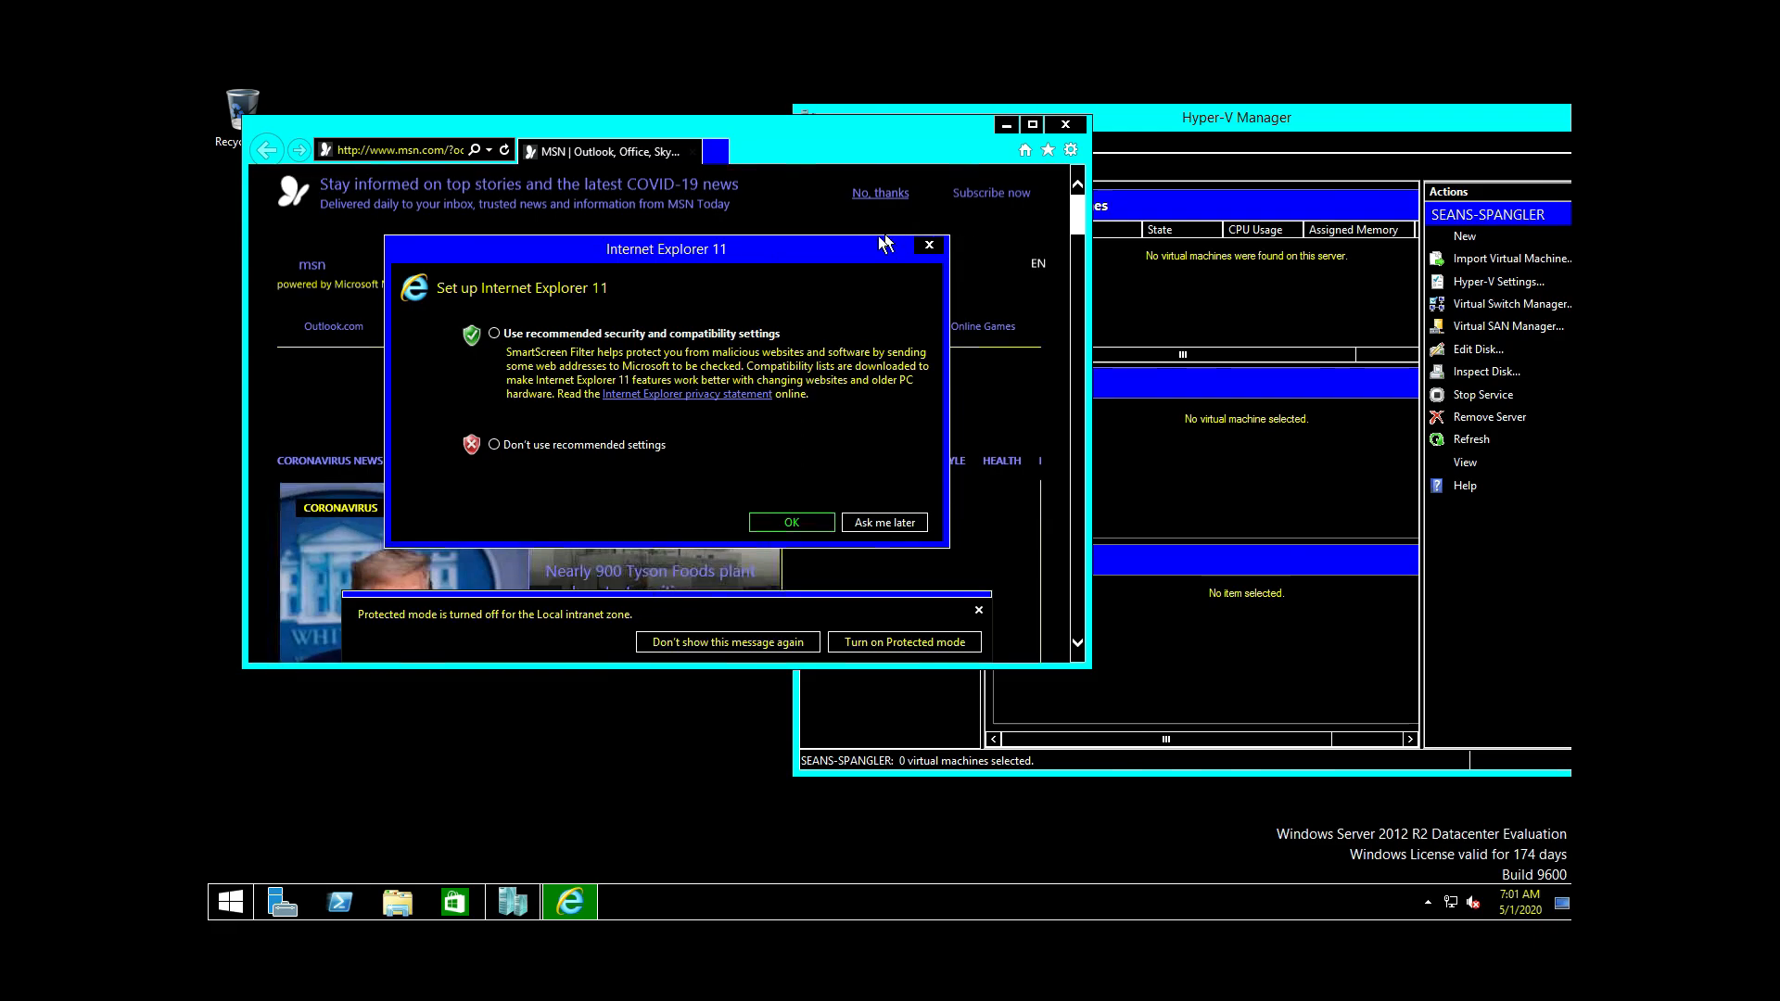
{"action": "left_click", "coordinate": [929, 244]}
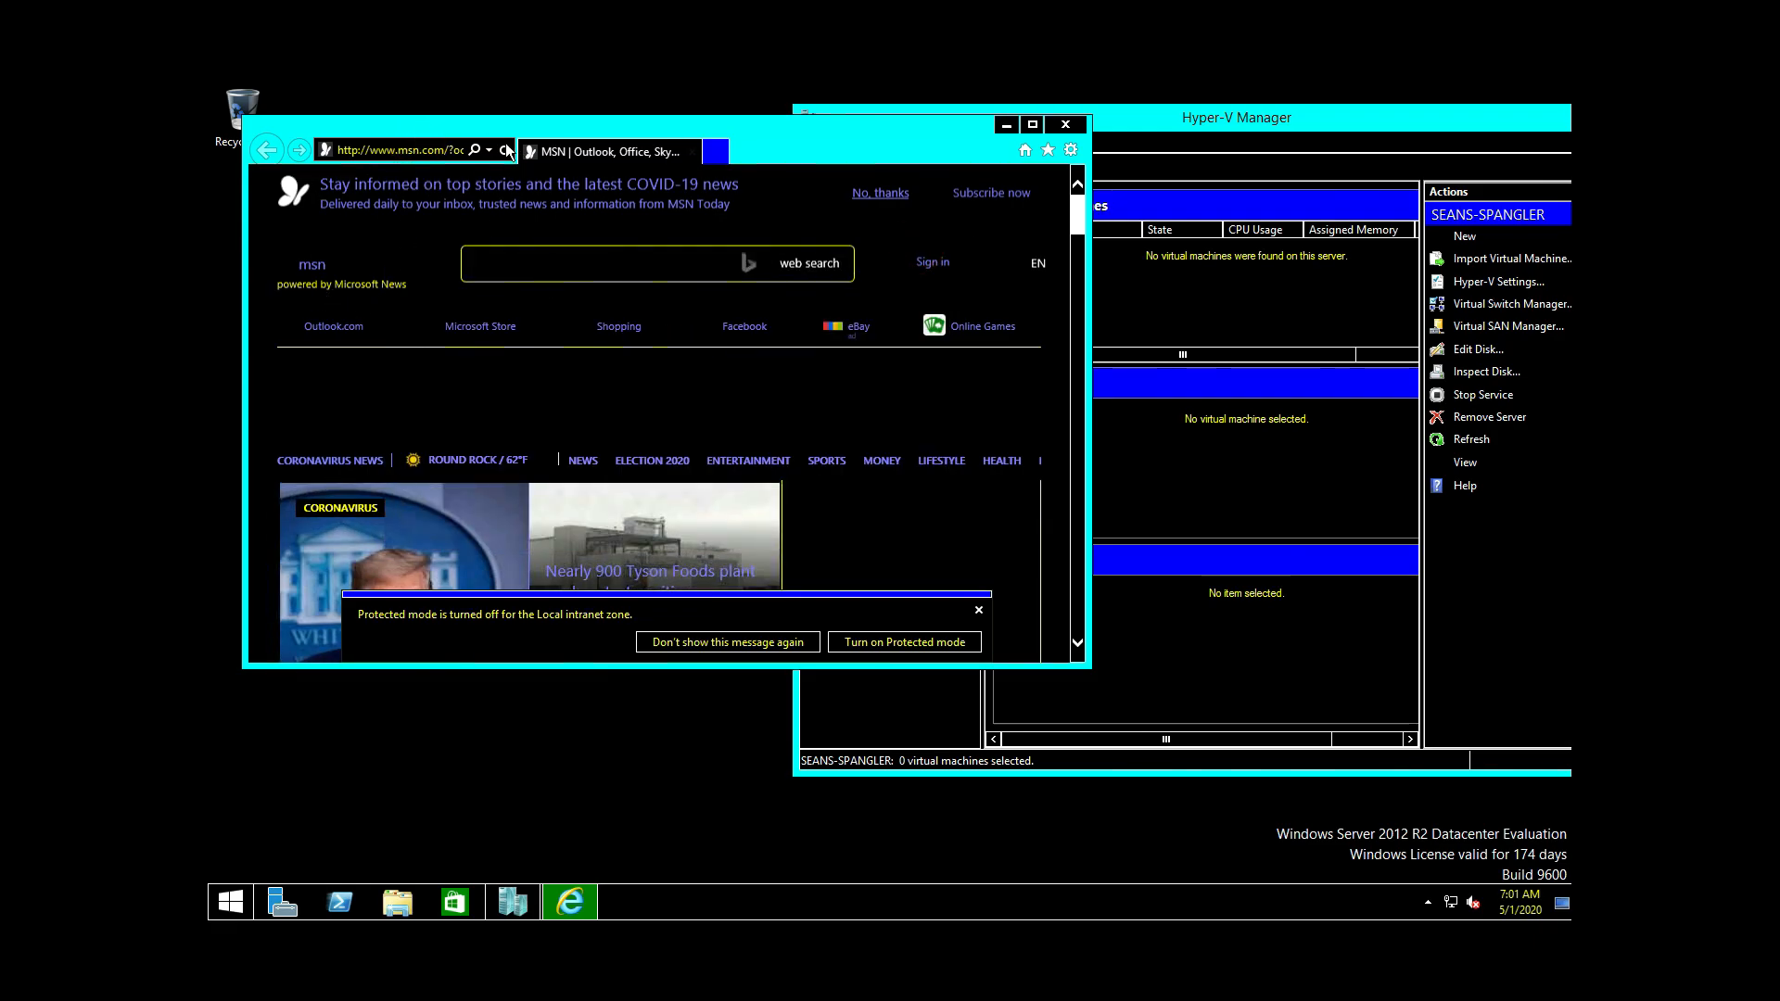
Step: Replace the address with the Dropbox share link via VMware Edit > Paste and load it
{"action": "left_click", "coordinate": [402, 146]}
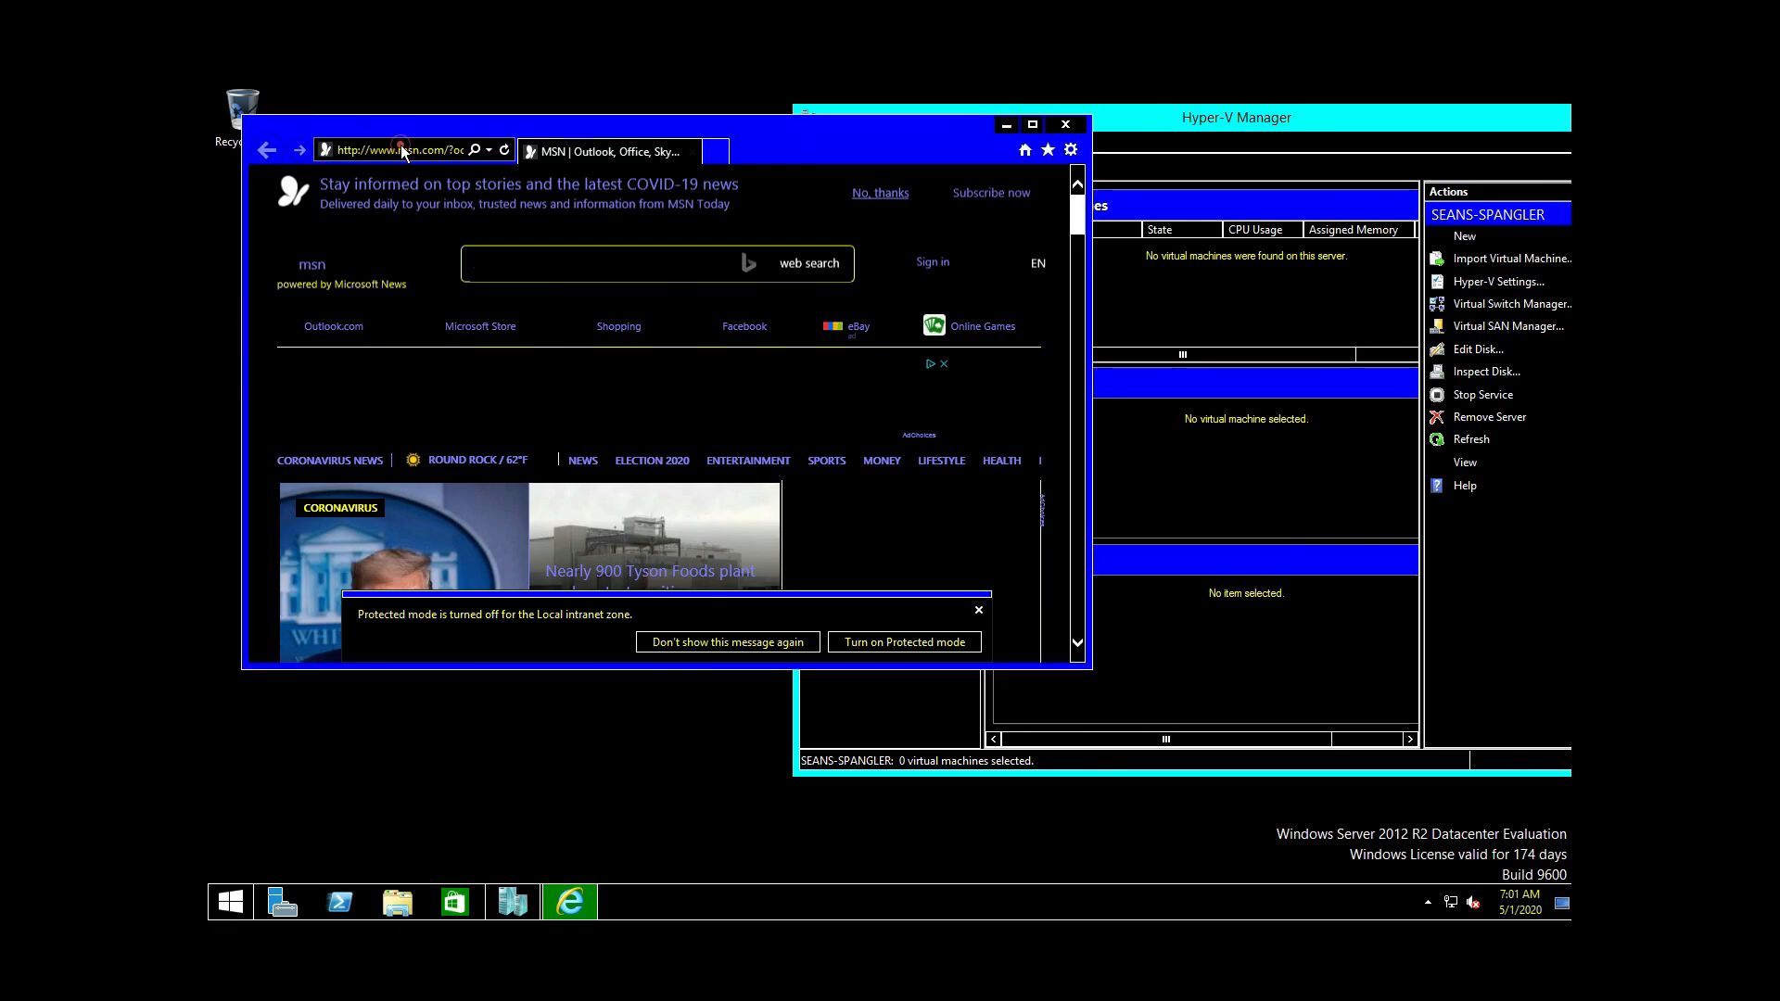
{"action": "double_click", "coordinate": [402, 146]}
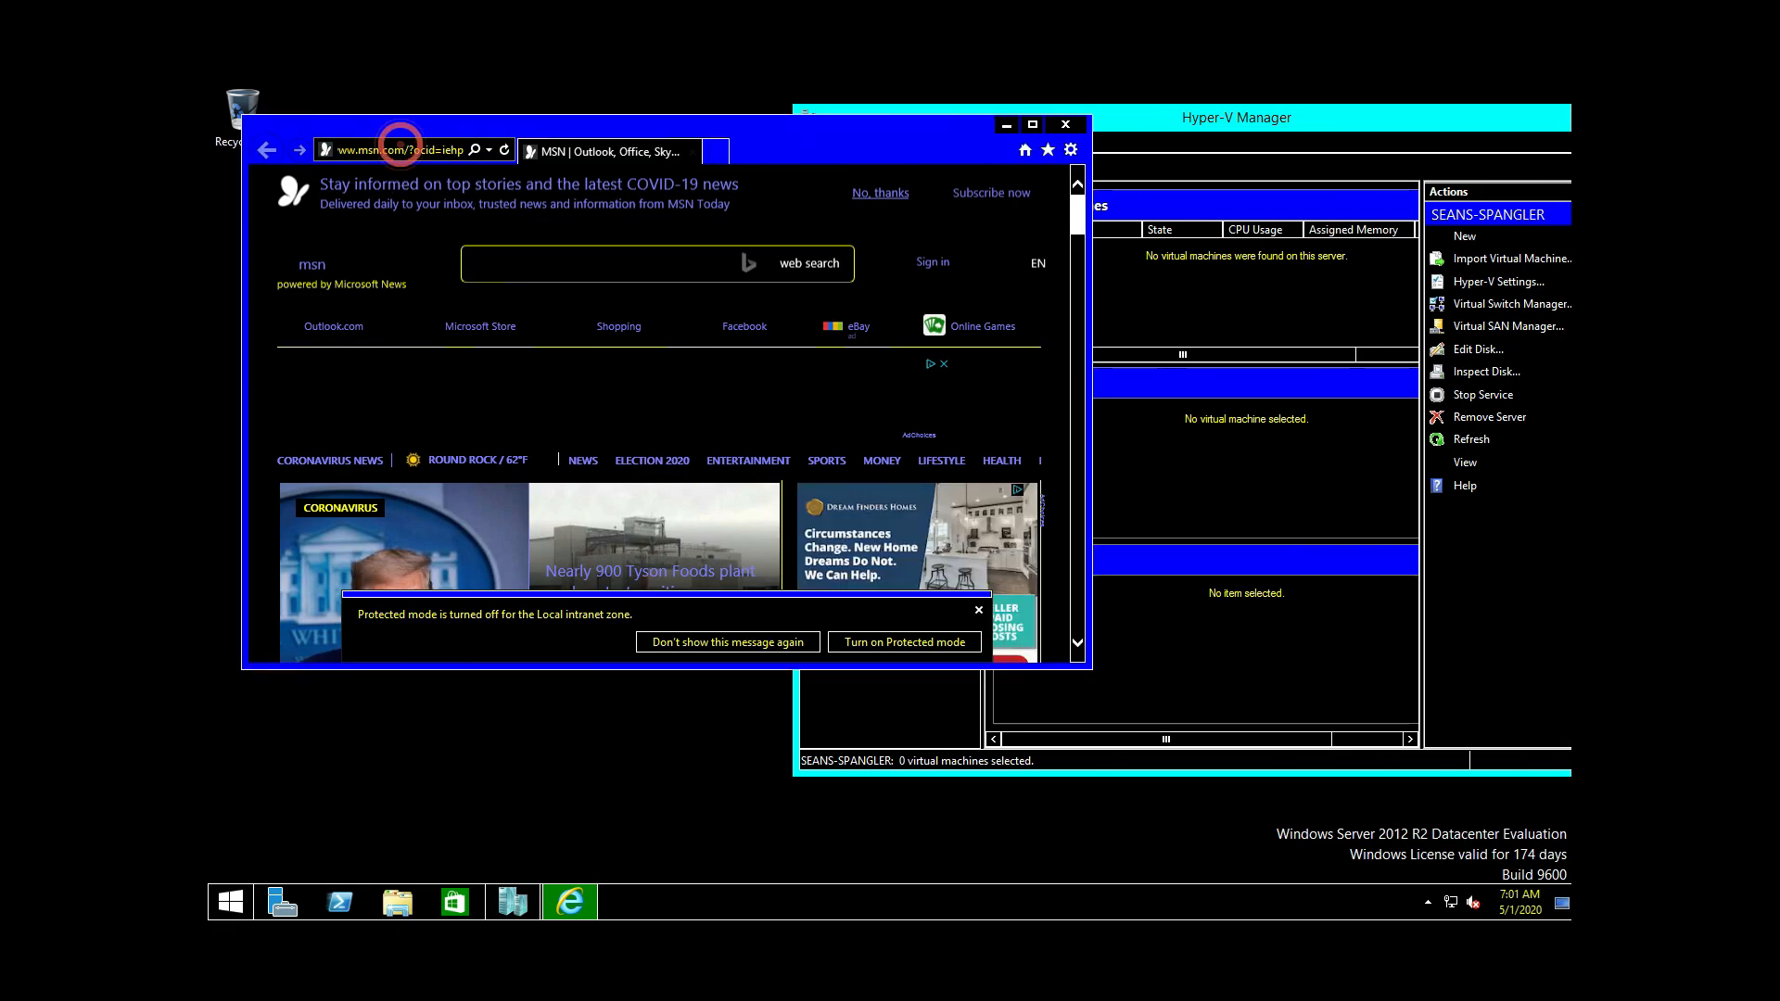
{"action": "triple_click", "coordinate": [435, 150]}
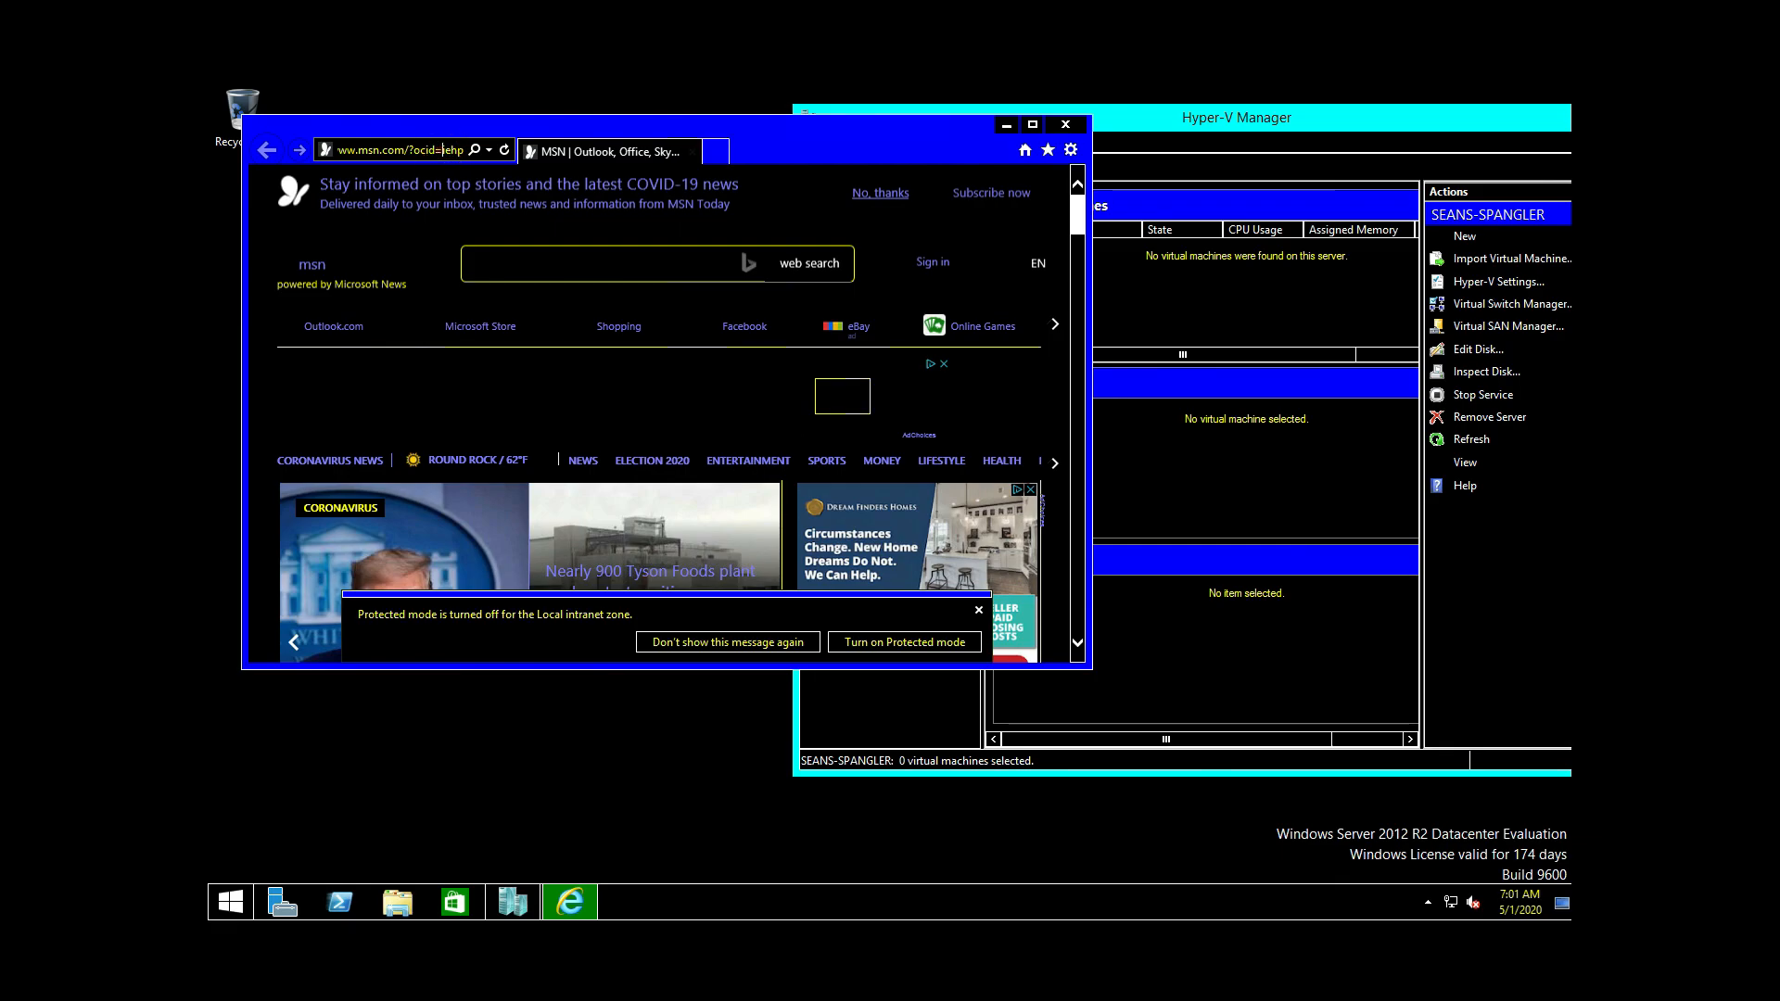
{"action": "right_click", "coordinate": [436, 151]}
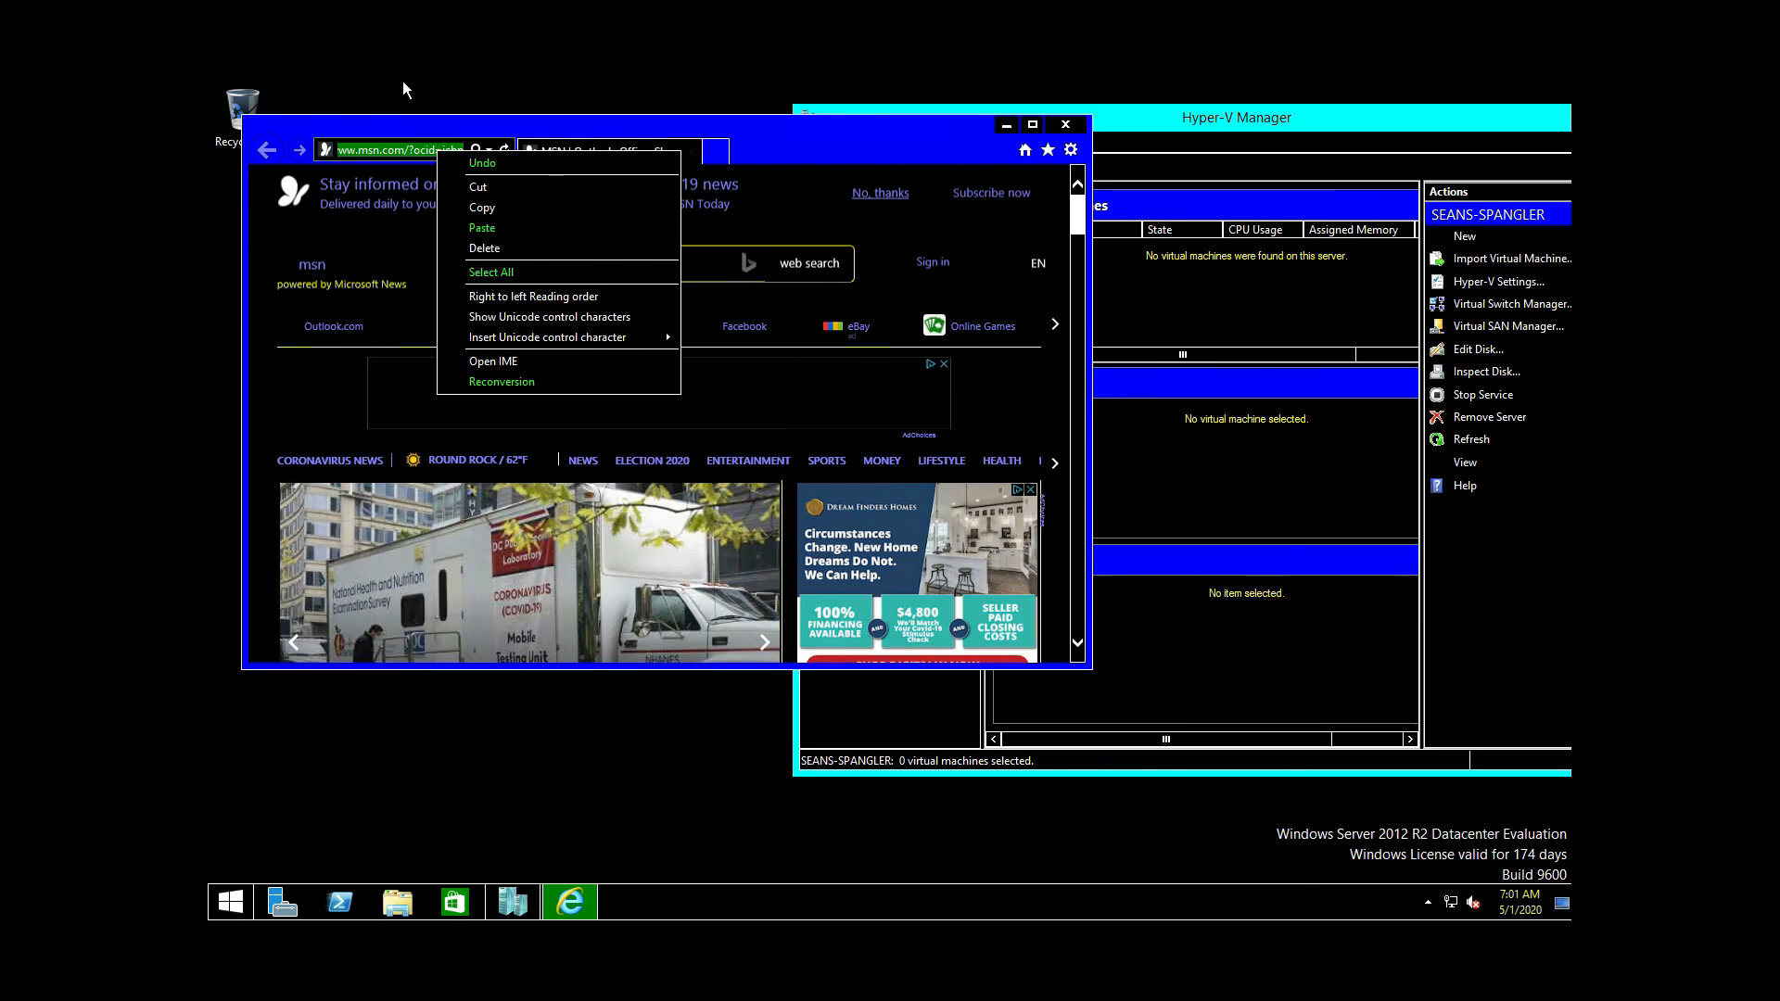
{"action": "key", "text": "ctrl+alt"}
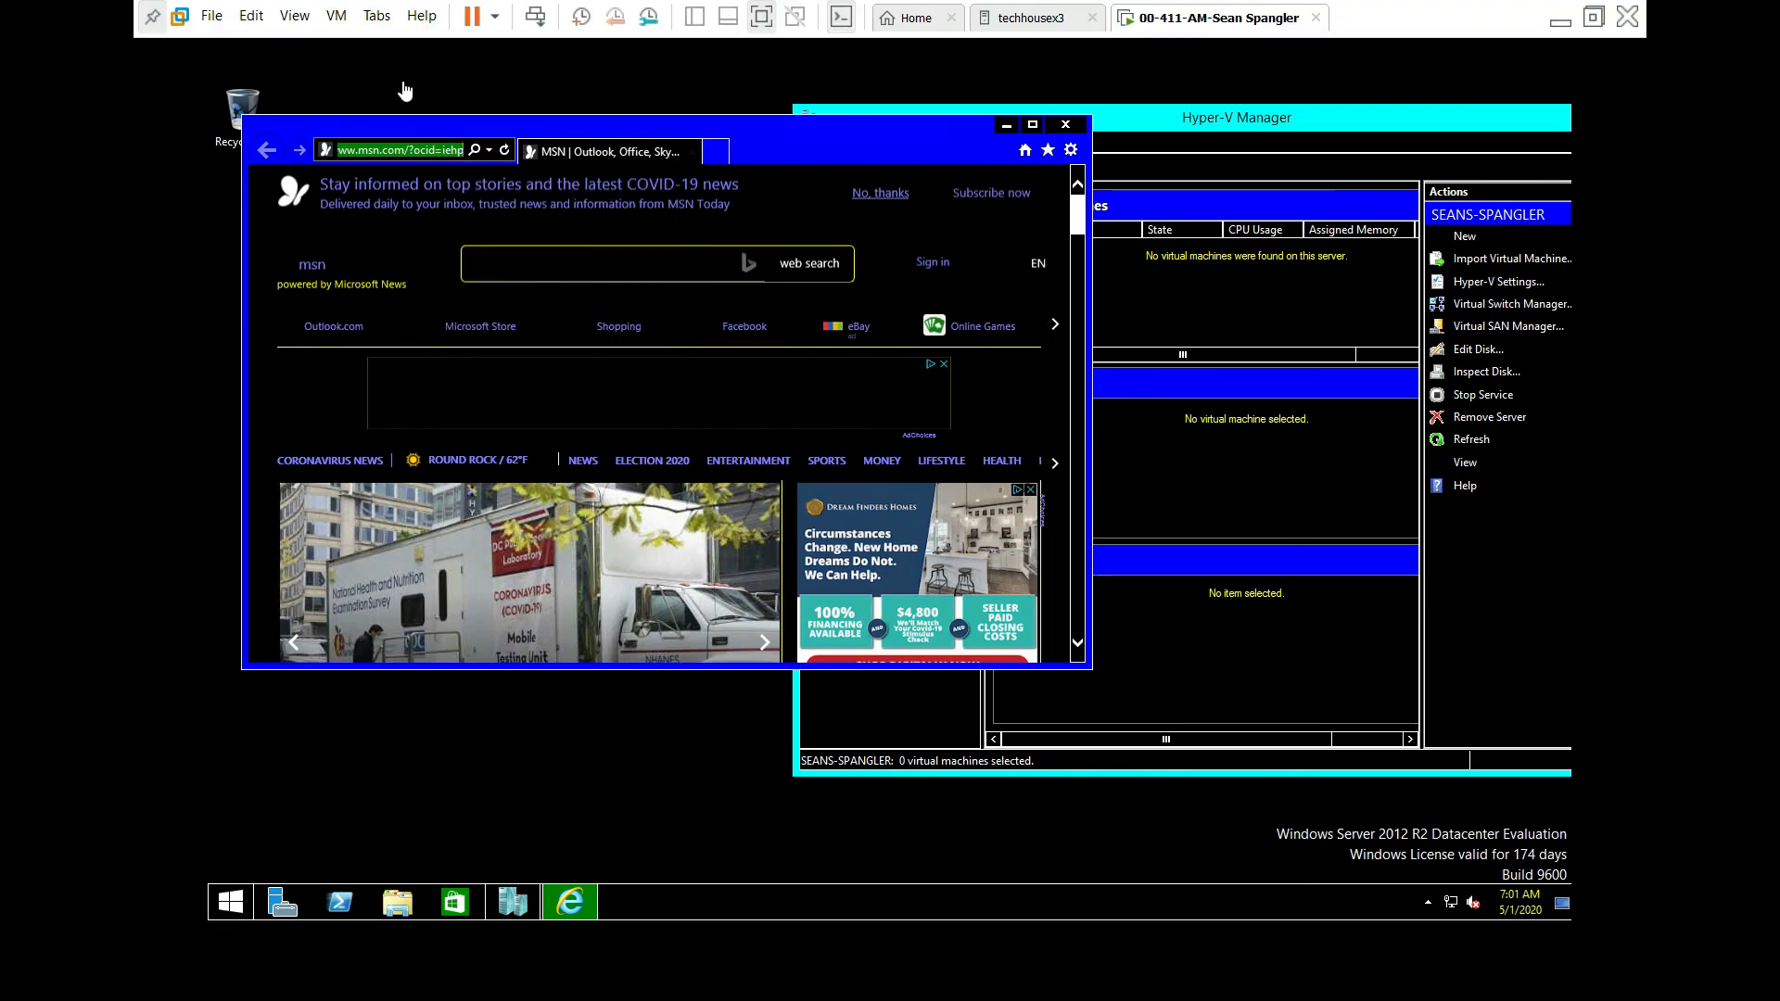
{"action": "left_click", "coordinate": [297, 17]}
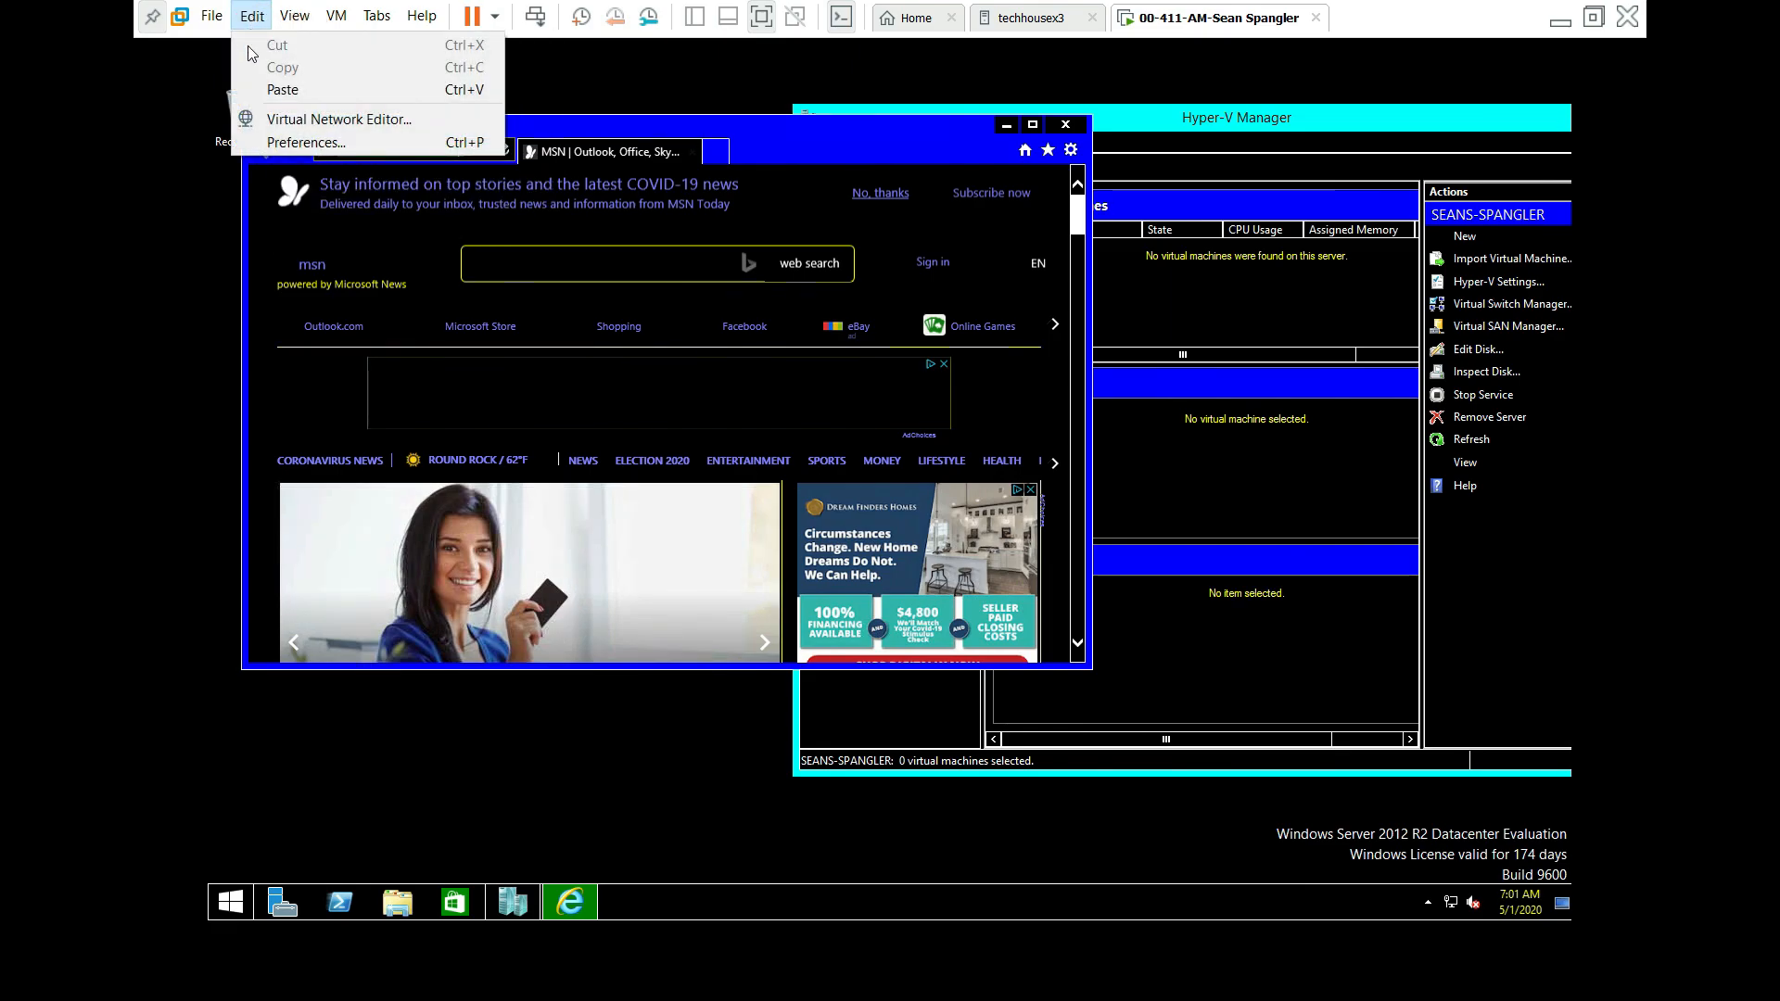
{"action": "left_click", "coordinate": [285, 92]}
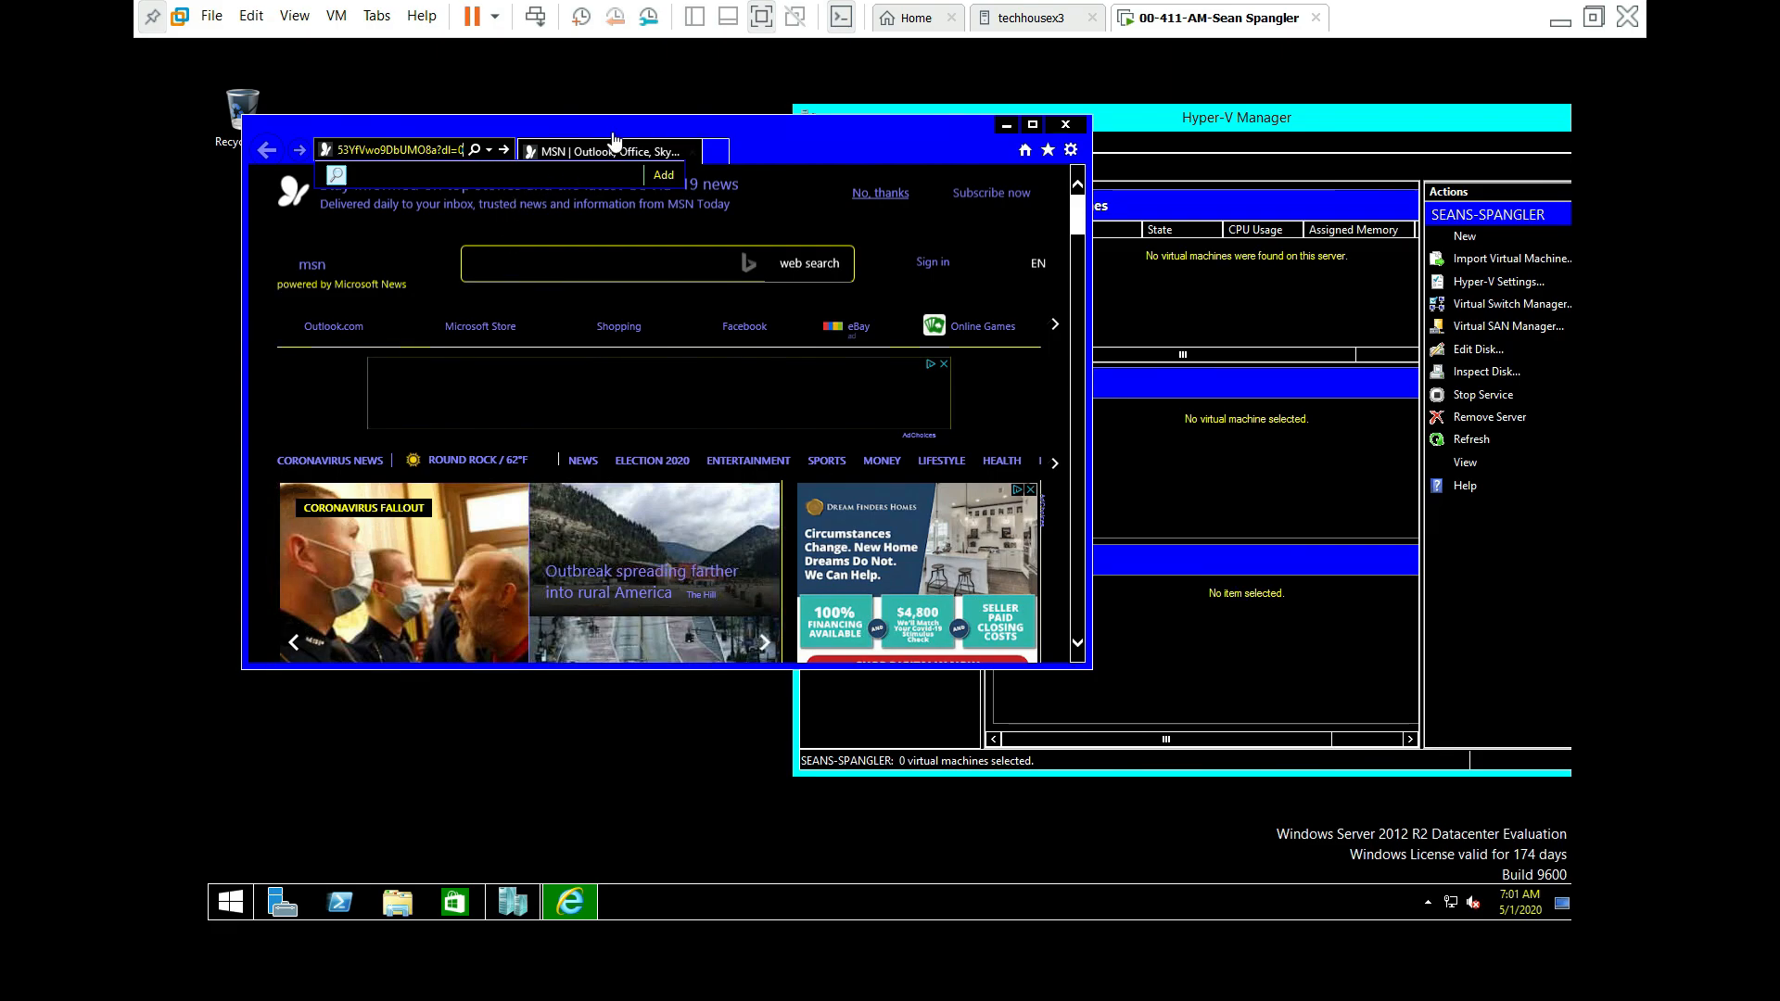
{"action": "left_click", "coordinate": [515, 139]}
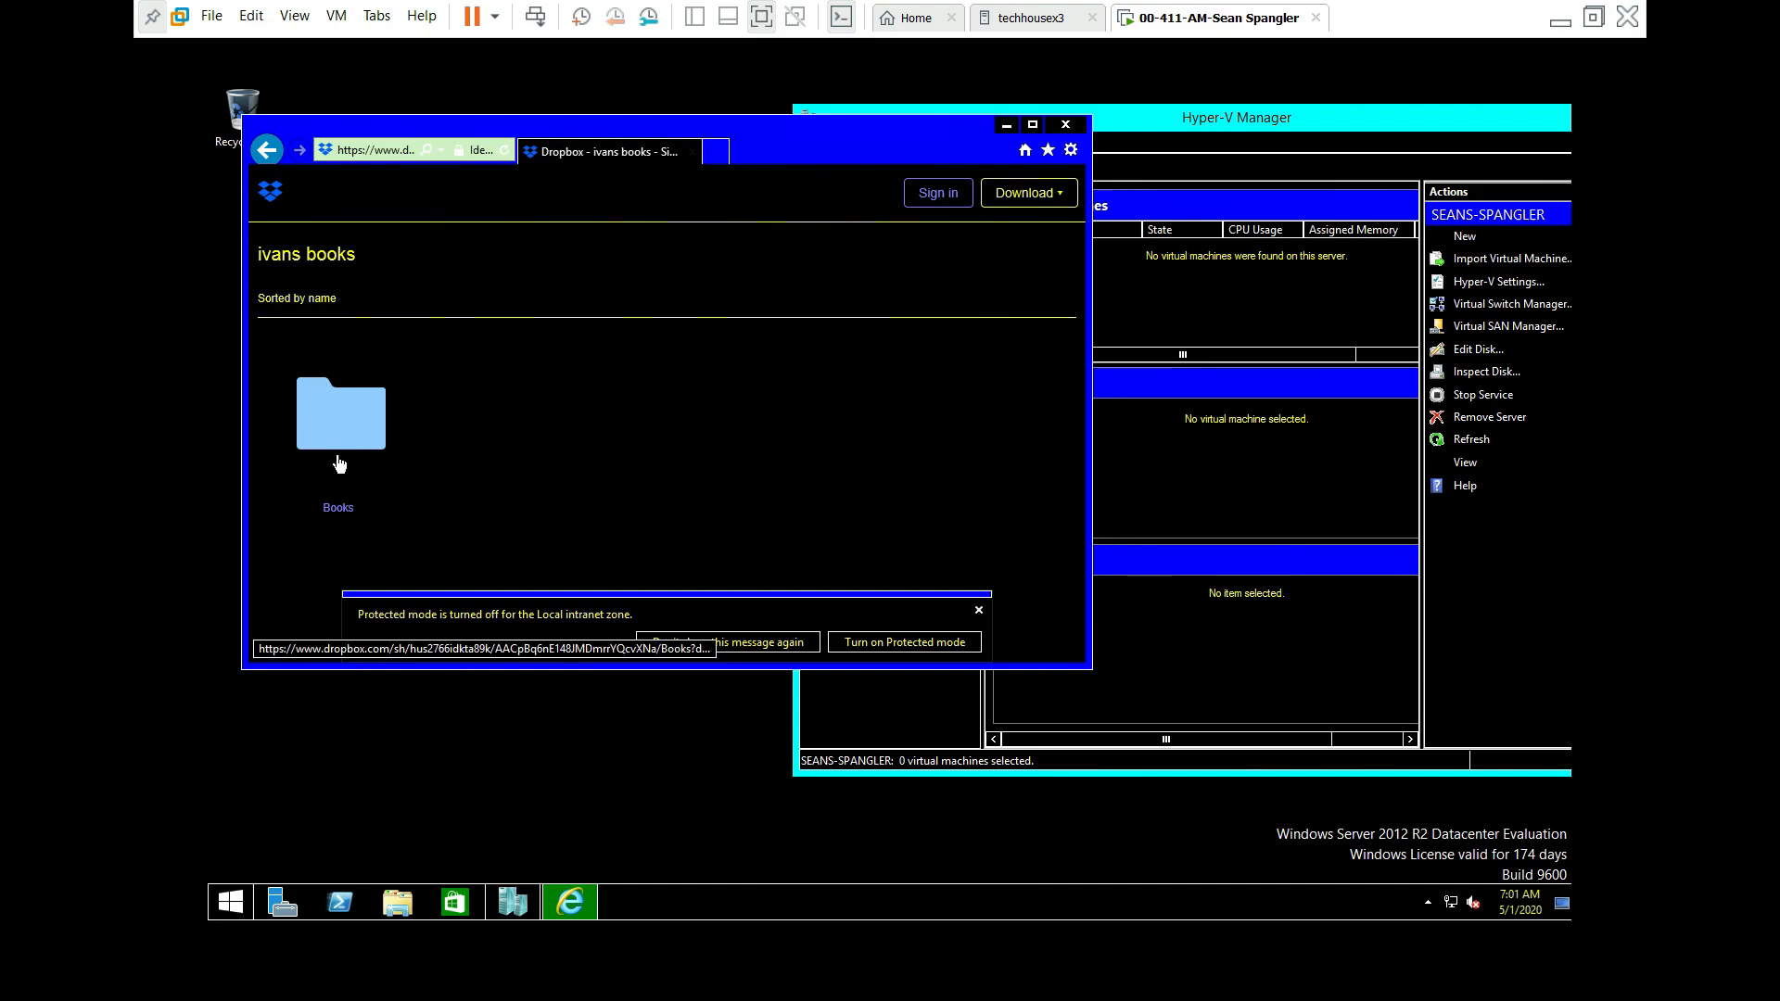
Step: Open the Books folder and preview the Training_Guide_70-411 PDF
{"action": "left_click", "coordinate": [343, 423]}
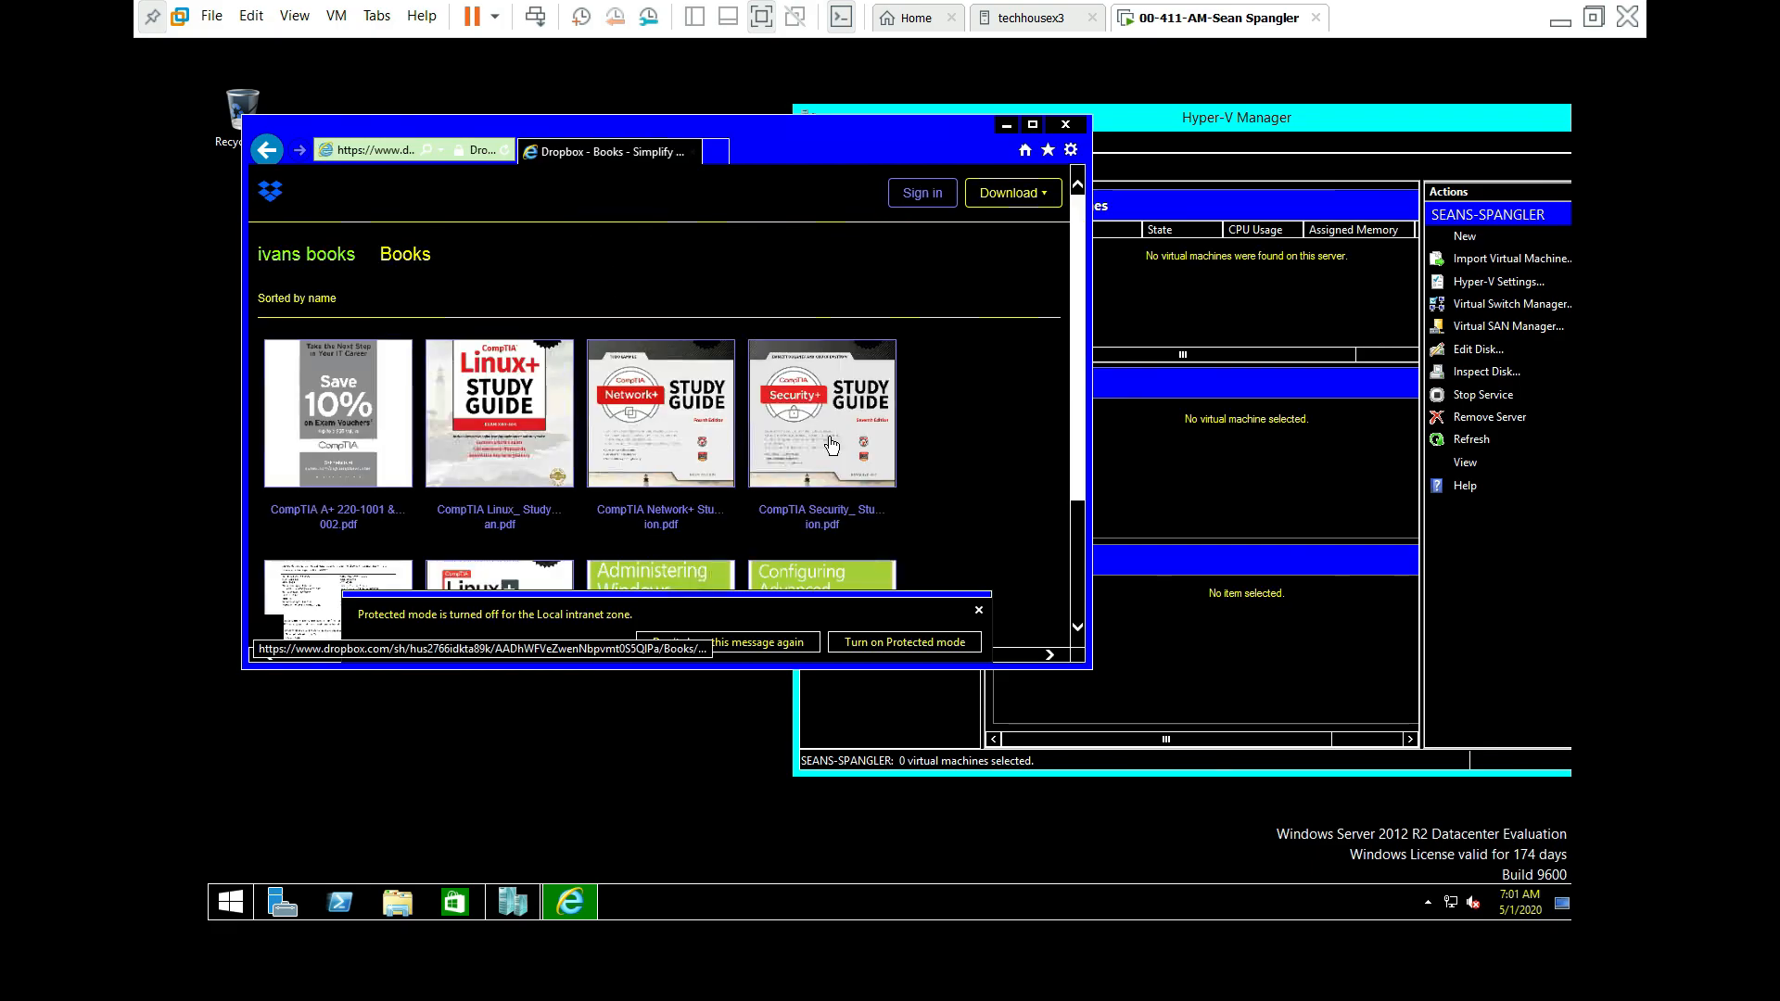
{"action": "scroll", "coordinate": [927, 451], "scroll_direction": "down", "scroll_amount": 2}
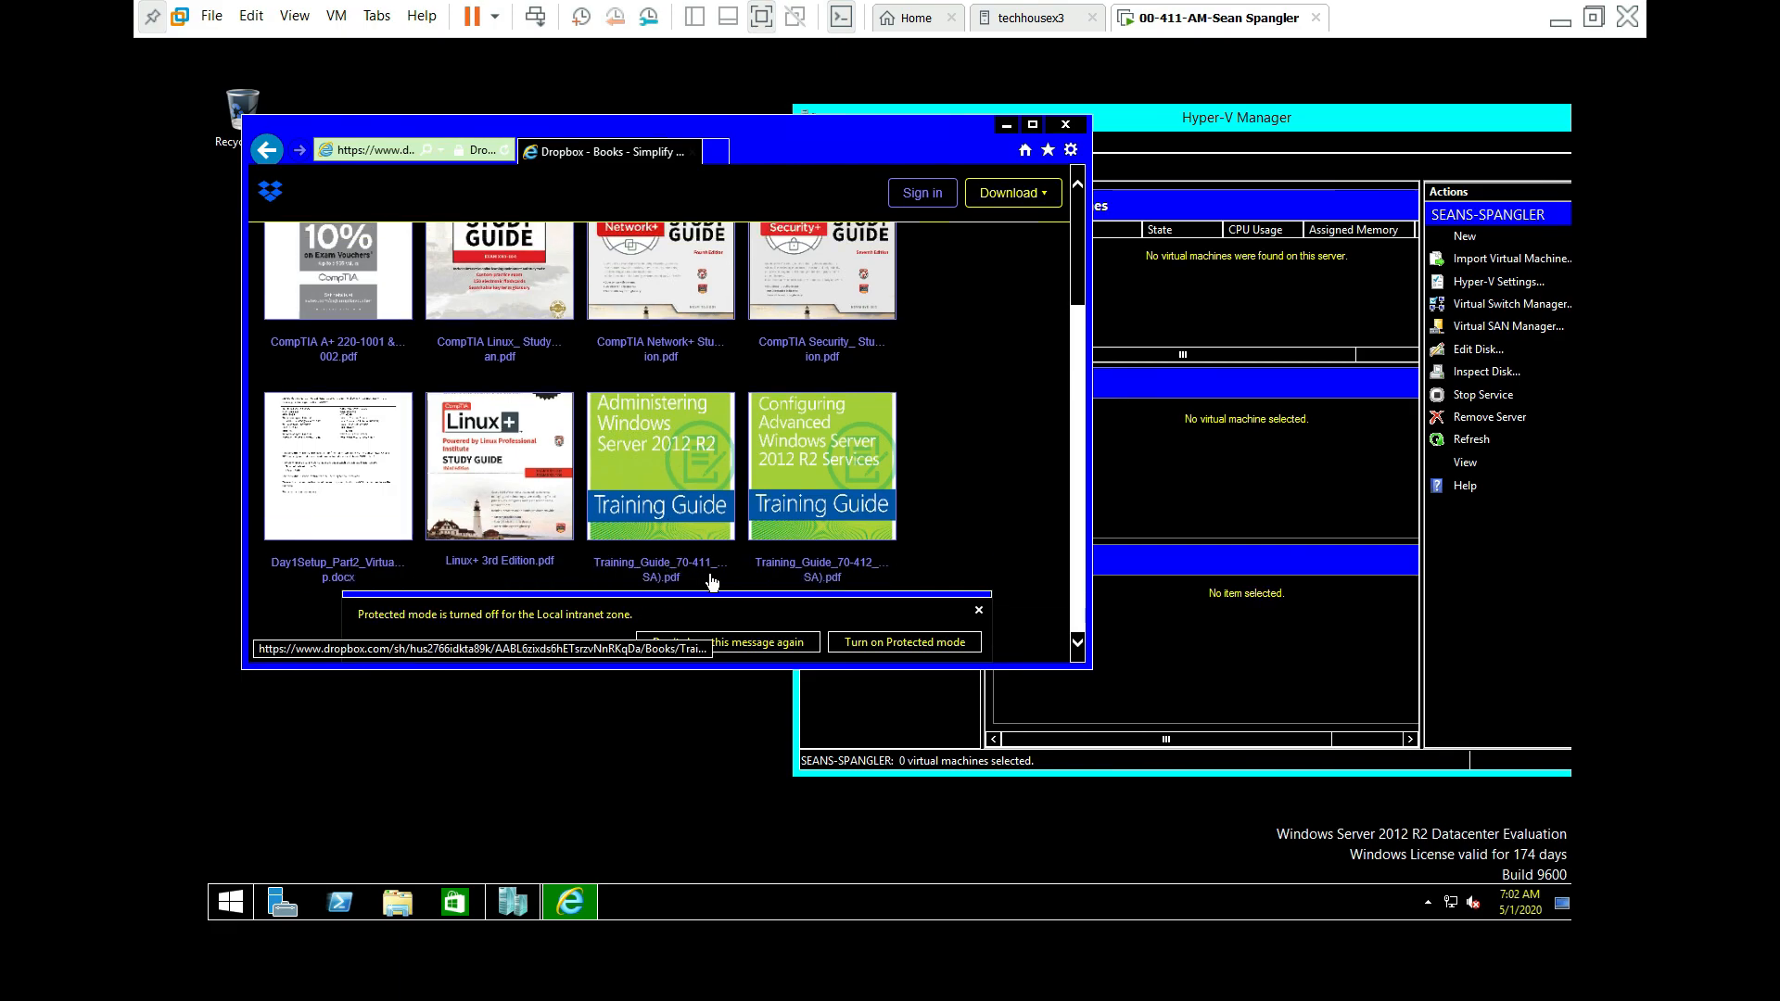
{"action": "left_click", "coordinate": [664, 452]}
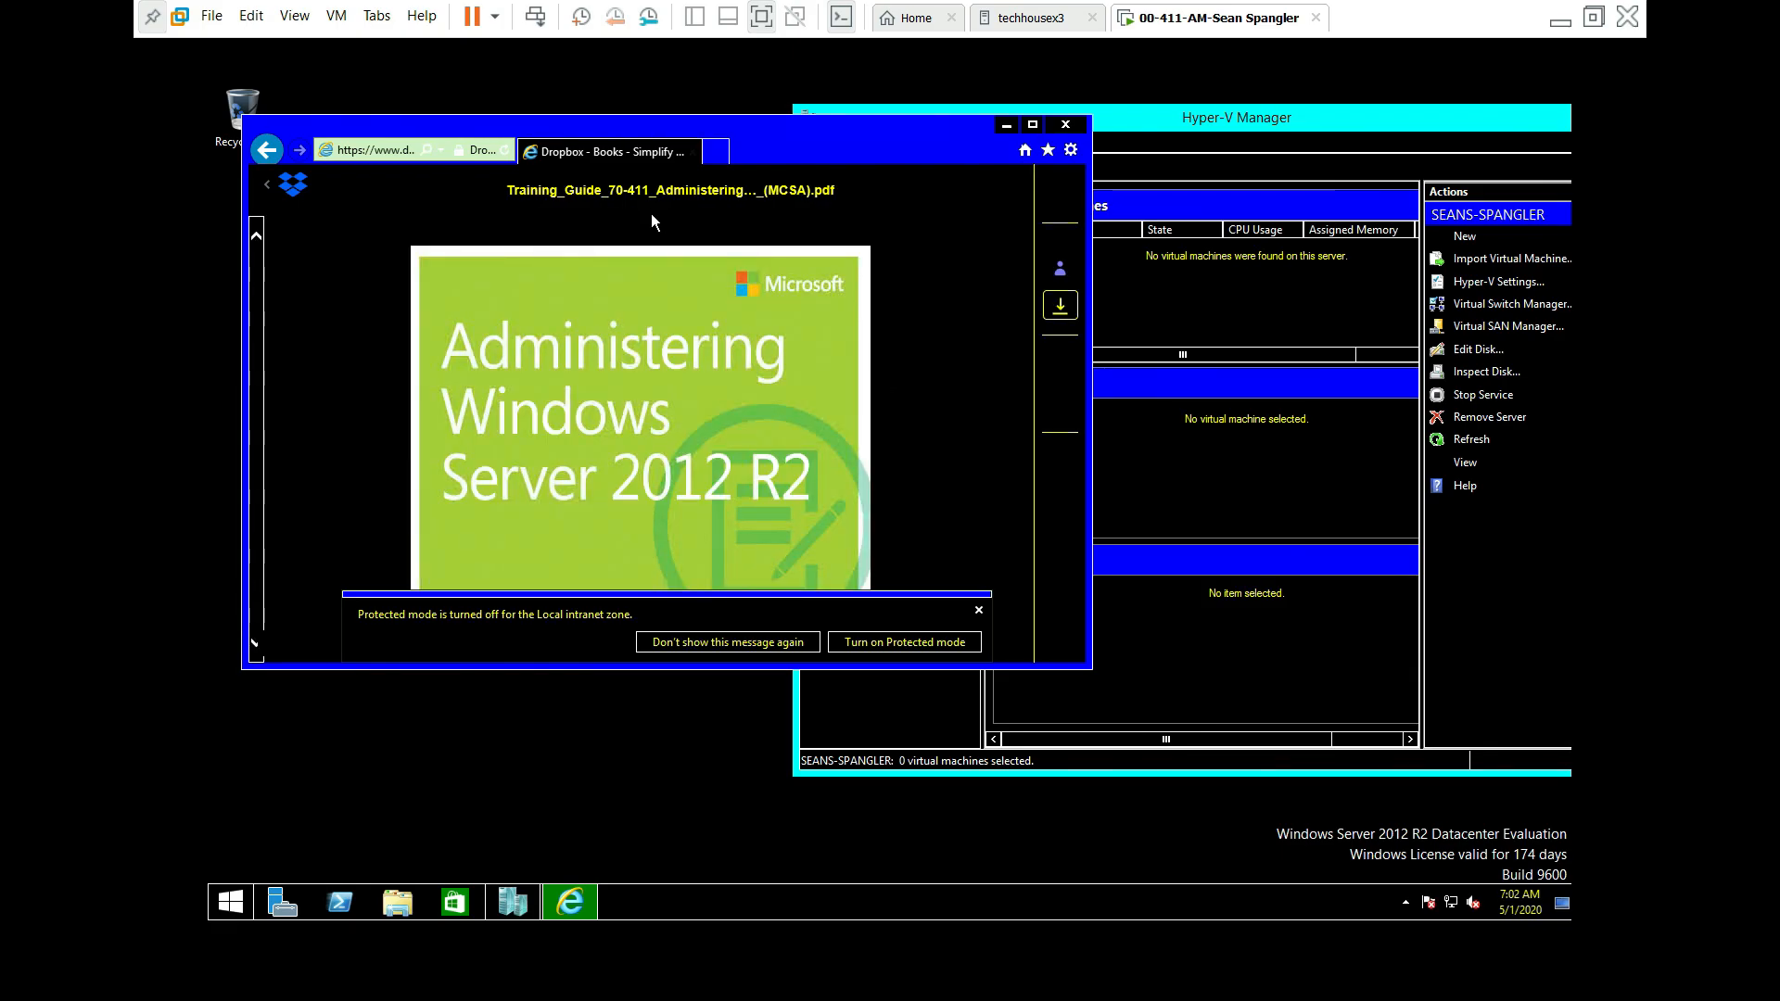
Step: Attempt a direct download of the PDF, dismiss the security alert, and refocus Hyper-V Manager
{"action": "left_click", "coordinate": [1064, 315]}
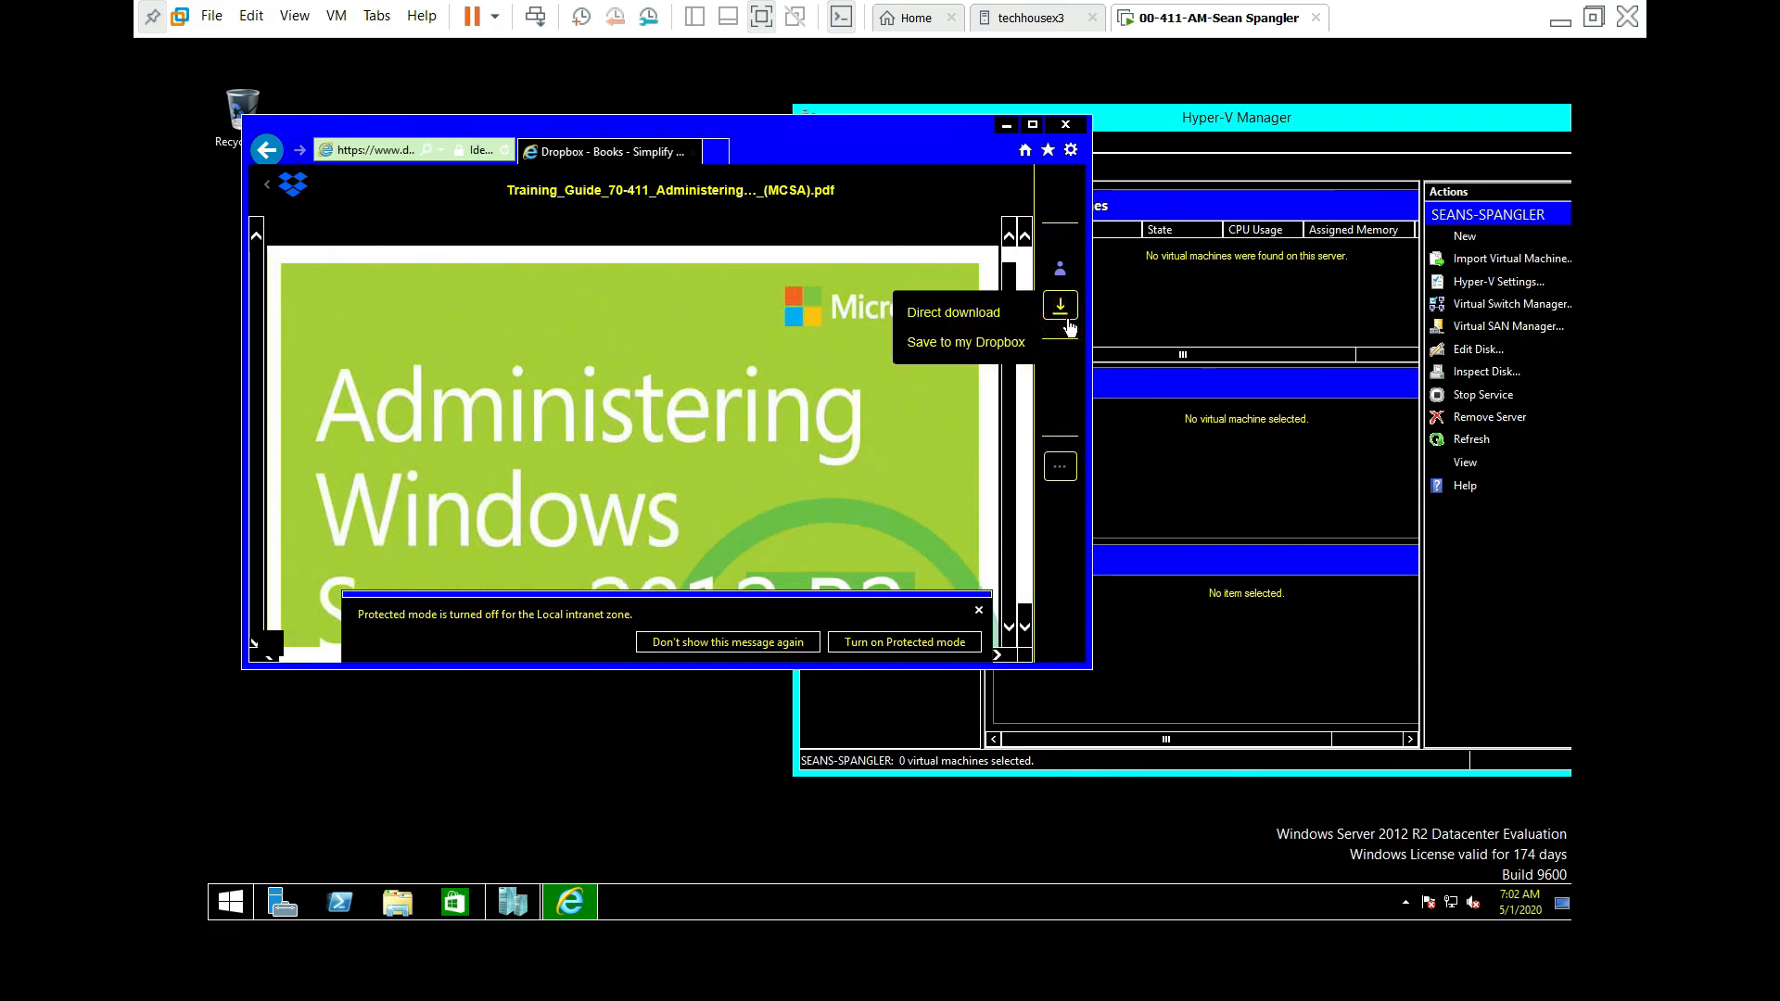
{"action": "left_click", "coordinate": [978, 314]}
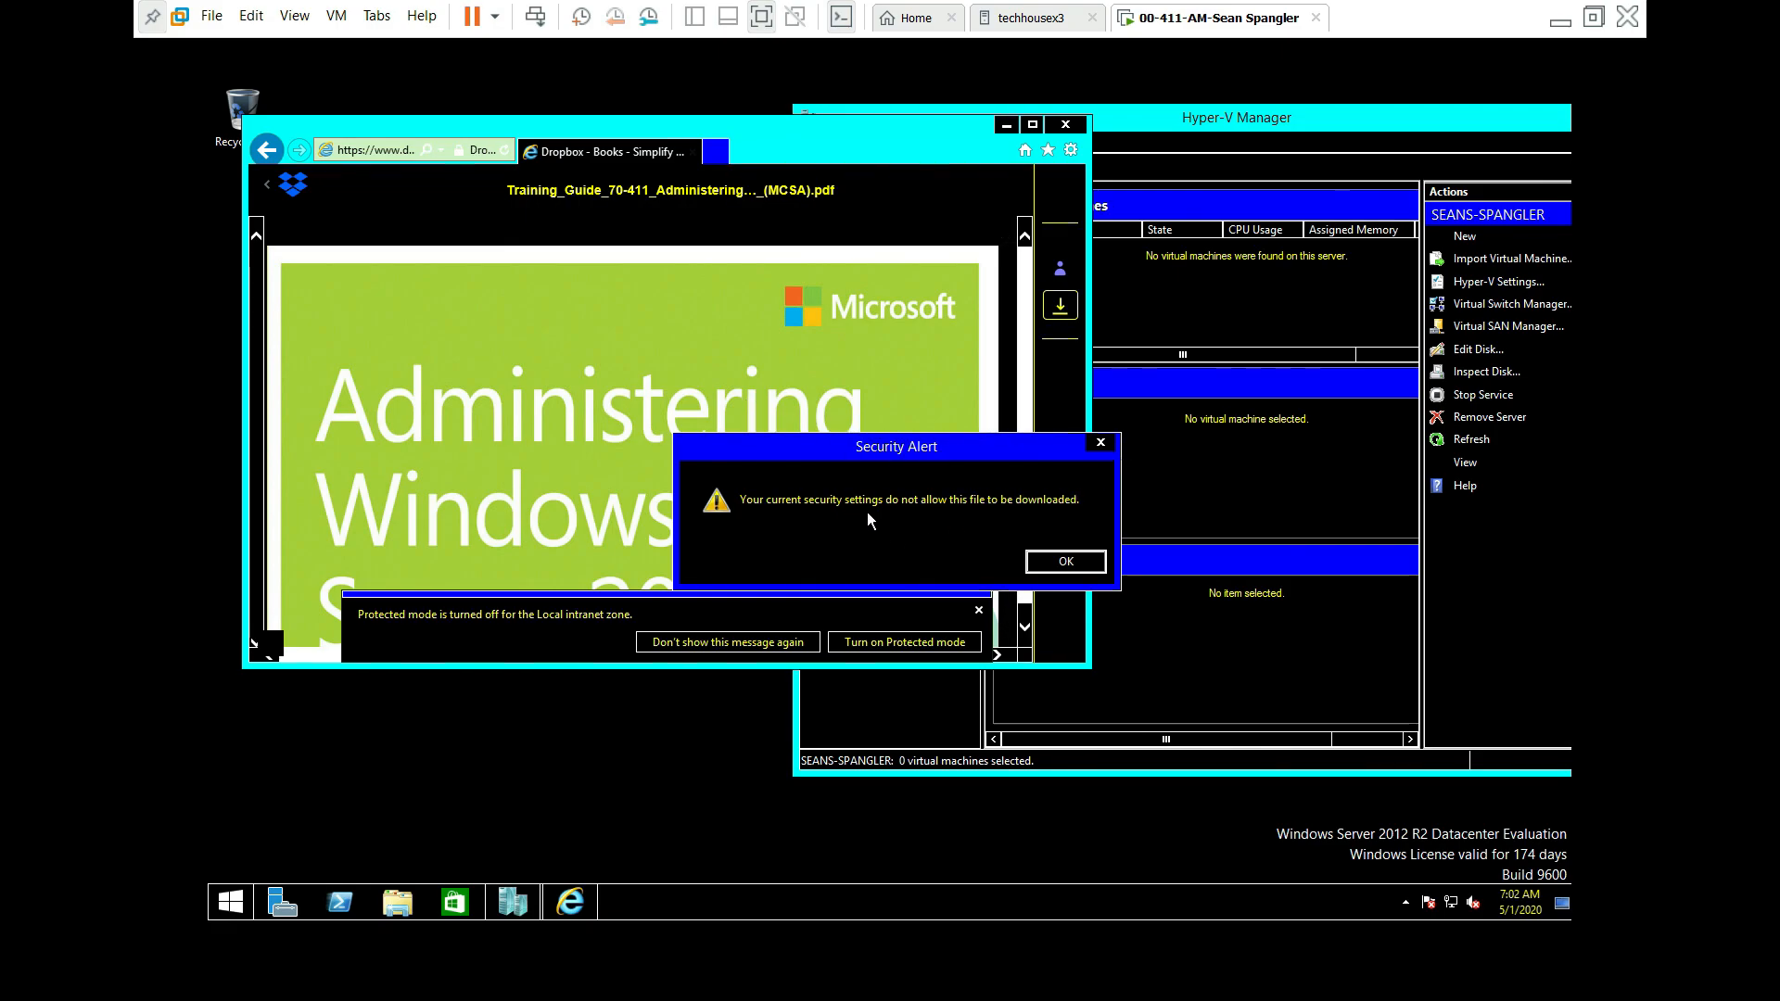
{"action": "left_click", "coordinate": [1066, 561]}
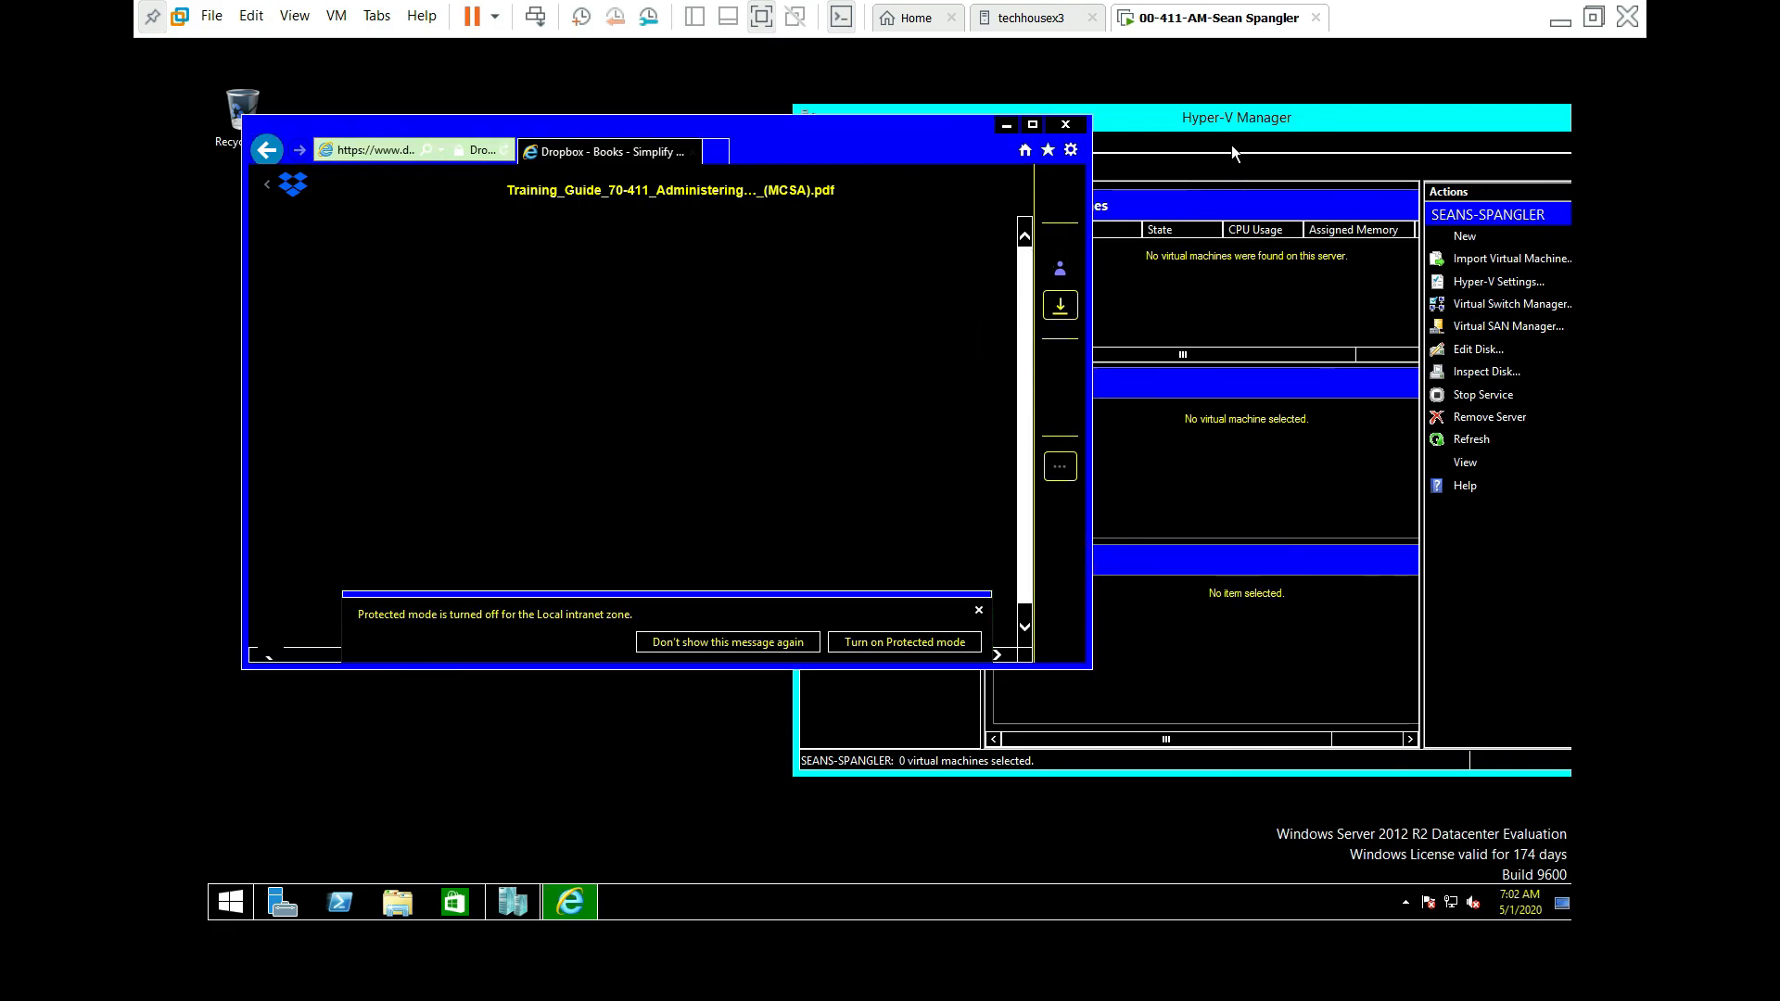
{"action": "left_click", "coordinate": [1245, 120]}
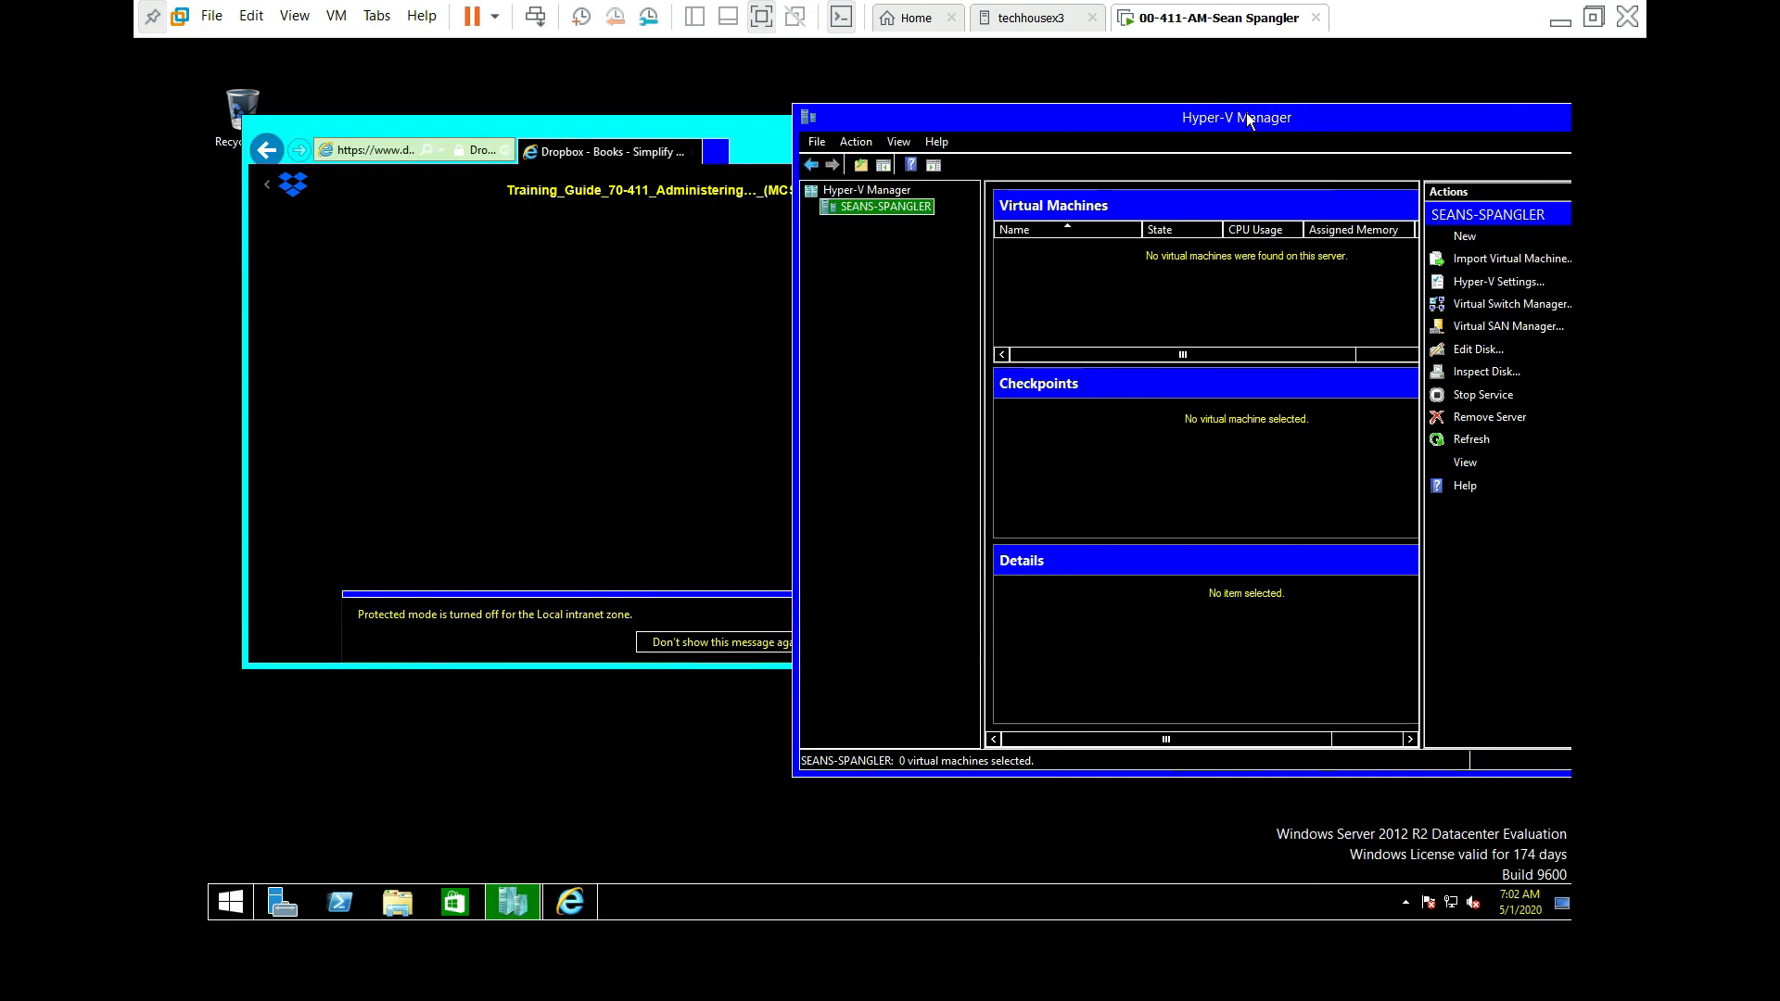
{"action": "left_click_drag", "start_coordinate": [1248, 121], "coordinate": [931, 104]}
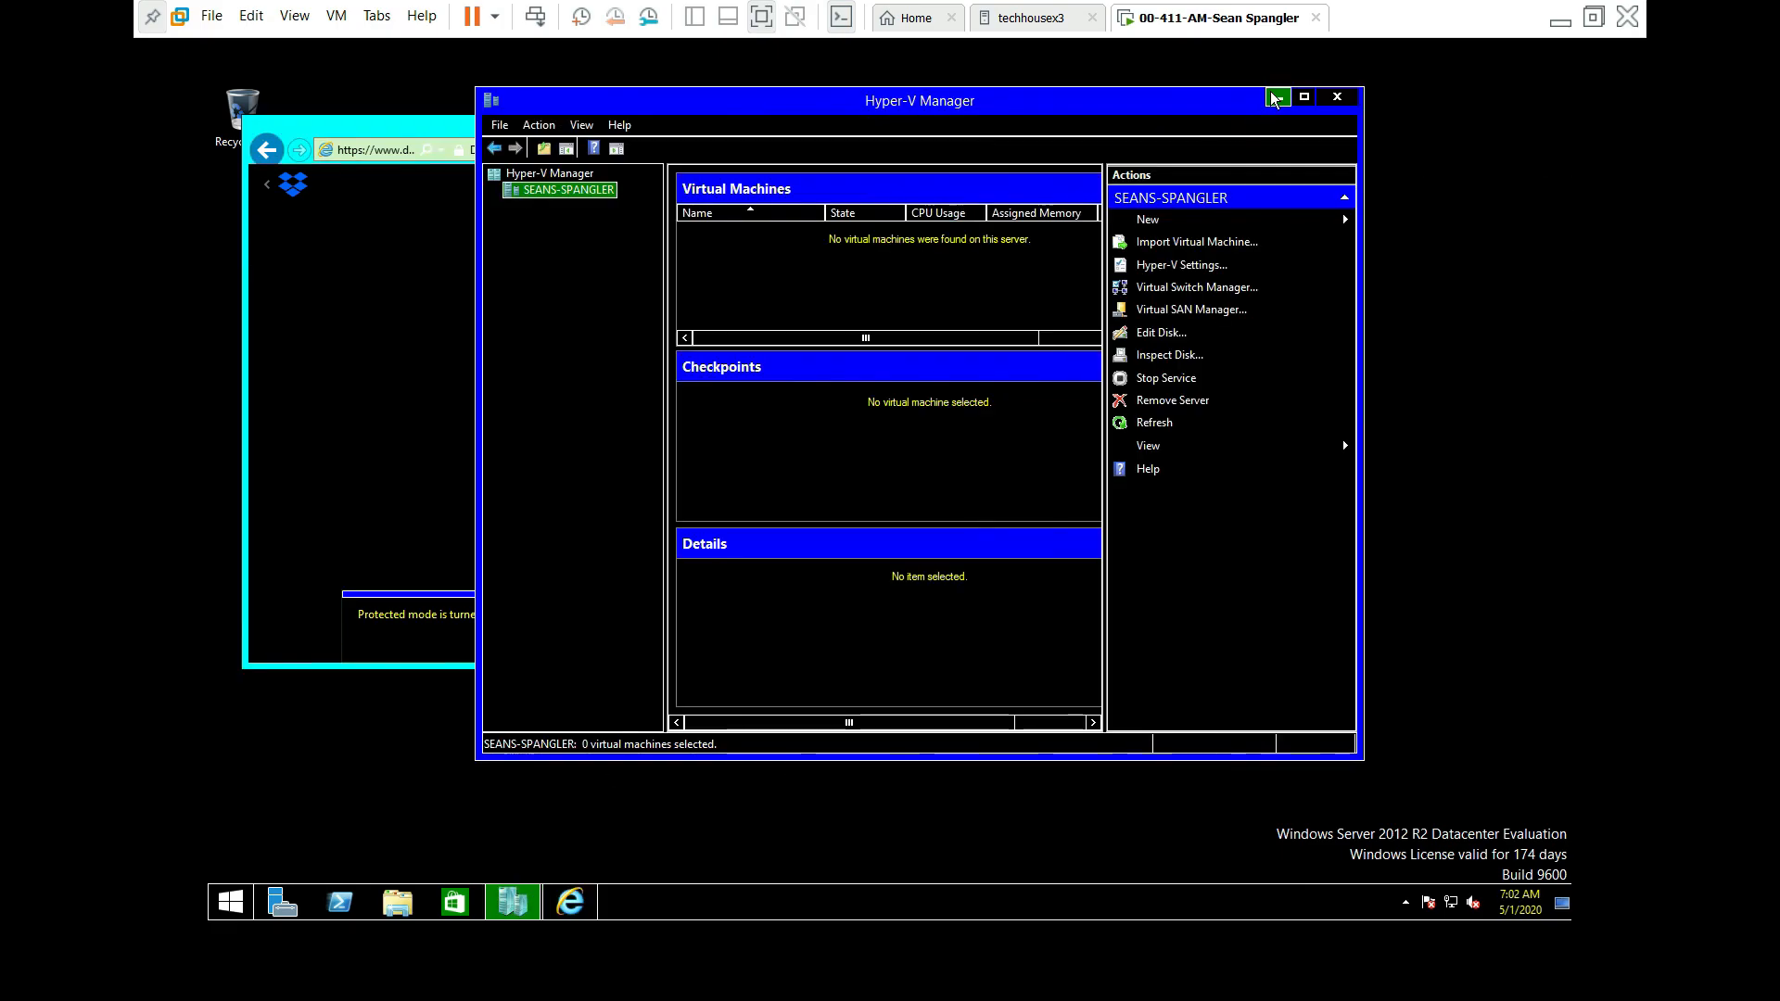
Step: On Server Manager's Local Server page, set IE Enhanced Security Configuration Off for Administrators and Users
{"action": "left_click", "coordinate": [1276, 98]}
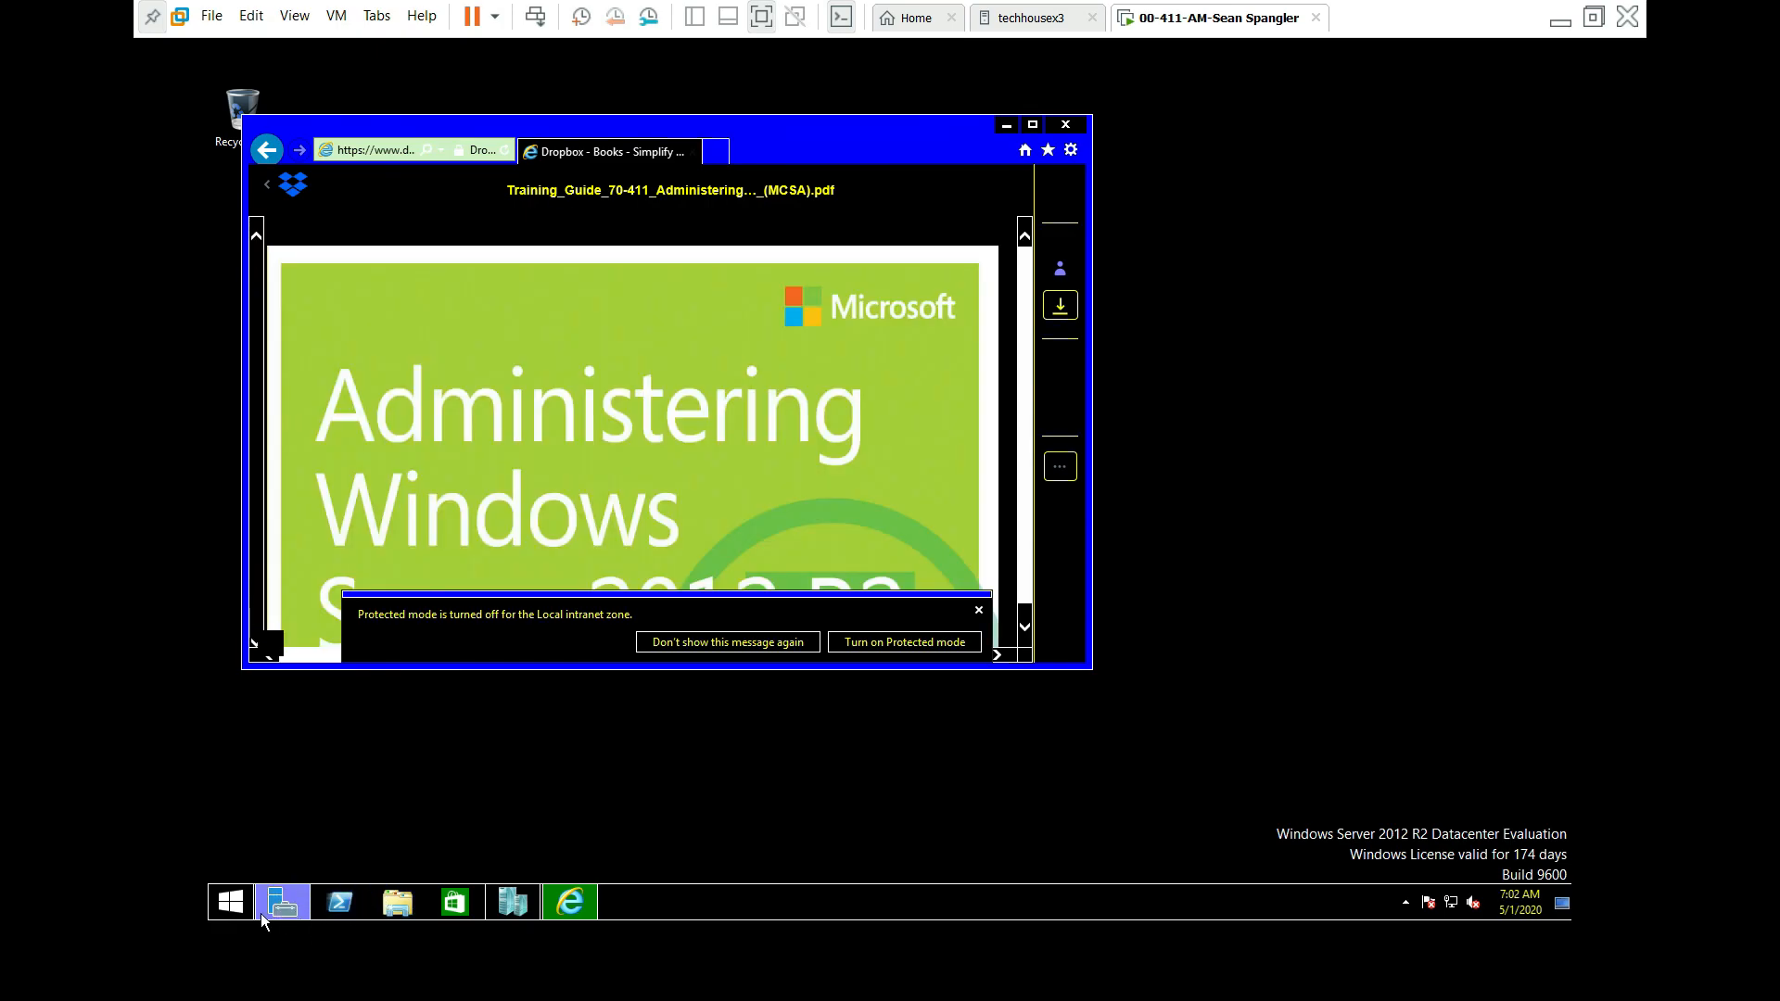
{"action": "left_click", "coordinate": [230, 902]}
{"action": "left_click", "coordinate": [390, 315]}
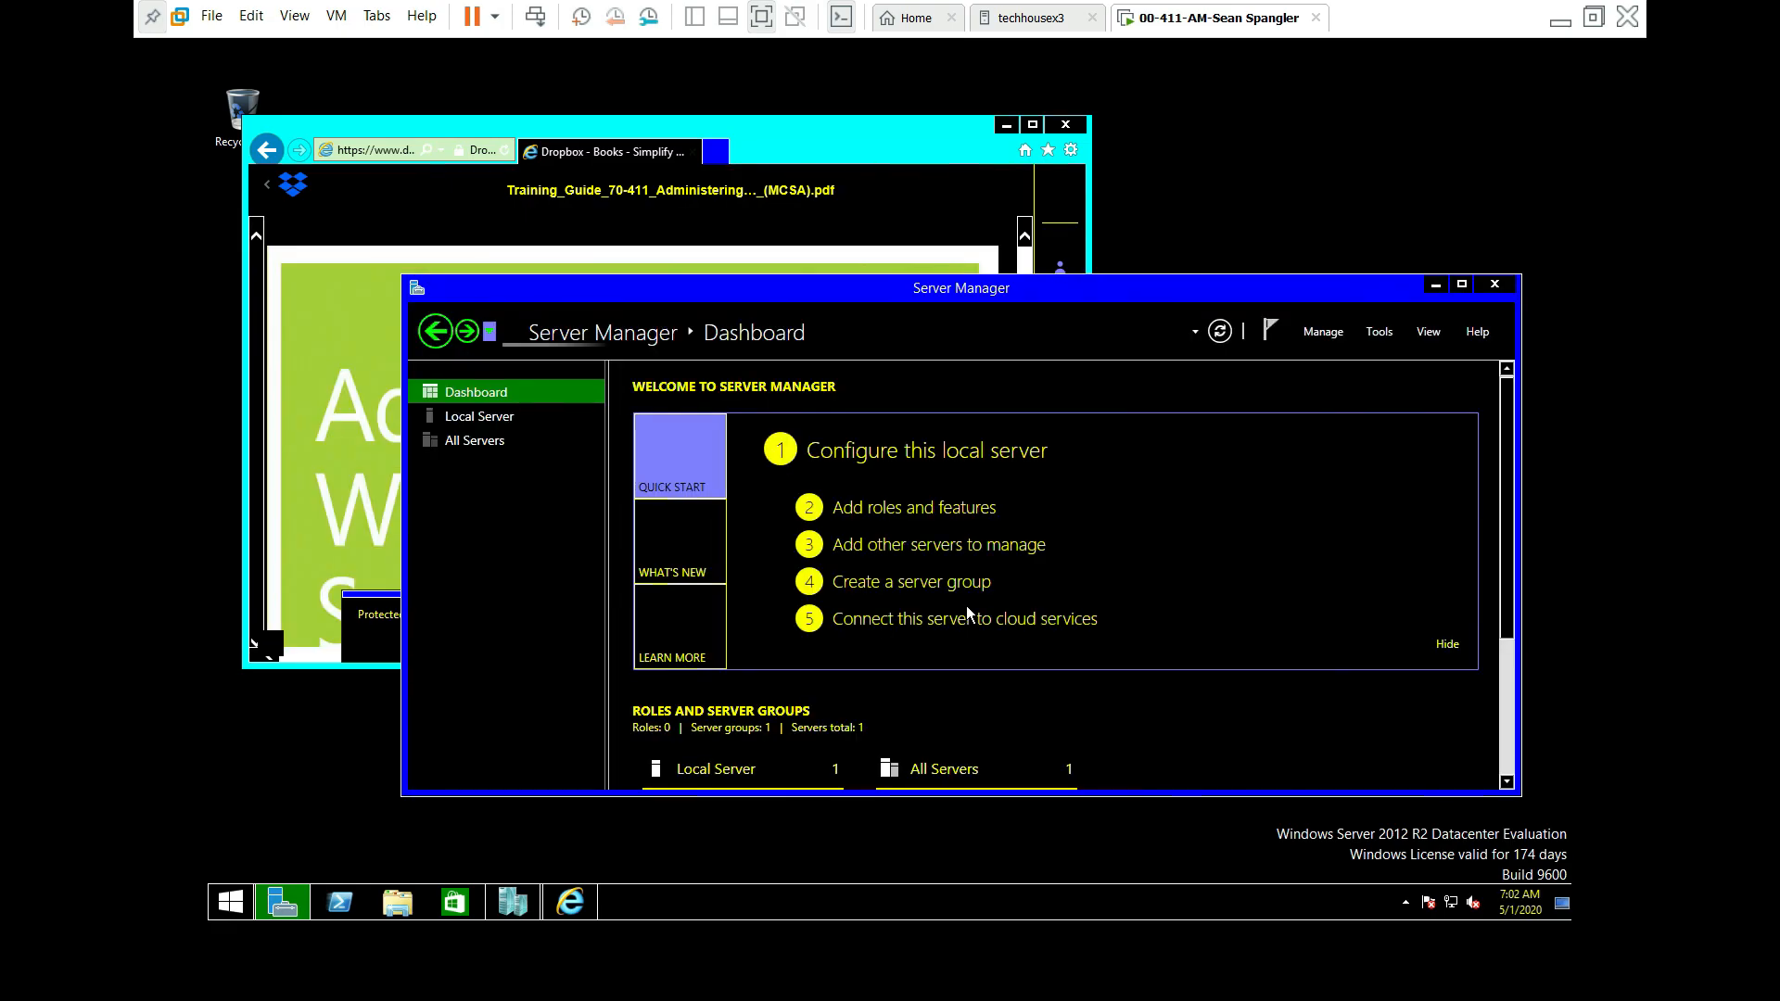
{"action": "left_click", "coordinate": [498, 422]}
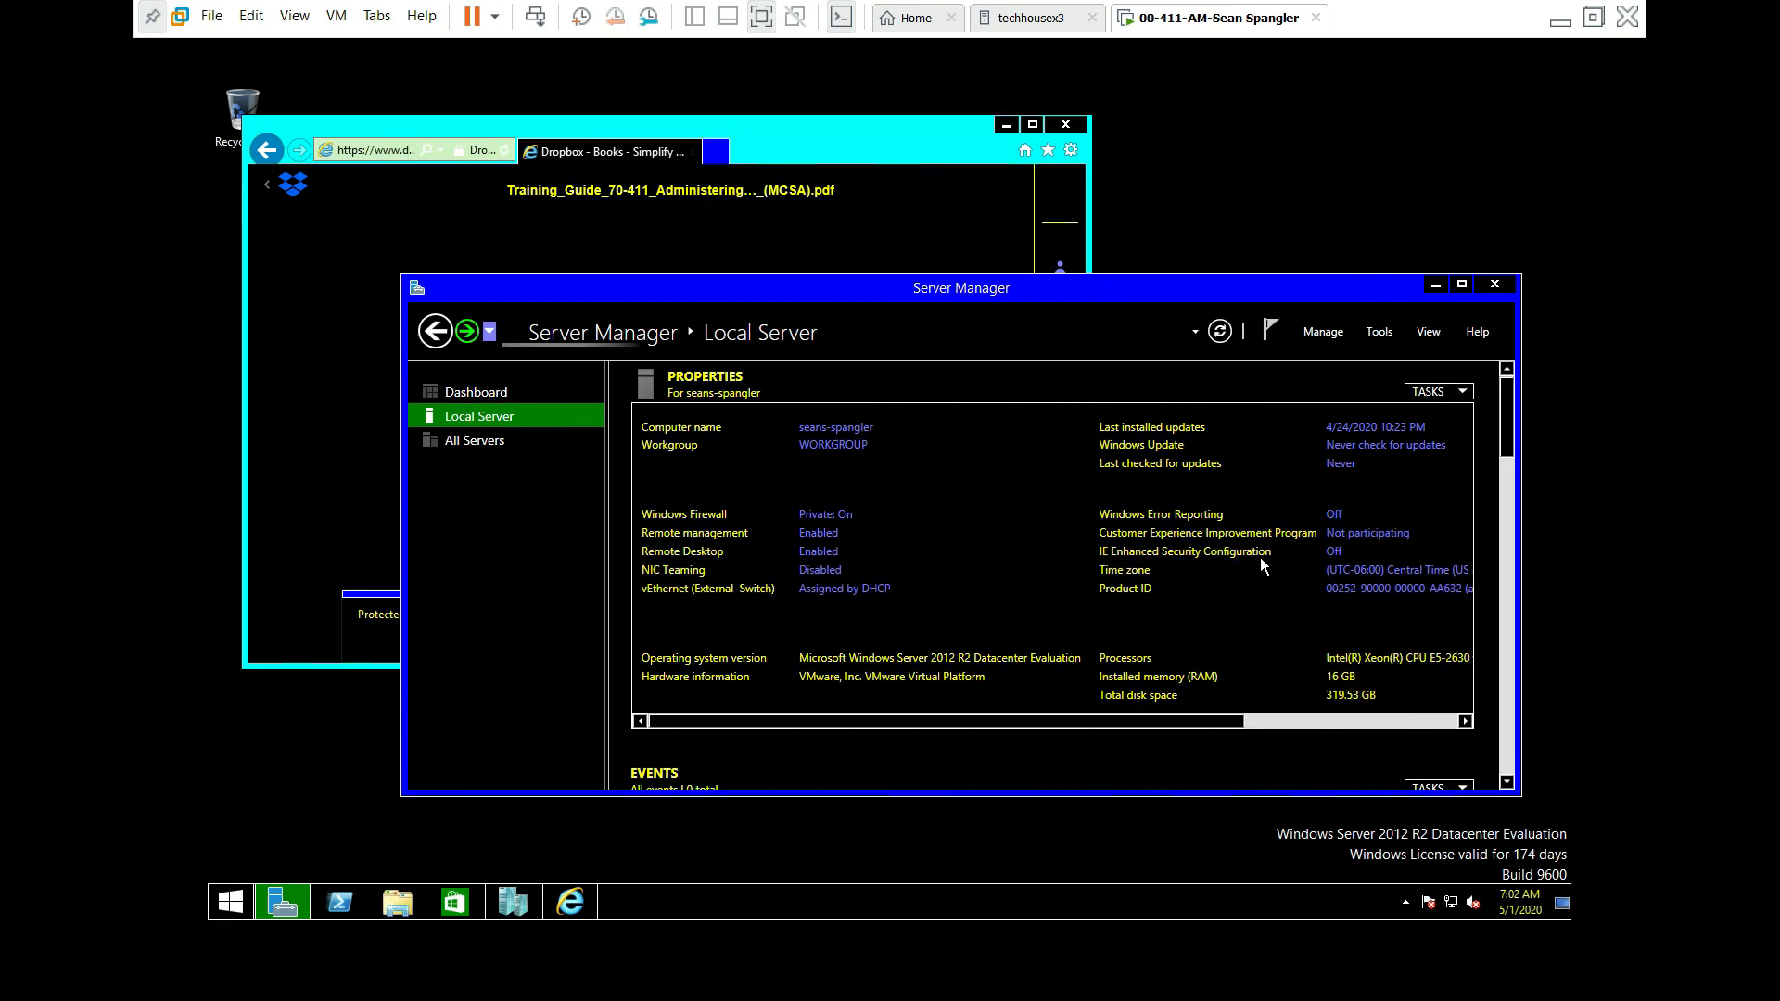
{"action": "left_click", "coordinate": [1332, 552]}
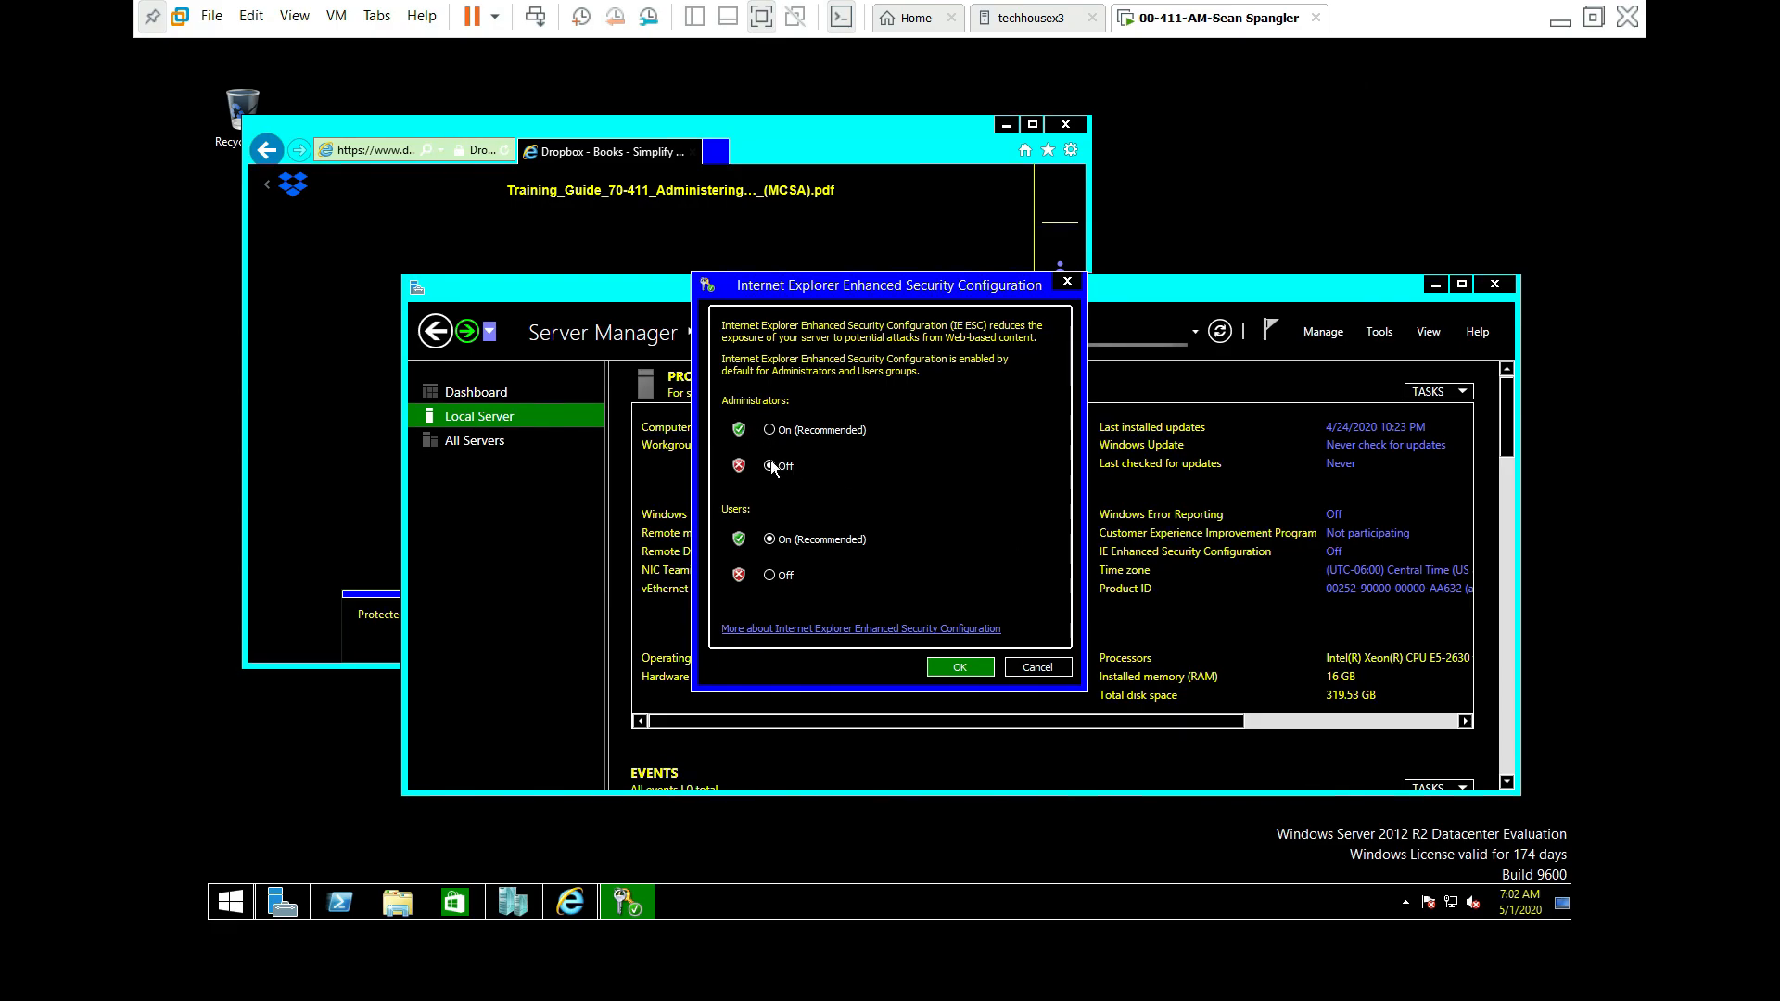
{"action": "left_click", "coordinate": [765, 575]}
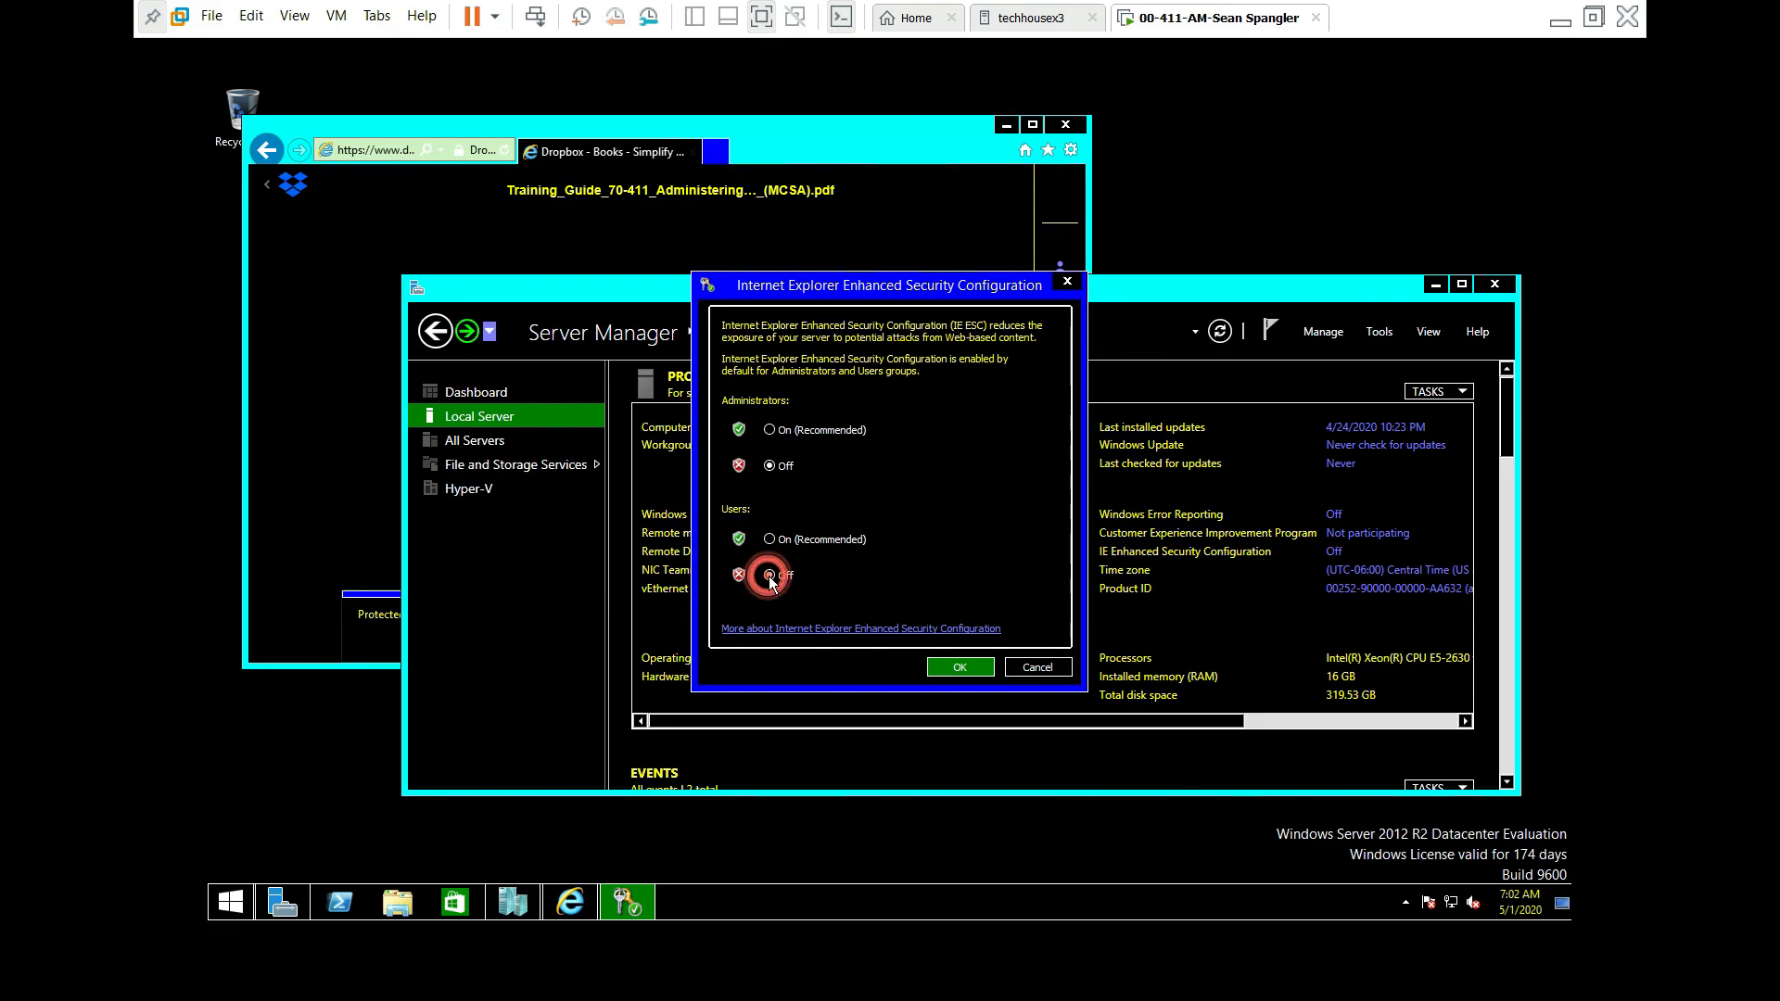
{"action": "left_click", "coordinate": [951, 669]}
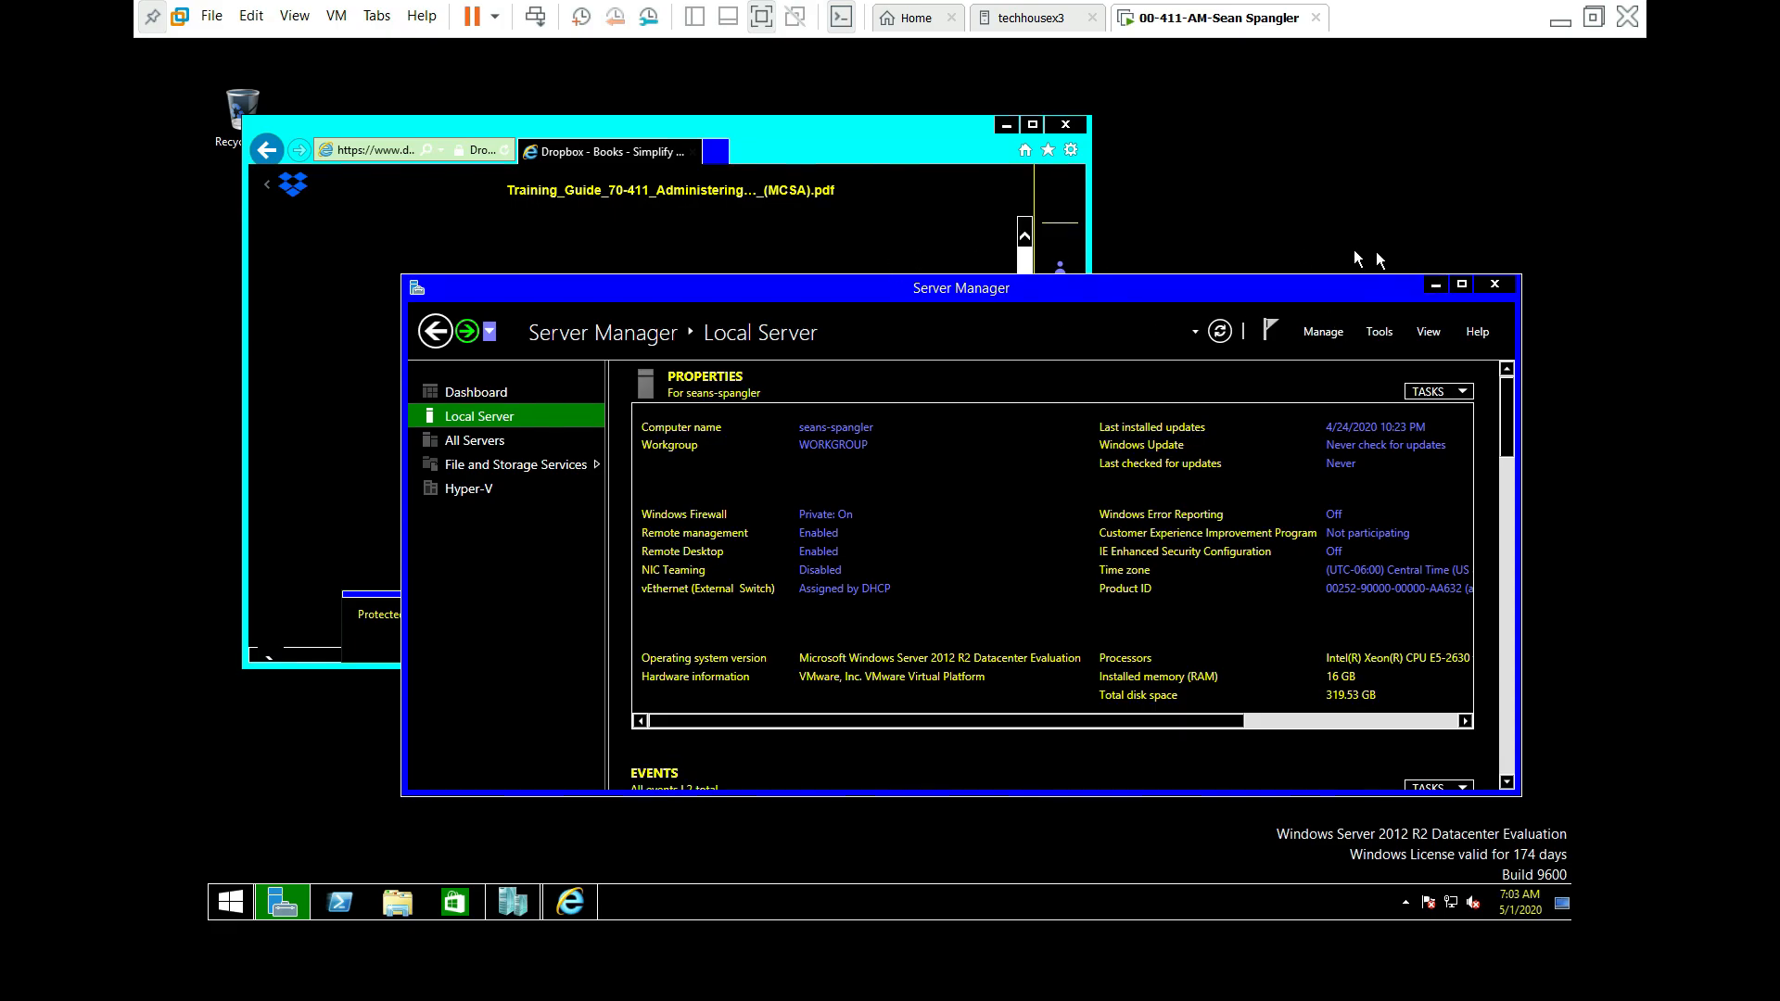
{"action": "left_click", "coordinate": [1433, 286]}
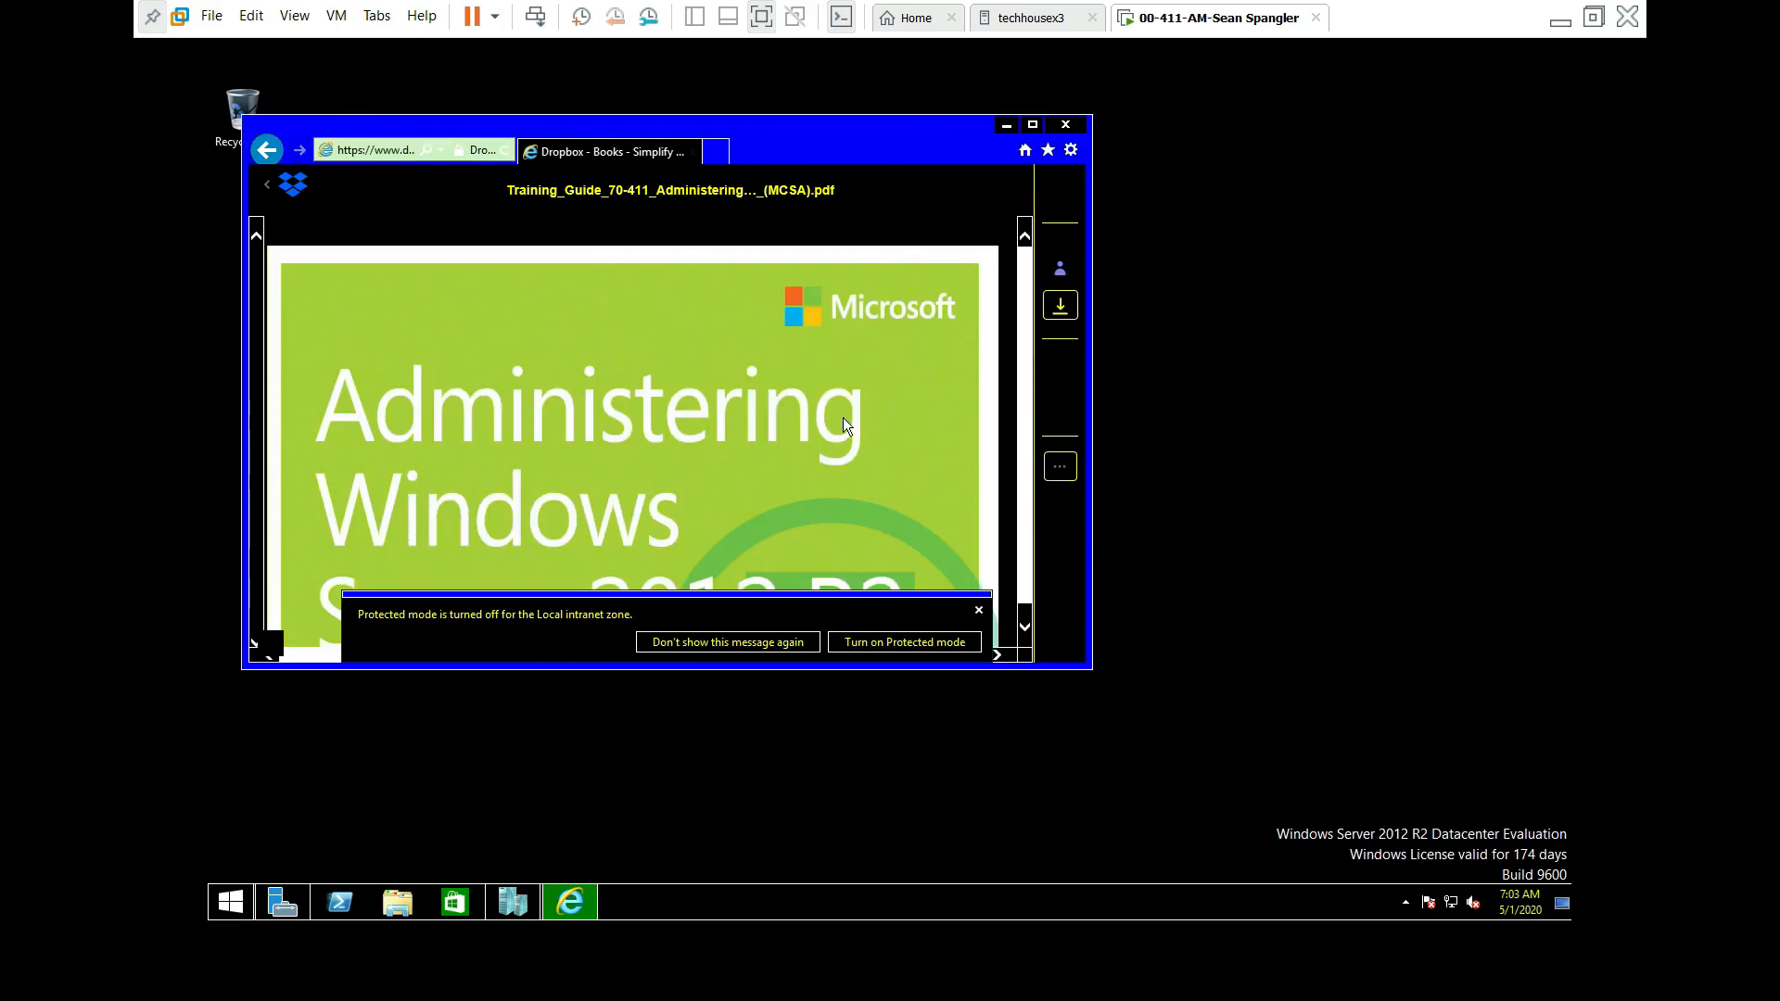
Step: Retry the PDF's direct download, dismiss the protected mode notice and security alert, then close IE
{"action": "left_click", "coordinate": [1061, 314]}
{"action": "left_click", "coordinate": [1061, 313]}
{"action": "left_click", "coordinate": [677, 643]}
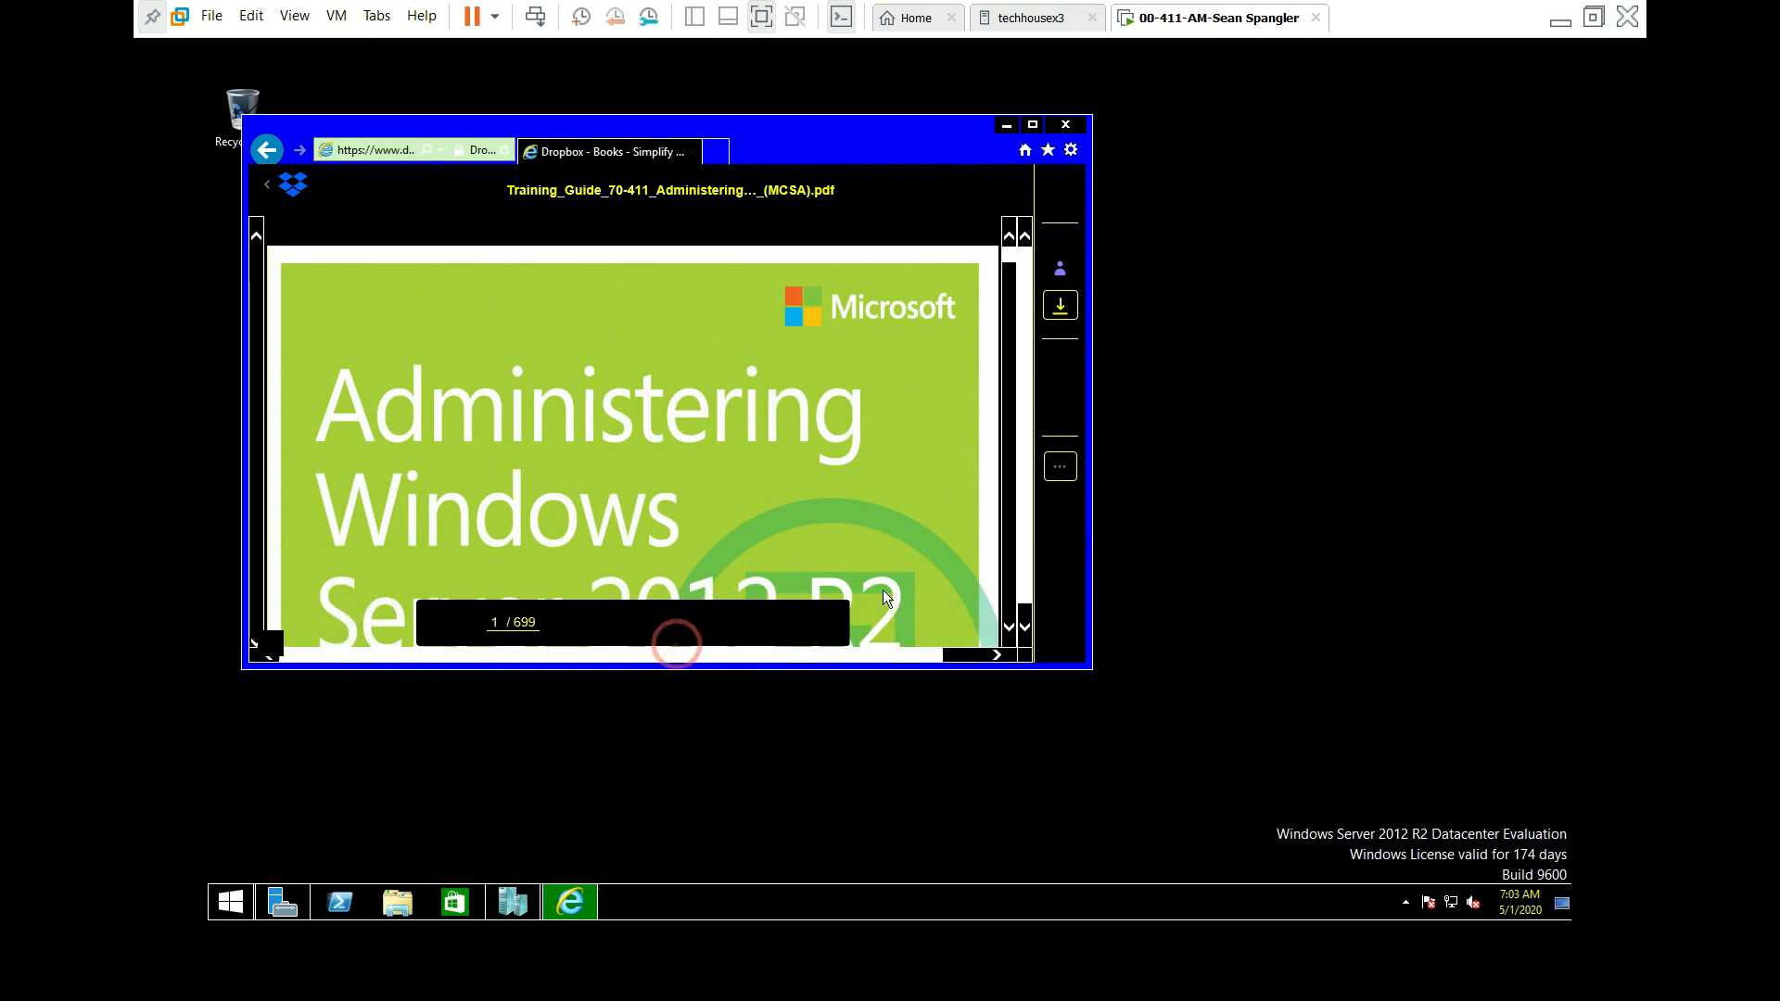
{"action": "left_click", "coordinate": [1060, 306]}
{"action": "left_click", "coordinate": [994, 317]}
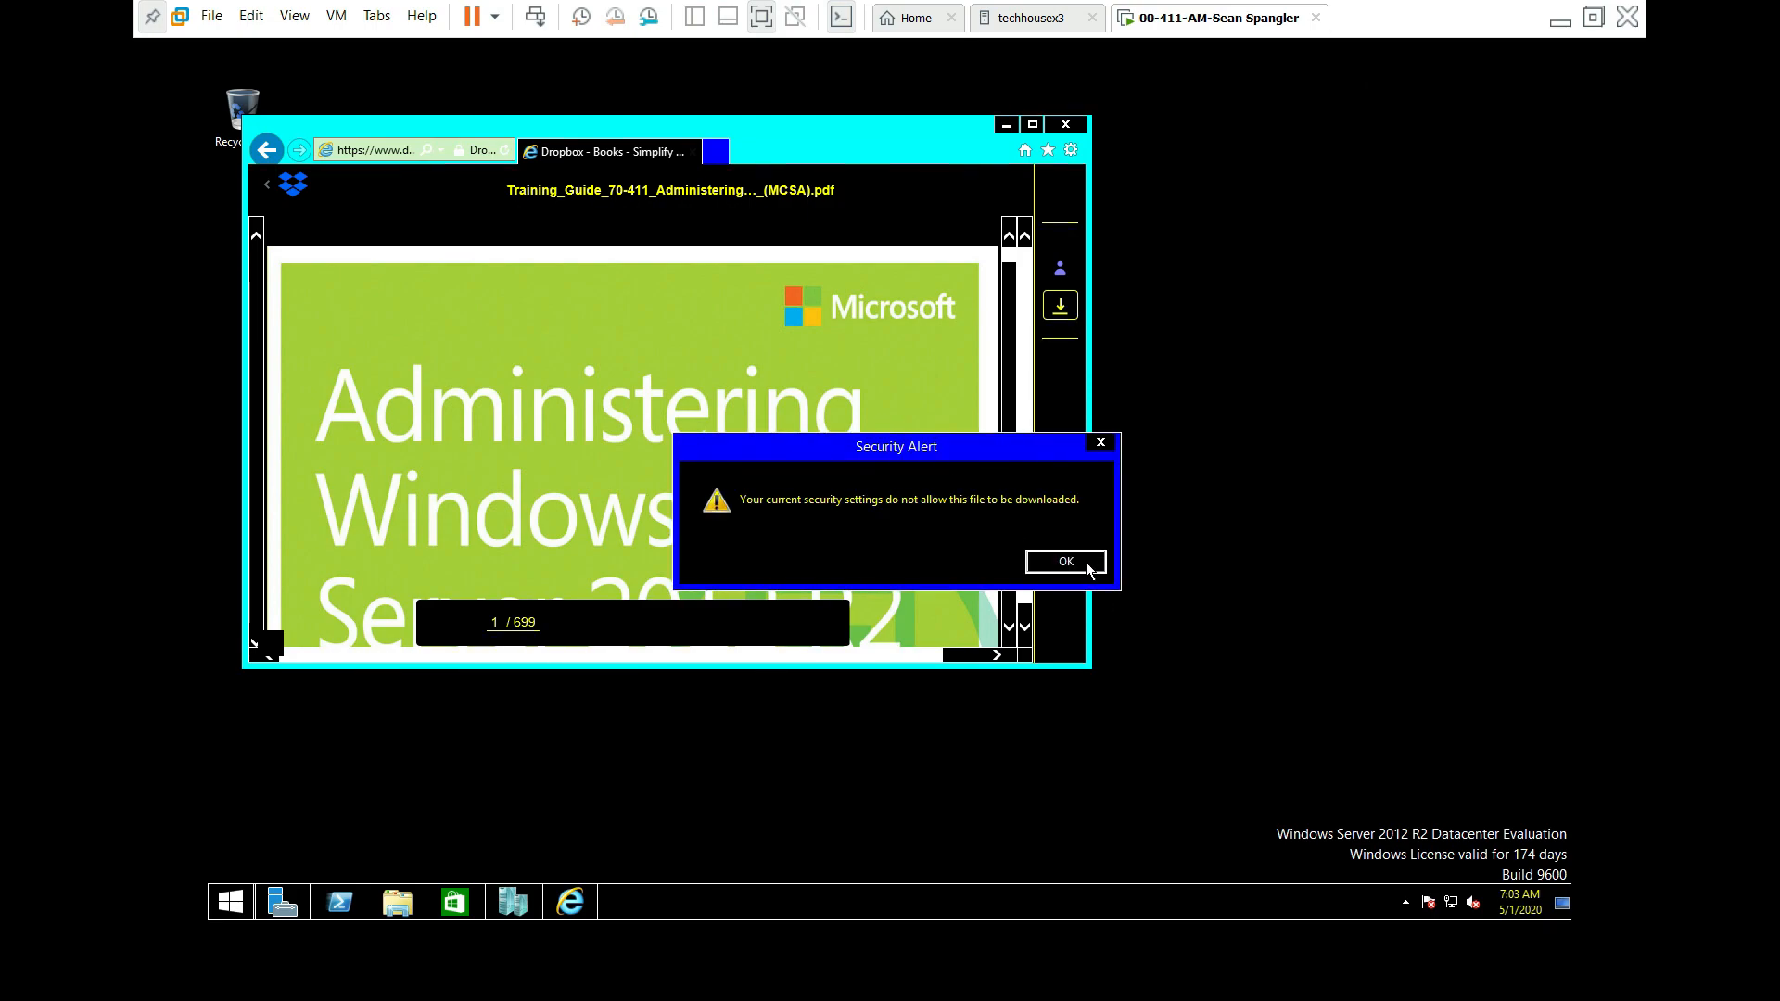
{"action": "left_click", "coordinate": [1066, 562]}
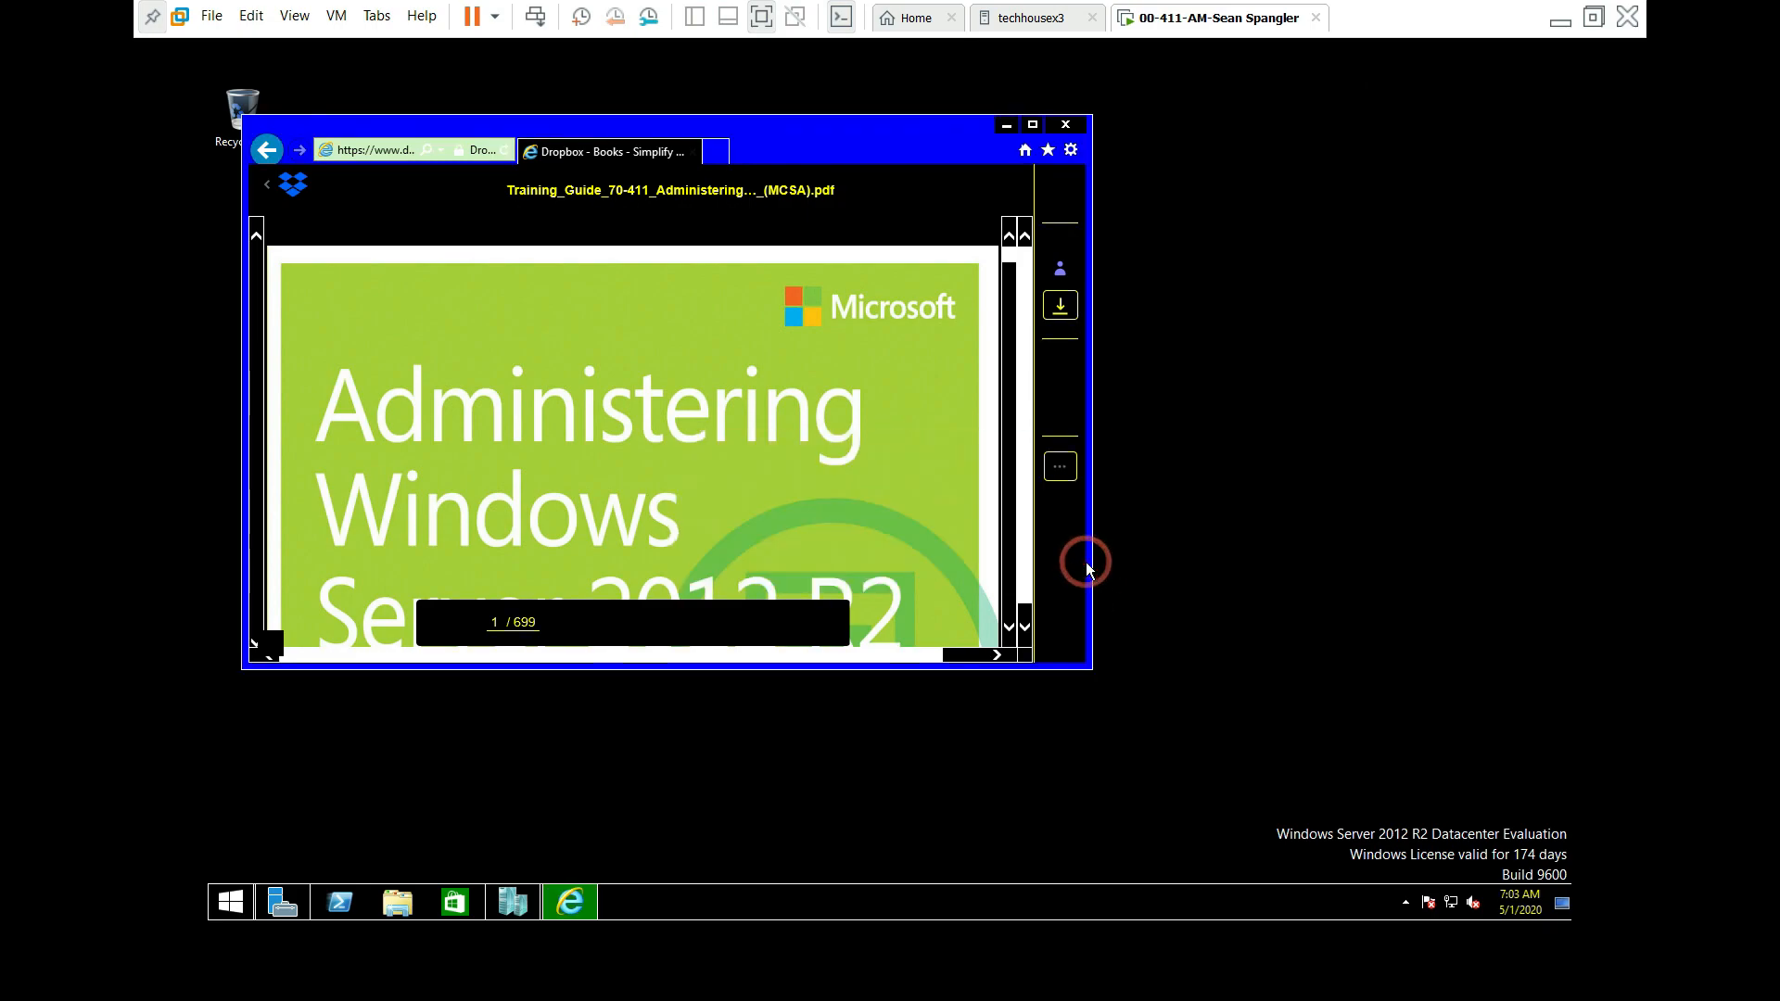
{"action": "left_click", "coordinate": [1066, 125]}
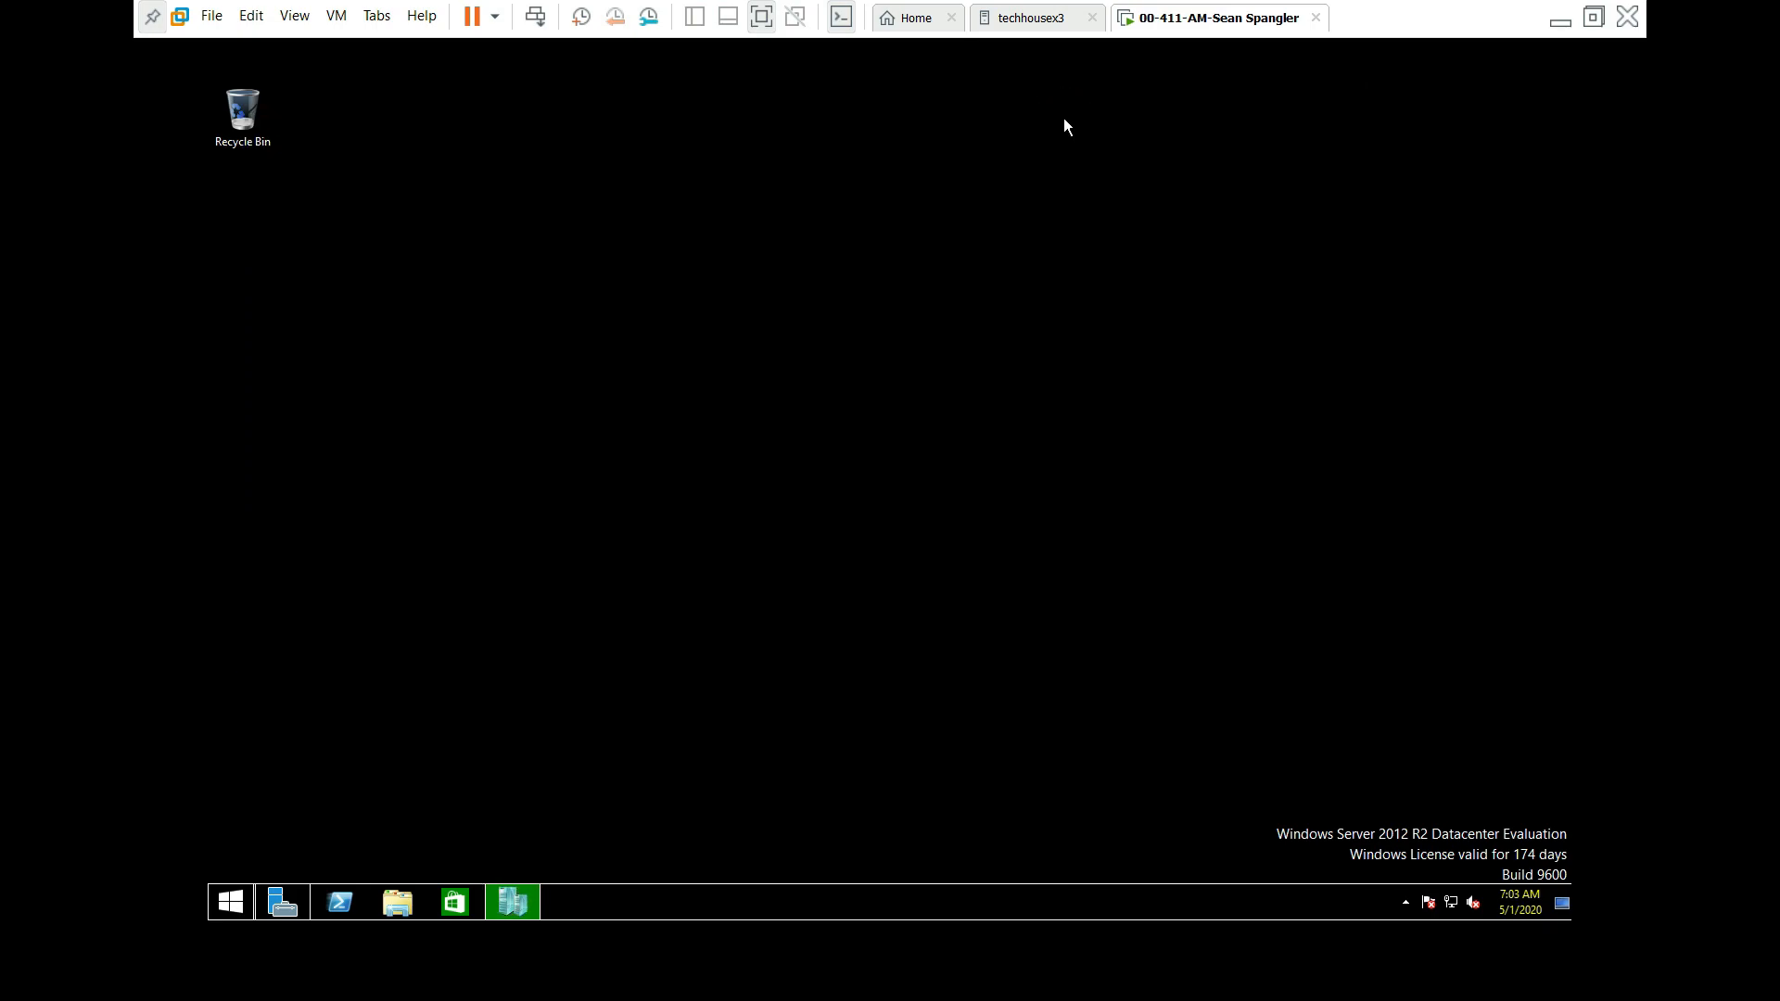
Step: Relaunch Internet Explorer and paste a link into its address bar
{"action": "left_click", "coordinate": [227, 908]}
{"action": "left_click", "coordinate": [498, 537]}
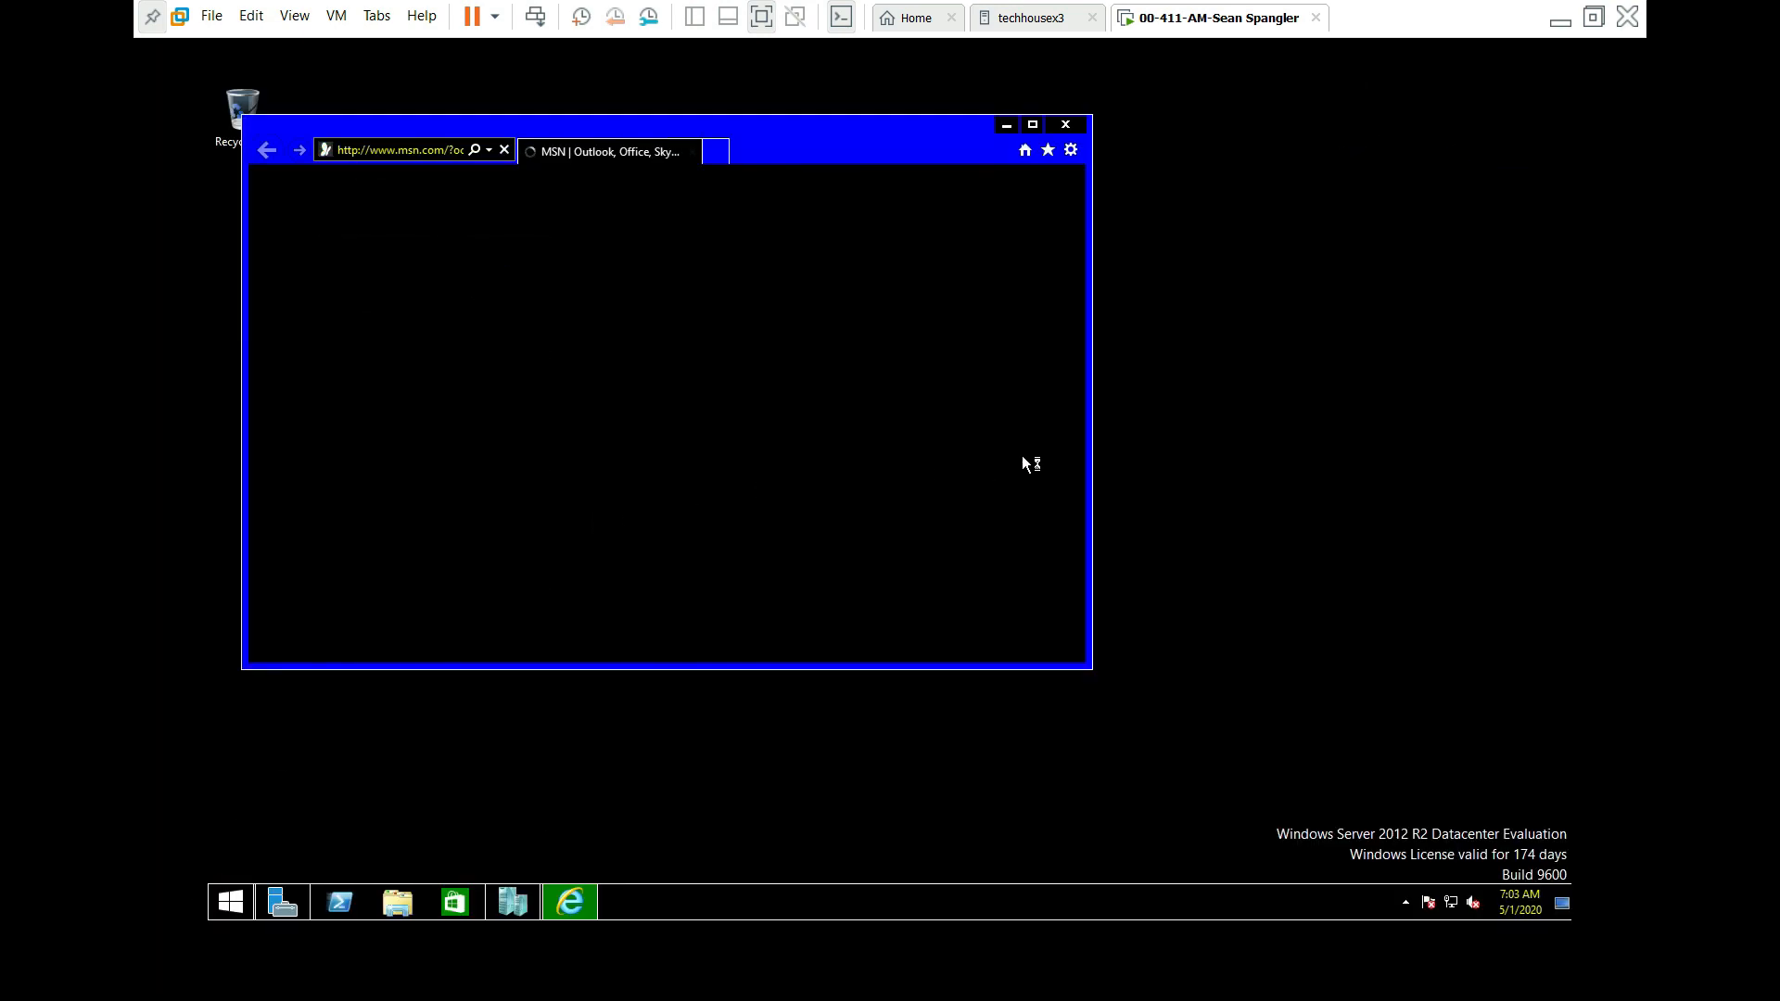
{"action": "left_click", "coordinate": [399, 151]}
{"action": "left_click", "coordinate": [255, 18]}
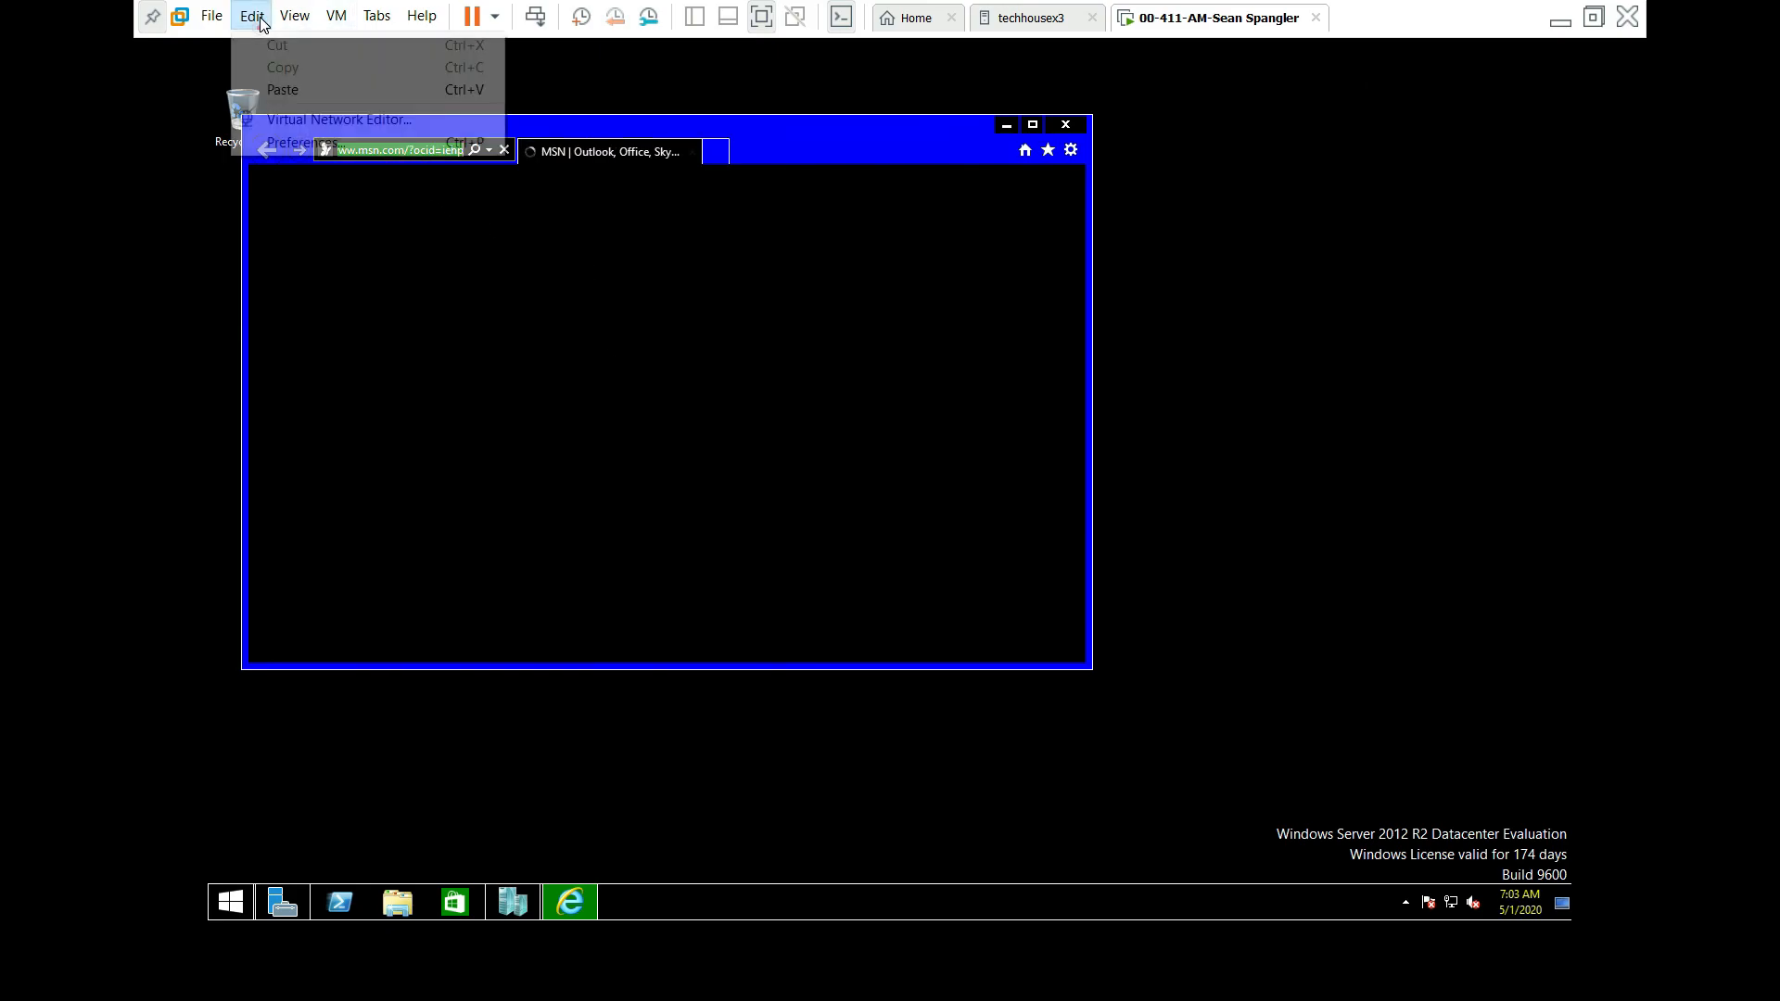
{"action": "left_click", "coordinate": [296, 89]}
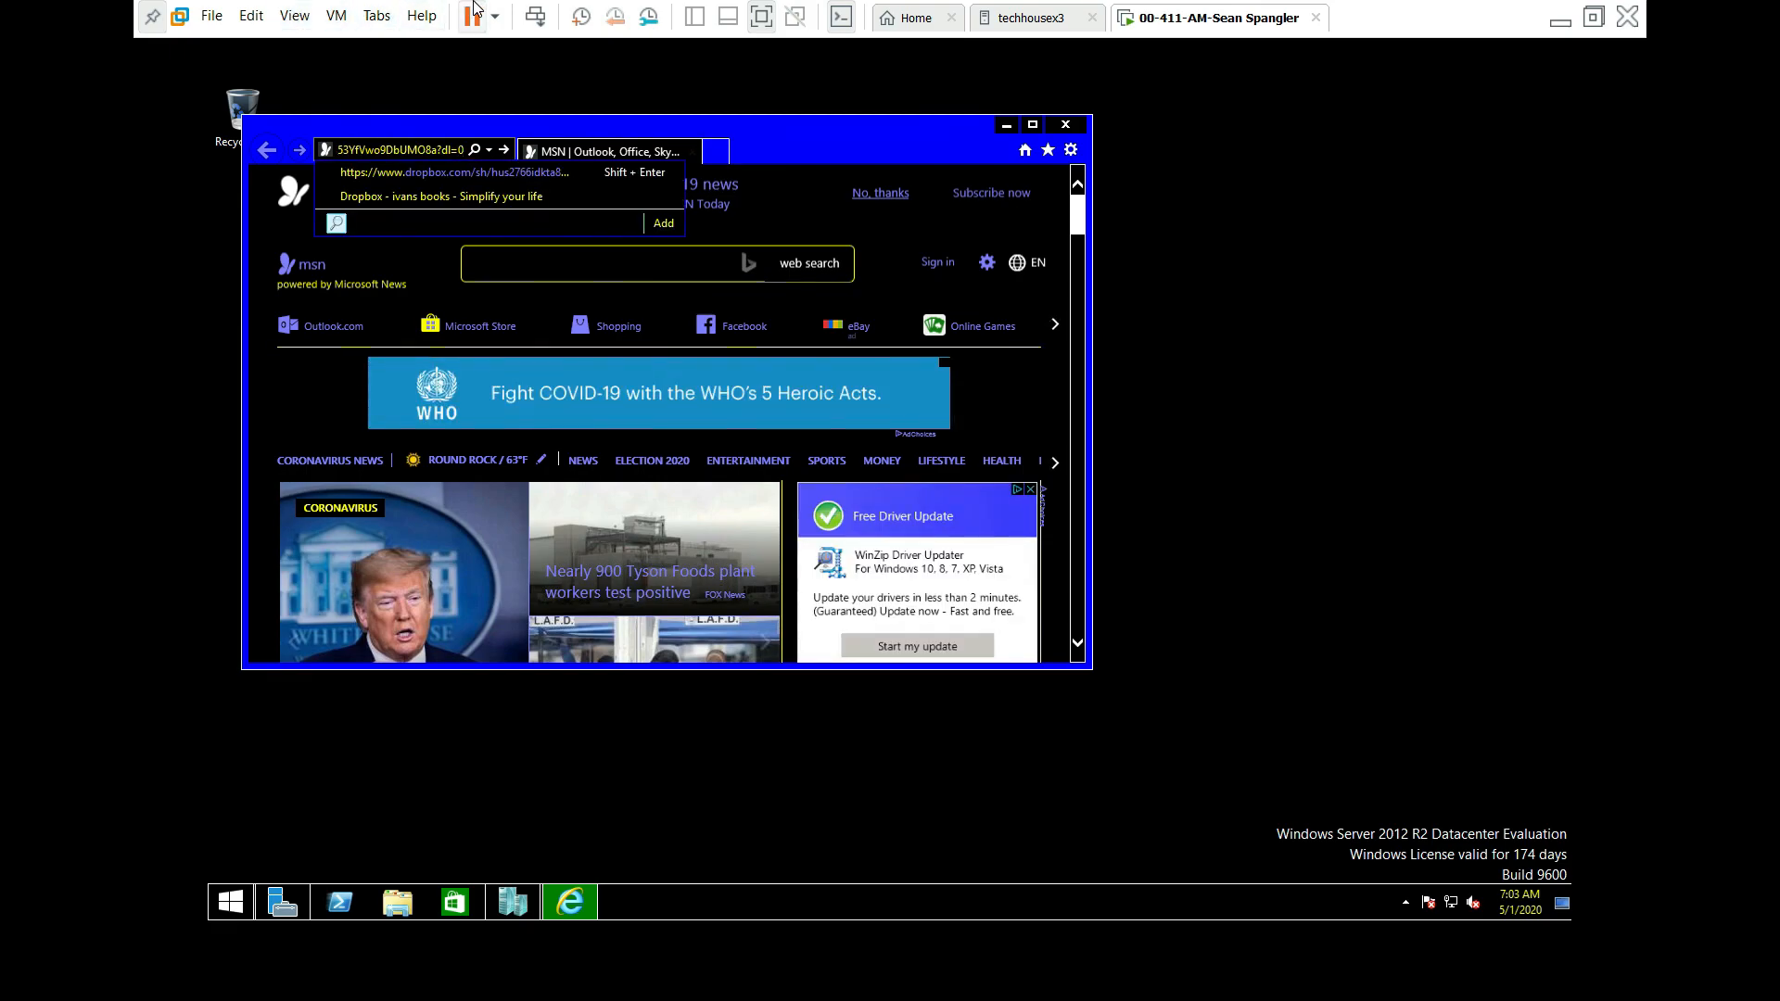
Step: Clear the wrong address, paste the Dropbox share link, and go to it
{"action": "key", "text": "BackSpace"}
{"action": "key", "text": "BackSpace"}
{"action": "key", "text": "BackSpace"}
{"action": "key", "text": "BackSpace"}
{"action": "key", "text": "BackSpace"}
{"action": "key", "text": "BackSpace"}
{"action": "key", "text": "BackSpace"}
{"action": "key", "text": "BackSpace"}
{"action": "key", "text": "BackSpace"}
{"action": "key", "text": "BackSpace"}
{"action": "key", "text": "BackSpace"}
{"action": "key", "text": "BackSpace"}
{"action": "key", "text": "BackSpace"}
{"action": "key", "text": "BackSpace"}
{"action": "key", "text": "BackSpace"}
{"action": "key", "text": "BackSpace"}
{"action": "key", "text": "BackSpace"}
{"action": "key", "text": "BackSpace"}
{"action": "key", "text": "BackSpace"}
{"action": "key", "text": "BackSpace"}
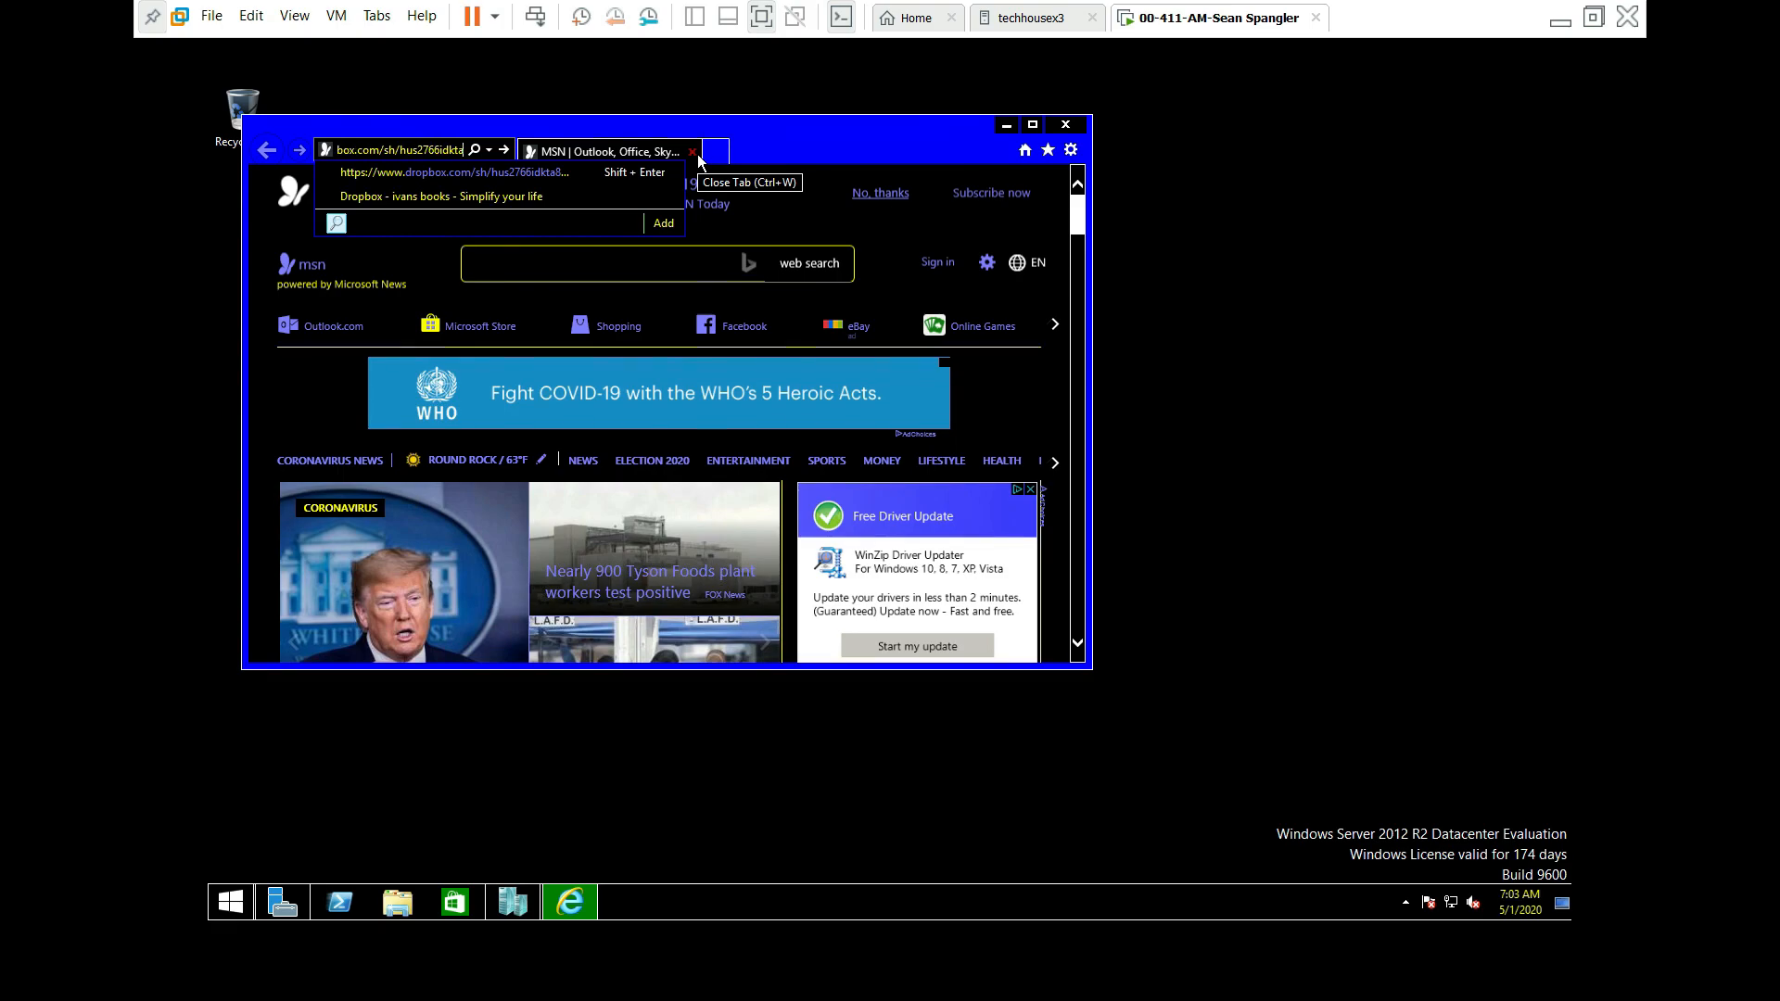
{"action": "key", "text": "BackSpace"}
{"action": "key", "text": "BackSpace"}
{"action": "key", "text": "BackSpace"}
{"action": "key", "text": "BackSpace"}
{"action": "key", "text": "BackSpace"}
{"action": "key", "text": "BackSpace"}
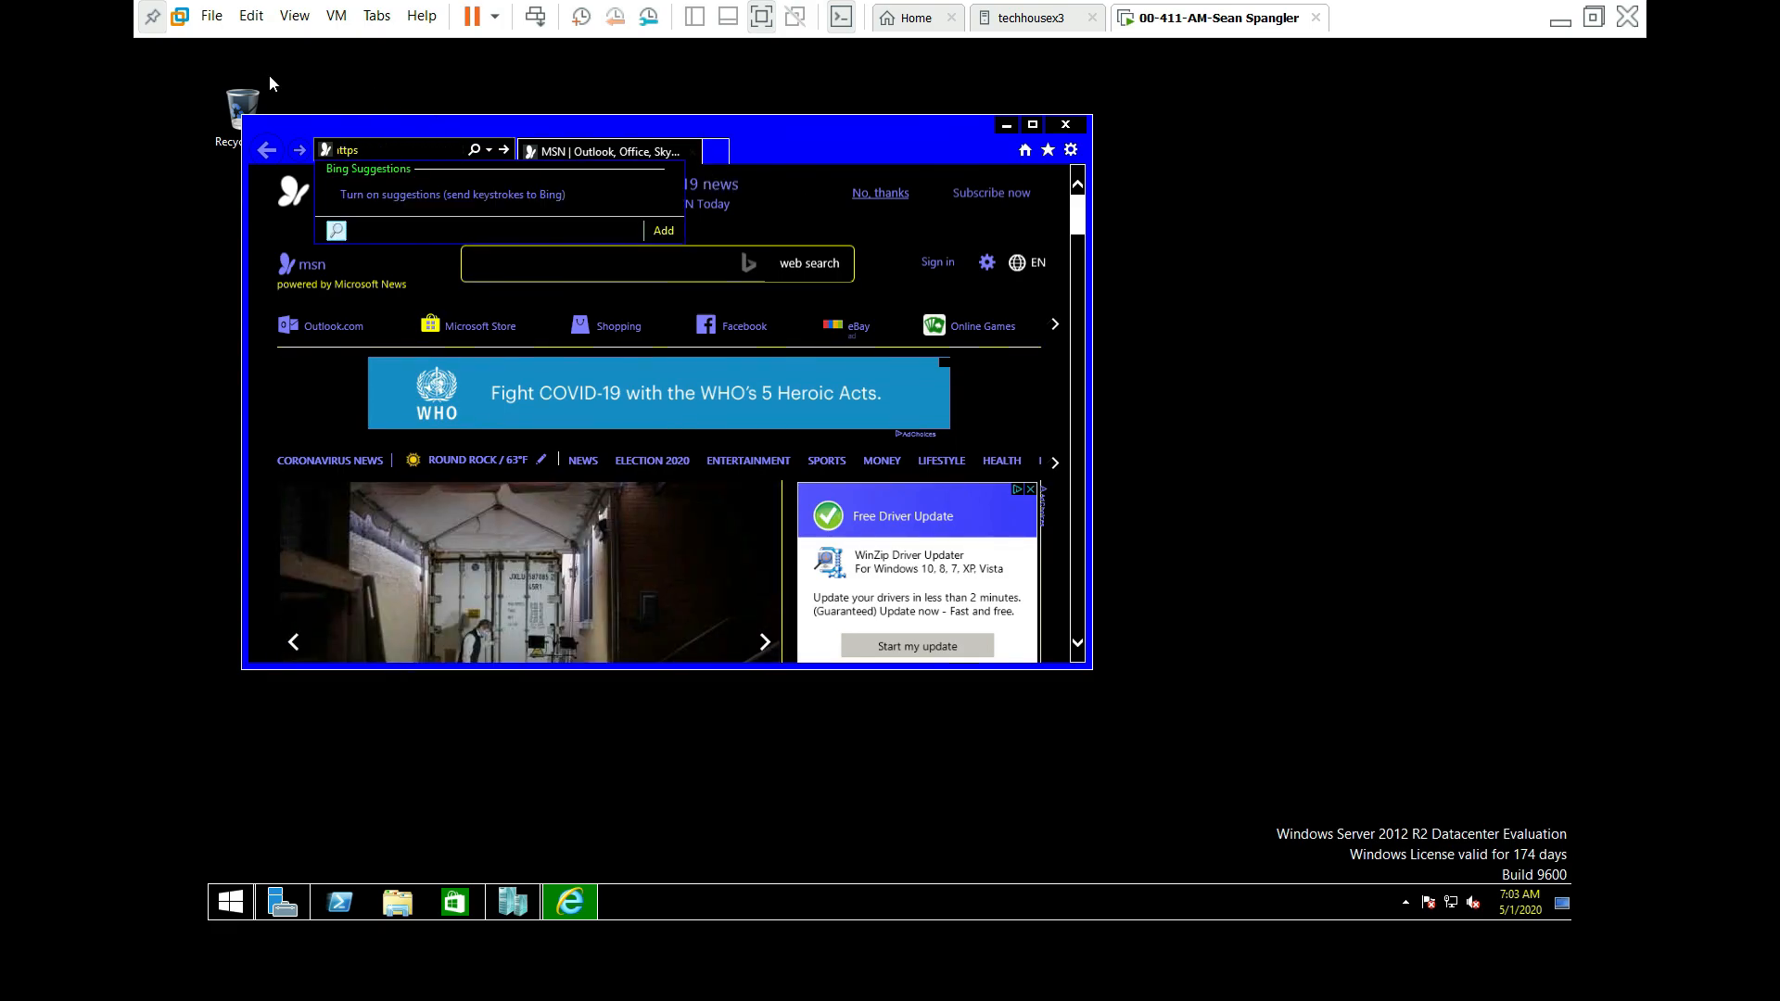
{"action": "key", "text": "BackSpace"}
{"action": "key", "text": "BackSpace"}
{"action": "key", "text": "BackSpace"}
{"action": "key", "text": "BackSpace"}
{"action": "key", "text": "BackSpace"}
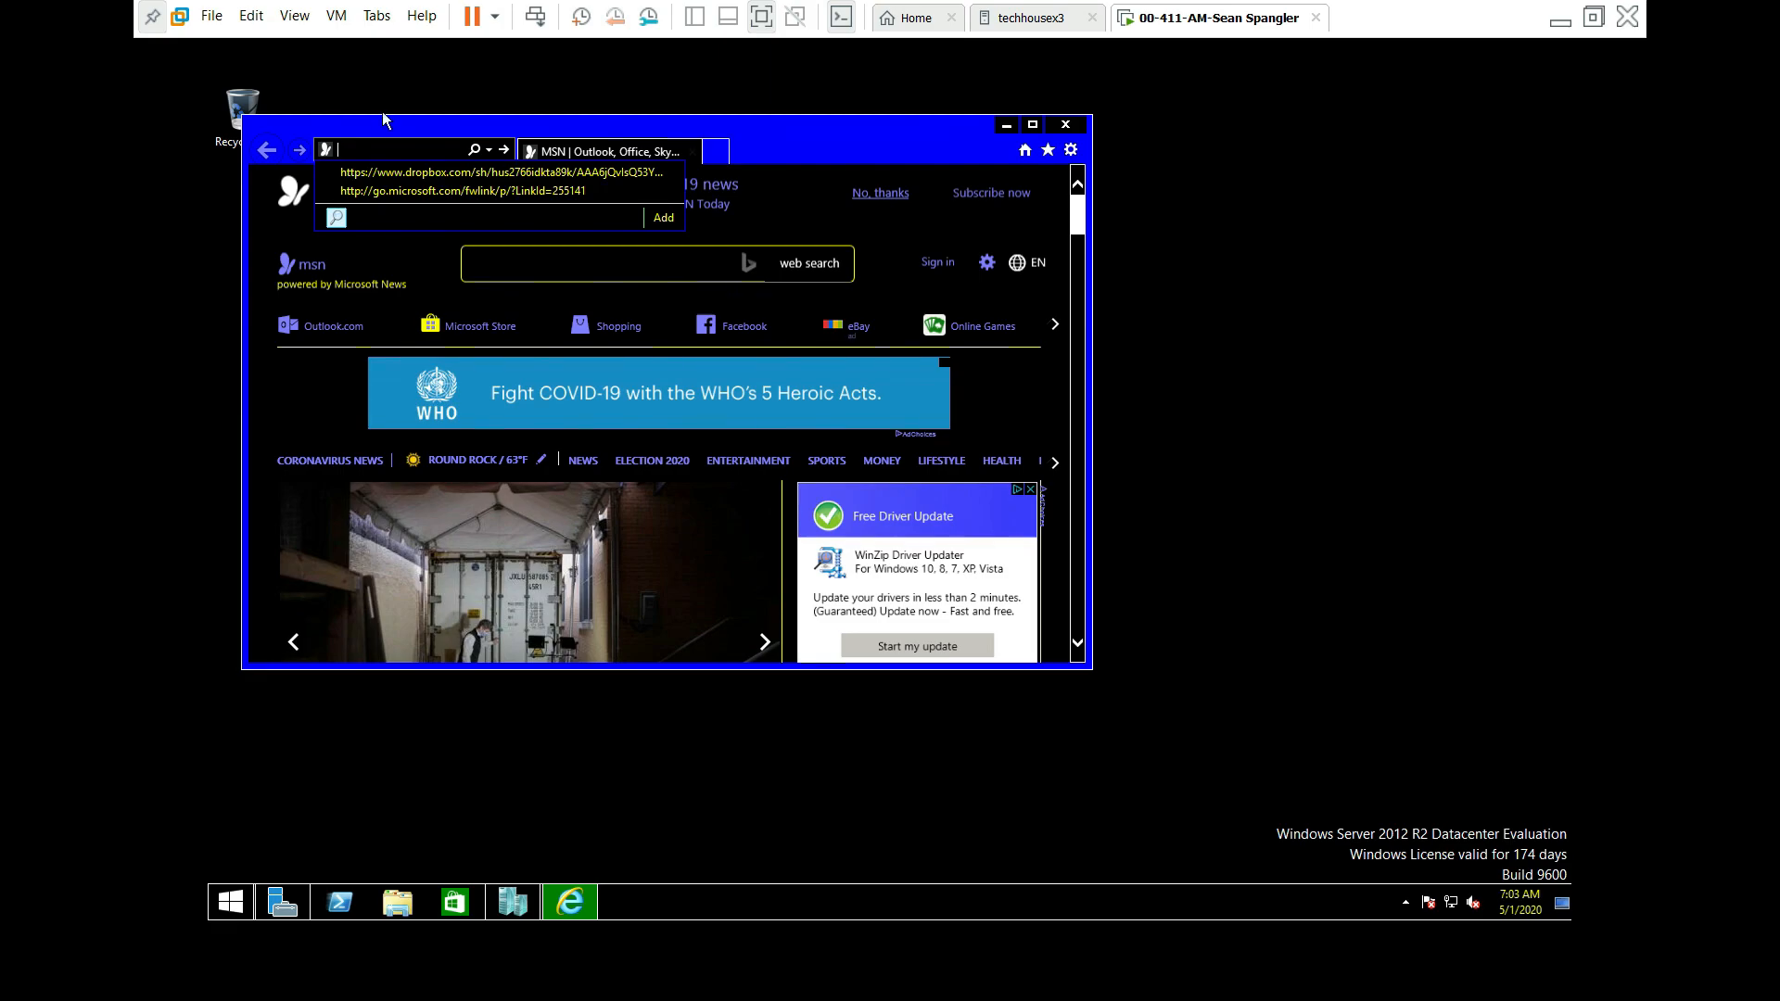
{"action": "left_click", "coordinate": [255, 25]}
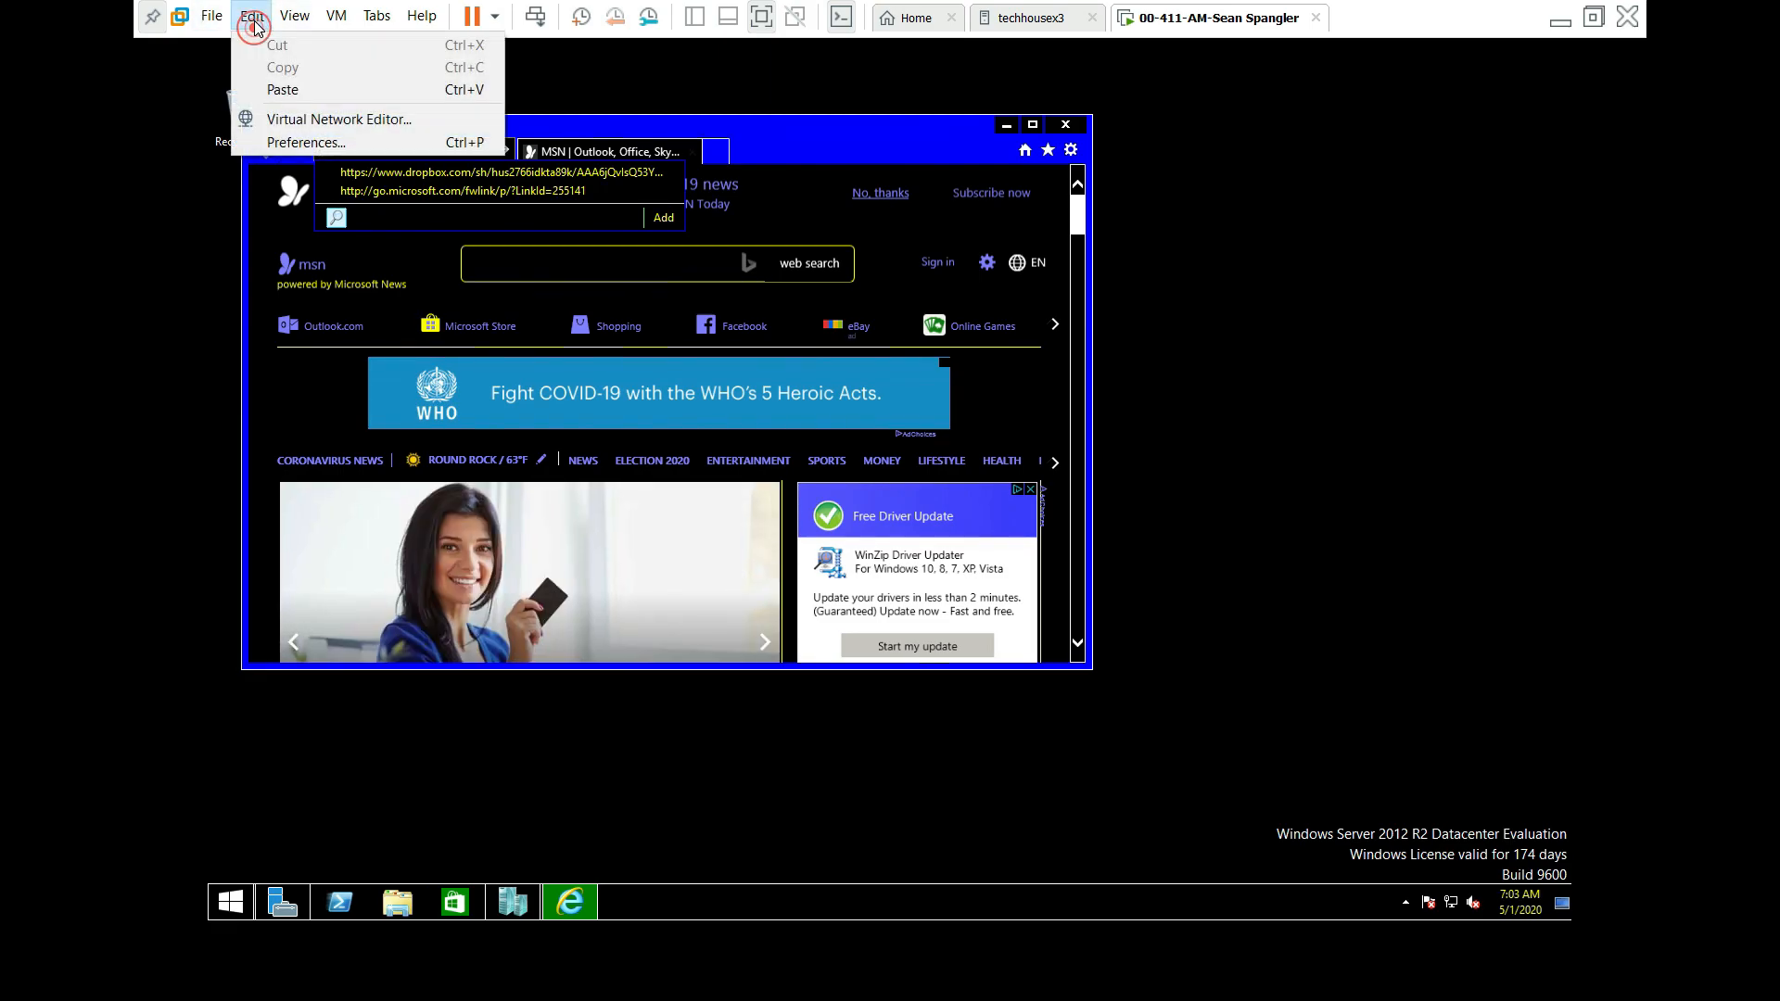
{"action": "left_click", "coordinate": [278, 90]}
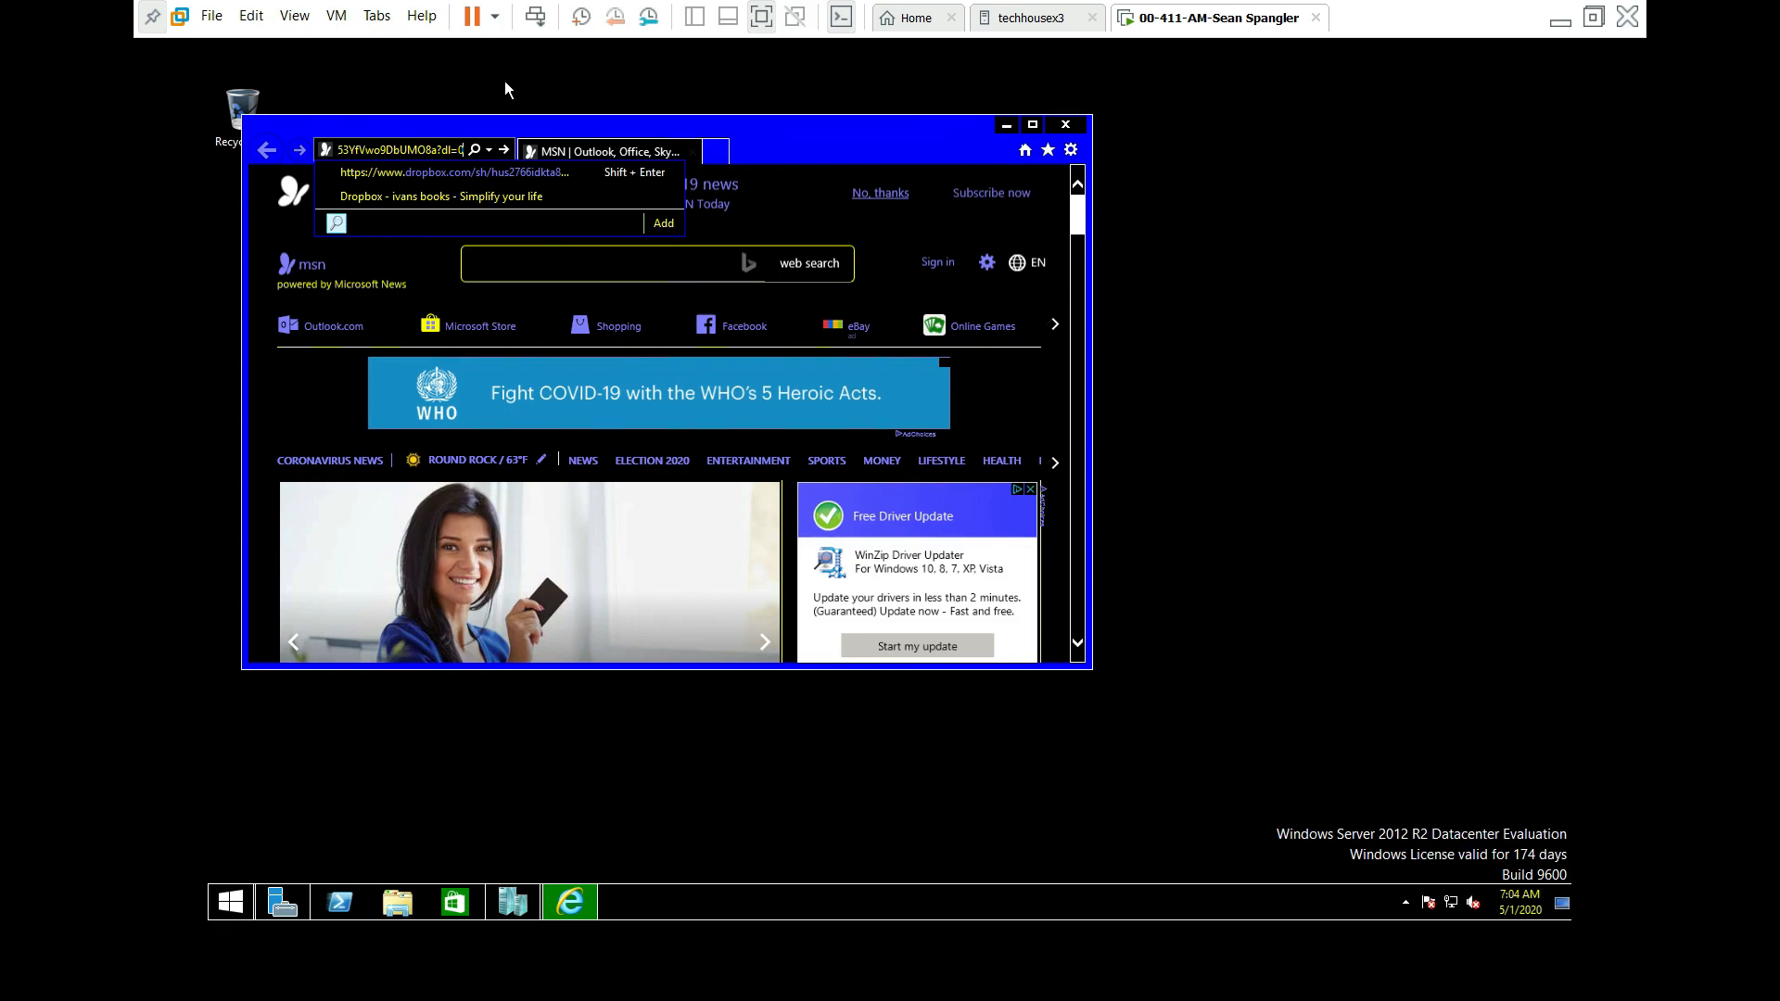
{"action": "key", "text": "Return"}
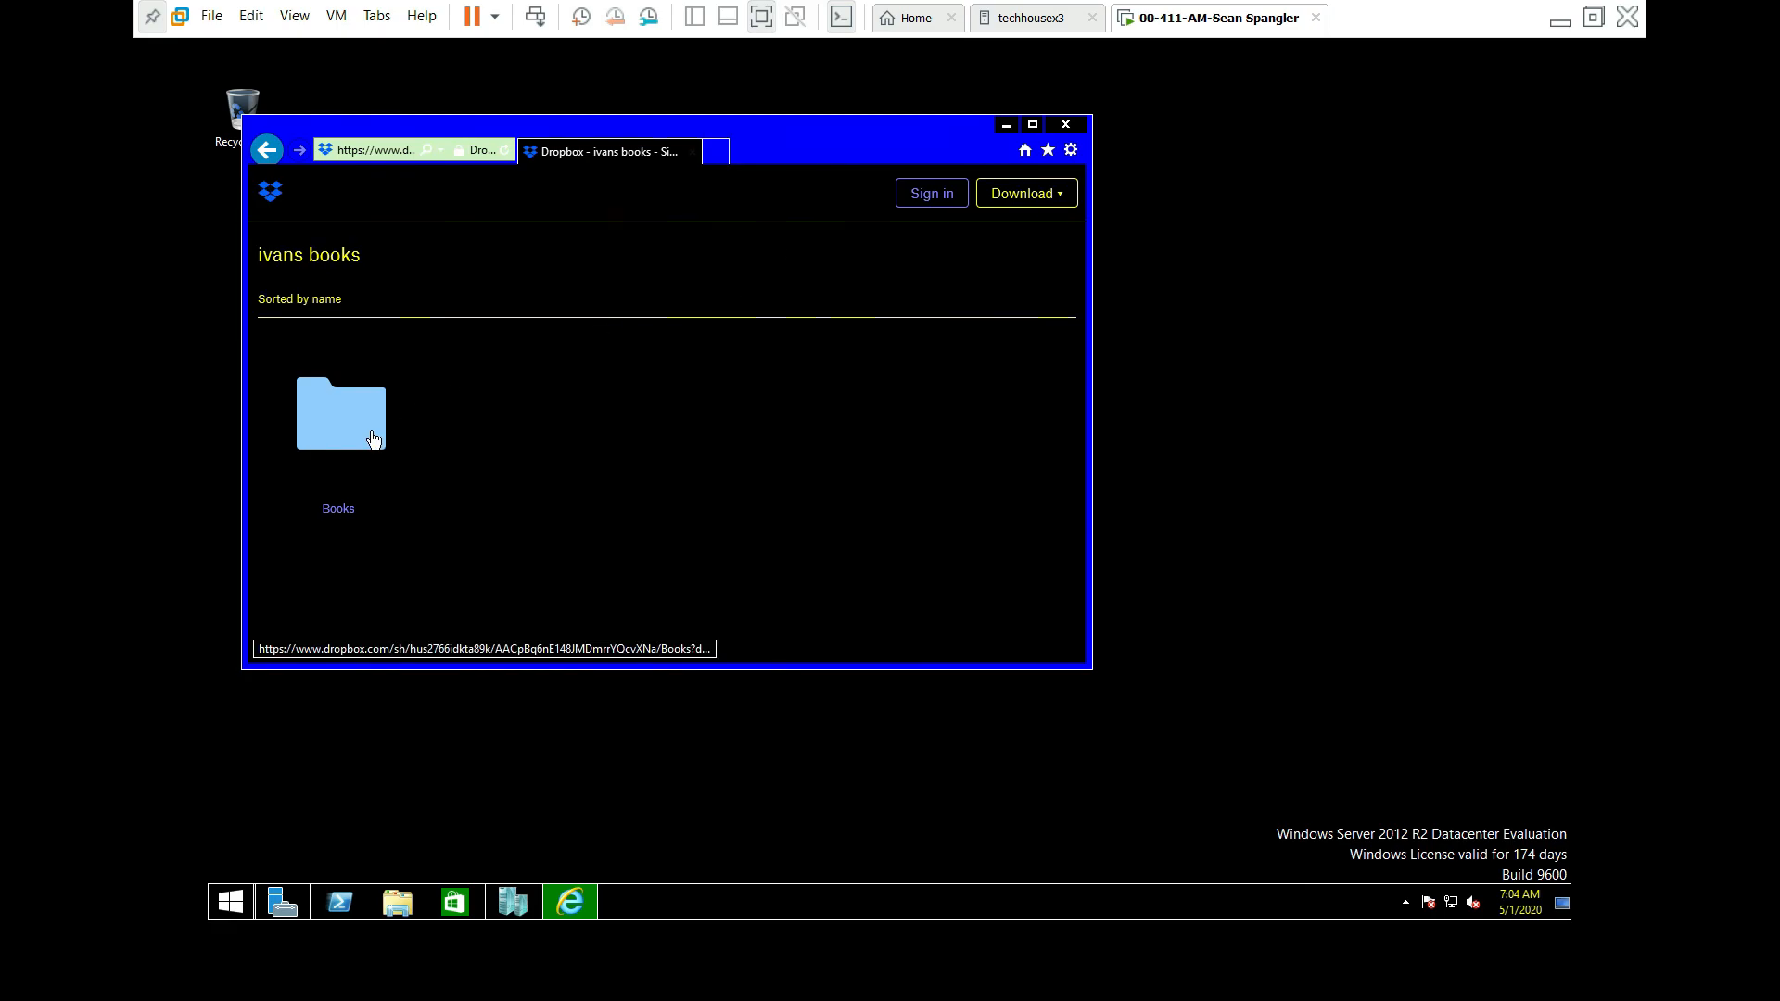
Step: Open the 70-411 Administering Windows Server 2012 R2 training guide PDF in Books and direct-download it
{"action": "left_click", "coordinate": [369, 431]}
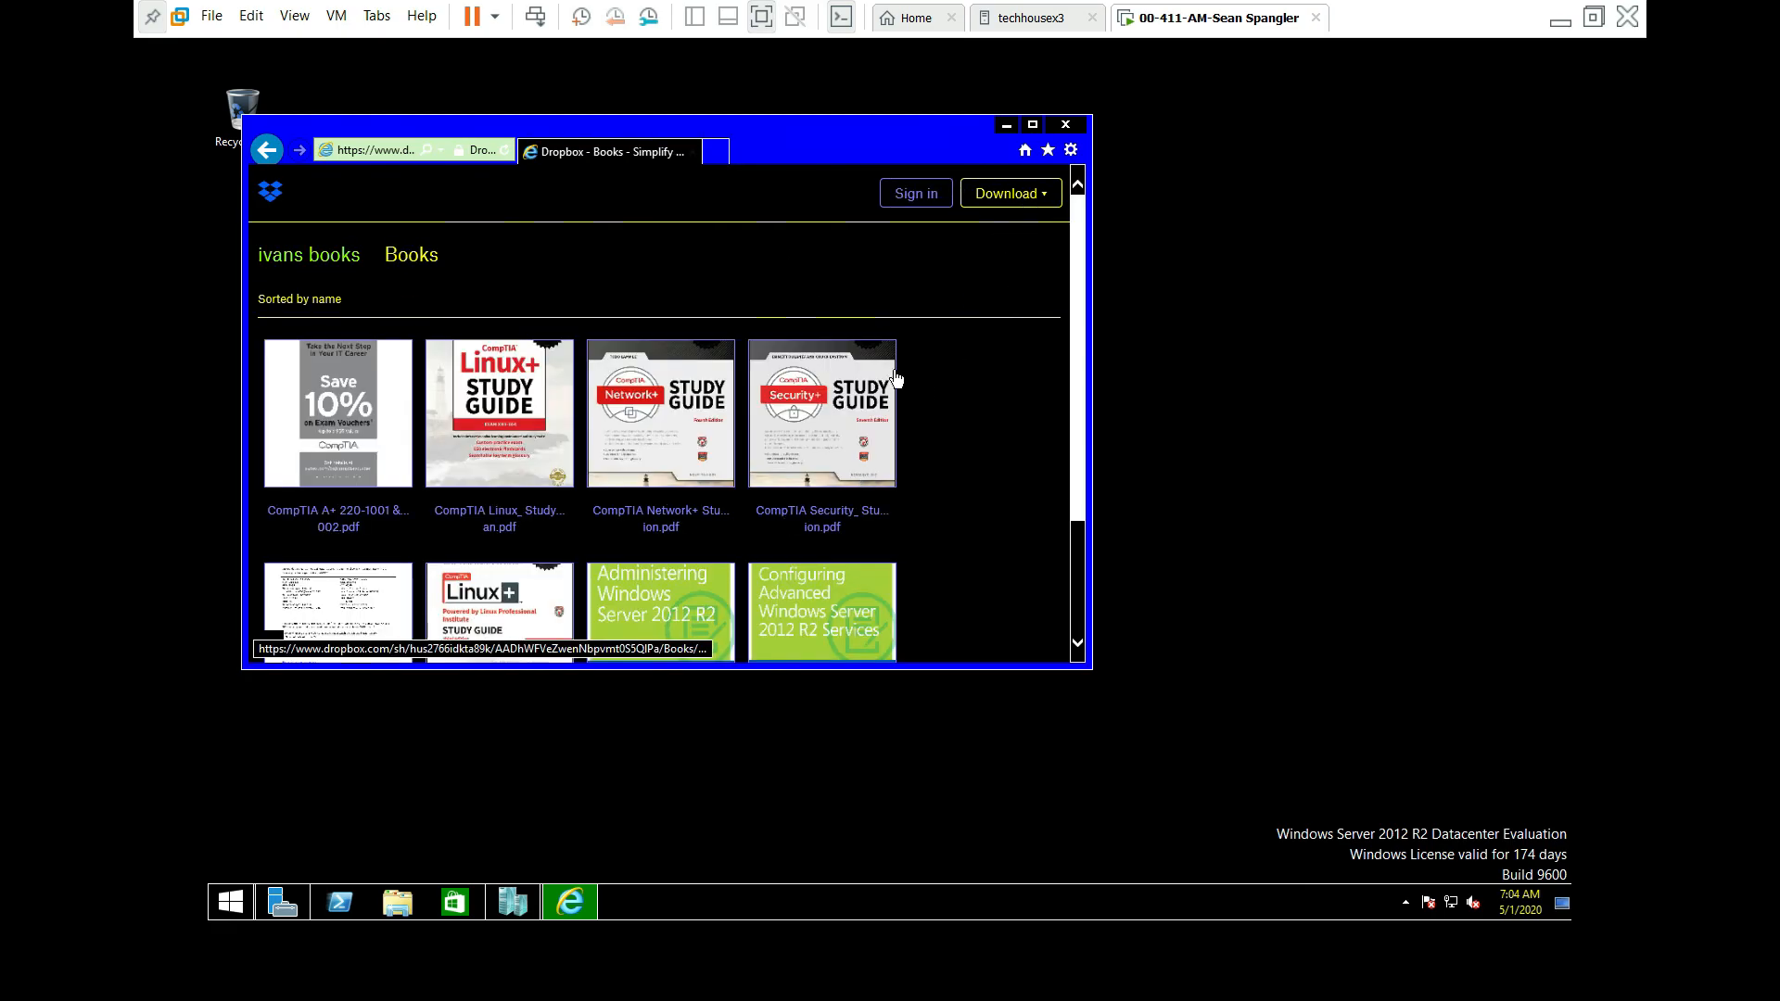
{"action": "scroll", "coordinate": [895, 380], "scroll_direction": "down", "scroll_amount": 2}
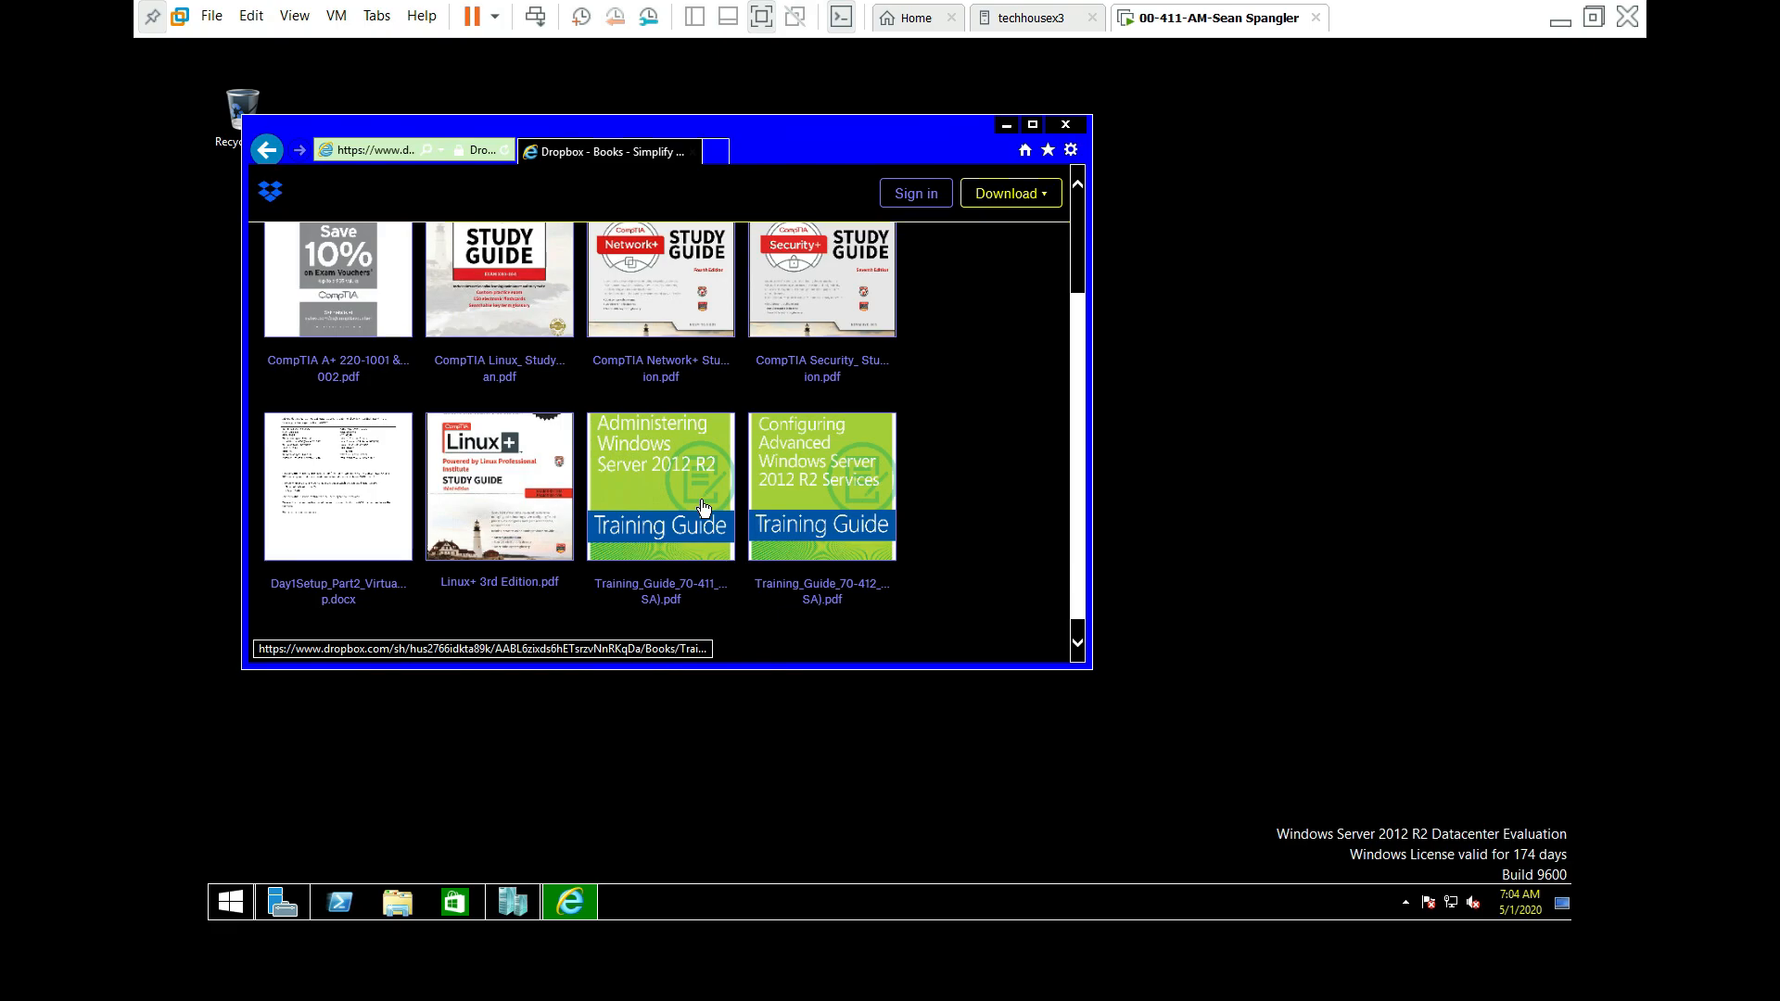
{"action": "left_click", "coordinate": [662, 600]}
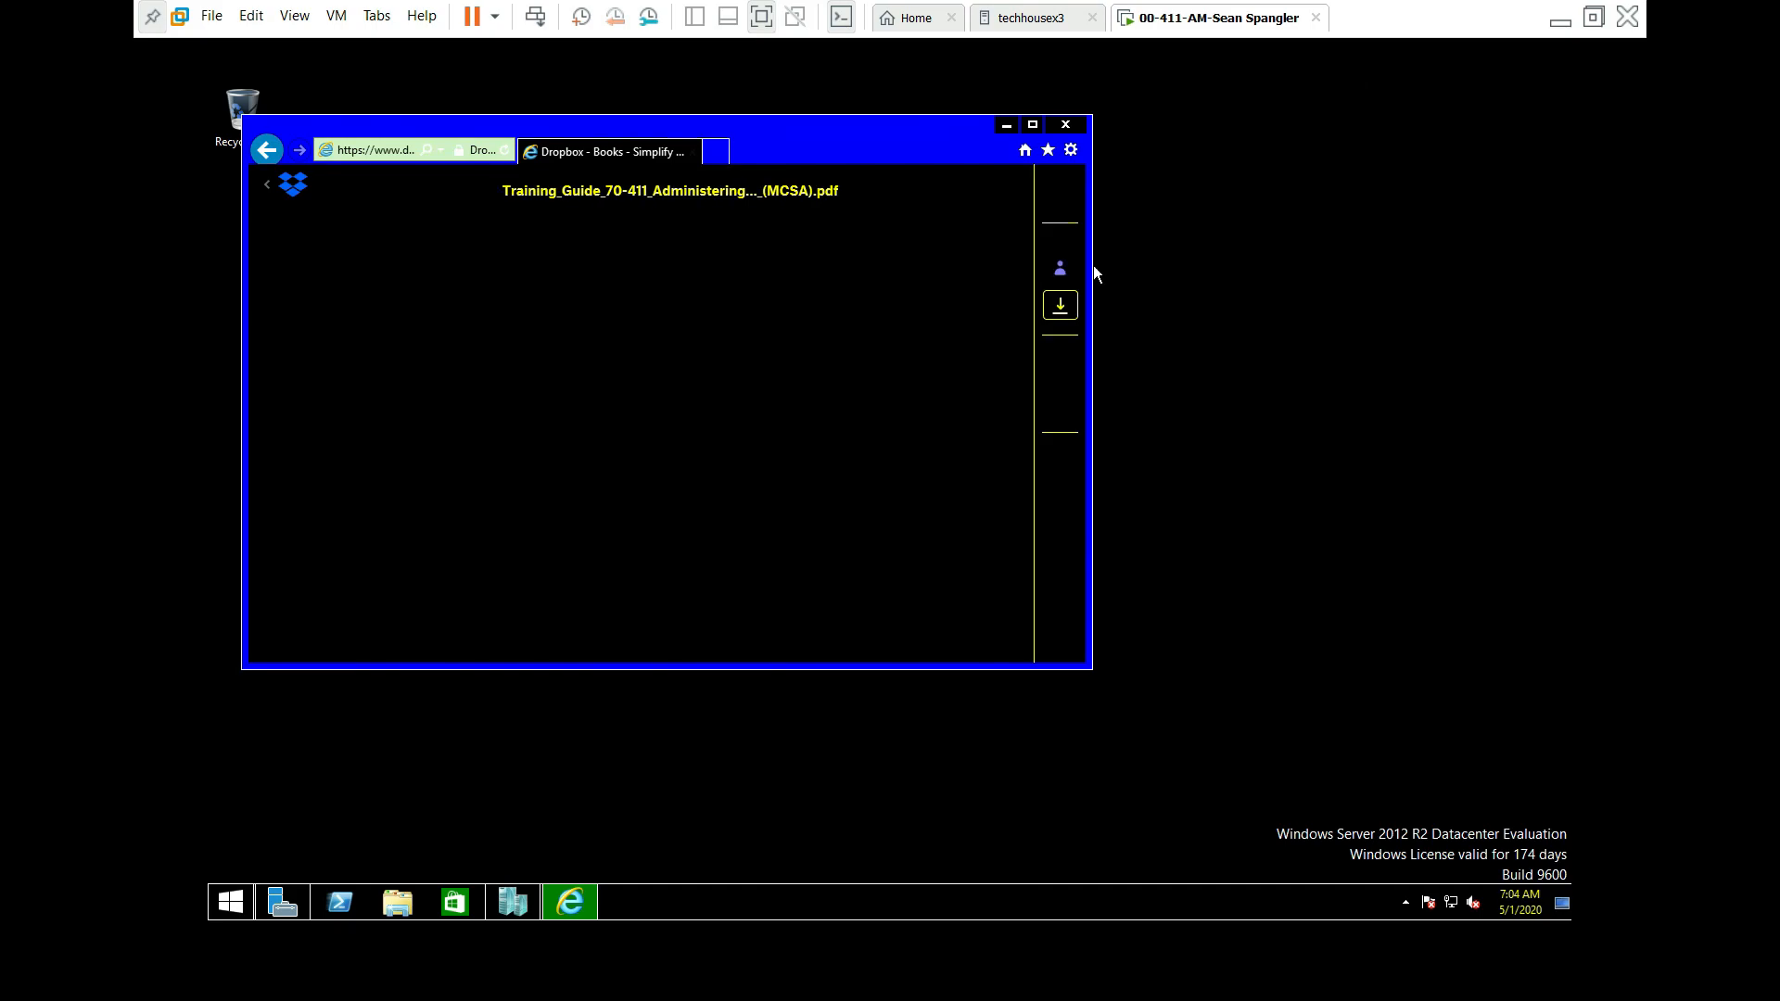
{"action": "left_click", "coordinate": [1066, 318]}
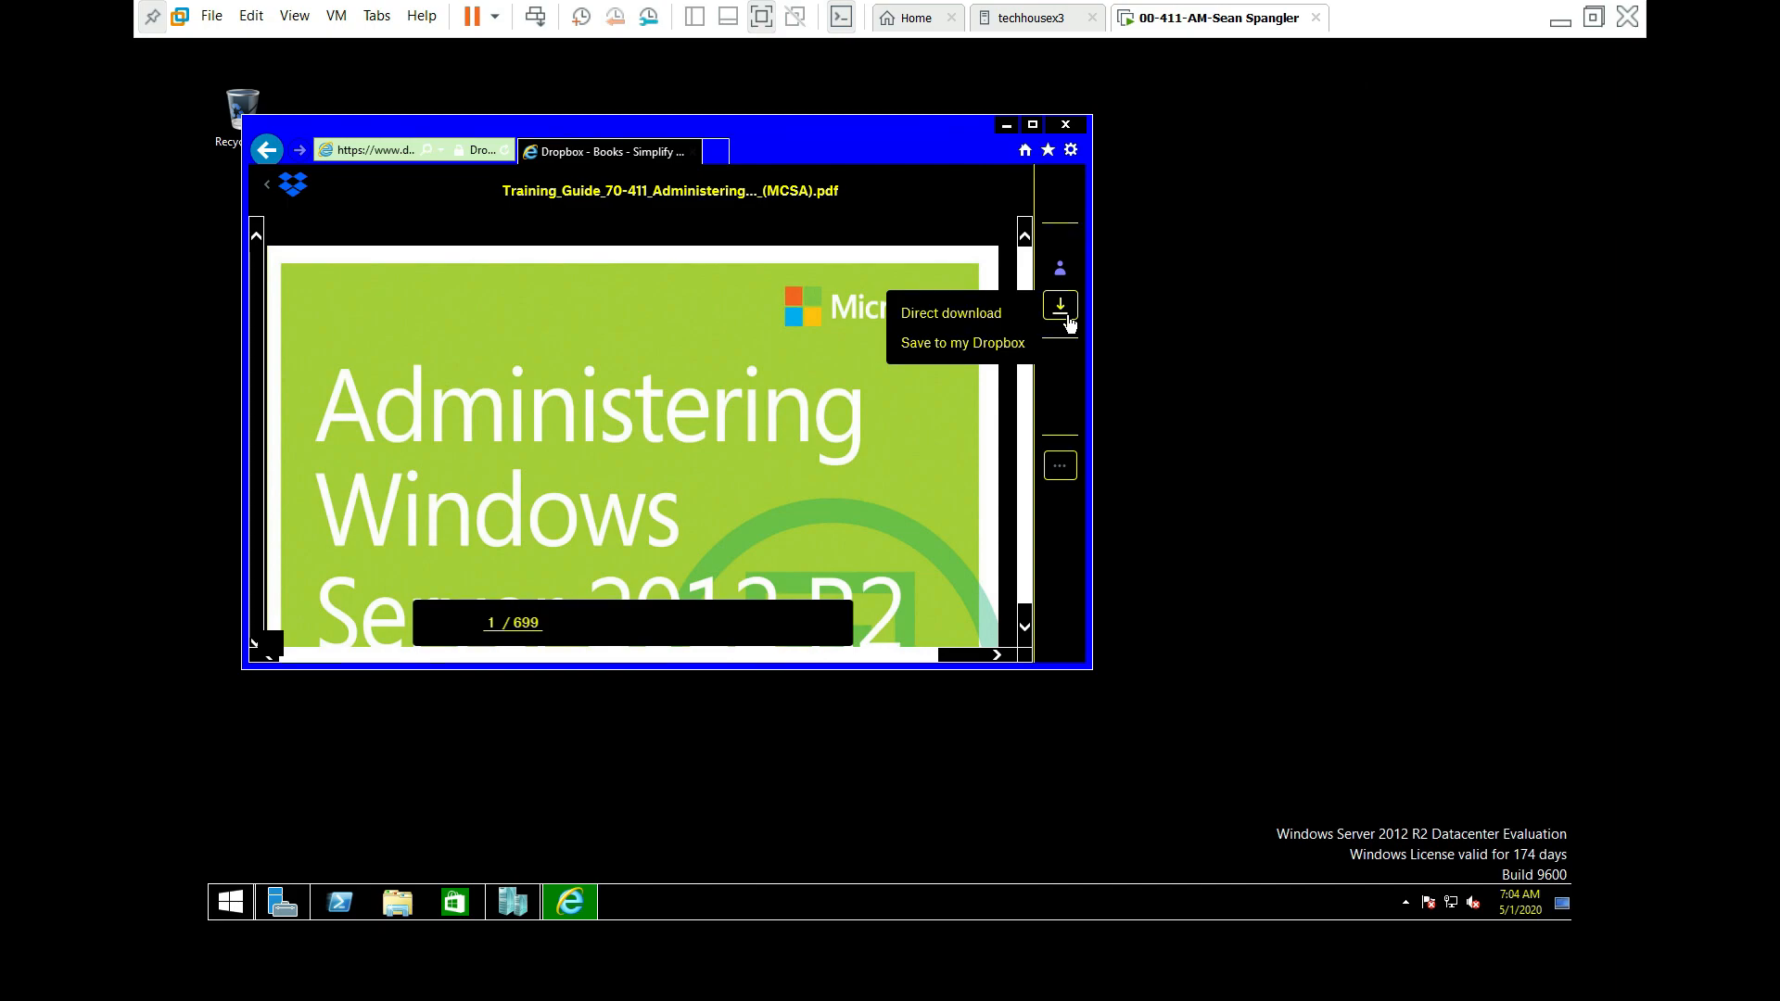
{"action": "left_click", "coordinate": [973, 315]}
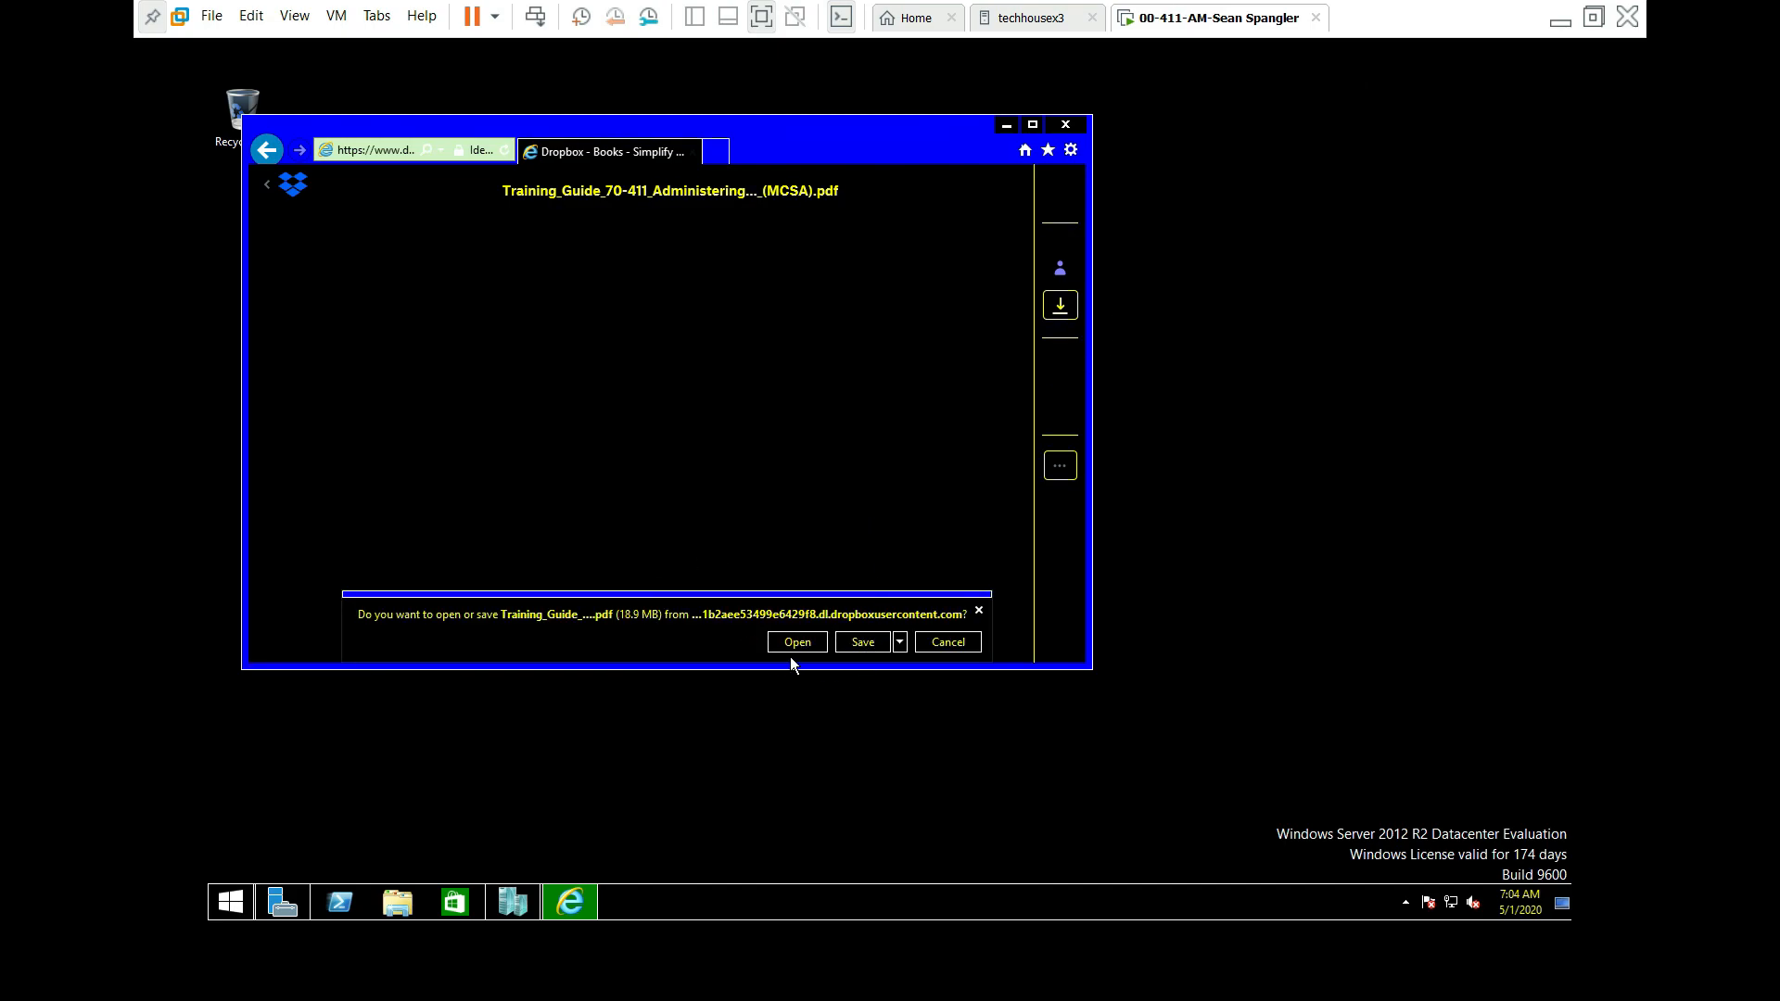
Step: Save the training guide PDF into This PC > Documents
{"action": "left_click", "coordinate": [900, 643]}
{"action": "left_click", "coordinate": [887, 688]}
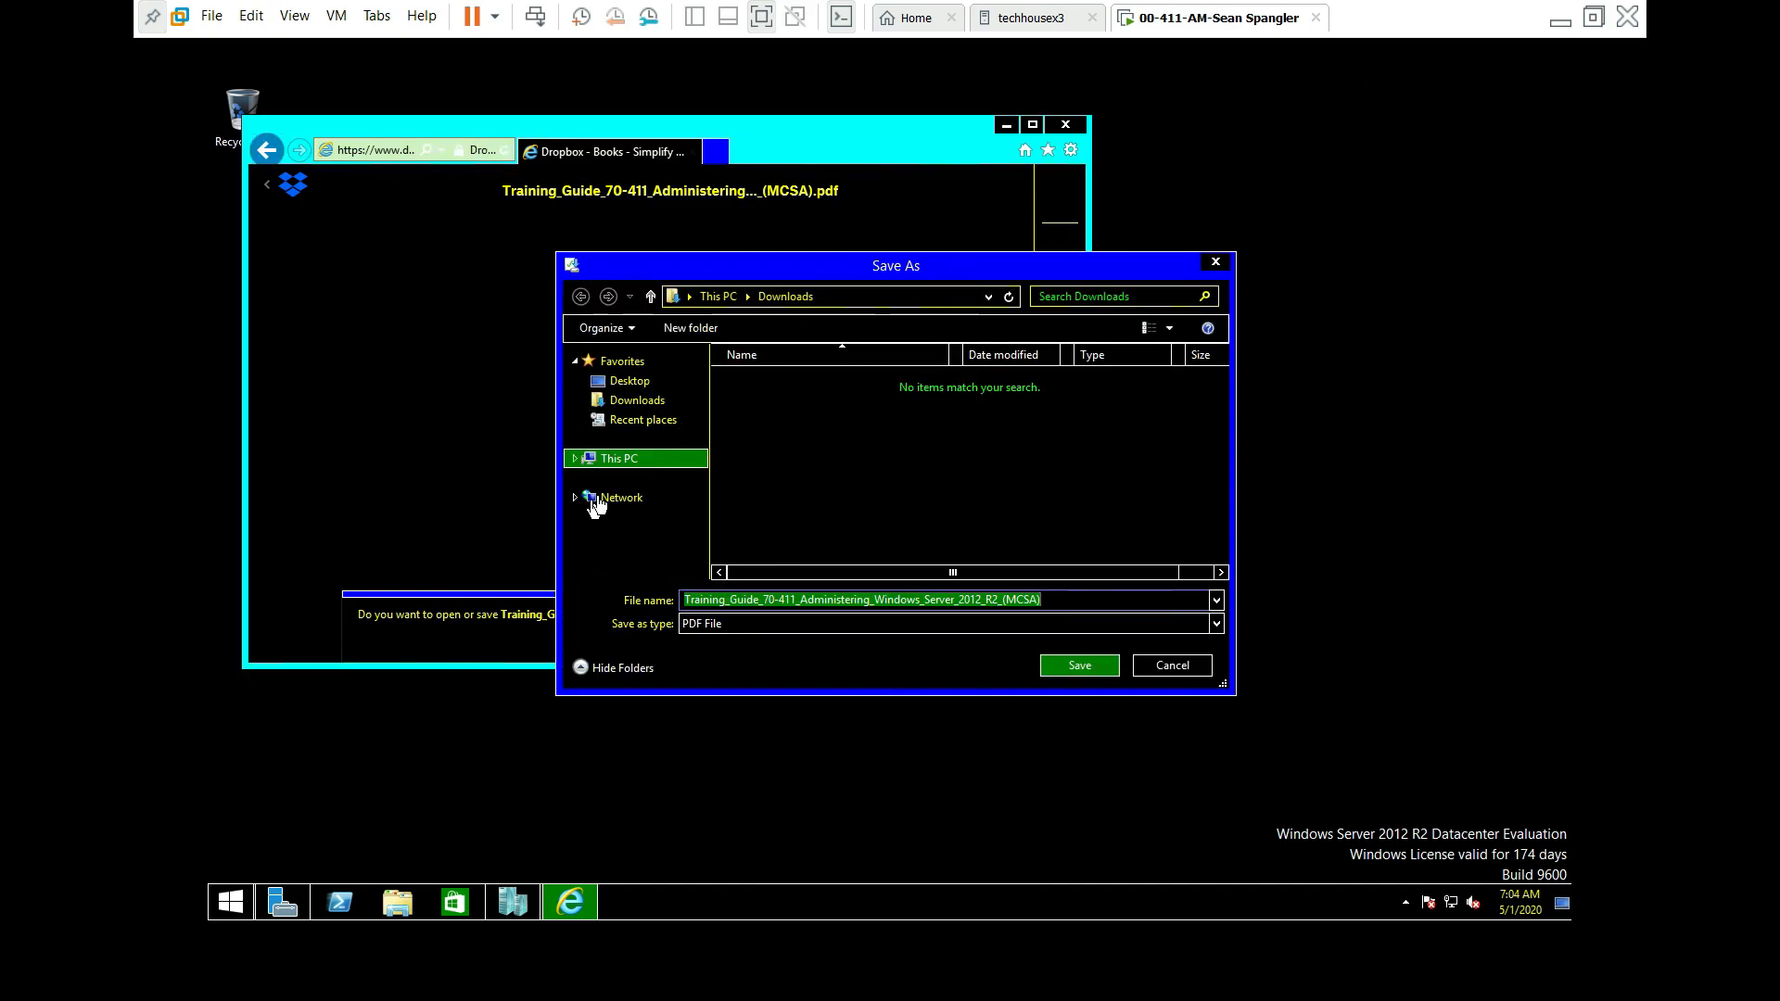
{"action": "left_click", "coordinate": [601, 360]}
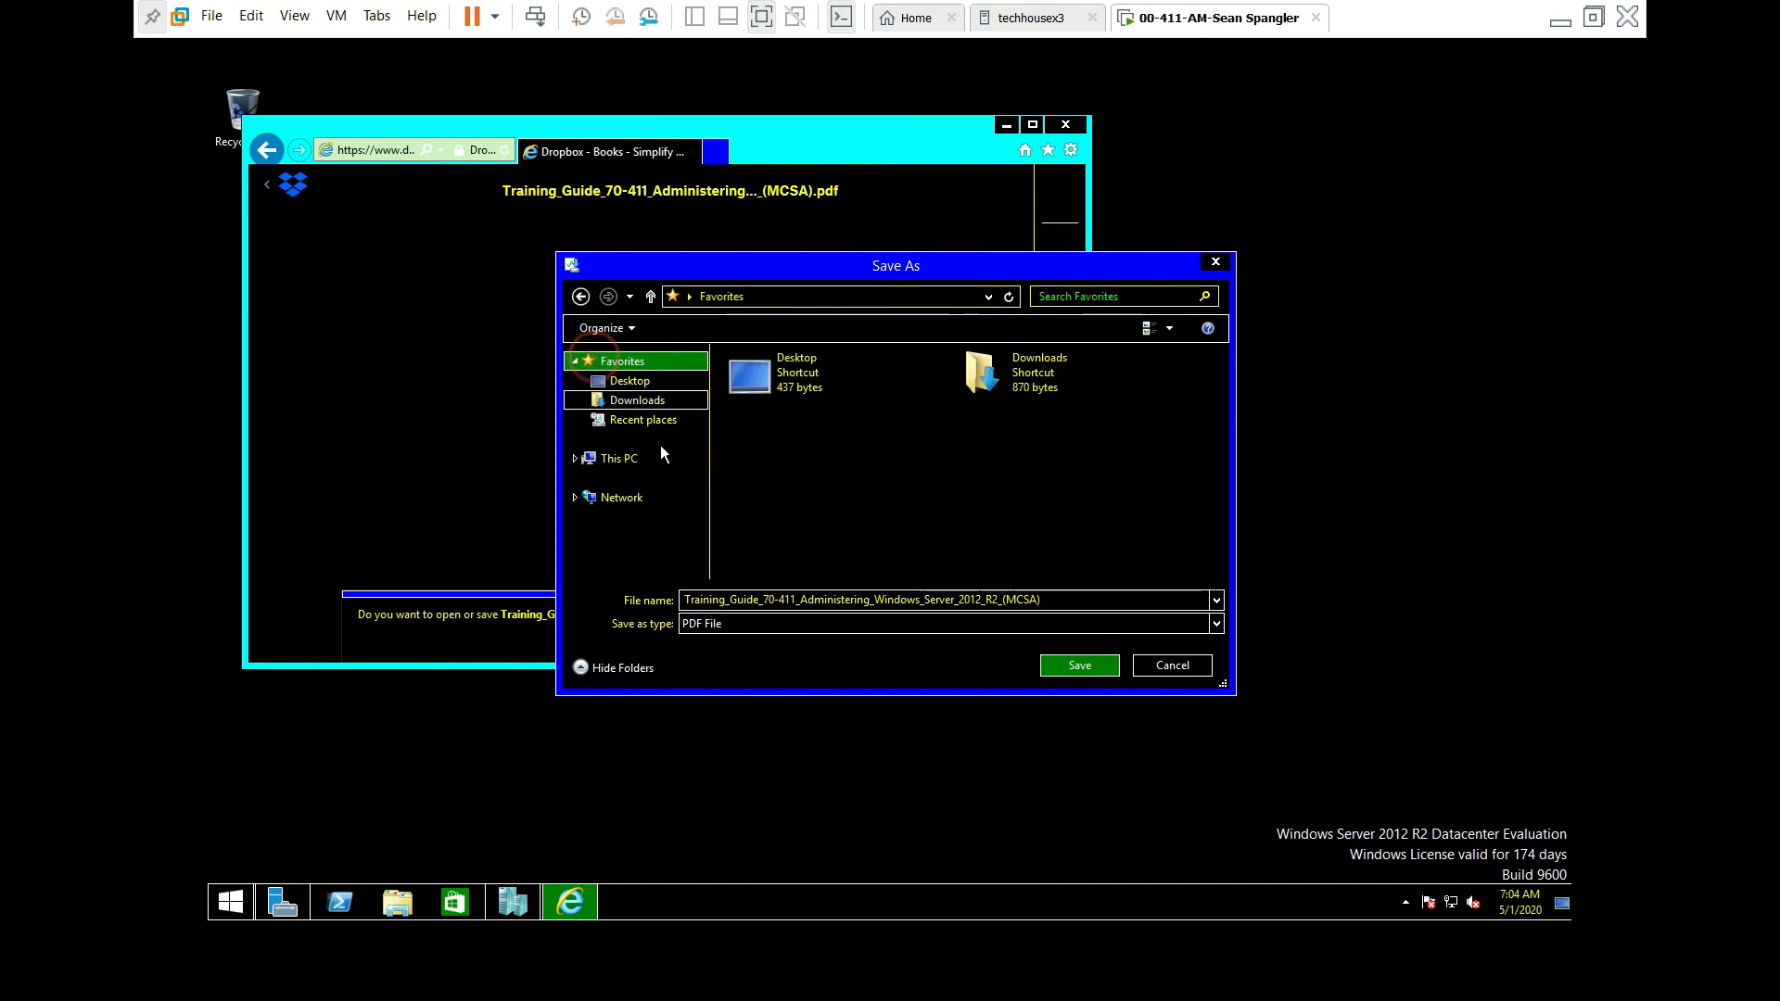
{"action": "left_click", "coordinate": [614, 459]}
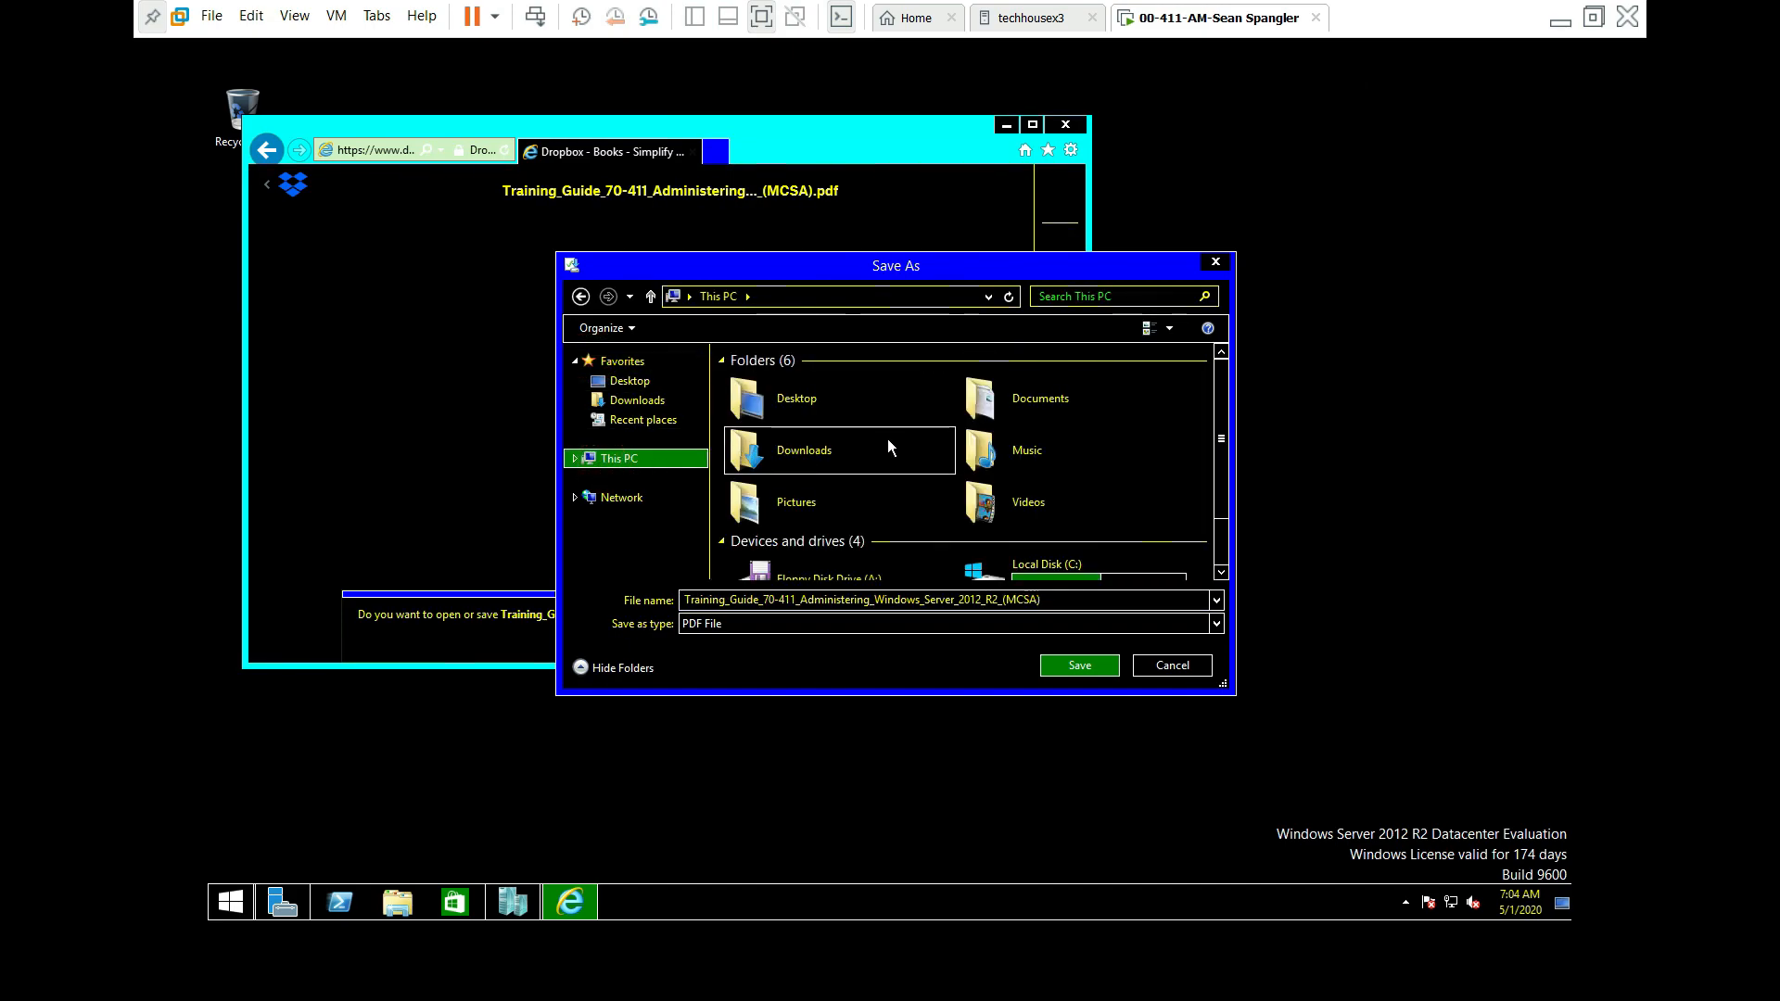
{"action": "left_click", "coordinate": [983, 406]}
{"action": "double_click", "coordinate": [982, 404]}
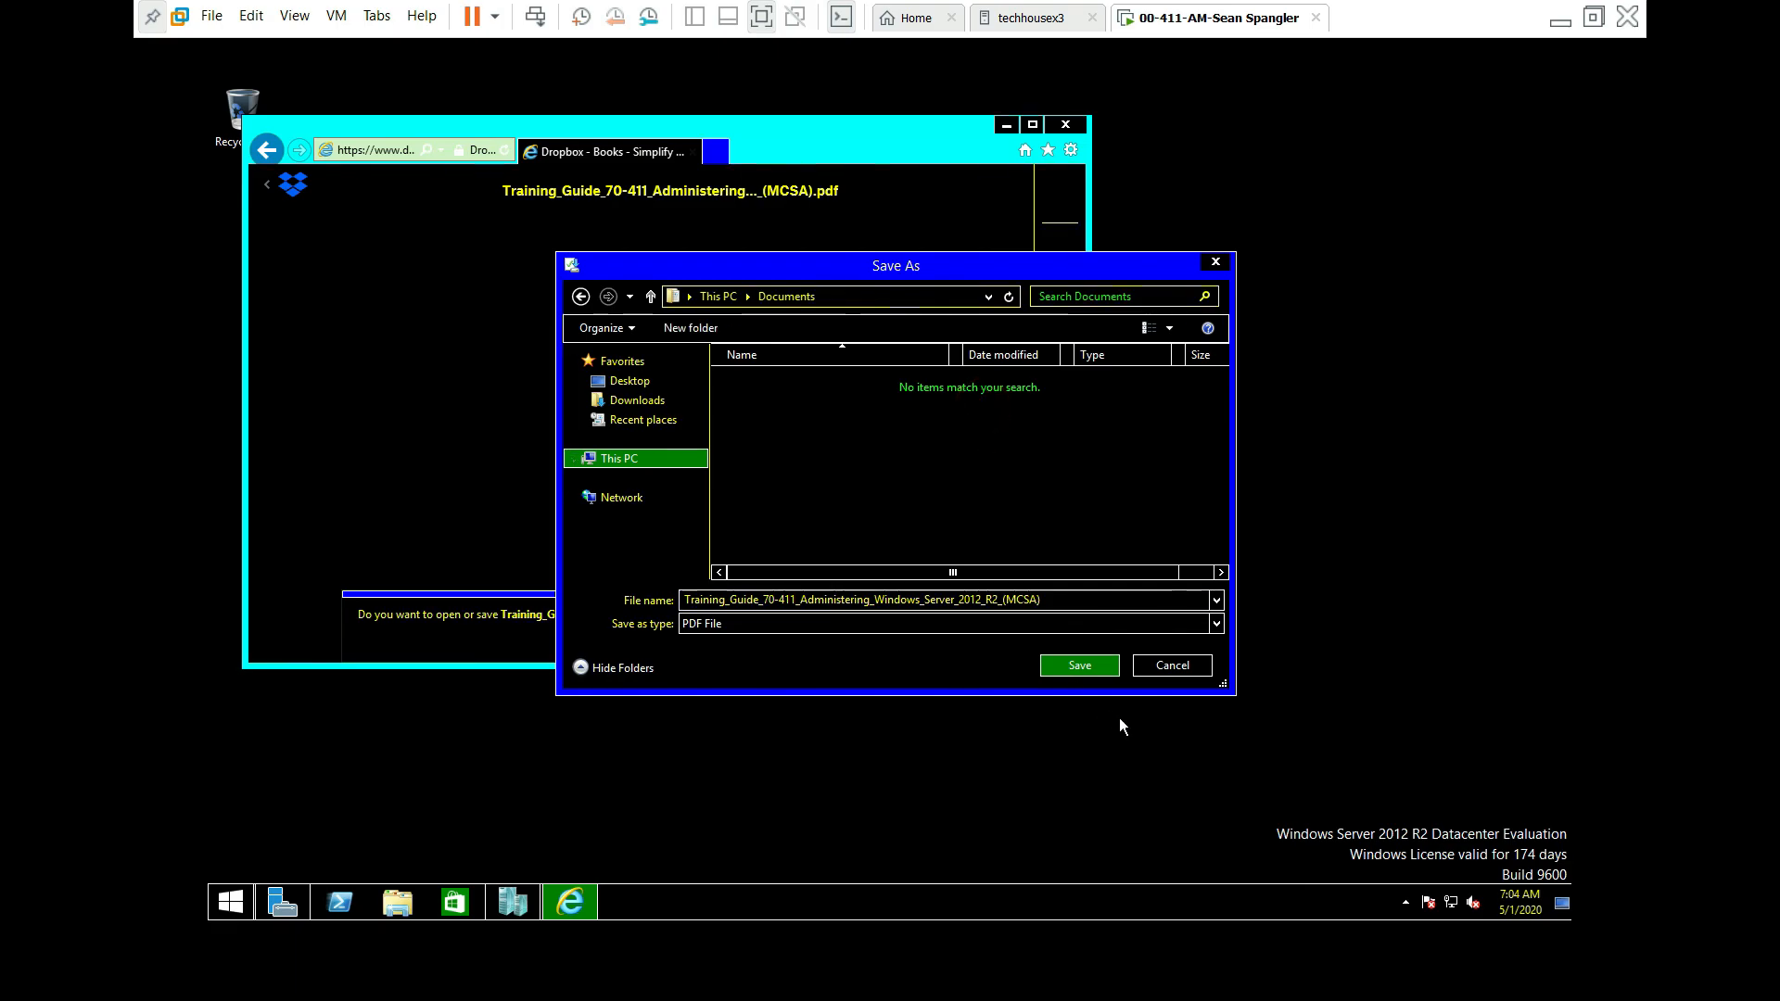
{"action": "left_click", "coordinate": [1099, 673]}
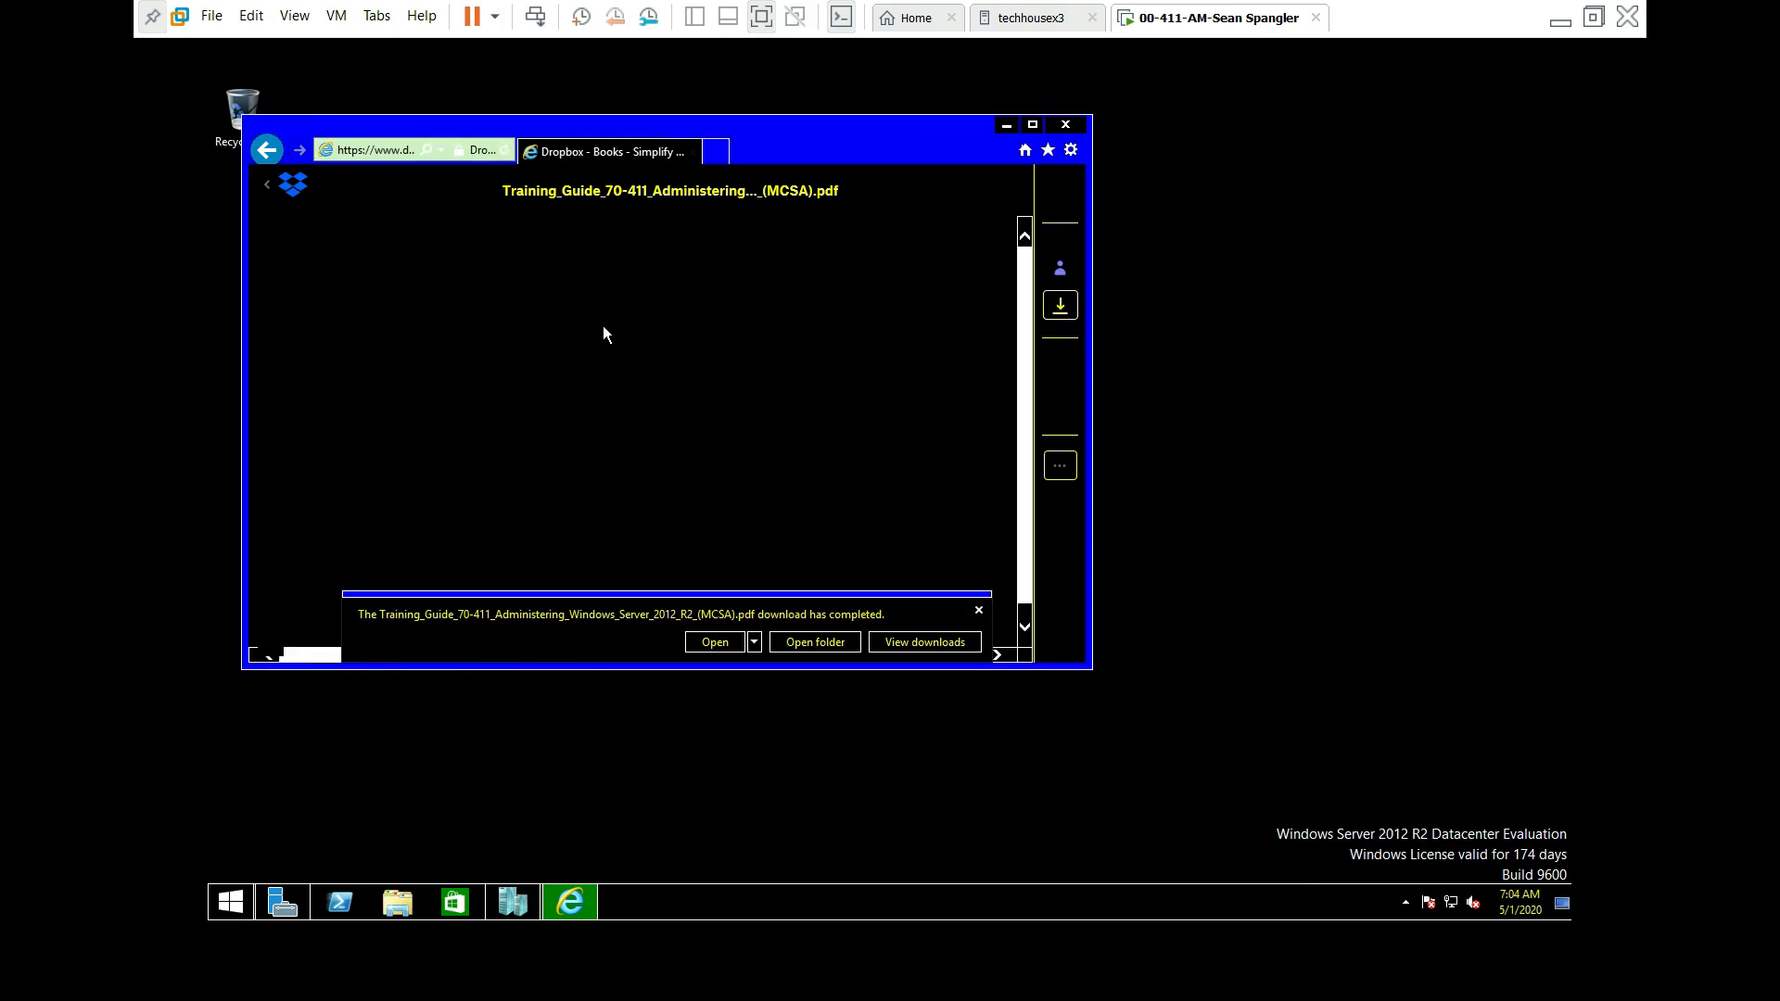
Step: Back in Books, direct-download Day1Setup_Part2_Virtual Machine Setup.docx
{"action": "left_click", "coordinate": [266, 151]}
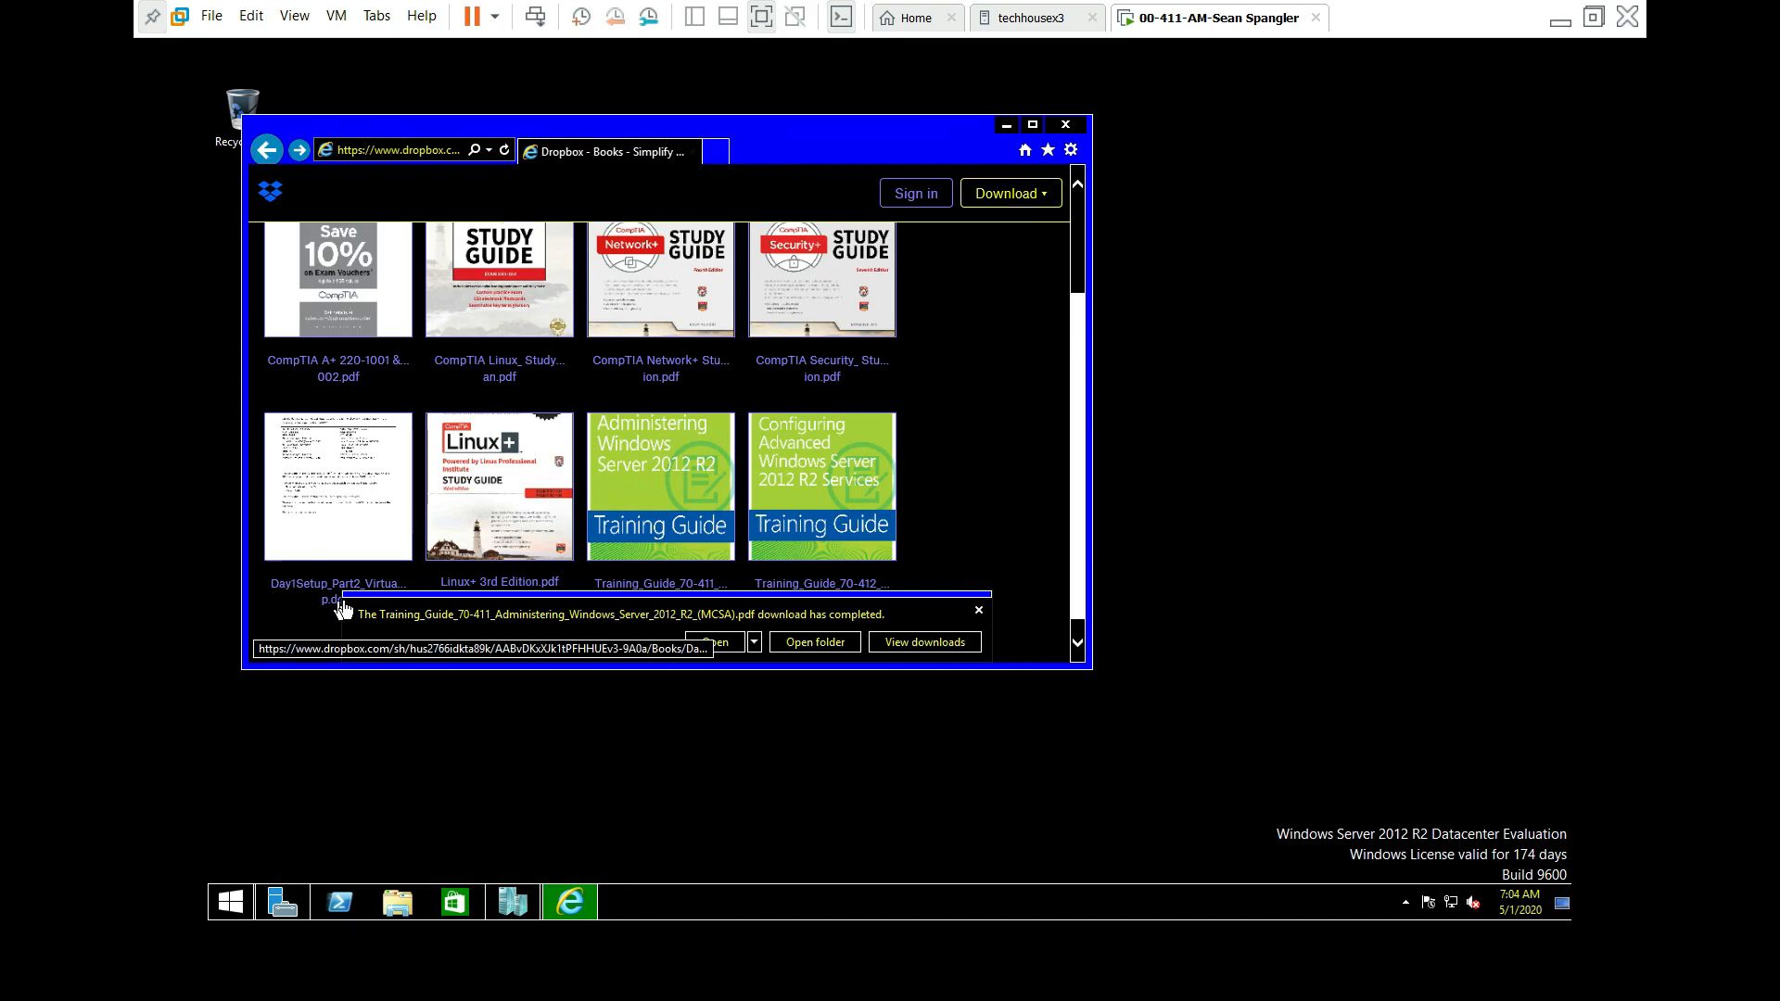
{"action": "left_click", "coordinate": [342, 508]}
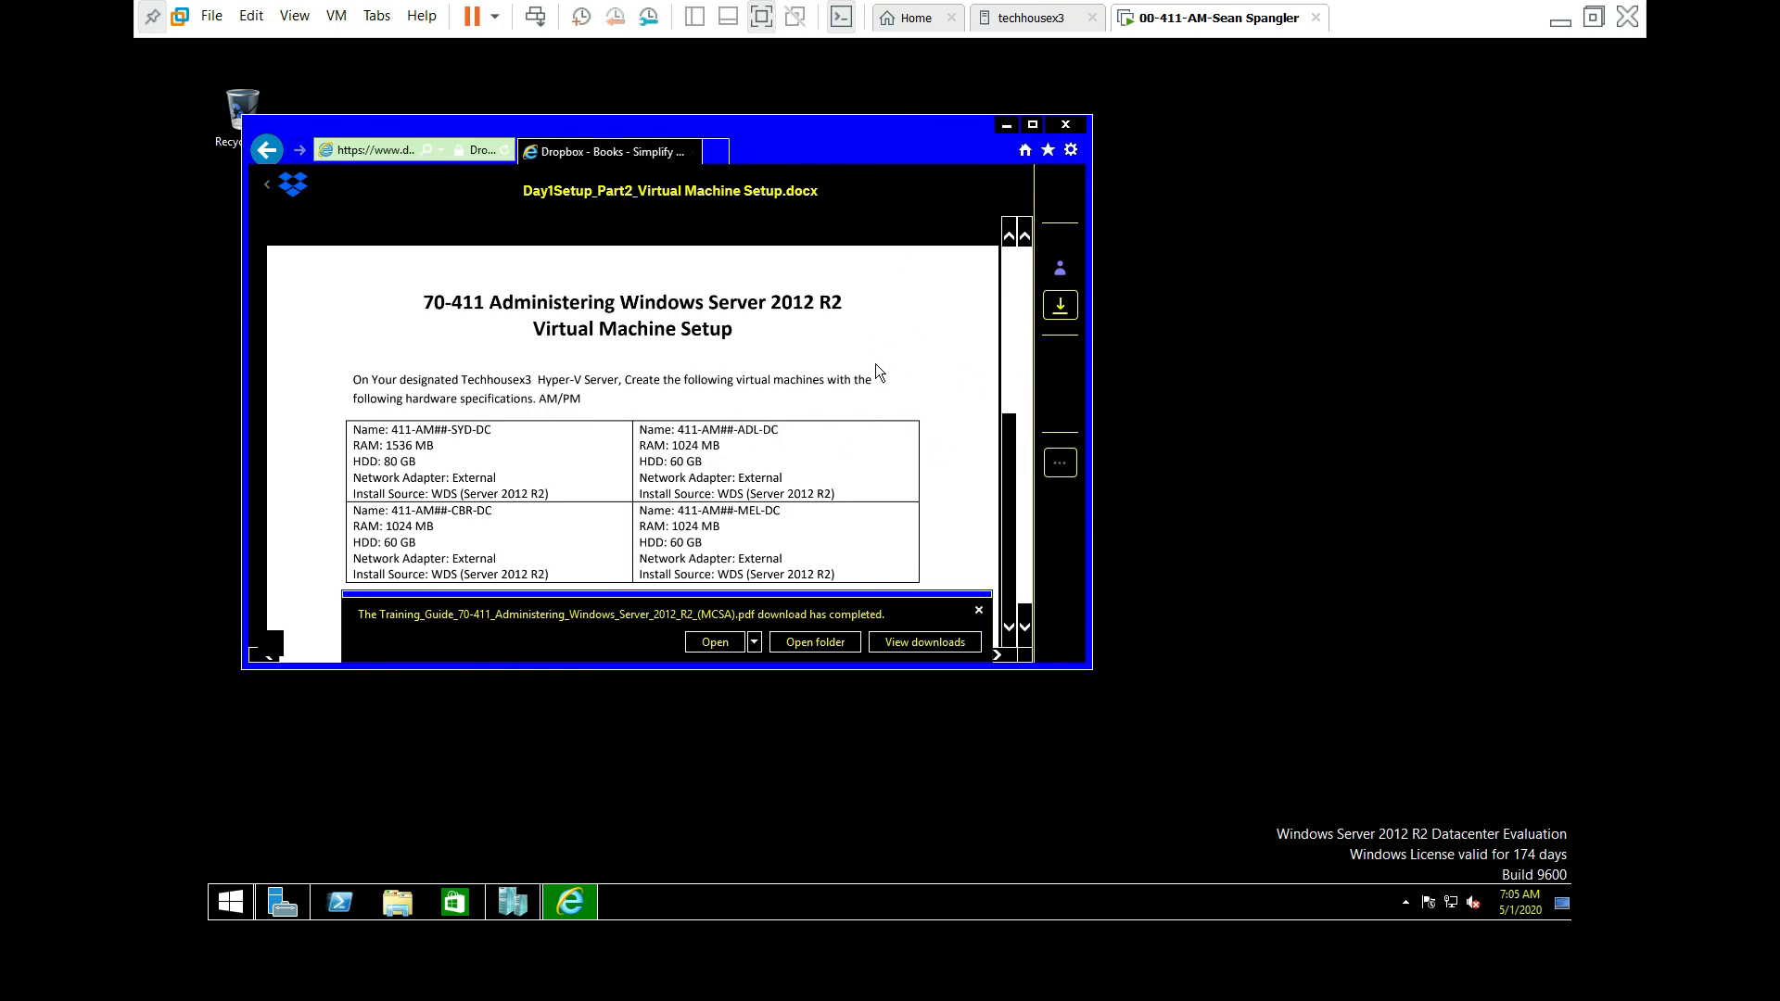
{"action": "left_click", "coordinate": [1060, 305]}
{"action": "left_click", "coordinate": [955, 316]}
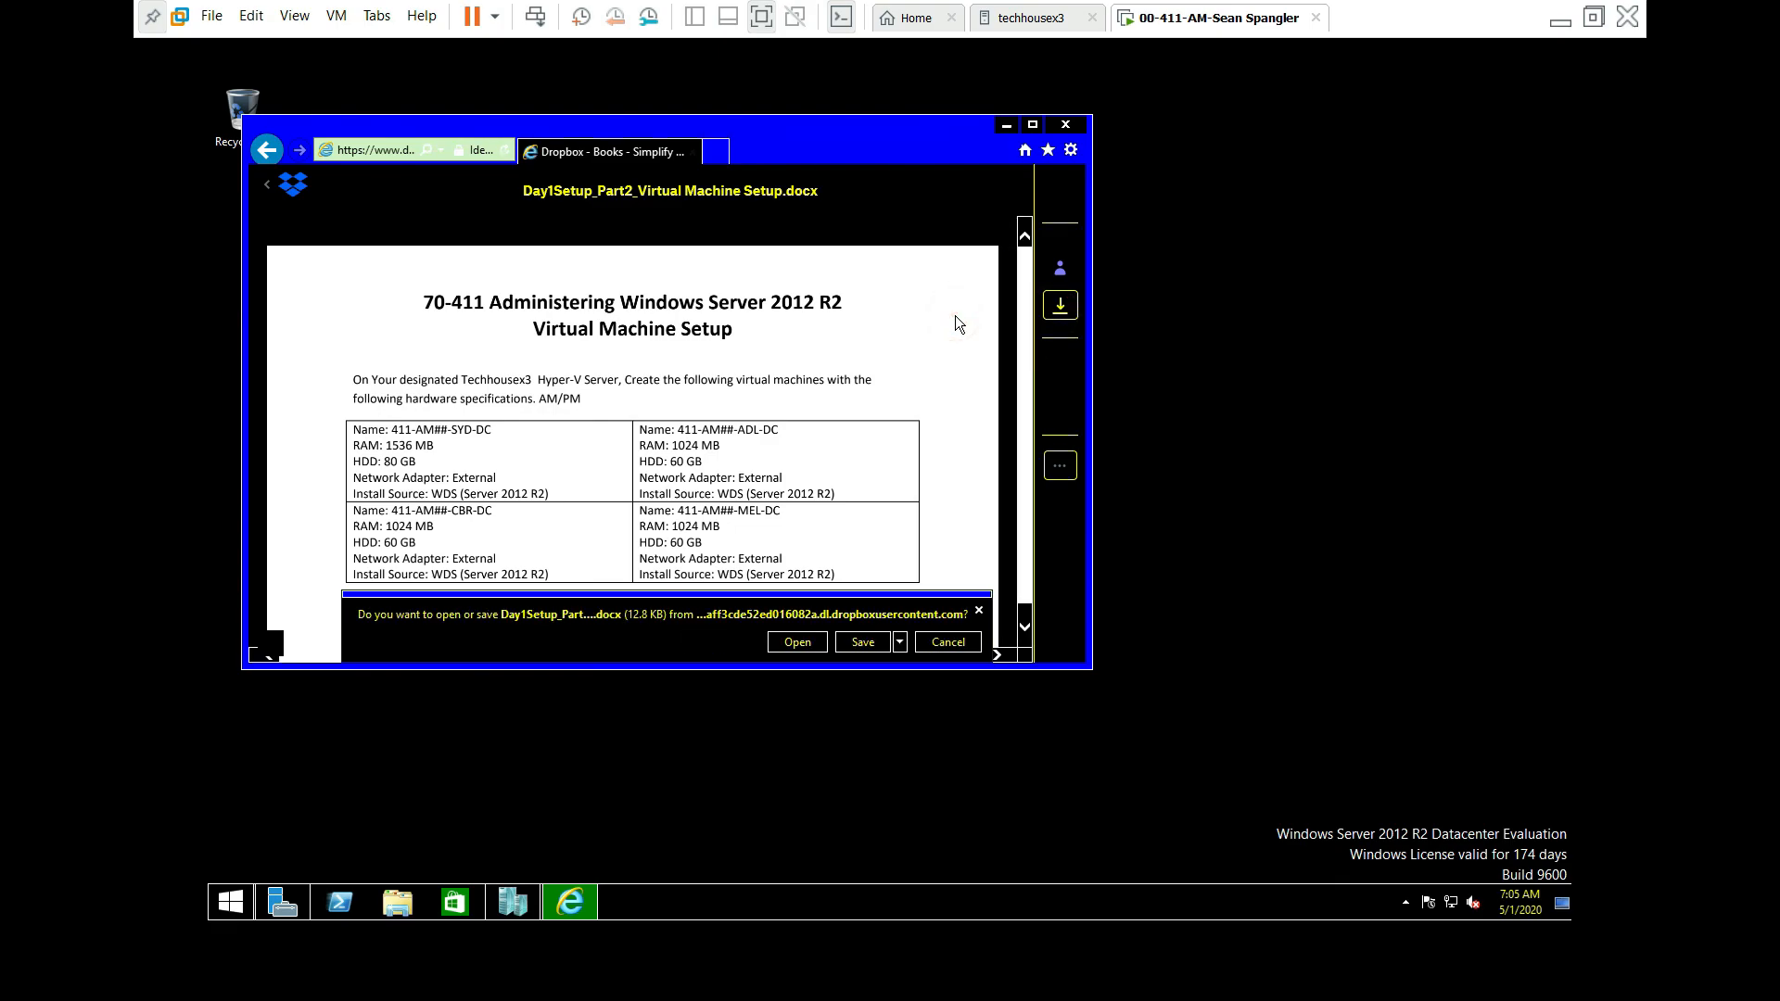
Step: Save the docx into Documents as an Office Open XML Document and close Internet Explorer
{"action": "left_click", "coordinate": [901, 643]}
{"action": "left_click", "coordinate": [899, 688]}
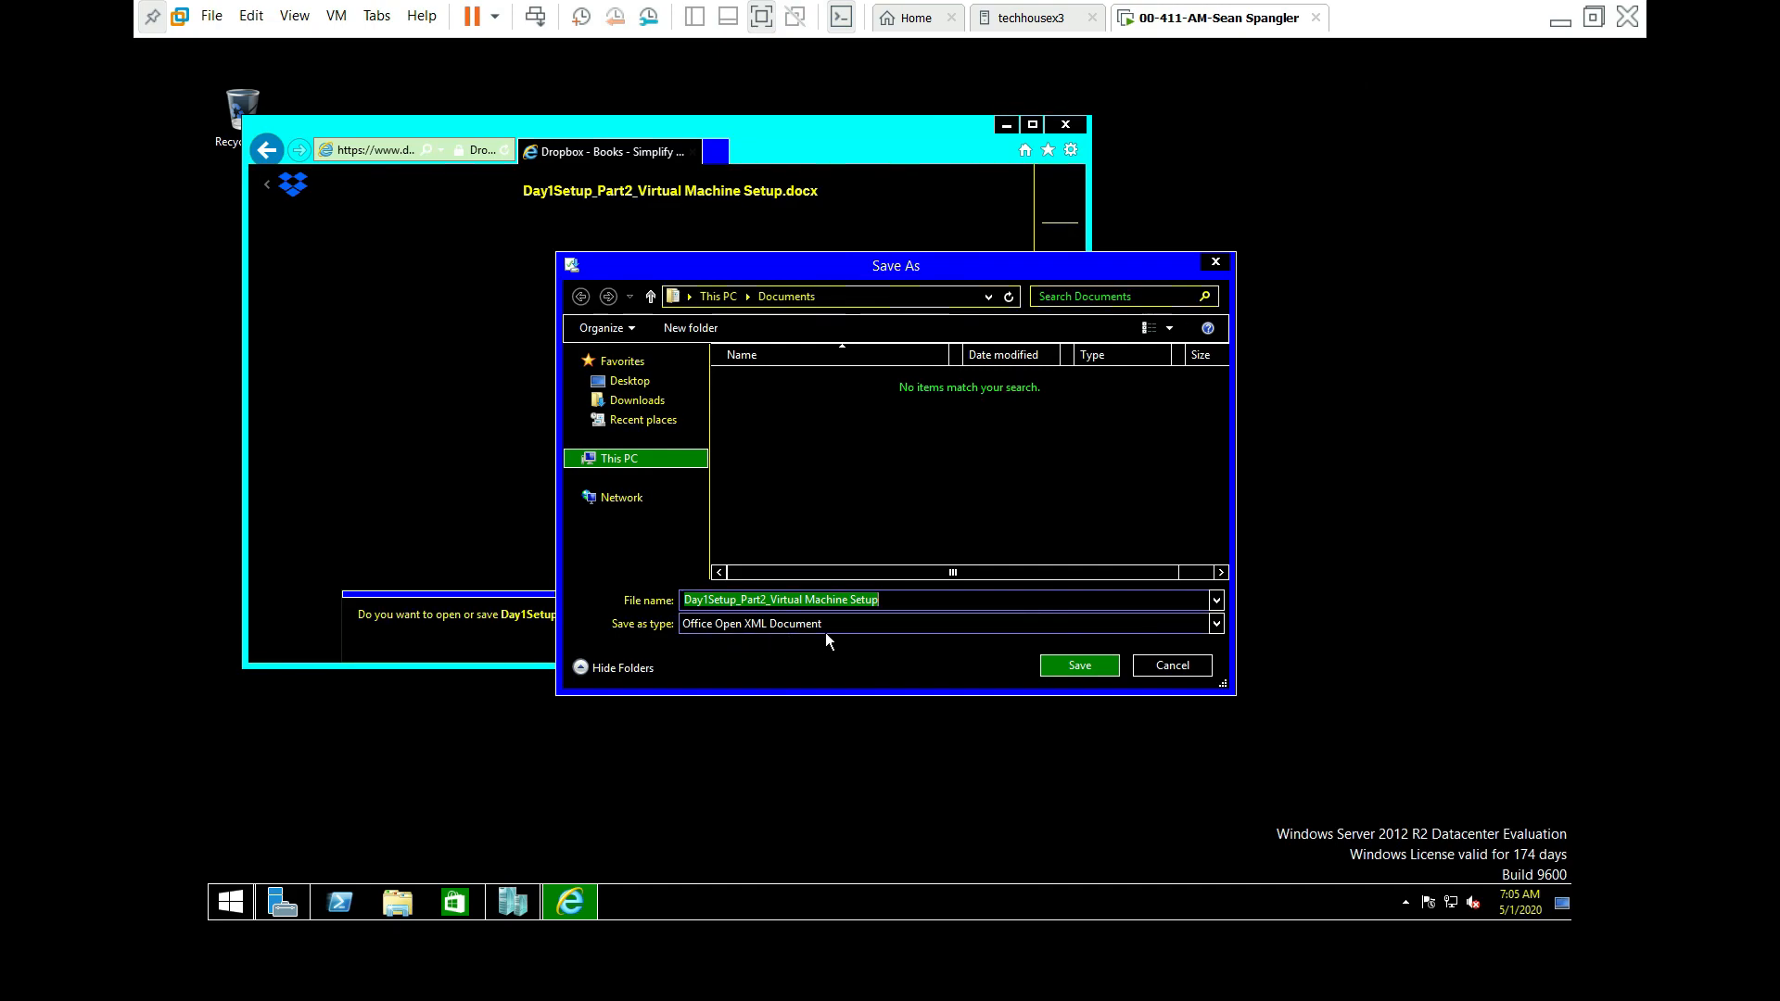
{"action": "left_click", "coordinate": [1216, 624]}
{"action": "left_click", "coordinate": [1217, 627]}
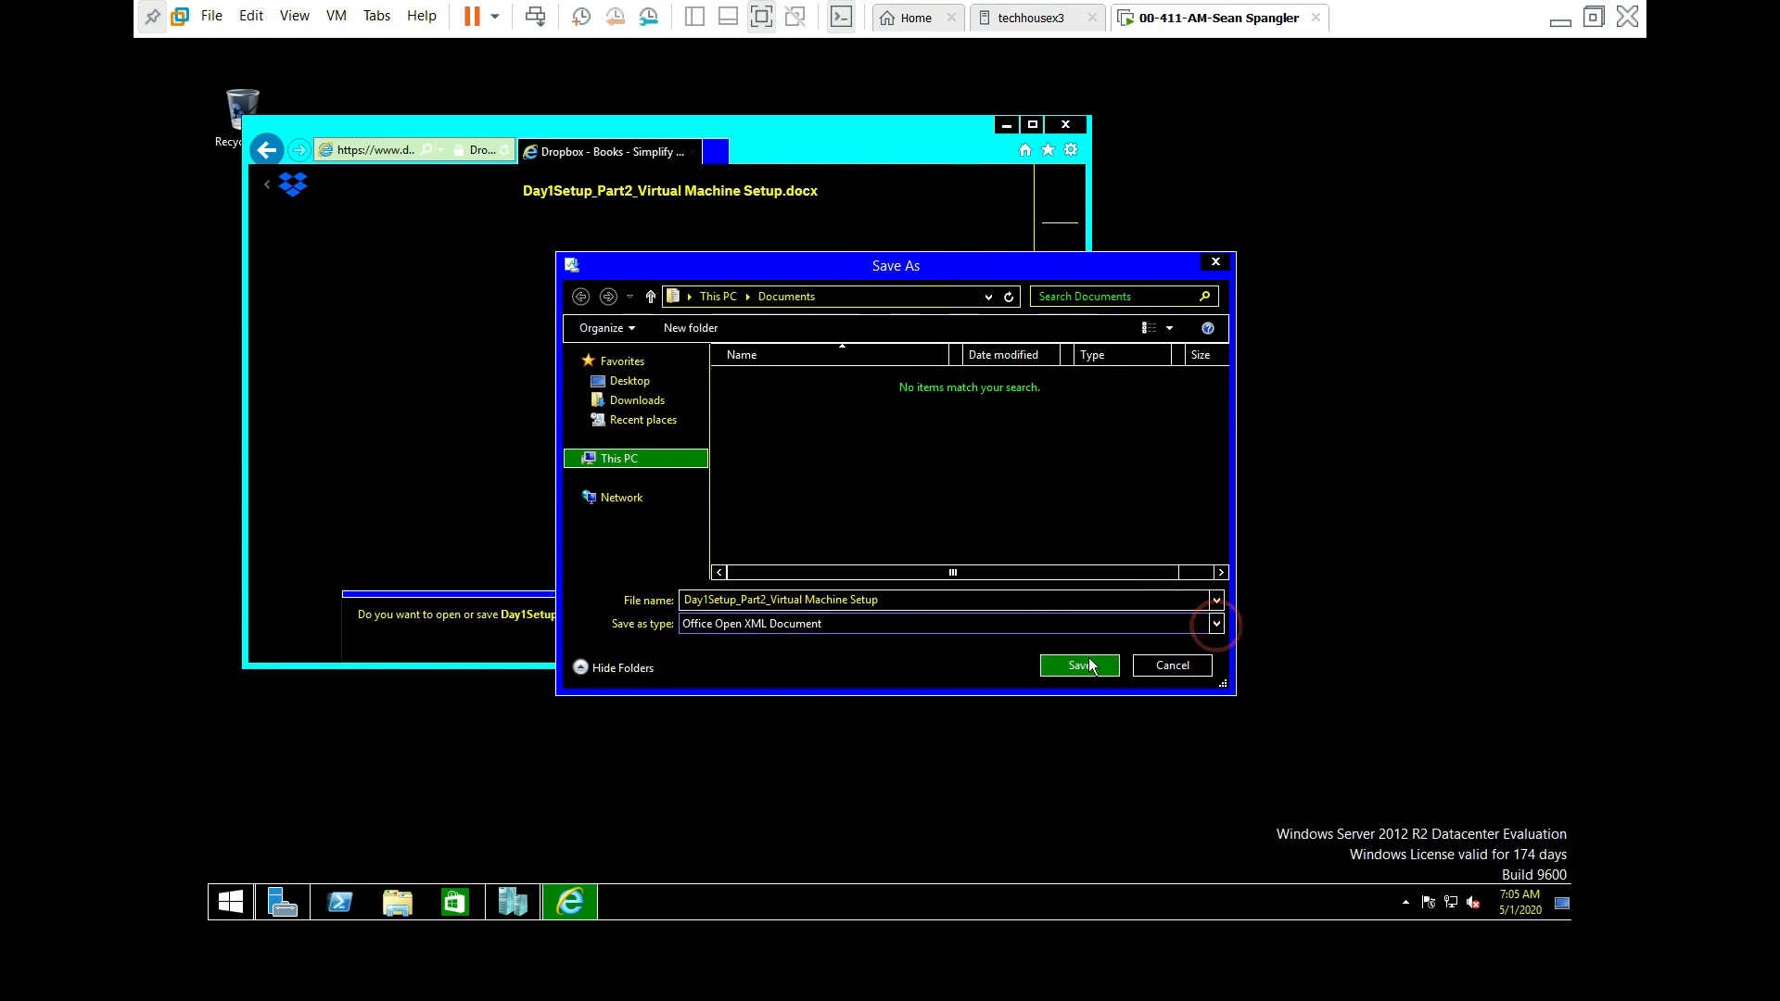
{"action": "left_click", "coordinate": [1080, 667]}
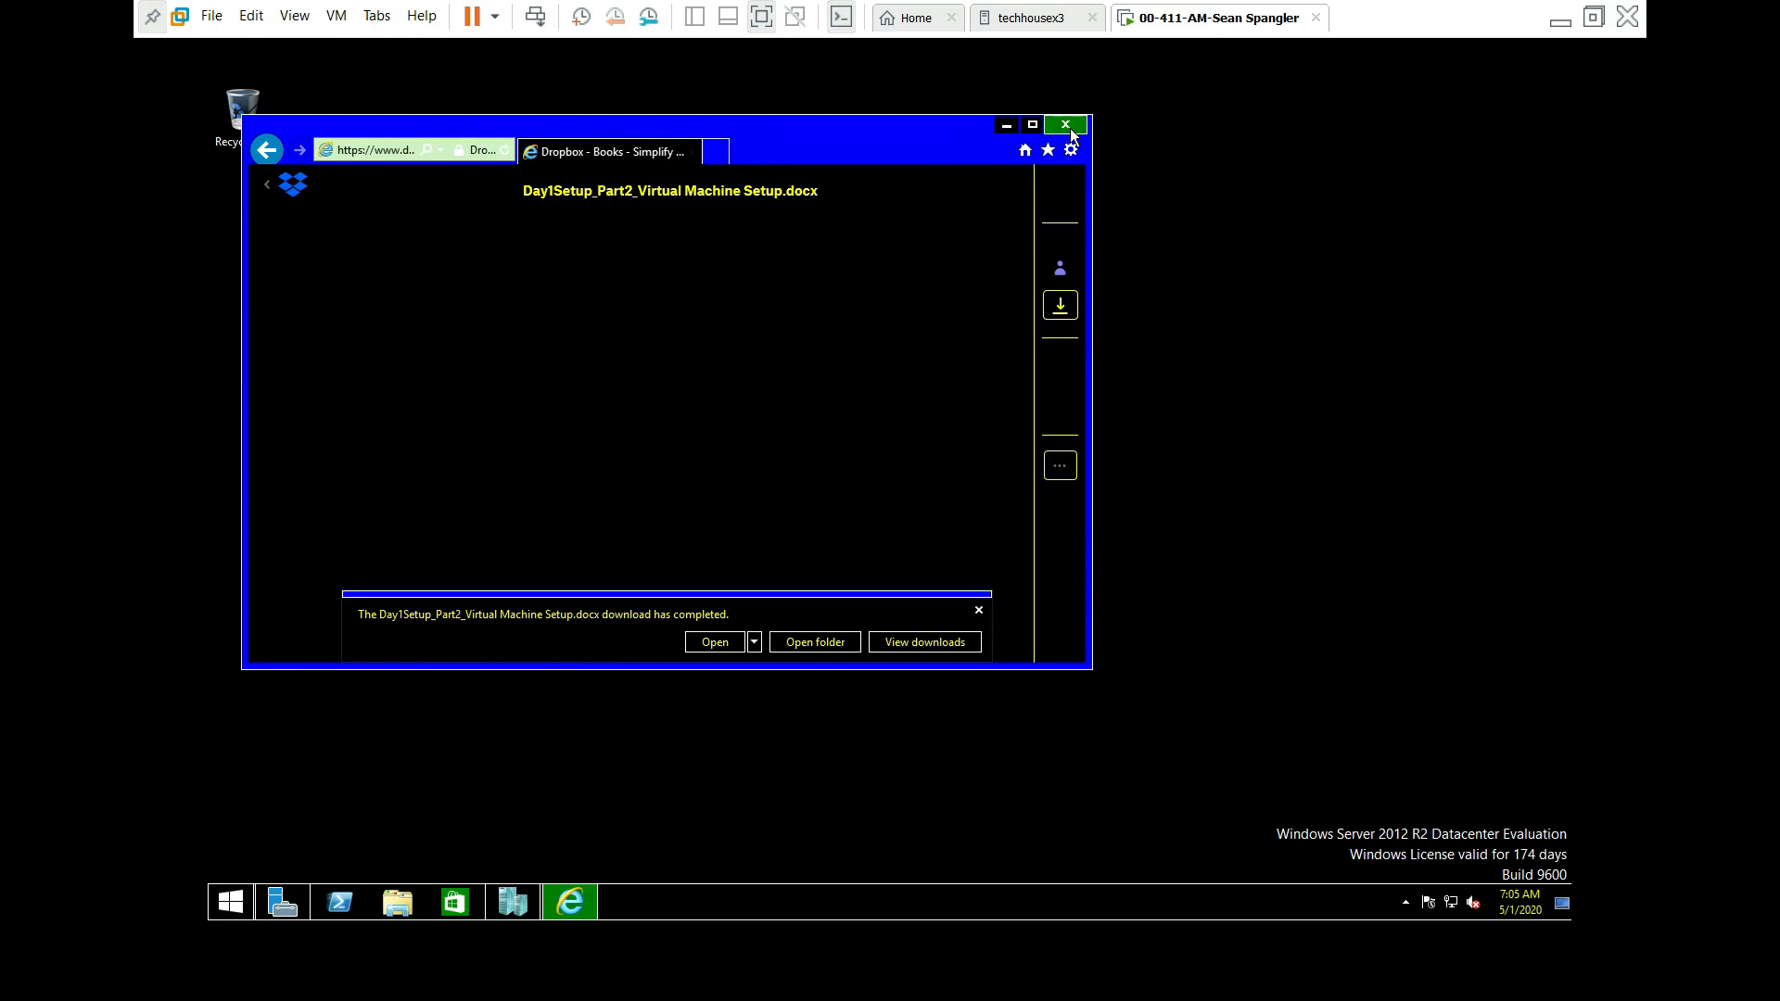
{"action": "left_click", "coordinate": [1007, 126]}
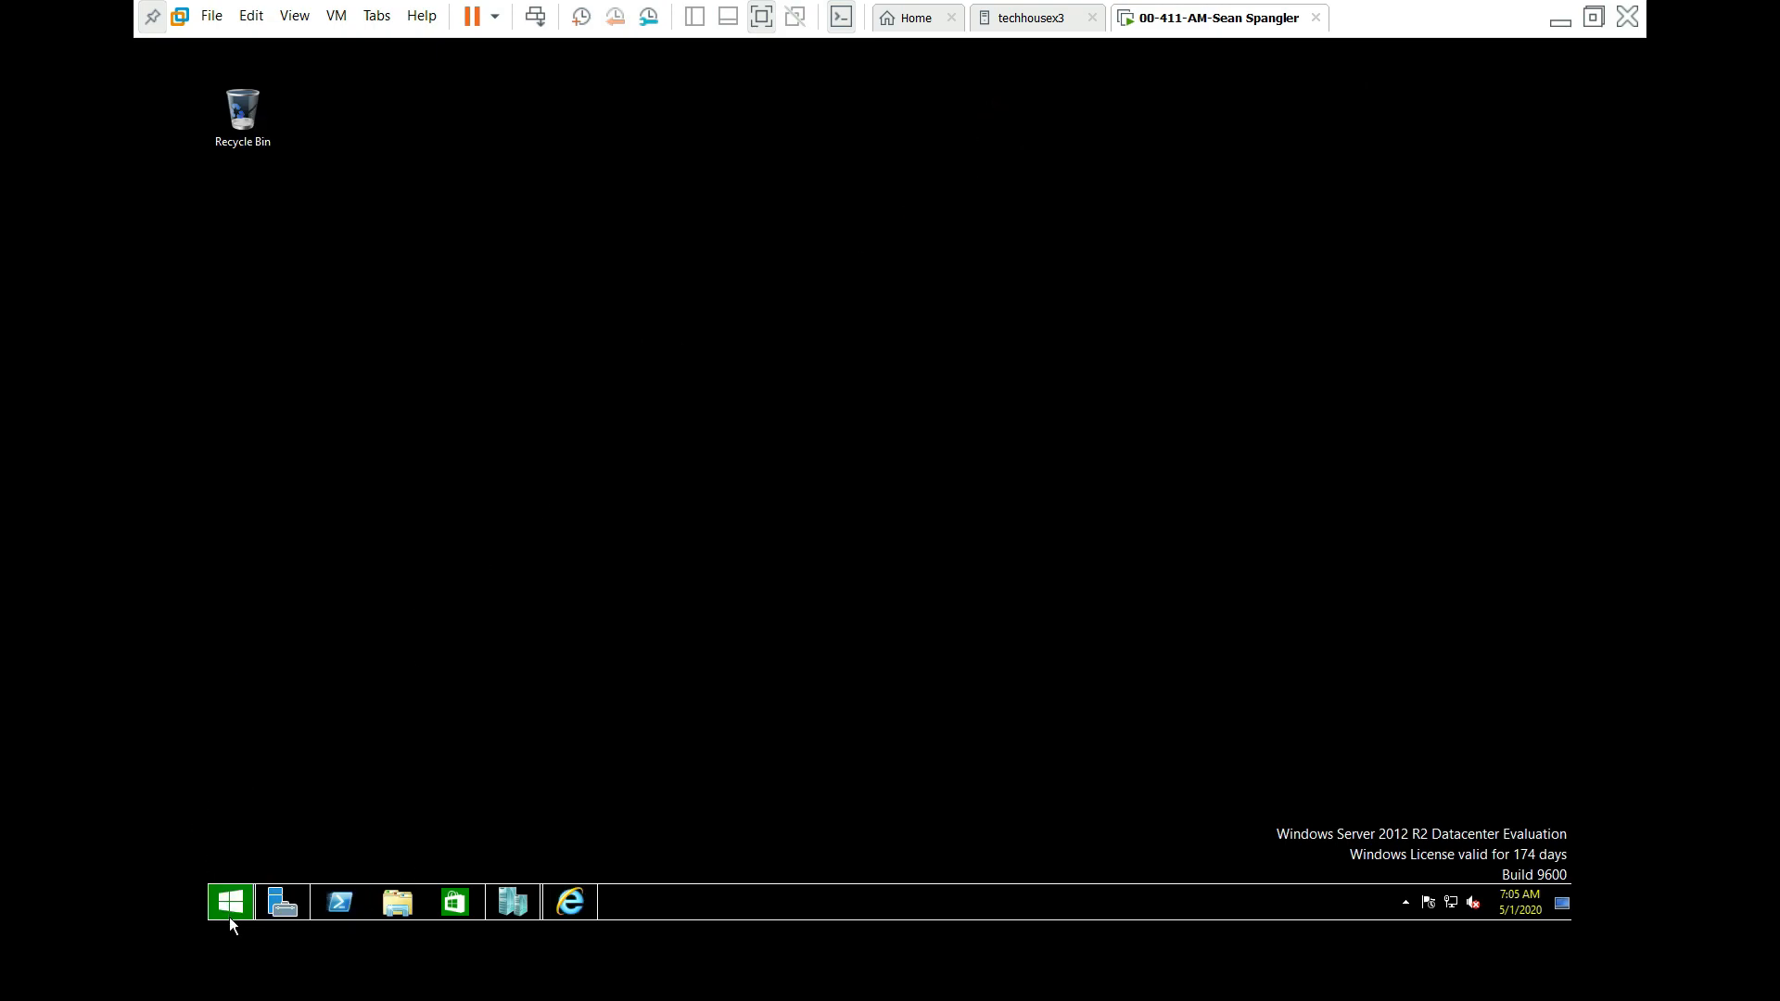
Step: Show Documents in File Explorer, widen the Name column, and open Day1Setup_Part2_Virtual Machine Setup in WordPad
{"action": "left_click", "coordinate": [417, 913]}
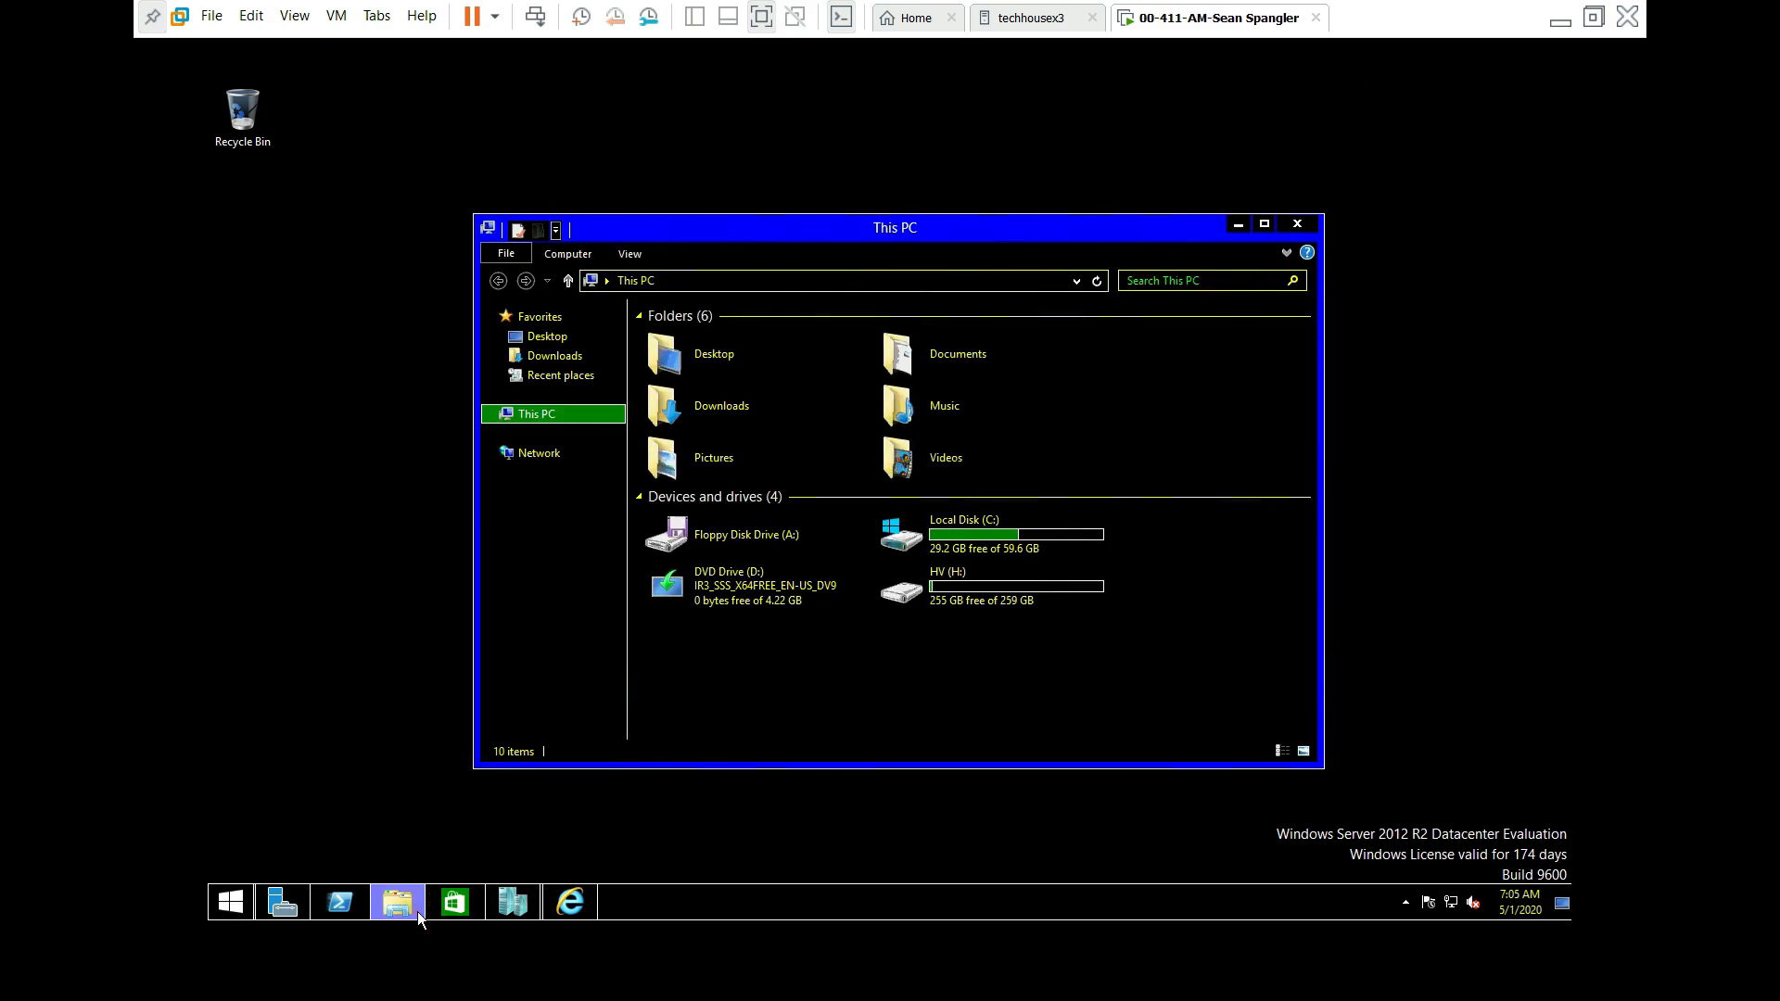
{"action": "double_click", "coordinate": [899, 357]}
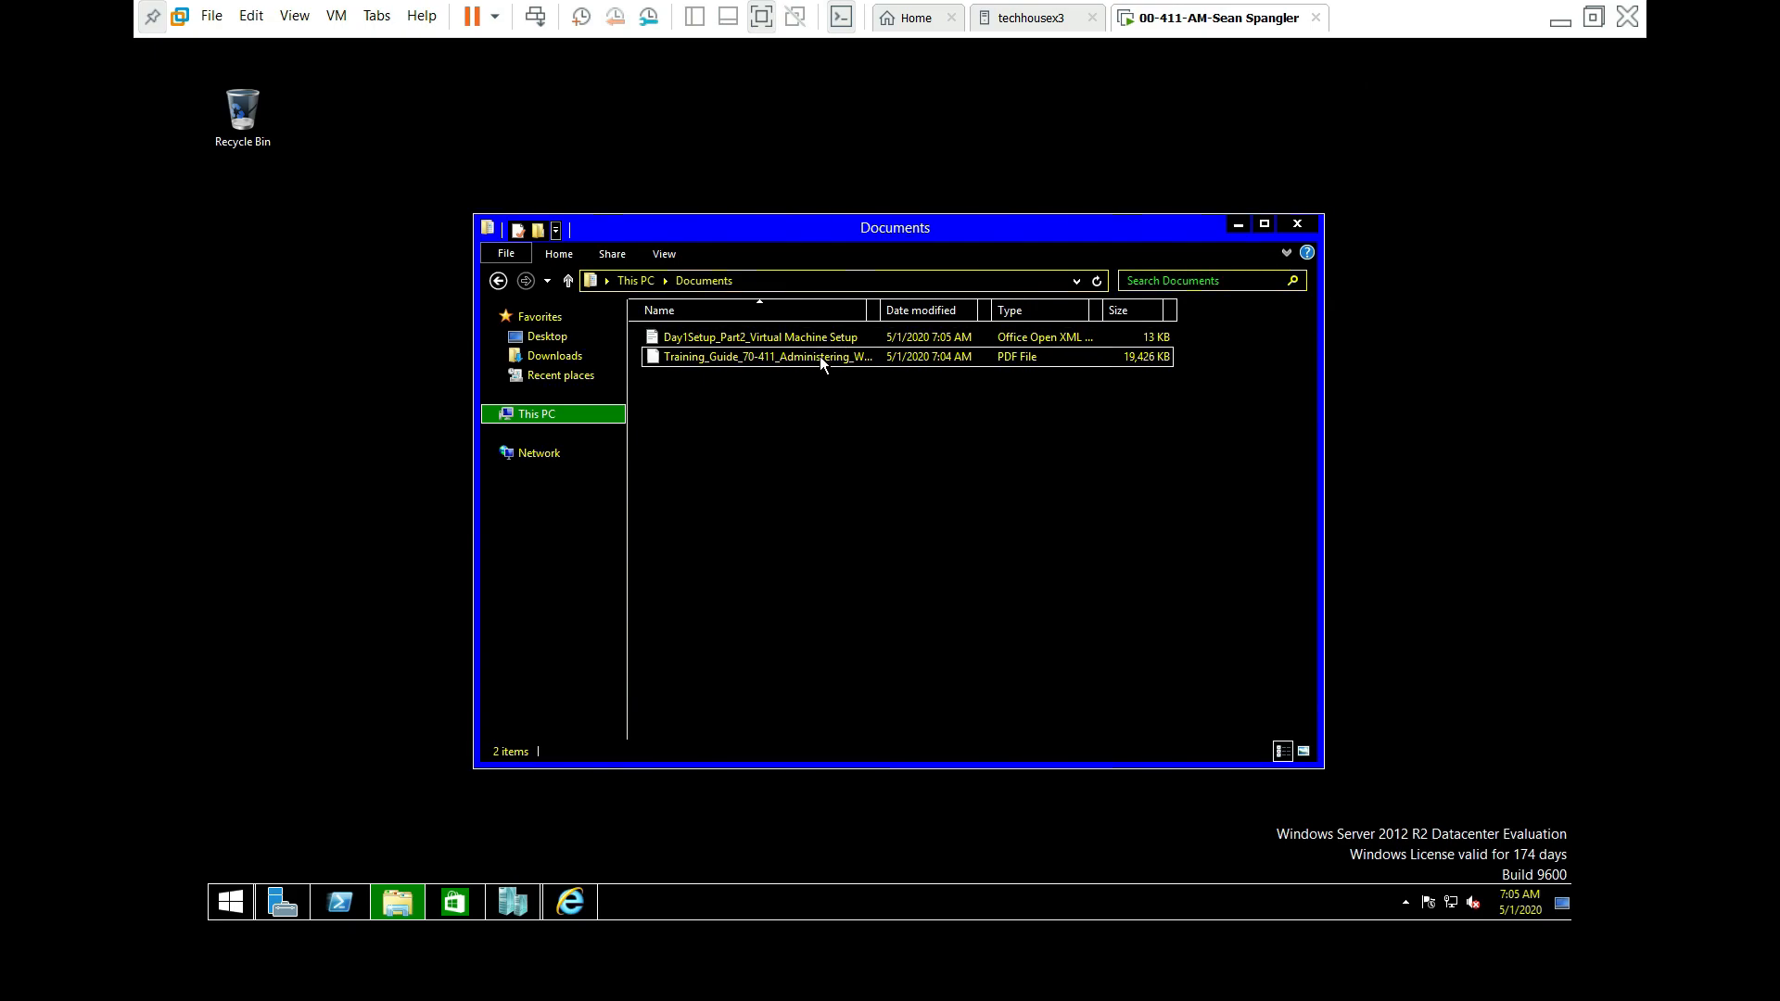
{"action": "left_click_drag", "start_coordinate": [869, 306], "coordinate": [1078, 315]}
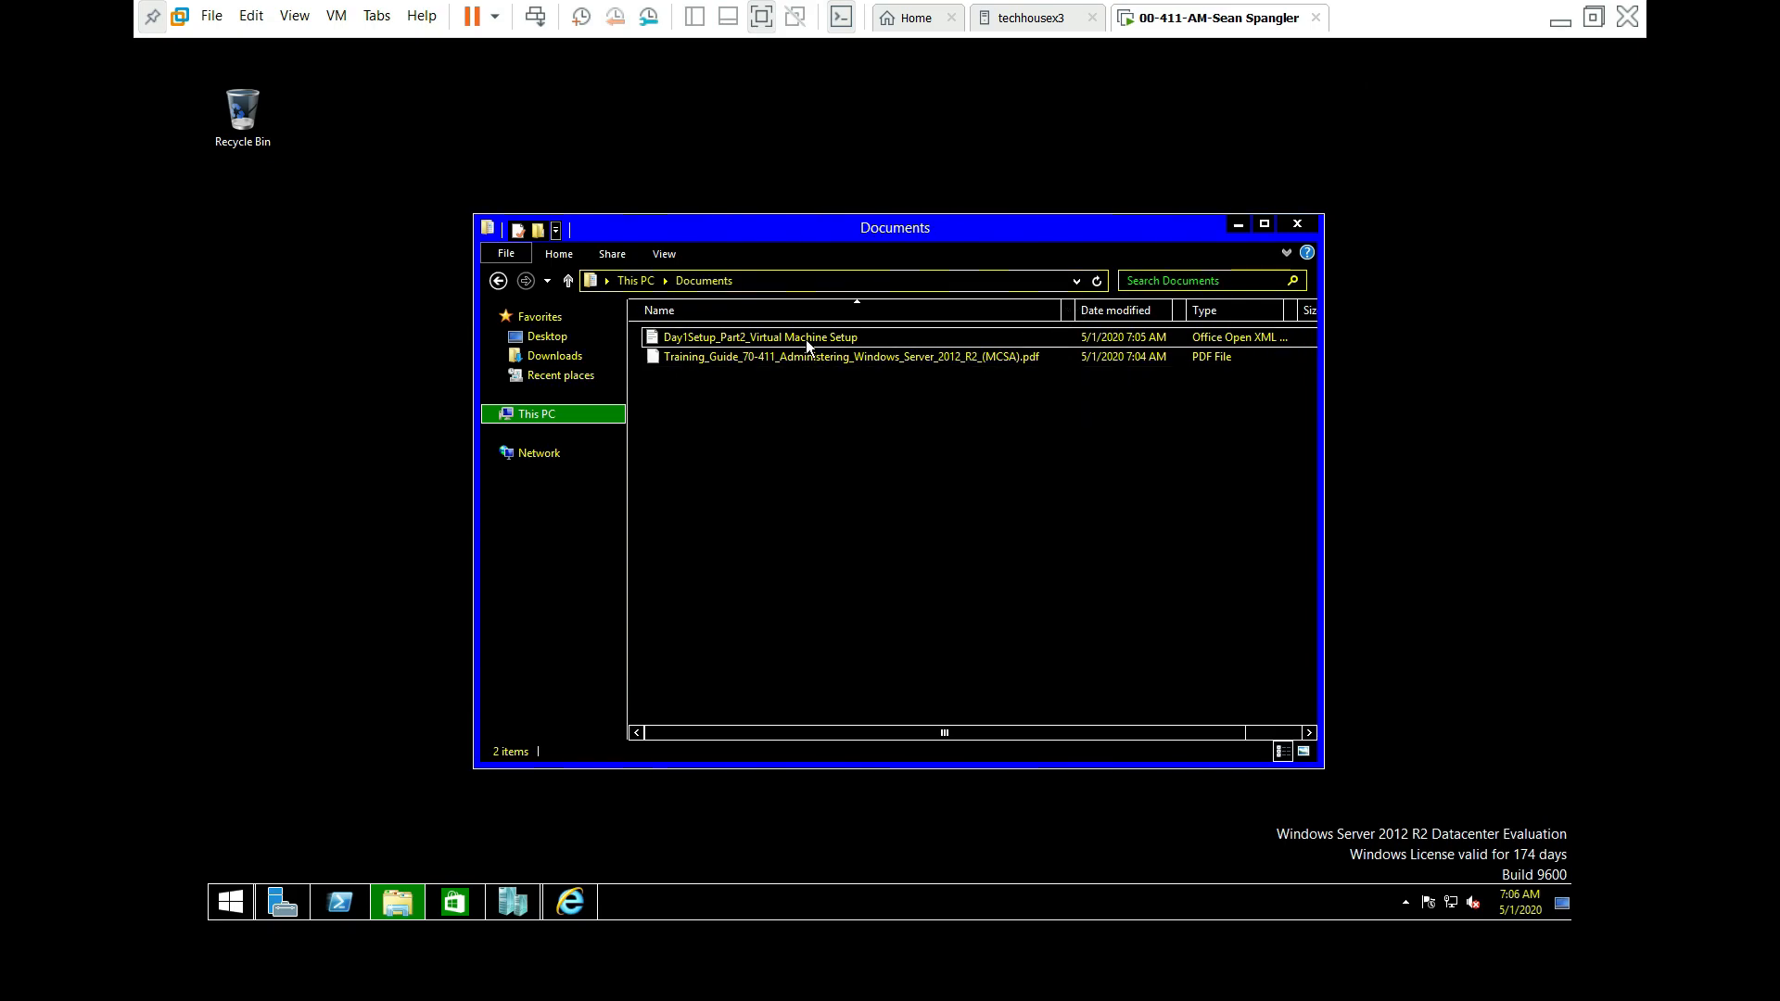
{"action": "mouse_move", "coordinate": [803, 339]}
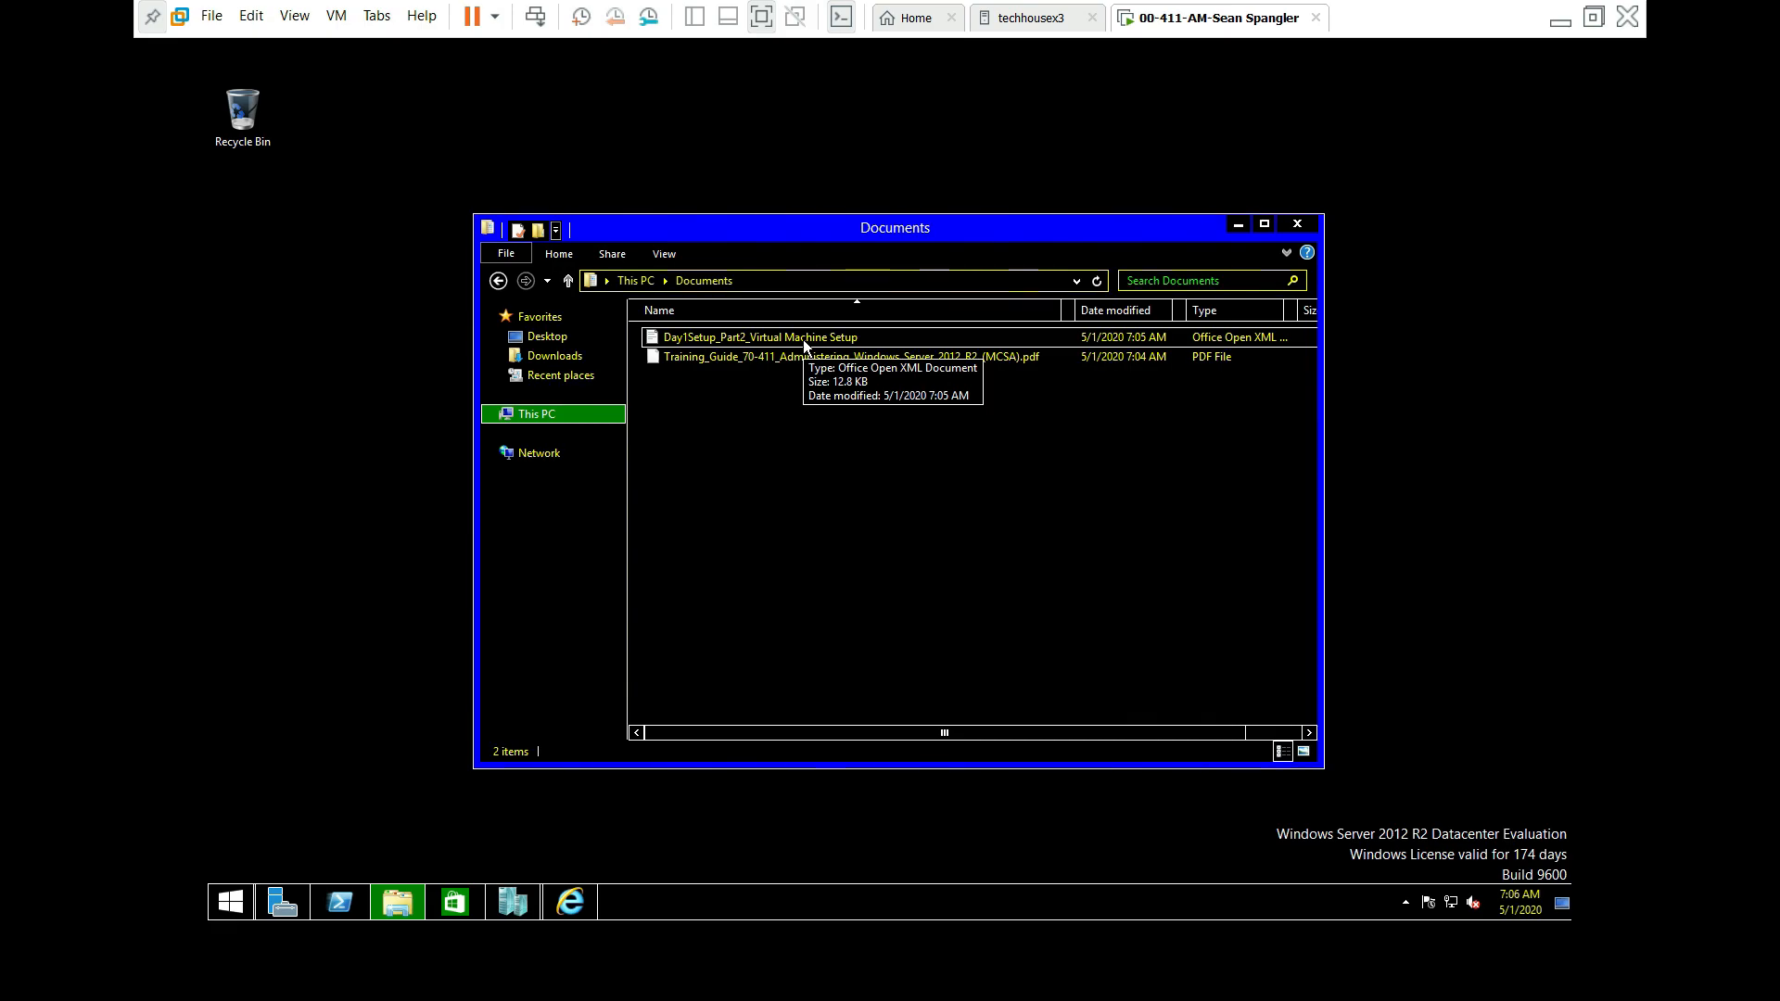
{"action": "double_click", "coordinate": [803, 339]}
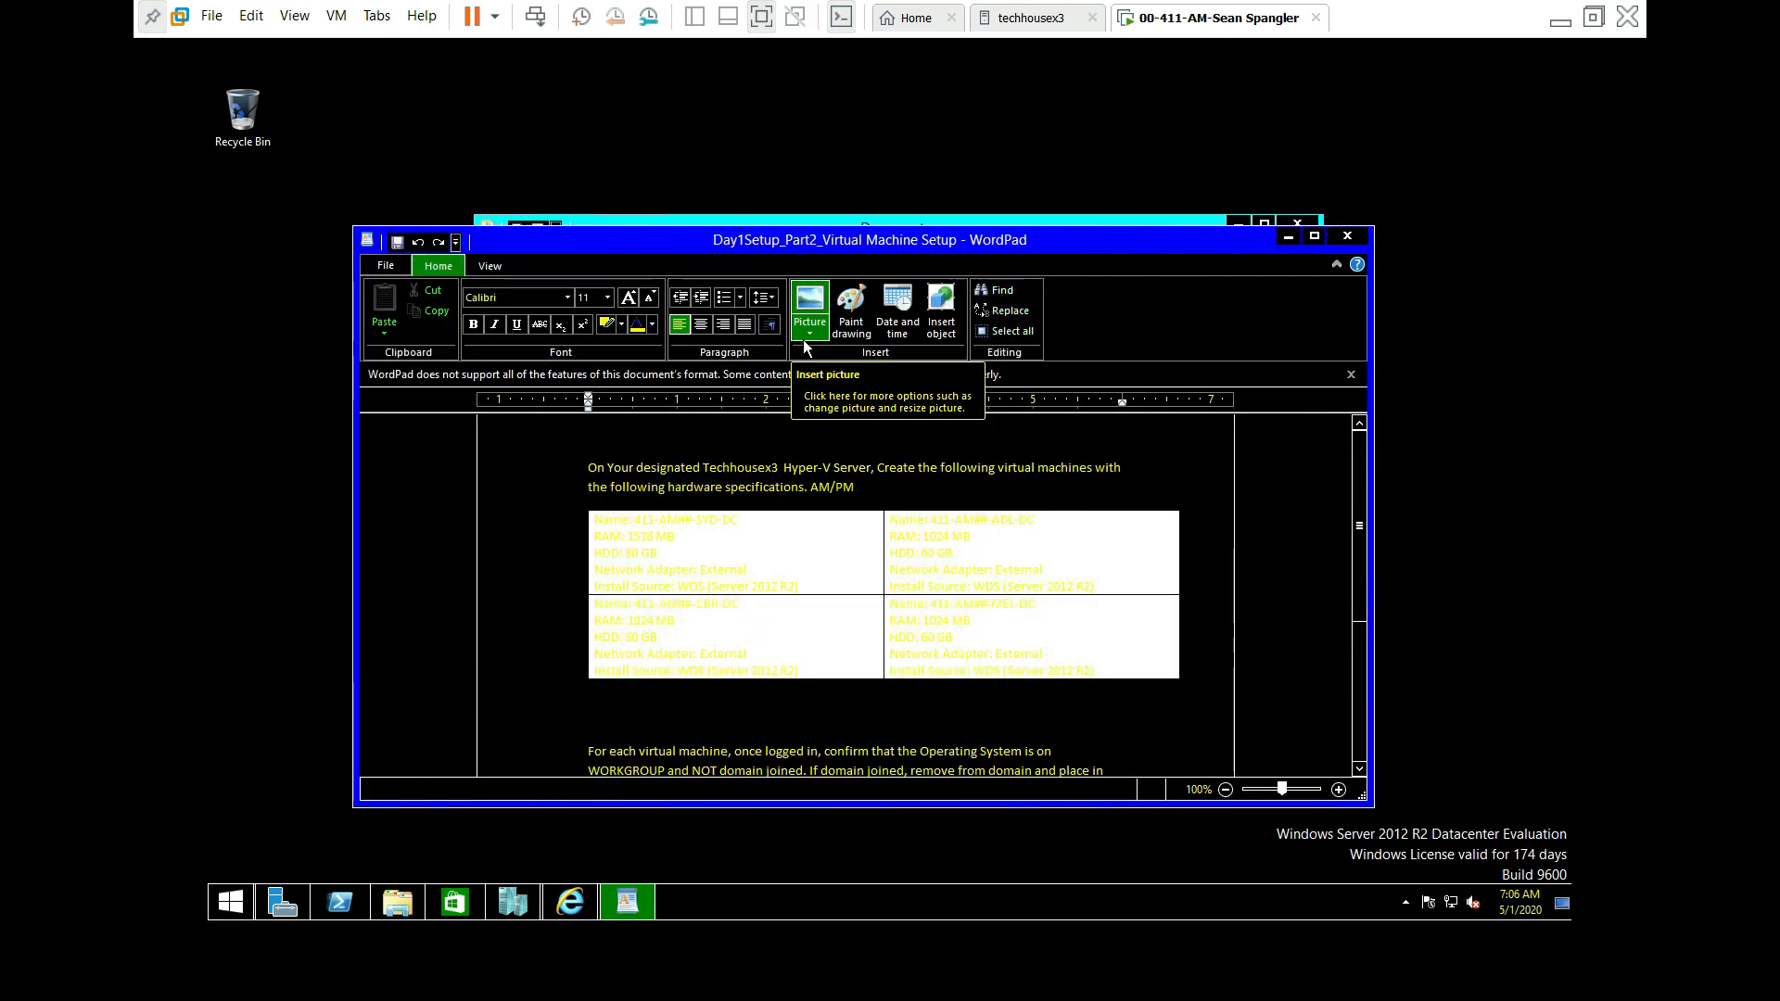
Step: Maximize WordPad and select all the document text so the VM table is readable
{"action": "left_click_drag", "start_coordinate": [860, 240], "coordinate": [760, 98]}
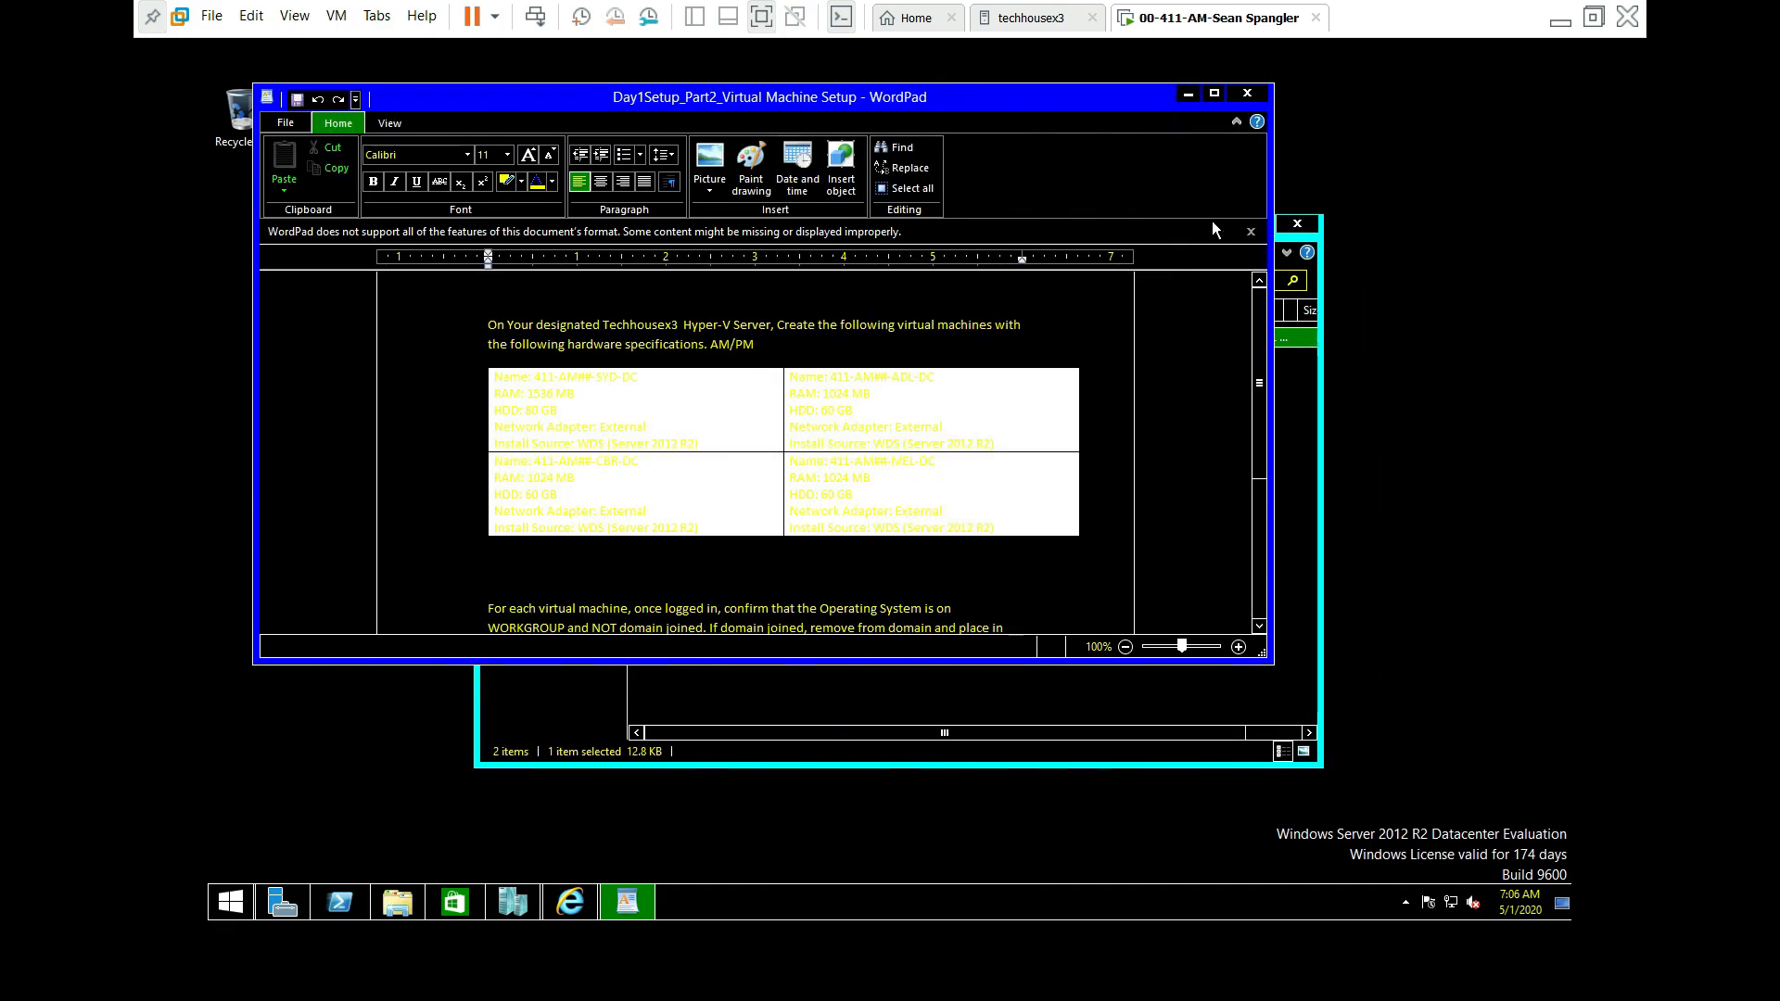
{"action": "left_click", "coordinate": [1213, 95]}
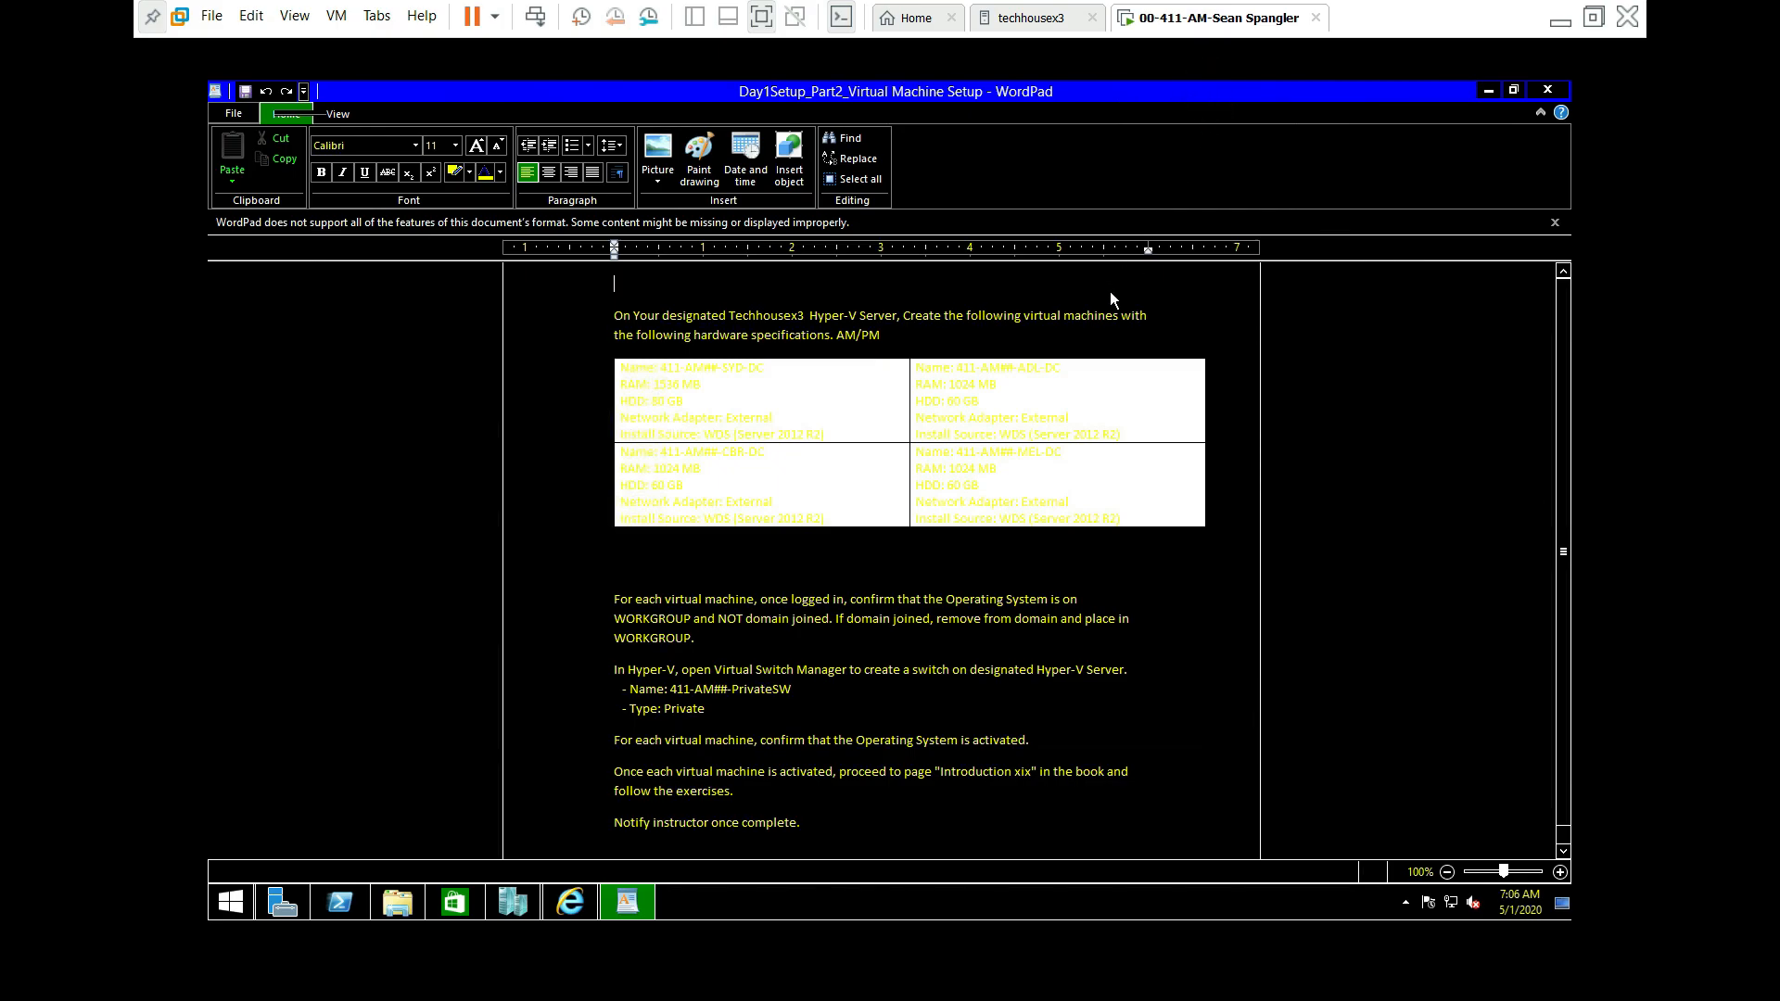
{"action": "left_click", "coordinate": [881, 403]}
{"action": "key", "text": "ctrl+a"}
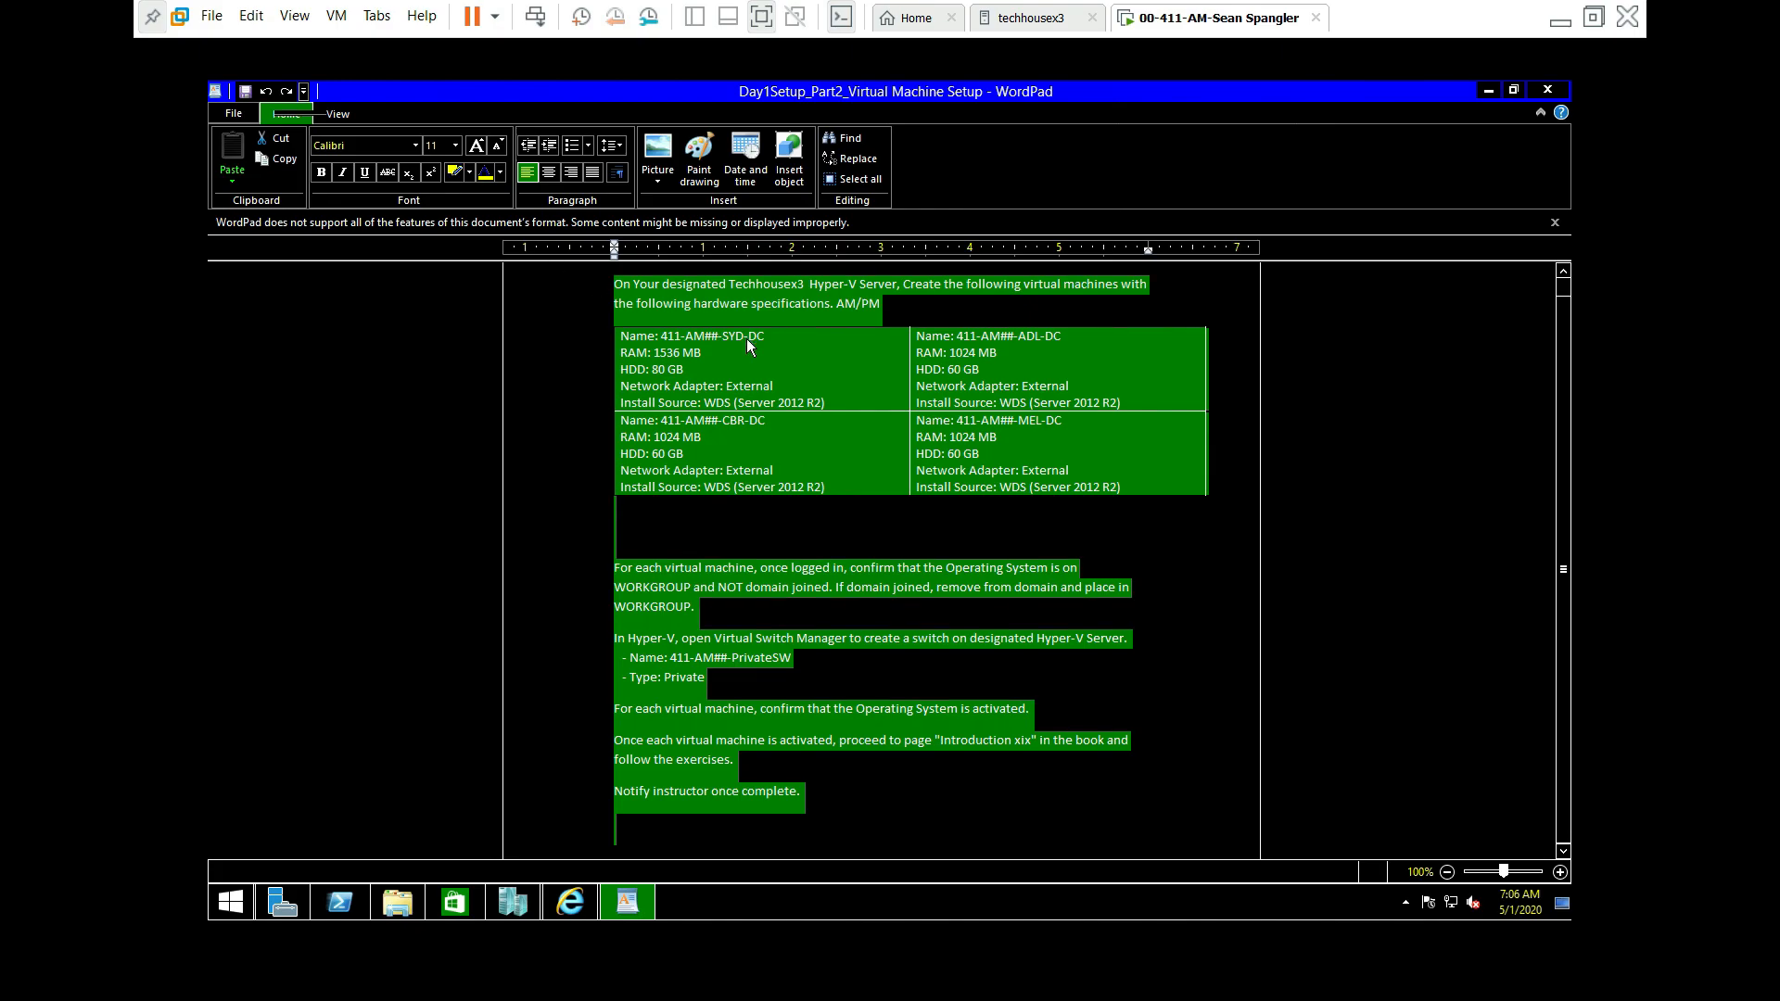
Step: Browse the table's editing menus and dismiss them without changing anything
{"action": "left_click", "coordinate": [826, 359]}
{"action": "right_click", "coordinate": [828, 364]}
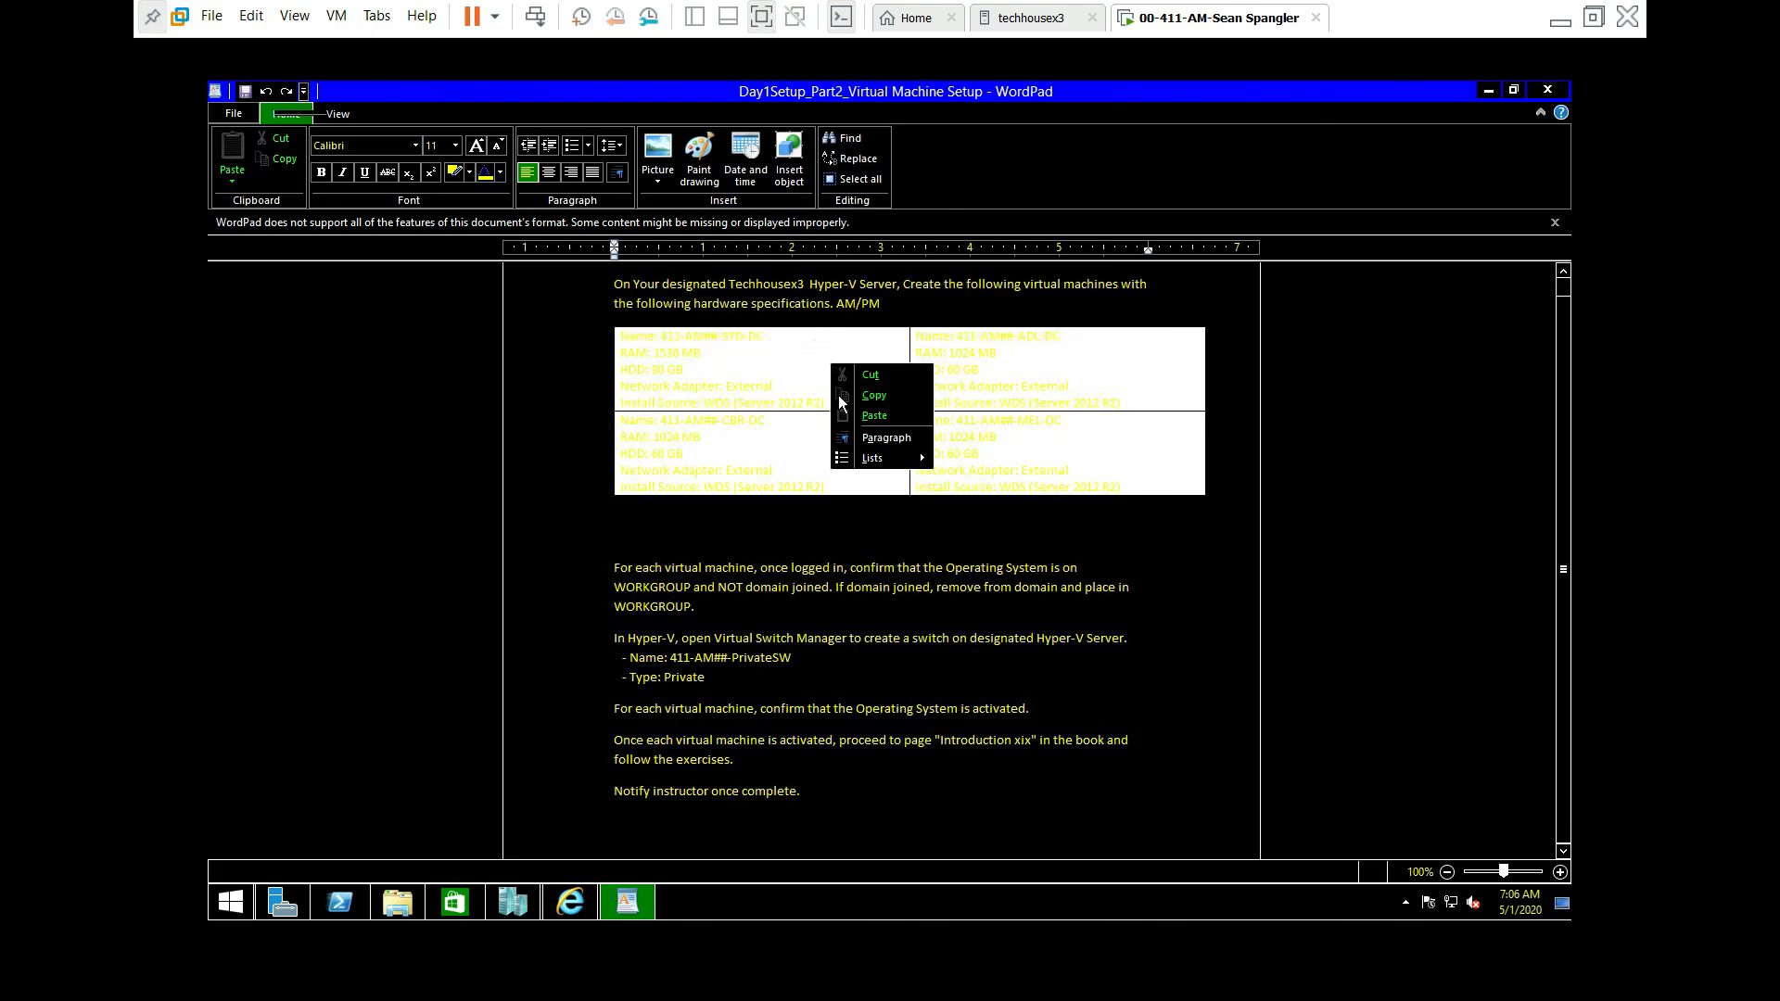
{"action": "mouse_move", "coordinate": [877, 460]}
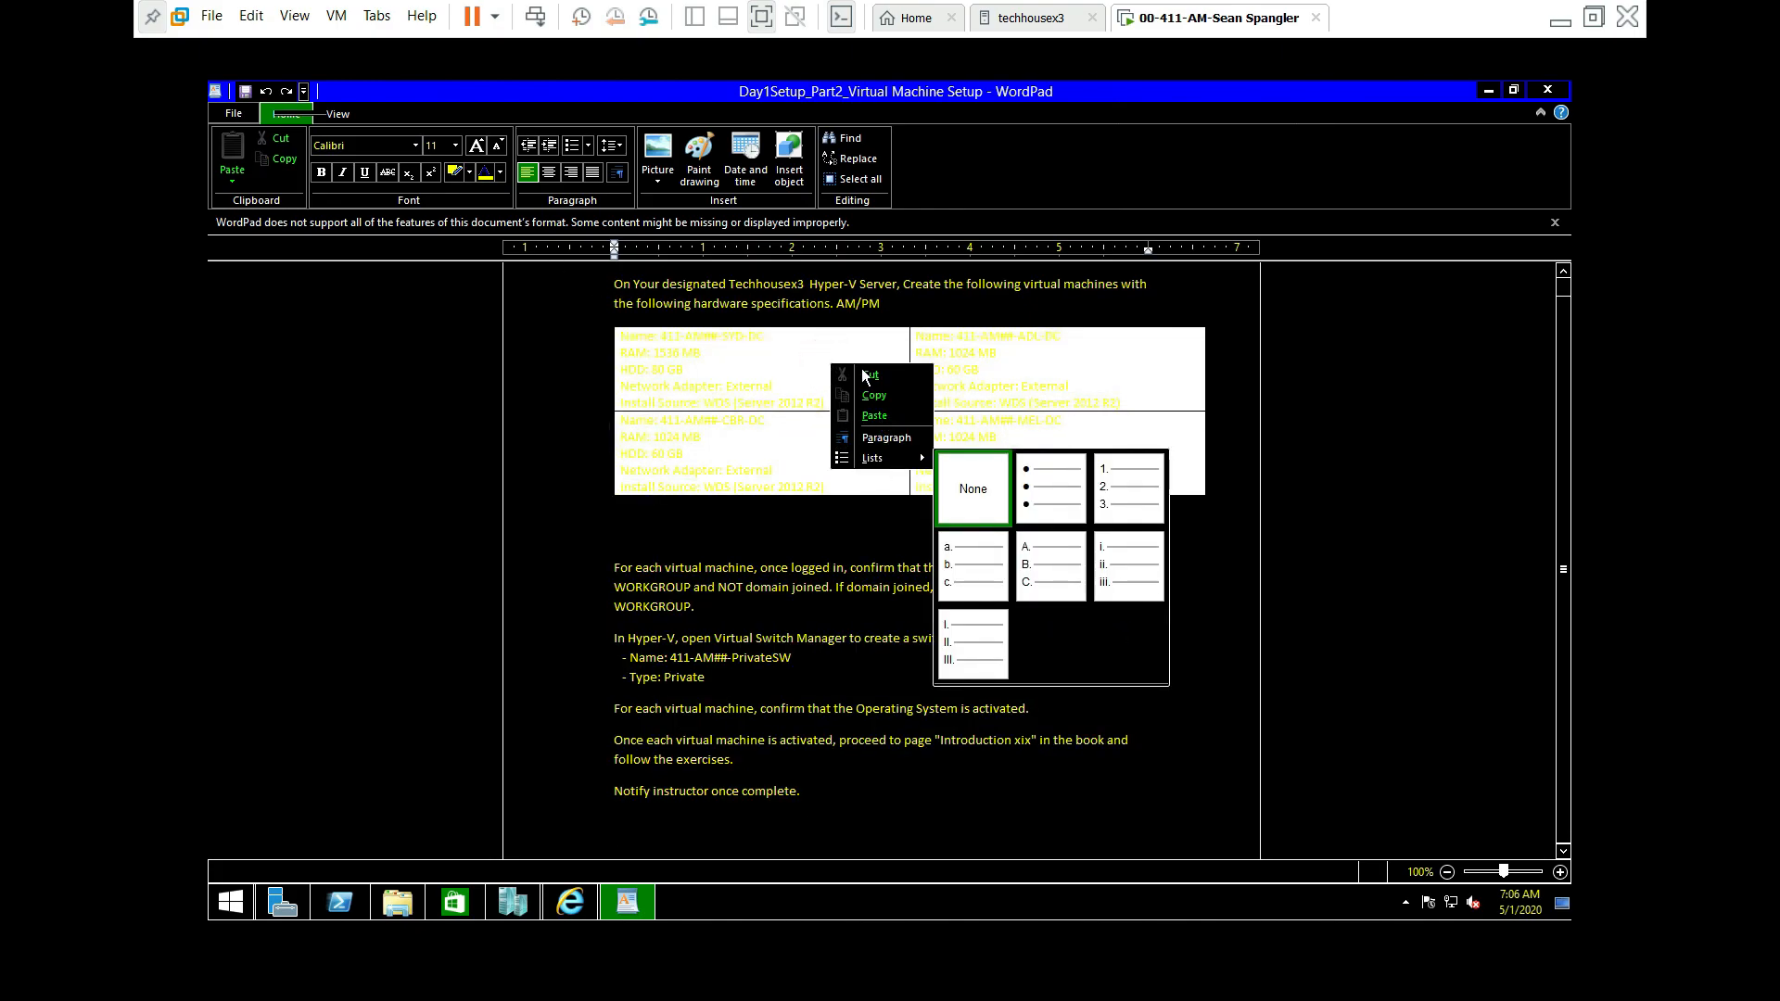
{"action": "left_click", "coordinate": [809, 352]}
{"action": "right_click", "coordinate": [808, 353]}
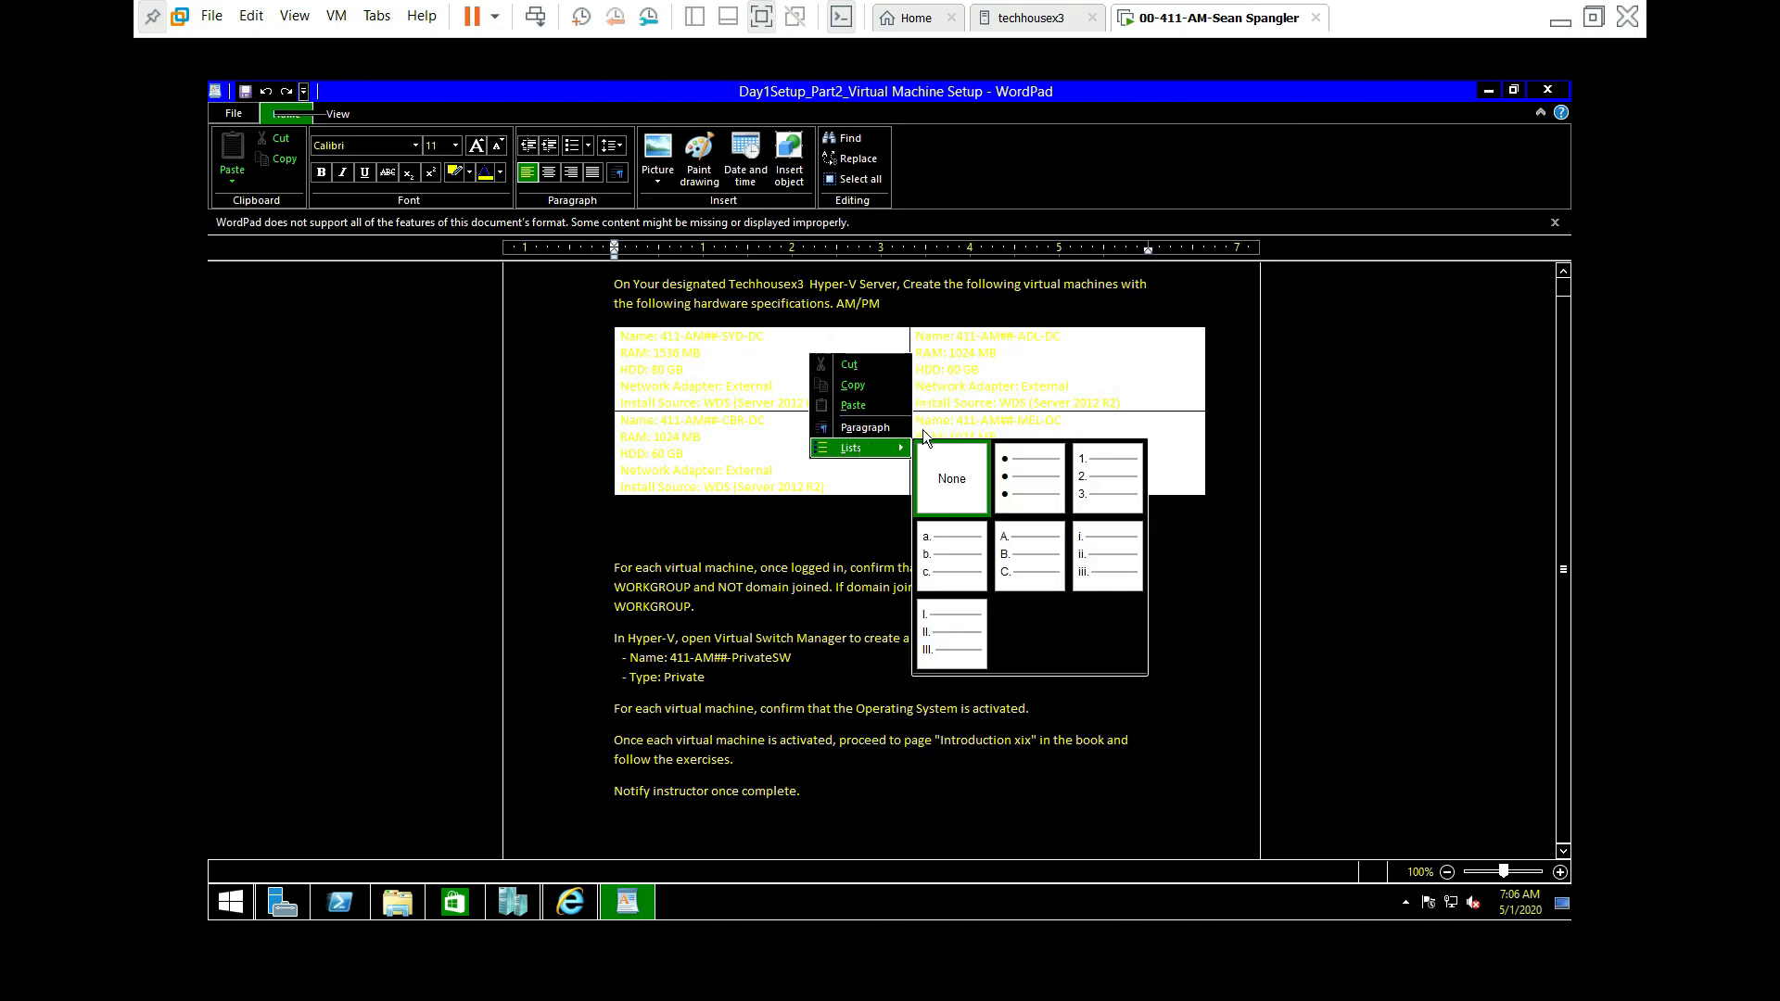
{"action": "left_click", "coordinate": [1231, 415]}
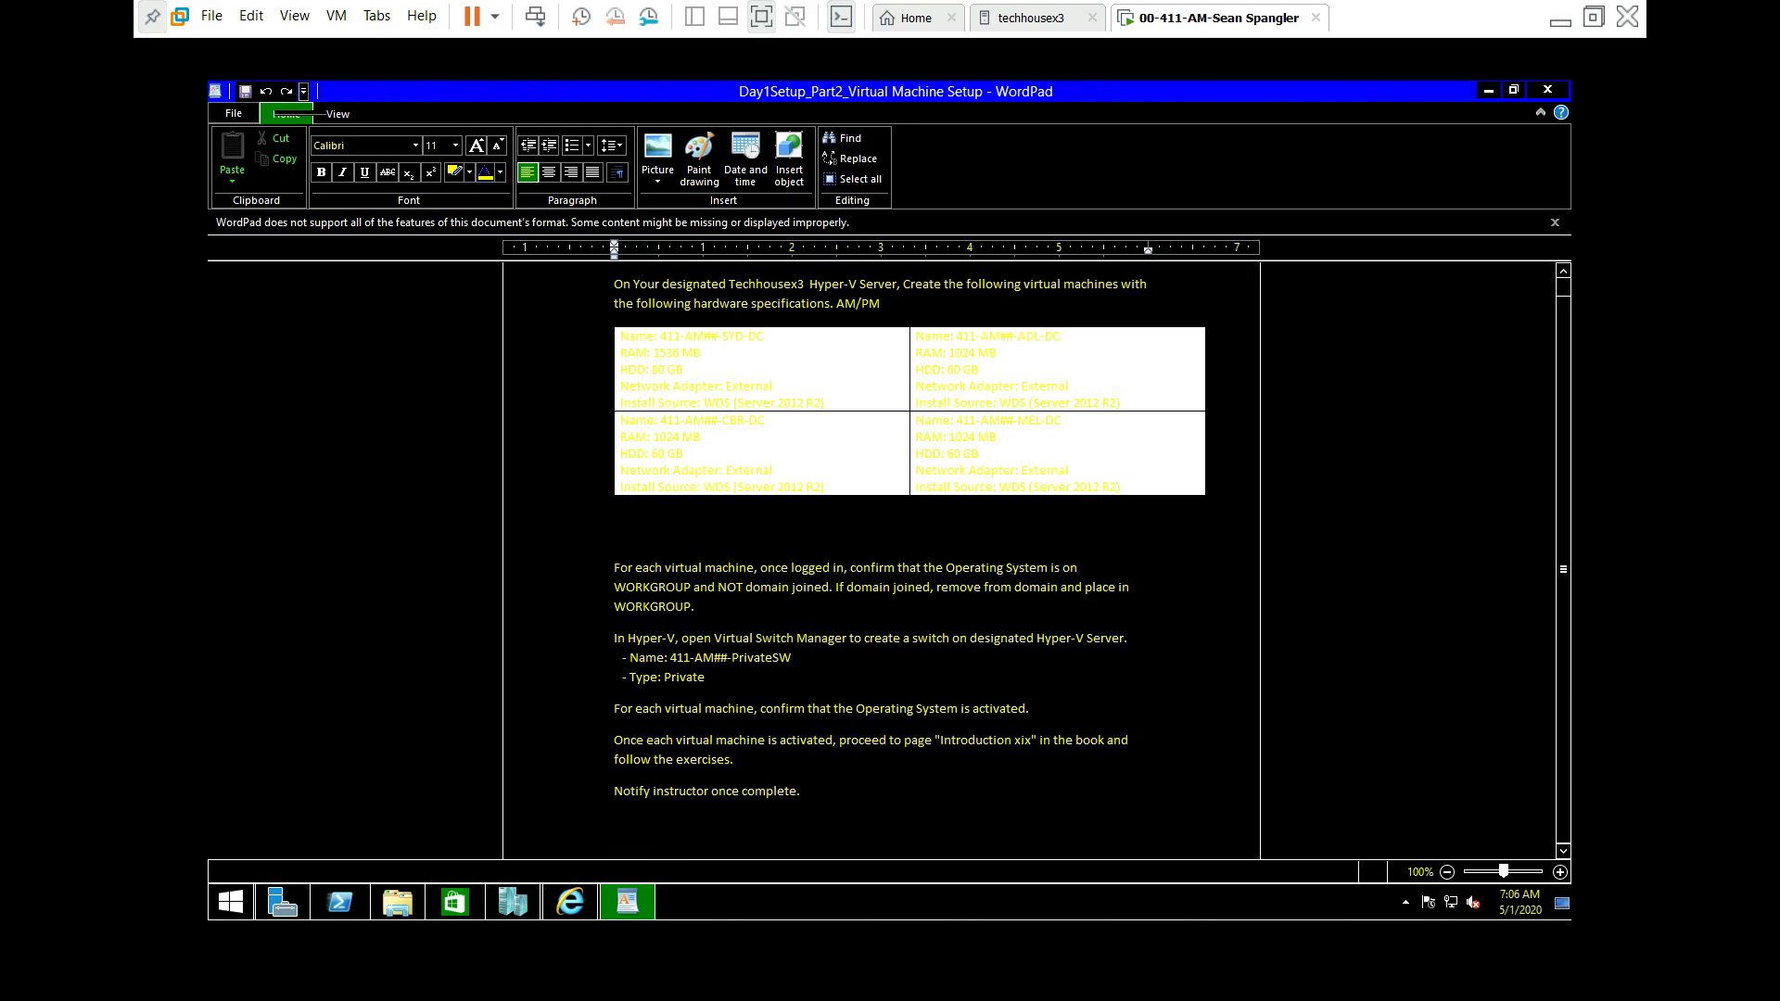
{"action": "right_click", "coordinate": [829, 369]}
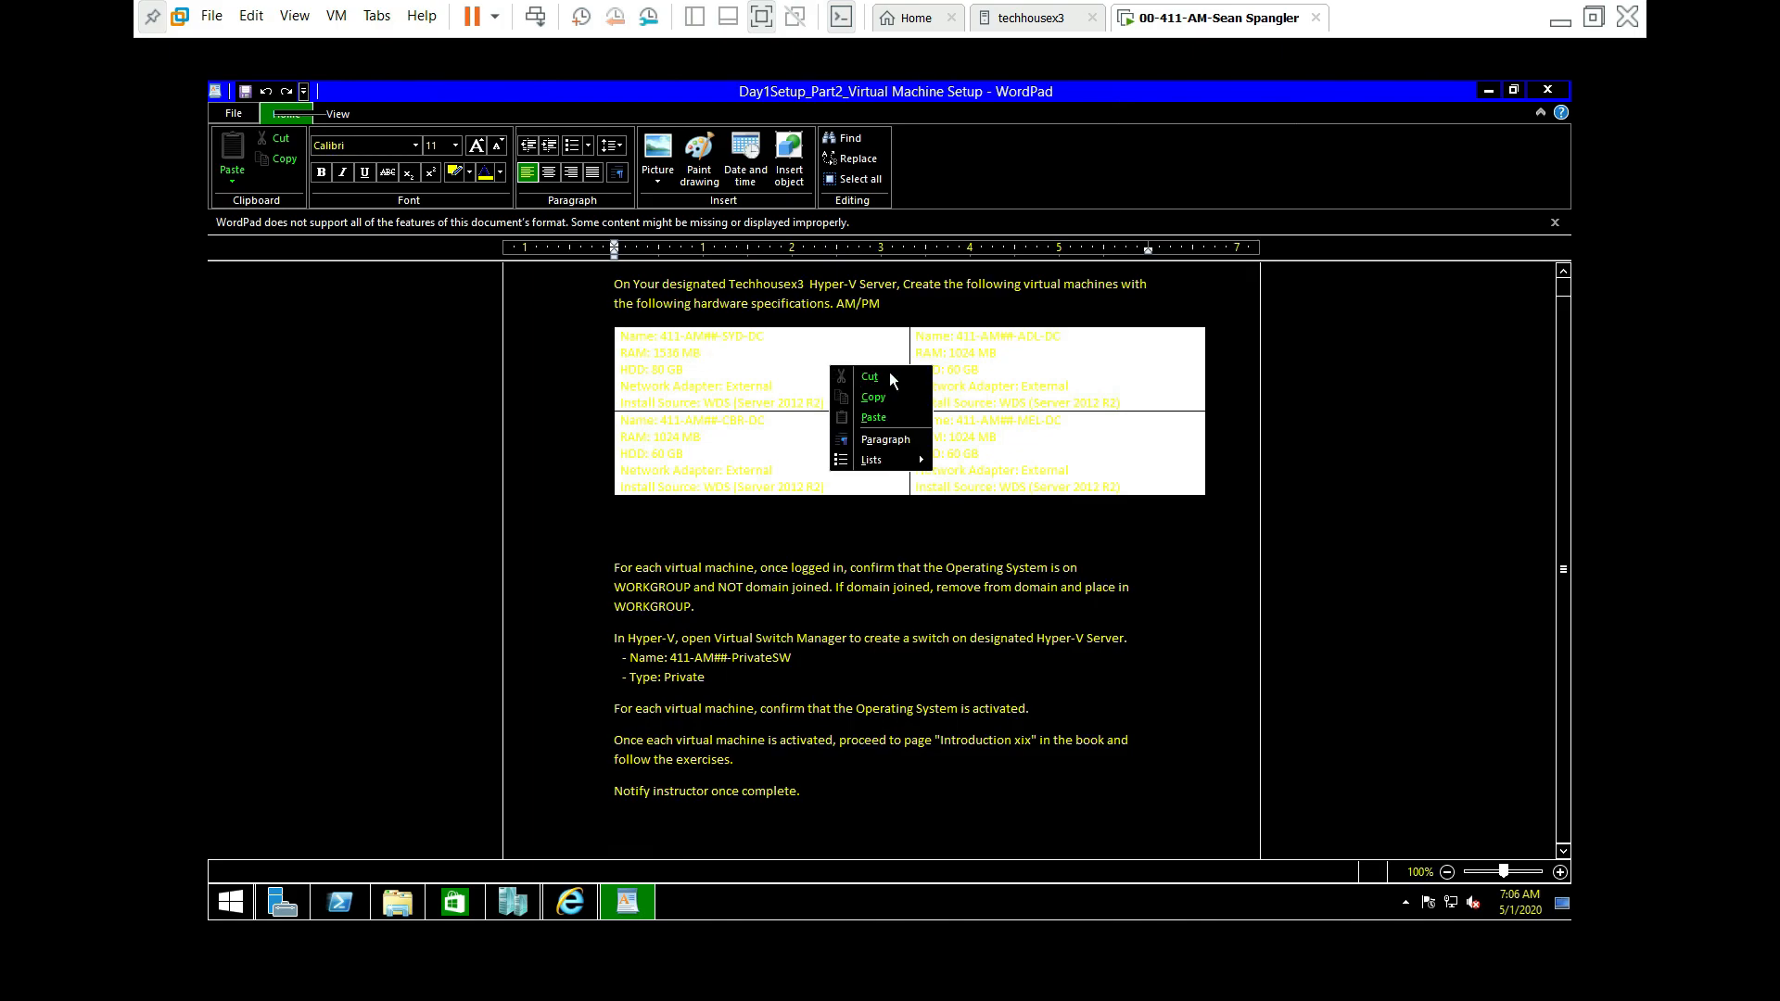
{"action": "left_click", "coordinate": [815, 341]}
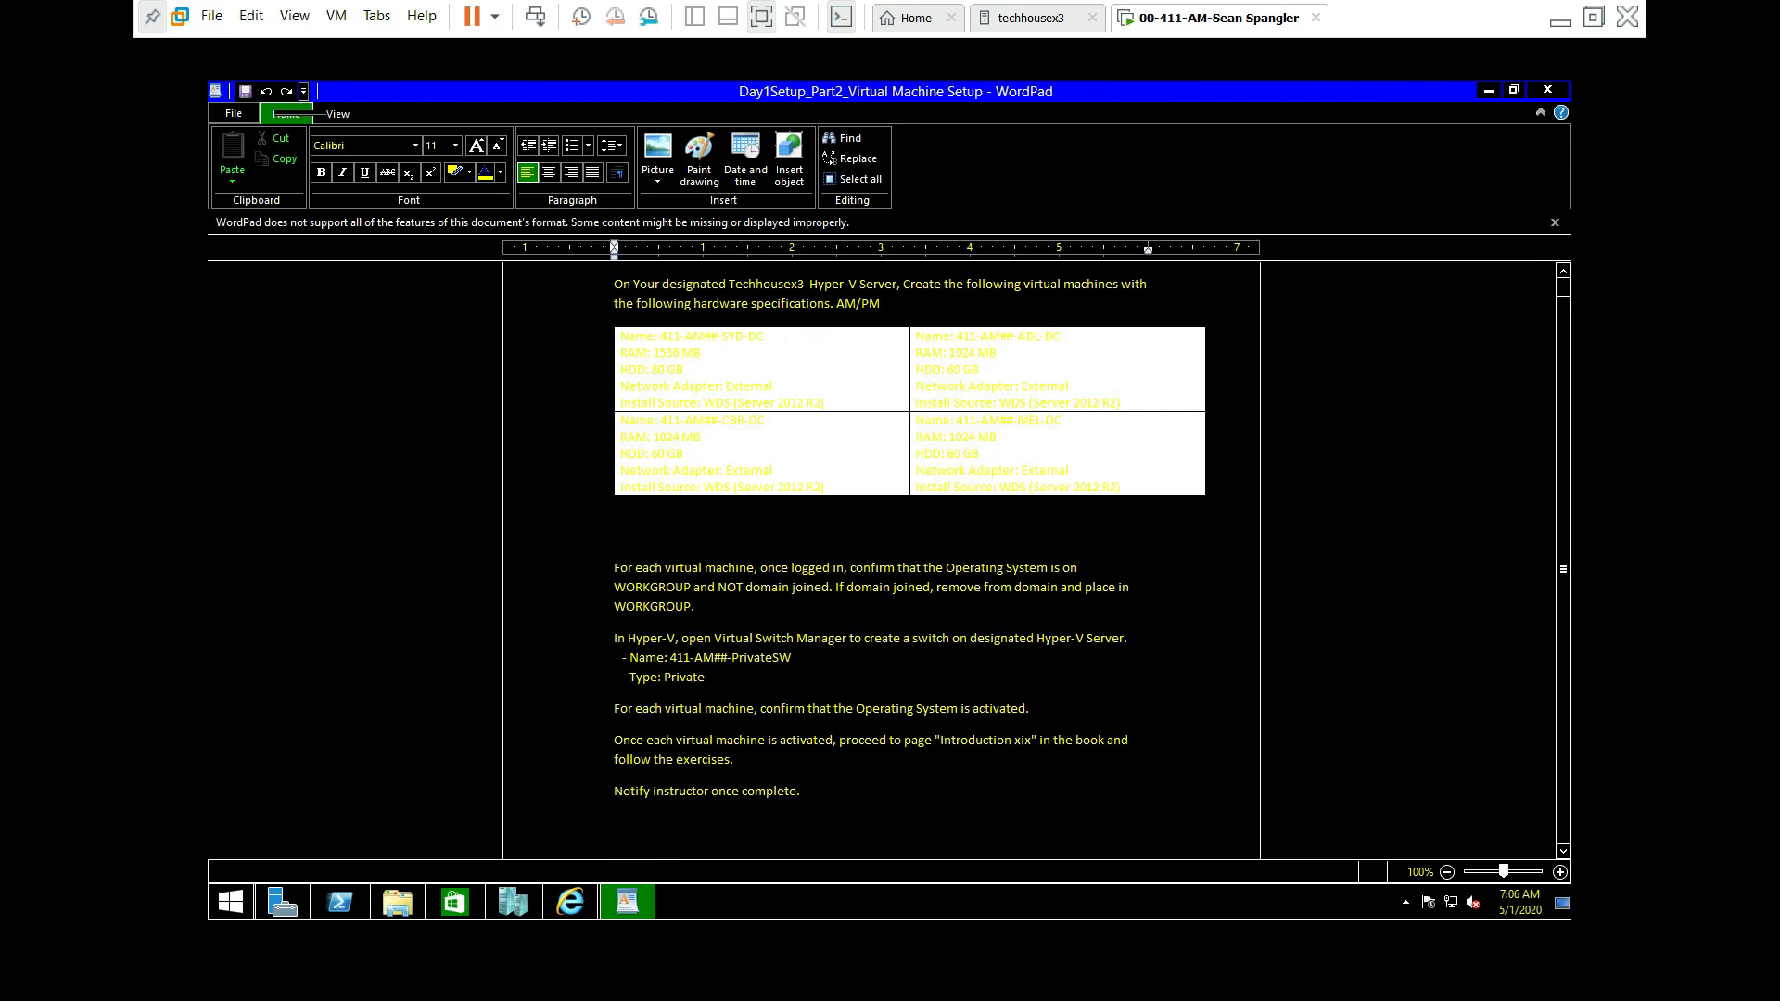
Step: Select all the text again and move the shrunken WordPad window to the left
{"action": "left_click", "coordinate": [1173, 487]}
{"action": "triple_click", "coordinate": [812, 369]}
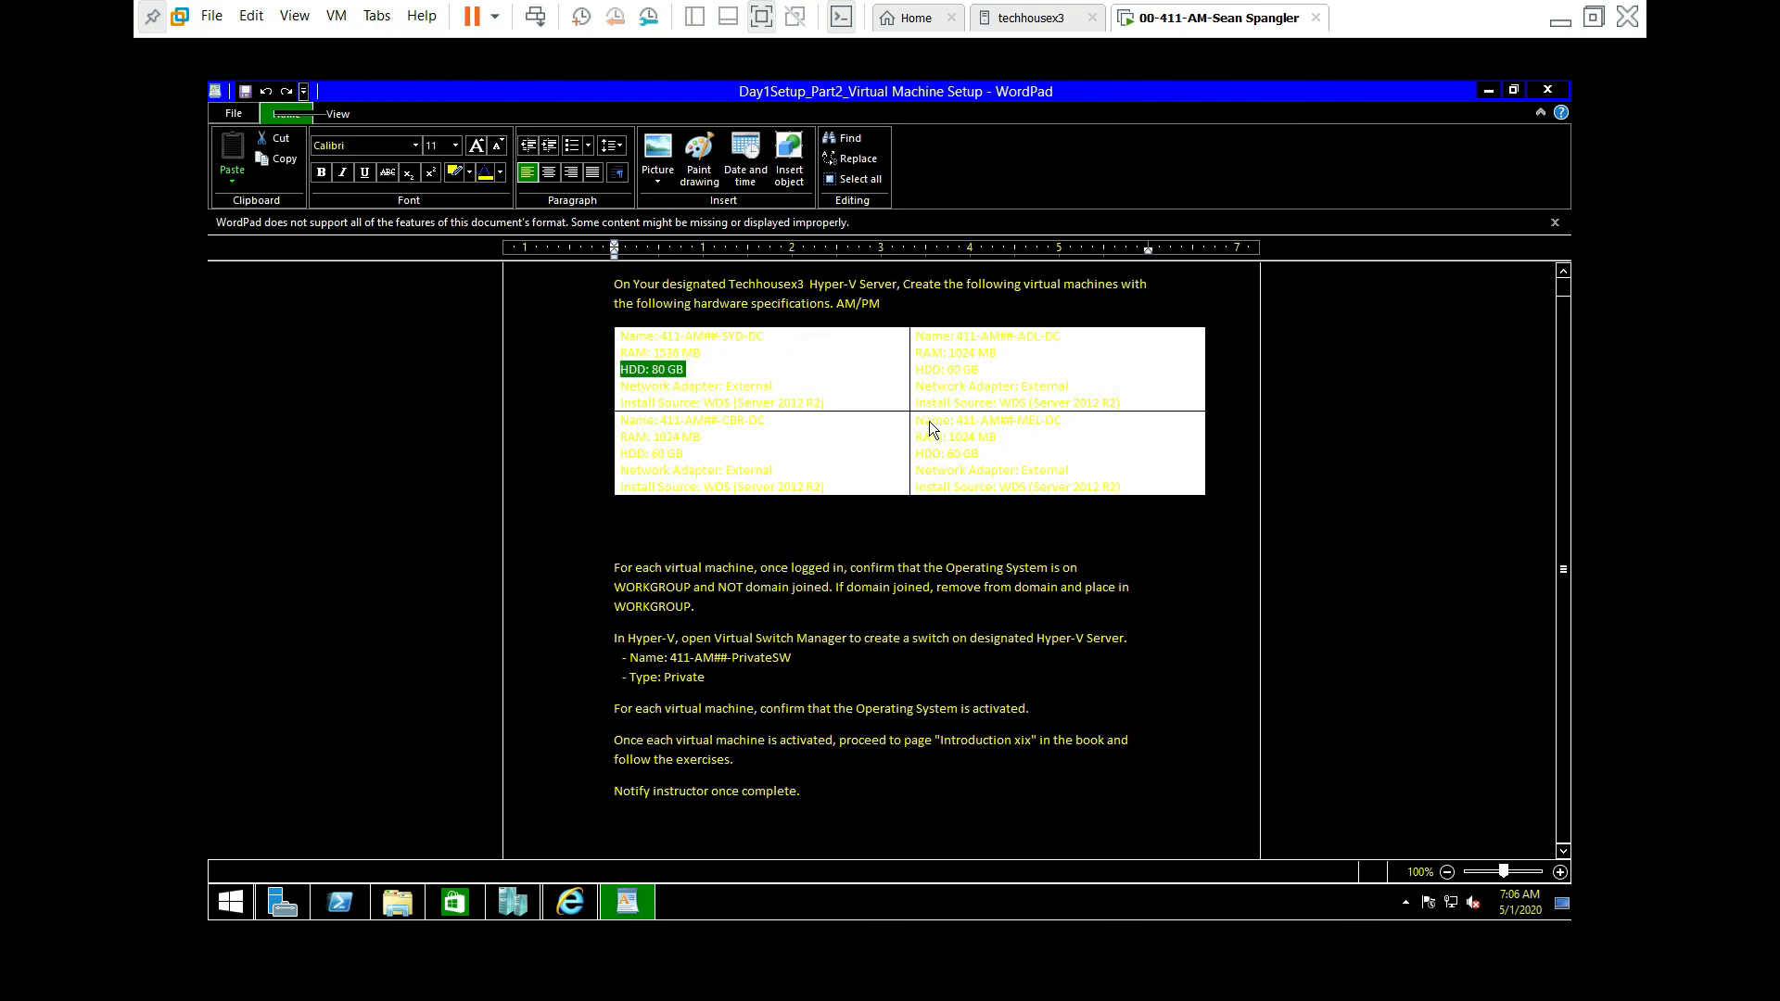
{"action": "key", "text": "ctrl+a"}
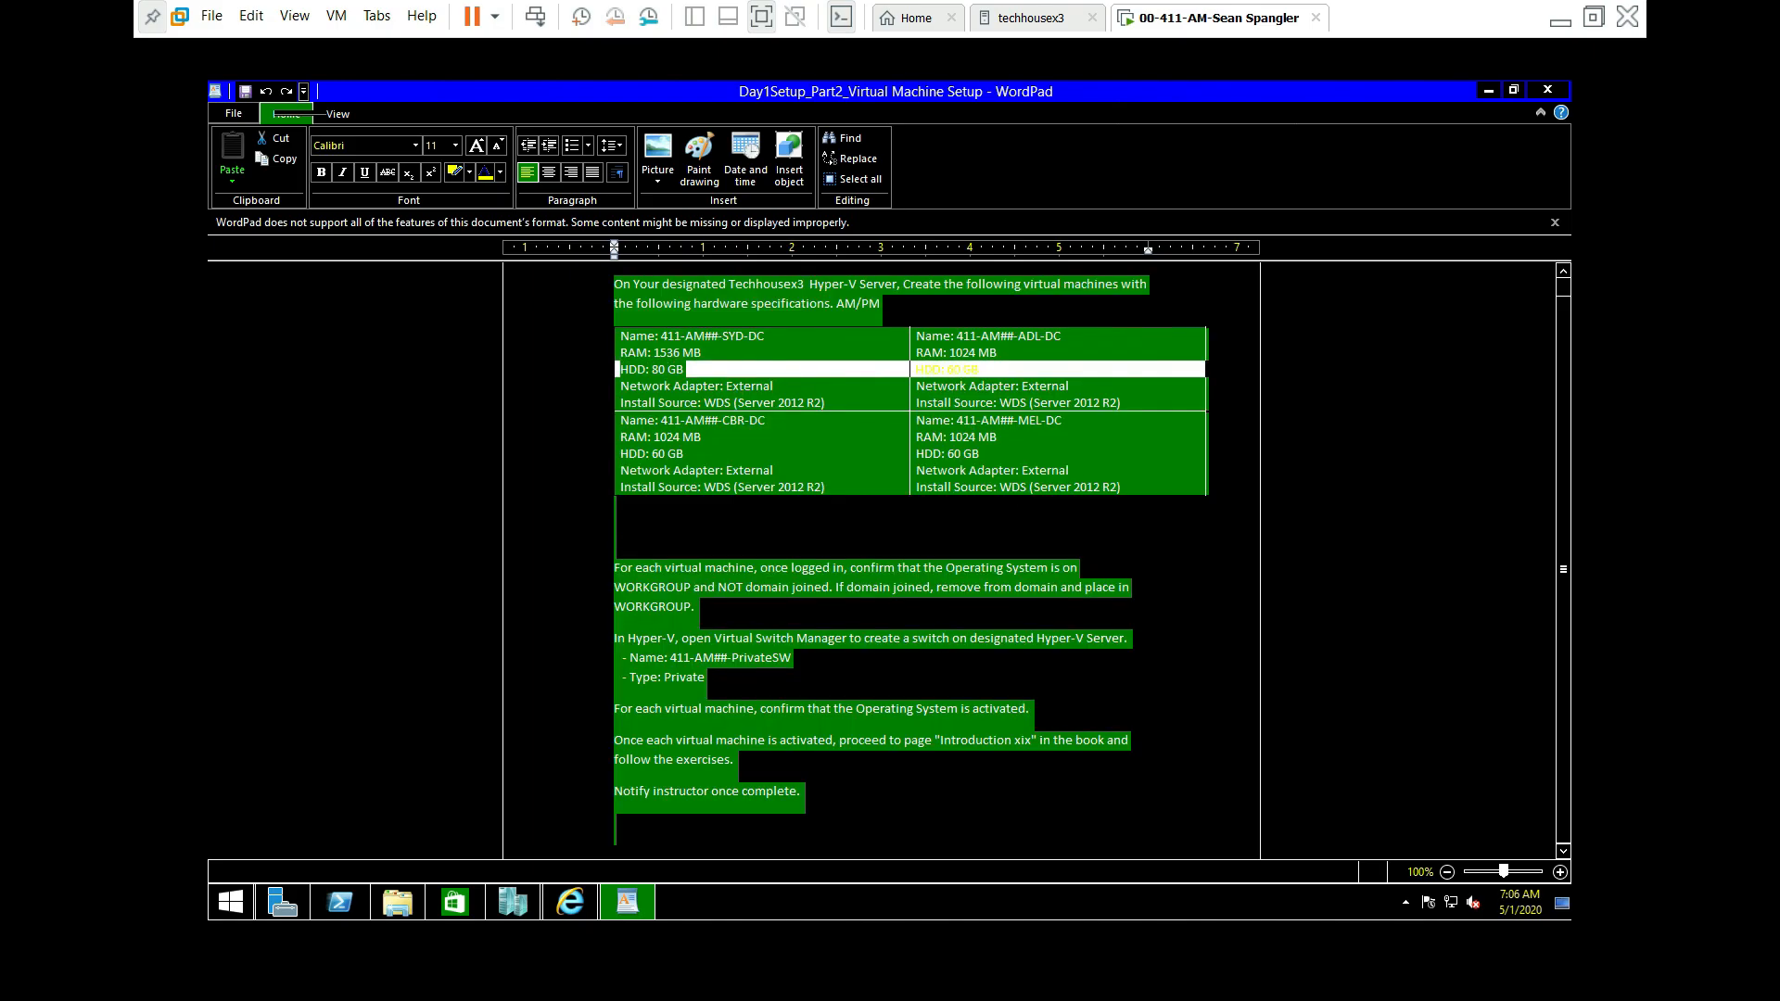
{"action": "left_click_drag", "start_coordinate": [1431, 98], "coordinate": [208, 161]}
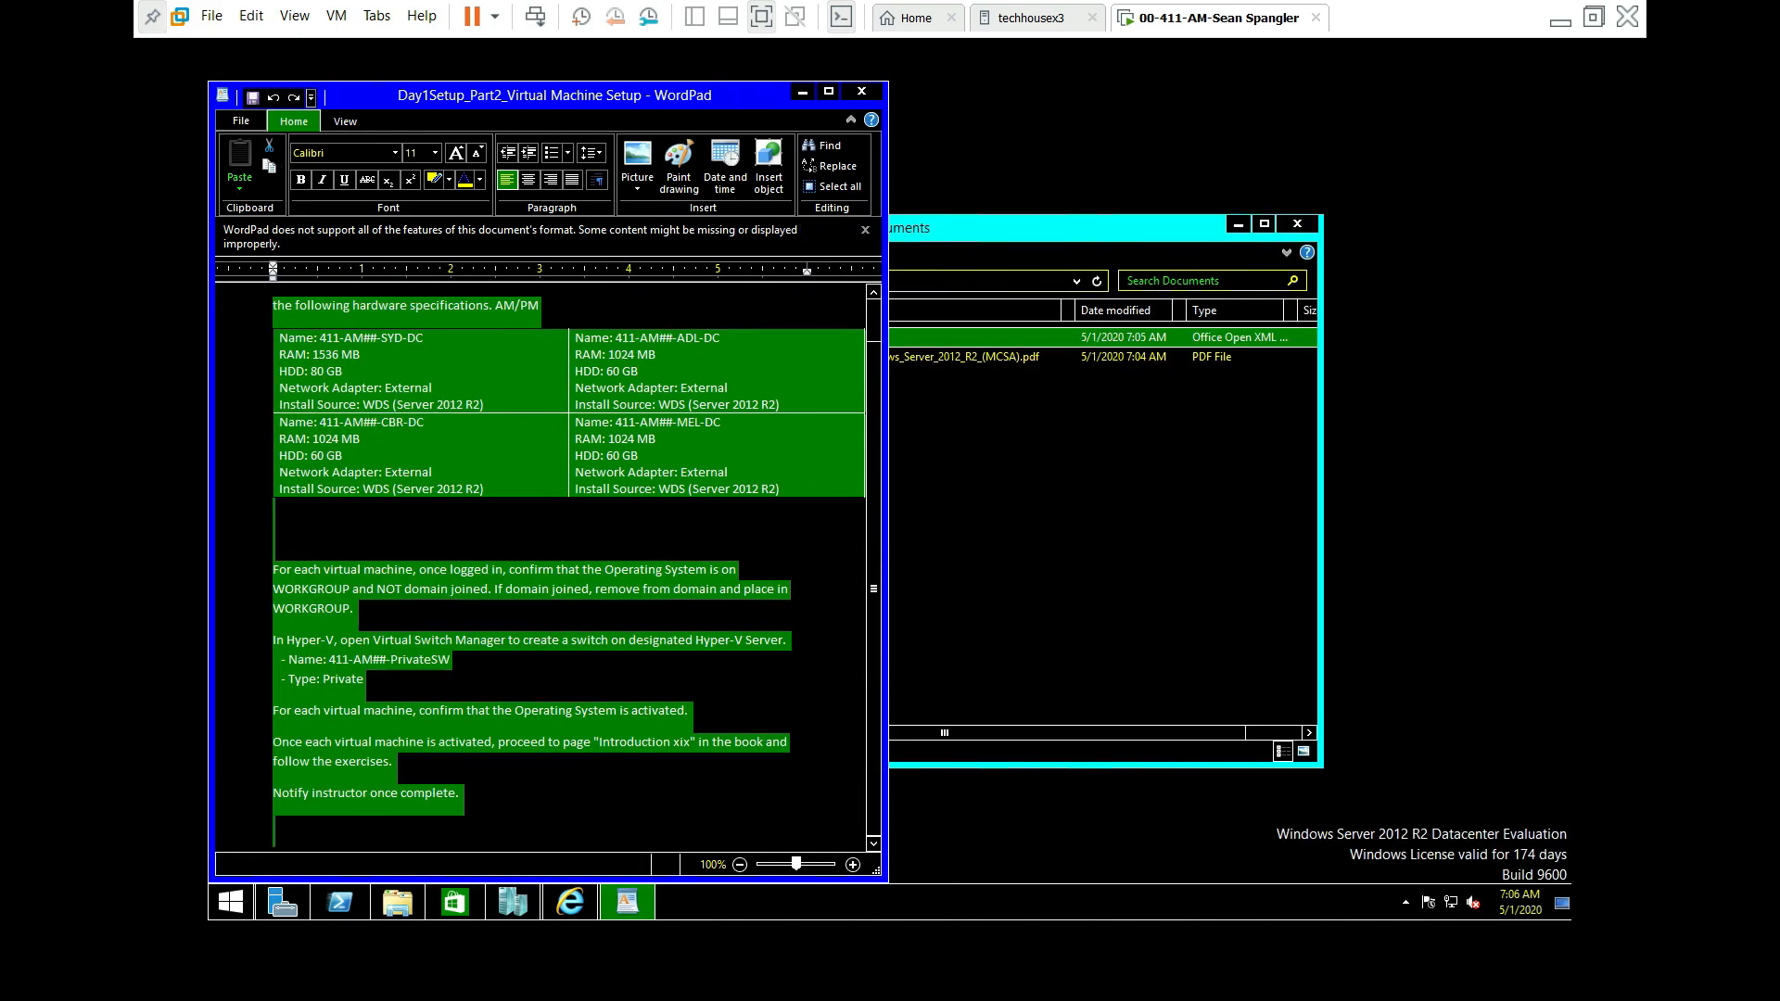
Step: Check the Documents folder window, then bring Internet Explorer back to the front
{"action": "left_click", "coordinate": [1151, 226]}
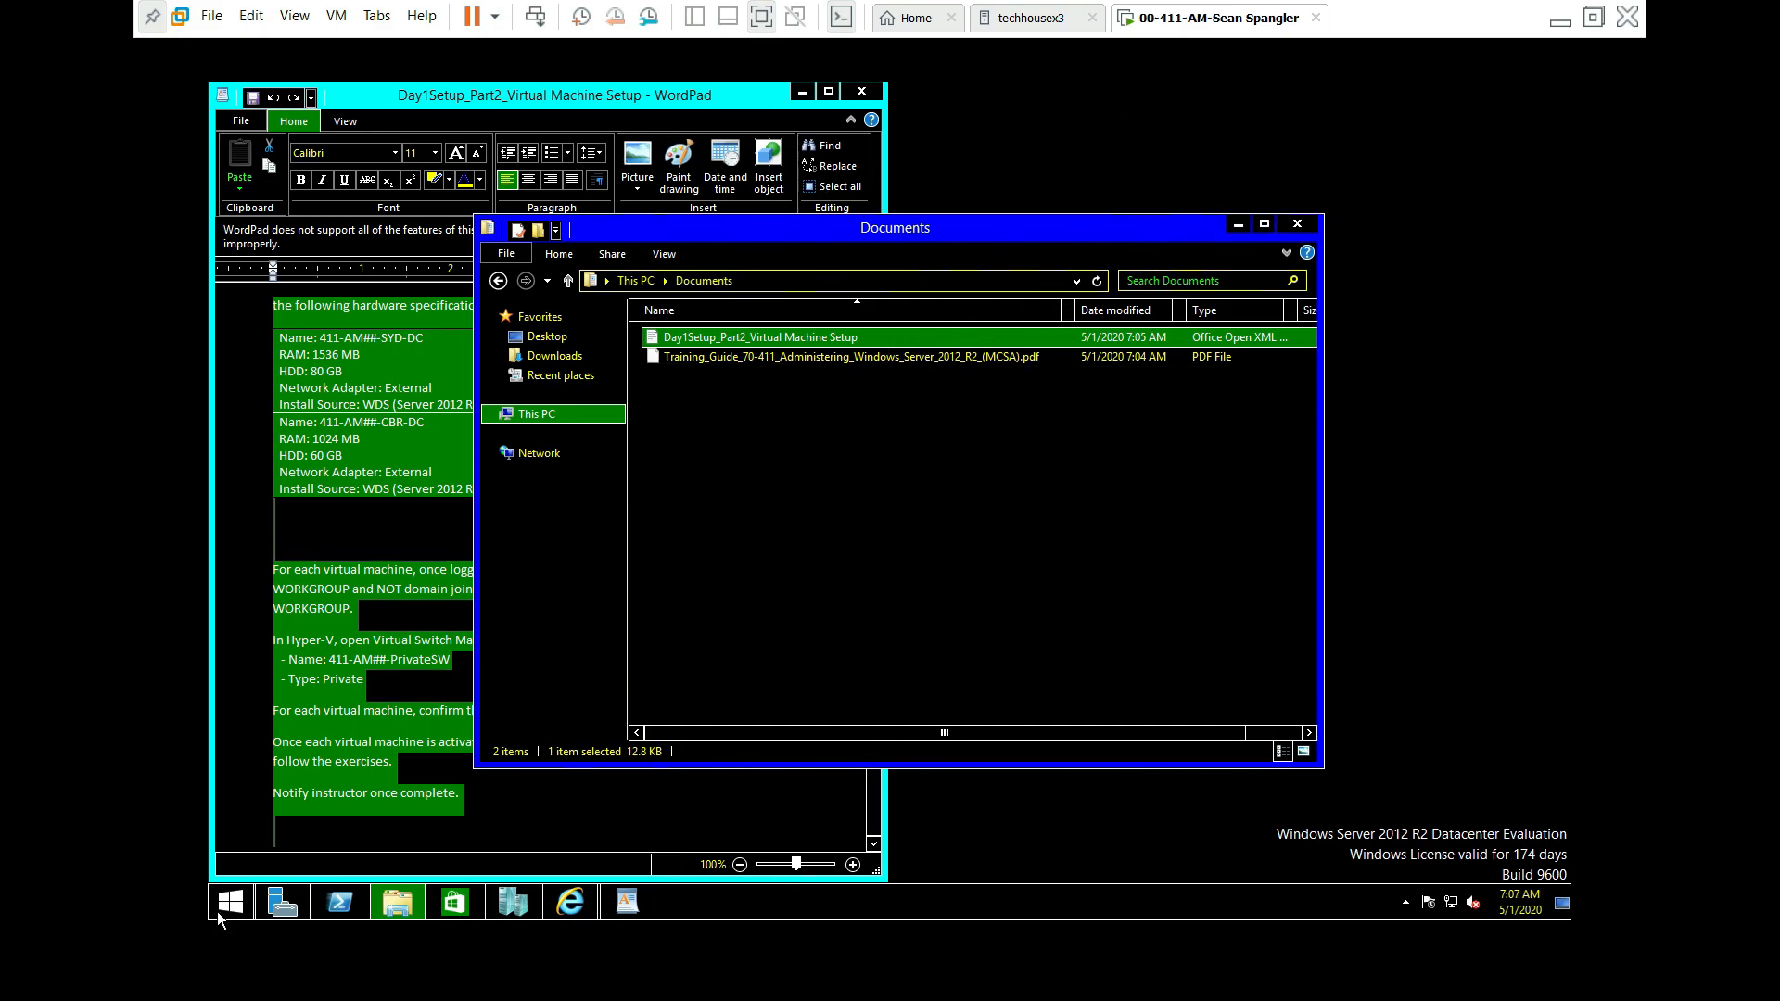
{"action": "left_click", "coordinate": [572, 906]}
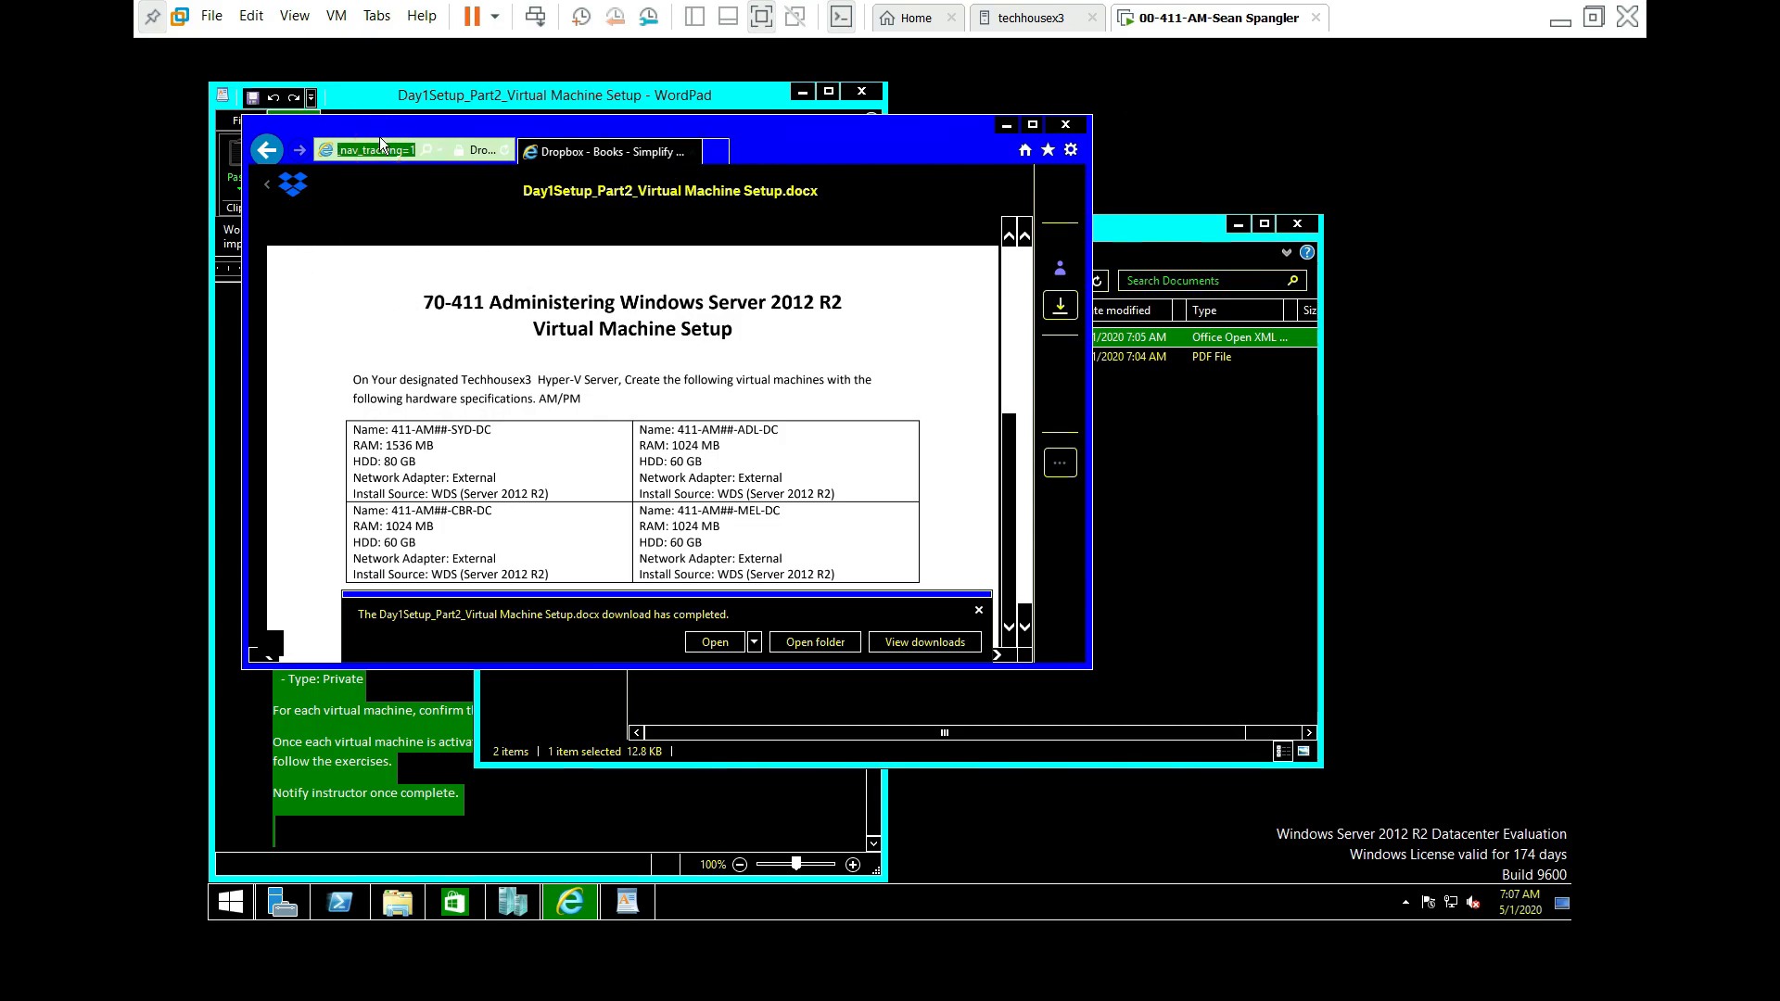
Step: Search for 'chrome', open the Microsoft Edge download page, and dismiss both download notices
{"action": "type", "text": "chrome"}
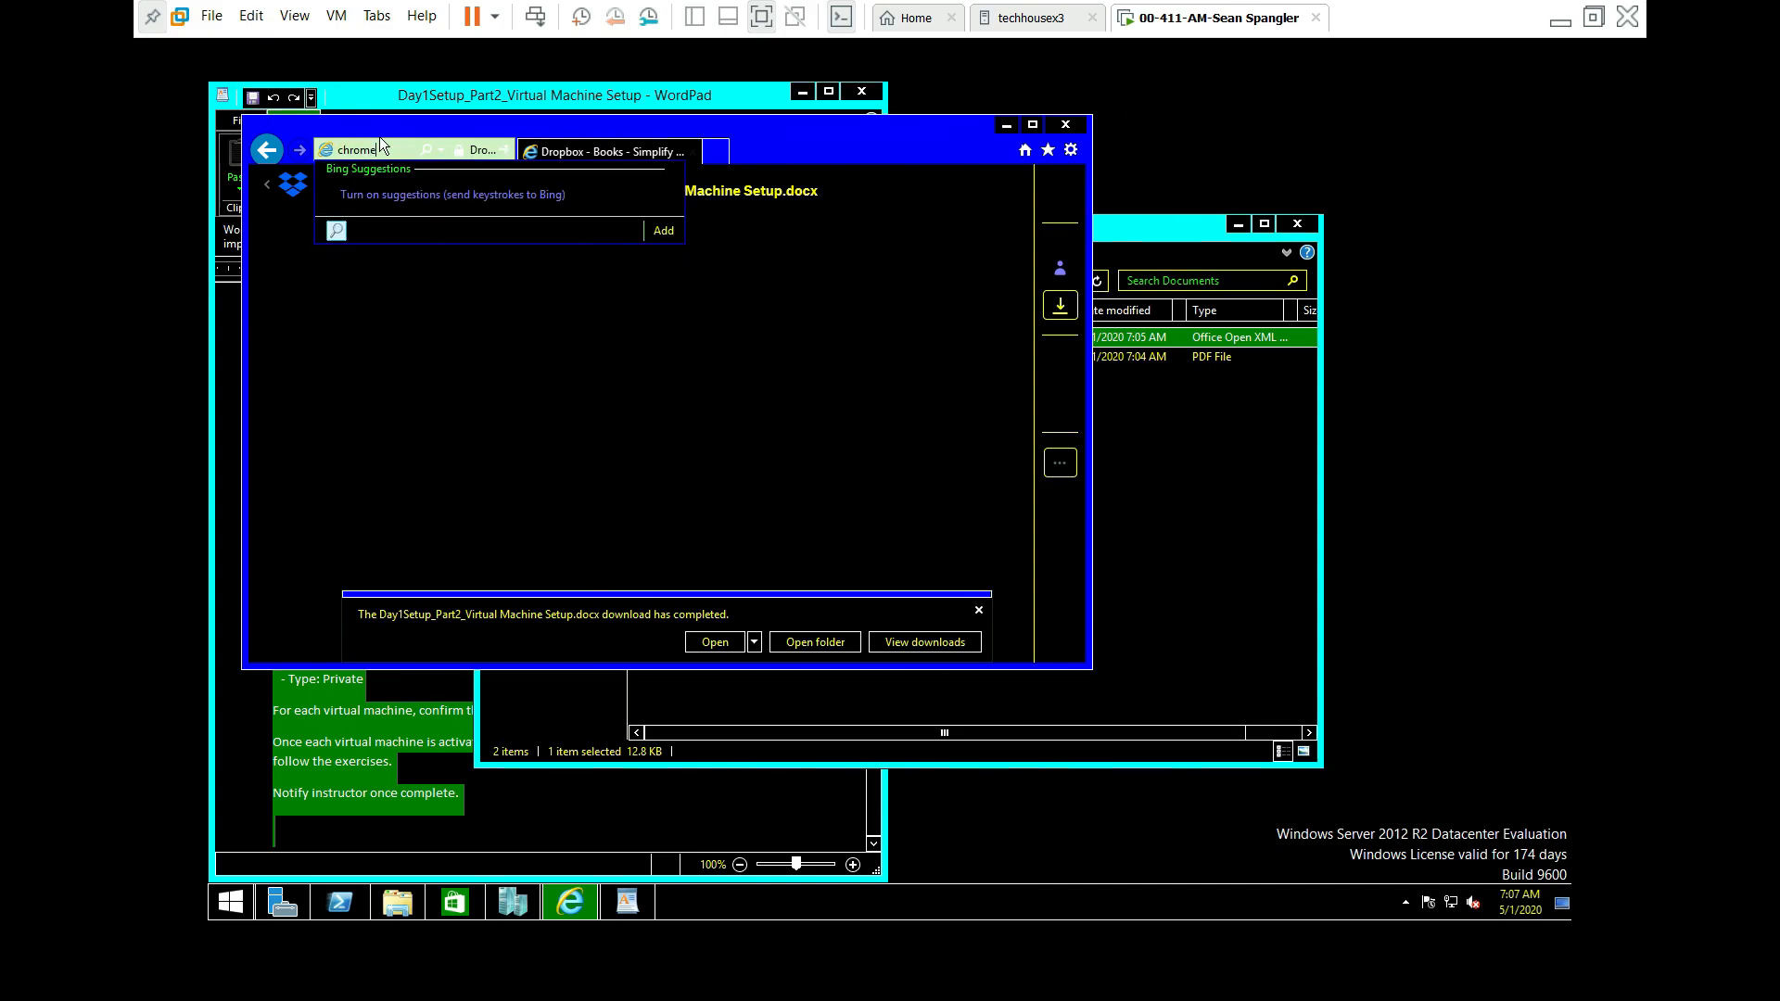
{"action": "key", "text": "Return"}
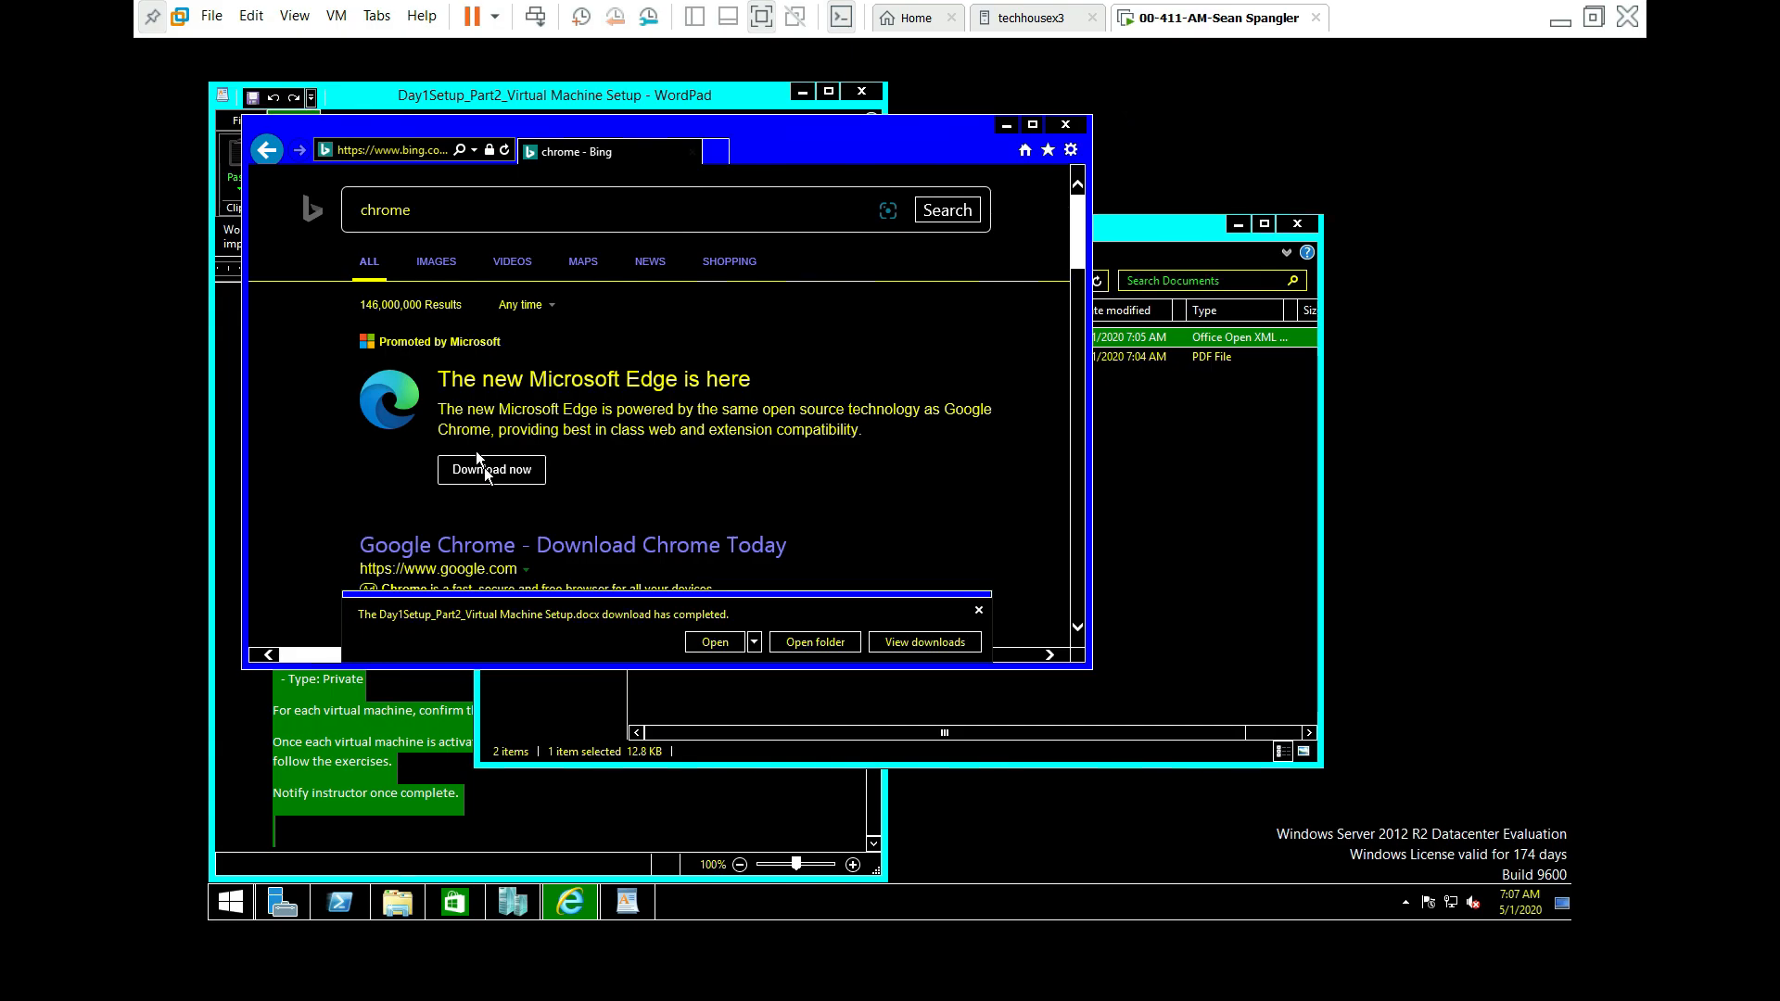
{"action": "left_click", "coordinate": [524, 481]}
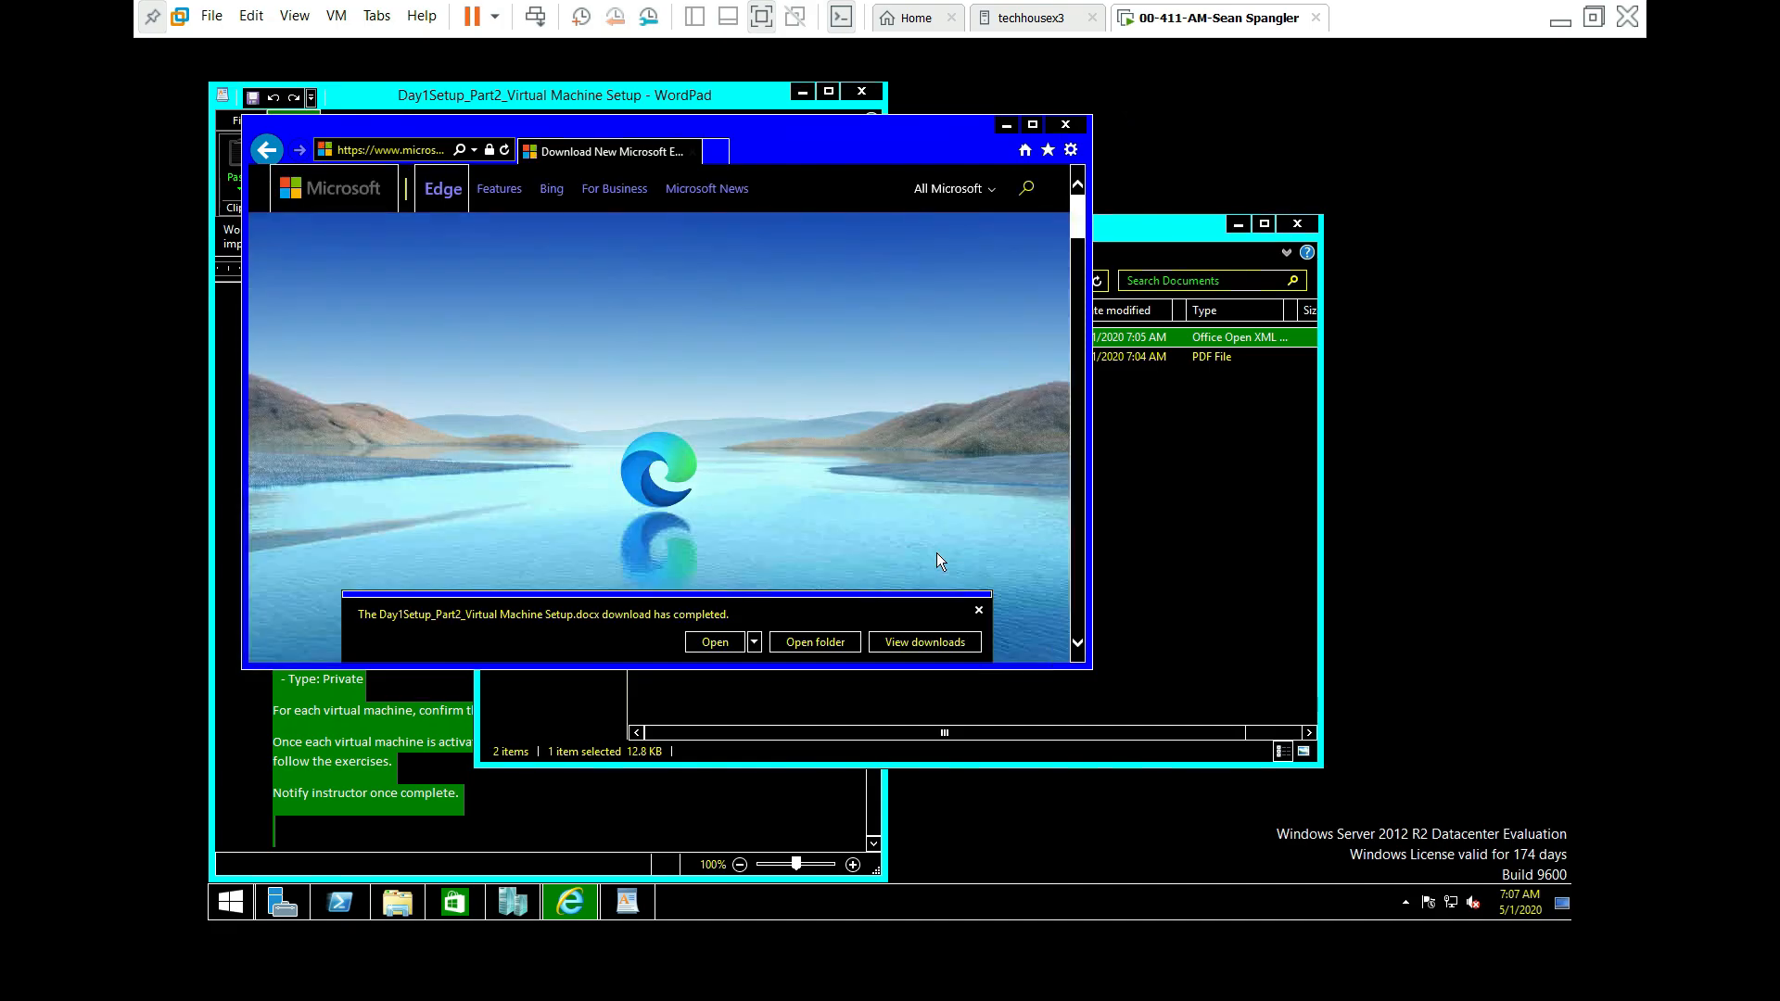
{"action": "left_click", "coordinate": [978, 612]}
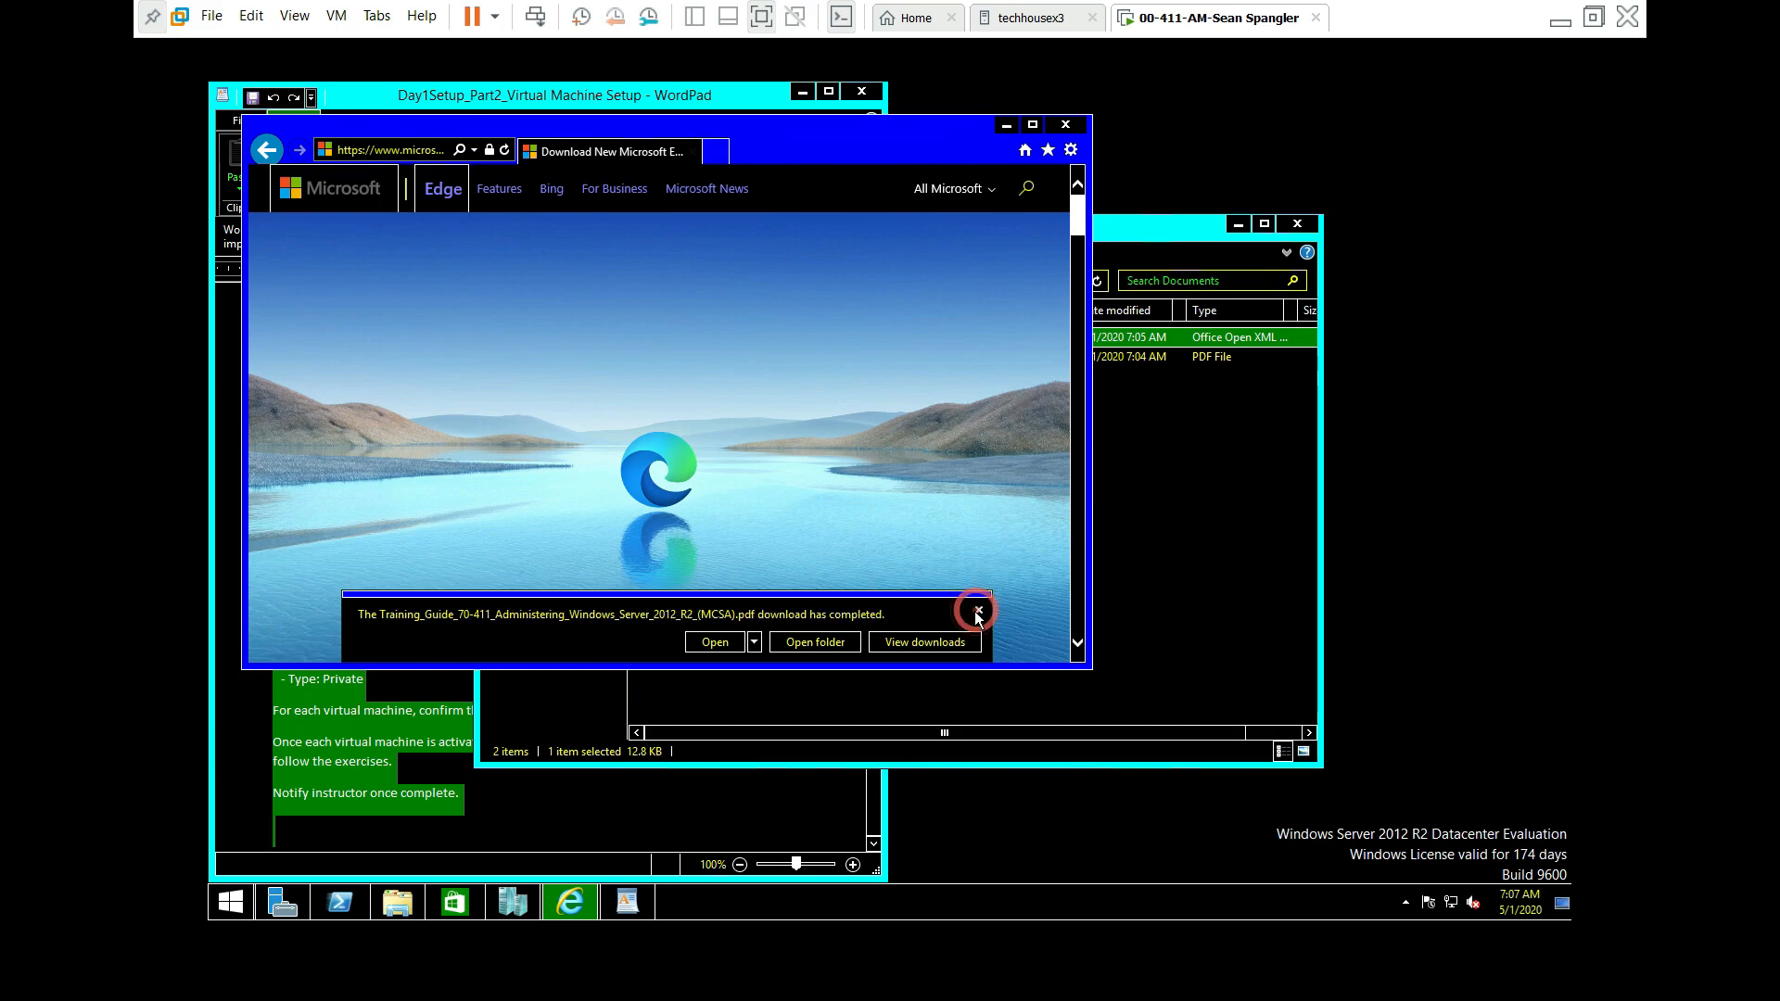
{"action": "left_click", "coordinate": [979, 612]}
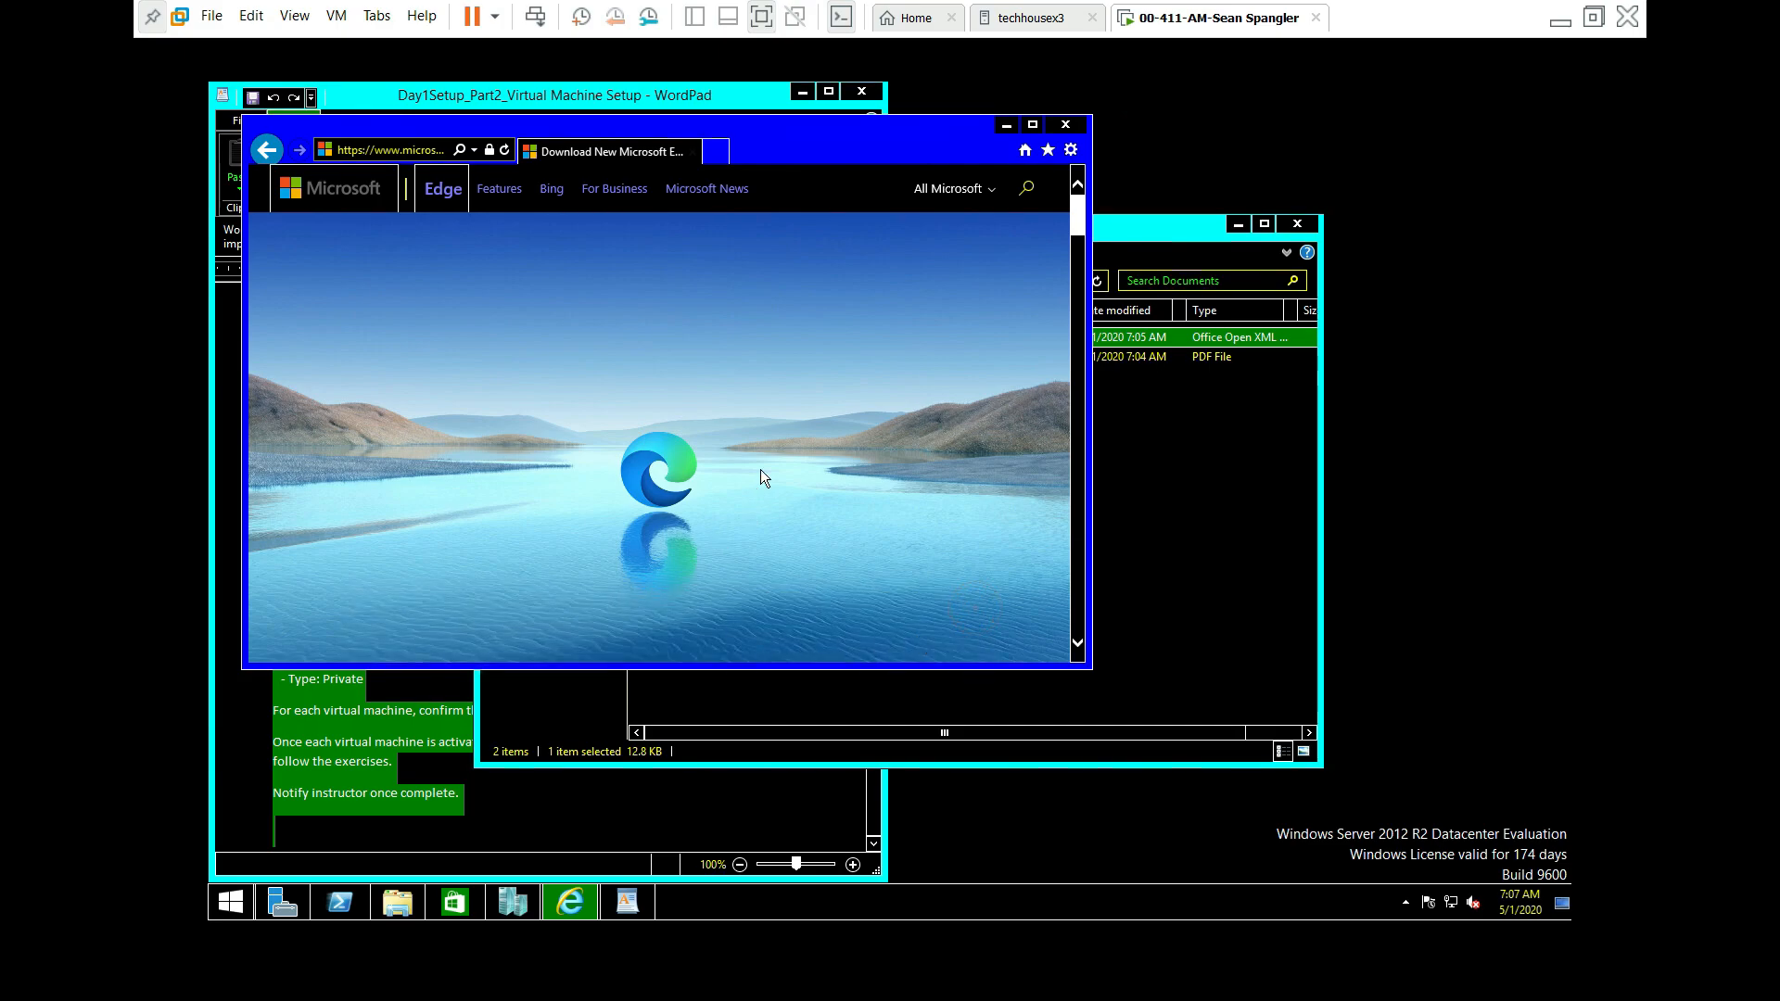
{"action": "scroll", "coordinate": [755, 504], "scroll_direction": "down", "scroll_amount": 3}
Step: Download Microsoft Edge with usage-data sharing turned off and run the installer
{"action": "left_click", "coordinate": [684, 658]}
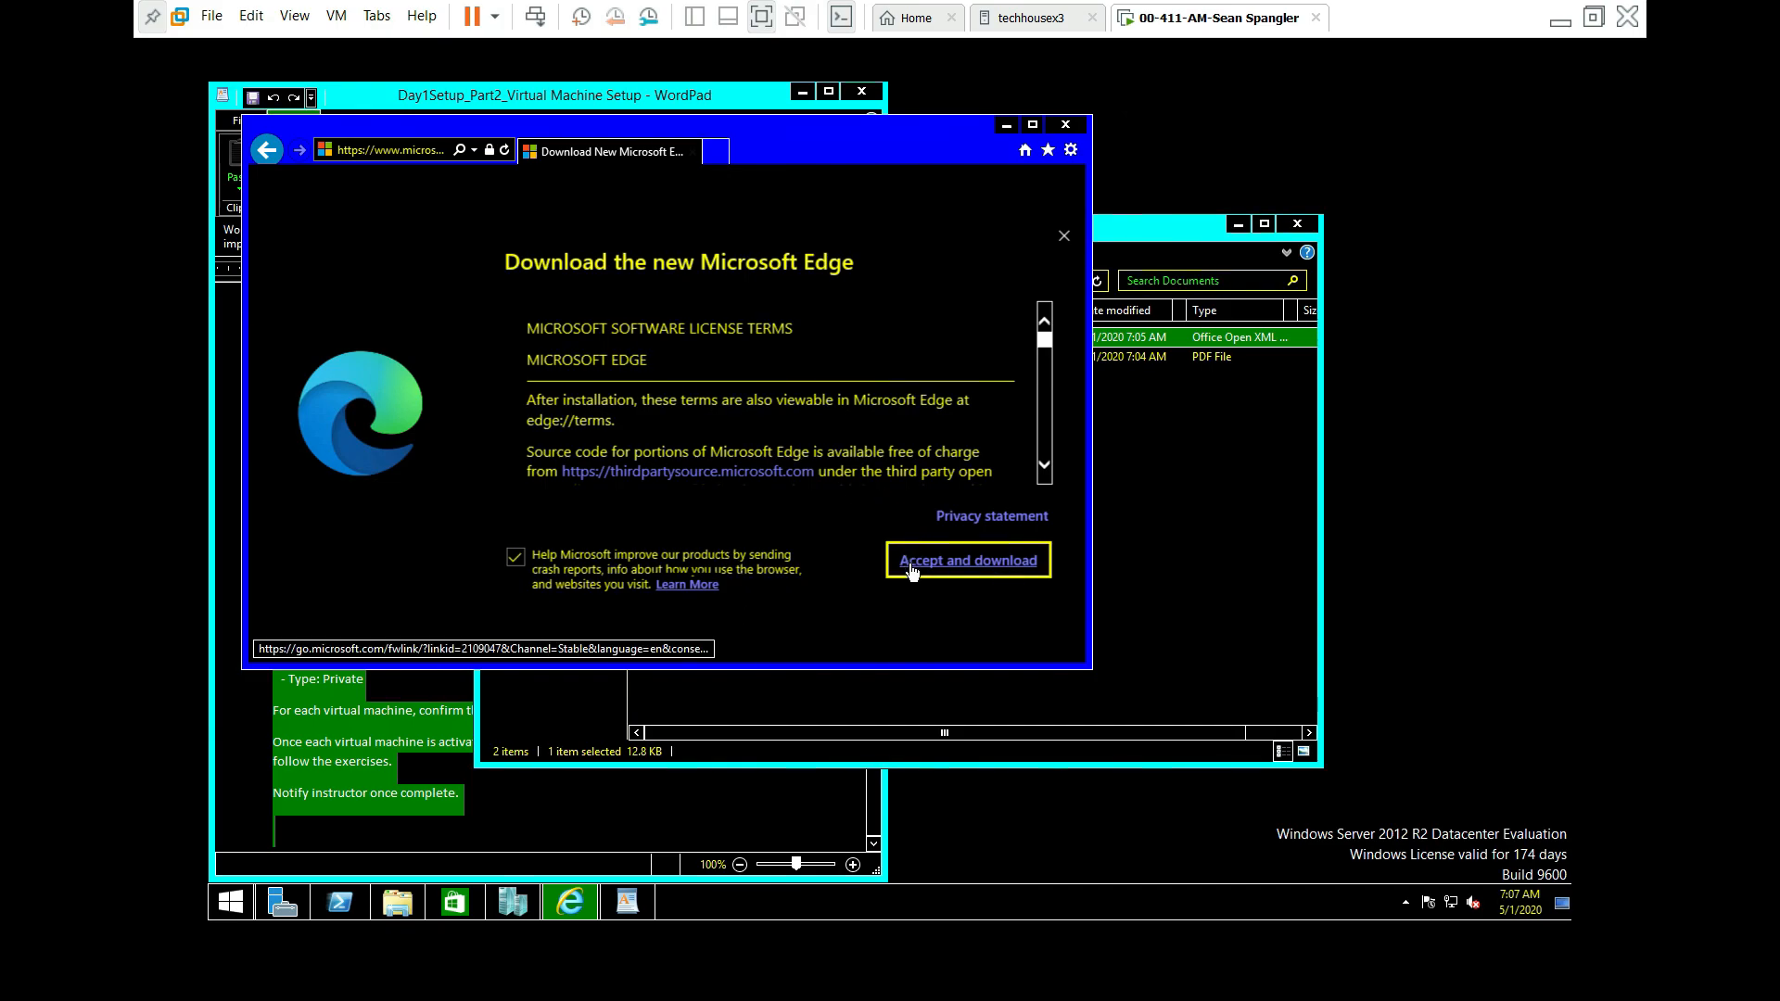
{"action": "left_click", "coordinate": [516, 557]}
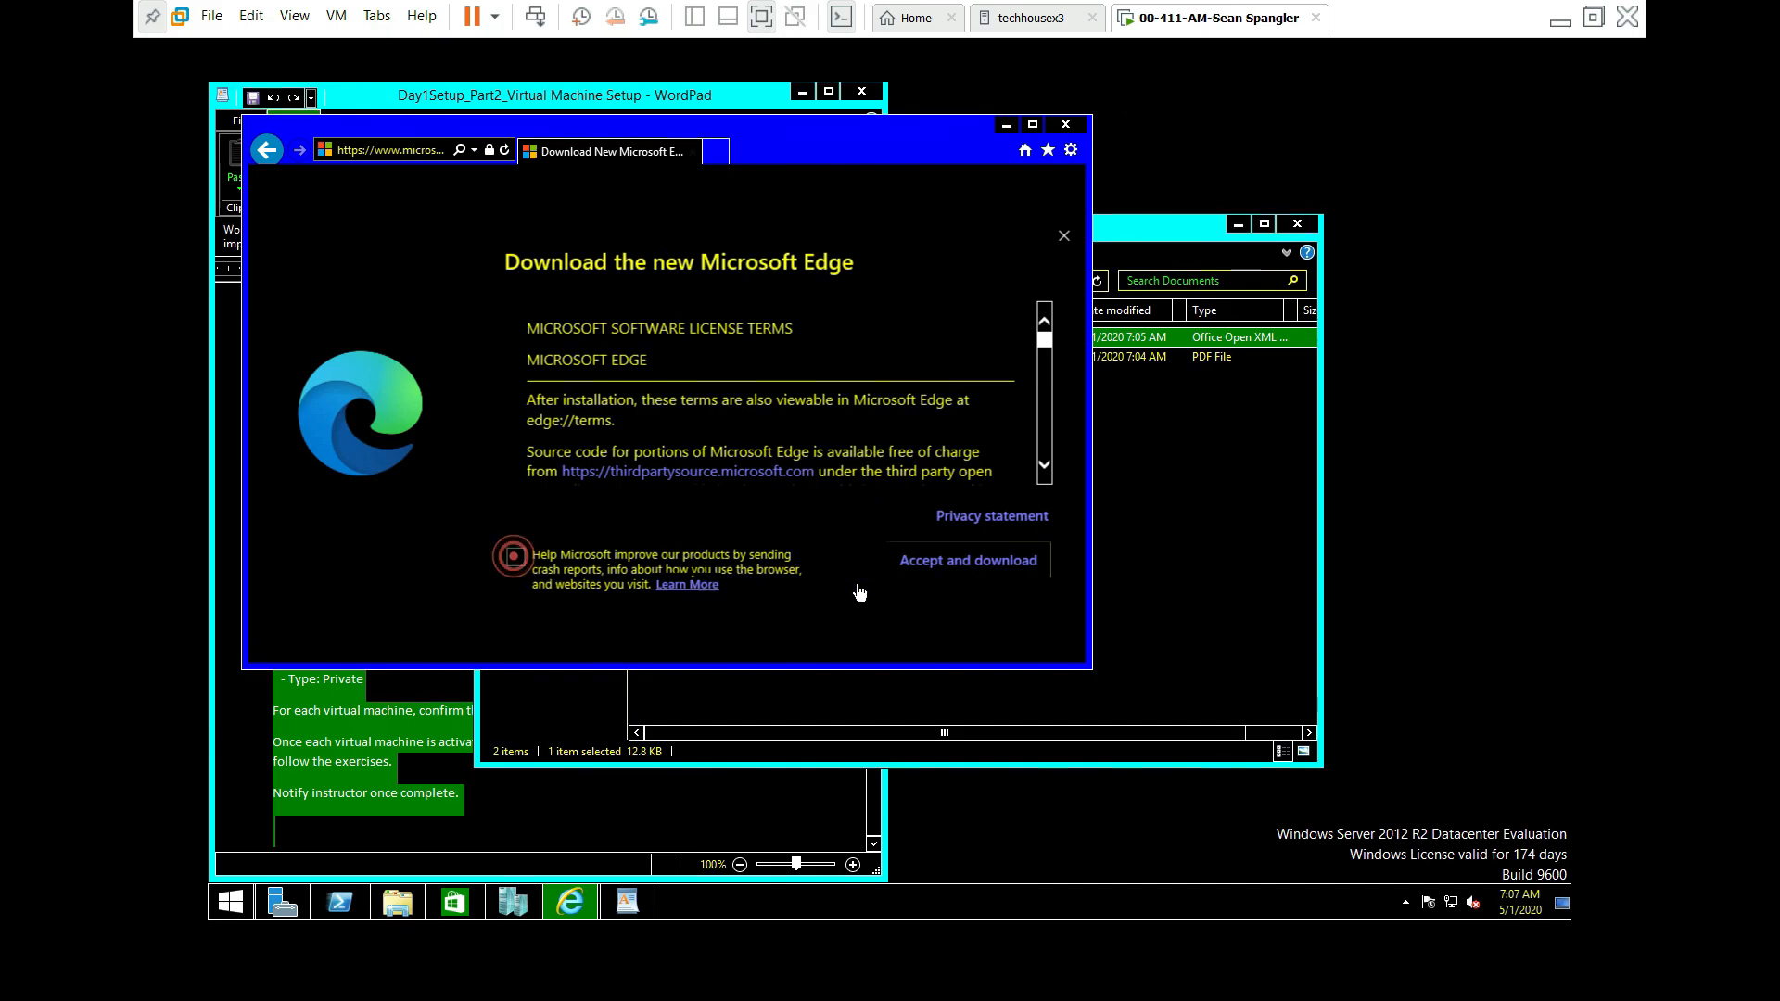
{"action": "left_click", "coordinate": [953, 572]}
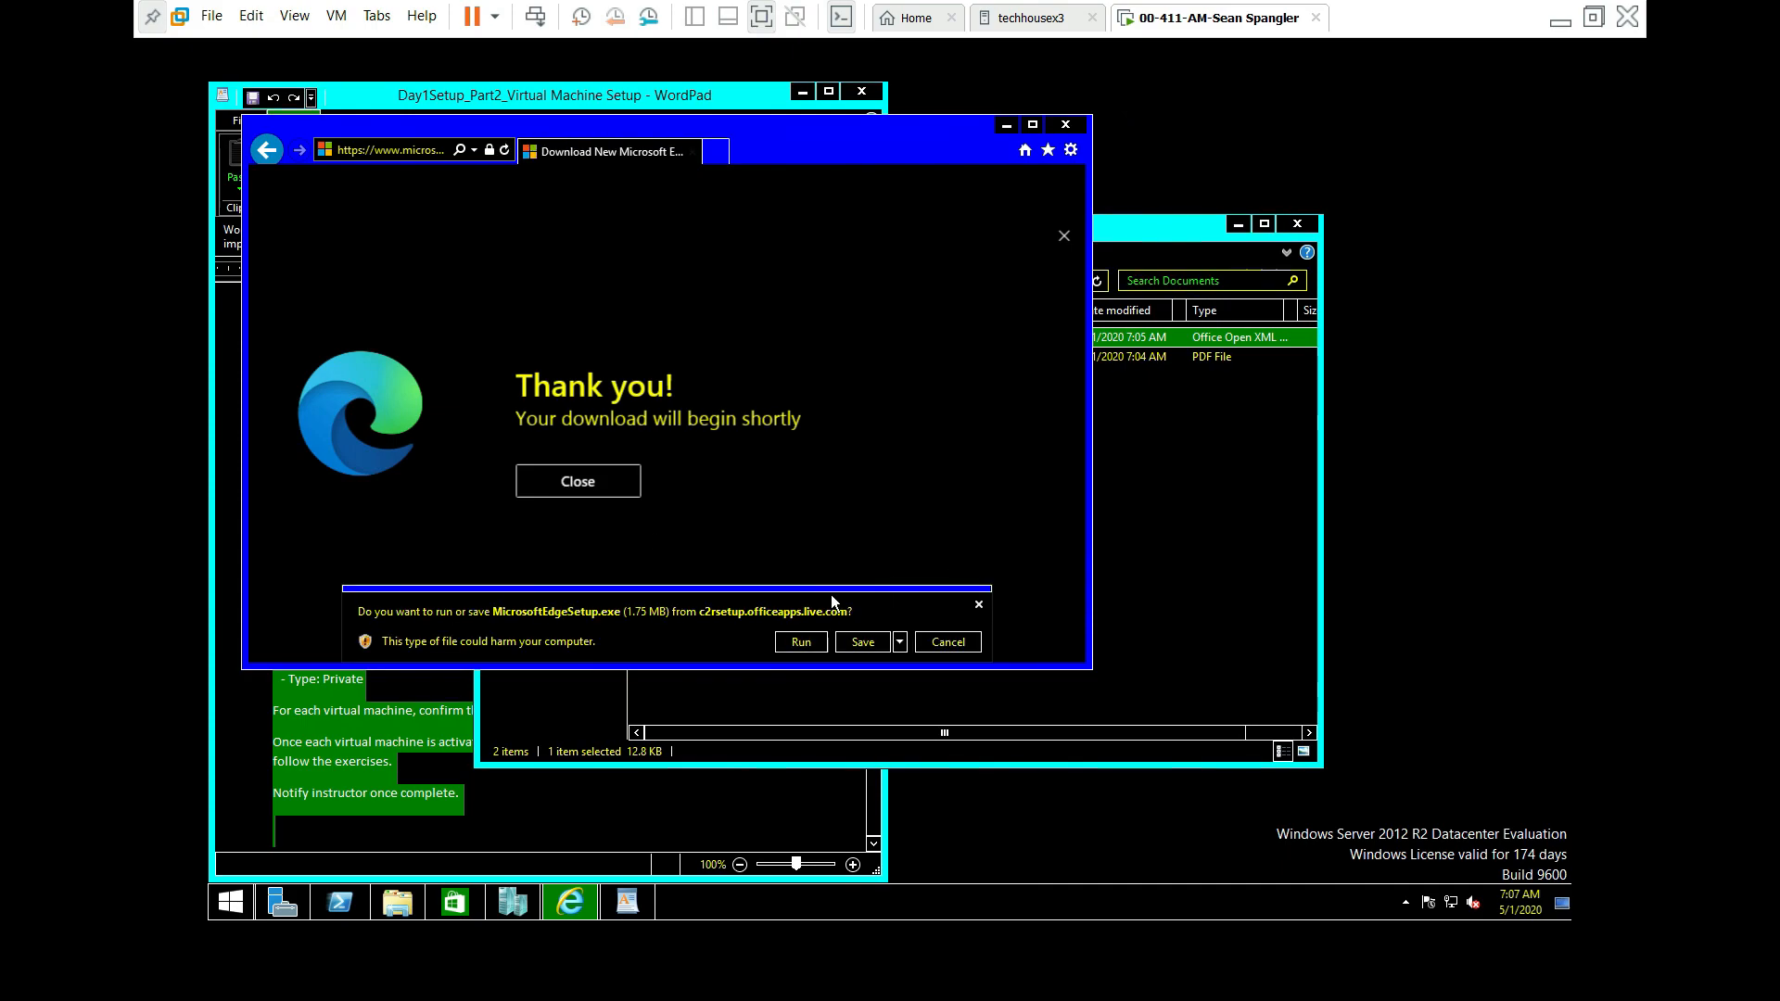
{"action": "left_click", "coordinate": [811, 642]}
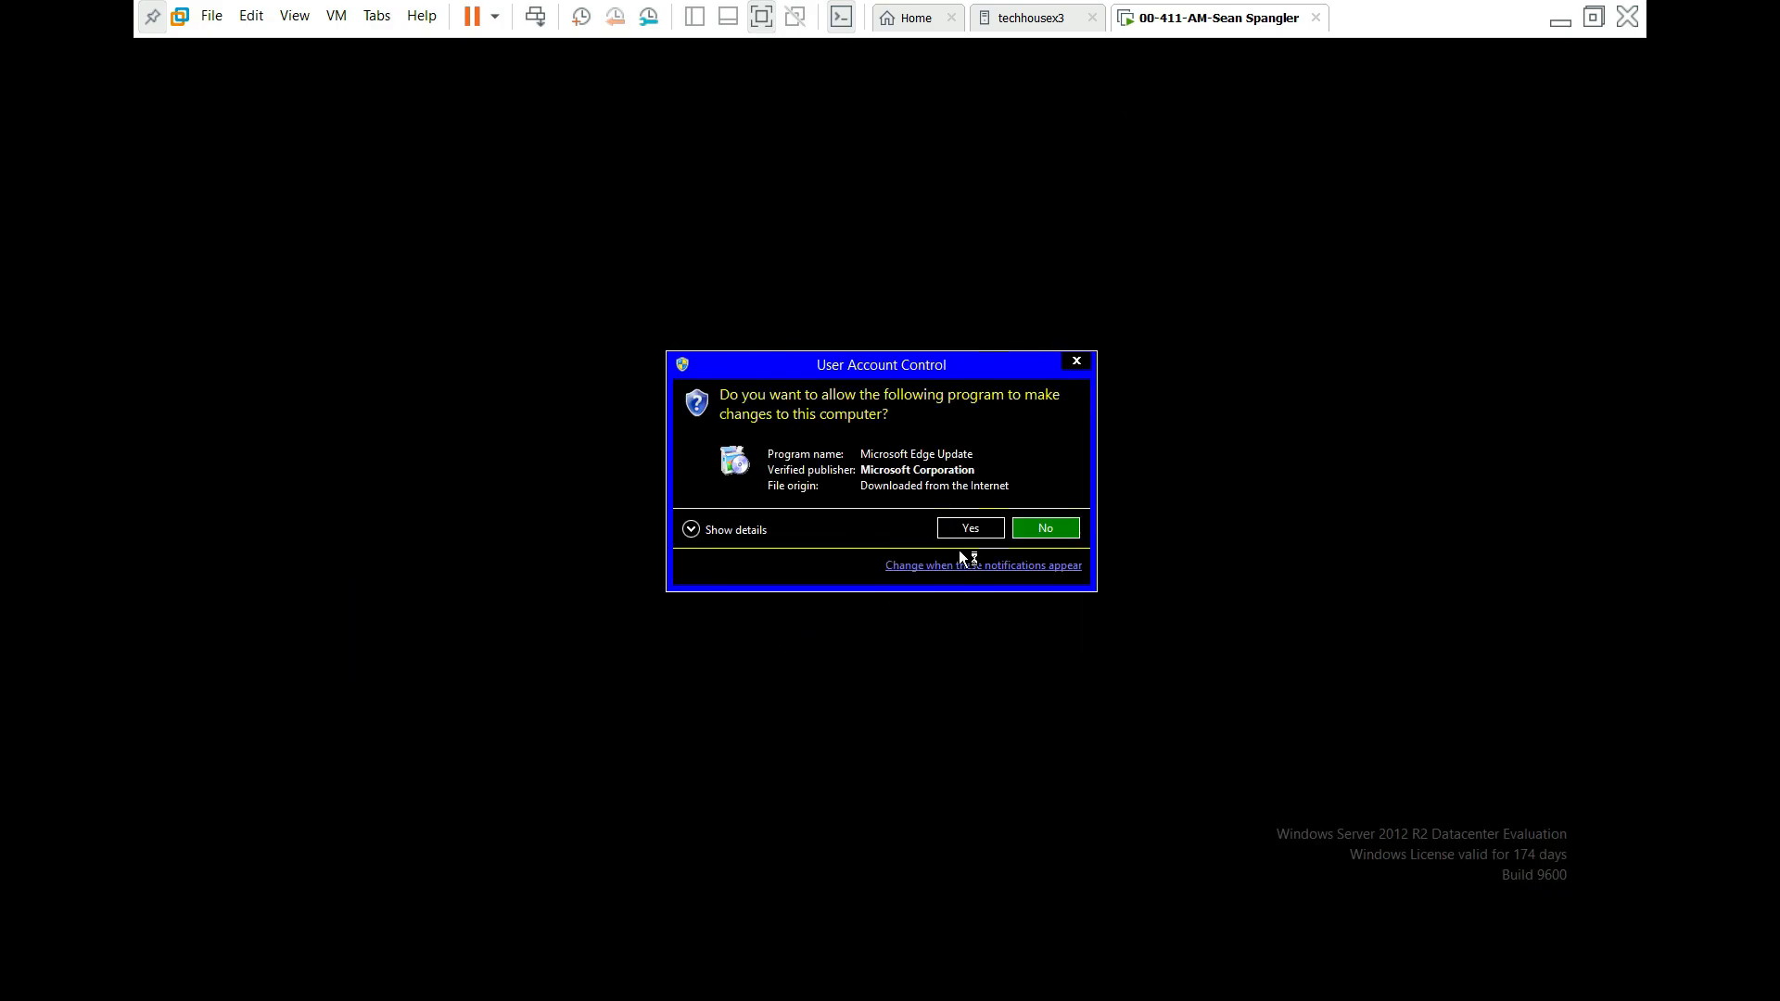
Step: Approve Microsoft Edge Update's UAC prompt and close the thank-you page after installation
{"action": "left_click", "coordinate": [958, 533]}
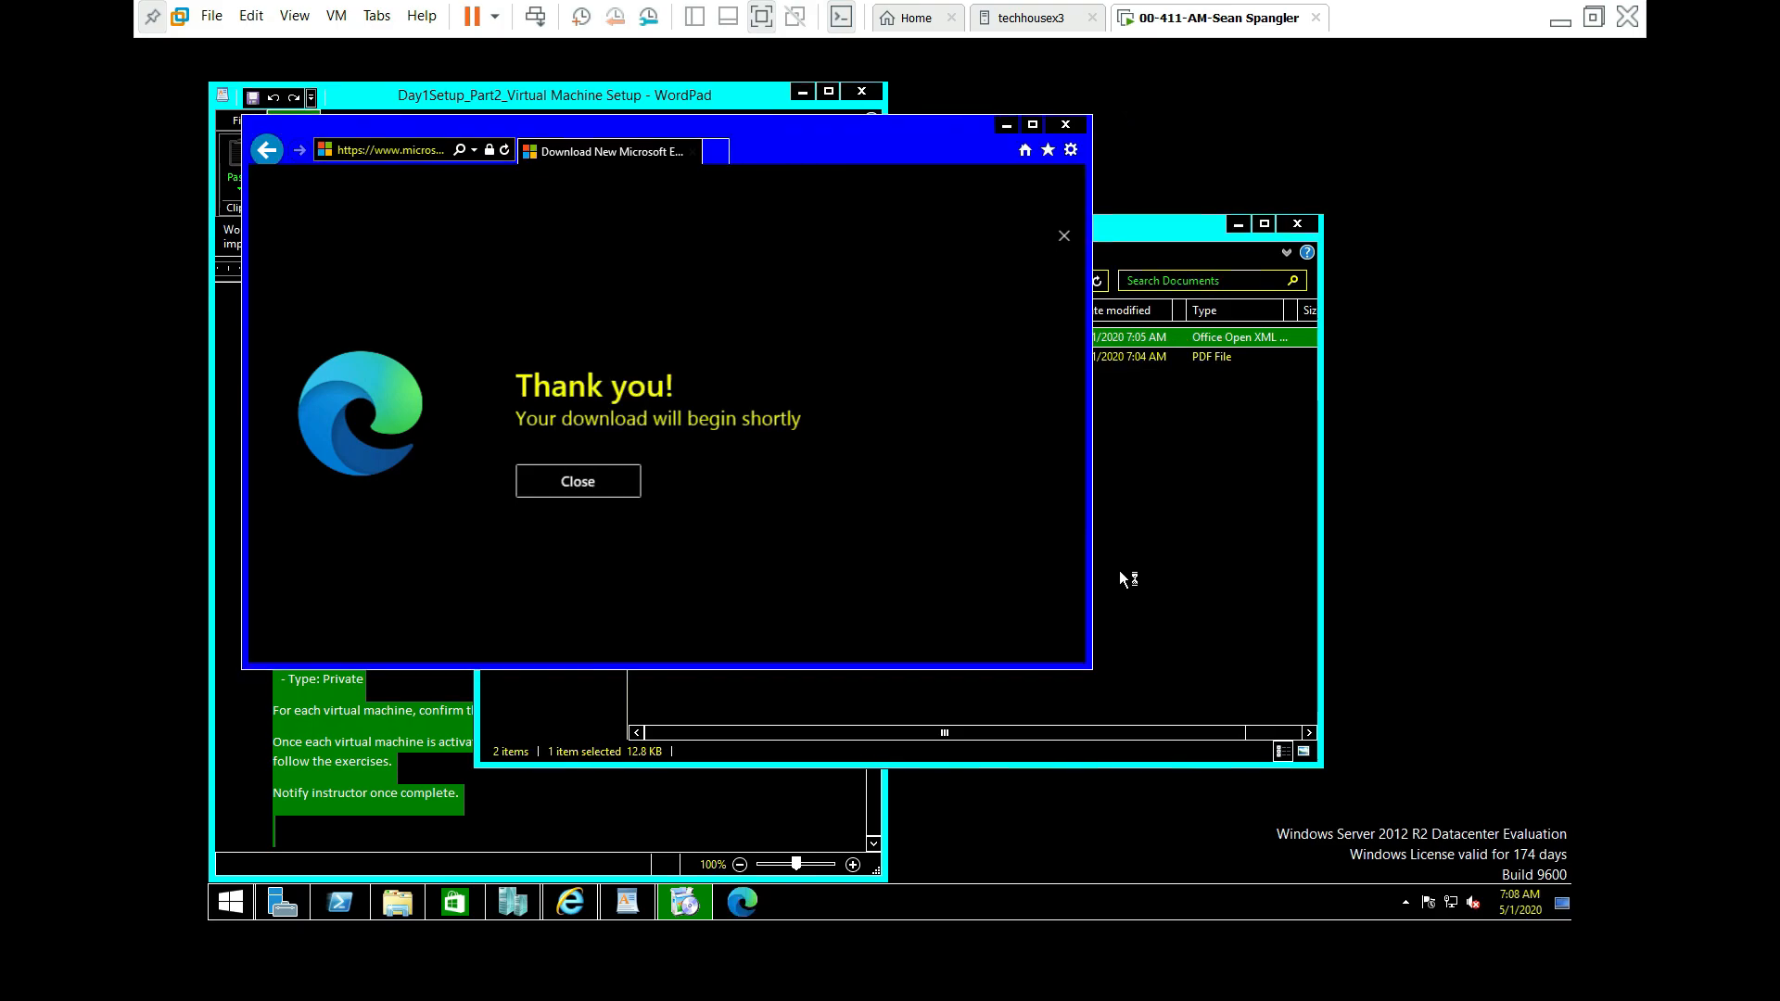
{"action": "left_click", "coordinate": [596, 481]}
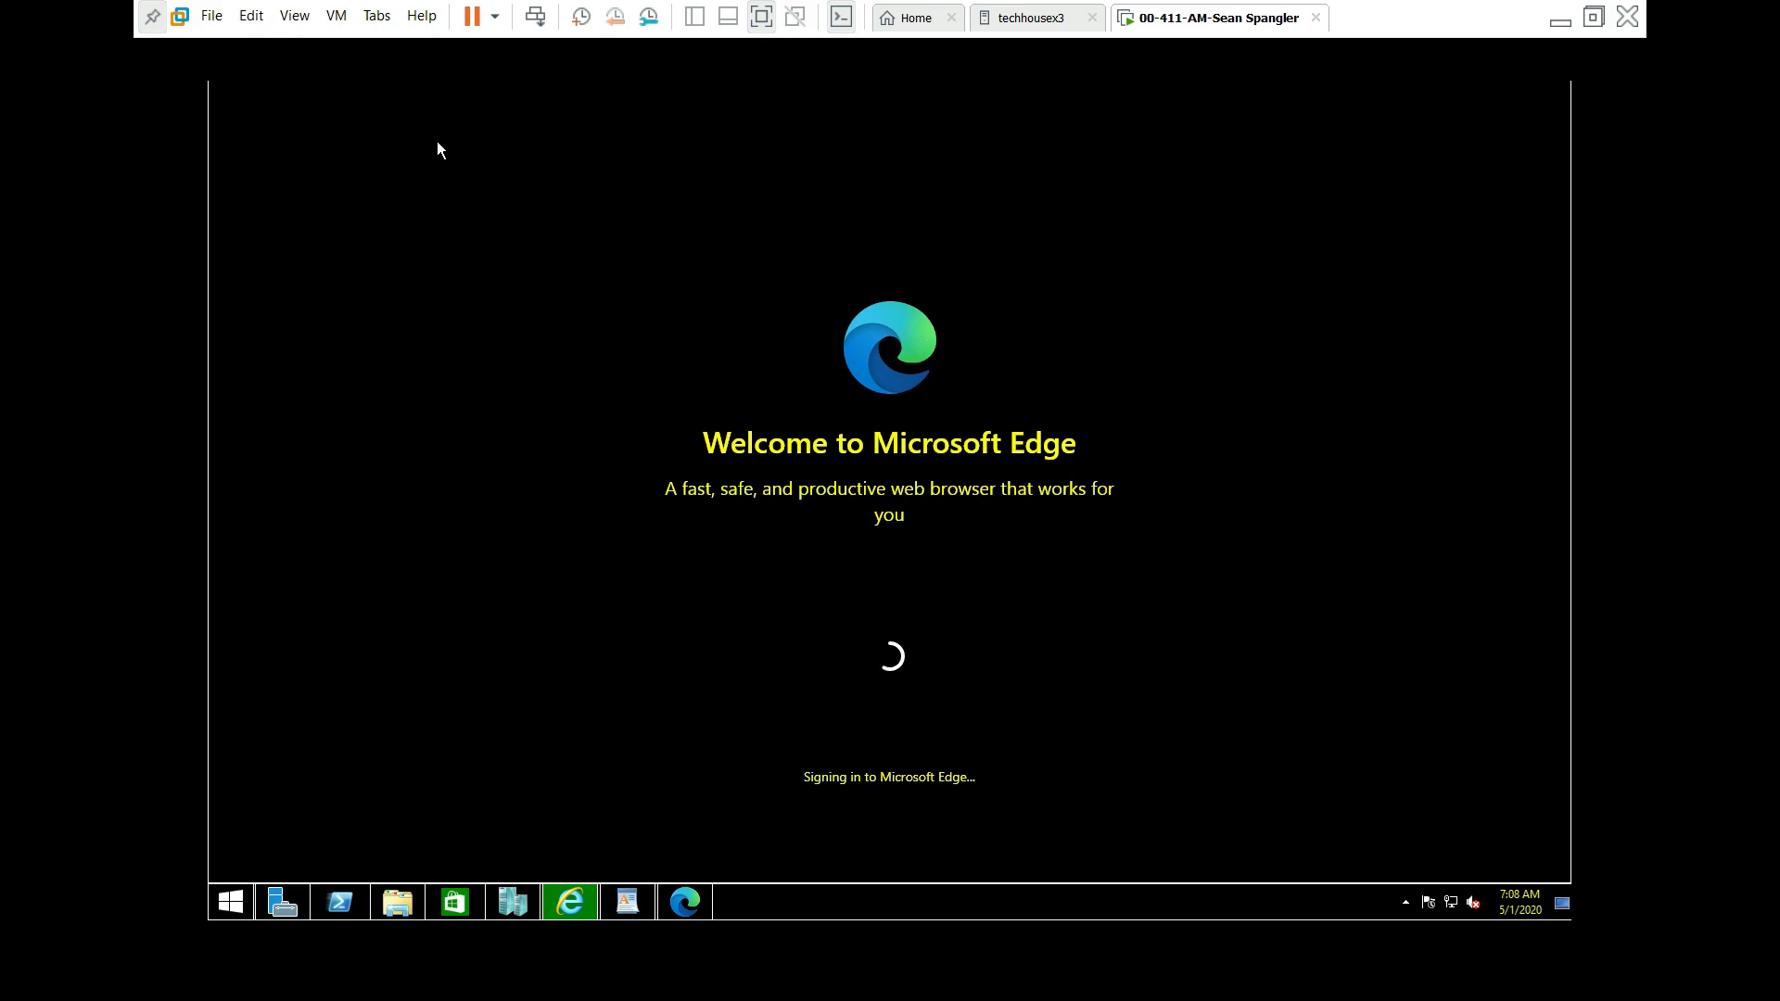
Step: Switch the VMware virtual machine display to exclusive mode
{"action": "left_click", "coordinate": [296, 18]}
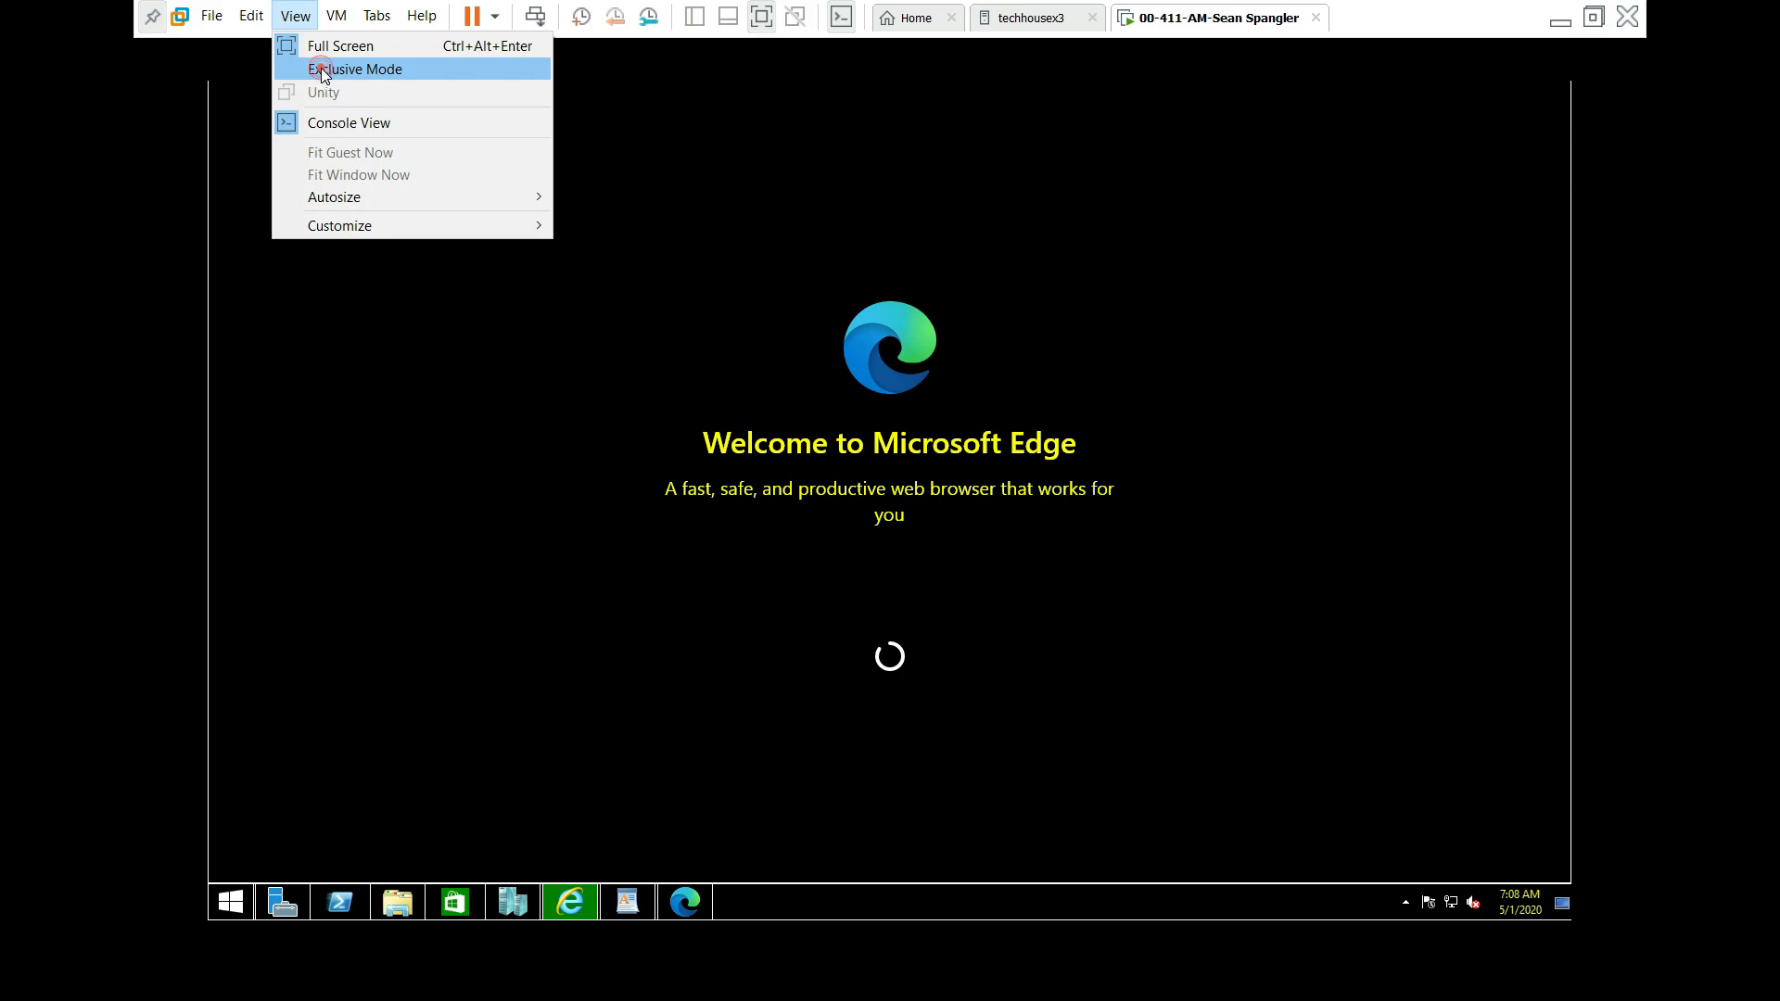
{"action": "left_click", "coordinate": [320, 69]}
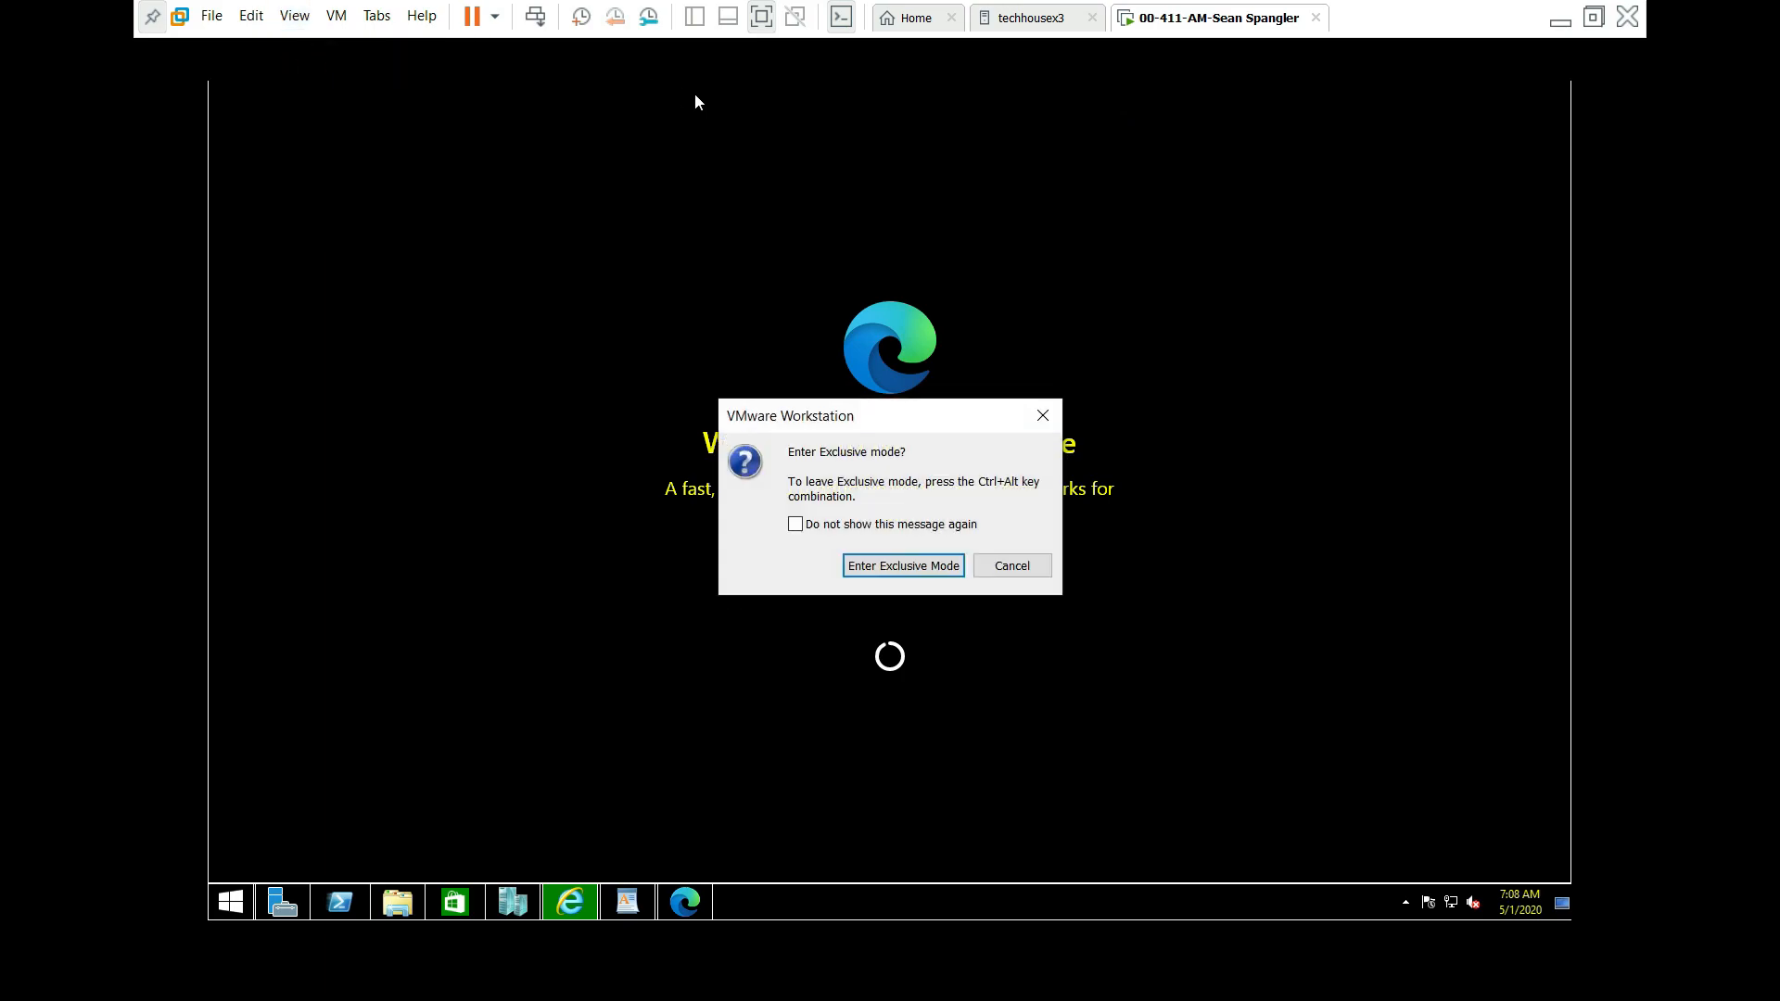
{"action": "left_click", "coordinate": [895, 570]}
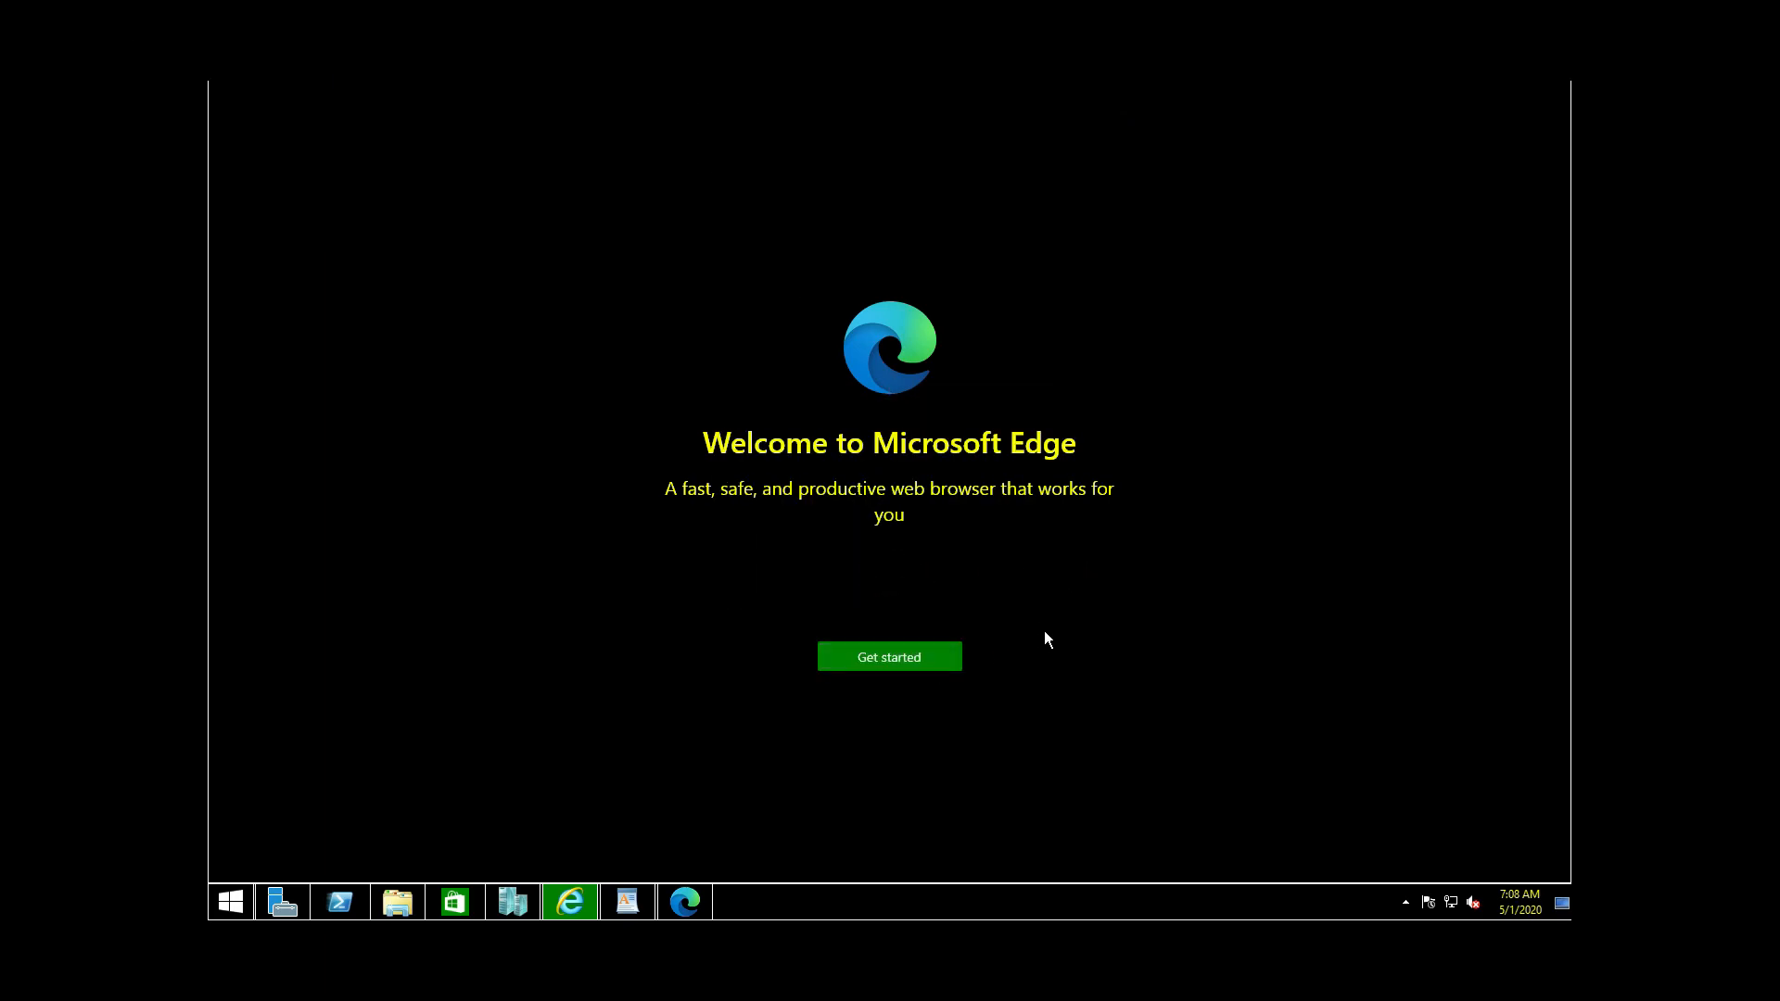
Step: Go through Edge first-run setup, confirming the data import, and dismiss the new tab page setup
{"action": "left_click", "coordinate": [885, 660]}
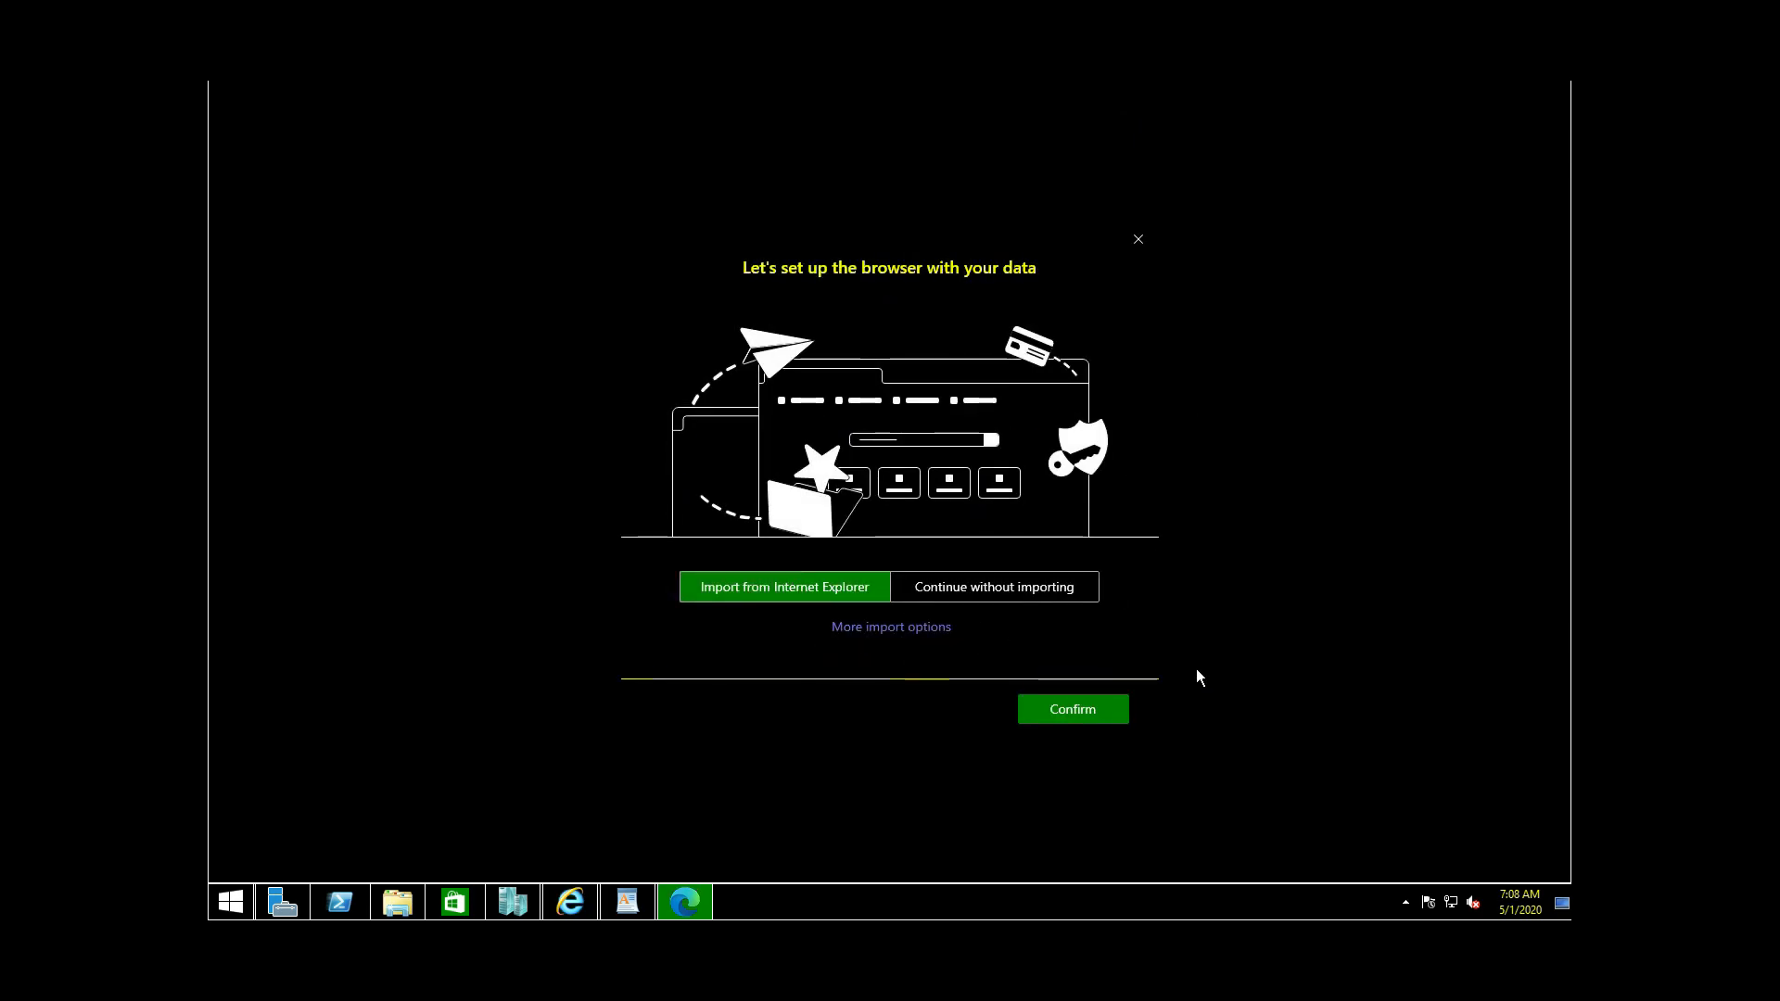
{"action": "left_click", "coordinate": [1053, 713]}
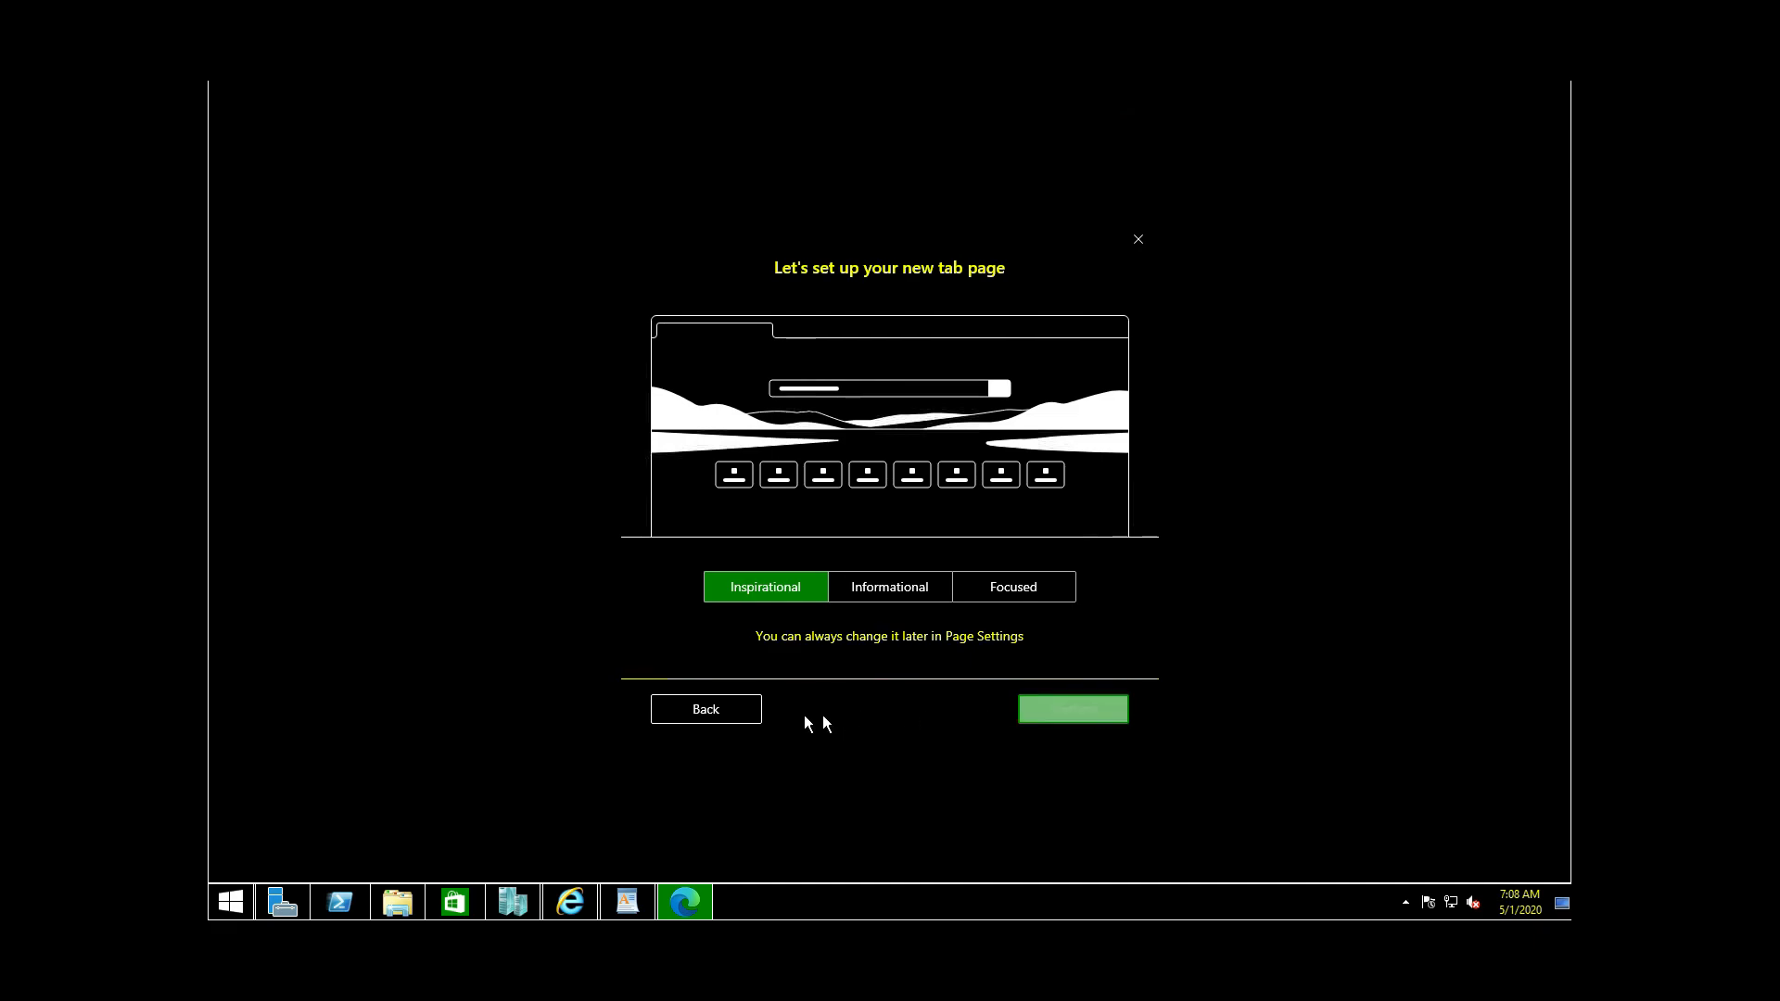
{"action": "left_click", "coordinate": [727, 711]}
{"action": "left_click", "coordinate": [1075, 709]}
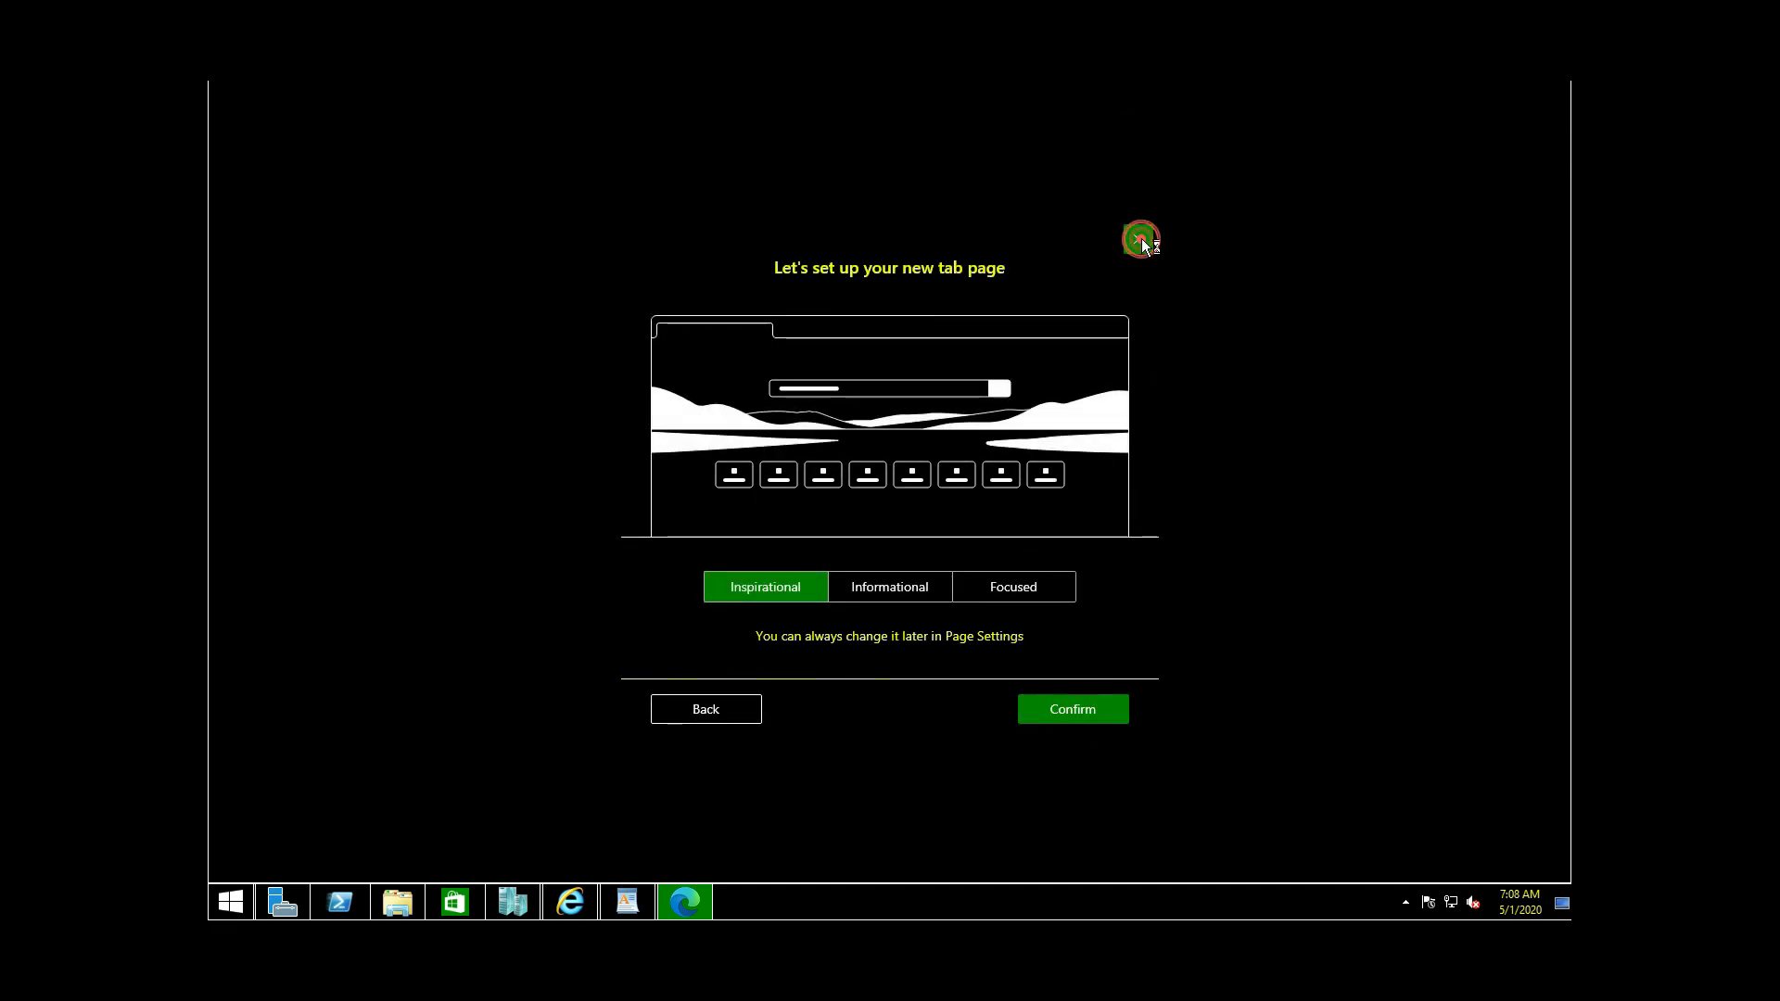
{"action": "left_click", "coordinate": [1139, 239]}
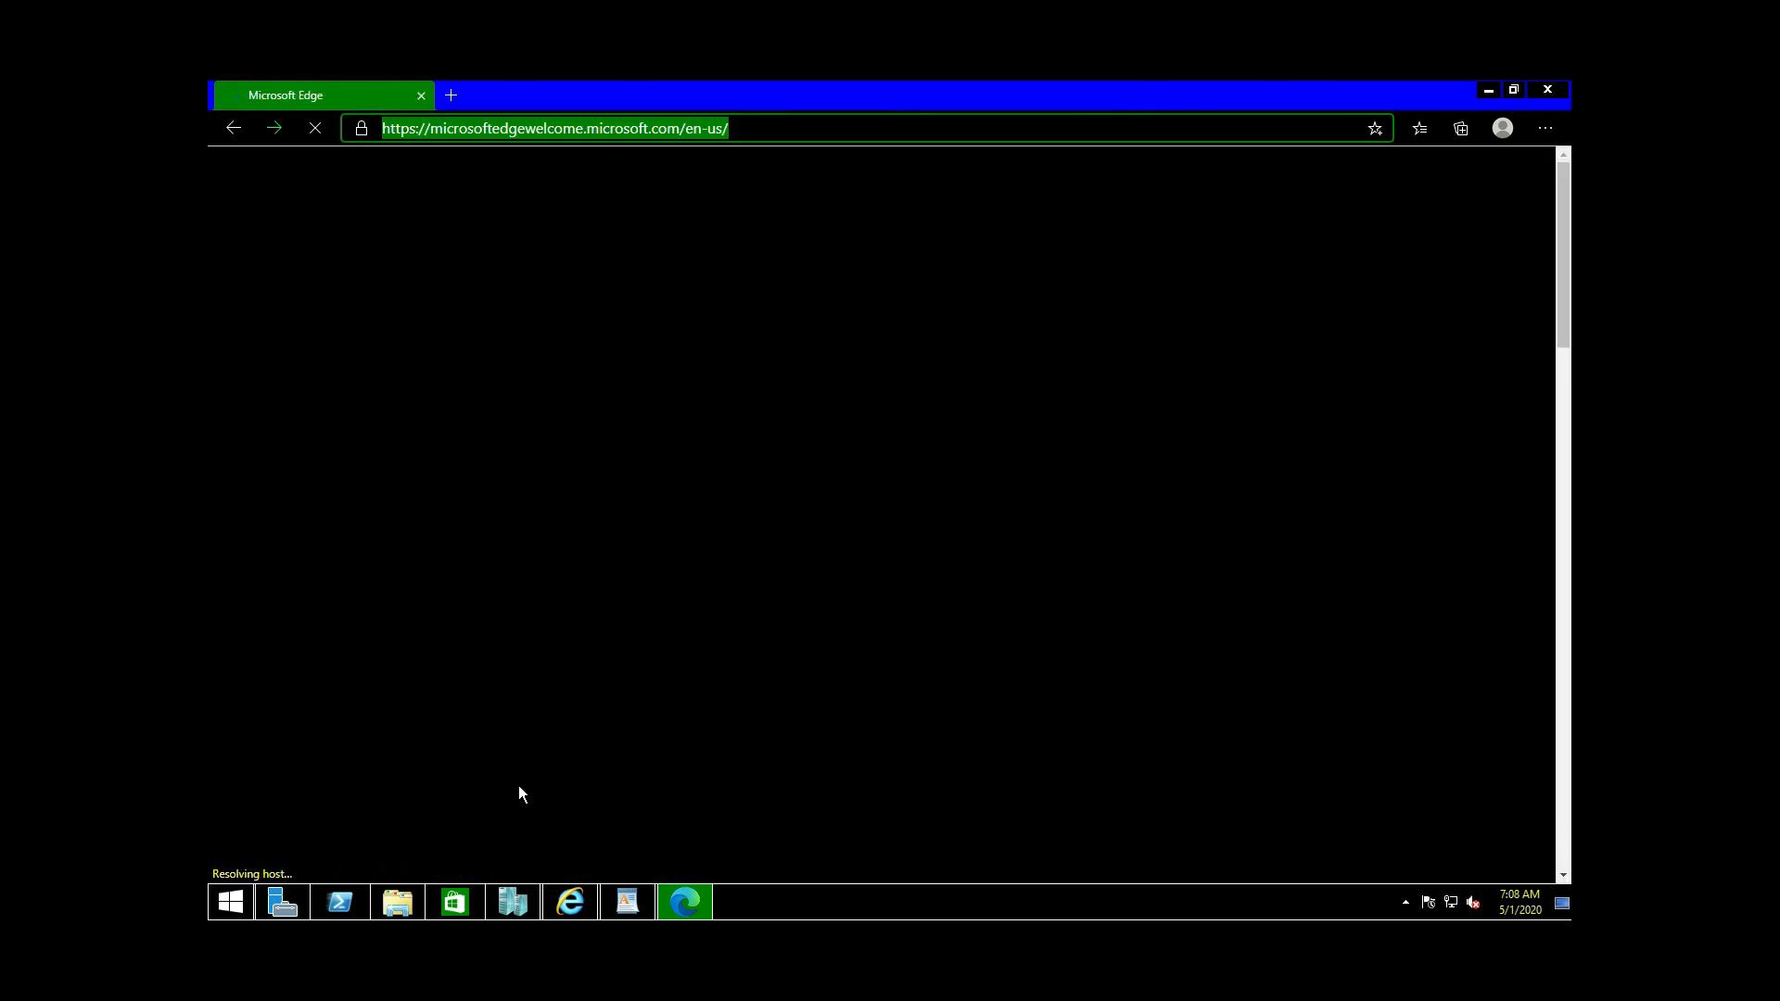
Step: Open the 70-411 training guide PDF from Documents in Microsoft Edge, then minimize Edge
{"action": "left_click", "coordinate": [402, 908]}
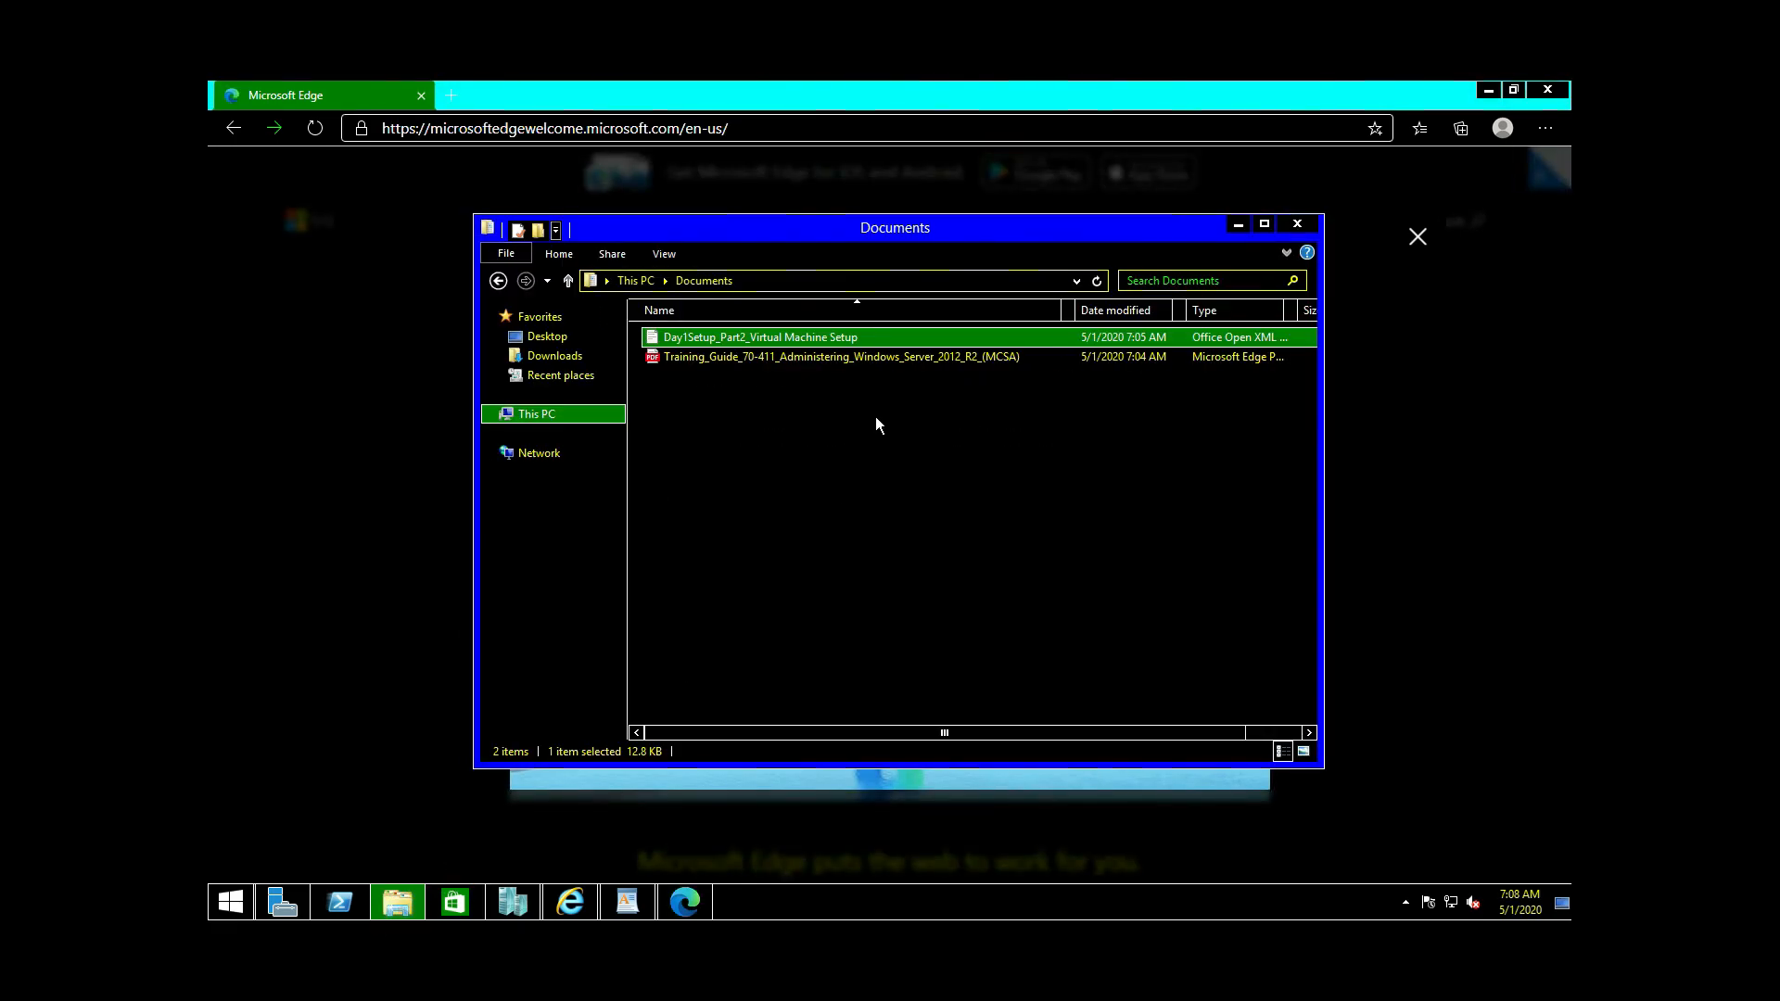
{"action": "left_click", "coordinate": [776, 359]}
{"action": "double_click", "coordinate": [777, 358]}
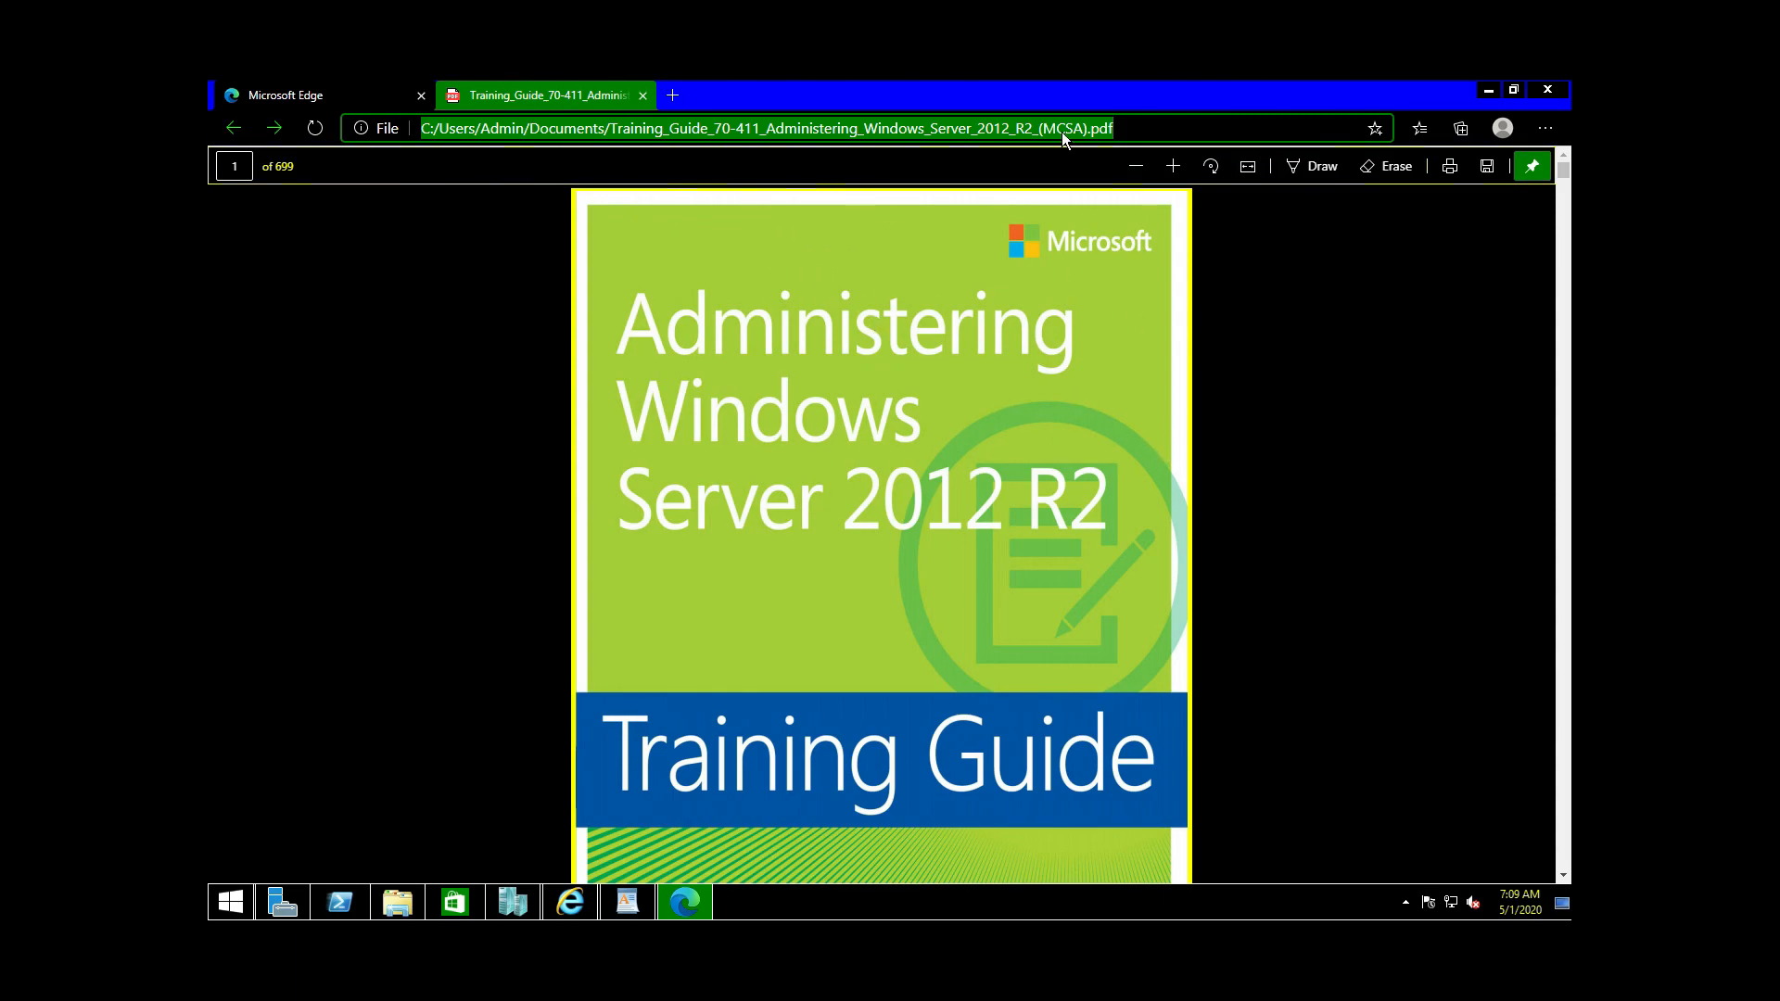
{"action": "left_click", "coordinate": [1483, 90]}
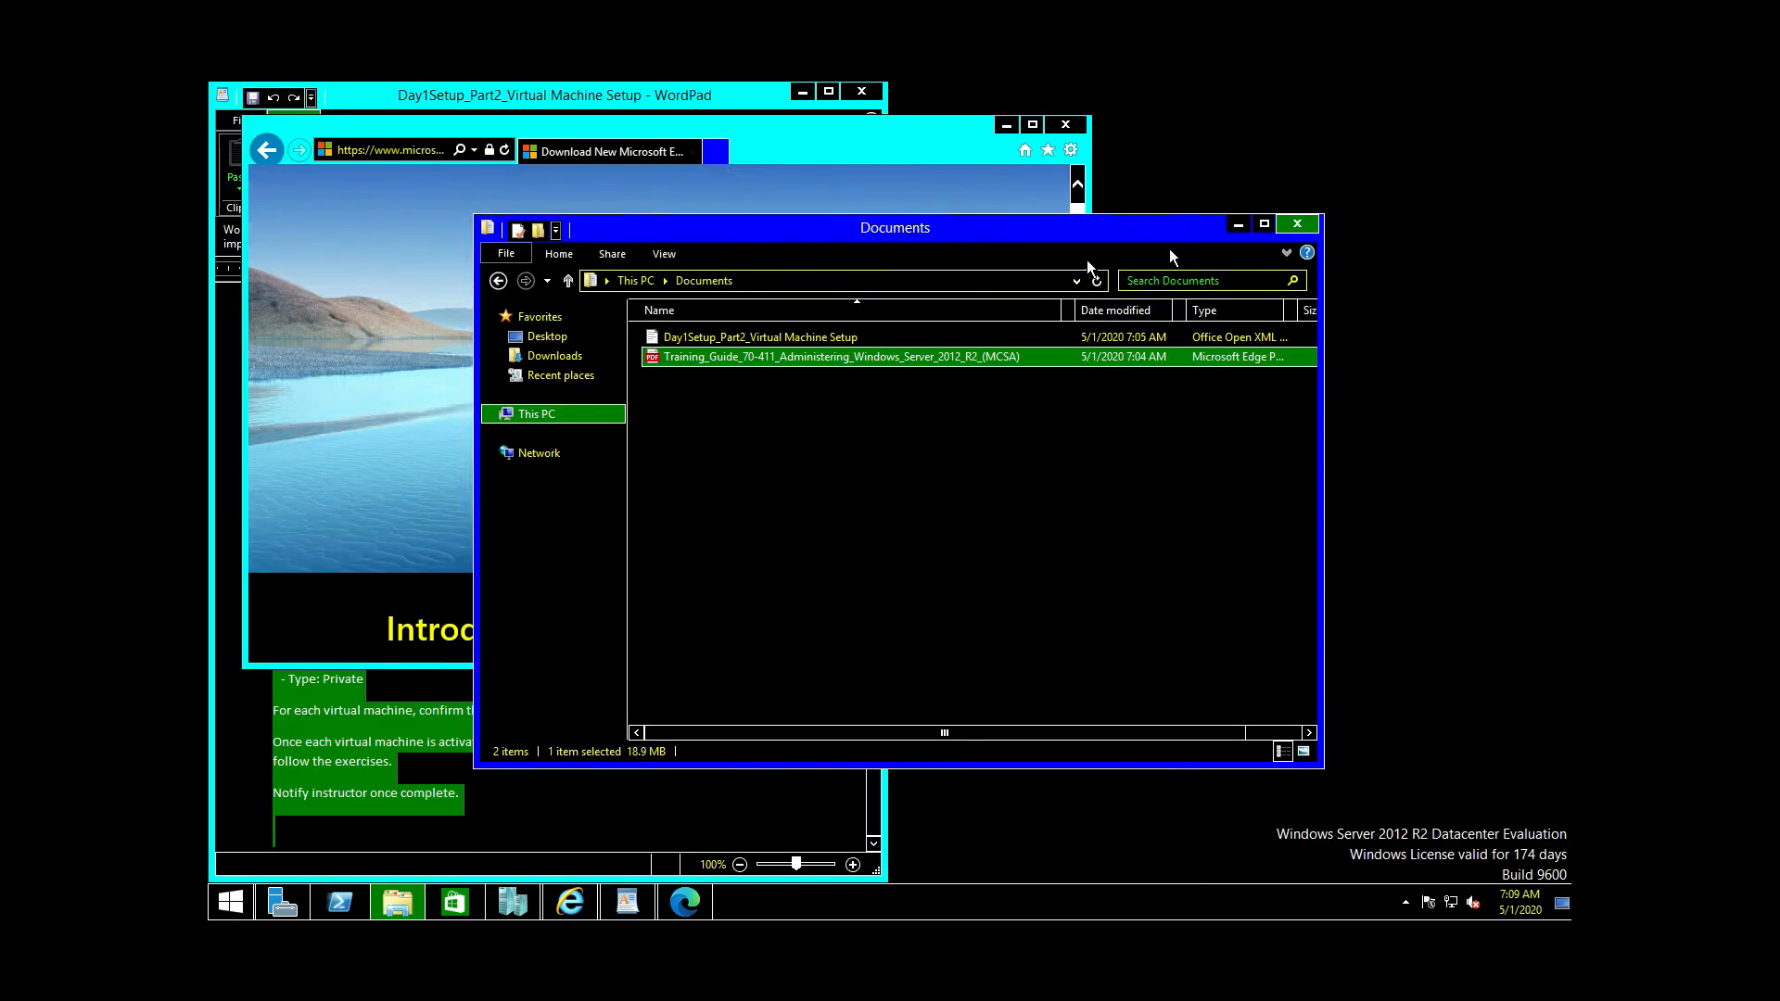
Step: Close the Documents and Internet Explorer windows and place Hyper-V Manager beside the WordPad notes
{"action": "left_click", "coordinate": [1298, 226]}
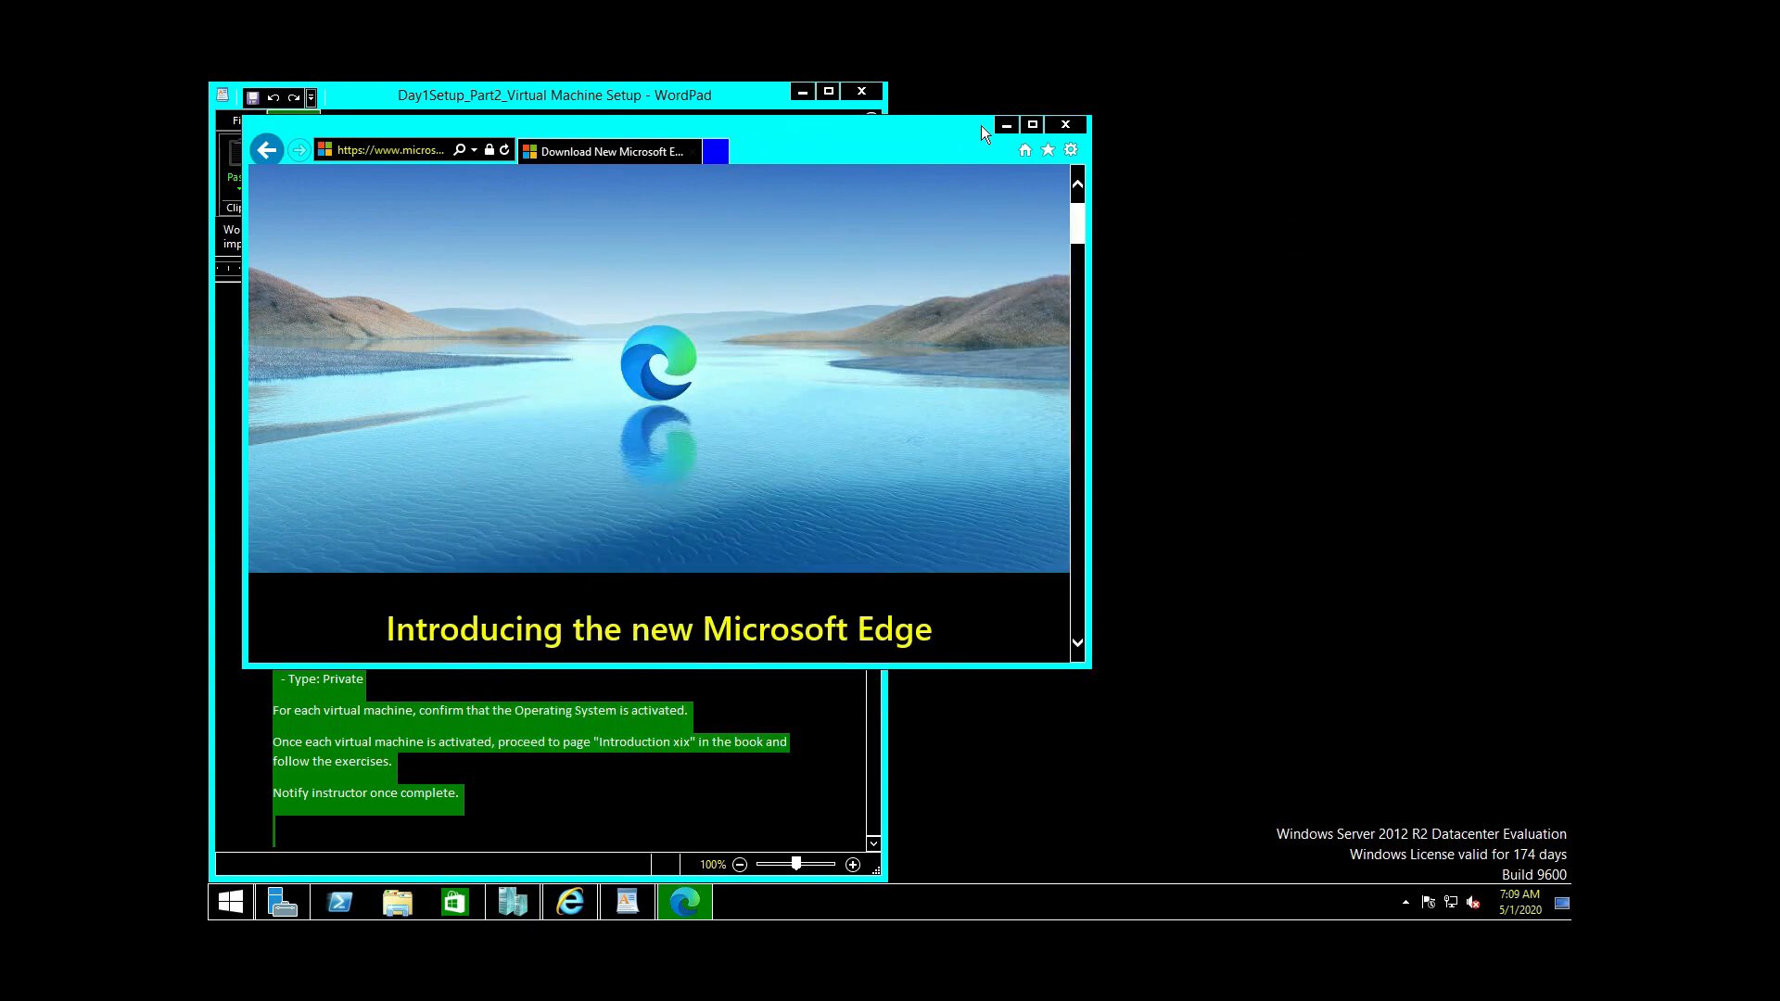
{"action": "left_click", "coordinate": [1067, 125]}
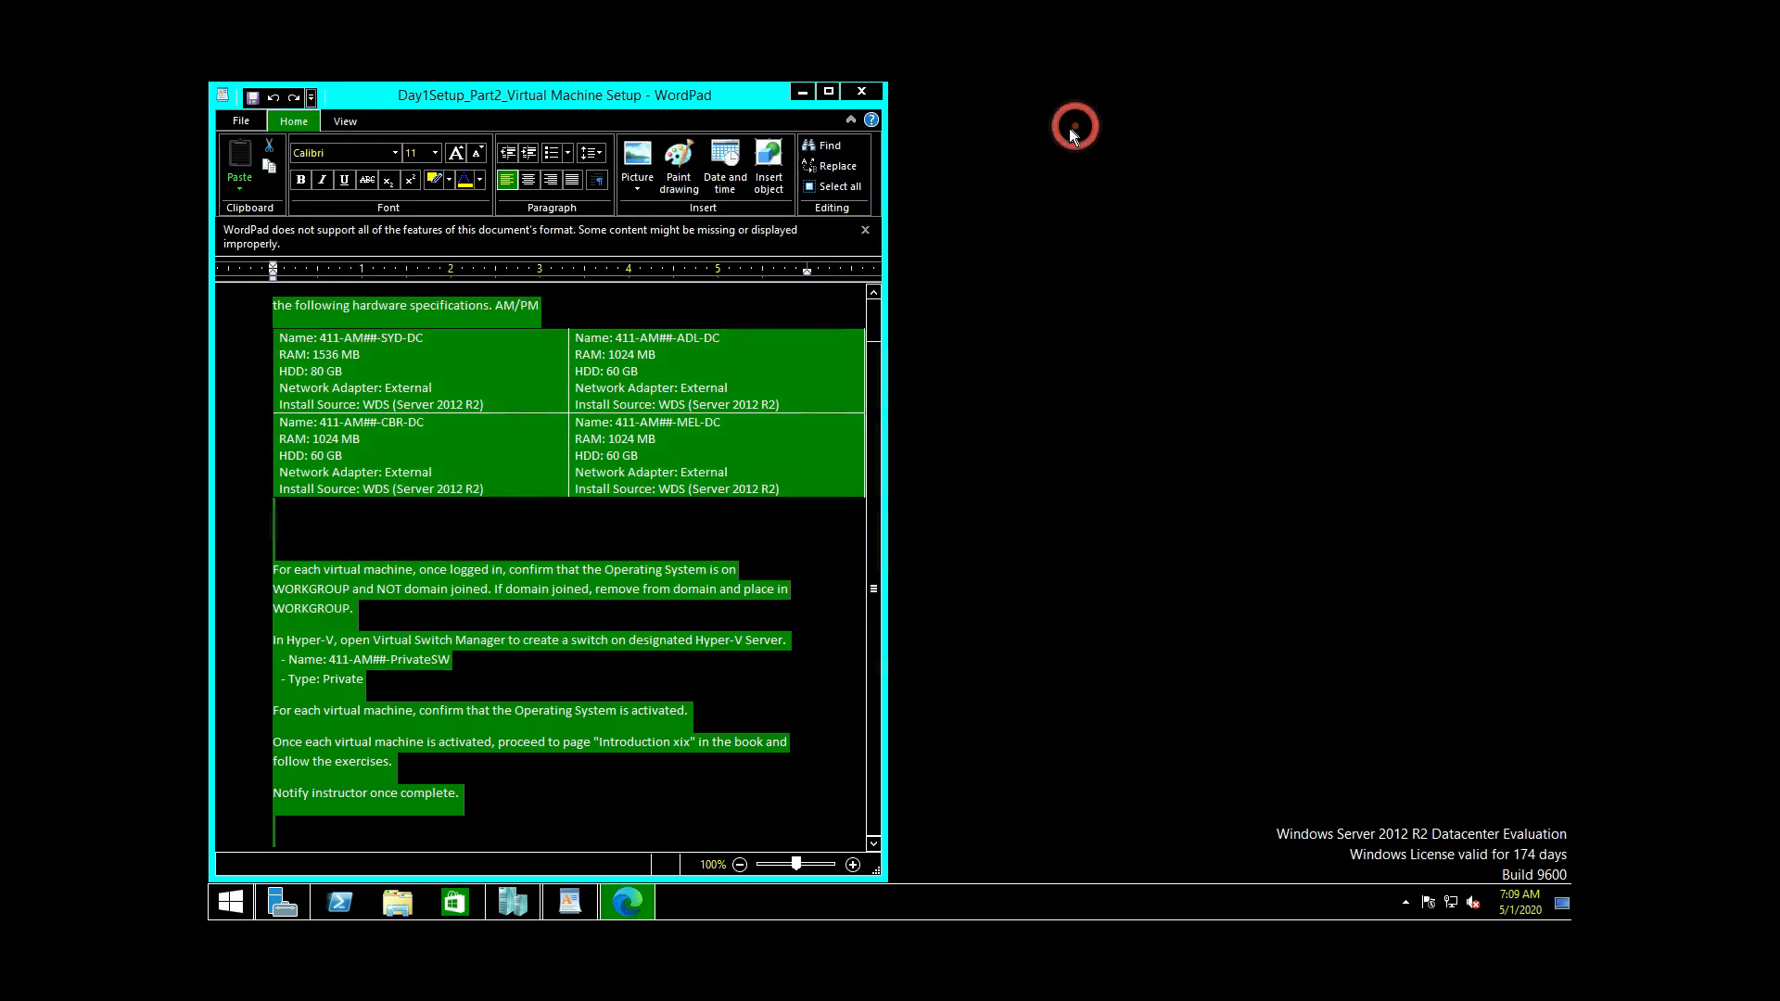
{"action": "left_click_drag", "start_coordinate": [749, 102], "coordinate": [209, 104]}
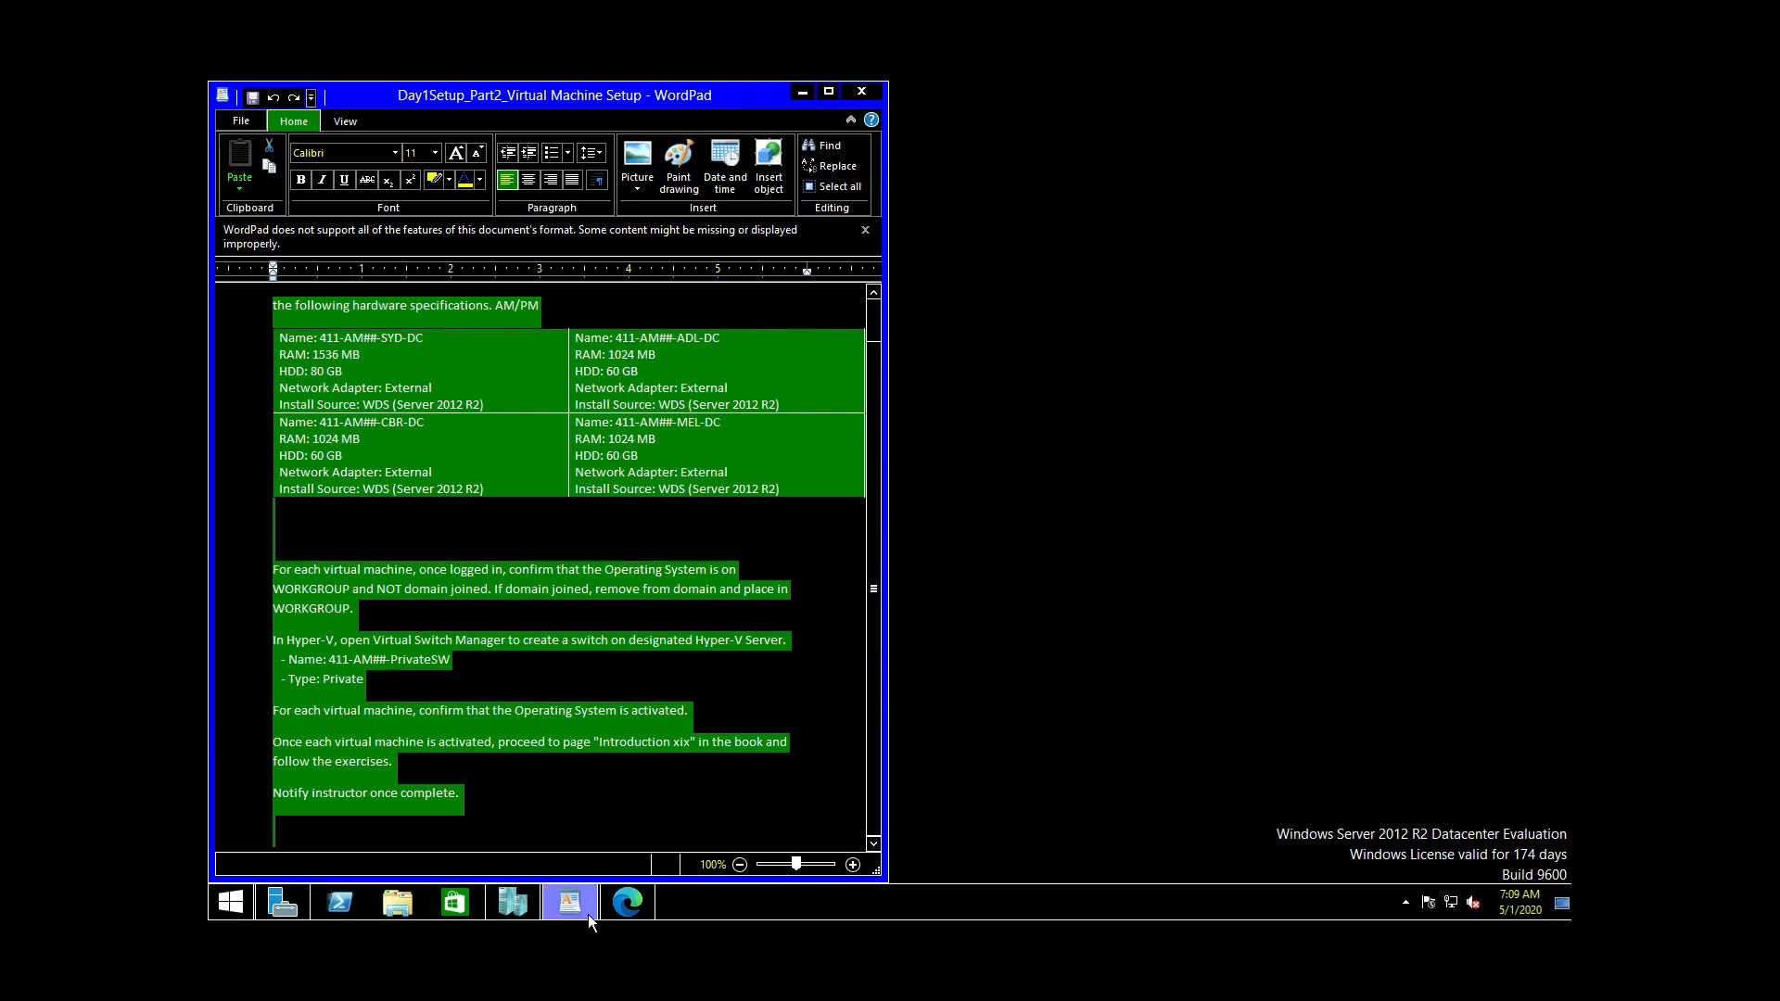
{"action": "left_click", "coordinate": [508, 897]}
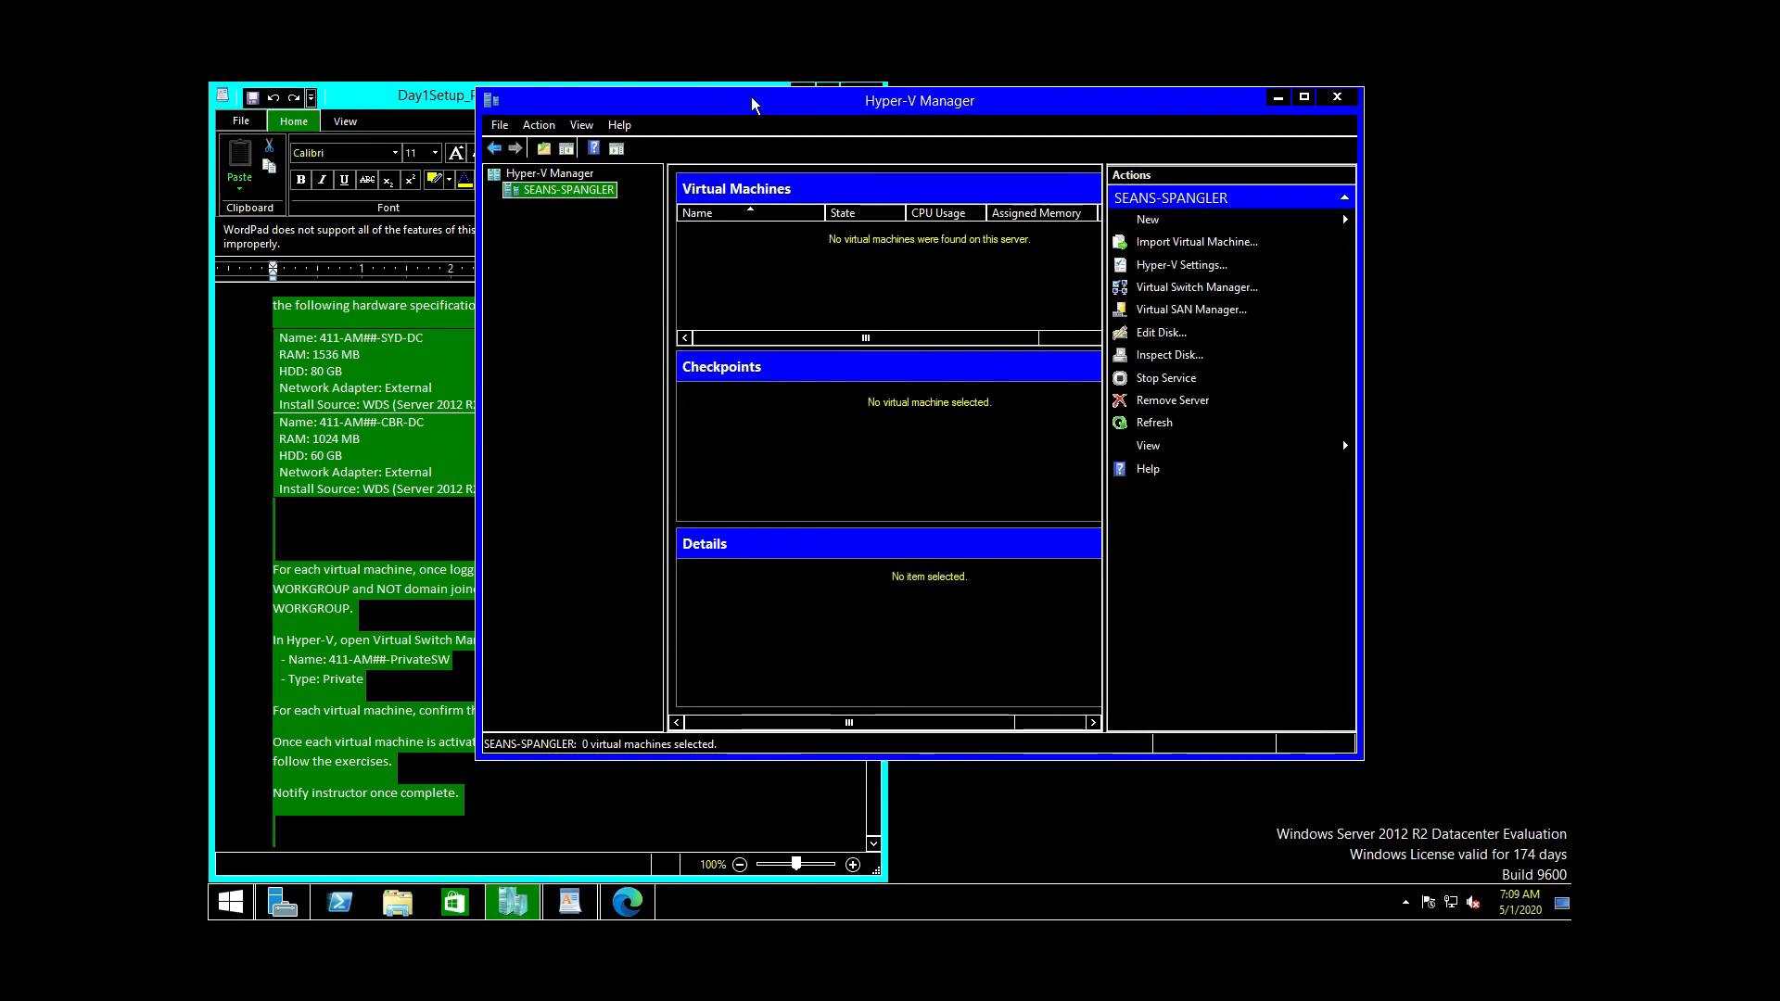
{"action": "left_click_drag", "start_coordinate": [746, 107], "coordinate": [1568, 245]}
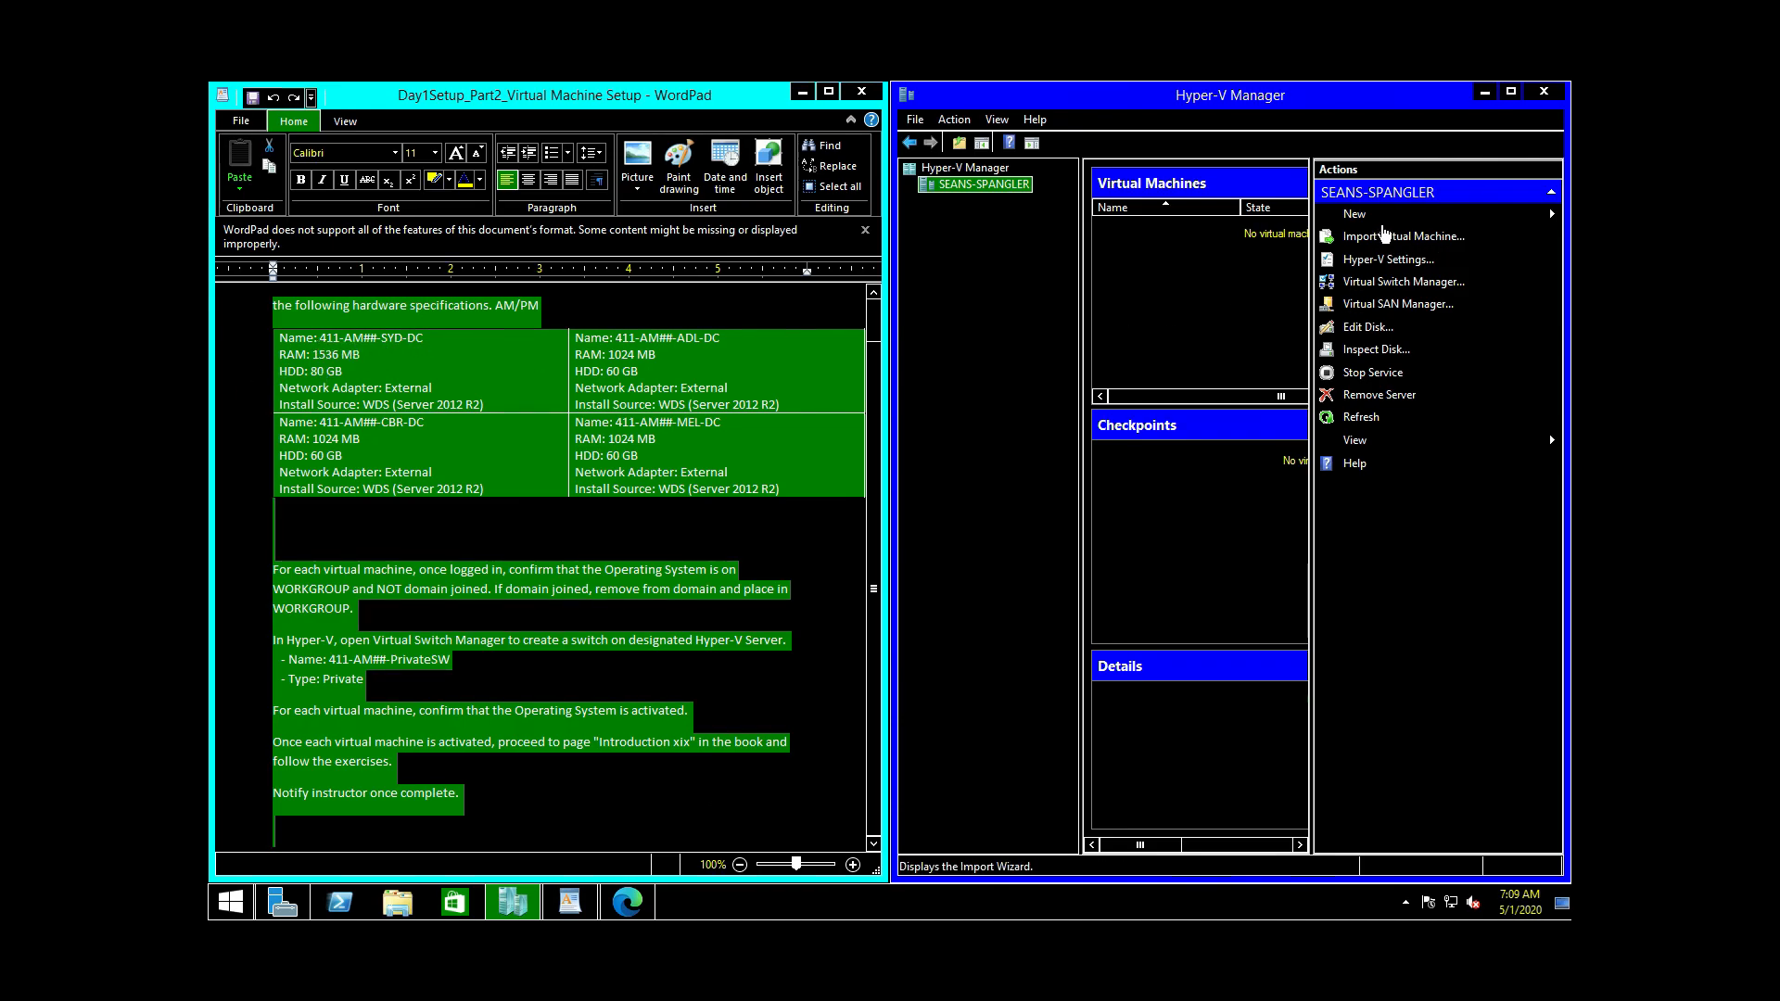
Step: Start a new virtual machine from Actions and advance to the name and location step
{"action": "left_click", "coordinate": [1363, 215]}
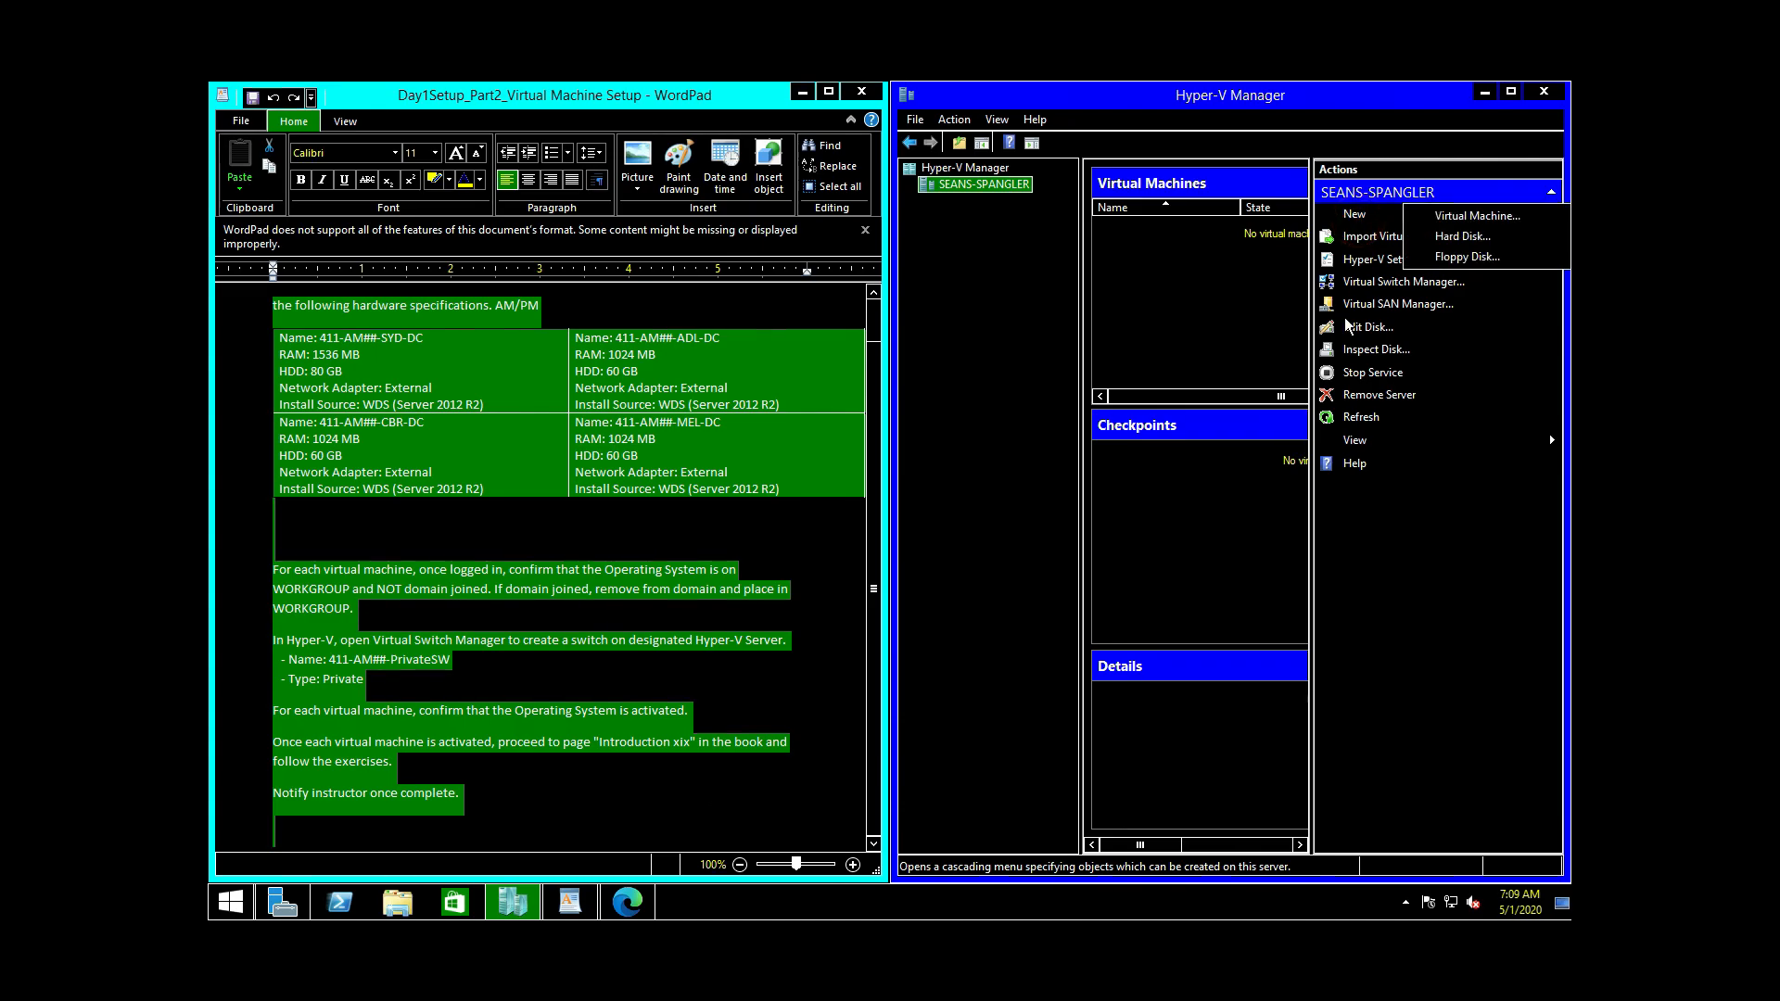
{"action": "left_click", "coordinate": [1475, 215]}
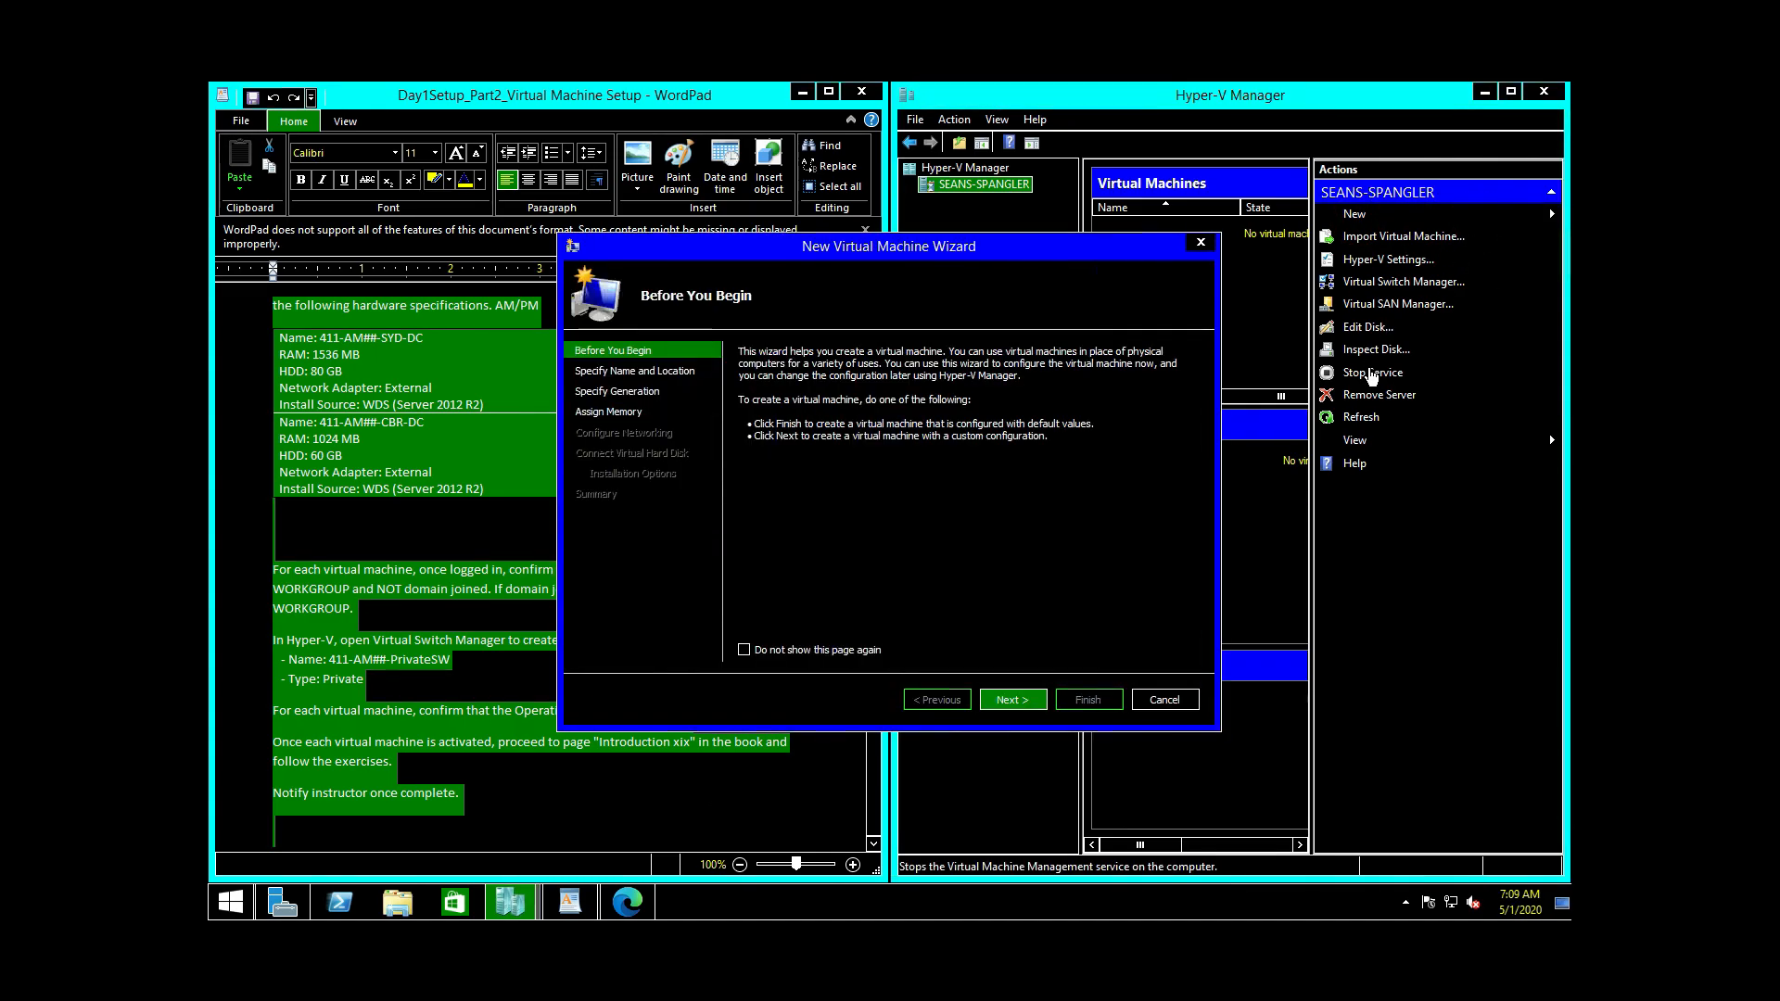
{"action": "left_click", "coordinate": [1016, 699]}
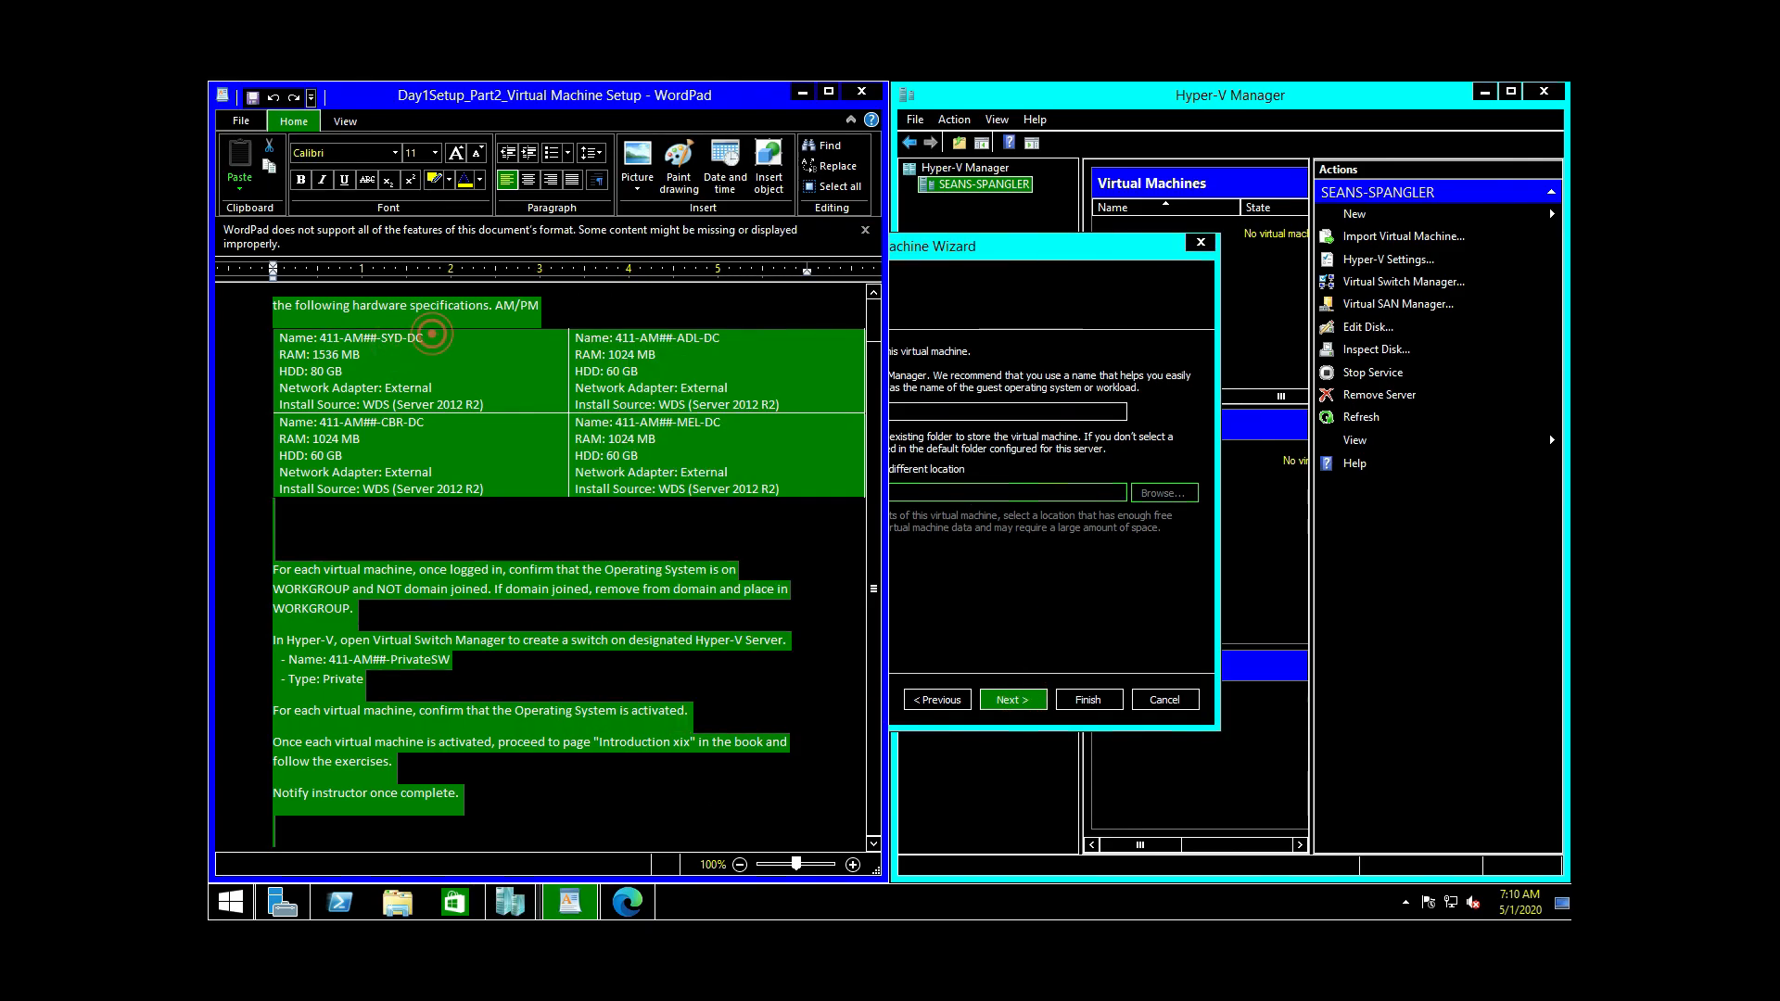
Step: Copy the machine name 411-AM##-SYD-DC from the WordPad setup notes
{"action": "left_click", "coordinate": [432, 336]}
{"action": "left_click_drag", "start_coordinate": [423, 337], "coordinate": [320, 337]}
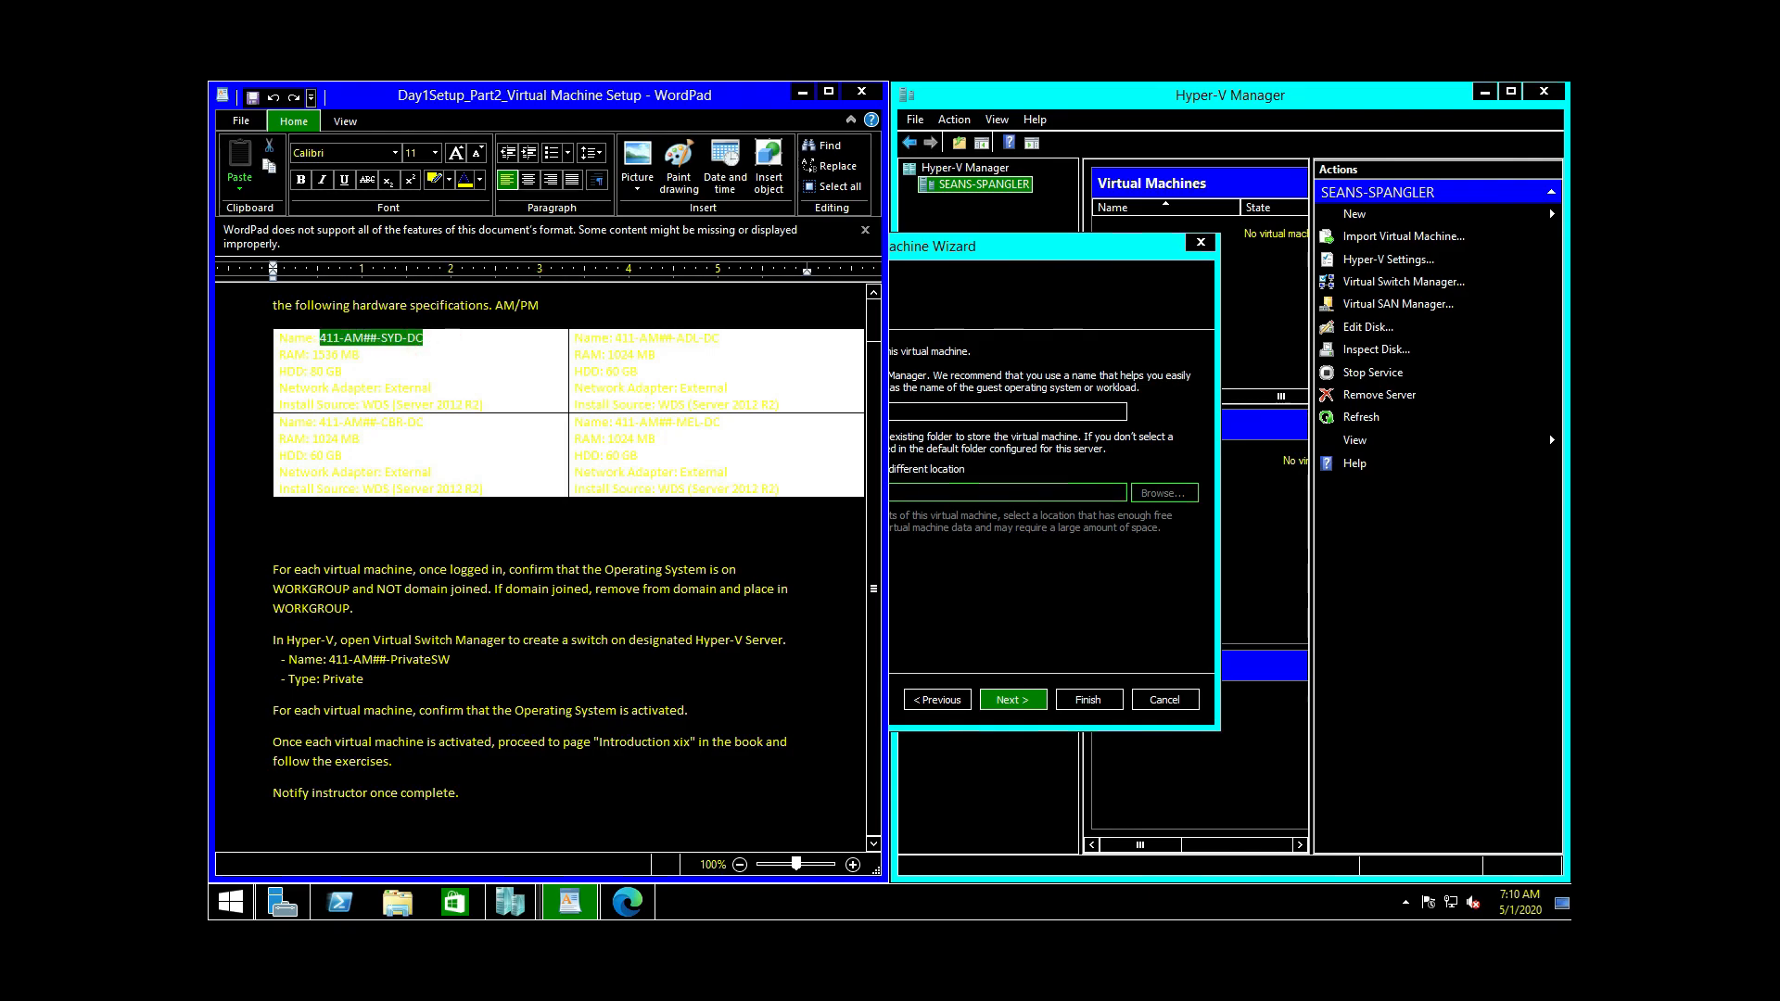
{"action": "right_click", "coordinate": [340, 343]}
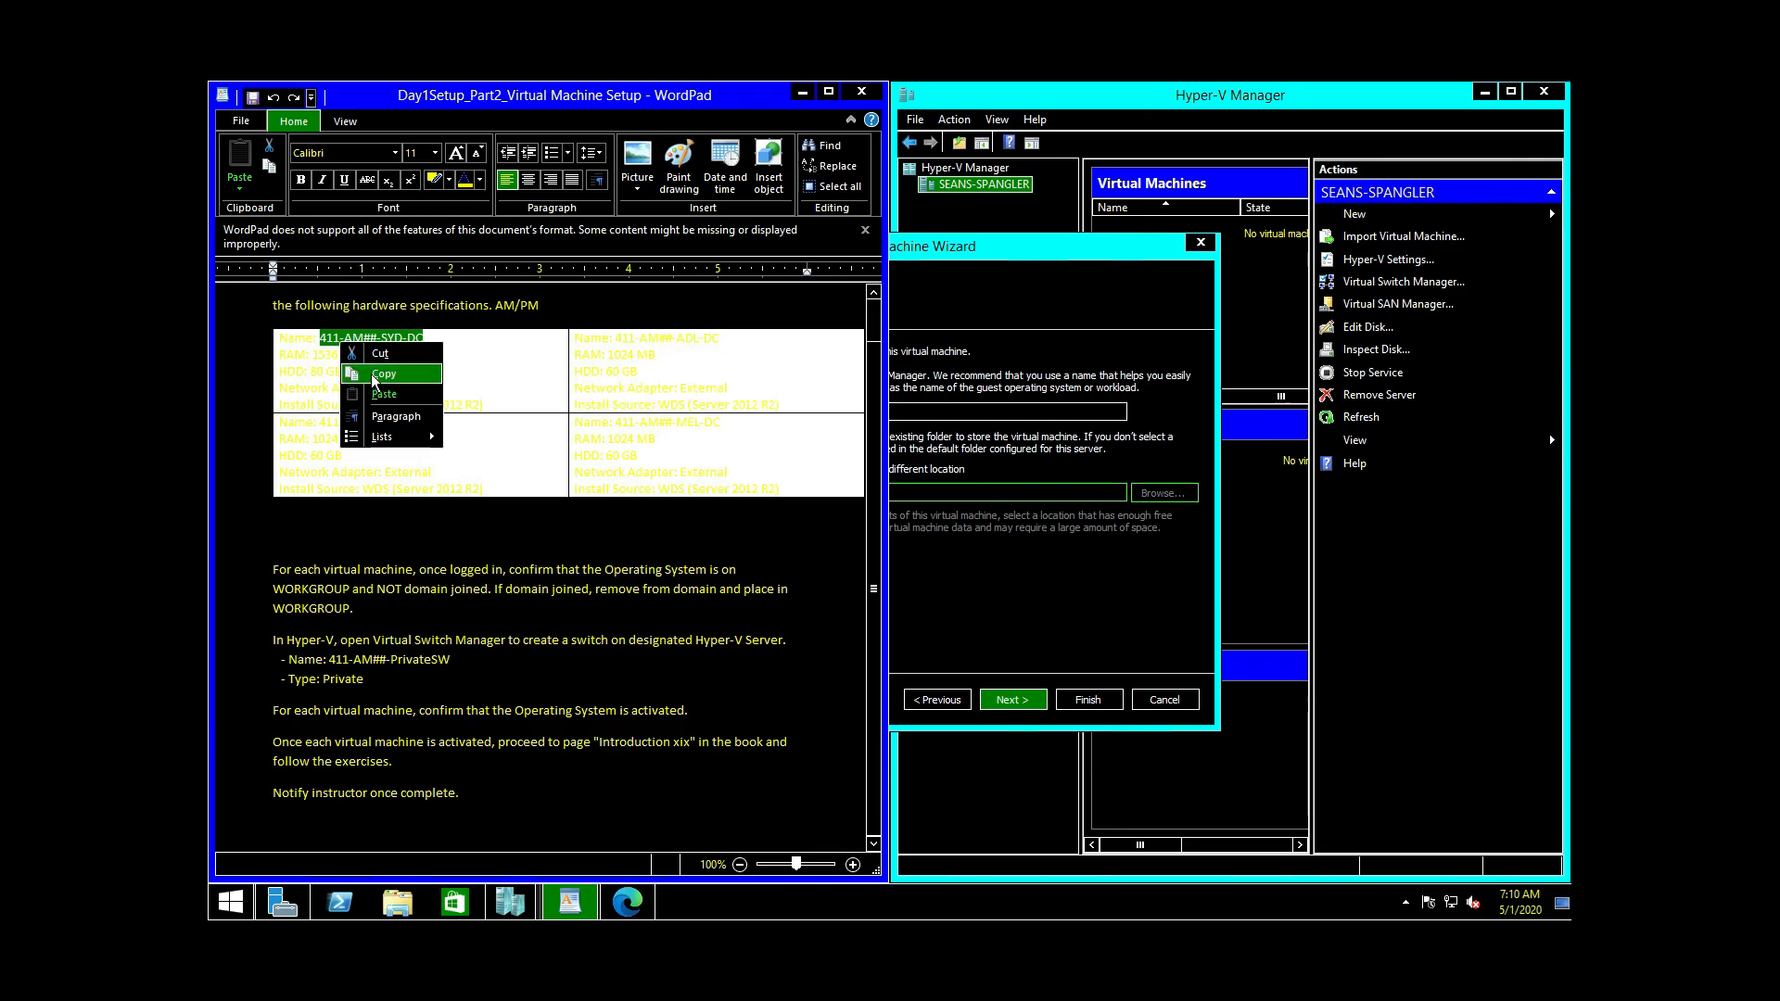
{"action": "left_click", "coordinate": [363, 374]}
{"action": "left_click", "coordinate": [1108, 357]}
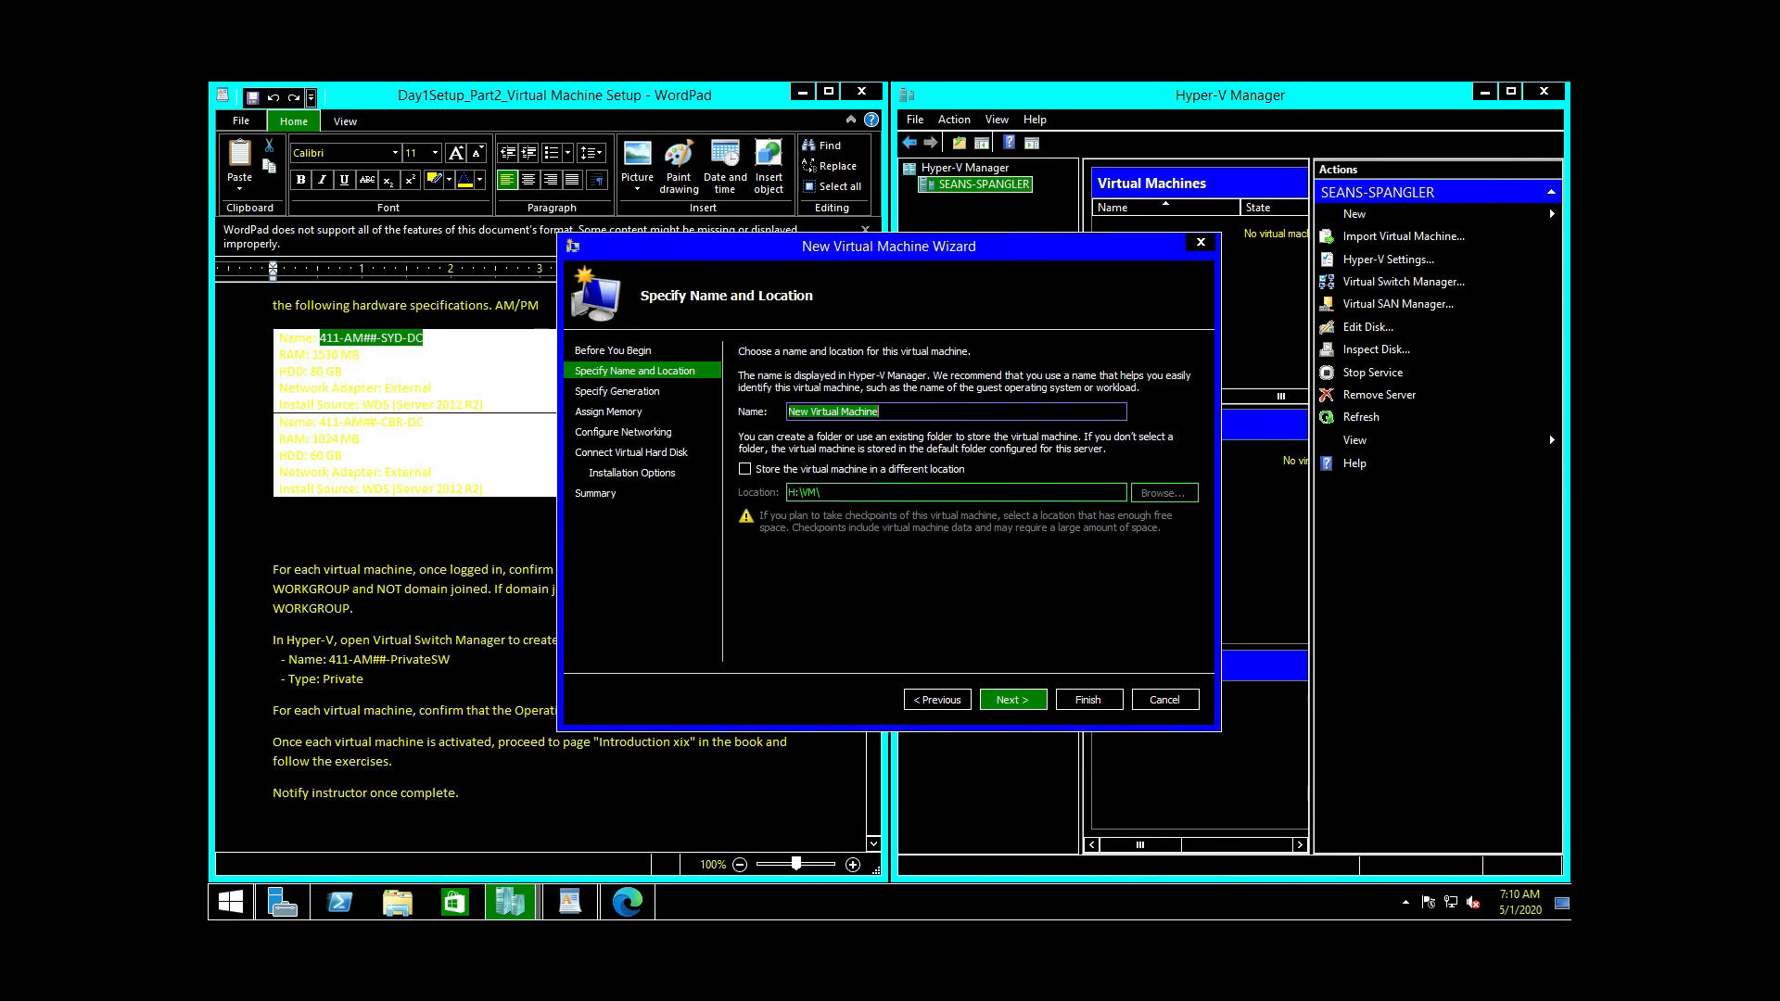
Step: Paste the name, replace ## with the student's name to get 411-AM-…-SYD-DC, and continue
{"action": "right_click", "coordinate": [861, 418]}
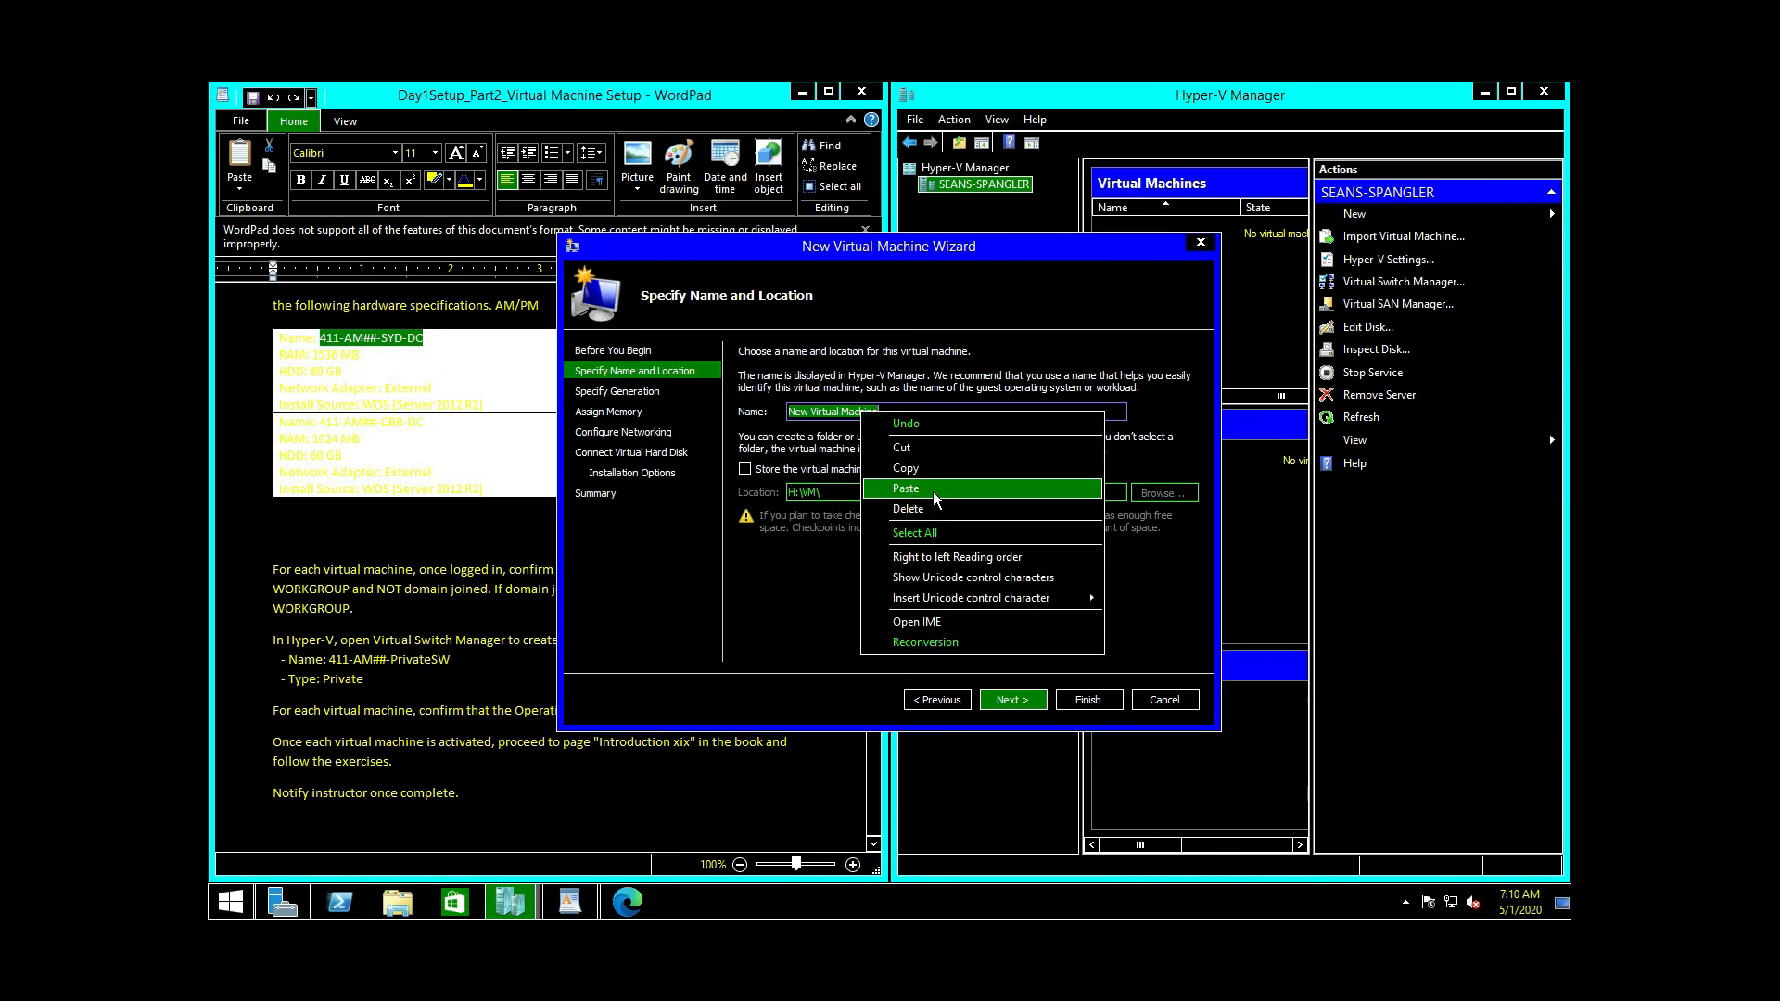
{"action": "left_click", "coordinate": [927, 490]}
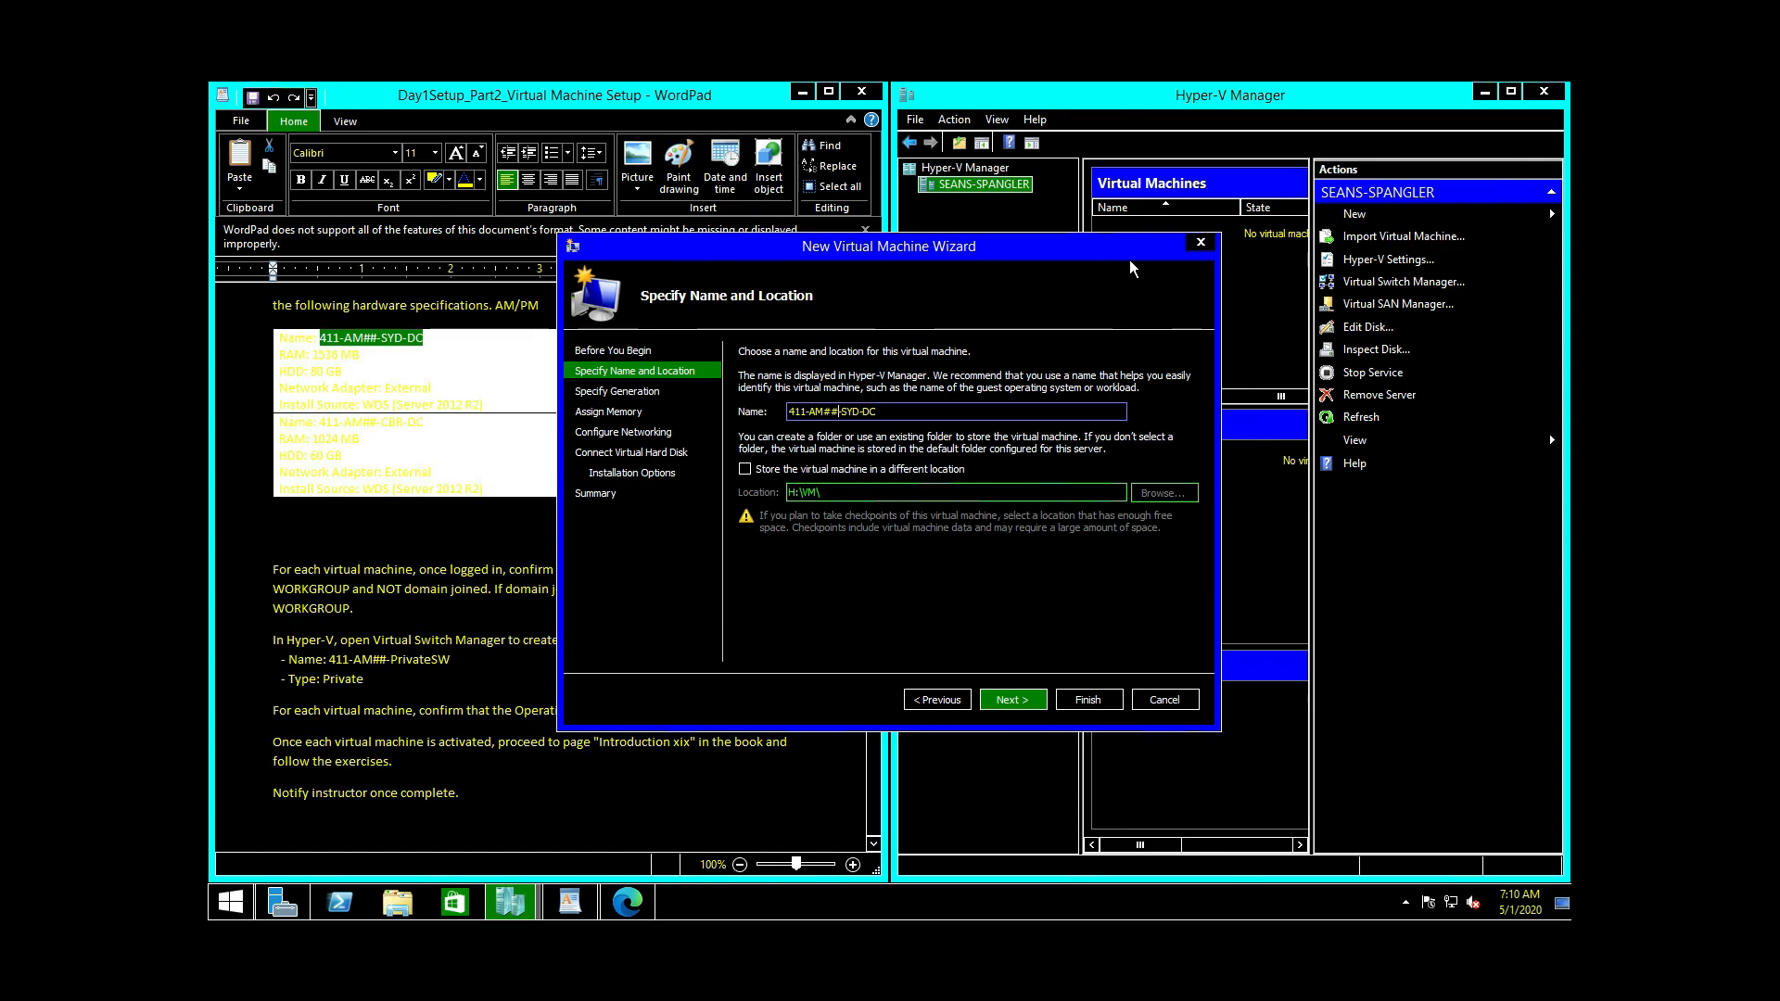
{"action": "key", "text": "BackSpace"}
{"action": "key", "text": "BackSpace"}
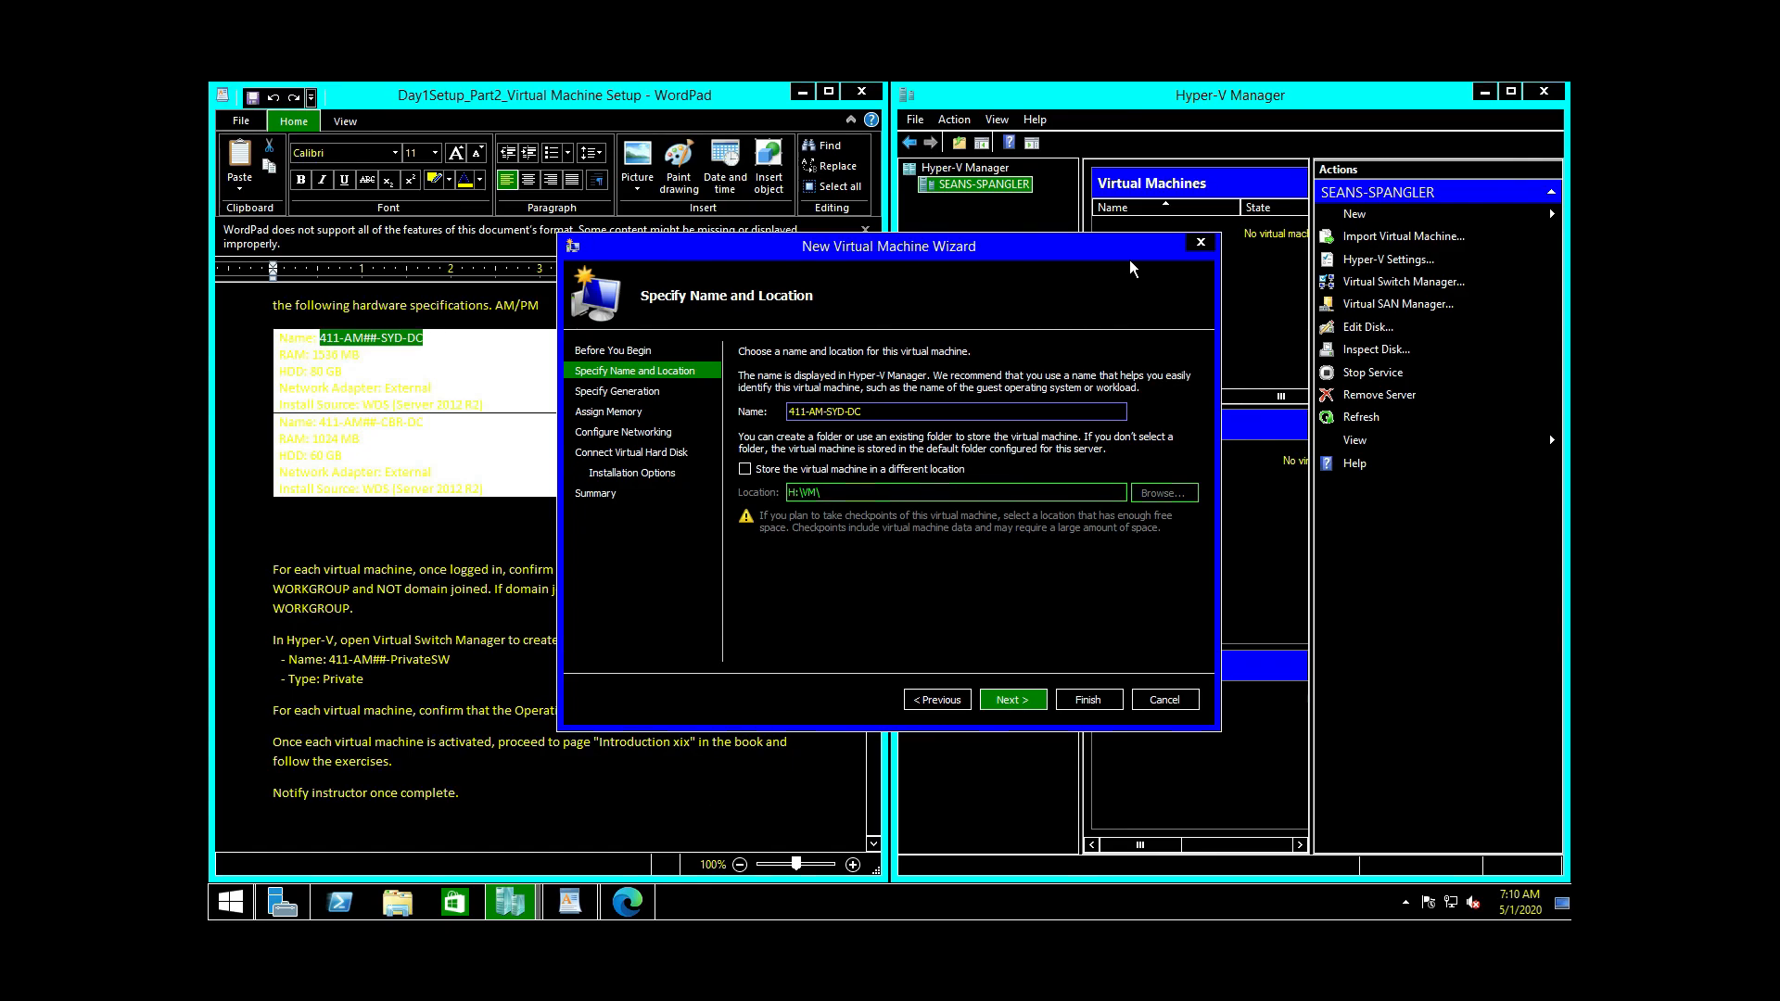
{"action": "type", "text": "S e"}
{"action": "key", "text": "Left"}
{"action": "key", "text": "Left"}
{"action": "key", "text": "Left"}
{"action": "key", "text": "Left"}
{"action": "key", "text": "Left"}
{"action": "left_click", "coordinate": [398, 904]}
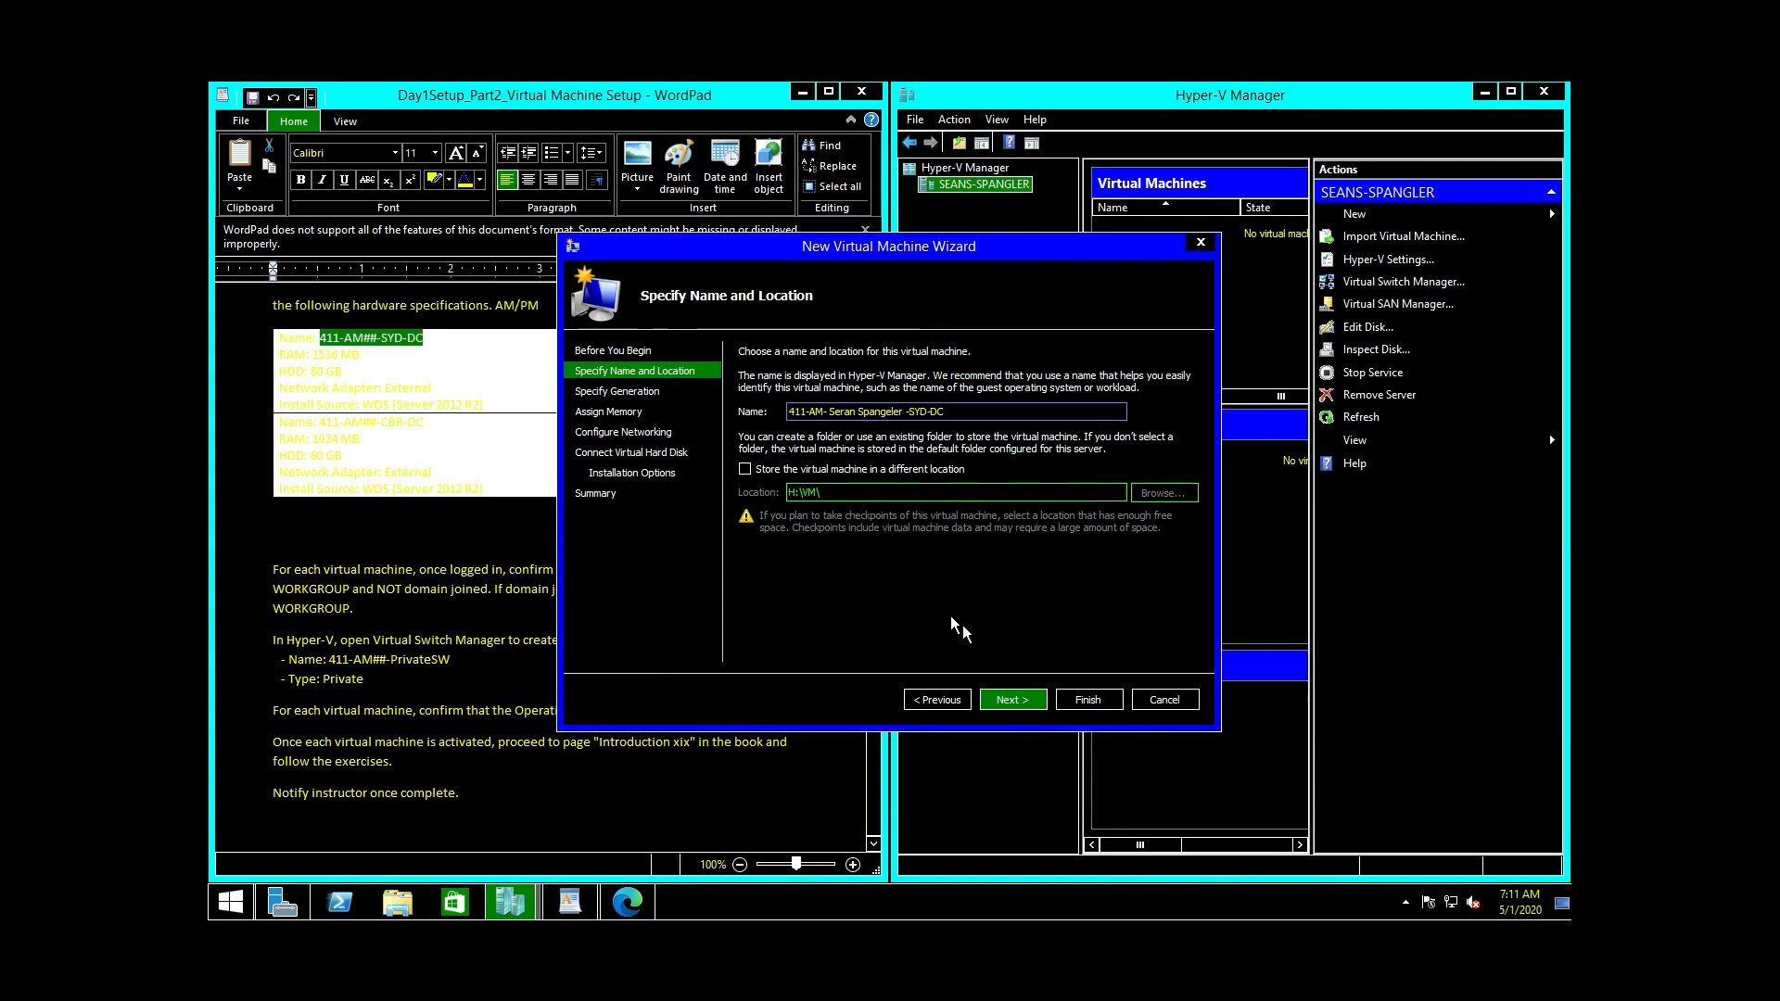
{"action": "left_click", "coordinate": [1013, 699]}
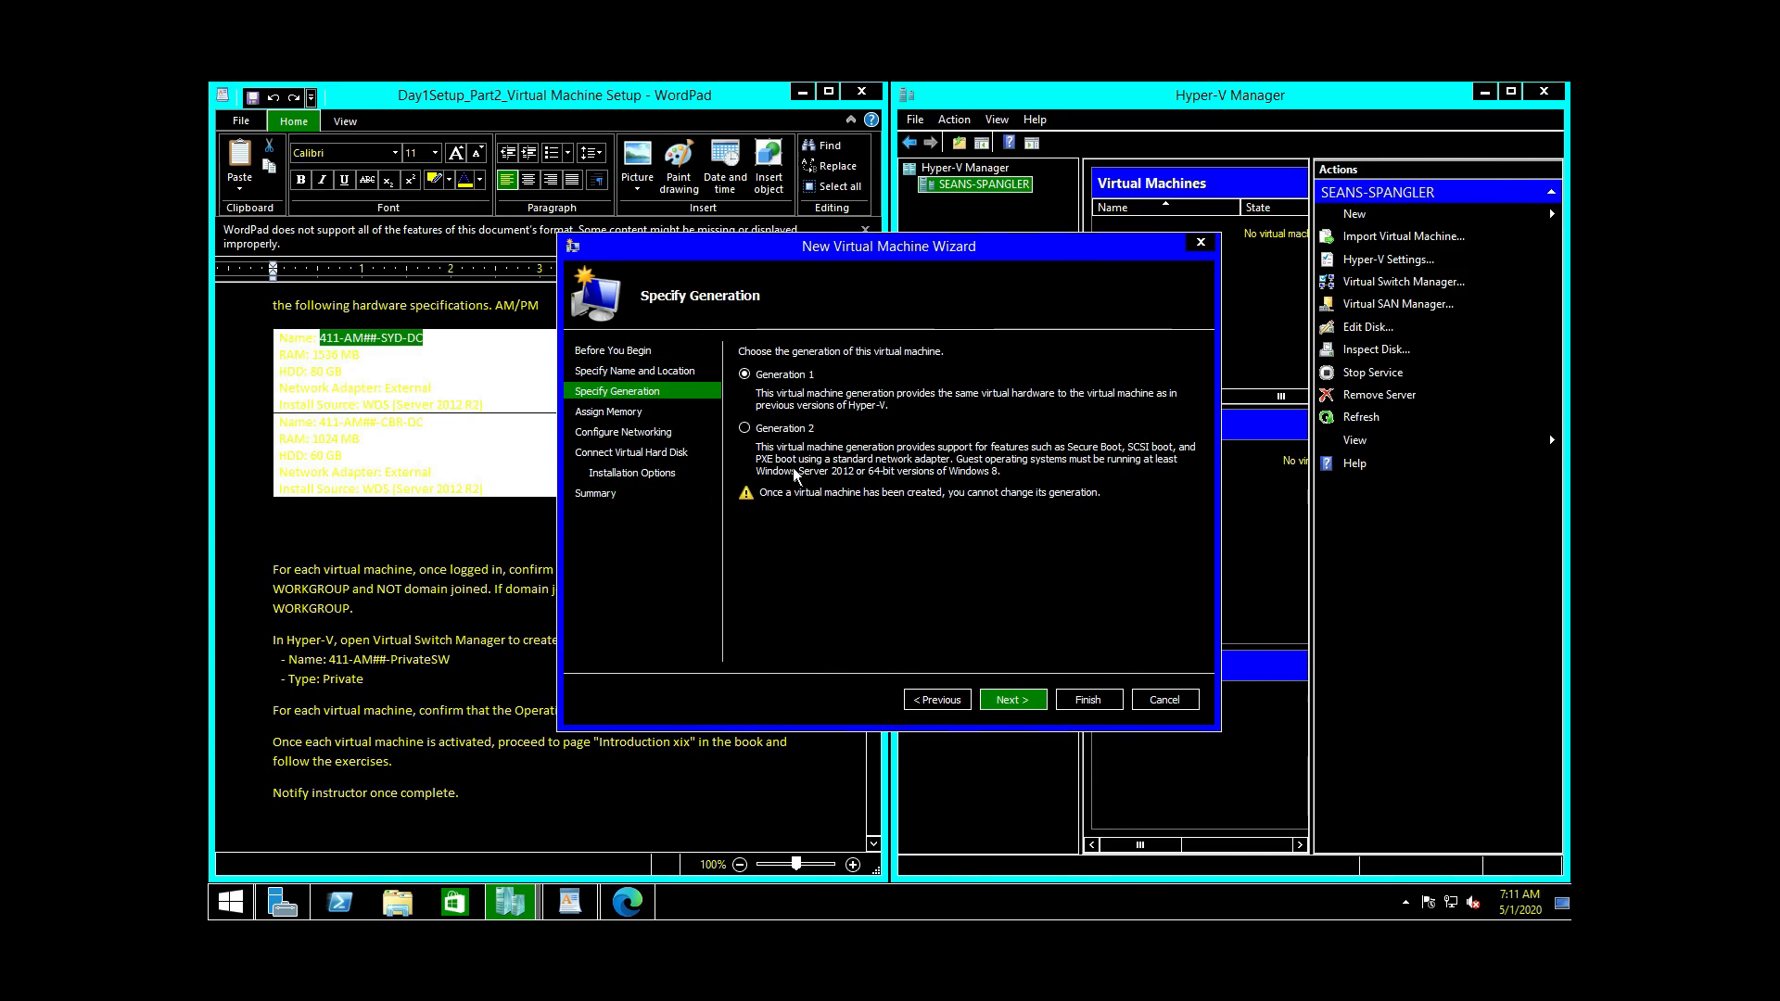
Step: Choose Generation 2, then select the SYD-DC hardware spec in the WordPad notes
{"action": "left_click", "coordinate": [756, 431]}
{"action": "left_click", "coordinate": [1039, 699]}
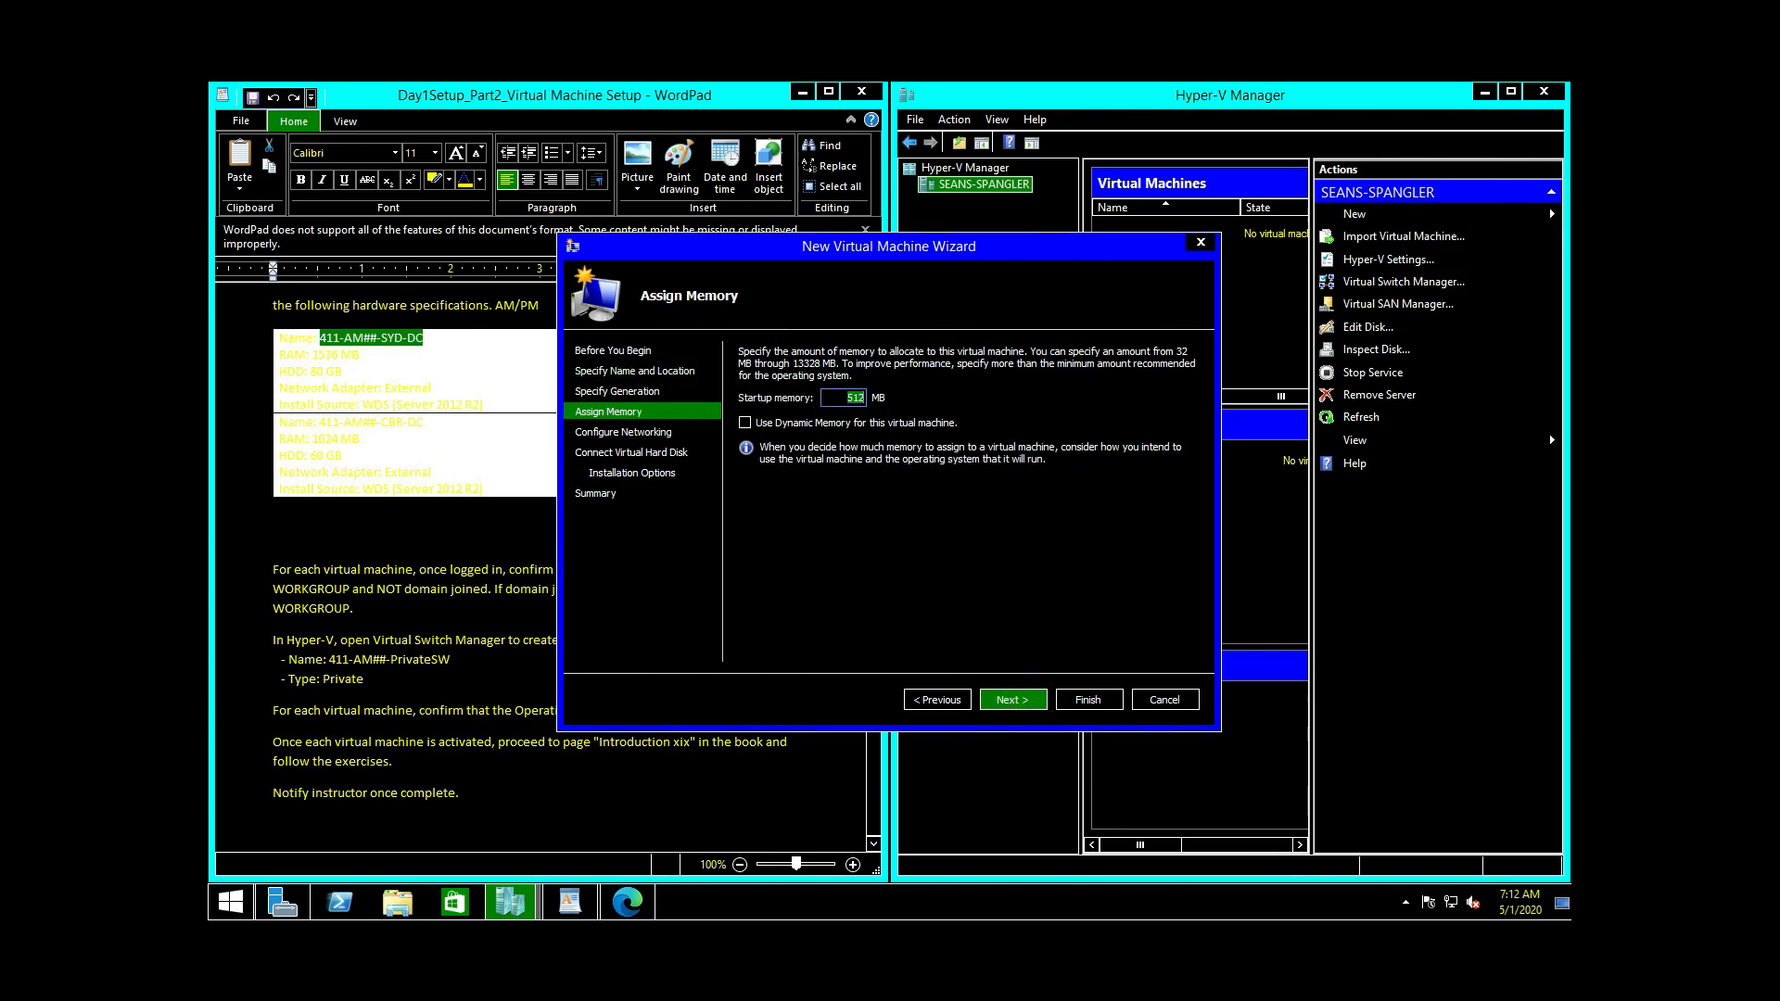
{"action": "left_click", "coordinate": [453, 368]}
{"action": "left_click_drag", "start_coordinate": [506, 395], "coordinate": [316, 378]}
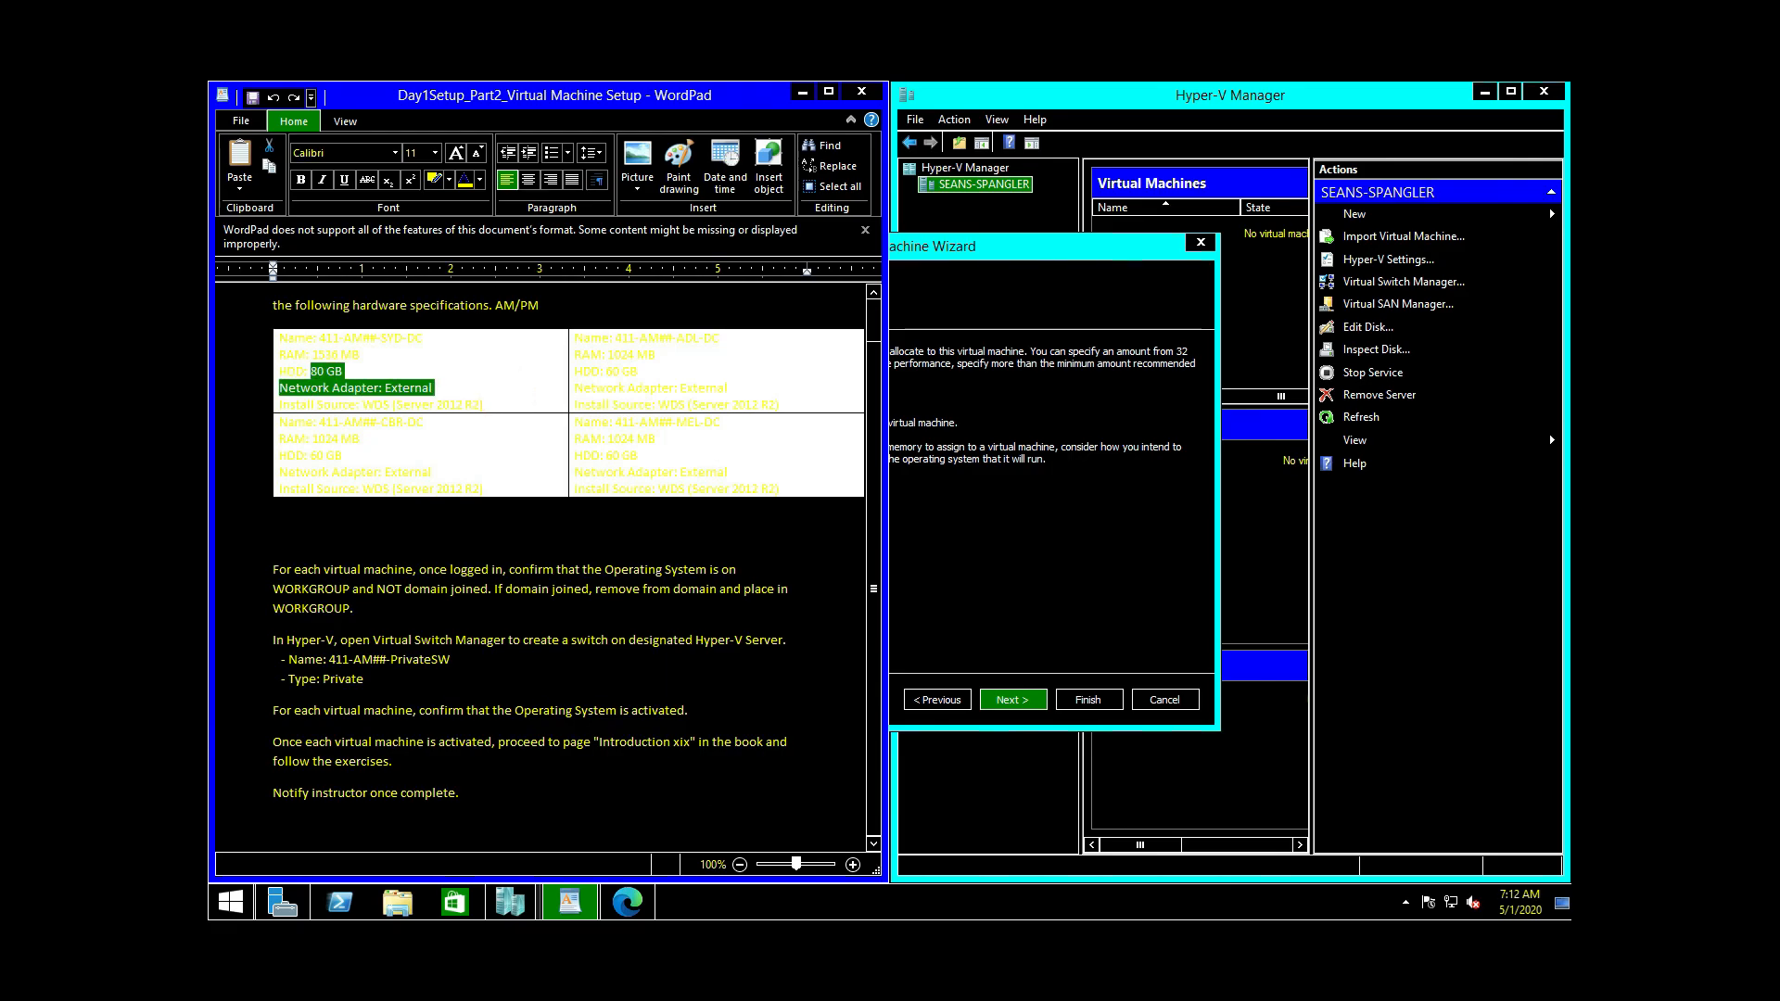
{"action": "left_click", "coordinate": [505, 411]}
{"action": "double_click", "coordinate": [492, 398]}
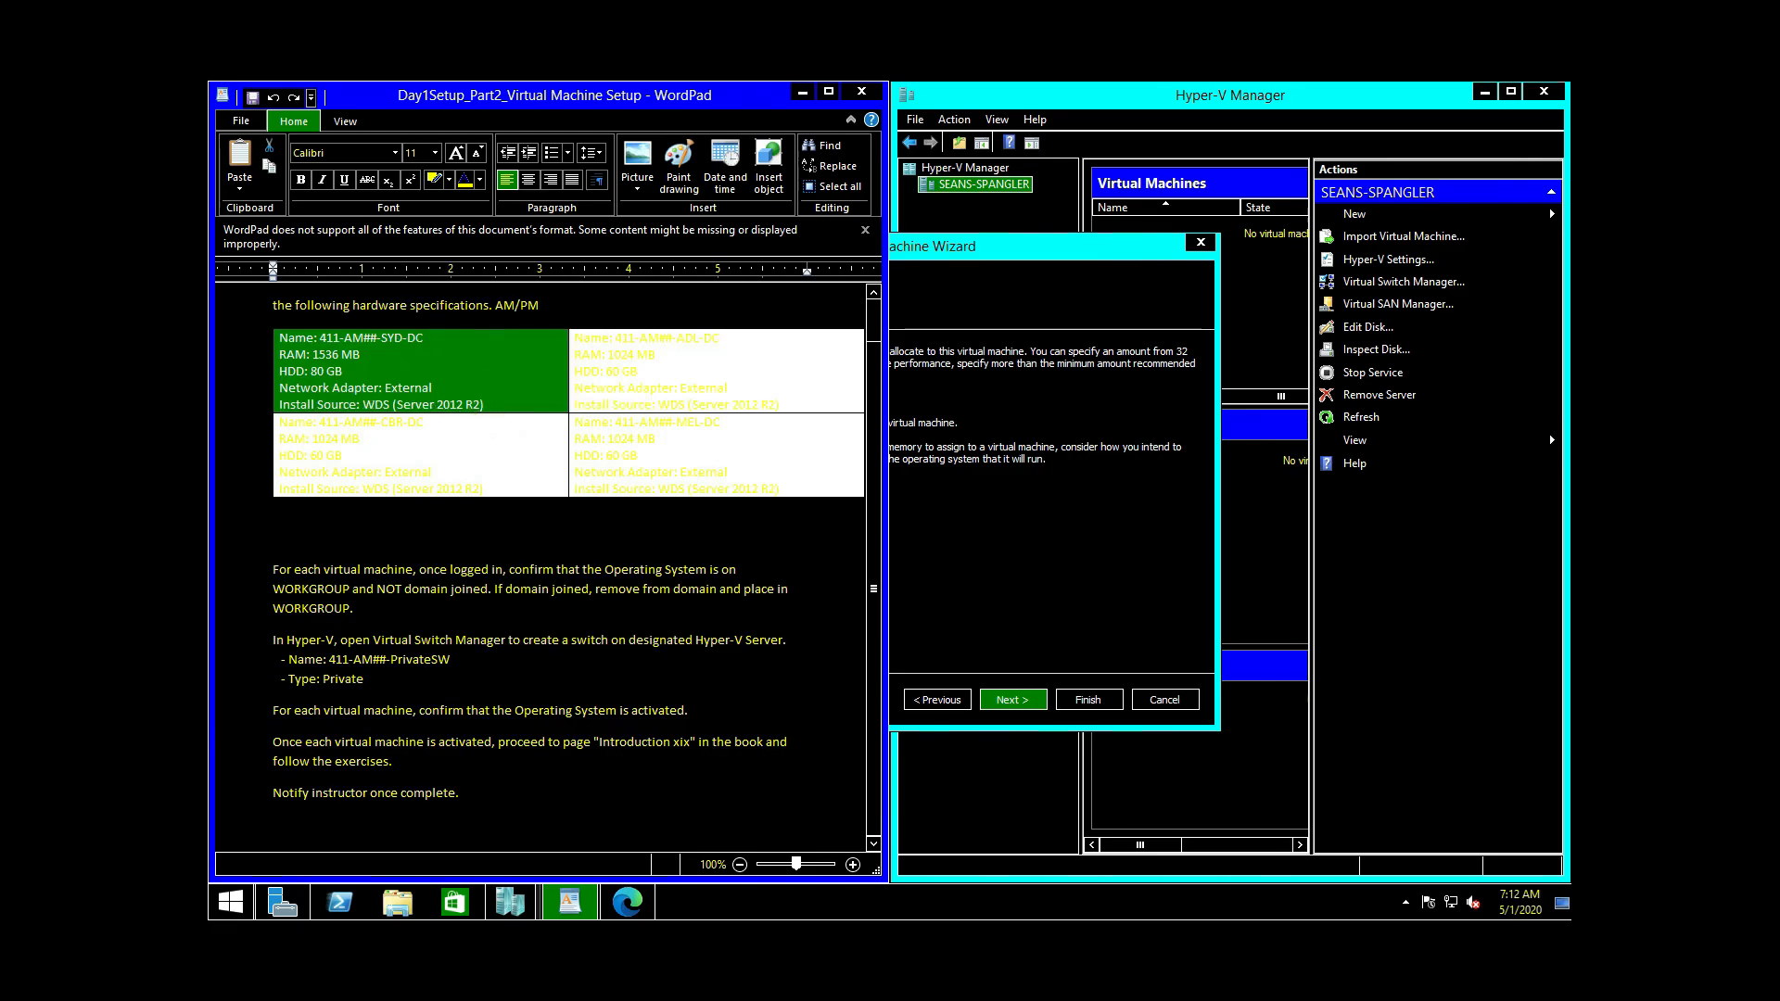
Step: Set startup memory to 1536 MB with Dynamic Memory enabled
{"action": "left_click", "coordinate": [1139, 503]}
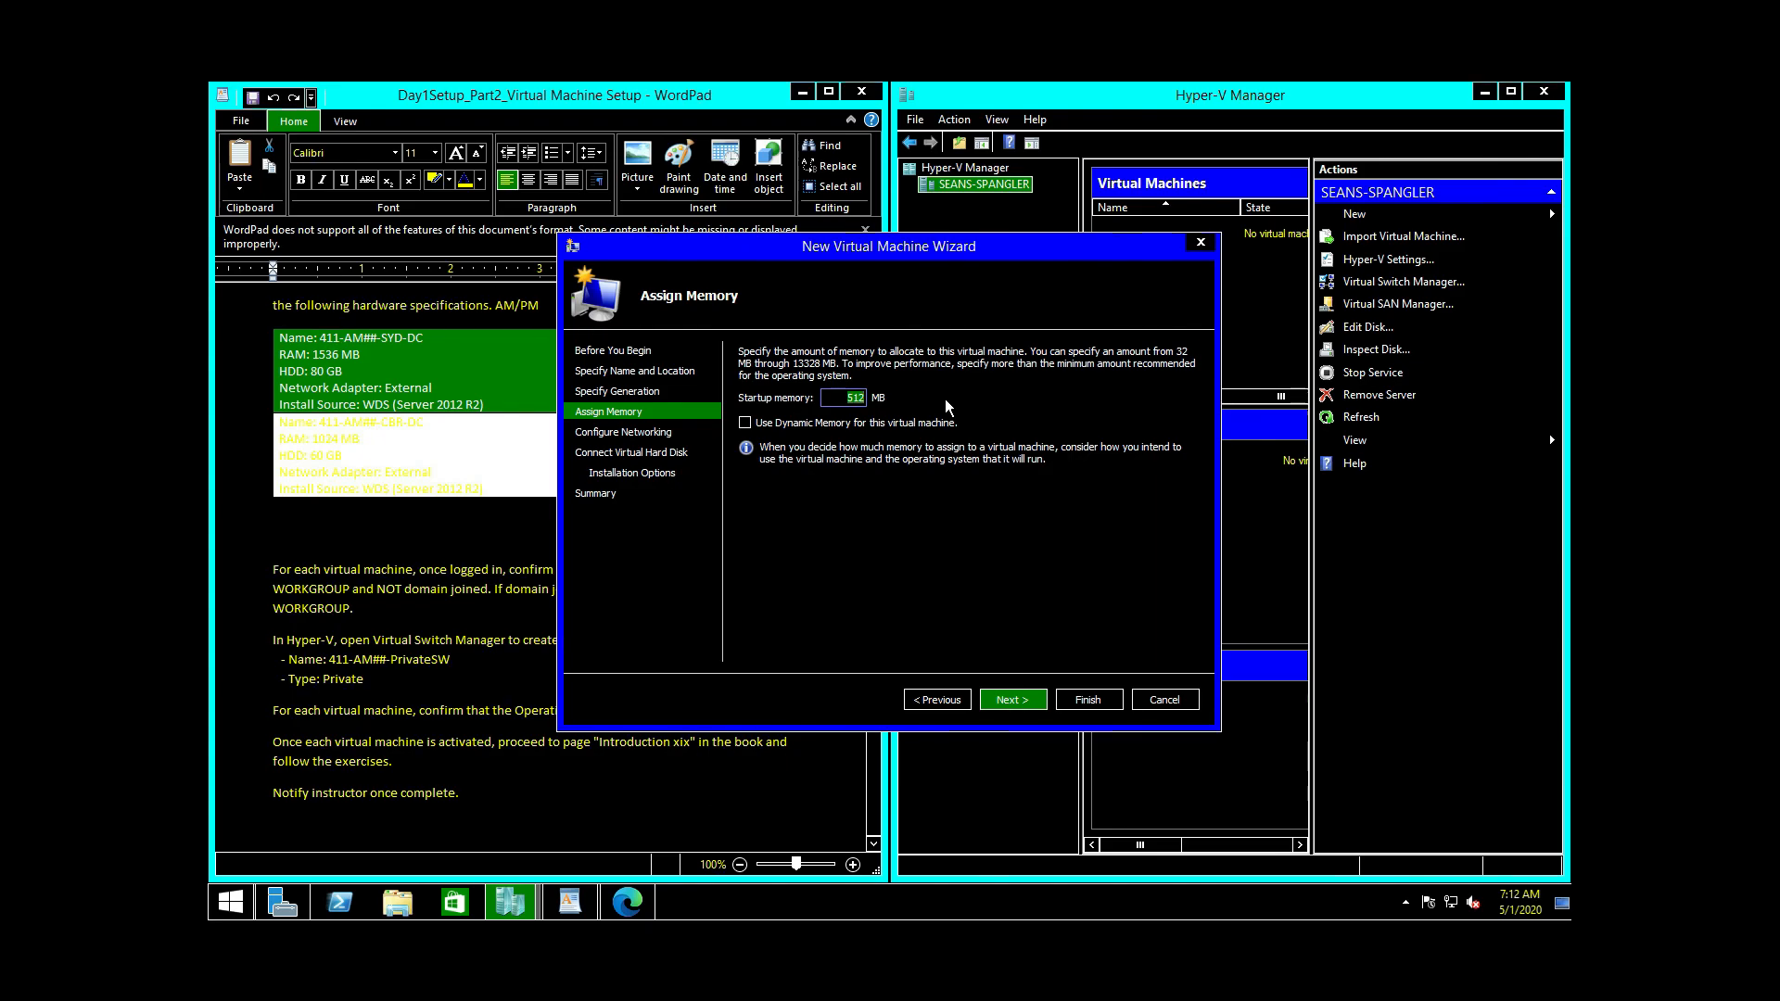
{"action": "type", "text": "15"}
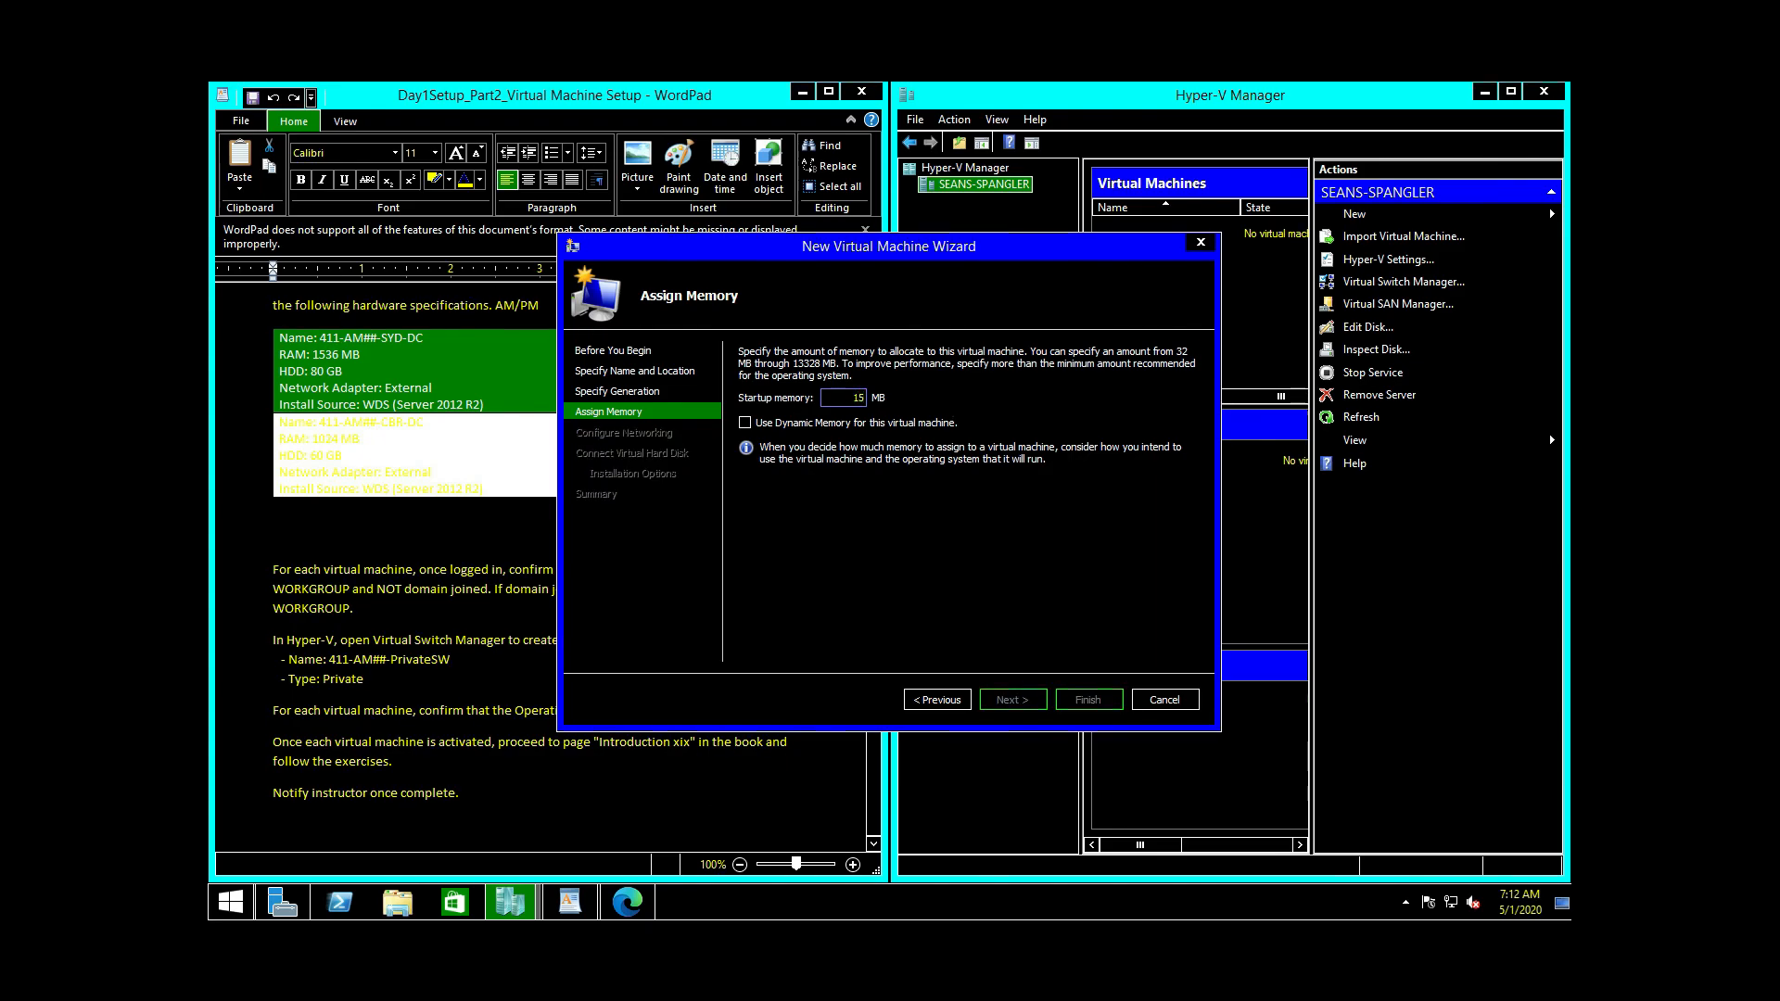
{"action": "type", "text": "36"}
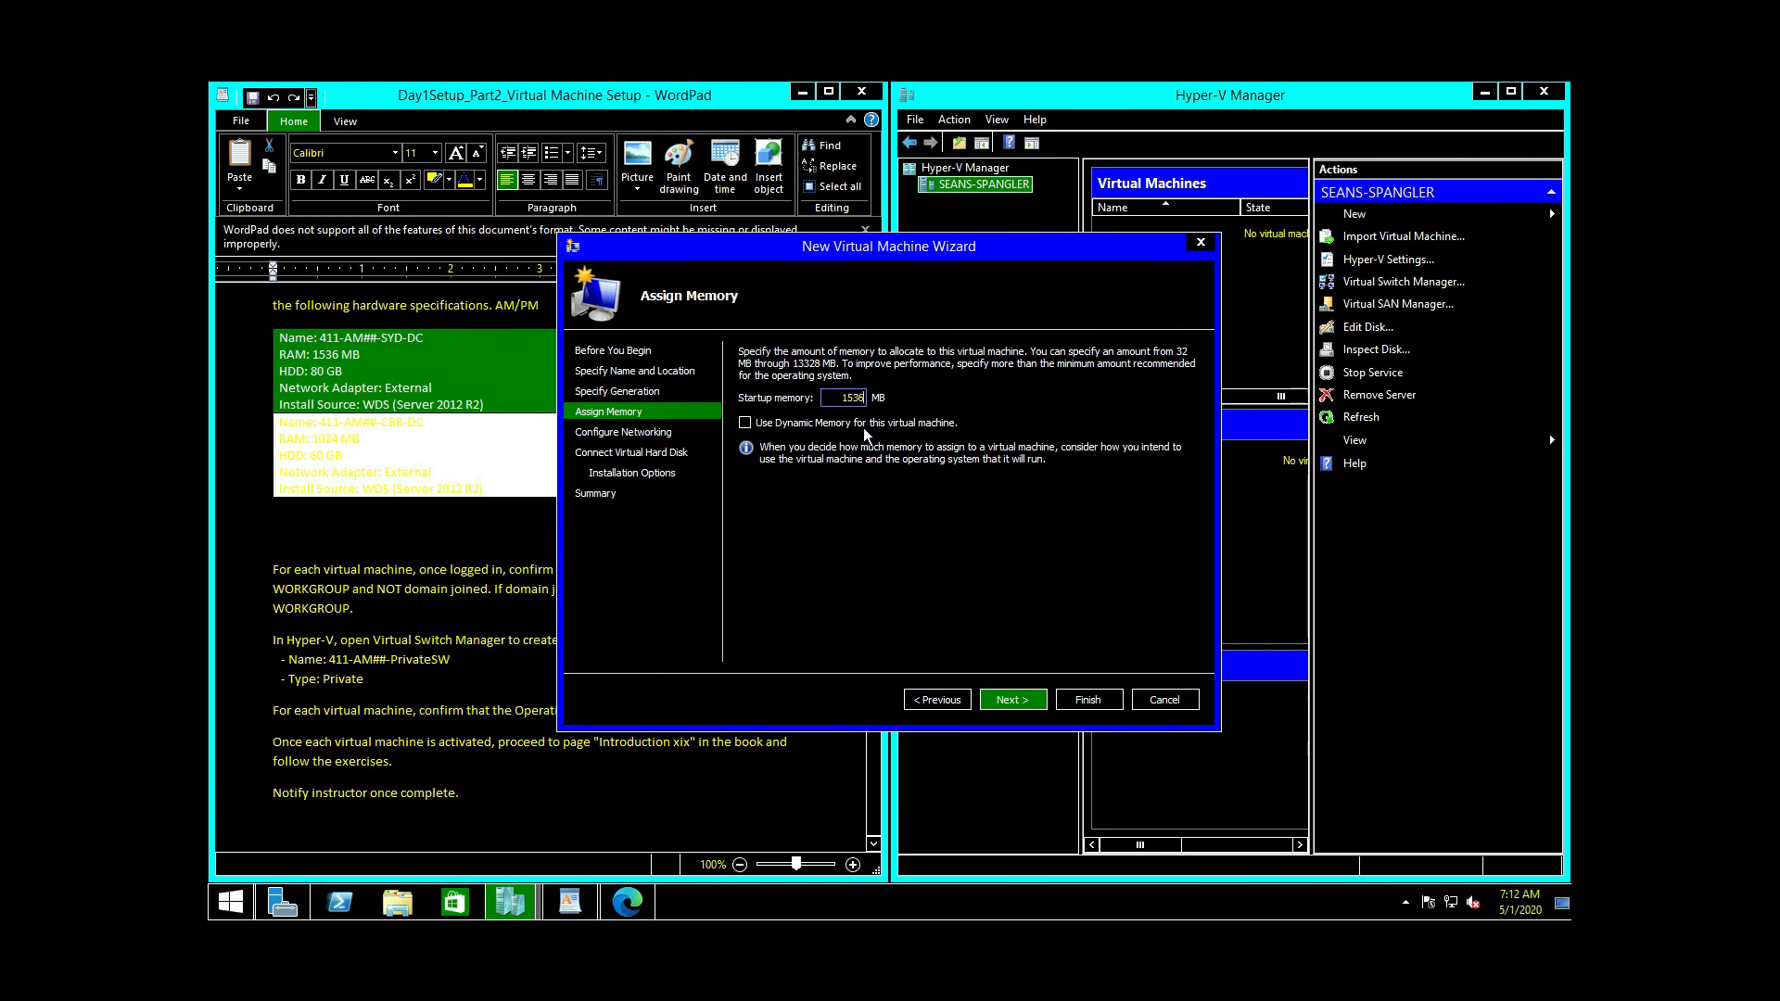
{"action": "left_click", "coordinate": [747, 424]}
Step: Connect the VM's network adapter to External Switch and continue to the virtual hard disk settings
{"action": "left_click", "coordinate": [1013, 697]}
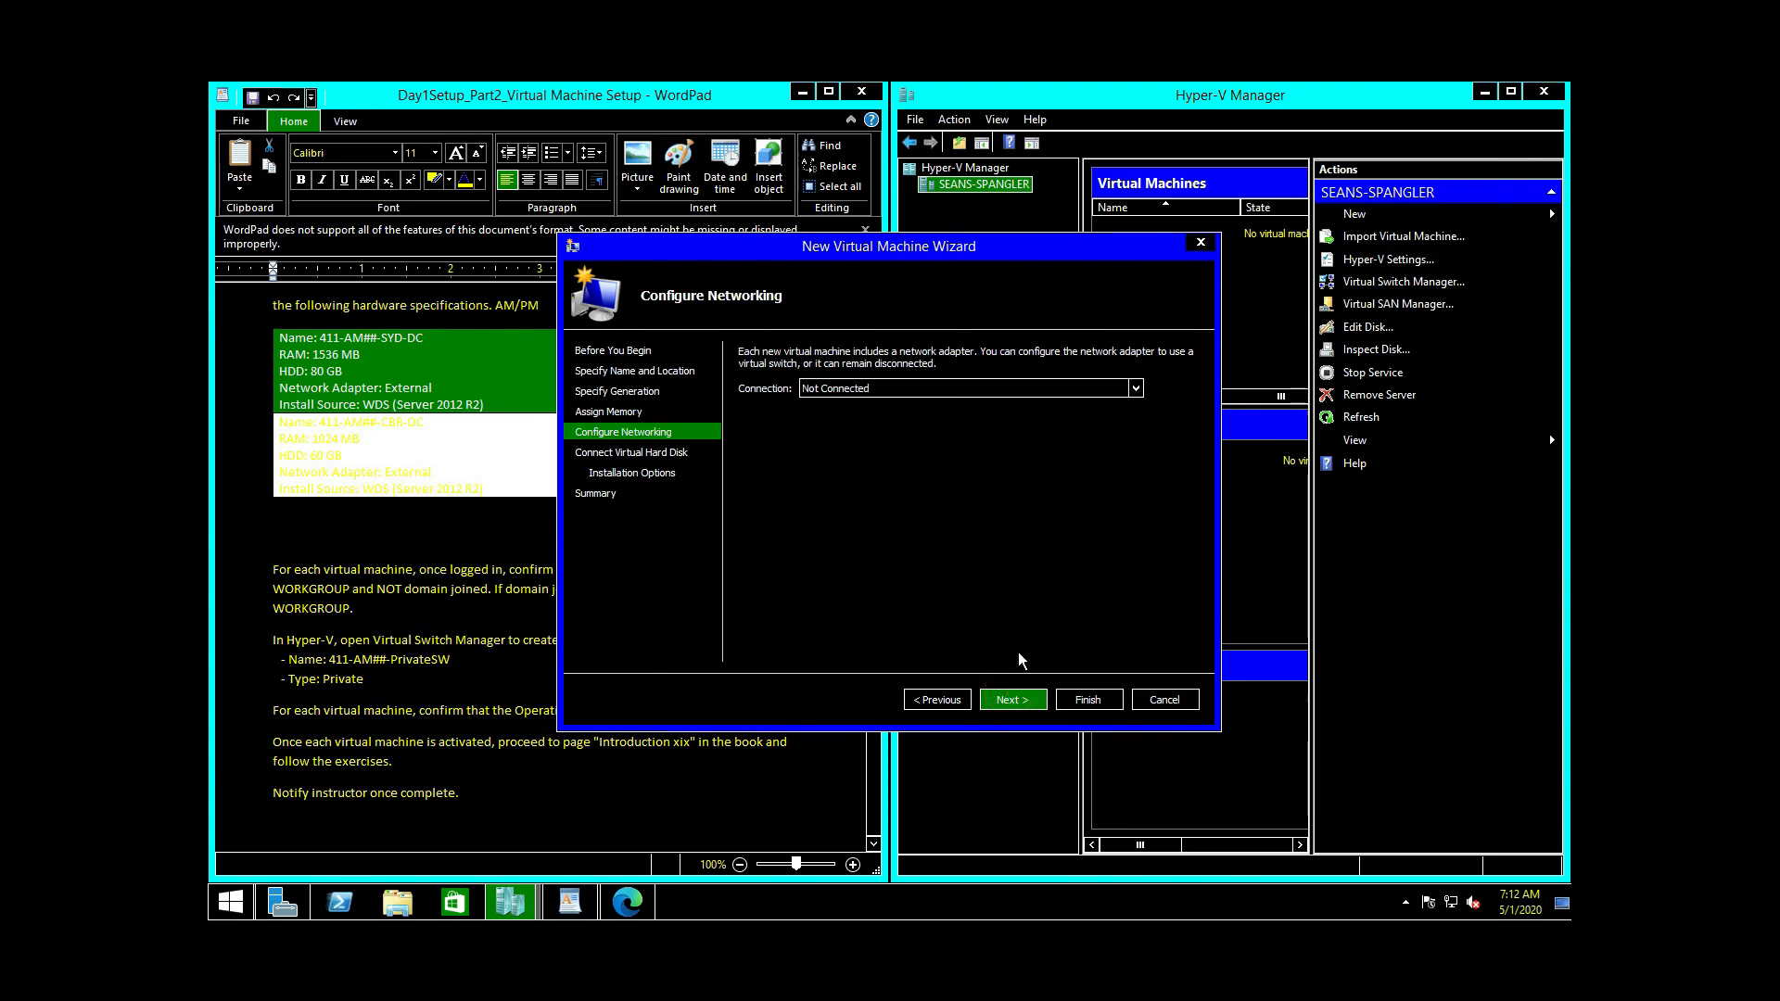
{"action": "left_click", "coordinate": [1137, 390]}
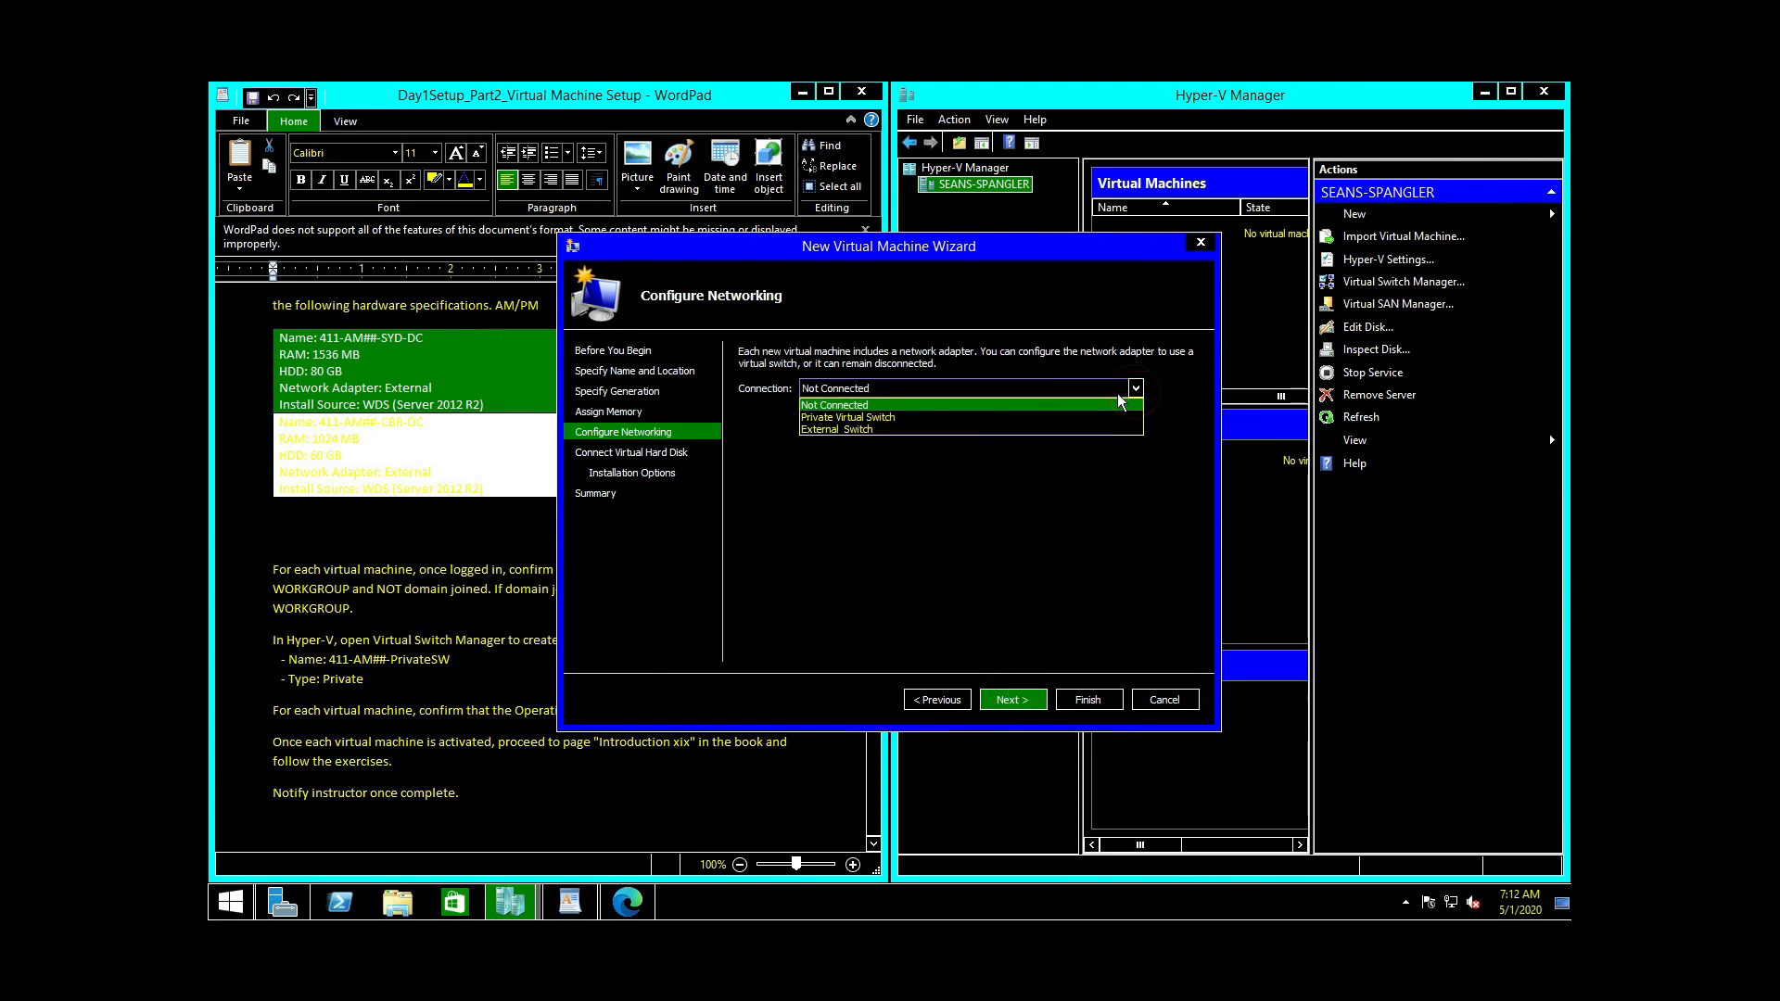
{"action": "left_click", "coordinate": [1054, 428]}
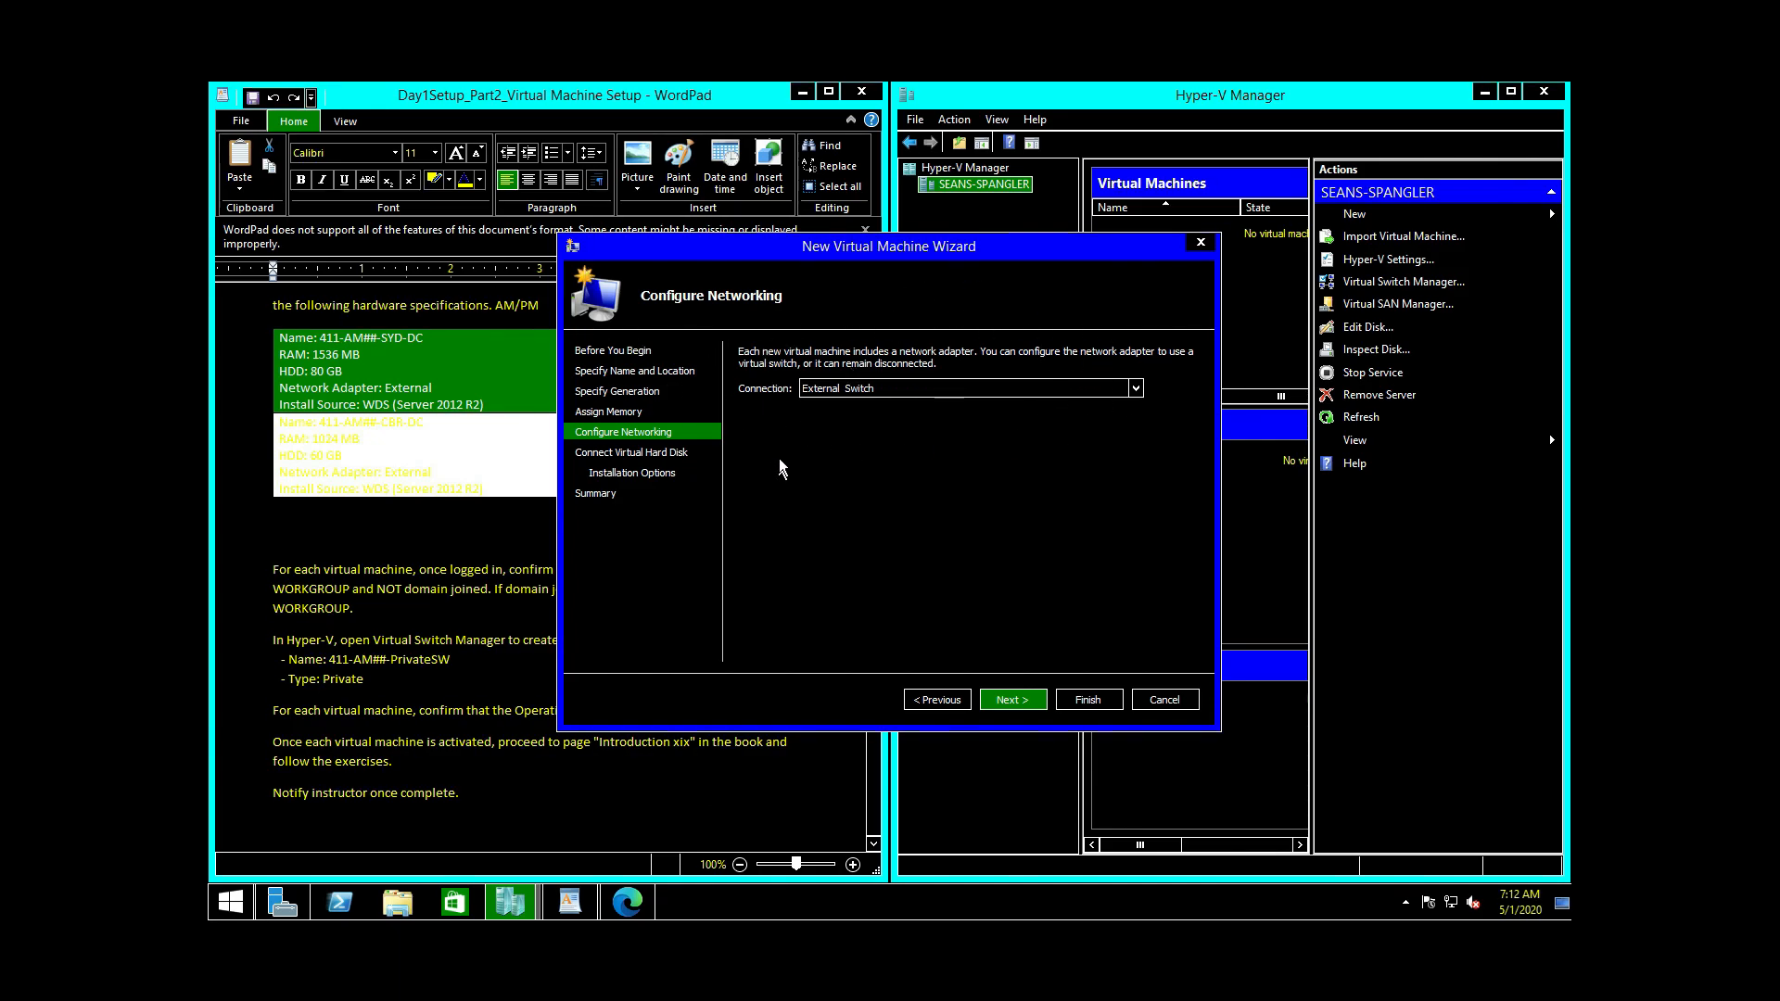
{"action": "left_click", "coordinate": [1011, 699]}
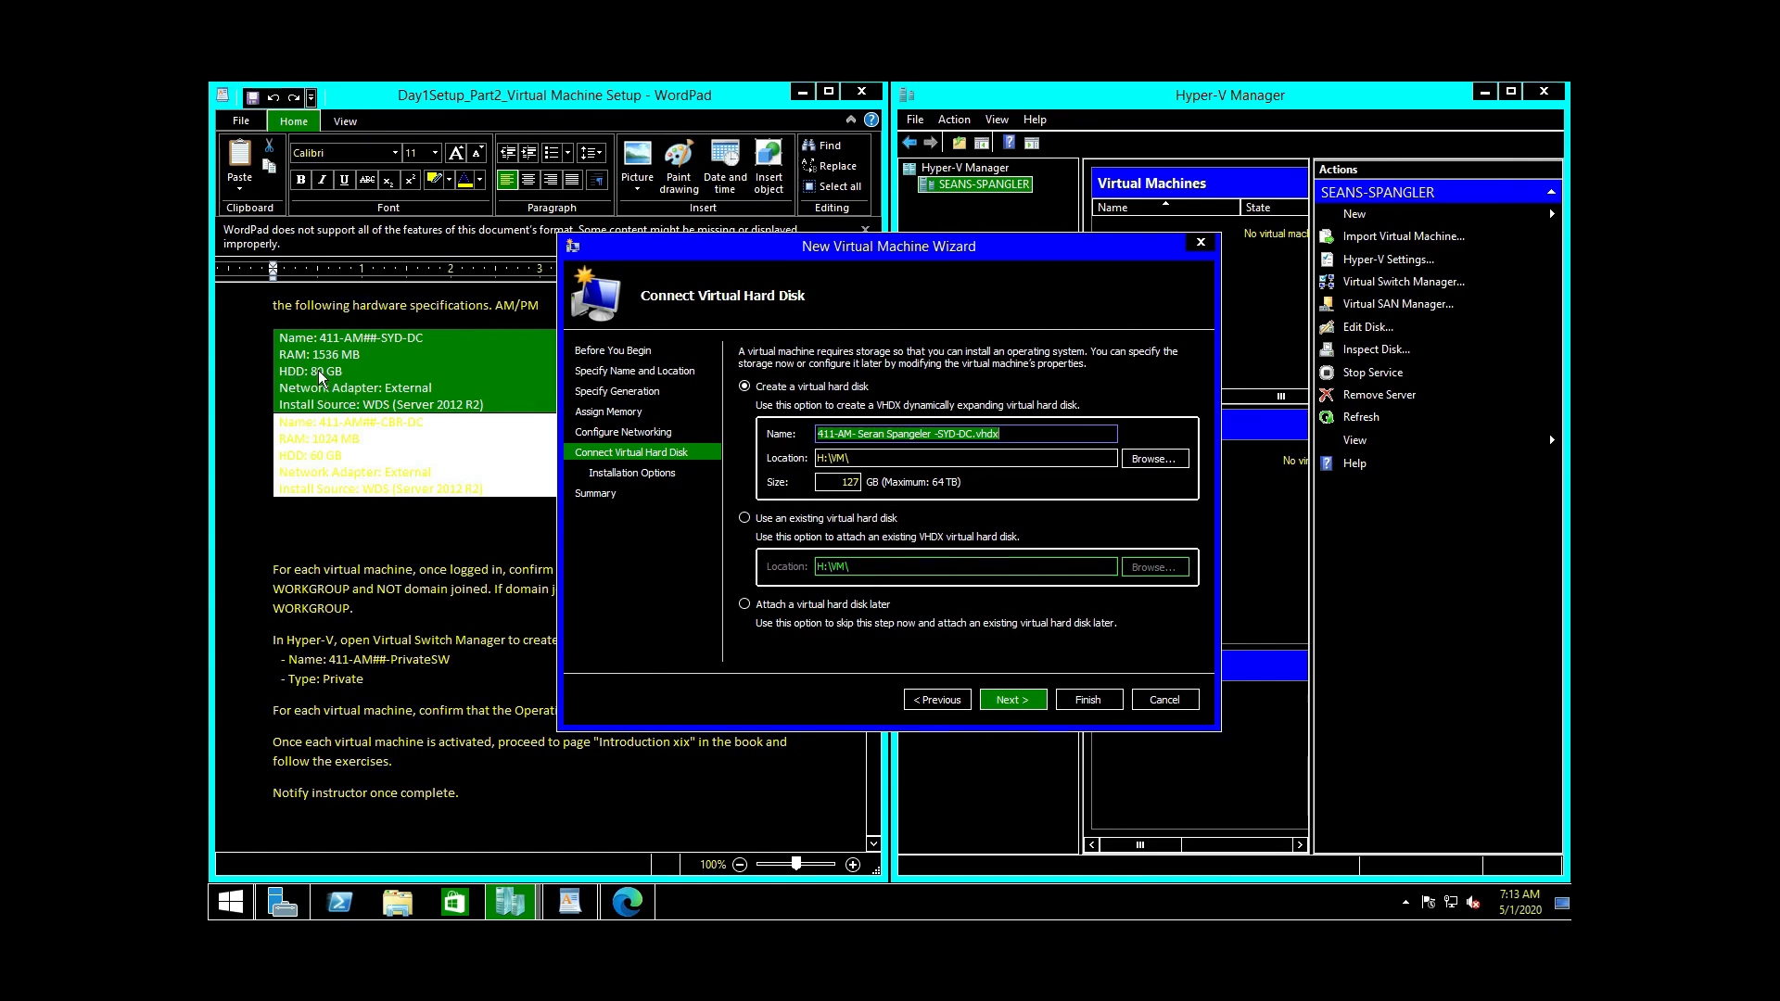
Step: Change the virtual hard disk size from 127 GB to 80 GB and continue
{"action": "left_click", "coordinate": [832, 482]}
{"action": "type", "text": "80"}
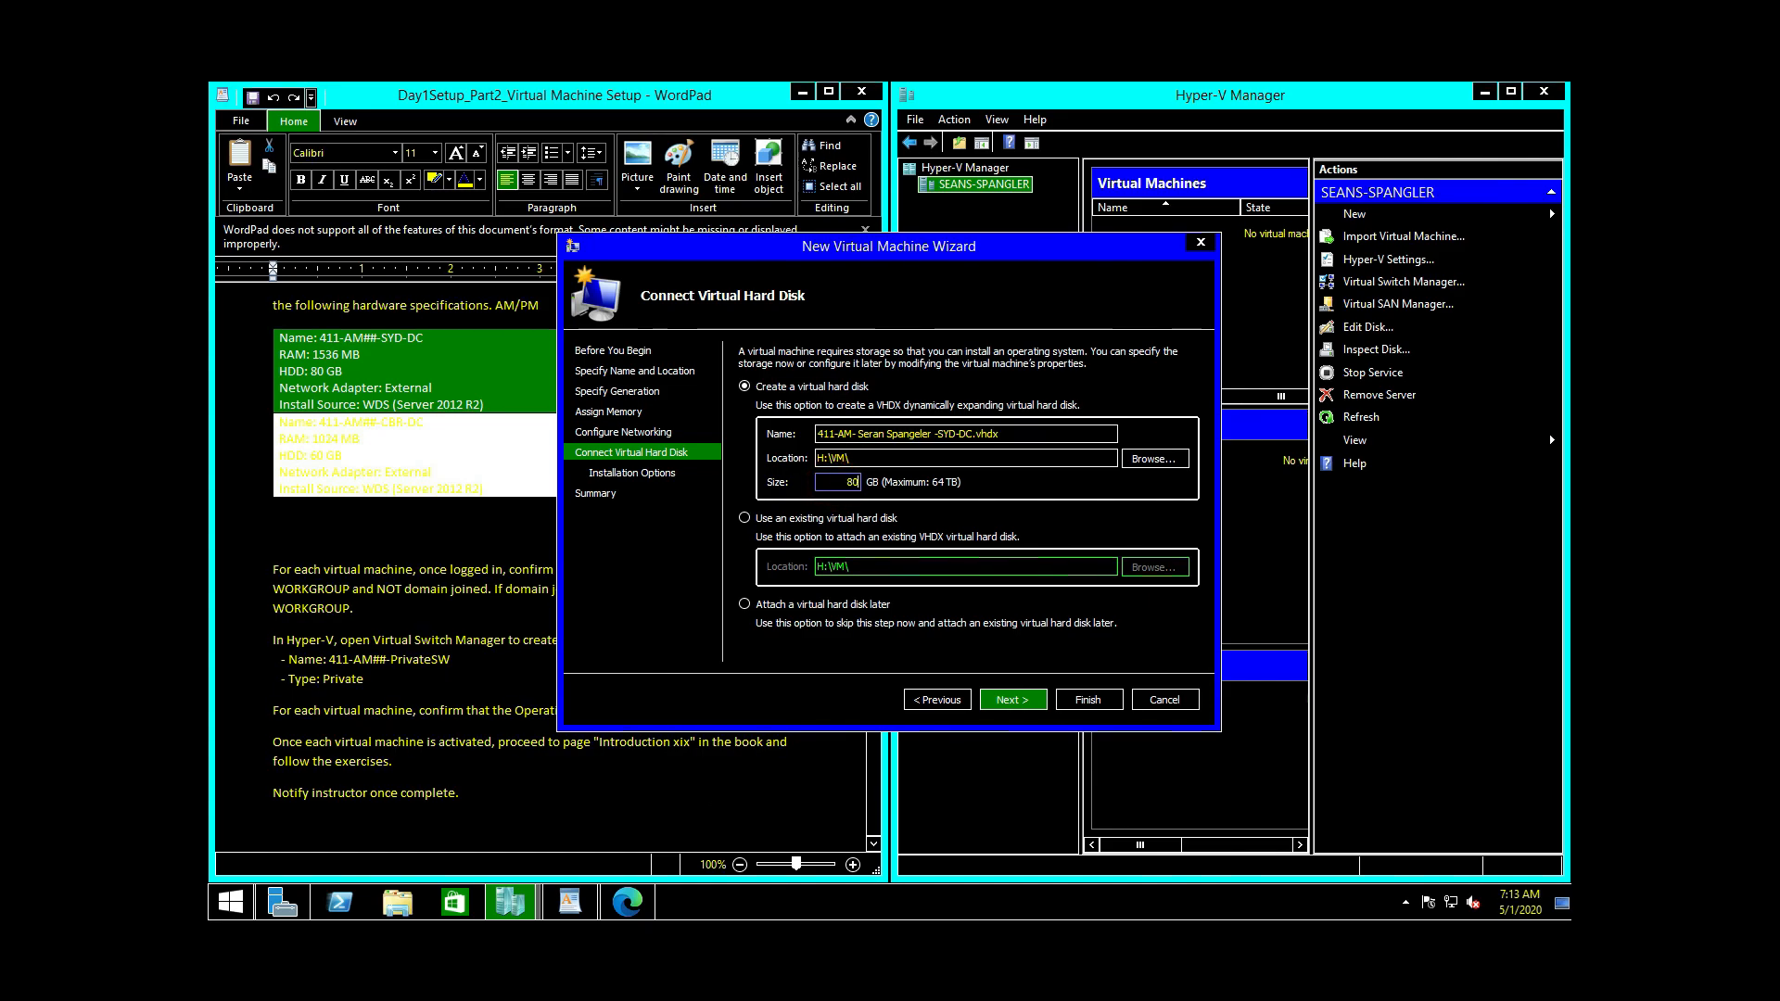
{"action": "left_click", "coordinate": [1012, 699]}
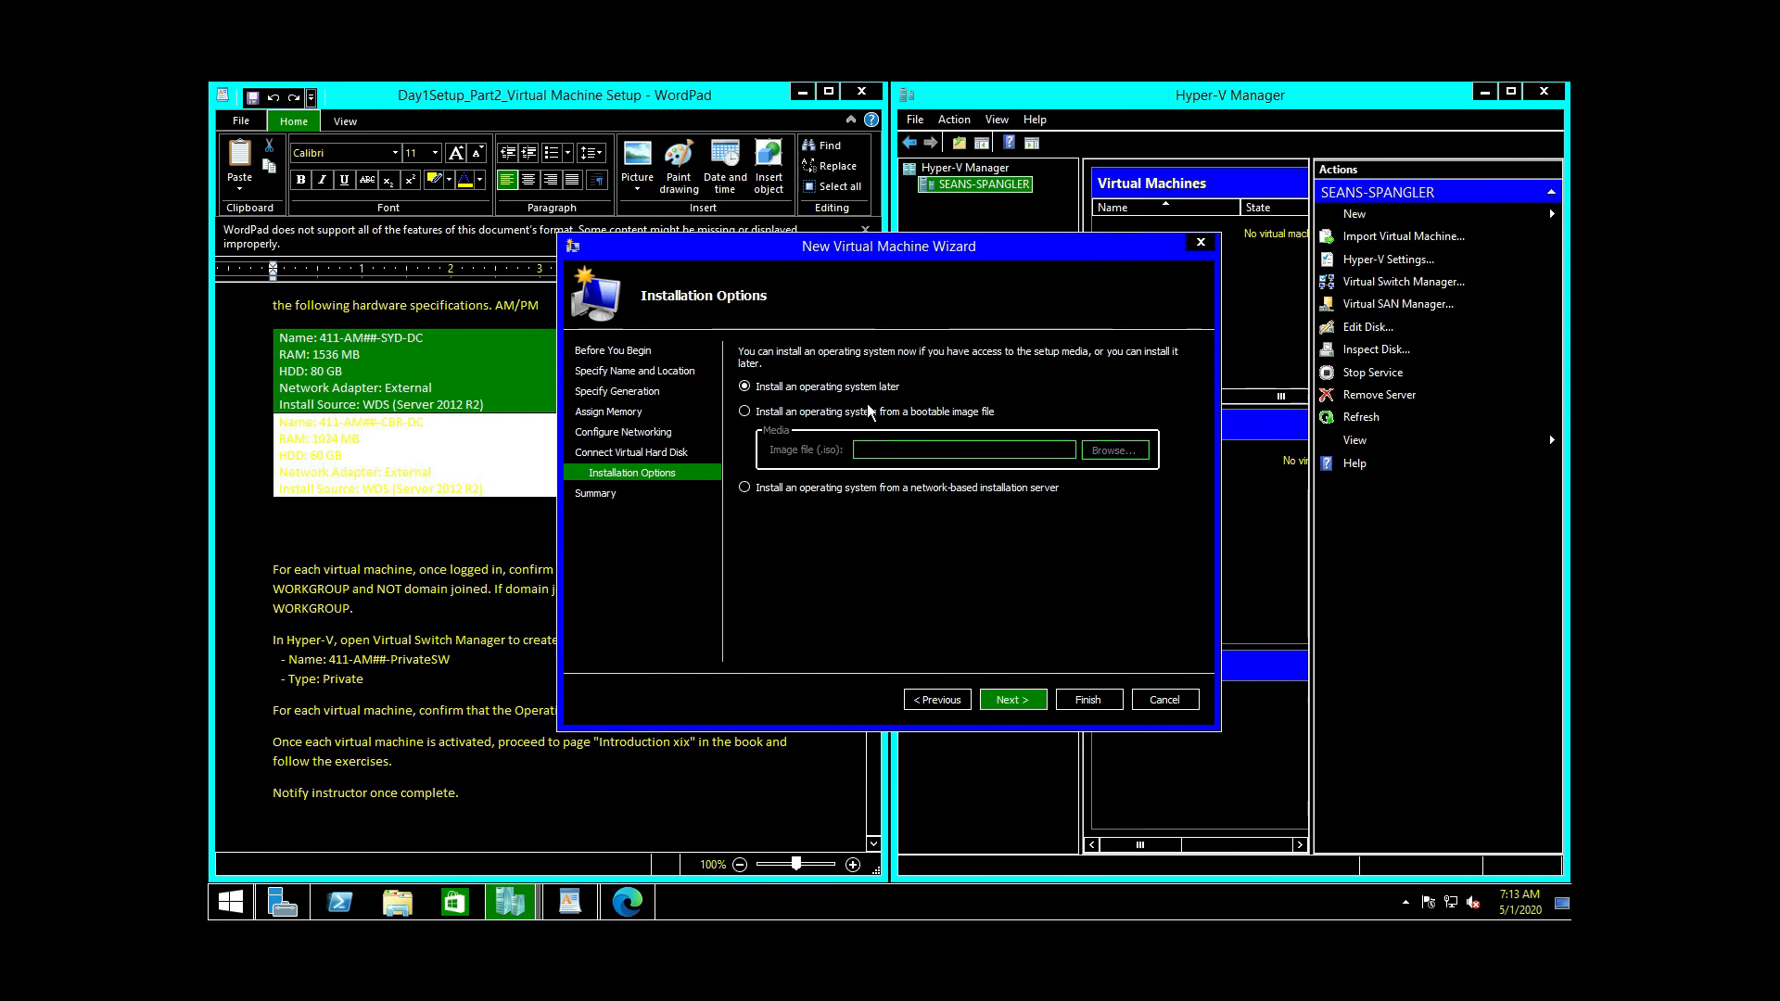
Step: Set the VM to install from the 9600.17050 WINBLUE_REFRESH ISO in H:\ISO
{"action": "left_click", "coordinate": [744, 410]}
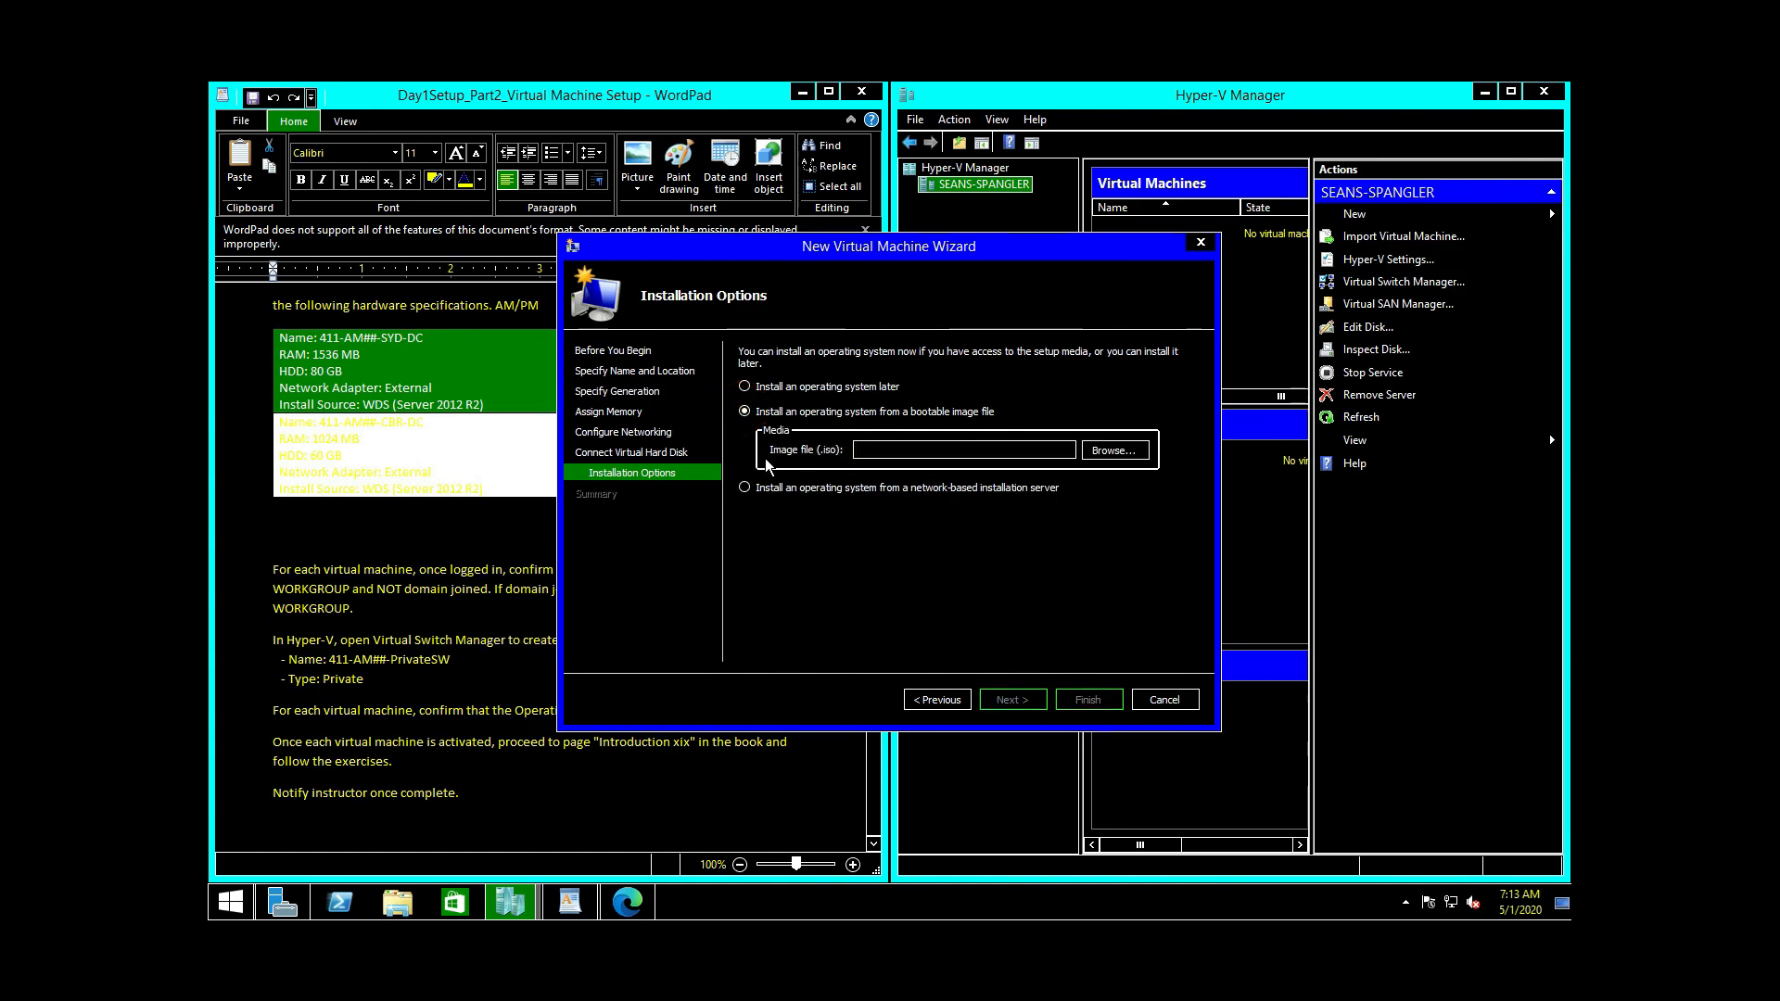
{"action": "left_click", "coordinate": [1086, 451]}
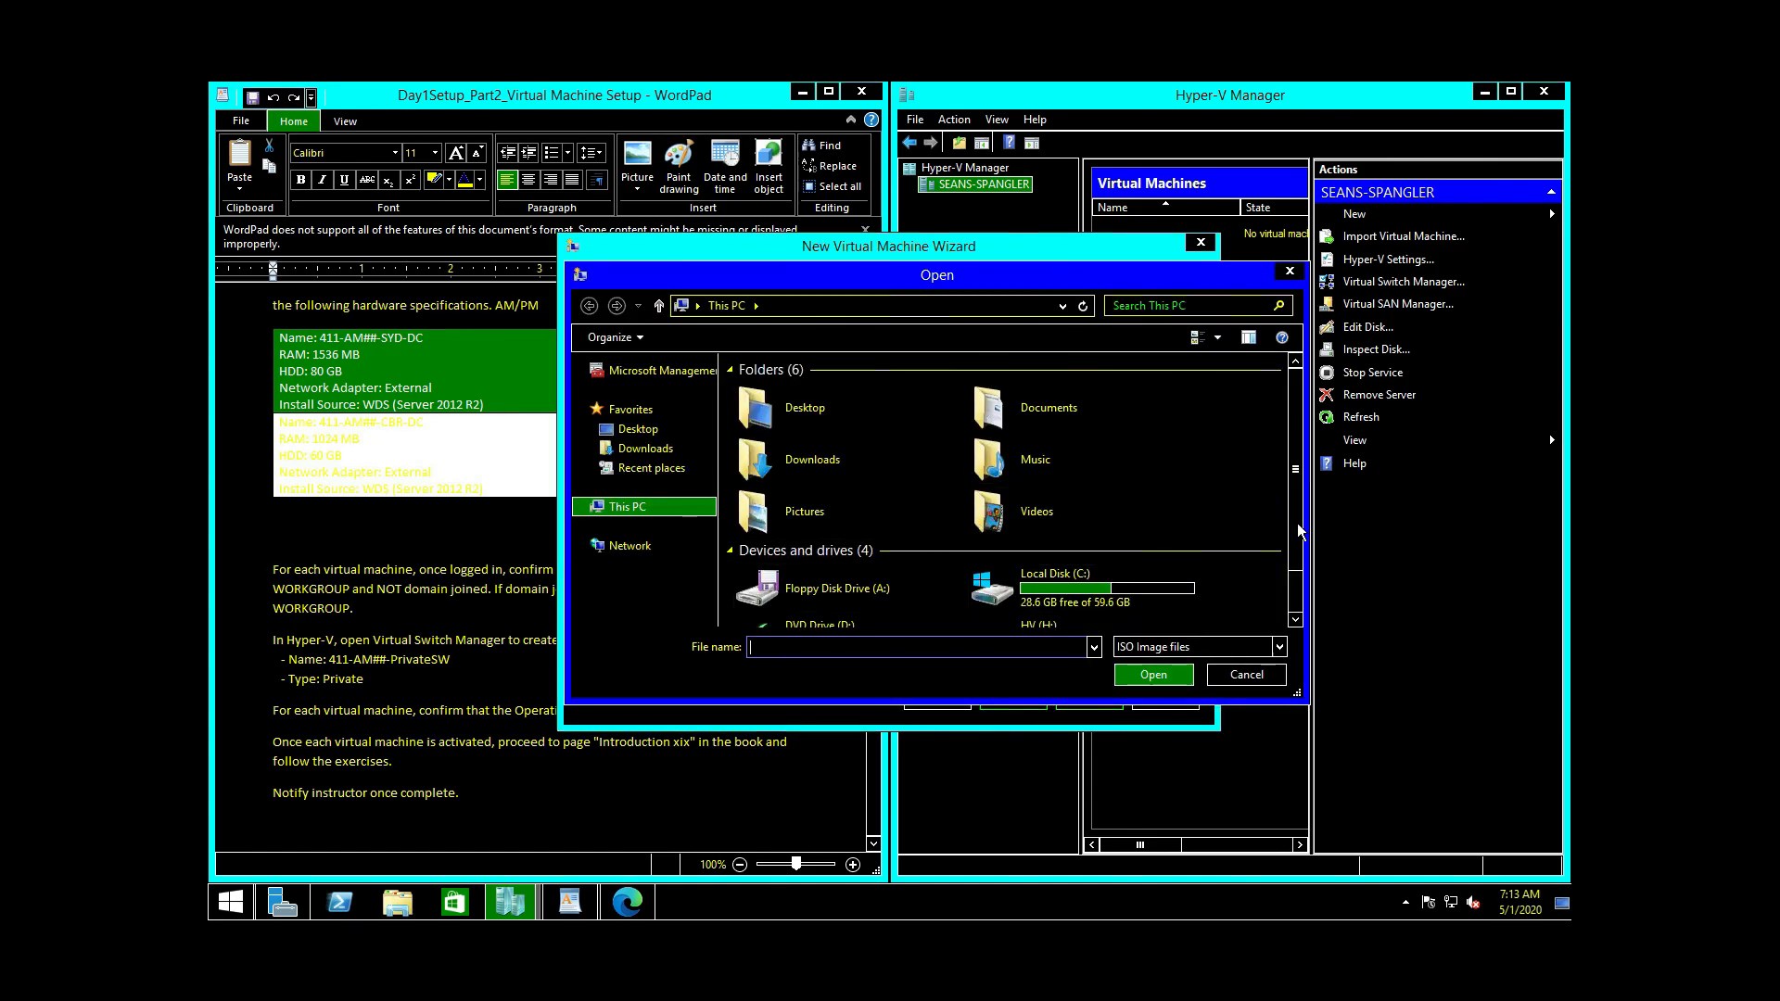
{"action": "left_click_drag", "start_coordinate": [1297, 523], "coordinate": [1301, 595]}
{"action": "double_click", "coordinate": [1105, 594]}
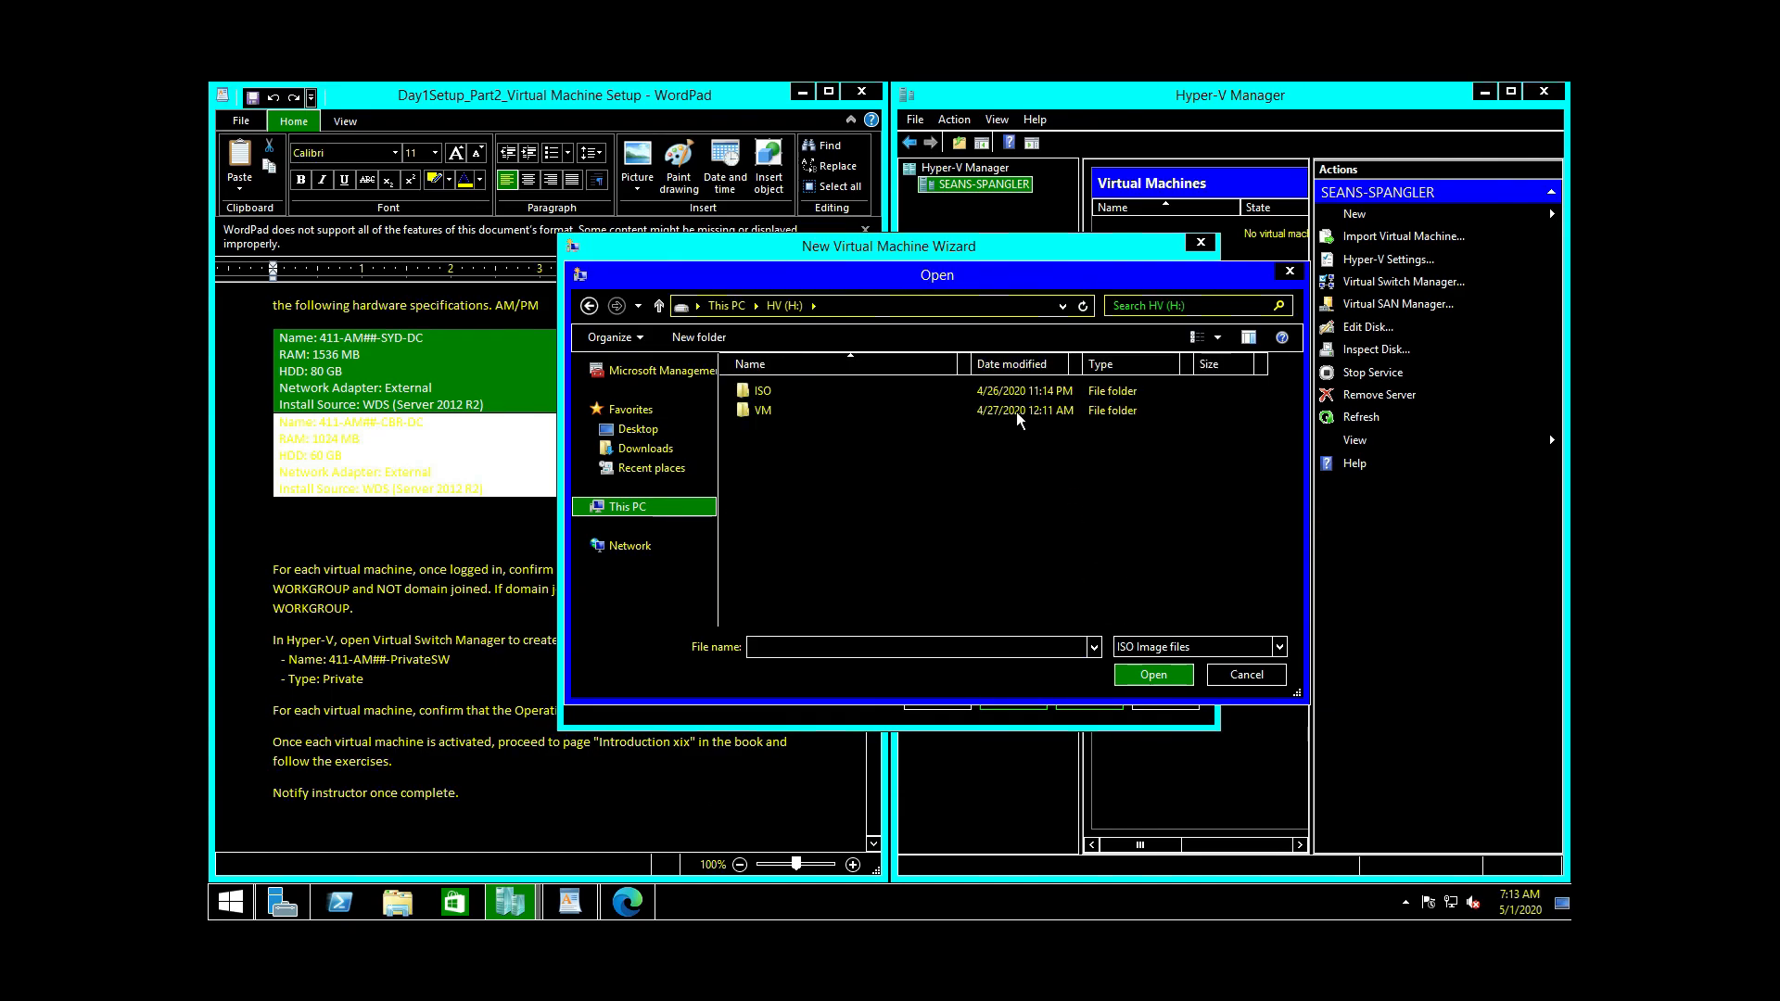
{"action": "double_click", "coordinate": [783, 390]}
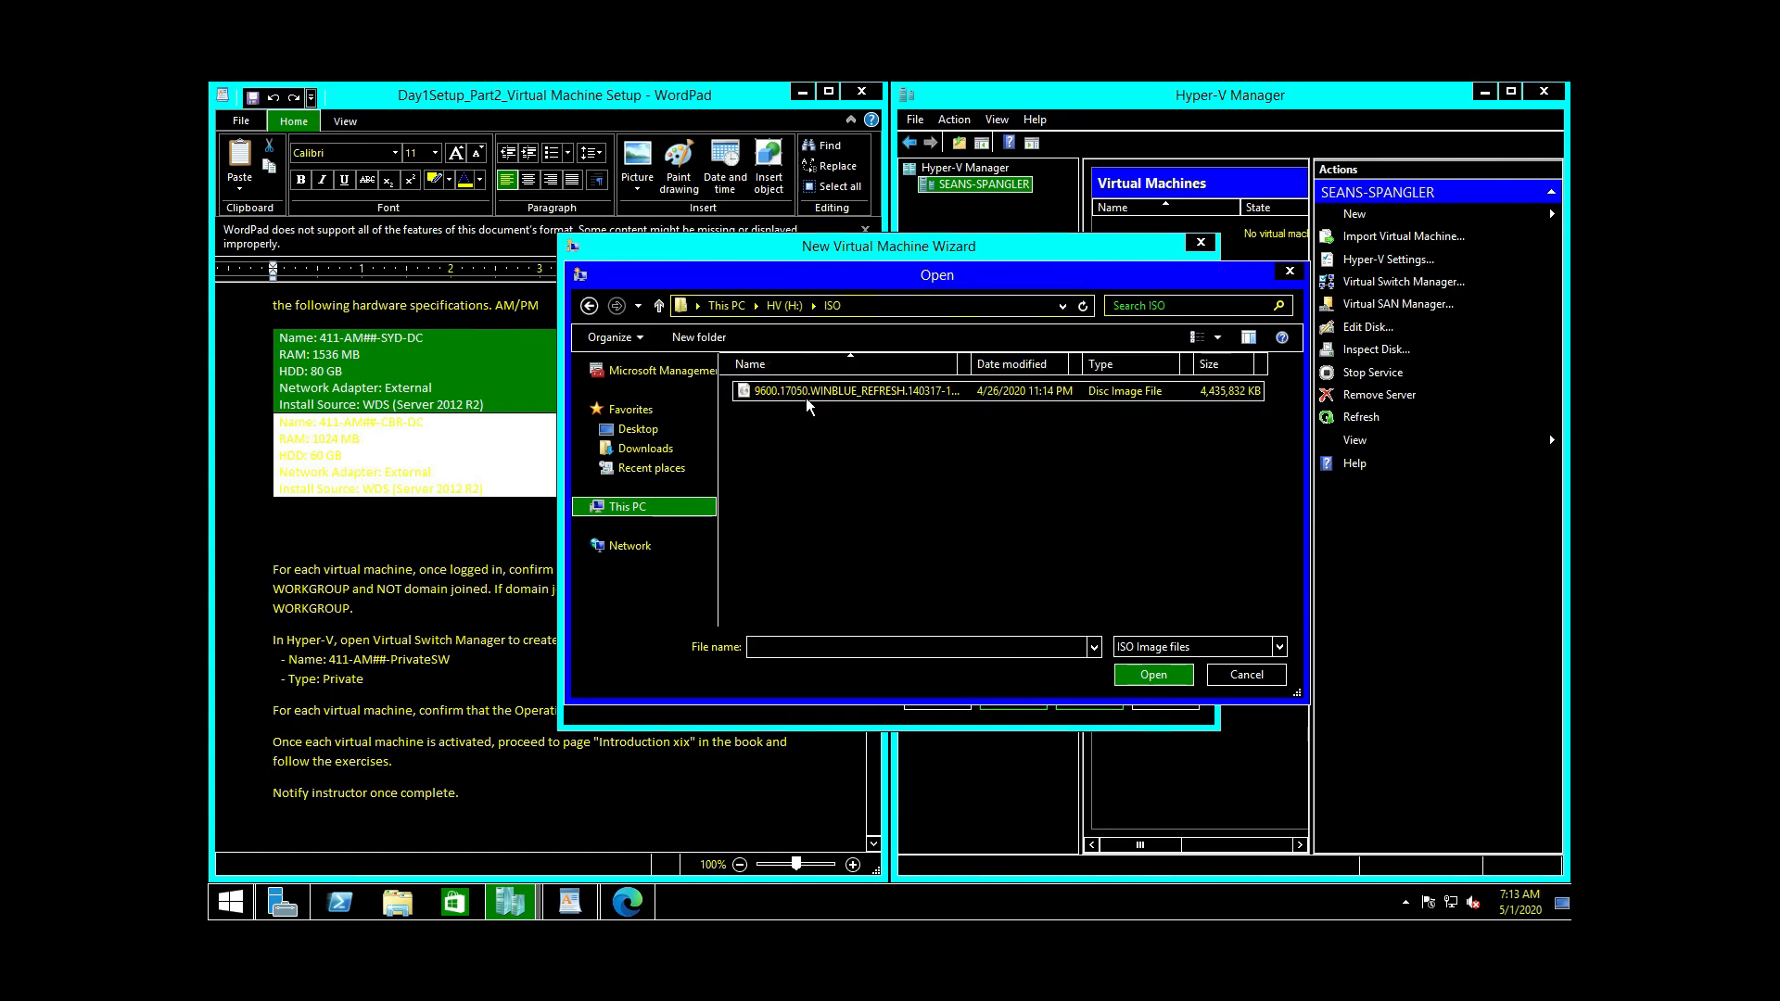
{"action": "left_click", "coordinate": [805, 397]}
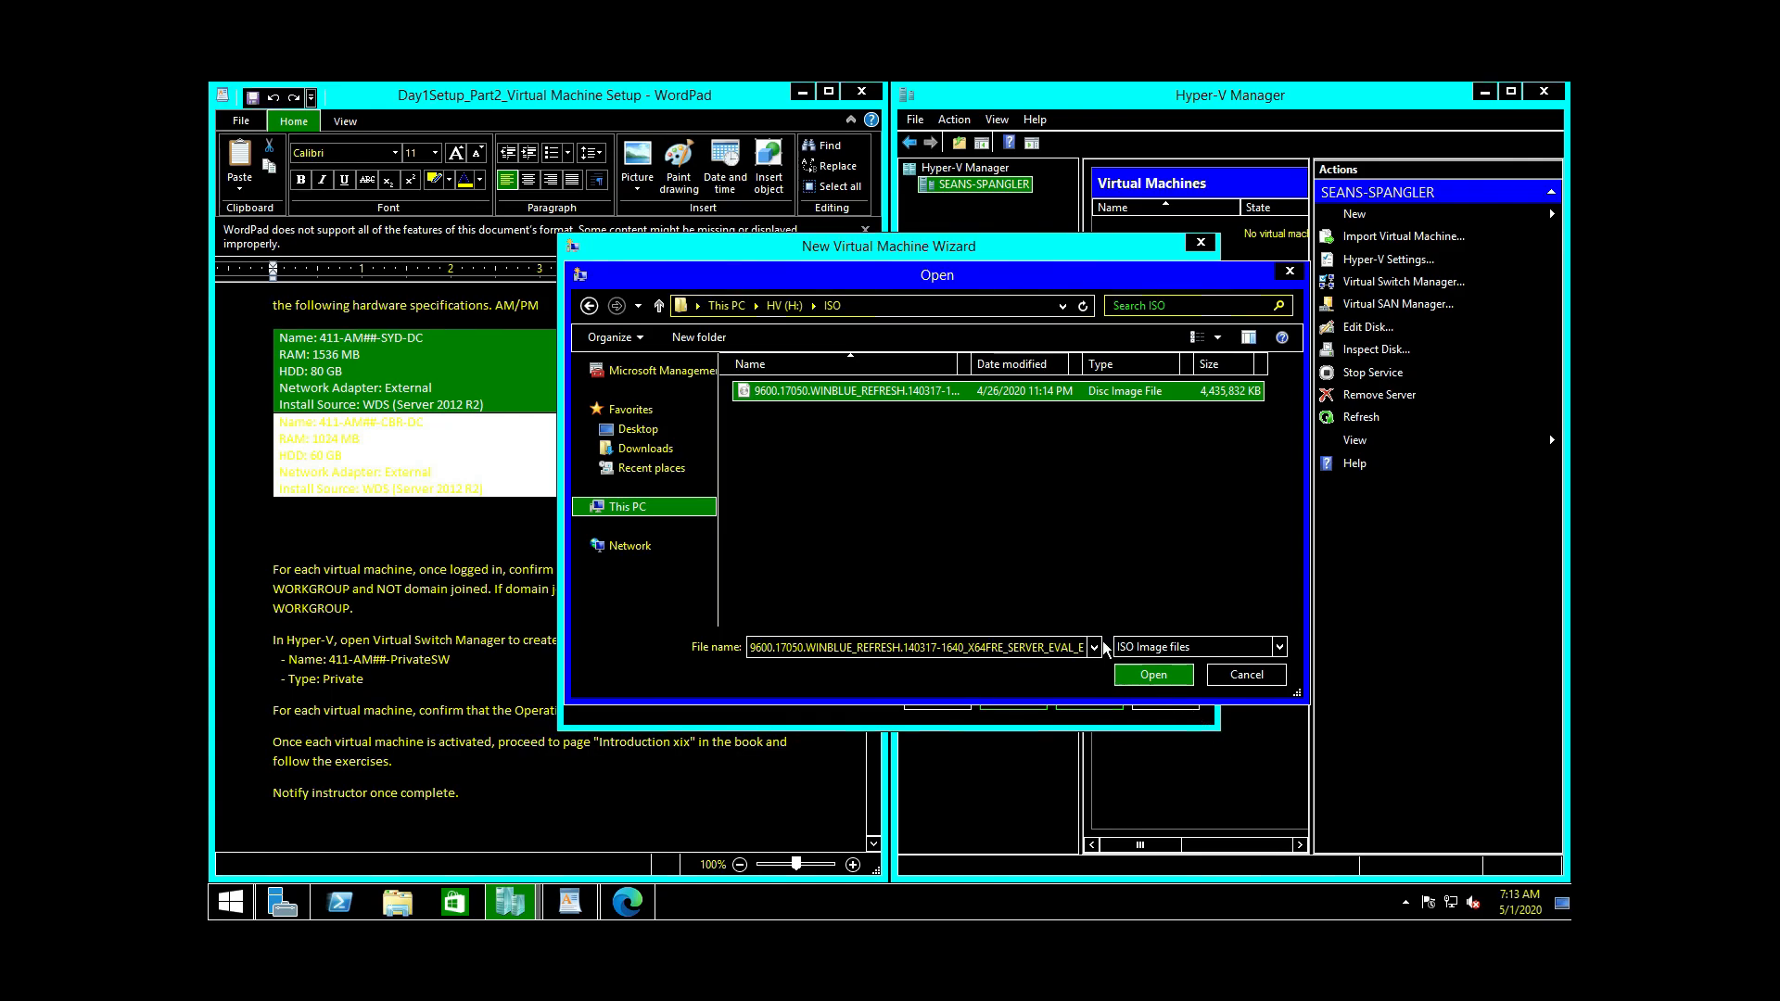
{"action": "left_click", "coordinate": [1168, 674]}
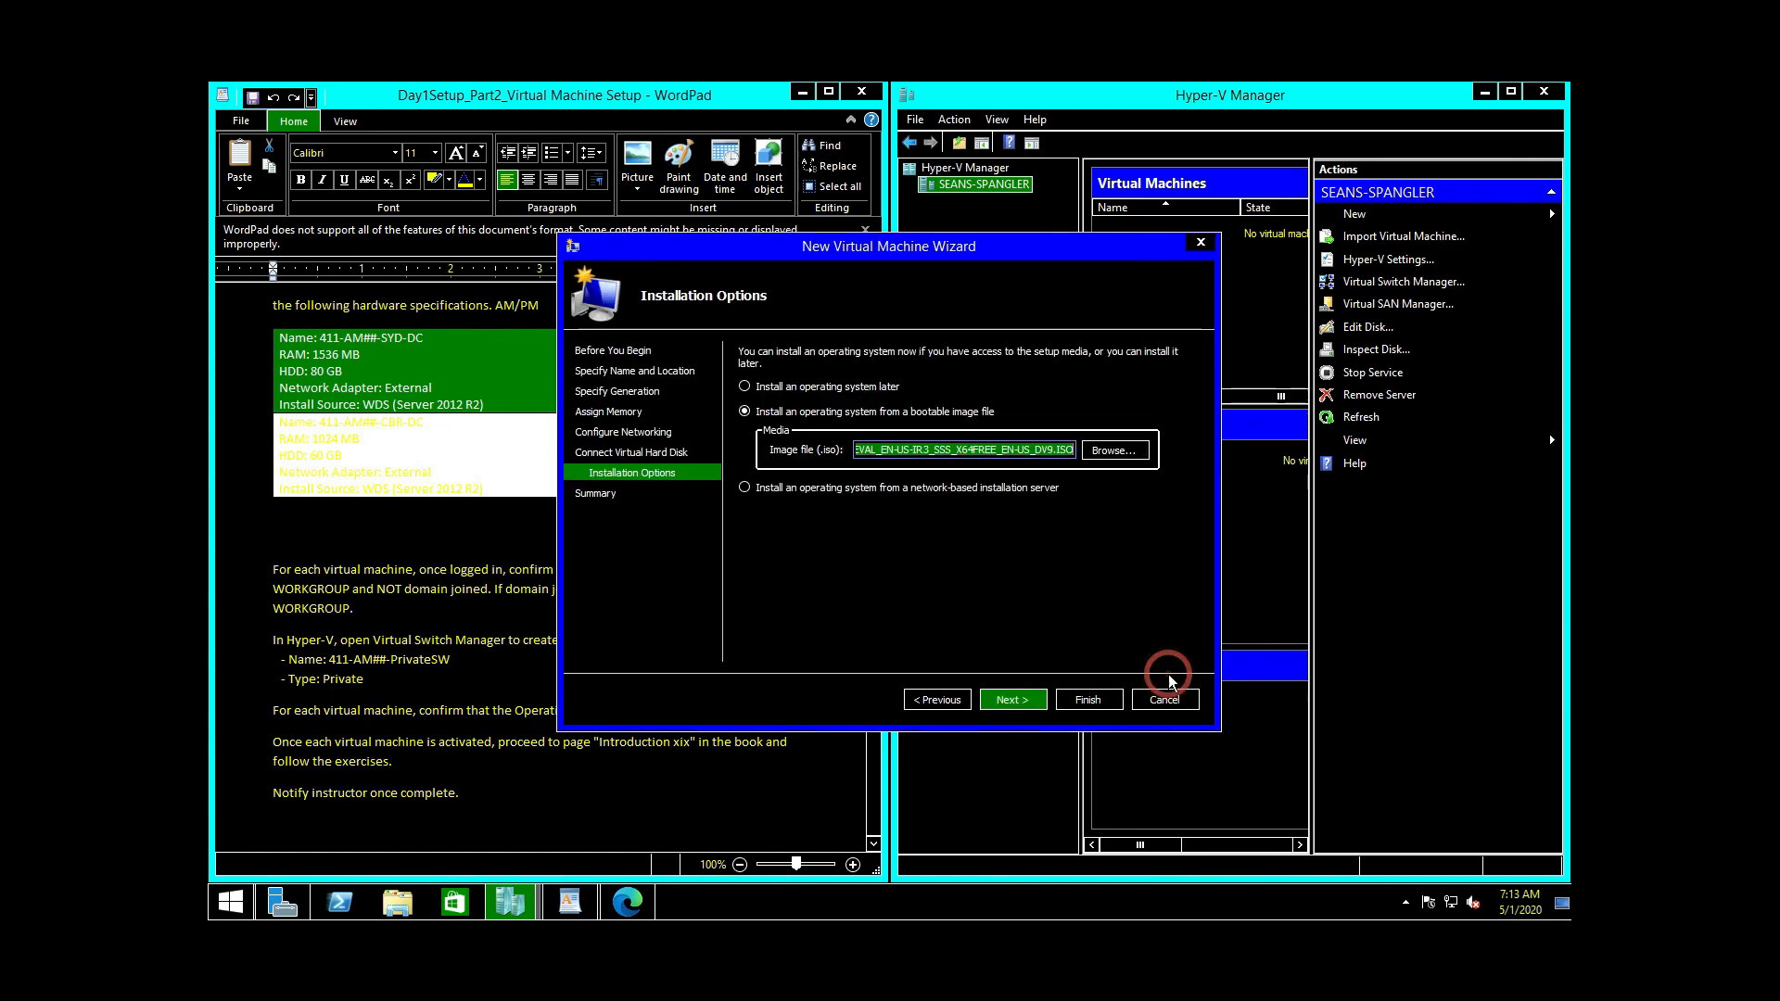
{"action": "left_click", "coordinate": [1025, 697]}
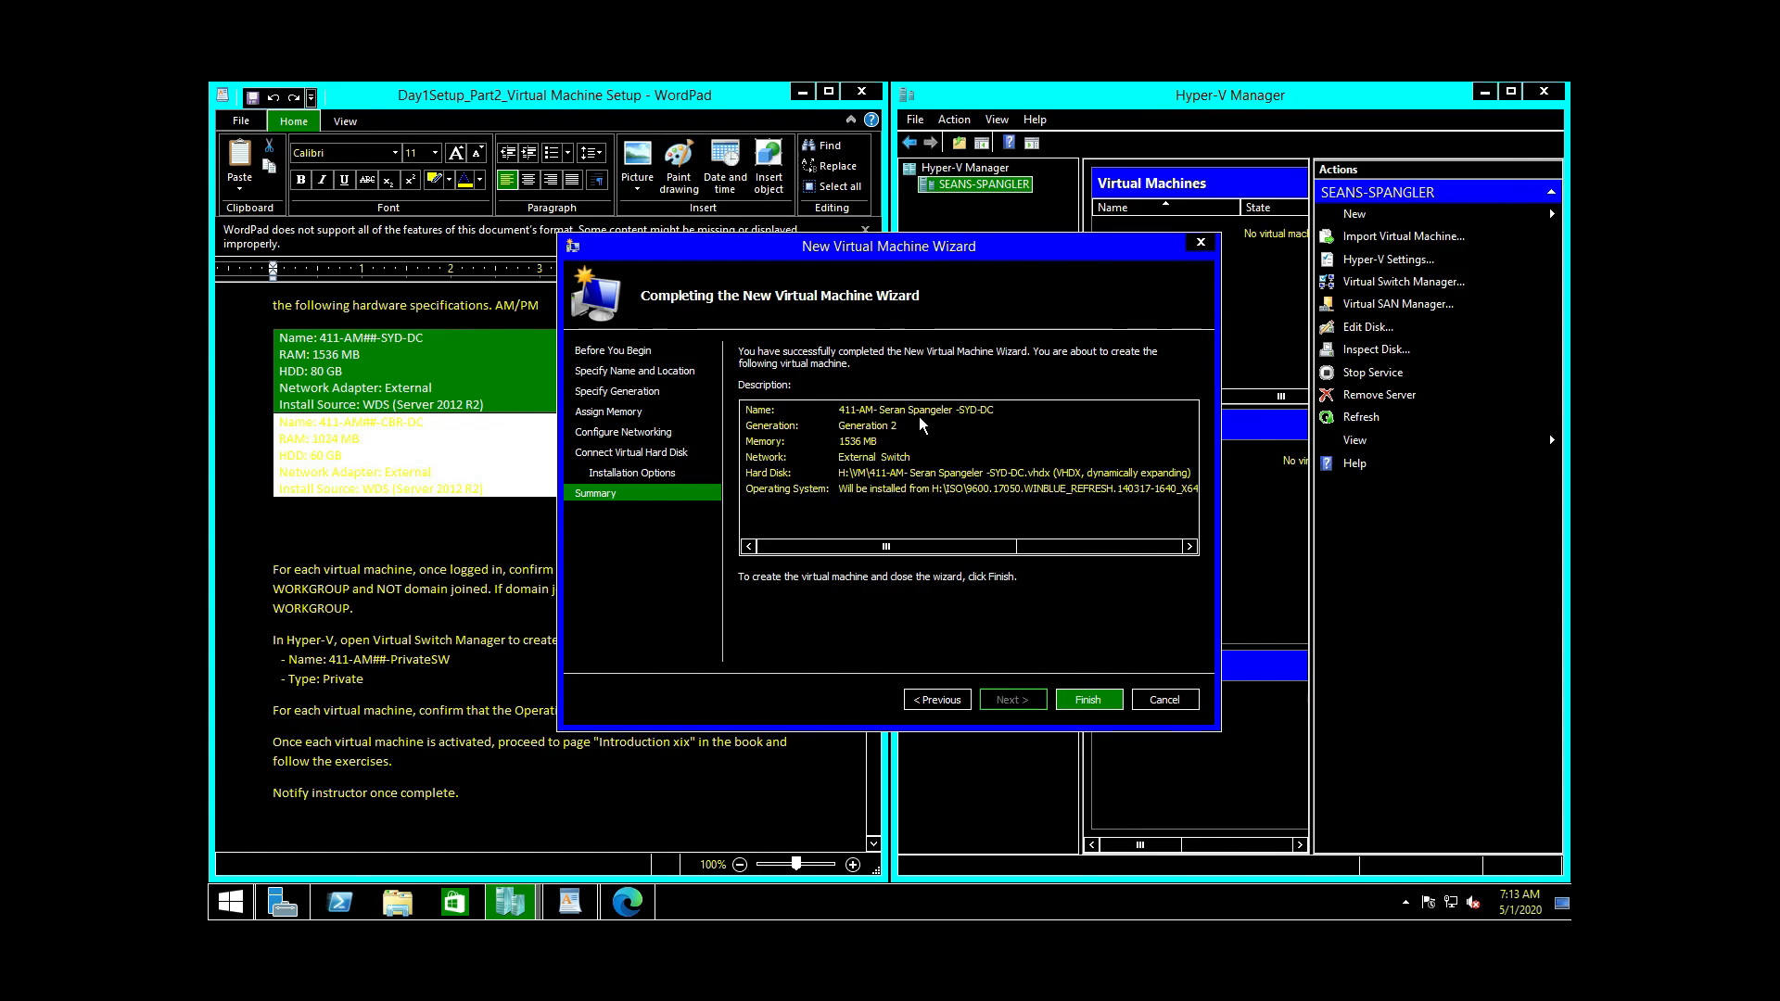
Step: Go back to the name page and fix the misspelled surname in the VM name
{"action": "left_click", "coordinate": [927, 699]}
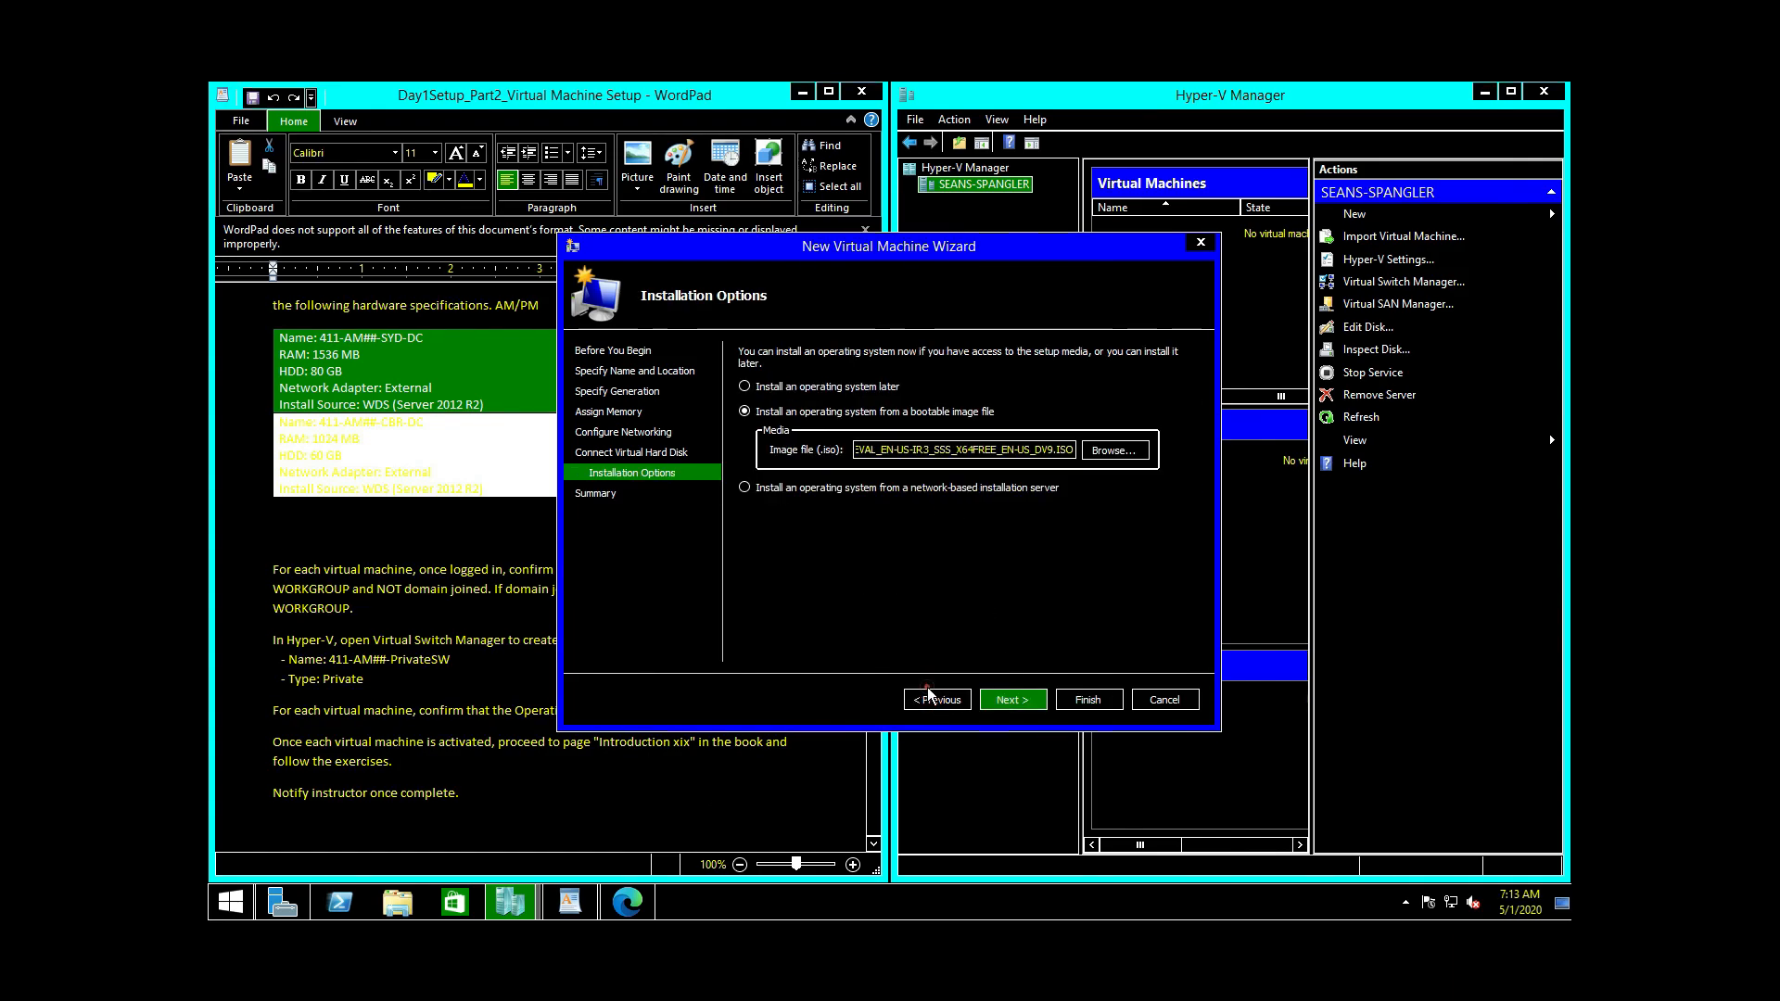
{"action": "left_click", "coordinate": [932, 699]}
{"action": "left_click", "coordinate": [932, 699]}
{"action": "left_click", "coordinate": [933, 699]}
{"action": "left_click", "coordinate": [932, 699]}
{"action": "left_click", "coordinate": [933, 699]}
{"action": "left_click", "coordinate": [932, 699]}
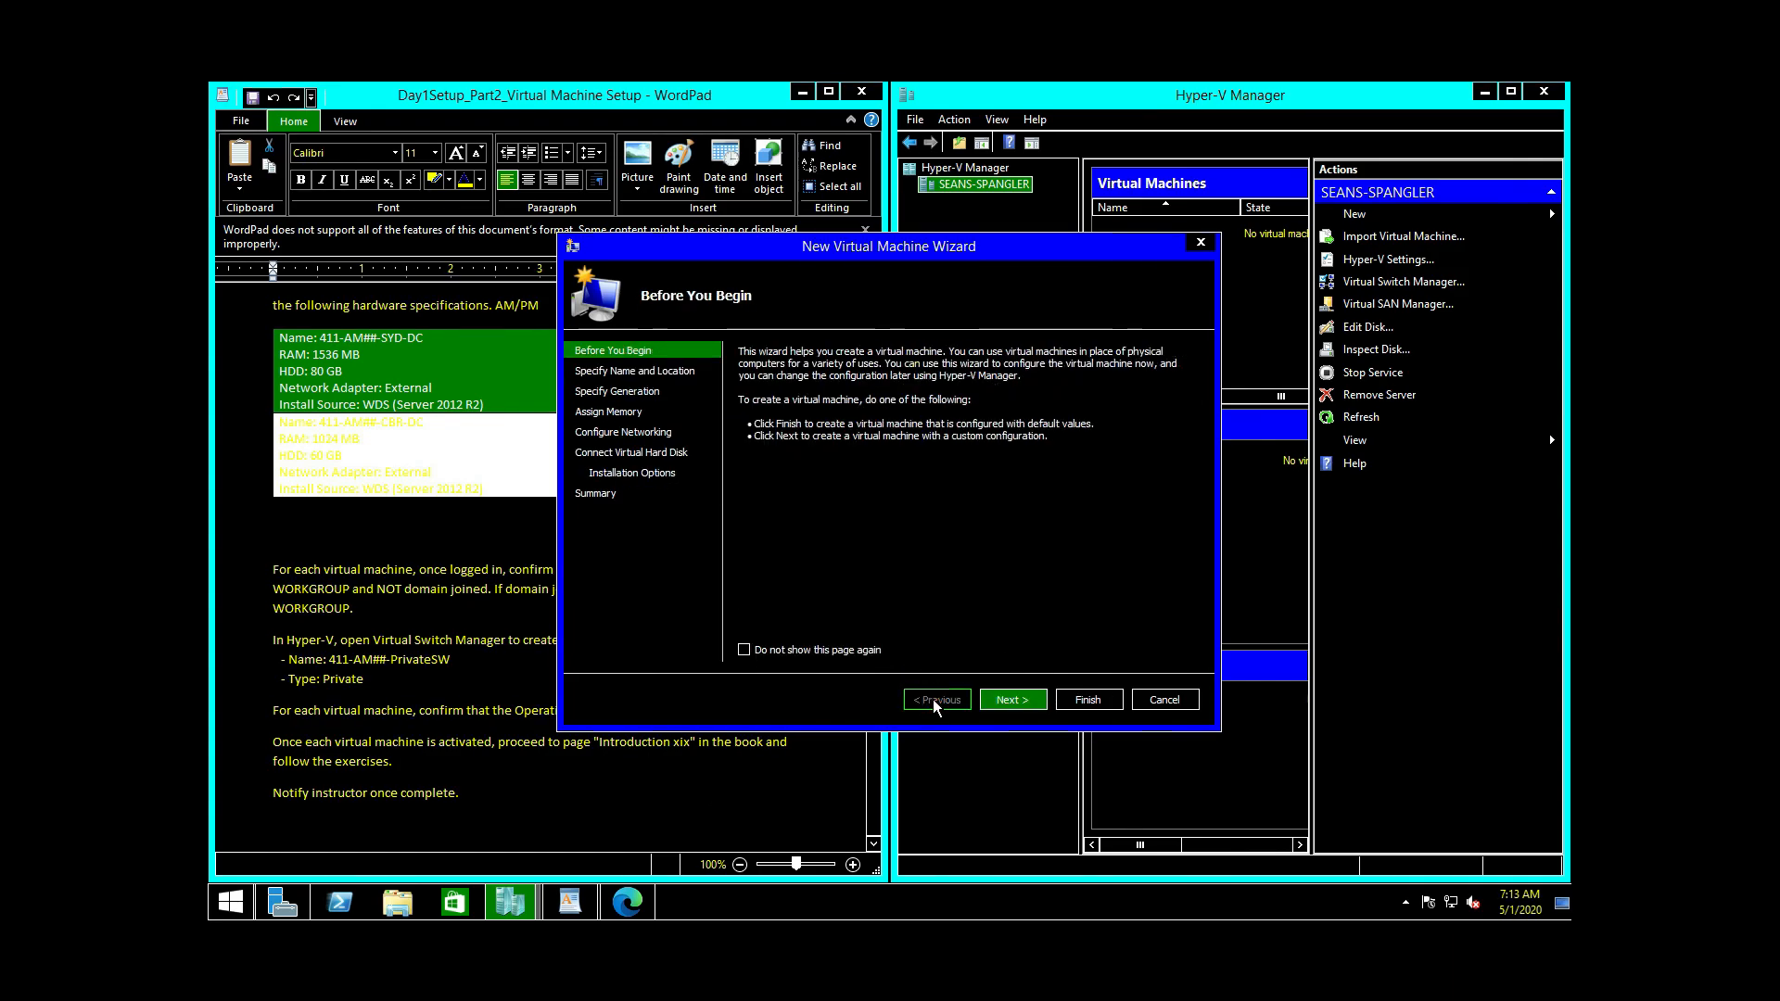
{"action": "left_click", "coordinate": [1033, 699]}
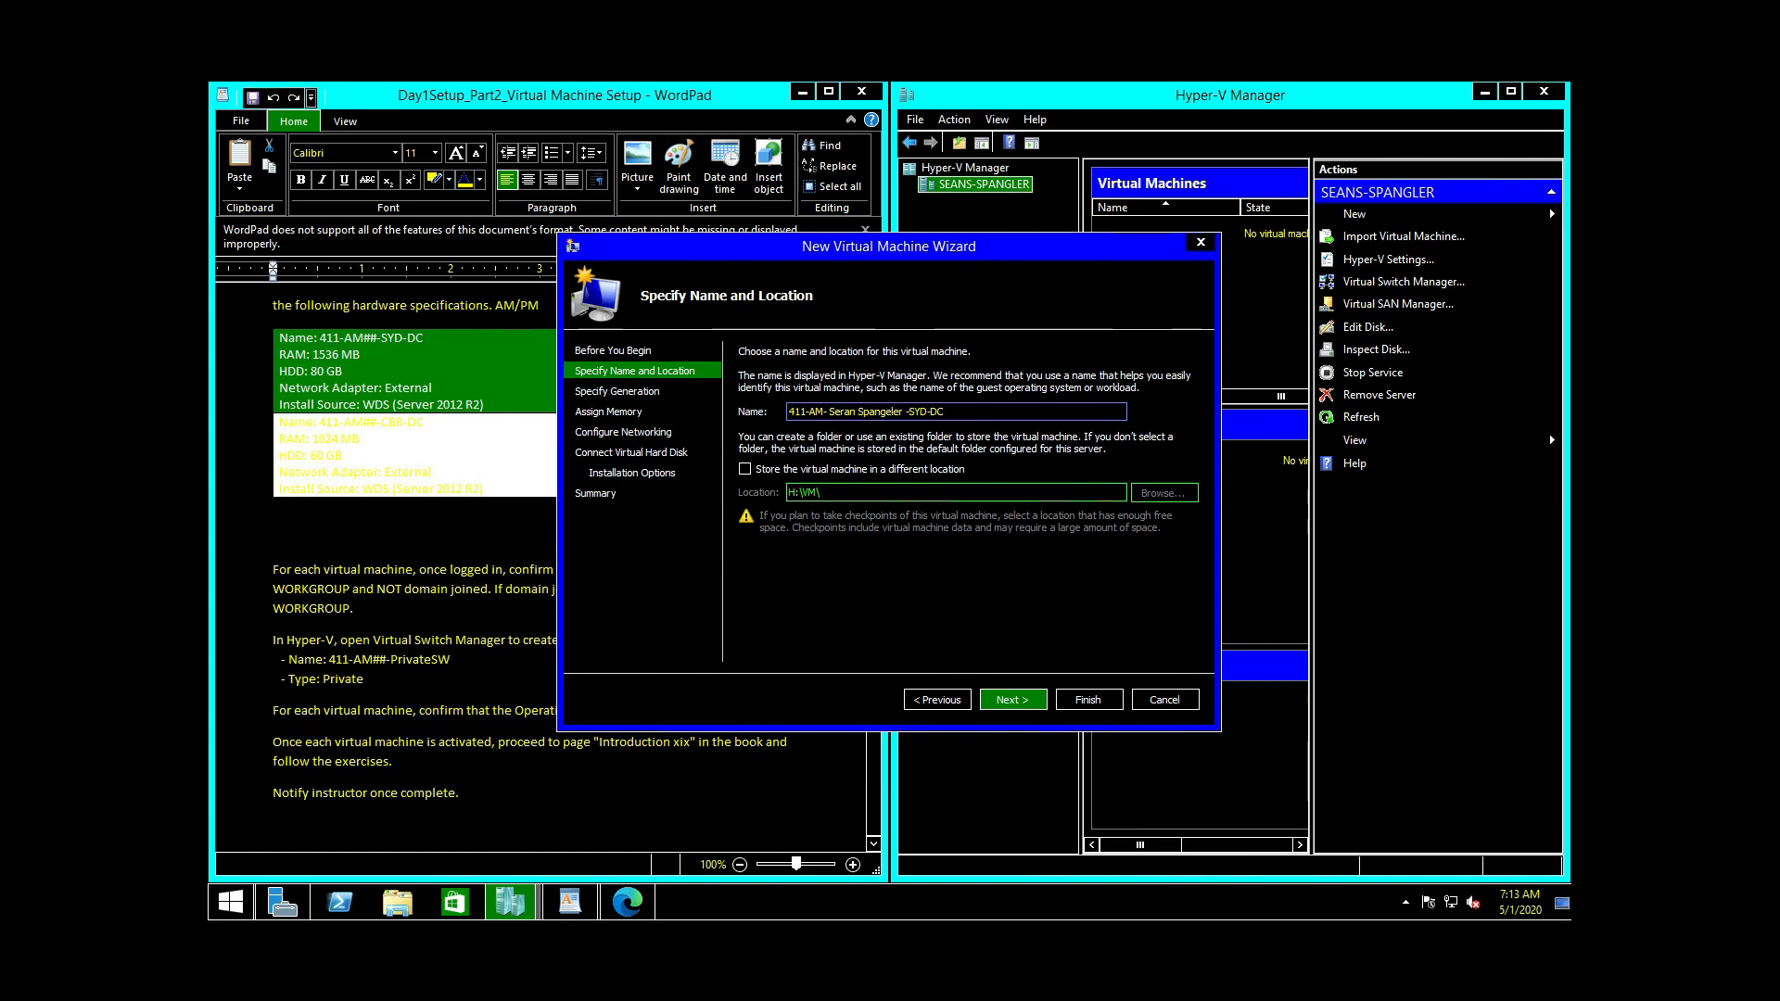
{"action": "key", "text": "BackSpace"}
{"action": "key", "text": "BackSpace"}
{"action": "key", "text": "BackSpace"}
{"action": "type", "text": "an"}
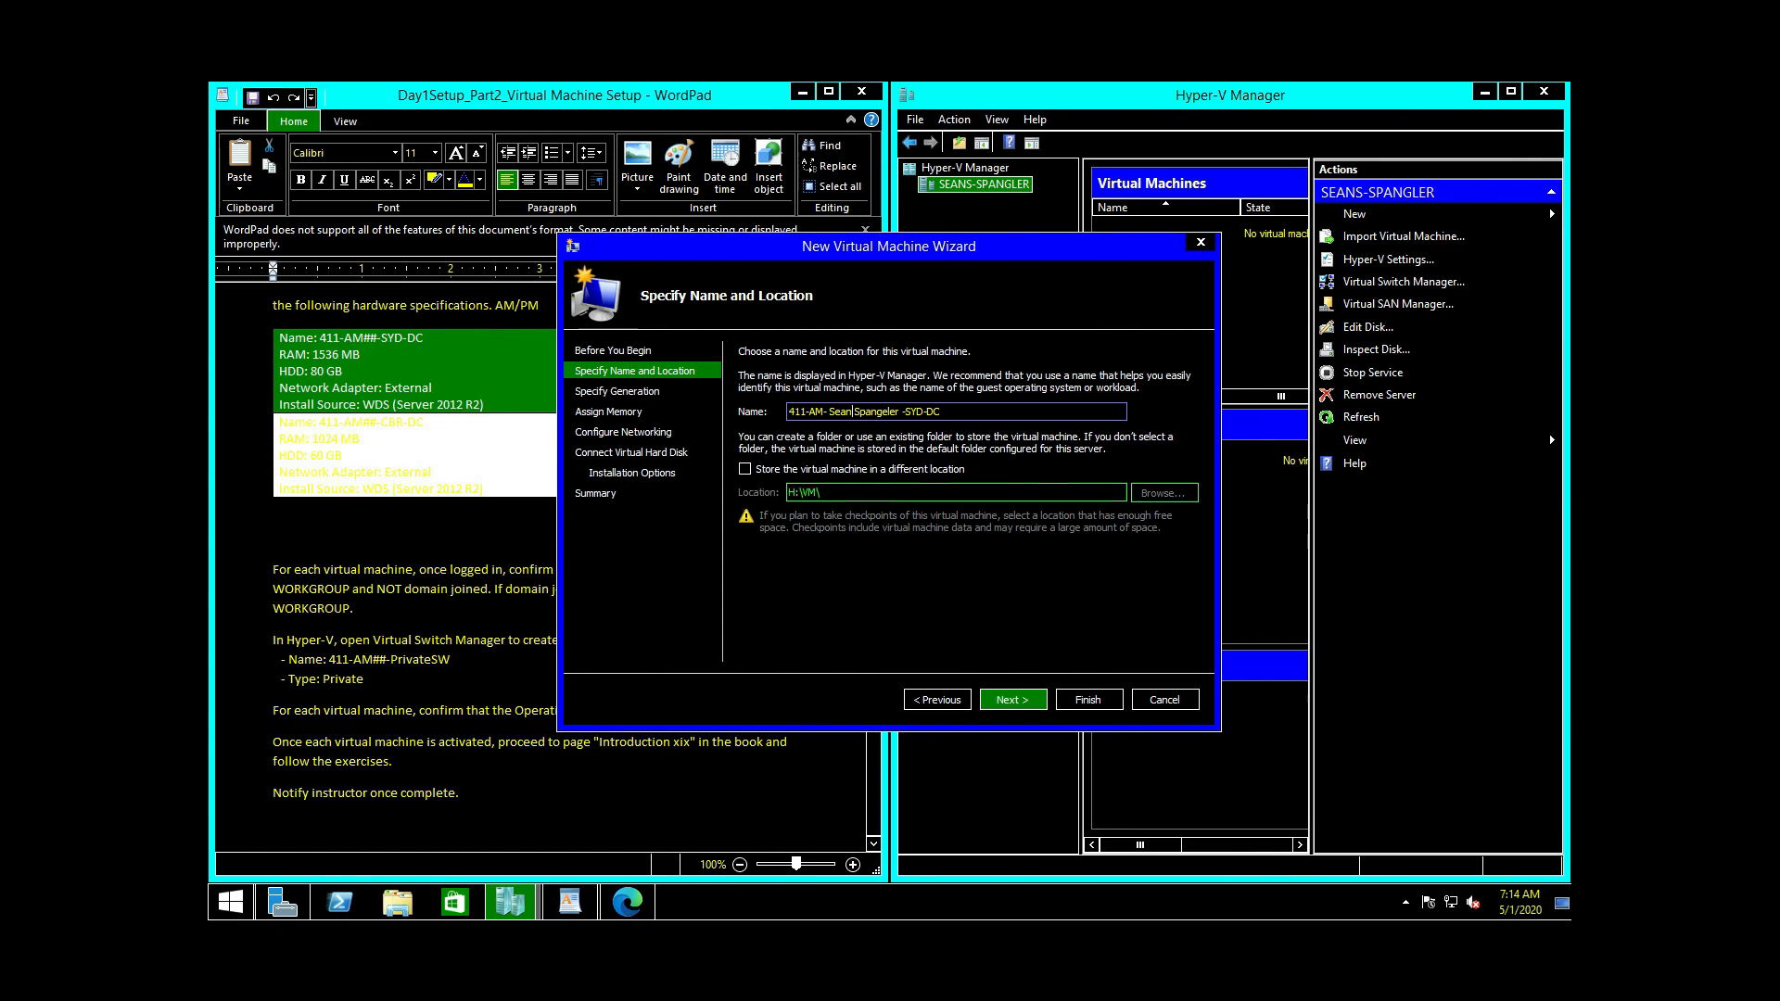
{"action": "left_click", "coordinate": [1013, 700]}
Step: Create the Generation 2 SYD-DC VM with 1536 MB memory and External Switch networking
{"action": "left_click", "coordinate": [1013, 700]}
{"action": "left_click", "coordinate": [1012, 699]}
{"action": "left_click", "coordinate": [1012, 700]}
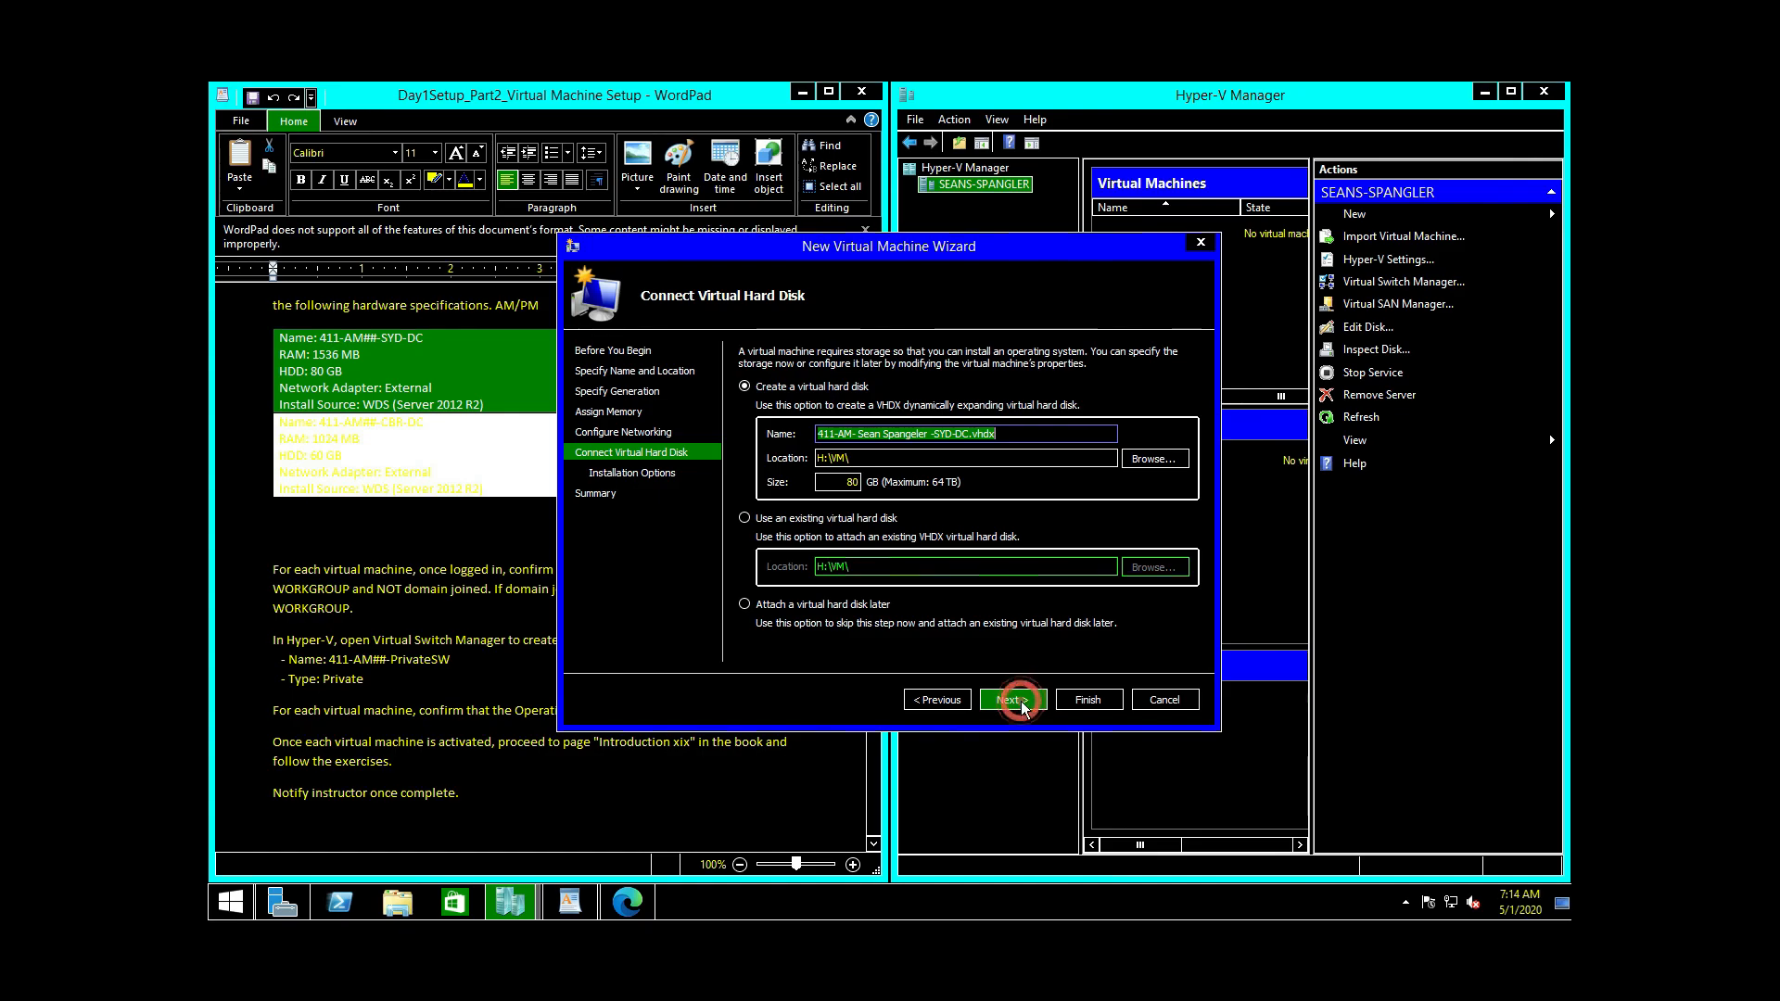
{"action": "left_click", "coordinate": [1012, 700]}
{"action": "left_click", "coordinate": [1020, 702]}
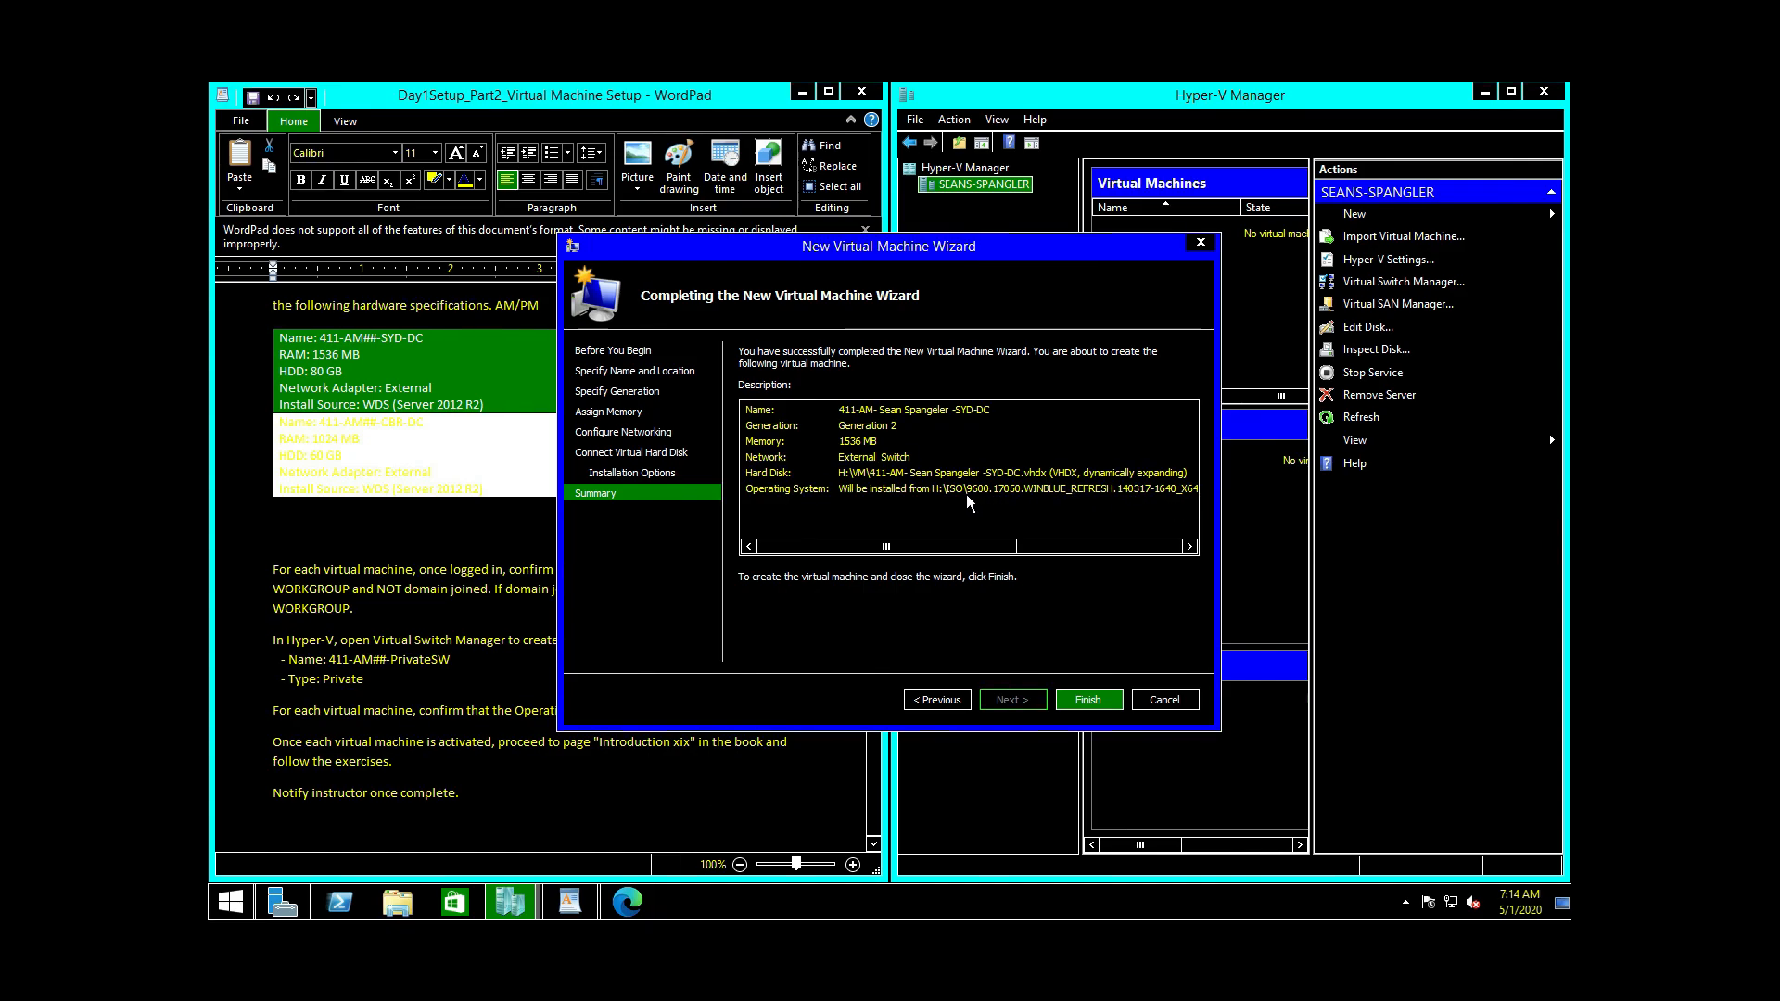
{"action": "left_click", "coordinate": [1097, 703]}
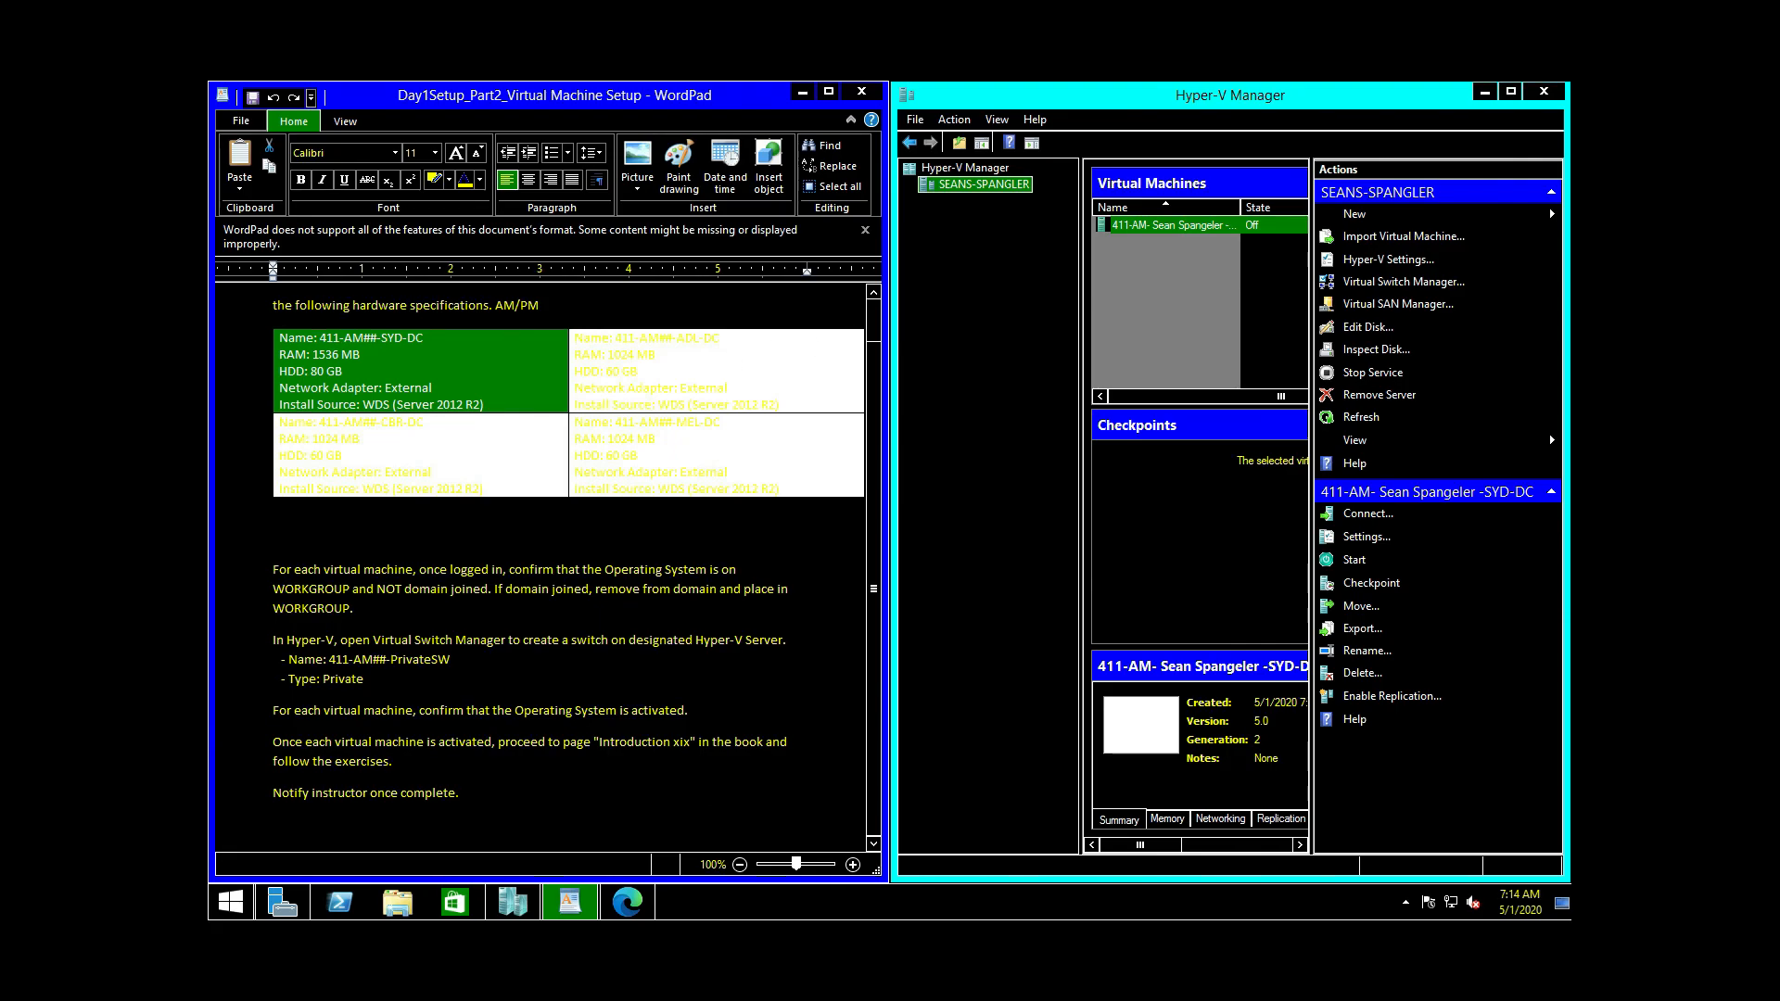
Step: Highlight the ADL-DC specs in the notes and start a new virtual machine wizard
{"action": "left_click", "coordinate": [691, 392]}
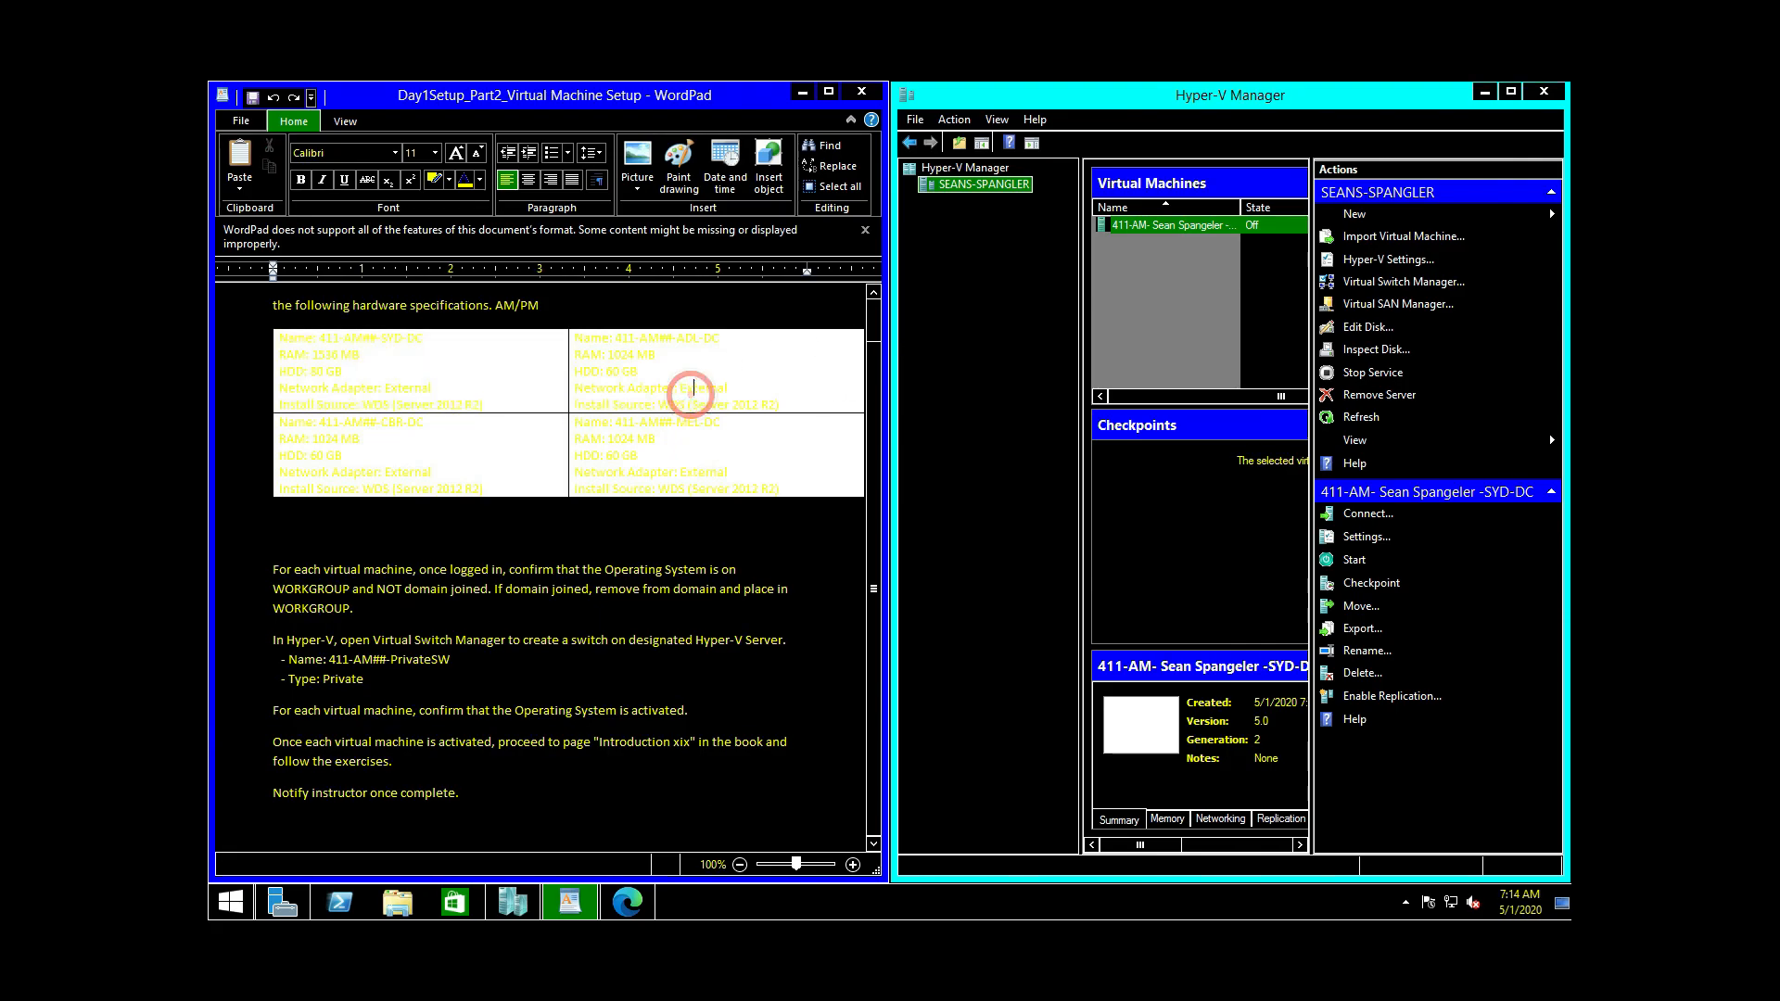
{"action": "left_click_drag", "start_coordinate": [794, 398], "coordinate": [672, 388]}
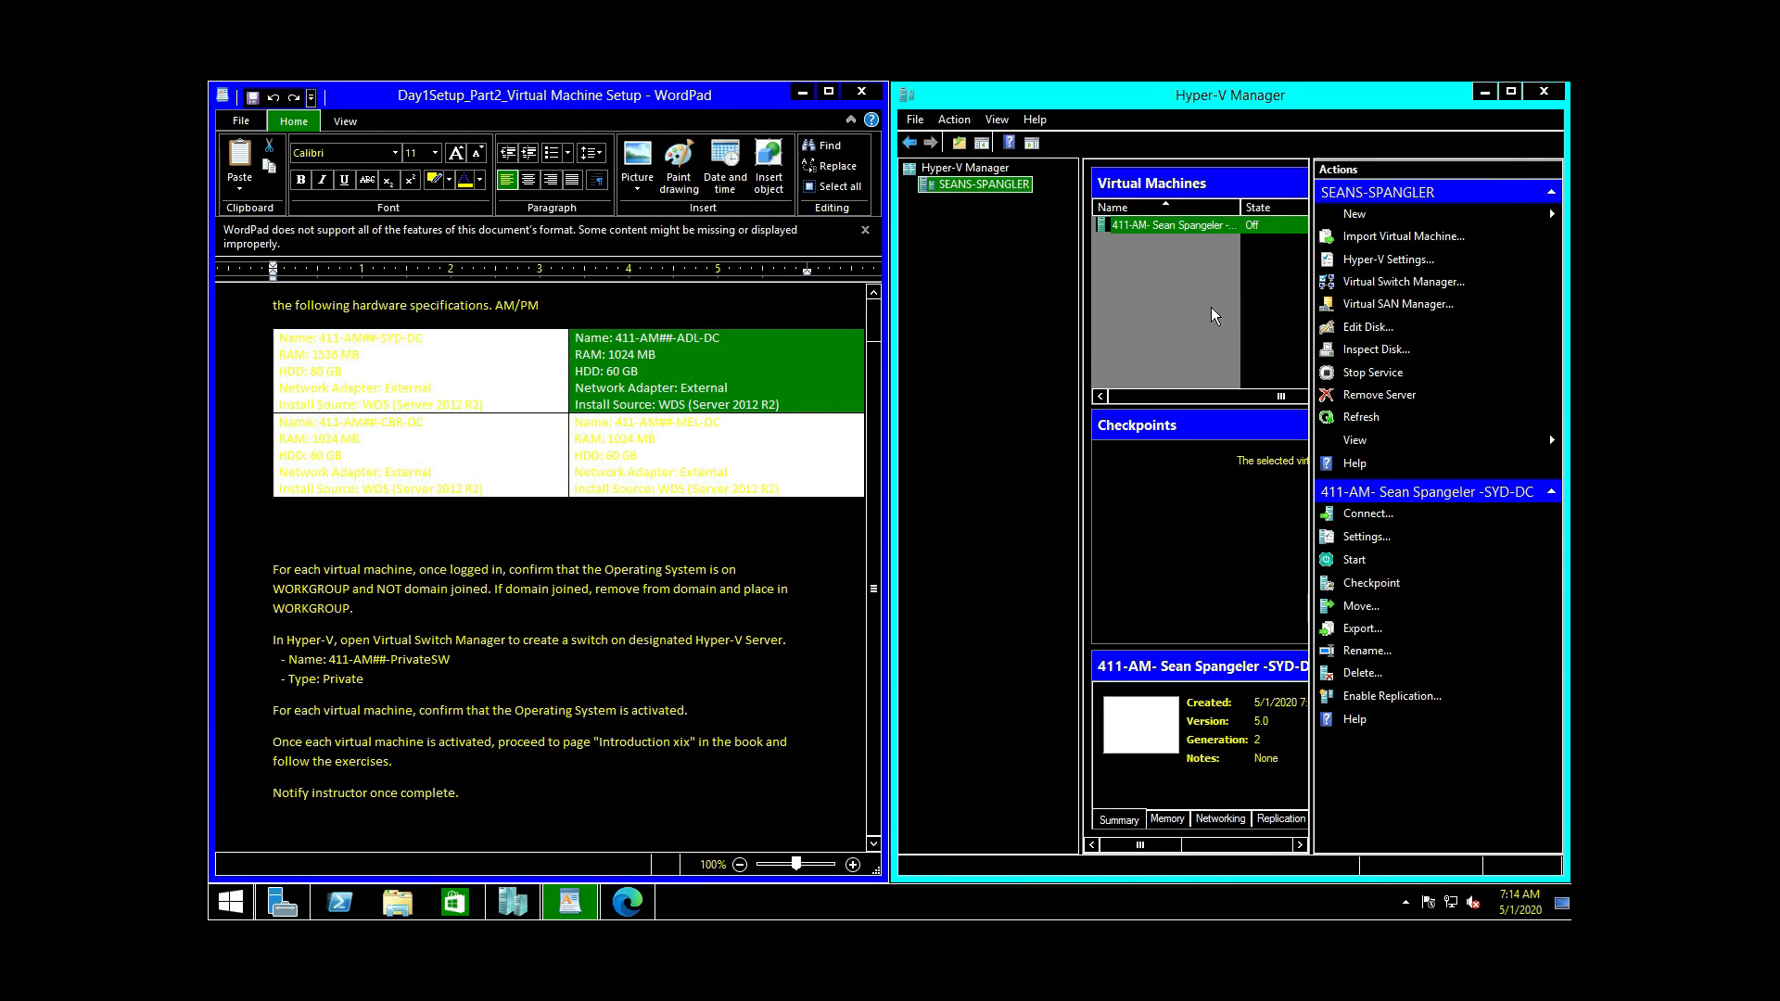
{"action": "left_click", "coordinate": [1355, 219]}
{"action": "left_click", "coordinate": [1474, 214]}
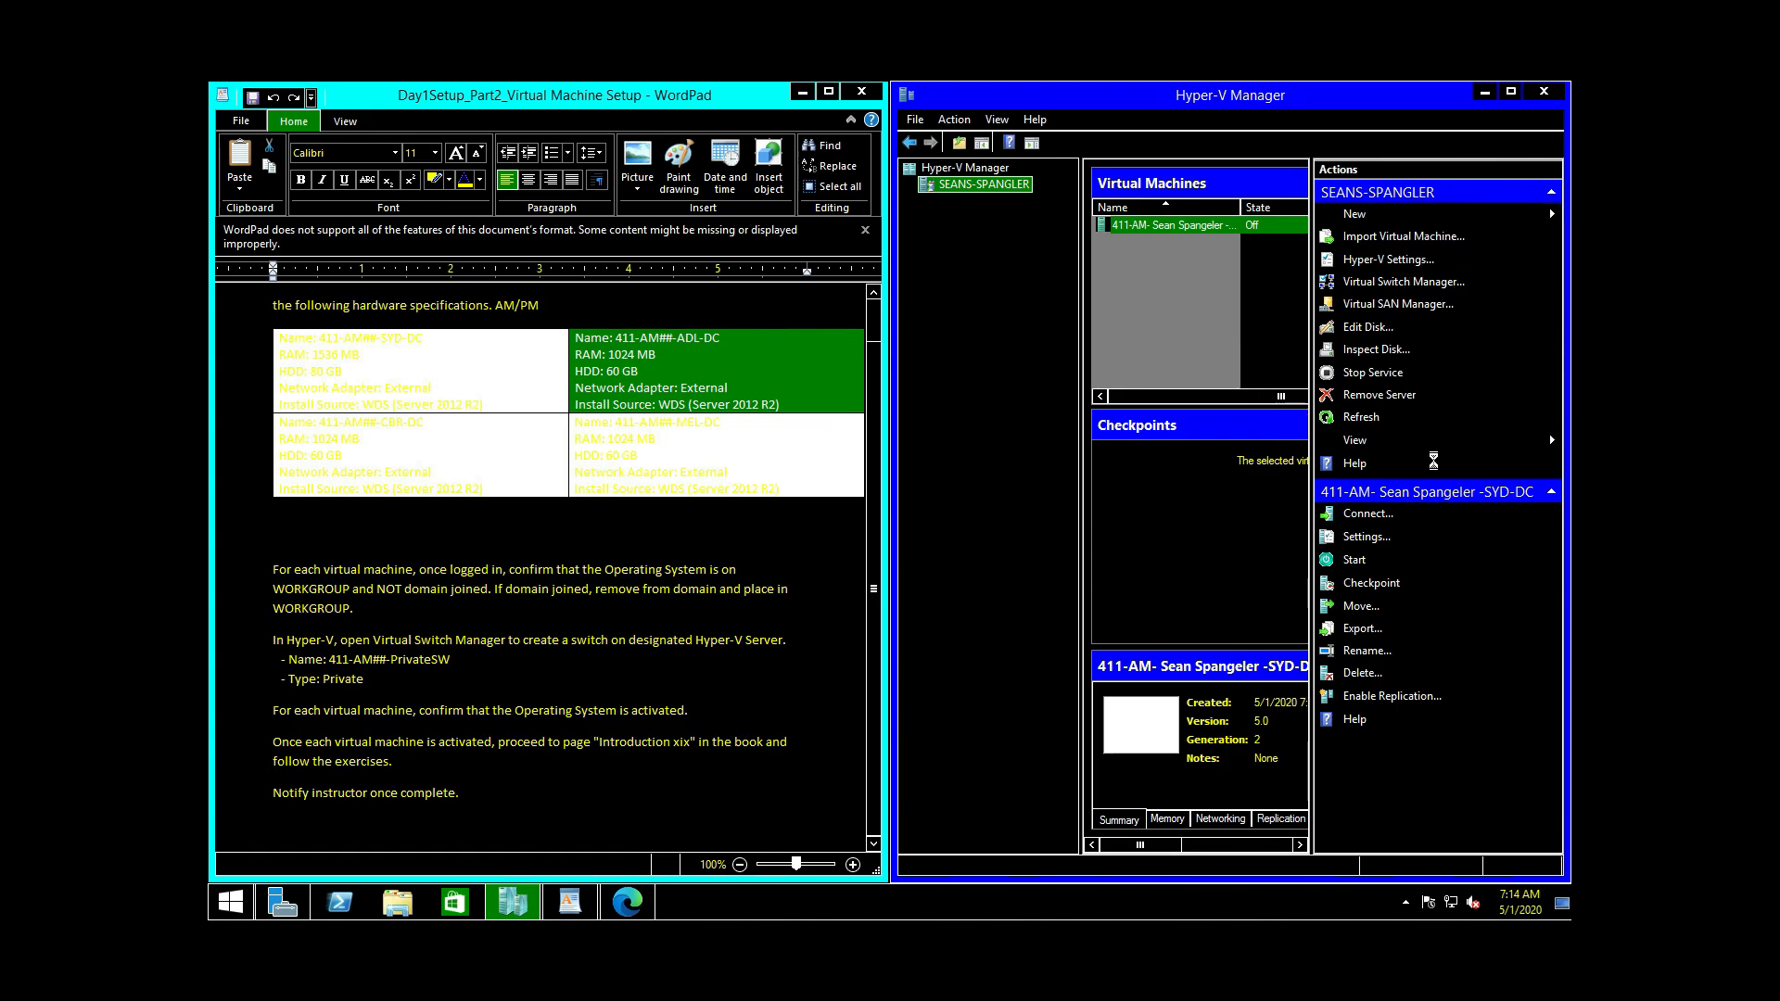
{"action": "left_click_drag", "start_coordinate": [868, 253], "coordinate": [1247, 309]}
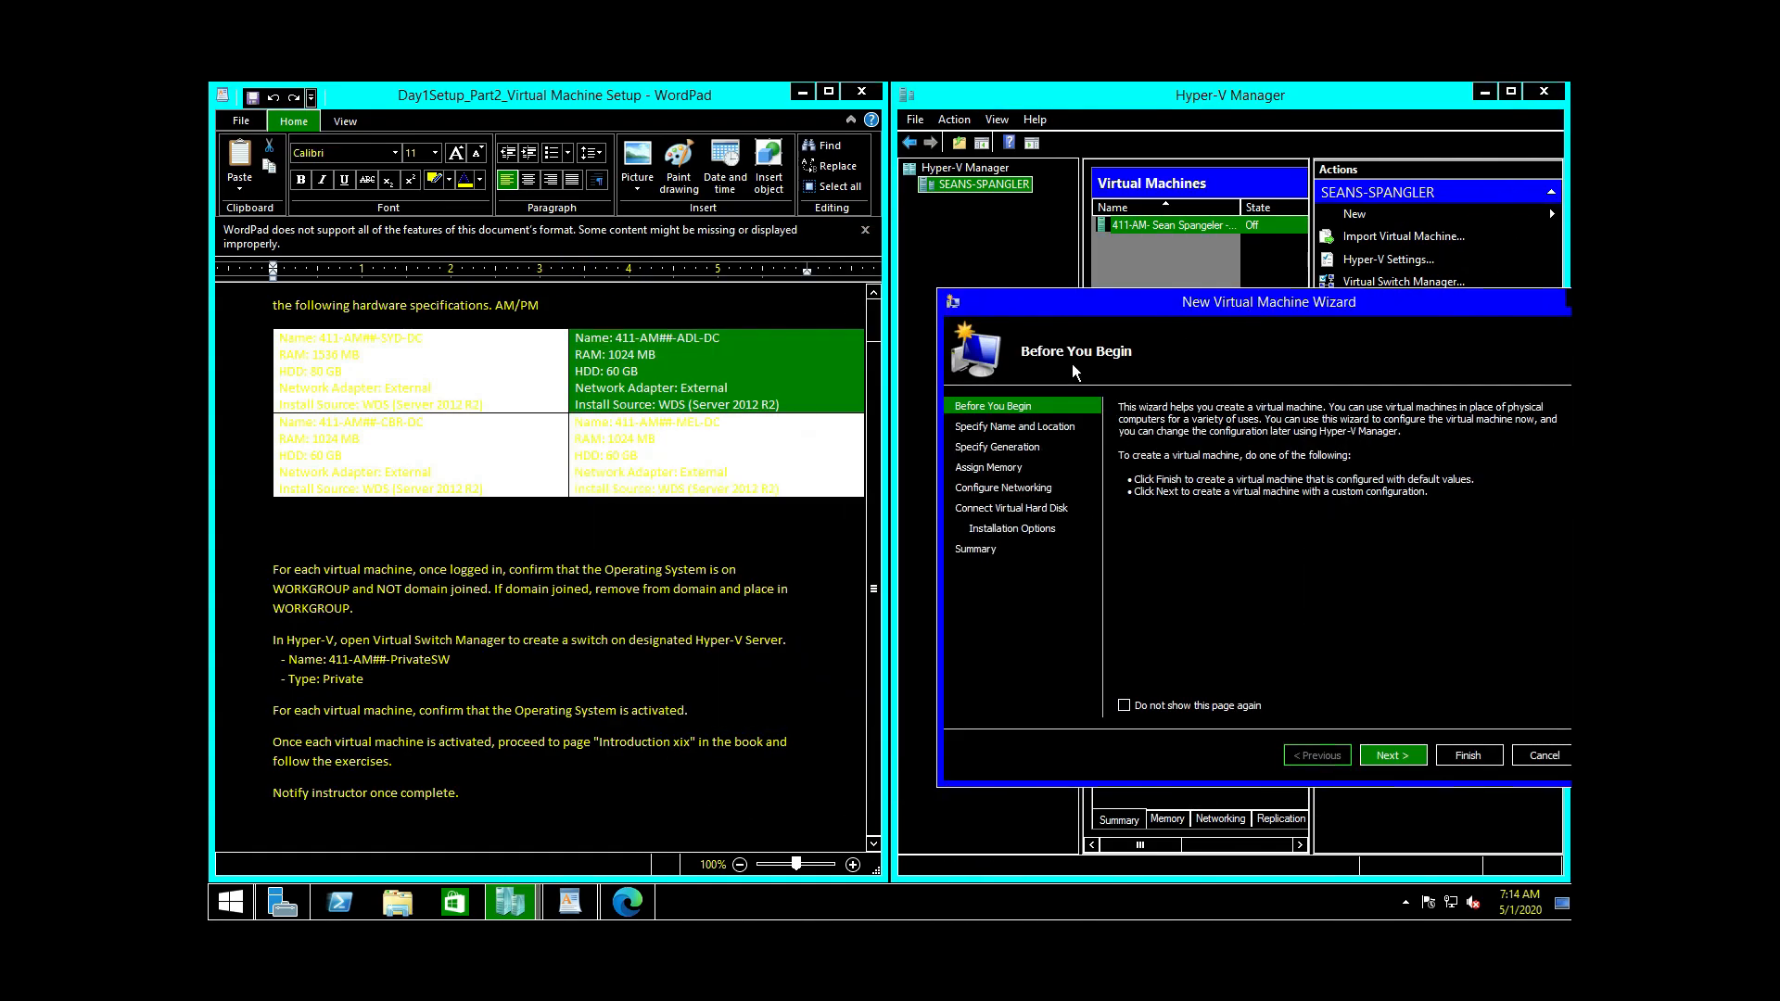
Step: Name the second VM 411-AM-, the student's name, then -ADL-DC, editing the pasted name
{"action": "left_click", "coordinate": [1400, 758]}
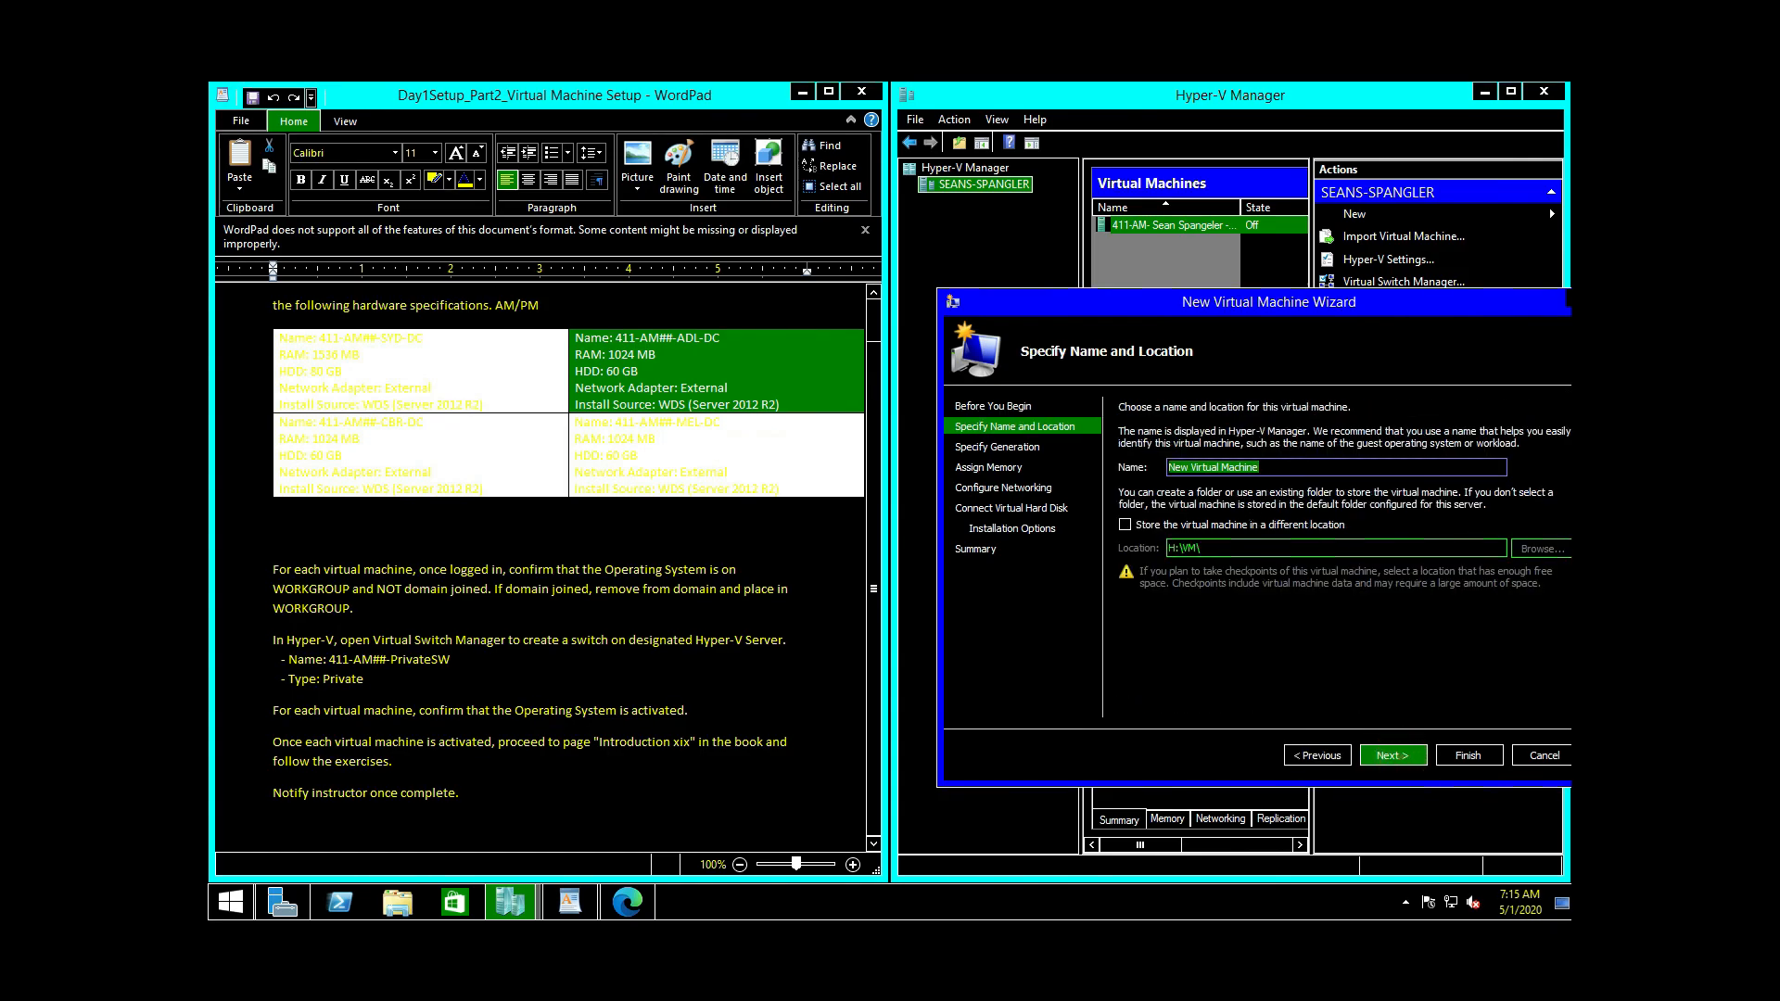
{"action": "right_click", "coordinate": [1205, 467]}
{"action": "left_click", "coordinate": [1242, 541]}
{"action": "key", "text": "BackSpace"}
{"action": "key", "text": "BackSpace"}
{"action": "key", "text": "BackSpace"}
{"action": "key", "text": "BackSpace"}
{"action": "key", "text": "BackSpace"}
{"action": "type", "text": "ADL-DC"}
{"action": "key", "text": "BackSpace"}
{"action": "key", "text": "BackSpace"}
{"action": "key", "text": "ctrl+a"}
{"action": "key", "text": "ctrl+c"}
{"action": "left_click", "coordinate": [1250, 468]}
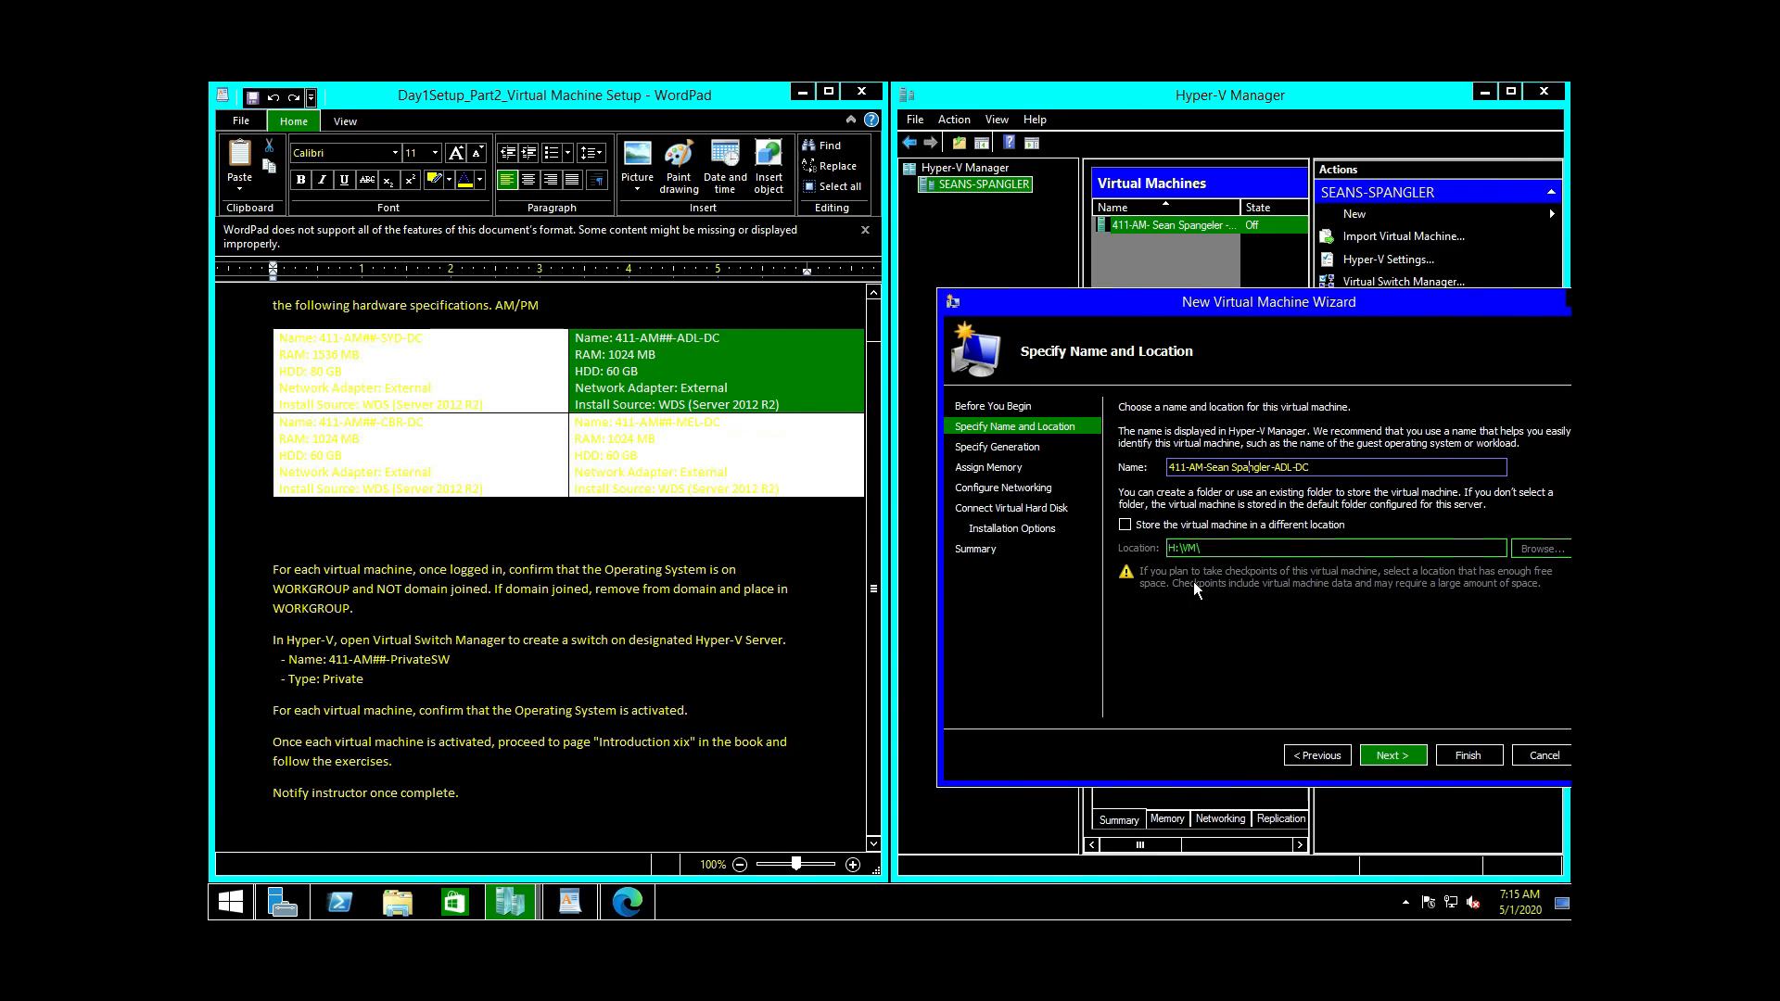
Step: Set the ADL-DC VM to Generation 2 and move on to memory settings
{"action": "left_click", "coordinate": [1388, 756]}
{"action": "left_click", "coordinate": [1124, 483]}
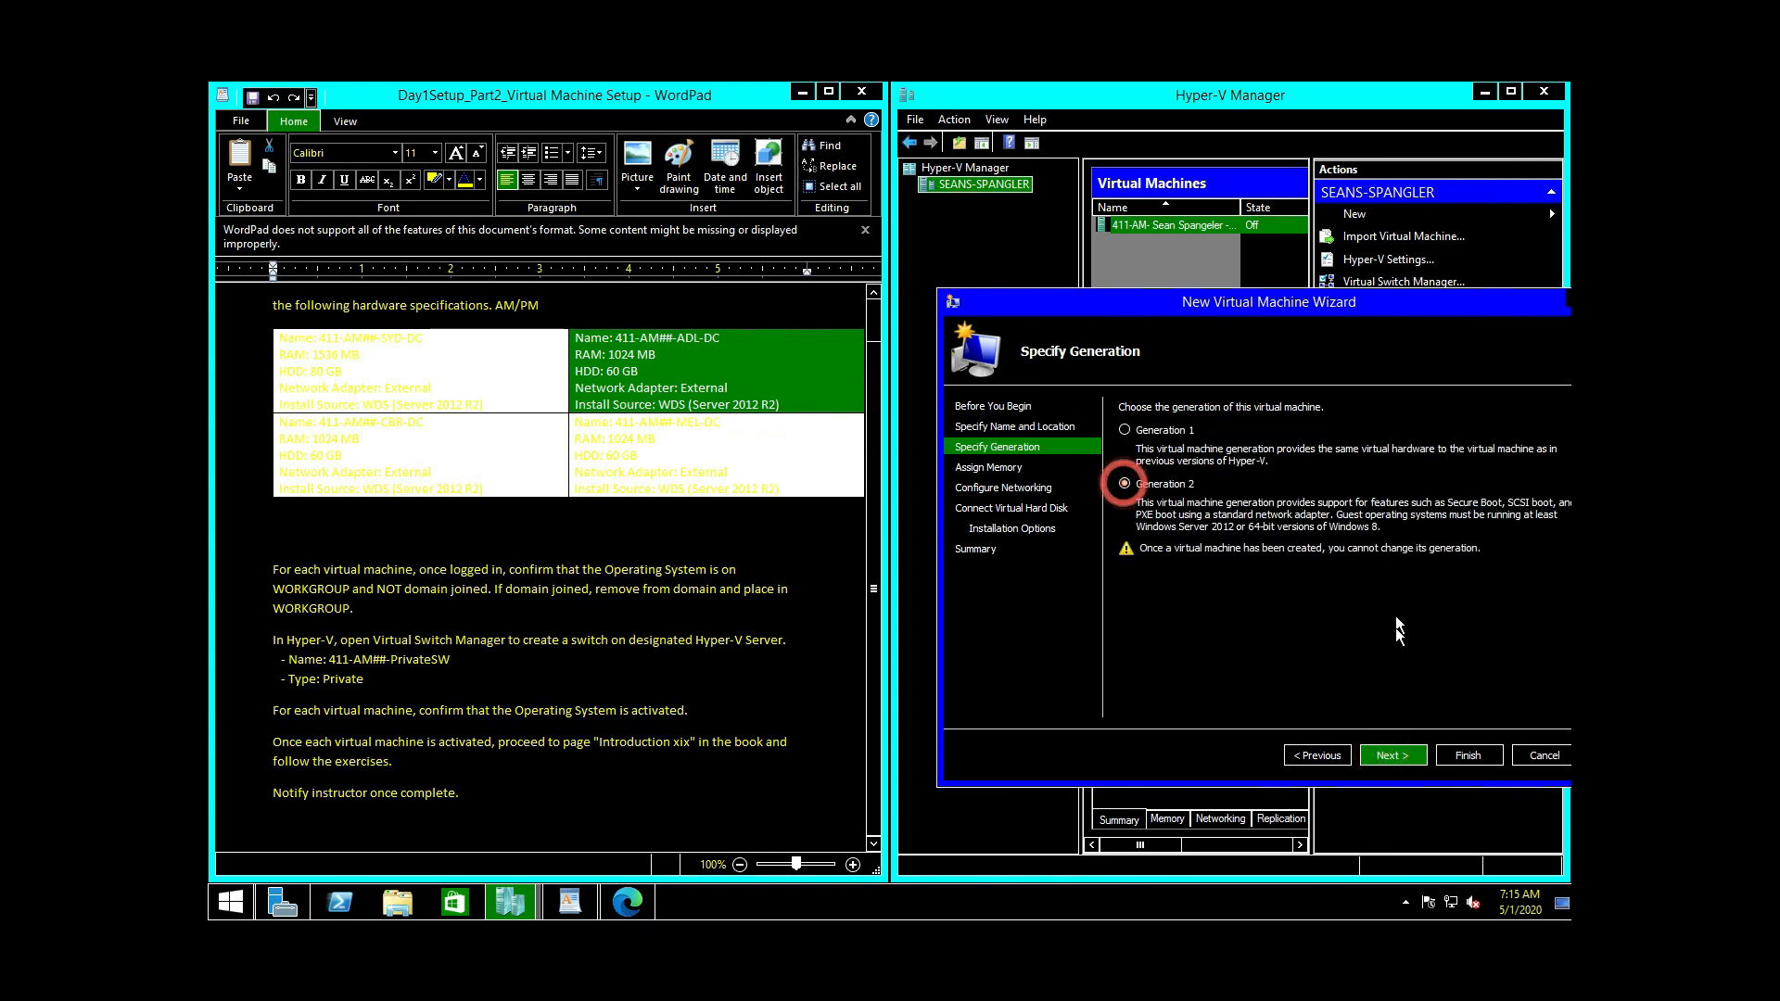
{"action": "left_click", "coordinate": [1393, 755]}
Step: Give ADL-DC 1024 MB startup memory and connect it to External Switch
{"action": "double_click", "coordinate": [1224, 453]}
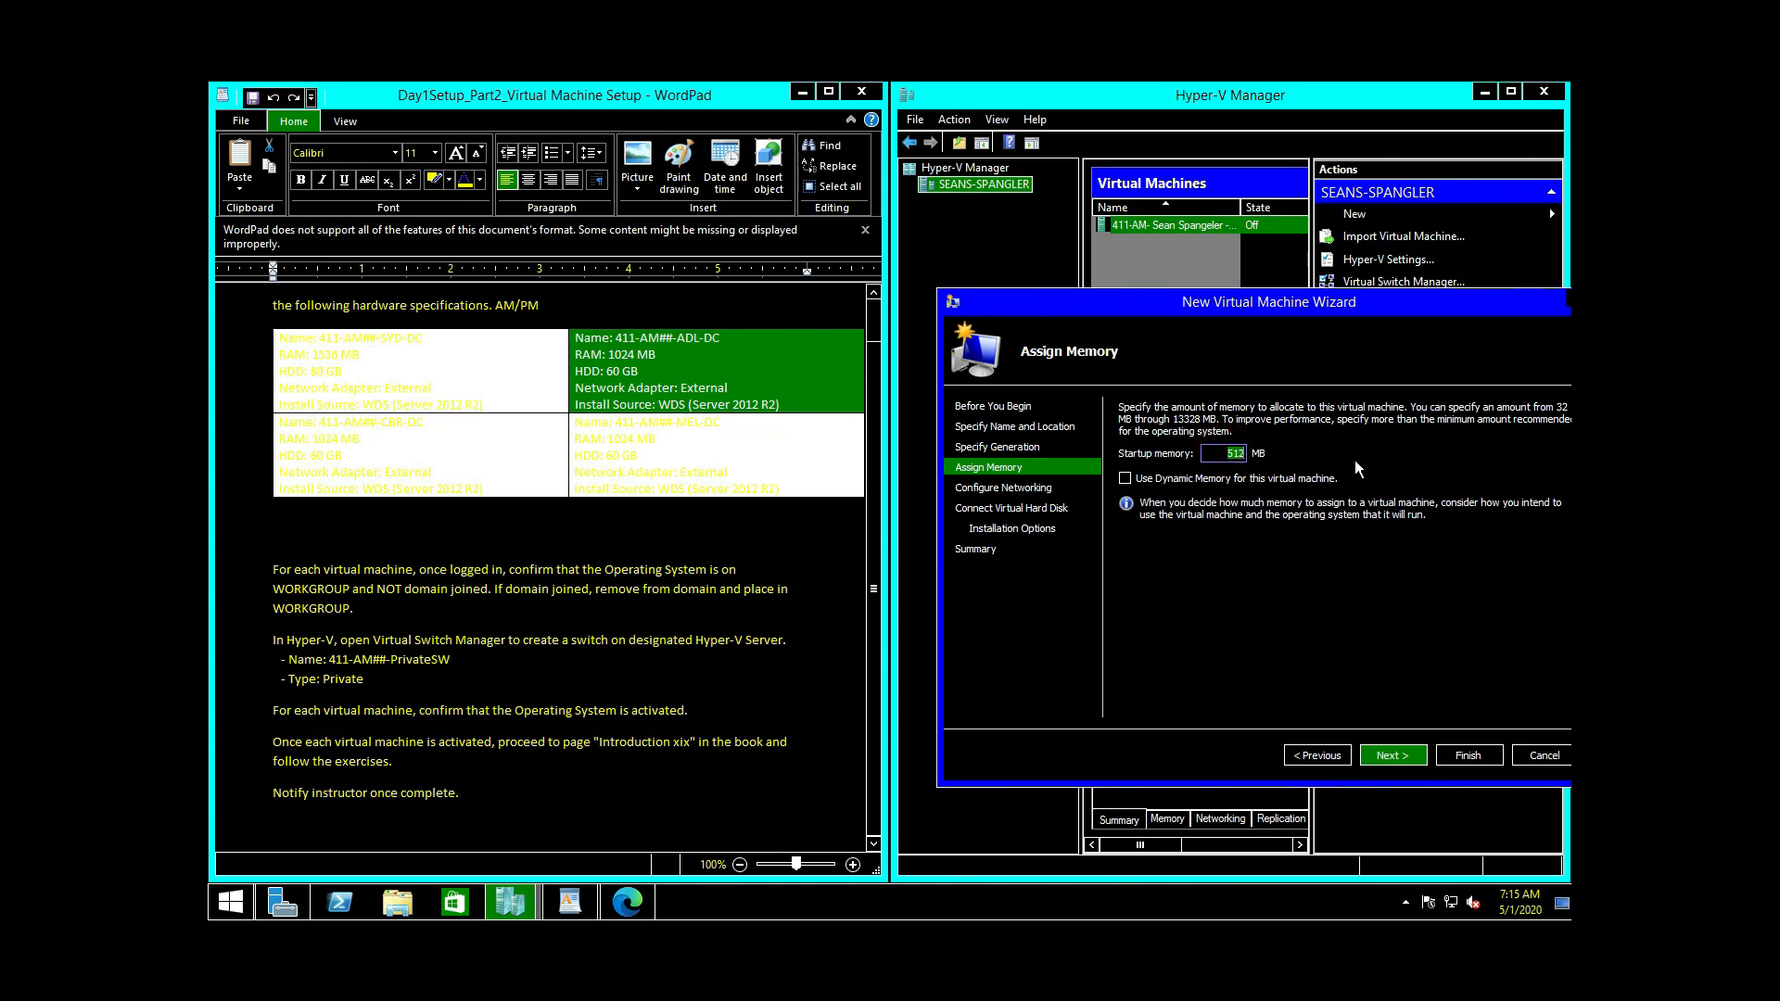
{"action": "type", "text": "1024"}
{"action": "left_click", "coordinate": [1415, 755]}
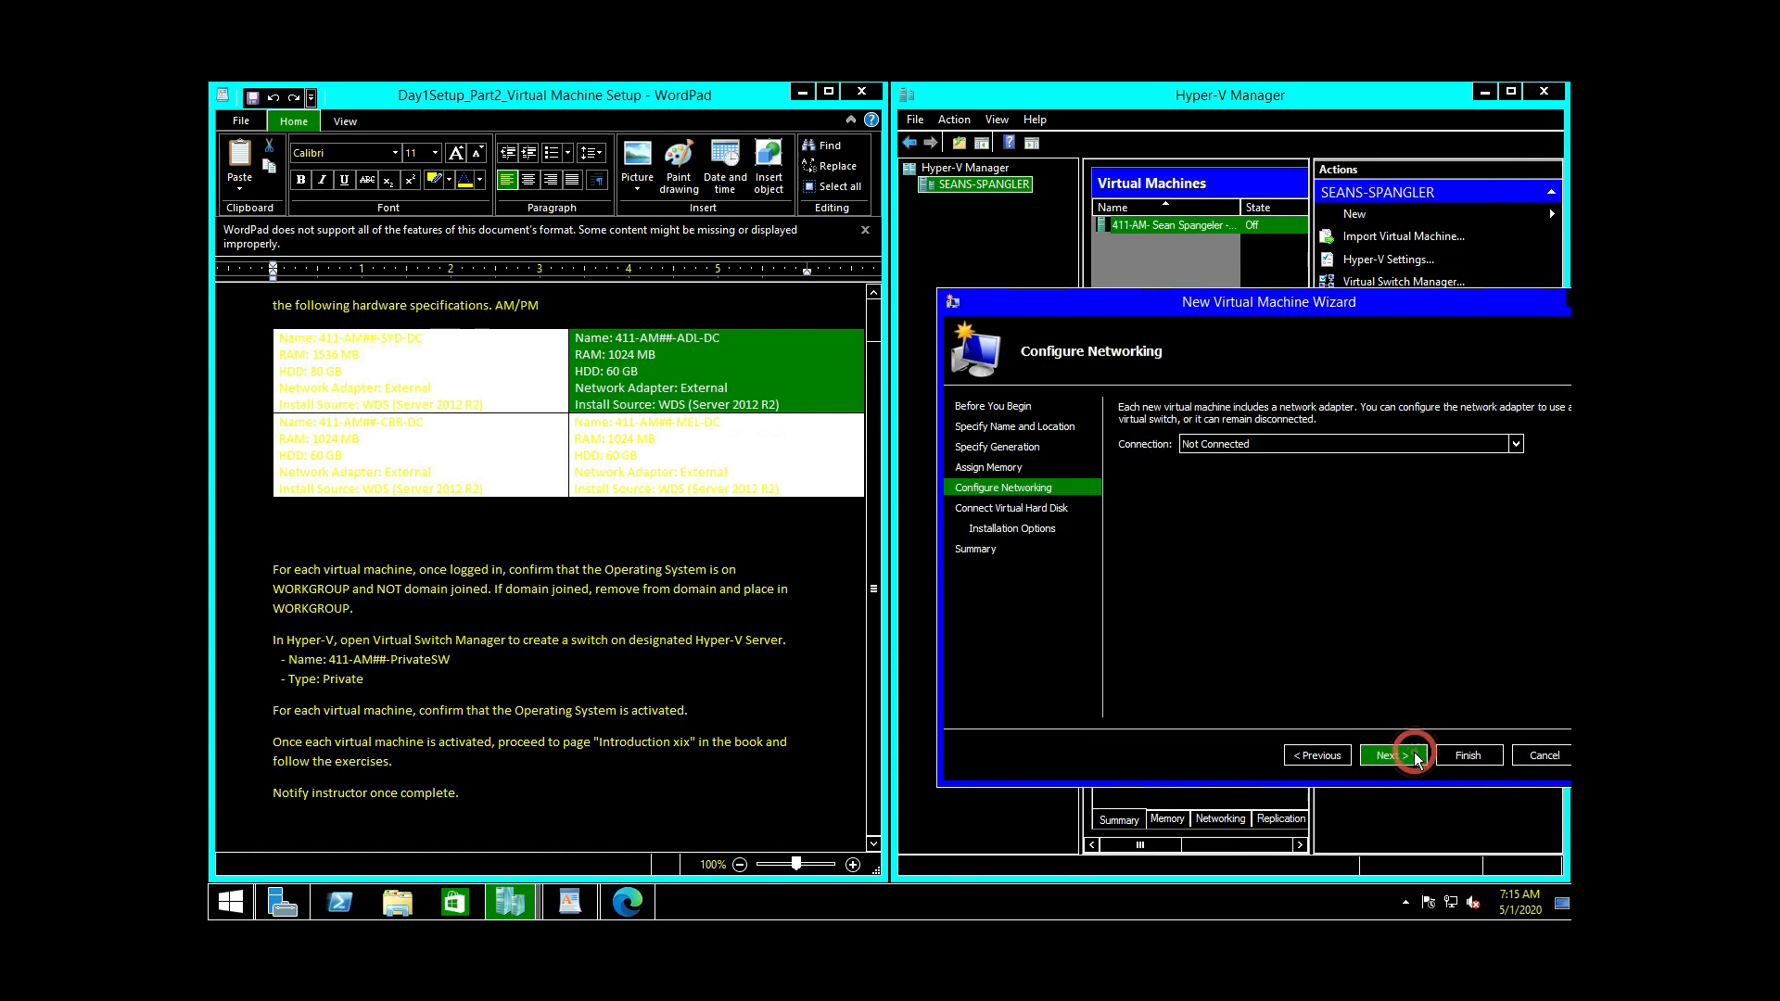
{"action": "left_click", "coordinate": [1240, 444]}
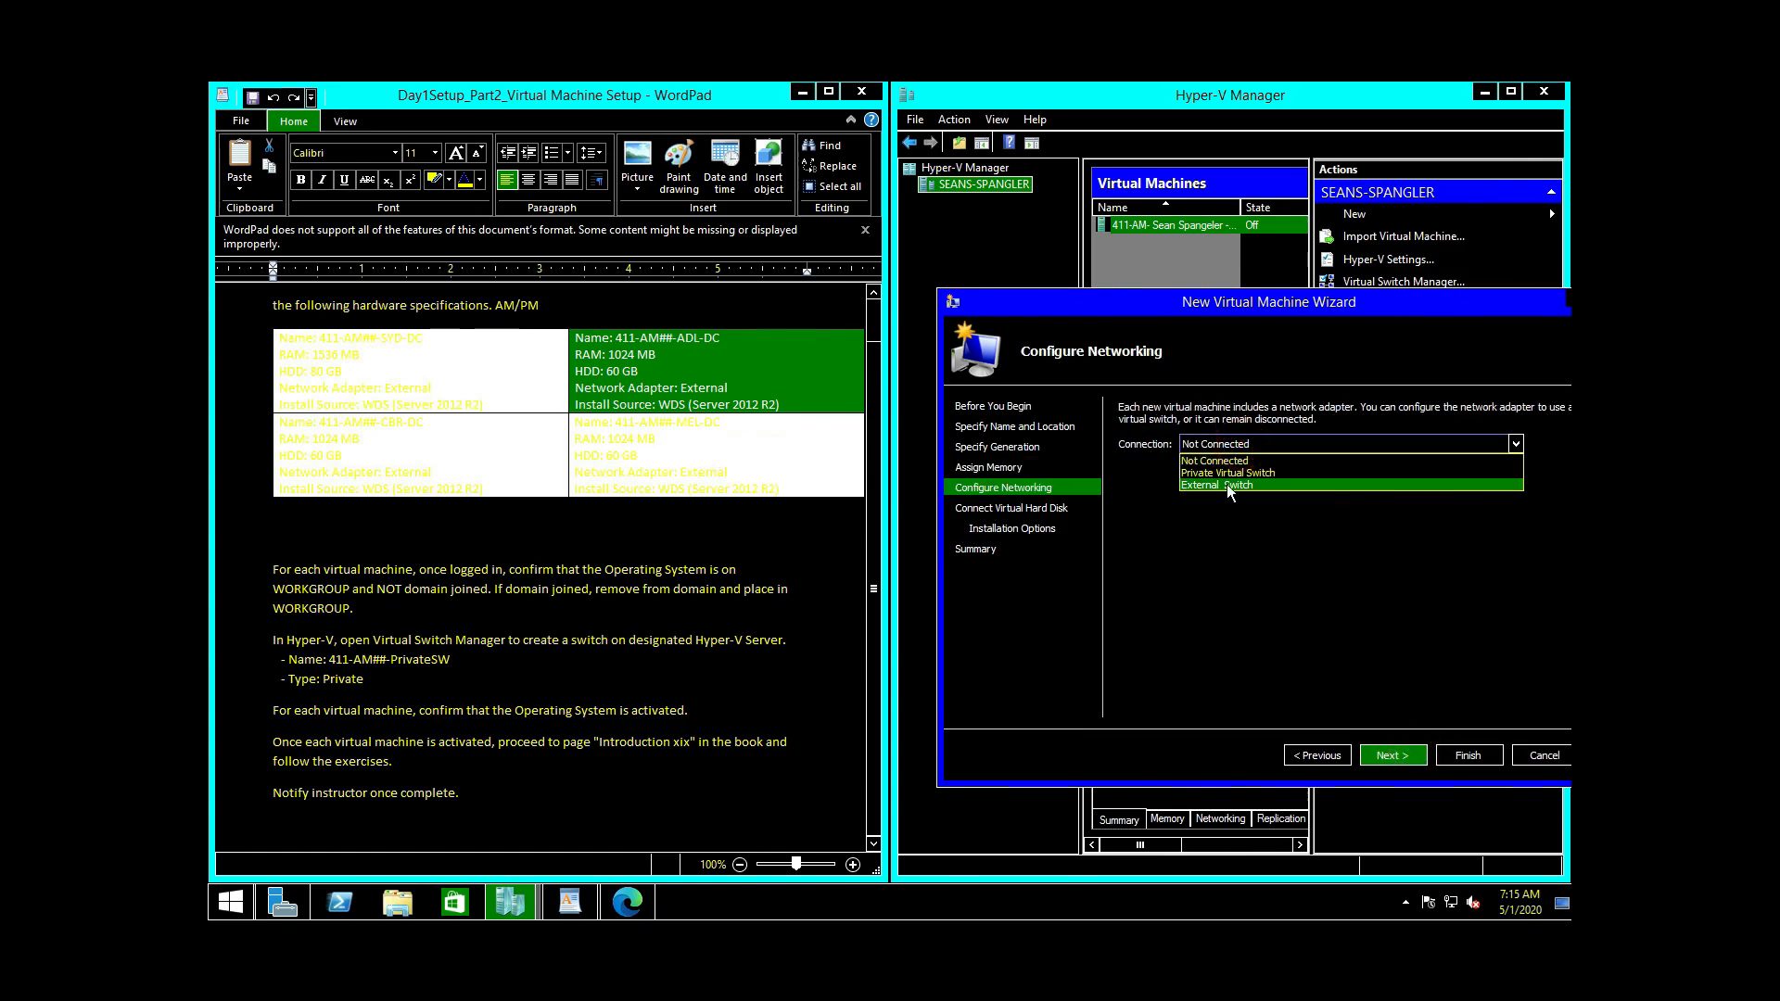
{"action": "left_click", "coordinate": [1229, 484]}
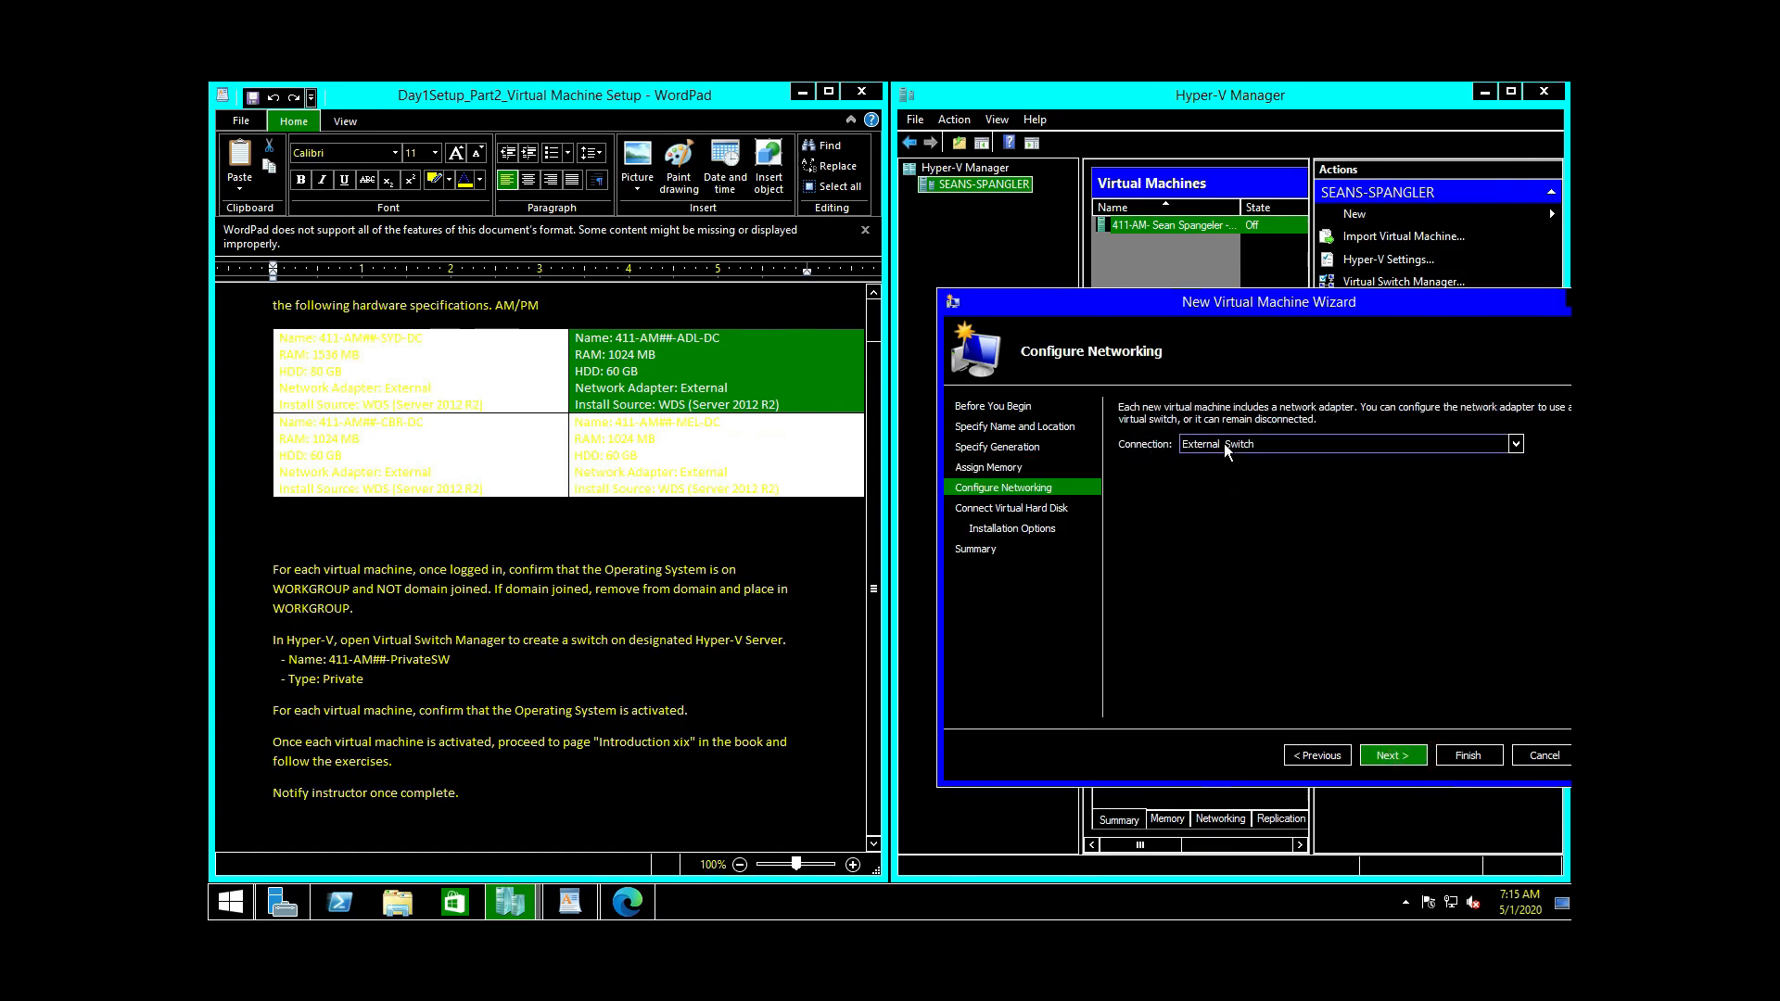
Step: Change the virtual hard disk size from 127 to 60 GB
{"action": "left_click", "coordinate": [1413, 760]}
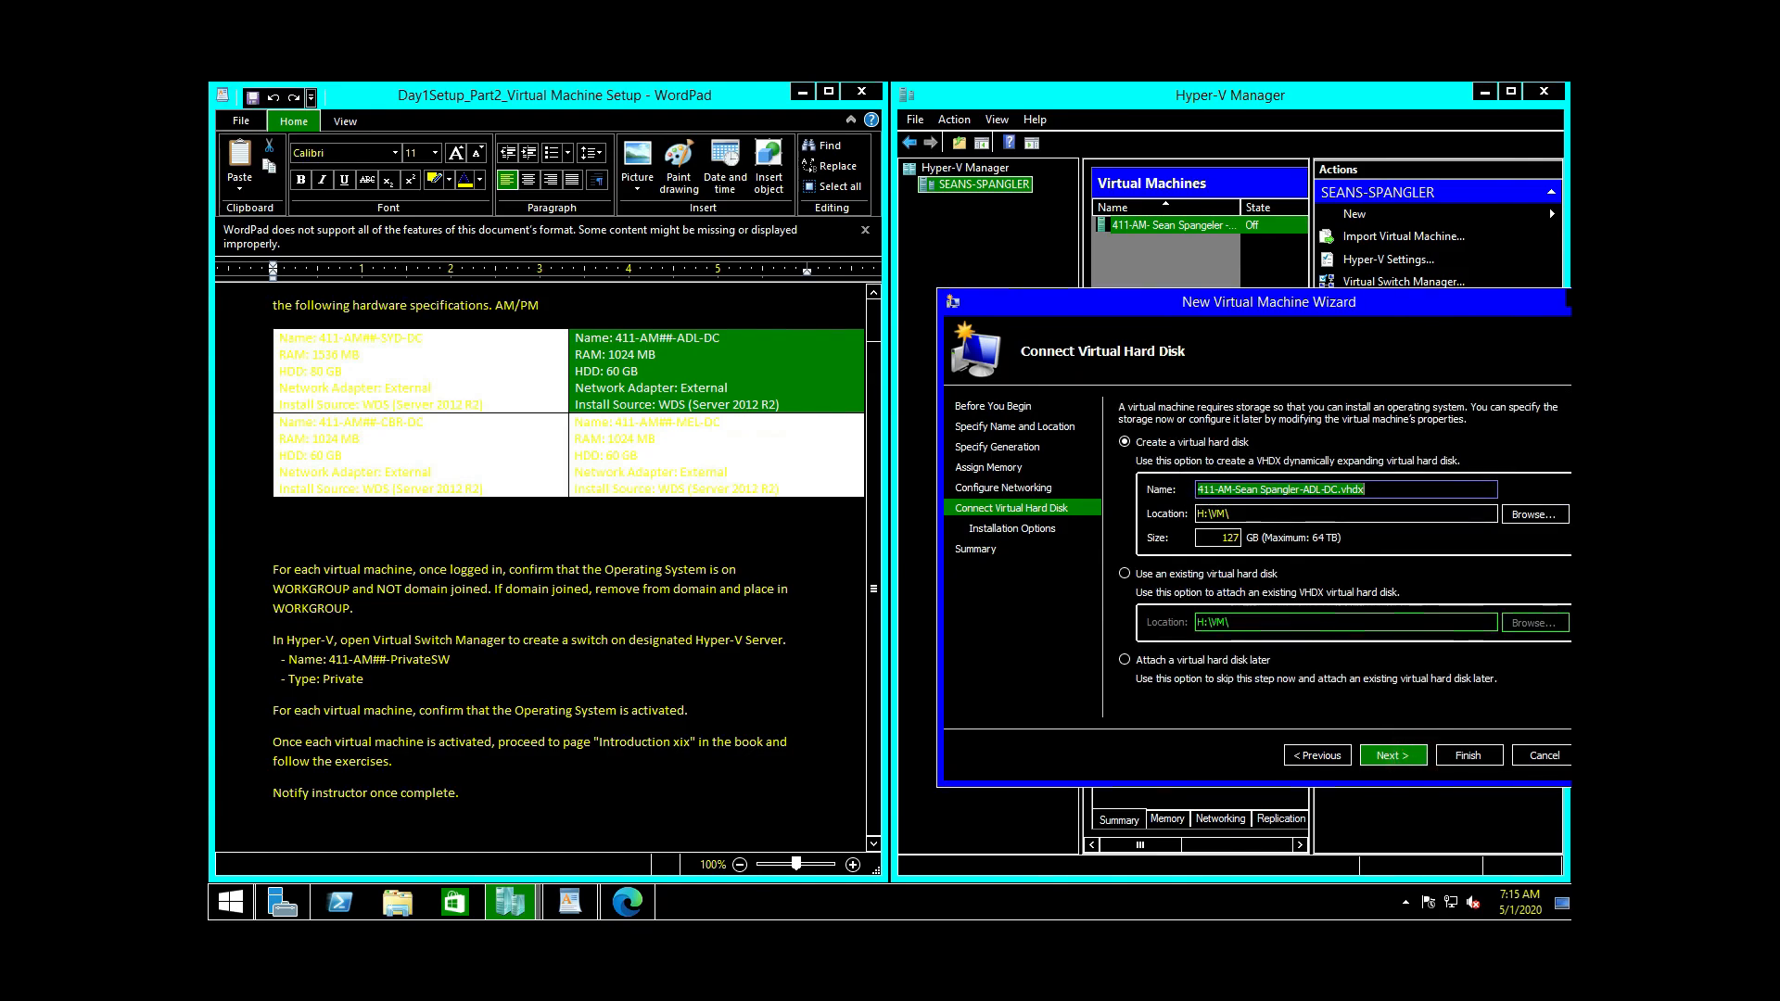
{"action": "key", "text": "Tab"}
{"action": "key", "text": "Tab"}
{"action": "key", "text": "Tab"}
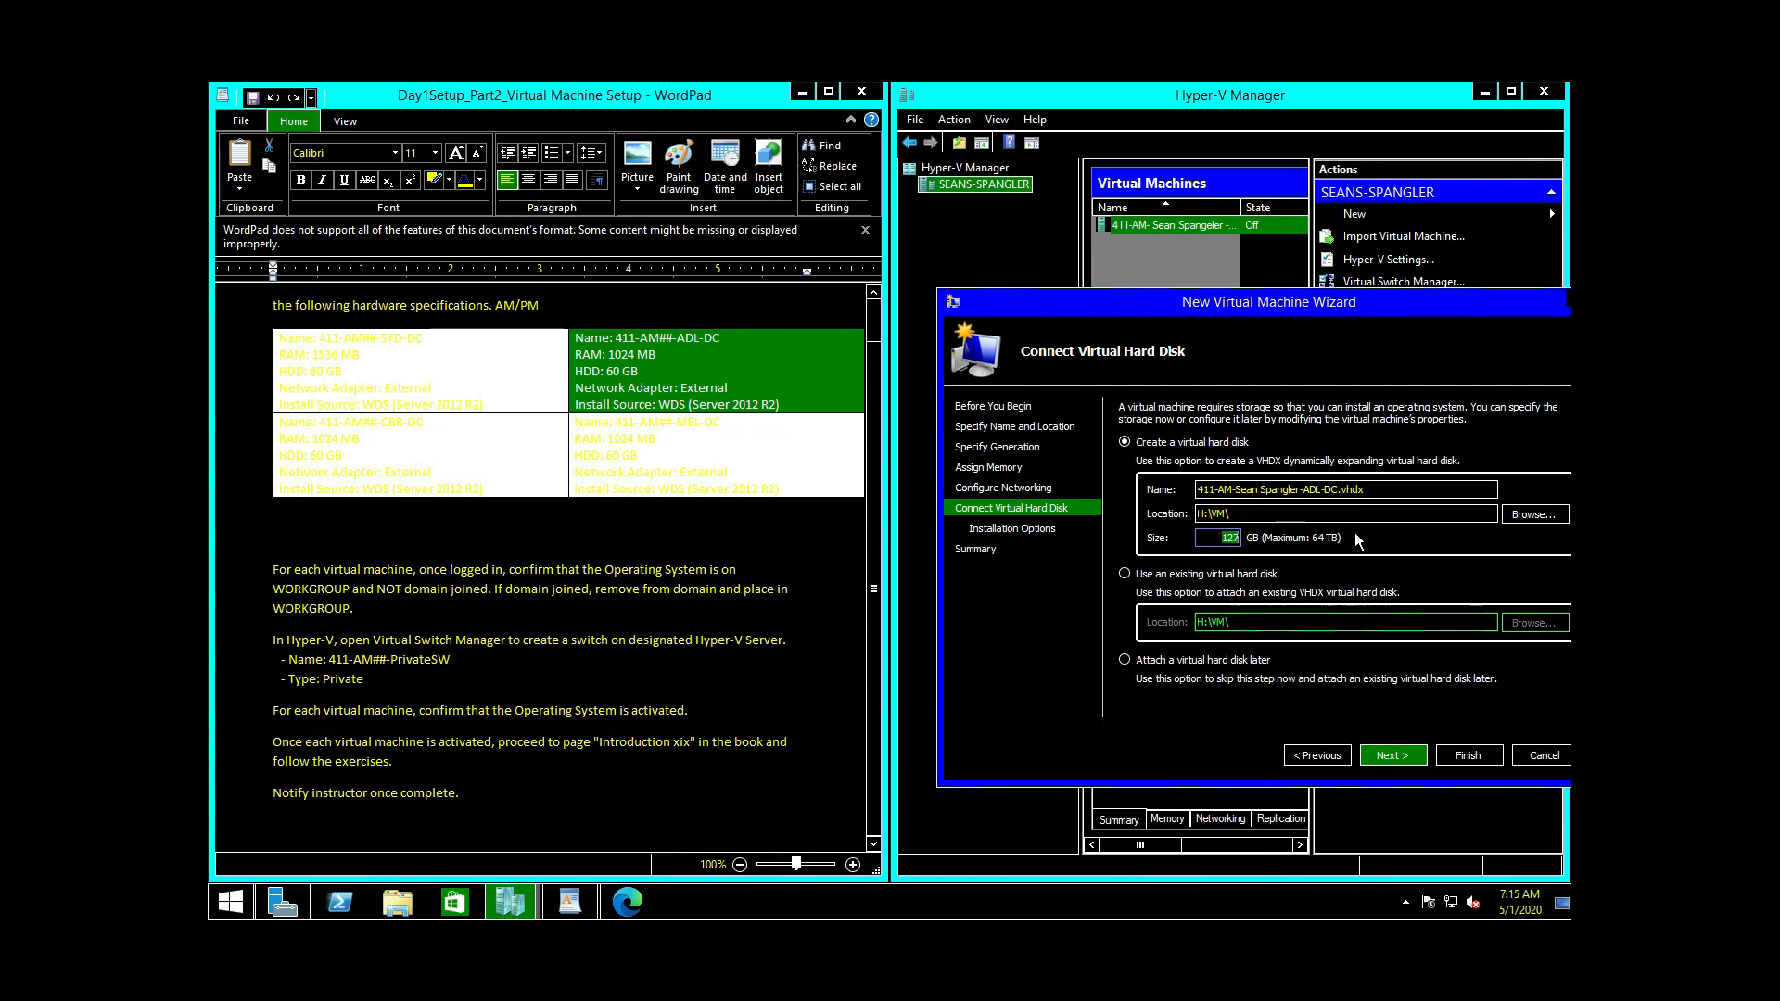
{"action": "type", "text": "60"}
{"action": "key", "text": "BackSpace"}
{"action": "type", "text": "0"}
Step: Set ADL-DC to install from the WINBLUE_REFRESH ISO in H:\ISO and finish the wizard
{"action": "left_click", "coordinate": [1392, 755]}
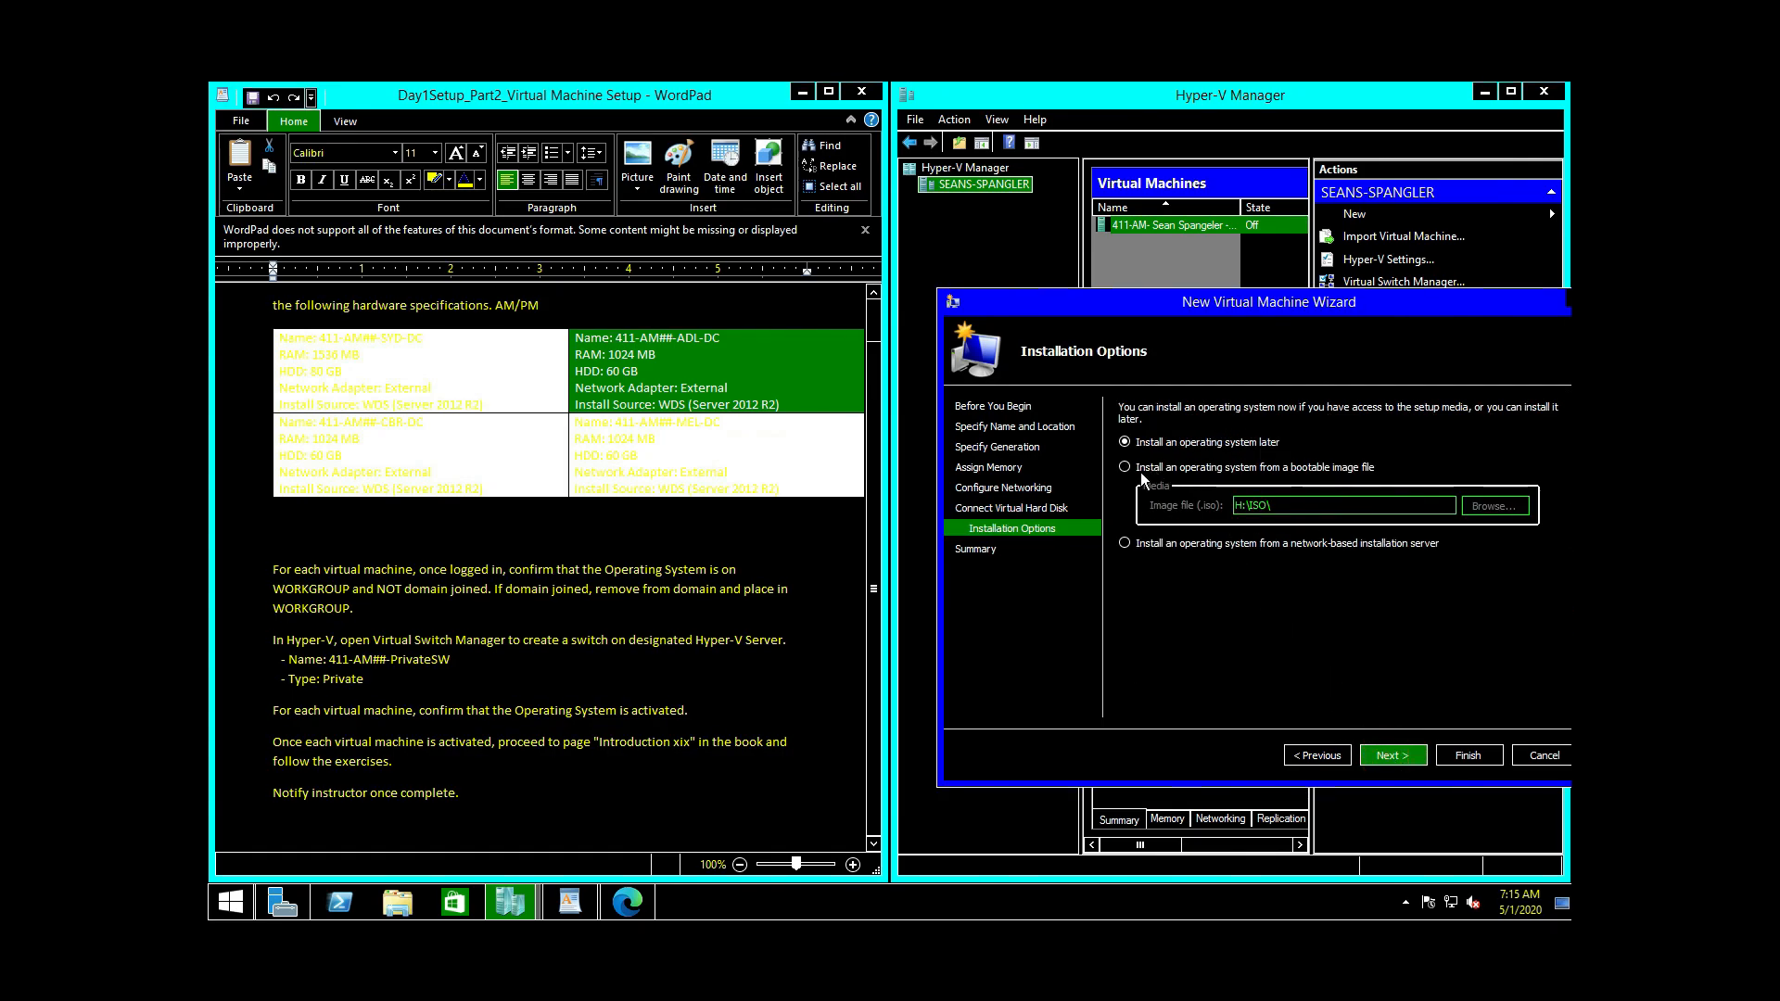
{"action": "left_click", "coordinate": [1242, 469]}
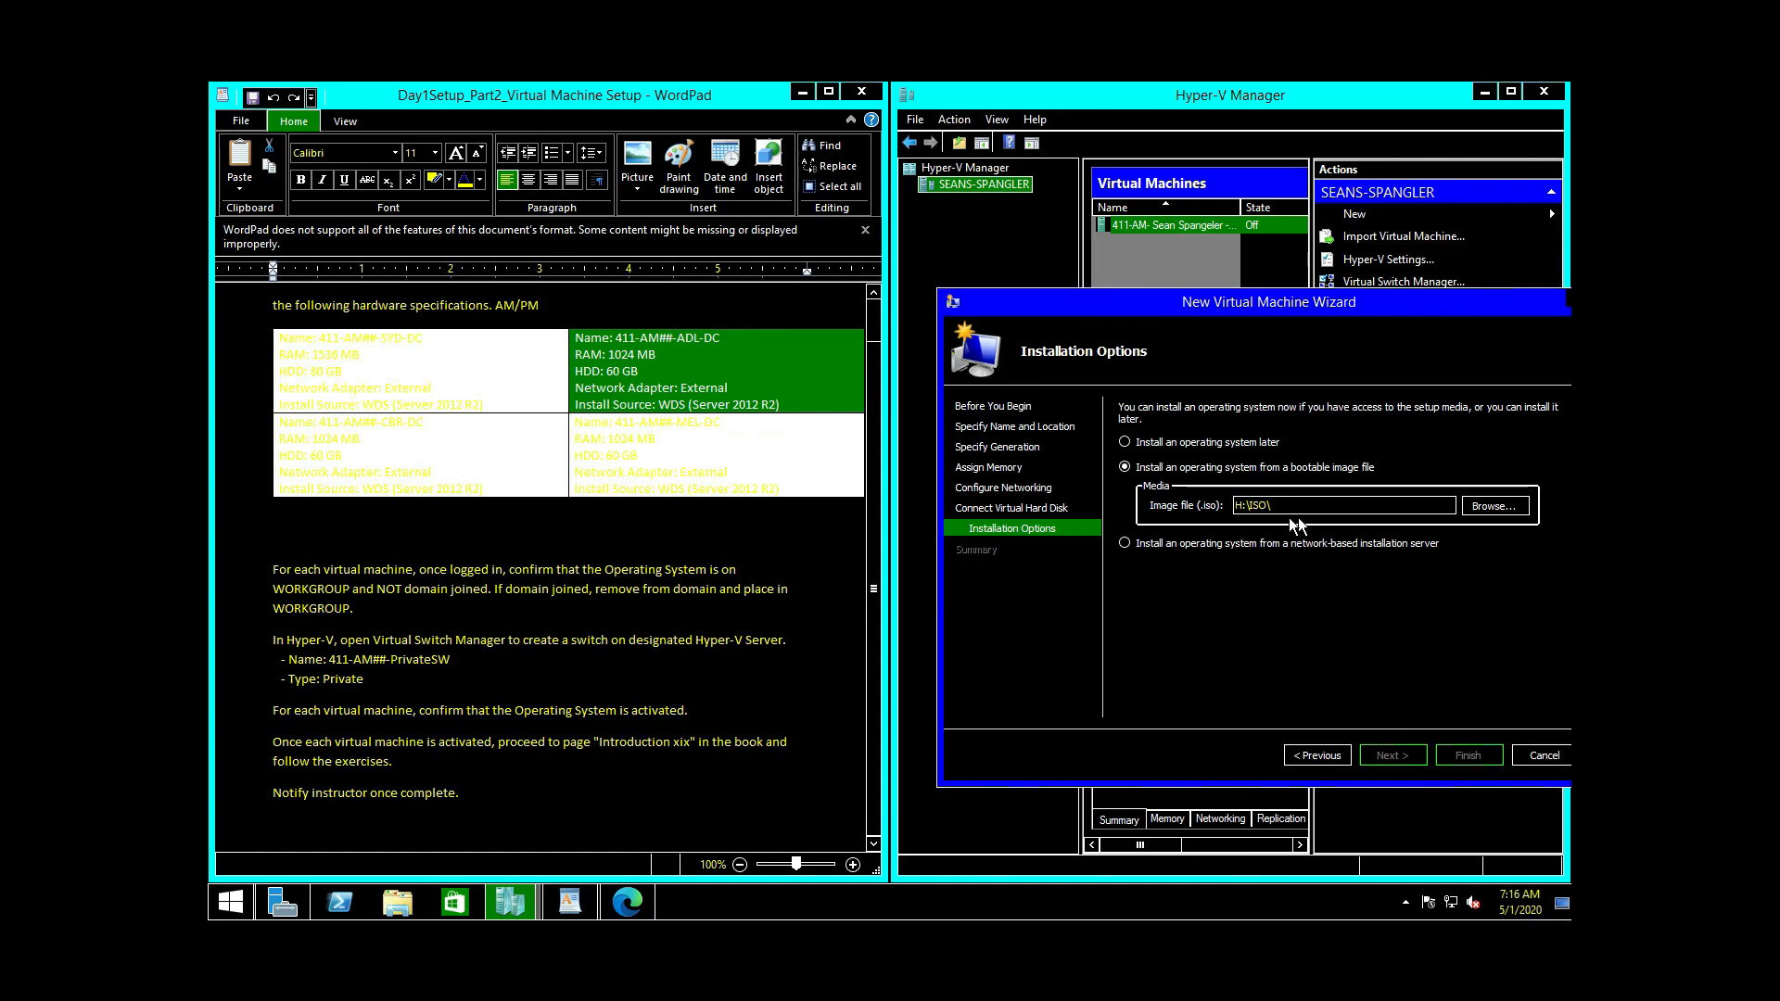
{"action": "left_click", "coordinate": [1494, 524]}
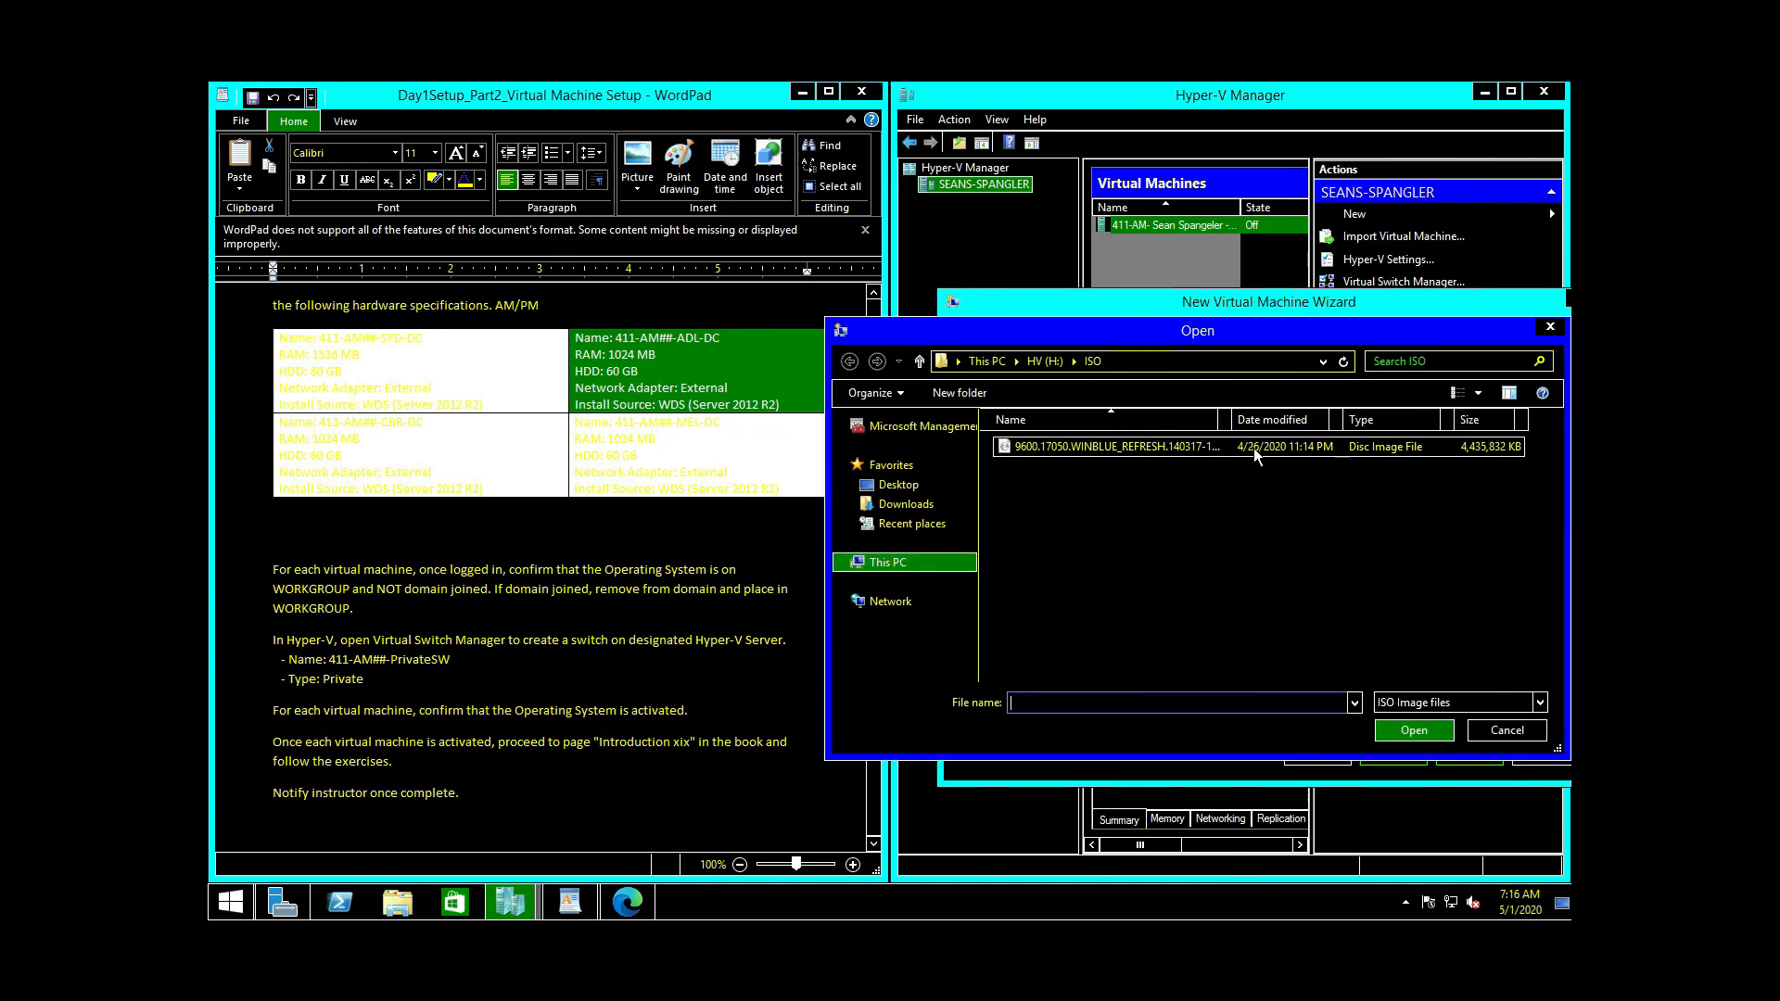
{"action": "left_click", "coordinate": [1255, 447]}
{"action": "left_click", "coordinate": [1419, 731]}
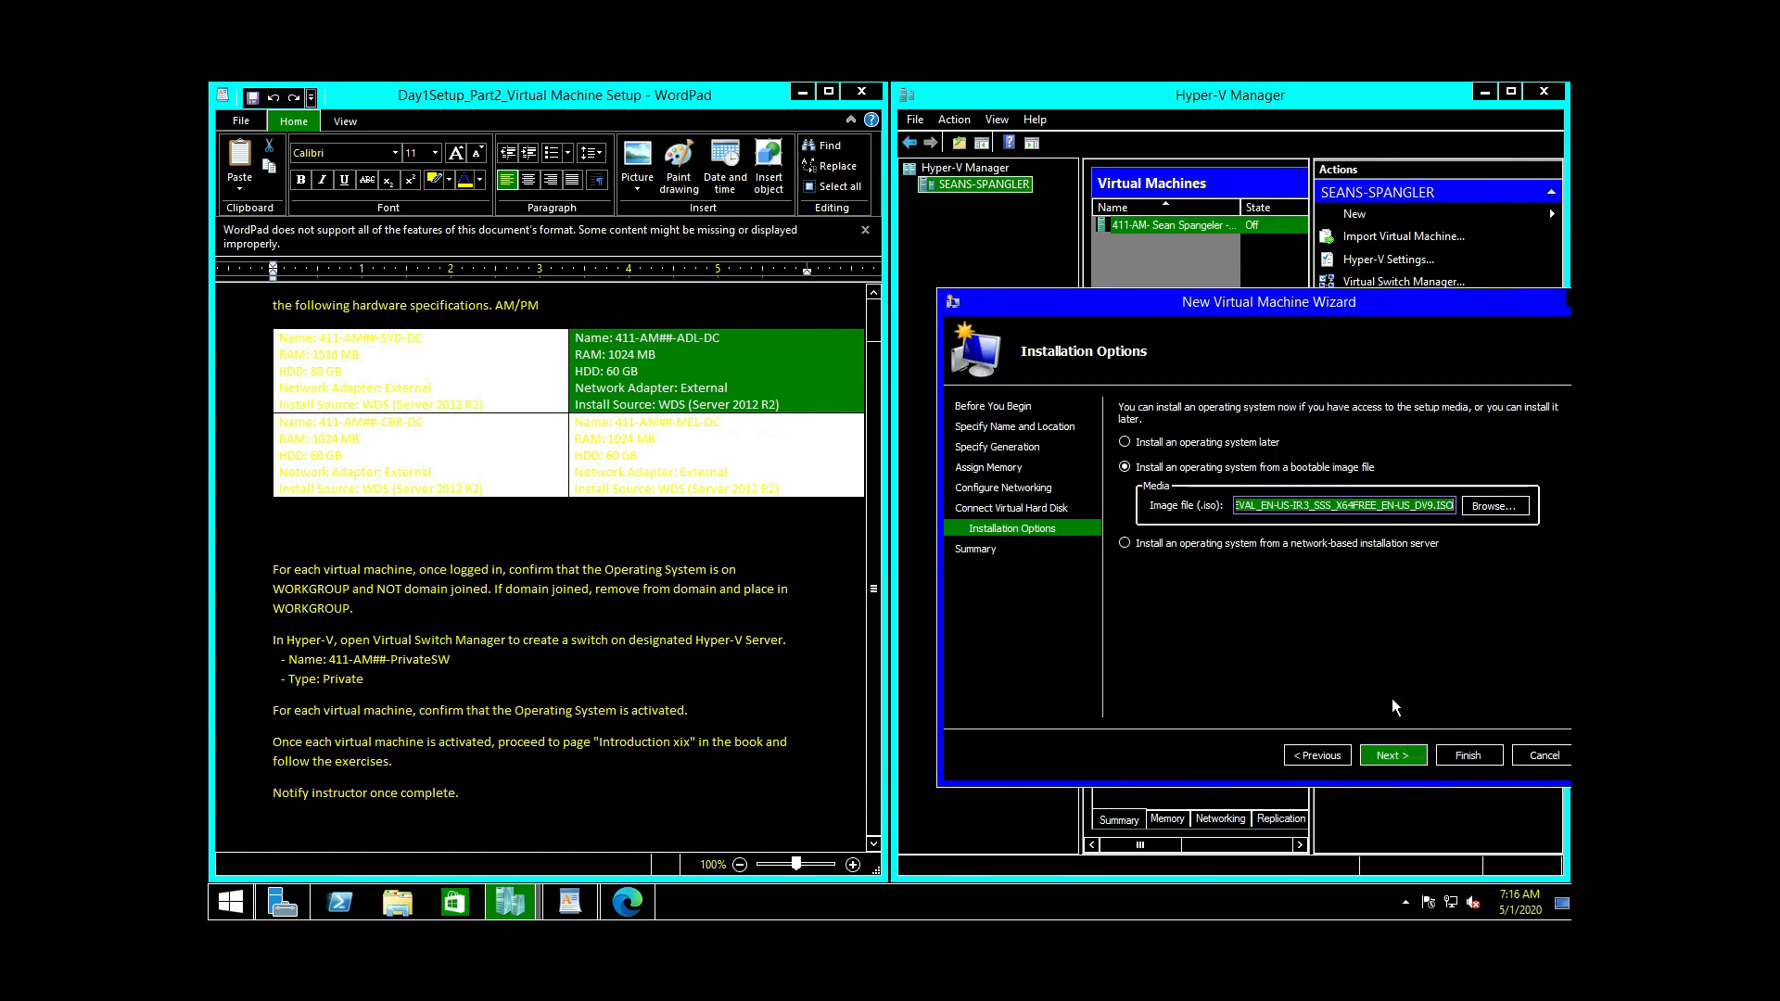
{"action": "left_click", "coordinate": [1392, 754]}
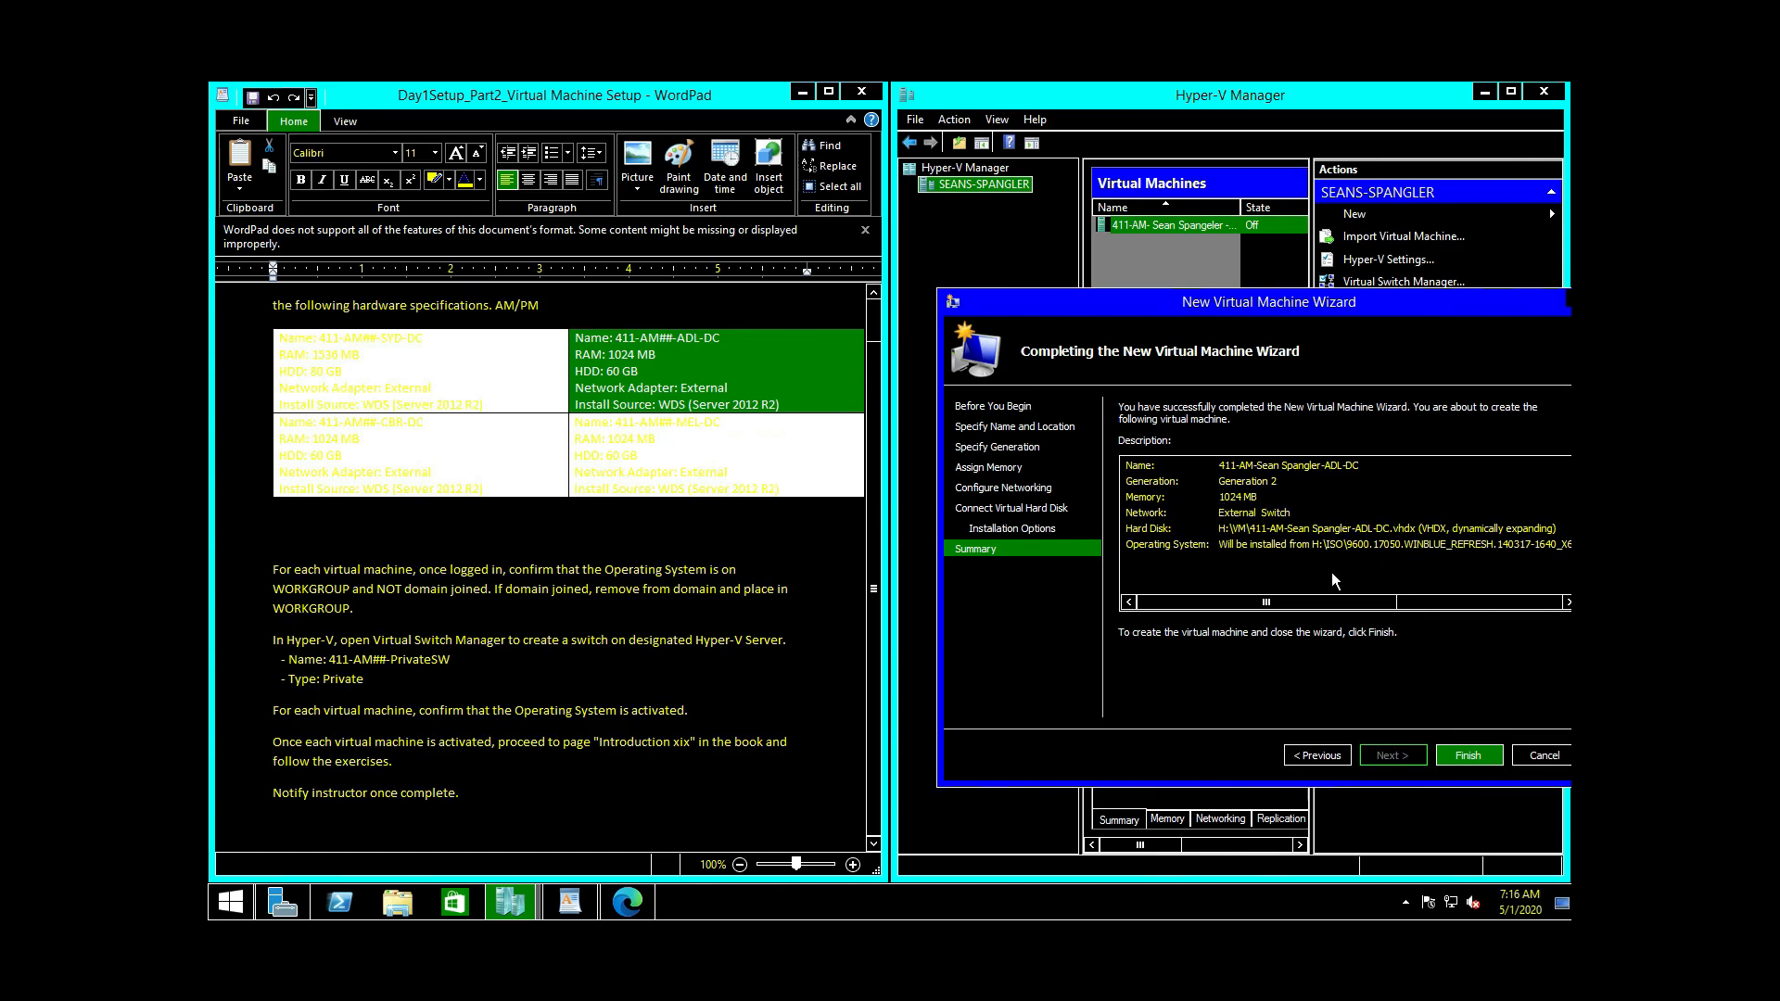
{"action": "left_click", "coordinate": [1481, 761]}
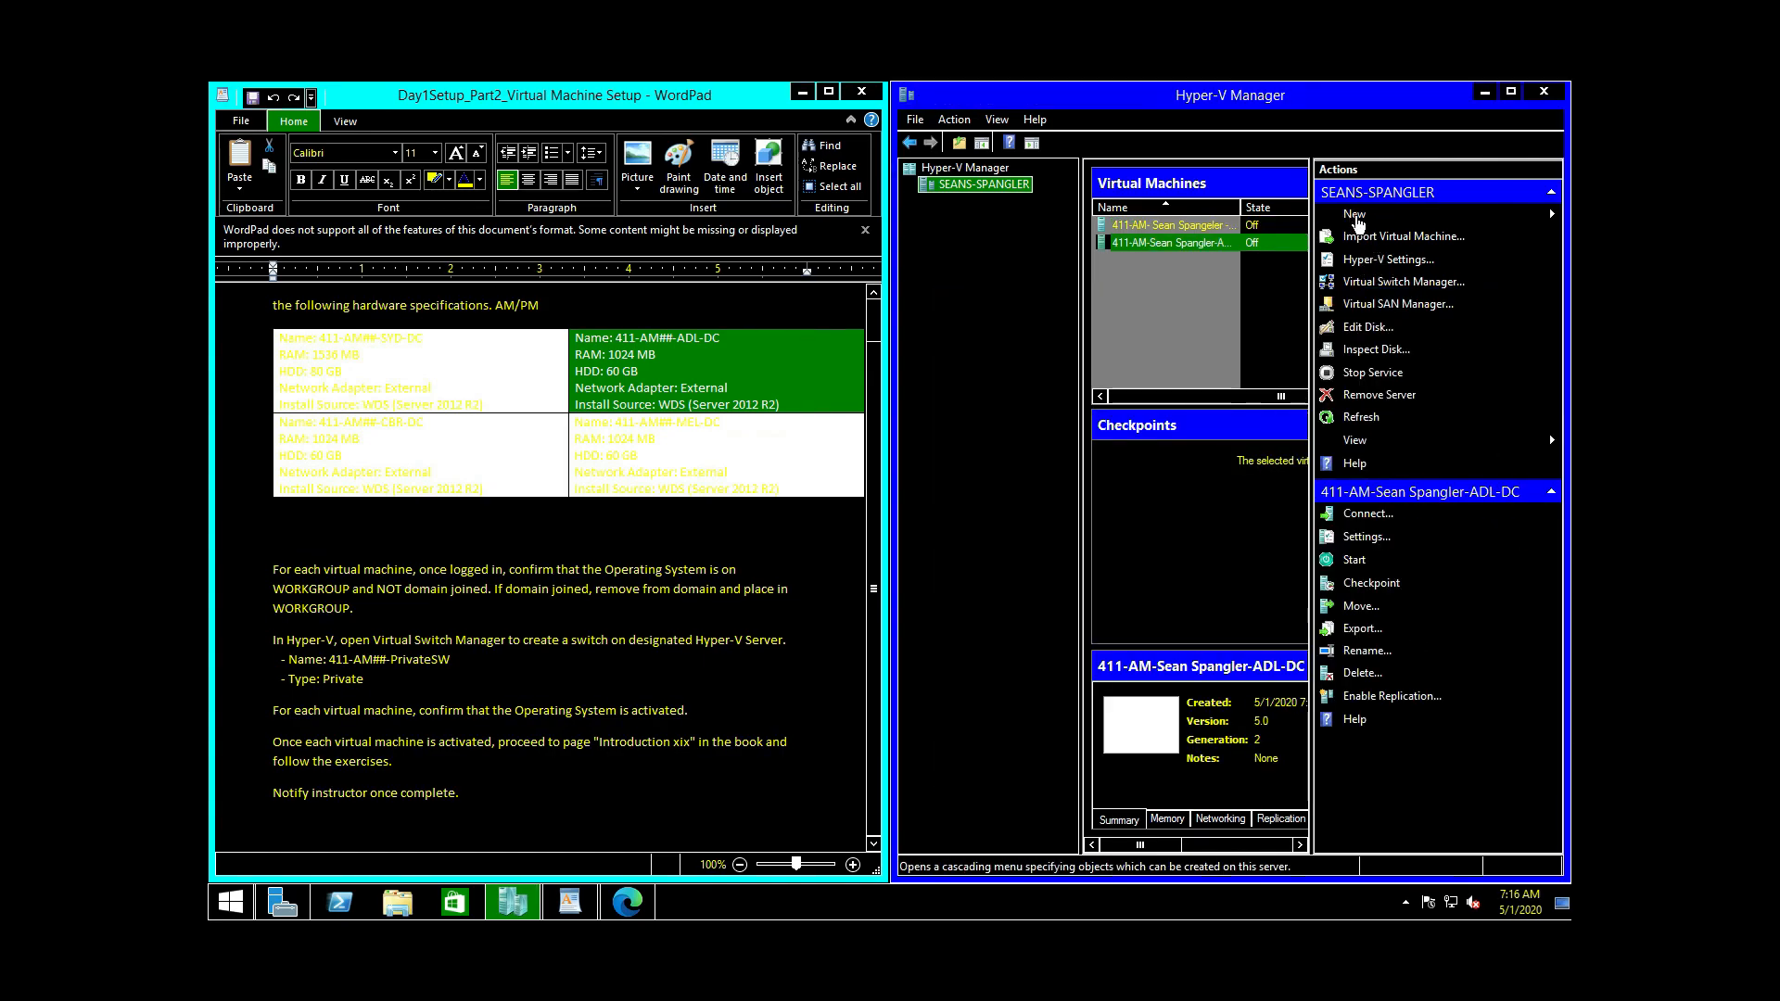
Step: Start another New Virtual Machine wizard and select the CBR-DC spec in the instructions
{"action": "left_click", "coordinate": [1355, 215]}
{"action": "left_click", "coordinate": [1486, 221]}
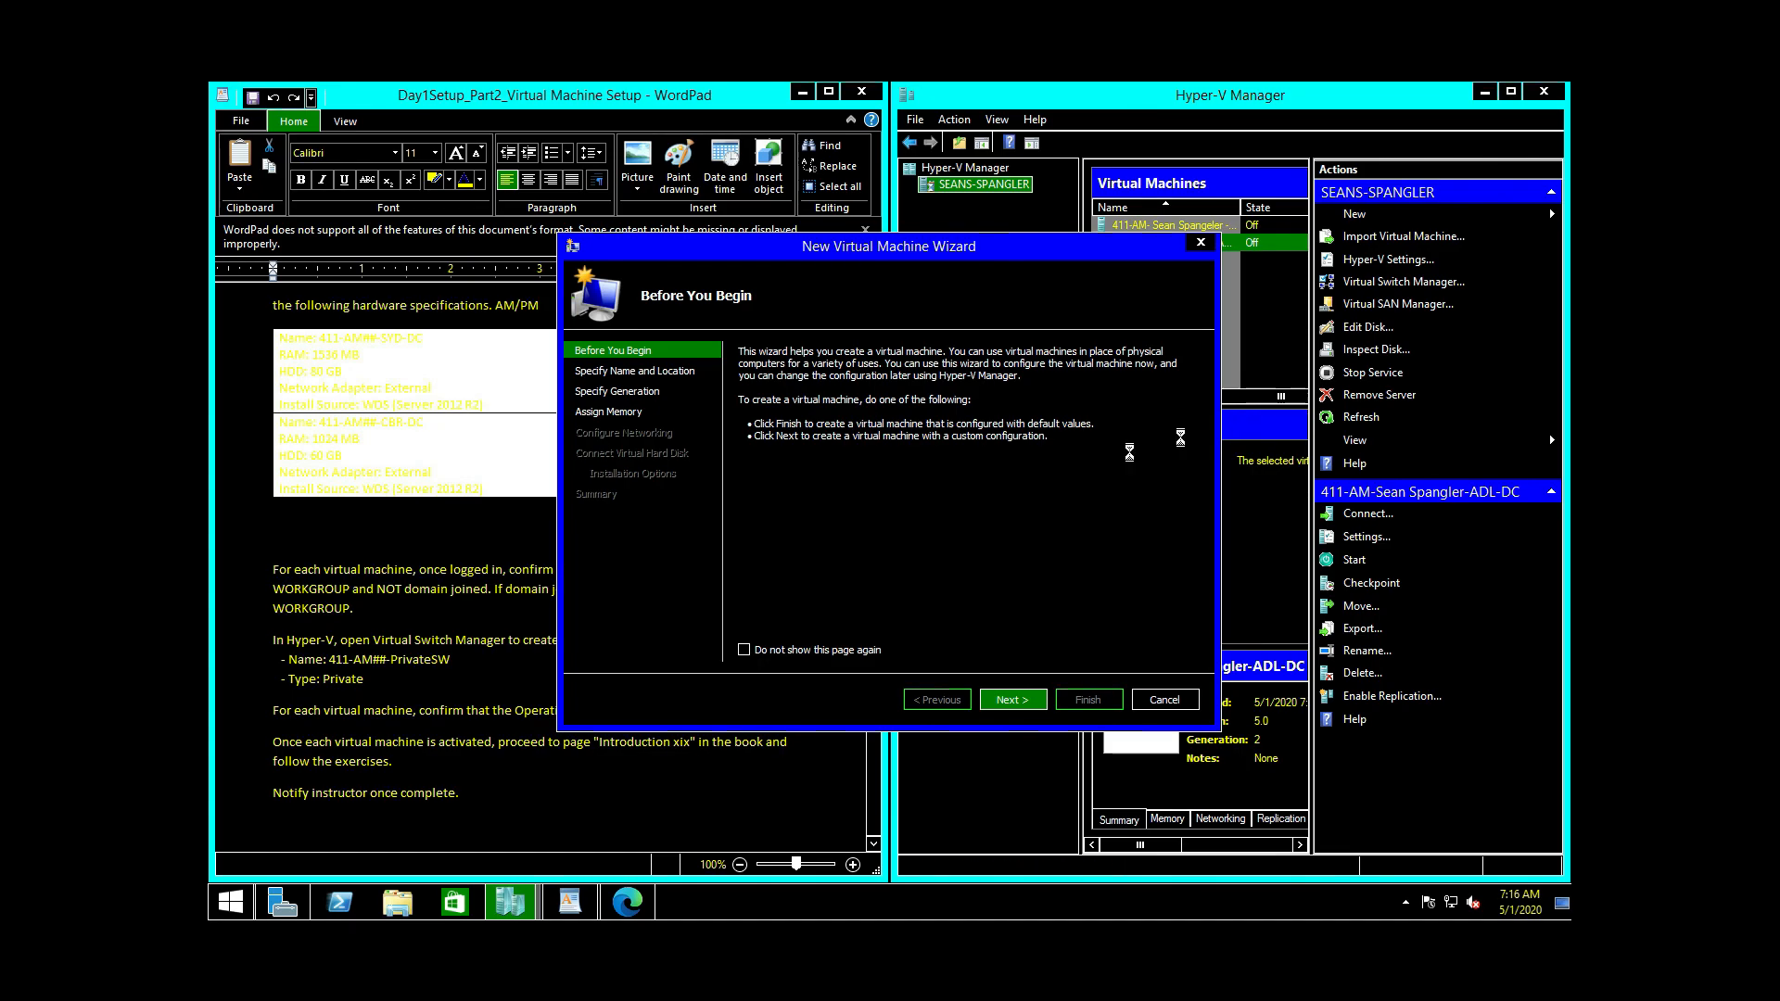
{"action": "left_click", "coordinate": [1012, 699]}
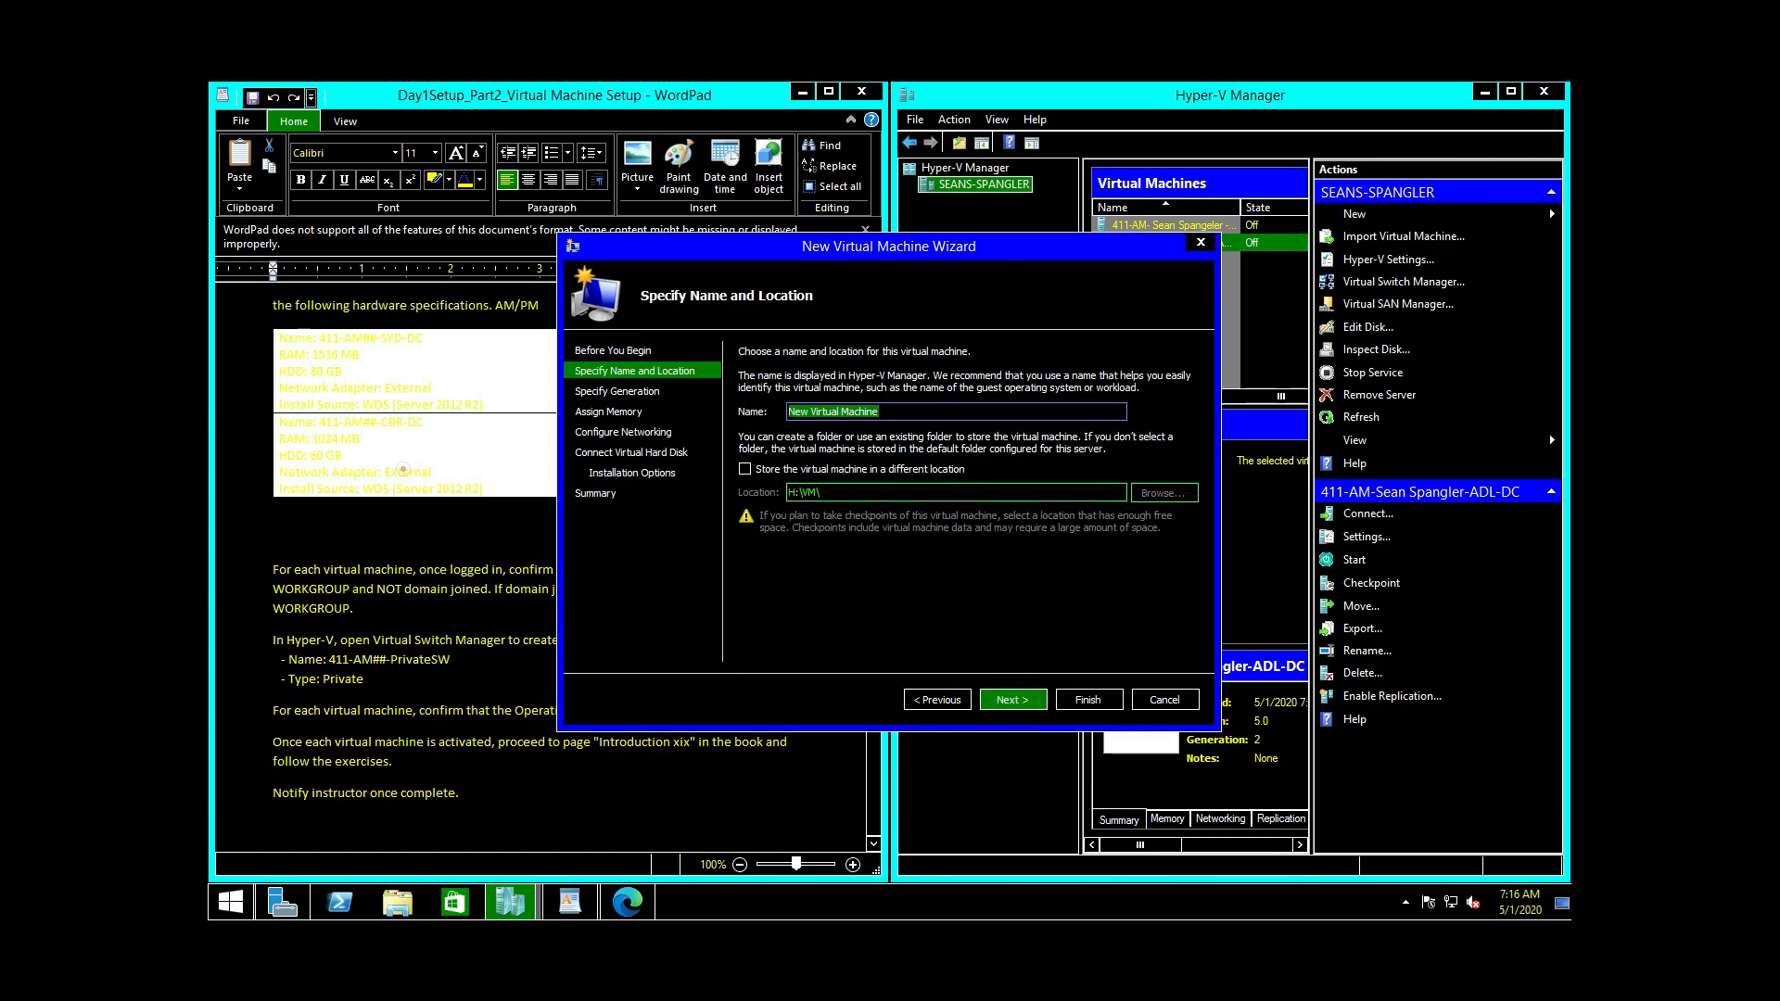
{"action": "left_click", "coordinate": [403, 469]}
{"action": "left_click_drag", "start_coordinate": [531, 490], "coordinate": [612, 486]}
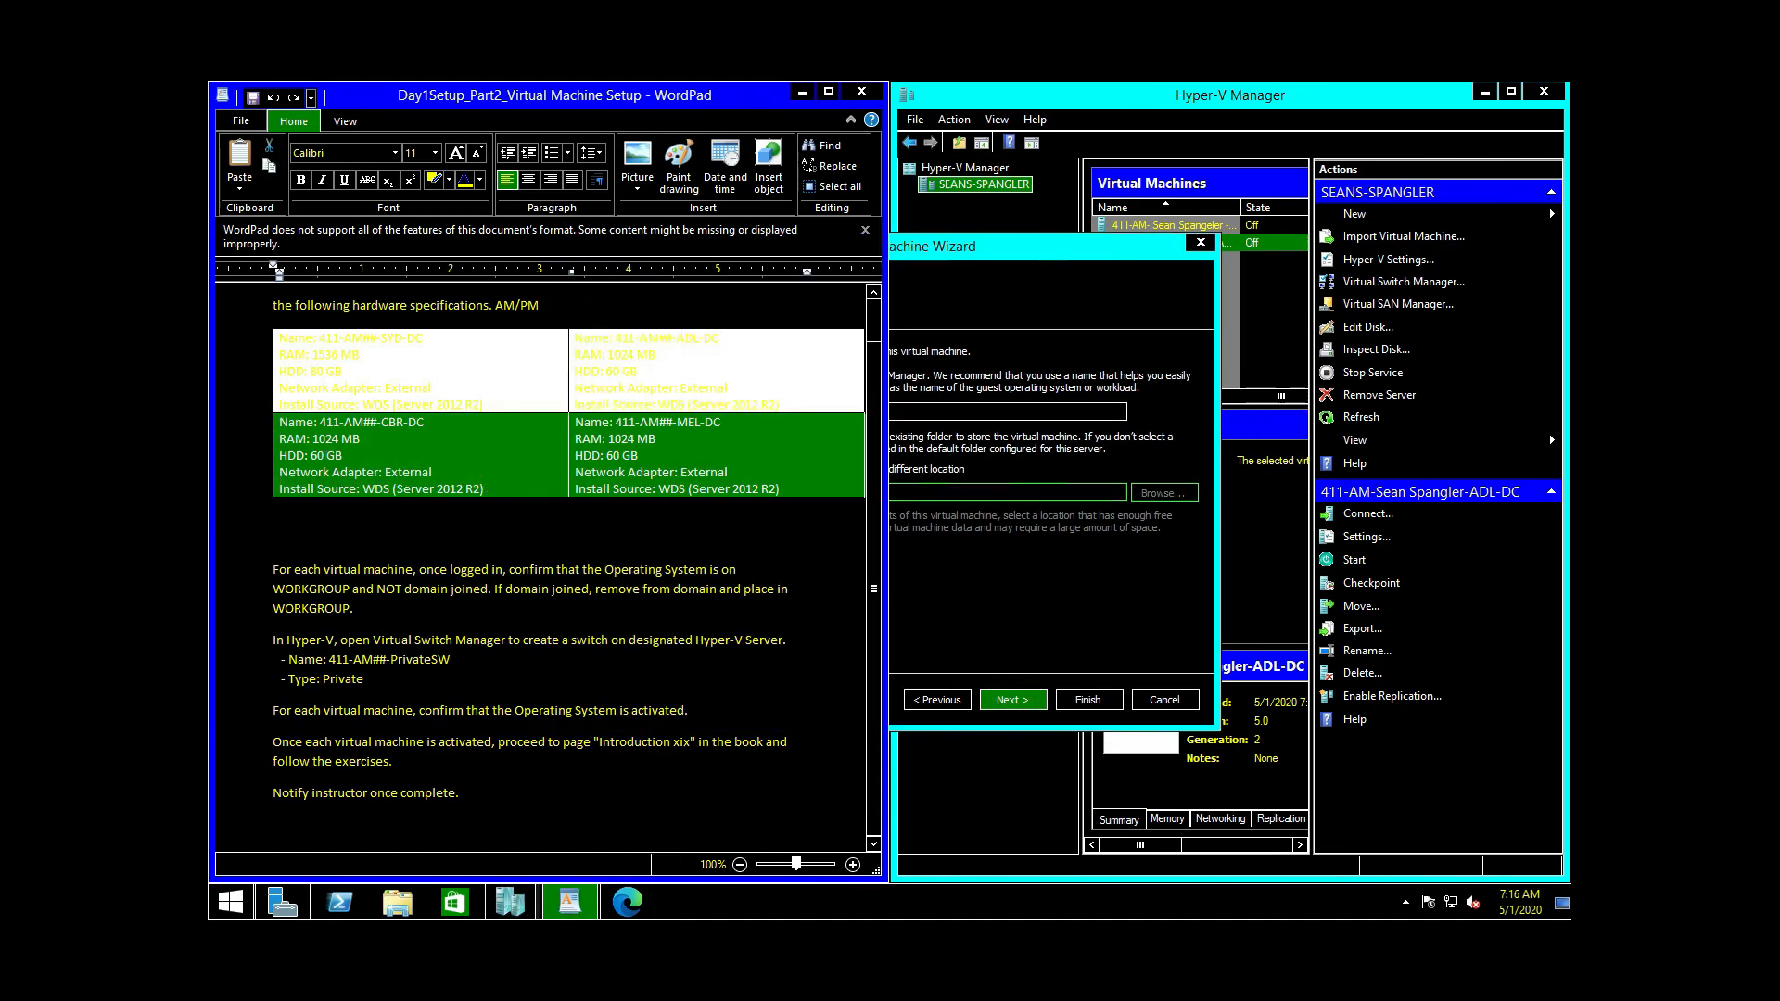
{"action": "left_click", "coordinate": [520, 465]}
{"action": "double_click", "coordinate": [512, 486]}
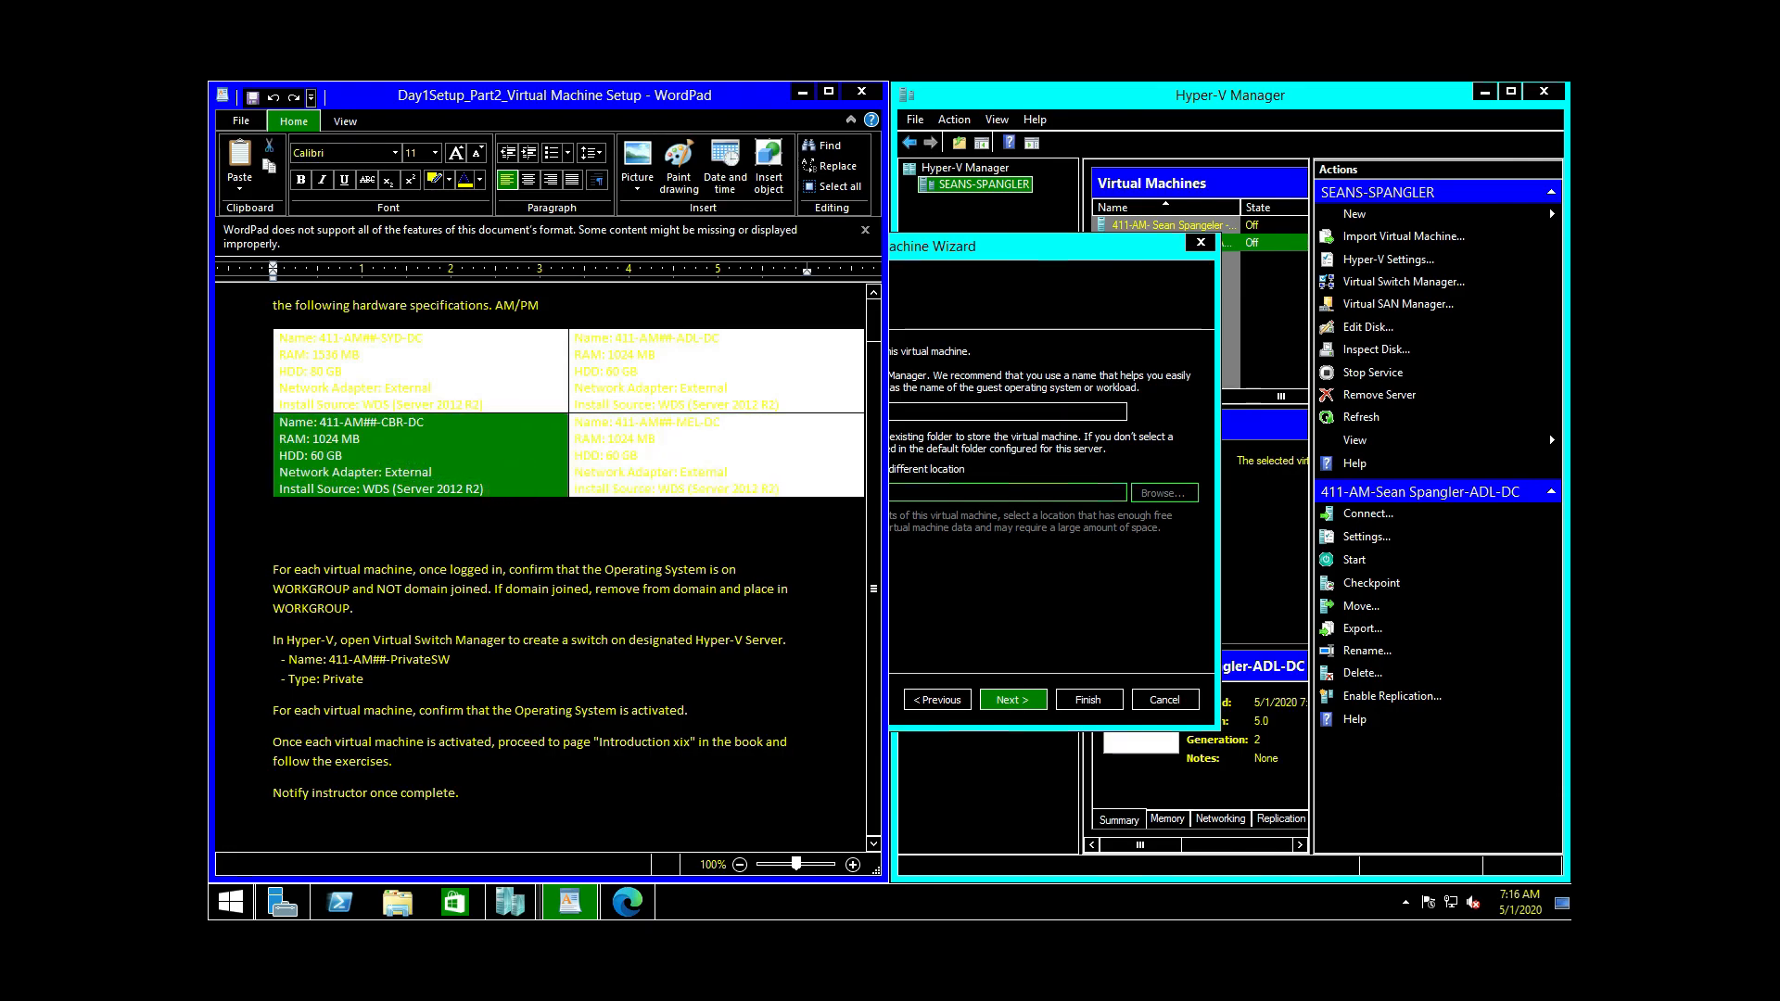
{"action": "left_click", "coordinate": [1066, 247]}
{"action": "left_click_drag", "start_coordinate": [1370, 269], "coordinate": [1370, 158]}
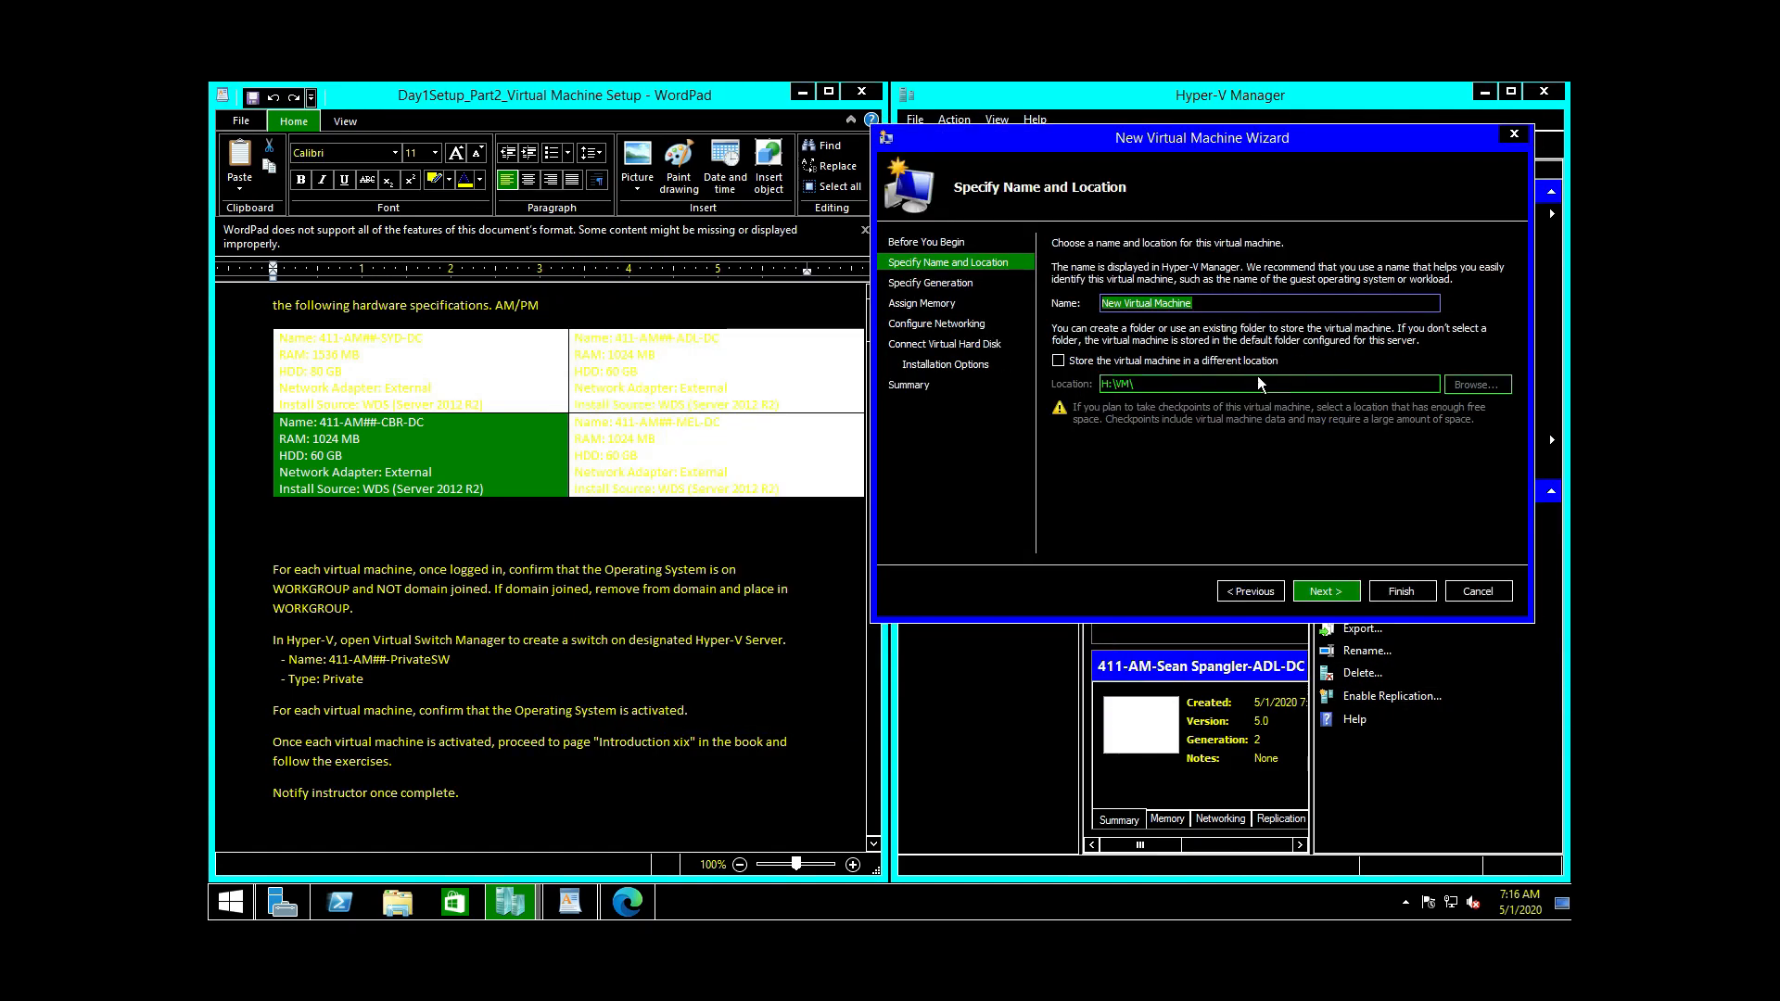
Step: Name the new virtual machine CBR-DC by editing a pasted name
{"action": "right_click", "coordinate": [1152, 304]}
{"action": "left_click", "coordinate": [1193, 378]}
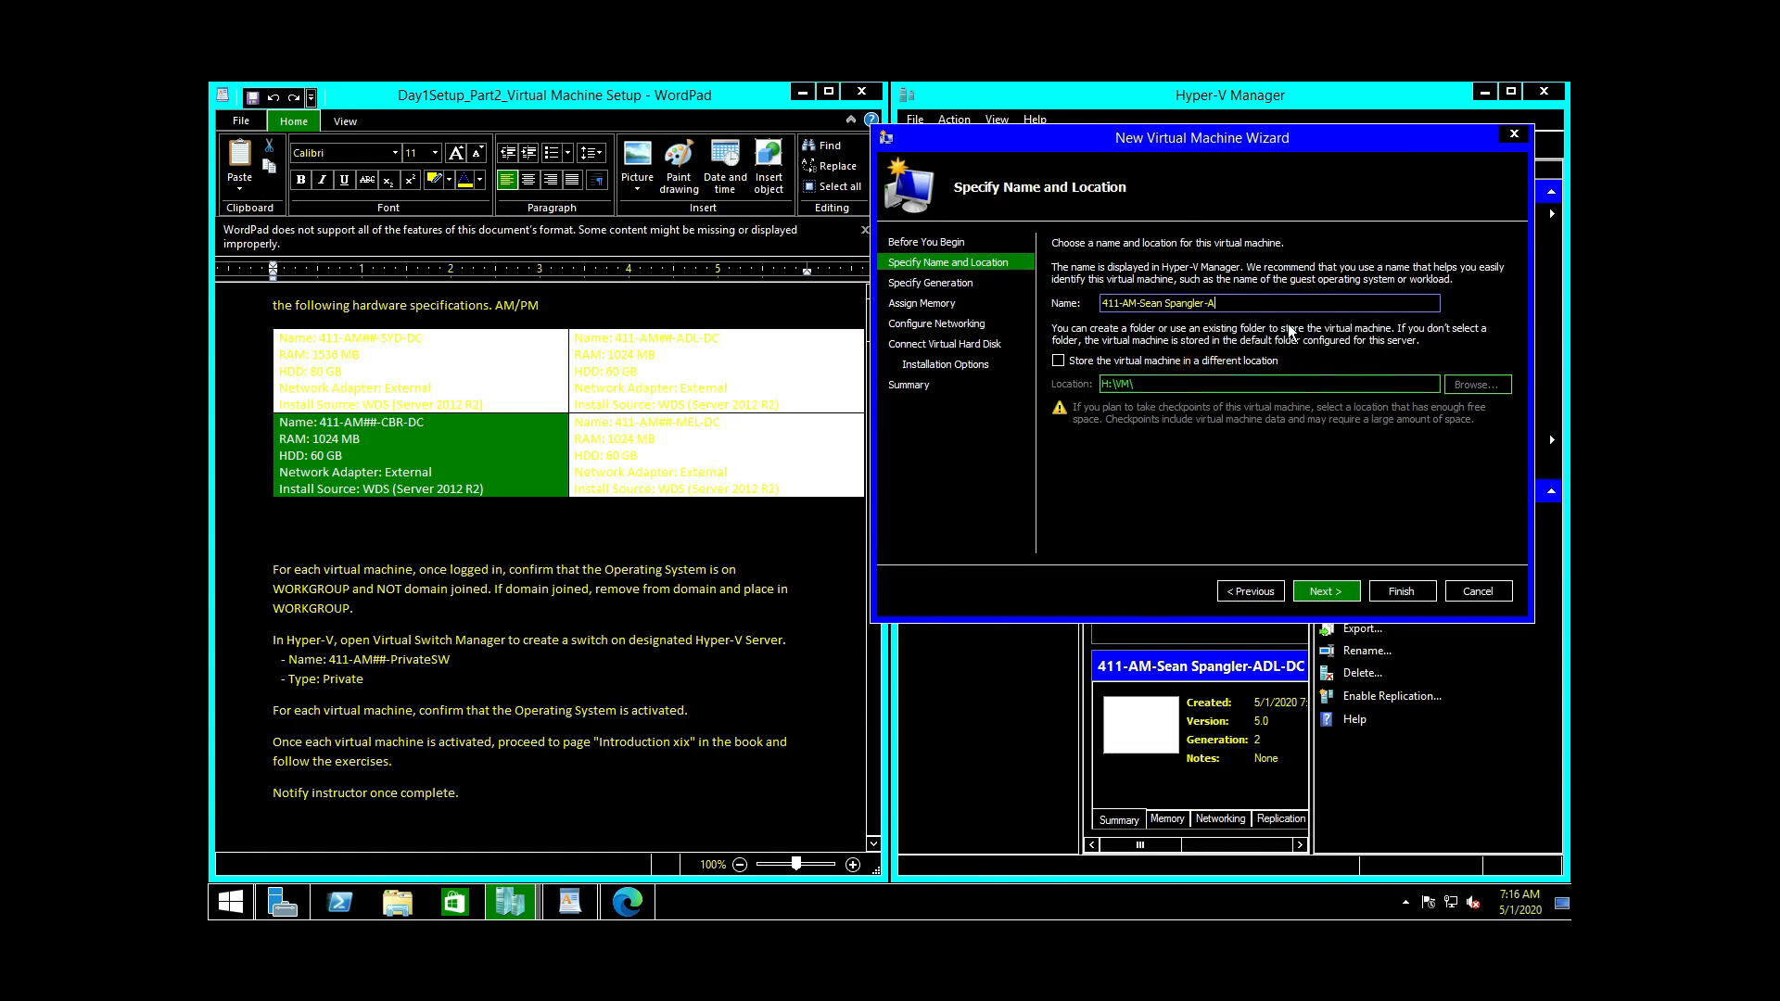
{"action": "type", "text": "CBR-DC"}
{"action": "left_click", "coordinate": [1325, 590]}
Step: Make CBR-DC Generation 2 with 1024 MB of dynamic memory
{"action": "left_click", "coordinate": [1060, 319]}
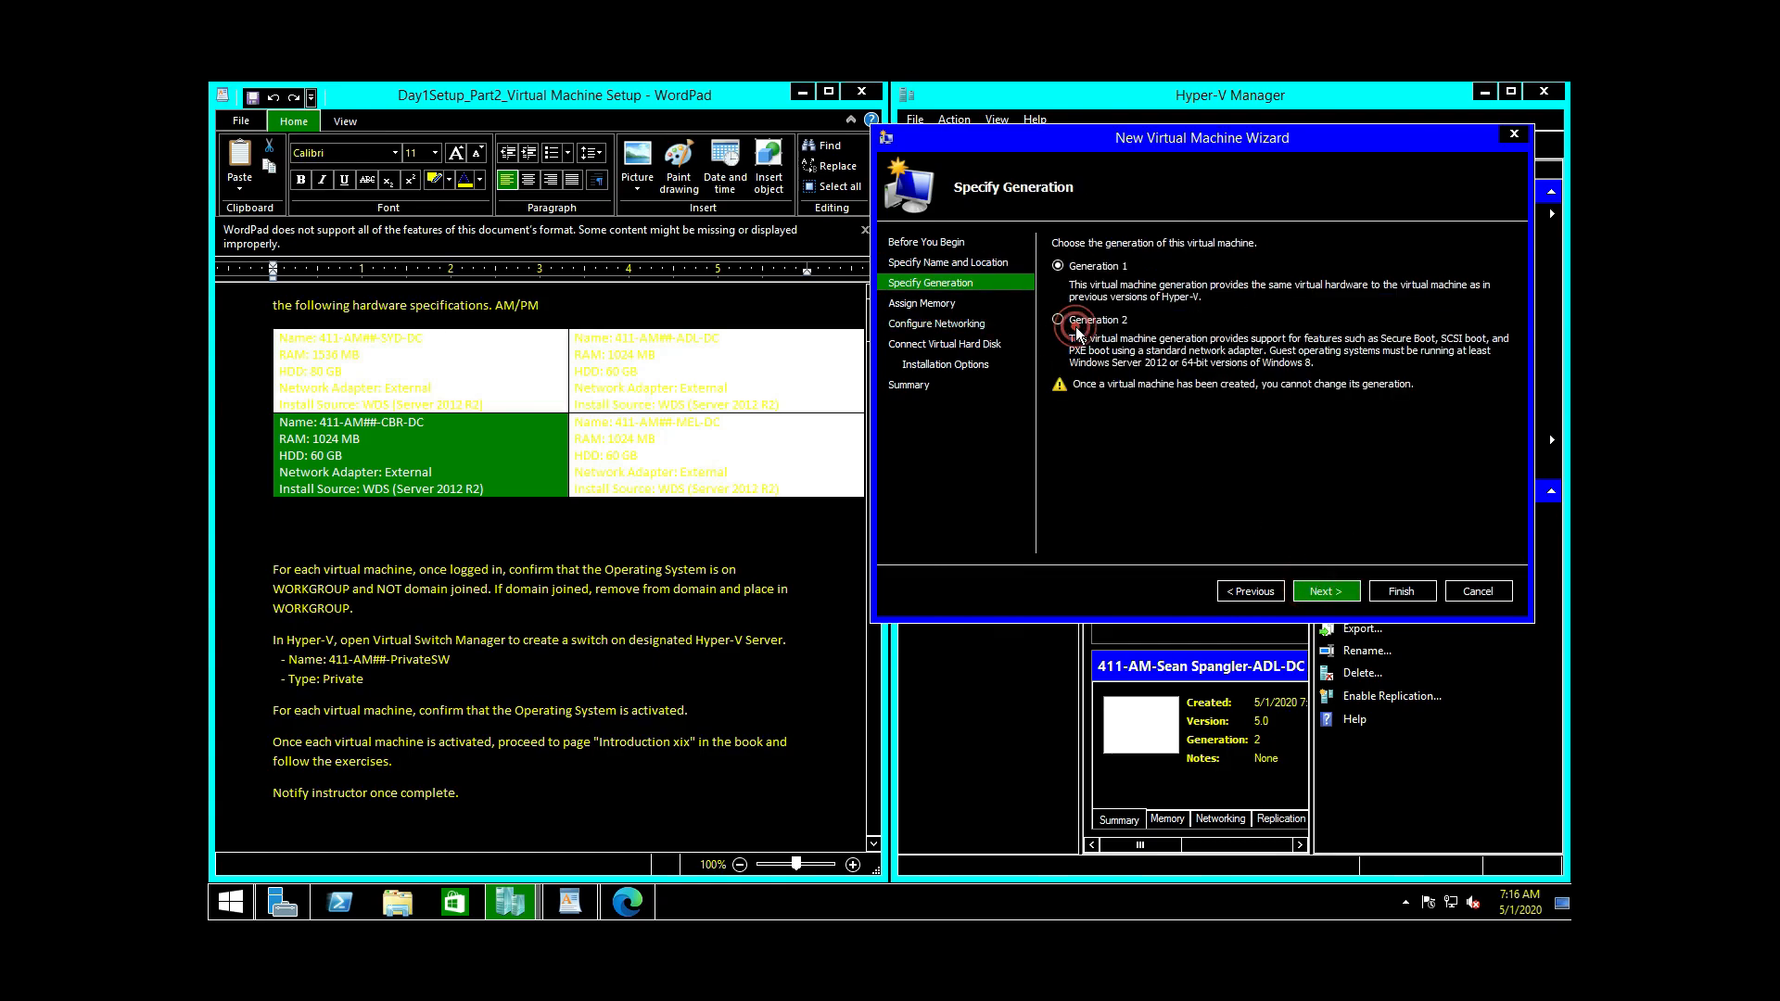
{"action": "left_click", "coordinate": [1337, 593]}
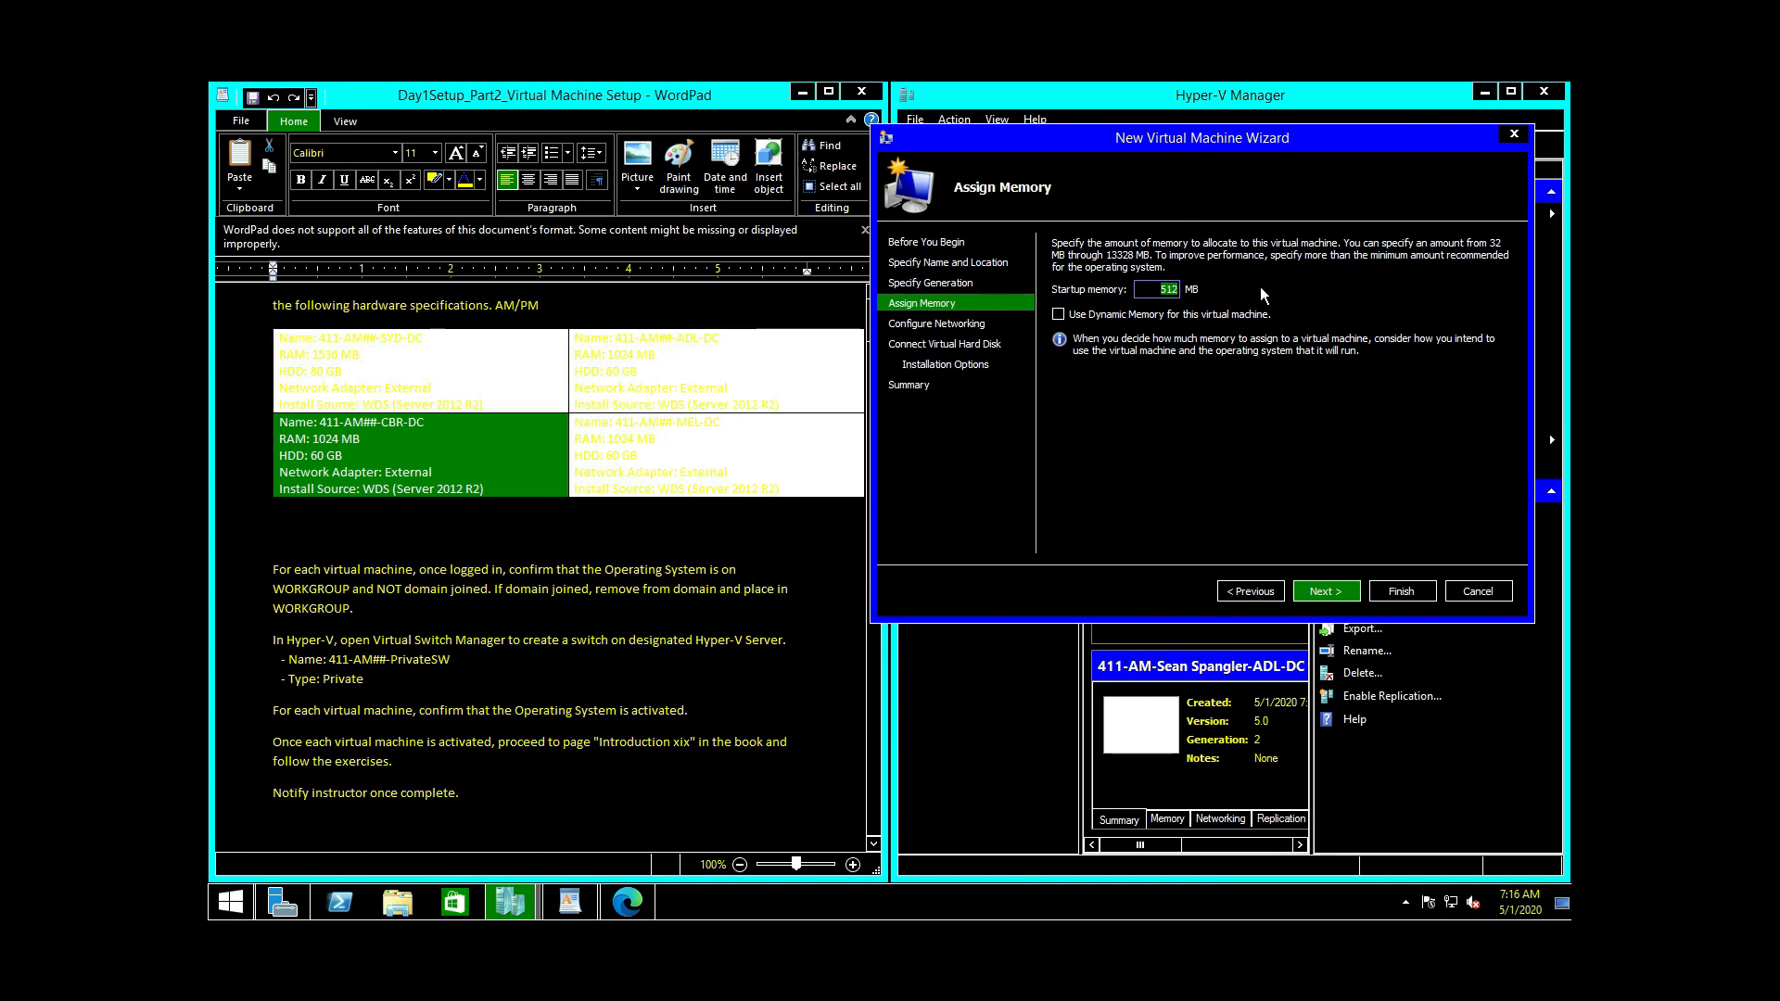
{"action": "type", "text": "10"}
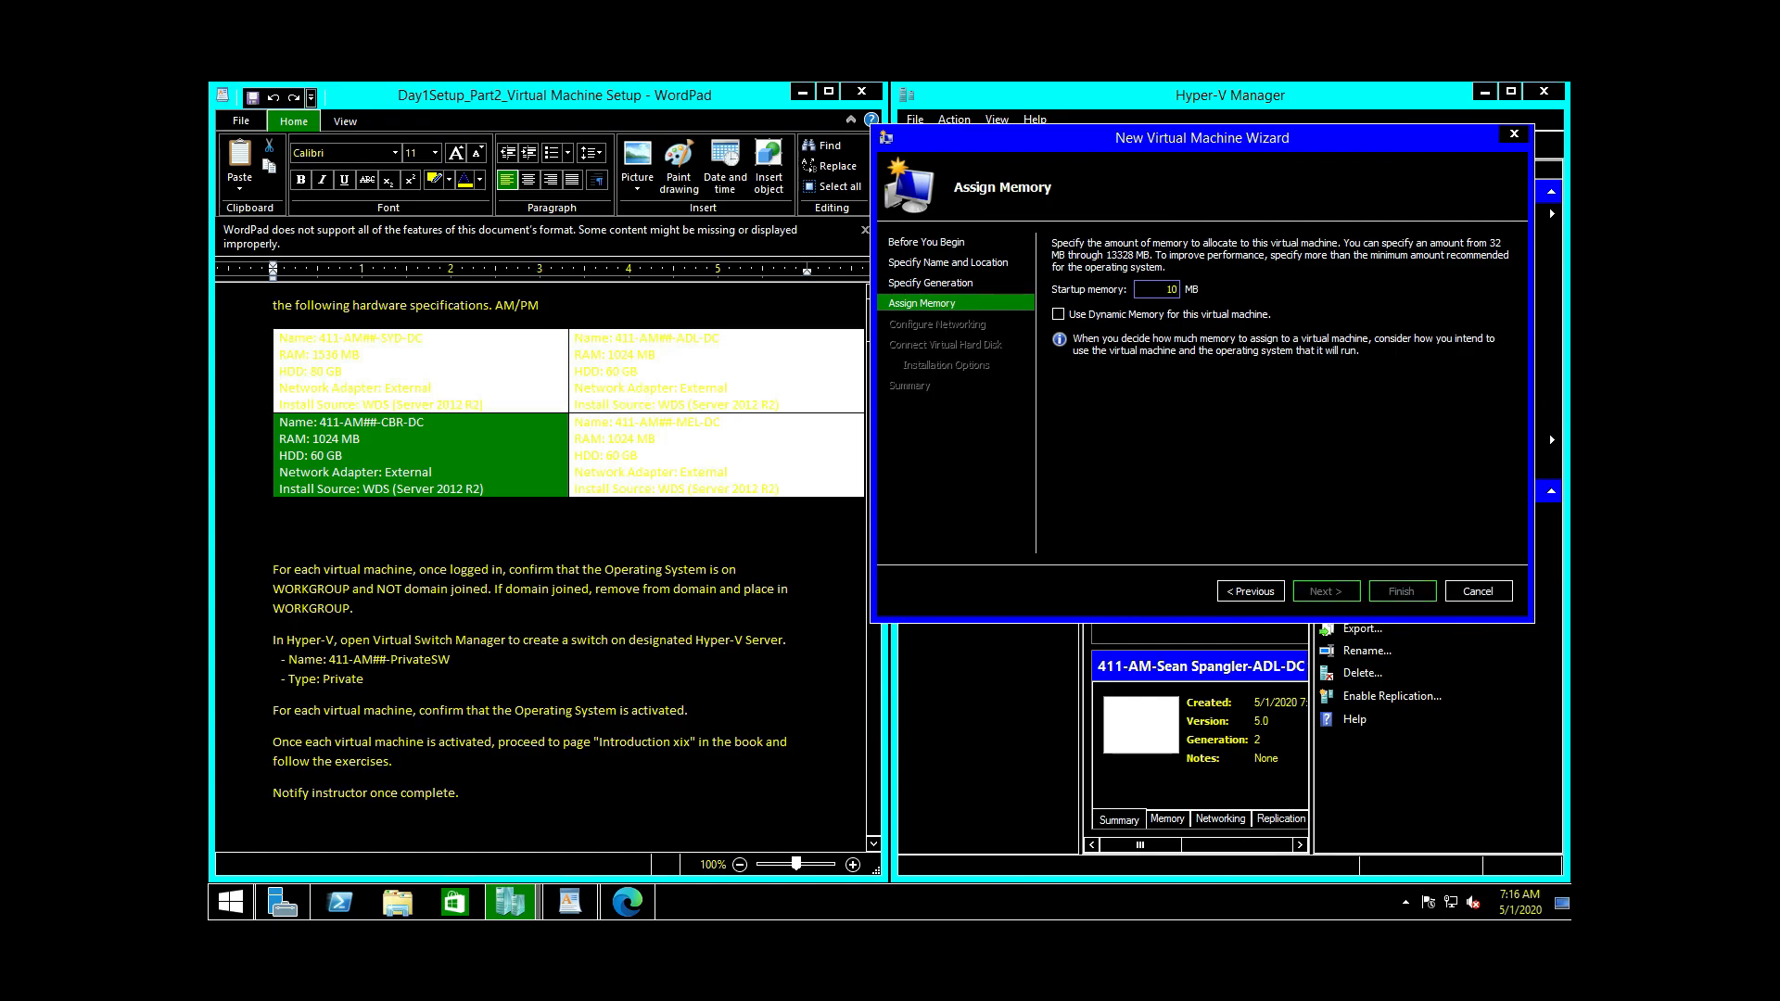
{"action": "type", "text": "24"}
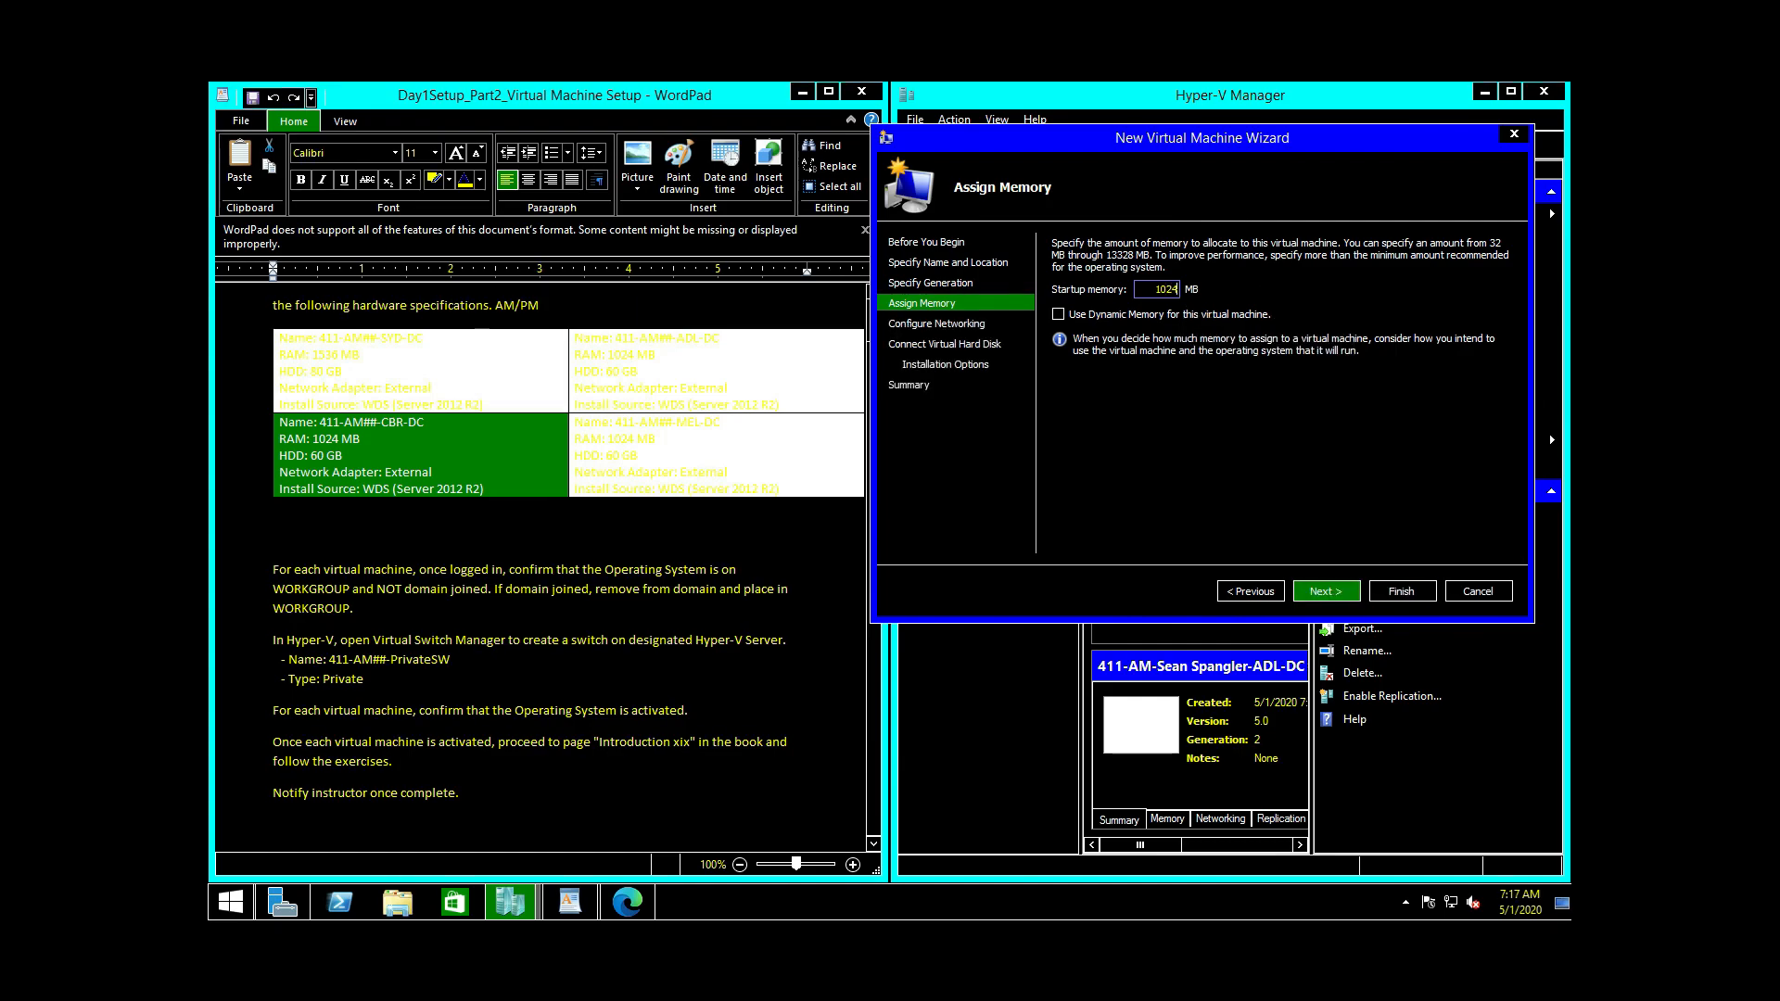
{"action": "left_click", "coordinate": [1327, 590]}
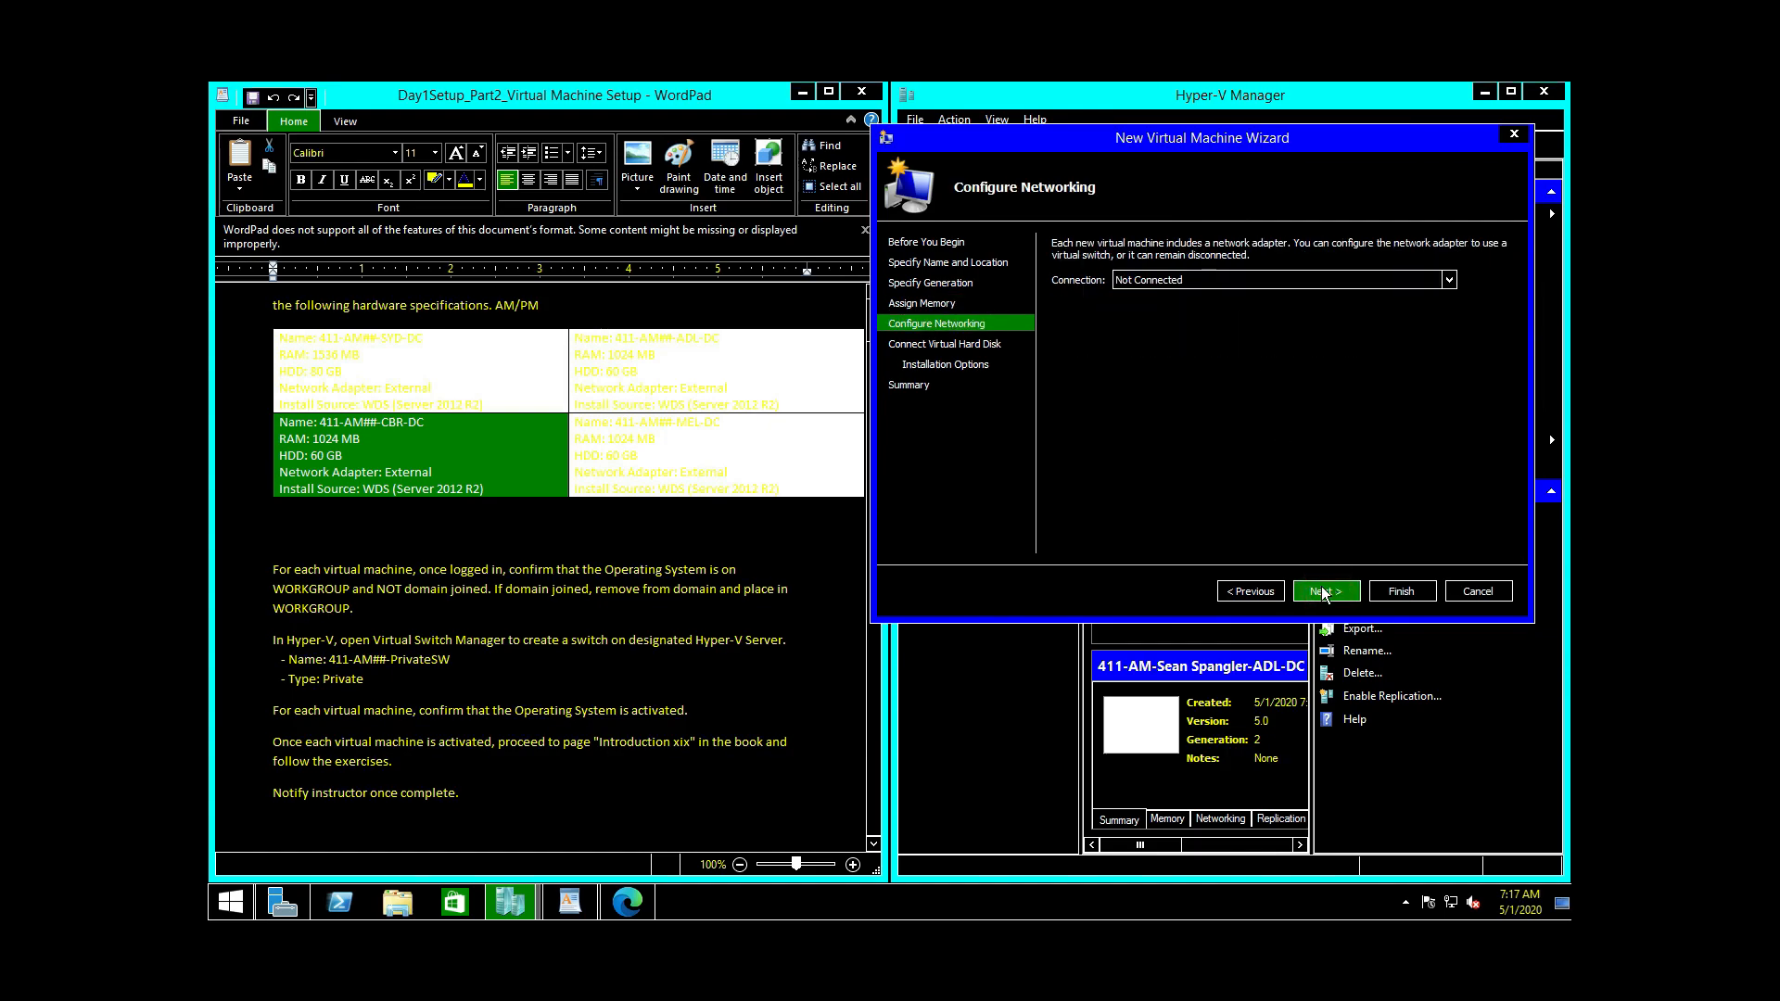
{"action": "left_click", "coordinate": [1260, 592]}
{"action": "left_click", "coordinate": [1059, 314]}
{"action": "left_click", "coordinate": [1326, 591]}
Step: Connect CBR-DC to External Switch and give it a 60 GB virtual disk
{"action": "left_click", "coordinate": [1298, 280]}
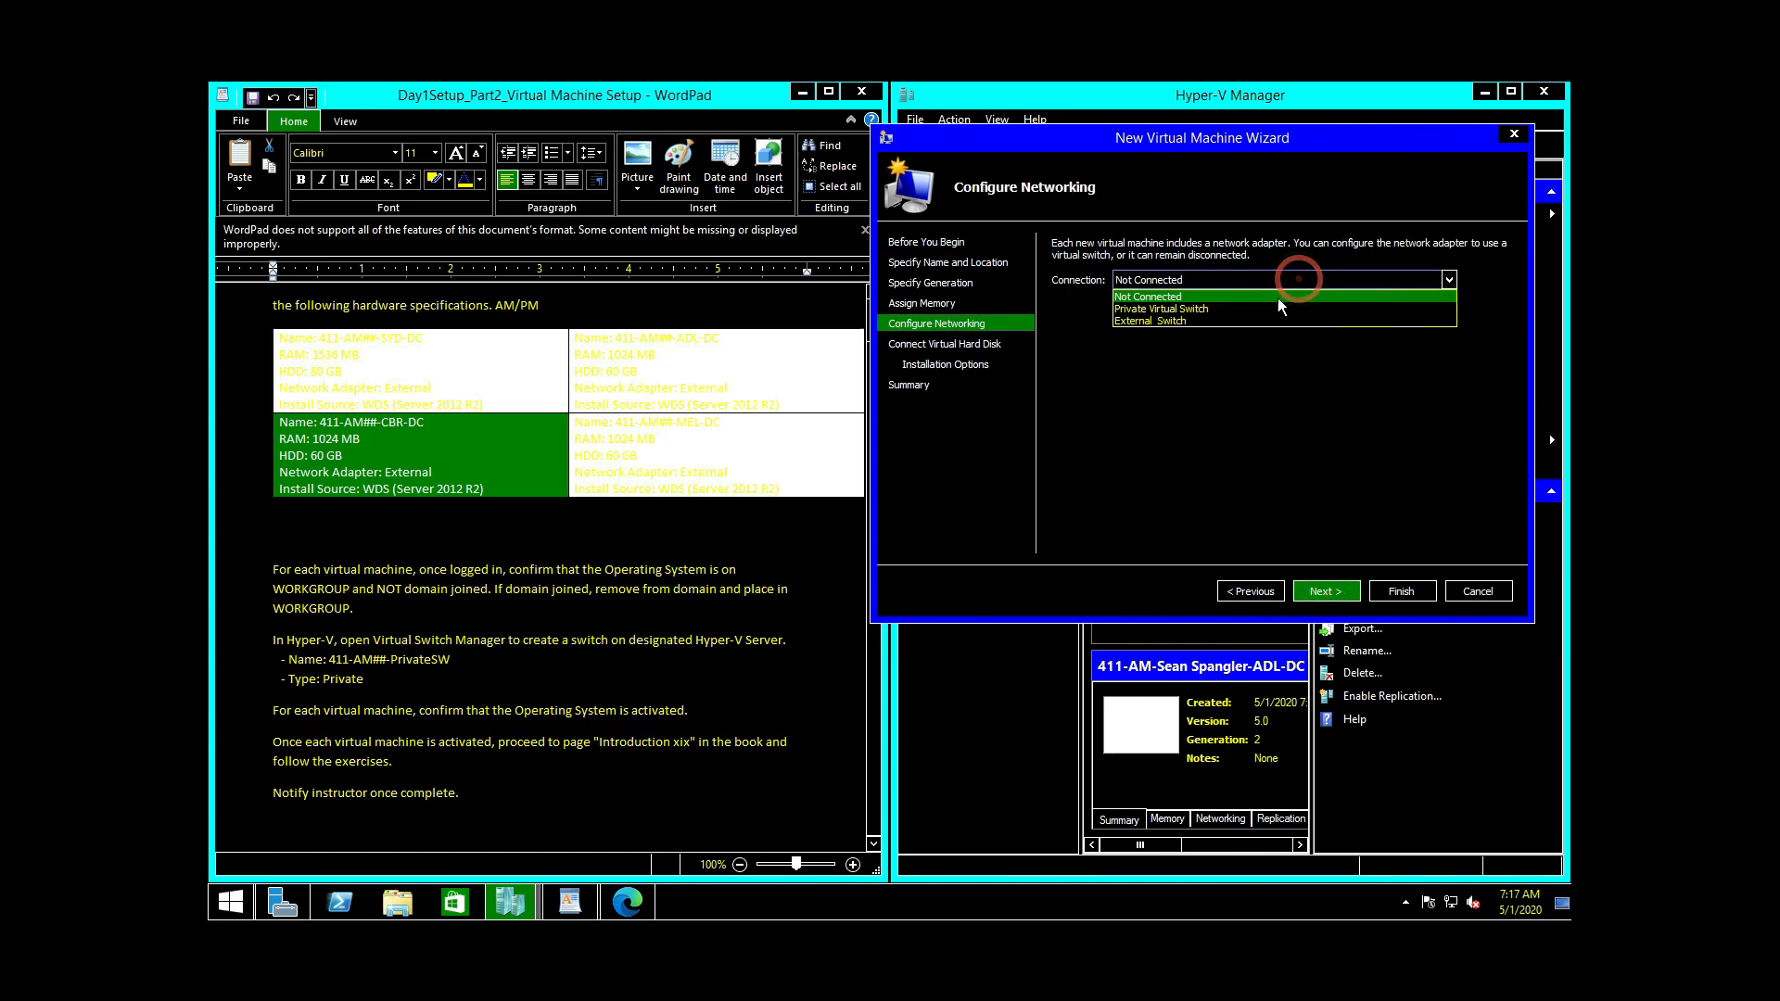
{"action": "left_click", "coordinate": [1207, 317]}
{"action": "left_click", "coordinate": [1326, 591]}
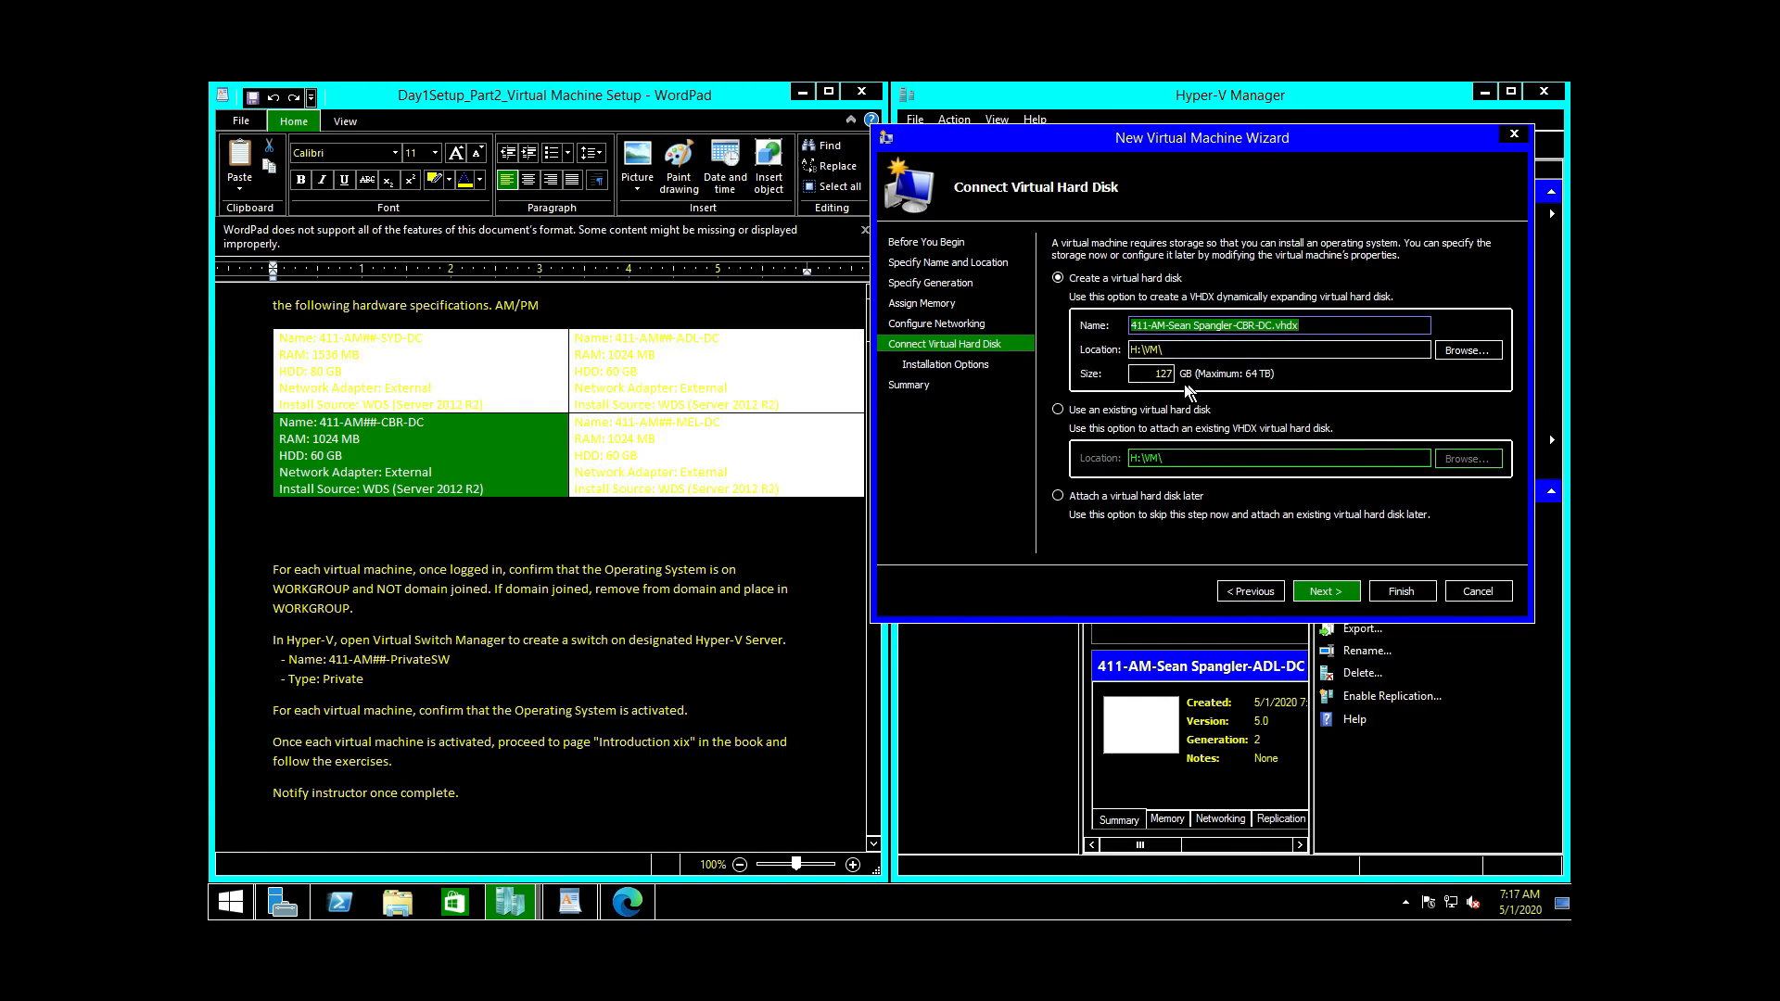
{"action": "key", "text": "Tab"}
{"action": "key", "text": "Tab"}
{"action": "key", "text": "Tab"}
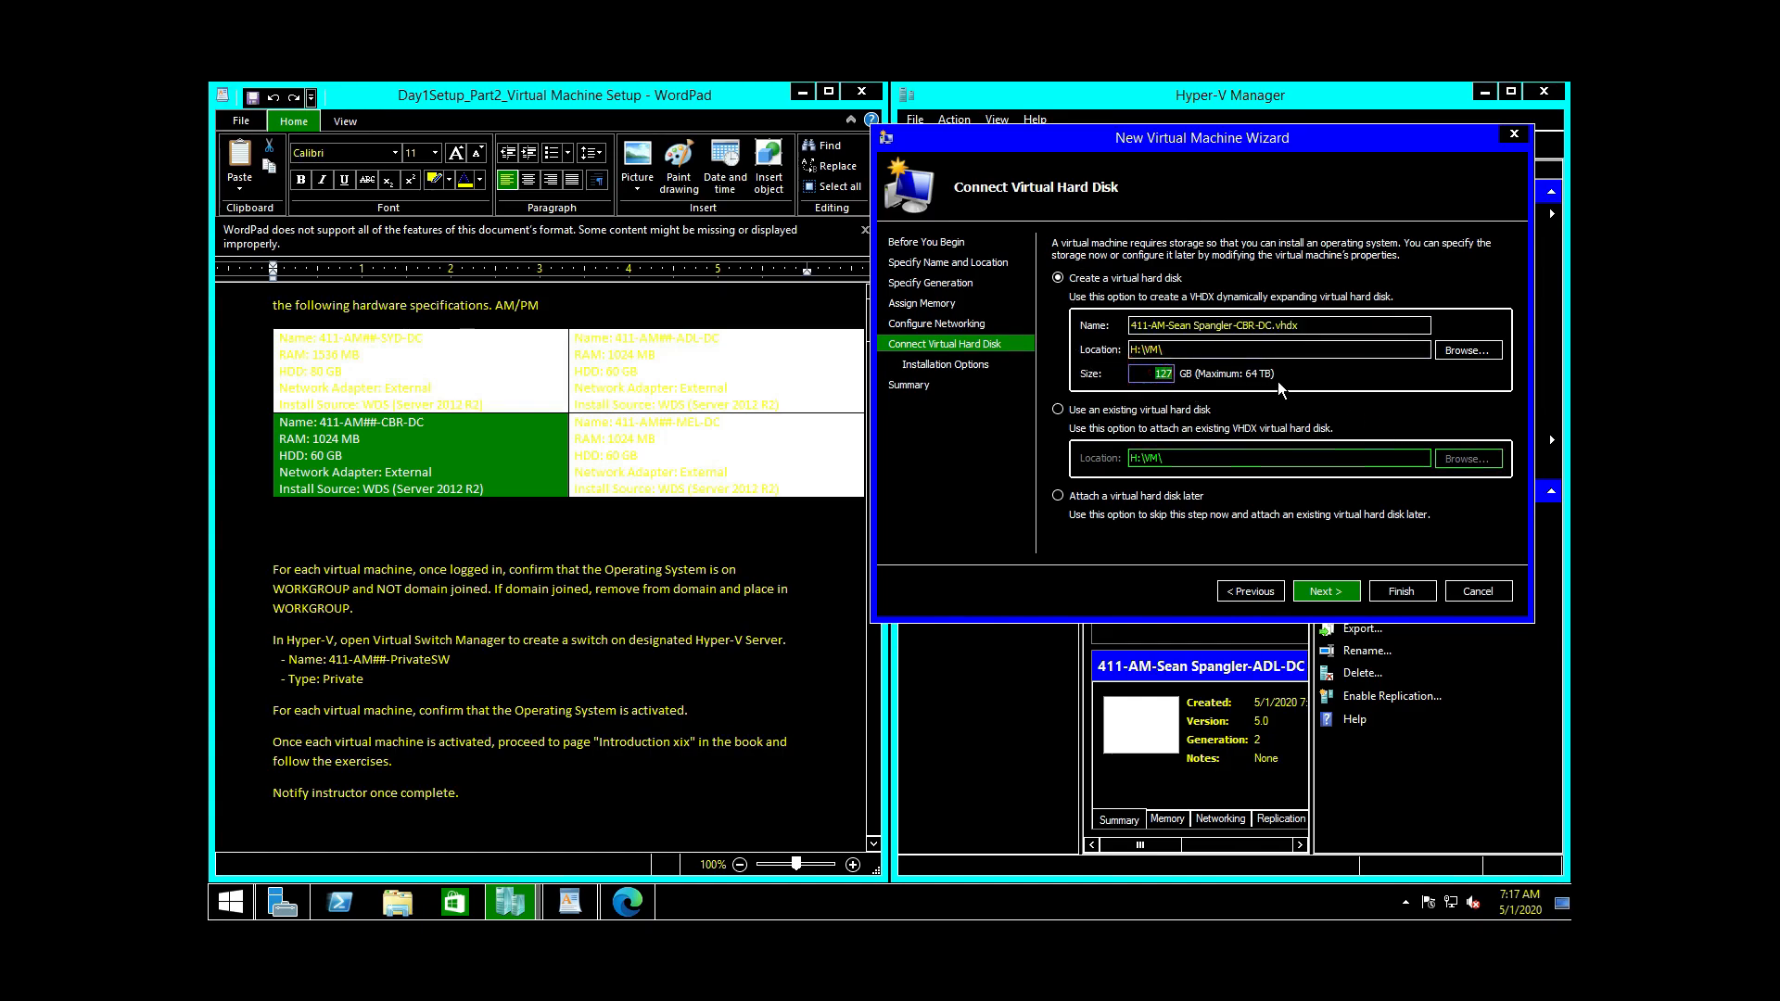
{"action": "key", "text": "BackSpace"}
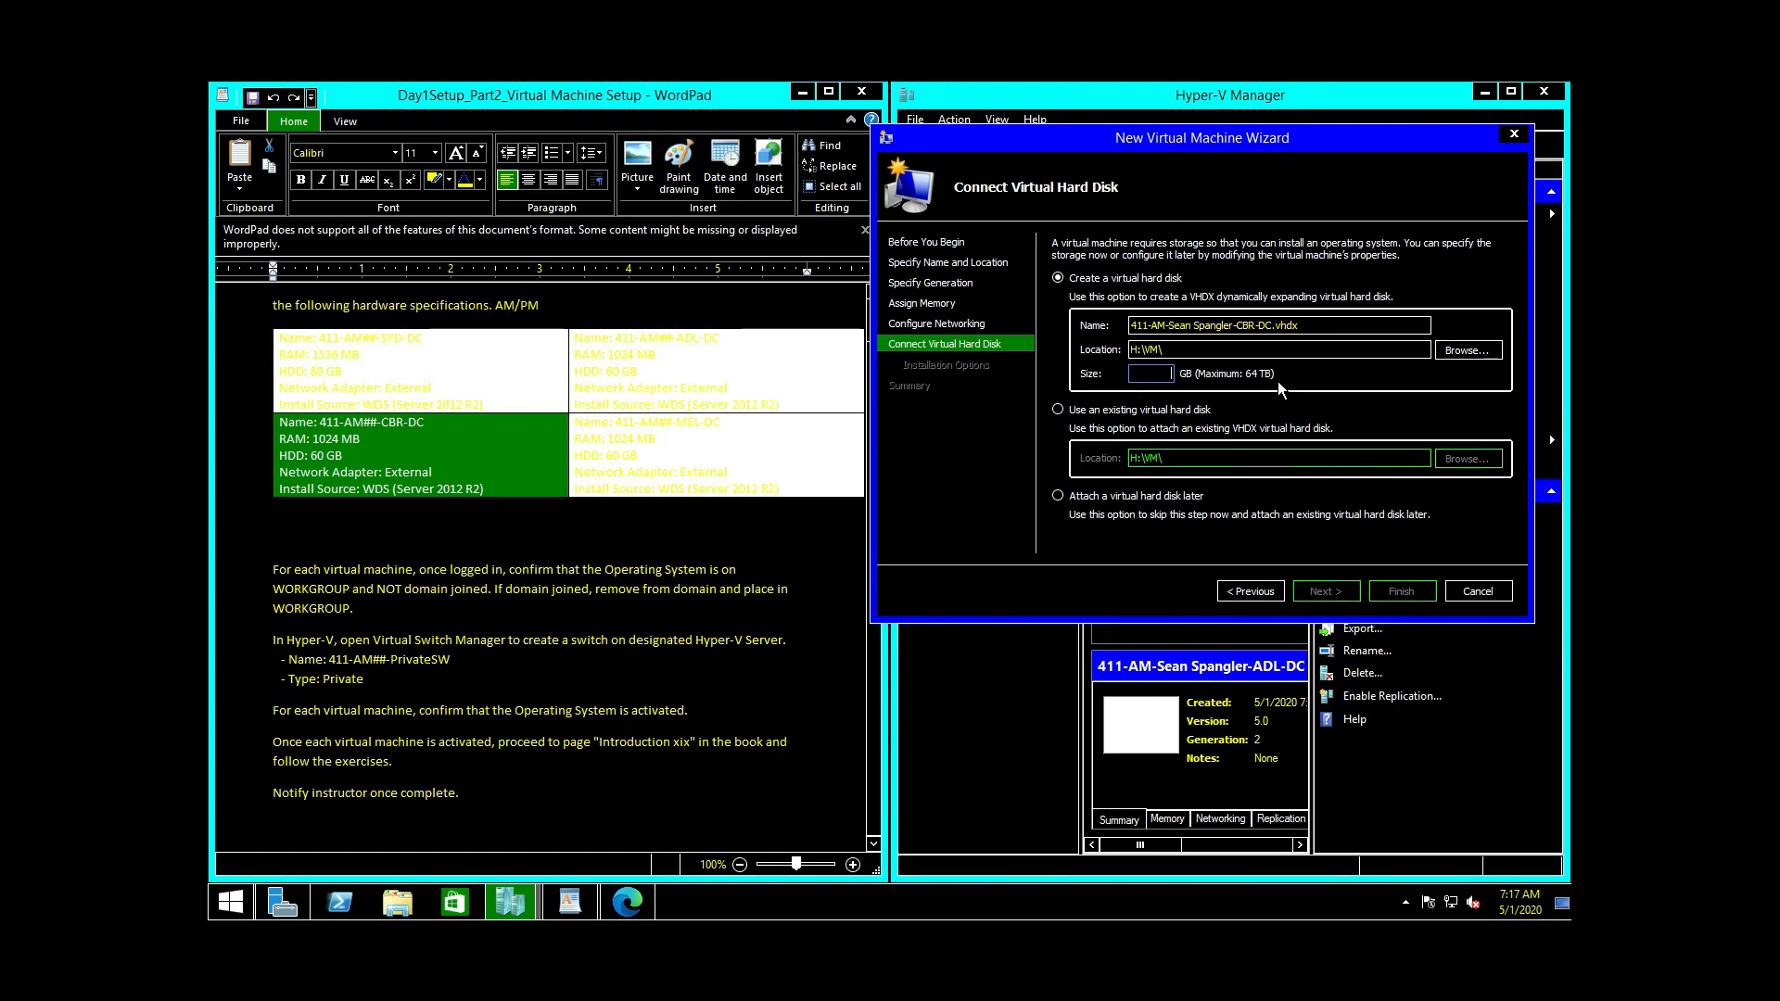
{"action": "type", "text": "60"}
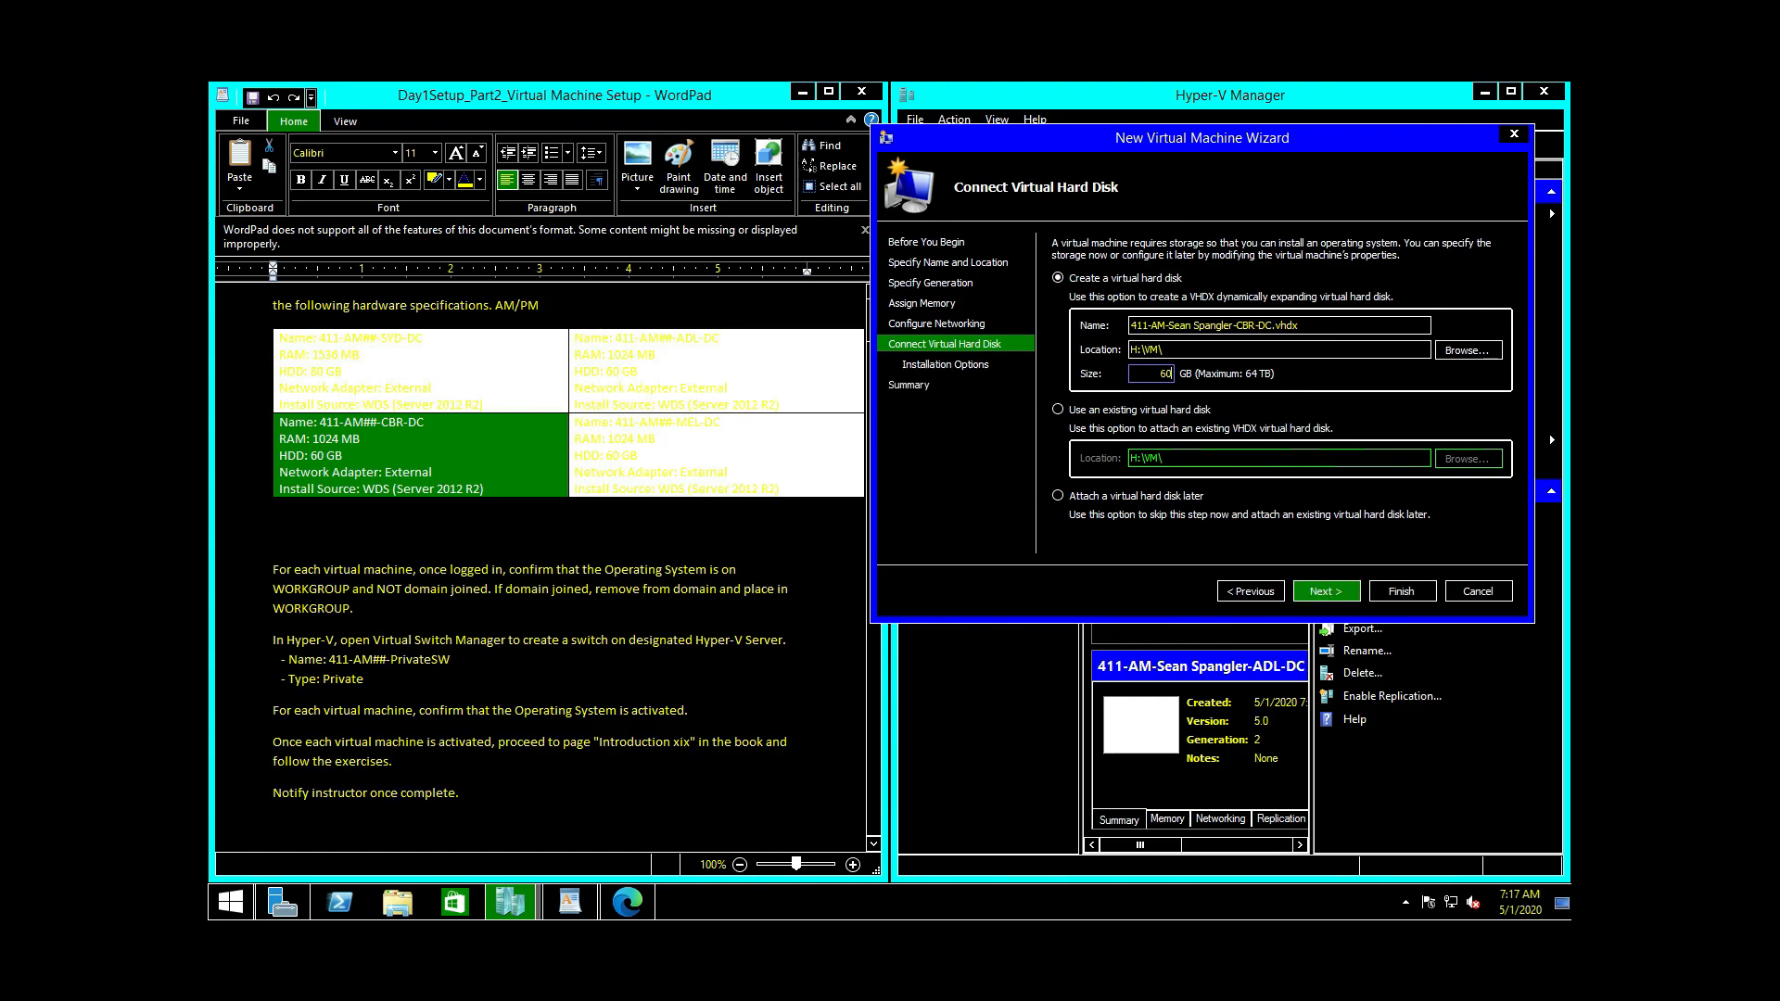
Step: Set CBR-DC to install from the WINBLUE_REFRESH ISO and create it
{"action": "left_click", "coordinate": [1332, 594]}
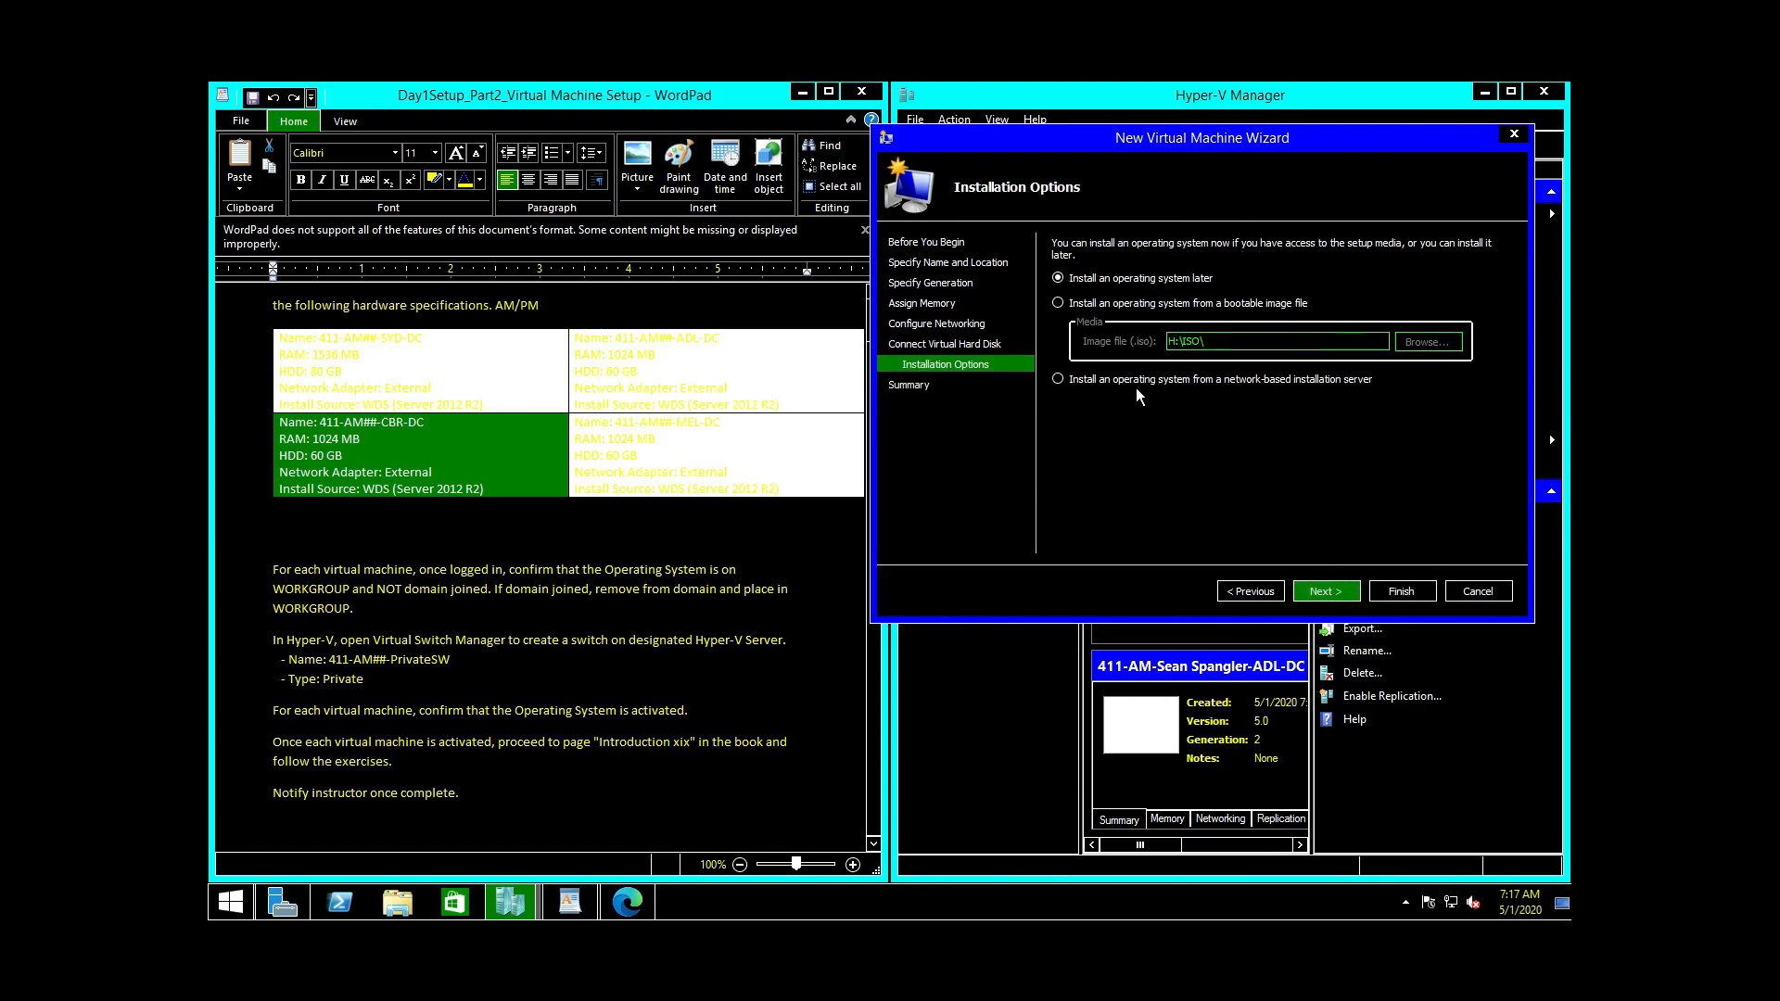
{"action": "left_click", "coordinate": [1113, 303]}
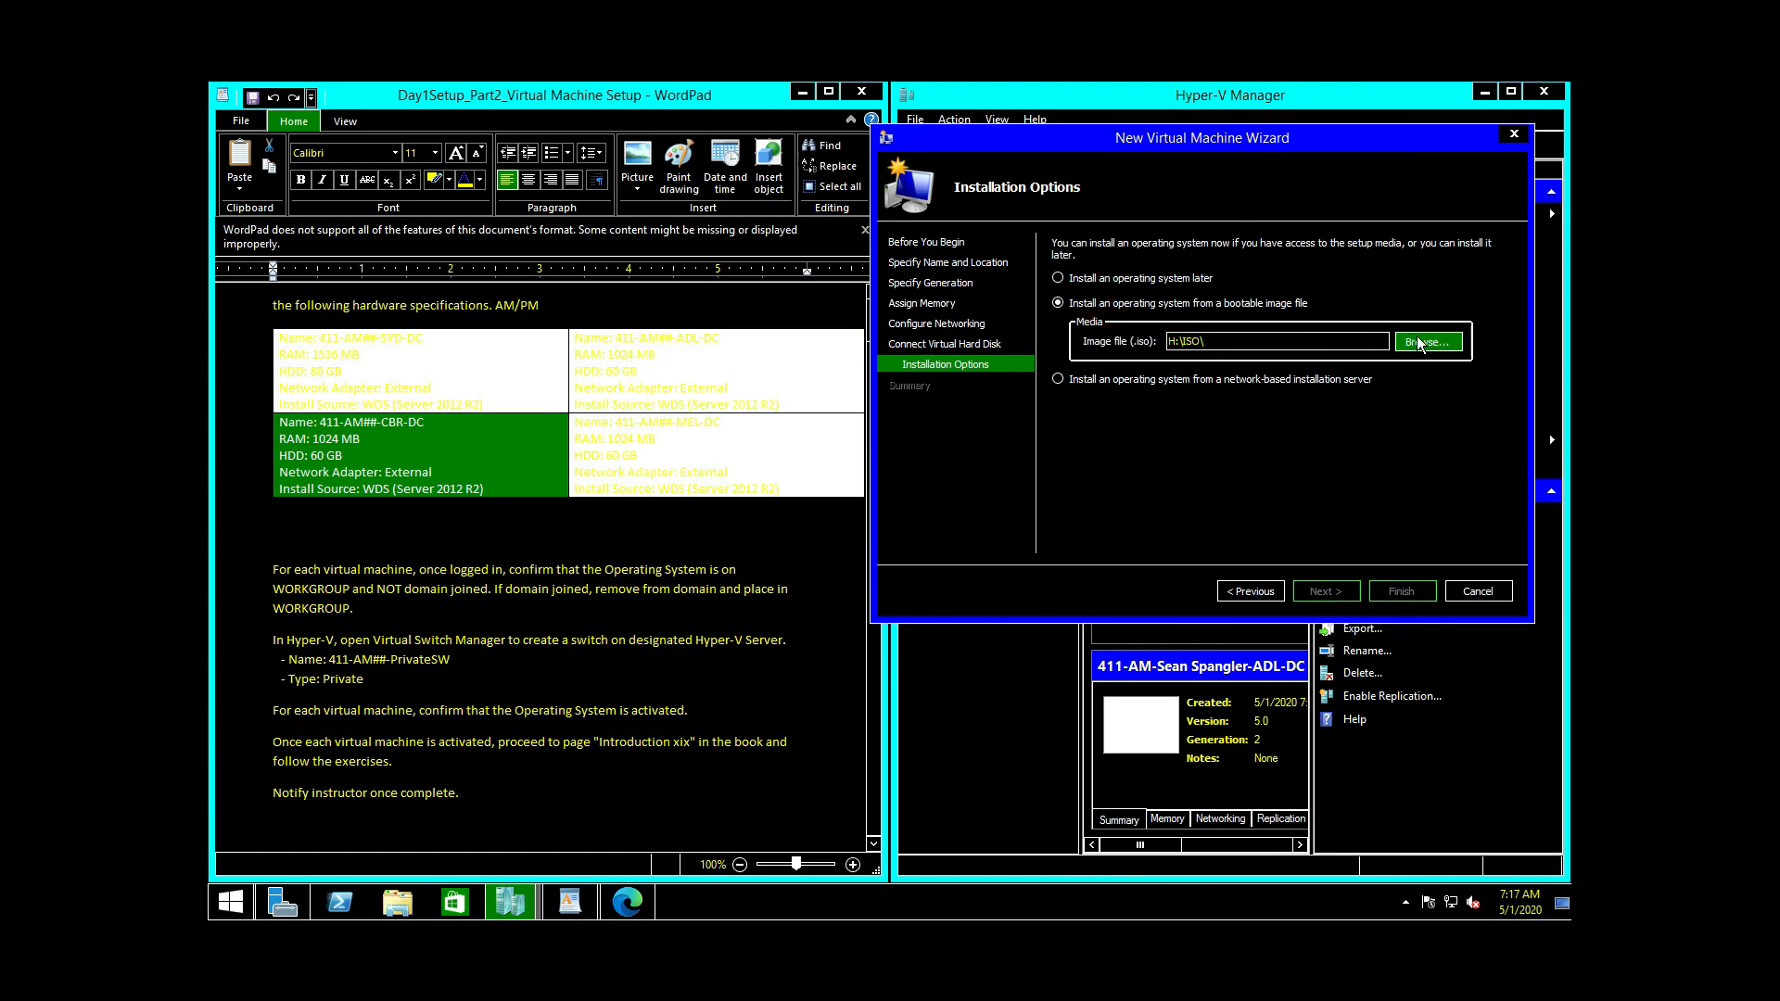
{"action": "left_click", "coordinate": [1427, 342]}
{"action": "left_click", "coordinate": [1075, 280]}
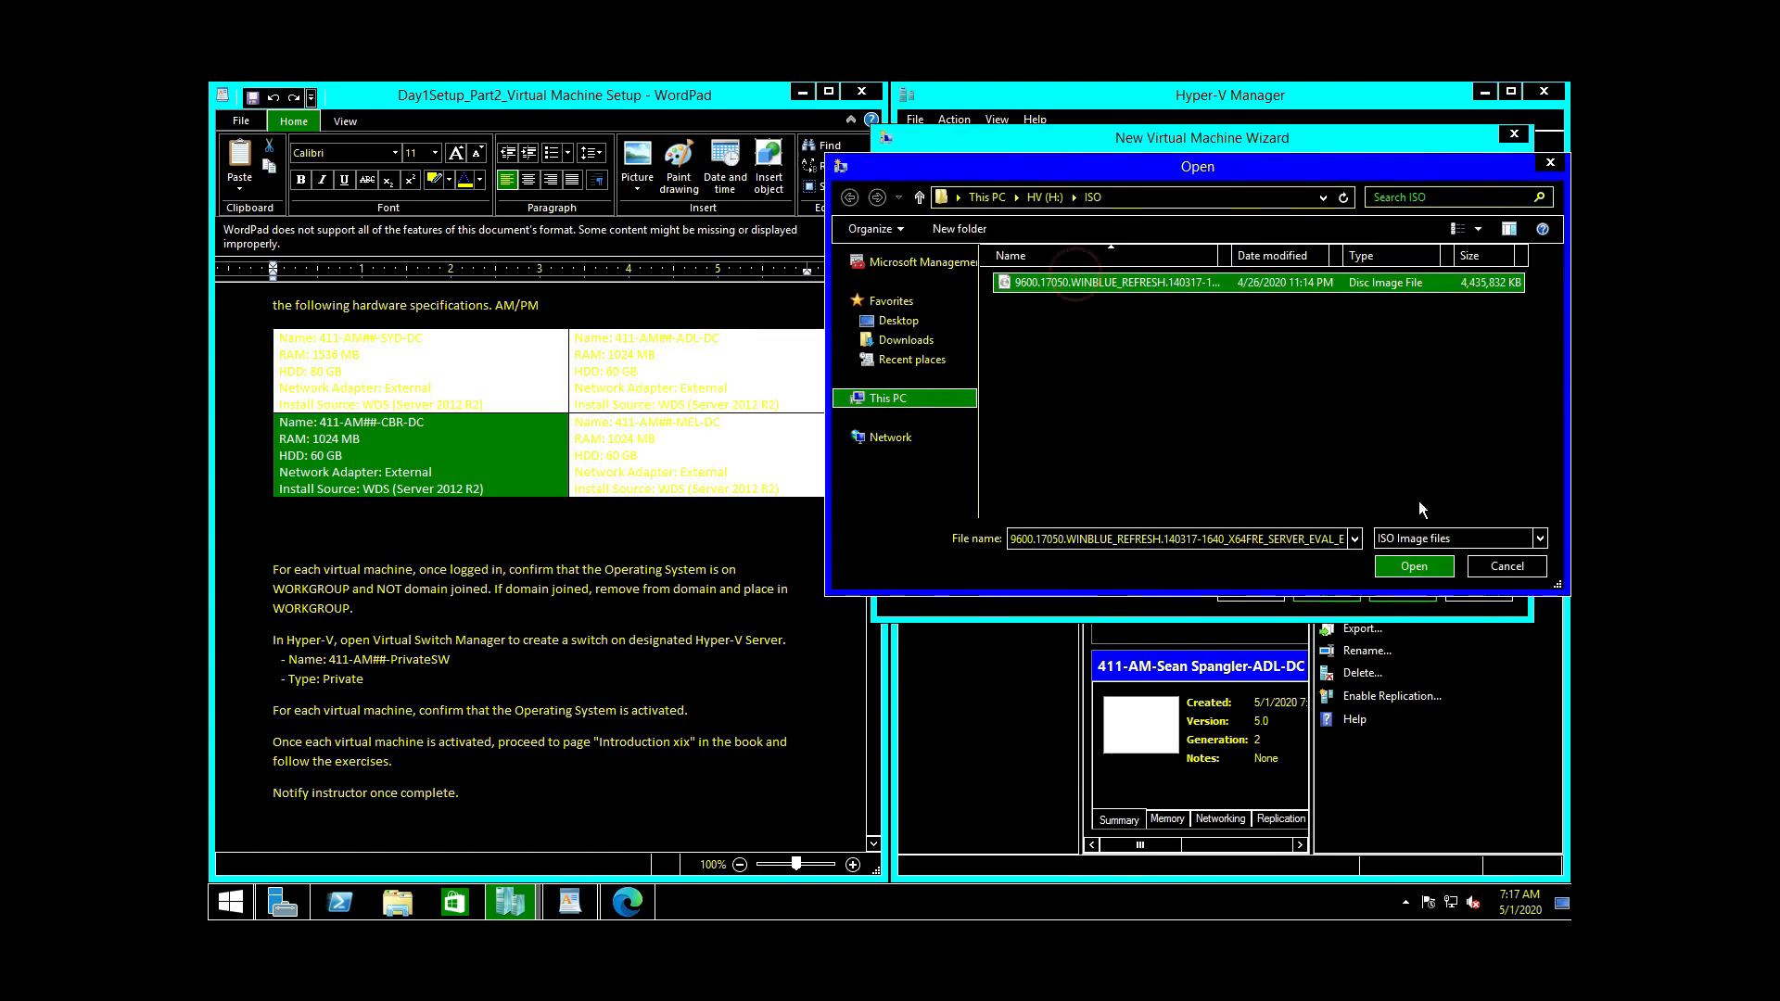
{"action": "left_click", "coordinate": [1410, 569]}
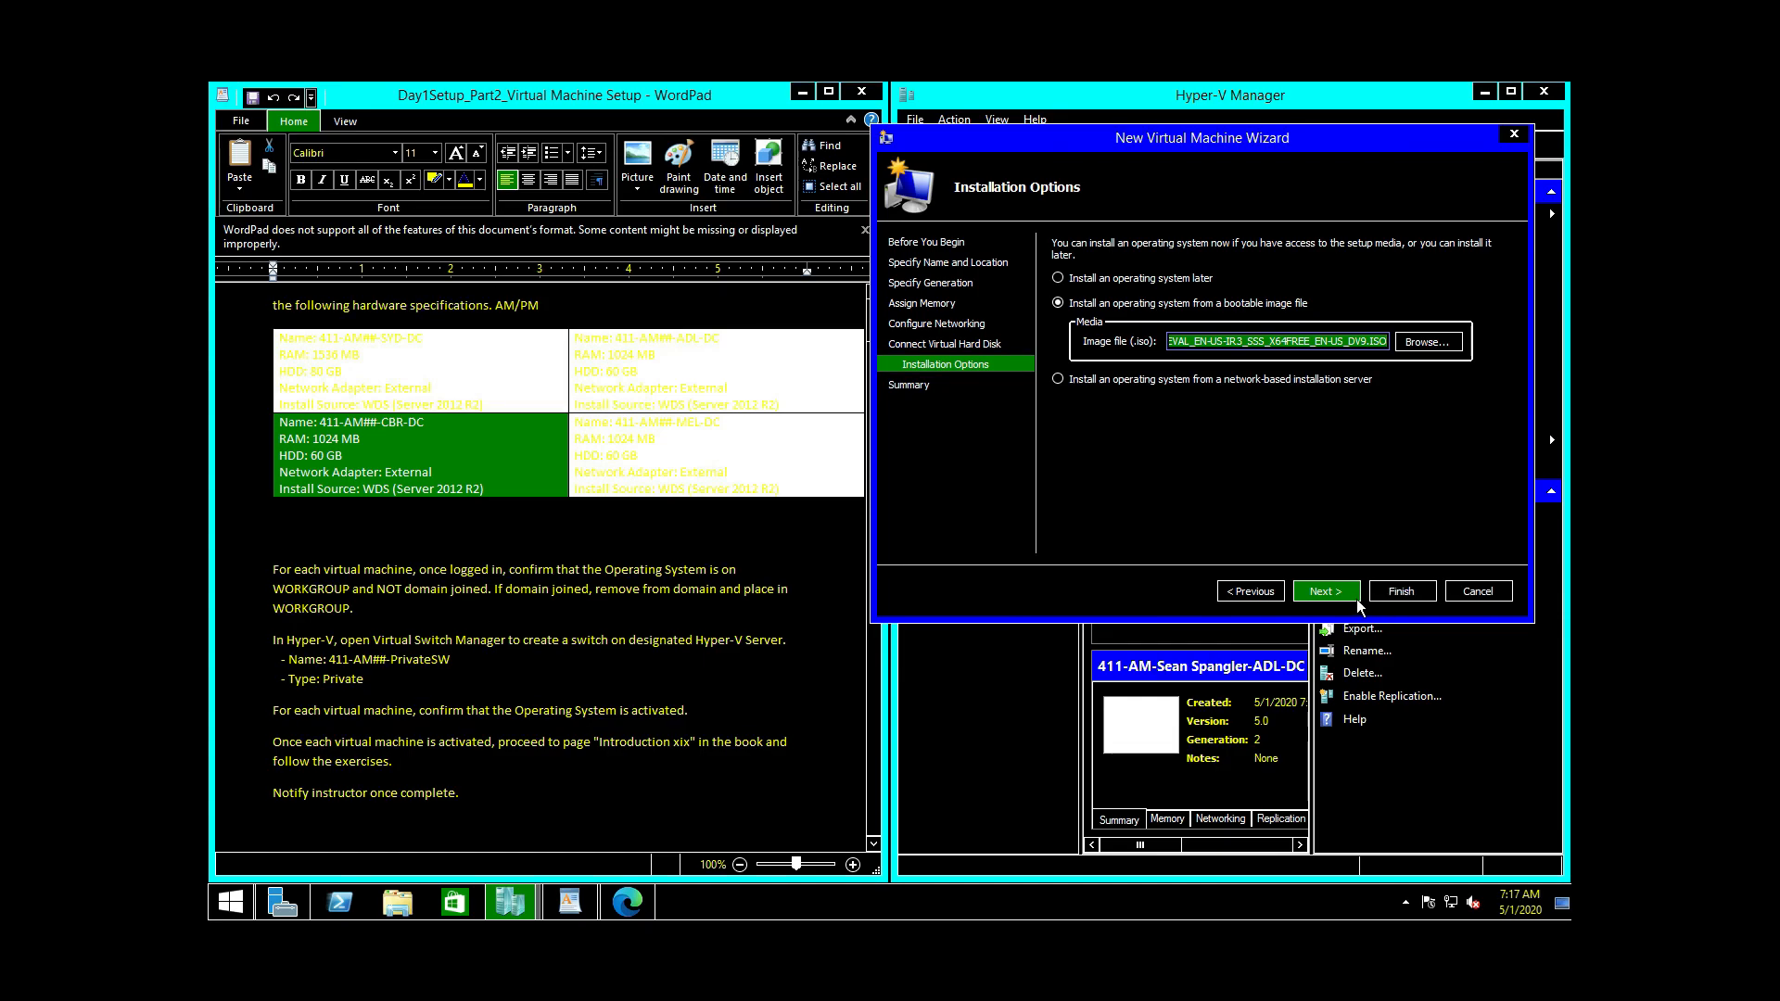
{"action": "left_click", "coordinate": [1337, 597]}
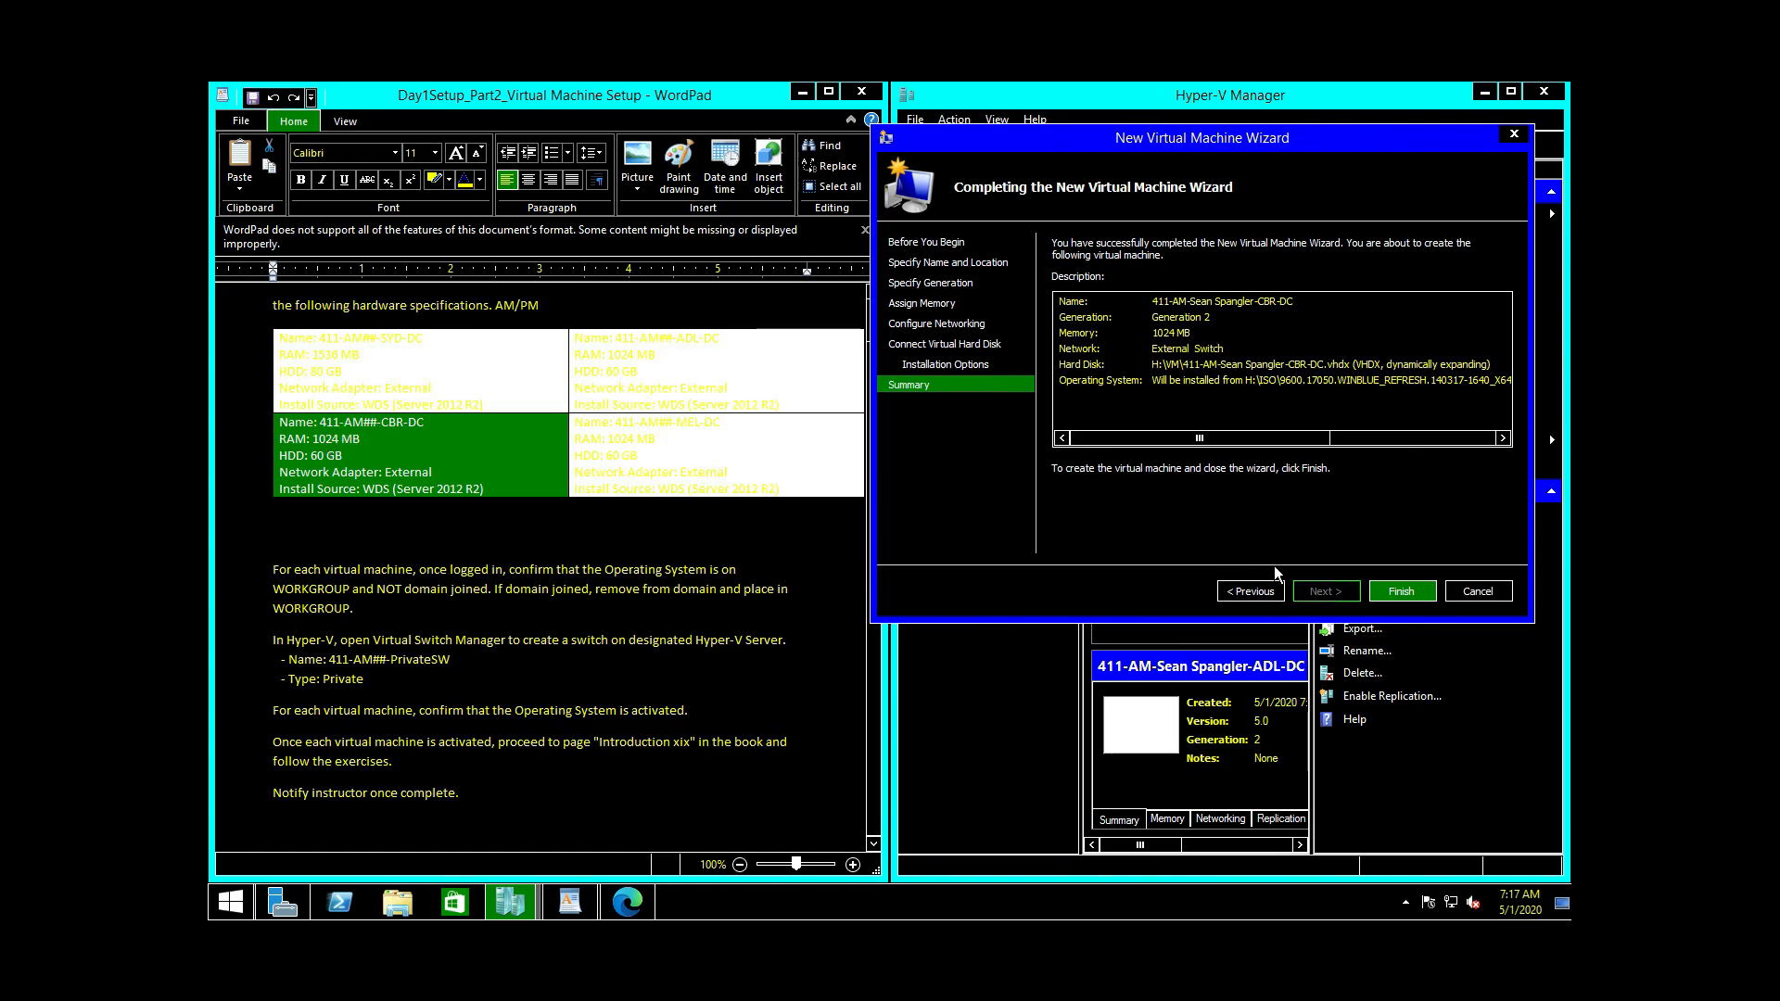
{"action": "left_click", "coordinate": [1381, 591]}
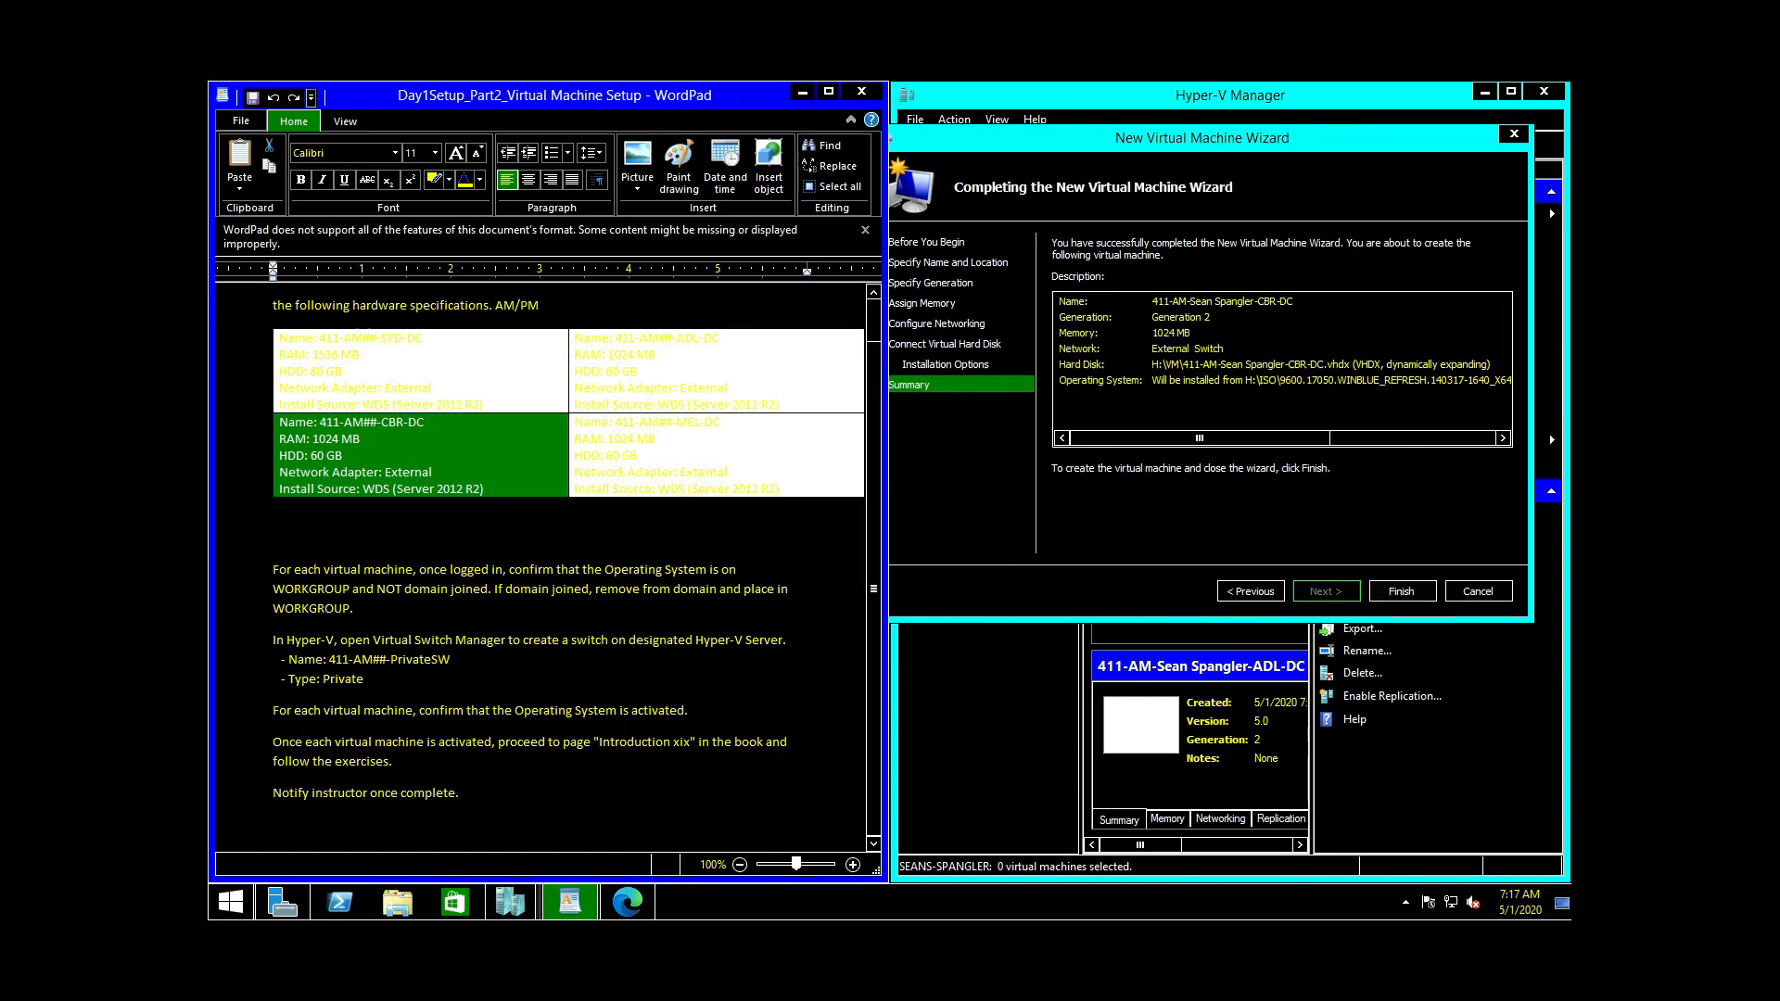
Step: Select the MEL-DC spec in the instructions and start a fourth New Virtual Machine wizard
{"action": "left_click", "coordinate": [799, 487]}
{"action": "left_click_drag", "start_coordinate": [799, 486], "coordinate": [577, 422]}
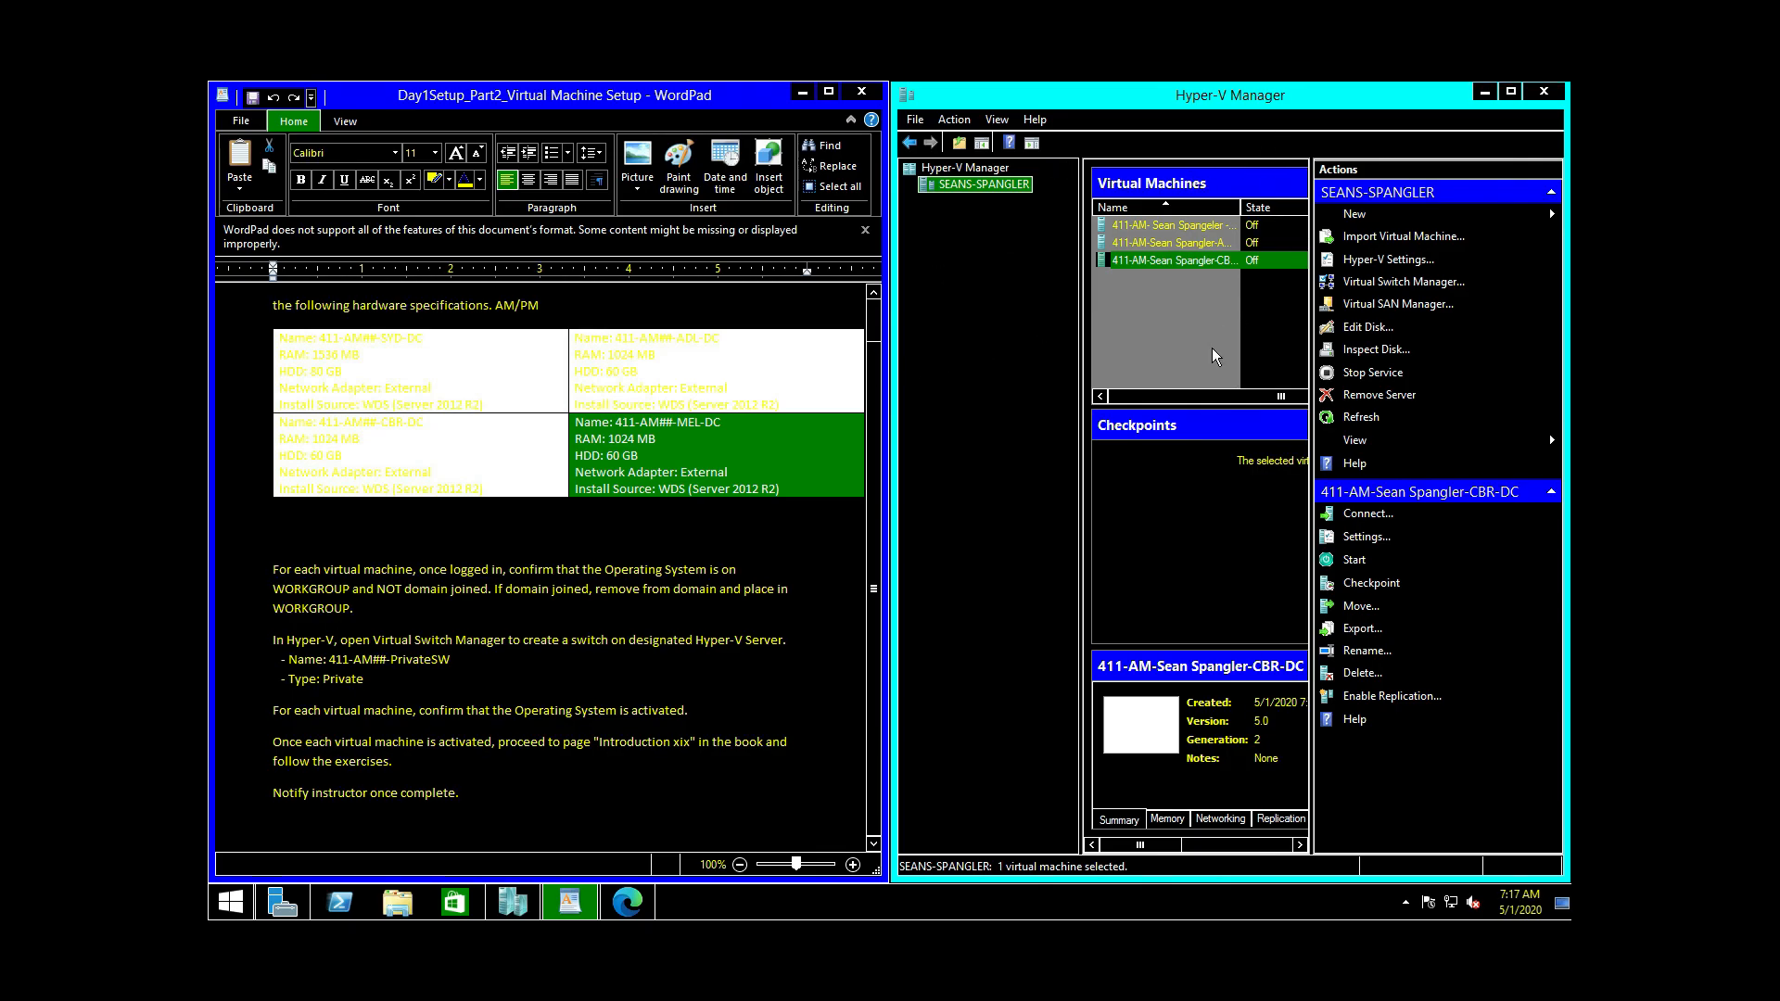
{"action": "left_click", "coordinate": [1390, 220]}
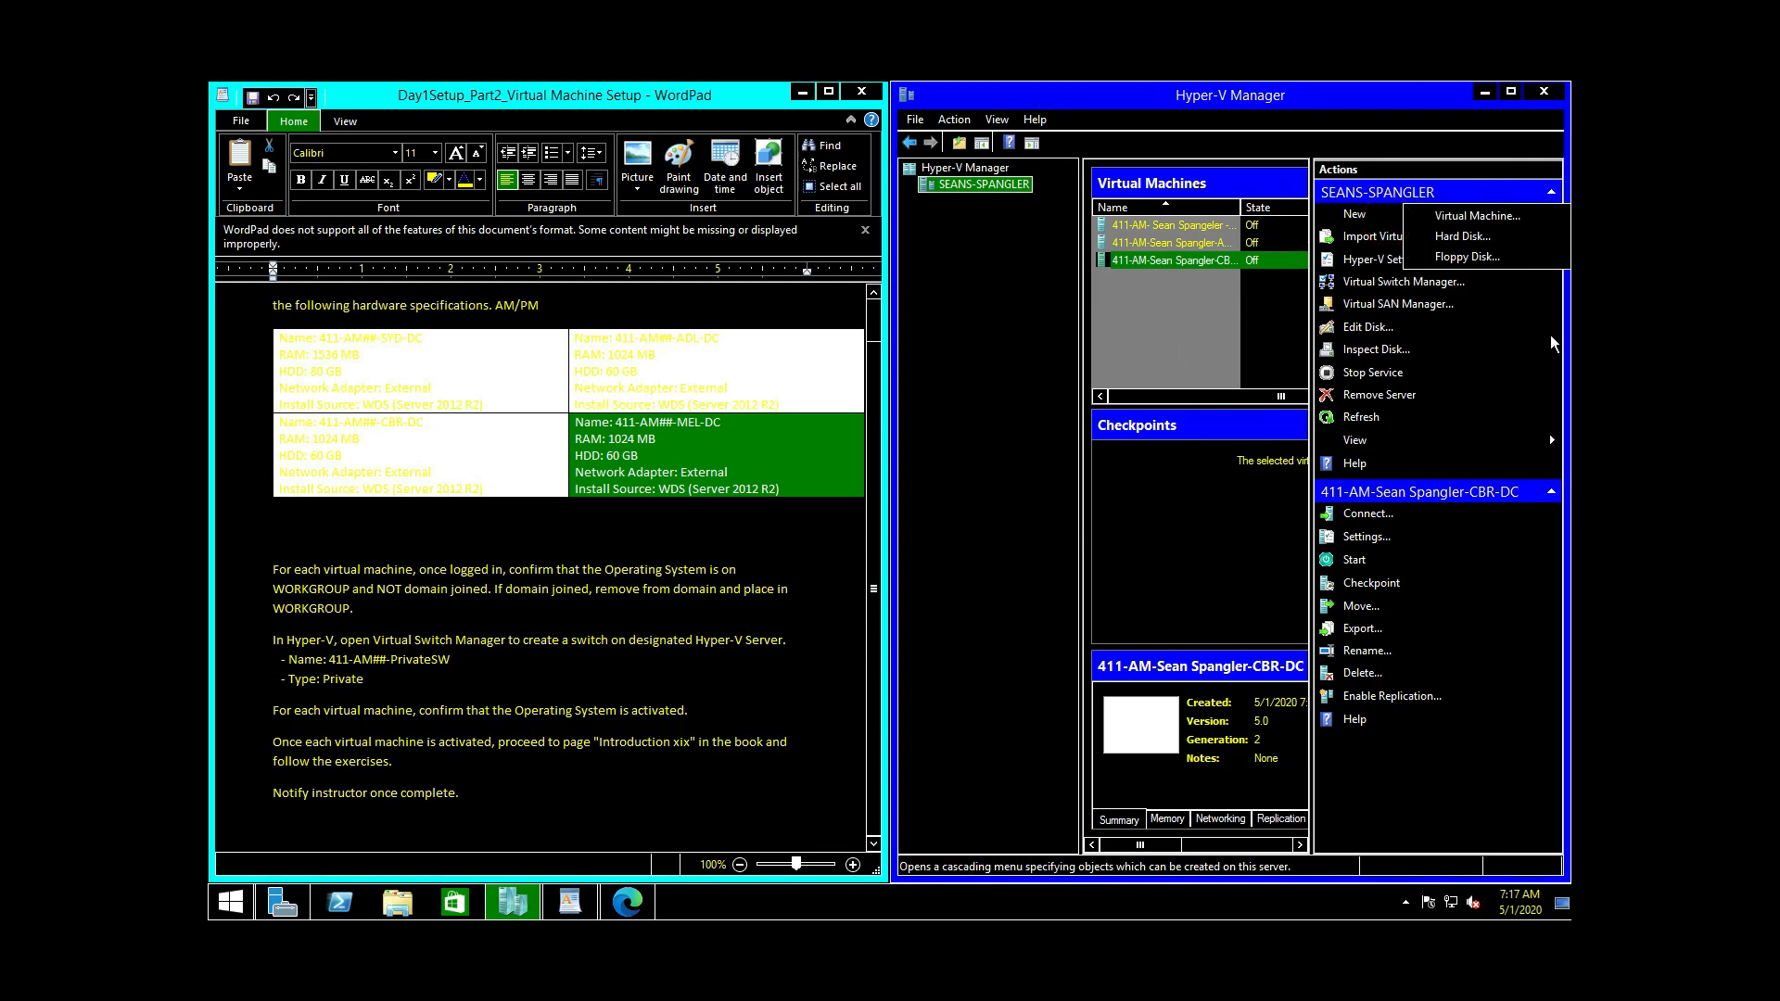
{"action": "left_click", "coordinate": [1477, 215]}
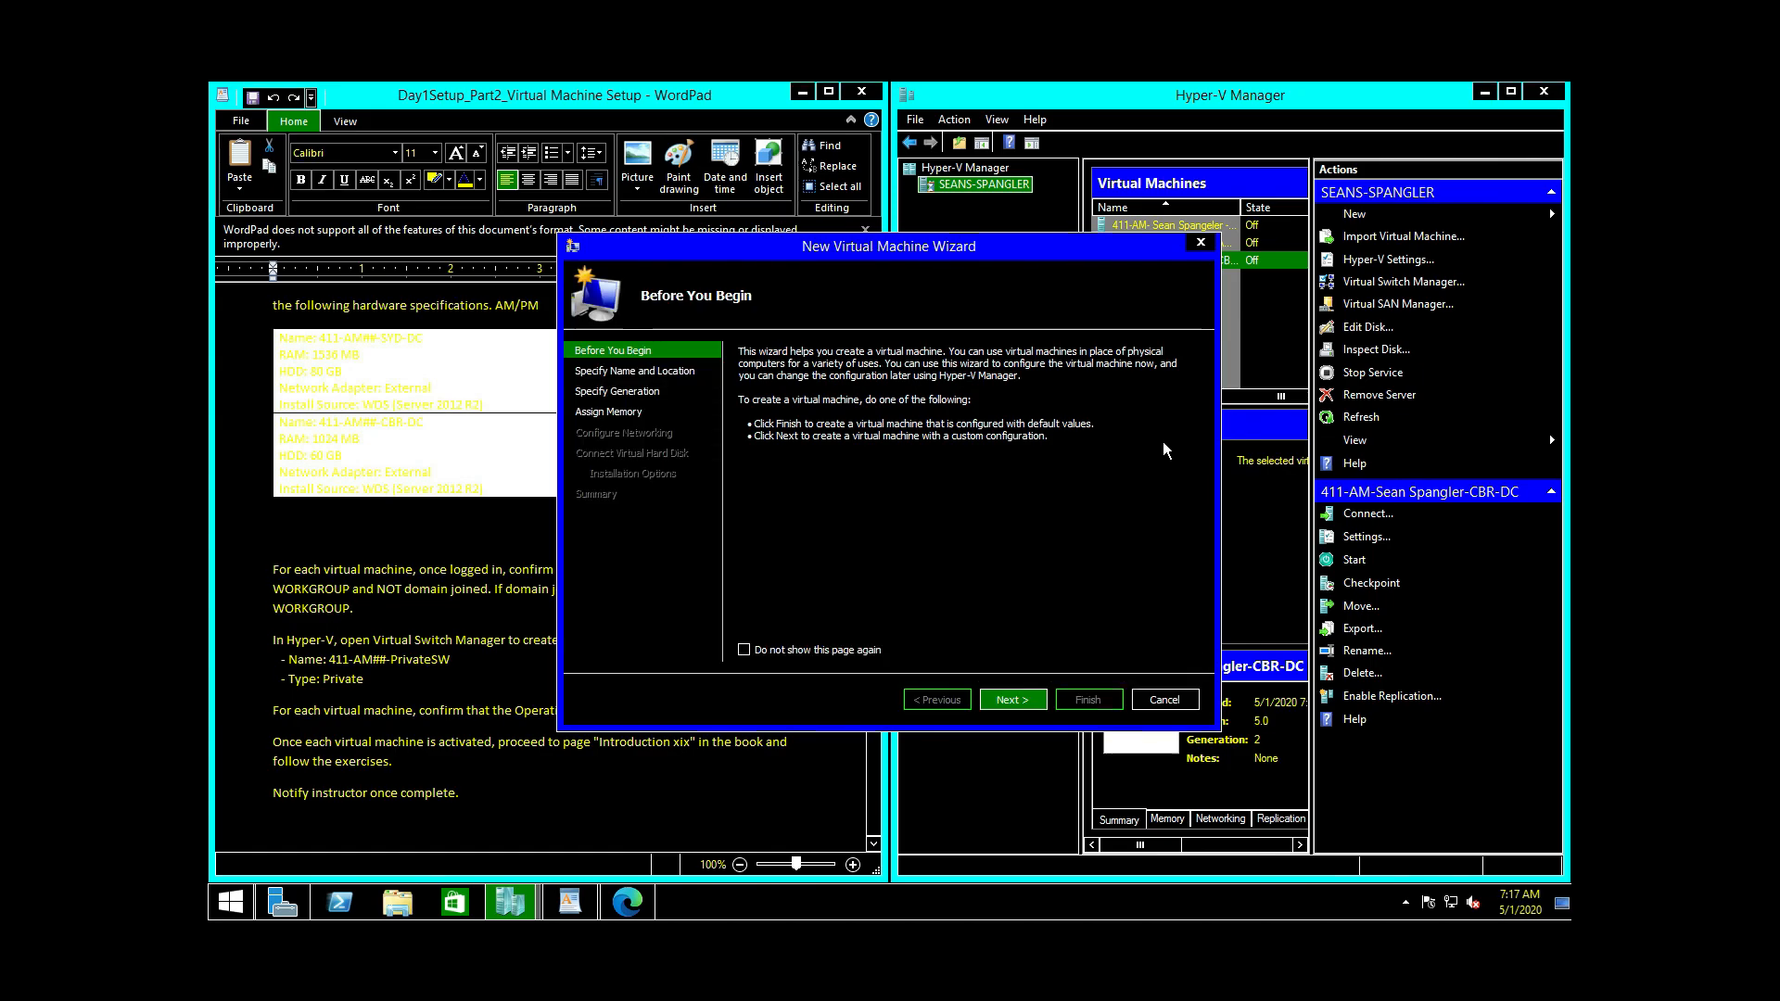
{"action": "left_click", "coordinate": [1012, 698]}
{"action": "left_click_drag", "start_coordinate": [978, 250], "coordinate": [1349, 127]}
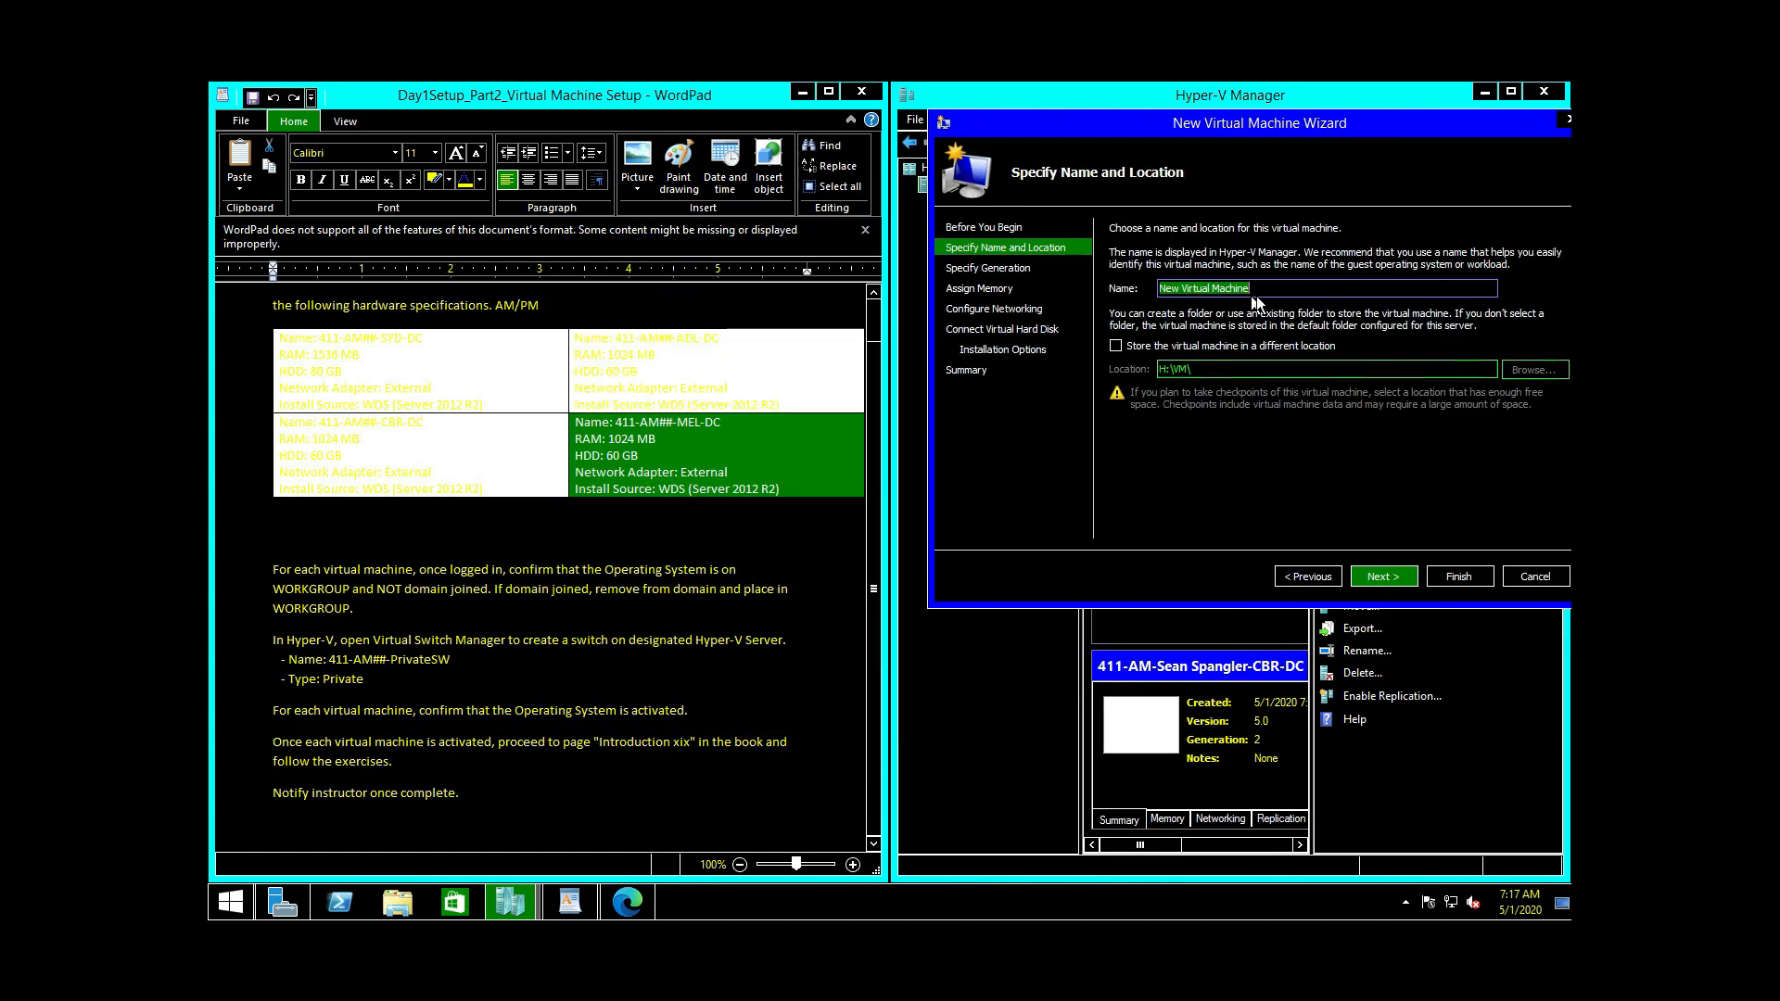
Step: Name the new virtual machine MEL-DC
{"action": "right_click", "coordinate": [1303, 289]}
{"action": "left_click", "coordinate": [1305, 355]}
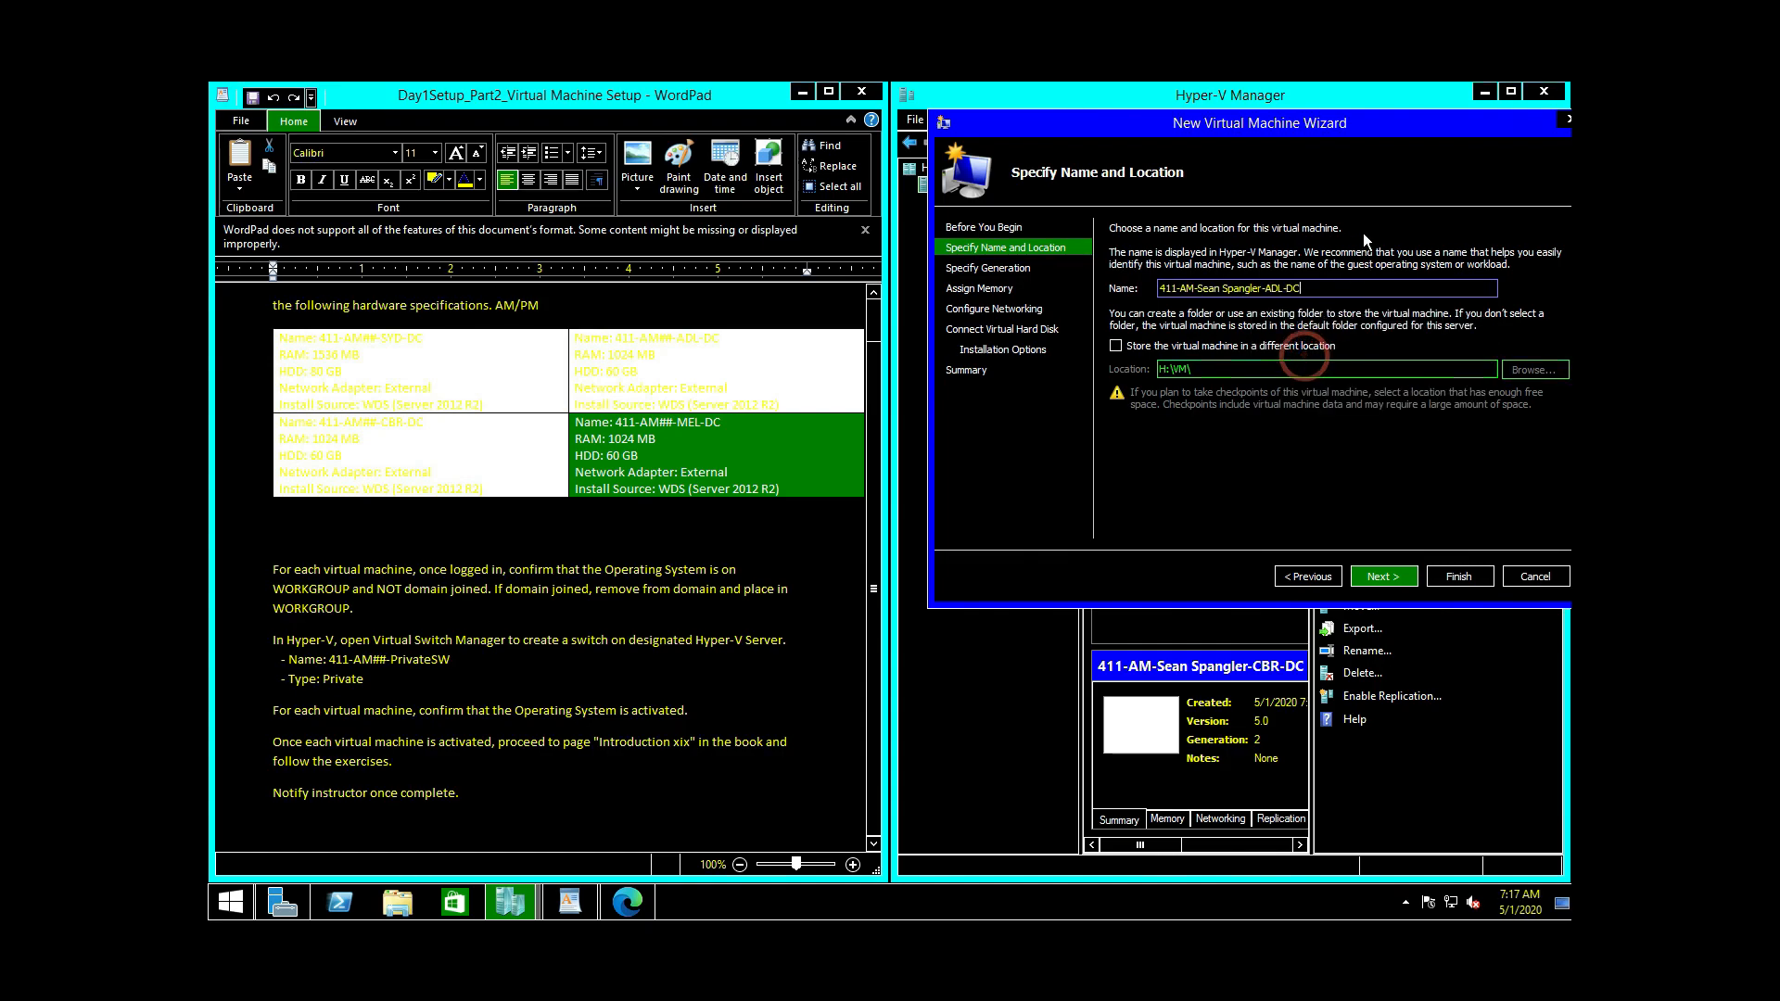
{"action": "key", "text": "BackSpace"}
{"action": "key", "text": "BackSpace"}
{"action": "key", "text": "BackSpace"}
{"action": "key", "text": "BackSpace"}
{"action": "key", "text": "BackSpace"}
{"action": "key", "text": "BackSpace"}
{"action": "type", "text": "MEL-DC"}
{"action": "left_click", "coordinate": [1376, 574]}
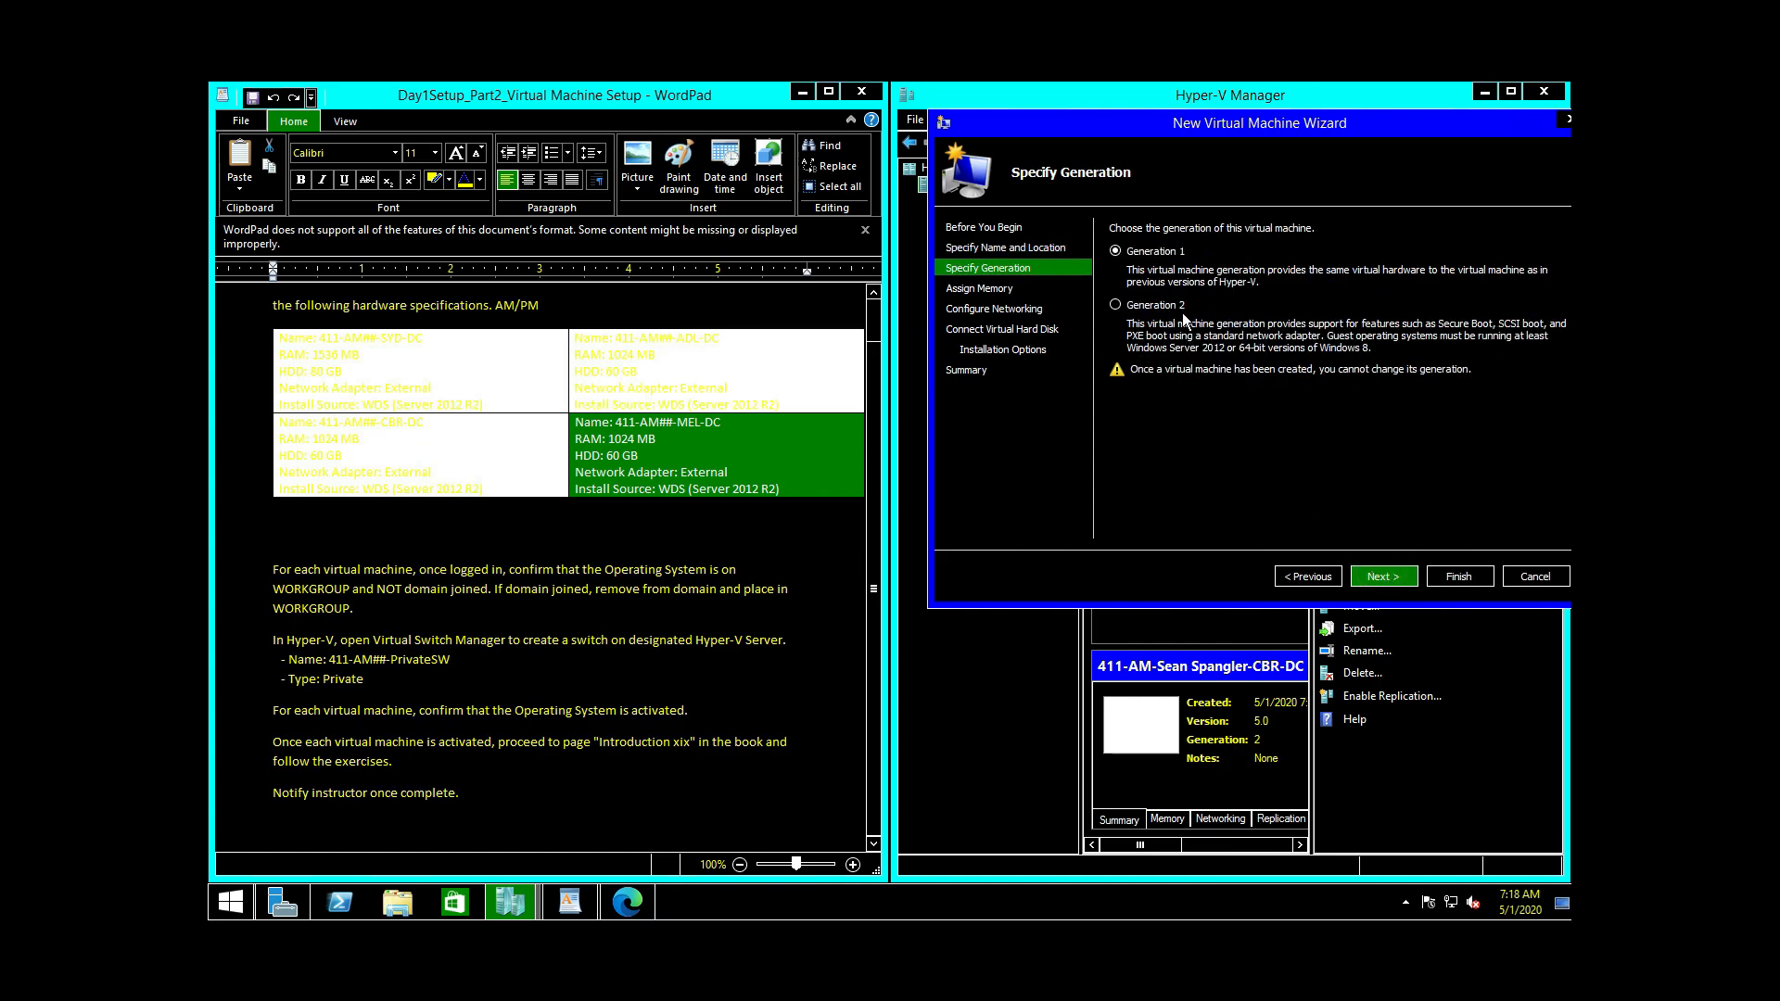
Step: Make MEL-DC Generation 2 with 1024 MB memory, connected to External Switch
{"action": "left_click", "coordinate": [1124, 308]}
{"action": "left_click", "coordinate": [1381, 578]}
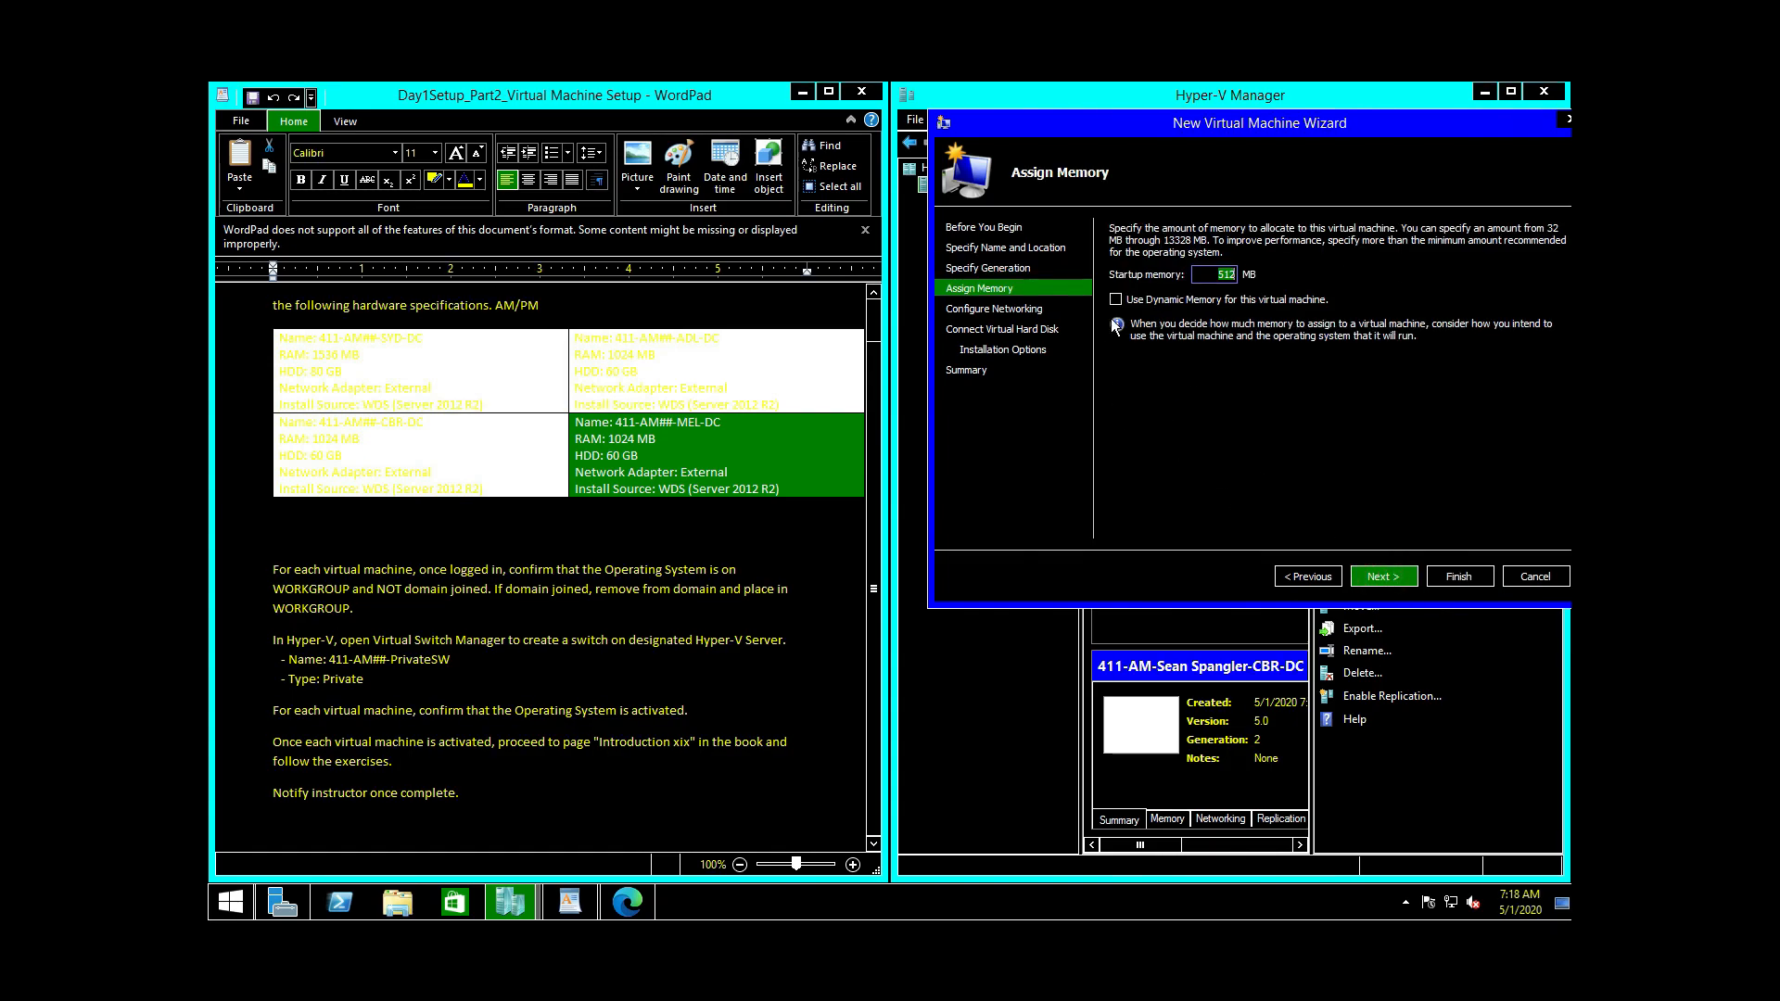
{"action": "type", "text": "1024"}
{"action": "left_click", "coordinate": [1381, 576]}
{"action": "left_click", "coordinate": [1248, 268]}
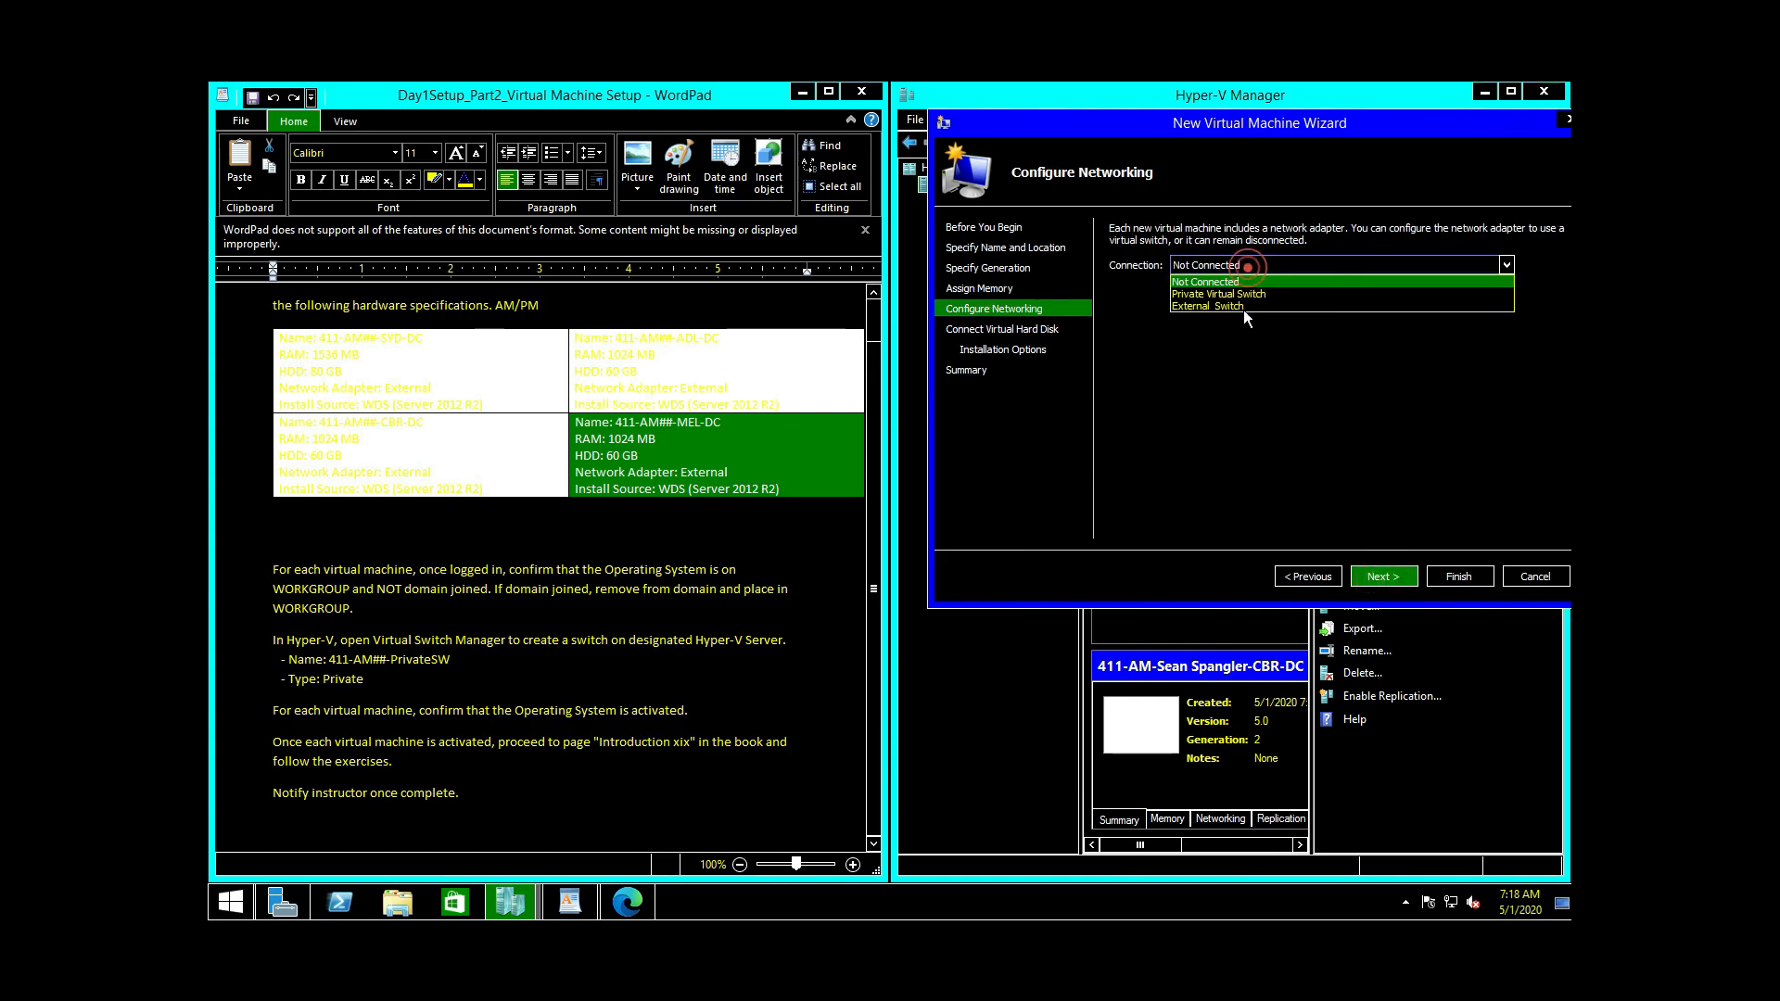
{"action": "left_click", "coordinate": [1242, 309]}
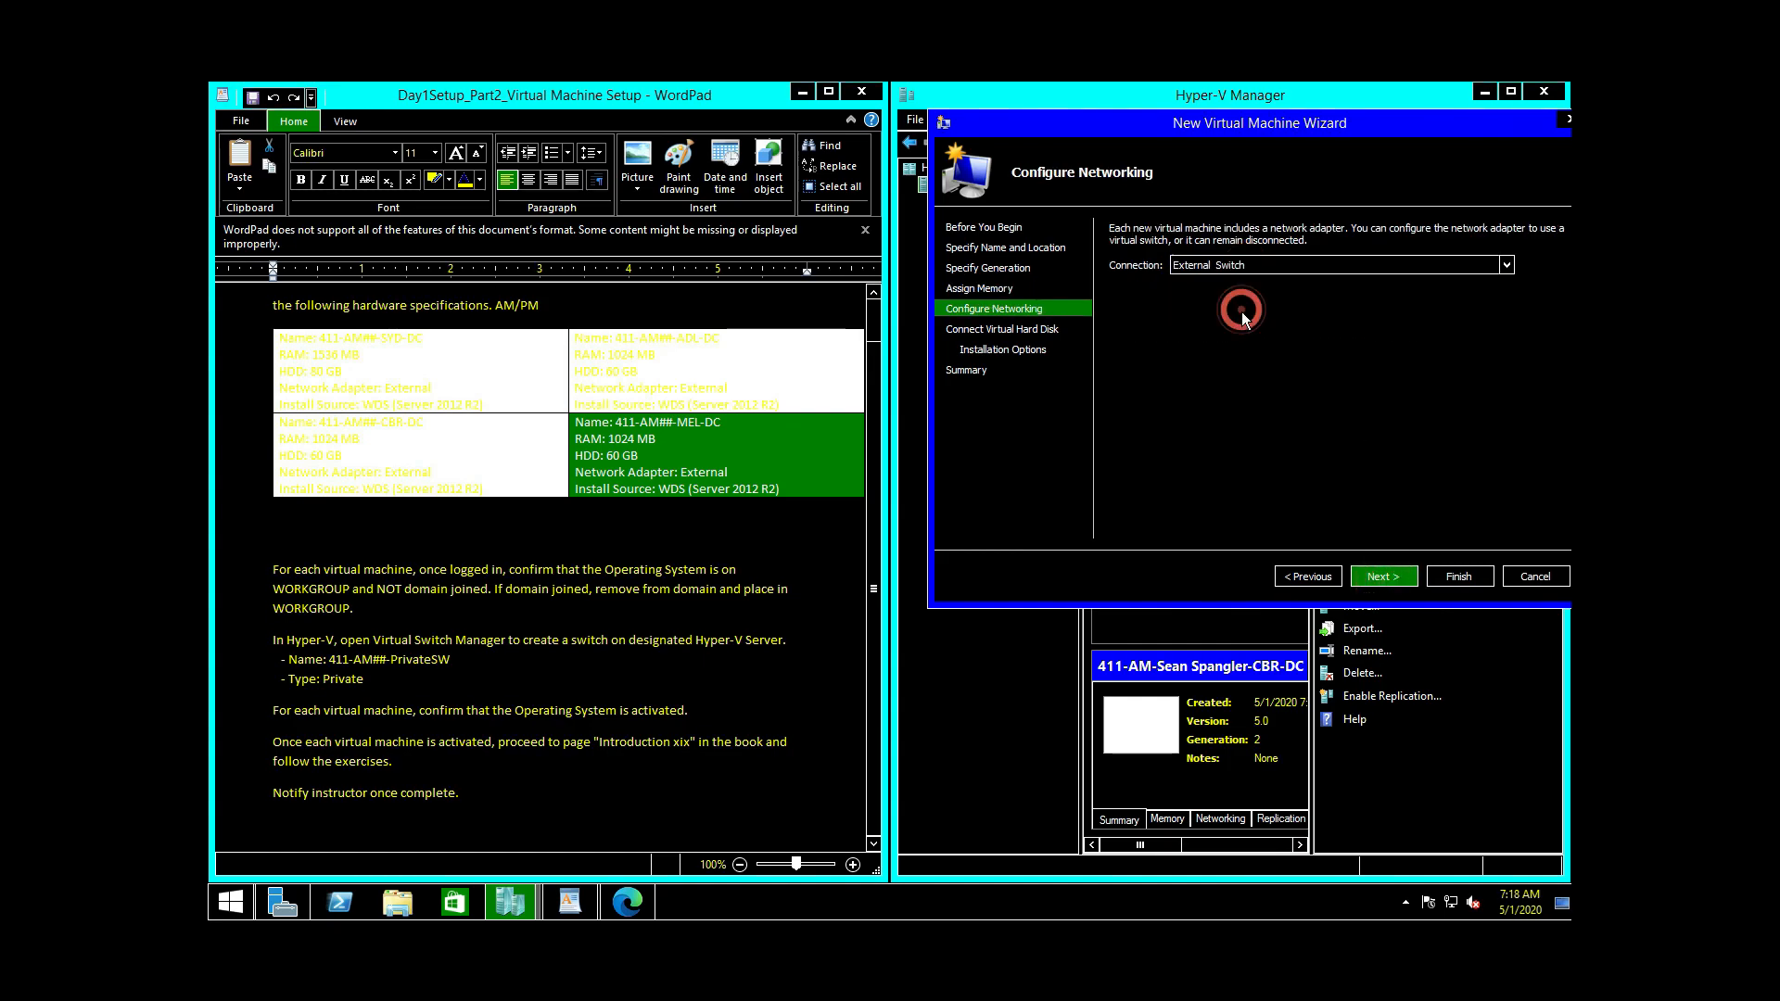
{"action": "left_click", "coordinate": [1383, 576]}
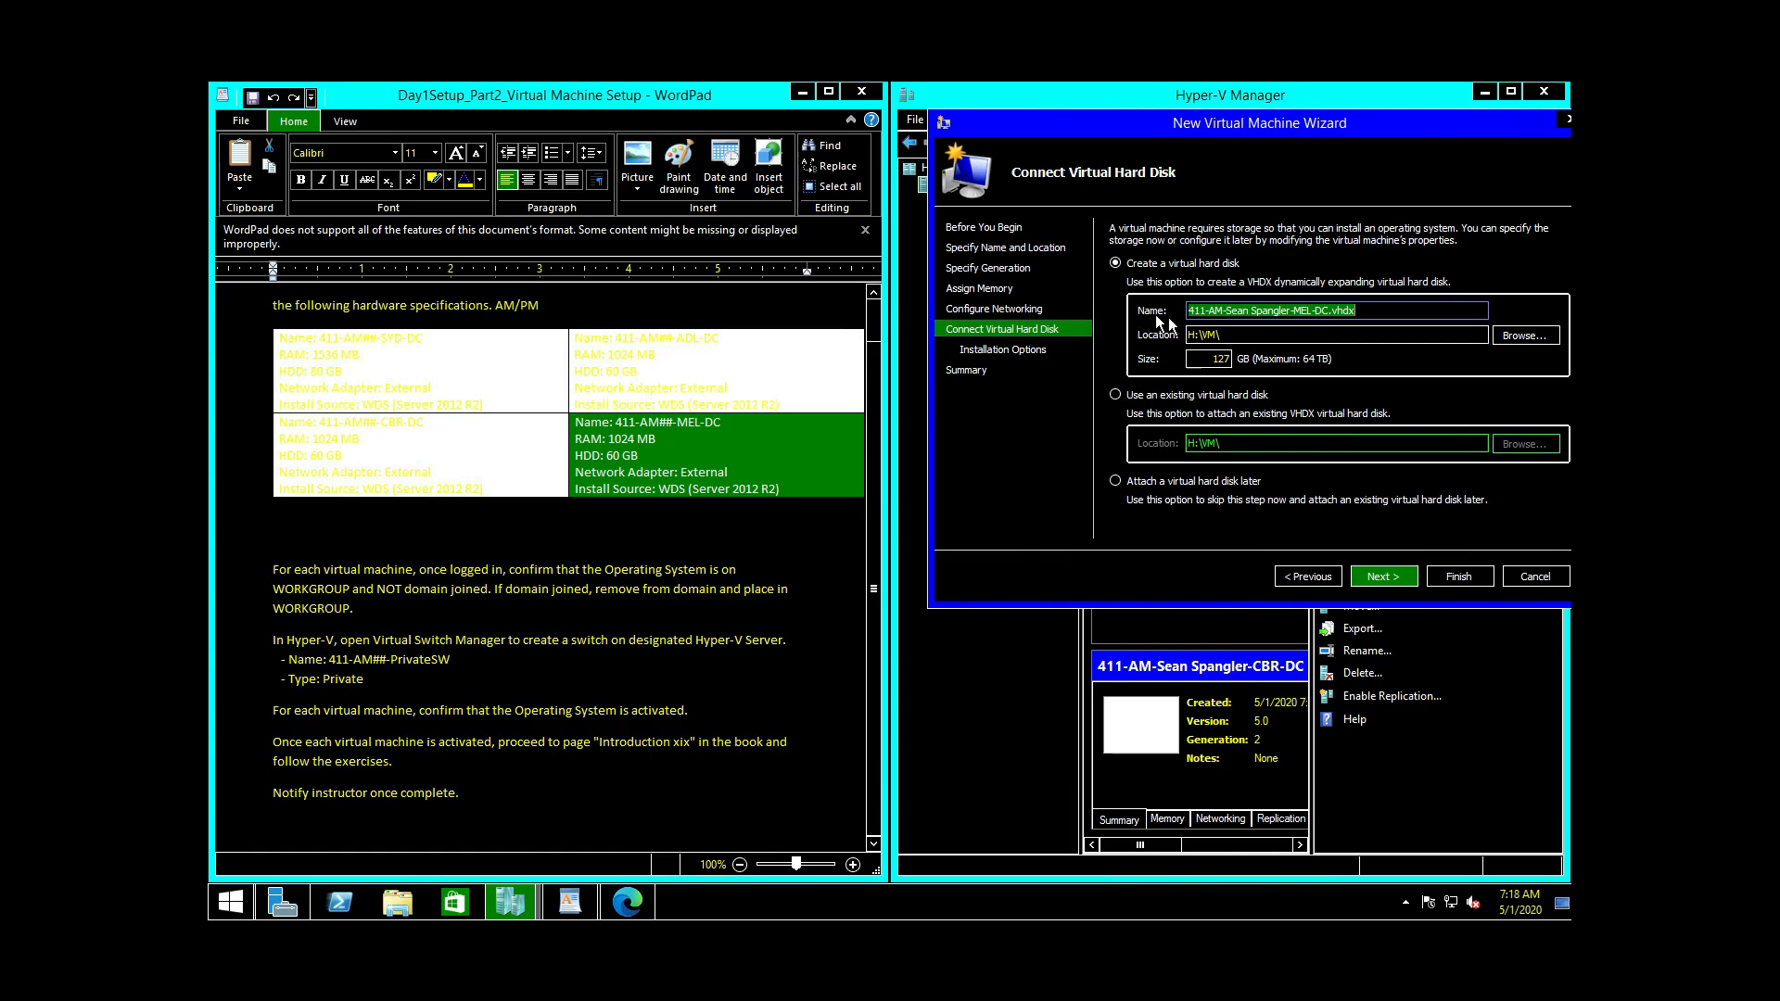
Step: Change MEL-DC's disk size, set it to install from the ISO, and create the VM
{"action": "key", "text": "Tab"}
{"action": "key", "text": "Tab"}
{"action": "key", "text": "Tab"}
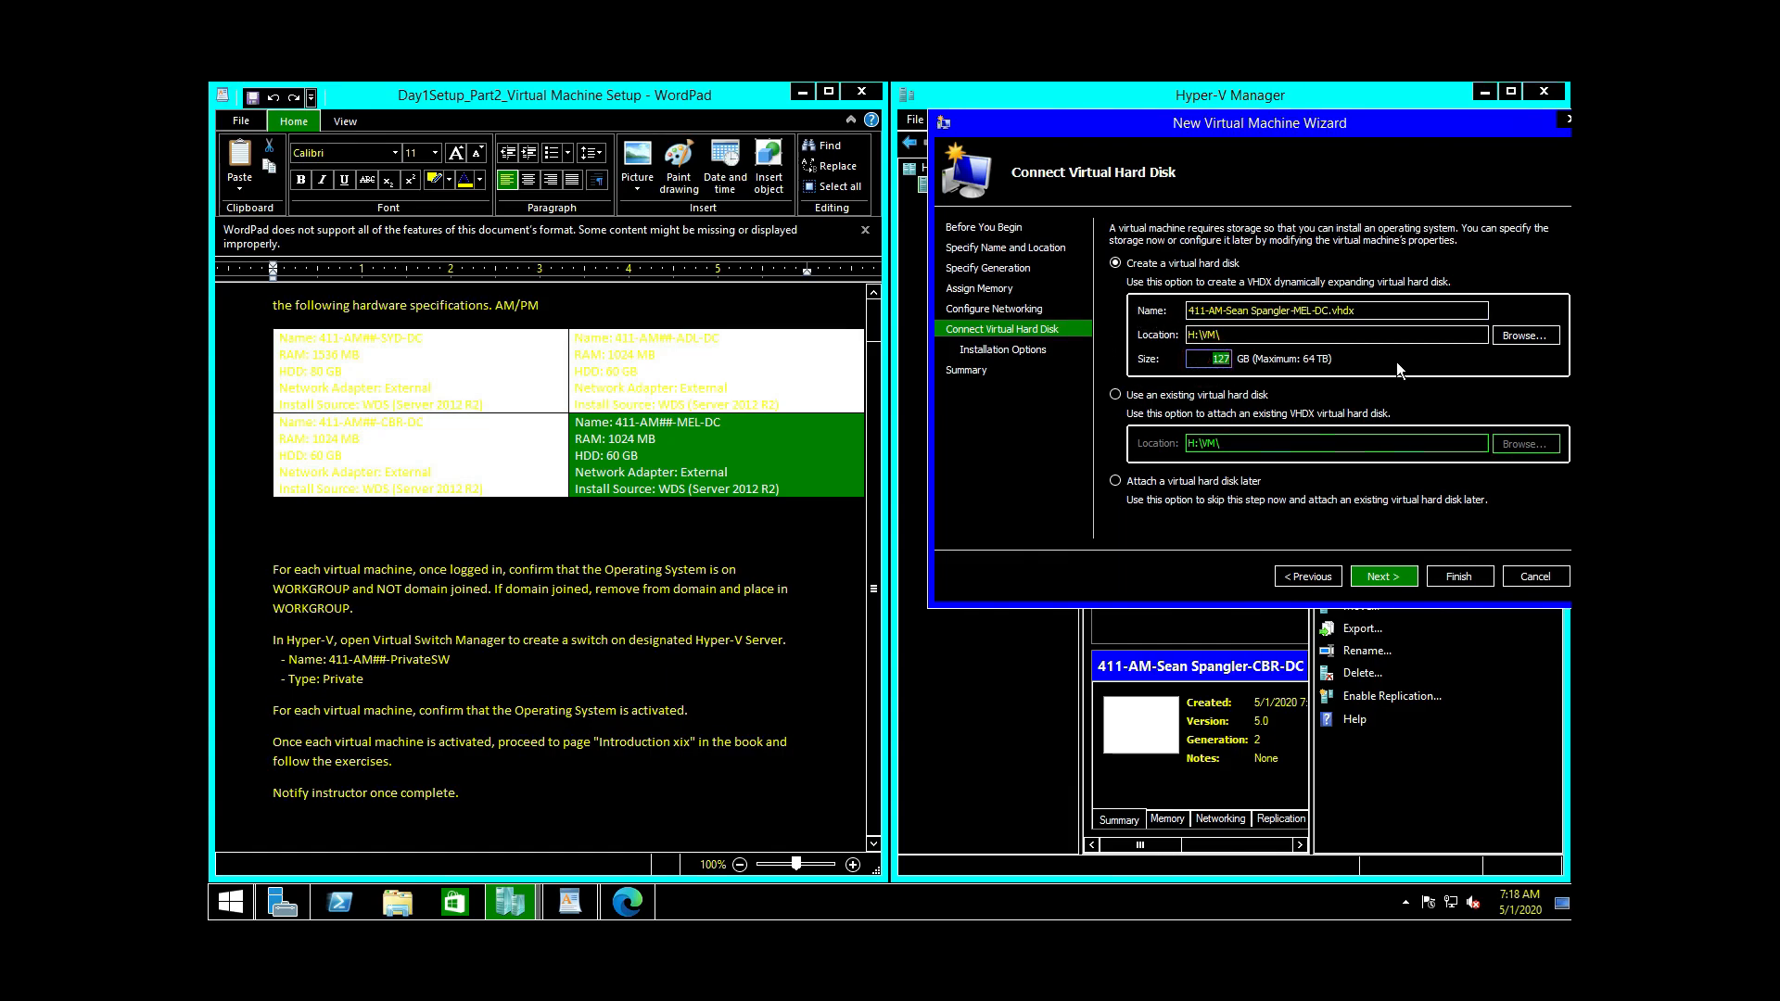
{"action": "type", "text": "6"}
{"action": "left_click", "coordinate": [1371, 577]}
{"action": "left_click", "coordinate": [1115, 287]}
{"action": "left_click", "coordinate": [1477, 328]}
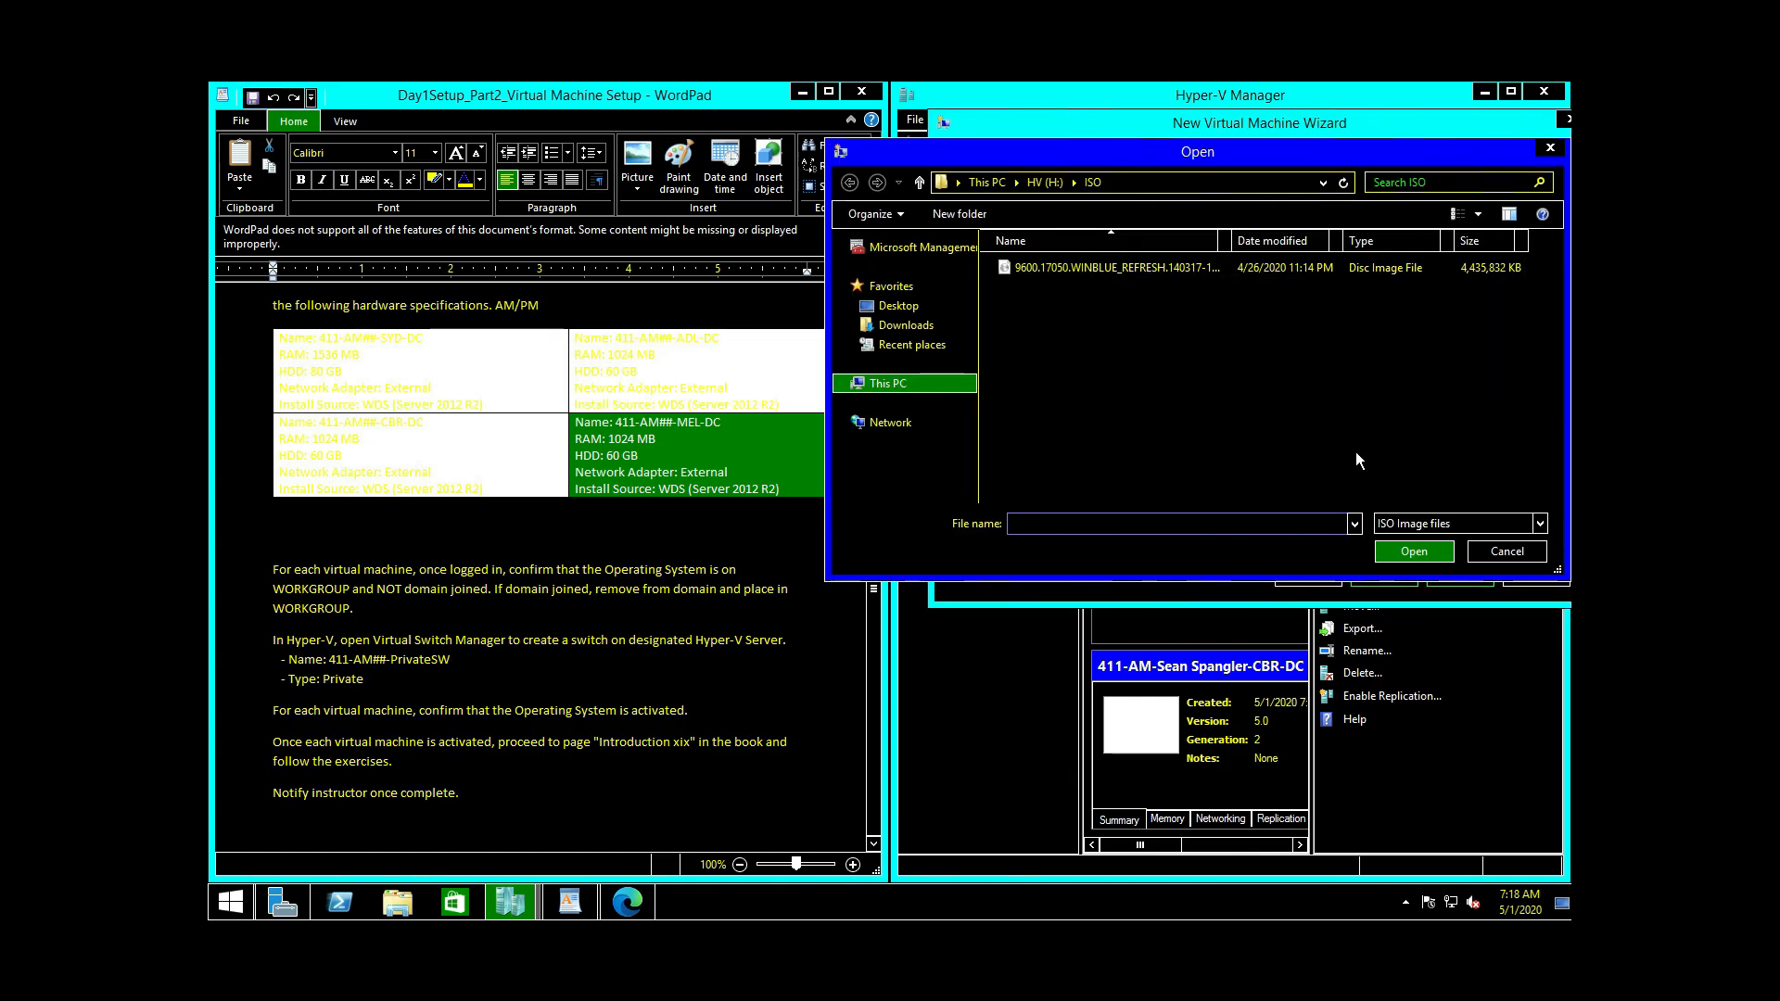
{"action": "left_click", "coordinate": [1086, 267]}
{"action": "left_click", "coordinate": [1415, 551]}
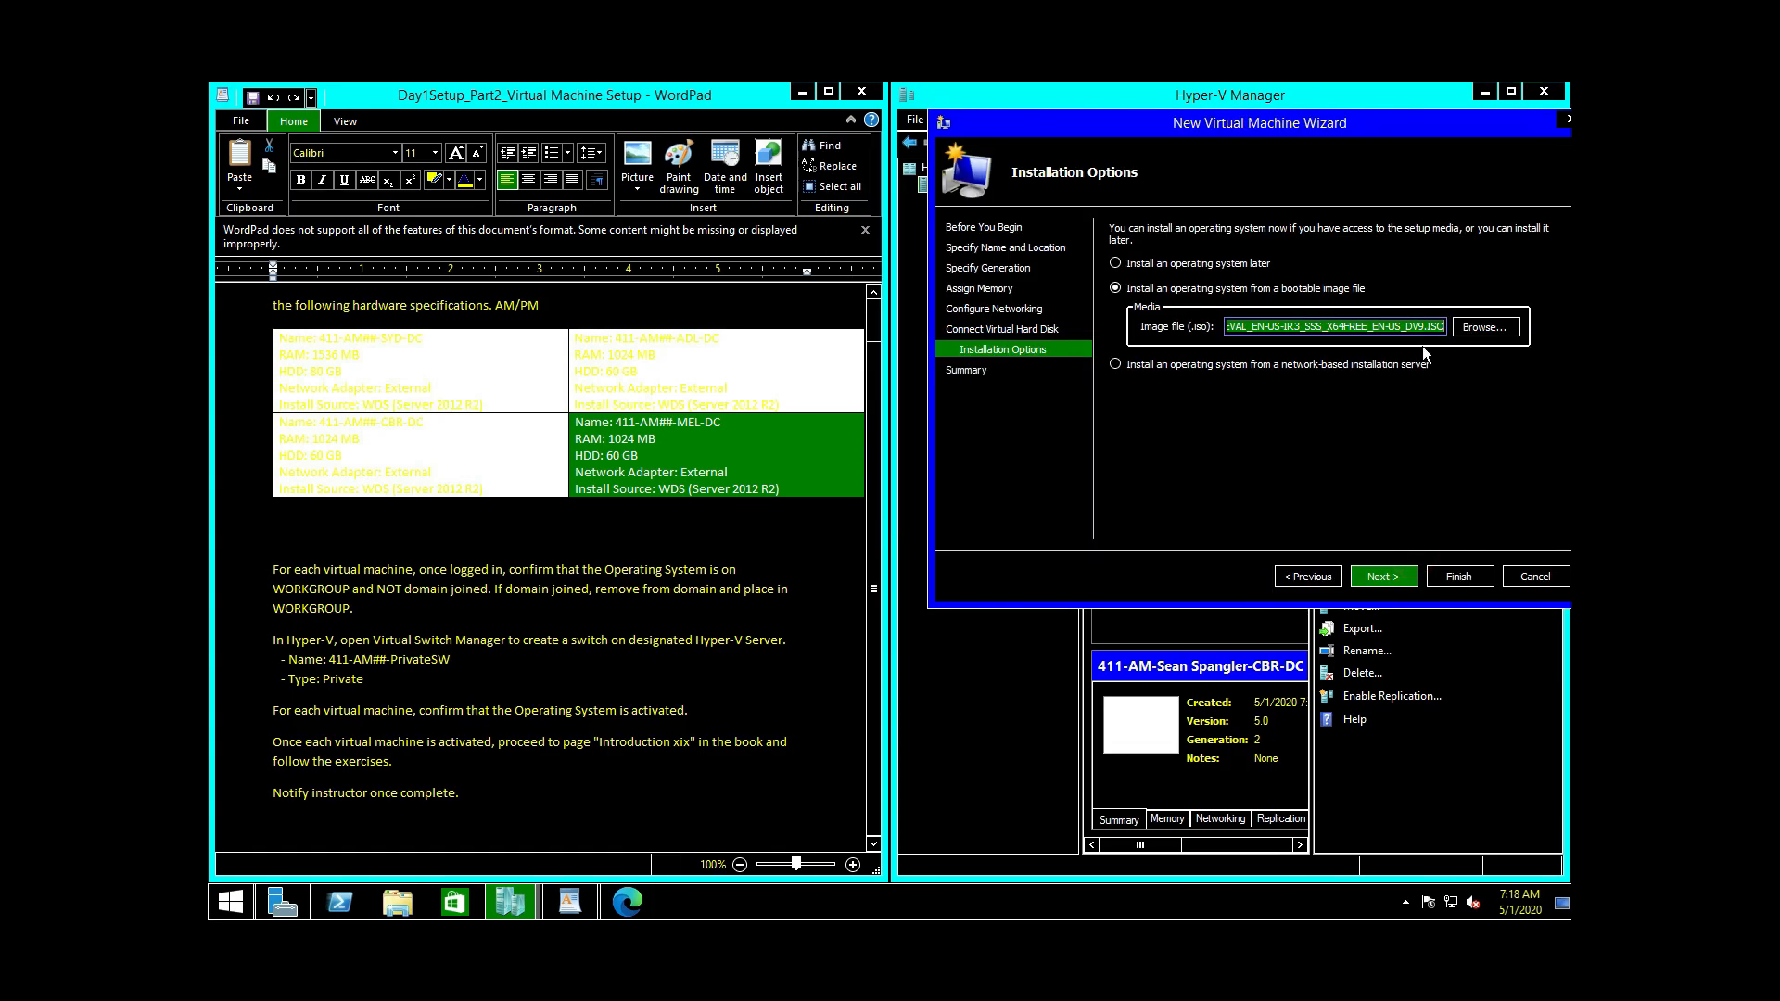
{"action": "left_click", "coordinate": [1392, 581]}
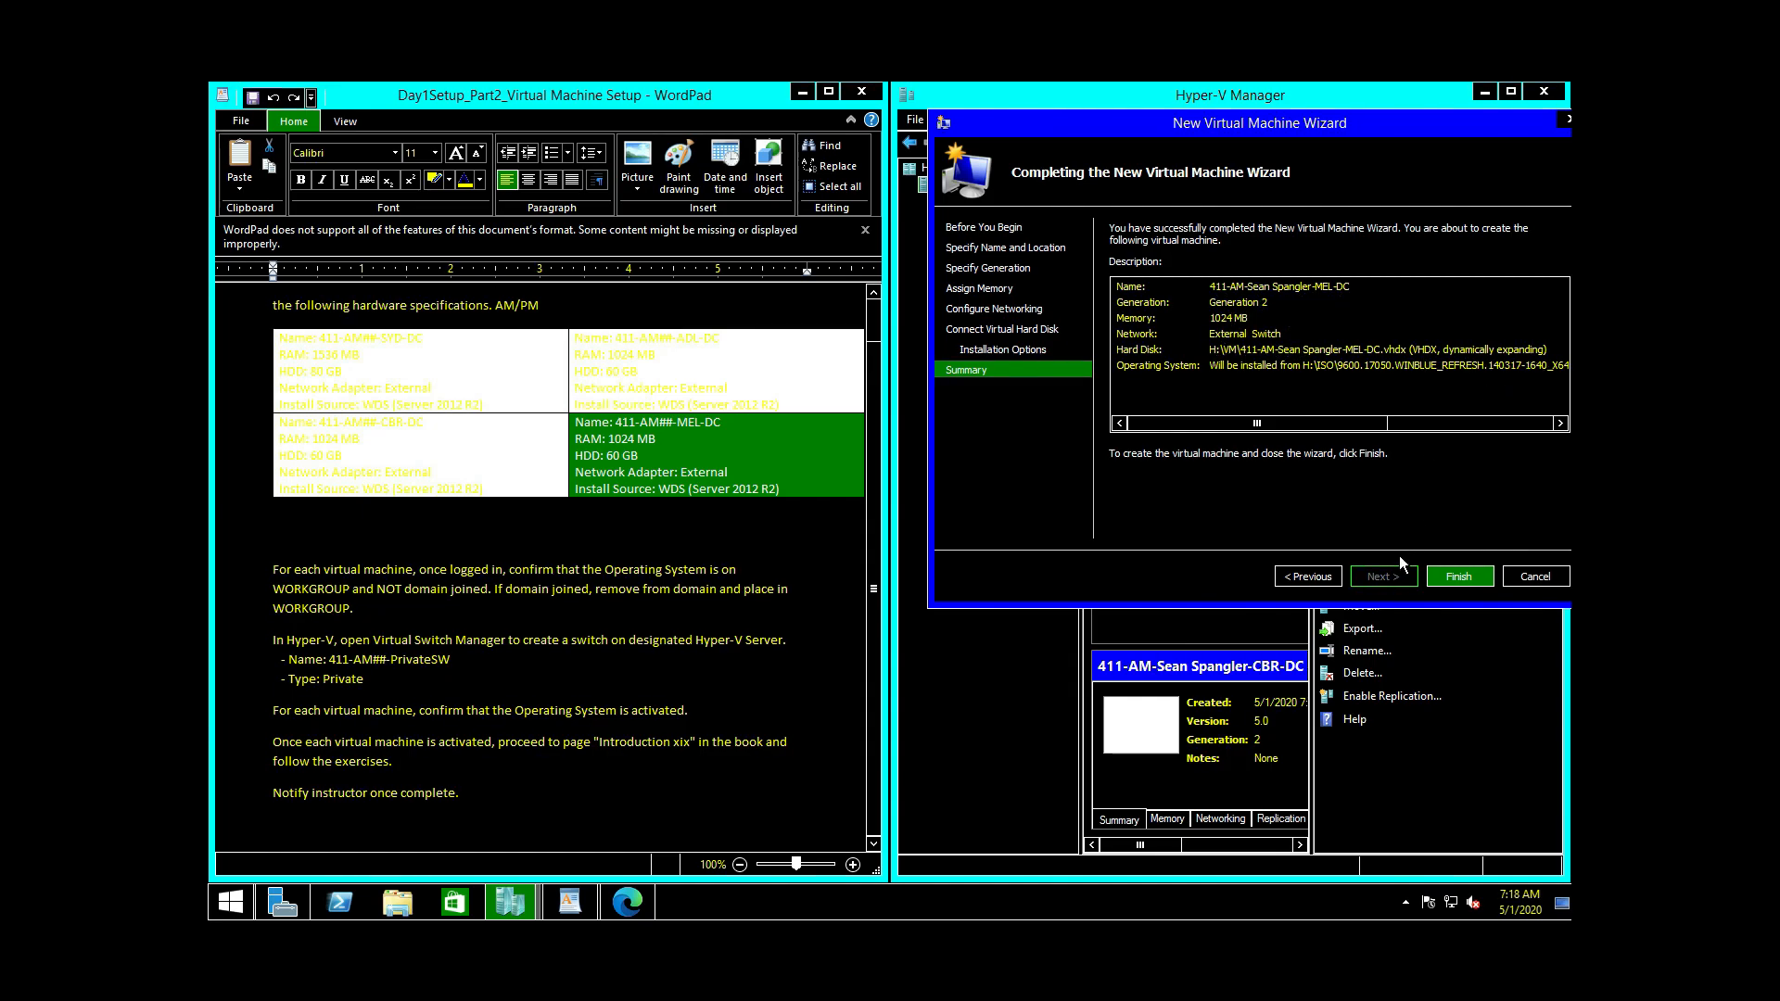
{"action": "left_click", "coordinate": [1465, 580]}
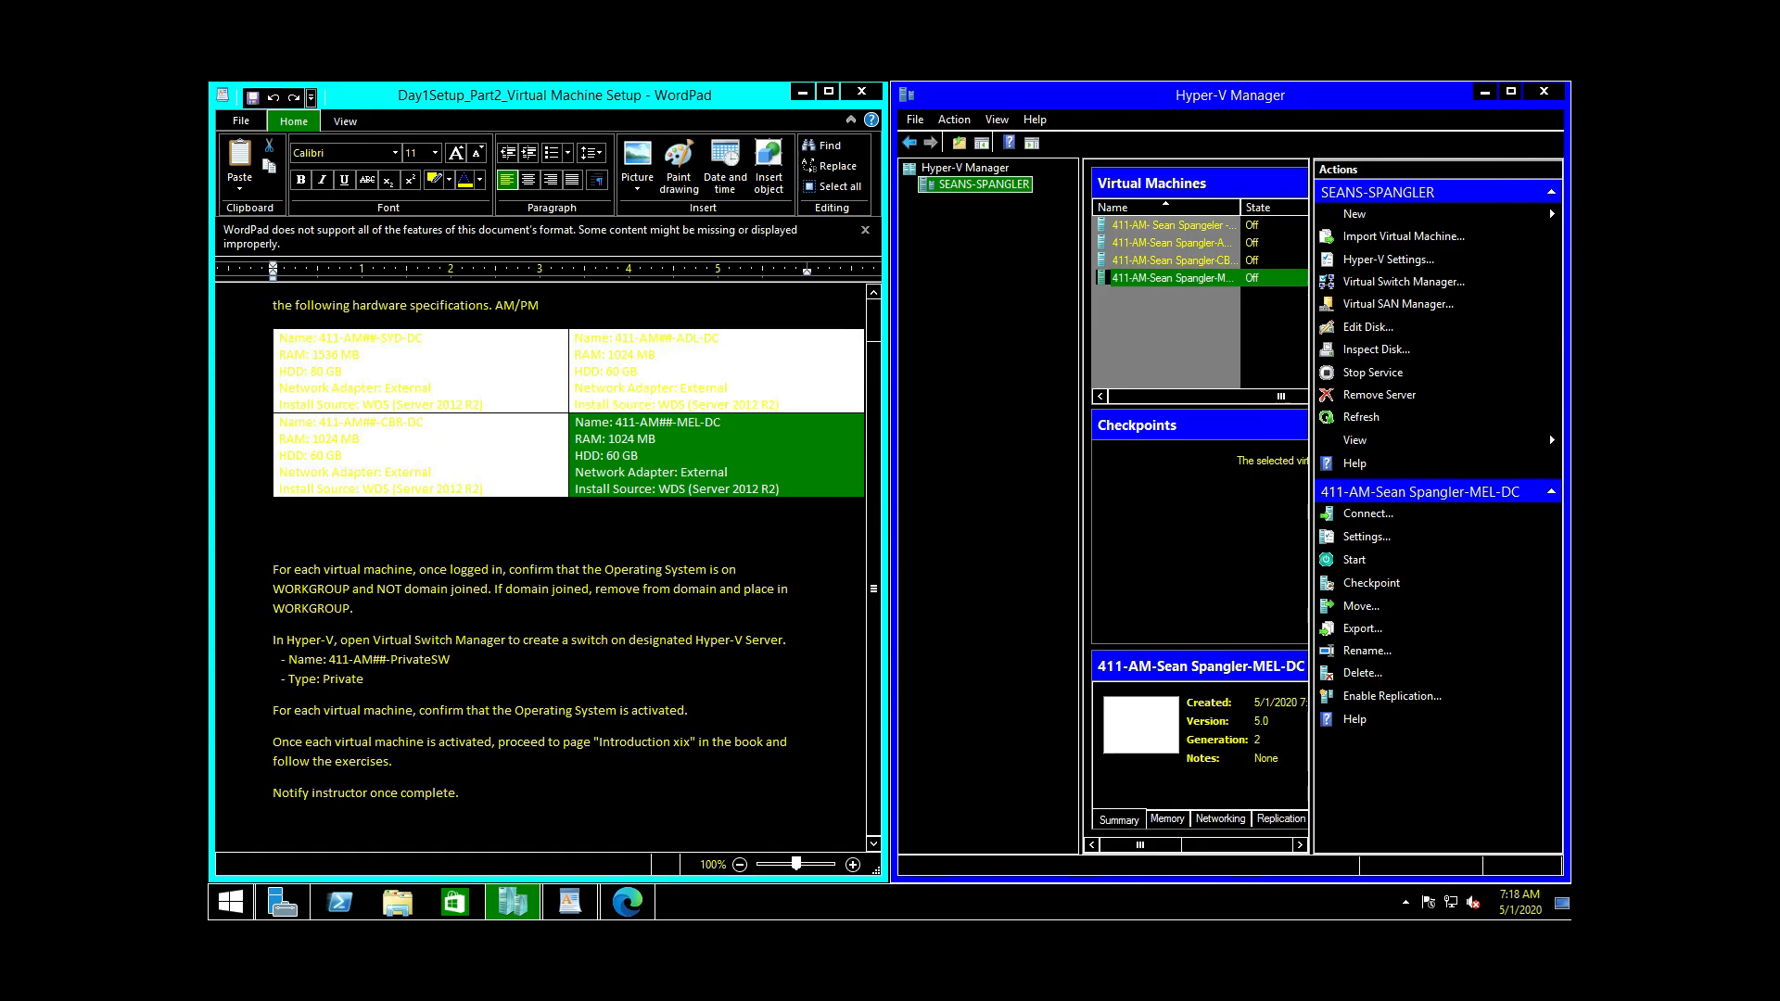
{"action": "left_click", "coordinate": [867, 510]}
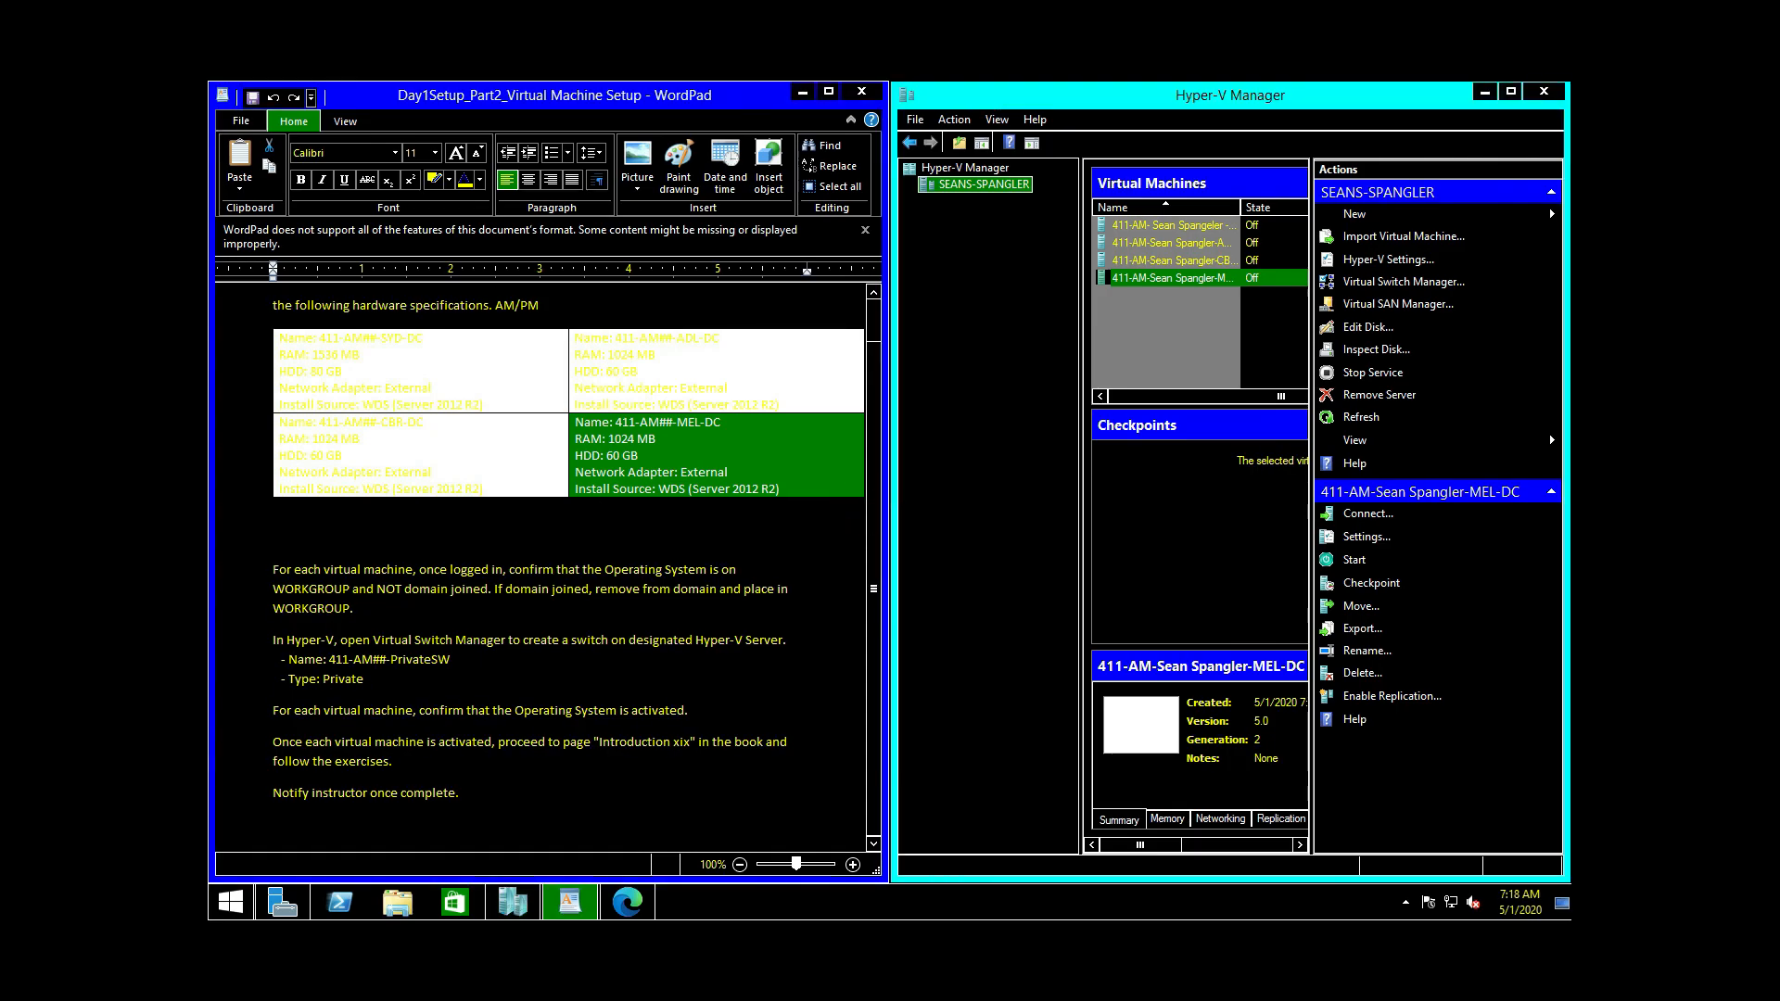
Step: Copy the switch name 411-AM##-PrivateSW from the WordPad instructions
{"action": "scroll", "coordinate": [885, 465], "scroll_direction": "up", "scroll_amount": 1}
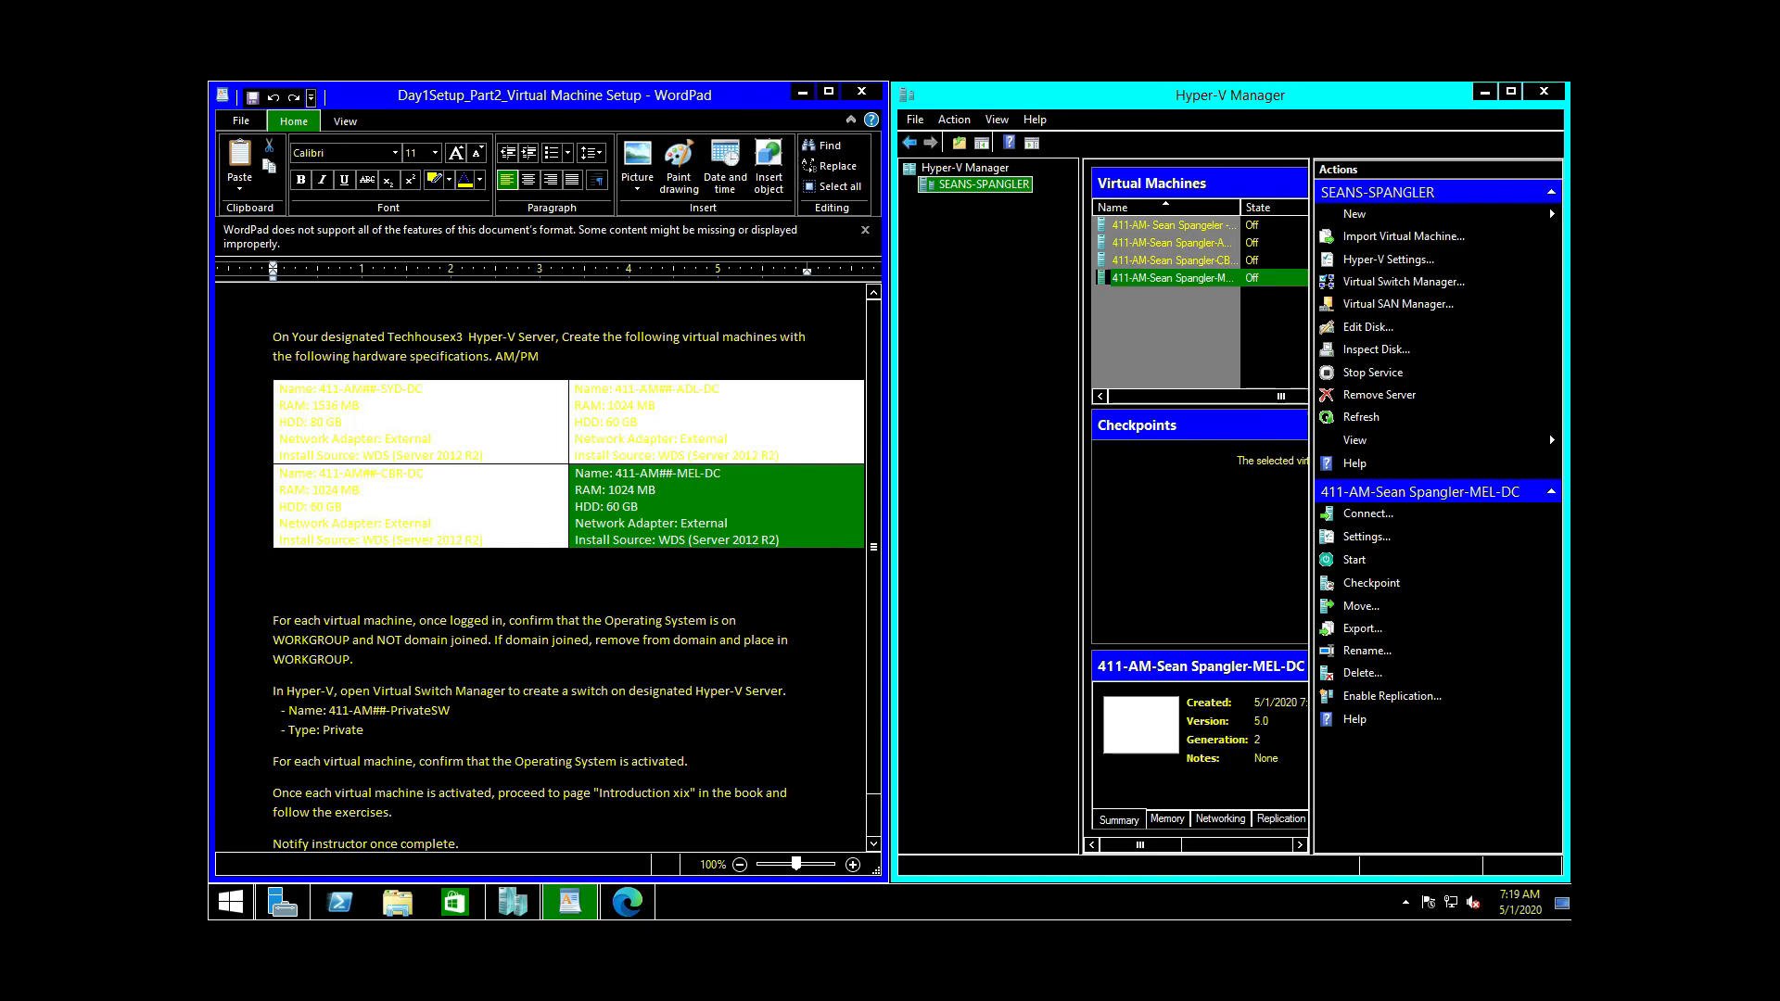
{"action": "scroll", "coordinate": [568, 565], "scroll_direction": "down", "scroll_amount": 1}
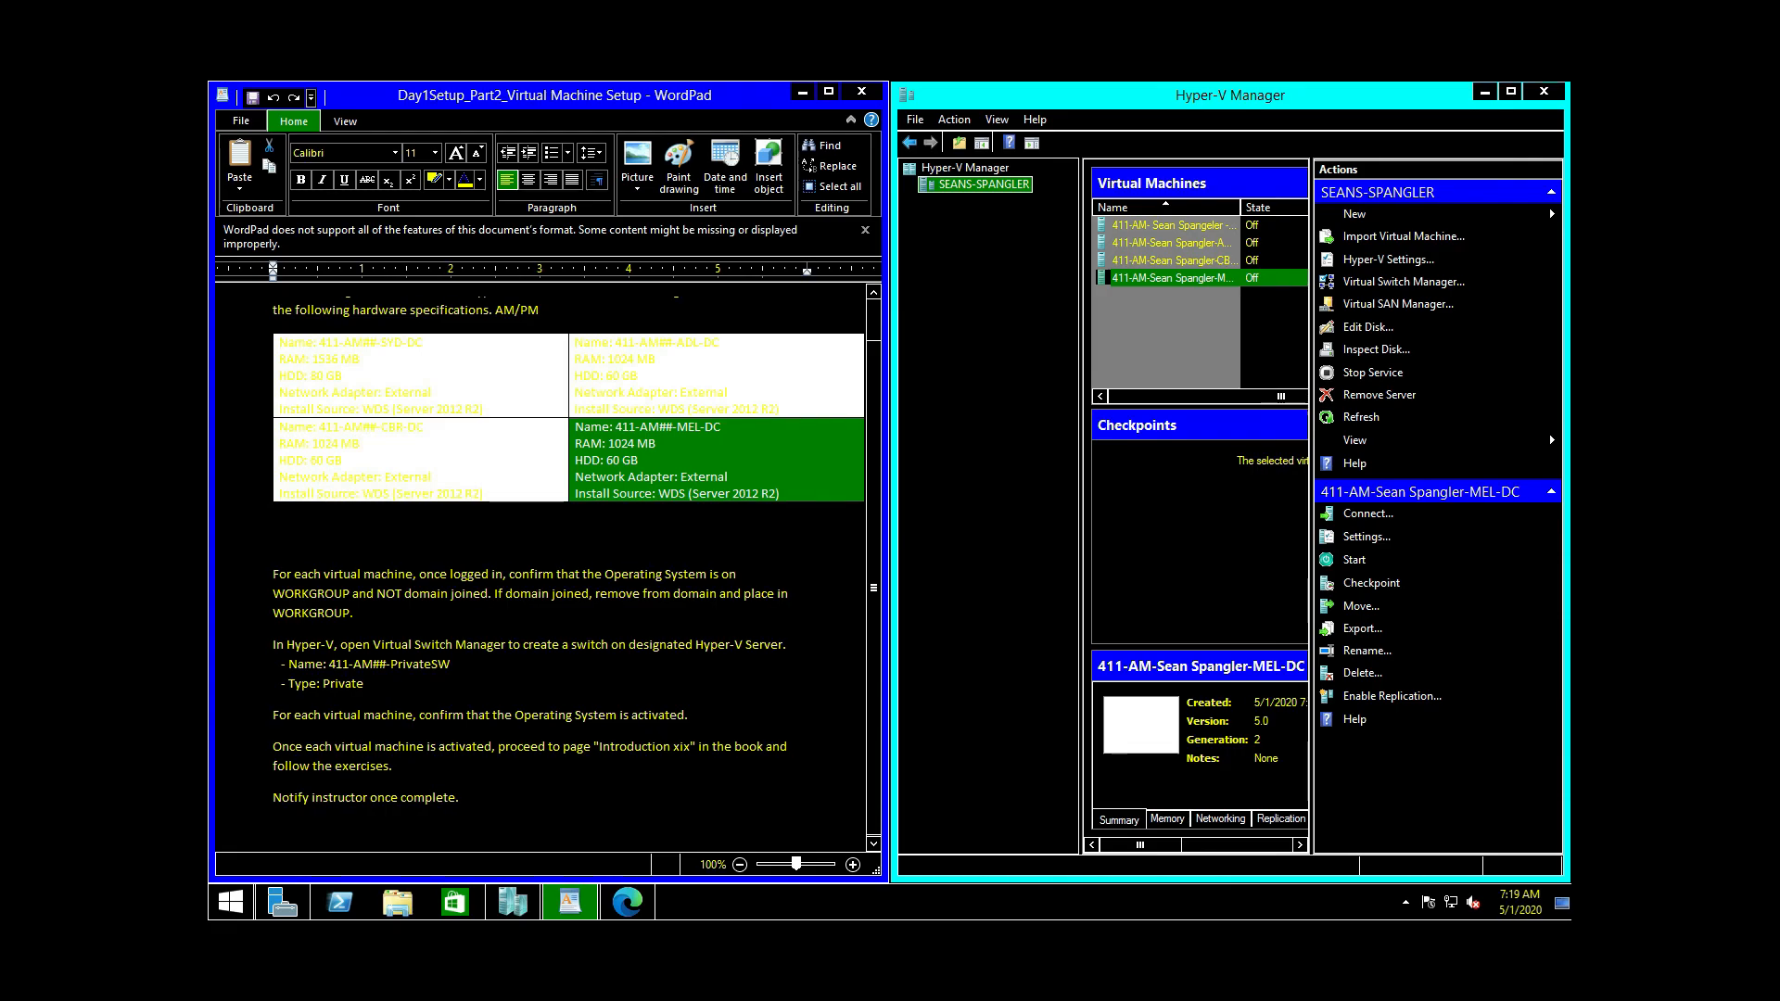
{"action": "left_click_drag", "start_coordinate": [376, 593], "coordinate": [488, 593]}
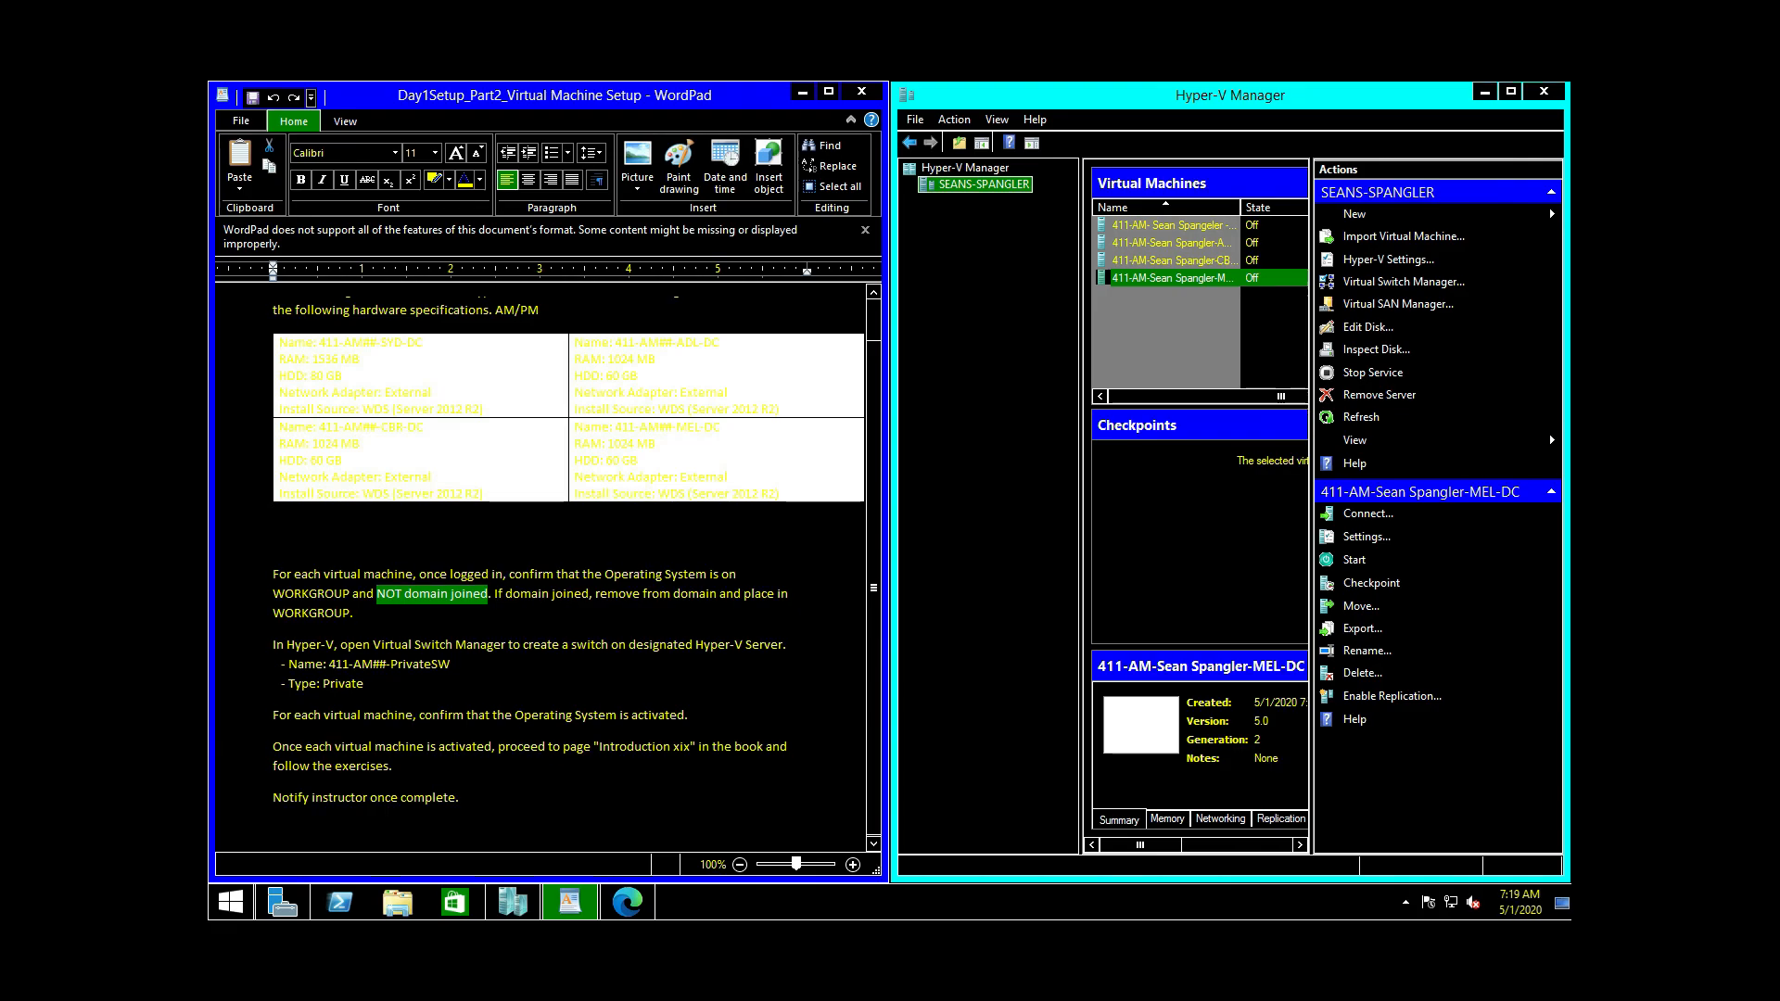
{"action": "left_click_drag", "start_coordinate": [329, 663], "coordinate": [450, 664]}
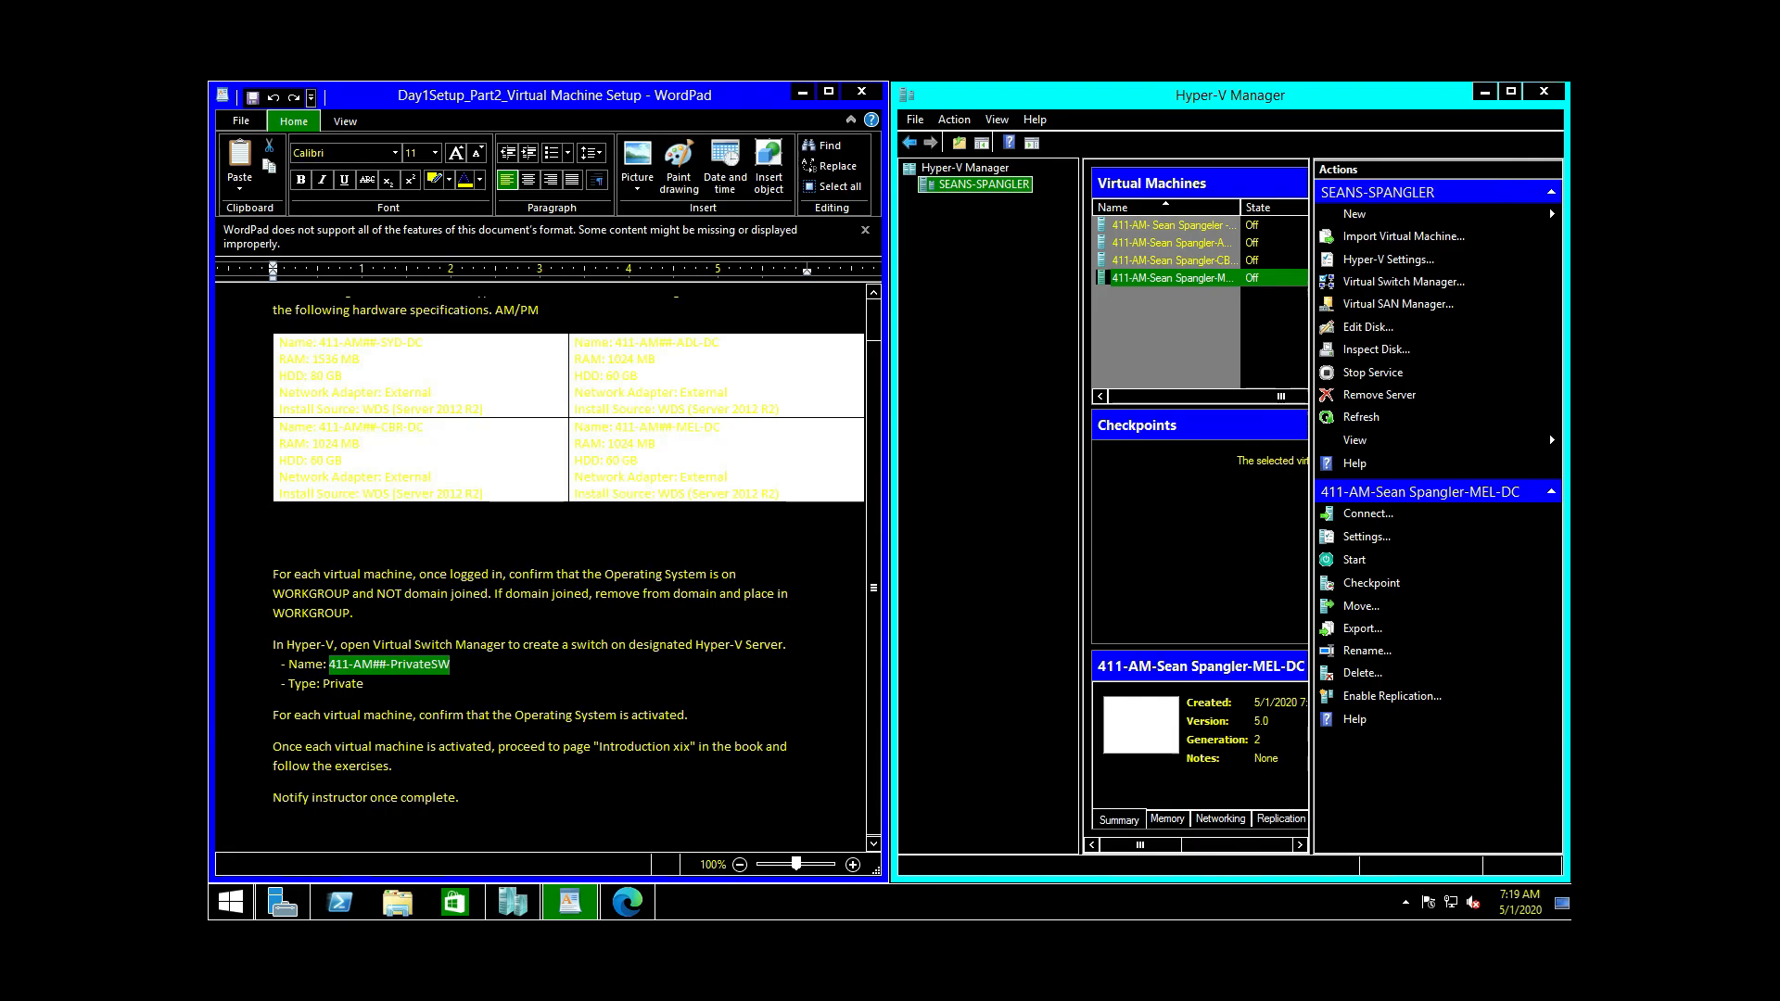
{"action": "right_click", "coordinate": [394, 663]}
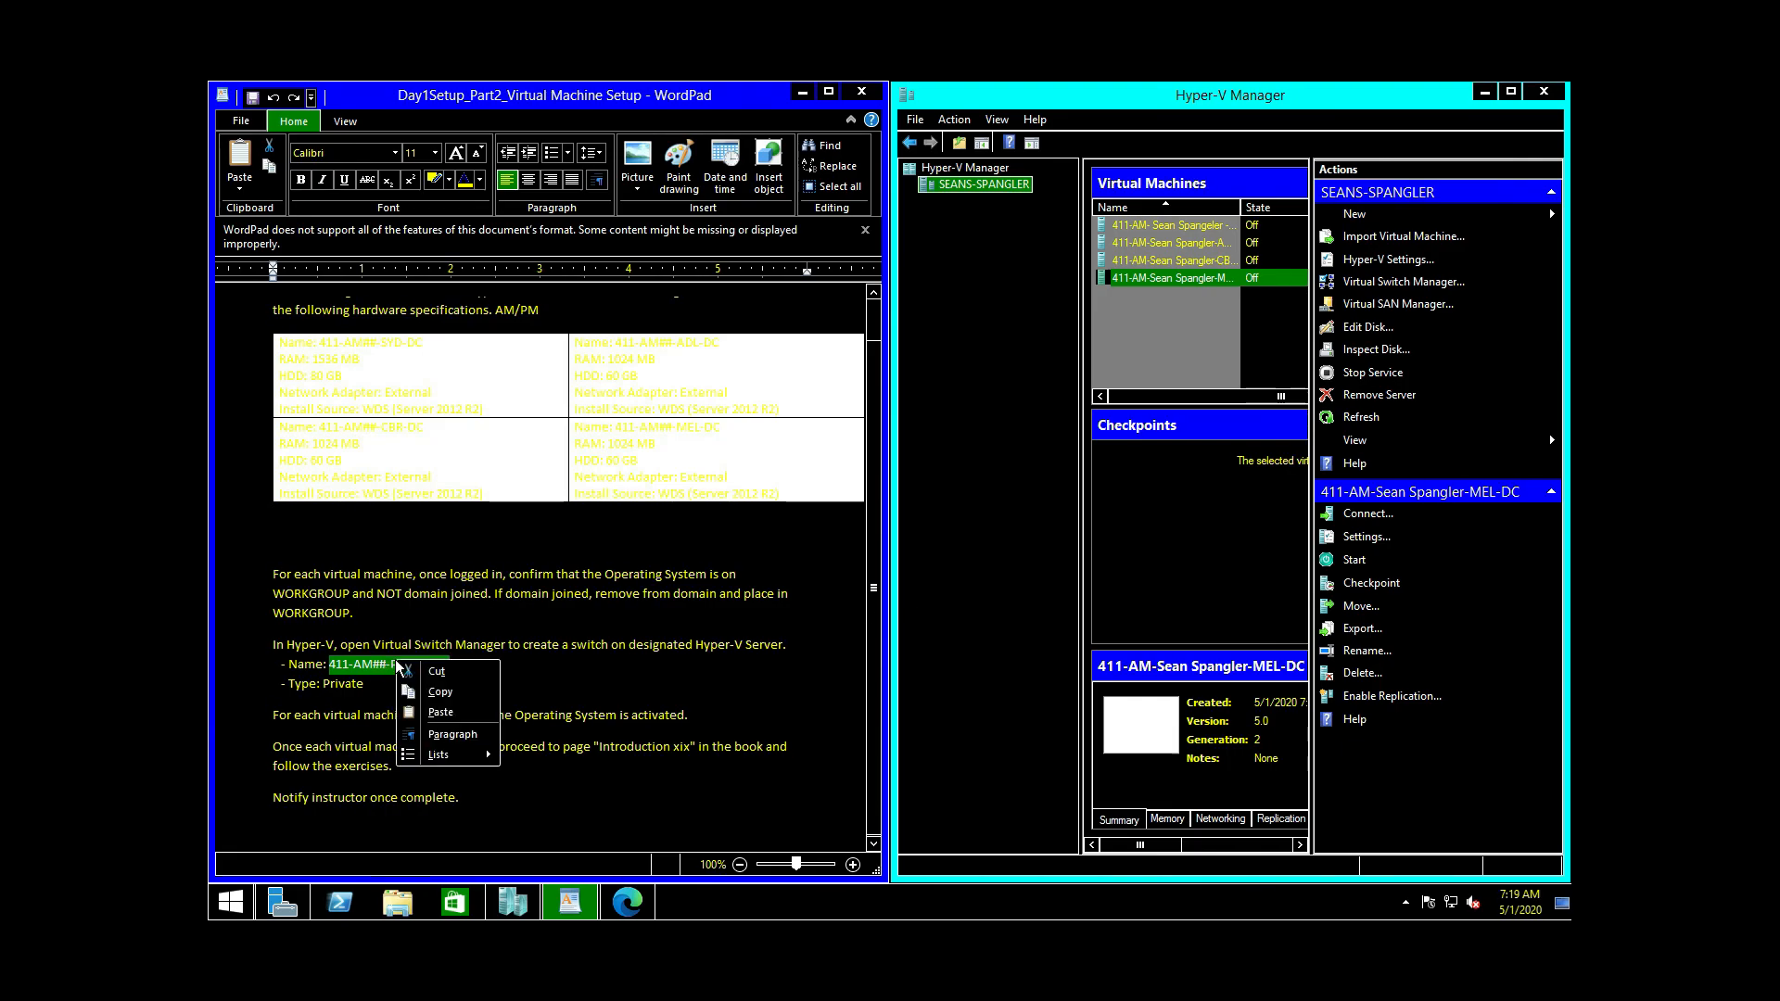
{"action": "left_click", "coordinate": [458, 692]}
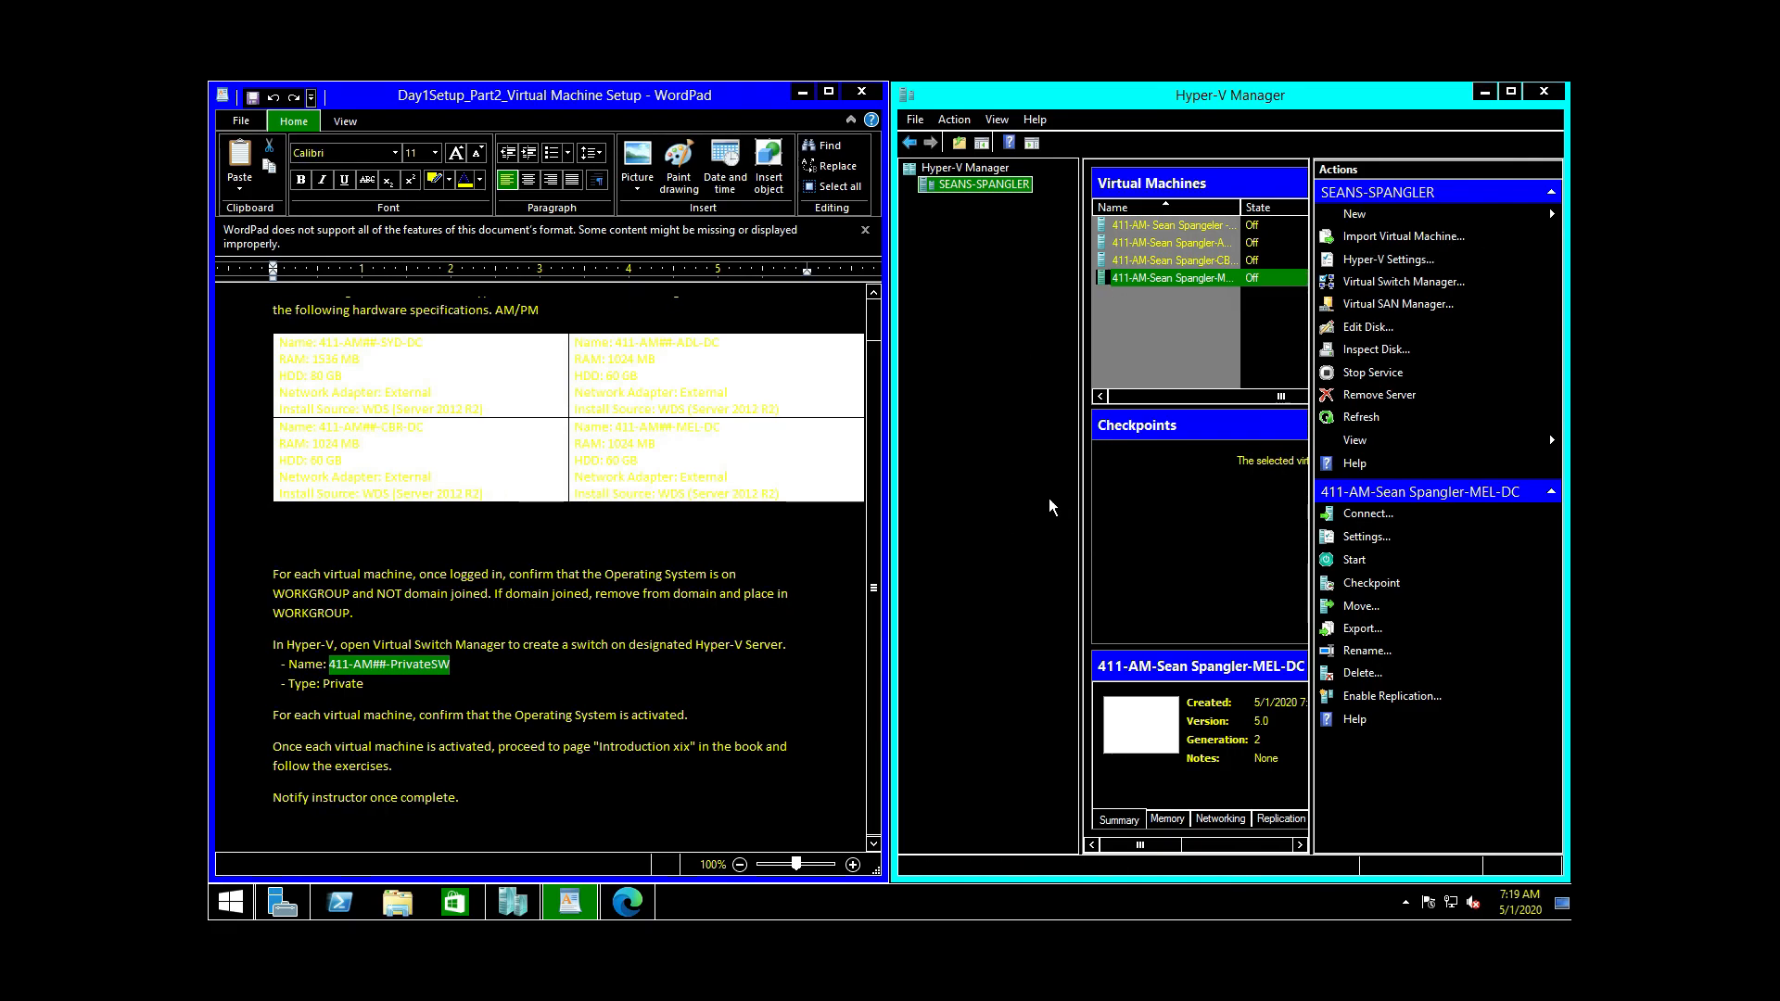
Step: Create a new Private virtual switch and paste a name over its default name
{"action": "left_click", "coordinate": [1364, 285]}
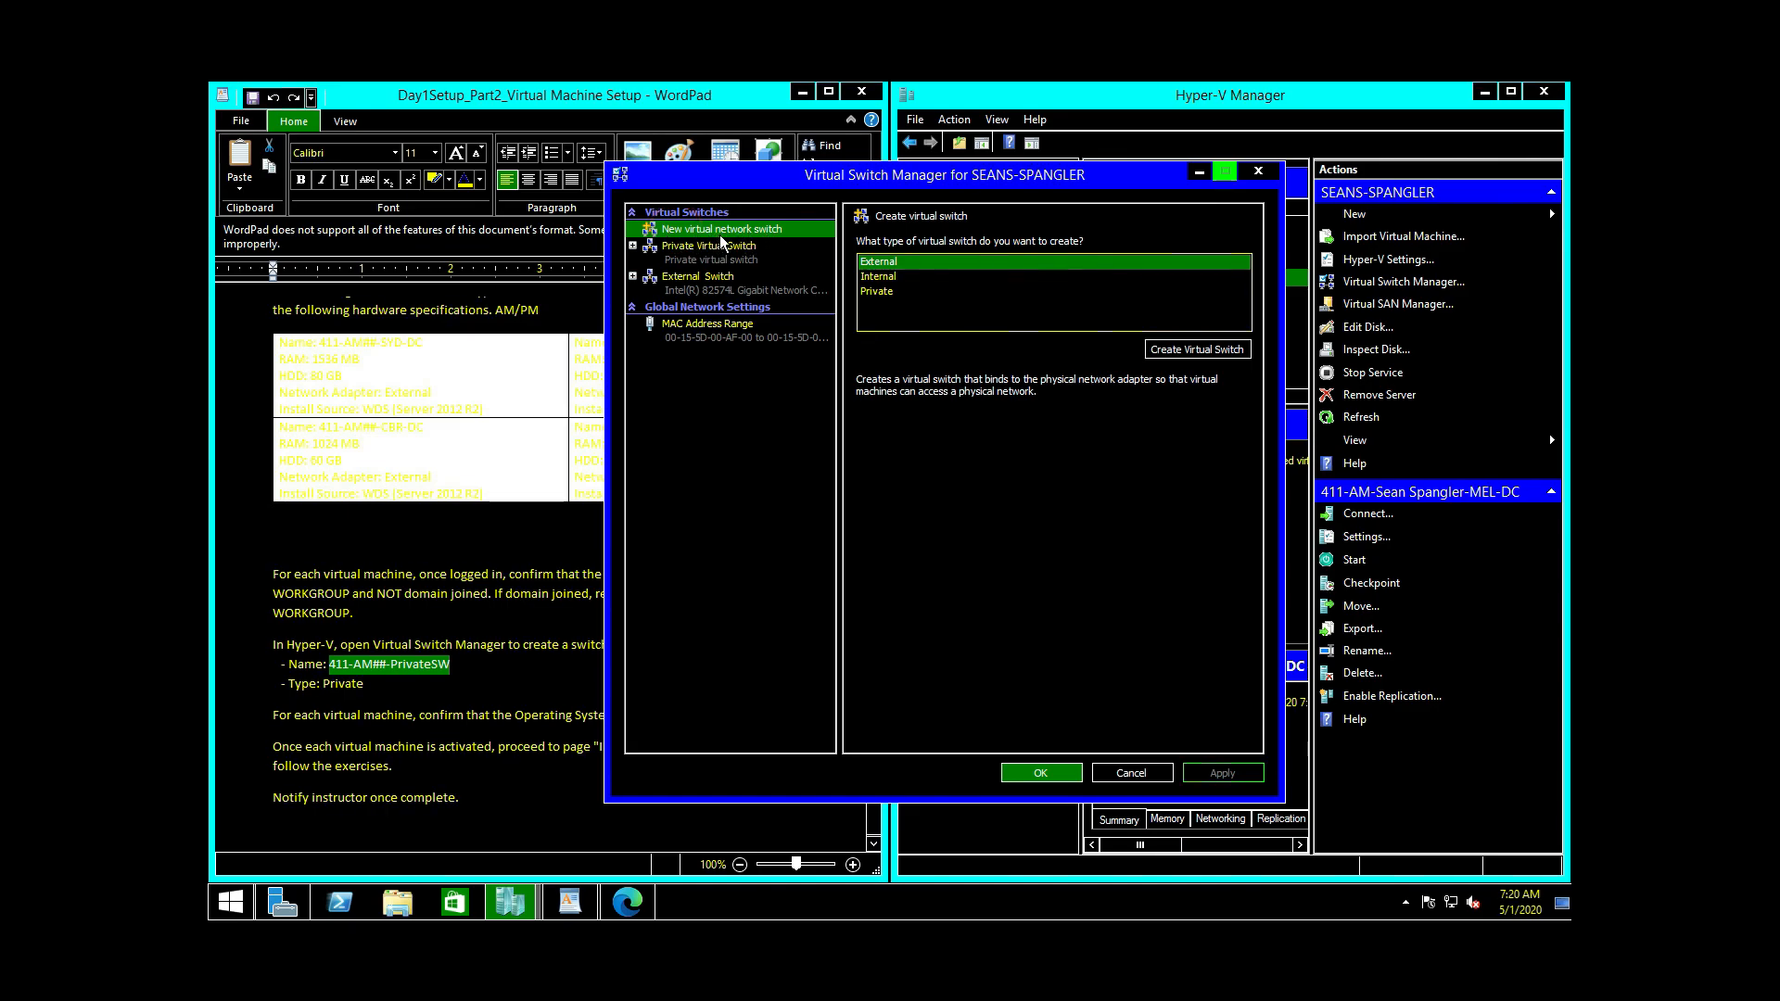
{"action": "left_click", "coordinate": [884, 291]}
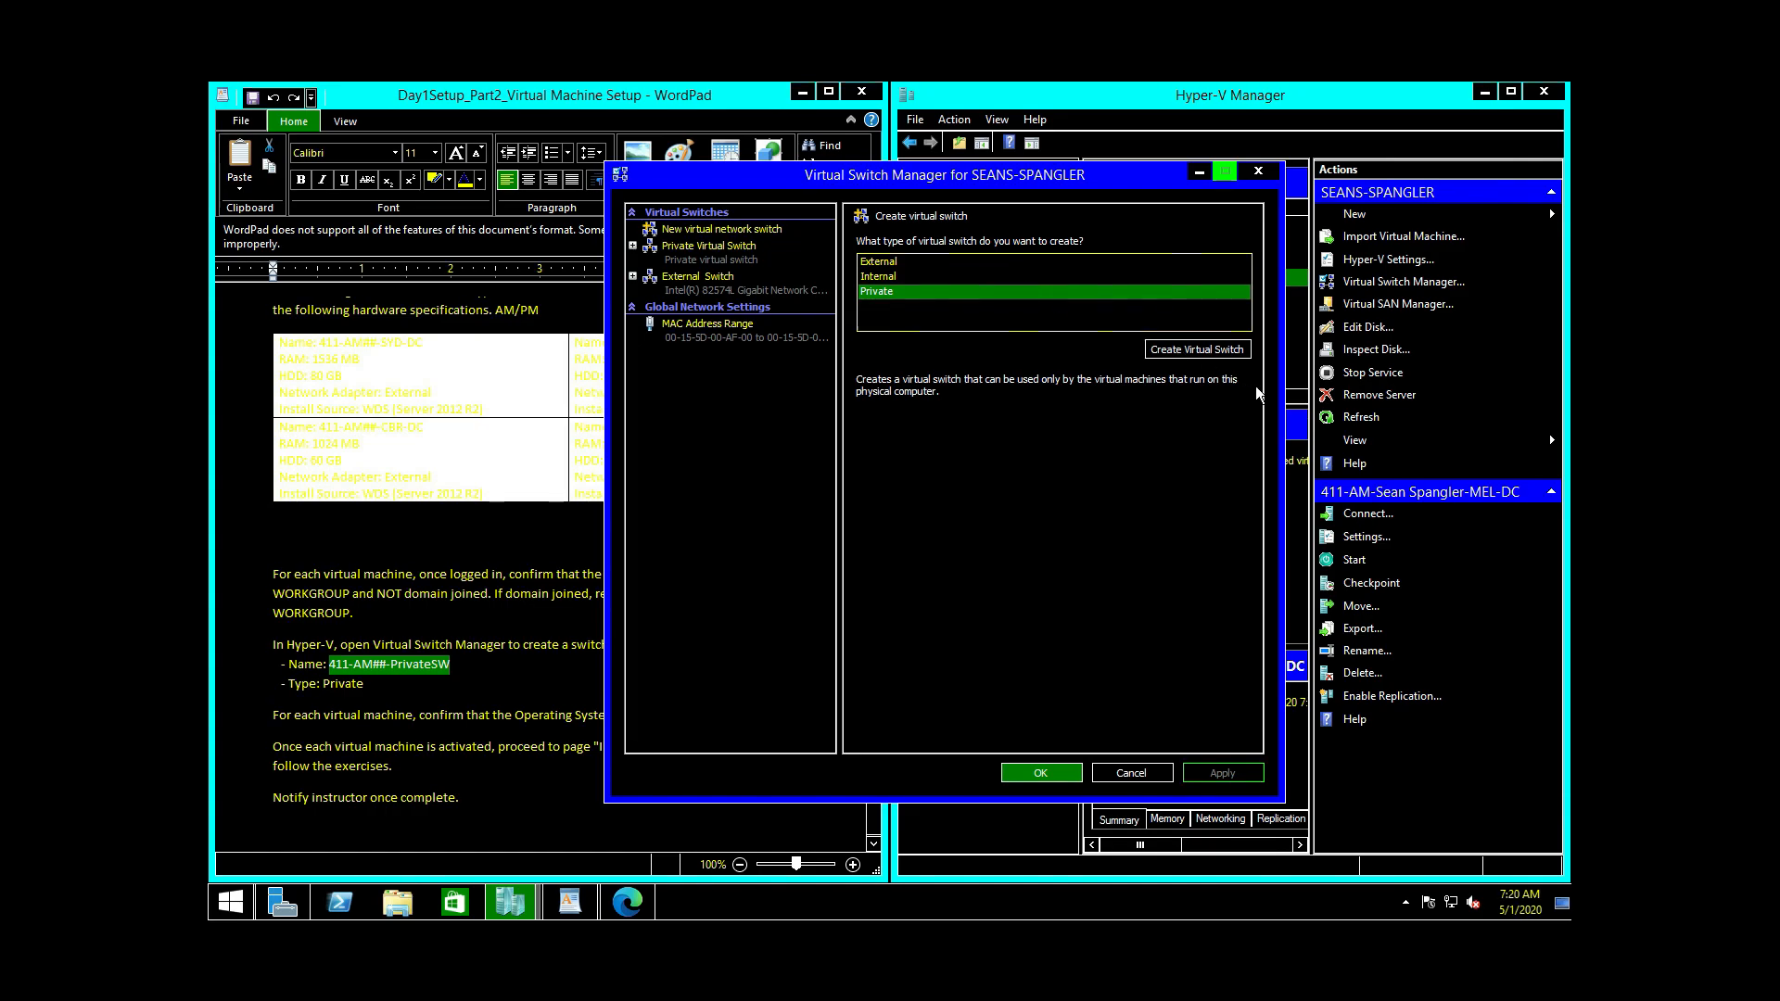
{"action": "left_click", "coordinate": [676, 254]}
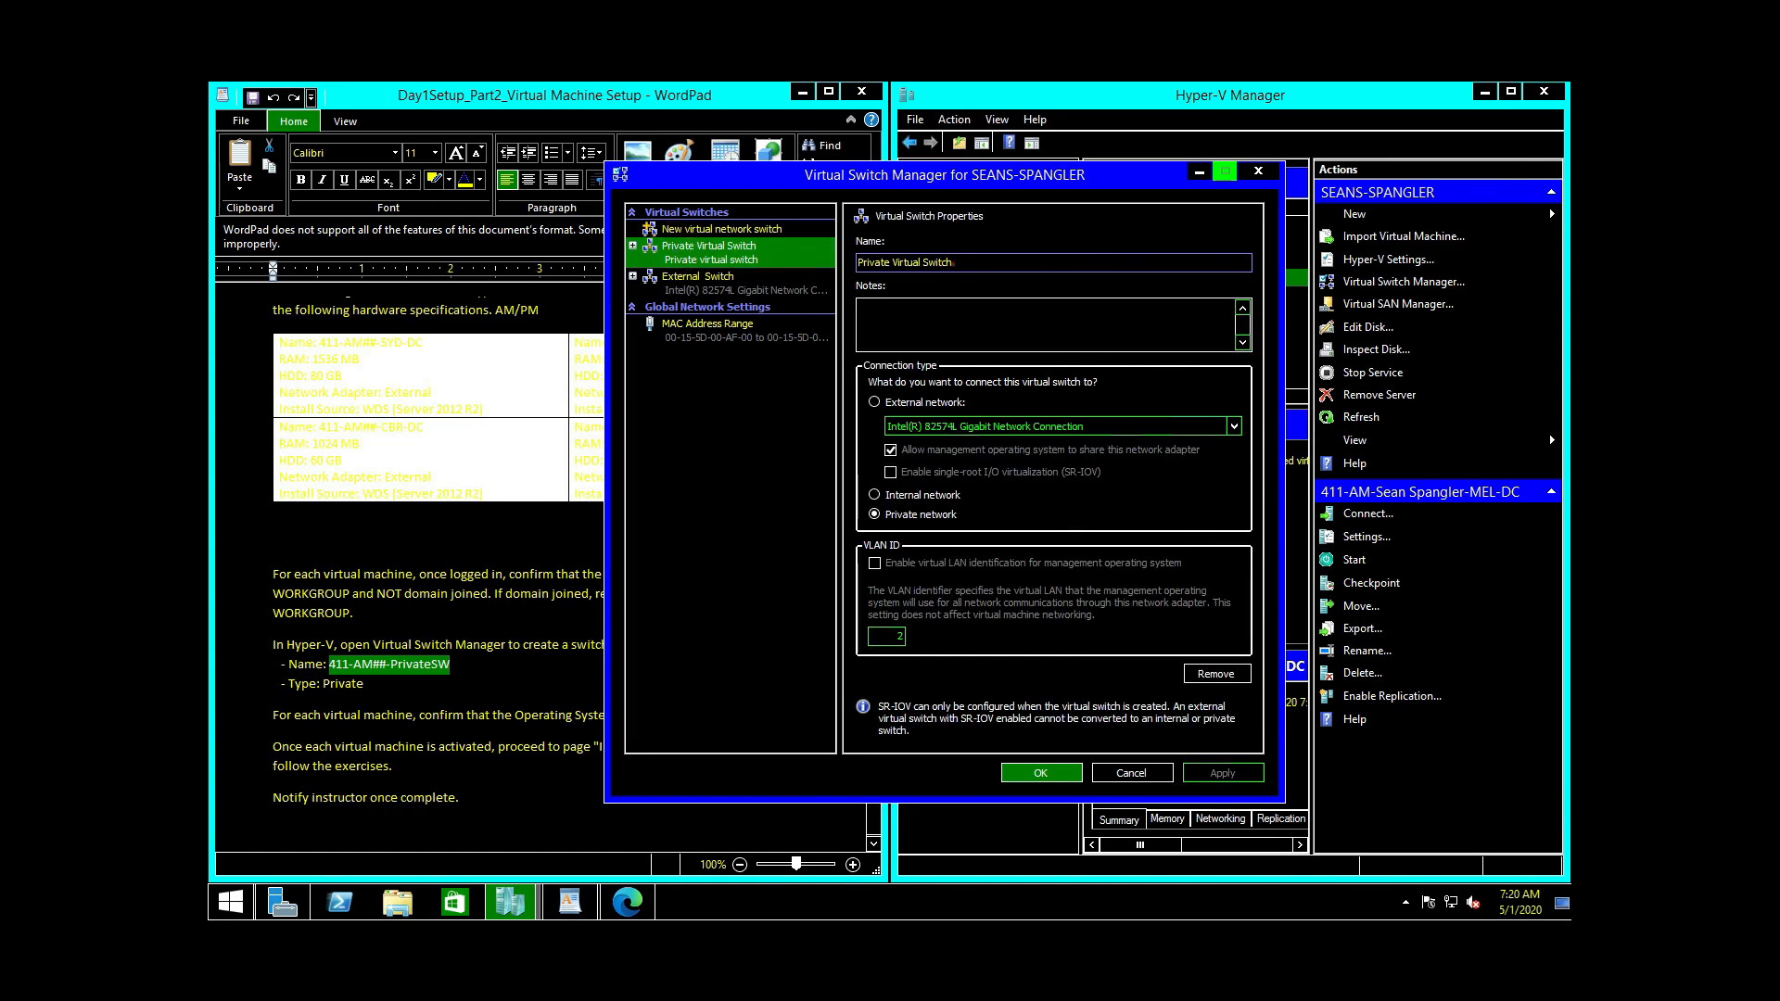
{"action": "left_click_drag", "start_coordinate": [964, 262], "coordinate": [858, 263]}
{"action": "right_click", "coordinate": [913, 267]}
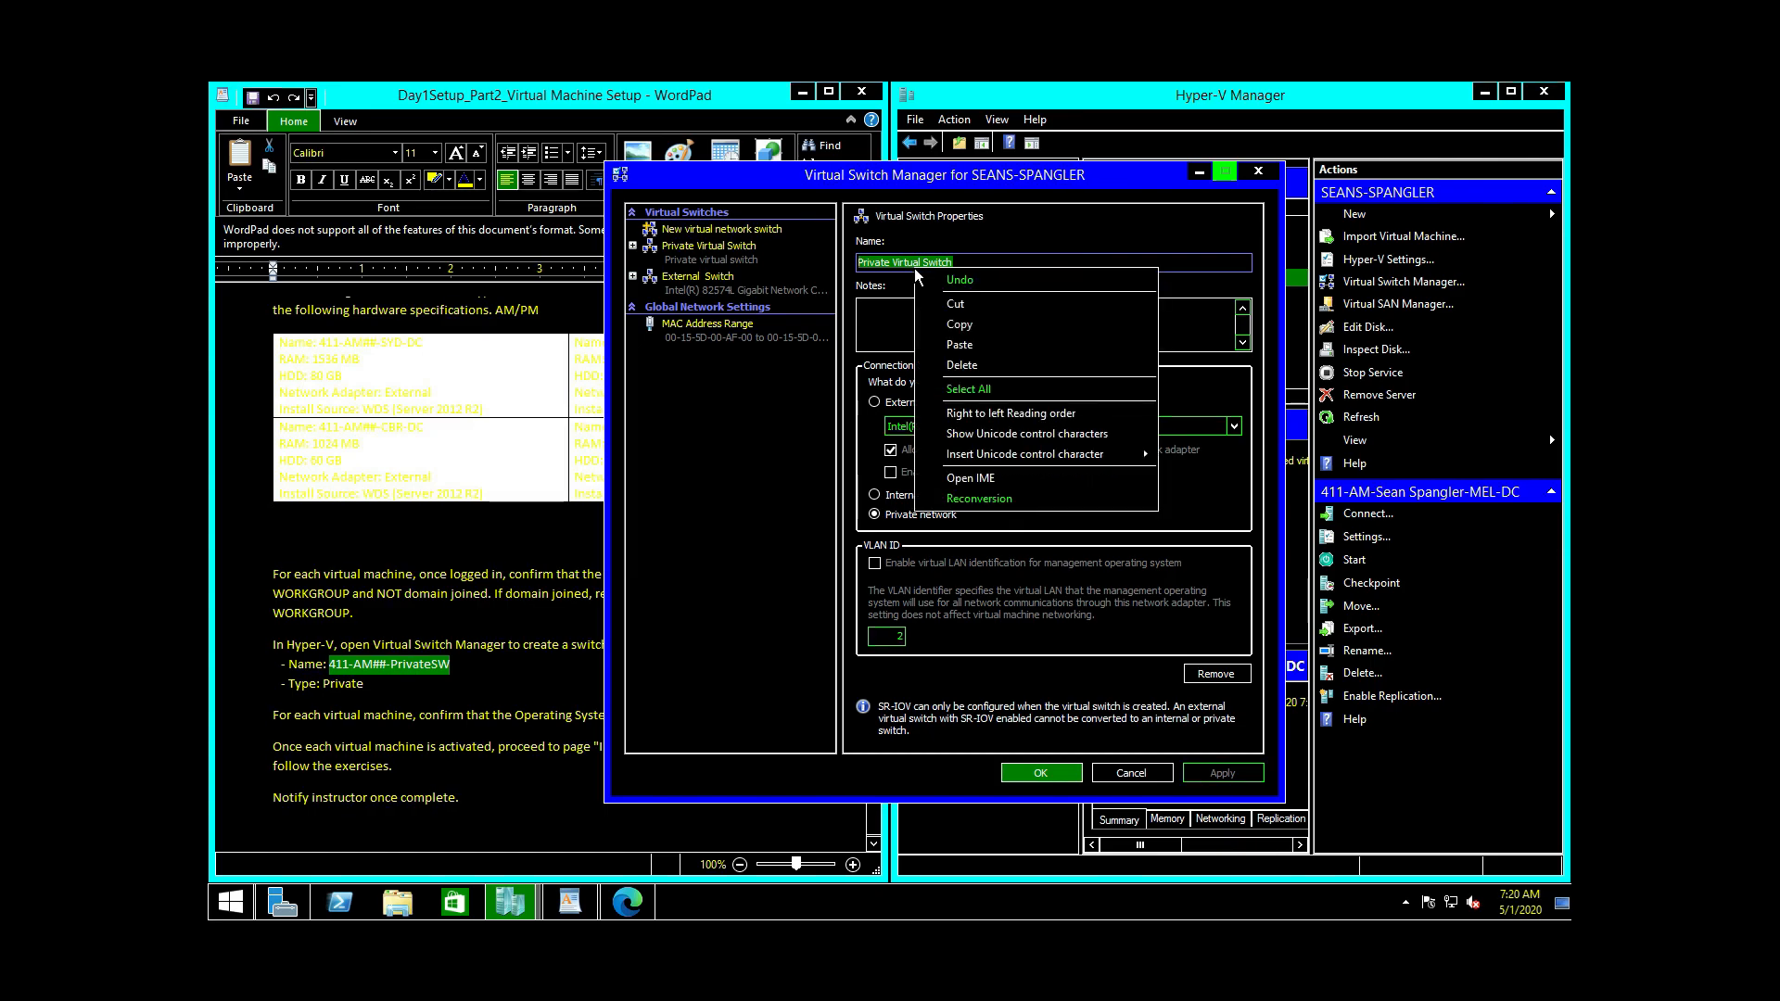
{"action": "left_click", "coordinate": [967, 345]}
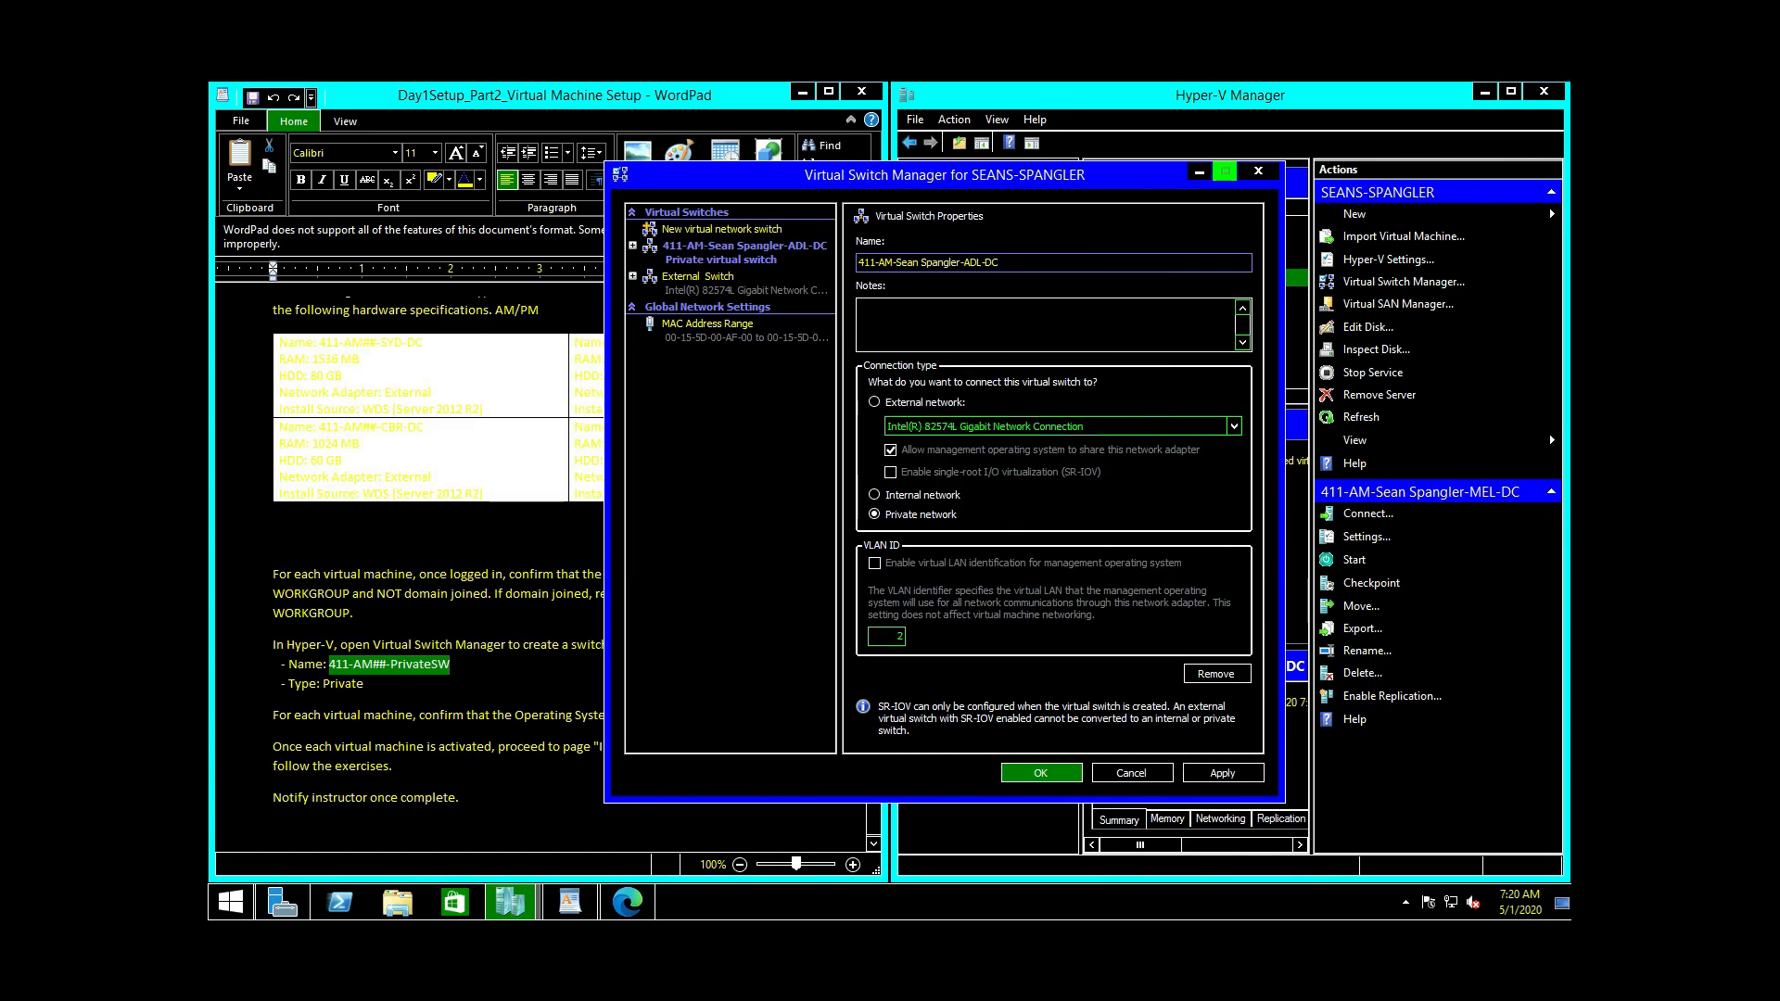
Step: Edit the switch name to end in PrivateSW, then apply and close
{"action": "key", "text": "BackSpace"}
{"action": "key", "text": "BackSpace"}
{"action": "key", "text": "BackSpace"}
{"action": "key", "text": "BackSpace"}
{"action": "key", "text": "BackSpace"}
{"action": "key", "text": "BackSpace"}
{"action": "type", "text": "Private"}
{"action": "type", "text": "SW"}
{"action": "left_click", "coordinate": [1240, 776]}
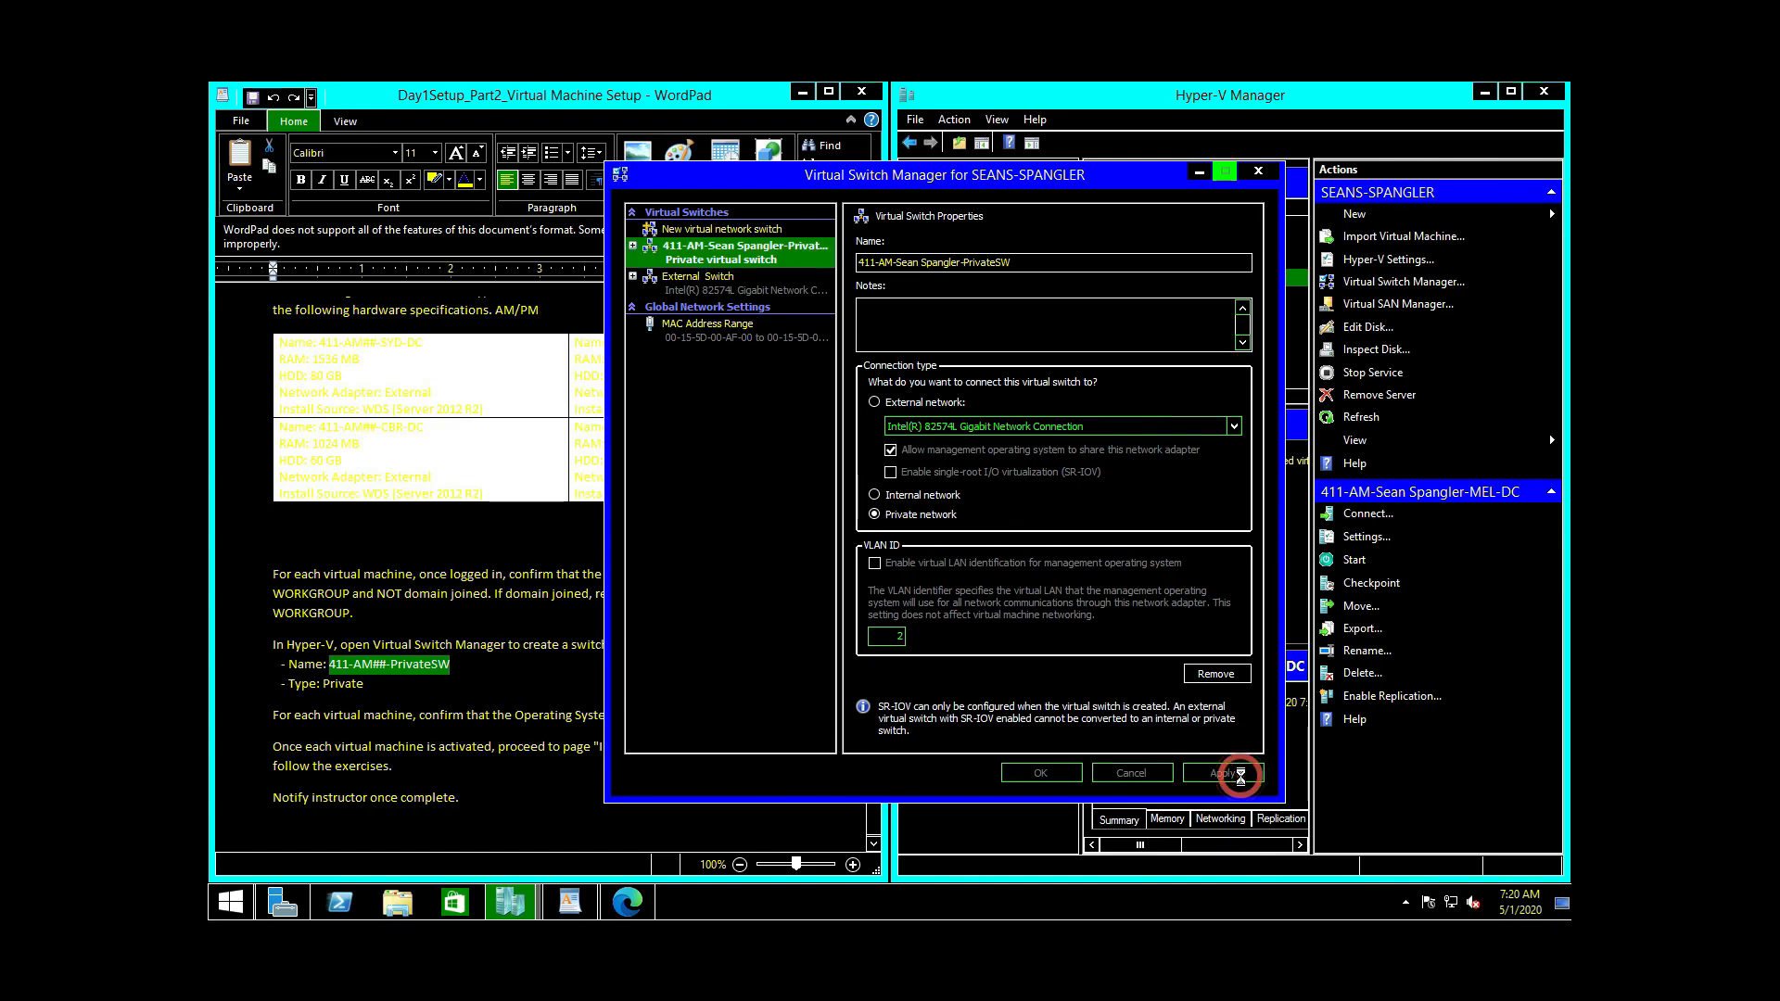
{"action": "left_click", "coordinate": [1040, 773]}
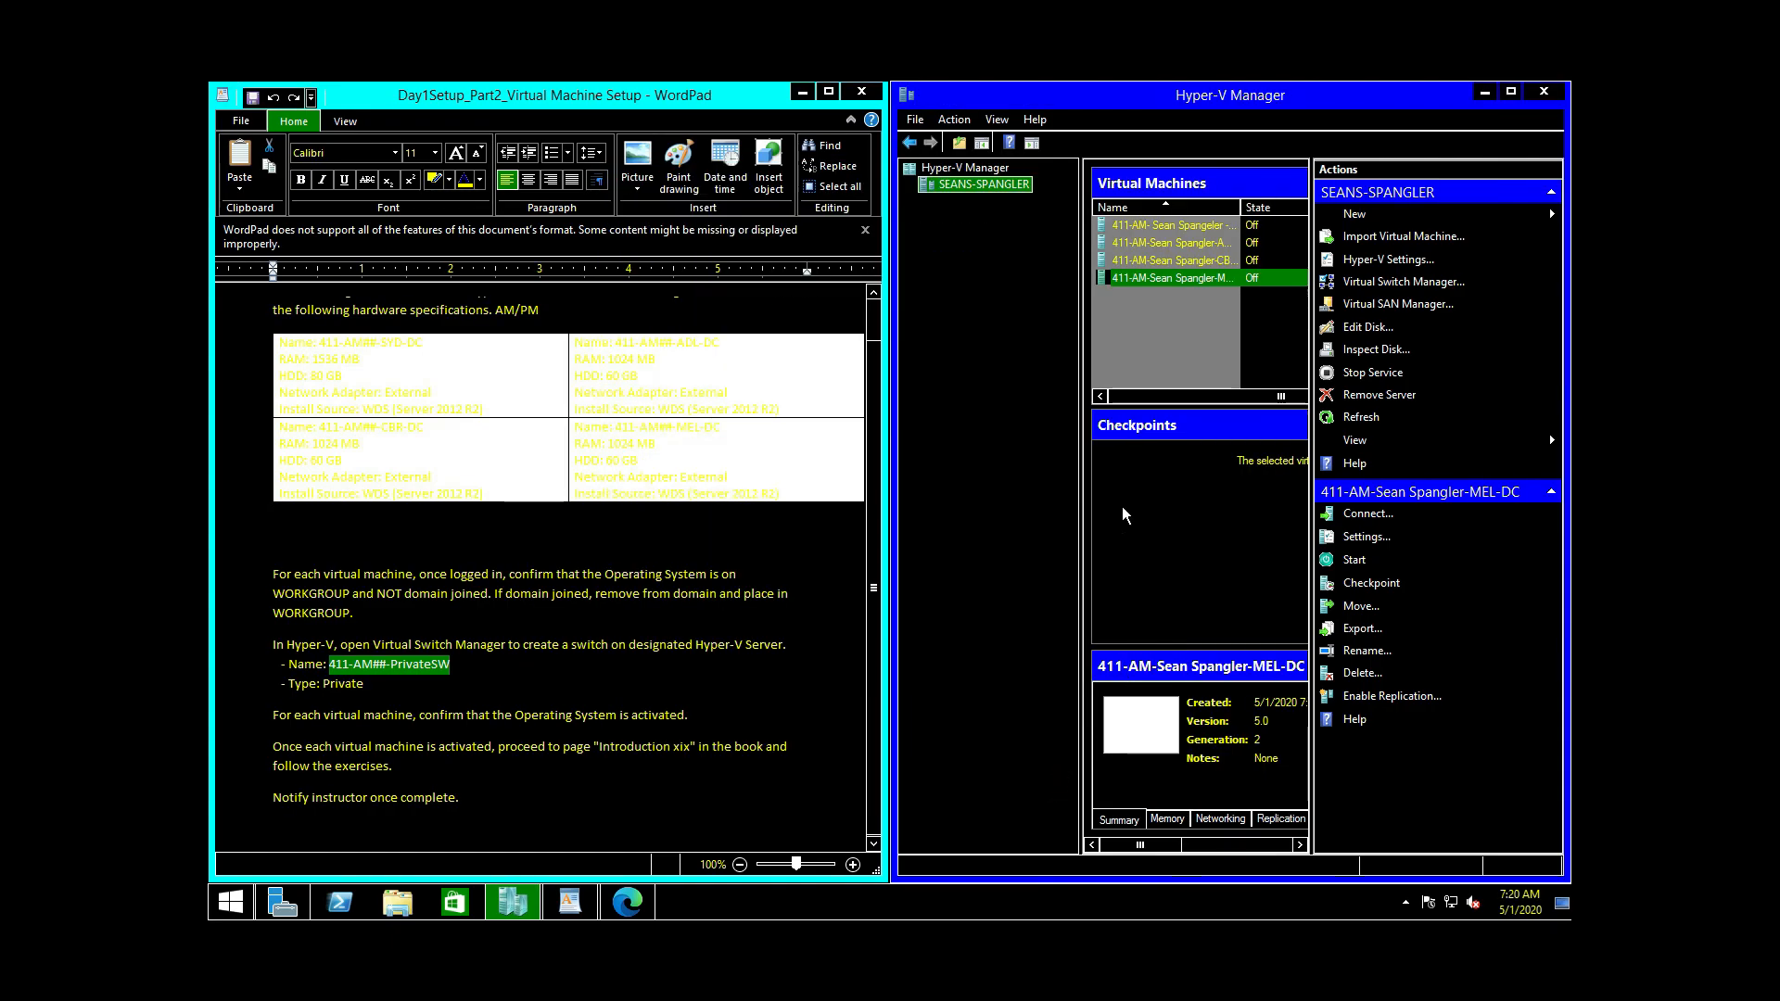
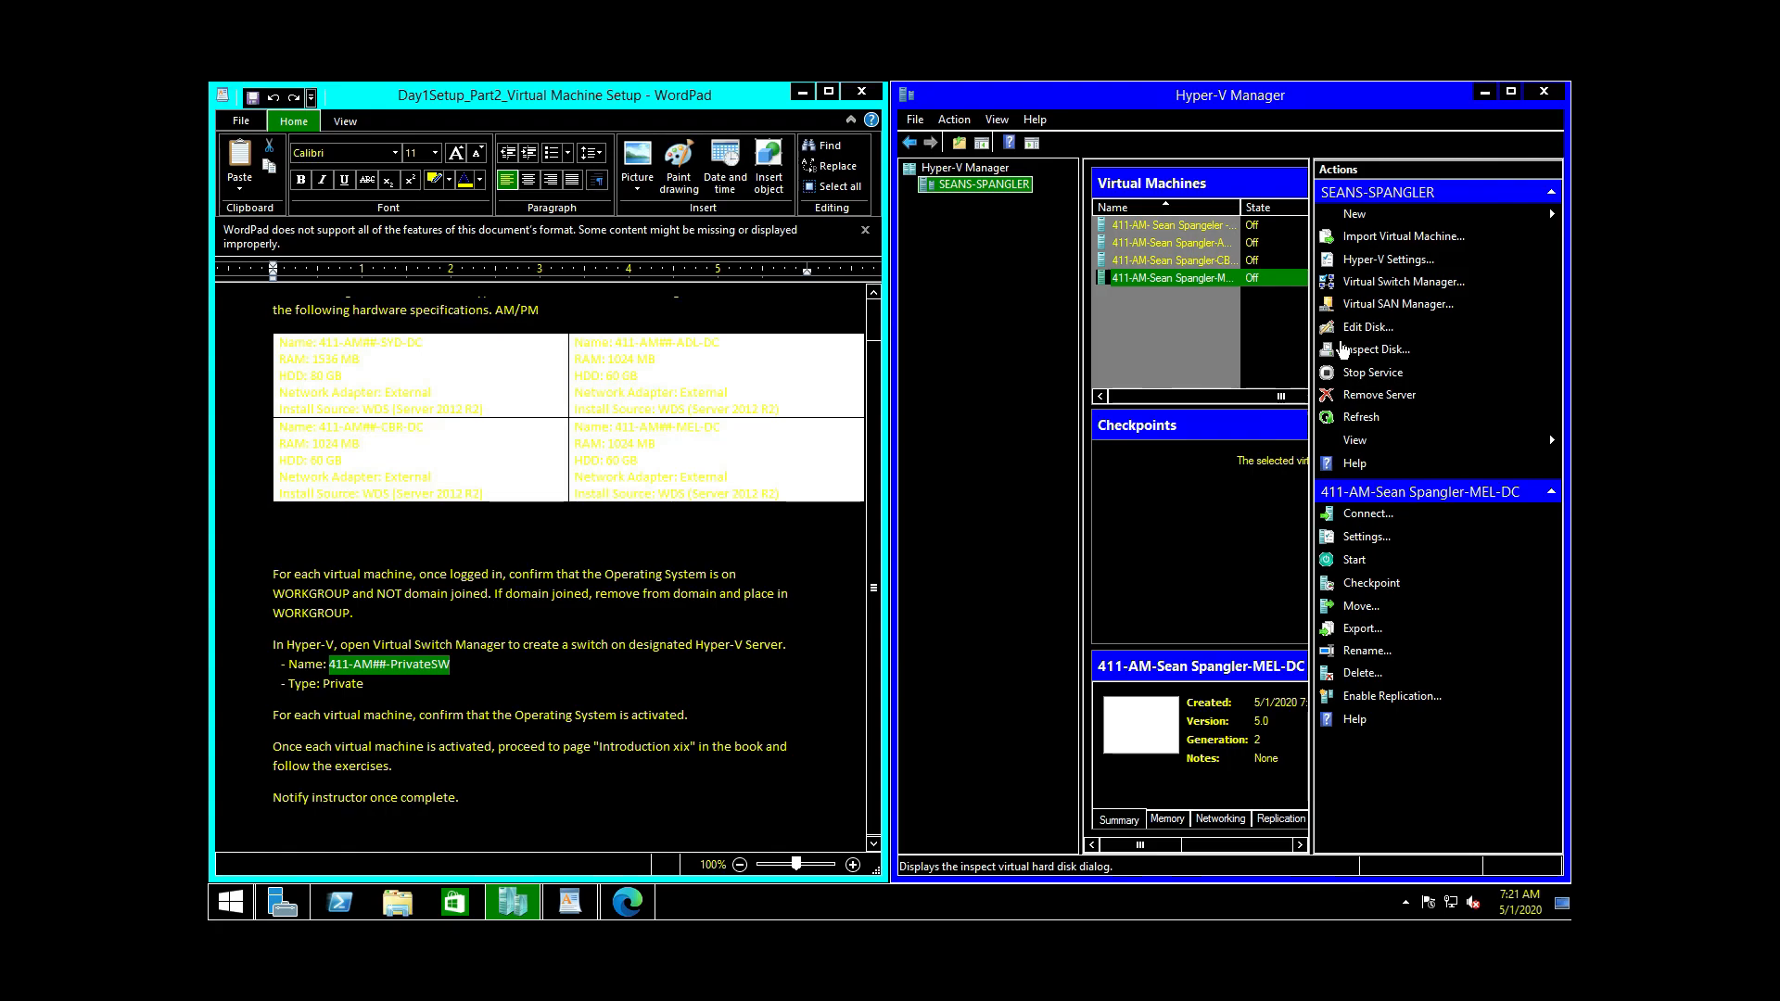
Step: Select all four DC virtual machines with Ctrl+A and start them
{"action": "left_click", "coordinate": [1172, 324]}
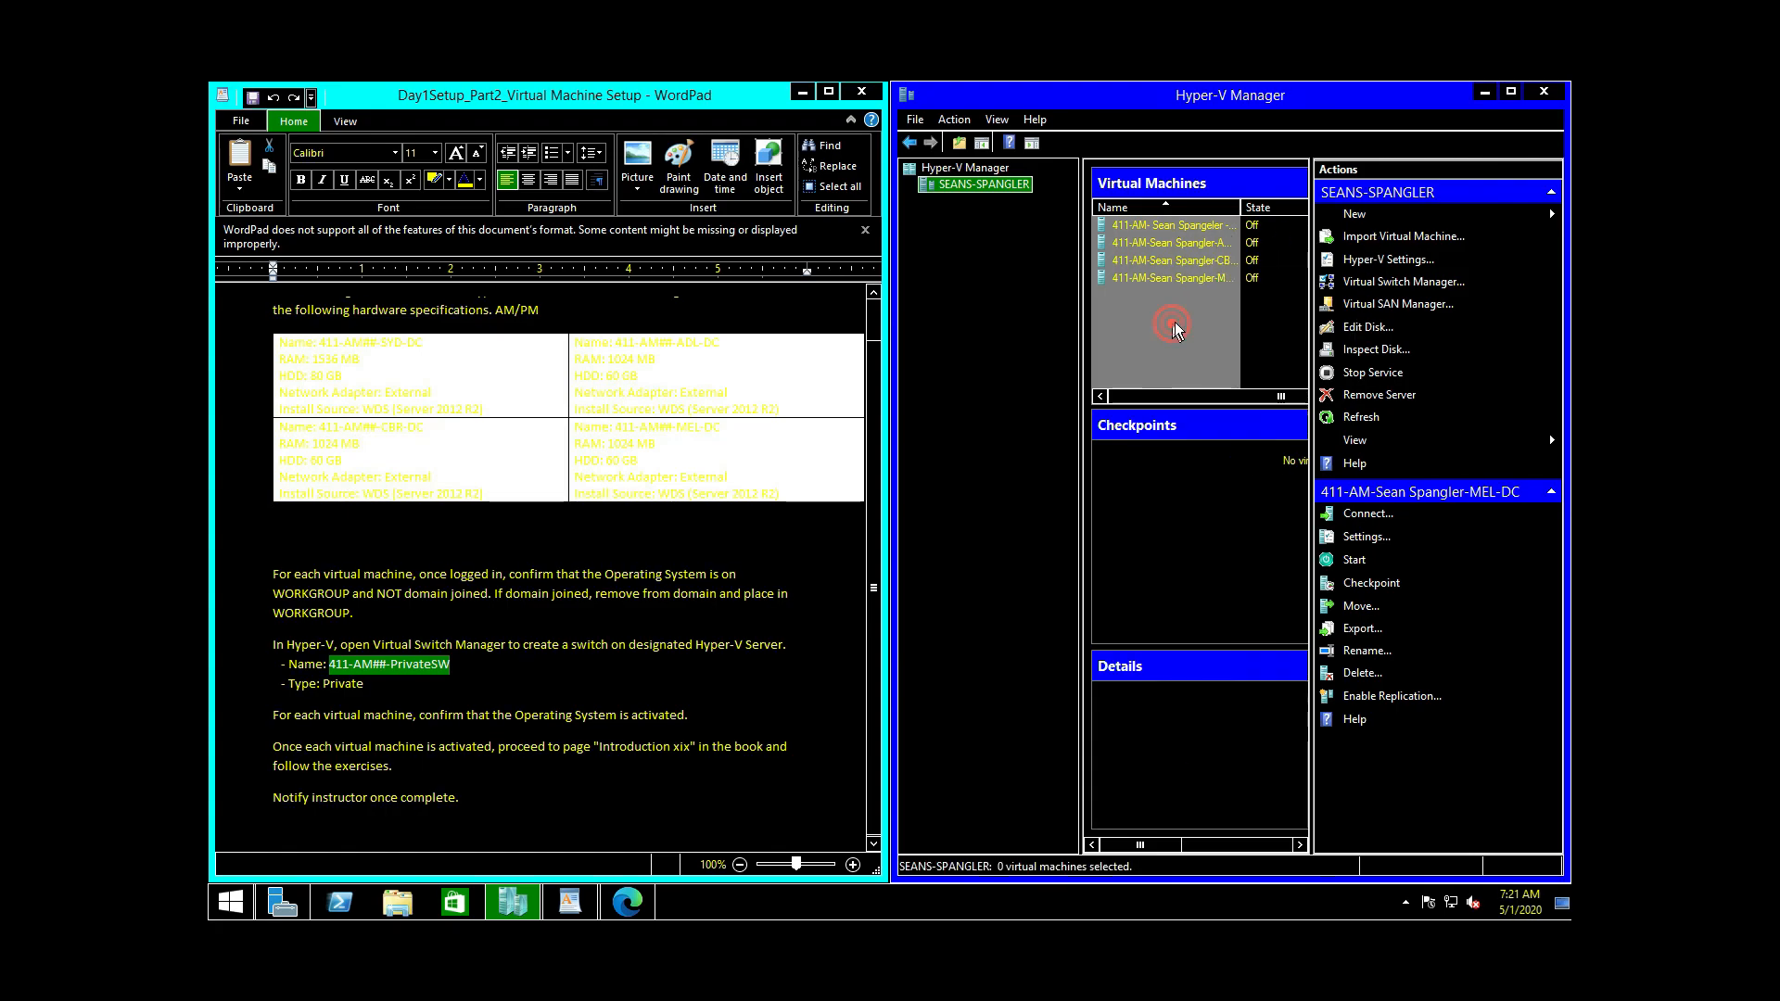
{"action": "left_click", "coordinate": [1127, 259], "text": "shift"}
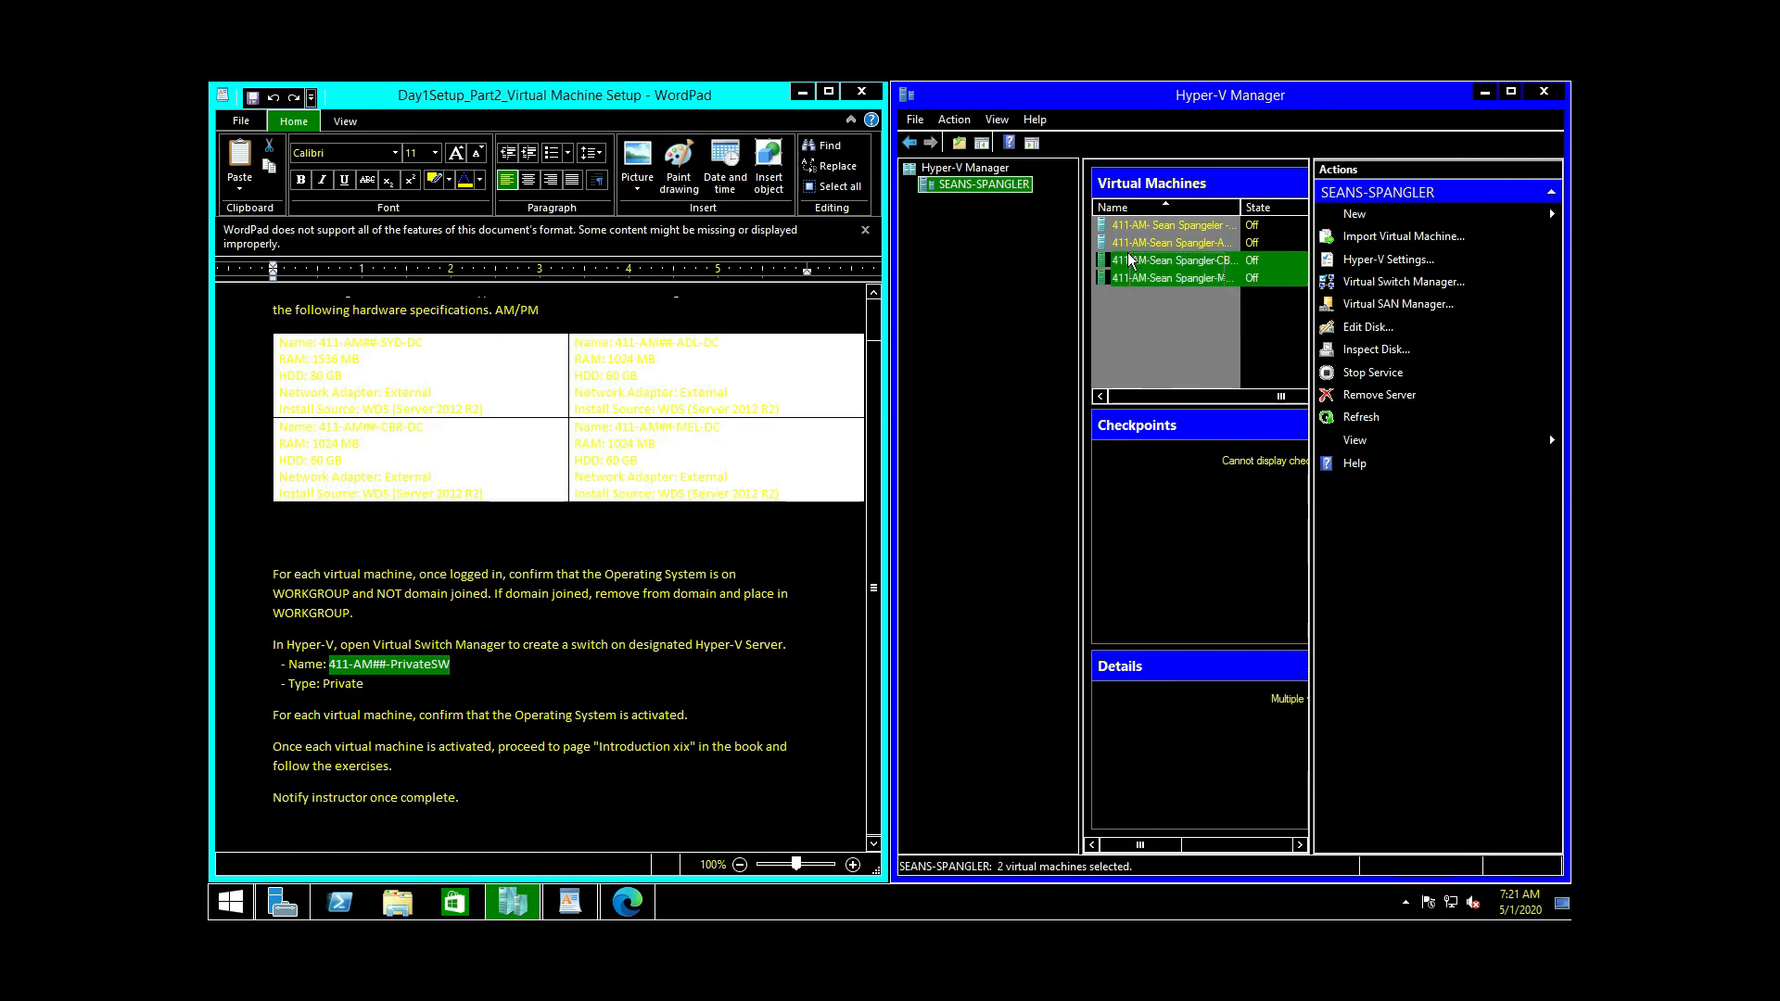
{"action": "left_click", "coordinate": [1170, 317]}
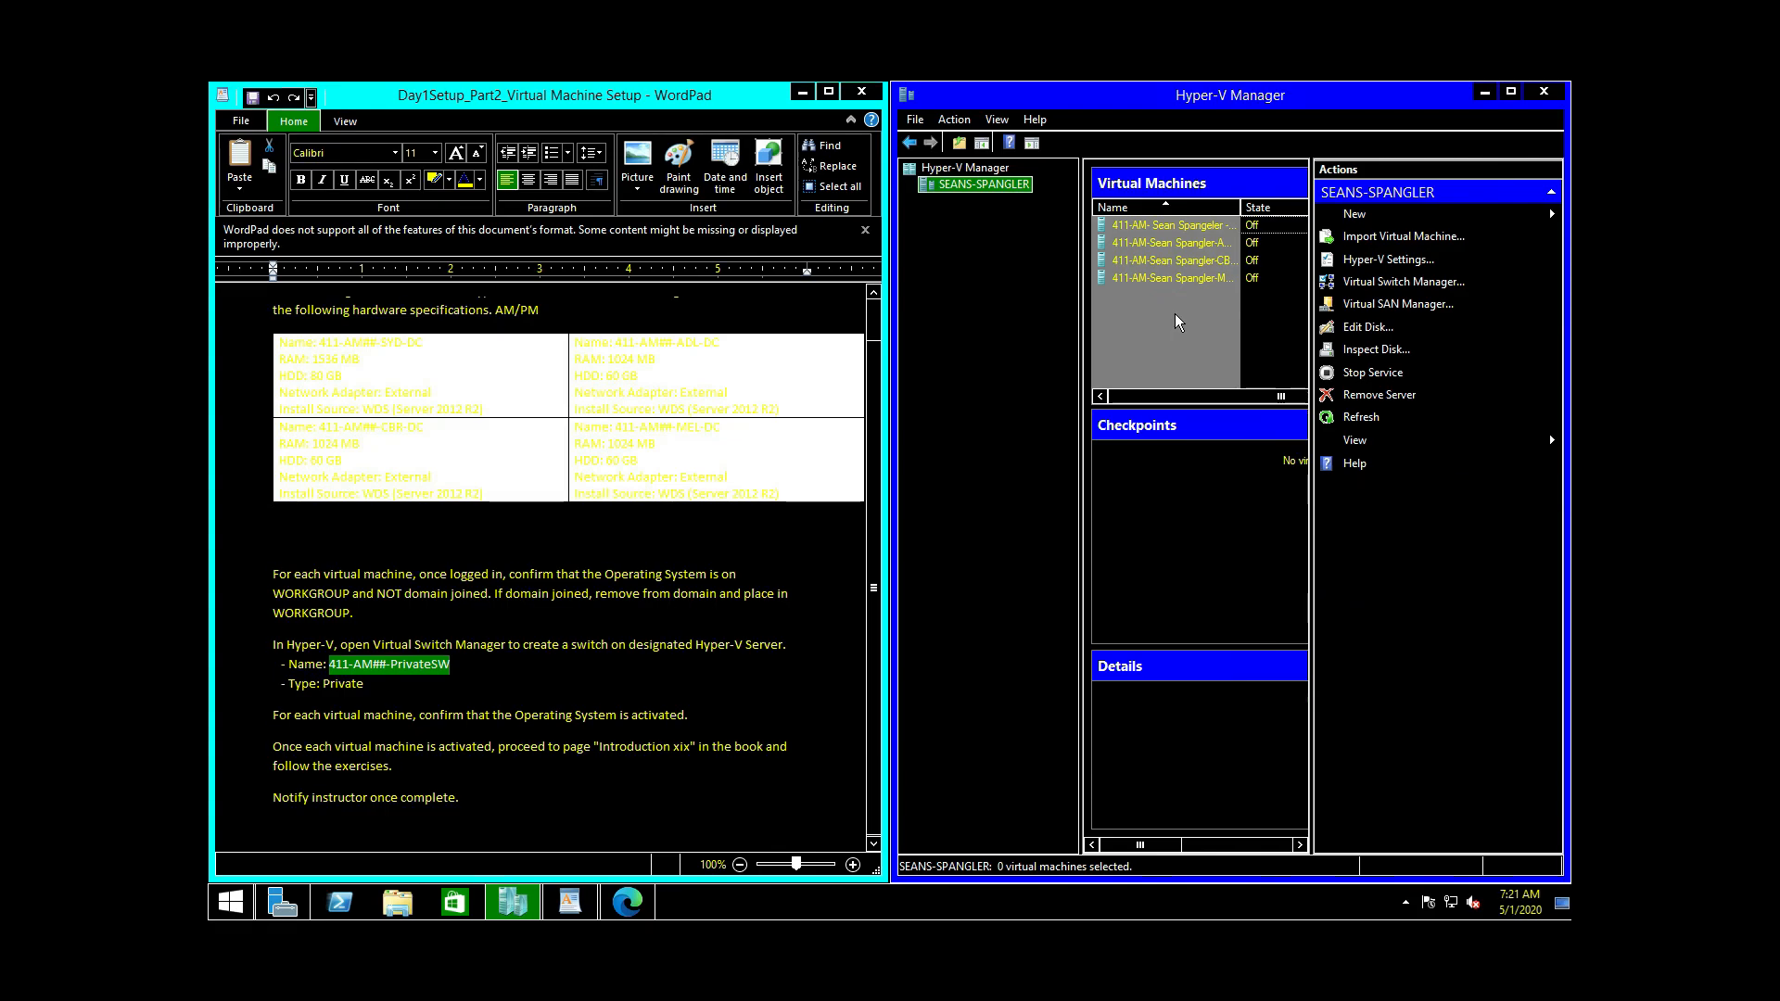
{"action": "left_click", "coordinate": [1164, 276]}
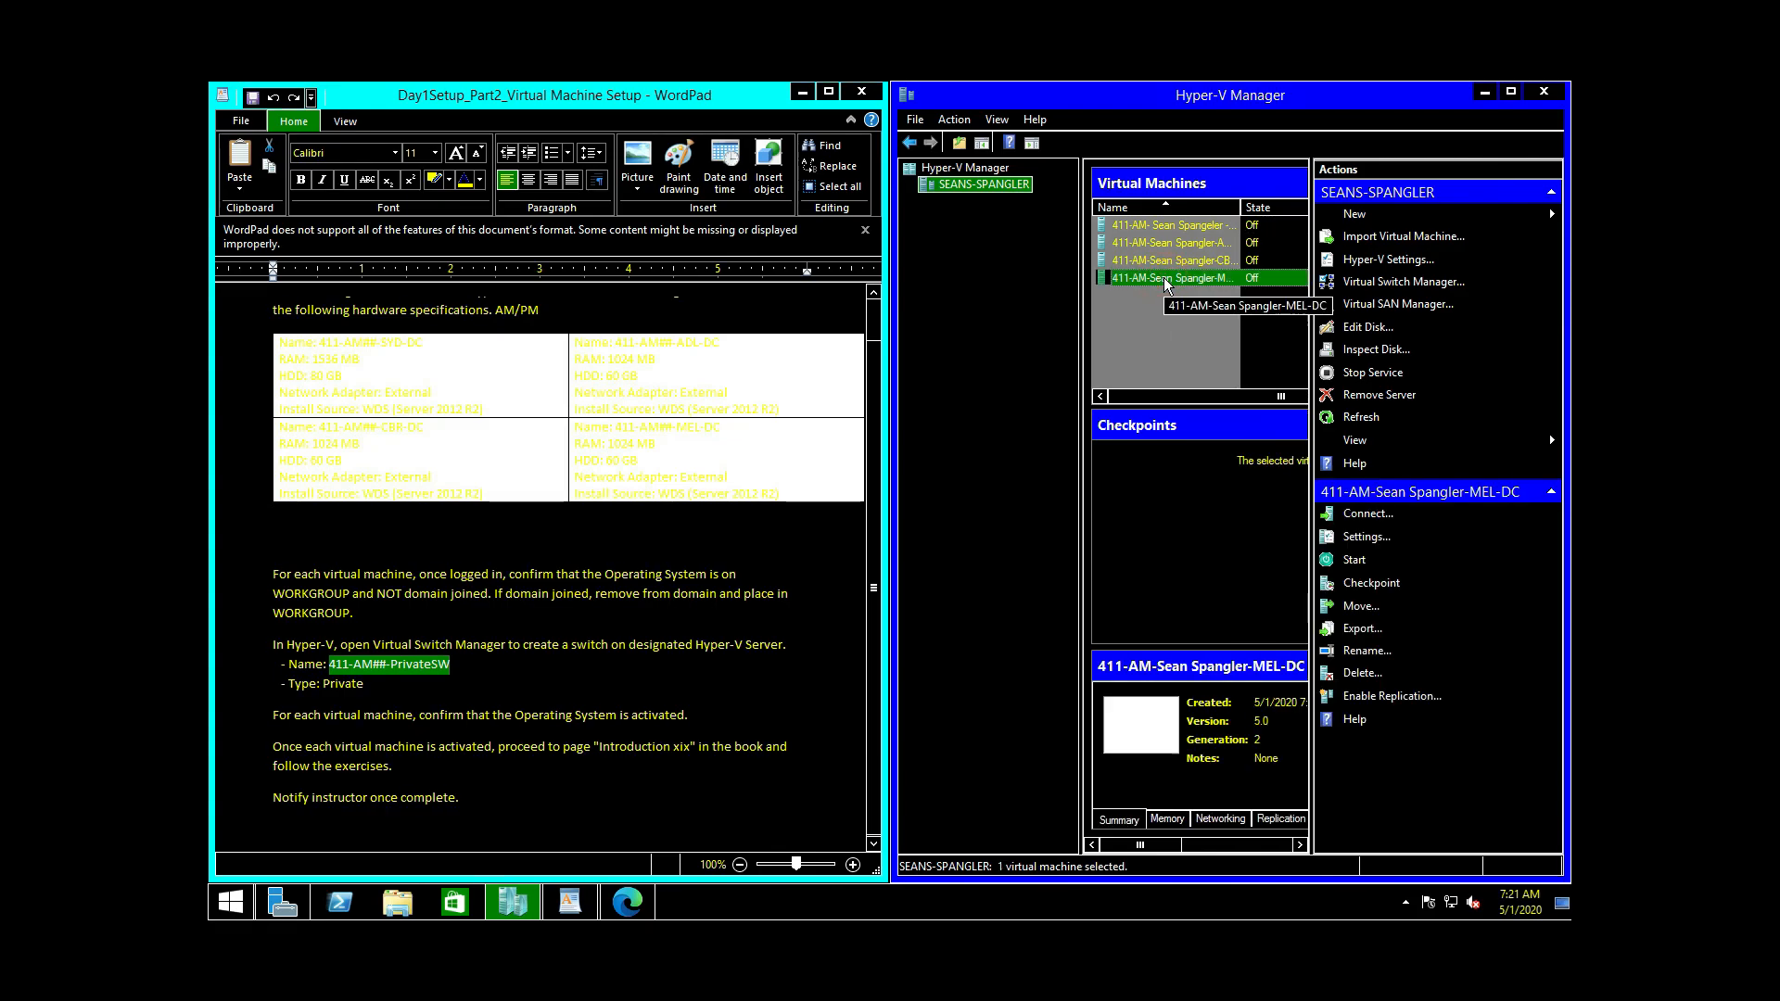
{"action": "key", "text": "ctrl+a"}
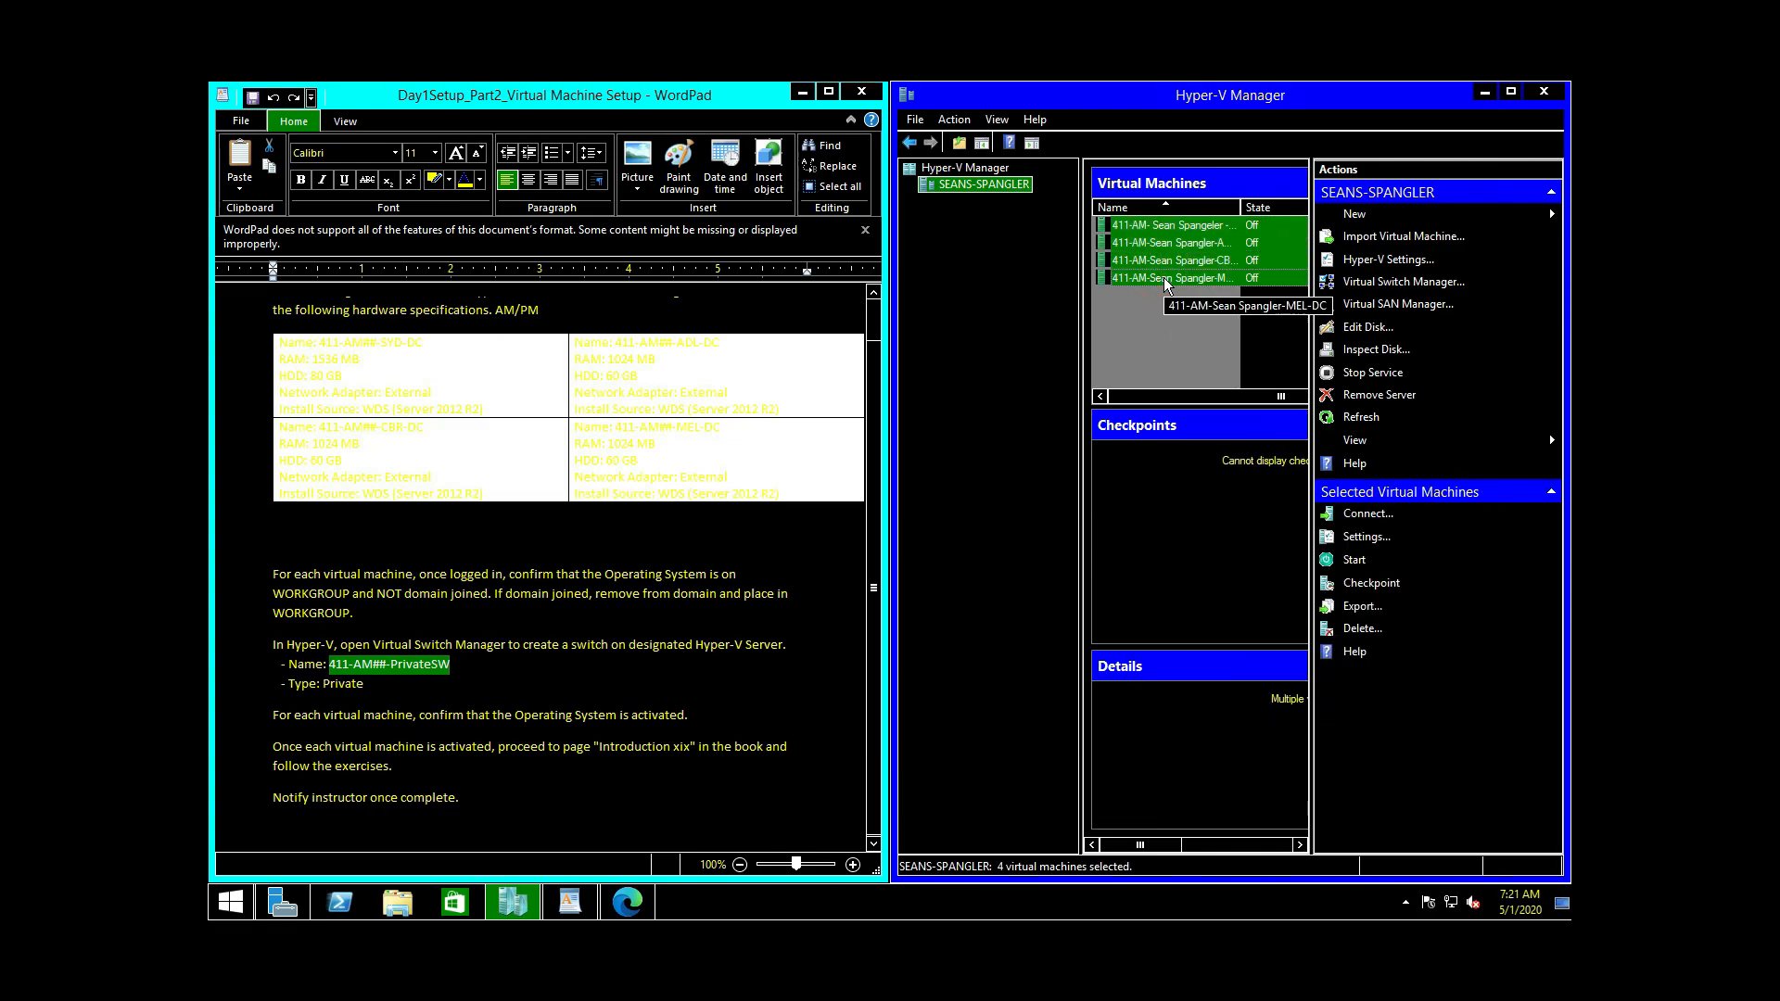
{"action": "right_click", "coordinate": [1151, 224]}
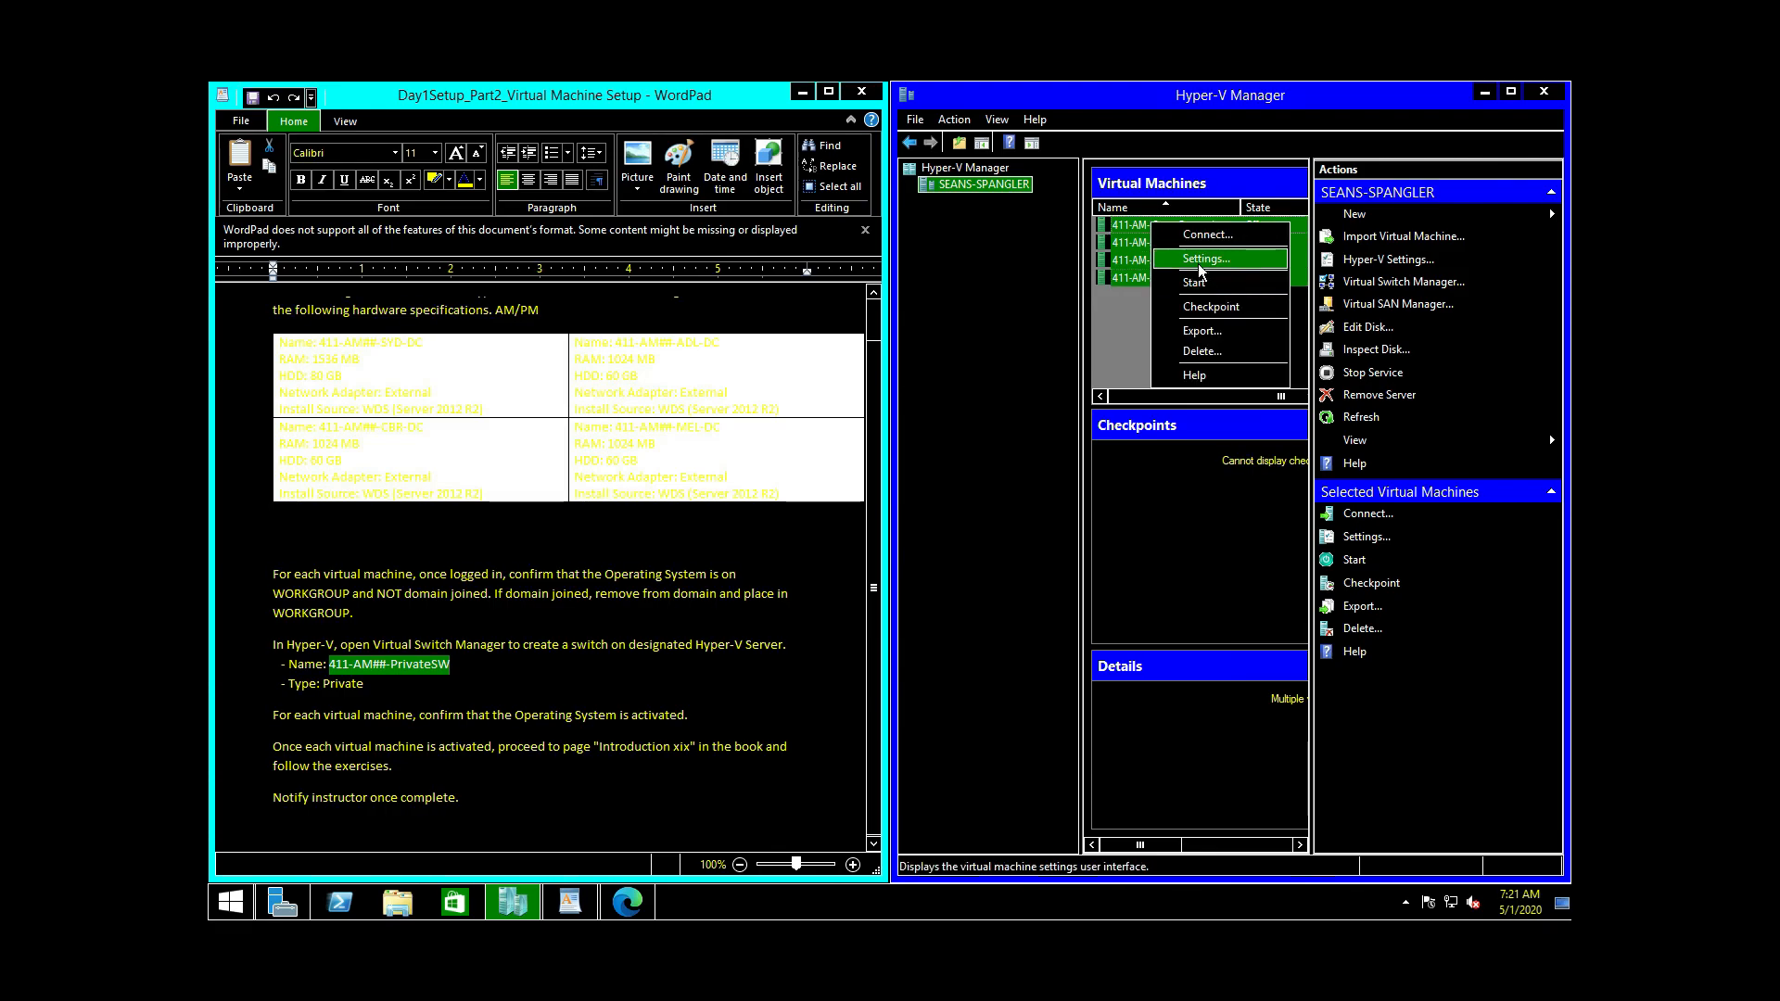
{"action": "left_click", "coordinate": [1198, 282]}
Step: Select only the SYD-DC virtual machine and bring up its actions menu
{"action": "right_click", "coordinate": [1165, 230]}
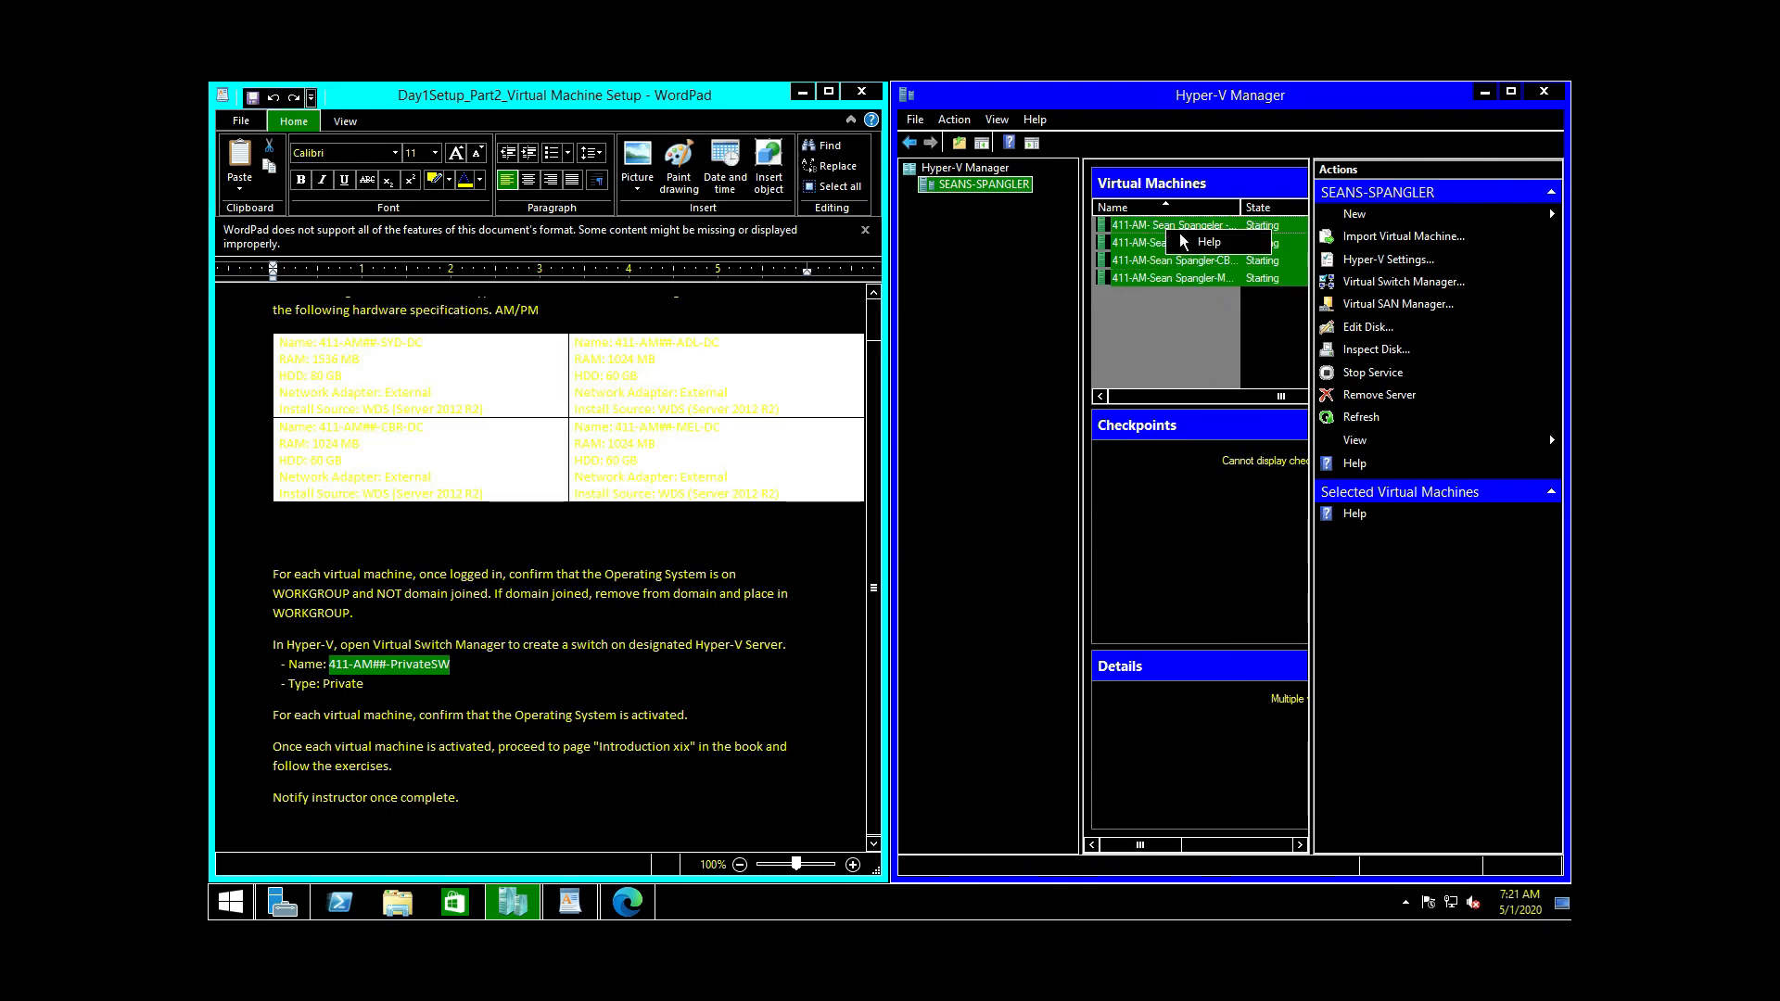
{"action": "left_click", "coordinate": [1132, 232]}
{"action": "left_click", "coordinate": [1131, 232]}
{"action": "right_click", "coordinate": [1132, 232]}
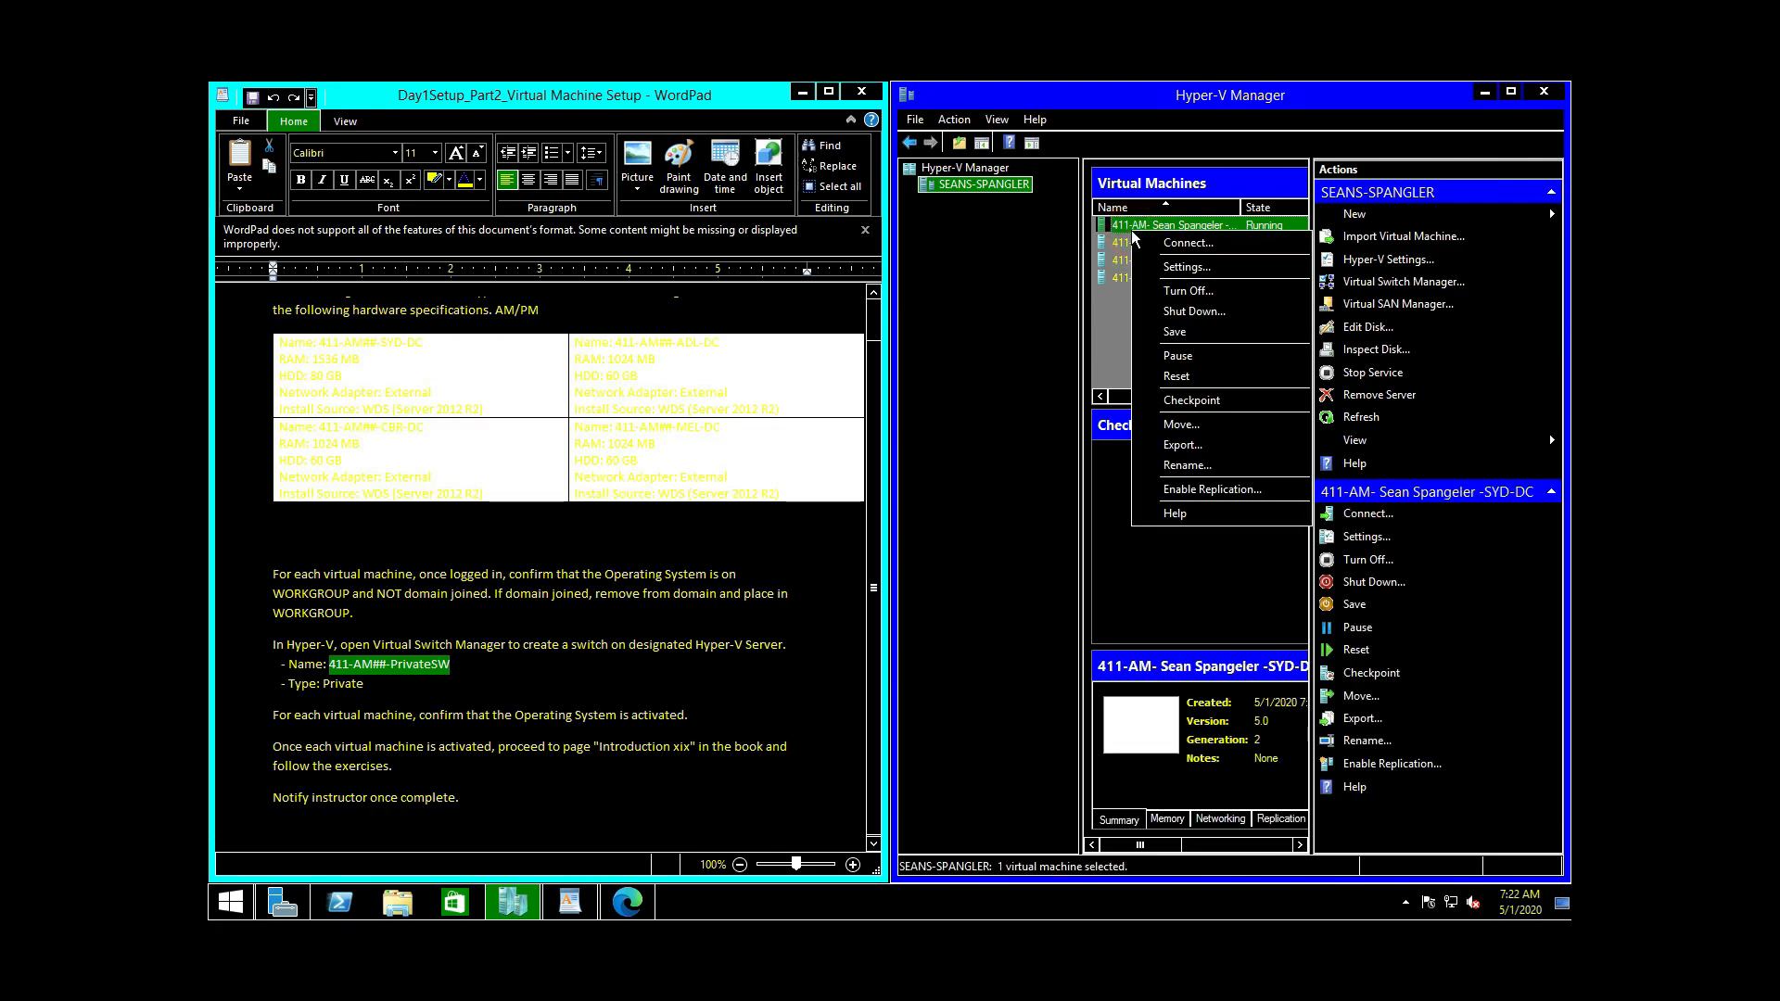
Step: Connect to SYD-DC, move its console aside, then connect to ADL-DC, CBR-DC and MEL-DC
{"action": "left_click", "coordinate": [1189, 245]}
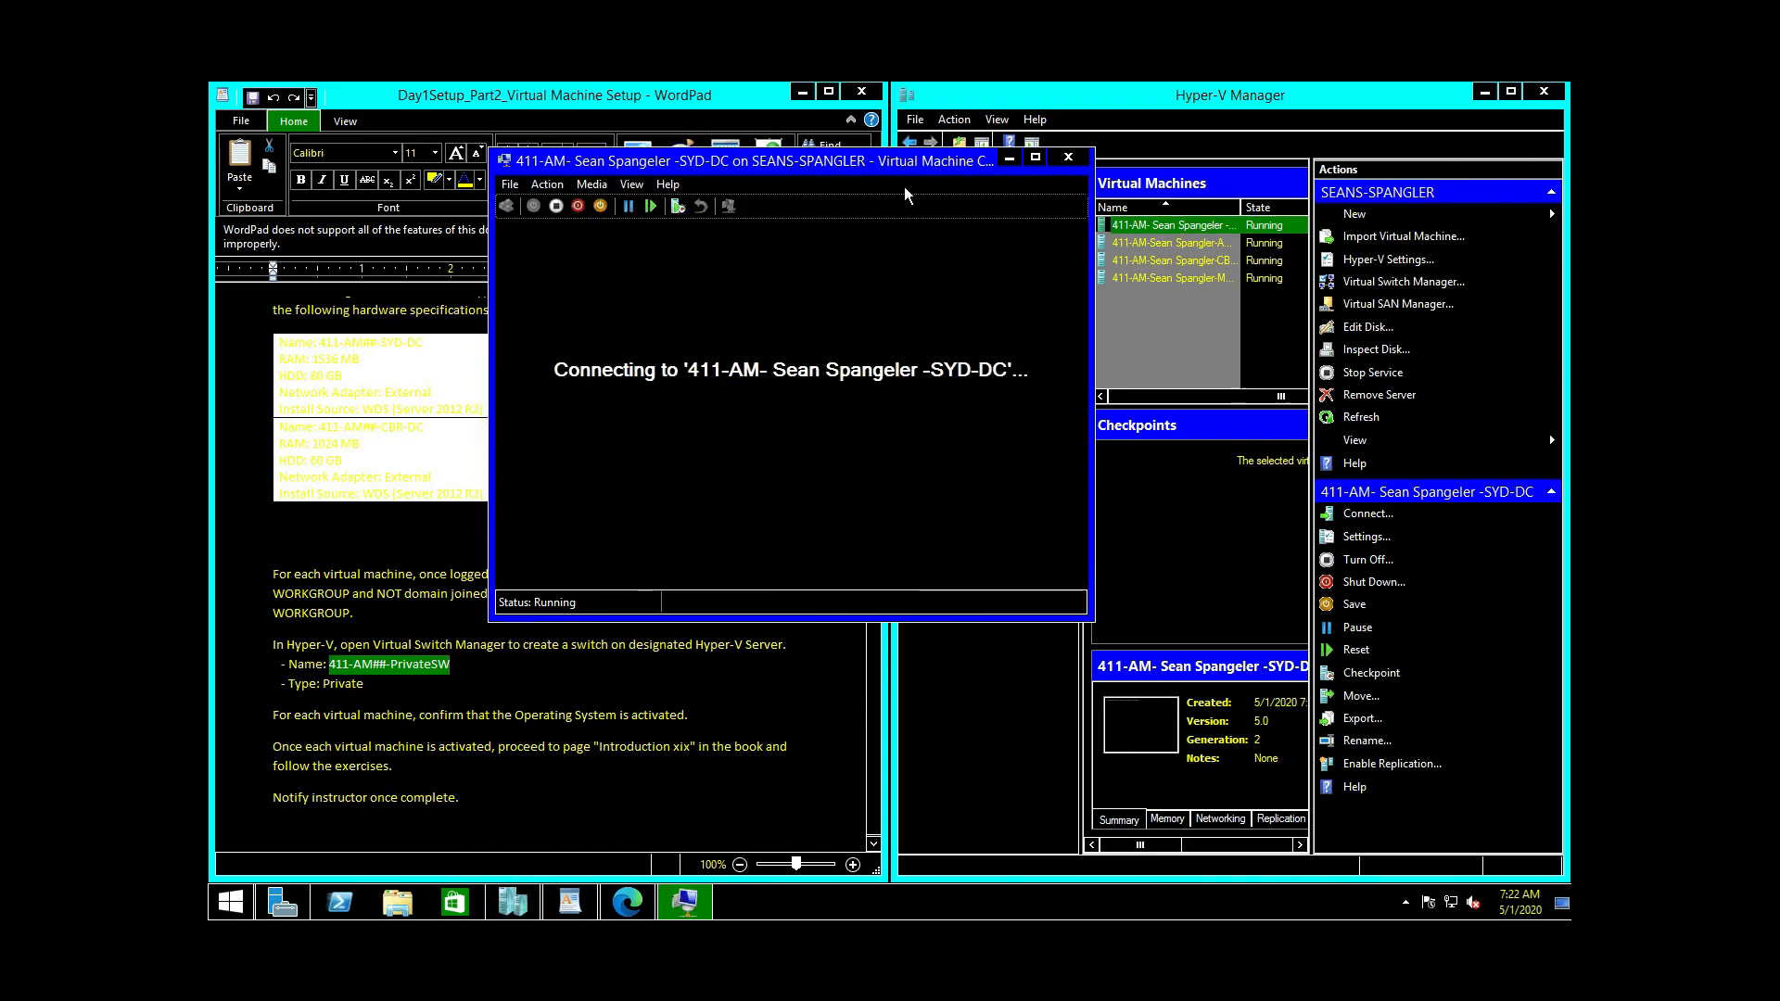
{"action": "left_click_drag", "start_coordinate": [652, 152], "coordinate": [631, 105]}
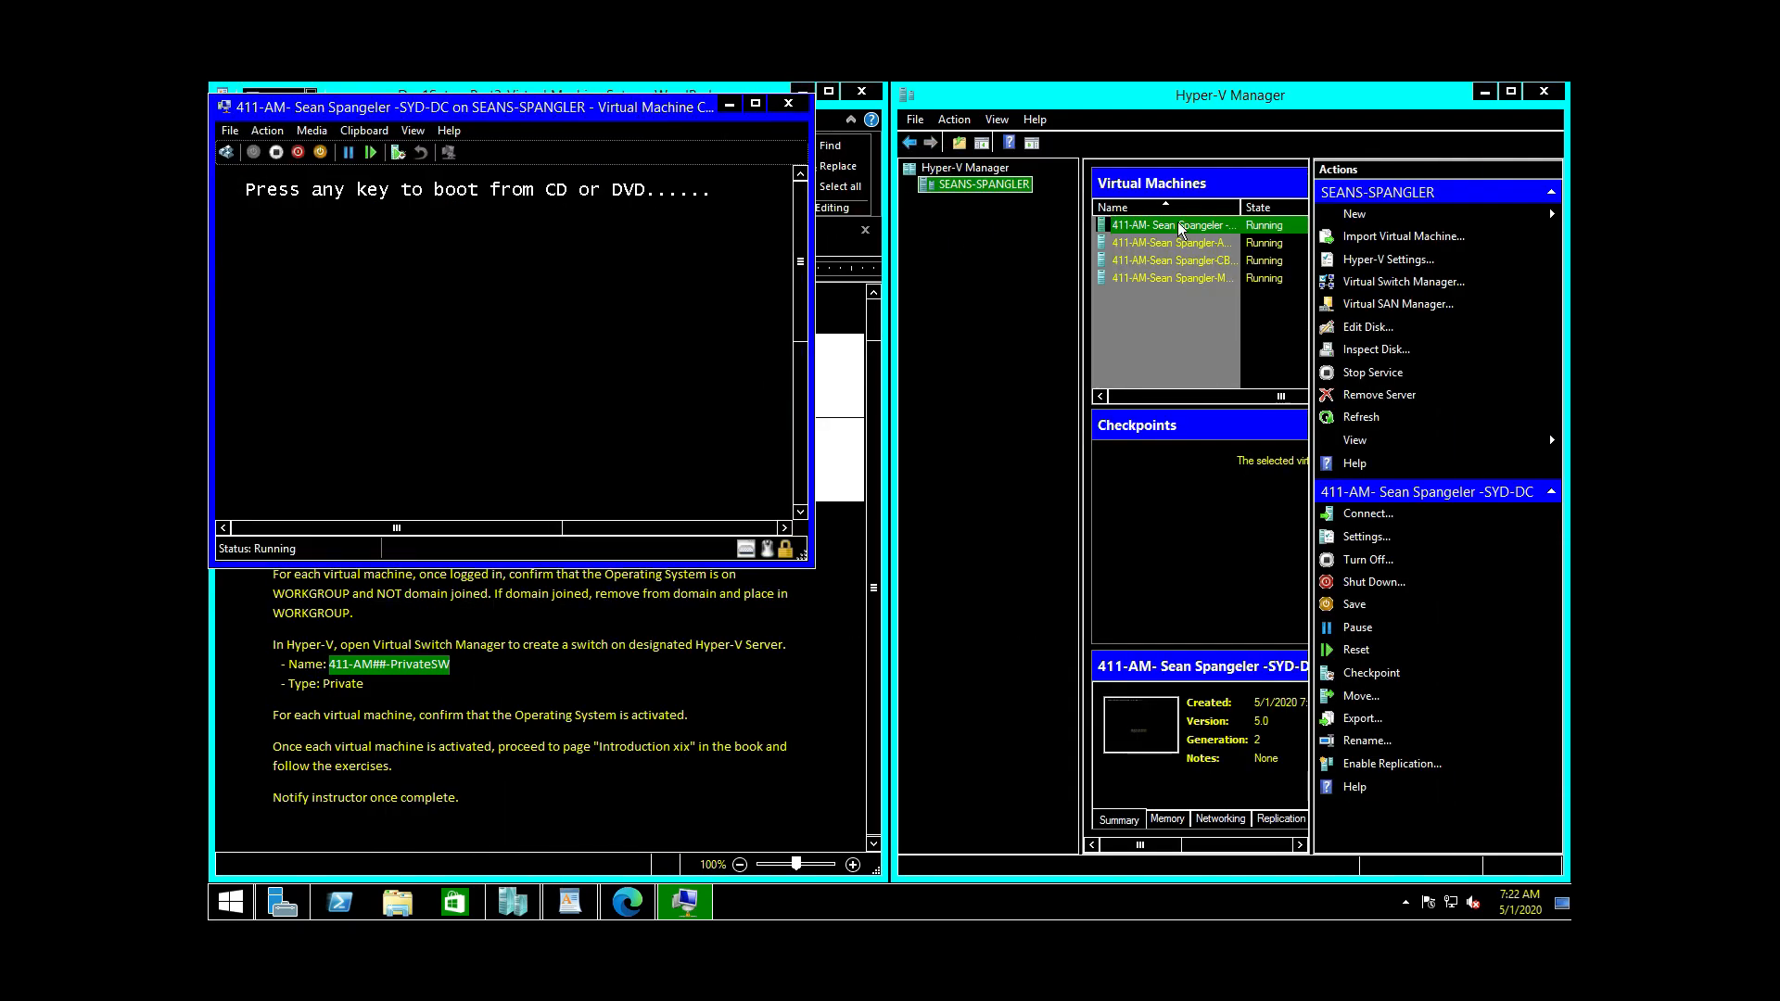
{"action": "left_click", "coordinate": [1294, 319]}
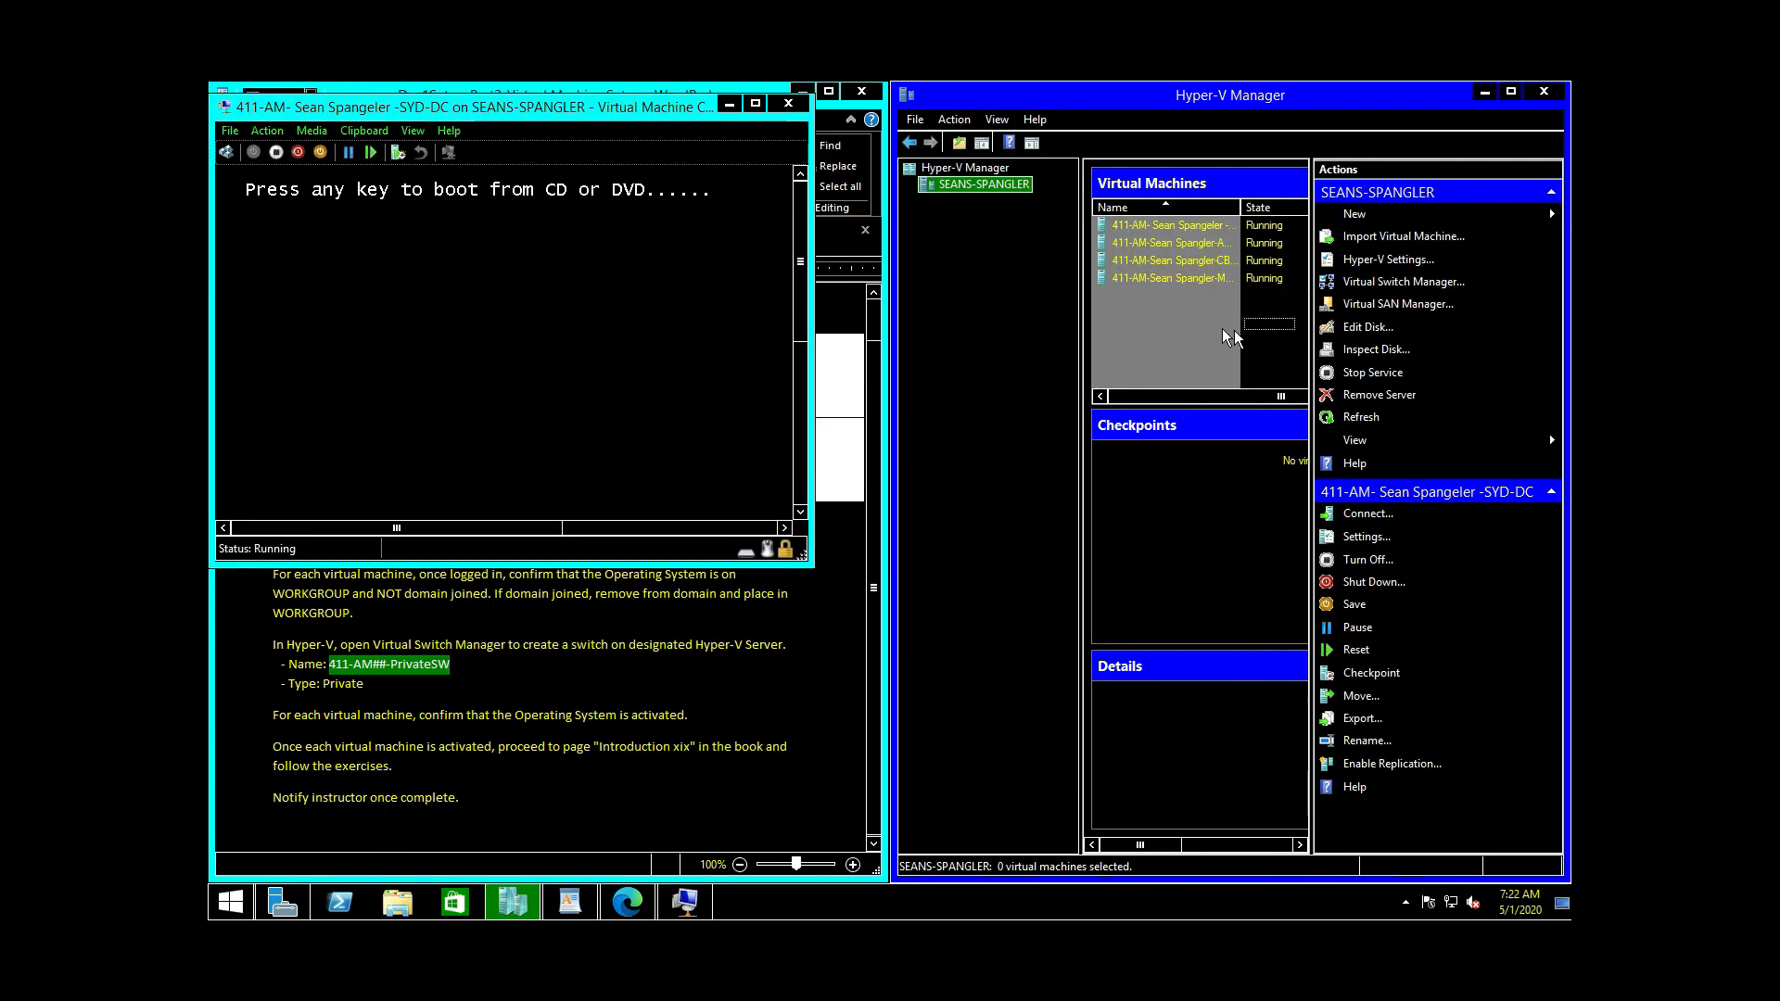
{"action": "left_click", "coordinate": [1155, 241]}
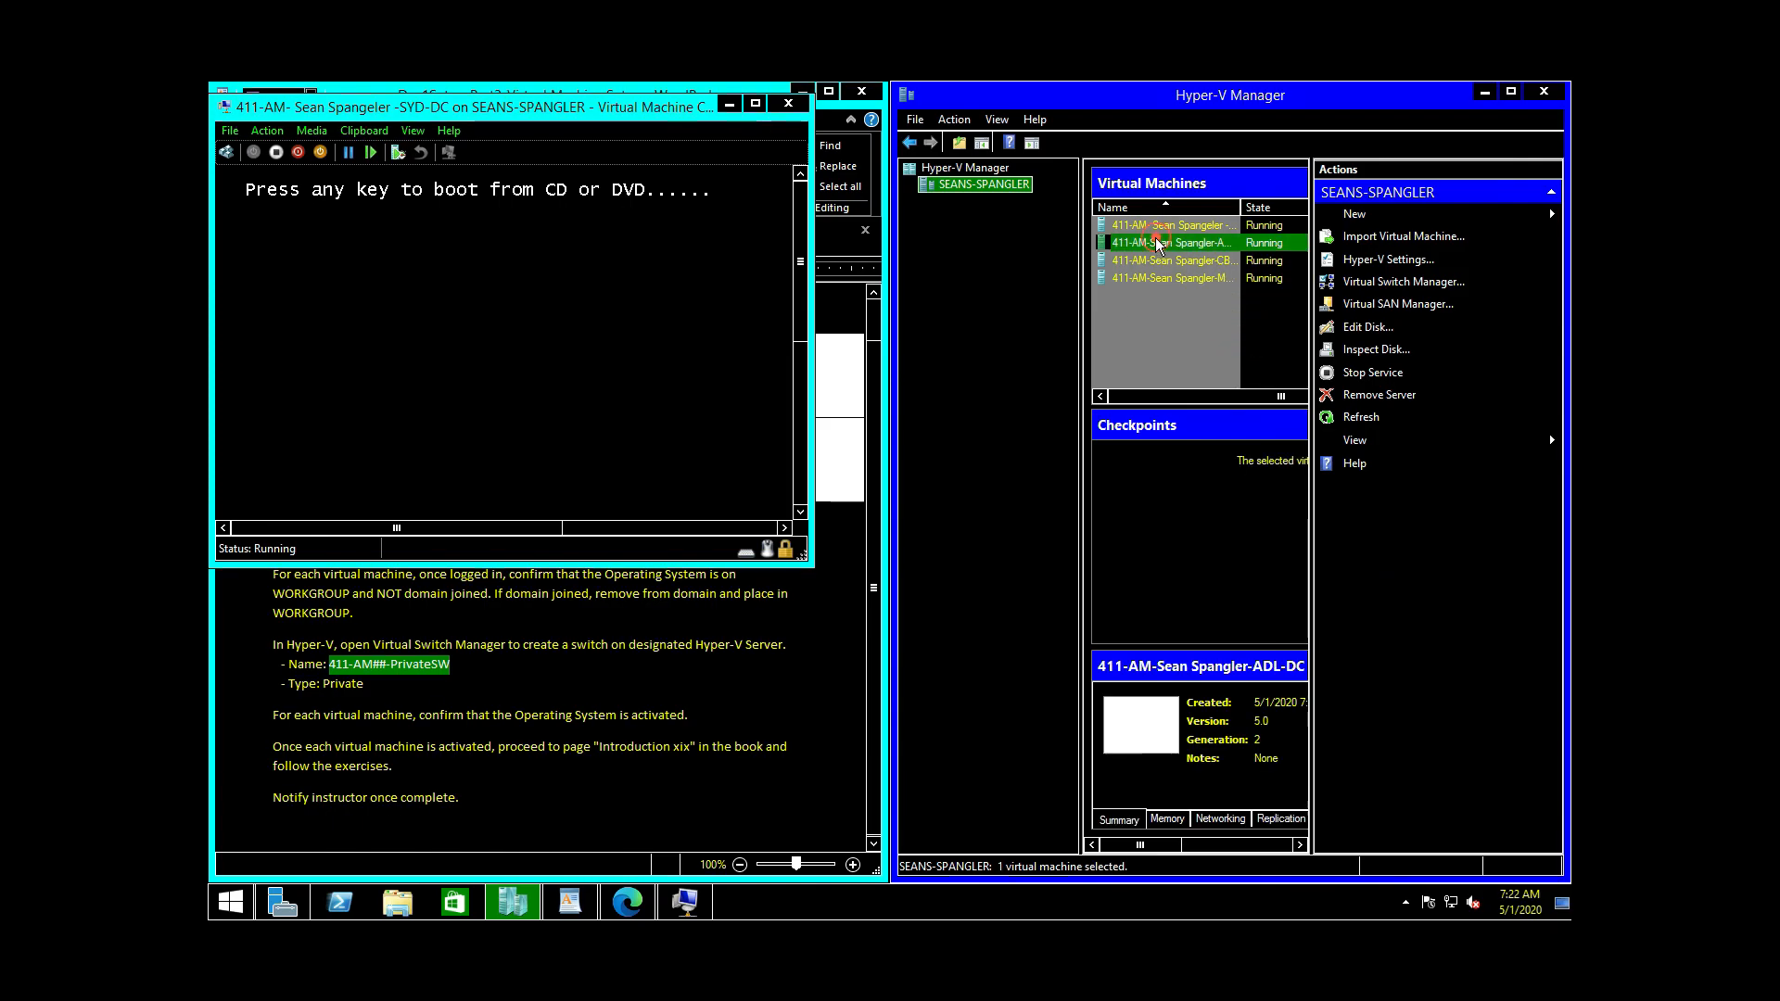
{"action": "left_click", "coordinate": [1158, 276], "text": "shift"}
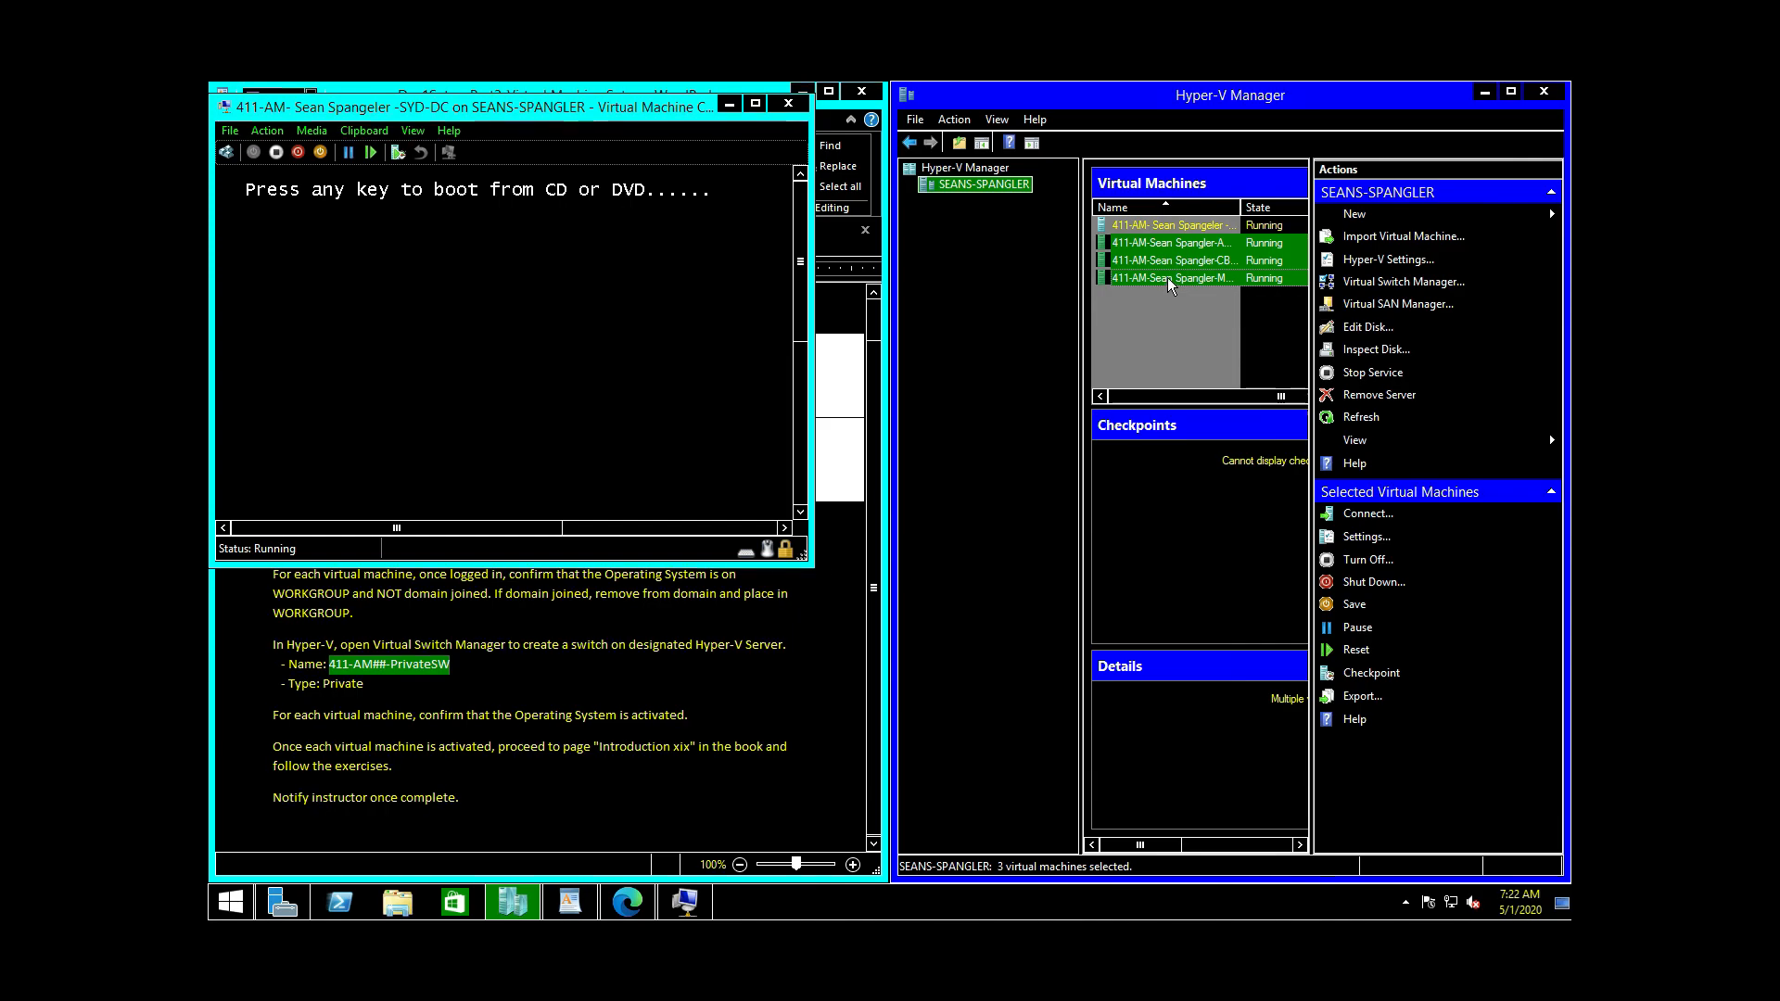
{"action": "right_click", "coordinate": [1166, 276]}
{"action": "left_click", "coordinate": [1233, 292]}
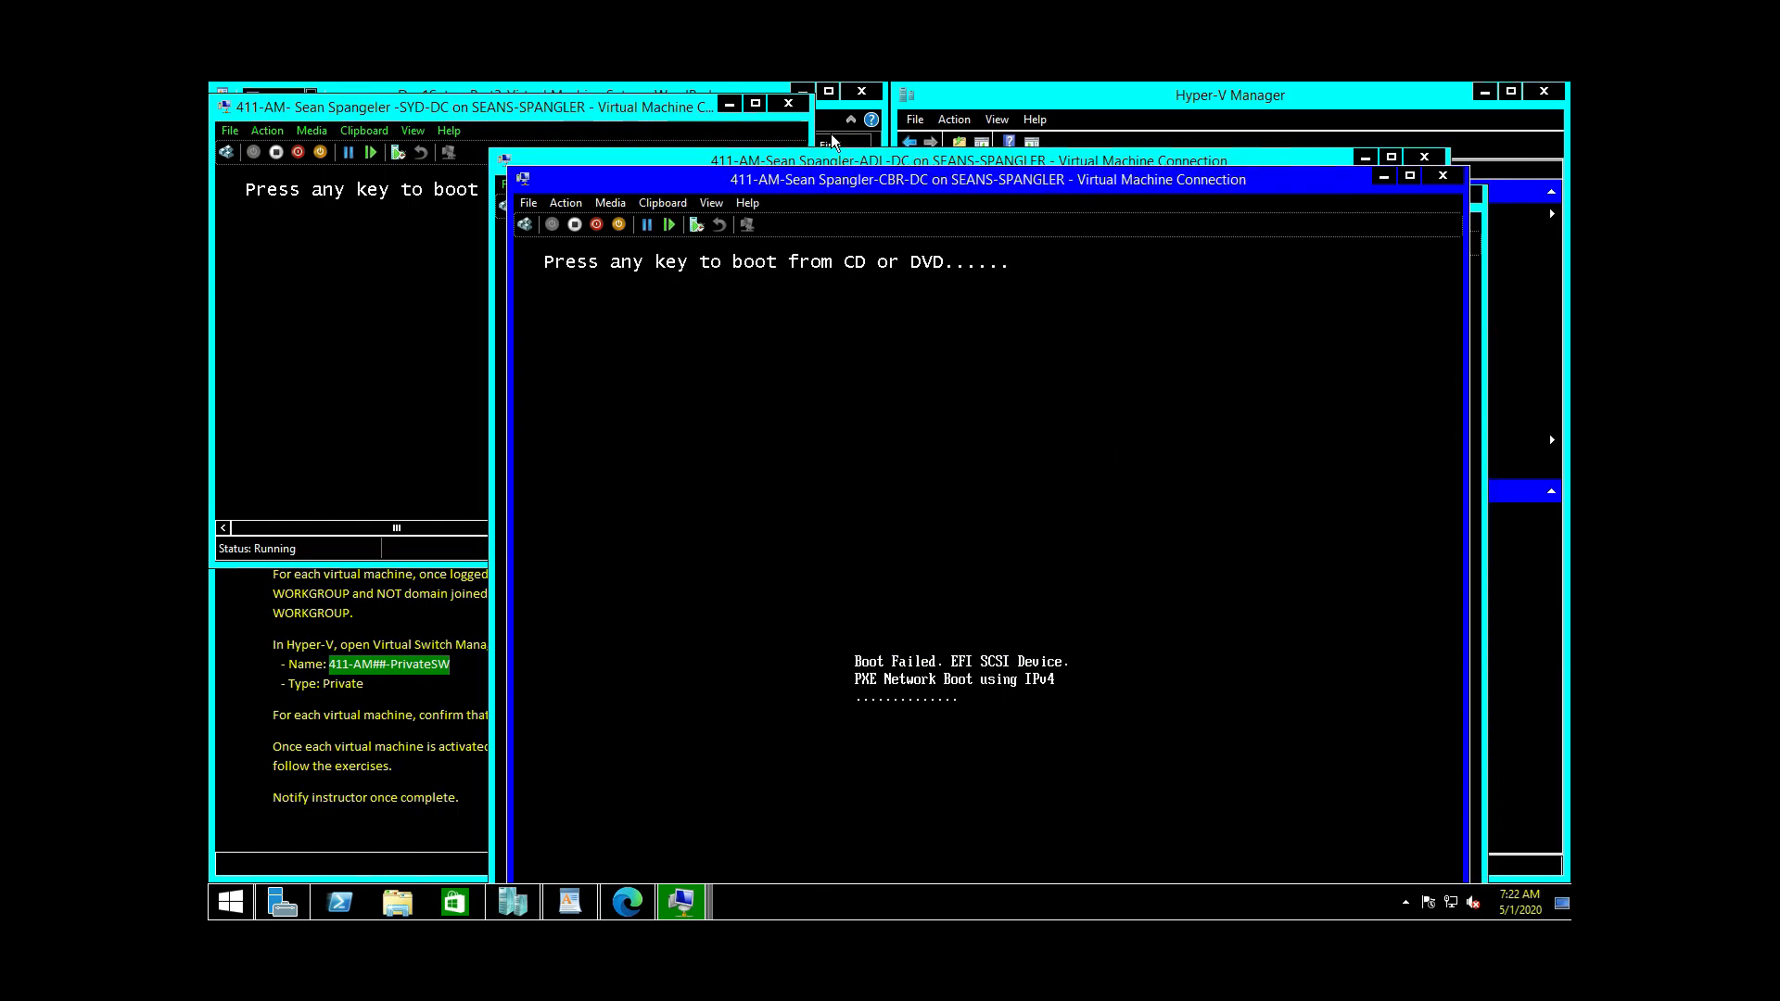
Step: Reset SYD-DC and boot it from the installation disc
{"action": "left_click", "coordinate": [569, 103]}
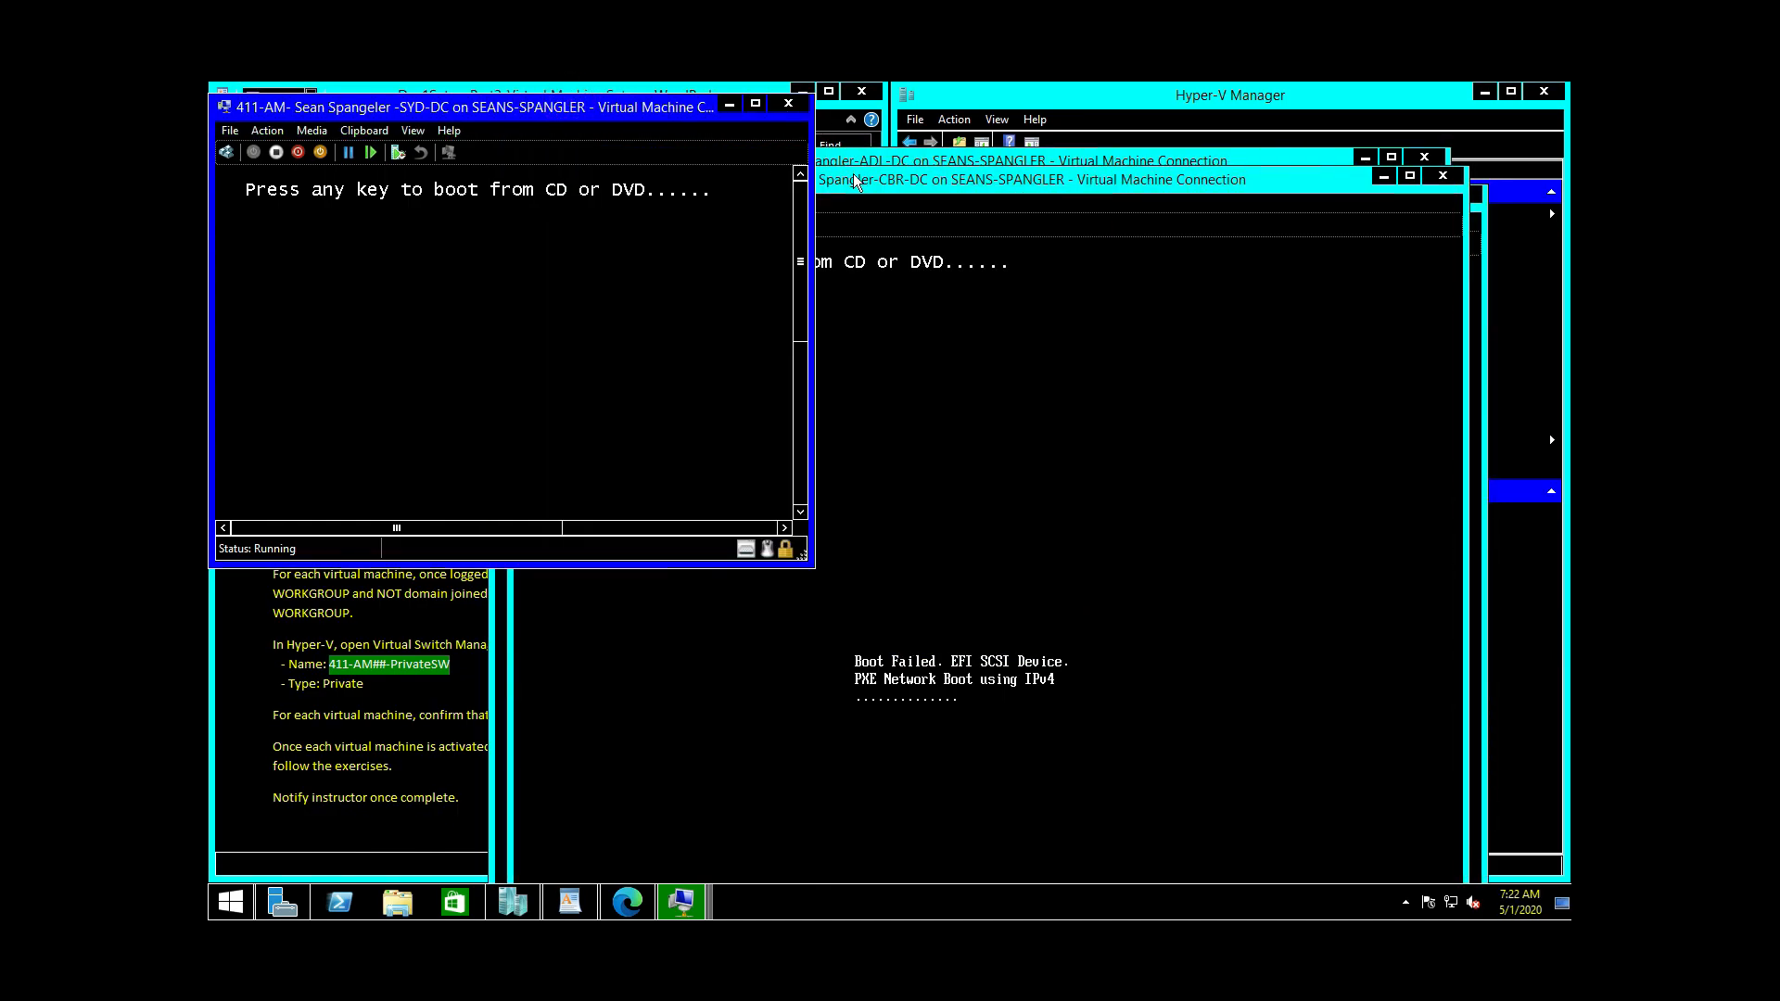
{"action": "left_click", "coordinate": [265, 135]}
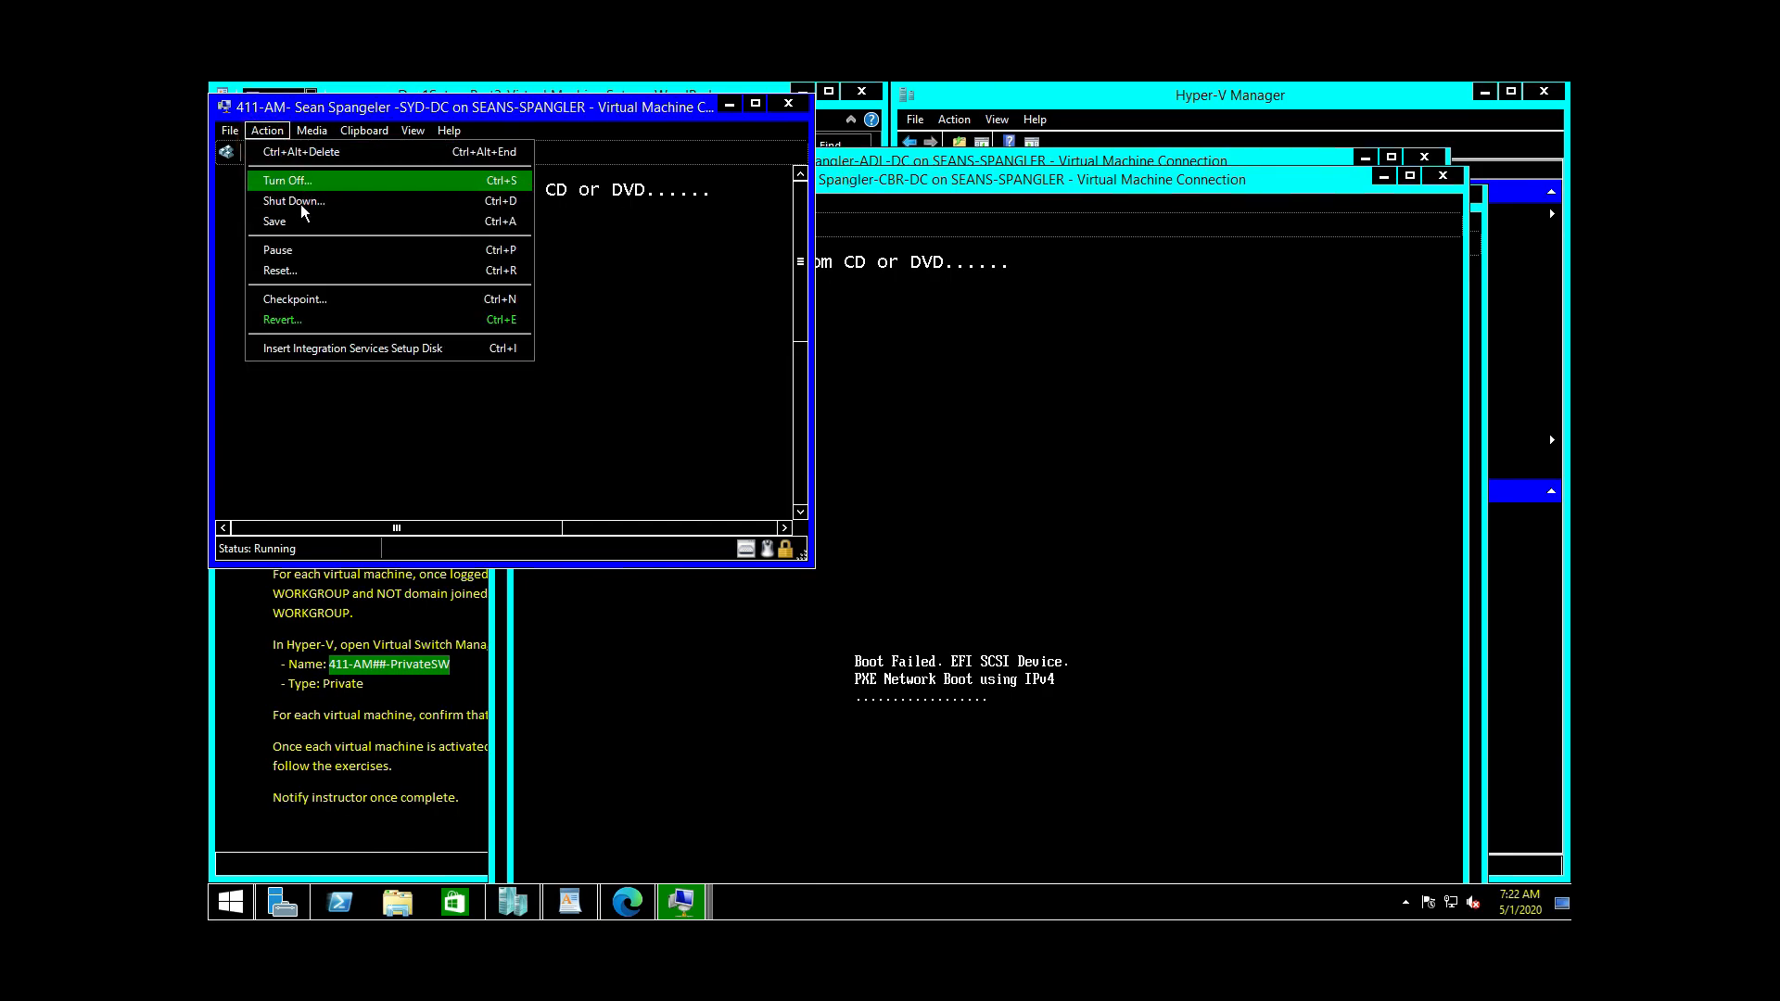
{"action": "left_click", "coordinate": [302, 271]}
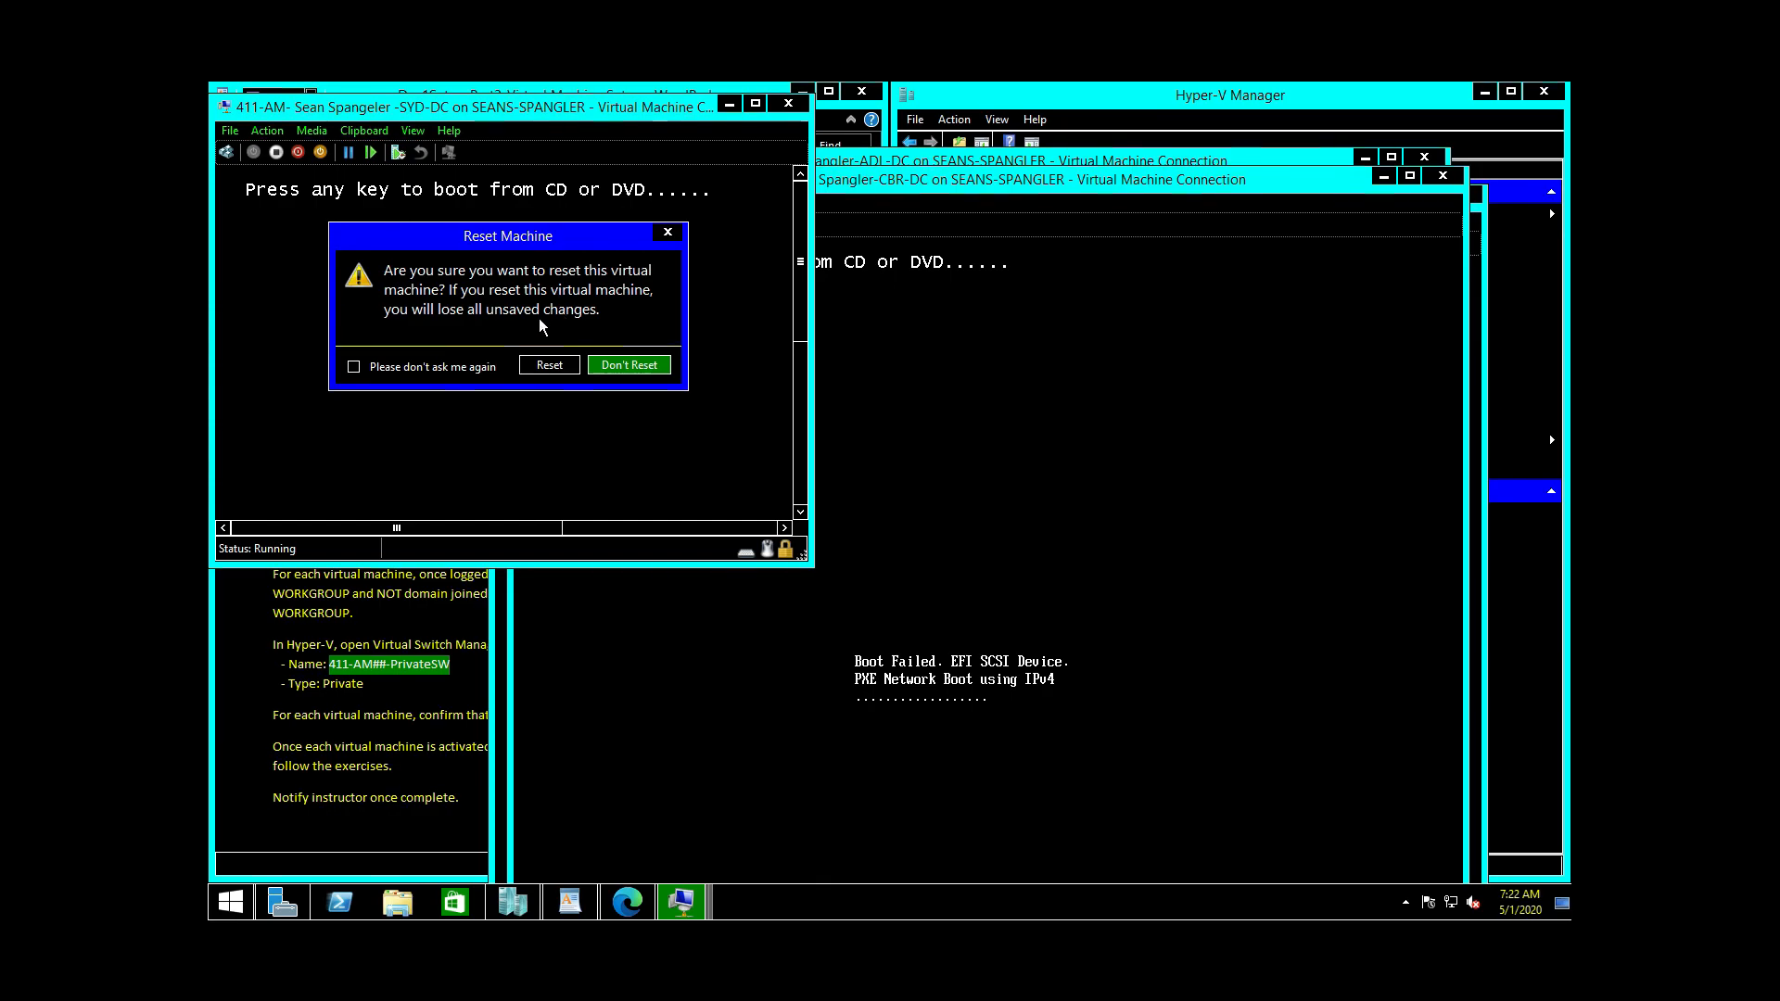
{"action": "left_click", "coordinate": [553, 366]}
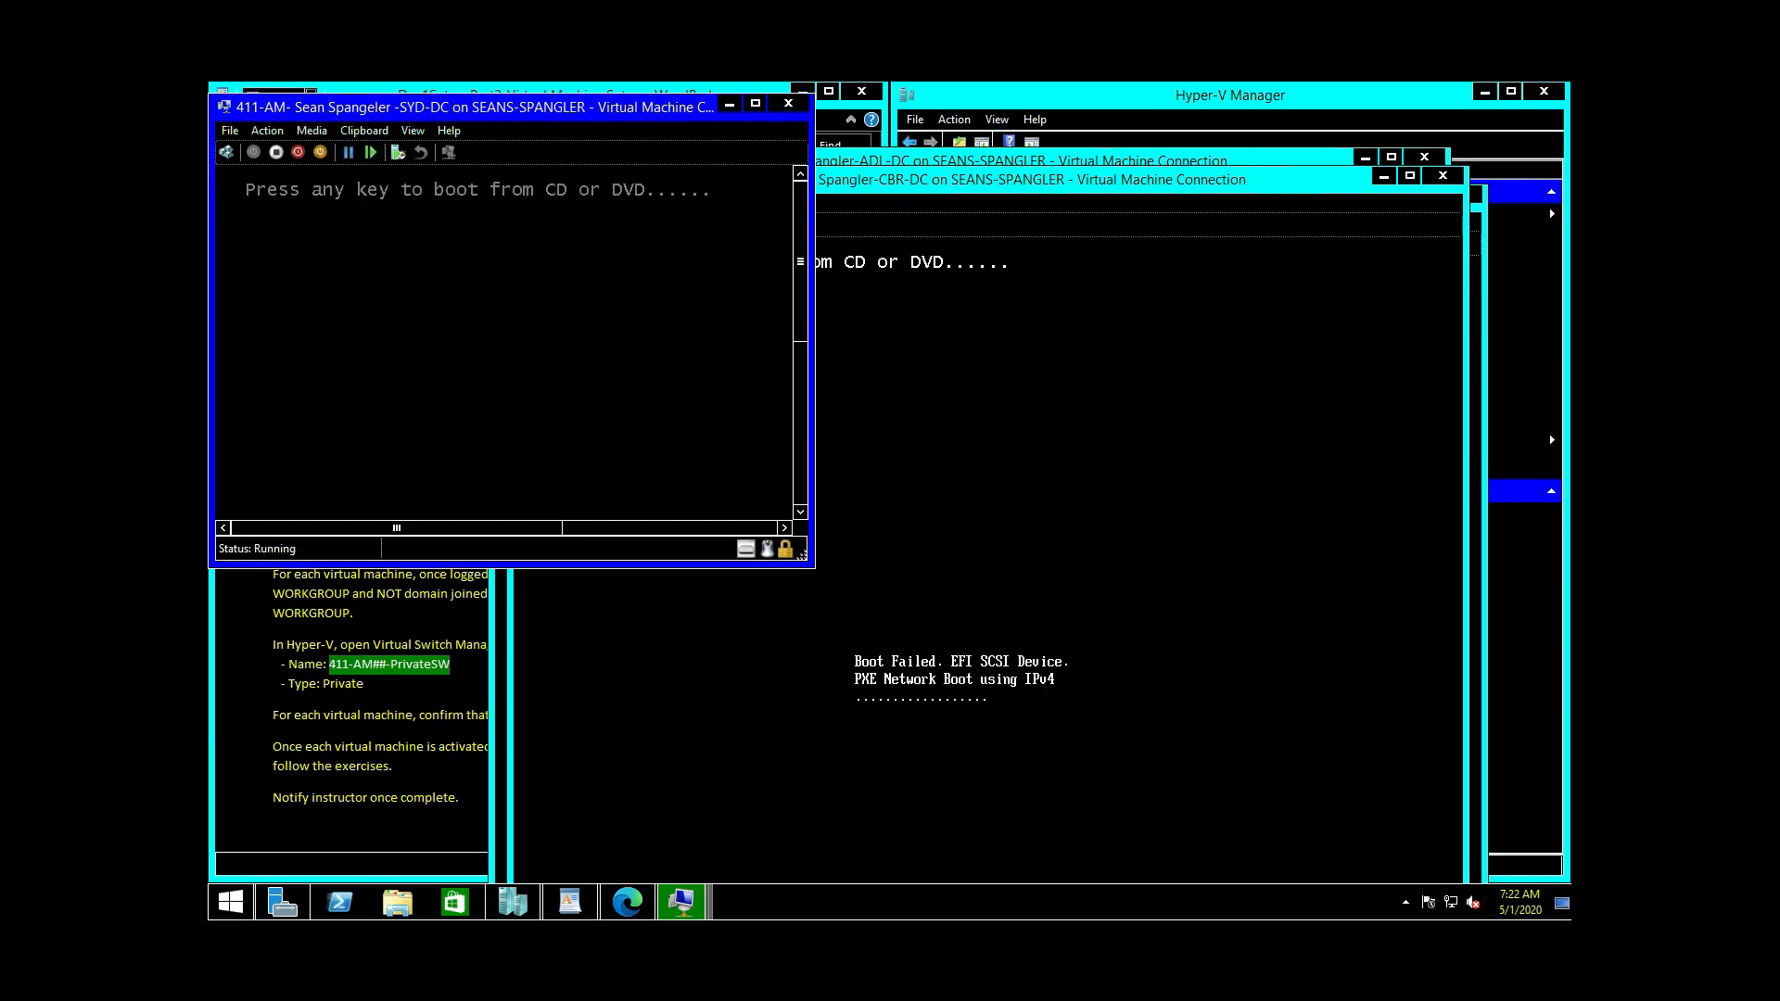
{"action": "left_click", "coordinate": [456, 352]}
{"action": "key", "text": "Return"}
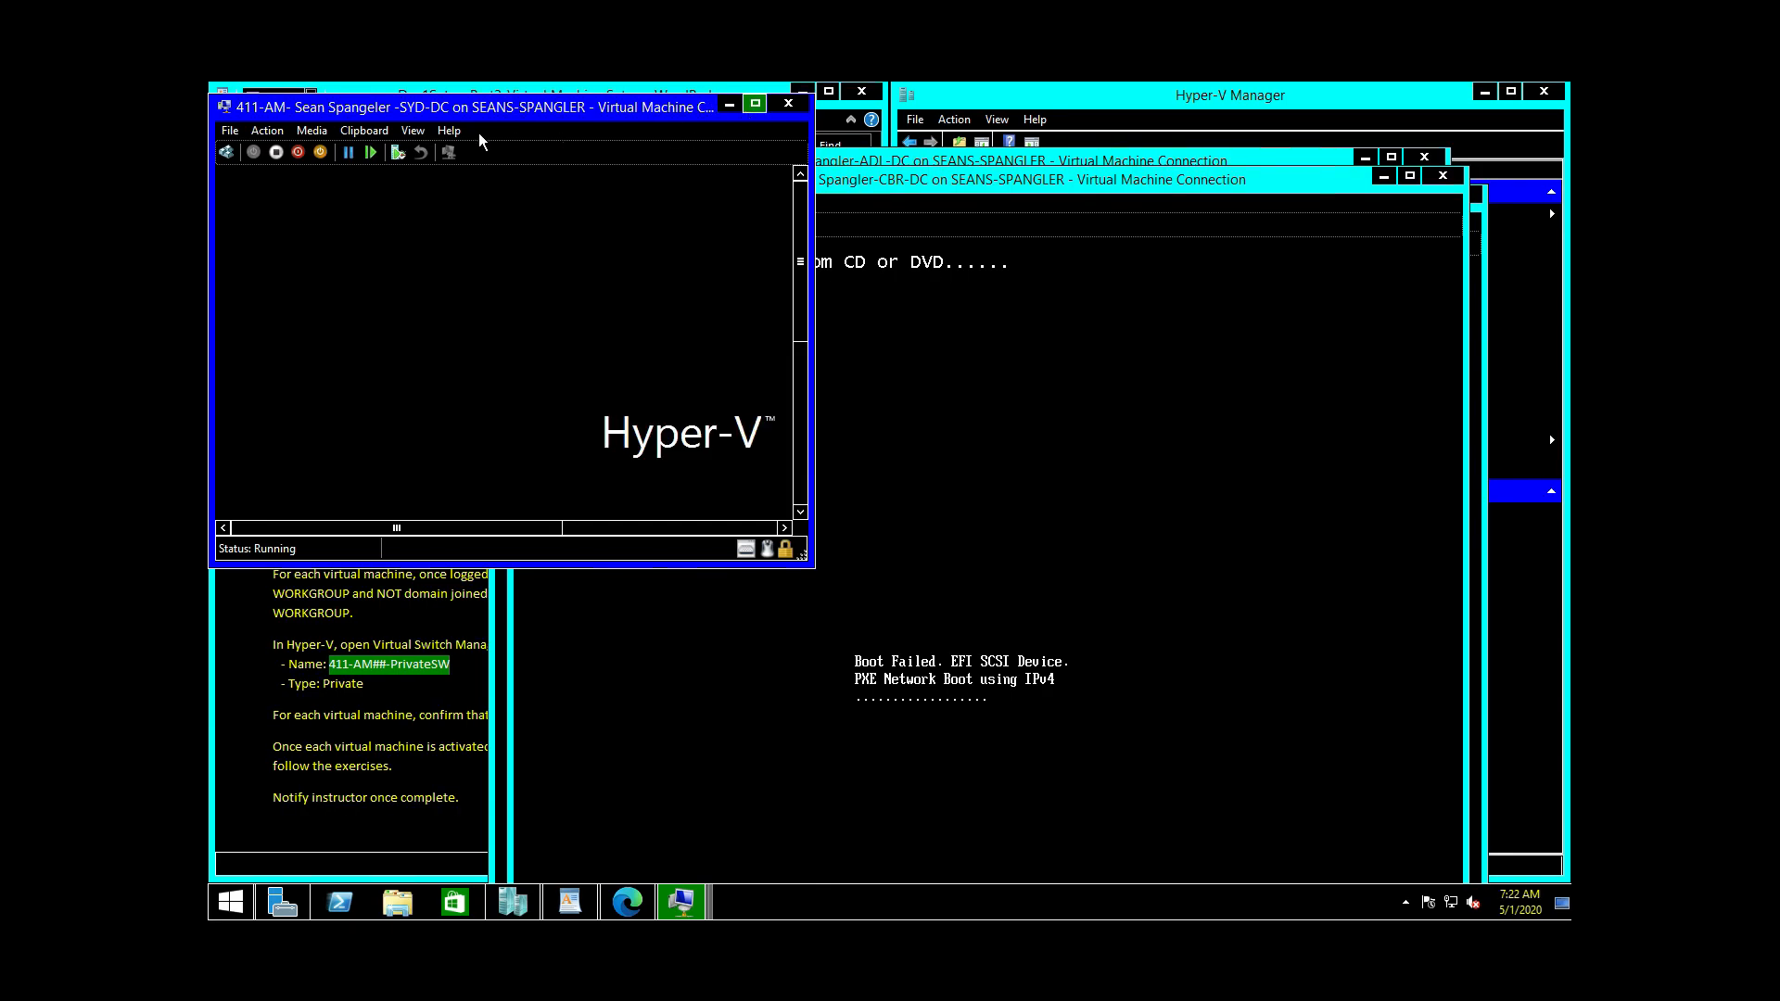
Step: Turn off the SYD-DC, CBR-DC and ADL-DC virtual machines
{"action": "left_click", "coordinate": [259, 133]}
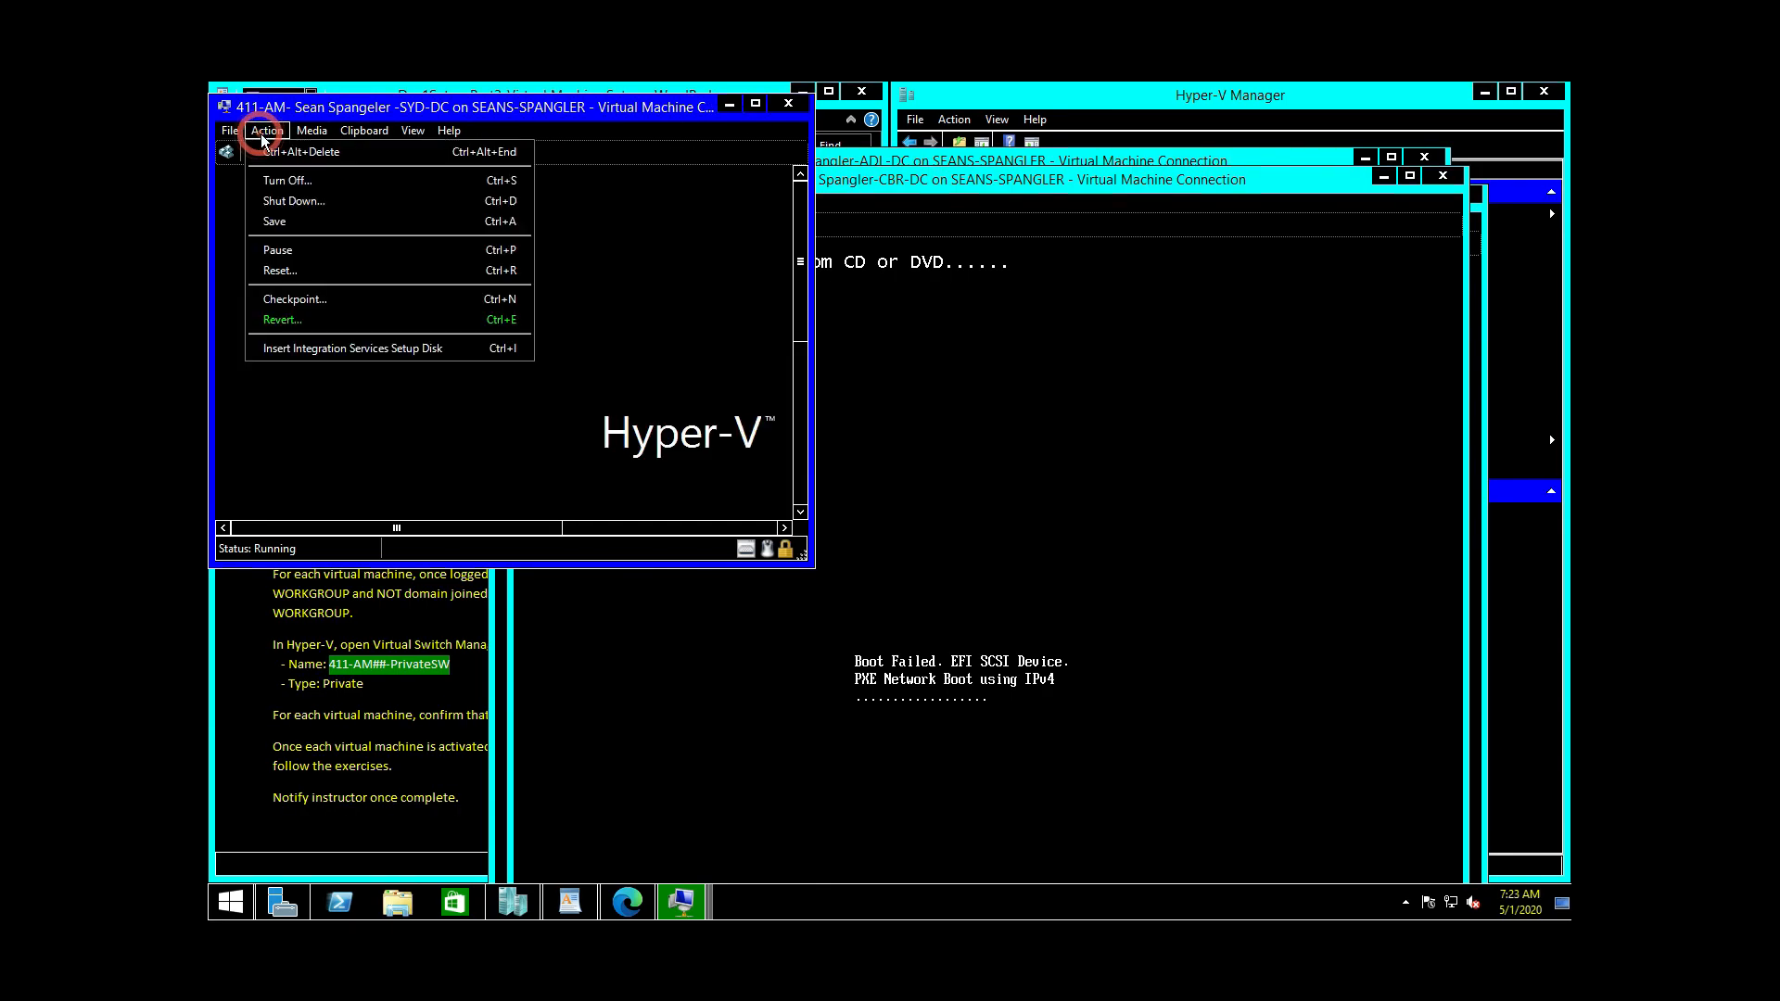
{"action": "left_click", "coordinate": [278, 180]}
{"action": "left_click", "coordinate": [552, 364]}
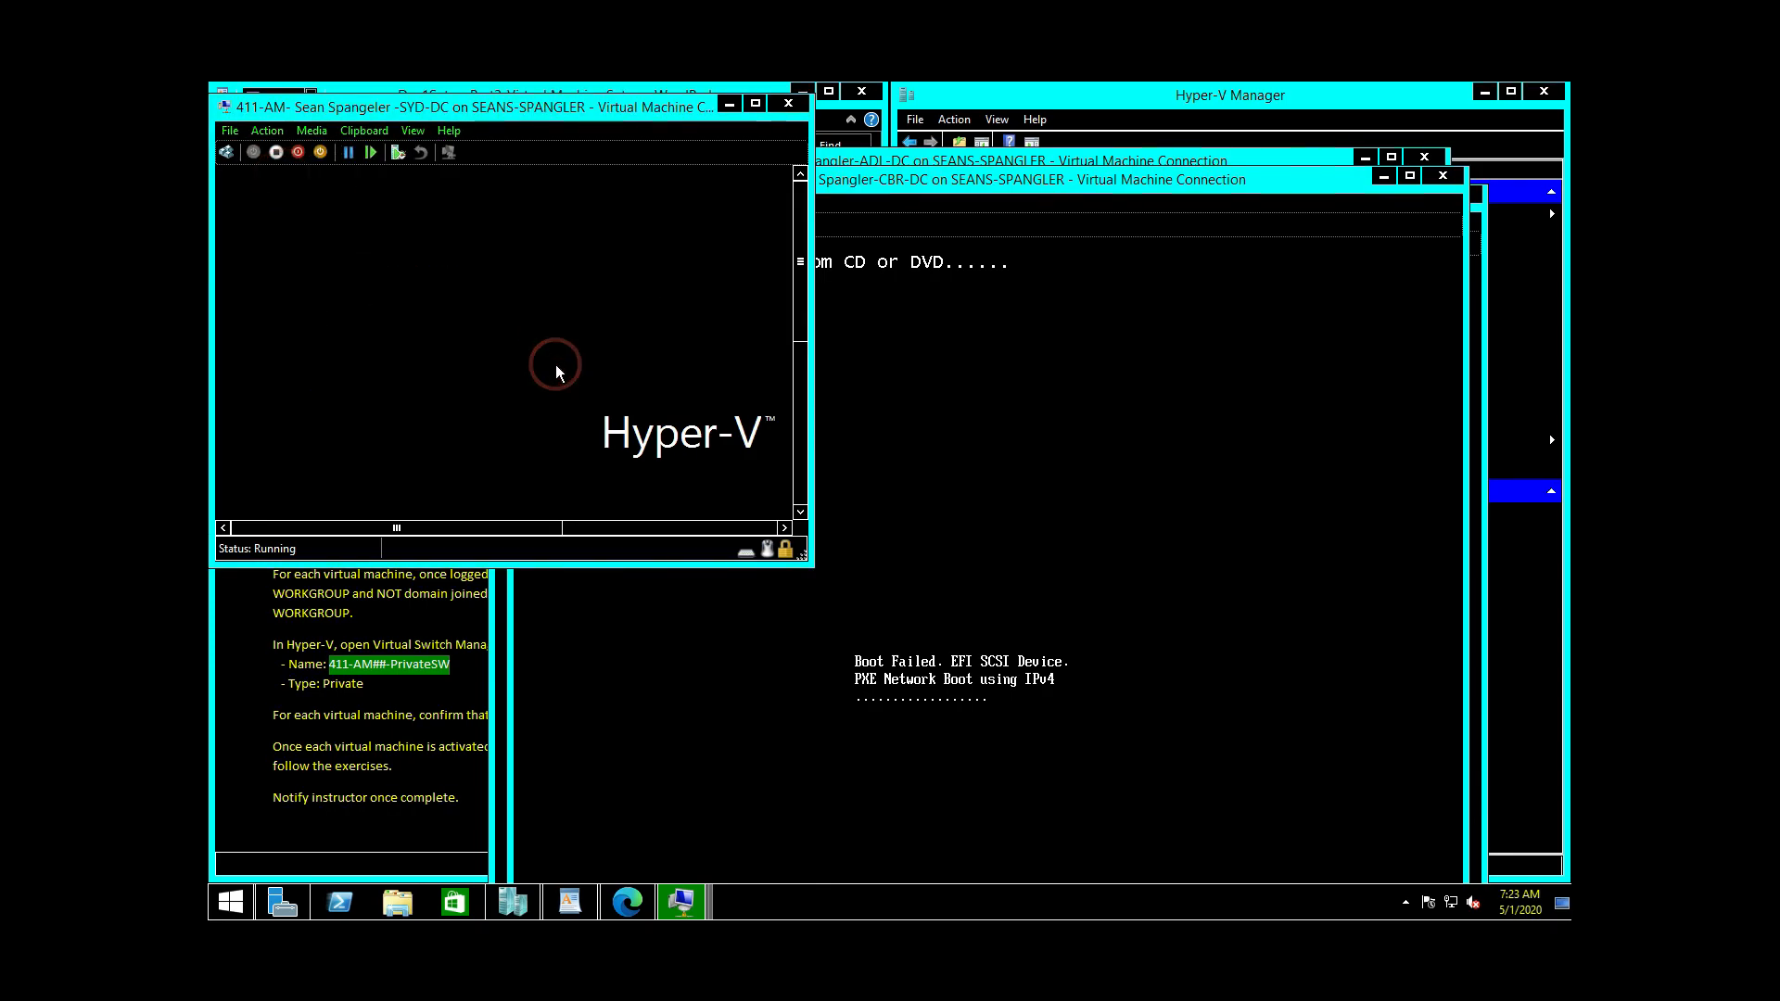
{"action": "left_click", "coordinate": [947, 194]}
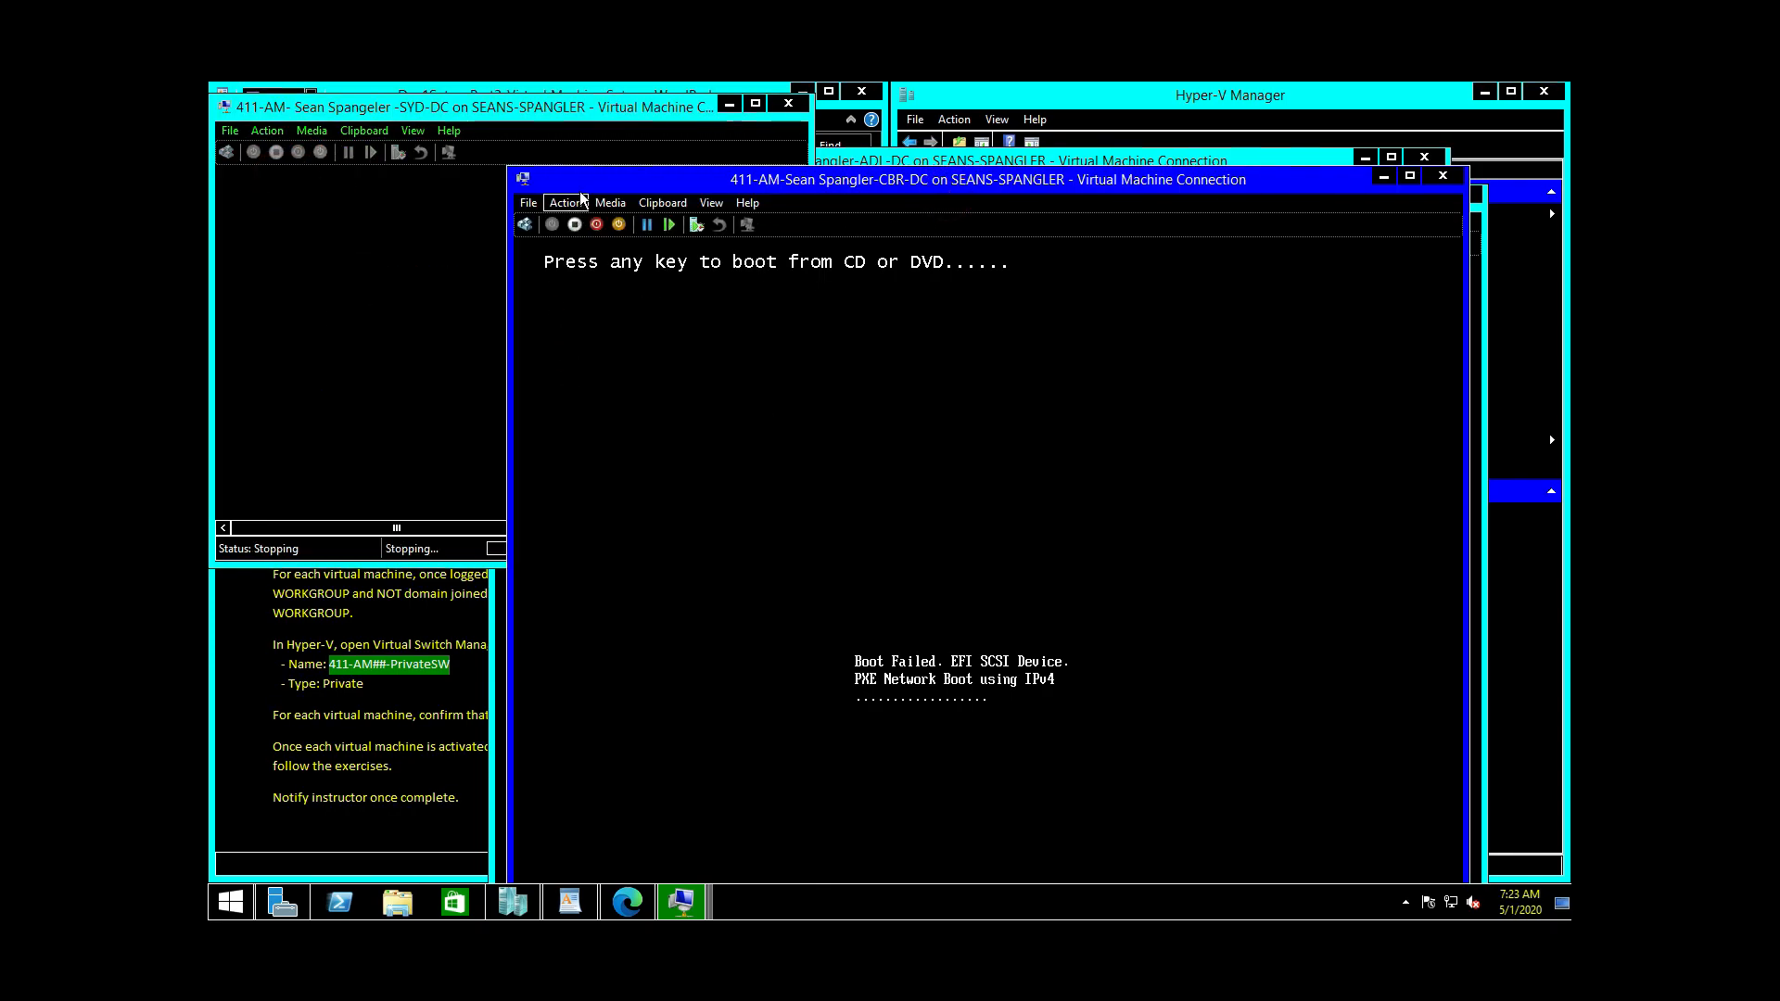
{"action": "left_click", "coordinate": [575, 204]}
{"action": "left_click", "coordinate": [578, 251]}
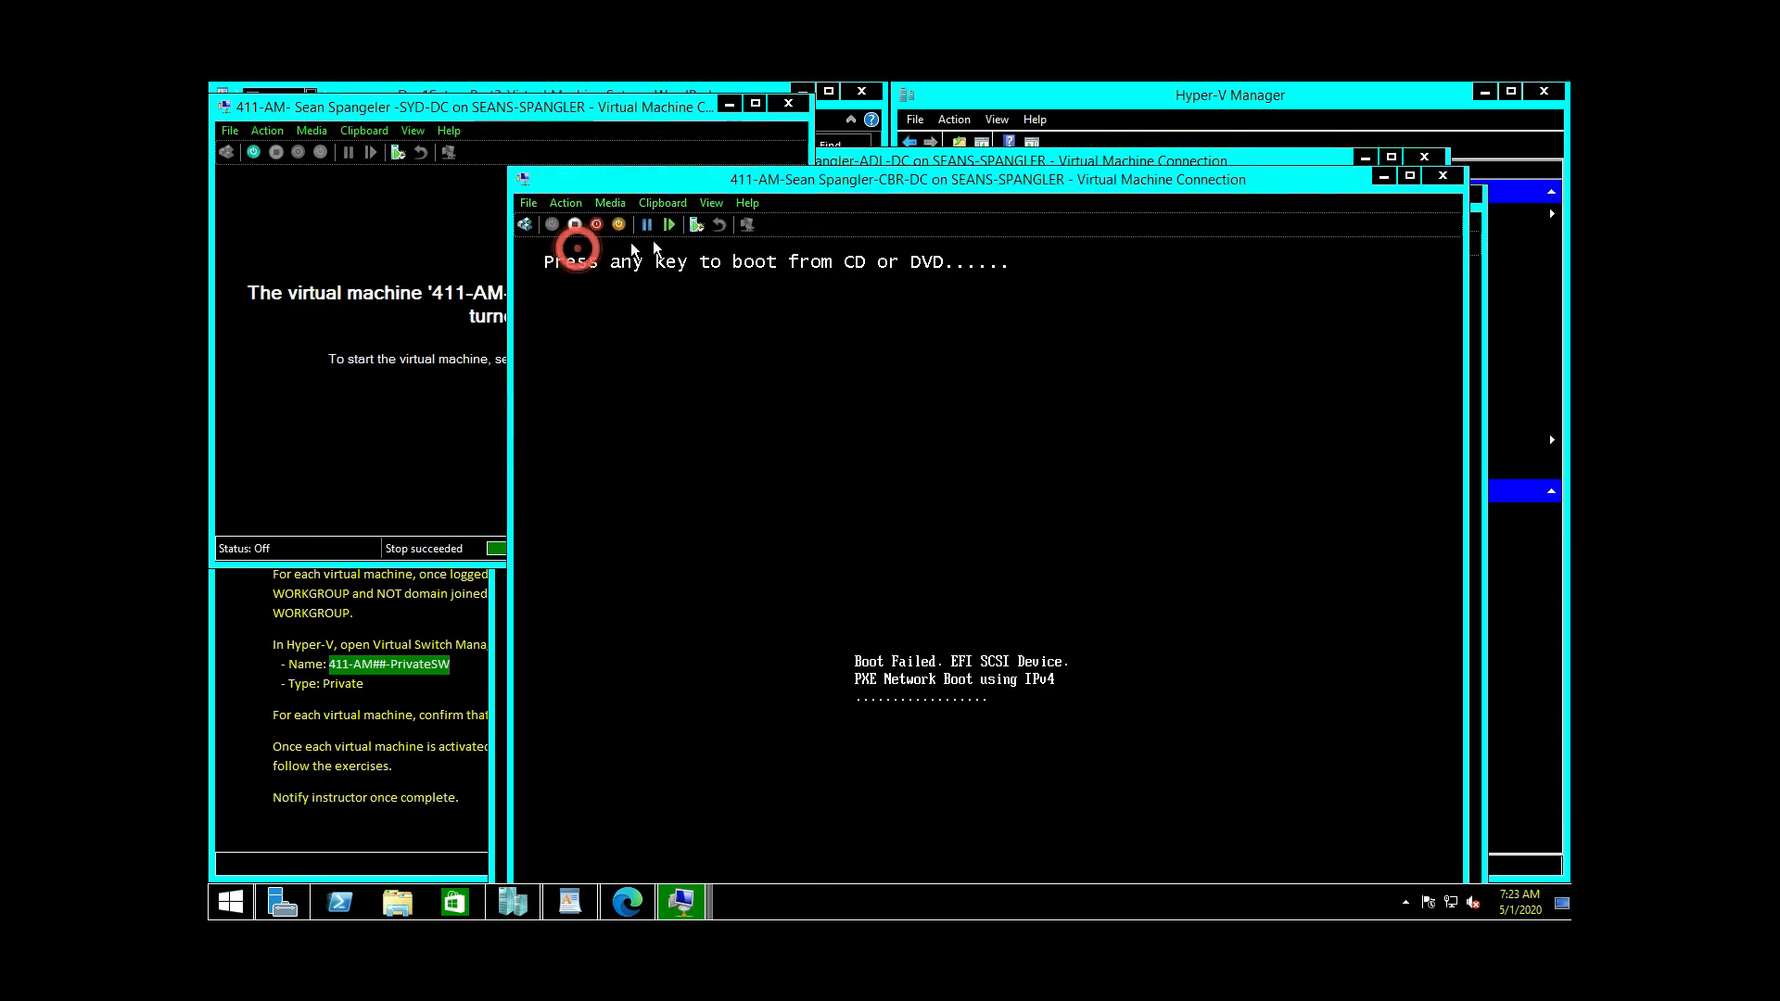
{"action": "left_click", "coordinate": [1017, 607]}
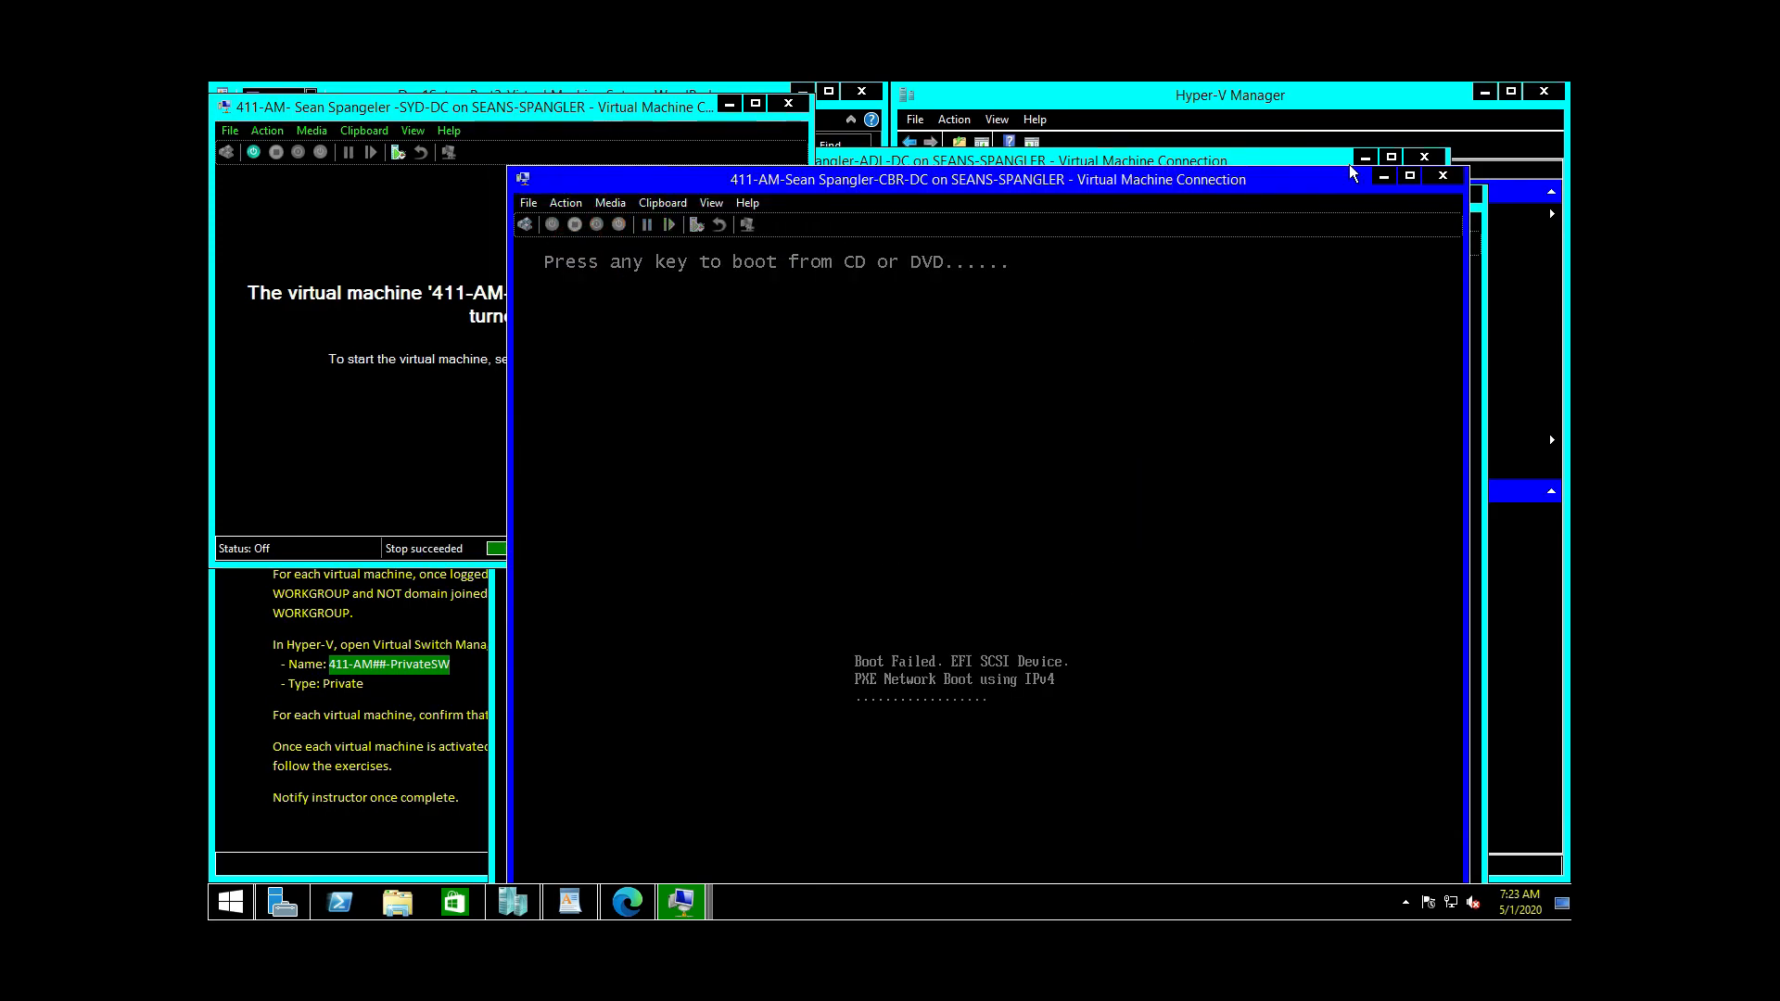
{"action": "left_click", "coordinate": [1388, 181]}
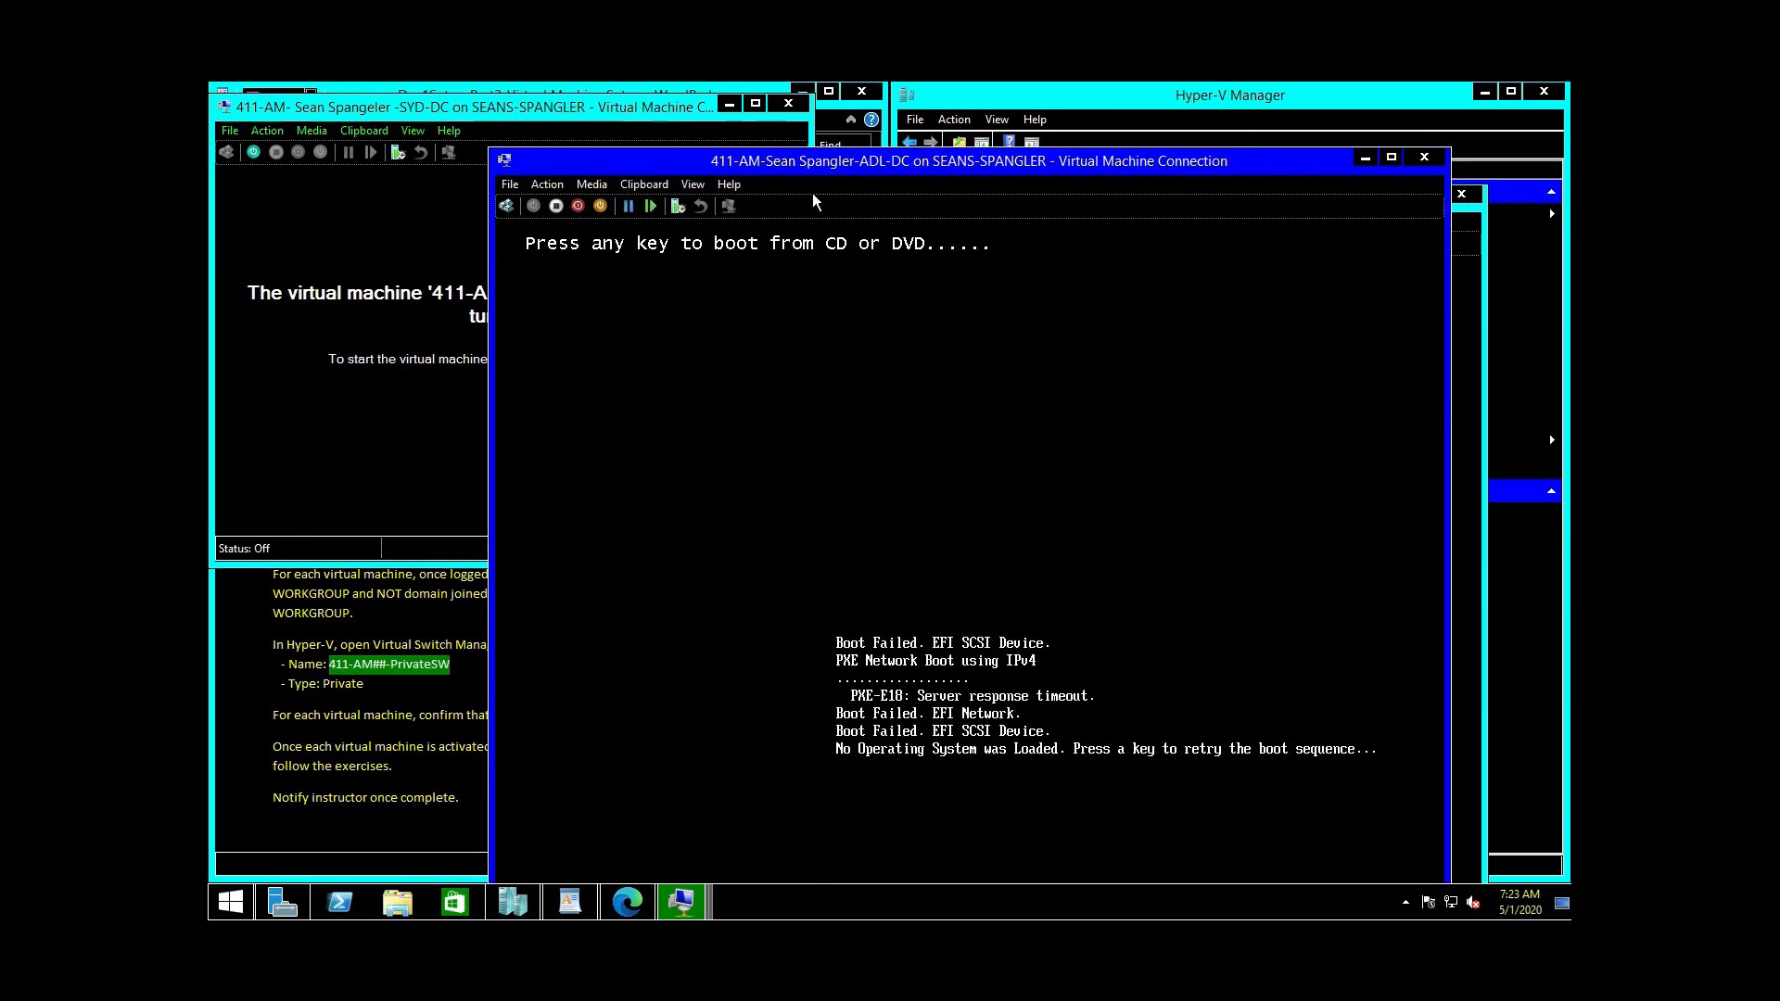
{"action": "left_click", "coordinate": [560, 184]}
{"action": "left_click", "coordinate": [568, 234]}
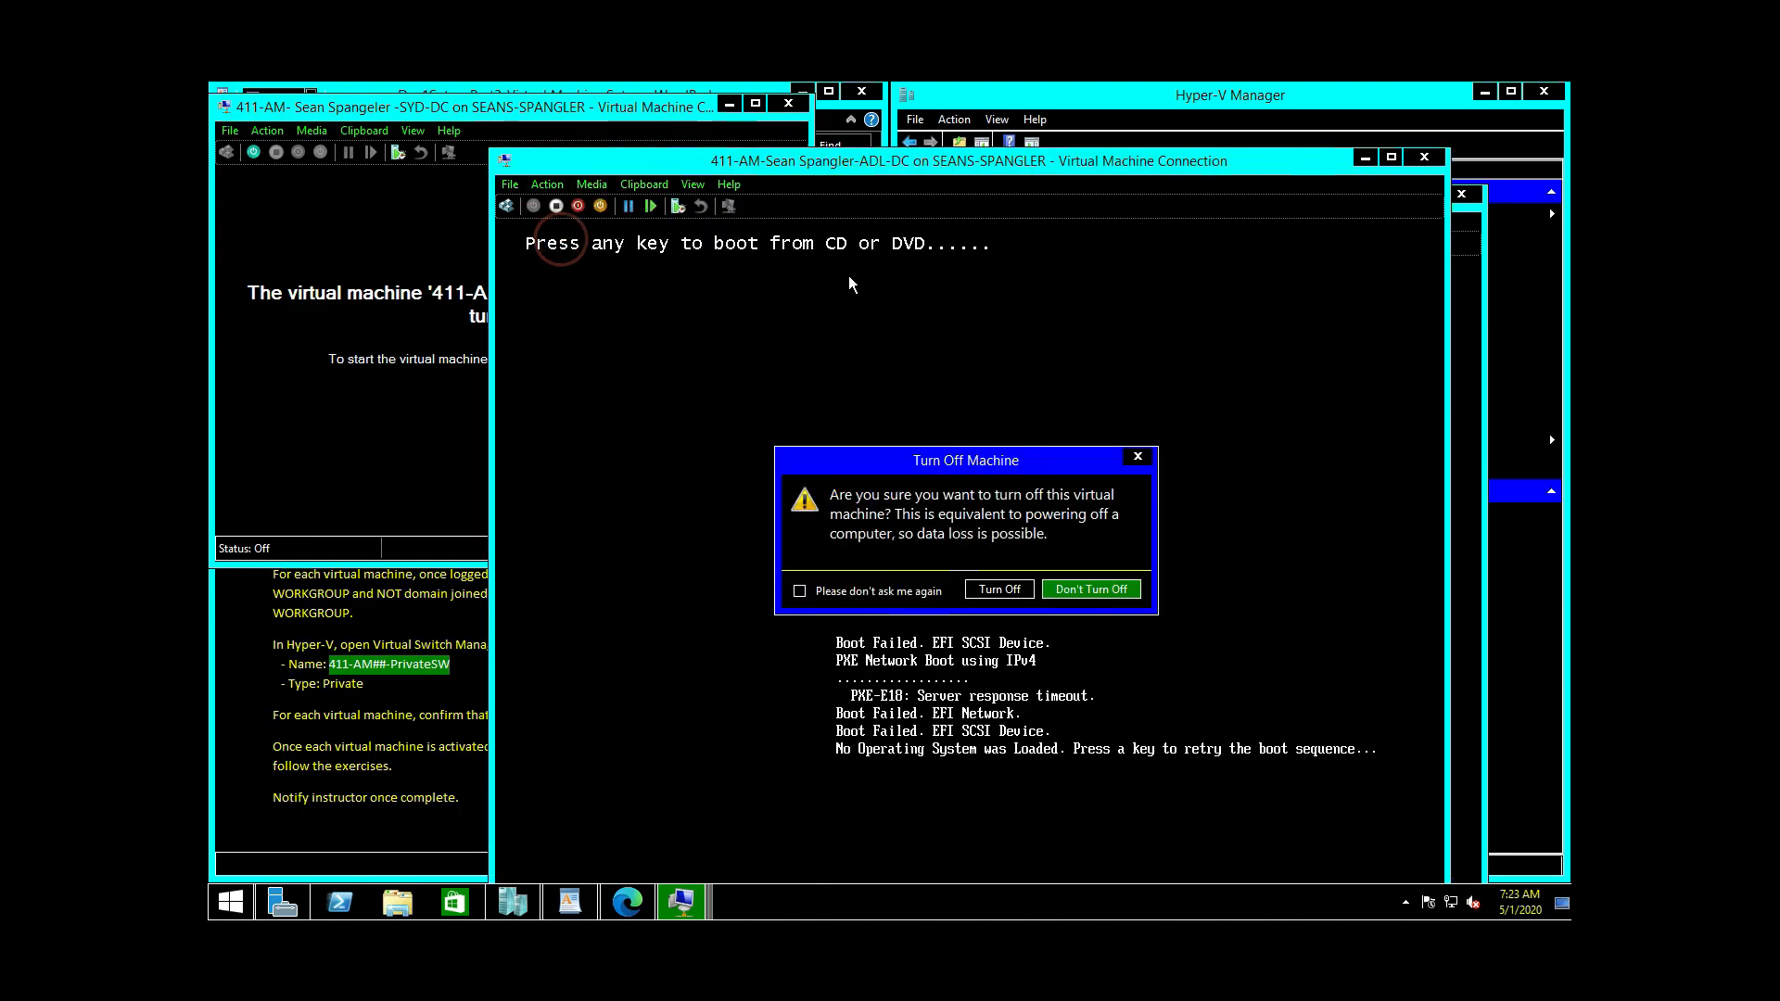
{"action": "left_click", "coordinate": [1000, 590]}
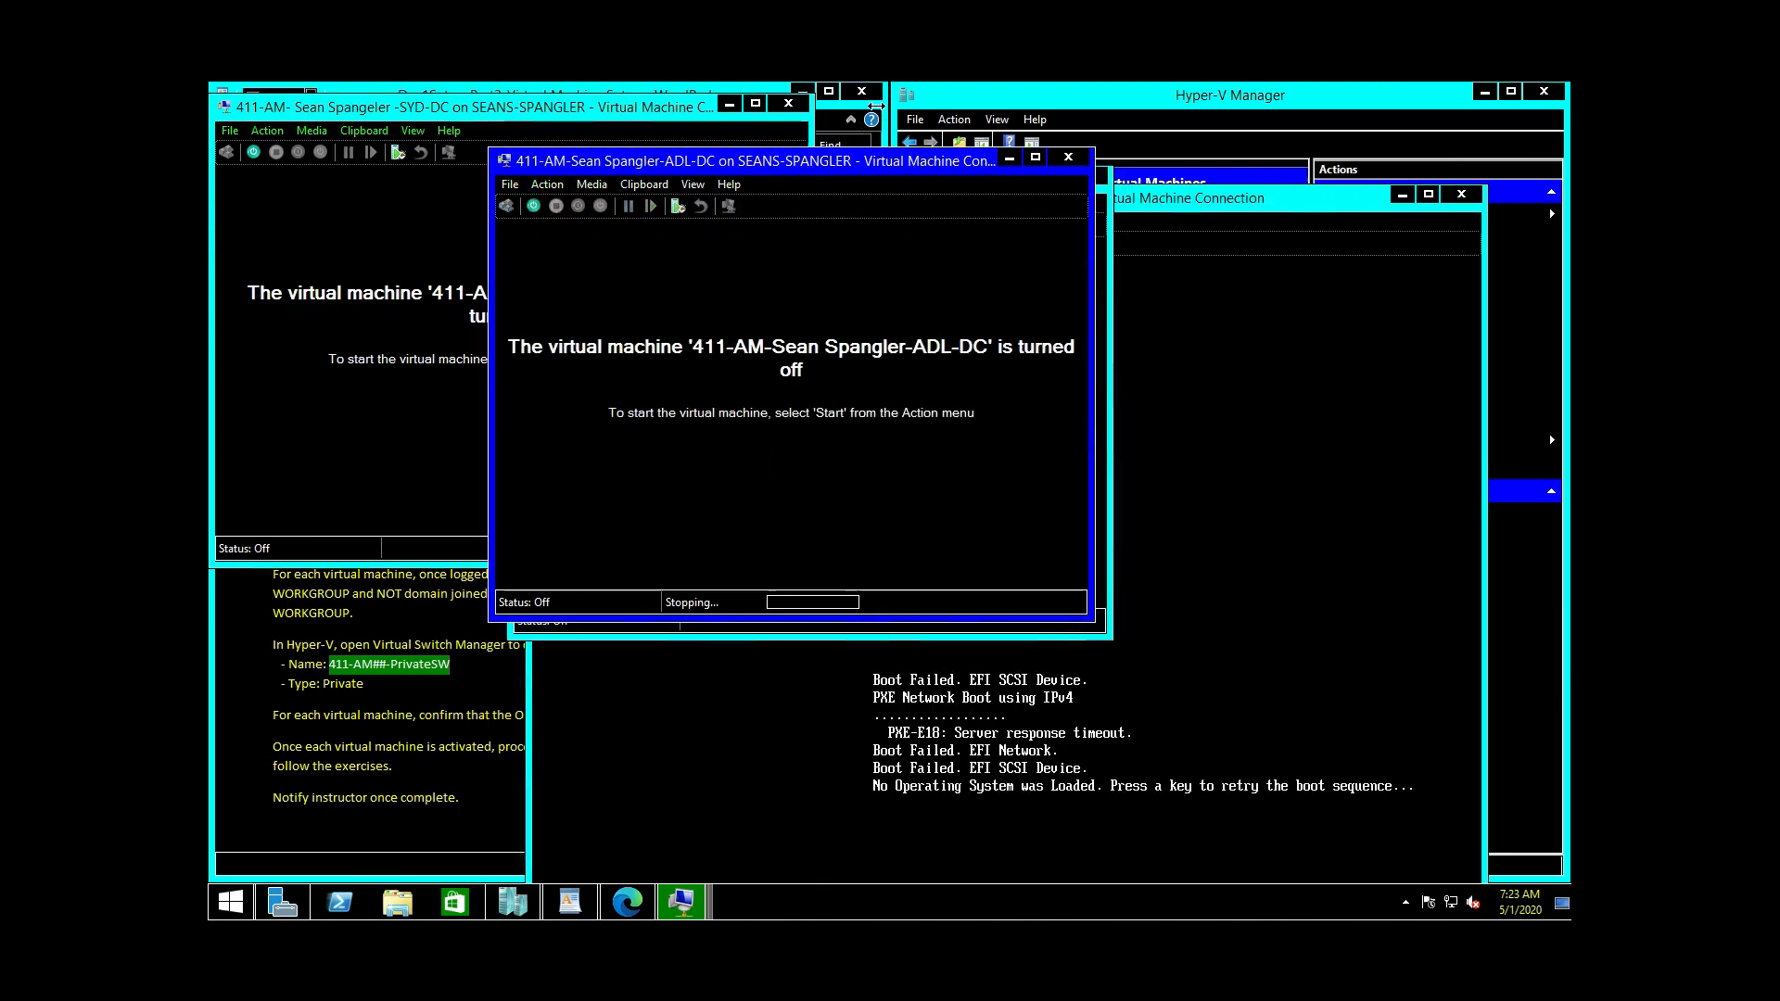
Step: Minimize the ADL-DC and CBR-DC consoles and snap SYD-DC's console to the top-left
{"action": "left_click", "coordinate": [1009, 158]}
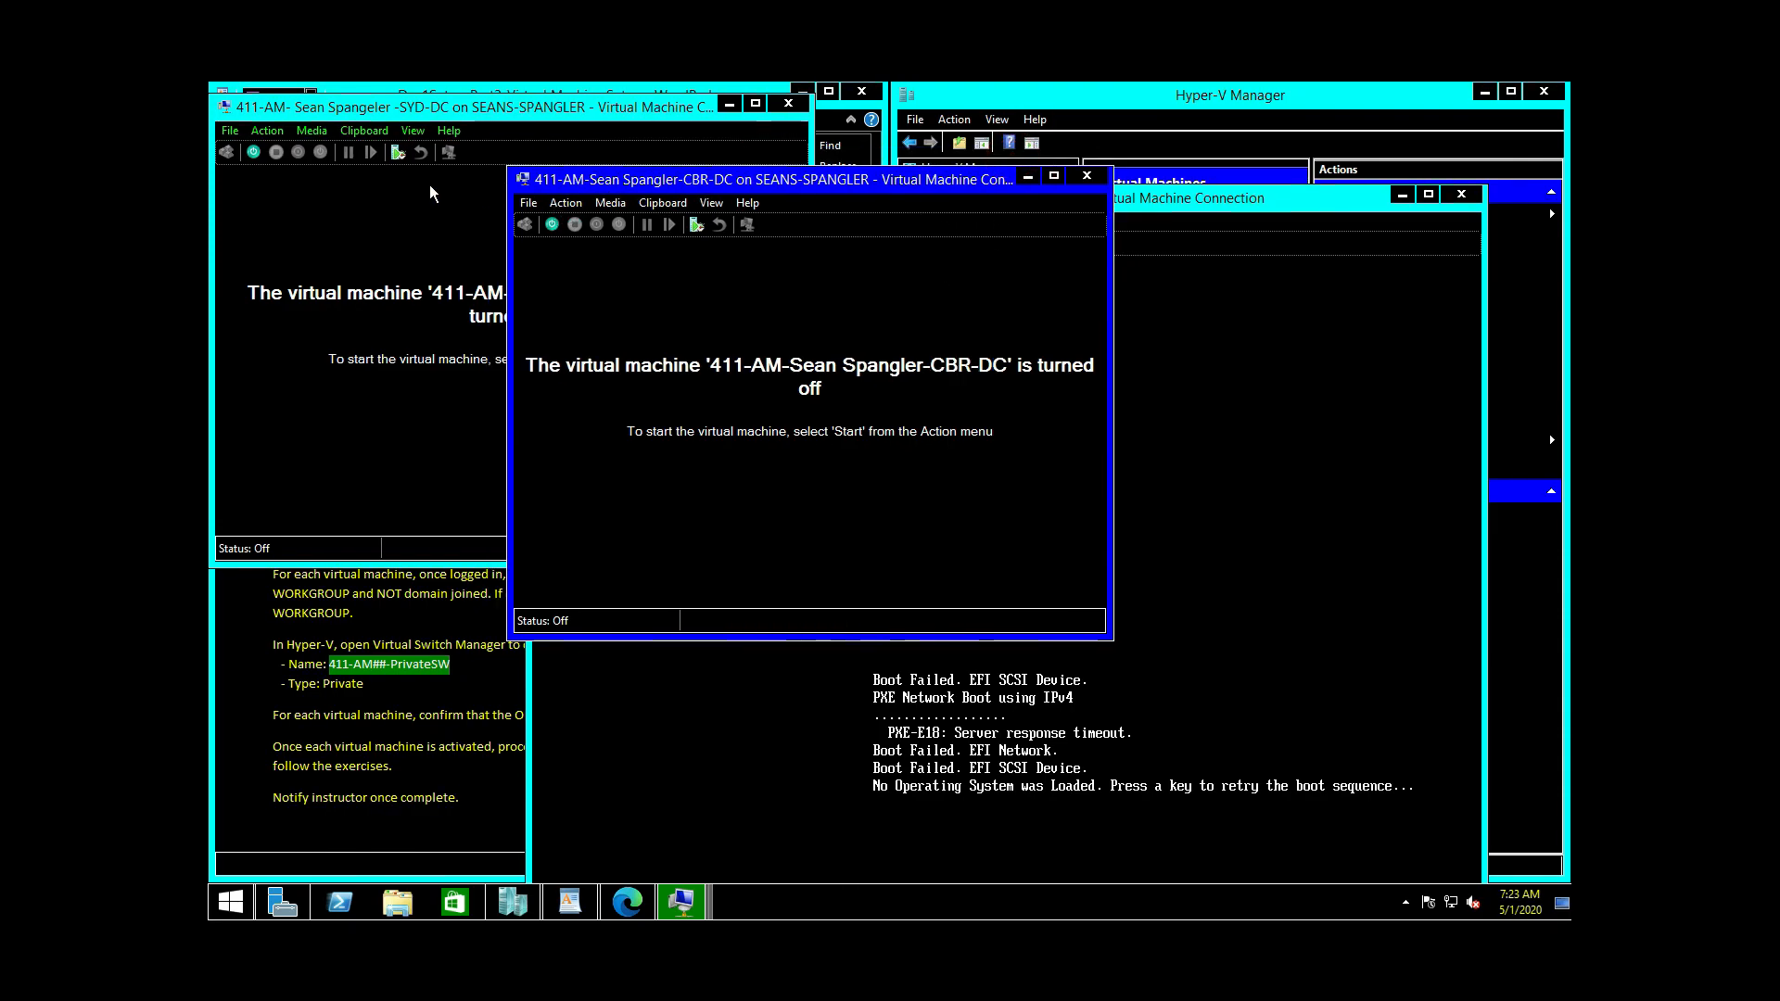
{"action": "left_click", "coordinate": [1027, 177]}
{"action": "left_click_drag", "start_coordinate": [431, 108], "coordinate": [822, 254]}
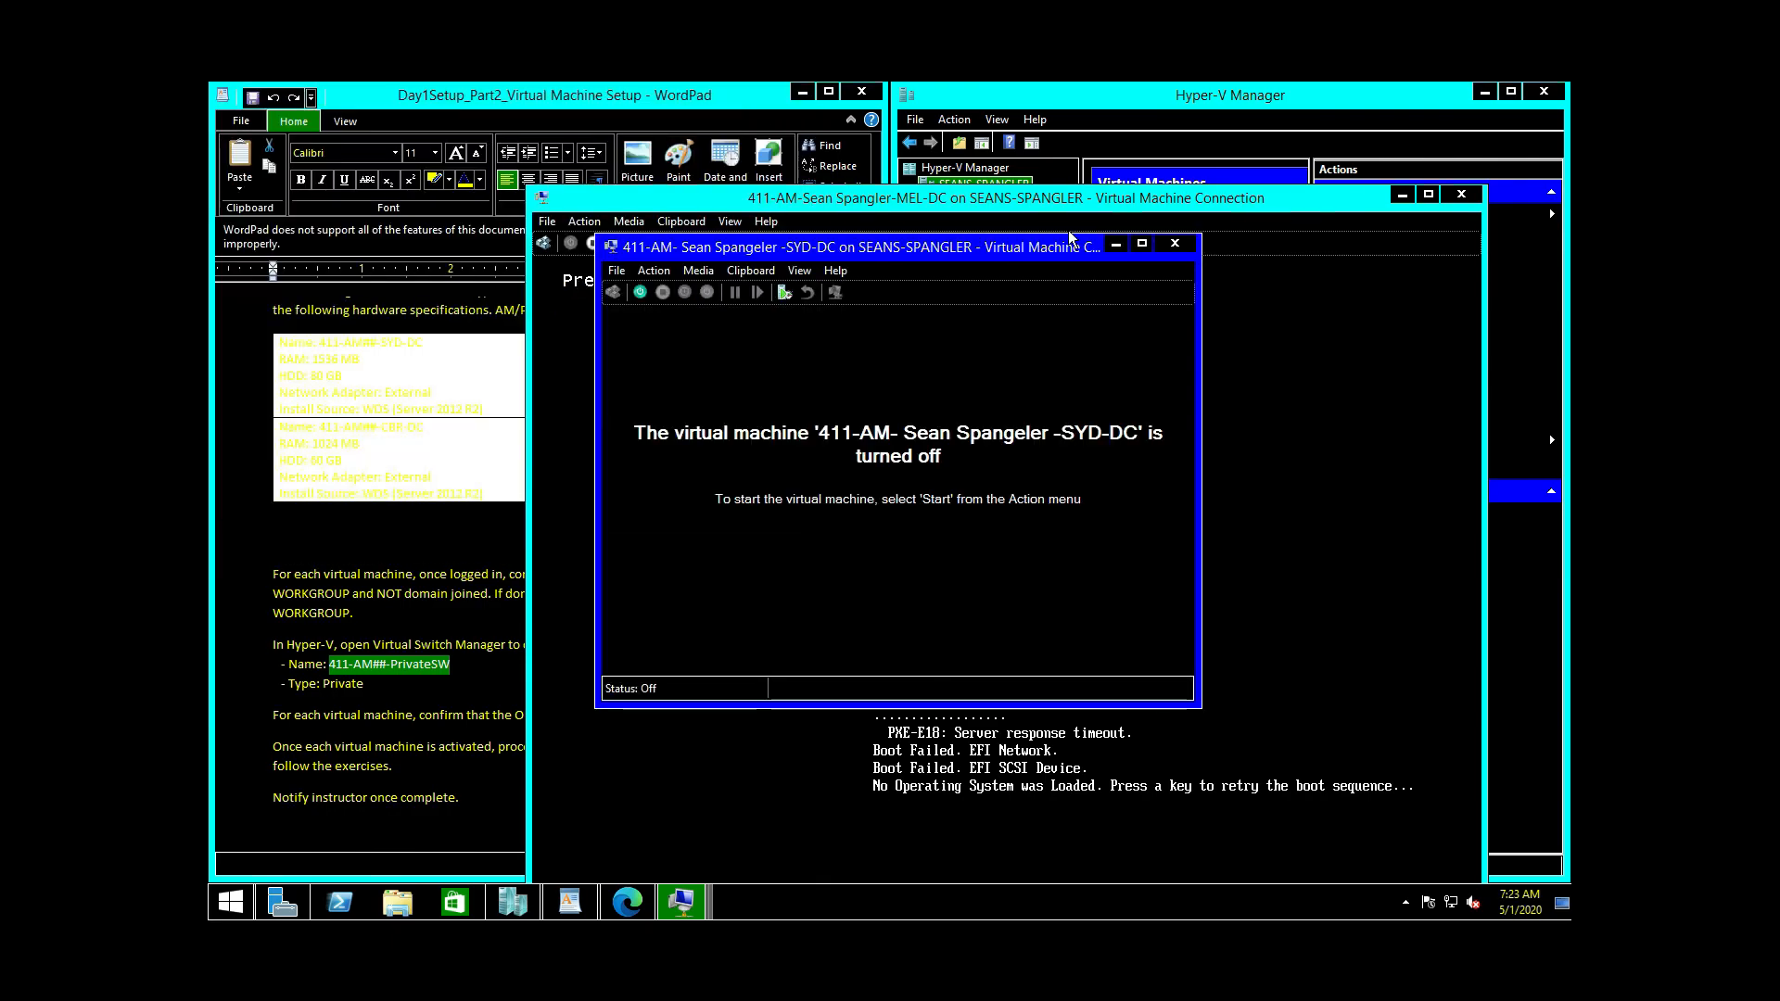
{"action": "left_click", "coordinate": [1138, 243]}
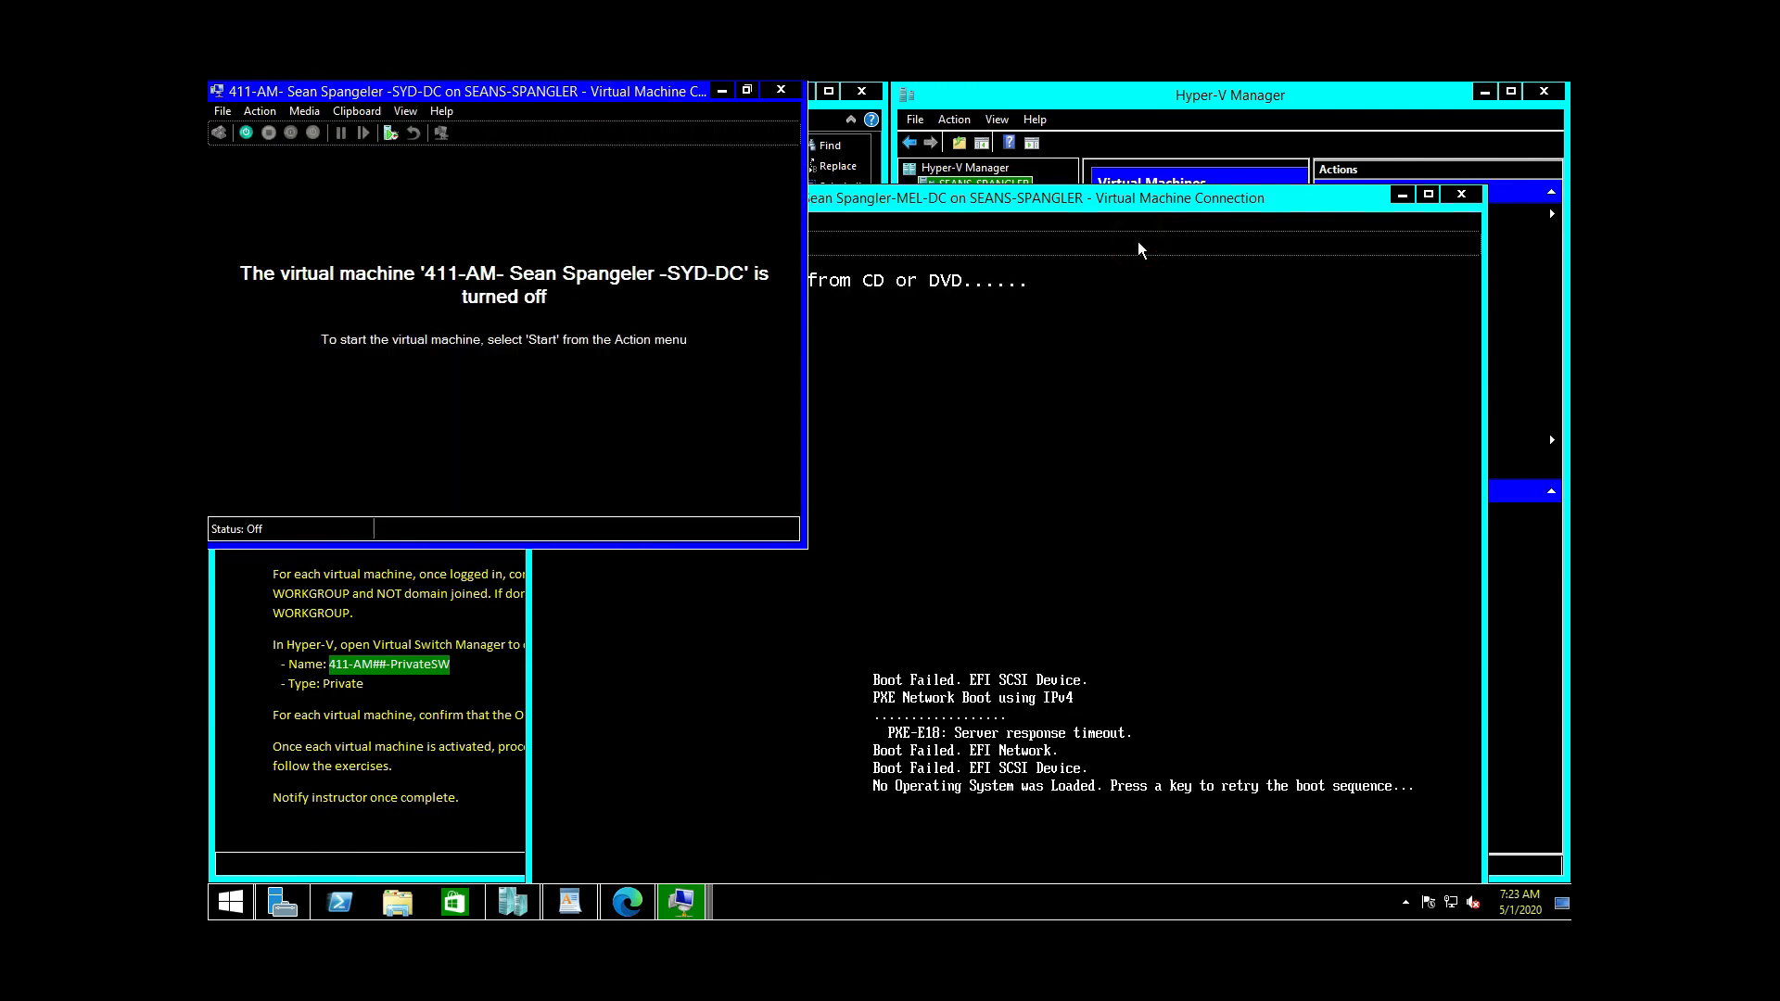
Step: In SYD-DC's Memory settings, set Maximum RAM to 1536 MB, apply and close
{"action": "double_click", "coordinate": [387, 95]}
{"action": "left_click", "coordinate": [565, 227]}
{"action": "left_click", "coordinate": [587, 250]}
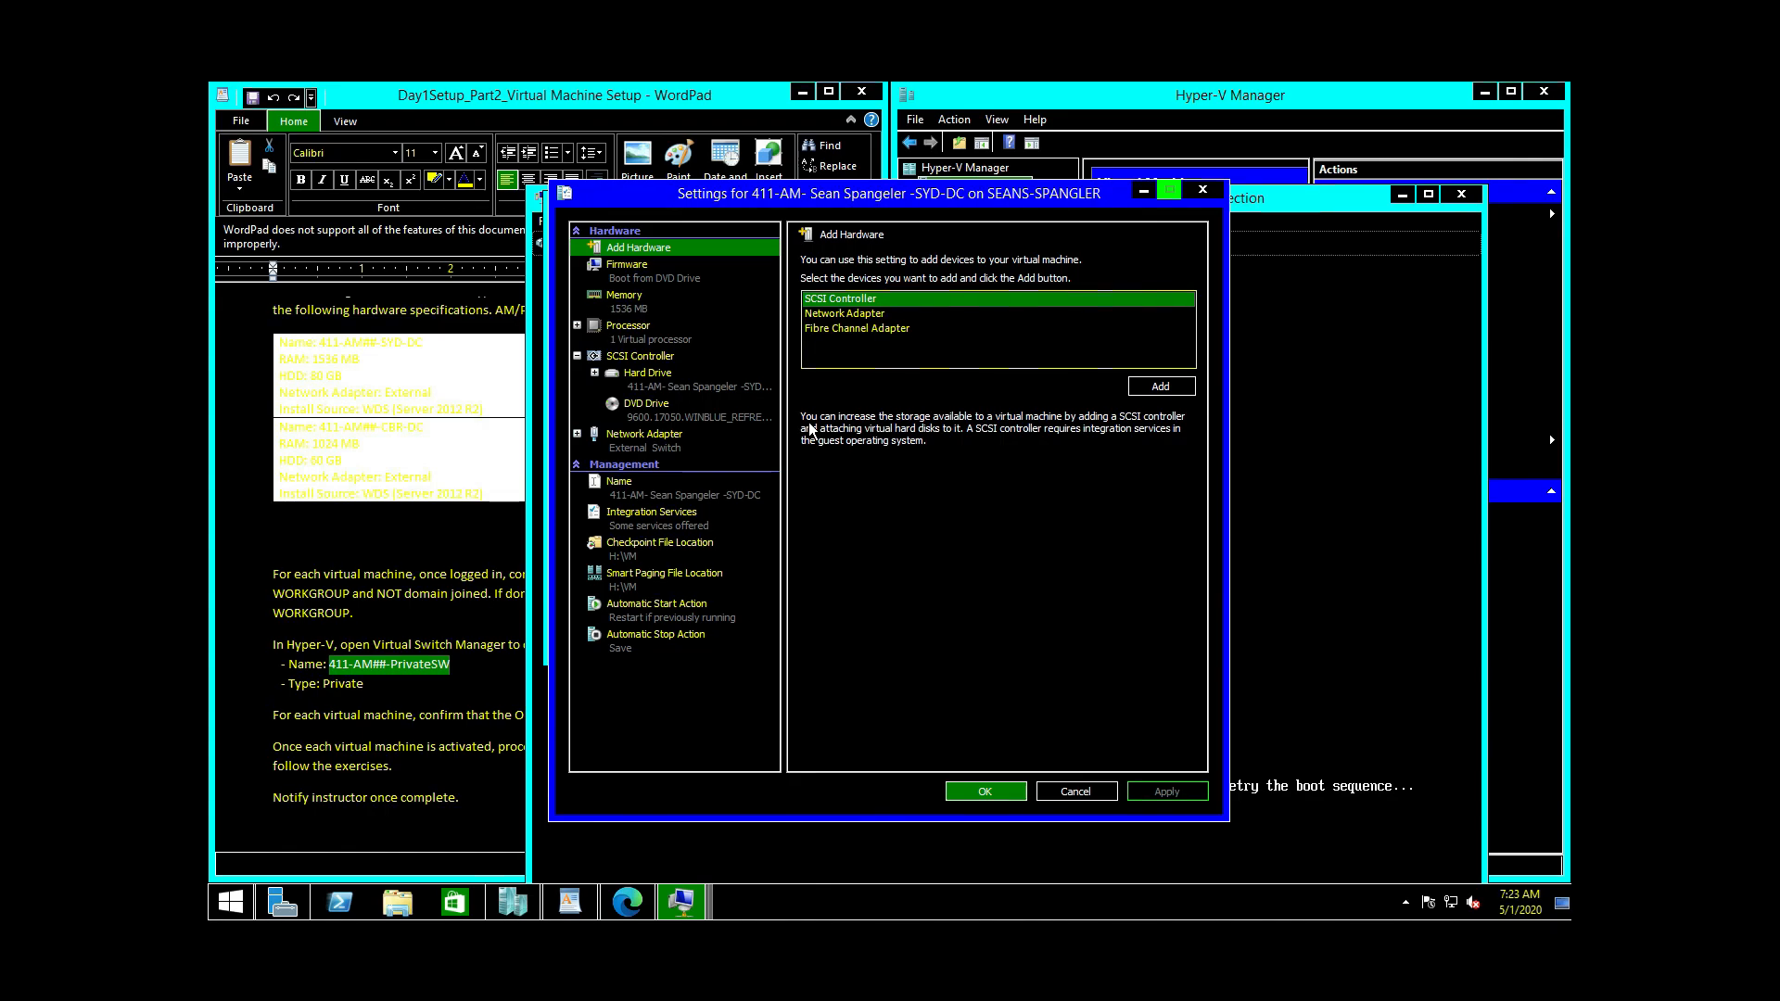
{"action": "left_click", "coordinate": [623, 305]}
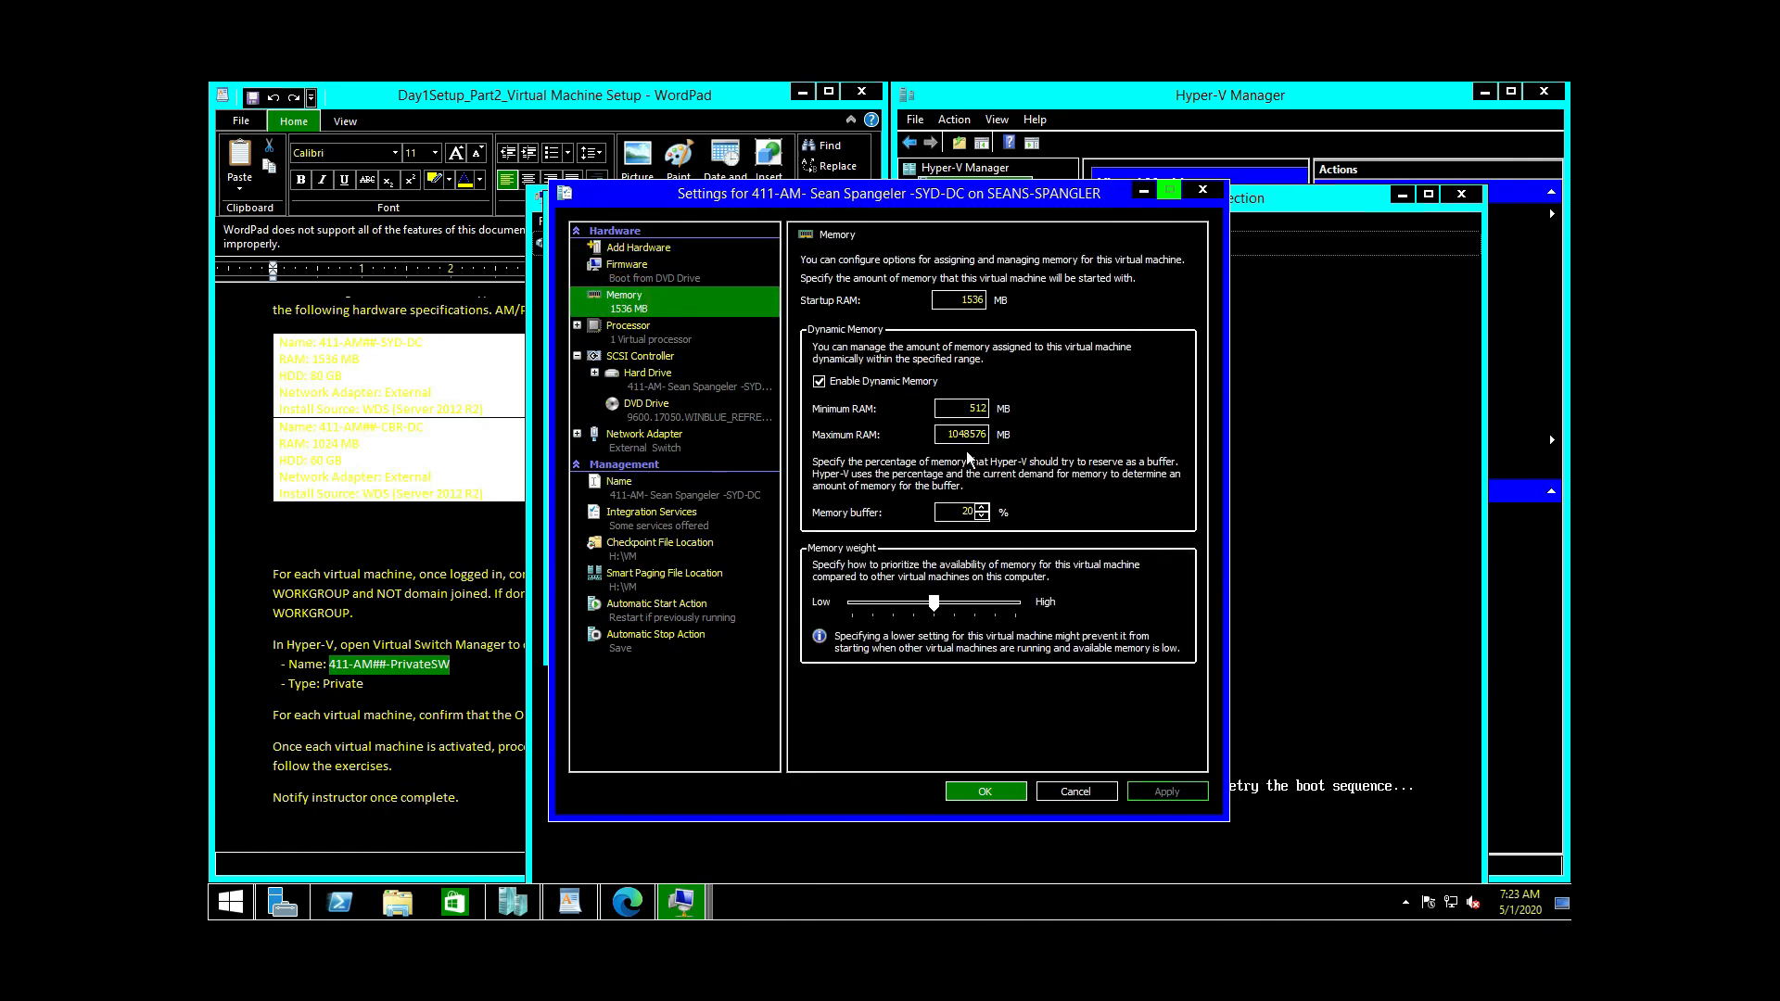
{"action": "left_click_drag", "start_coordinate": [937, 430], "coordinate": [1068, 430]}
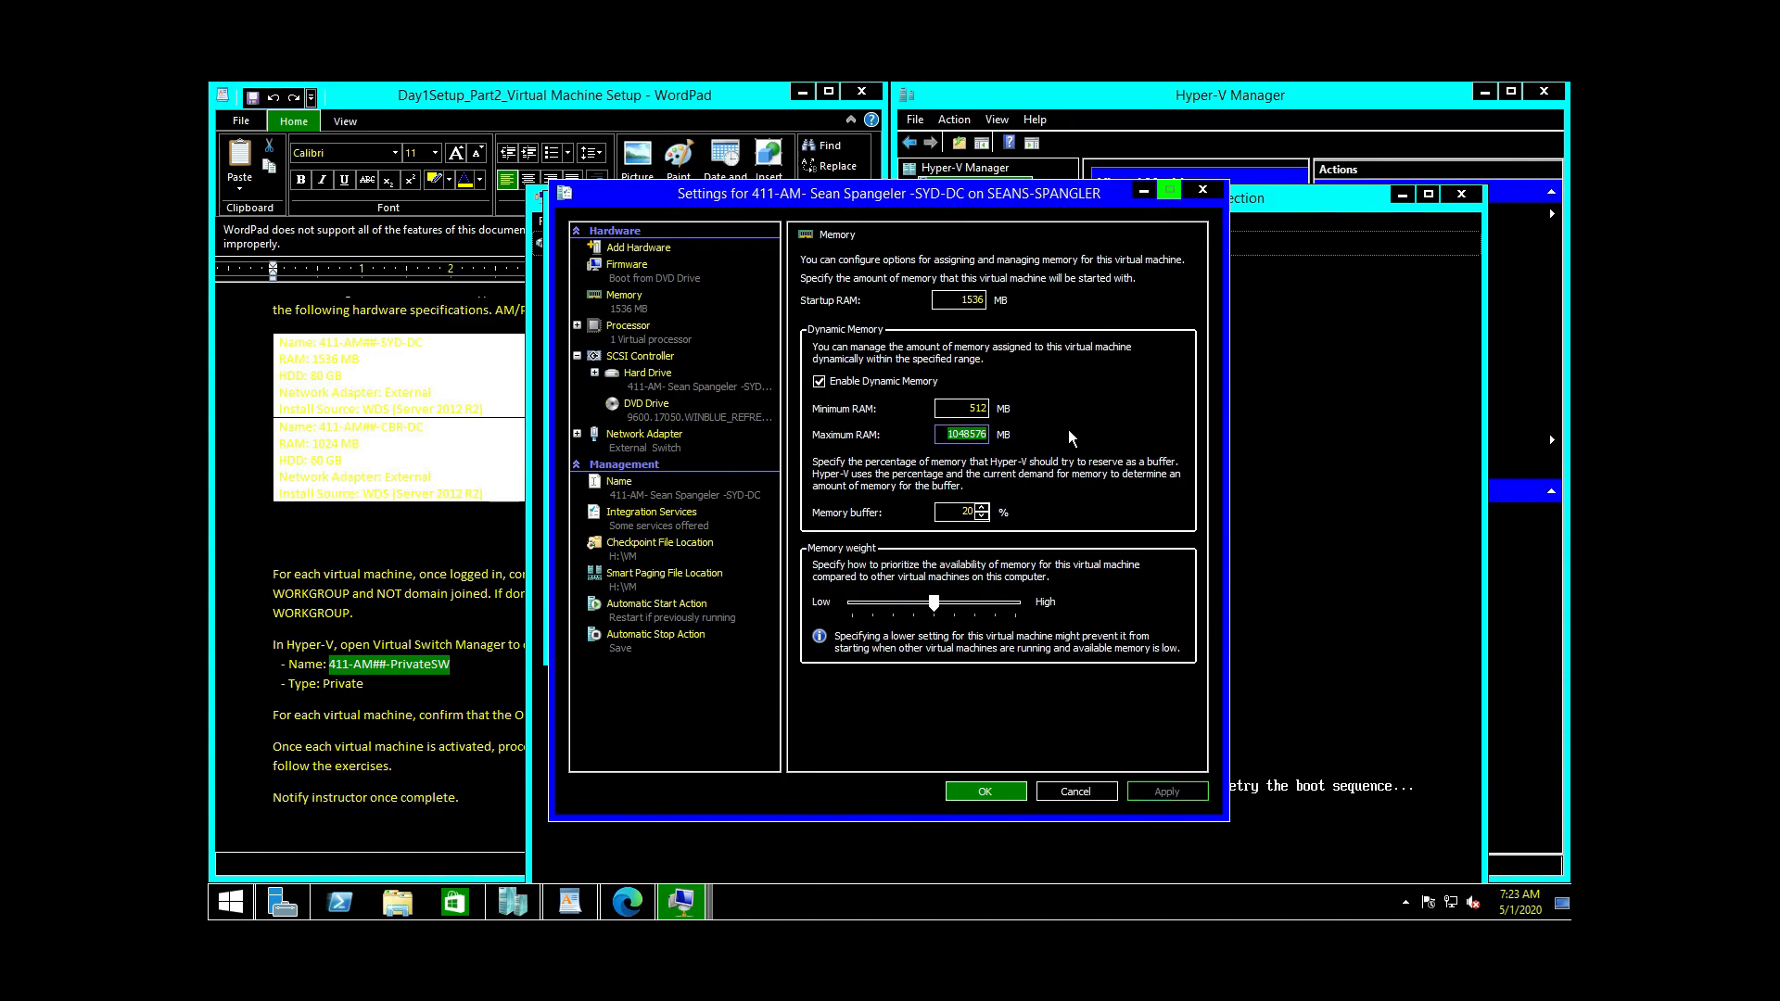
{"action": "key", "text": "Right"}
{"action": "key", "text": "BackSpace"}
{"action": "key", "text": "BackSpace"}
{"action": "key", "text": "BackSpace"}
{"action": "key", "text": "BackSpace"}
{"action": "key", "text": "BackSpace"}
{"action": "key", "text": "BackSpace"}
{"action": "key", "text": "BackSpace"}
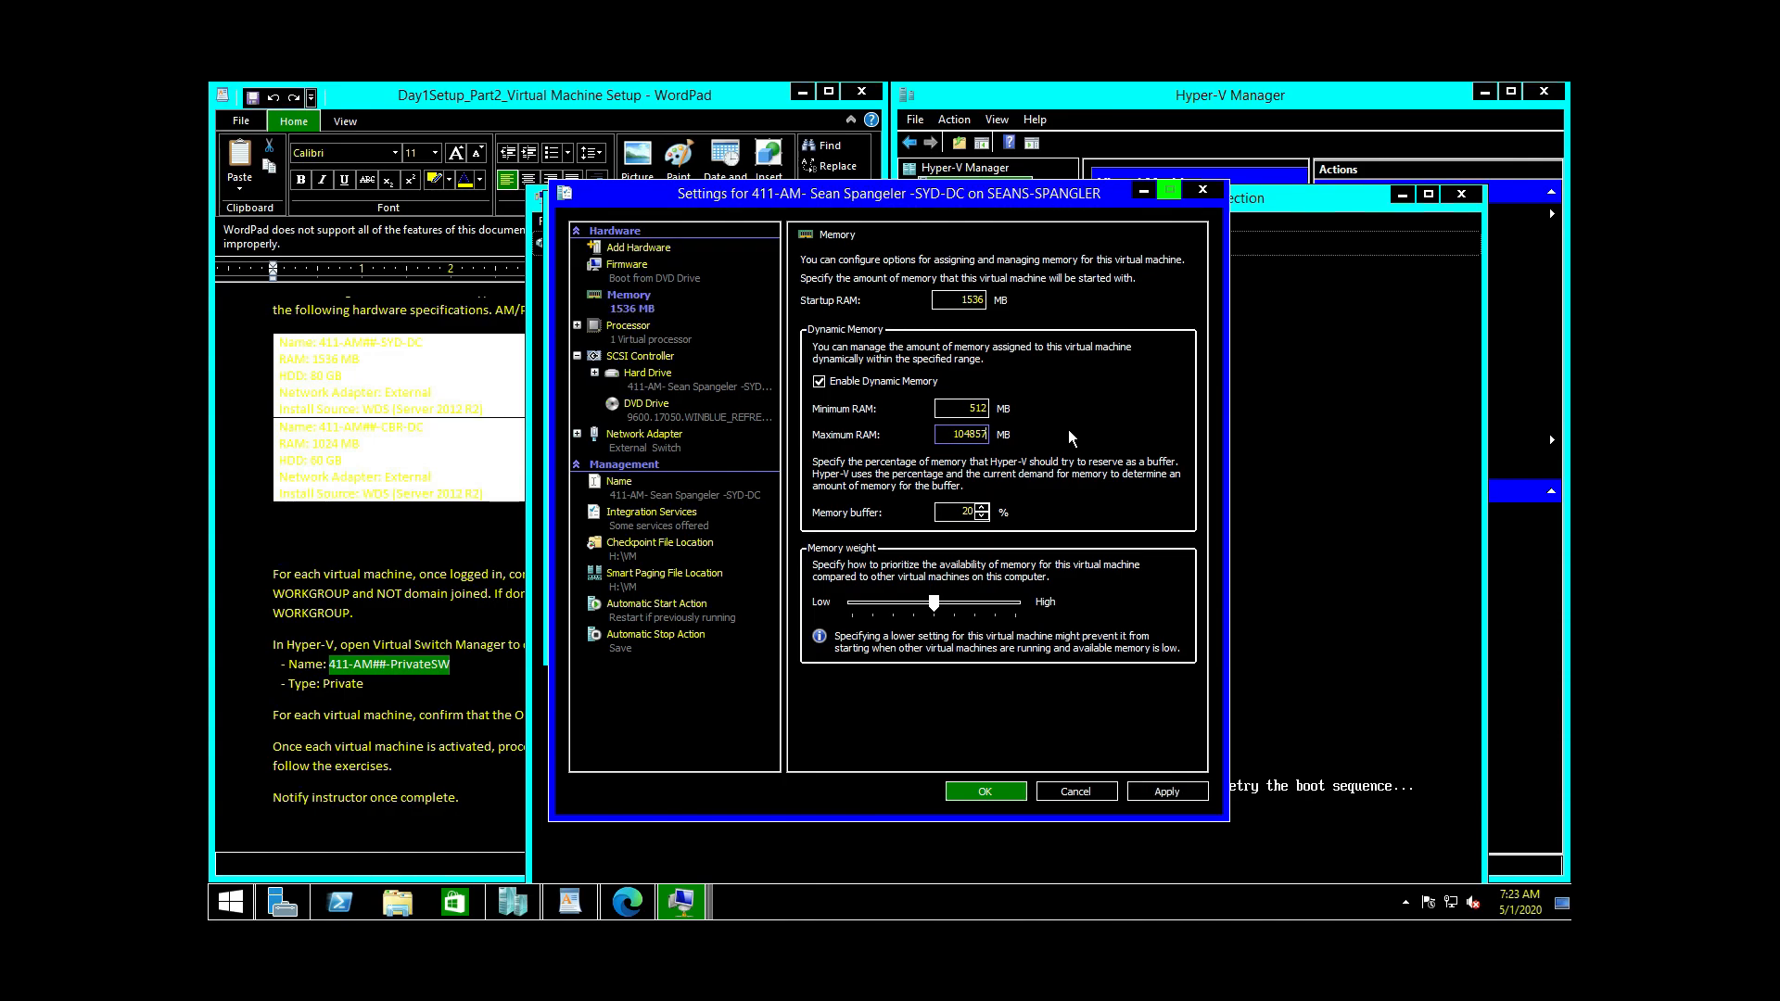
{"action": "type", "text": "15"}
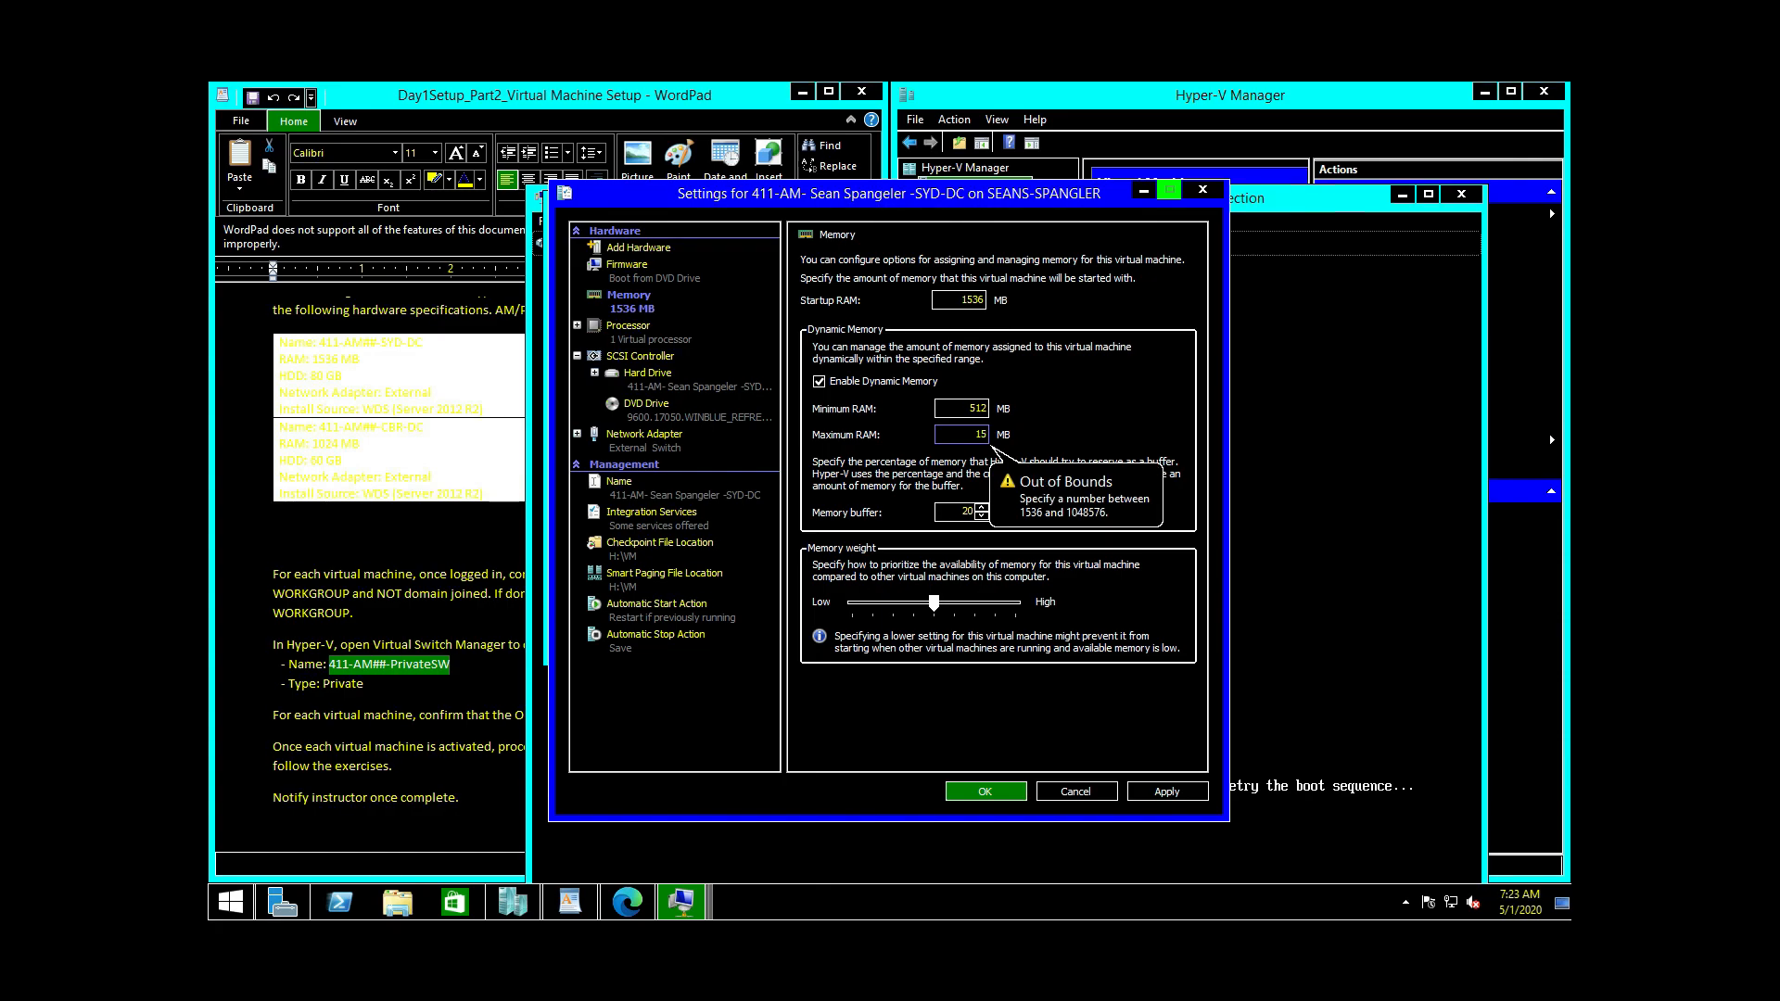
{"action": "type", "text": "36"}
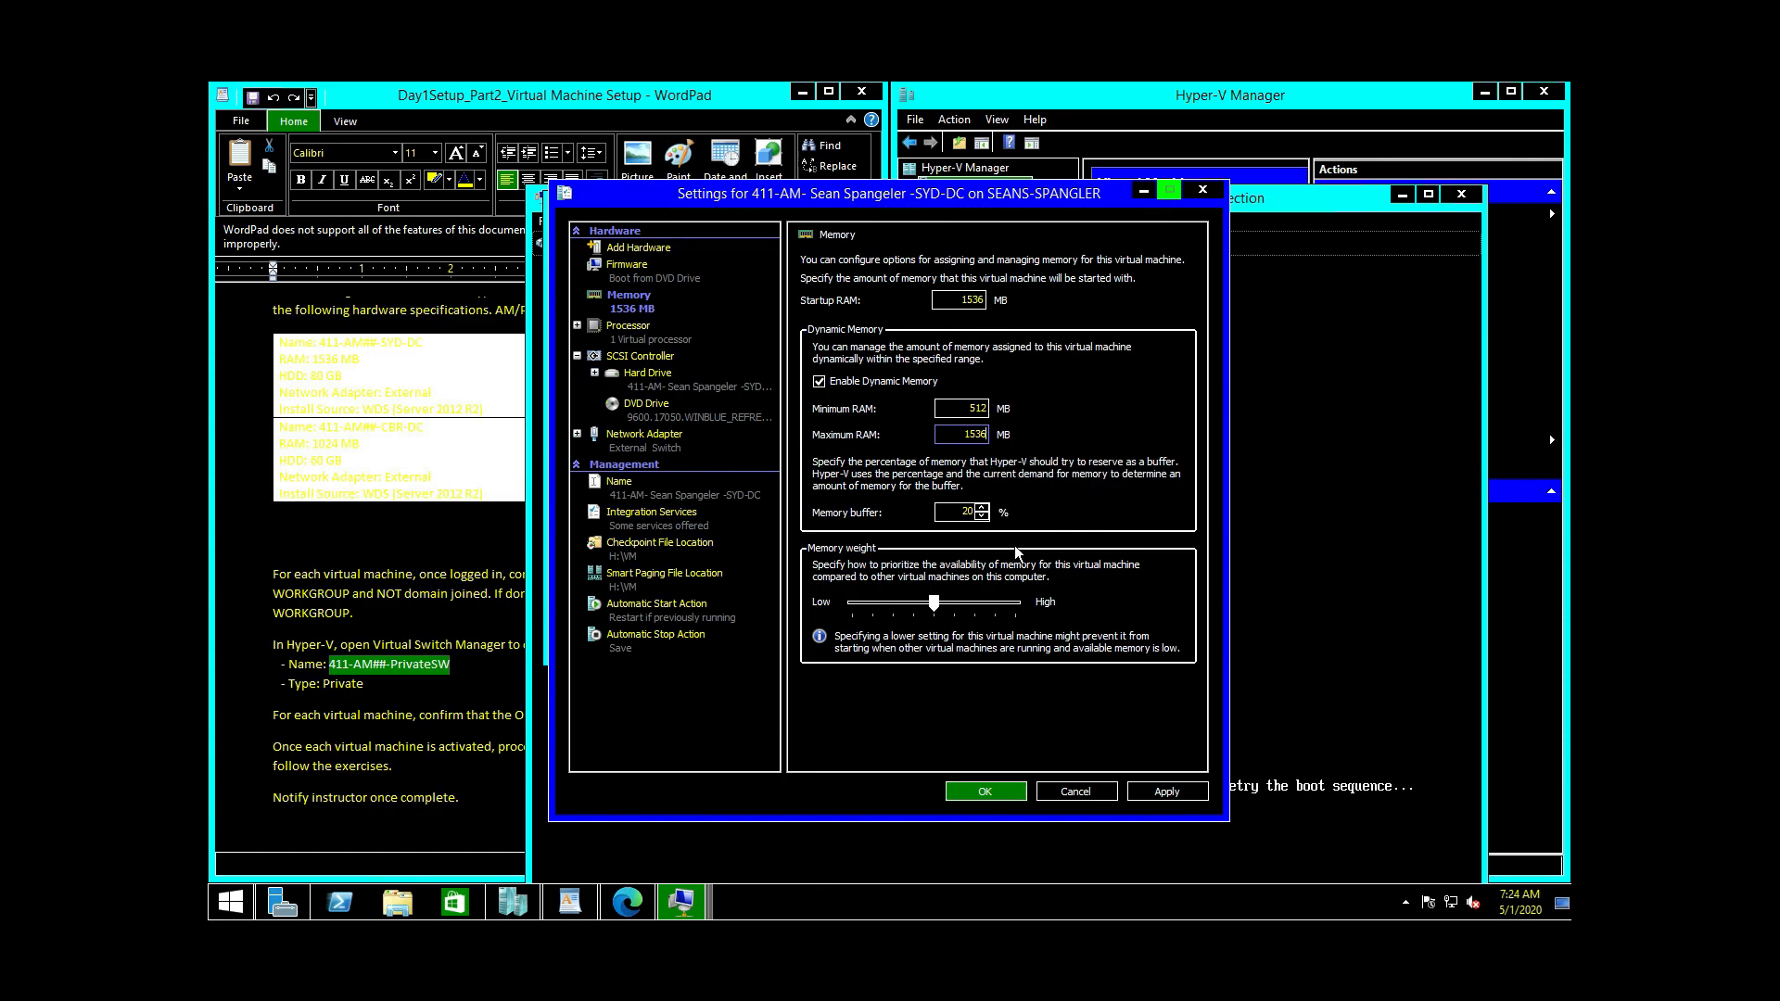
{"action": "left_click", "coordinate": [1170, 791]}
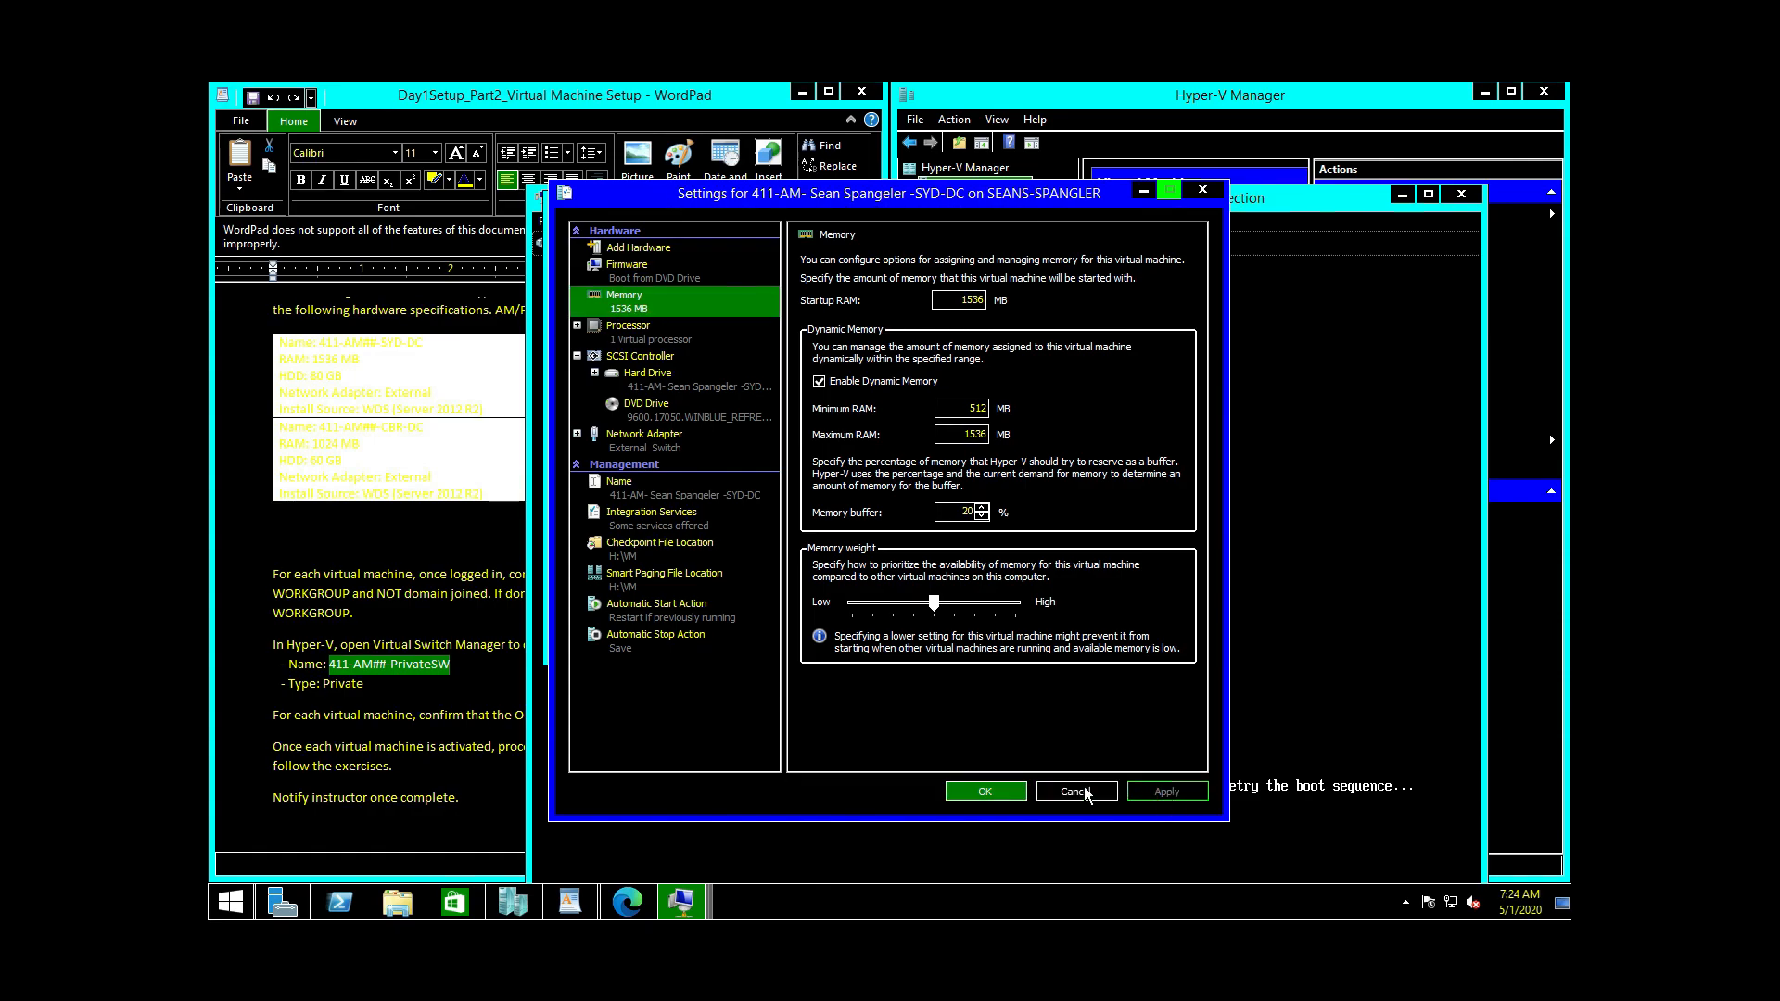
{"action": "left_click", "coordinate": [977, 792]}
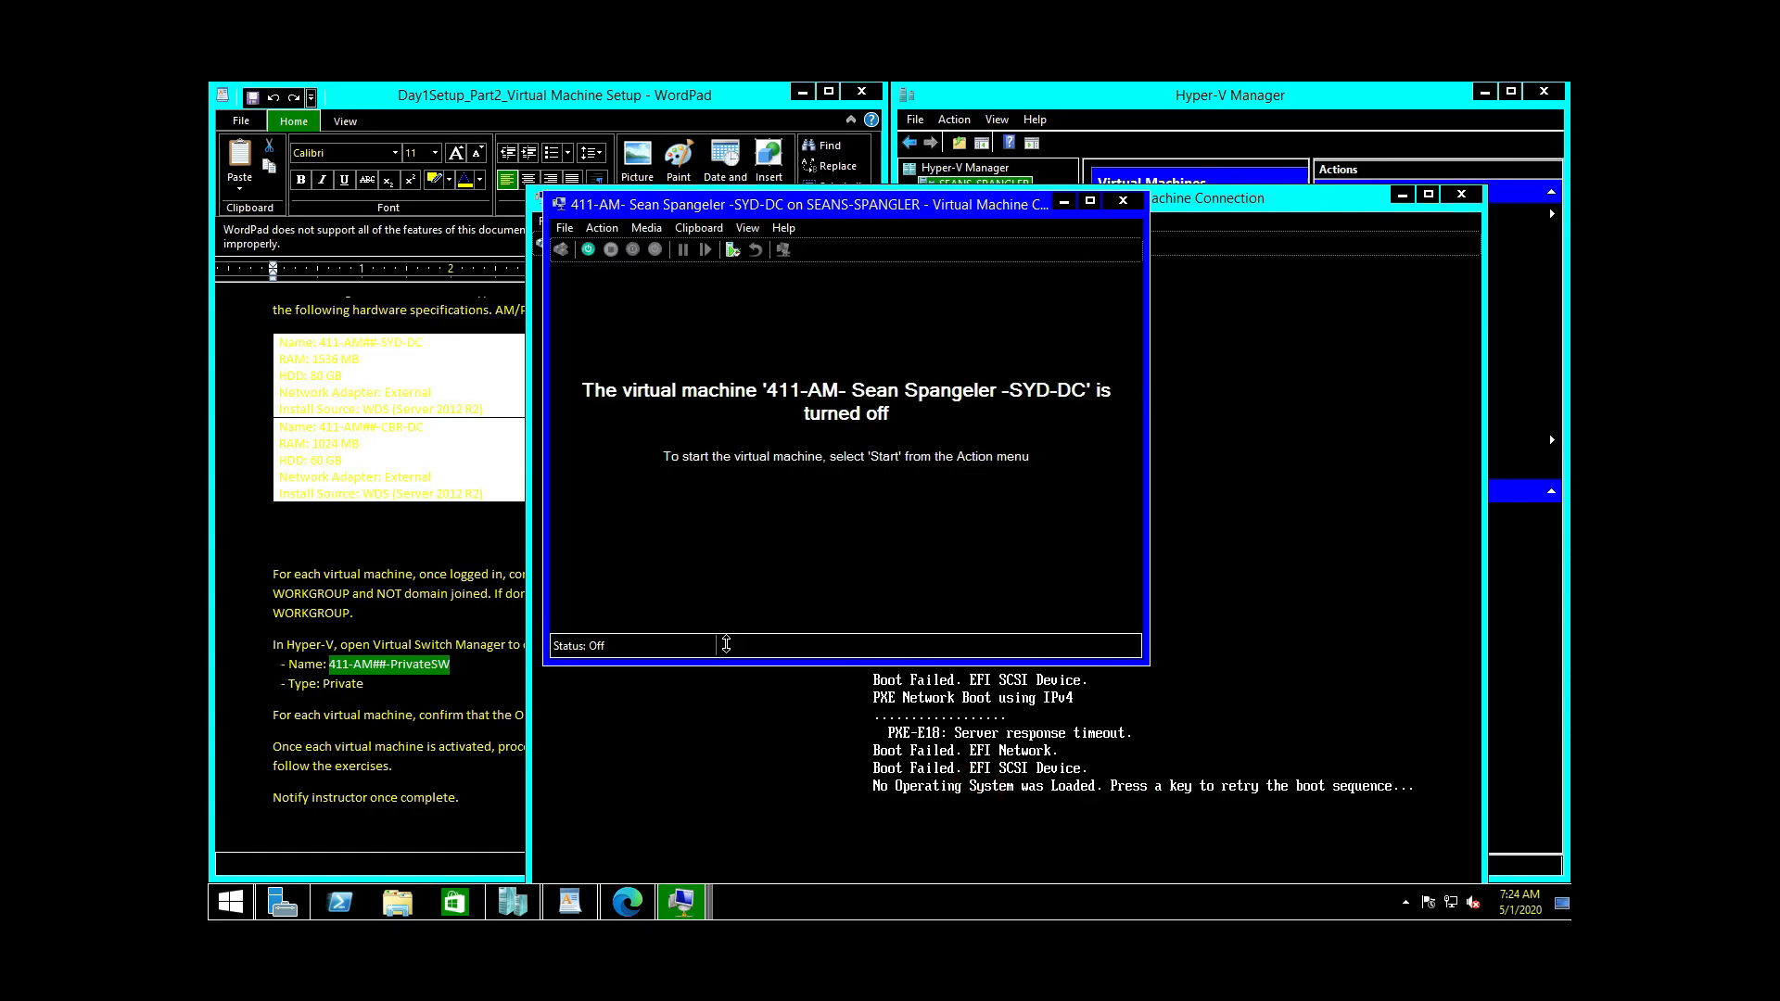
{"action": "left_click", "coordinate": [1056, 106]}
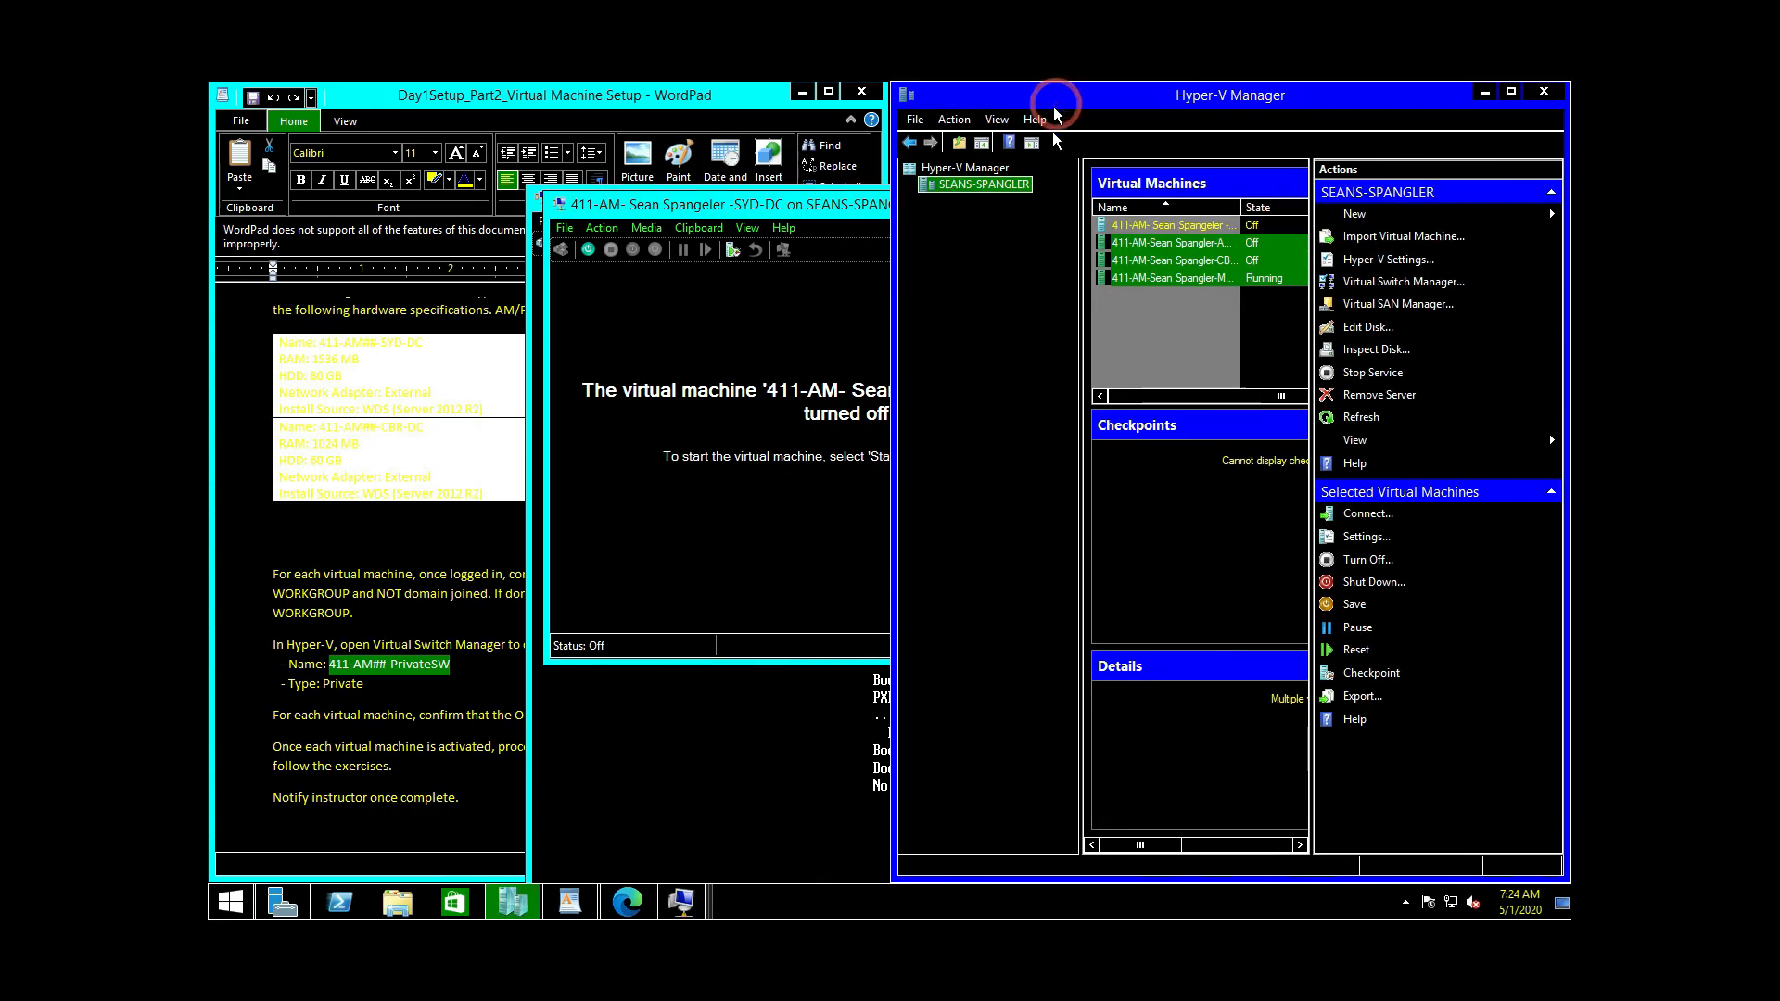
Step: Set ADL-DC's Maximum RAM to 1024 MB in its Memory settings and apply
{"action": "left_click", "coordinate": [1194, 240]}
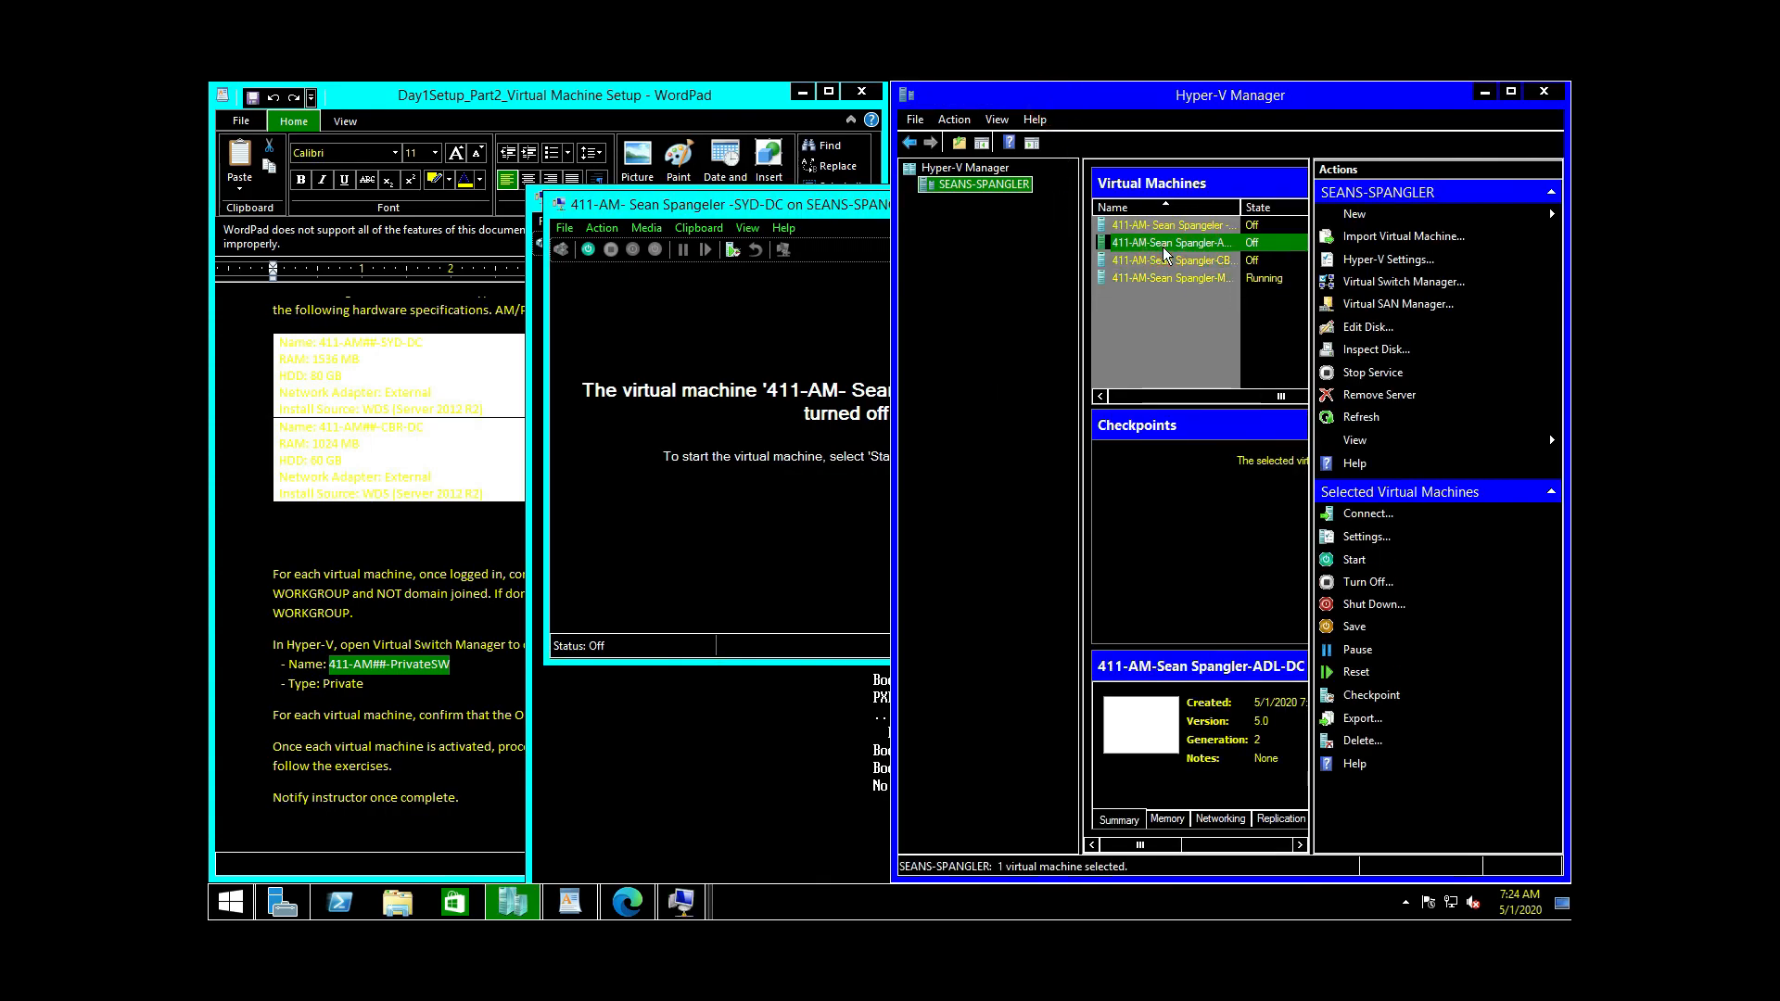
{"action": "right_click", "coordinate": [1164, 249]}
{"action": "left_click", "coordinate": [1215, 284]}
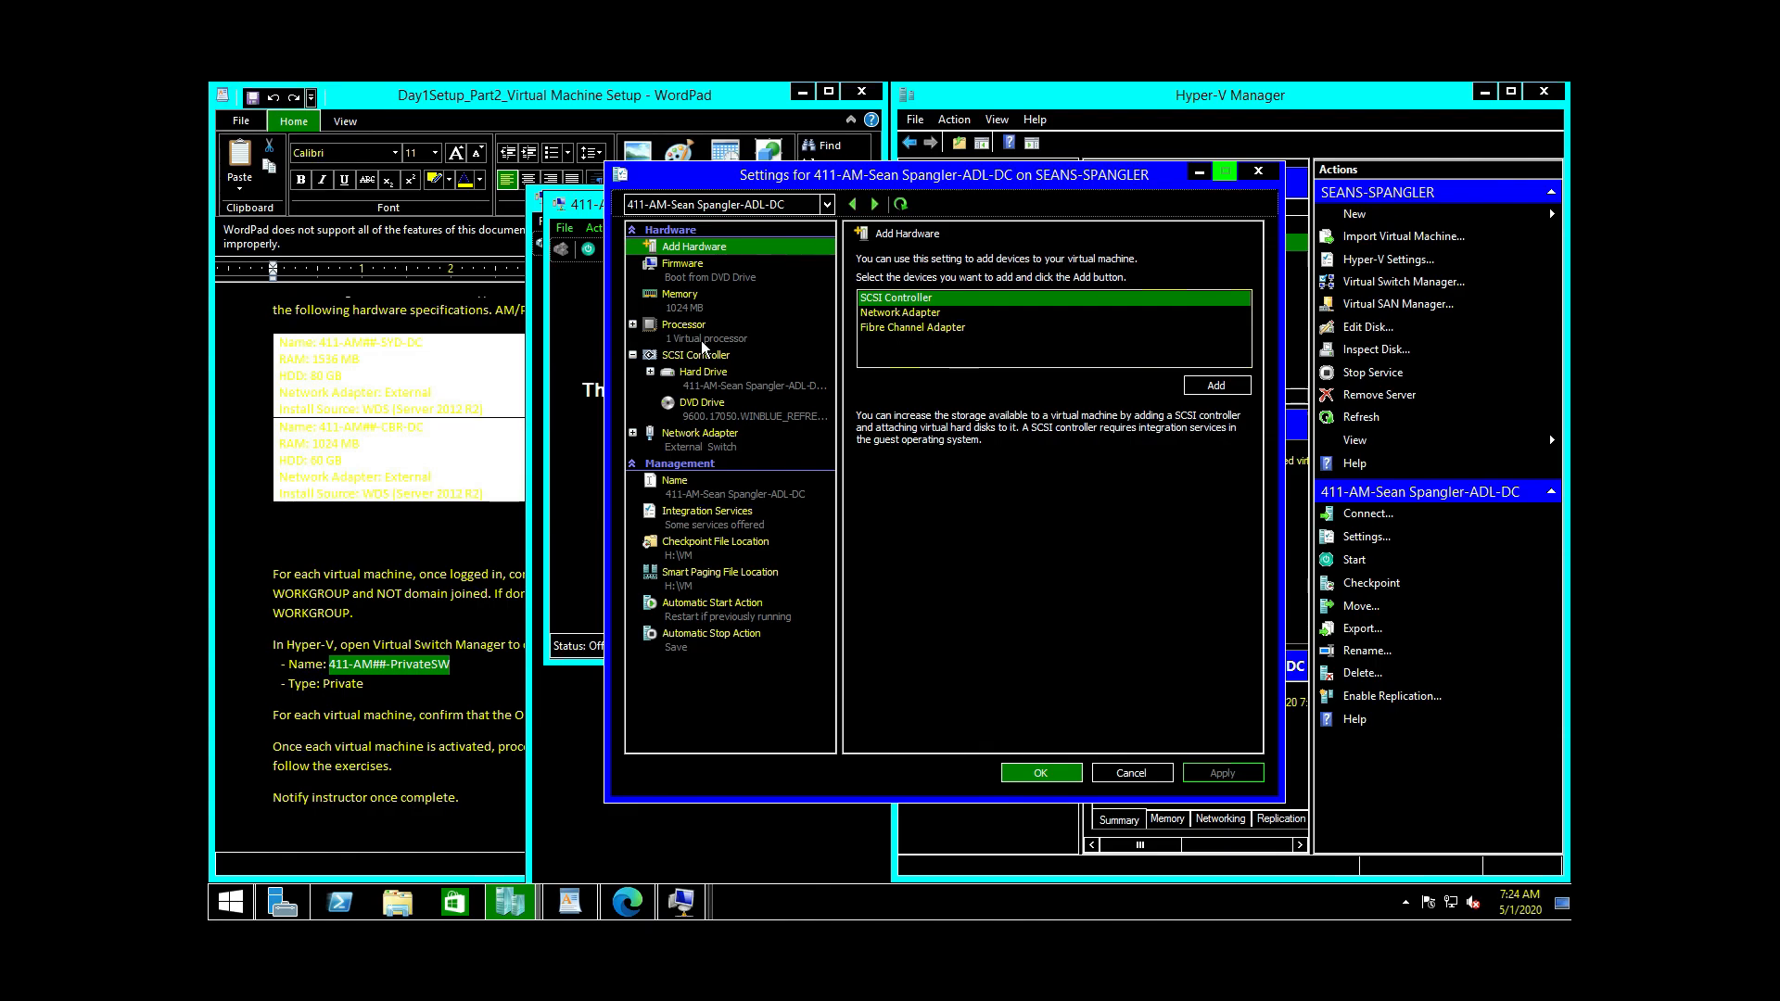
{"action": "left_click", "coordinate": [693, 302]}
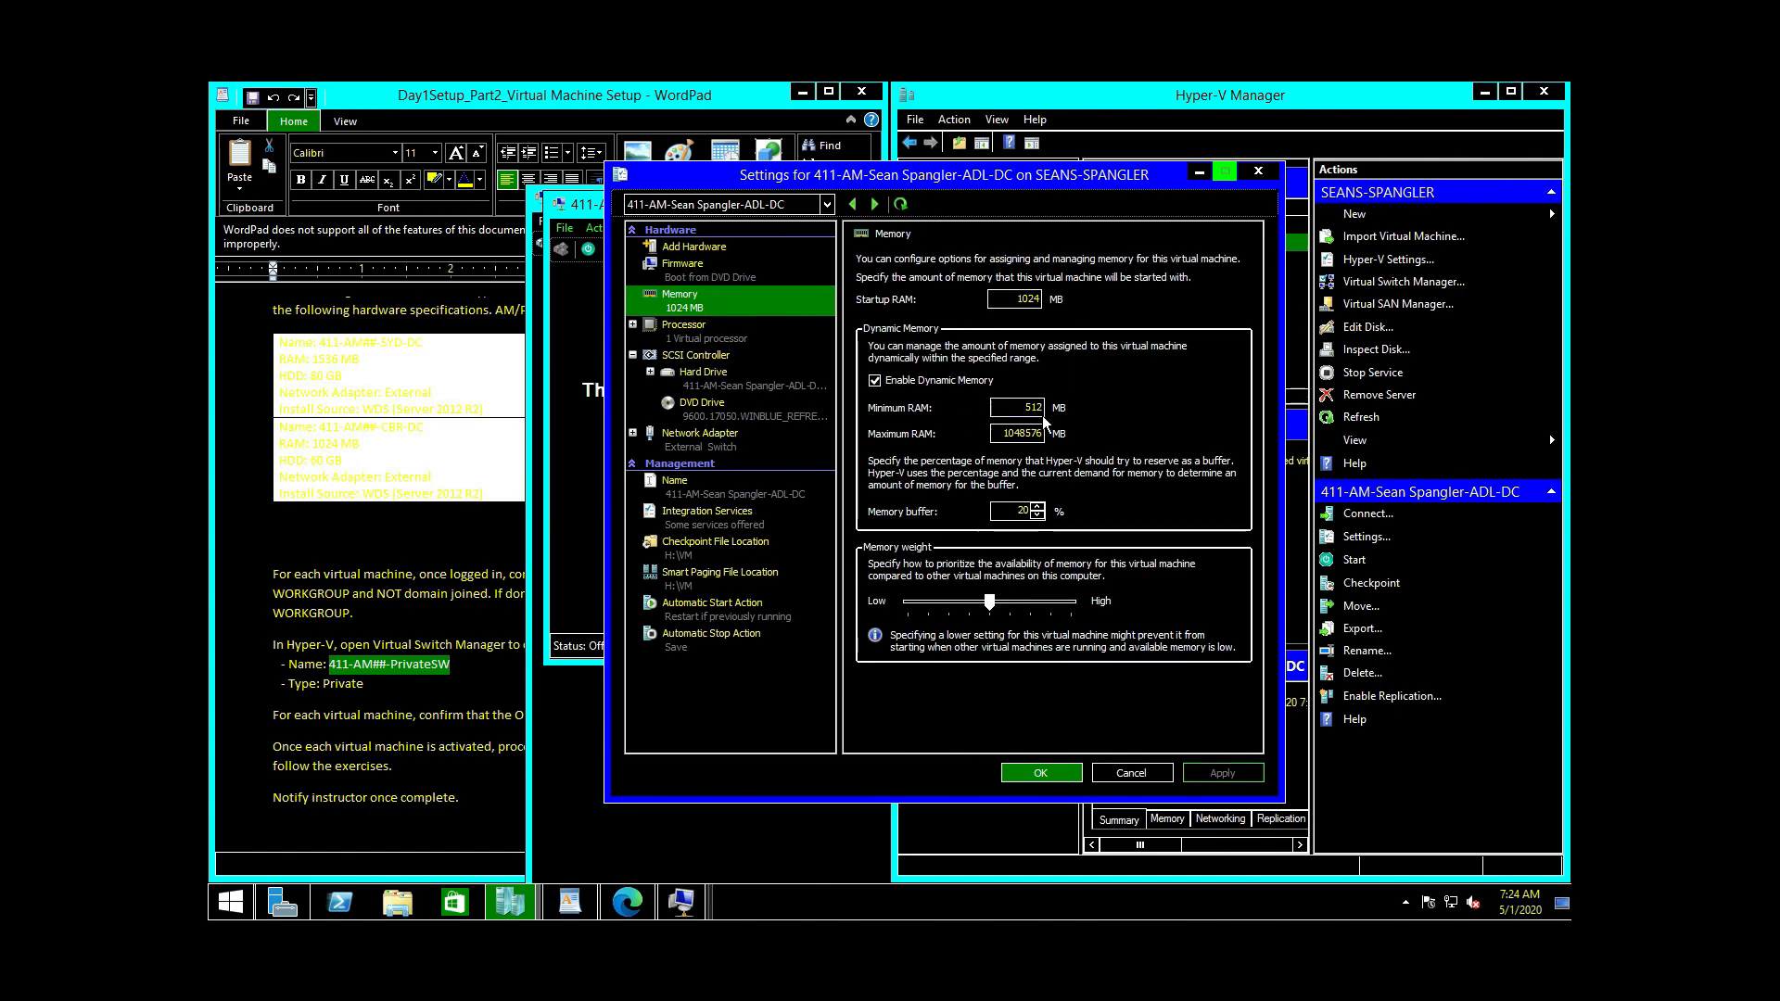
{"action": "double_click", "coordinate": [1001, 433]}
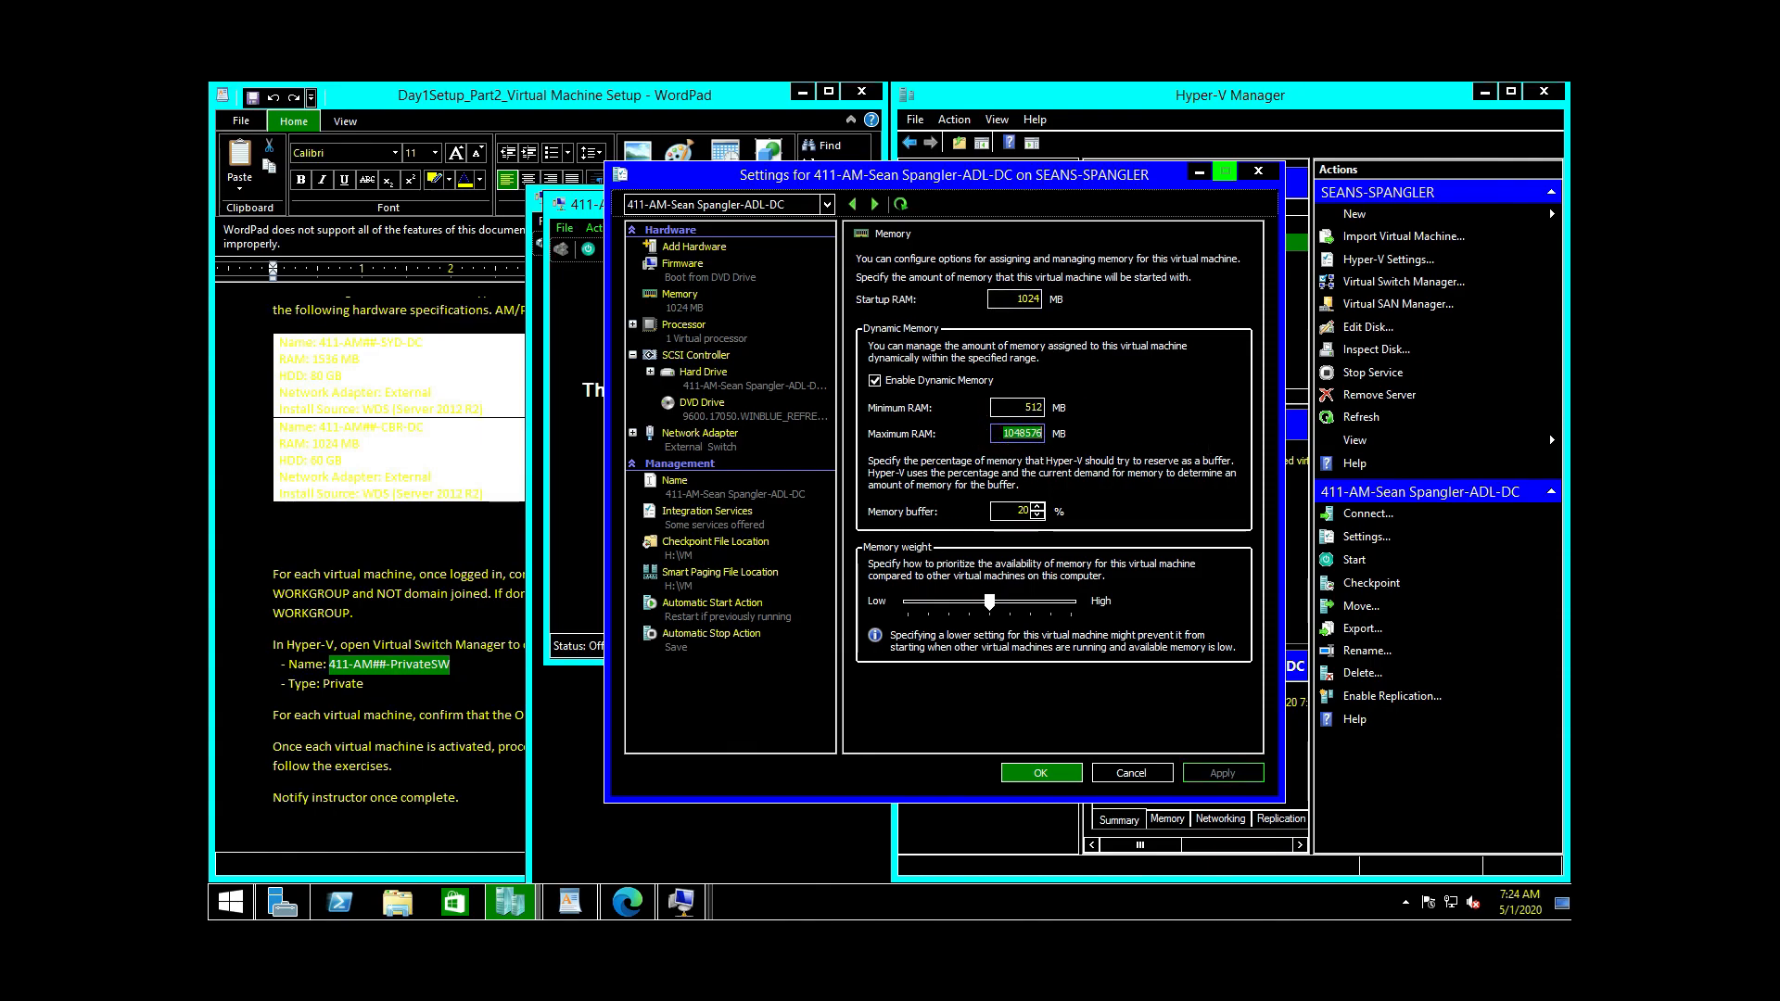
{"action": "type", "text": "1024"}
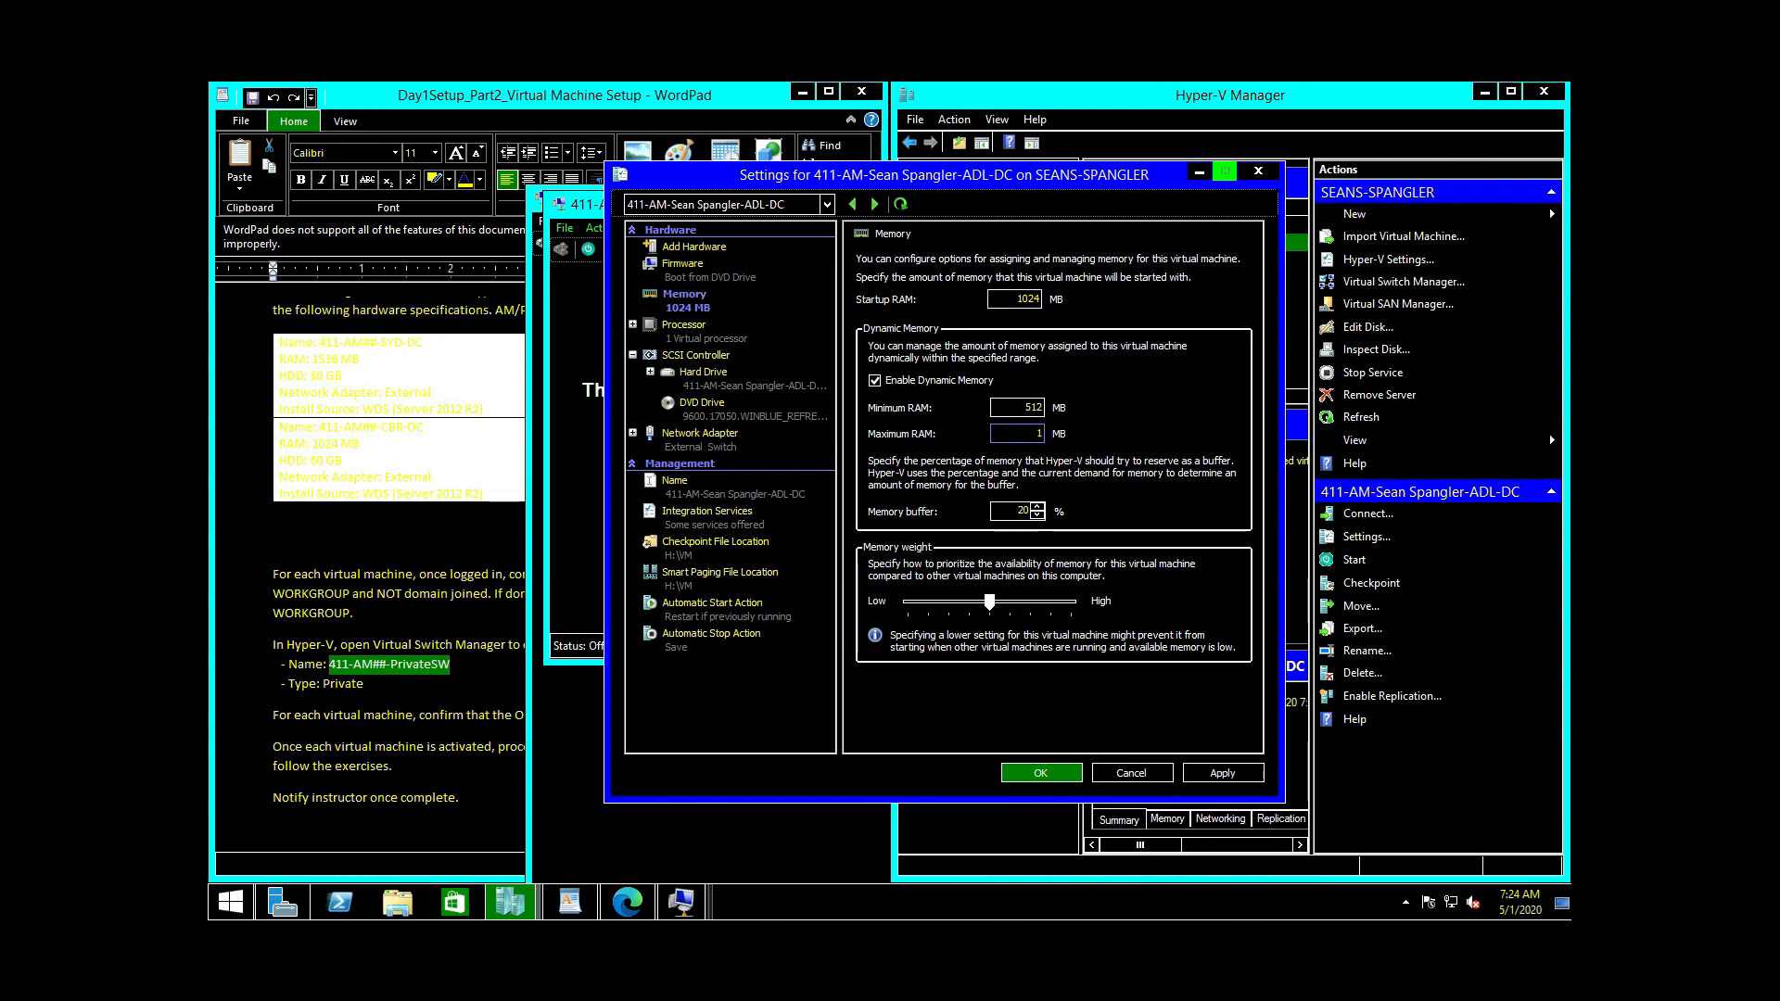
{"action": "left_click", "coordinate": [1224, 772]}
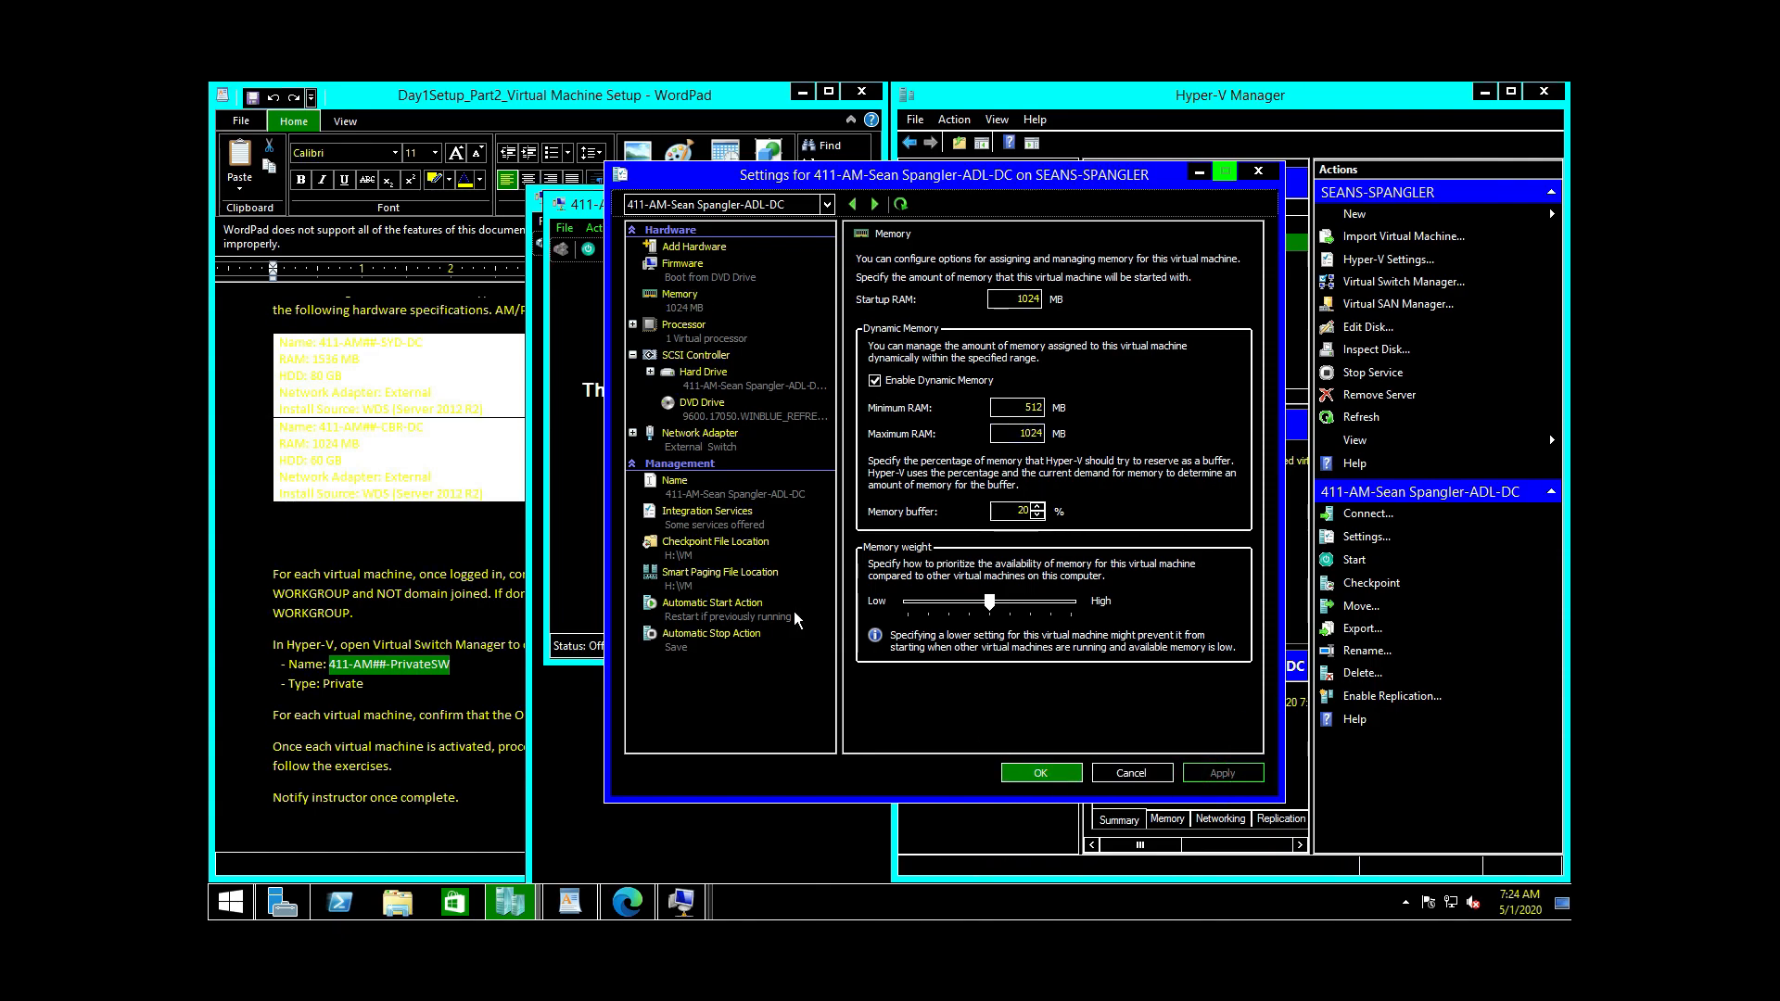
Step: Switch the settings to CBR-DC and apply a 1024 MB Maximum RAM
{"action": "left_click", "coordinate": [825, 204]}
{"action": "left_click", "coordinate": [774, 251]}
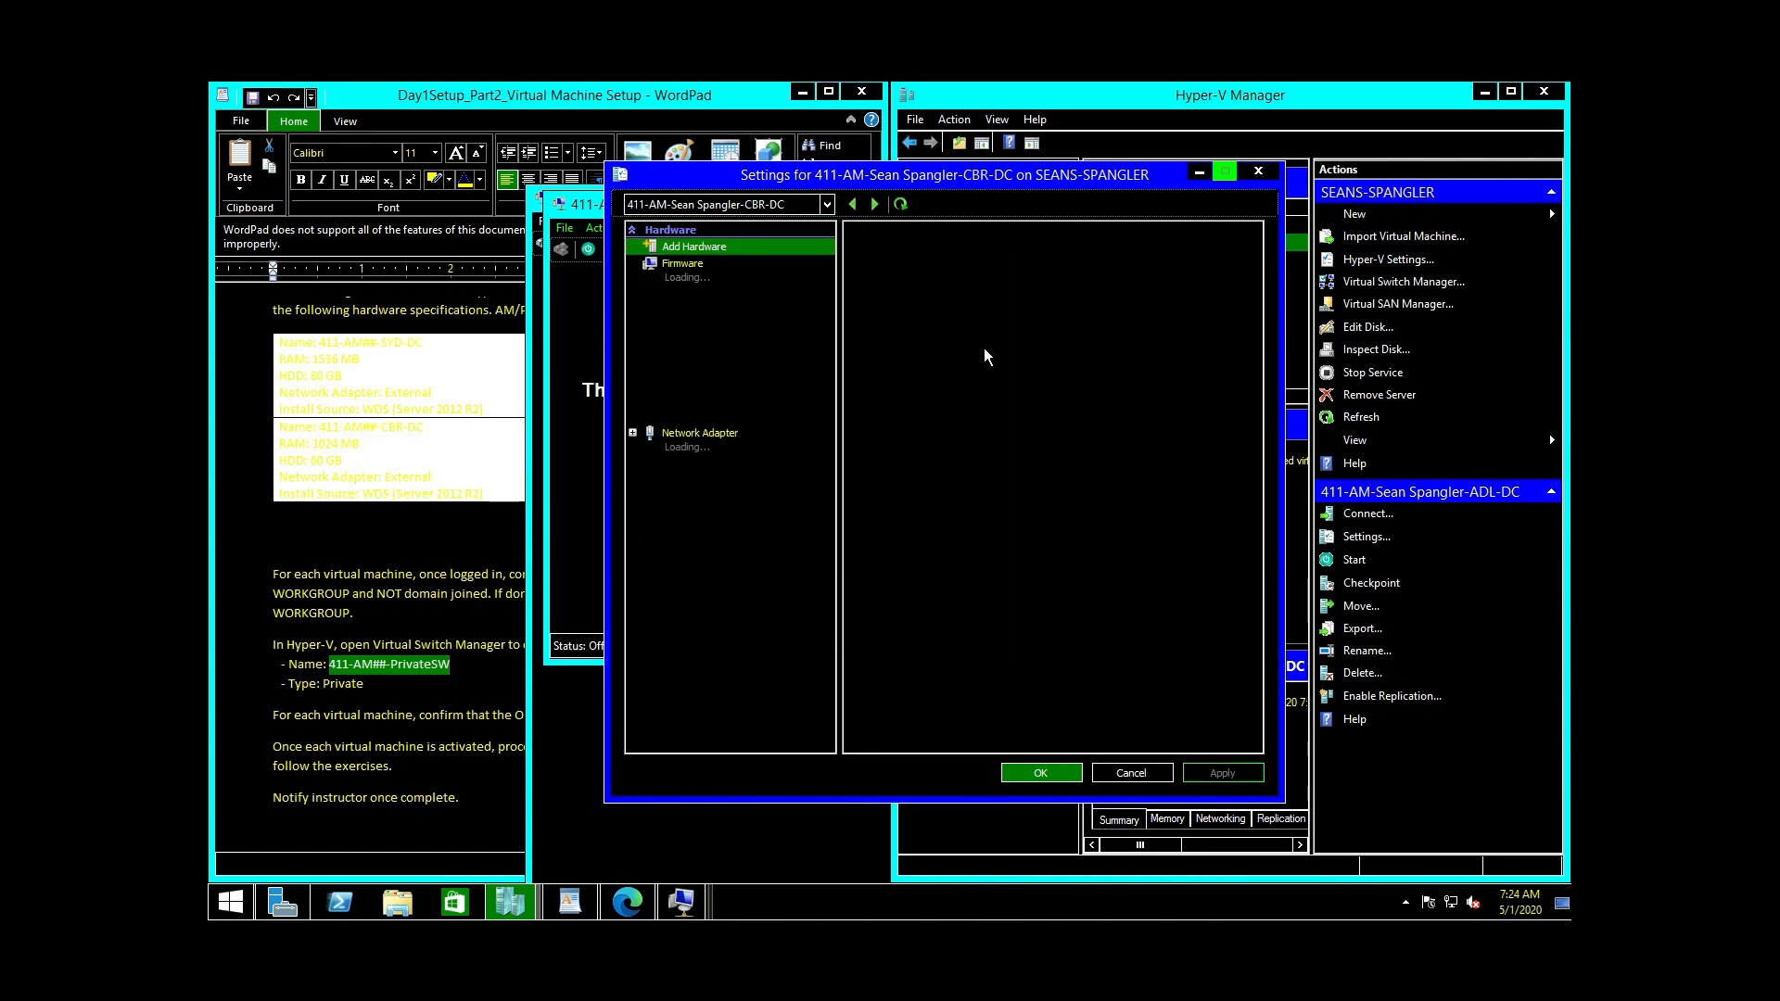
{"action": "left_click", "coordinate": [682, 297]}
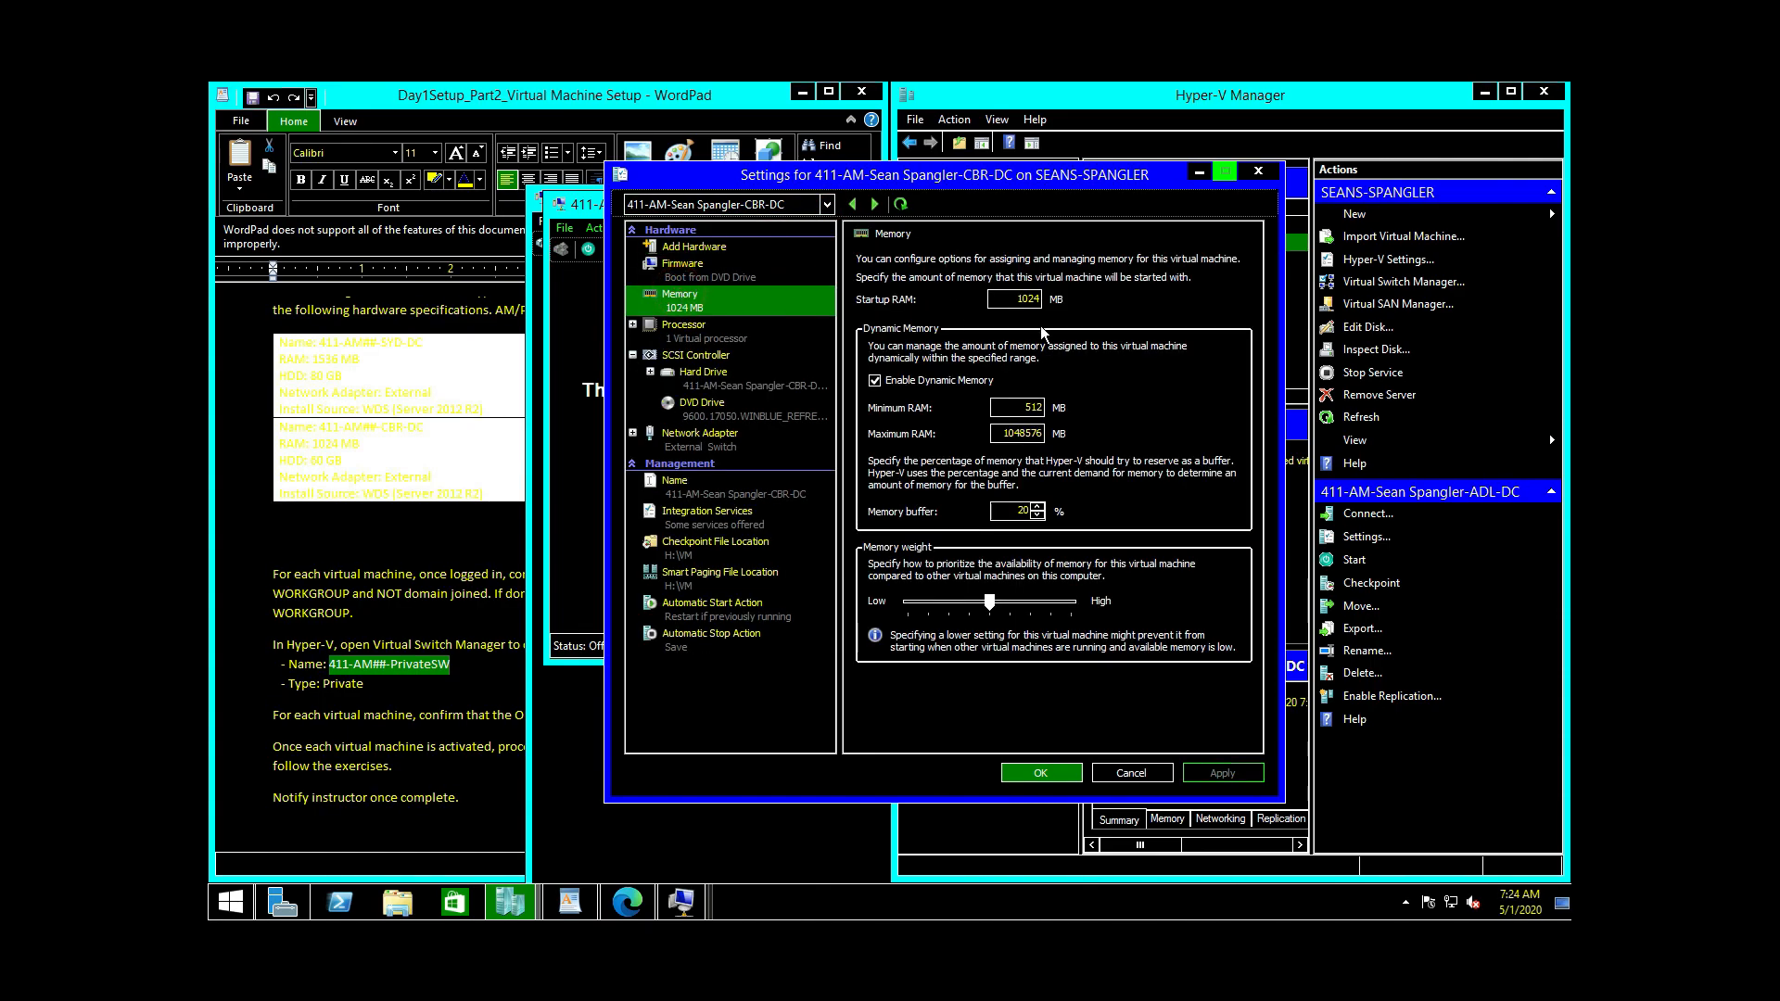
{"action": "double_click", "coordinate": [1019, 433]}
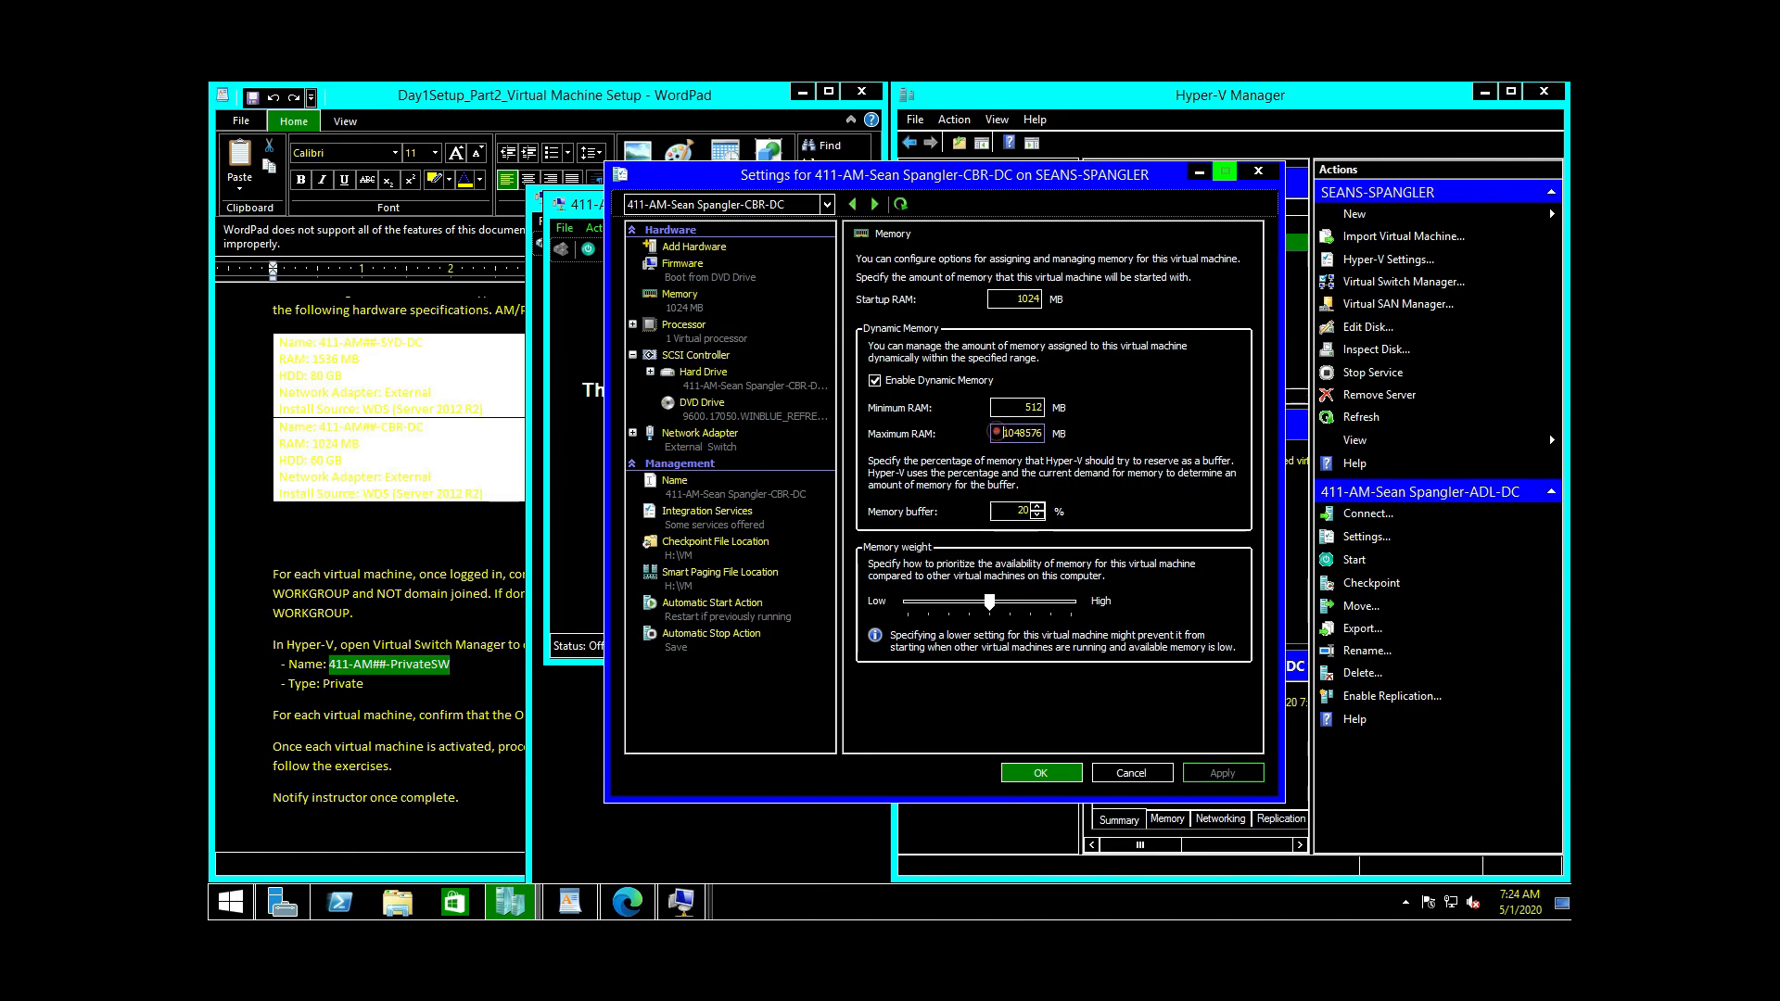
{"action": "type", "text": "1024"}
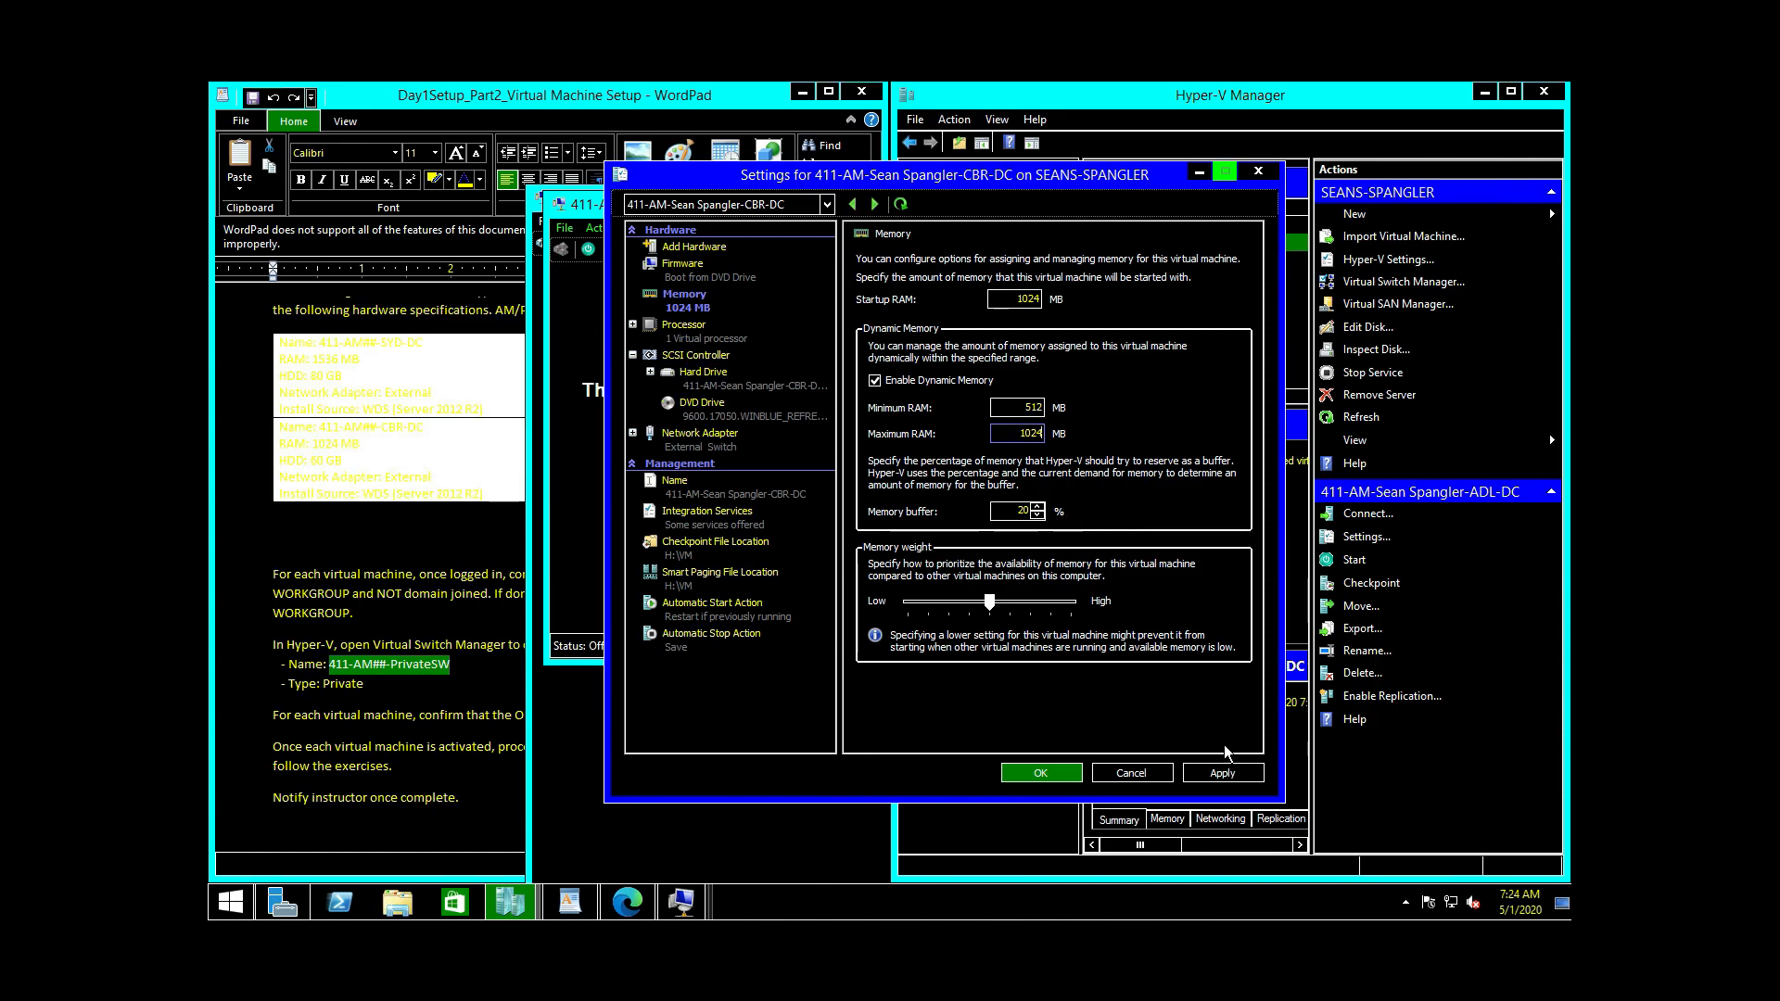
{"action": "left_click", "coordinate": [1222, 773]}
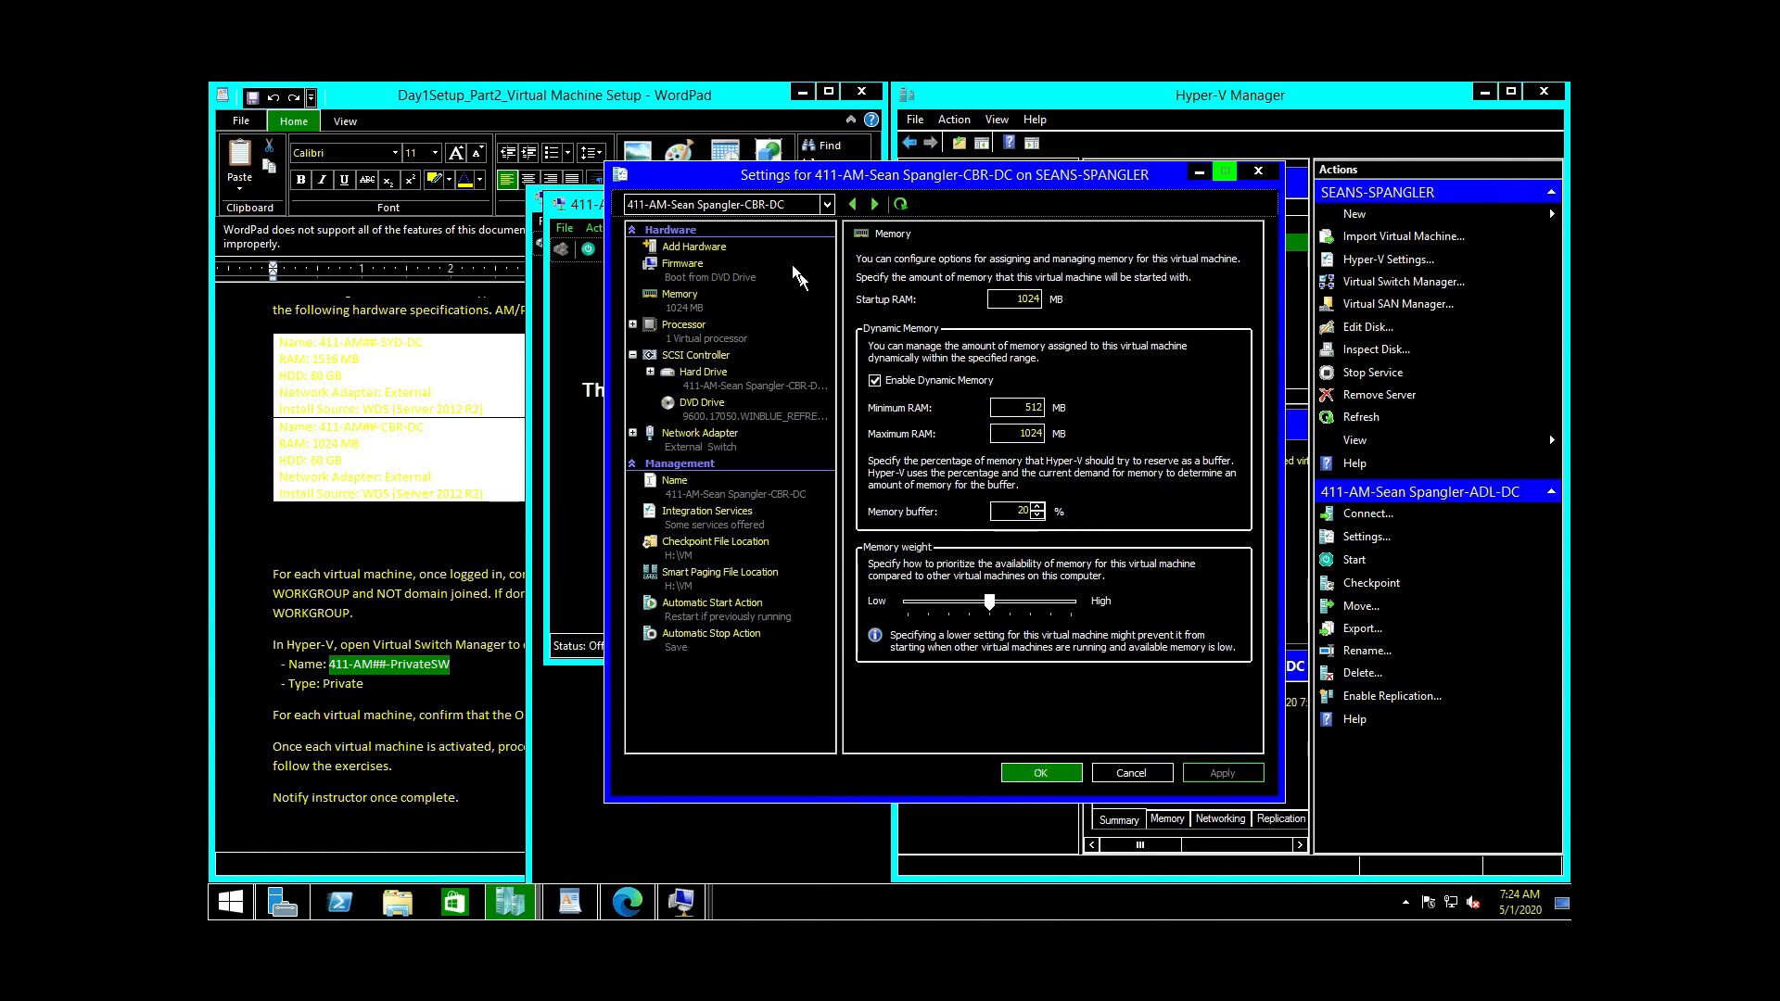
{"action": "left_click", "coordinate": [765, 205]}
Step: Try applying a 1024 MB Maximum RAM to MEL-DC and dismiss the 'Cannot apply changes' error
{"action": "left_click", "coordinate": [763, 265]}
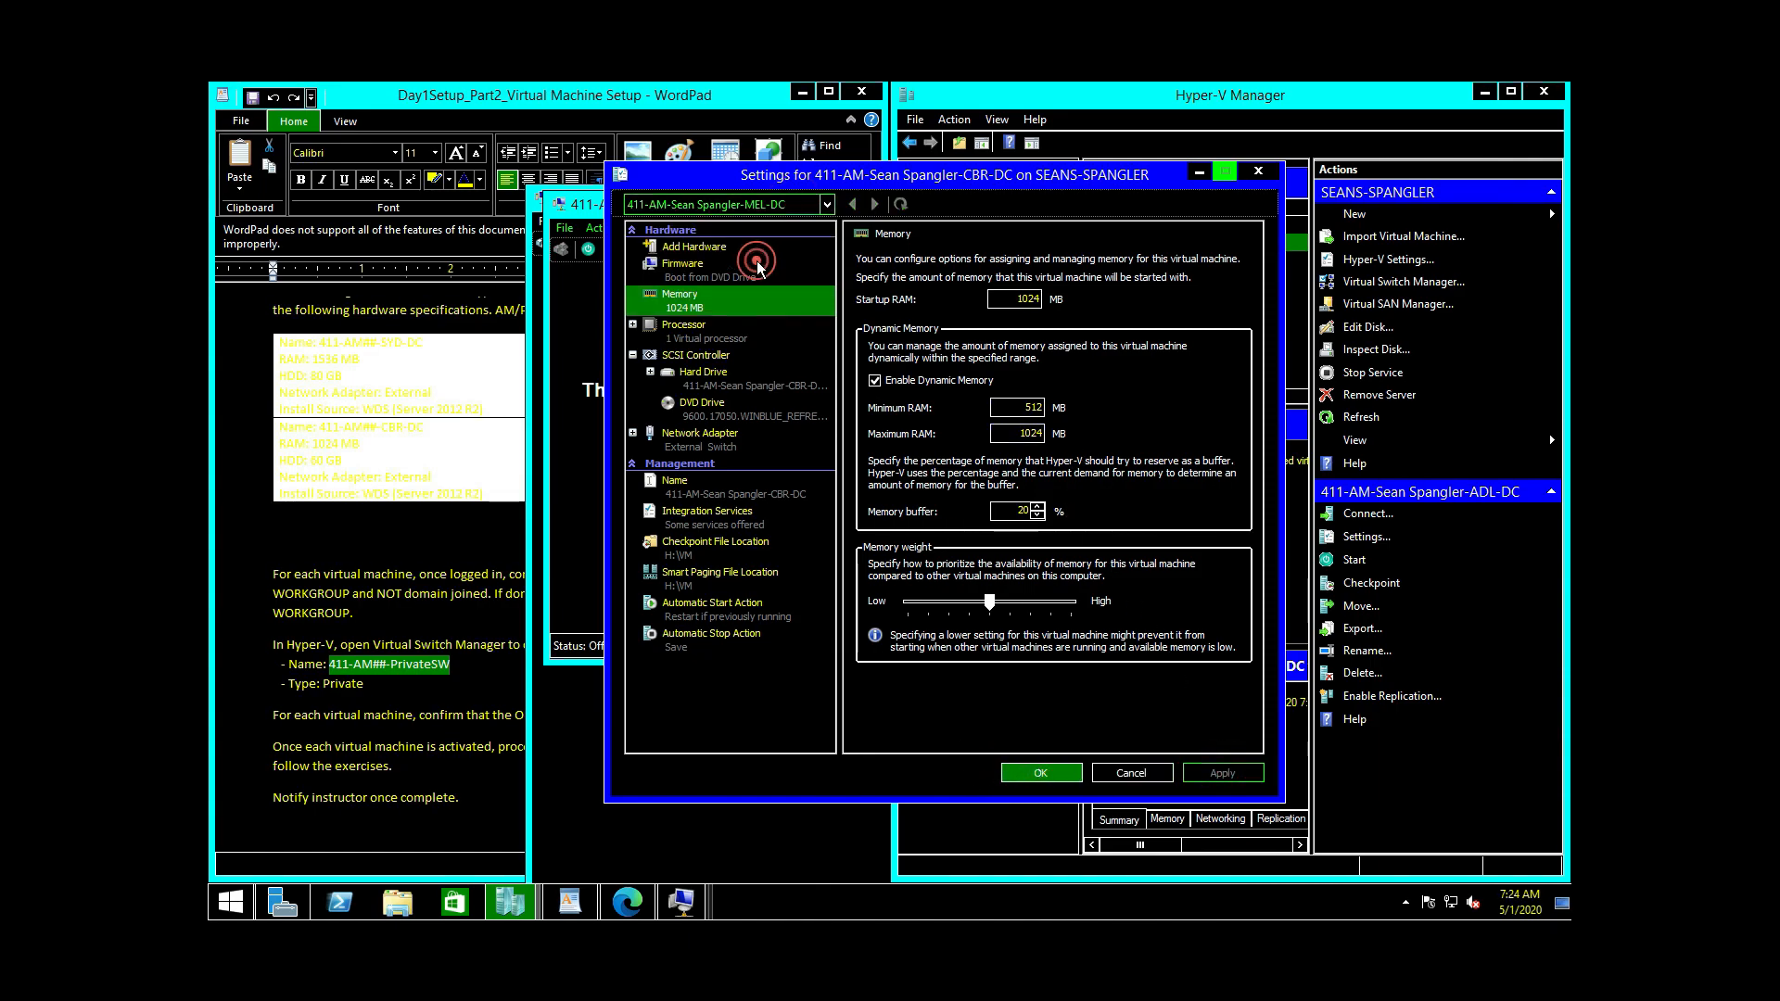
{"action": "left_click", "coordinate": [703, 297]}
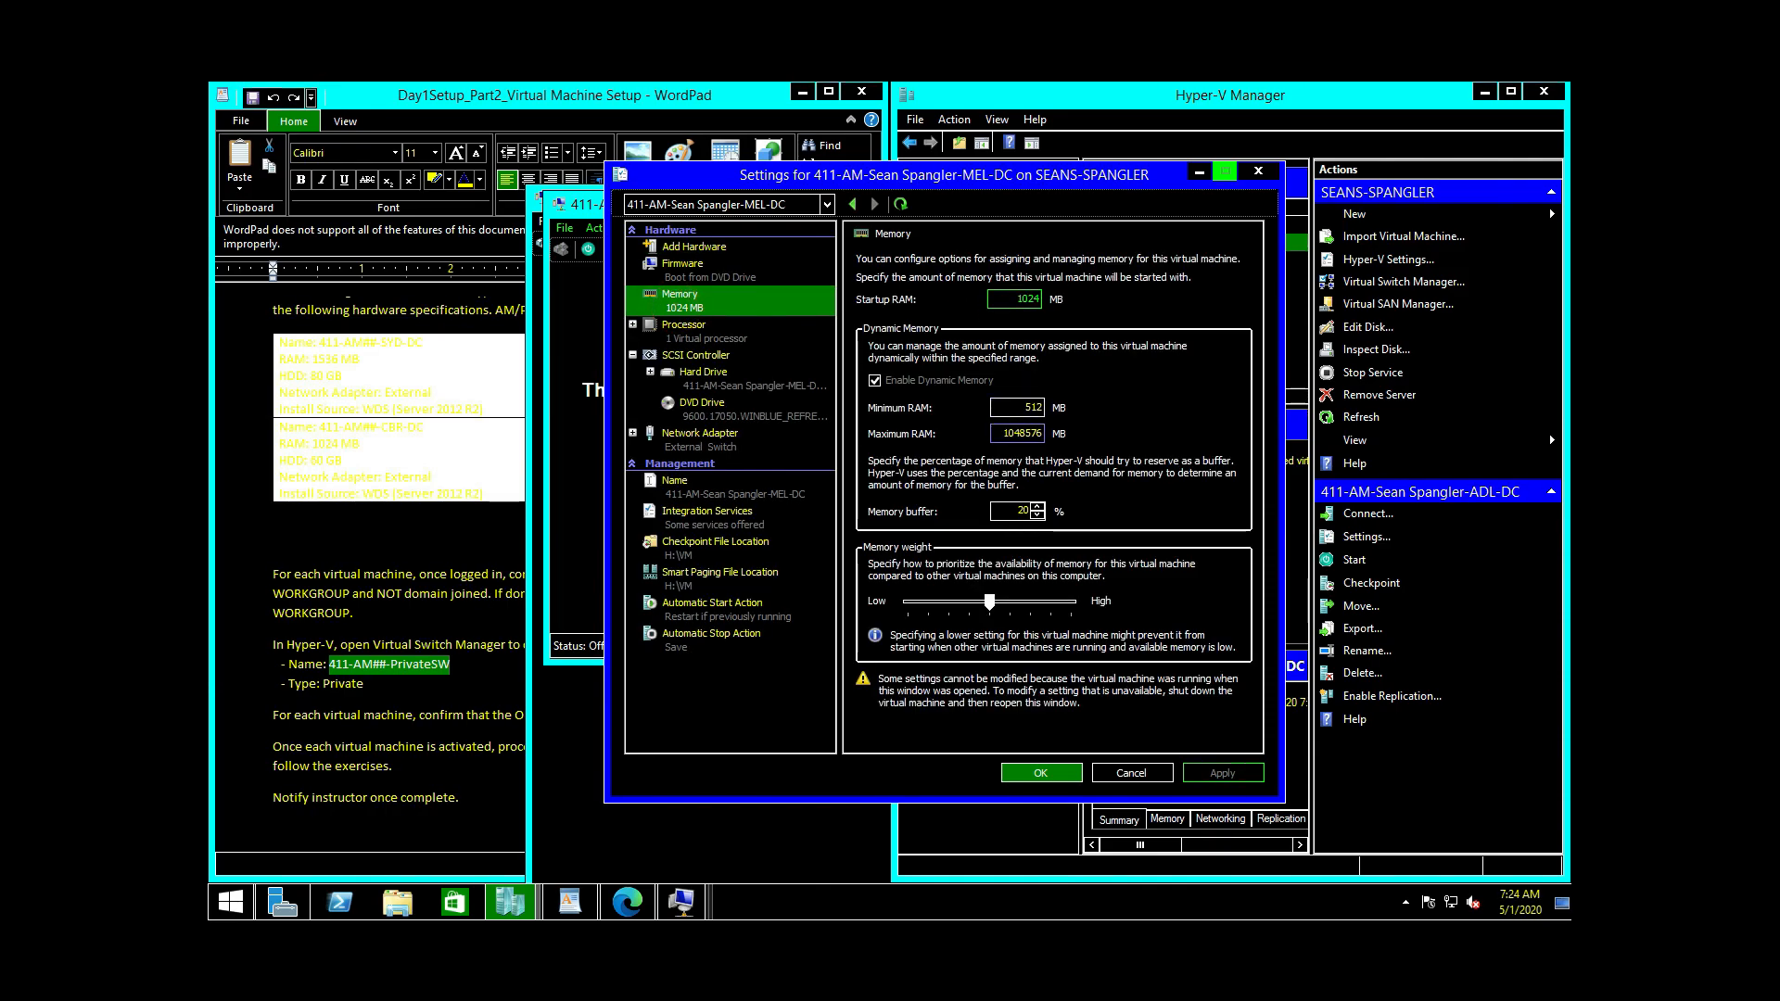
{"action": "double_click", "coordinate": [1010, 433]}
{"action": "type", "text": "1024"}
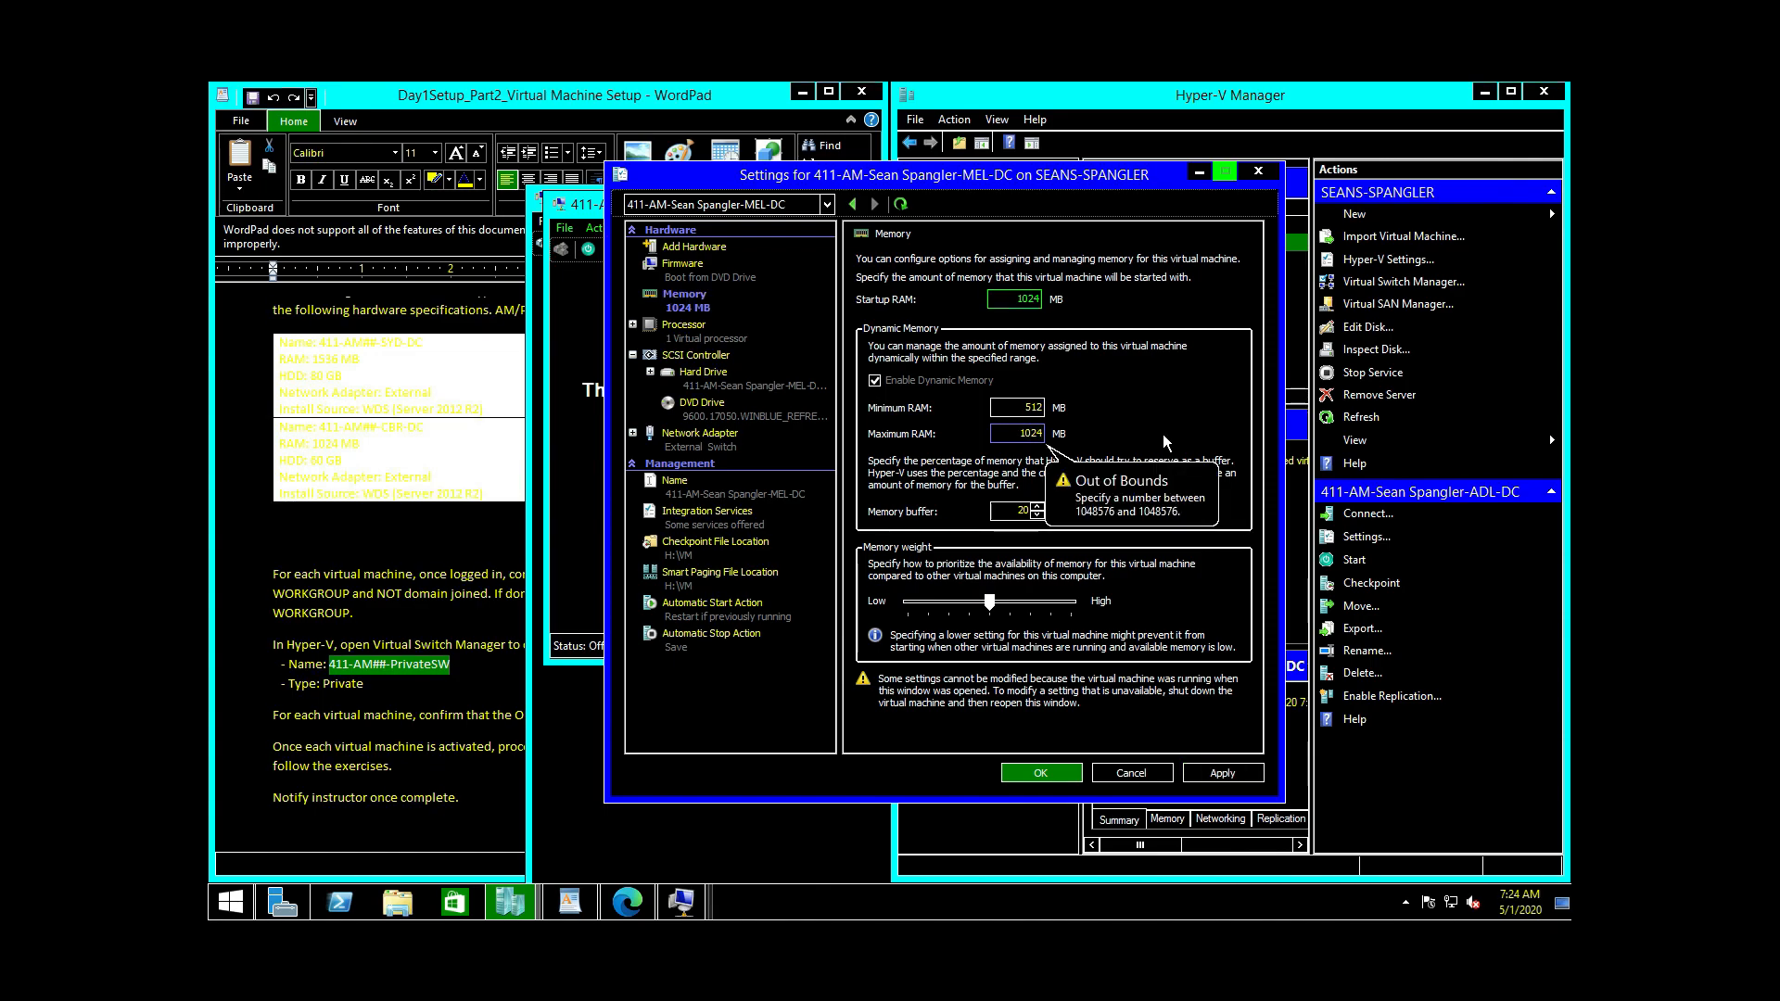
{"action": "left_click", "coordinate": [1223, 773]}
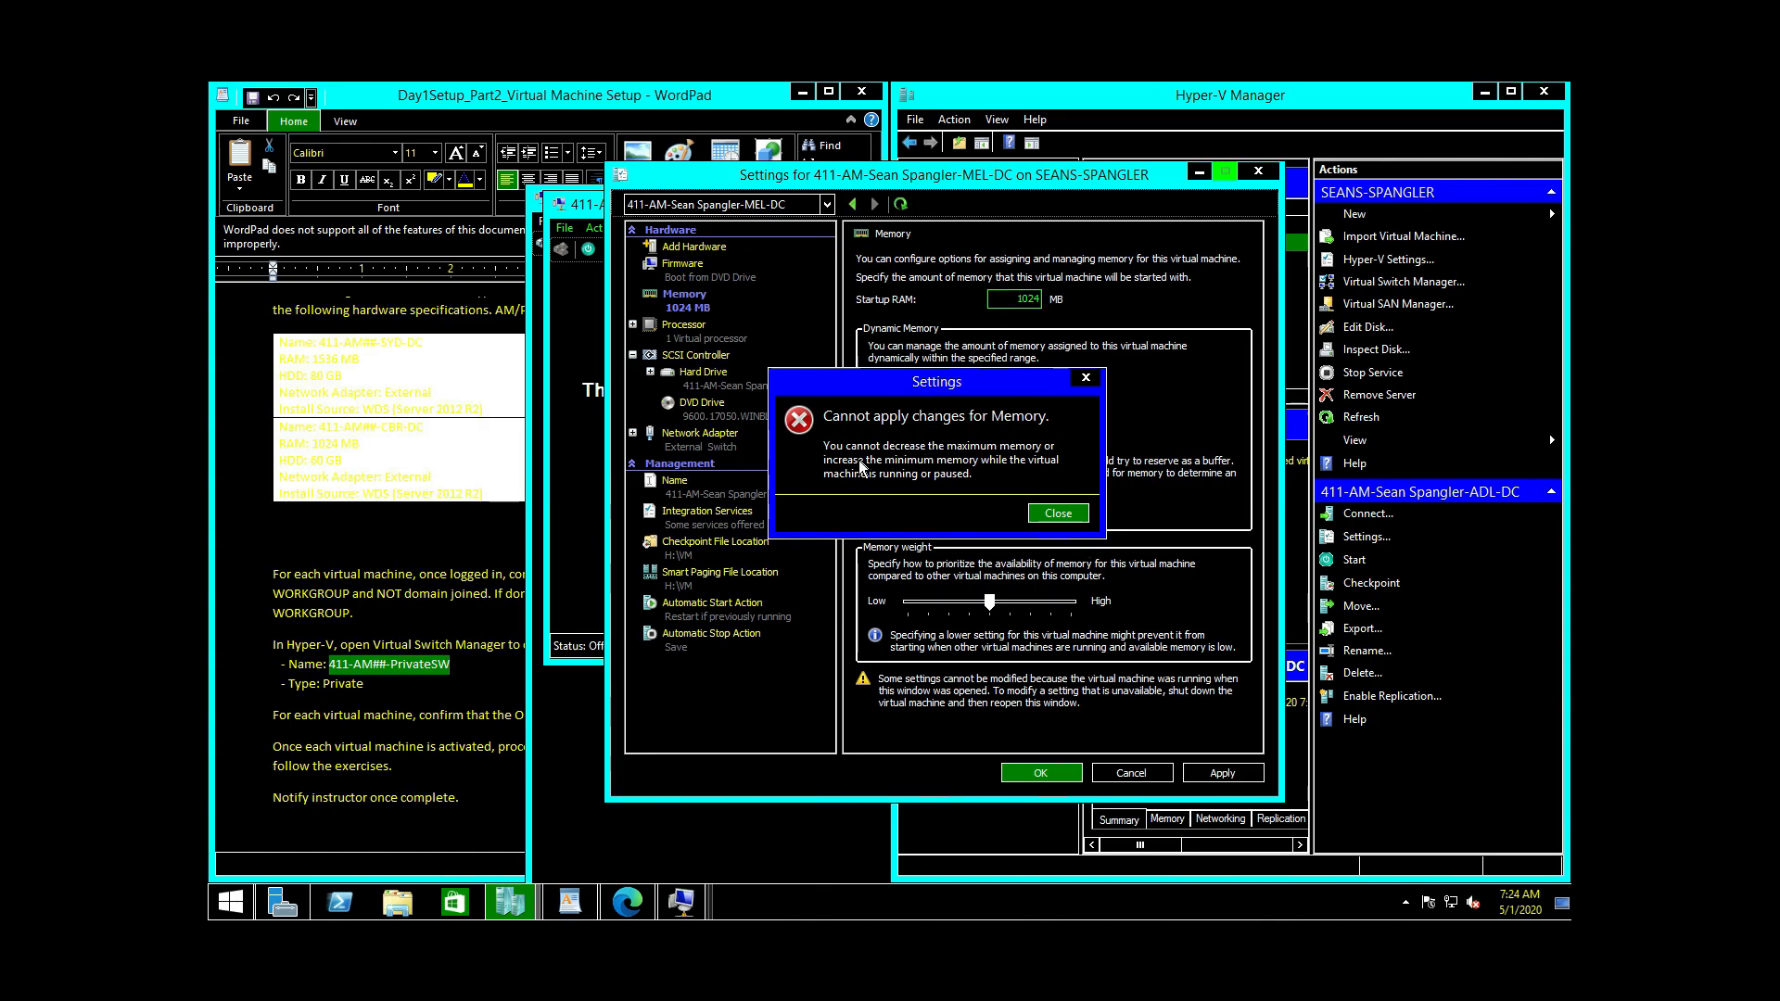
{"action": "left_click", "coordinate": [1049, 516]}
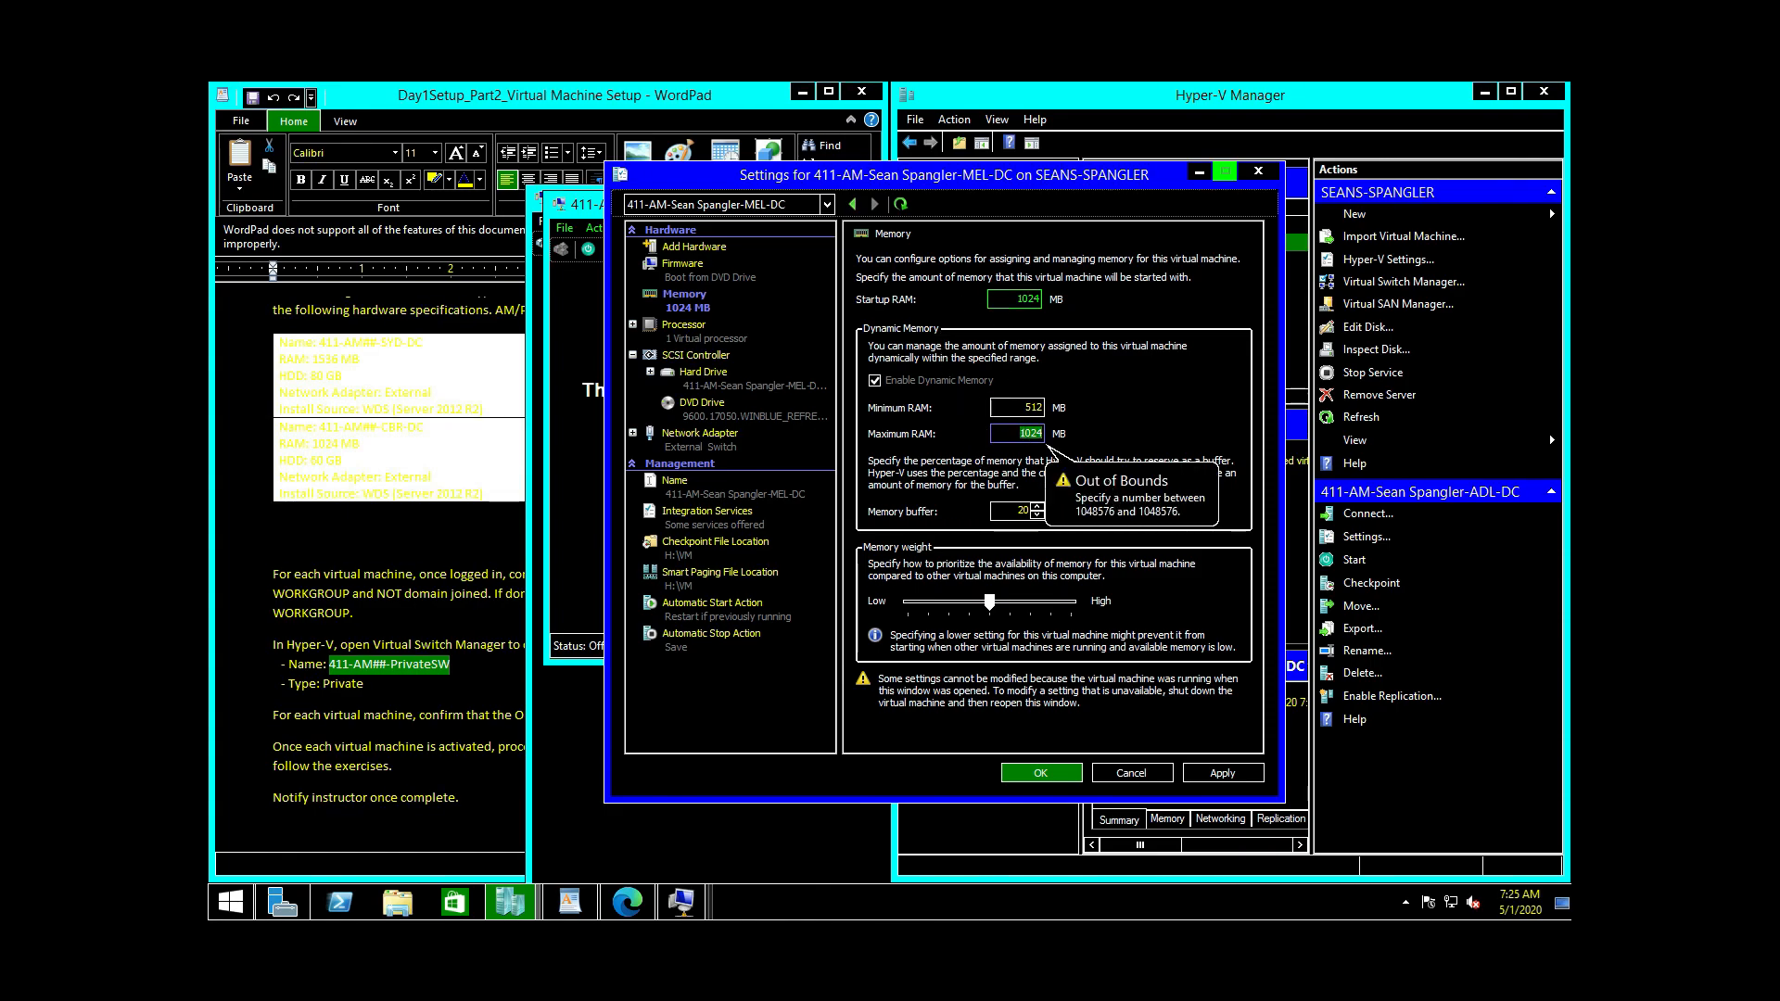
Step: Re-enter 1024 MB for MEL-DC, retry, dismiss the same error, and return to Hyper-V Manager
{"action": "left_click", "coordinate": [995, 437]}
{"action": "double_click", "coordinate": [1001, 433]}
{"action": "key", "text": "BackSpace"}
{"action": "type", "text": "1024"}
{"action": "key", "text": "Return"}
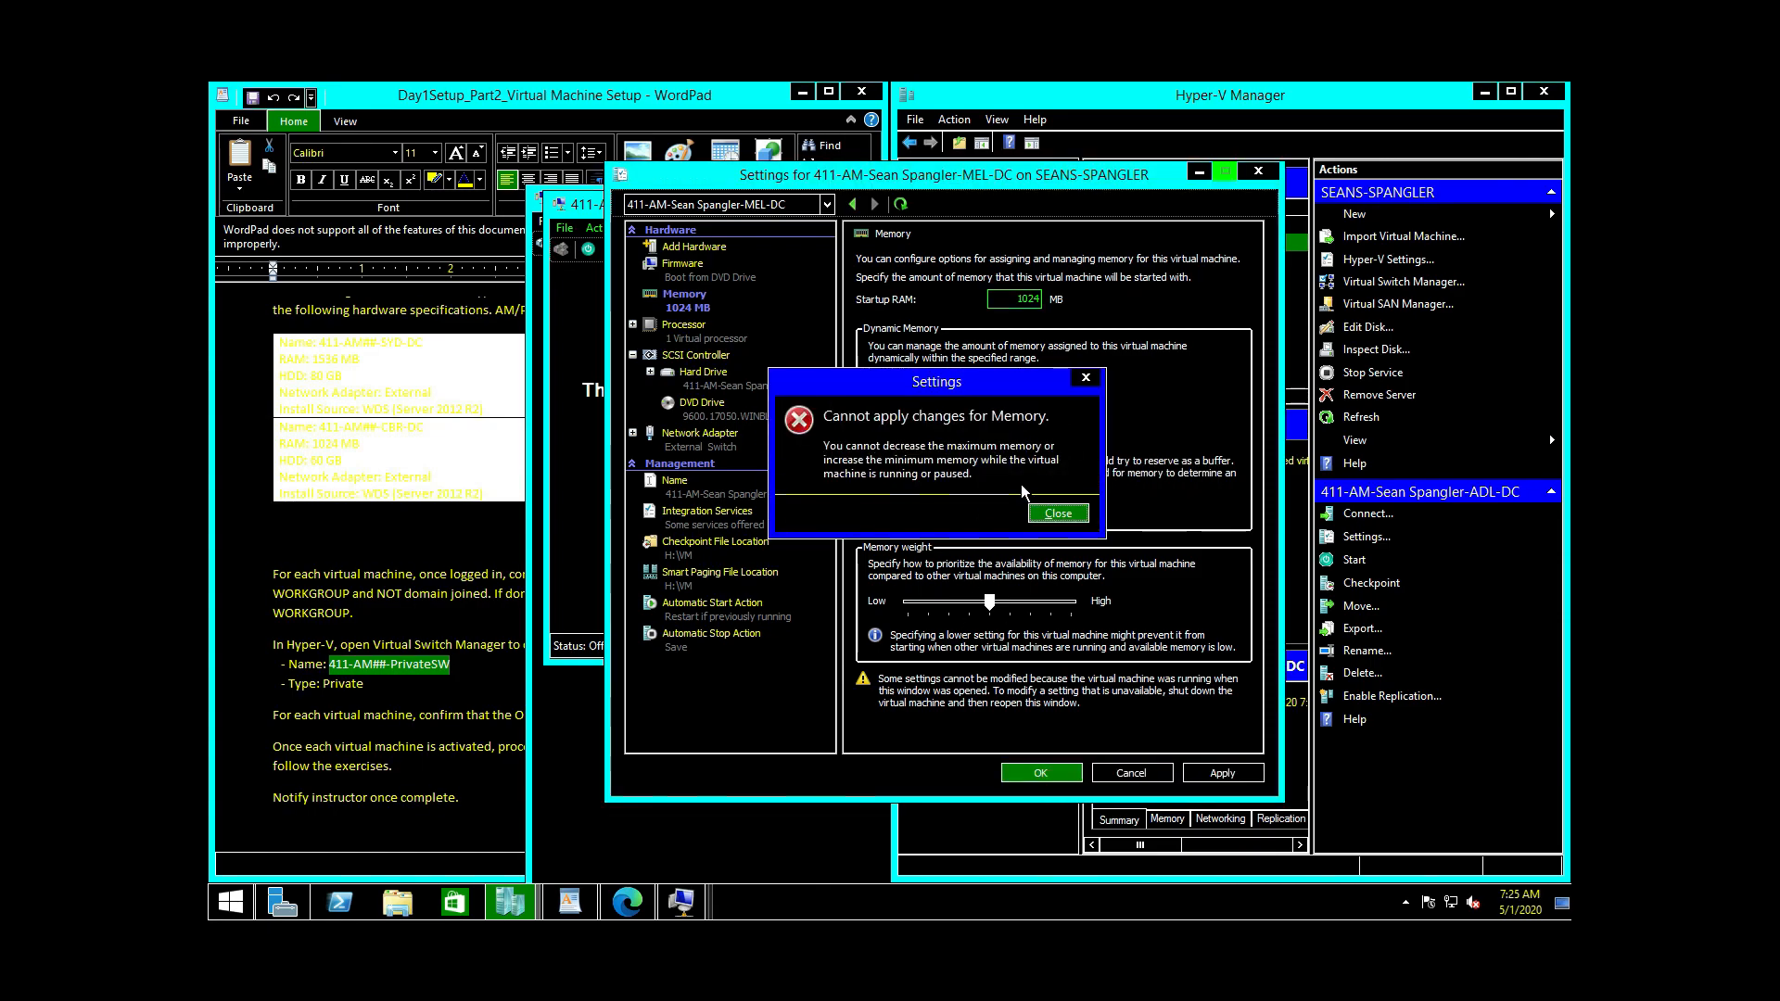
{"action": "left_click", "coordinate": [1054, 515]}
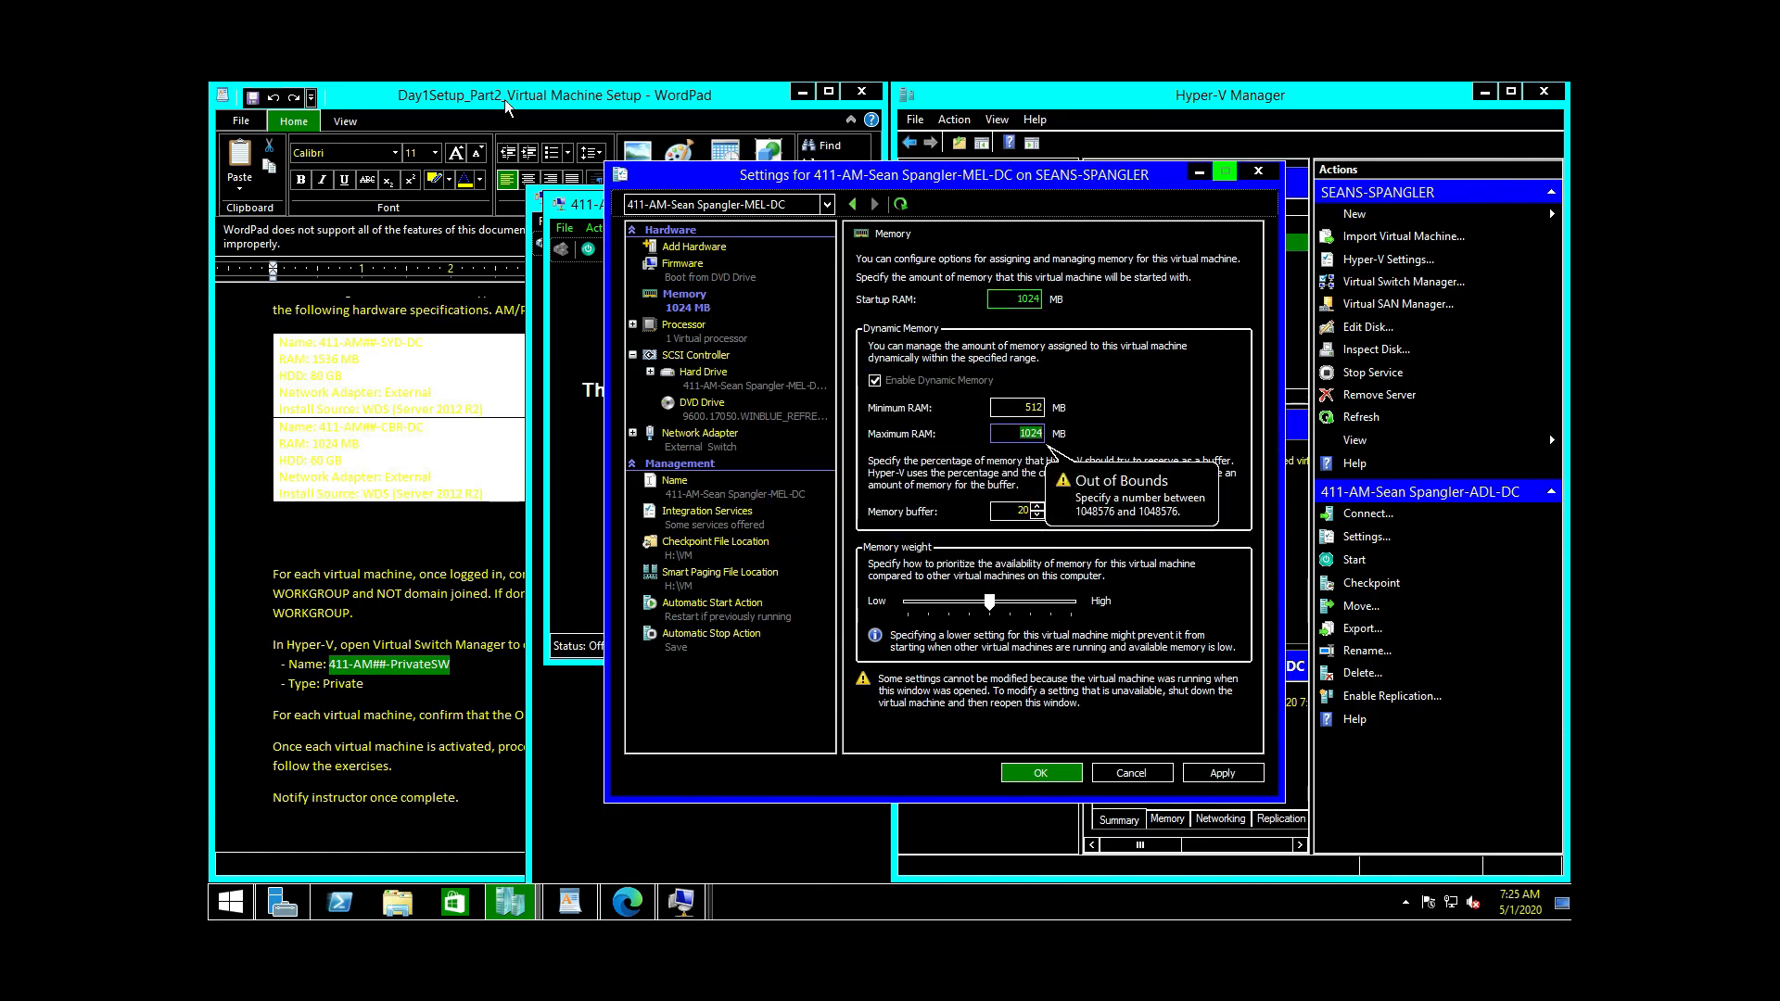
{"action": "left_click", "coordinate": [1112, 117]}
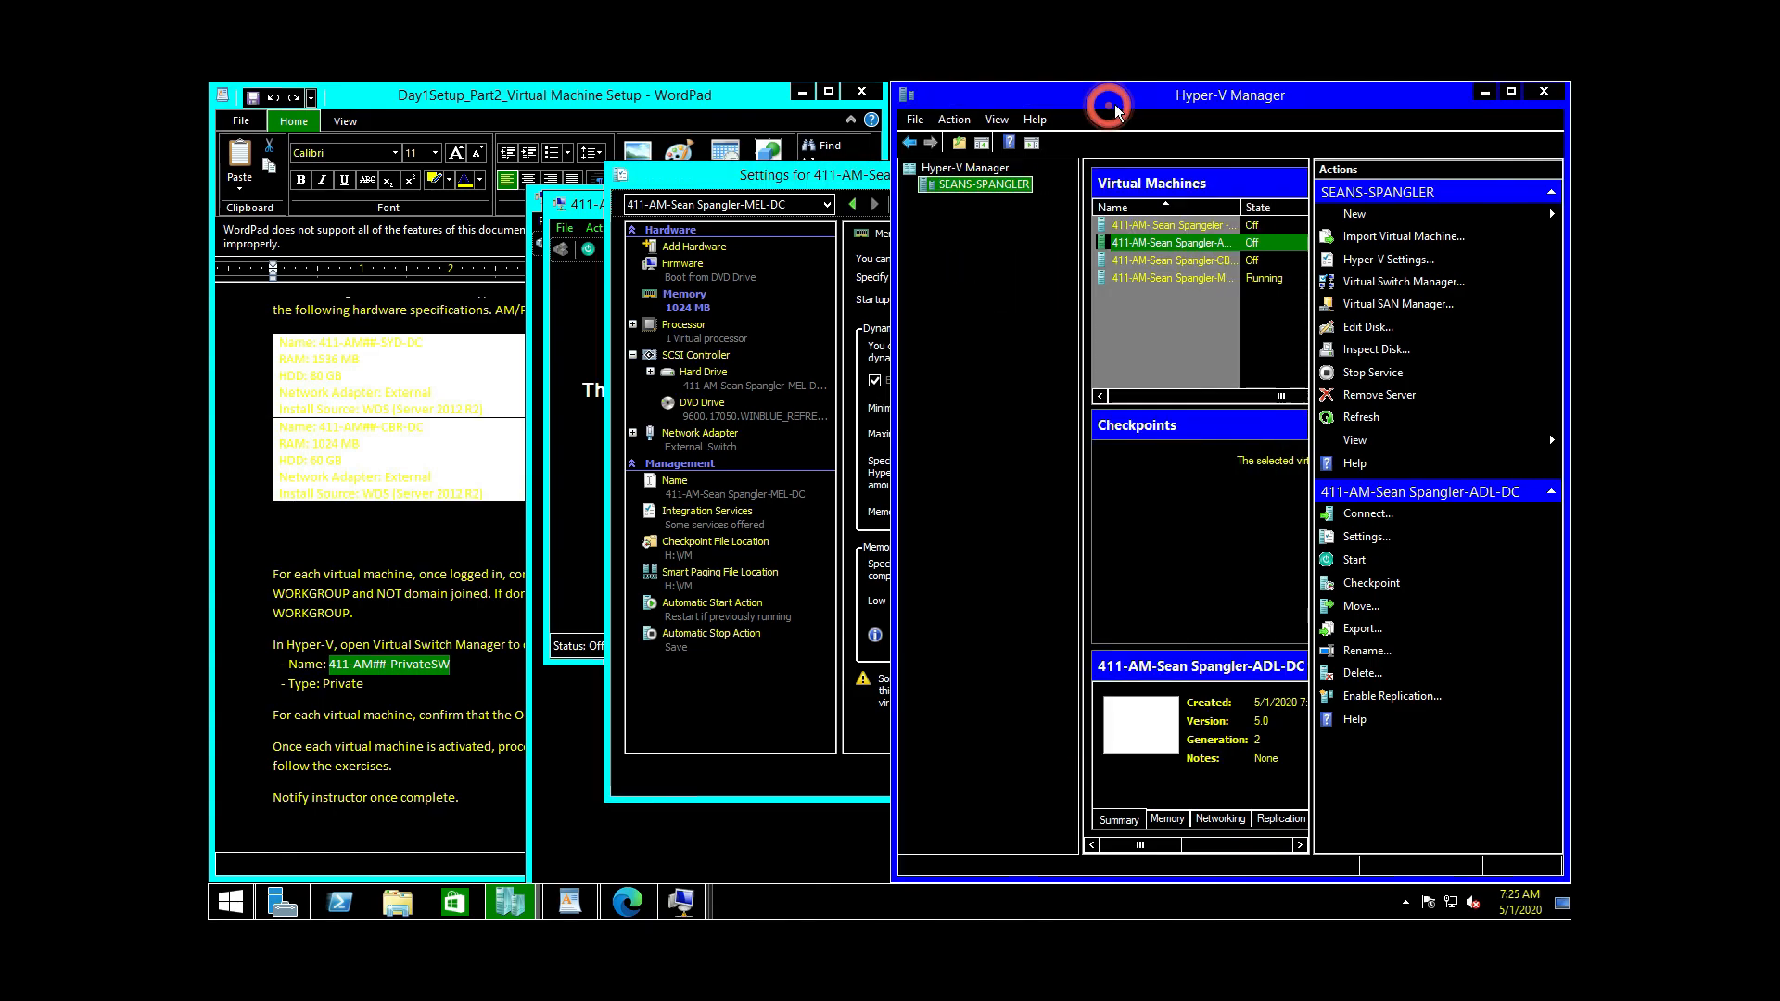
Step: Turn off MEL-DC, retry the memory change, dismiss the error and close its settings
{"action": "left_click", "coordinate": [1261, 286]}
{"action": "right_click", "coordinate": [1261, 285]}
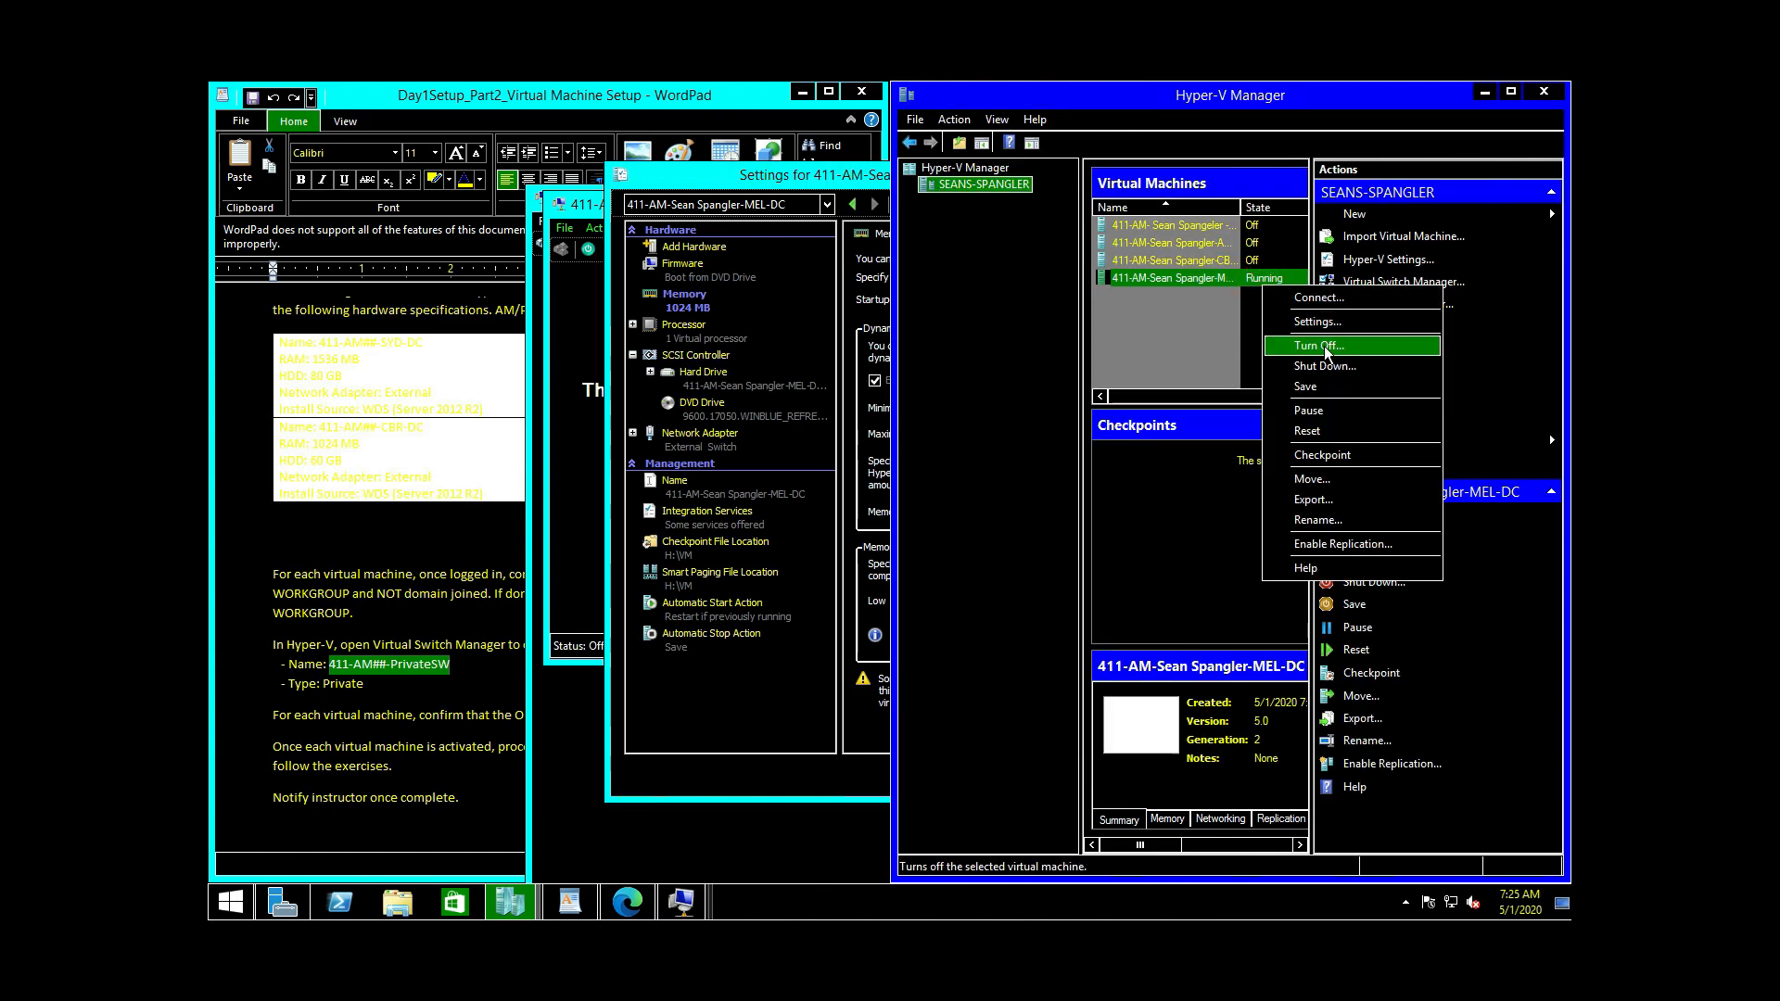
{"action": "left_click", "coordinate": [1328, 347]}
{"action": "left_click", "coordinate": [1248, 517]}
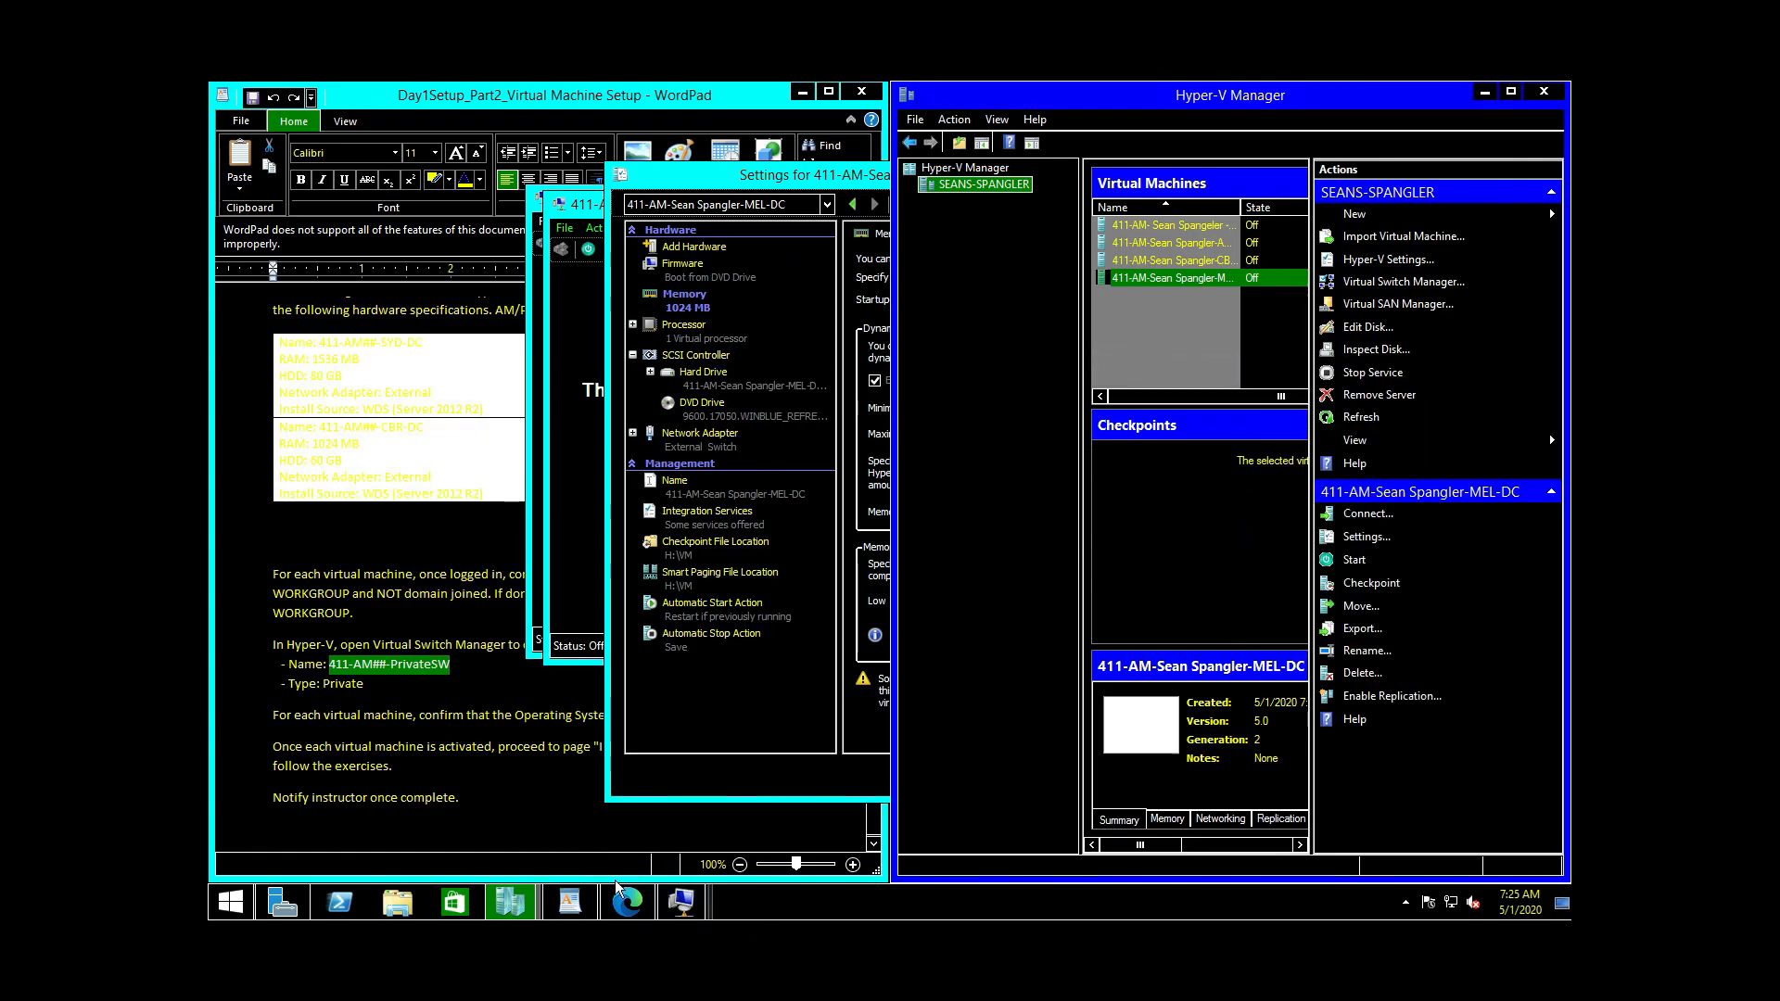
{"action": "left_click", "coordinate": [767, 188]}
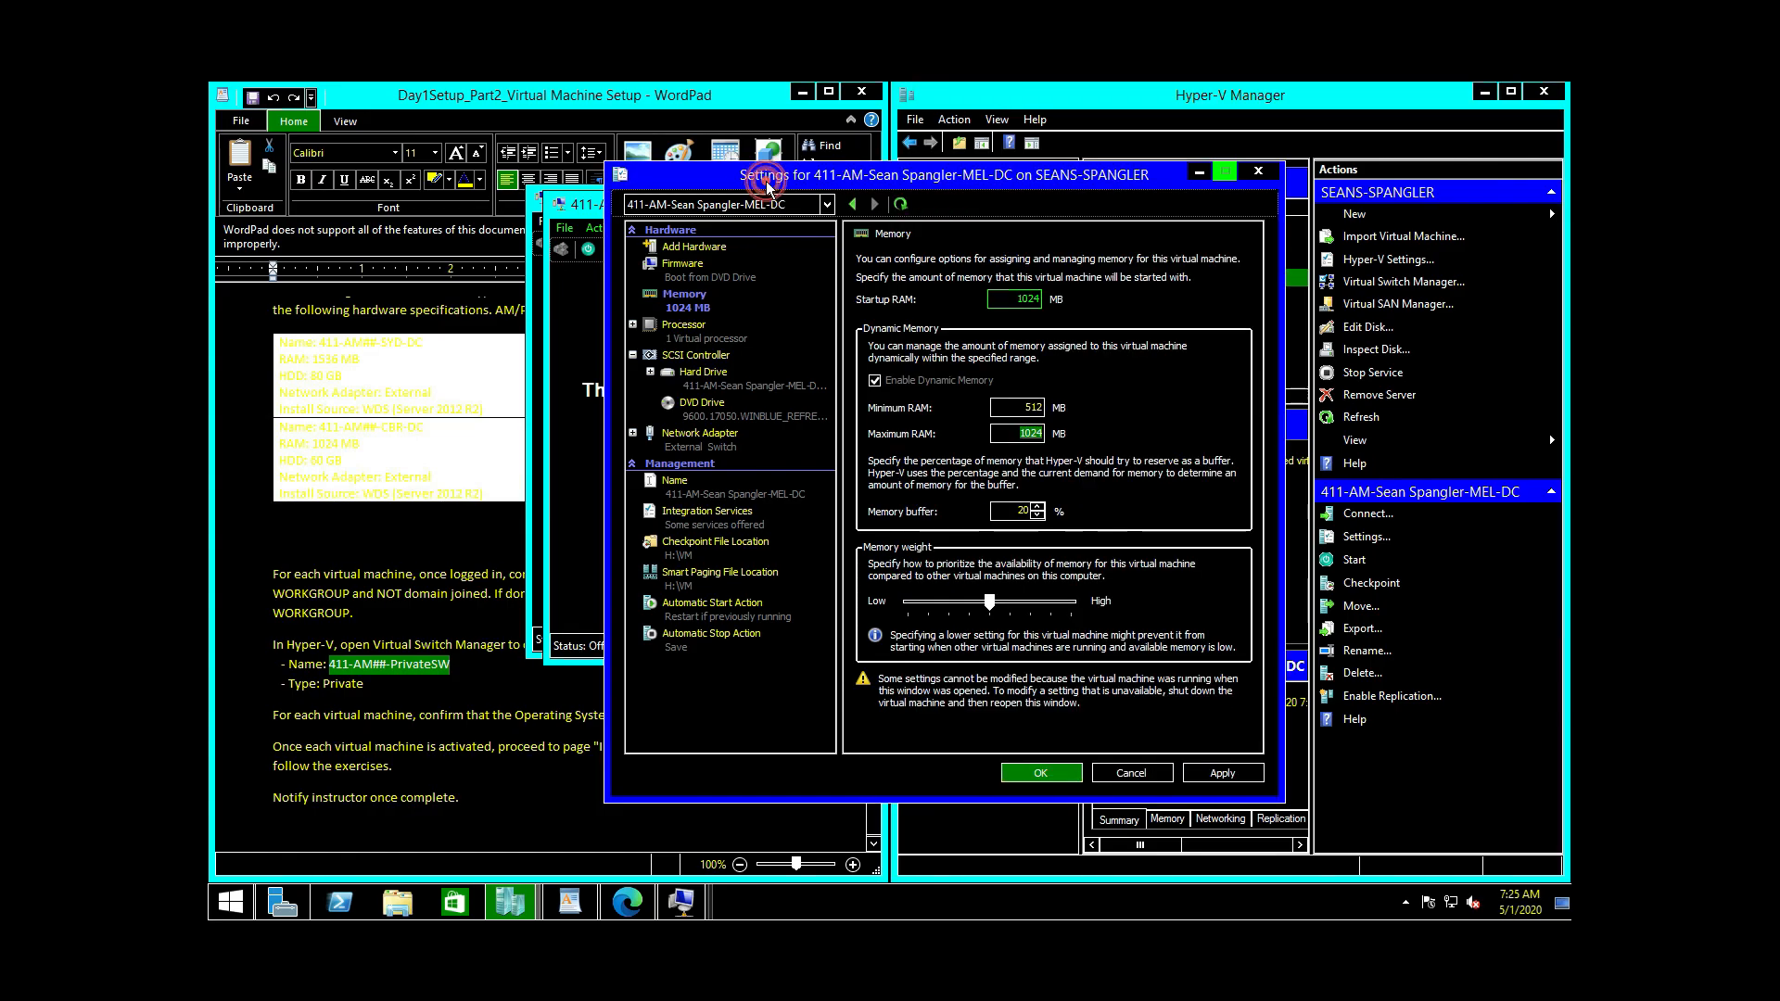
{"action": "left_click", "coordinate": [1222, 773]}
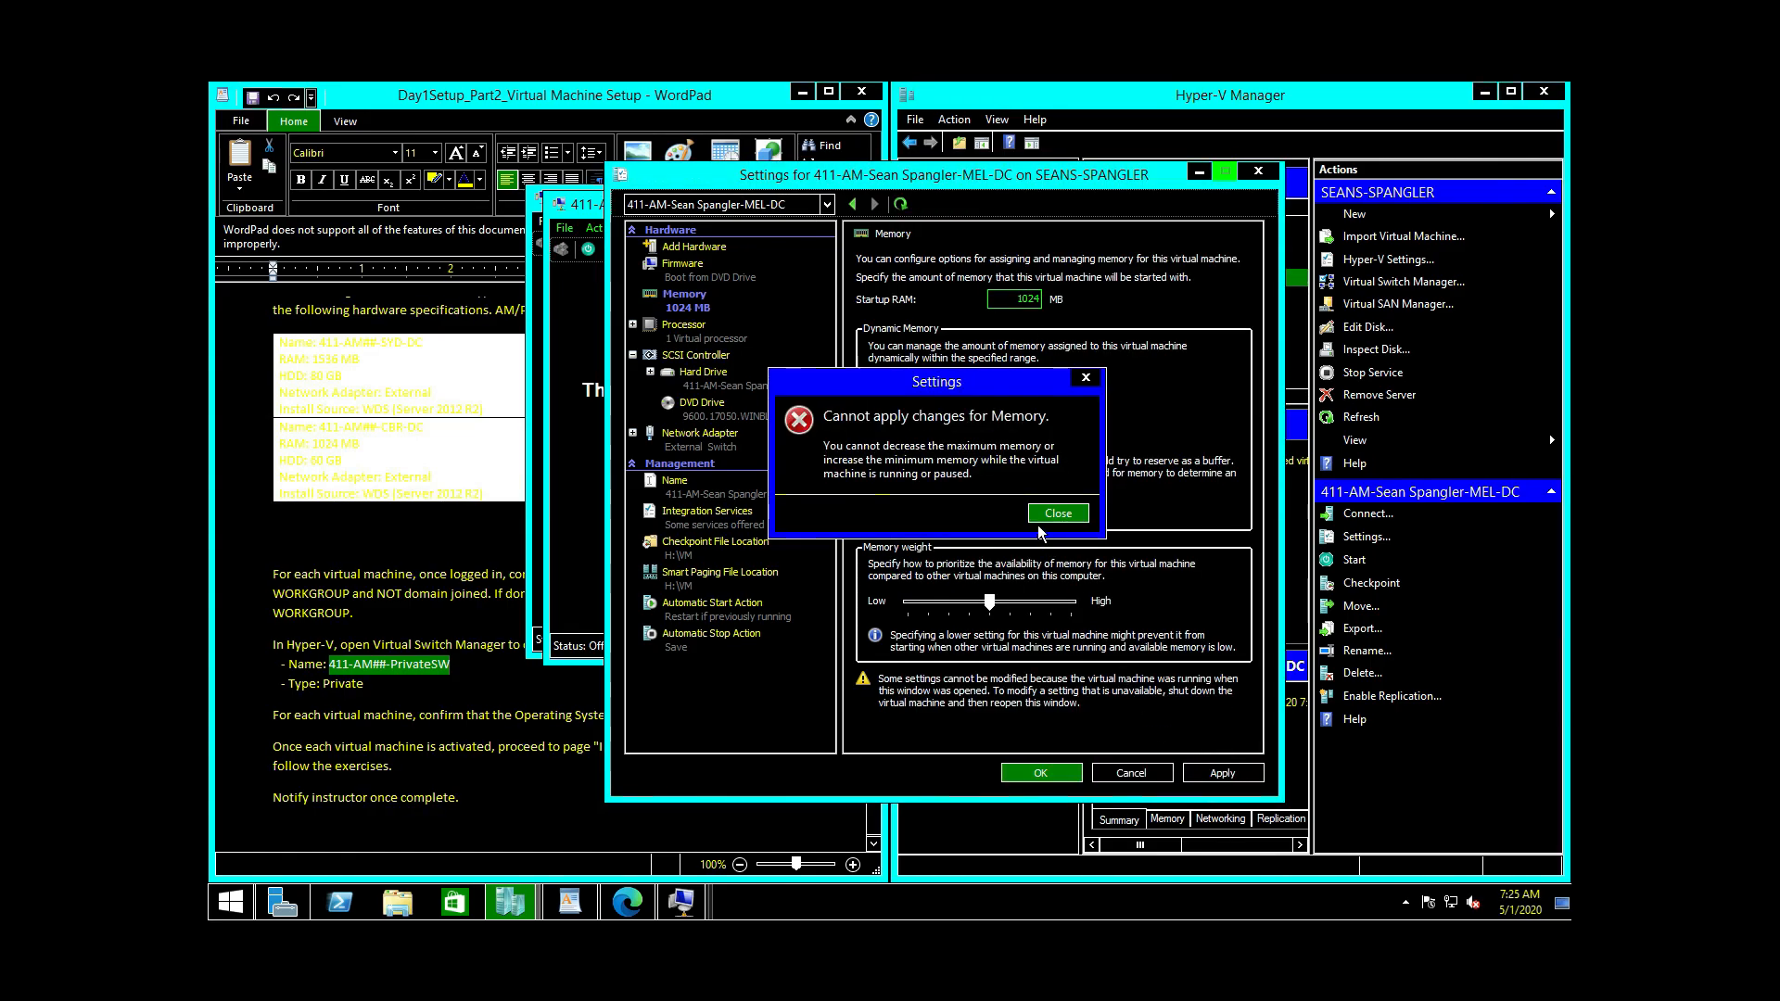
{"action": "left_click", "coordinate": [1042, 517]}
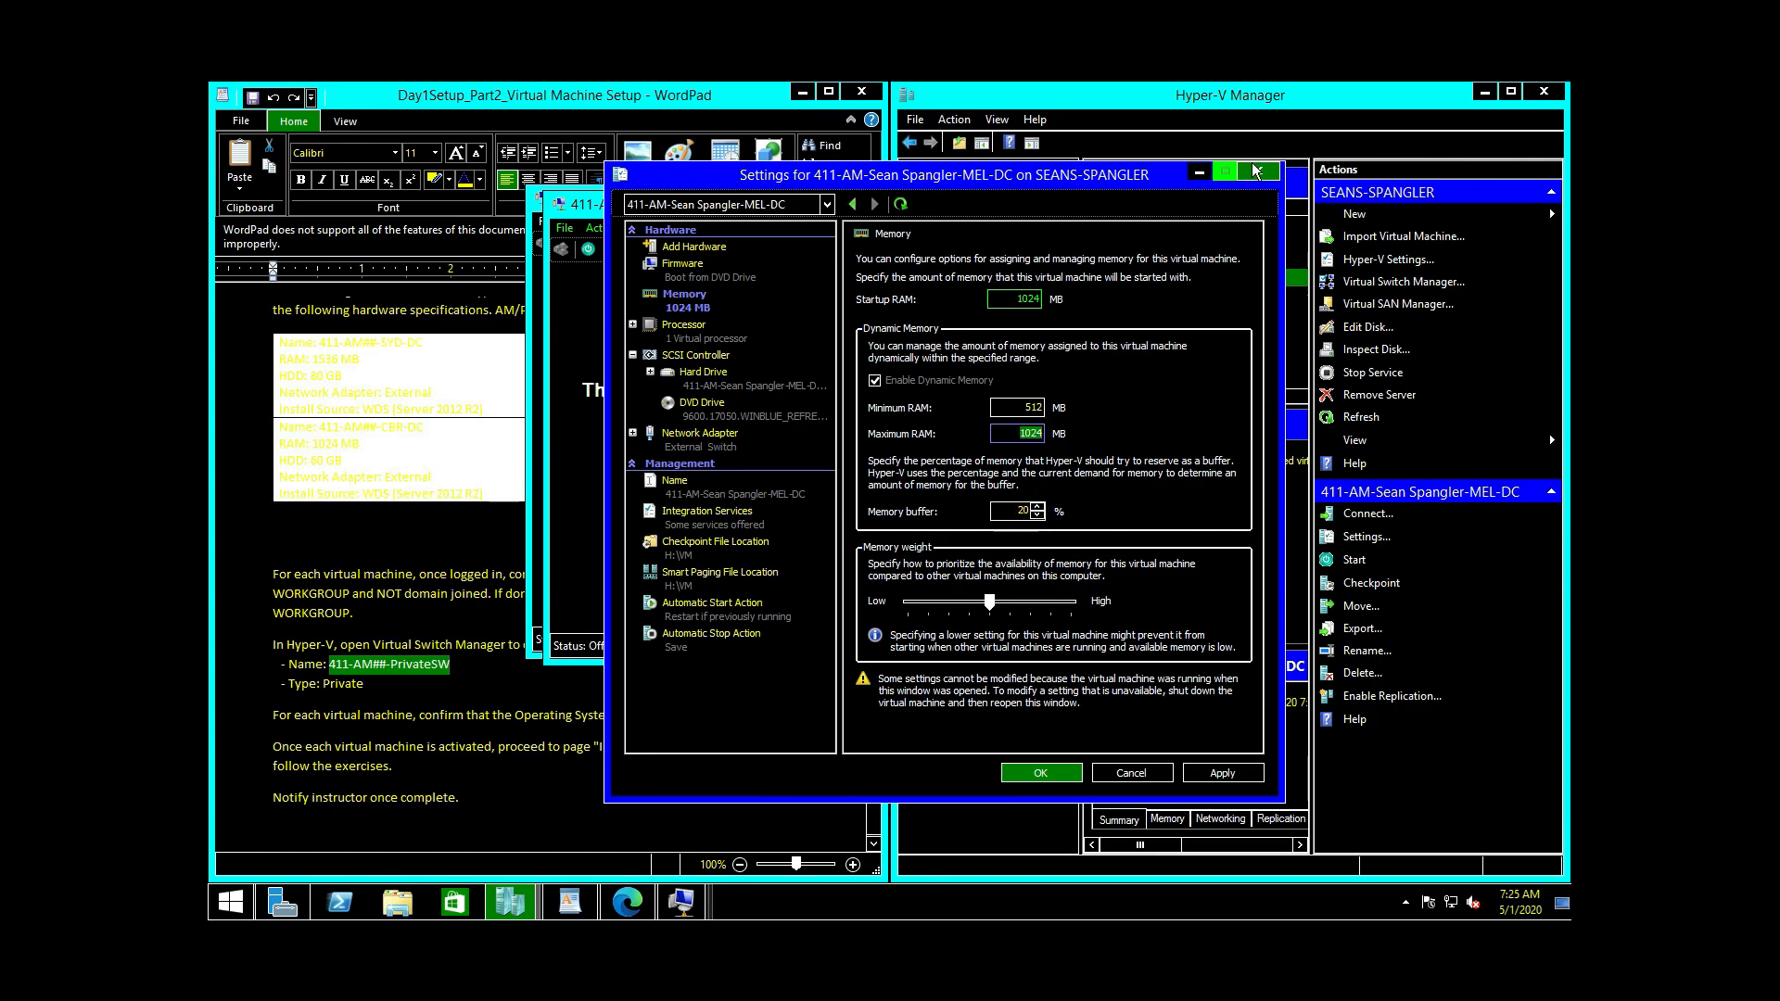
{"action": "left_click", "coordinate": [1255, 170]}
Step: Reopen MEL-DC's settings and save a 1024 MB Maximum RAM with OK
{"action": "right_click", "coordinate": [1184, 282]}
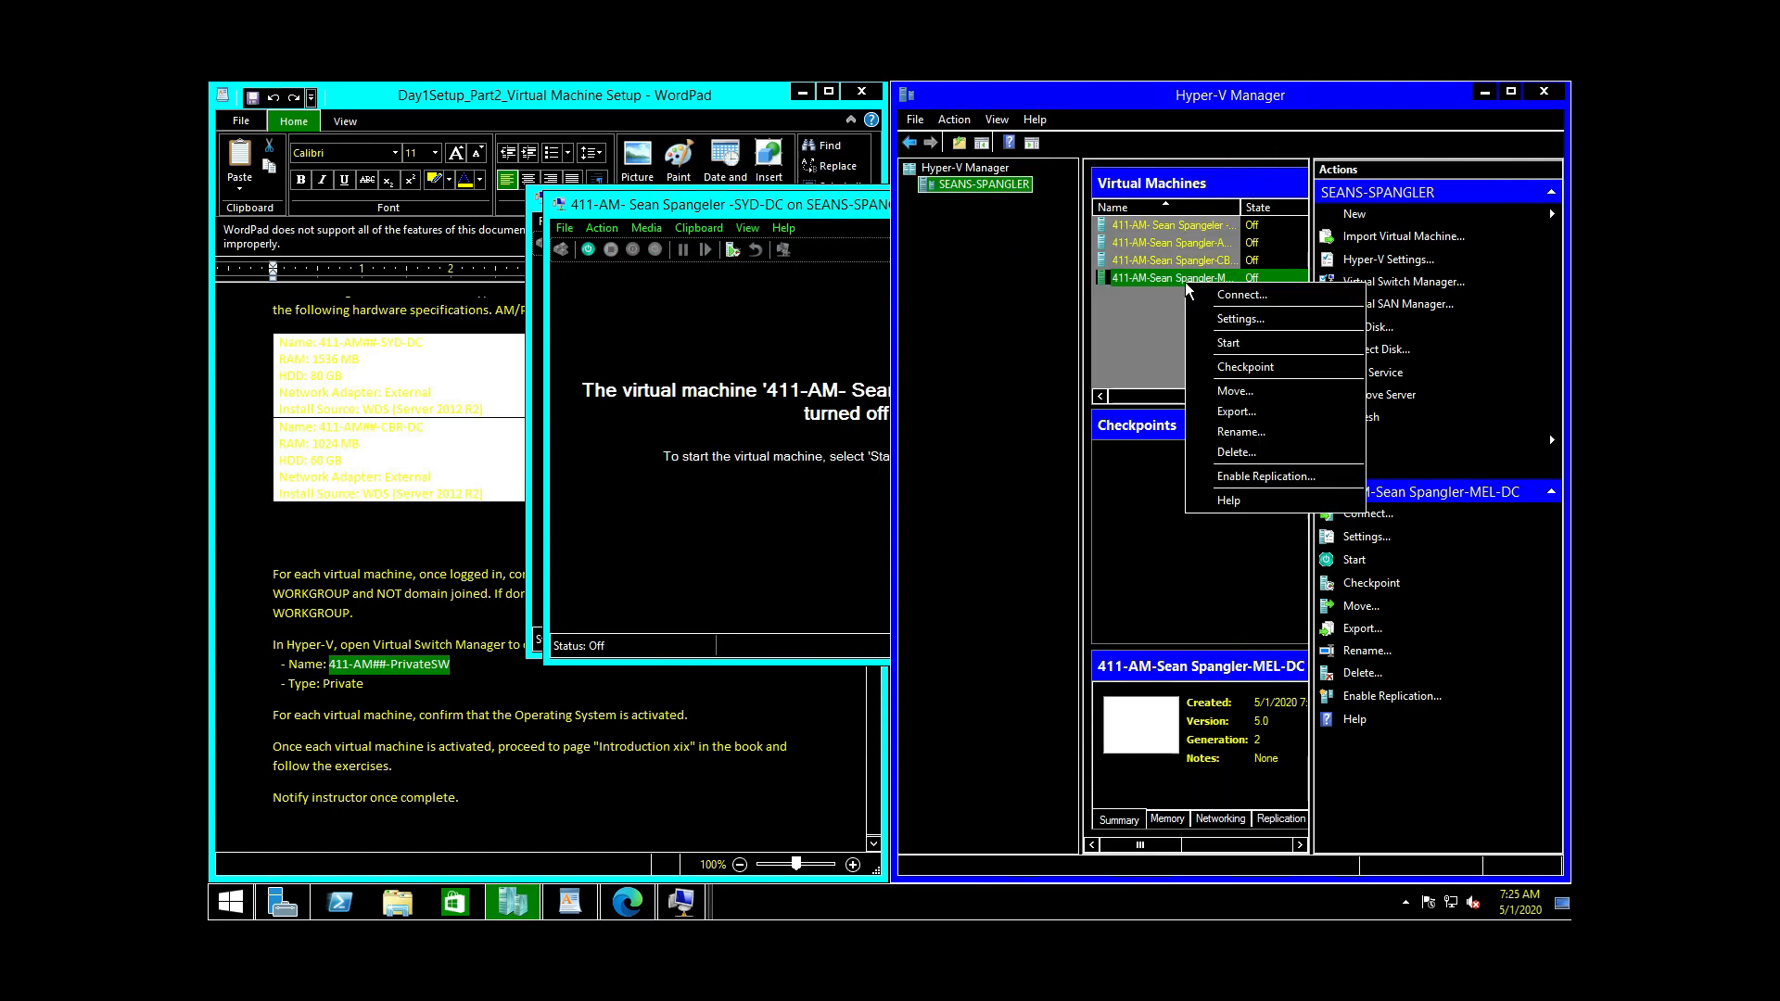
{"action": "left_click", "coordinate": [1246, 324]}
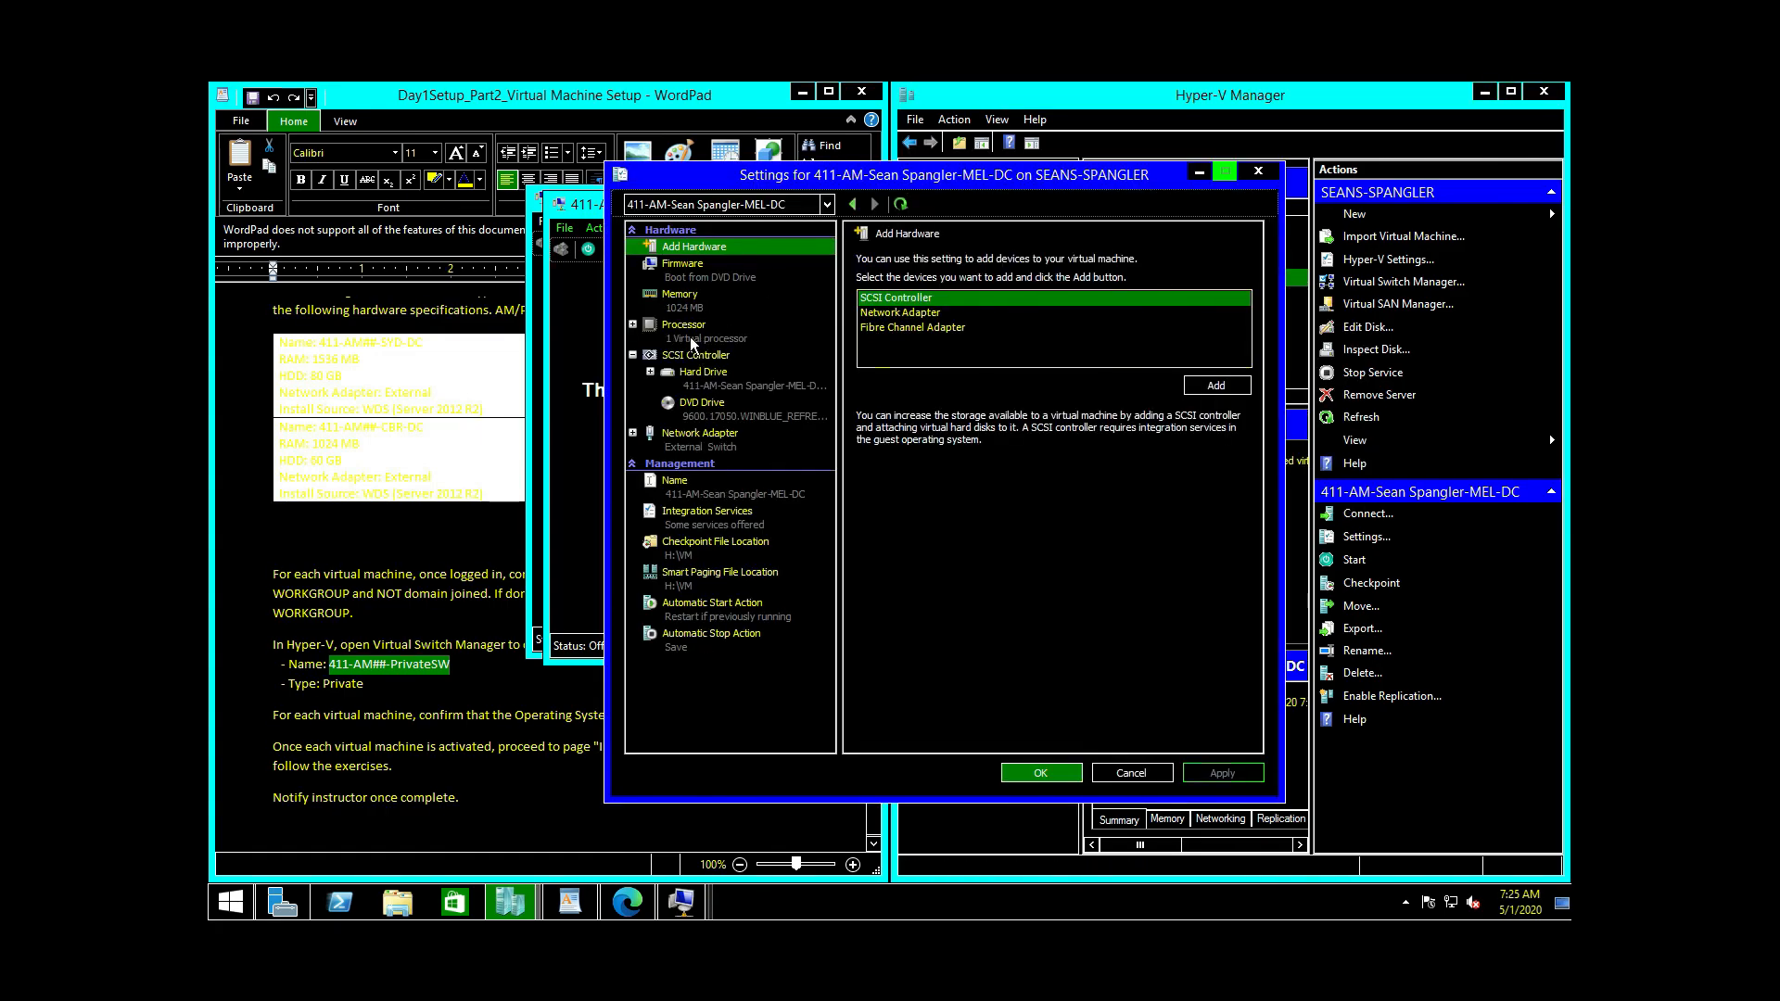
{"action": "left_click", "coordinate": [679, 311]}
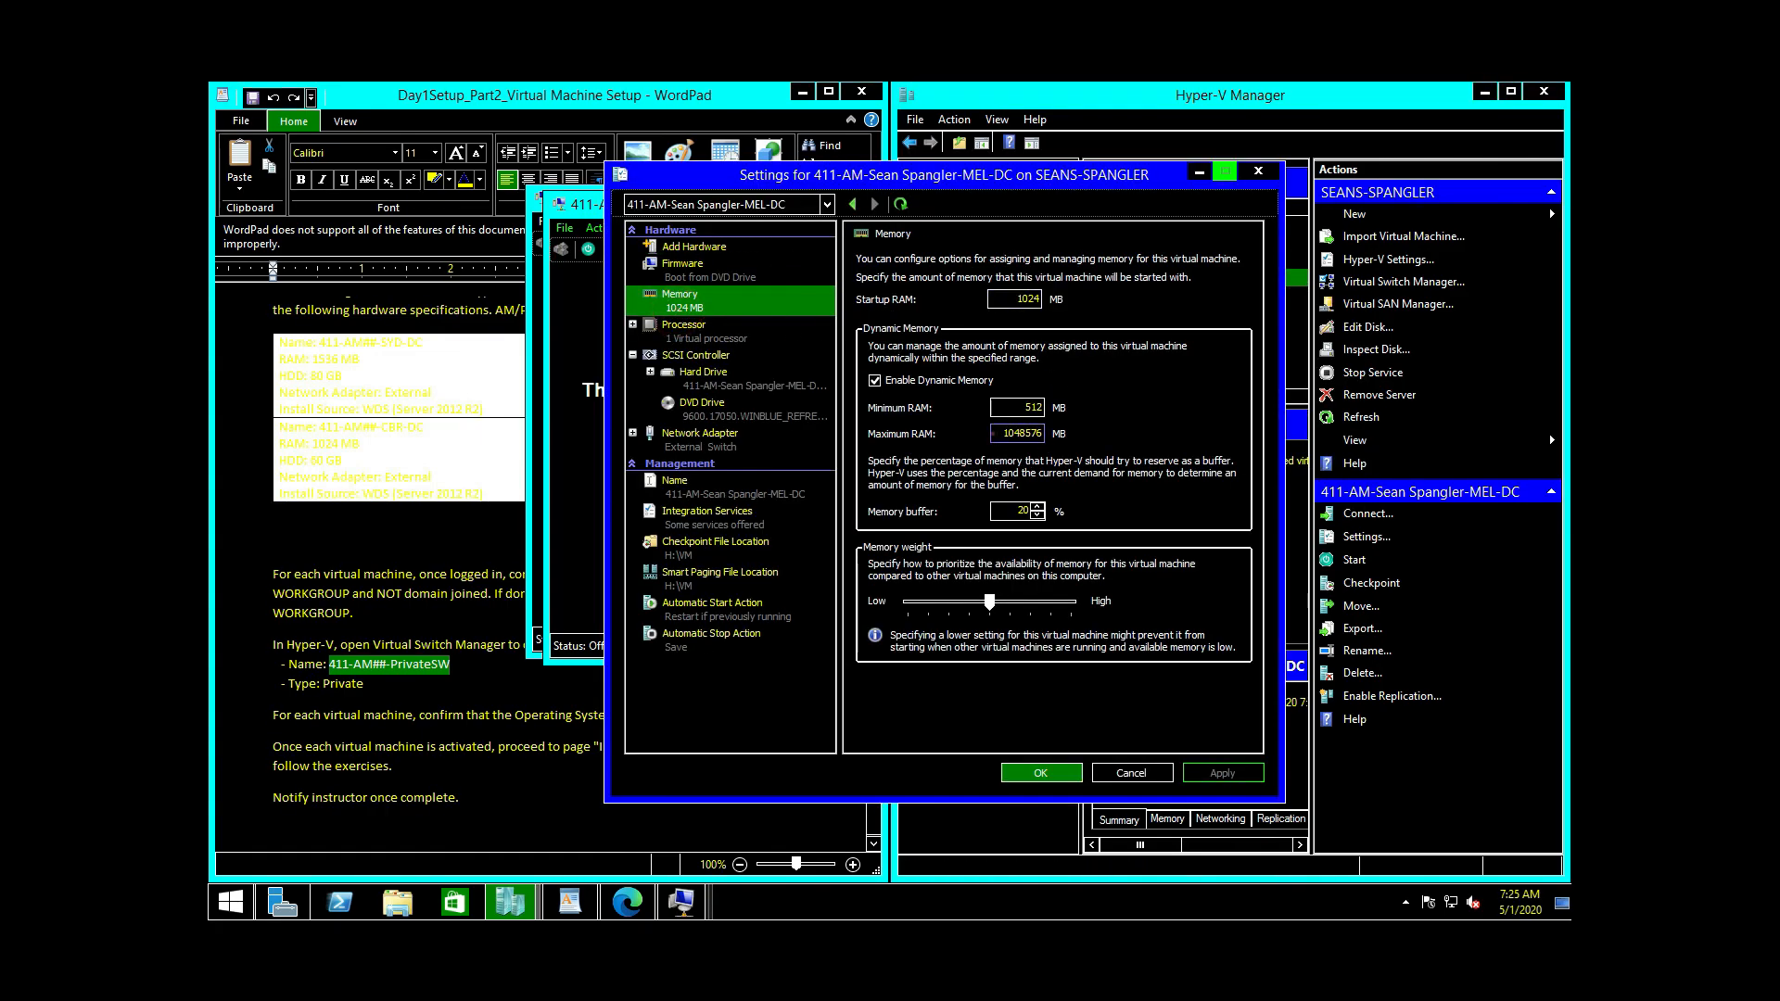
{"action": "double_click", "coordinate": [1020, 433]}
{"action": "type", "text": "1024"}
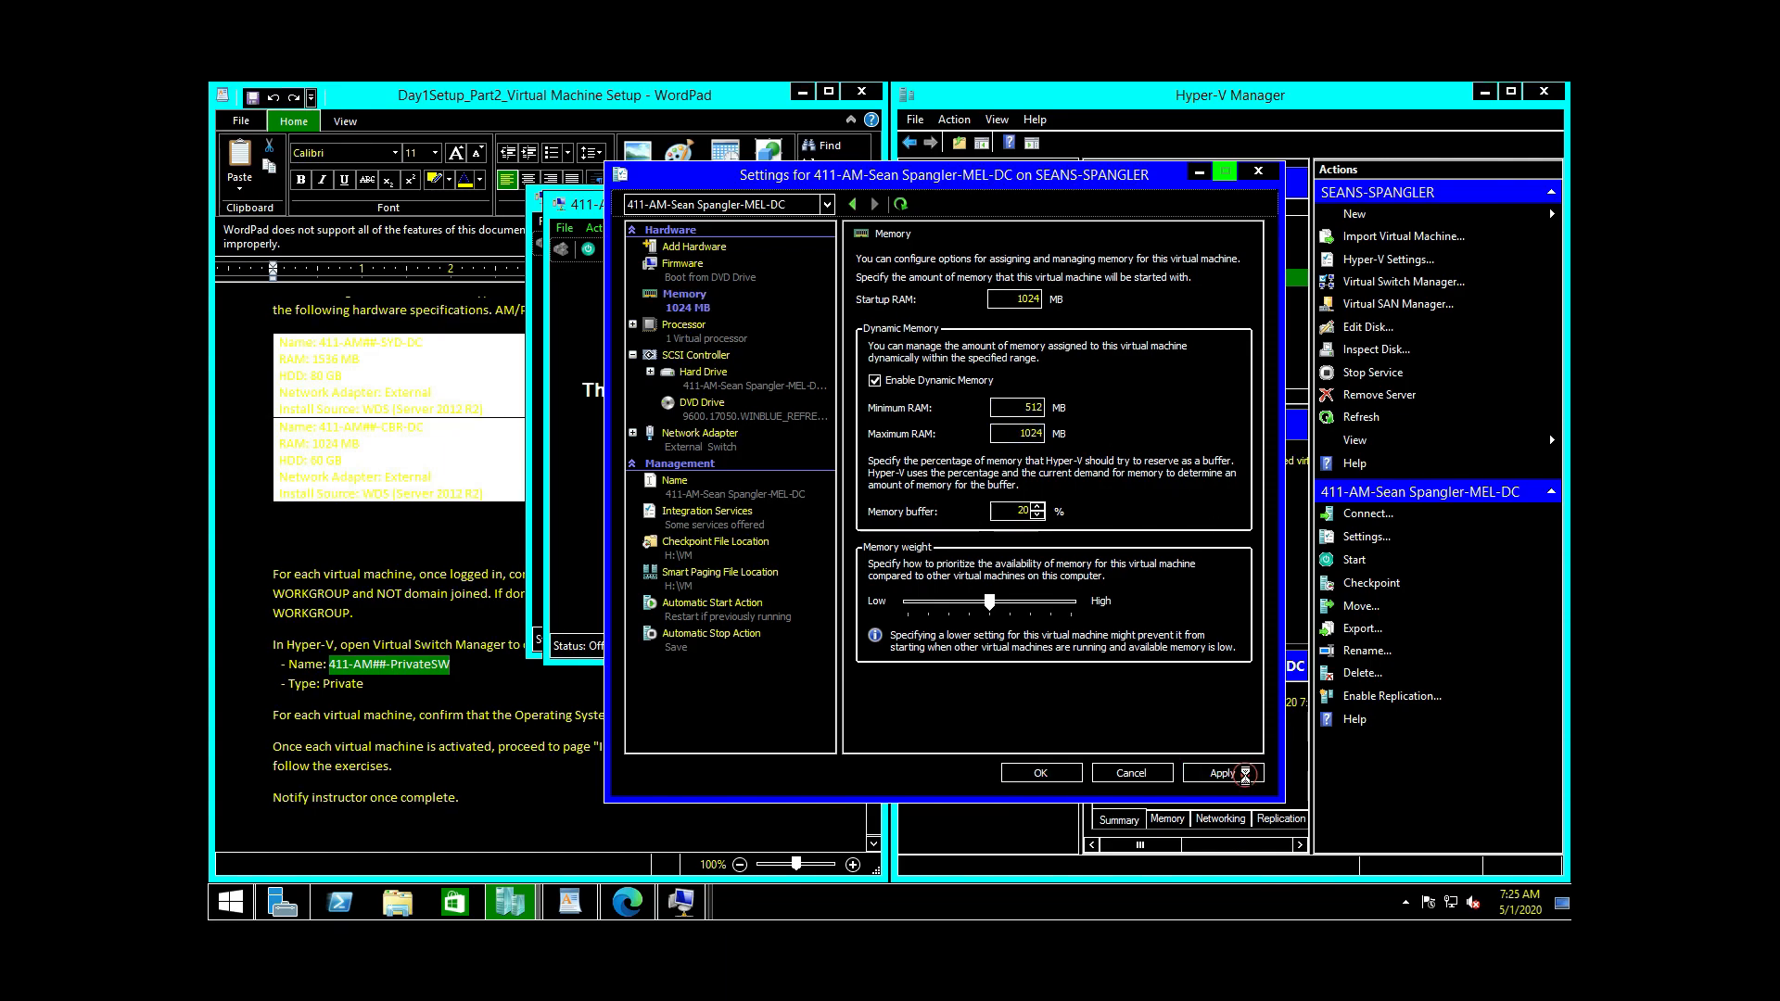
{"action": "left_click", "coordinate": [1041, 771]}
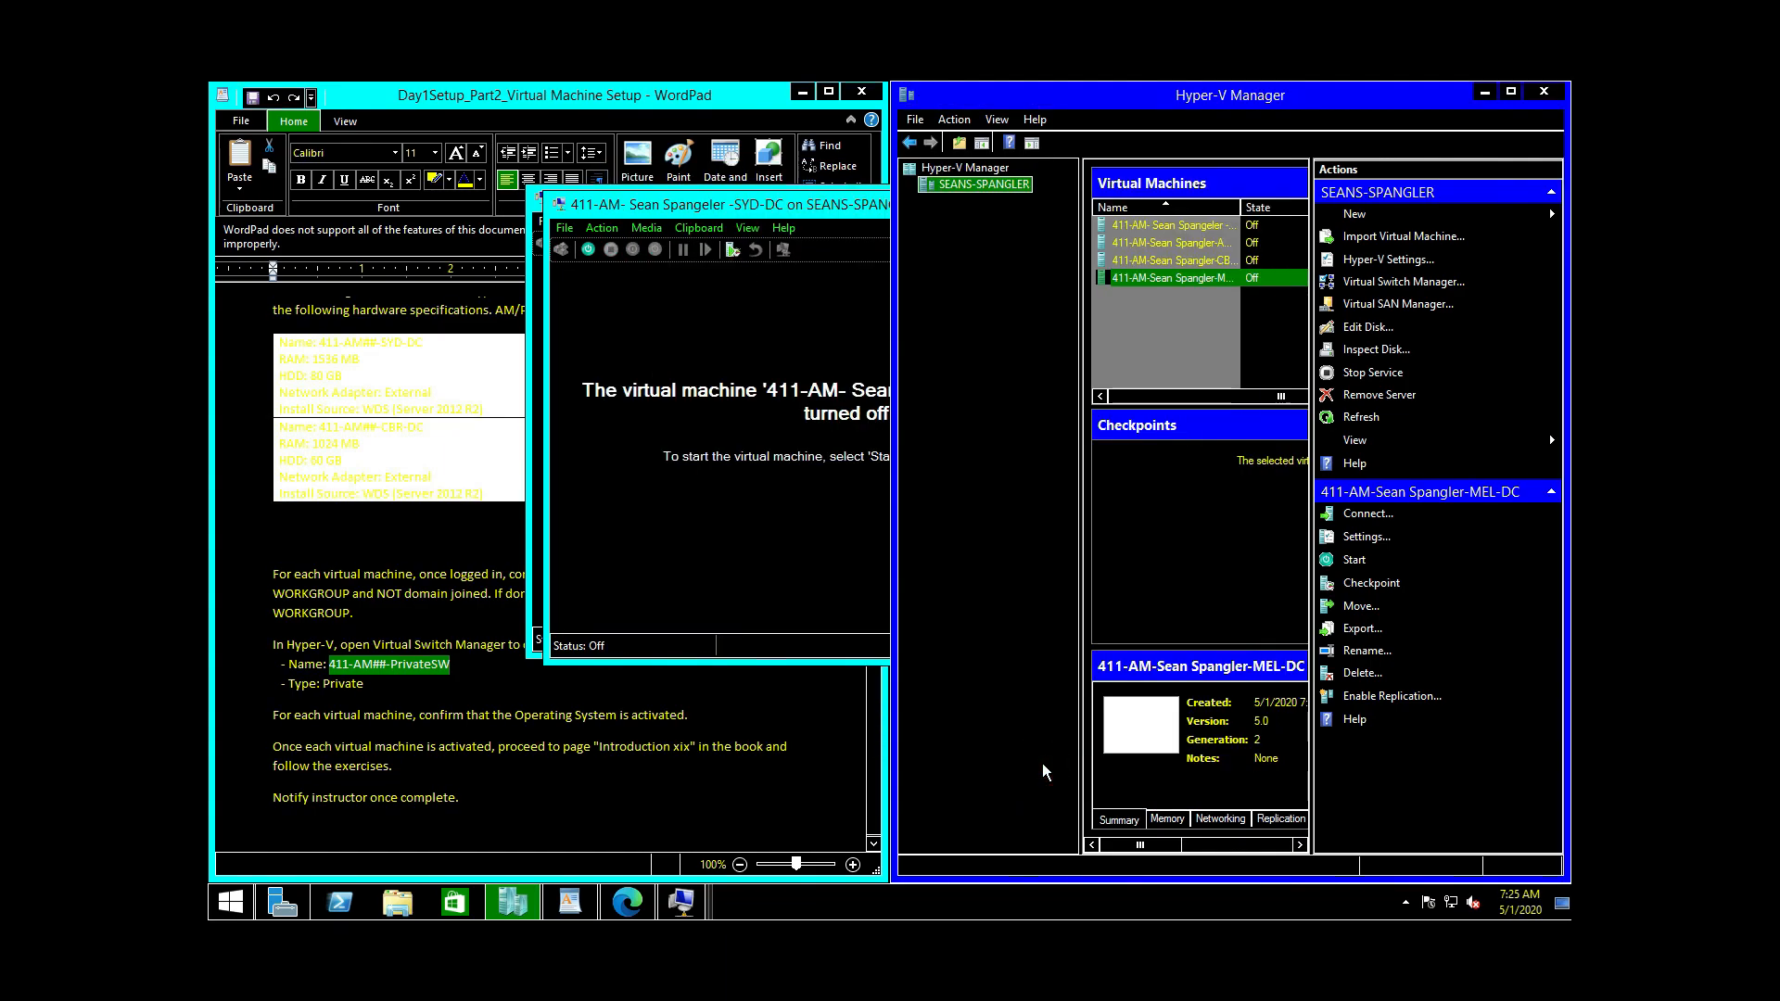
Step: Close the old SYD-DC and MEL-DC connection windows
{"action": "left_click_drag", "start_coordinate": [784, 215], "coordinate": [579, 227]}
{"action": "left_click", "coordinate": [914, 212]}
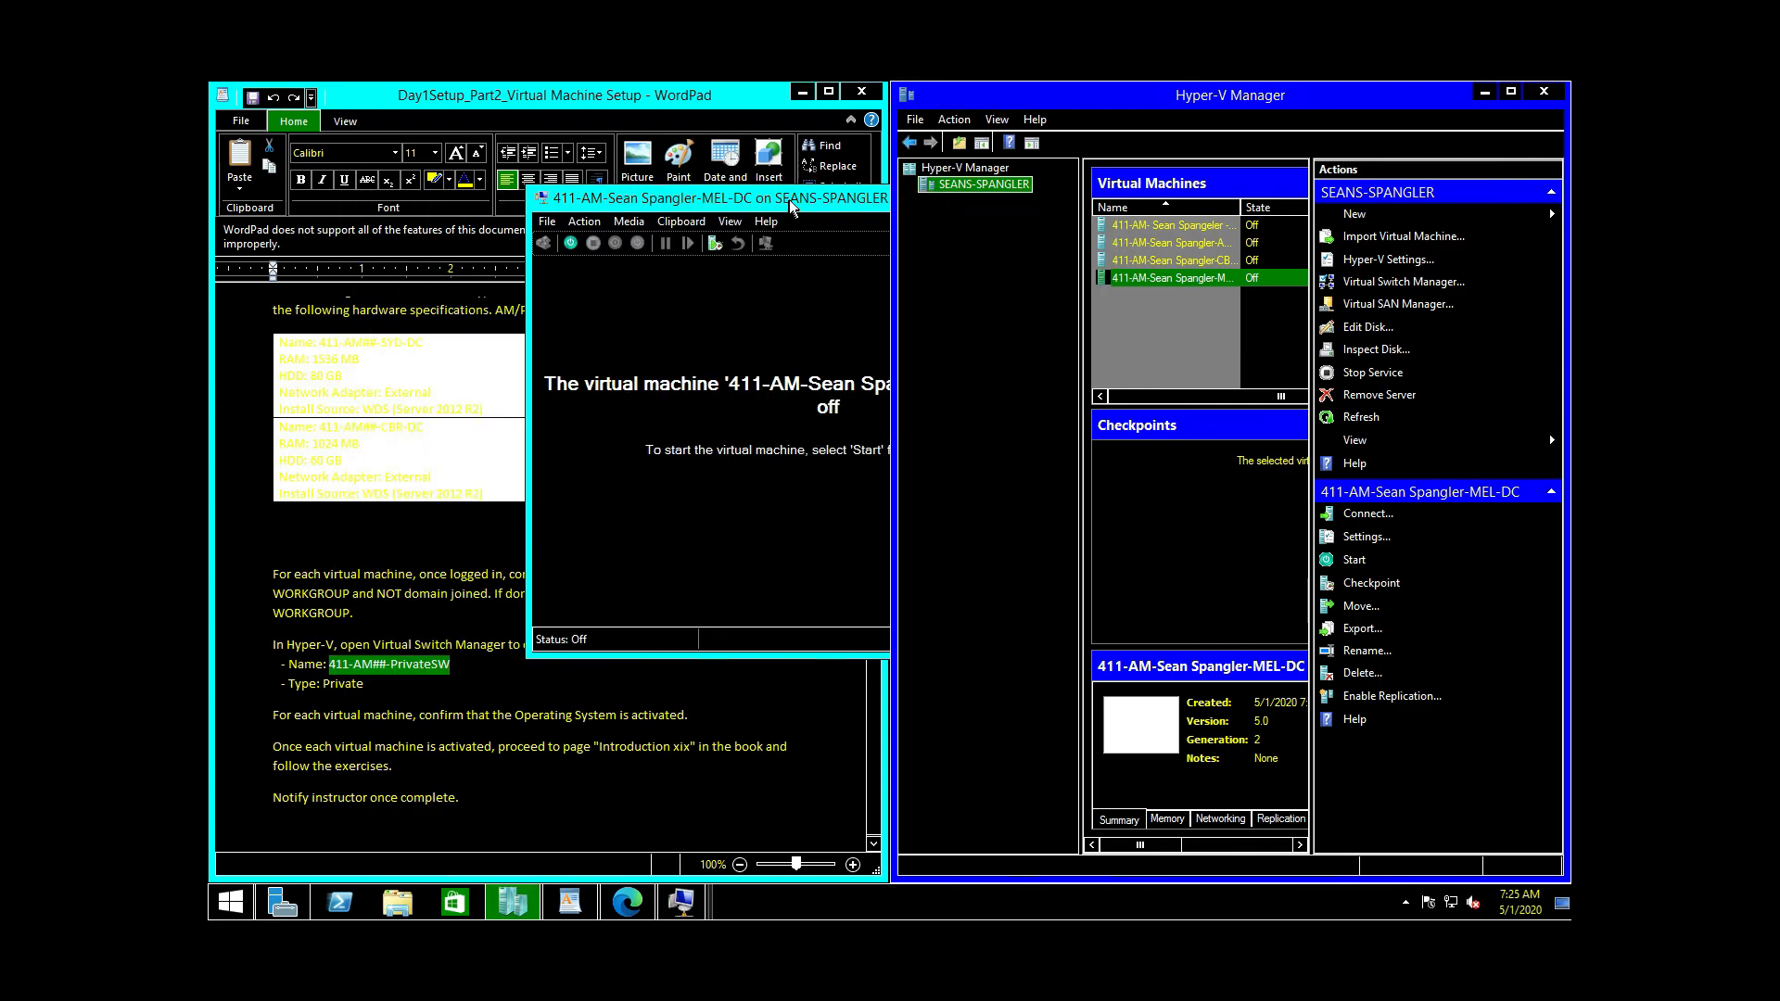
{"action": "left_click_drag", "start_coordinate": [793, 202], "coordinate": [649, 215]}
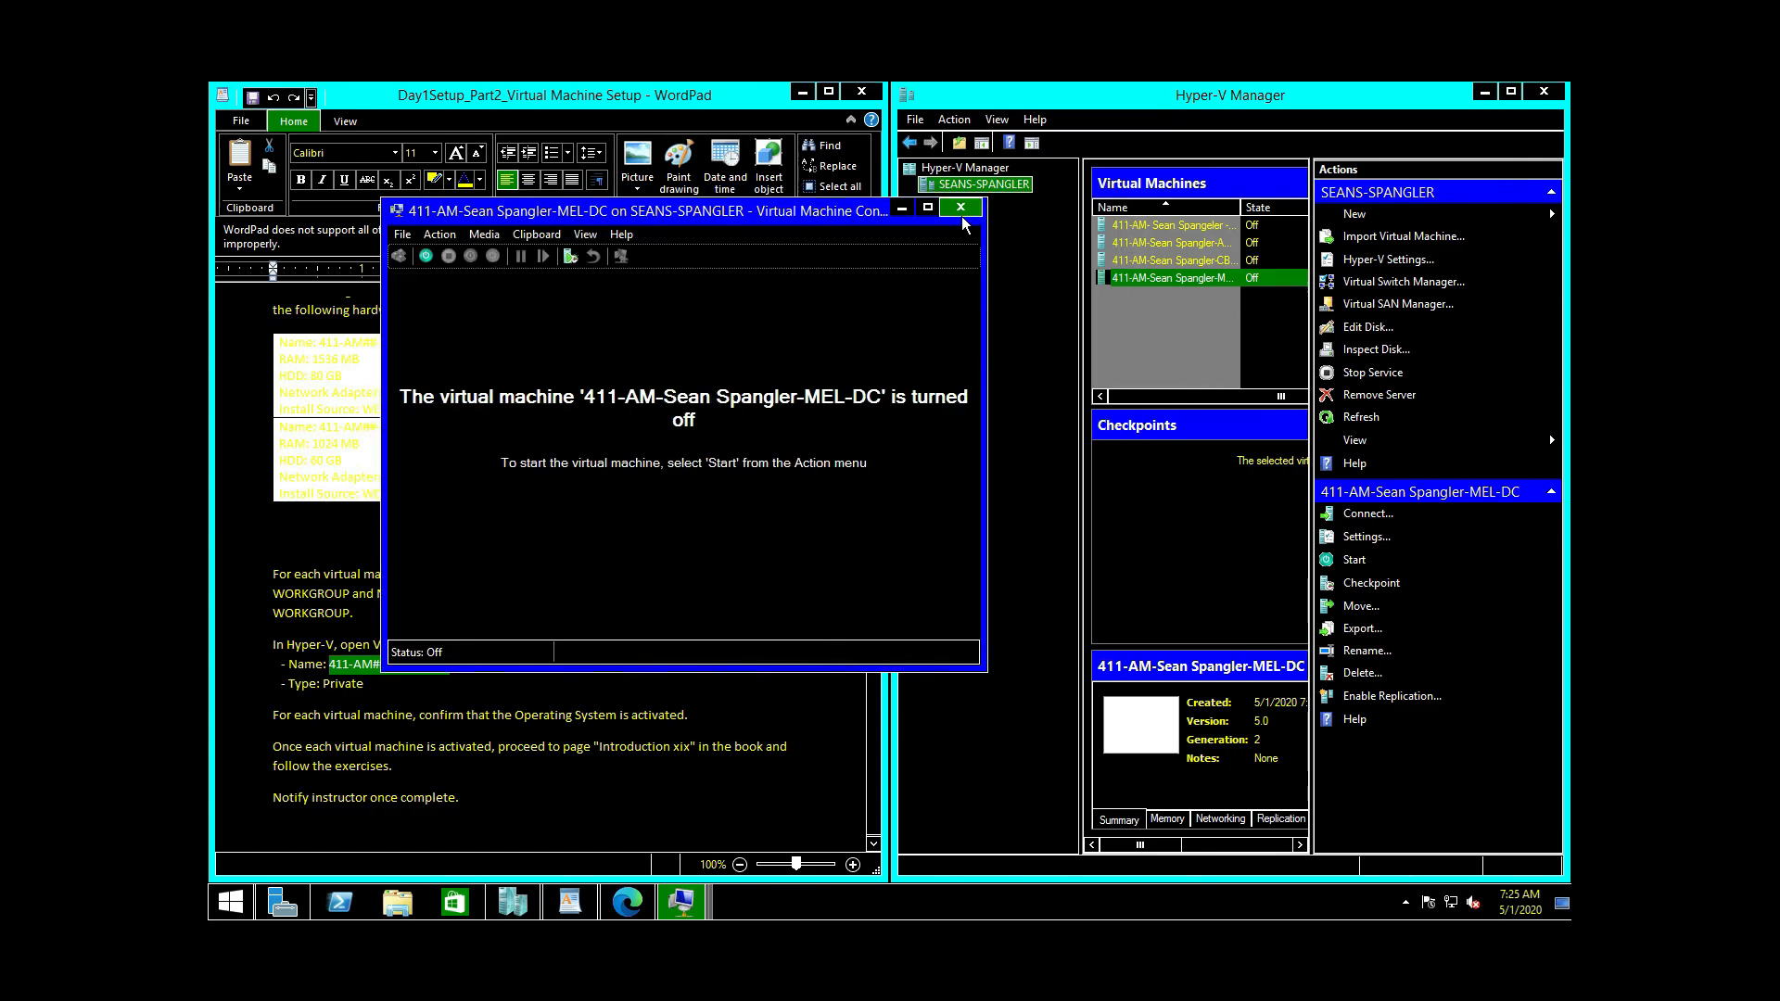
{"action": "left_click", "coordinate": [960, 210]}
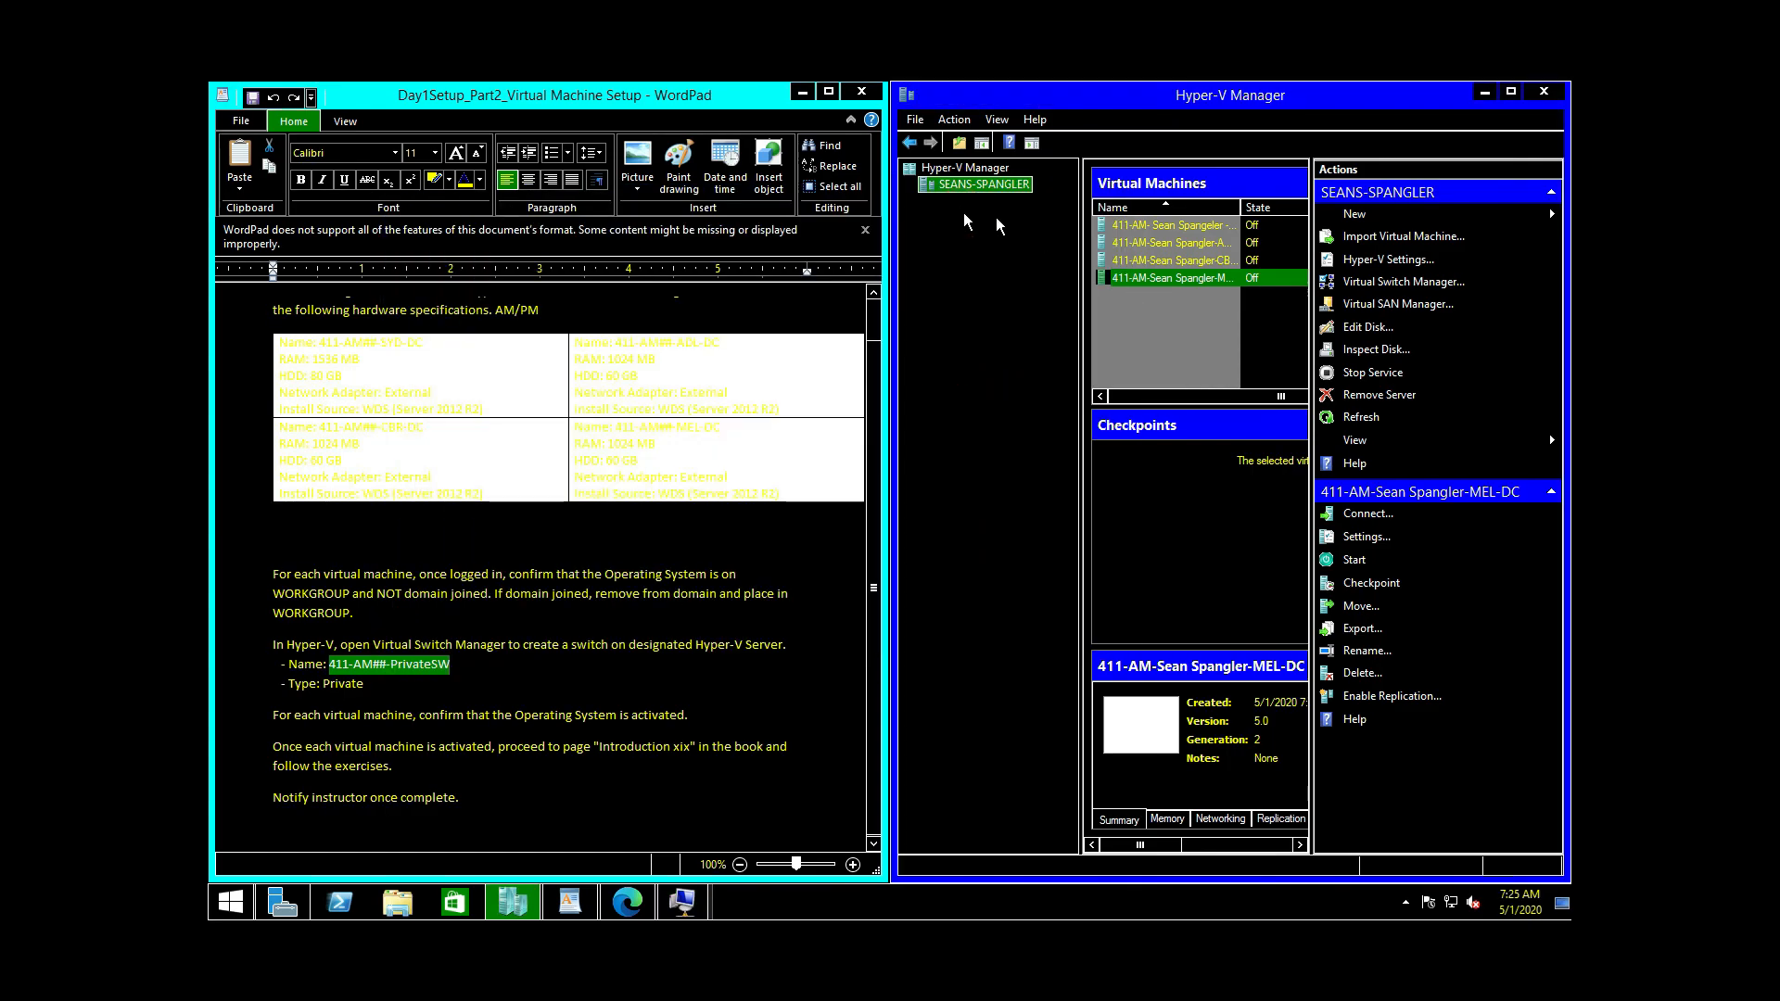
Step: Start SYD-DC and boot it from the installation DVD into Windows Setup
{"action": "left_click", "coordinate": [1194, 220]}
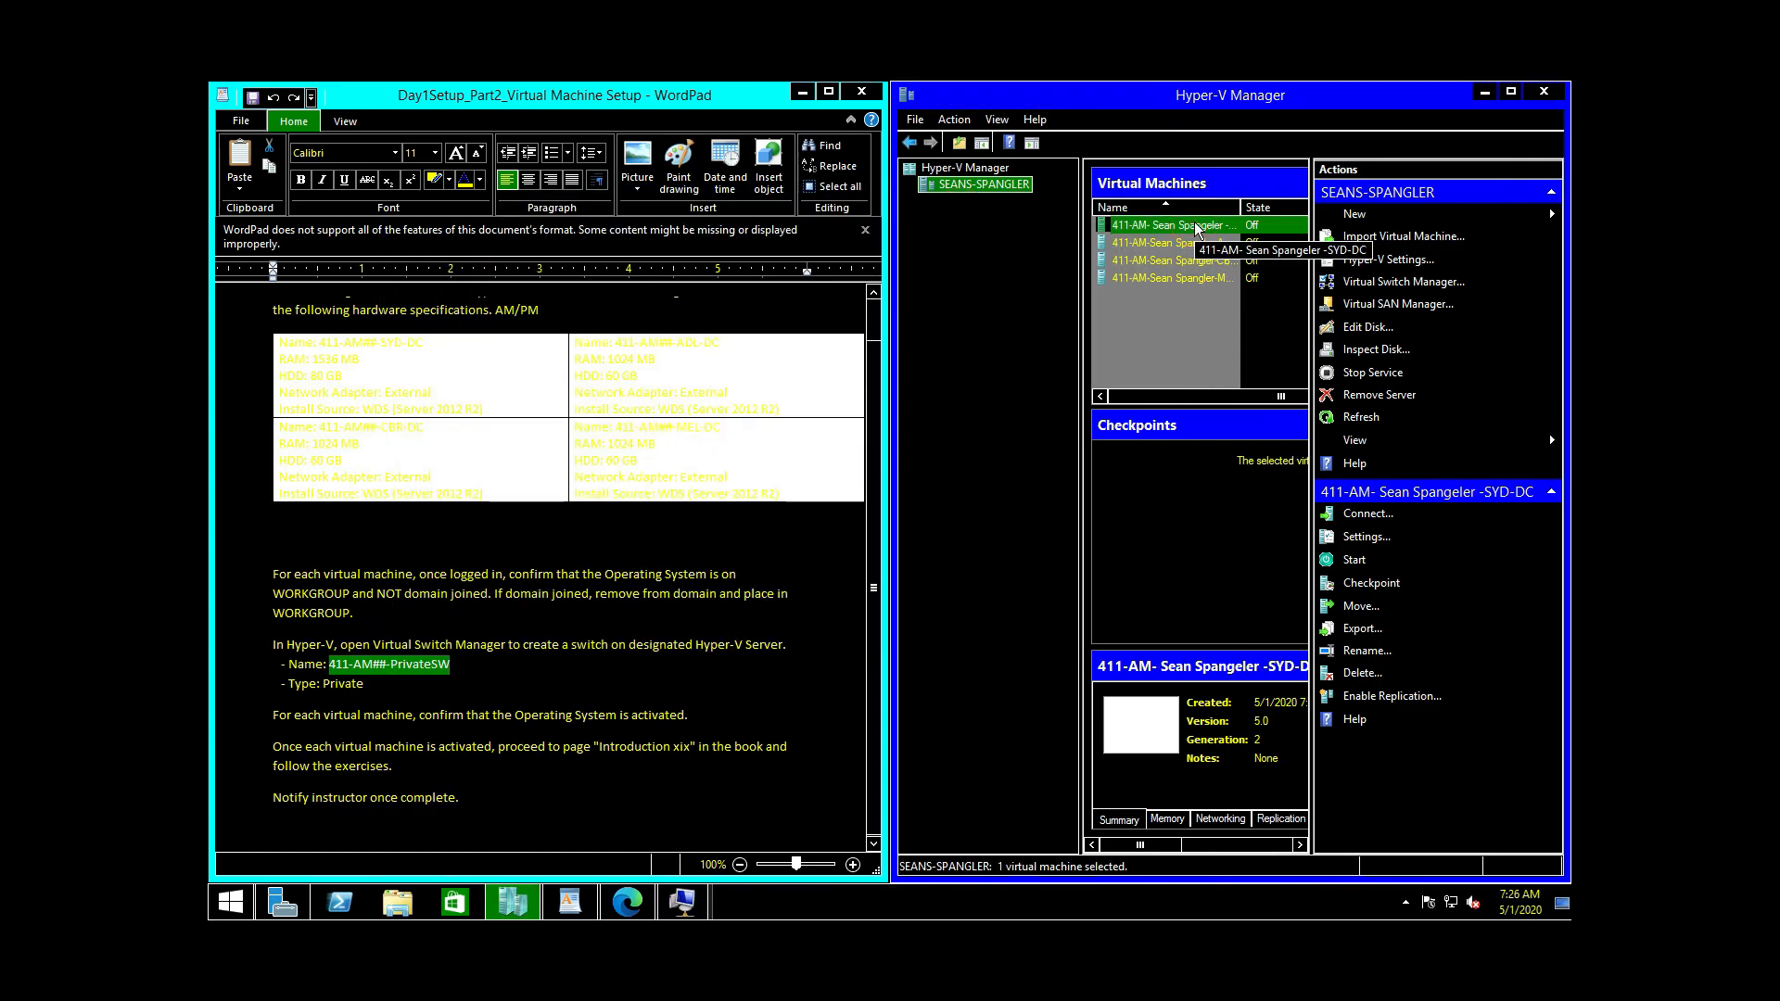
{"action": "double_click", "coordinate": [1194, 220]}
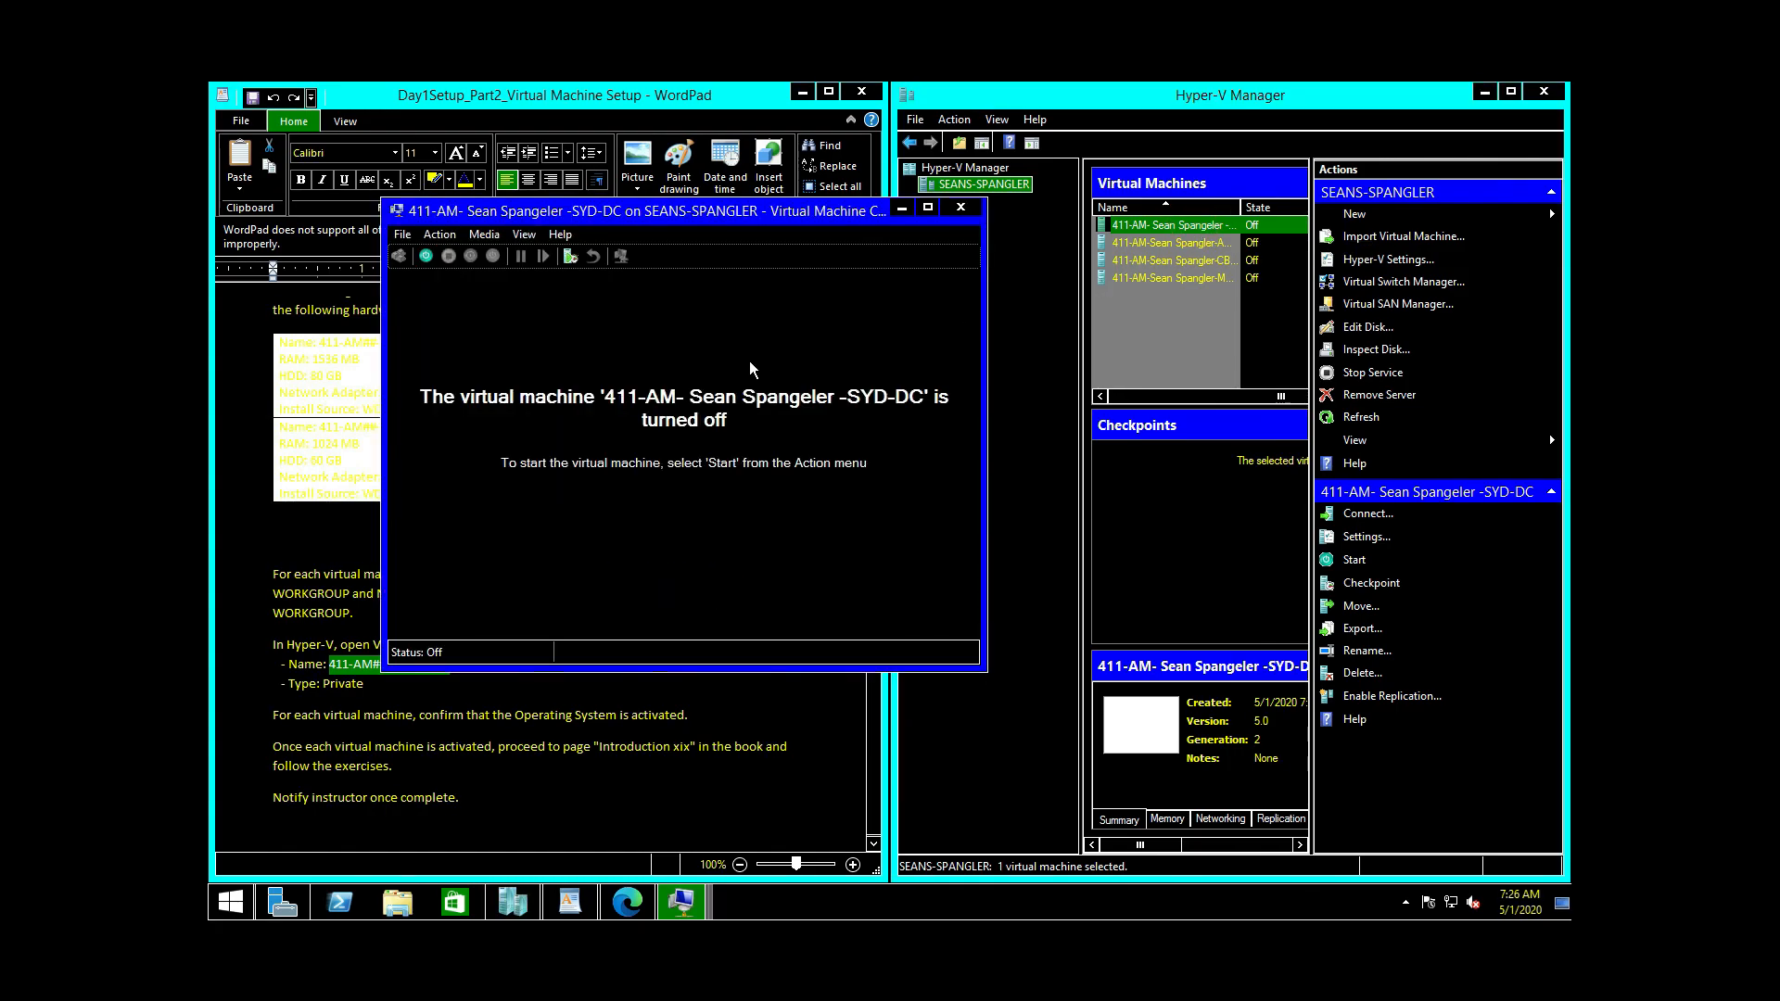
{"action": "left_click", "coordinate": [430, 264]}
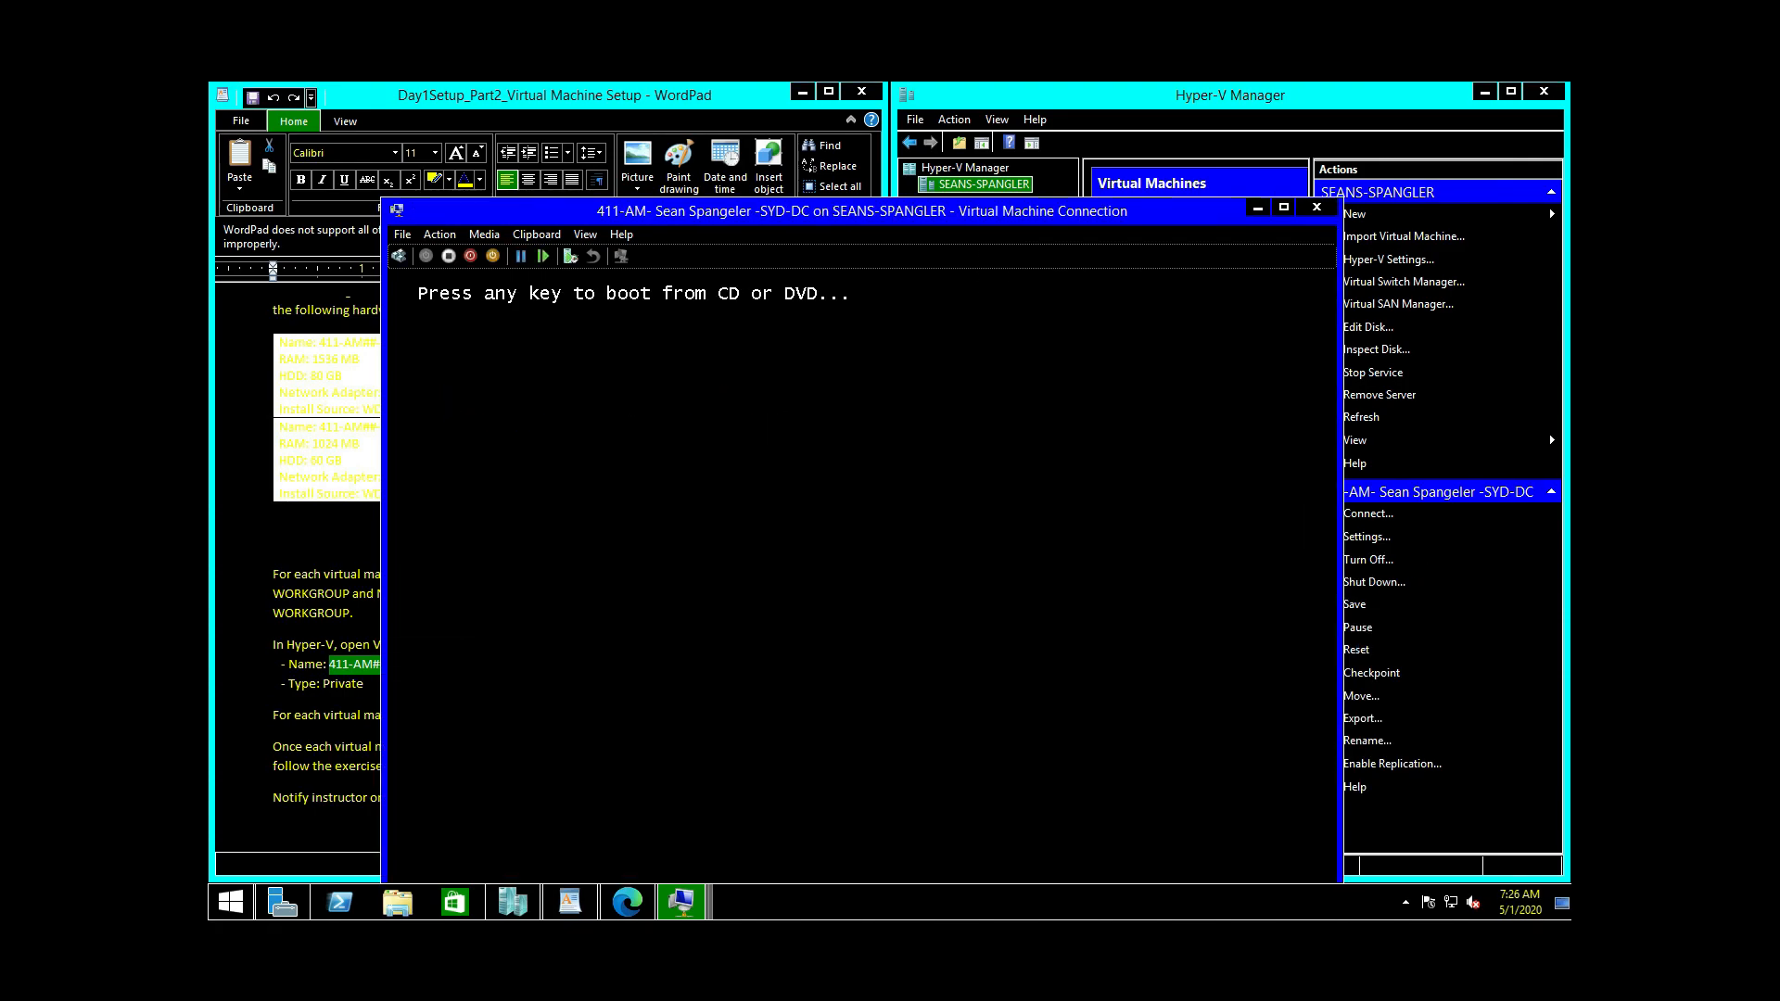
{"action": "left_click", "coordinate": [622, 391]}
{"action": "key", "text": "Return"}
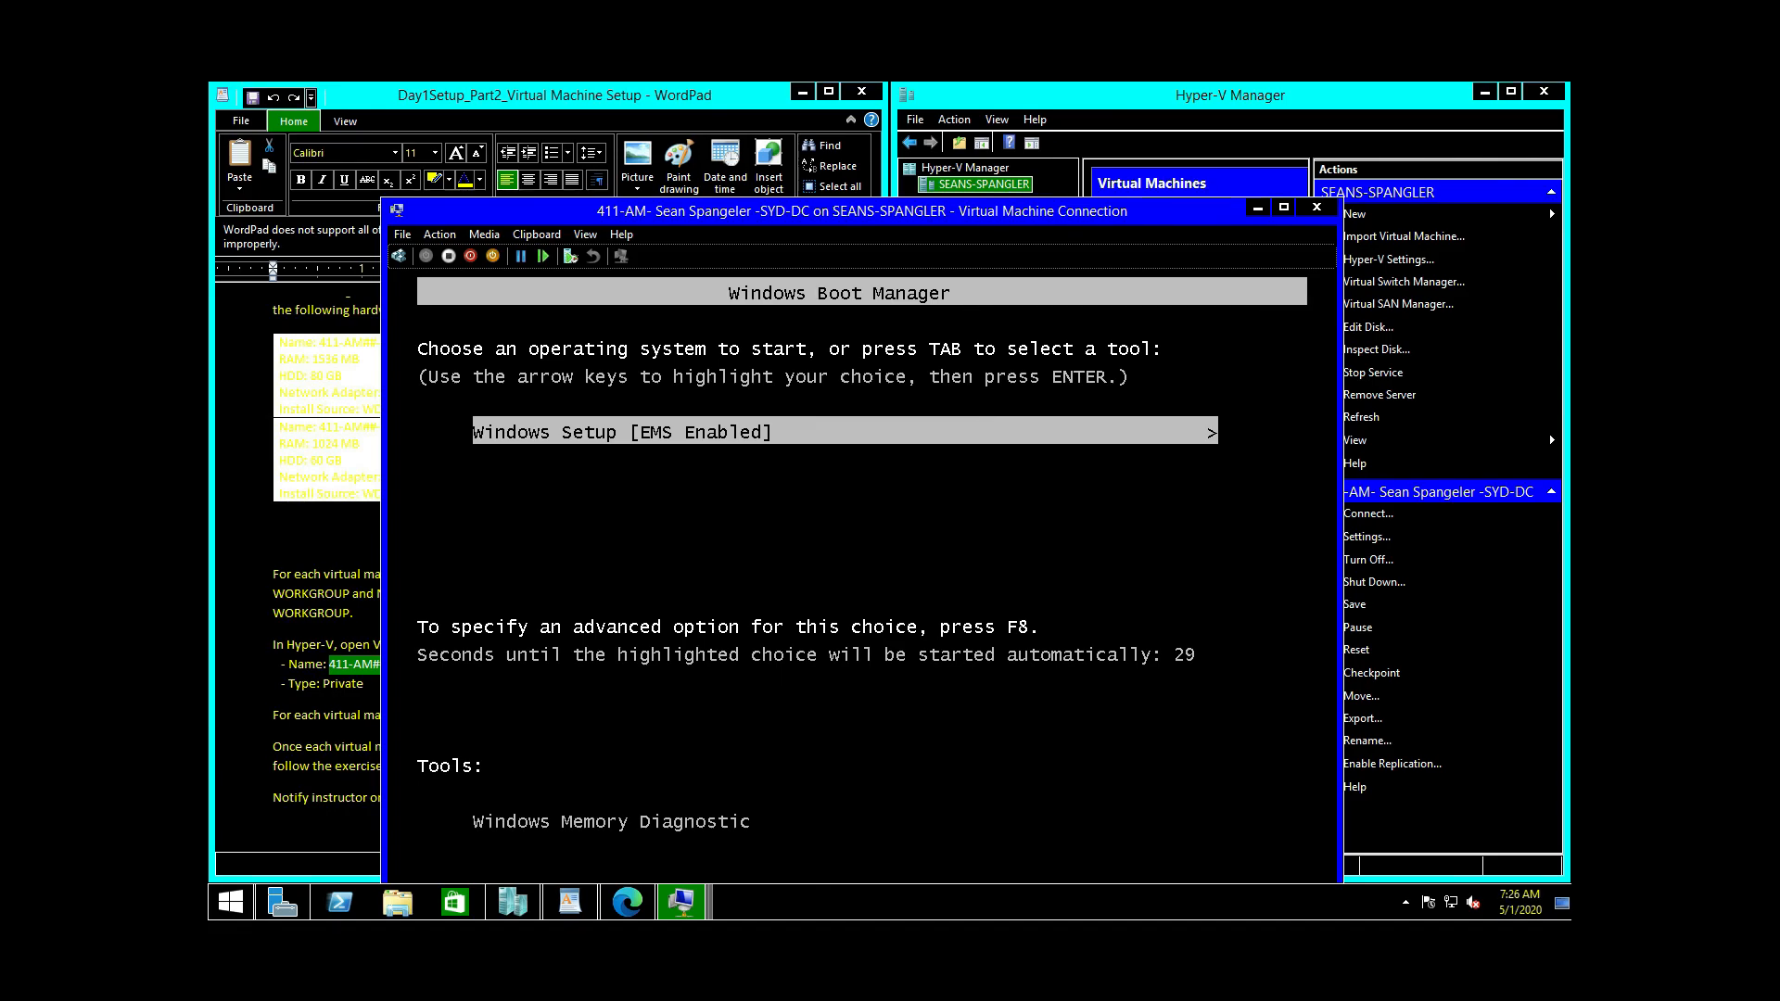
{"action": "key", "text": "Return"}
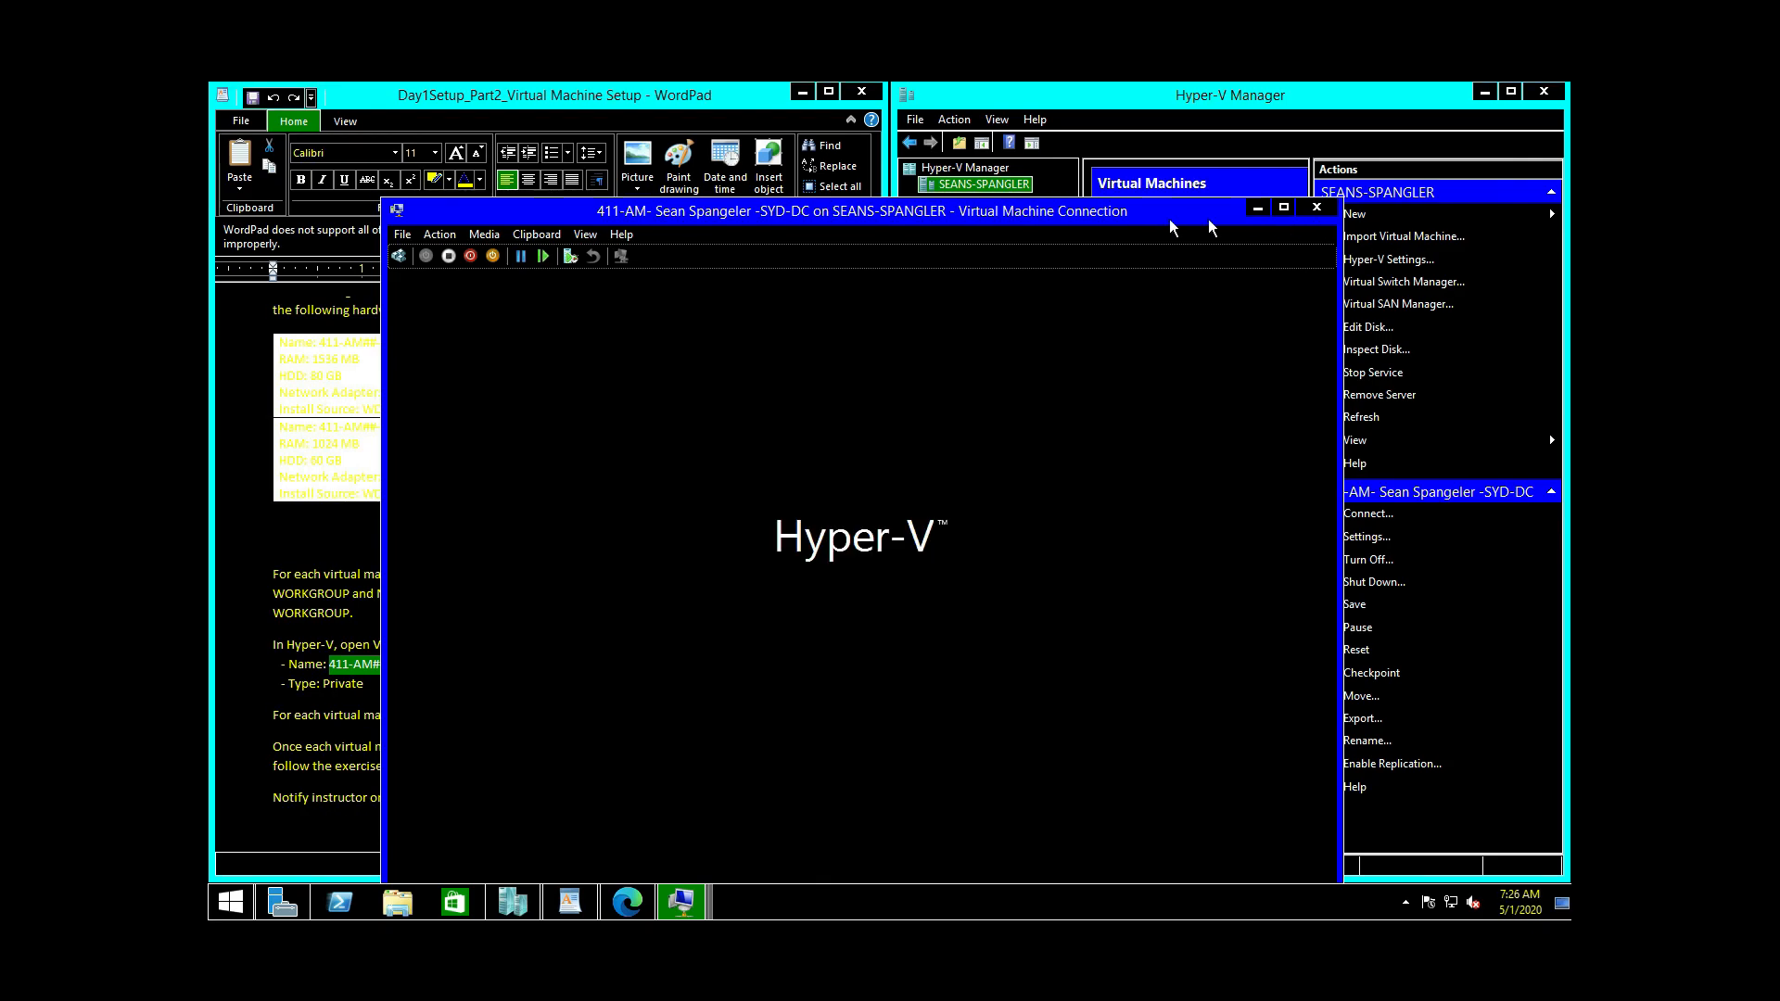
{"action": "left_click_drag", "start_coordinate": [828, 220], "coordinate": [699, 119]}
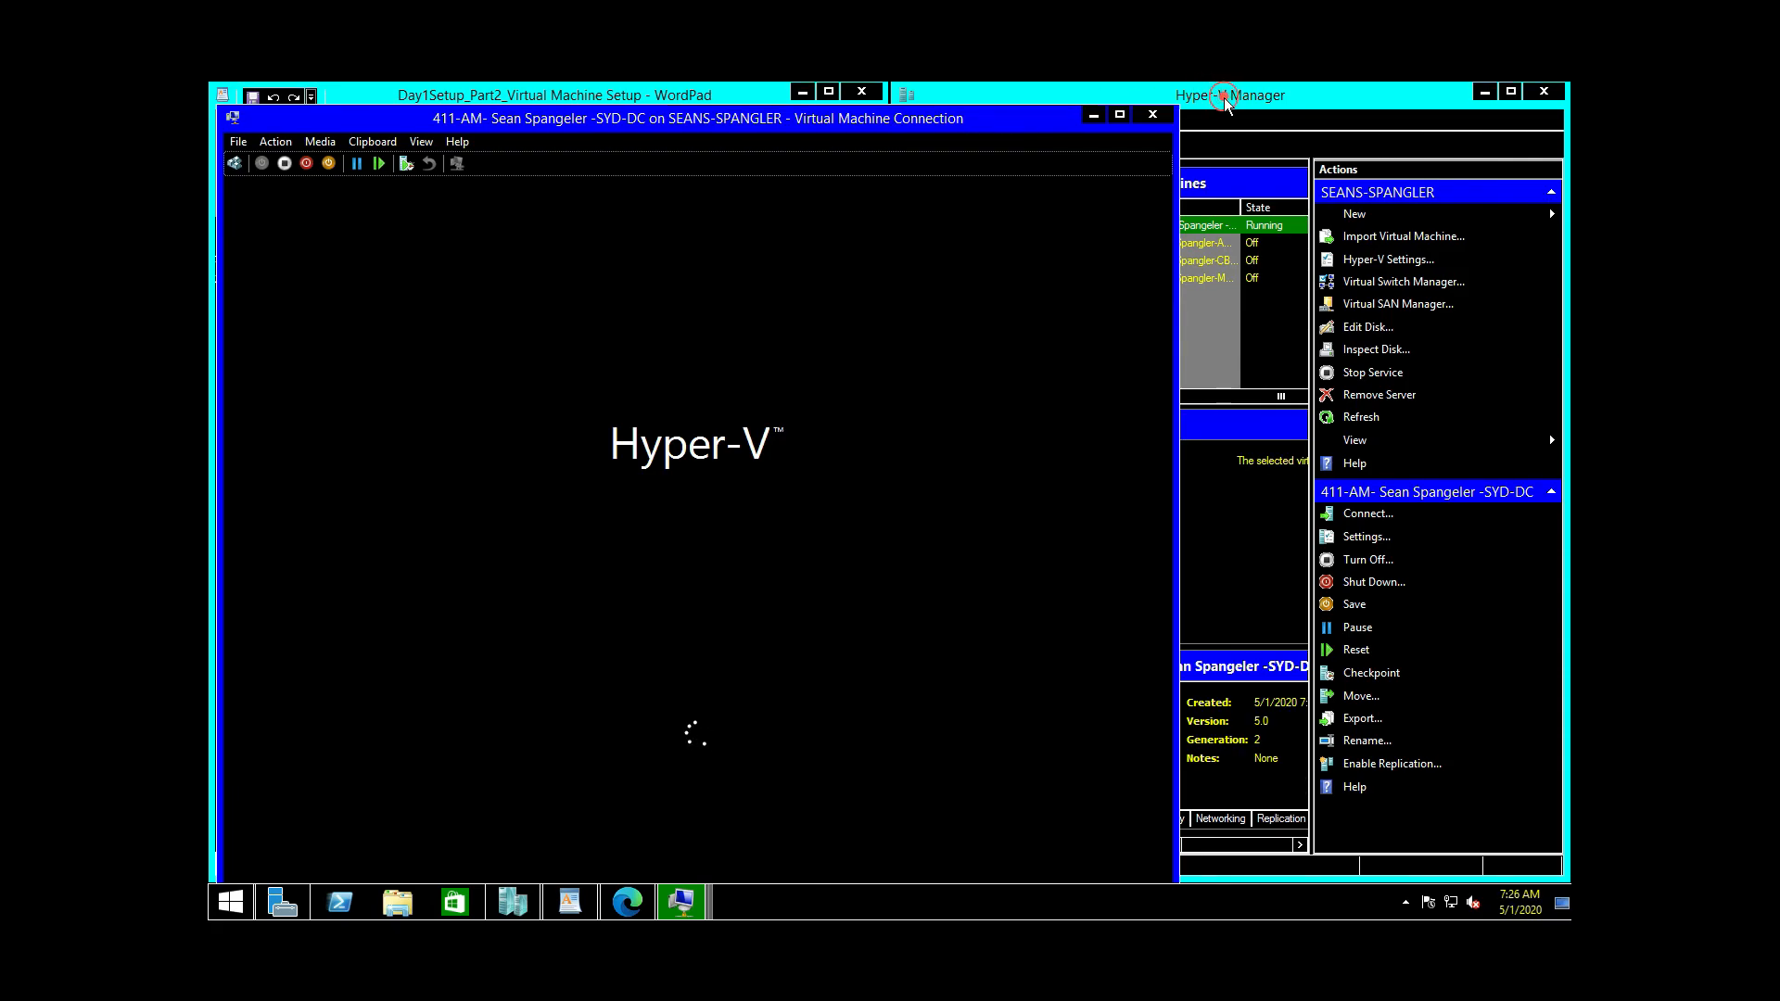
{"action": "left_click", "coordinate": [1226, 100]}
{"action": "left_click", "coordinate": [1274, 353]}
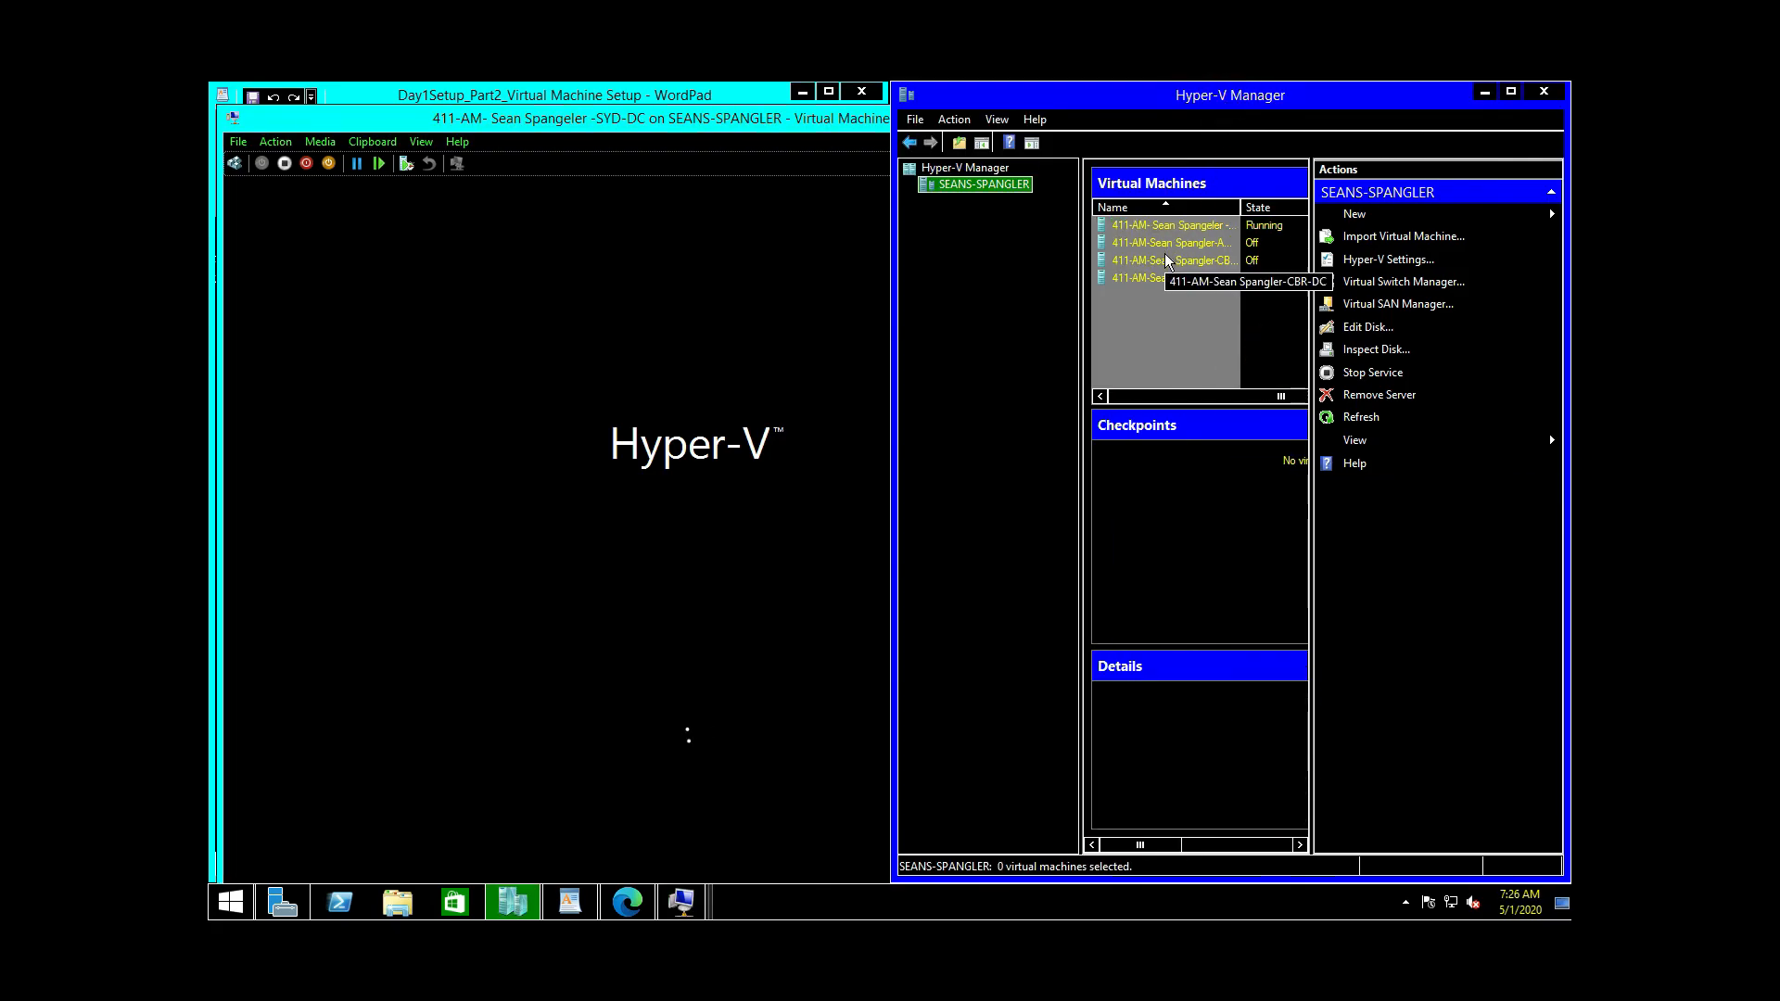
Step: Start ADL-DC and CBR-DC, booting each from the installation DVD
{"action": "left_click", "coordinate": [1166, 251]}
{"action": "double_click", "coordinate": [1166, 250]}
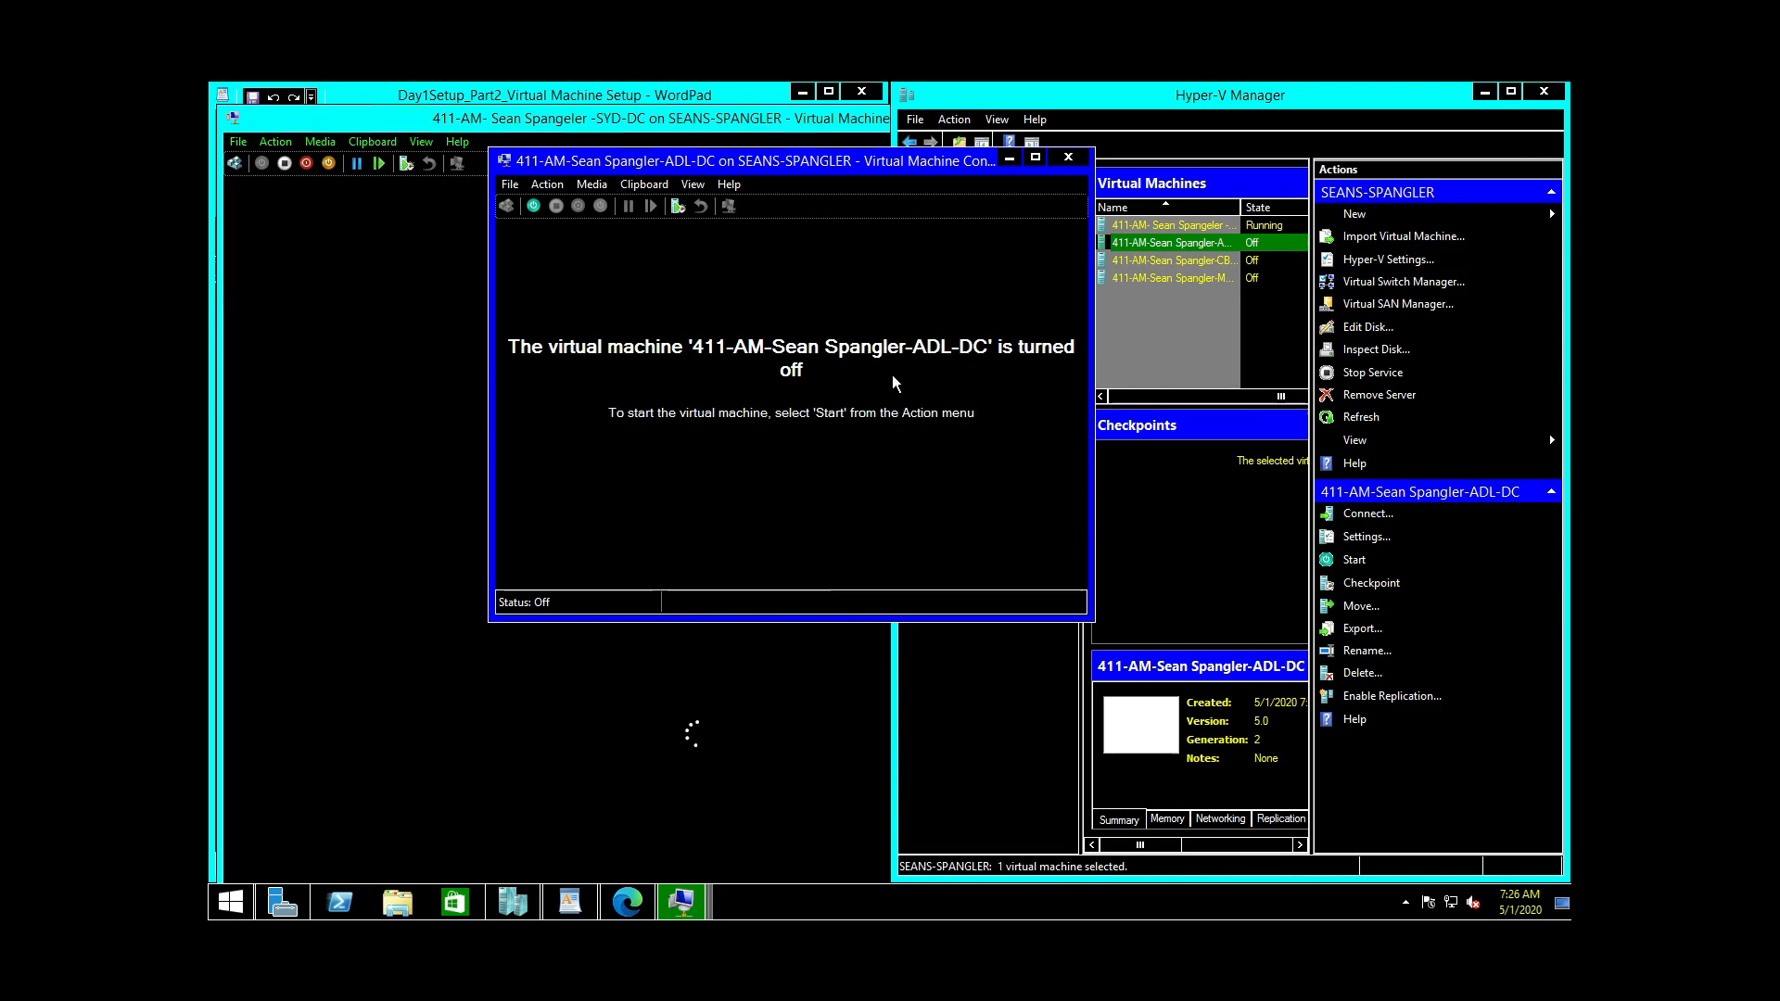
{"action": "left_click", "coordinate": [528, 211]}
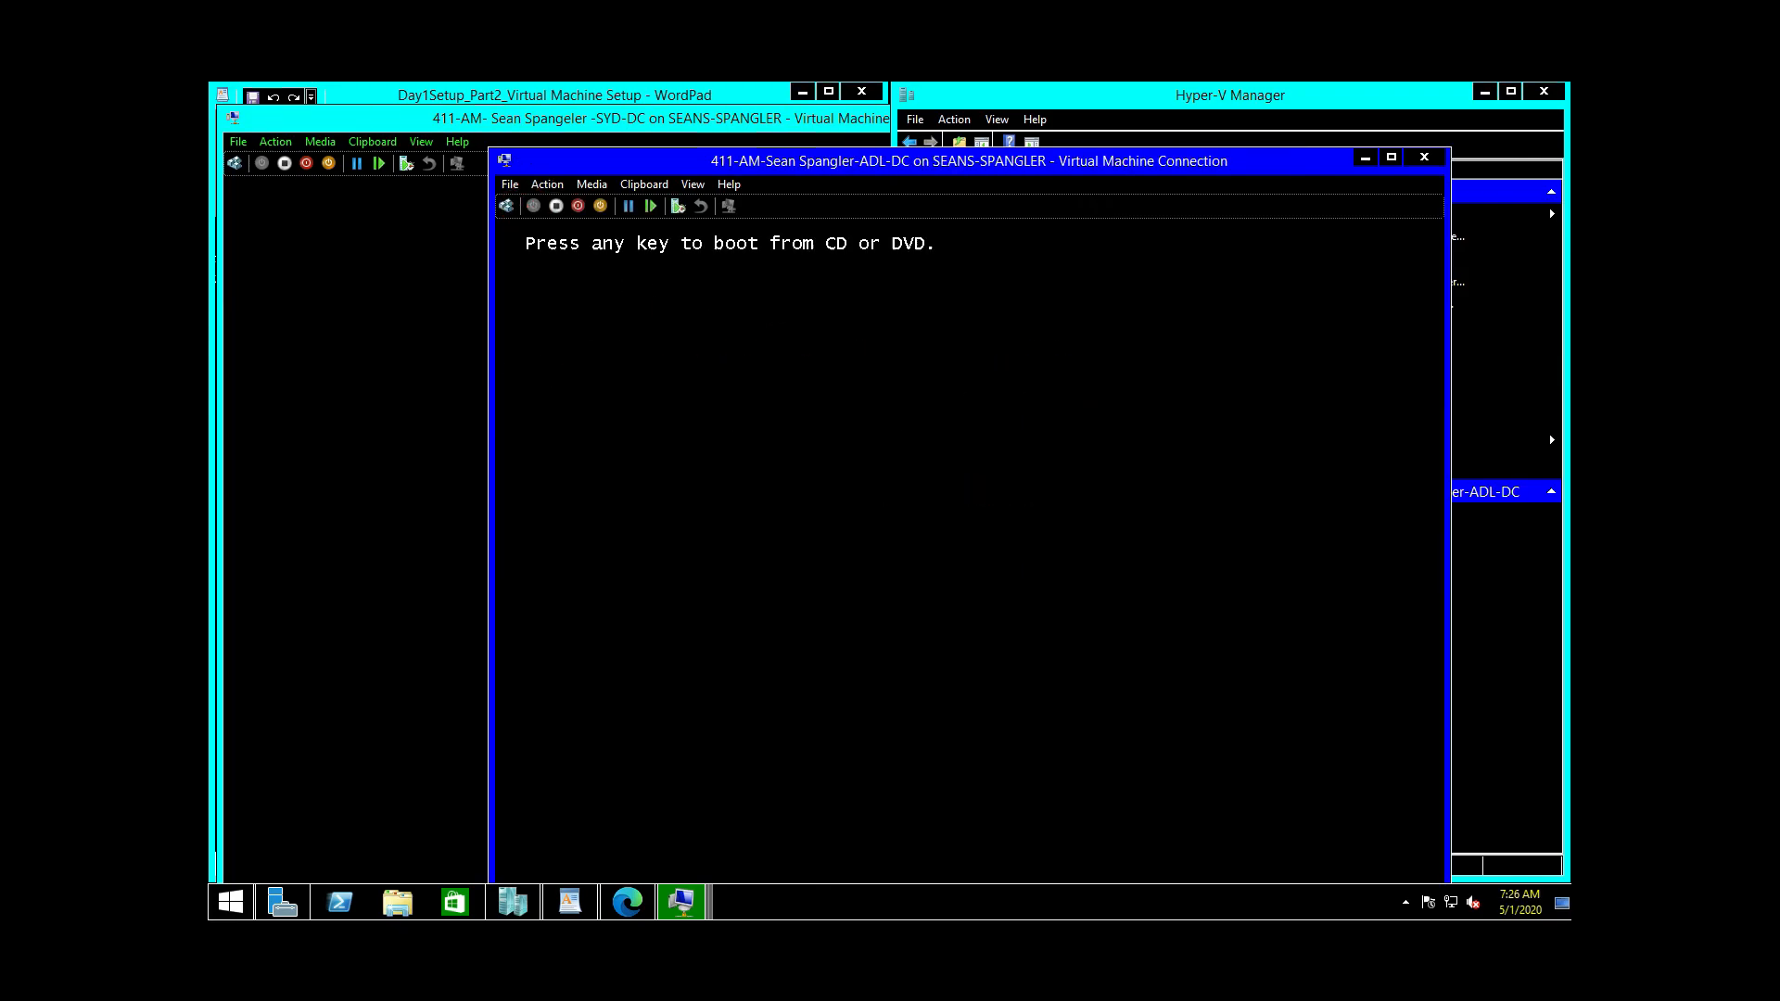
{"action": "key", "text": "Return"}
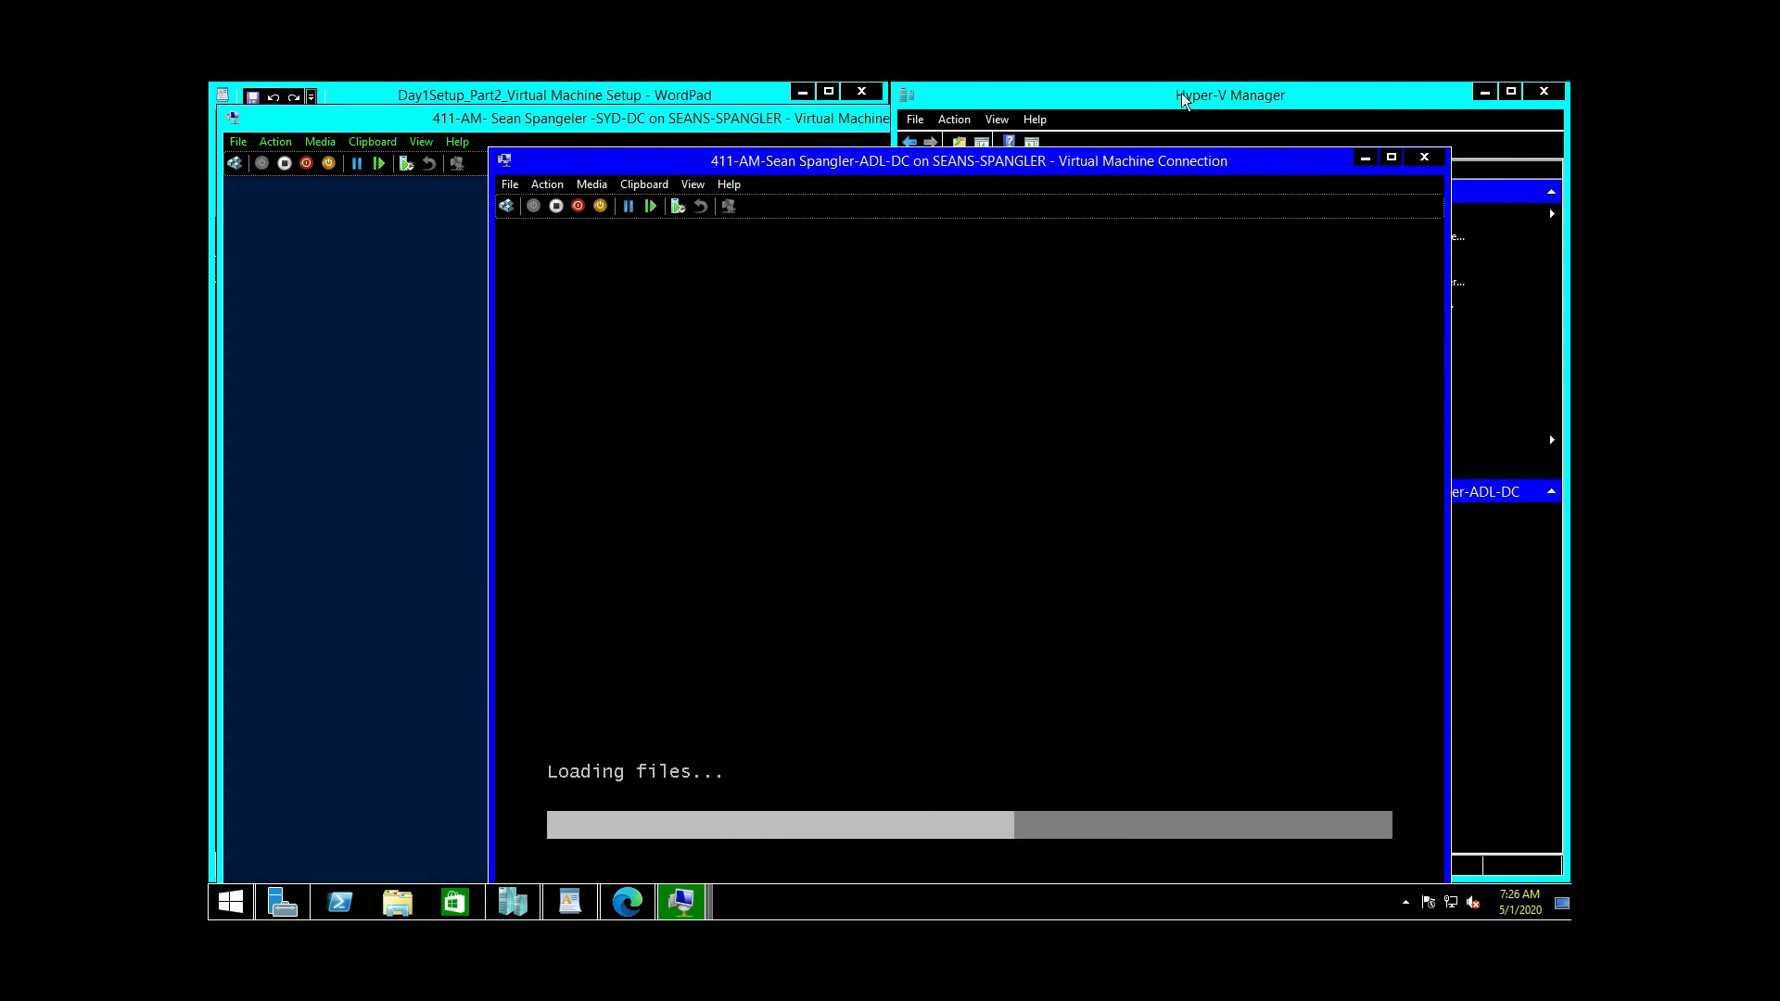
{"action": "left_click", "coordinate": [1180, 89]}
{"action": "left_click", "coordinate": [1181, 260]}
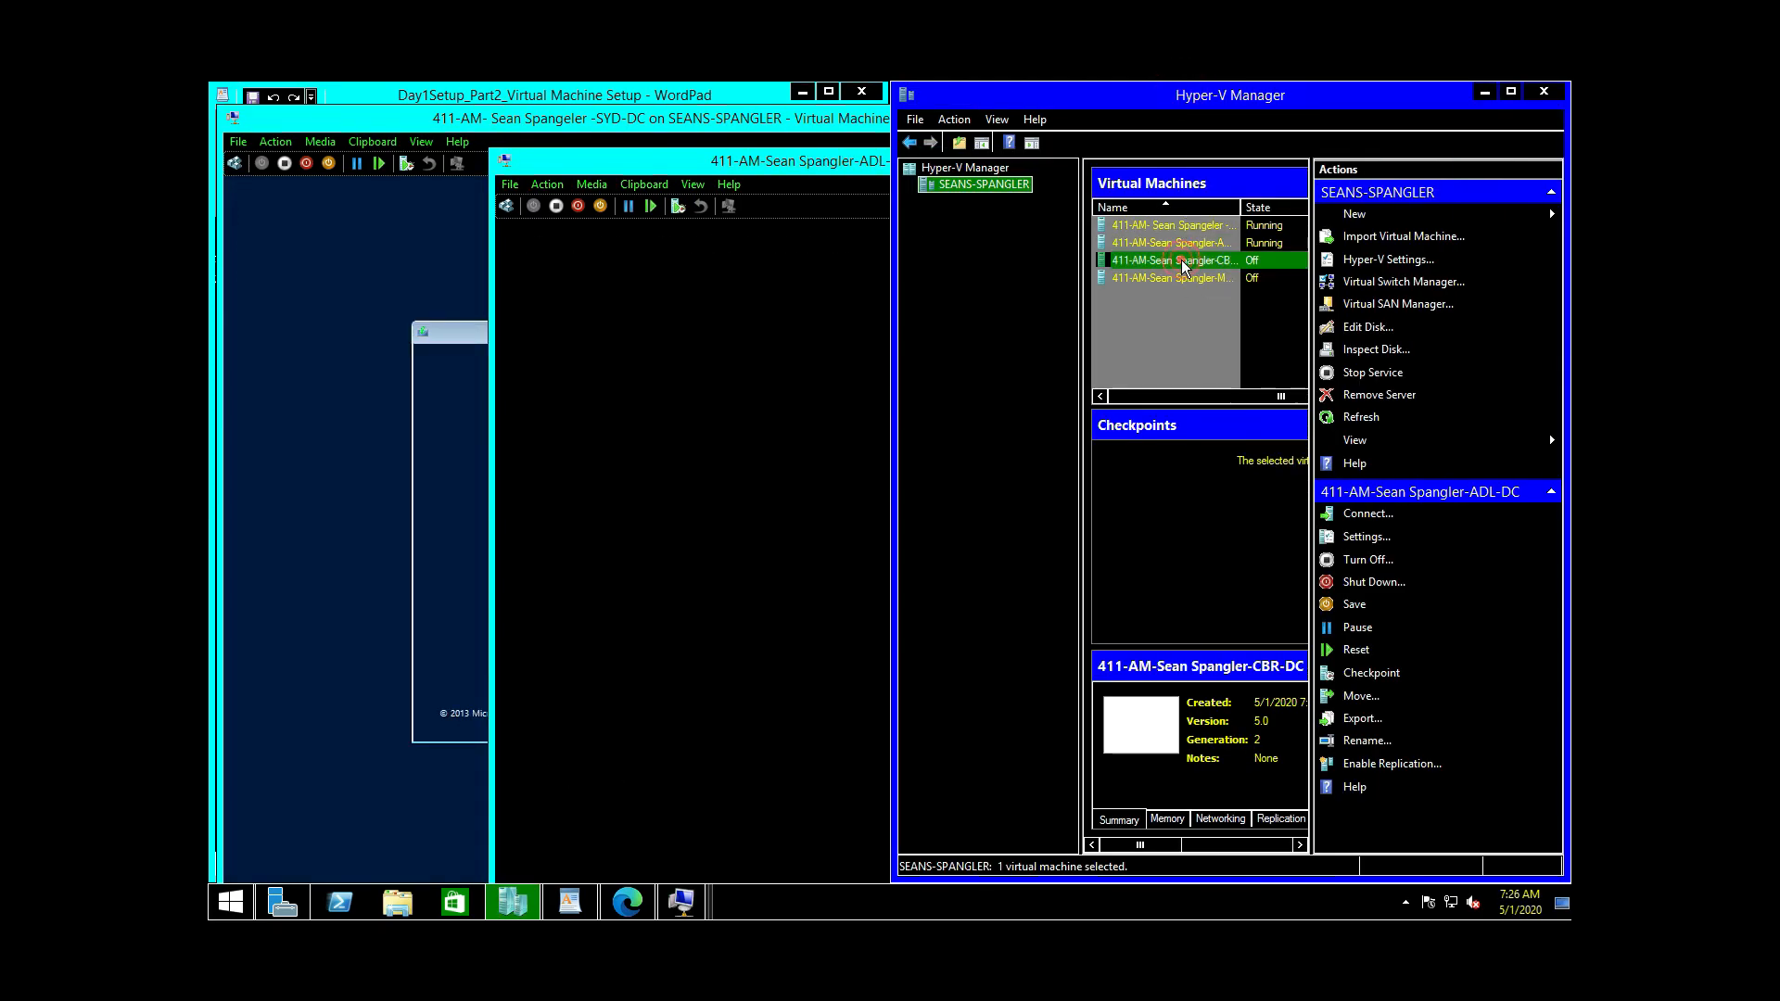
{"action": "double_click", "coordinate": [1181, 260]}
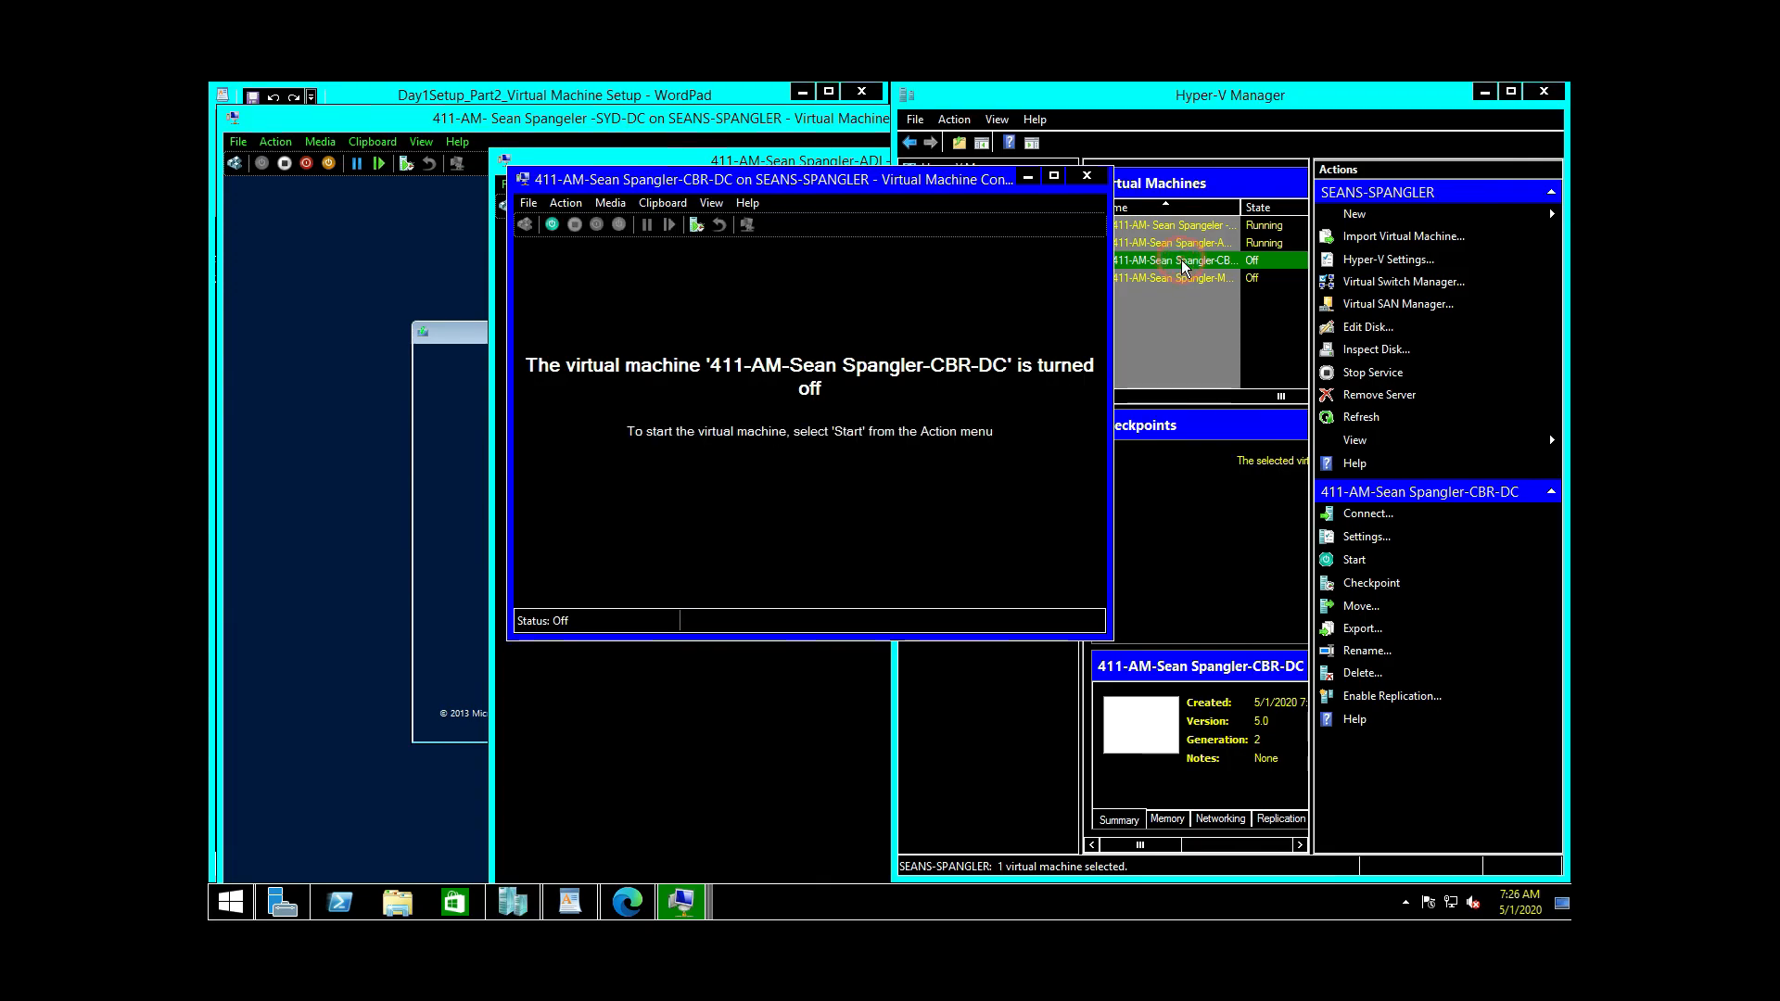
{"action": "left_click", "coordinate": [553, 225]}
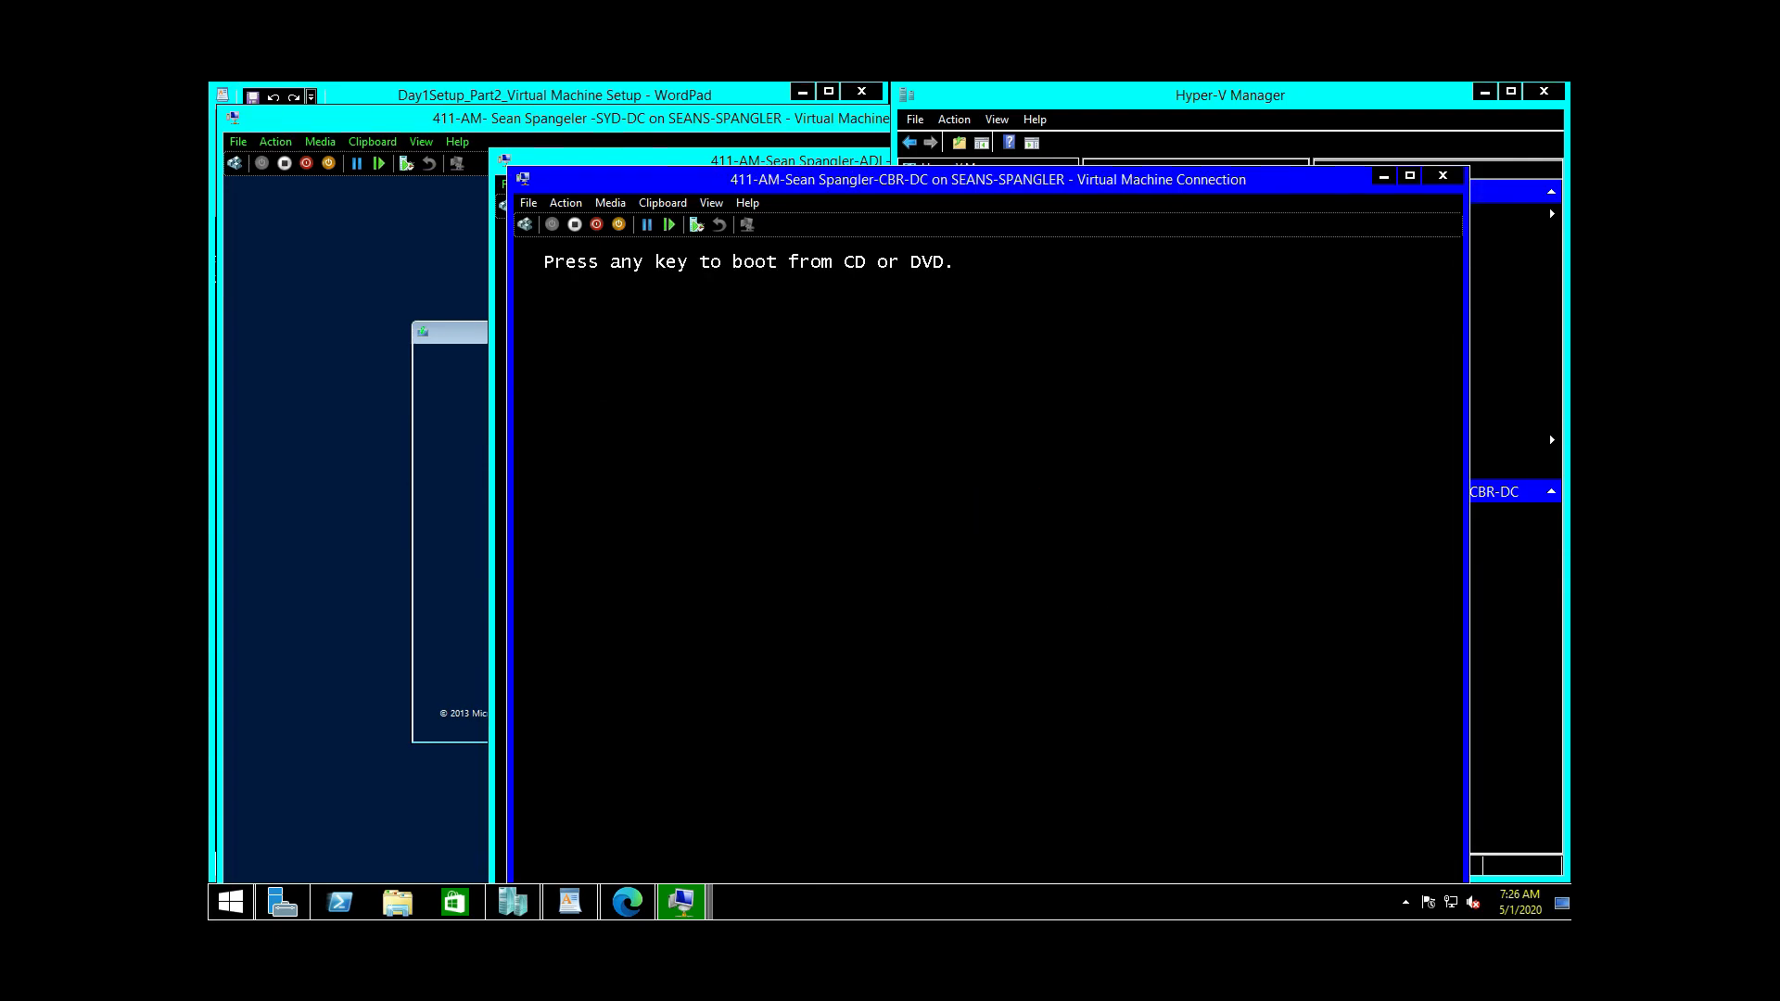
{"action": "key", "text": "Return"}
{"action": "left_click", "coordinate": [1359, 109]}
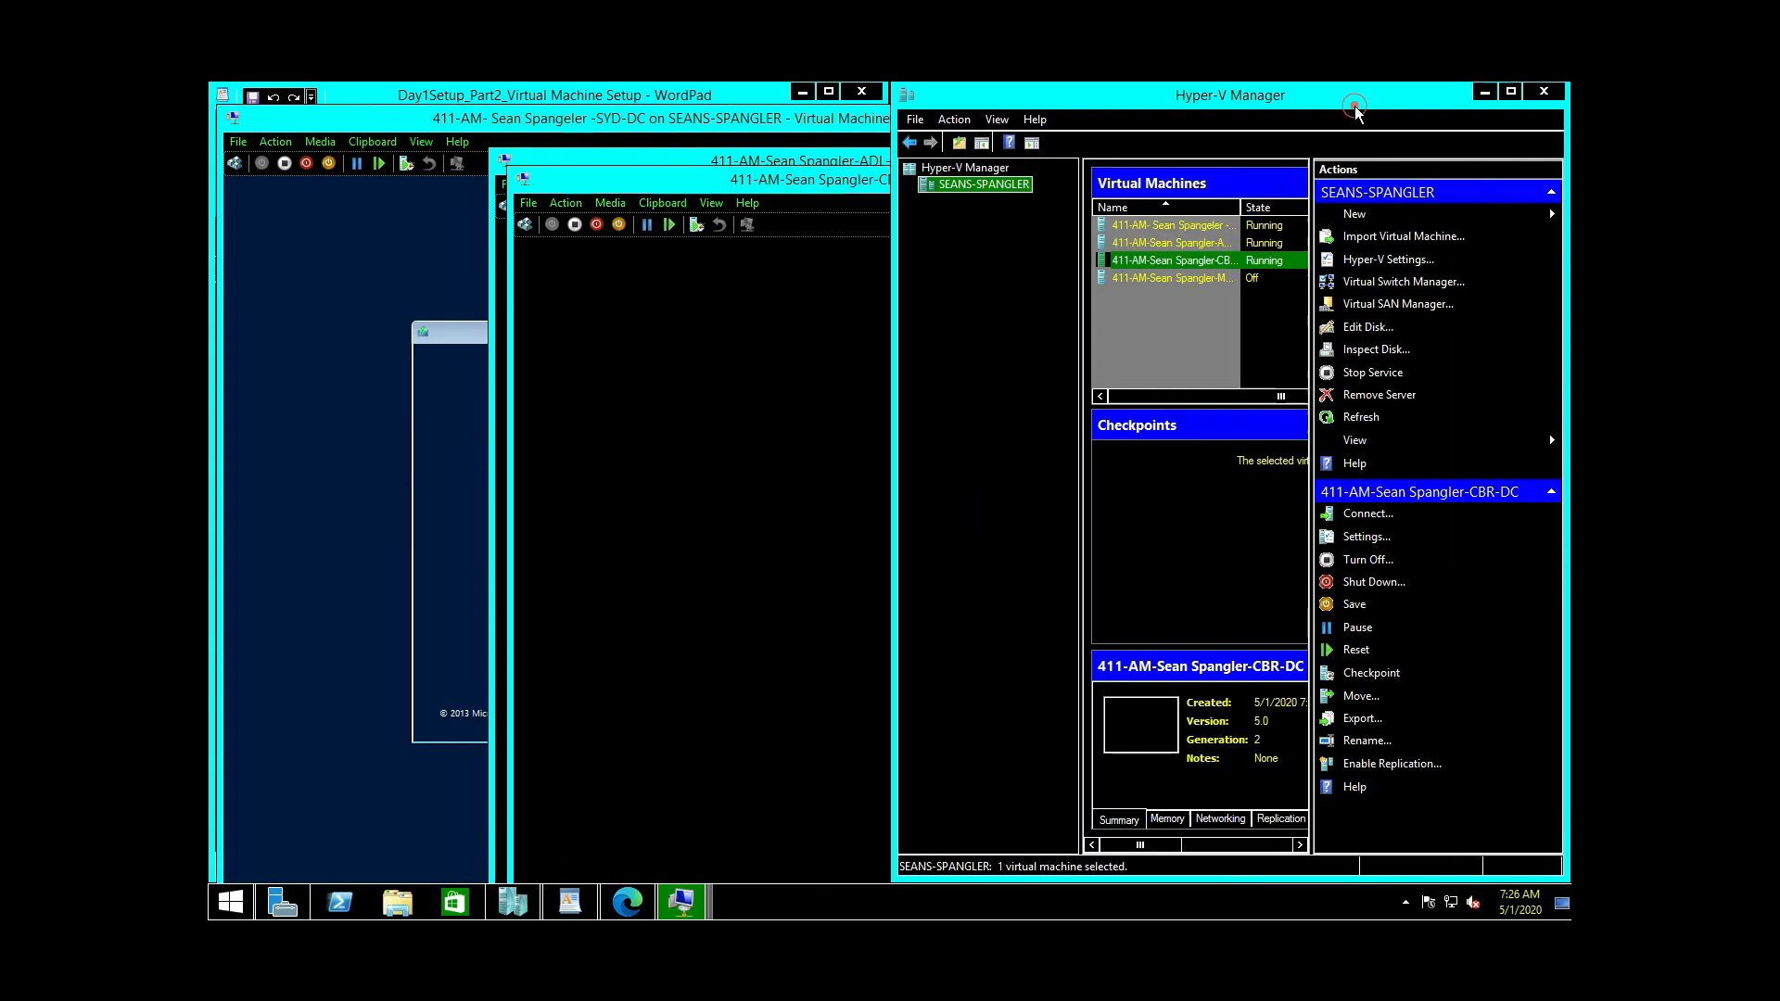
Step: Start MEL-DC booting from DVD, then bring the SYD-DC Setup screen forward
{"action": "left_click", "coordinate": [1194, 277]}
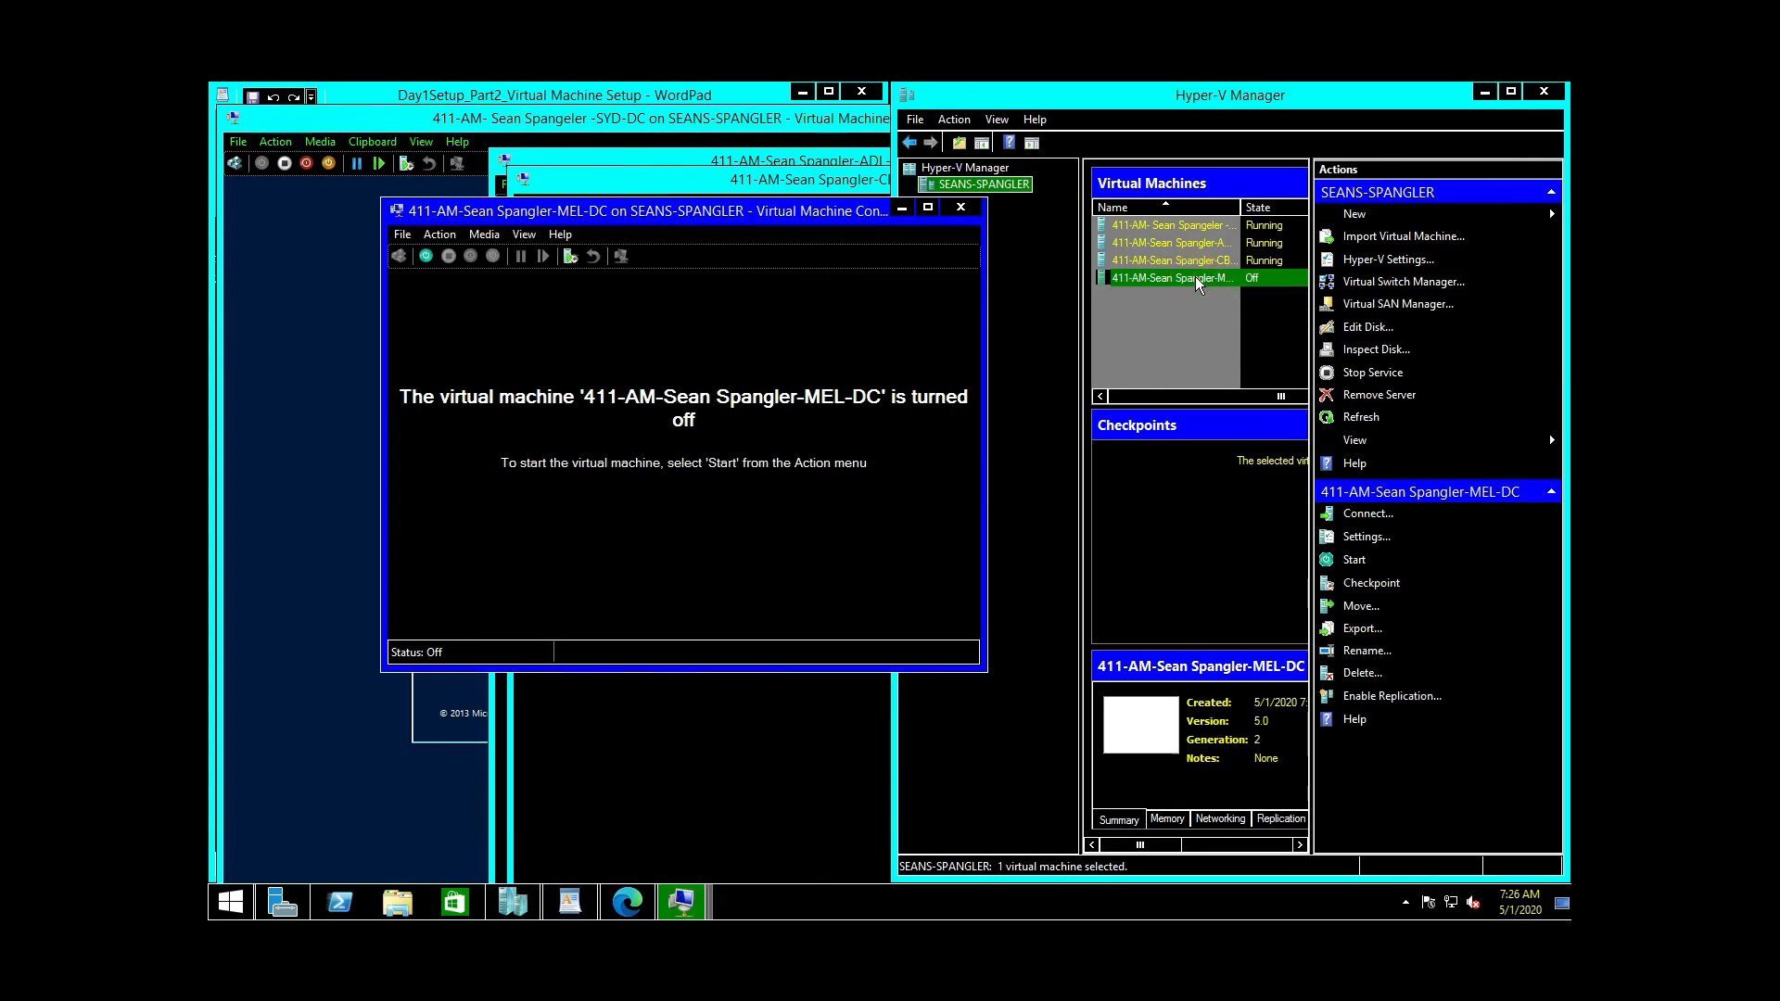
{"action": "left_click", "coordinate": [723, 347]}
{"action": "left_click", "coordinate": [428, 259]}
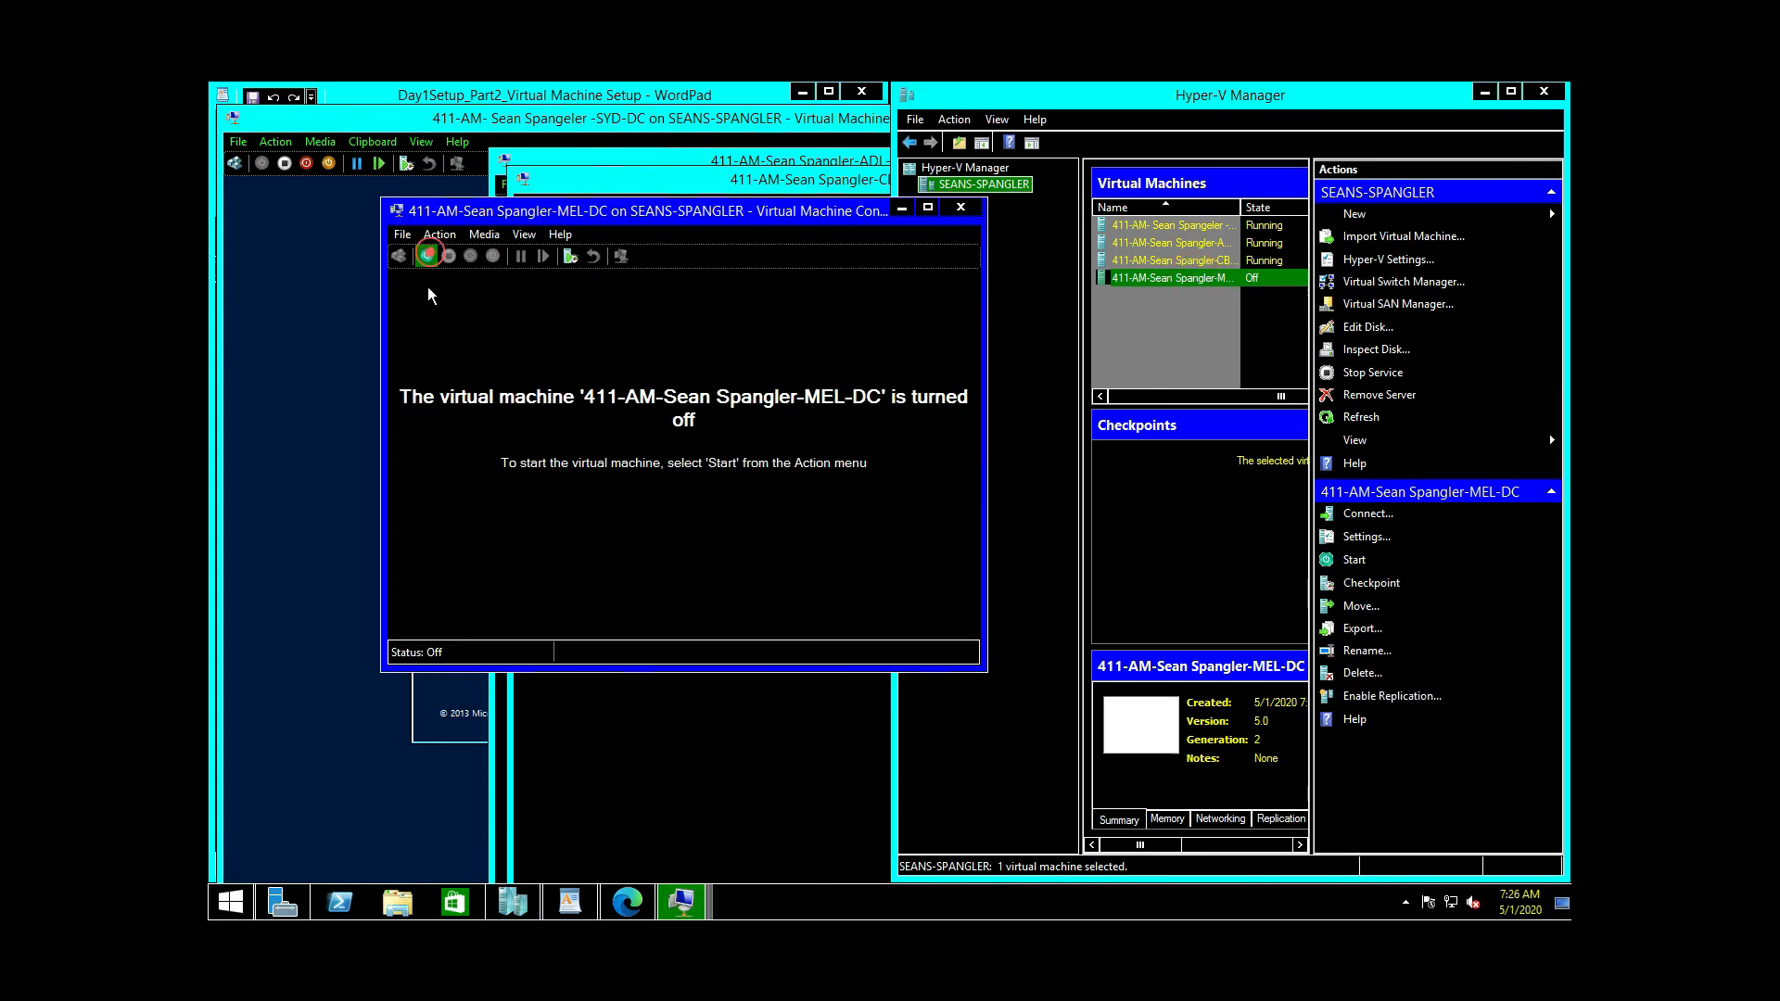
{"action": "left_click", "coordinate": [530, 387]}
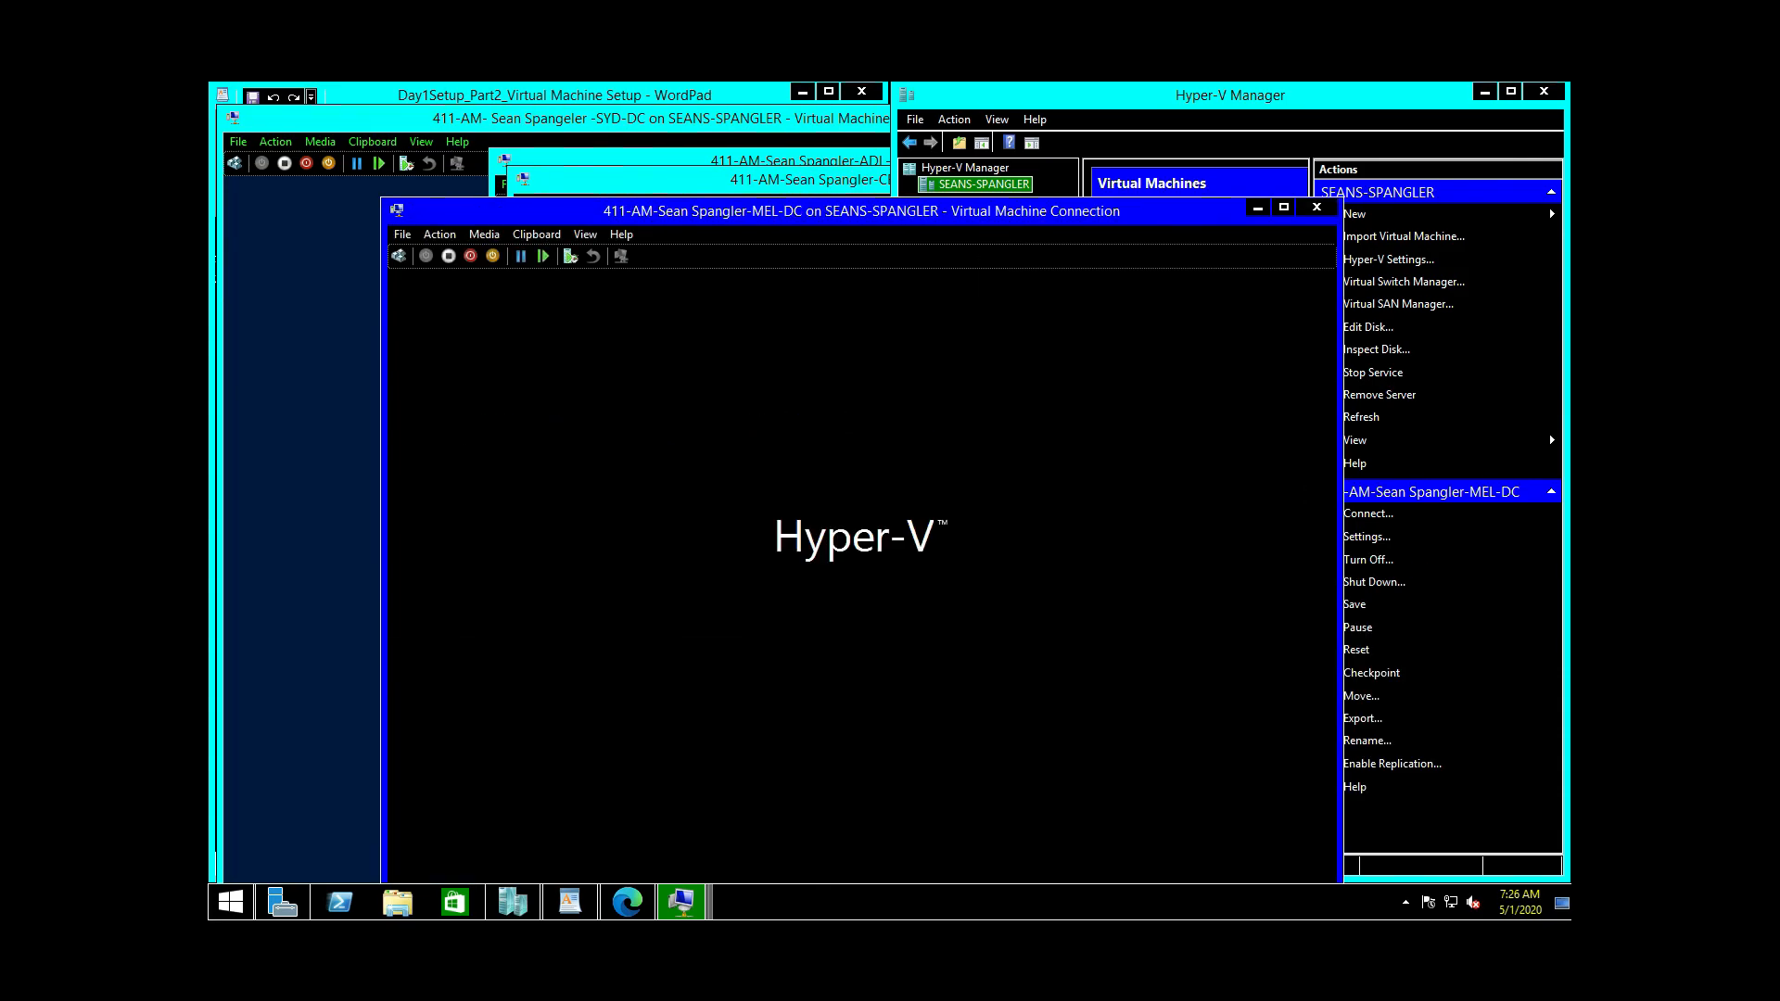
{"action": "key", "text": "Return"}
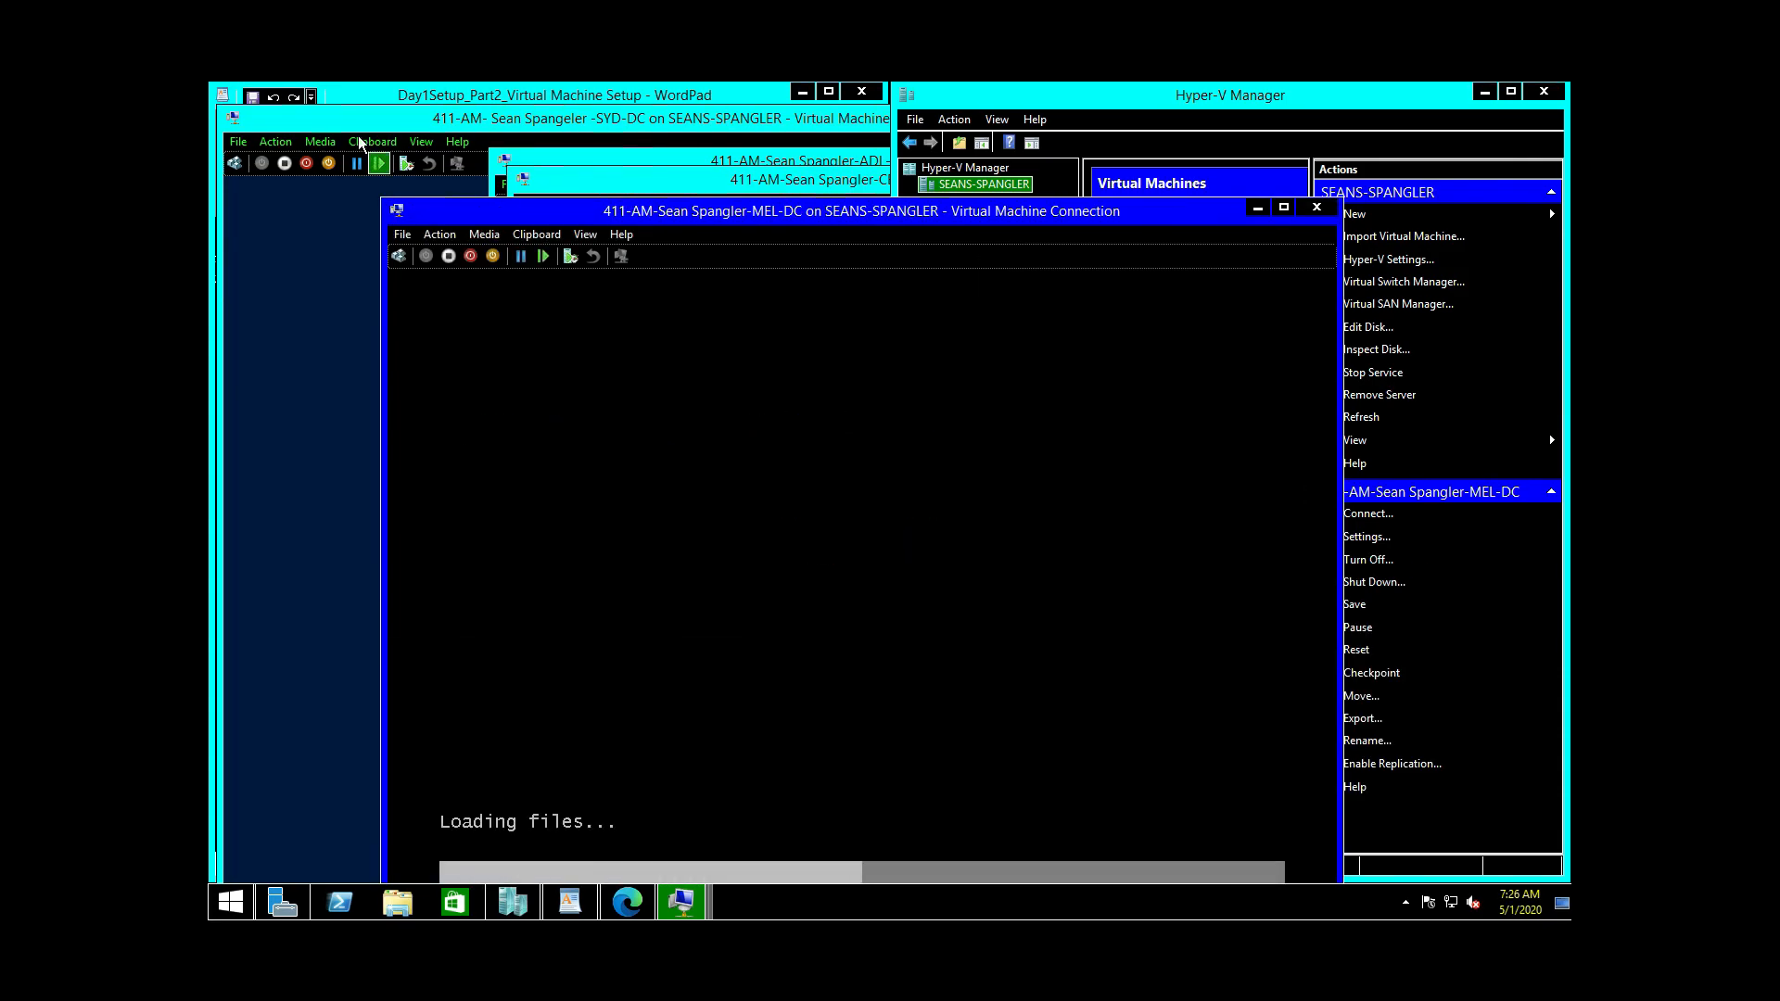
{"action": "left_click", "coordinate": [324, 117]}
{"action": "left_click_drag", "start_coordinate": [488, 120], "coordinate": [590, 104]}
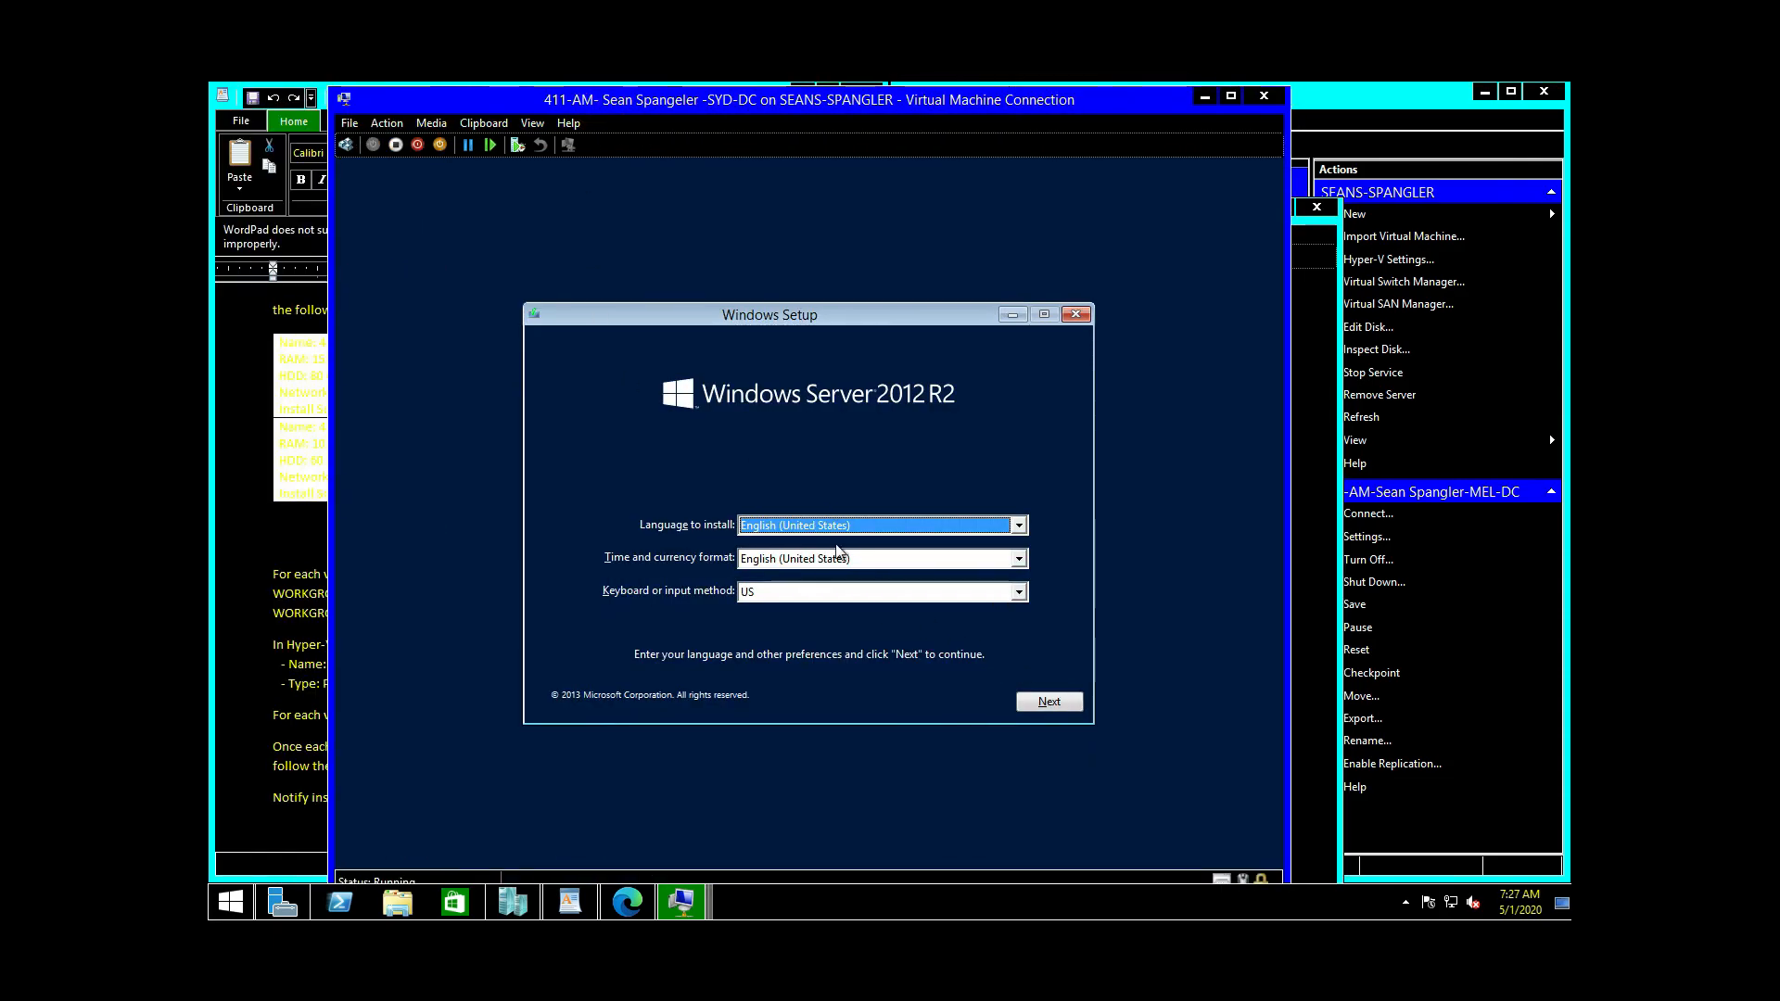
Step: Keep default language settings, choose Install now and select Datacenter Evaluation (Server with a GUI)
{"action": "left_click", "coordinate": [1048, 701]}
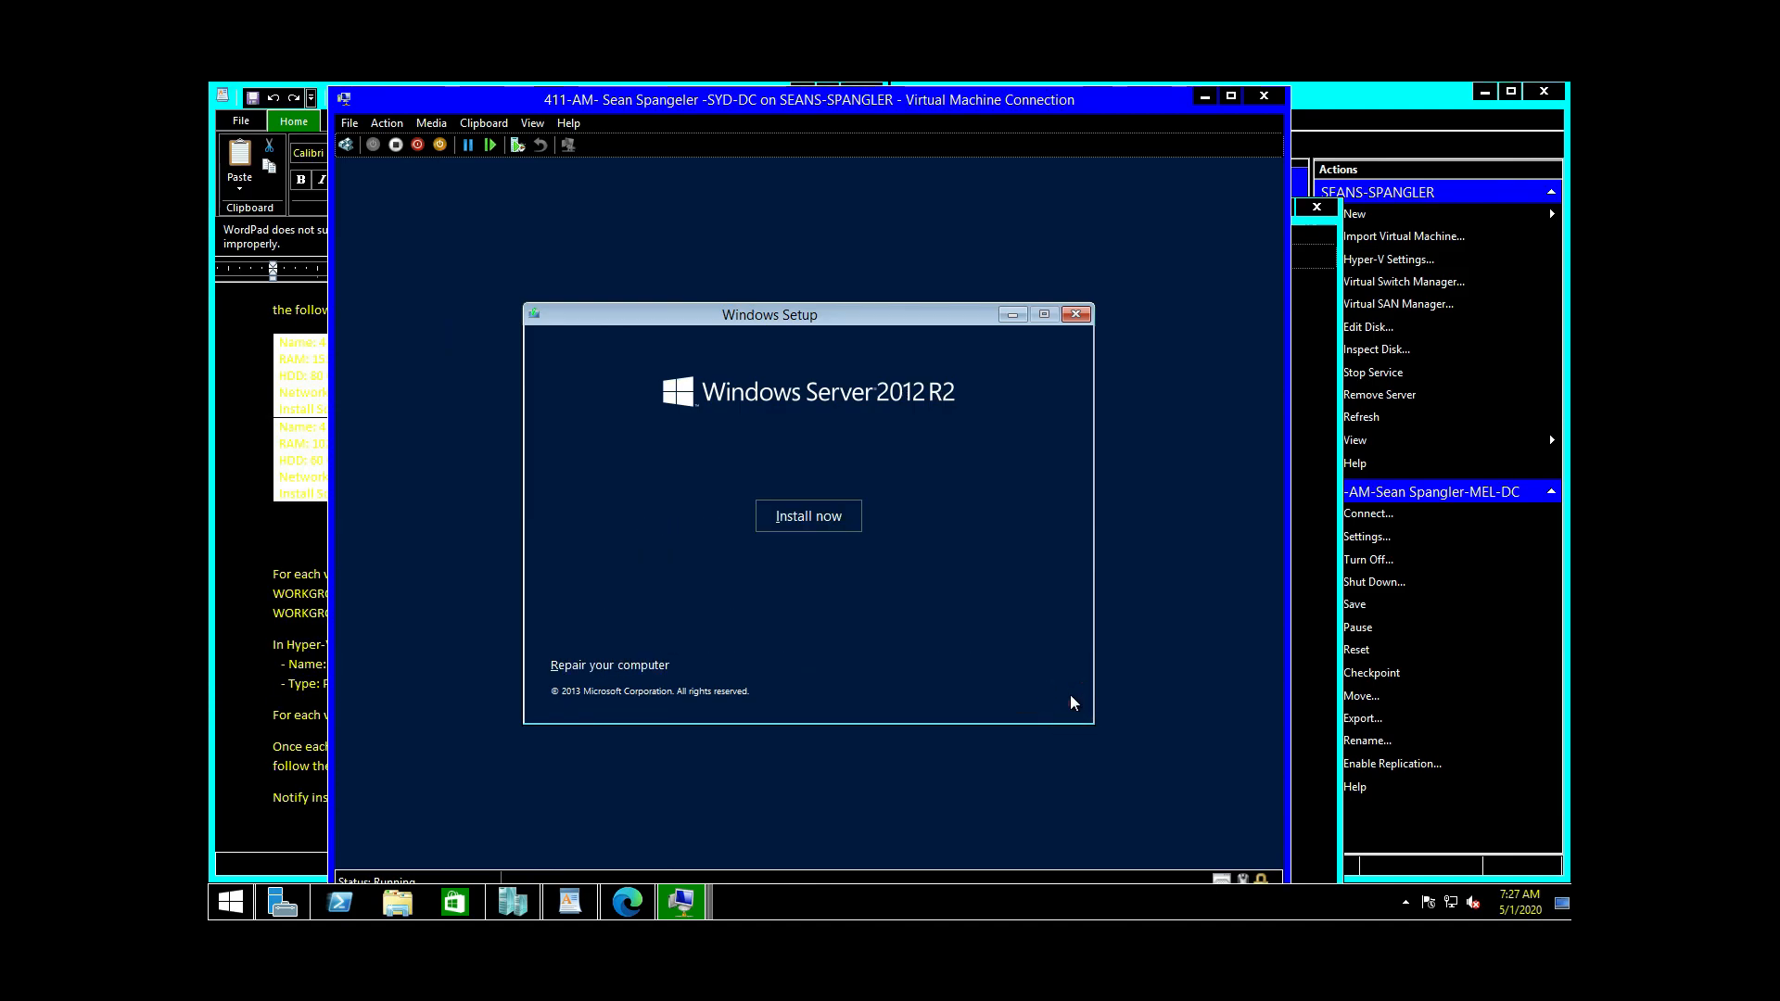
{"action": "left_click", "coordinate": [825, 519]}
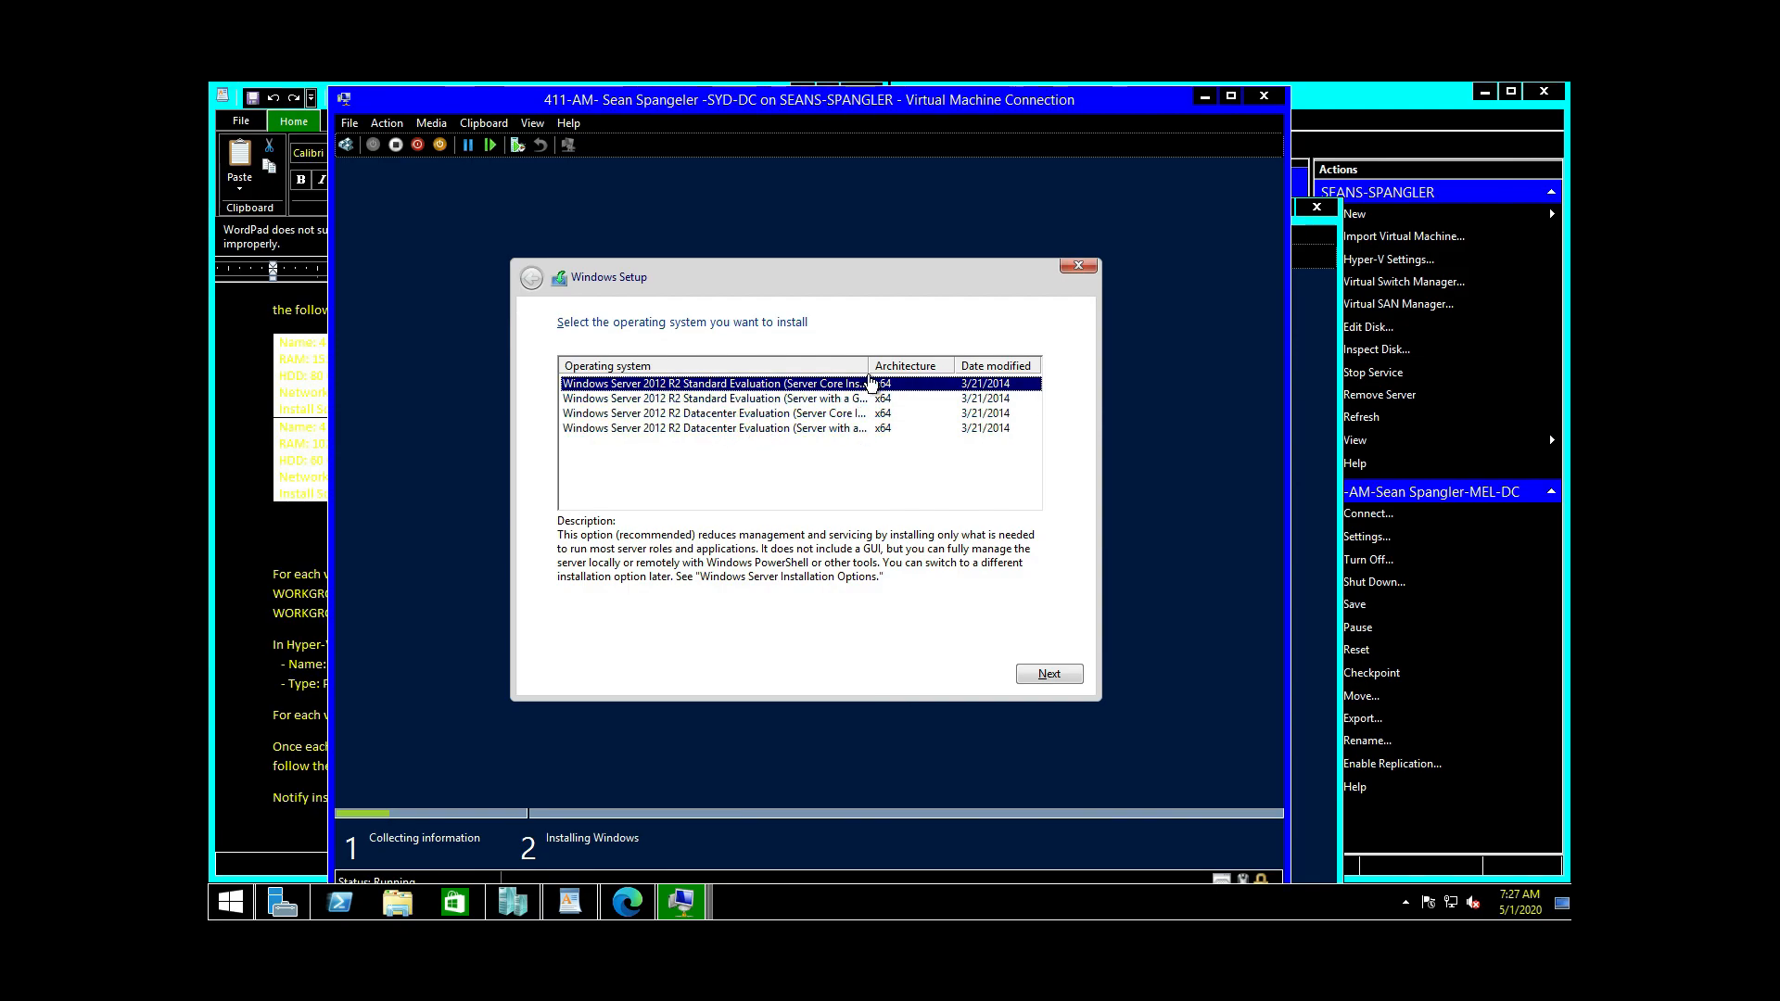
{"action": "left_click_drag", "start_coordinate": [867, 364], "coordinate": [982, 377]}
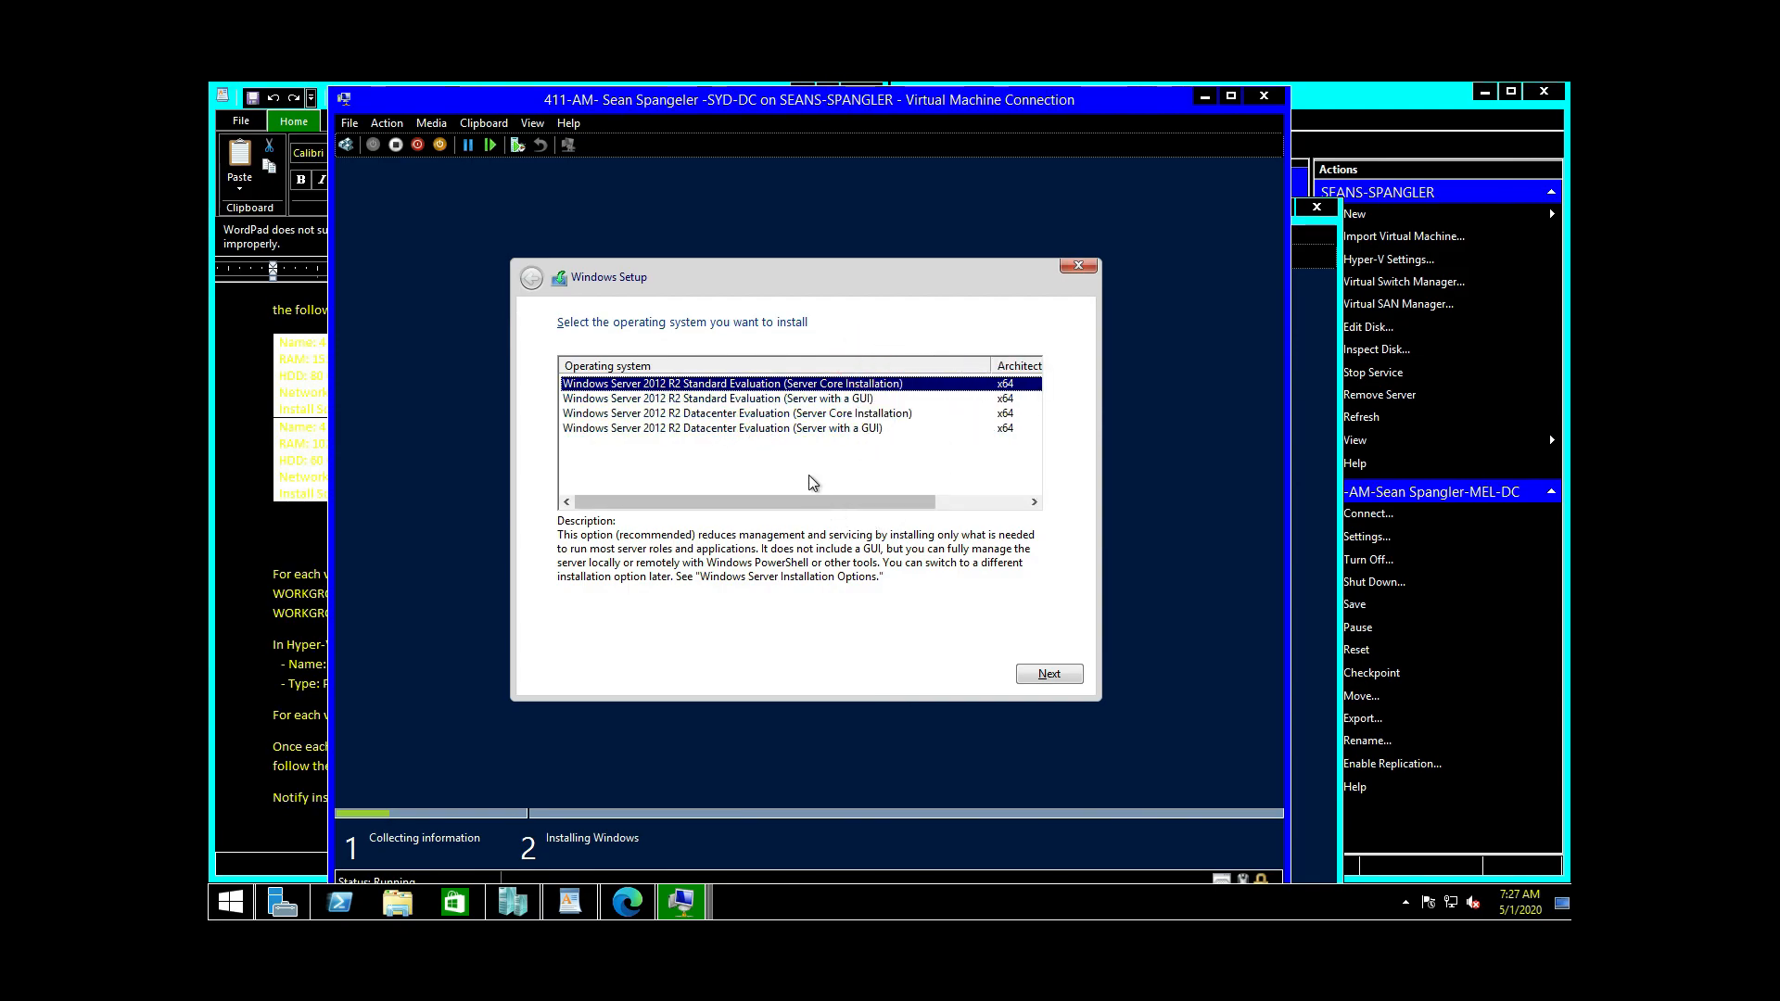
{"action": "left_click", "coordinate": [803, 428]}
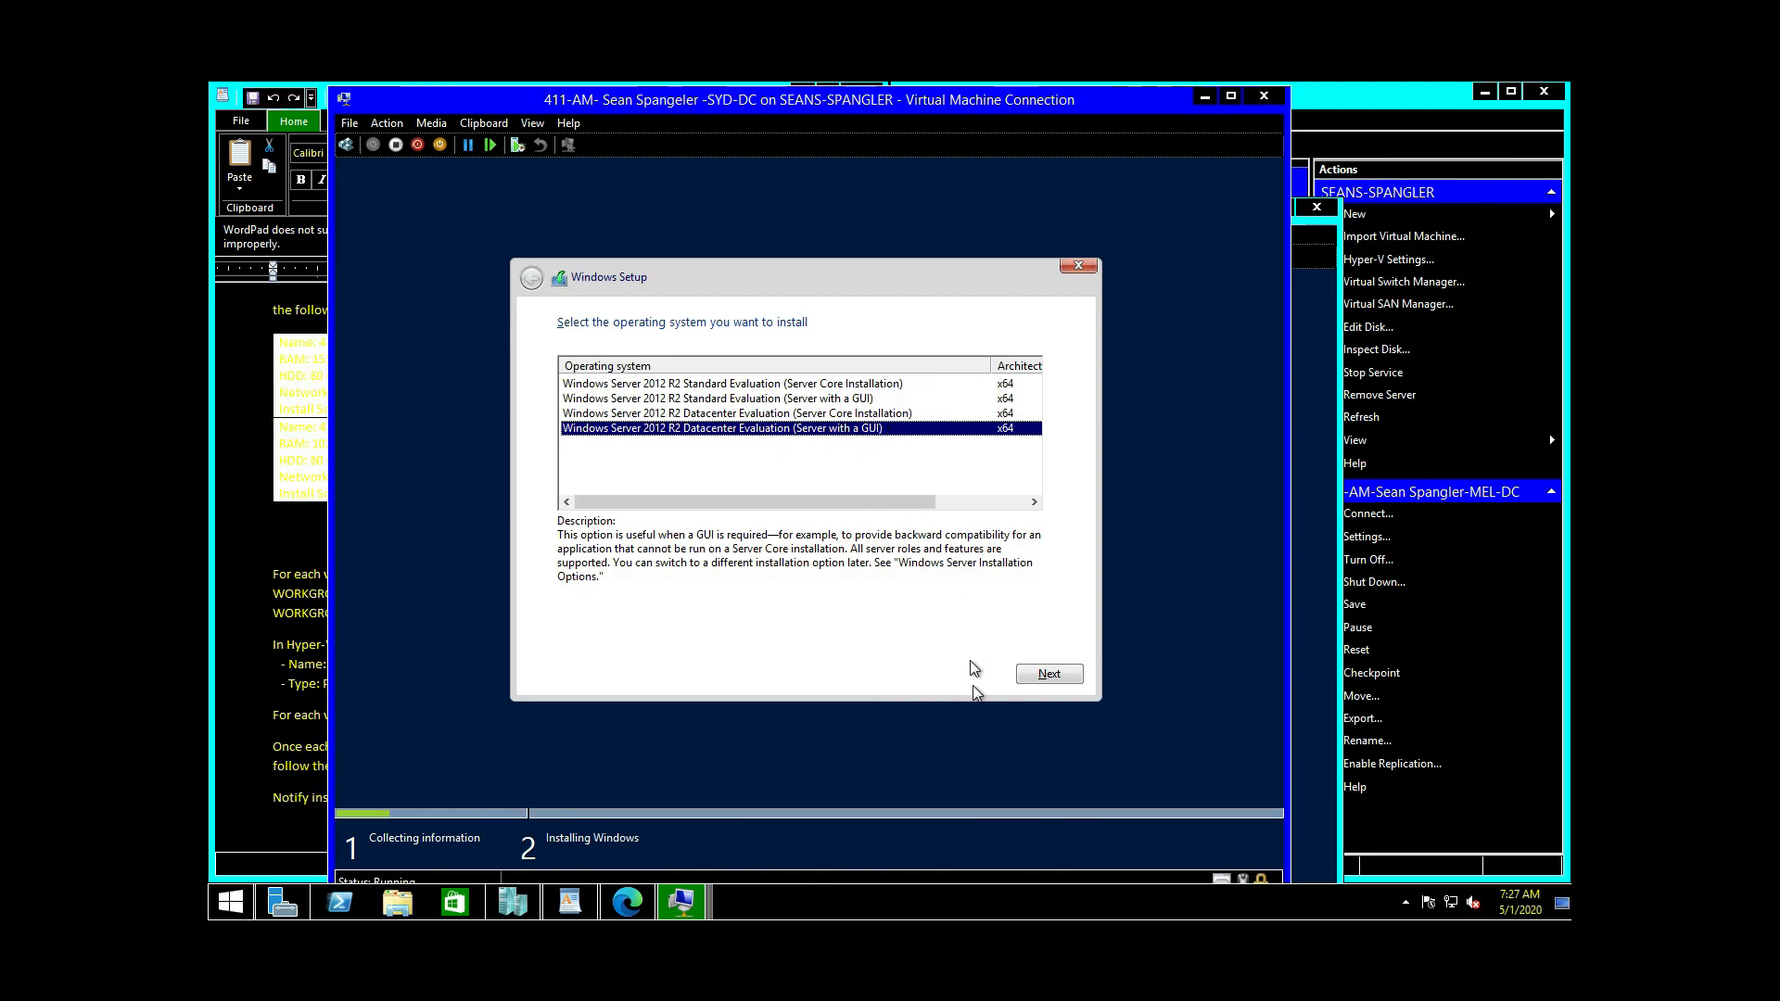
{"action": "left_click", "coordinate": [1053, 674]}
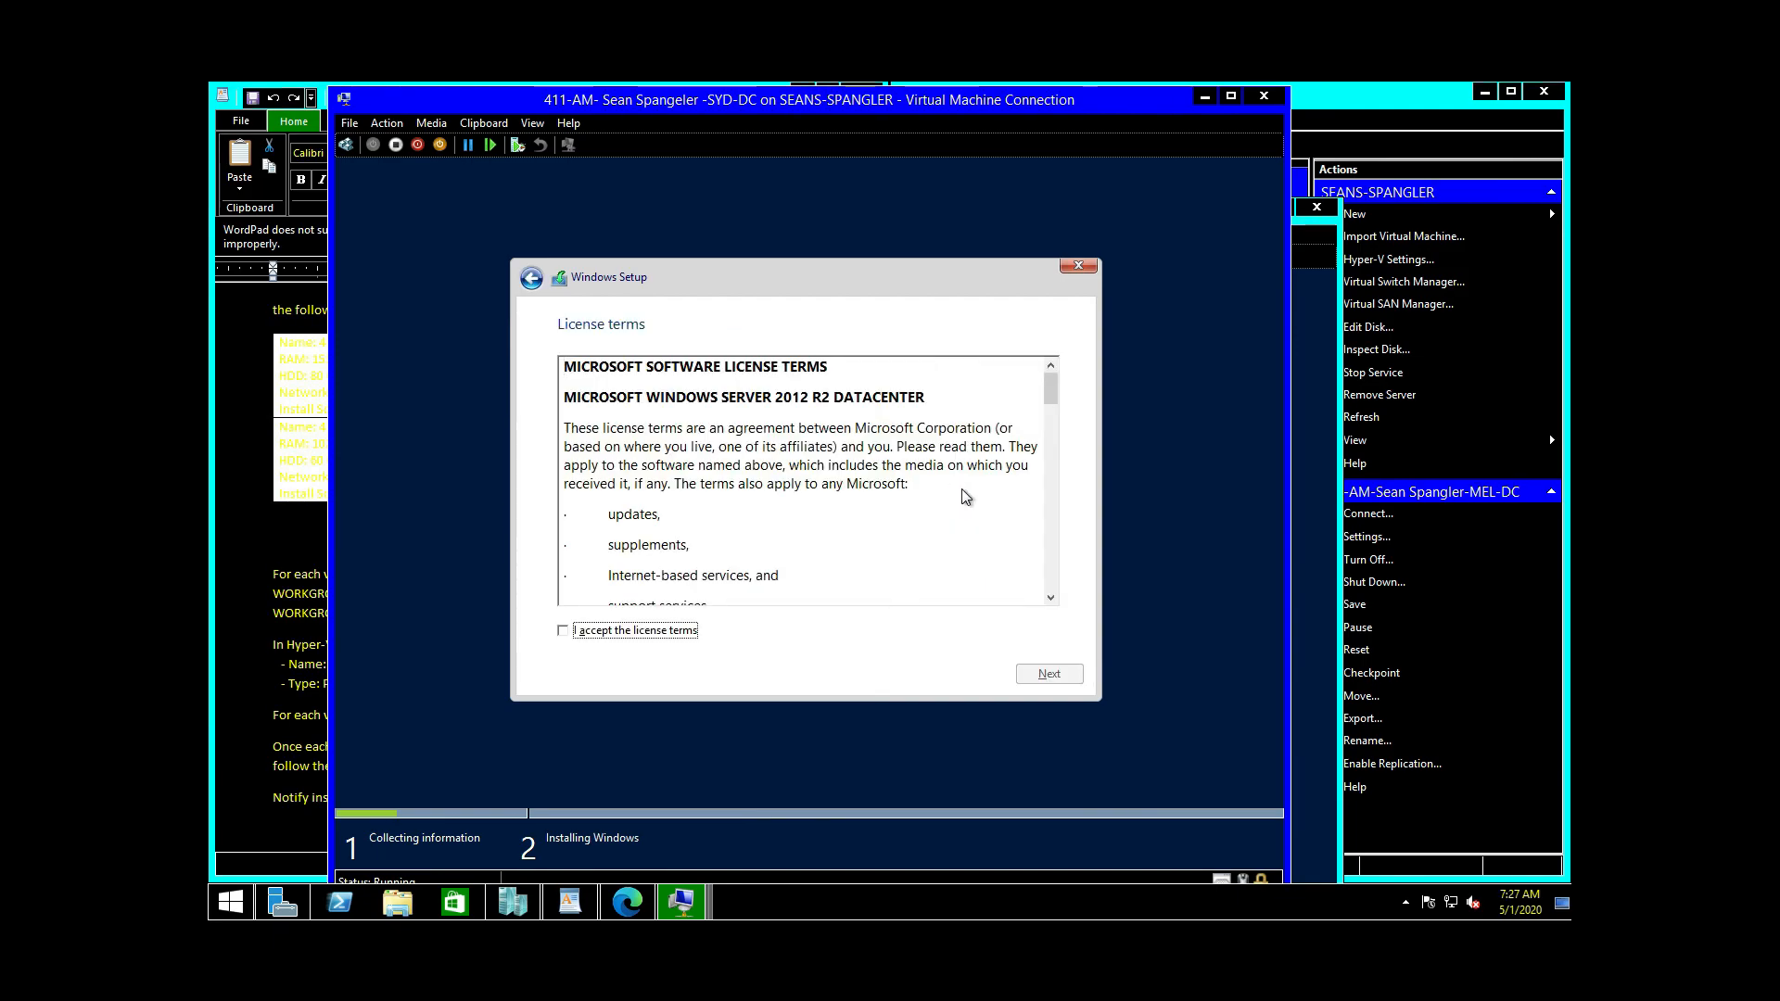
Step: Accept the license terms and run a Custom install onto the 80 GB Drive 0
{"action": "left_click", "coordinate": [579, 636]}
{"action": "left_click", "coordinate": [1036, 669]}
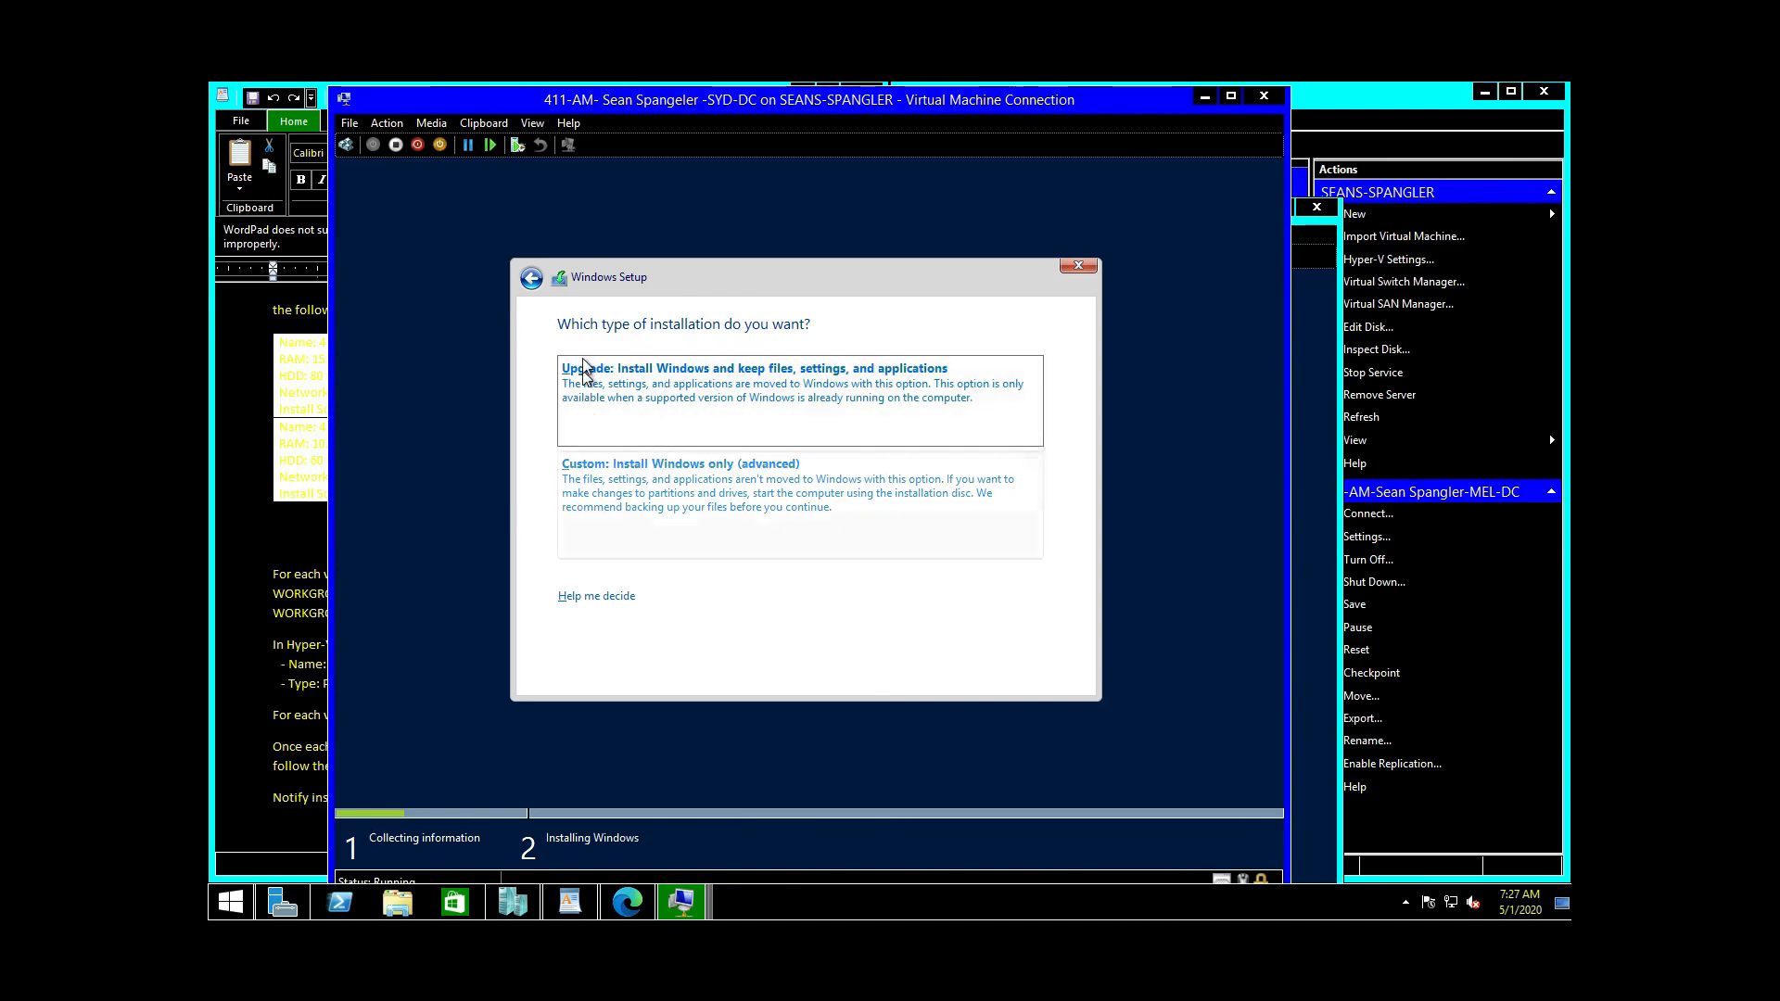
{"action": "left_click", "coordinate": [638, 500]}
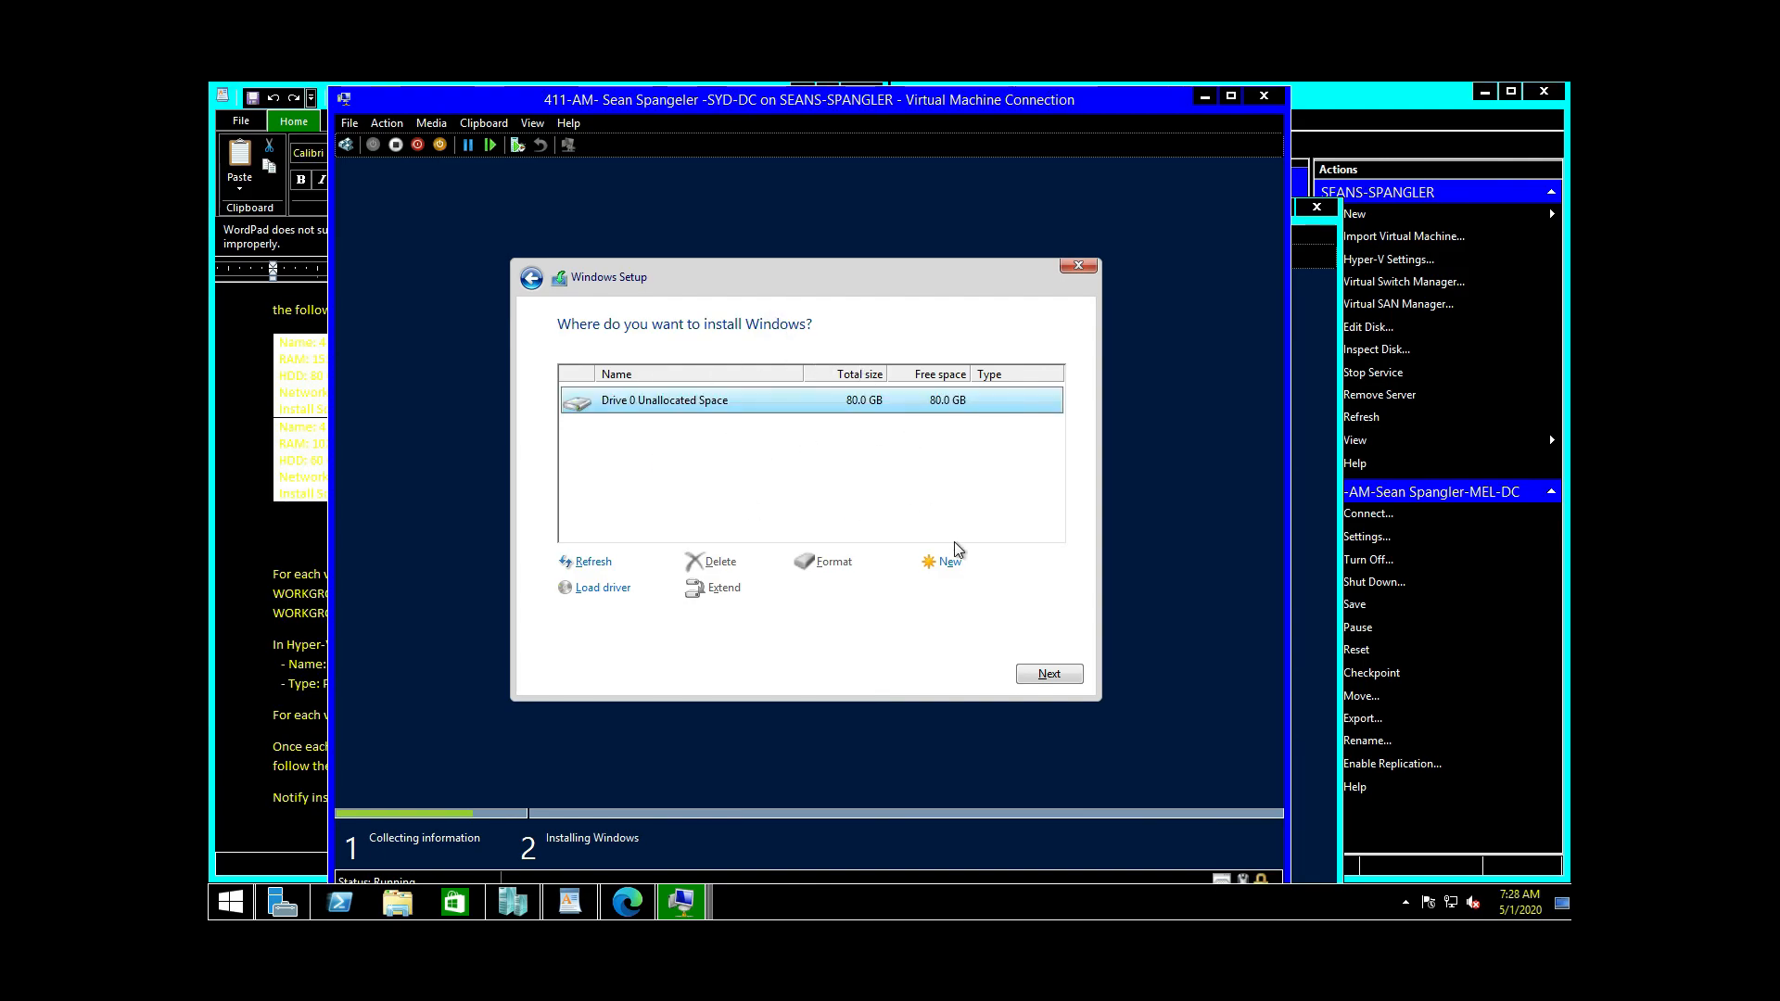
{"action": "left_click", "coordinate": [1074, 675]}
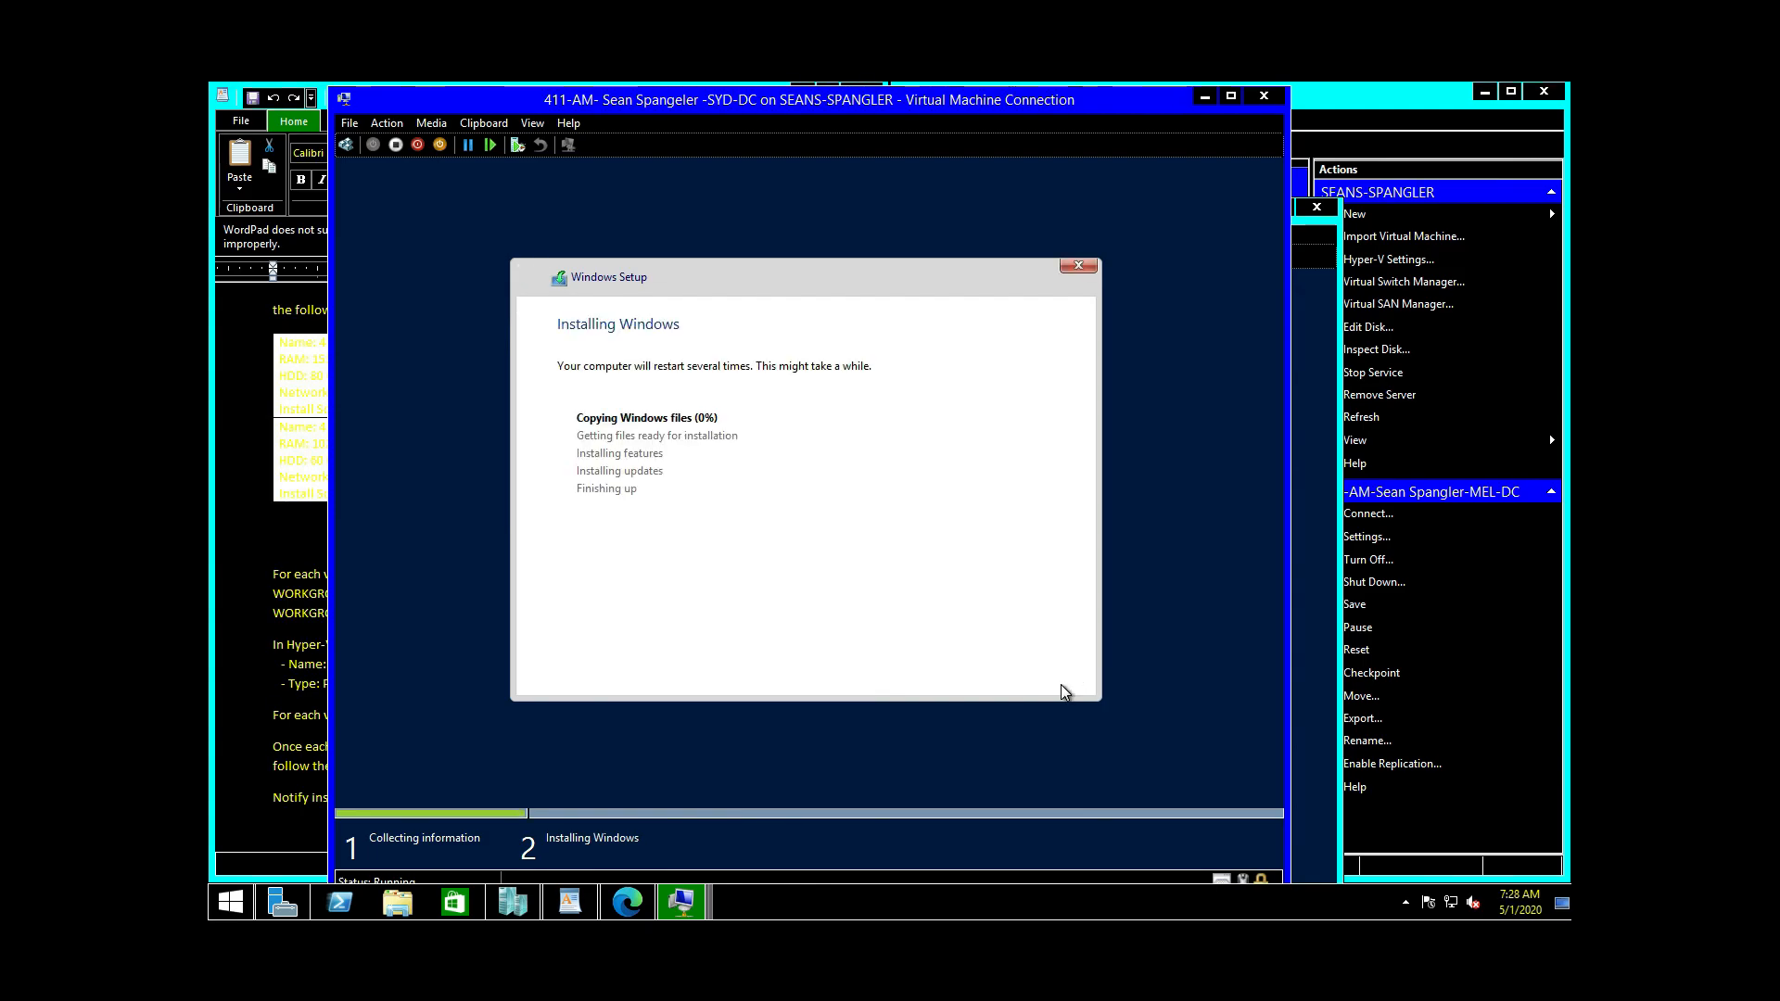
Step: Start a custom install of Server 2012 R2 Datacenter (GUI) on MEL-DC's 60 GB Drive 0
{"action": "left_click", "coordinate": [1203, 96]}
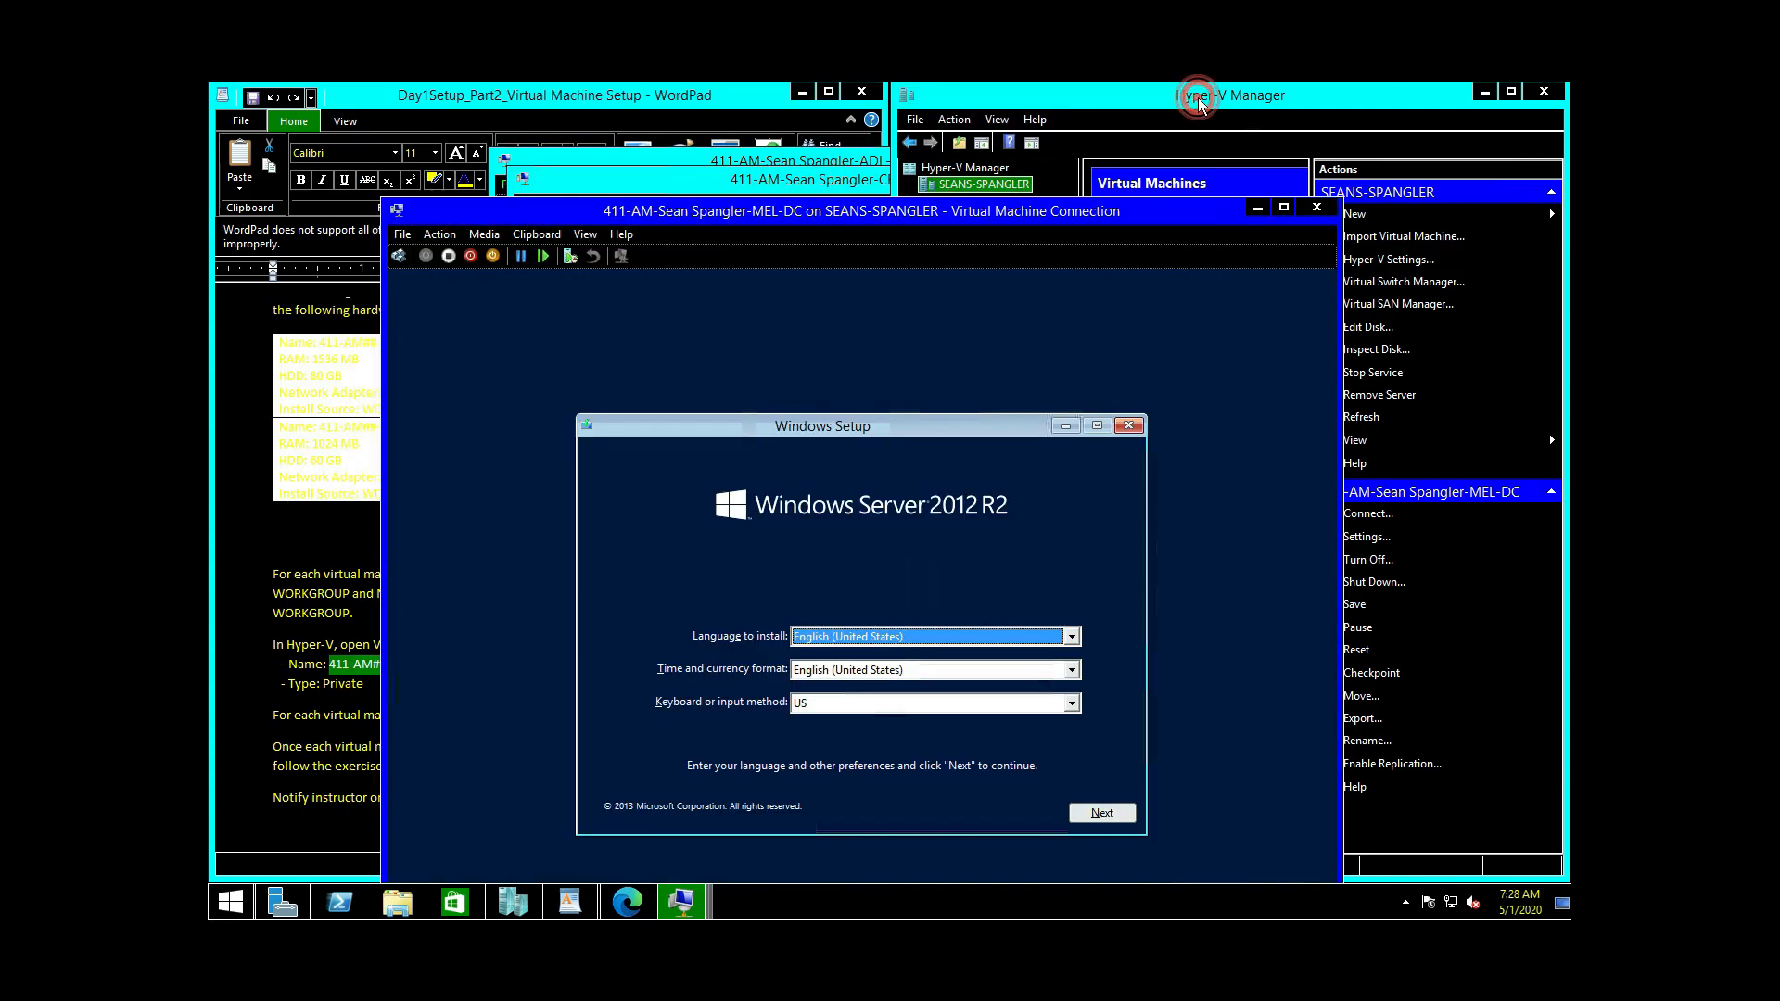
{"action": "left_click", "coordinate": [1102, 812]}
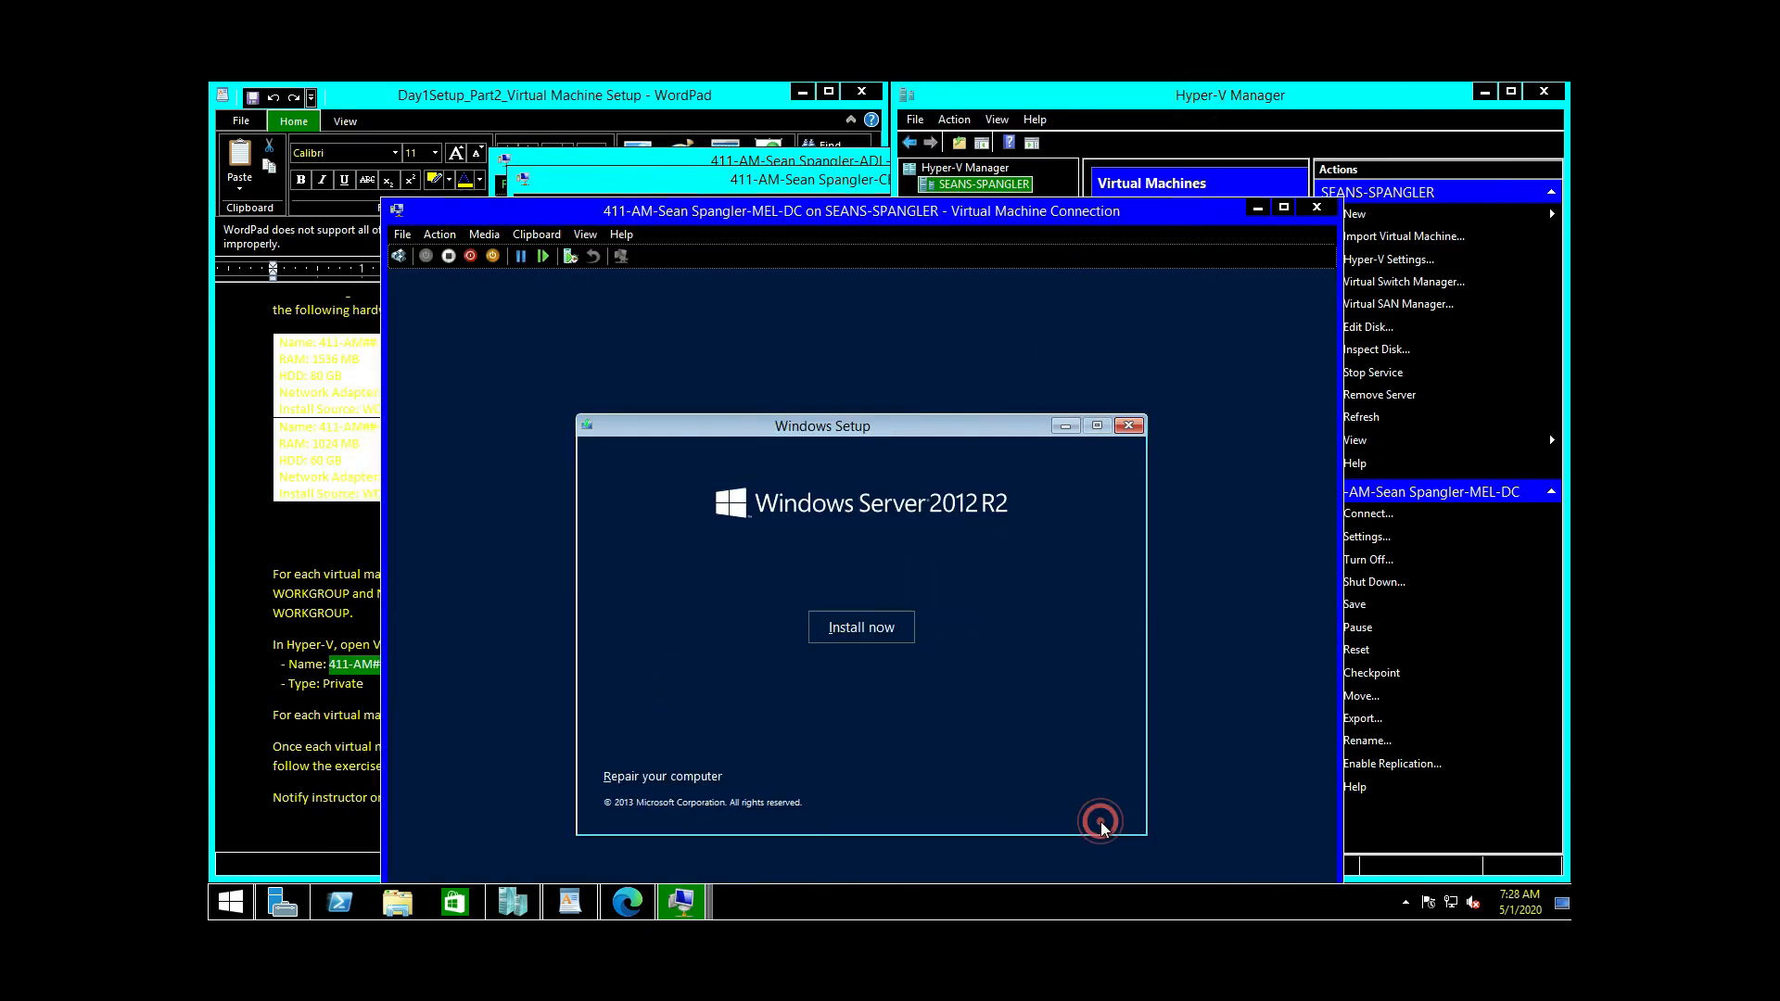
{"action": "left_click", "coordinate": [866, 627]}
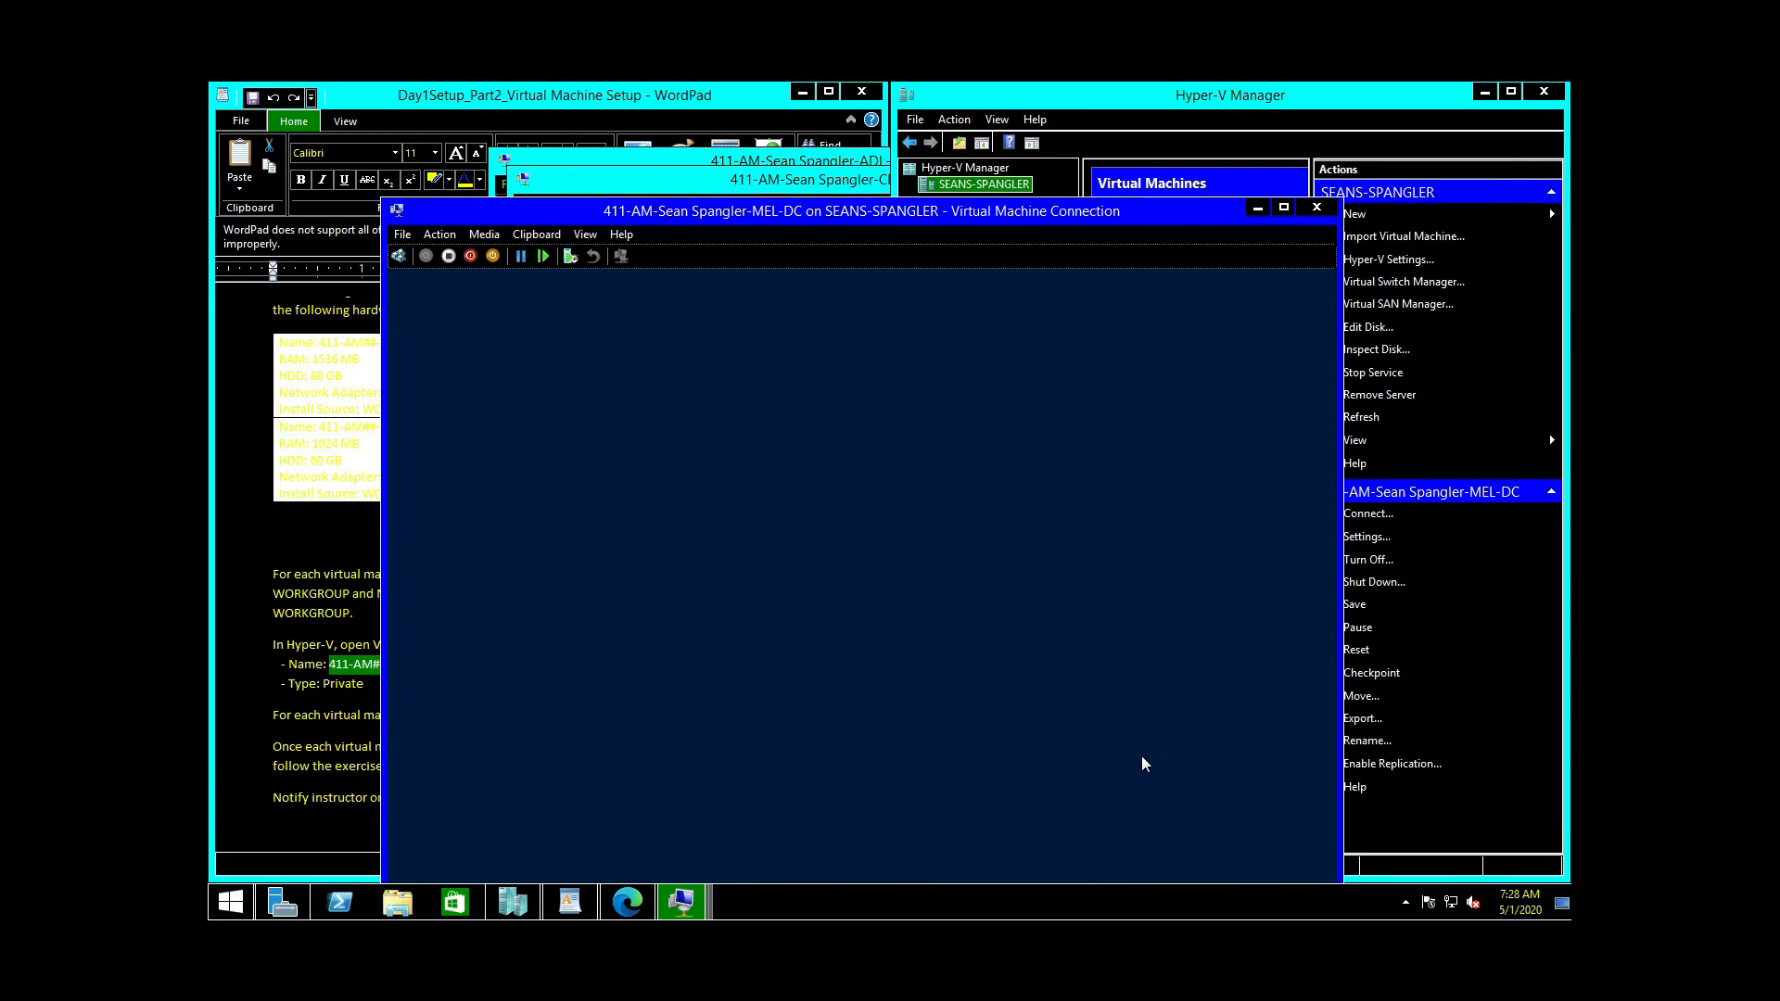
{"action": "left_click", "coordinate": [881, 538]}
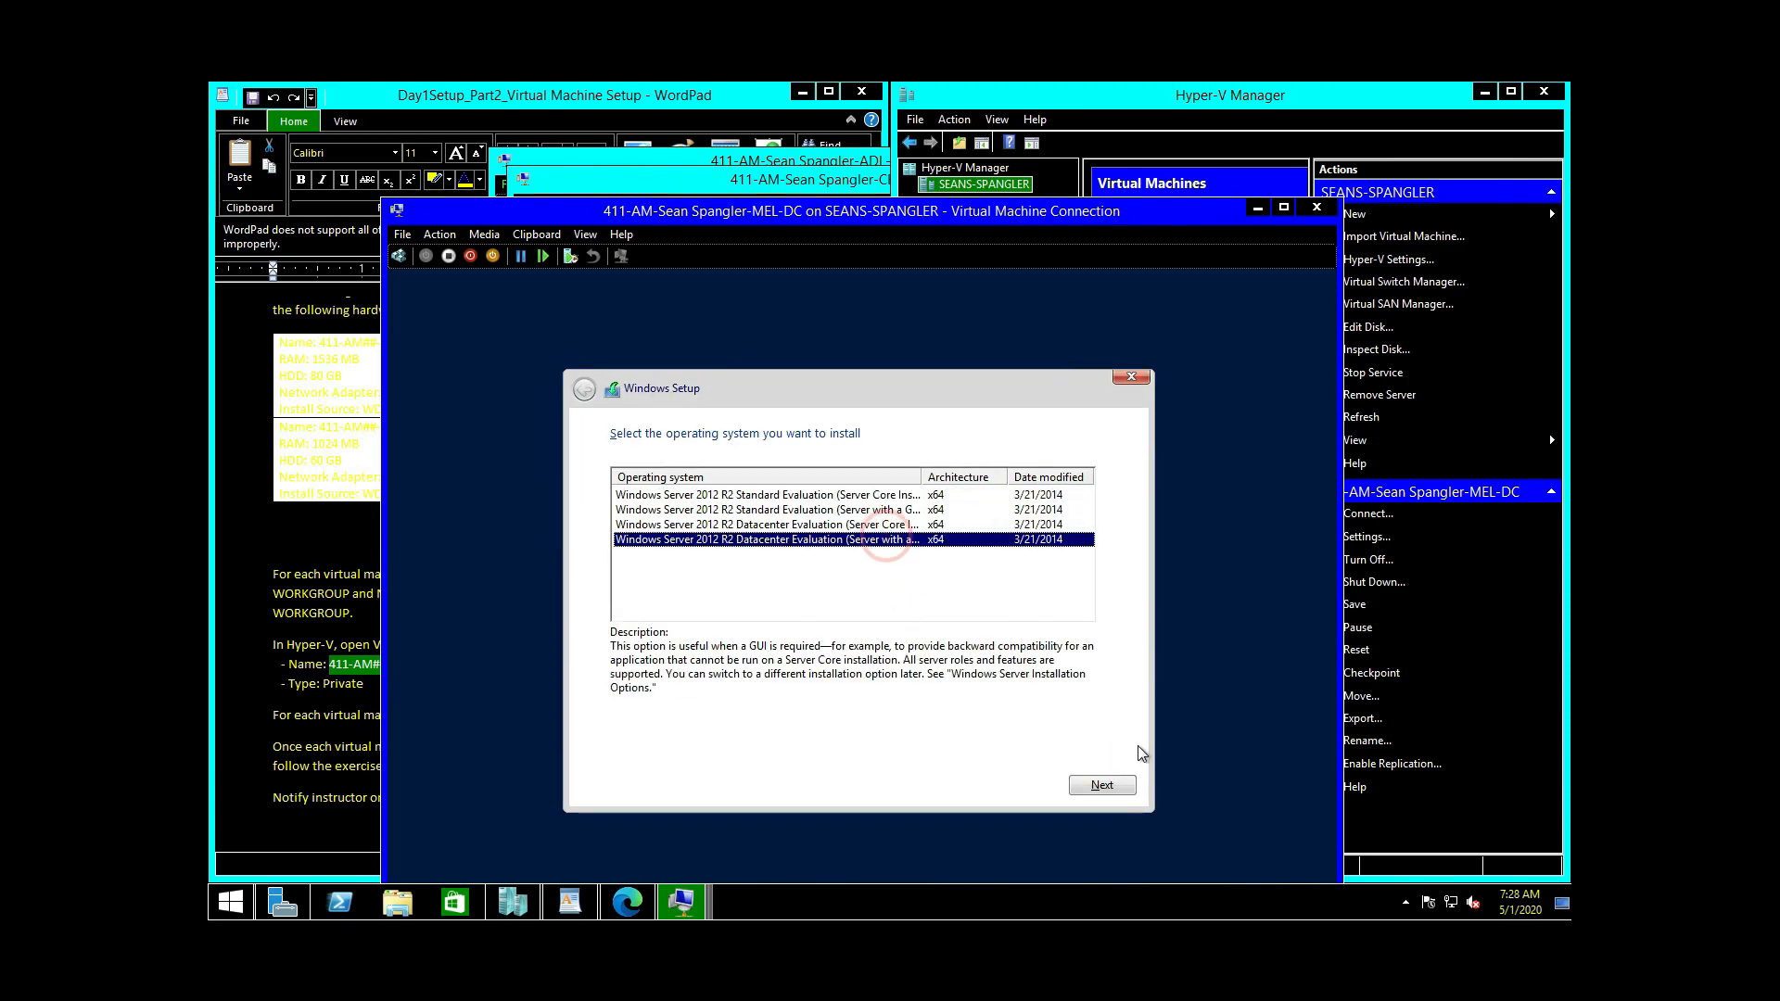
{"action": "left_click", "coordinate": [1101, 784]}
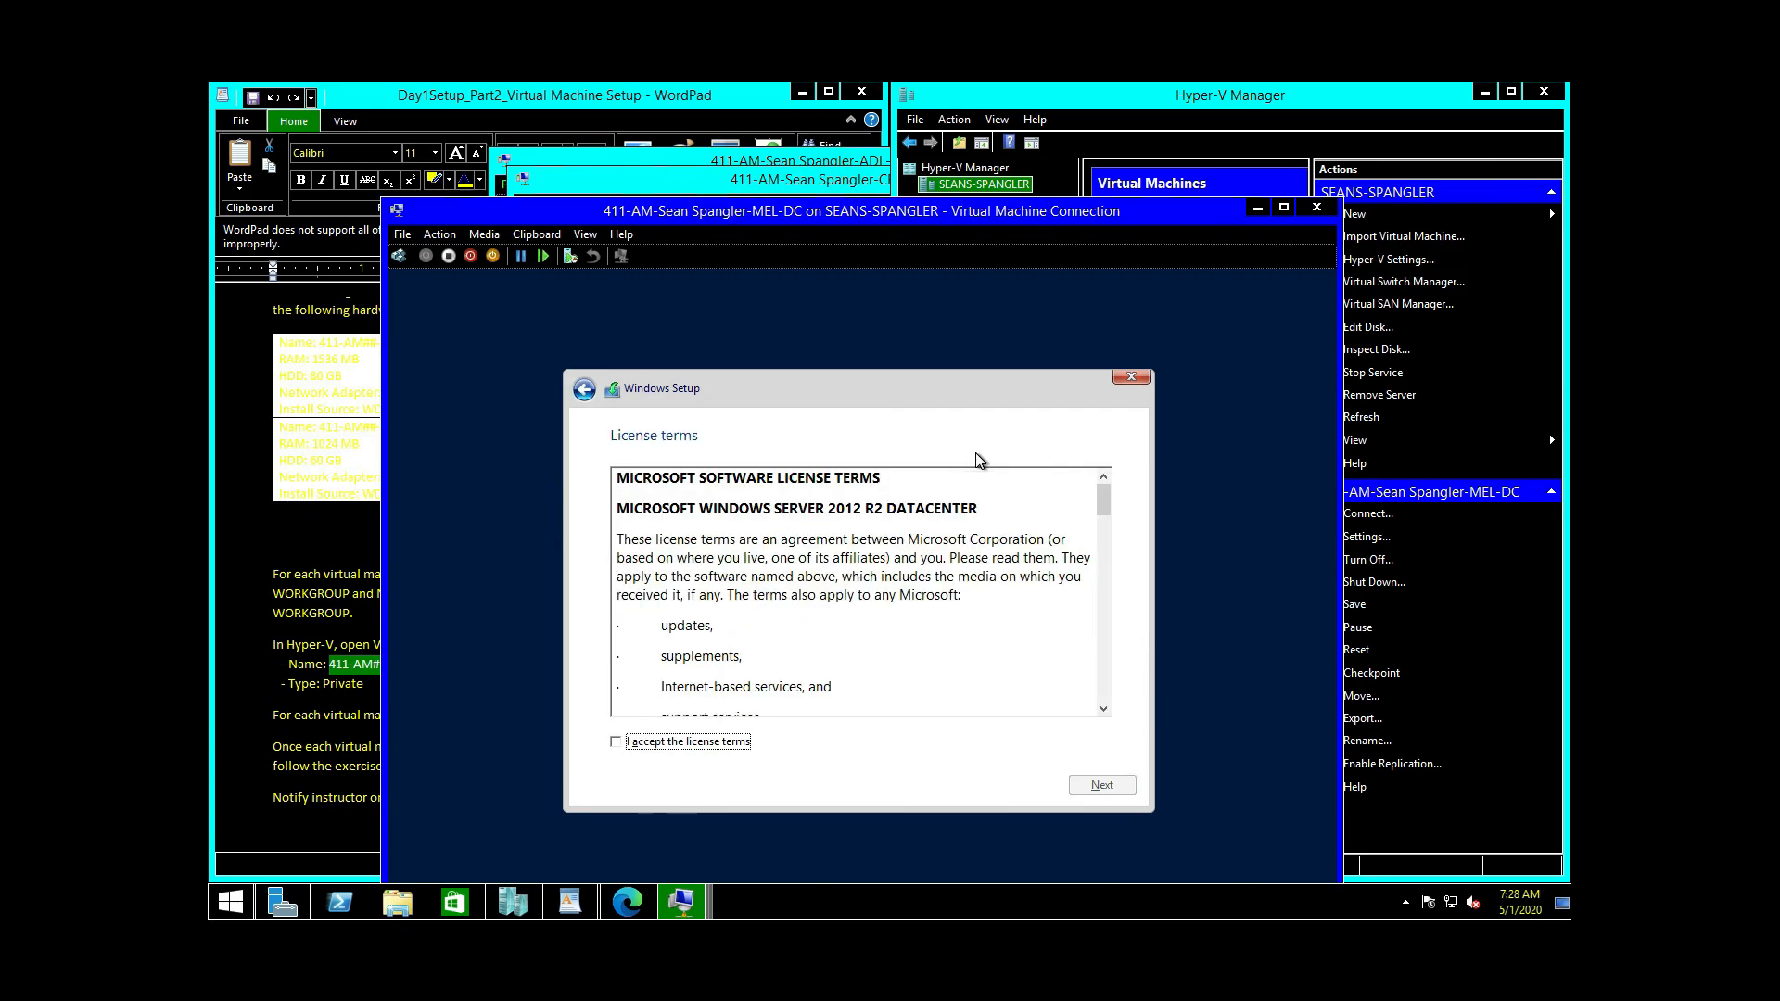
{"action": "left_click", "coordinate": [669, 747]}
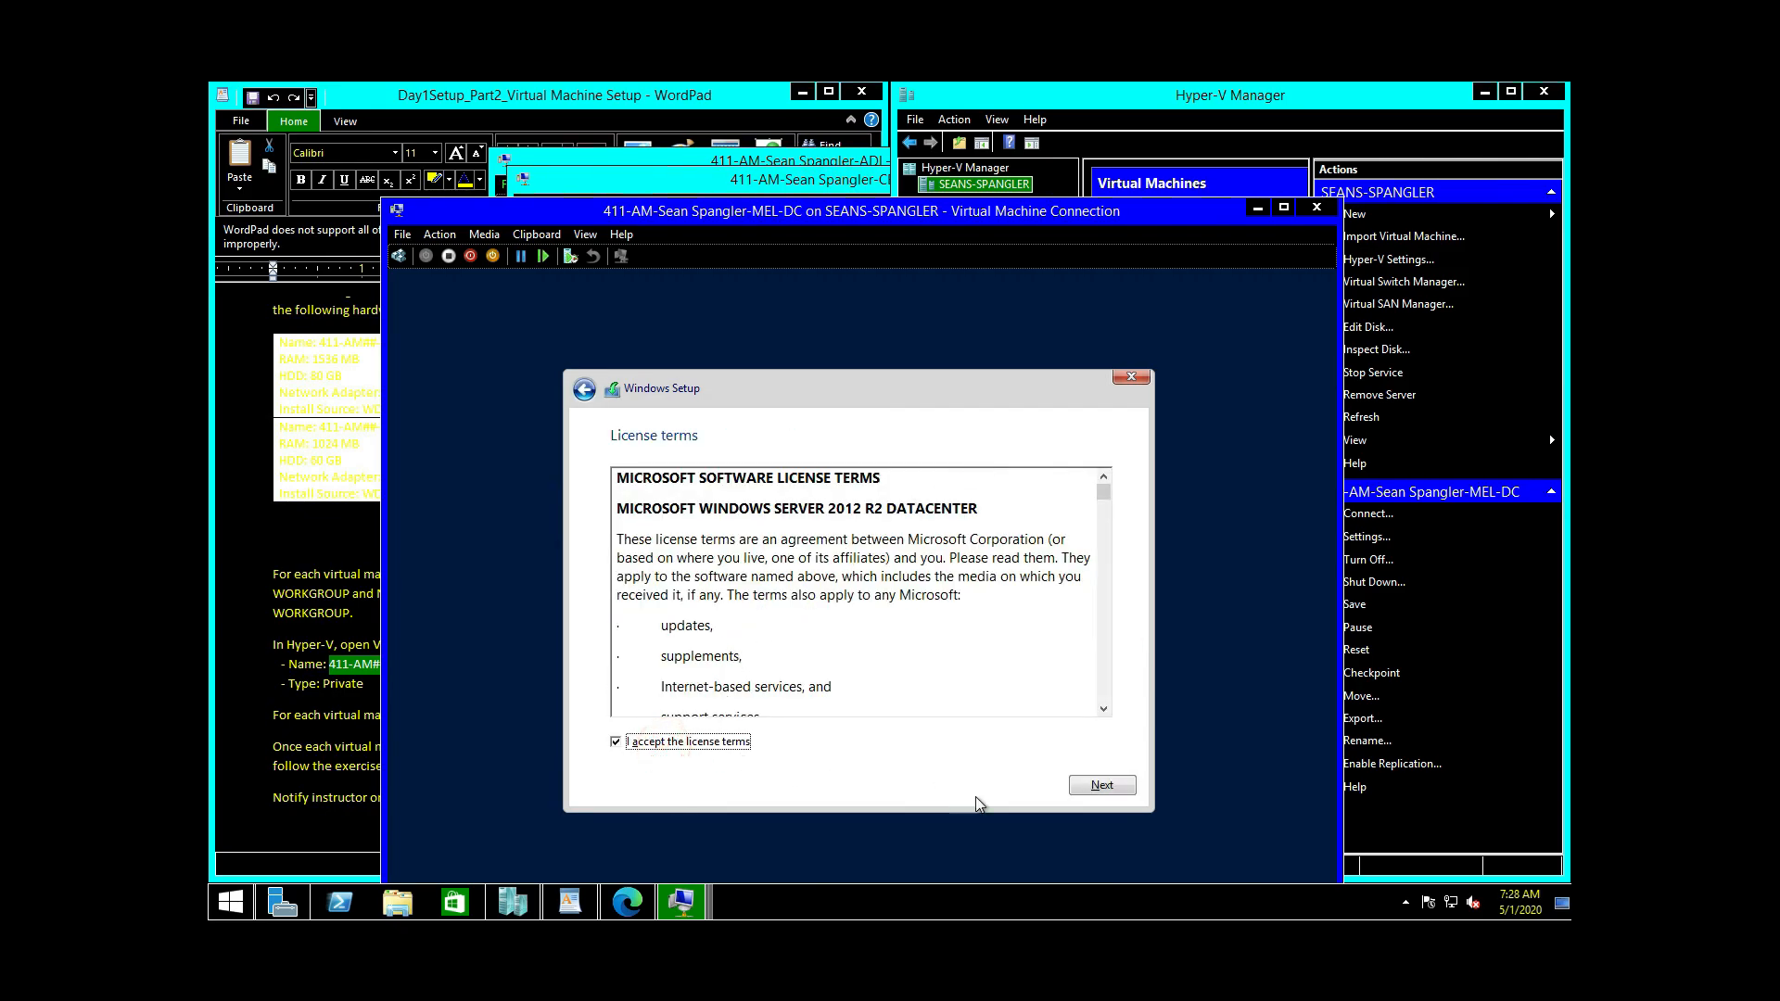
{"action": "left_click", "coordinate": [1076, 790]}
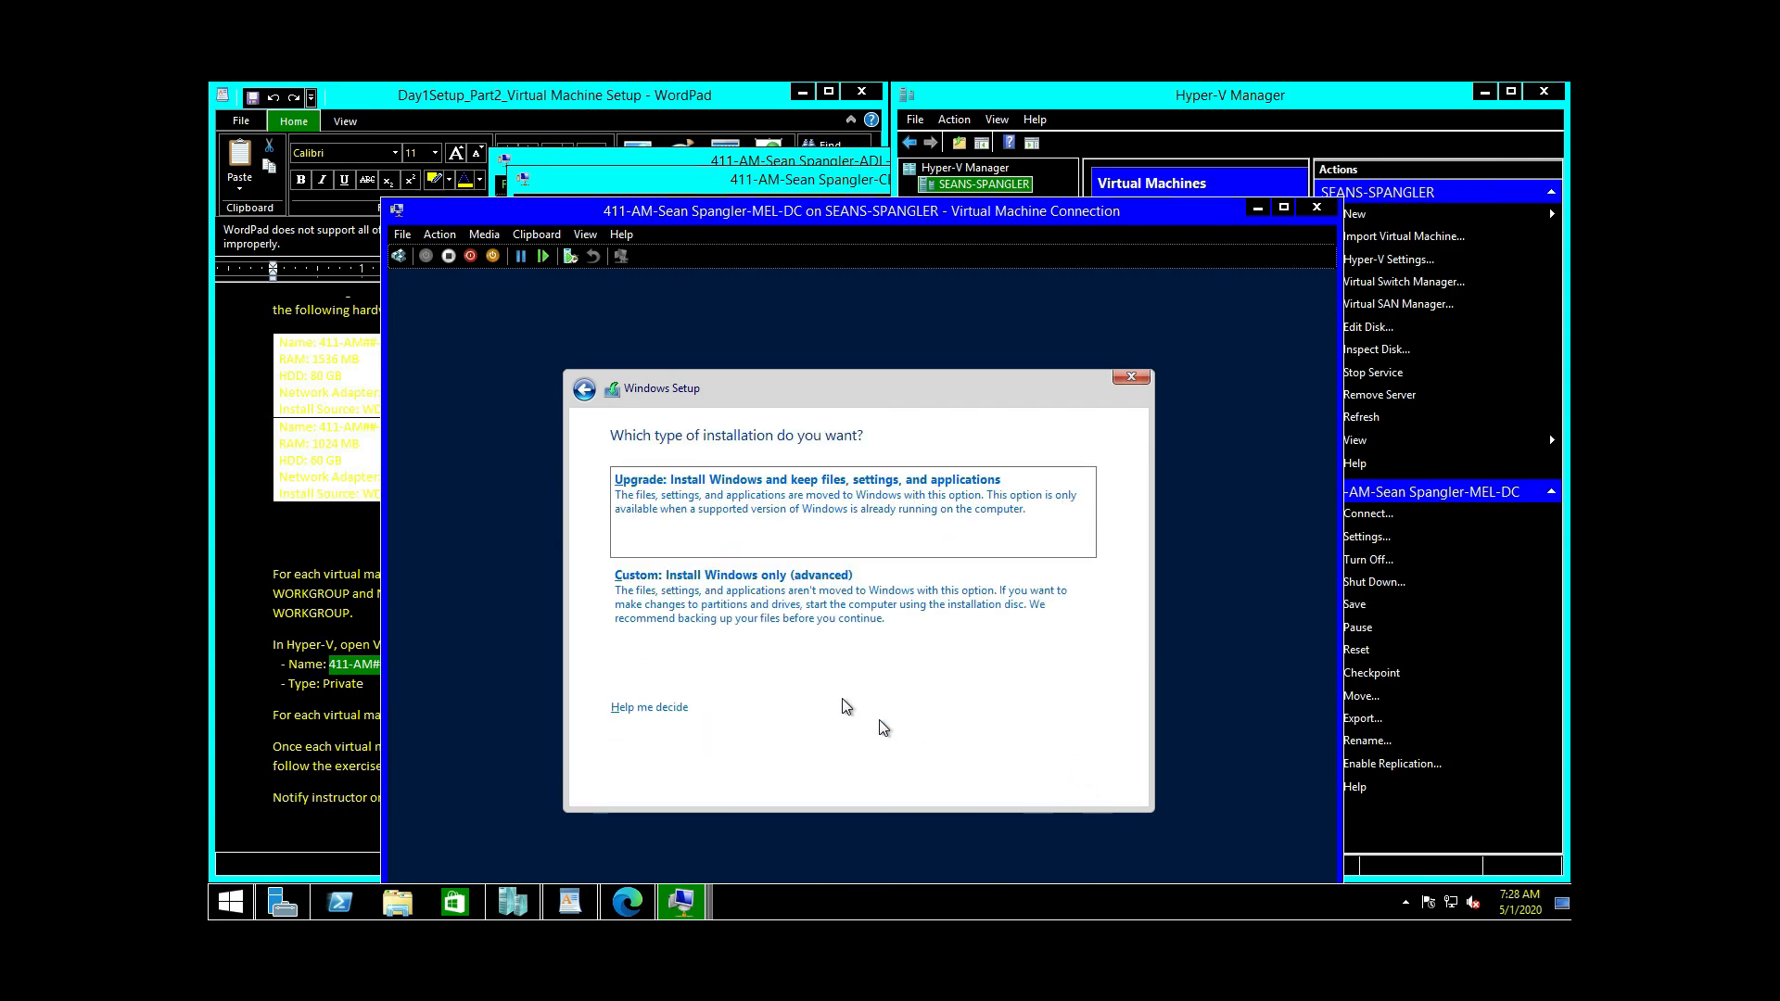
{"action": "left_click", "coordinate": [752, 579]}
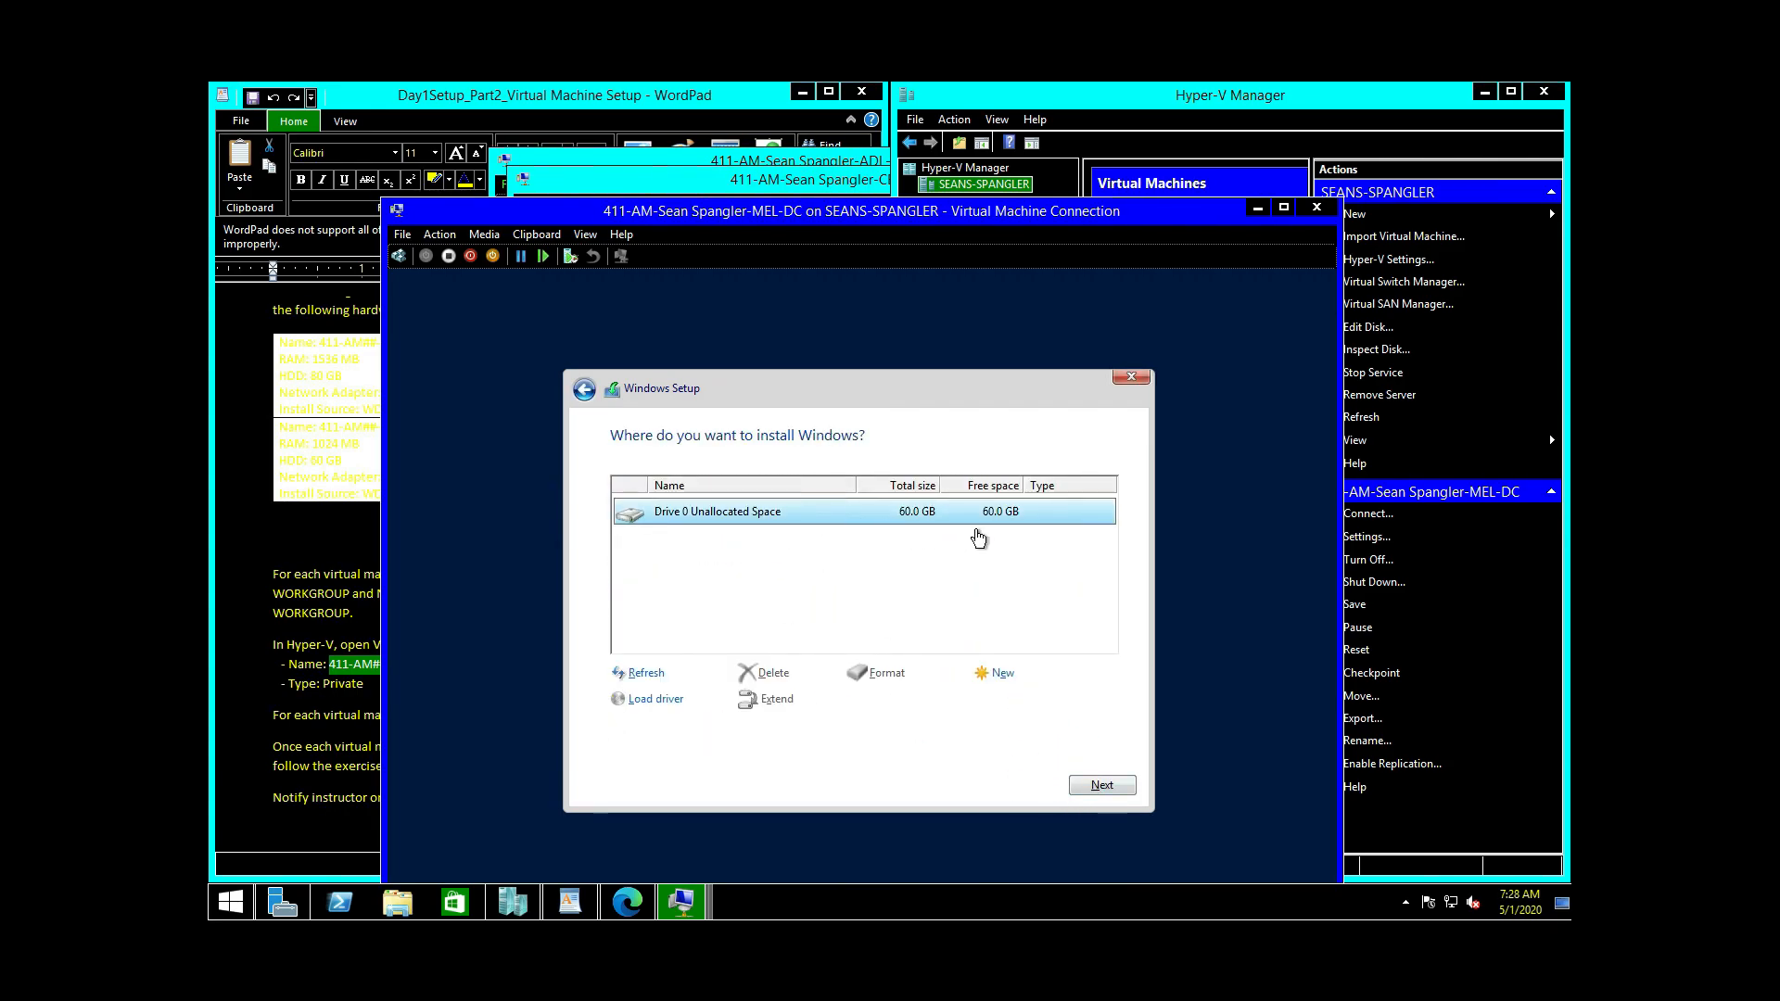
{"action": "left_click", "coordinate": [1122, 787]}
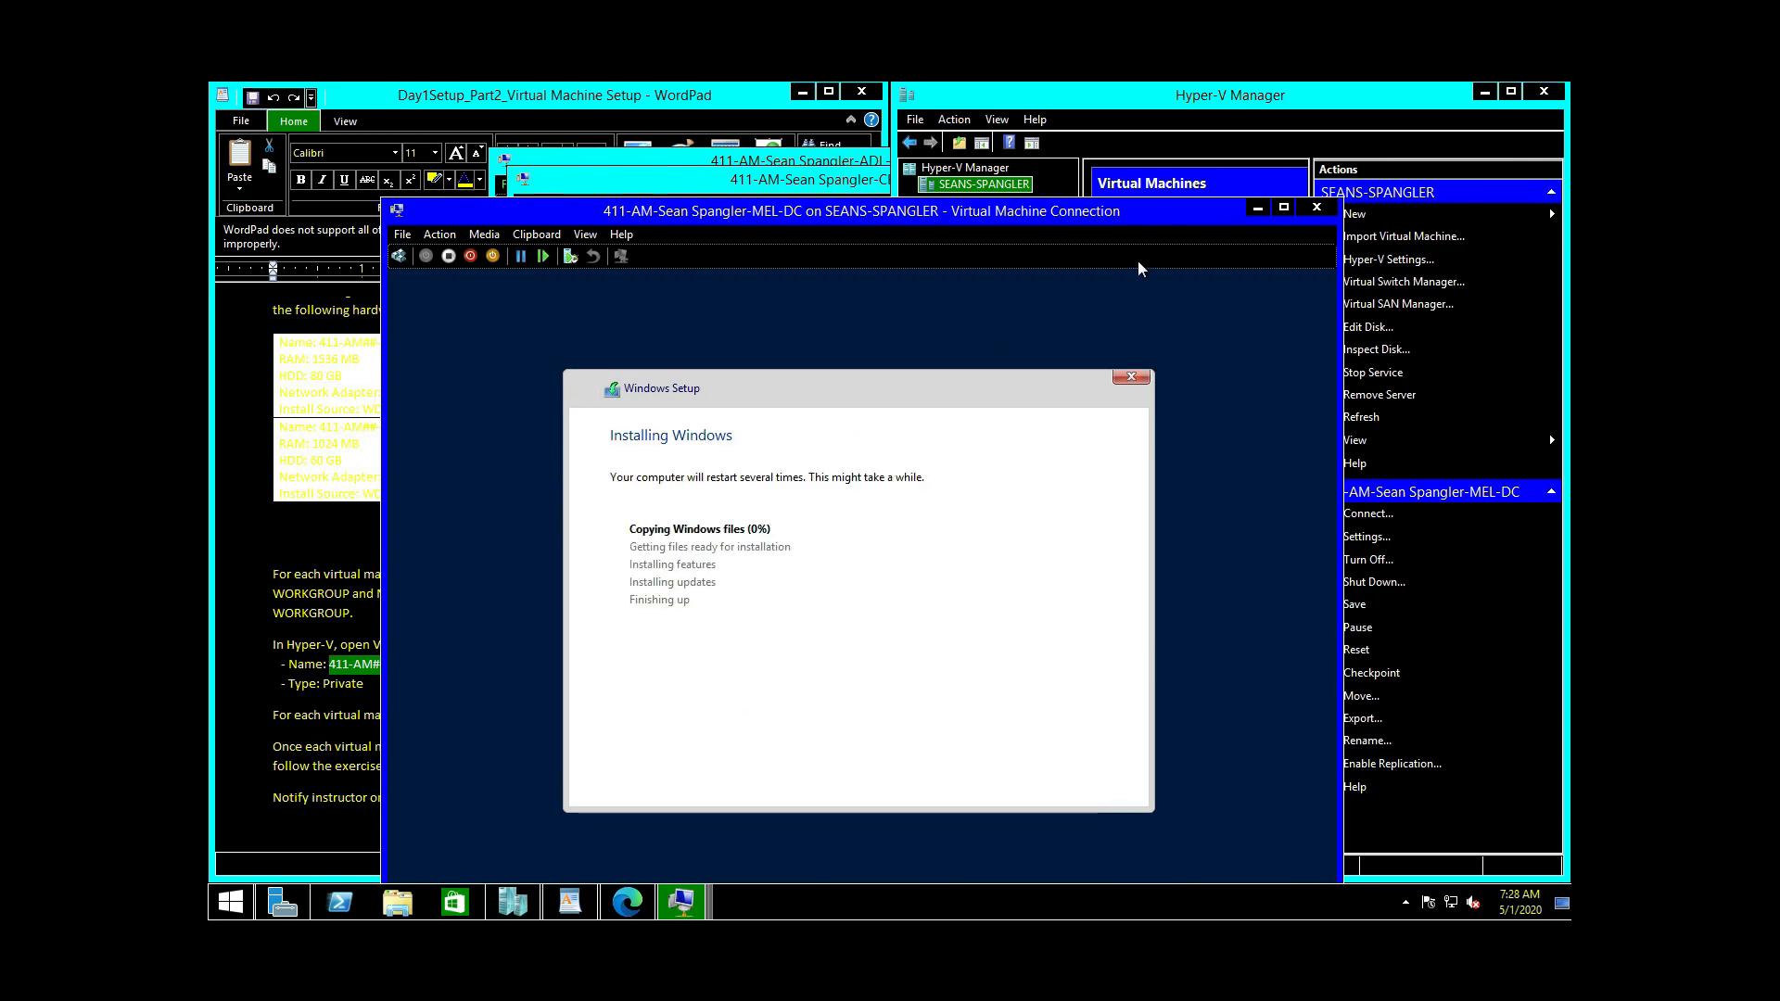
{"action": "left_click", "coordinate": [1257, 207]}
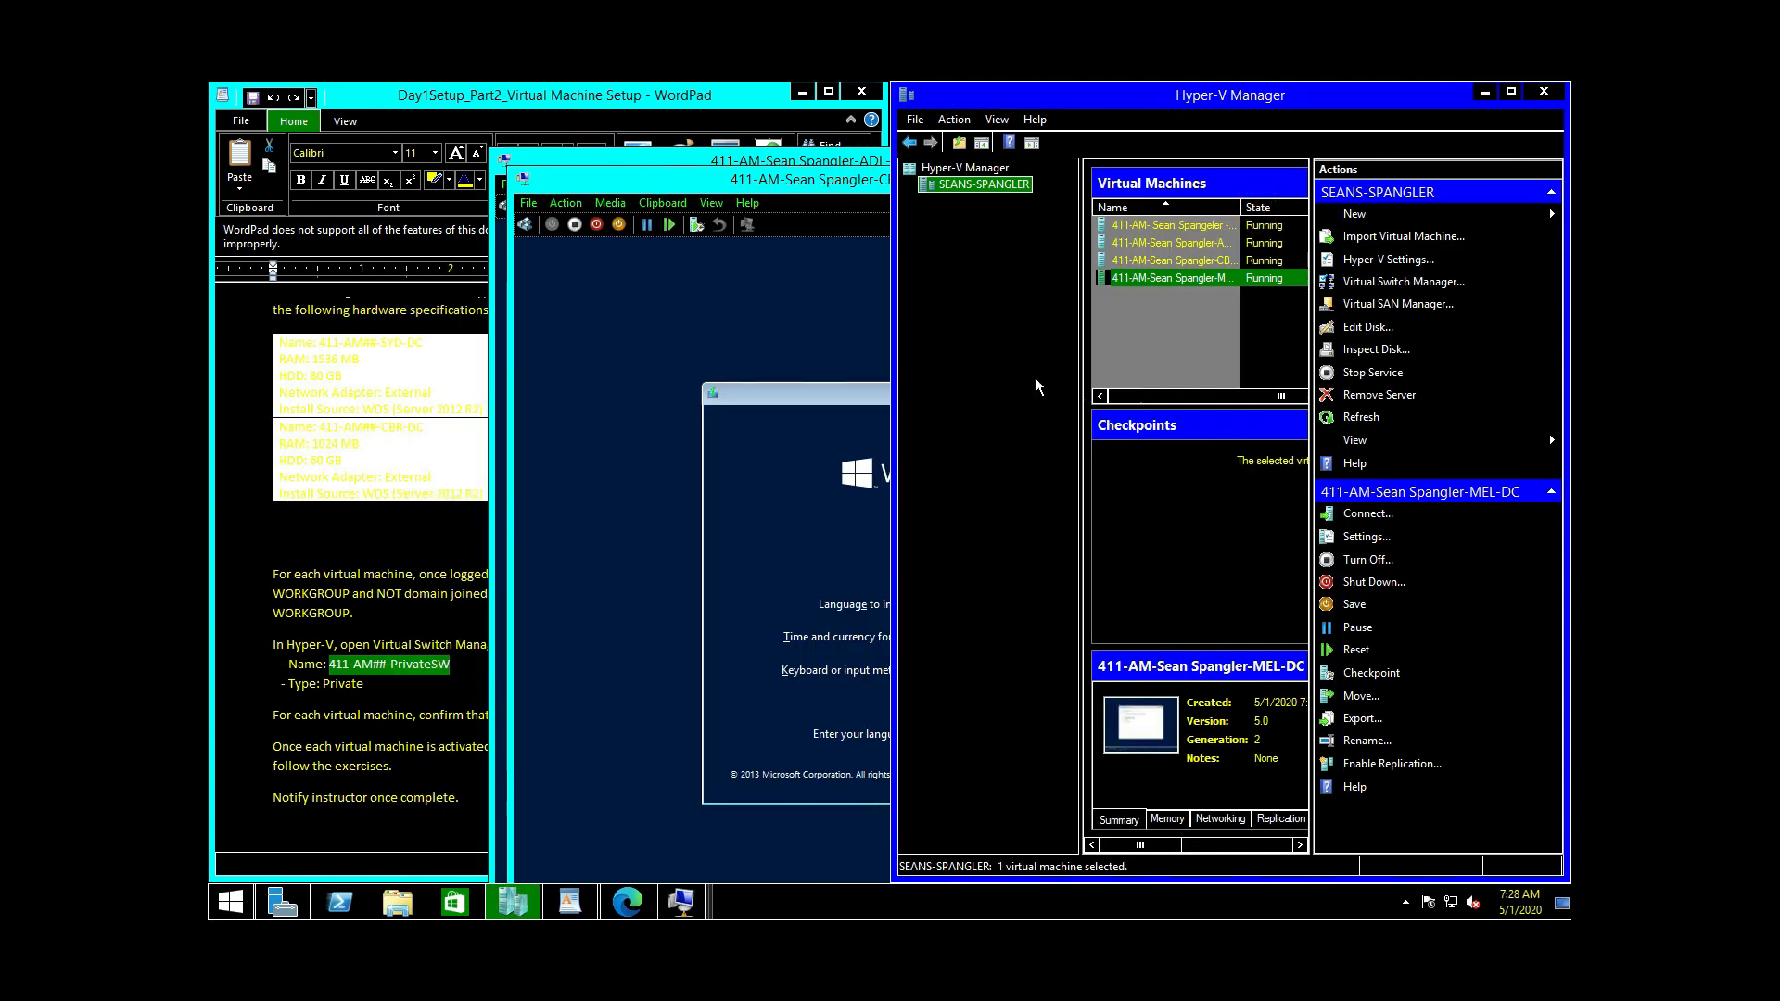
Step: Start a custom install of Server 2012 R2 Datacenter (GUI) on CBR-DC's 60 GB Drive 0
{"action": "left_click", "coordinate": [723, 287]}
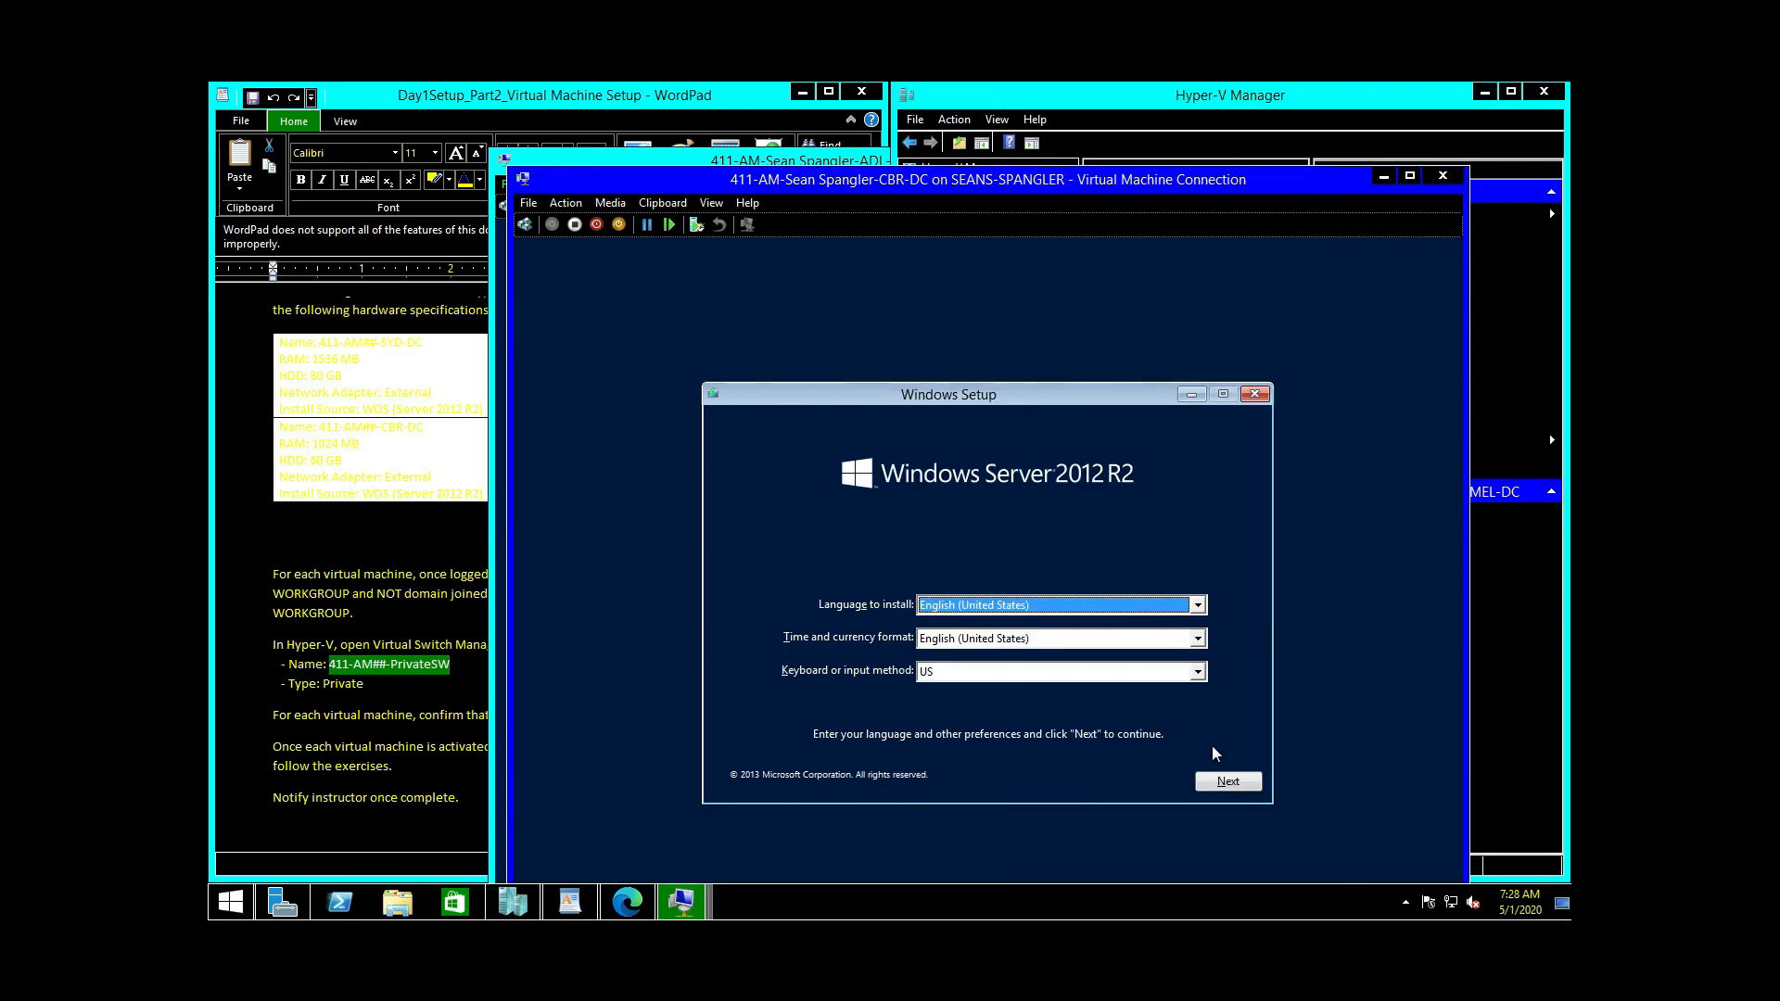
{"action": "left_click", "coordinate": [1222, 781]}
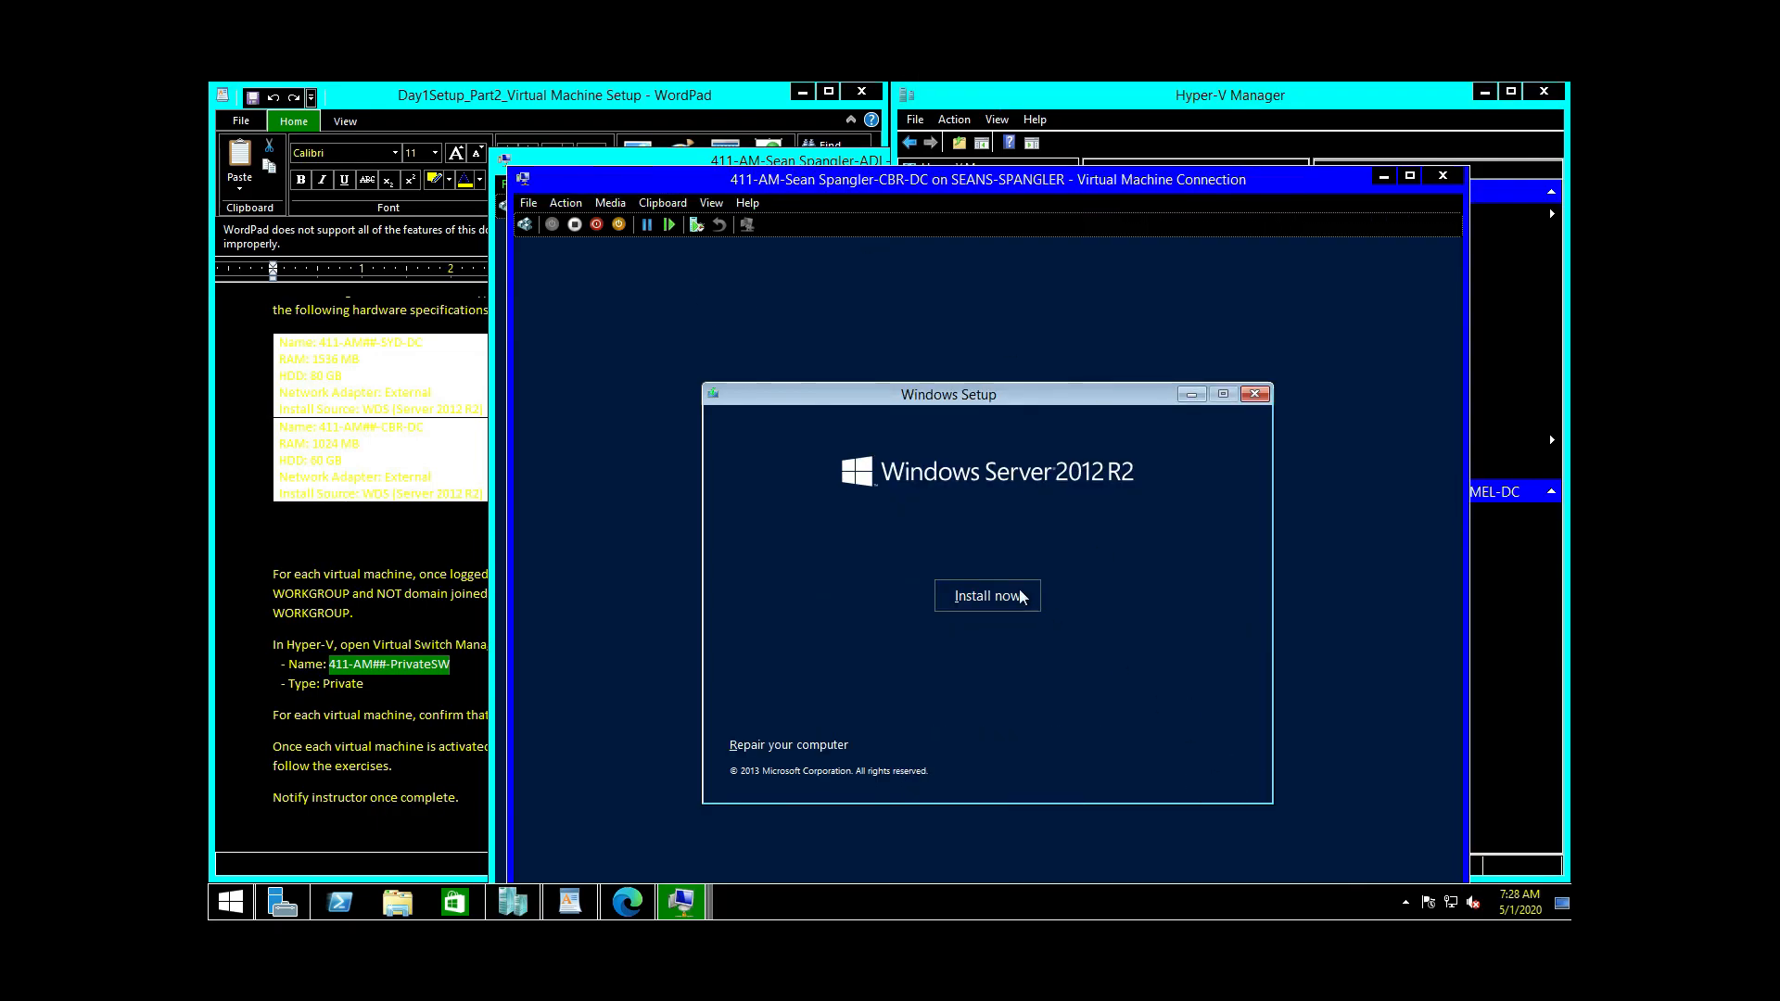
{"action": "left_click", "coordinate": [1017, 596]}
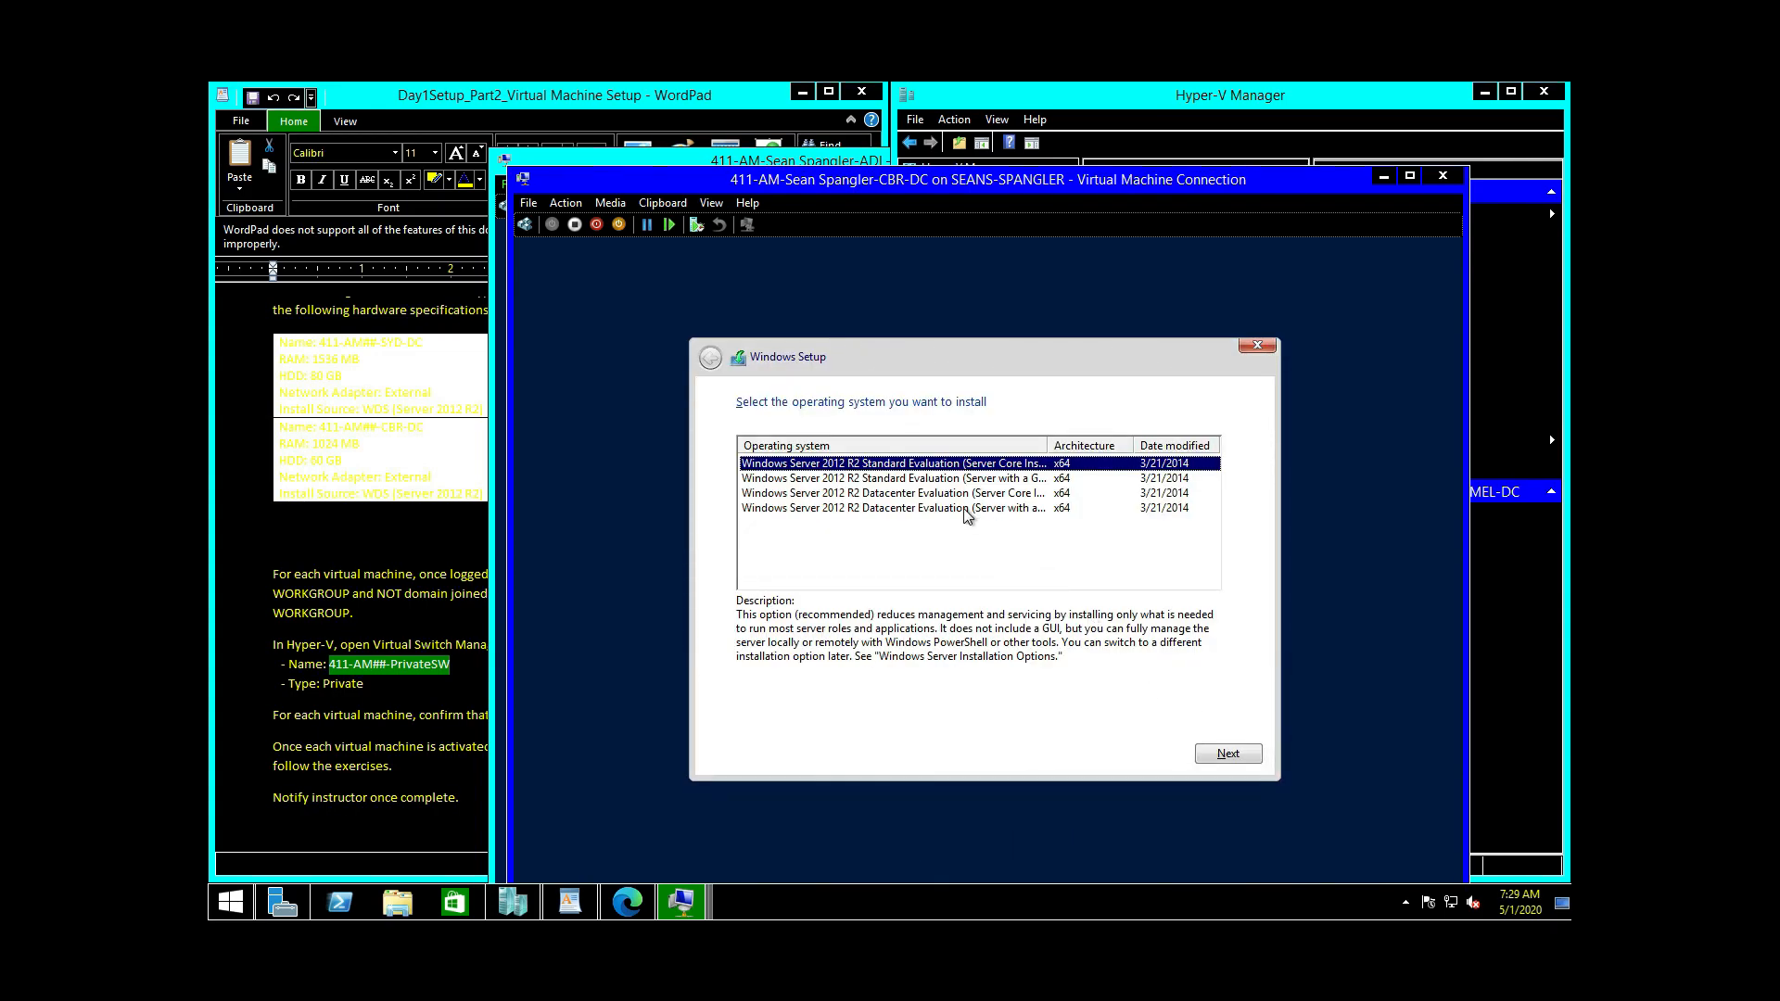
{"action": "left_click", "coordinate": [963, 510]}
{"action": "left_click", "coordinate": [1238, 756]}
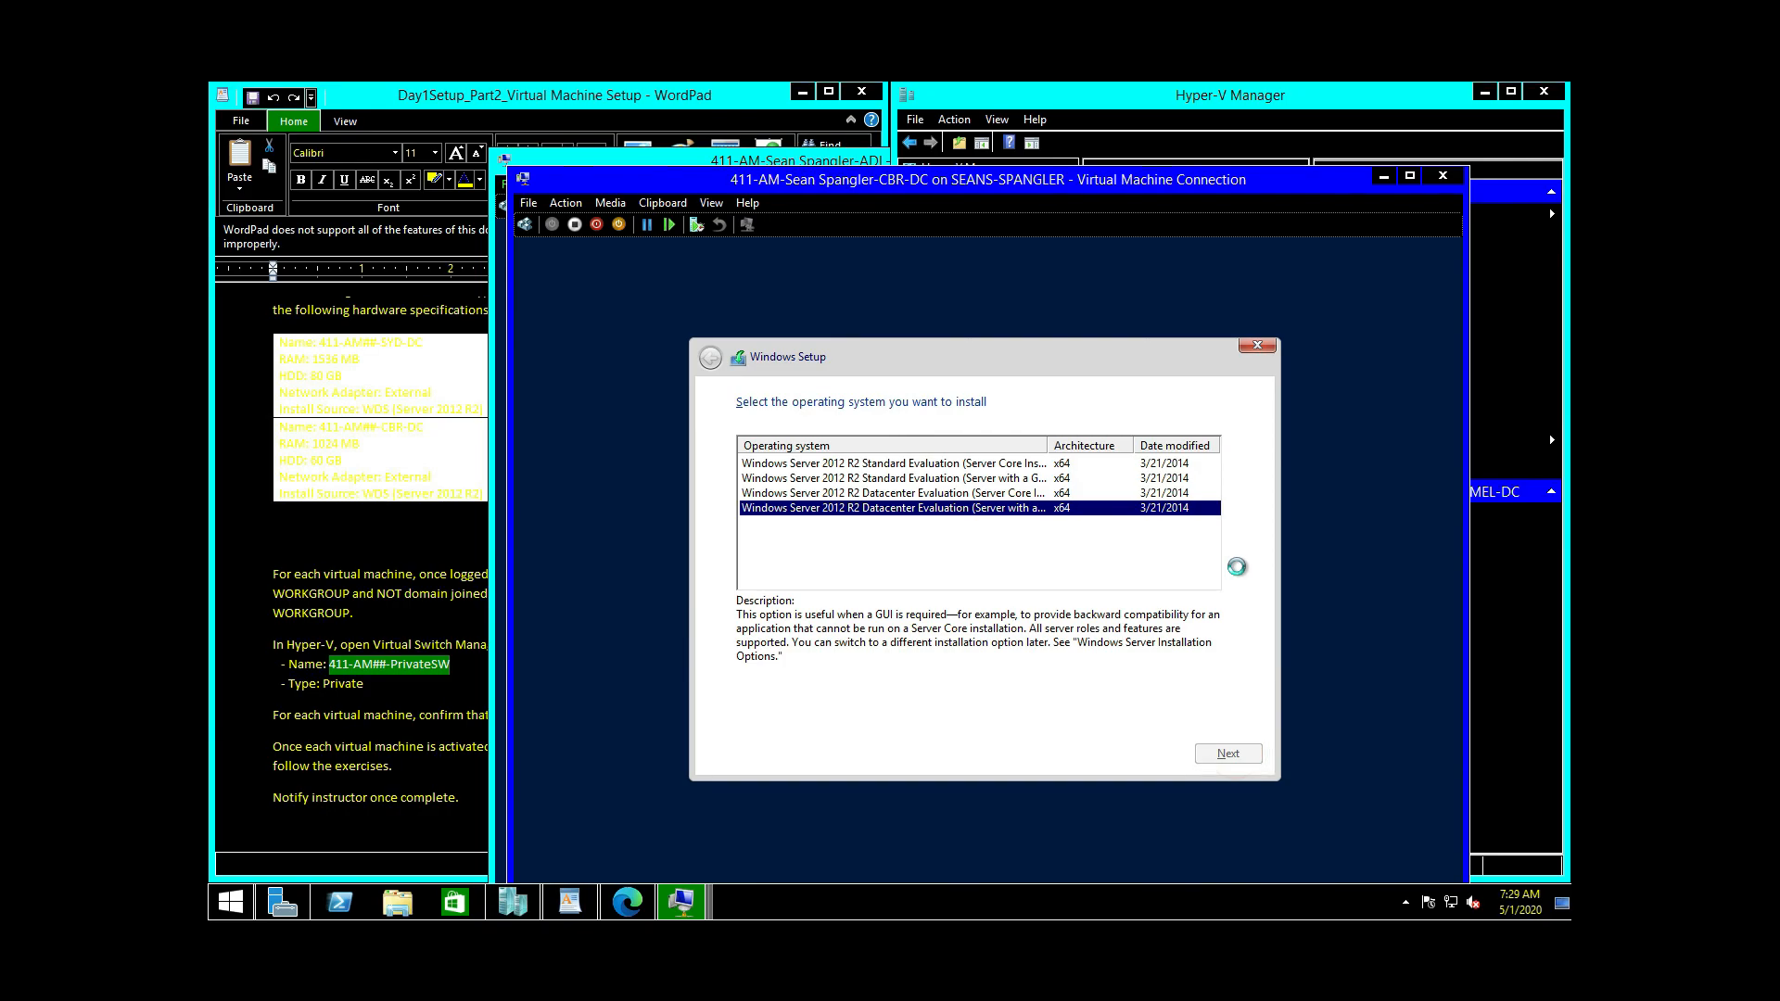
{"action": "left_click", "coordinate": [833, 710]}
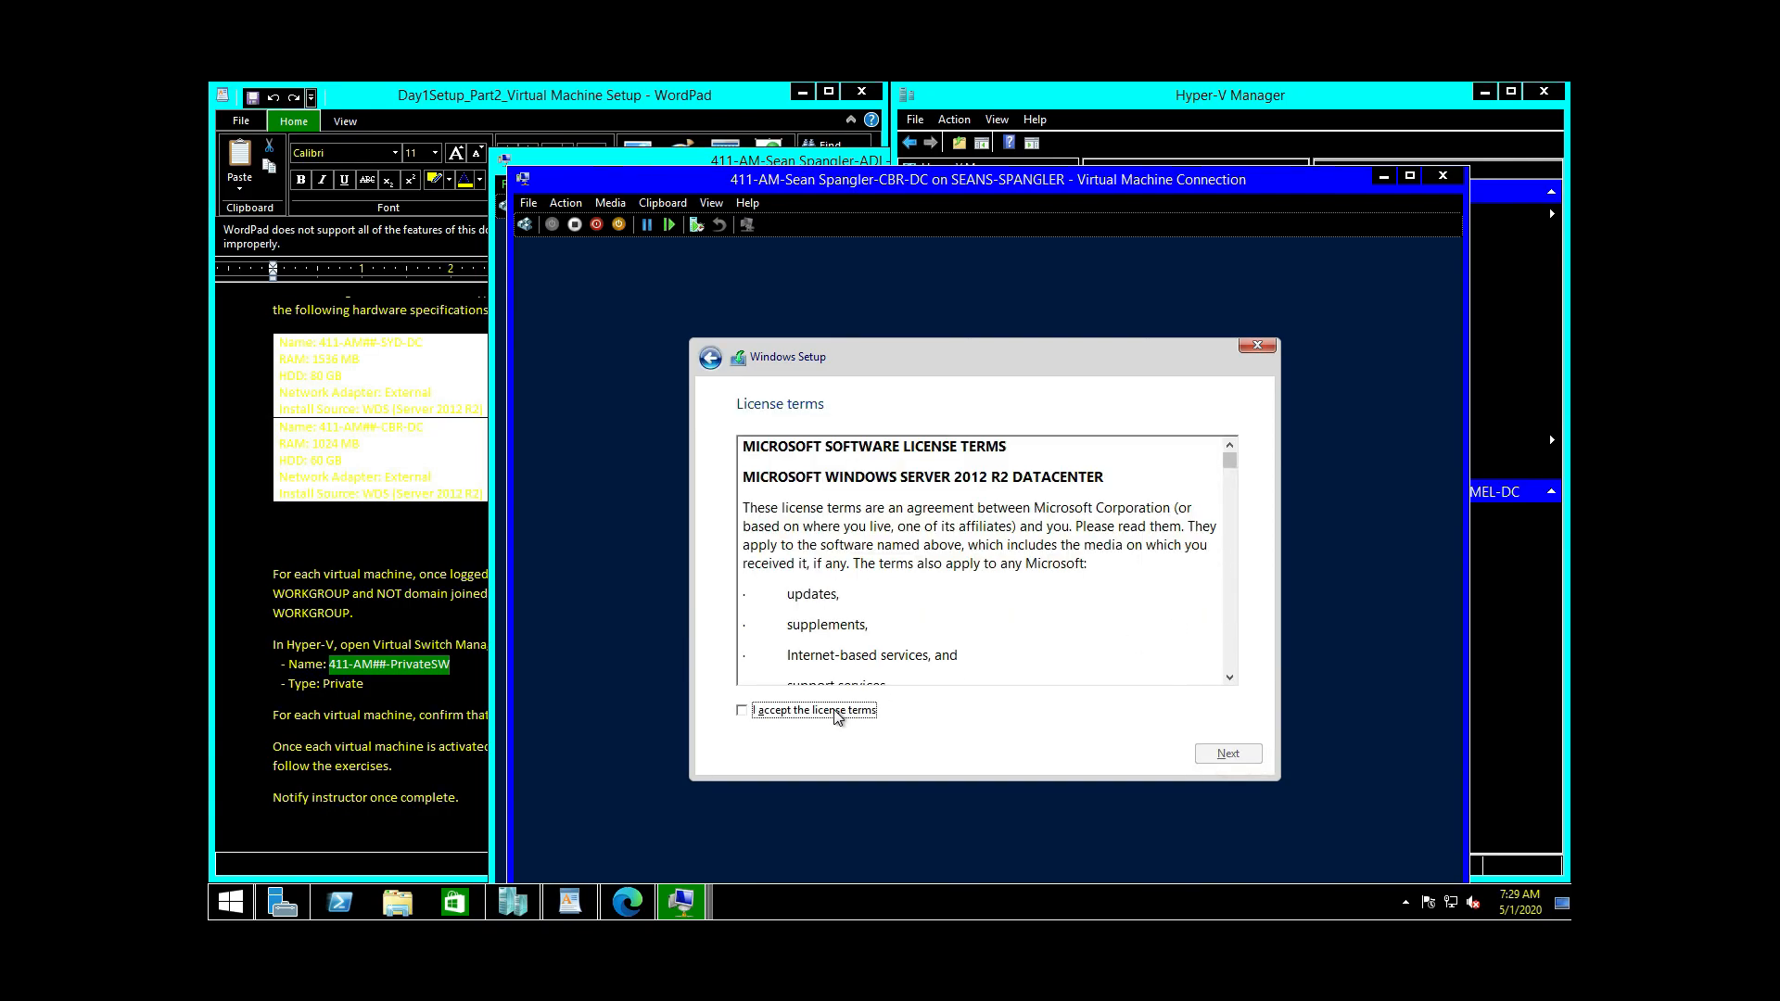
{"action": "left_click", "coordinate": [1227, 753]}
{"action": "left_click", "coordinate": [863, 545]}
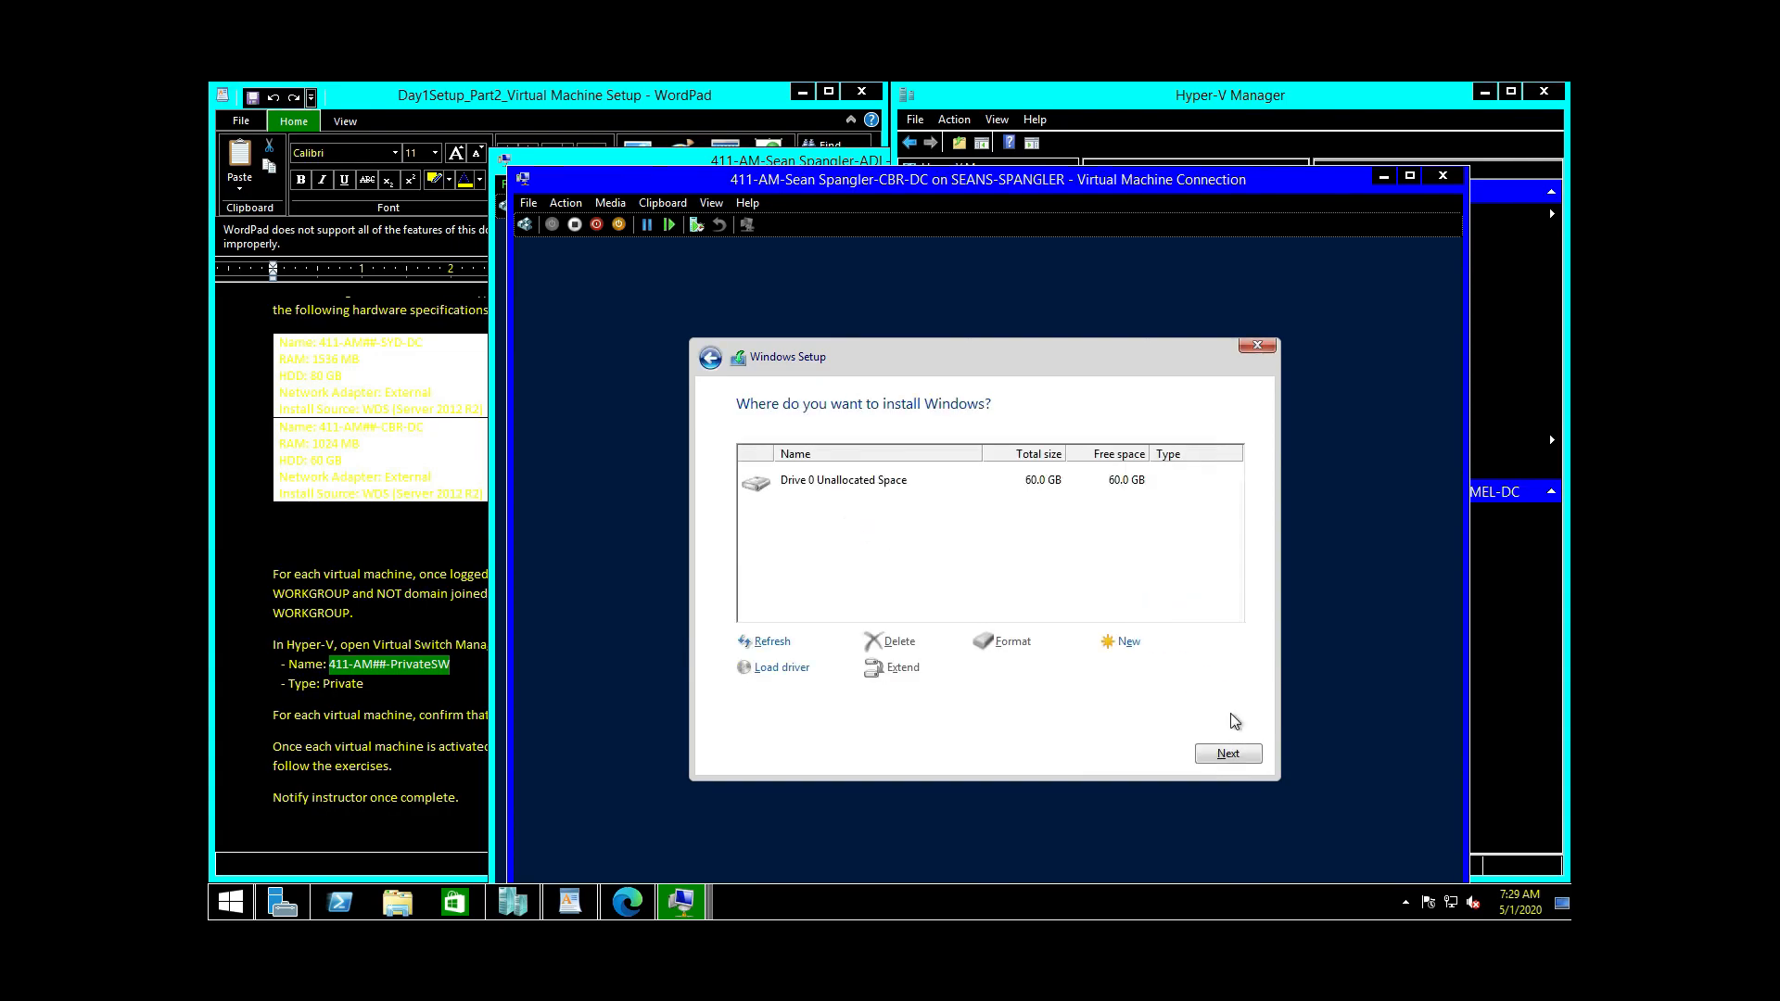
{"action": "left_click", "coordinate": [1238, 753]}
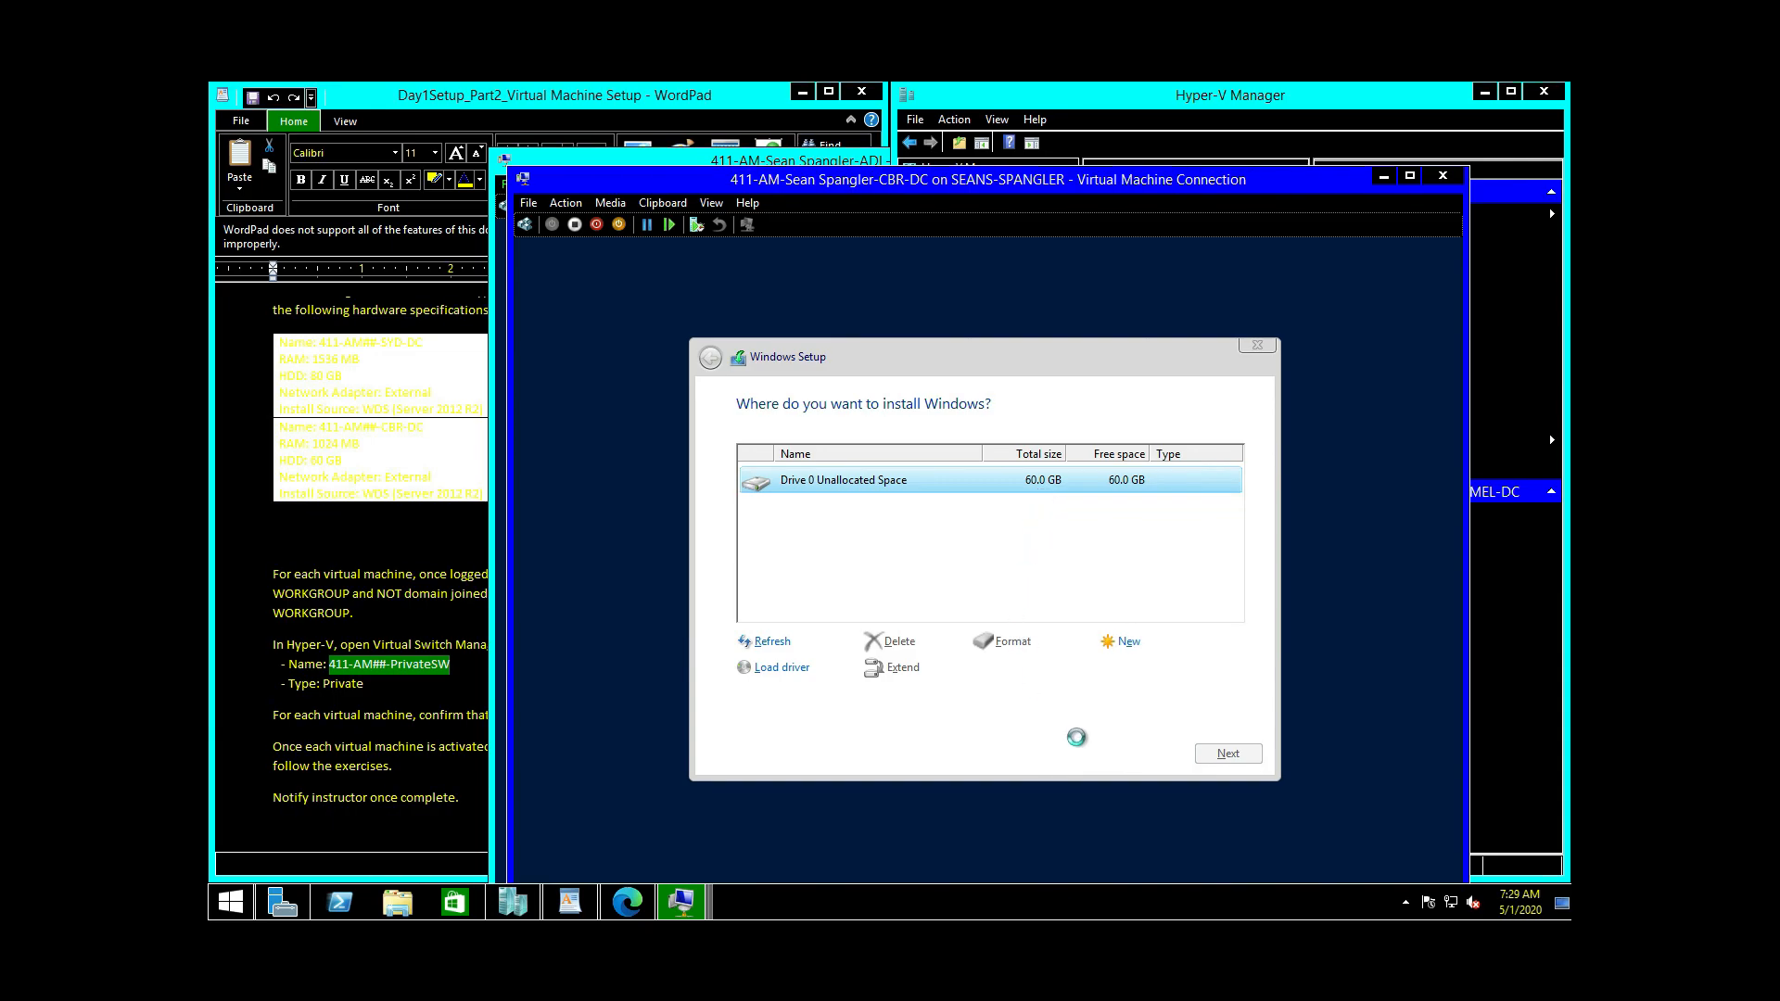
{"action": "left_click", "coordinate": [1207, 750]}
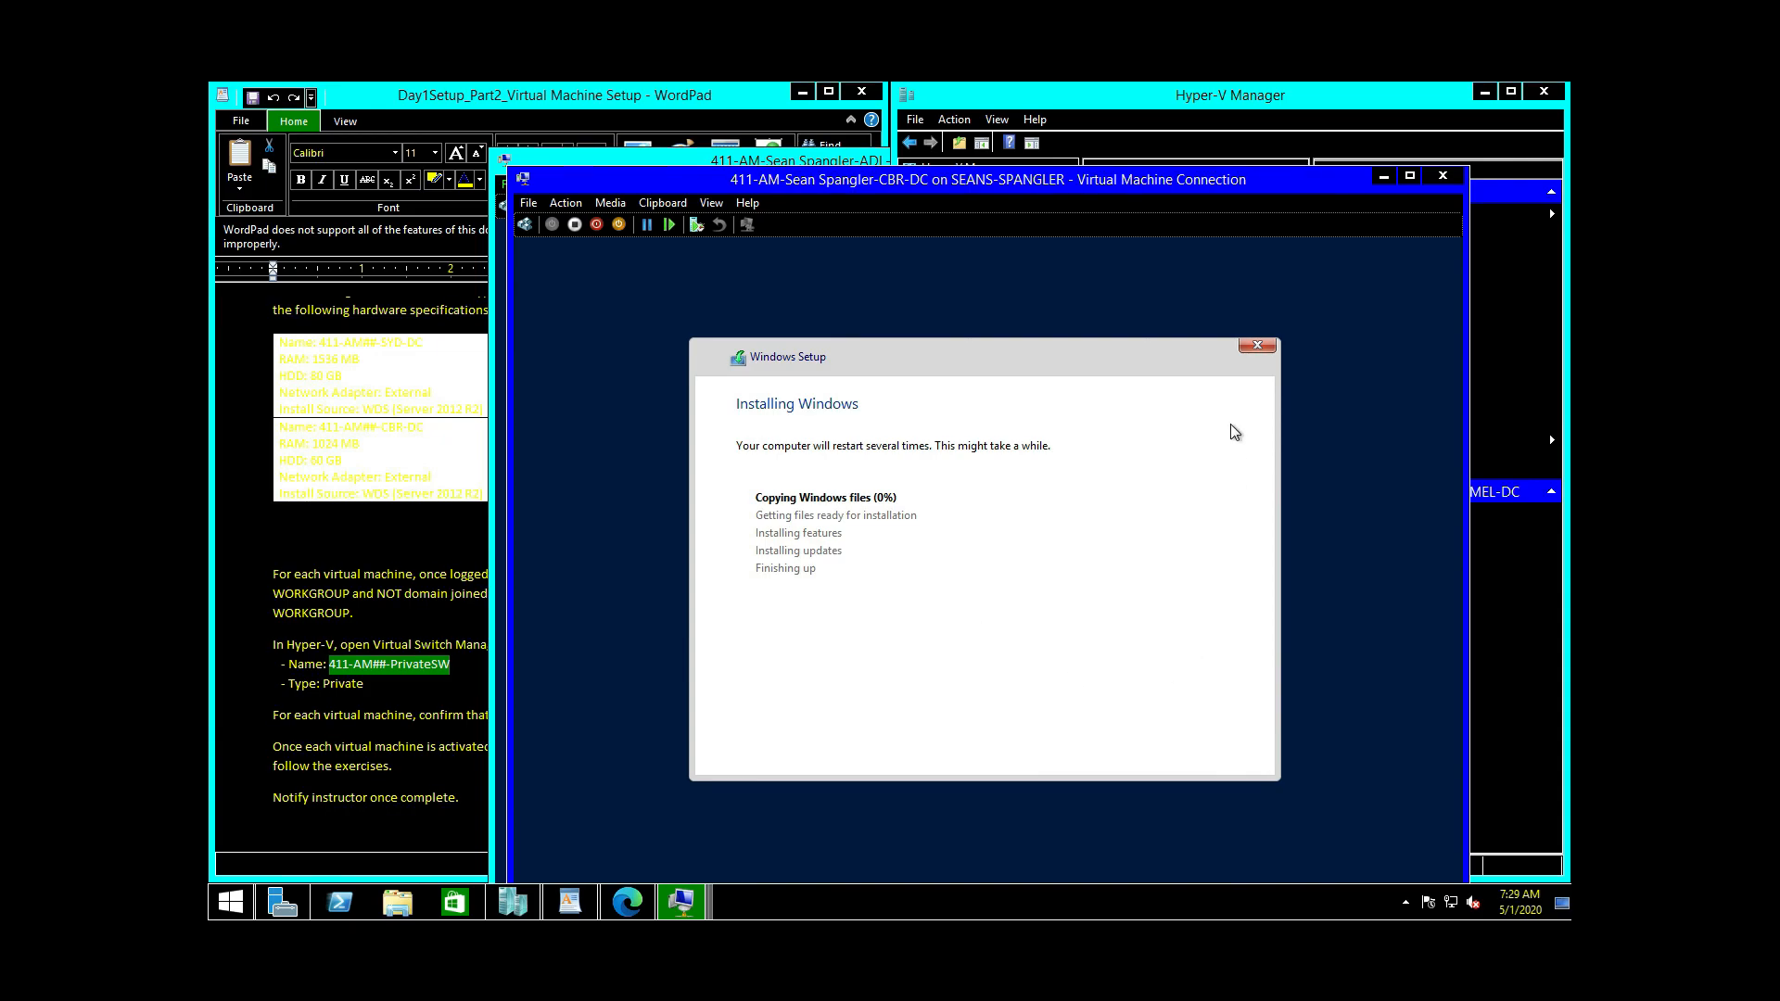
{"action": "left_click", "coordinate": [1383, 176]}
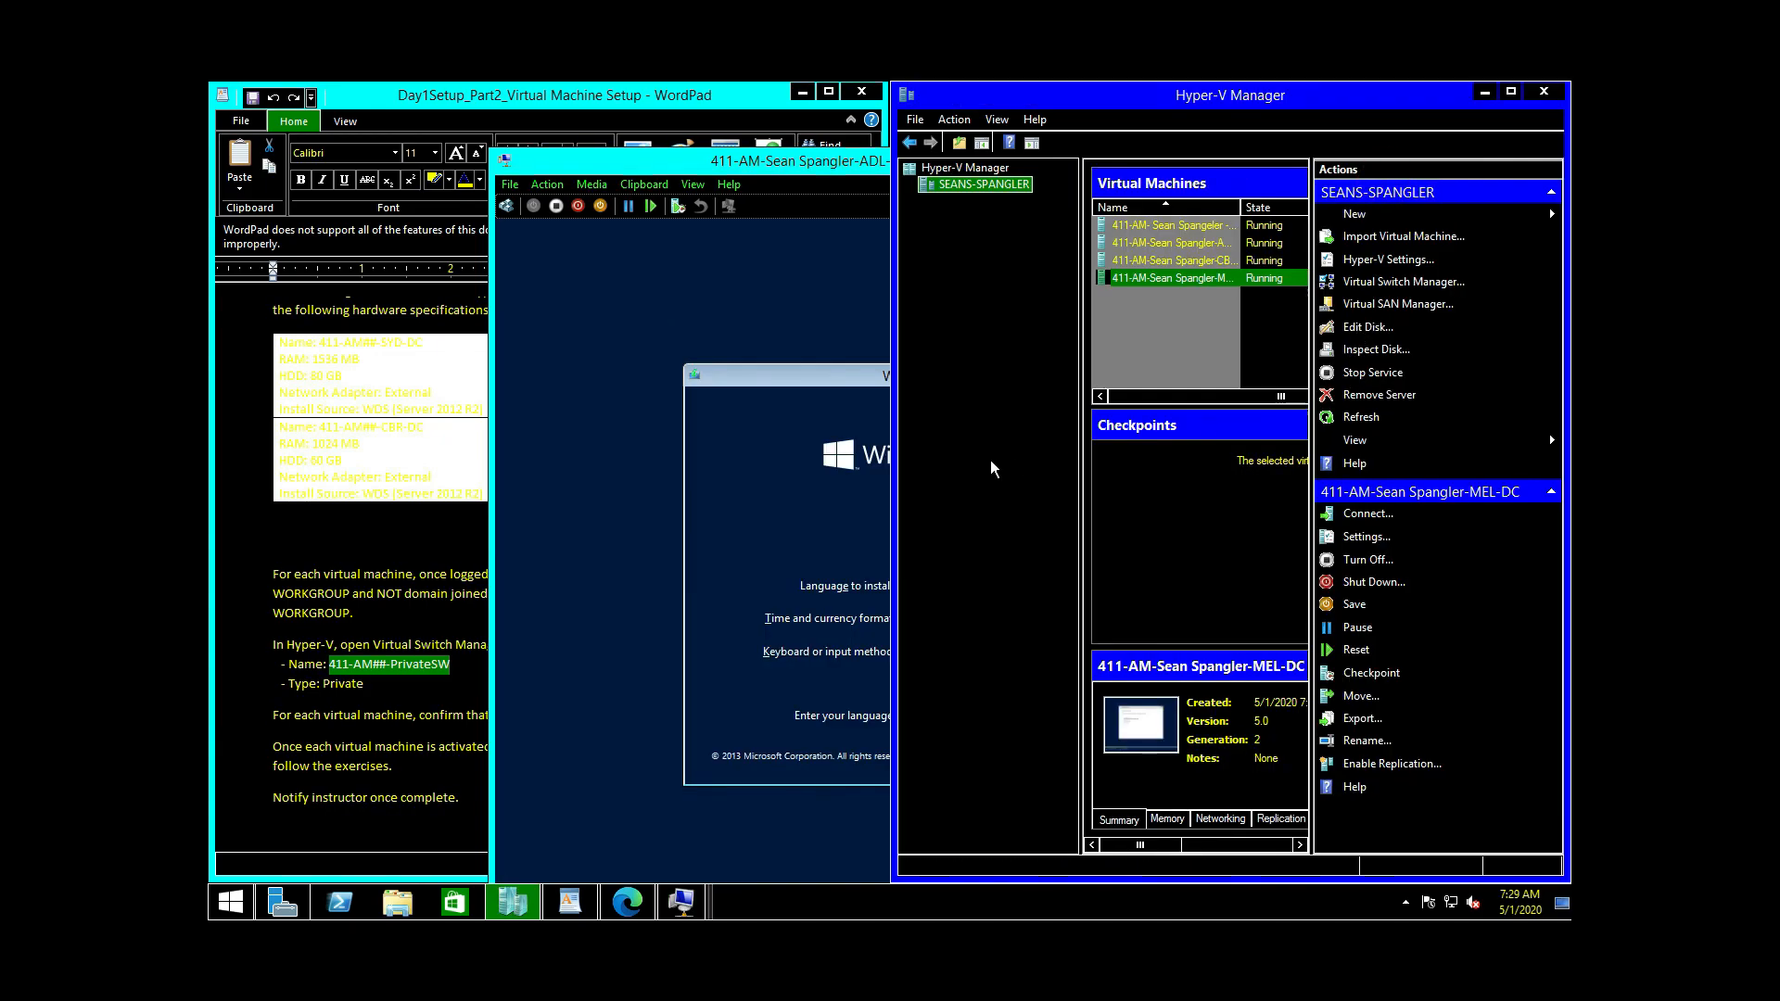
Step: Start a custom install of Server 2012 R2 Datacenter (GUI) on ADL-DC's Drive 0
{"action": "left_click", "coordinate": [726, 337]}
{"action": "left_click", "coordinate": [1223, 767]}
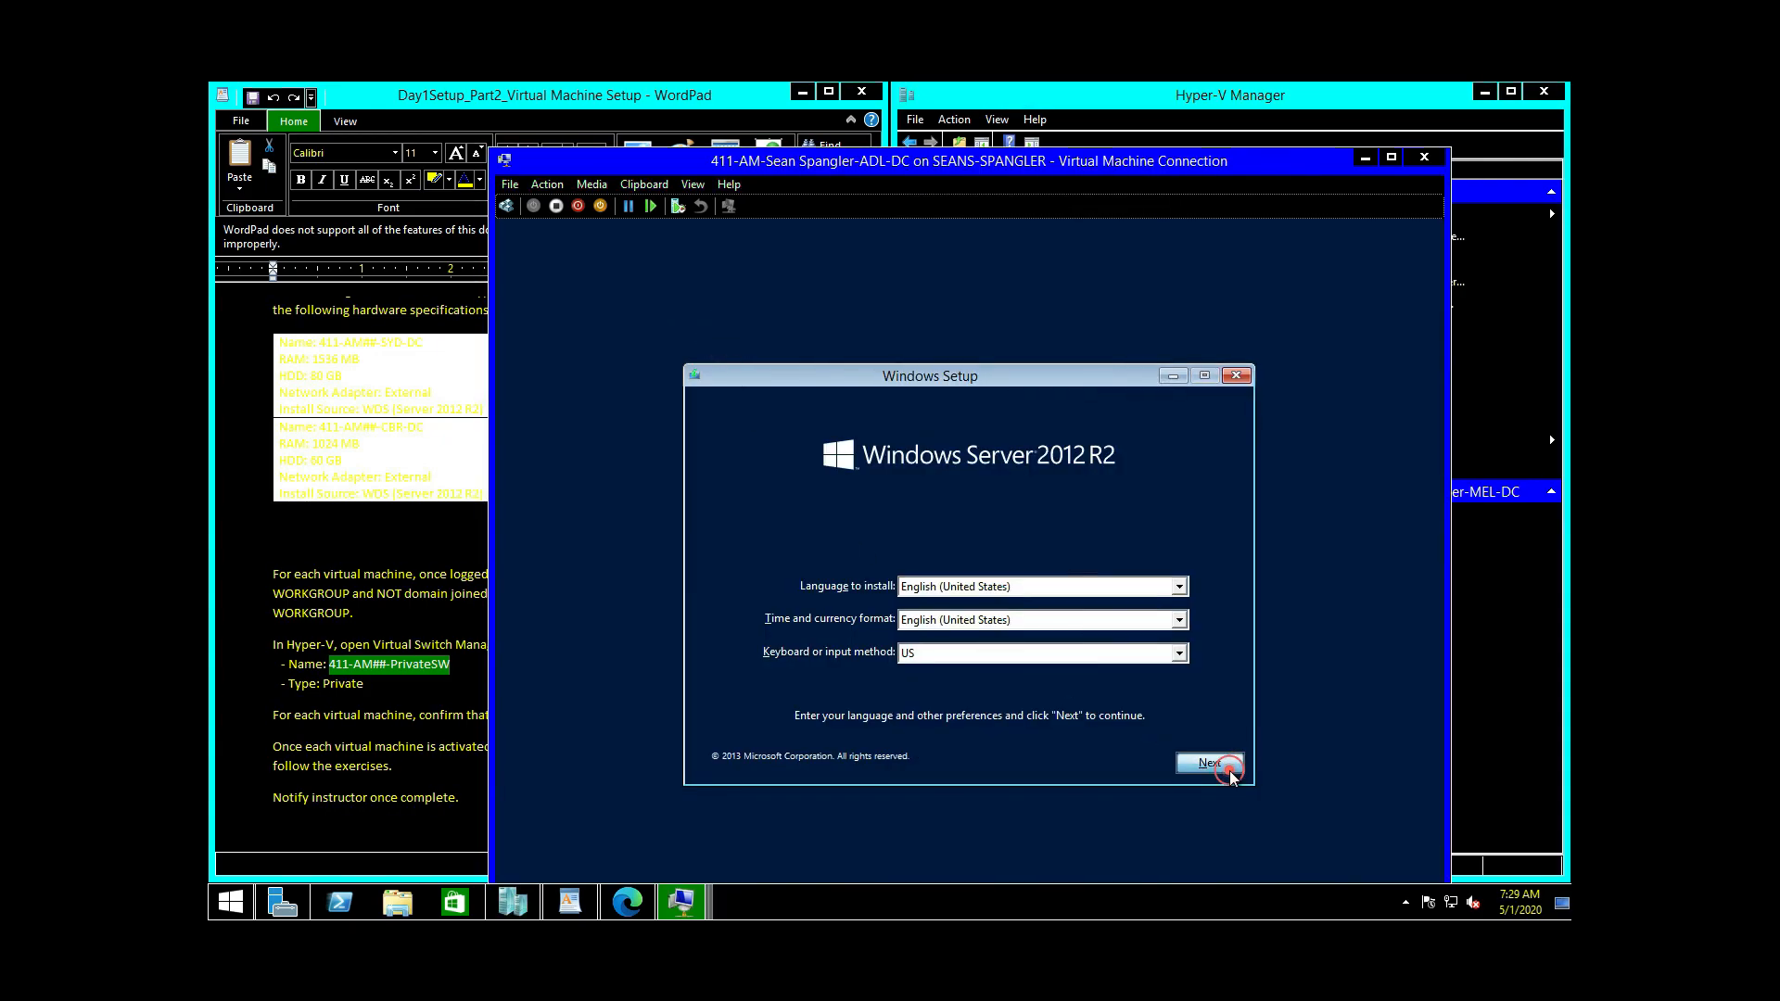
{"action": "left_click", "coordinate": [1020, 588]}
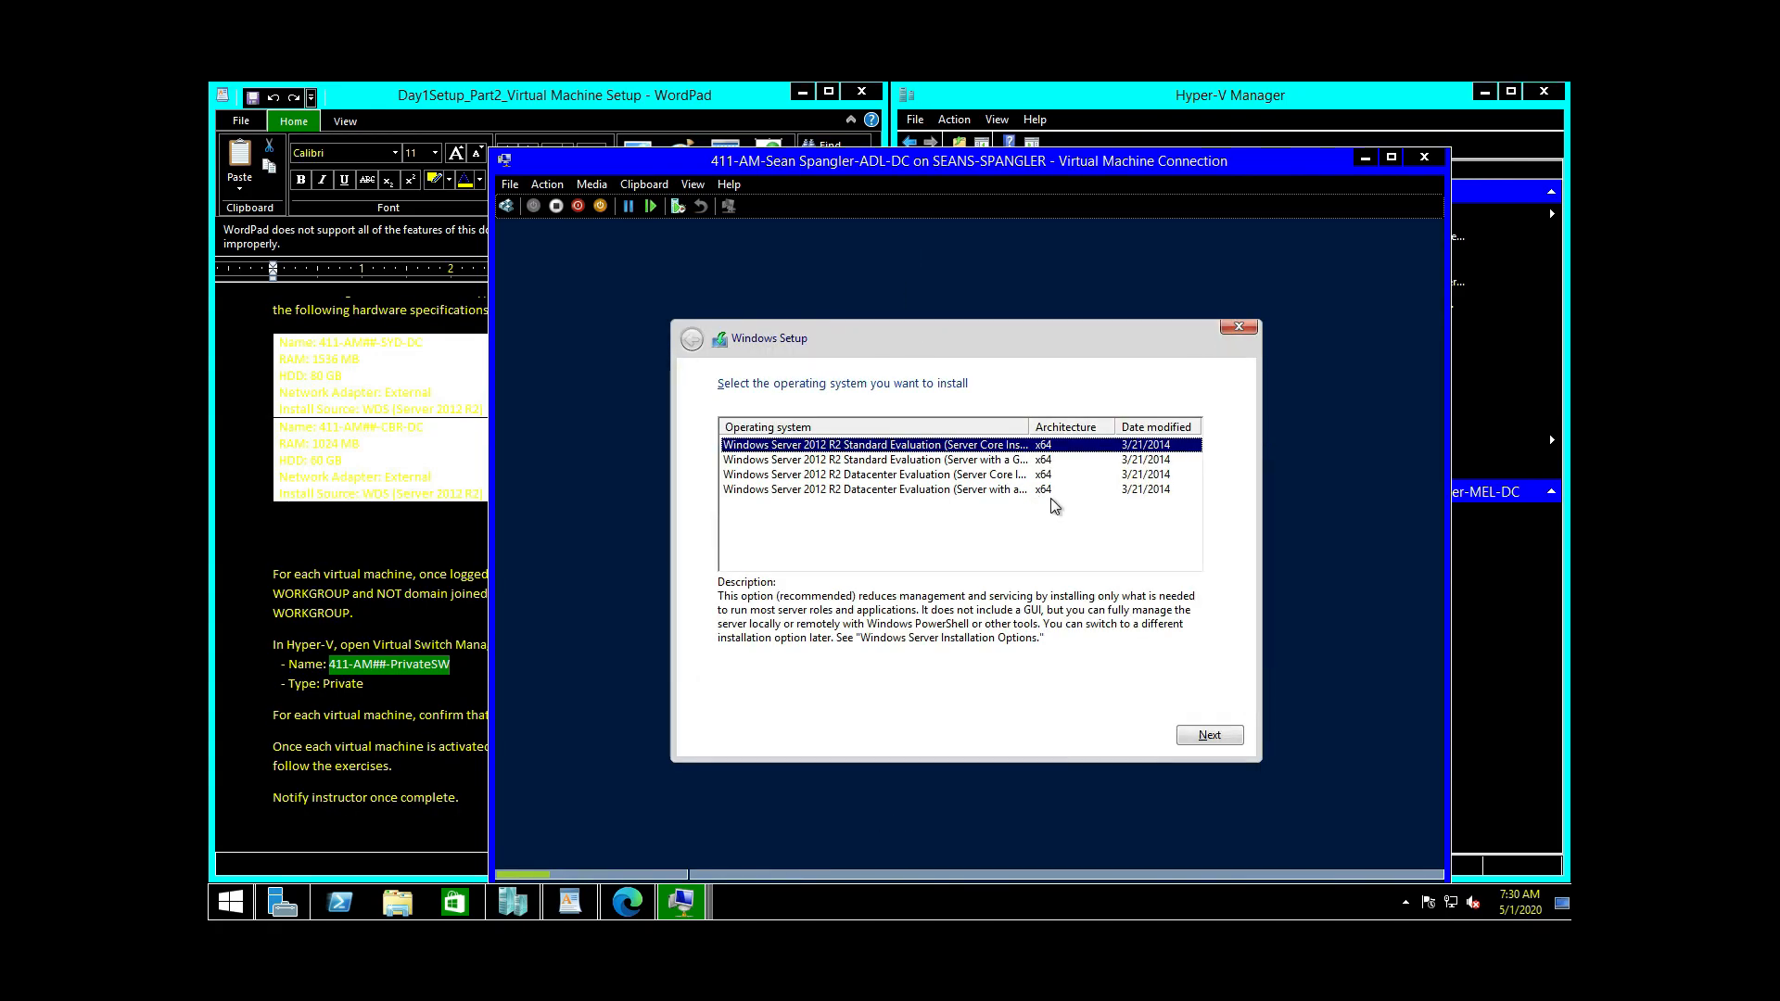
{"action": "left_click", "coordinate": [1044, 491]}
{"action": "left_click", "coordinate": [1212, 735]}
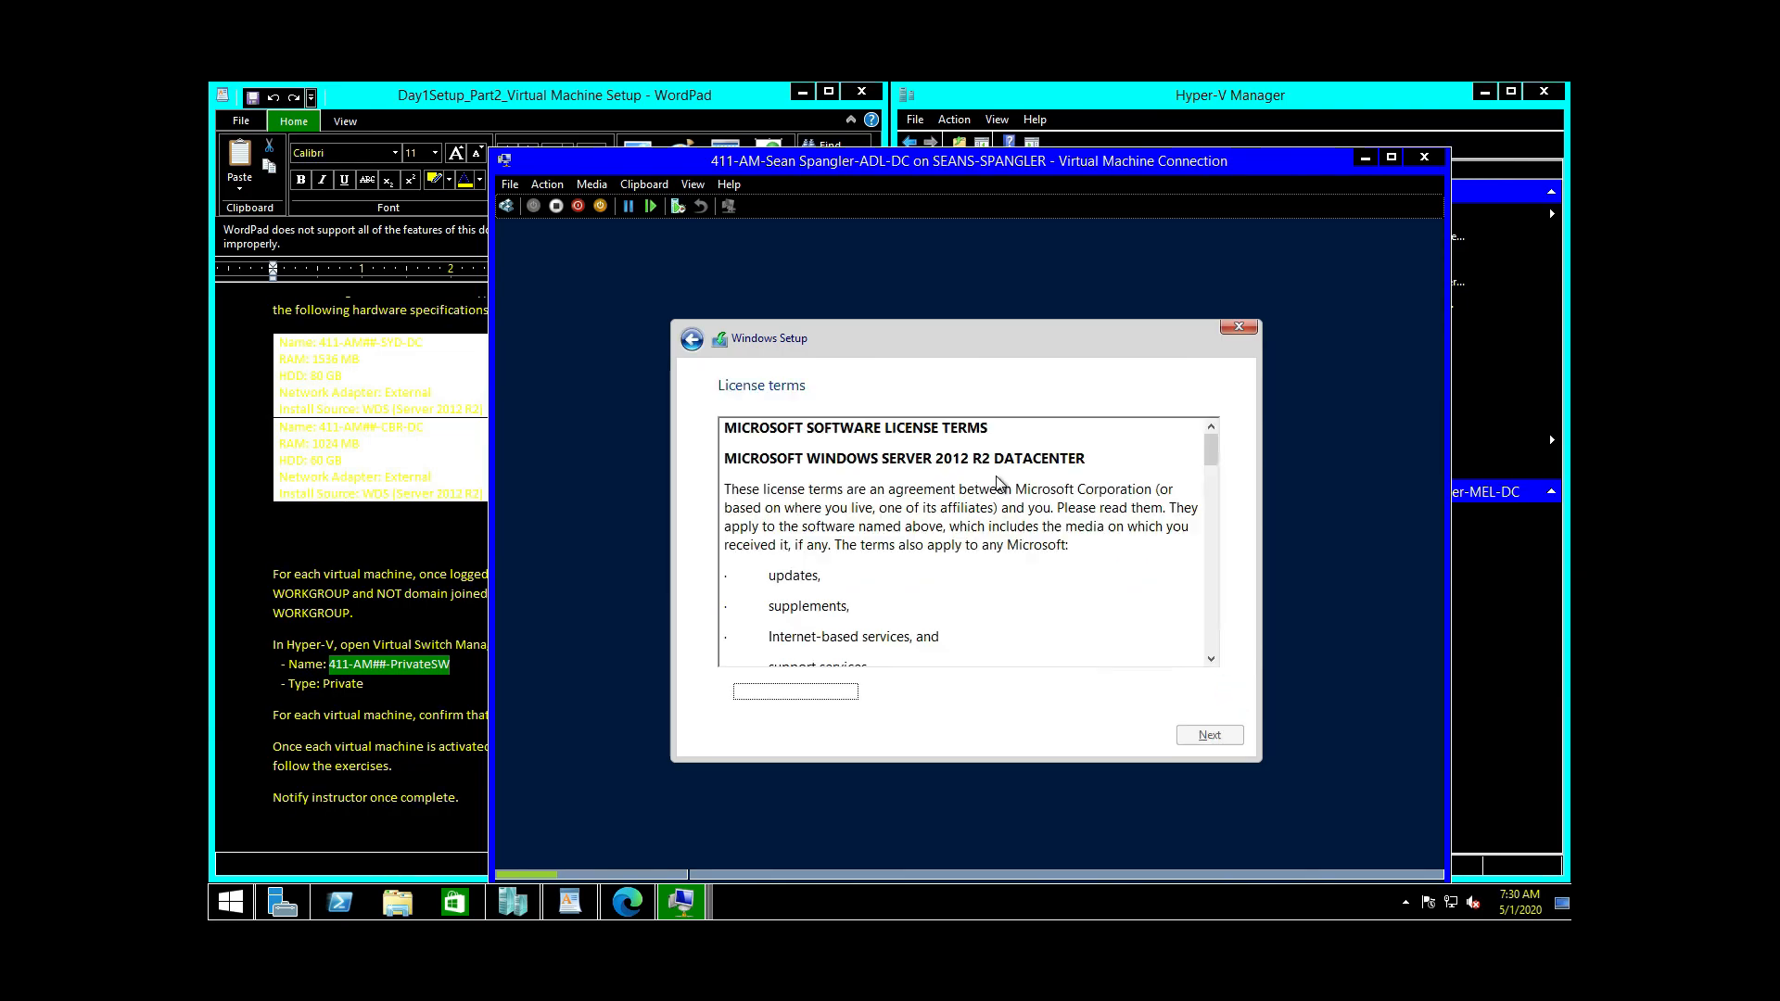
{"action": "left_click", "coordinate": [785, 691]}
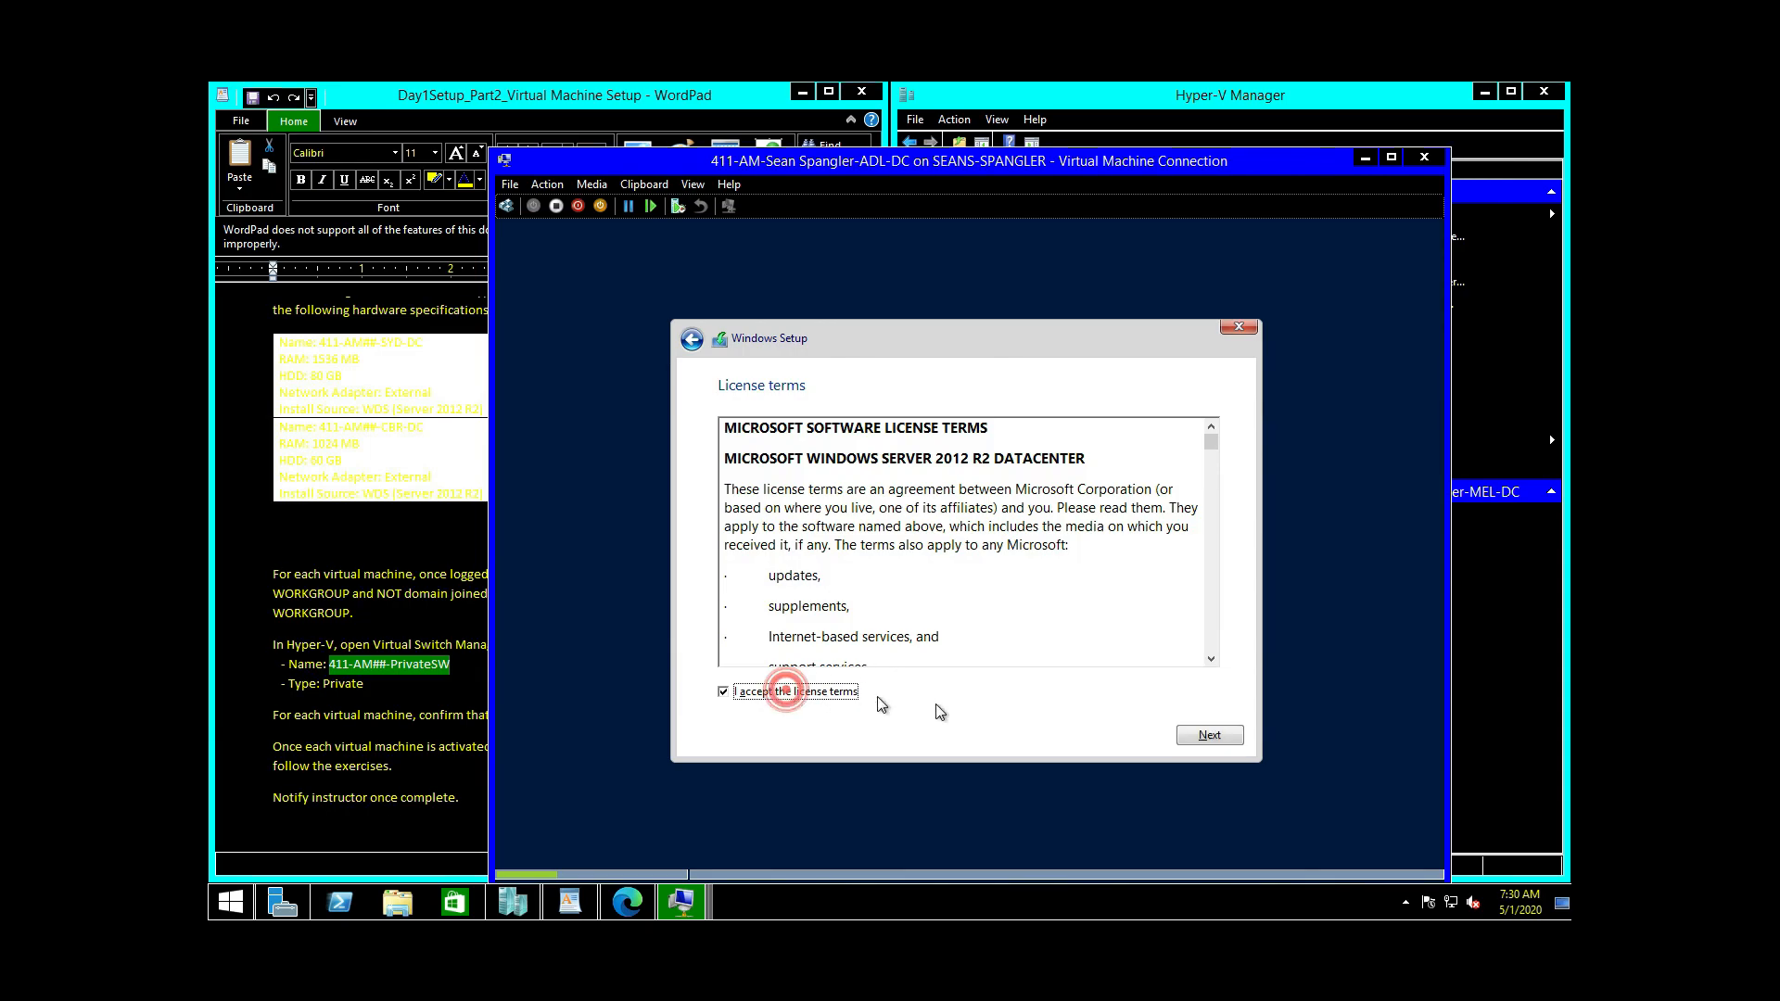
{"action": "left_click", "coordinate": [1203, 738]}
{"action": "left_click", "coordinate": [834, 549]}
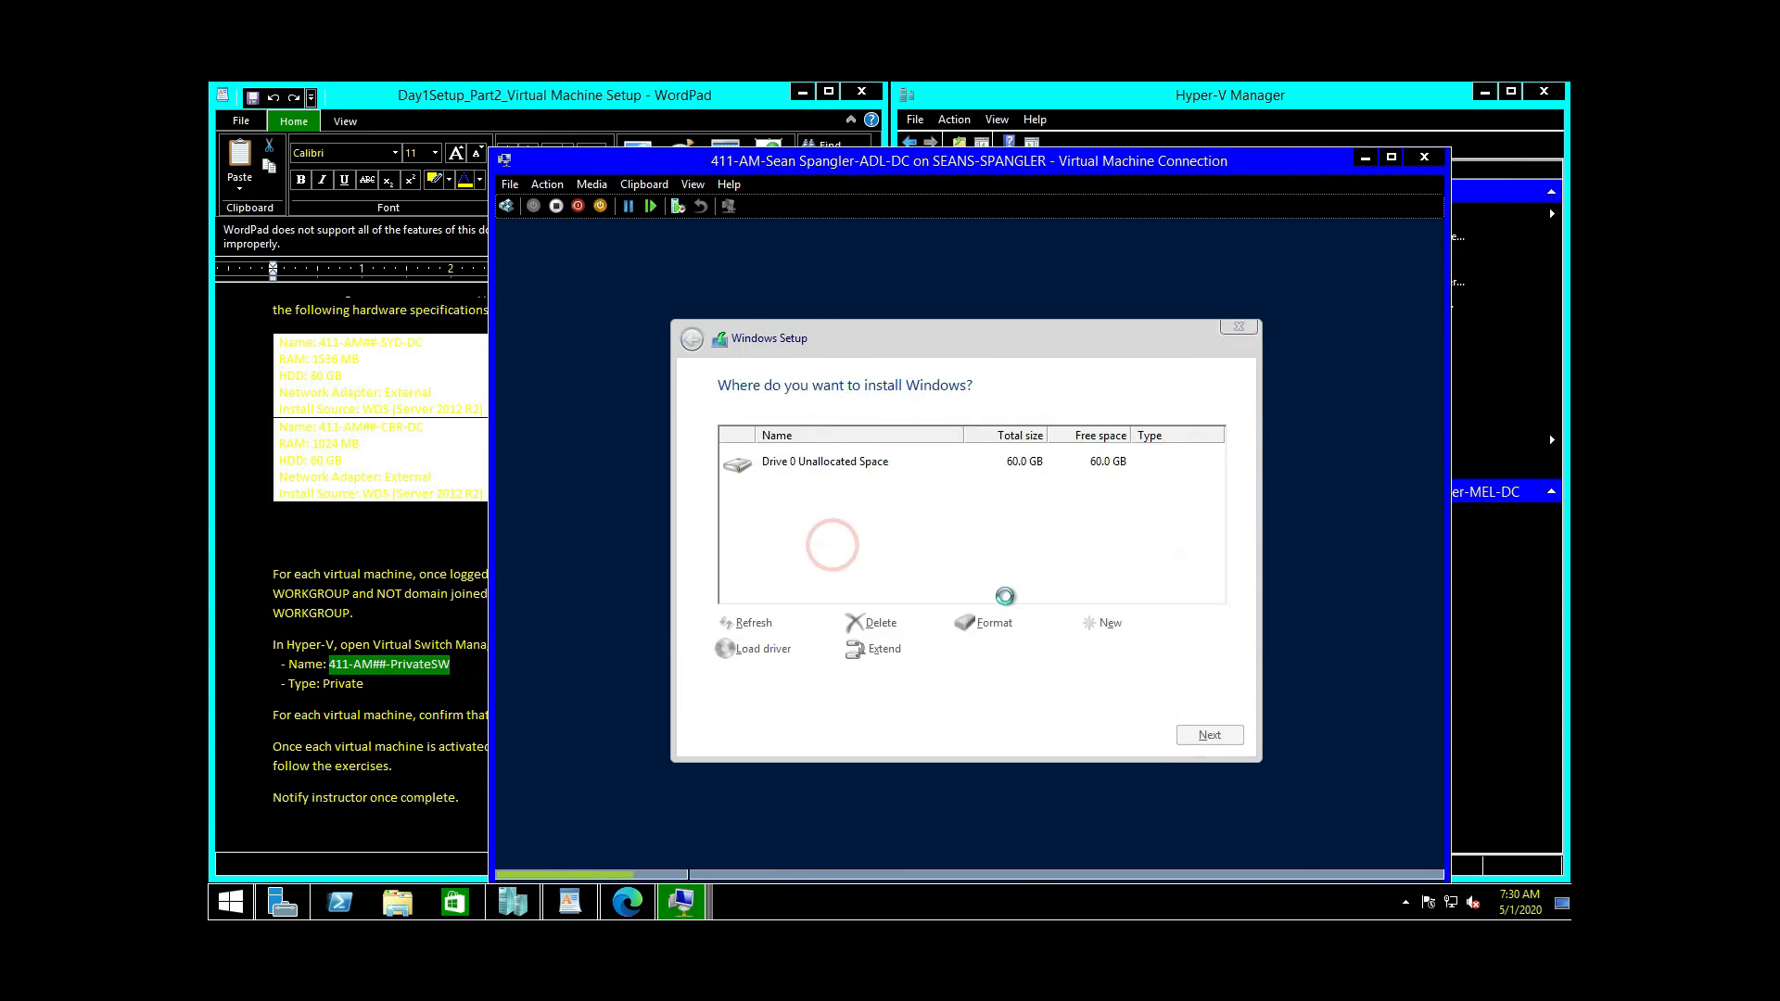
{"action": "left_click", "coordinate": [1194, 735]}
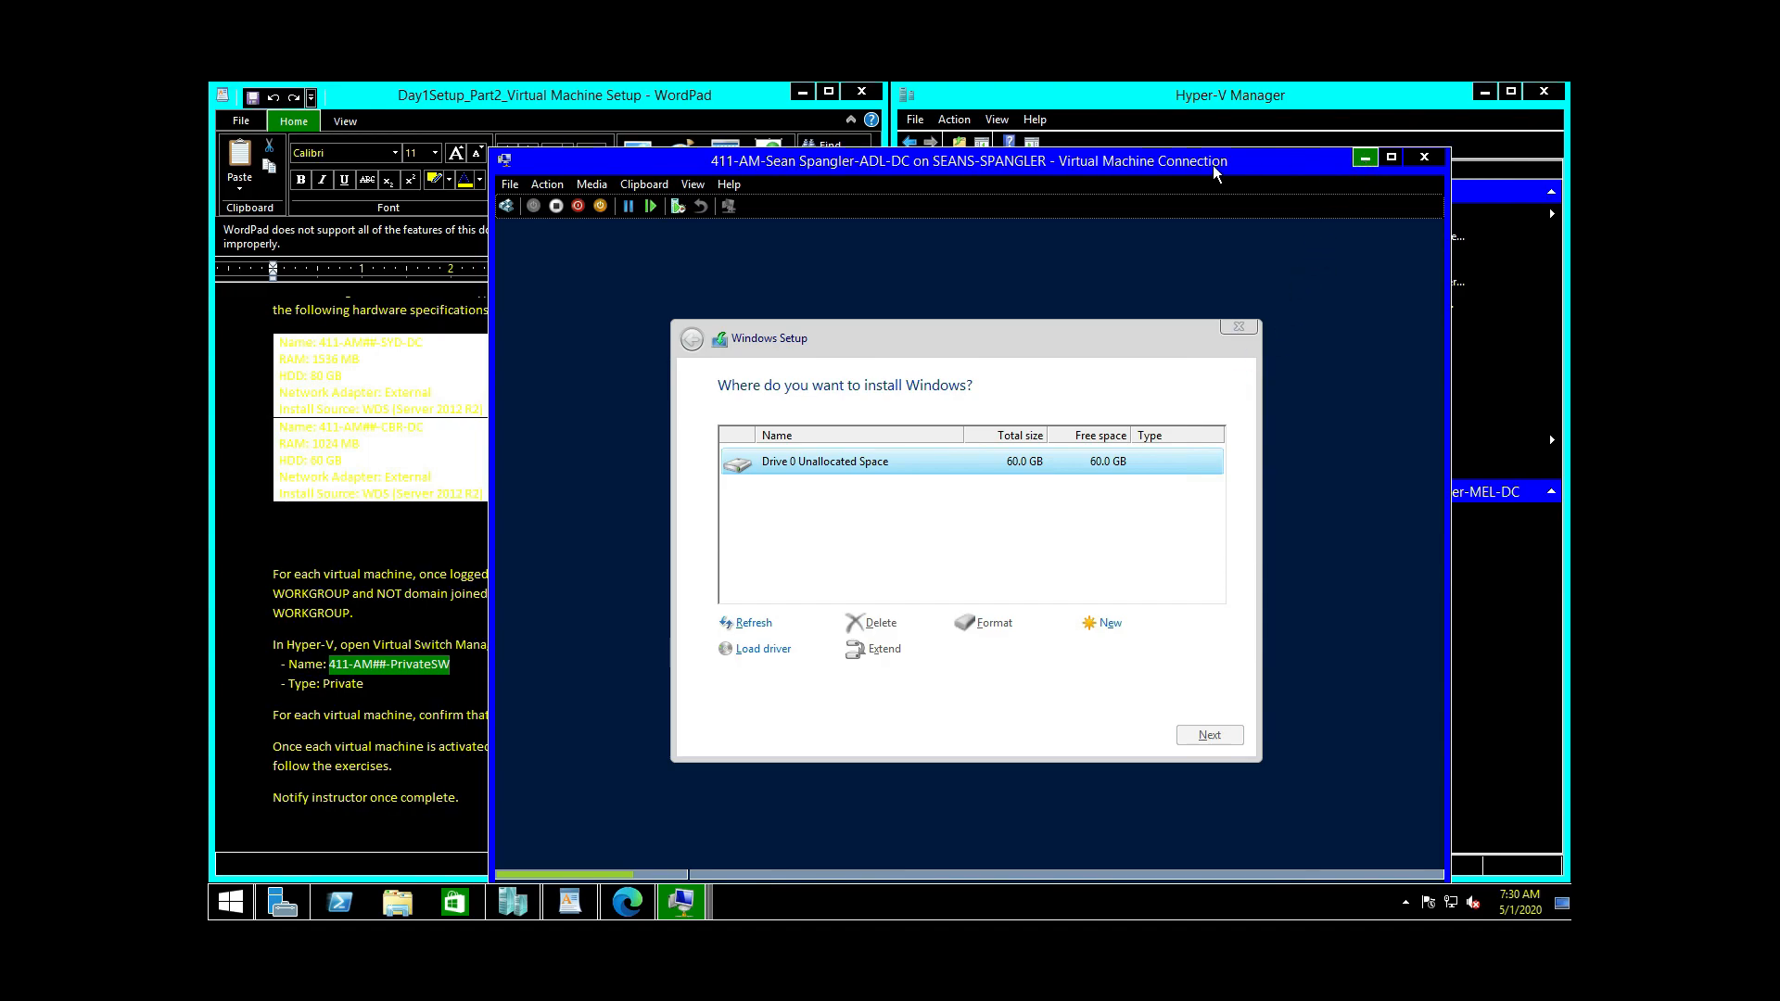
Step: Dock the ADL-DC window on the right and shrink it into the upper right
{"action": "left_click_drag", "start_coordinate": [979, 161], "coordinate": [1549, 83]}
{"action": "left_click_drag", "start_coordinate": [1415, 107], "coordinate": [1415, 106]}
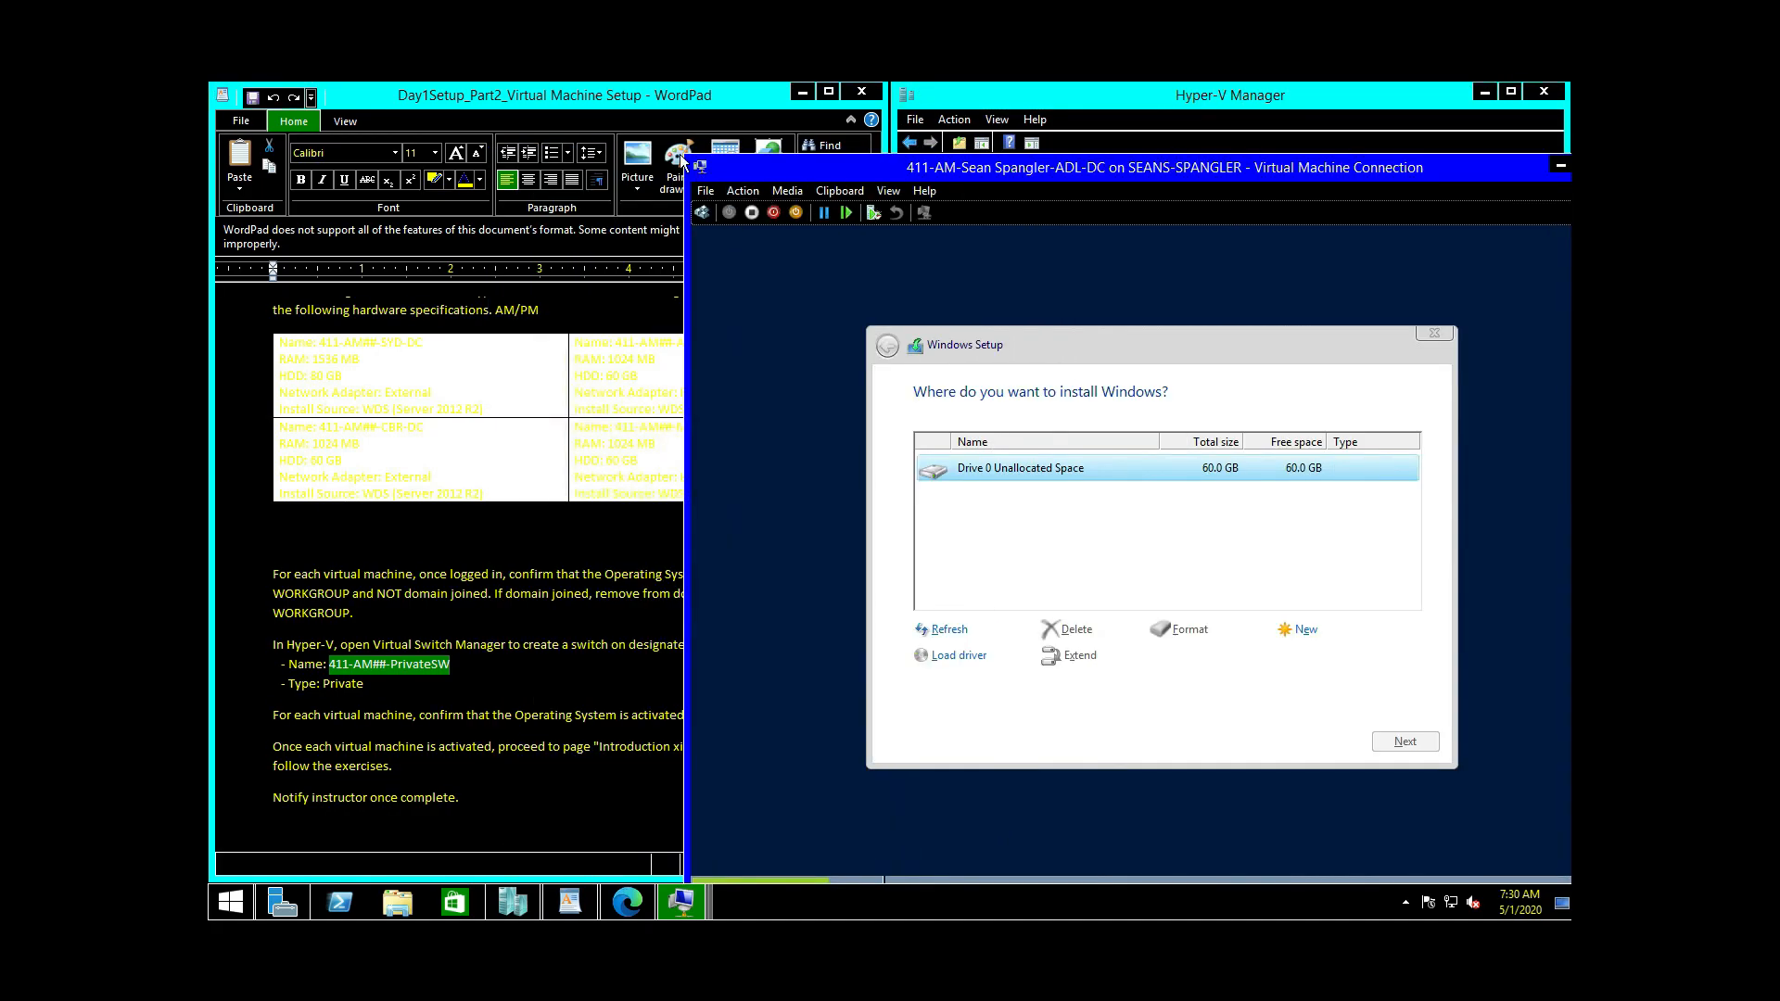
{"action": "left_click_drag", "start_coordinate": [681, 155], "coordinate": [1040, 488]}
{"action": "left_click_drag", "start_coordinate": [1331, 502], "coordinate": [1243, 98]}
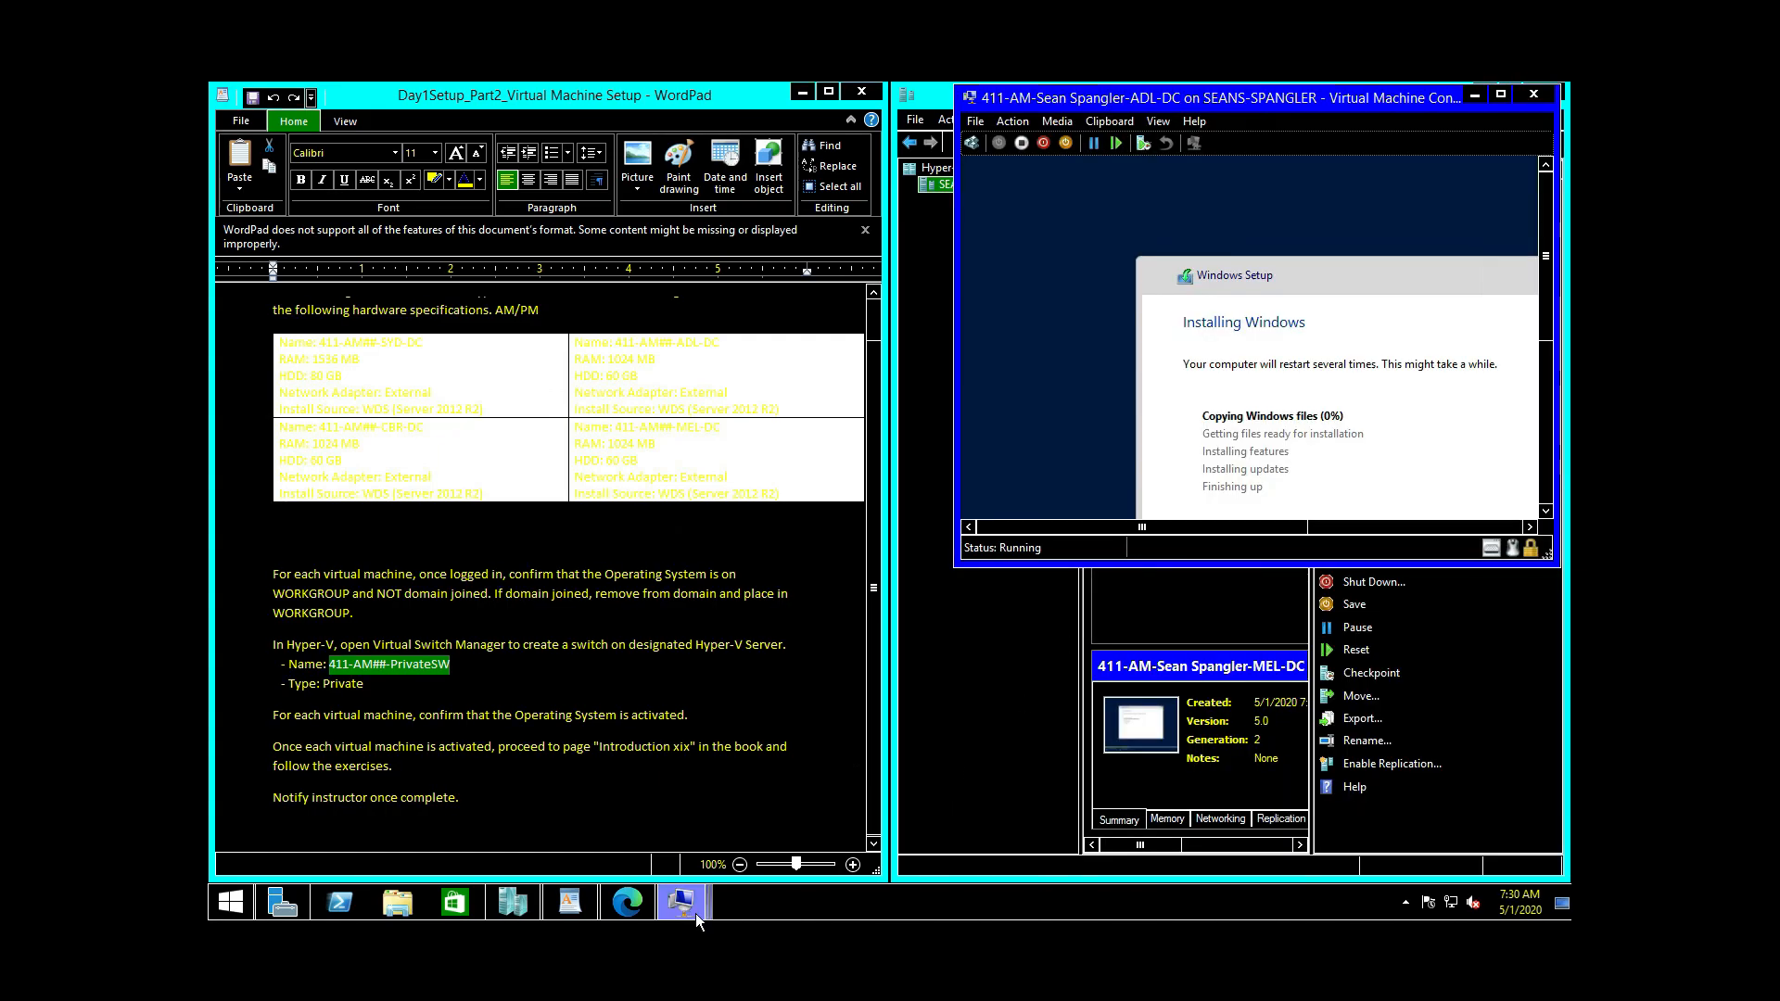
Step: Bring up the CBR-DC window, shrink it and place it in the upper left
{"action": "mouse_move", "coordinate": [681, 904]}
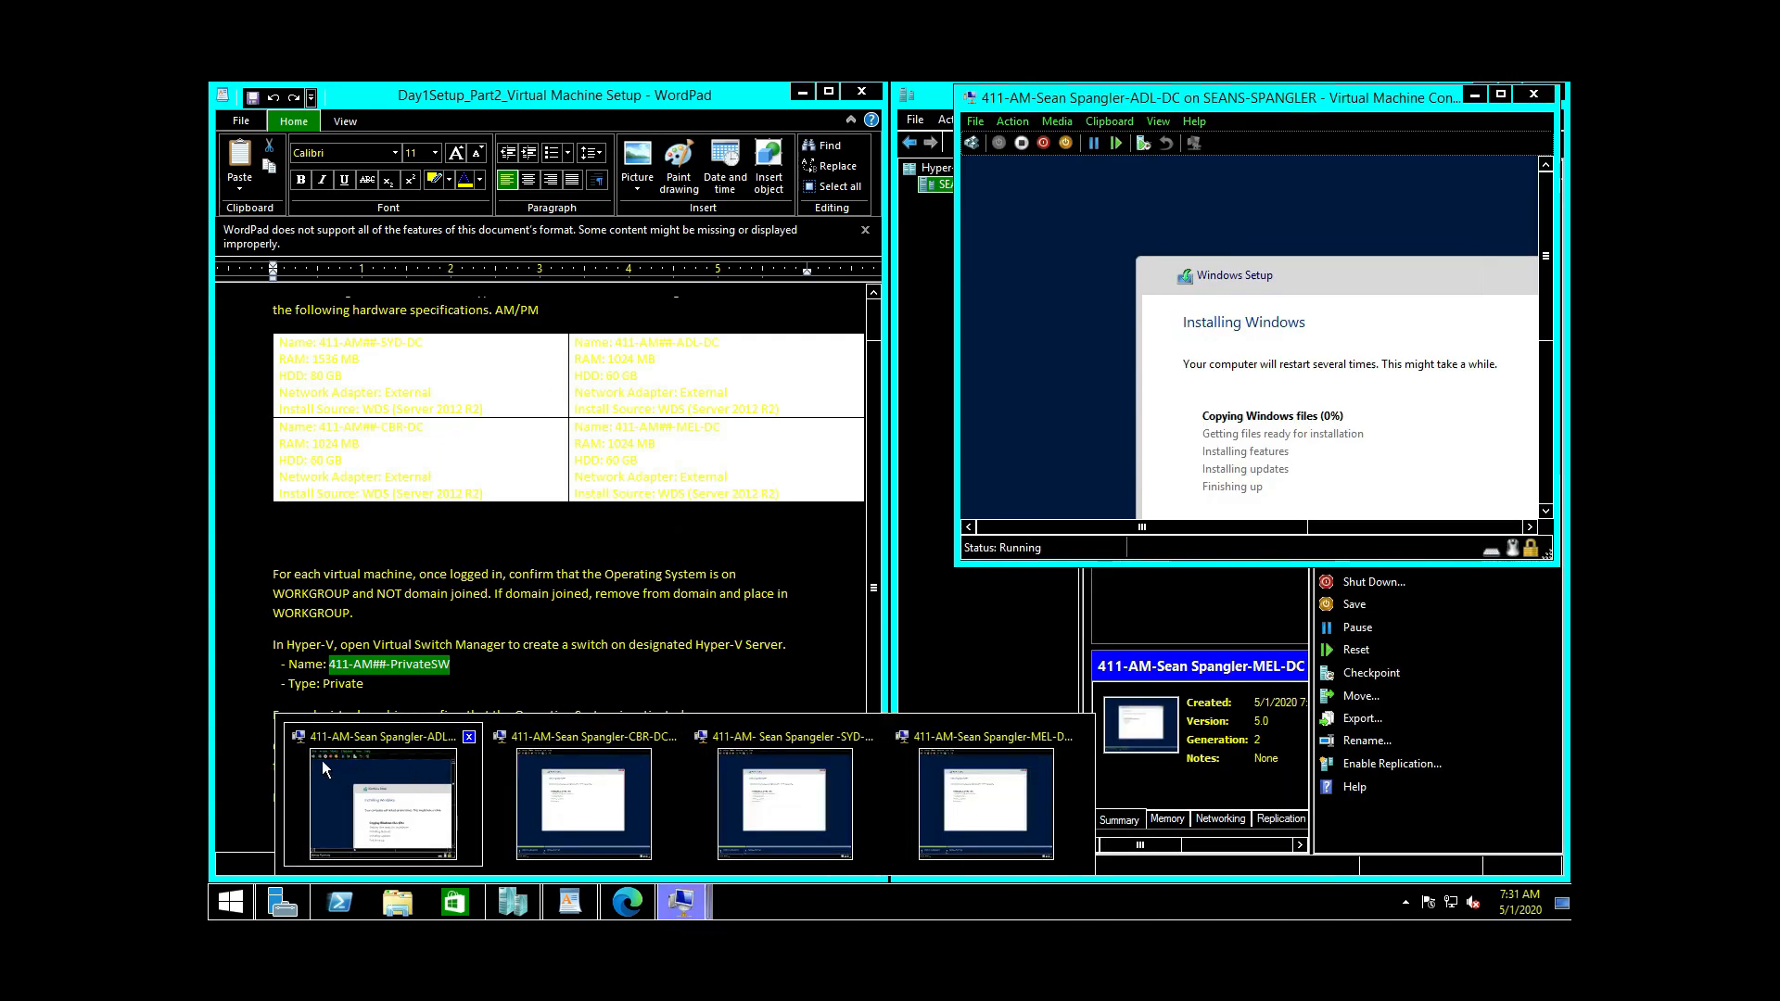
{"action": "left_click", "coordinate": [393, 737]}
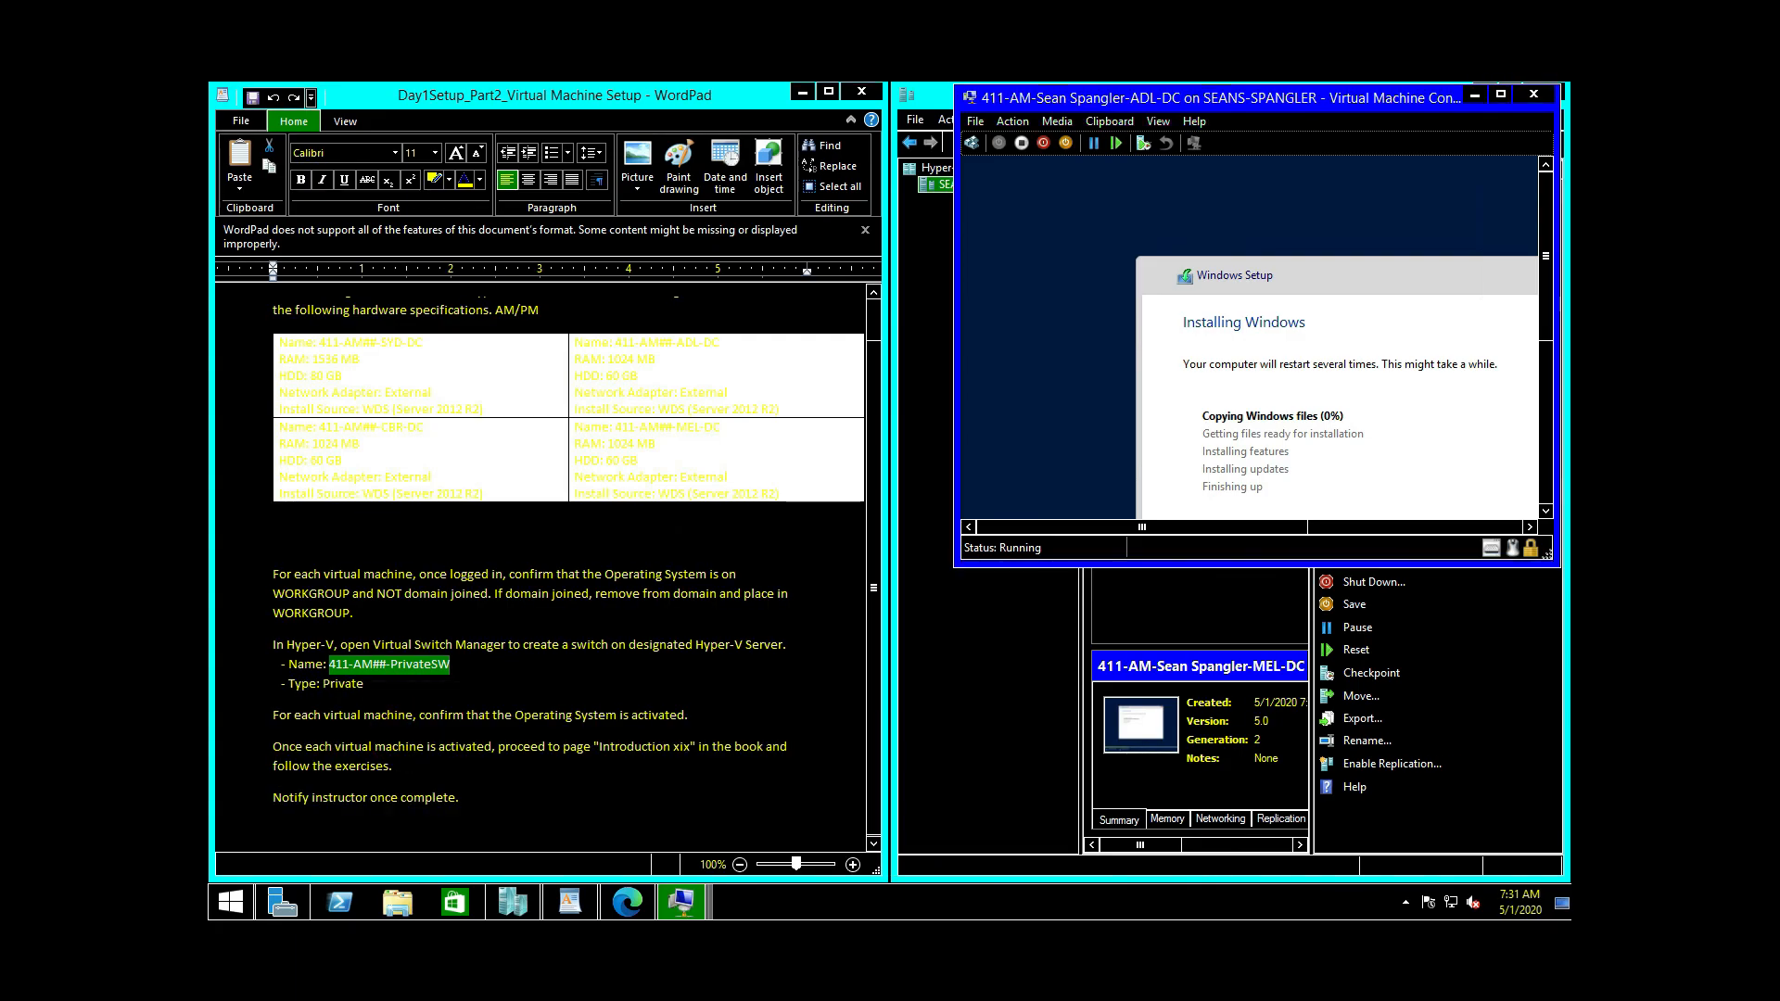
{"action": "left_click", "coordinate": [681, 901]}
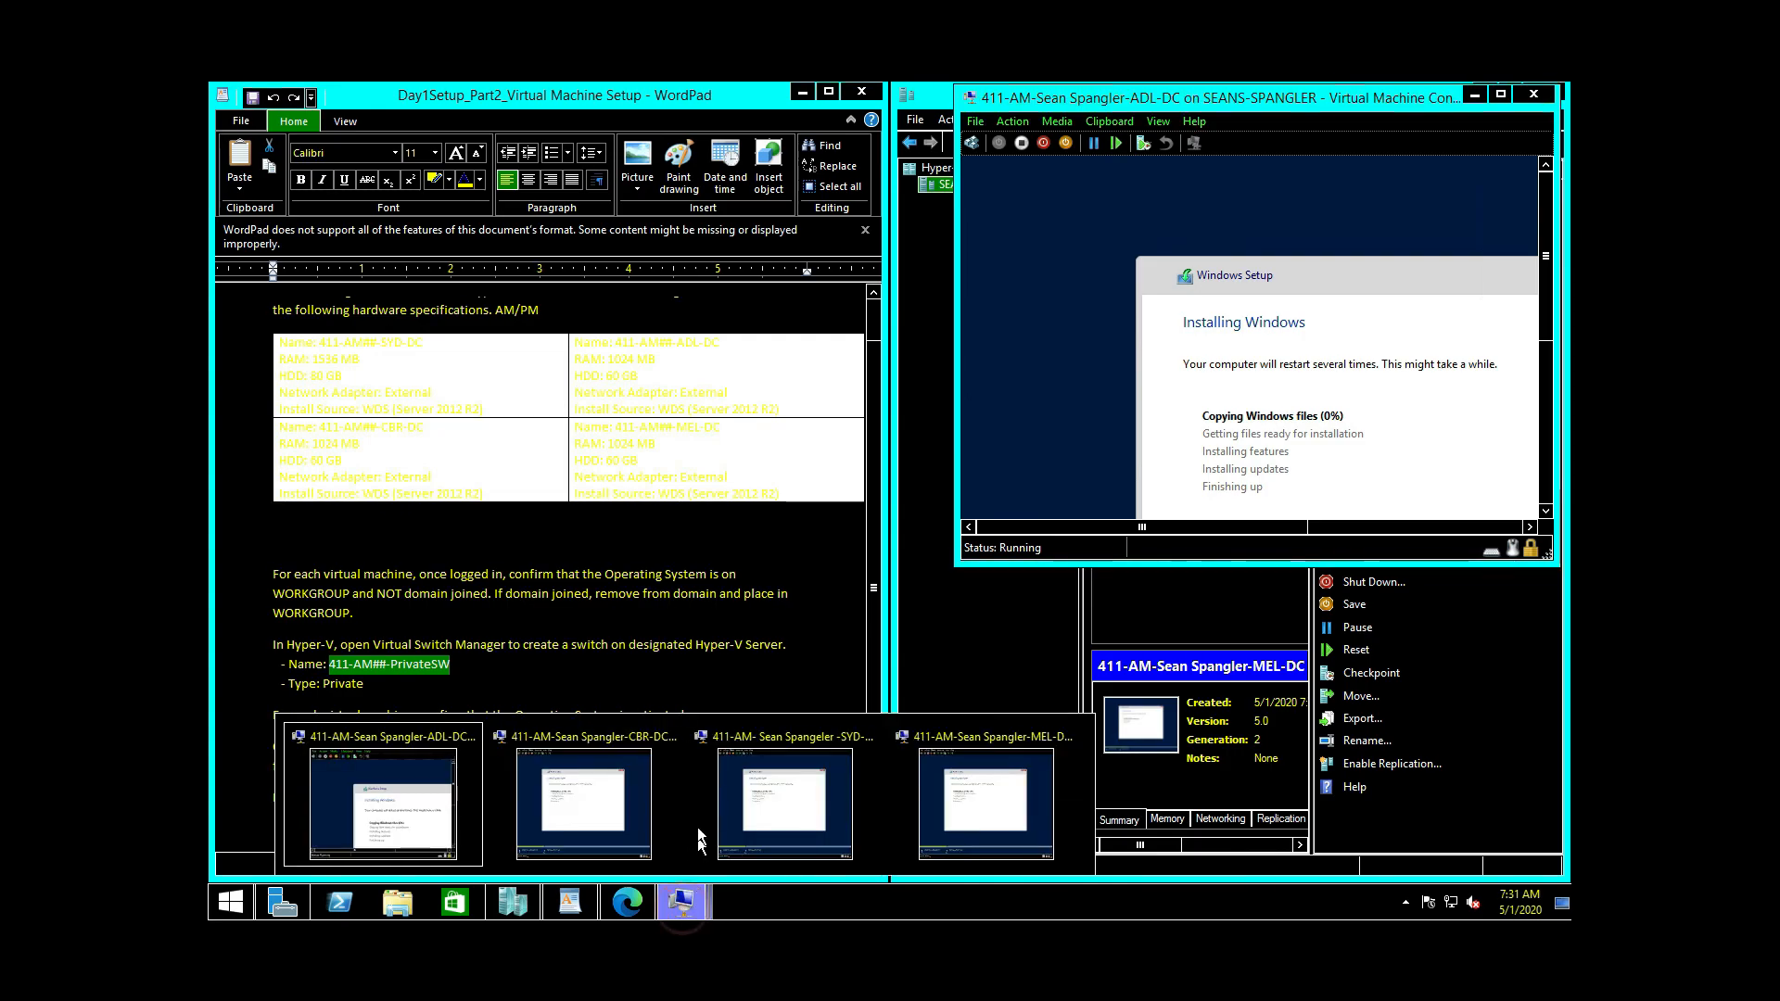
{"action": "left_click", "coordinate": [629, 805]}
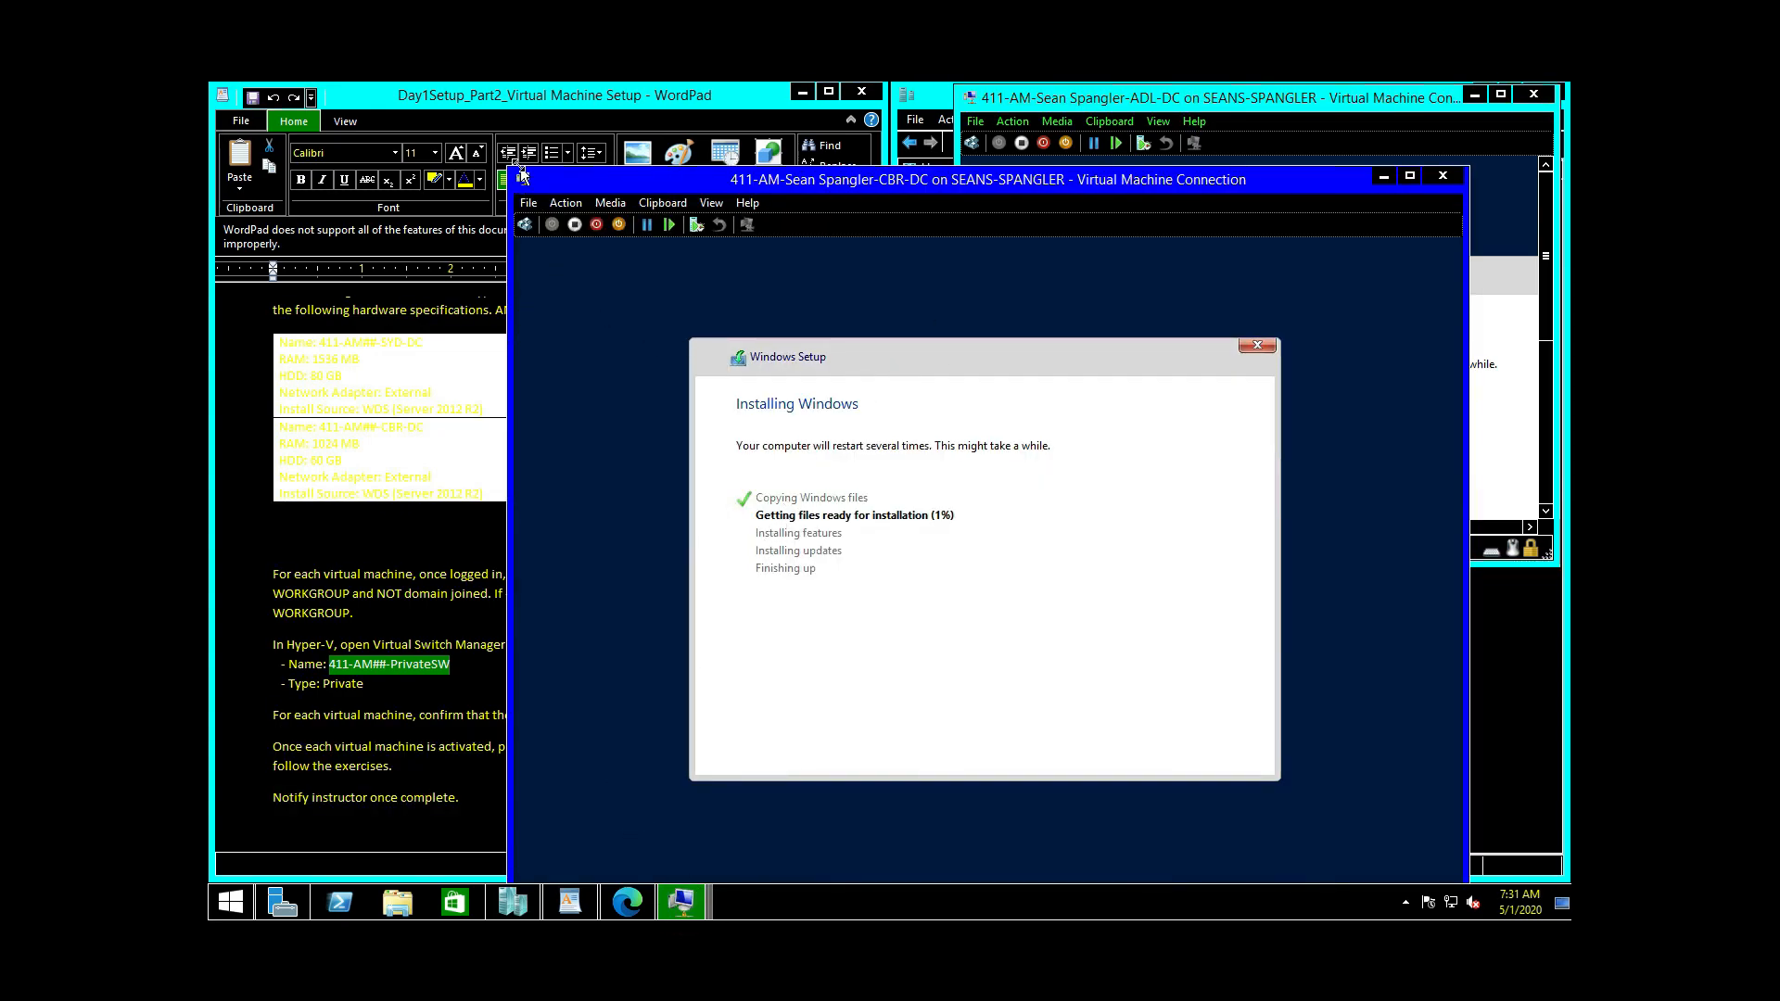
{"action": "left_click_drag", "start_coordinate": [507, 167], "coordinate": [820, 402]}
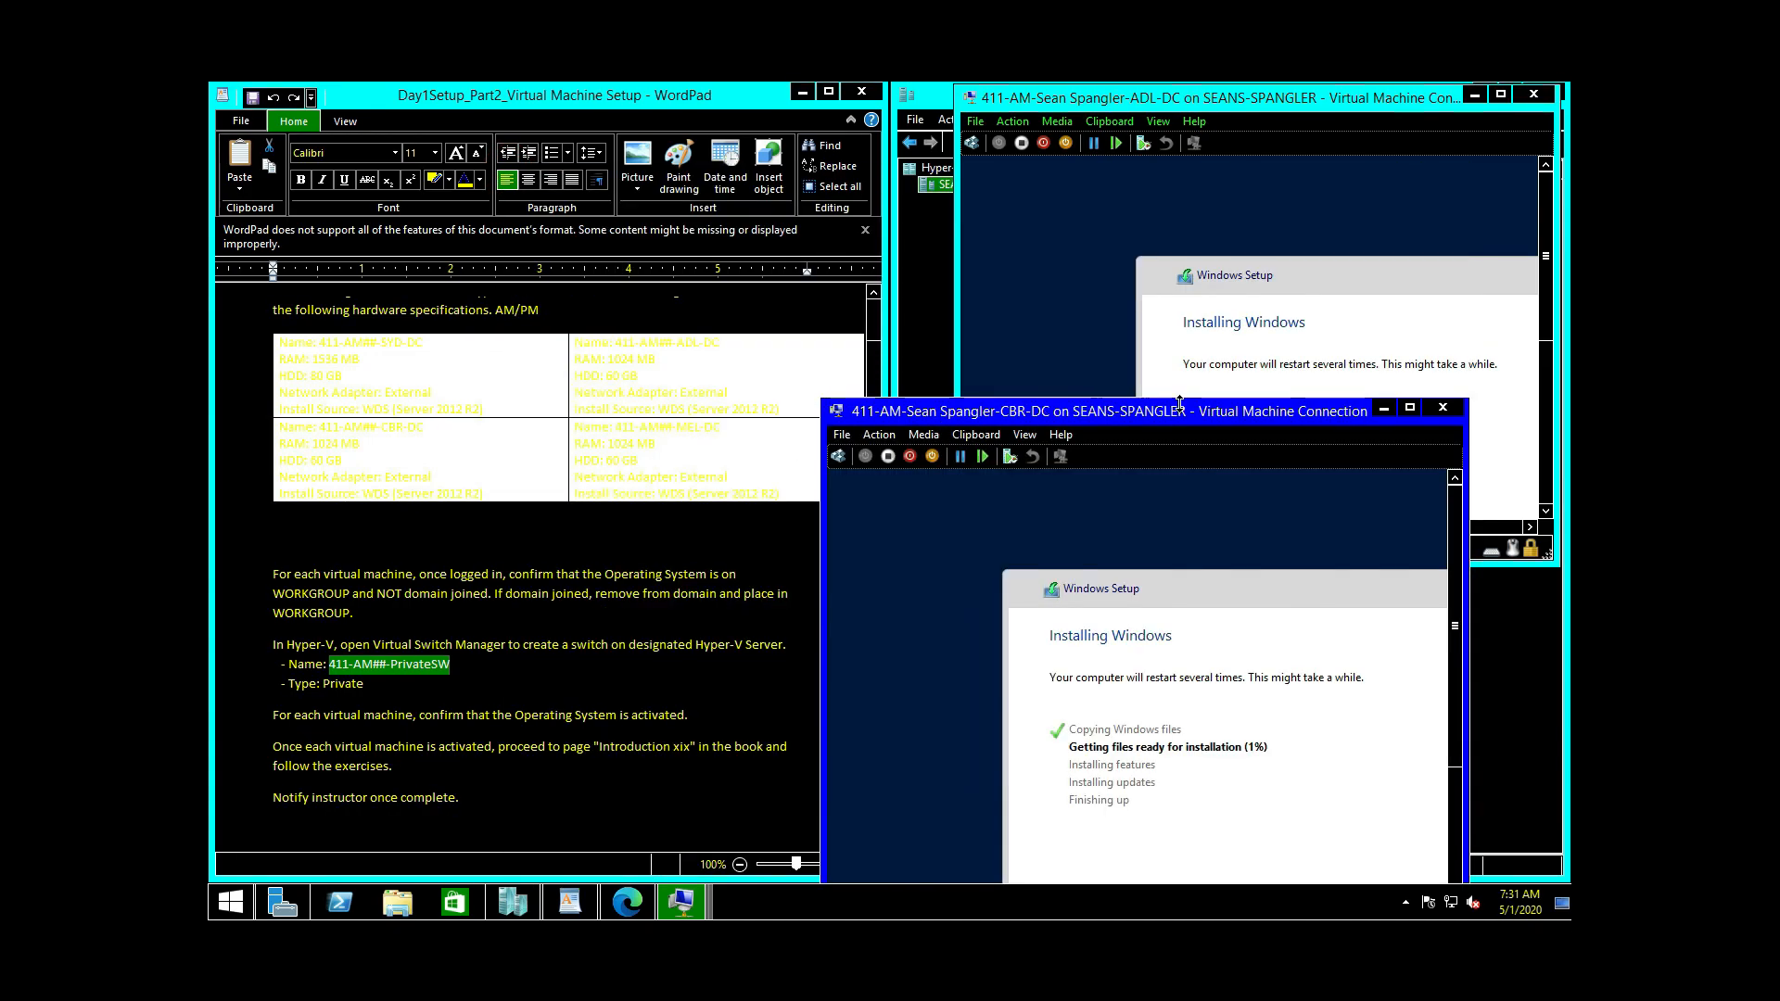
{"action": "left_click_drag", "start_coordinate": [1187, 425], "coordinate": [603, 98]}
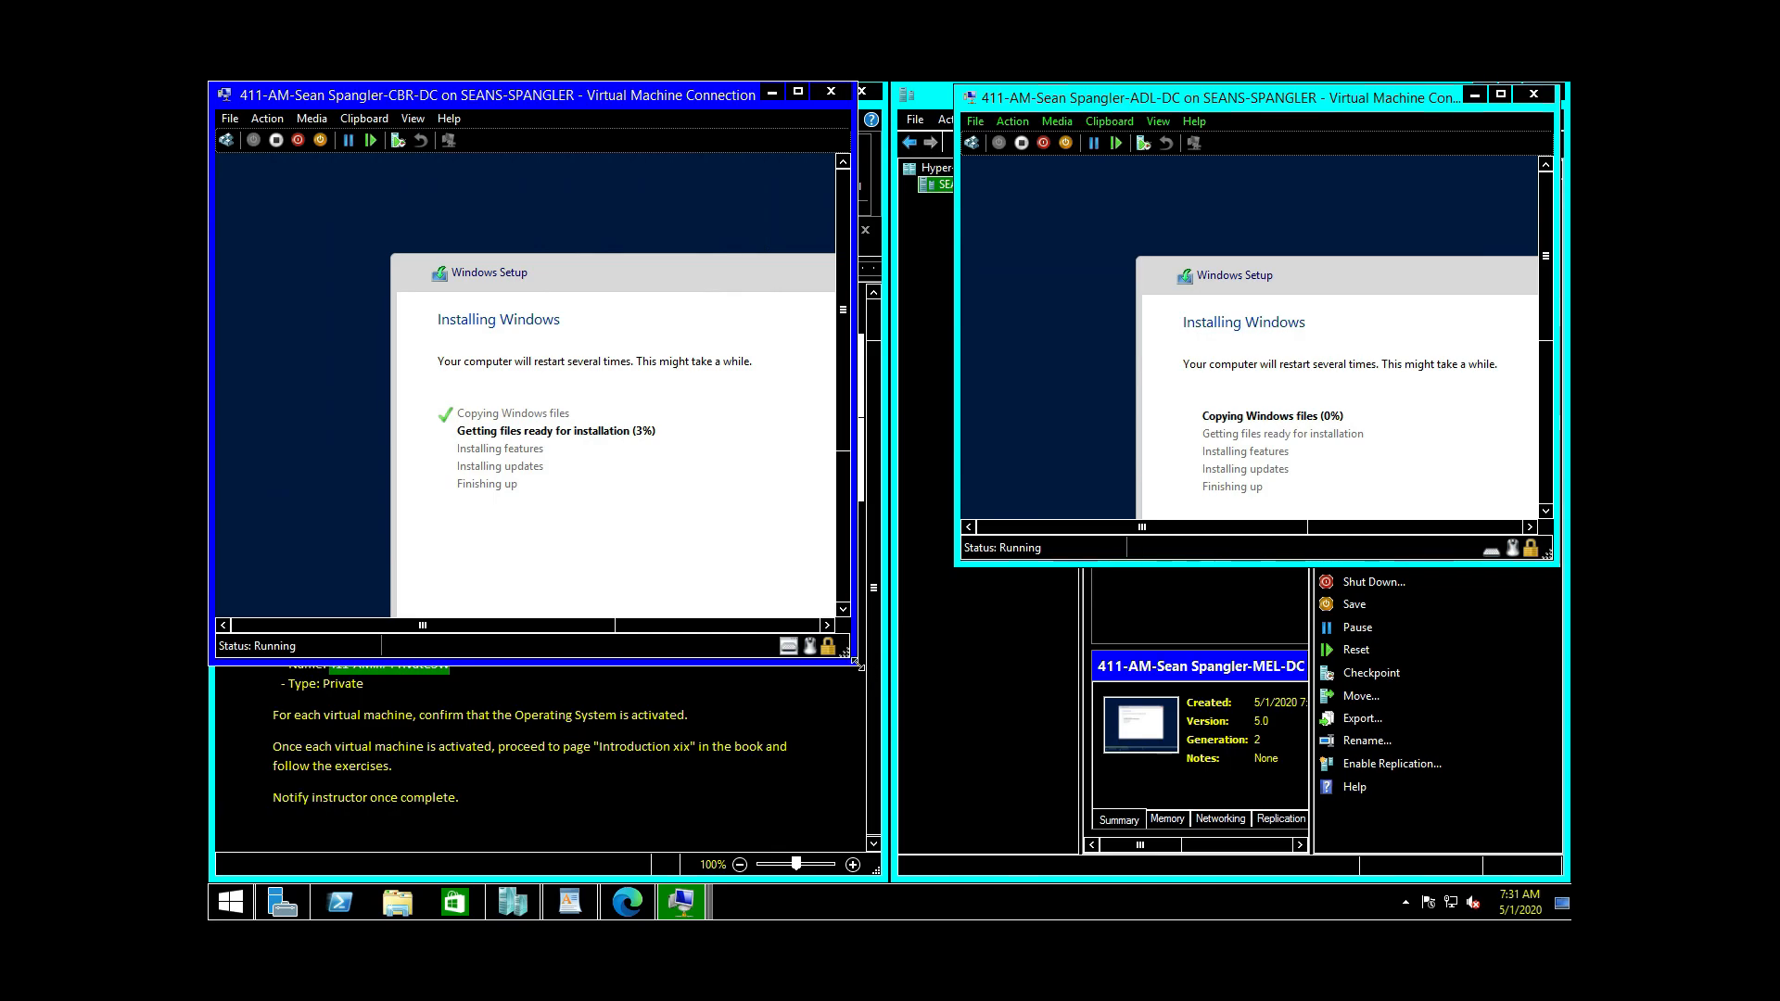
{"action": "left_click_drag", "start_coordinate": [853, 663], "coordinate": [852, 573]}
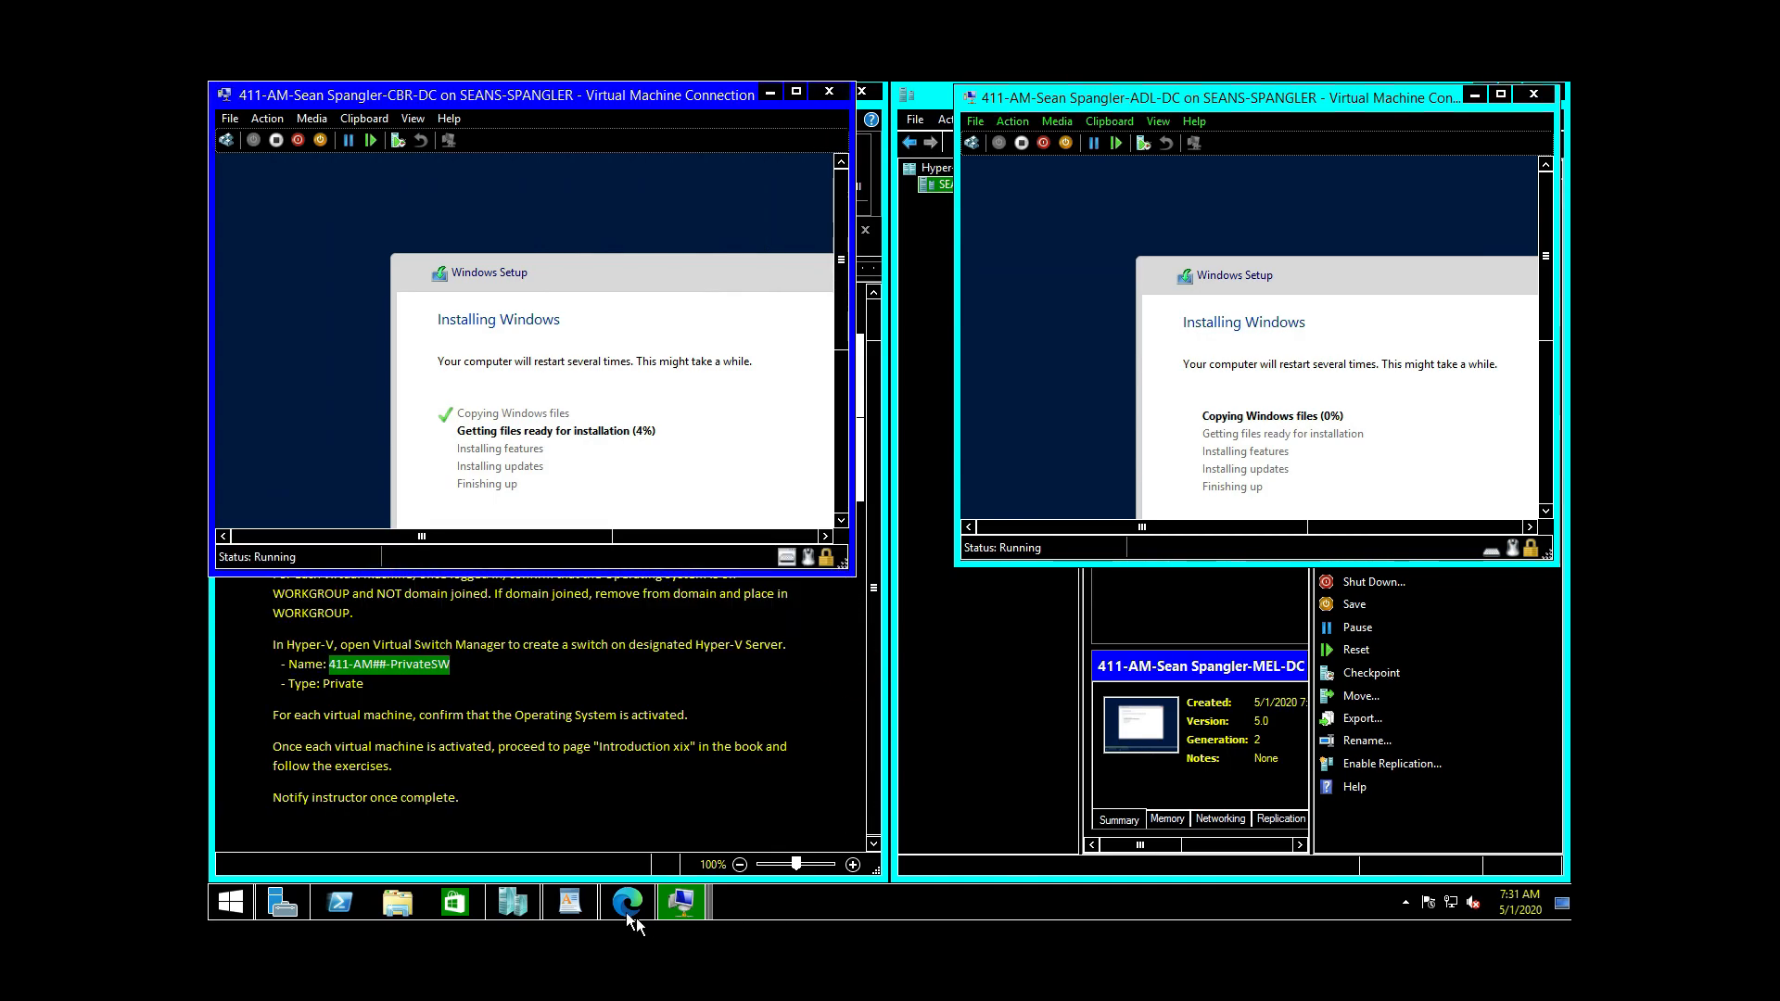
Step: Bring up the SYD-DC window, resize it and place it in the lower left
{"action": "left_click", "coordinate": [699, 905]}
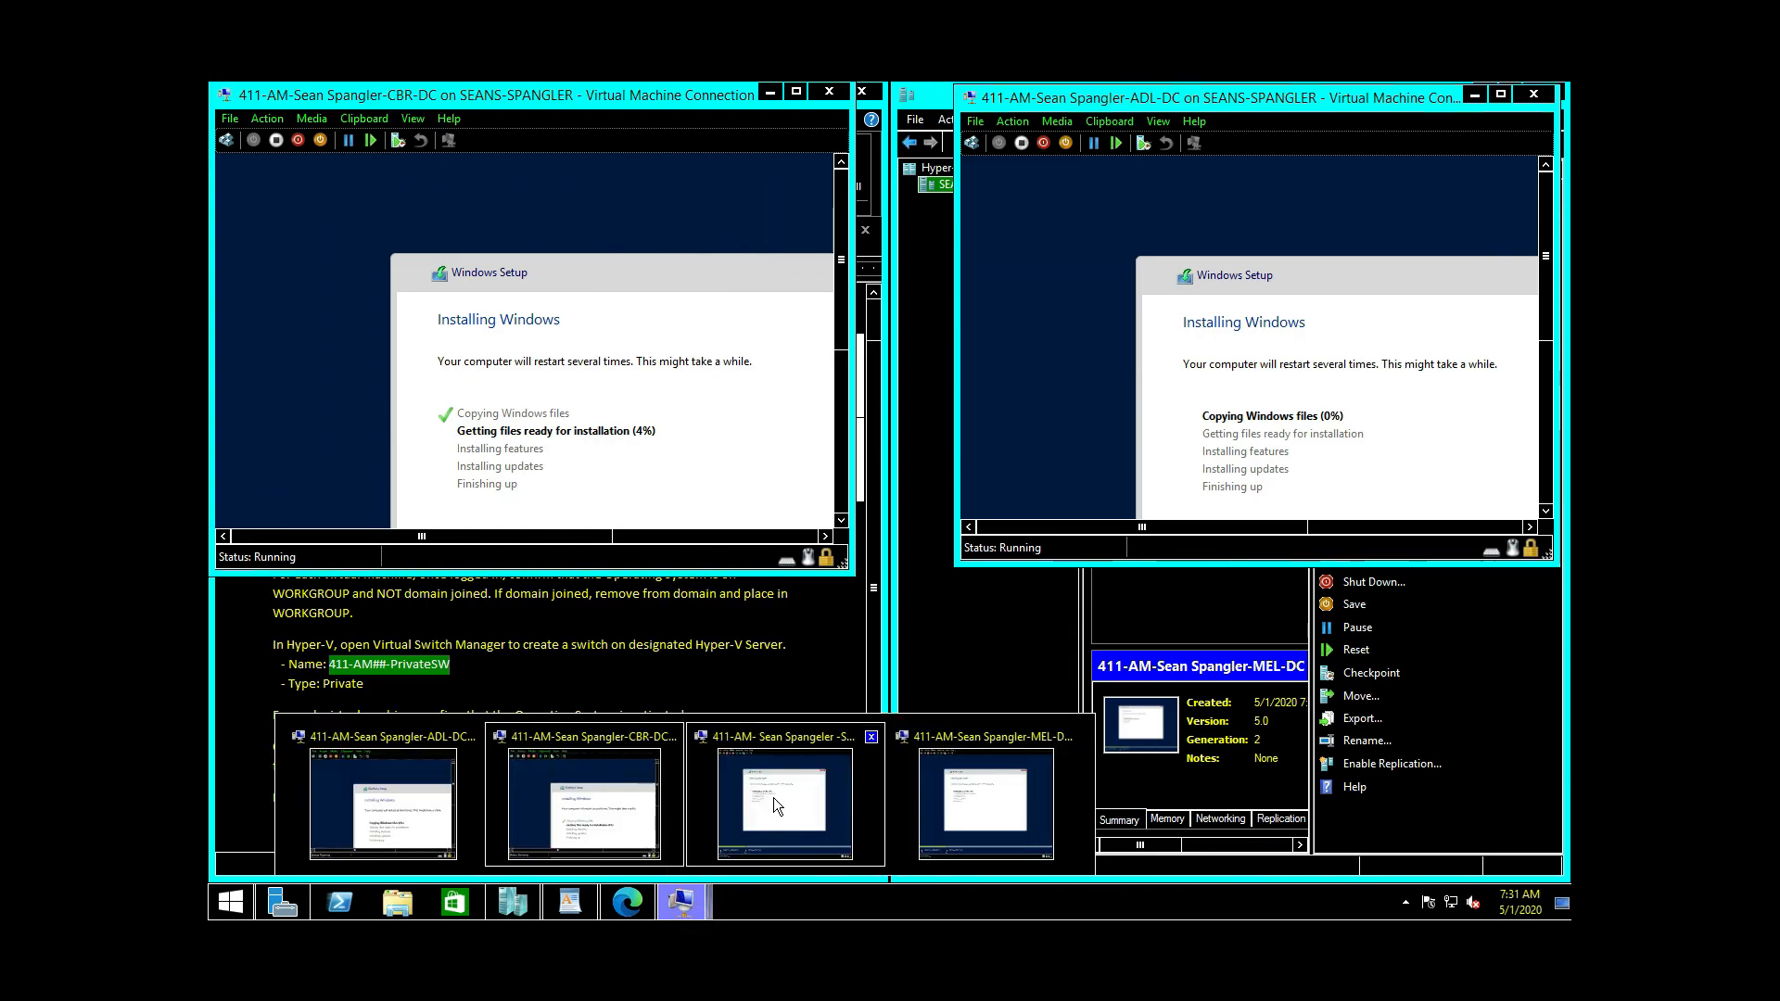
{"action": "left_click", "coordinate": [776, 805]}
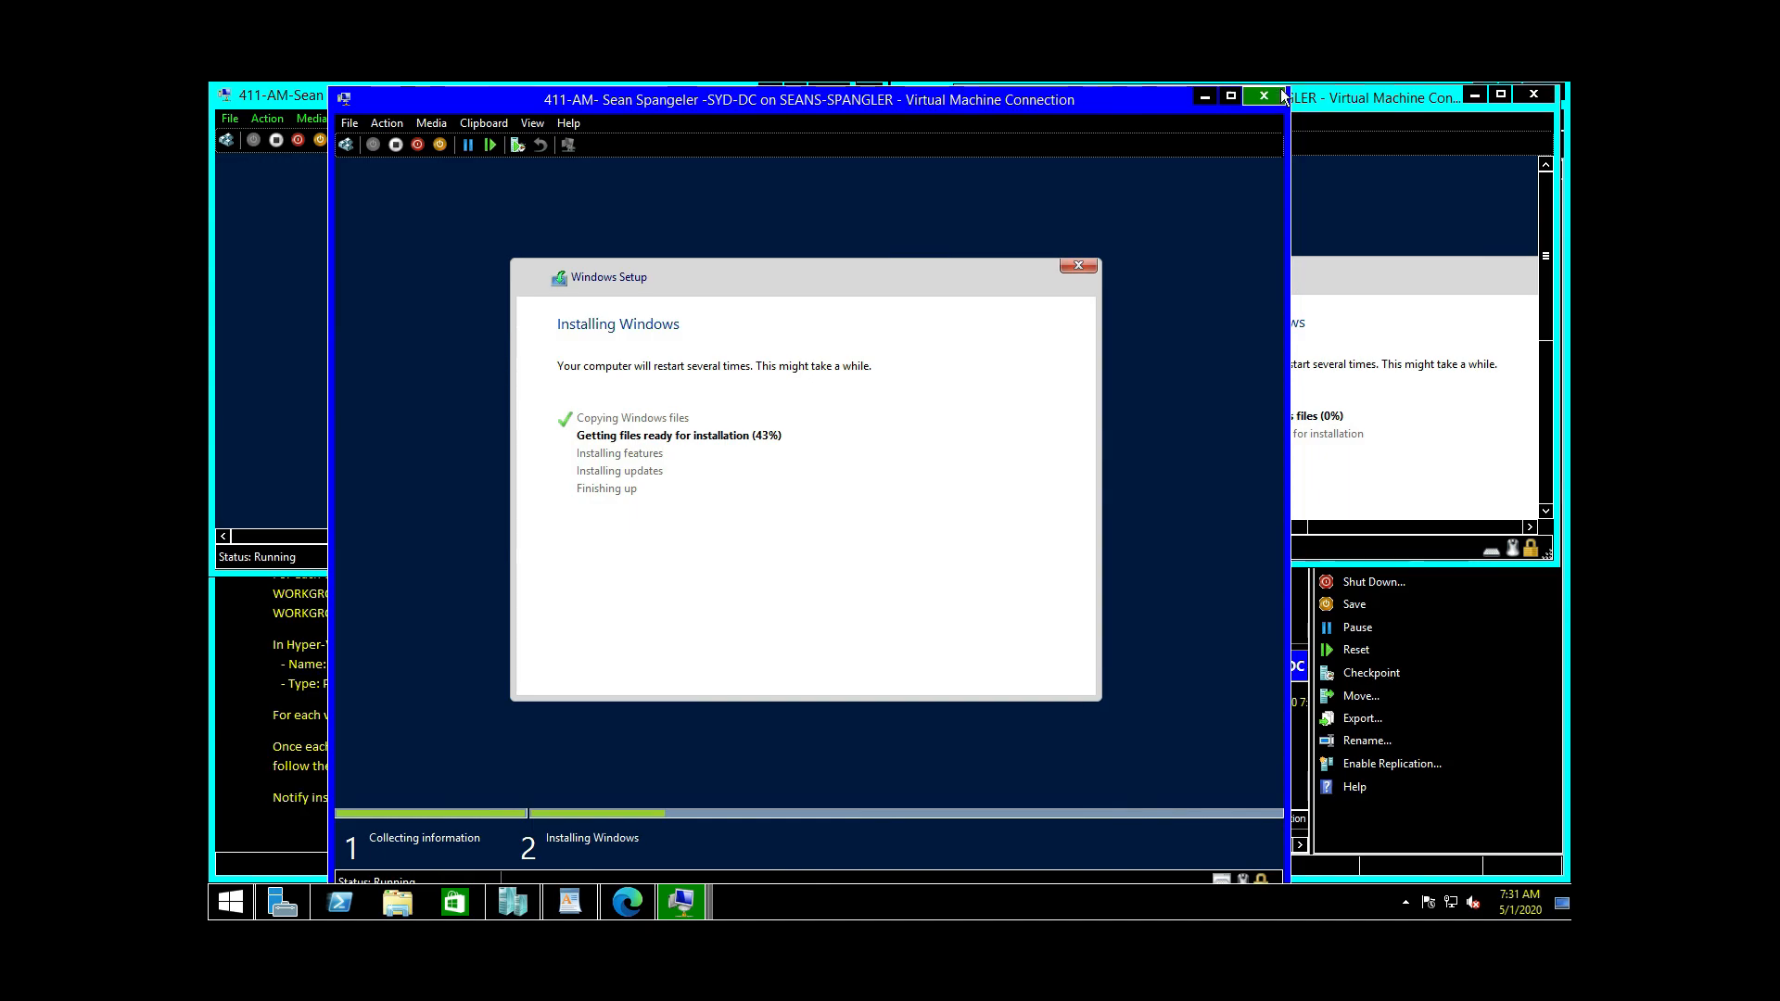
{"action": "left_click_drag", "start_coordinate": [1285, 90], "coordinate": [1063, 388]}
{"action": "left_click_drag", "start_coordinate": [814, 408], "coordinate": [760, 337]}
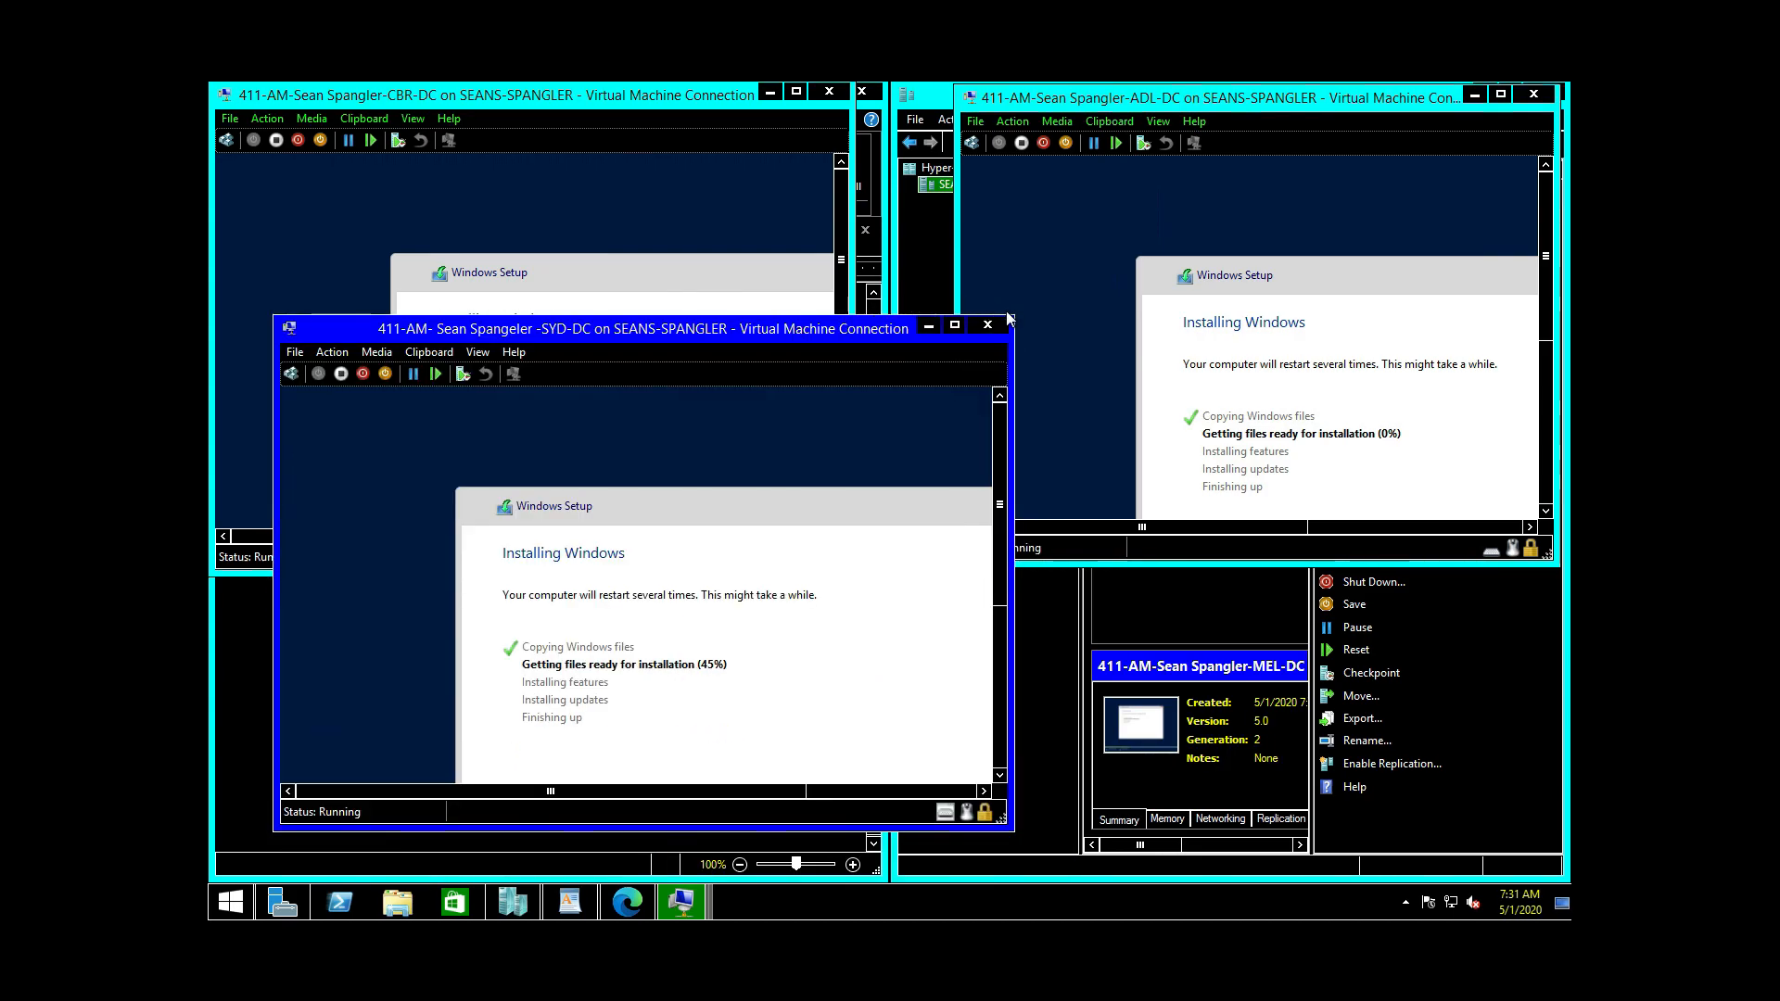
{"action": "left_click_drag", "start_coordinate": [1013, 314], "coordinate": [965, 280]}
{"action": "left_click", "coordinate": [814, 295]}
{"action": "left_click_drag", "start_coordinate": [815, 295], "coordinate": [776, 328]}
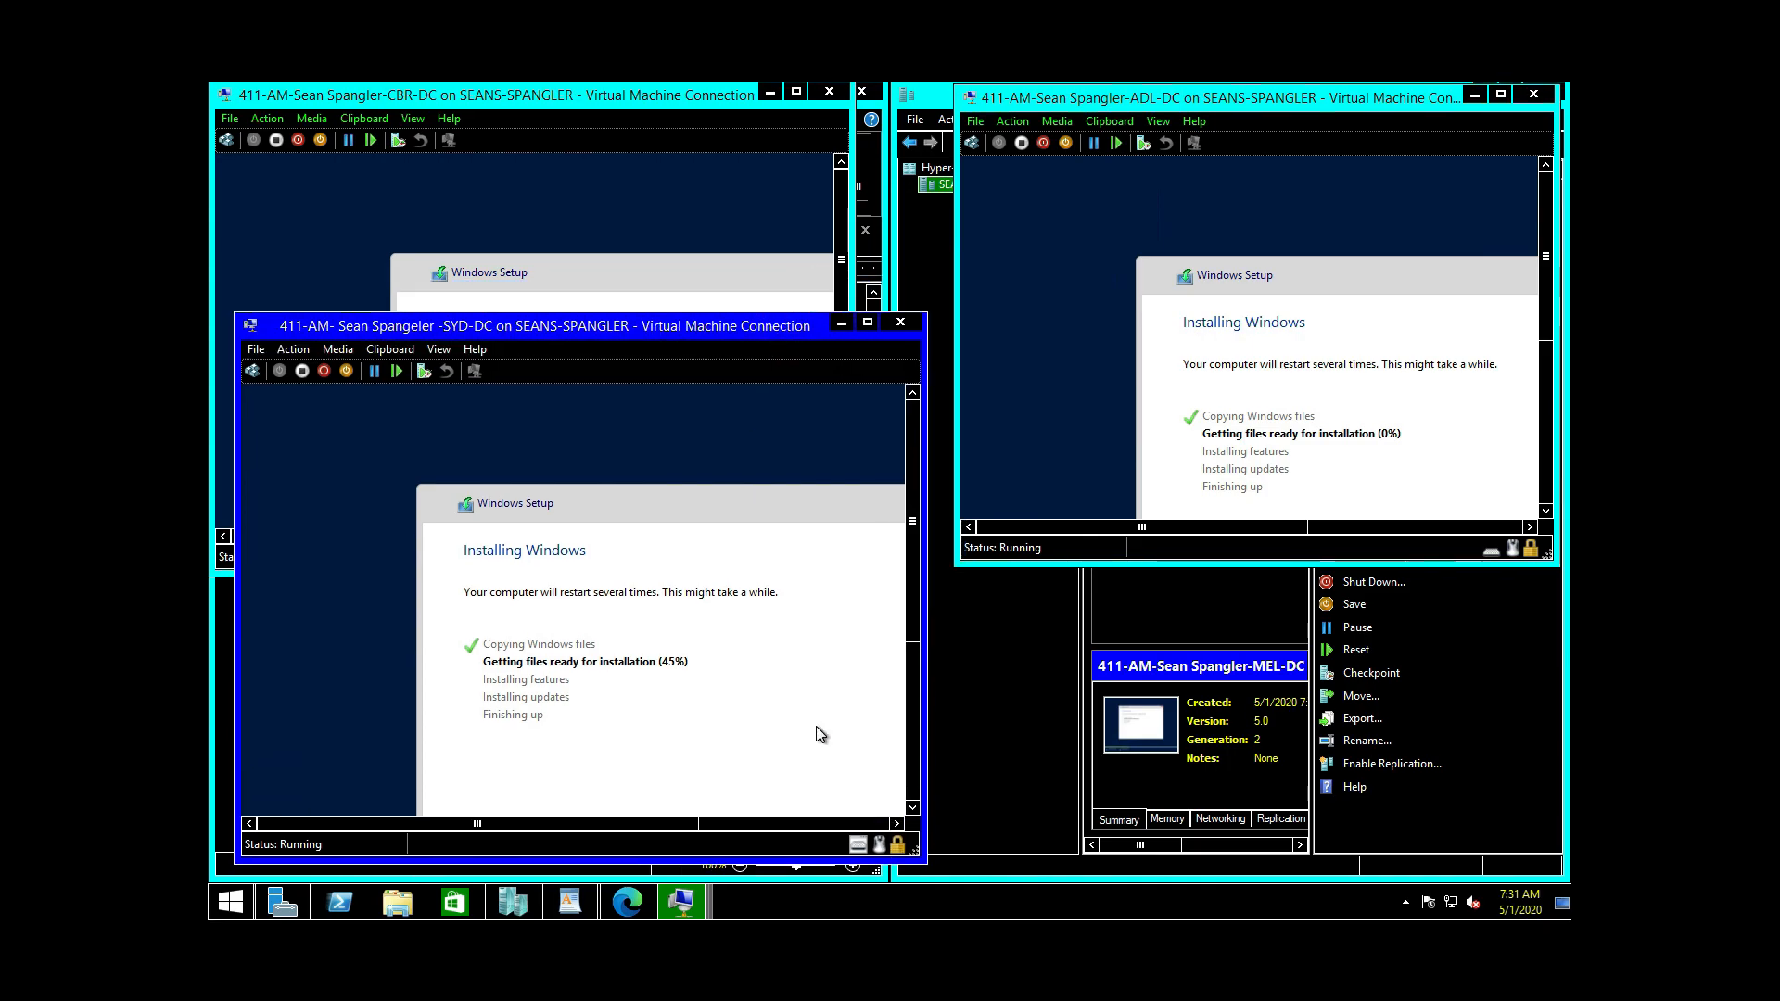
Step: Bring up the MEL-DC window, resize it into the lower right, then raise SYD-DC
{"action": "left_click", "coordinate": [692, 914]}
{"action": "left_click", "coordinate": [1009, 827]}
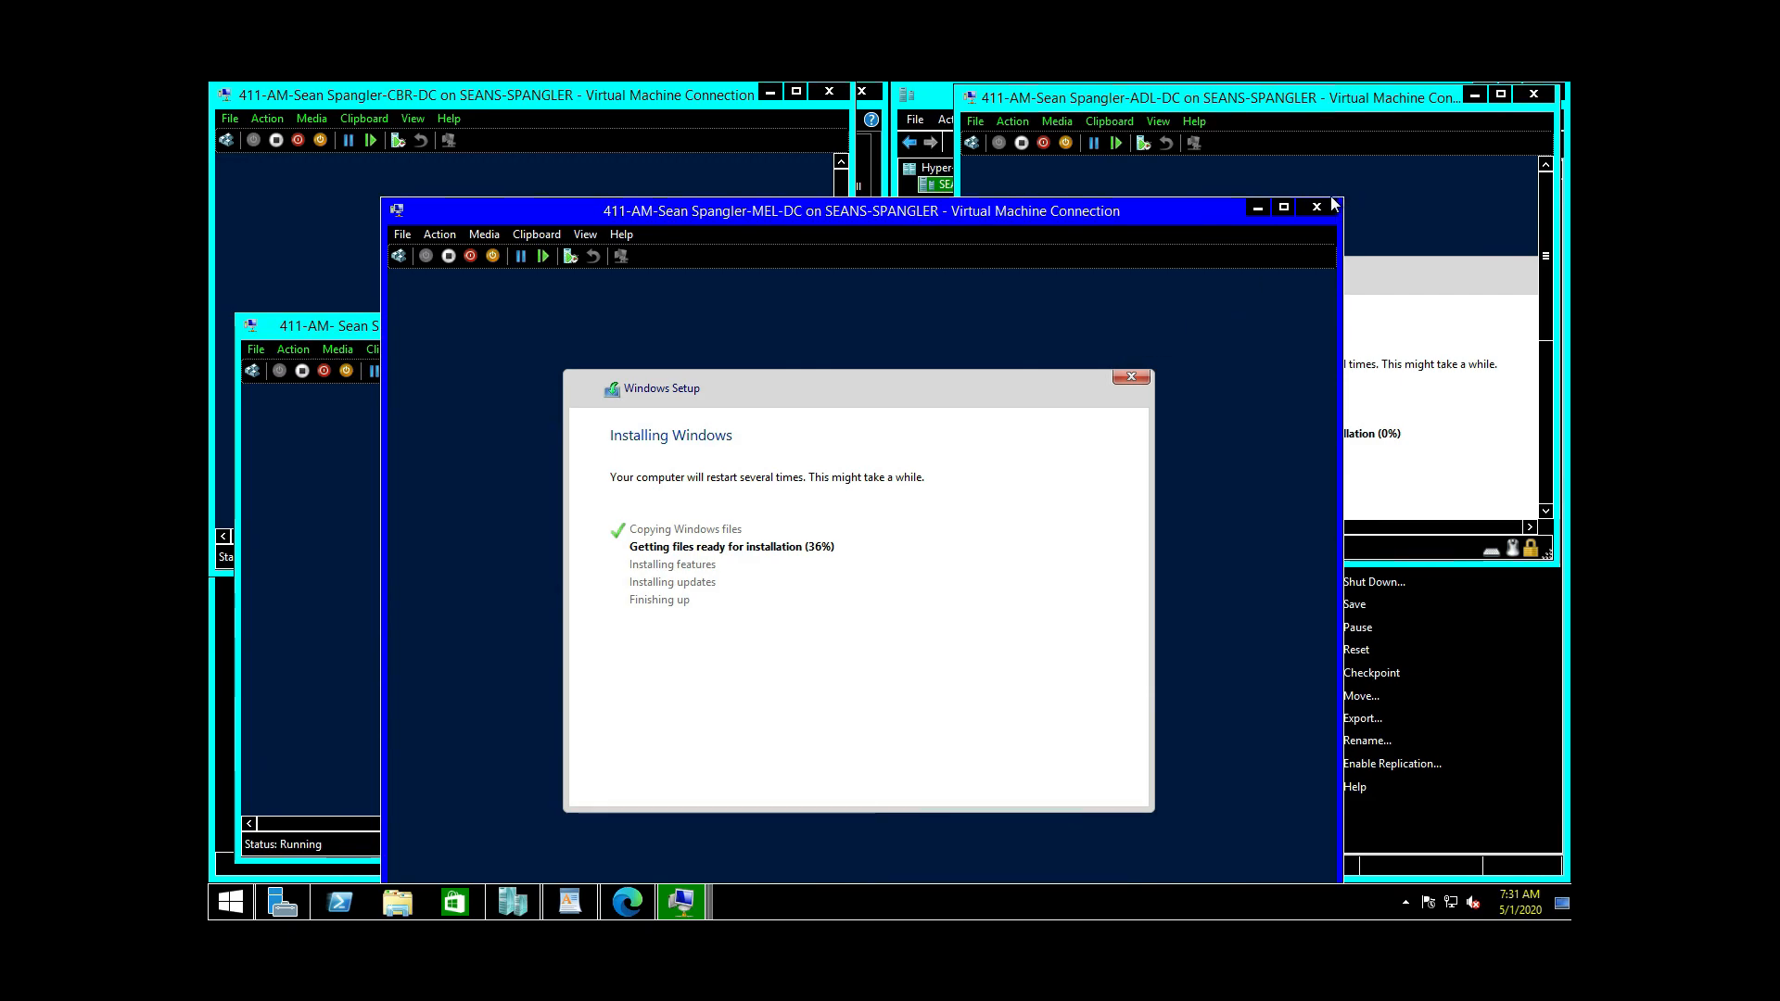
{"action": "left_click_drag", "start_coordinate": [1342, 199], "coordinate": [1029, 358]}
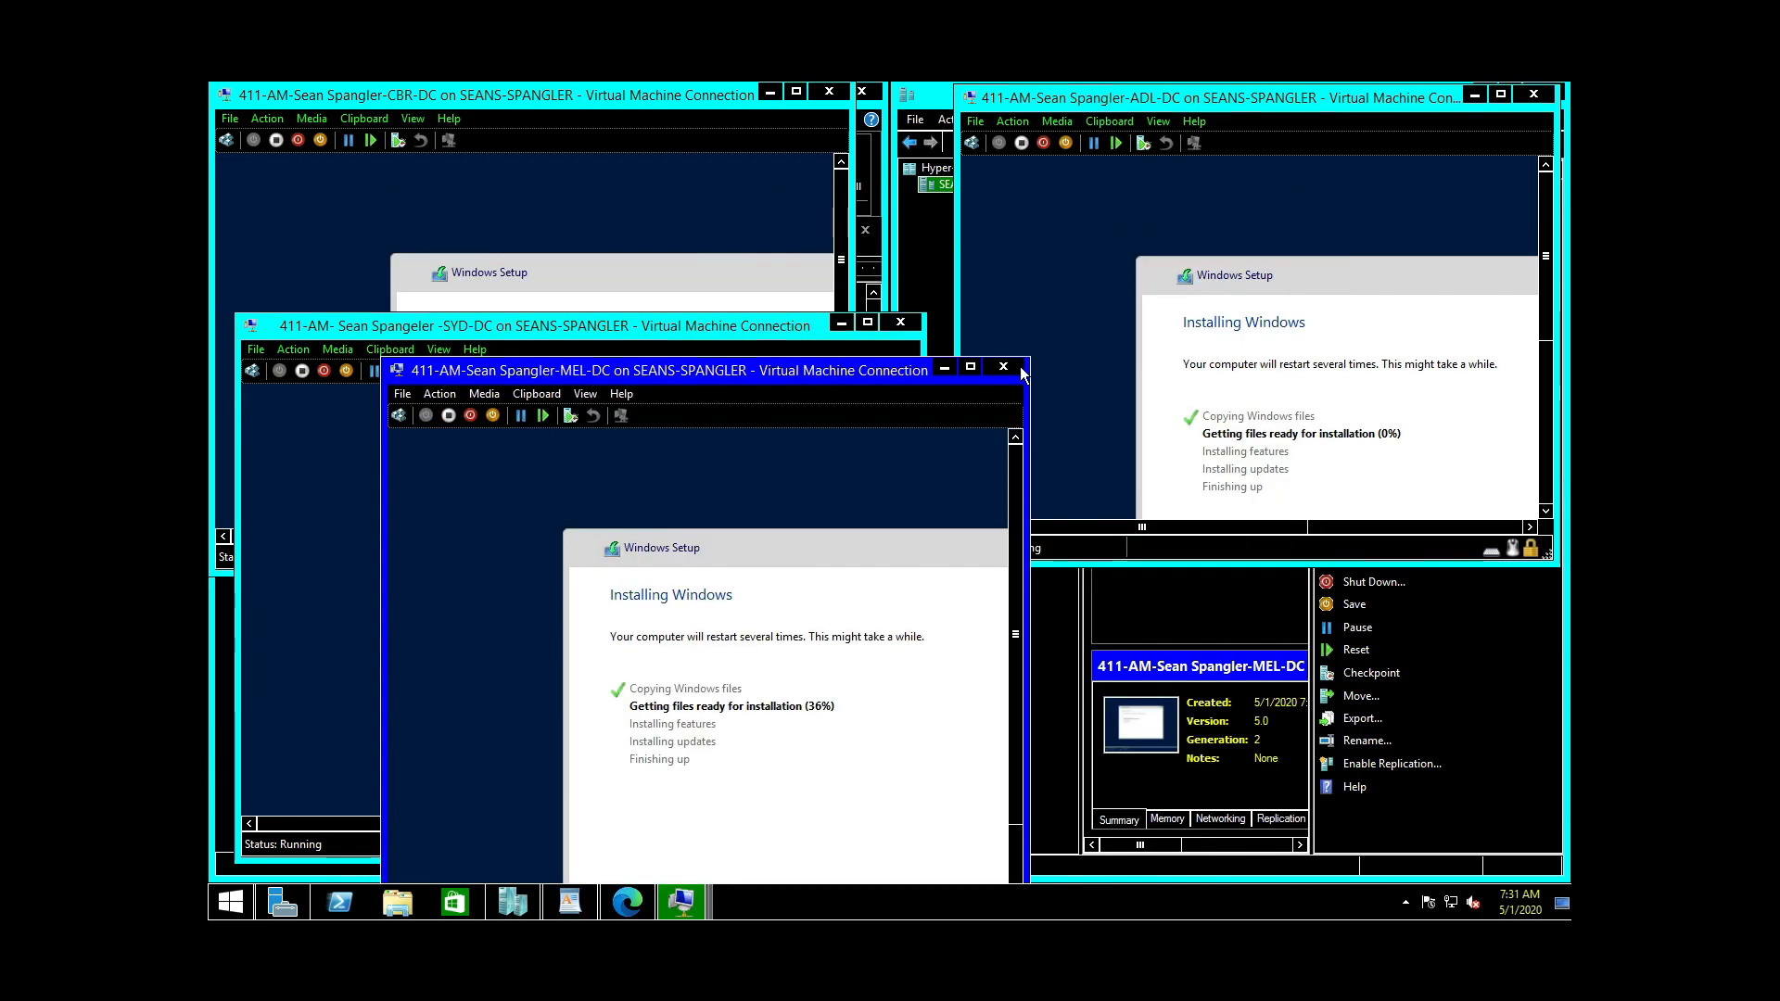
{"action": "left_click_drag", "start_coordinate": [721, 372], "coordinate": [1260, 261]}
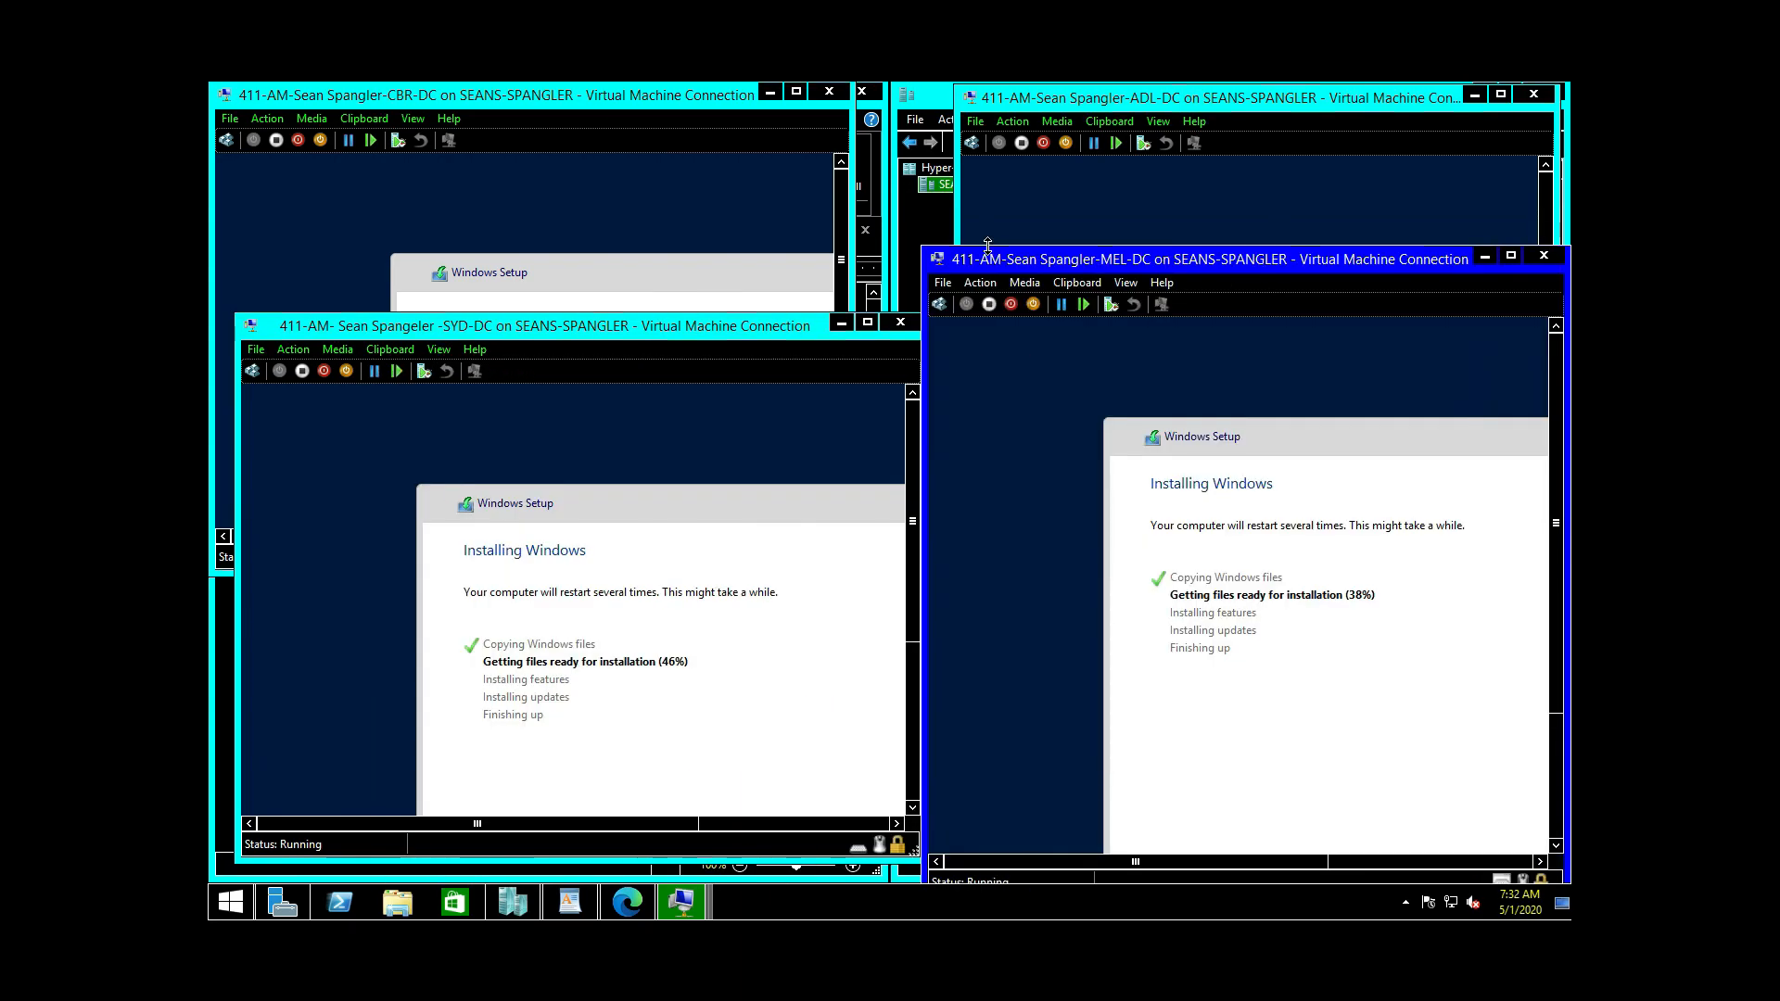
{"action": "left_click_drag", "start_coordinate": [924, 245], "coordinate": [965, 315]}
{"action": "left_click_drag", "start_coordinate": [1083, 331], "coordinate": [1029, 328]}
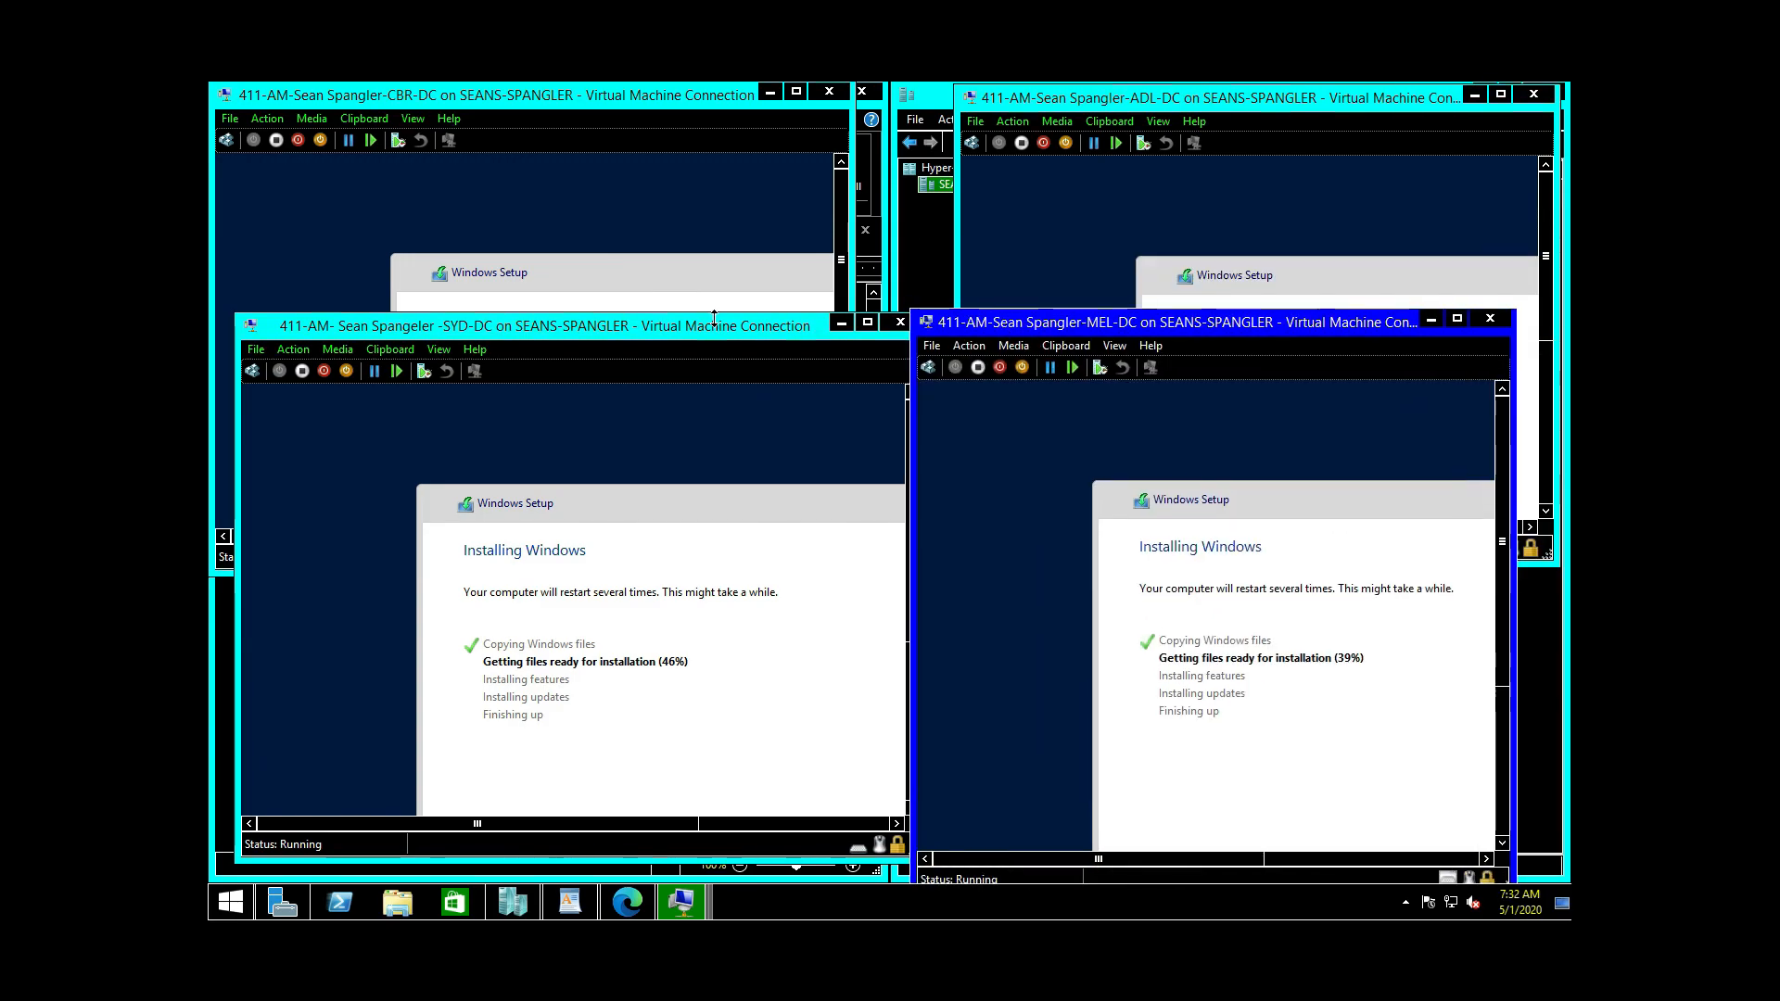
{"action": "left_click", "coordinate": [710, 327]}
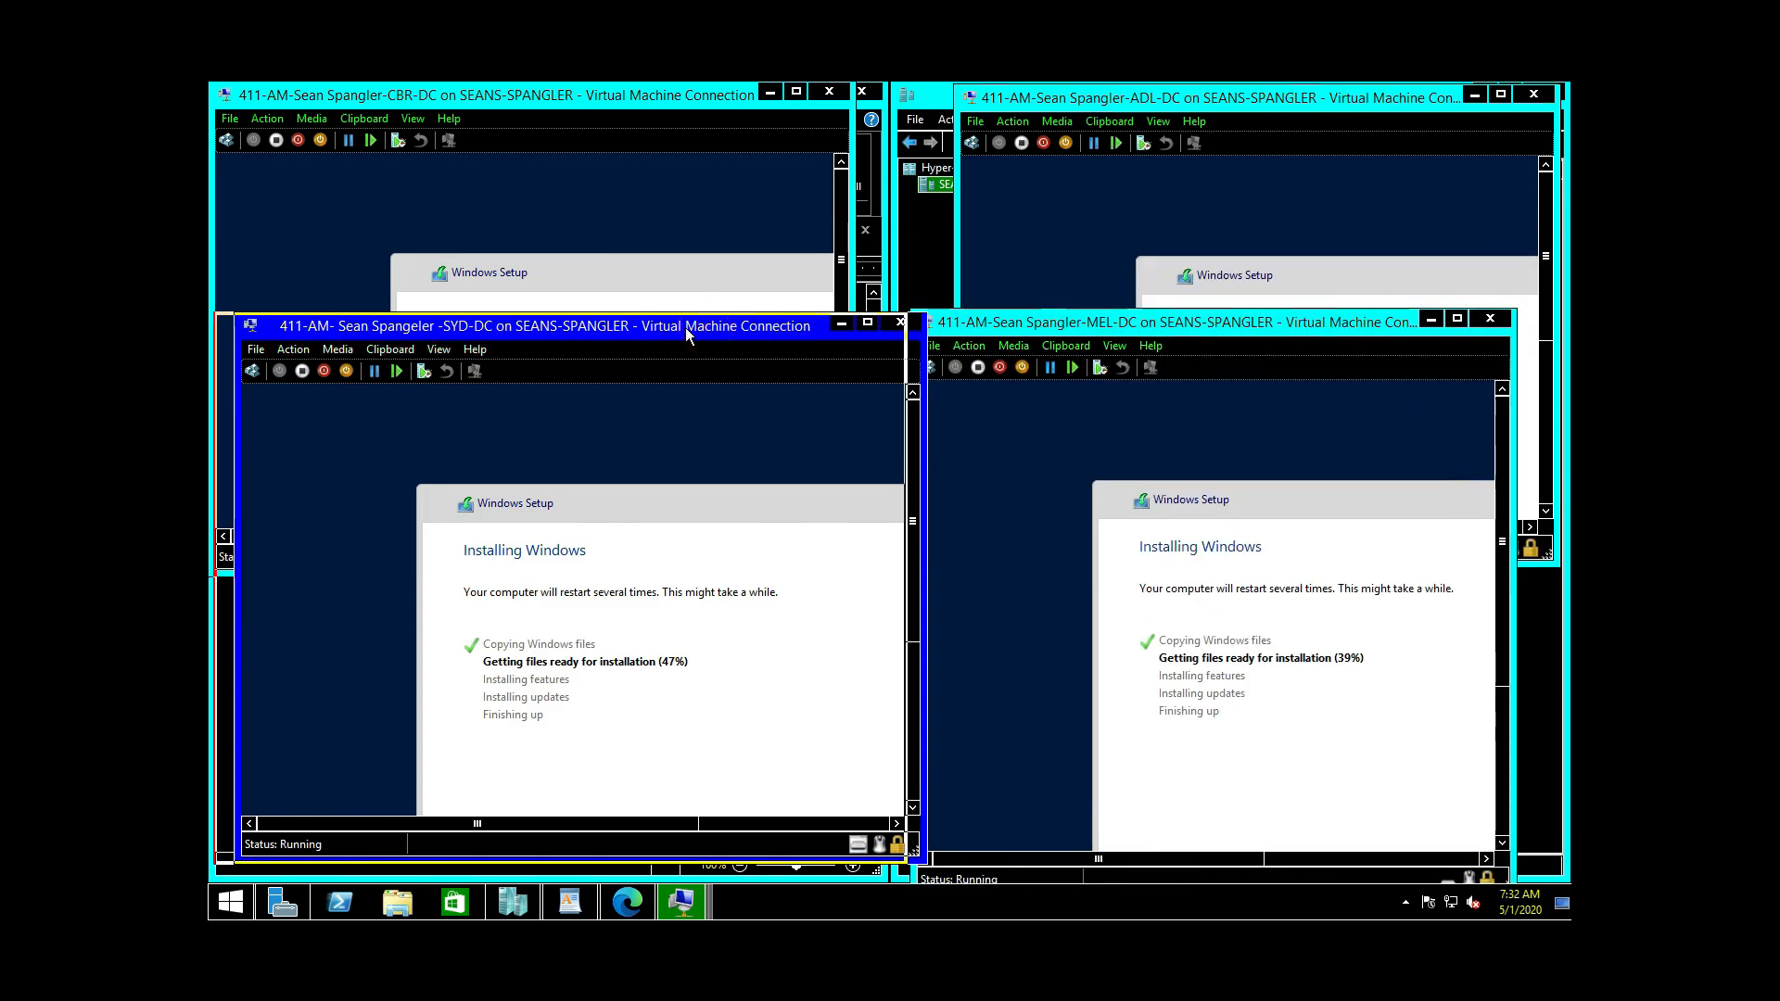
Step: Minimize the SYD-DC, CBR-DC and MEL-DC console windows
{"action": "left_click_drag", "start_coordinate": [685, 327], "coordinate": [665, 327]}
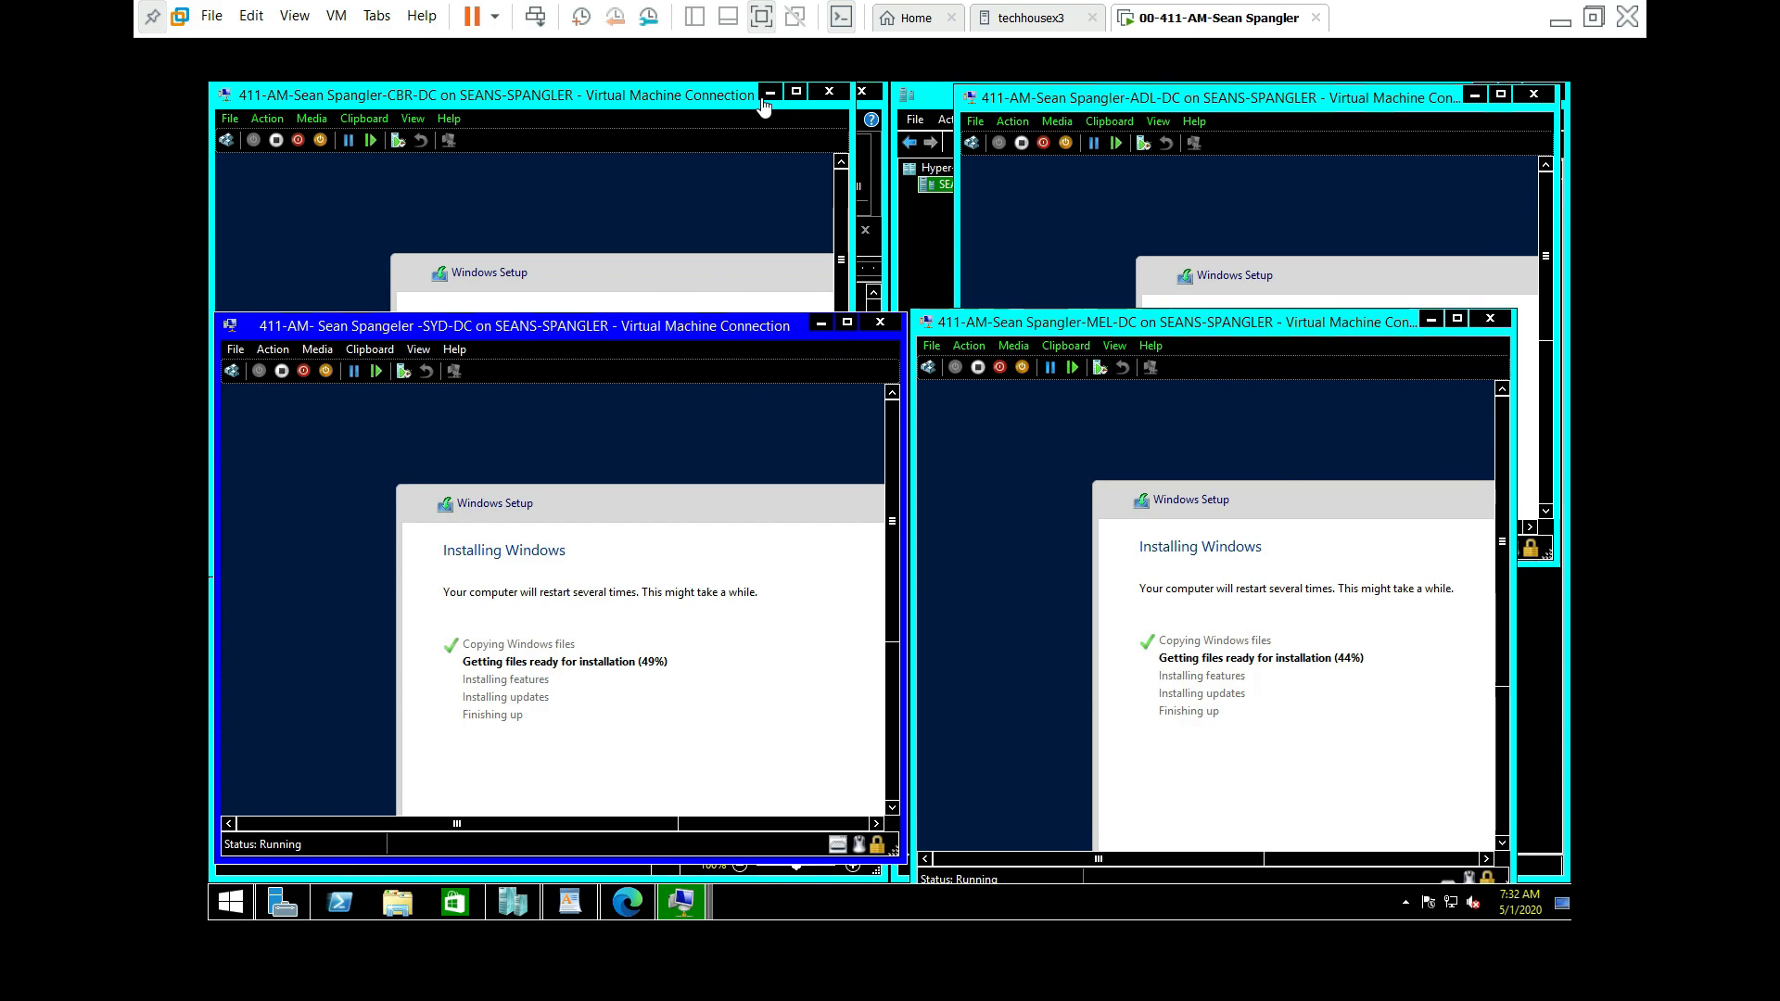
{"action": "left_click", "coordinate": [820, 324]}
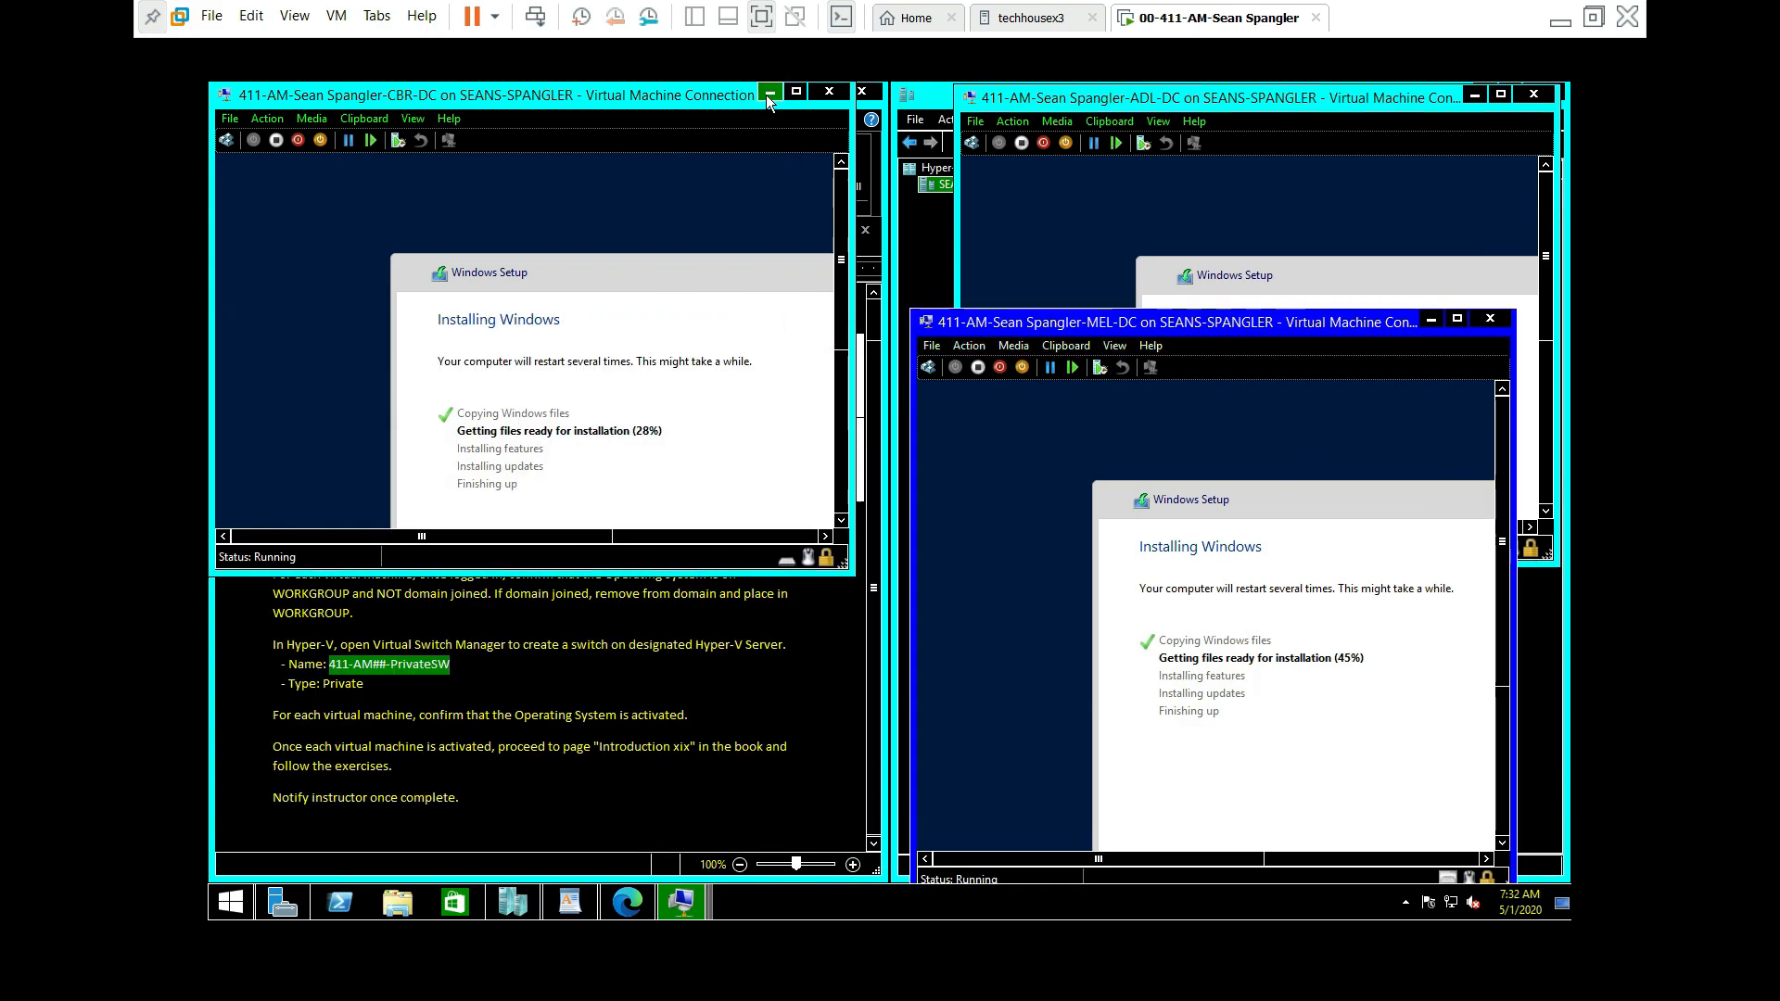
{"action": "left_click", "coordinate": [768, 93]}
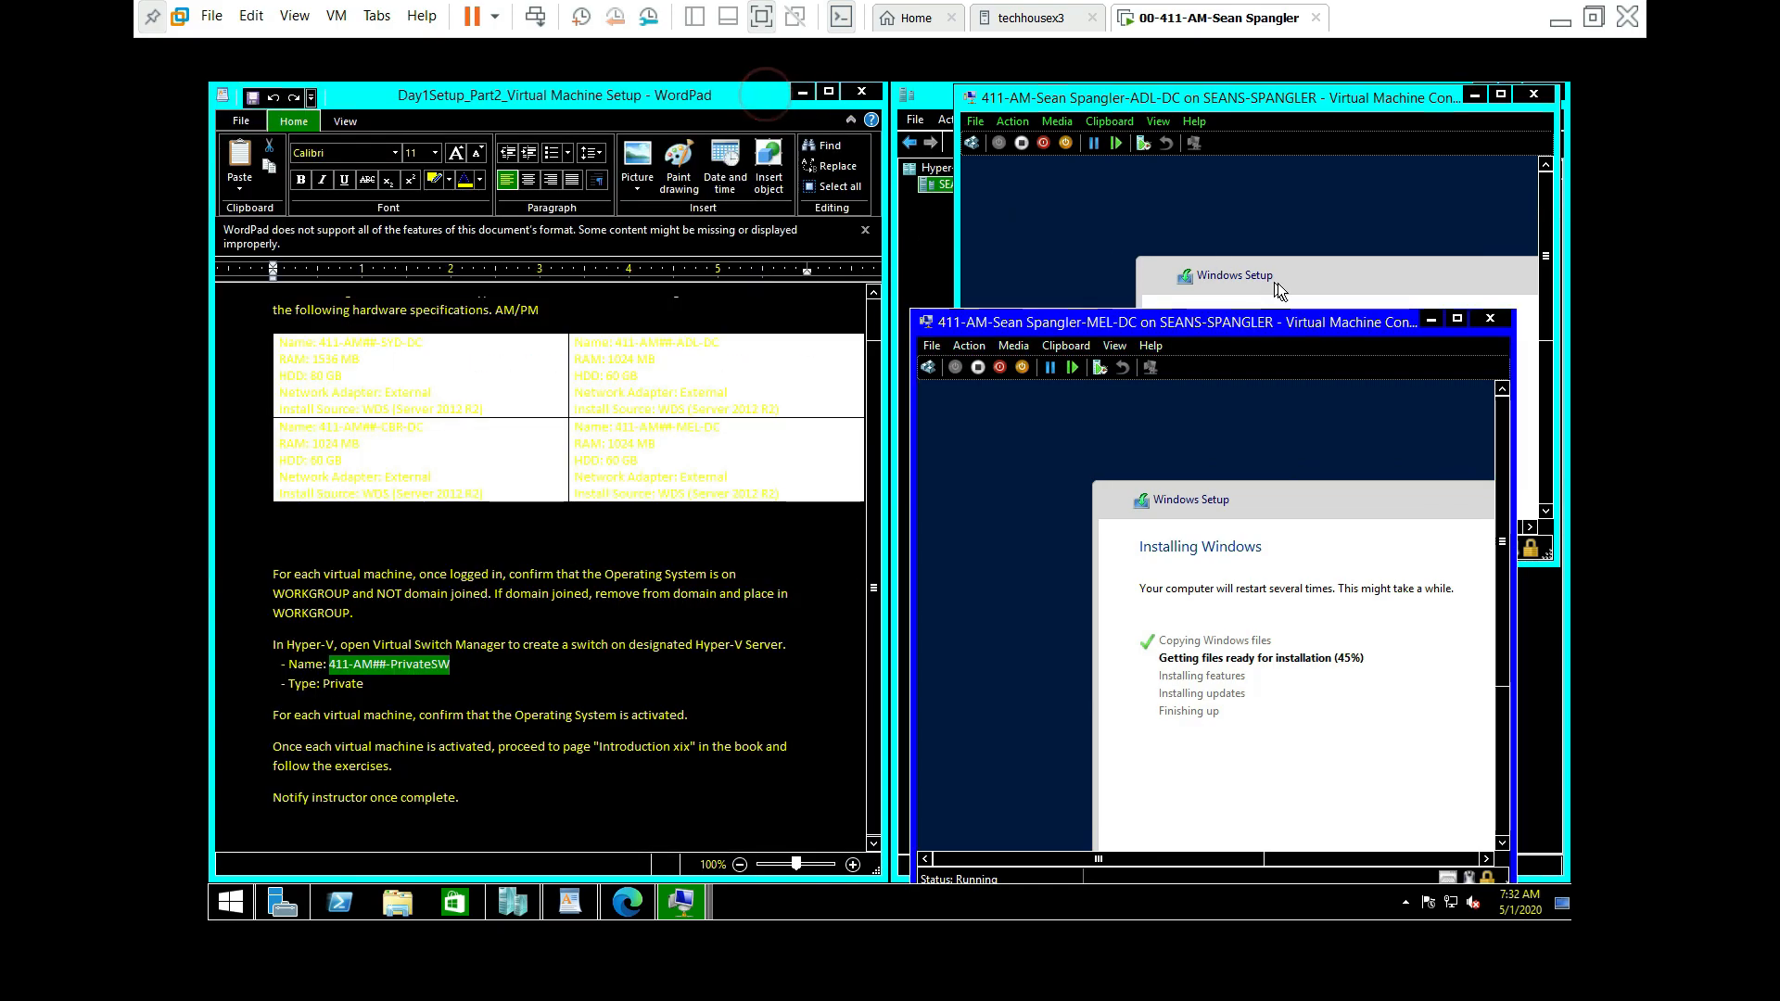
{"action": "left_click", "coordinate": [1429, 320]}
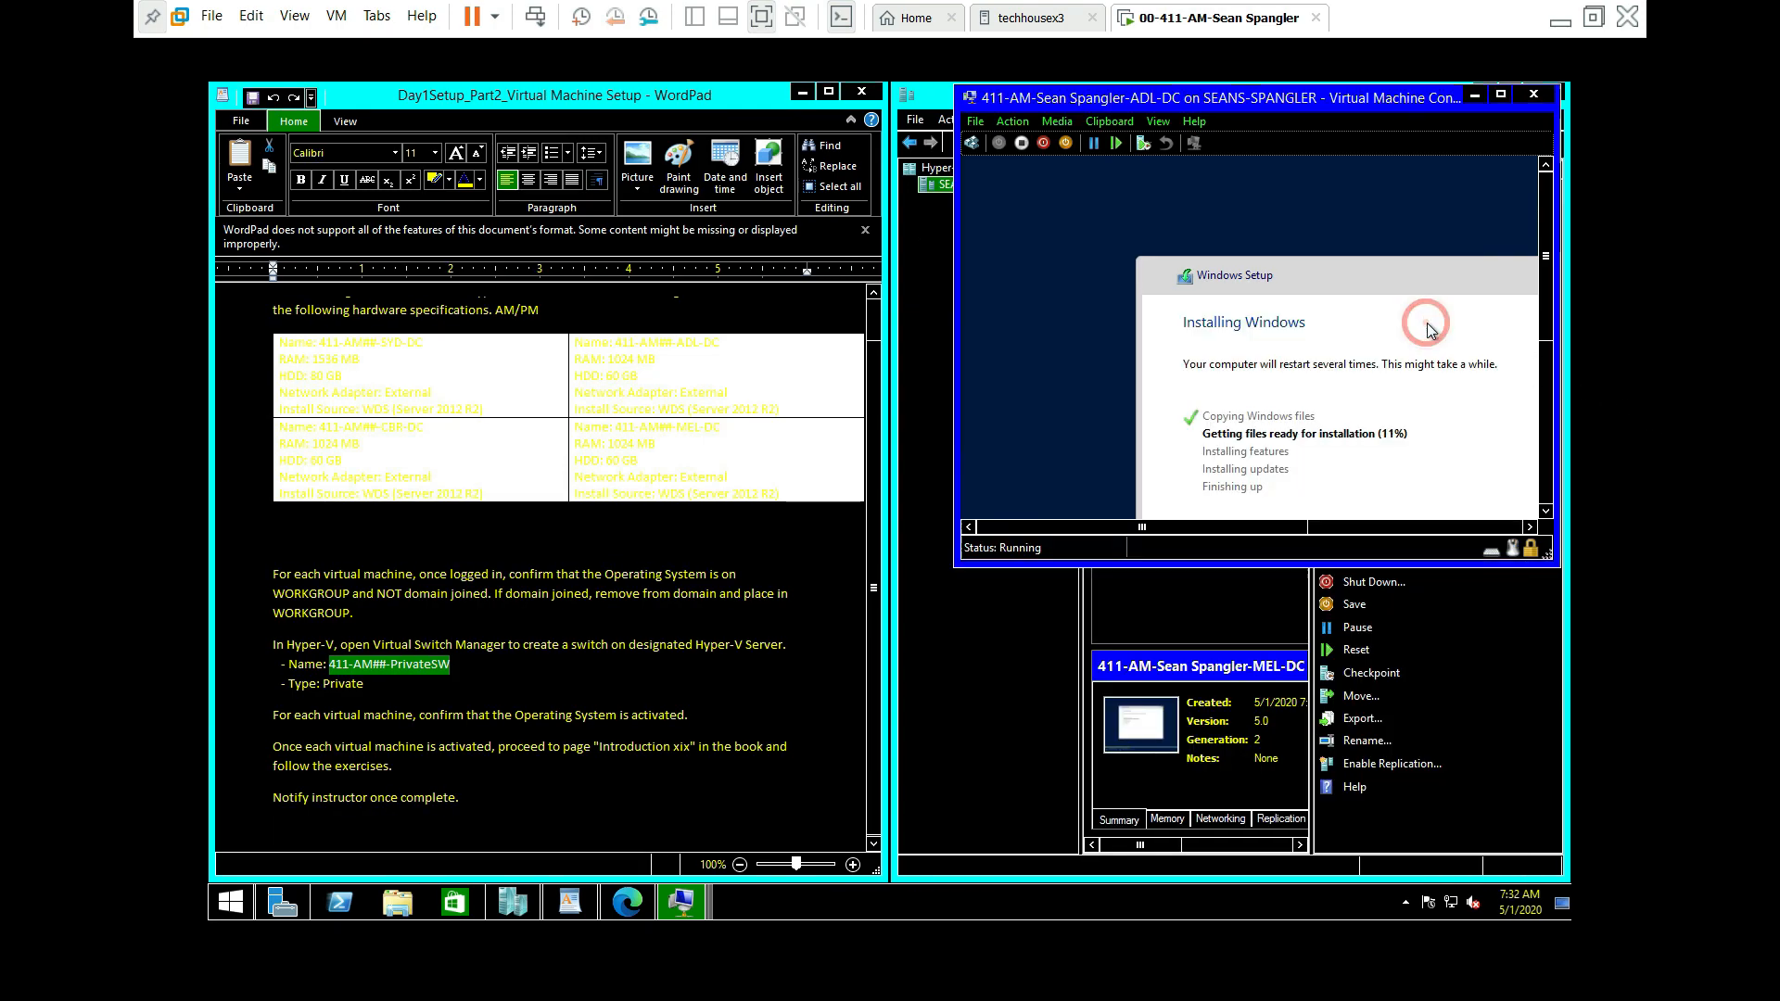
Step: Minimize ADL-DC and VMware, open the screen recorder's control window, then return to VMware
{"action": "left_click", "coordinate": [1473, 96]}
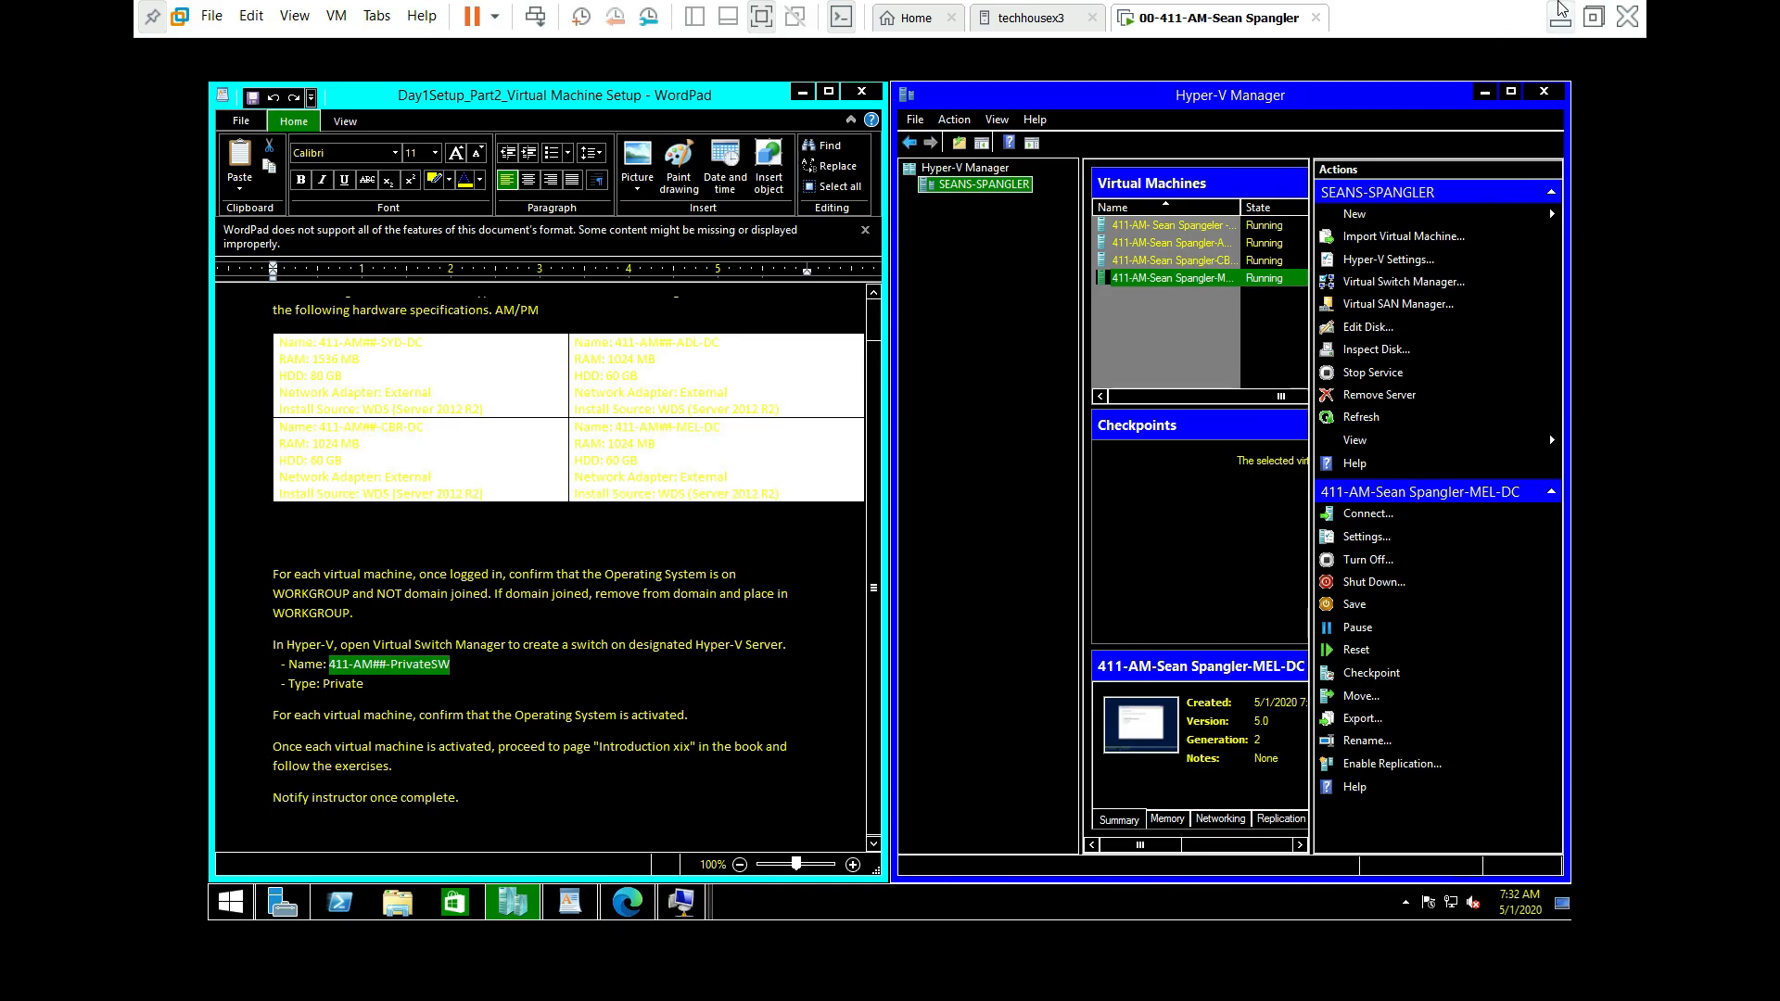
{"action": "left_click", "coordinate": [1560, 21]}
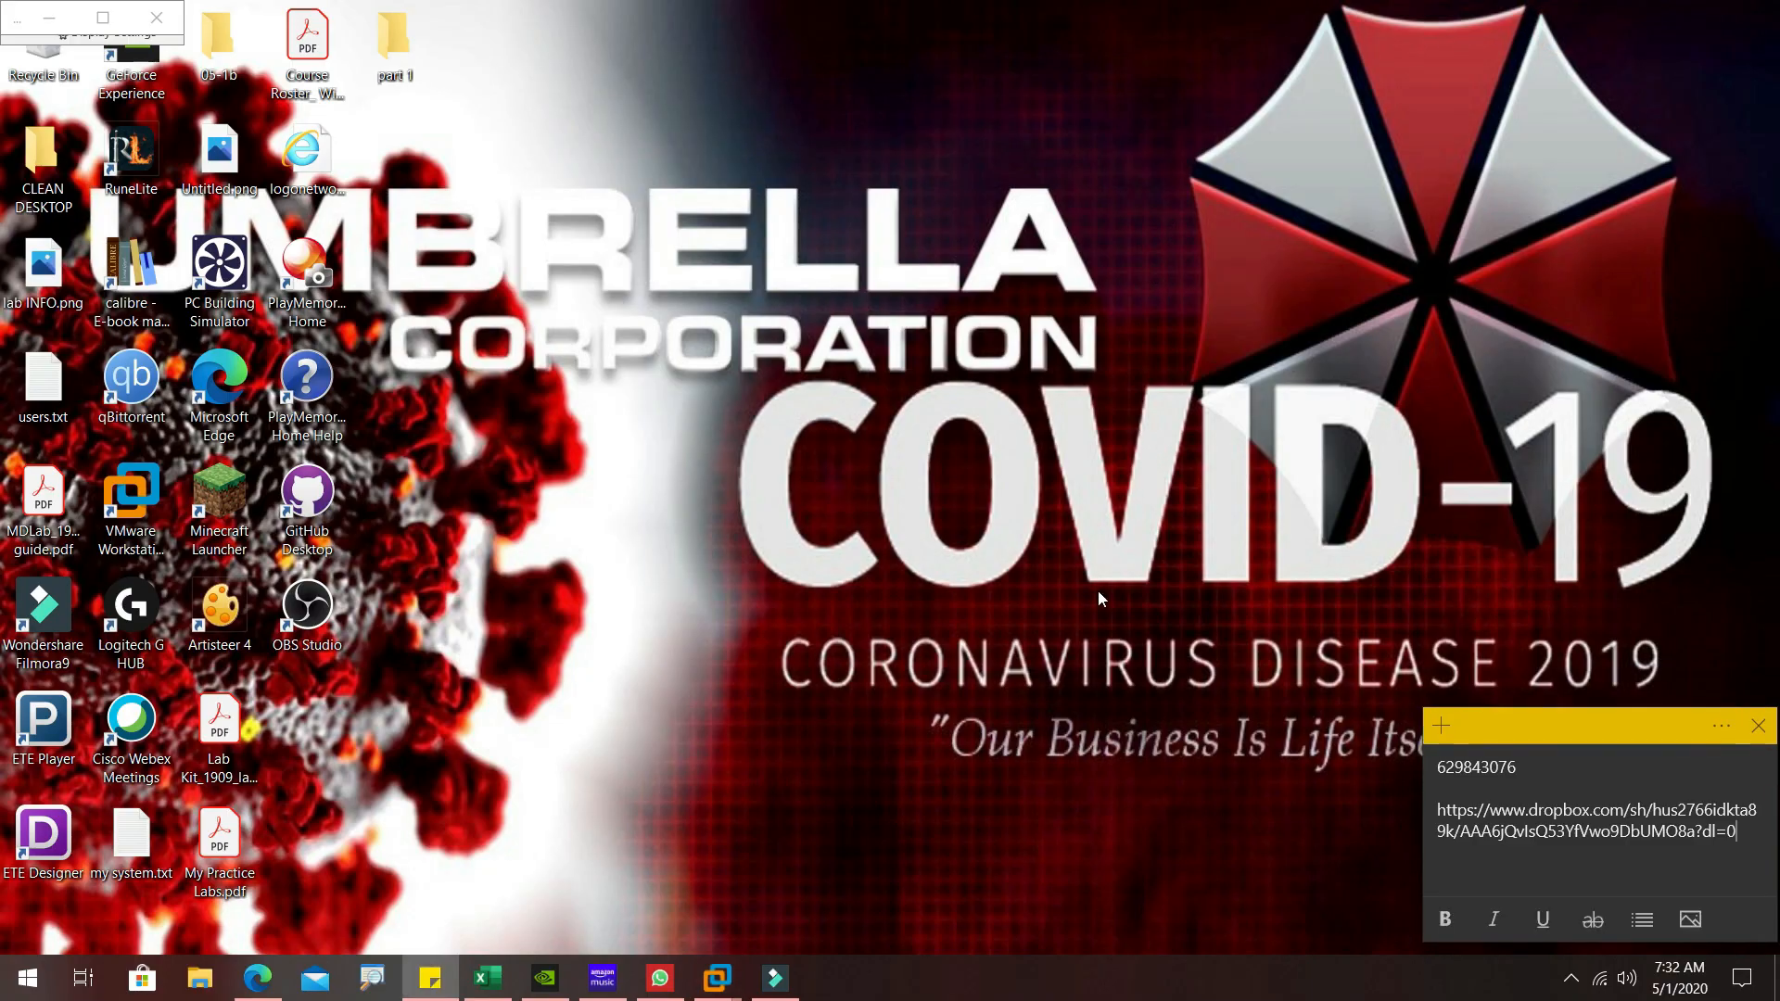
{"action": "left_click", "coordinate": [1570, 978]}
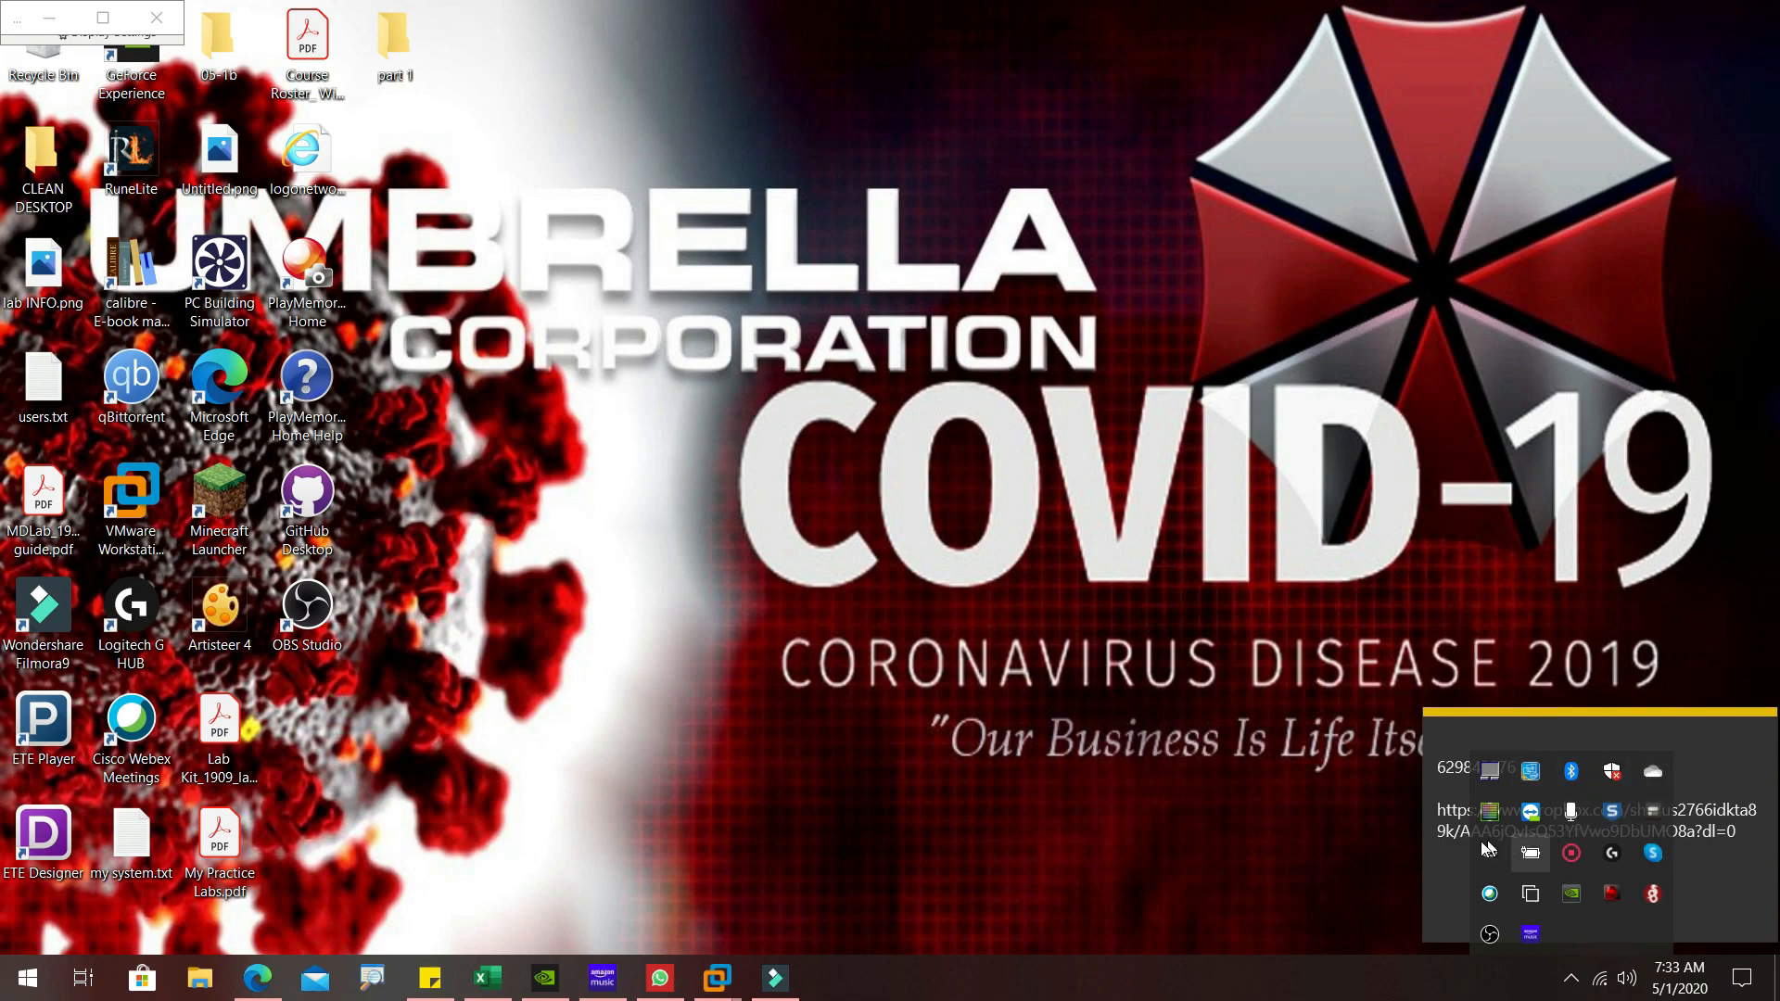
{"action": "right_click", "coordinate": [1570, 859]}
{"action": "left_click", "coordinate": [1574, 870]}
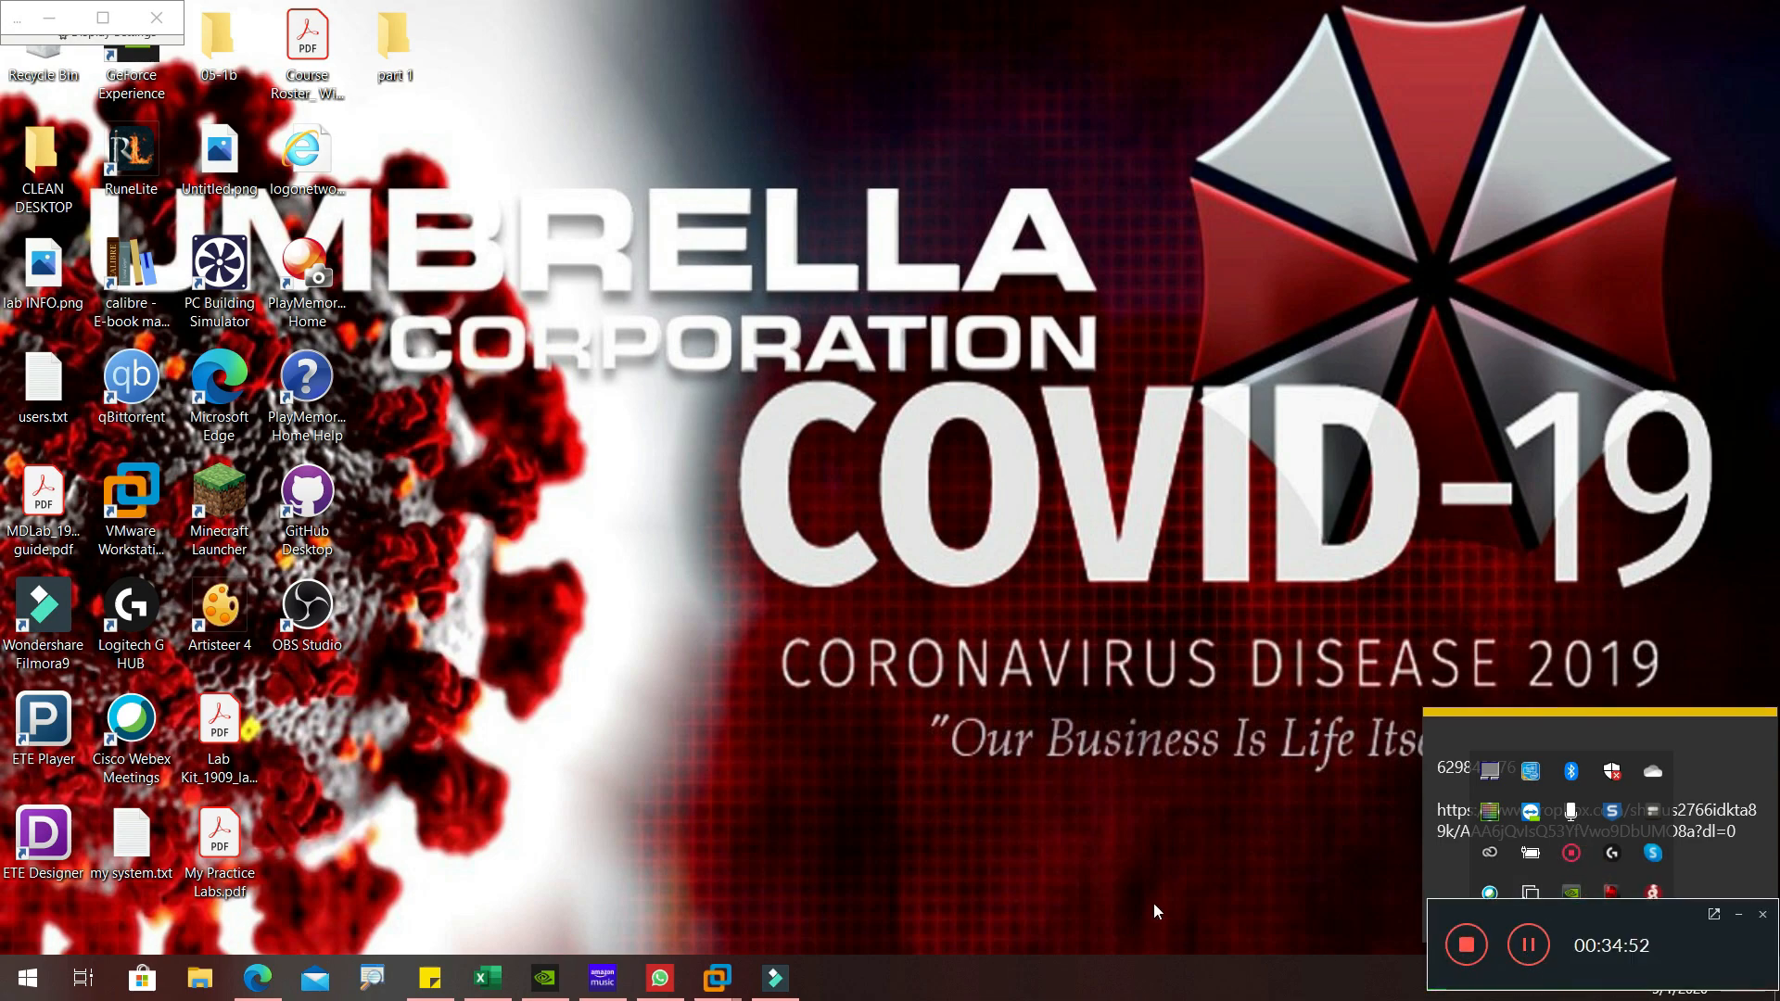
{"action": "mouse_move", "coordinate": [733, 983]}
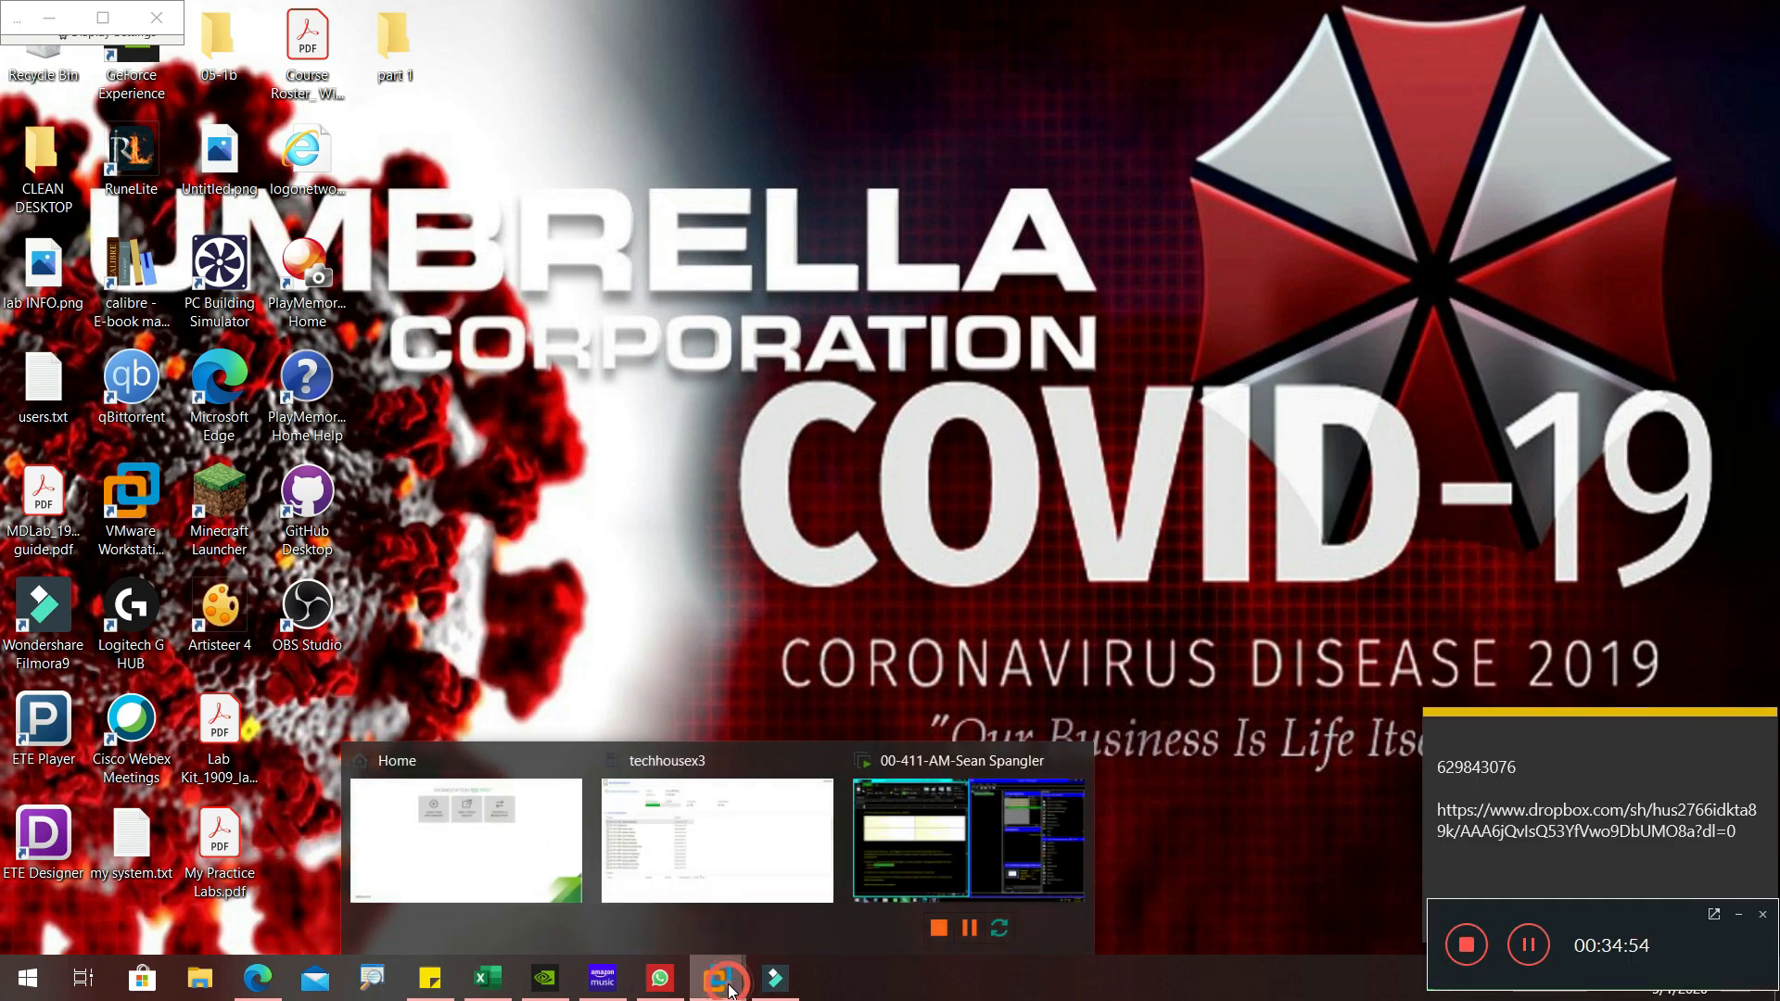
{"action": "left_click", "coordinate": [948, 760]}
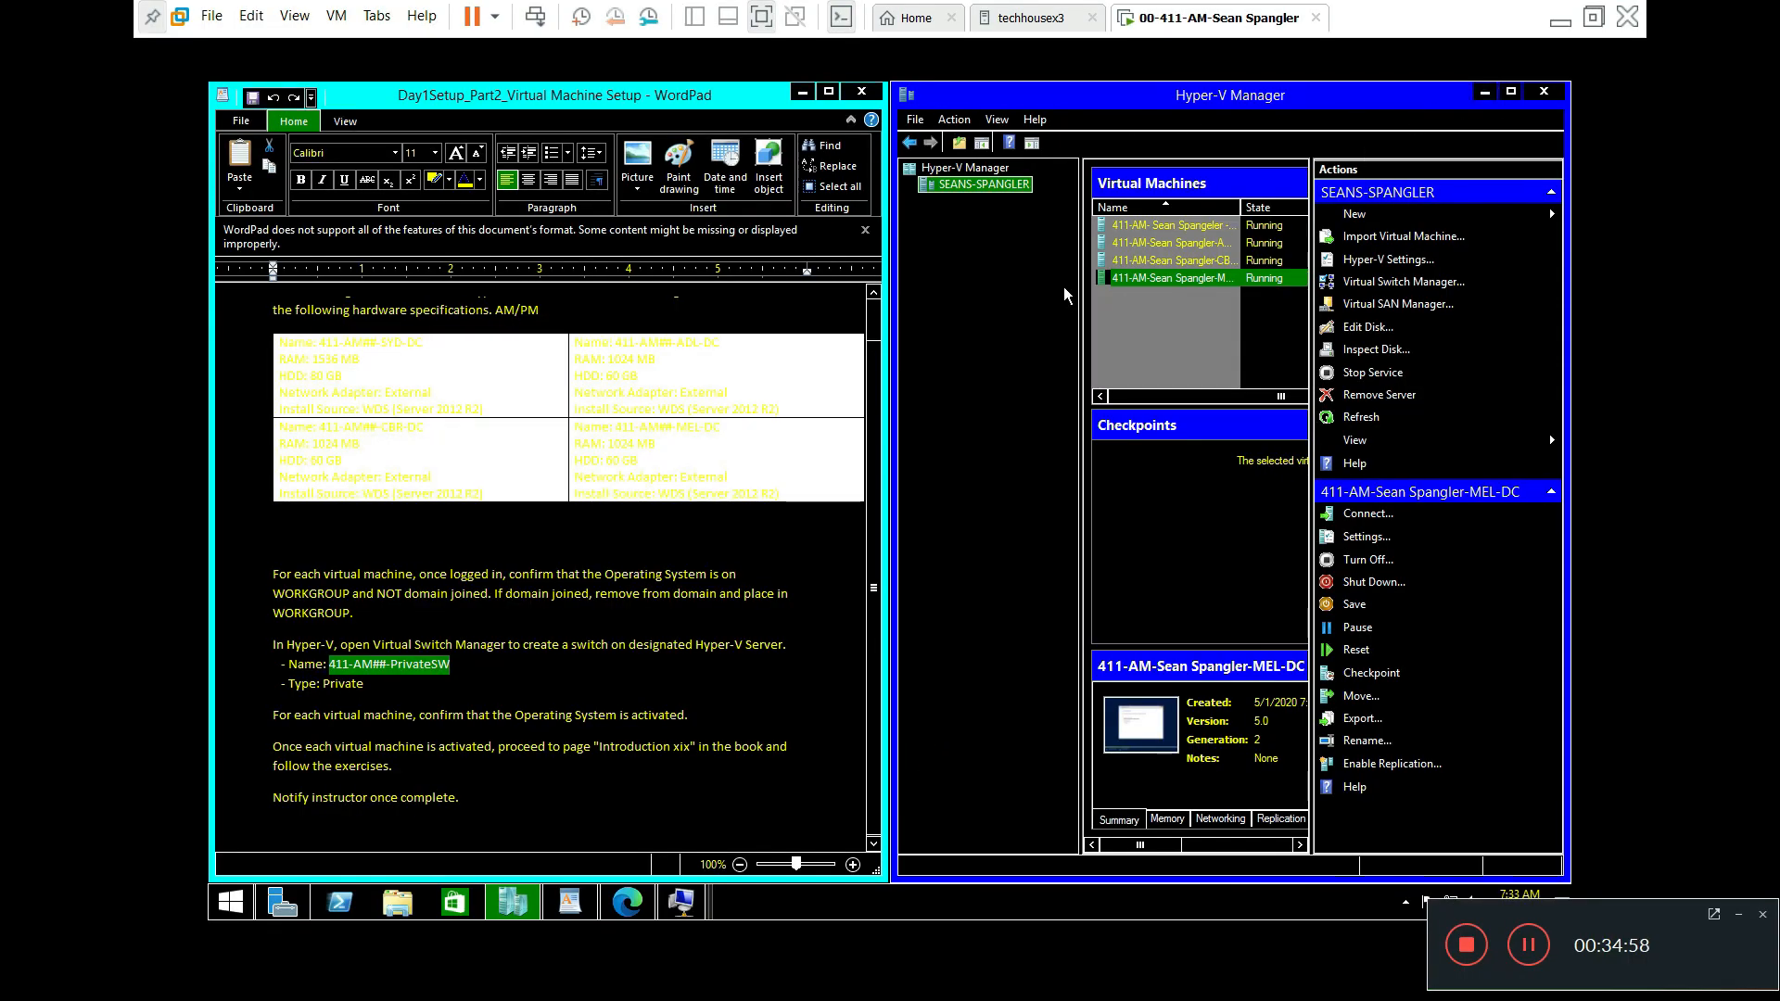
Step: Launch Notepad inside the VM from a Start search for 'Note'
{"action": "left_click", "coordinate": [225, 913]}
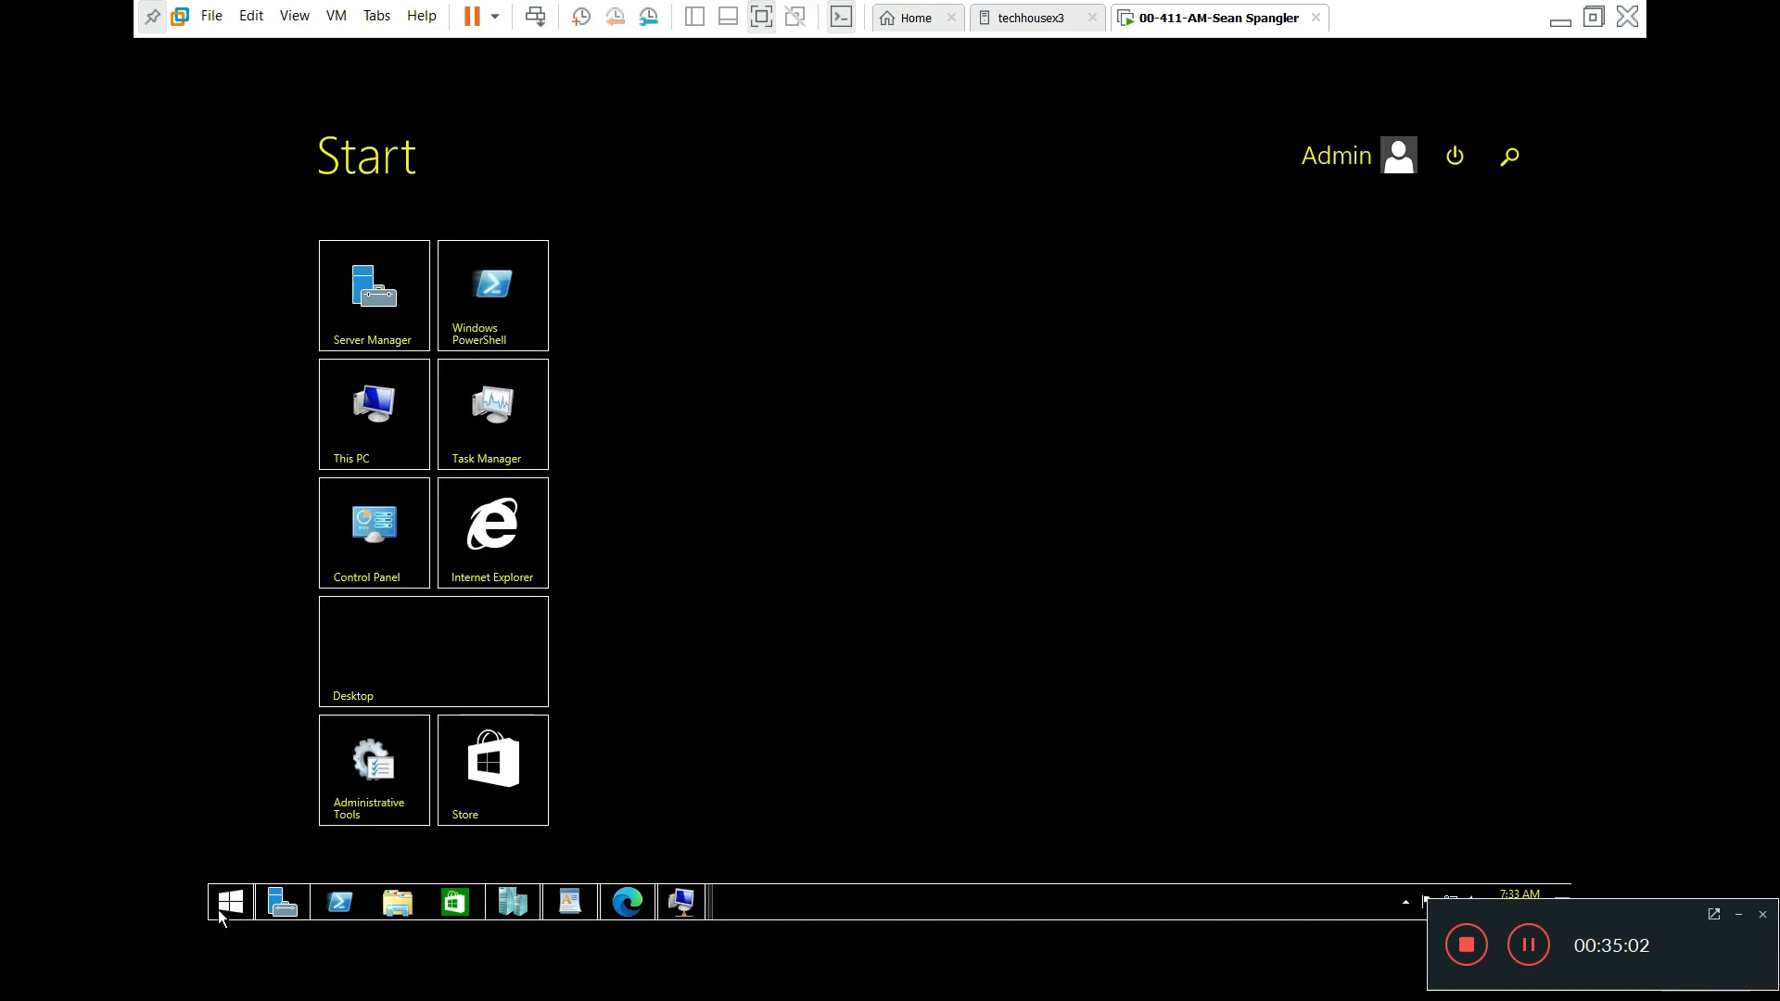
{"action": "type", "text": "Notepad"}
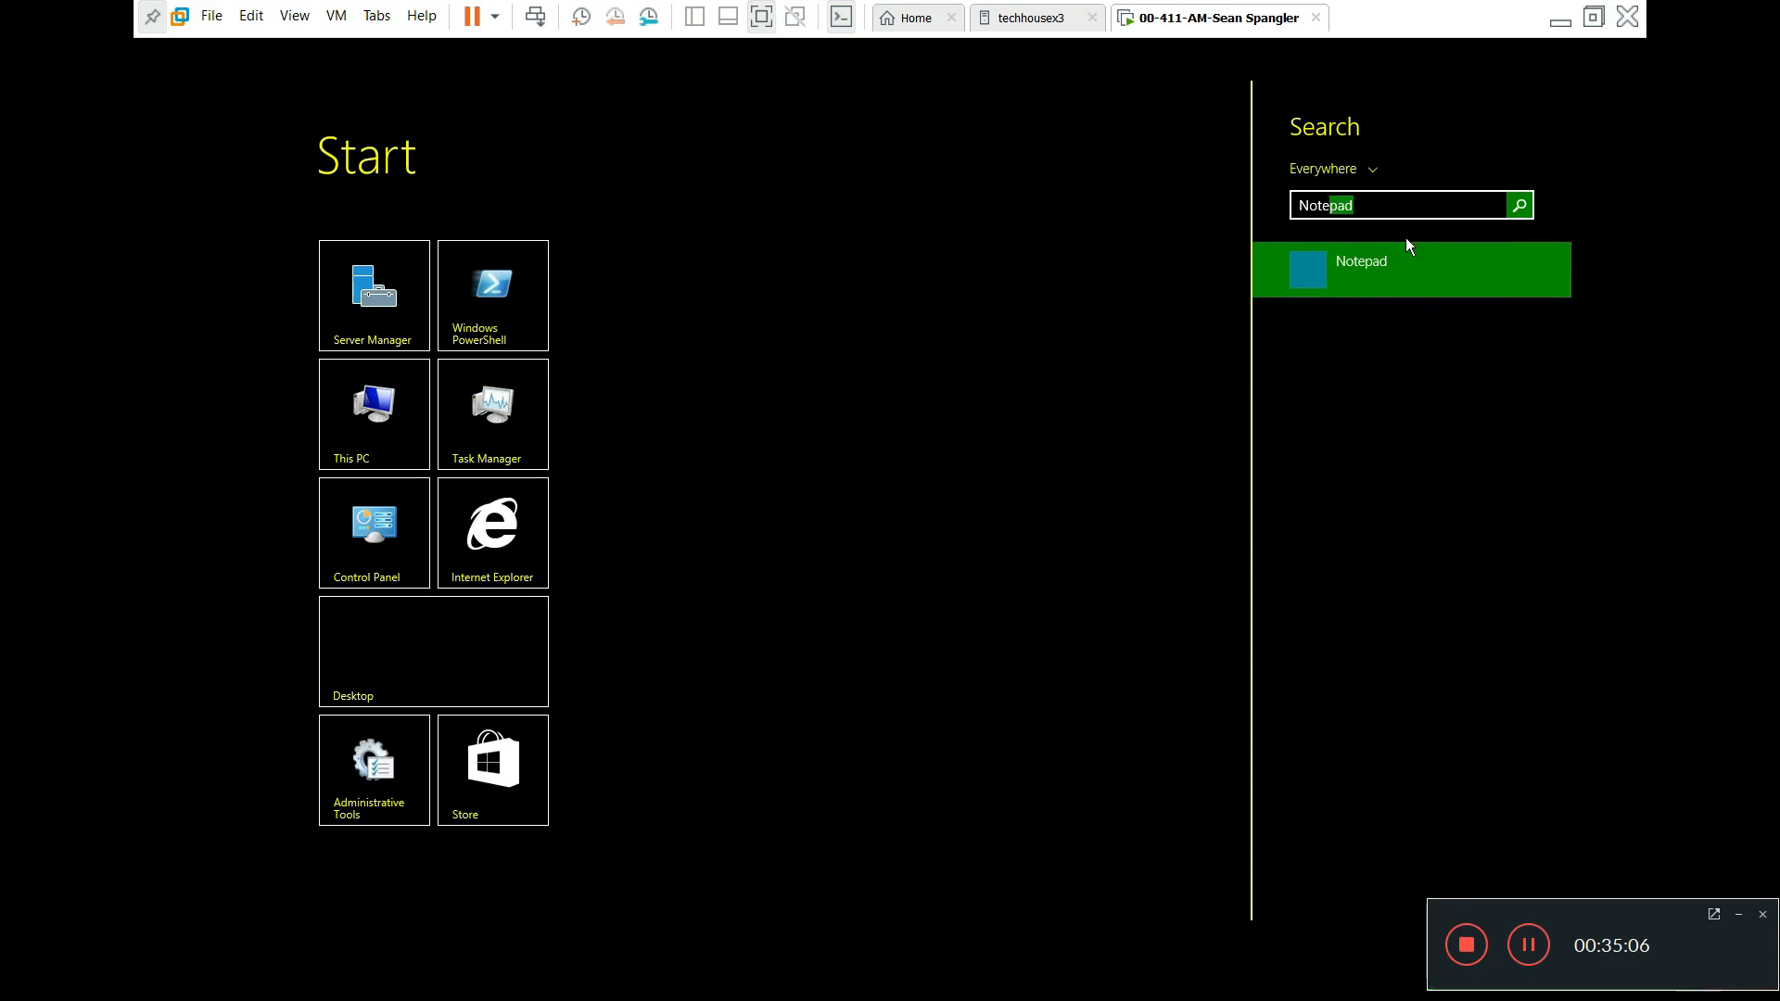
{"action": "left_click", "coordinate": [1422, 270]}
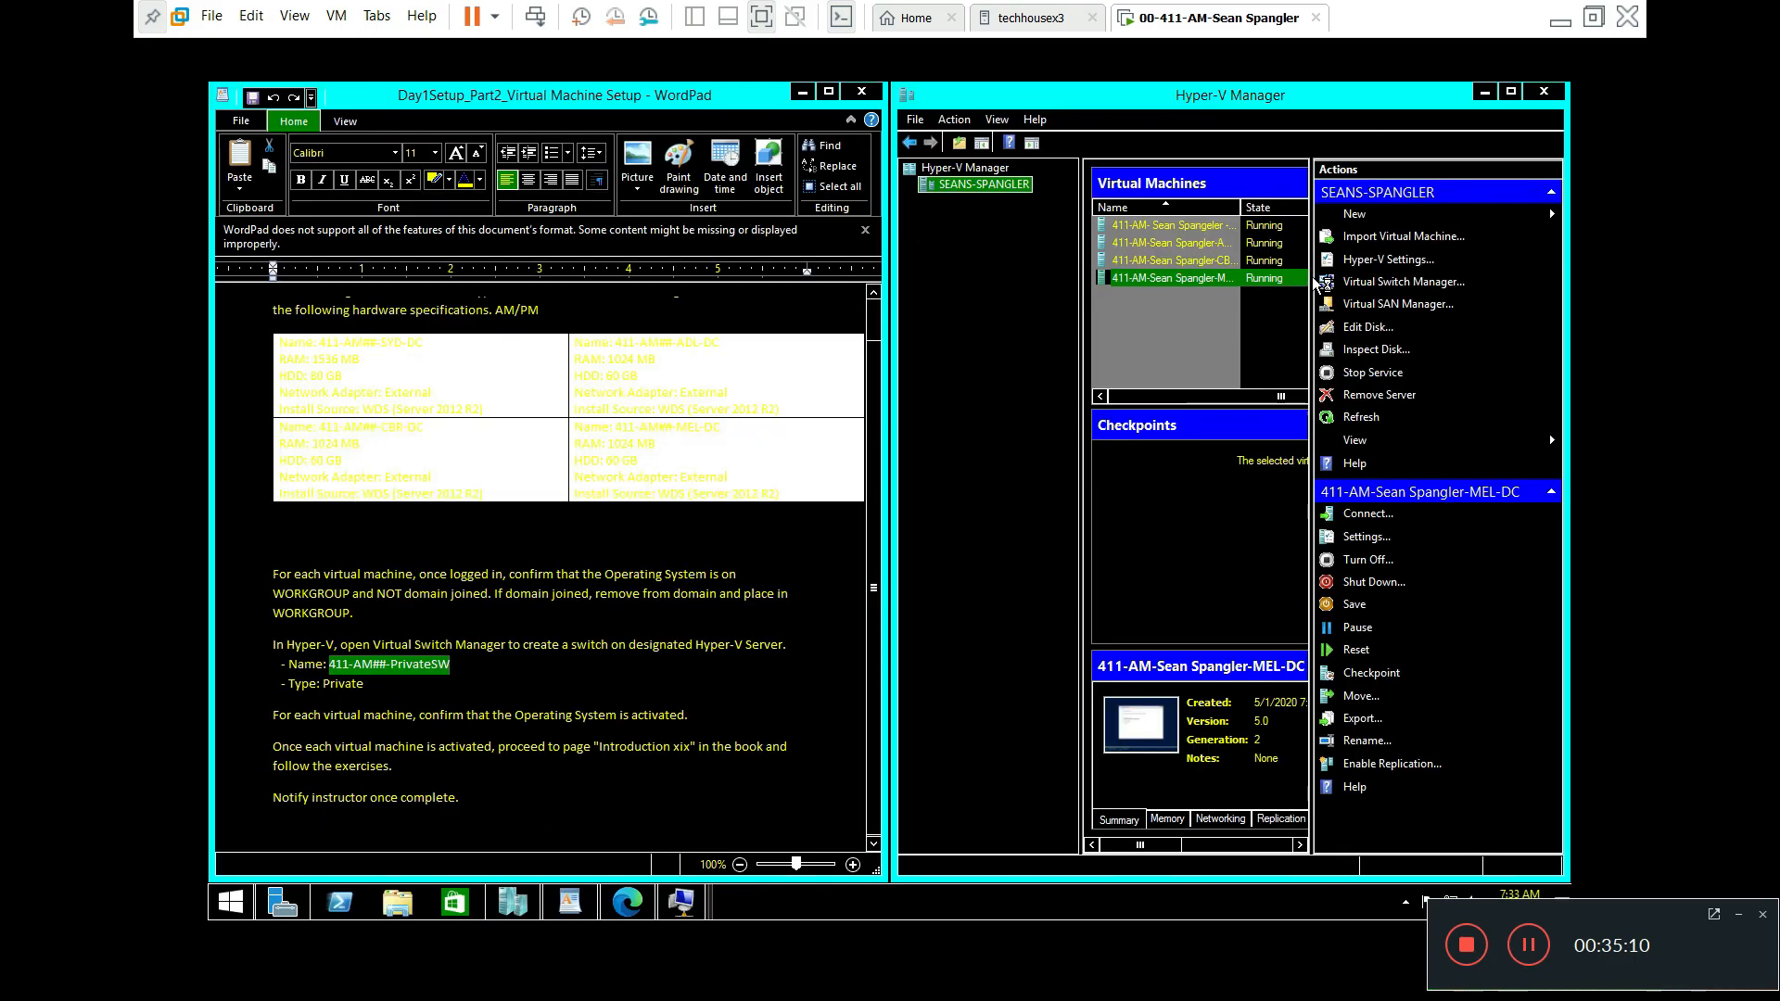
Step: Set Notepad's font to Consolas size 22 and move the window into position
{"action": "left_click", "coordinate": [324, 147]}
{"action": "left_click", "coordinate": [348, 186]}
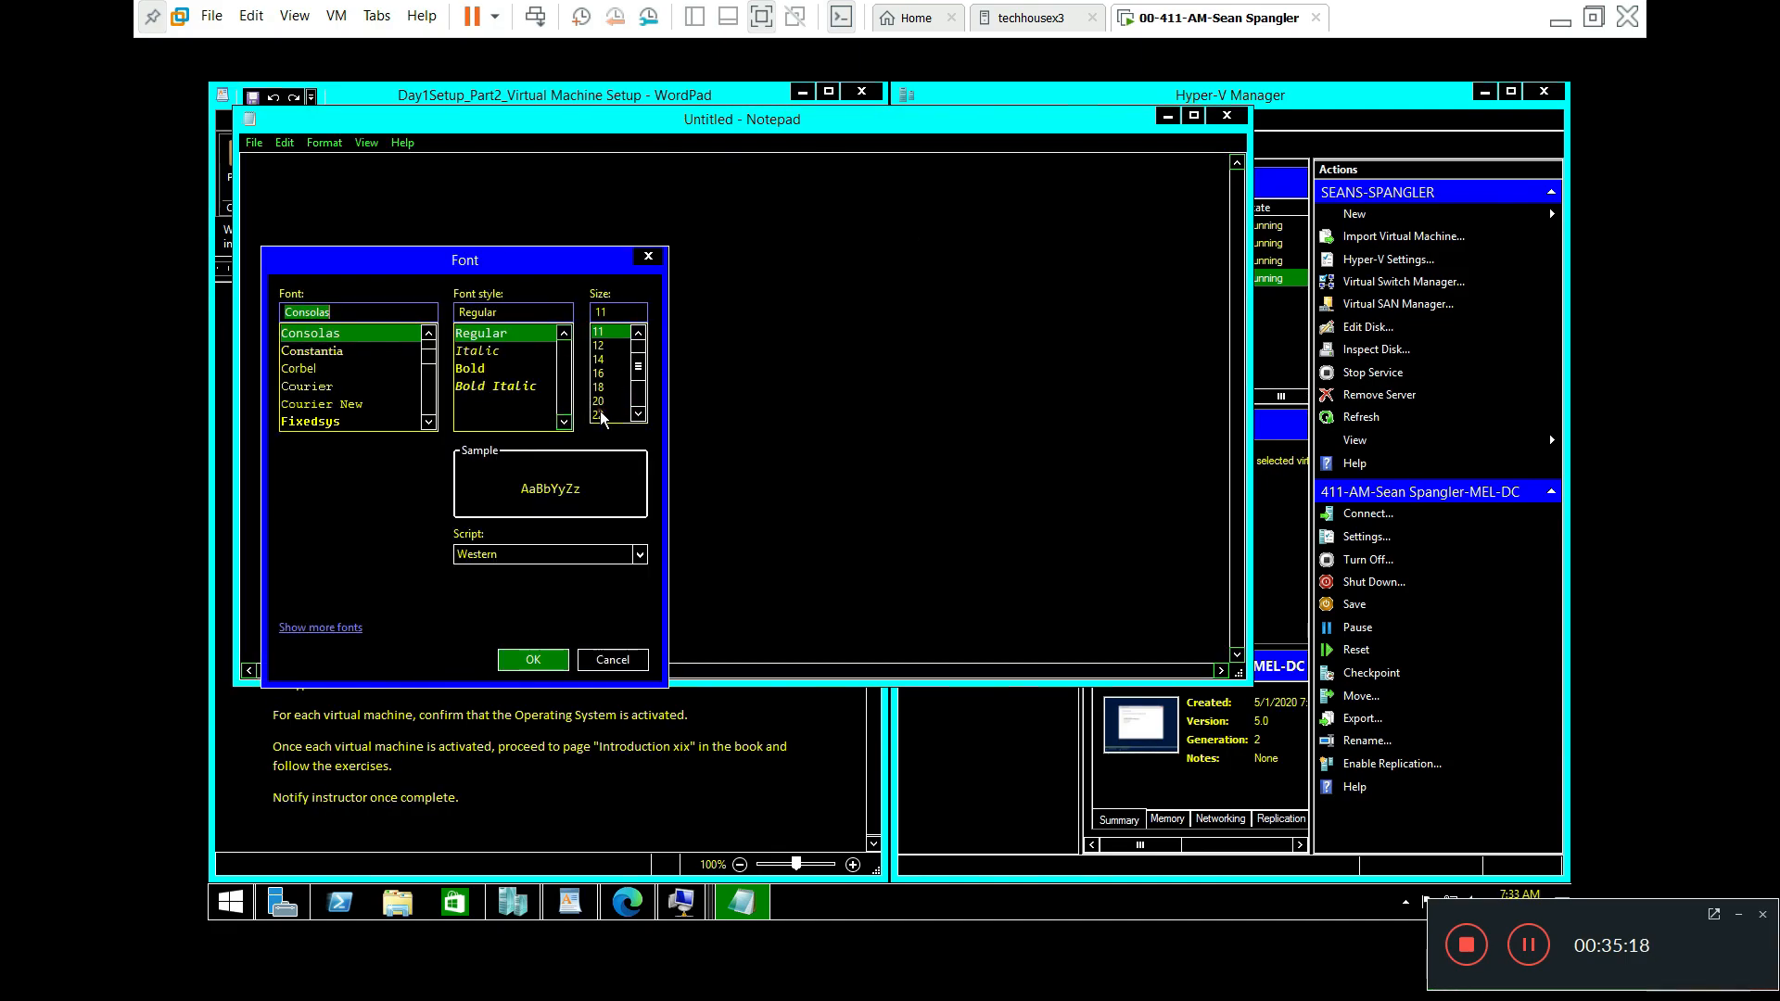
{"action": "left_click", "coordinate": [599, 415]}
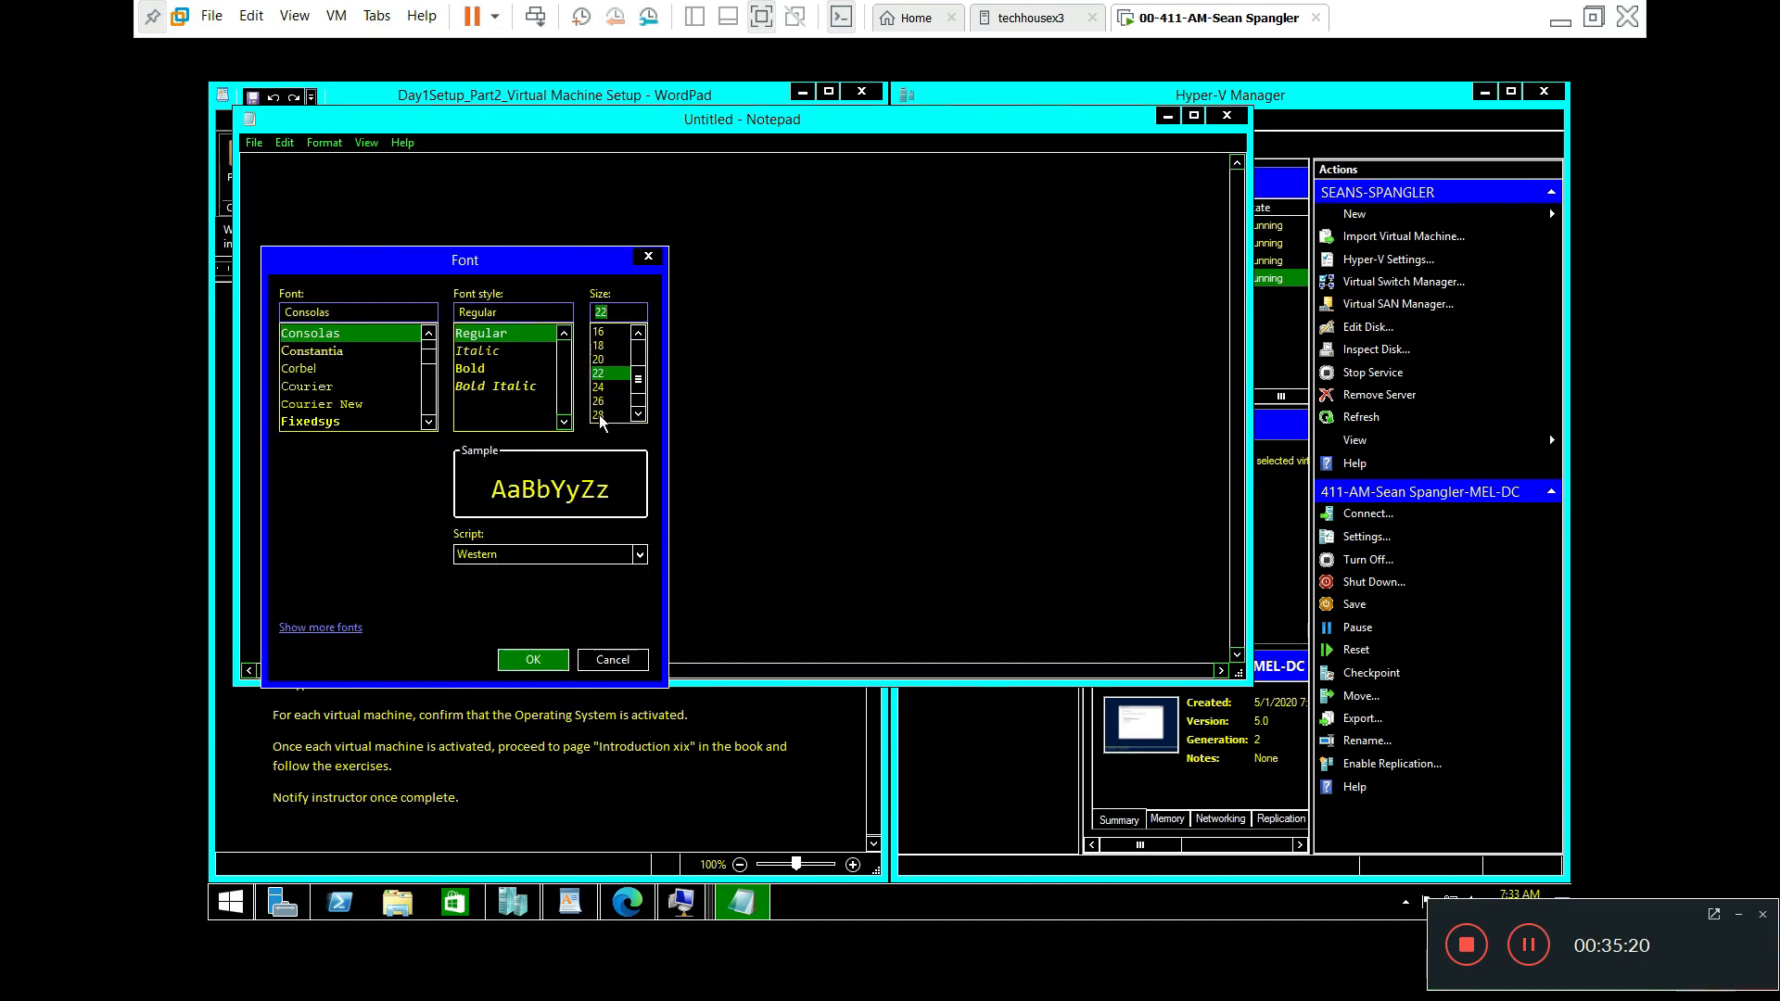
{"action": "left_click", "coordinate": [544, 659]}
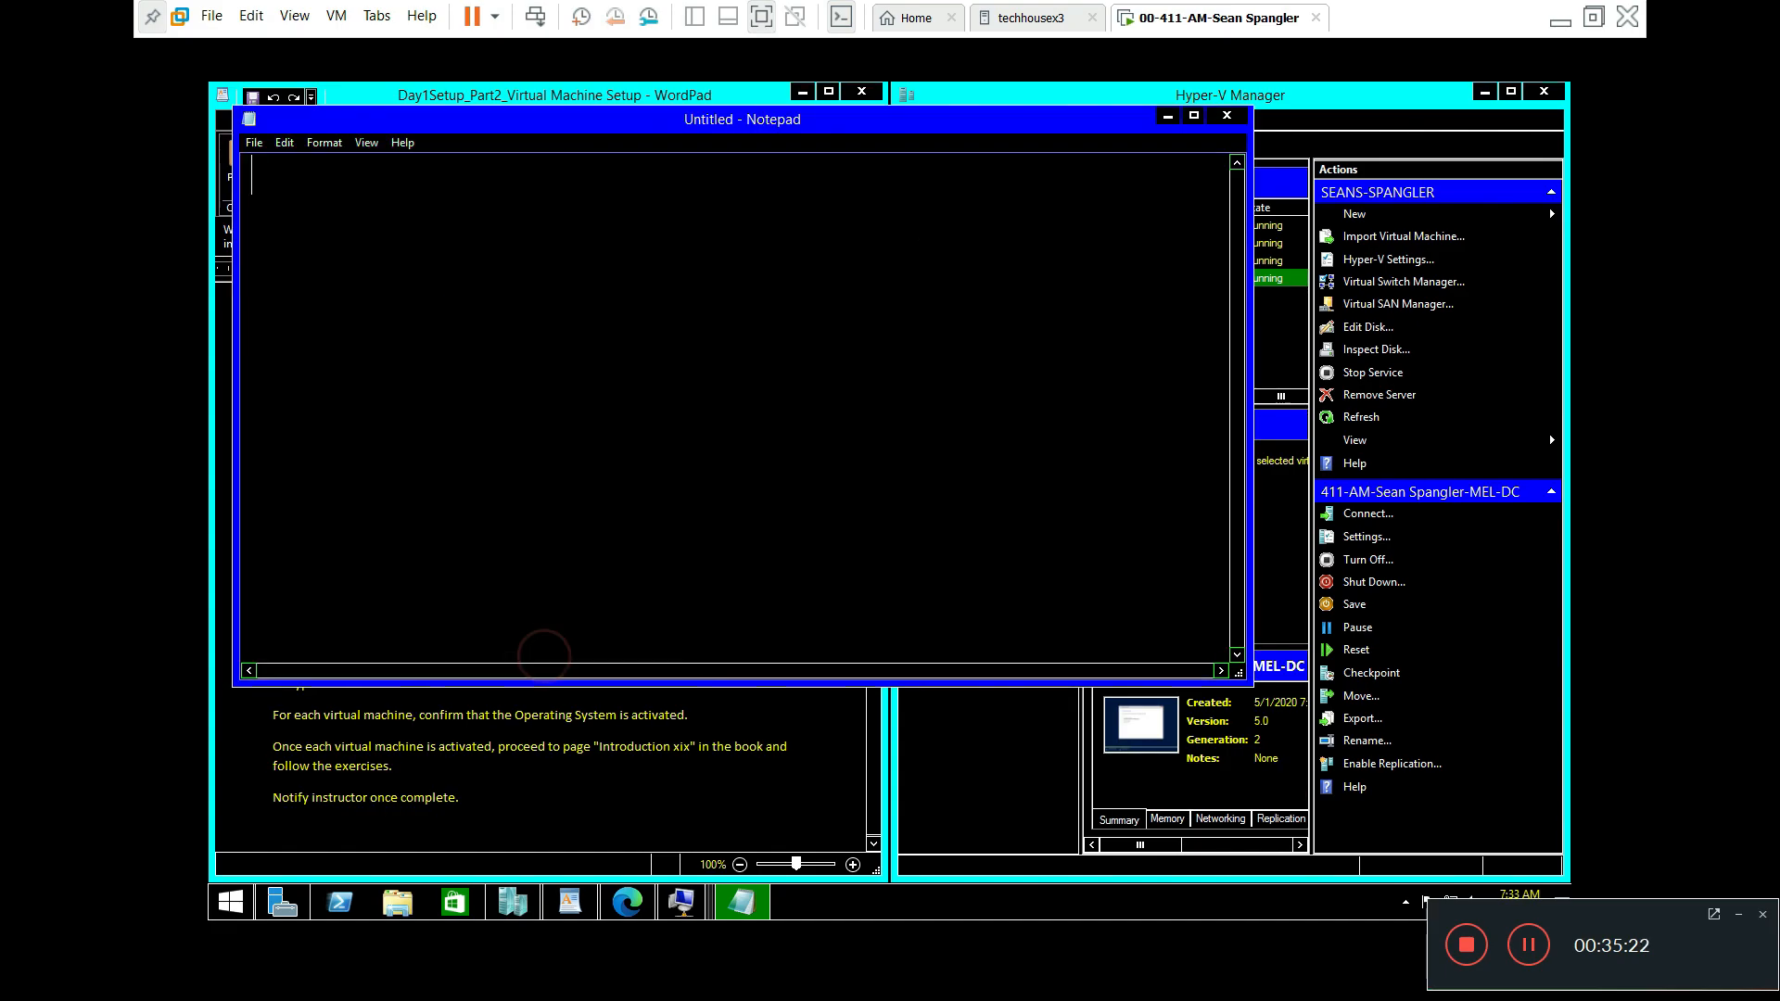
{"action": "left_click_drag", "start_coordinate": [562, 130], "coordinate": [716, 198]}
{"action": "left_click", "coordinate": [748, 267]}
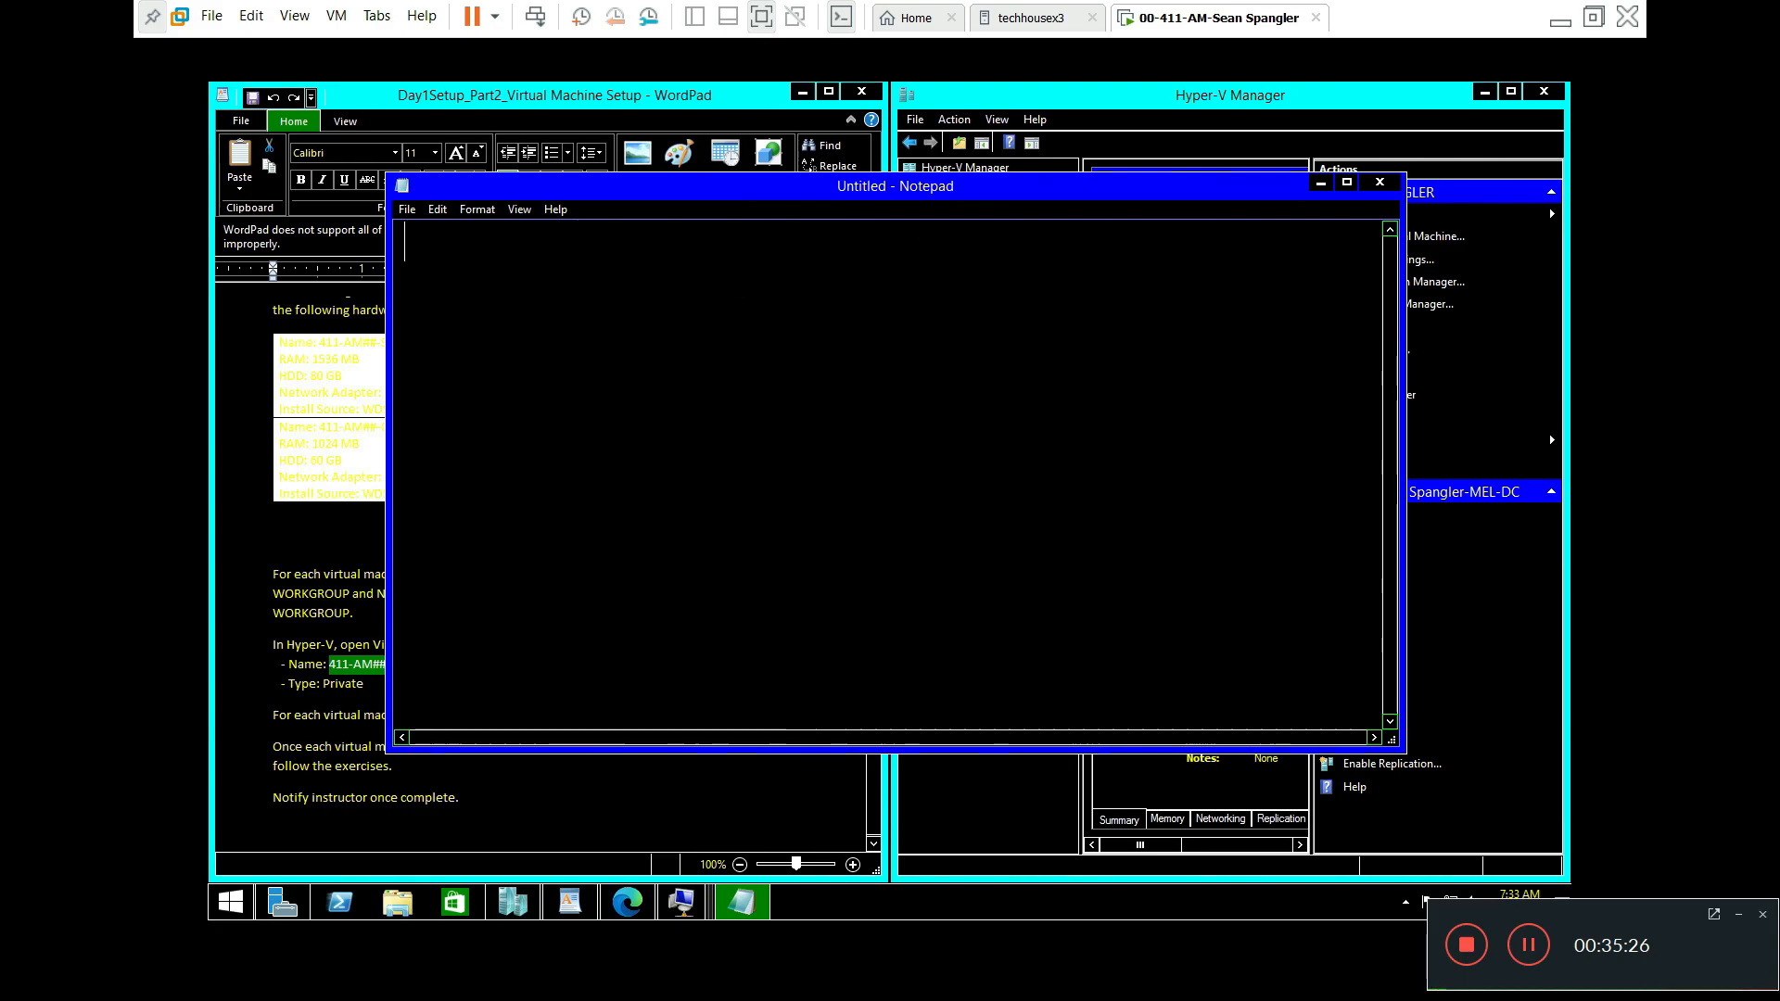
Step: Type checklist line '1. Are WE Activated', correcting the capital A
{"action": "type", "text": "!"}
{"action": "key", "text": "BackSpace"}
{"action": "type", "text": "1. Are WE activated"}
{"action": "key", "text": "Left"}
{"action": "key", "text": "Left"}
{"action": "key", "text": "Left"}
{"action": "key", "text": "Left"}
{"action": "key", "text": "Left"}
{"action": "key", "text": "Left"}
{"action": "key", "text": "Left"}
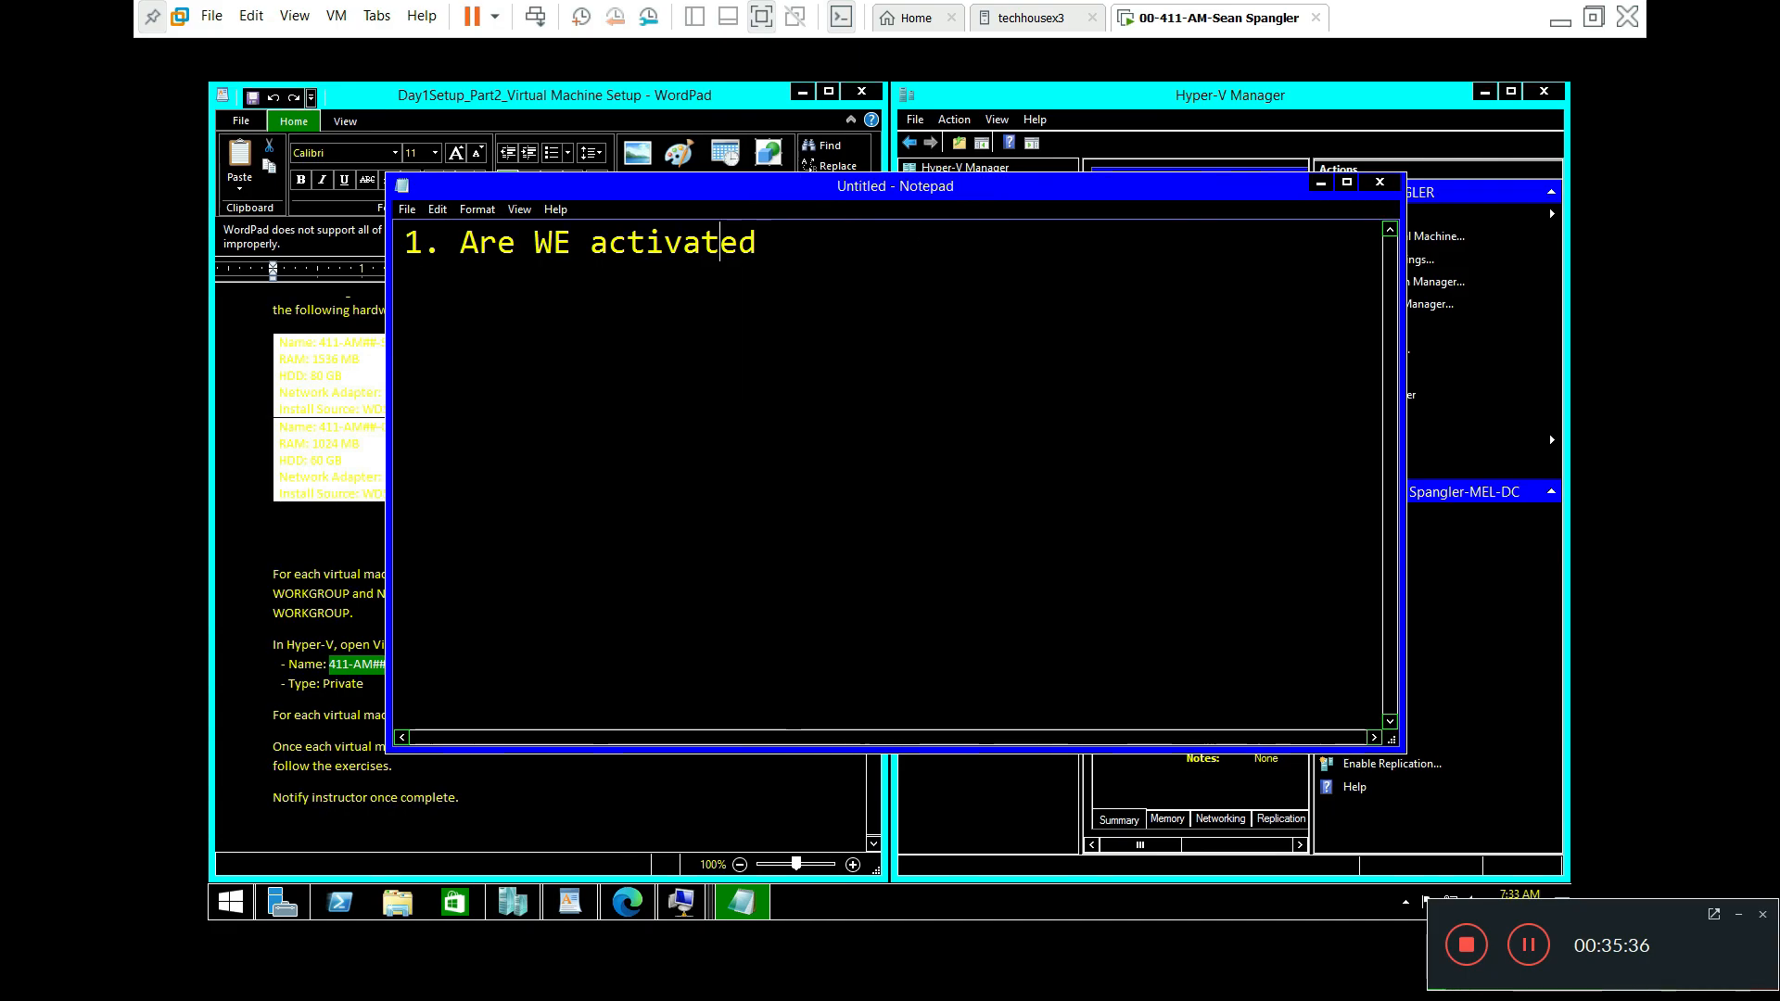
{"action": "key", "text": "BackSpace"}
{"action": "type", "text": "A"}
{"action": "key", "text": "Right"}
{"action": "key", "text": "Right"}
{"action": "key", "text": "Right"}
{"action": "key", "text": "Right"}
{"action": "key", "text": "Right"}
{"action": "key", "text": "Right"}
{"action": "key", "text": "Right"}
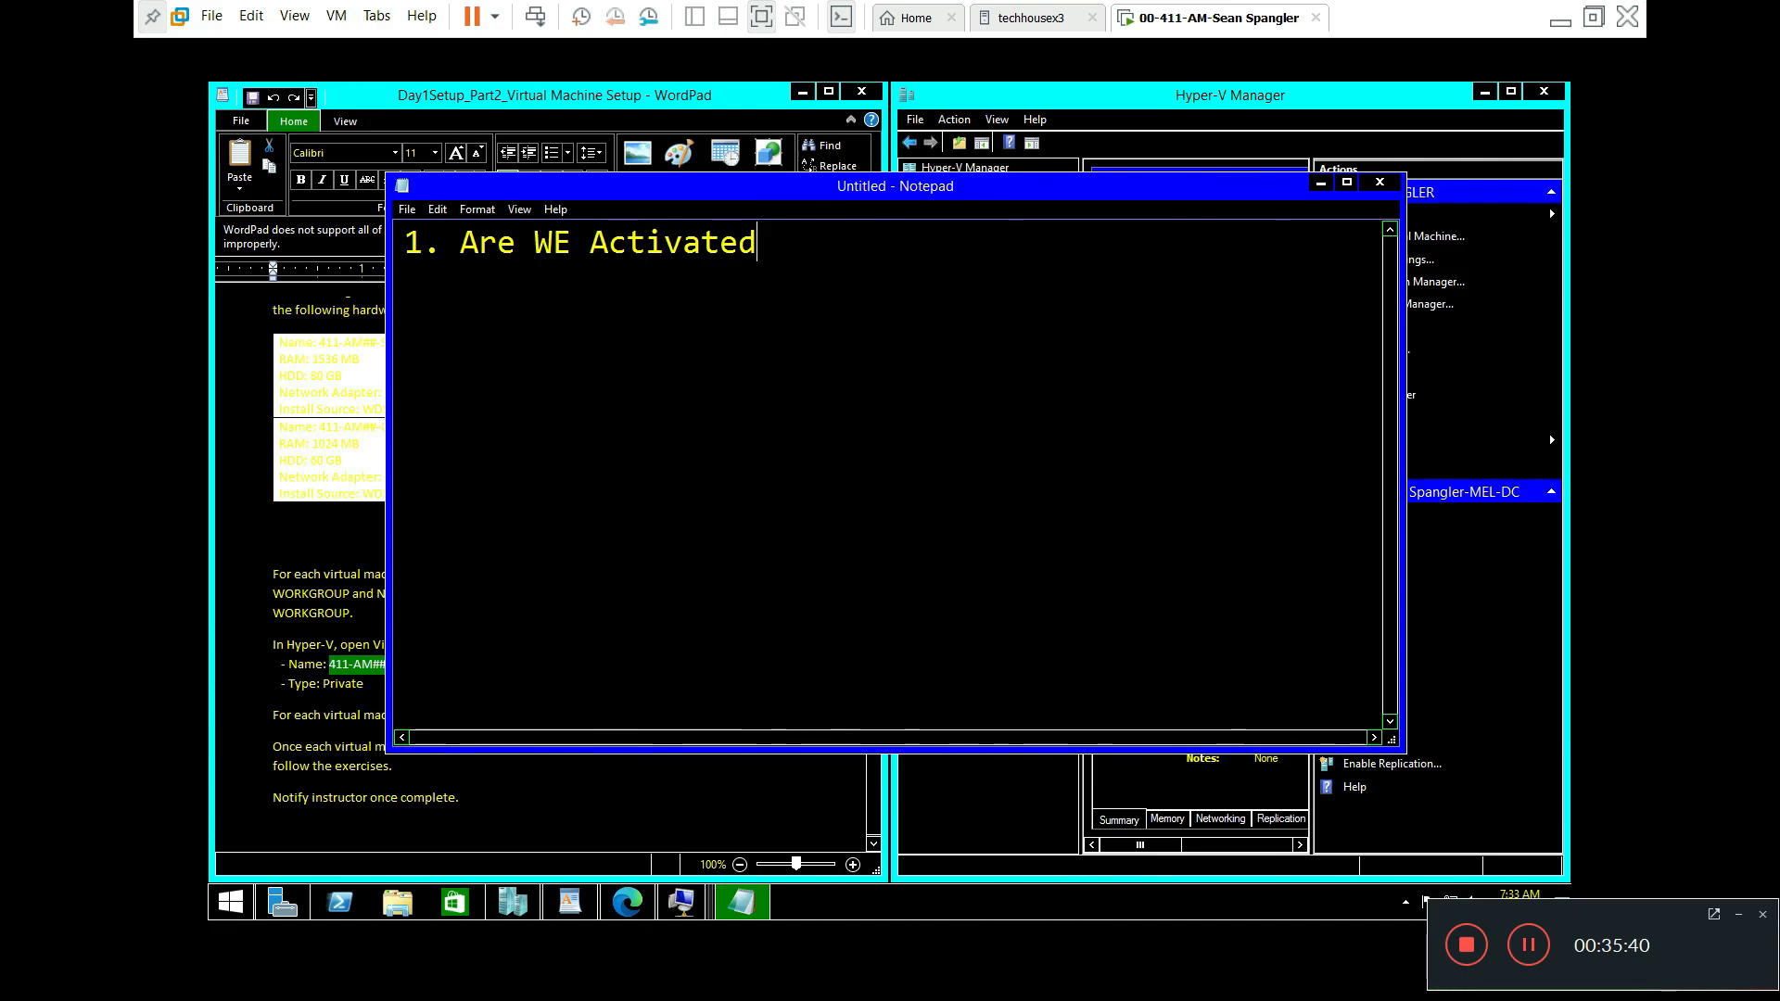
Step: Add line '2. Turn on Network Share and Discov', fixing 'Tun' and 'network'
{"action": "key", "text": "Return"}
{"action": "type", "text": "@"}
{"action": "key", "text": "BackSpace"}
{"action": "type", "text": "2. "}
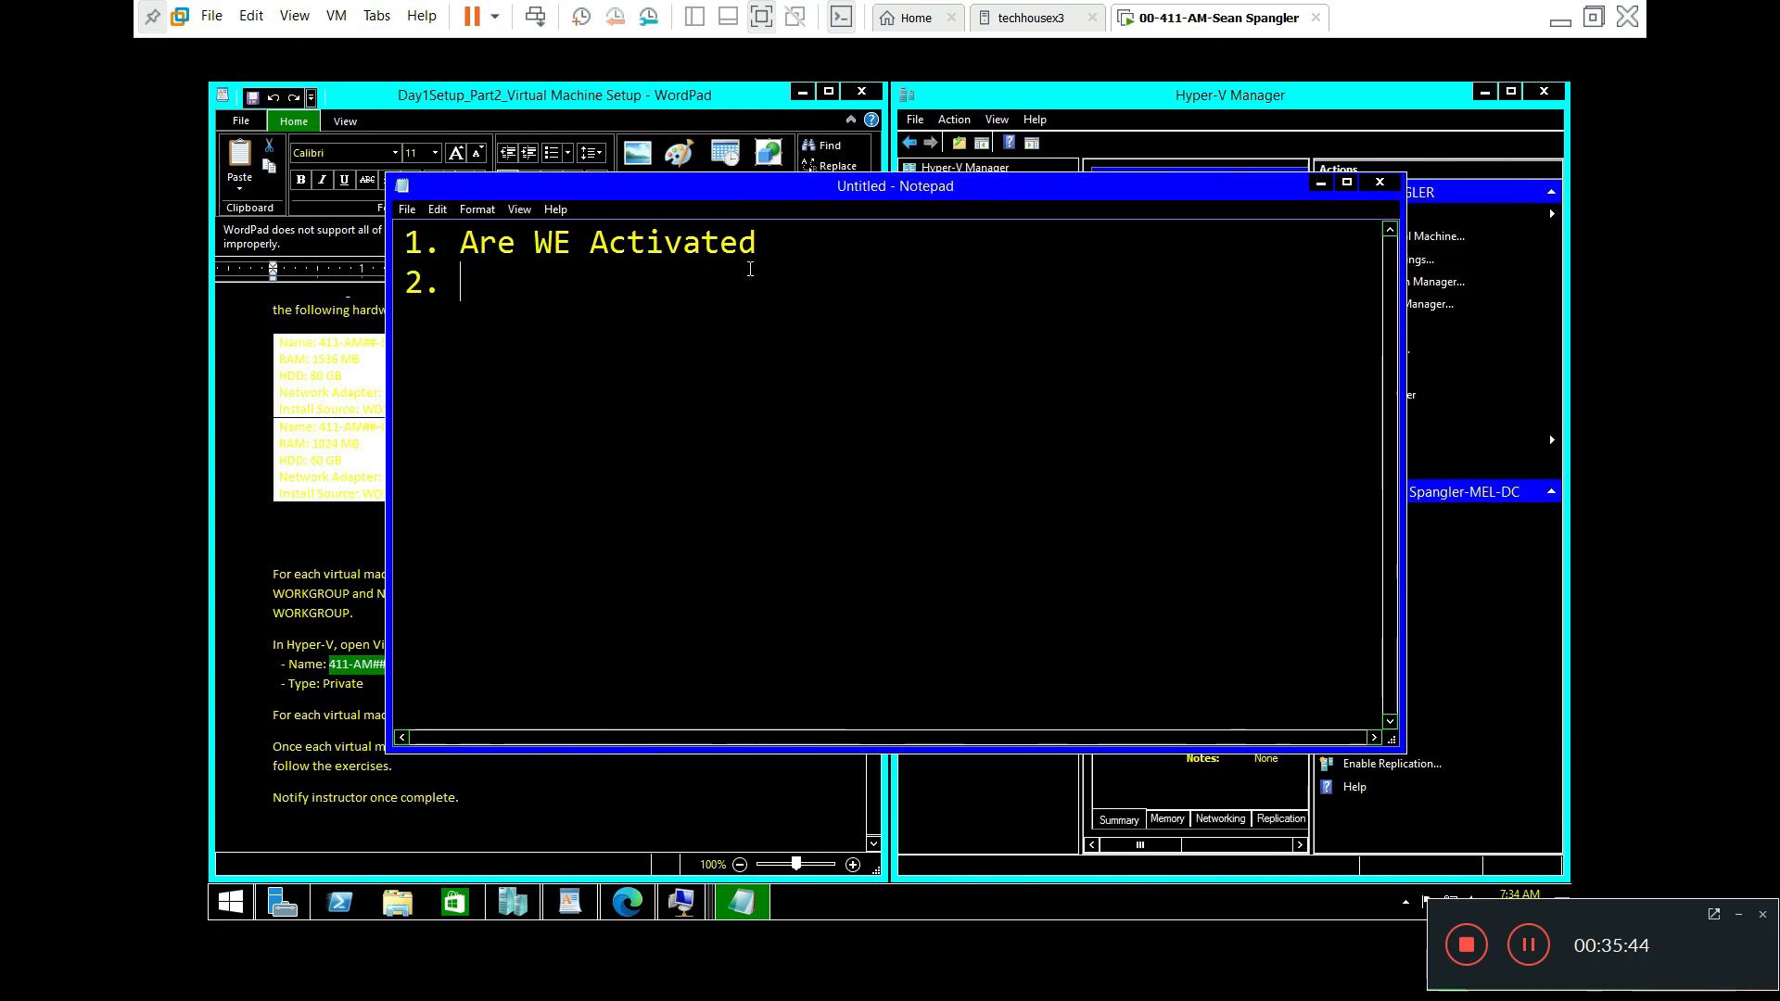
{"action": "type", "text": "Tun on network Share and Dis"}
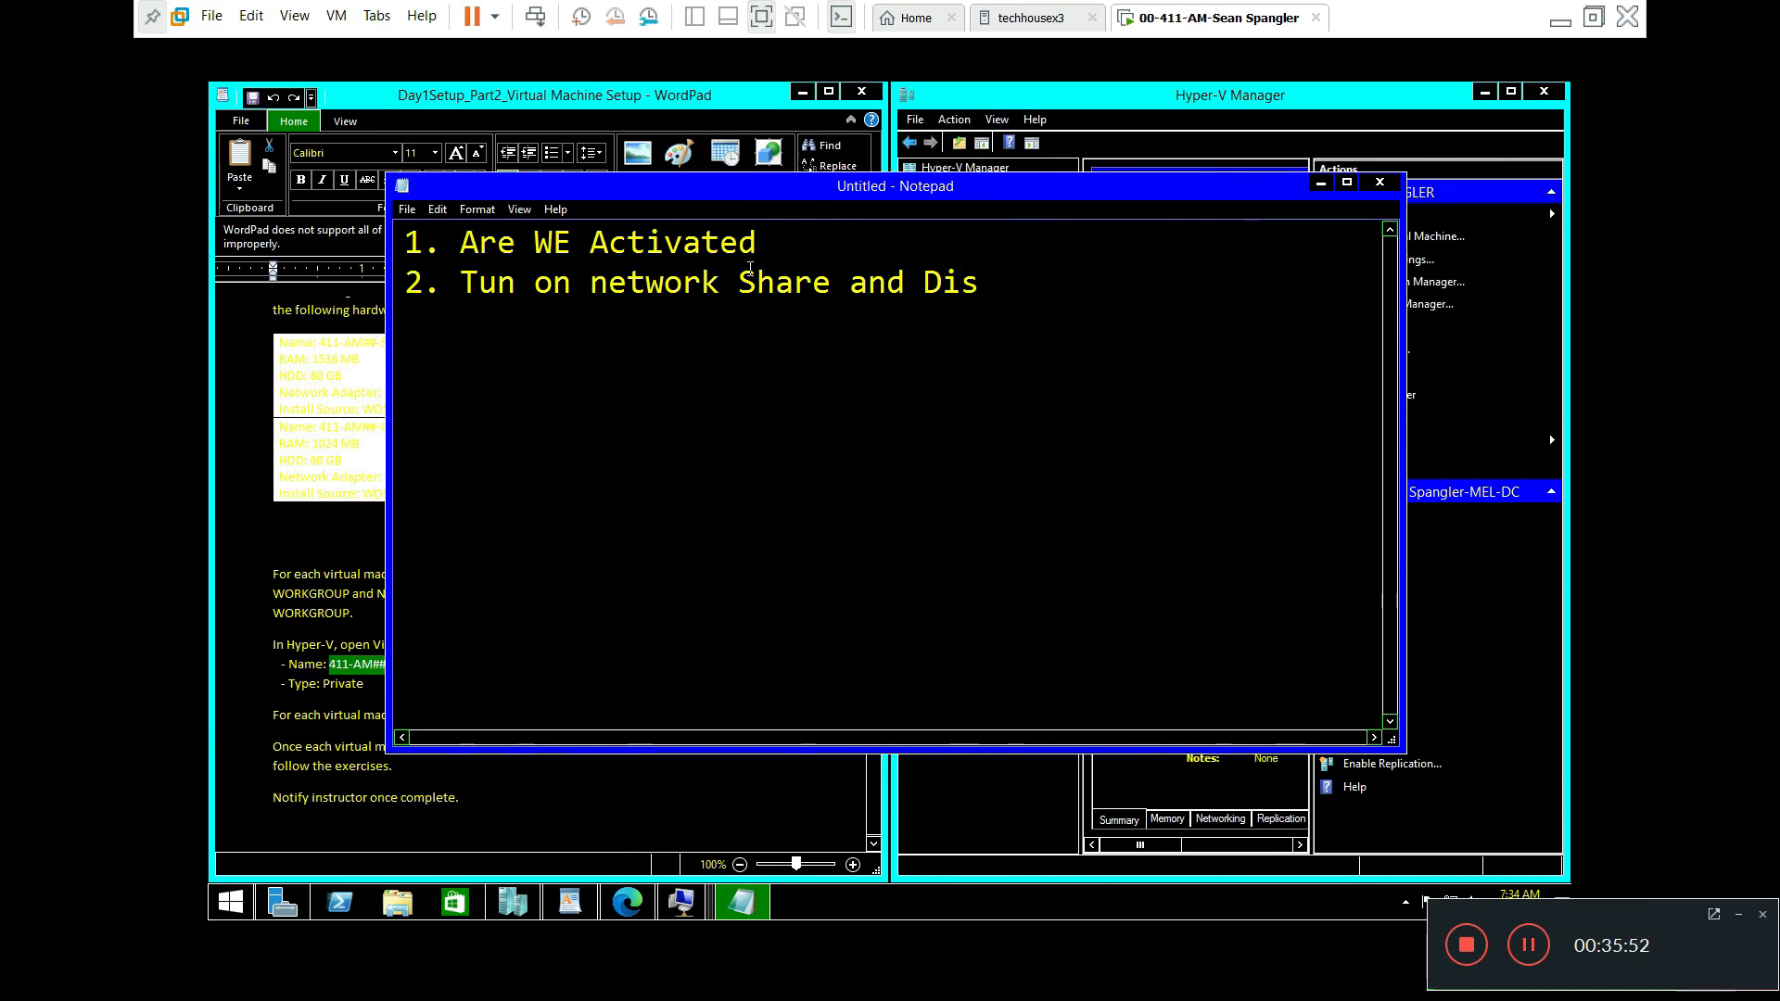
{"action": "key", "text": "Left"}
{"action": "key", "text": "Left"}
{"action": "key", "text": "Left"}
{"action": "key", "text": "Left"}
{"action": "key", "text": "Left"}
{"action": "key", "text": "Left"}
{"action": "key", "text": "BackSpace"}
{"action": "type", "text": "N"}
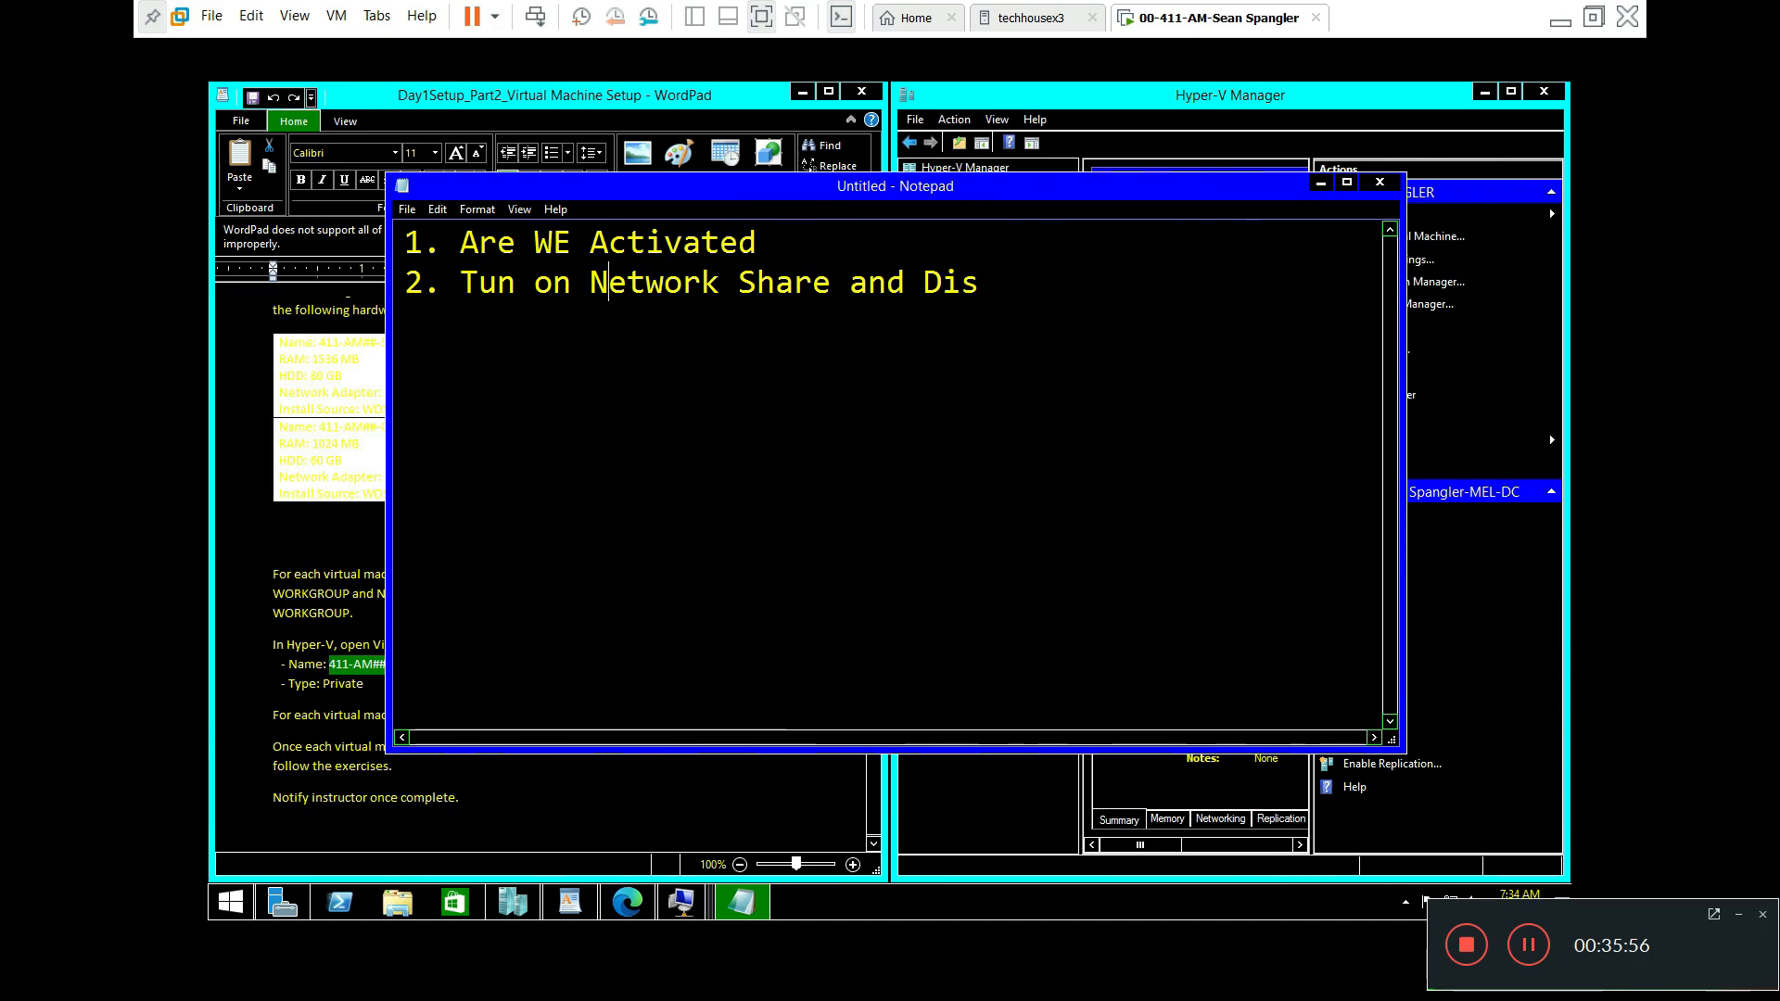
{"action": "key", "text": "Left"}
{"action": "key", "text": "Left"}
{"action": "key", "text": "Left"}
{"action": "key", "text": "Left"}
{"action": "key", "text": "Left"}
{"action": "key", "text": "Left"}
{"action": "key", "text": "Left"}
{"action": "key", "text": "Left"}
{"action": "key", "text": "Right"}
{"action": "key", "text": "Right"}
{"action": "key", "text": "Right"}
{"action": "type", "text": "r"}
{"action": "key", "text": "Right"}
{"action": "key", "text": "Right"}
{"action": "key", "text": "Right"}
{"action": "key", "text": "Right"}
{"action": "key", "text": "Right"}
{"action": "key", "text": "Right"}
{"action": "key", "text": "Right"}
{"action": "key", "text": "Right"}
{"action": "key", "text": "Right"}
{"action": "key", "text": "Right"}
{"action": "key", "text": "Right"}
{"action": "key", "text": "Right"}
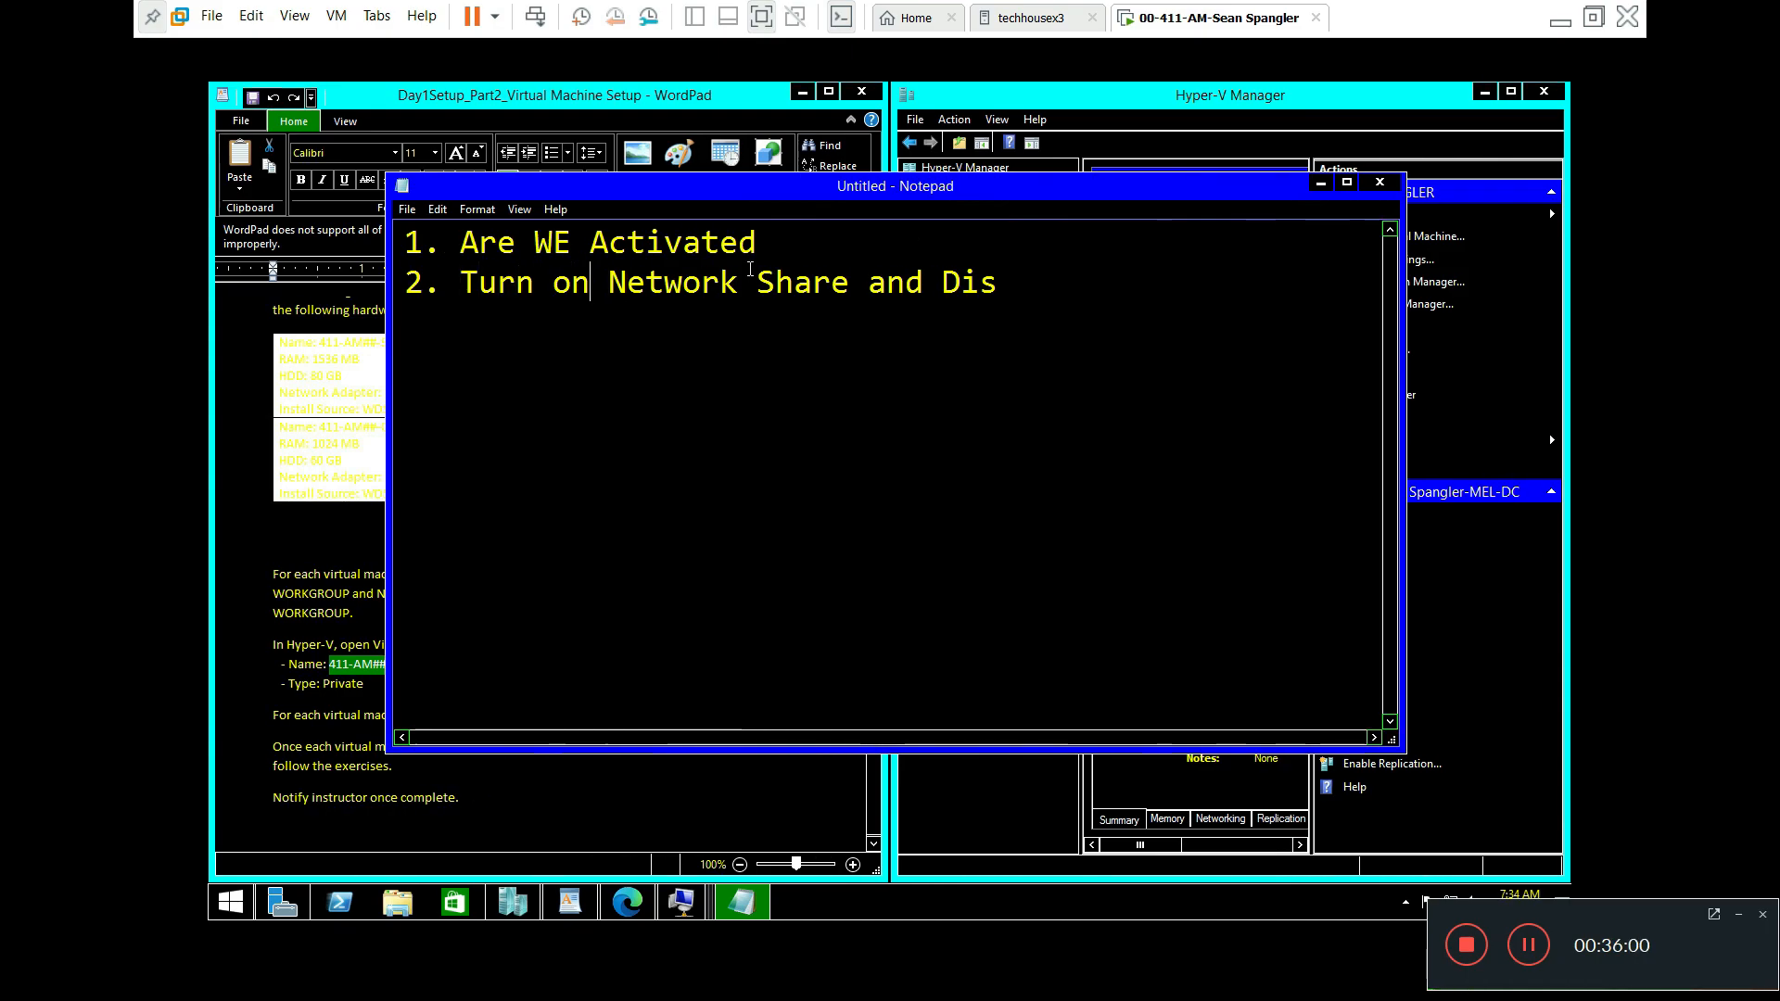
{"action": "key", "text": "Right"}
{"action": "key", "text": "Right"}
{"action": "key", "text": "Right"}
{"action": "key", "text": "Right"}
{"action": "key", "text": "Right"}
{"action": "key", "text": "Right"}
{"action": "key", "text": "Right"}
{"action": "key", "text": "Right"}
{"action": "key", "text": "Right"}
{"action": "key", "text": "Right"}
{"action": "key", "text": "Right"}
{"action": "key", "text": "Right"}
{"action": "key", "text": "Right"}
{"action": "key", "text": "Right"}
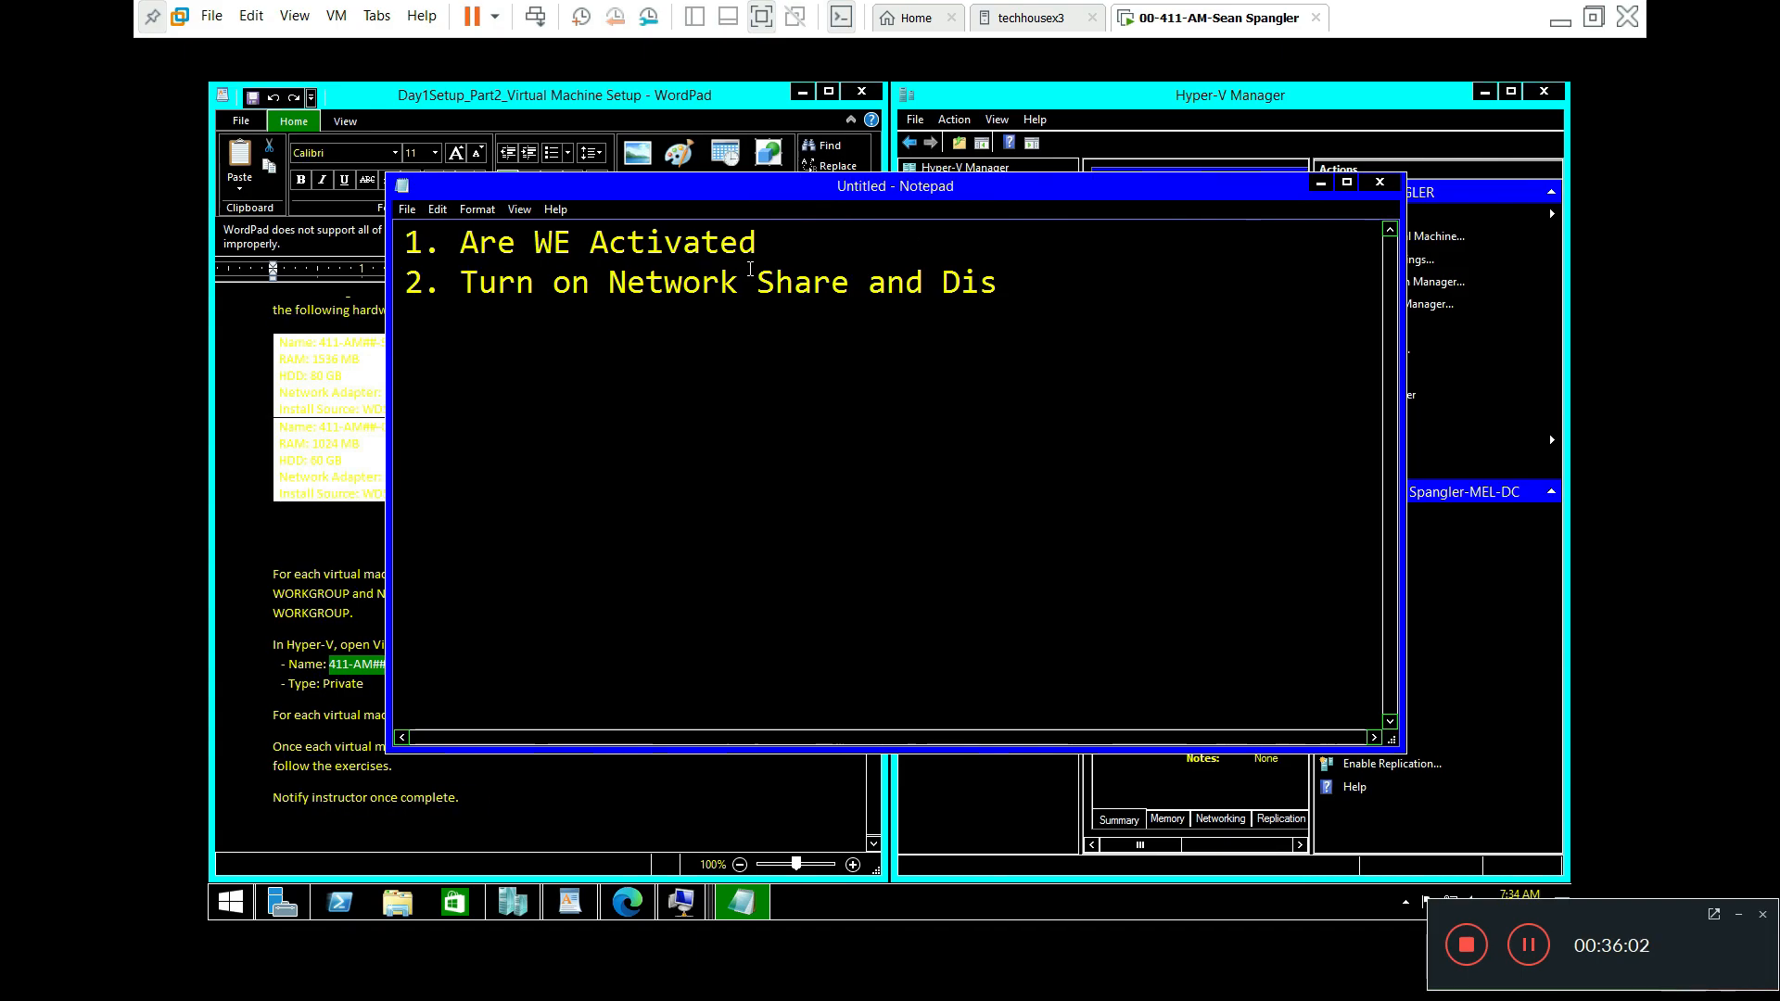
{"action": "type", "text": "cov"}
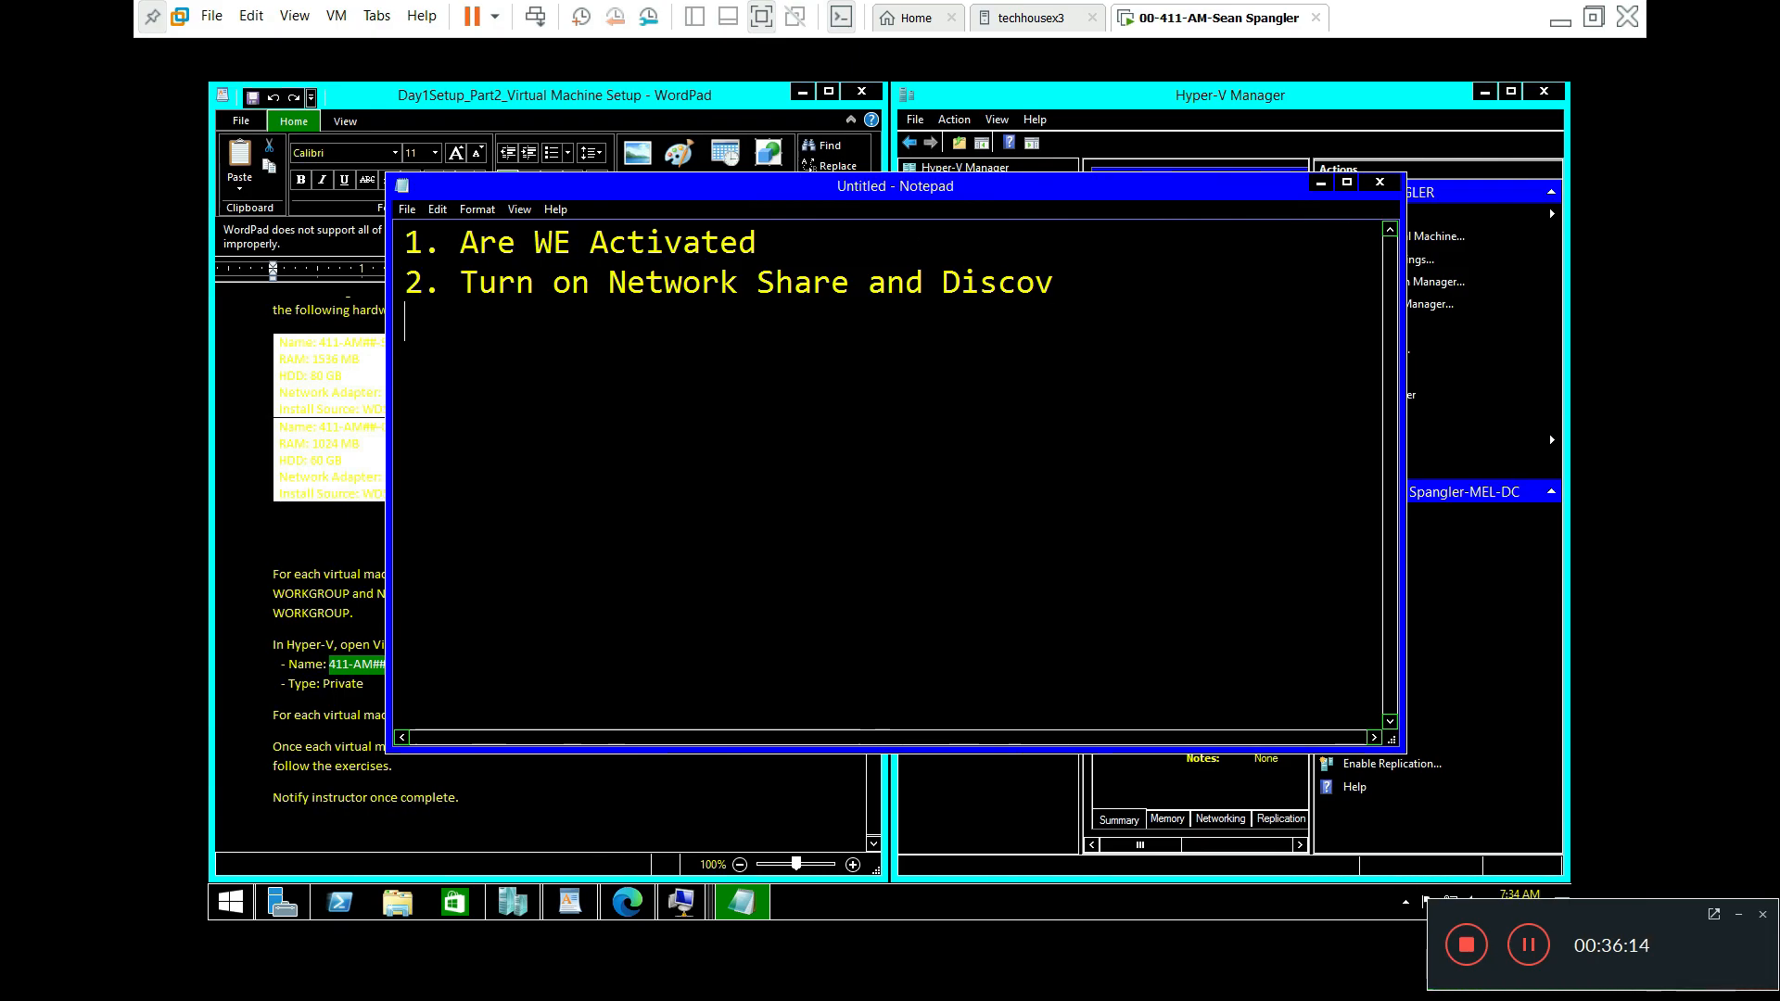
{"action": "key", "text": "Return"}
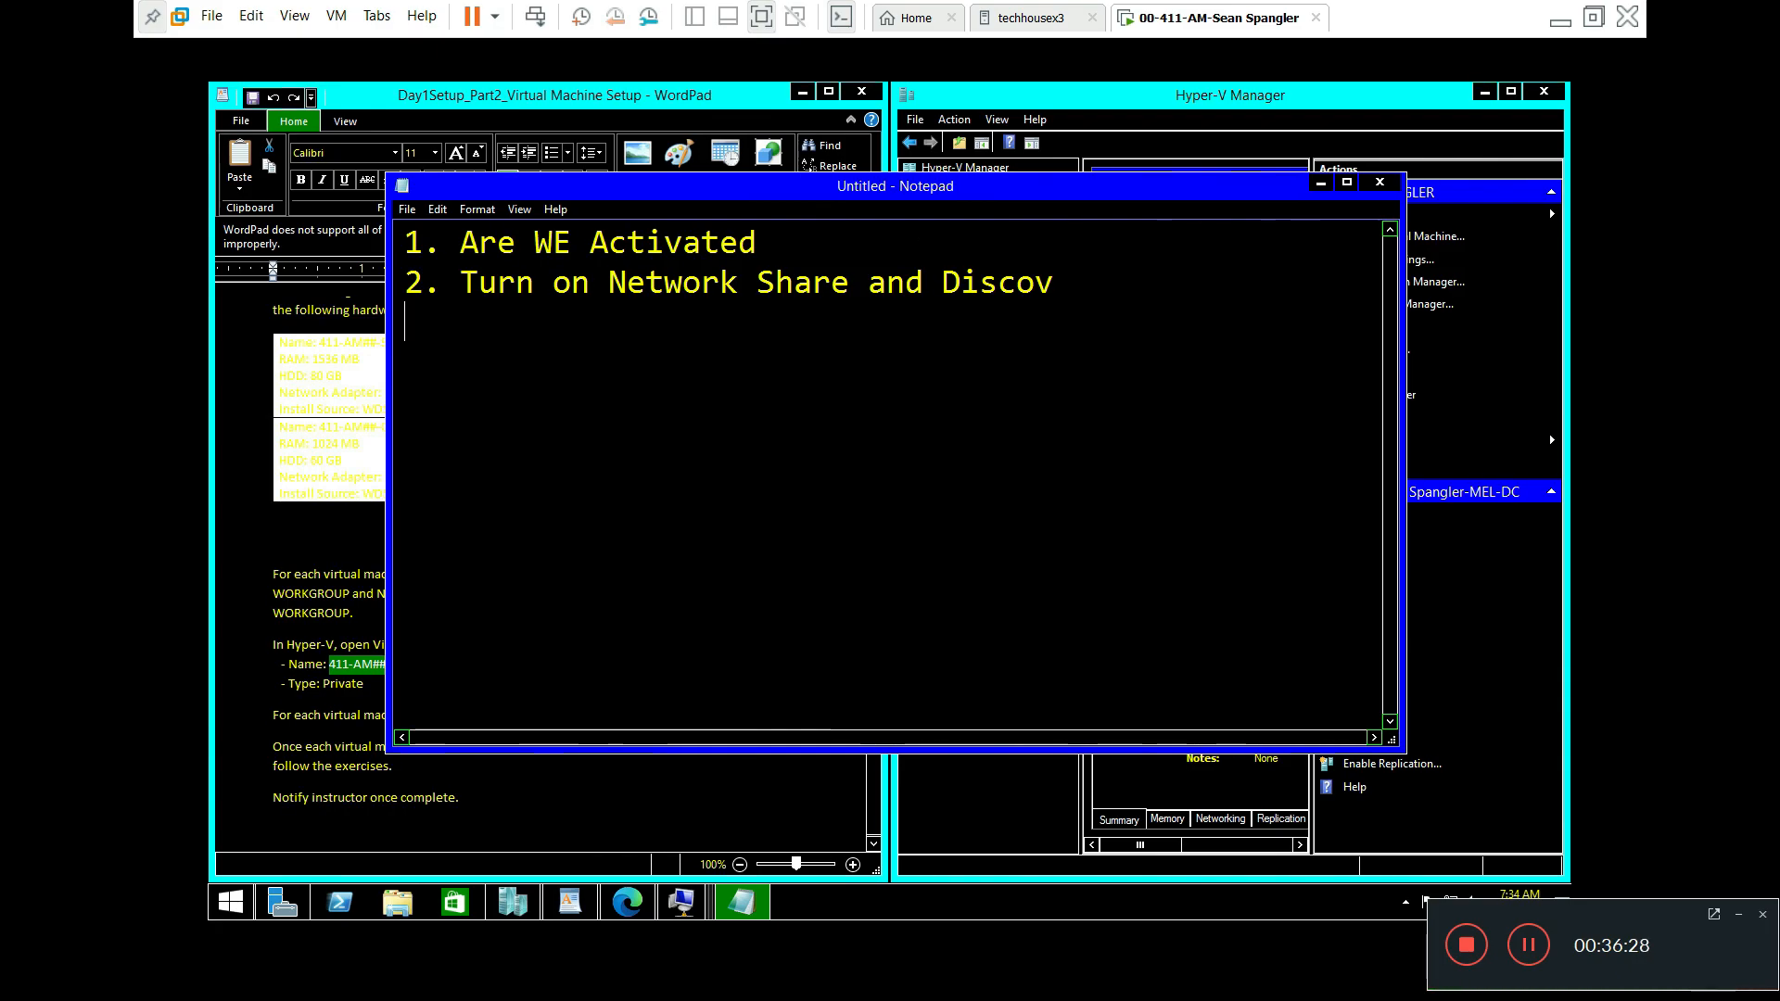
Step: Maximize Server Manager to review the Local Server page, then return to Notepad
{"action": "left_click", "coordinate": [283, 903]}
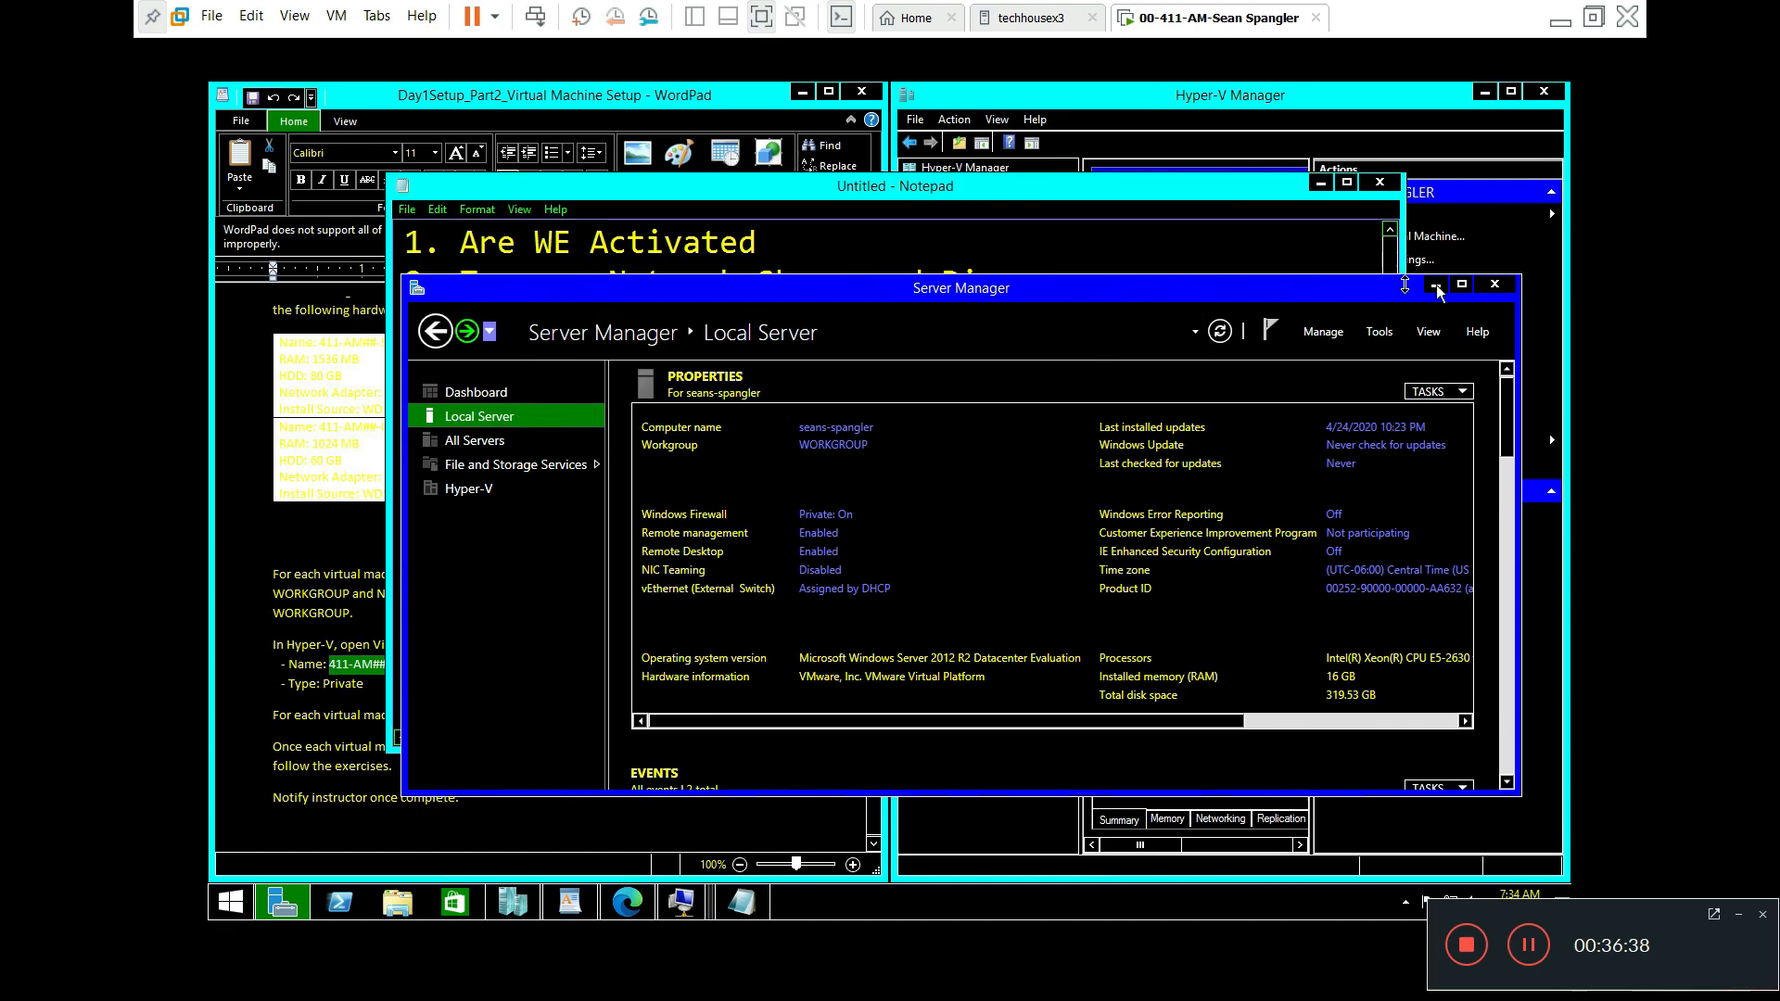
{"action": "left_click", "coordinate": [1462, 283]}
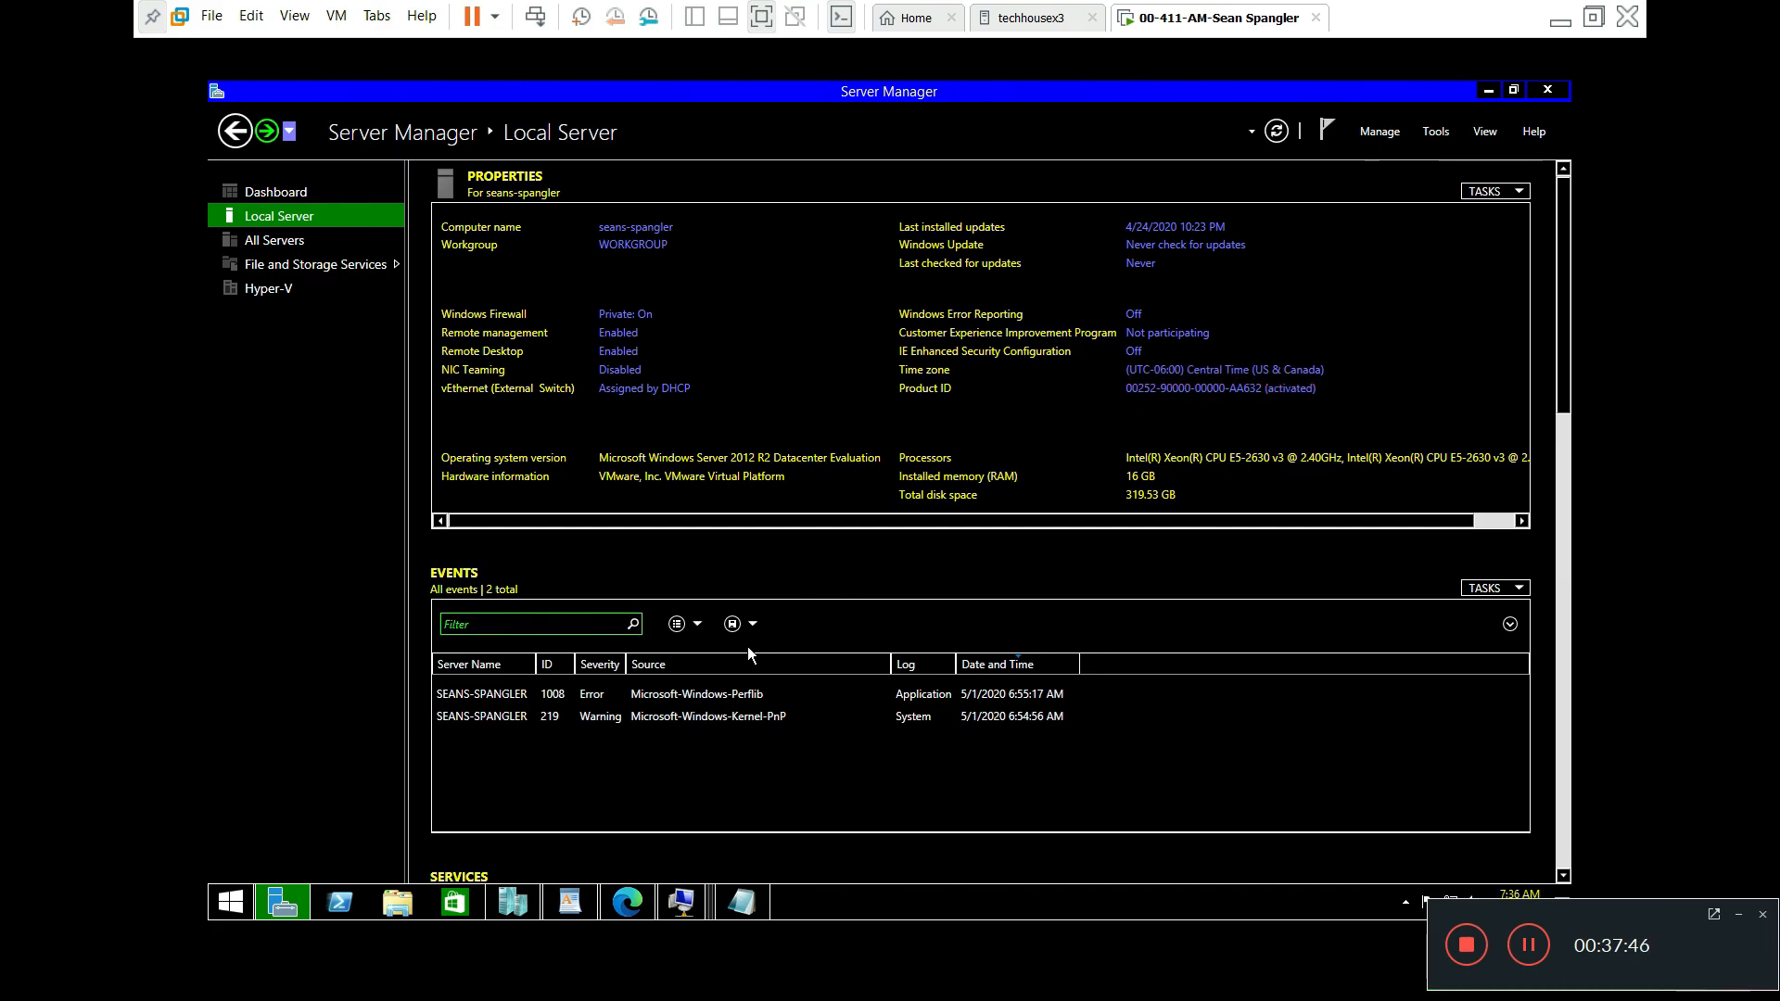
{"action": "left_click", "coordinate": [738, 913]}
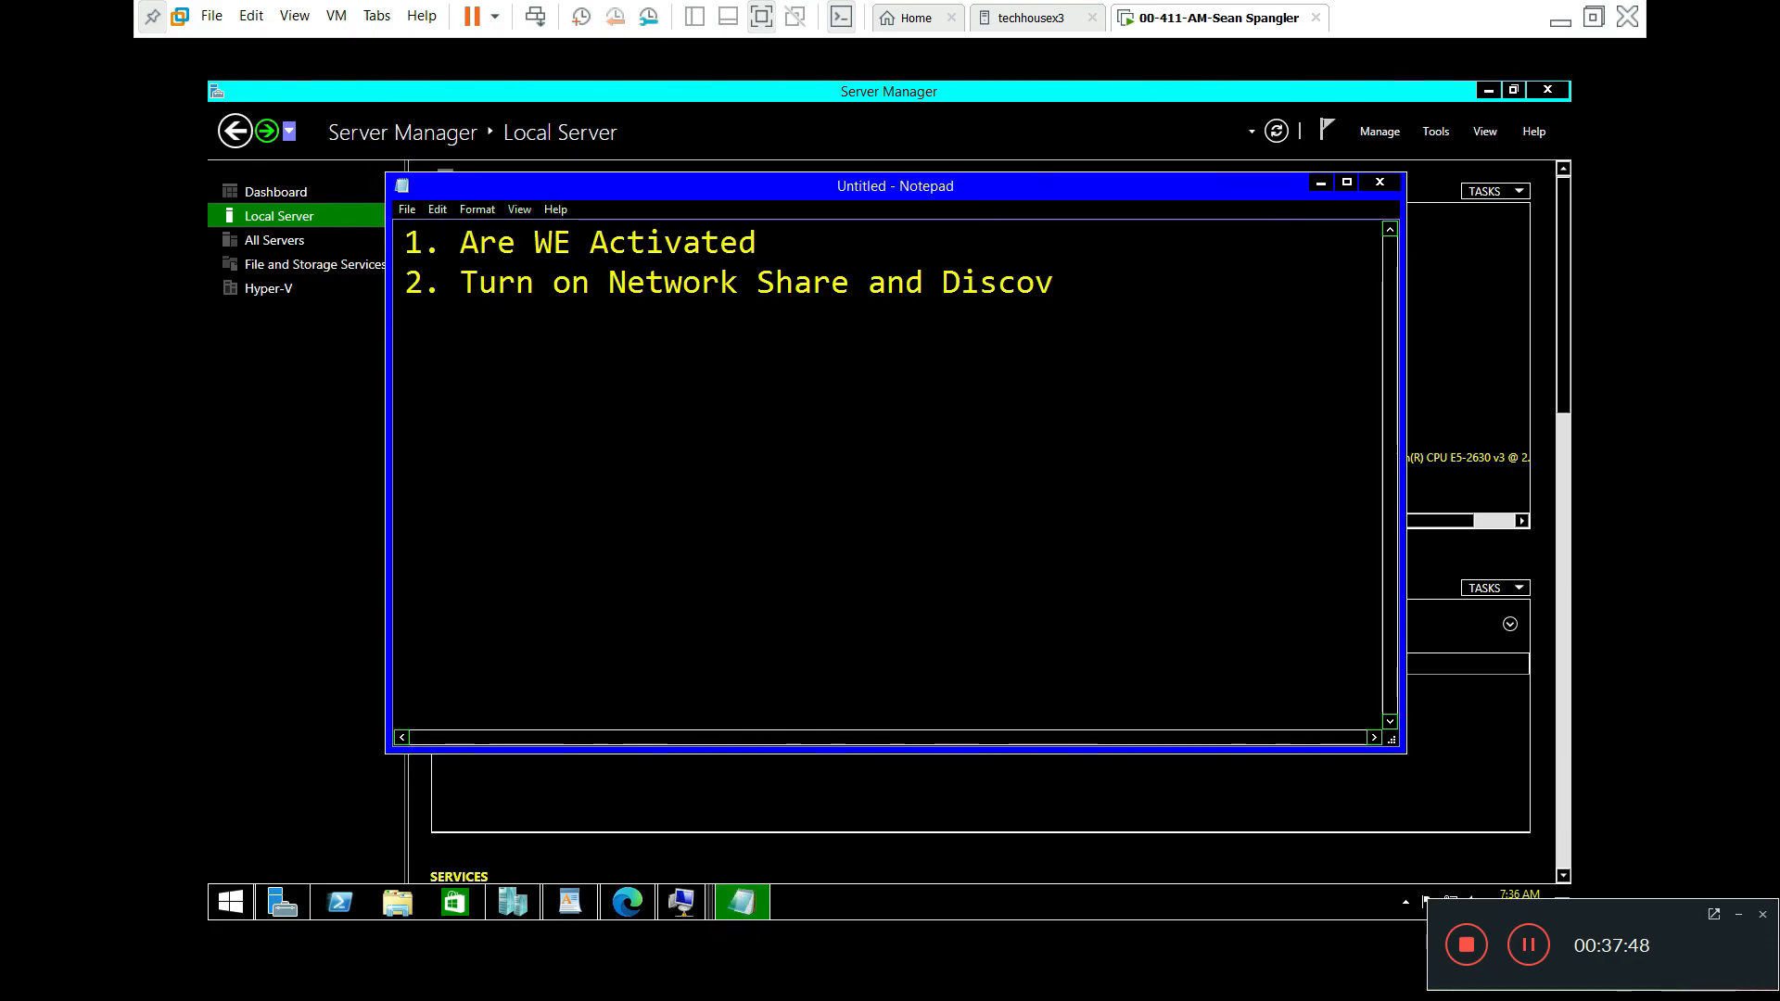
Step: Add item '3. Local serve settings' with an indented 'Remote Desktop on' line
{"action": "left_click_drag", "start_coordinate": [766, 190], "coordinate": [820, 537]}
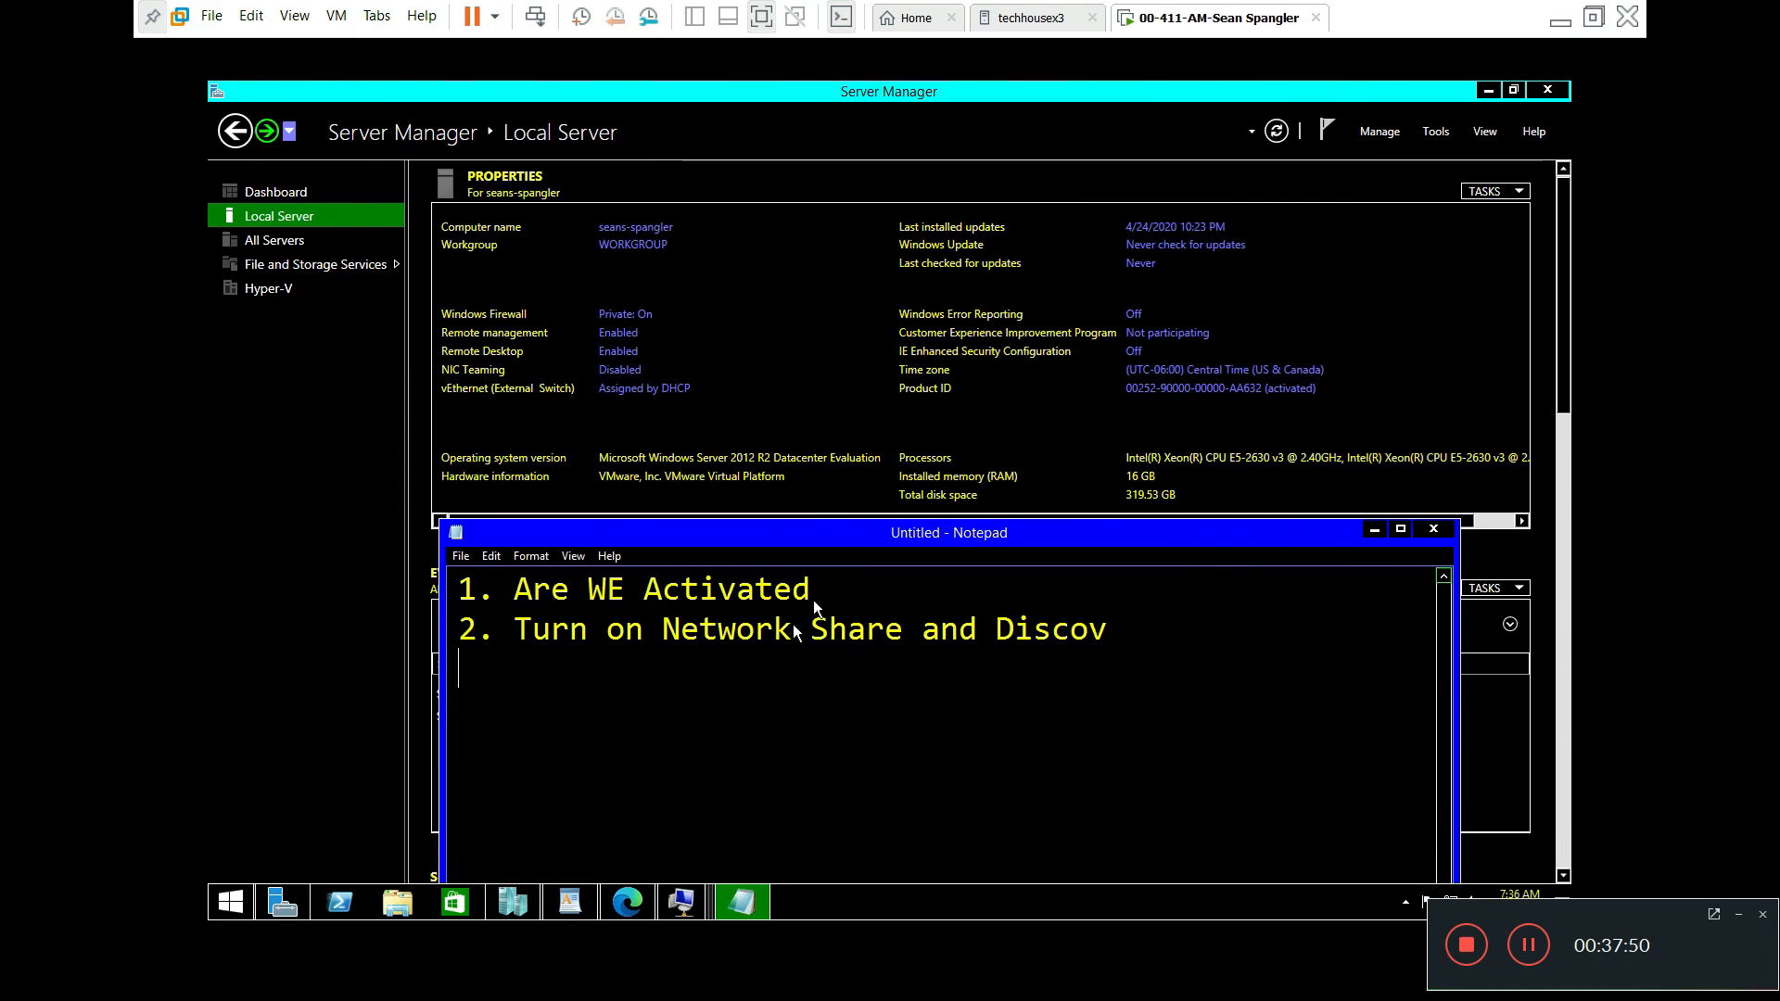
{"action": "type", "text": "3."}
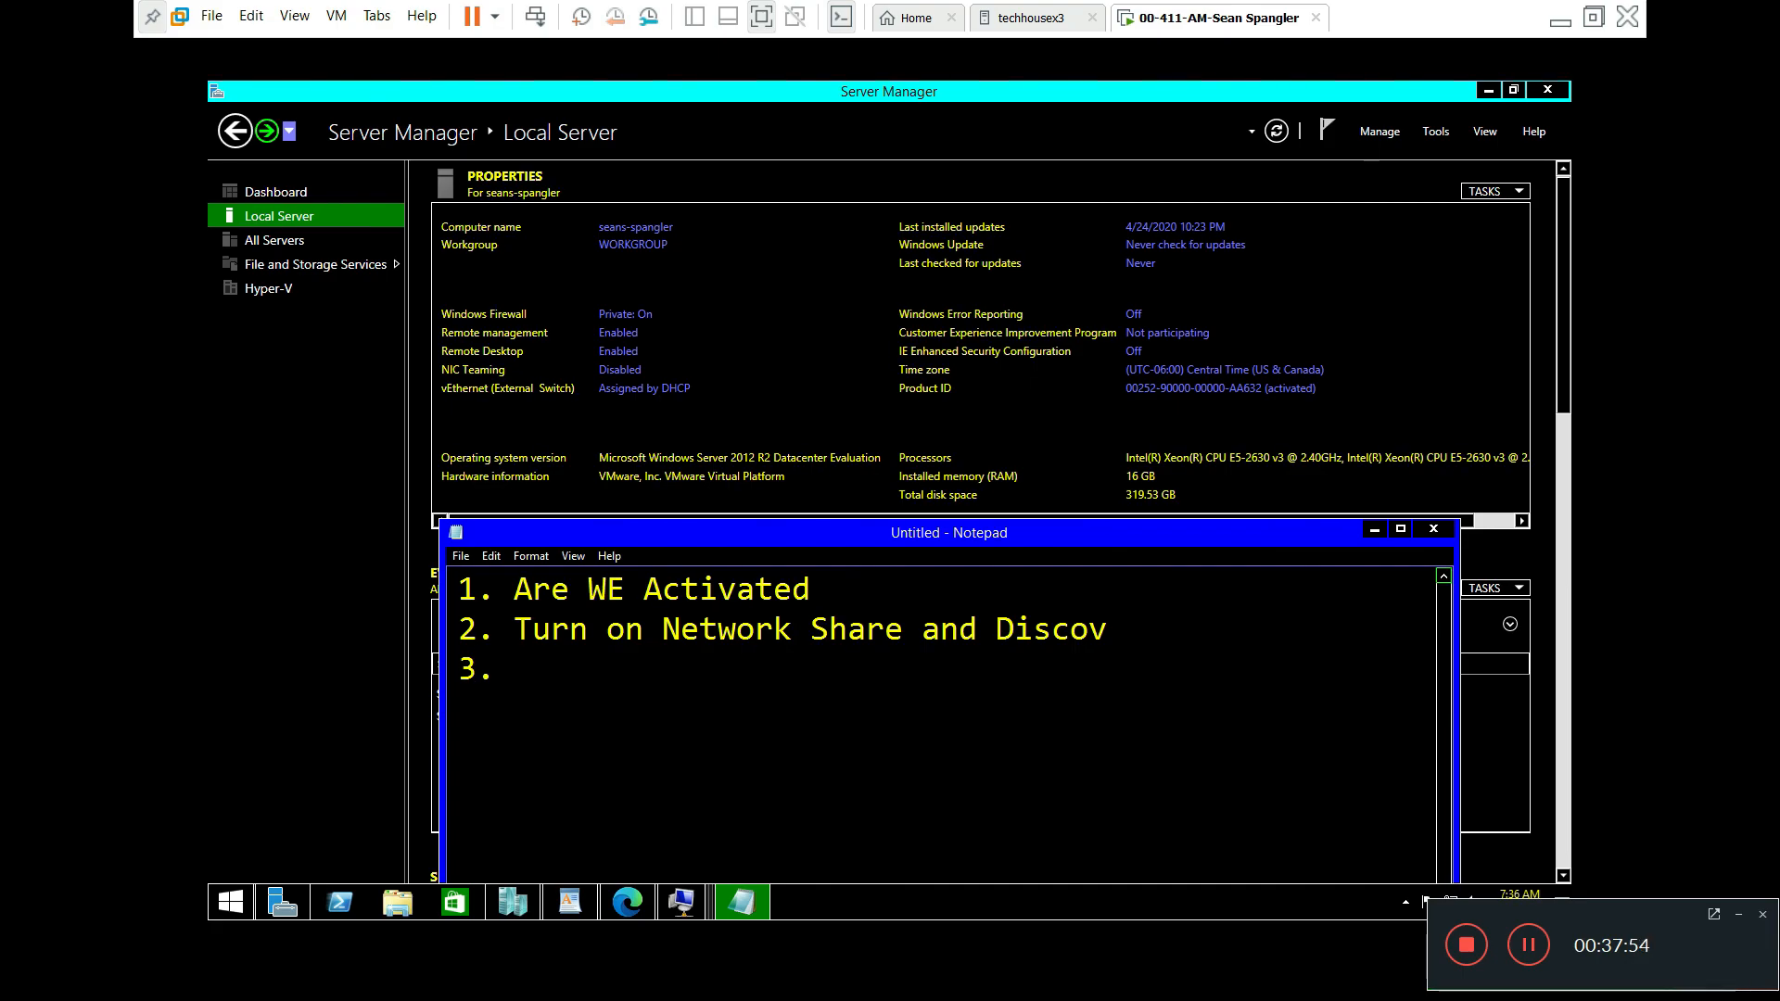
{"action": "type", "text": " Local serve settin"}
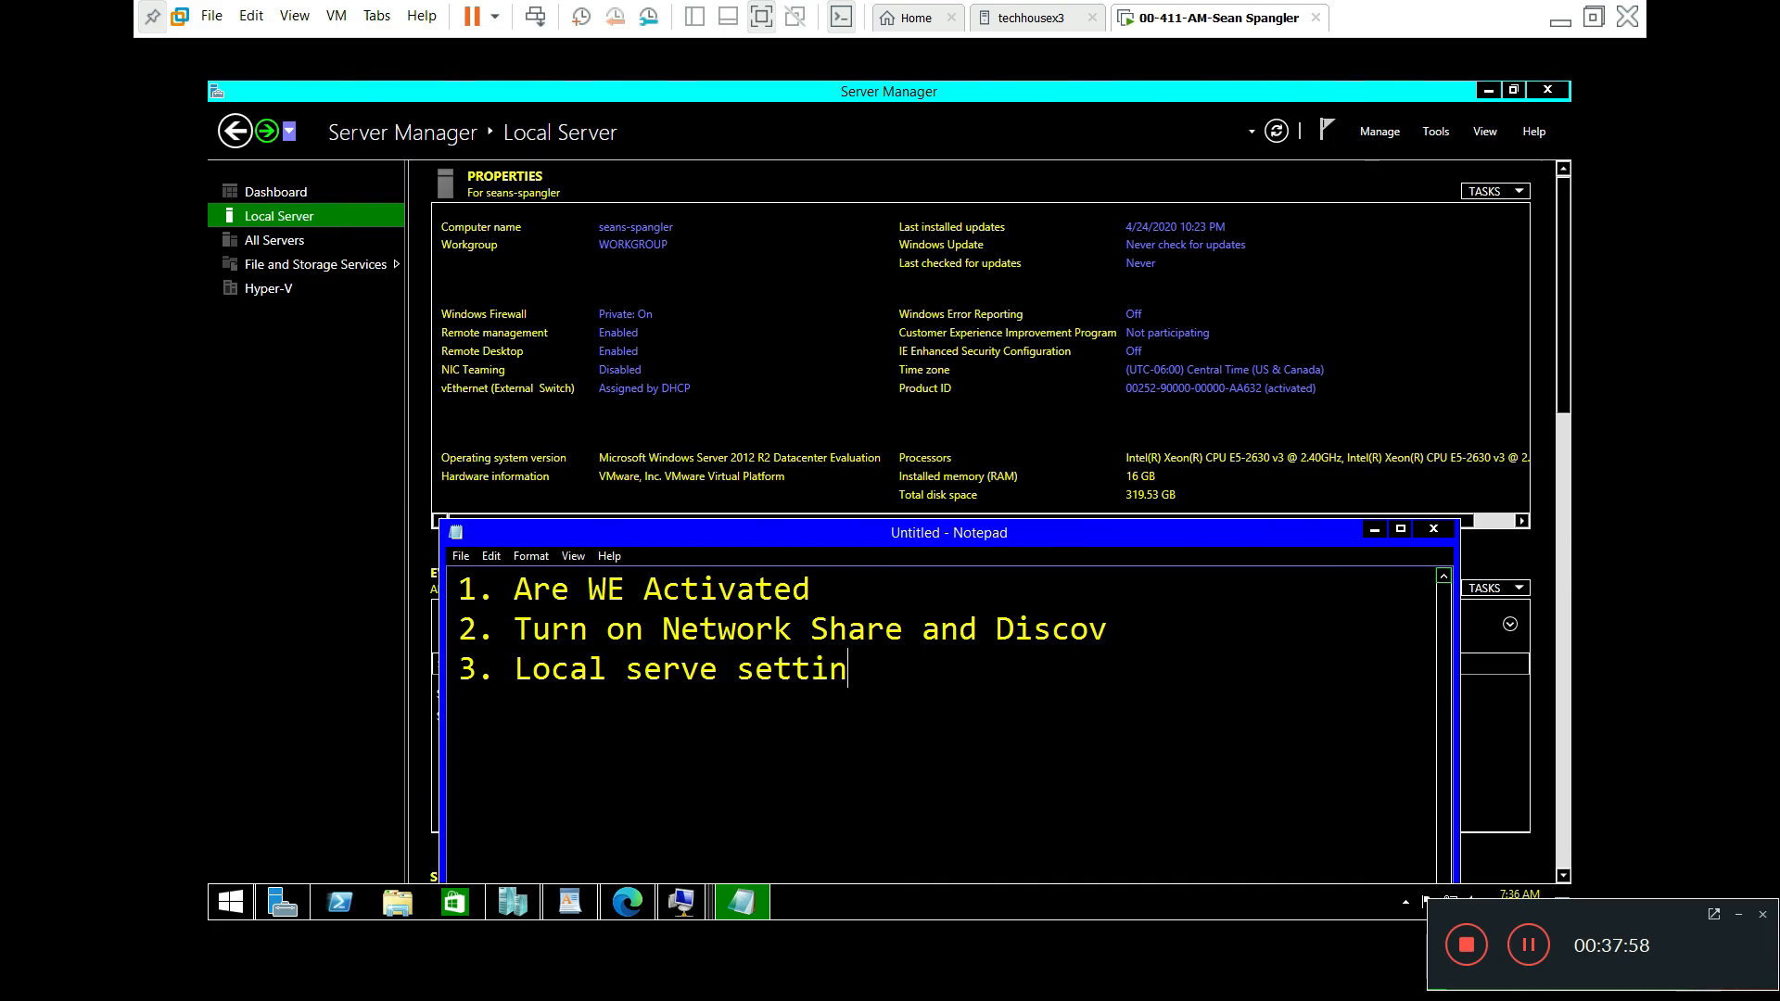
{"action": "type", "text": "gs"}
{"action": "key", "text": "Tab"}
{"action": "type", "text": "Remot"}
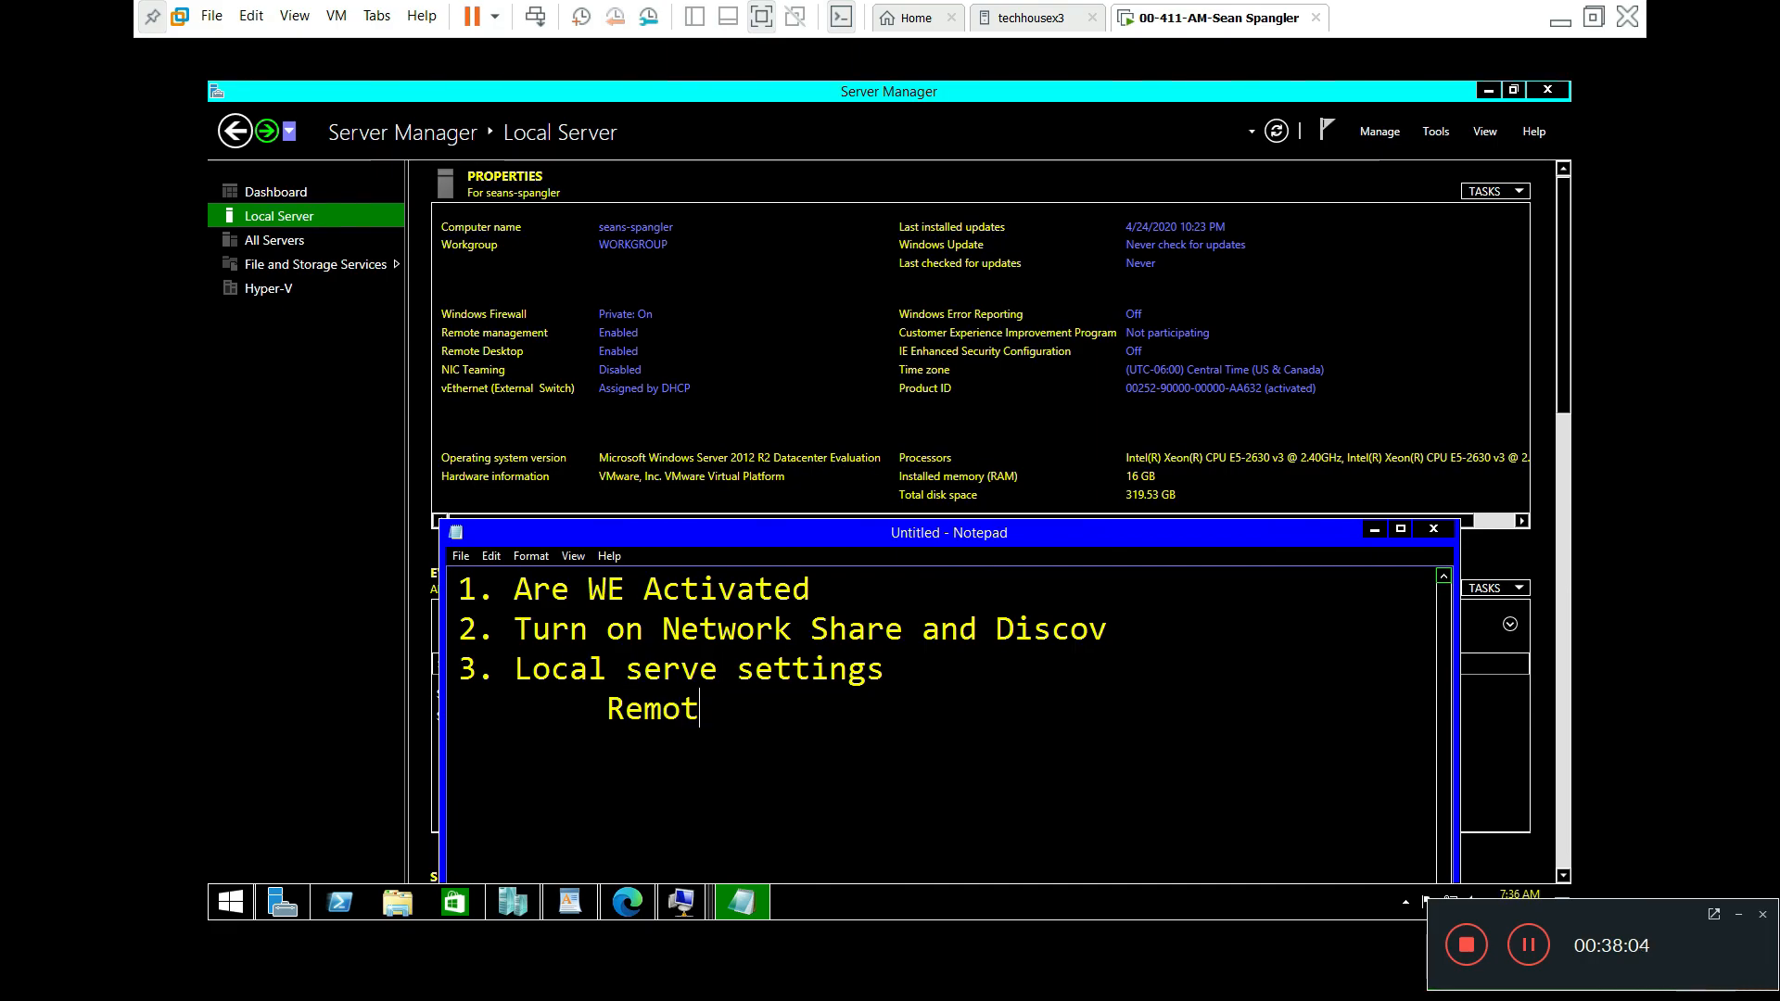
{"action": "type", "text": " Desk"}
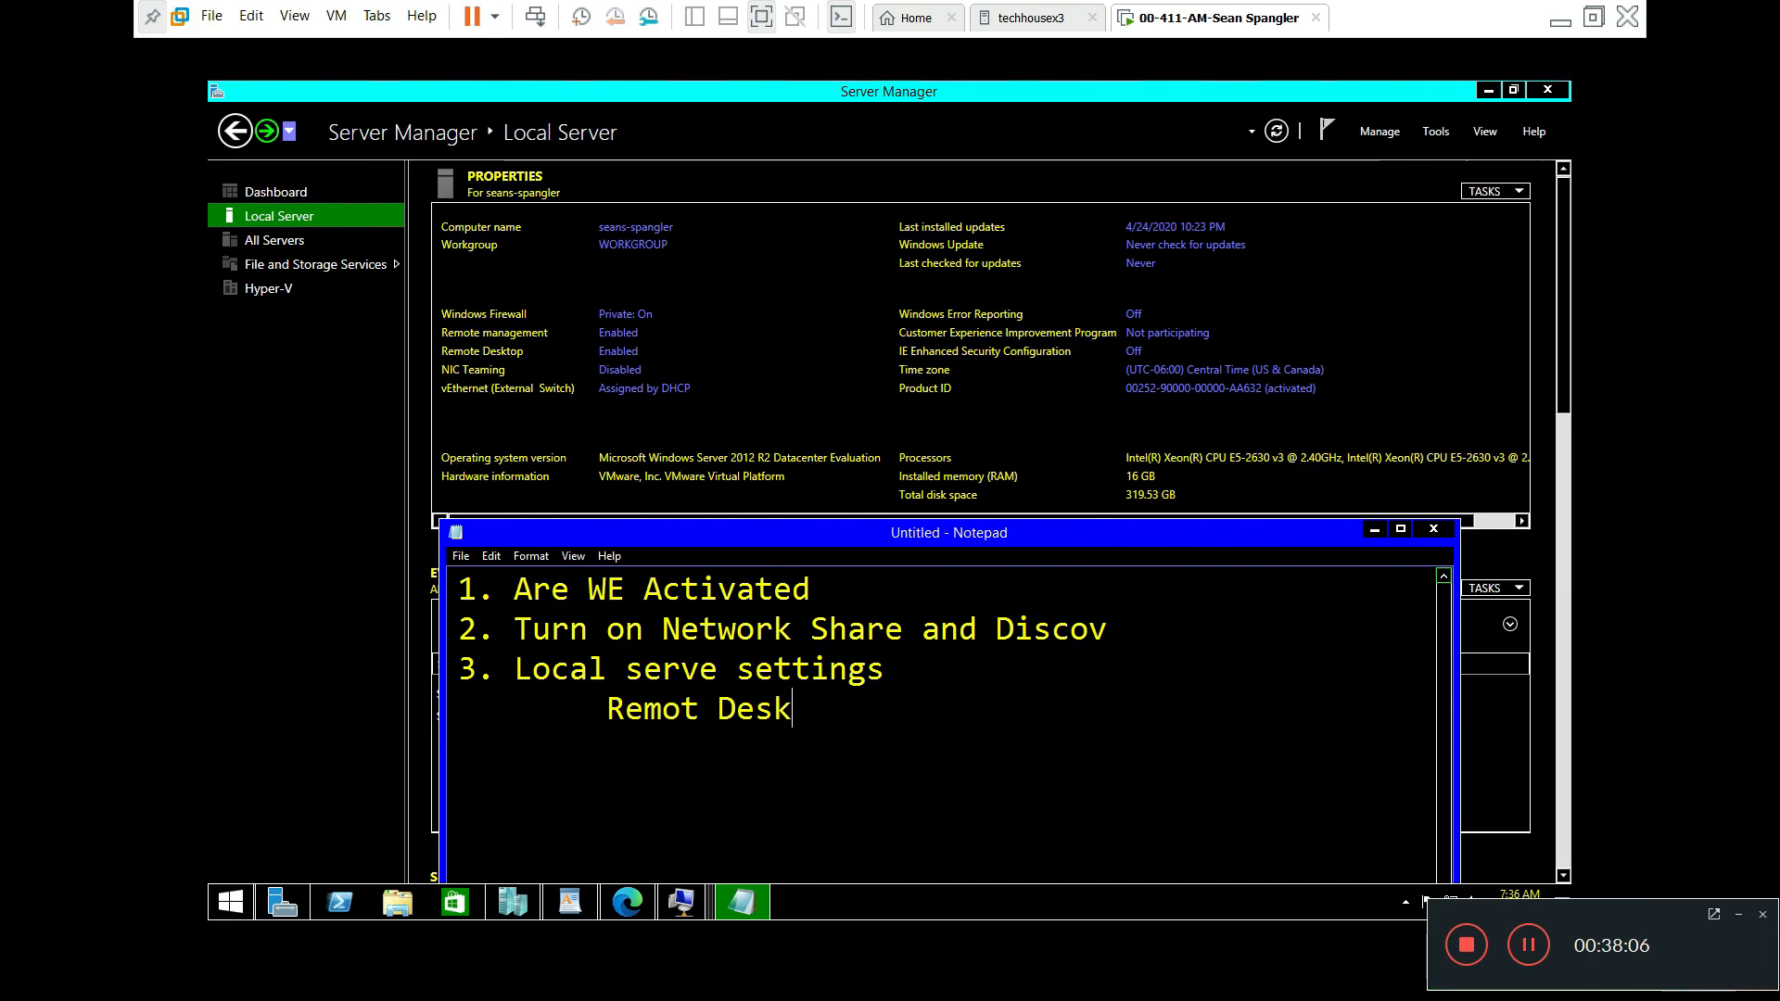
{"action": "type", "text": "top om"}
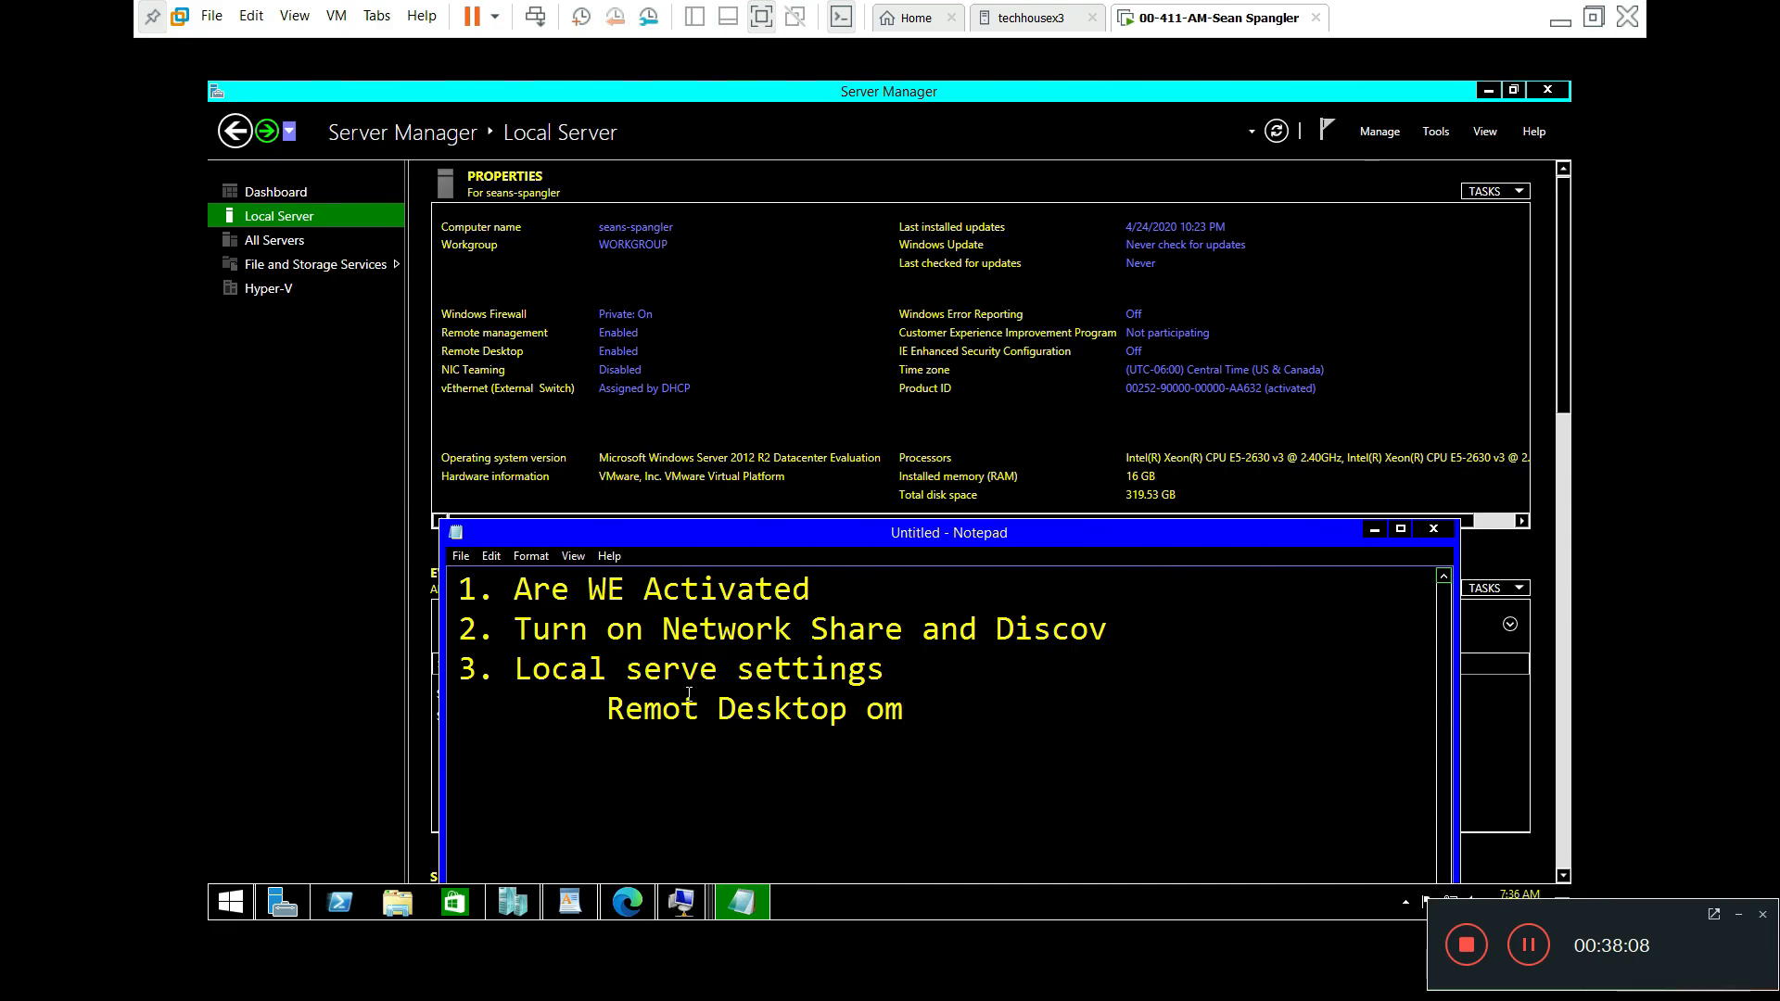
{"action": "key", "text": "BackSpace"}
{"action": "type", "text": "n"}
{"action": "key", "text": "Left"}
{"action": "key", "text": "Left"}
{"action": "key", "text": "Left"}
{"action": "key", "text": "Left"}
{"action": "key", "text": "Left"}
{"action": "type", "text": "e"}
{"action": "key", "text": "Right"}
{"action": "key", "text": "Right"}
{"action": "key", "text": "Right"}
{"action": "key", "text": "Right"}
{"action": "key", "text": "Right"}
{"action": "key", "text": "Right"}
{"action": "key", "text": "Right"}
{"action": "key", "text": "Right"}
{"action": "key", "text": "Right"}
{"action": "key", "text": "Right"}
{"action": "key", "text": "Right"}
{"action": "key", "text": "Return"}
Step: Add the indented note 'DHCP (no APIPA)' below it
{"action": "key", "text": "Tab"}
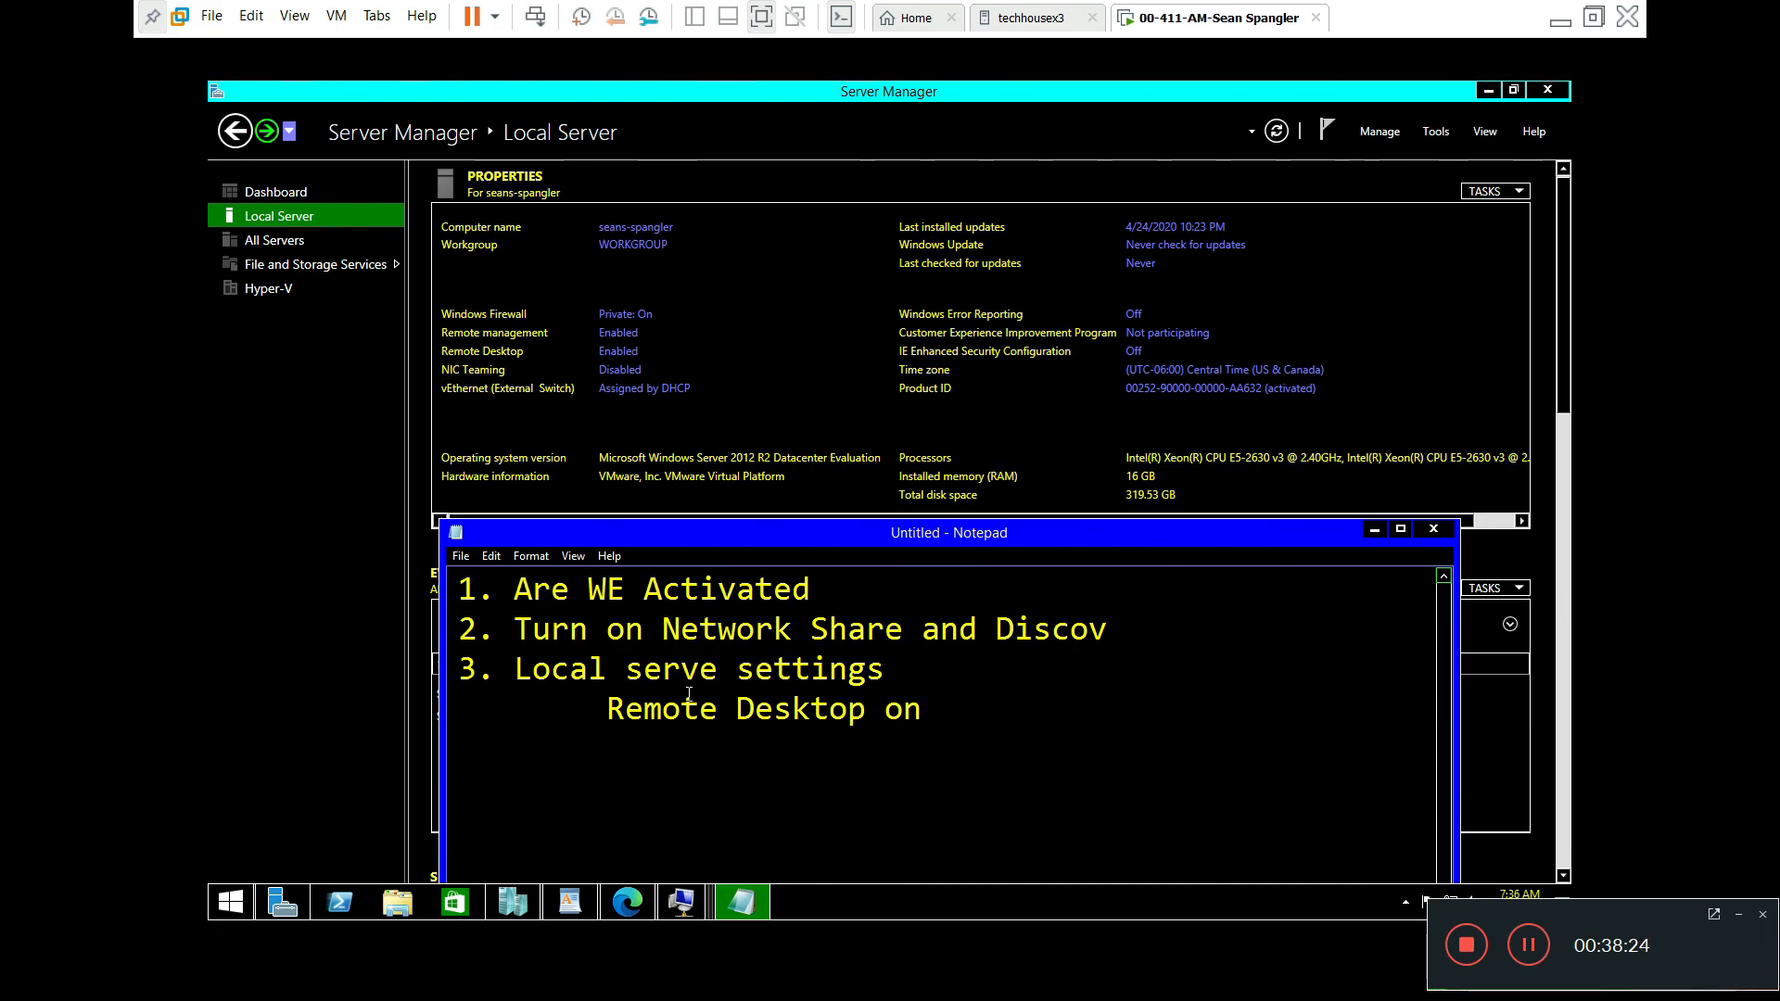
{"action": "type", "text": "DHCP"}
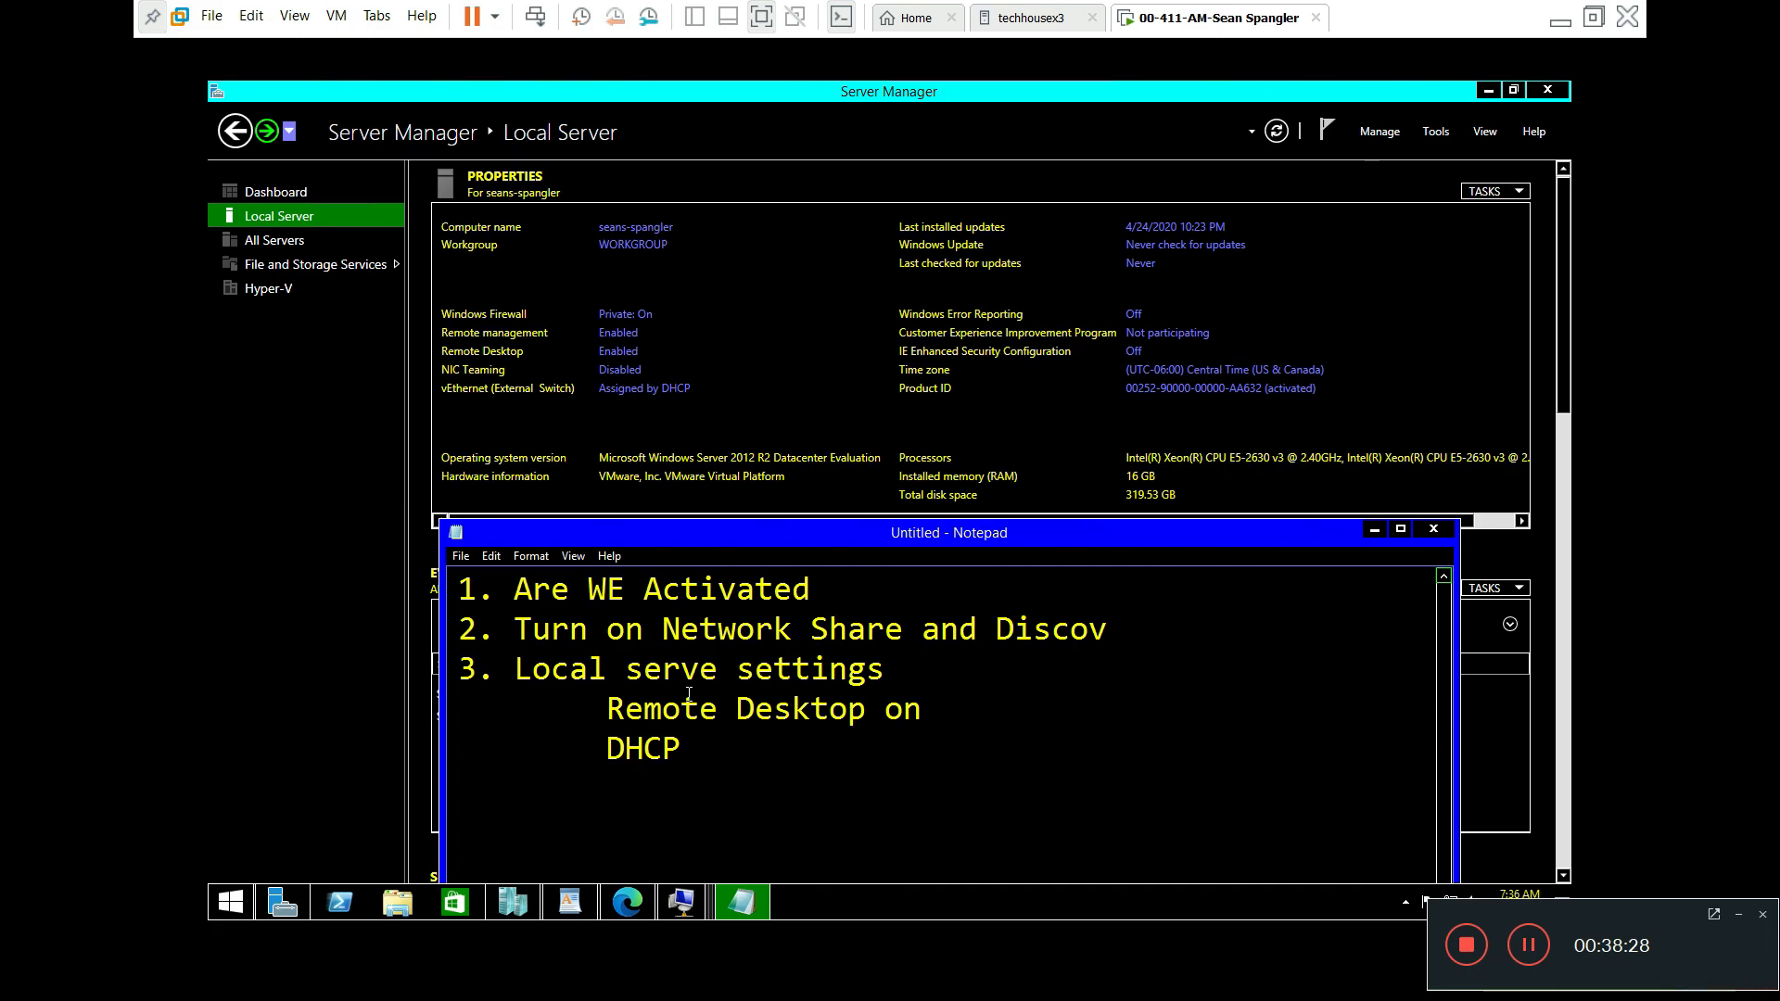
{"action": "type", "text": " (no Api"}
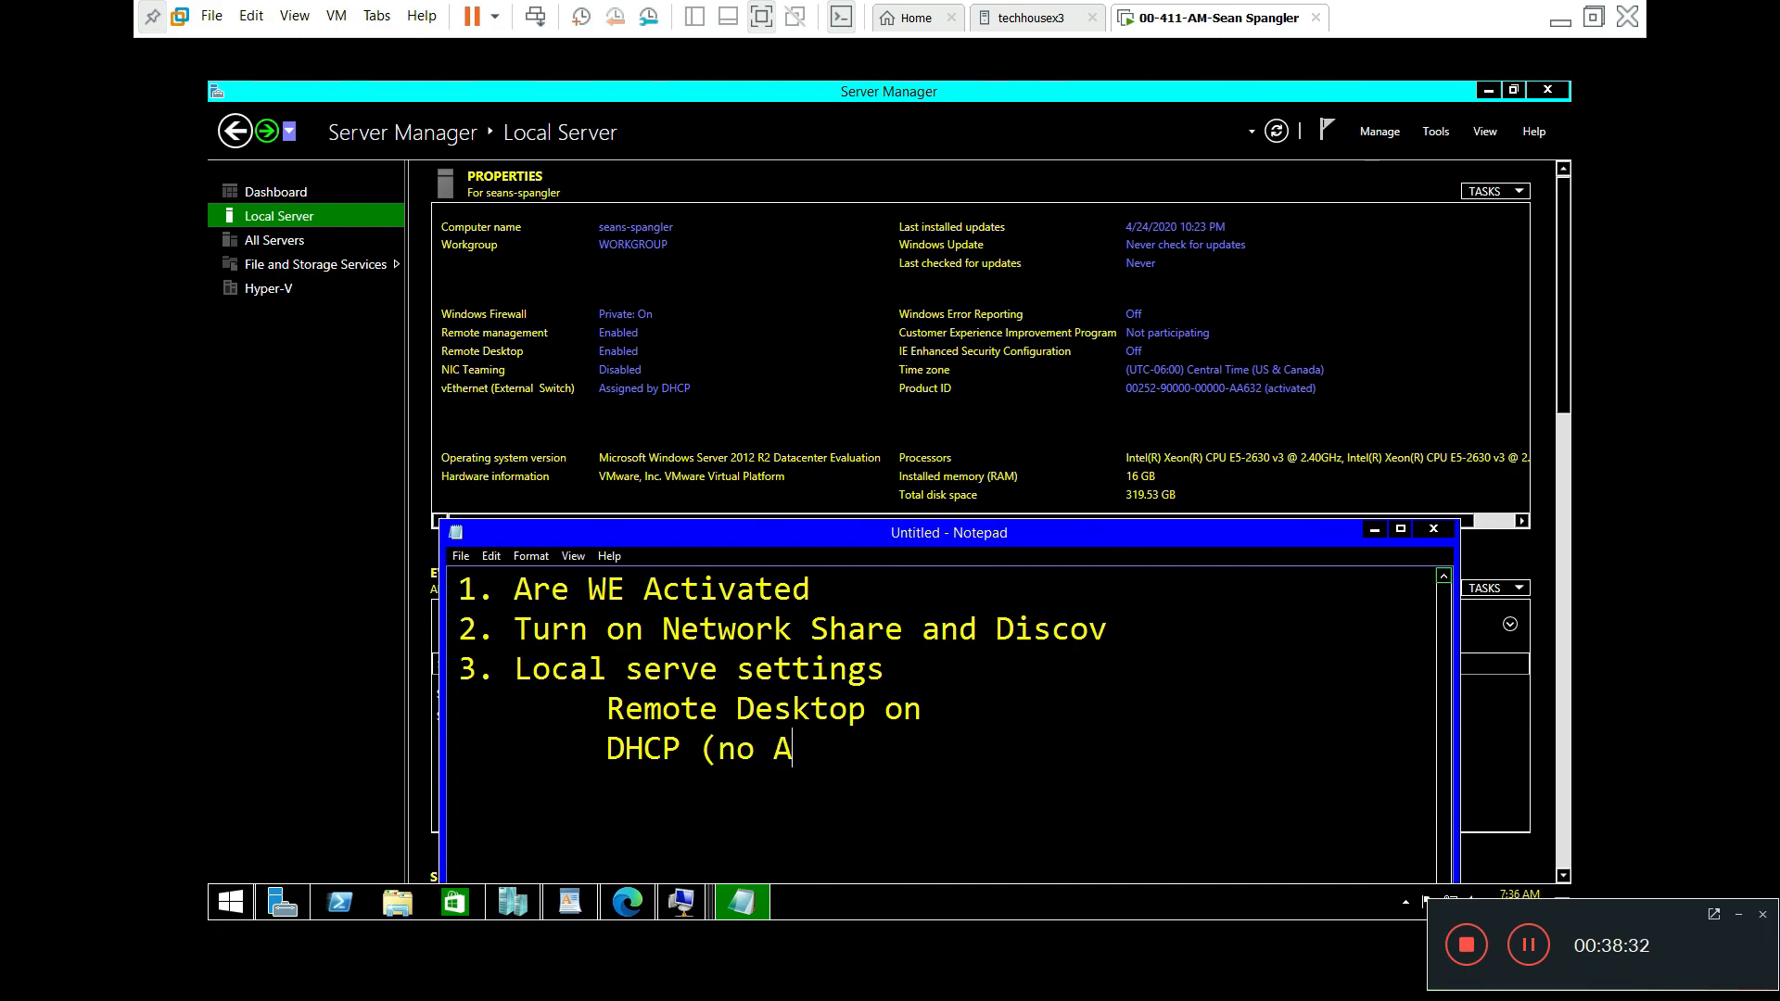
{"action": "key", "text": "BackSpace"}
{"action": "key", "text": "BackSpace"}
{"action": "type", "text": "PIPA)"}
{"action": "key", "text": "Return"}
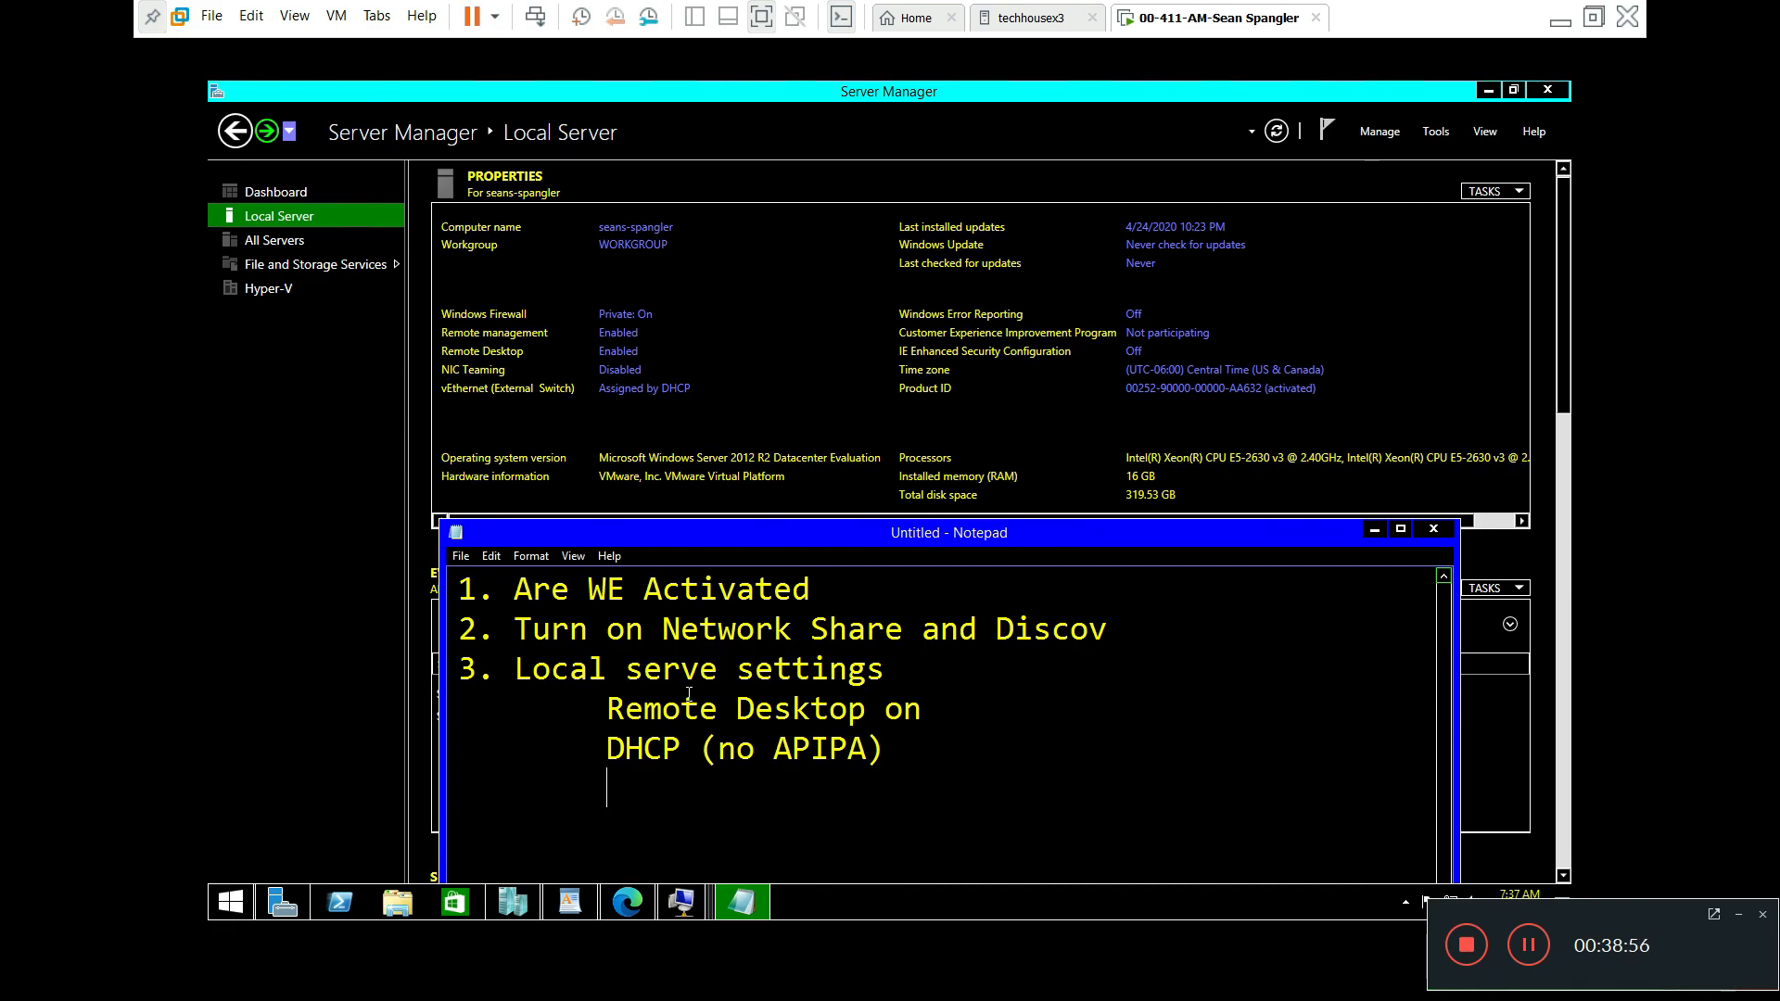
Step: Add 'Update set to never' and an indented 'Time zone Corrected' line to the checklist
{"action": "type", "text": "Update set to never"}
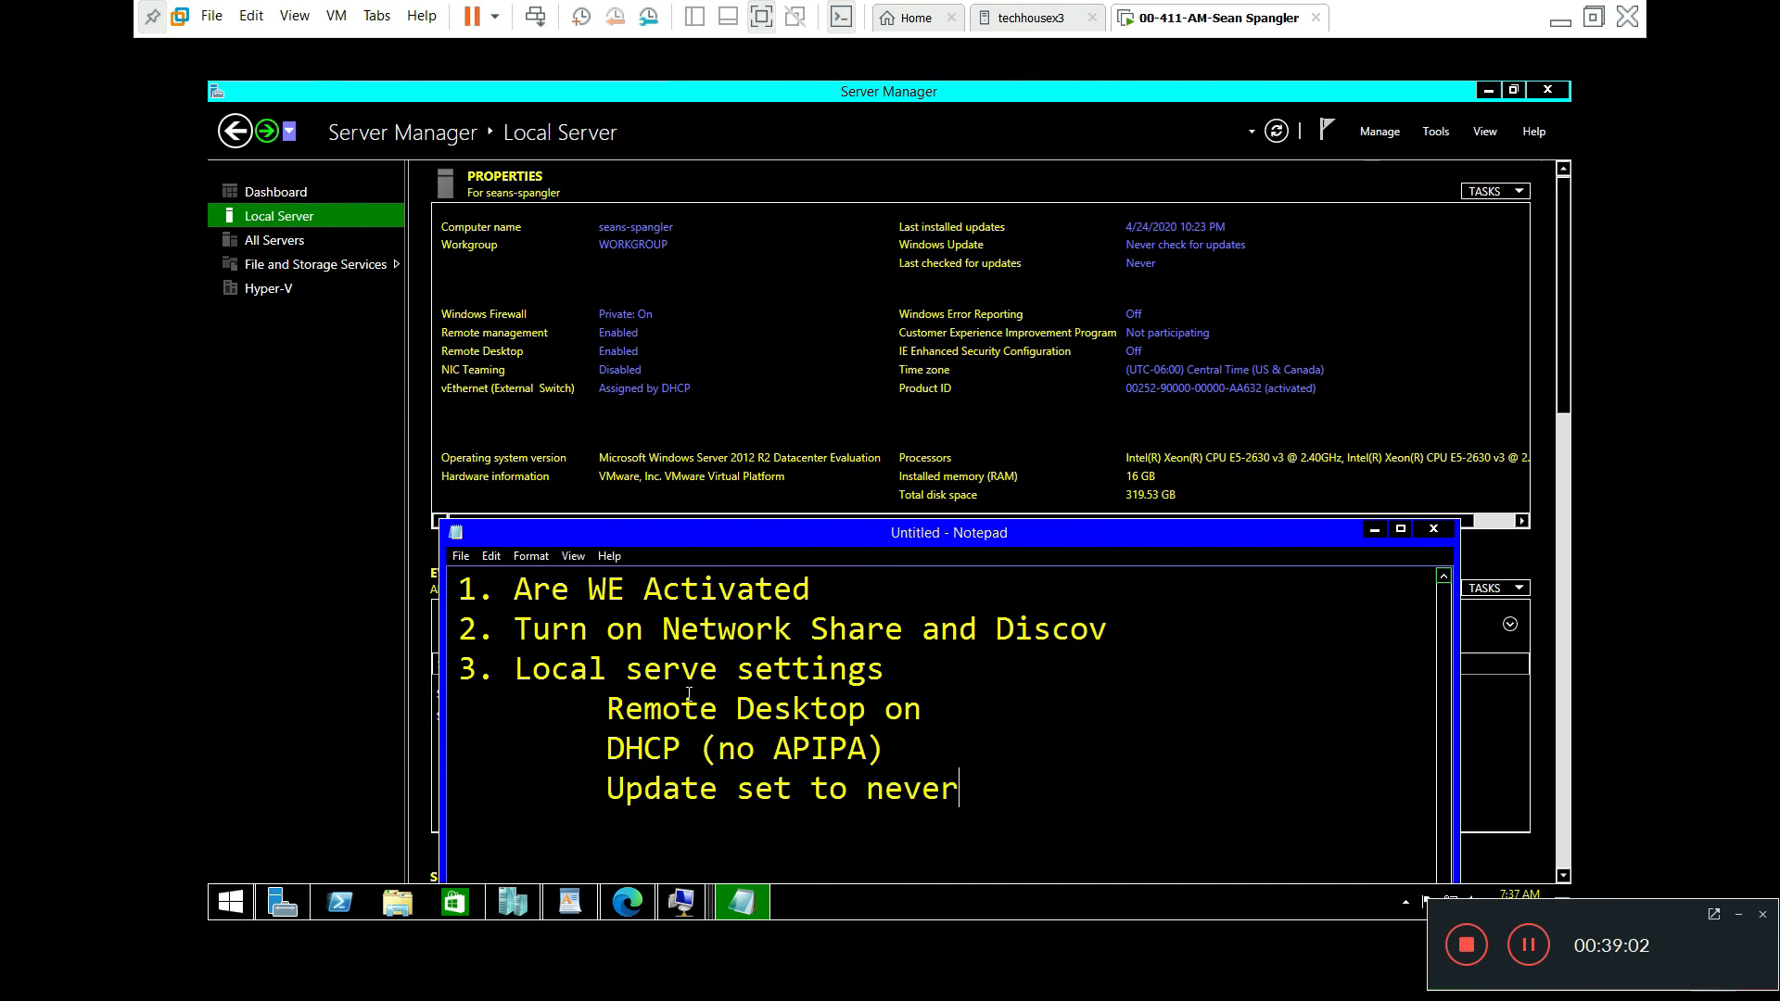
{"action": "key", "text": "Return"}
{"action": "key", "text": "Tab"}
{"action": "type", "text": "Time zone"}
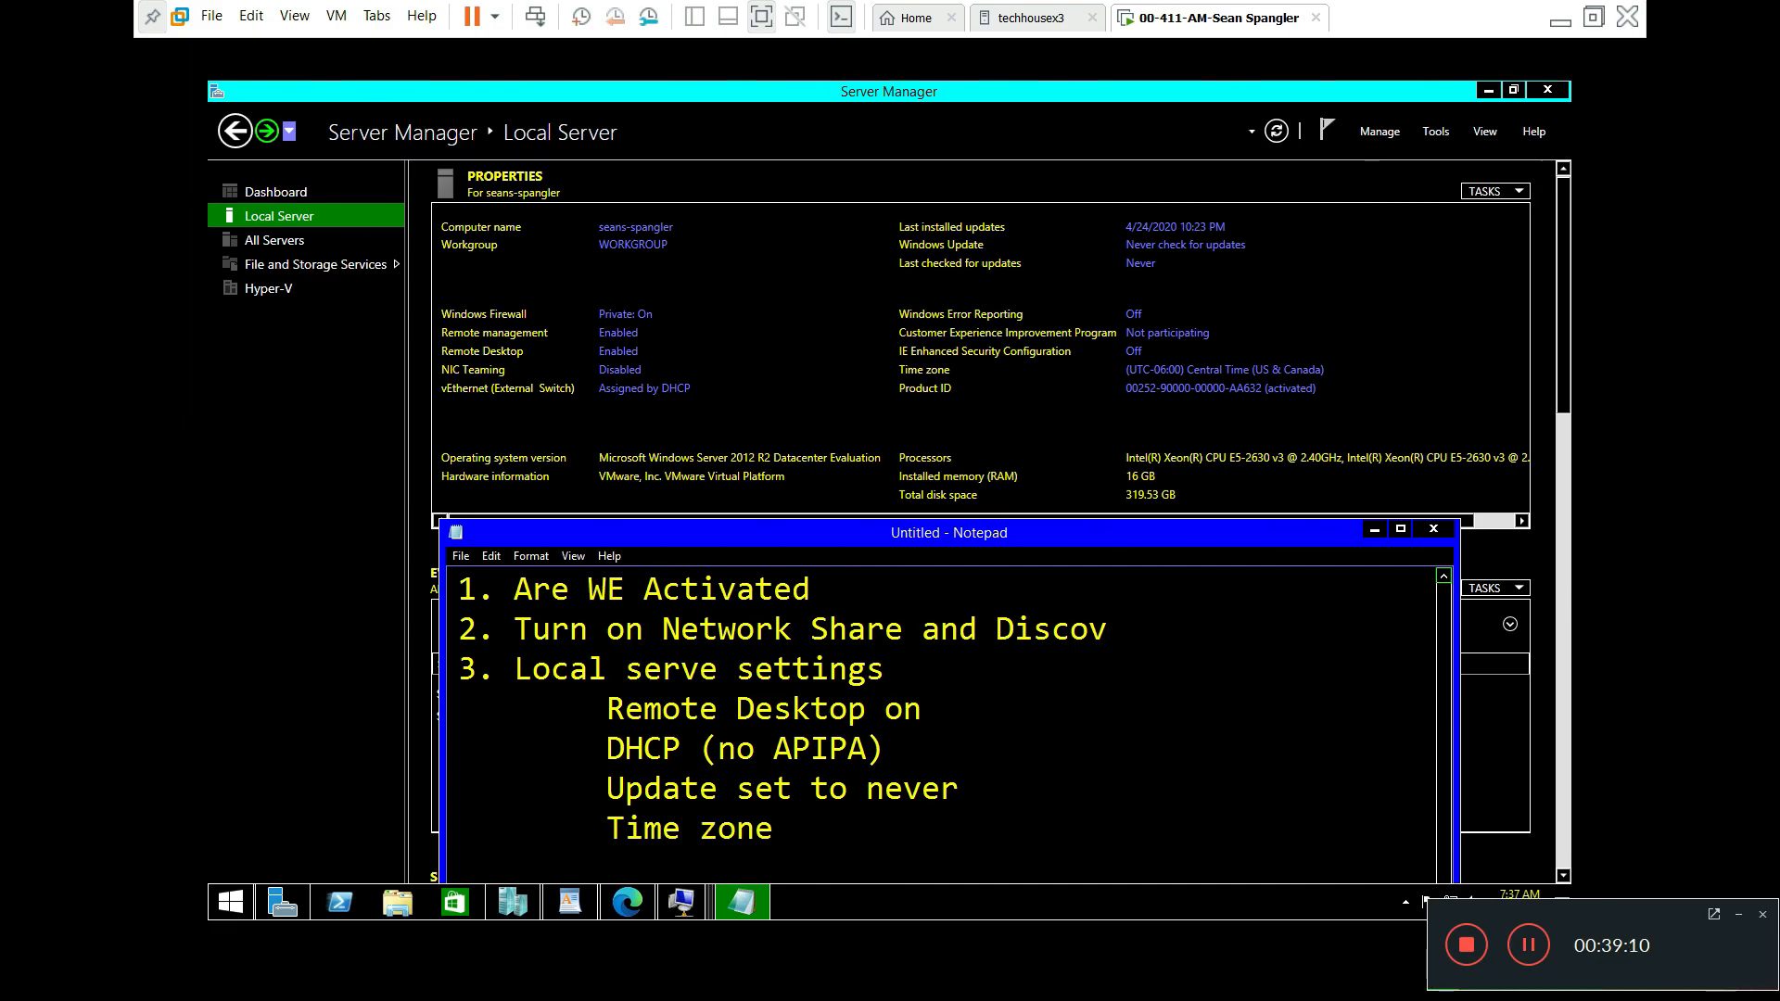
{"action": "type", "text": " Corected"}
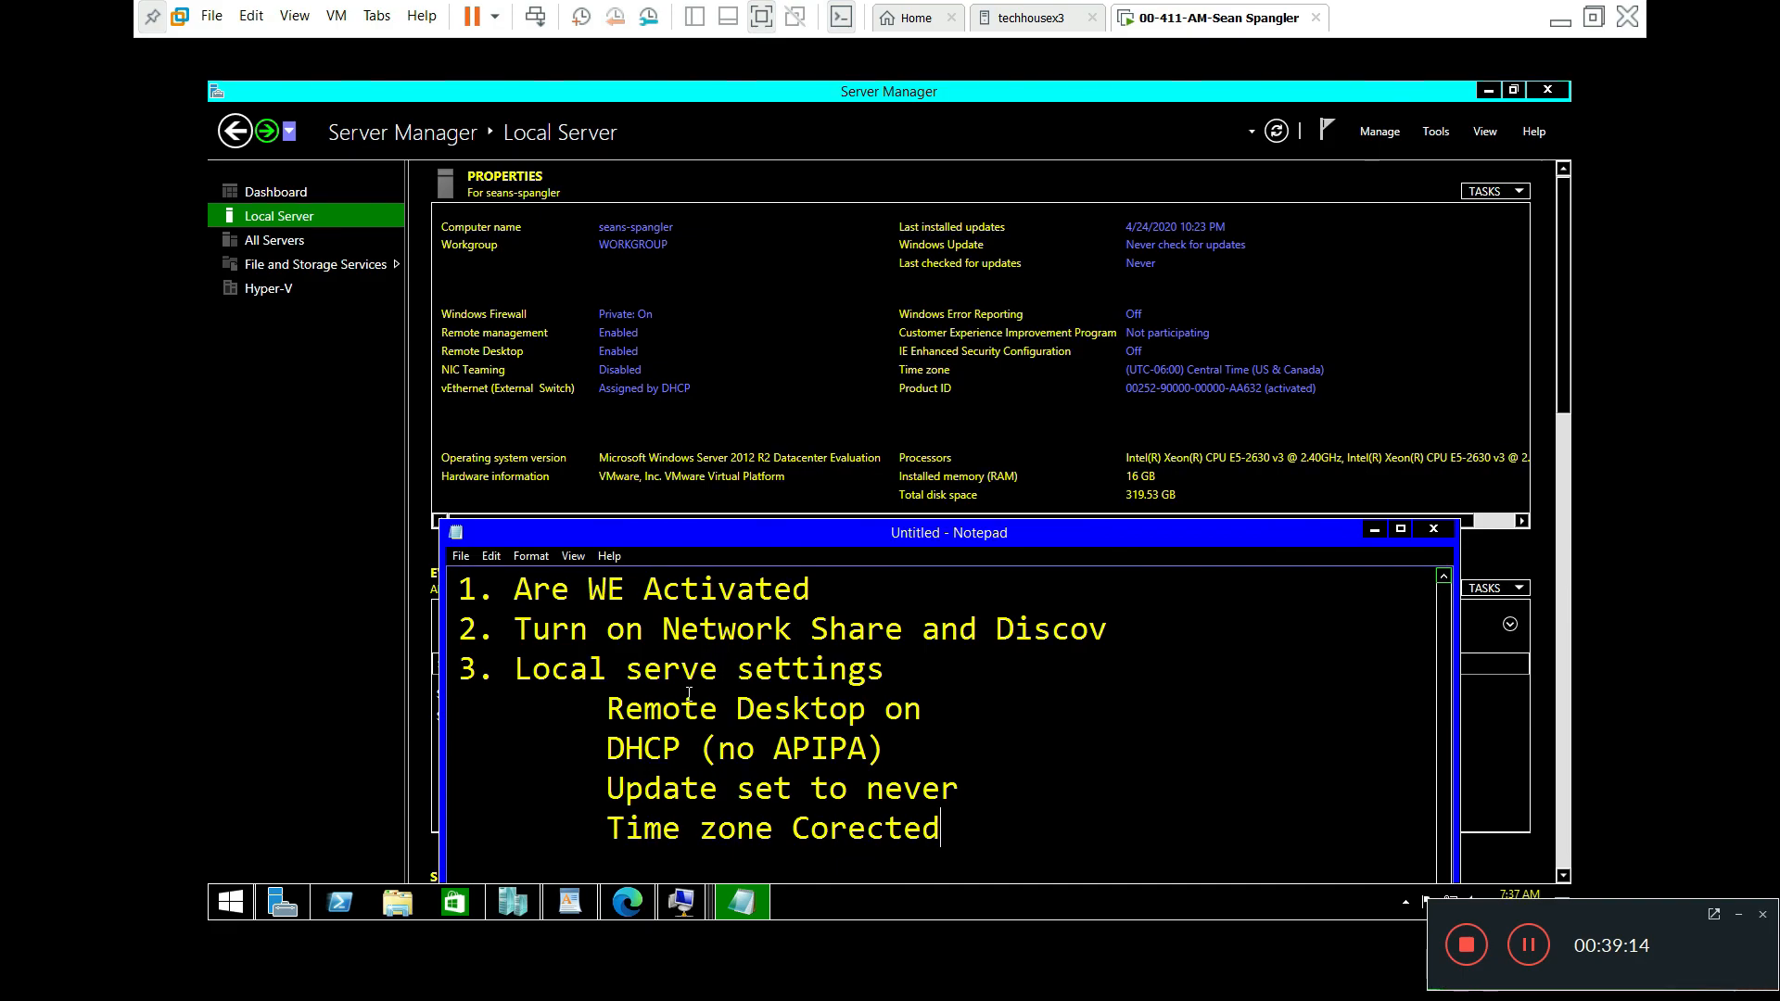
{"action": "key", "text": "Left"}
{"action": "key", "text": "Left"}
{"action": "key", "text": "Left"}
{"action": "key", "text": "Left"}
{"action": "key", "text": "Left"}
{"action": "type", "text": "r"}
{"action": "key", "text": "Right"}
Step: Add the indented checklist line 'Make sure You are activated'
{"action": "key", "text": "Return"}
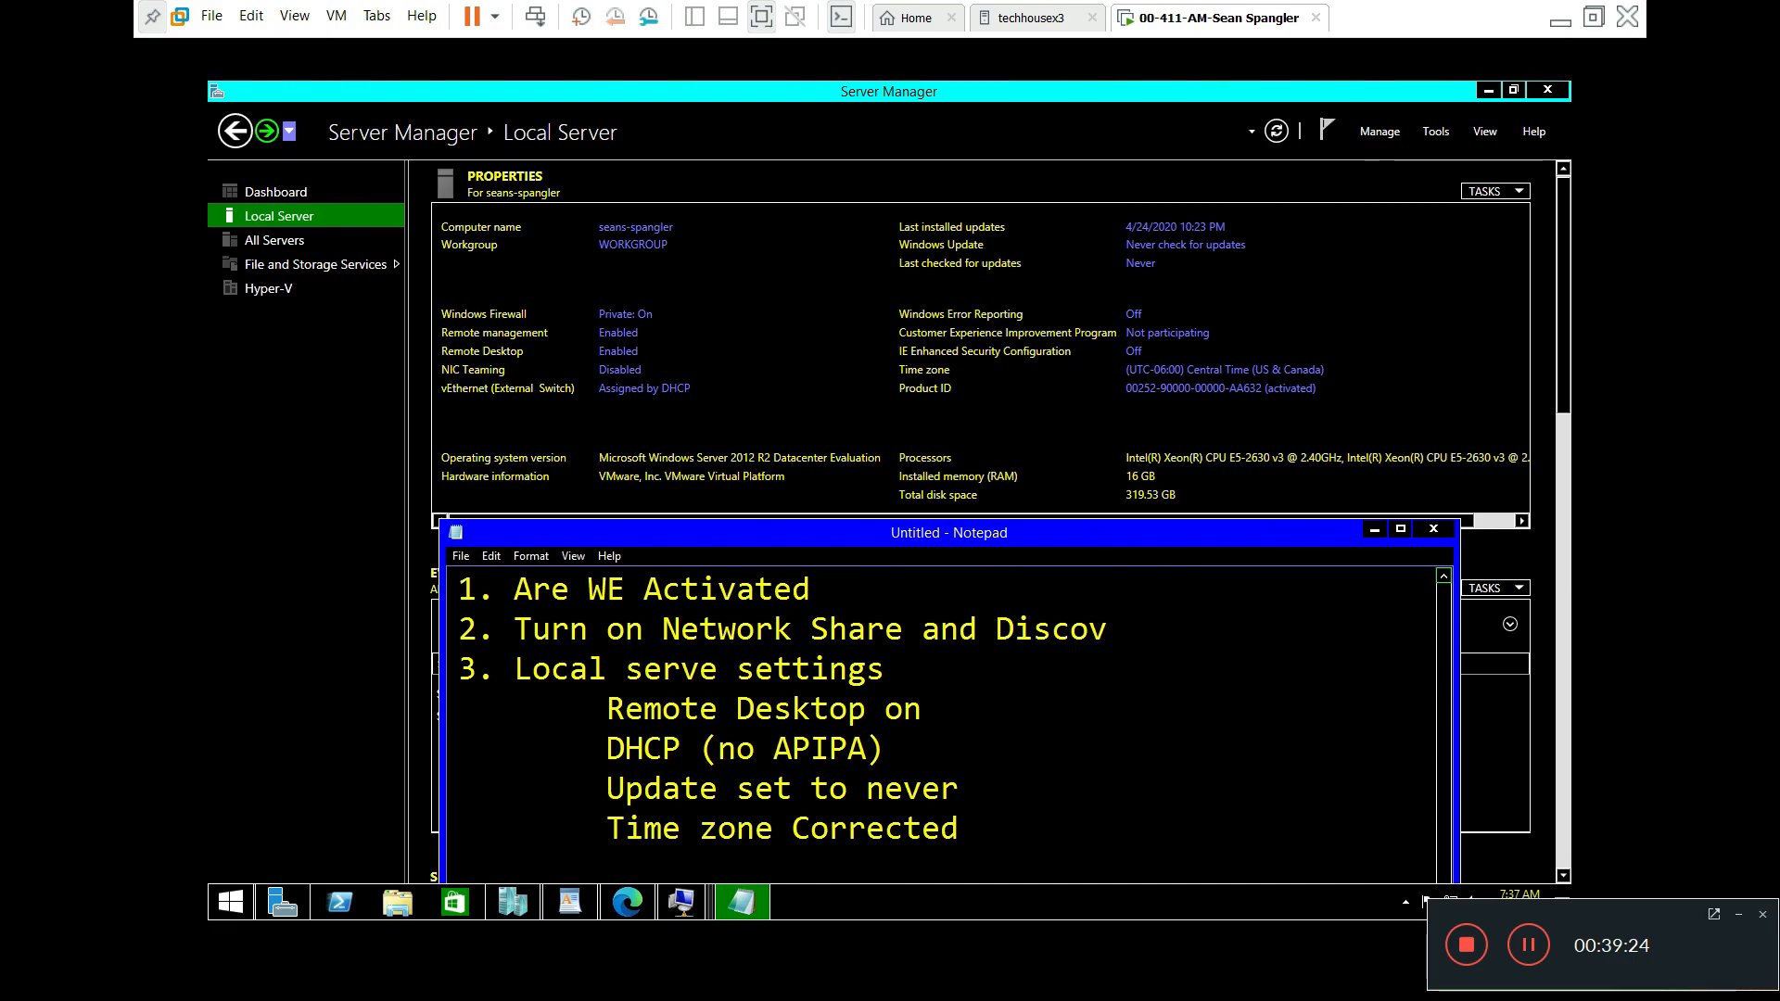
{"action": "key", "text": "Tab"}
{"action": "type", "text": "Make surte"}
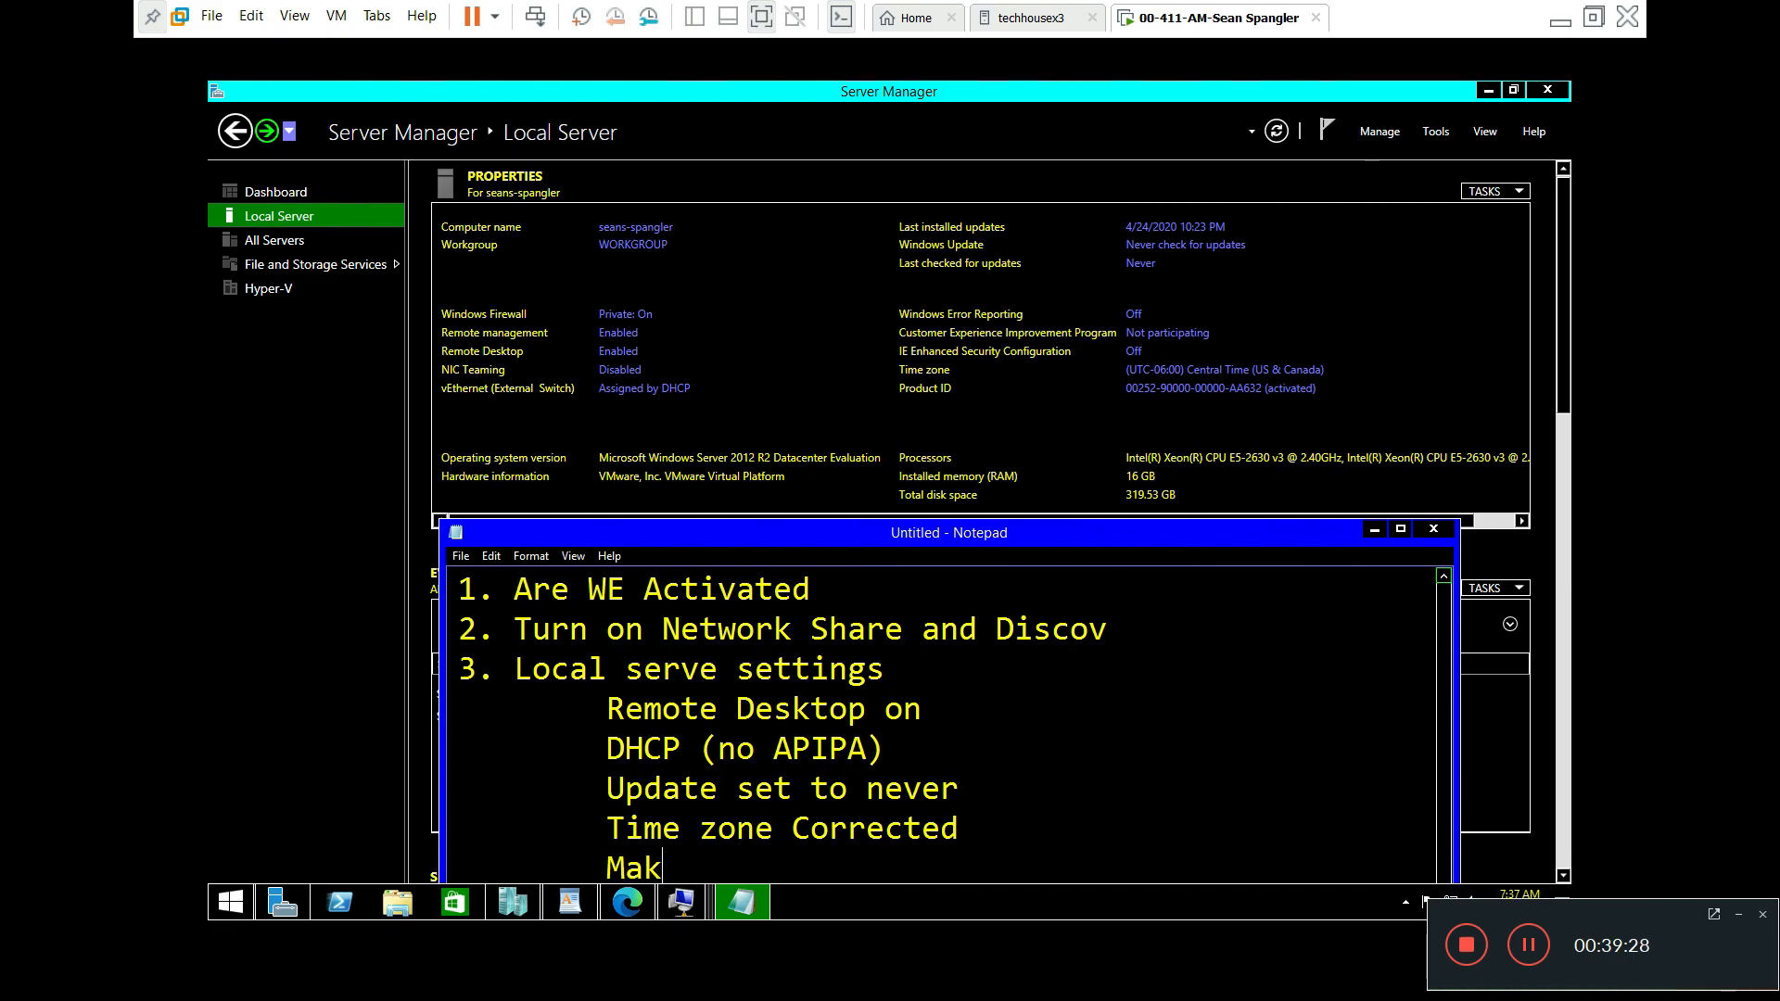
{"action": "key", "text": "BackSpace"}
{"action": "key", "text": "BackSpace"}
{"action": "type", "text": "e Yo"}
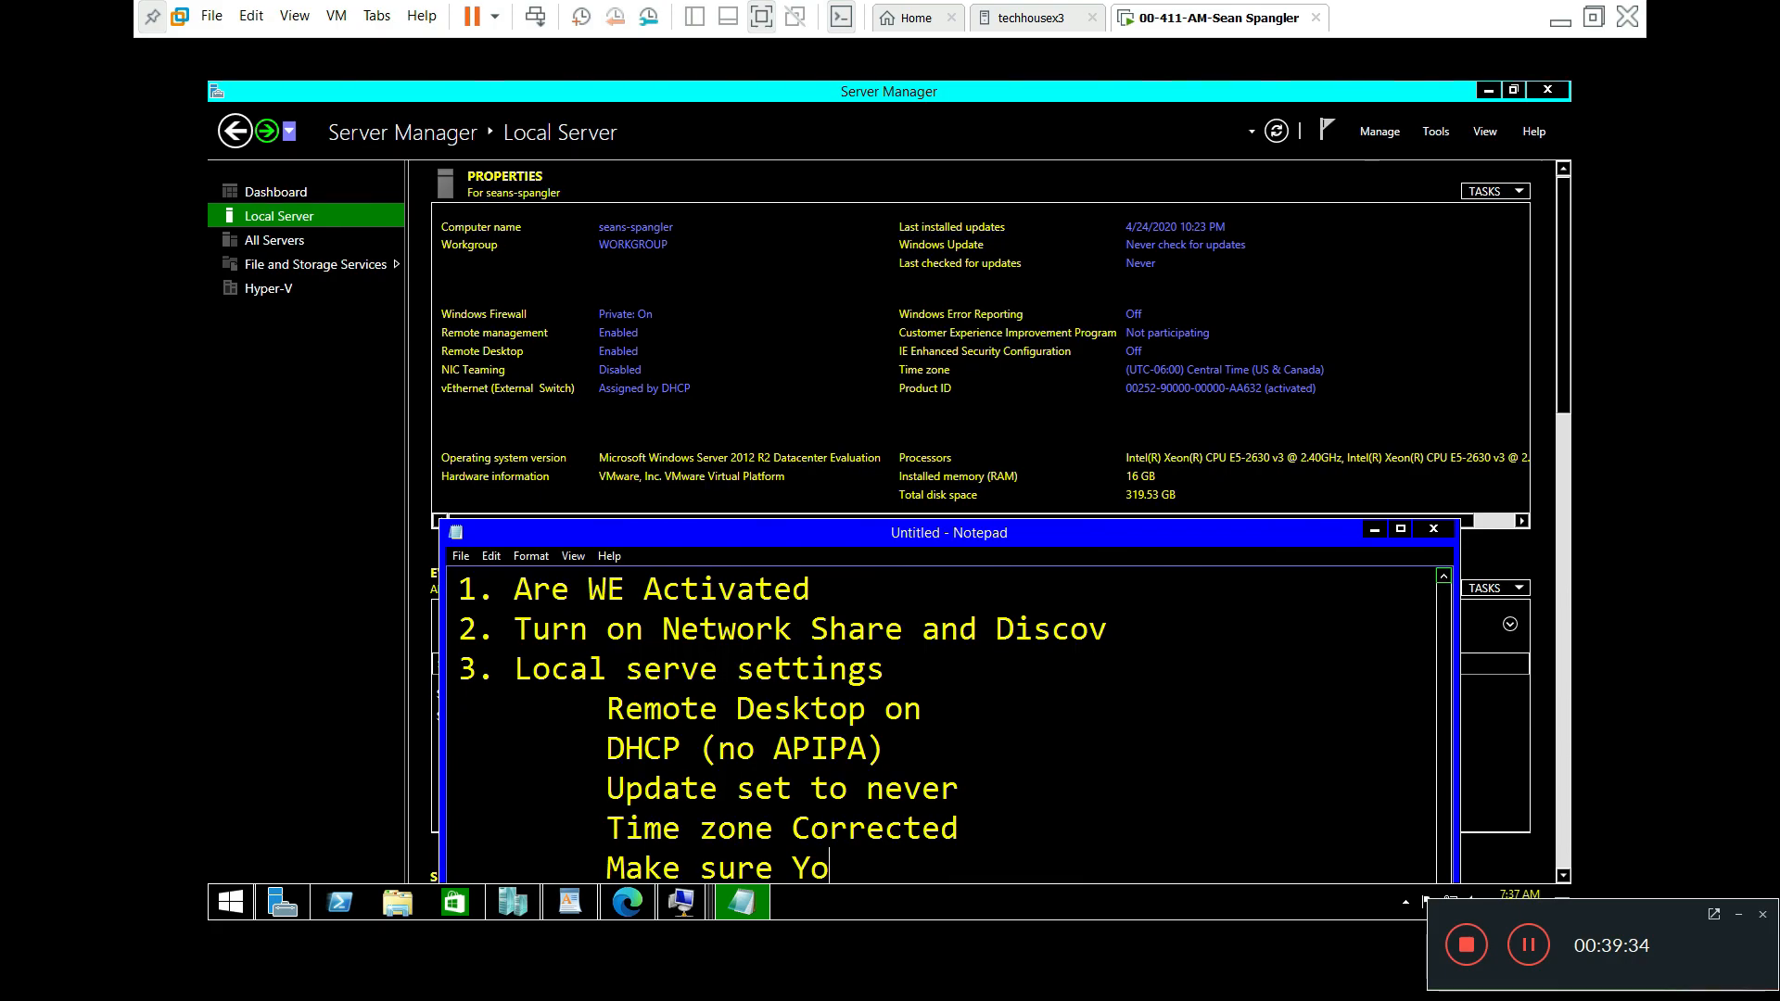
{"action": "type", "text": "u are activated"}
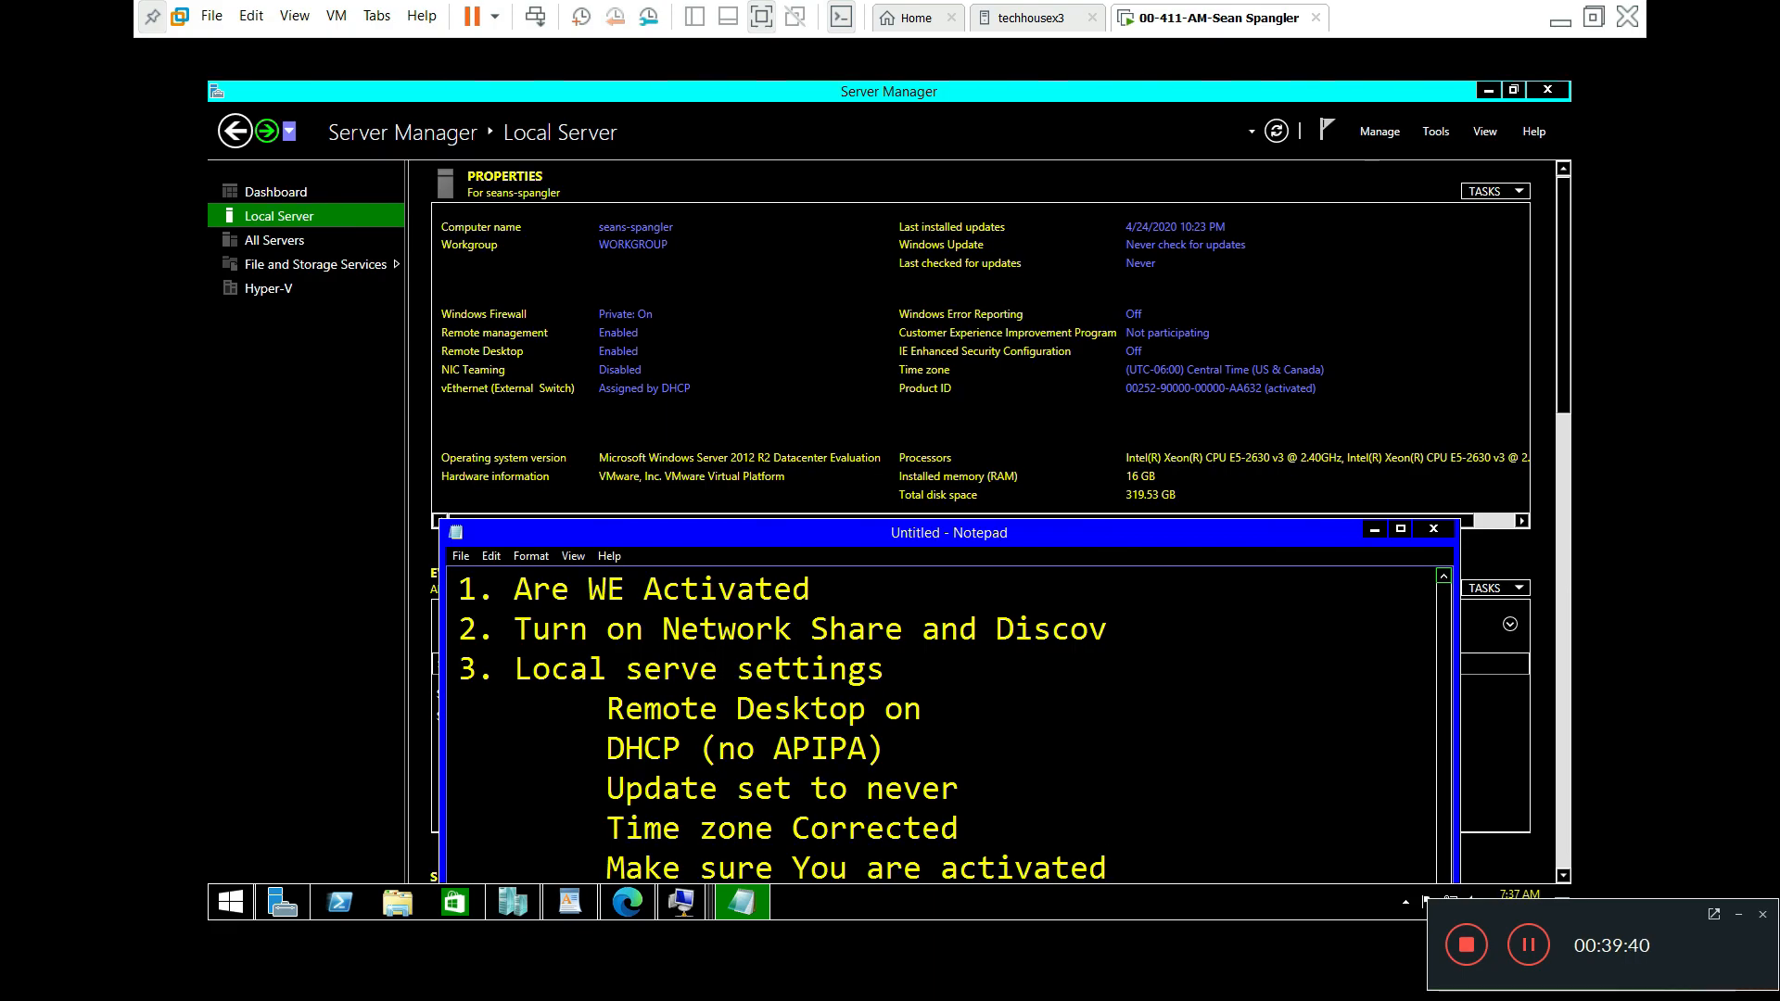
Step: Complete 'Discovery' in item 2 and move the Notepad window higher on screen
{"action": "left_click", "coordinate": [1120, 625]}
{"action": "type", "text": "ery"}
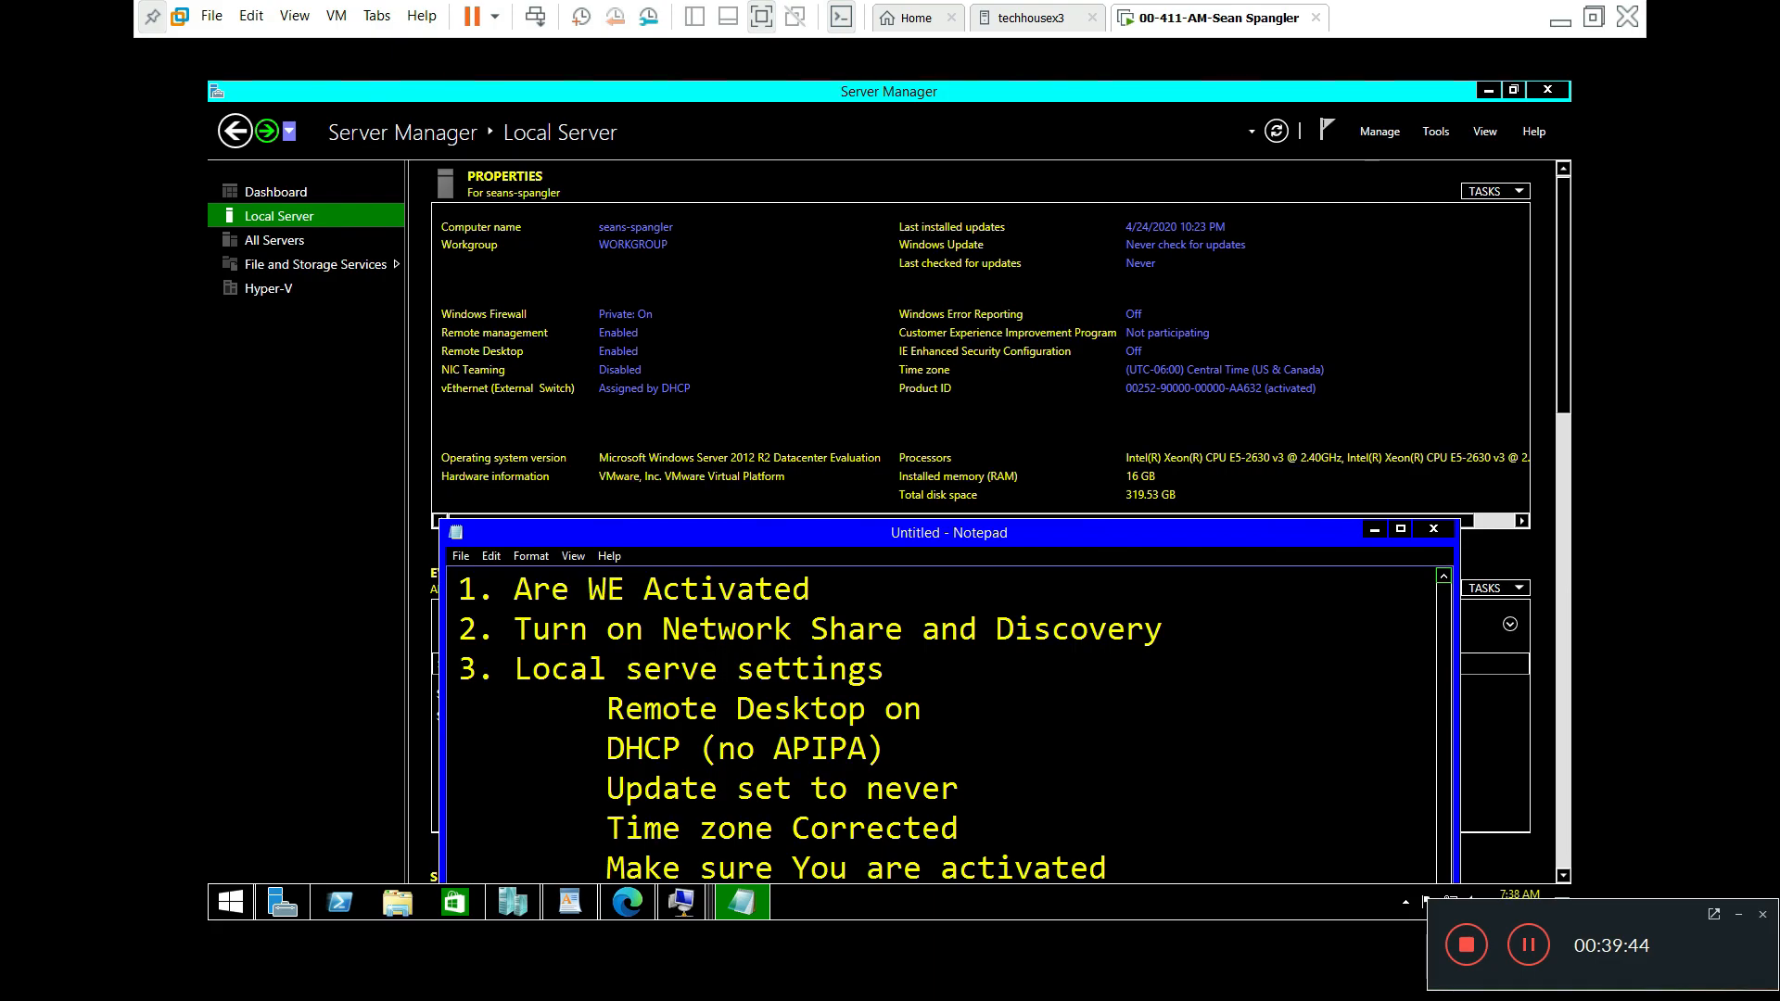
{"action": "left_click_drag", "start_coordinate": [1090, 534], "coordinate": [992, 257]}
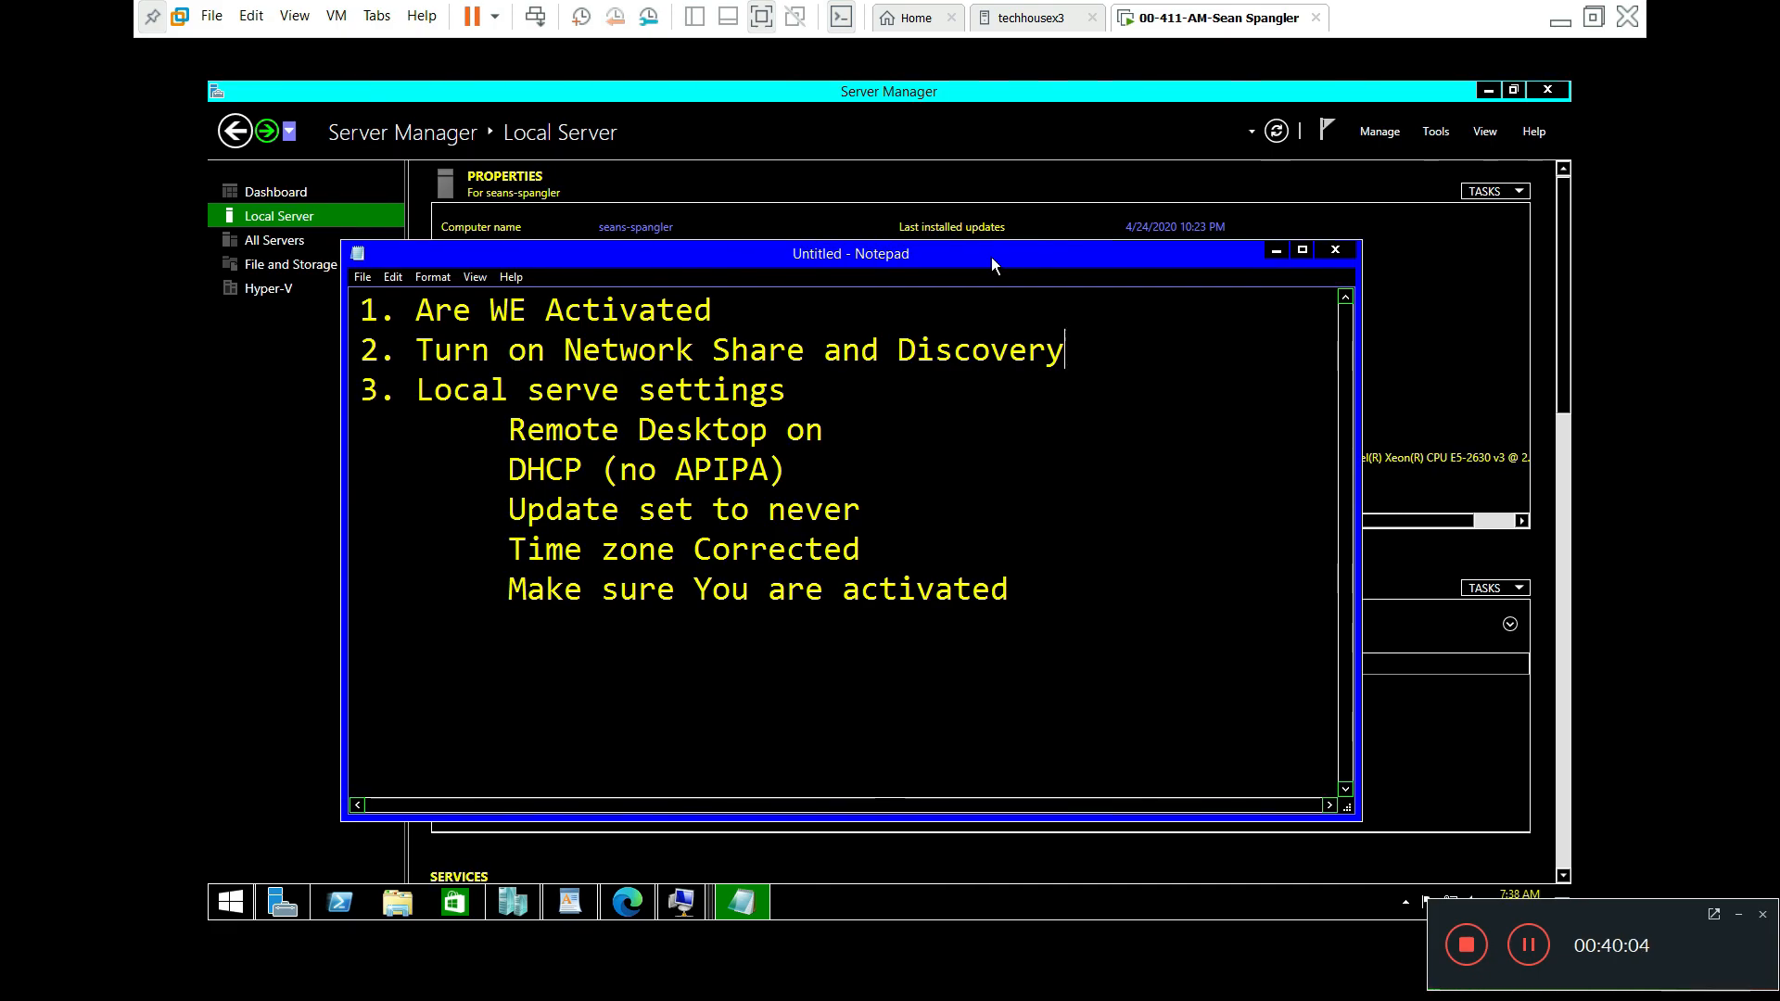
Step: Minimize Notepad and open the ADL-DC, CBR-DC, SYD-DC and MEL-DC VM connection windows
{"action": "left_click_drag", "start_coordinate": [1187, 253], "coordinate": [1165, 147]}
{"action": "left_click", "coordinate": [1178, 135]}
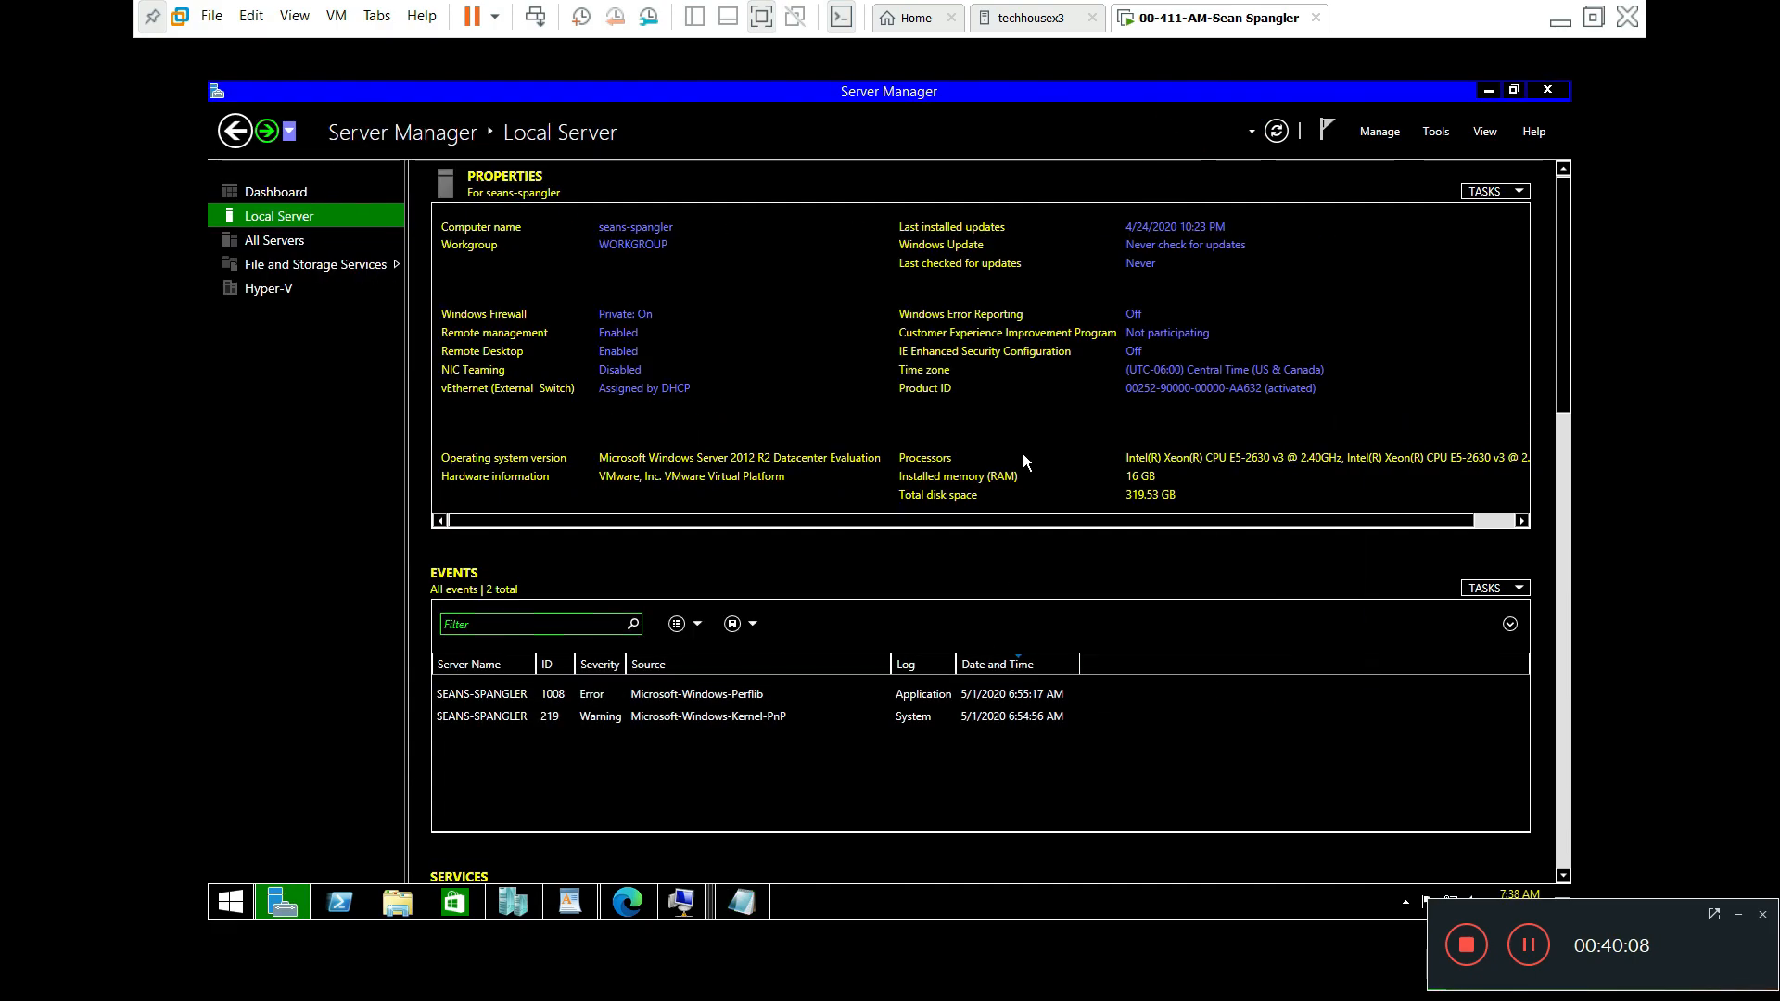
{"action": "left_click", "coordinate": [701, 911]}
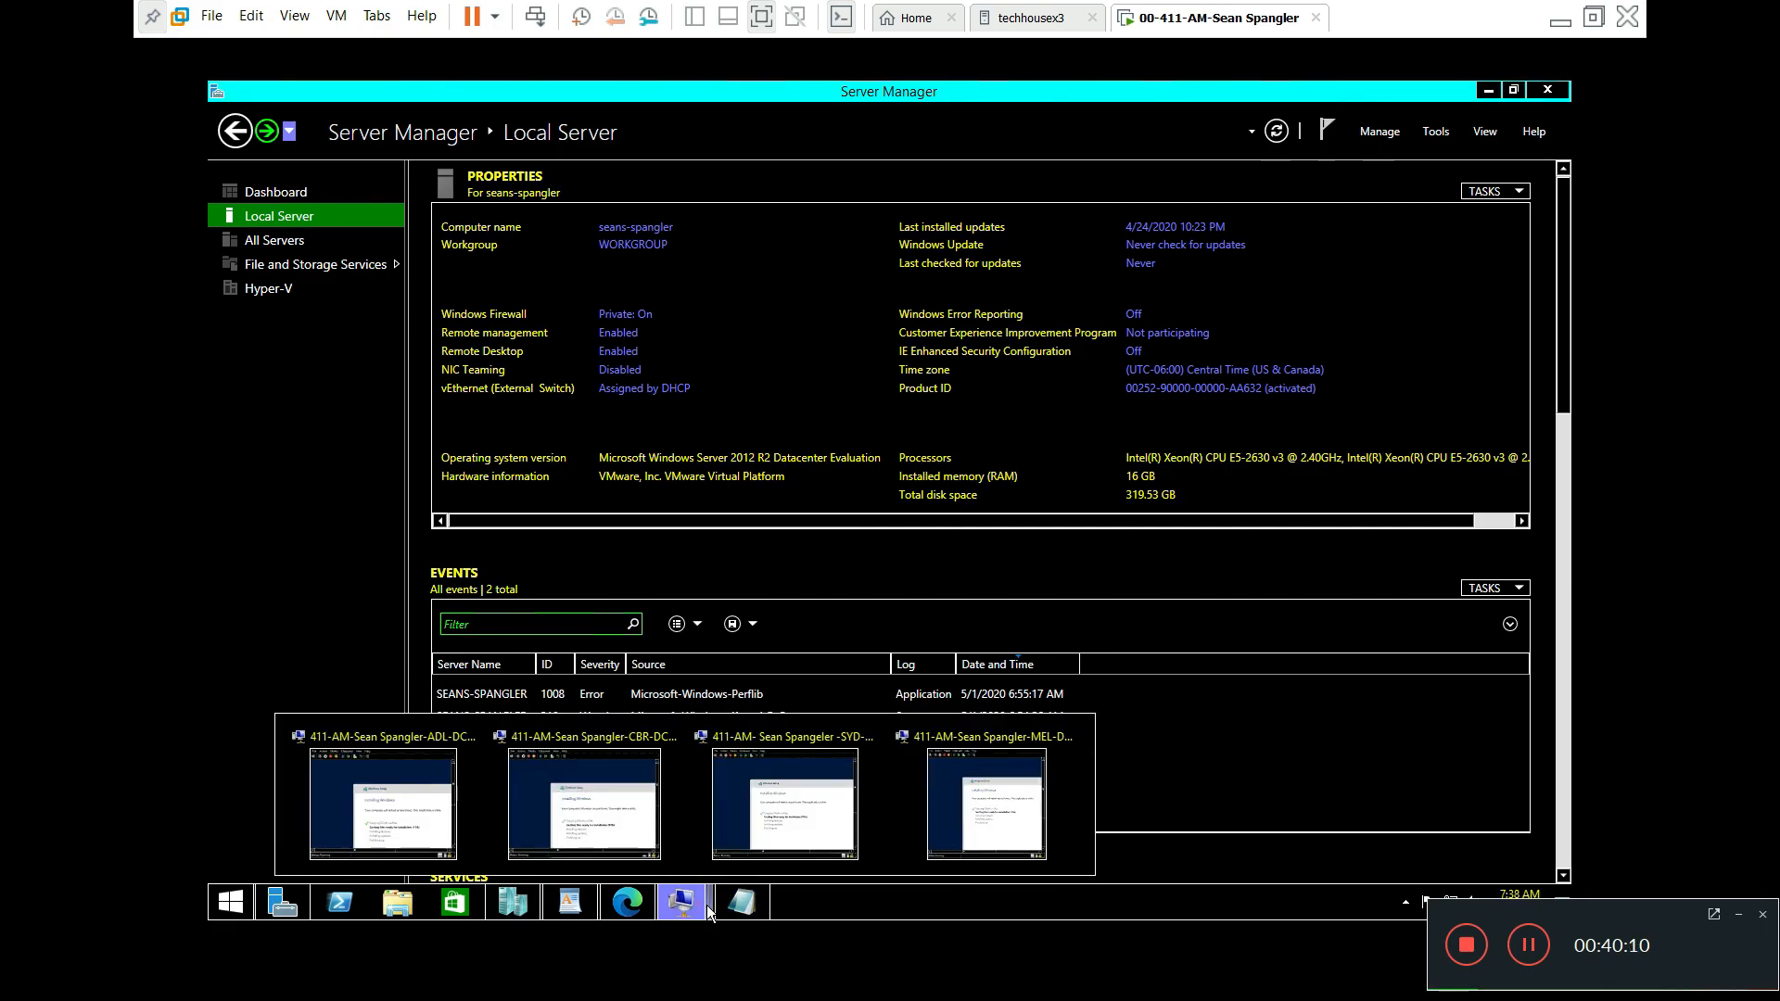
{"action": "left_click", "coordinate": [437, 771]}
{"action": "mouse_move", "coordinate": [682, 901]}
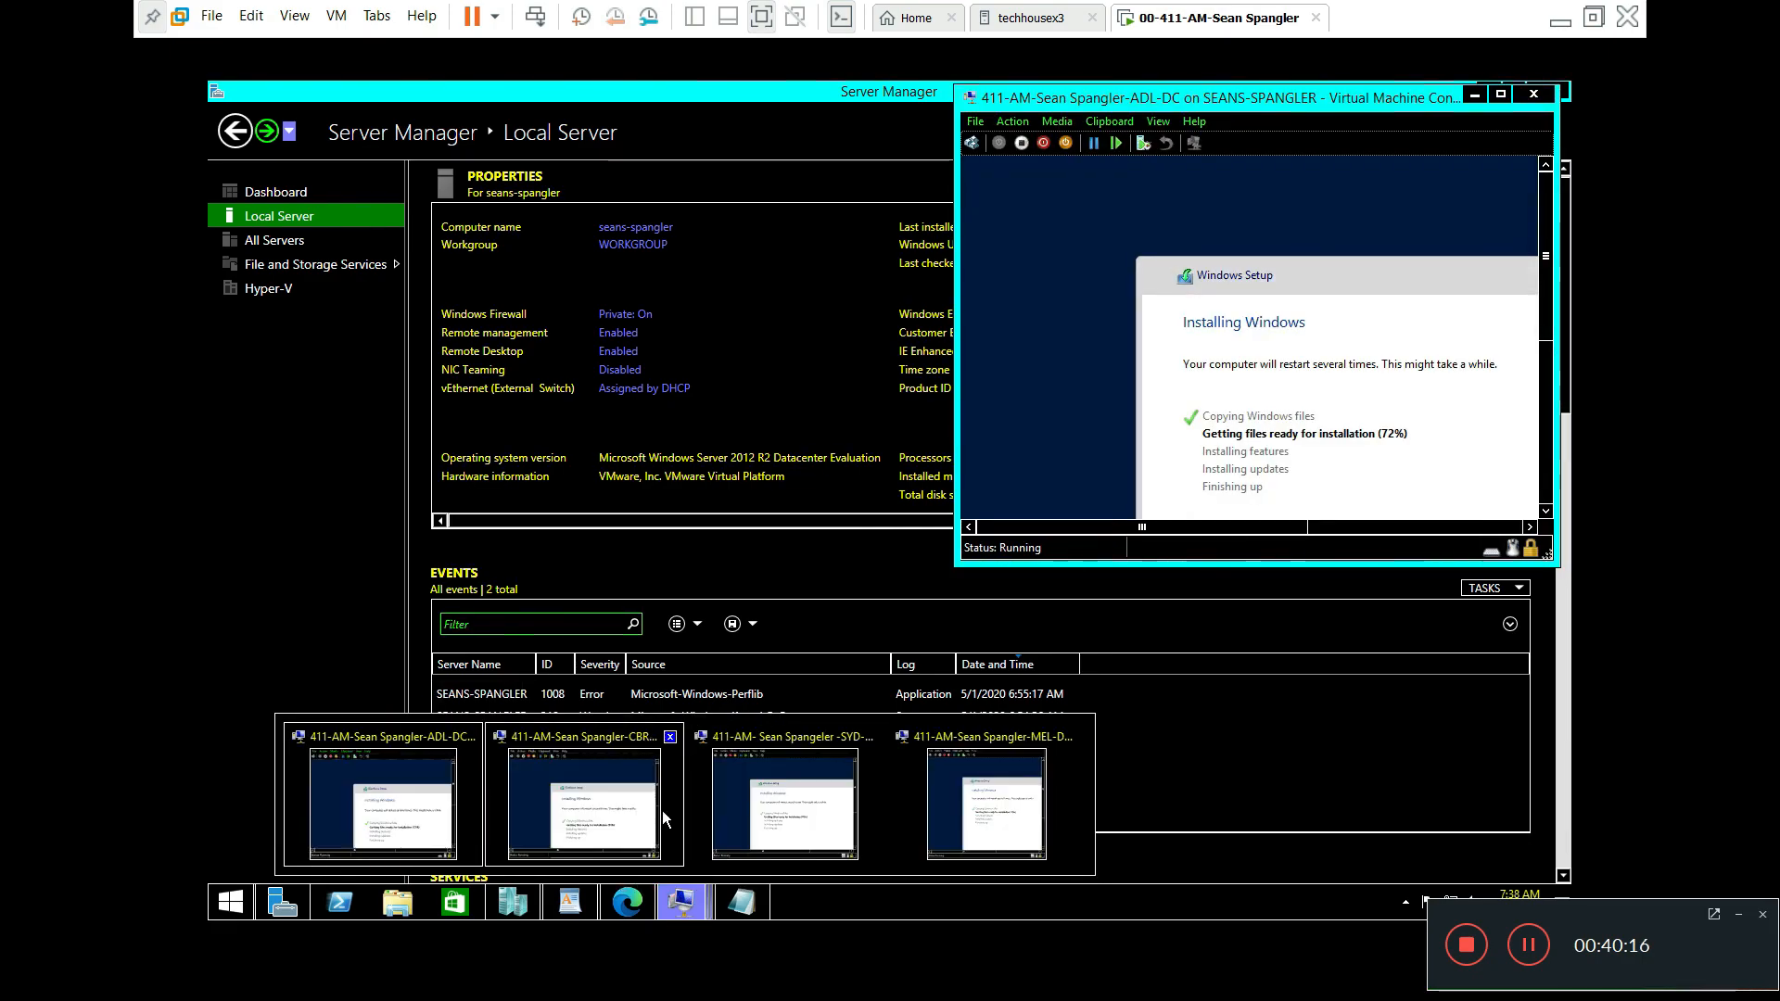
{"action": "left_click", "coordinate": [649, 806]}
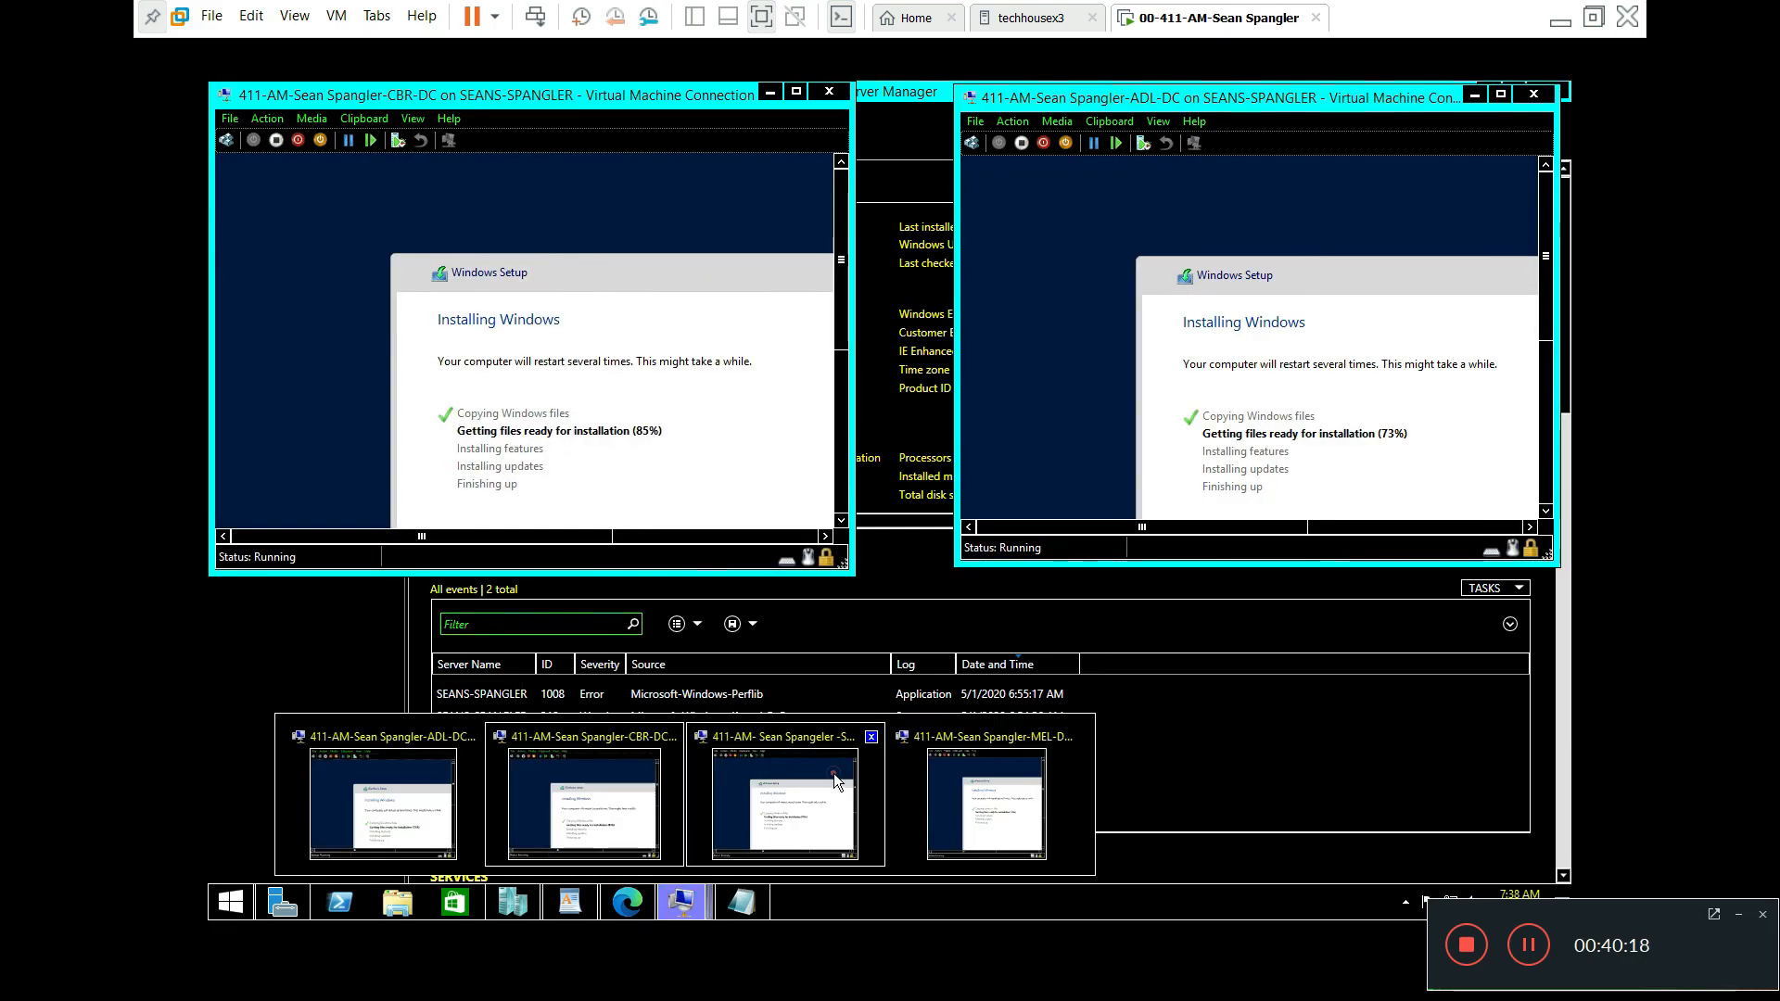
{"action": "left_click", "coordinate": [836, 782]}
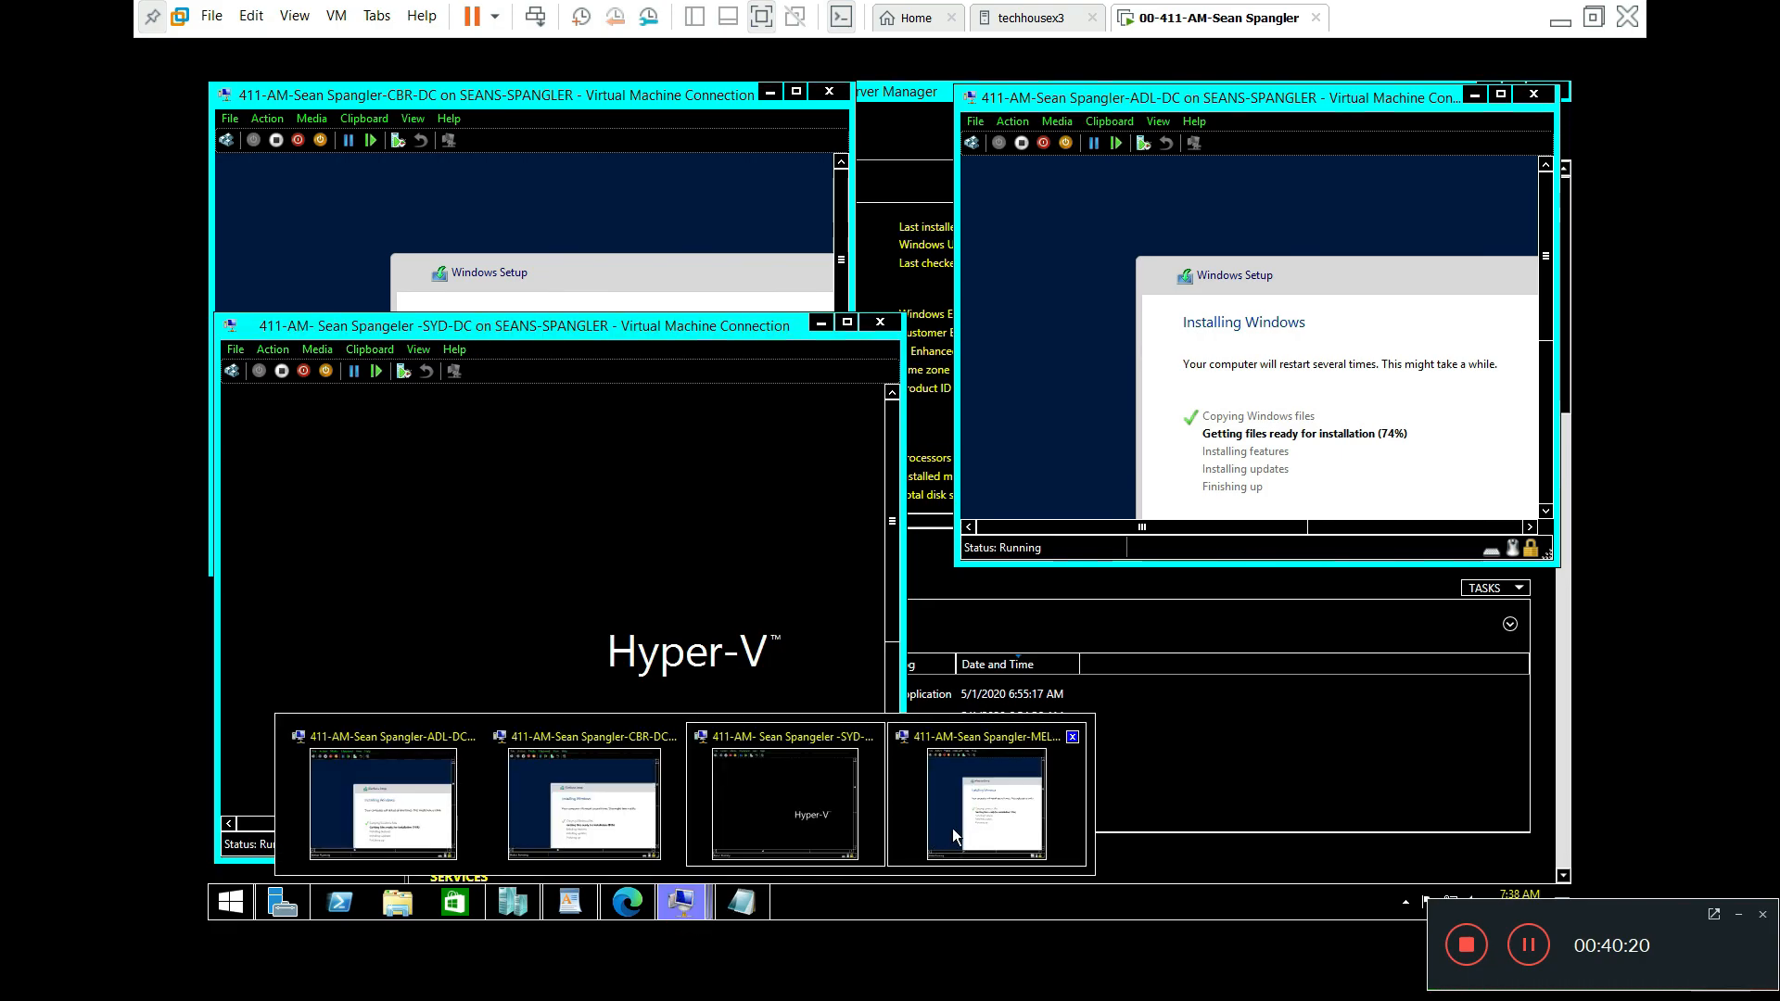
{"action": "left_click", "coordinate": [953, 827]}
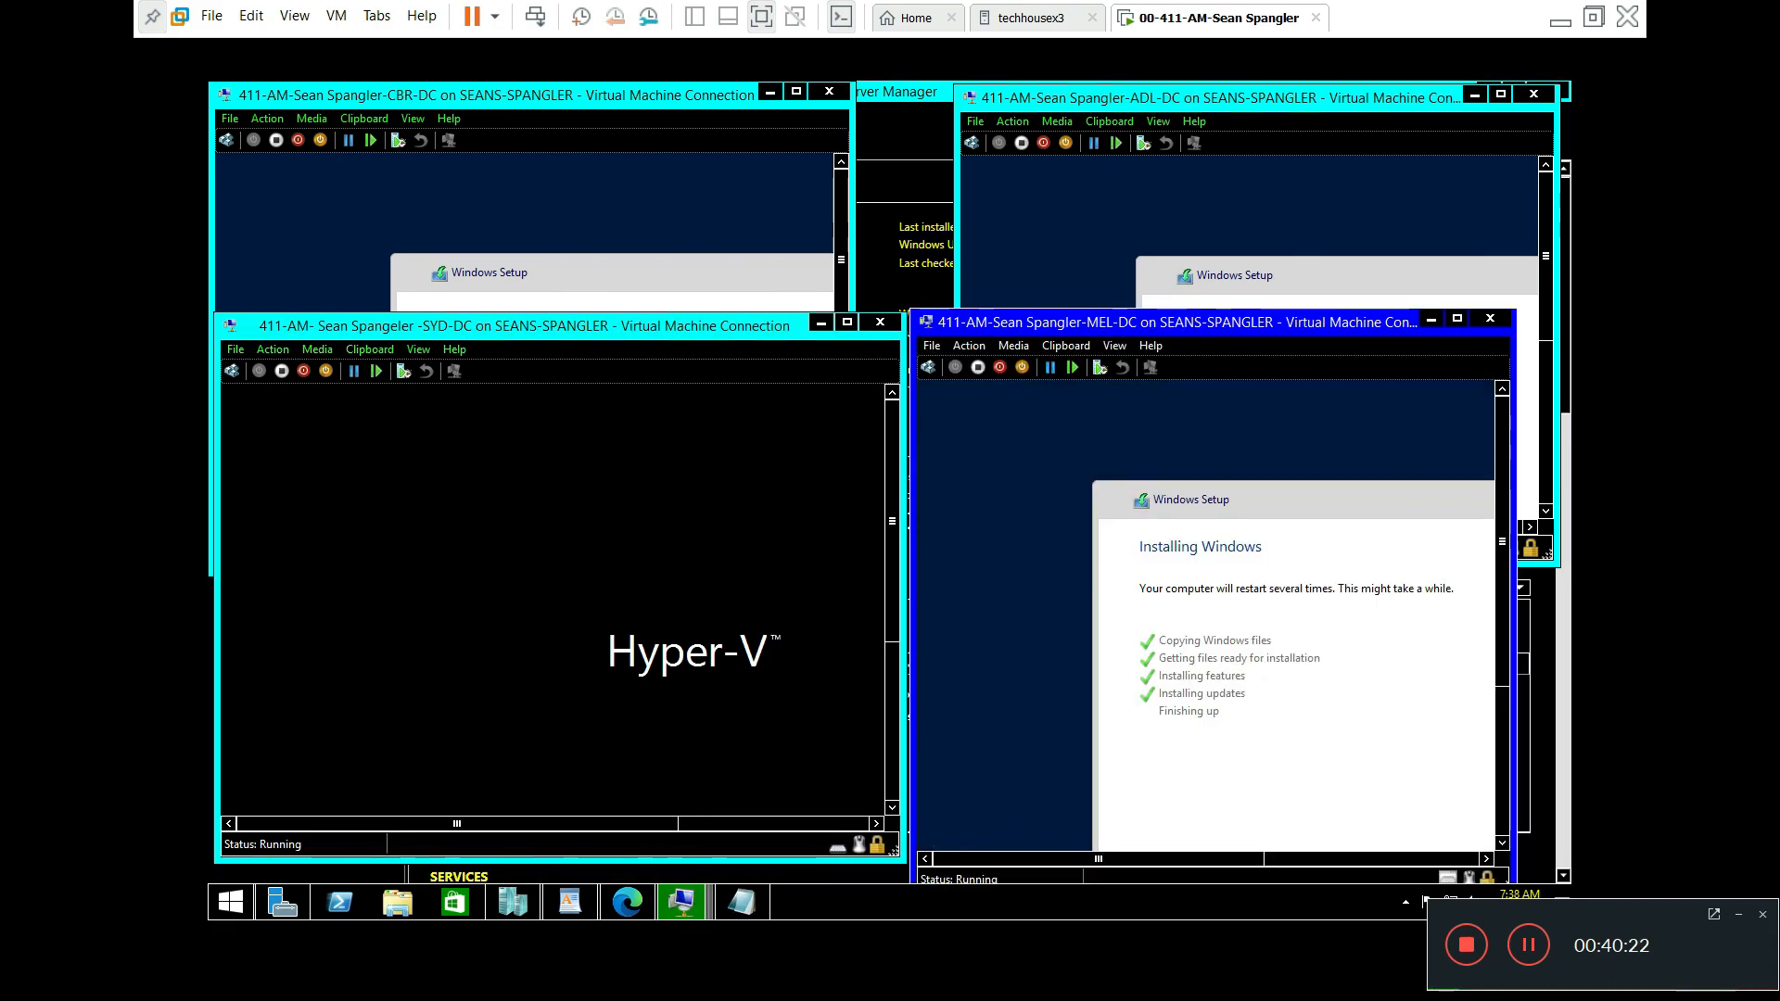
Step: Maximize SYD-DC, check MEL-DC and ADL-DC progress, then restore the Notepad checklist
{"action": "left_click", "coordinate": [553, 328]}
{"action": "left_click_drag", "start_coordinate": [554, 327], "coordinate": [806, 185]}
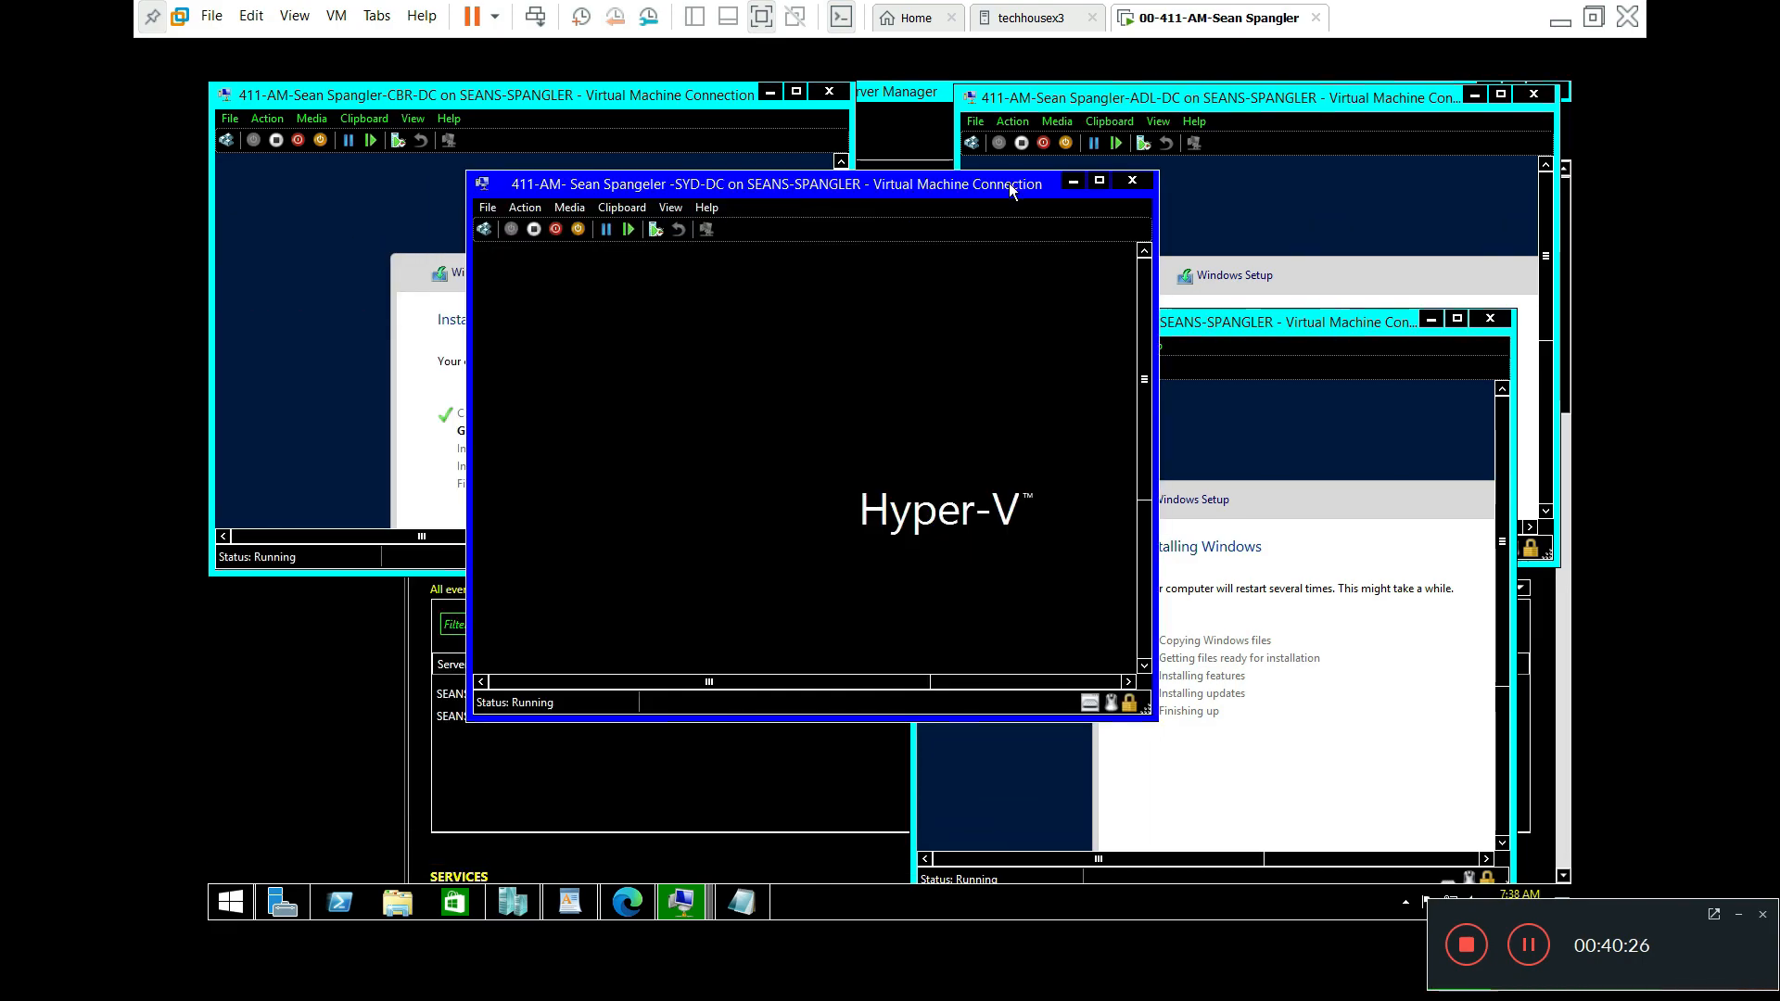
{"action": "left_click", "coordinate": [1101, 180]}
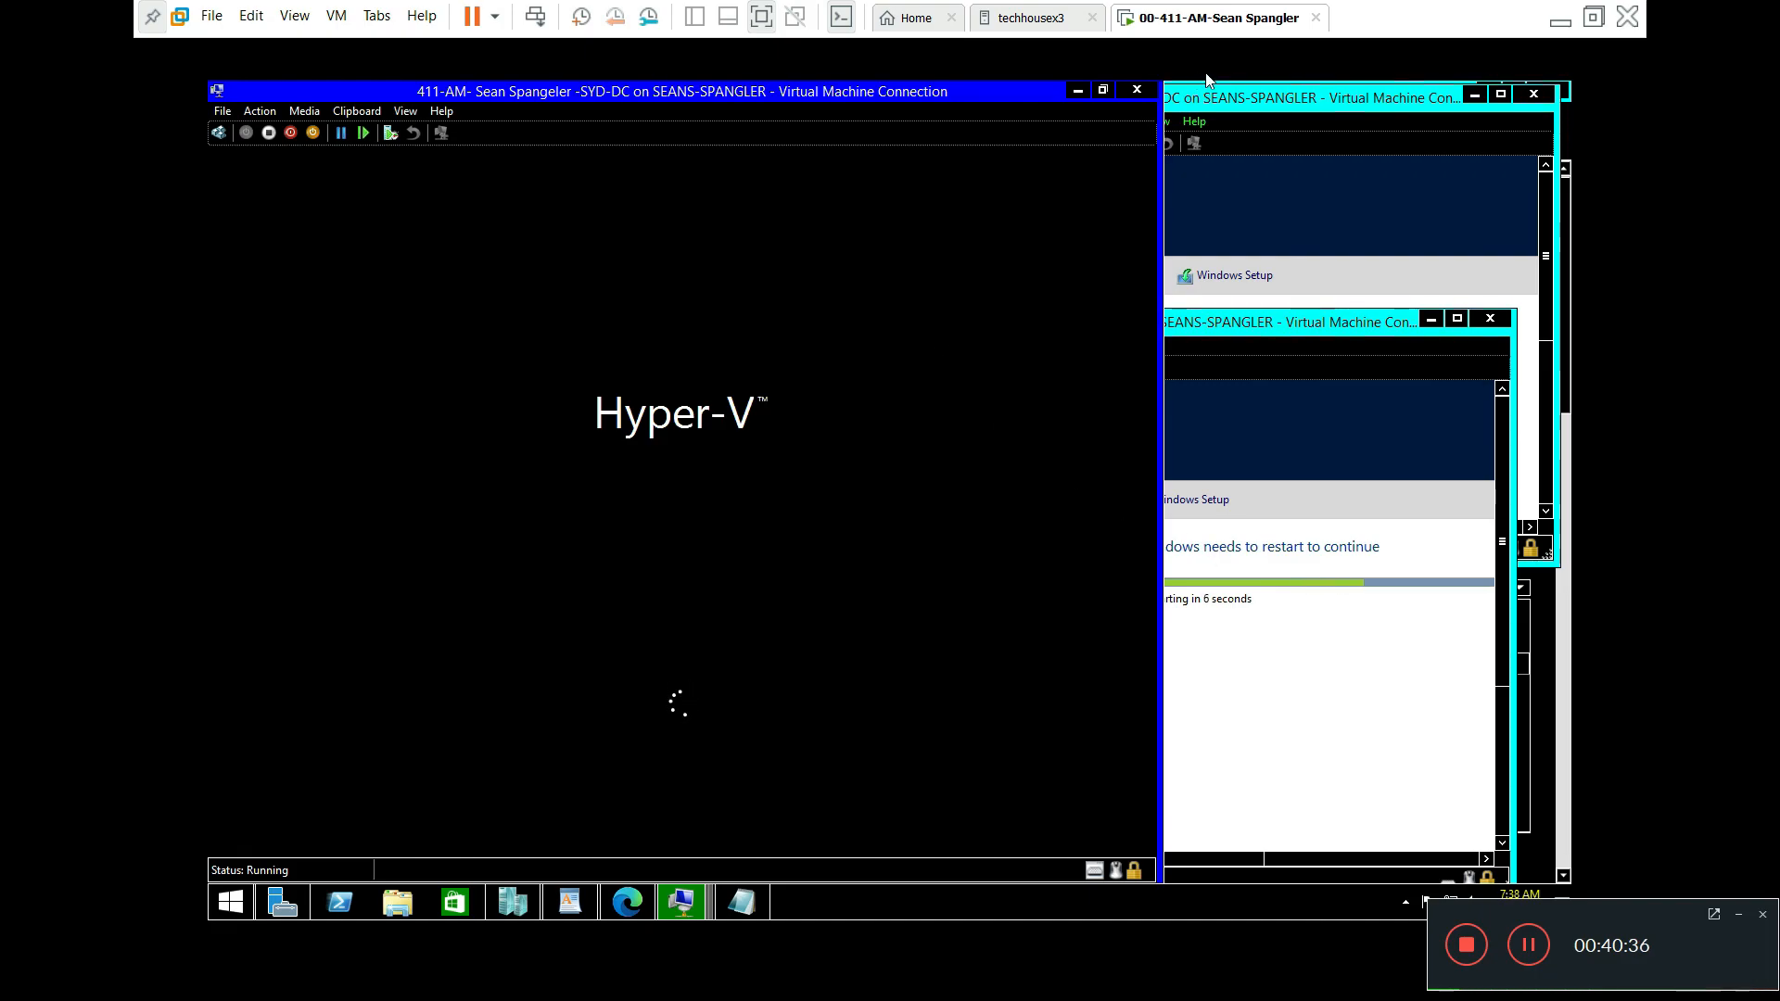
{"action": "left_click", "coordinate": [1293, 318]}
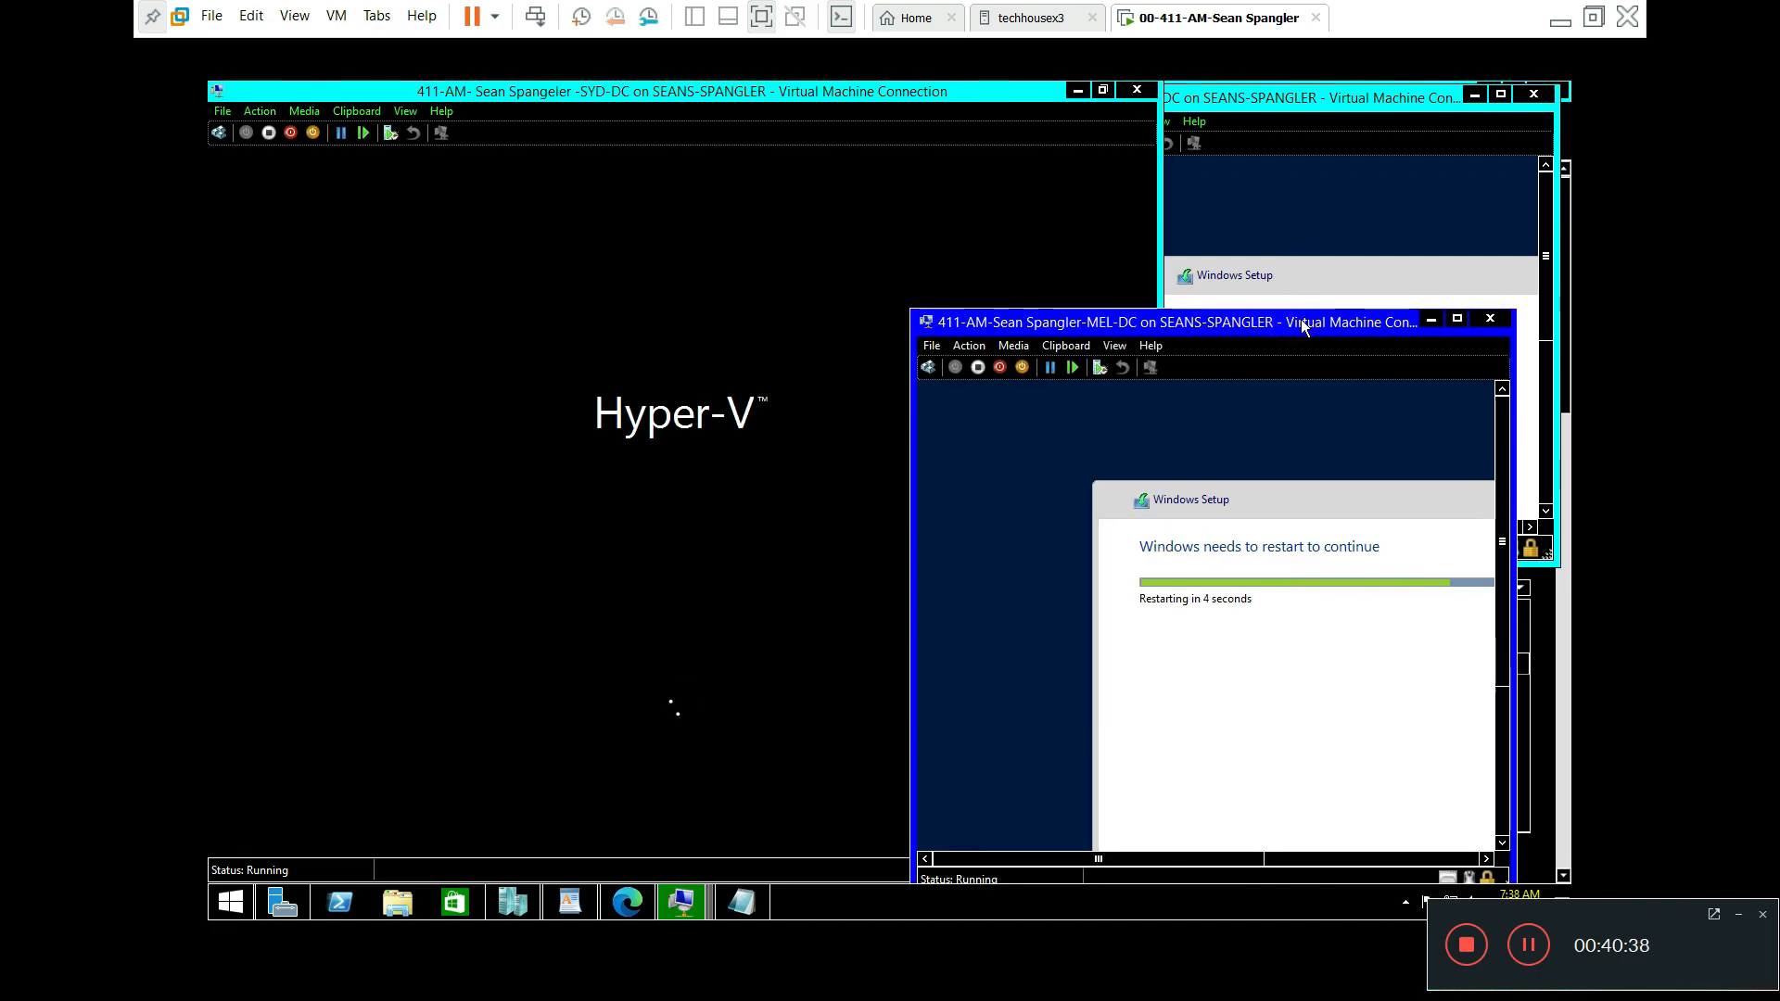
{"action": "left_click", "coordinate": [1294, 111]}
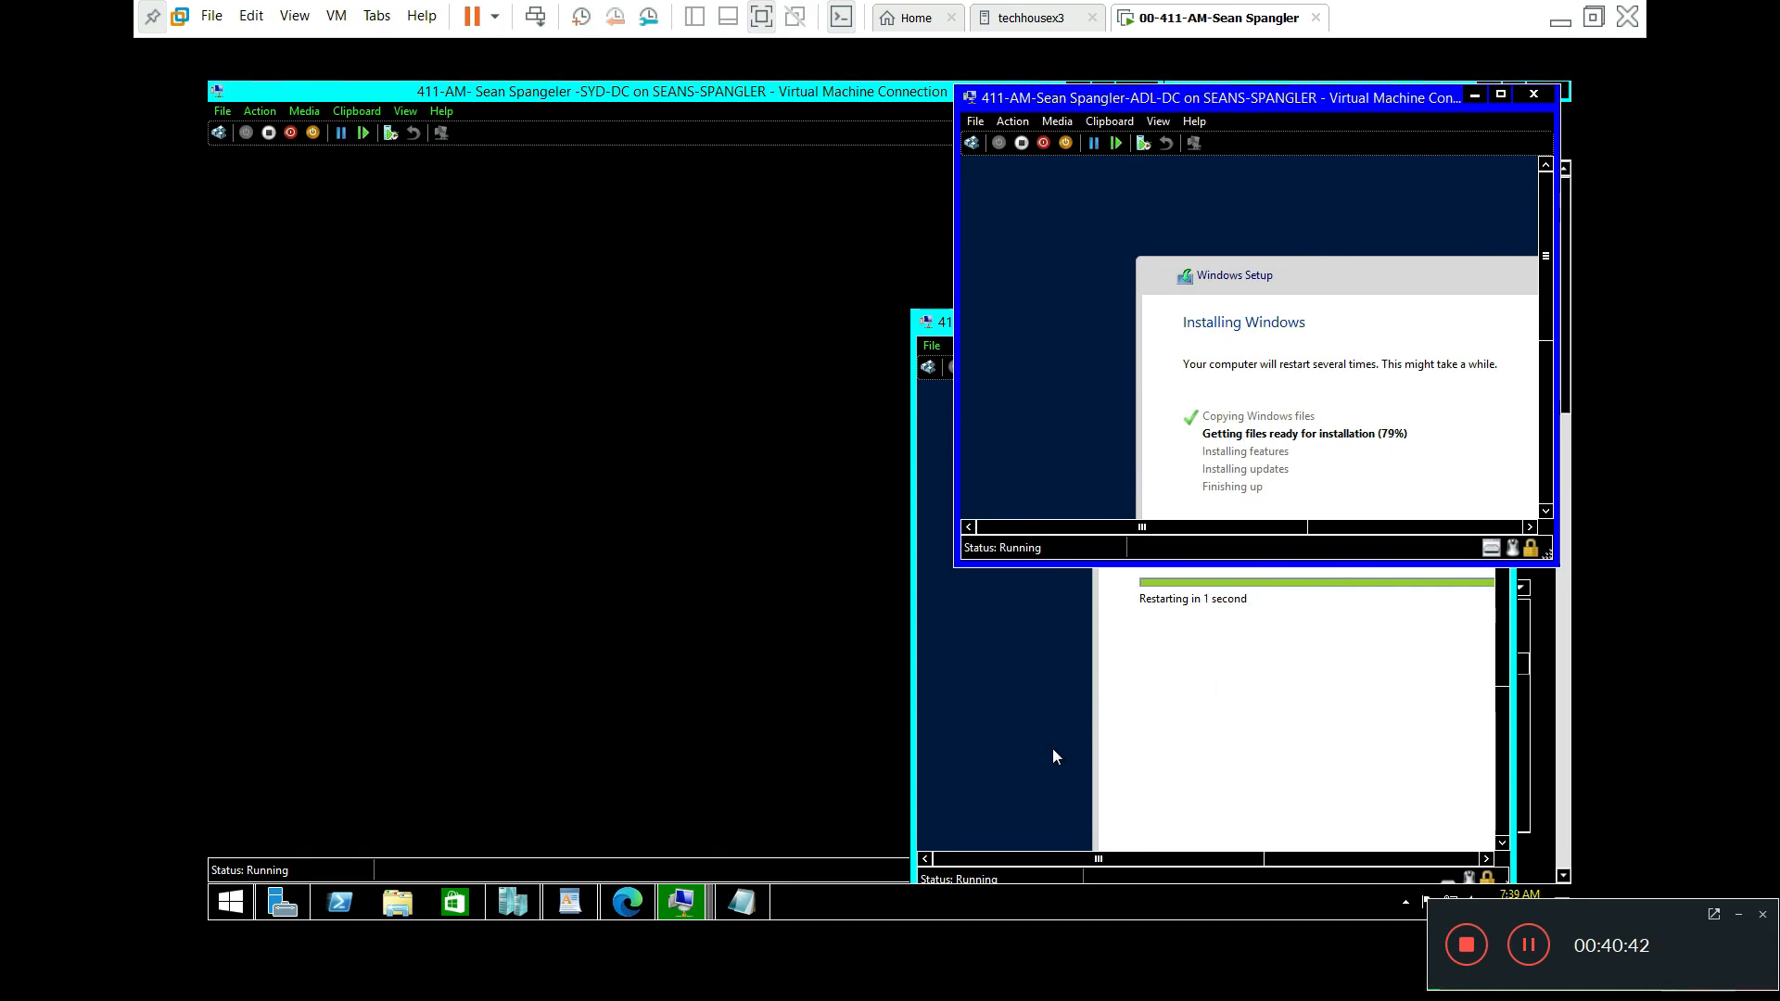
{"action": "left_click", "coordinate": [592, 643]}
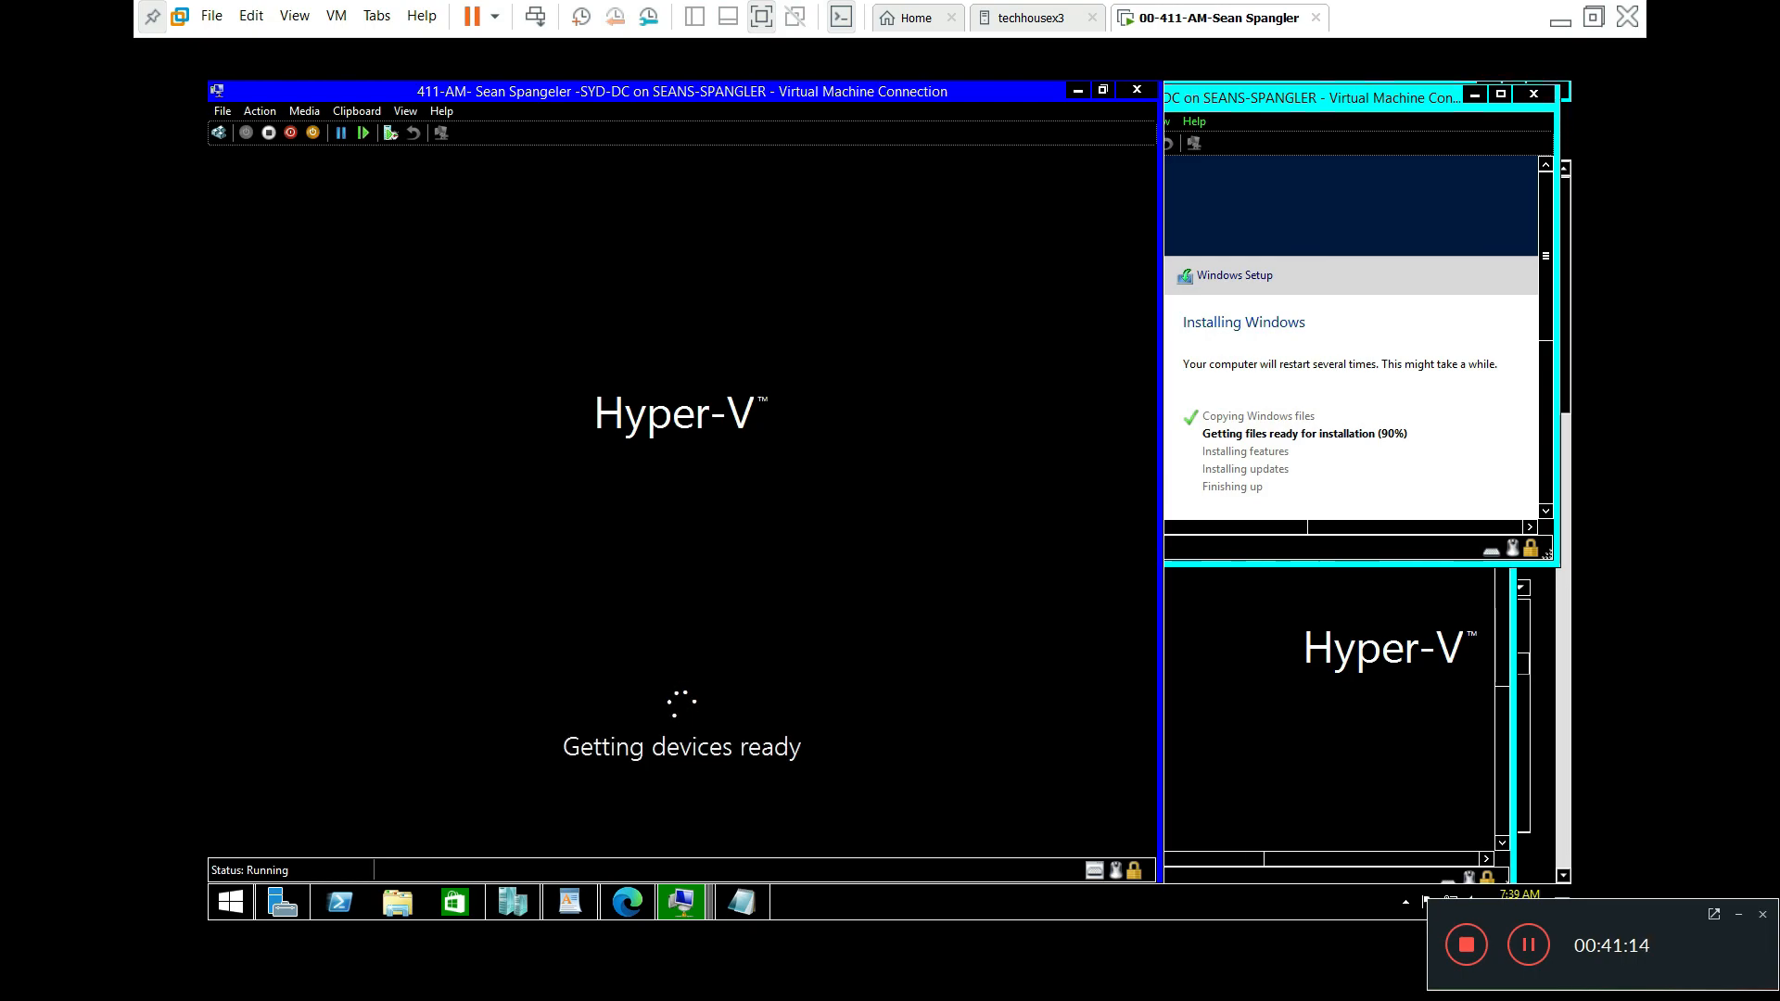
{"action": "left_click", "coordinate": [741, 897]}
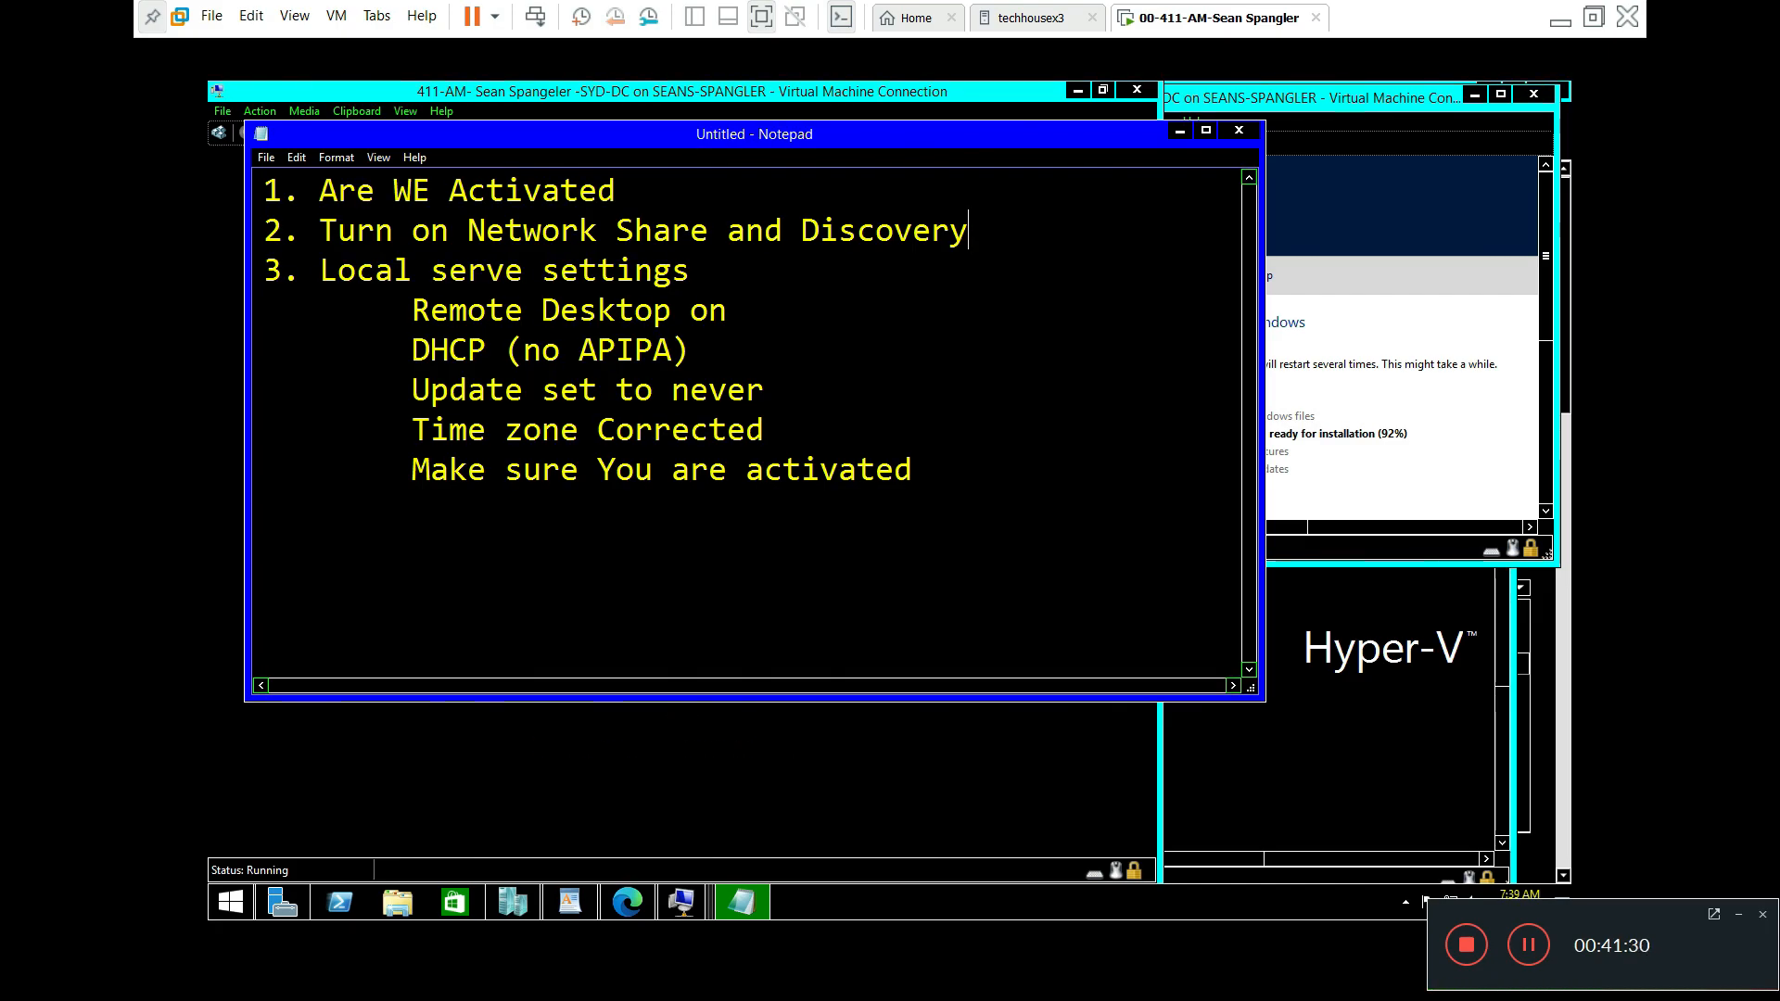
Step: Correct the lines to 'Updates set to never', 'Time Zone Corrected' and 'Make sure You are Activated'
{"action": "left_click", "coordinate": [542, 390]}
{"action": "type", "text": "s"}
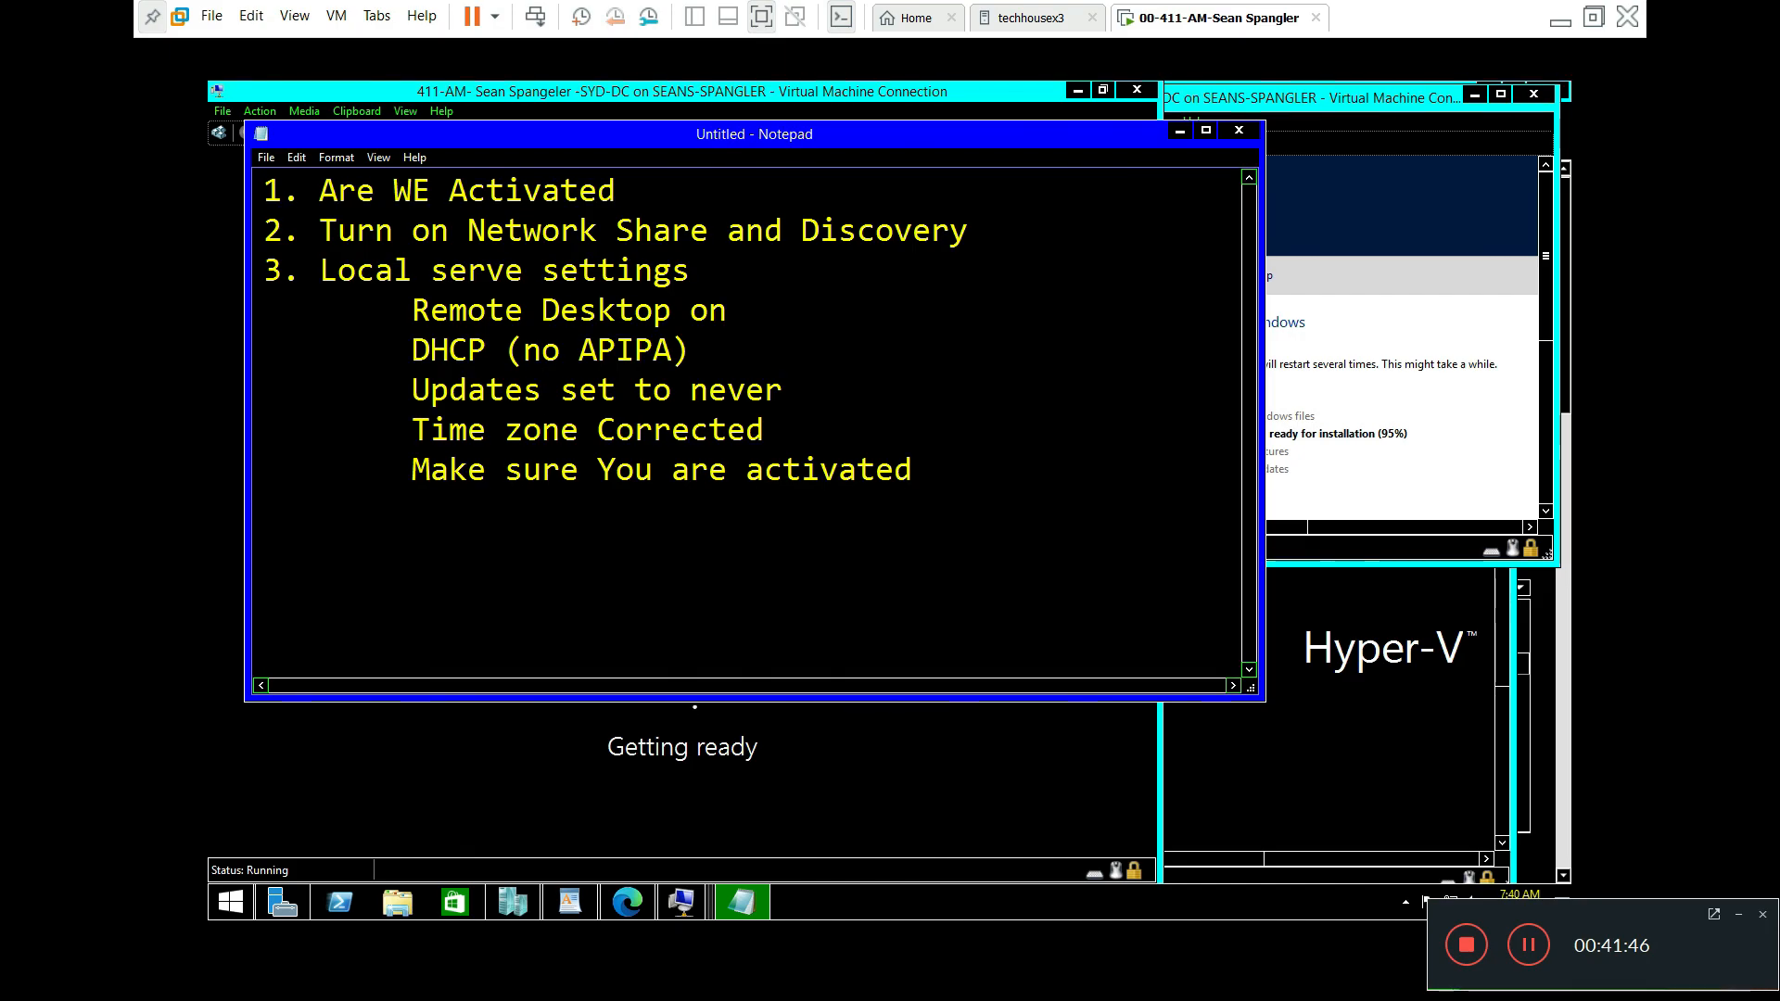
{"action": "key", "text": "Down"}
{"action": "key", "text": "shift+Left"}
{"action": "key", "text": "BackSpace"}
{"action": "type", "text": "Z"}
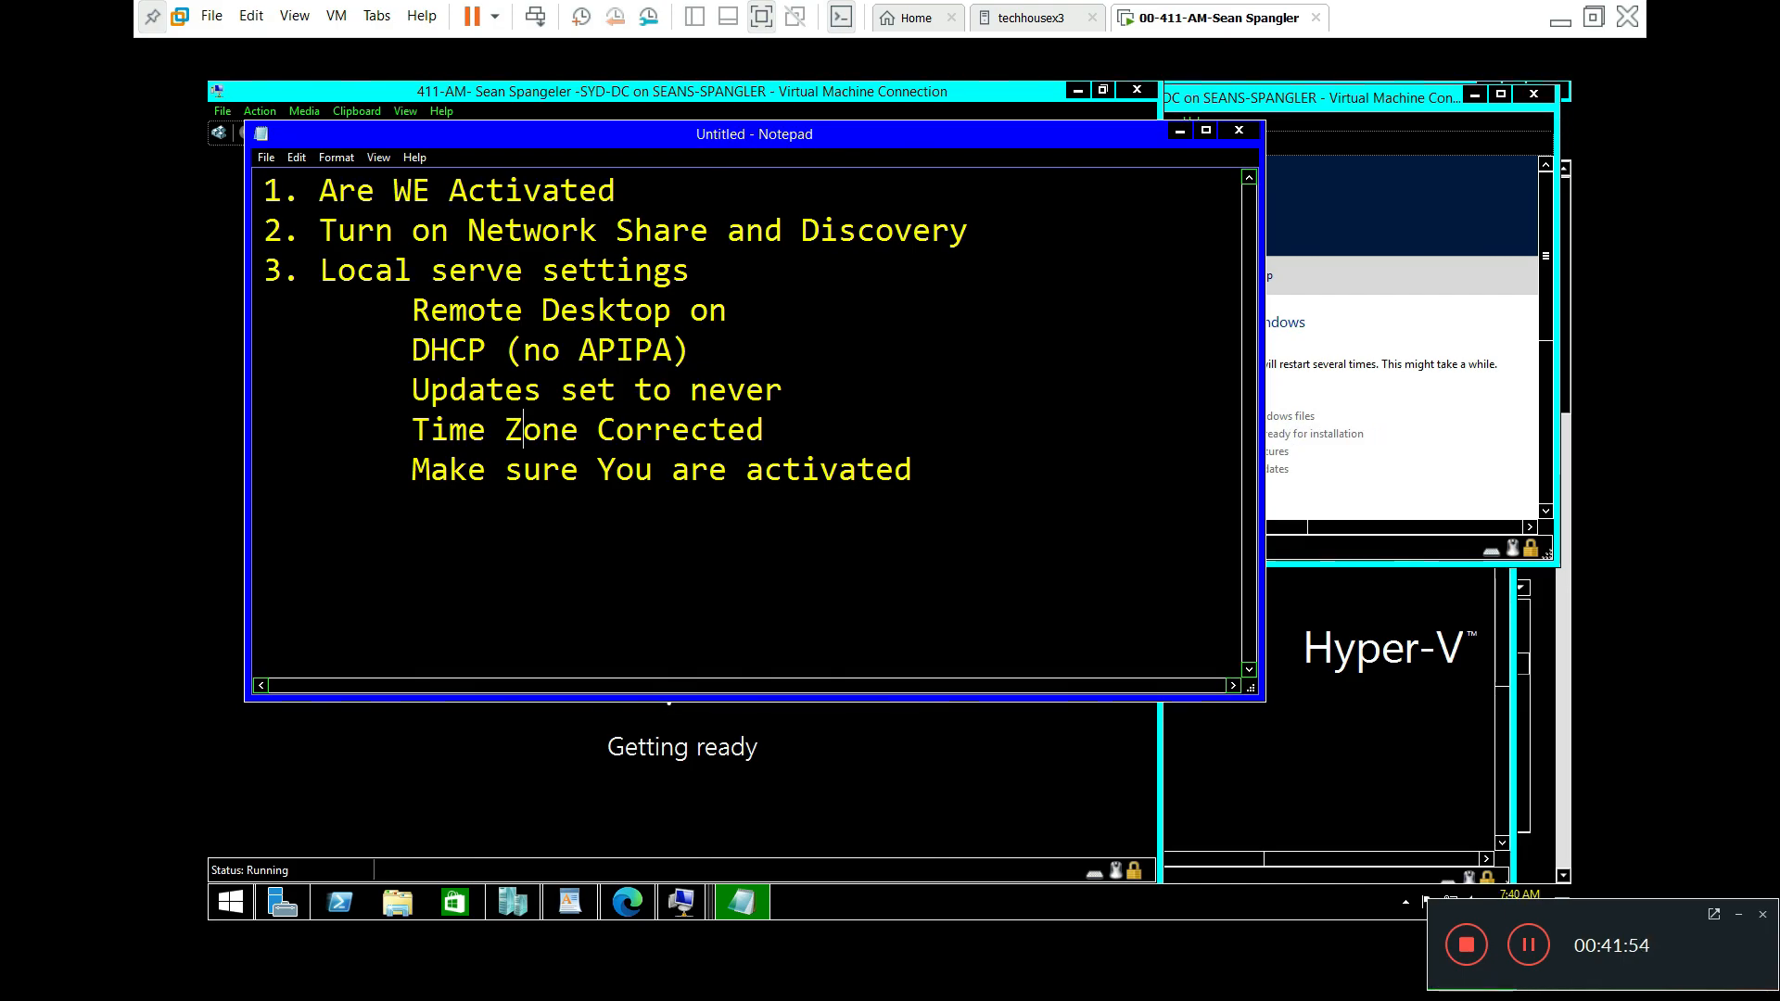
{"action": "left_click", "coordinate": [757, 469]}
{"action": "key", "text": "BackSpace"}
{"action": "type", "text": "A"}
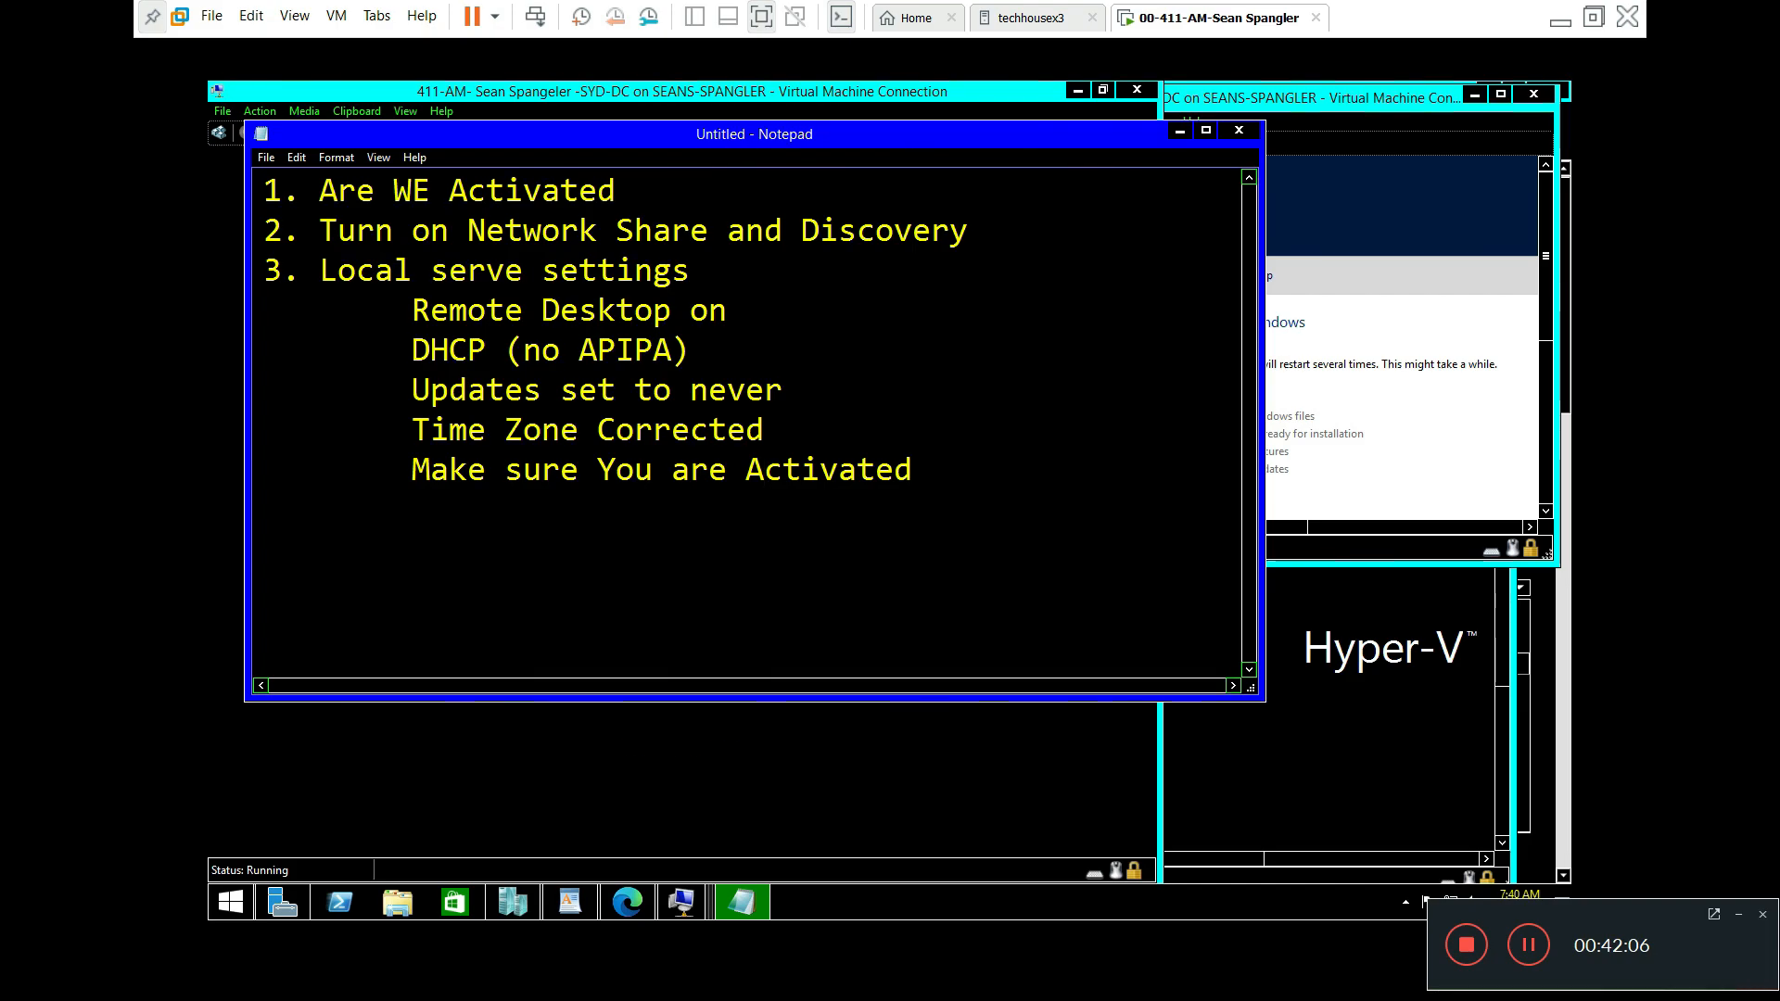
{"action": "left_click", "coordinate": [1738, 916]}
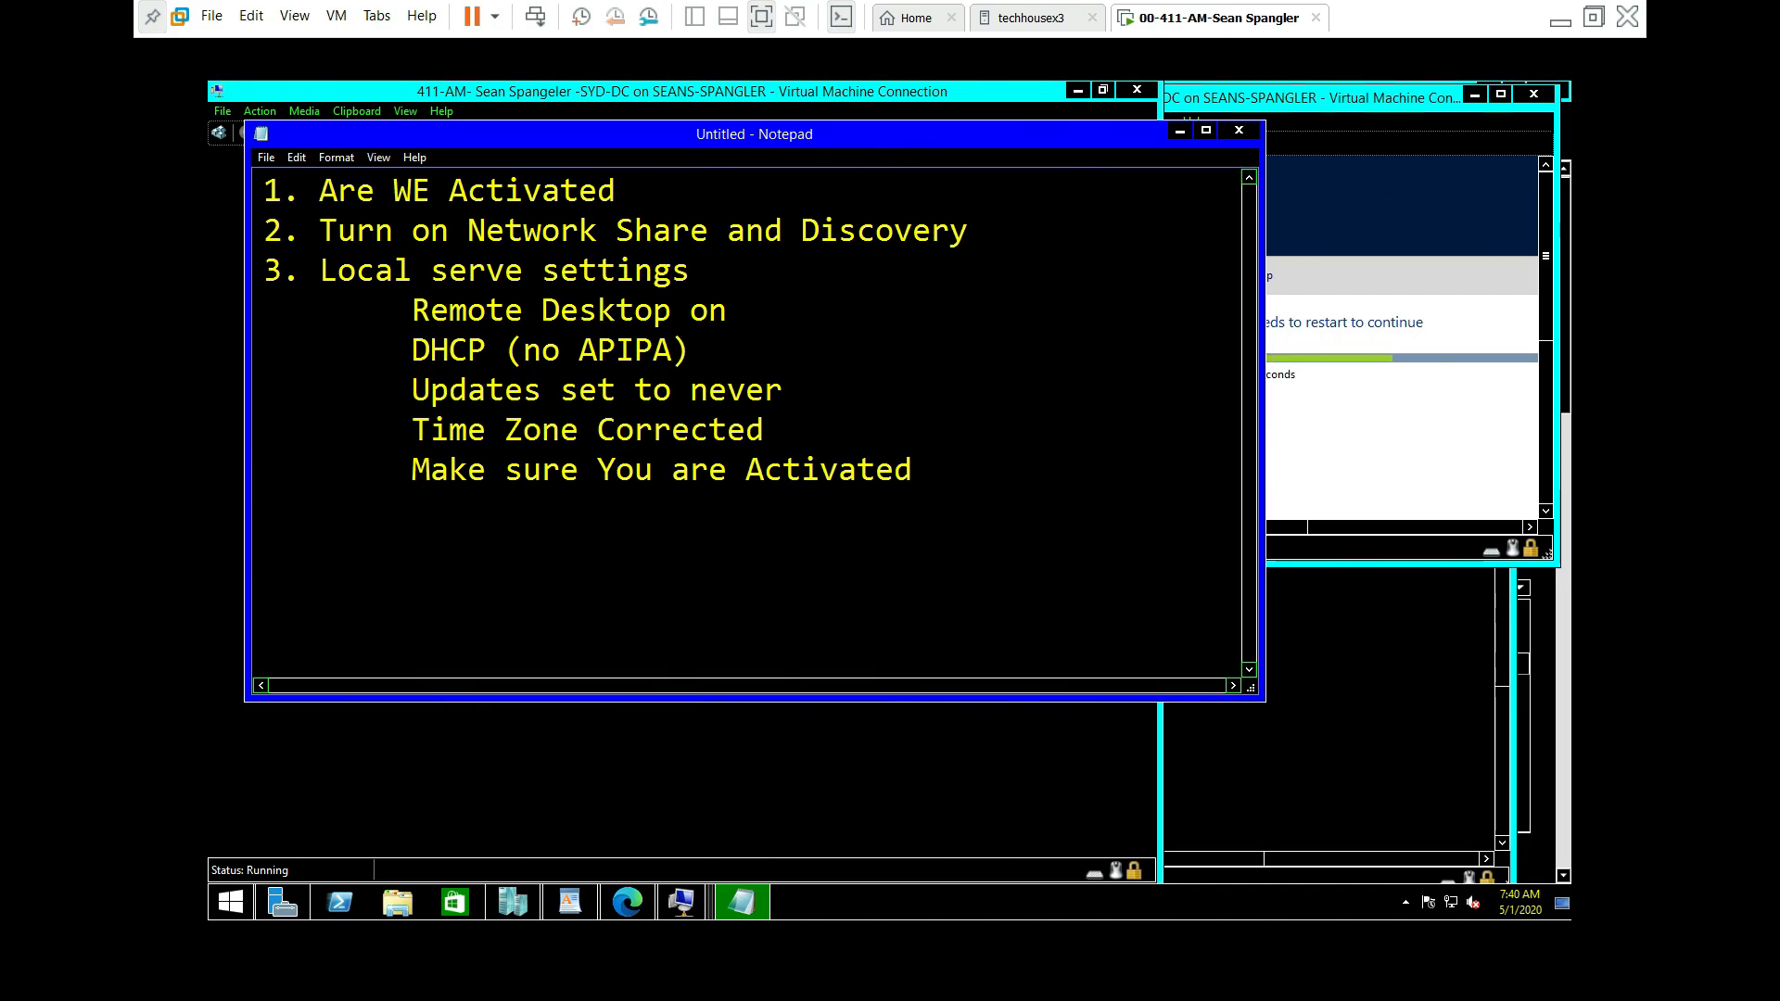
Step: Bring SYD-DC in front, check its View menu, and re-maximize it to the password page
{"action": "left_click", "coordinate": [681, 902]}
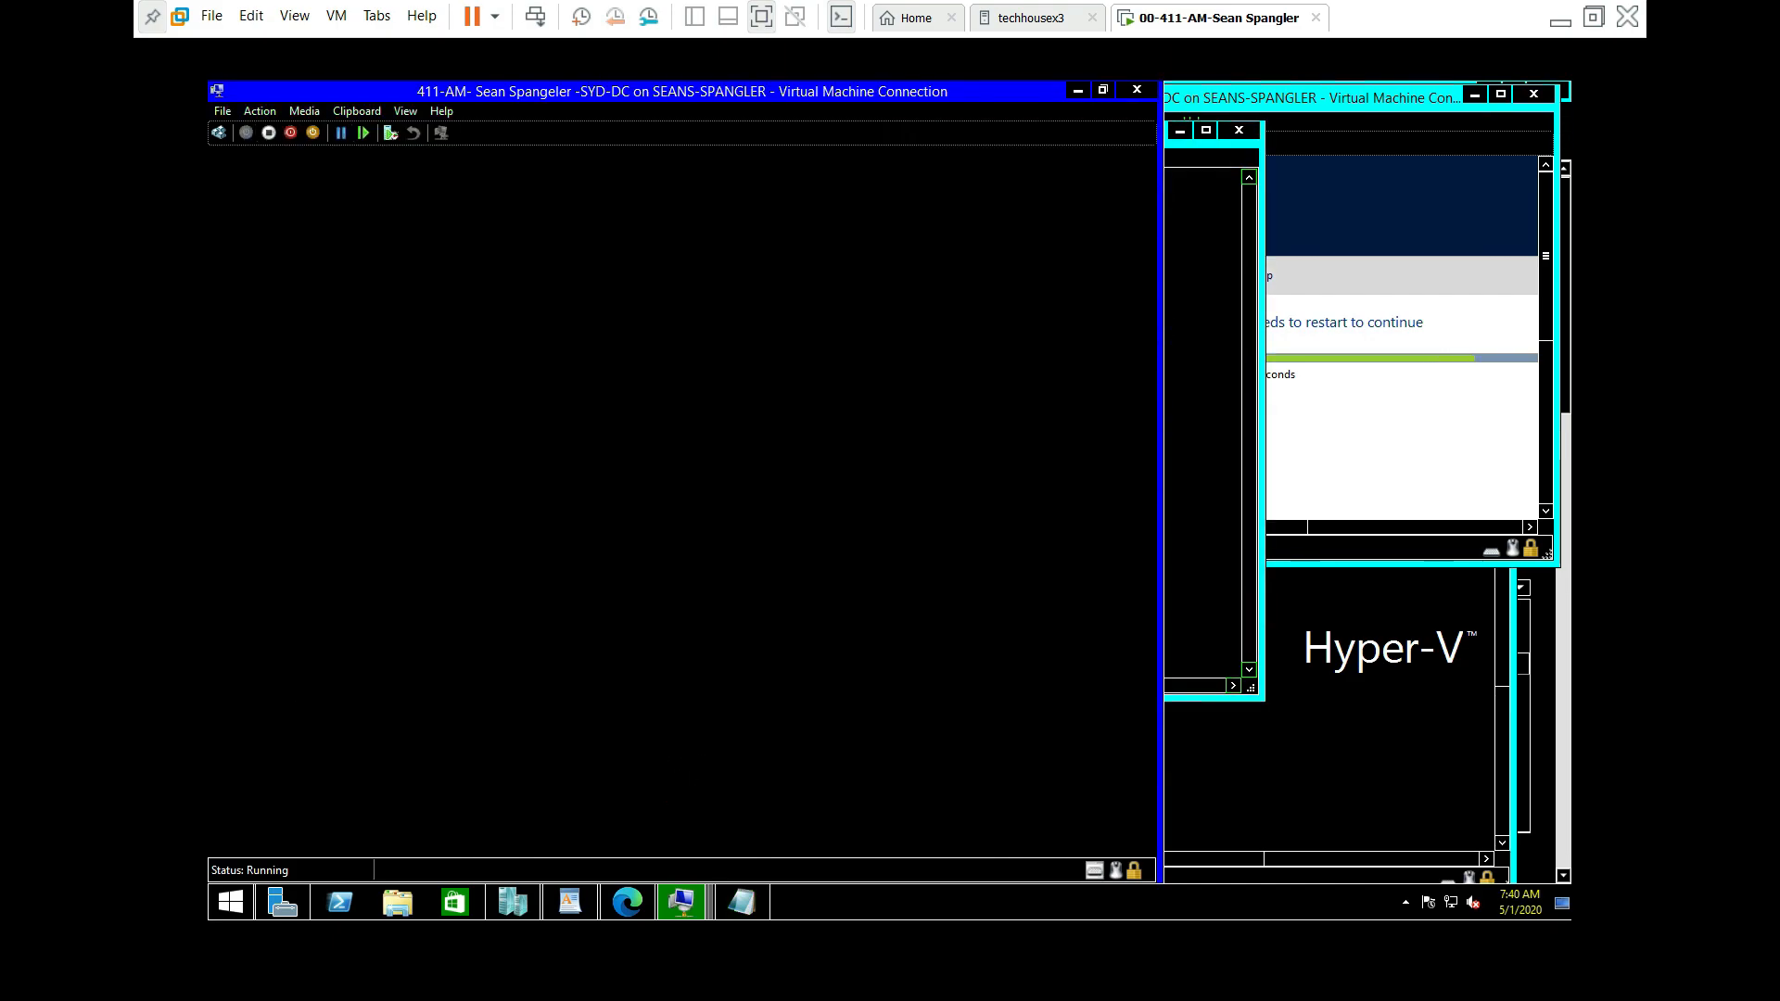
{"action": "left_click", "coordinate": [405, 110]}
{"action": "left_click", "coordinate": [436, 176]}
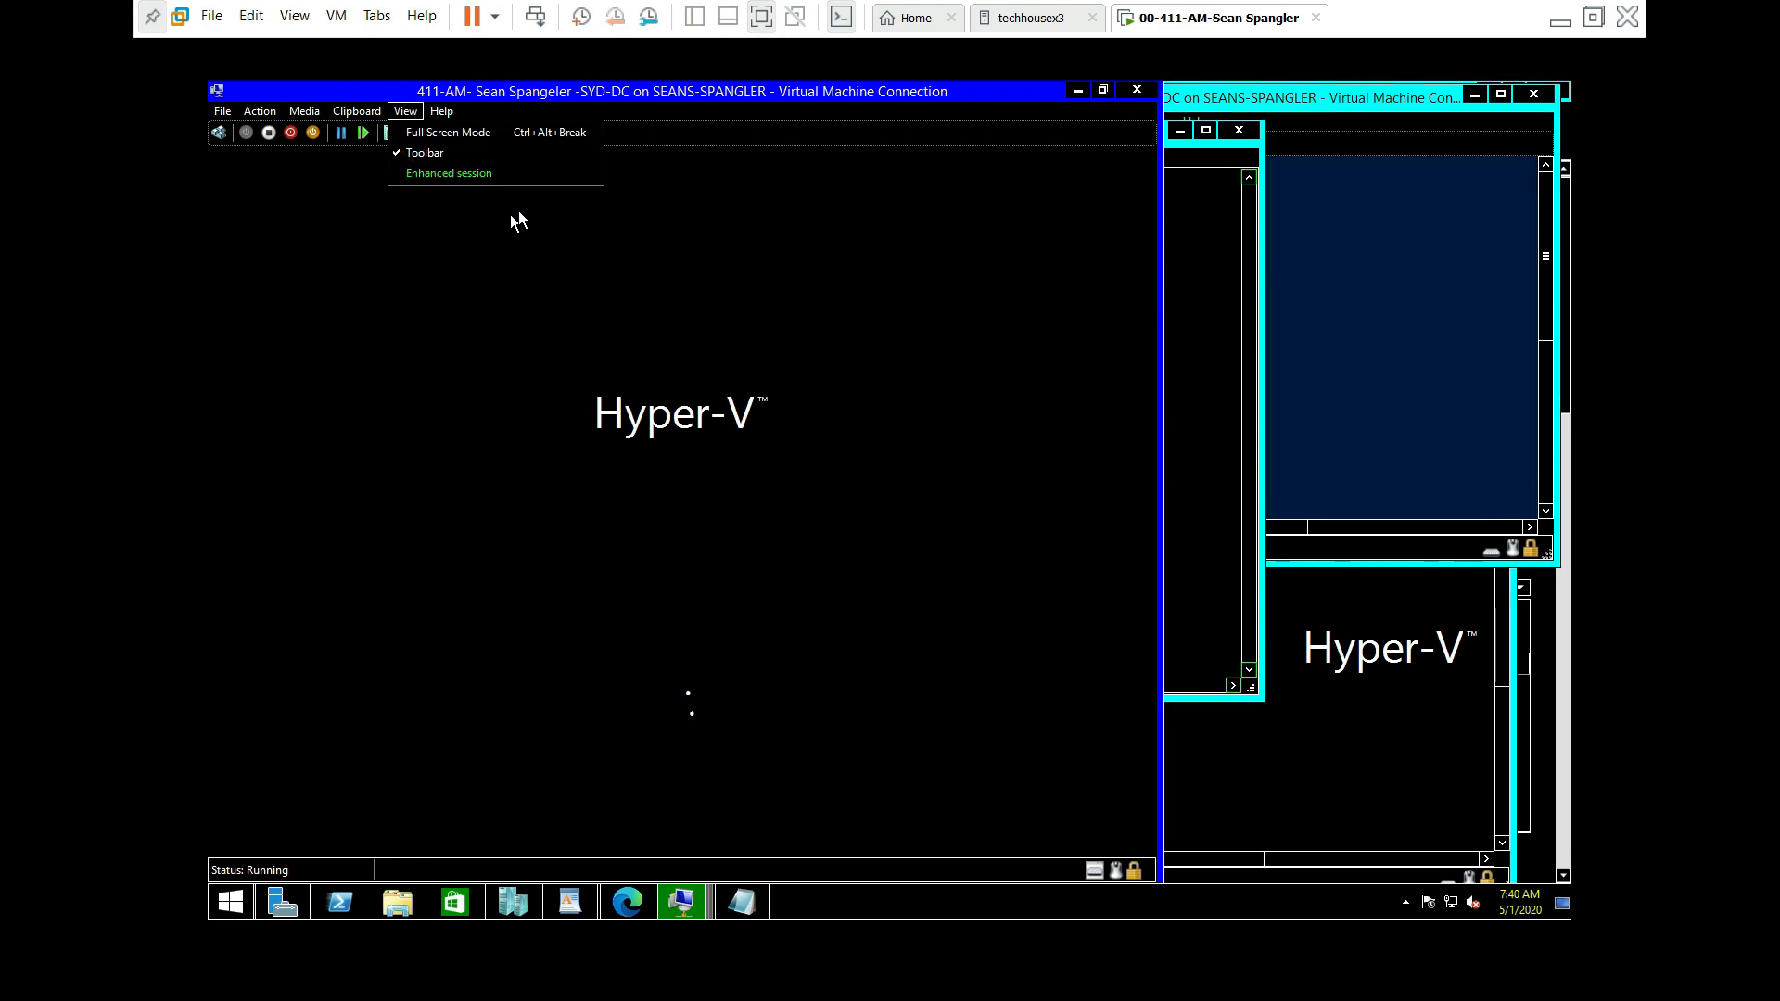
{"action": "left_click", "coordinate": [660, 94]}
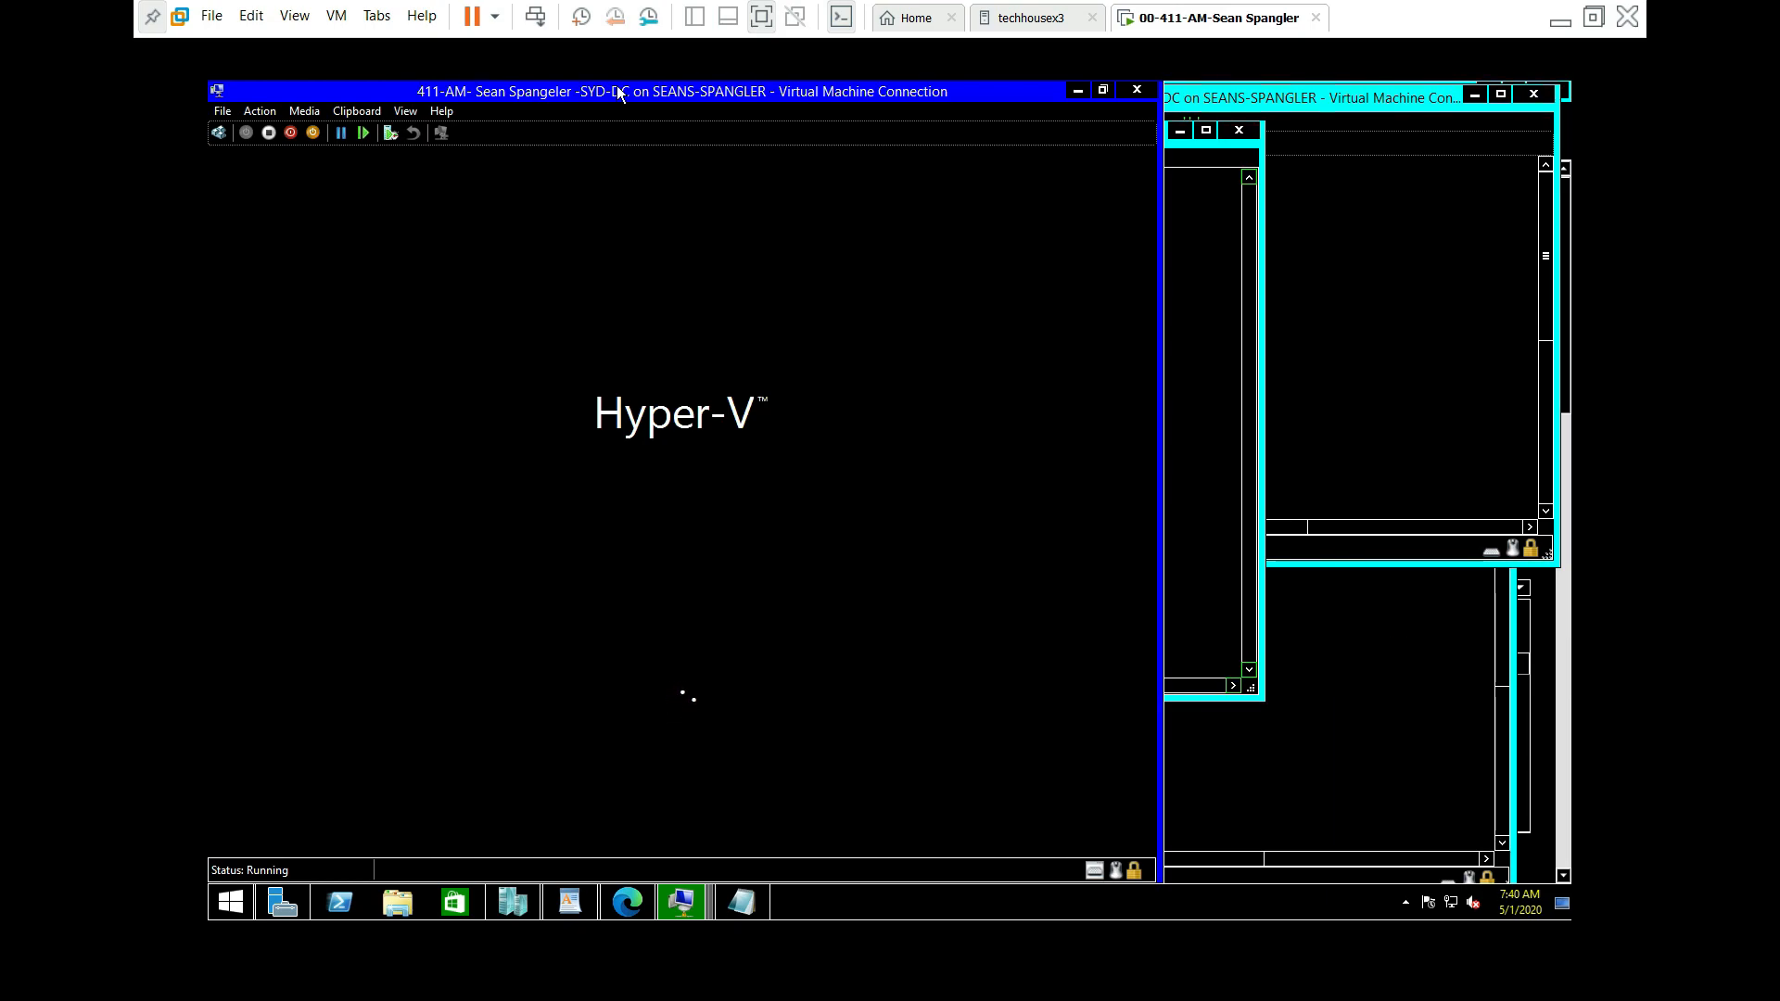
{"action": "left_click_drag", "start_coordinate": [675, 91], "coordinate": [869, 117]}
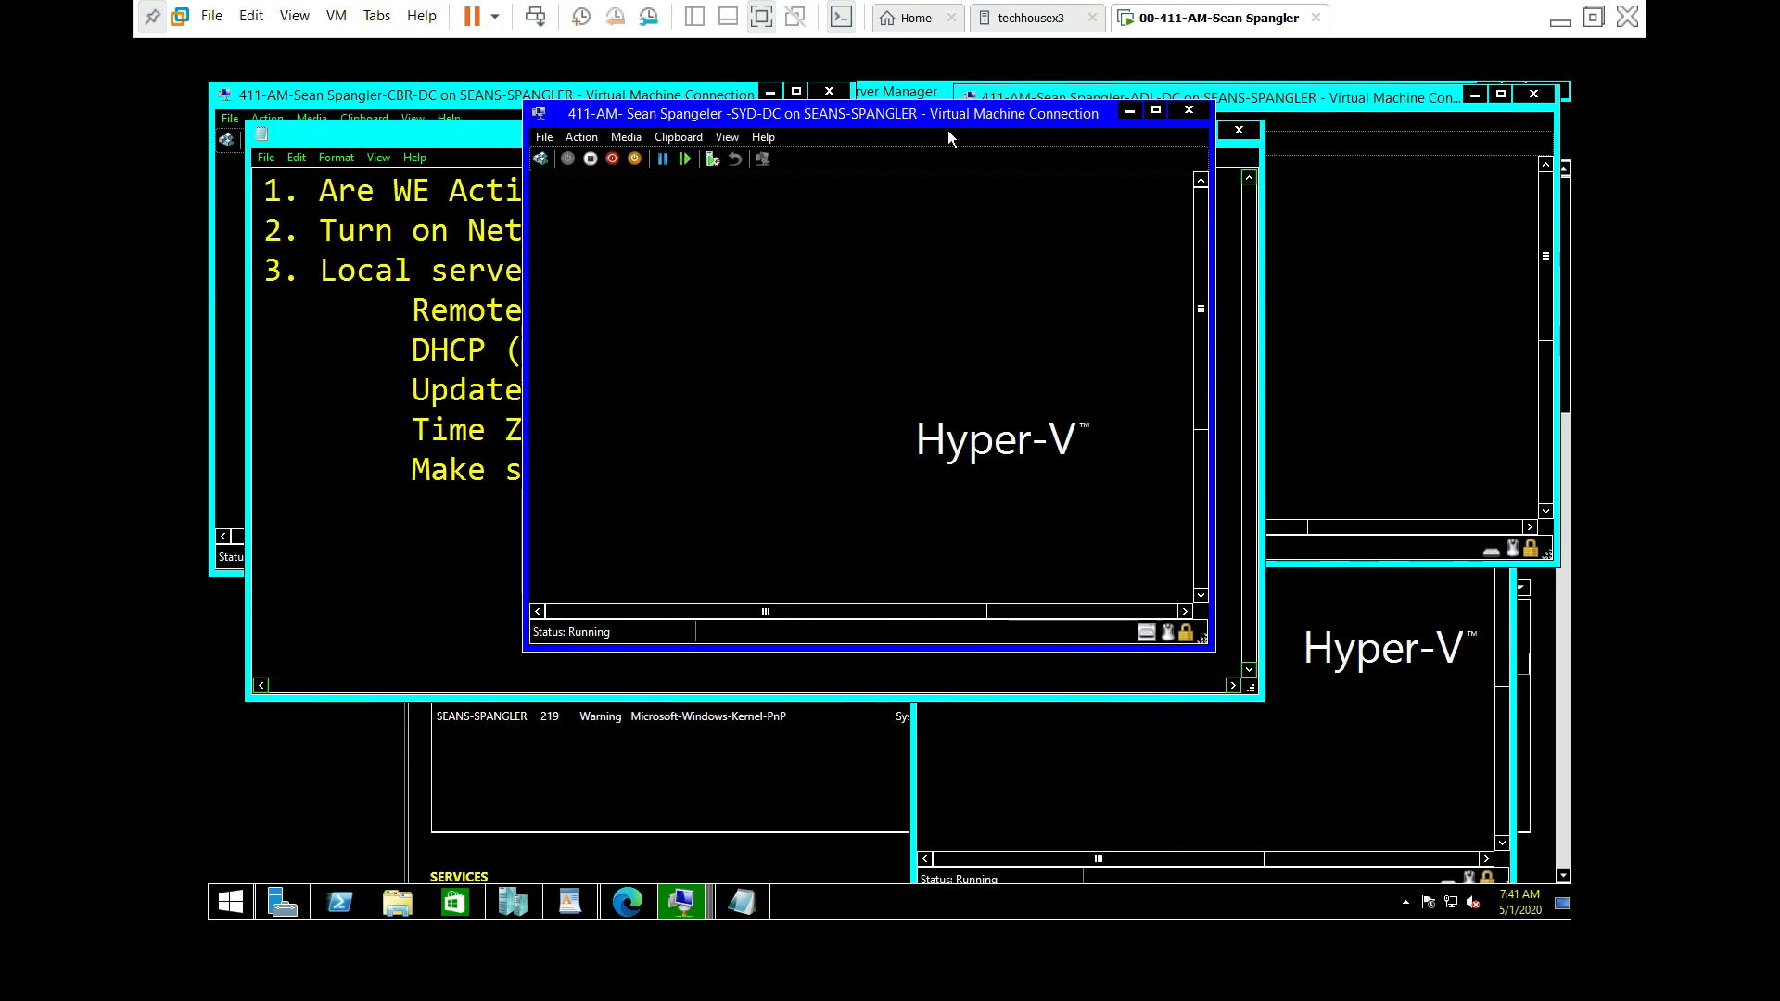
{"action": "left_click", "coordinate": [1154, 113]}
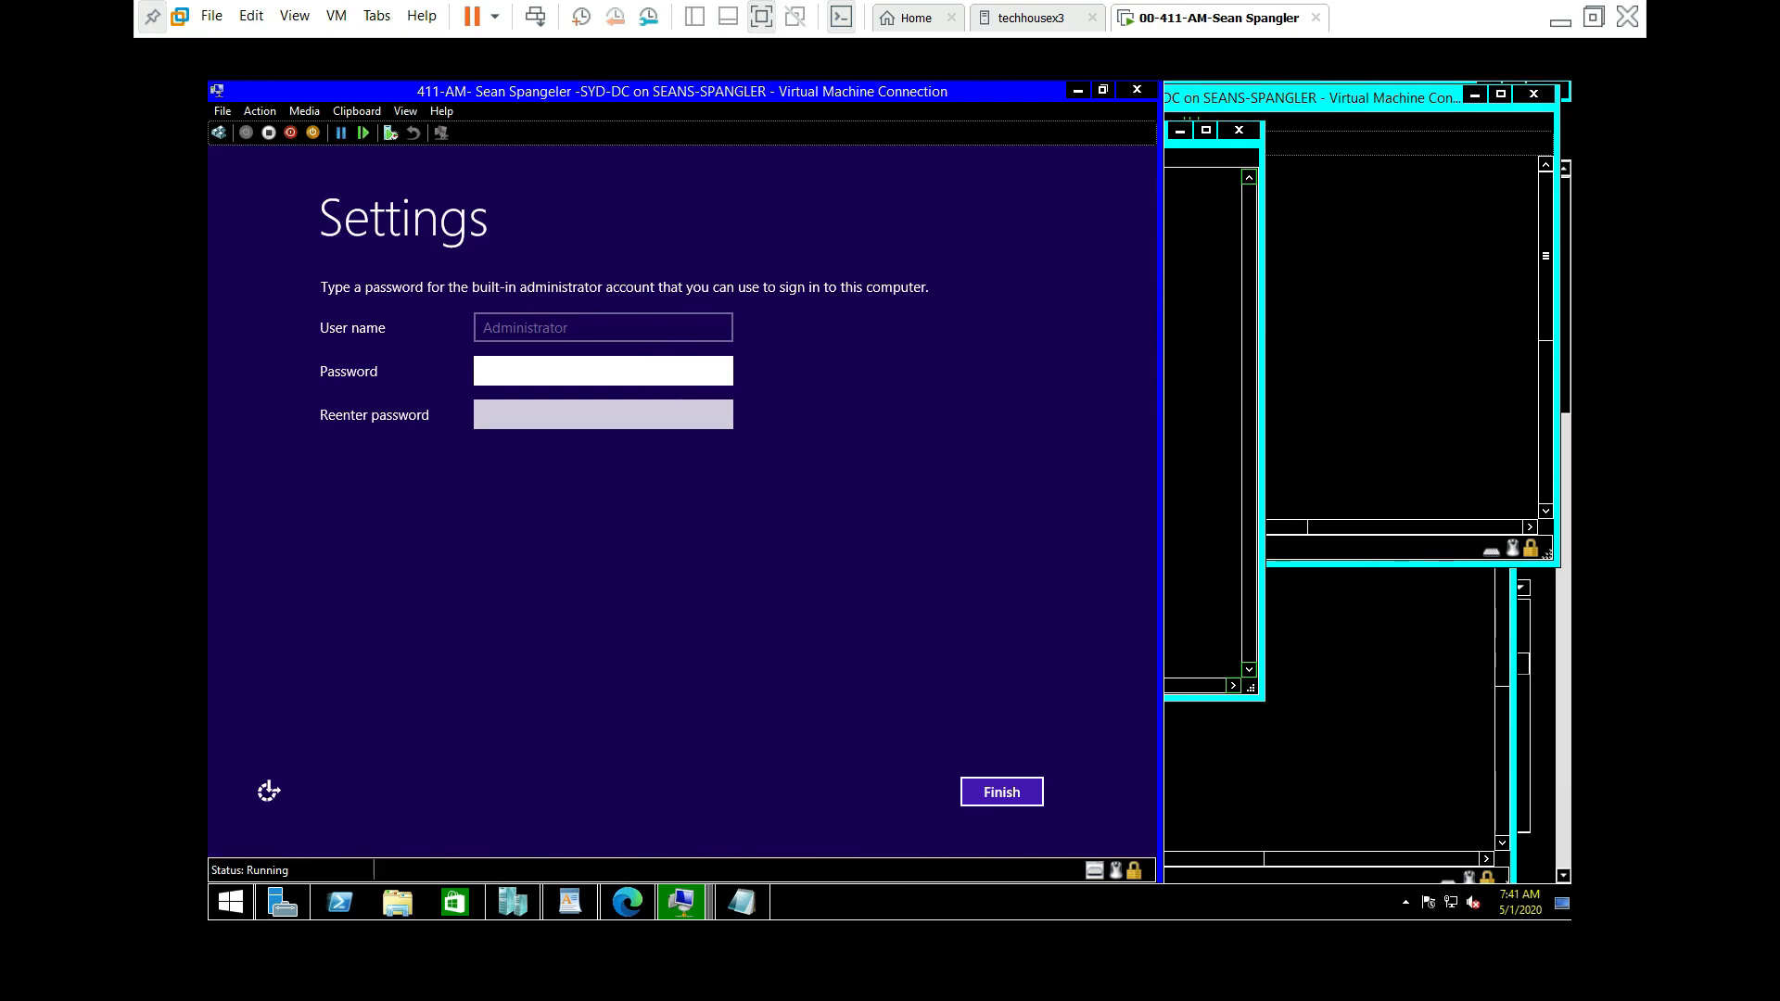
Step: Enter and confirm SYD-DC's built-in administrator password, reveal both to verify, and finish
{"action": "type", "text": "P••••••••"}
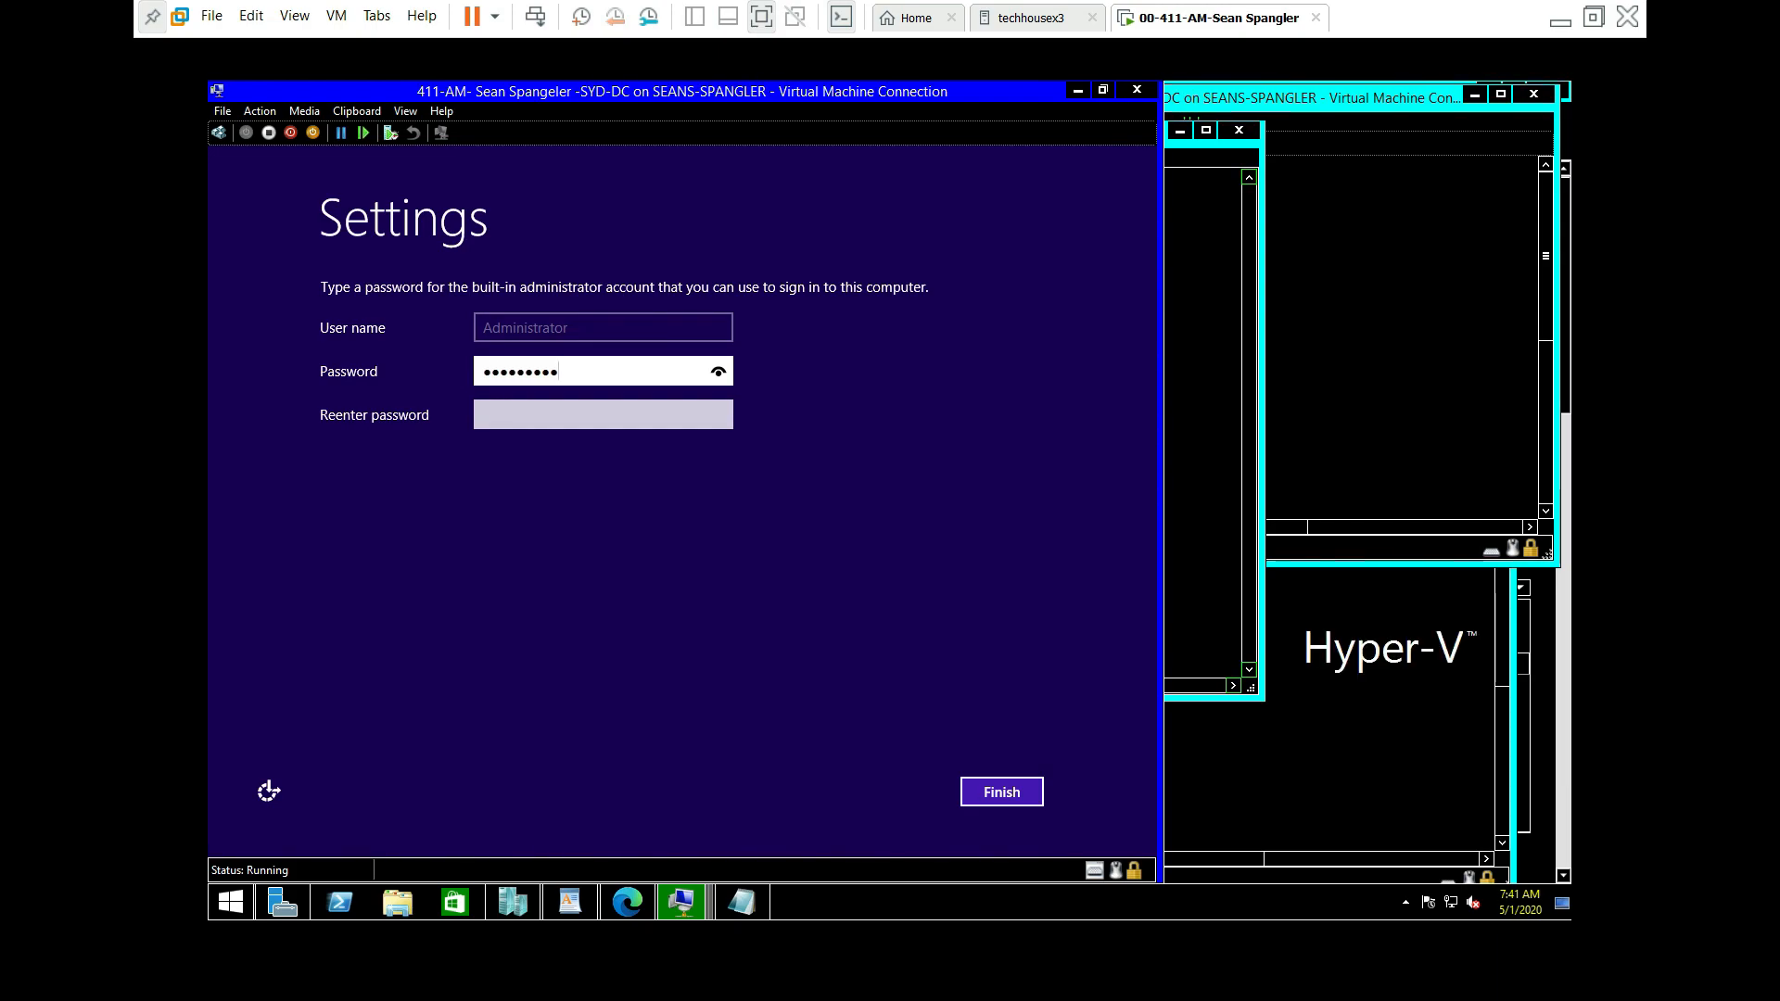
{"action": "key", "text": "Tab"}
{"action": "type", "text": "••••••••"}
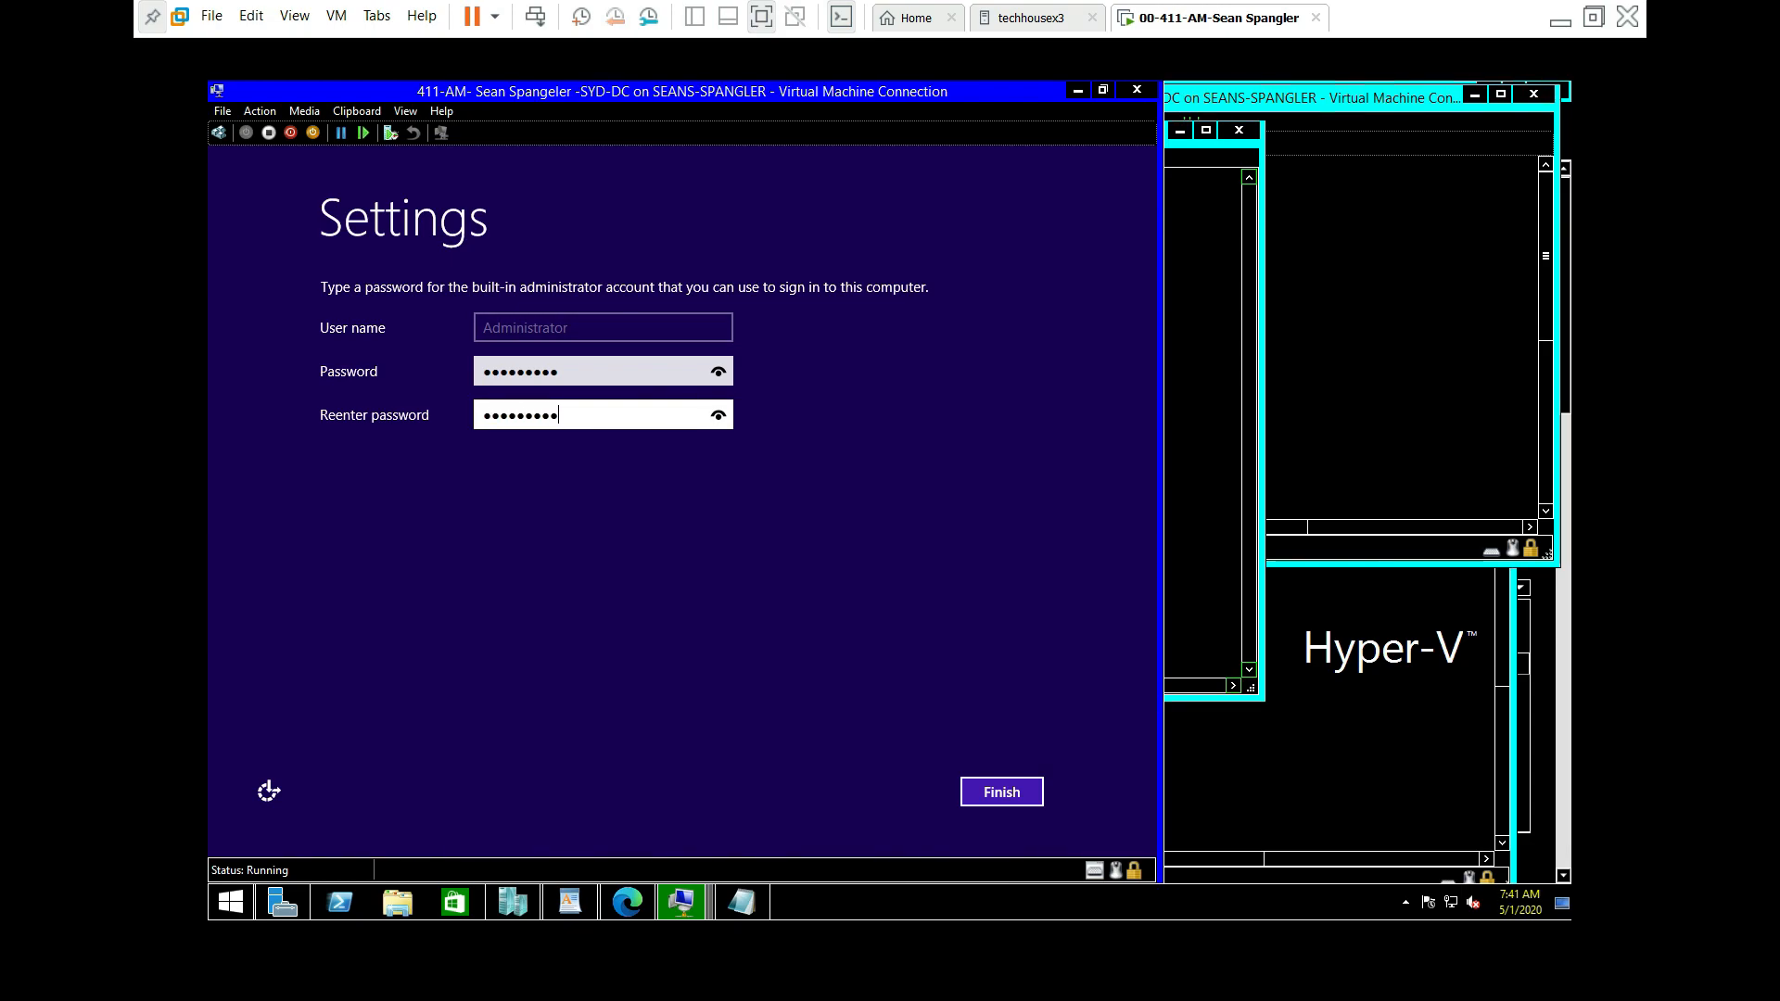
{"action": "left_click", "coordinate": [719, 372]}
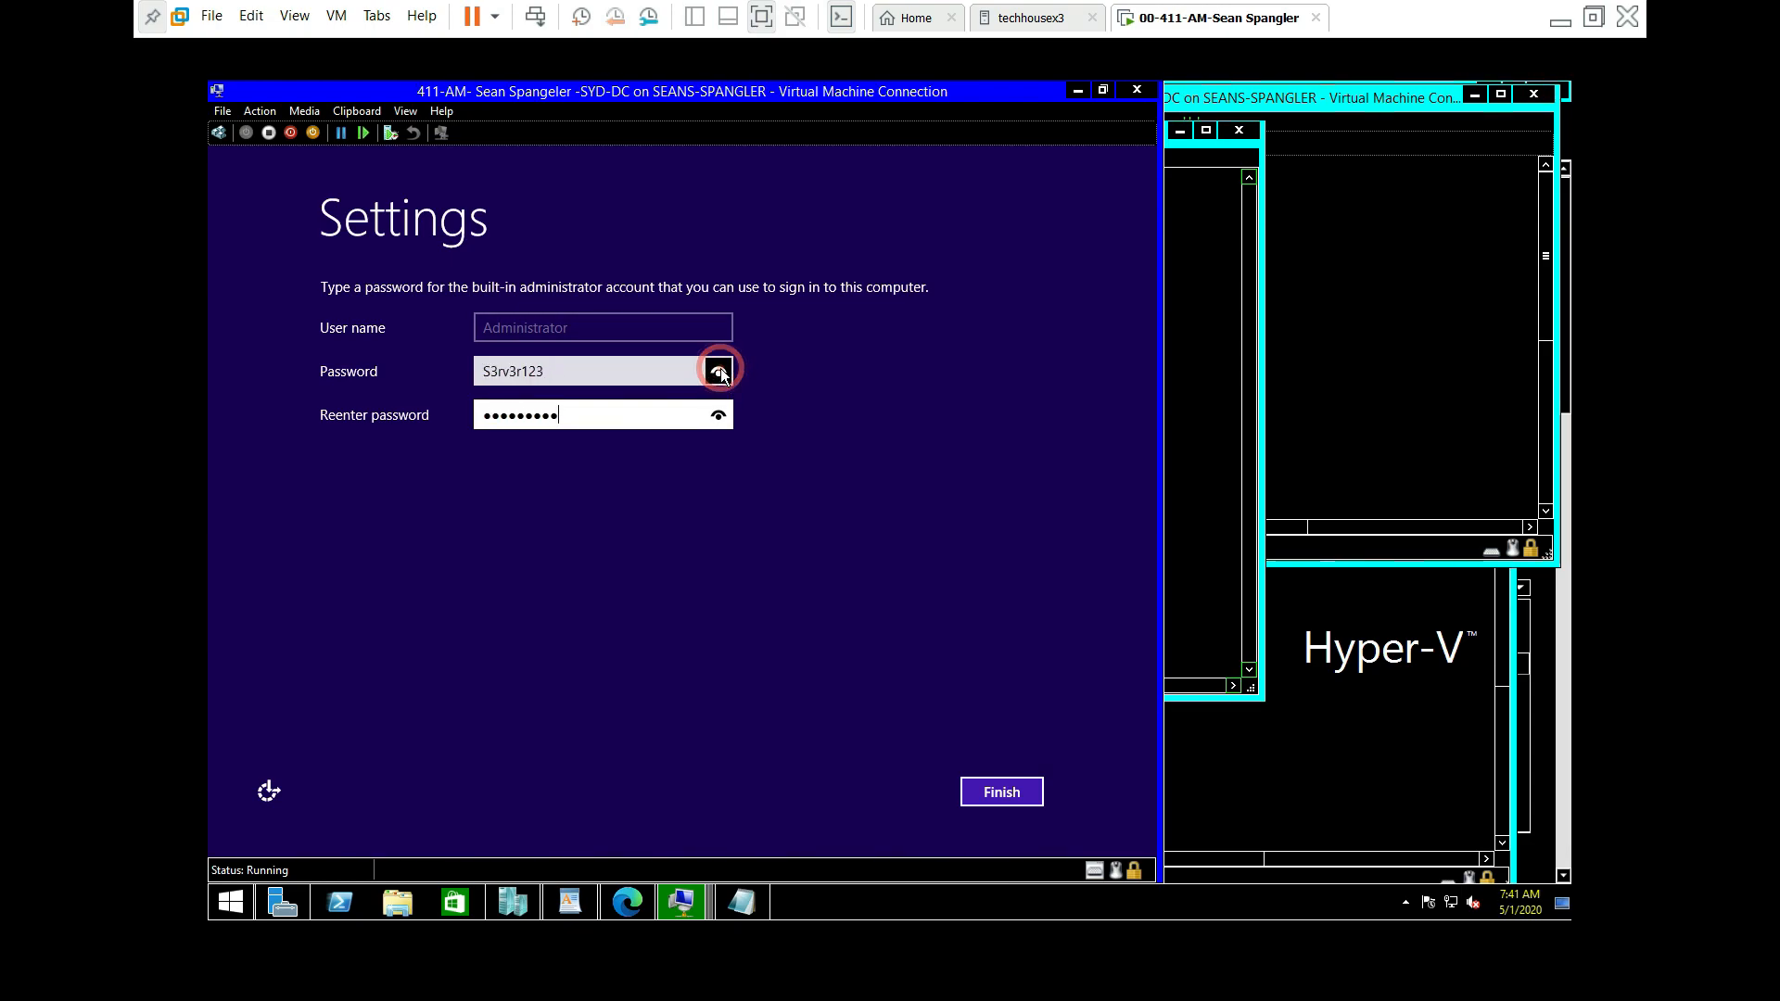
{"action": "left_click", "coordinate": [718, 416]}
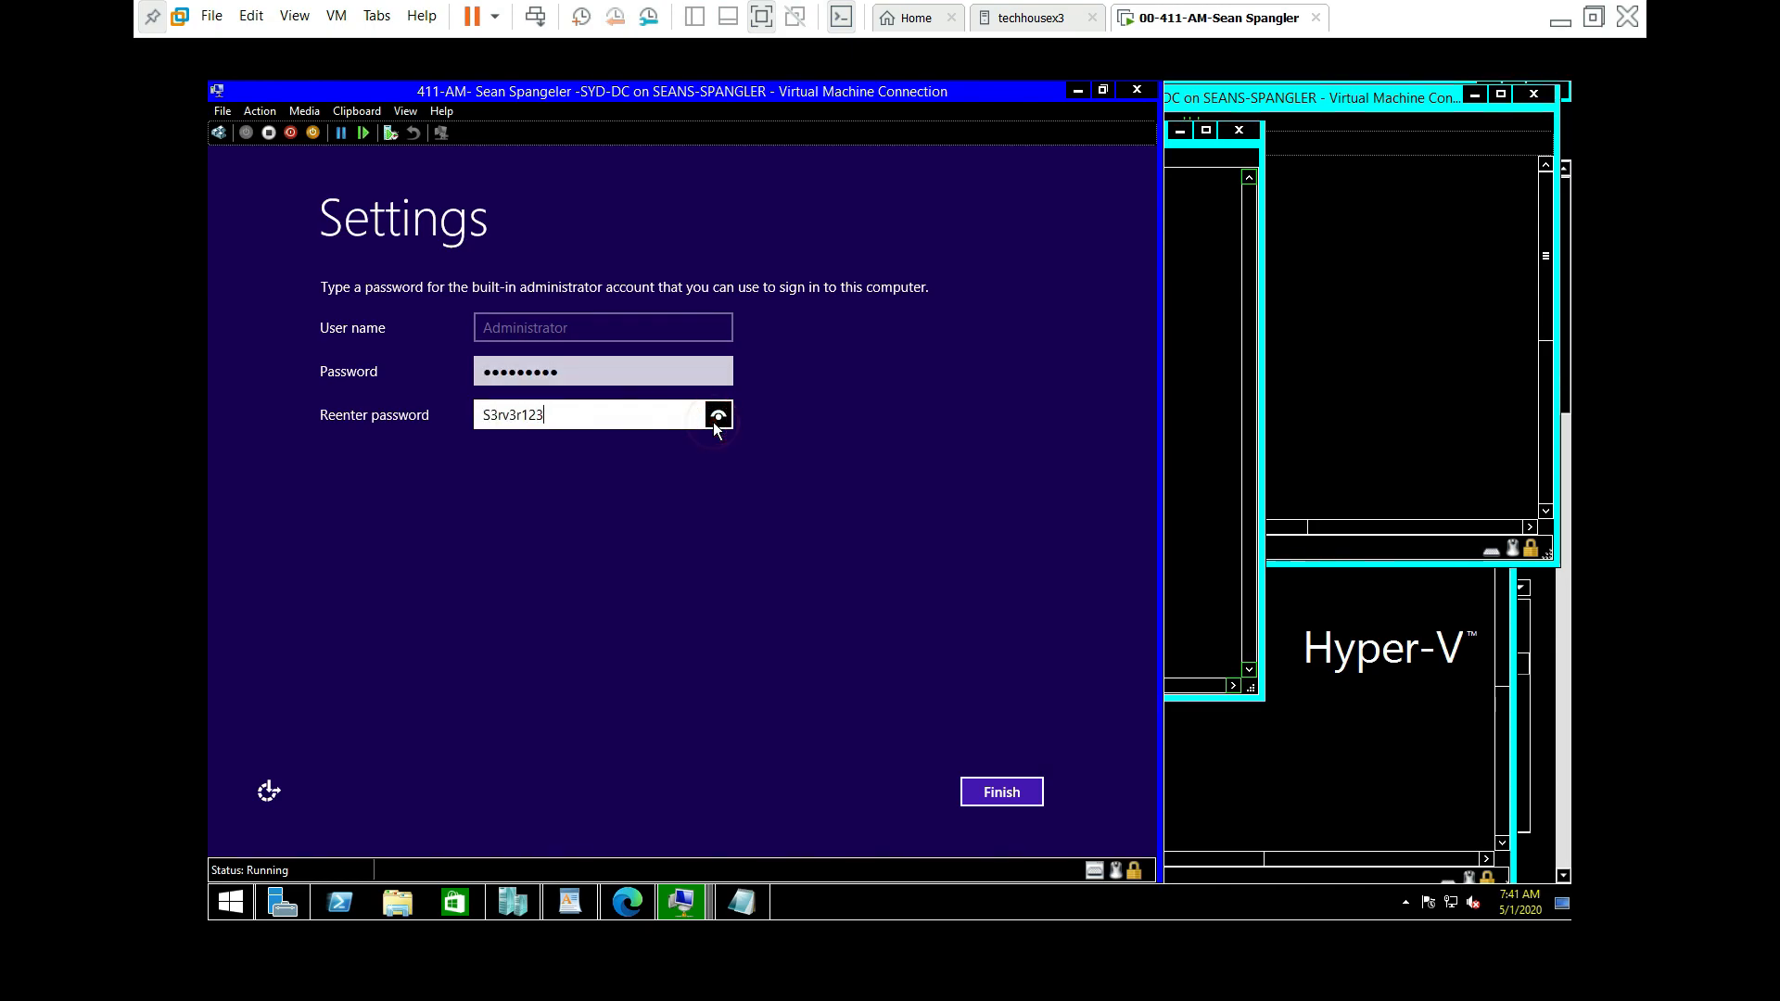
{"action": "left_click", "coordinate": [984, 791]}
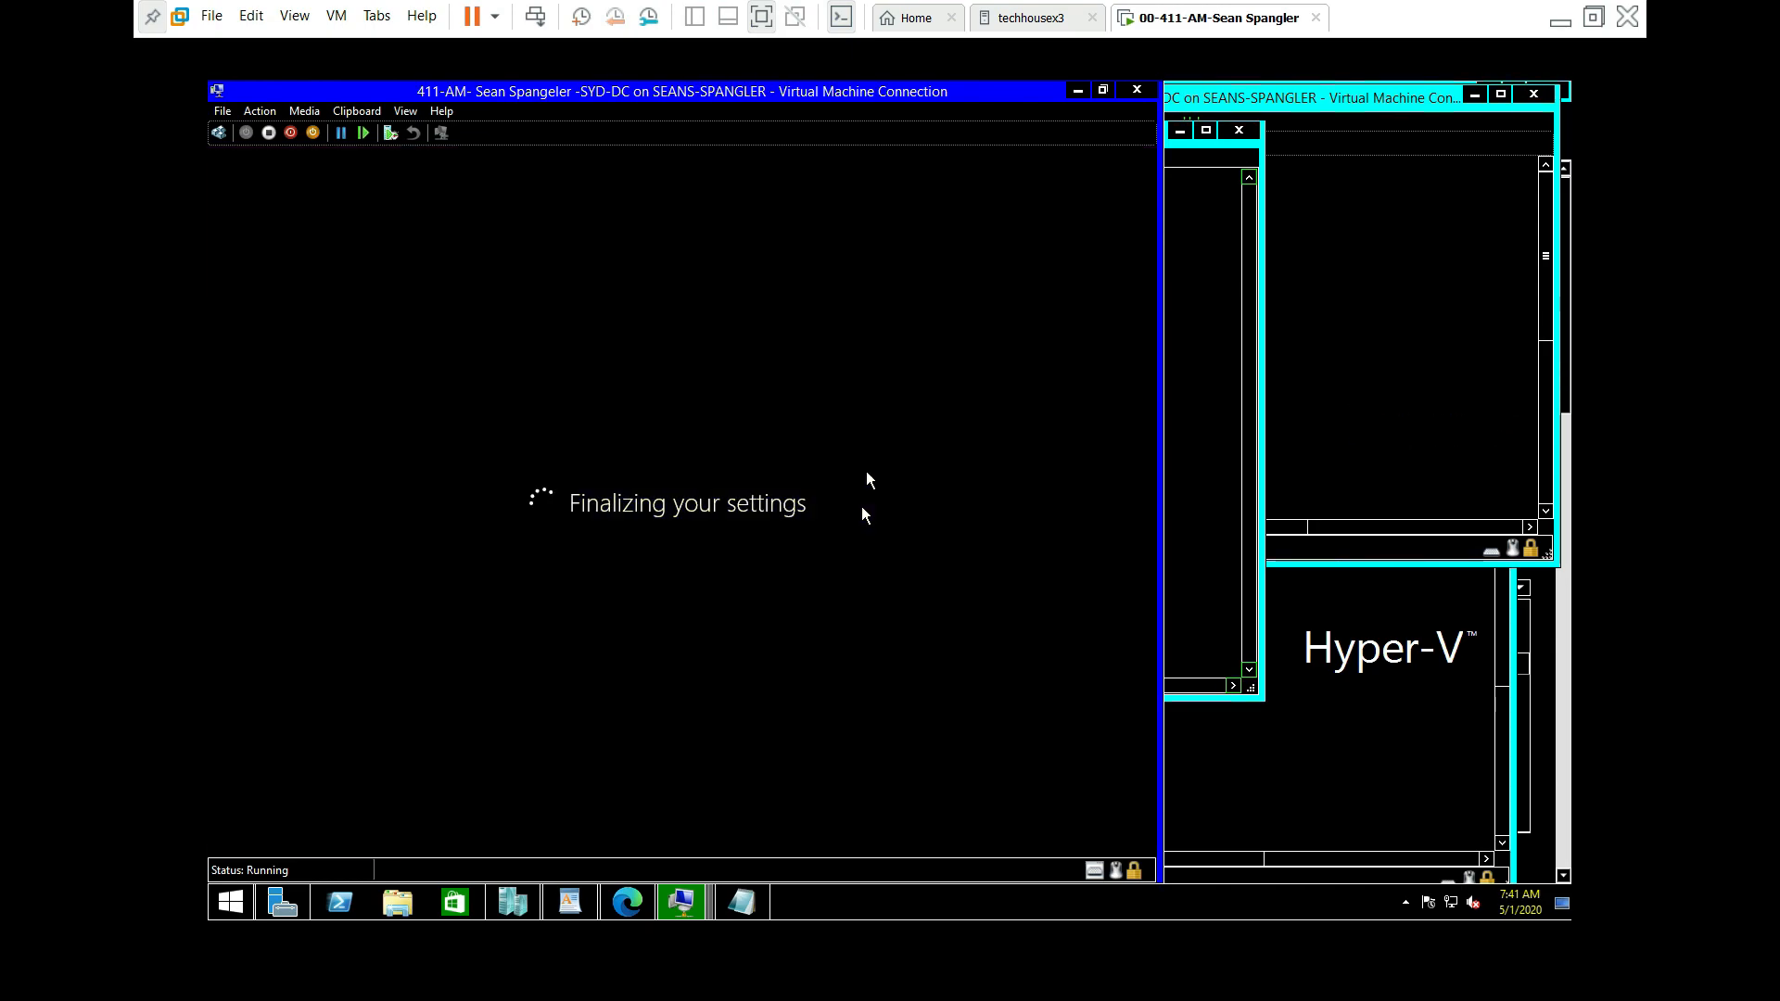
Step: Try enabling Enhanced session in SYD-DC's View menu, then maximize the window
{"action": "left_click", "coordinate": [405, 111]}
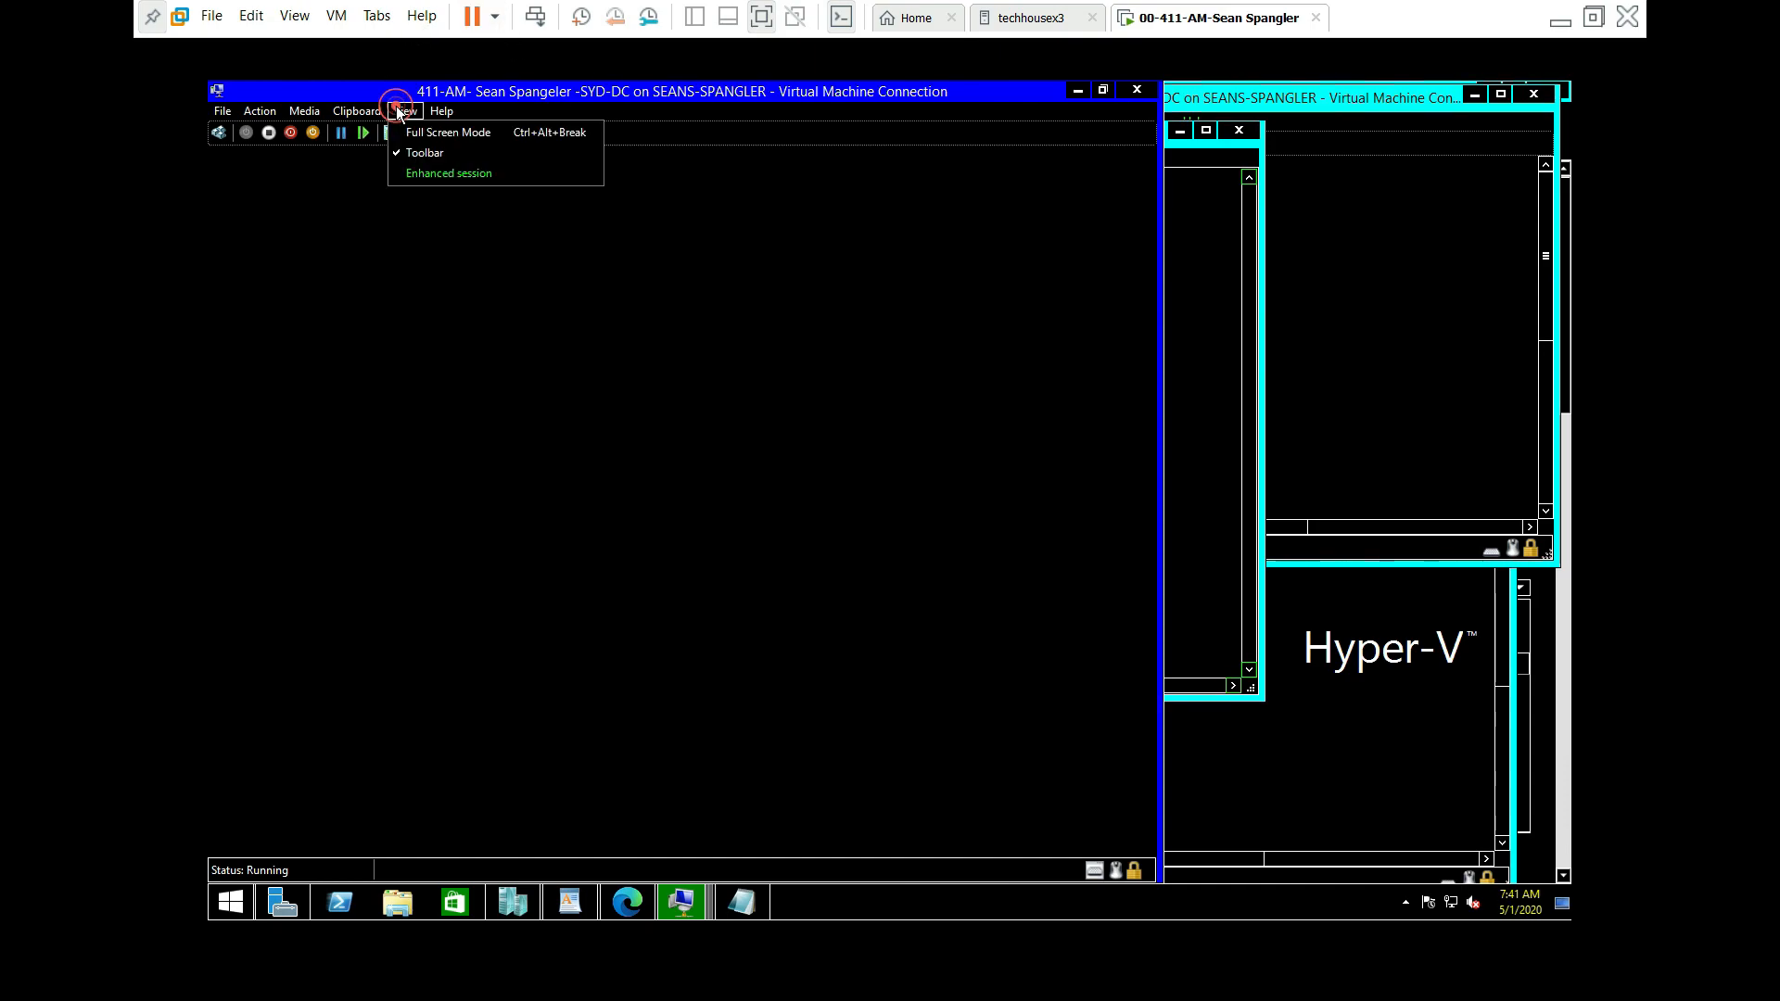
{"action": "left_click", "coordinate": [413, 176]}
{"action": "left_click", "coordinate": [415, 171]}
{"action": "left_click", "coordinate": [782, 263]}
{"action": "left_click_drag", "start_coordinate": [651, 93], "coordinate": [906, 177]}
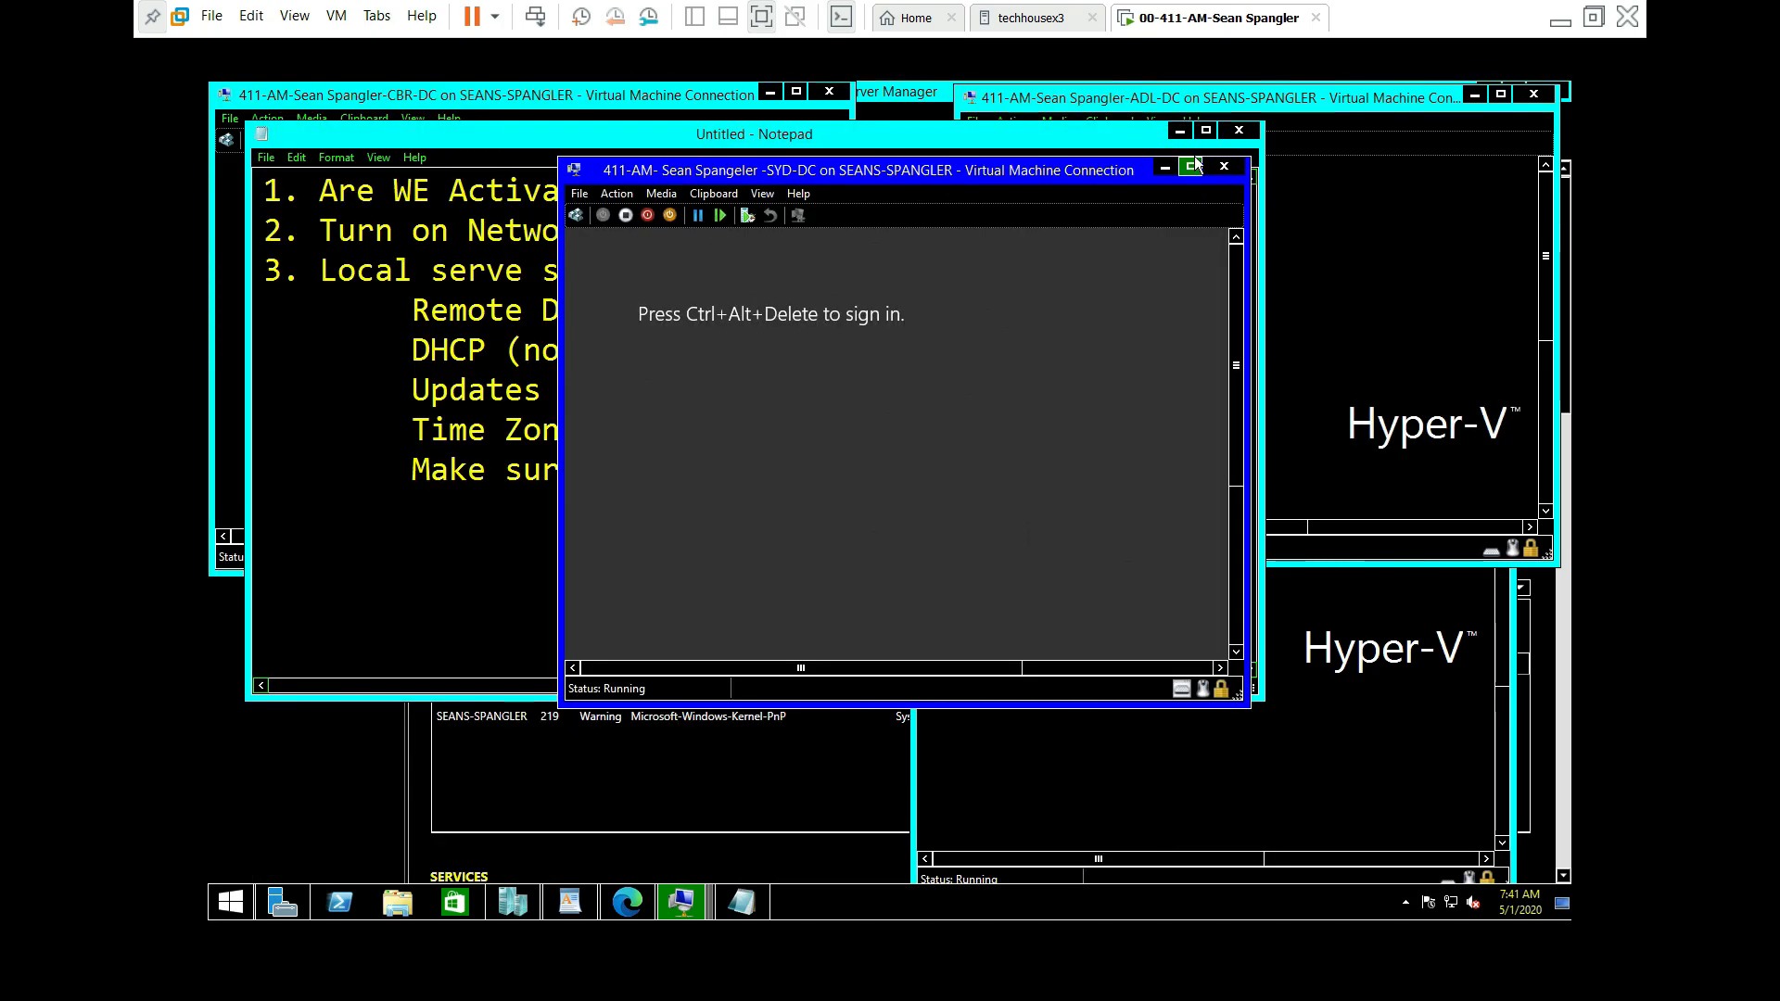
{"action": "left_click", "coordinate": [1192, 166]}
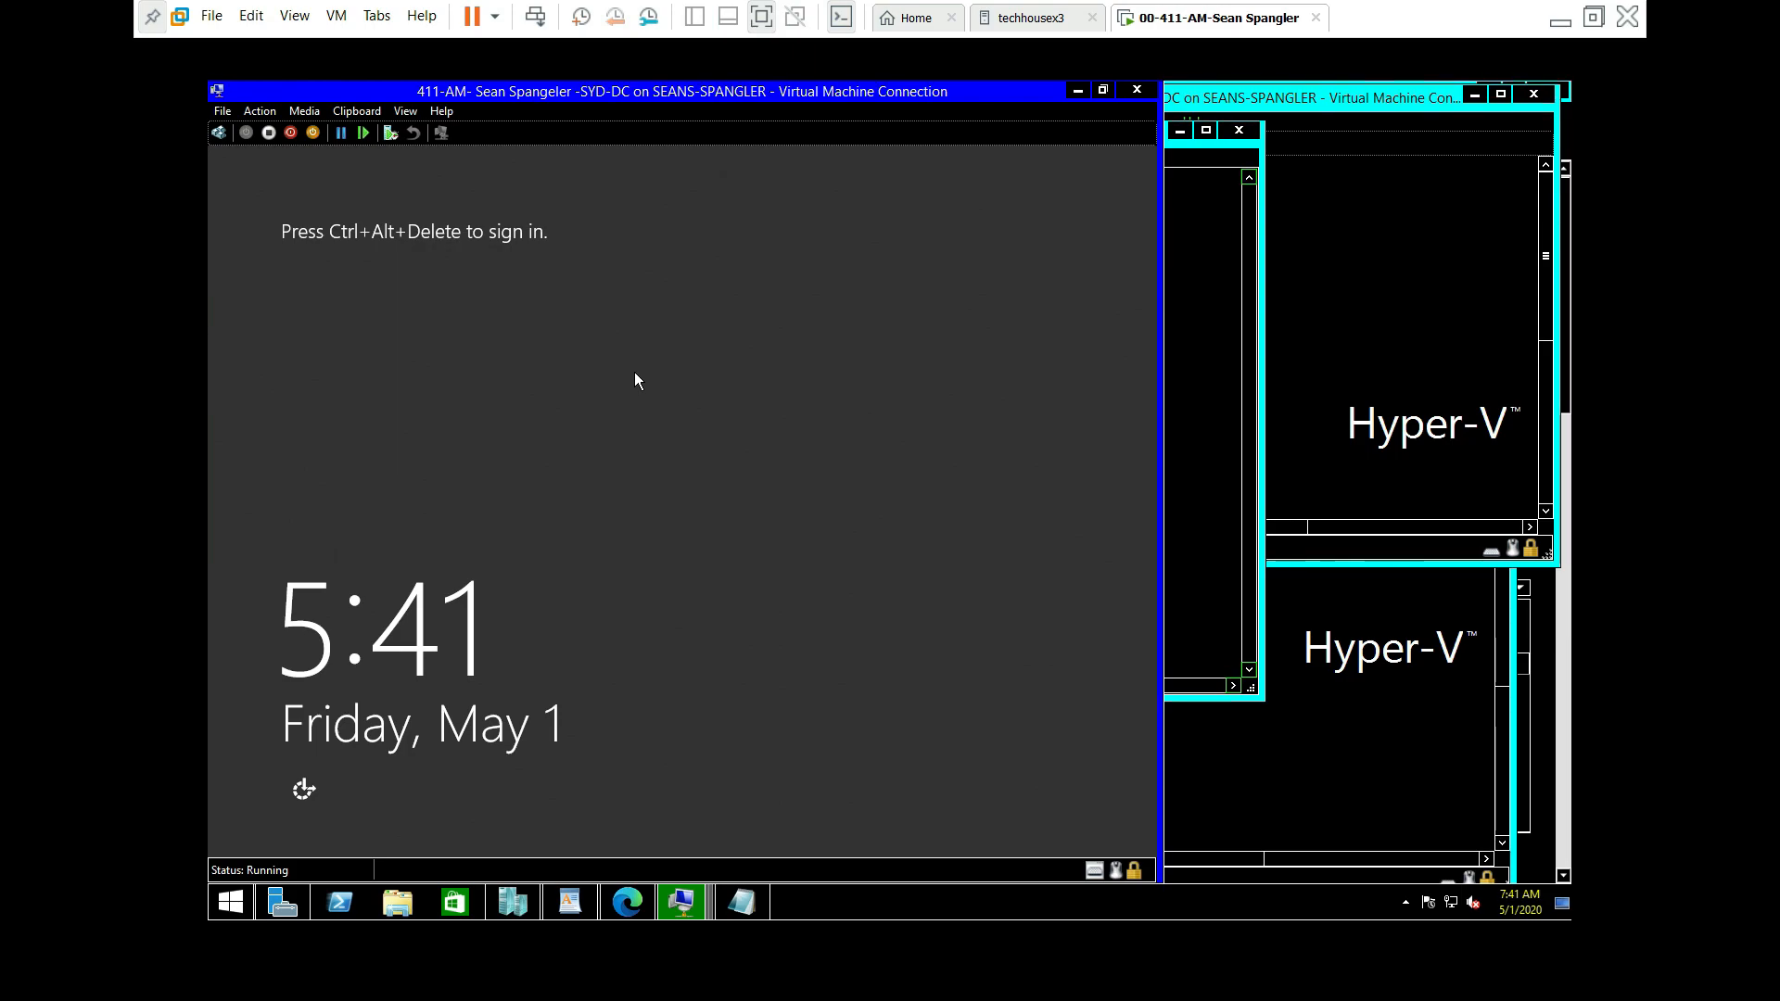
Step: Sign in to SYD-DC as Administrator via Action > Ctrl+Alt+Delete and the account password
{"action": "key", "text": "ctrl+alt+Delete"}
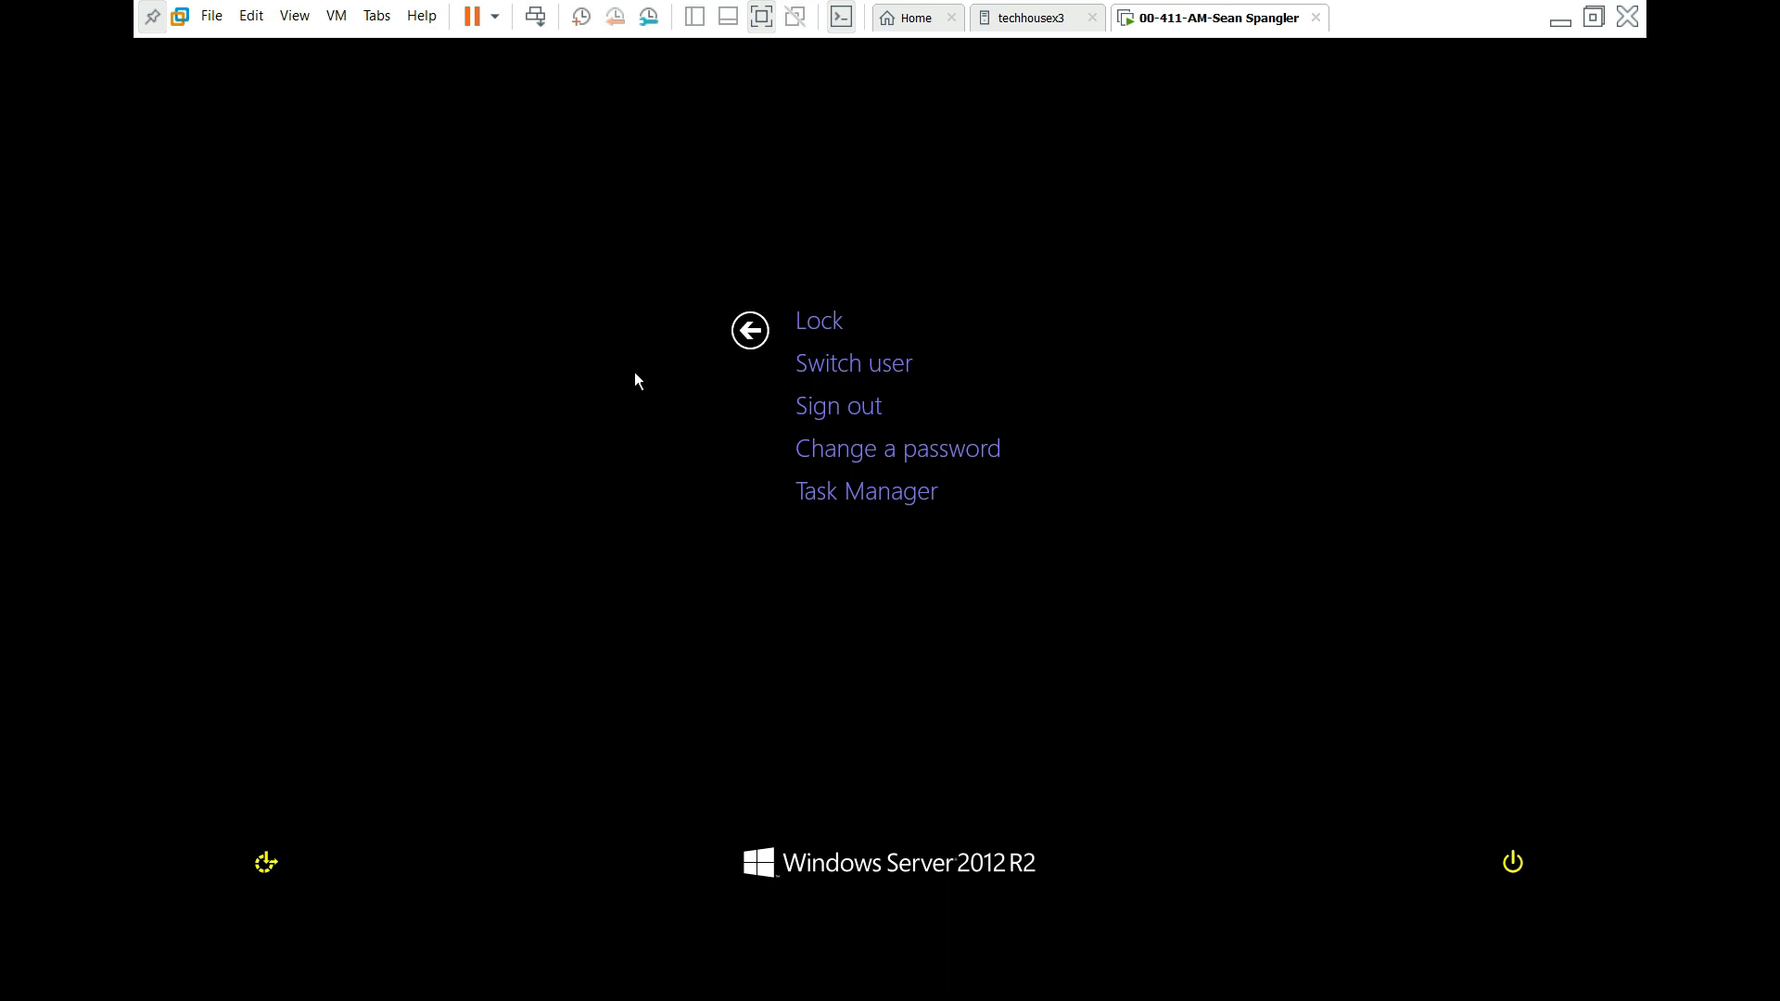
{"action": "key", "text": "Escape"}
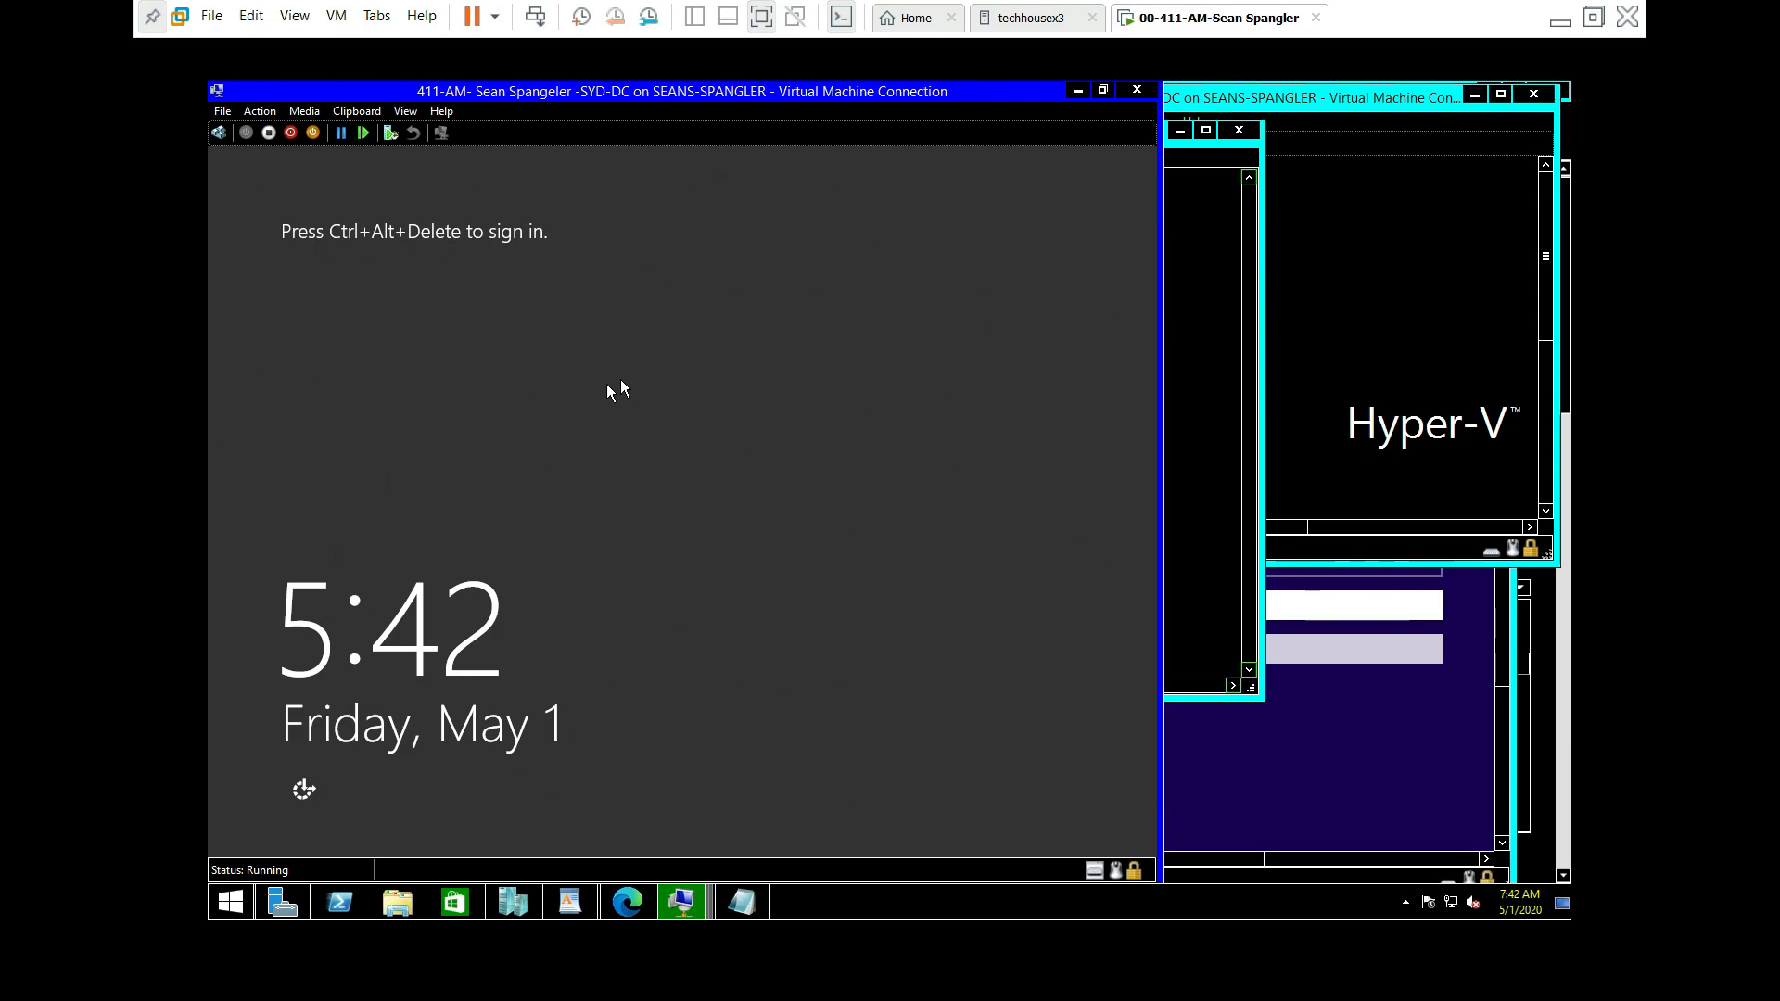
{"action": "left_click", "coordinate": [260, 112]}
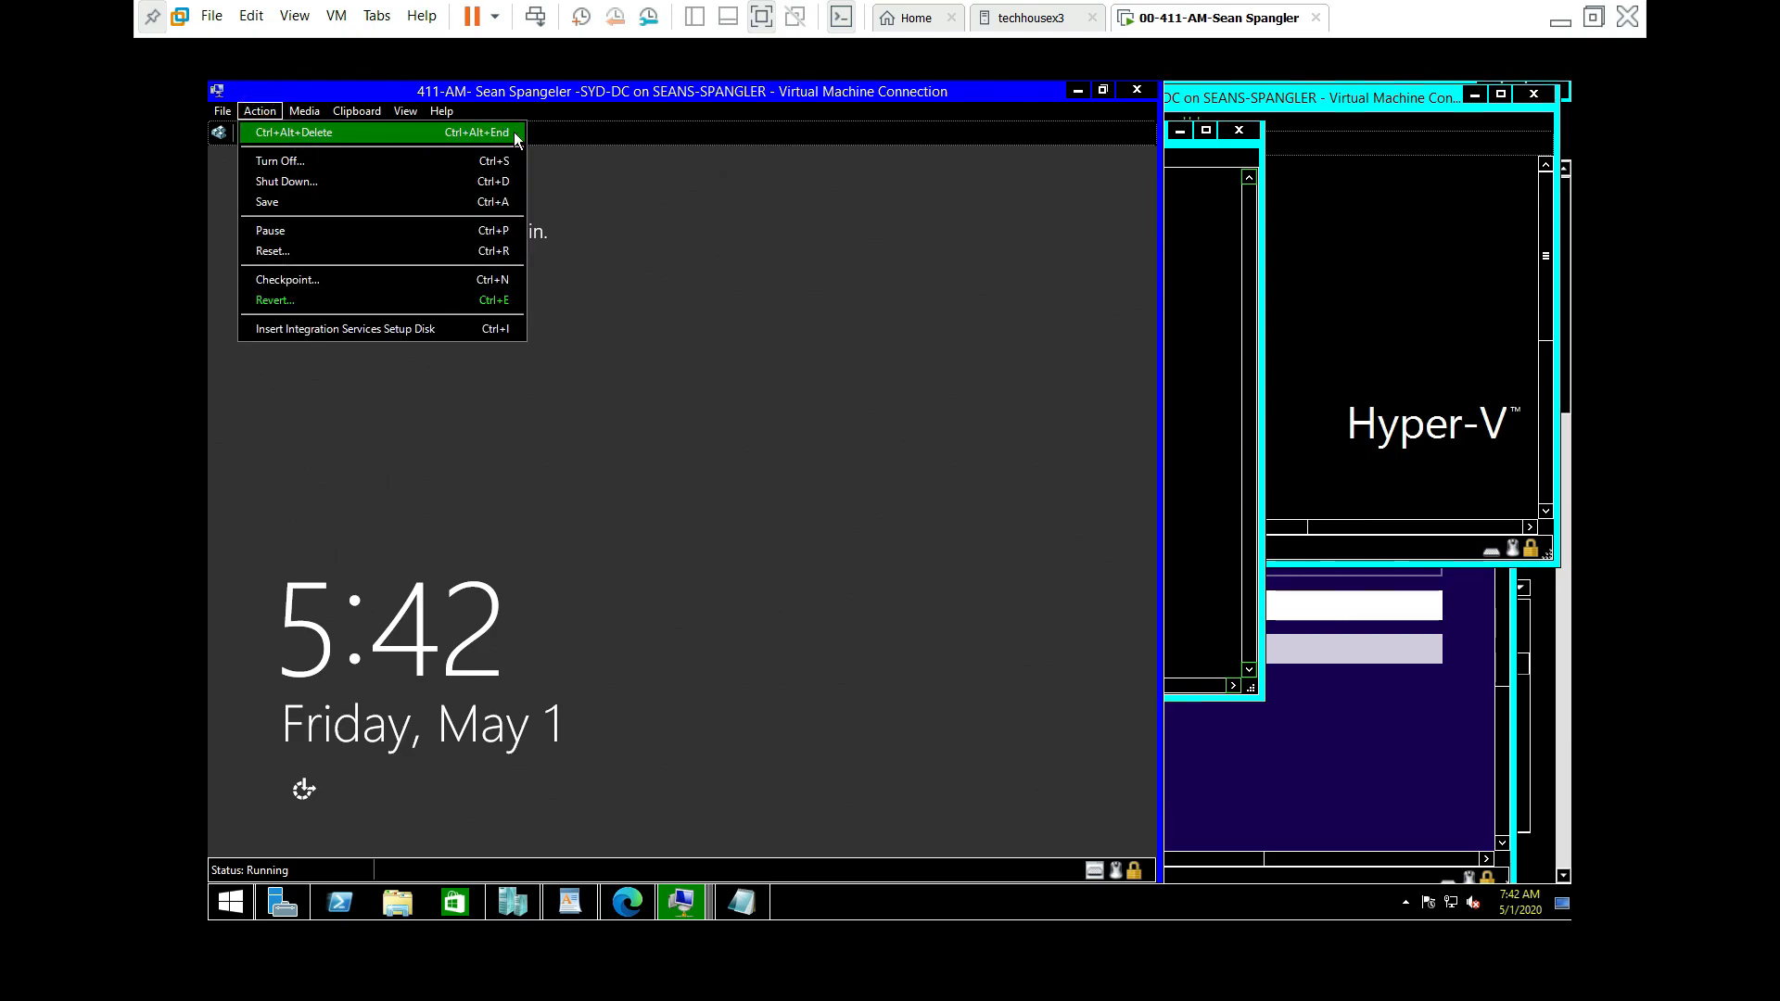
{"action": "left_click", "coordinate": [684, 300]}
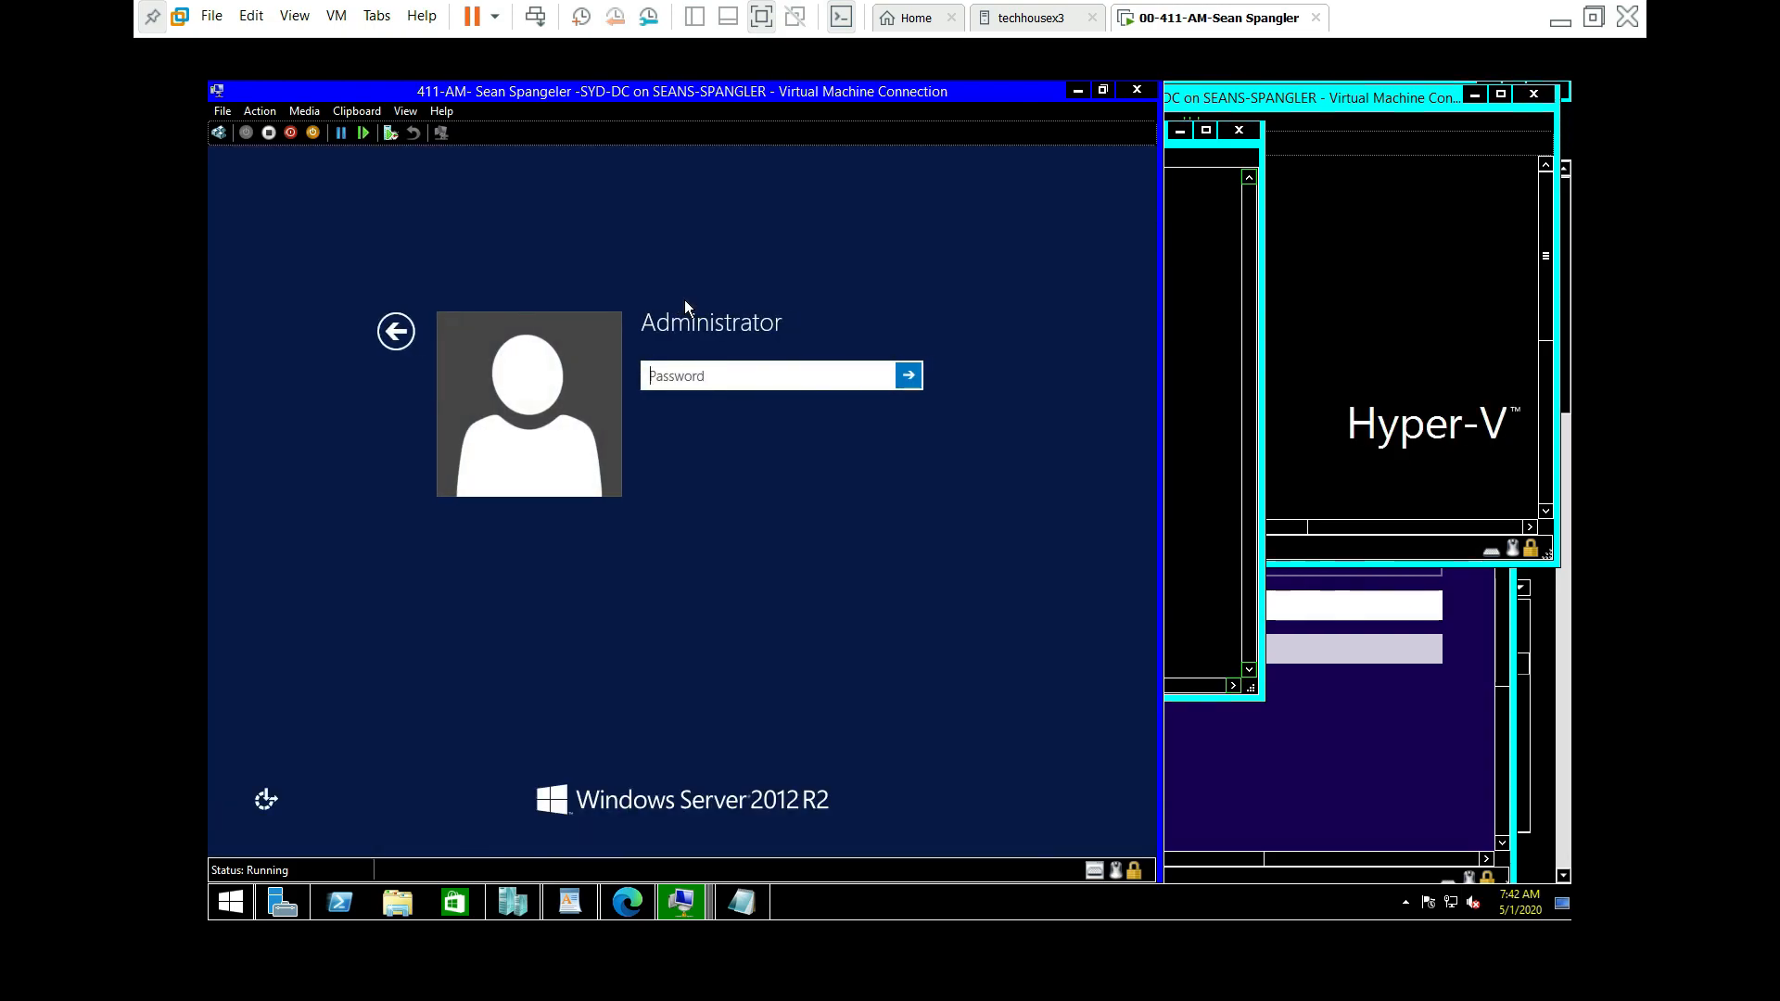
{"action": "type", "text": "Pa$$w0rd"}
{"action": "key", "text": "Return"}
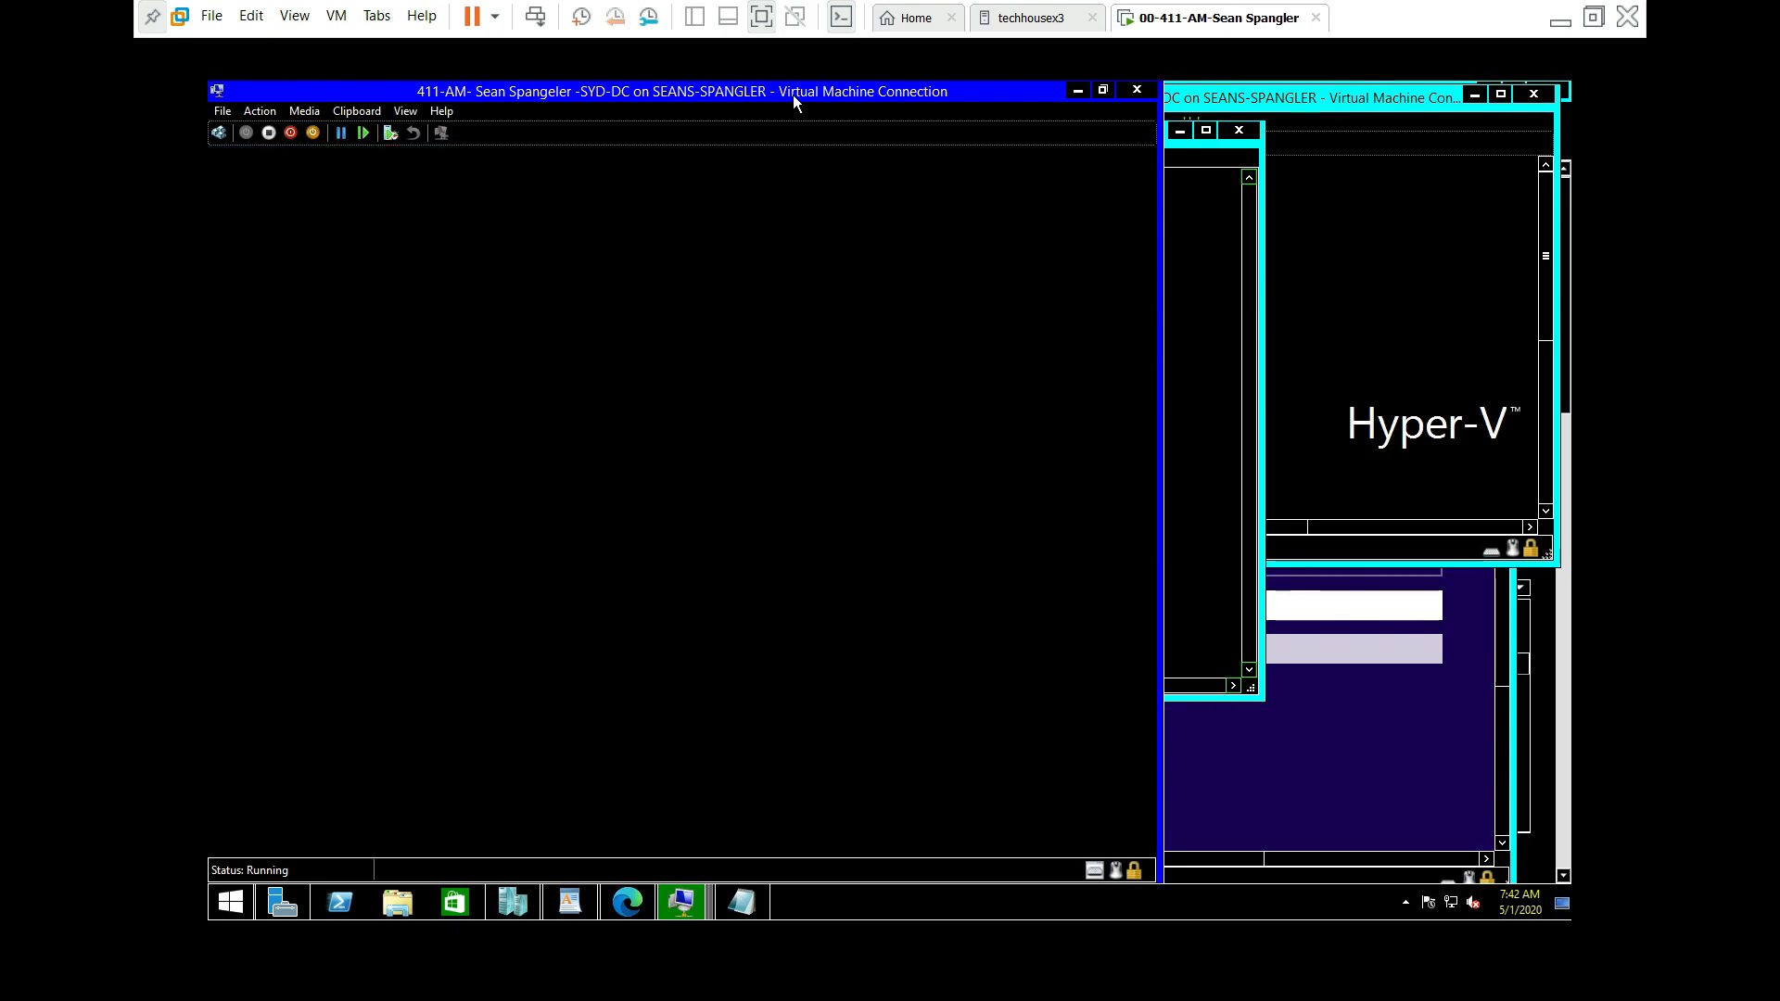
Step: Re-maximize the SYD-DC window over the other DCs and check its View options
{"action": "left_click_drag", "start_coordinate": [842, 99], "coordinate": [993, 143]}
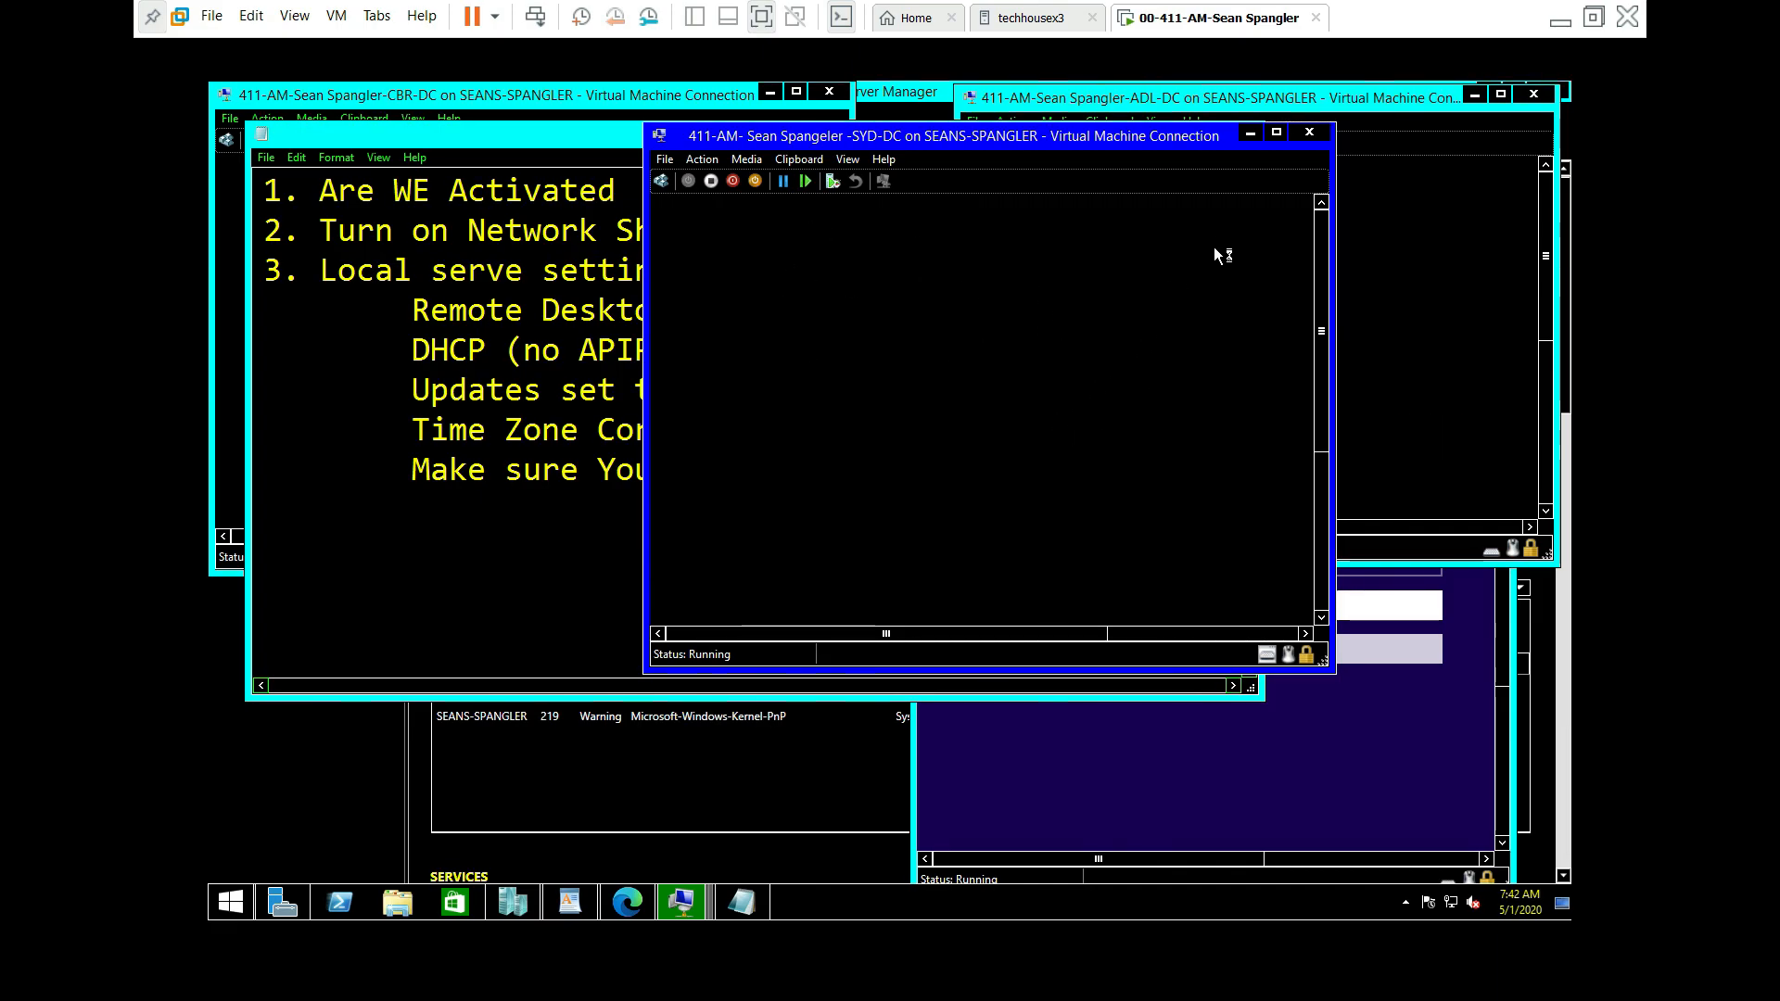
{"action": "left_click", "coordinate": [1276, 132]}
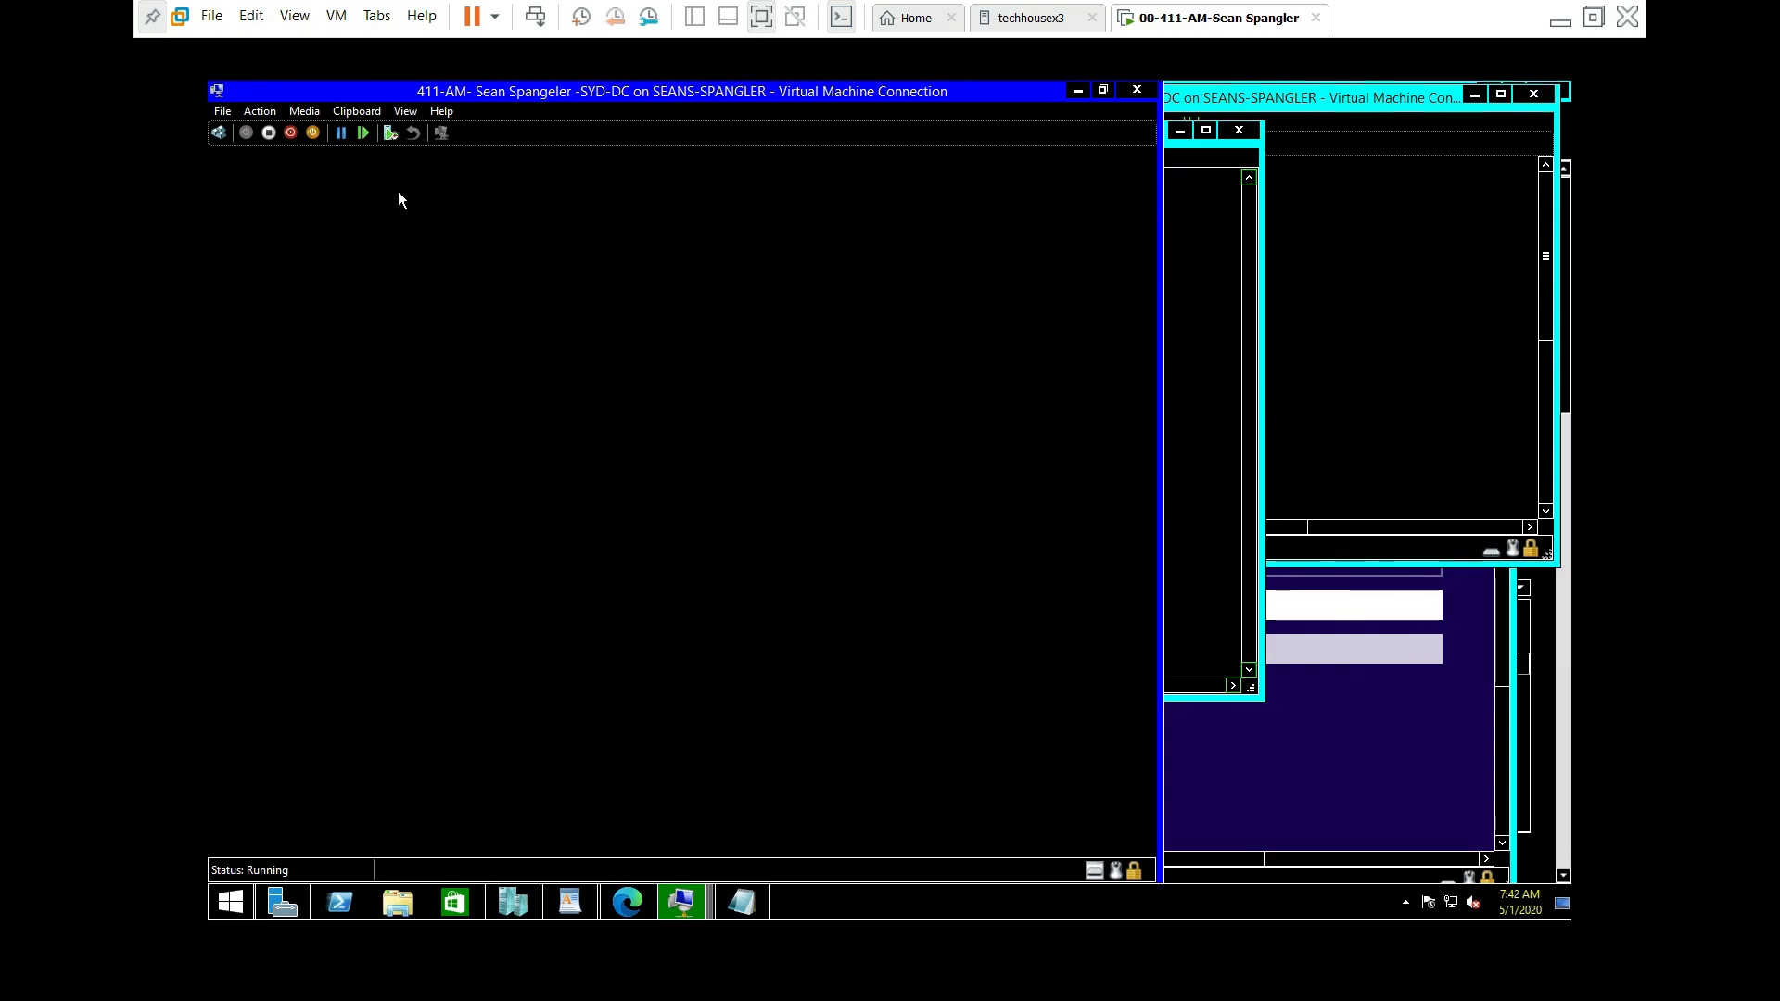
{"action": "left_click", "coordinate": [624, 610]}
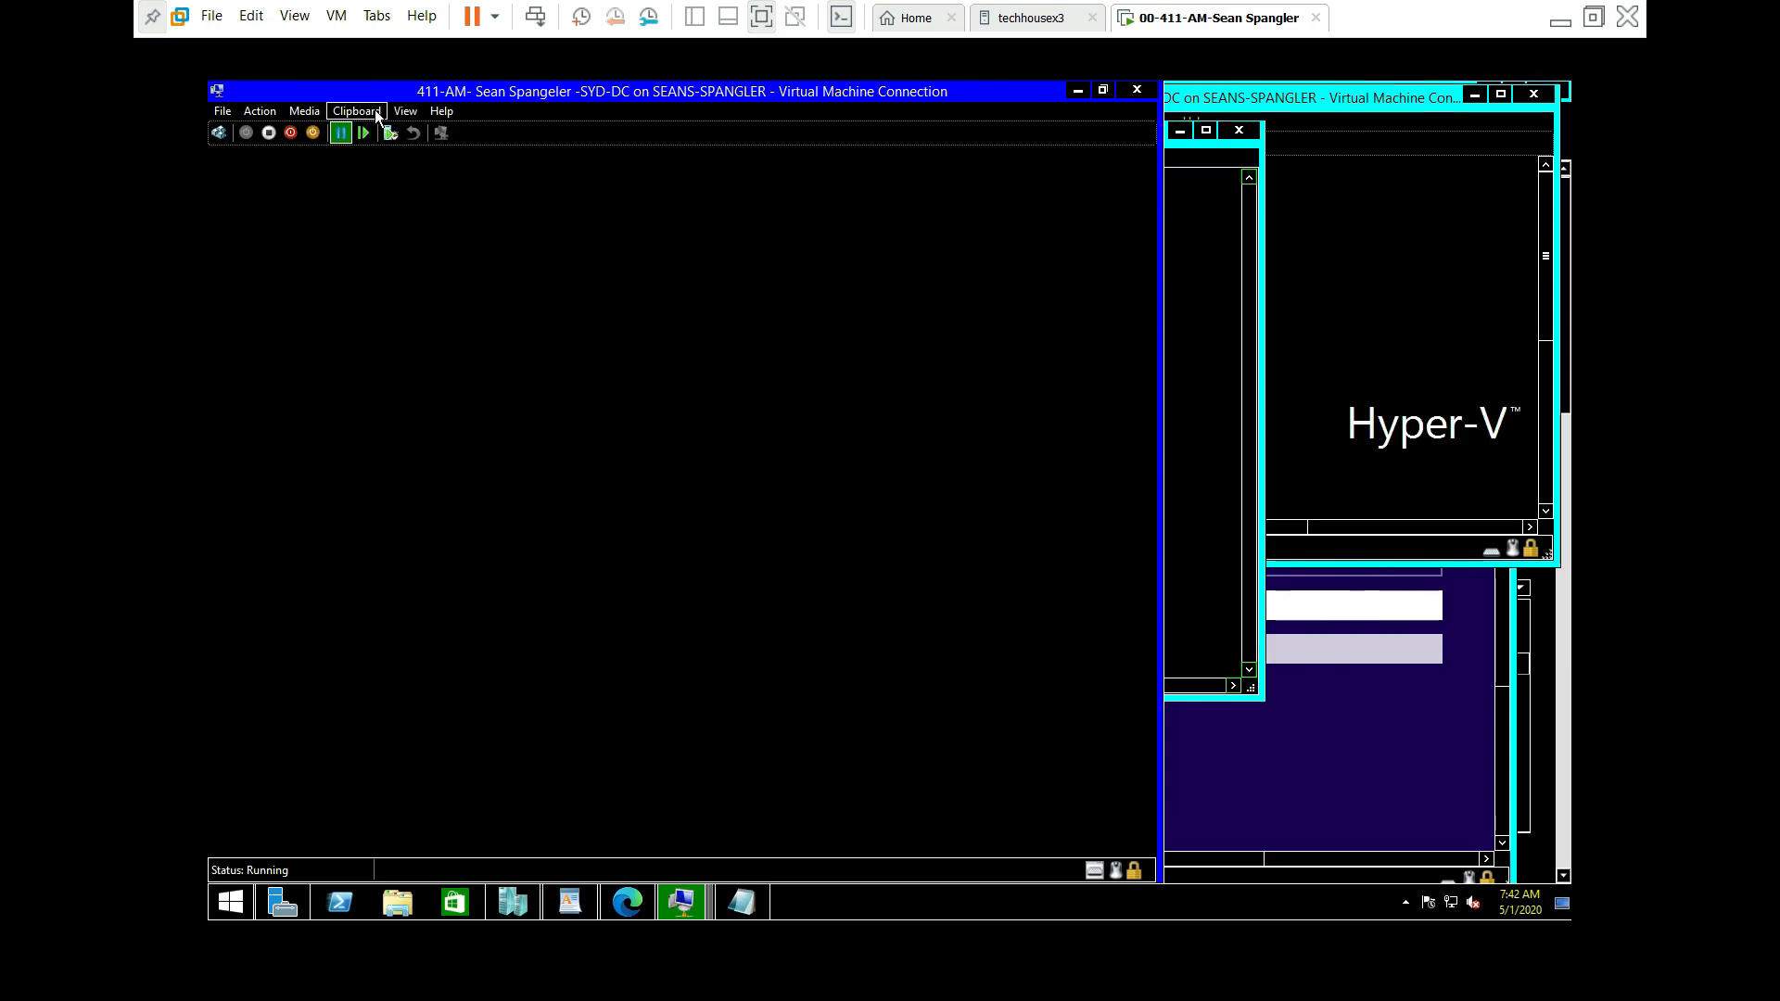
{"action": "left_click", "coordinate": [405, 111]}
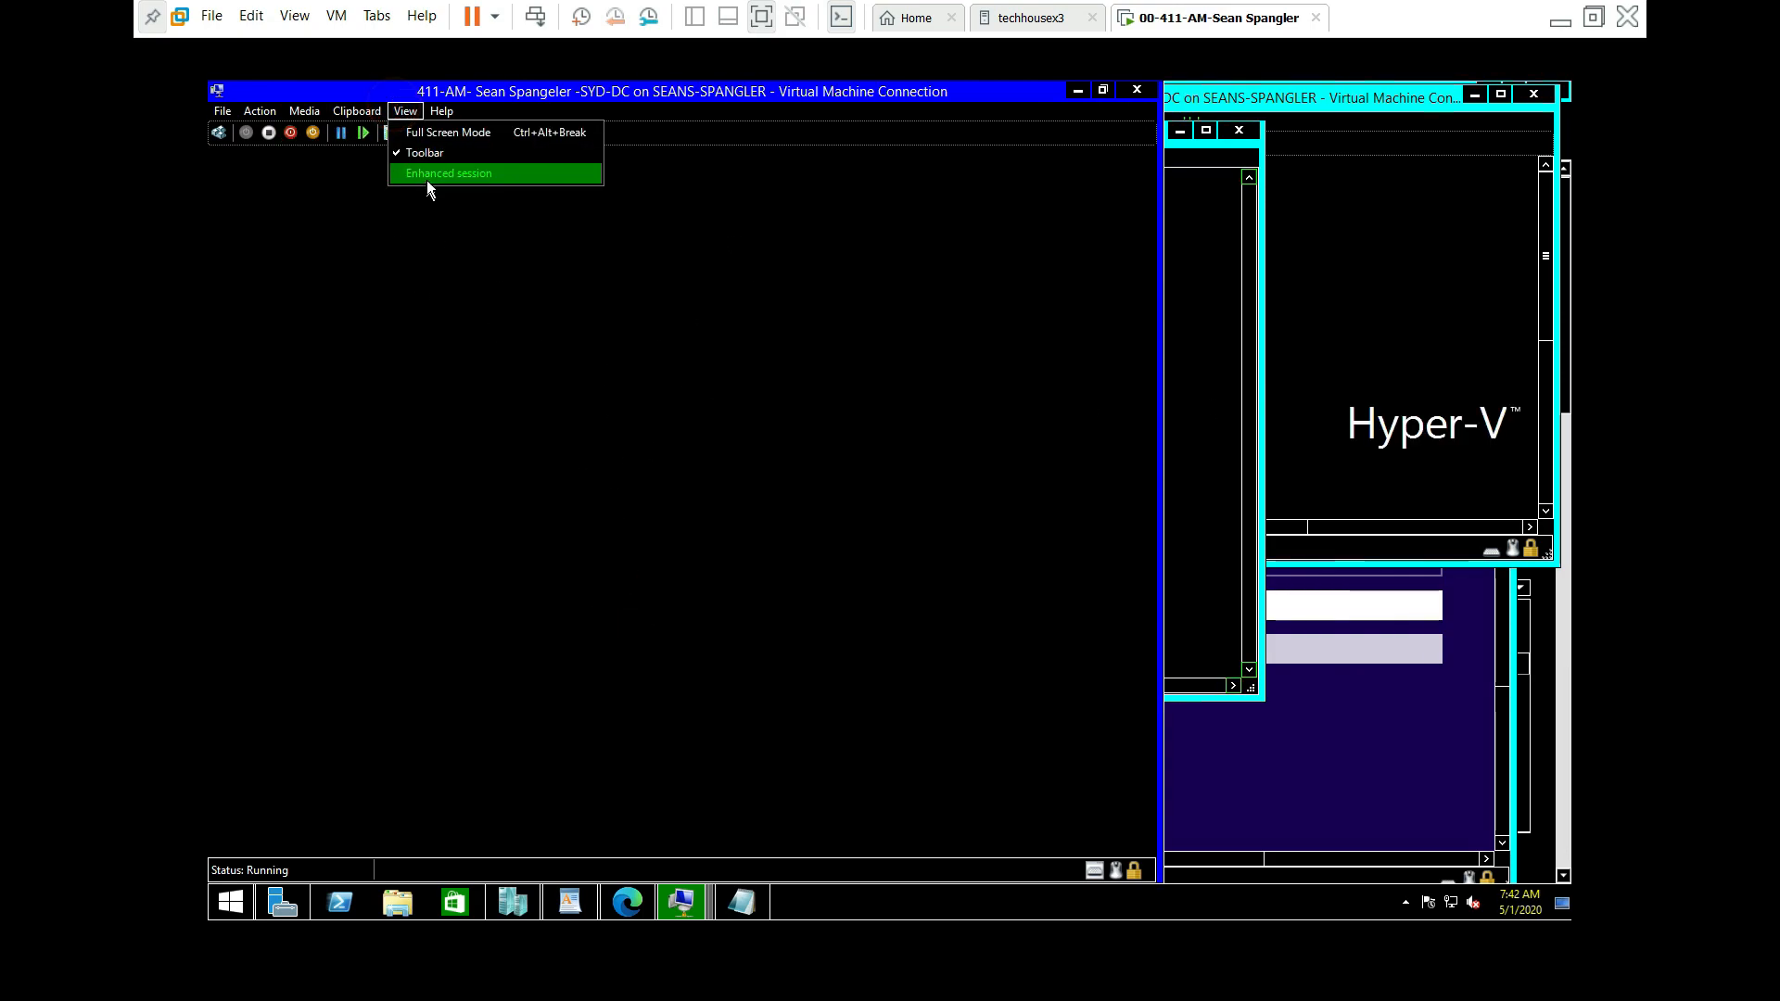
{"action": "left_click", "coordinate": [644, 382]}
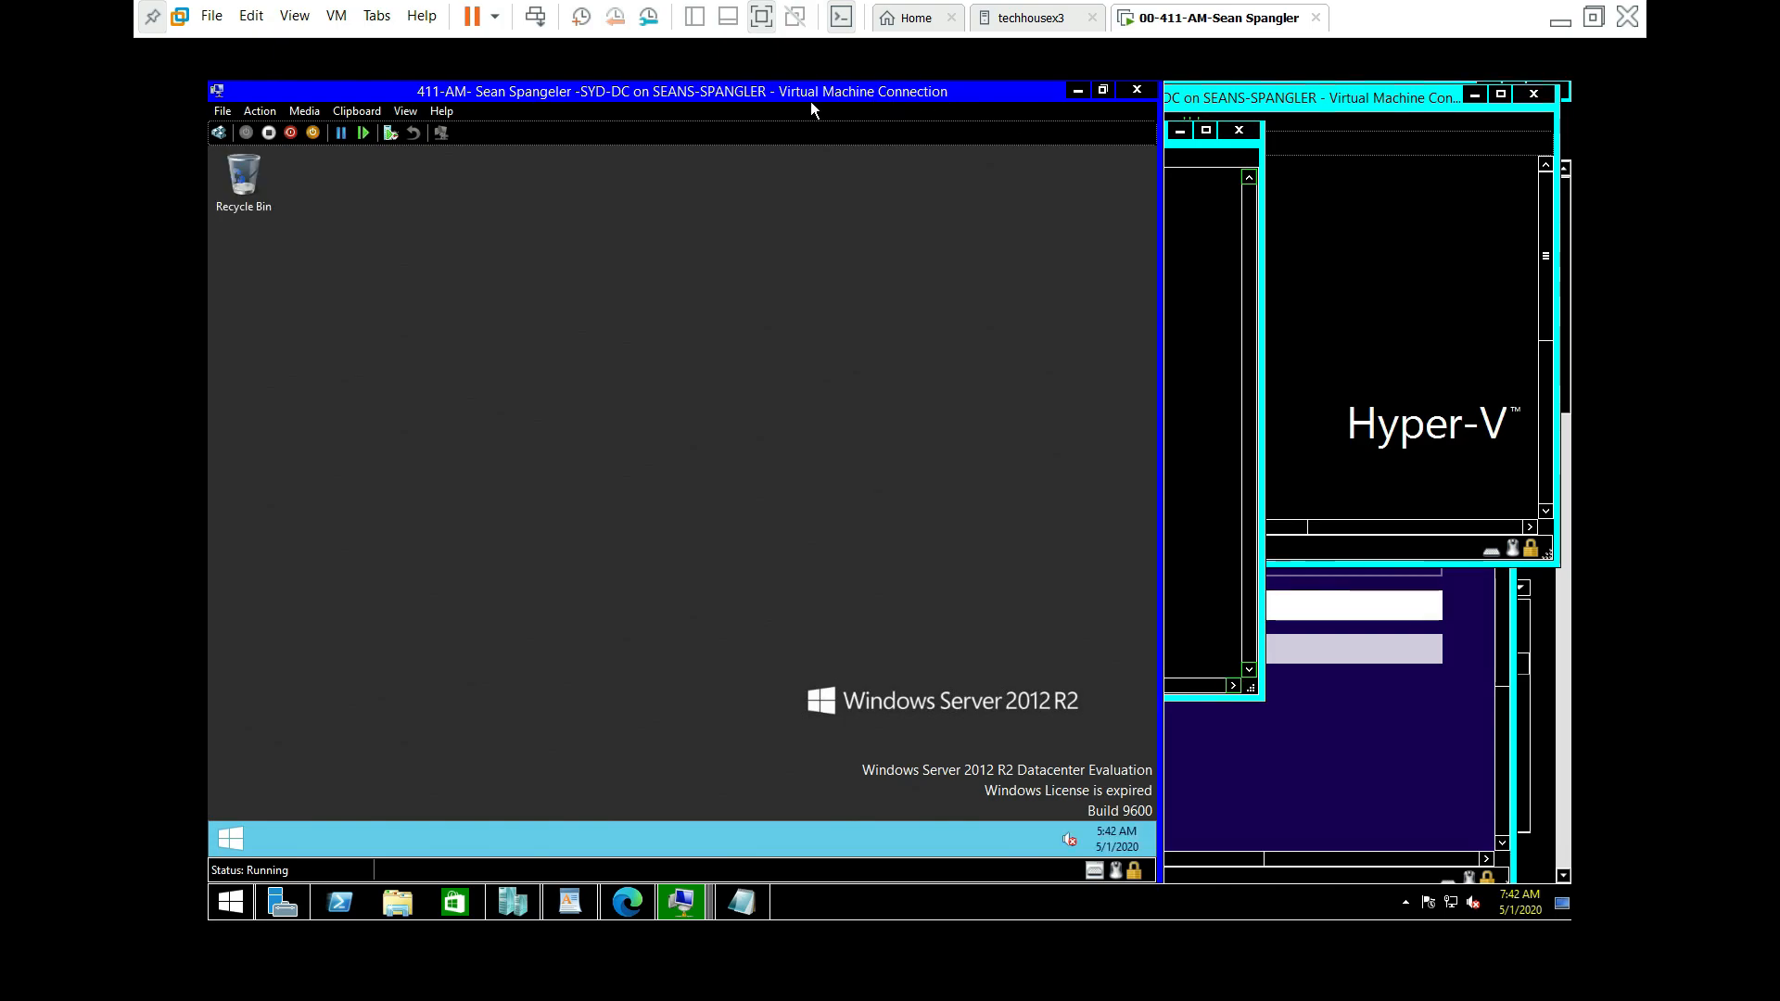
Step: Answer Yes to the Networks prompt to turn on network discovery on SYD-DC
{"action": "left_click_drag", "start_coordinate": [803, 97], "coordinate": [669, 241]}
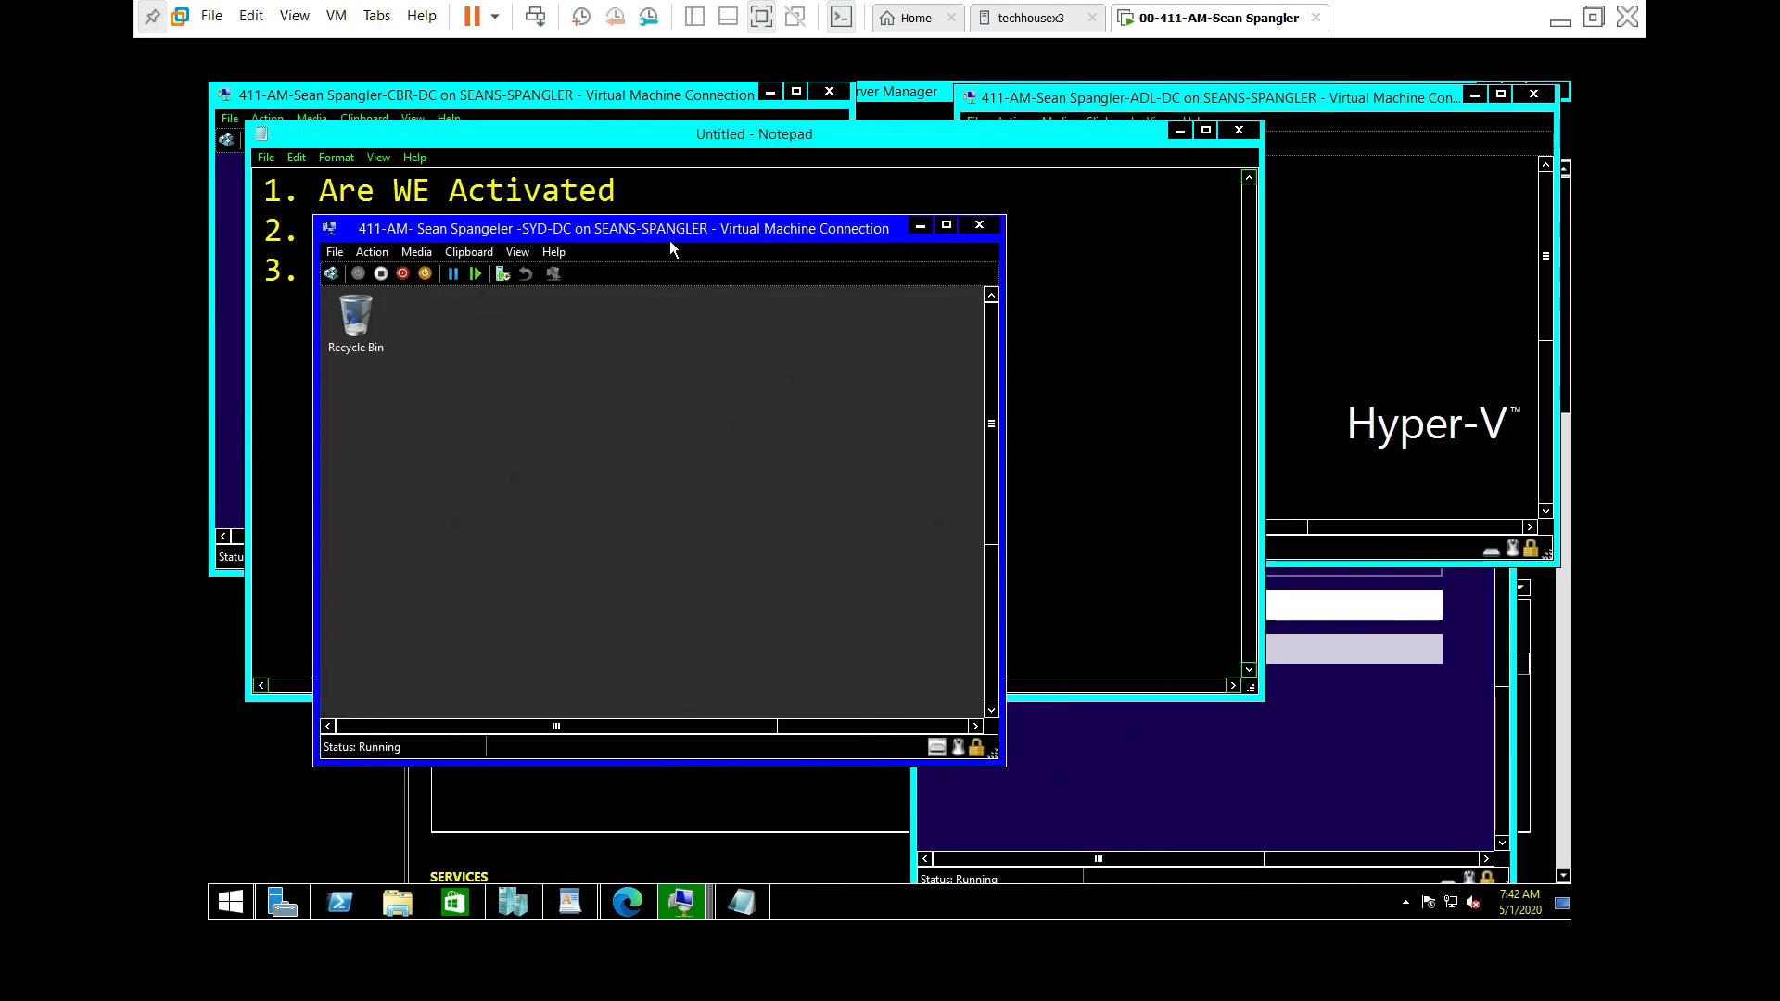
{"action": "left_click", "coordinate": [943, 226]}
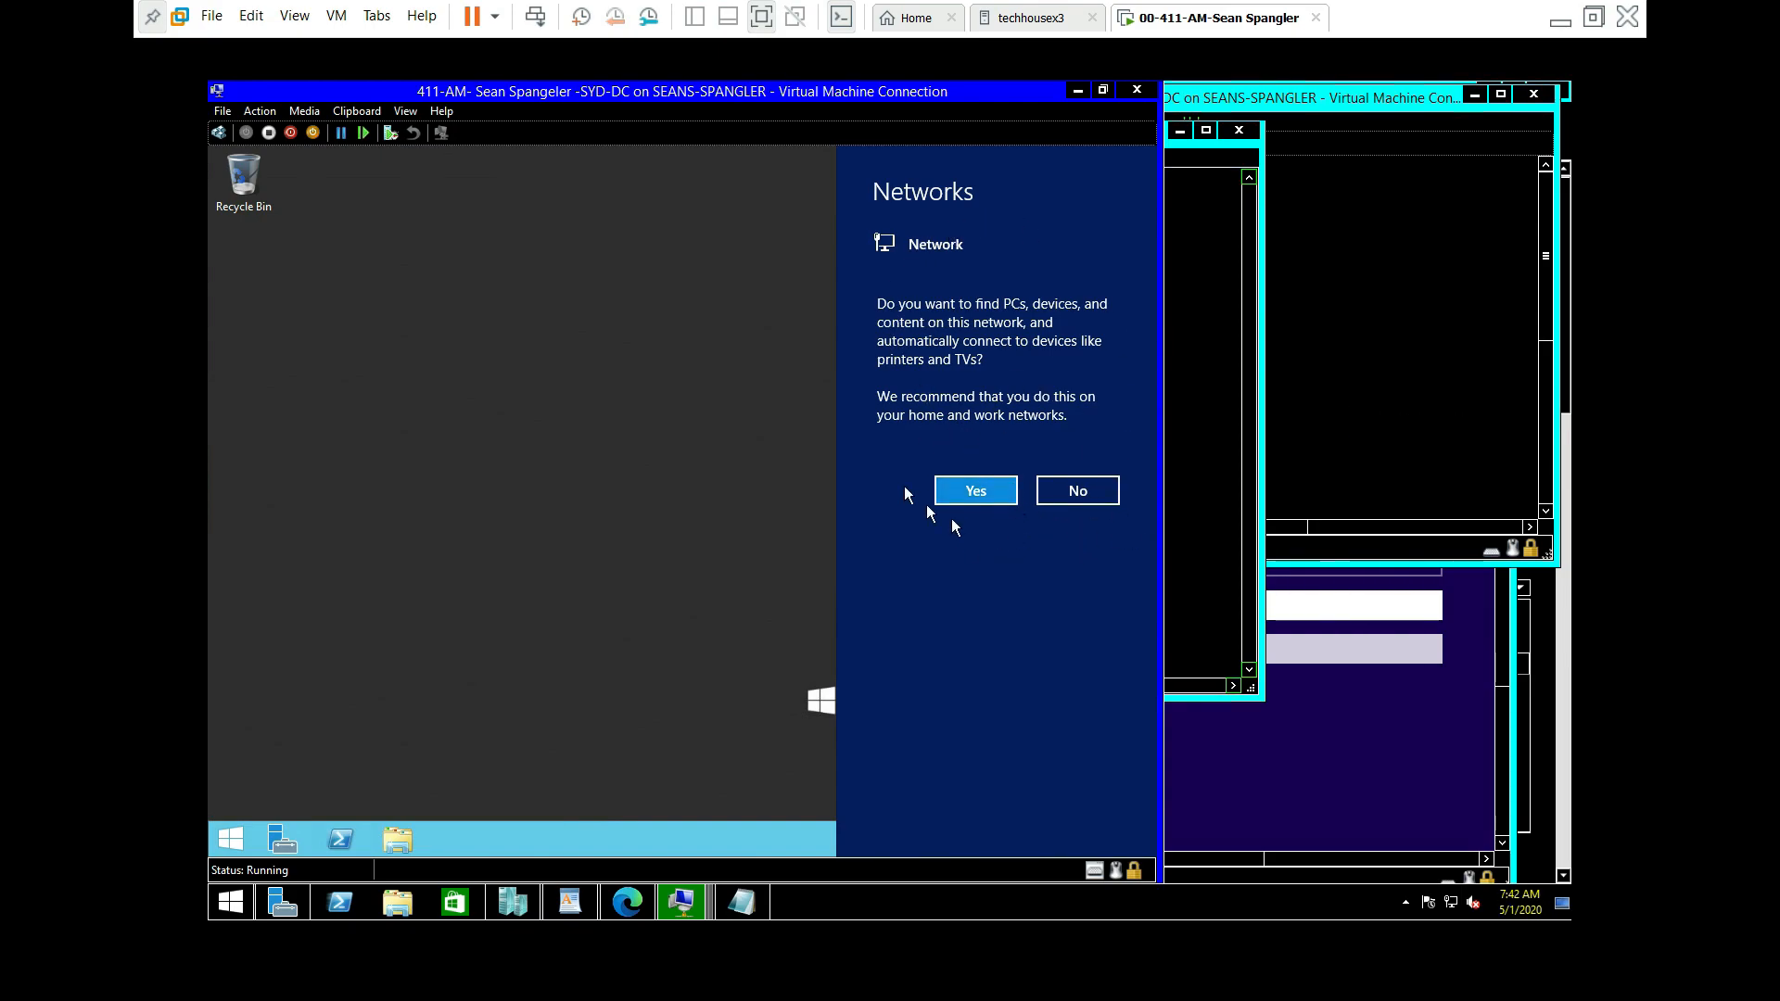
{"action": "left_click", "coordinate": [978, 491]}
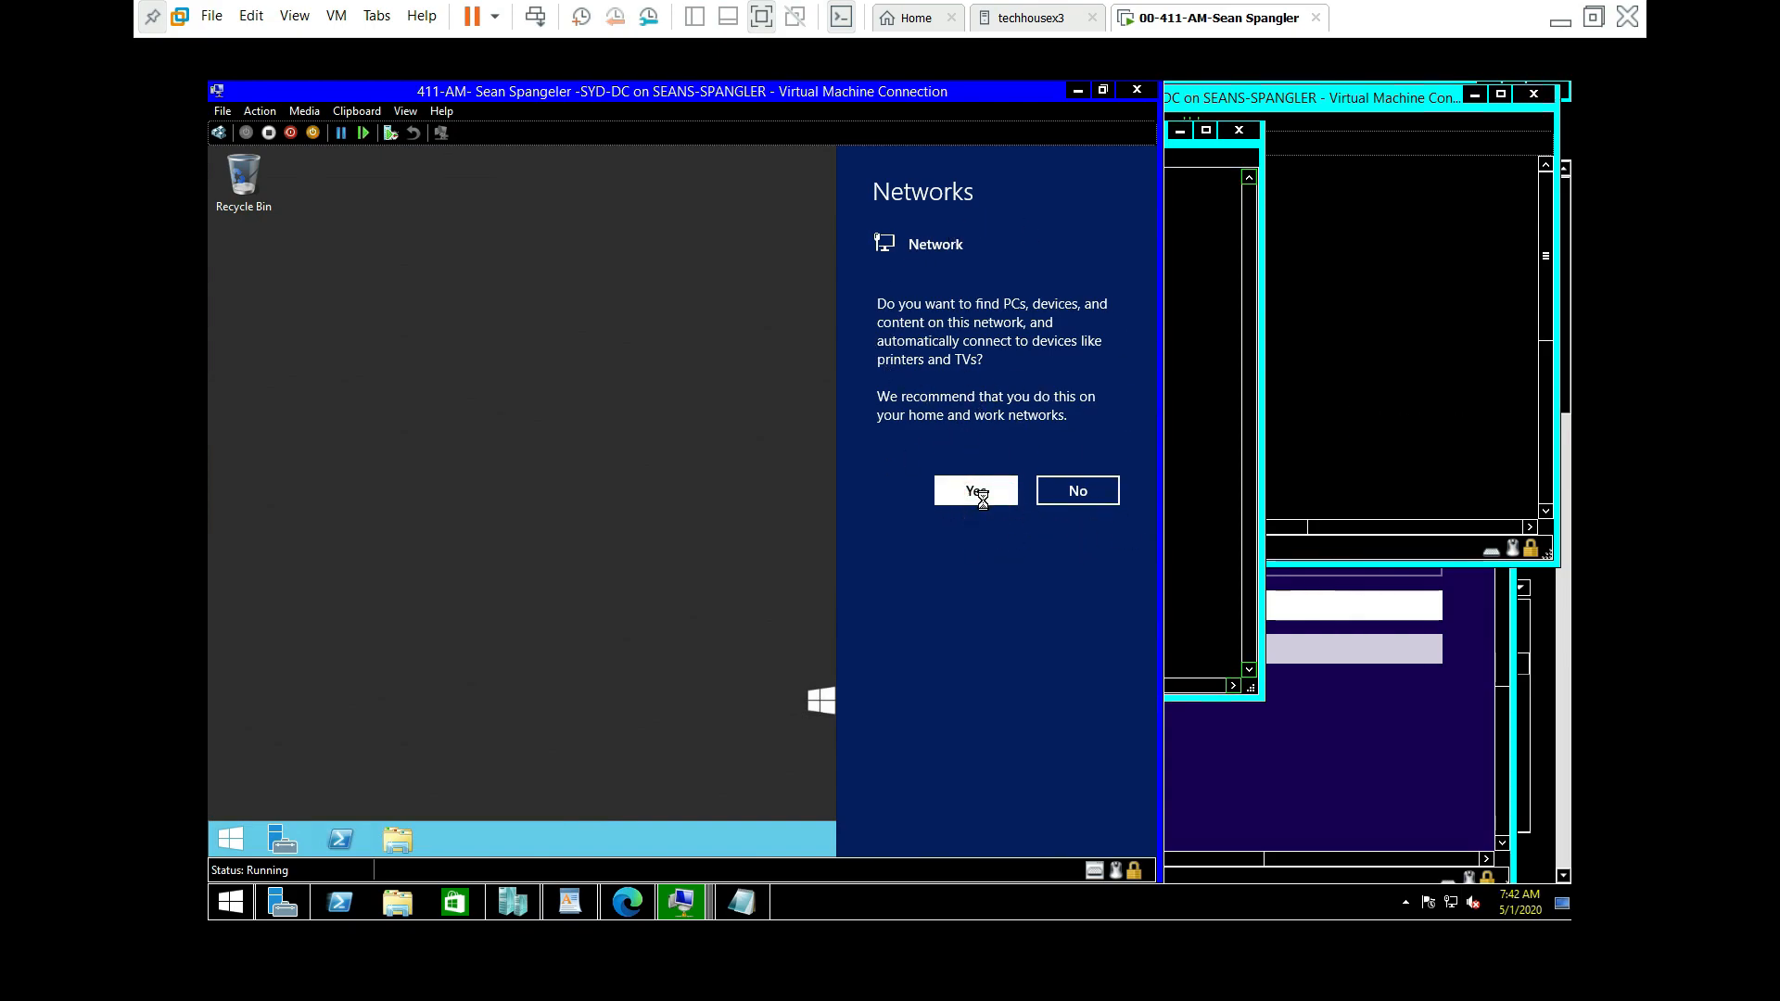
{"action": "left_click", "coordinate": [988, 491]}
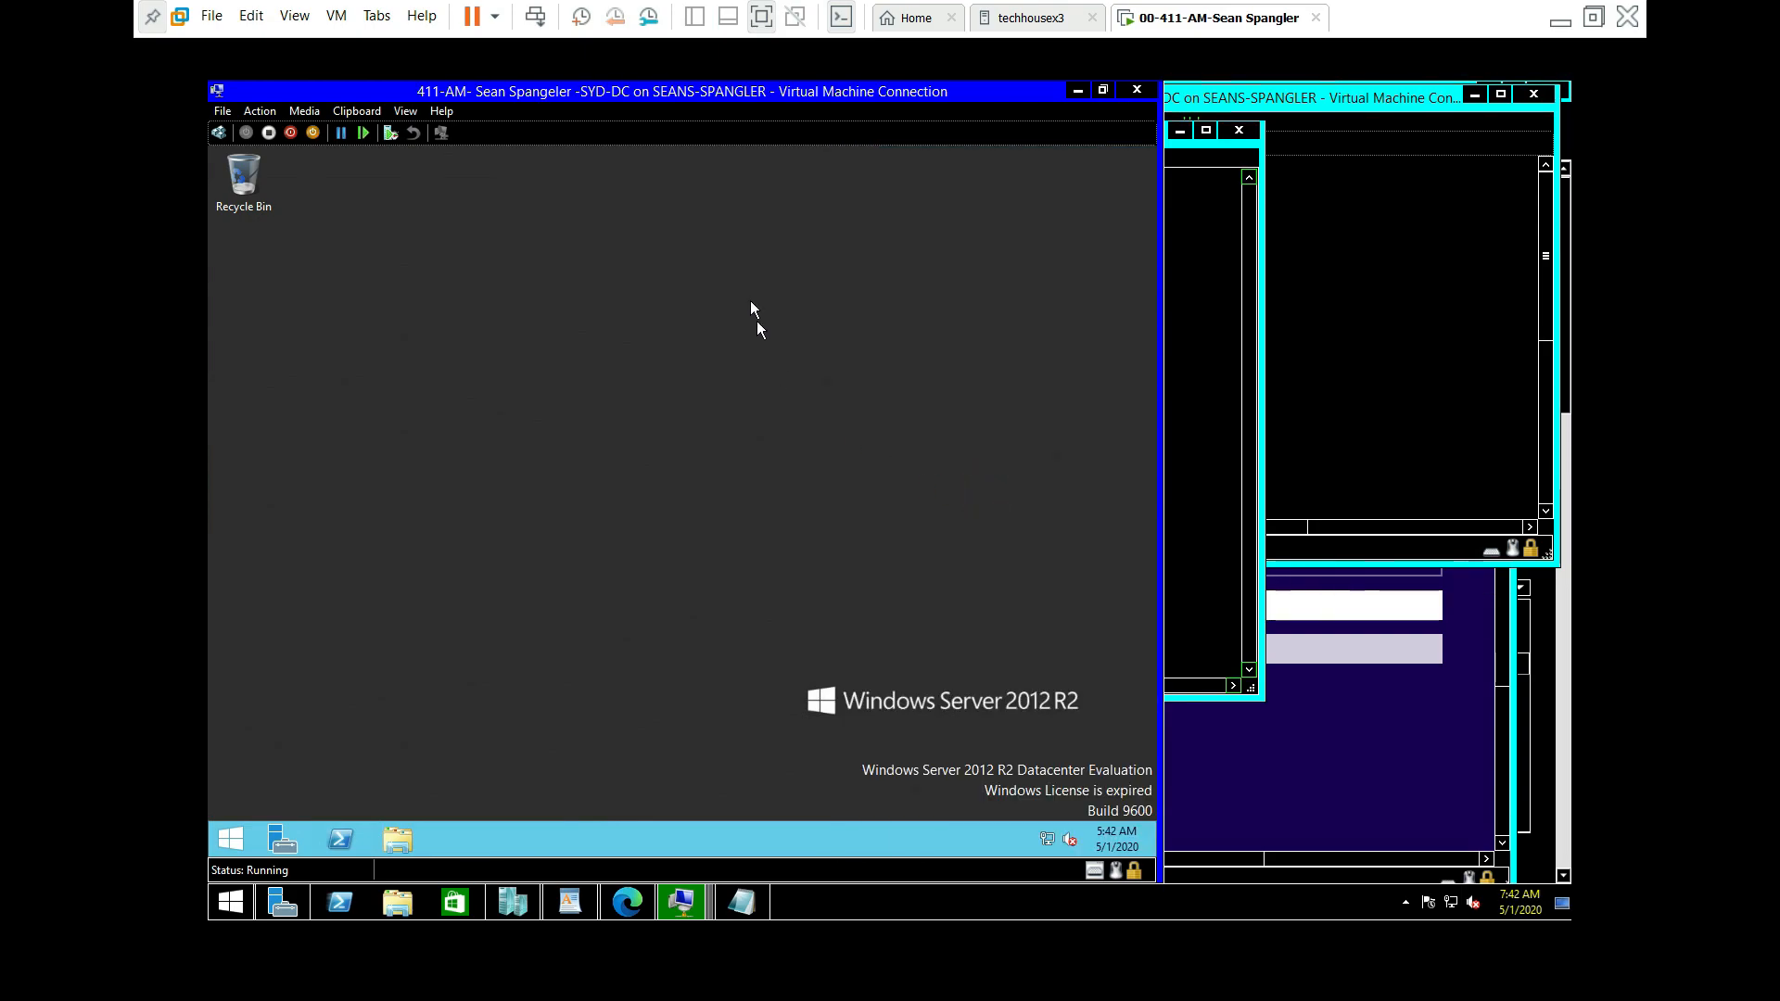
Step: Re-maximize the SYD-DC window and refresh the guest desktop to show the license watermark
{"action": "double_click", "coordinate": [860, 98]}
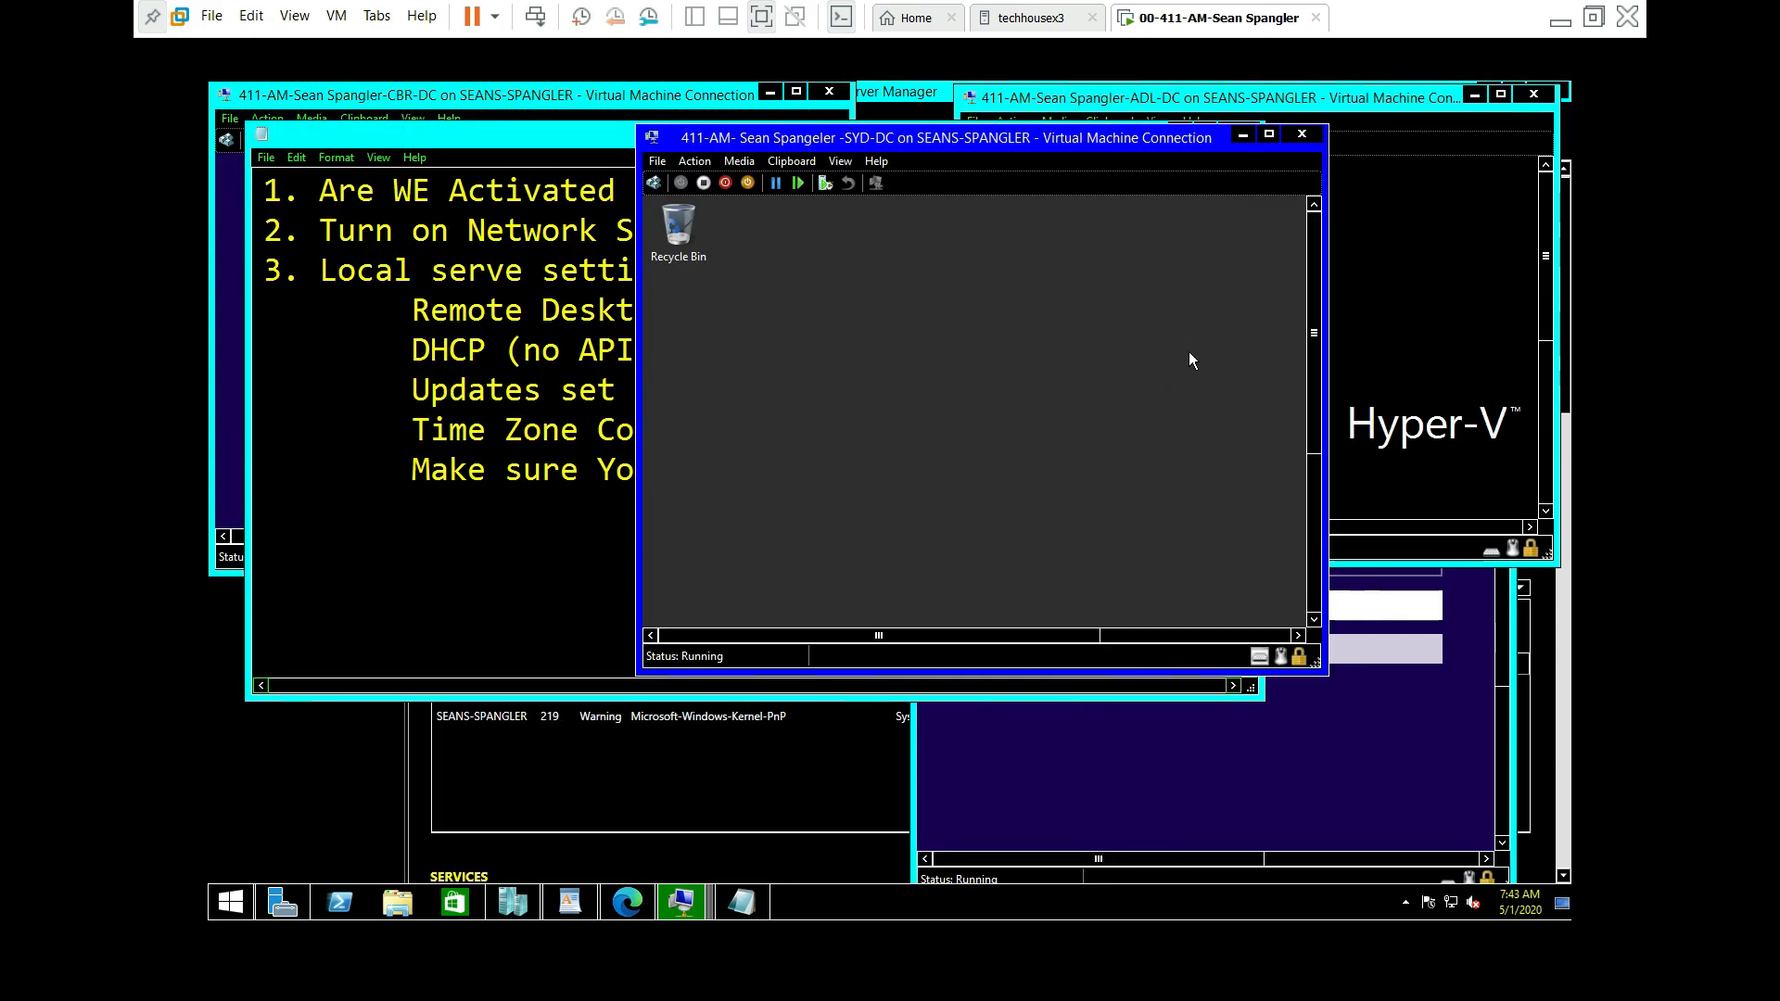
{"action": "left_click", "coordinate": [1269, 134]}
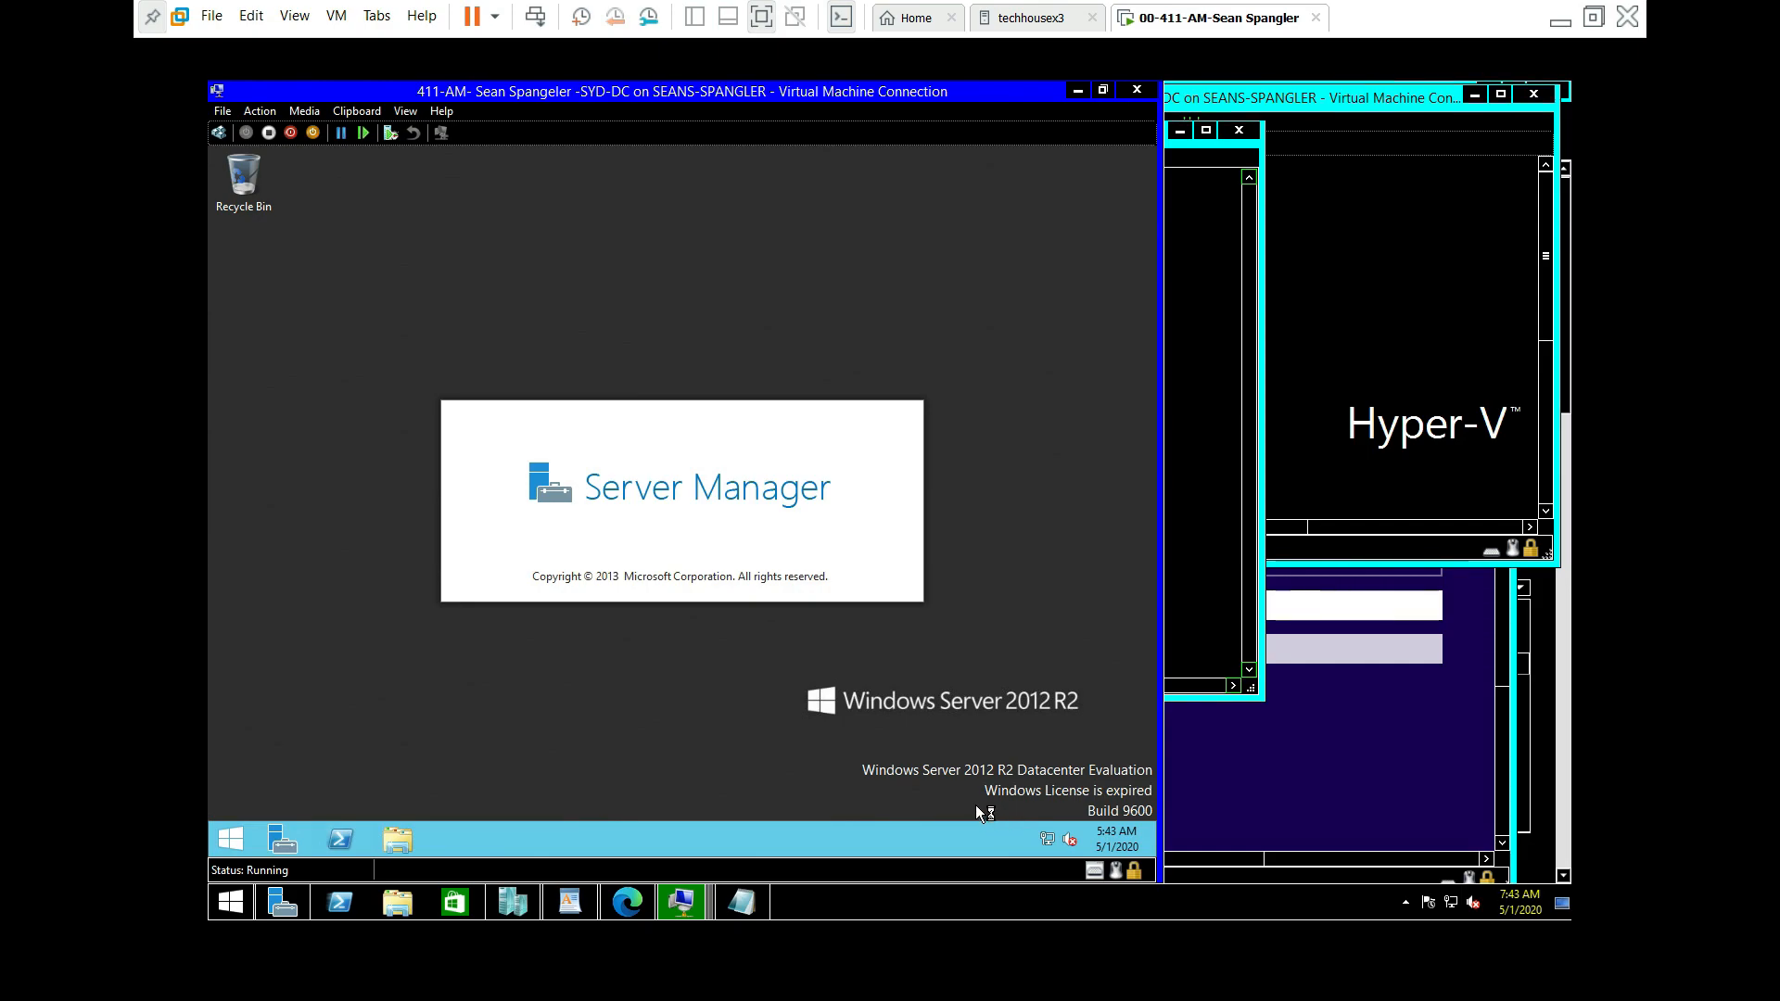
{"action": "right_click", "coordinate": [1060, 692]}
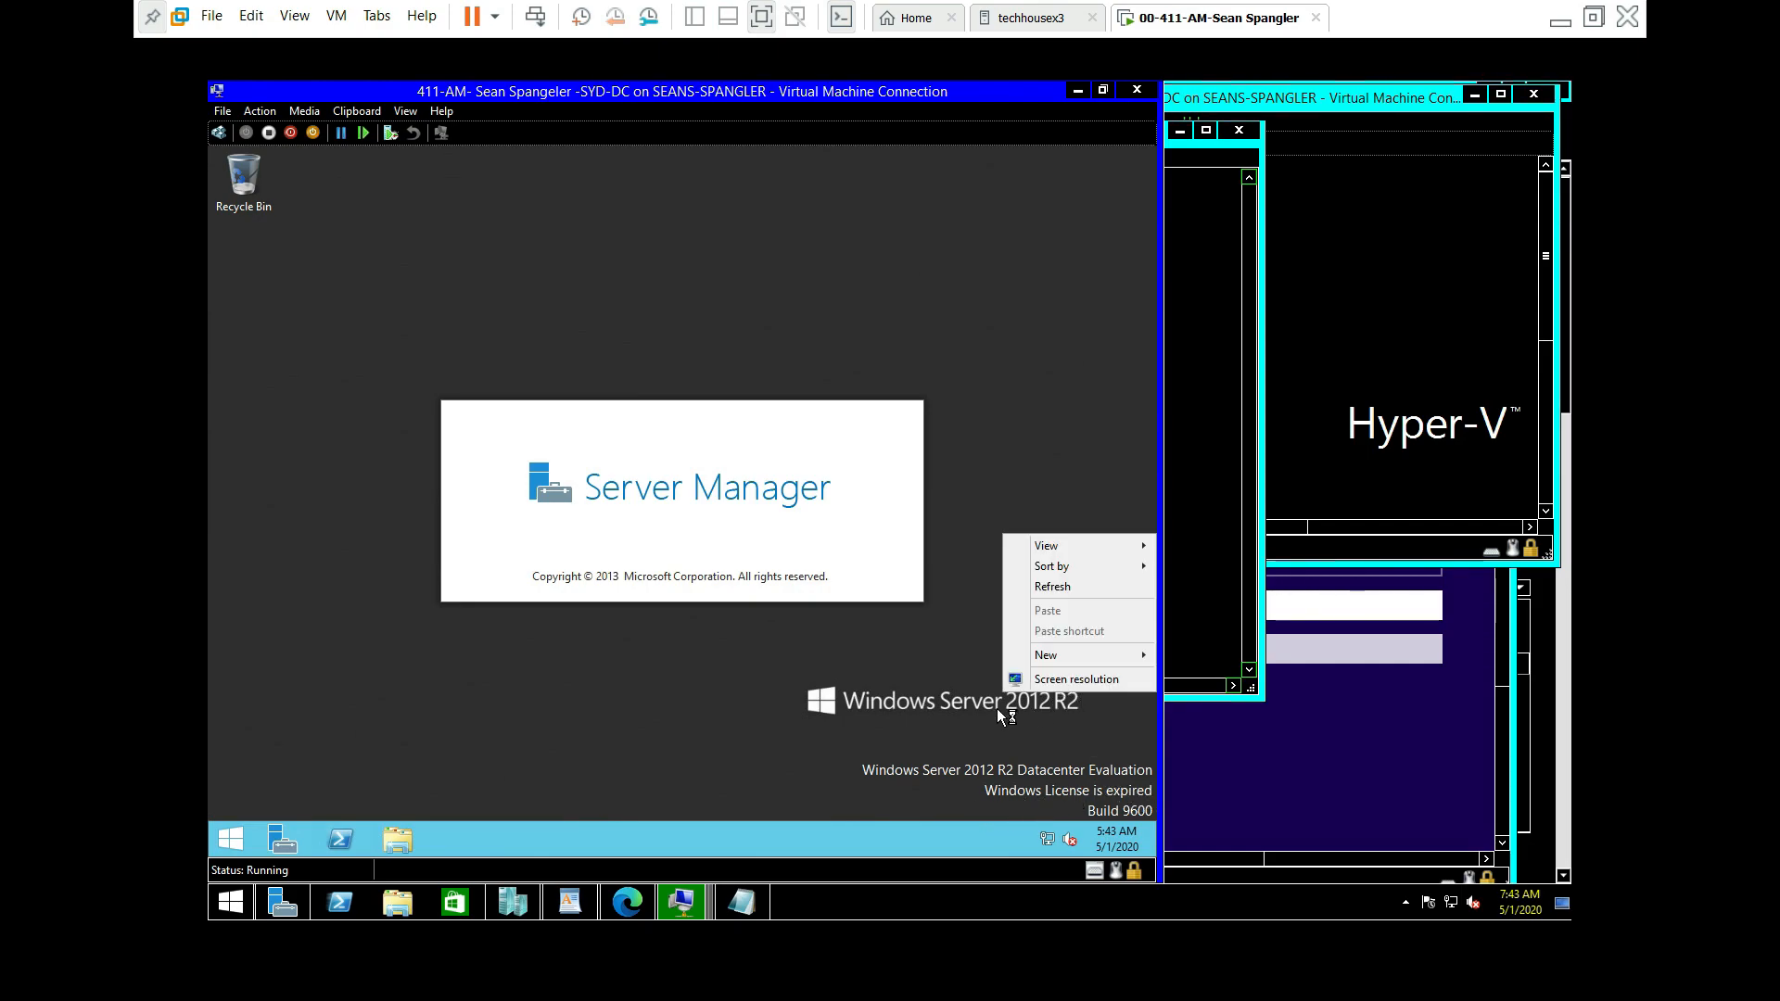
{"action": "left_click", "coordinate": [1064, 591]}
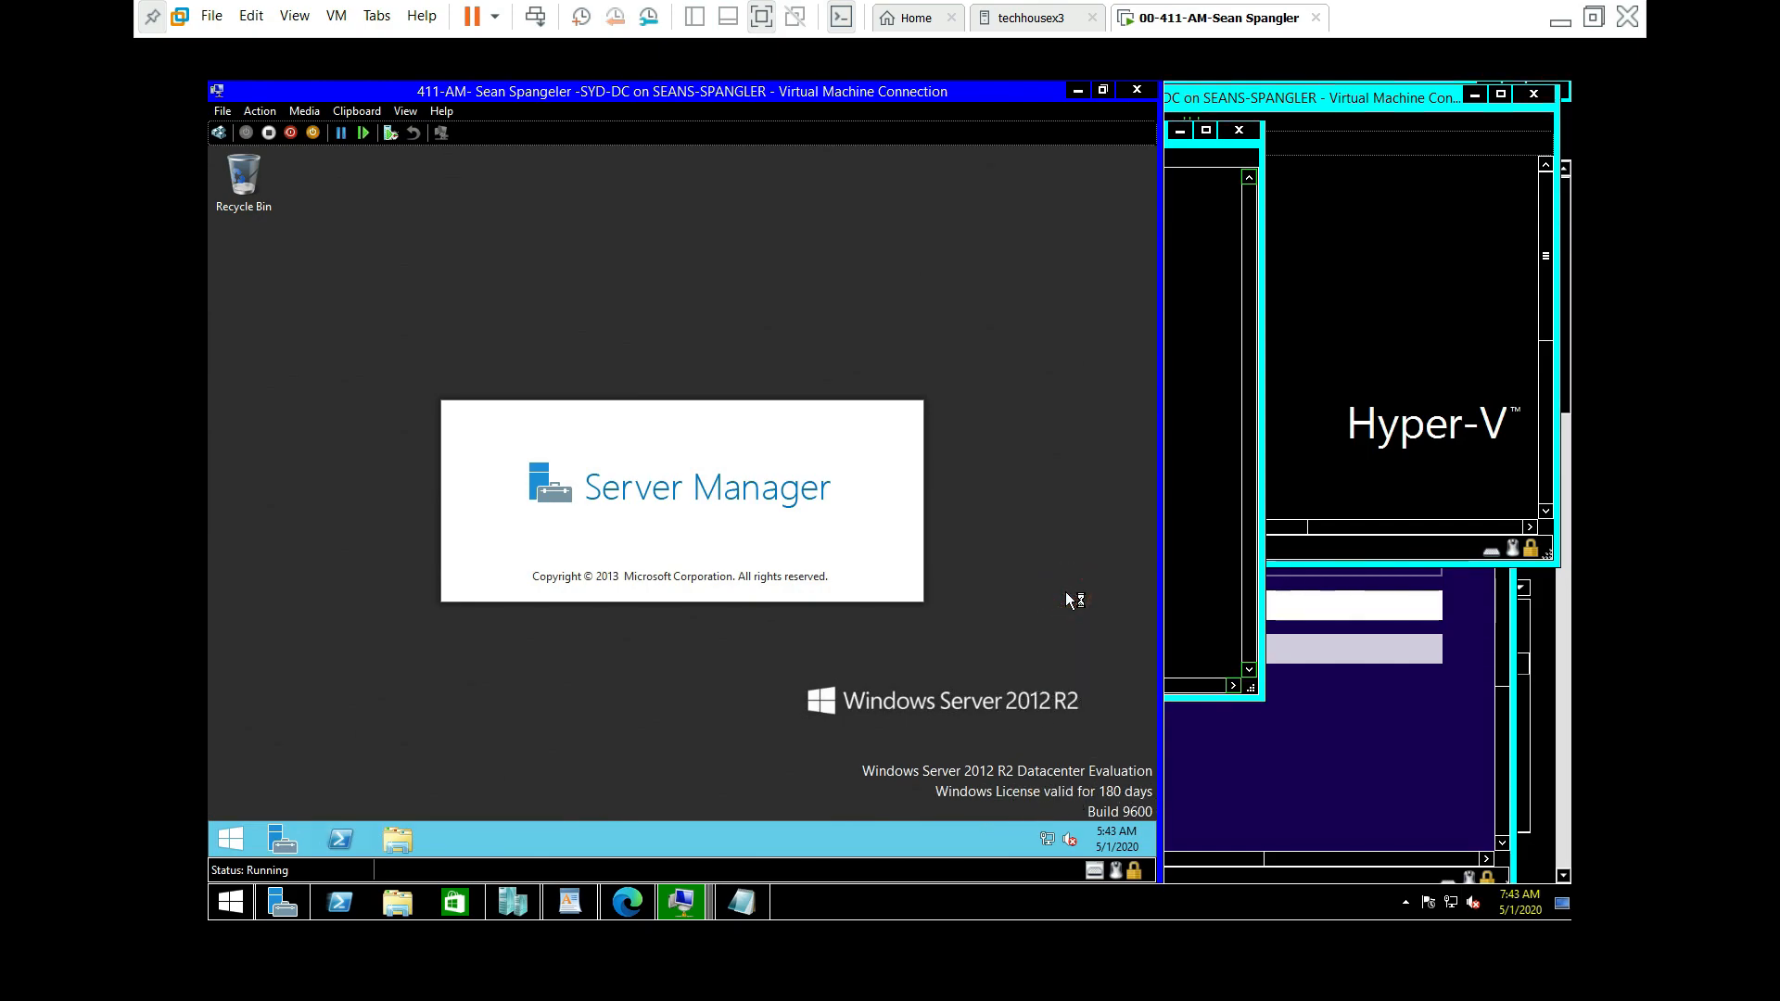
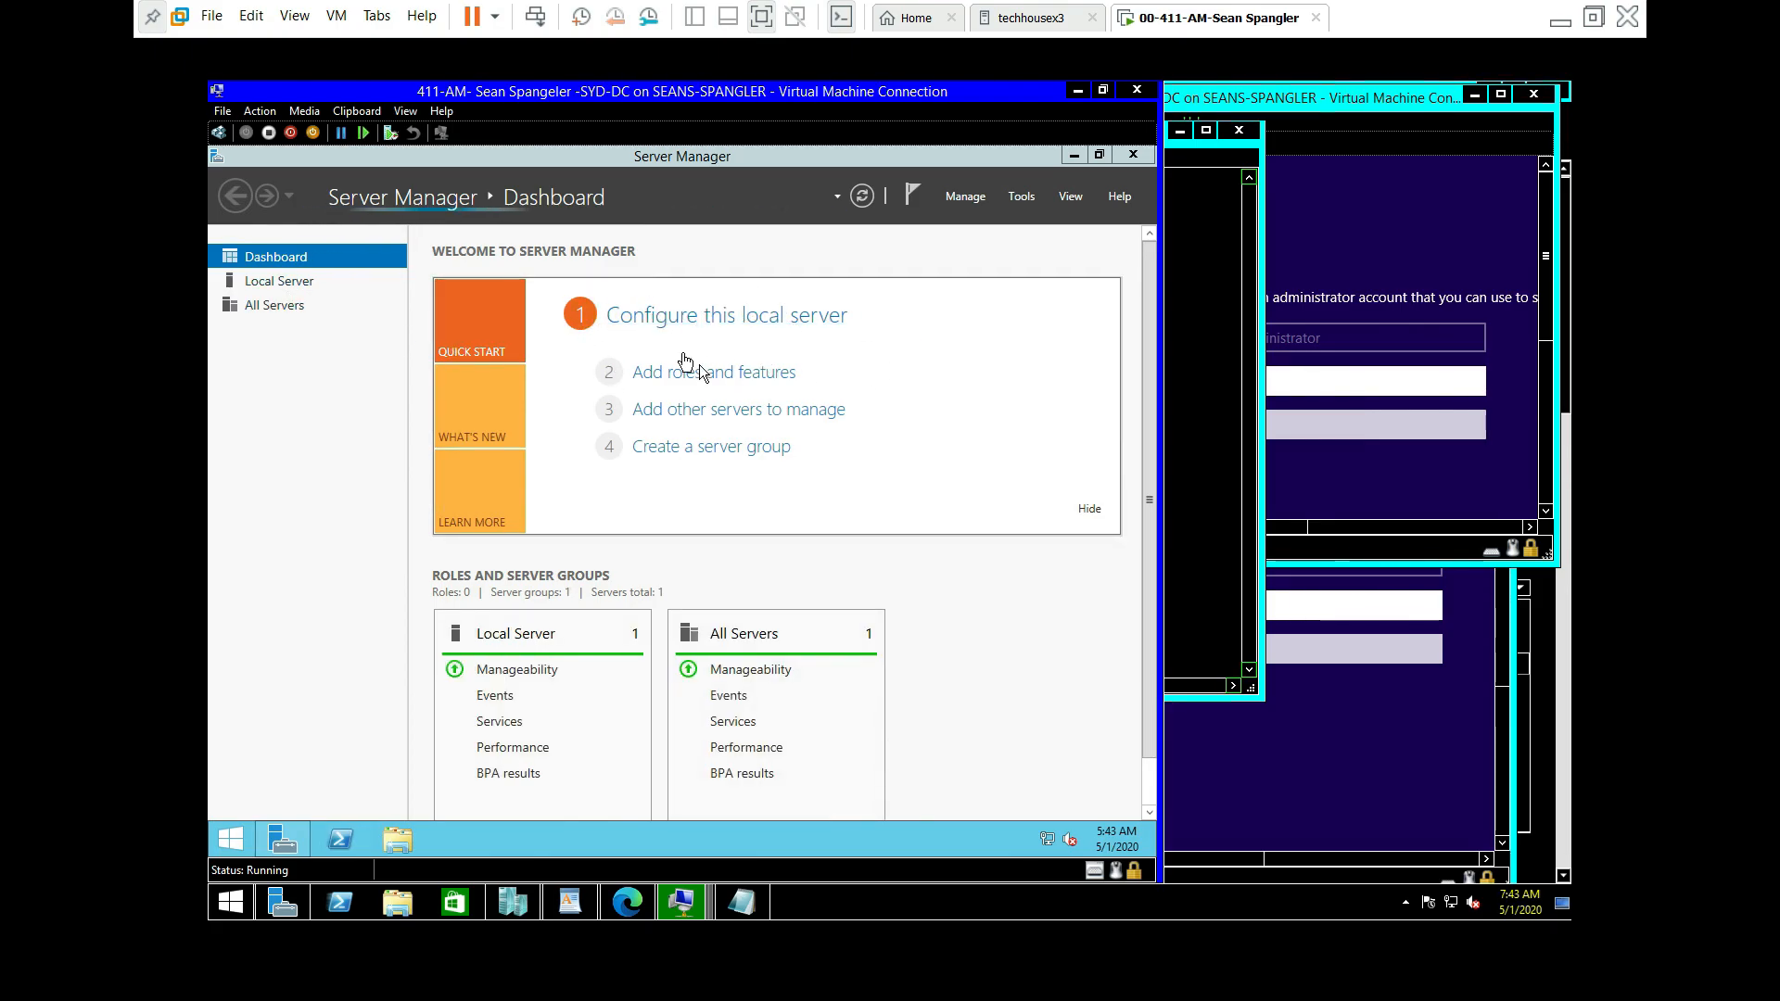
Step: Open the Local Server properties page from the Server Manager Dashboard on SYD-DC
{"action": "left_click", "coordinate": [750, 332]}
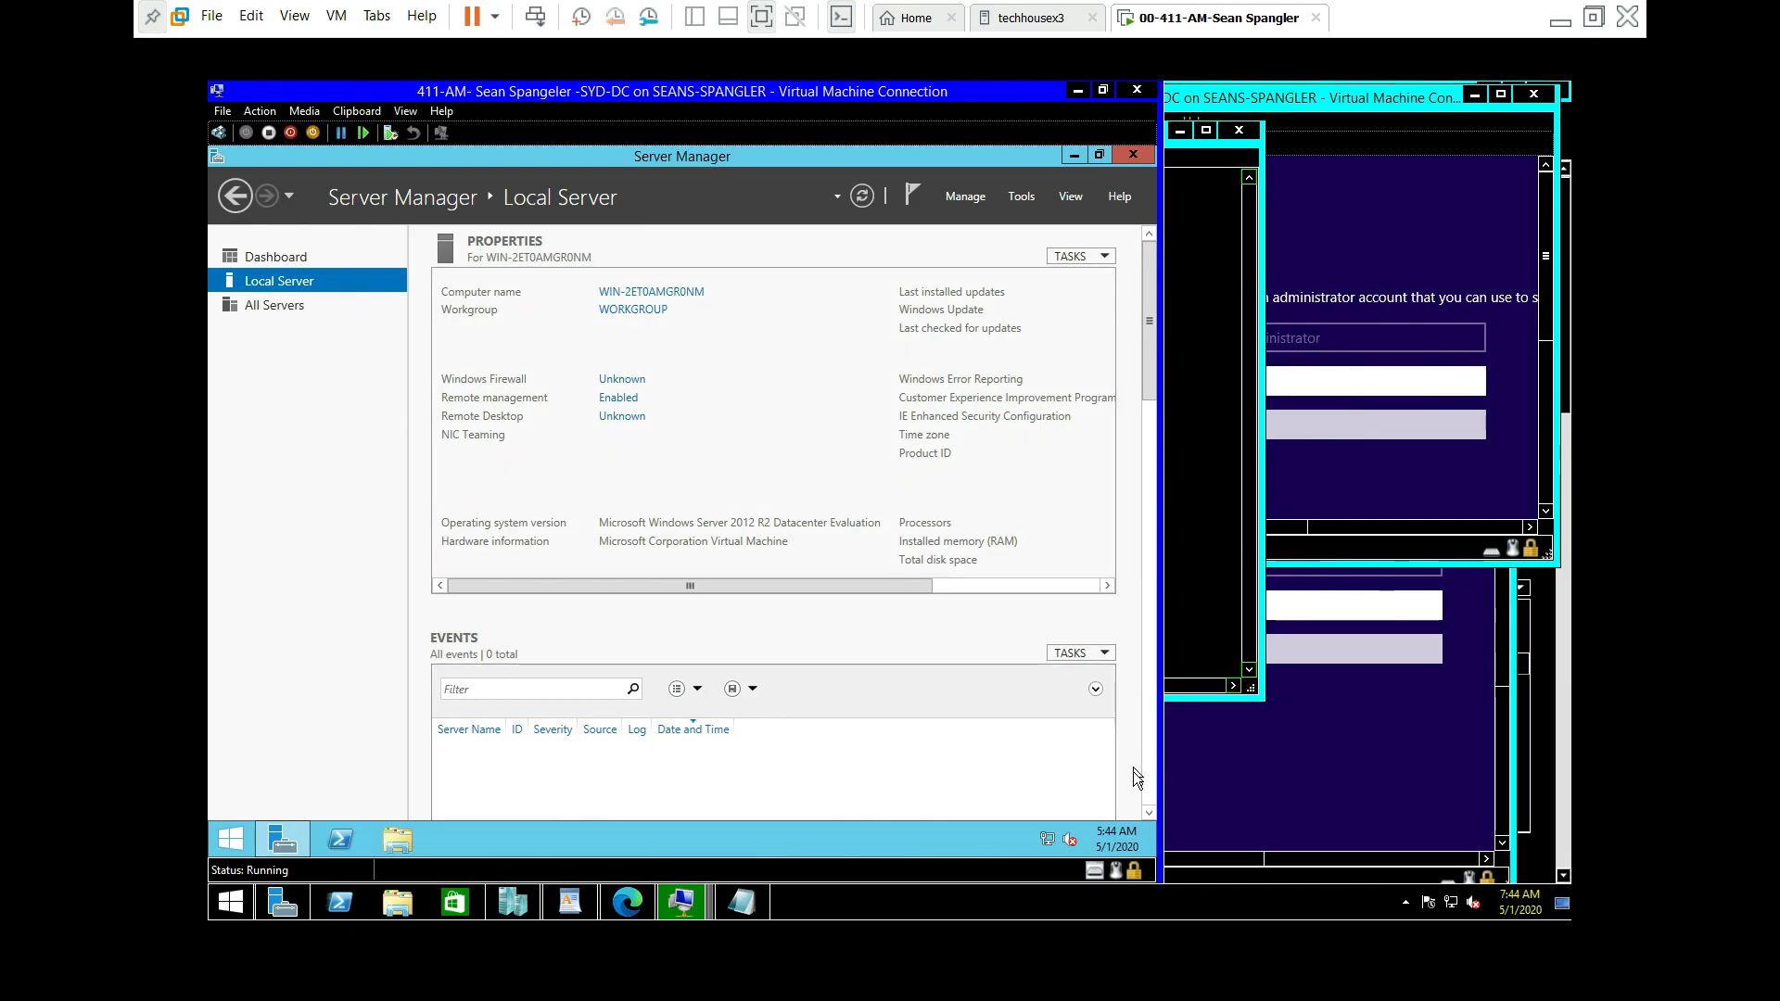
Step: Open advanced sharing settings and turn on network discovery and file and printer sharing for Private
{"action": "right_click", "coordinate": [1049, 841]}
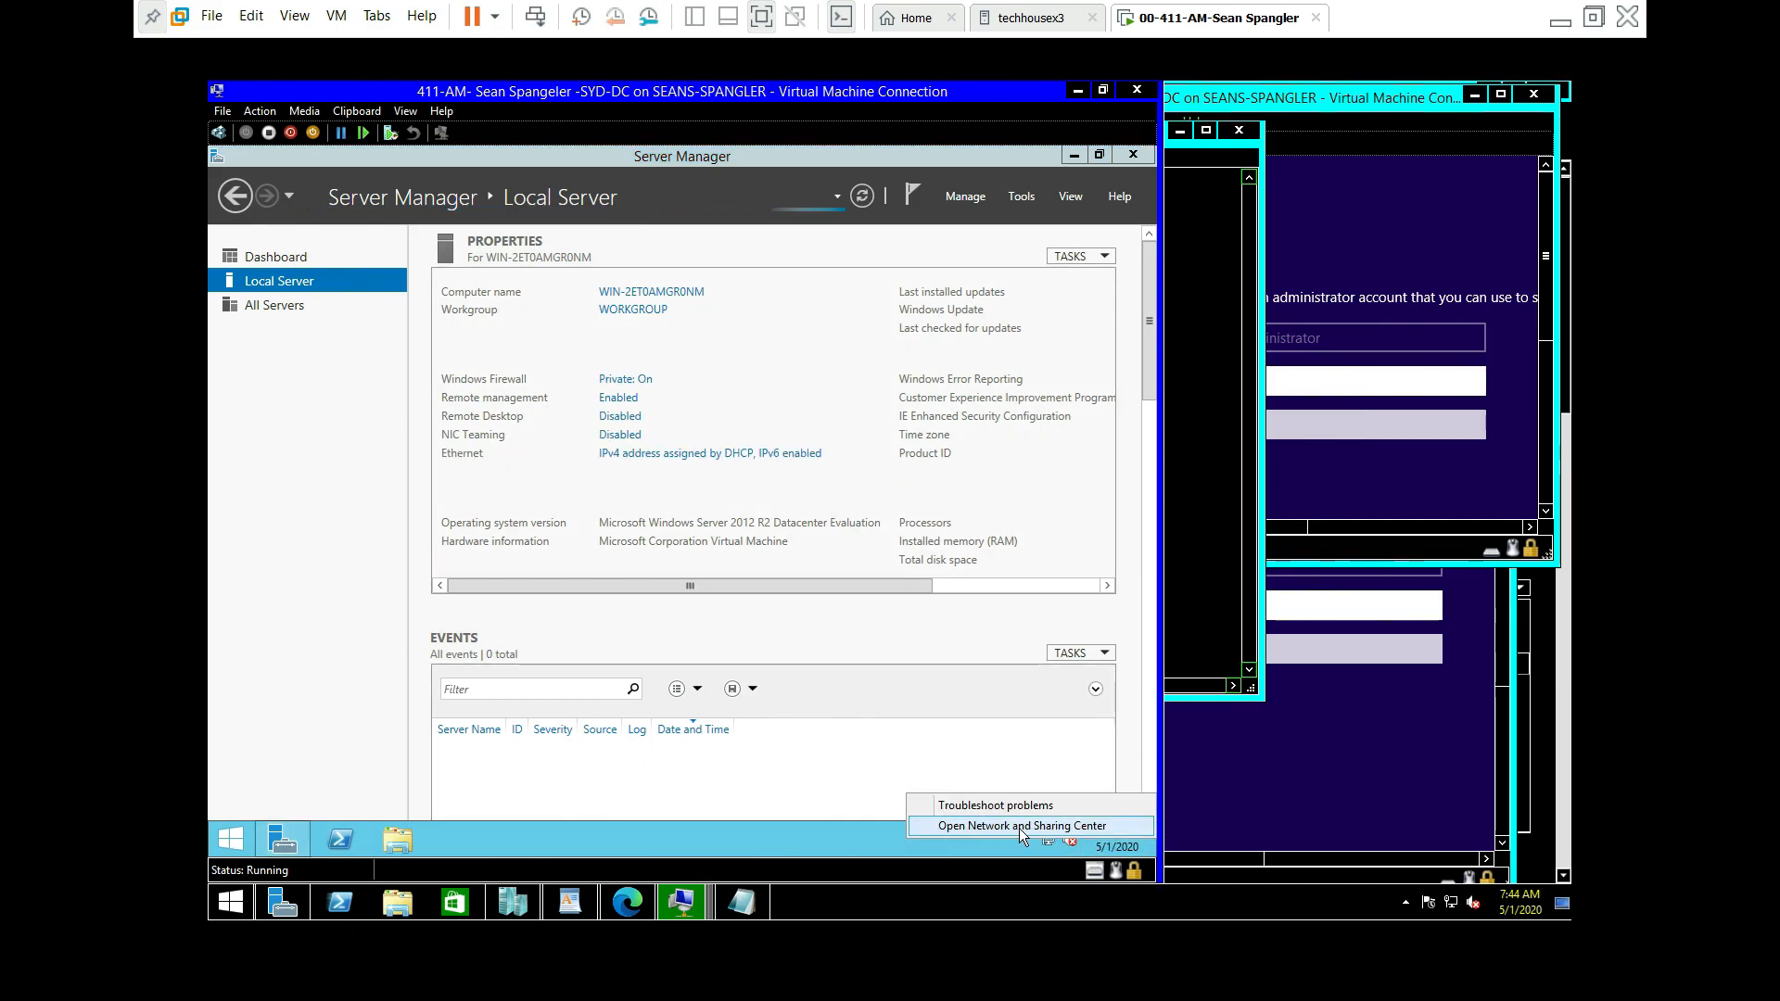
{"action": "left_click", "coordinate": [1037, 827]}
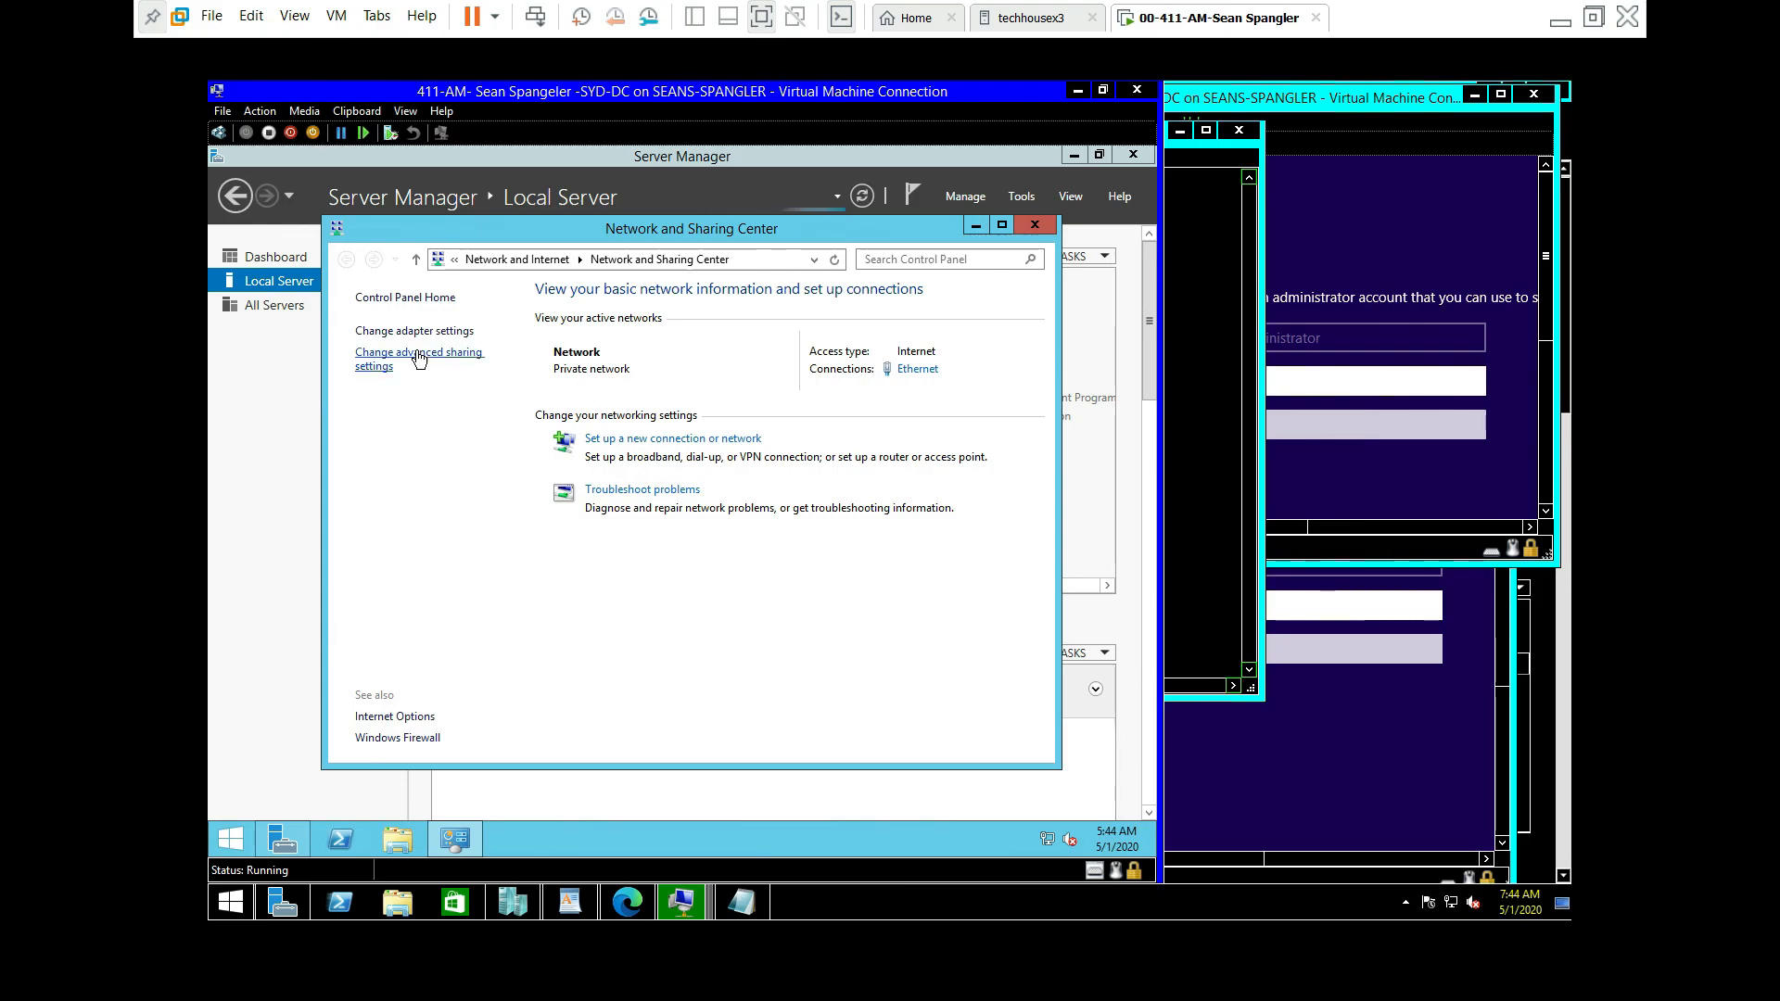
{"action": "left_click", "coordinate": [422, 355]}
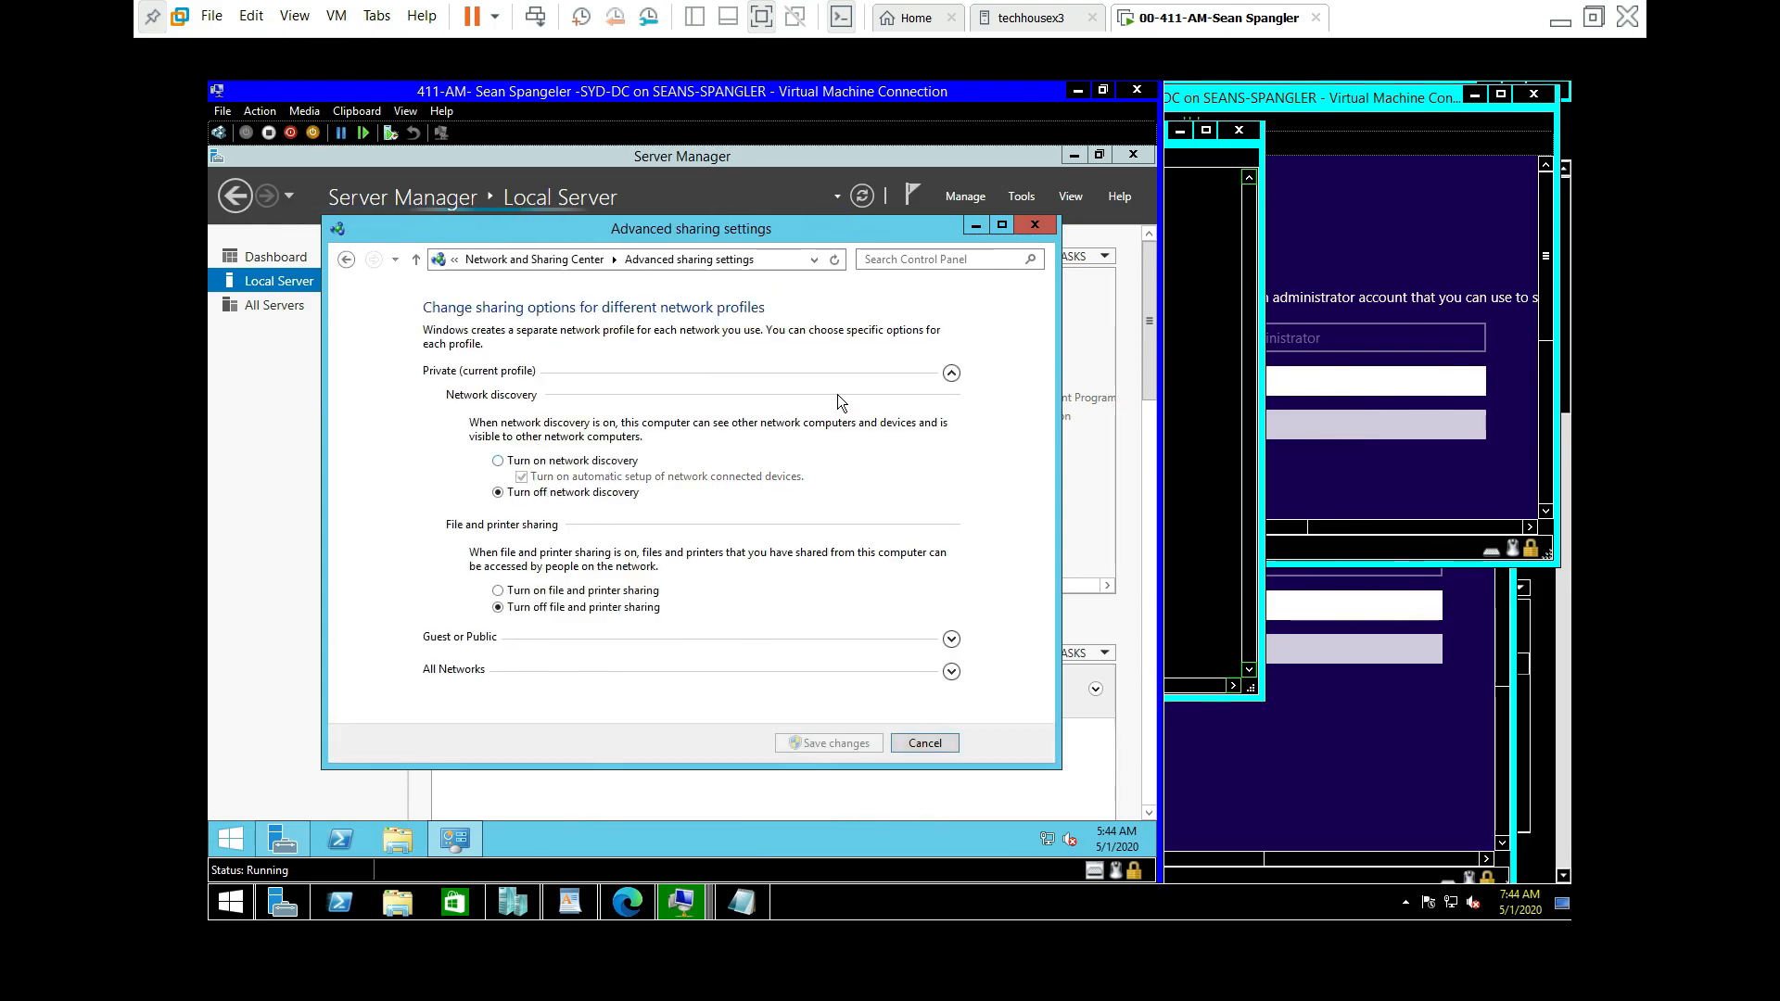
{"action": "left_click", "coordinate": [953, 374]}
{"action": "left_click", "coordinate": [947, 369]}
{"action": "left_click", "coordinate": [552, 461]}
{"action": "left_click", "coordinate": [504, 590]}
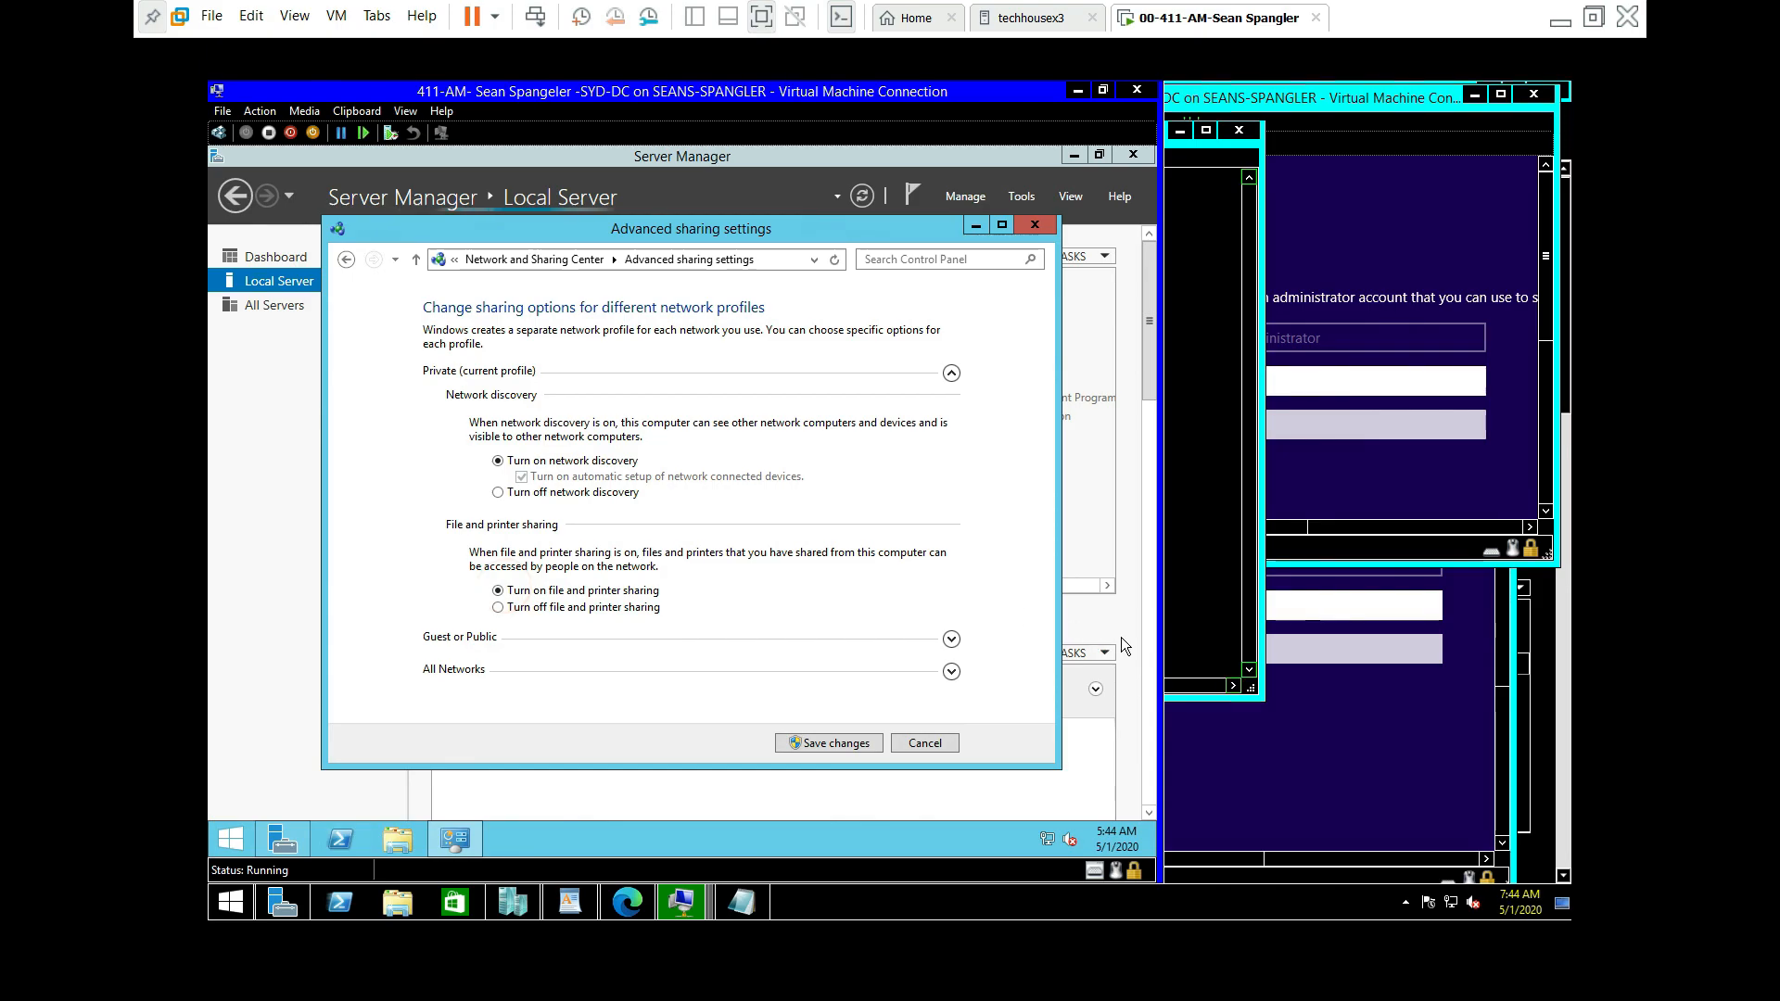
Step: Turn on discovery and file sharing for Guest or Public, enable Public folder sharing, and save
{"action": "left_click", "coordinate": [949, 640]}
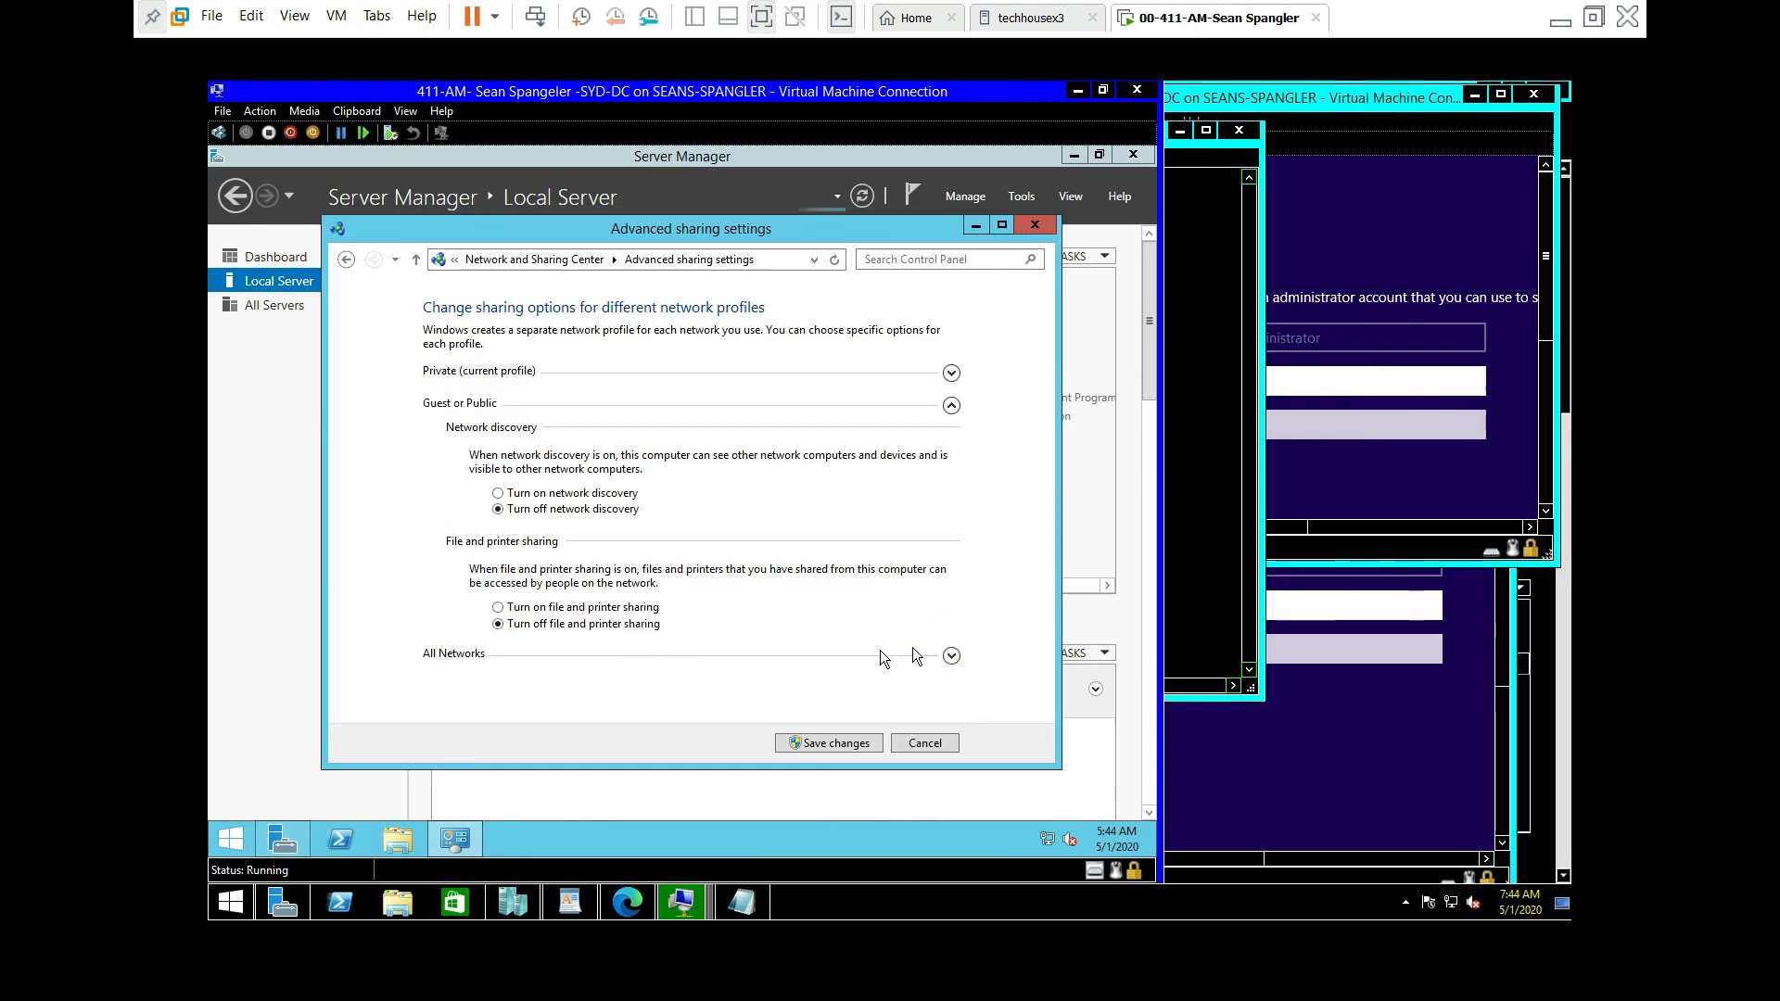
{"action": "left_click", "coordinate": [501, 493]}
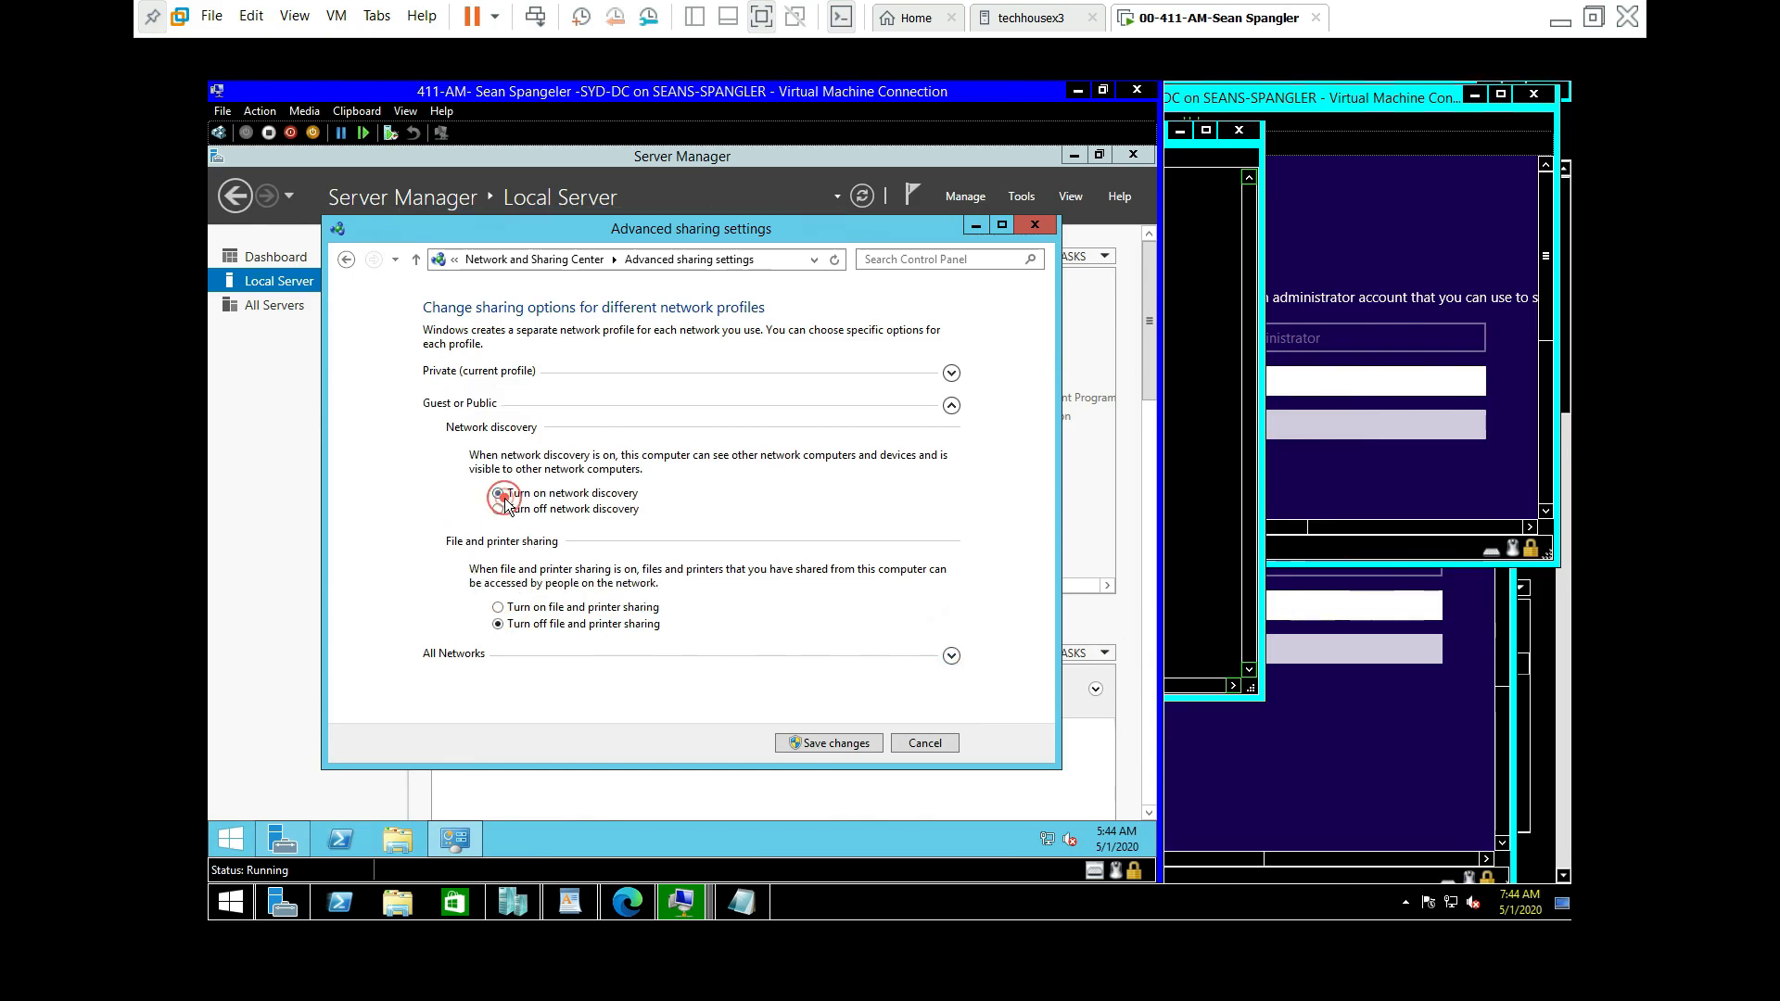
{"action": "left_click", "coordinate": [501, 607]}
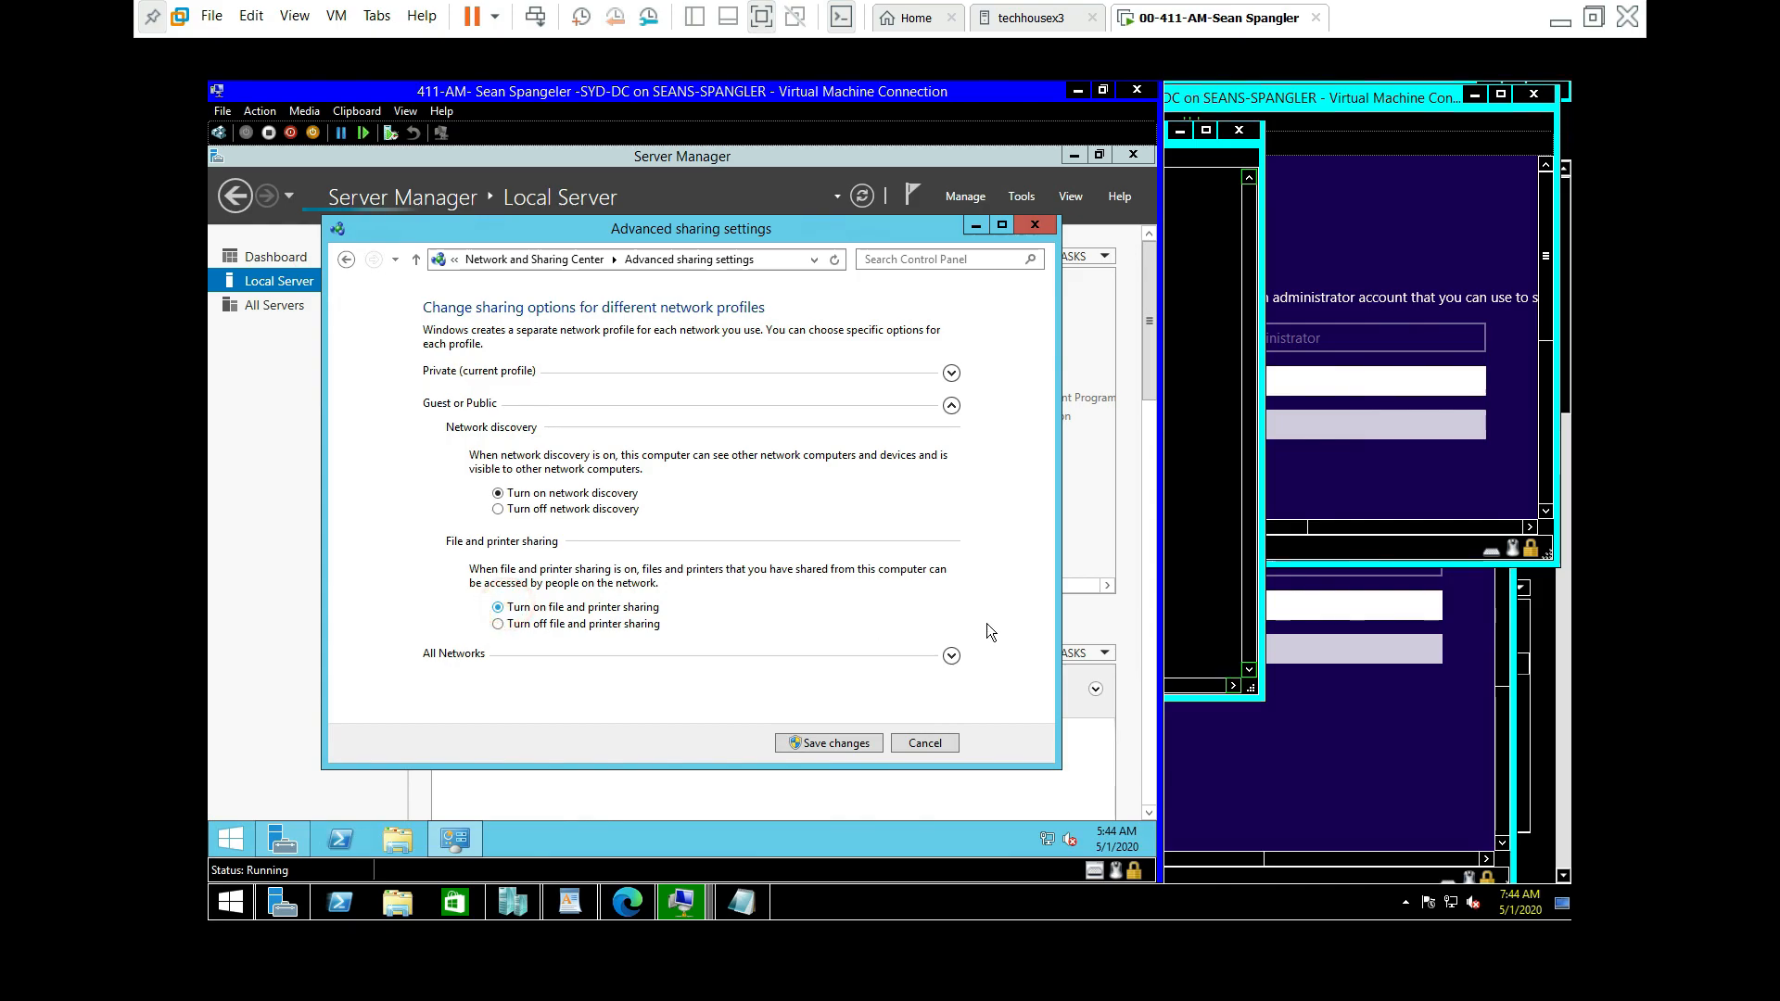
{"action": "left_click", "coordinate": [951, 656]}
{"action": "left_click", "coordinate": [498, 527]}
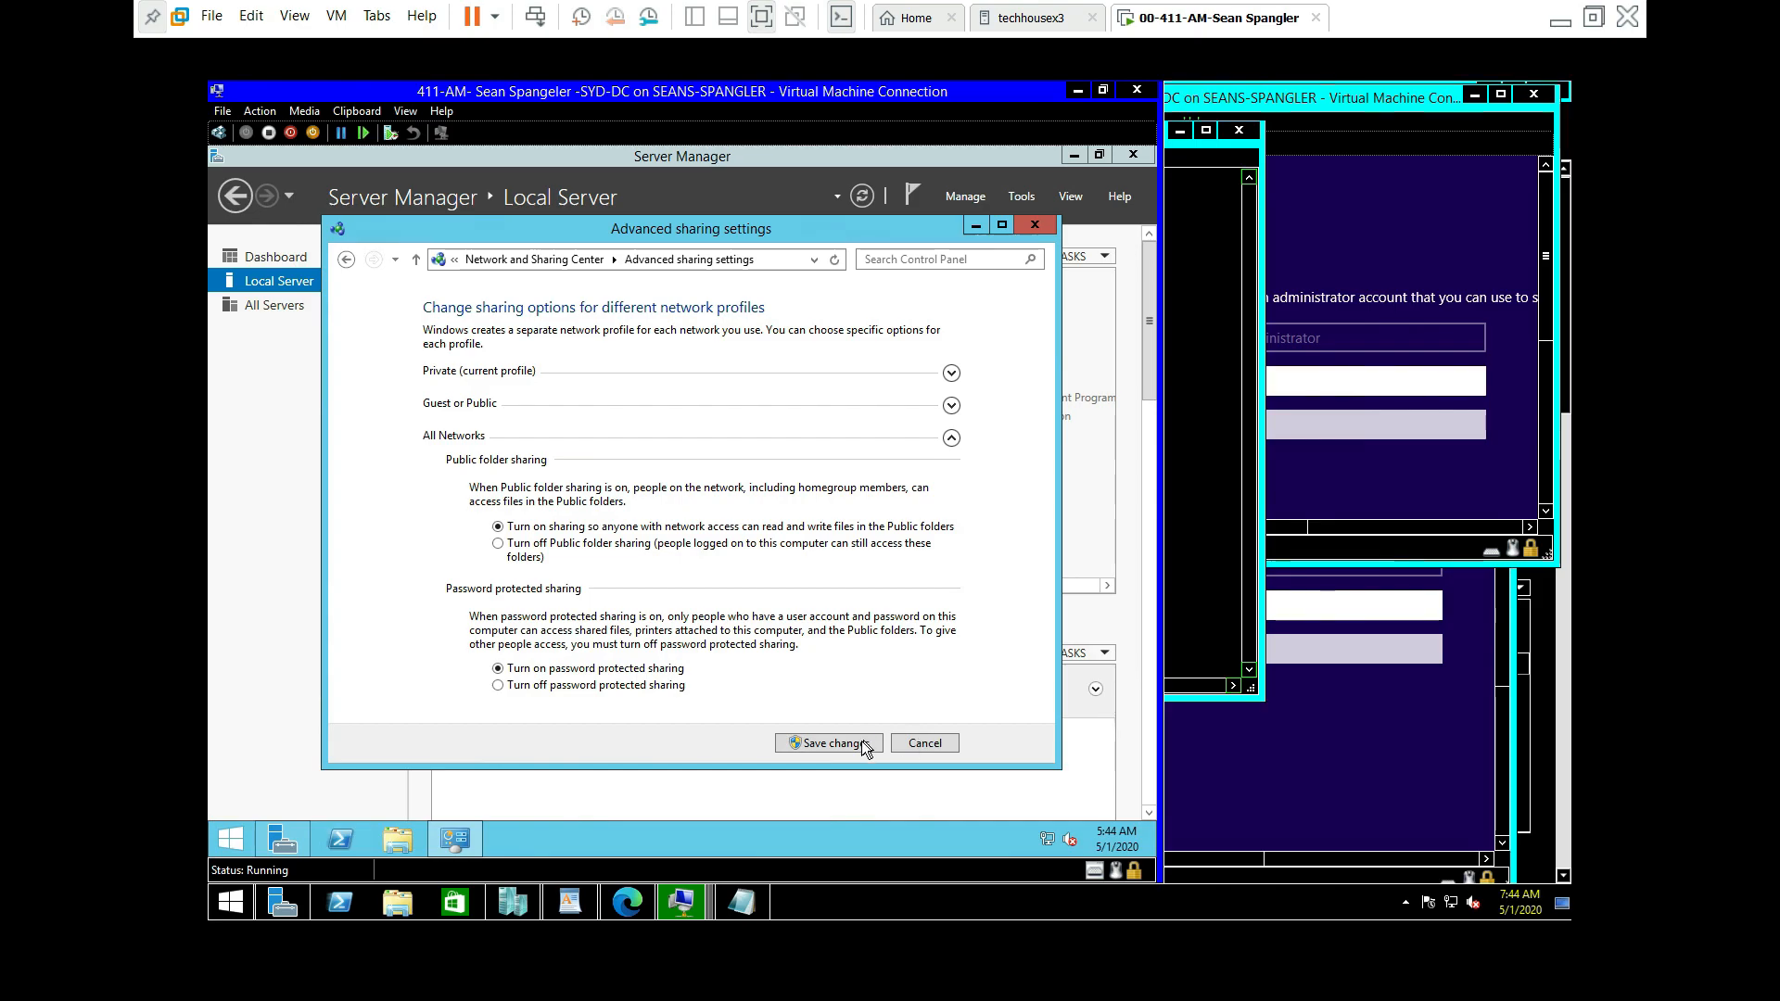
{"action": "left_click", "coordinate": [810, 743]}
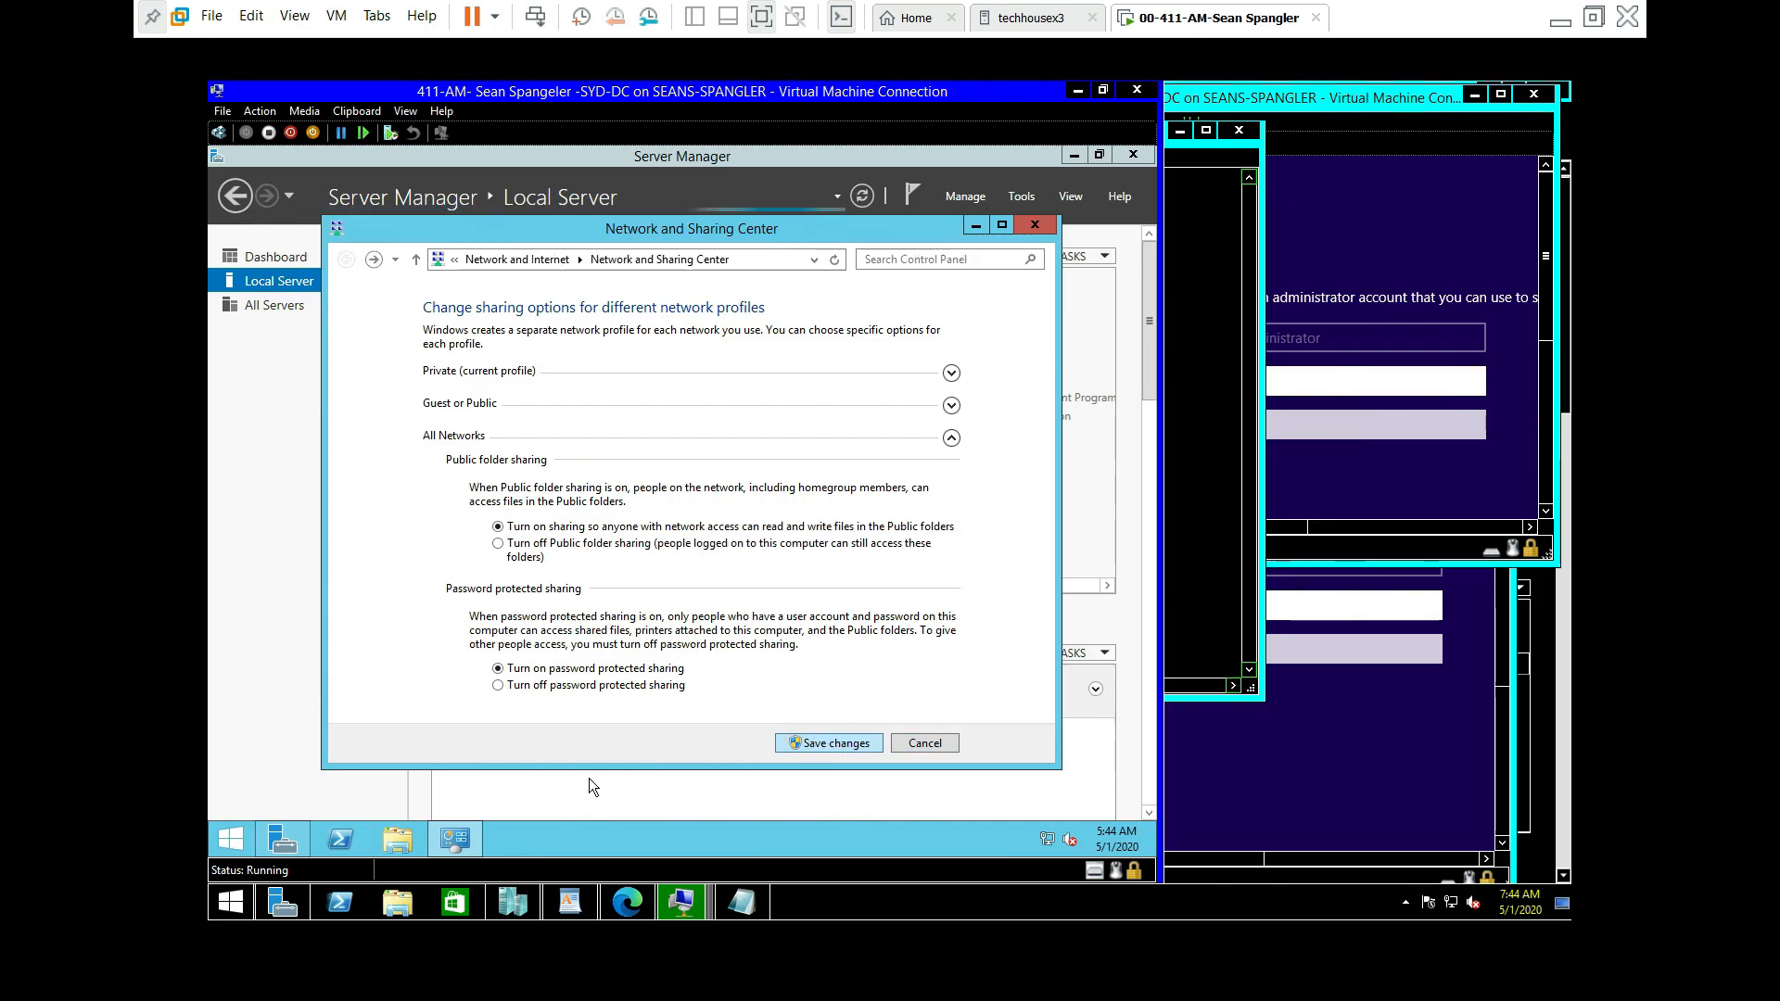
{"action": "left_click", "coordinate": [739, 899]}
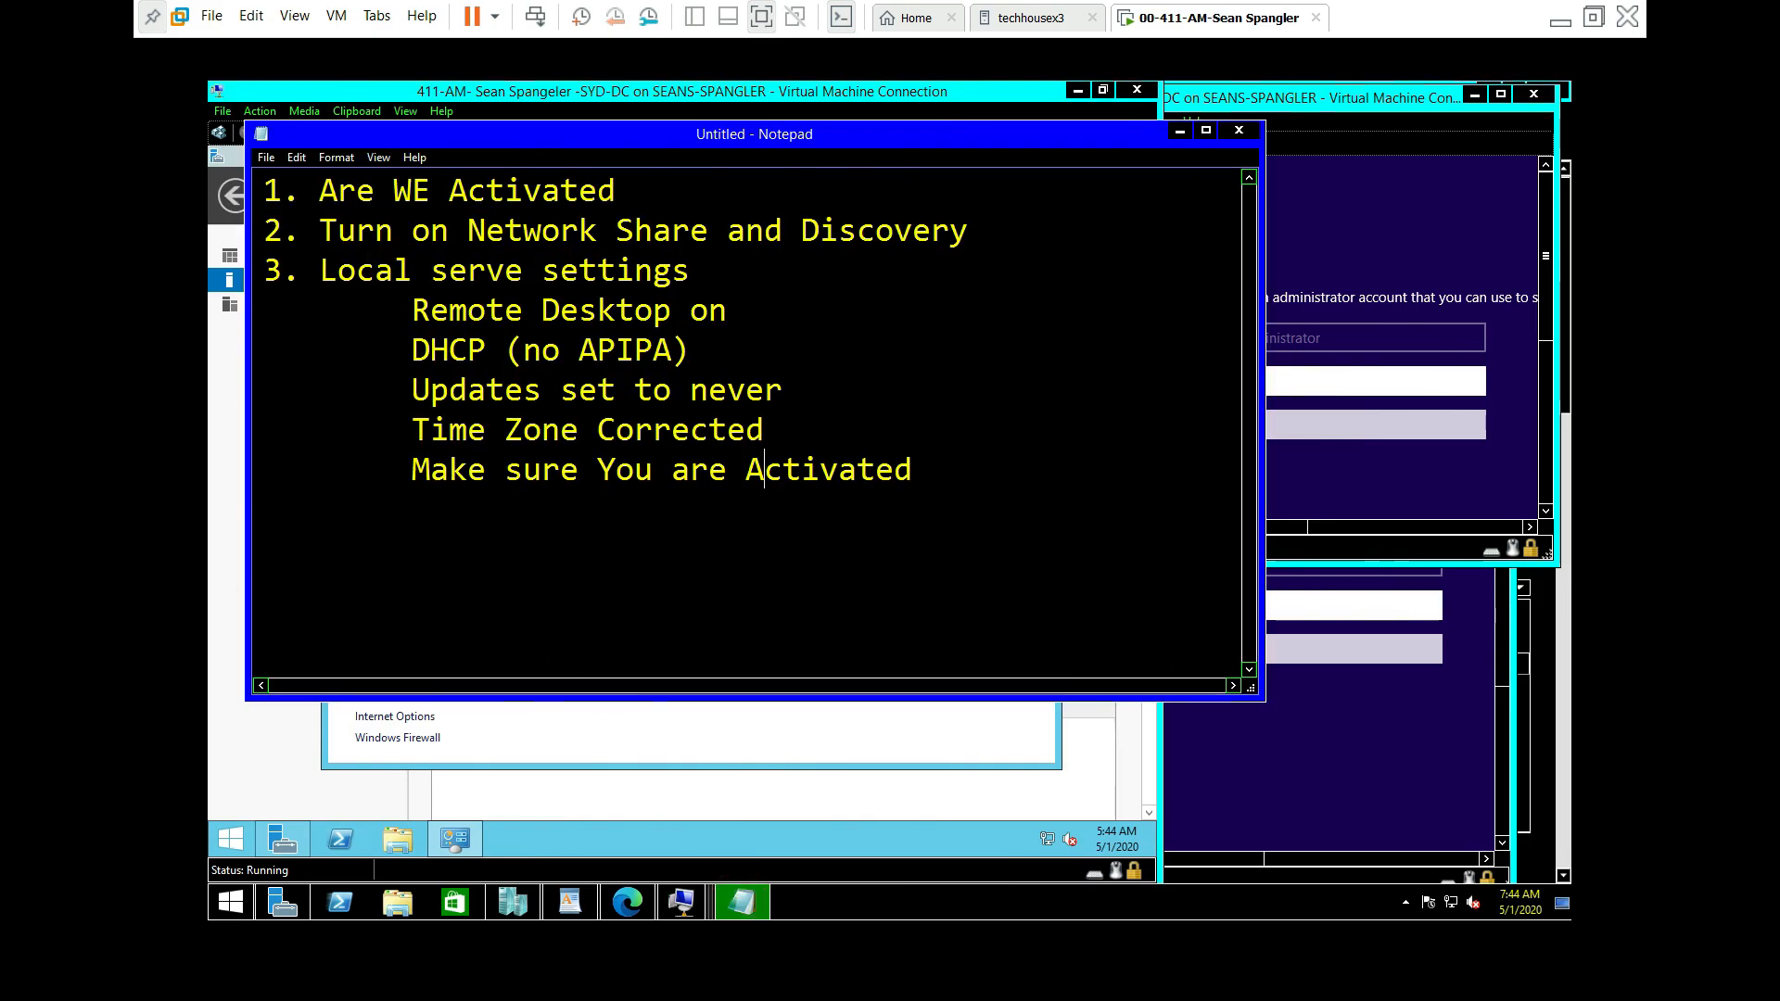
Step: Close the Network and Sharing Center to return to Server Manager's Local Server page
{"action": "left_click", "coordinate": [658, 731]}
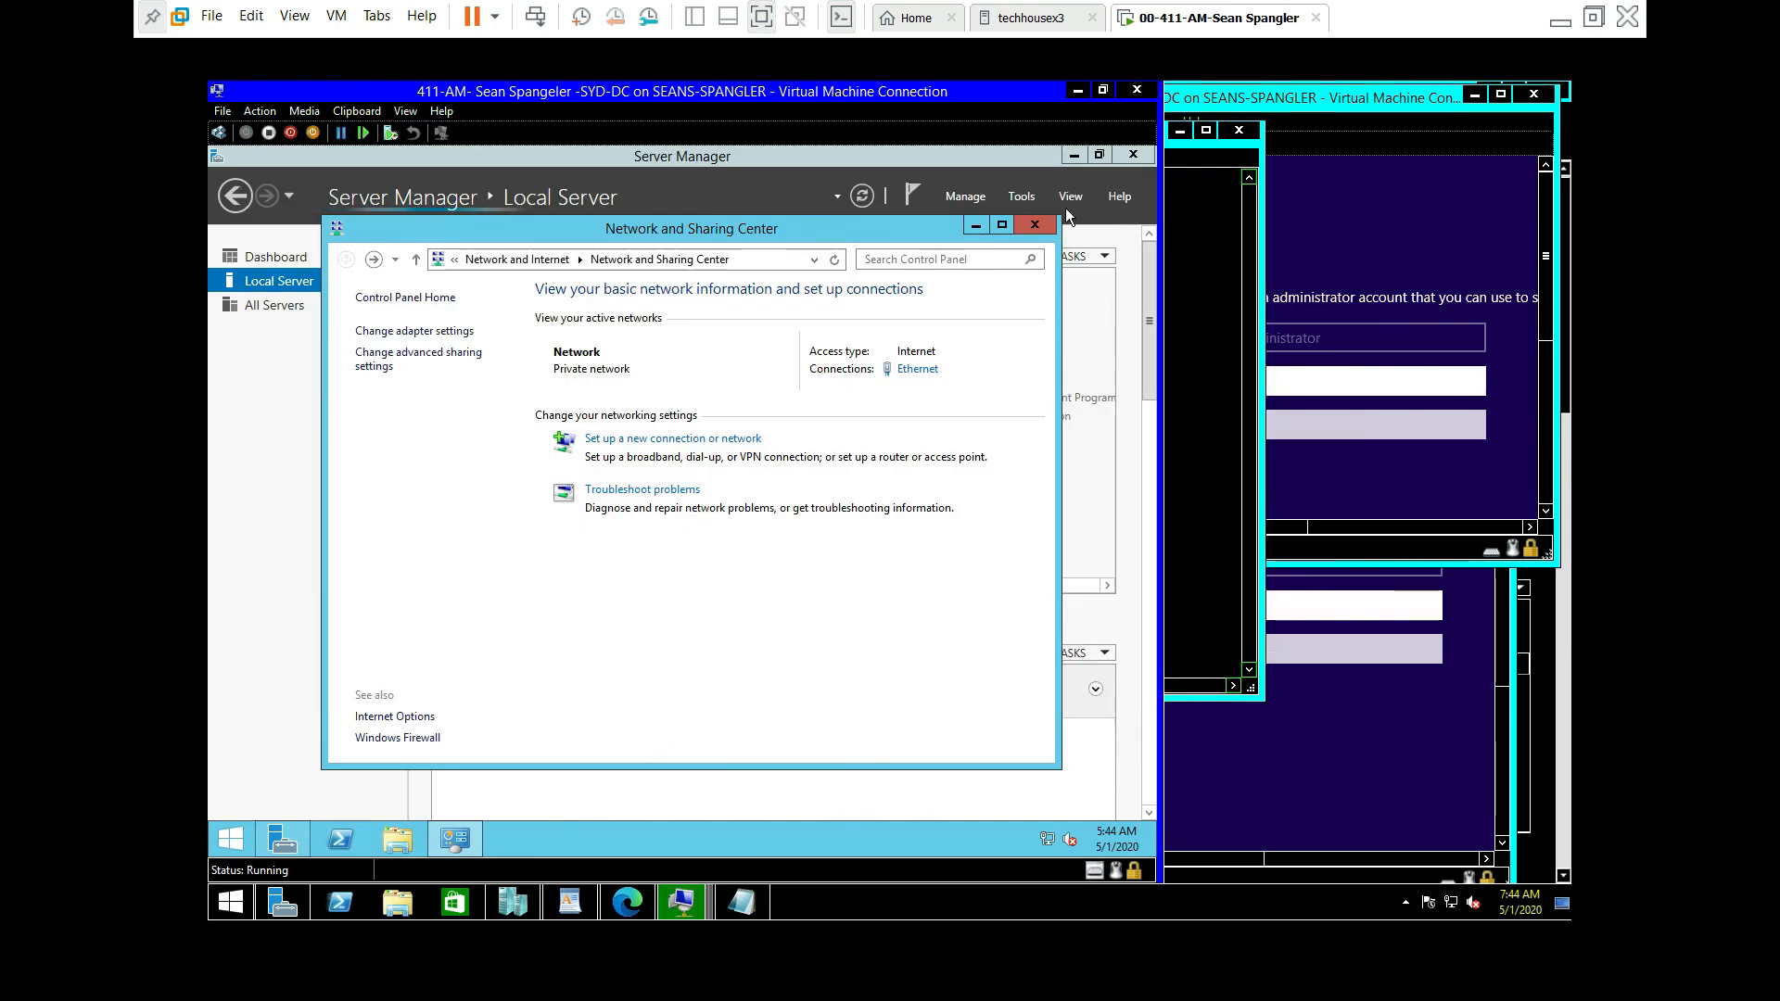
{"action": "left_click", "coordinate": [1042, 230]}
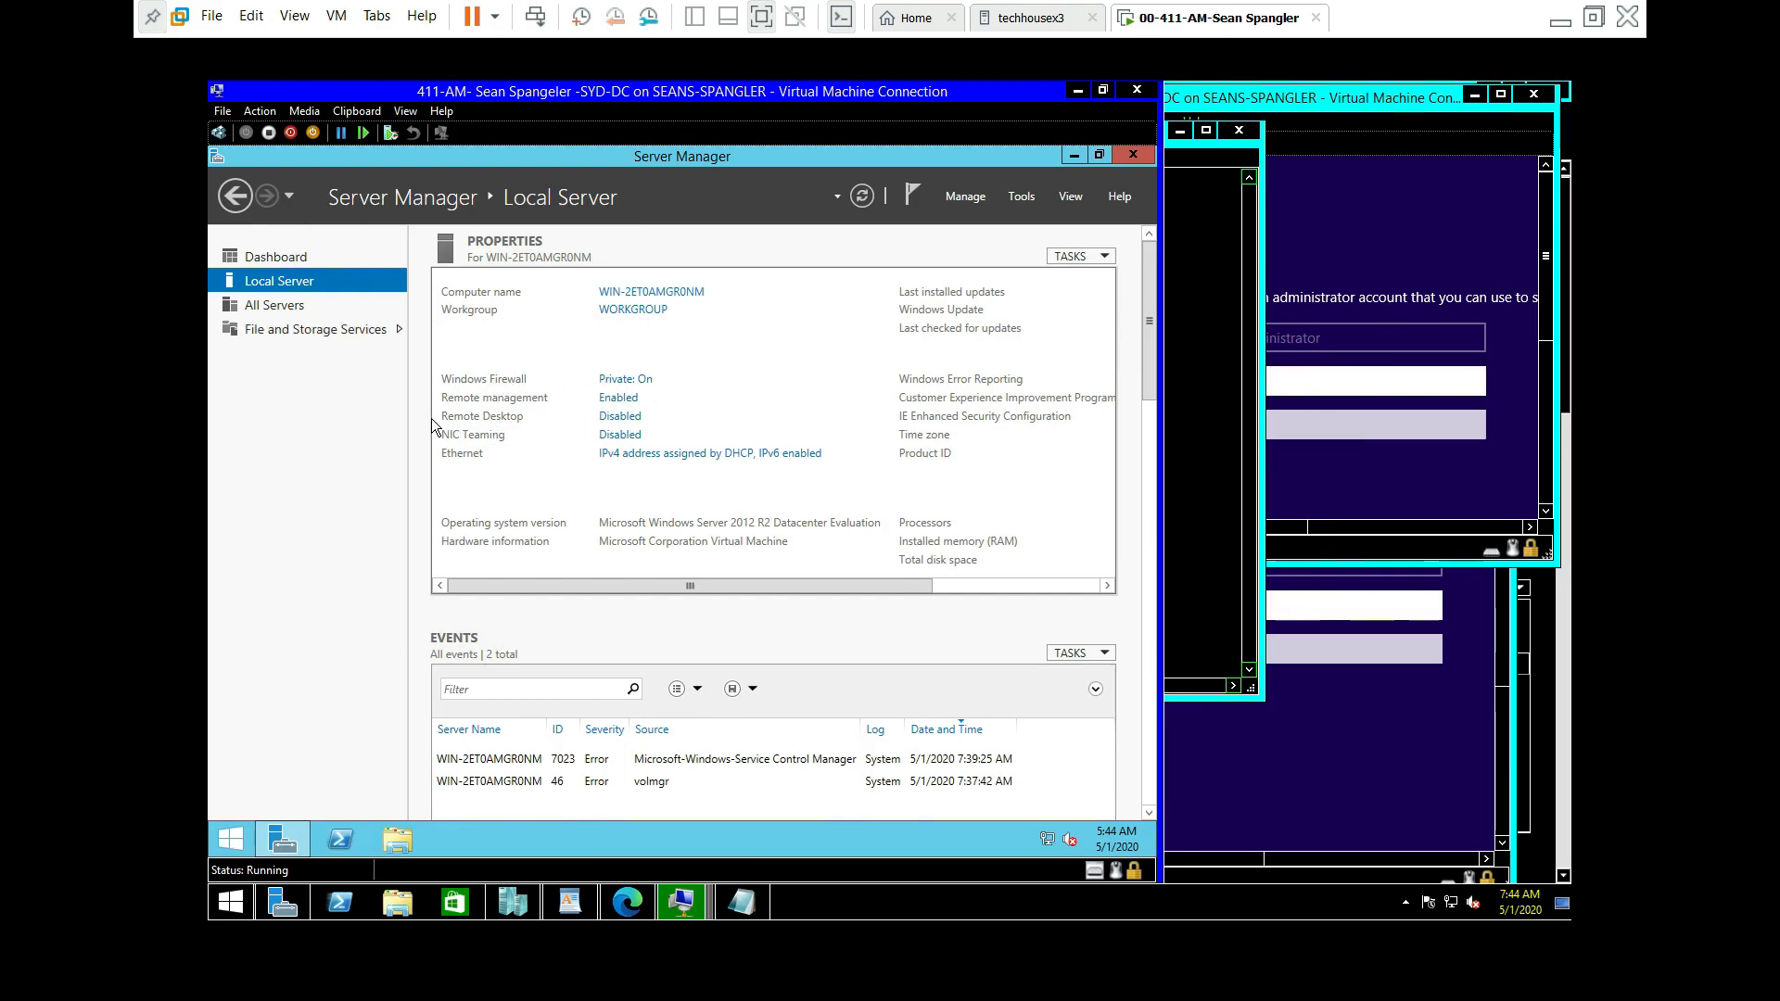
Step: Allow remote connections to SYD-DC, accept the firewall notice, apply, and reconnect at 1366 by 768
{"action": "left_click", "coordinate": [617, 423]}
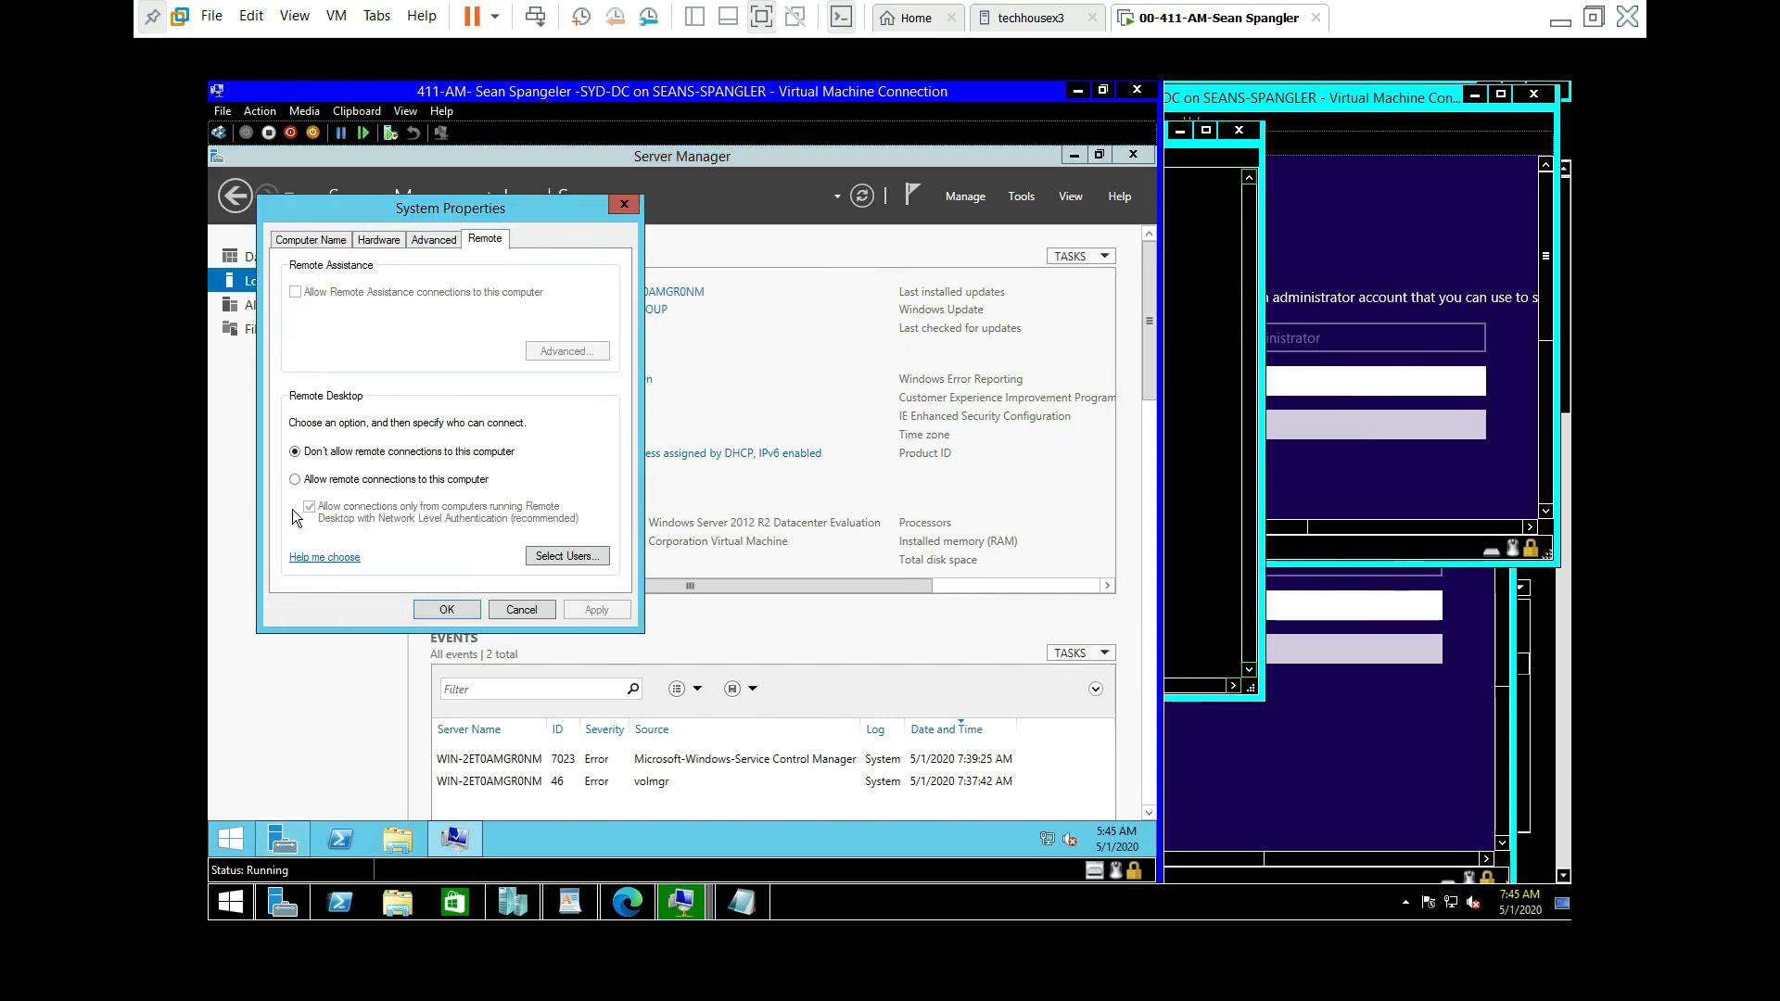
{"action": "left_click", "coordinate": [294, 479]}
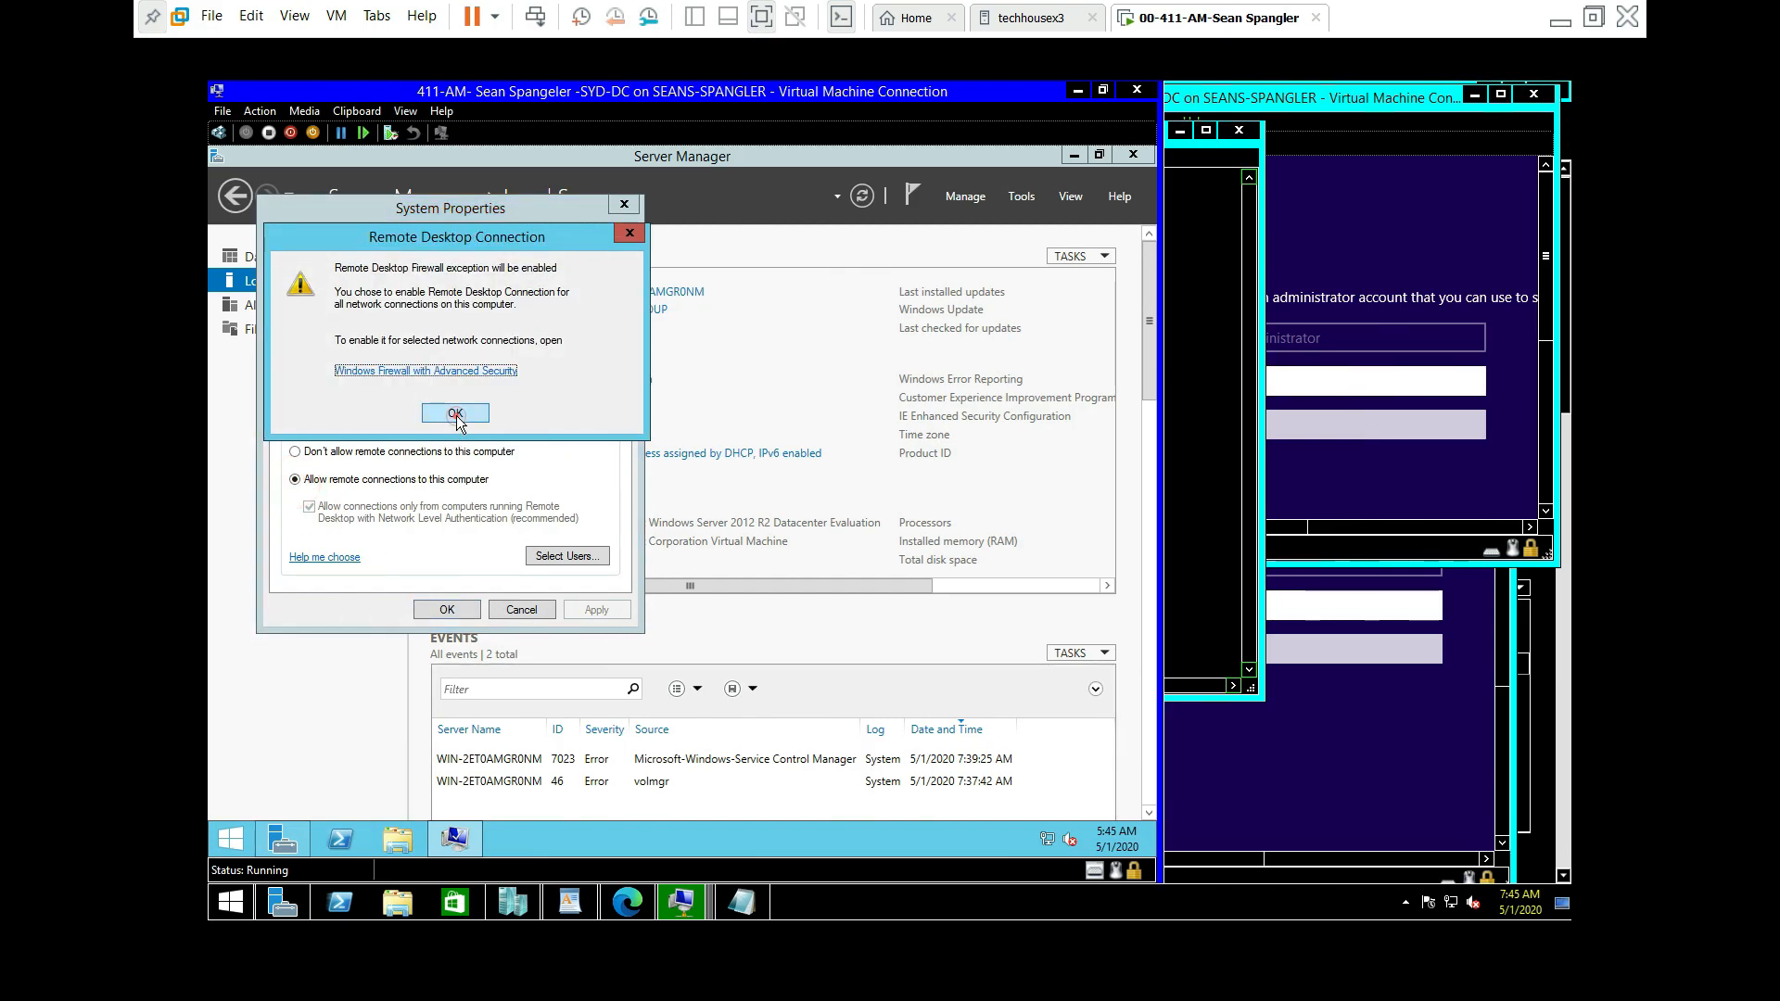
{"action": "left_click", "coordinate": [455, 414]}
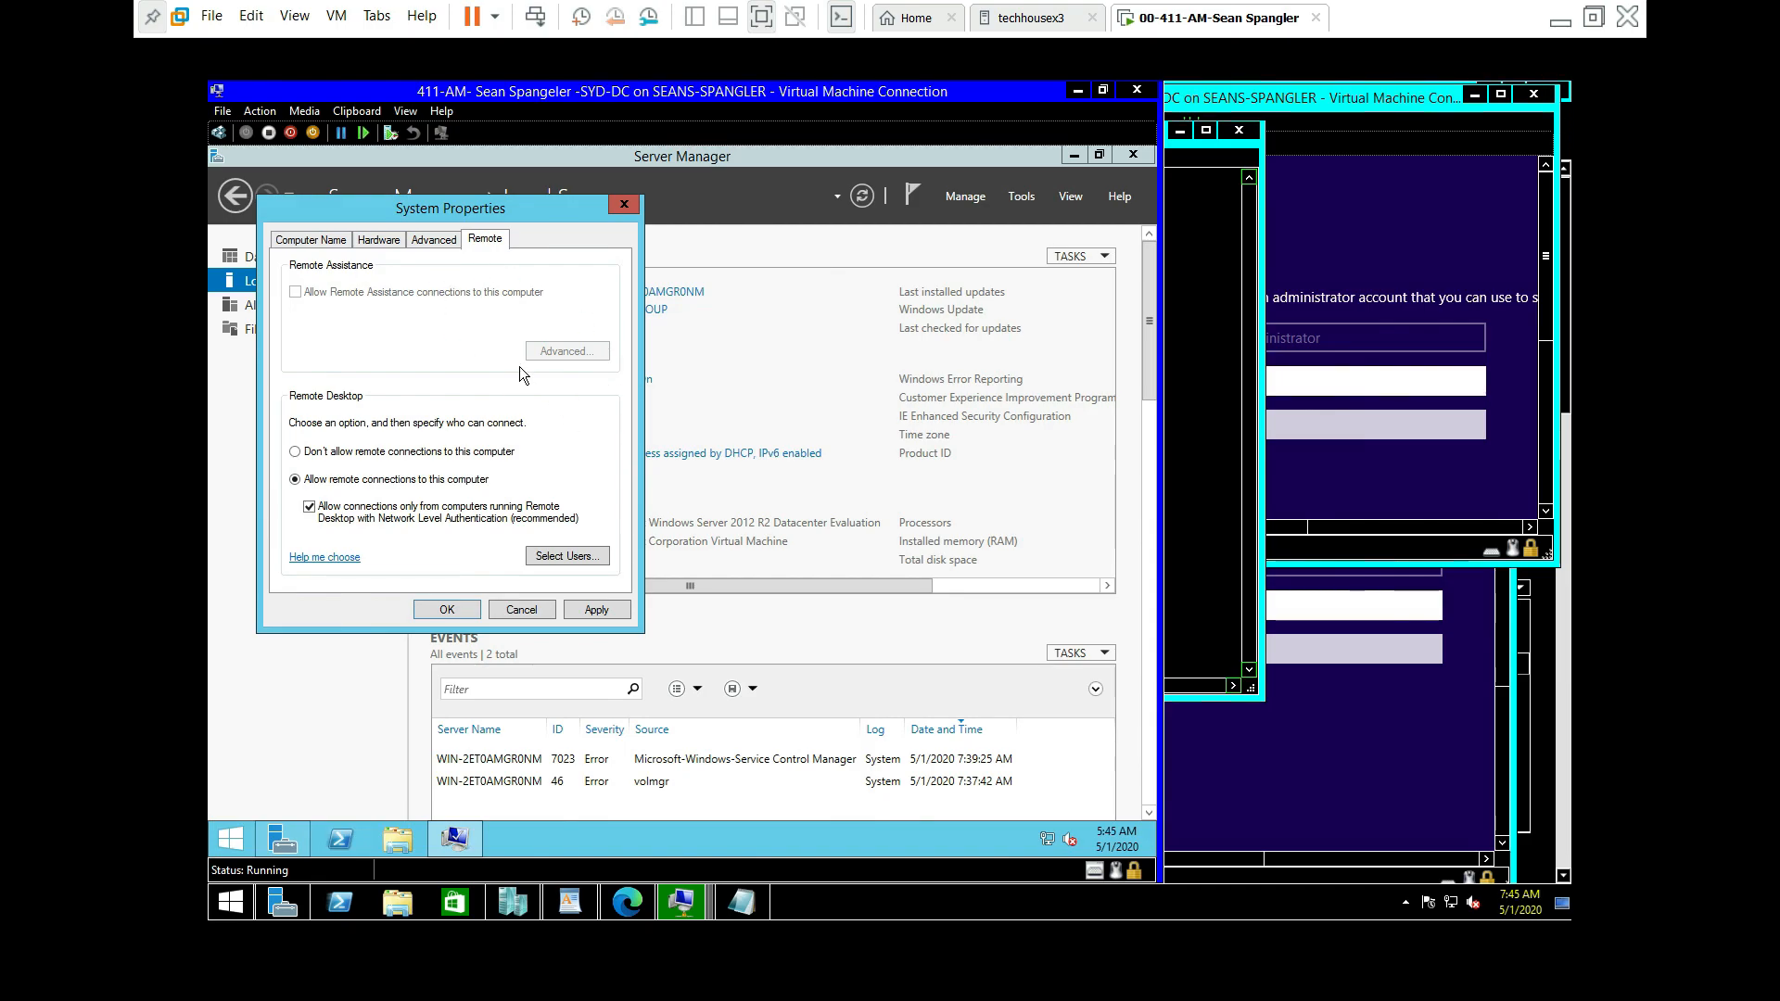
{"action": "left_click", "coordinate": [602, 613]}
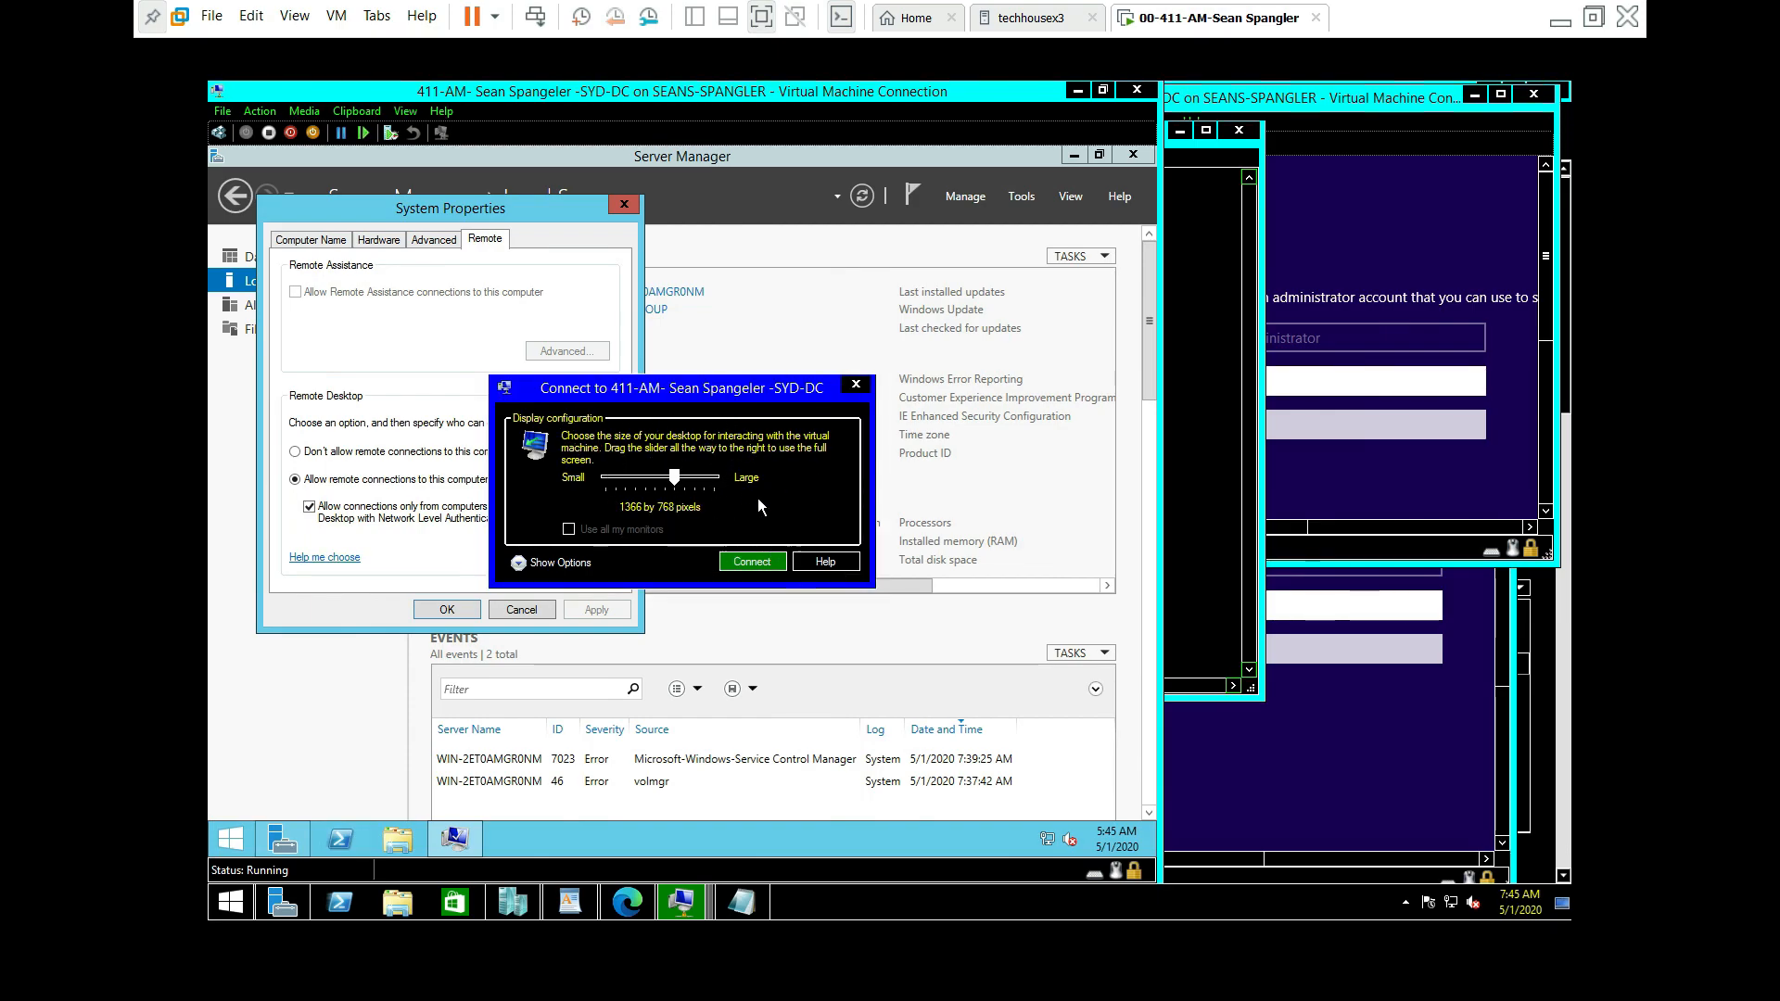
{"action": "left_click", "coordinate": [747, 563]}
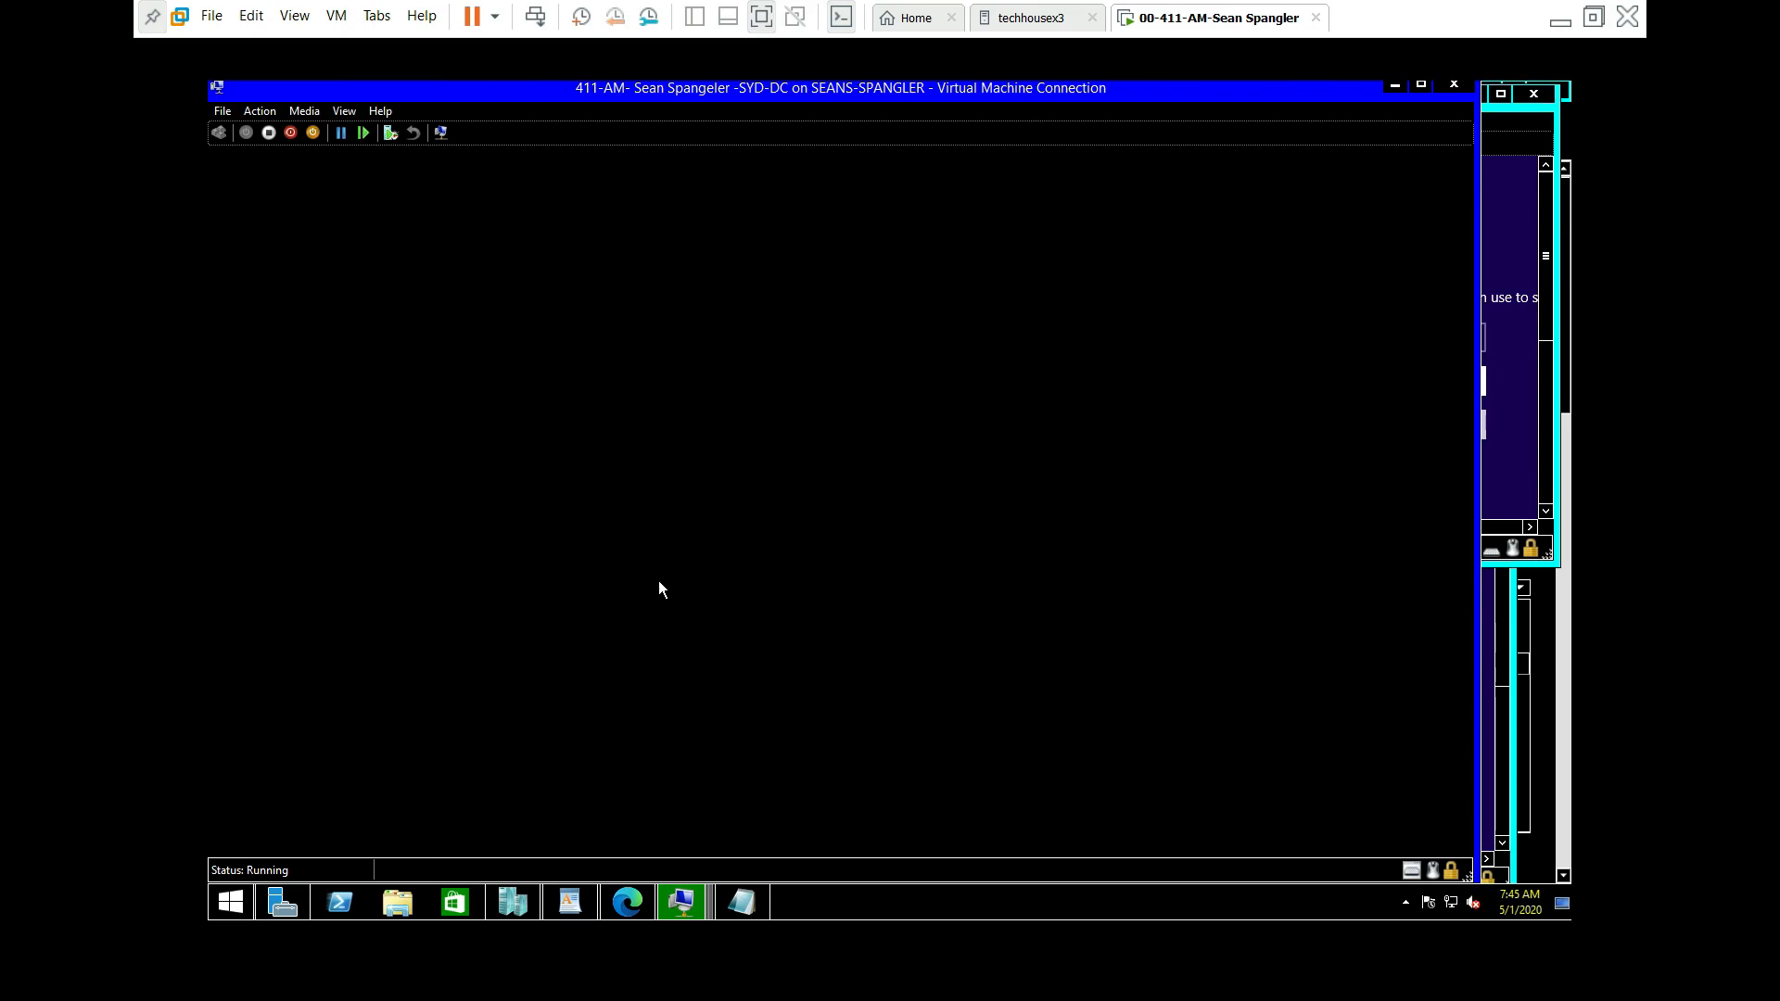
Step: Maximize the SYD-DC connection window and send the sign-in key sequence to the VM
{"action": "left_click", "coordinate": [759, 687]}
{"action": "left_click", "coordinate": [1420, 84]}
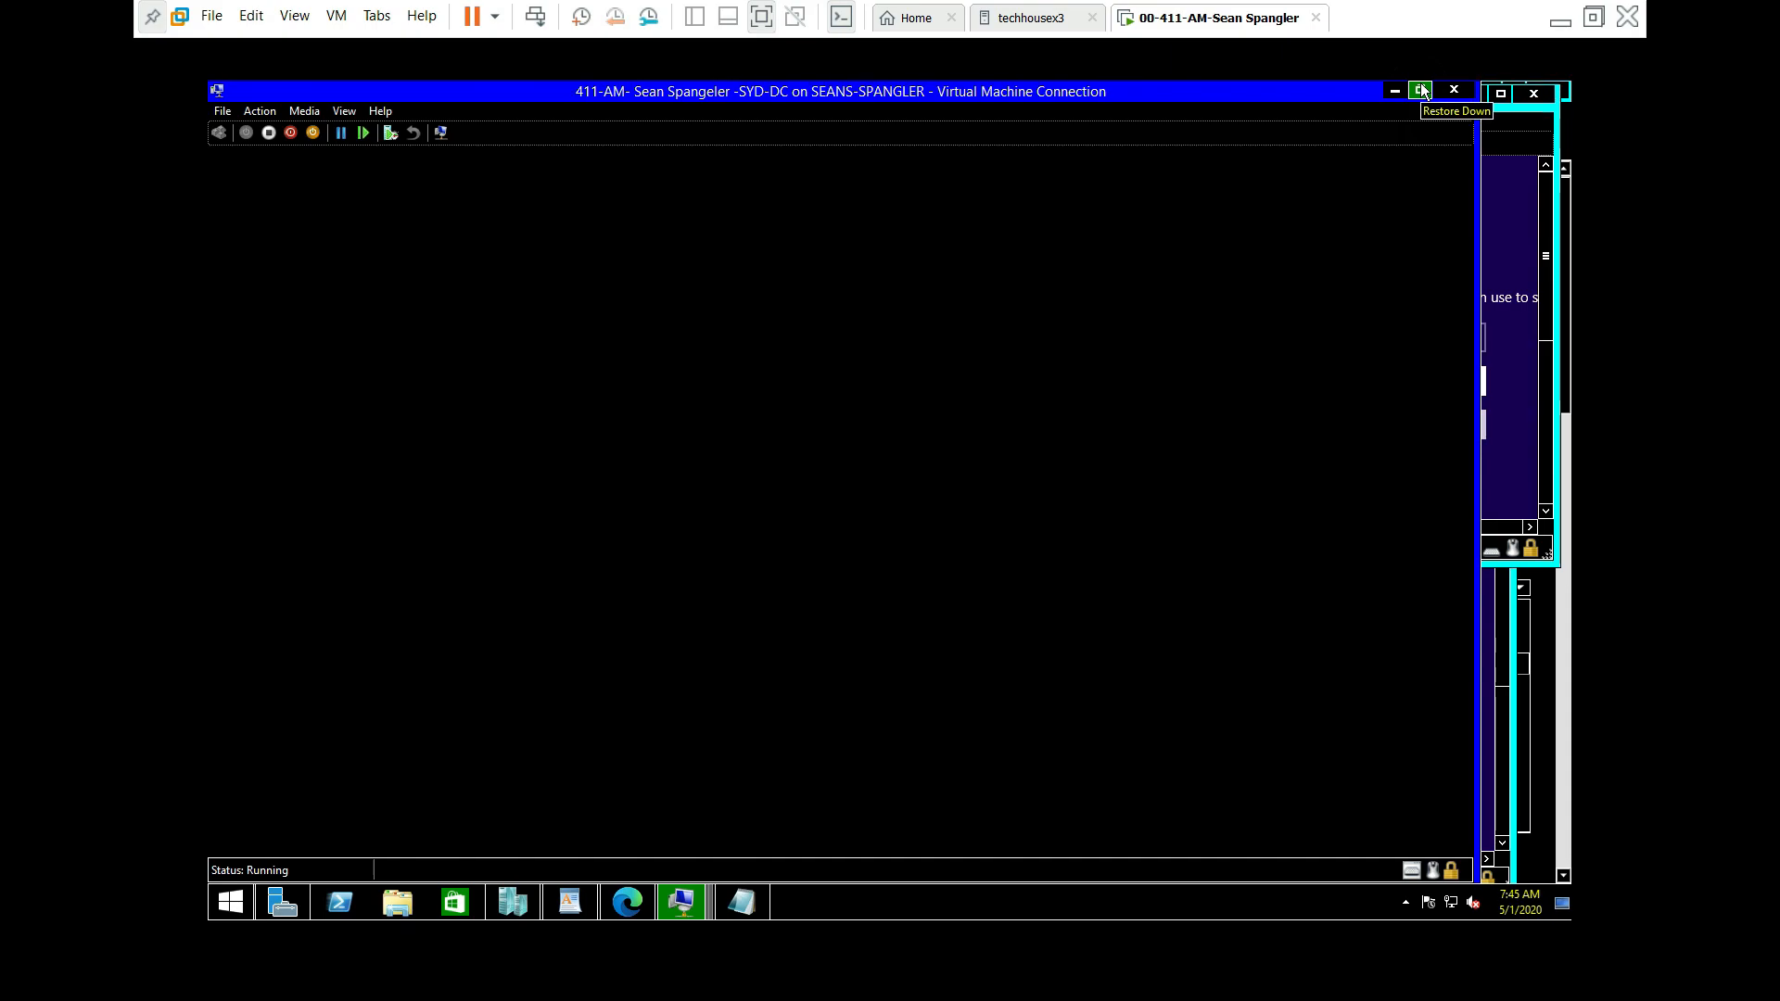
{"action": "left_click", "coordinate": [343, 108]}
{"action": "left_click", "coordinate": [459, 91]}
{"action": "left_click", "coordinate": [791, 528]}
{"action": "left_click", "coordinate": [221, 131]}
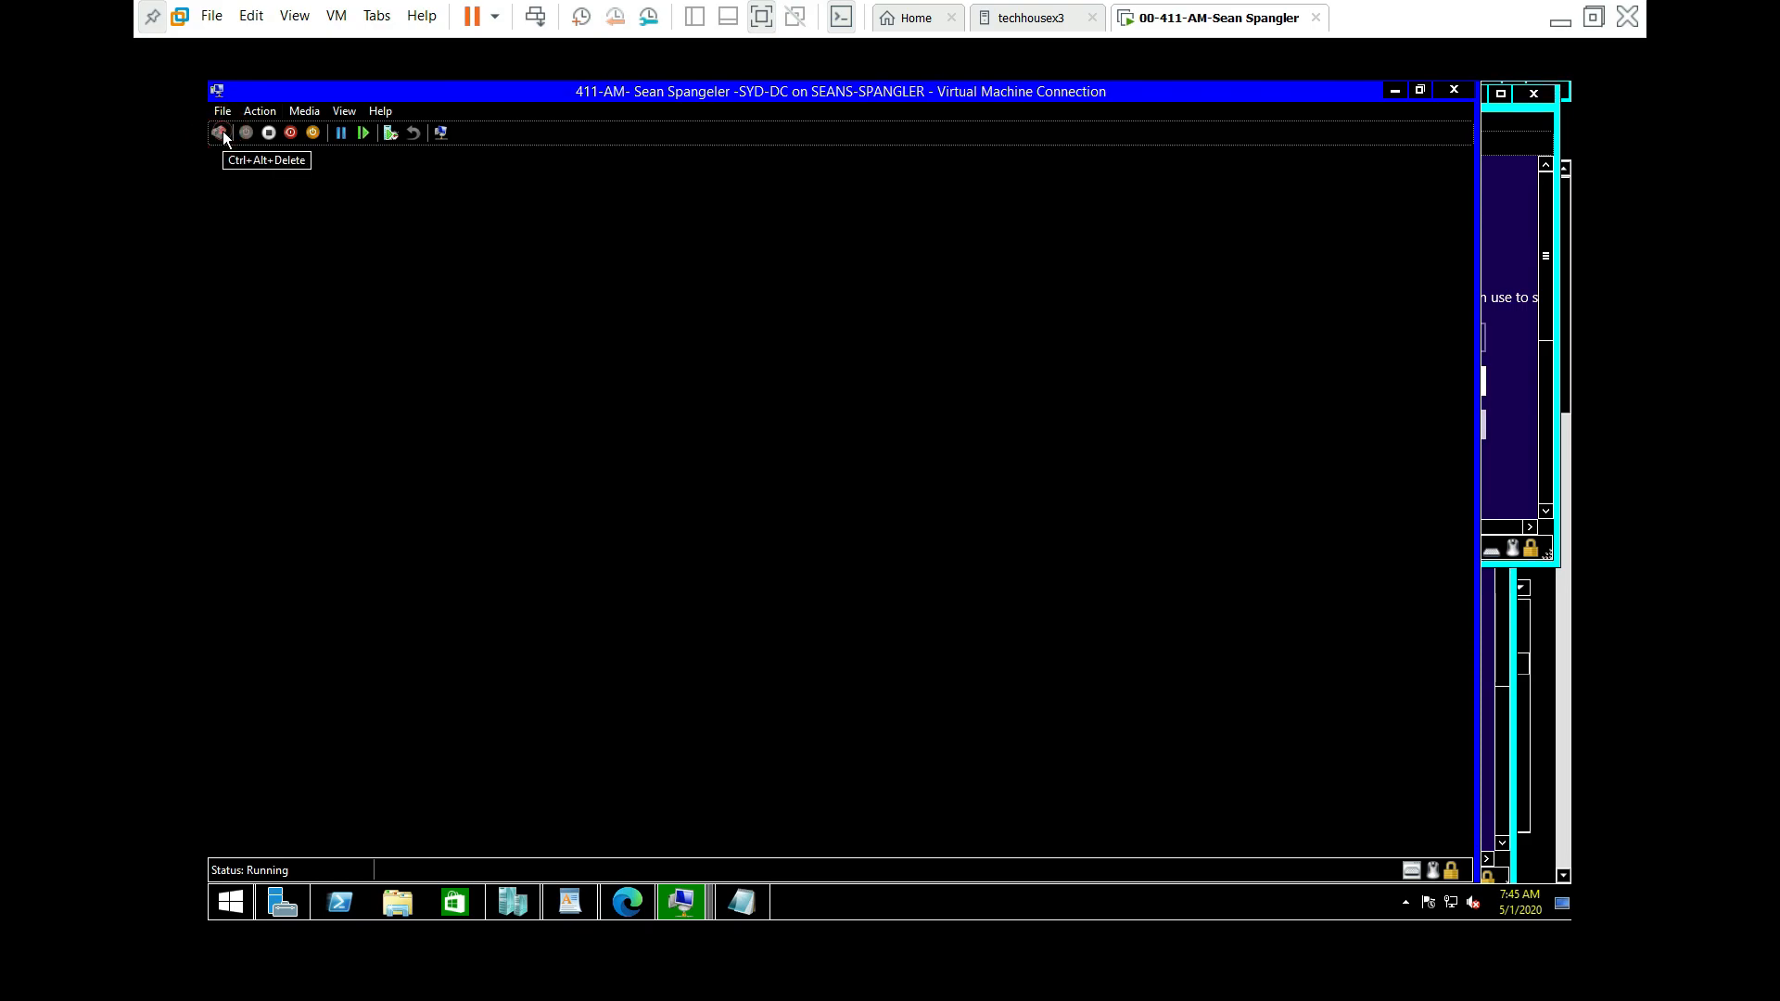
{"action": "left_click_drag", "start_coordinate": [521, 92], "coordinate": [620, 100]}
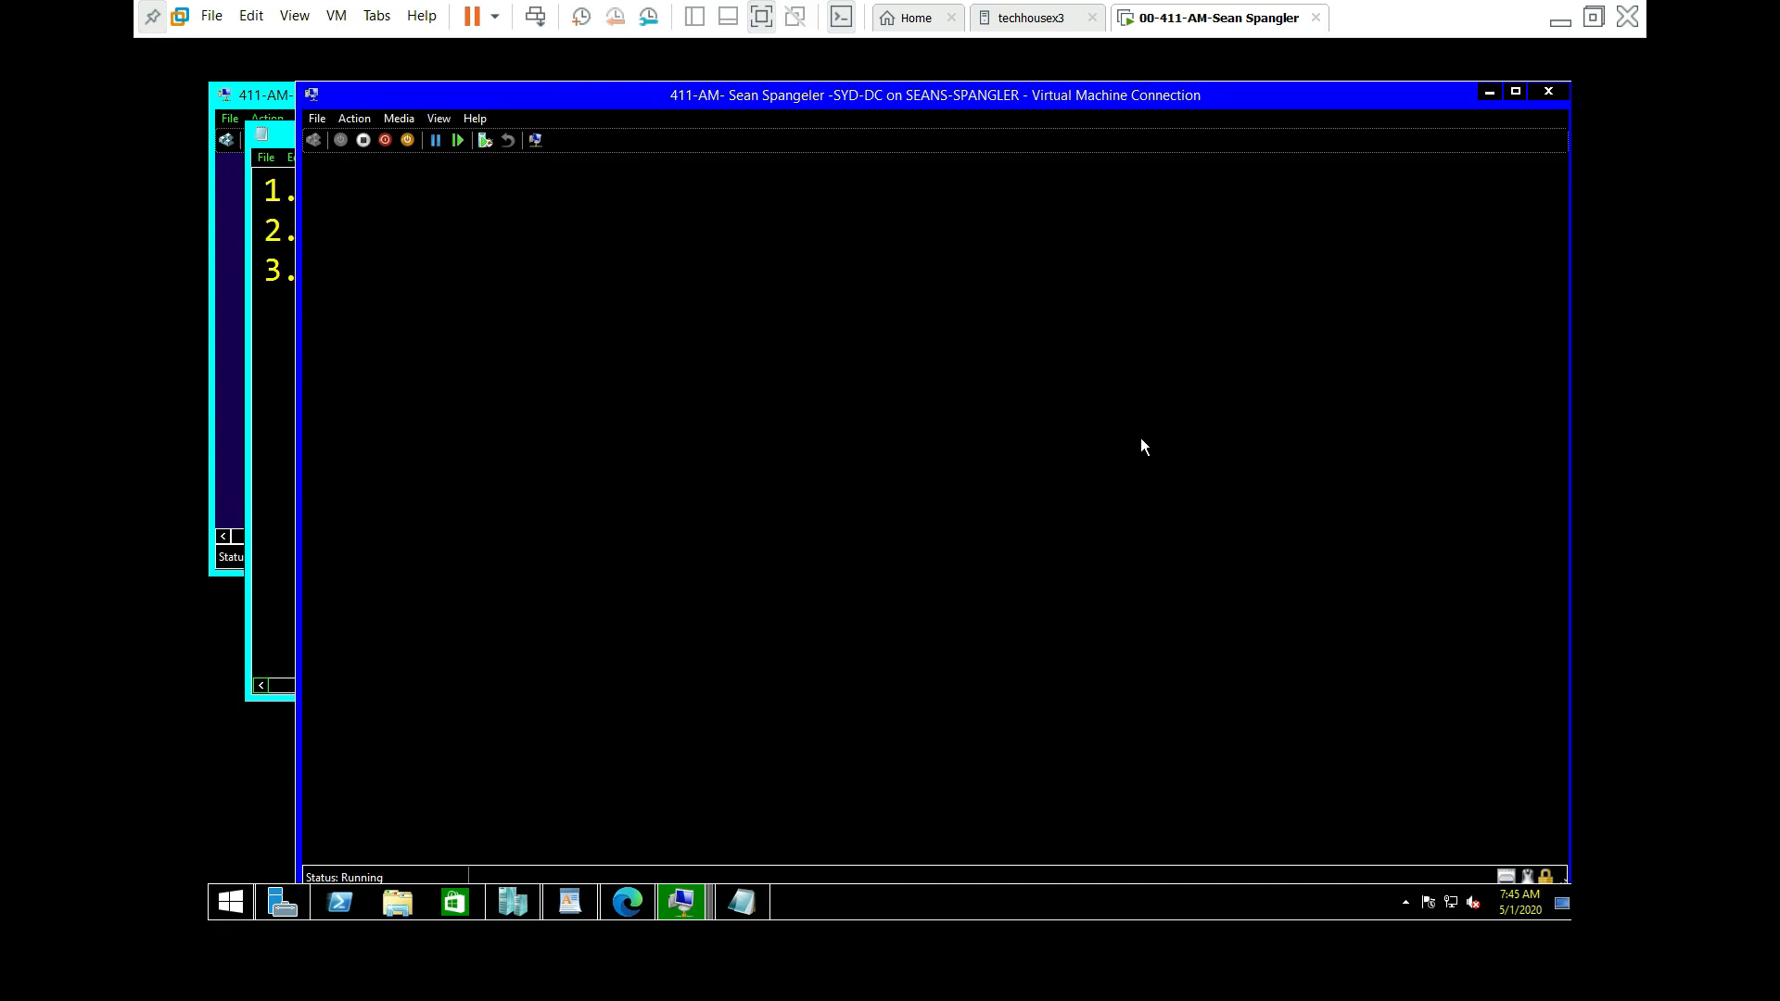
Step: Switch to an enhanced session, close System Properties, sign in with the Administrator password, and go full screen
{"action": "left_click", "coordinate": [435, 118]}
{"action": "left_click", "coordinate": [469, 179]}
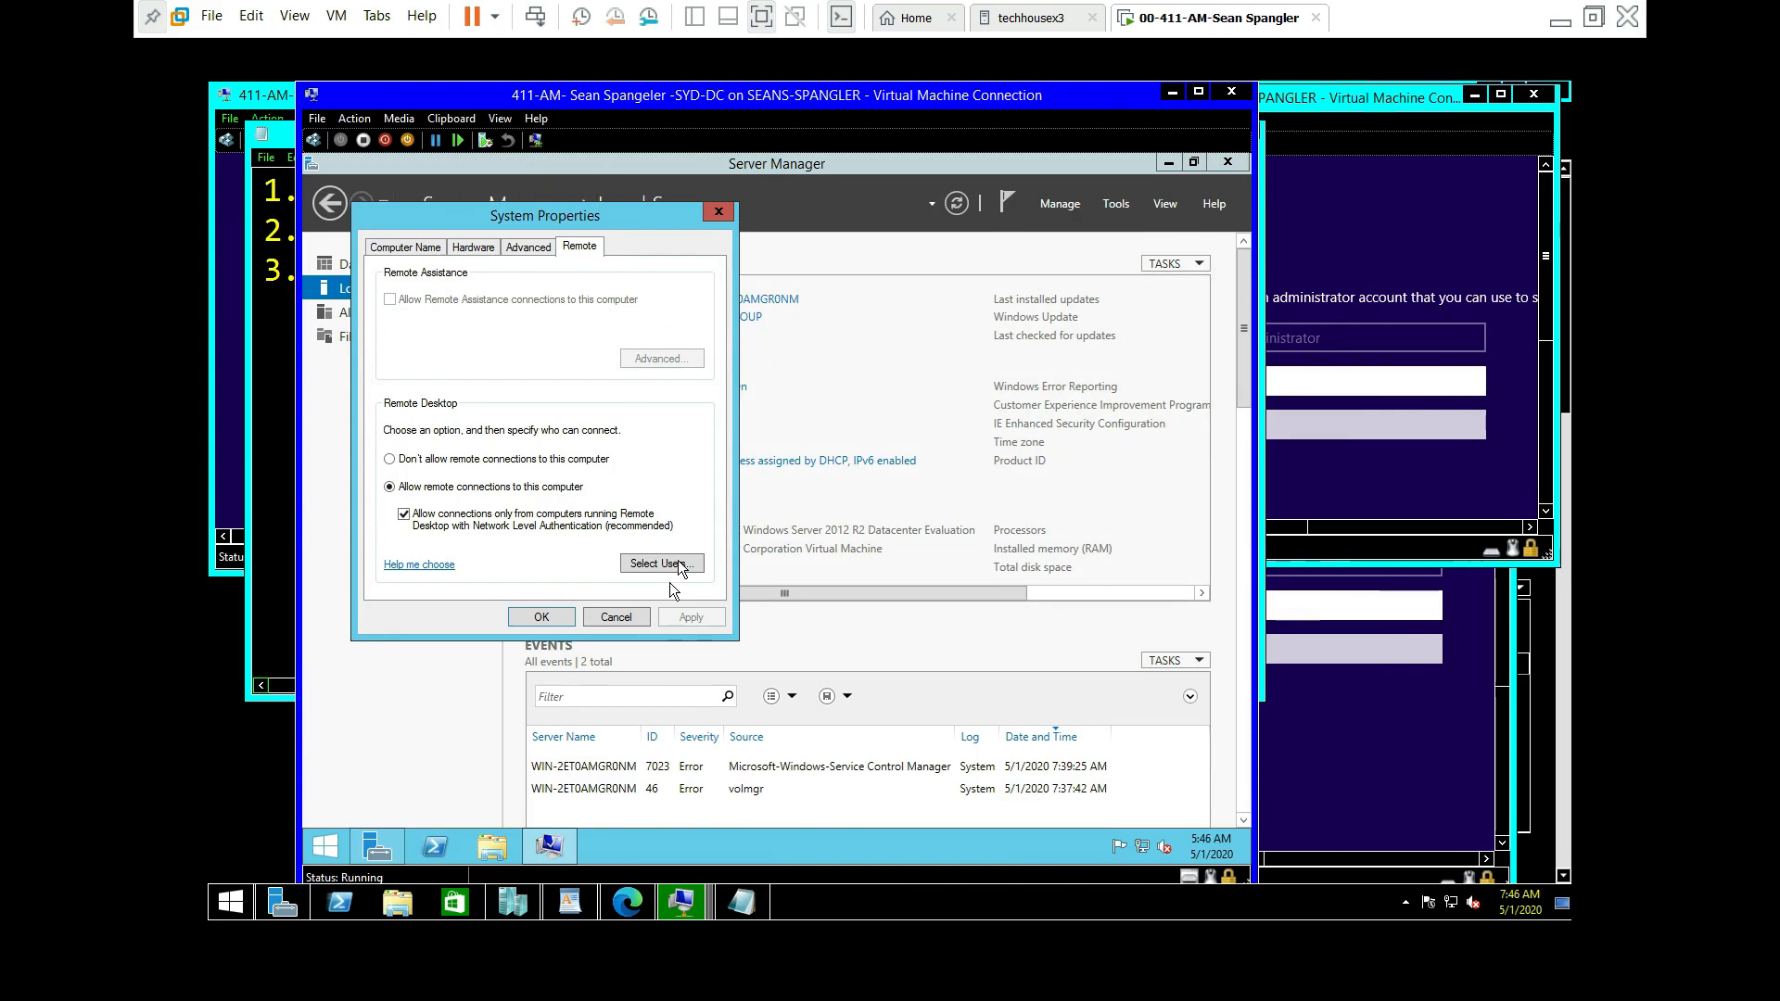
{"action": "left_click", "coordinate": [539, 616]}
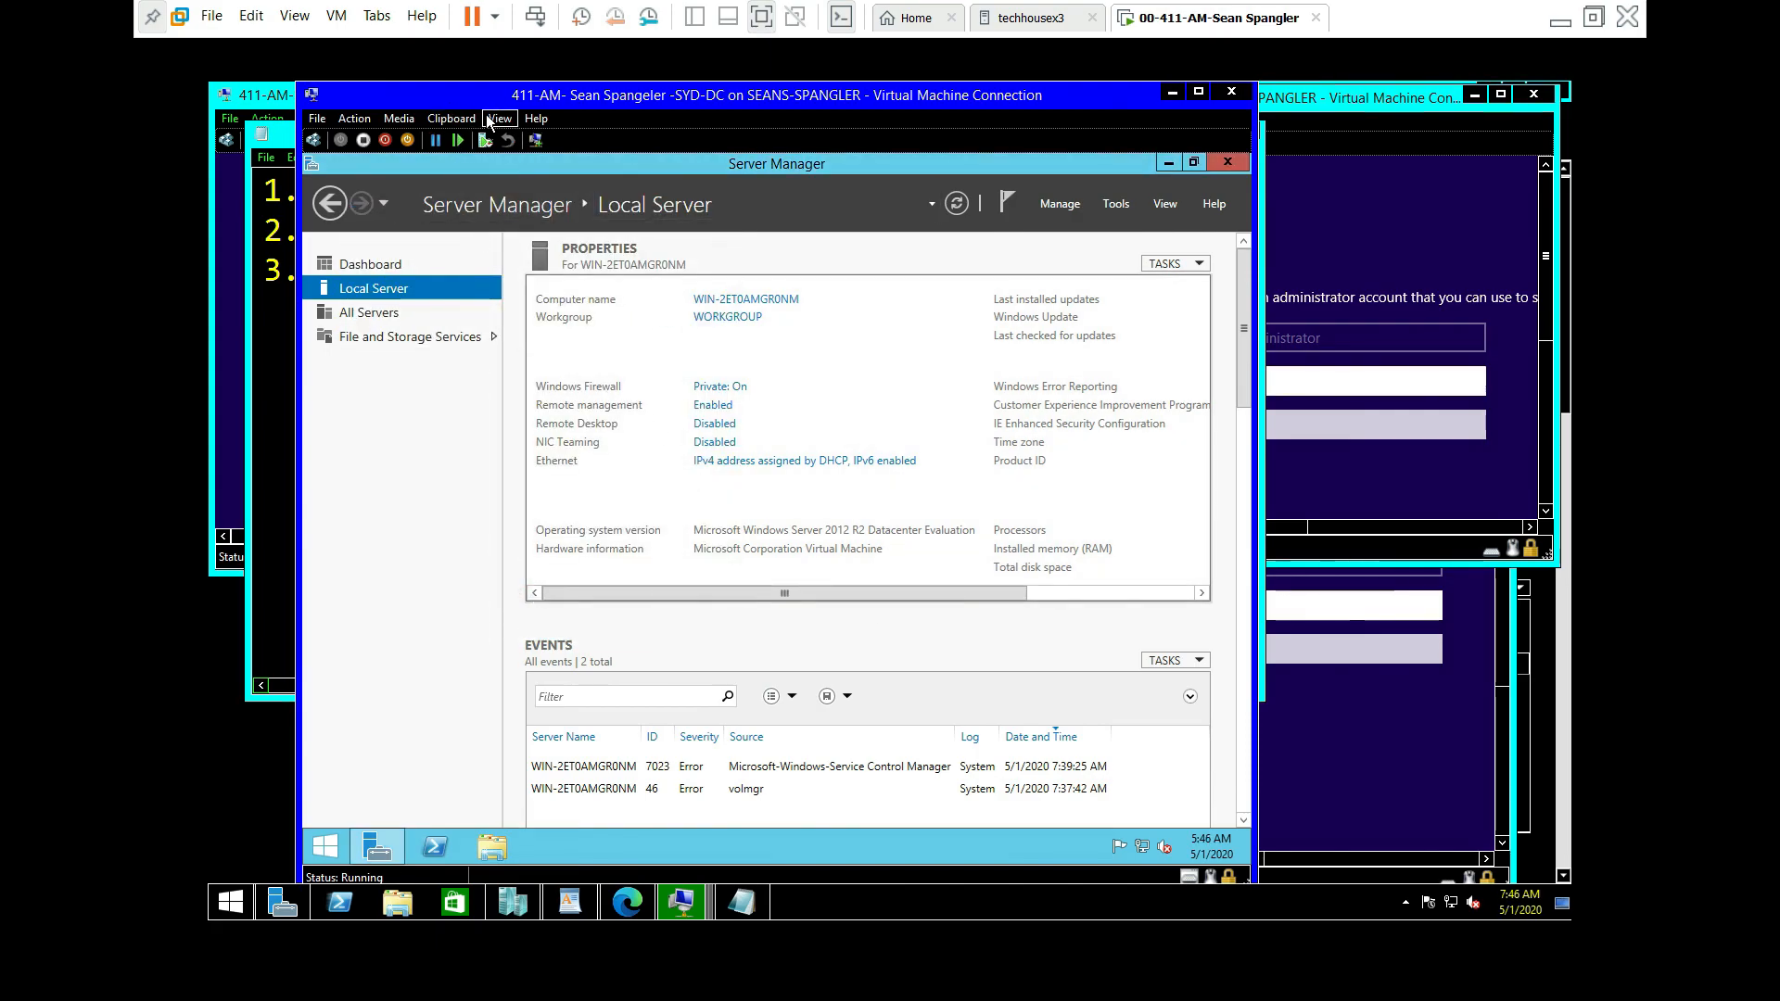
{"action": "left_click", "coordinate": [499, 119]}
{"action": "left_click", "coordinate": [531, 180]}
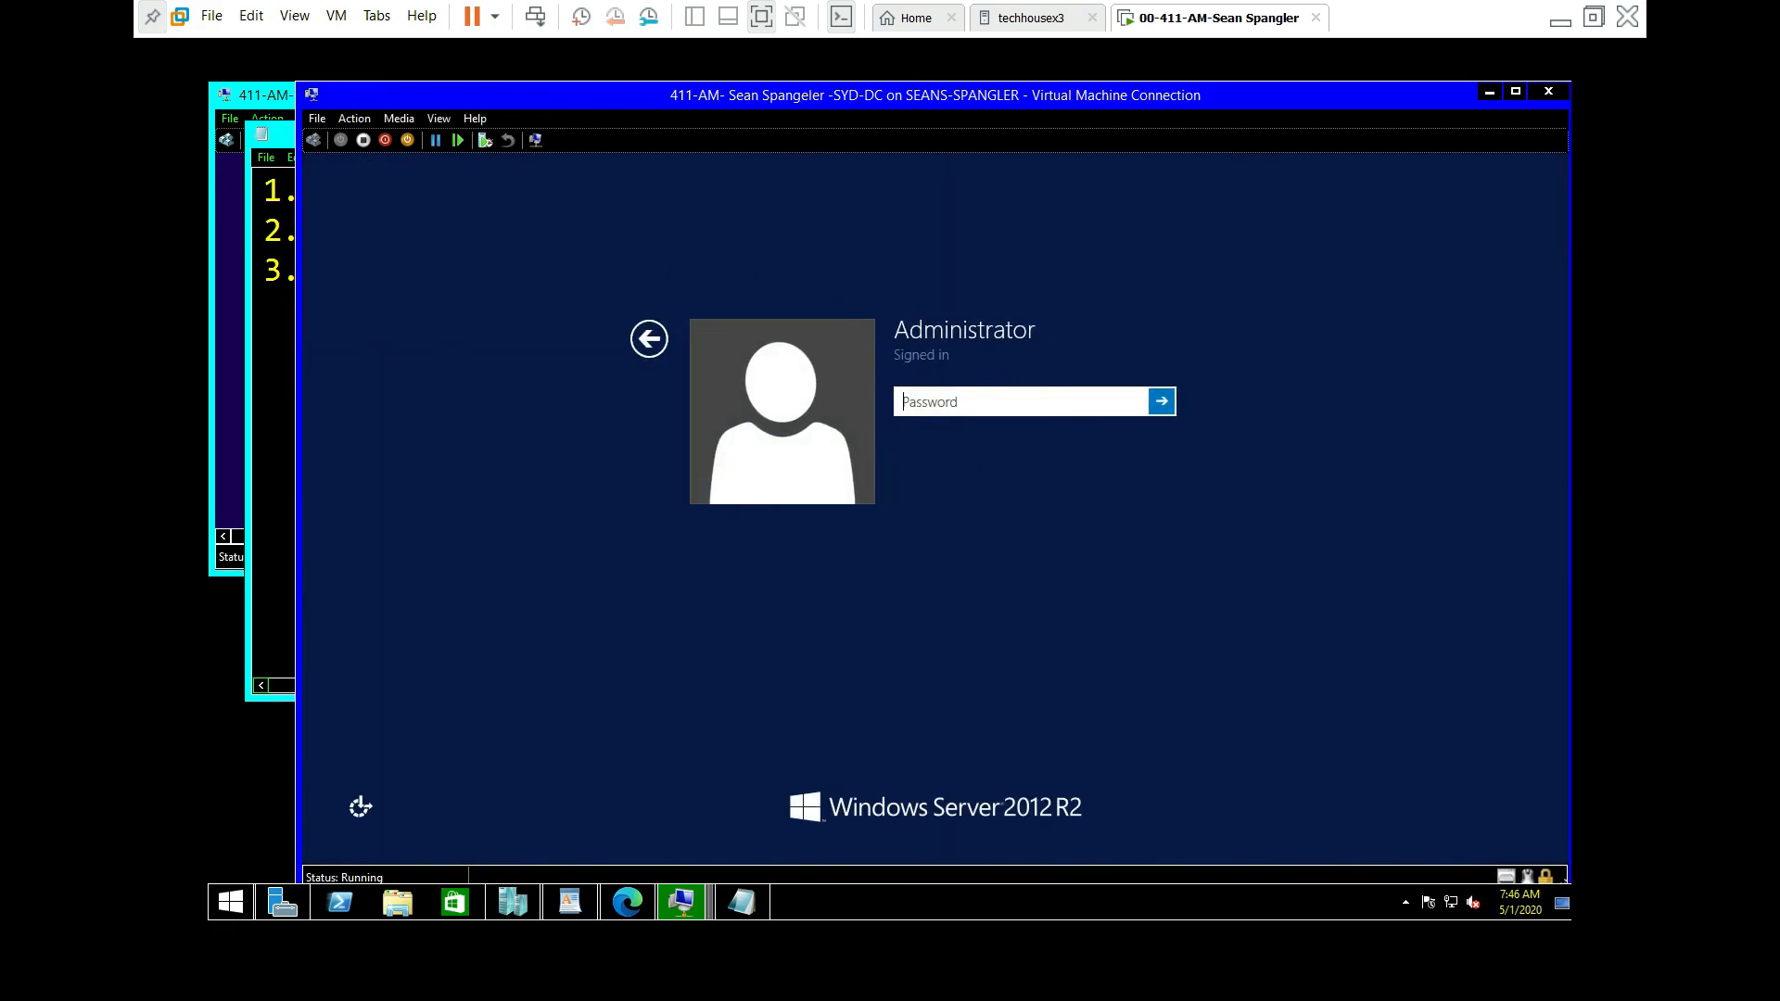
{"action": "type", "text": "Pa$$w0rd"}
{"action": "key", "text": "Return"}
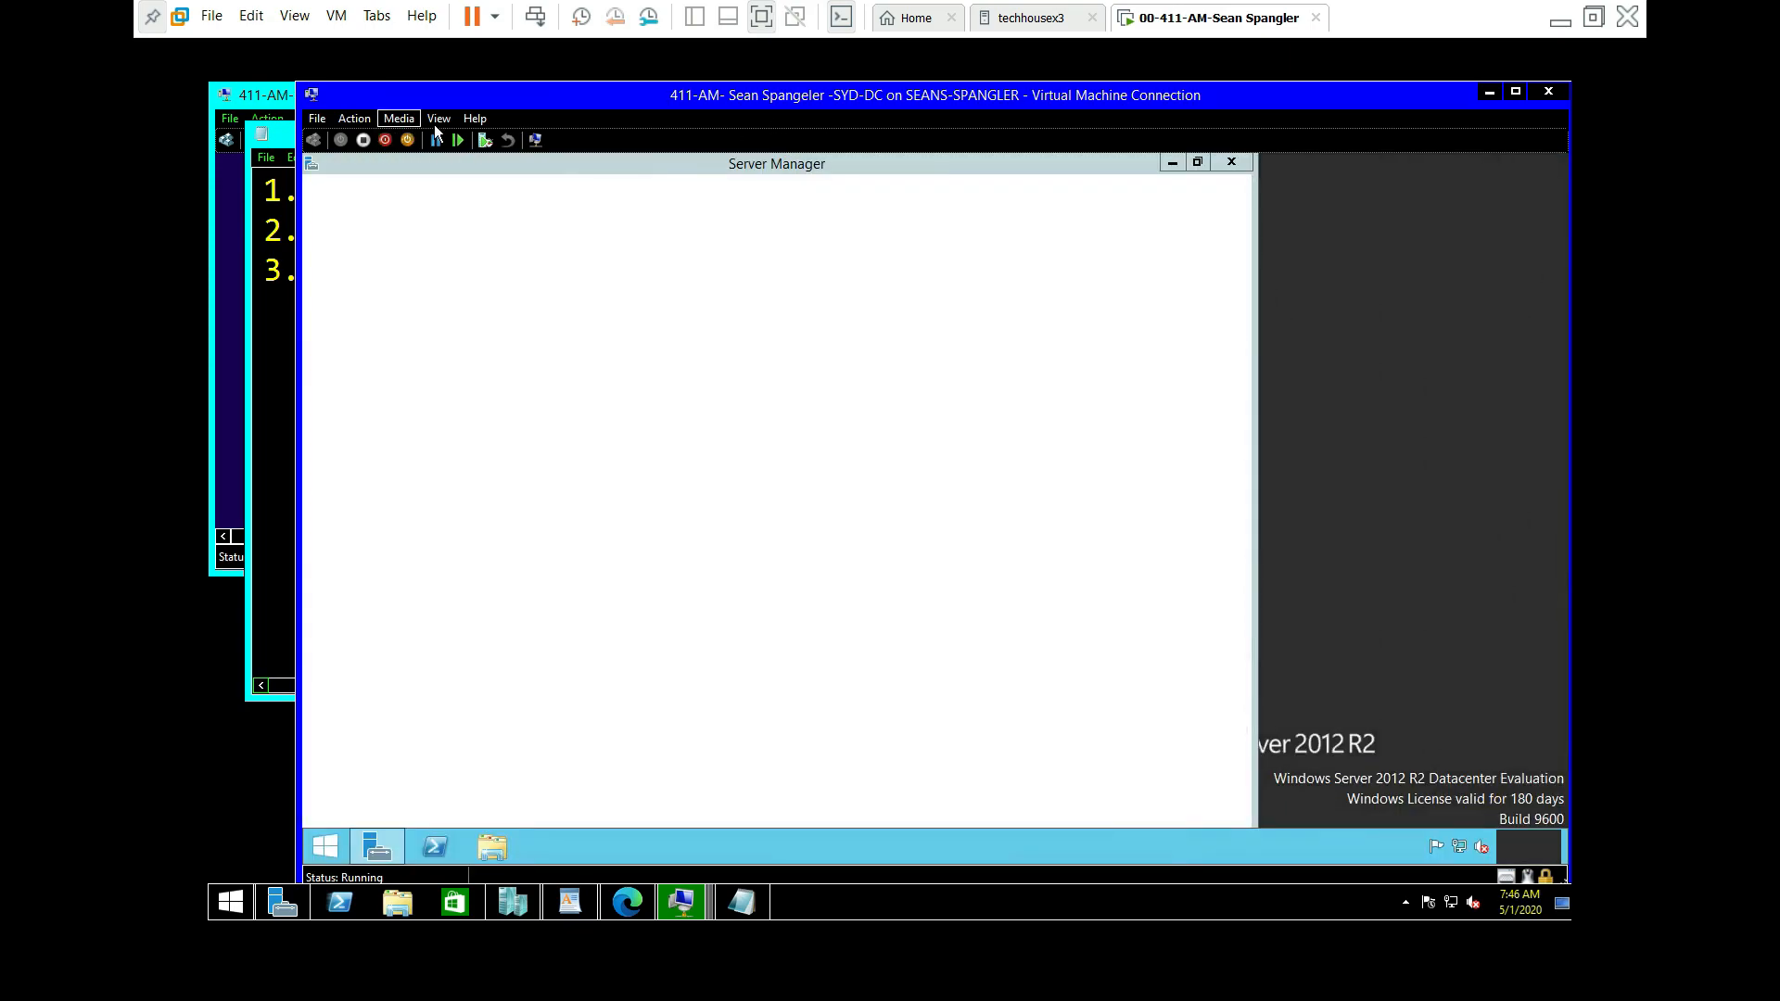
{"action": "left_click", "coordinate": [436, 122]}
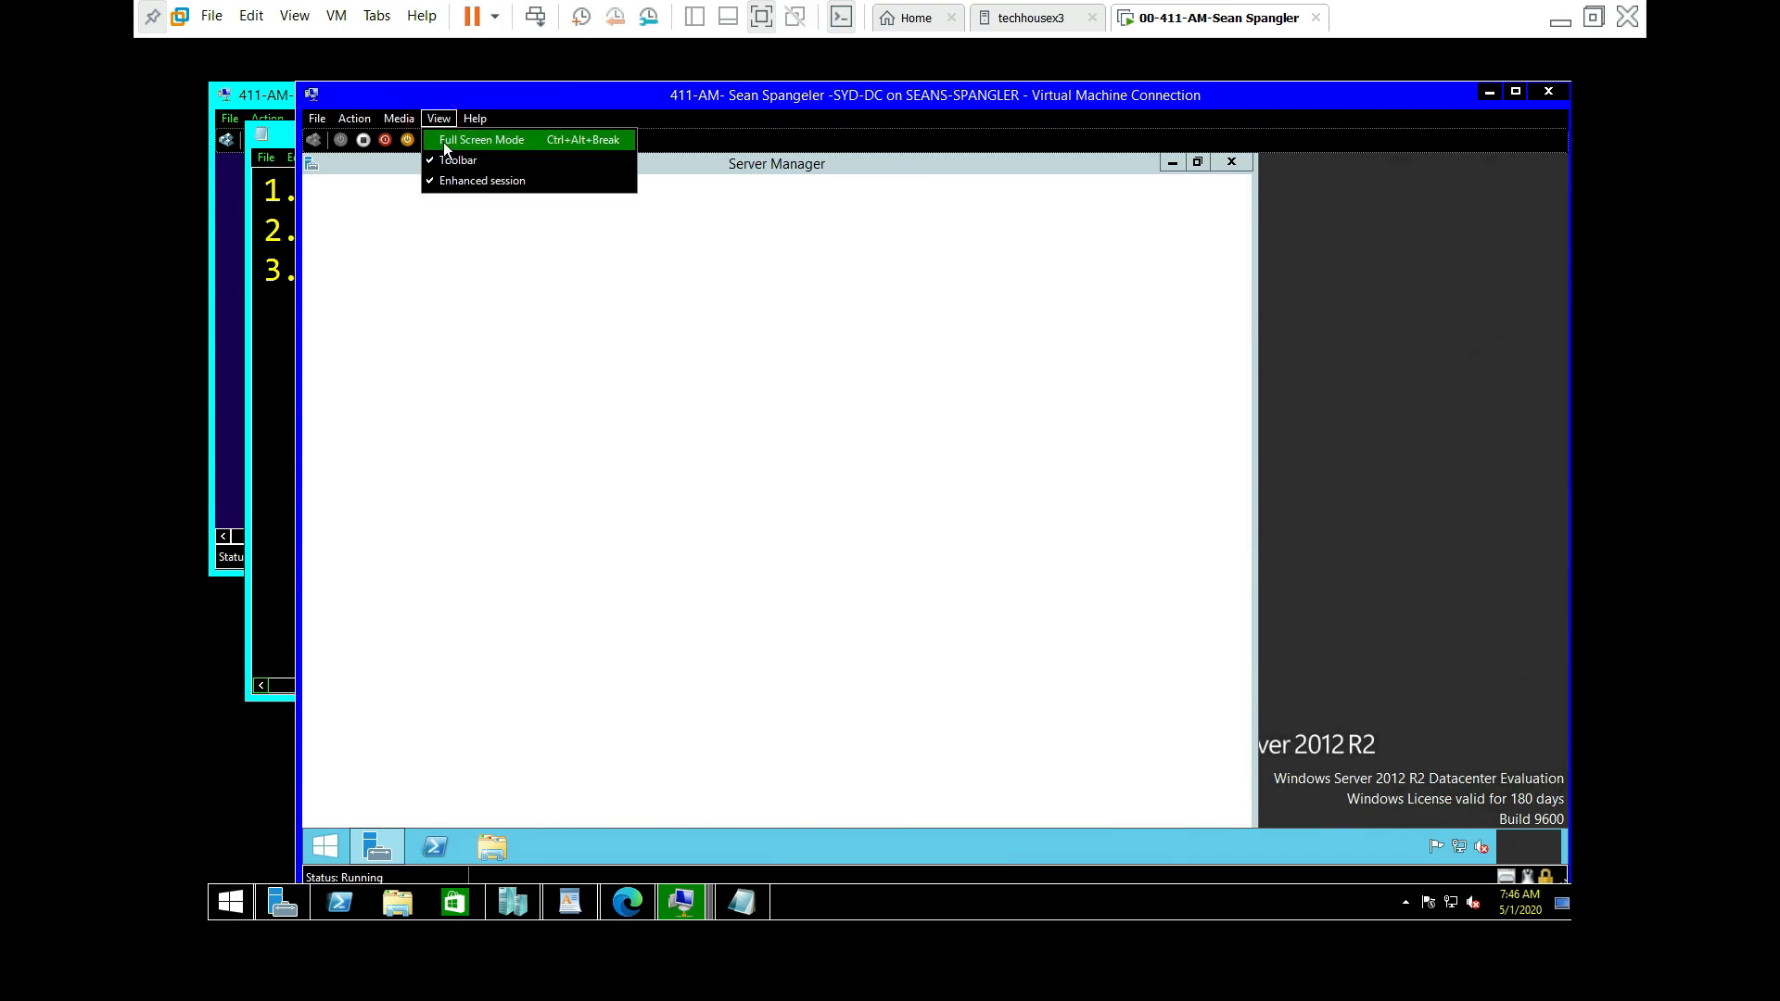
{"action": "left_click", "coordinate": [454, 140]}
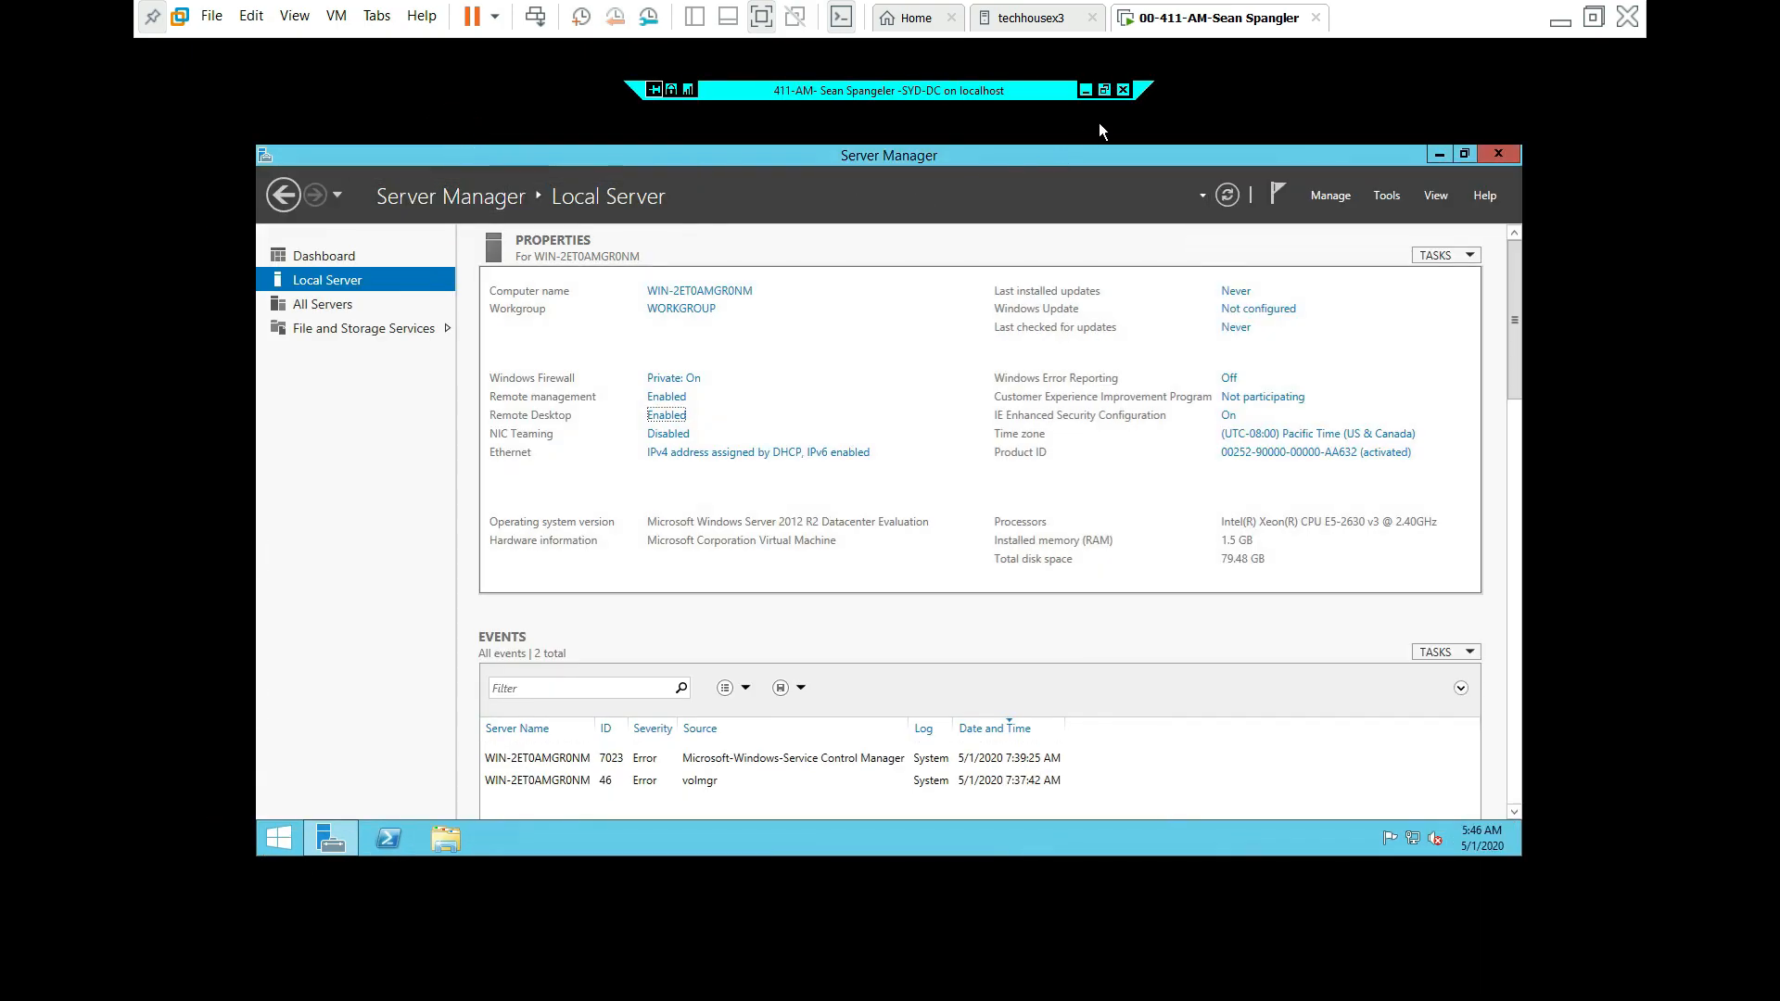
Step: Leave full screen, refresh the Local Server properties, and view then close About Server Manager
{"action": "left_click", "coordinate": [1104, 90]}
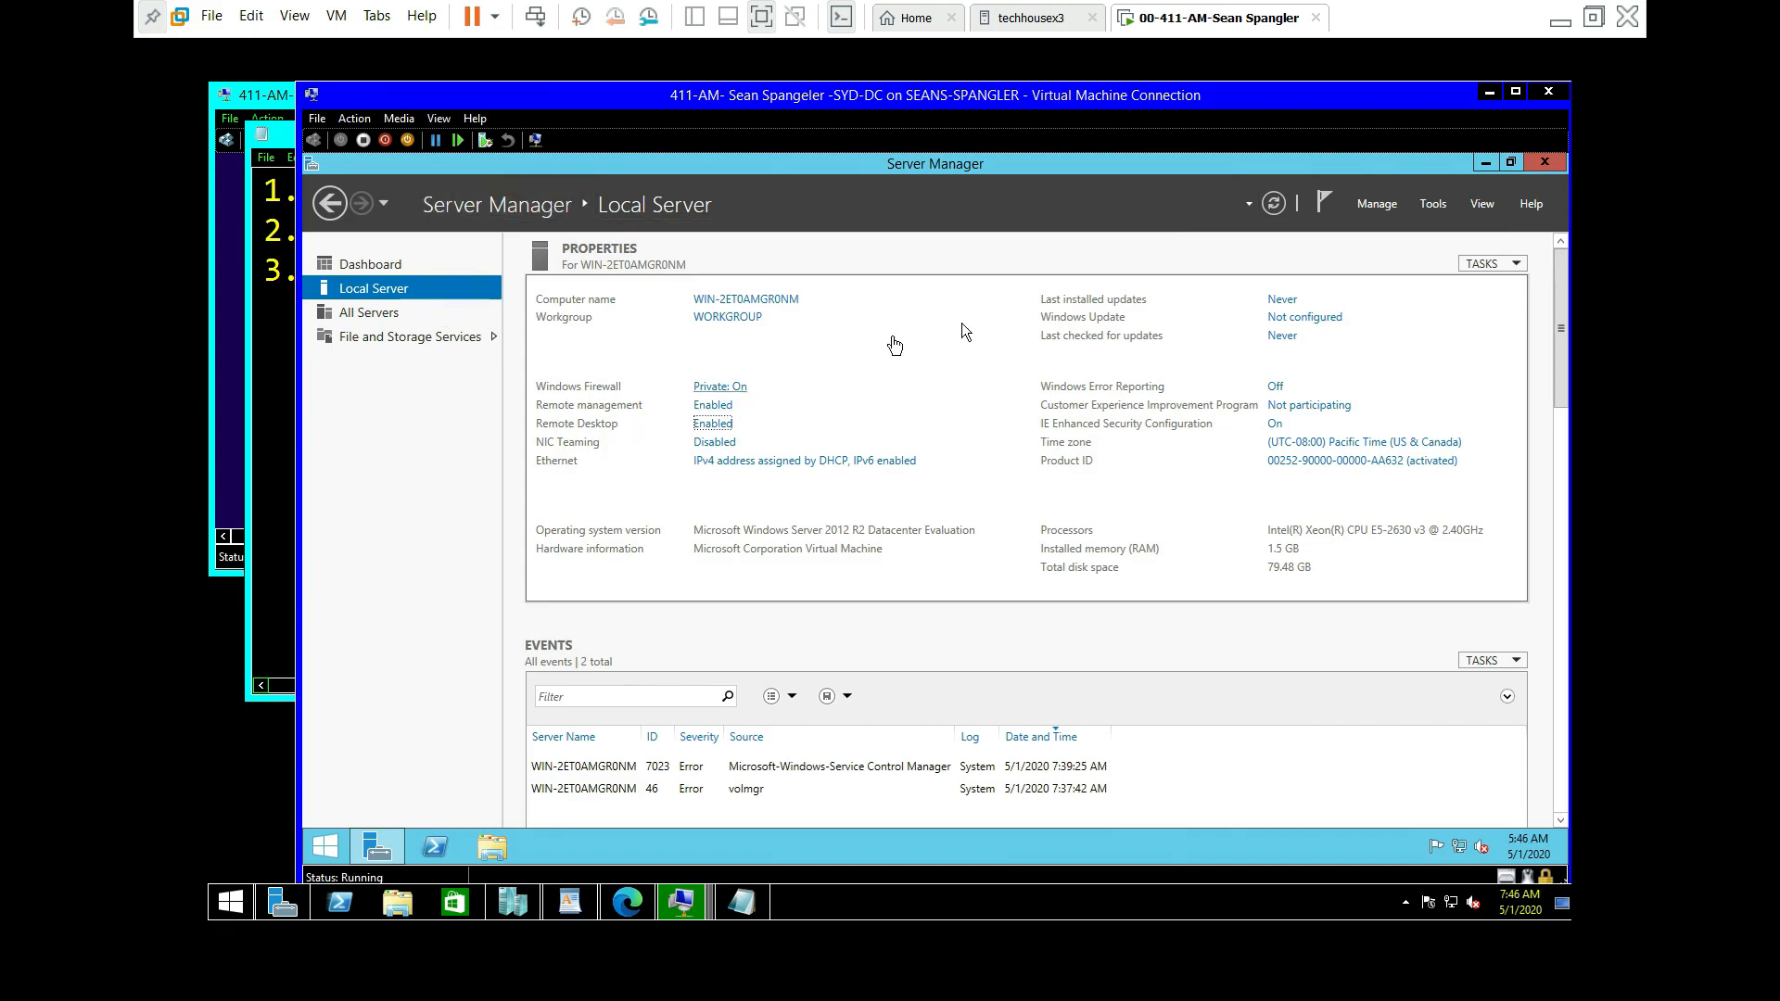
{"action": "left_click", "coordinate": [1276, 210]}
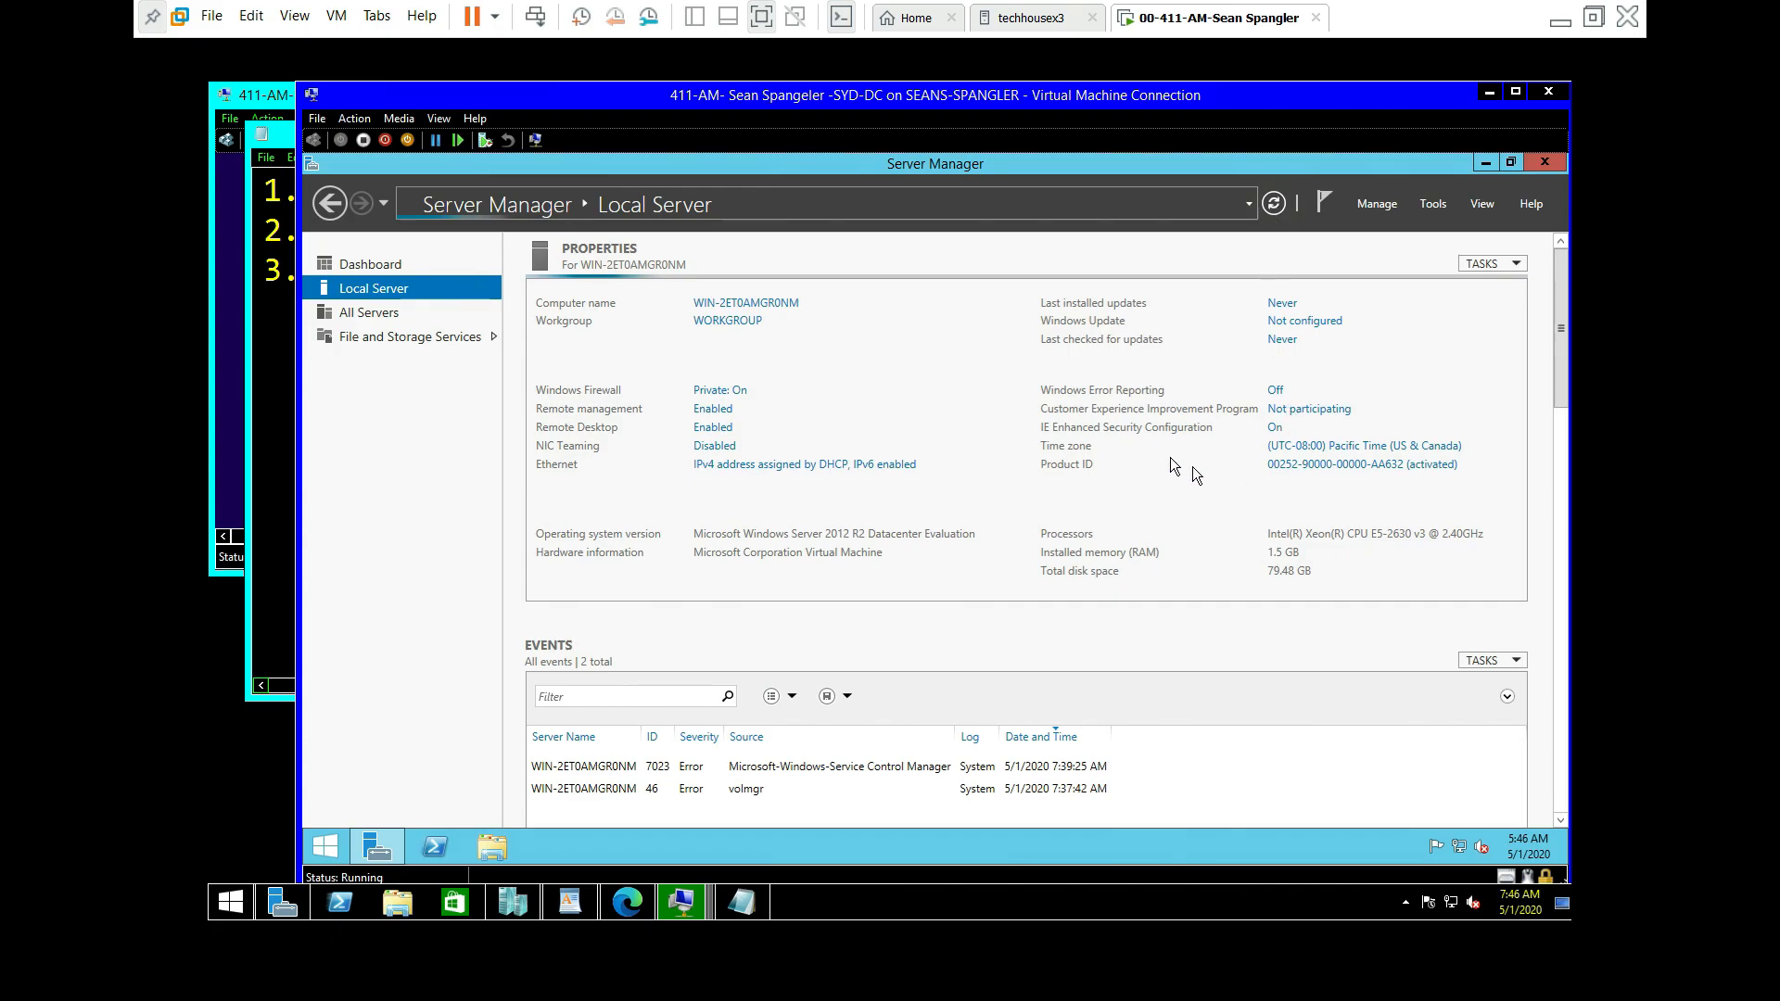
{"action": "left_click", "coordinate": [1529, 204]}
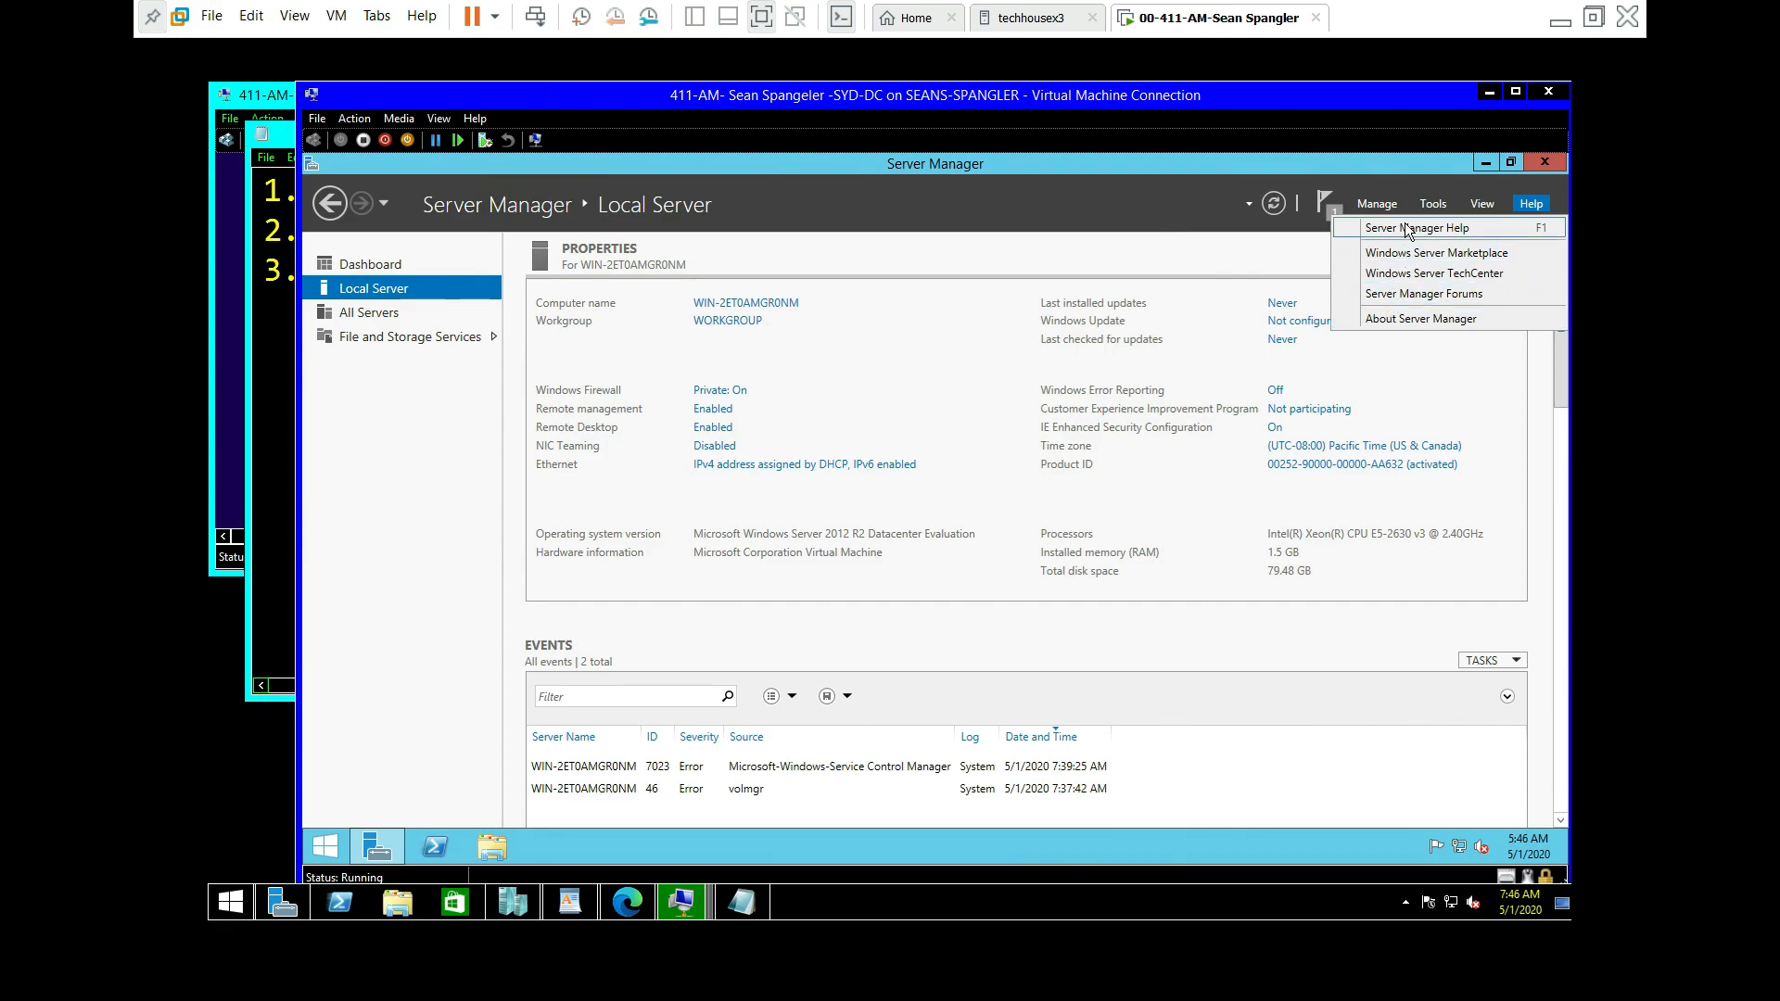
{"action": "left_click", "coordinate": [1412, 319]}
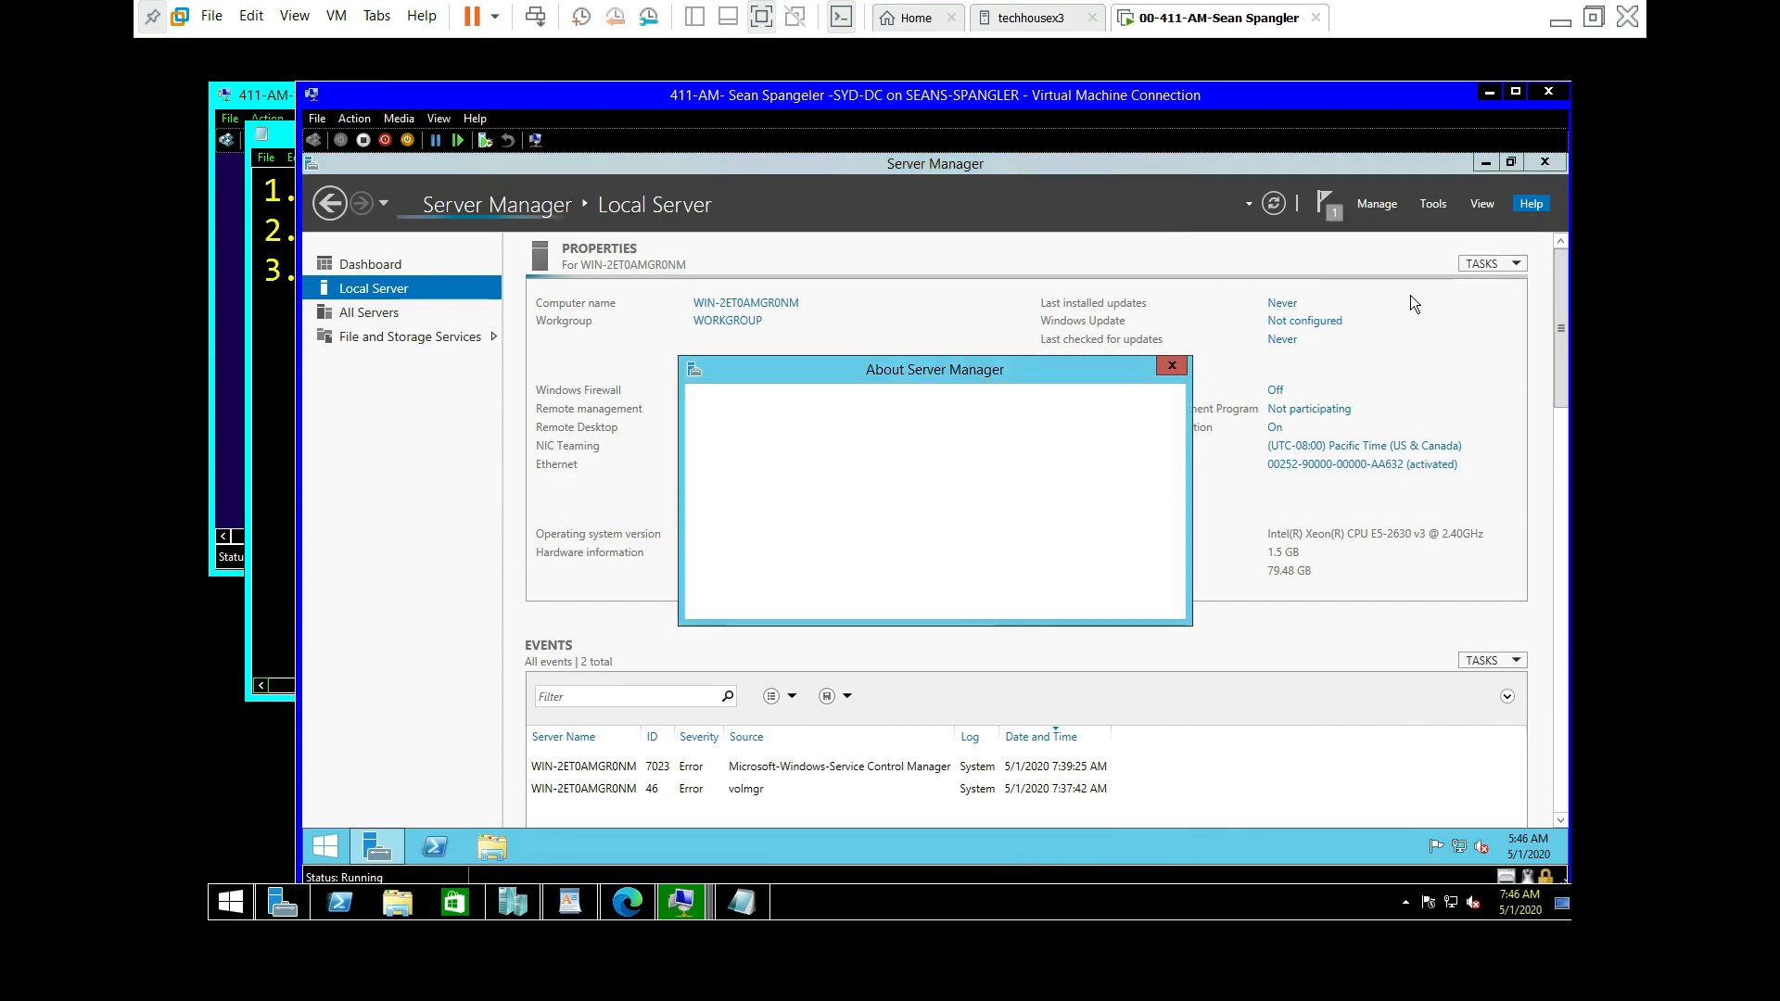
{"action": "left_click", "coordinate": [1172, 365]}
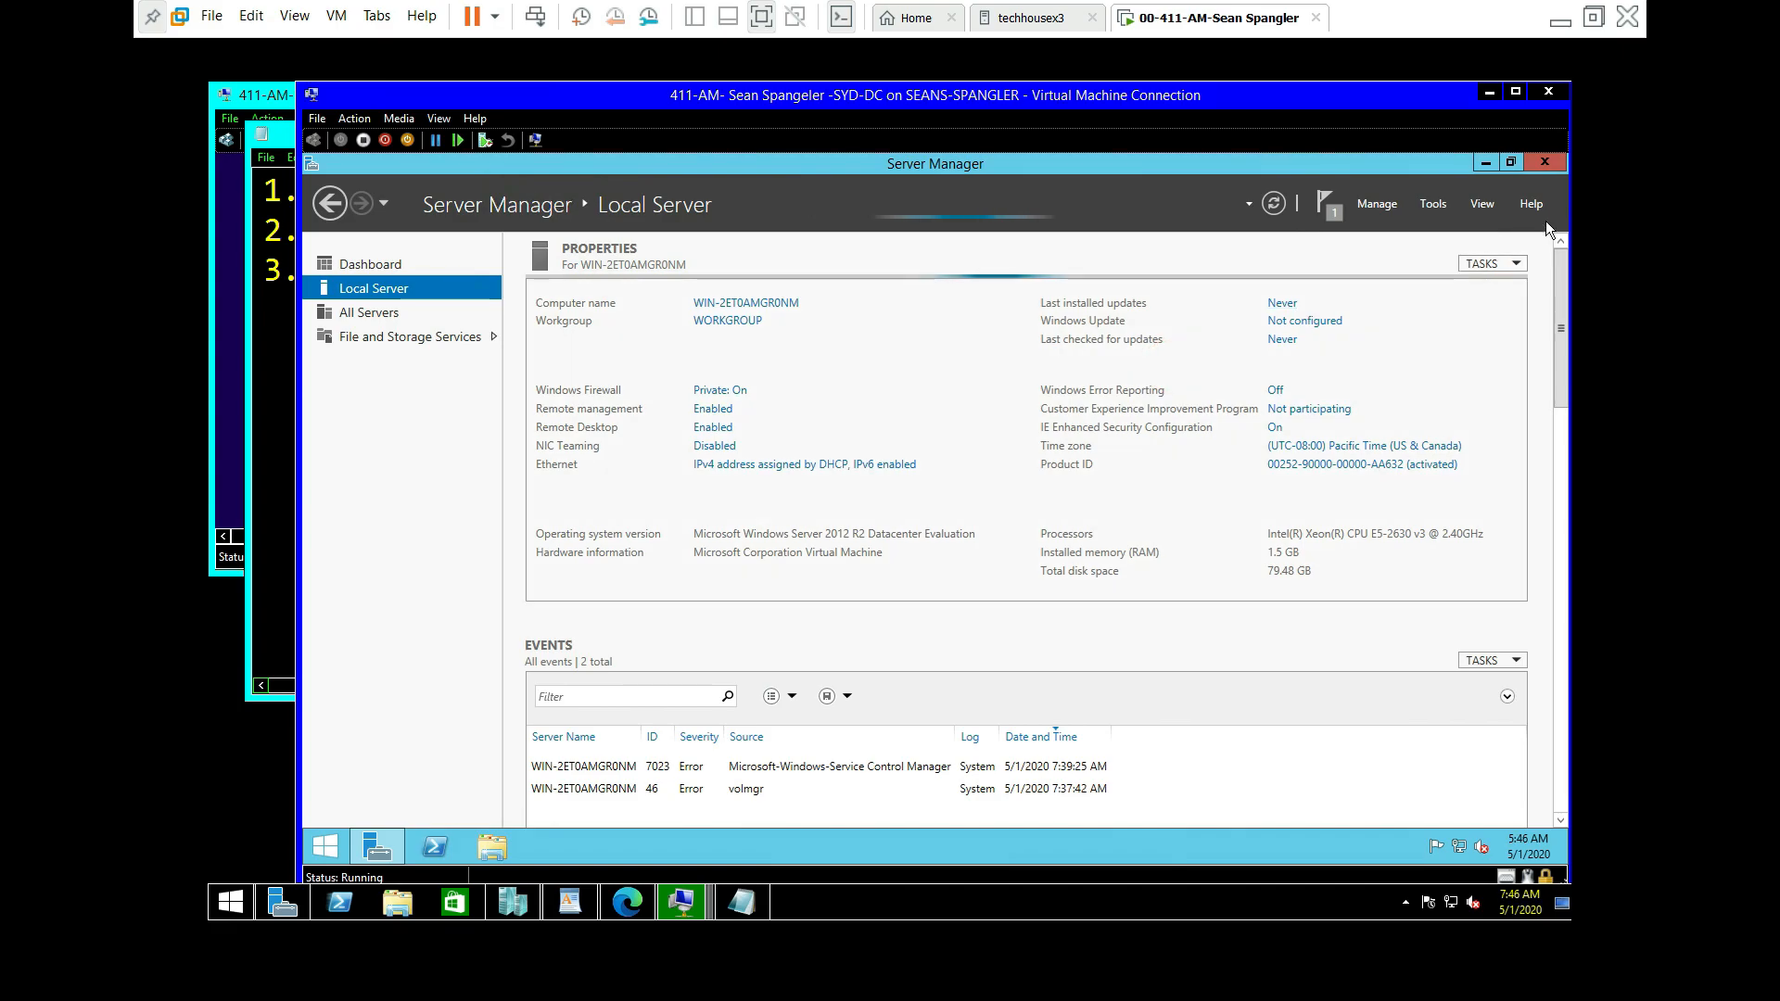
Step: Browse the View, Help and Tools menus, open and close online help, then open Server Manager Properties
{"action": "left_click", "coordinate": [1480, 206]}
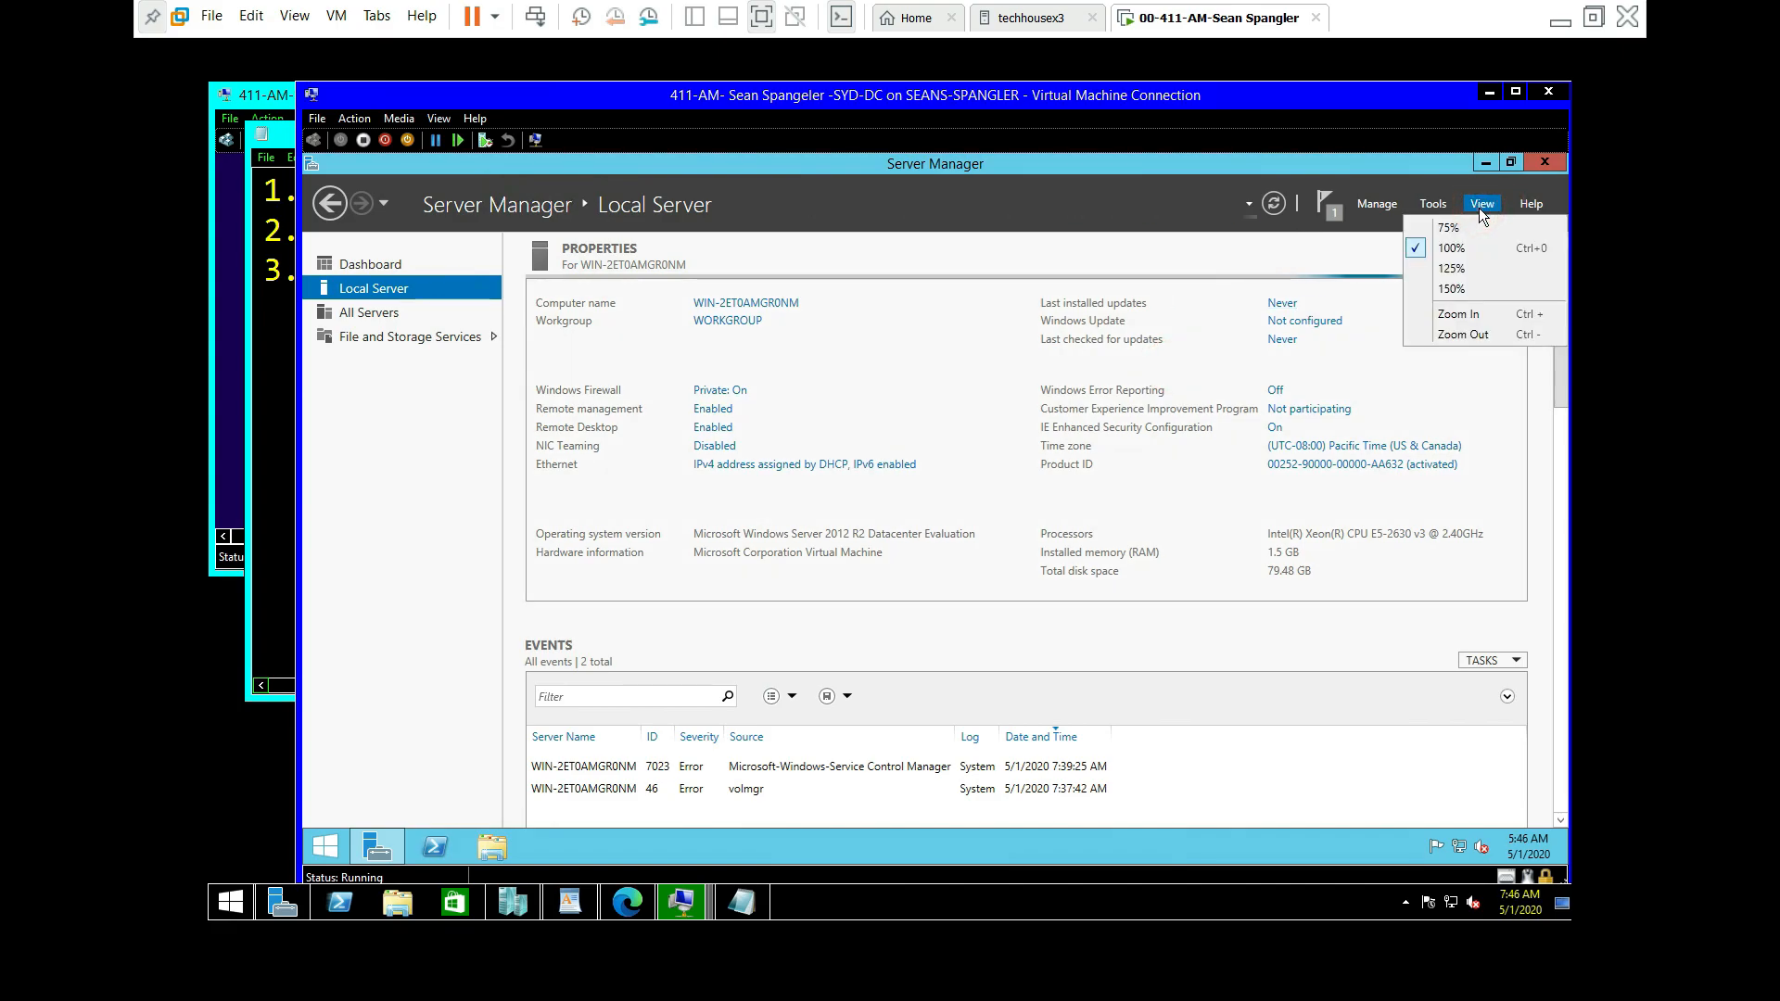
{"action": "left_click", "coordinate": [1532, 206]}
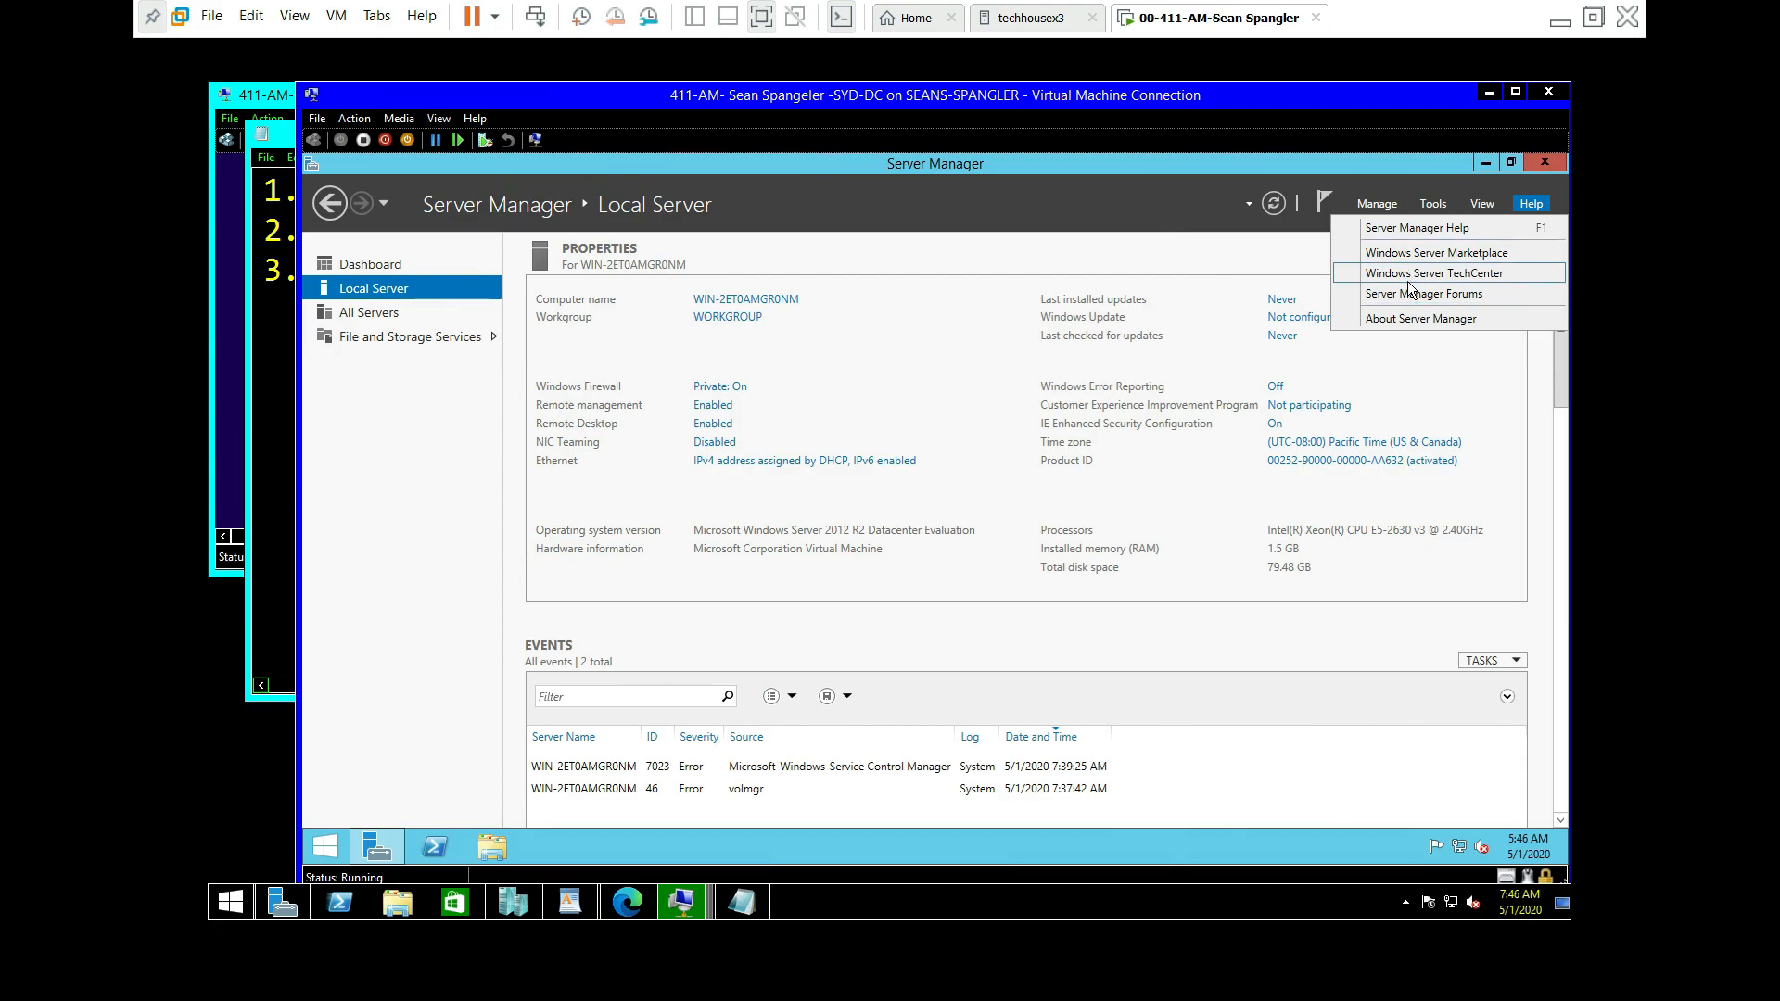
{"action": "left_click", "coordinate": [1412, 230]}
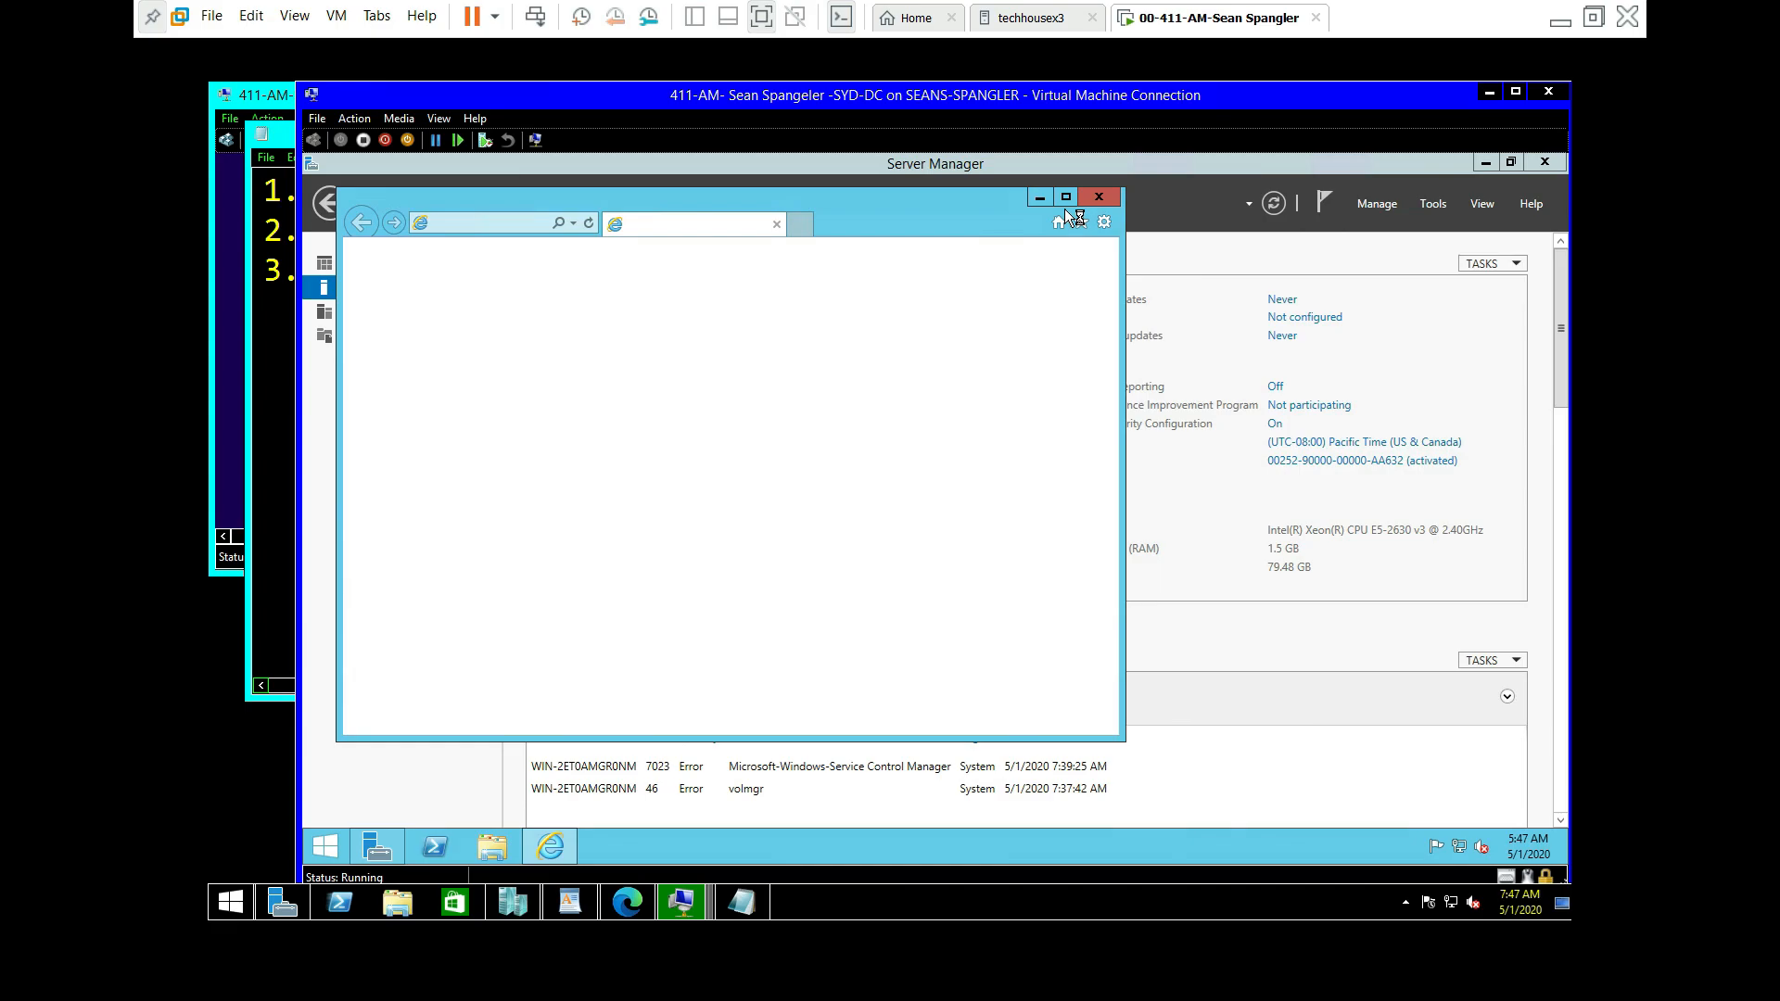
{"action": "left_click", "coordinate": [1099, 199]}
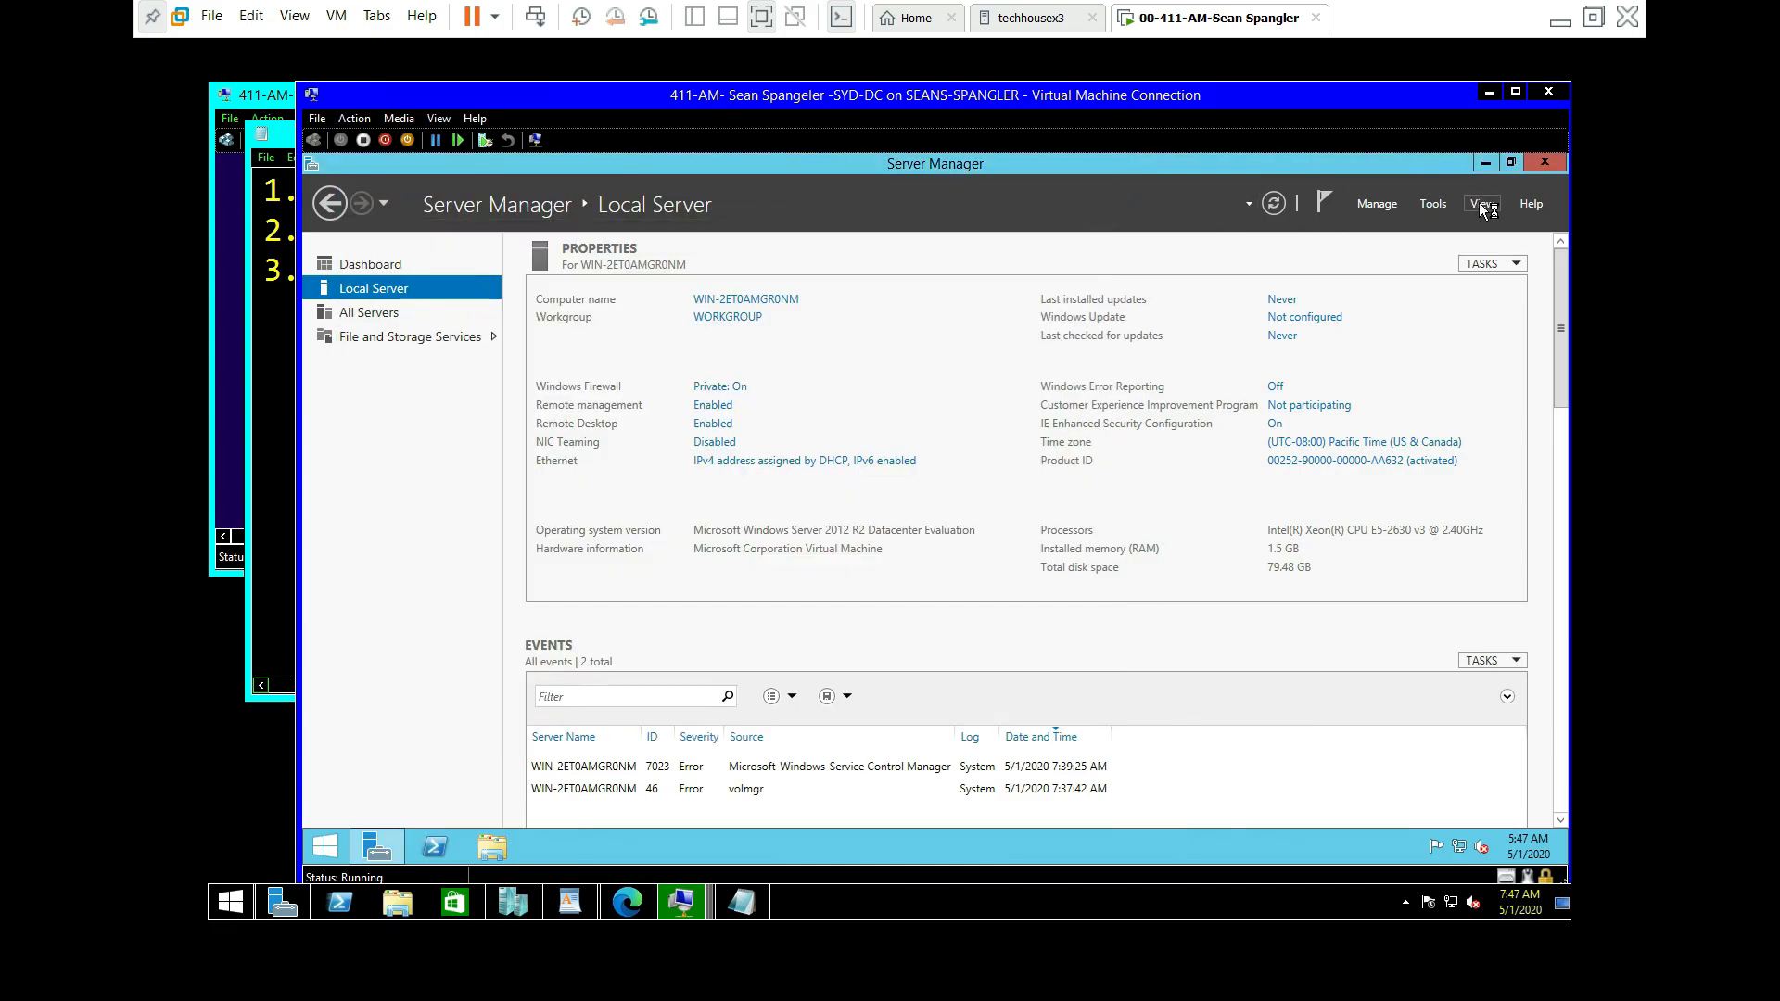
{"action": "left_click", "coordinate": [1480, 204]}
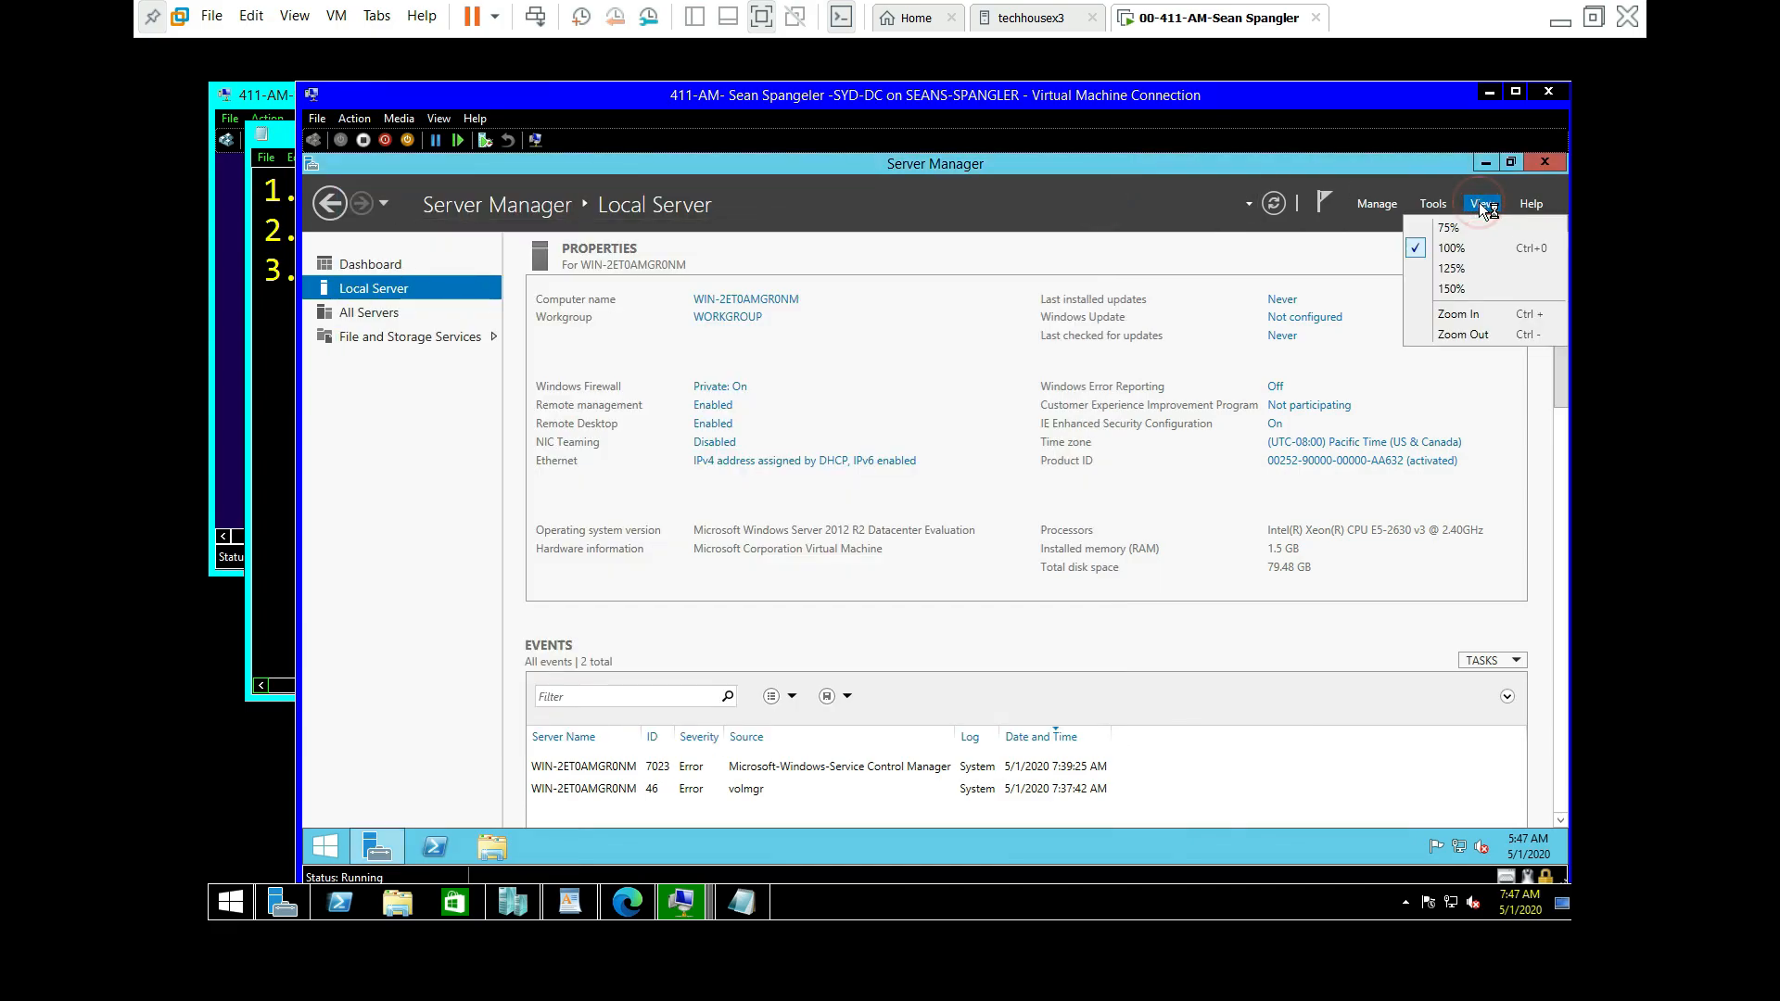
{"action": "left_click", "coordinate": [1427, 202]}
{"action": "left_click", "coordinate": [1385, 202]}
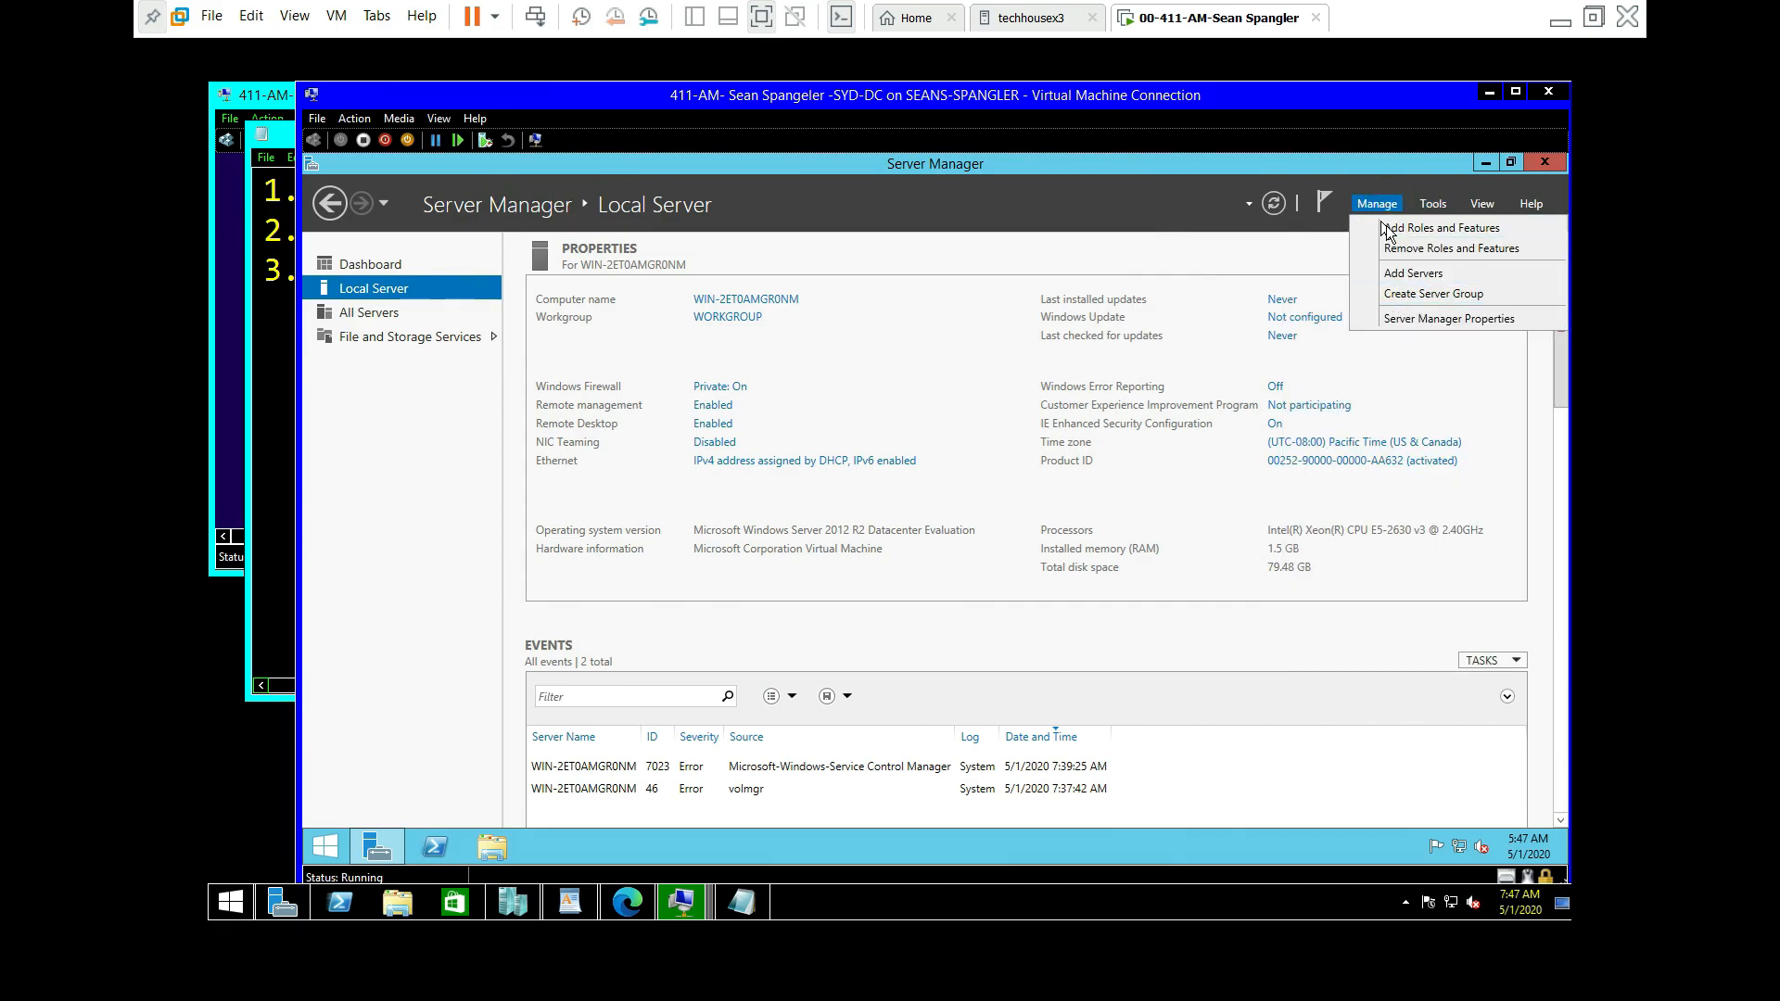
{"action": "left_click", "coordinate": [1438, 326]}
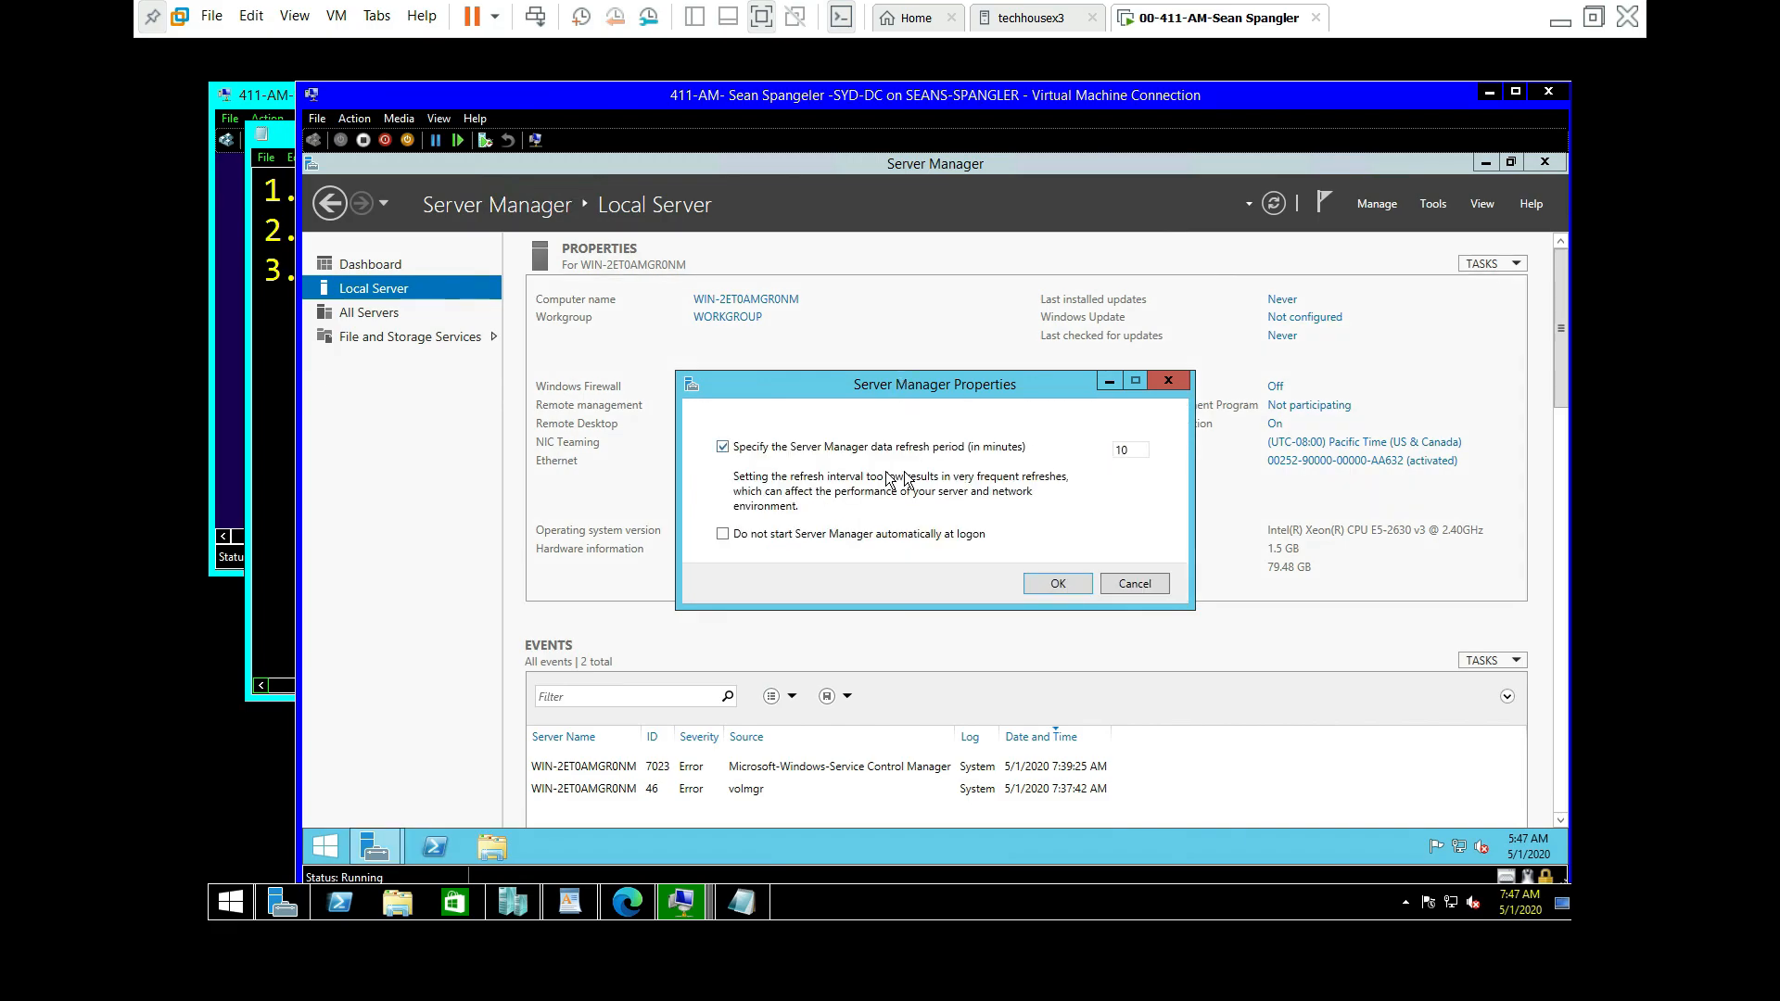
Step: Accept the 10-minute refresh period in Server Manager Properties and maximize the SYD-DC connection window
{"action": "double_click", "coordinate": [1129, 450]}
{"action": "left_click", "coordinate": [1056, 584]}
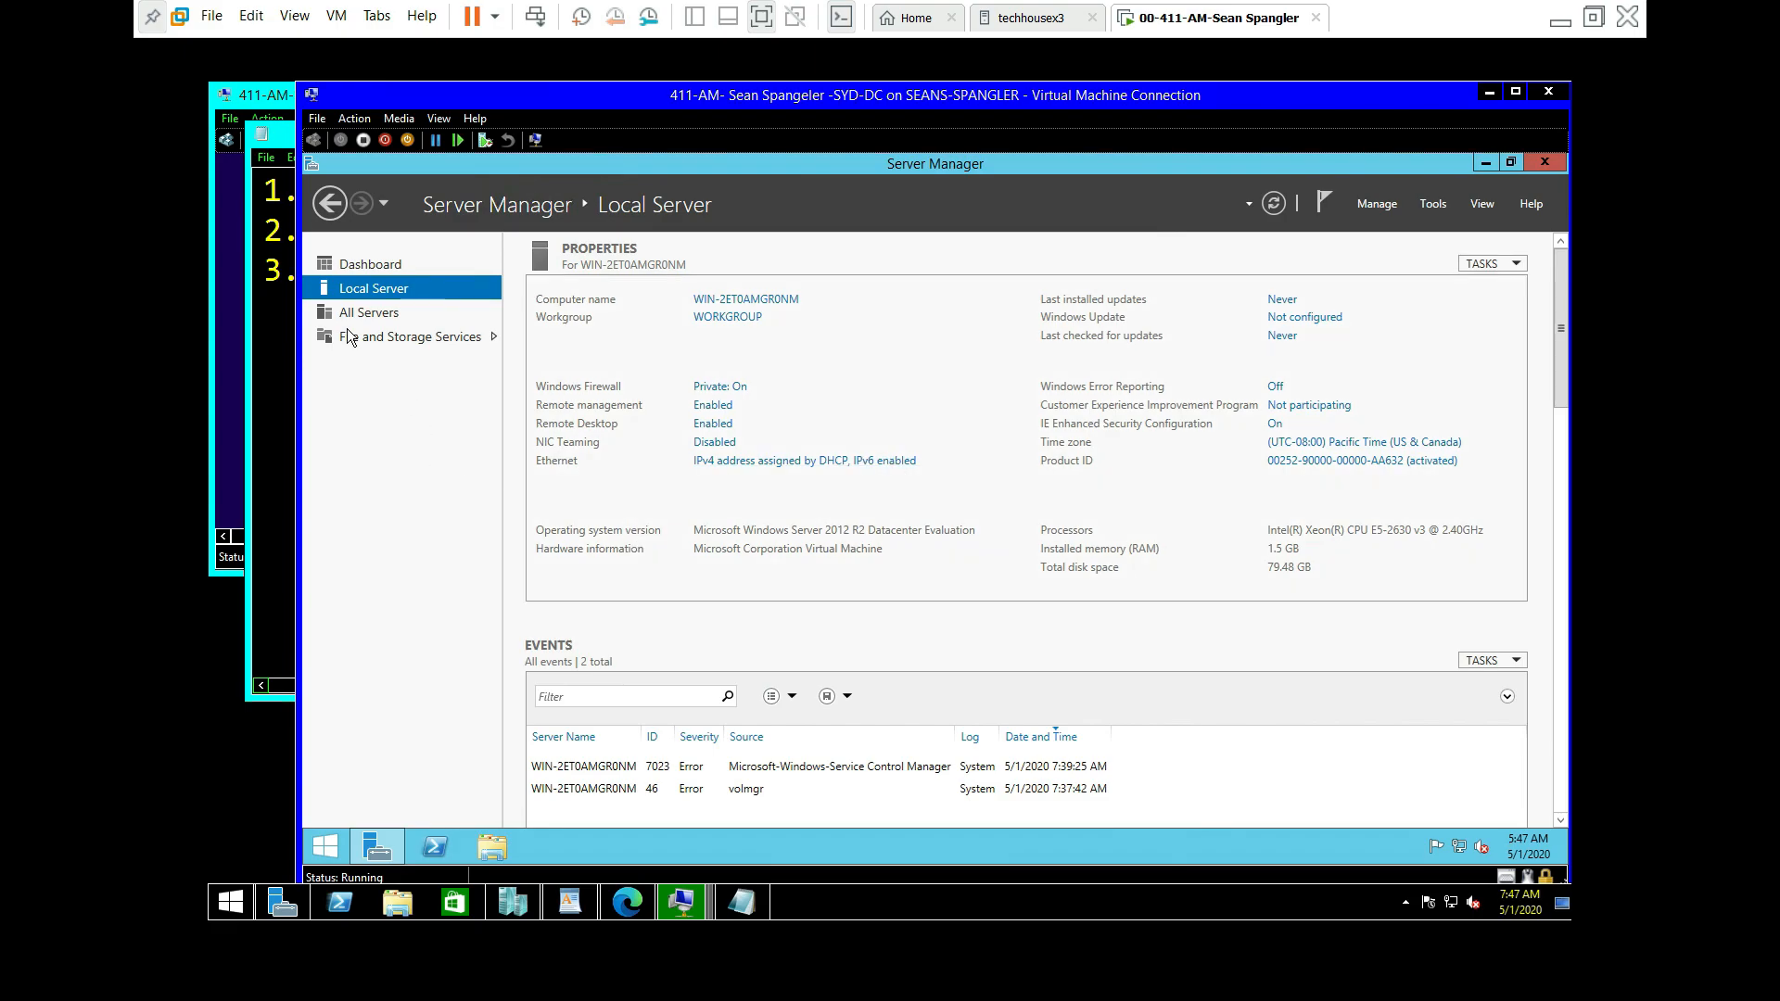
{"action": "left_click", "coordinate": [264, 350]}
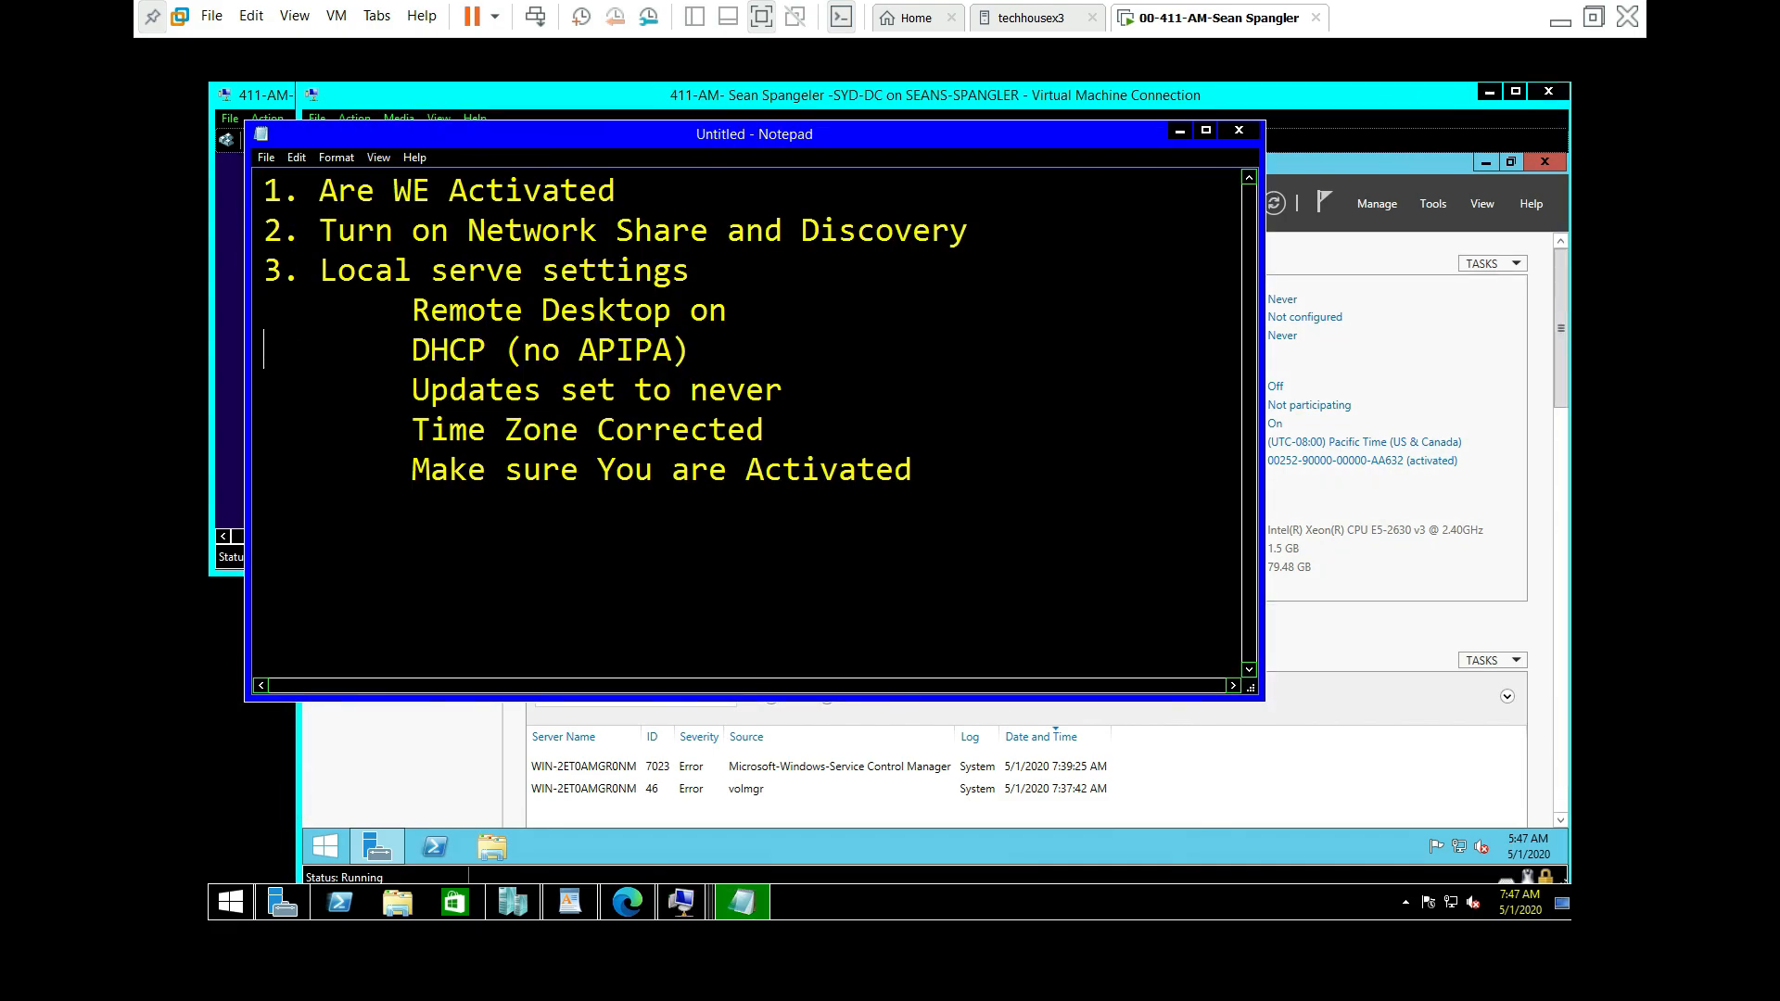
{"action": "left_click", "coordinate": [1376, 165]}
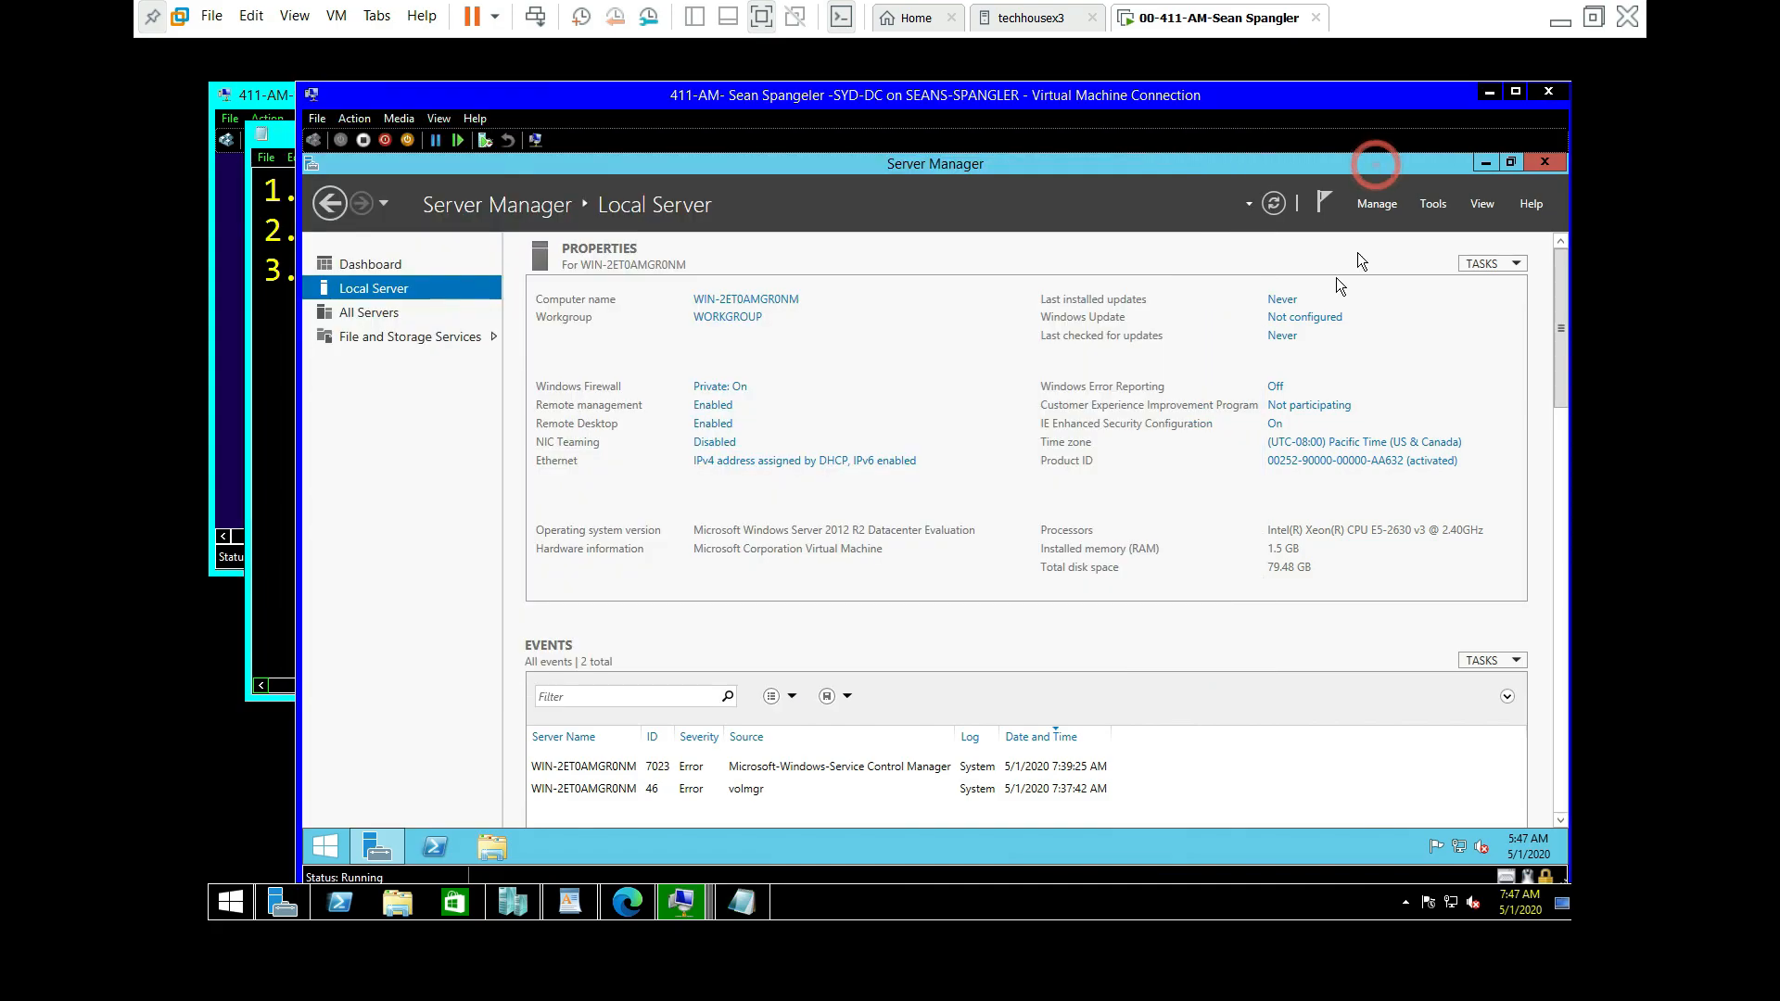
{"action": "left_click", "coordinate": [1517, 90]}
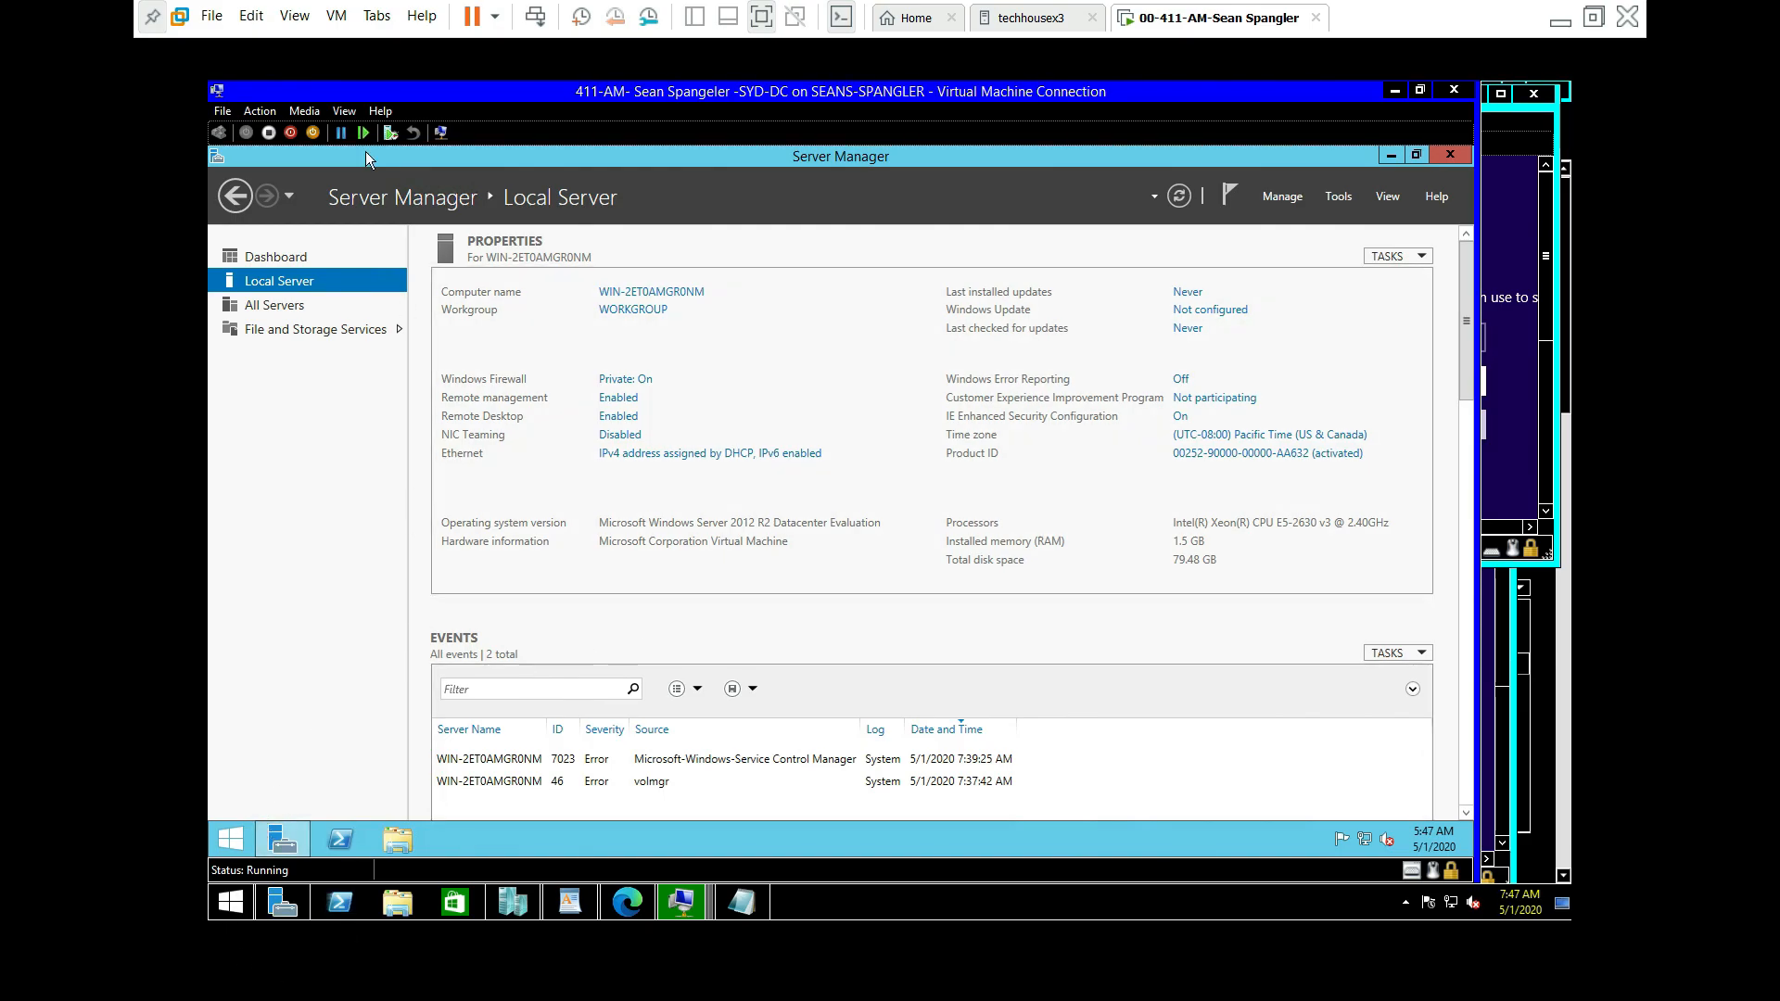
{"action": "left_click", "coordinate": [345, 111]}
Step: Go full screen and run ipconfig /all in PowerShell, confirming DHCP address 192.168.0.172
{"action": "left_click", "coordinate": [380, 124]}
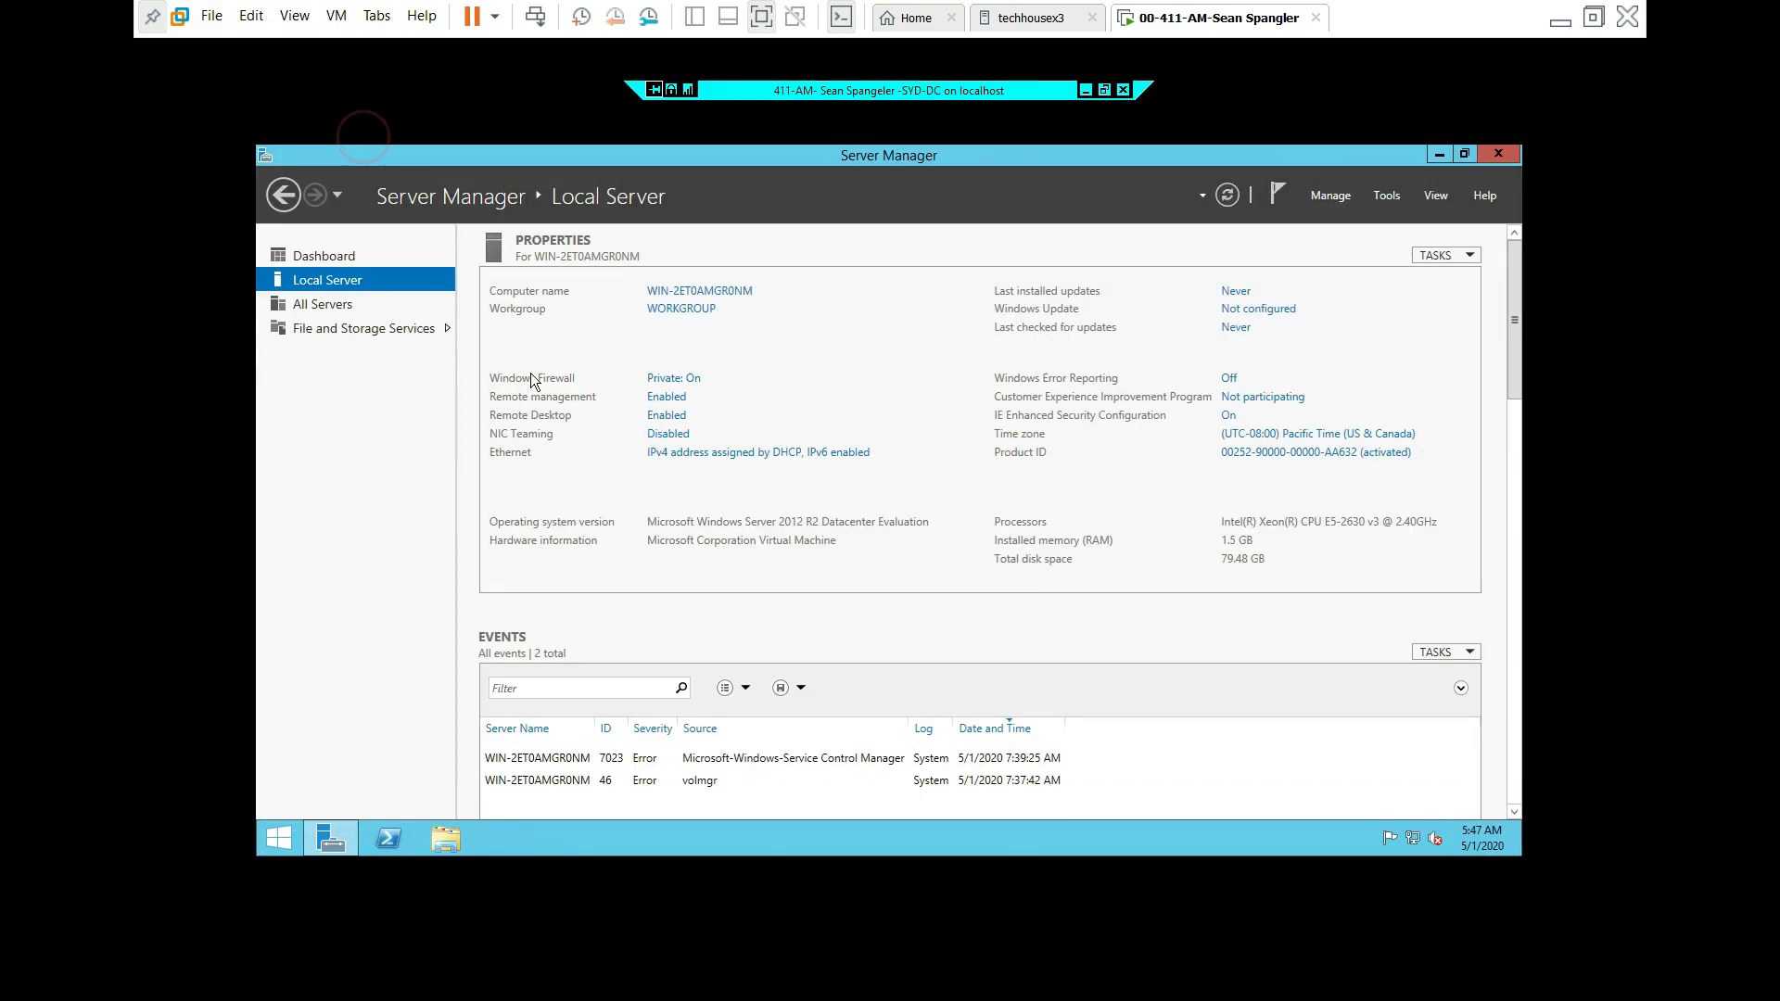
{"action": "left_click", "coordinate": [387, 838]}
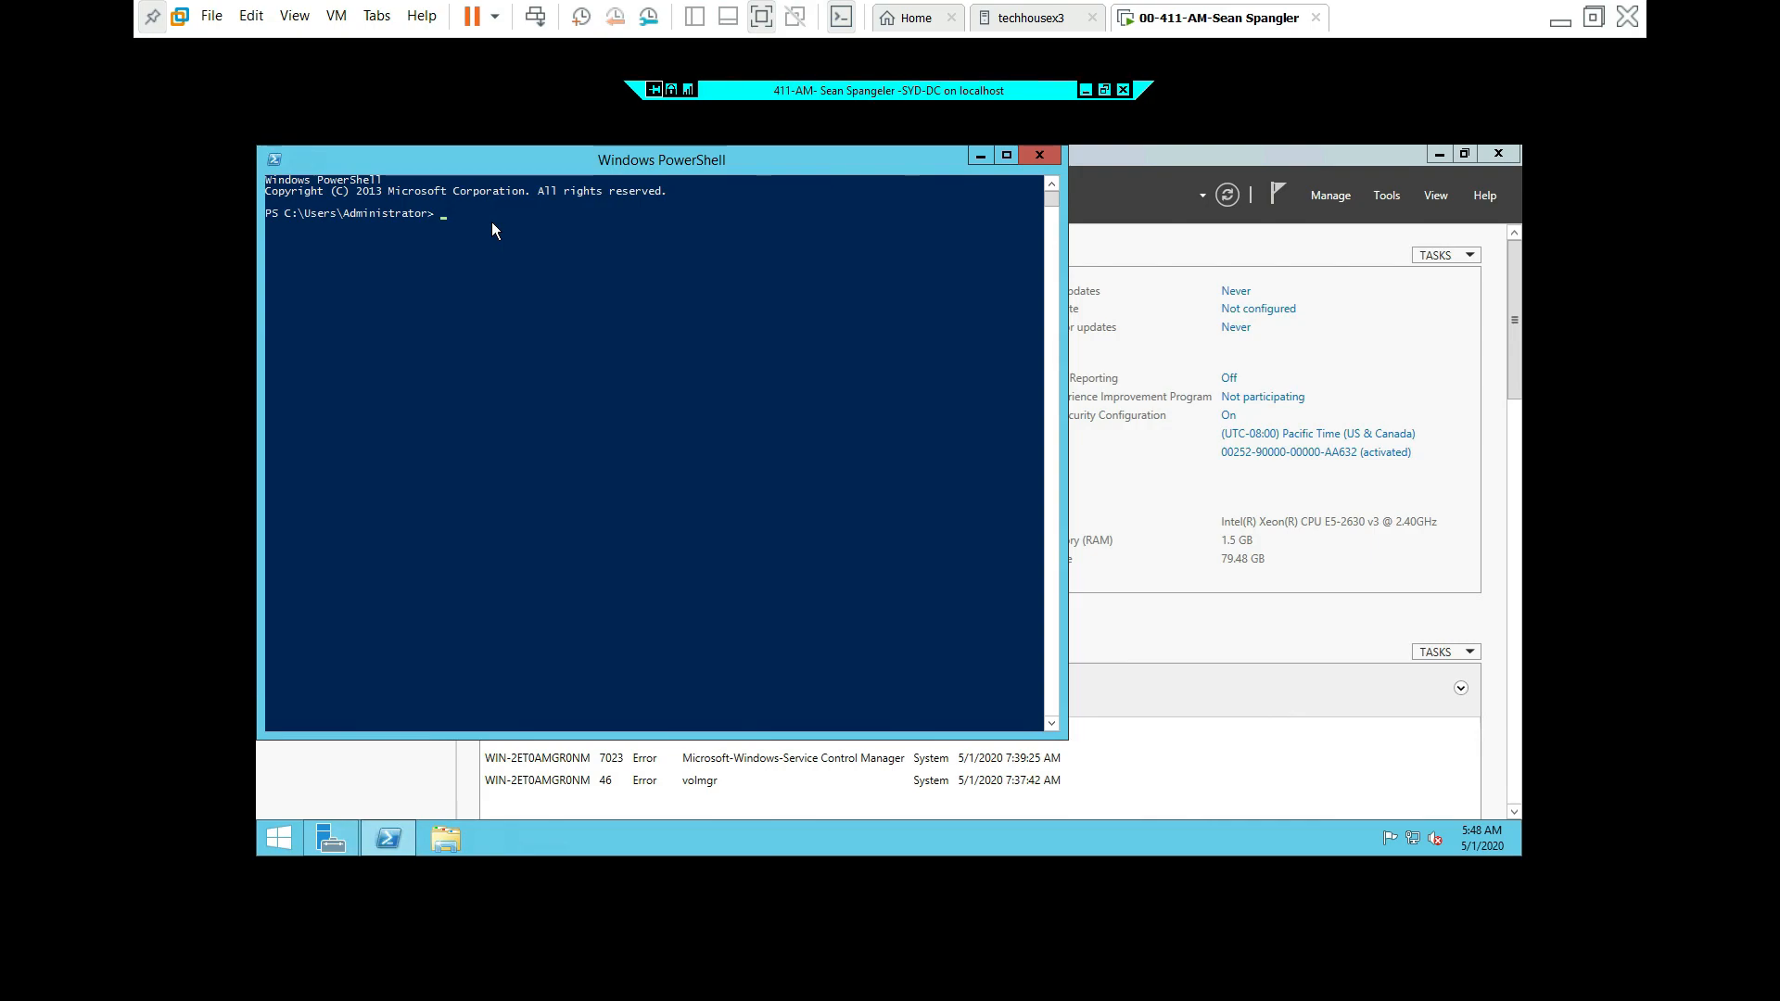
{"action": "type", "text": "ipconfig /all"}
{"action": "key", "text": "Return"}
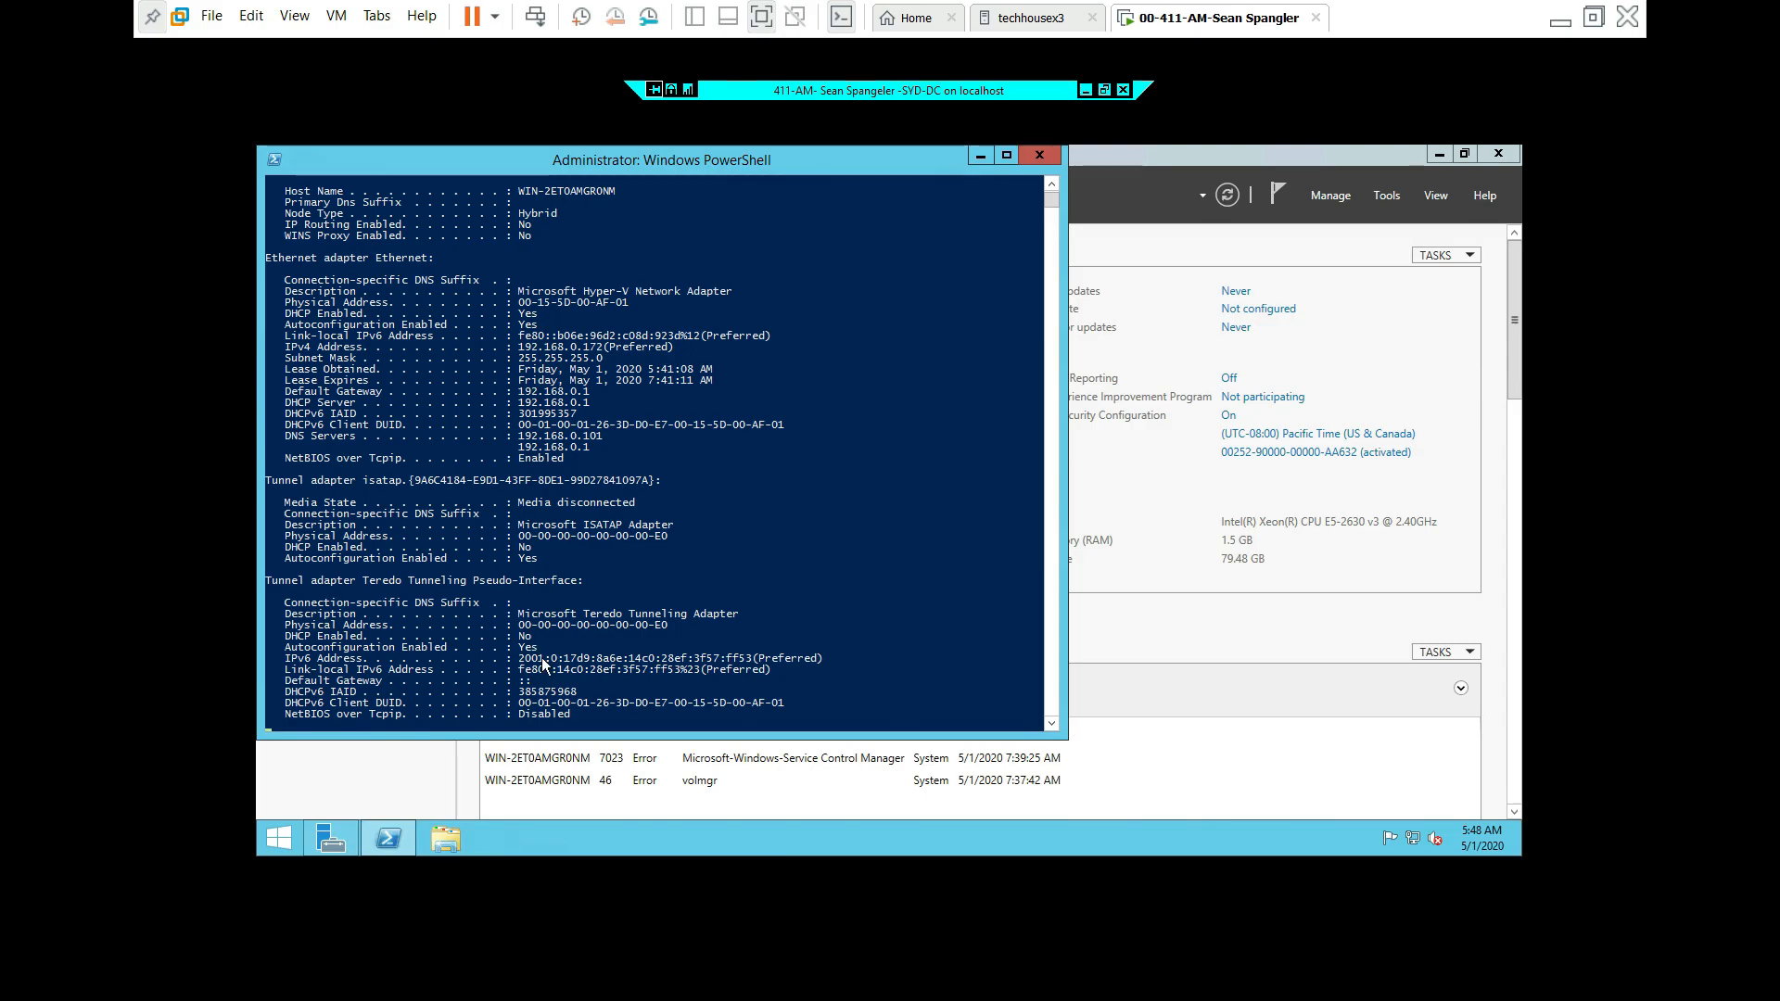
{"action": "left_click", "coordinate": [1039, 155]}
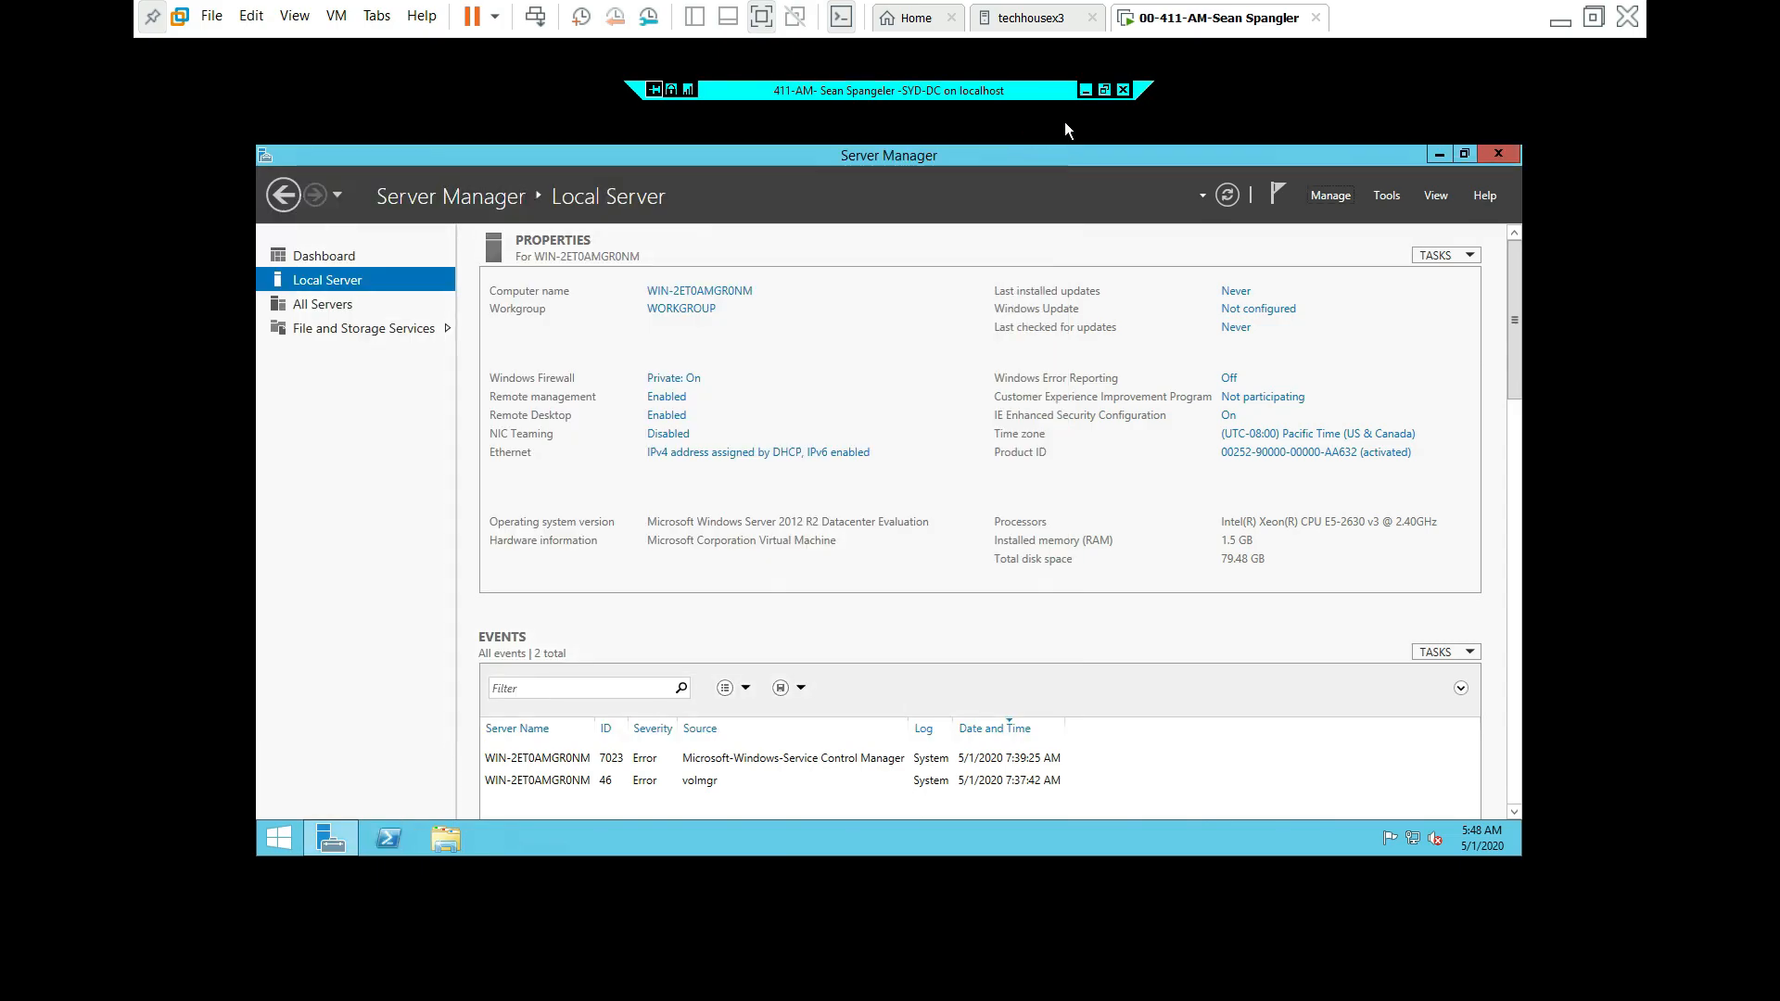
Step: Set Windows Update on SYD-DC to 'Never check for updates' and close the Windows Update window
{"action": "left_click", "coordinate": [1104, 90]}
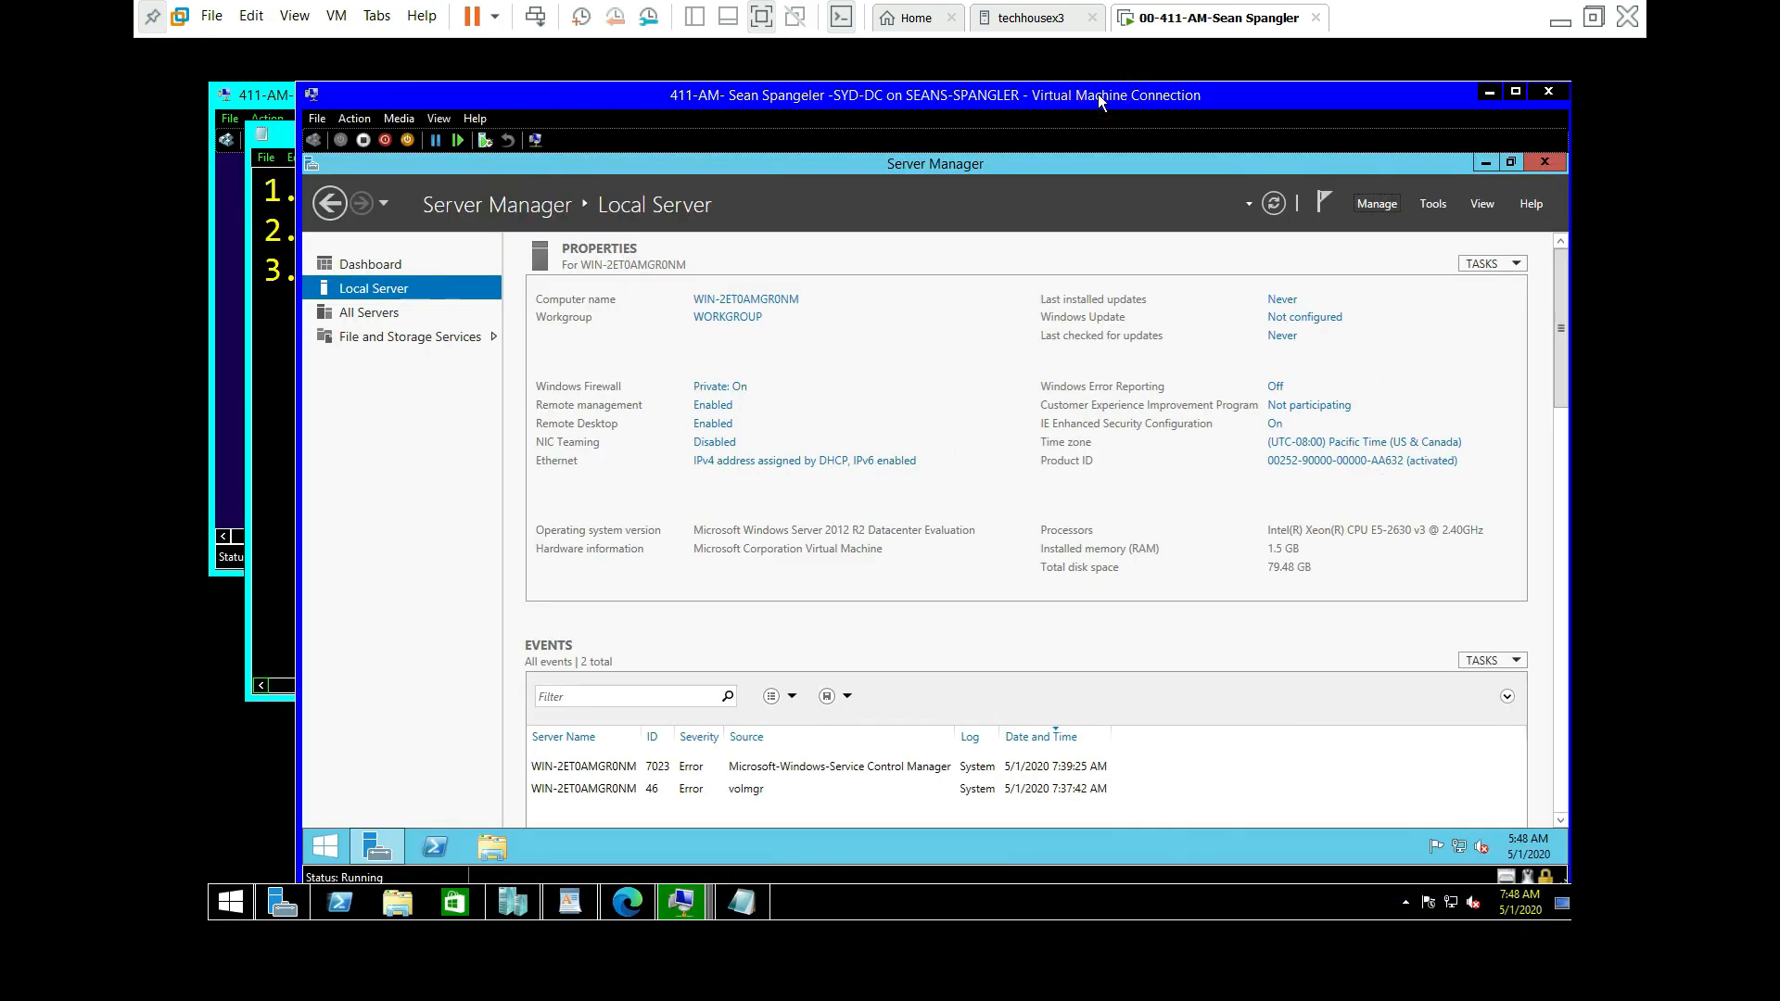
{"action": "left_click", "coordinate": [269, 377]}
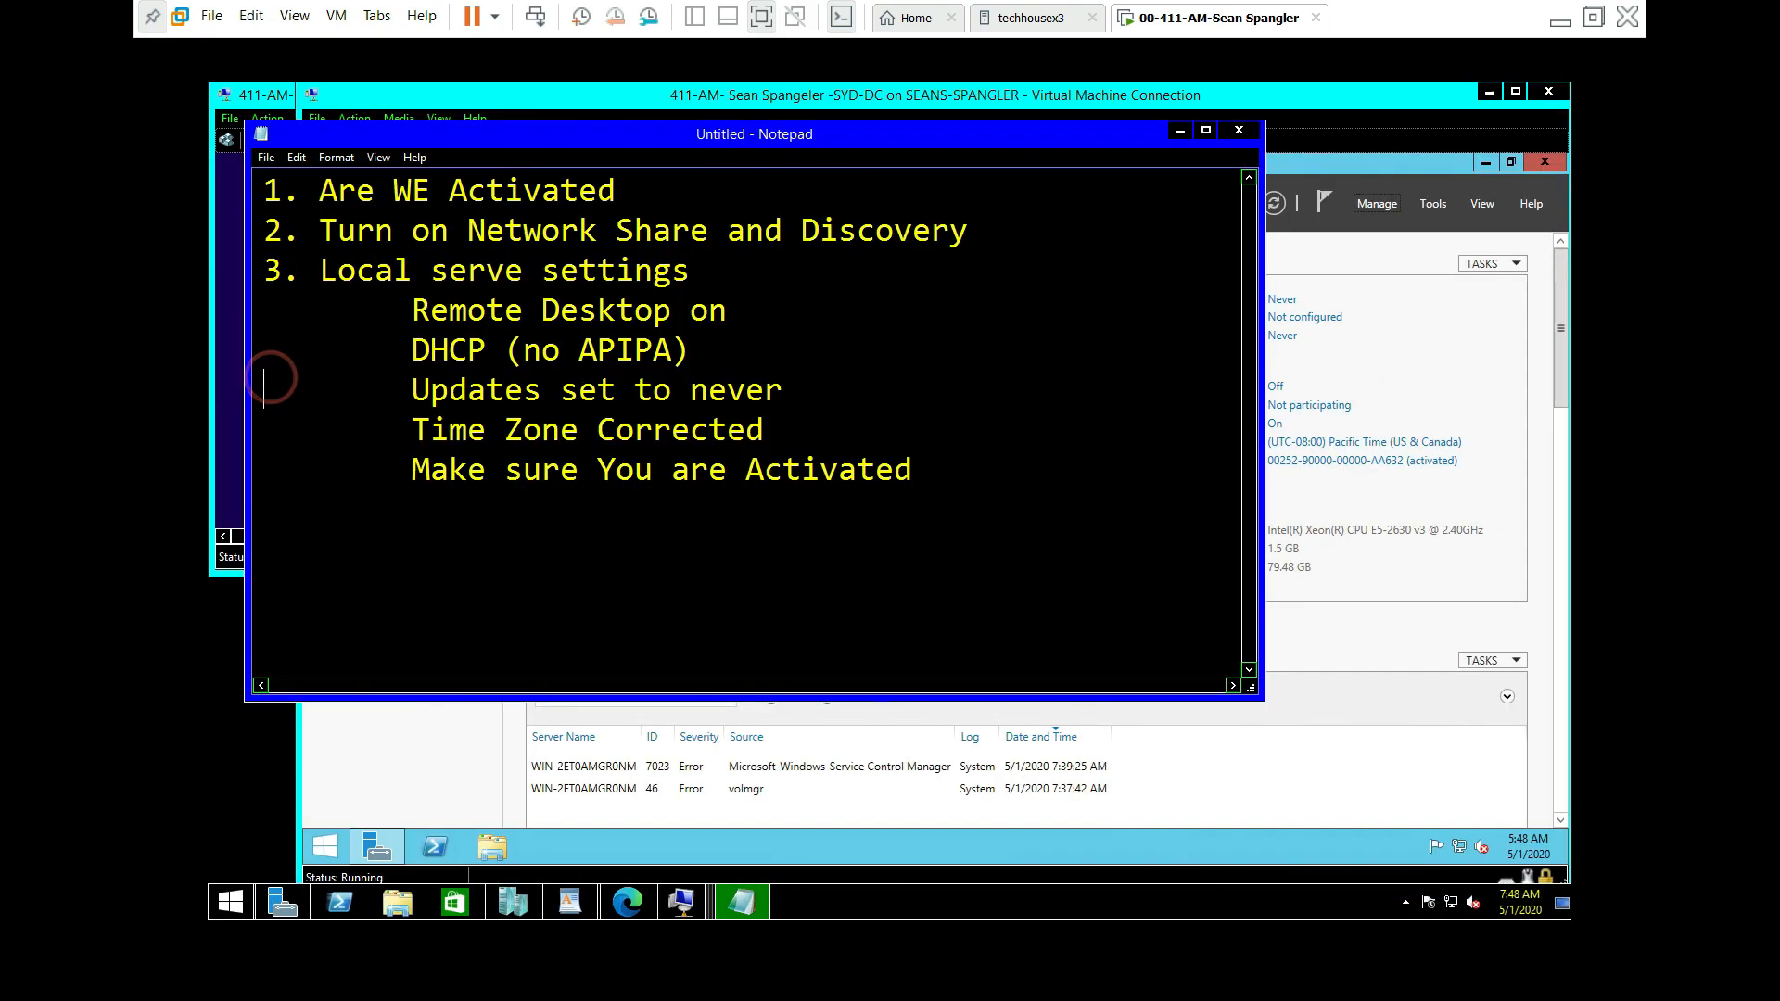
{"action": "left_click", "coordinate": [1486, 343]}
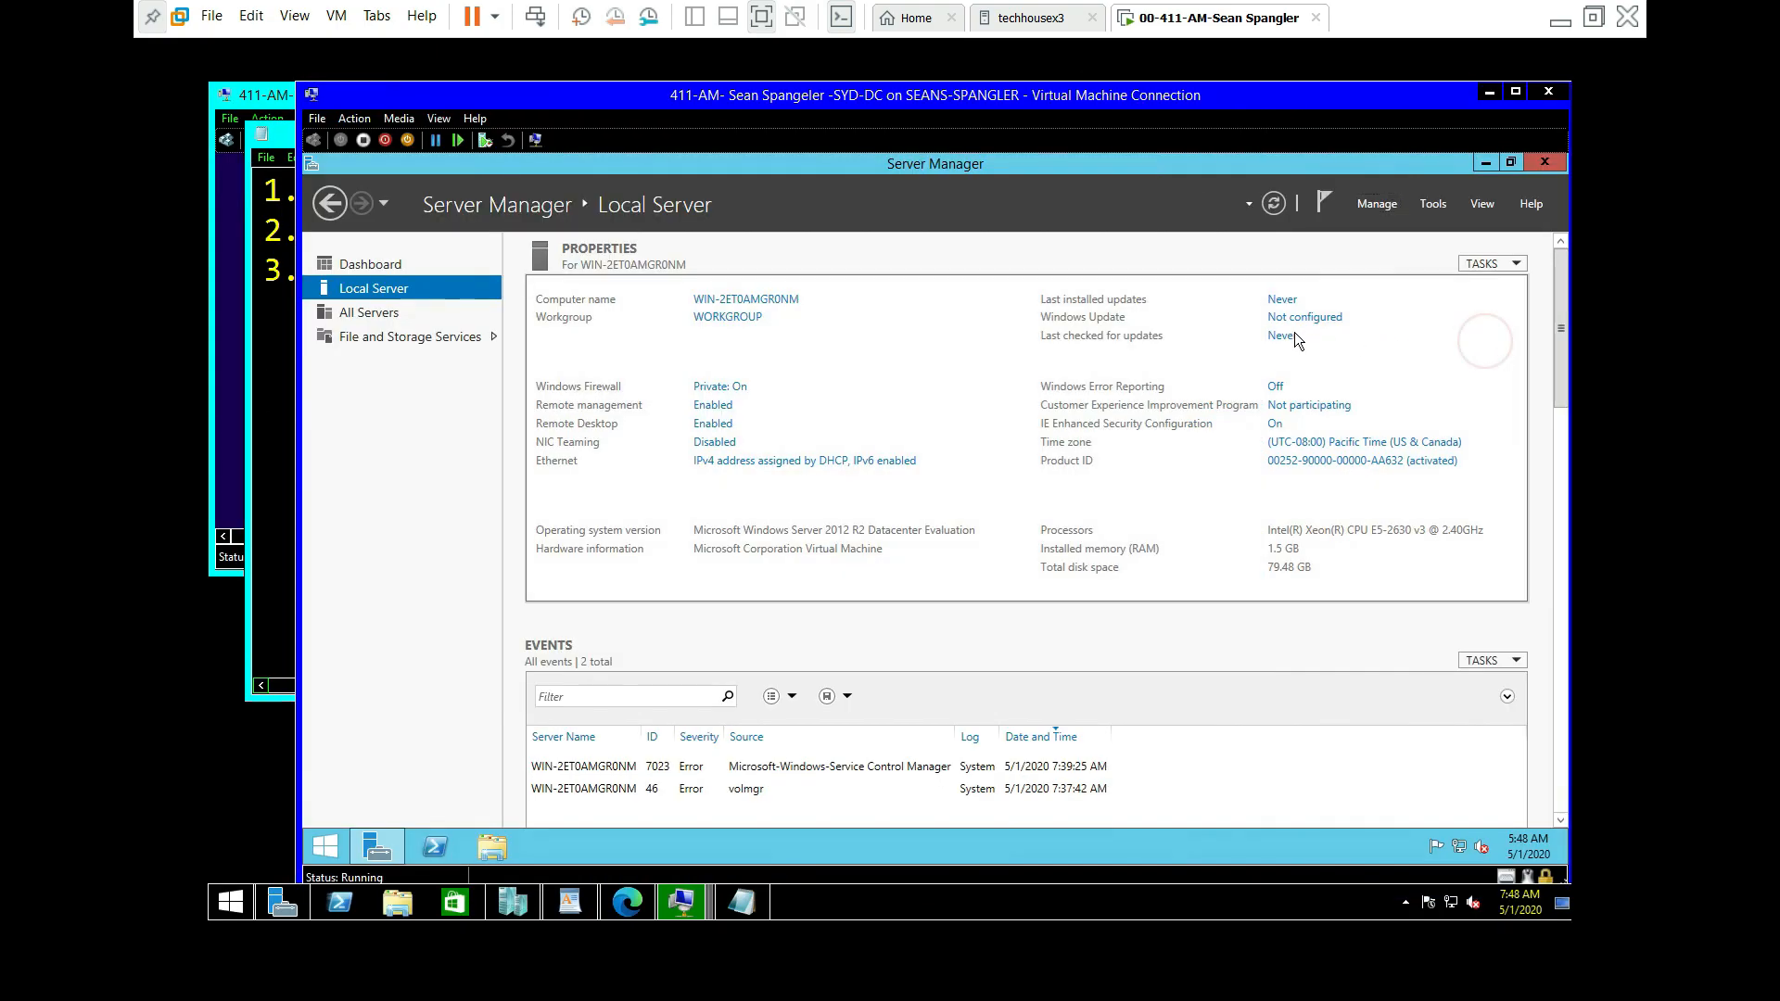
{"action": "left_click", "coordinate": [1296, 319]}
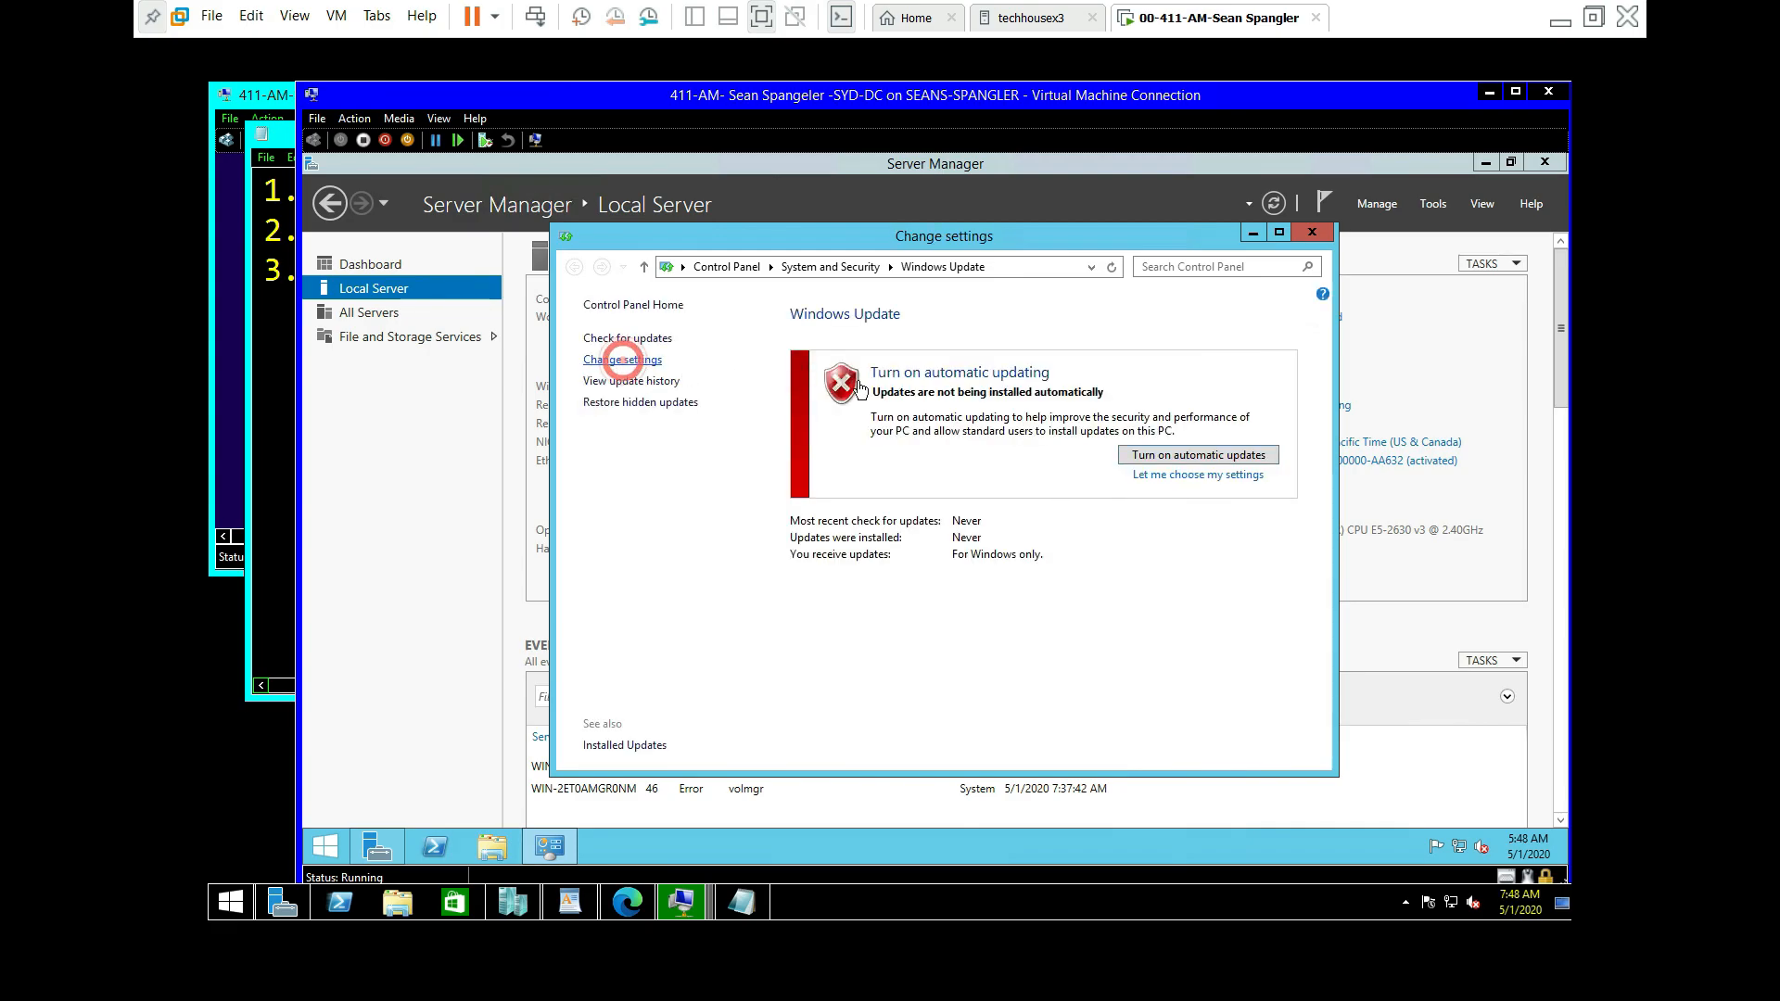
{"action": "left_click", "coordinate": [620, 359]}
{"action": "left_click", "coordinate": [906, 404]}
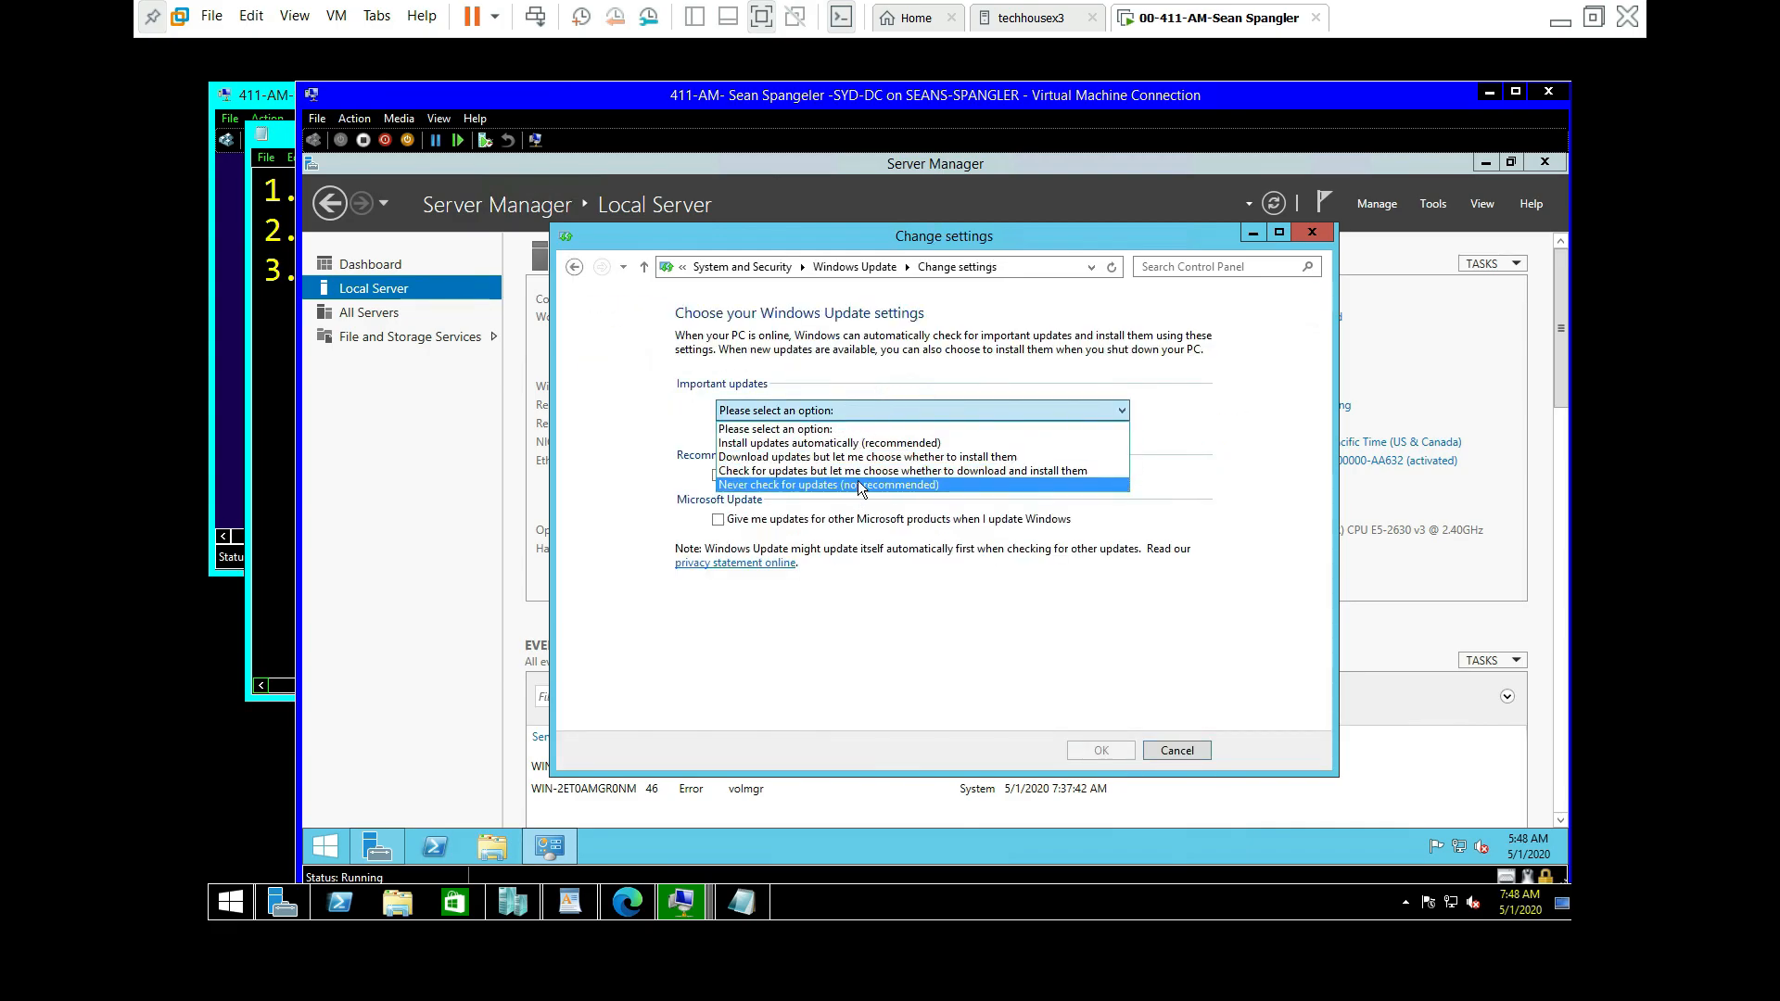
{"action": "left_click", "coordinate": [862, 482]}
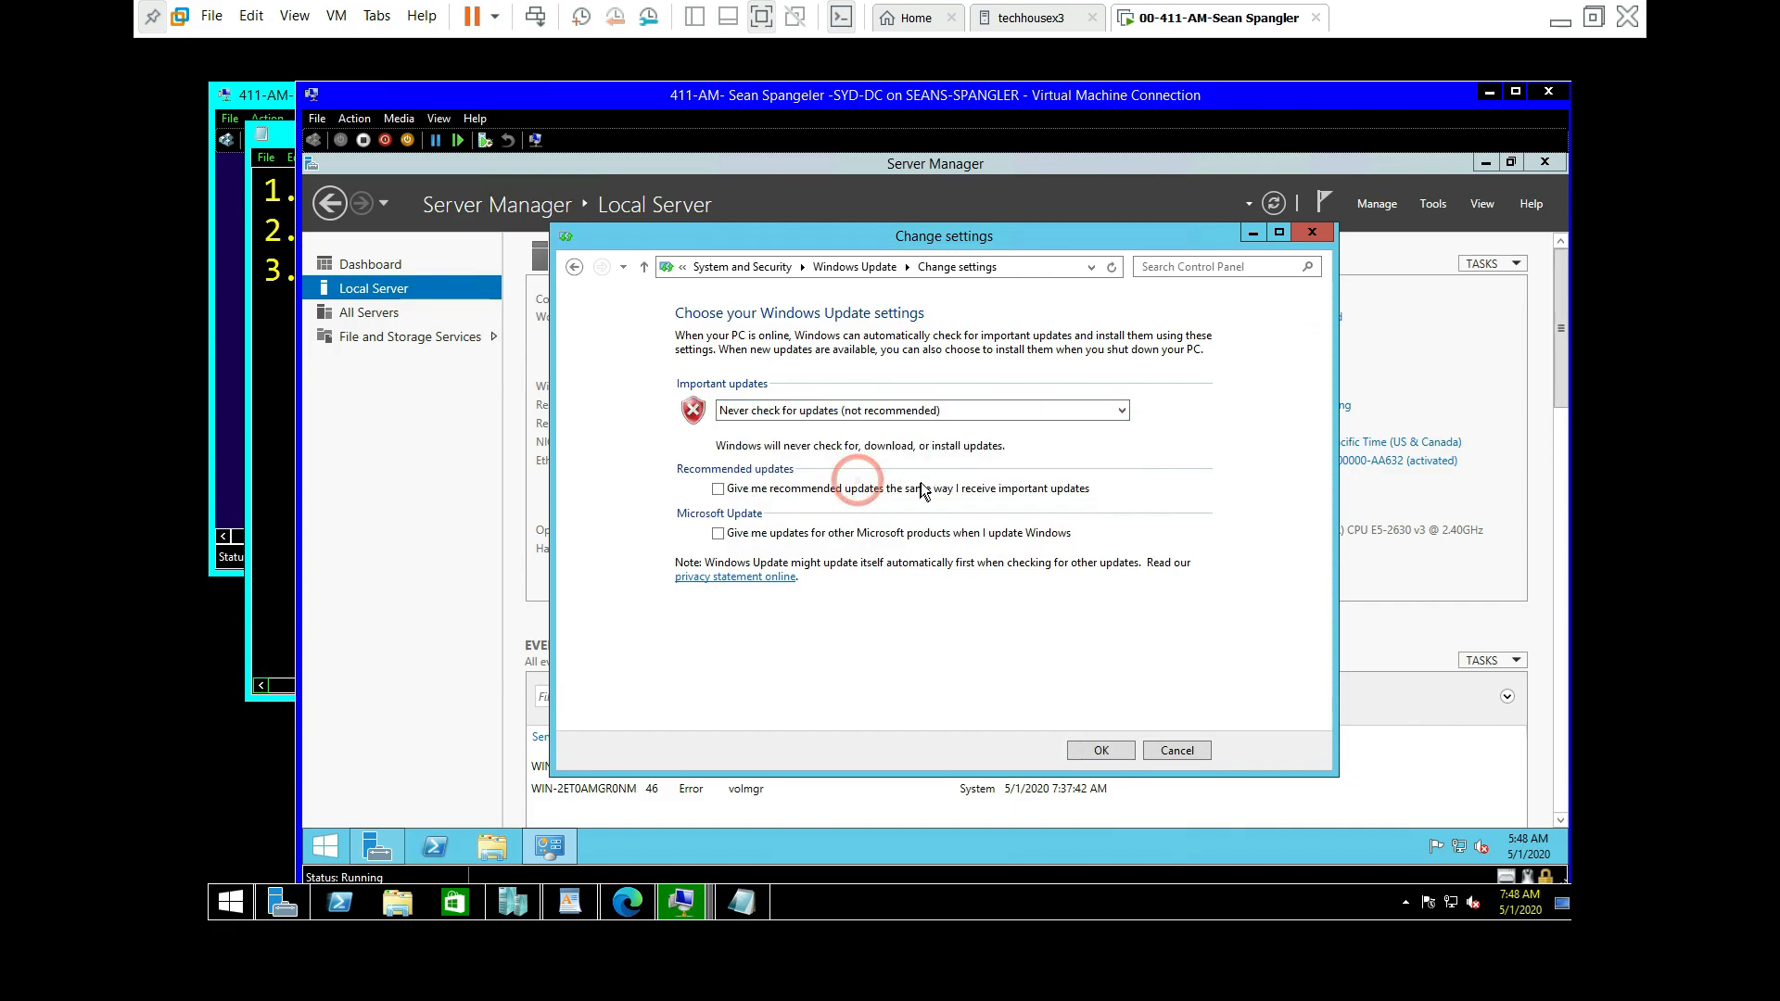
{"action": "left_click", "coordinate": [1116, 753]}
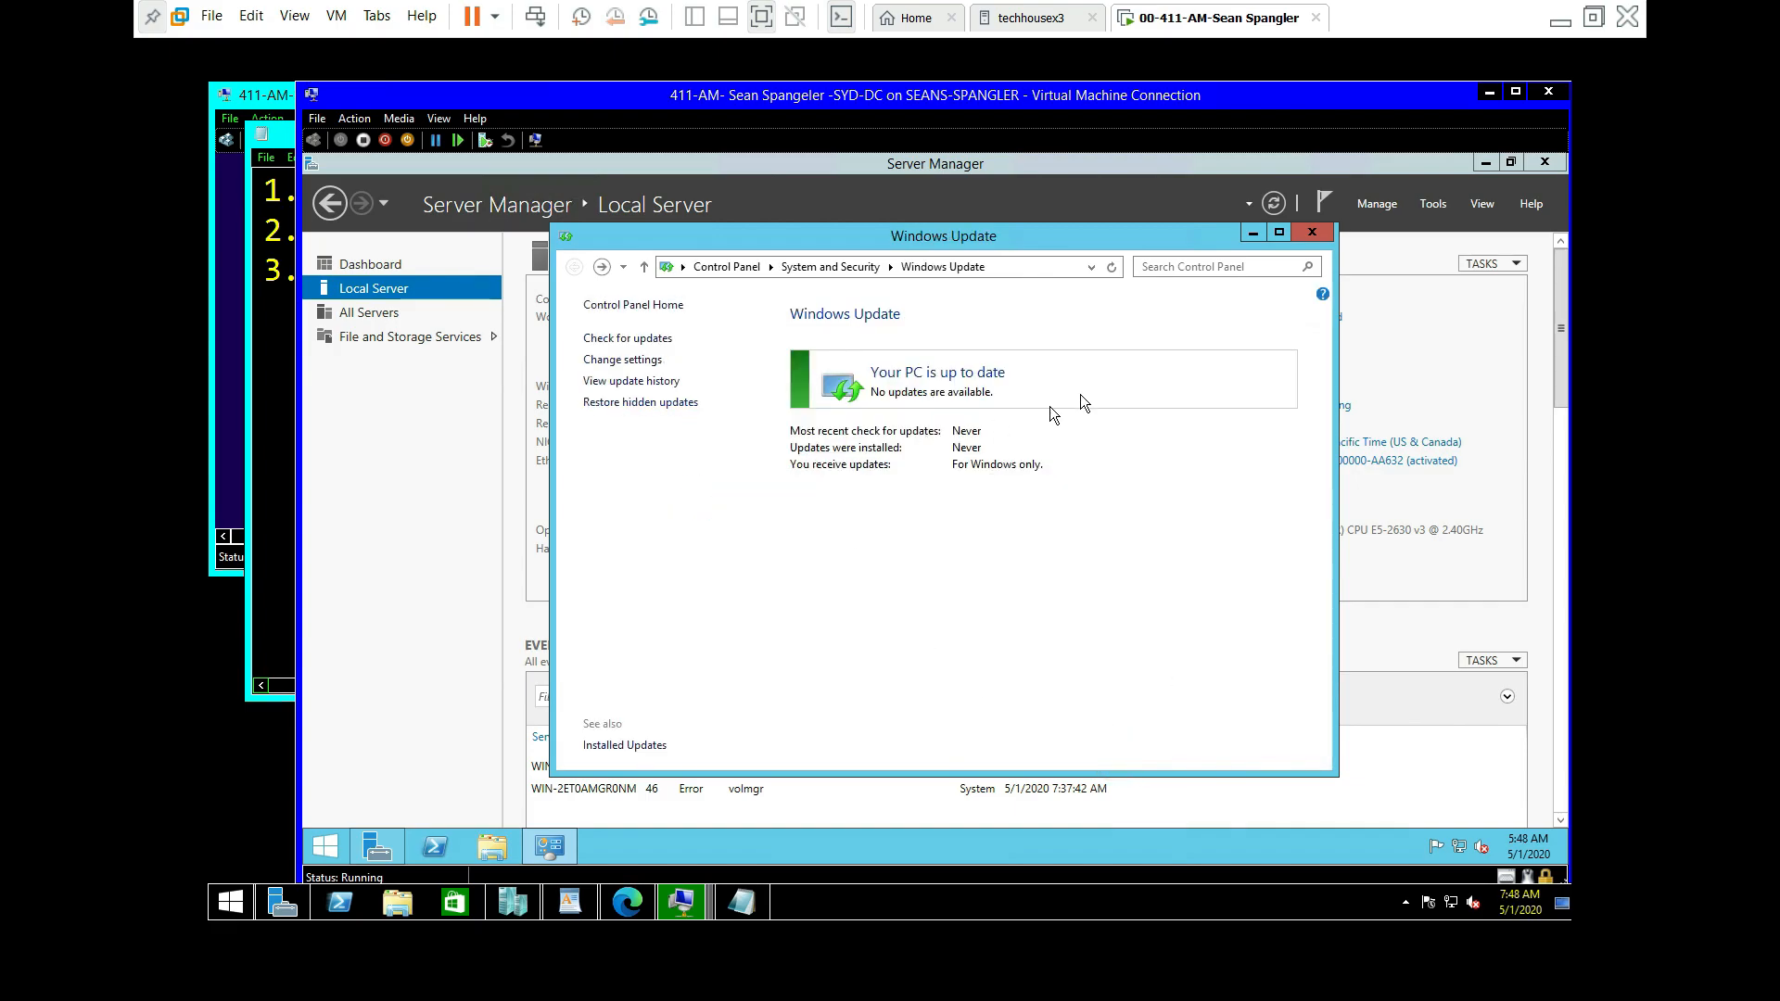
{"action": "key", "text": "alt+F4"}
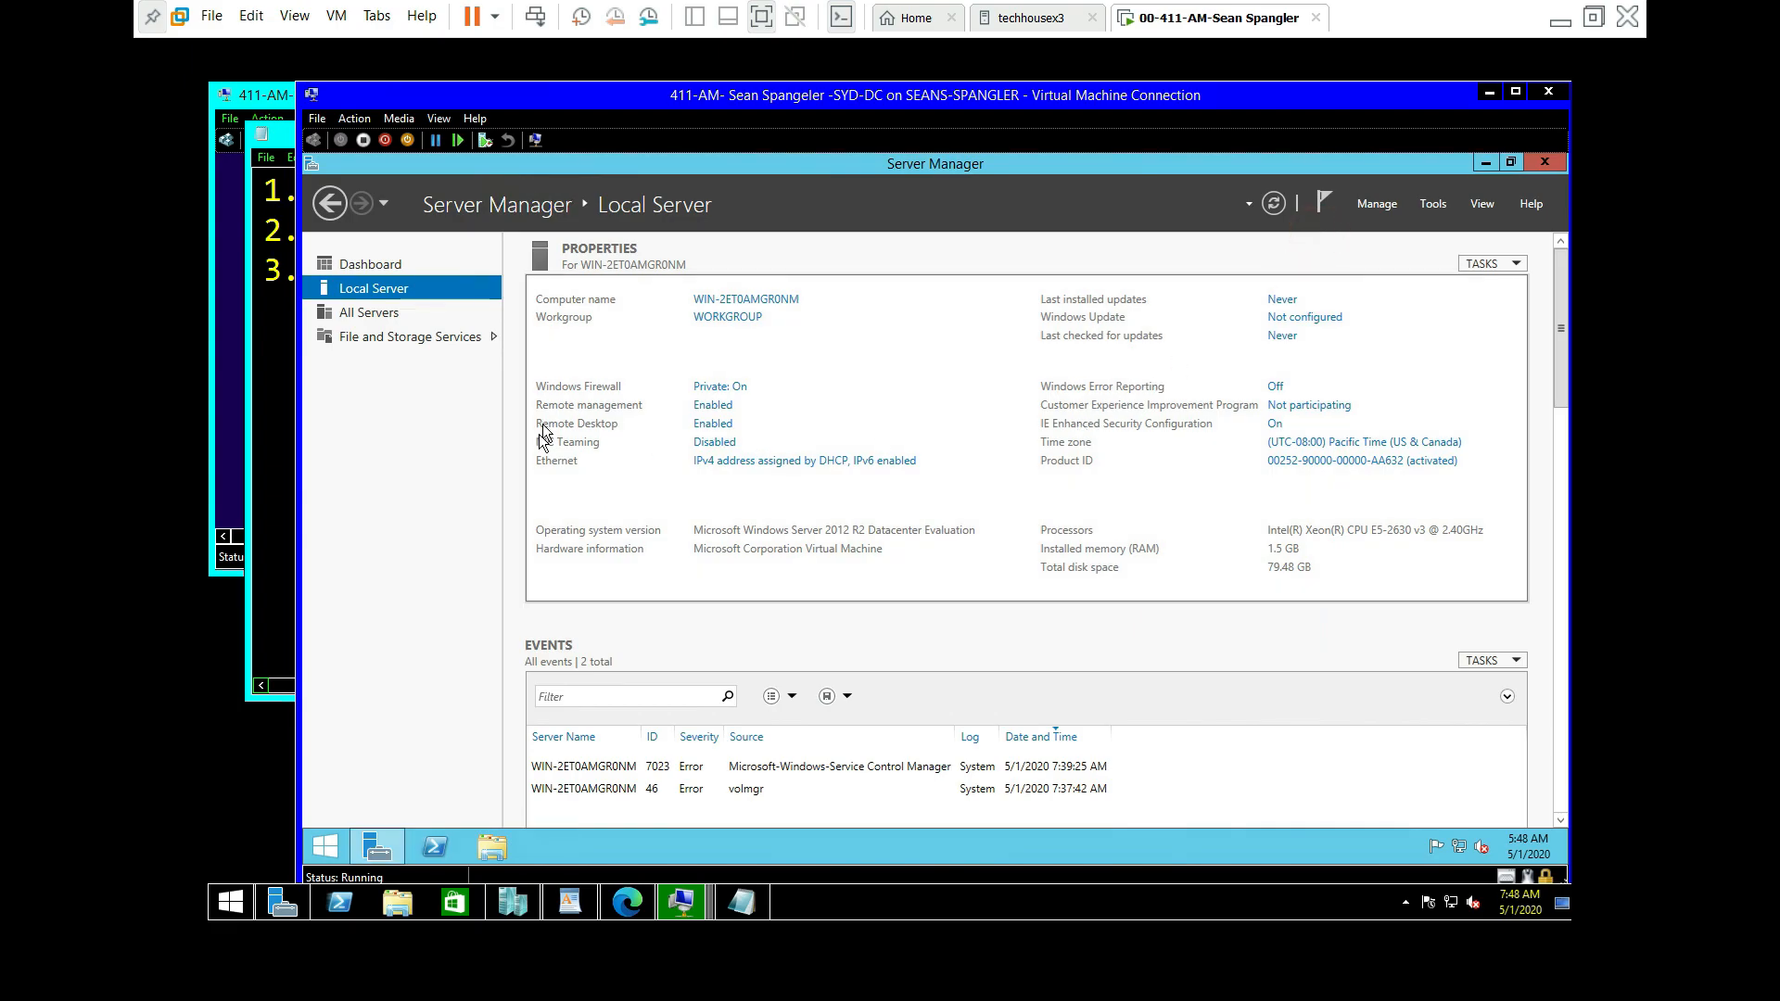
{"action": "left_click", "coordinate": [274, 514]}
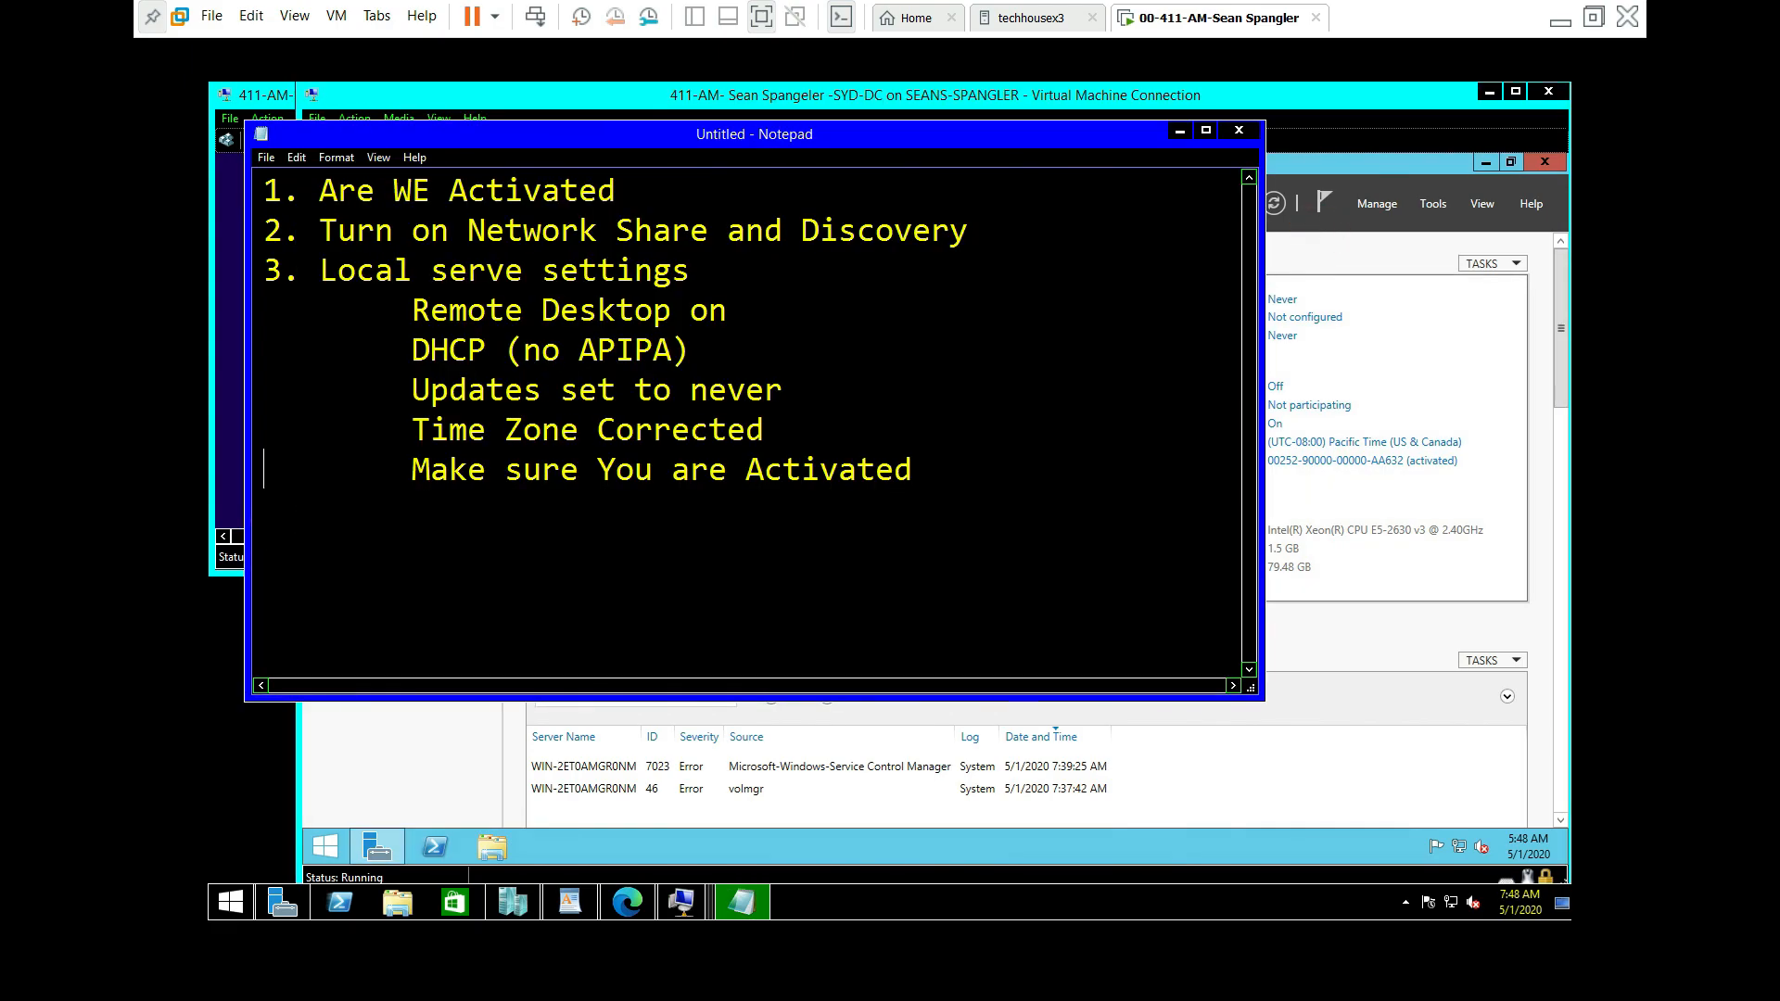
{"action": "left_click", "coordinate": [1520, 475]}
Step: Set the server's time zone to Central Time (US & Canada)
{"action": "left_click", "coordinate": [1390, 442]}
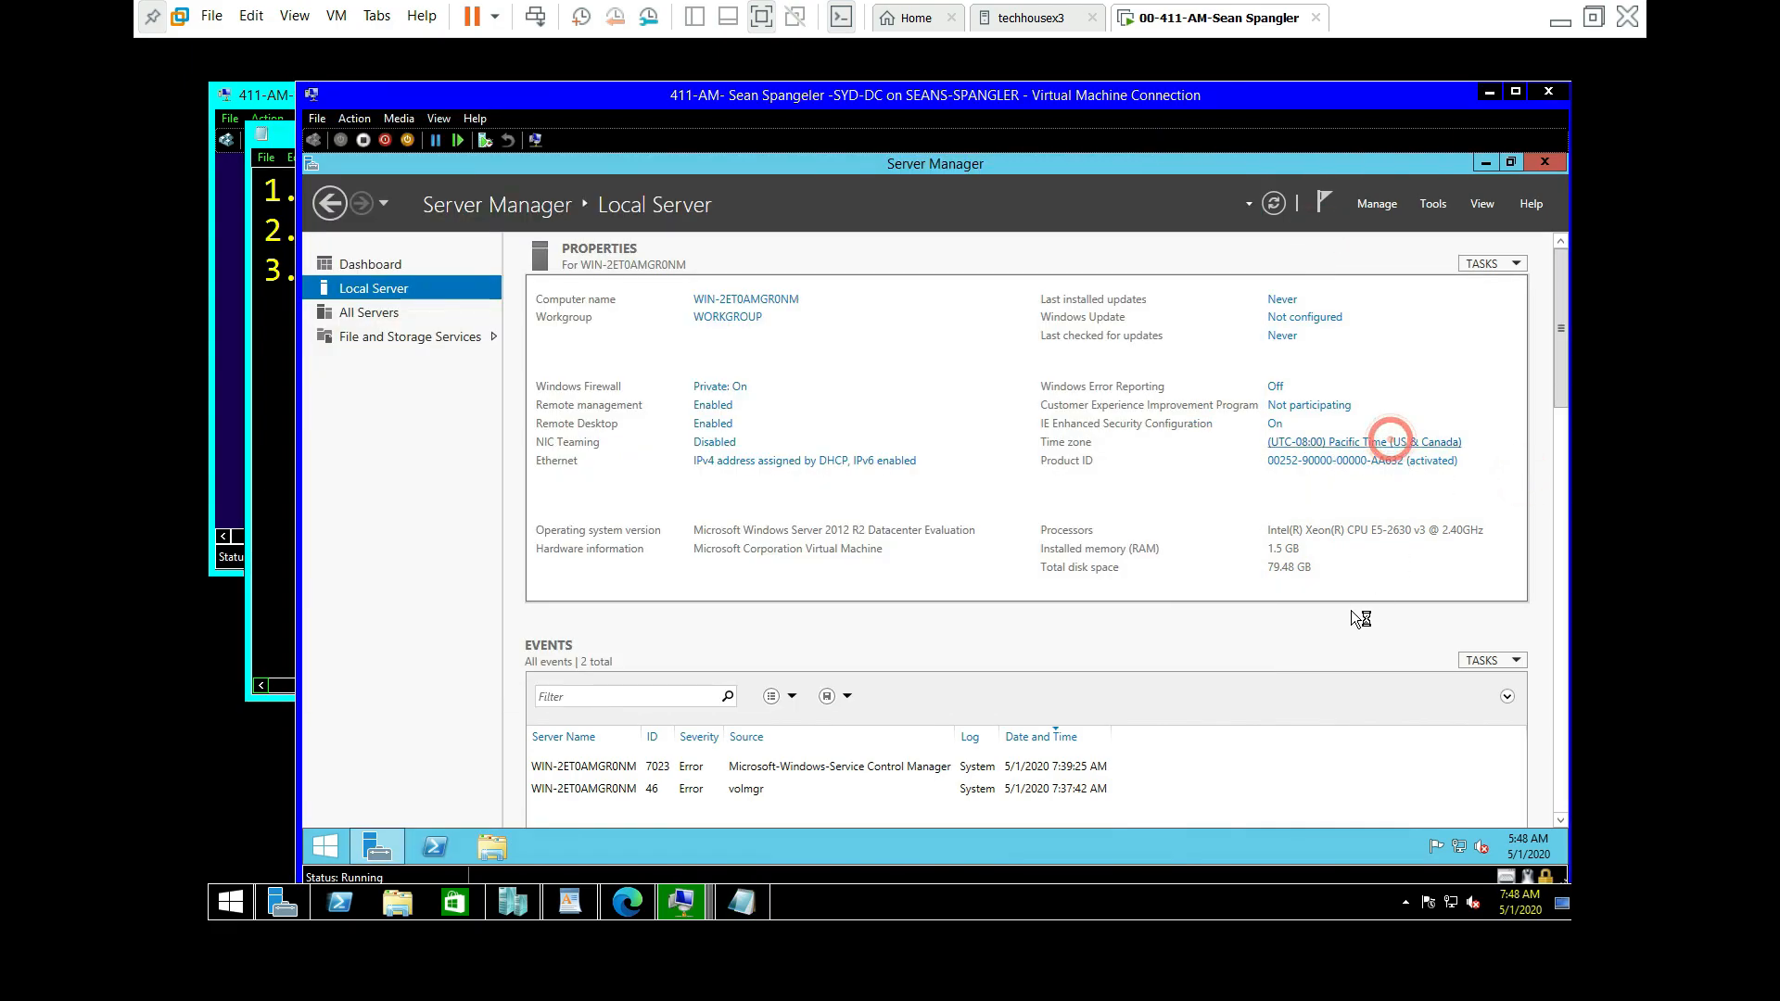
{"action": "left_click", "coordinate": [656, 517]}
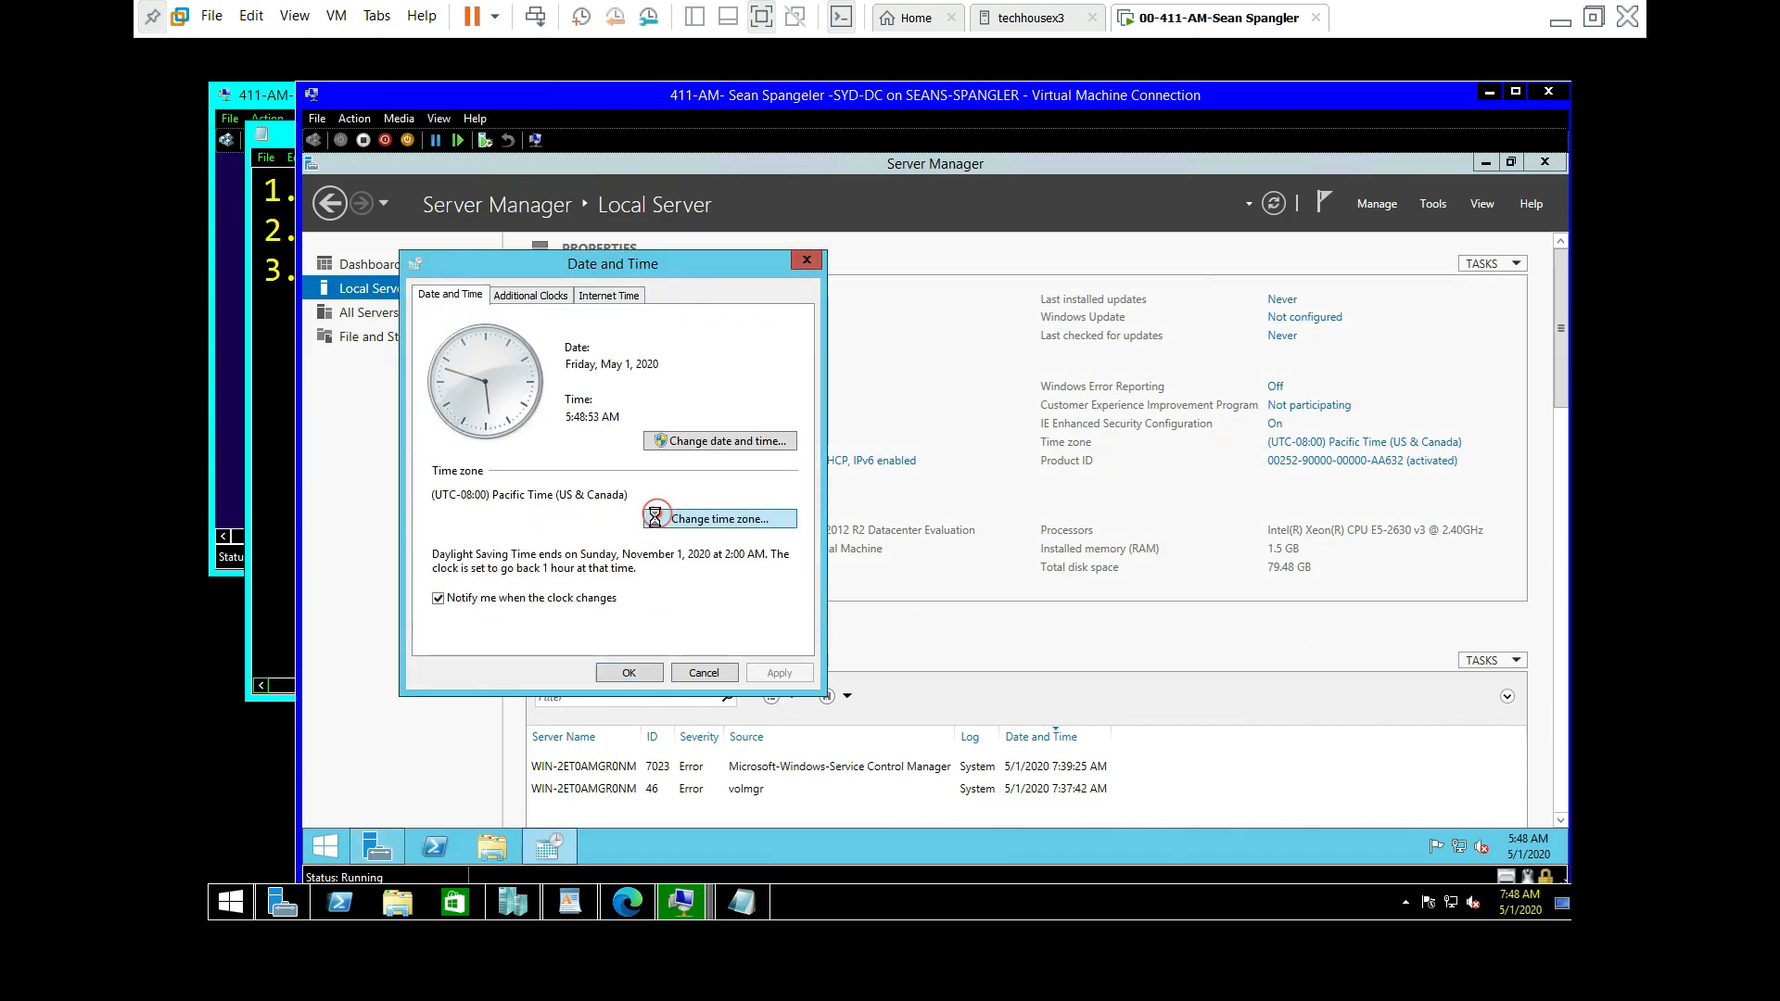
{"action": "left_click", "coordinate": [649, 372]}
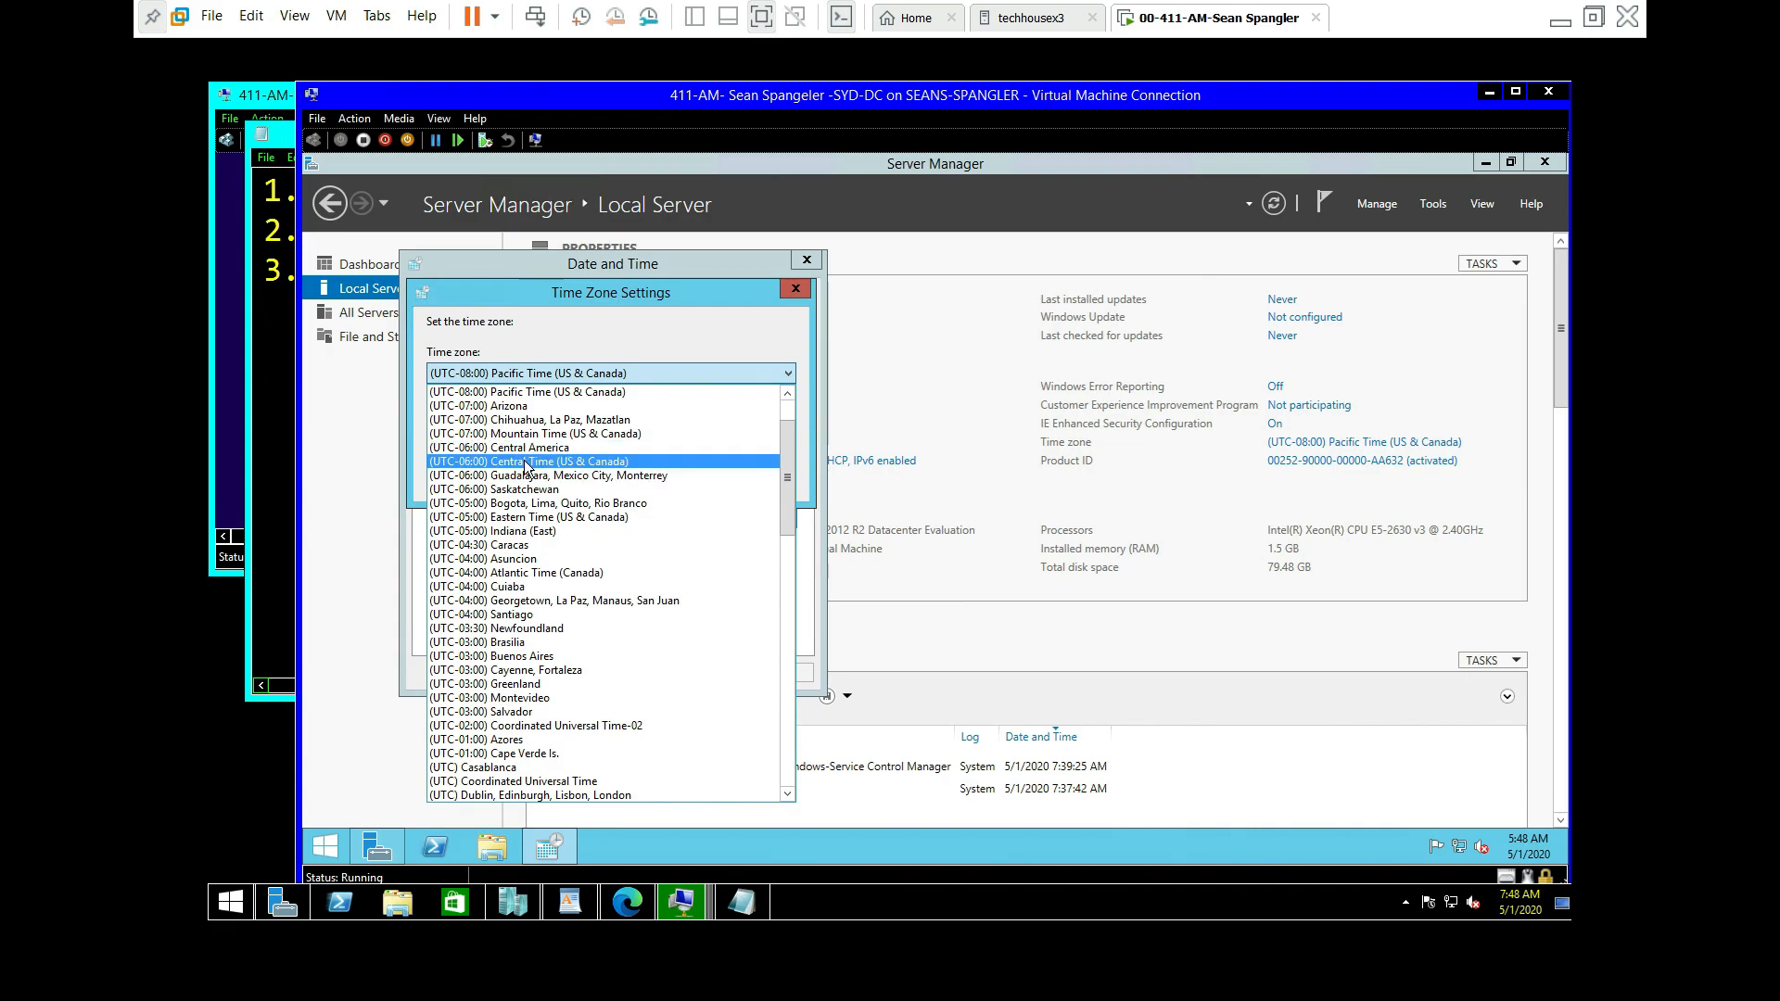
{"action": "left_click", "coordinate": [524, 461]}
{"action": "left_click", "coordinate": [661, 479]}
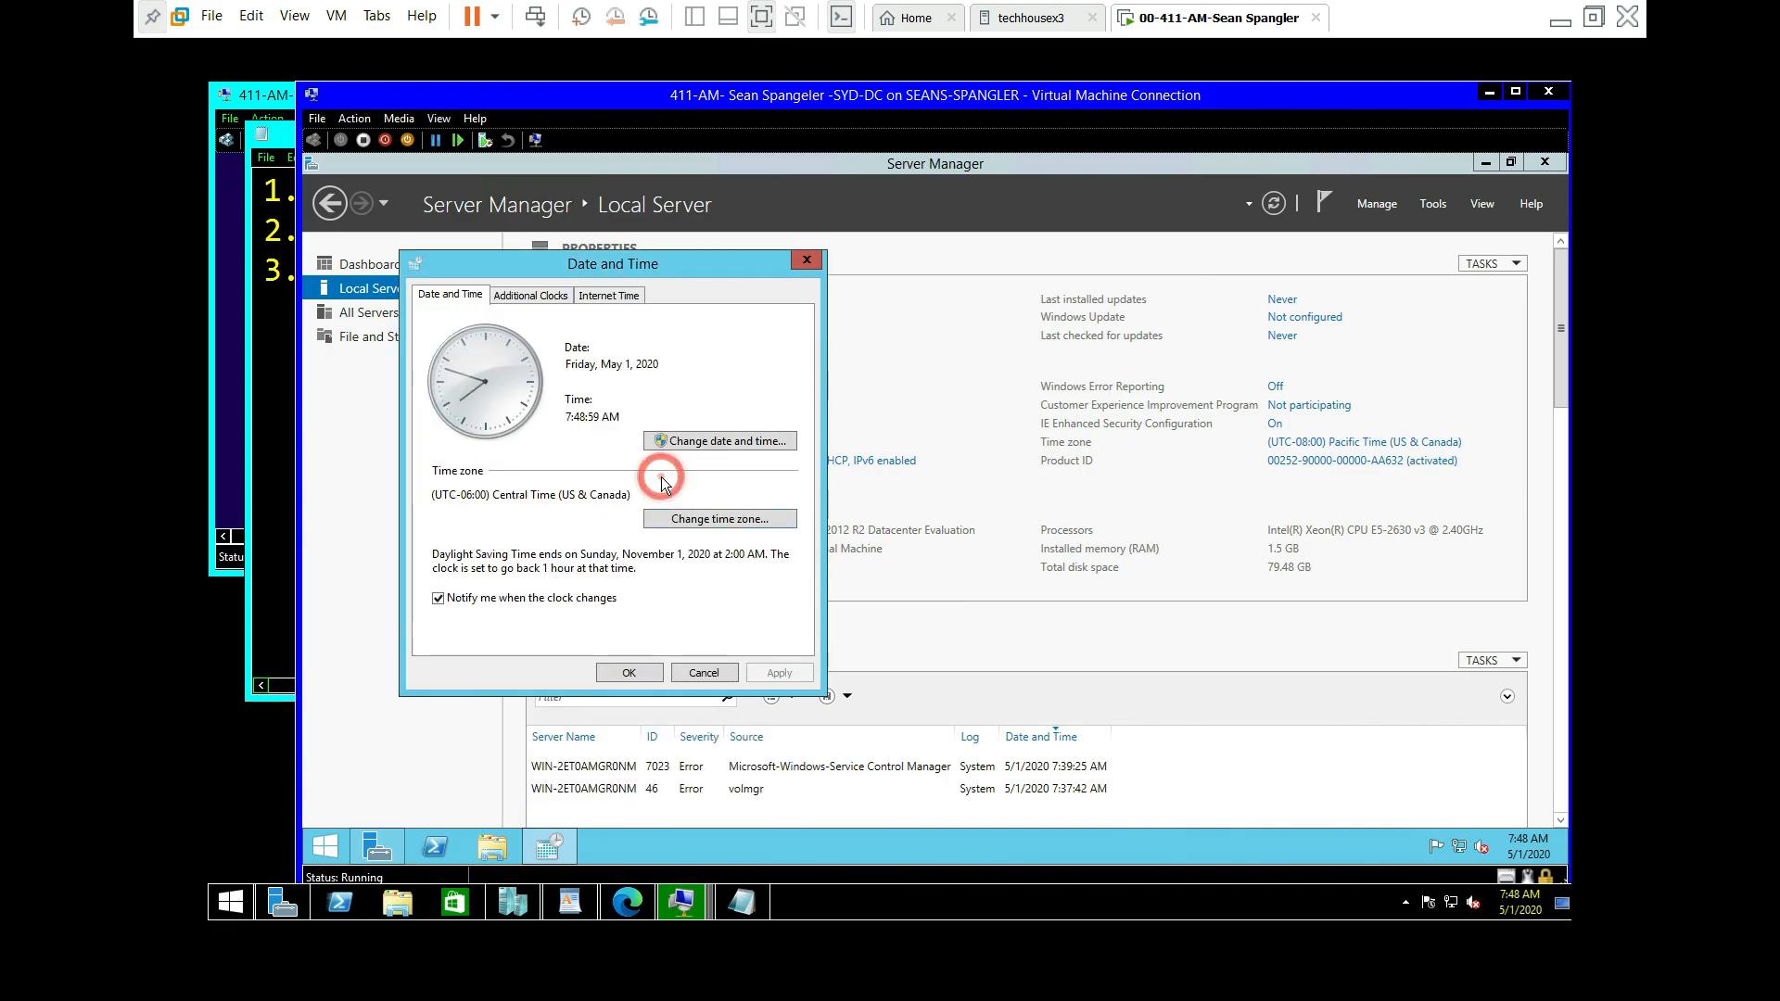
{"action": "left_click", "coordinate": [638, 671]}
Step: Open the product key activation dialog from Local Server properties and cancel it
{"action": "key", "text": "alt+Tab"}
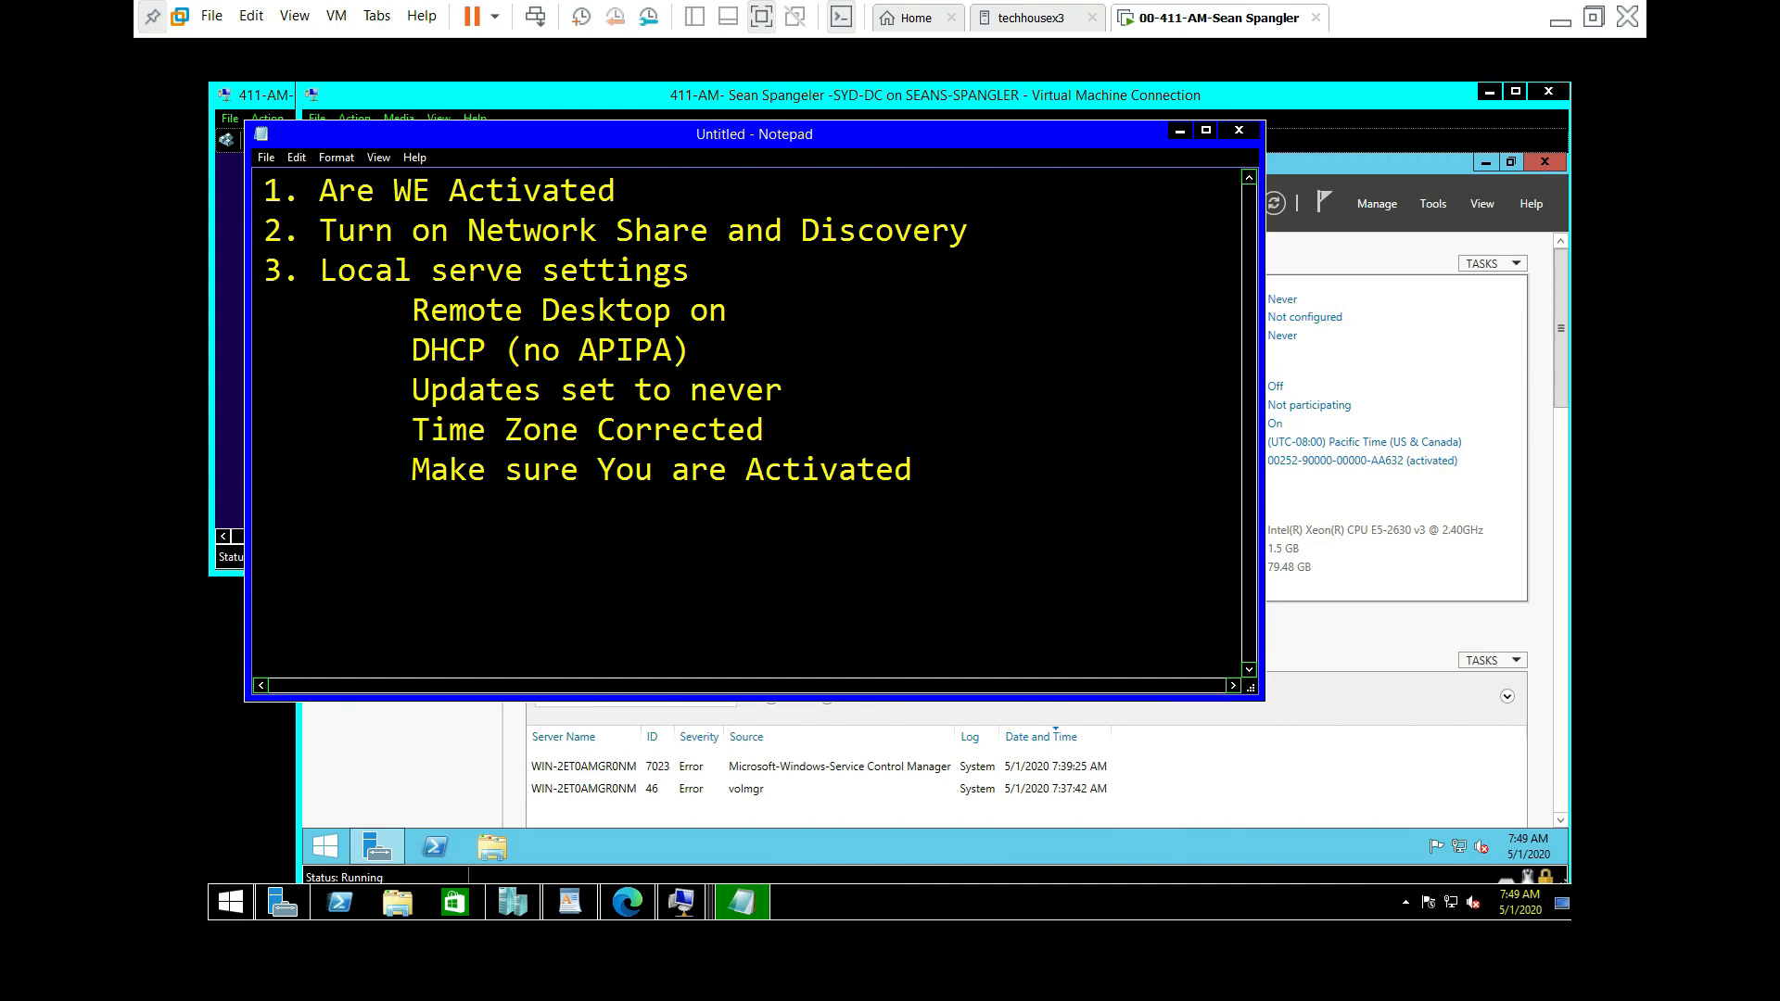
{"action": "left_click", "coordinate": [1504, 538]}
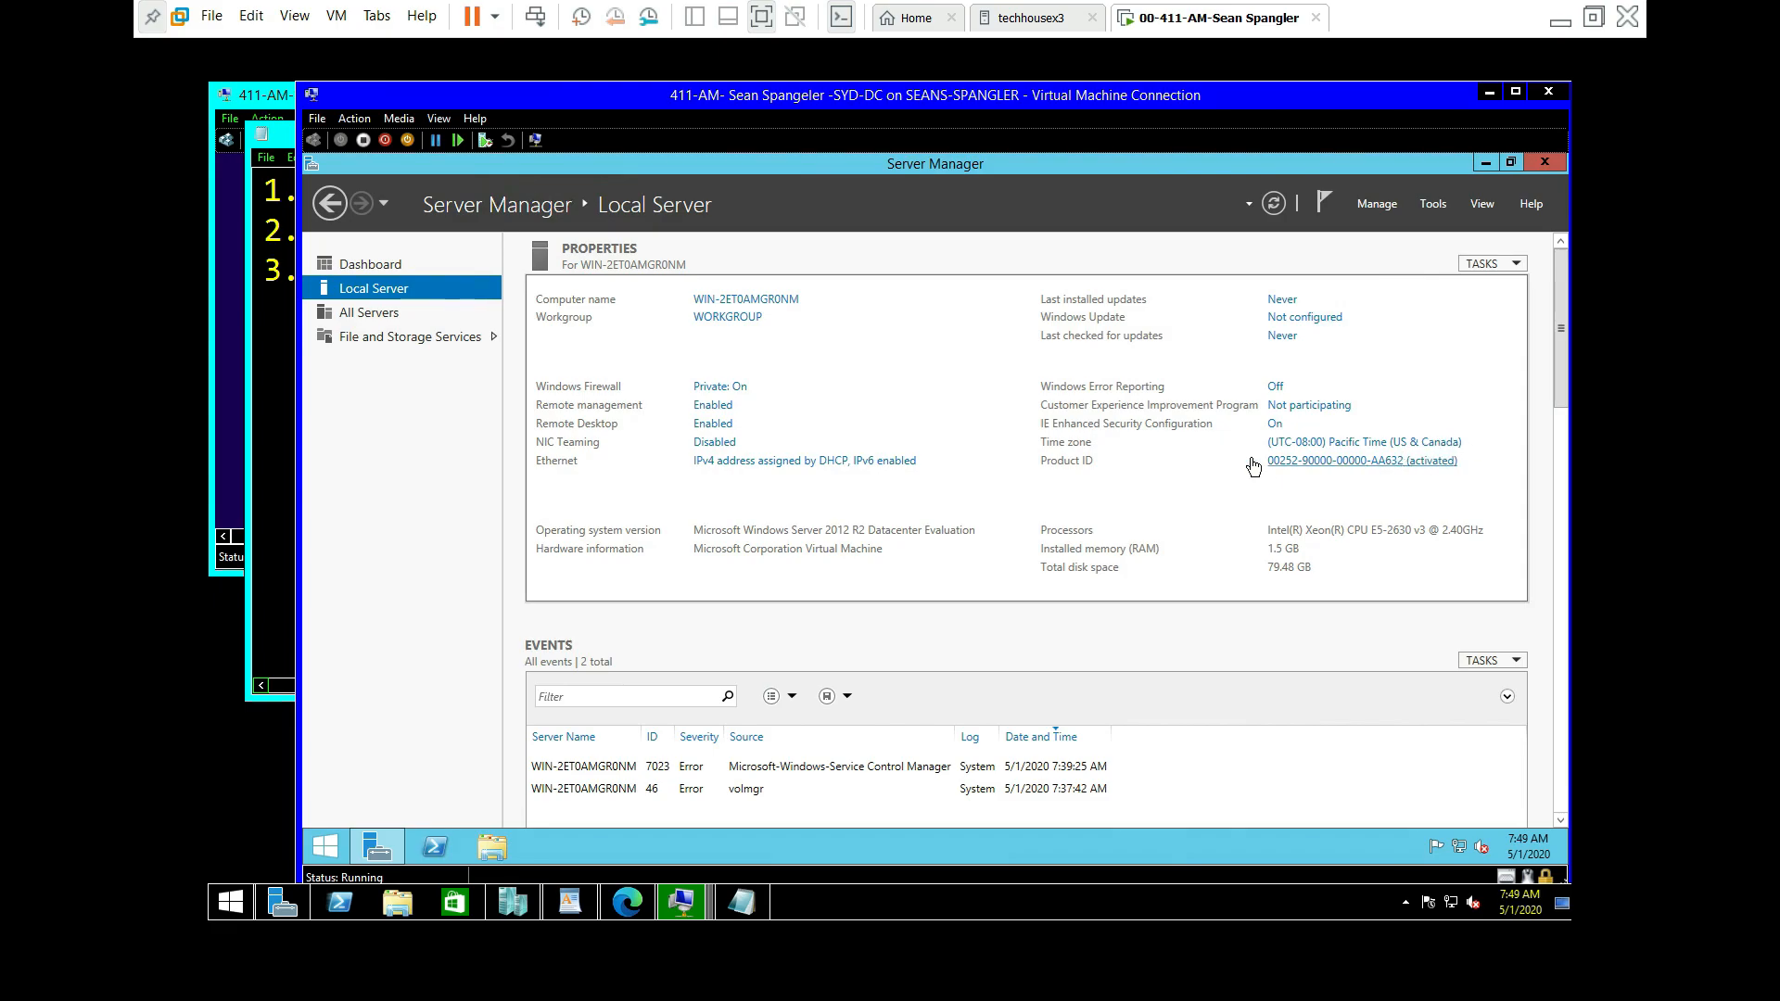
{"action": "left_click", "coordinate": [1342, 460]}
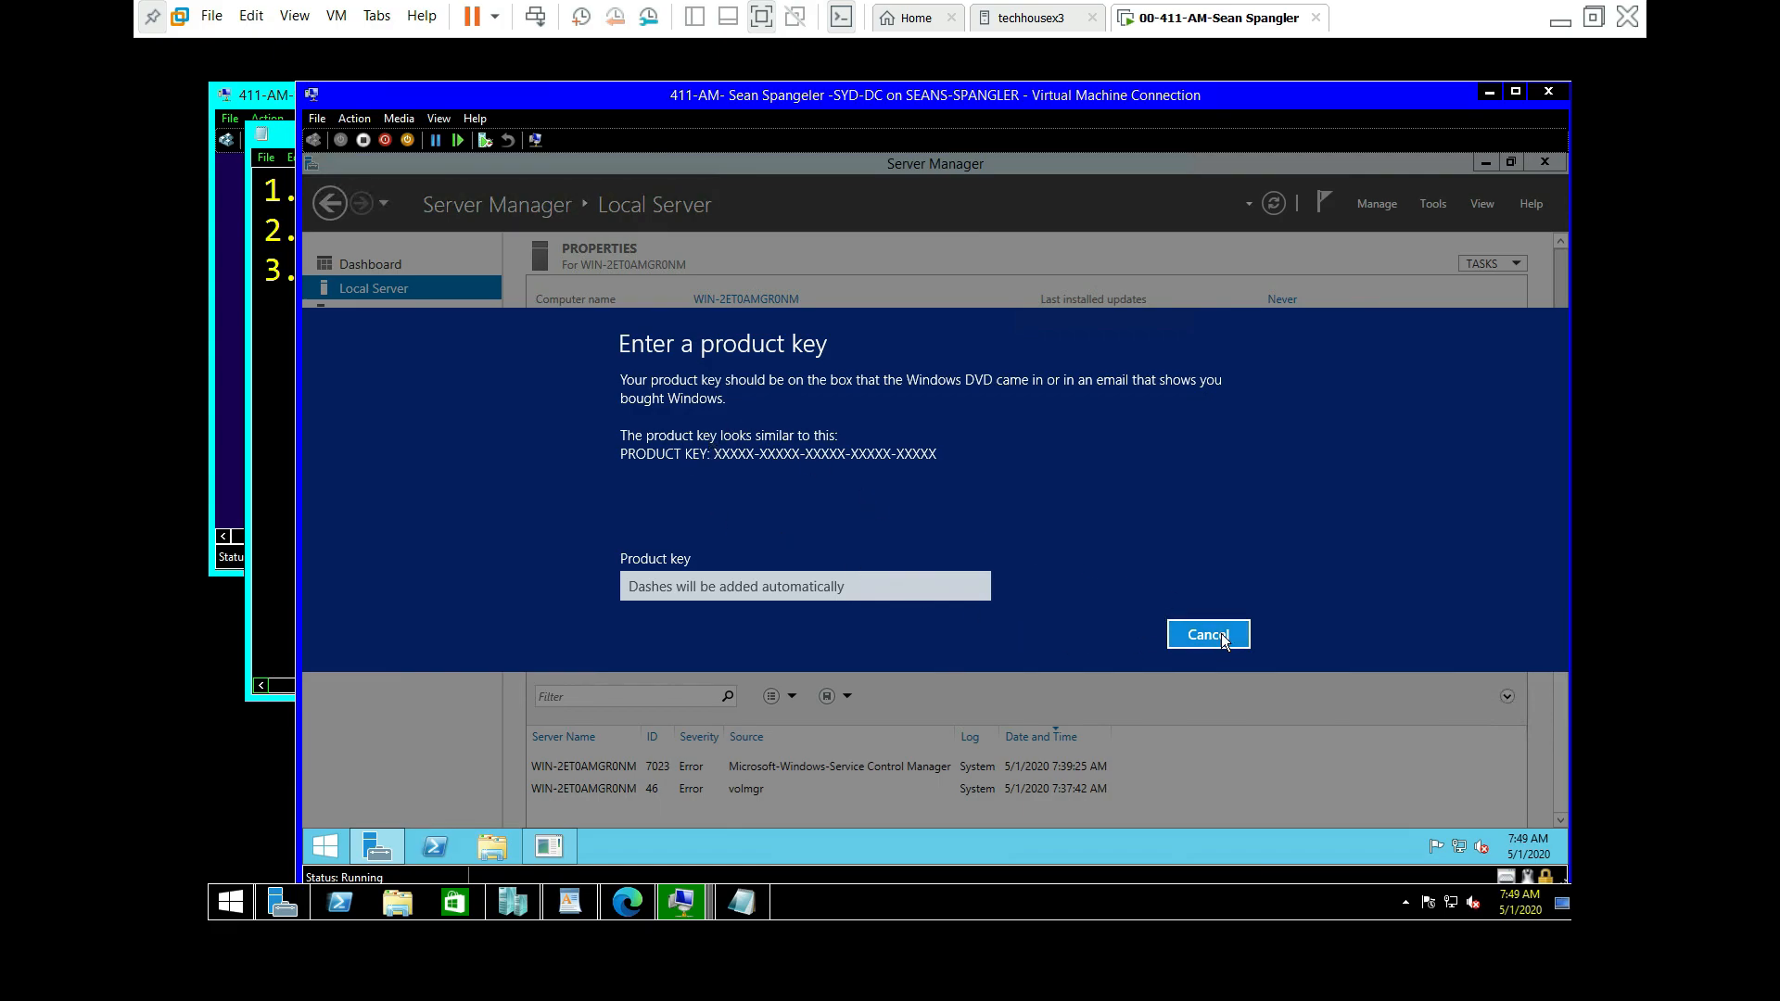
{"action": "left_click", "coordinate": [1206, 634]}
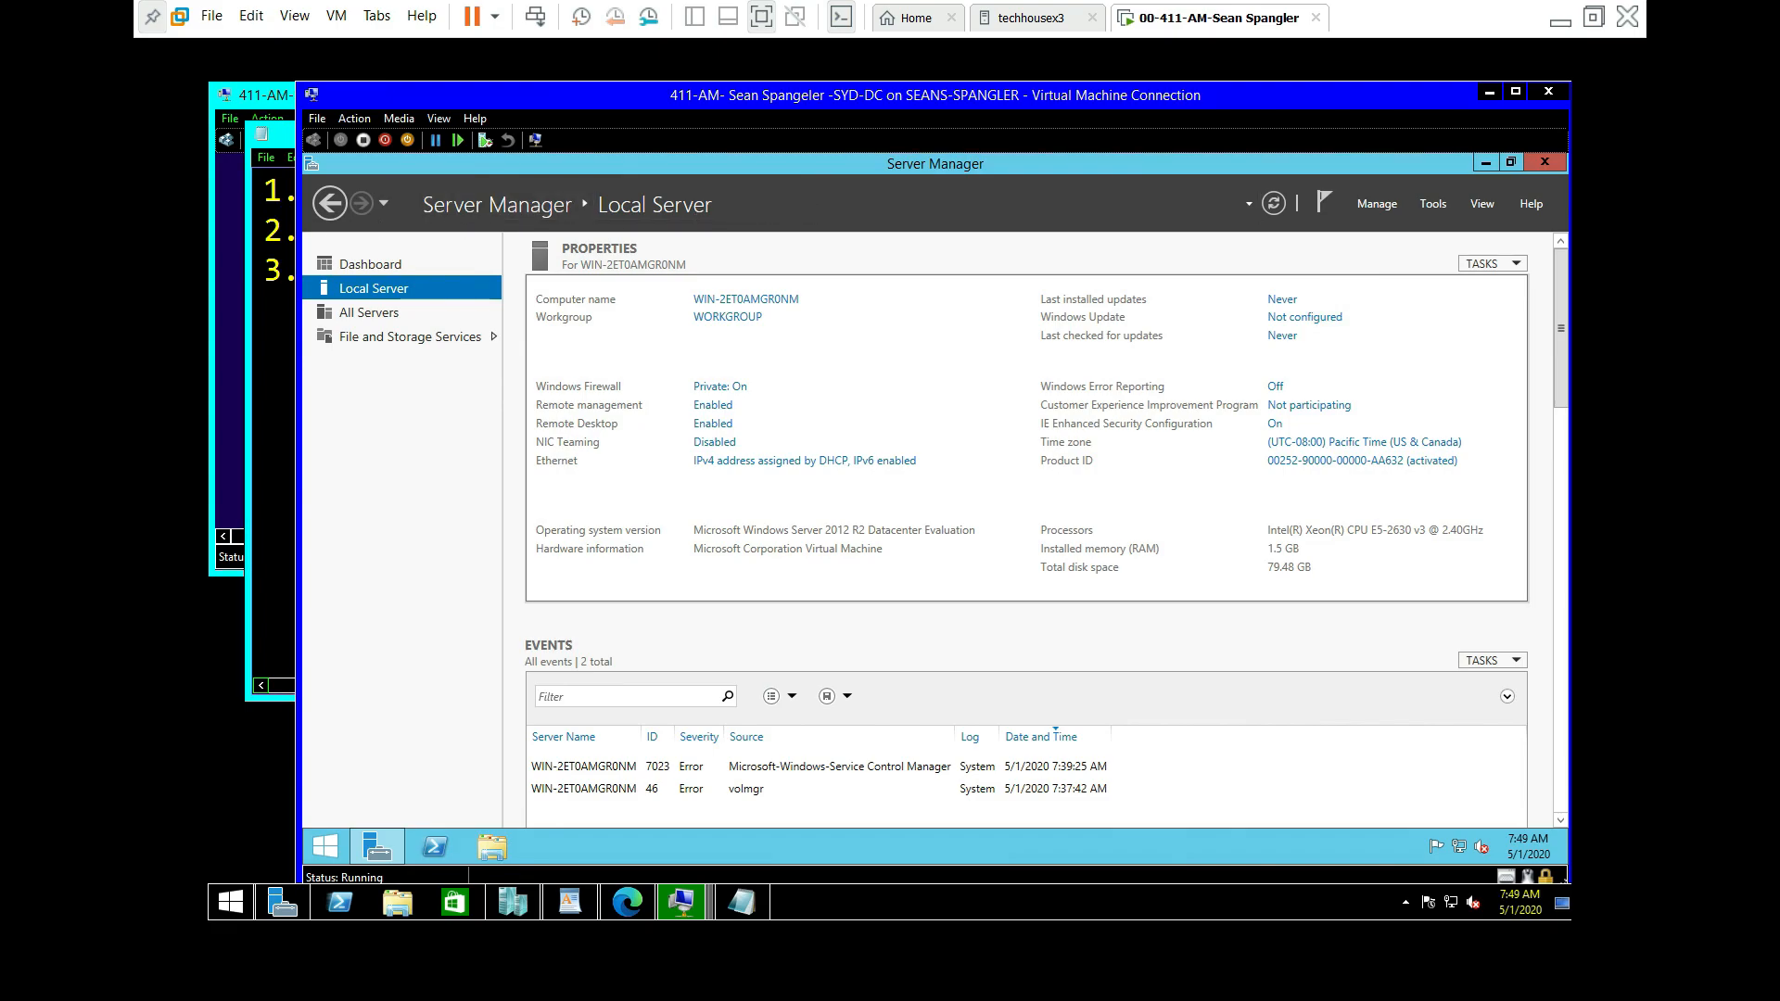
Step: Close the SYD-DC console and set MEL-DC's Administrator password, entering it twice
{"action": "left_click", "coordinate": [1550, 92]}
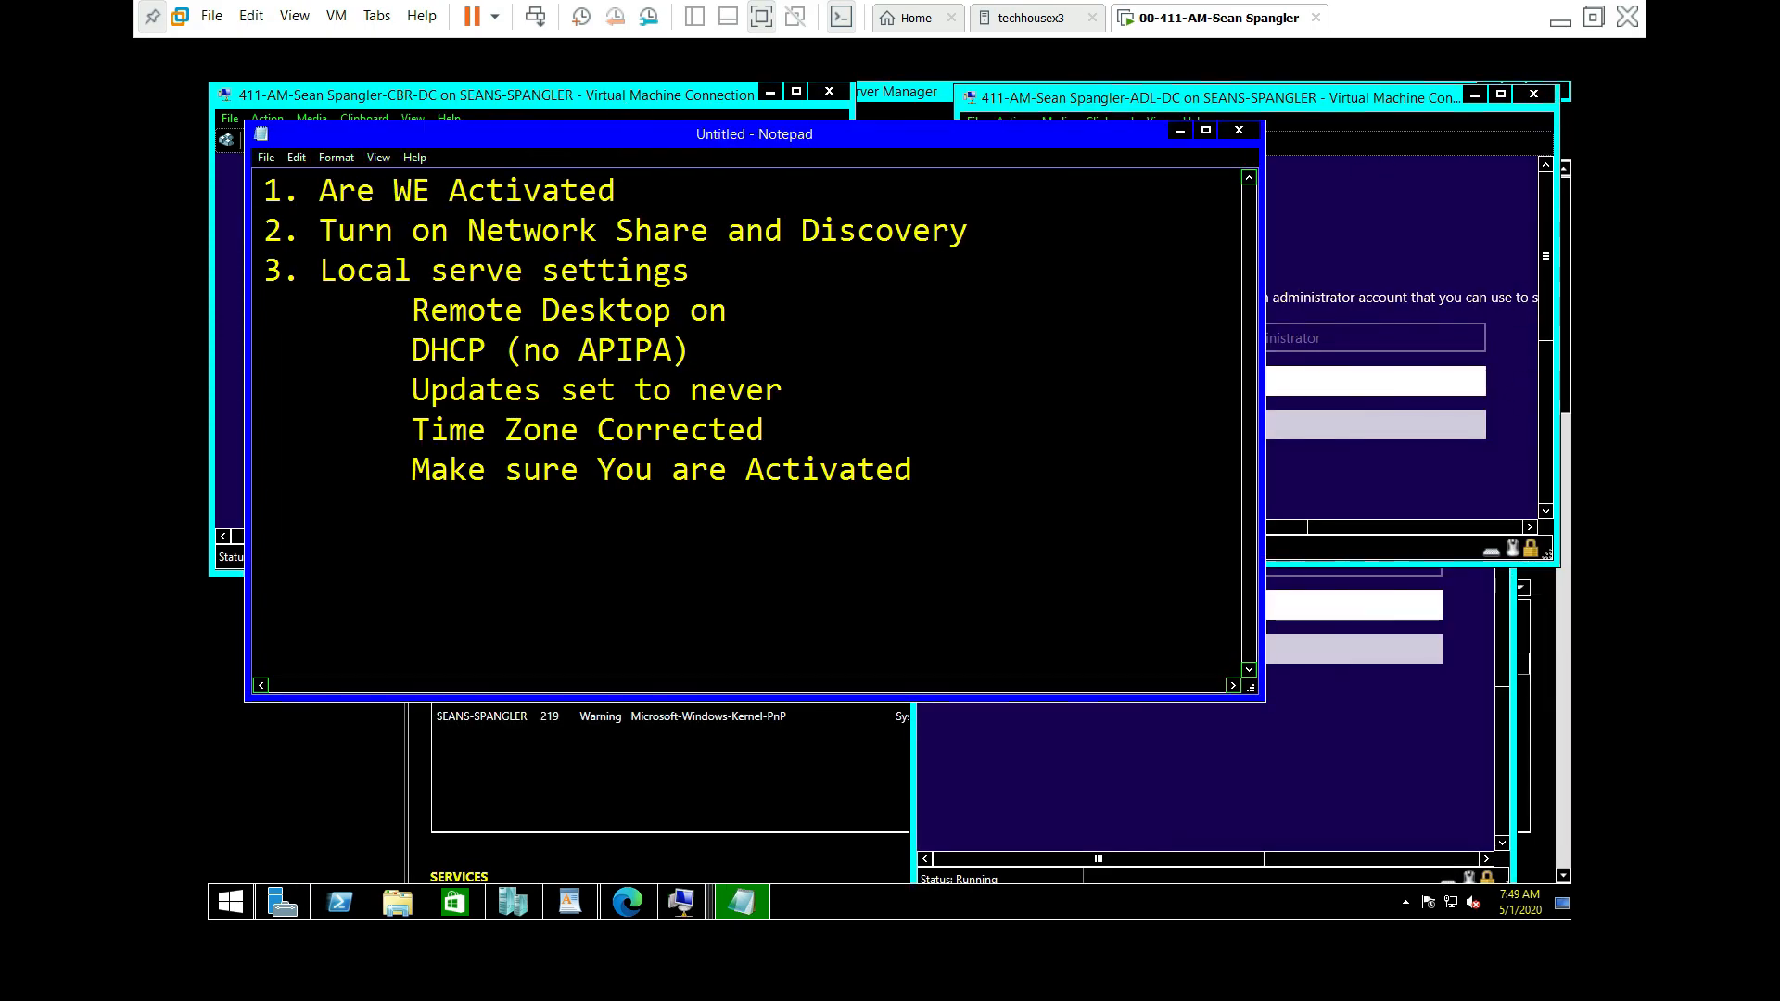
{"action": "left_click", "coordinate": [1329, 717]}
{"action": "left_click_drag", "start_coordinate": [1244, 329], "coordinate": [922, 301]}
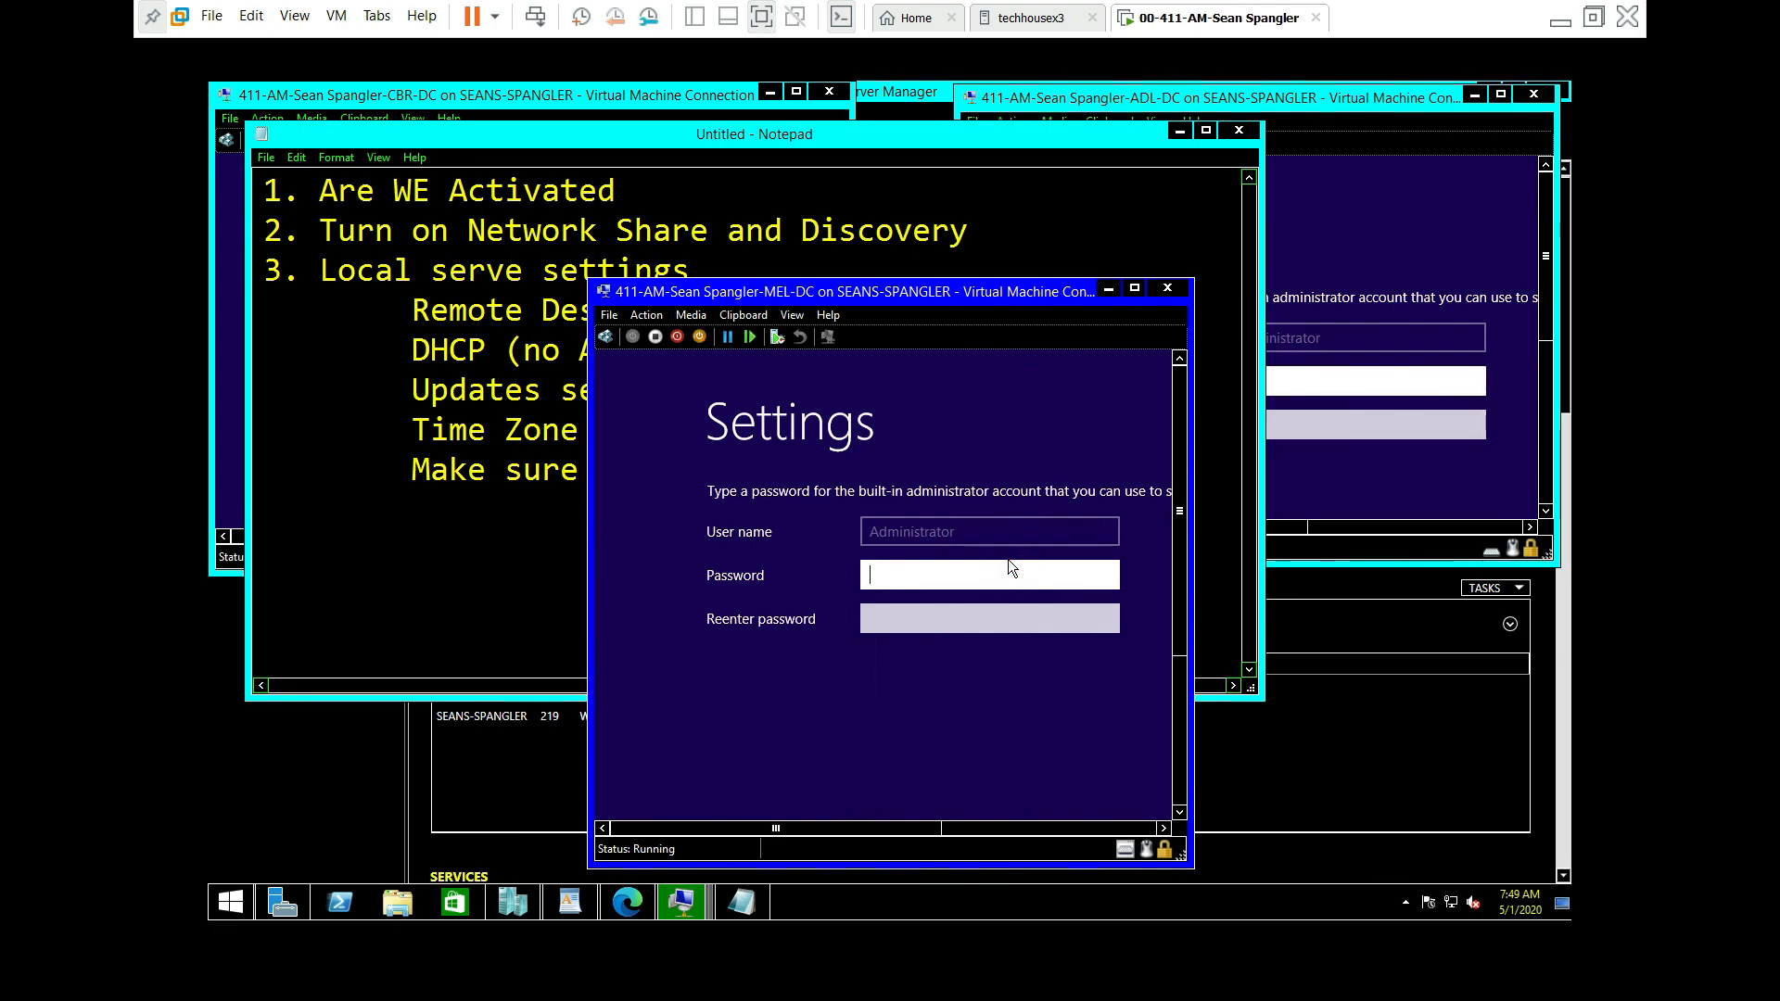
{"action": "type", "text": "Pa$$w0rd1"}
{"action": "key", "text": "Tab"}
{"action": "type", "text": "Pa$$w0rd1"}
{"action": "key", "text": "Return"}
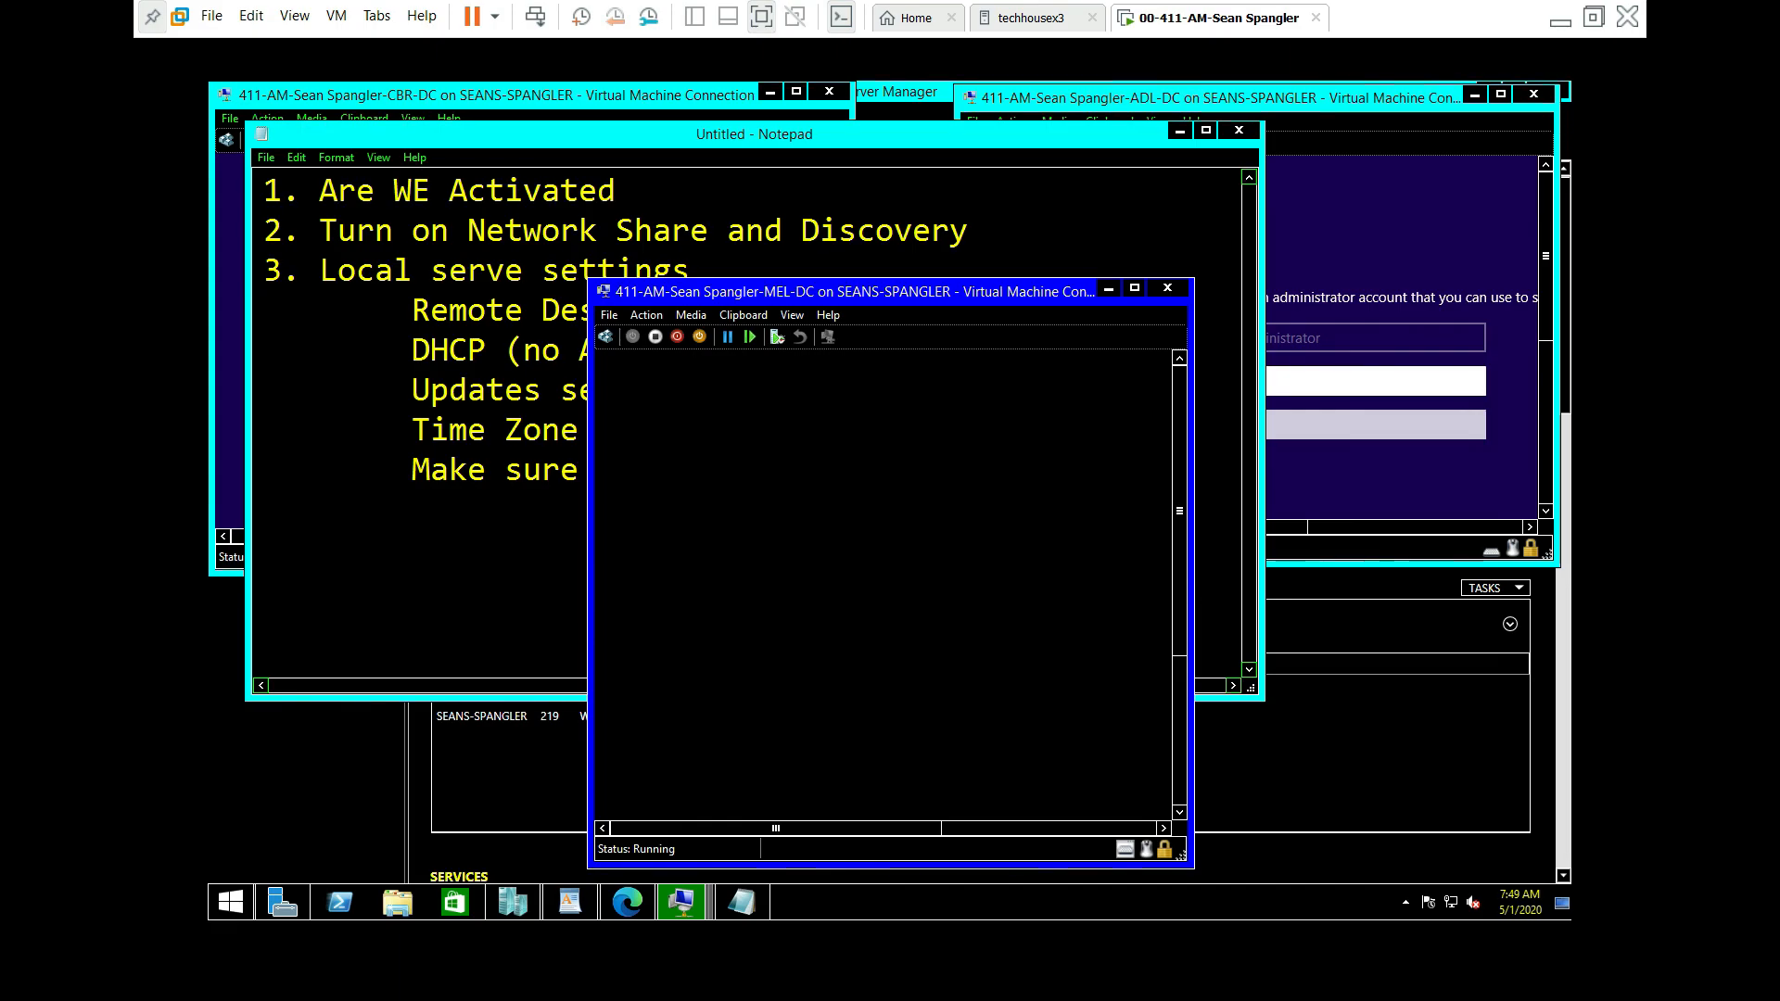
Step: Sign in to MEL-DC as Administrator in an enlarged console
{"action": "left_click_drag", "start_coordinate": [971, 297], "coordinate": [1075, 201]}
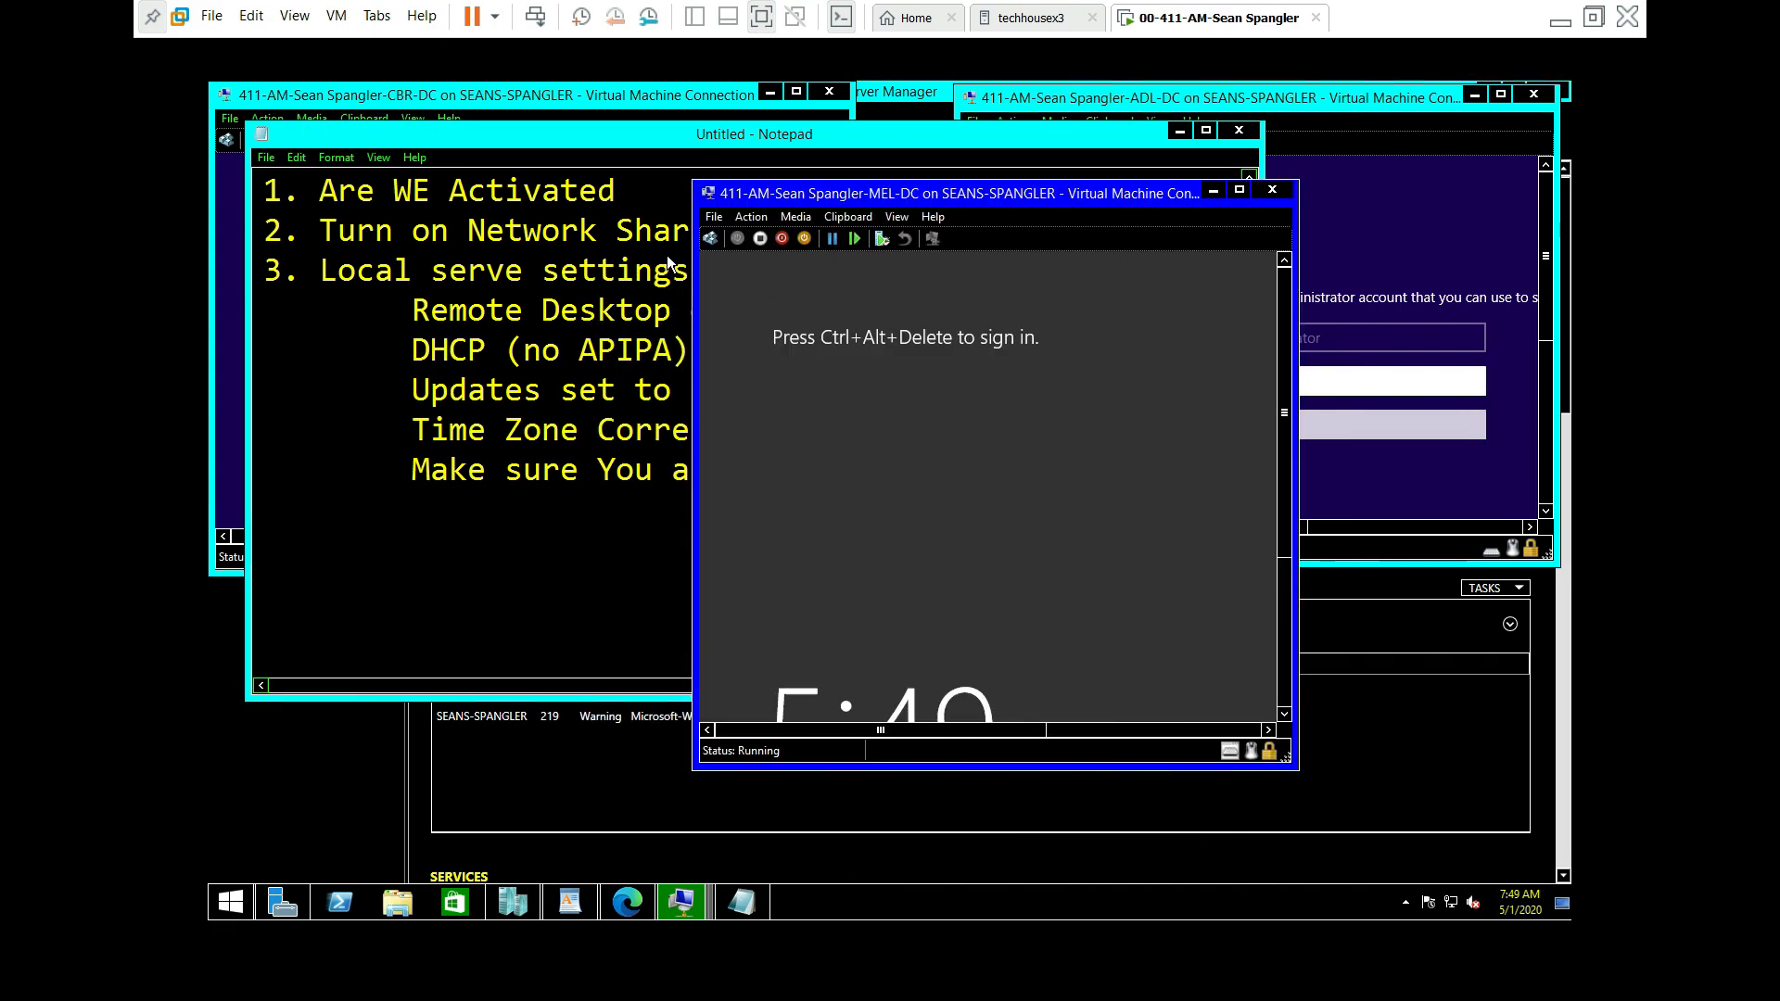
{"action": "left_click", "coordinate": [710, 238]}
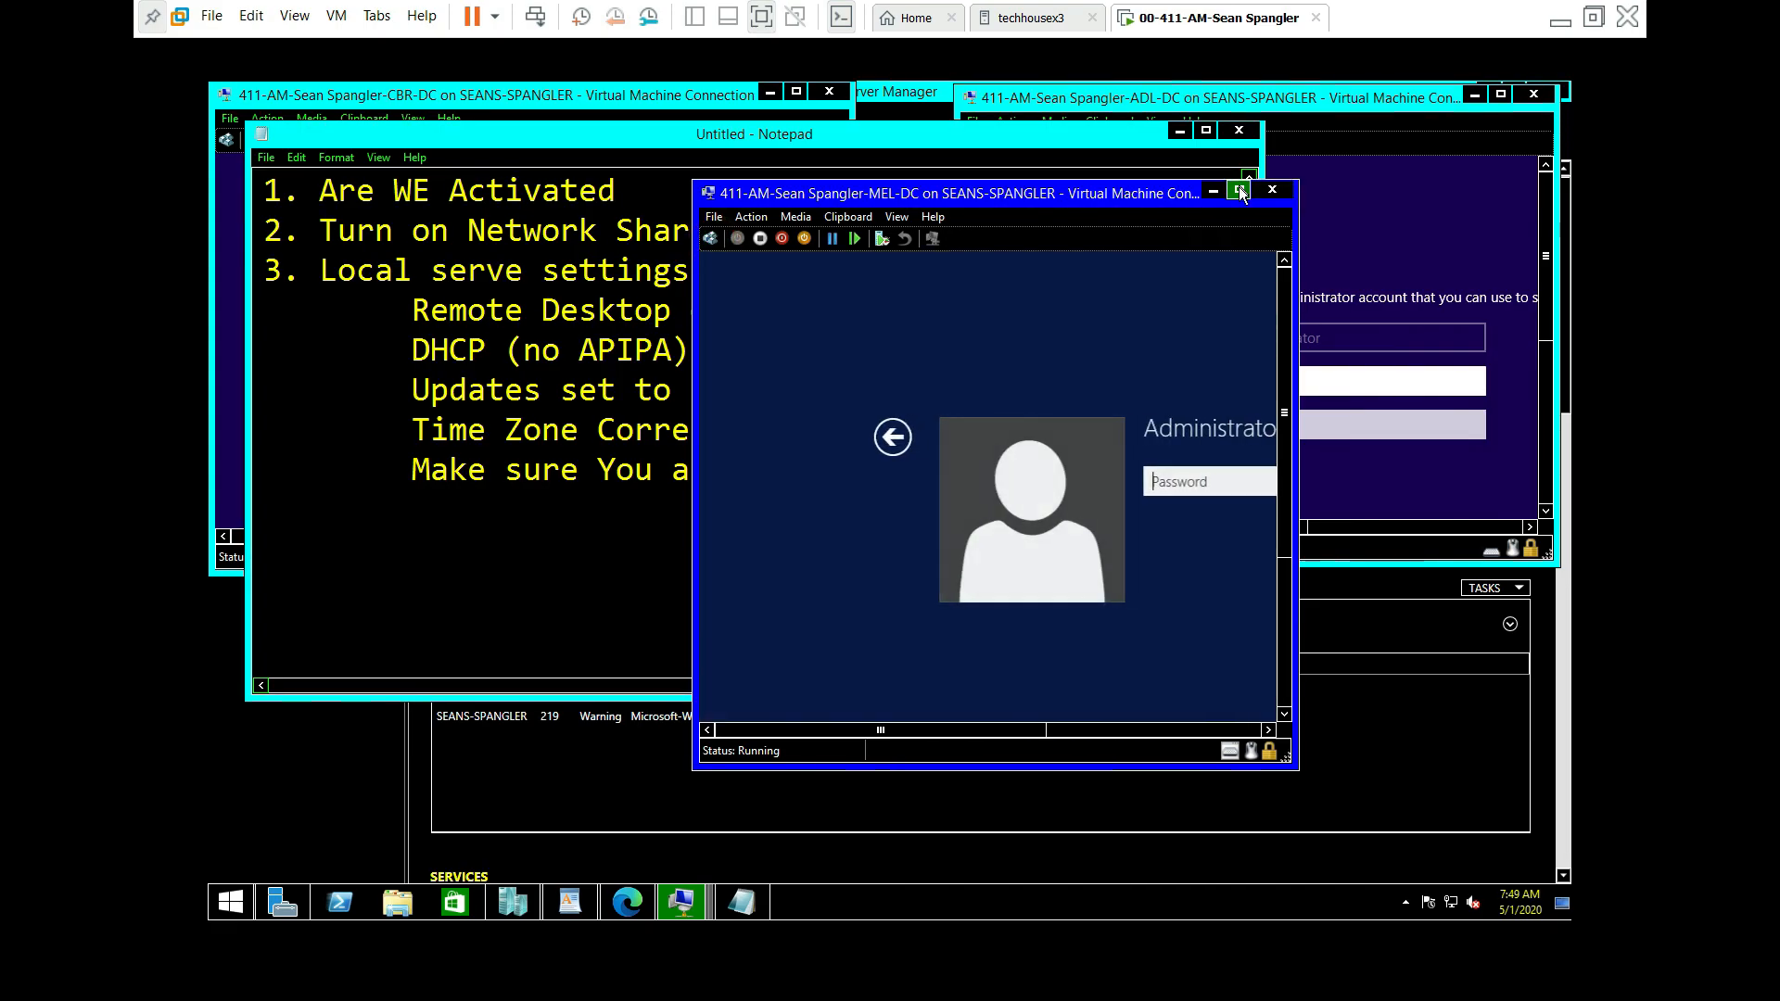
{"action": "left_click", "coordinate": [1241, 191]}
{"action": "left_click", "coordinate": [794, 372]}
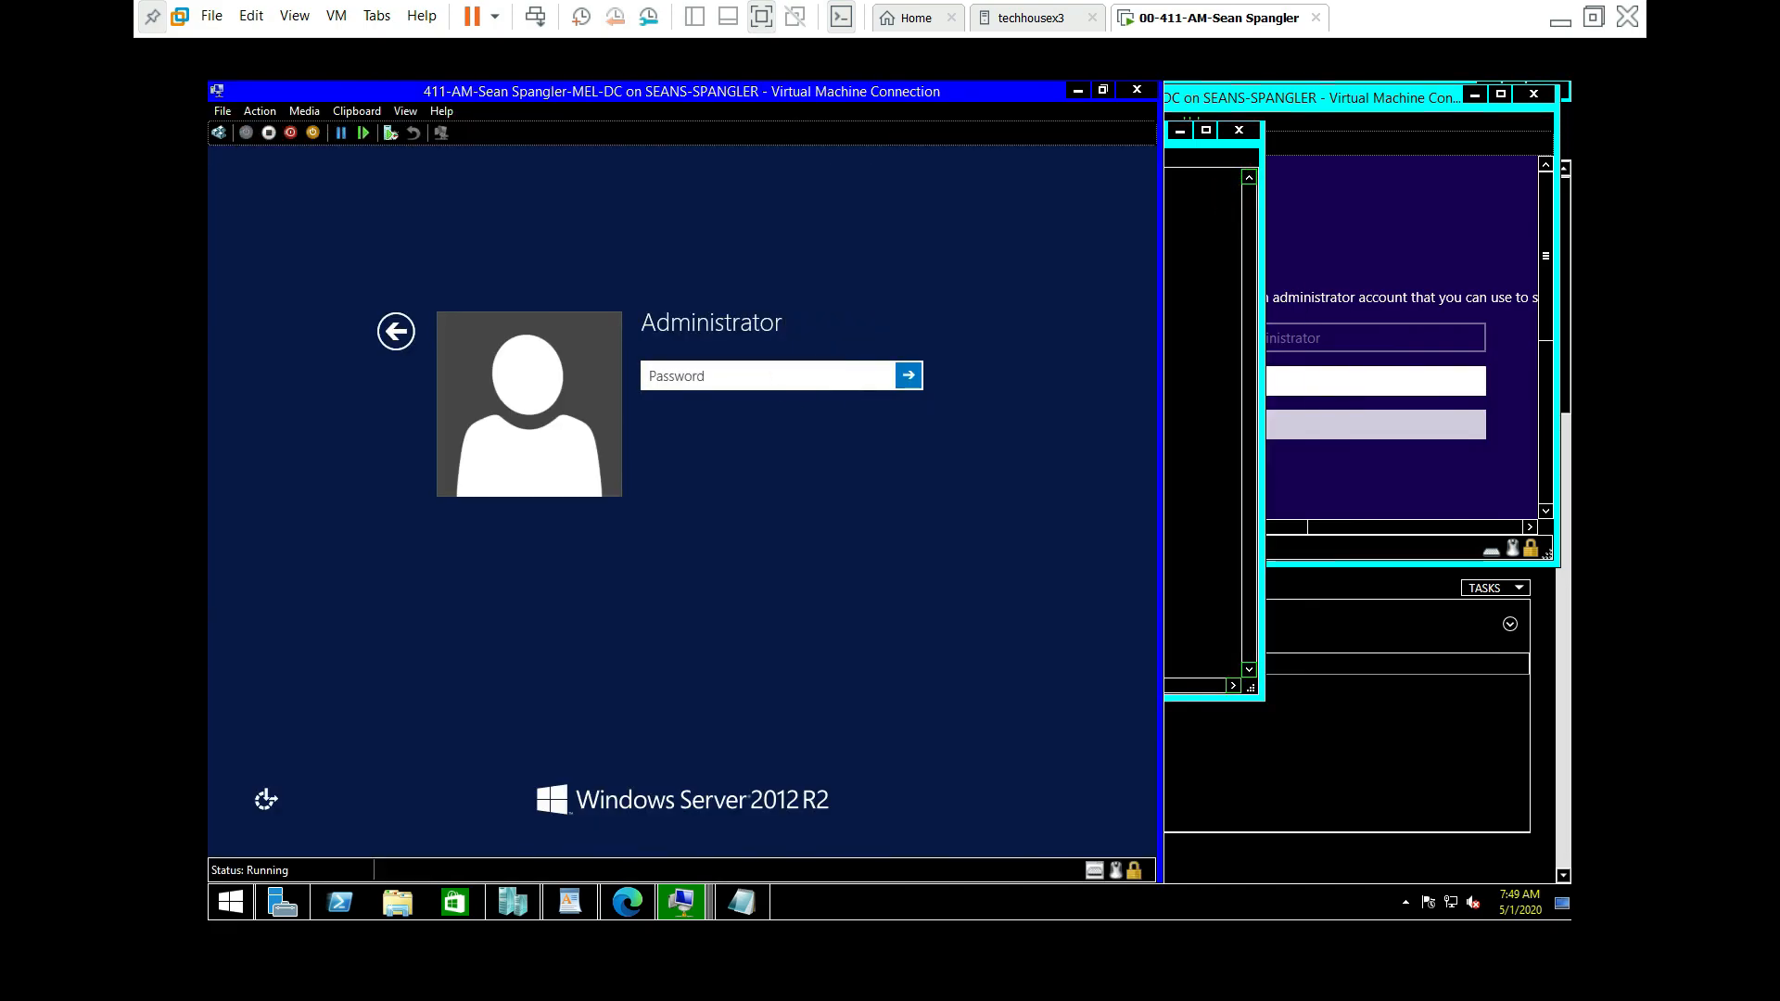
{"action": "type", "text": "•"}
{"action": "key", "text": "BackSpace"}
{"action": "type", "text": "••"}
{"action": "key", "text": "Return"}
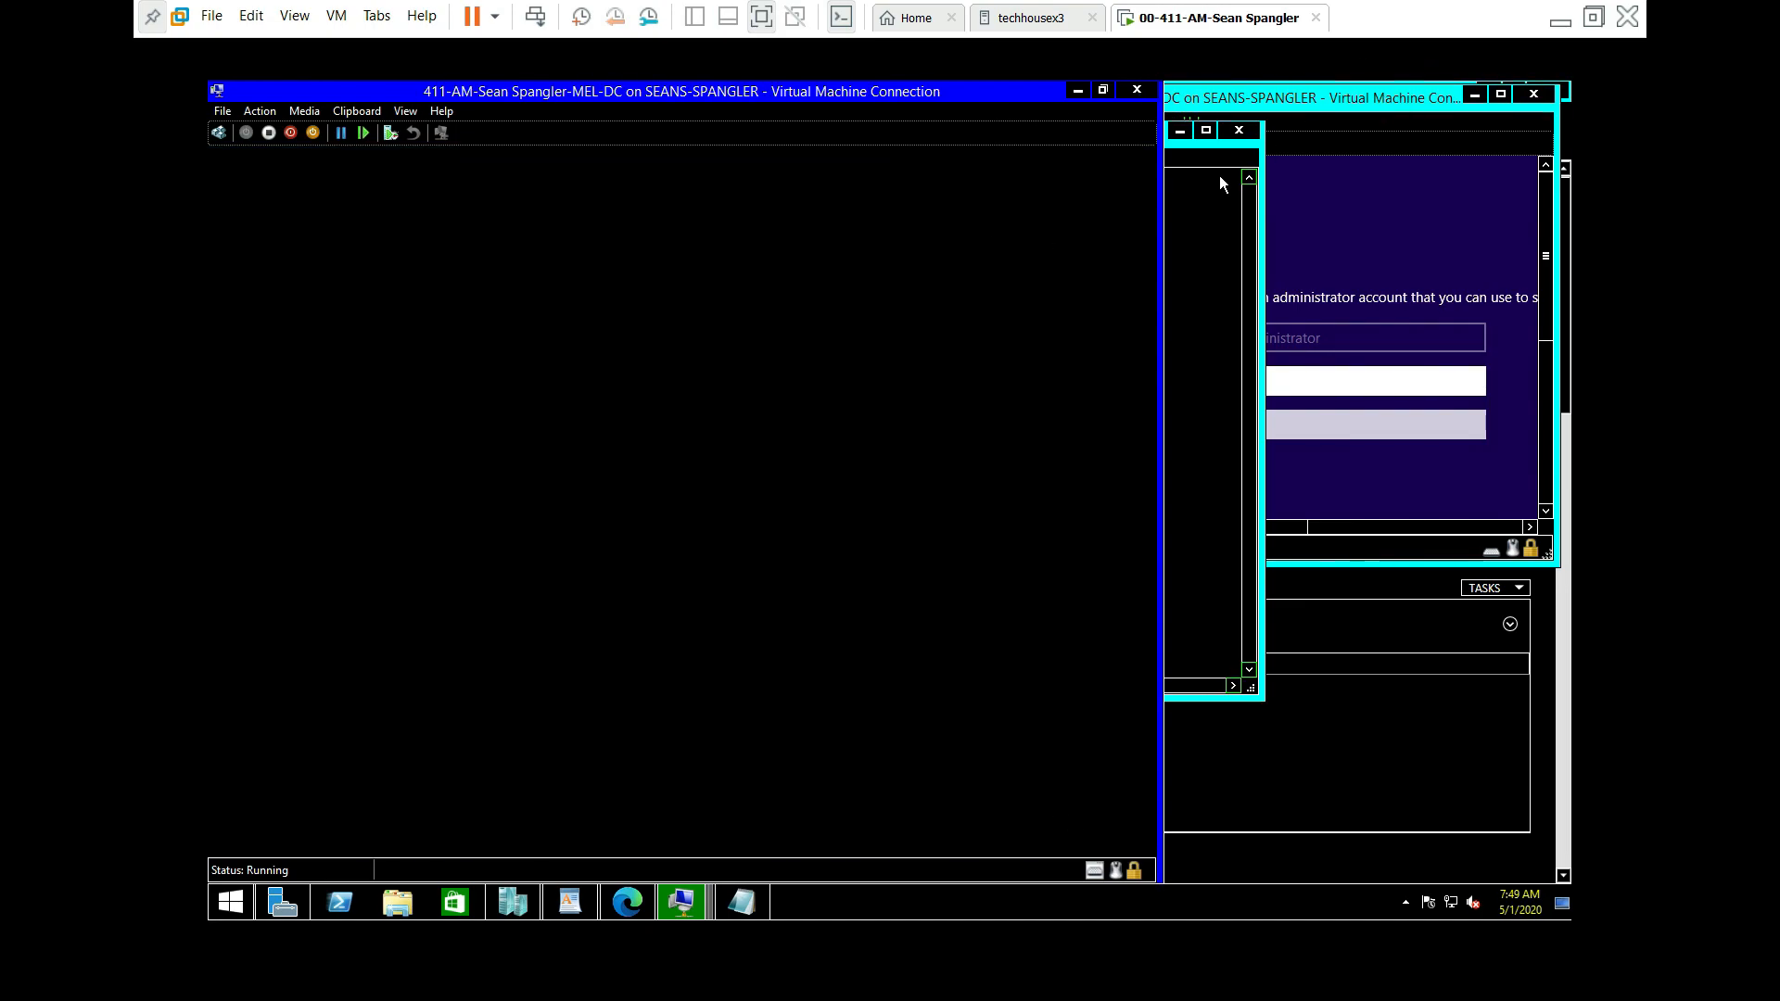
Step: Set ADL-DC's Administrator password, retyping it after a mismatch
{"action": "left_click", "coordinate": [1257, 380]}
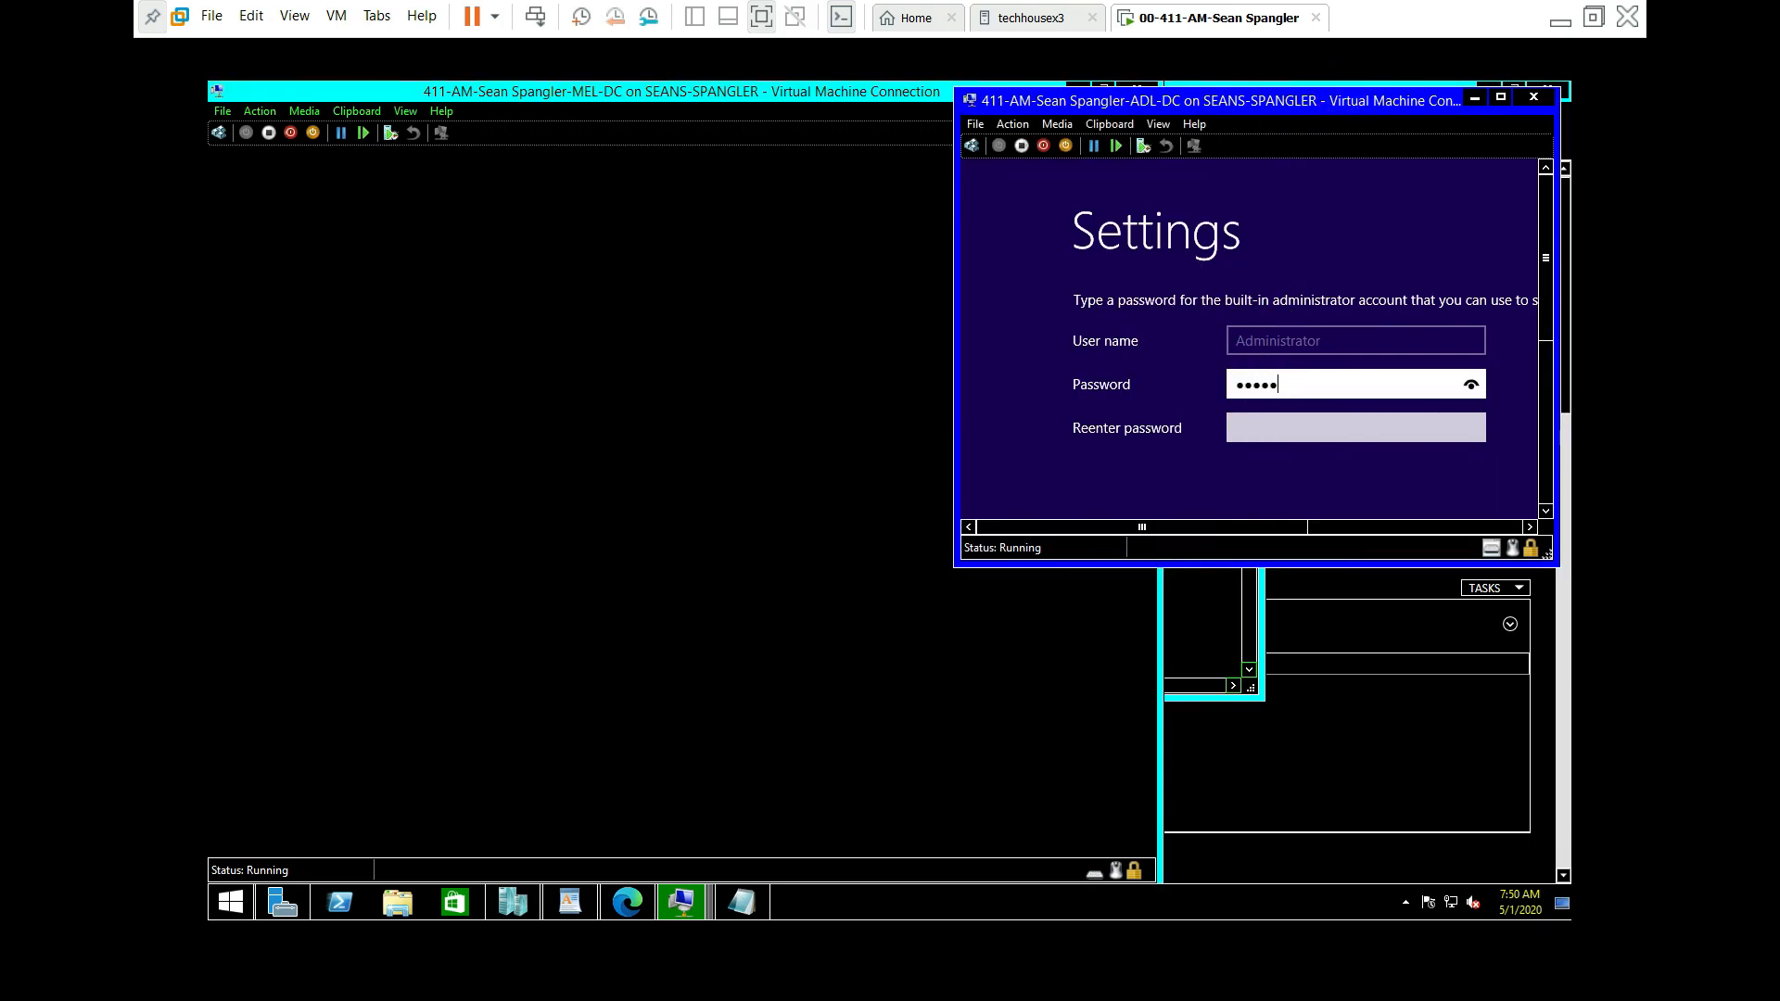
{"action": "key", "text": "Tab"}
{"action": "type", "text": "••••••"}
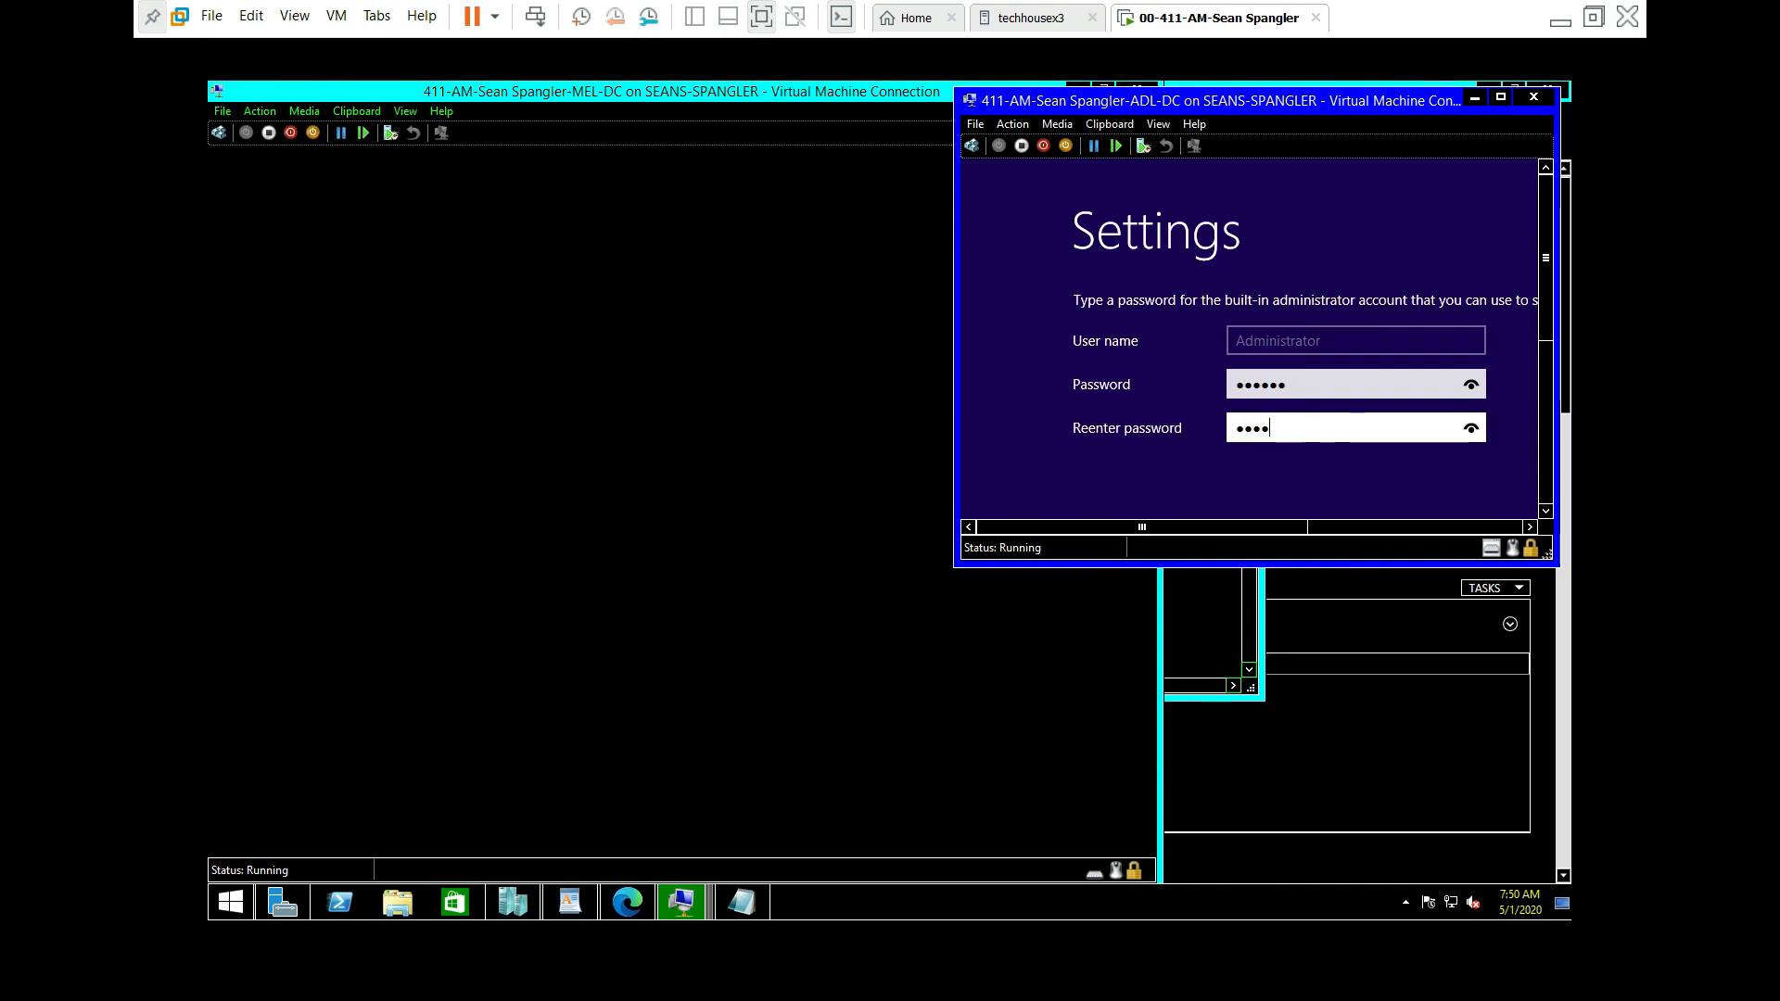
{"action": "type", "text": "••"}
{"action": "key", "text": "Return"}
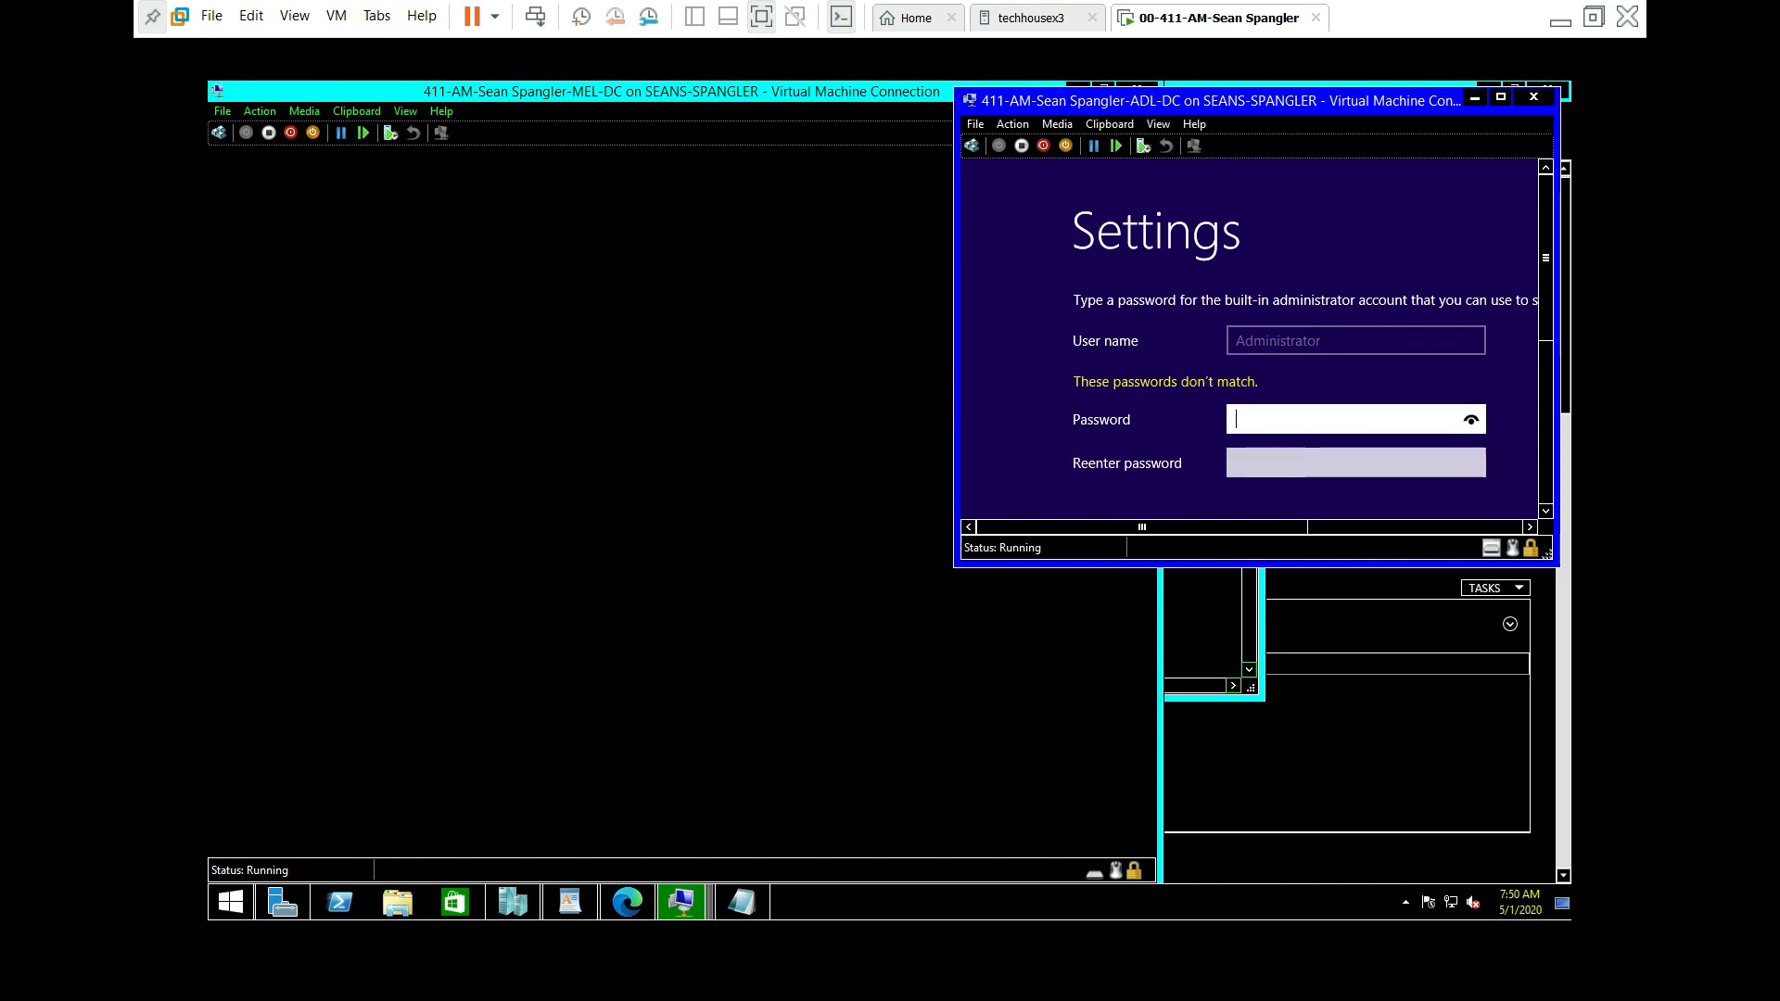
{"action": "type", "text": "•••••••••"}
{"action": "key", "text": "Tab"}
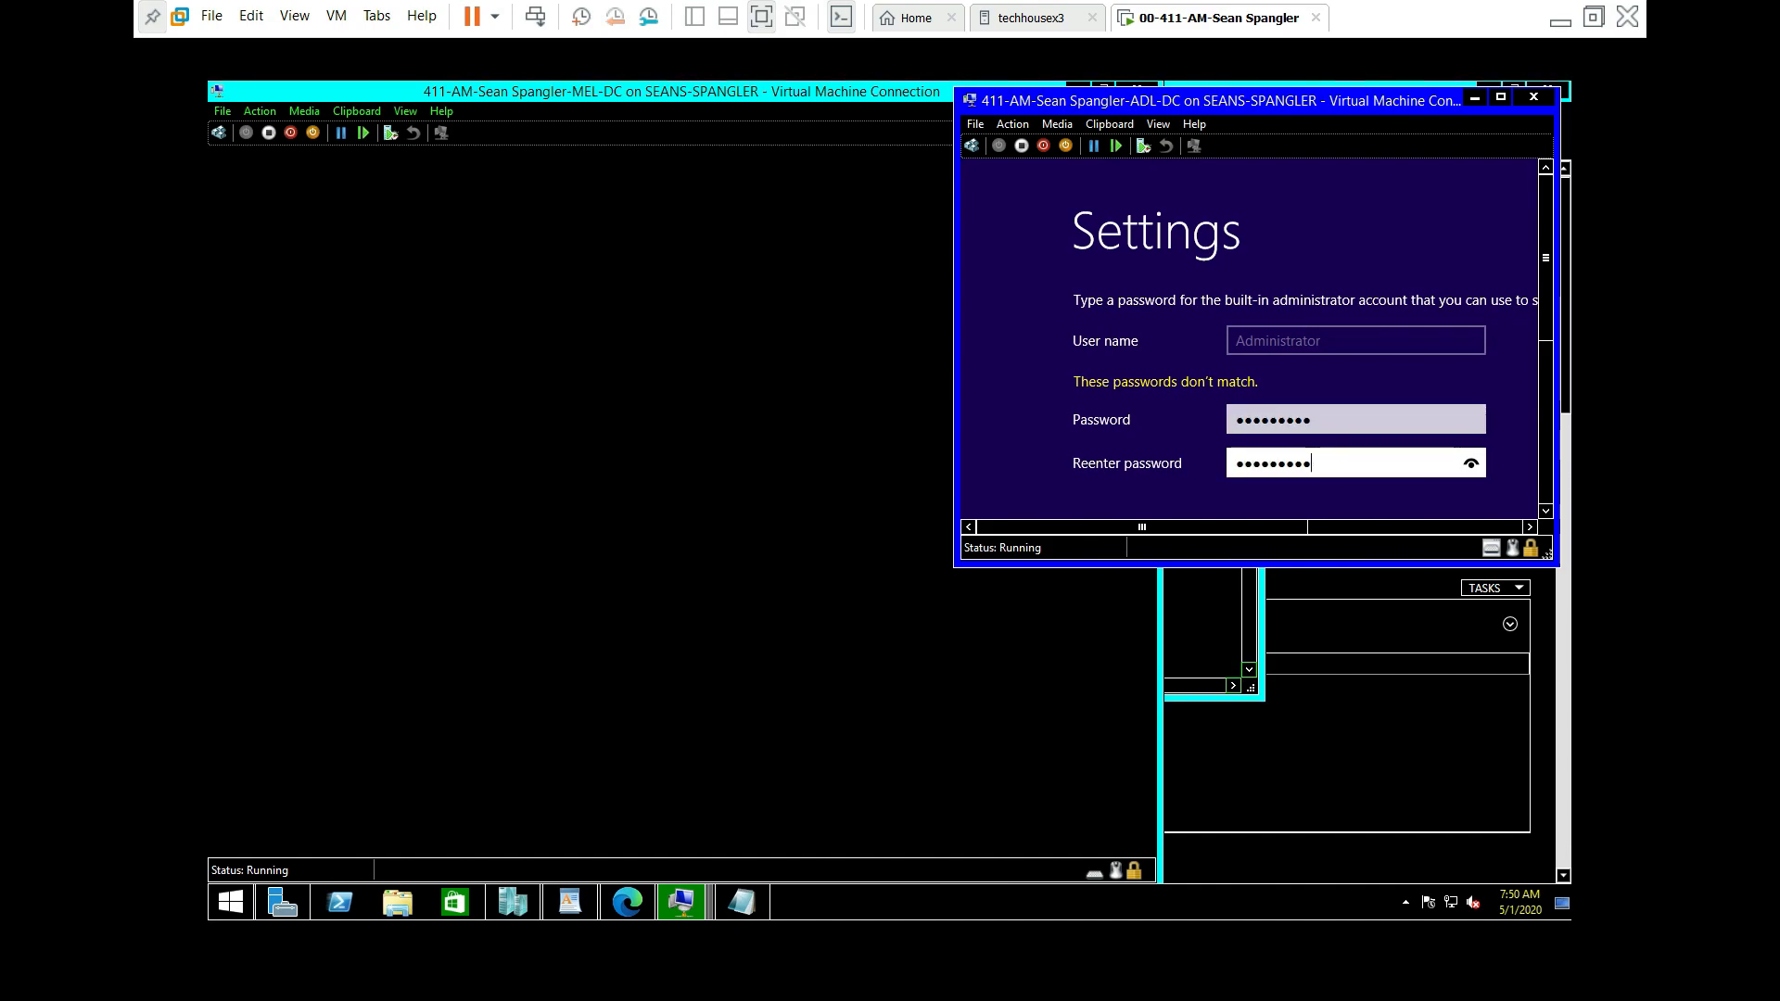
{"action": "key", "text": "Return"}
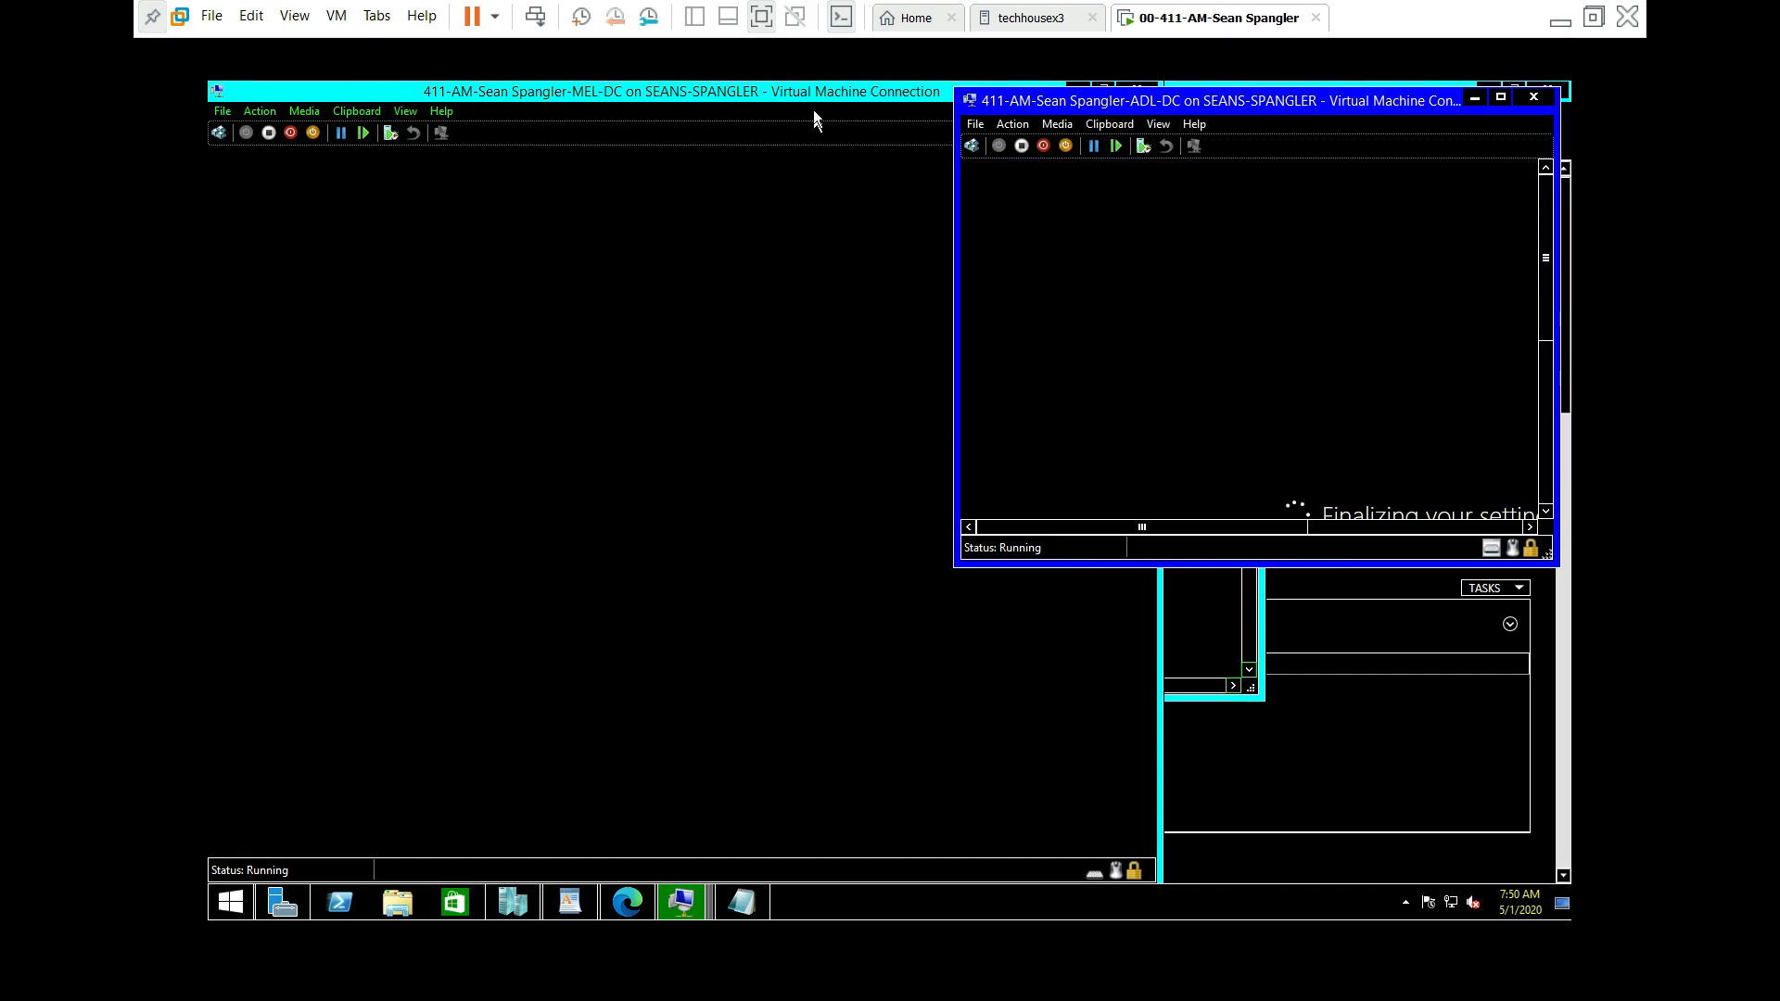
{"action": "left_click", "coordinate": [790, 95]}
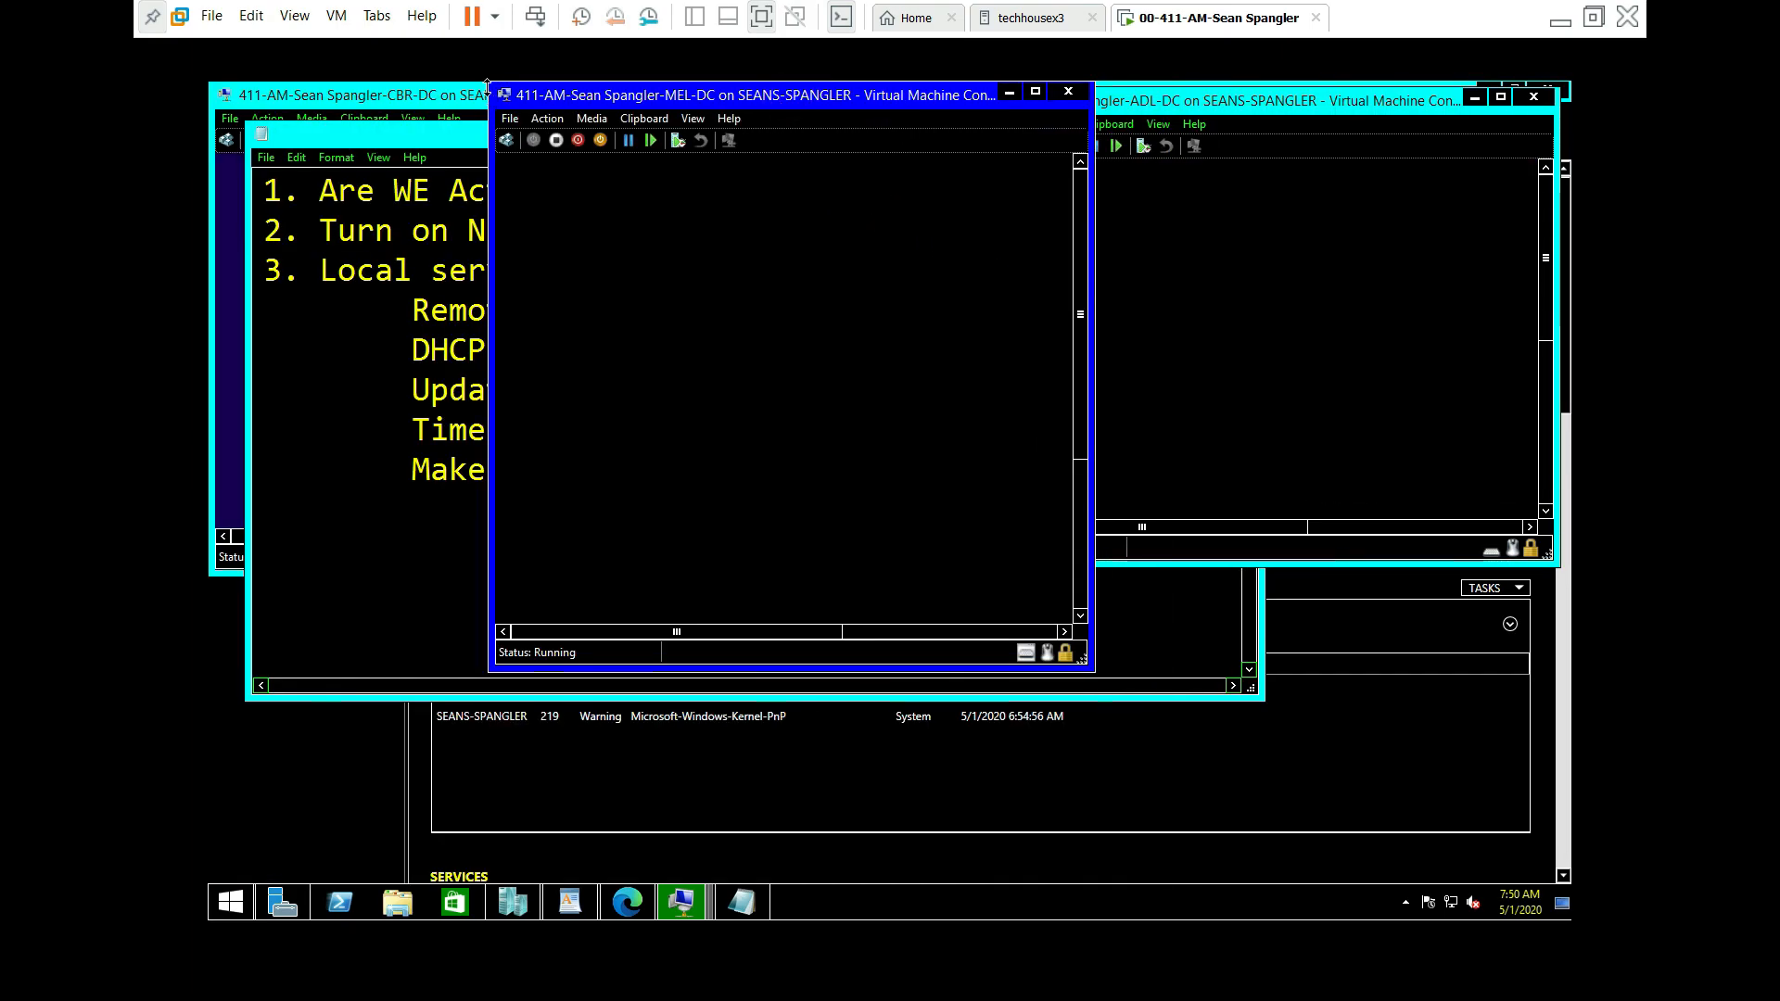
Step: Set CBR-DC's Administrator password and move its console to the right
{"action": "left_click", "coordinate": [422, 92]}
{"action": "left_click", "coordinate": [626, 370]}
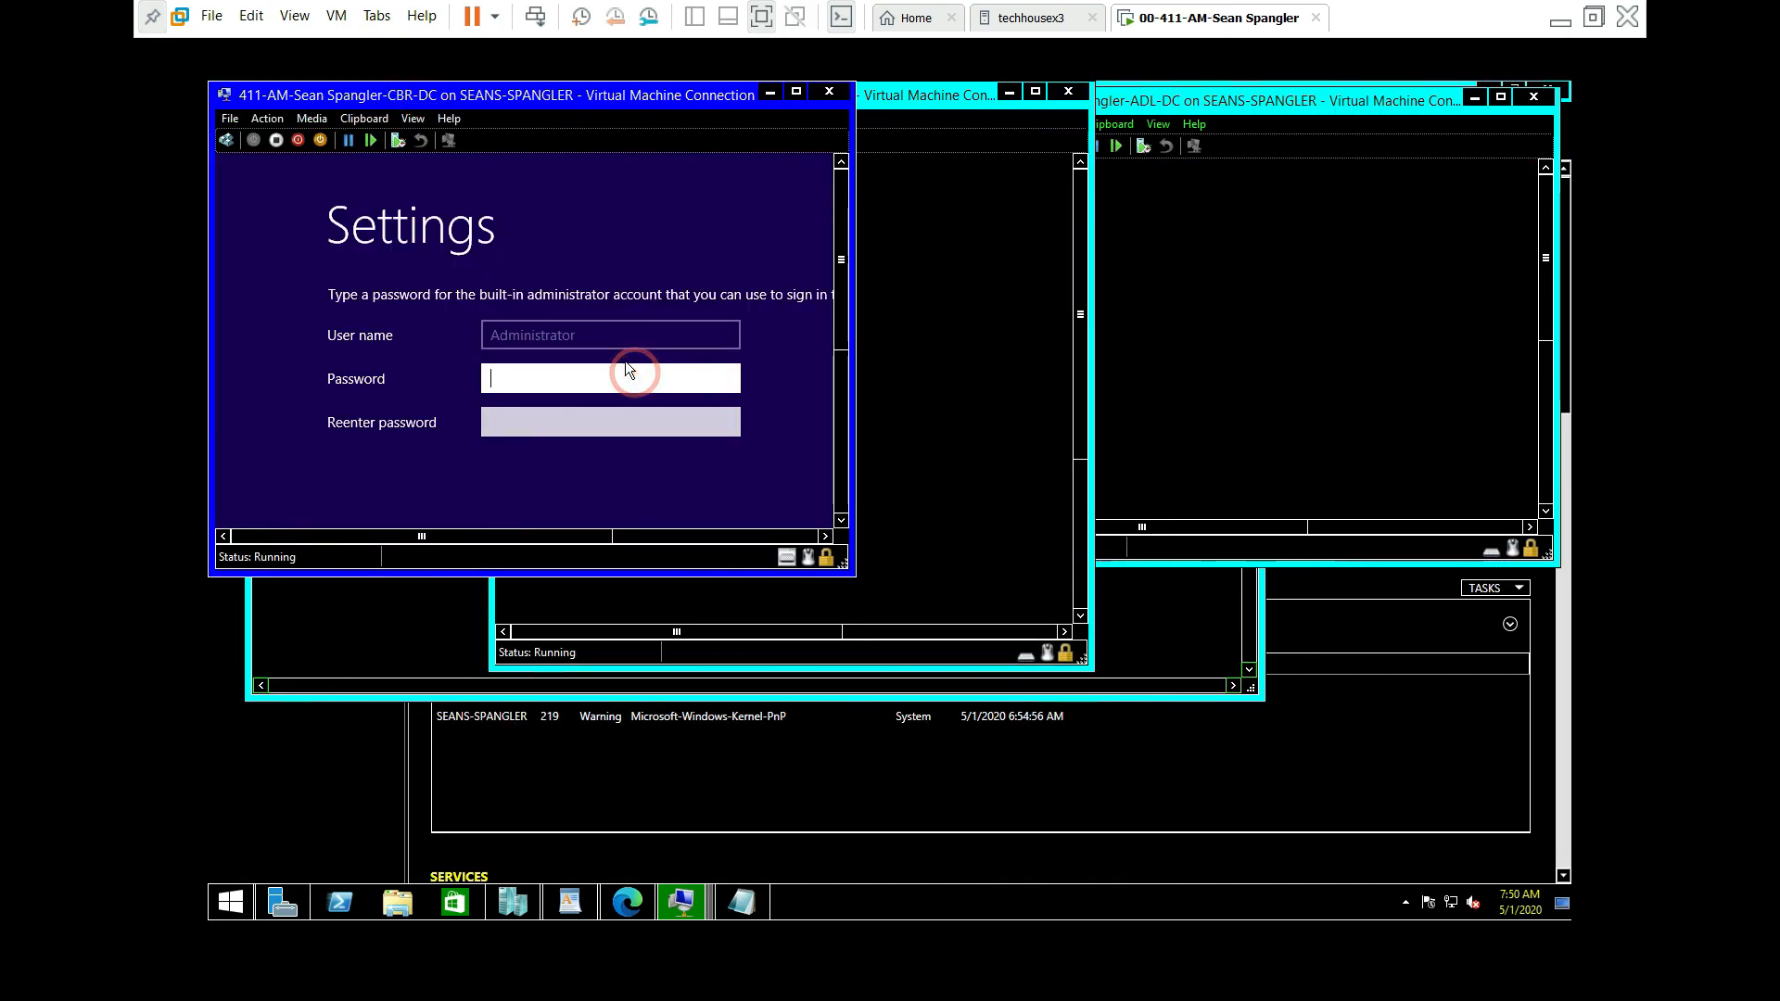
{"action": "type", "text": "•••••••••"}
{"action": "key", "text": "Tab"}
{"action": "type", "text": "•••••••••"}
{"action": "key", "text": "Return"}
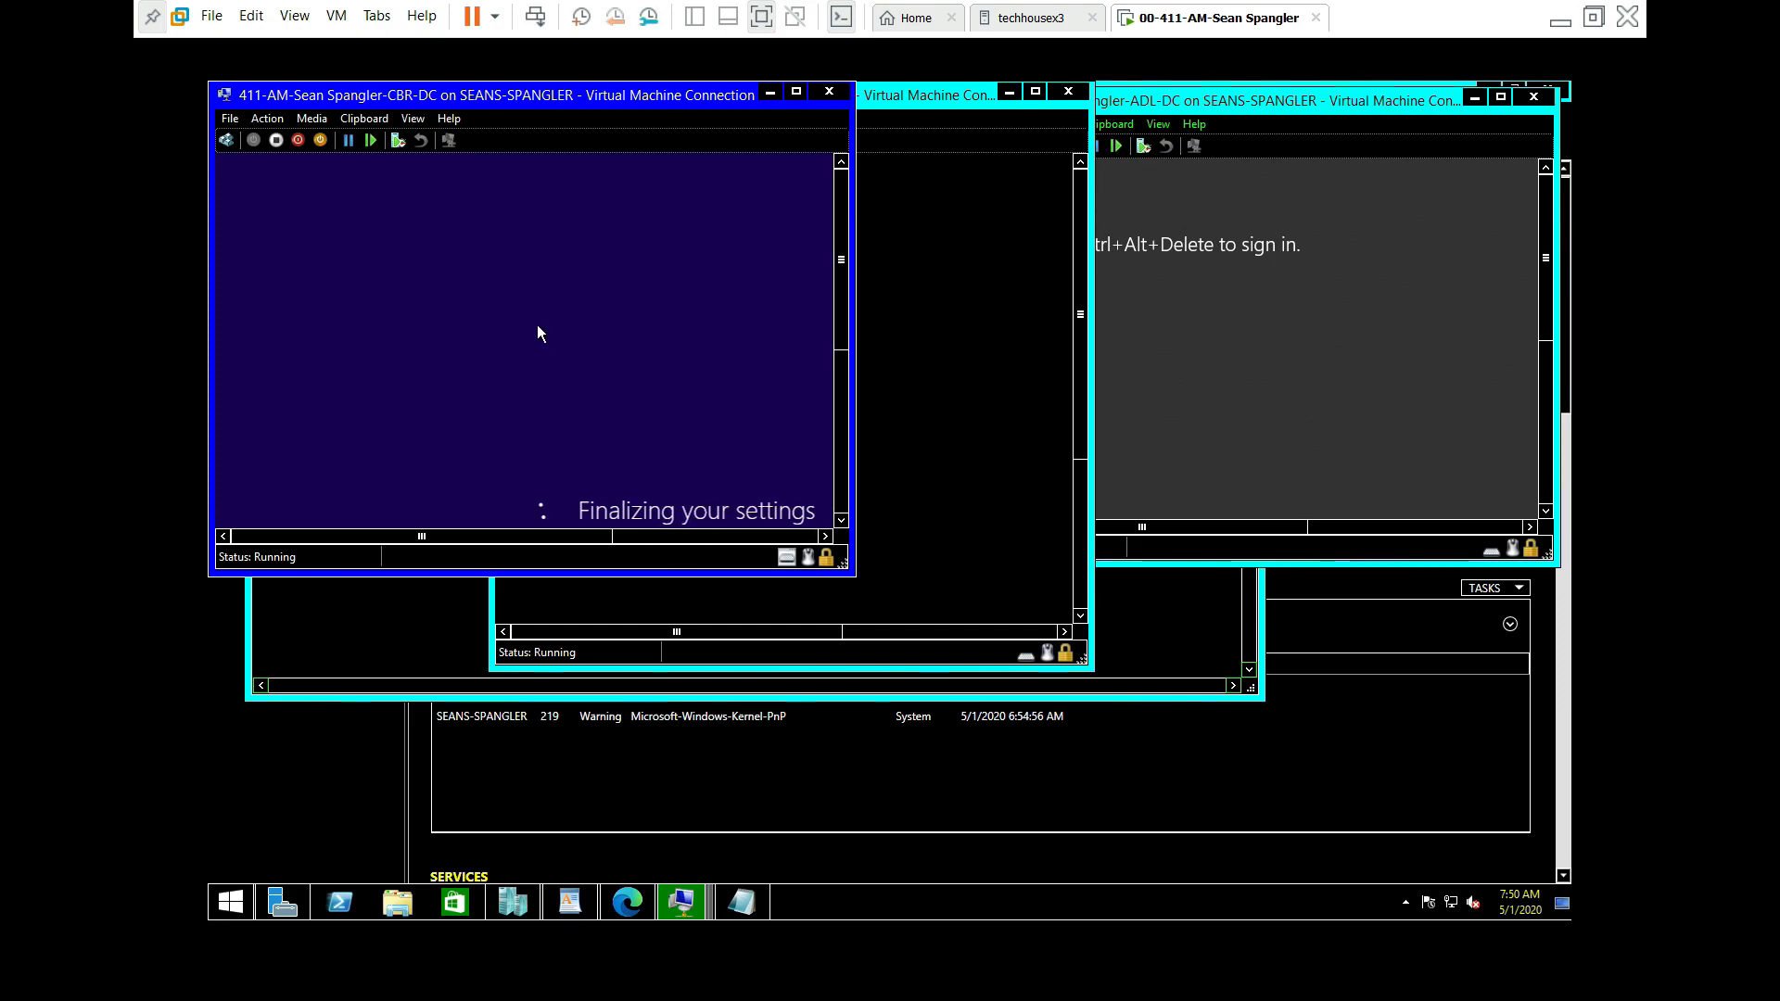
{"action": "left_click_drag", "start_coordinate": [655, 97], "coordinate": [1343, 102]}
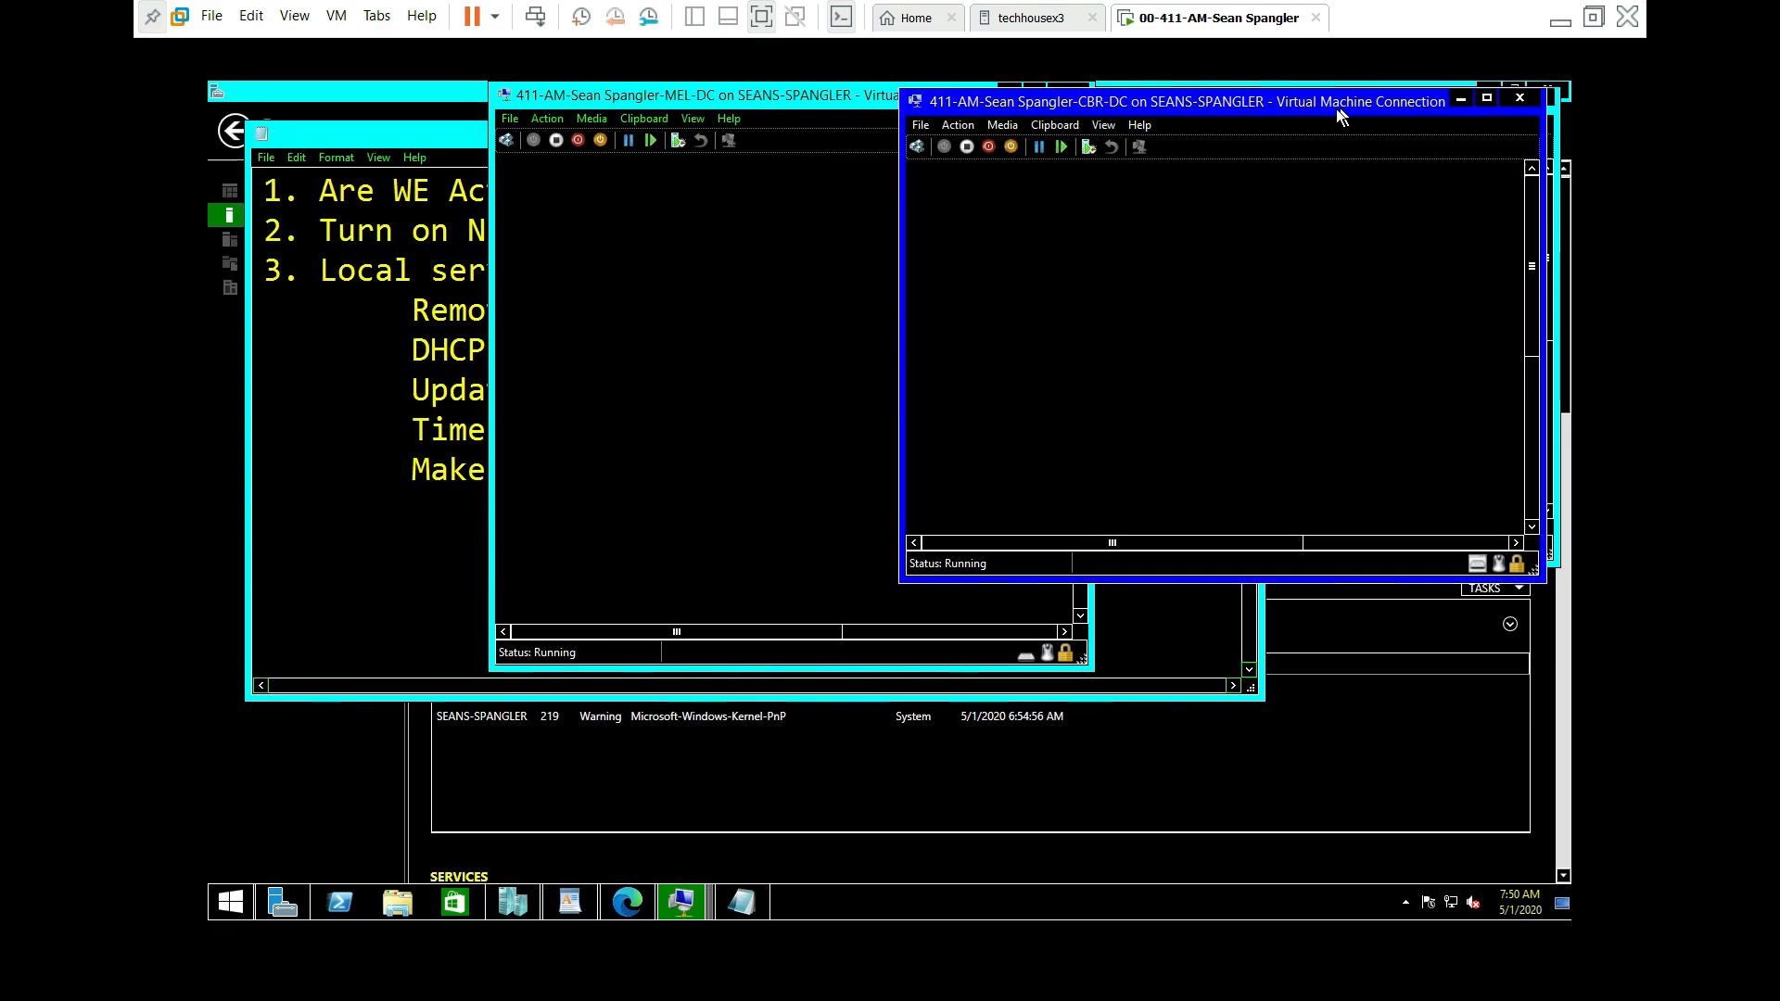
Step: Enlarge the MEL-DC console and sign in to CBR-DC as Administrator
{"action": "left_click", "coordinate": [719, 93]}
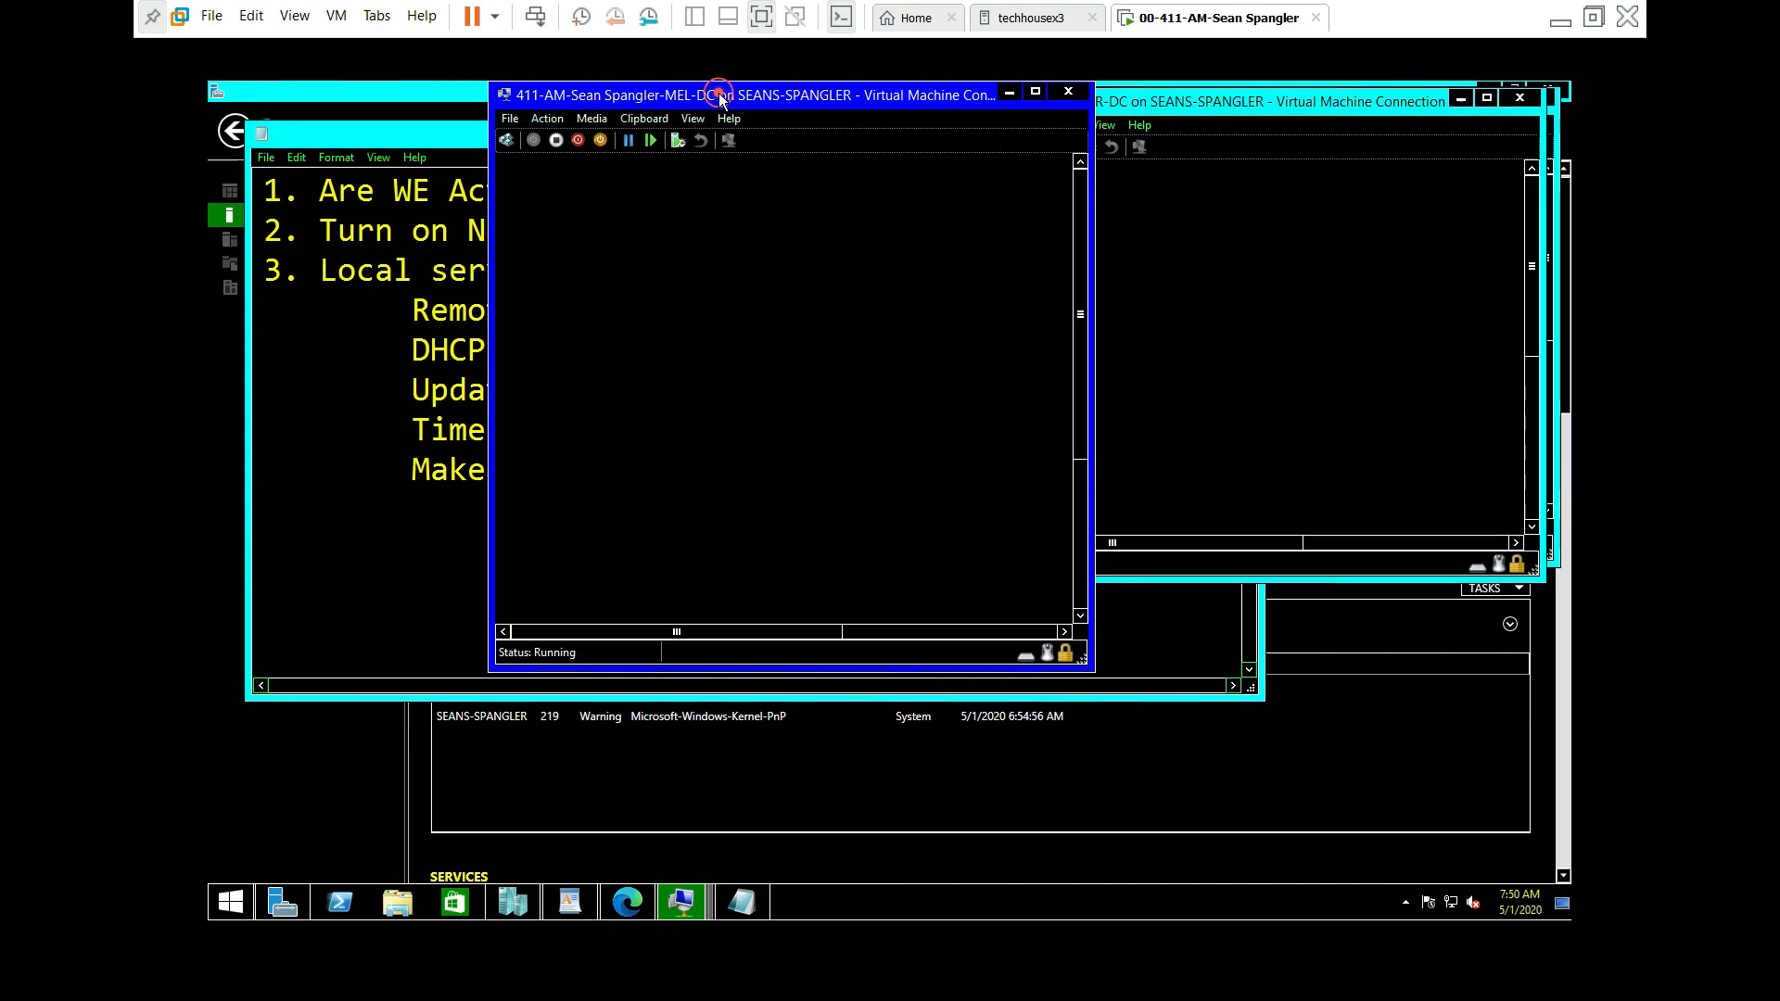
{"action": "left_click", "coordinate": [1036, 91]}
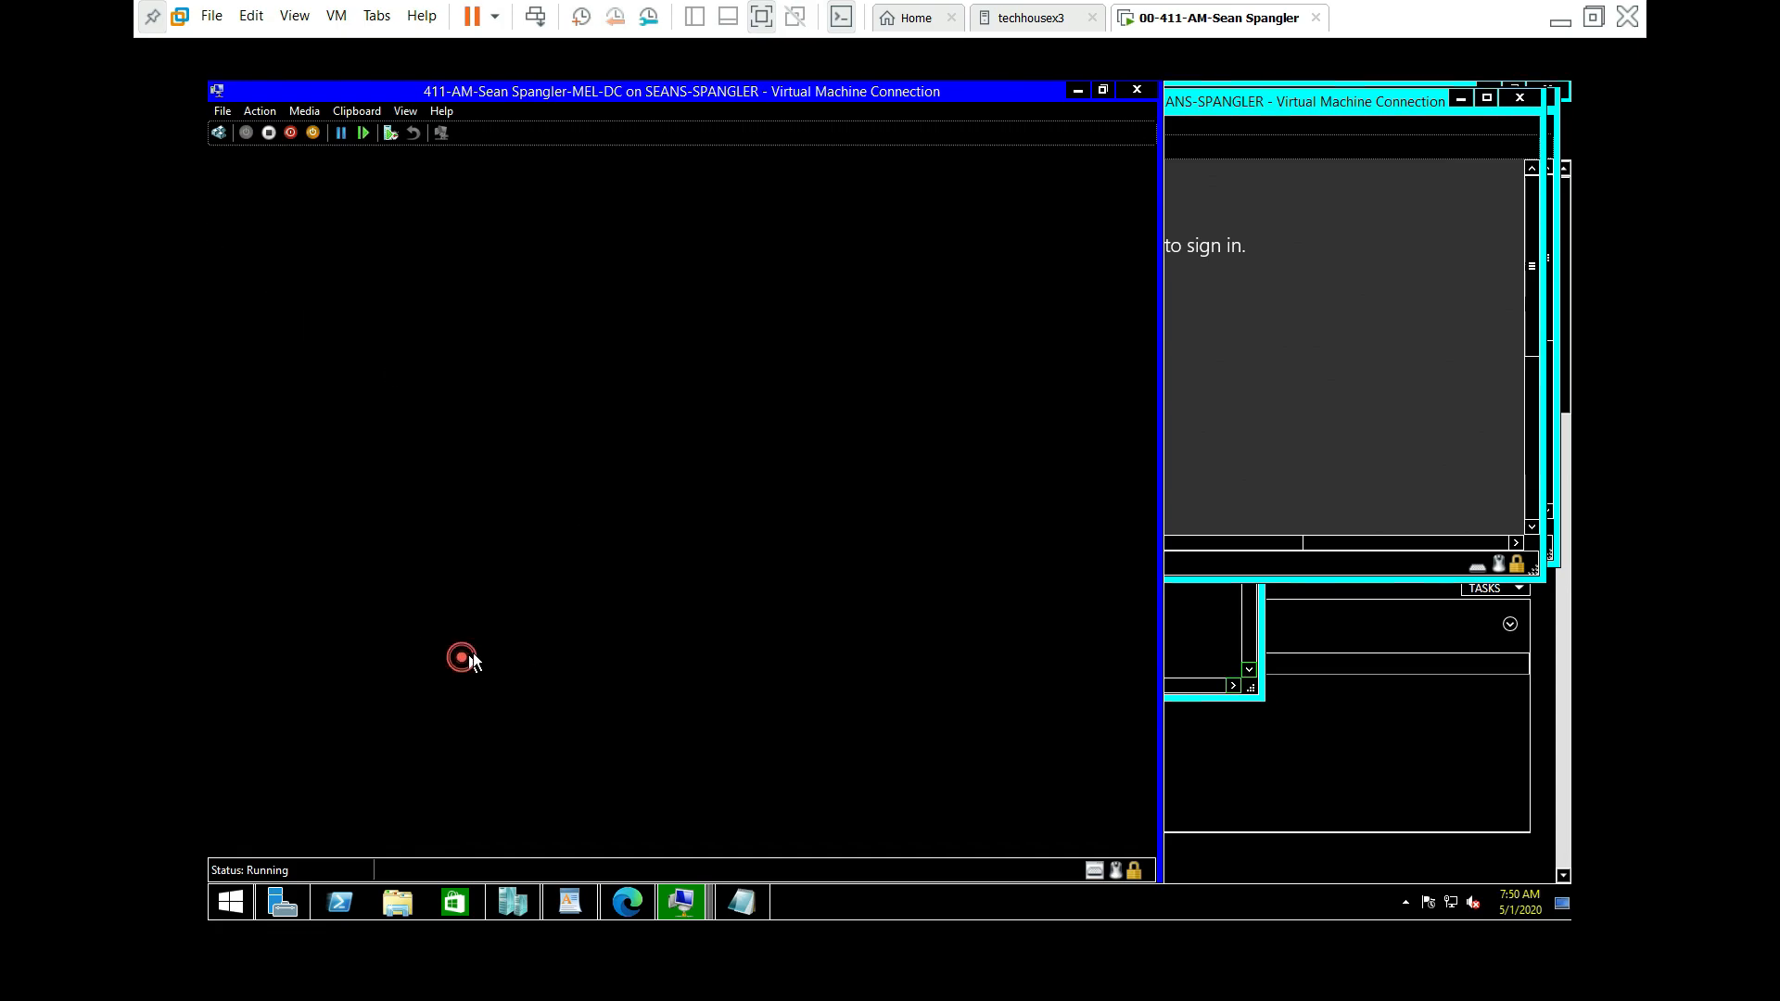
{"action": "left_click", "coordinate": [1344, 107]}
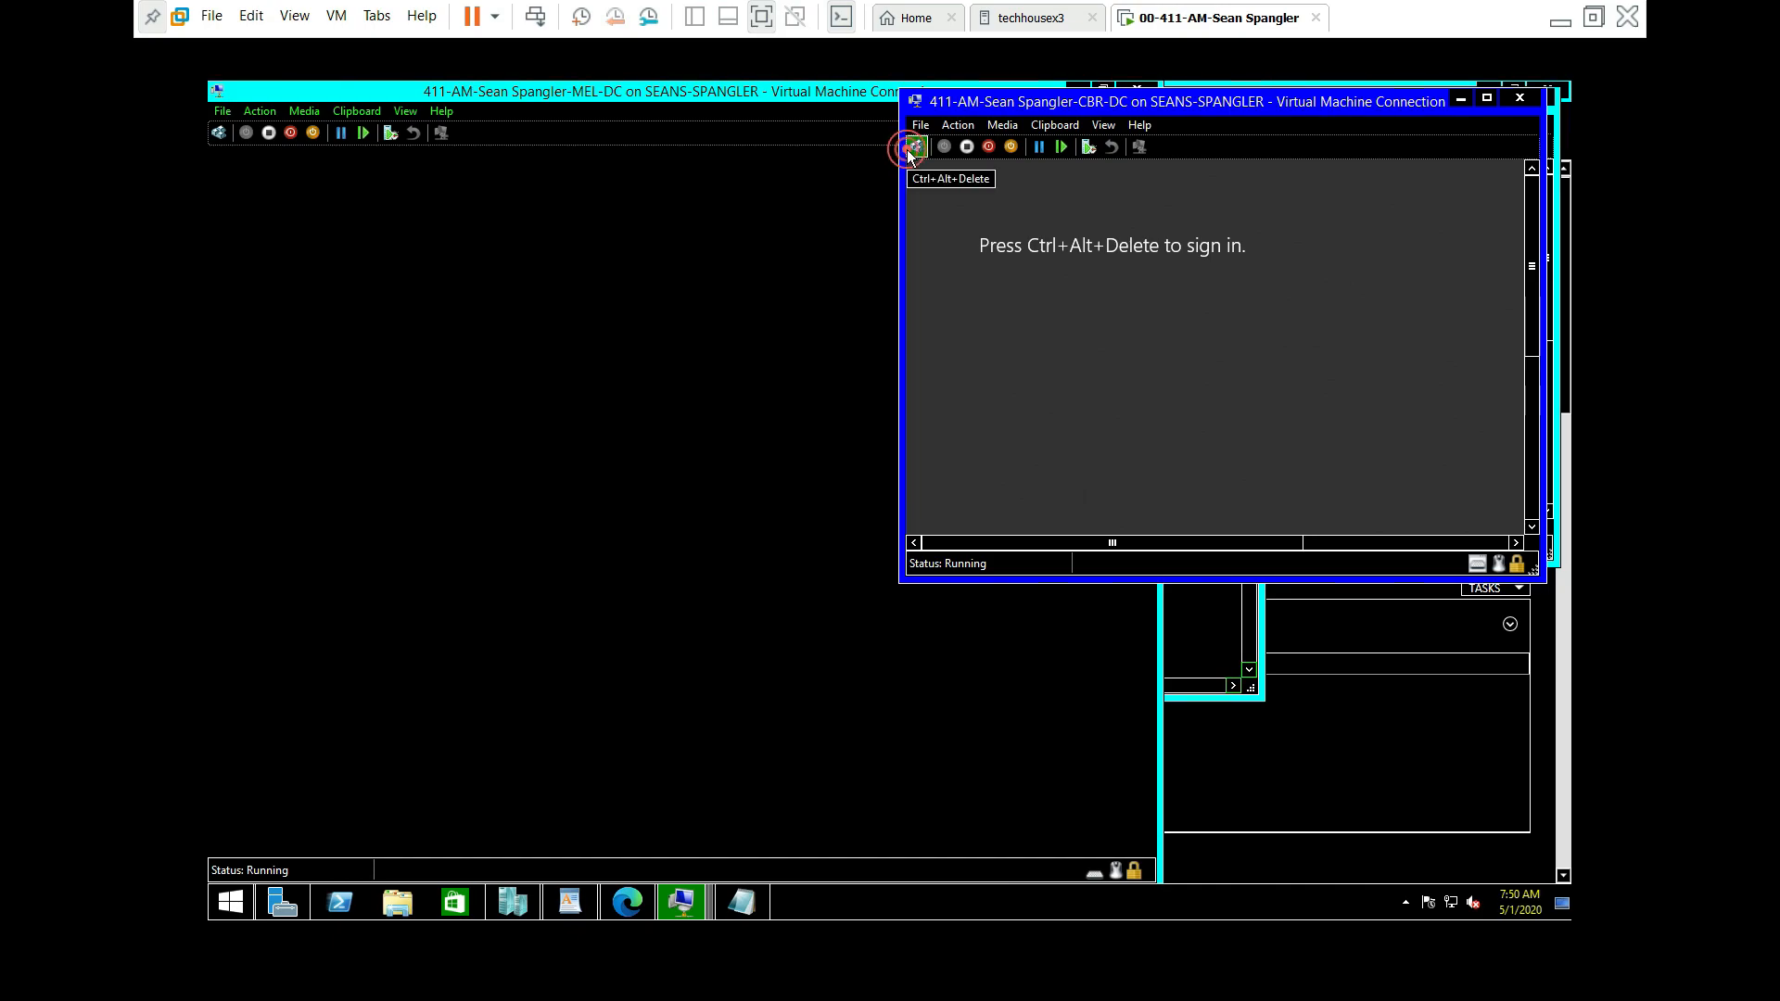
{"action": "left_click", "coordinate": [915, 147]}
{"action": "left_click", "coordinate": [1358, 391]}
{"action": "type", "text": "•••••••"}
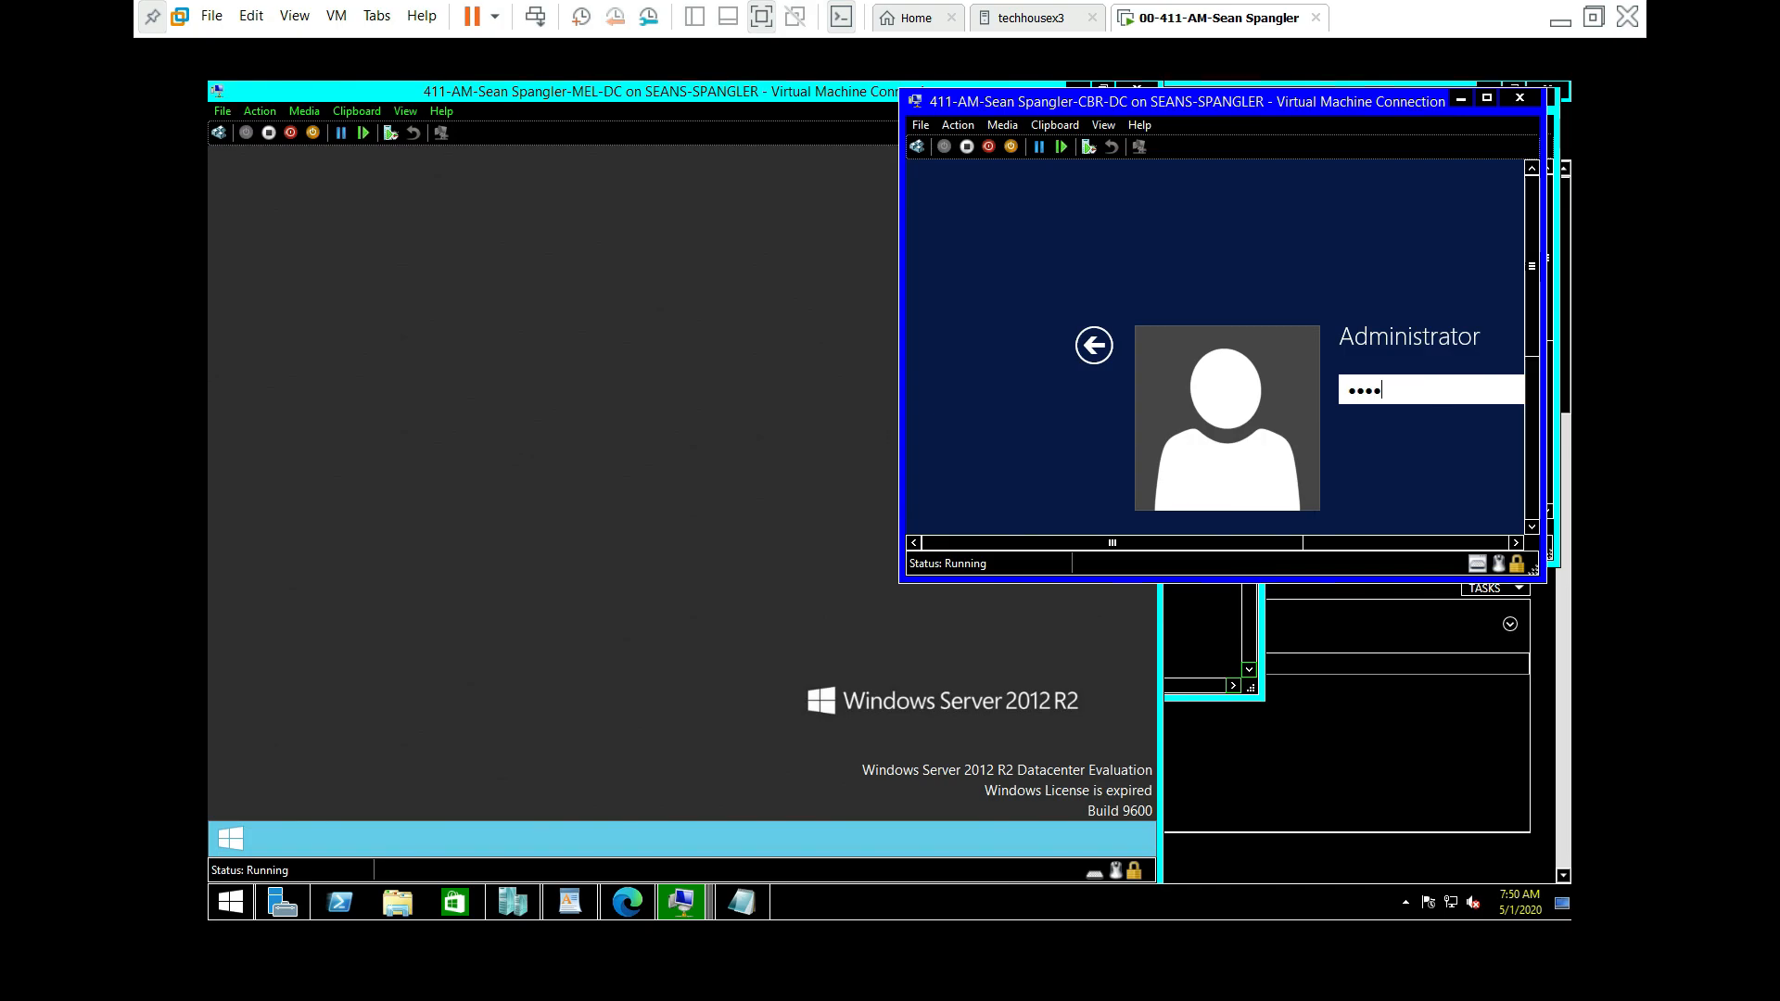
{"action": "type", "text": "••"}
{"action": "key", "text": "Return"}
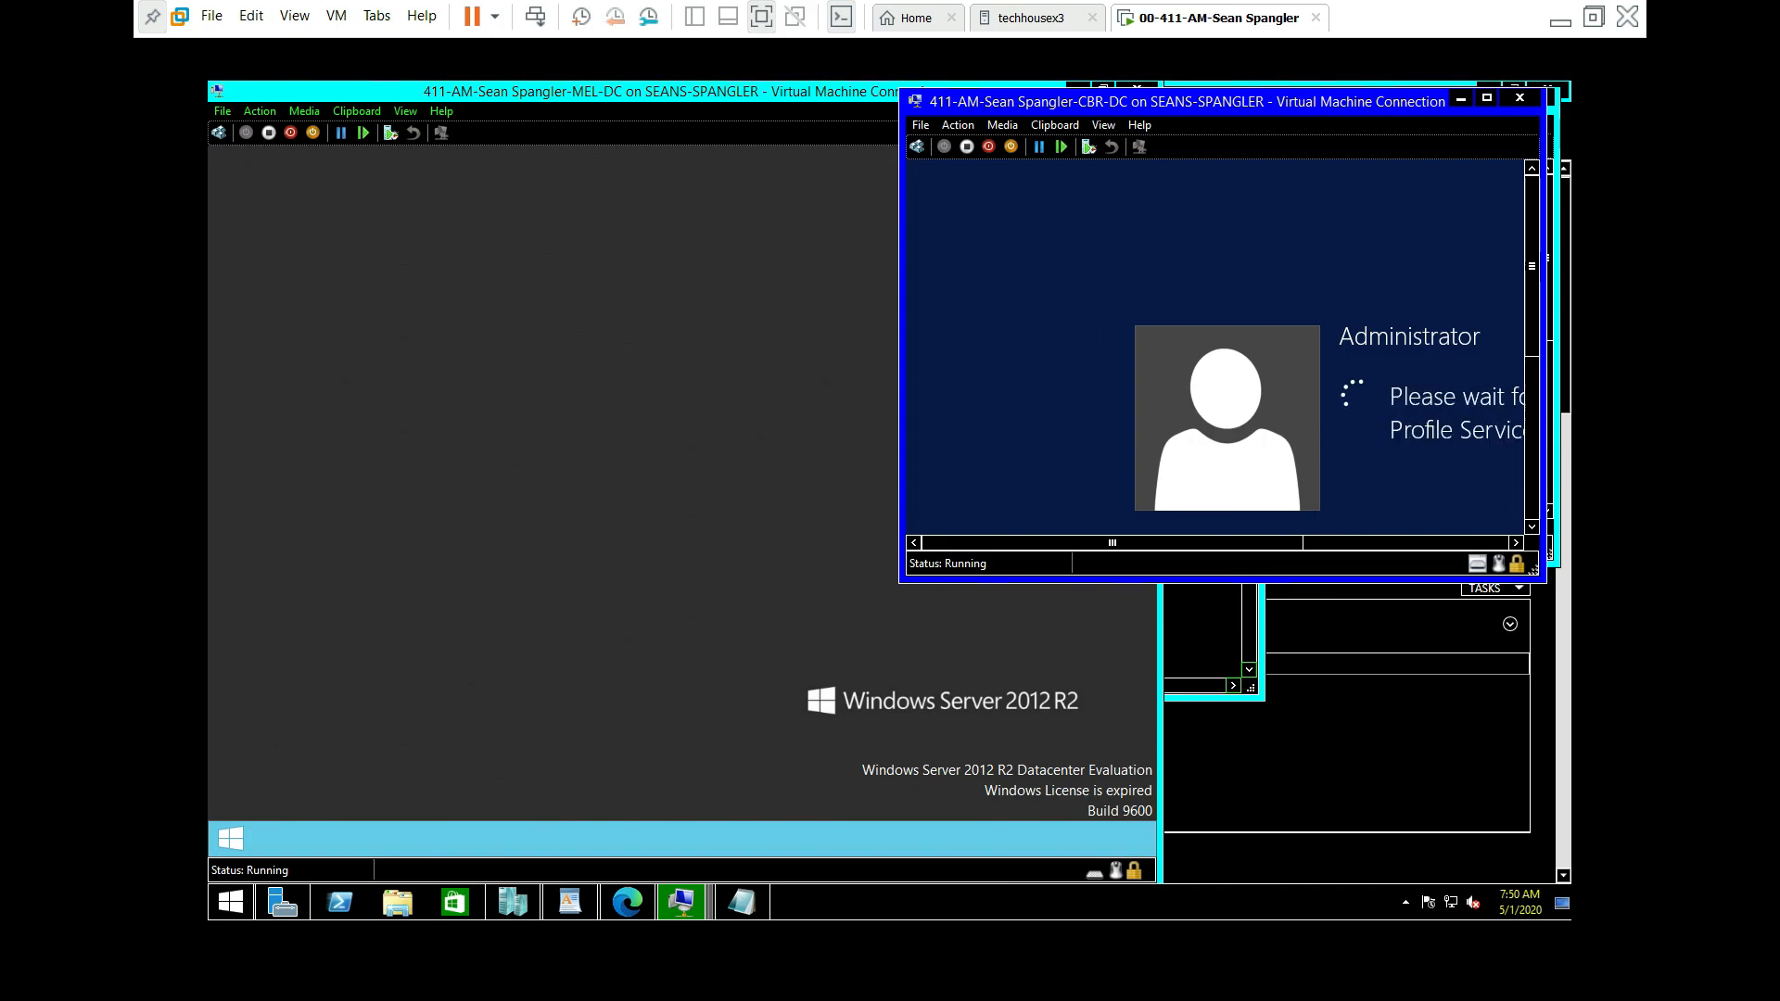
{"action": "left_click_drag", "start_coordinate": [1335, 104], "coordinate": [1329, 168]}
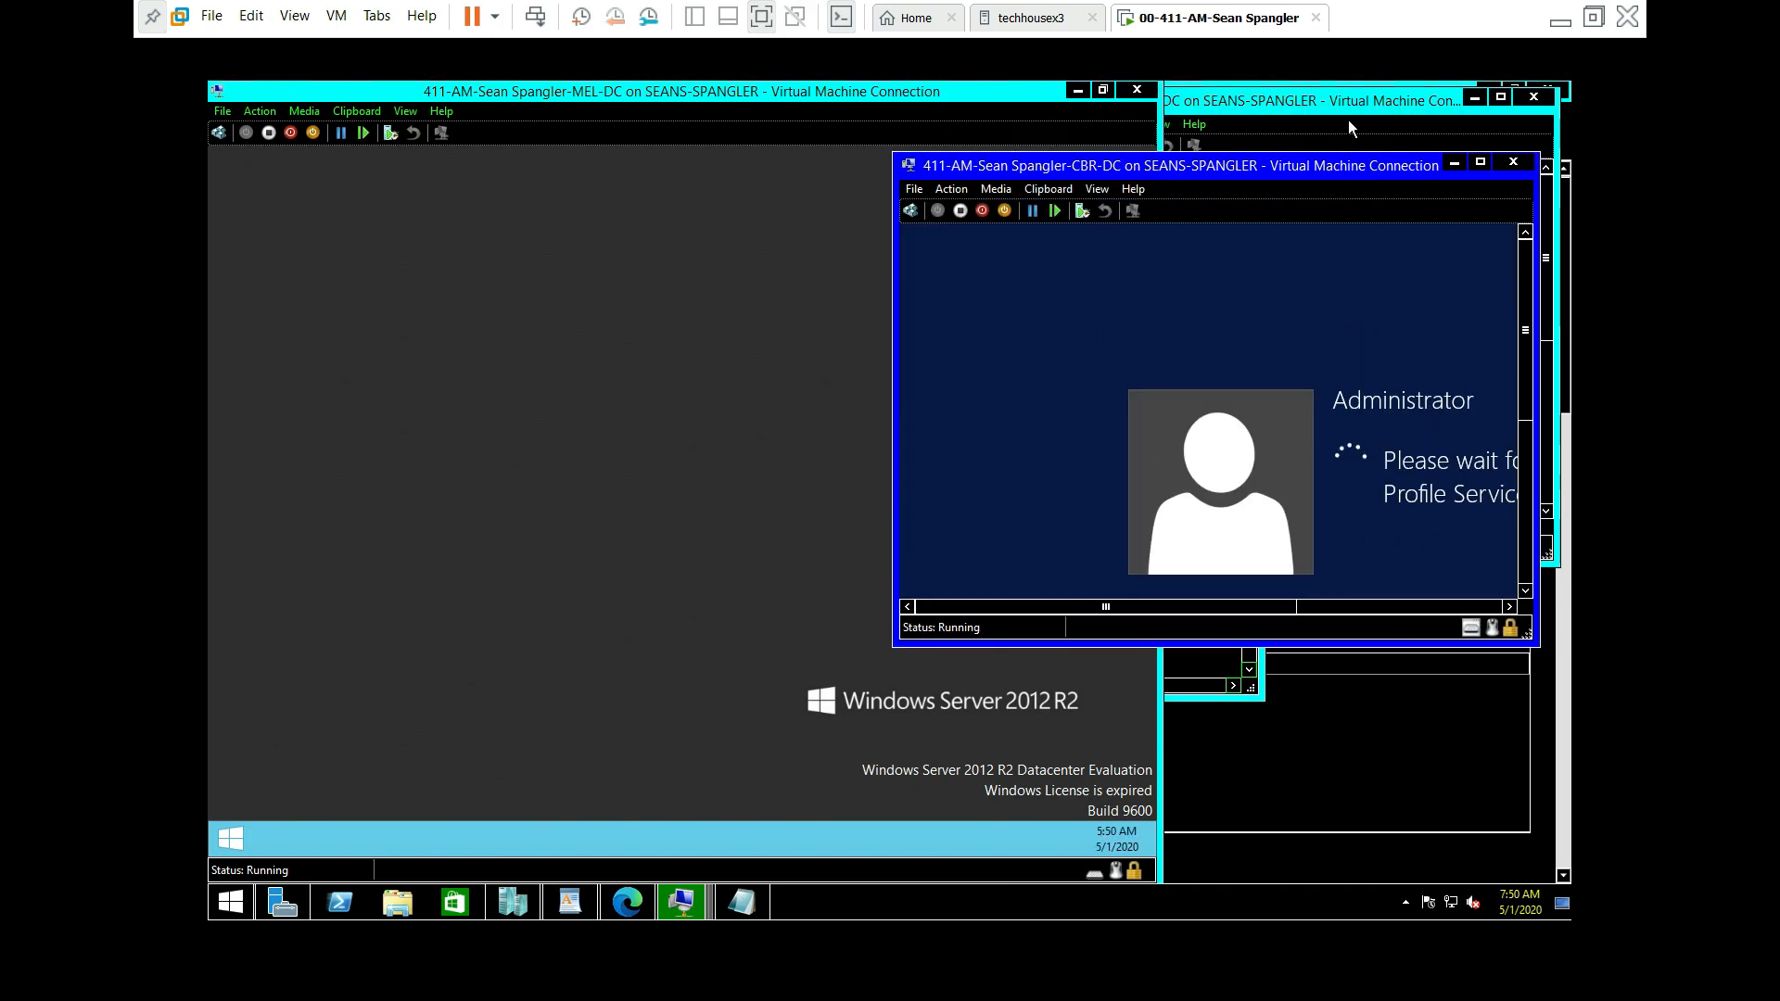
Step: Sign in to ADL-DC as Administrator
{"action": "left_click", "coordinate": [1349, 97]}
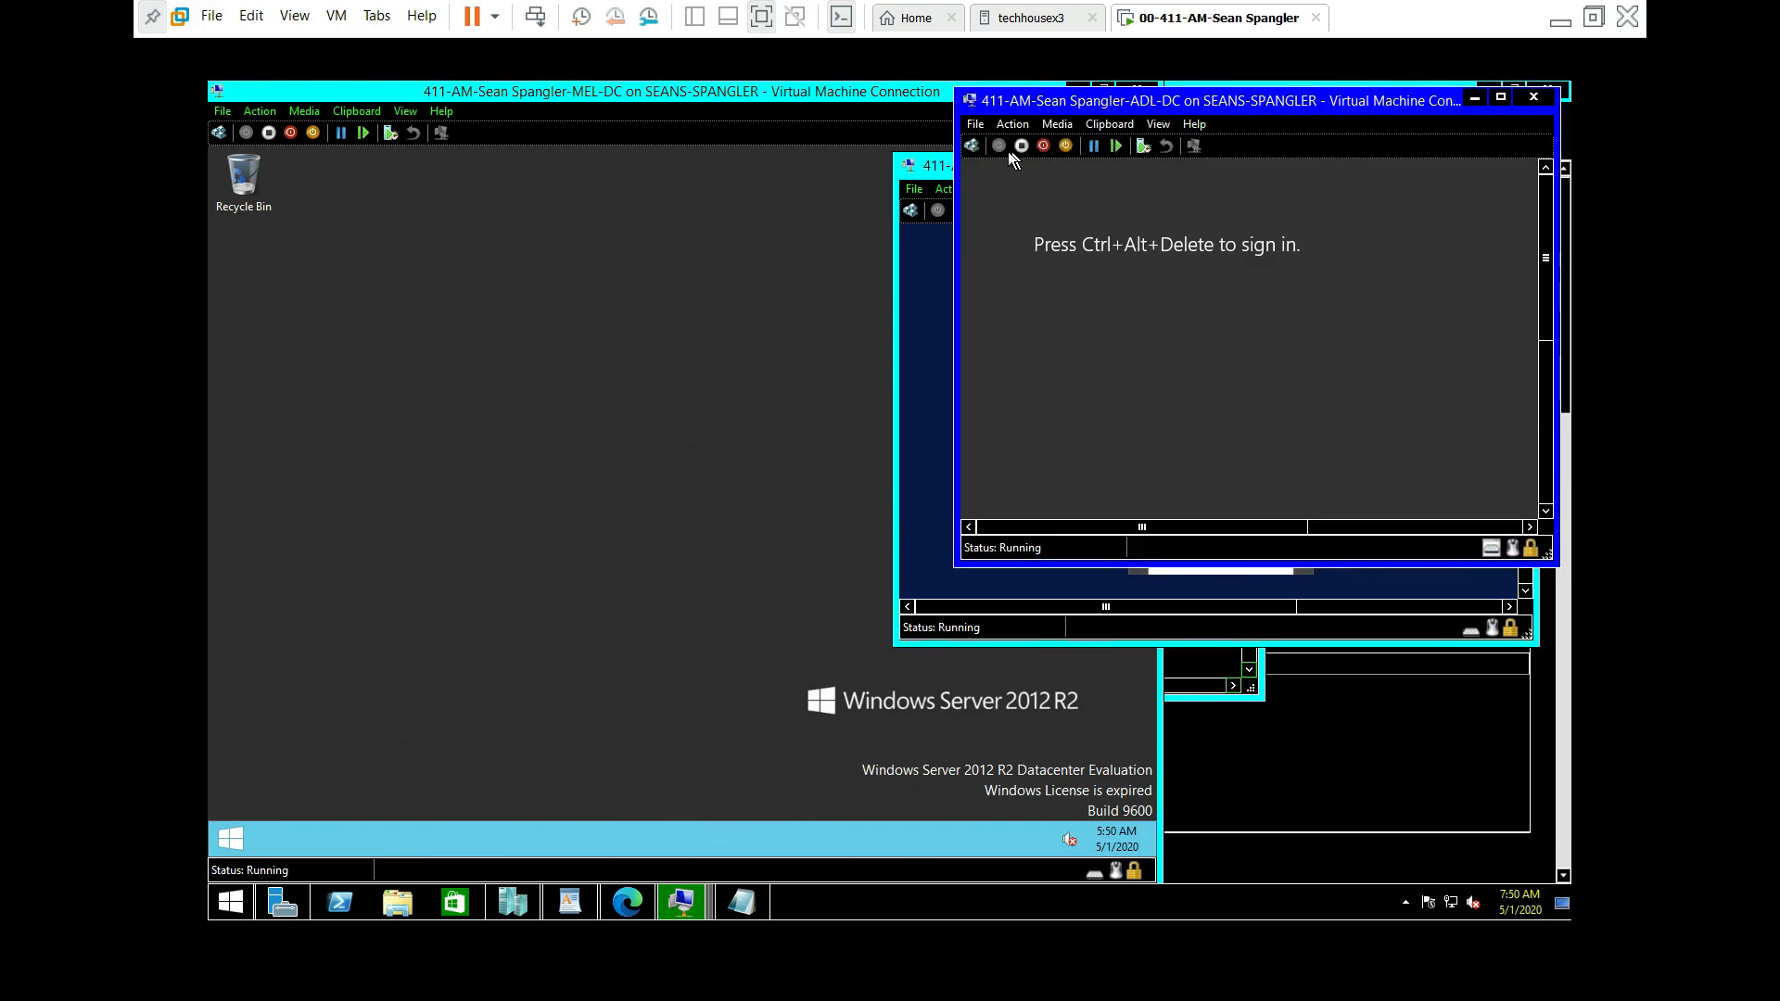
{"action": "left_click", "coordinate": [971, 145]}
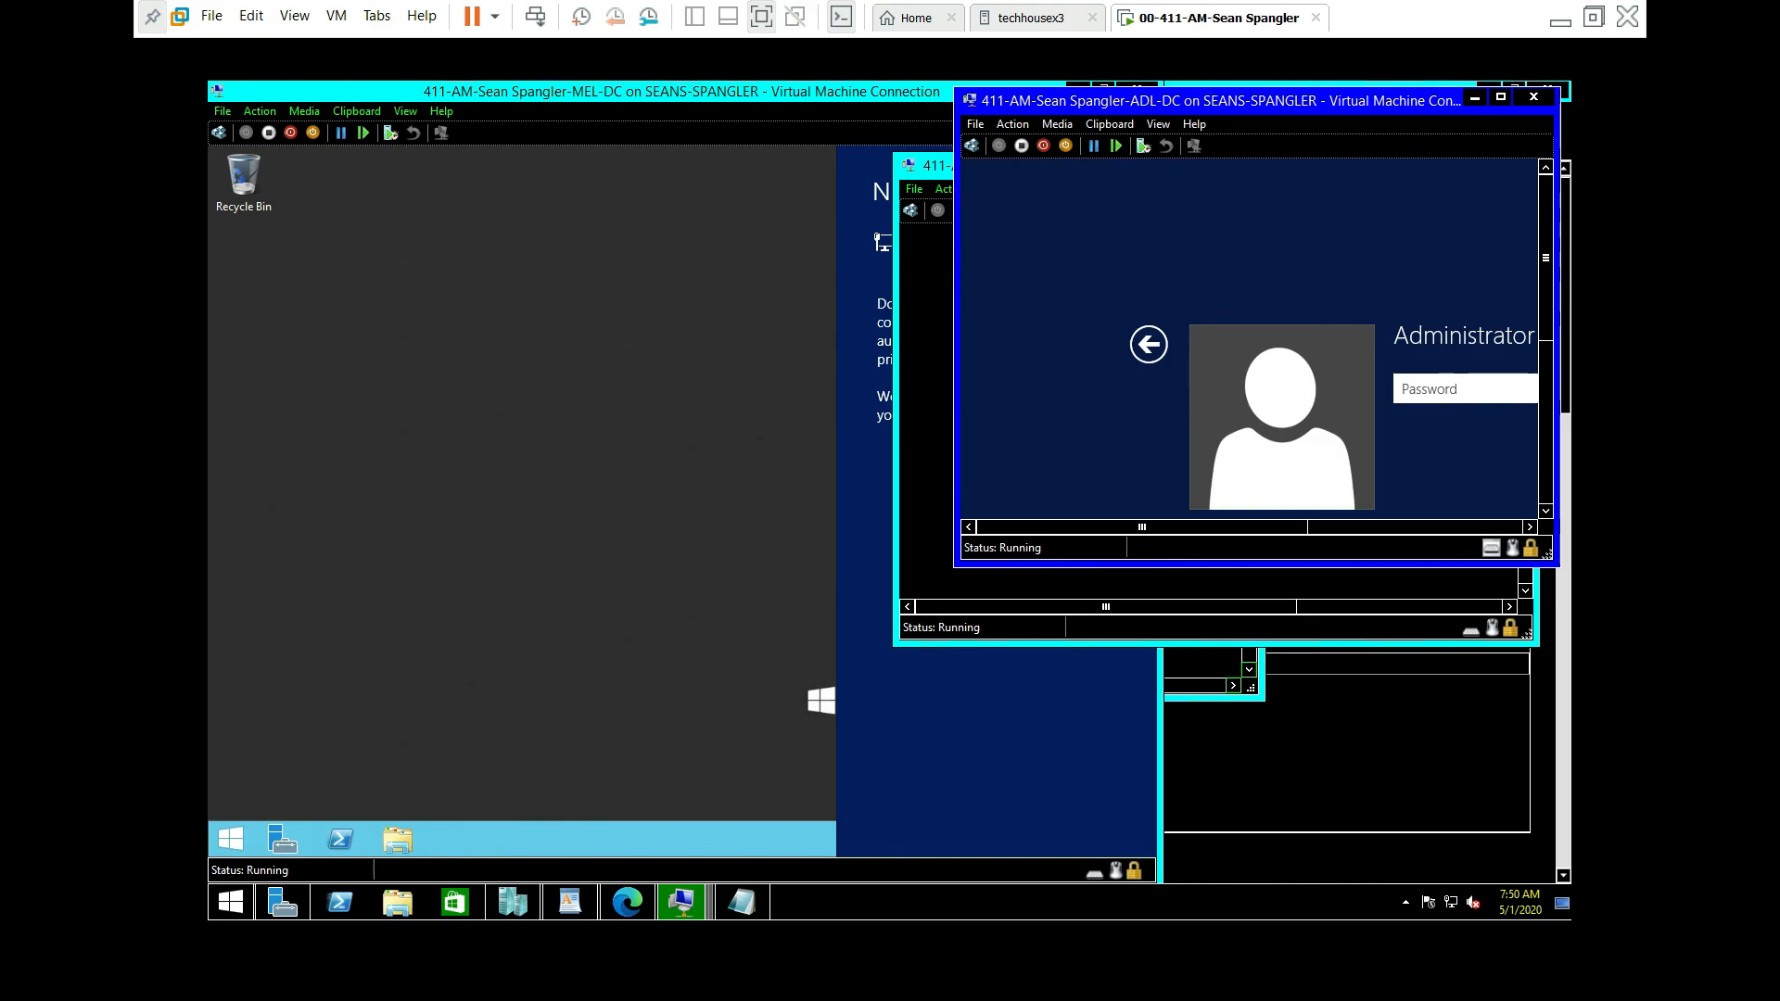
{"action": "type", "text": "•••••••••"}
{"action": "key", "text": "Return"}
Step: Refresh the MEL-DC desktop several times and move its VM window aside
{"action": "left_click", "coordinate": [509, 420]}
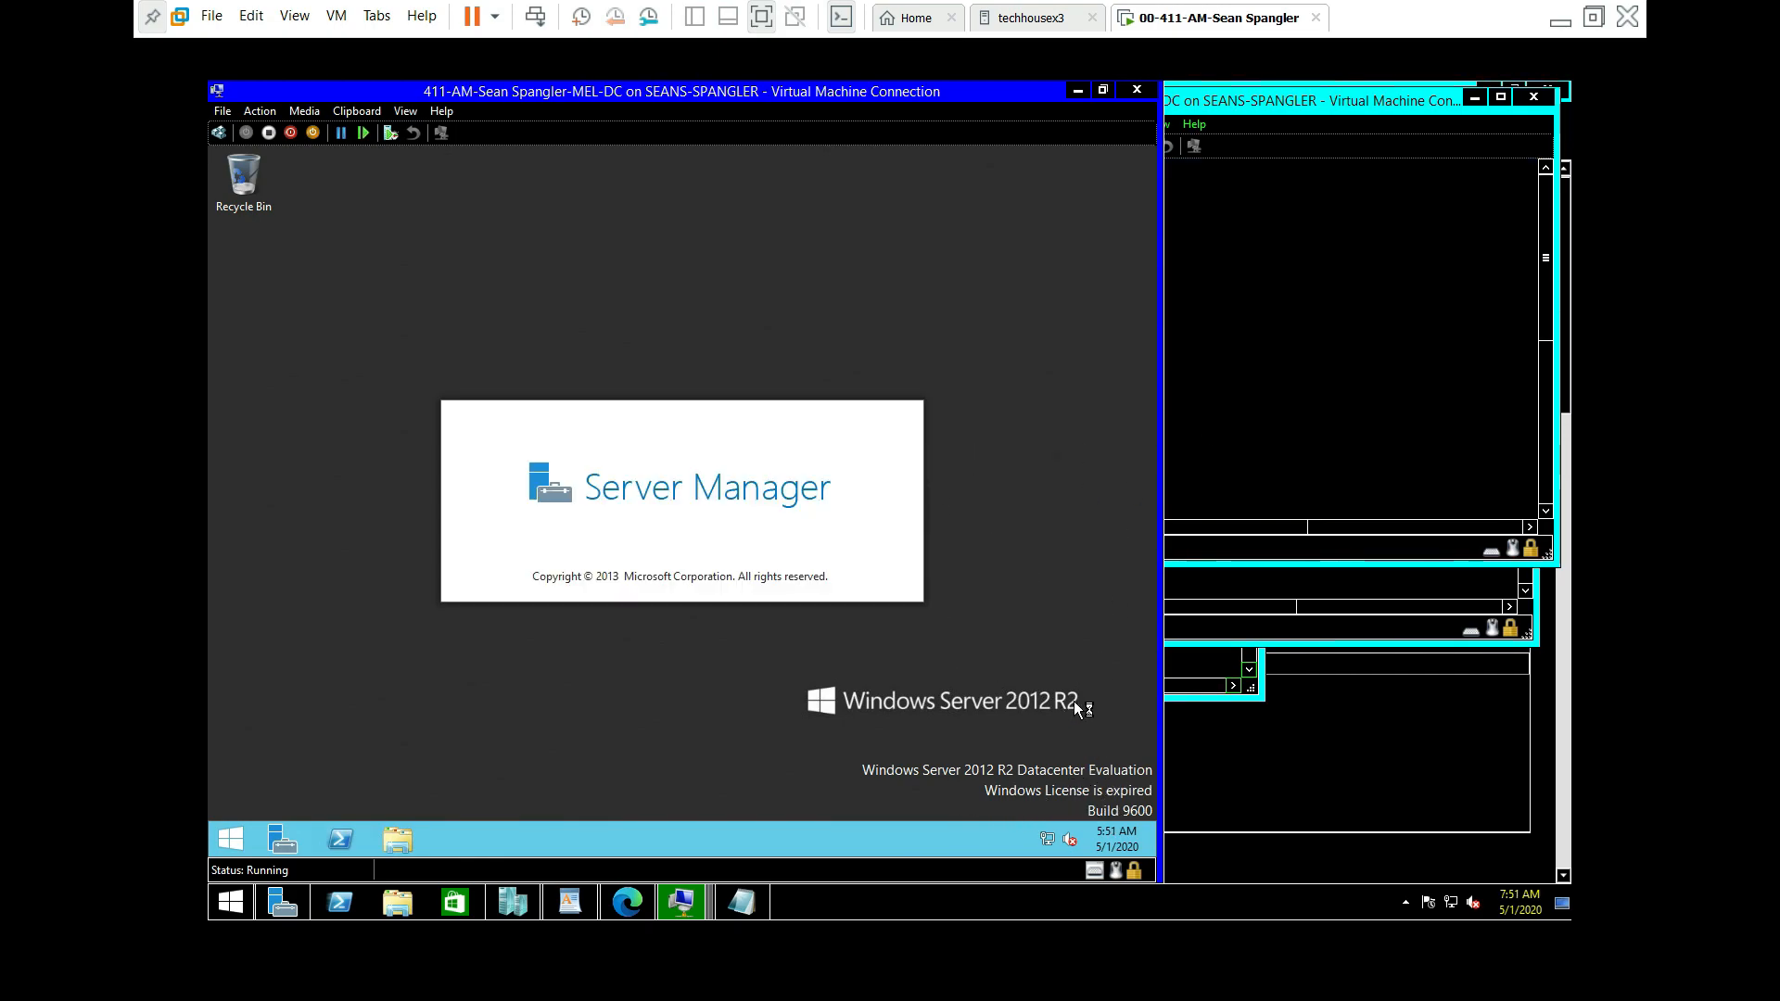
{"action": "right_click", "coordinate": [981, 565]}
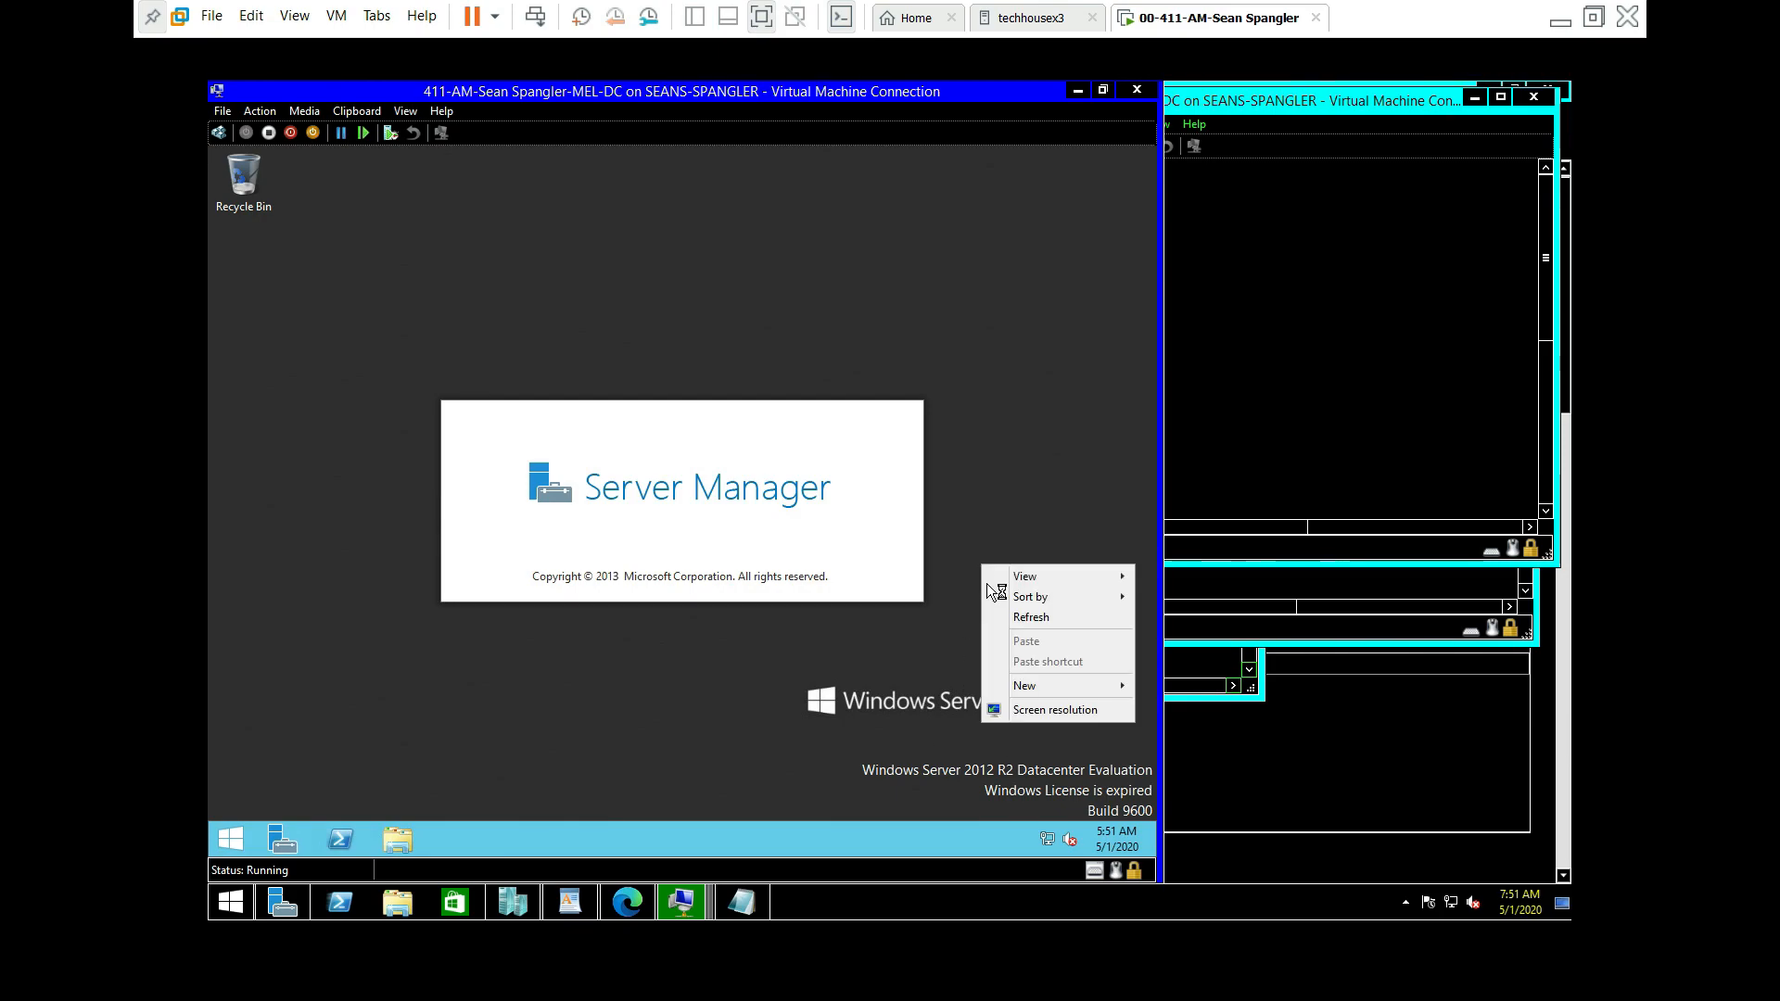
{"action": "left_click", "coordinate": [1037, 618]}
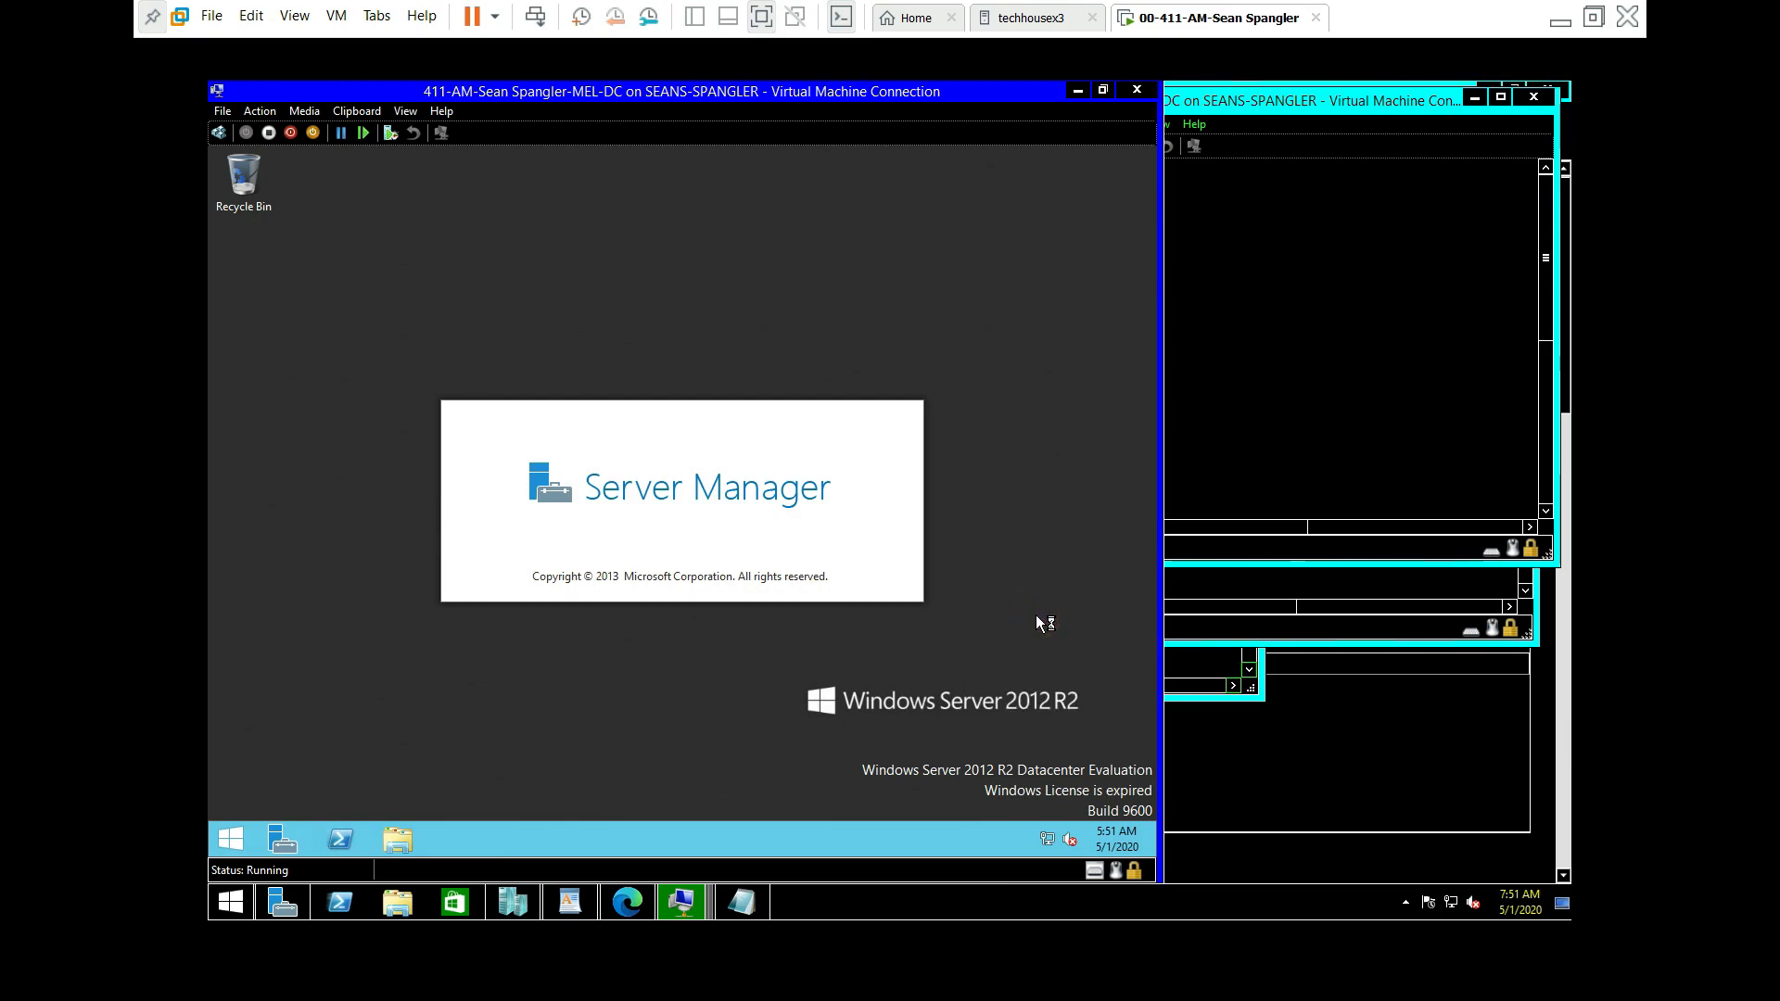
{"action": "right_click", "coordinate": [718, 742]}
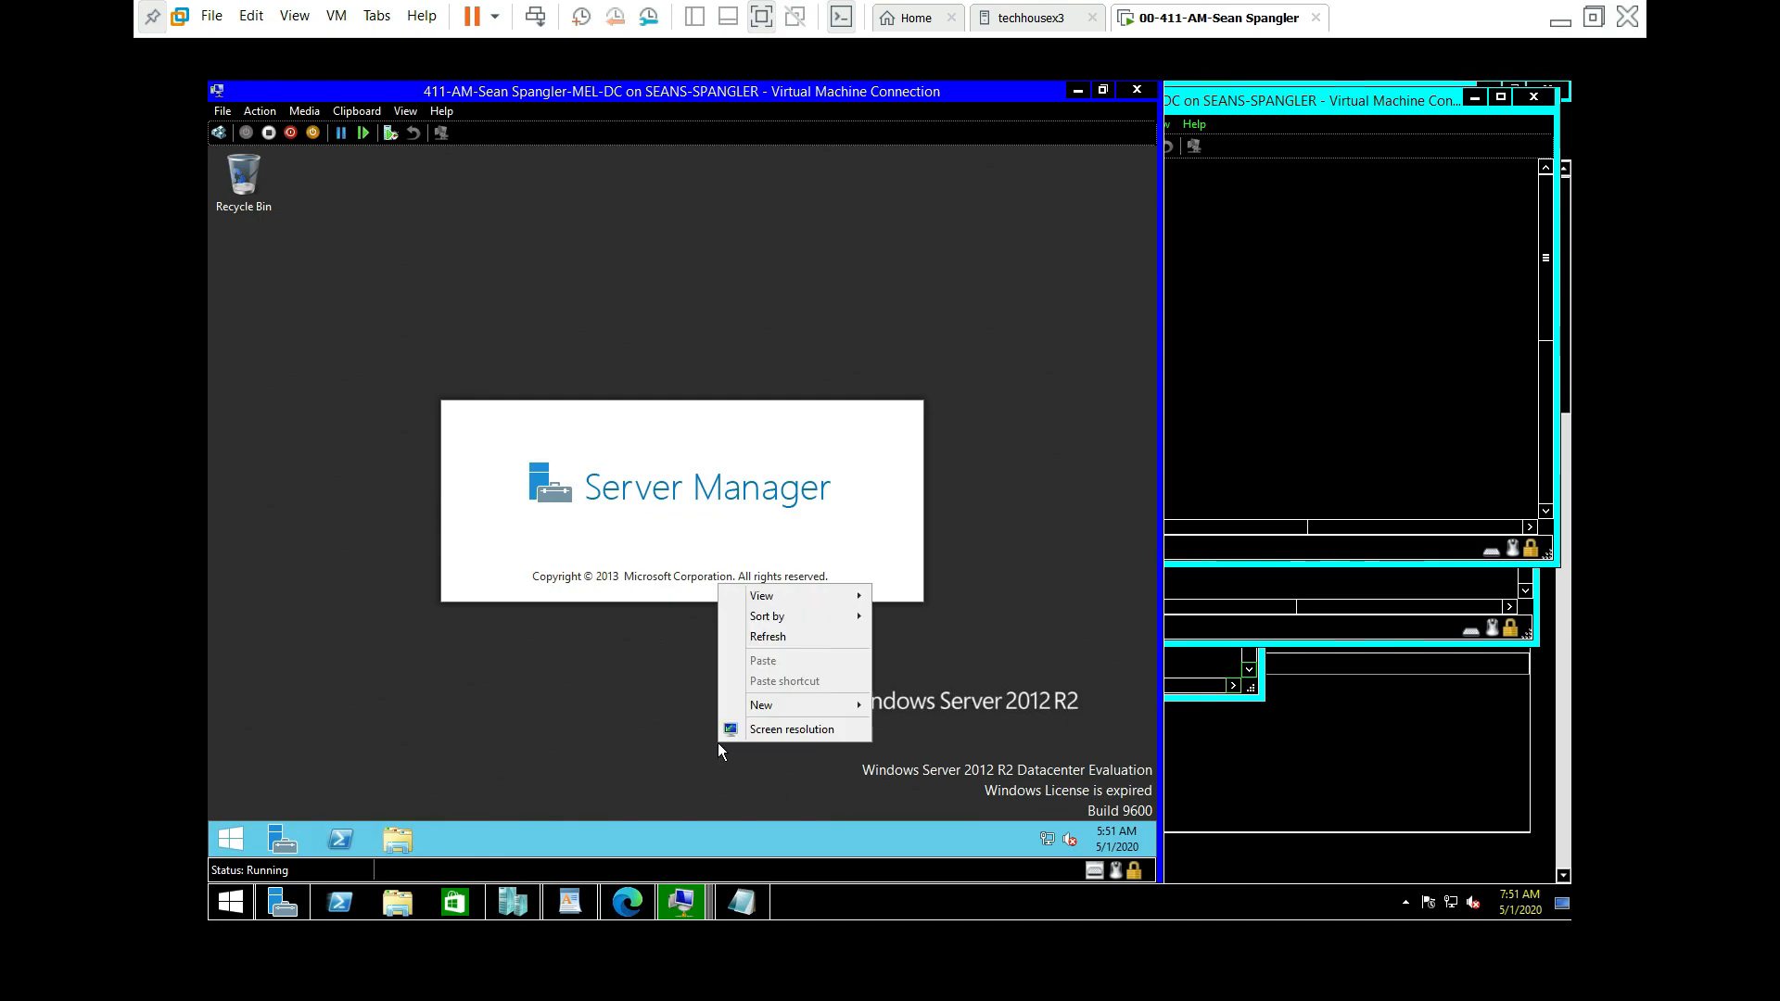
{"action": "left_click", "coordinate": [812, 637]}
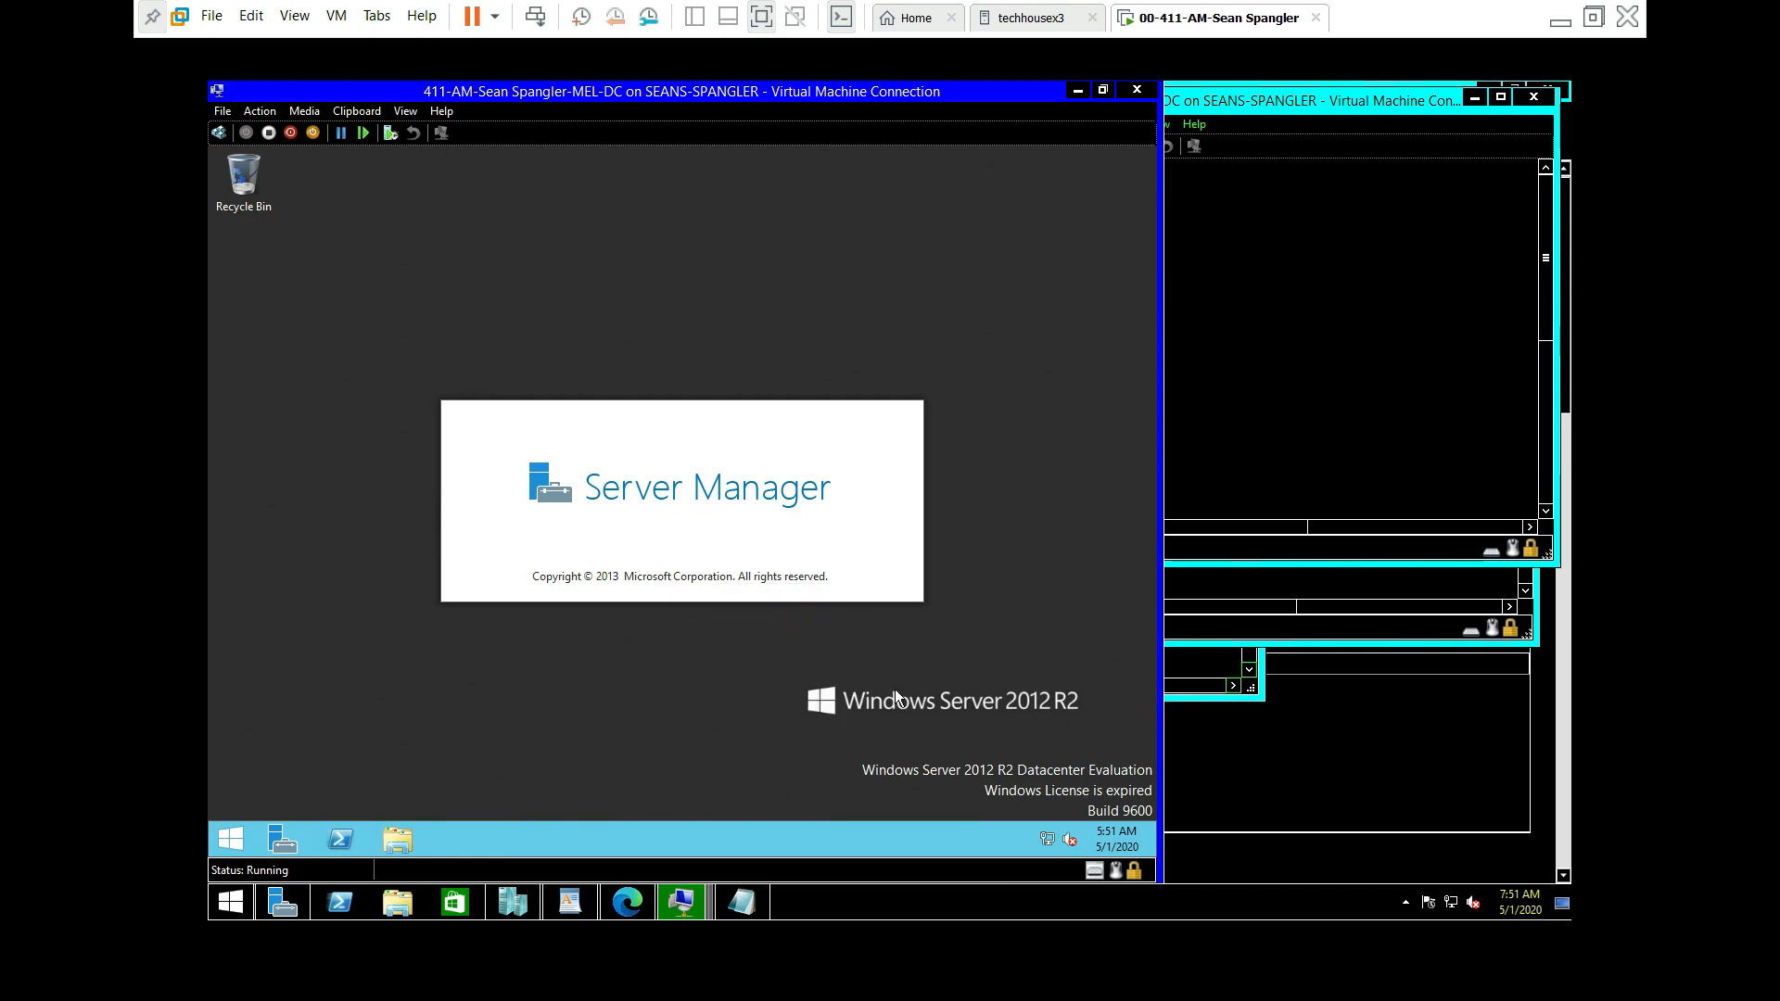
{"action": "right_click", "coordinate": [653, 733]}
{"action": "left_click", "coordinate": [721, 629]}
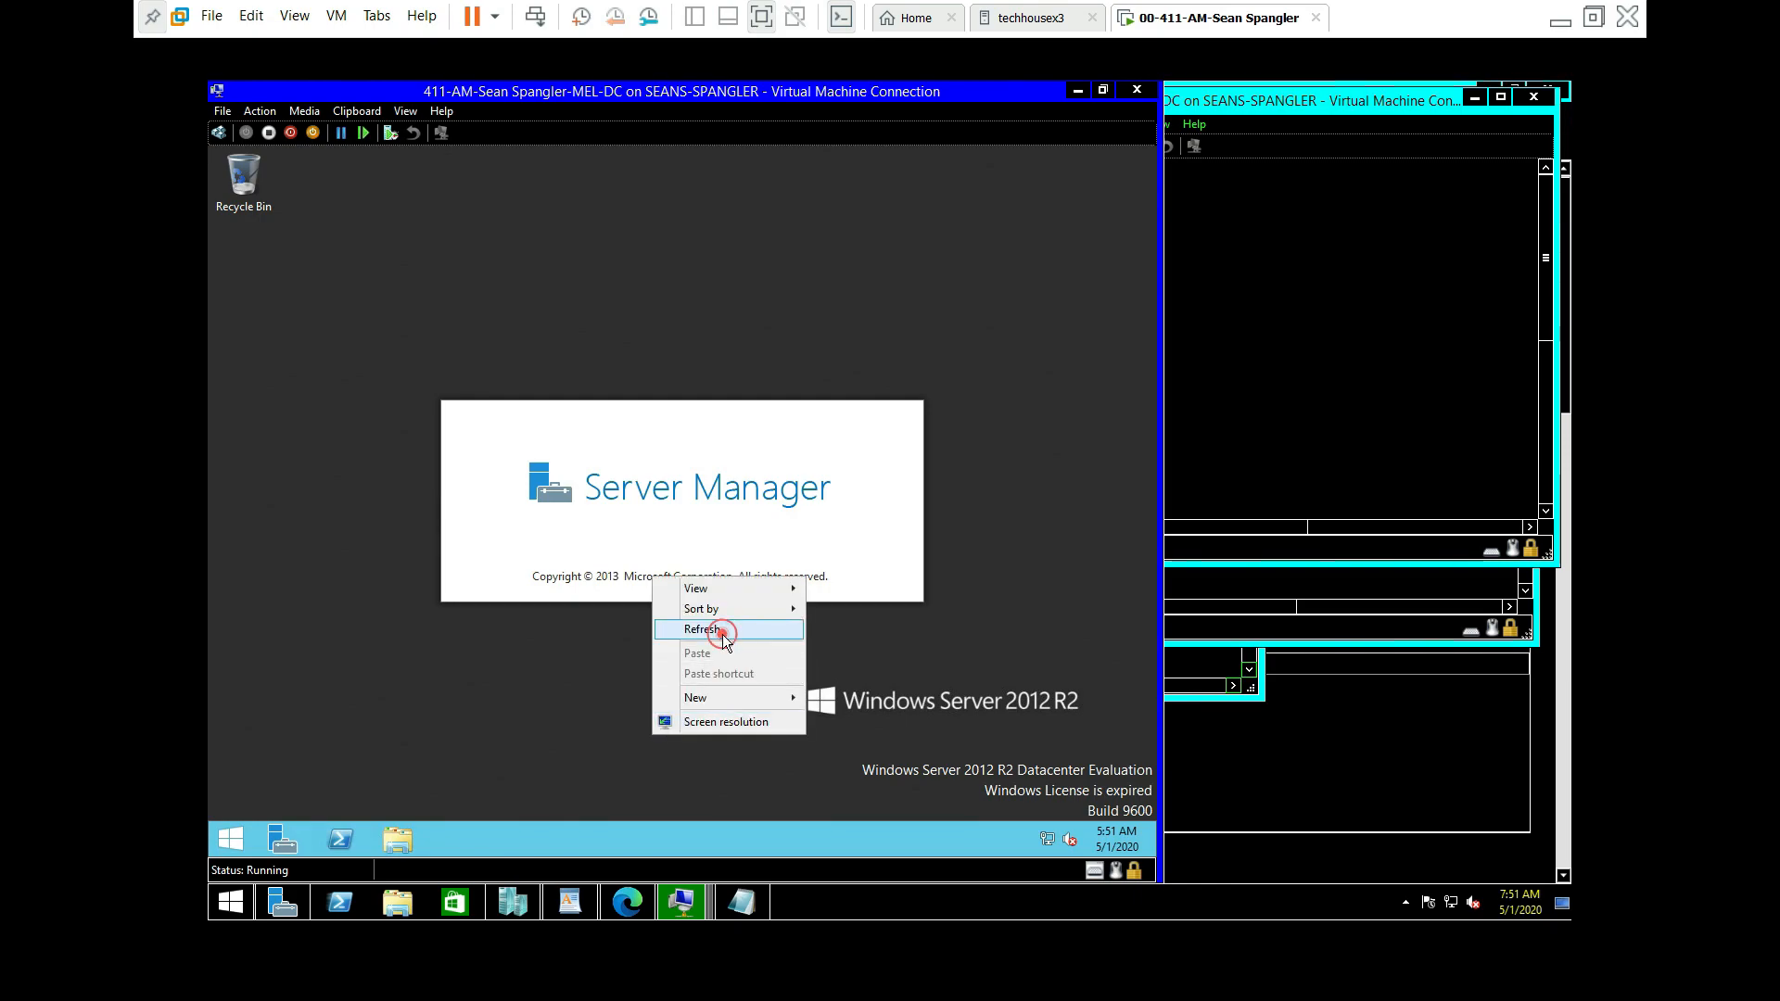
{"action": "left_click_drag", "start_coordinate": [574, 91], "coordinate": [992, 131]}
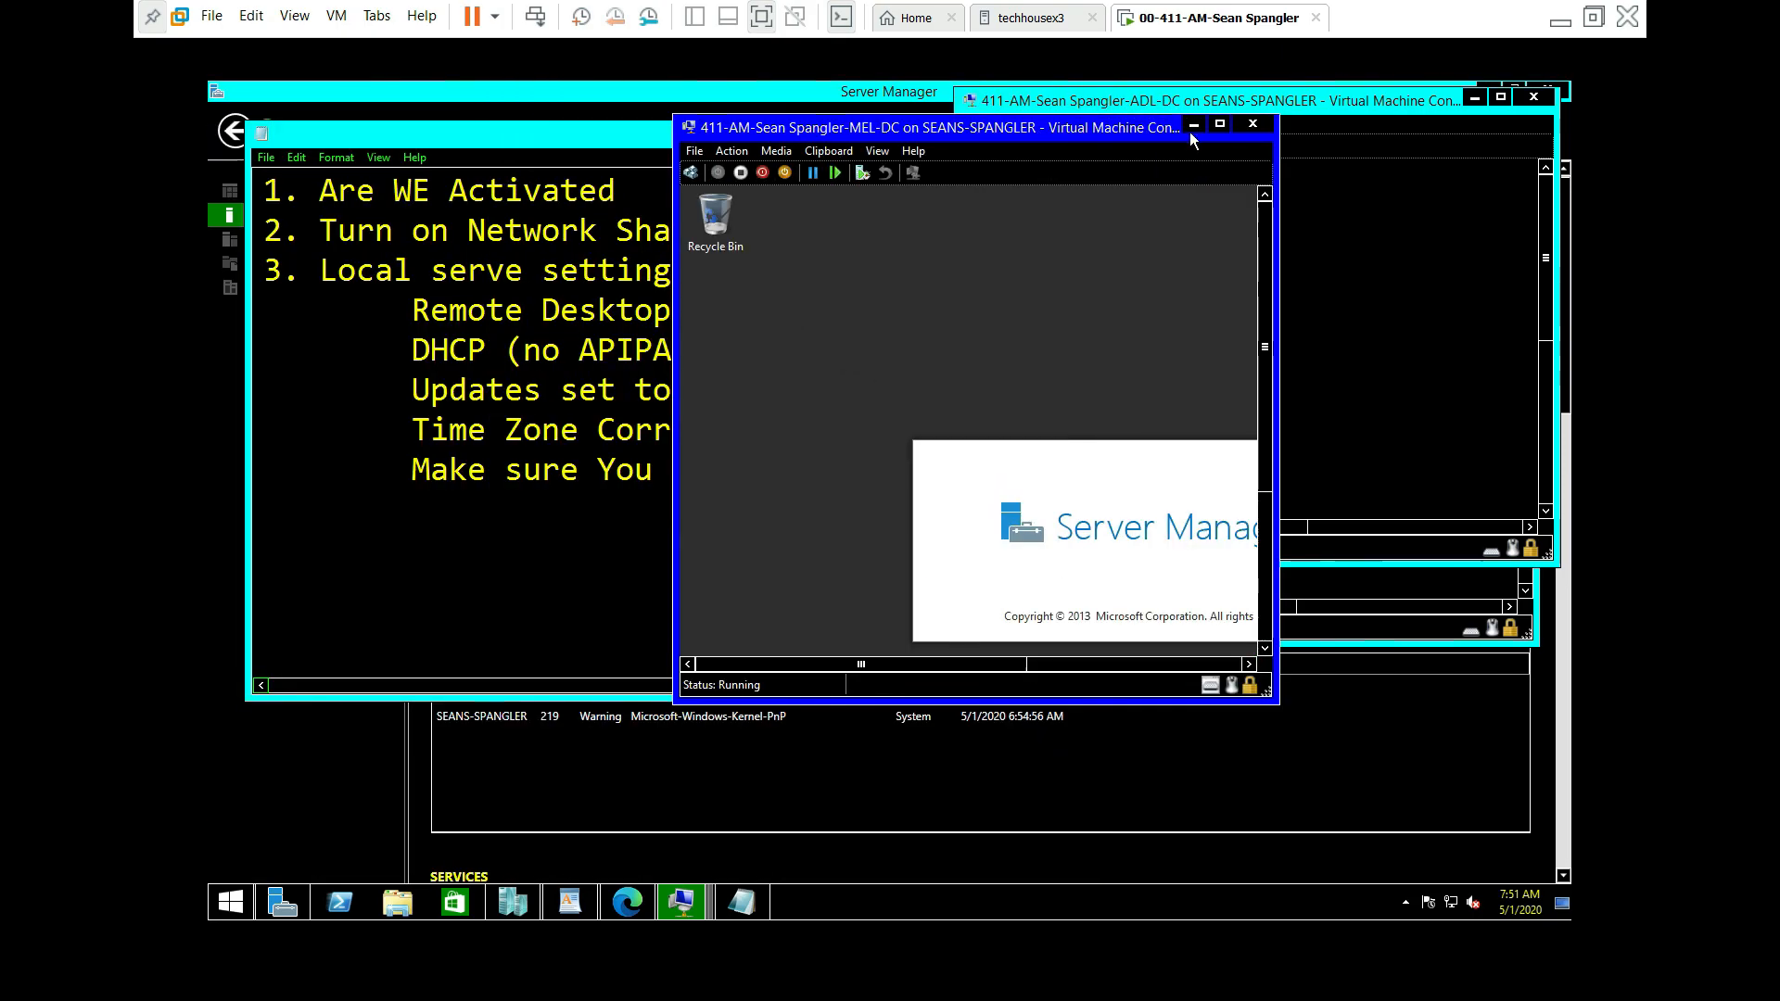
Step: Maximize MEL-DC, hide the Notepad checklist, and open Network and Sharing Center from the tray icon
{"action": "left_click", "coordinate": [1220, 125]}
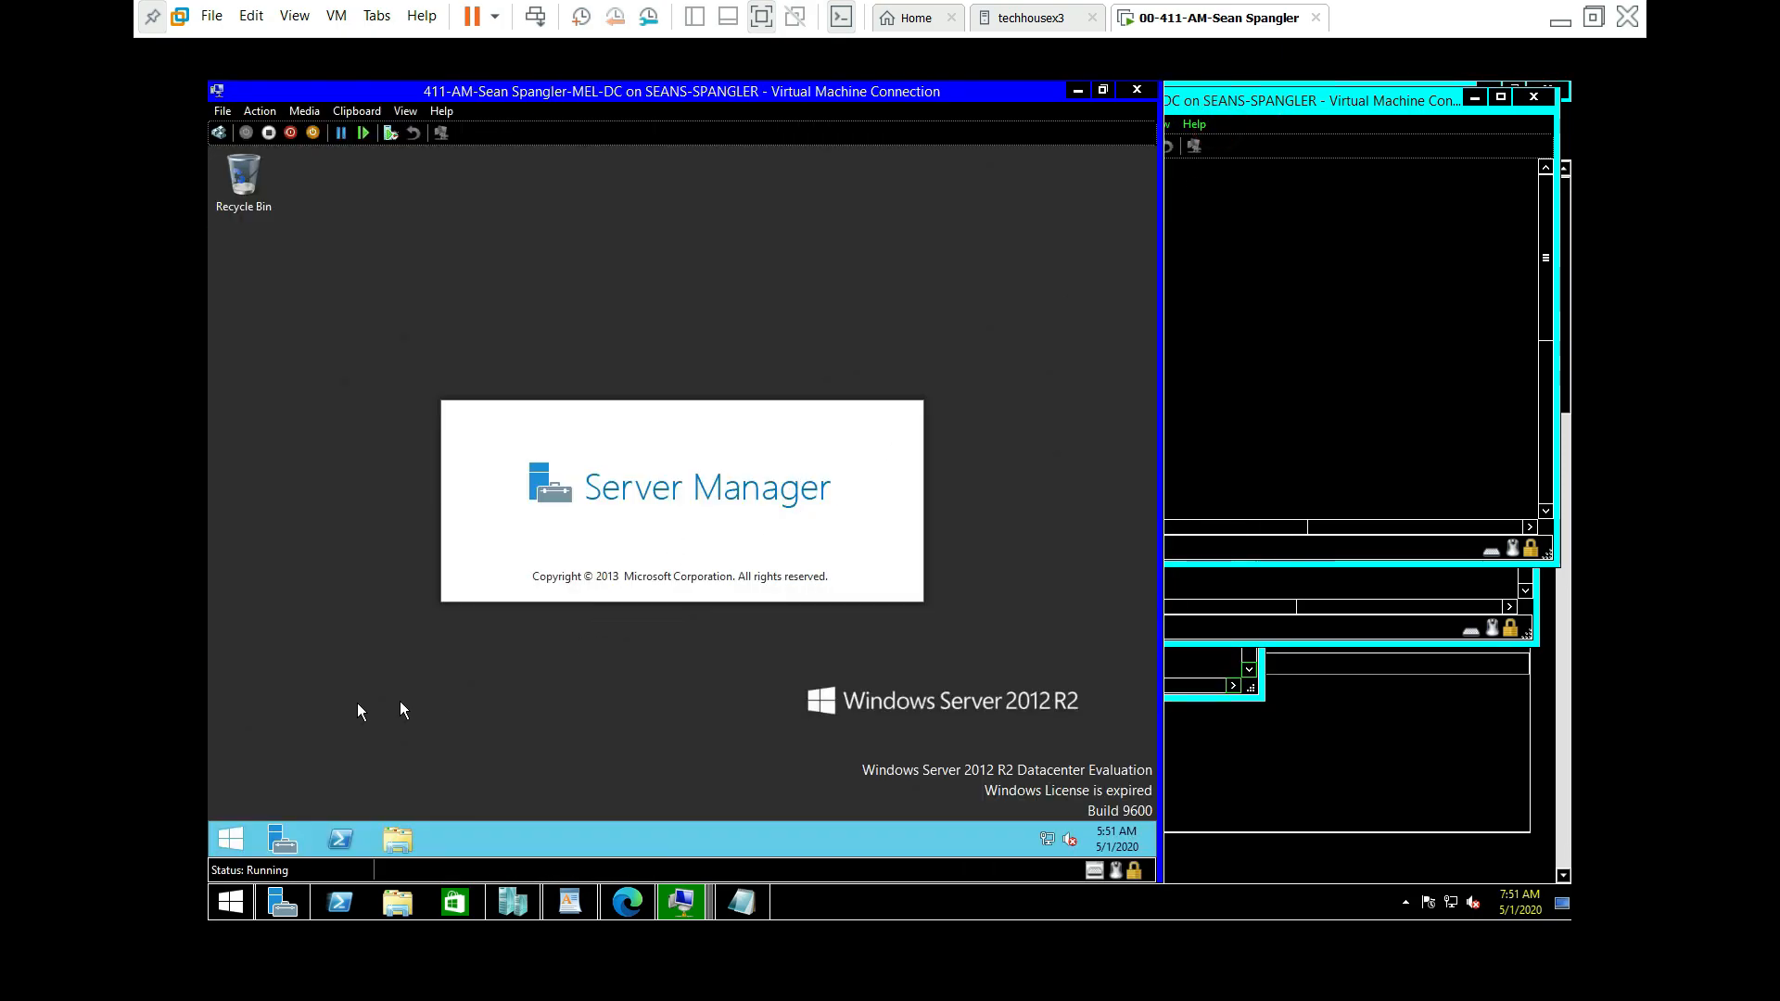
{"action": "left_click", "coordinate": [741, 904]}
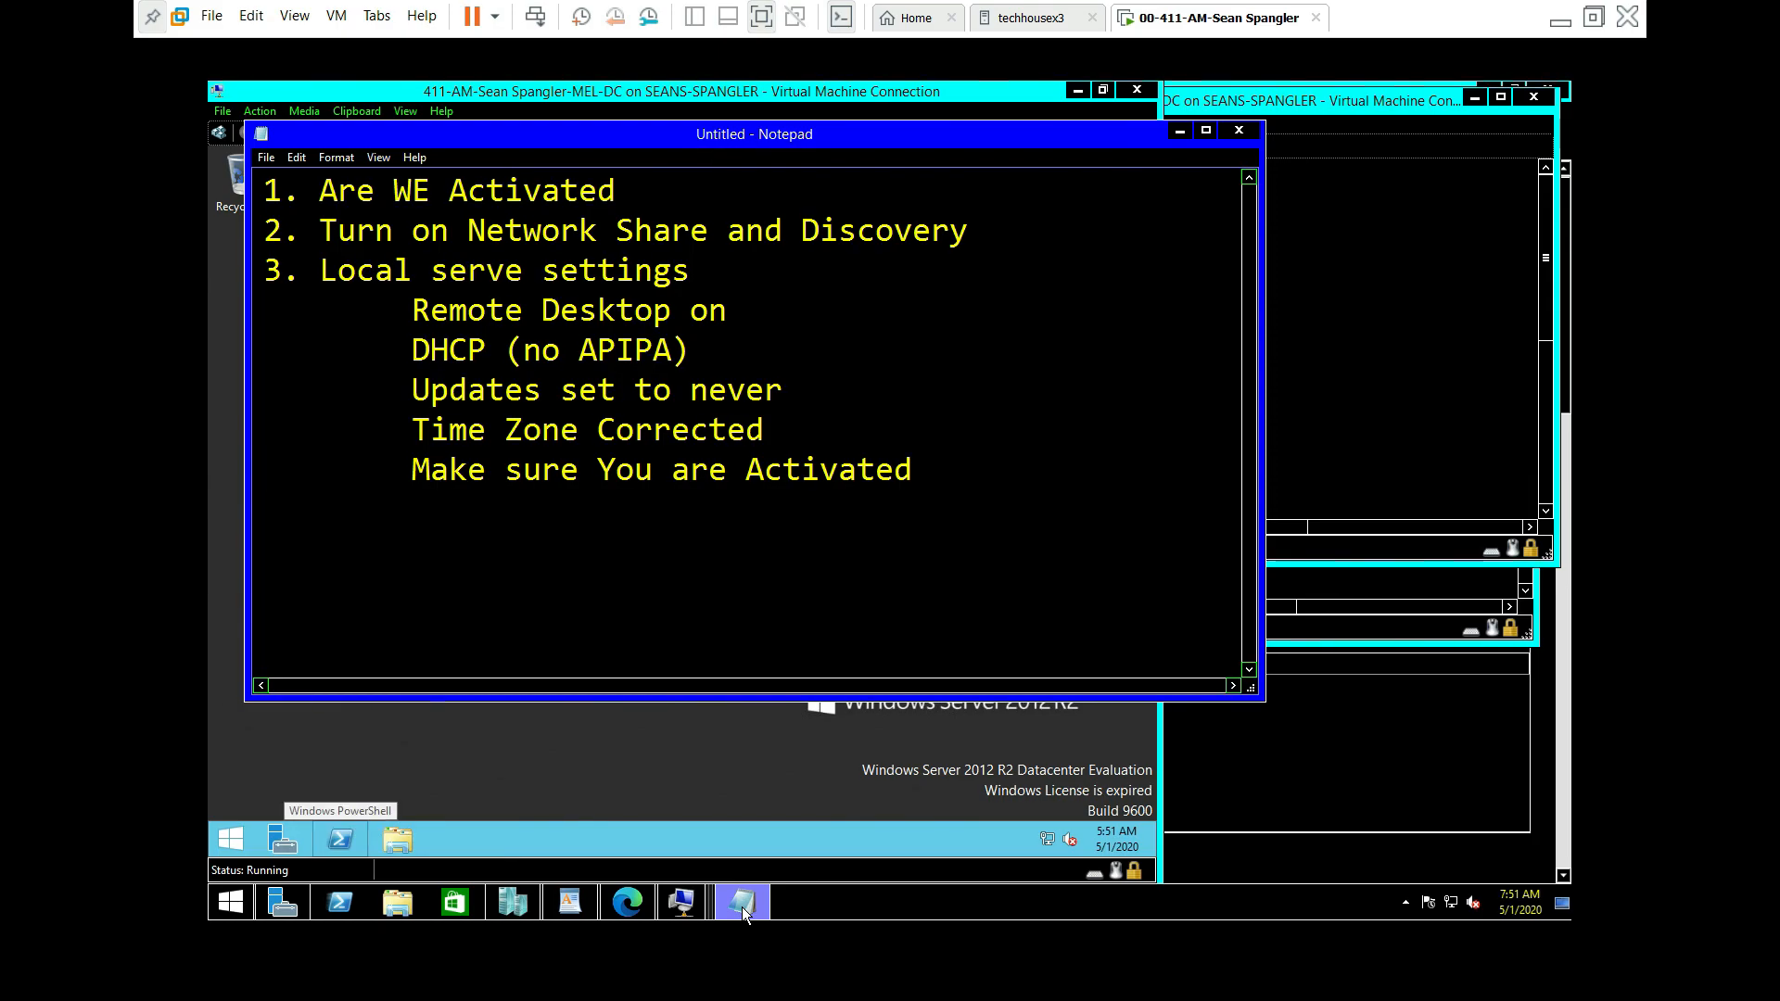
{"action": "left_click", "coordinate": [743, 904]}
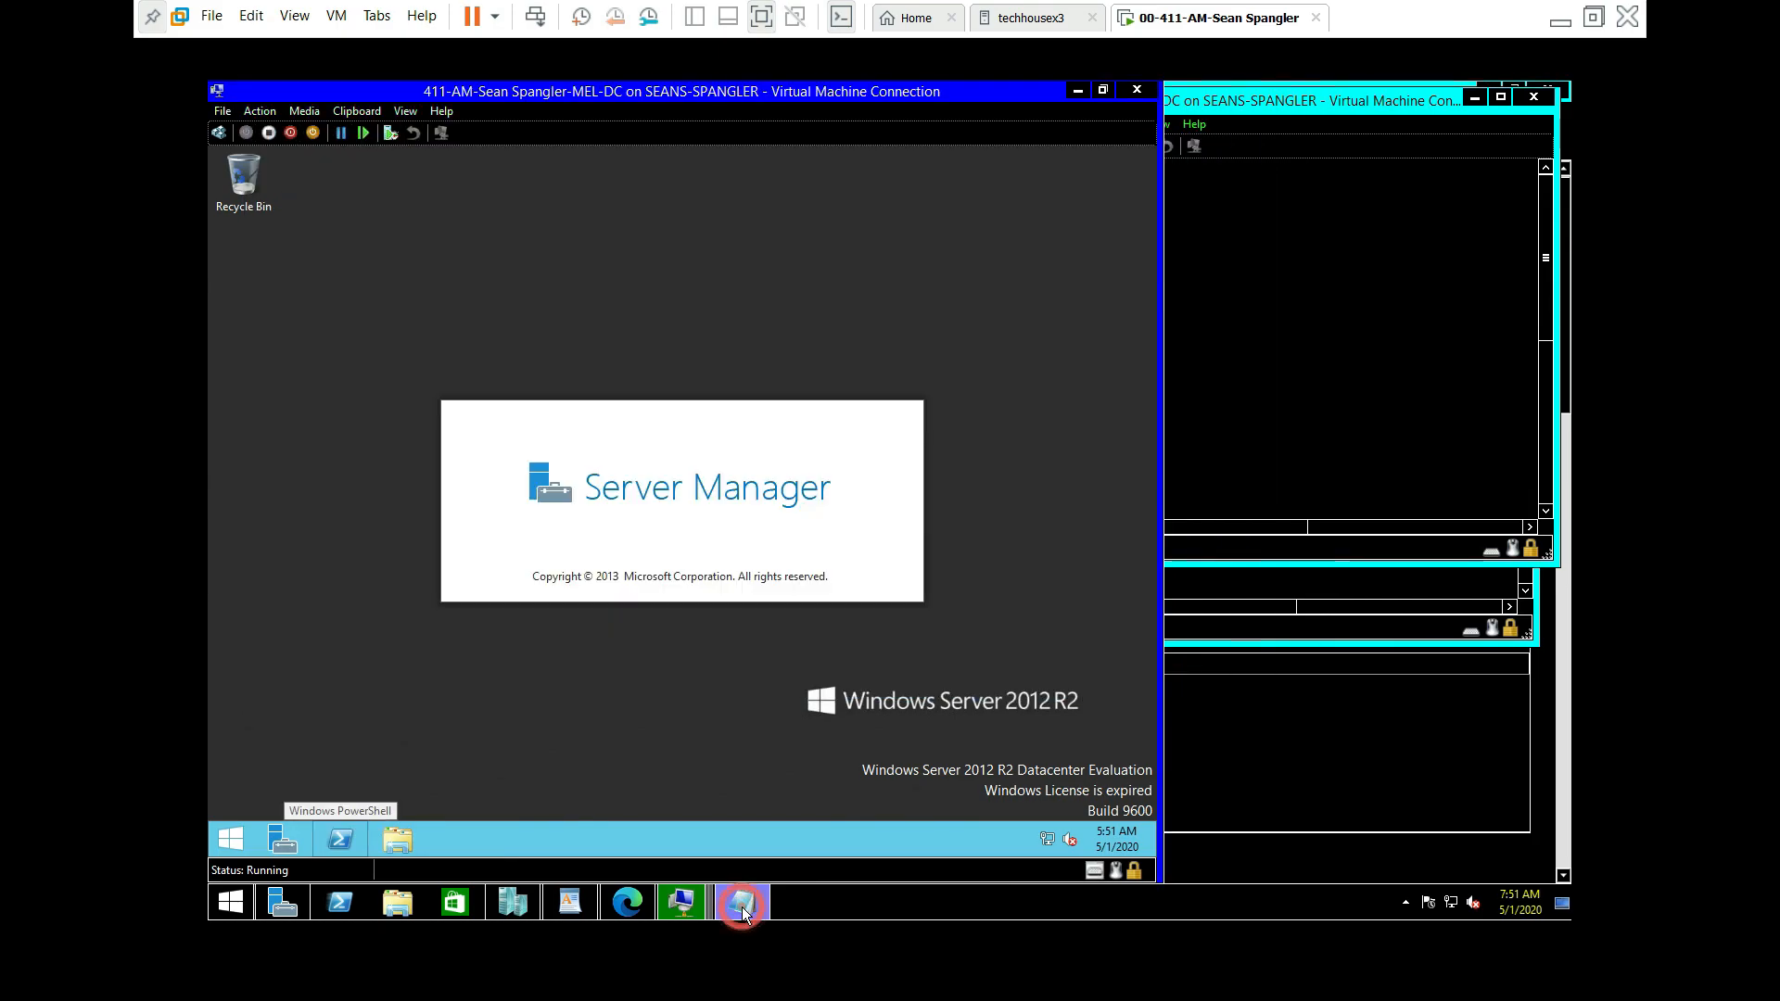
{"action": "right_click", "coordinate": [1032, 847]}
{"action": "left_click", "coordinate": [1016, 831]}
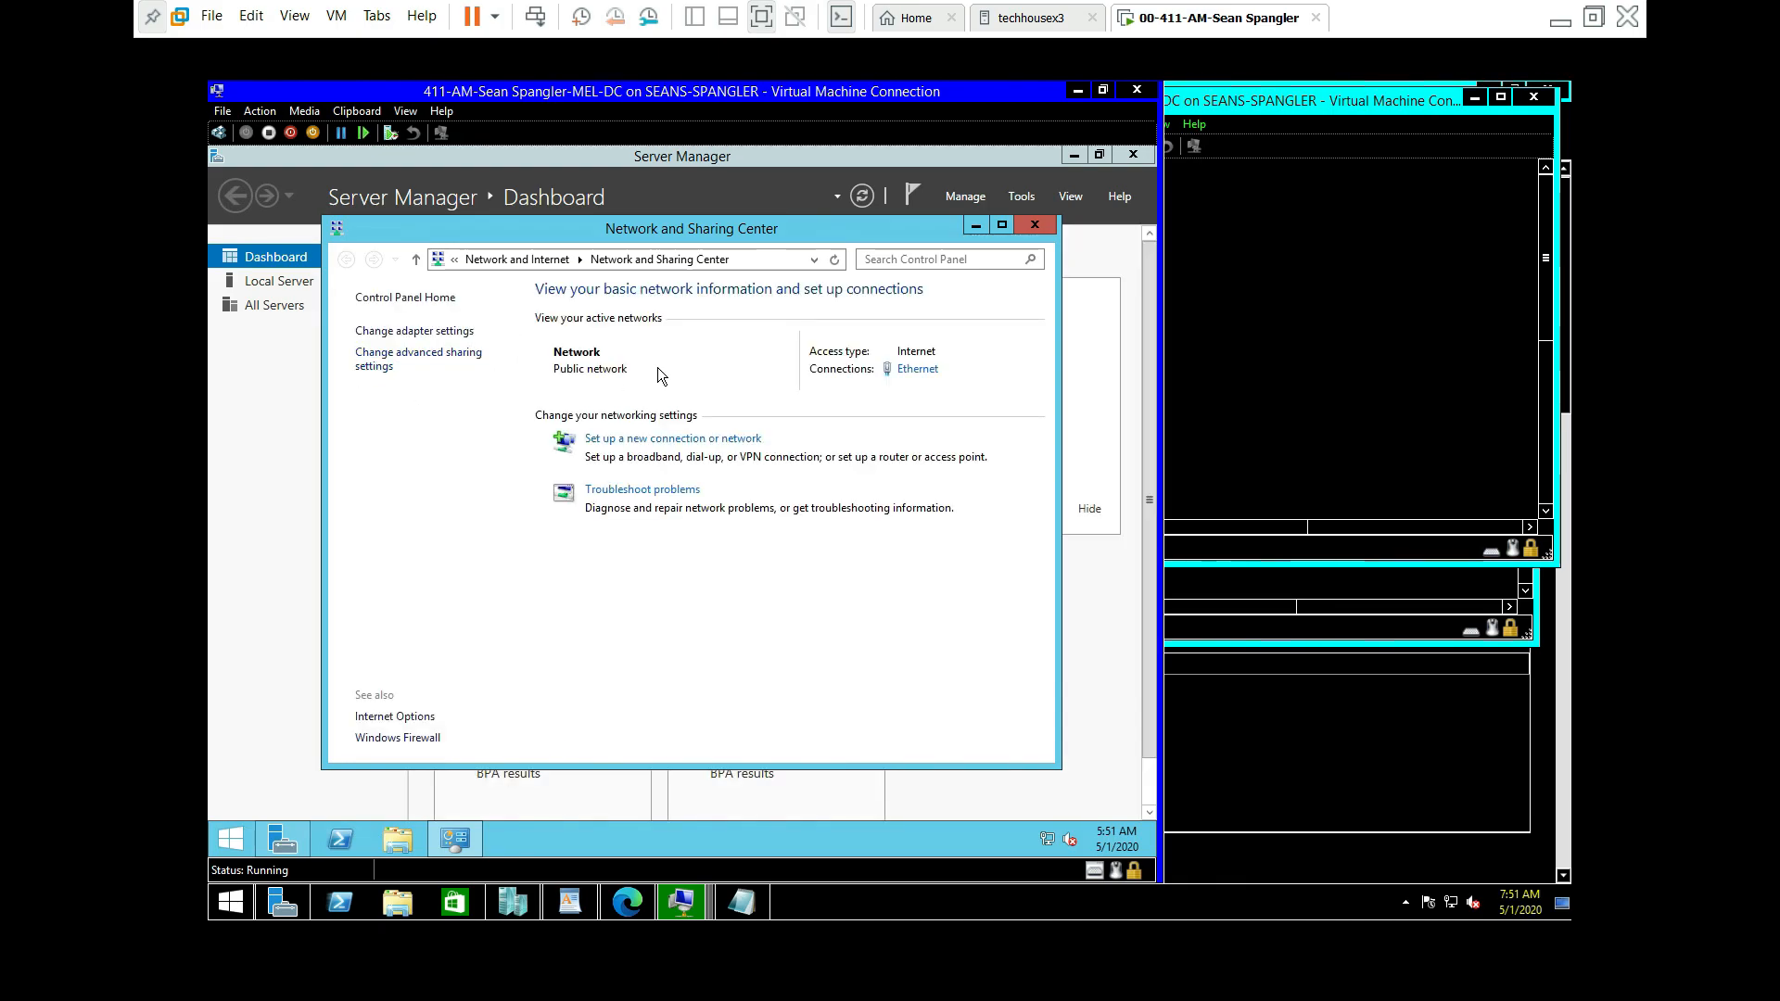
Step: Enable discovery and file sharing for Public and Private profiles plus Public folder sharing, and save
{"action": "left_click", "coordinate": [384, 354]}
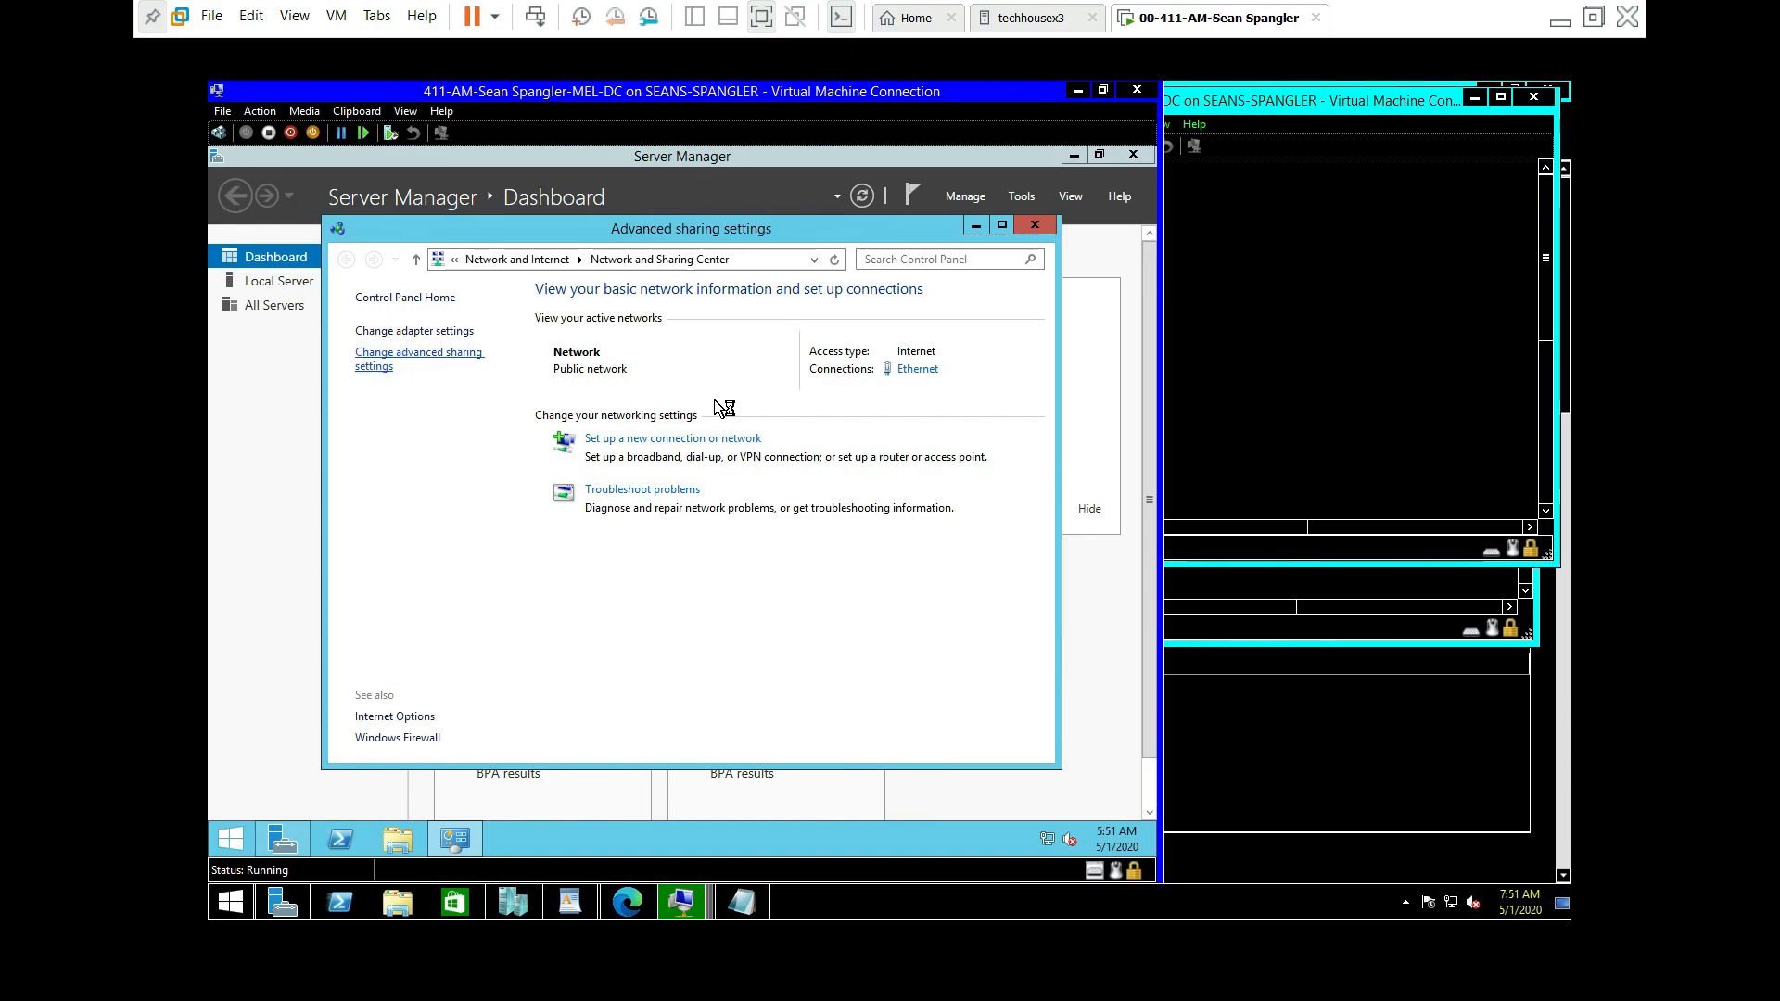
{"action": "left_click", "coordinate": [464, 354]}
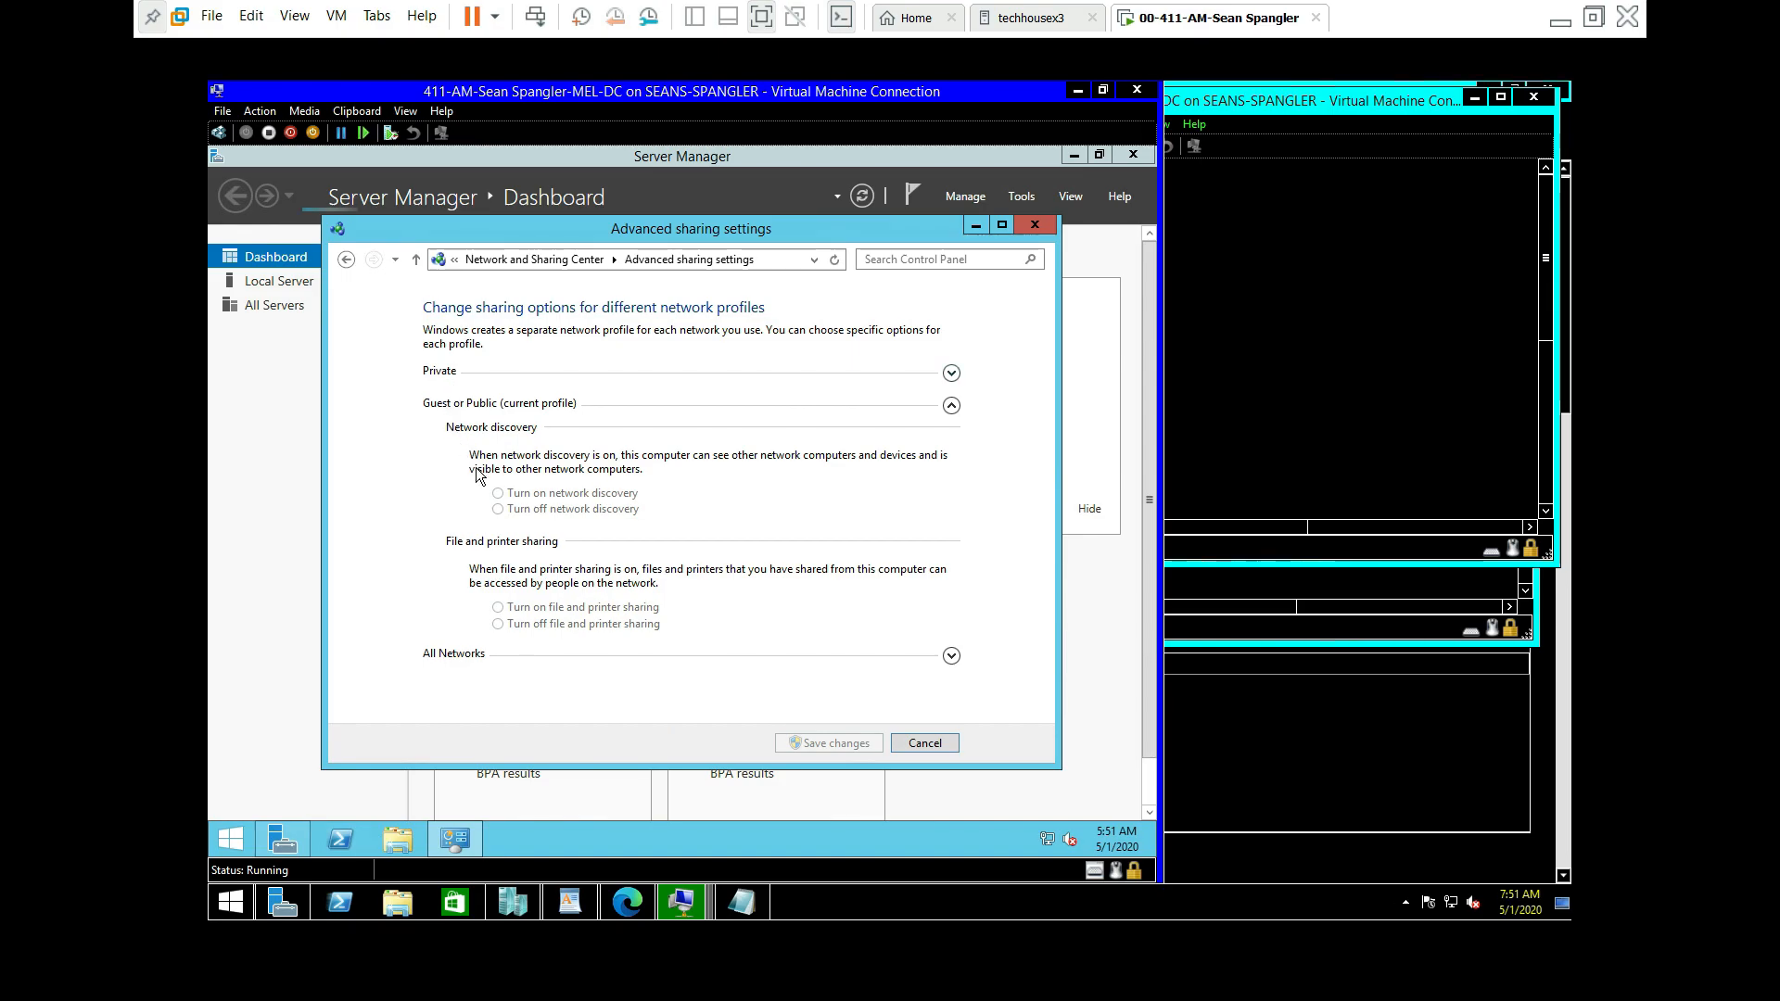
{"action": "left_click", "coordinate": [498, 608]}
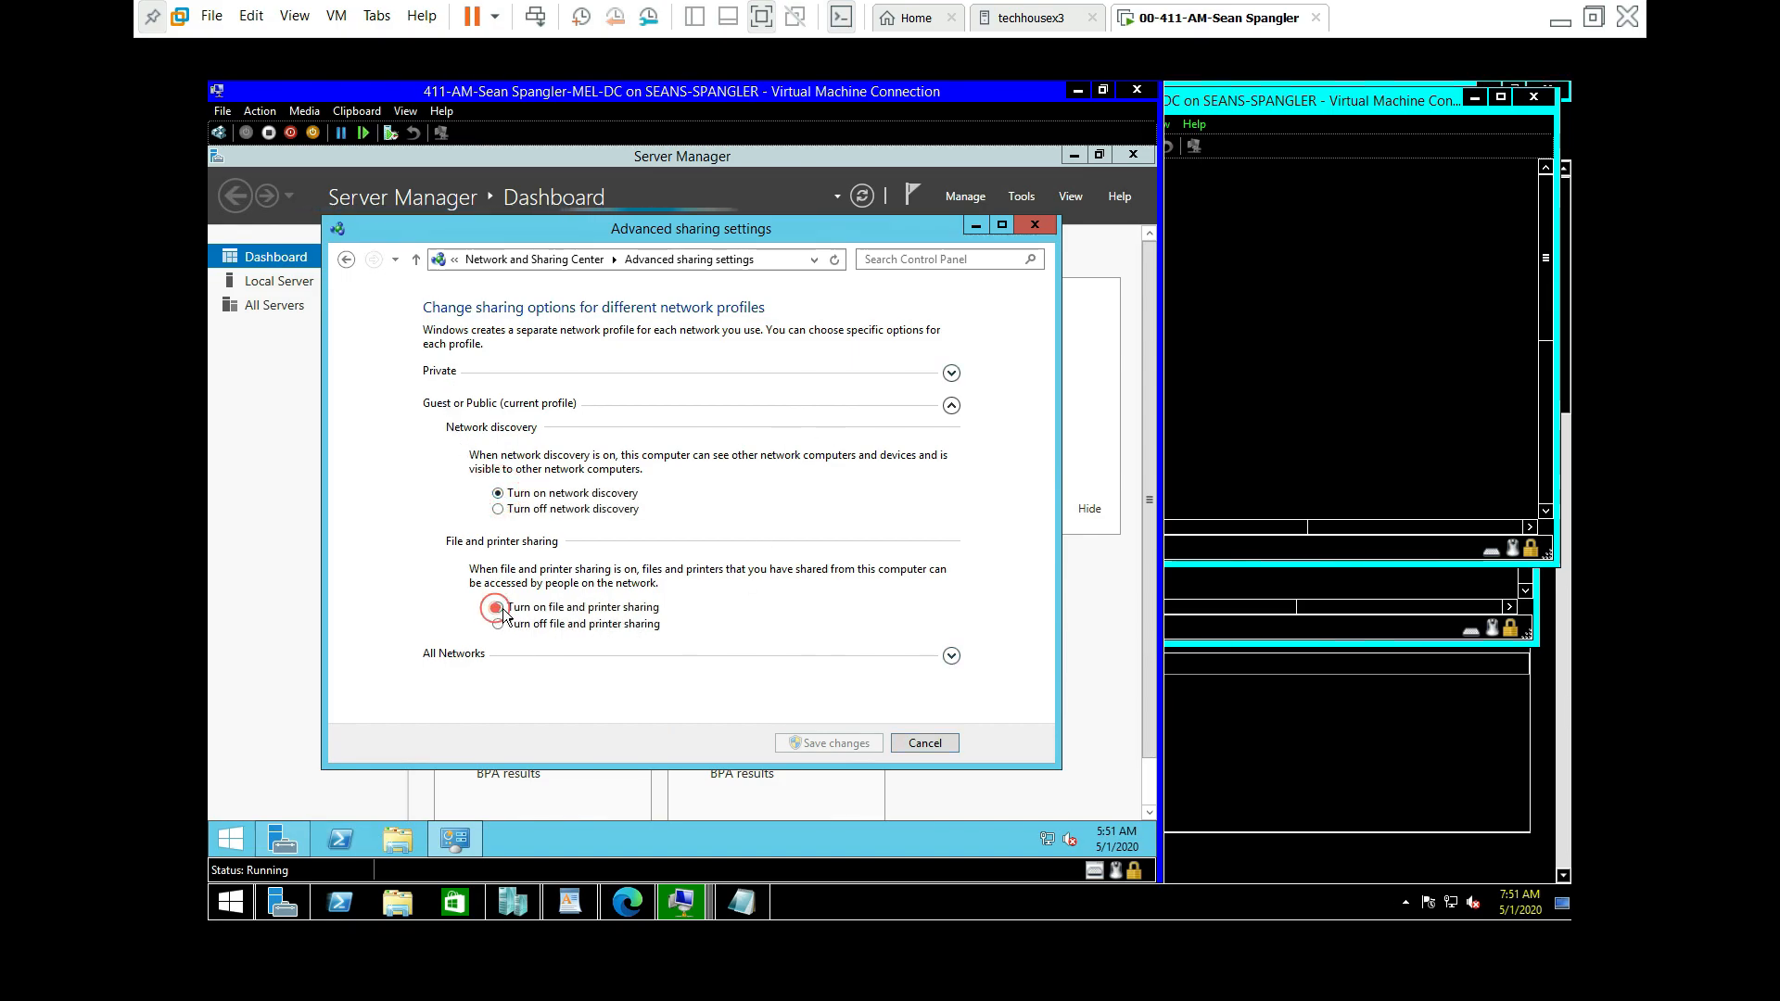
{"action": "left_click", "coordinate": [952, 374]}
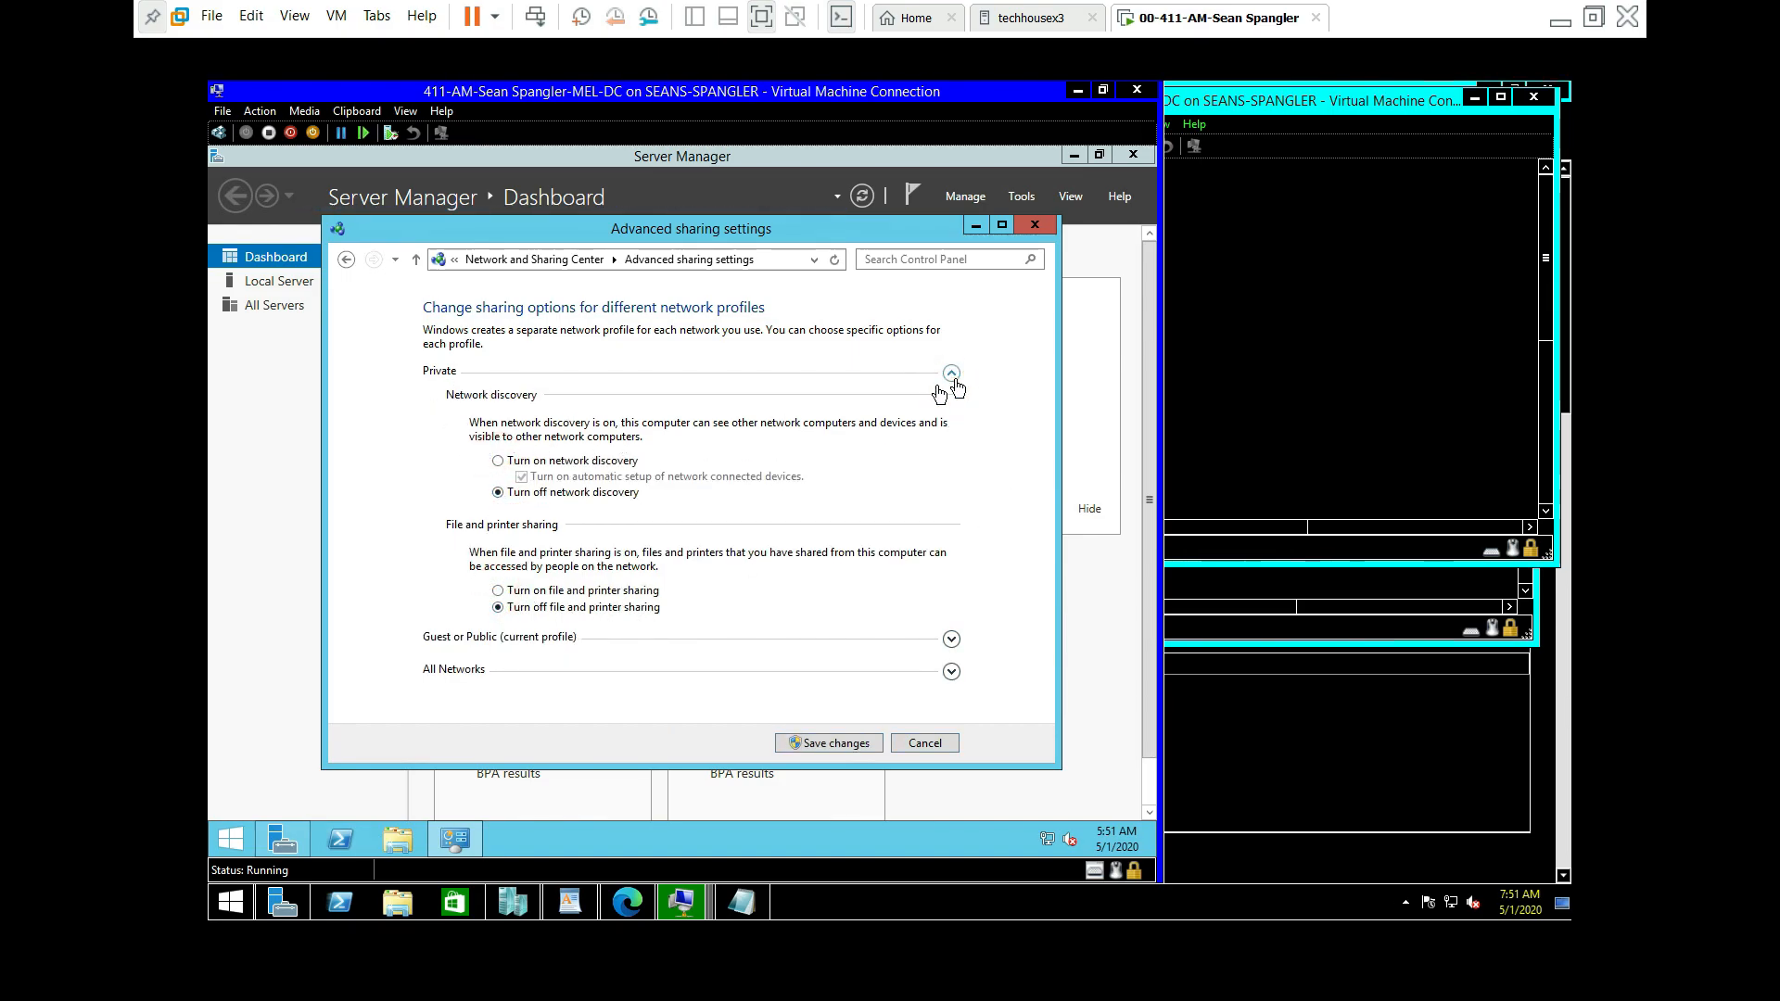
{"action": "left_click", "coordinate": [498, 461]}
{"action": "left_click", "coordinate": [498, 590]}
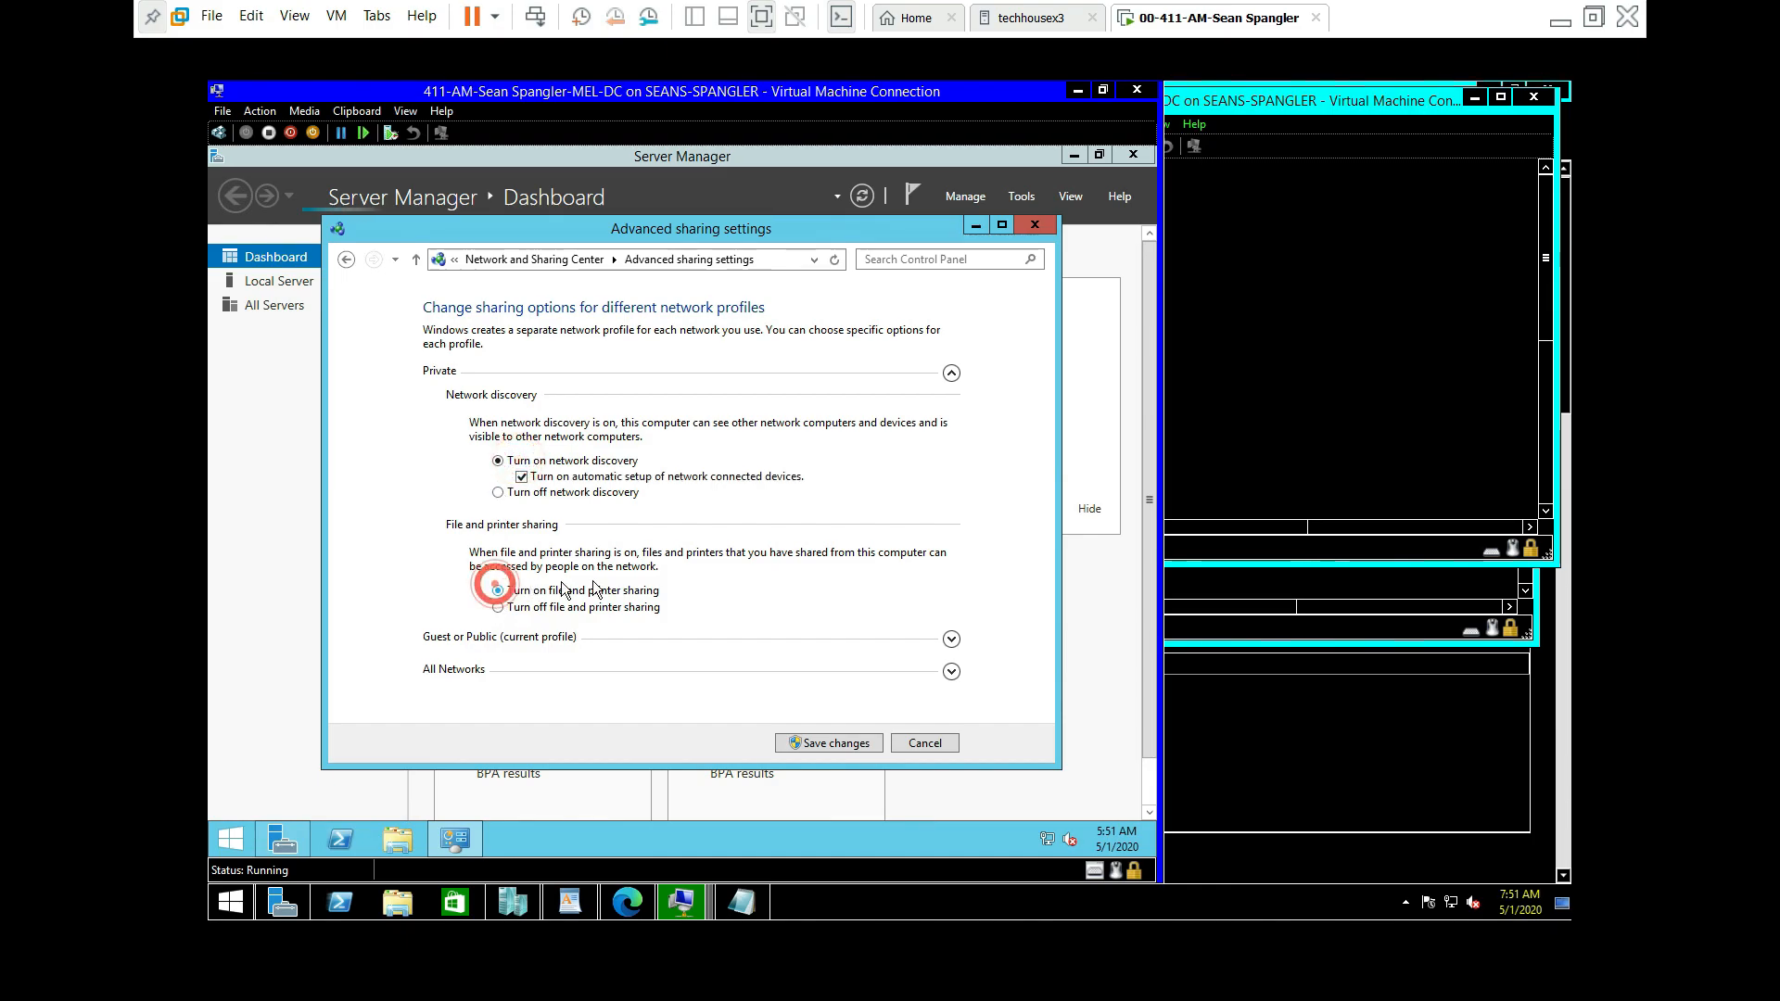
{"action": "left_click", "coordinate": [951, 671]}
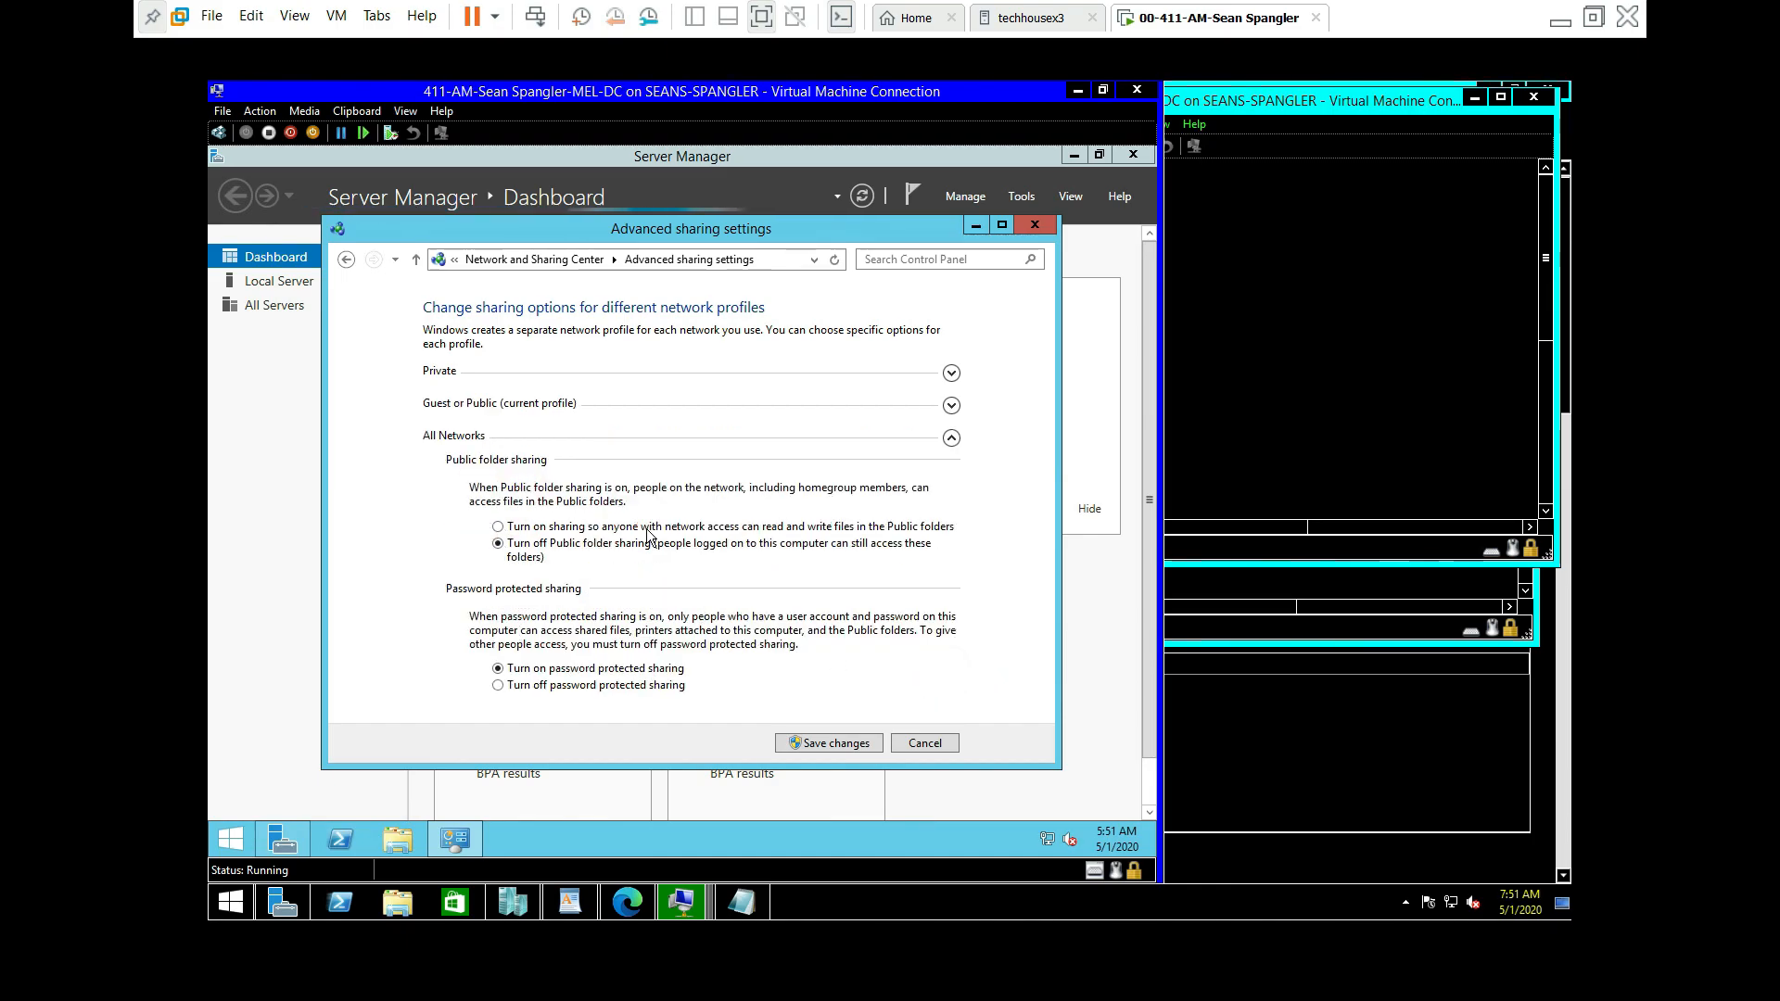
{"action": "left_click", "coordinate": [535, 528]}
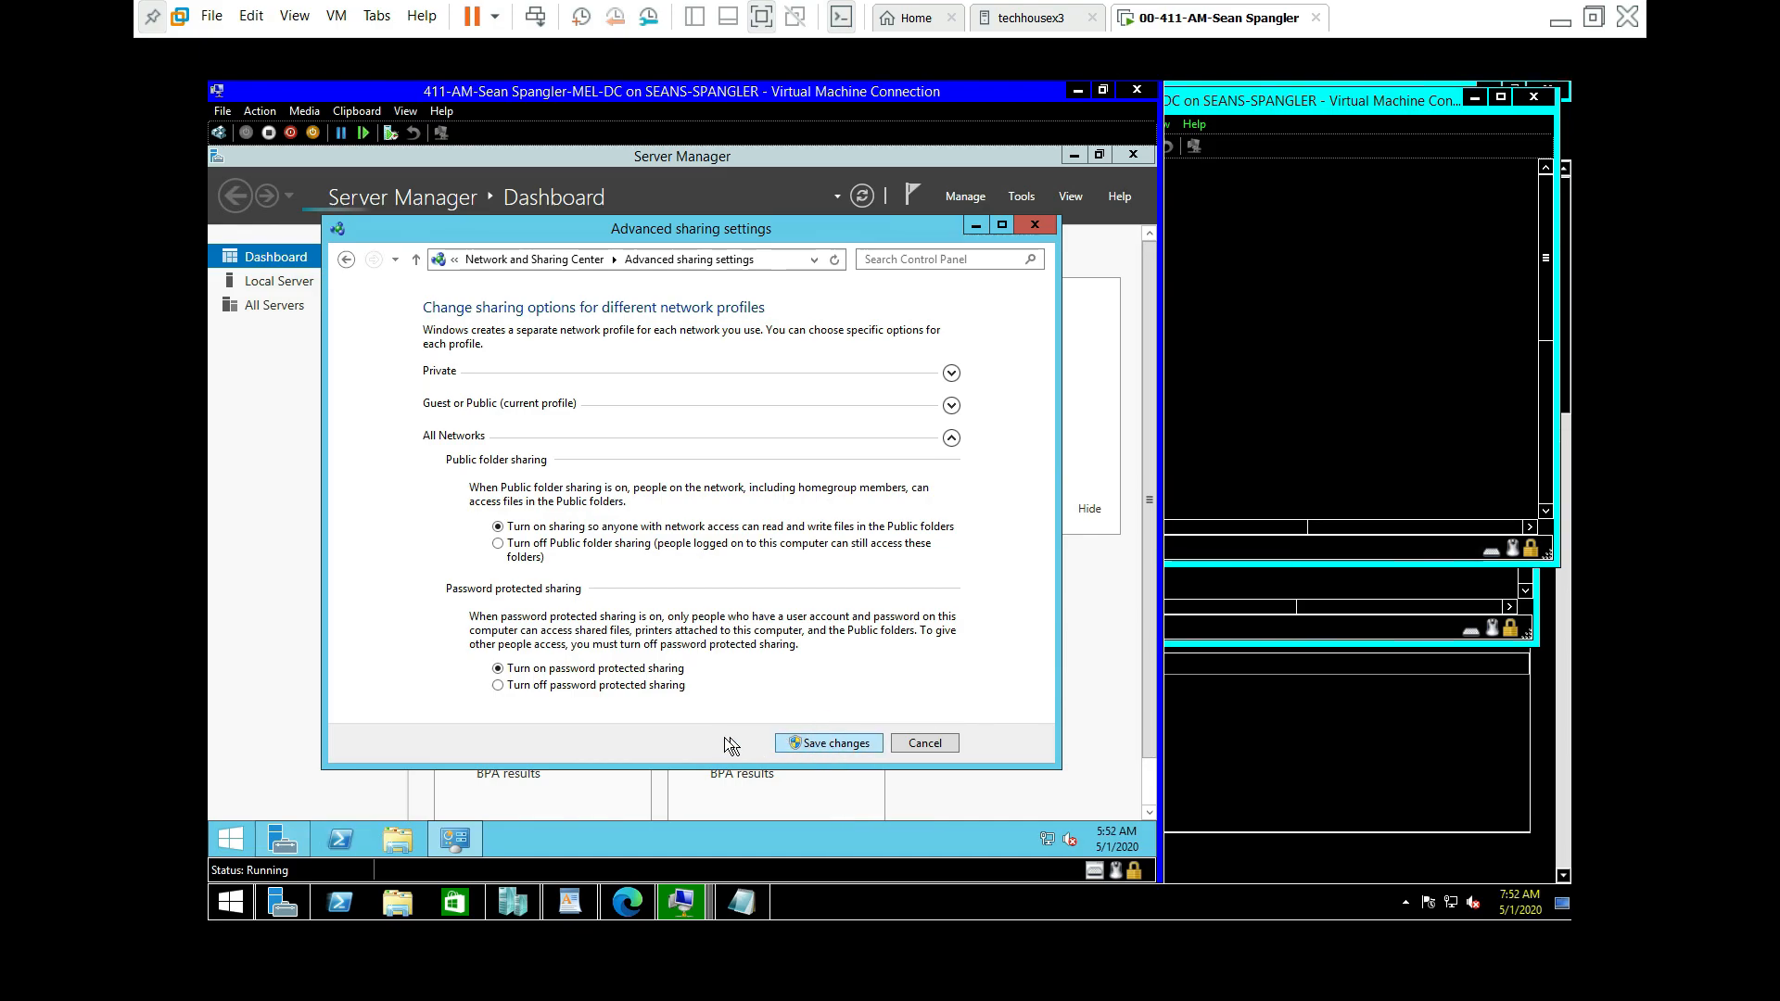
{"action": "left_click", "coordinate": [788, 742]}
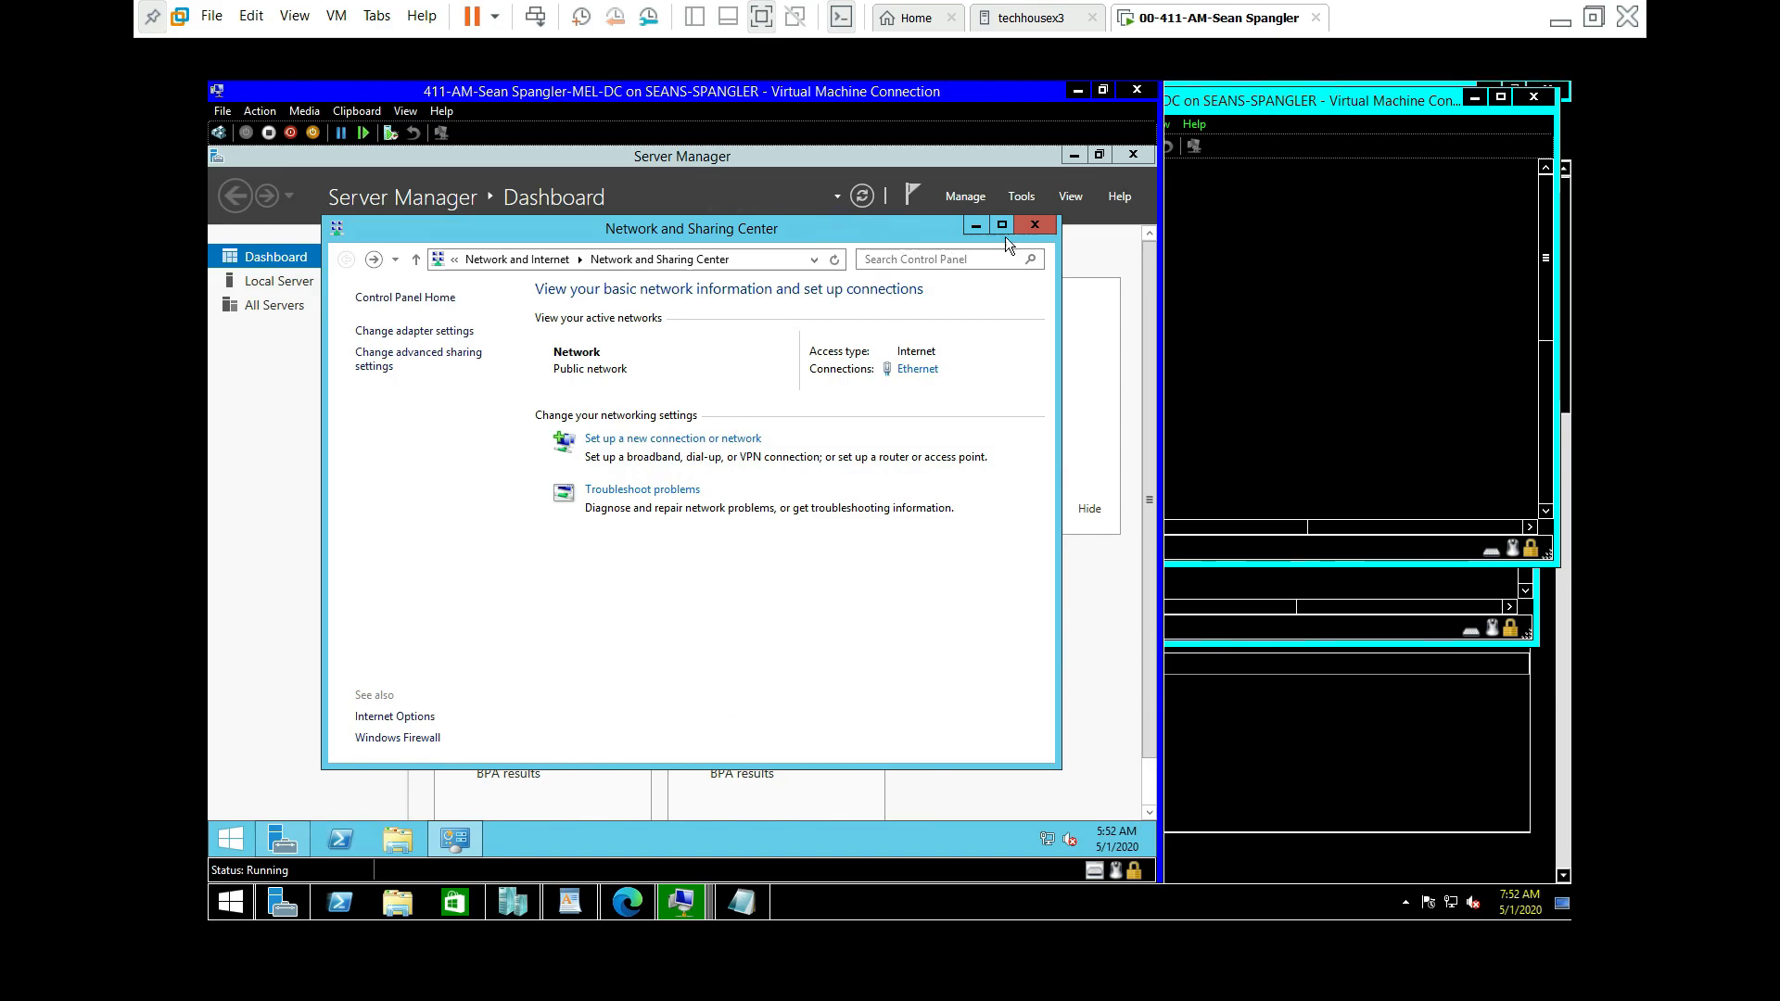
{"action": "left_click", "coordinate": [1032, 225]}
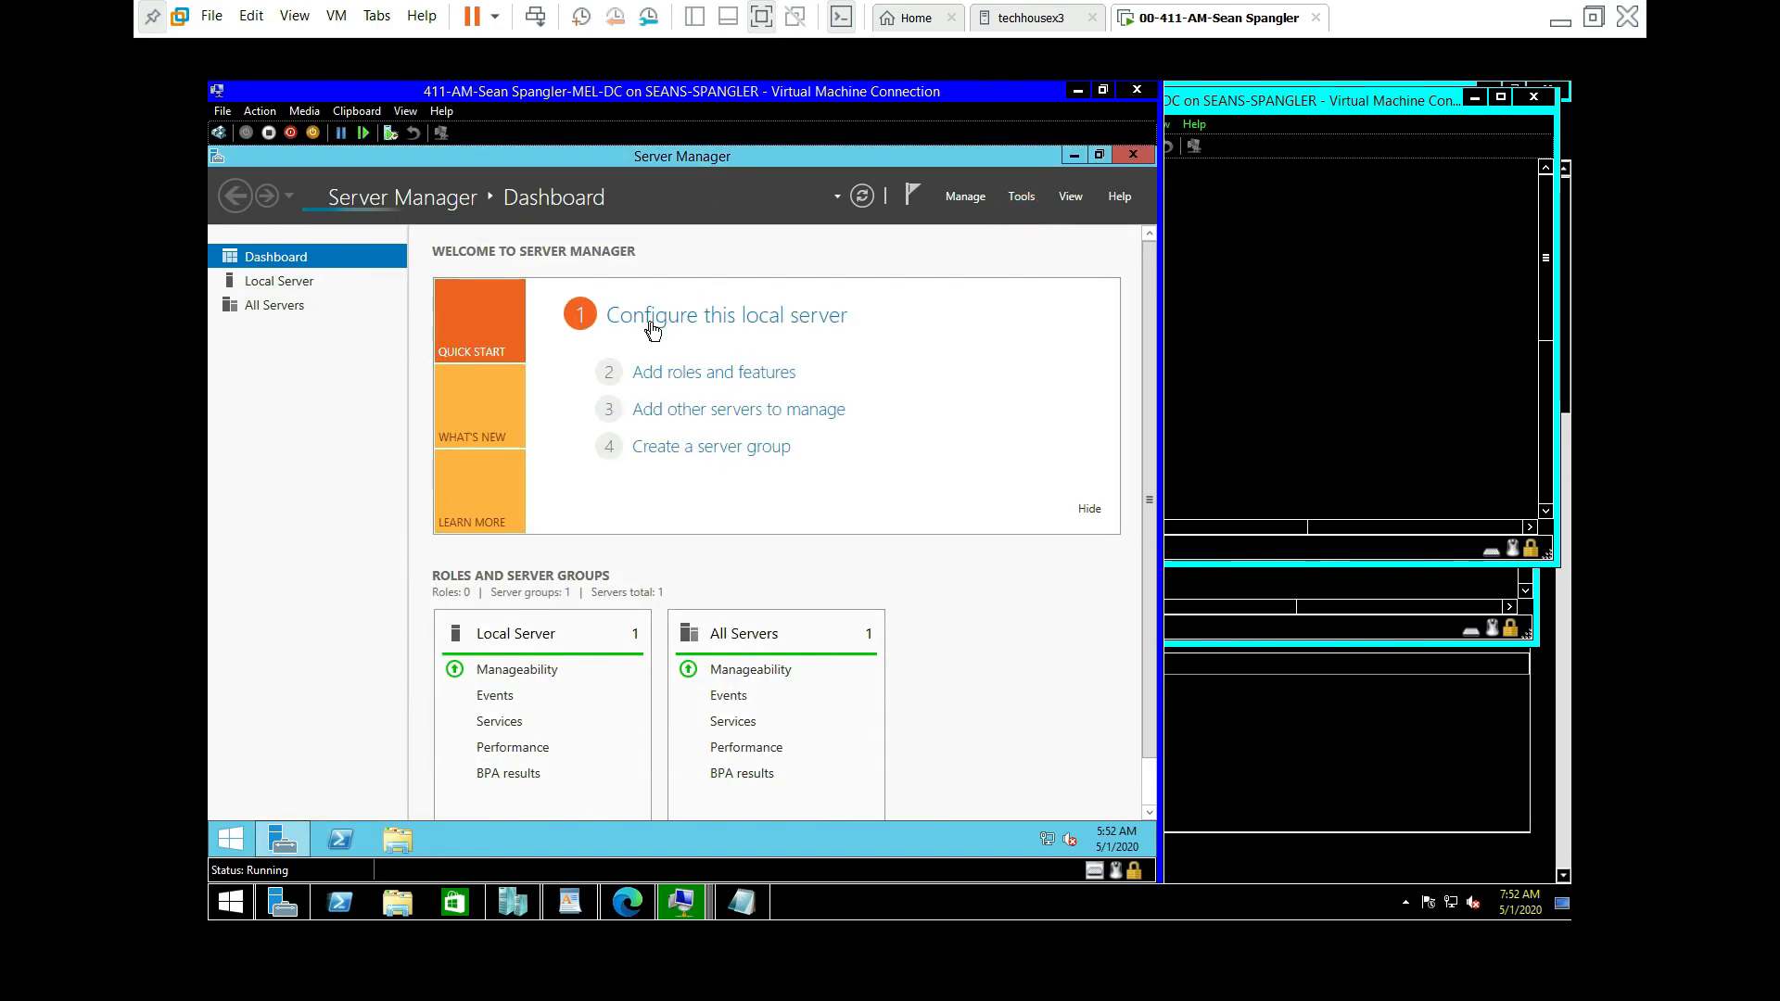
Step: Allow remote connections on MEL-DC from the Local Server page, then refresh its properties
{"action": "left_click", "coordinate": [621, 316]}
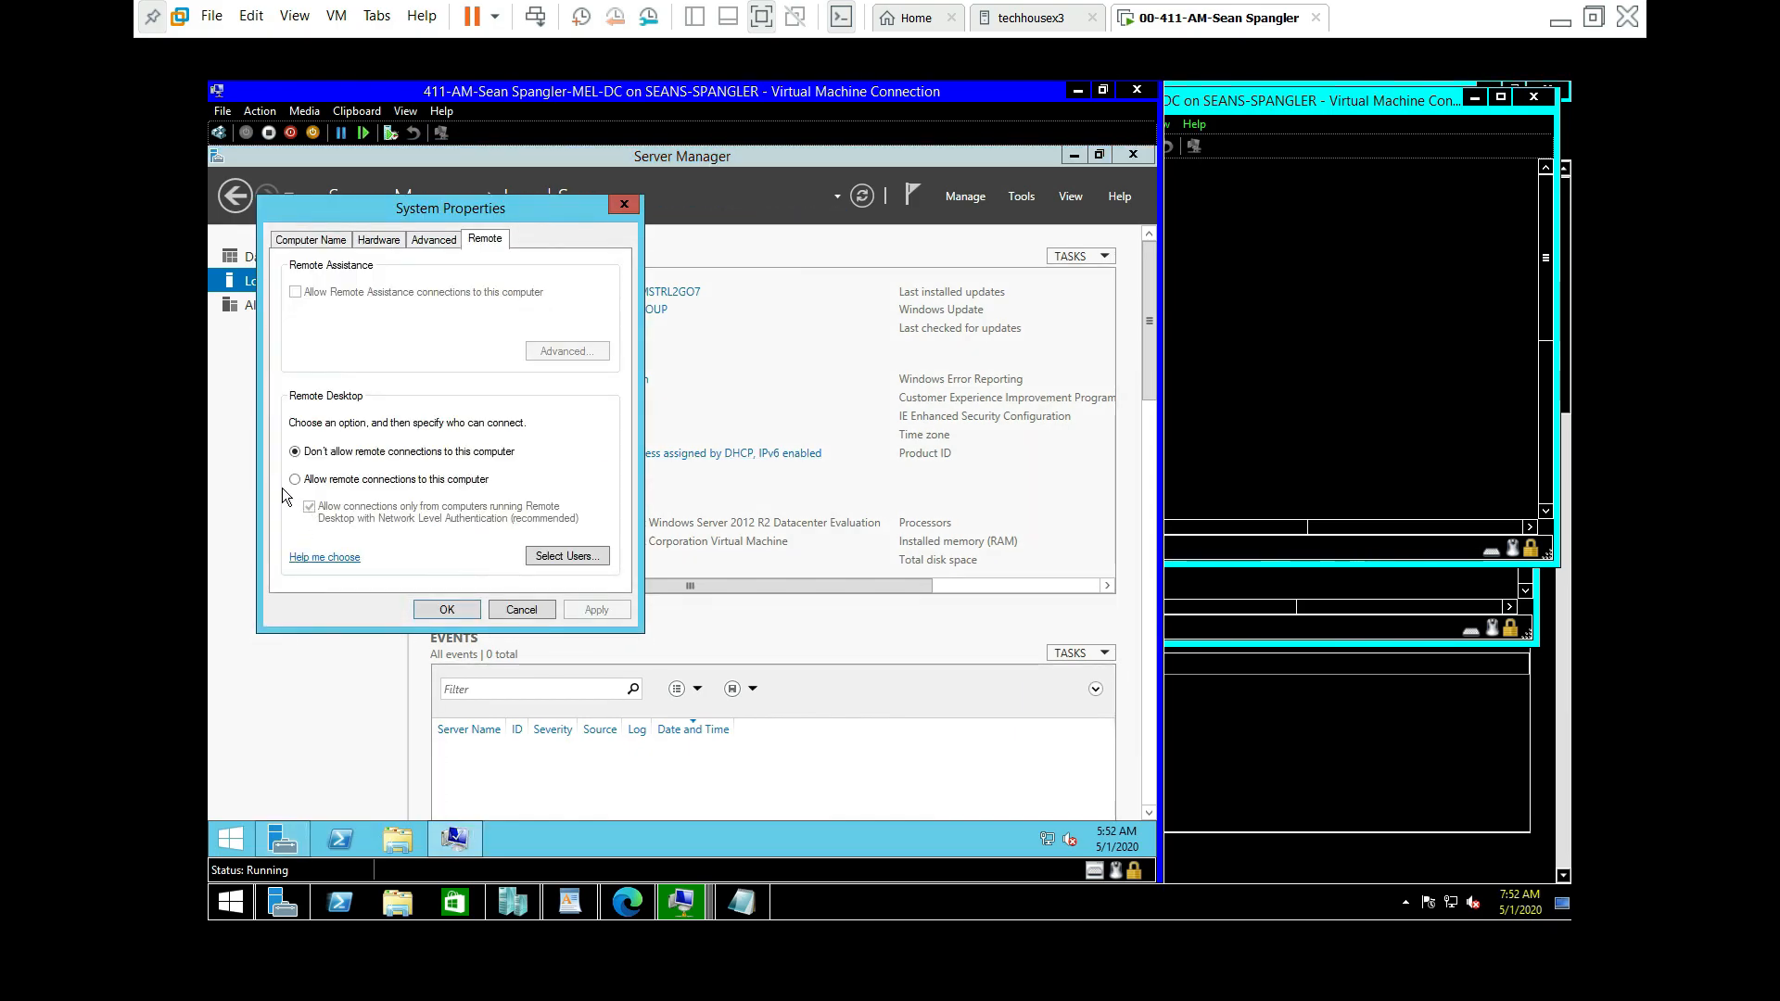
{"action": "left_click", "coordinate": [294, 478]}
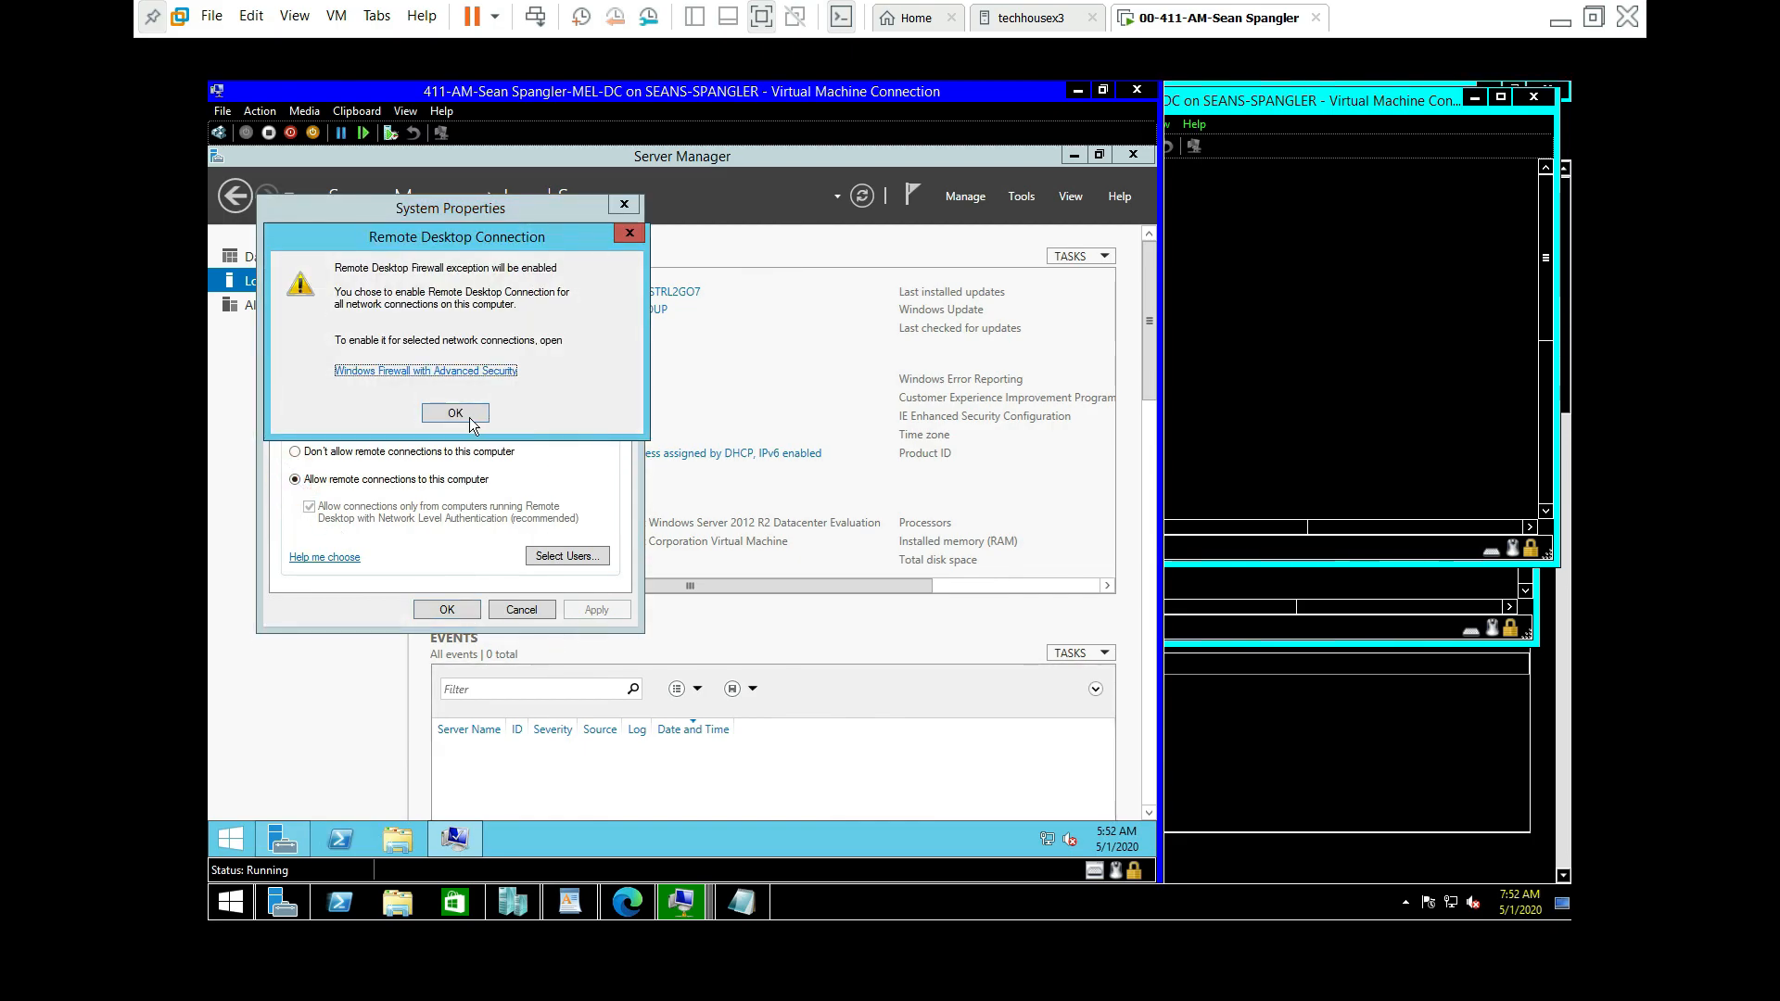
{"action": "left_click", "coordinate": [468, 412]}
{"action": "left_click", "coordinate": [604, 604]}
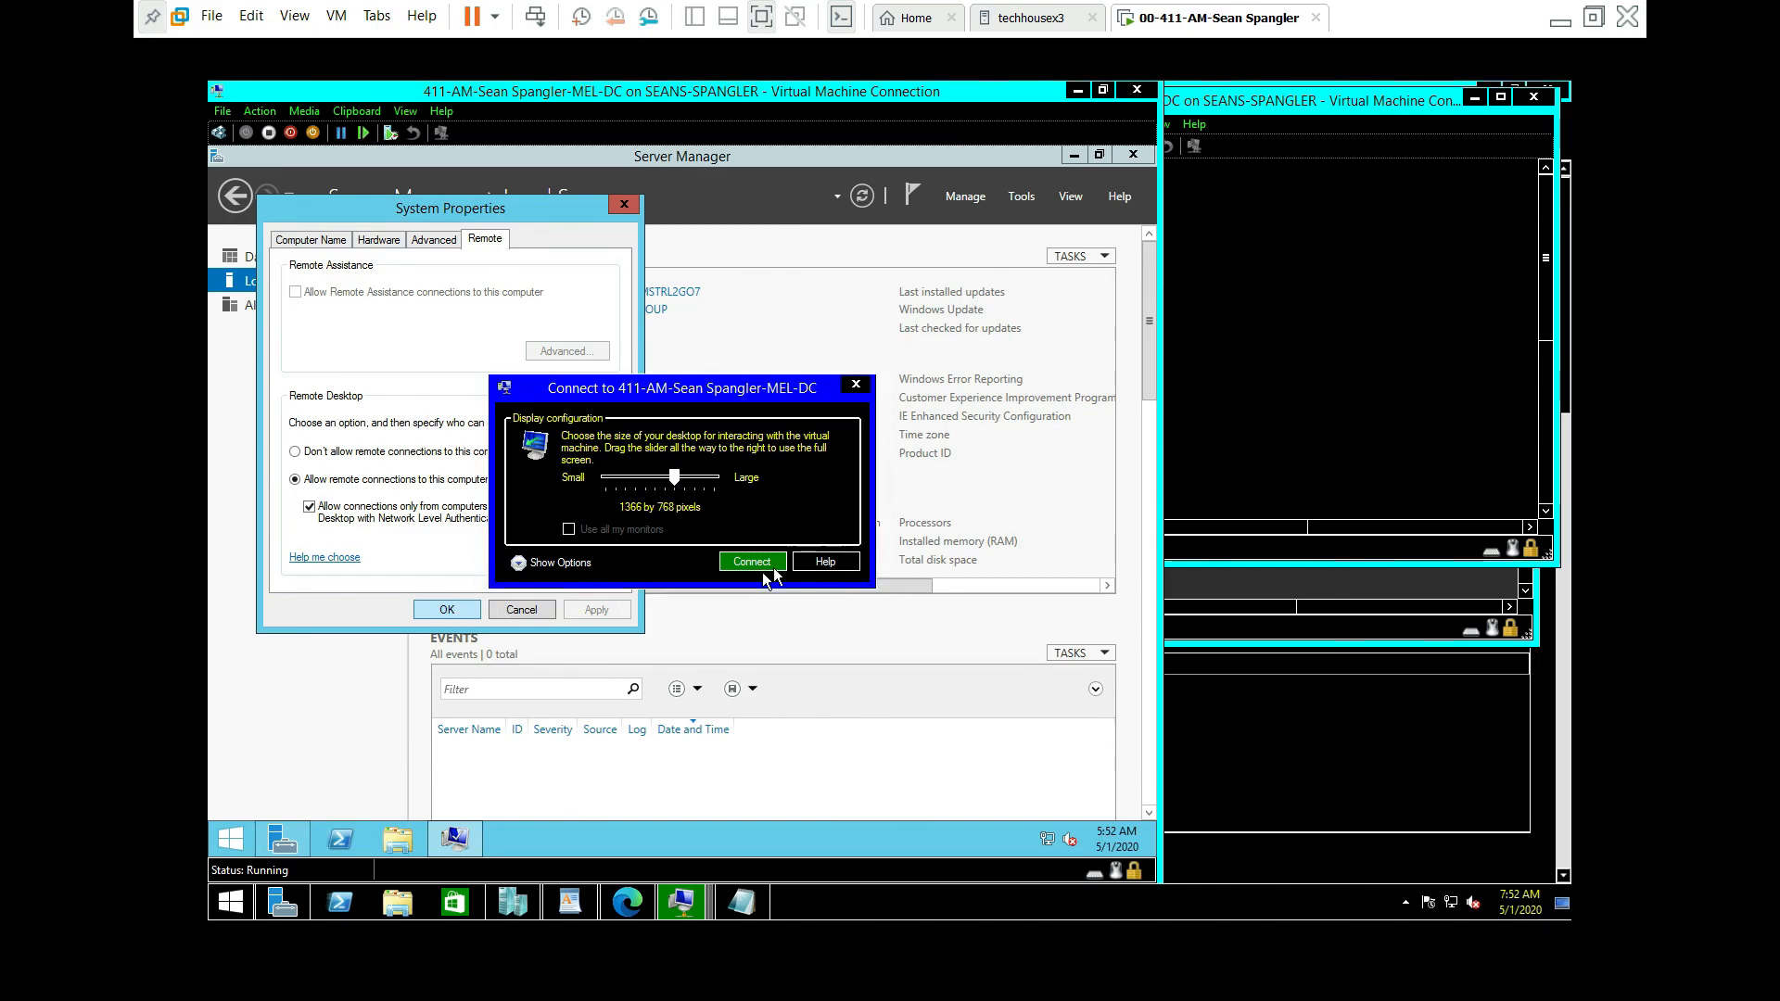
{"action": "left_click", "coordinate": [855, 384]}
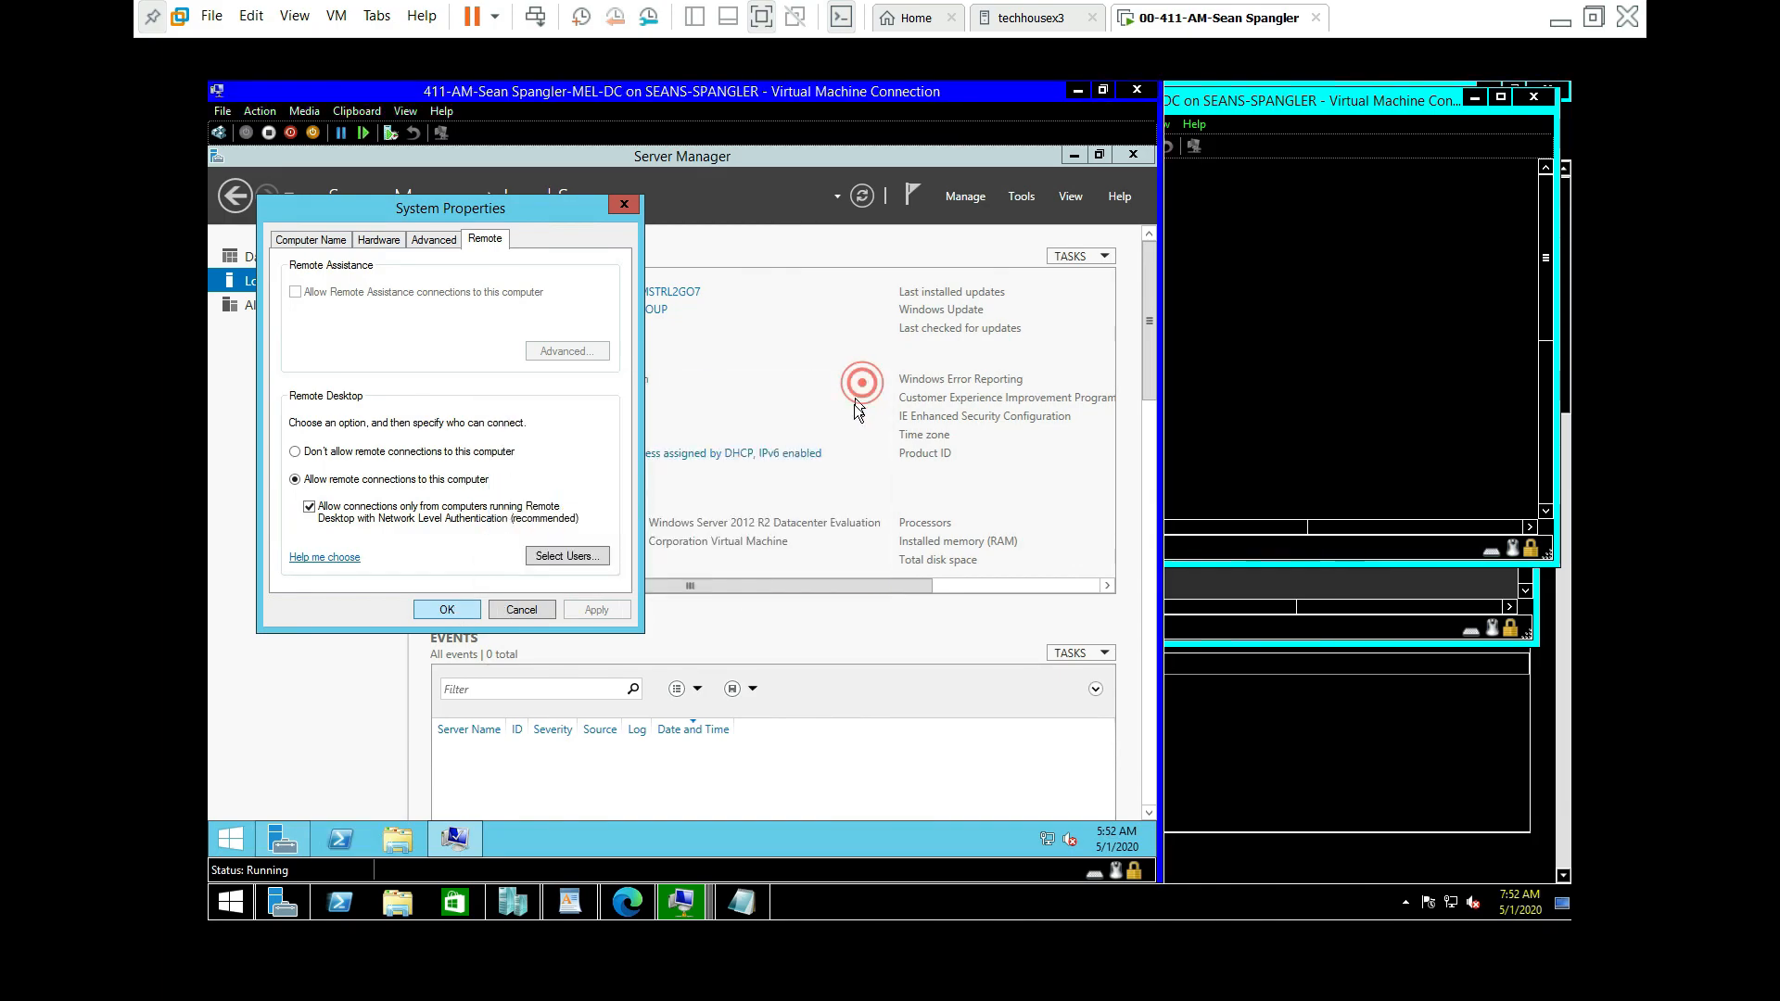
{"action": "left_click", "coordinate": [447, 609]}
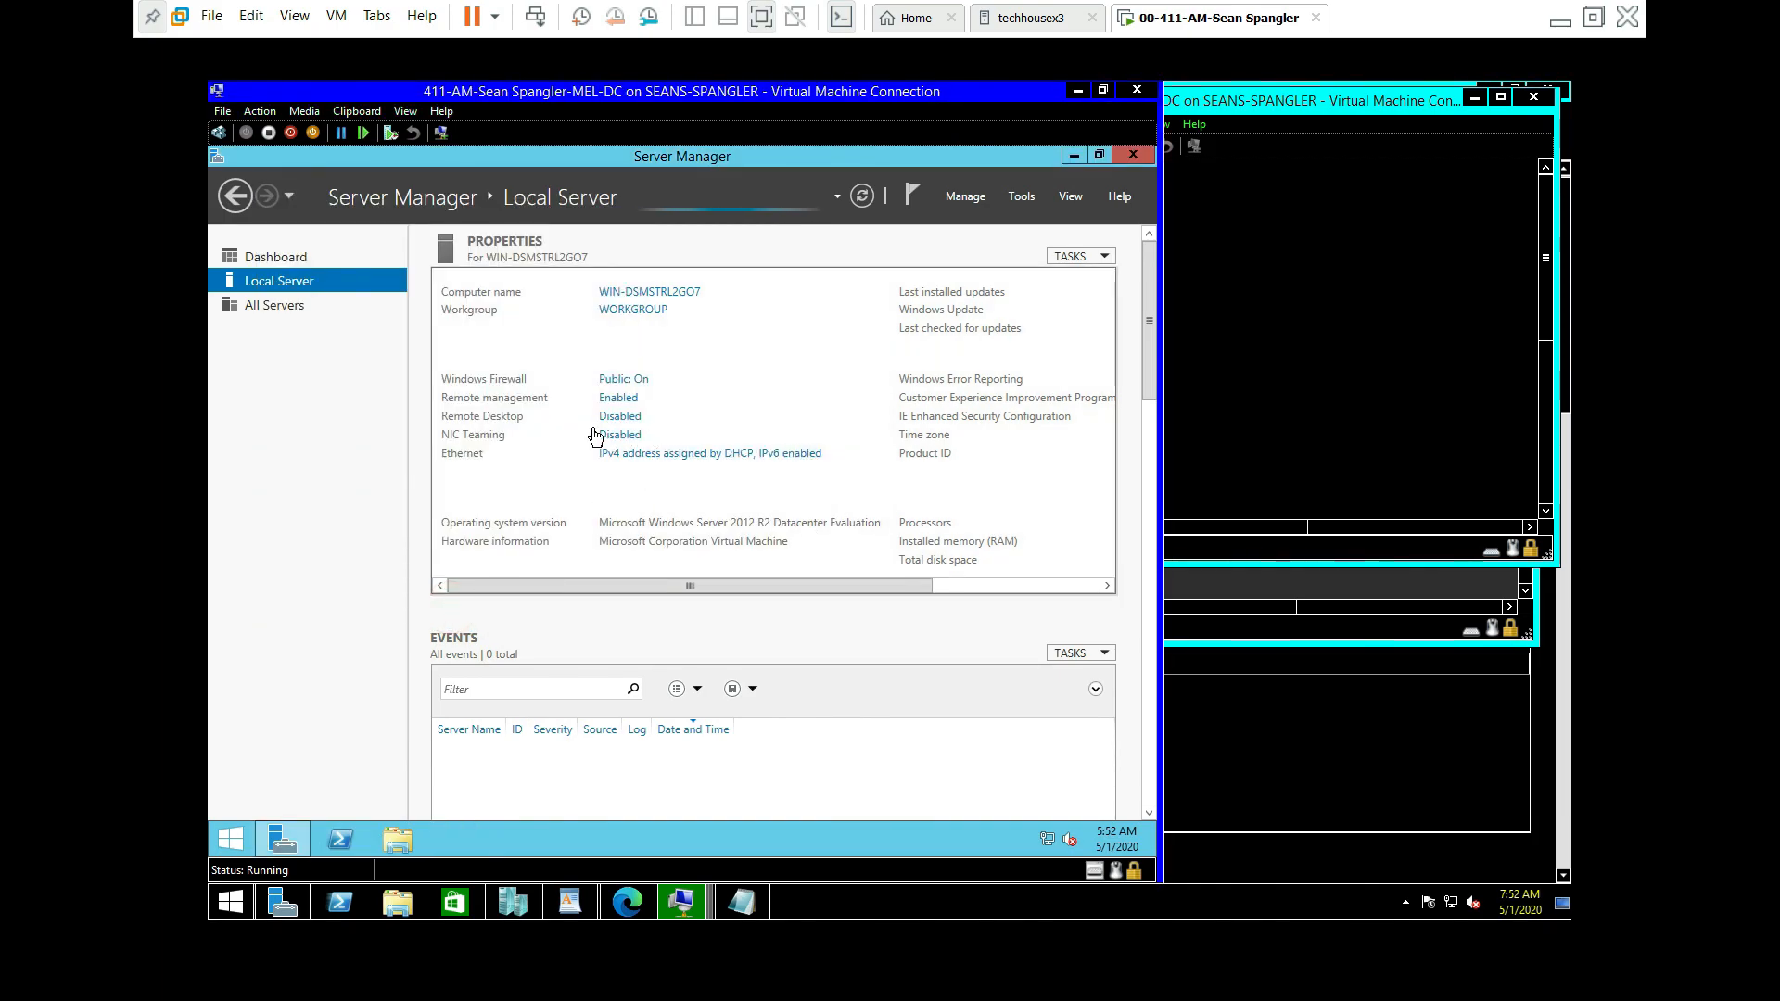
{"action": "left_click", "coordinate": [861, 198]}
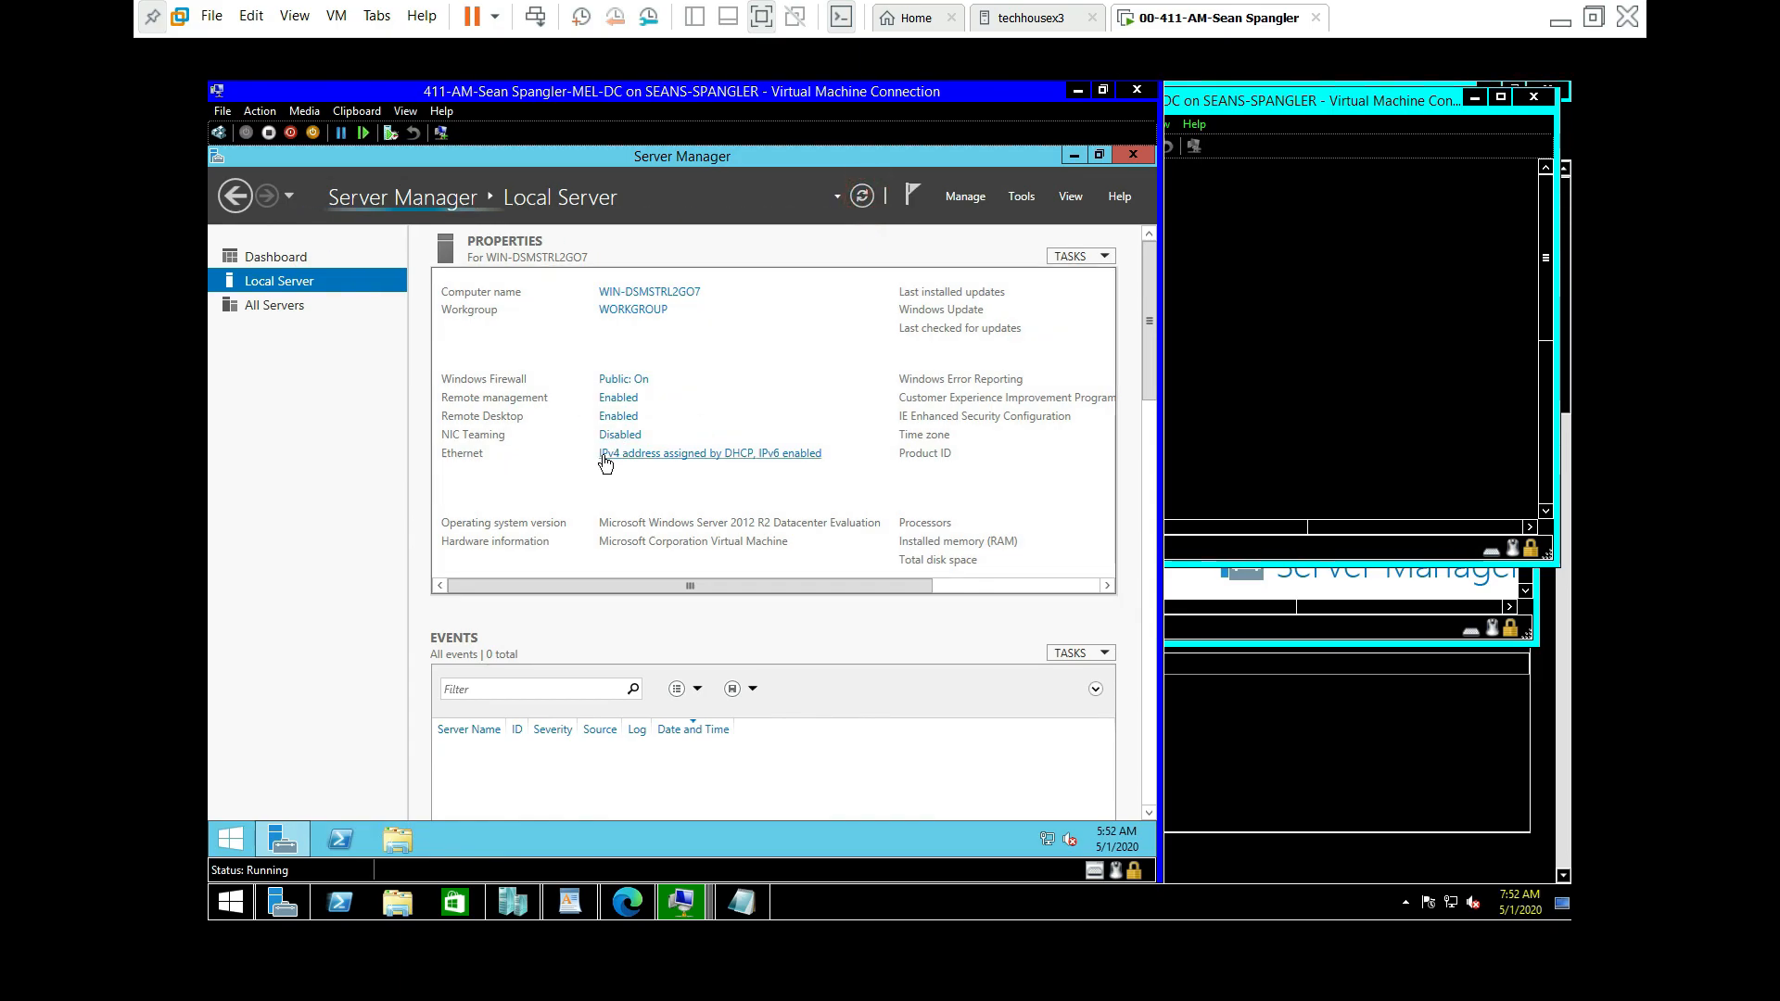
{"action": "left_click_drag", "start_coordinate": [832, 586], "coordinate": [1024, 600]}
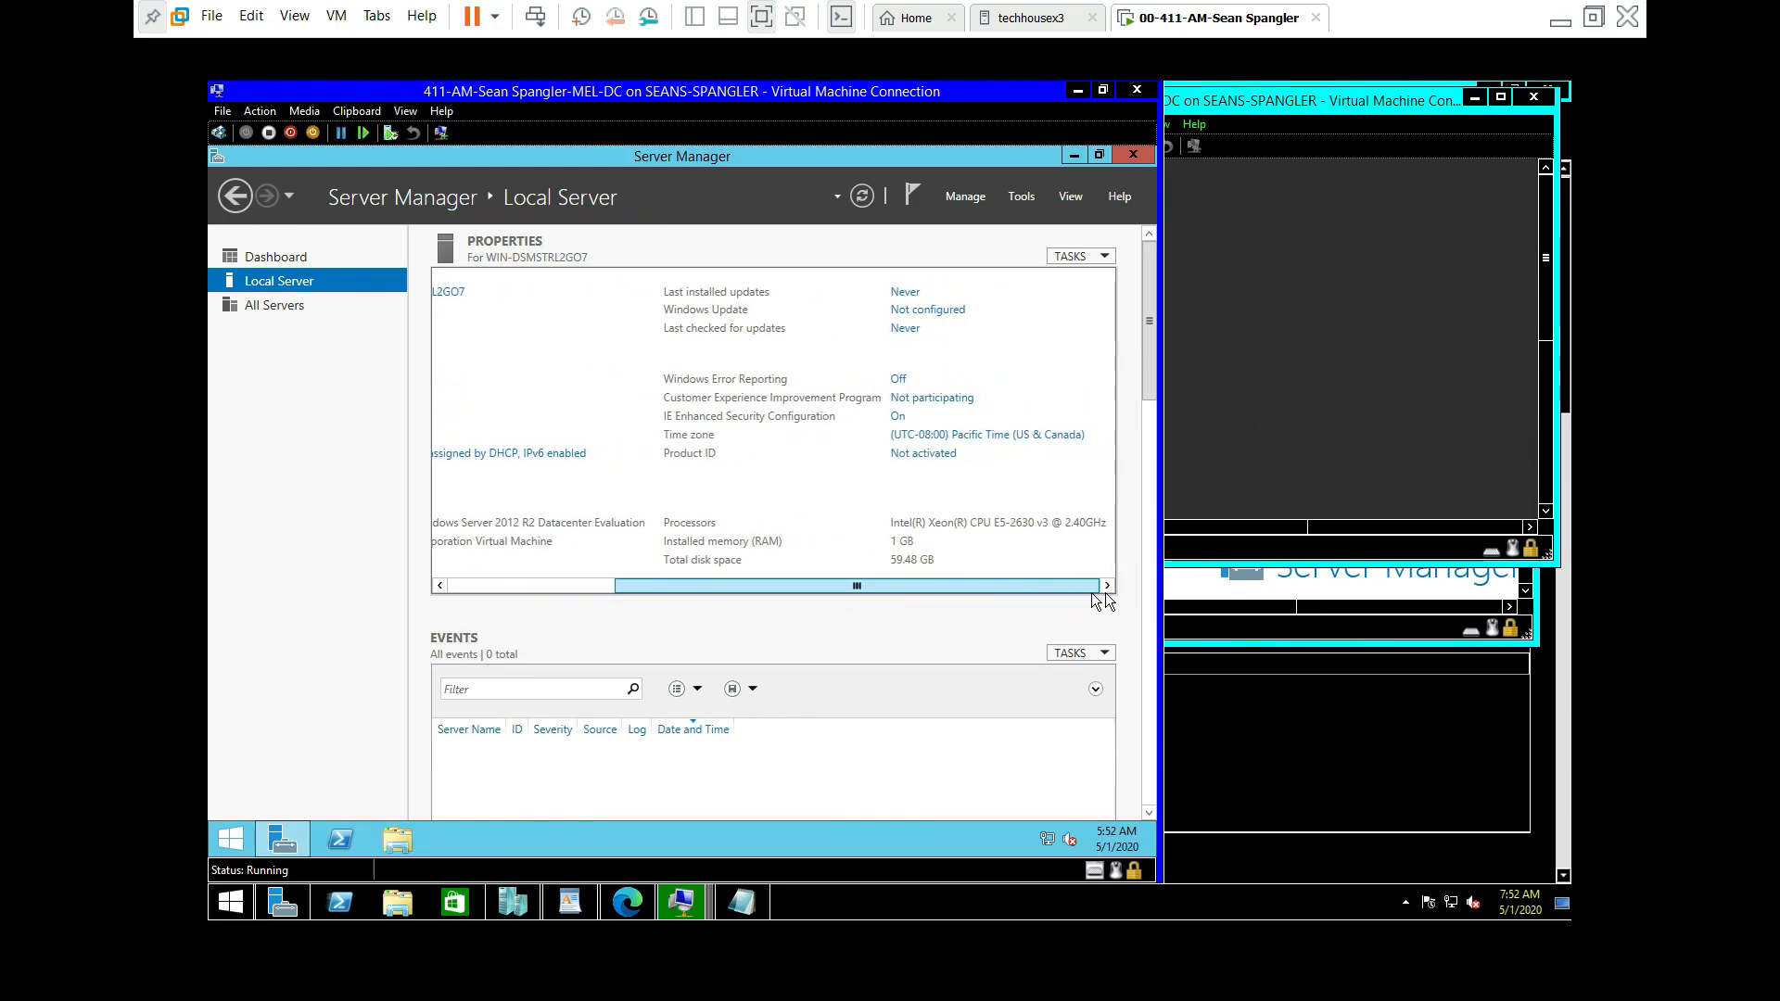
Step: Set MEL-DC's important updates option to Never check for updates
{"action": "left_click", "coordinate": [916, 313]}
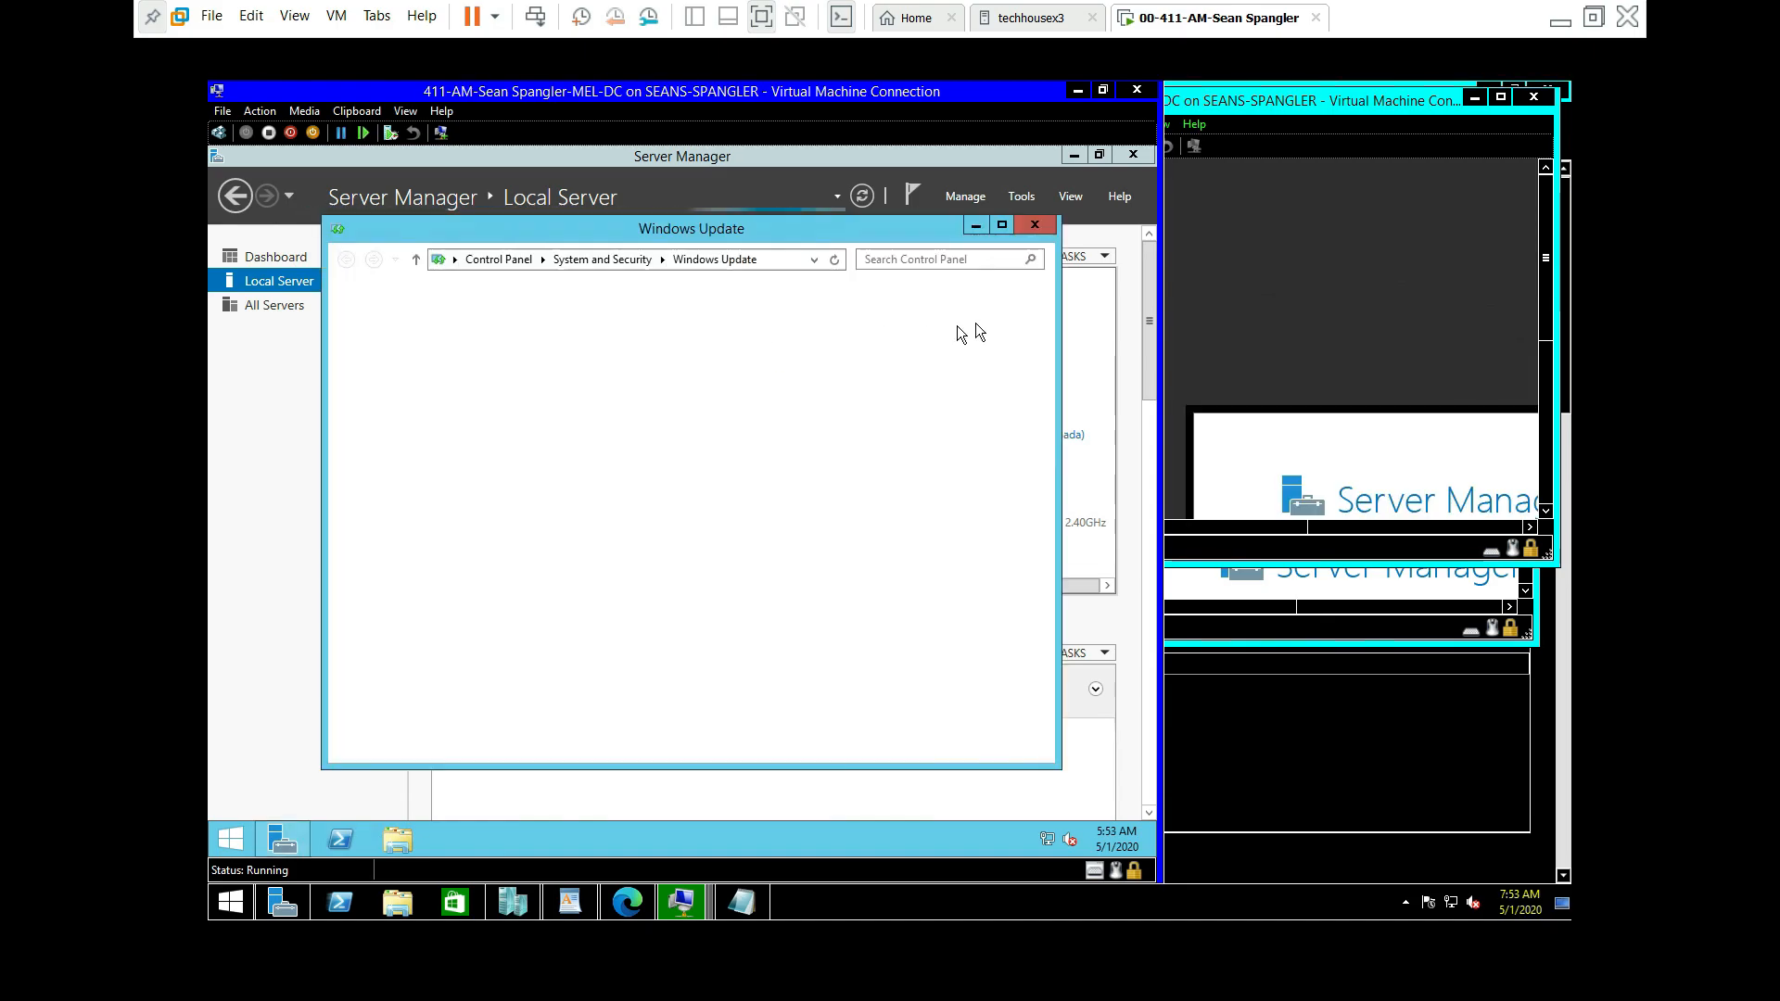
{"action": "left_click", "coordinate": [396, 352]}
{"action": "left_click", "coordinate": [799, 404]}
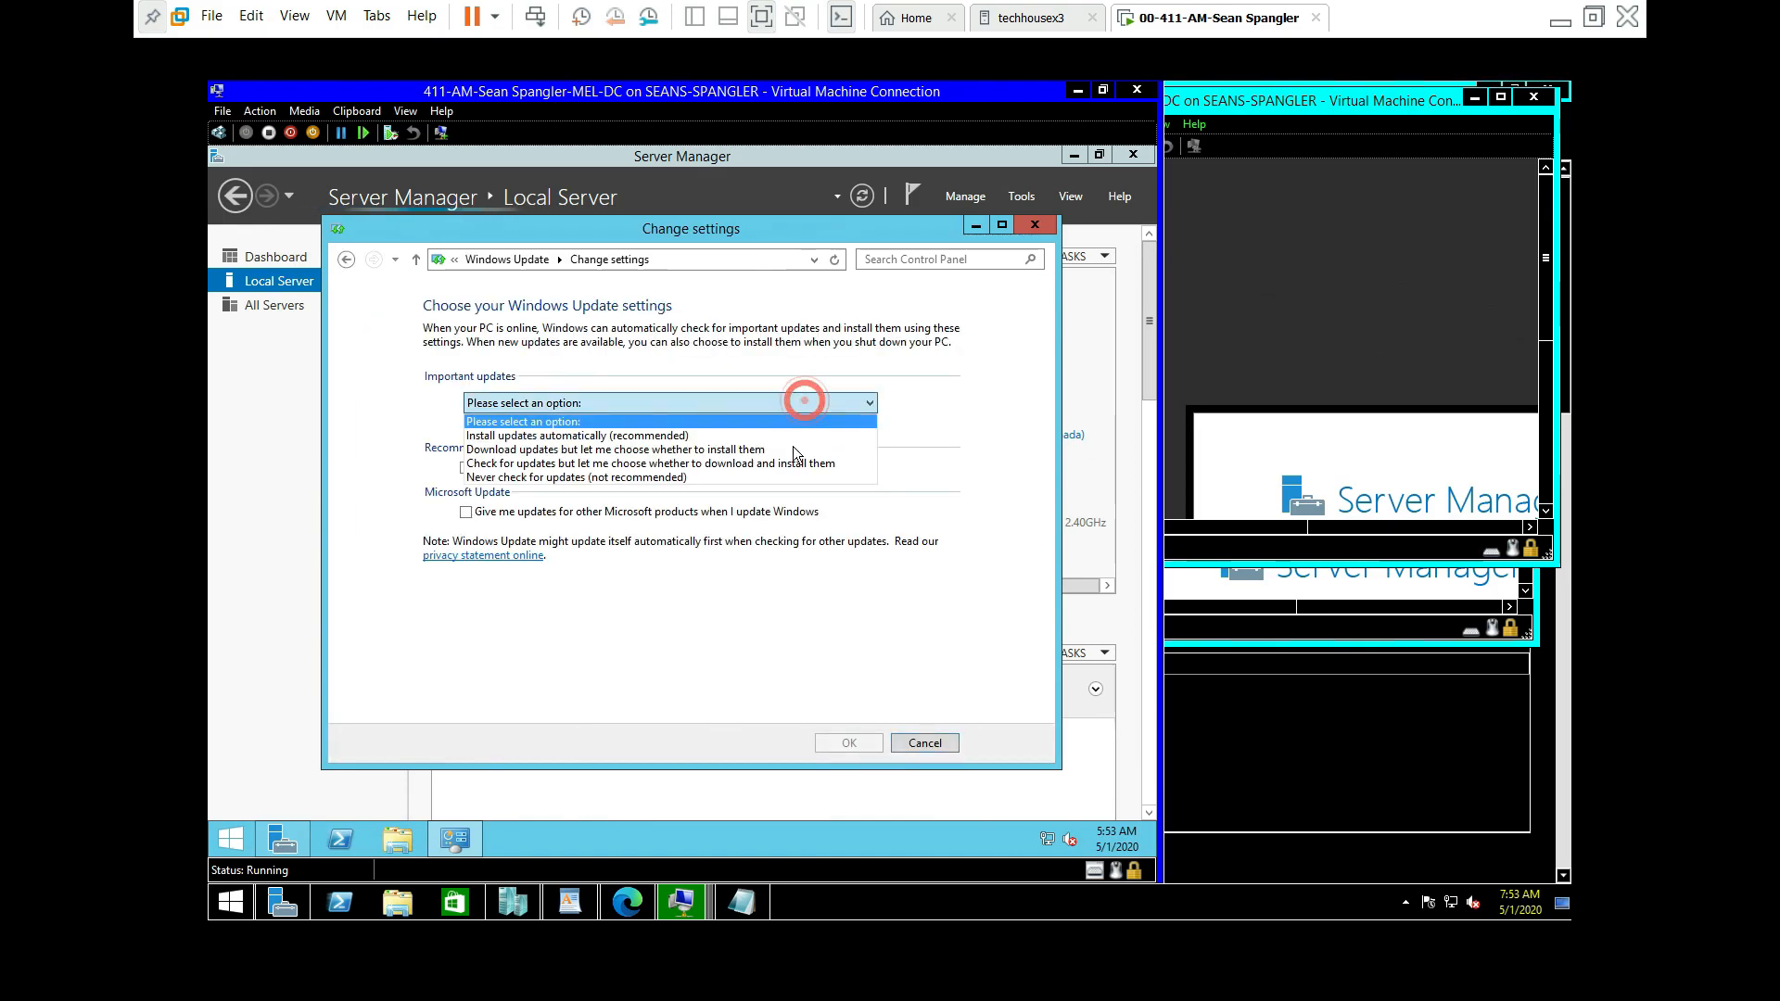
{"action": "left_click", "coordinate": [735, 478]}
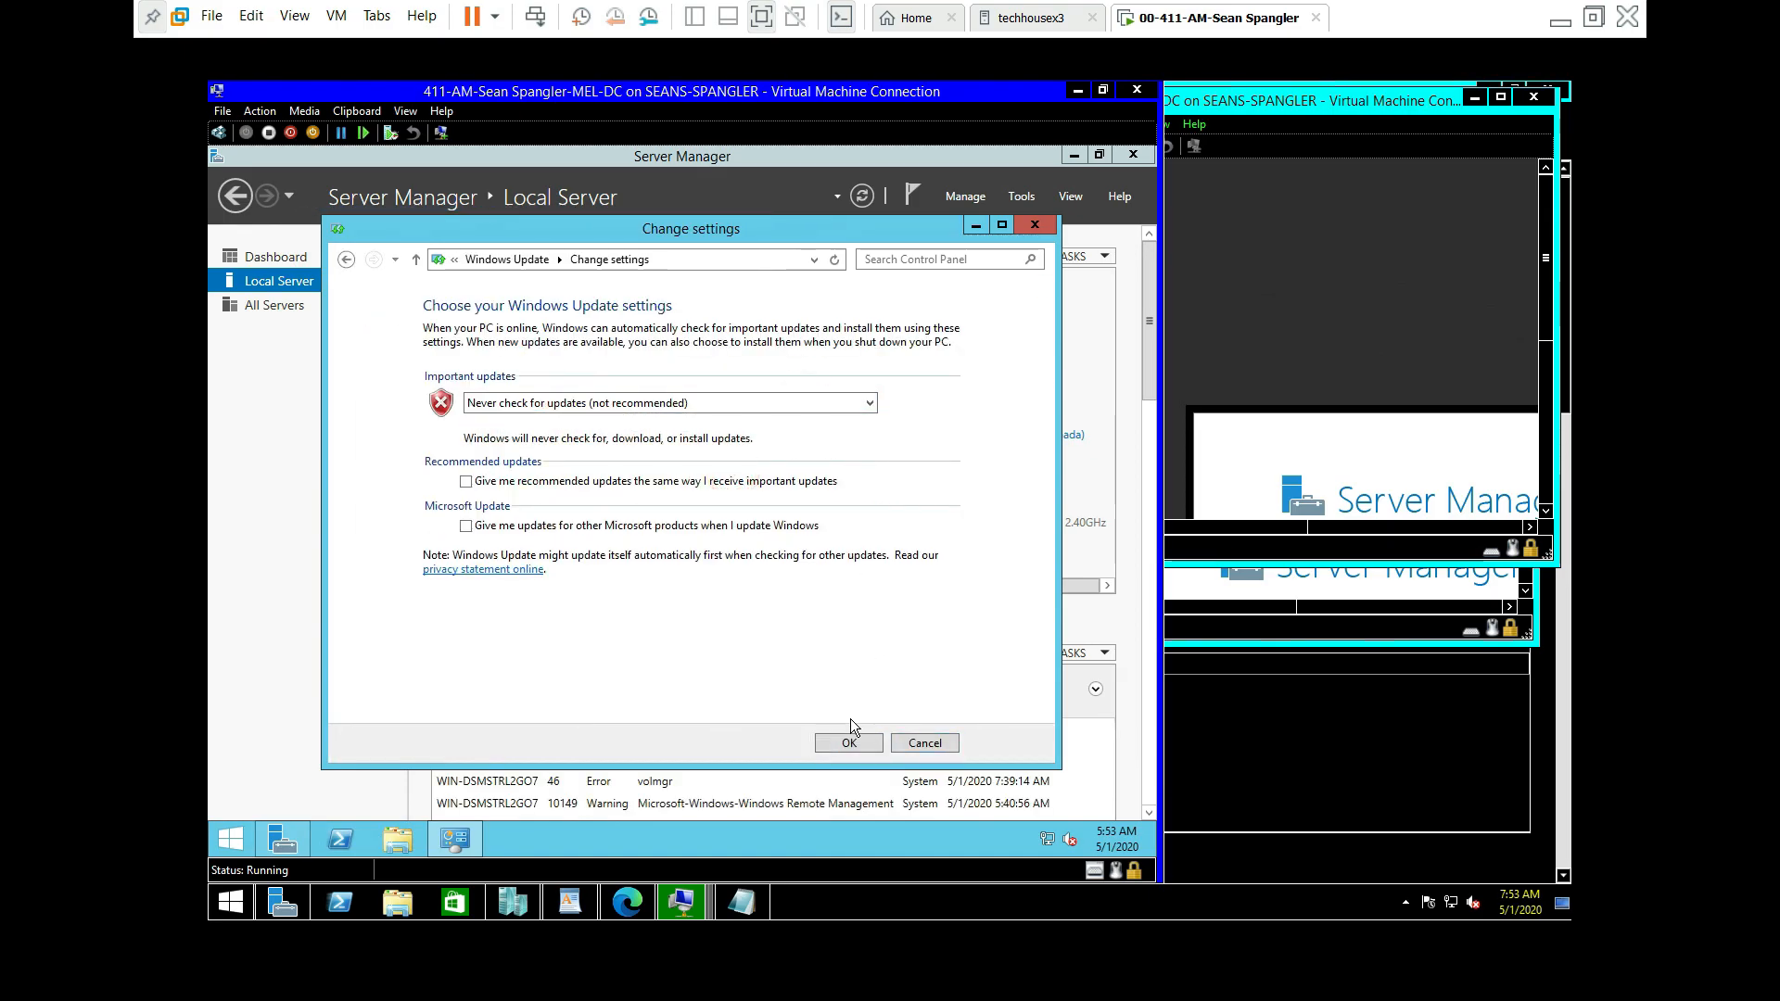
{"action": "left_click", "coordinate": [849, 745]}
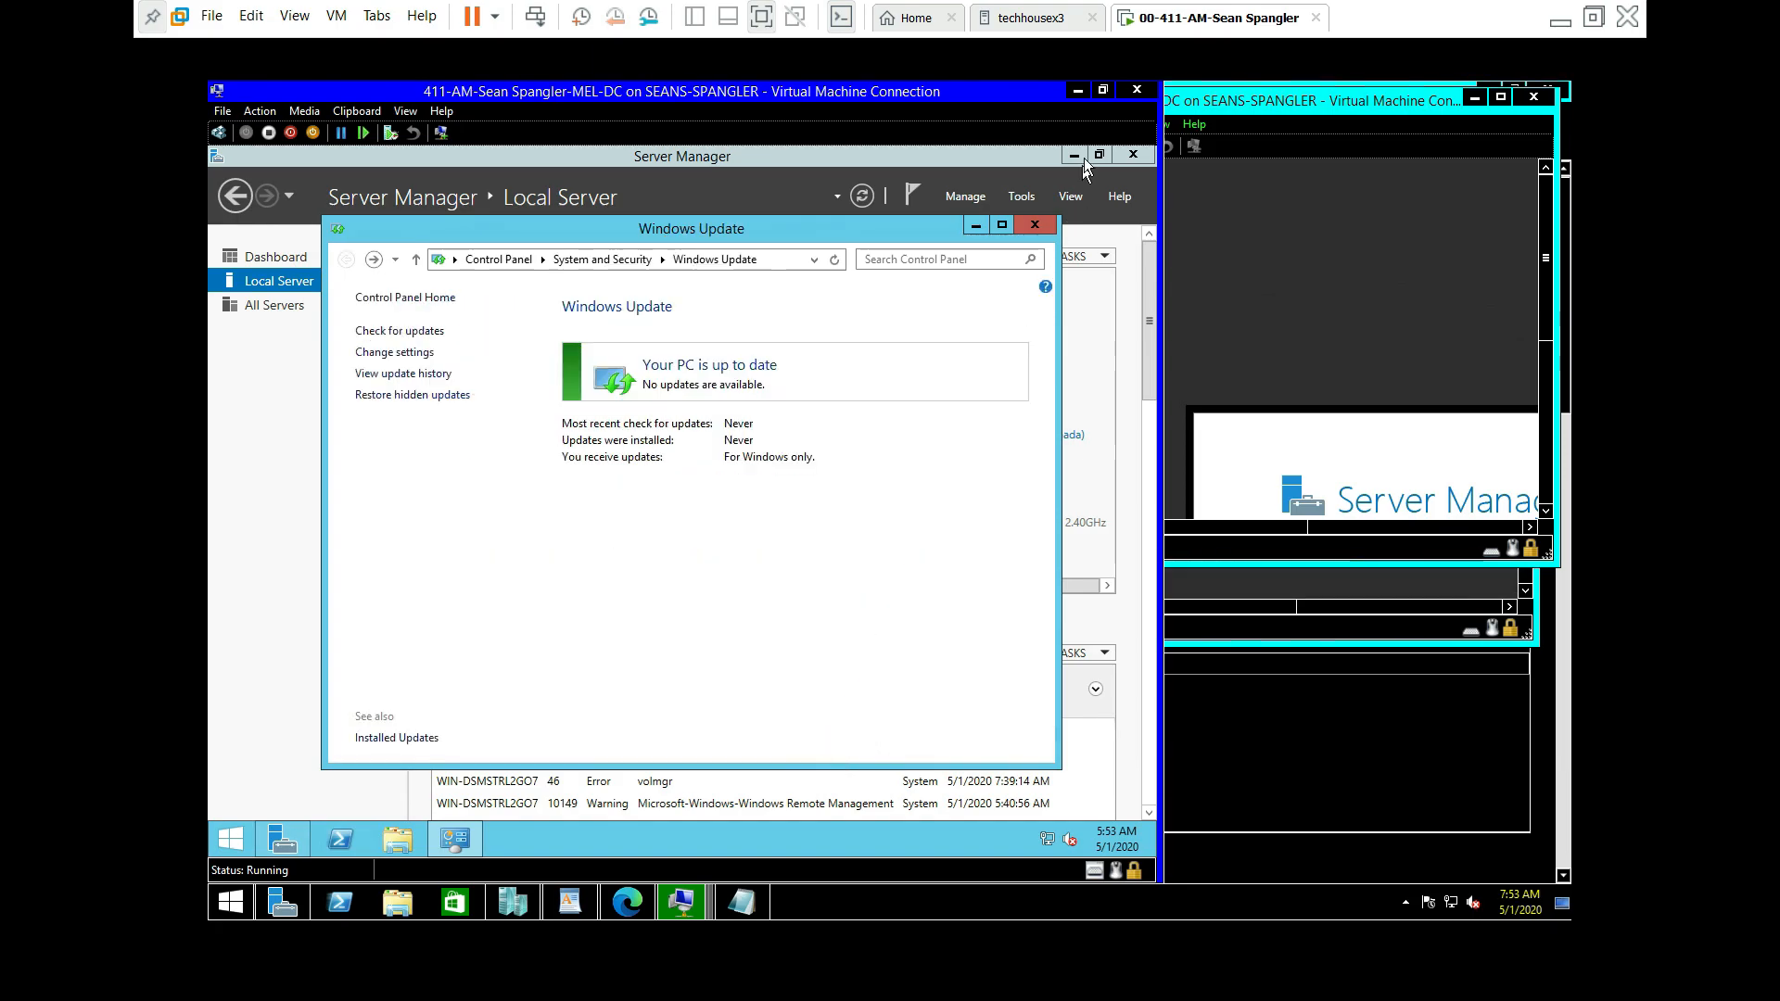
{"action": "left_click", "coordinate": [1033, 225]}
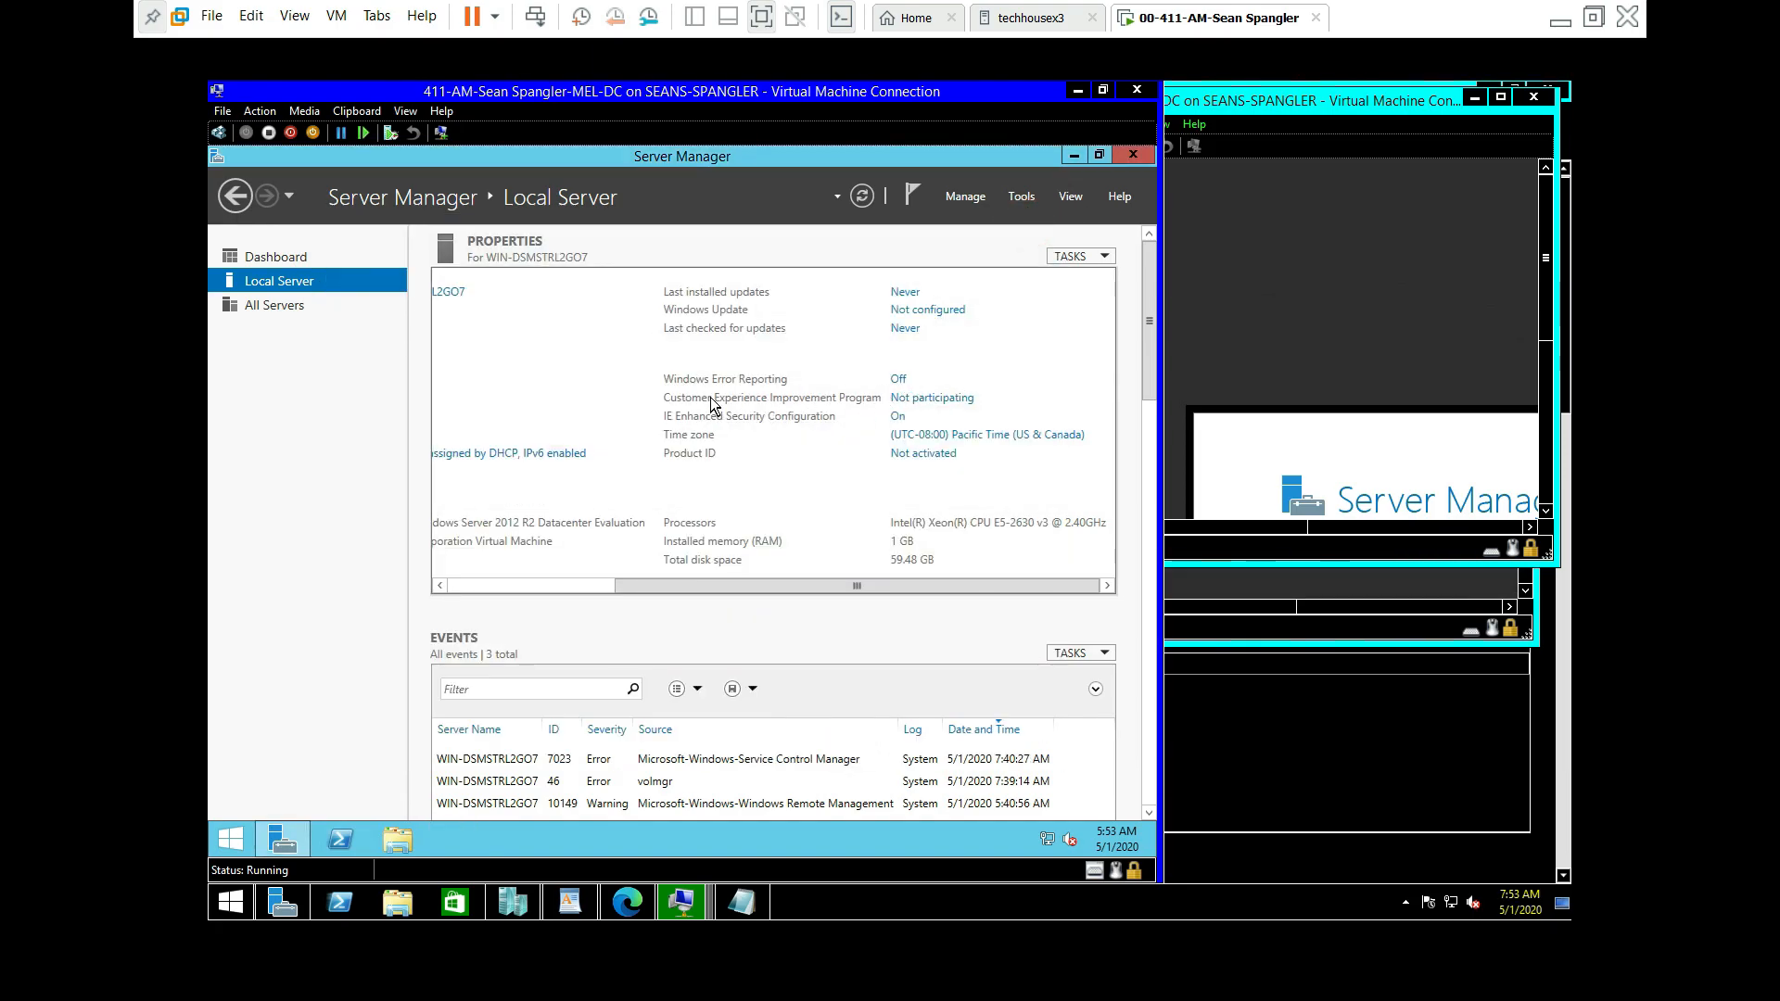
Step: Change MEL-DC's time zone to (UTC-06:00) Central Time (US & Canada) and refresh Local Server
{"action": "left_click", "coordinate": [956, 439]}
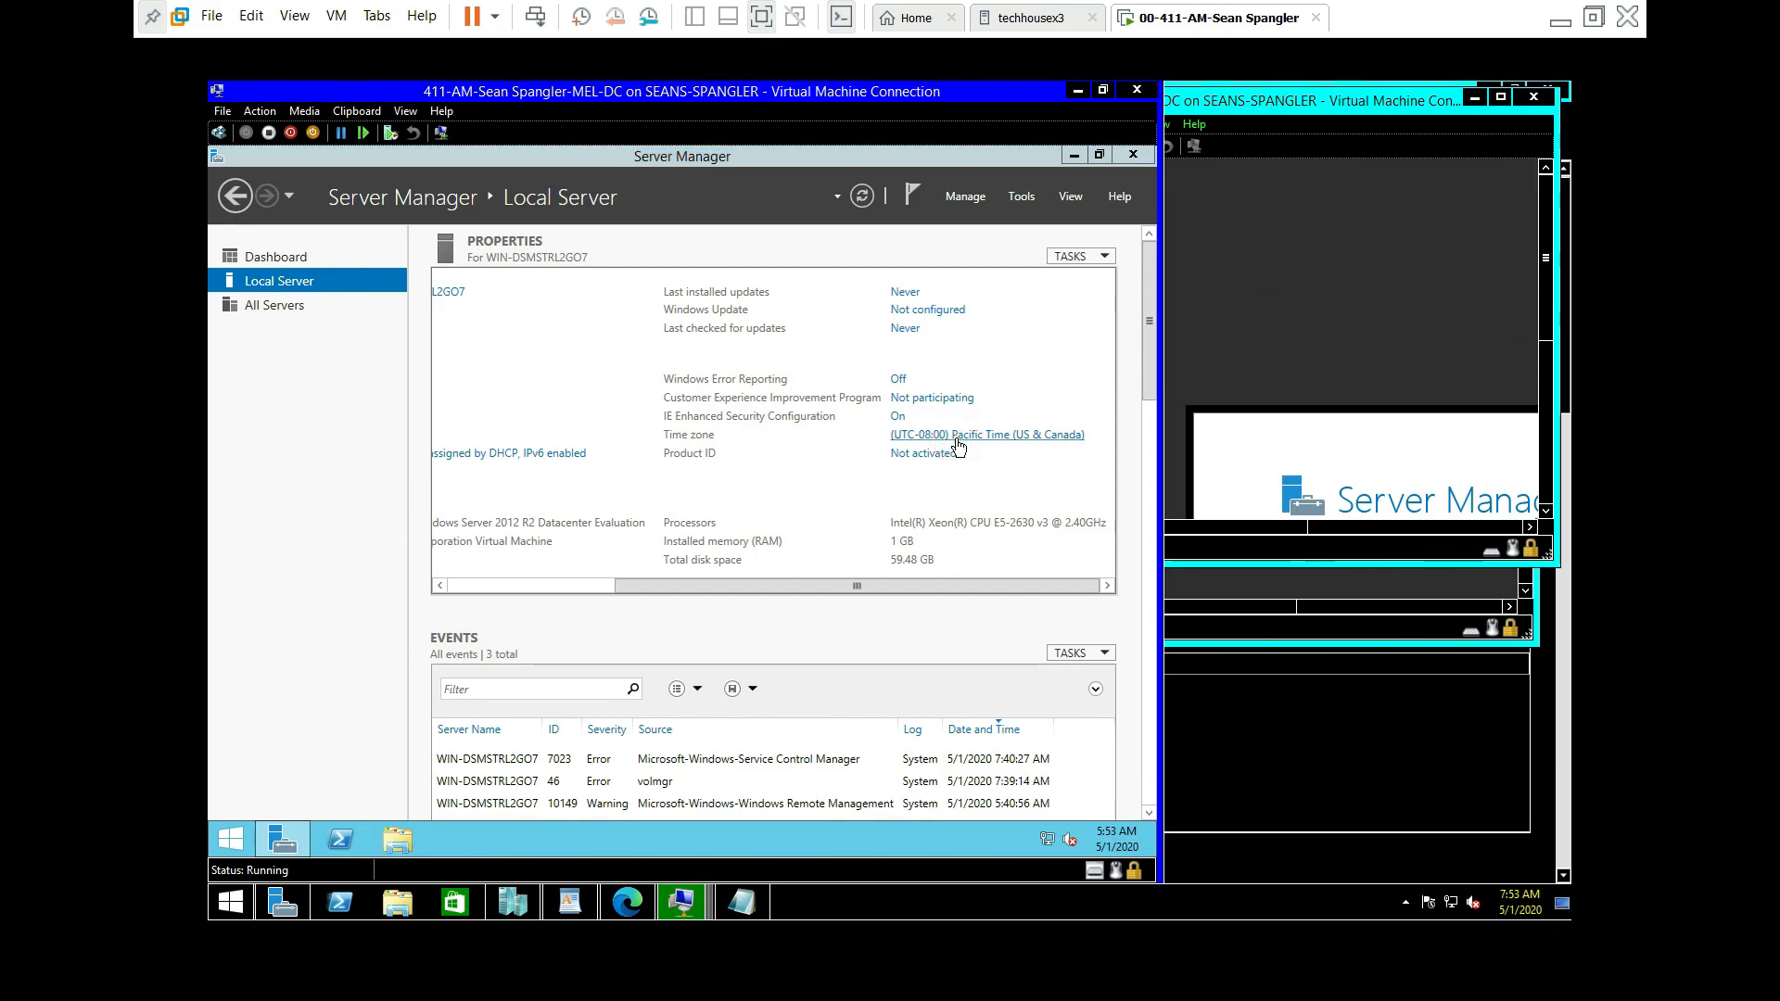
{"action": "left_click", "coordinate": [617, 491]}
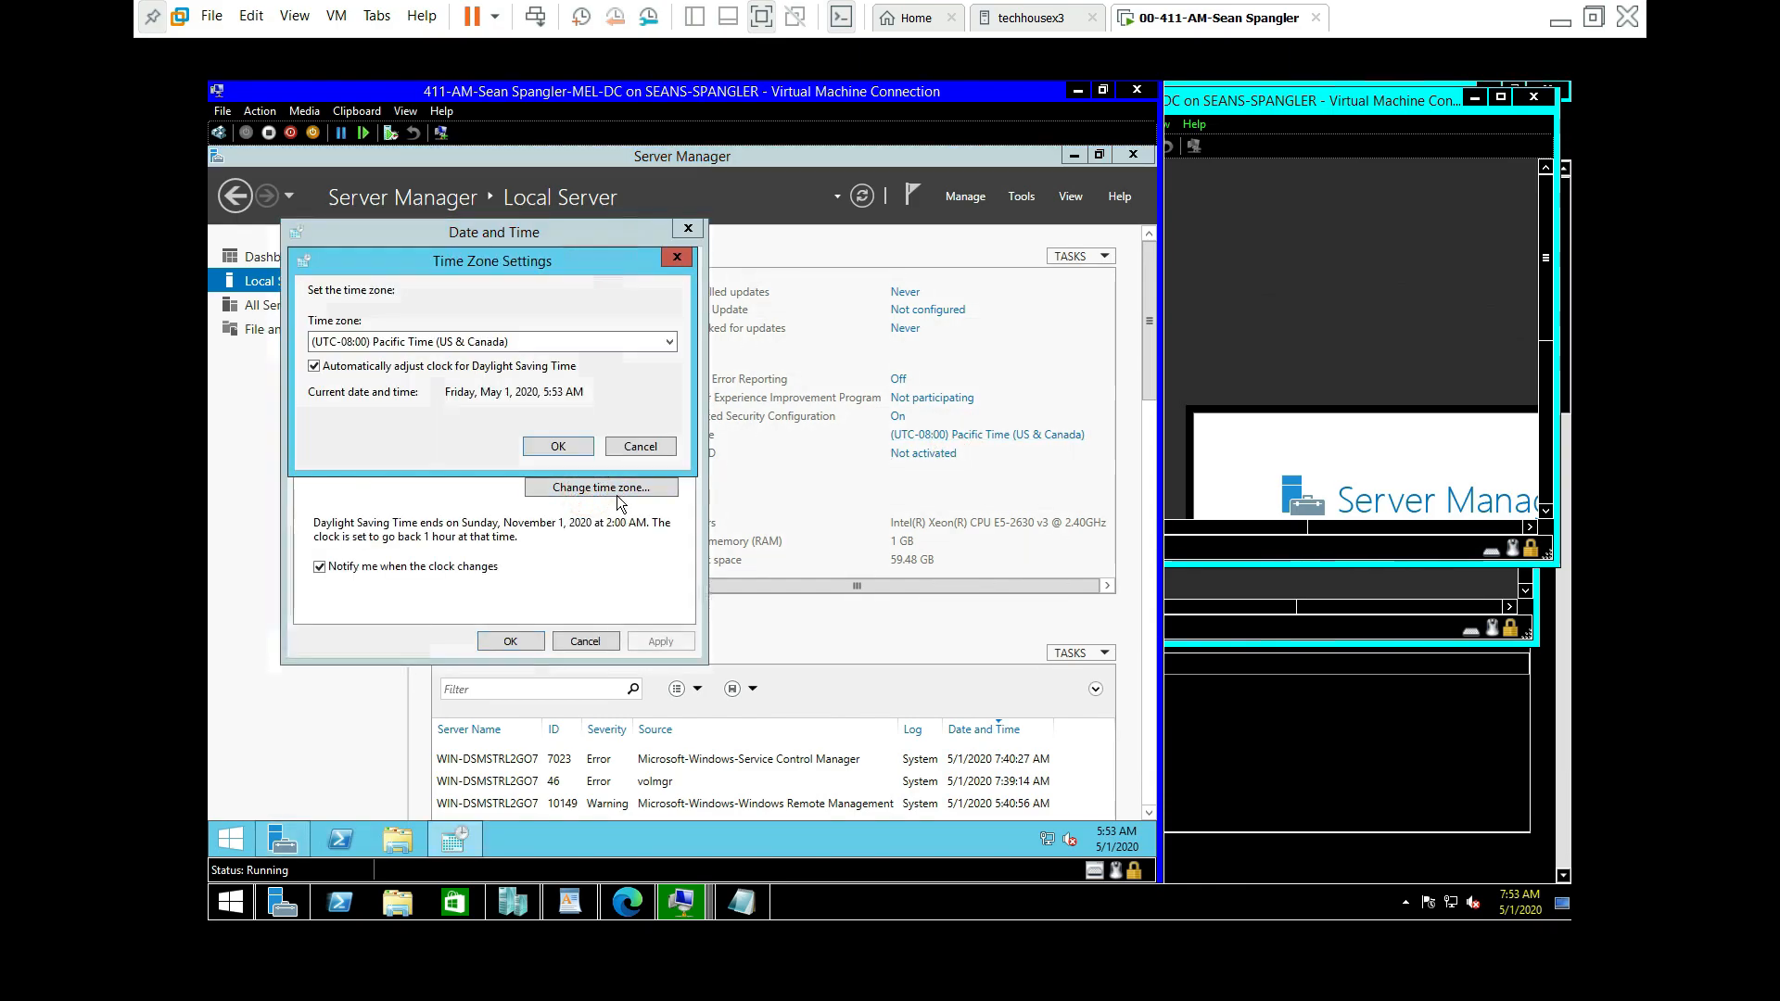
{"action": "left_click", "coordinate": [604, 339]}
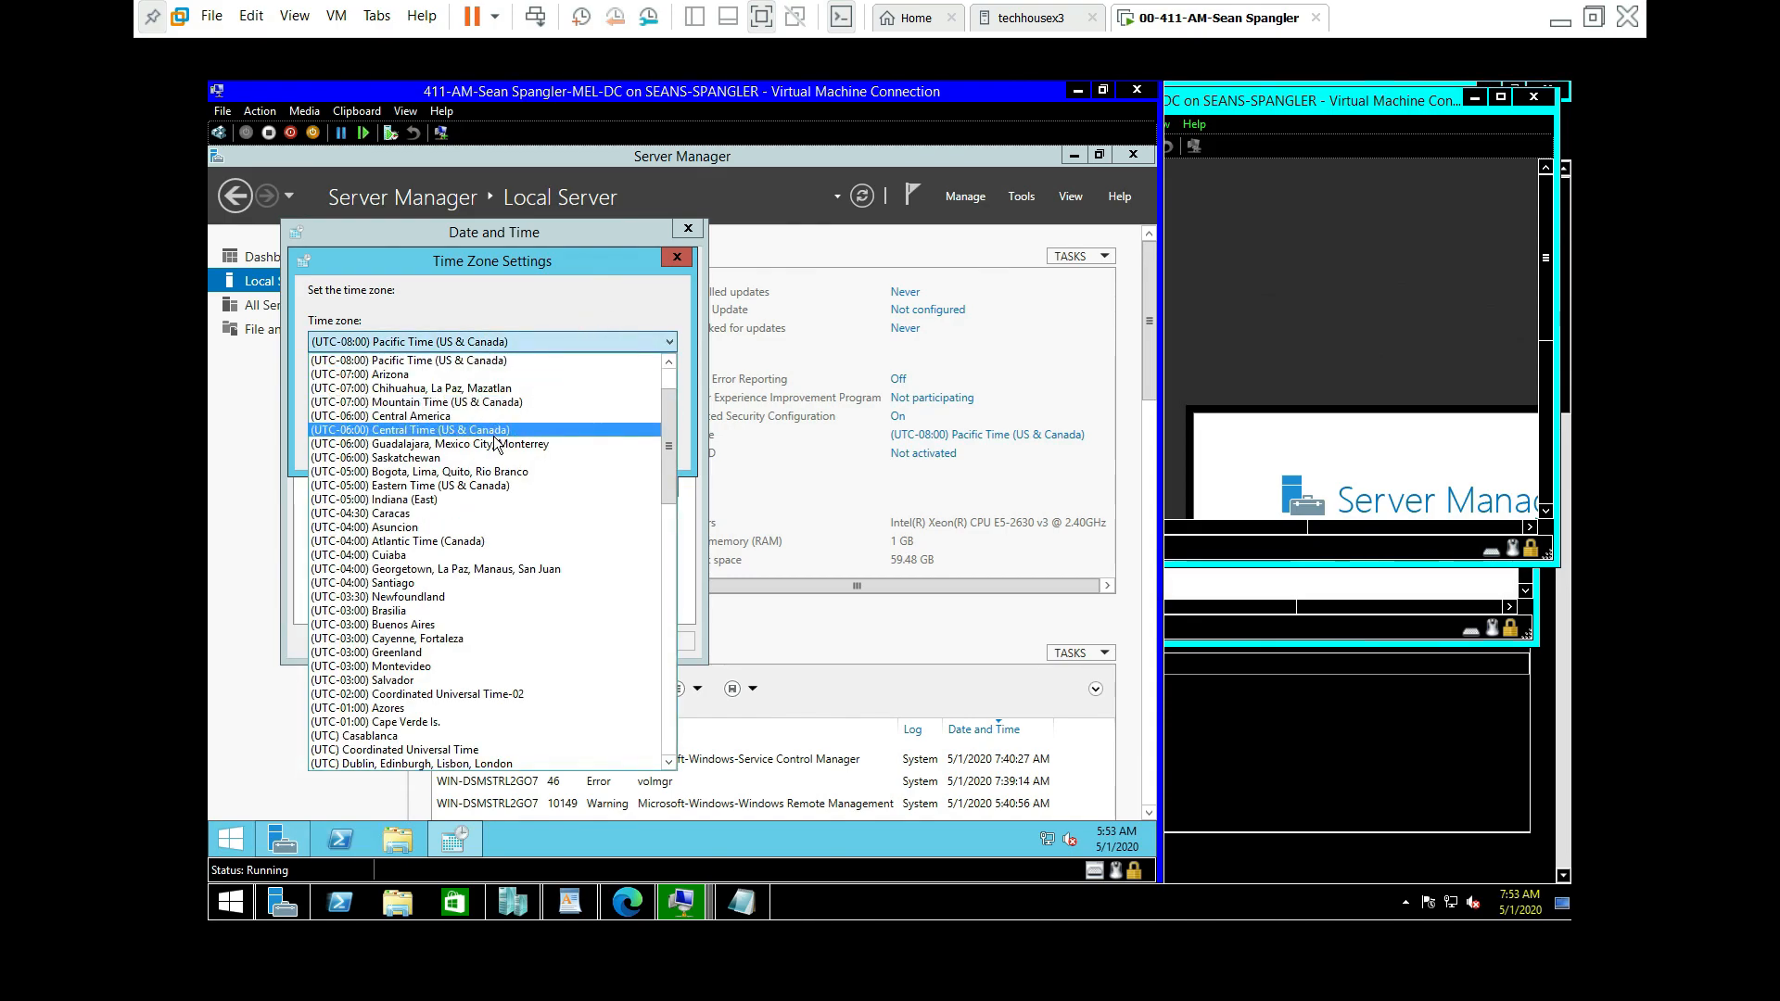
{"action": "left_click", "coordinate": [495, 432]}
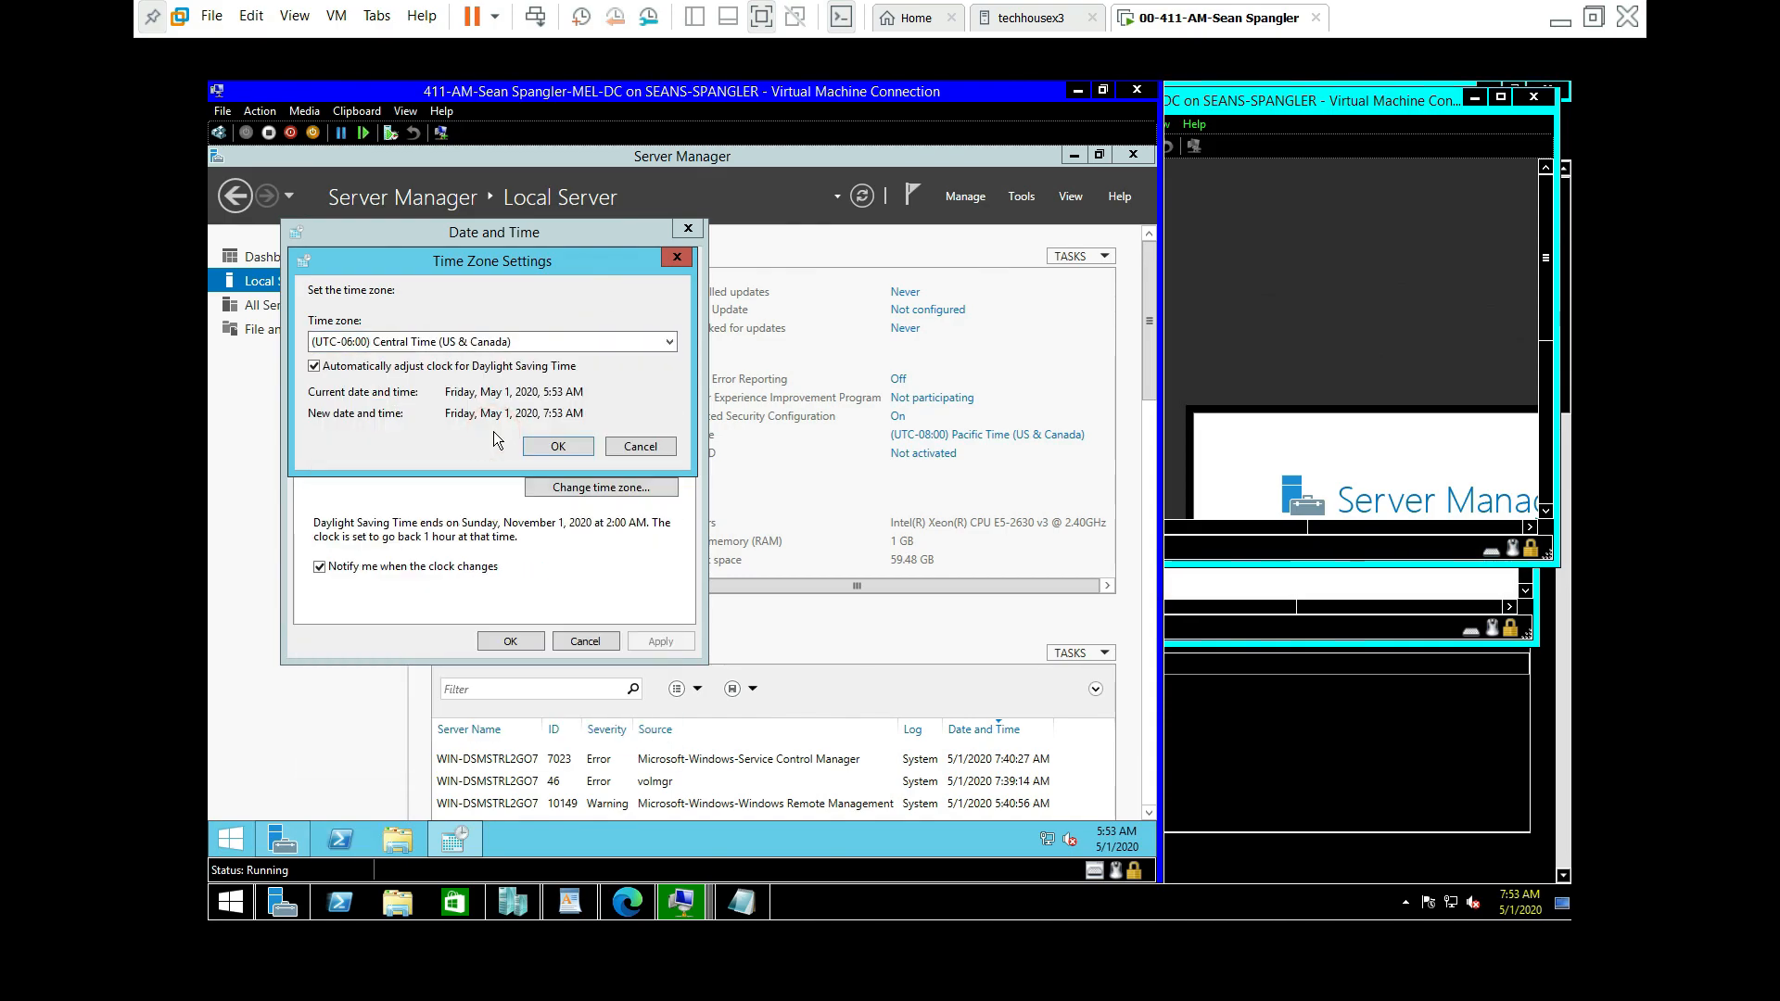
{"action": "left_click", "coordinate": [557, 447]}
{"action": "left_click", "coordinate": [510, 639]}
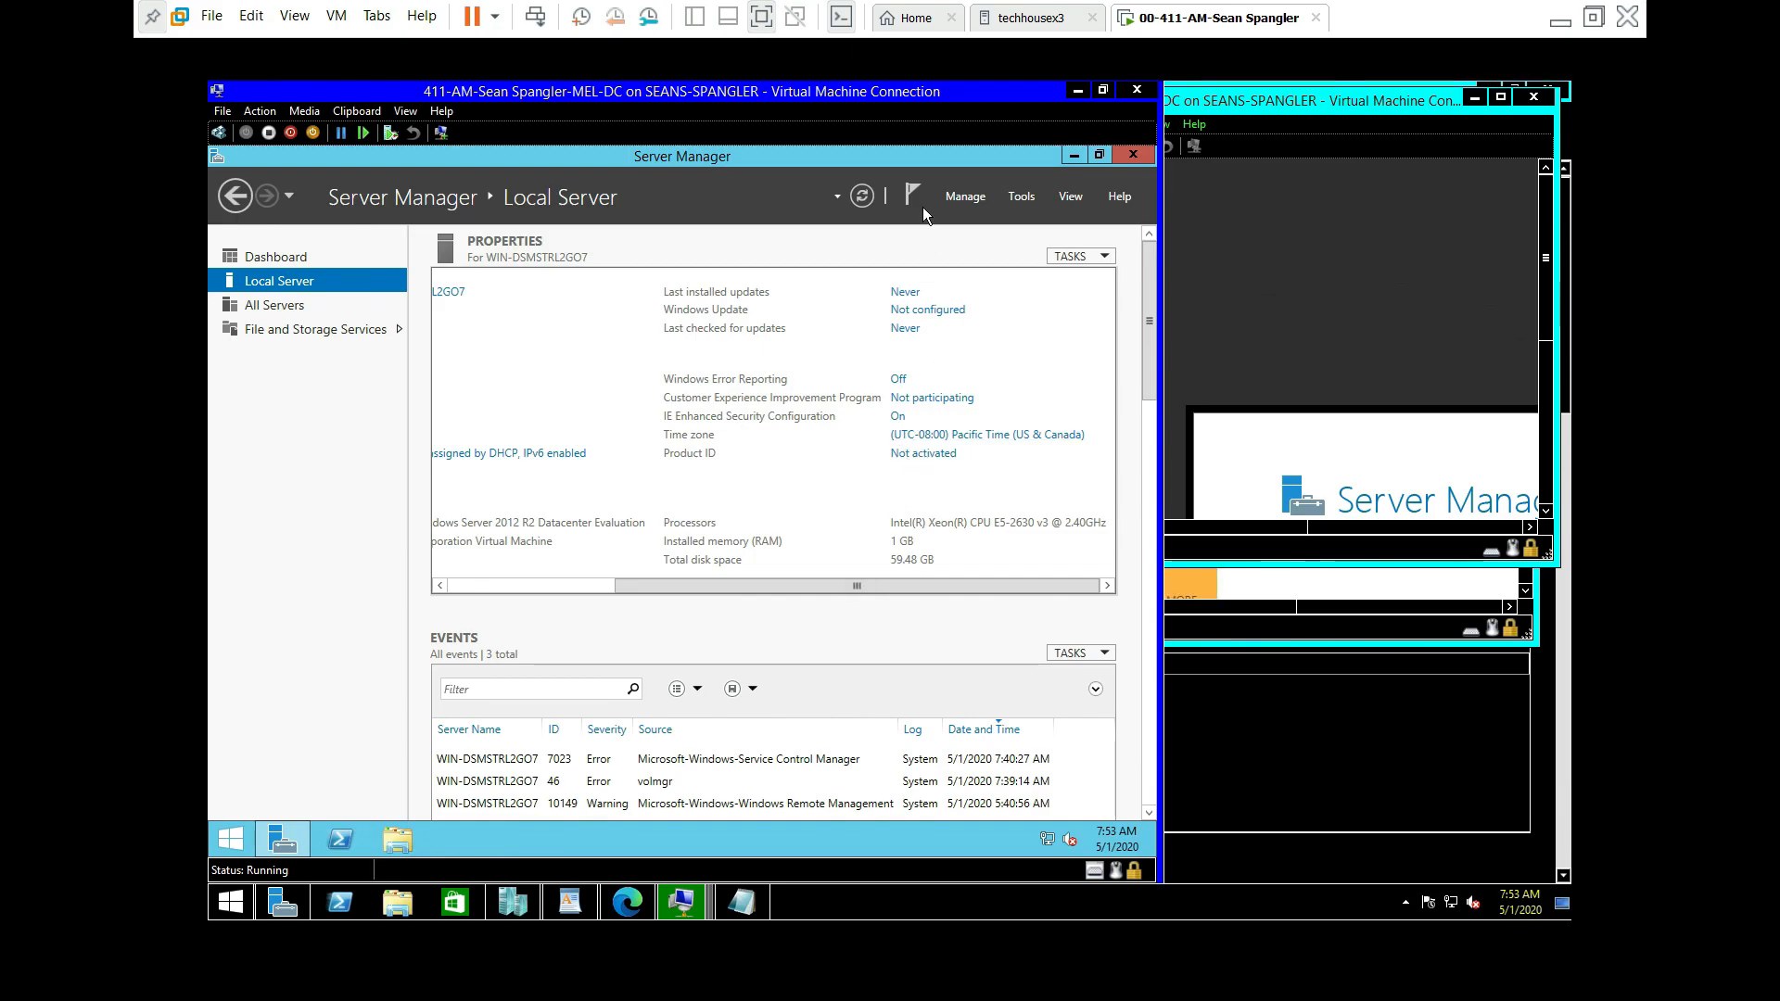
{"action": "left_click", "coordinate": [860, 198]}
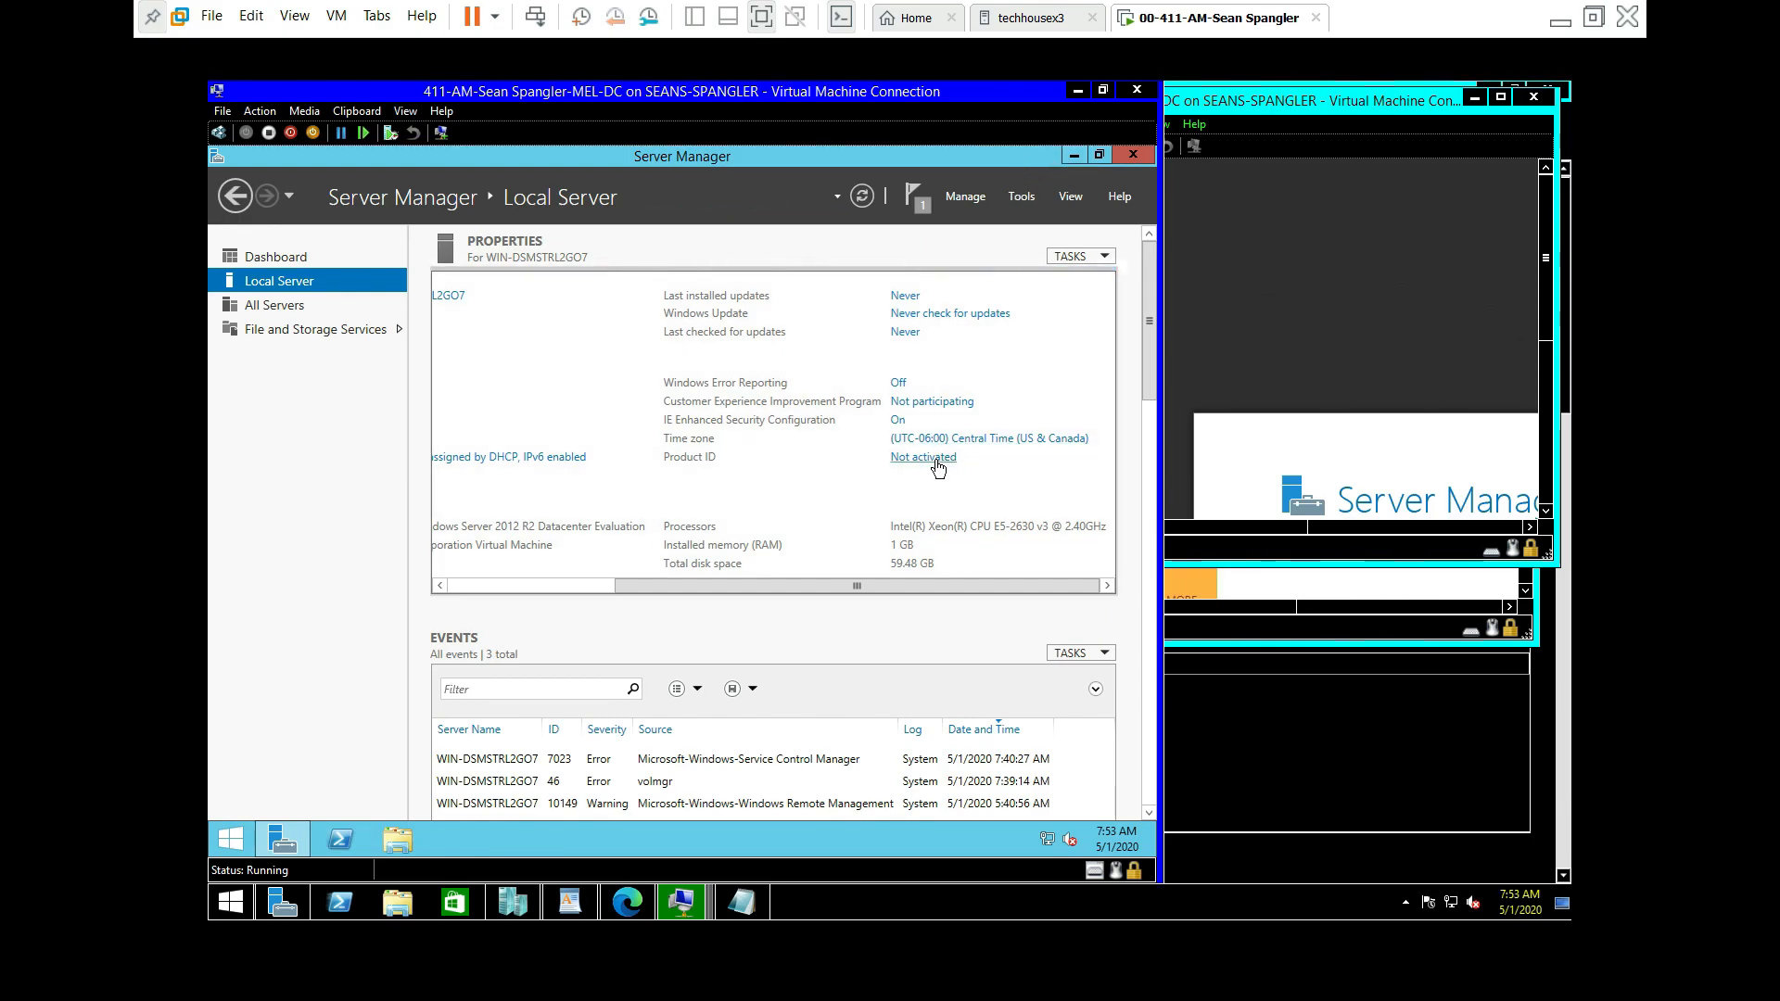
Step: Minimize Server Manager, refresh the MEL-DC desktop, and reconnect in an enhanced session
{"action": "left_click", "coordinate": [1072, 156]}
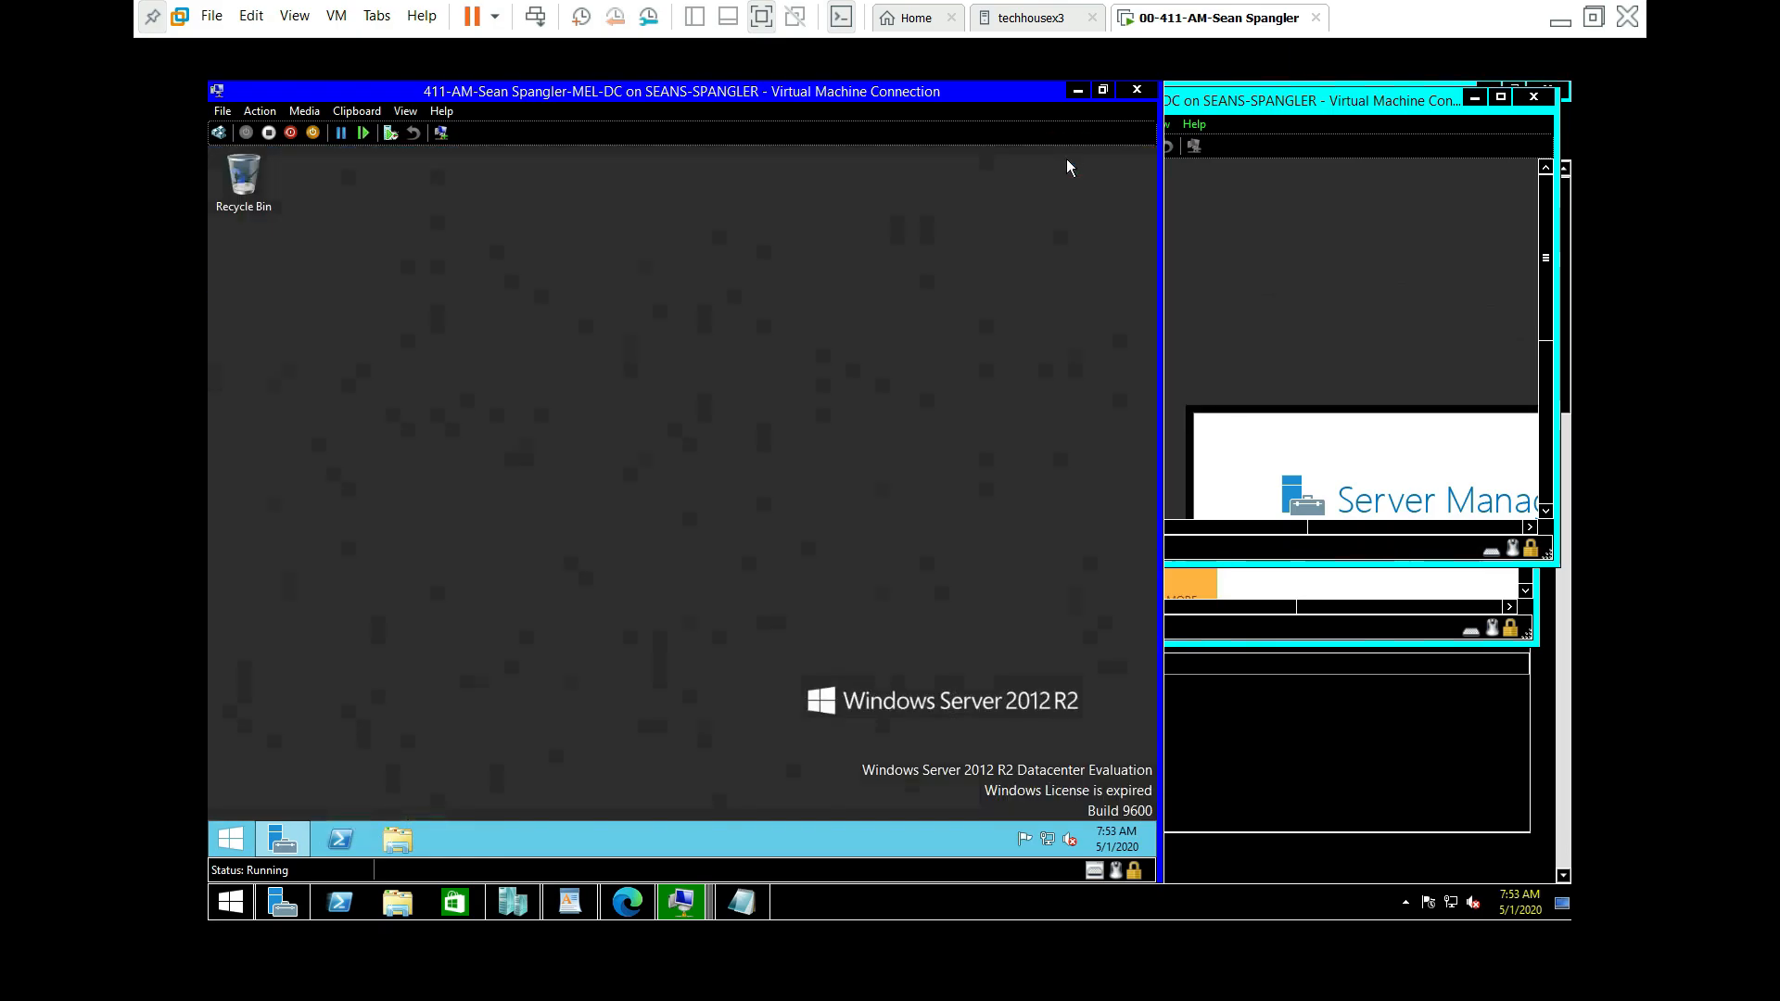
{"action": "right_click", "coordinate": [926, 441]}
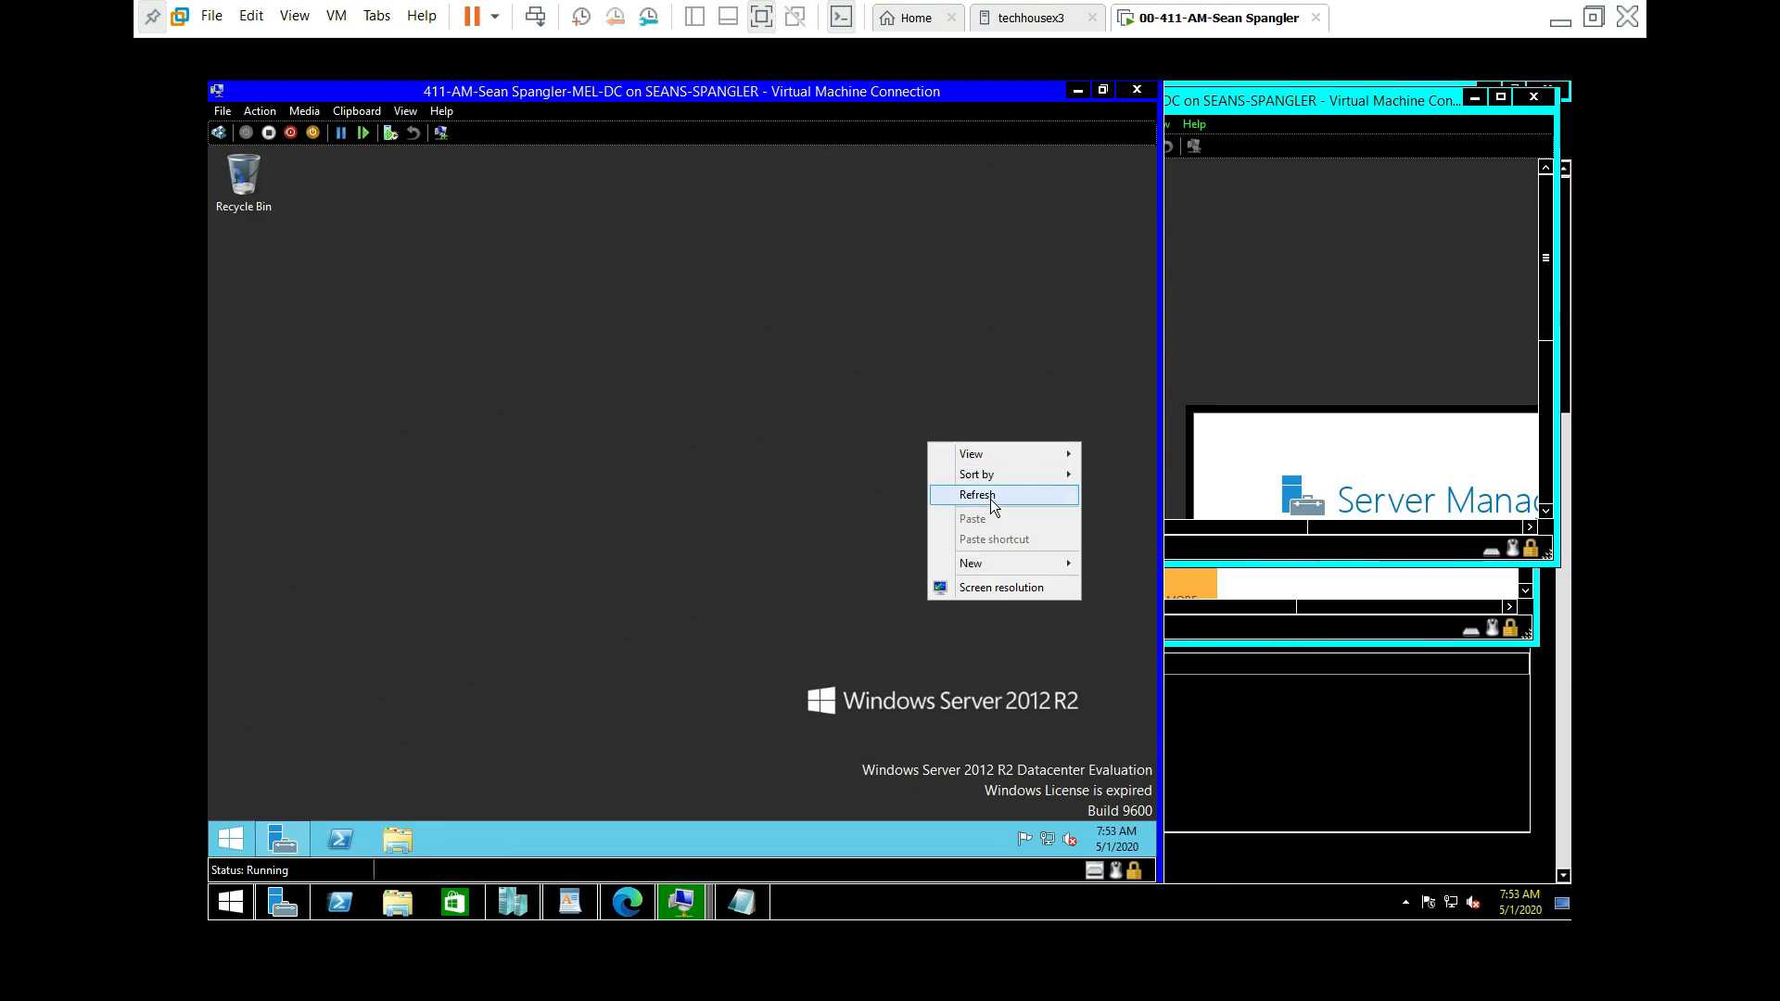
{"action": "left_click", "coordinate": [988, 499]}
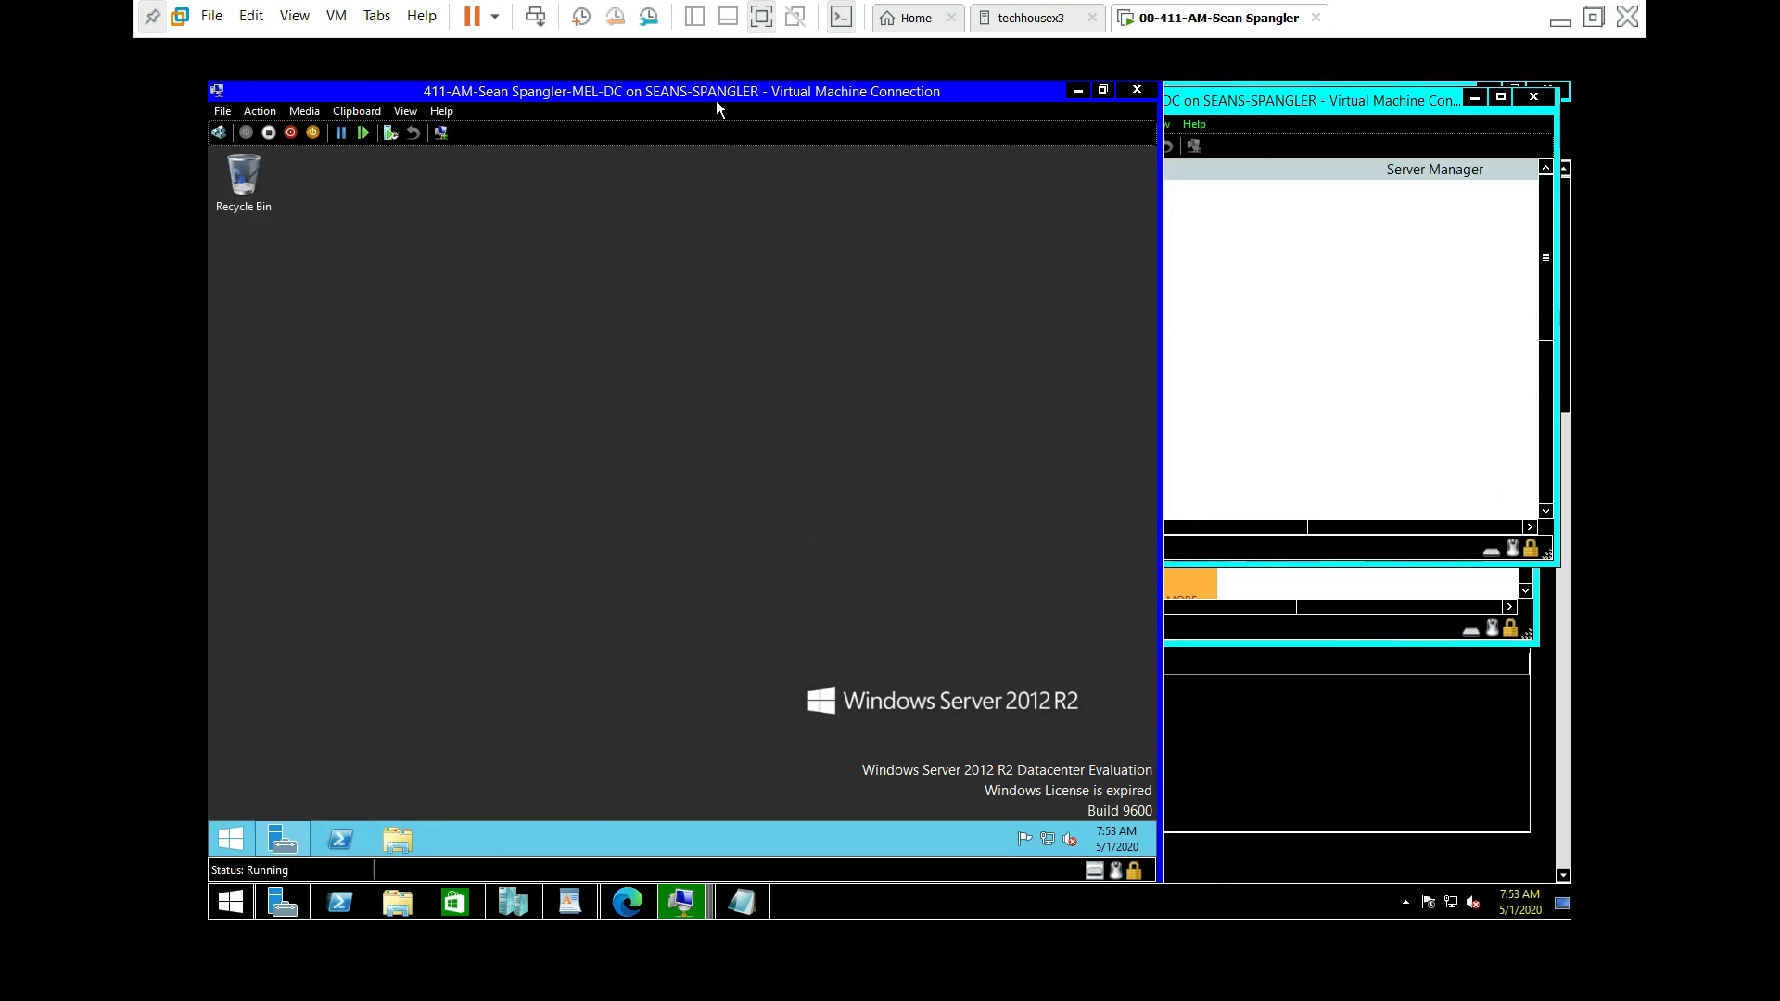
{"action": "left_click_drag", "start_coordinate": [715, 92], "coordinate": [788, 148]}
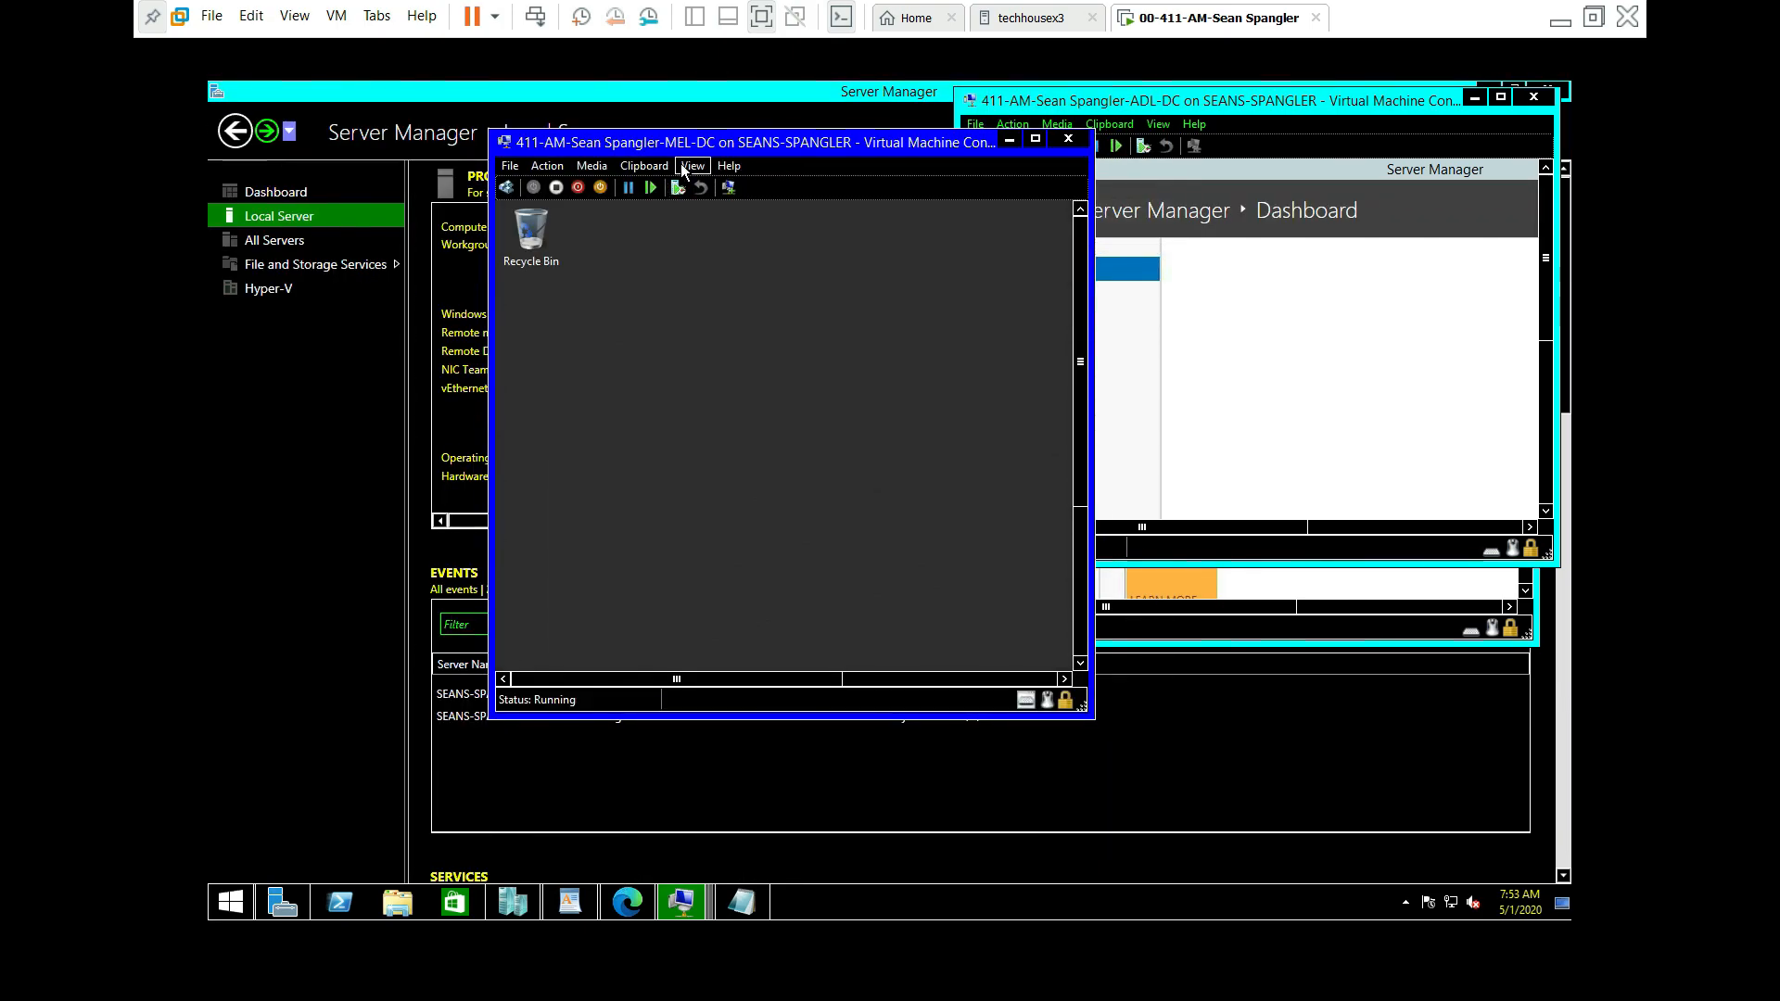
{"action": "left_click", "coordinate": [693, 165]}
{"action": "left_click", "coordinate": [721, 227]}
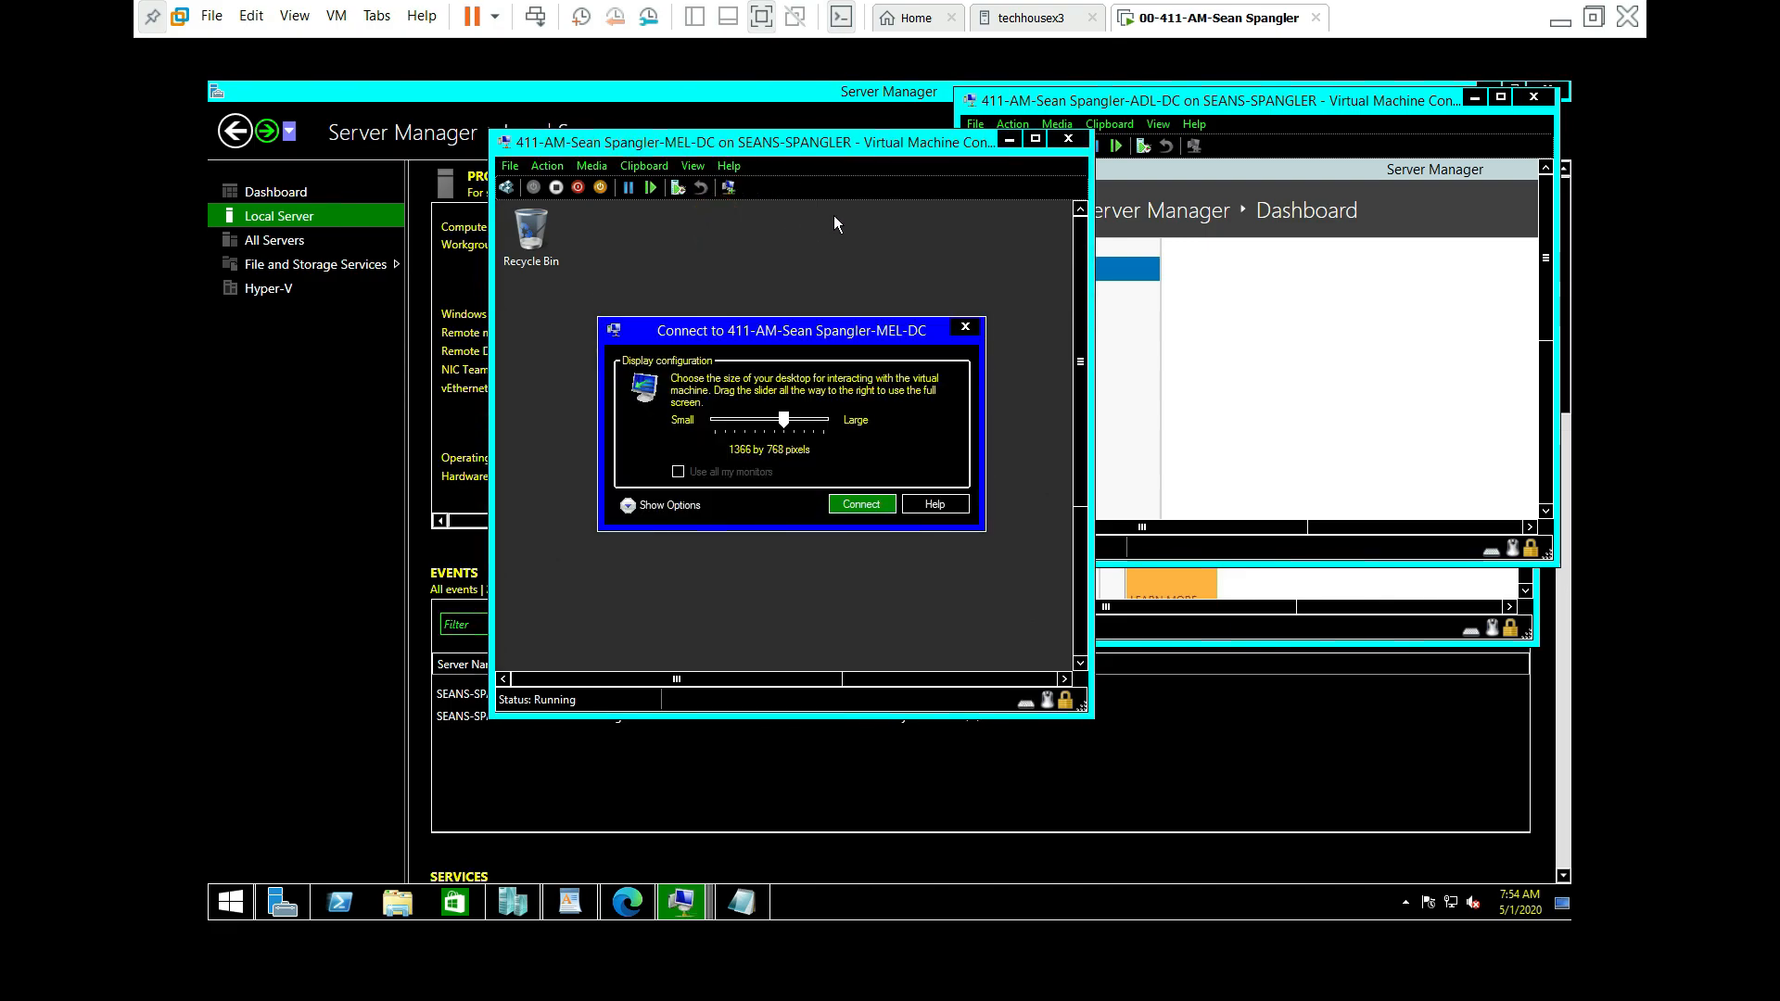
{"action": "left_click", "coordinate": [860, 504]}
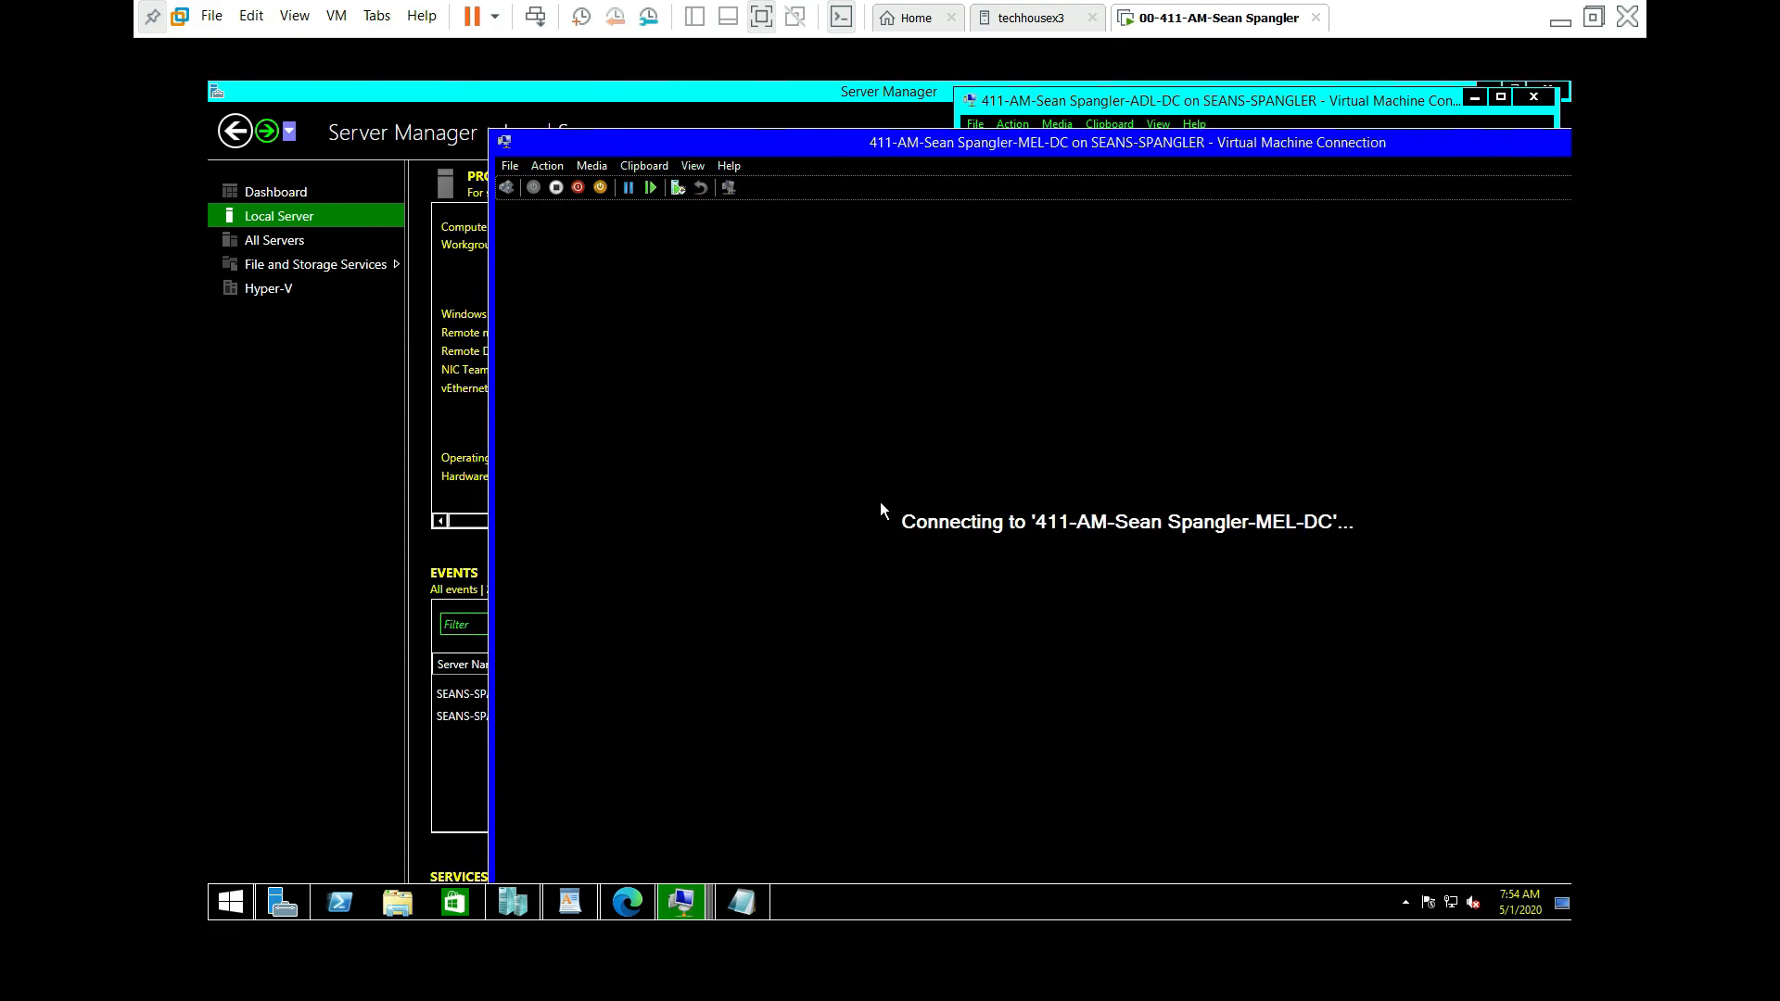
{"action": "left_click_drag", "start_coordinate": [888, 152], "coordinate": [617, 108]}
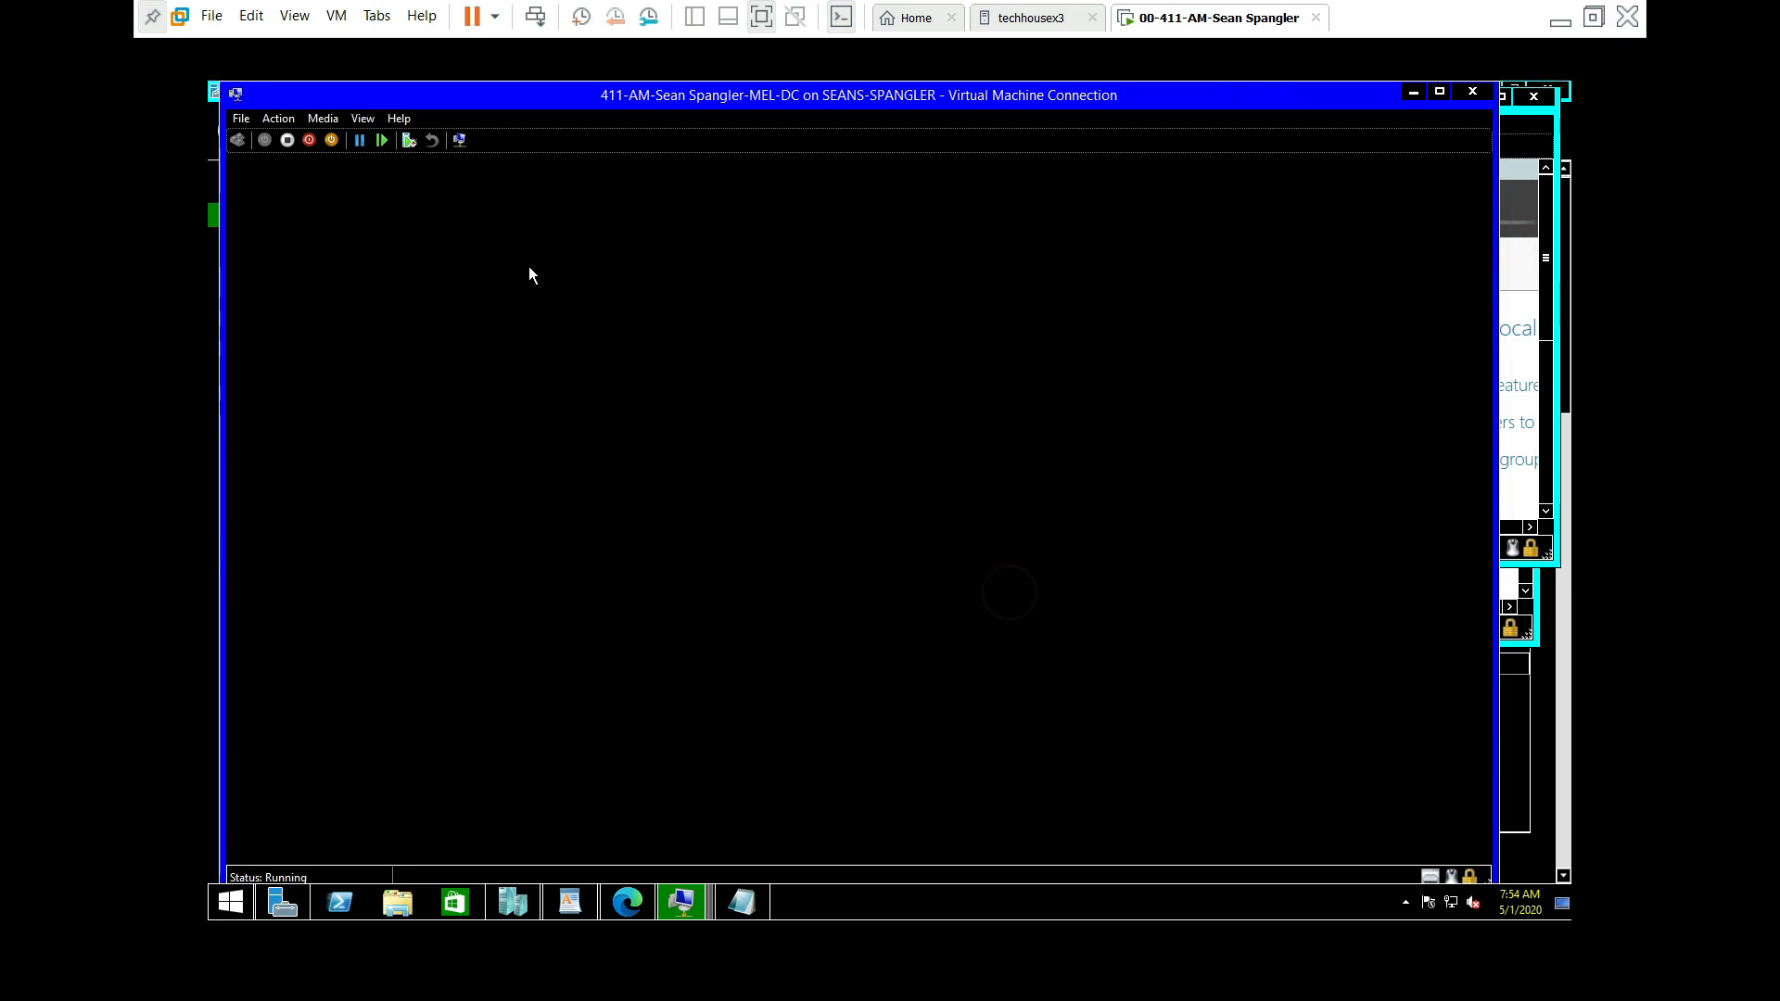
Step: Toggle the session mode until MEL-DC reconnects in a smaller basic session
{"action": "left_click", "coordinate": [362, 119]}
{"action": "left_click", "coordinate": [414, 176]}
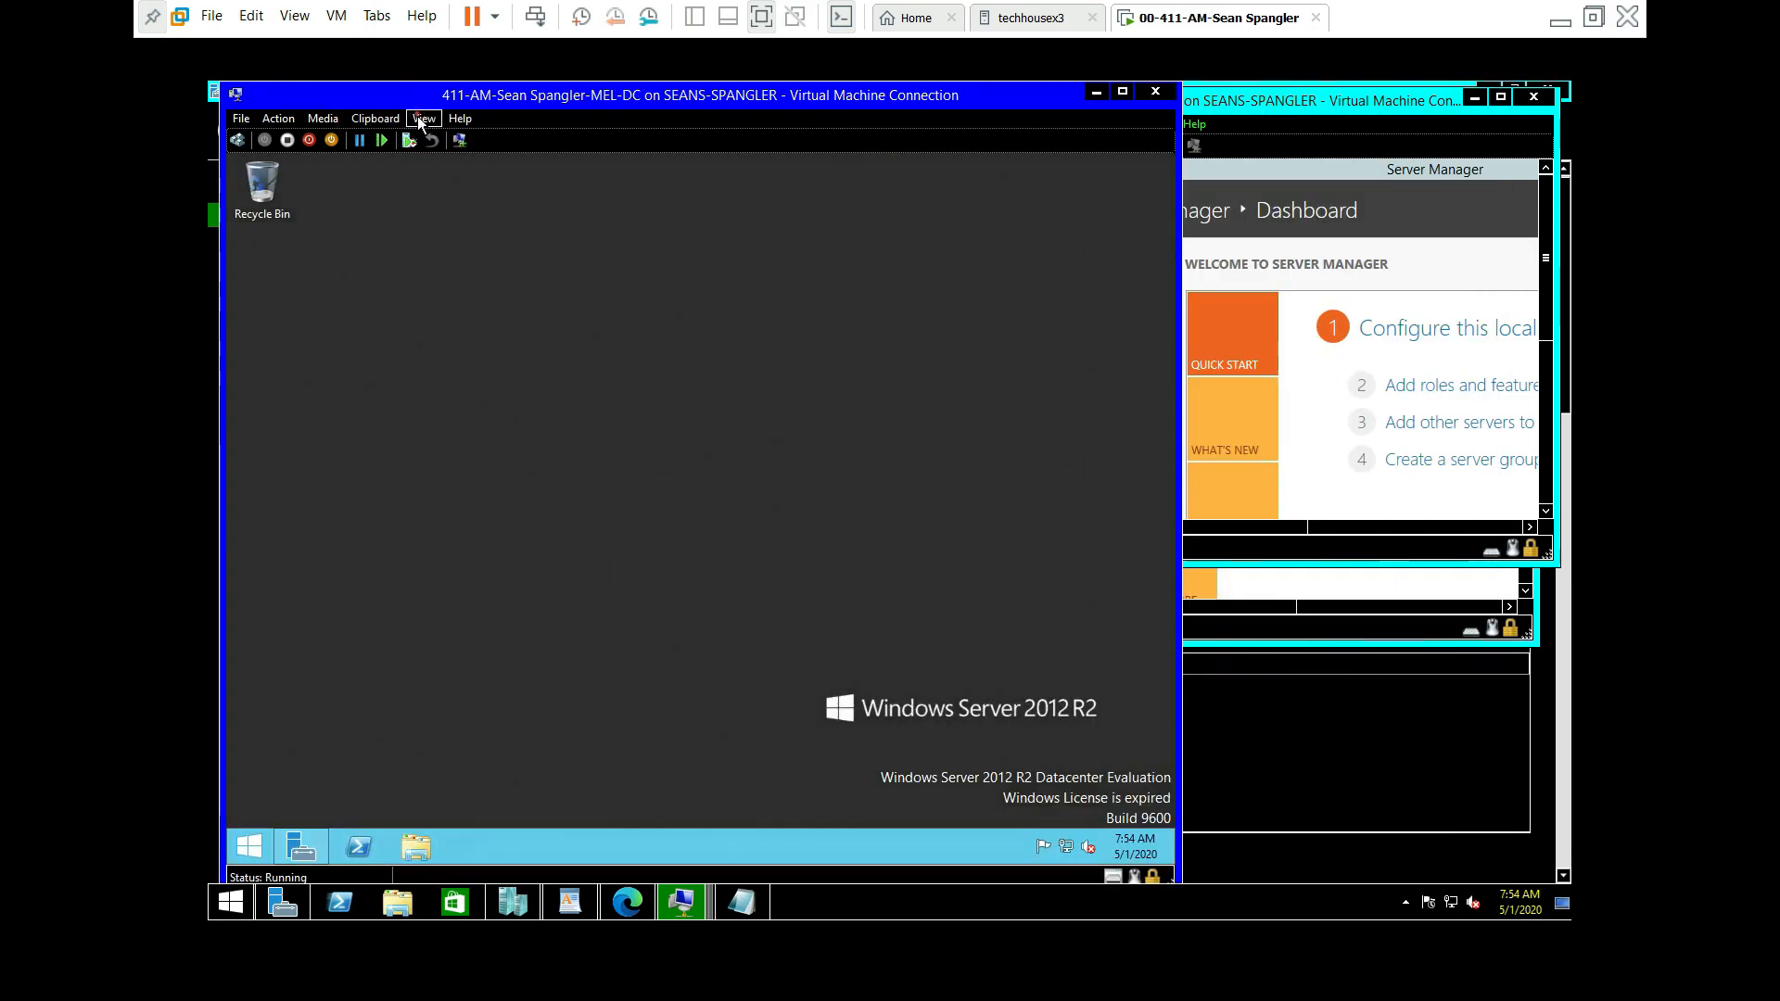
{"action": "left_click", "coordinate": [419, 117]}
{"action": "left_click", "coordinate": [449, 189]}
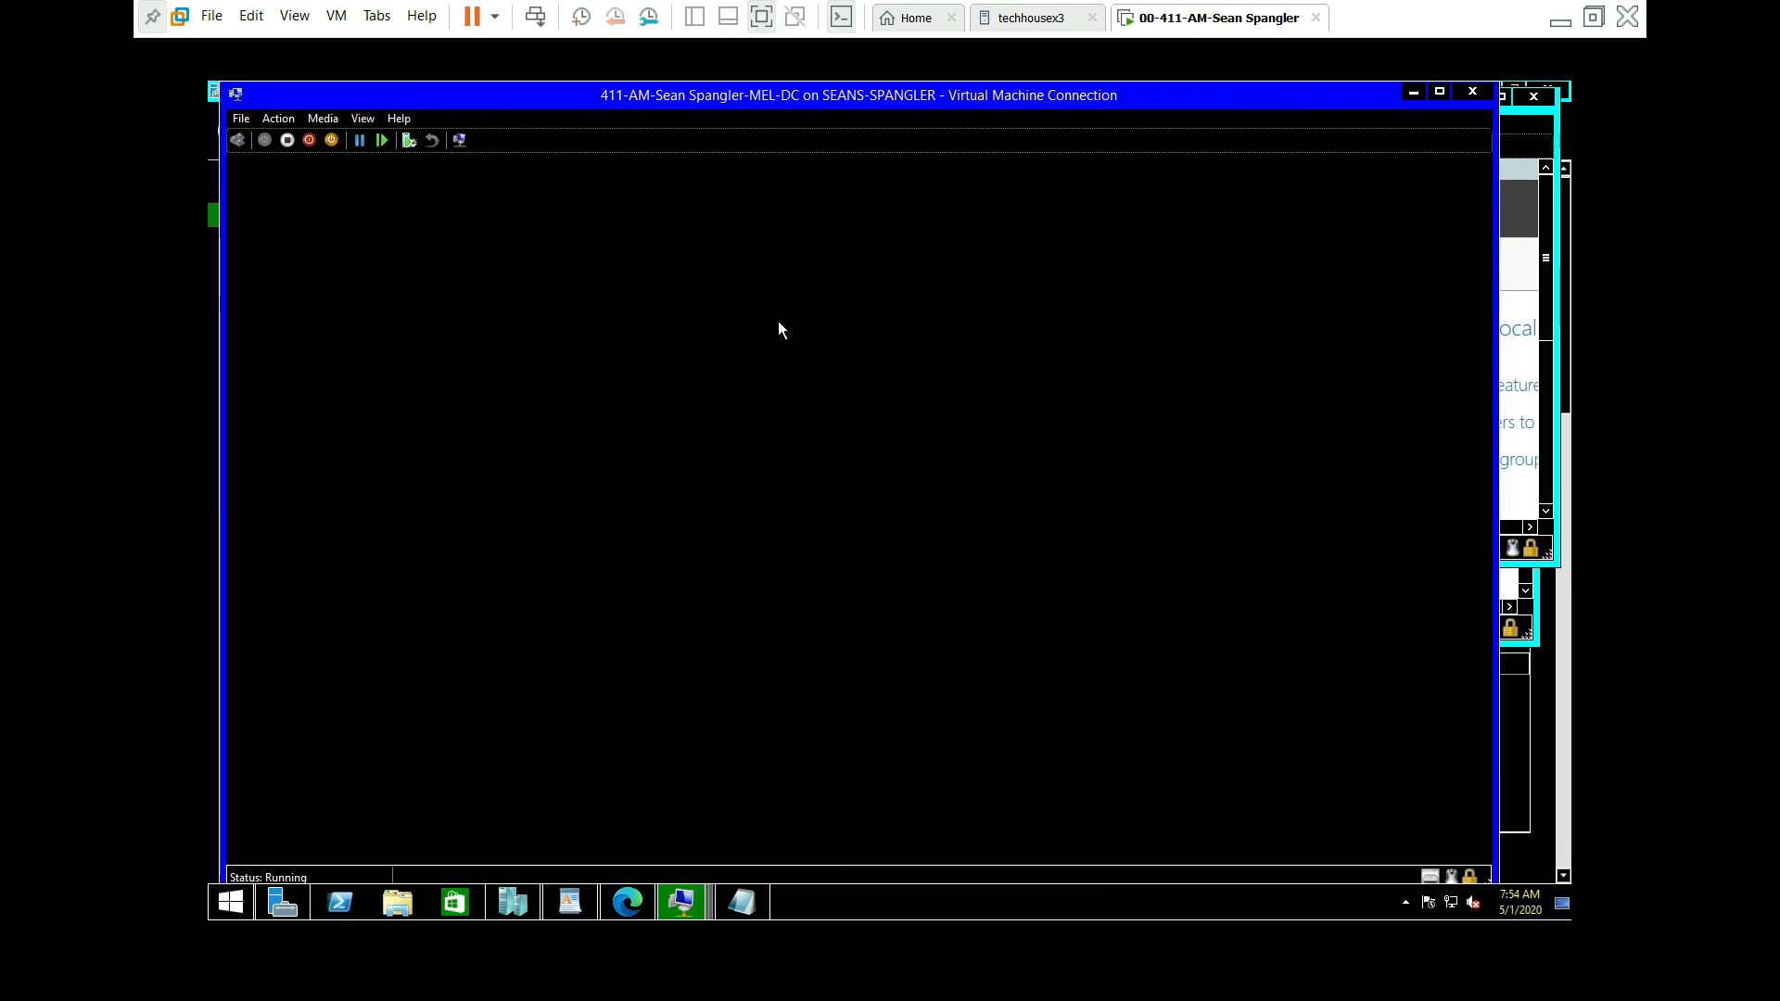
{"action": "left_click", "coordinate": [738, 253]}
{"action": "left_click", "coordinate": [467, 515]}
{"action": "left_click", "coordinate": [365, 118]}
{"action": "mouse_move", "coordinate": [356, 117]}
{"action": "left_click", "coordinate": [388, 181]}
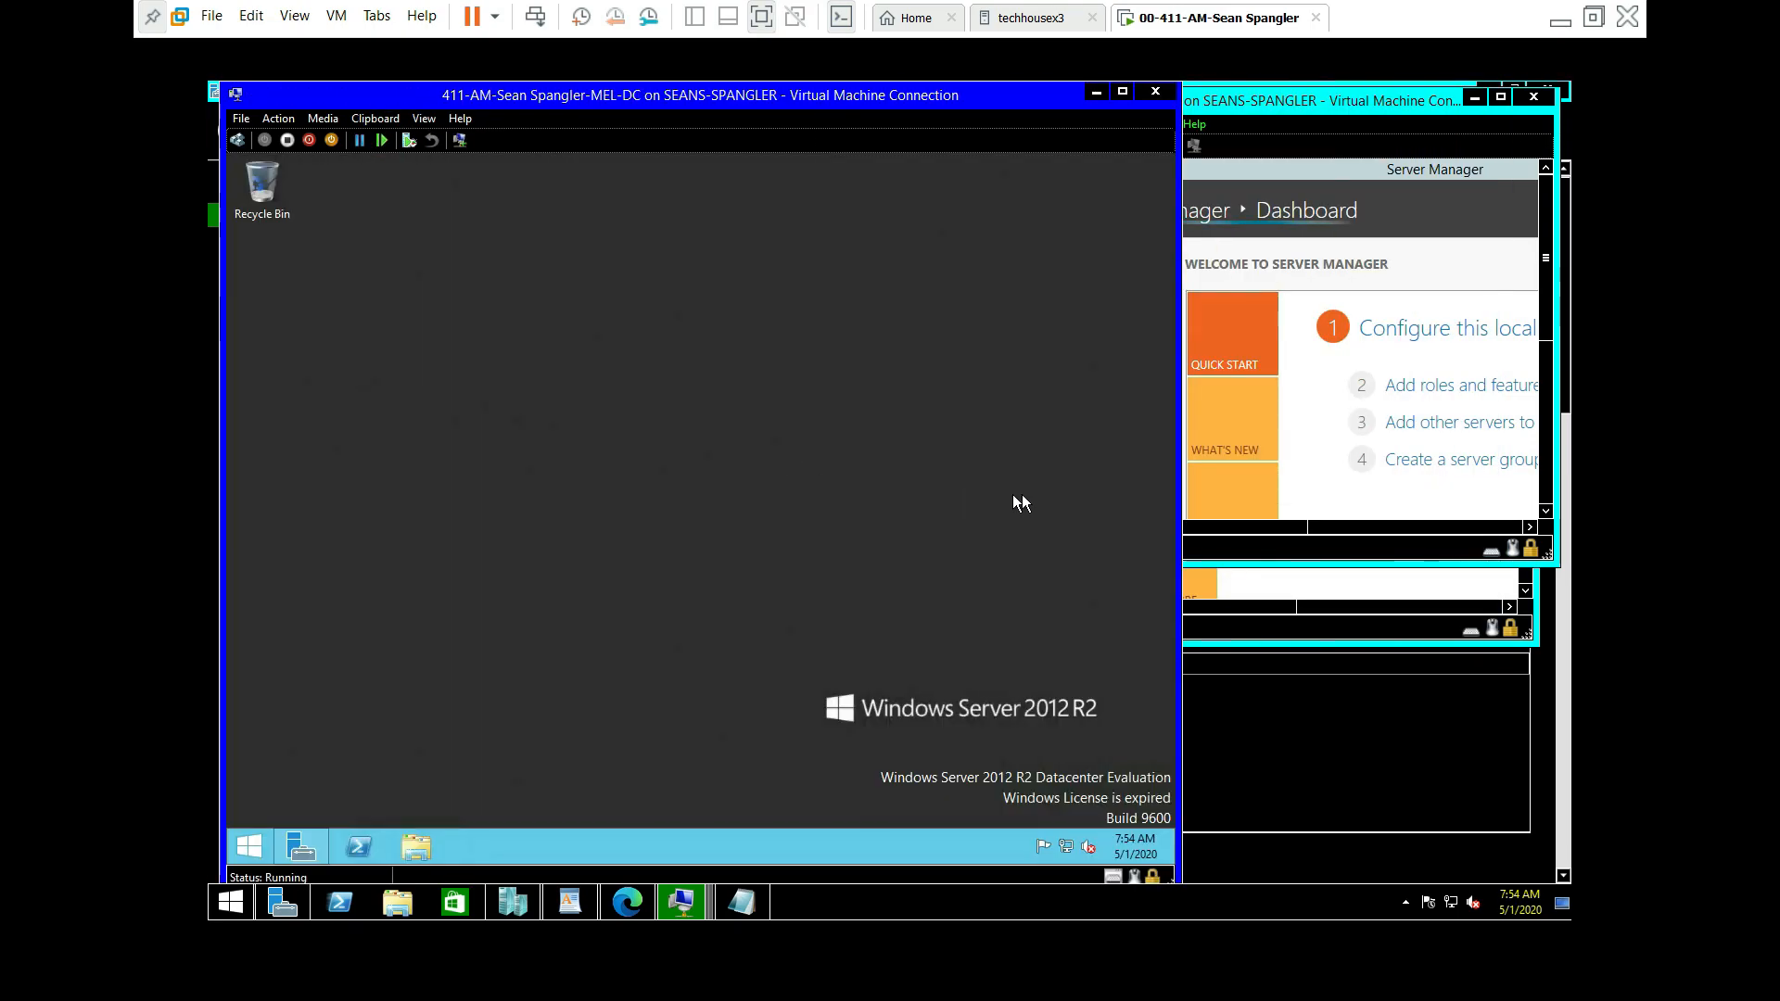
Step: Lock MEL-DC and sign back in as Administrator, retrying after a wrong password
{"action": "left_click", "coordinate": [237, 140]}
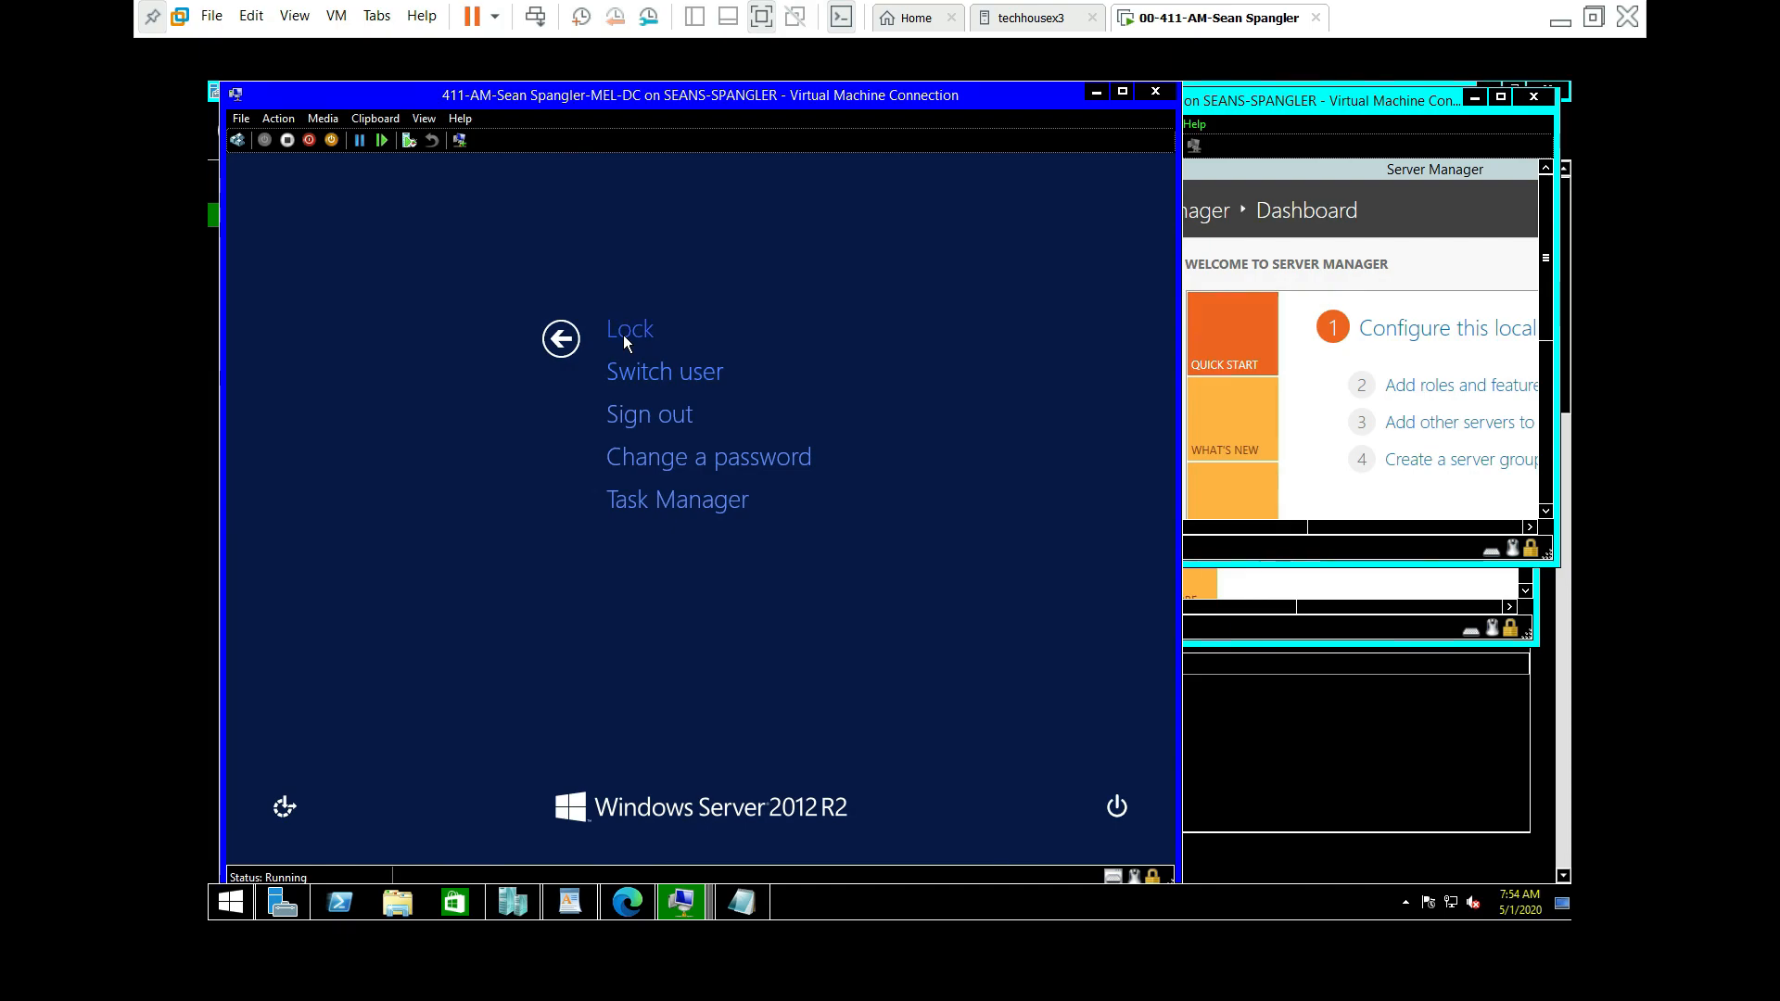
{"action": "left_click", "coordinate": [638, 333]}
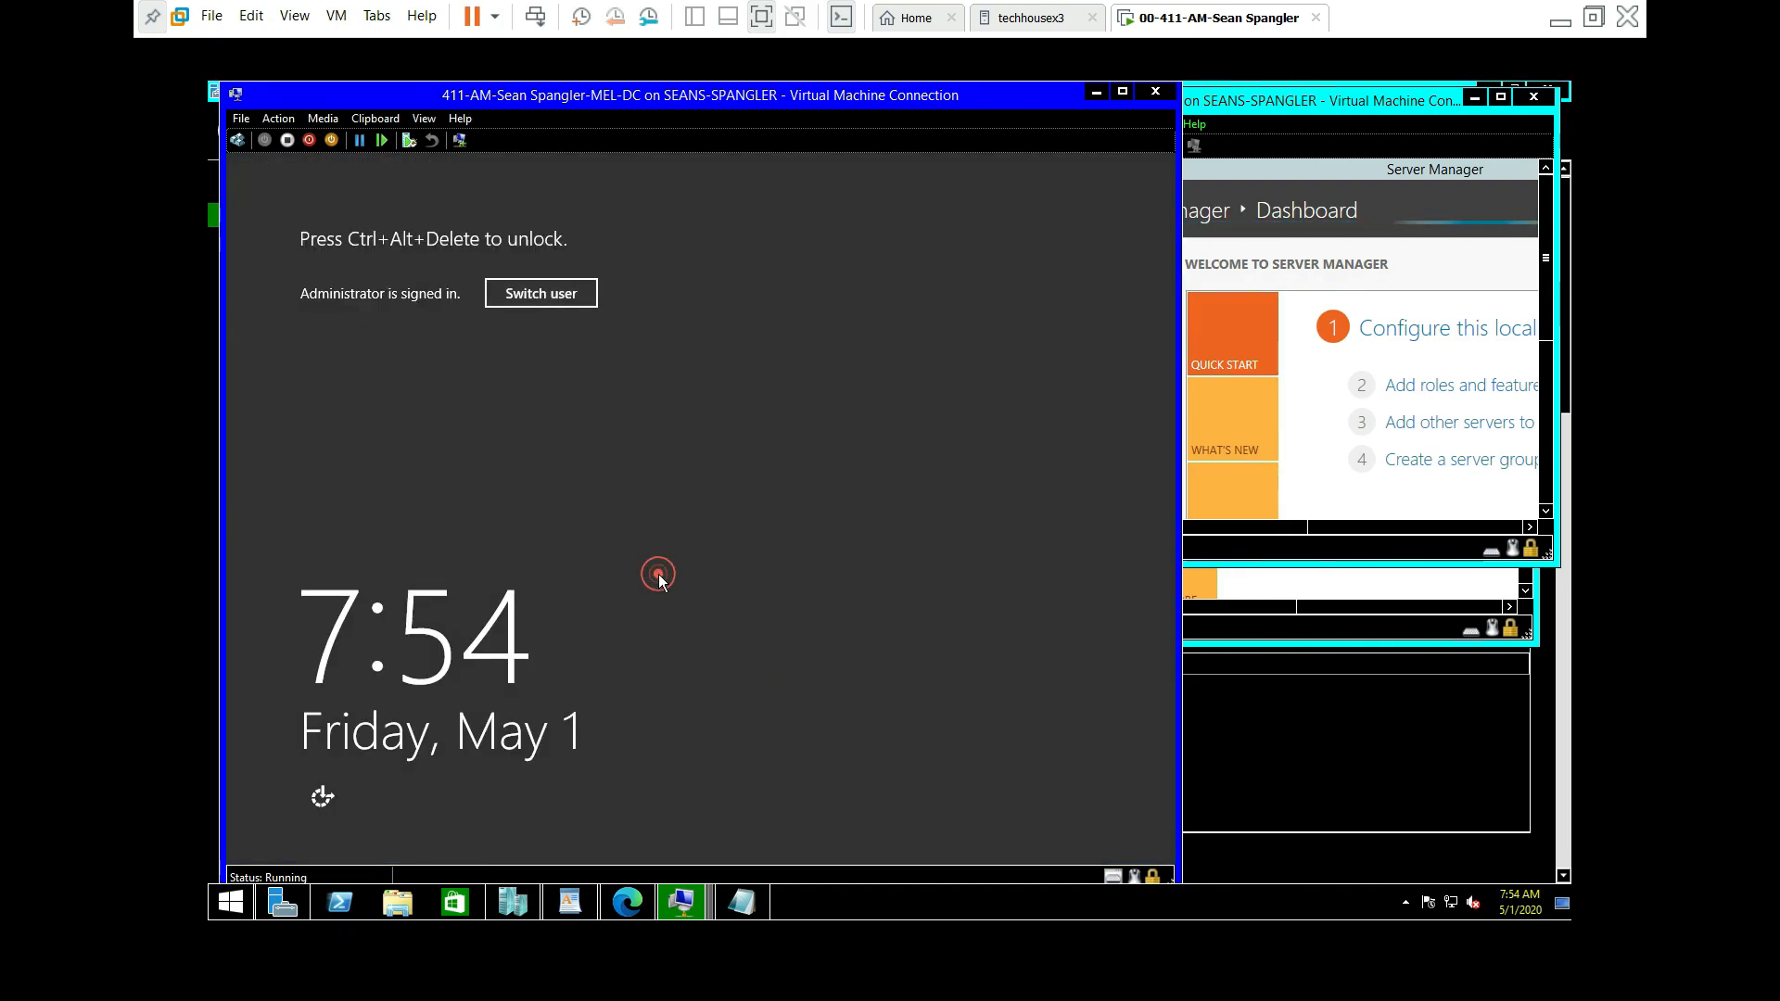
{"action": "left_click", "coordinate": [237, 140]}
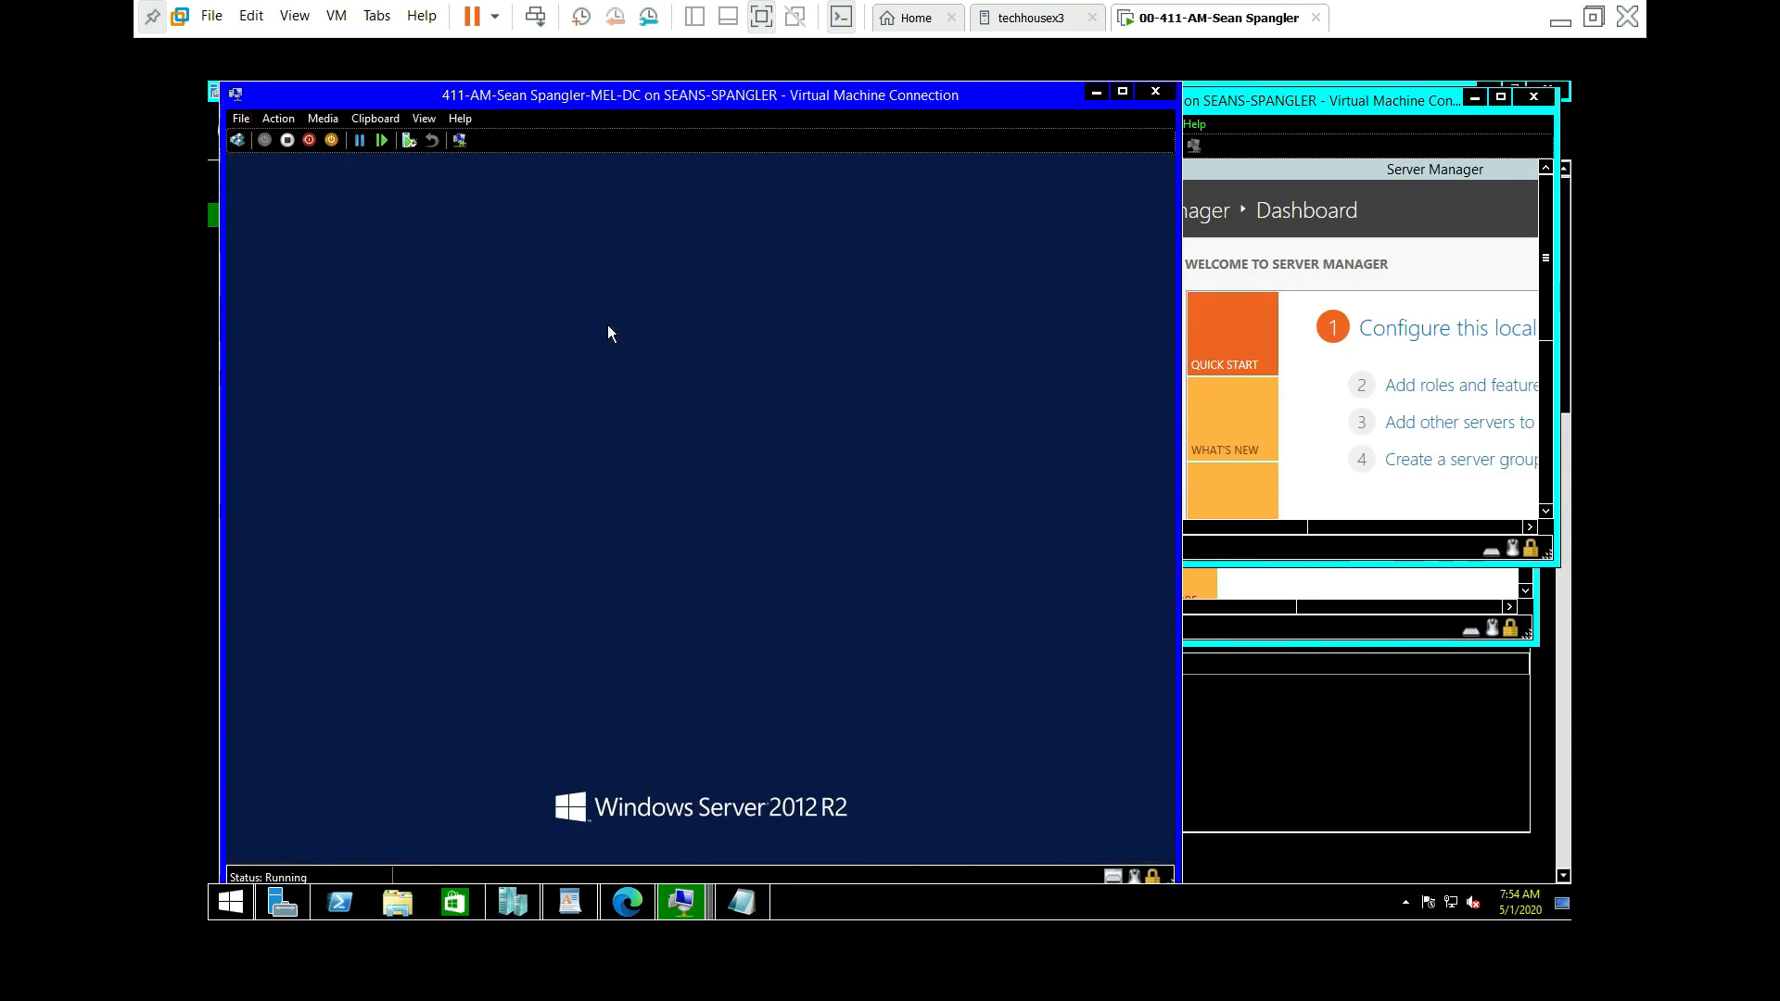
{"action": "left_click", "coordinate": [767, 395]}
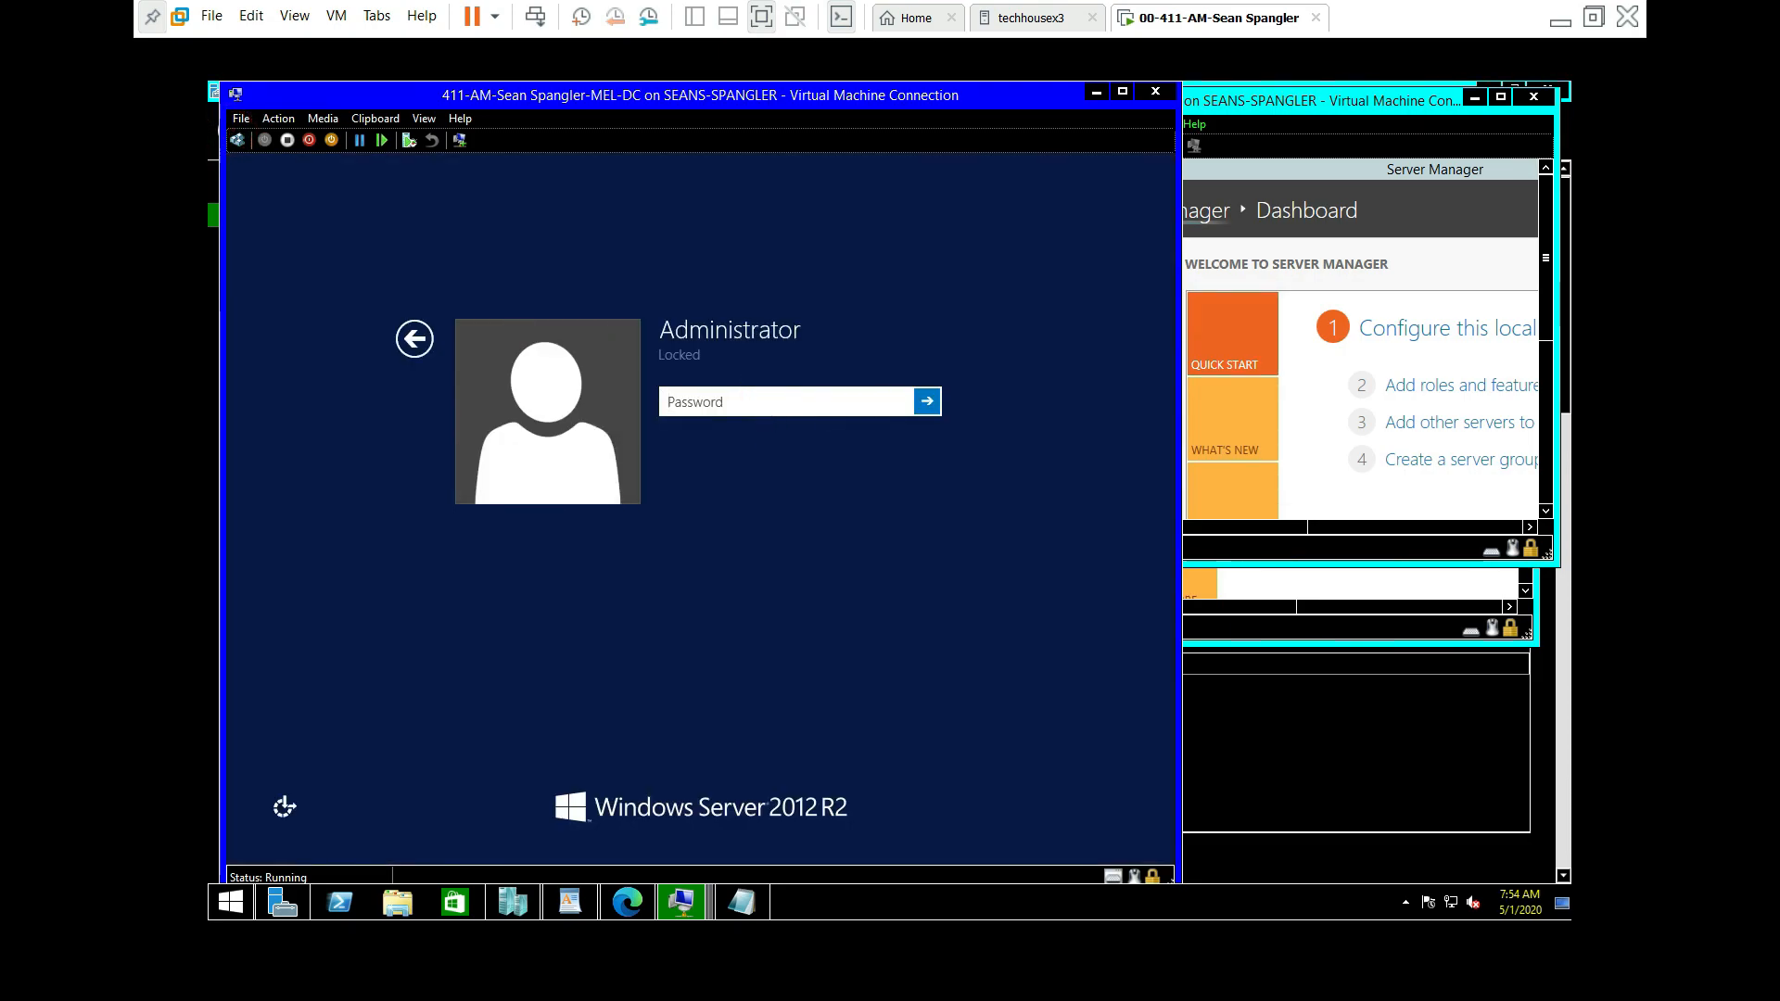
{"action": "type", "text": "•••••••••••"}
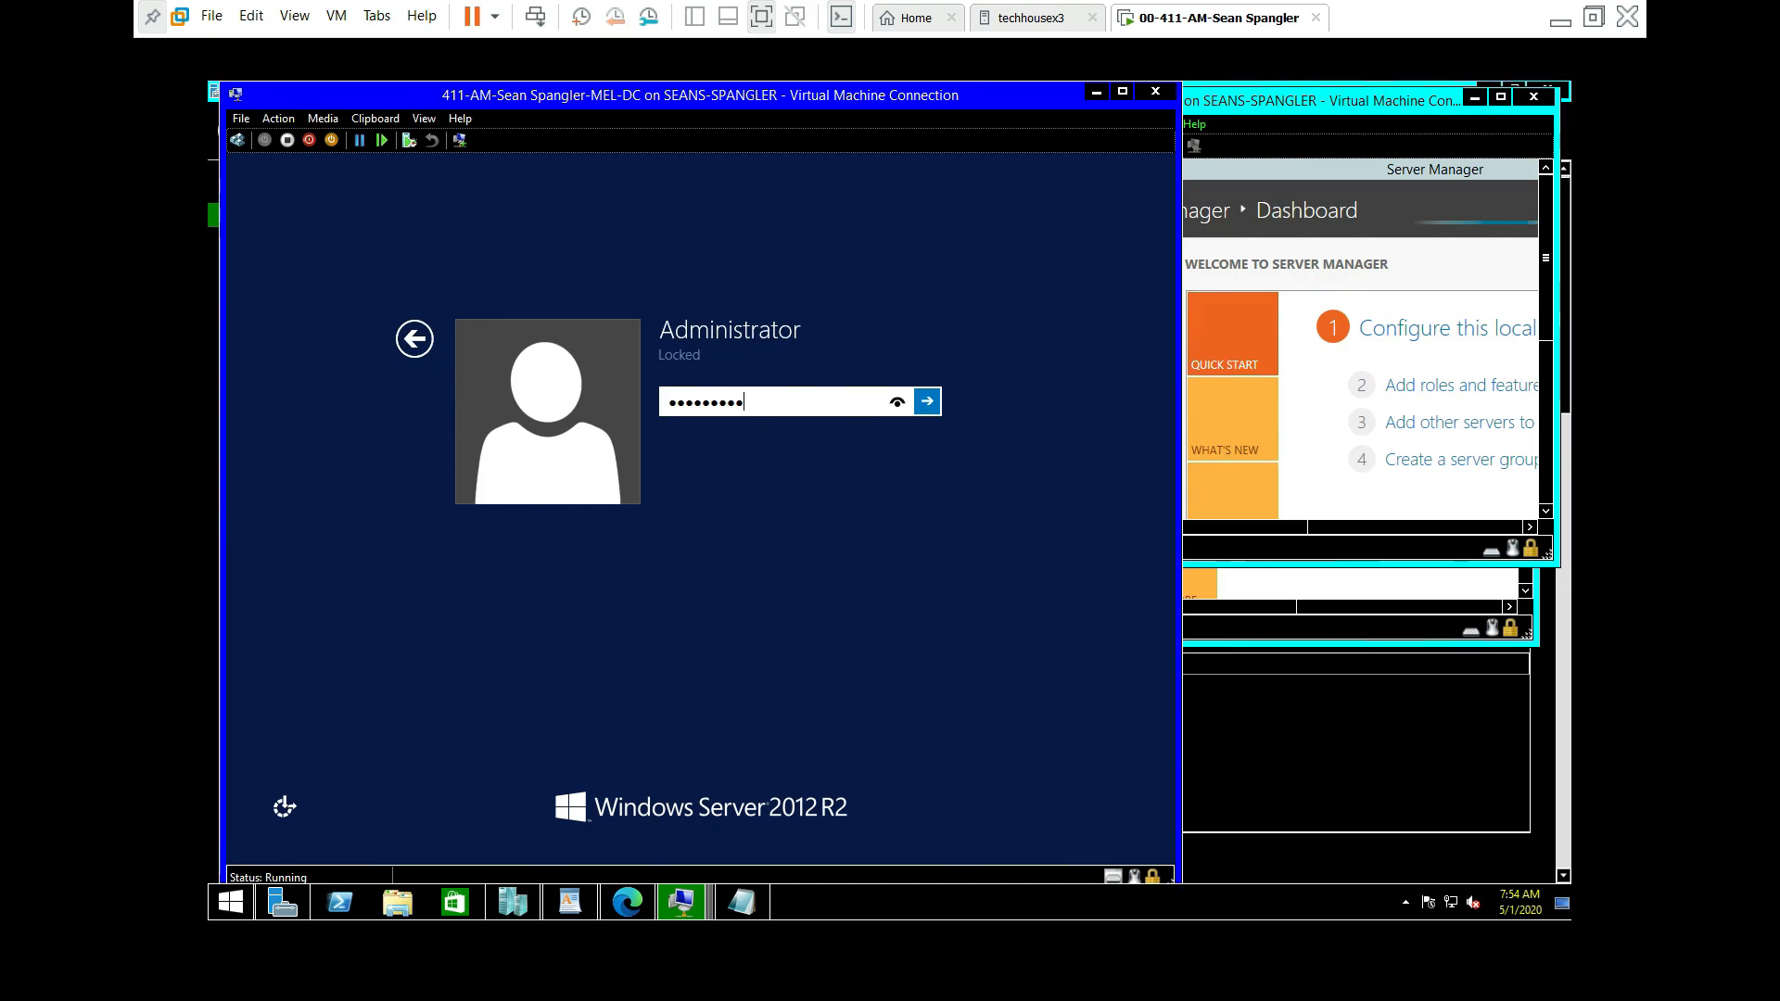
{"action": "key", "text": "Return"}
{"action": "key", "text": "Return"}
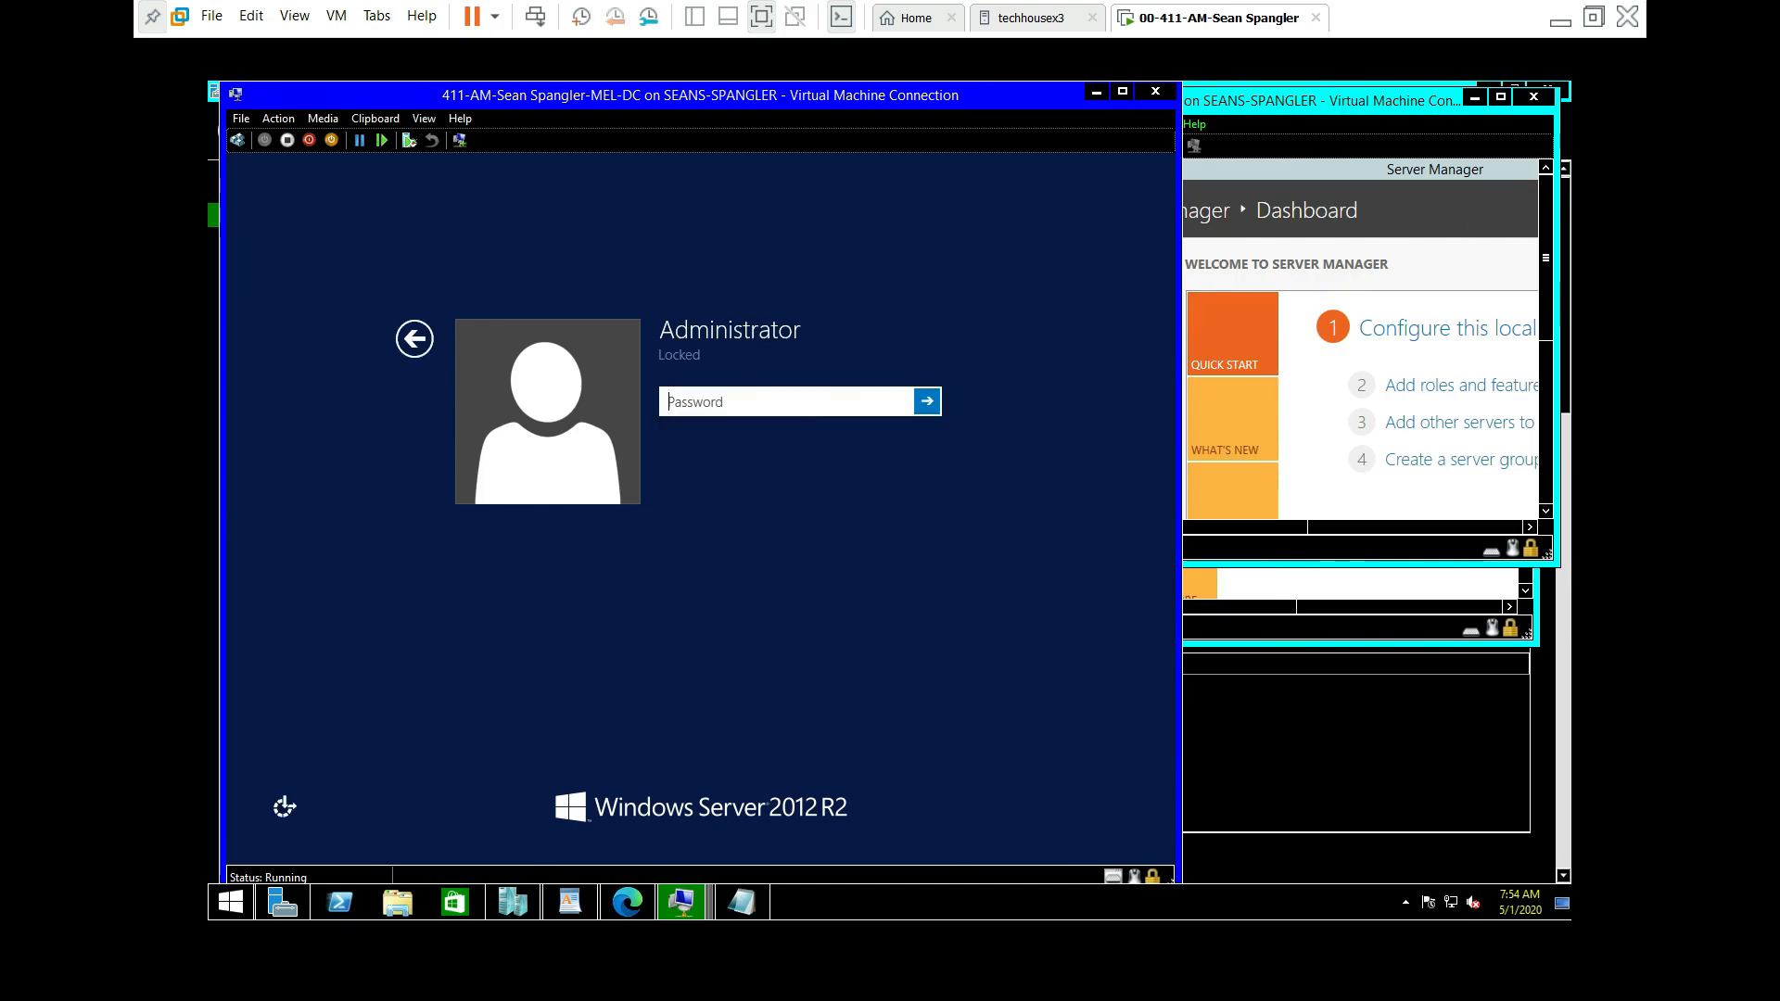
{"action": "type", "text": "•••••••••"}
{"action": "key", "text": "Return"}
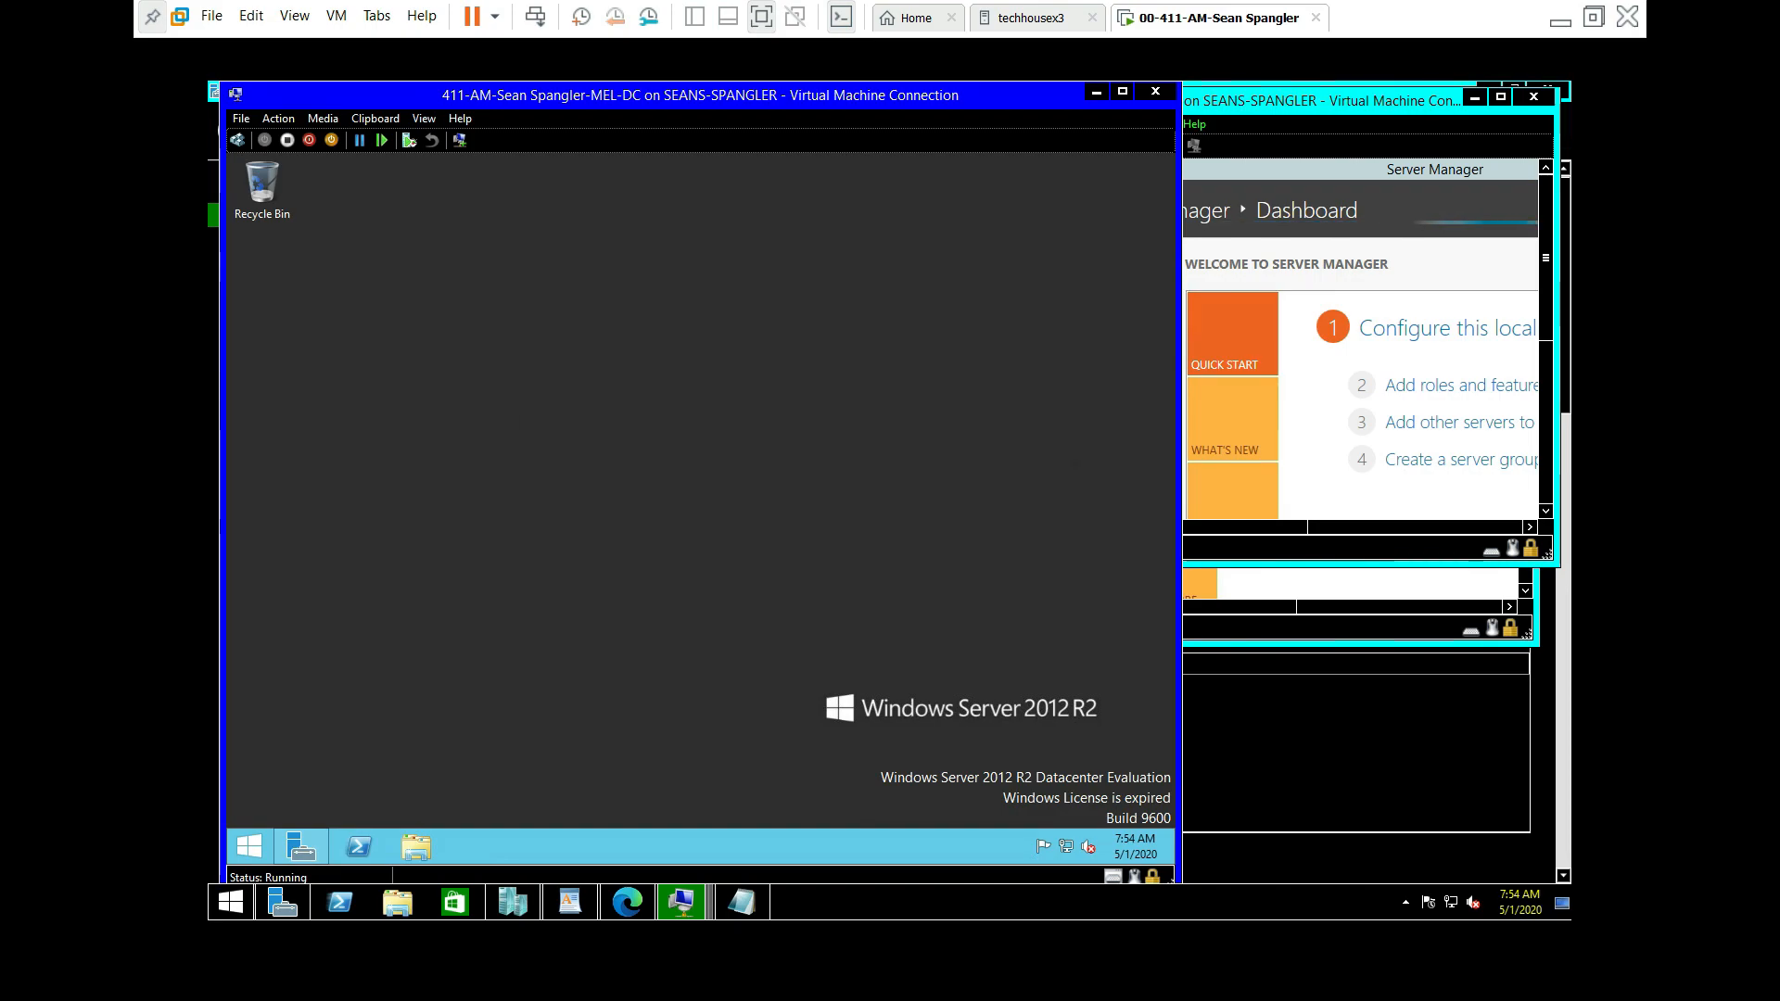
{"action": "right_click", "coordinate": [900, 741]}
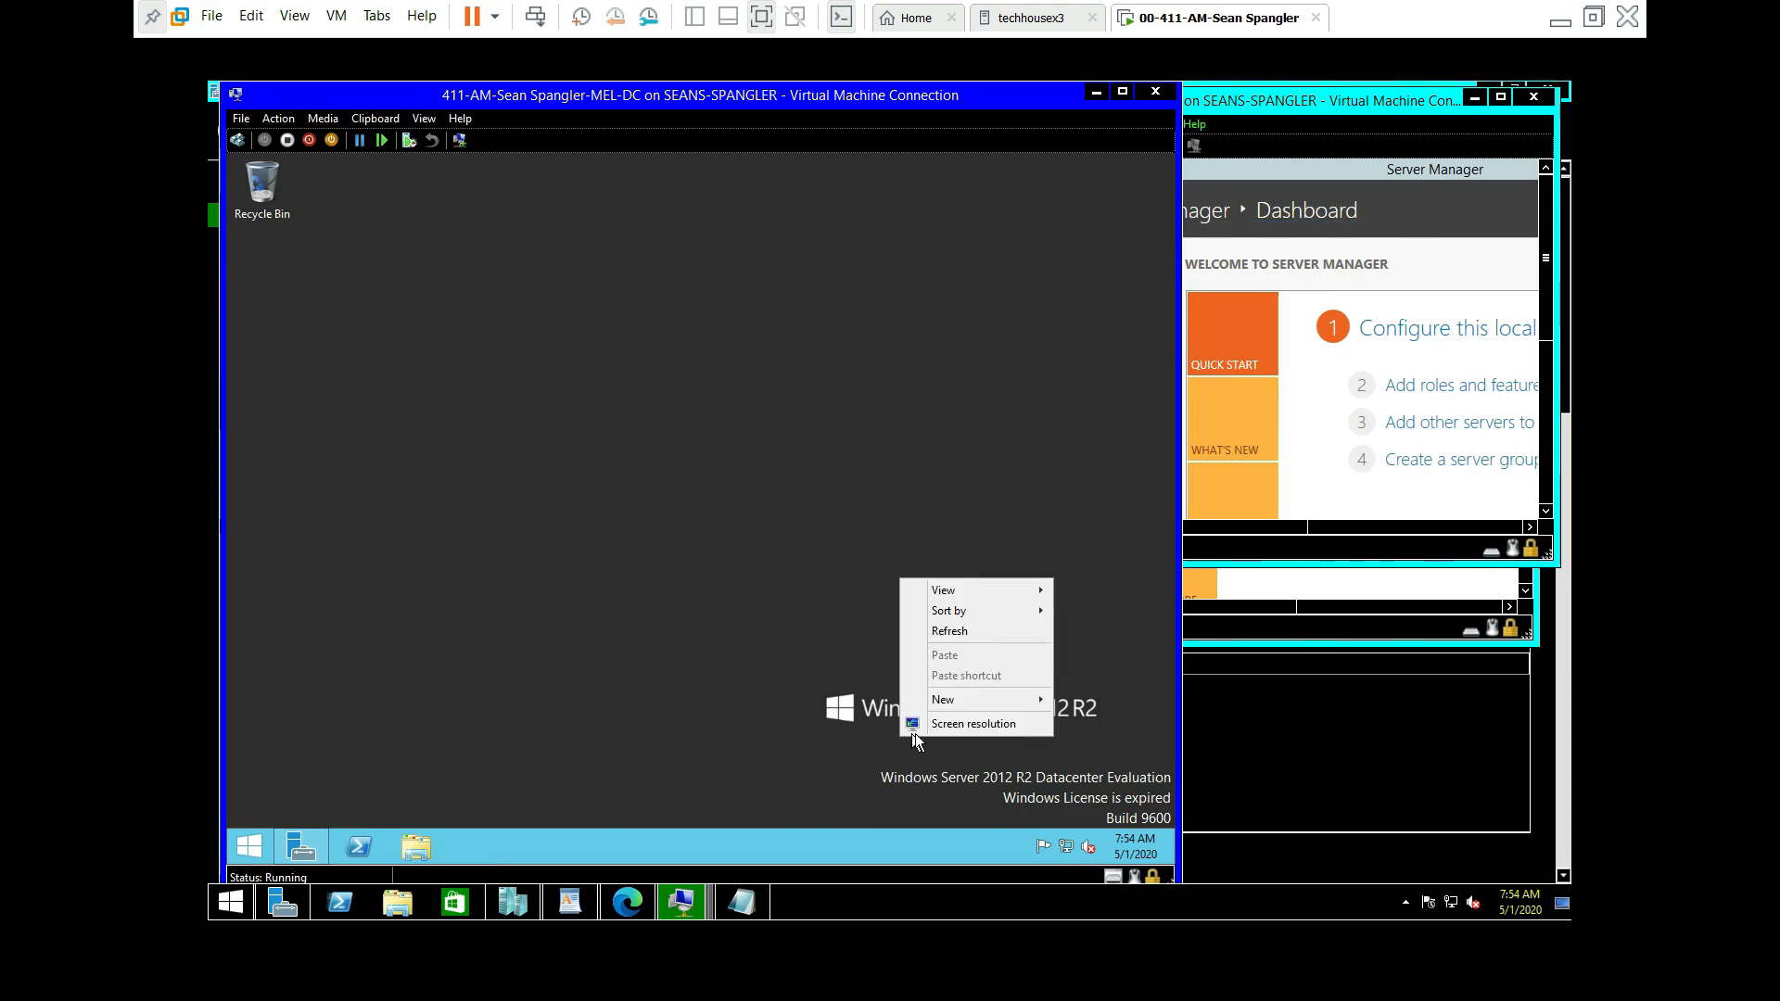
{"action": "left_click", "coordinate": [971, 636]}
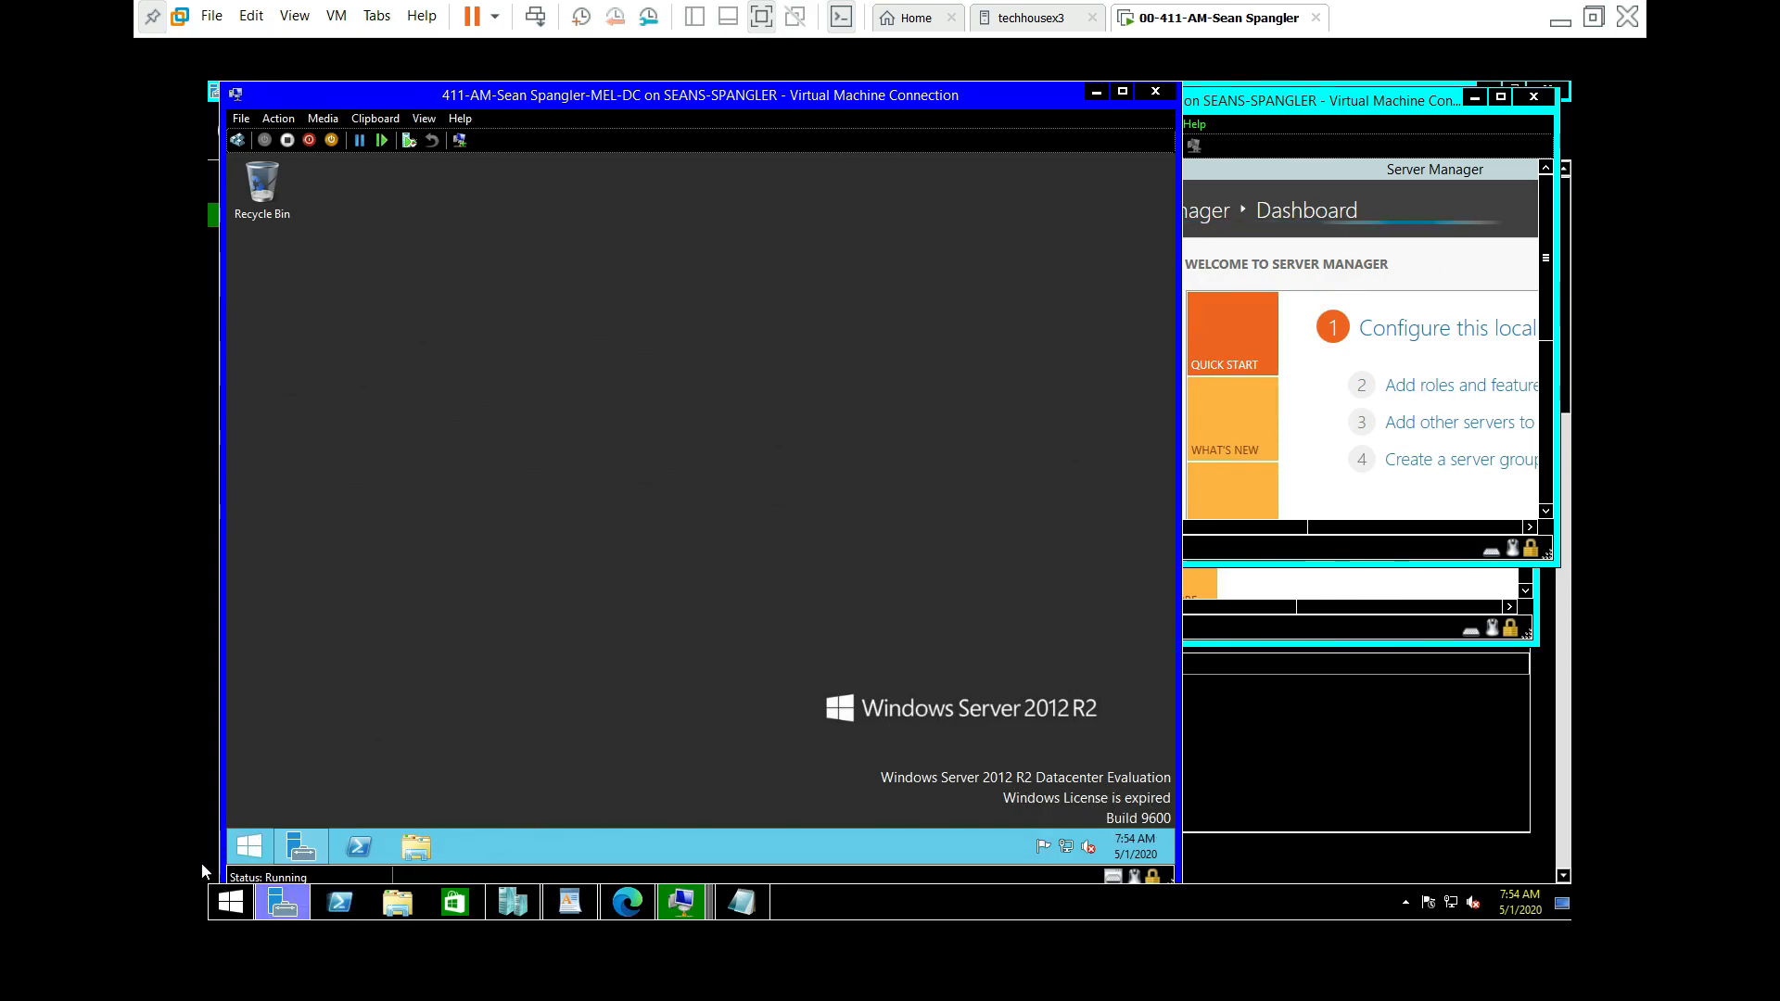
Step: Open PowerShell on MEL-DC and run ipconfig at the prompt
{"action": "left_click", "coordinate": [362, 849]}
{"action": "left_click", "coordinate": [443, 264]}
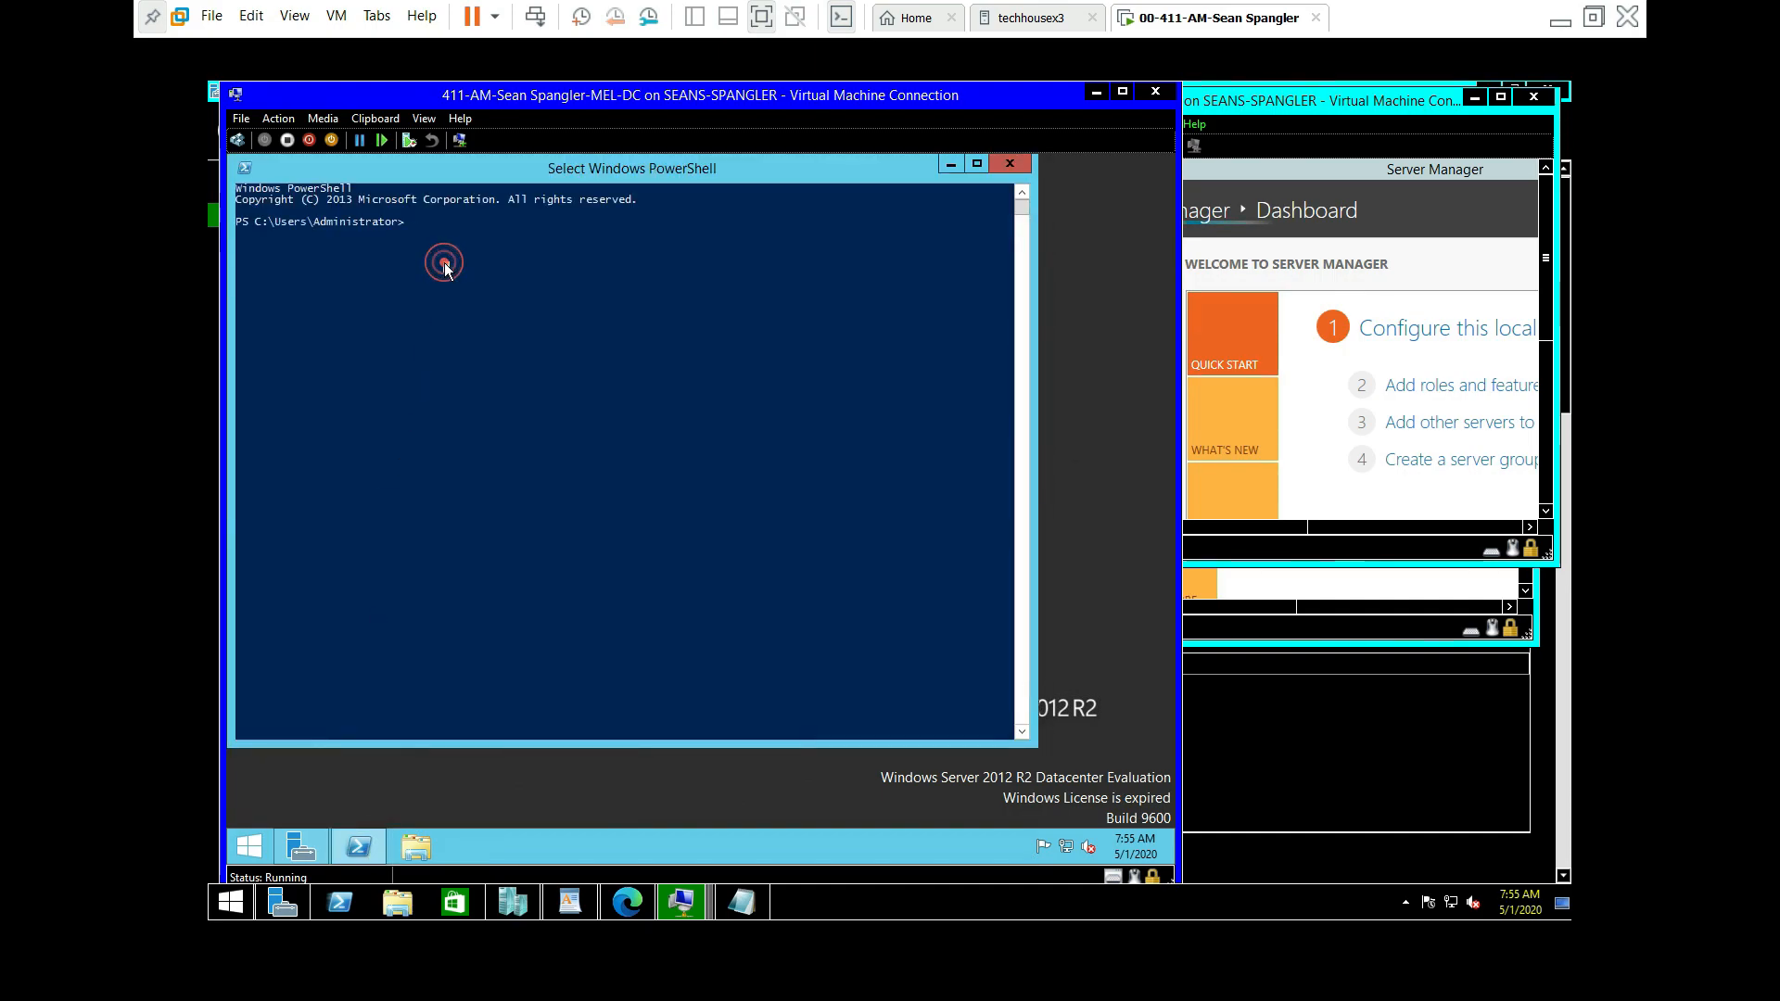
{"action": "key", "text": "Escape"}
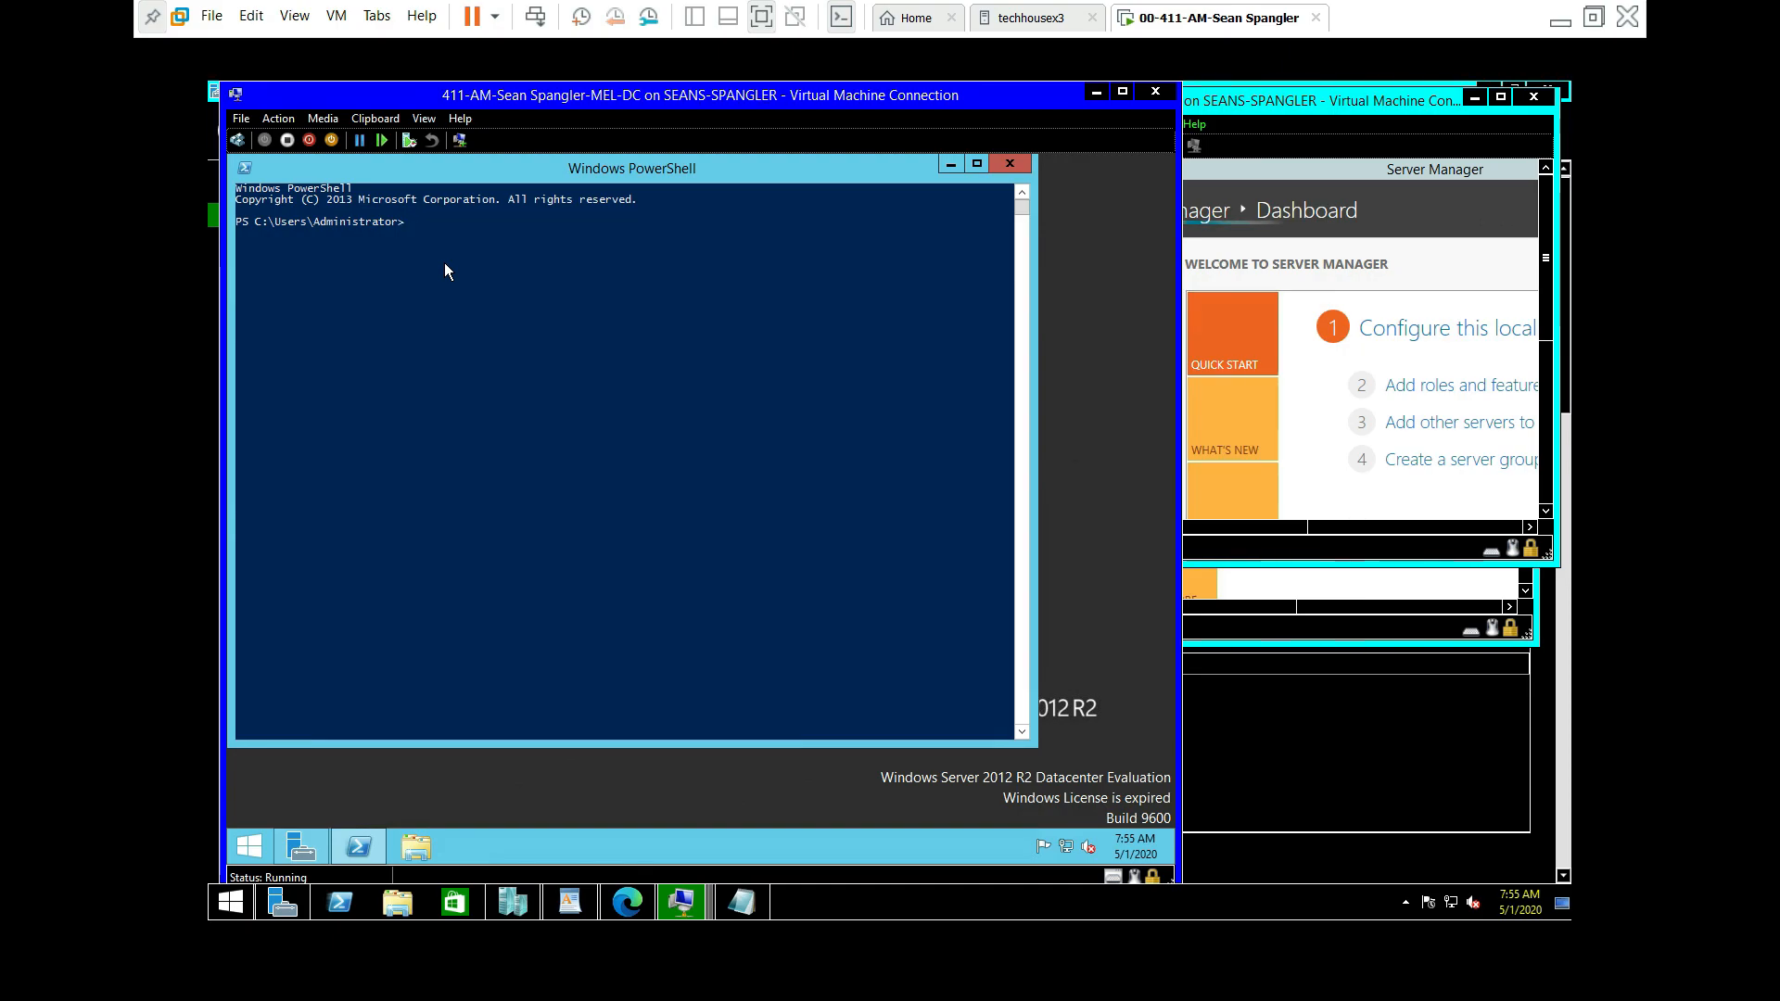
{"action": "type", "text": "ipconfig"}
{"action": "key", "text": "Return"}
{"action": "left_click", "coordinate": [443, 263]}
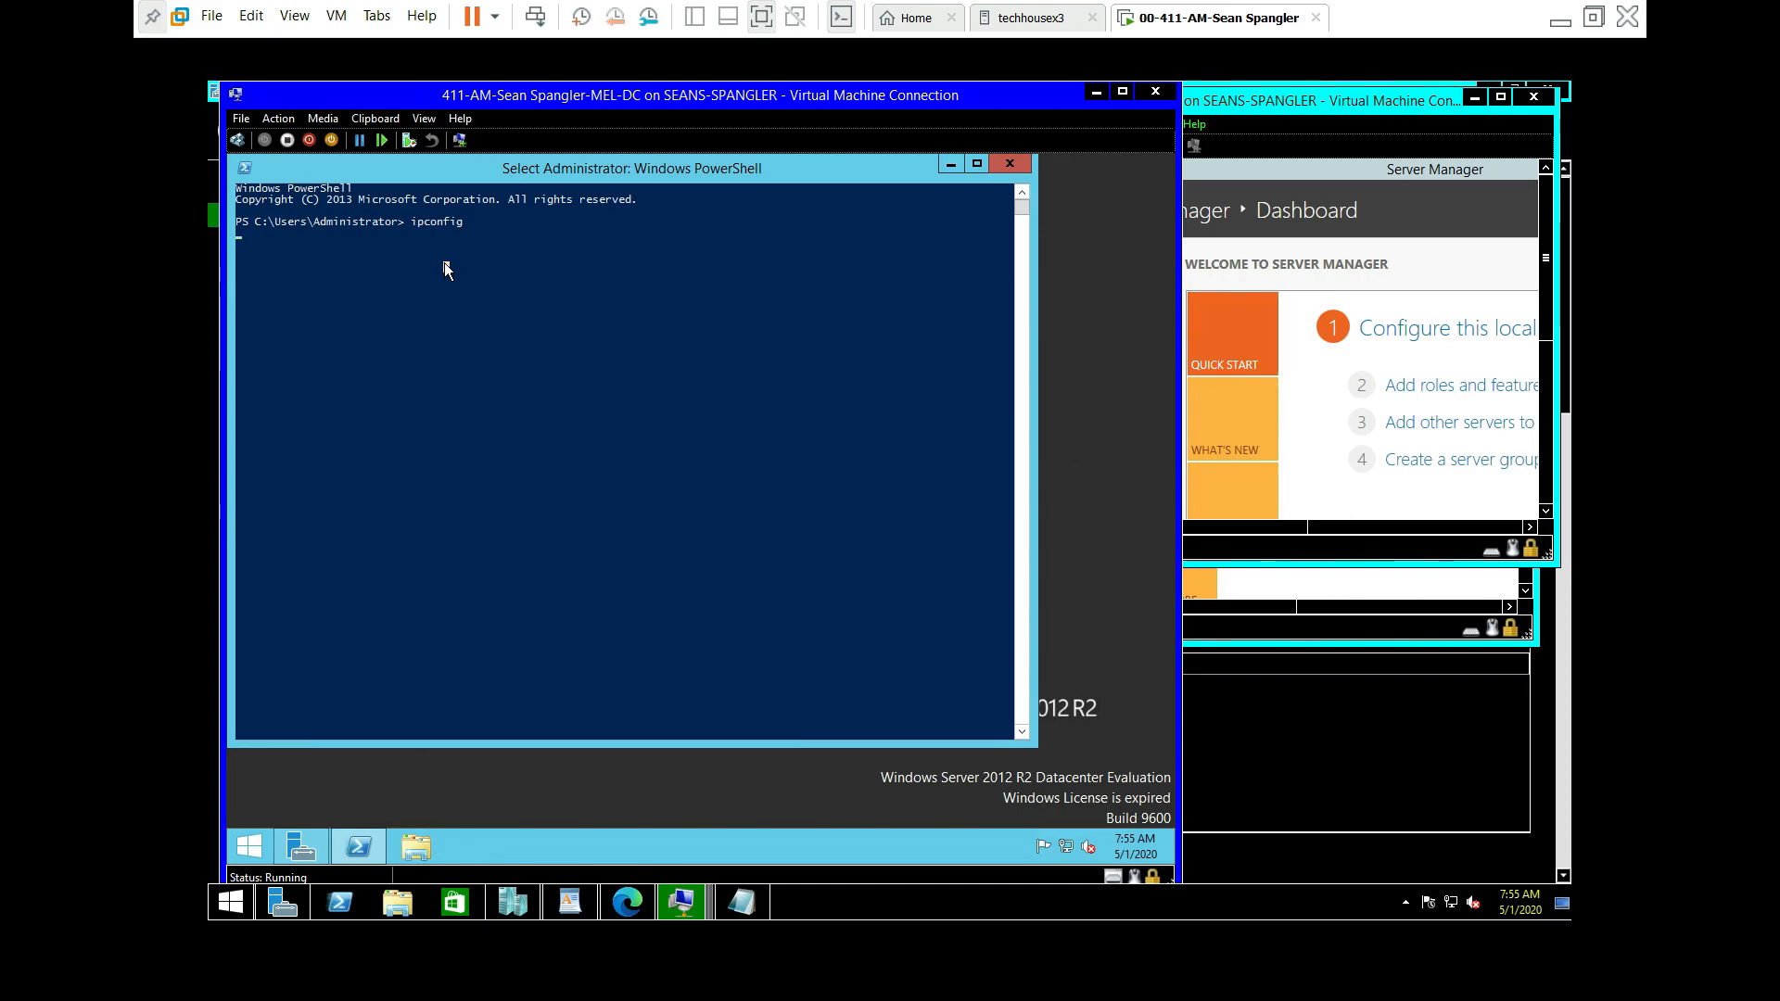
{"action": "key", "text": "Return"}
{"action": "left_click", "coordinate": [551, 325]}
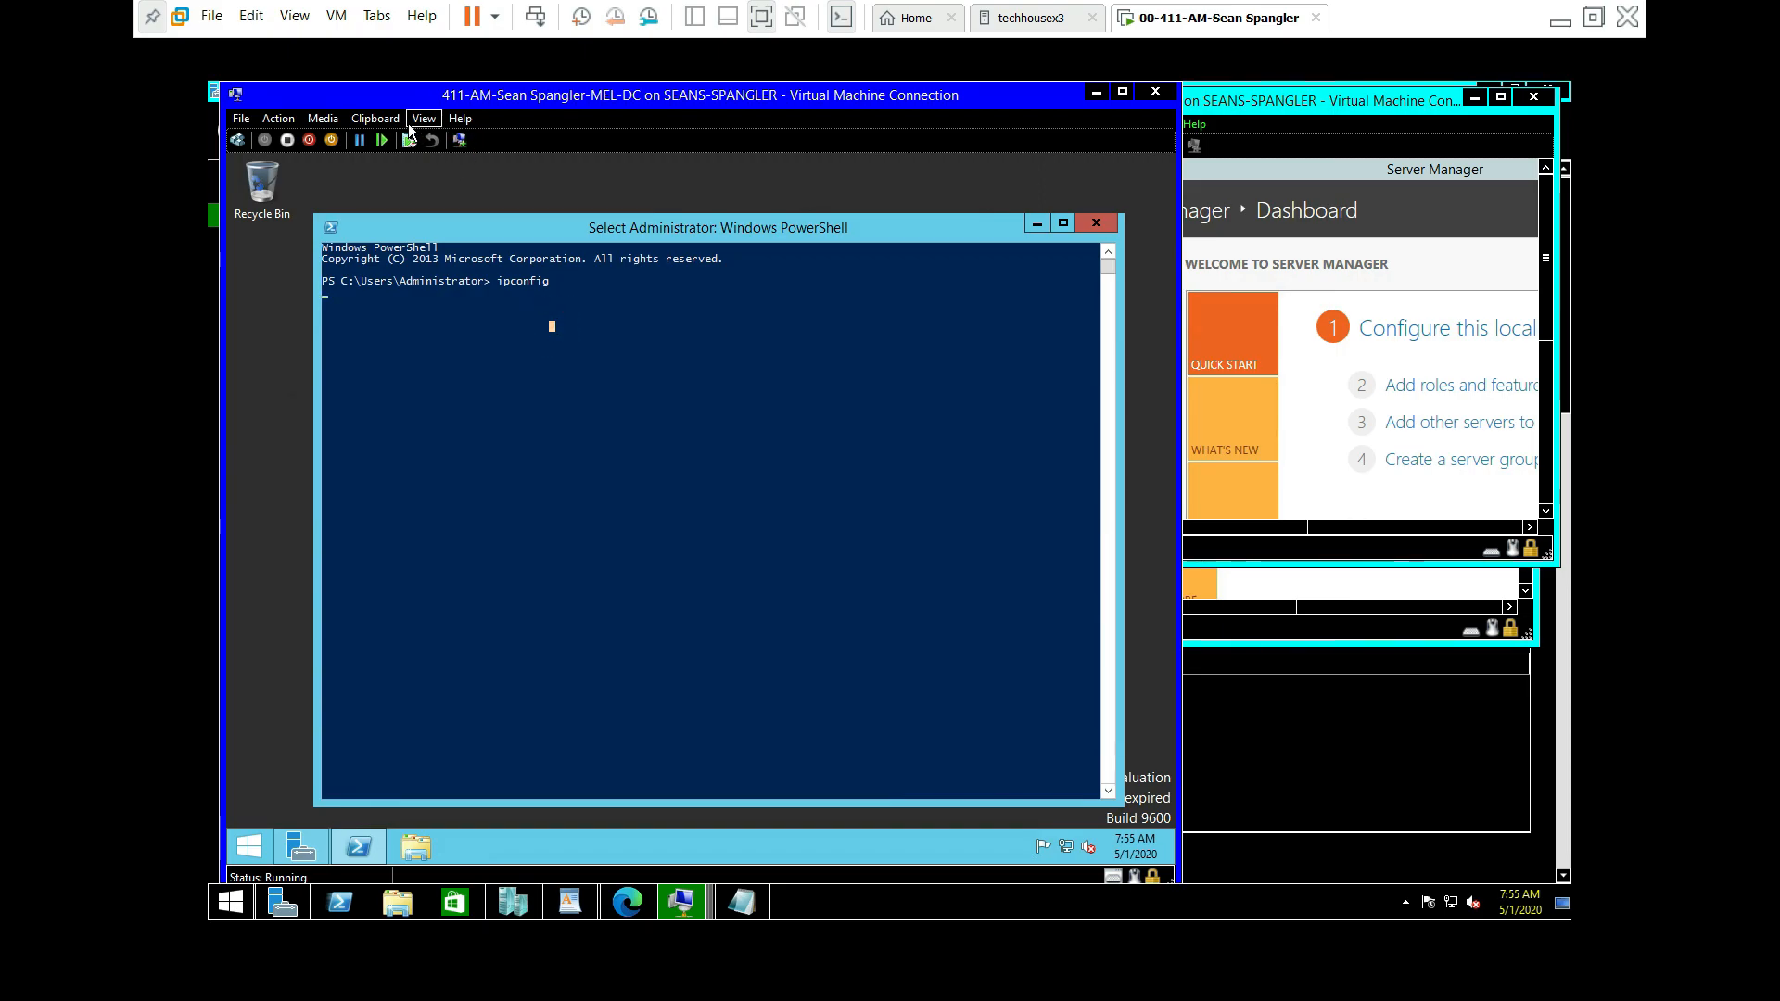
Step: Restart the MEL-DC server from the Start quick menu, then bring the ADL-DC window forward
{"action": "left_click", "coordinate": [1036, 223]}
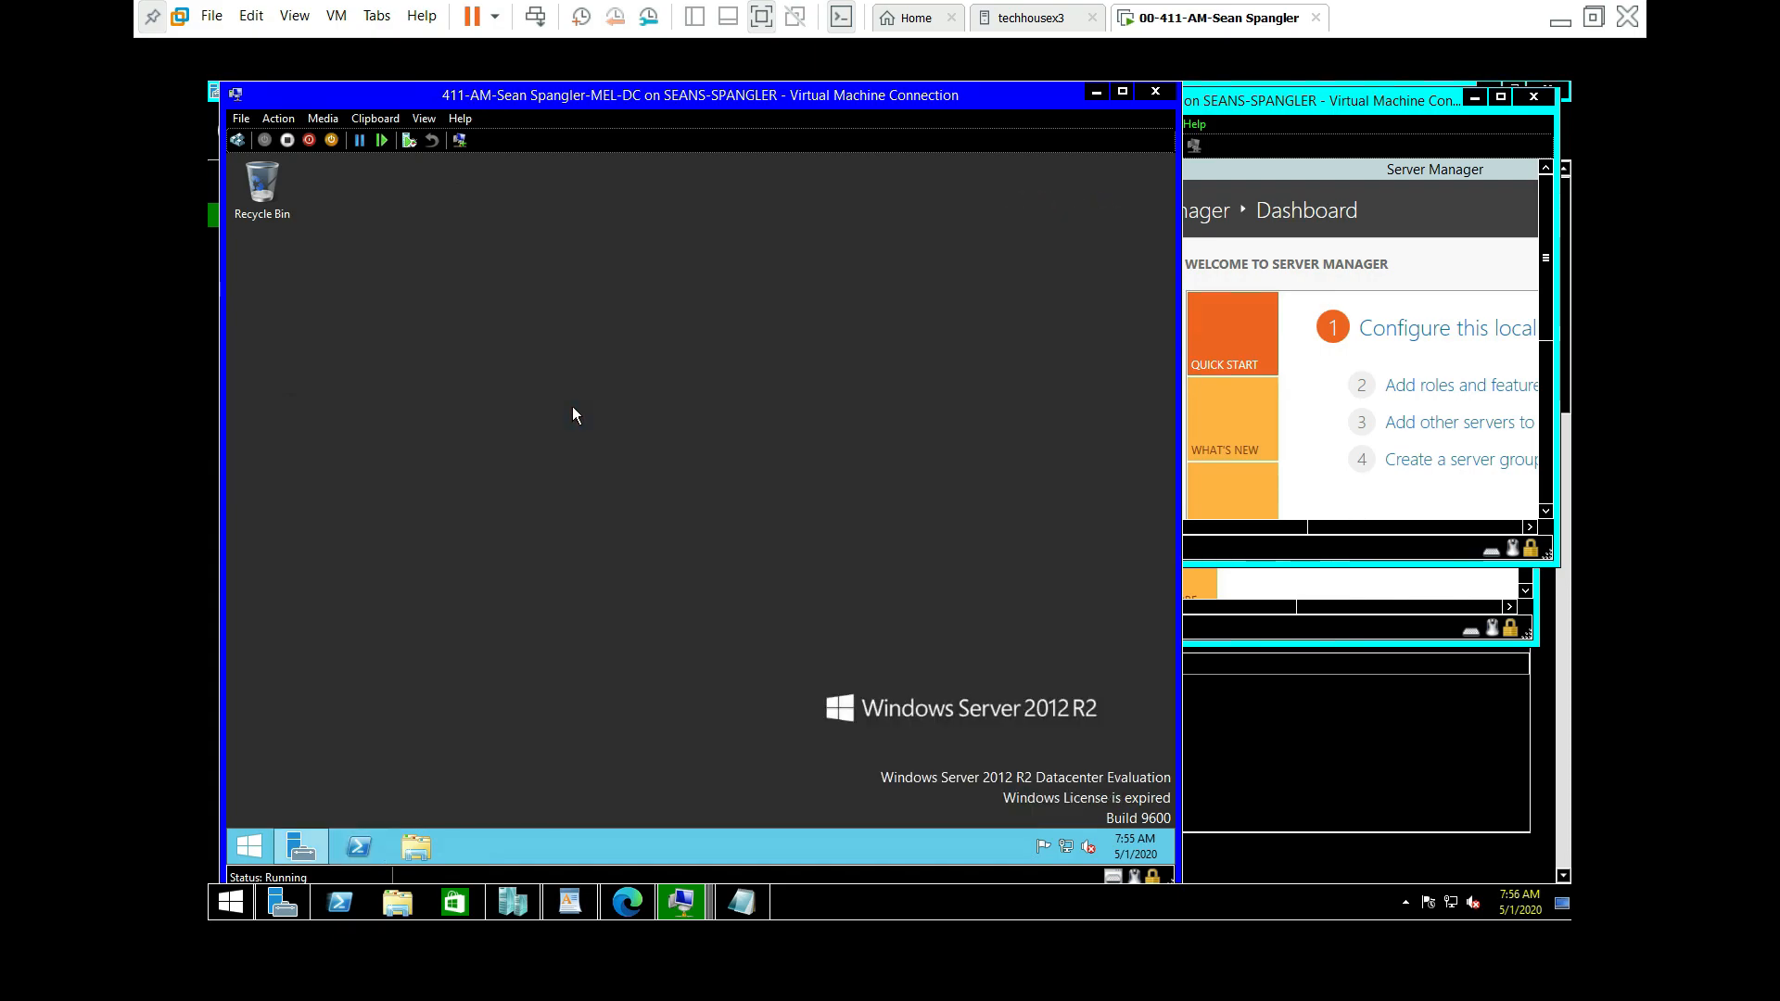
{"action": "right_click", "coordinate": [250, 846]}
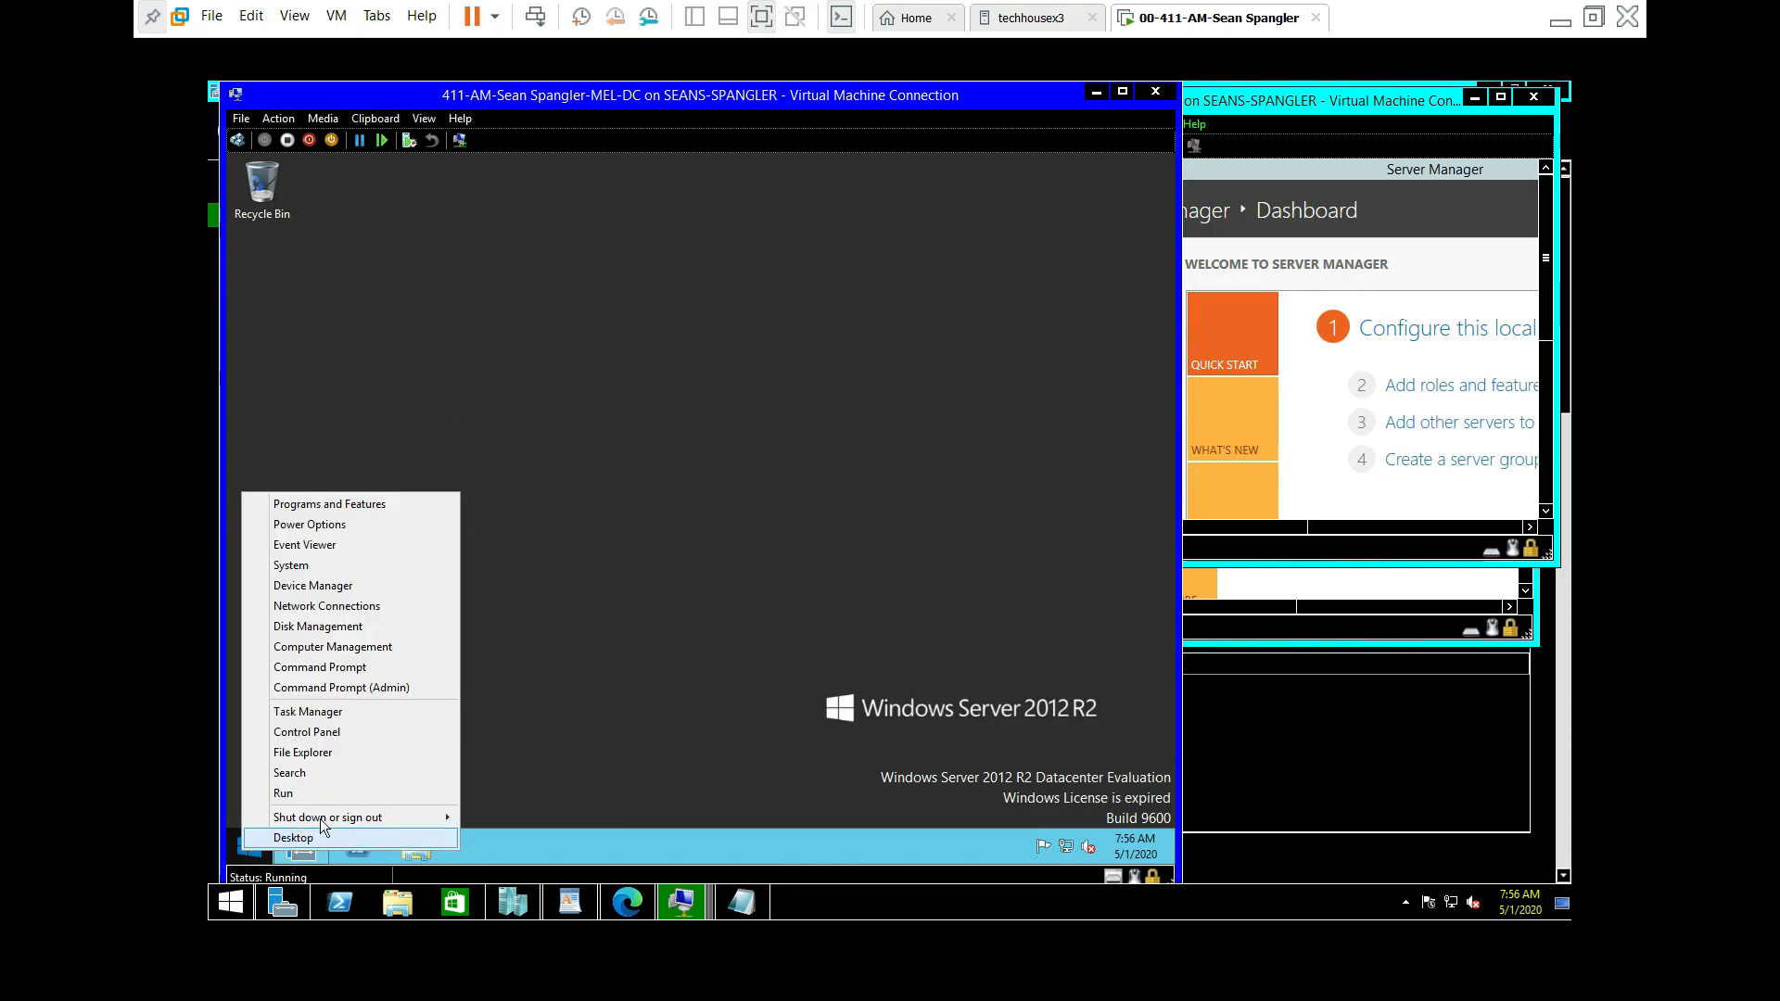
{"action": "mouse_move", "coordinate": [348, 815]}
{"action": "left_click", "coordinate": [505, 817]}
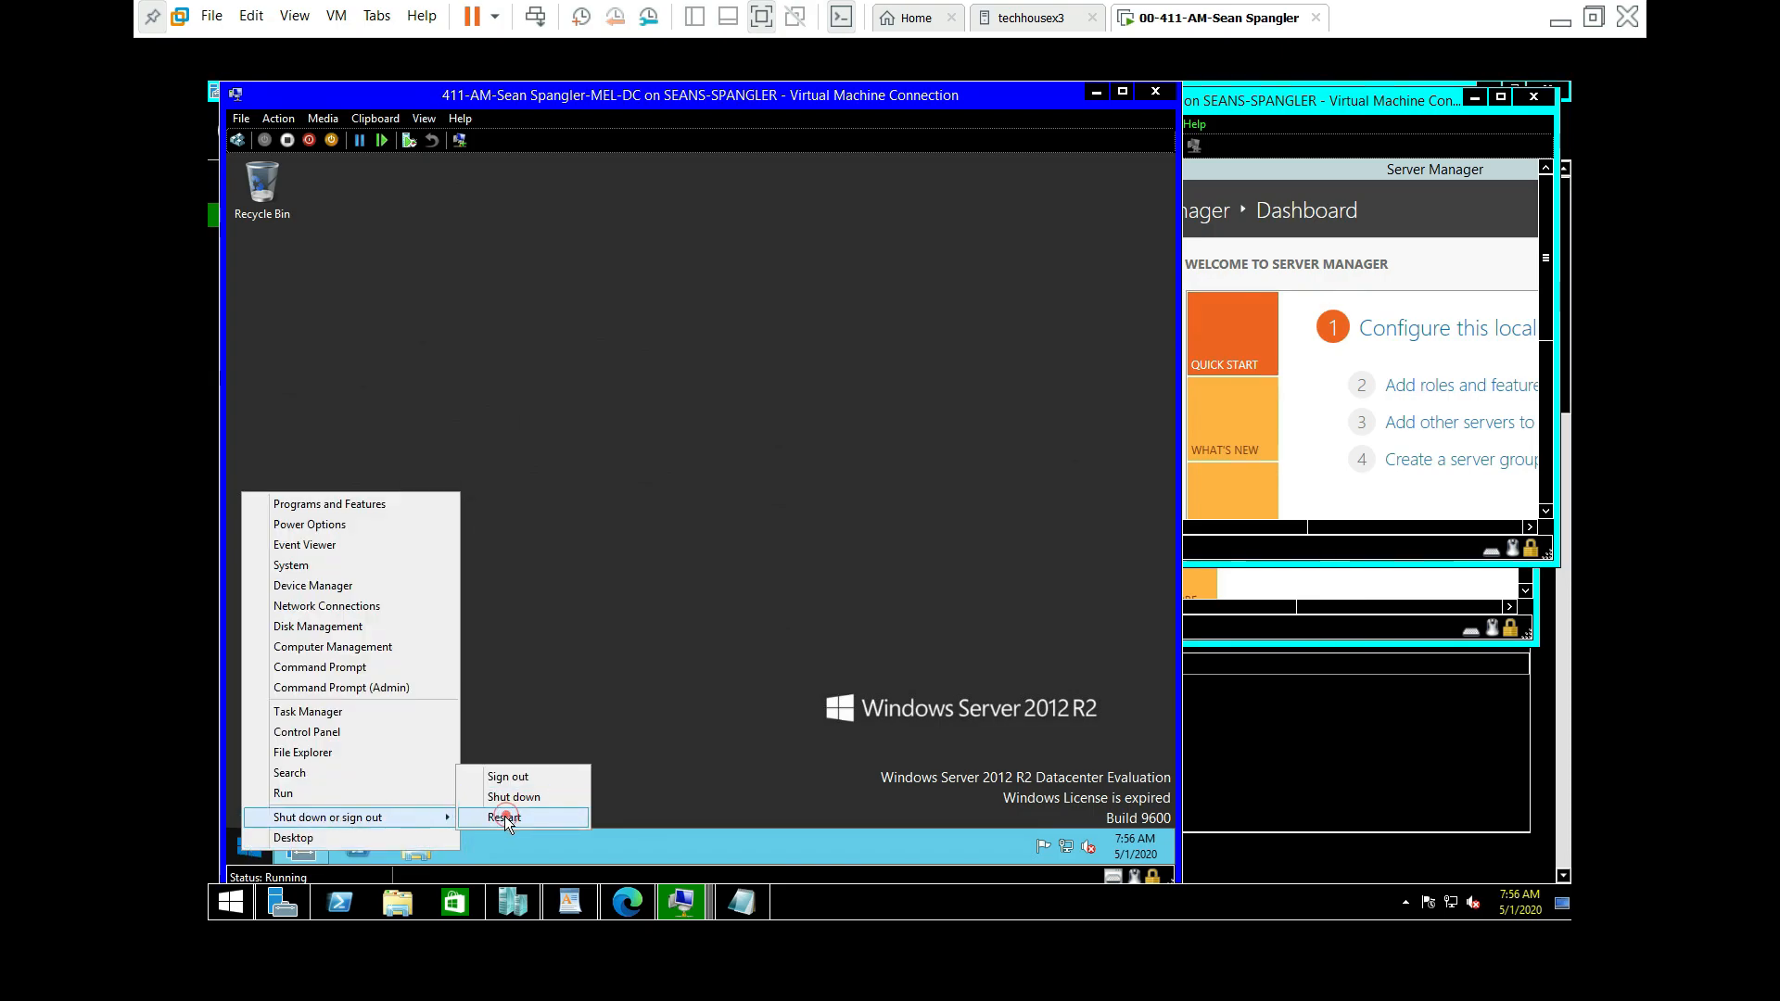
{"action": "left_click", "coordinate": [508, 816]}
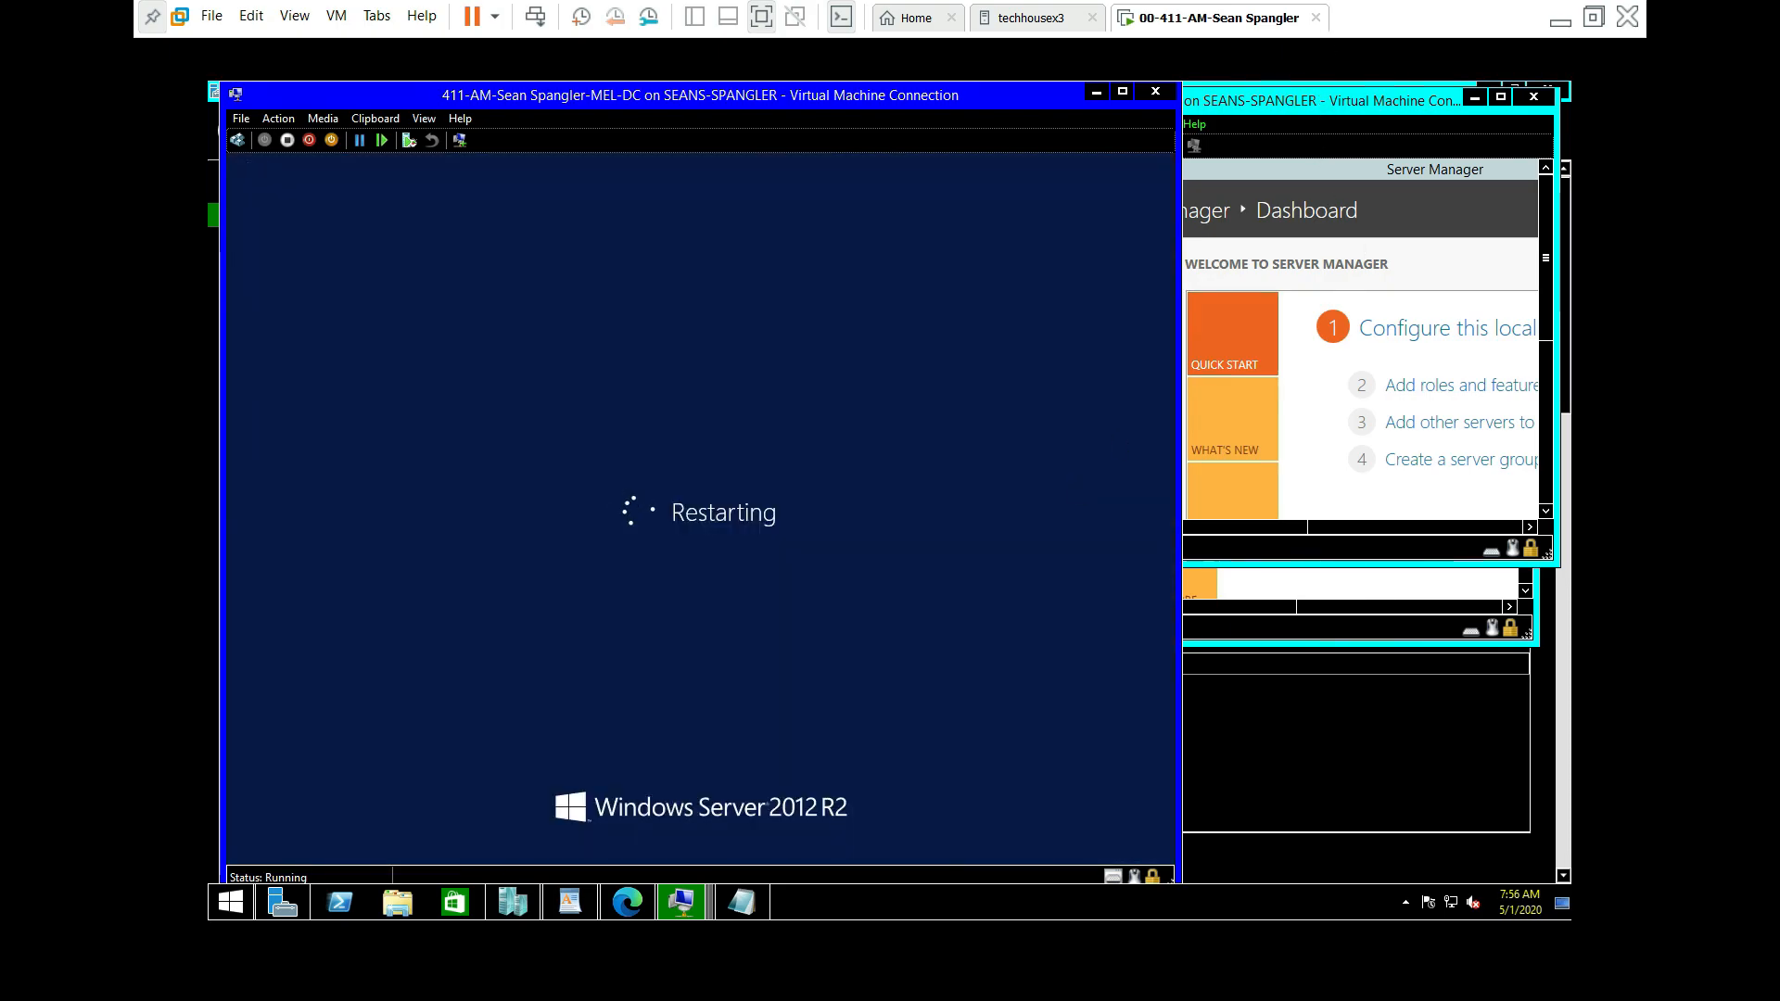
{"action": "left_click", "coordinate": [1320, 98]}
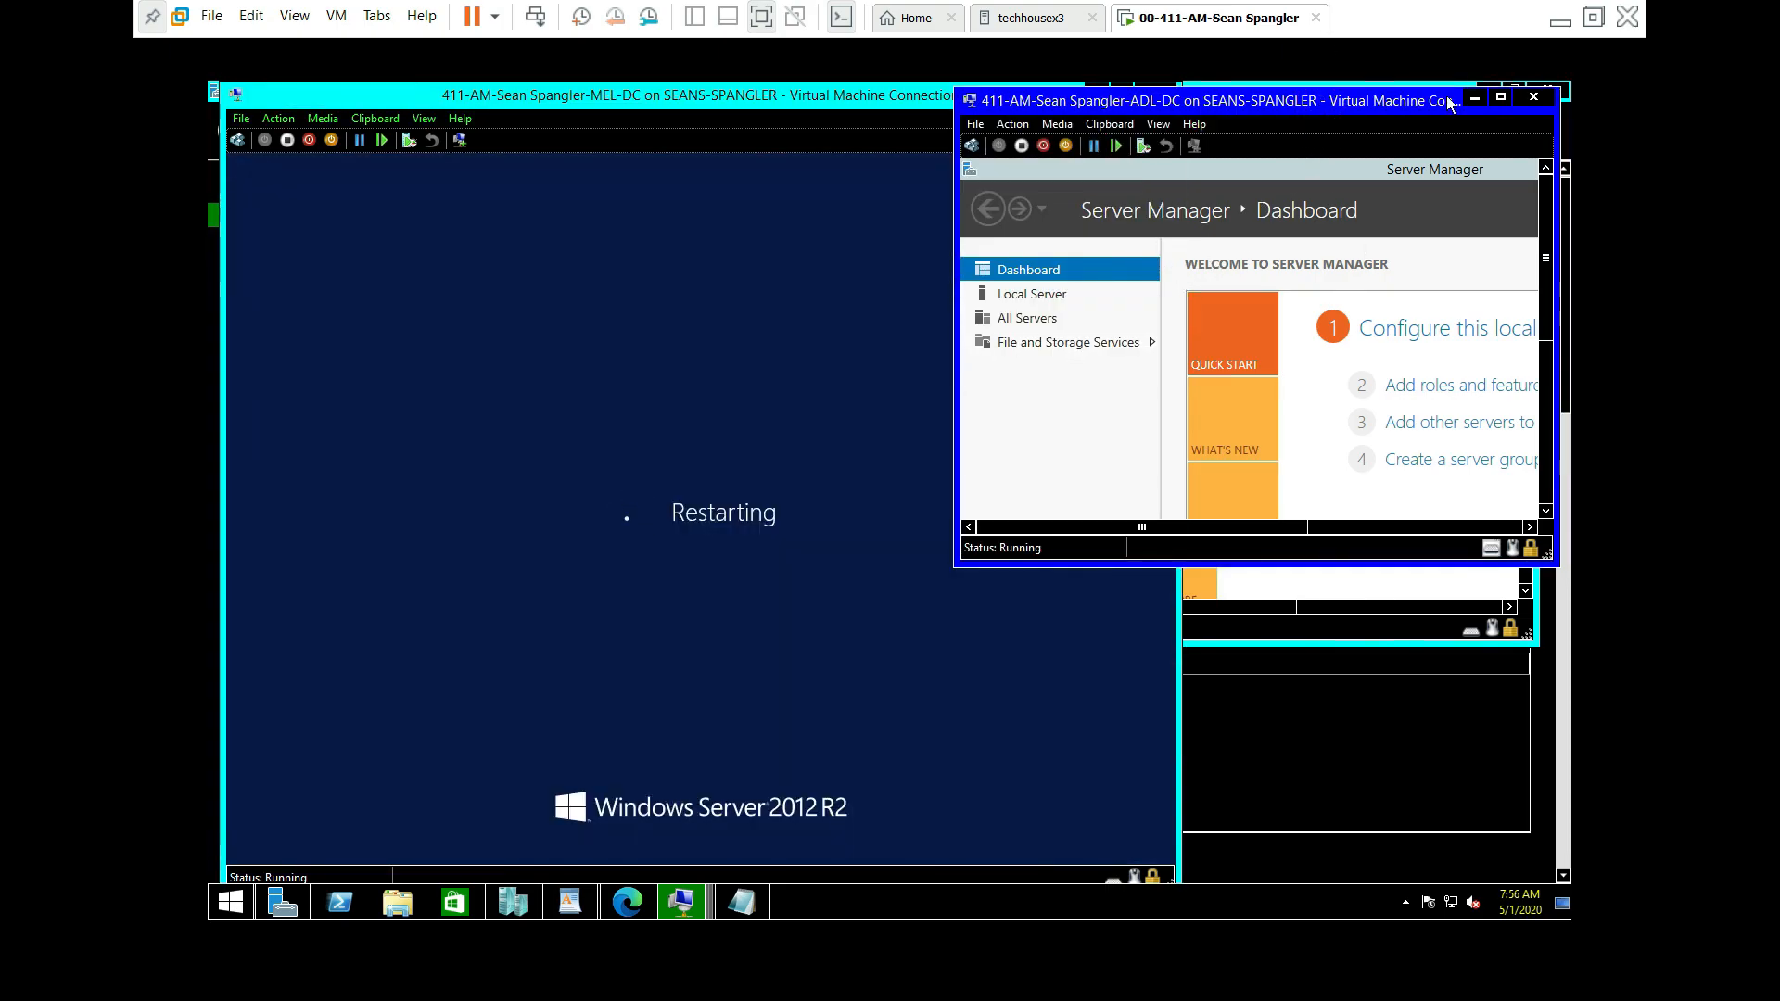
Step: Maximize the ADL-DC window and allow network discovery at its Networks prompt
{"action": "left_click", "coordinate": [1493, 99]}
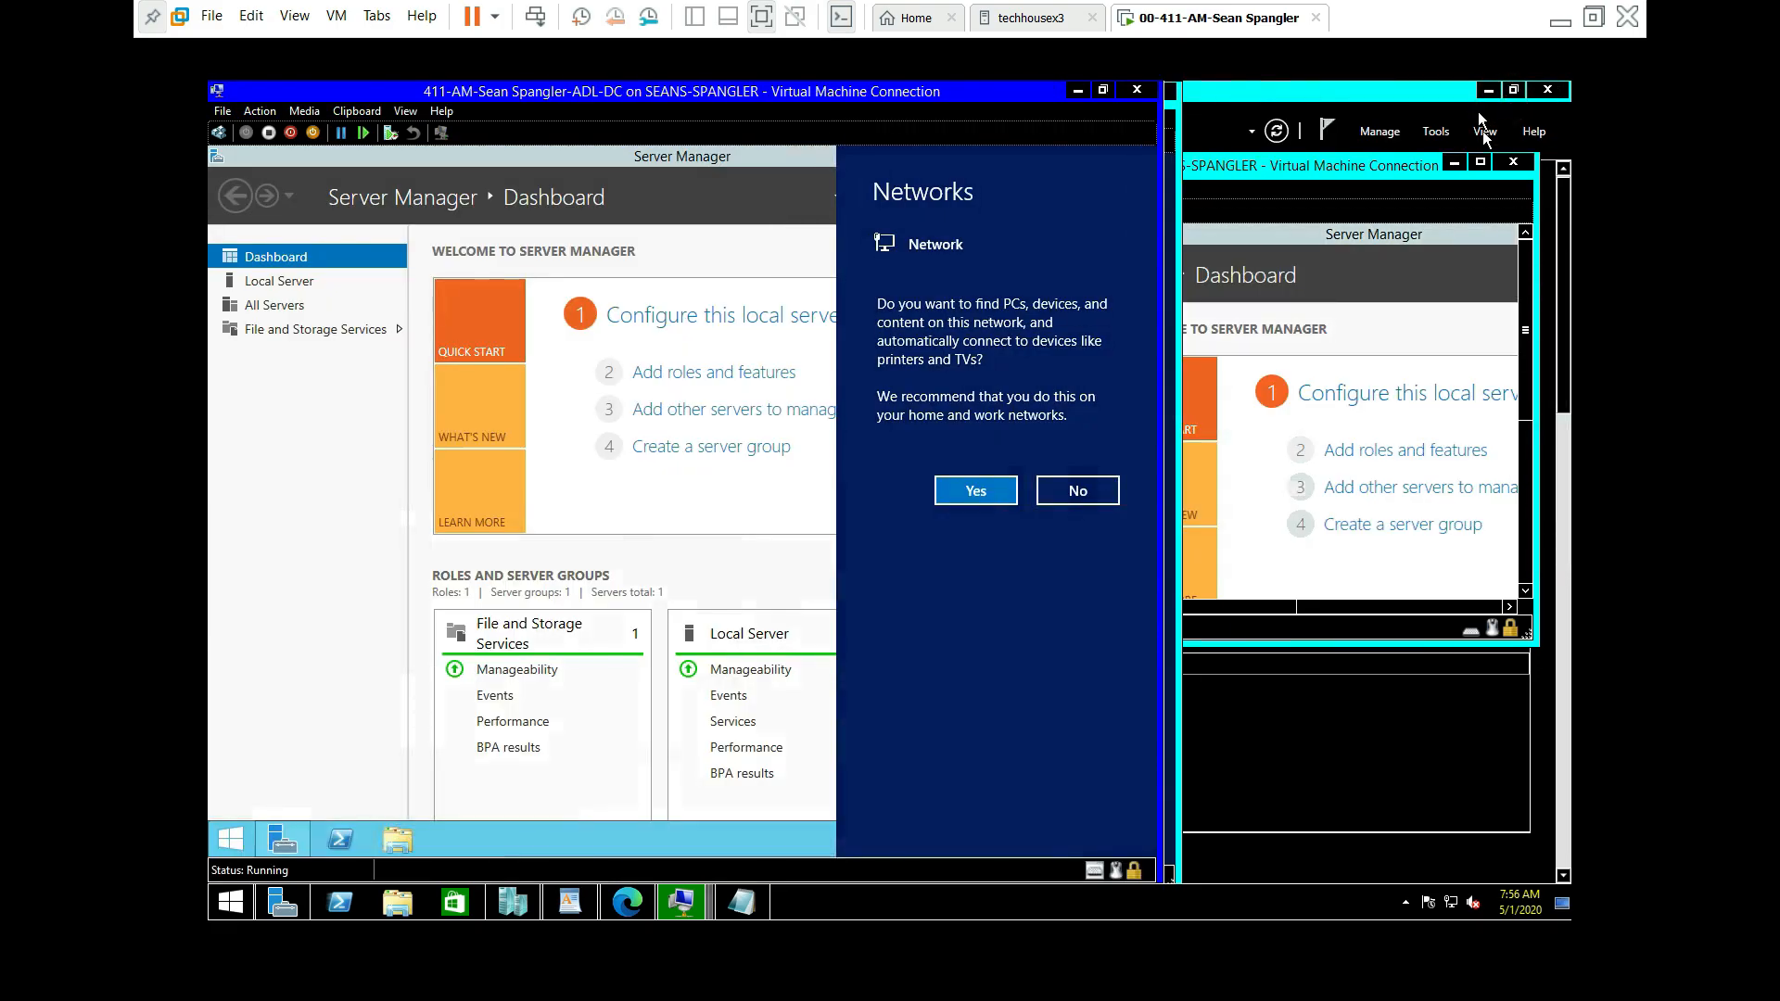
{"action": "left_click", "coordinate": [964, 490]}
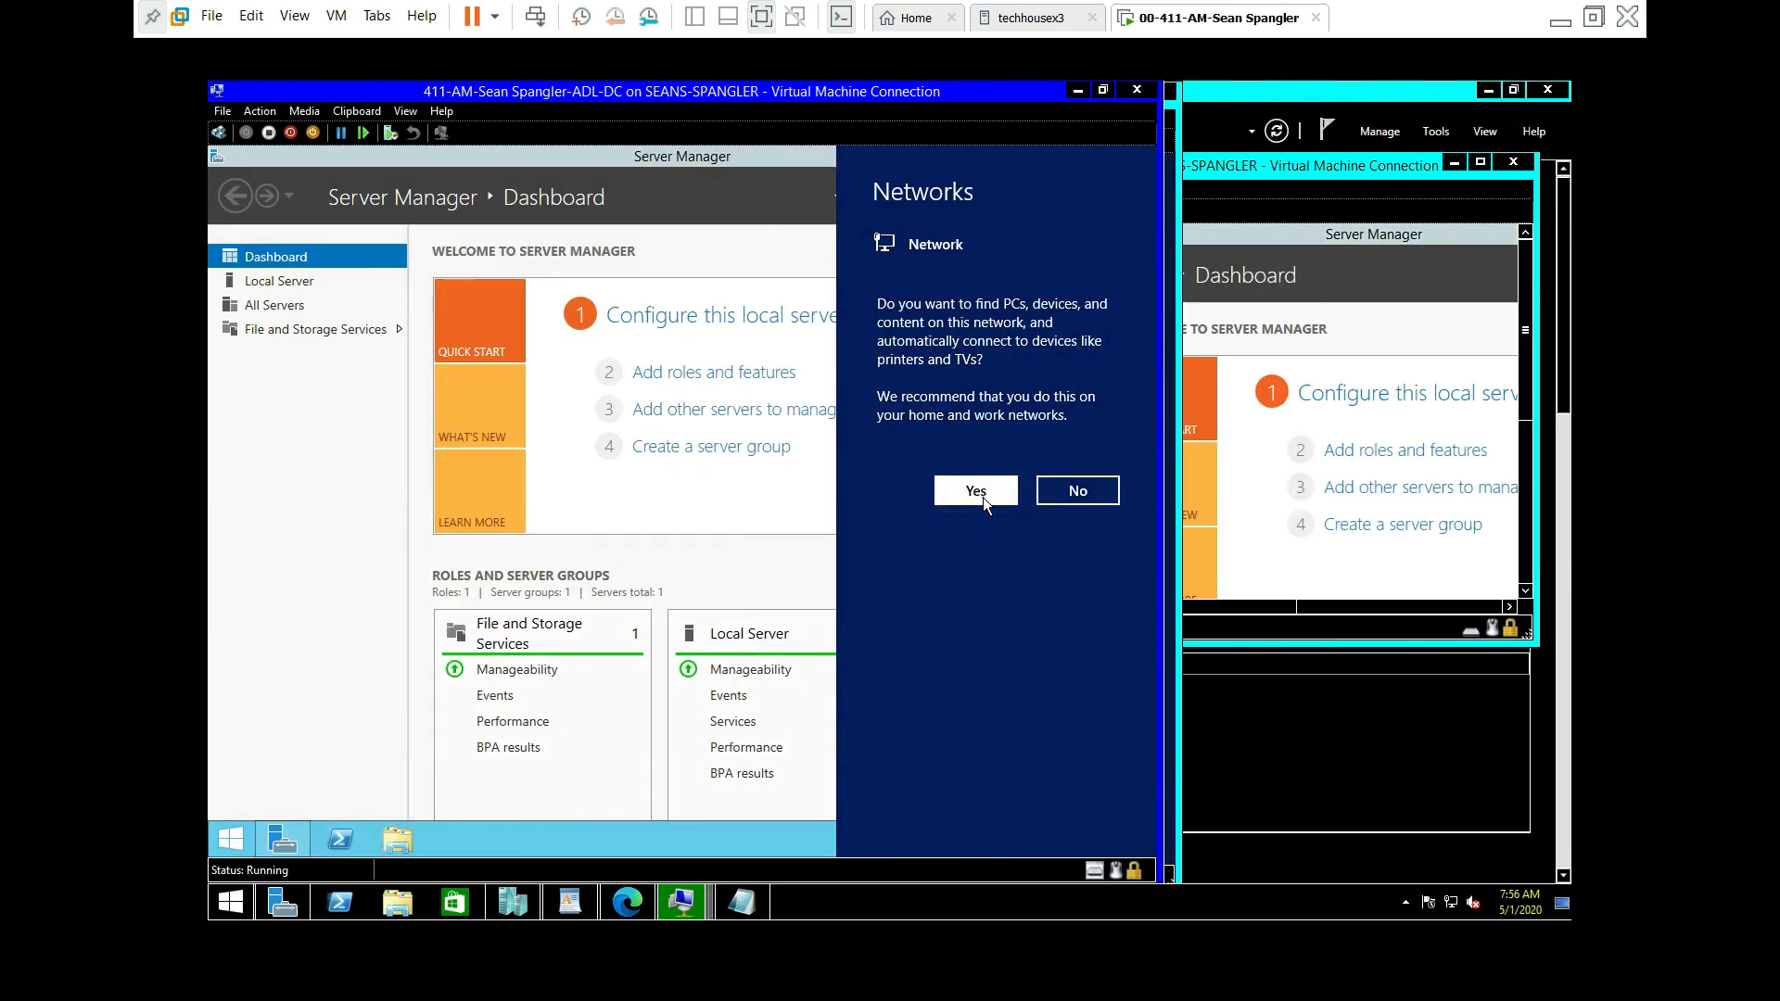
{"action": "left_click", "coordinate": [982, 496]}
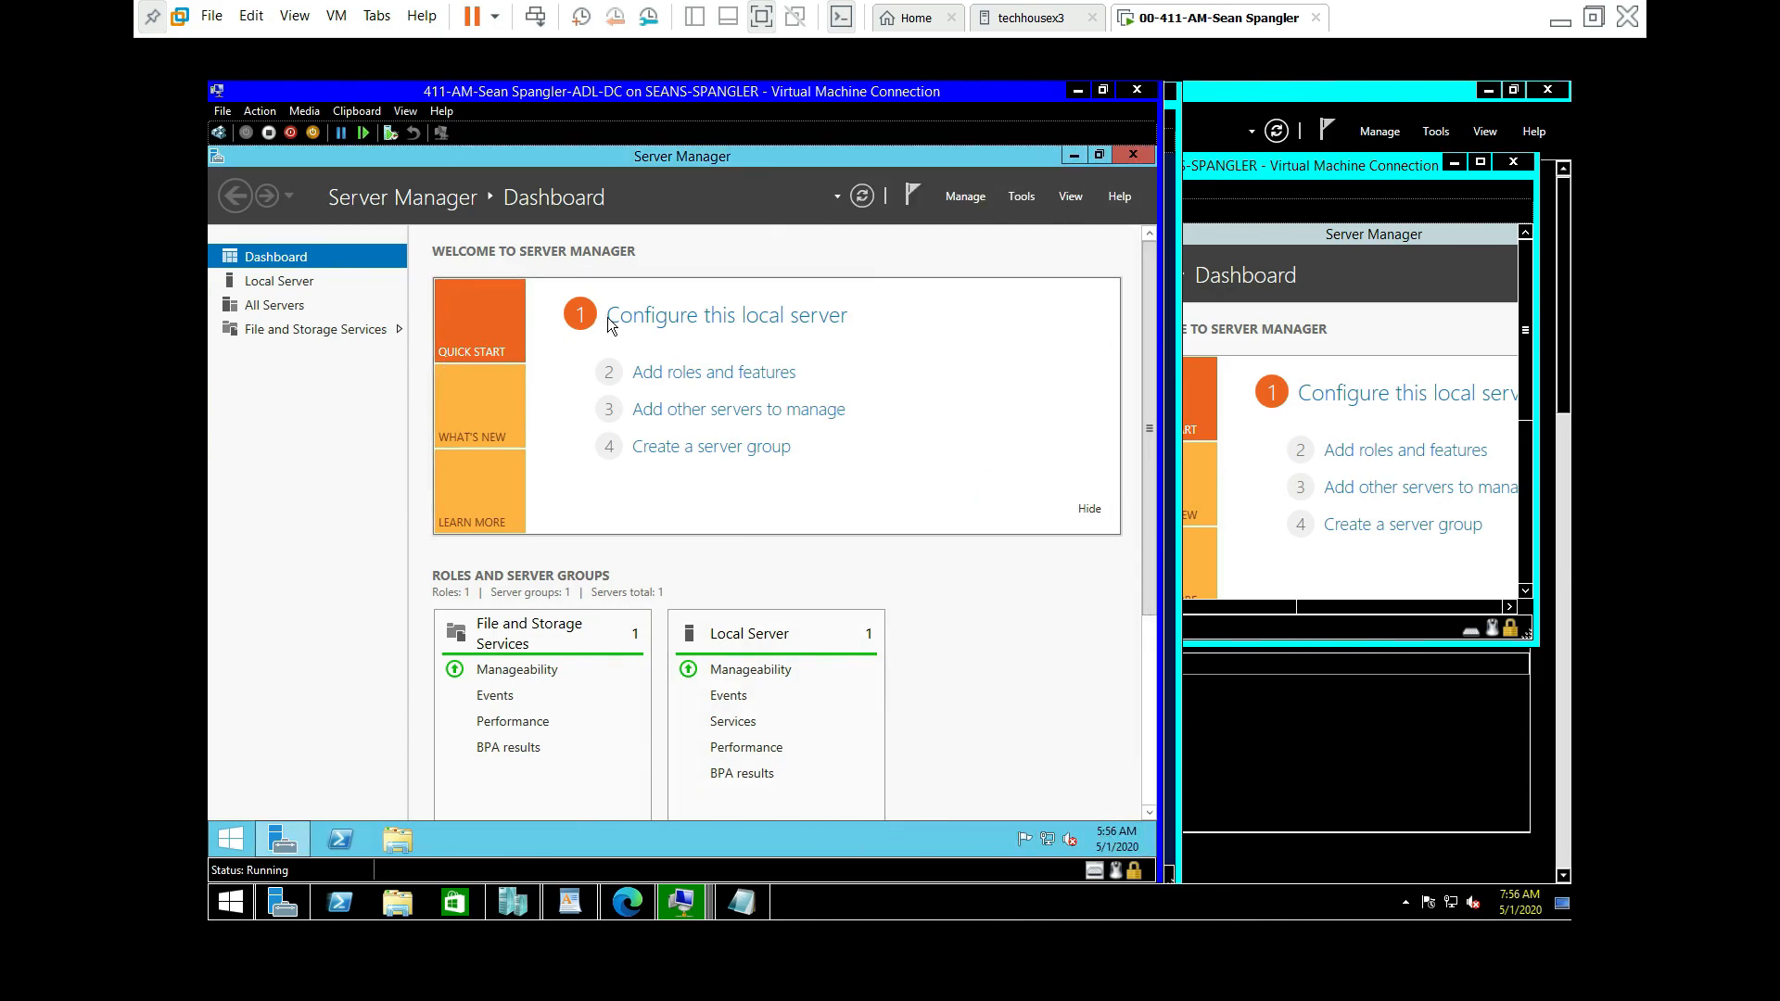
Step: Review ADL-DC's Local Server properties, then minimize Server Manager
{"action": "left_click", "coordinate": [653, 315]}
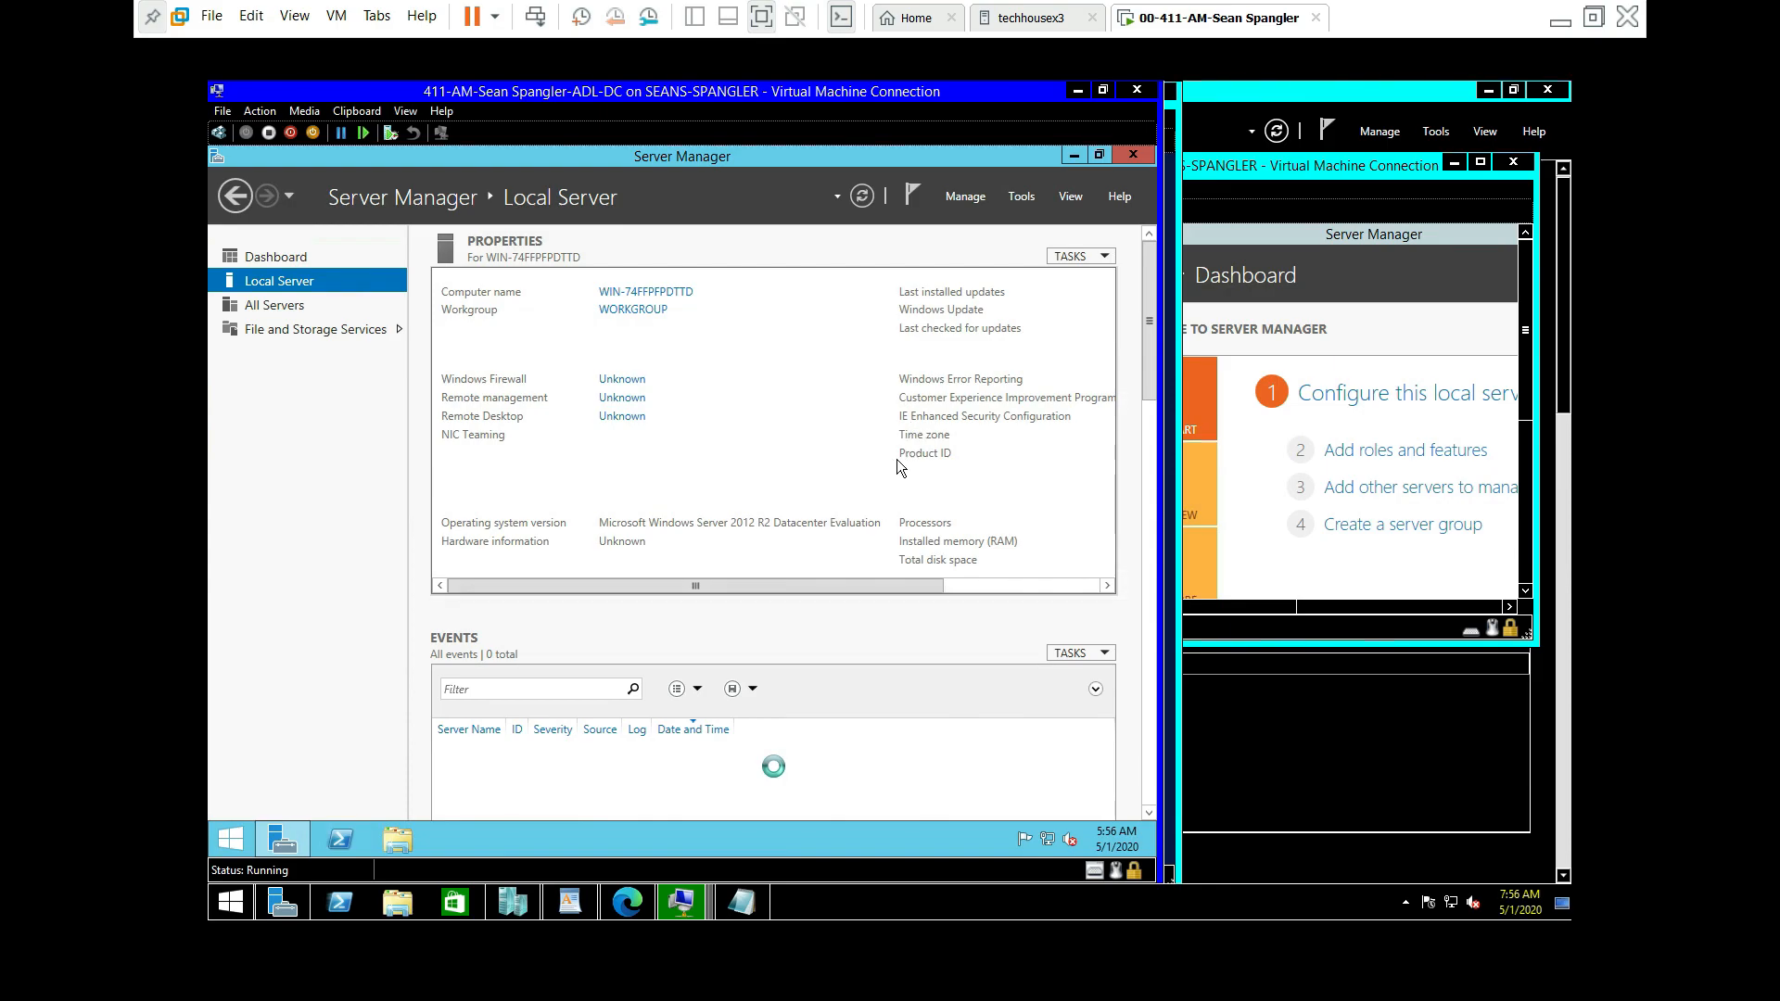
{"action": "left_click_drag", "start_coordinate": [914, 586], "coordinate": [1127, 589]}
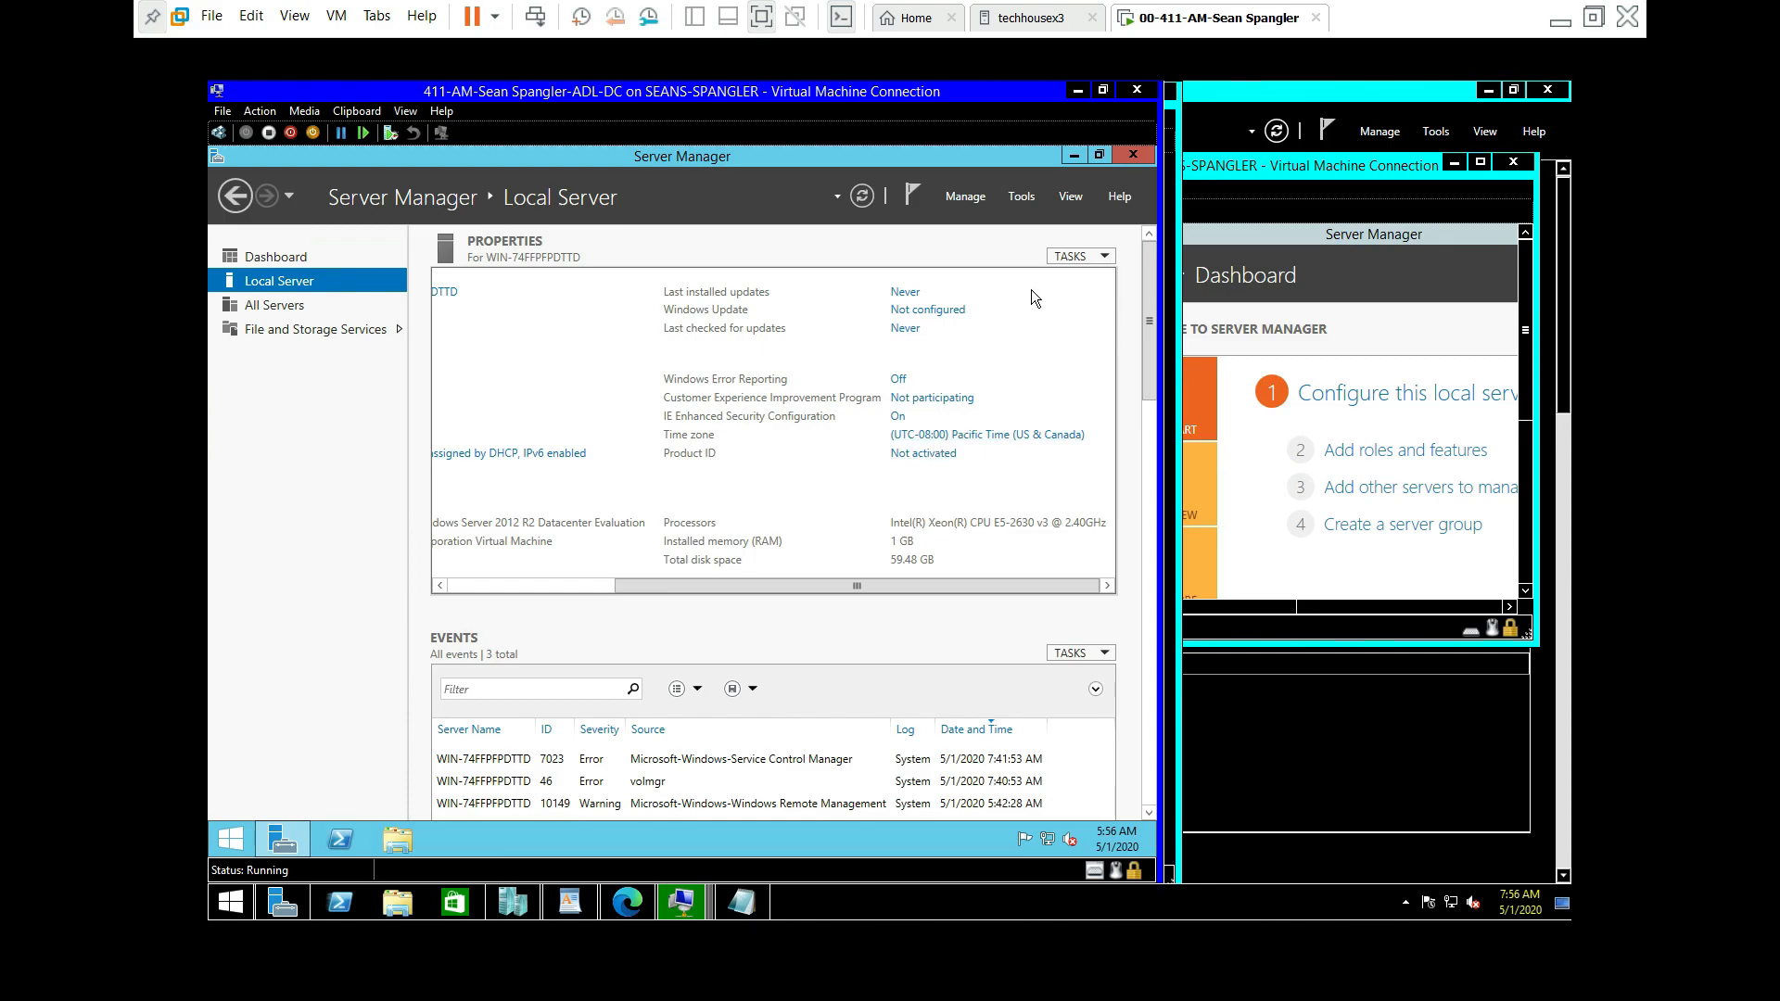
{"action": "left_click", "coordinate": [1072, 157]}
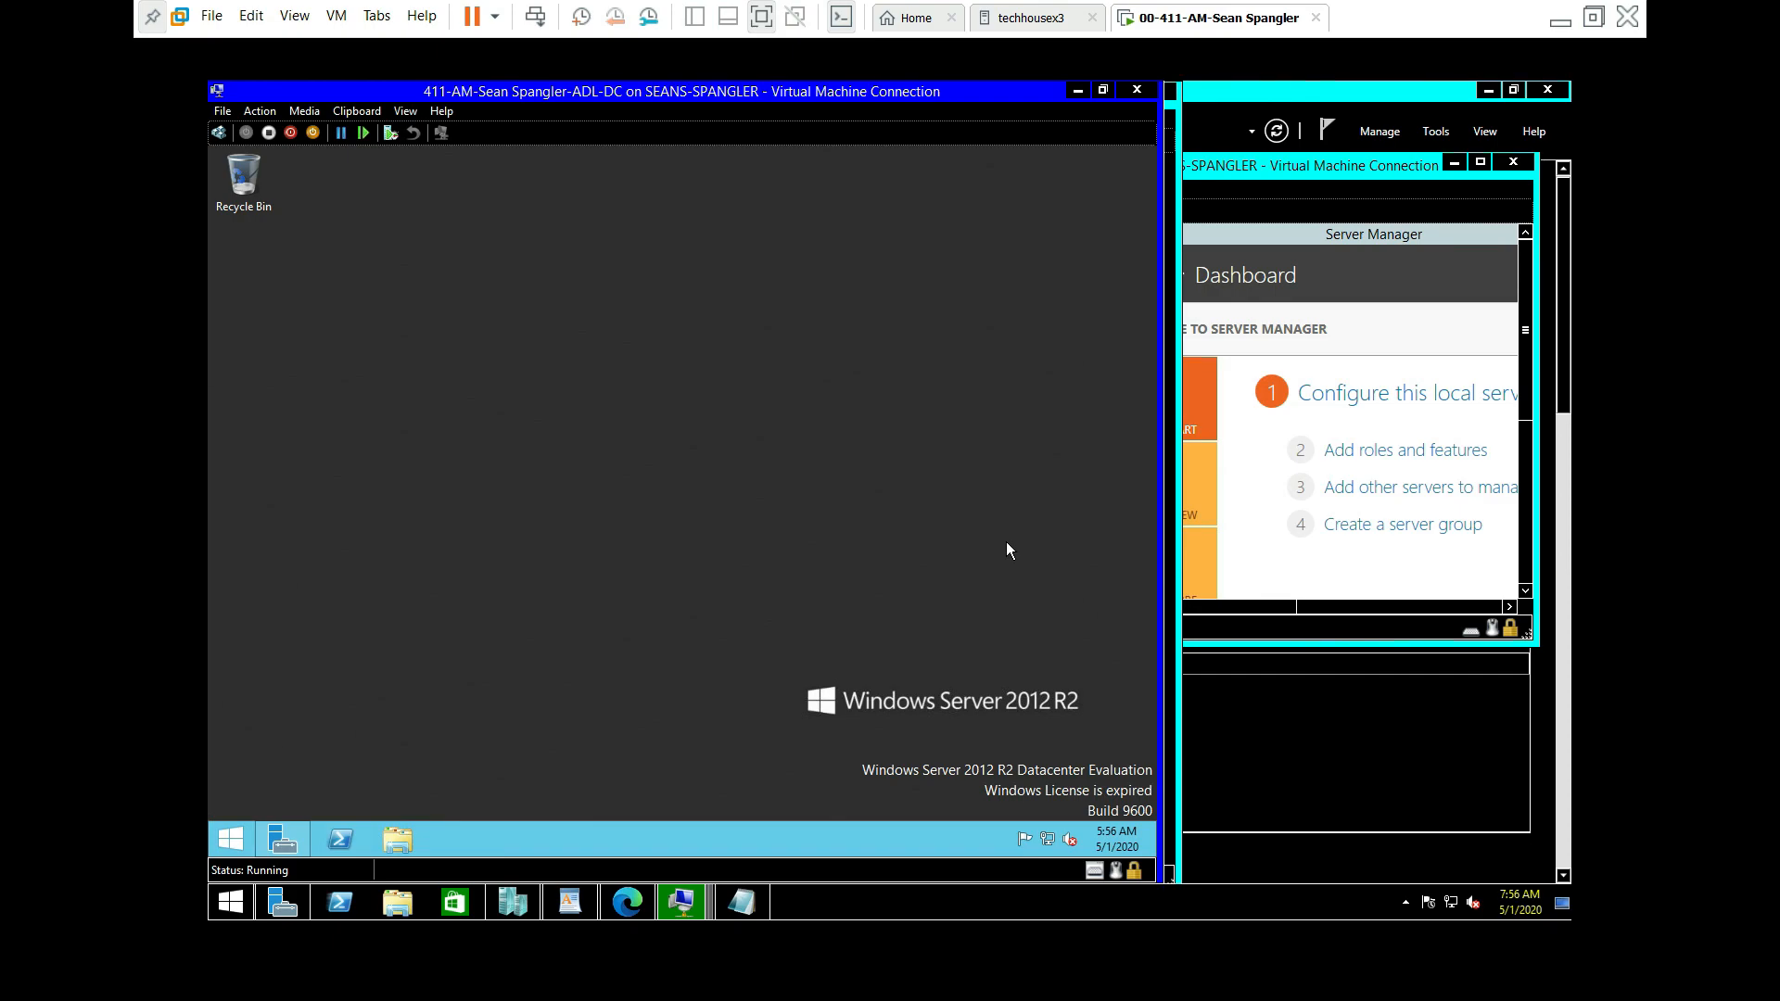
Step: Refresh the ADL-DC desktop and rearrange the ADL-DC and MEL-DC windows around the Notepad checklist
{"action": "right_click", "coordinate": [932, 712]}
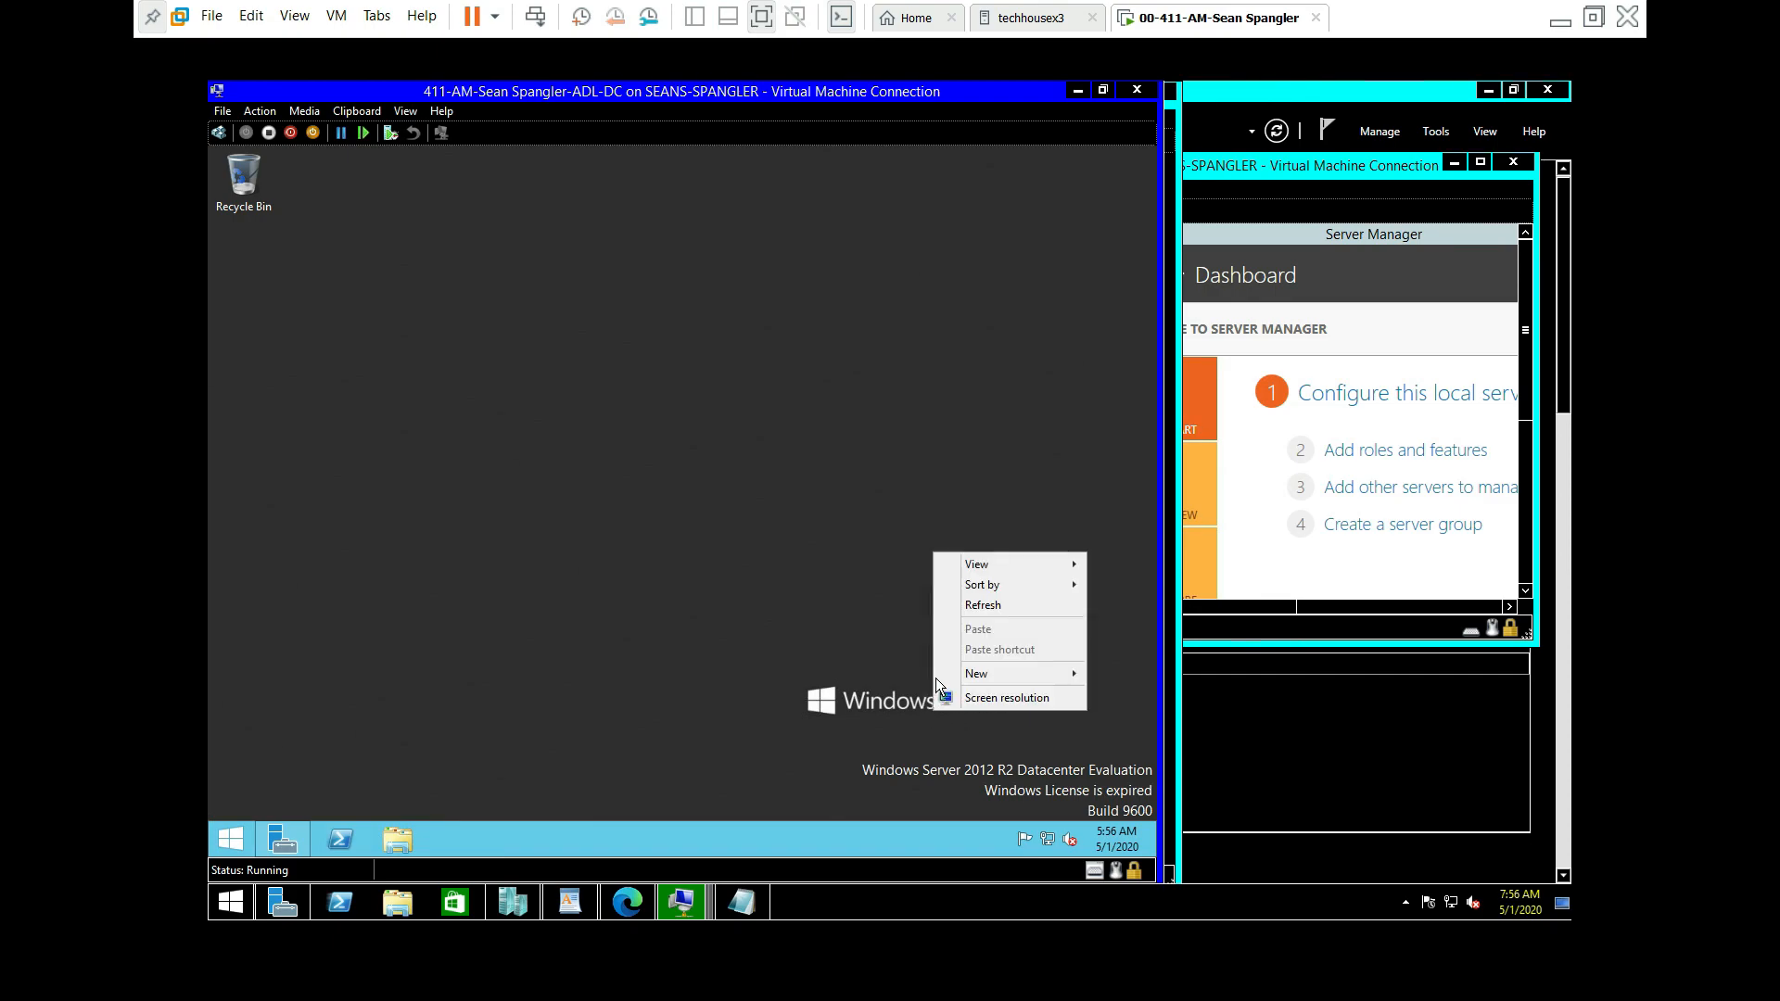
{"action": "left_click", "coordinate": [1022, 610]}
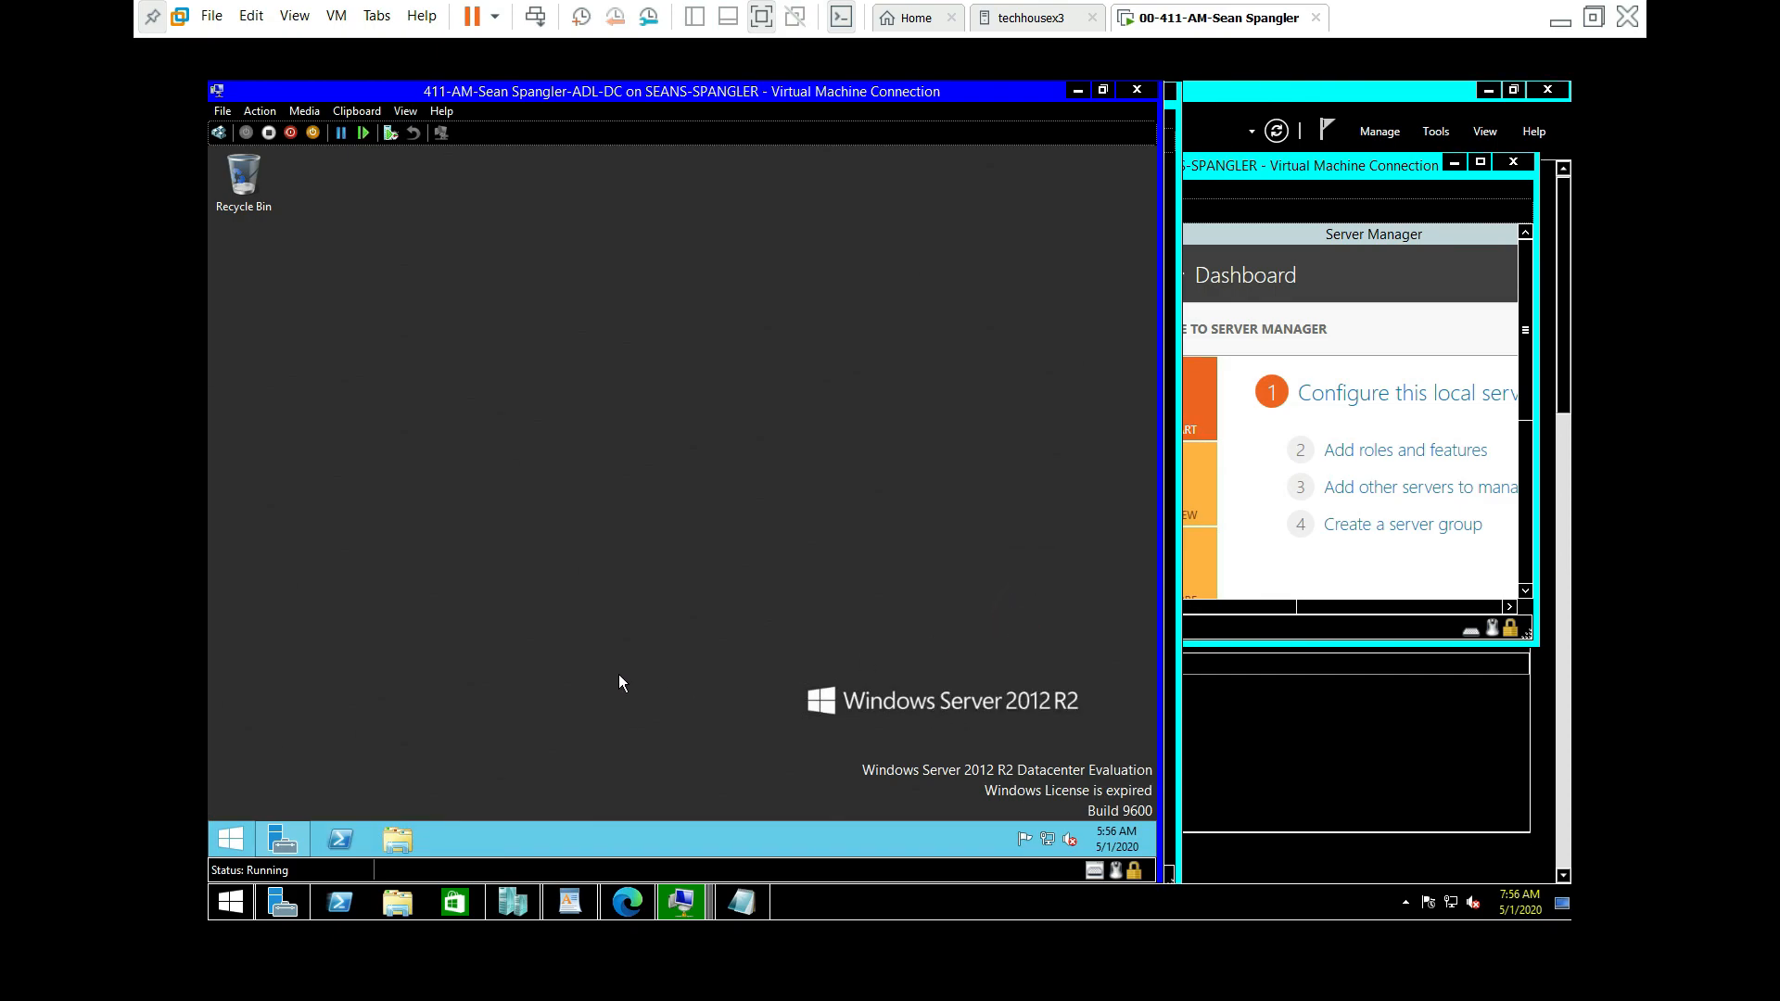
{"action": "left_click_drag", "start_coordinate": [449, 95], "coordinate": [831, 191]}
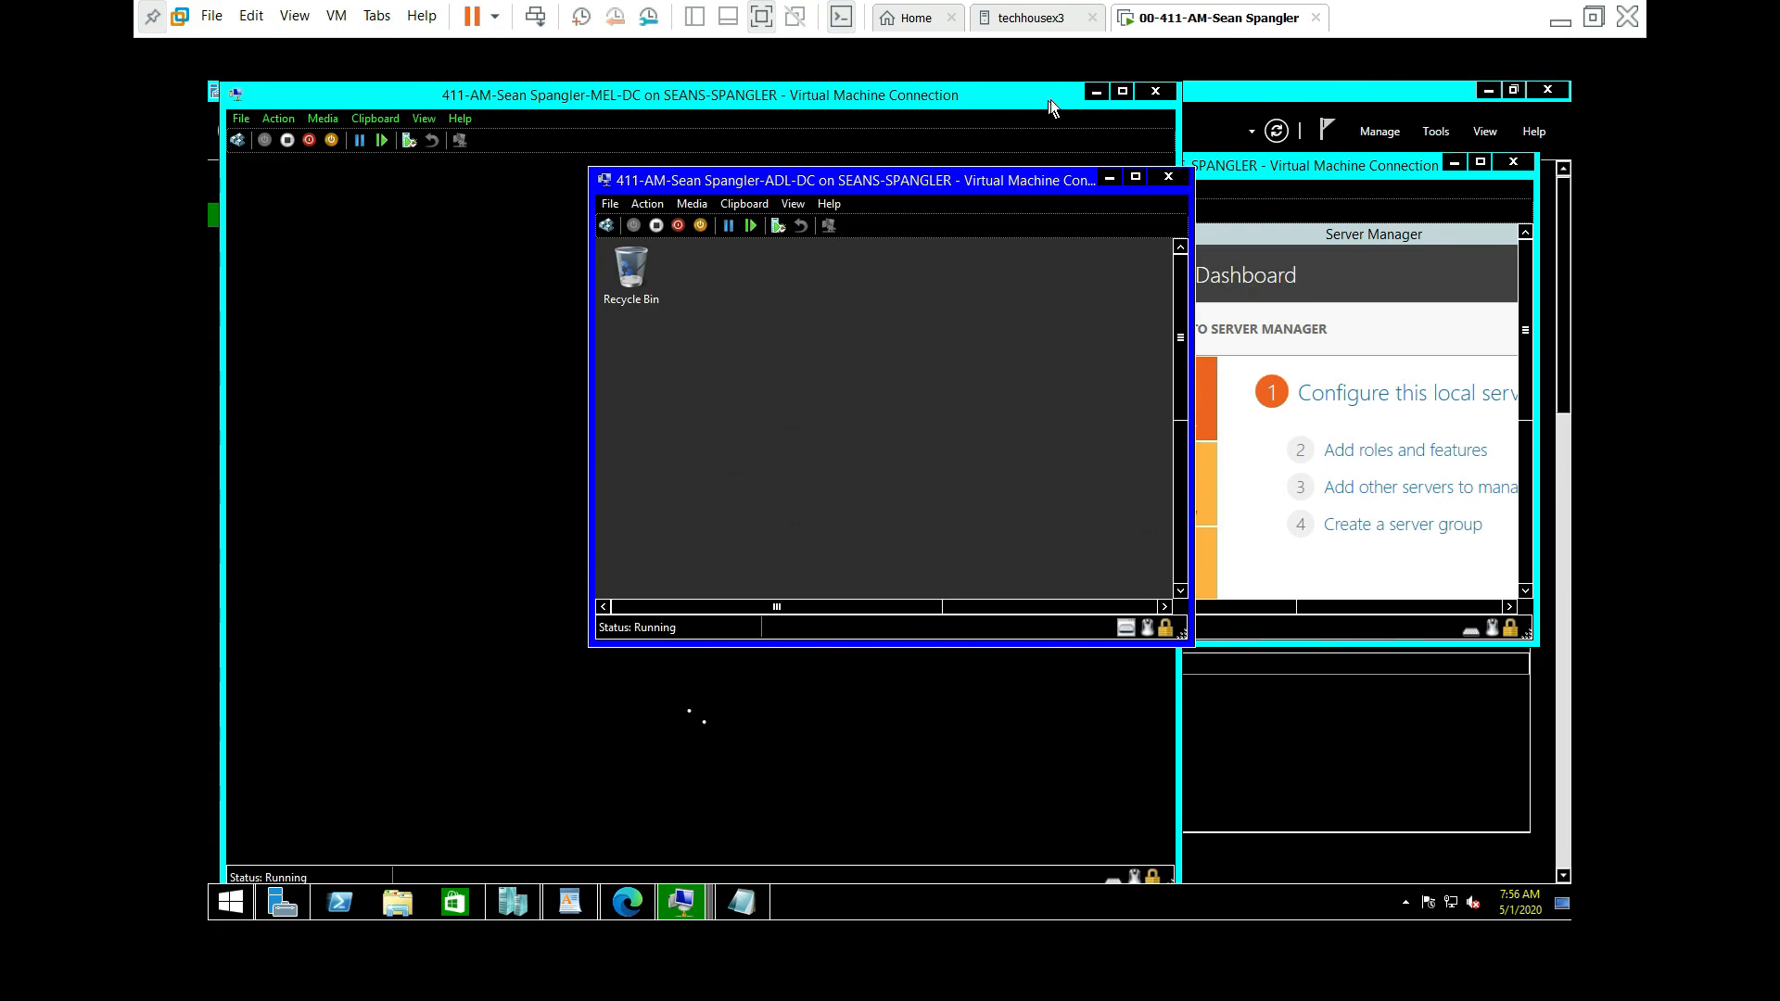
{"action": "left_click_drag", "start_coordinate": [982, 97], "coordinate": [1354, 150]}
{"action": "left_click", "coordinate": [741, 901]}
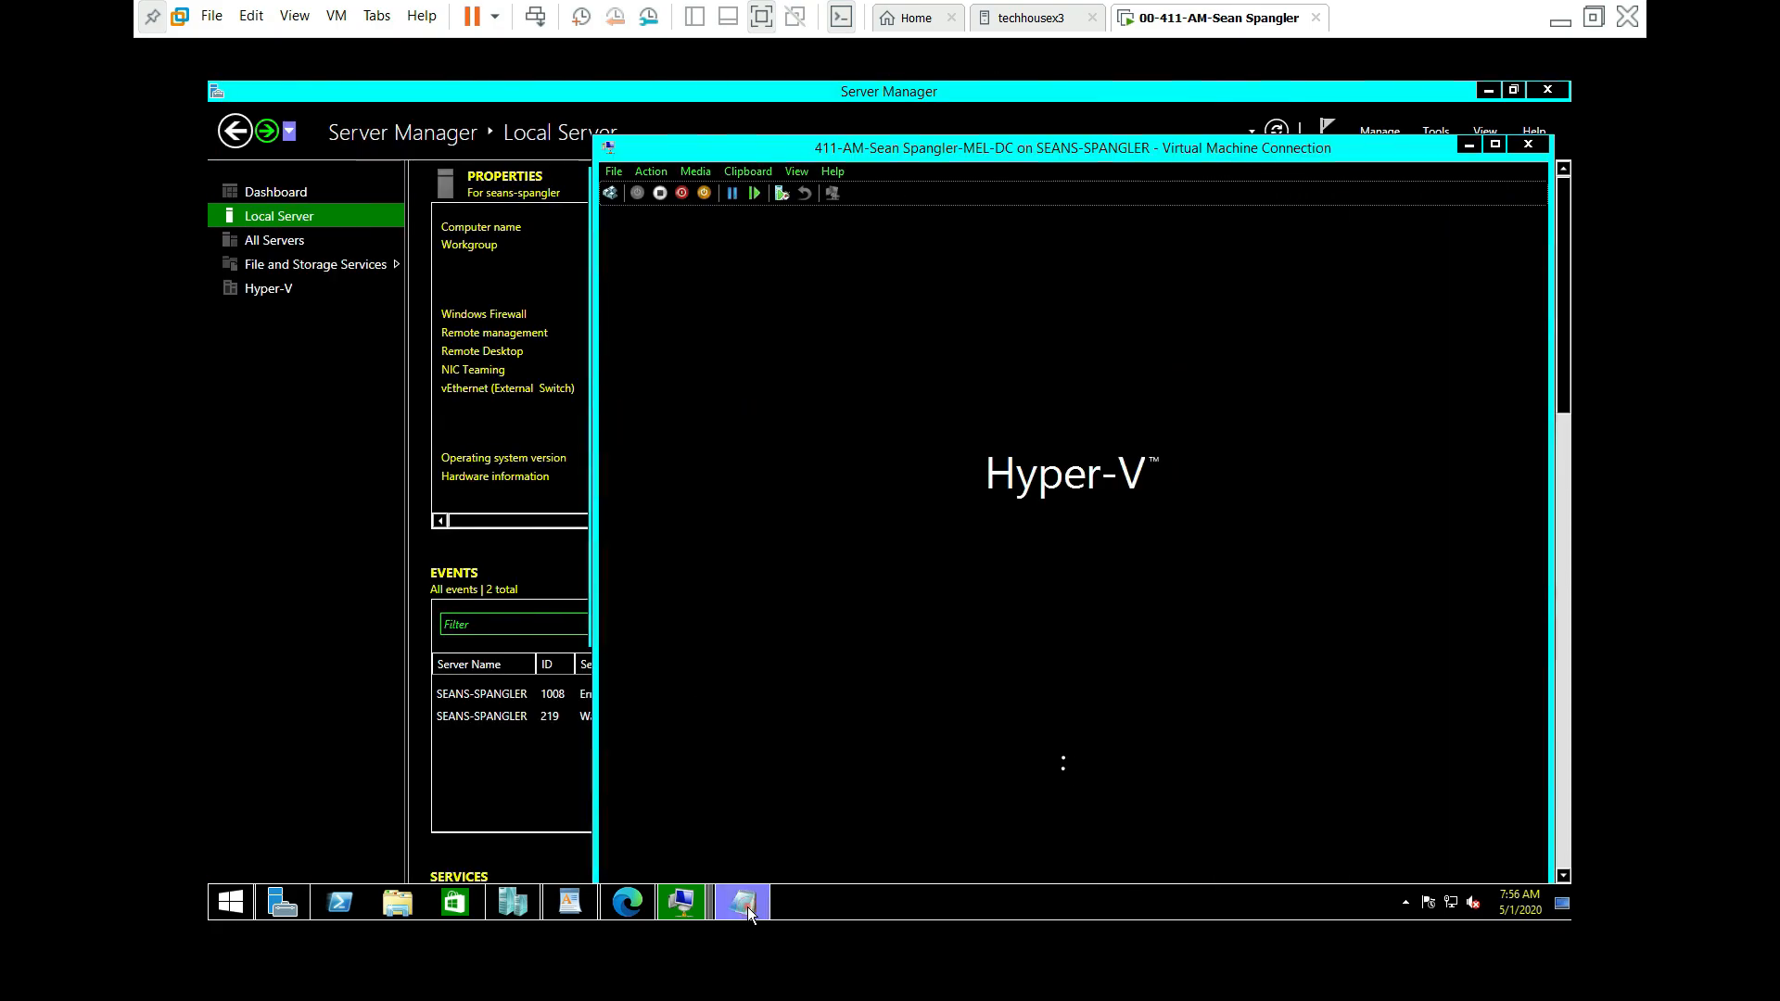
{"action": "left_click_drag", "start_coordinate": [1406, 157], "coordinate": [1344, 355]}
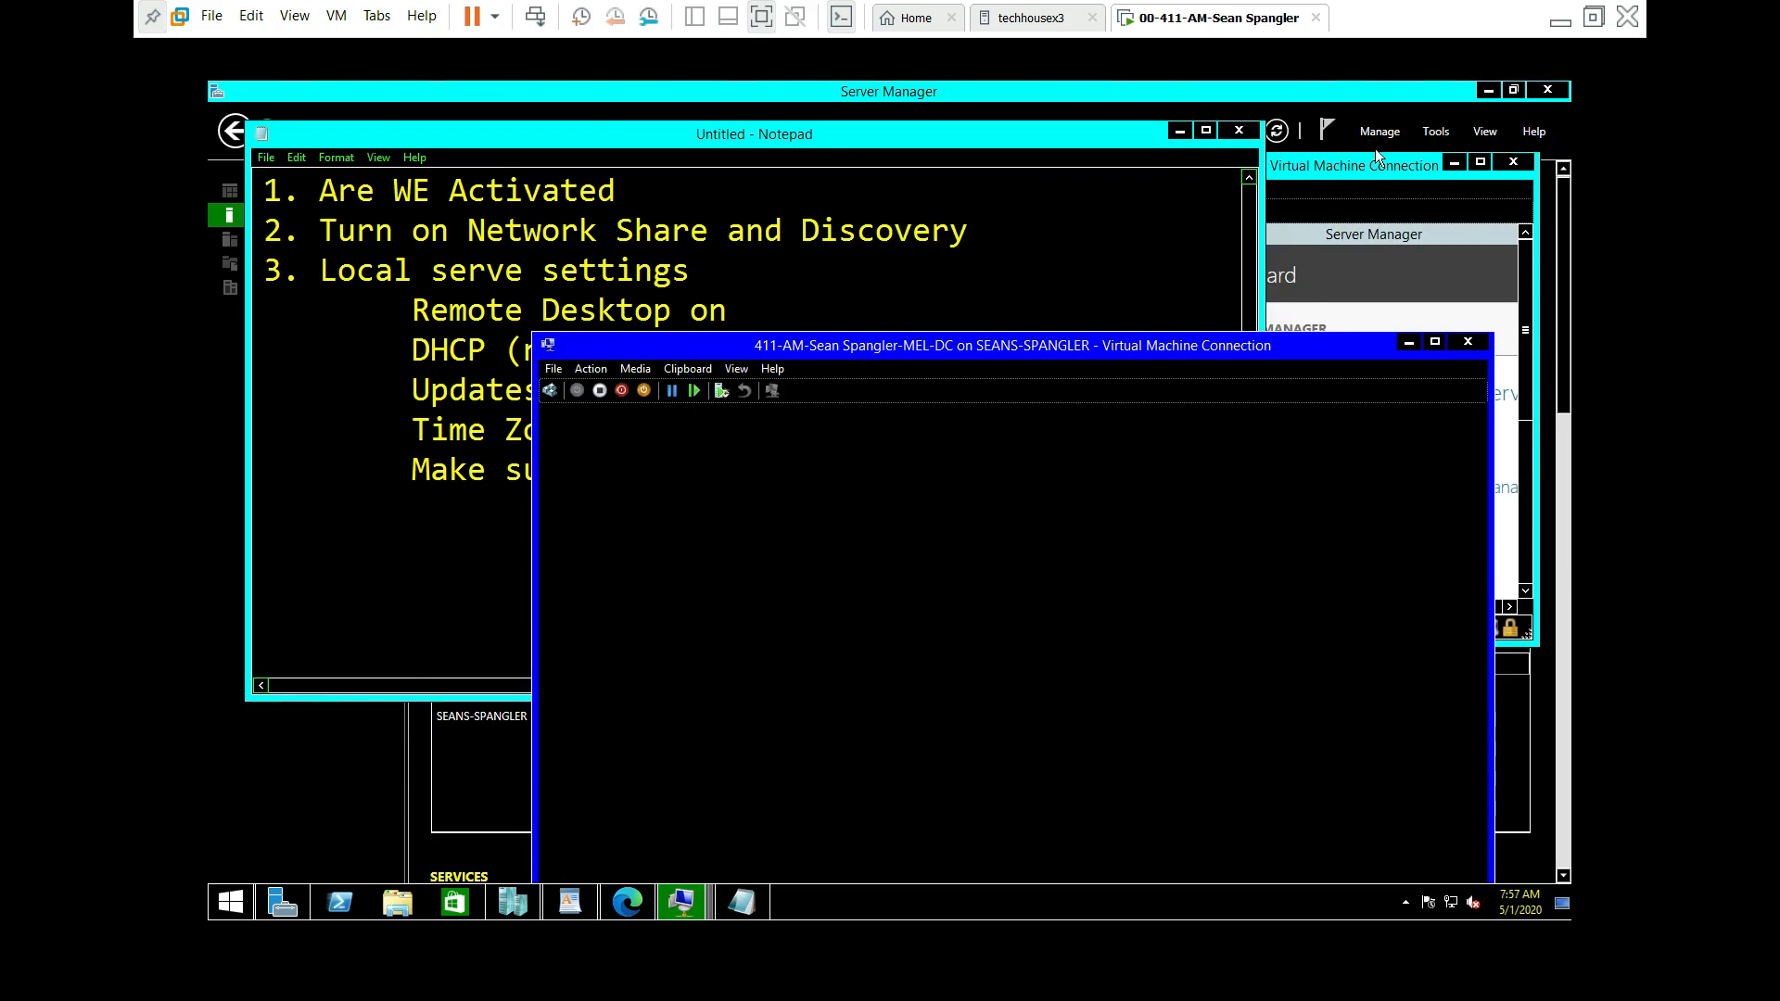
Step: Reposition CBR-DC, then minimize the MEL-DC, CBR-DC and host Server Manager windows
{"action": "left_click", "coordinate": [1331, 168]}
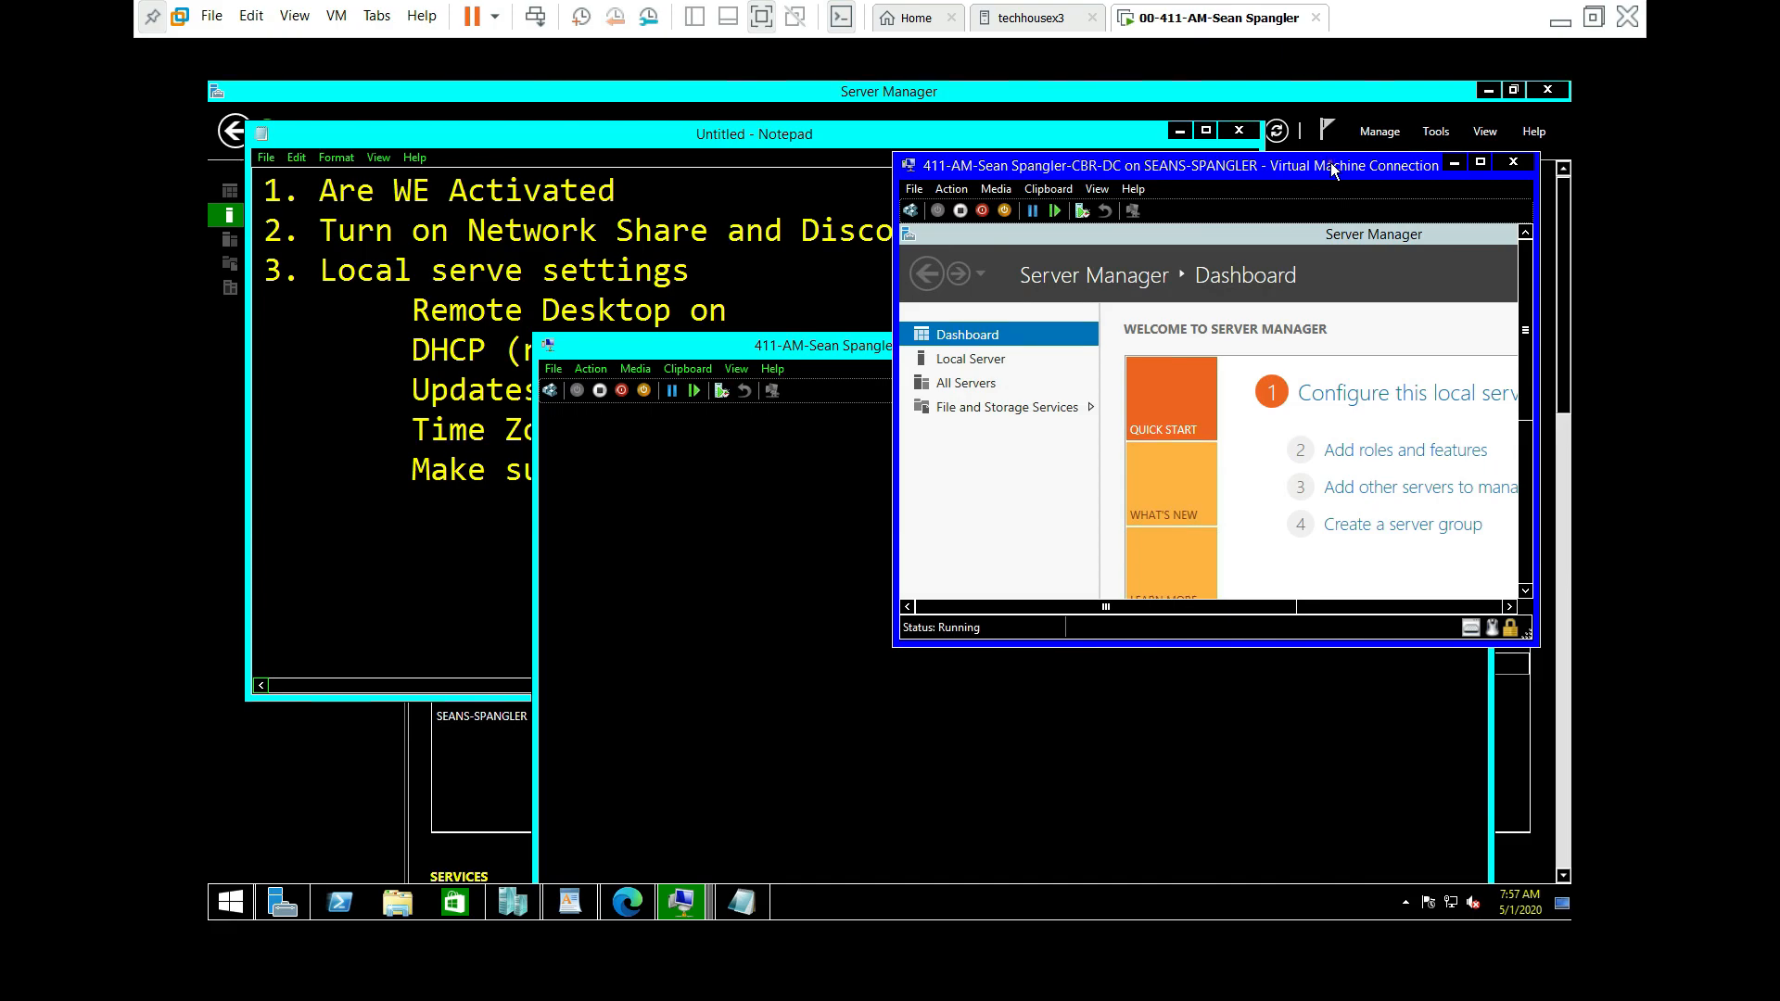
{"action": "left_click_drag", "start_coordinate": [1331, 168], "coordinate": [1373, 151]}
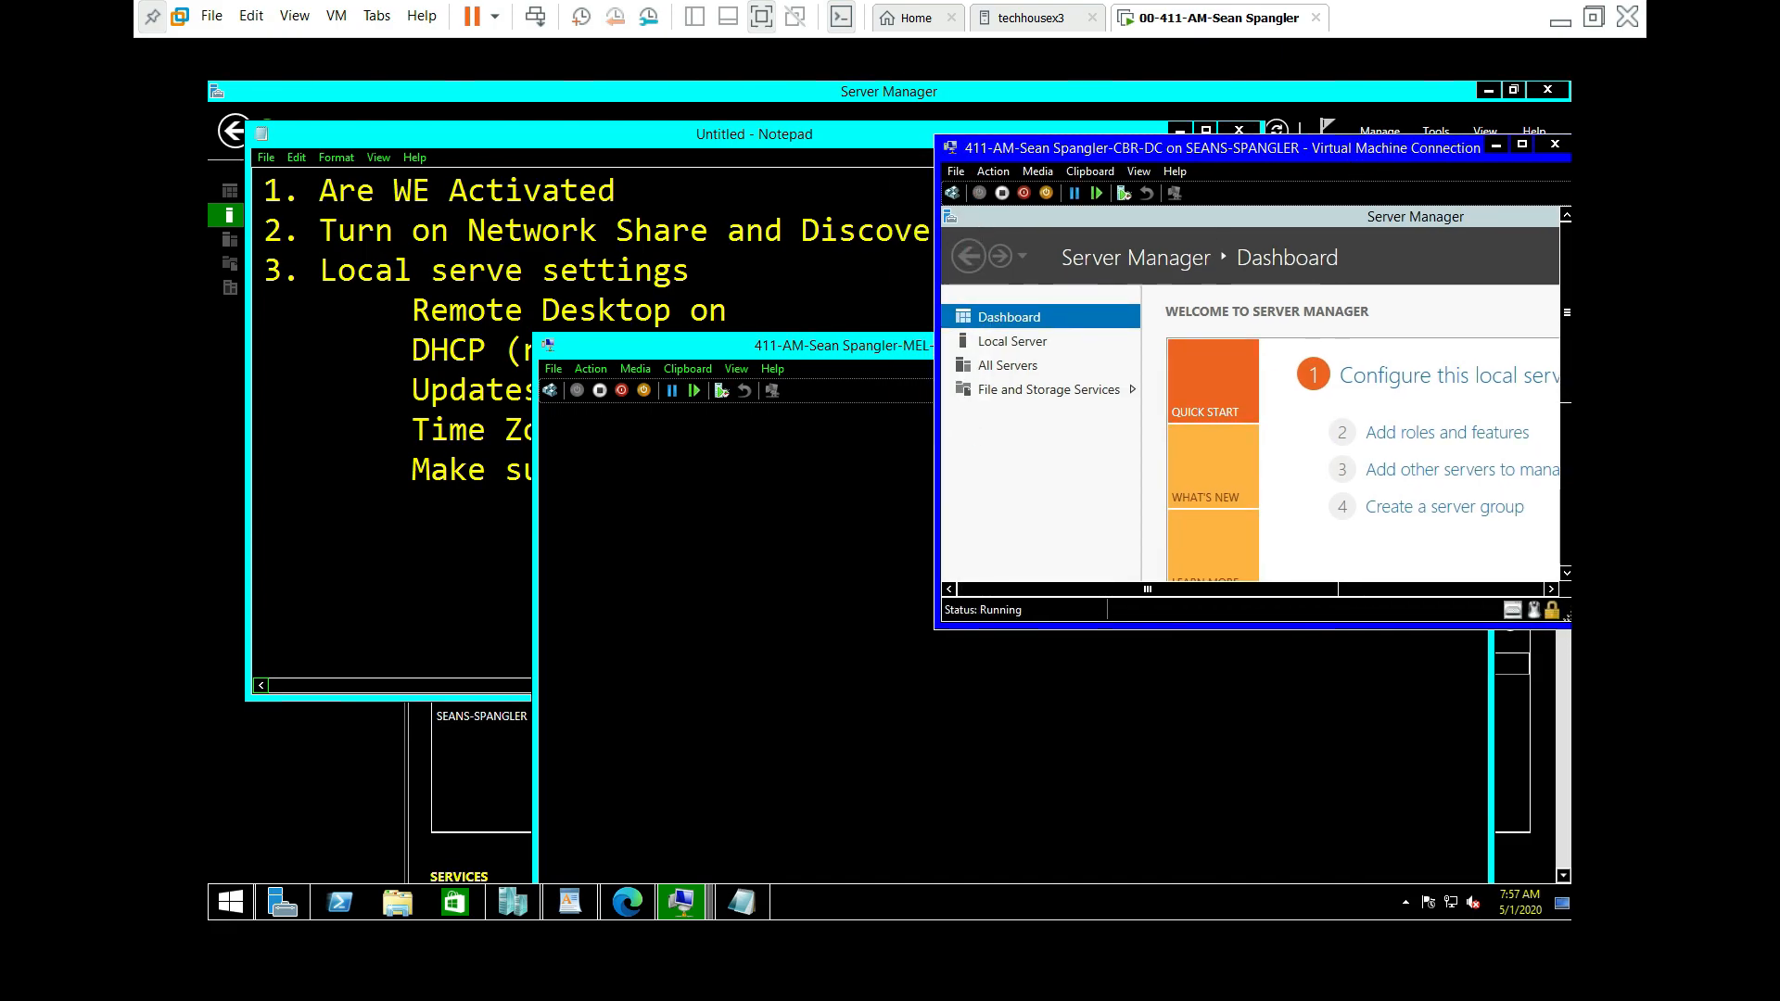
{"action": "left_click", "coordinate": [905, 349]}
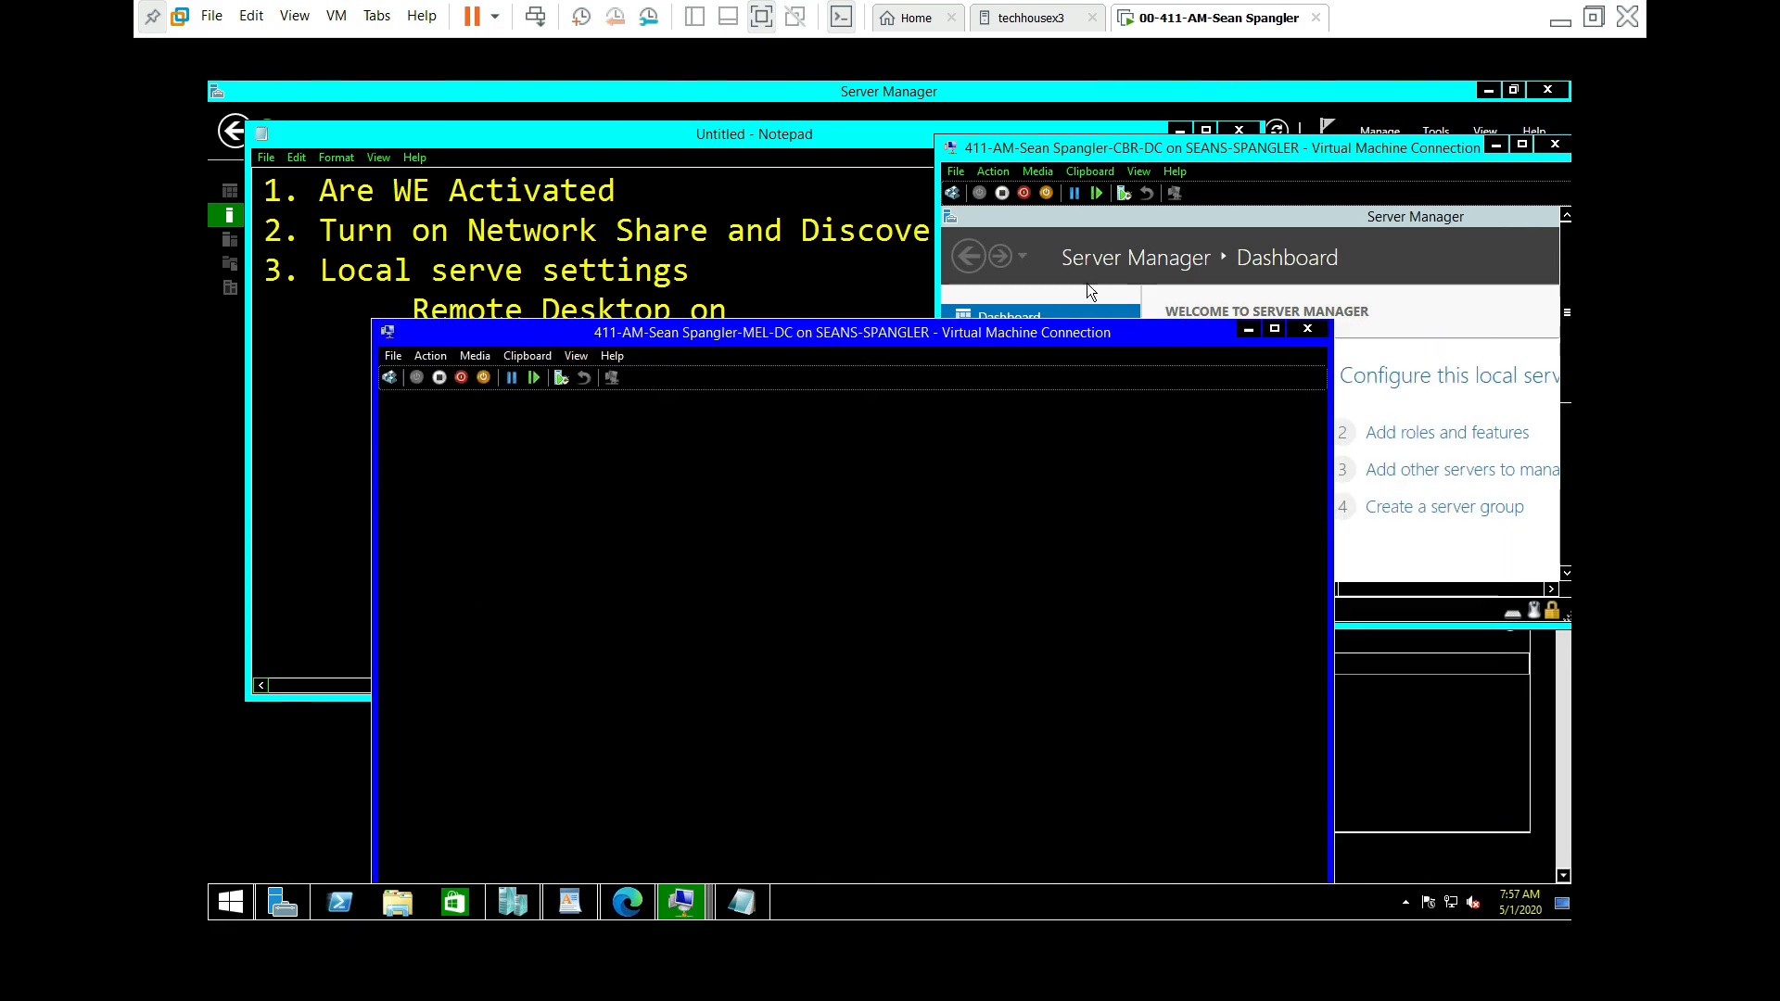
{"action": "left_click", "coordinate": [1248, 332]}
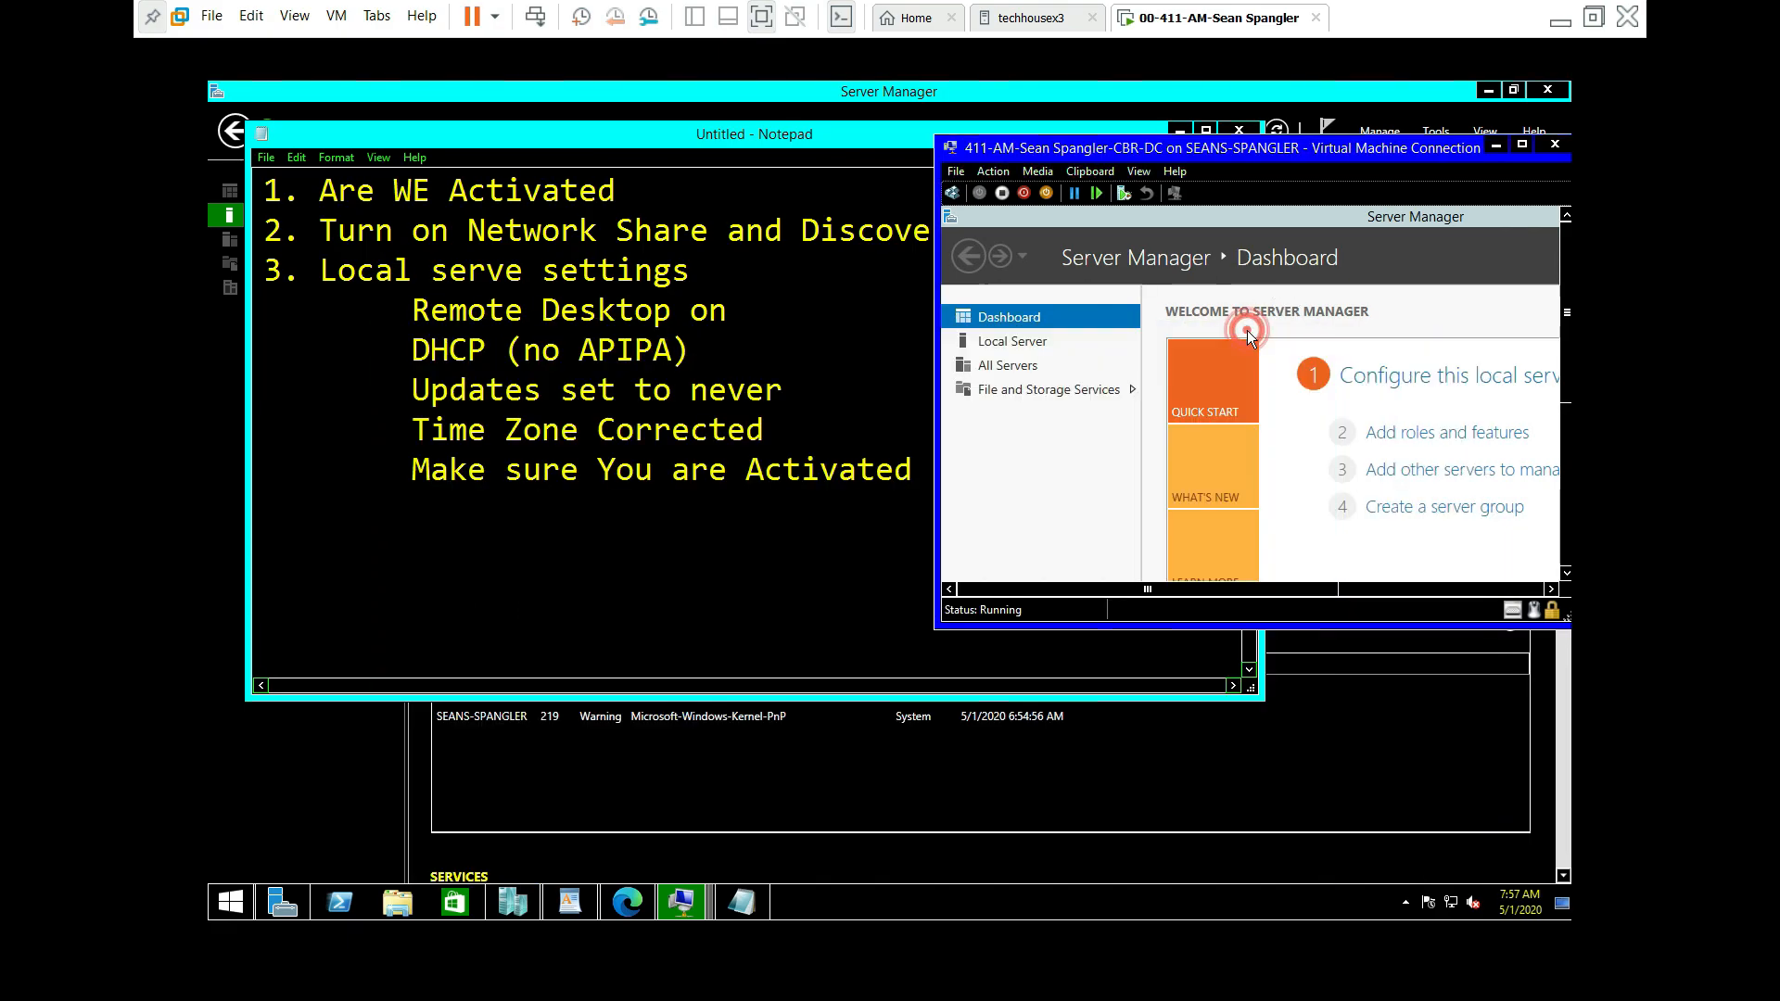
{"action": "left_click", "coordinate": [1497, 146]}
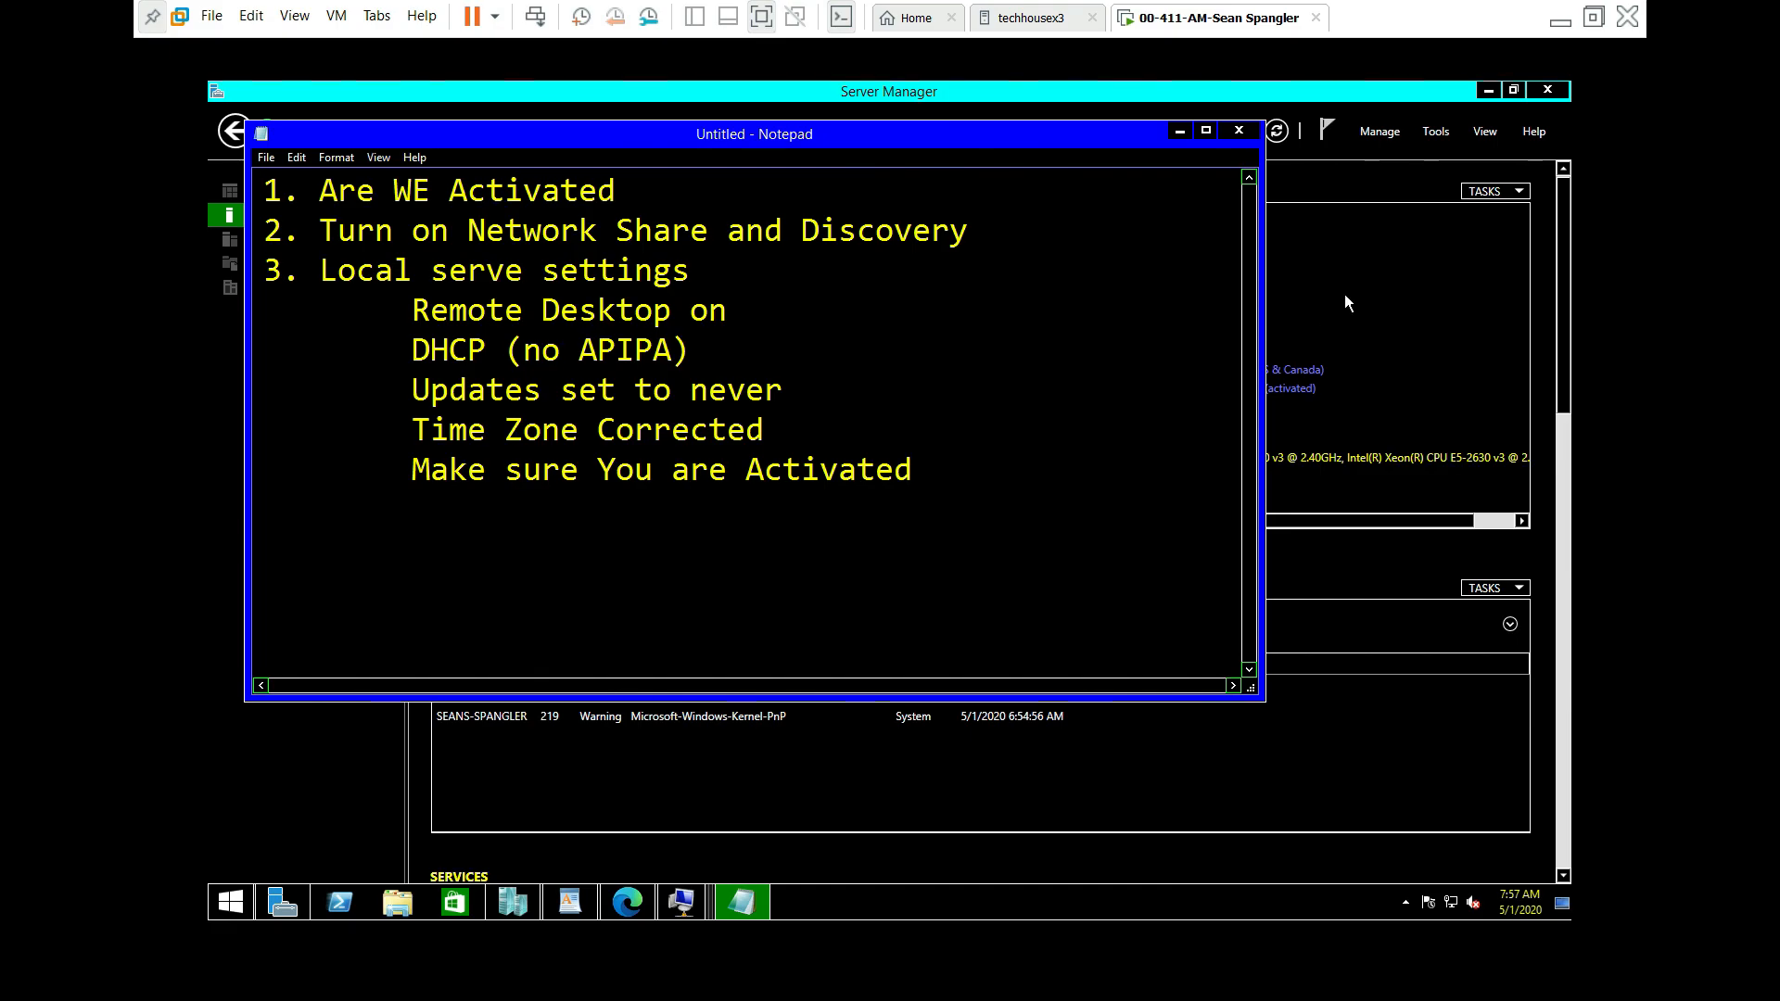
{"action": "left_click", "coordinate": [1488, 90]}
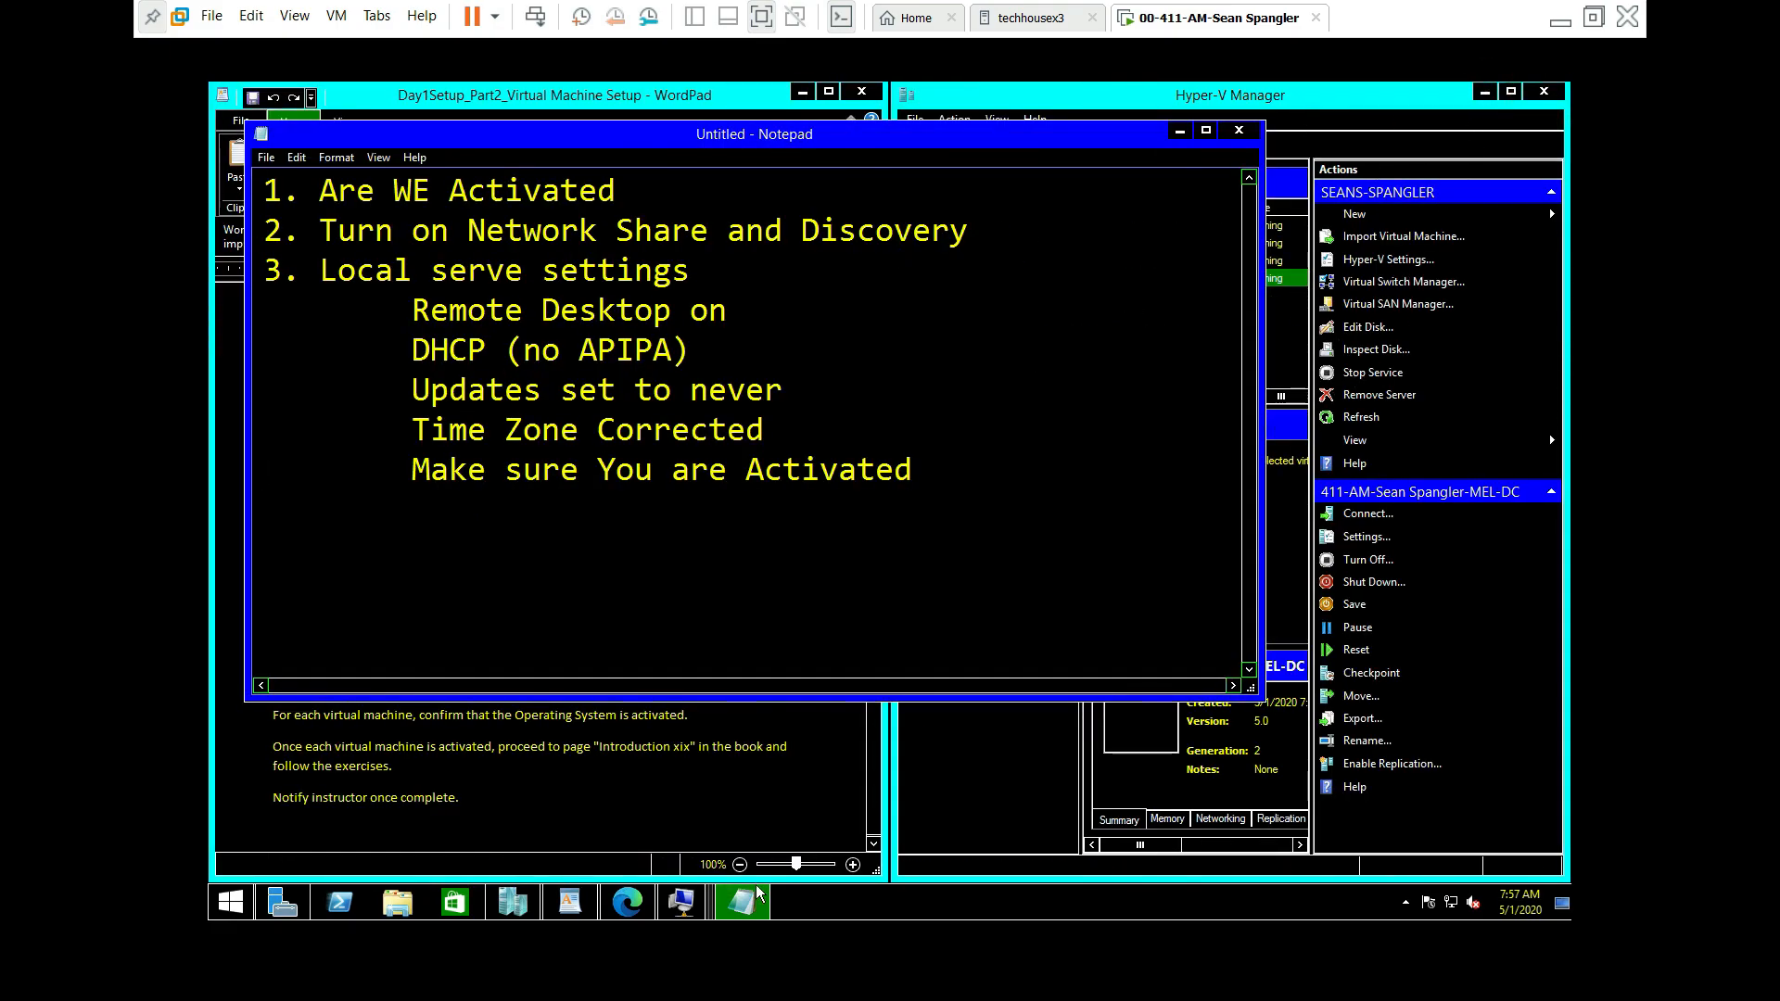
Step: Restore and maximize CBR-DC, answer Yes to its network discovery prompt, then minimize it
{"action": "mouse_move", "coordinate": [680, 903]}
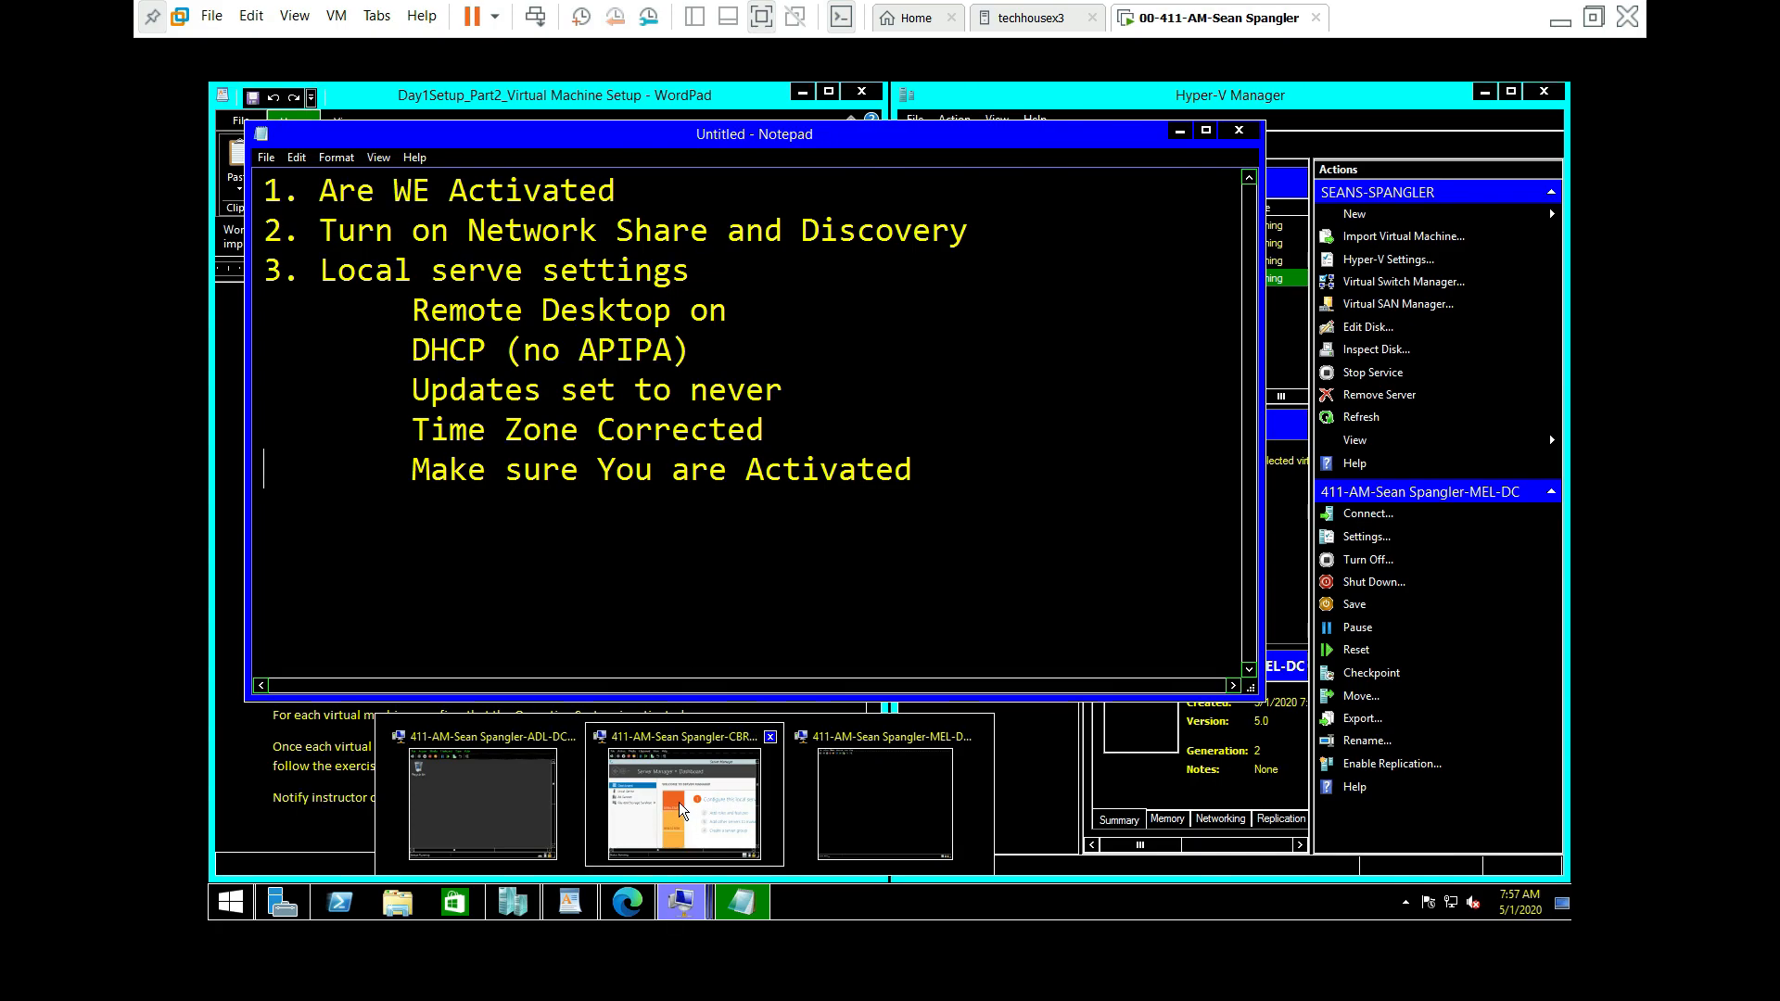
{"action": "left_click", "coordinate": [669, 745]}
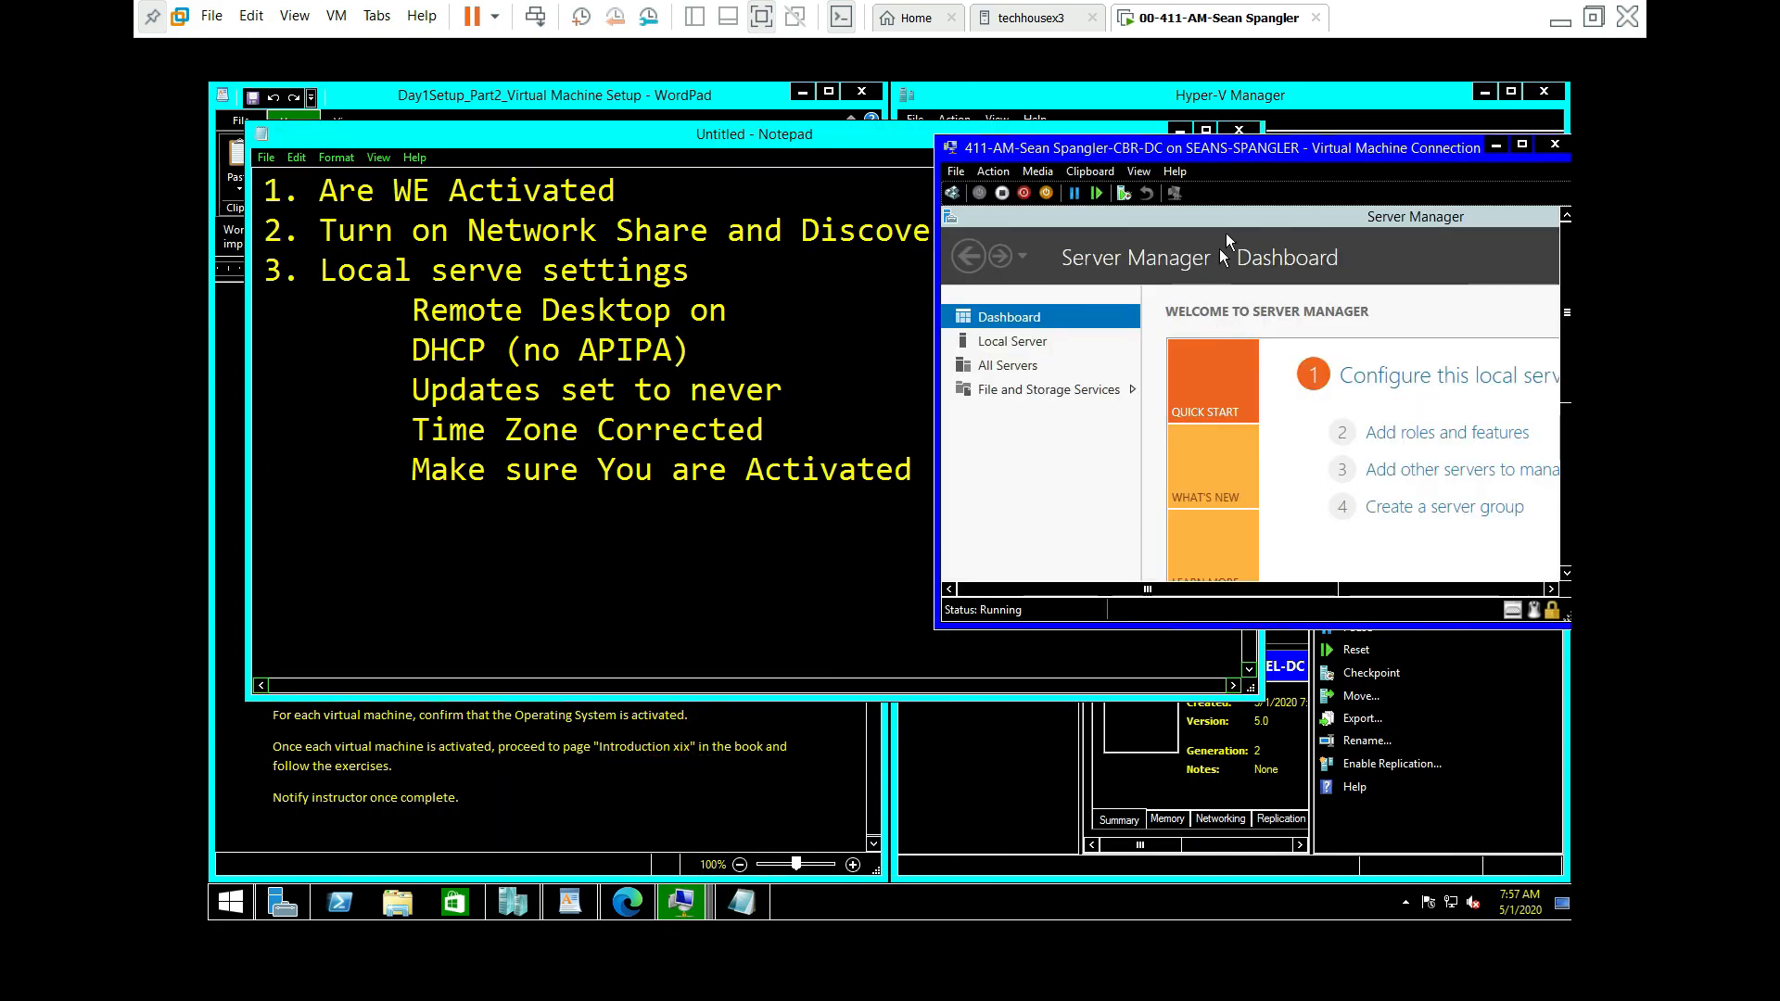
{"action": "left_click_drag", "start_coordinate": [1293, 150], "coordinate": [989, 184]}
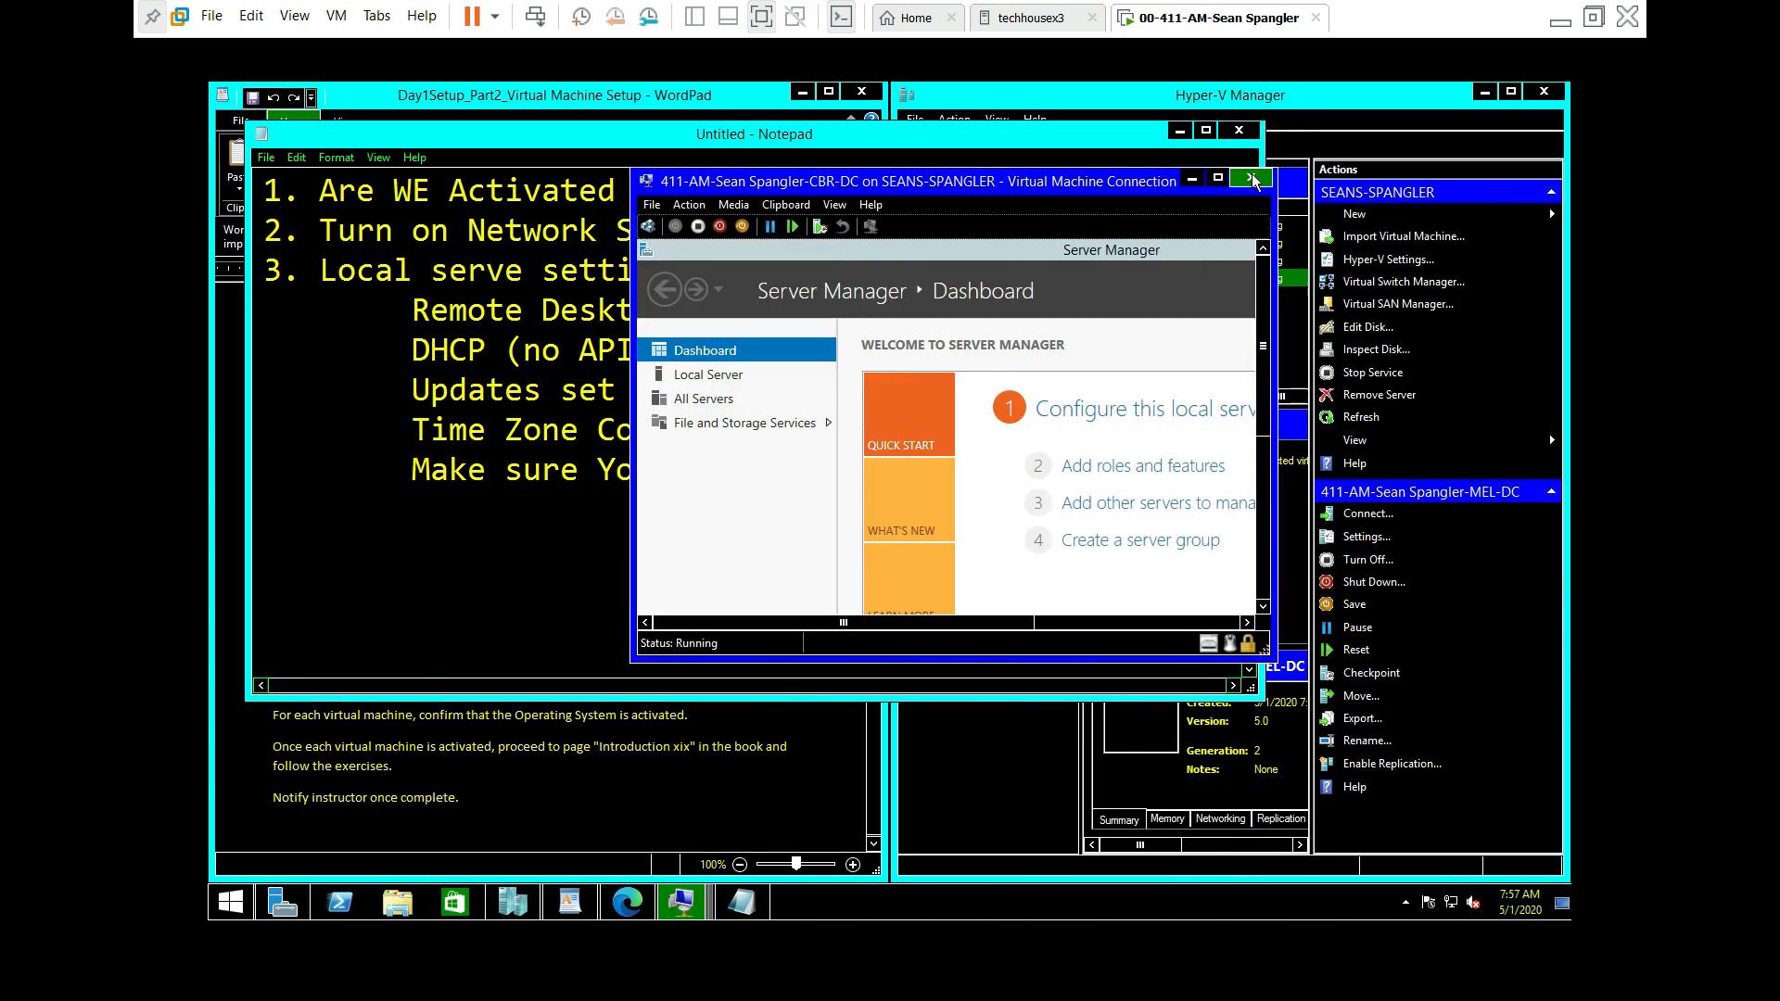
{"action": "left_click", "coordinate": [1217, 177]}
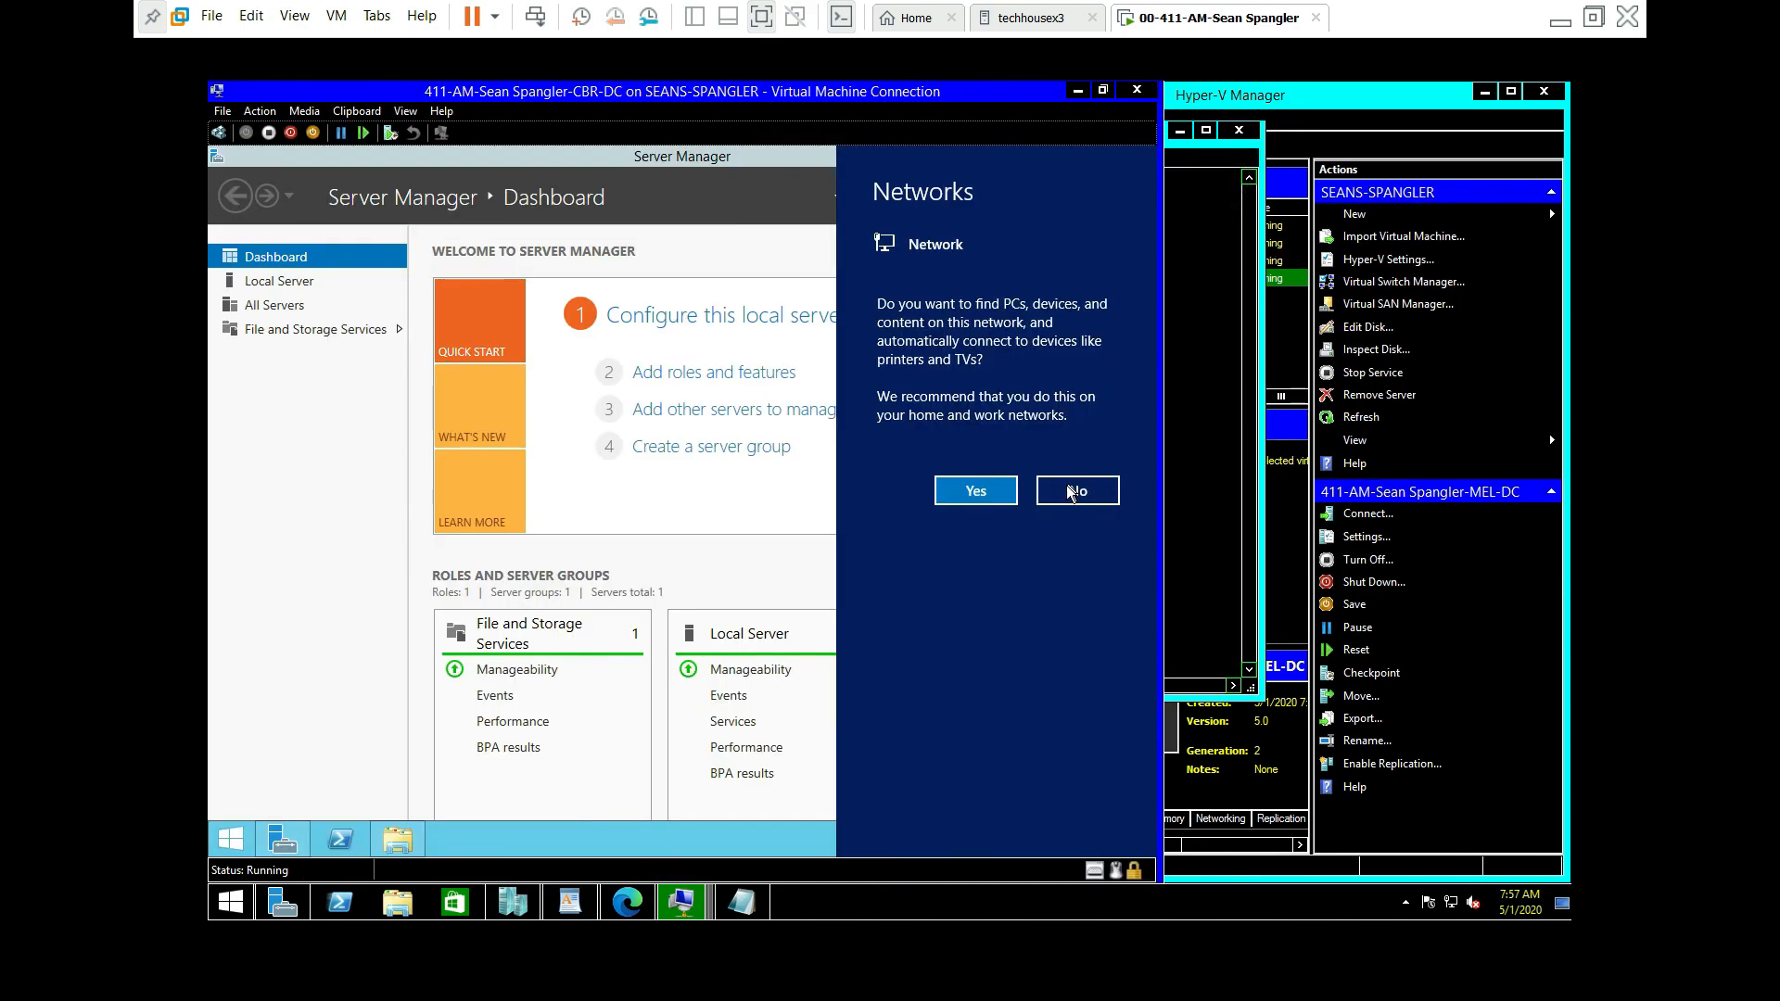
{"action": "left_click", "coordinate": [969, 483]}
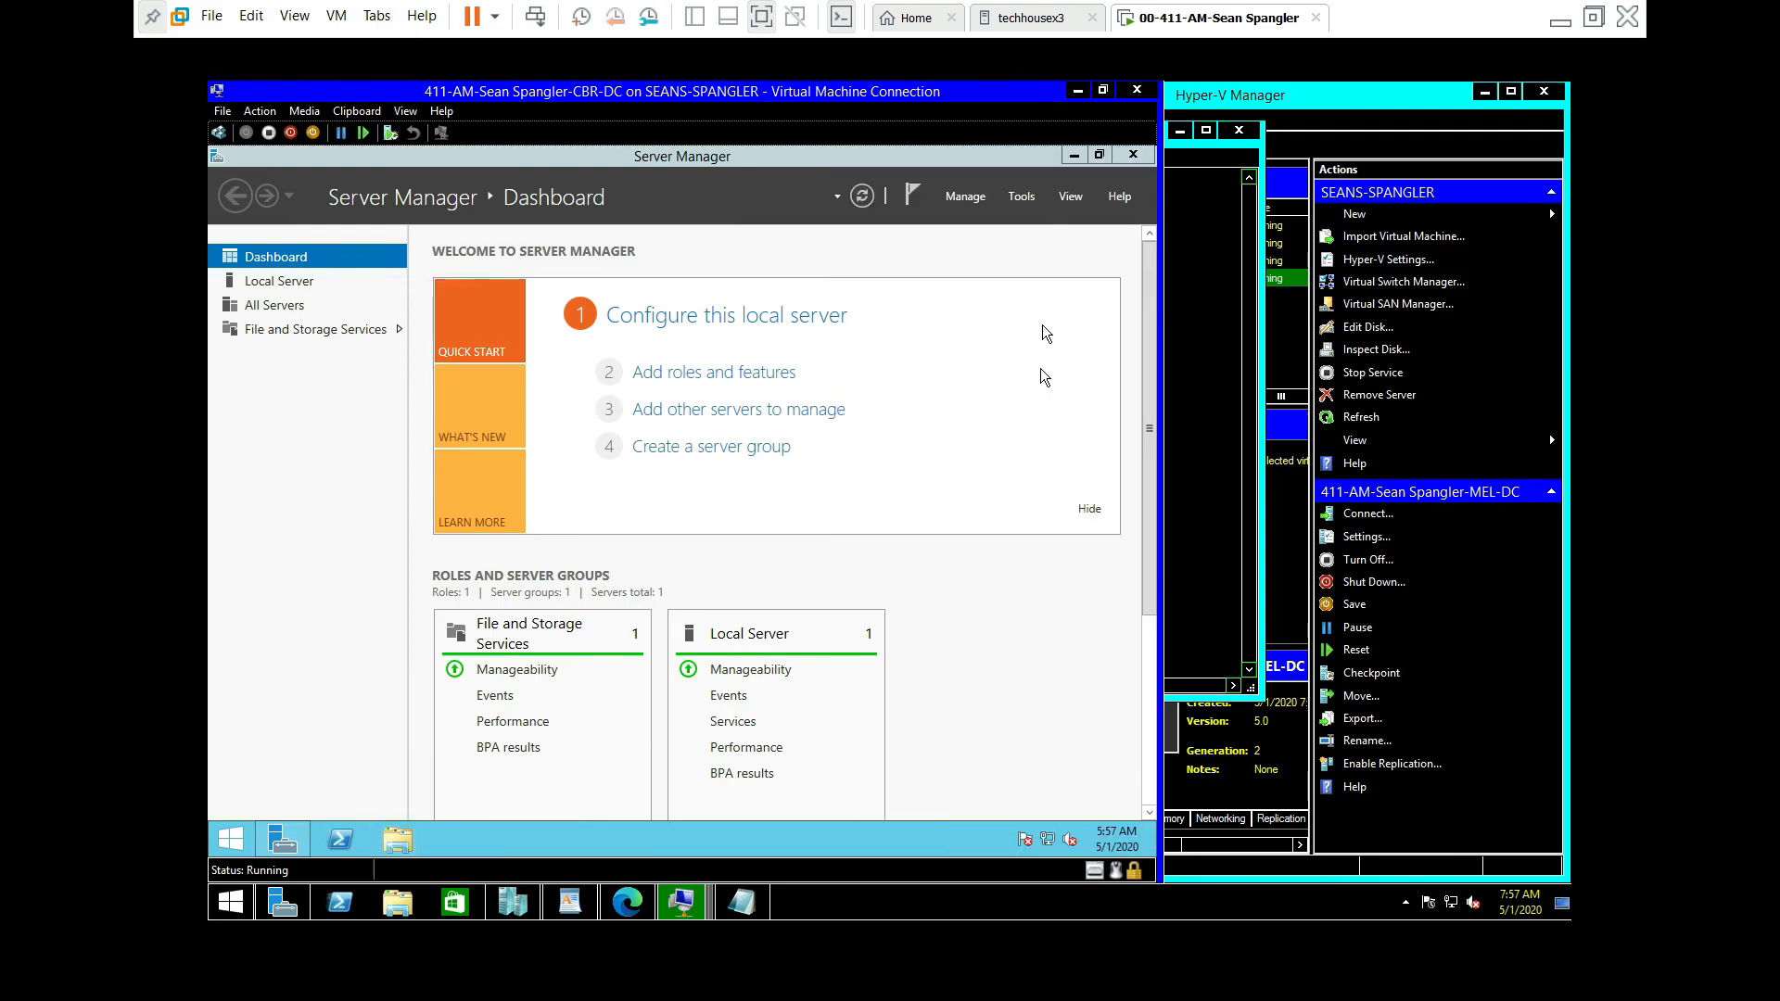
{"action": "left_click", "coordinate": [1077, 91]}
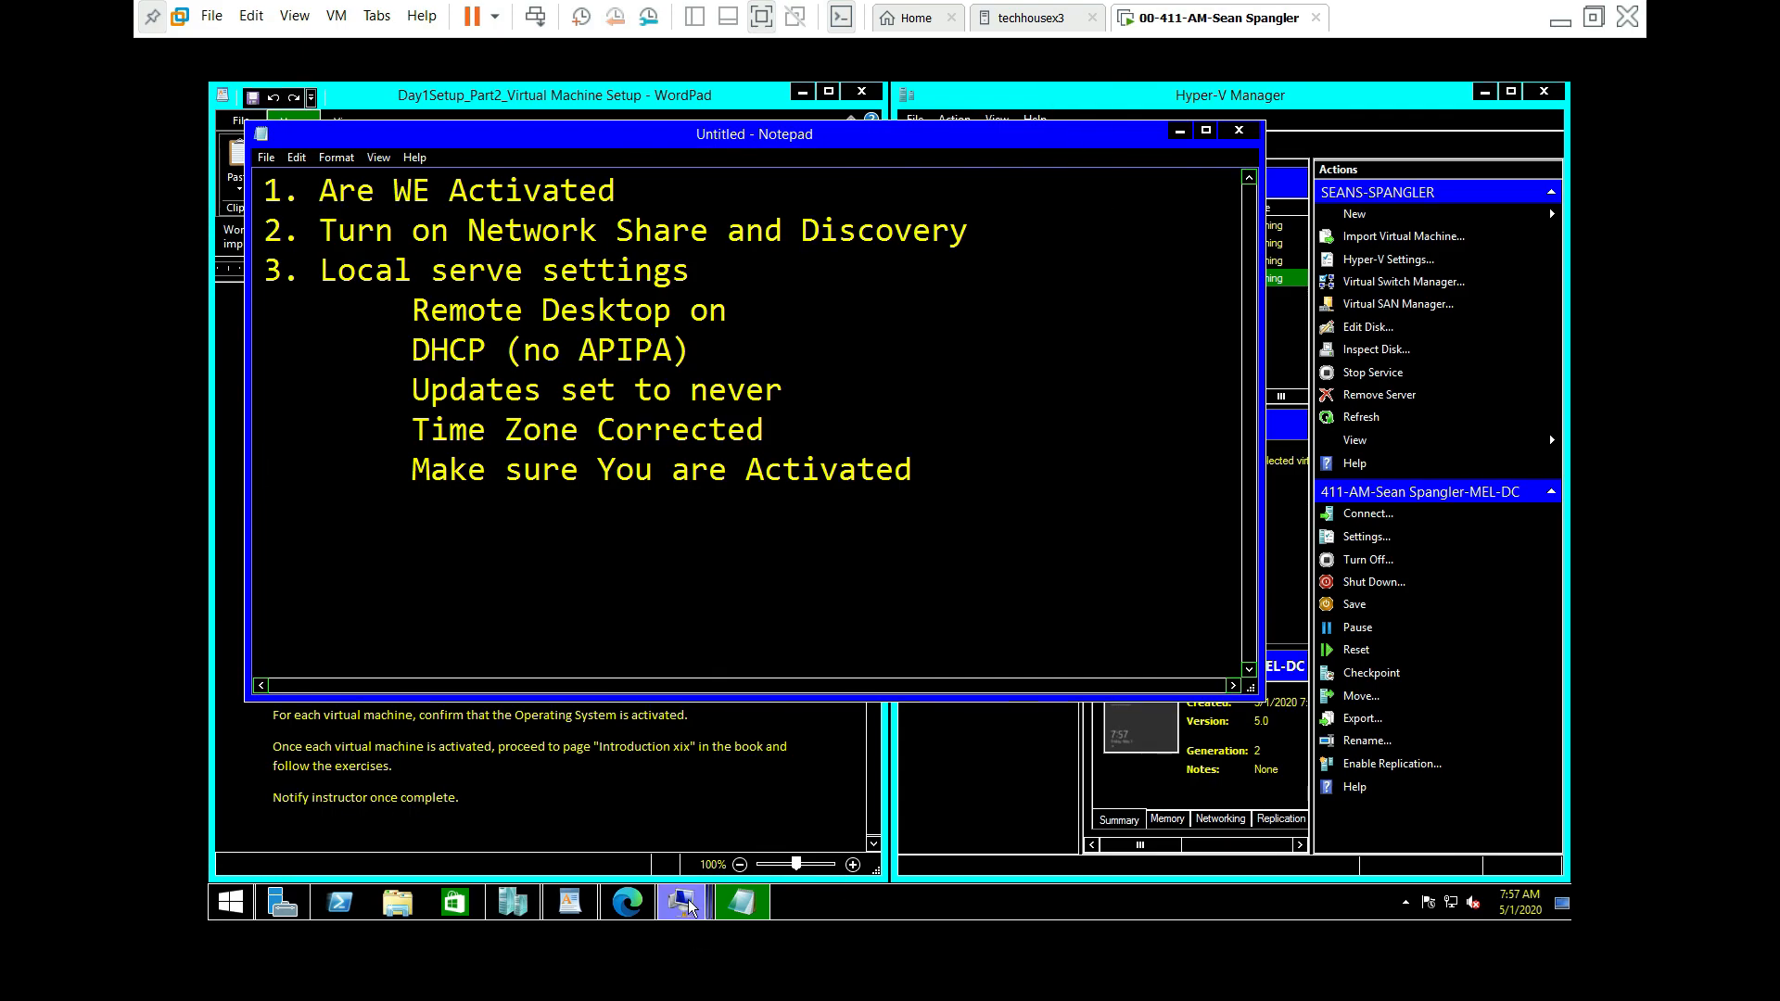
Step: Restore the ADL-DC VM window from the taskbar and expand it to full size
{"action": "mouse_move", "coordinate": [689, 909]}
{"action": "left_click", "coordinate": [464, 821]}
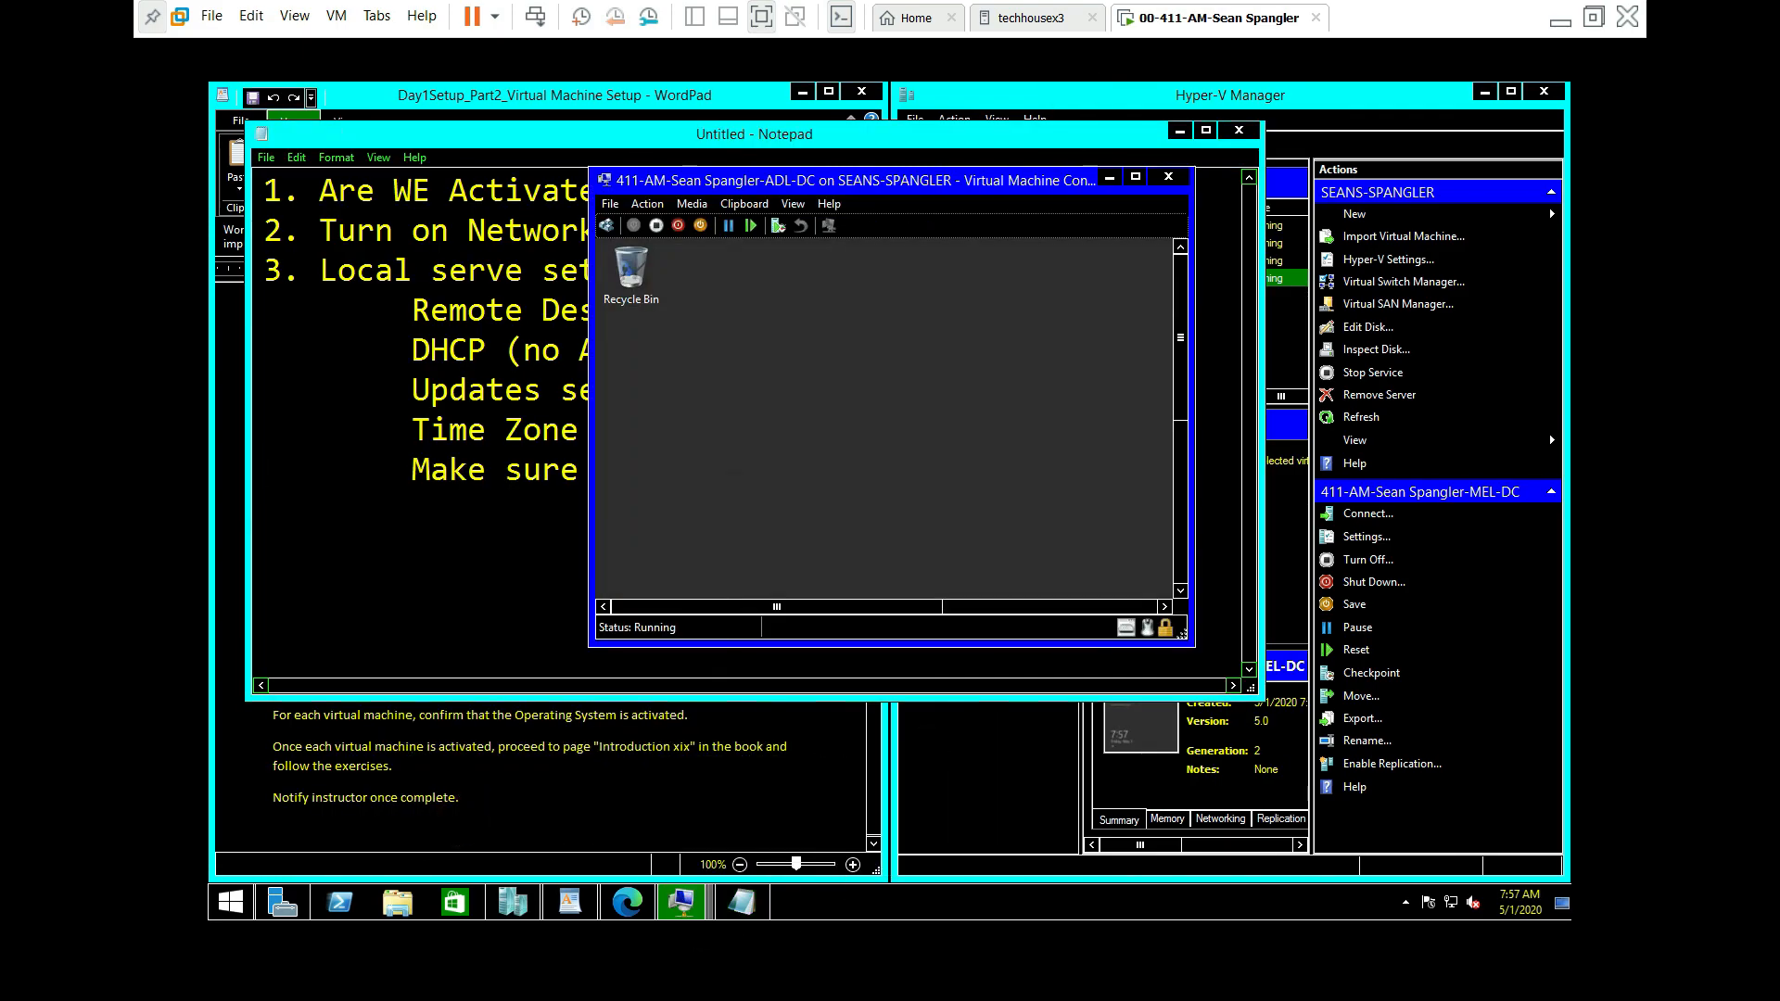
{"action": "left_click", "coordinate": [1135, 177]}
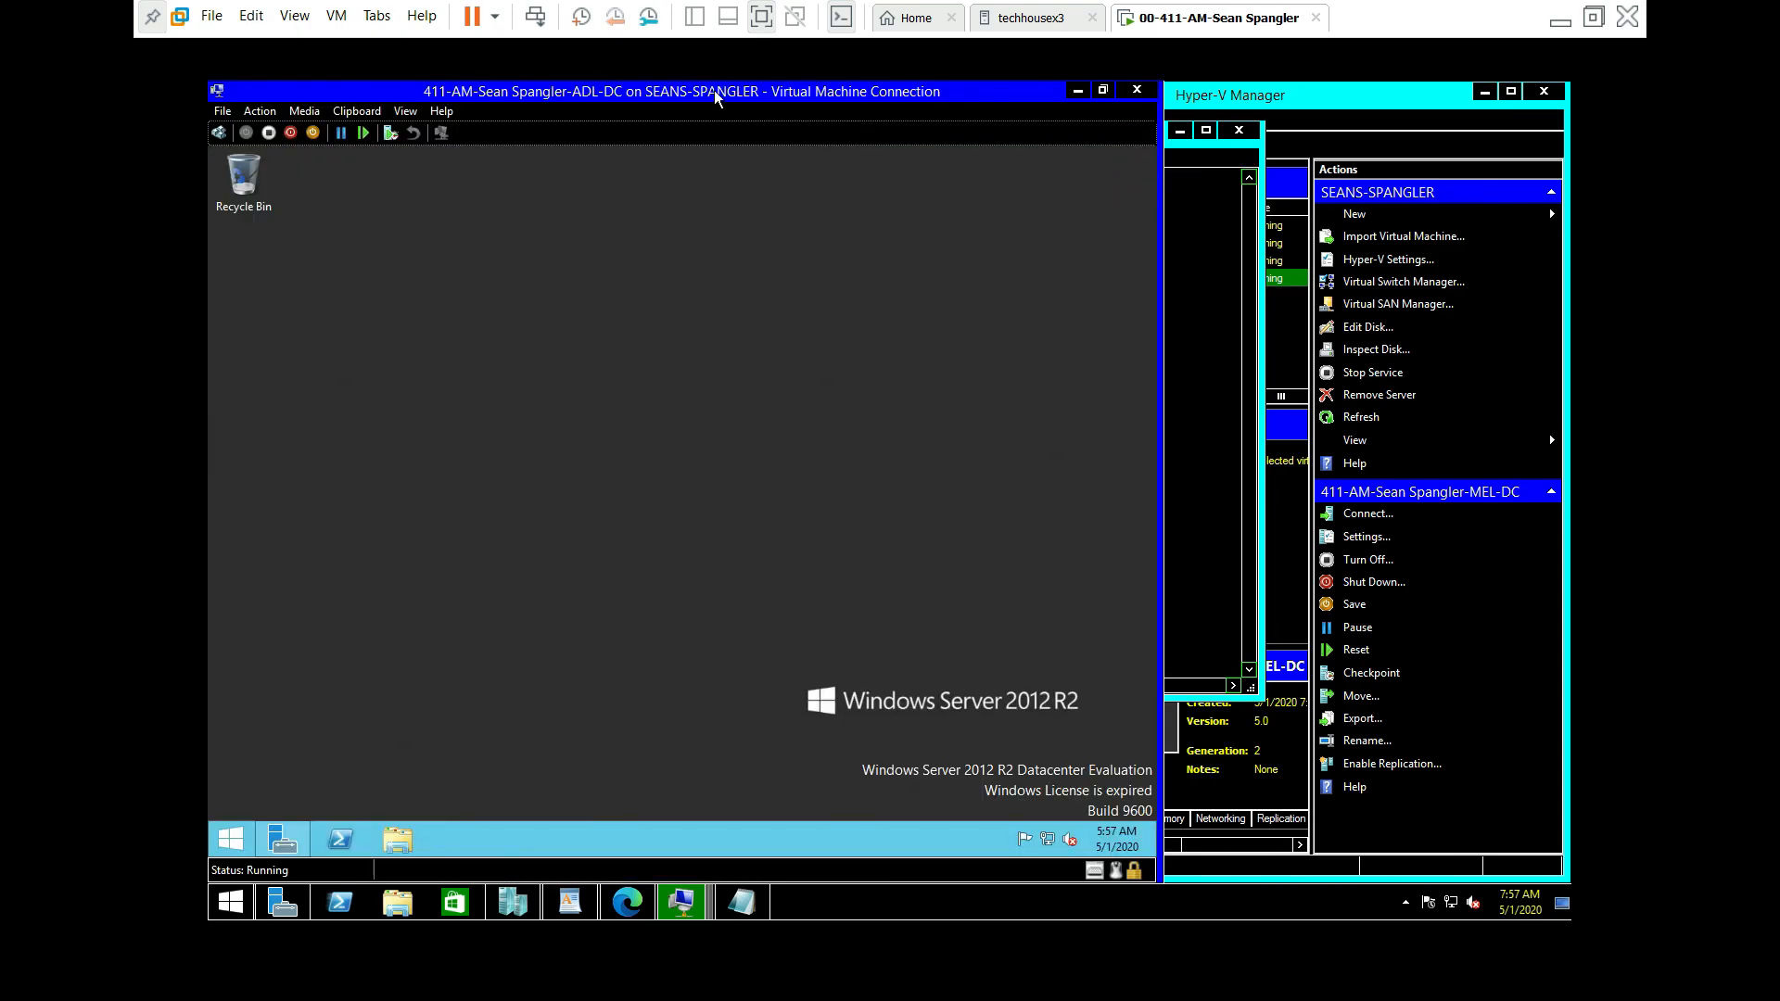
{"action": "left_click_drag", "start_coordinate": [716, 92], "coordinate": [1296, 237]}
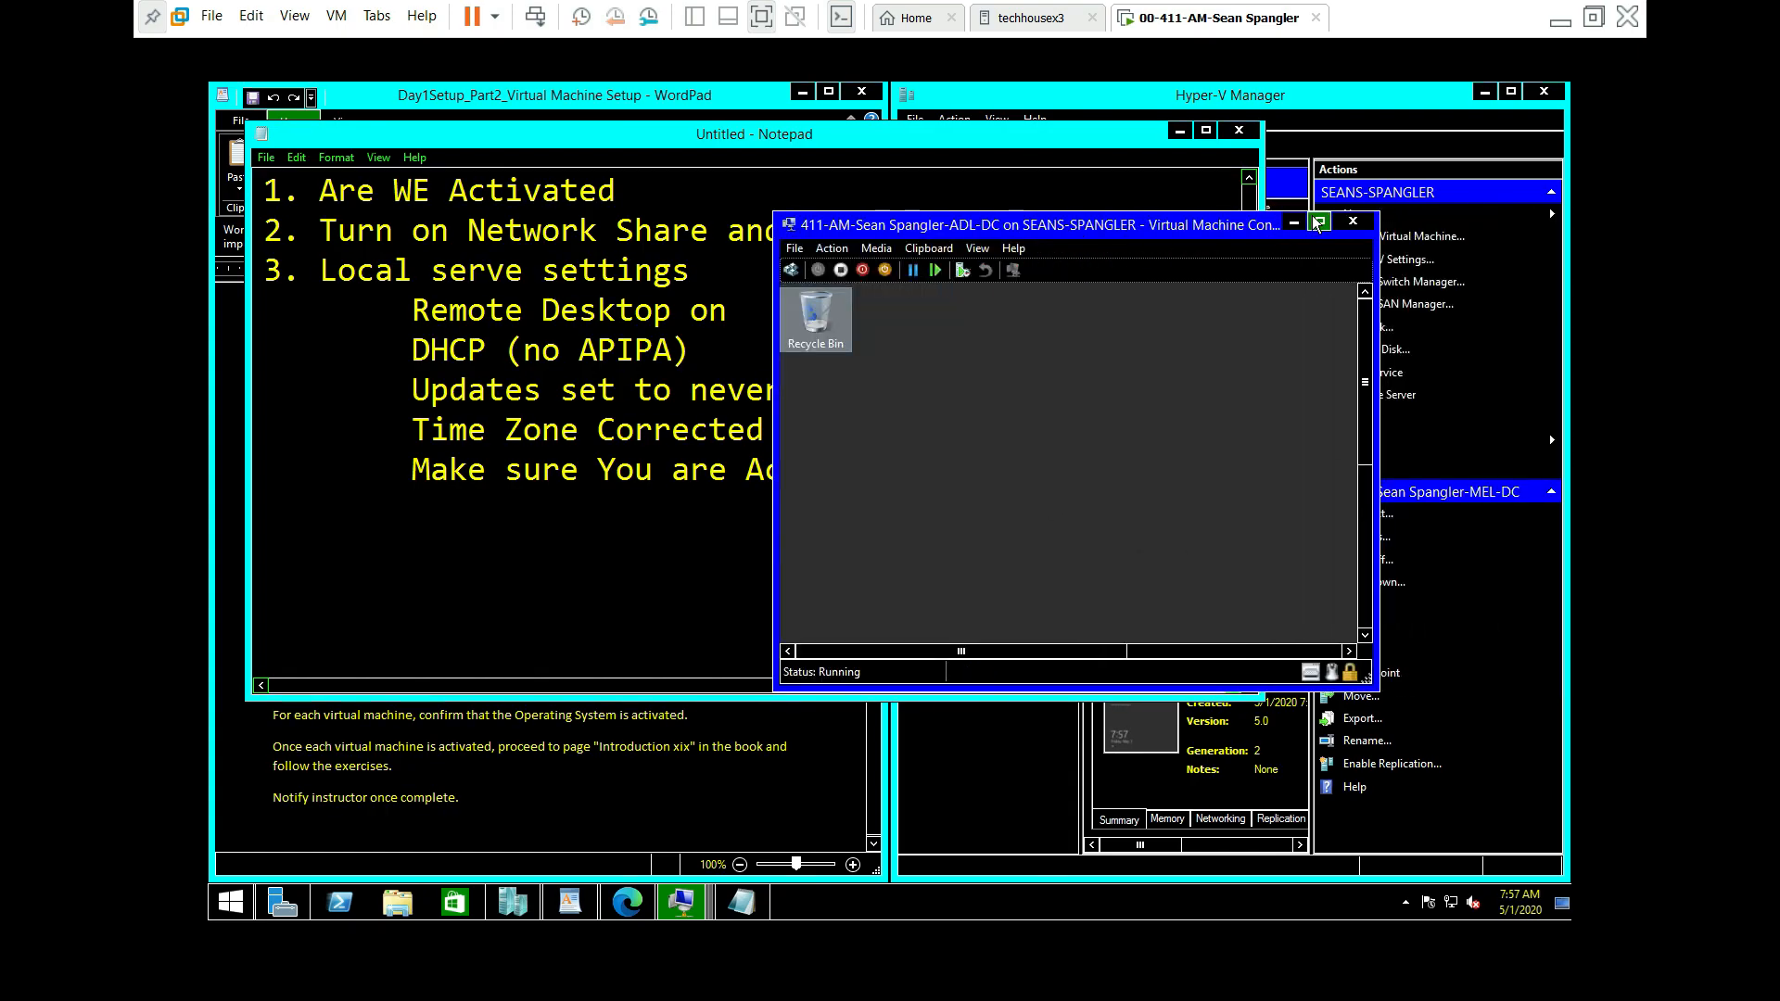
{"action": "double_click", "coordinate": [1277, 225]}
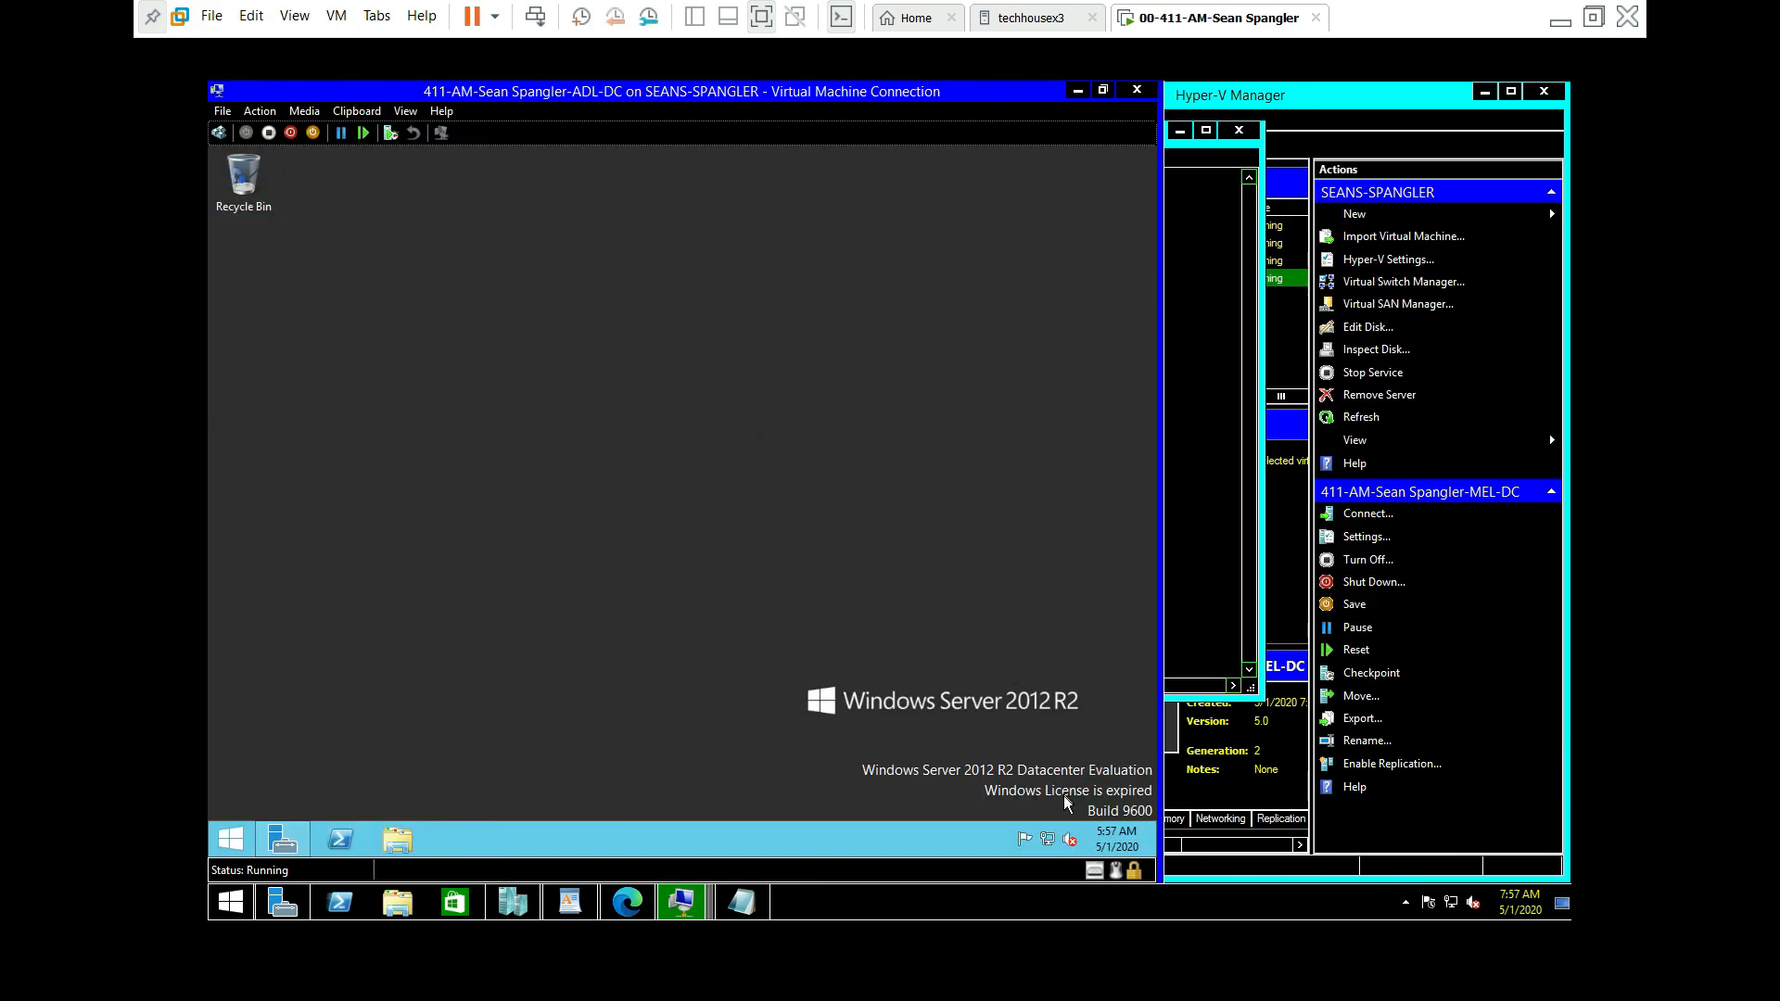
Step: Refresh the ADL-DC desktop and open the Network and Sharing Center from the network icon
{"action": "right_click", "coordinate": [1048, 764]}
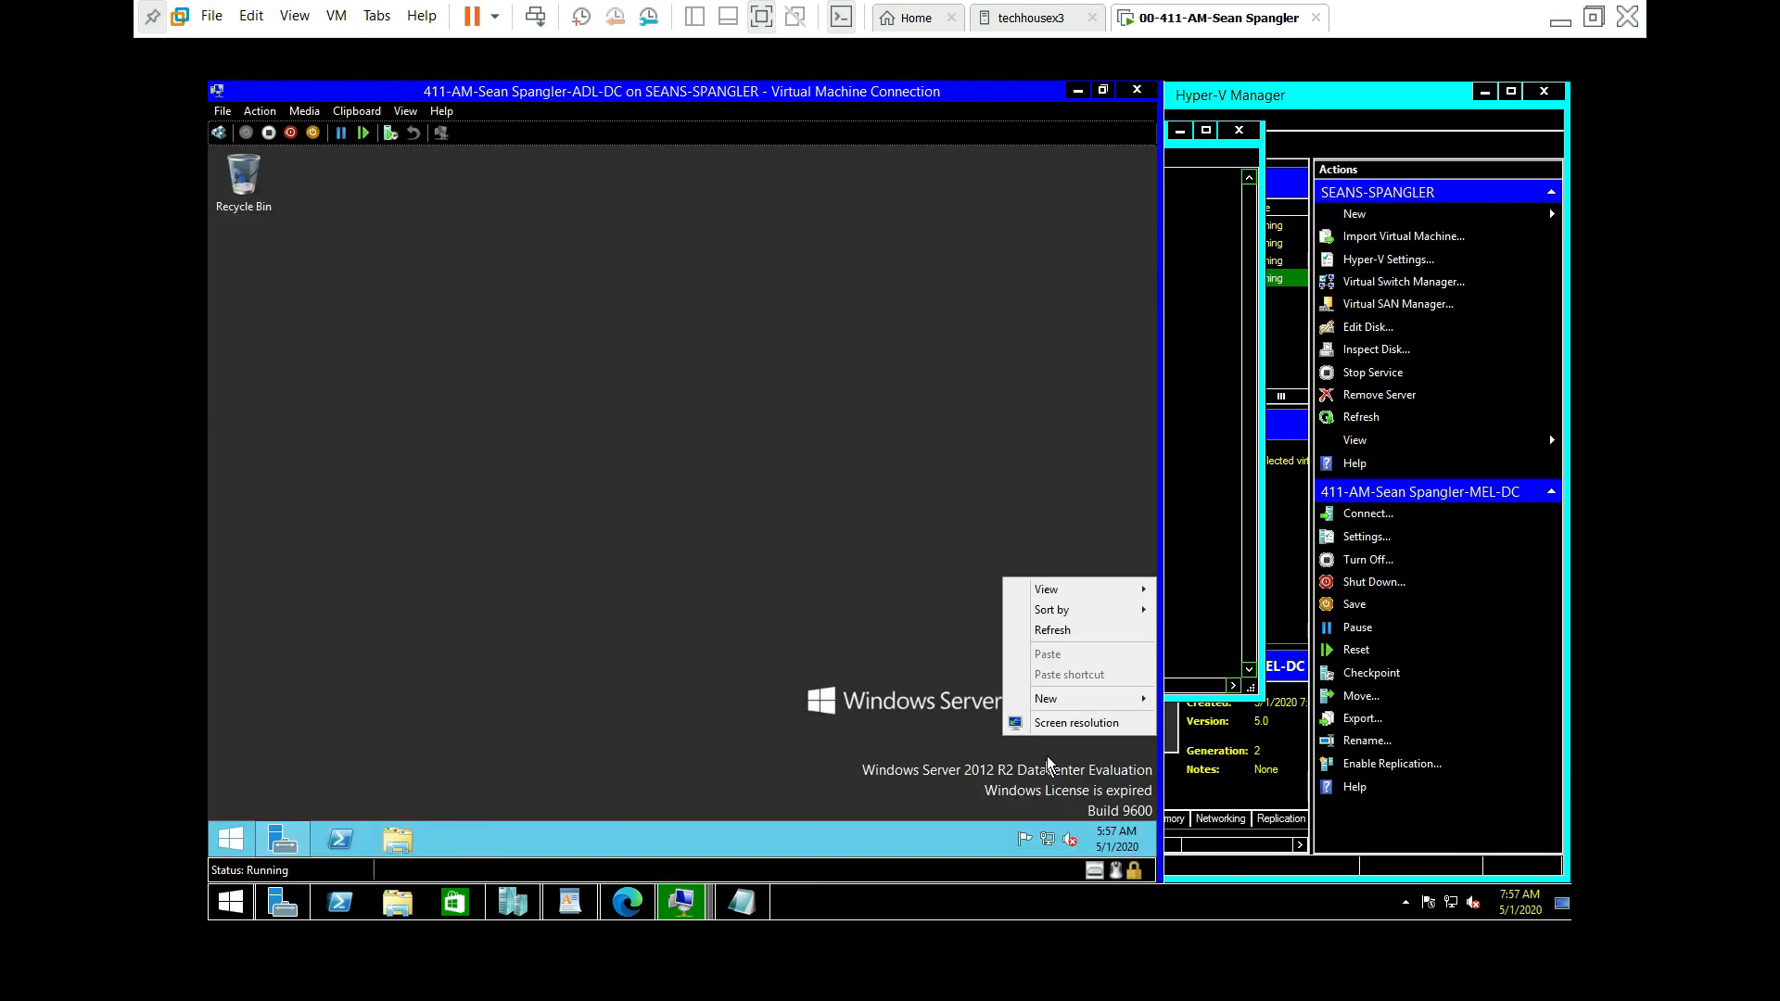
{"action": "left_click", "coordinate": [1050, 628]}
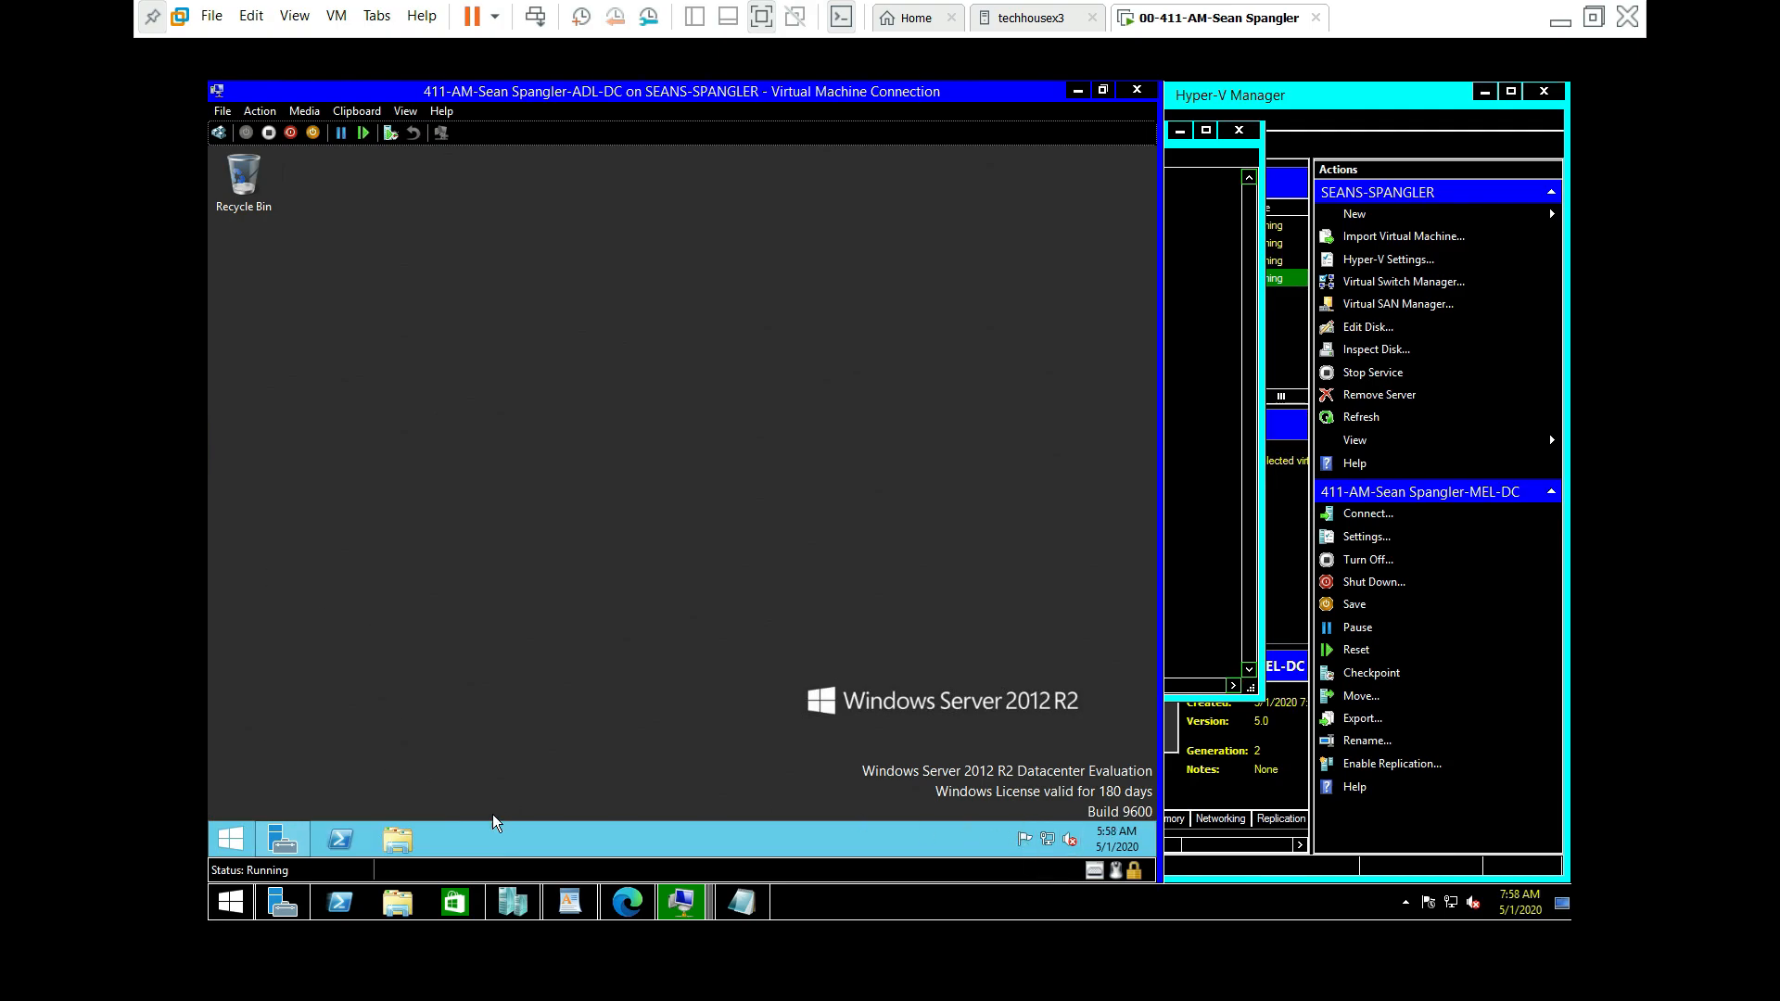
{"action": "right_click", "coordinate": [1047, 839]}
{"action": "left_click", "coordinate": [1029, 809]}
Step: On ADL-DC, turn on network discovery and file and printer sharing for the Private profile
{"action": "left_click", "coordinate": [1048, 840]}
{"action": "left_click", "coordinate": [440, 353]}
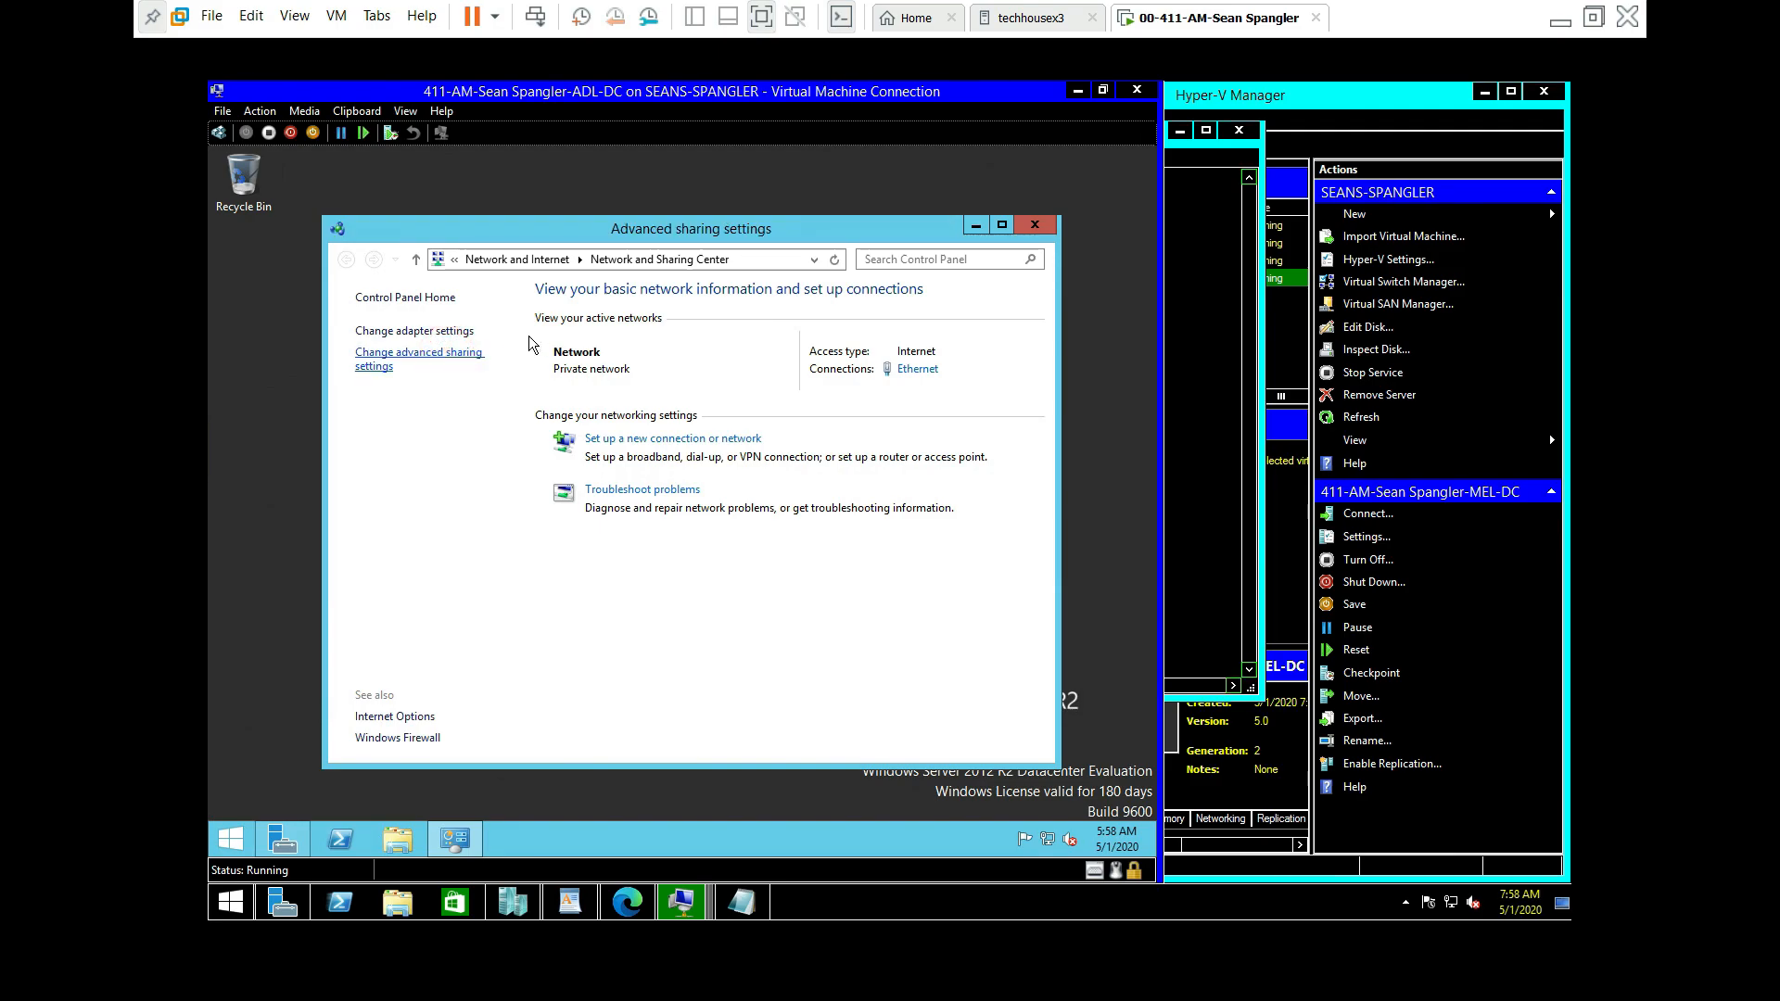
{"action": "left_click", "coordinate": [537, 462]}
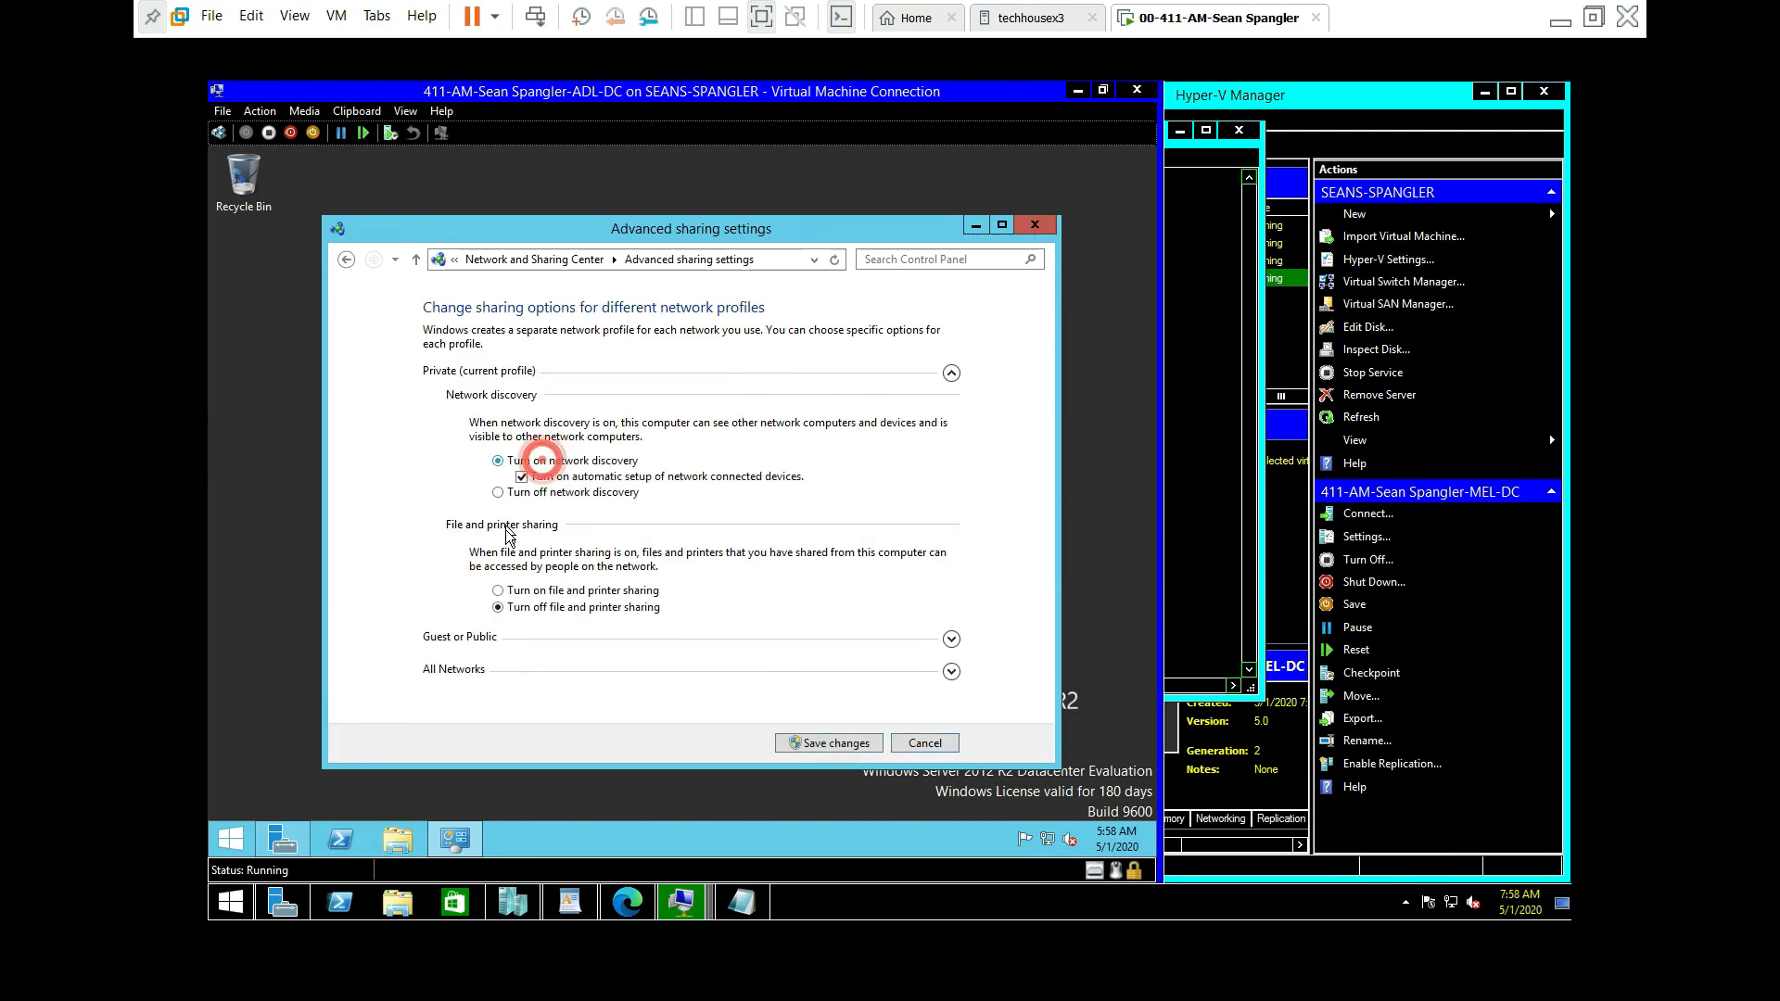
{"action": "left_click", "coordinate": [499, 590]}
{"action": "left_click", "coordinate": [951, 372]}
{"action": "left_click", "coordinate": [951, 372]}
{"action": "left_click", "coordinate": [951, 372]}
Step: Turn on discovery and file sharing for Guest or Public, enable Public folder sharing, and save
{"action": "left_click", "coordinate": [952, 408]}
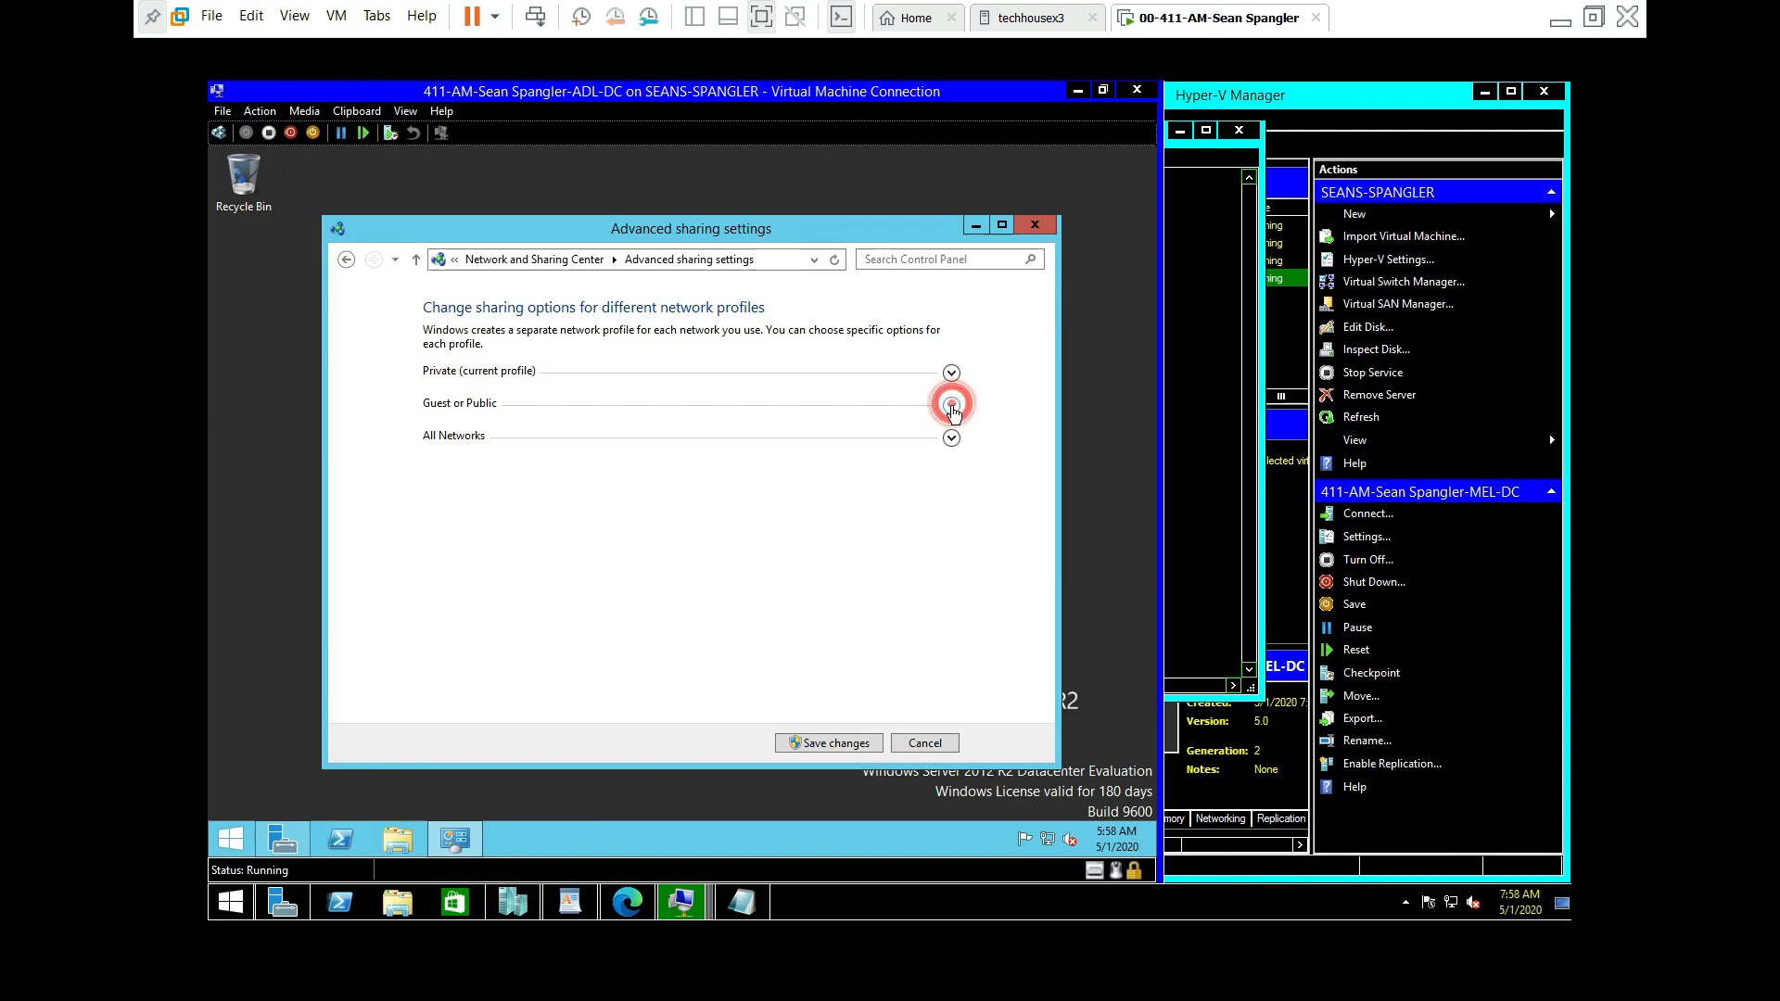
{"action": "left_click", "coordinate": [543, 495]}
{"action": "left_click", "coordinate": [500, 607]}
{"action": "left_click", "coordinate": [951, 658]}
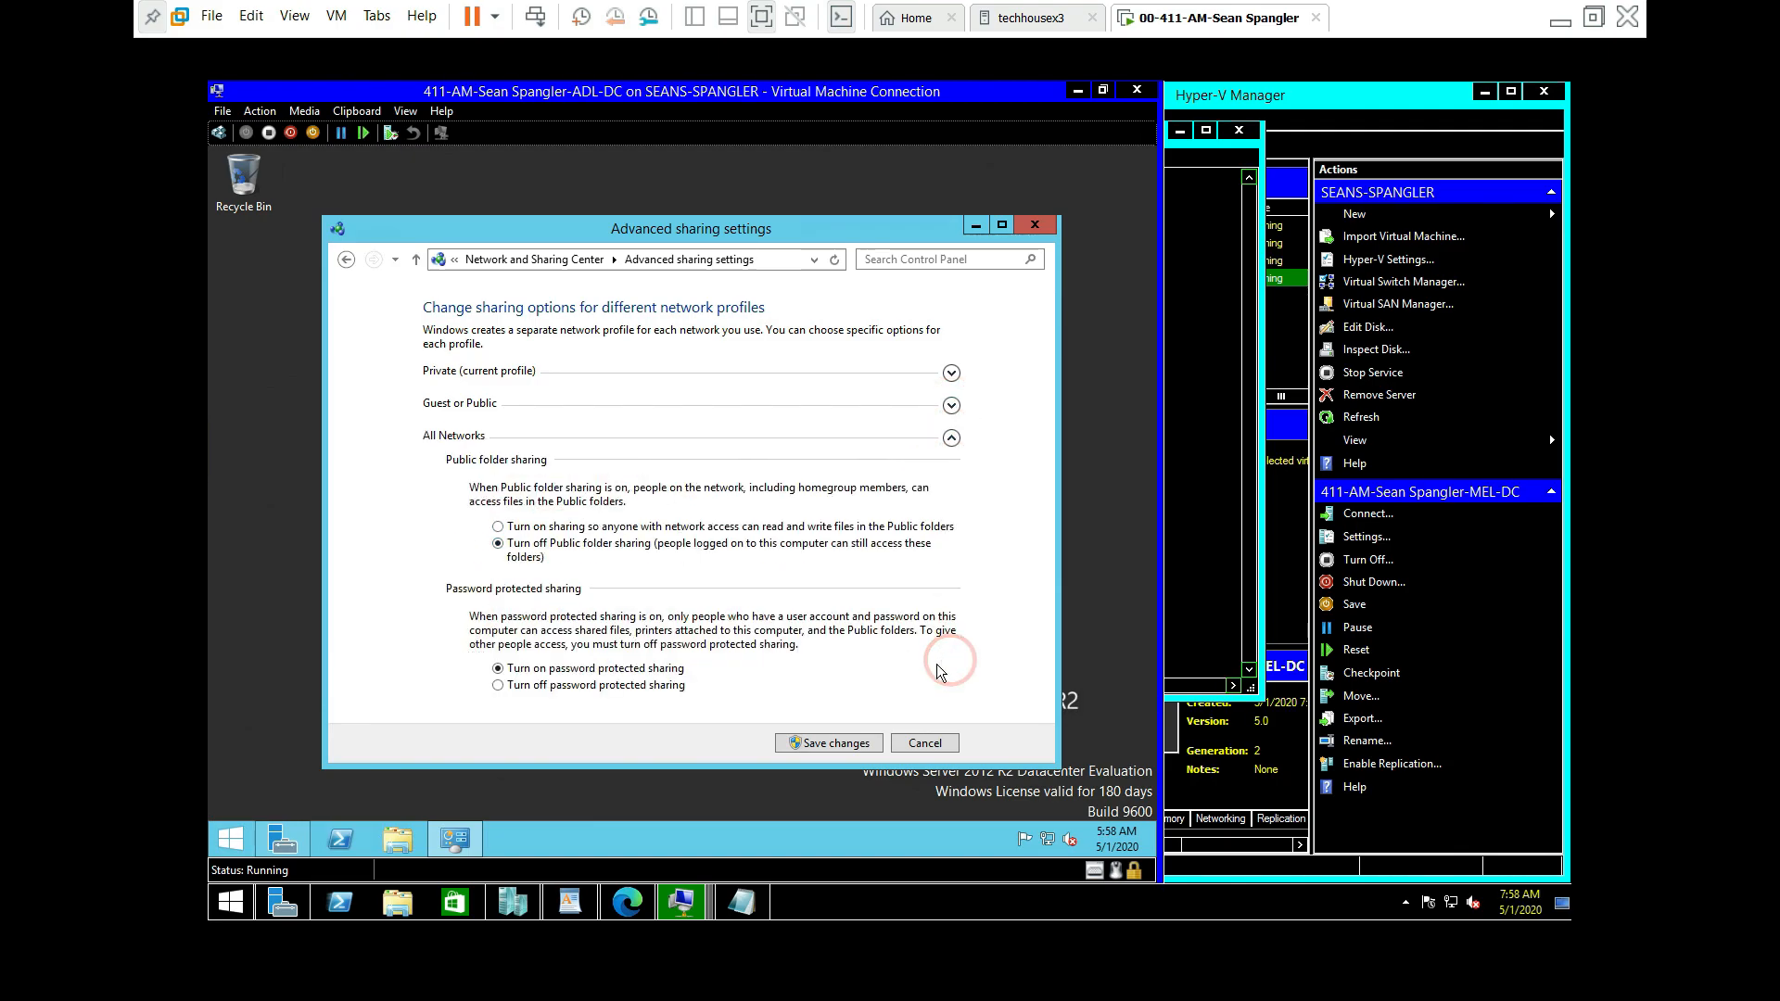
{"action": "left_click", "coordinate": [498, 527]}
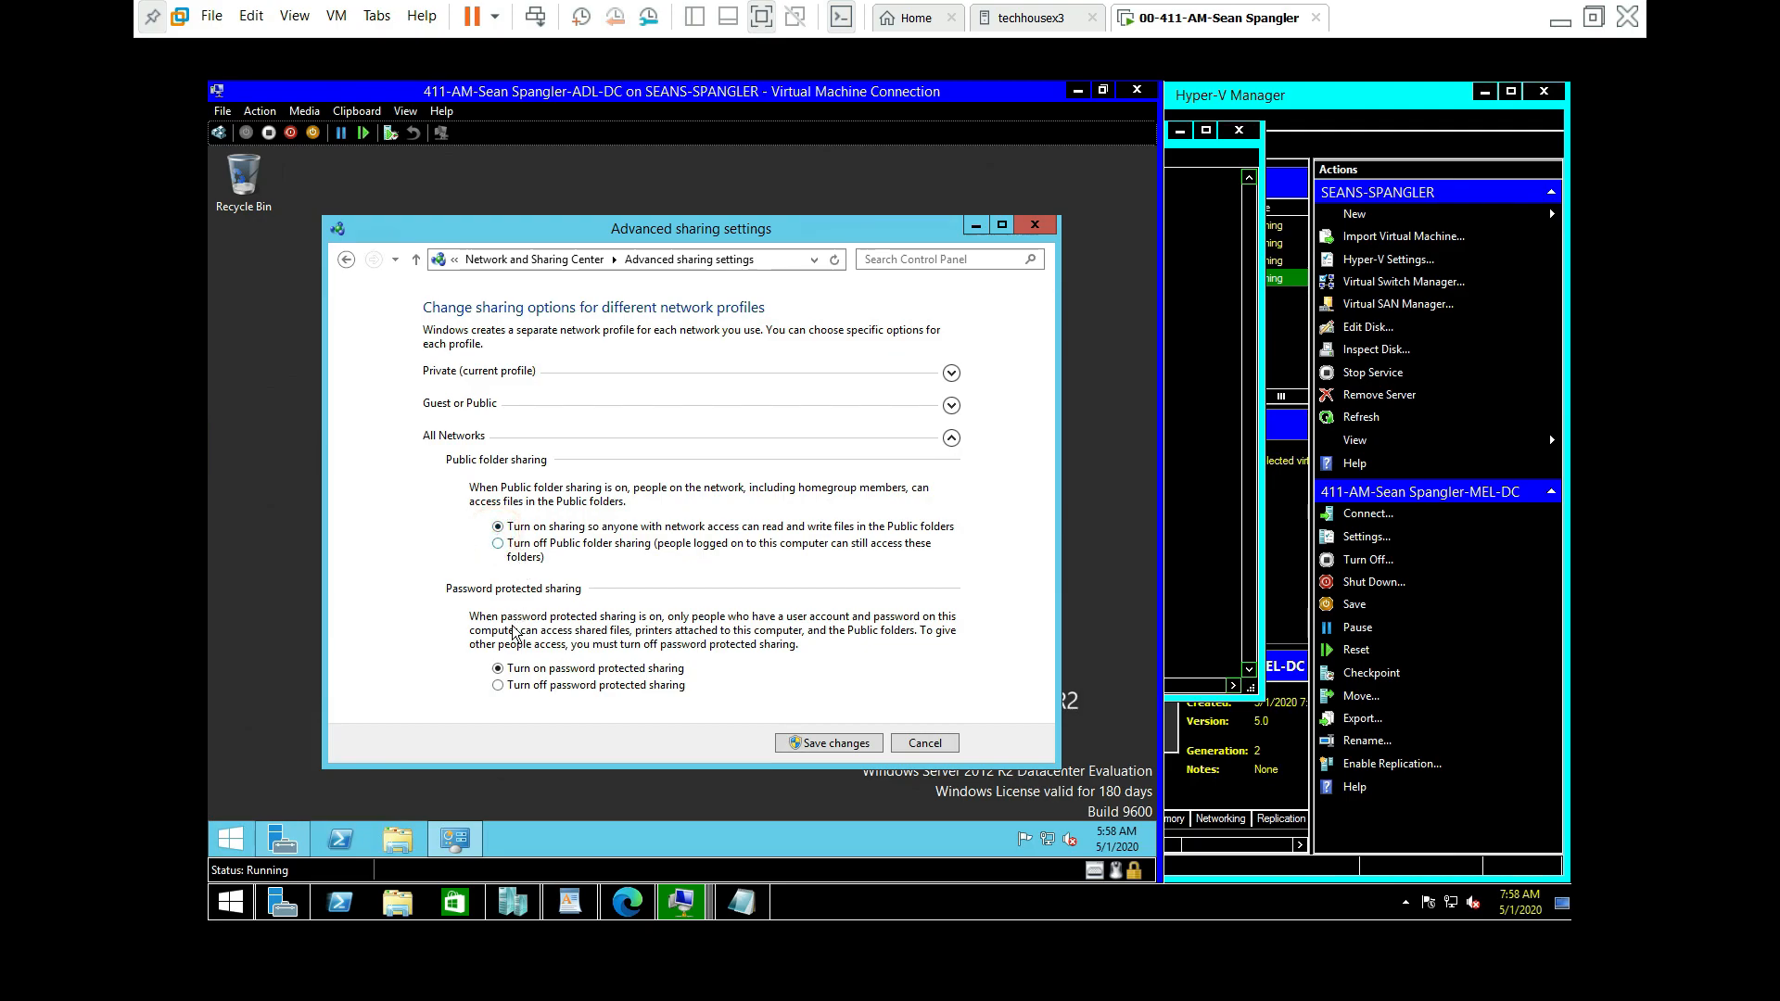
{"action": "left_click", "coordinate": [825, 743]}
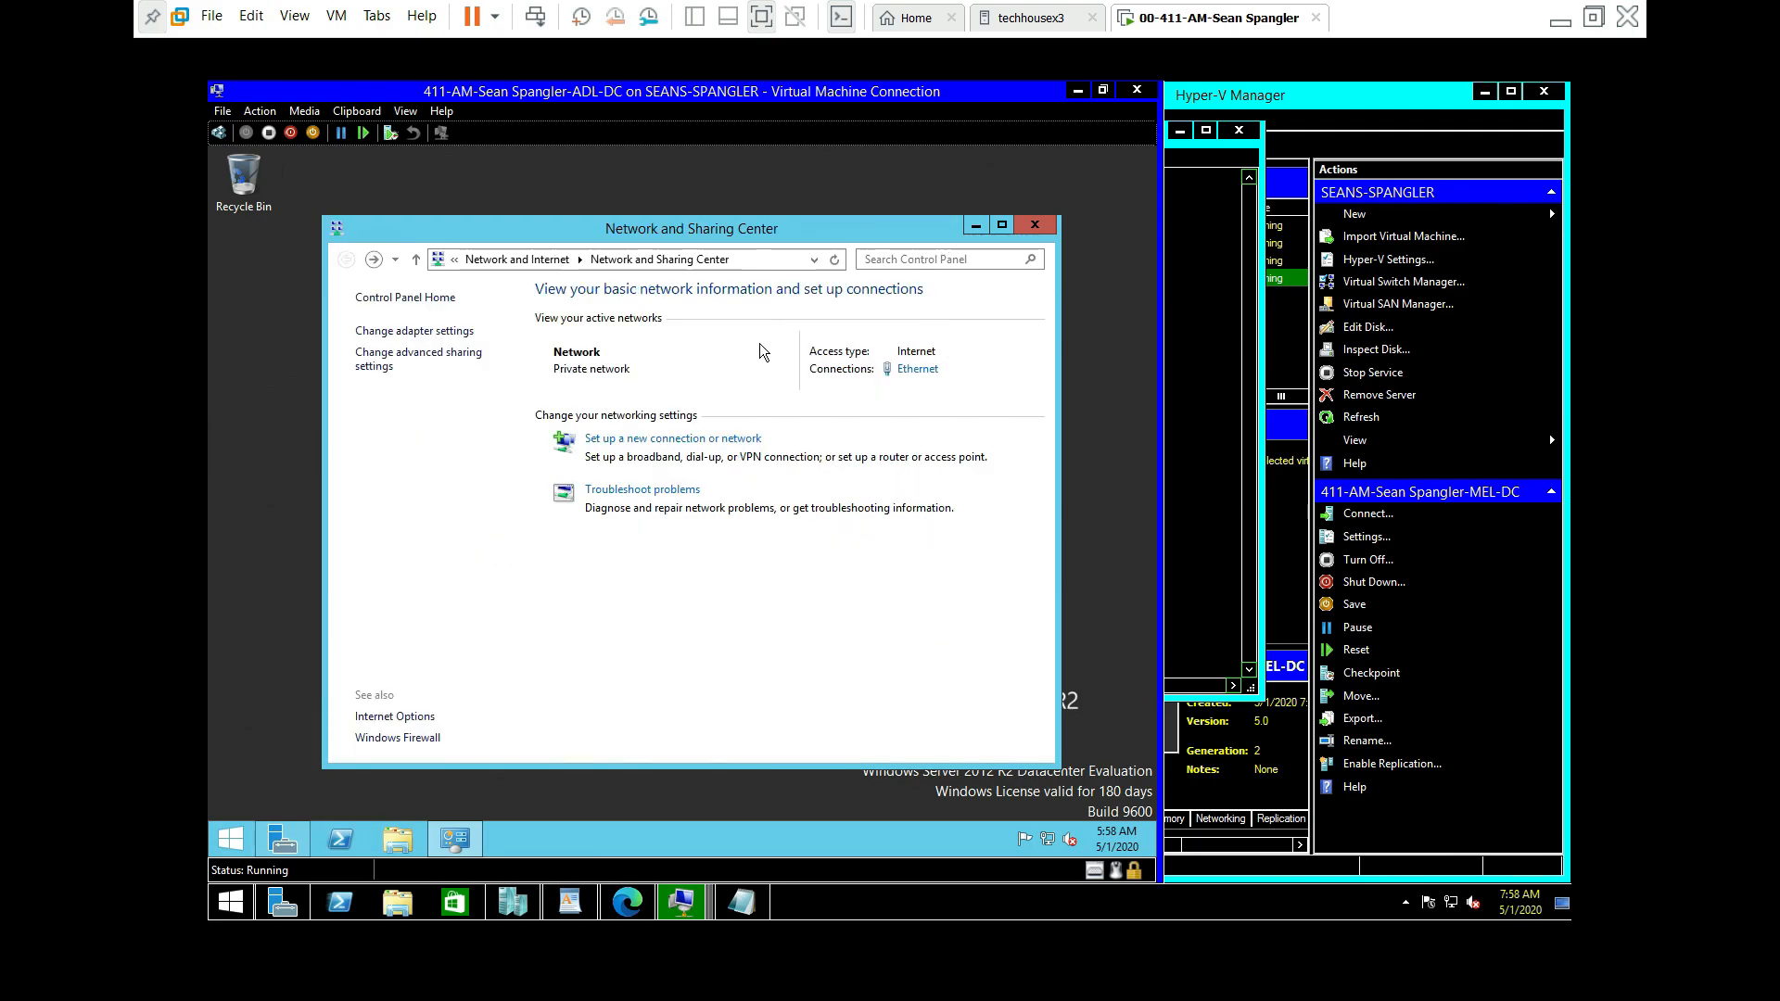
Step: Close the sharing settings and return to Server Manager's Local Server properties
{"action": "left_click", "coordinate": [1033, 226]}
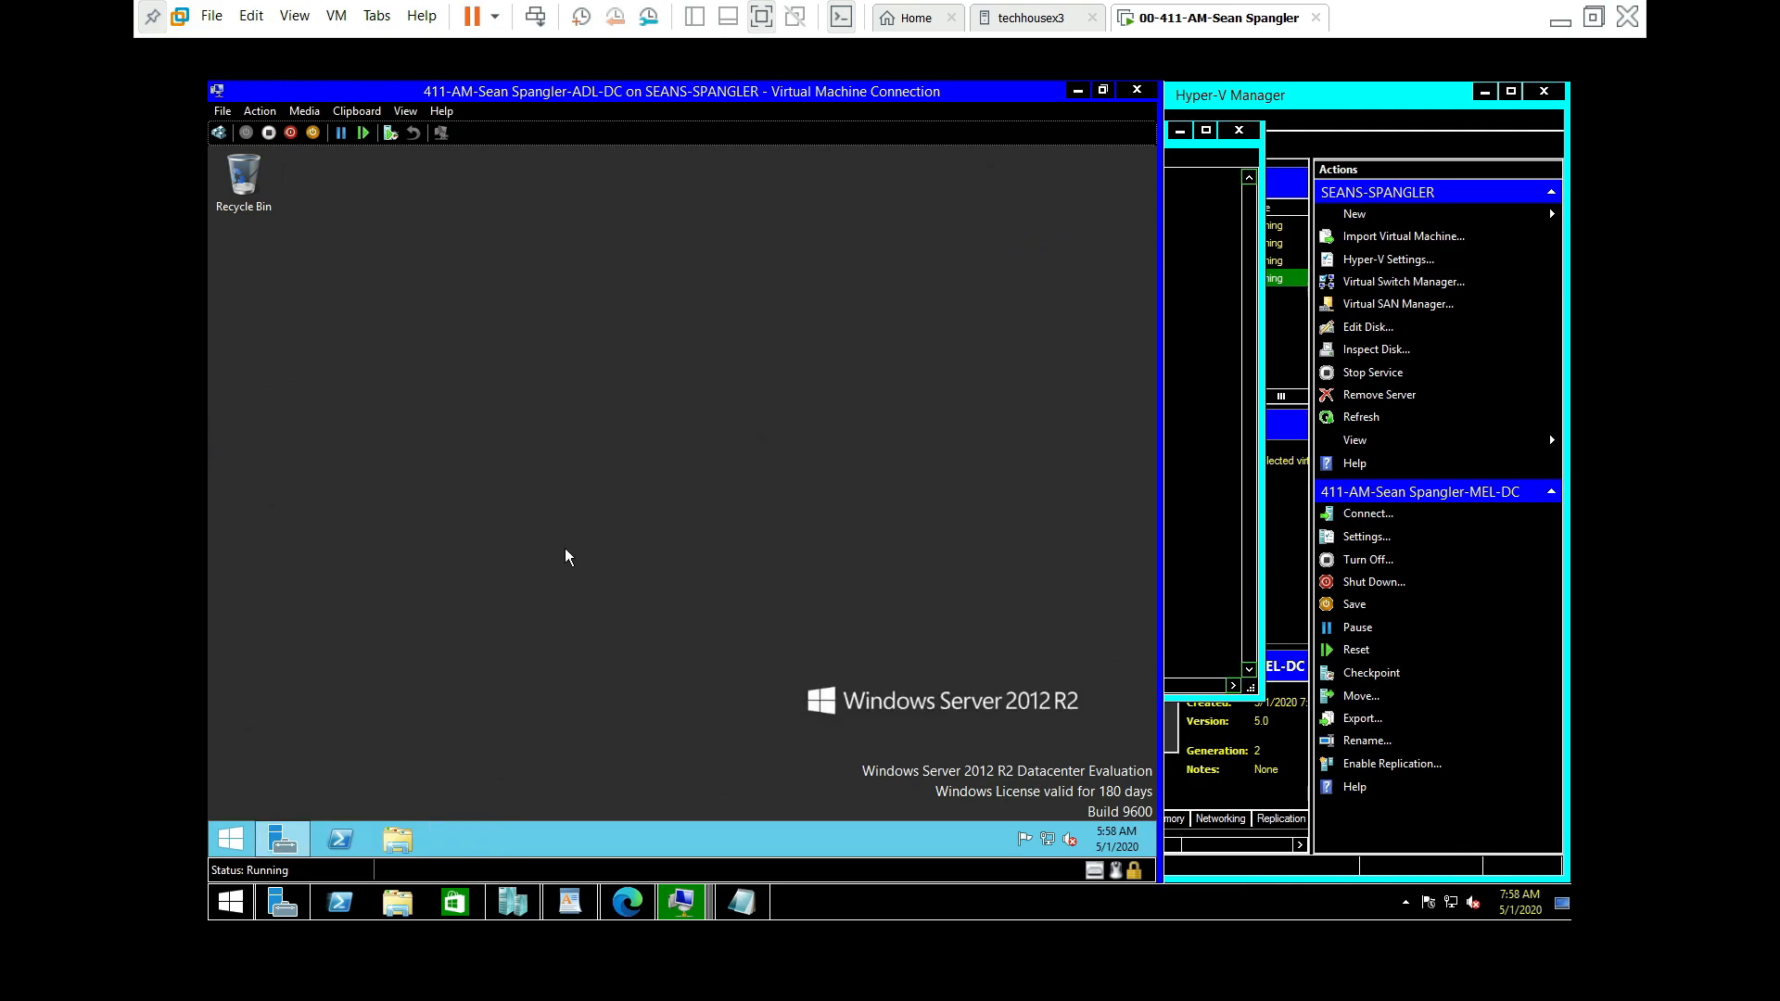
{"action": "left_click", "coordinate": [292, 847]}
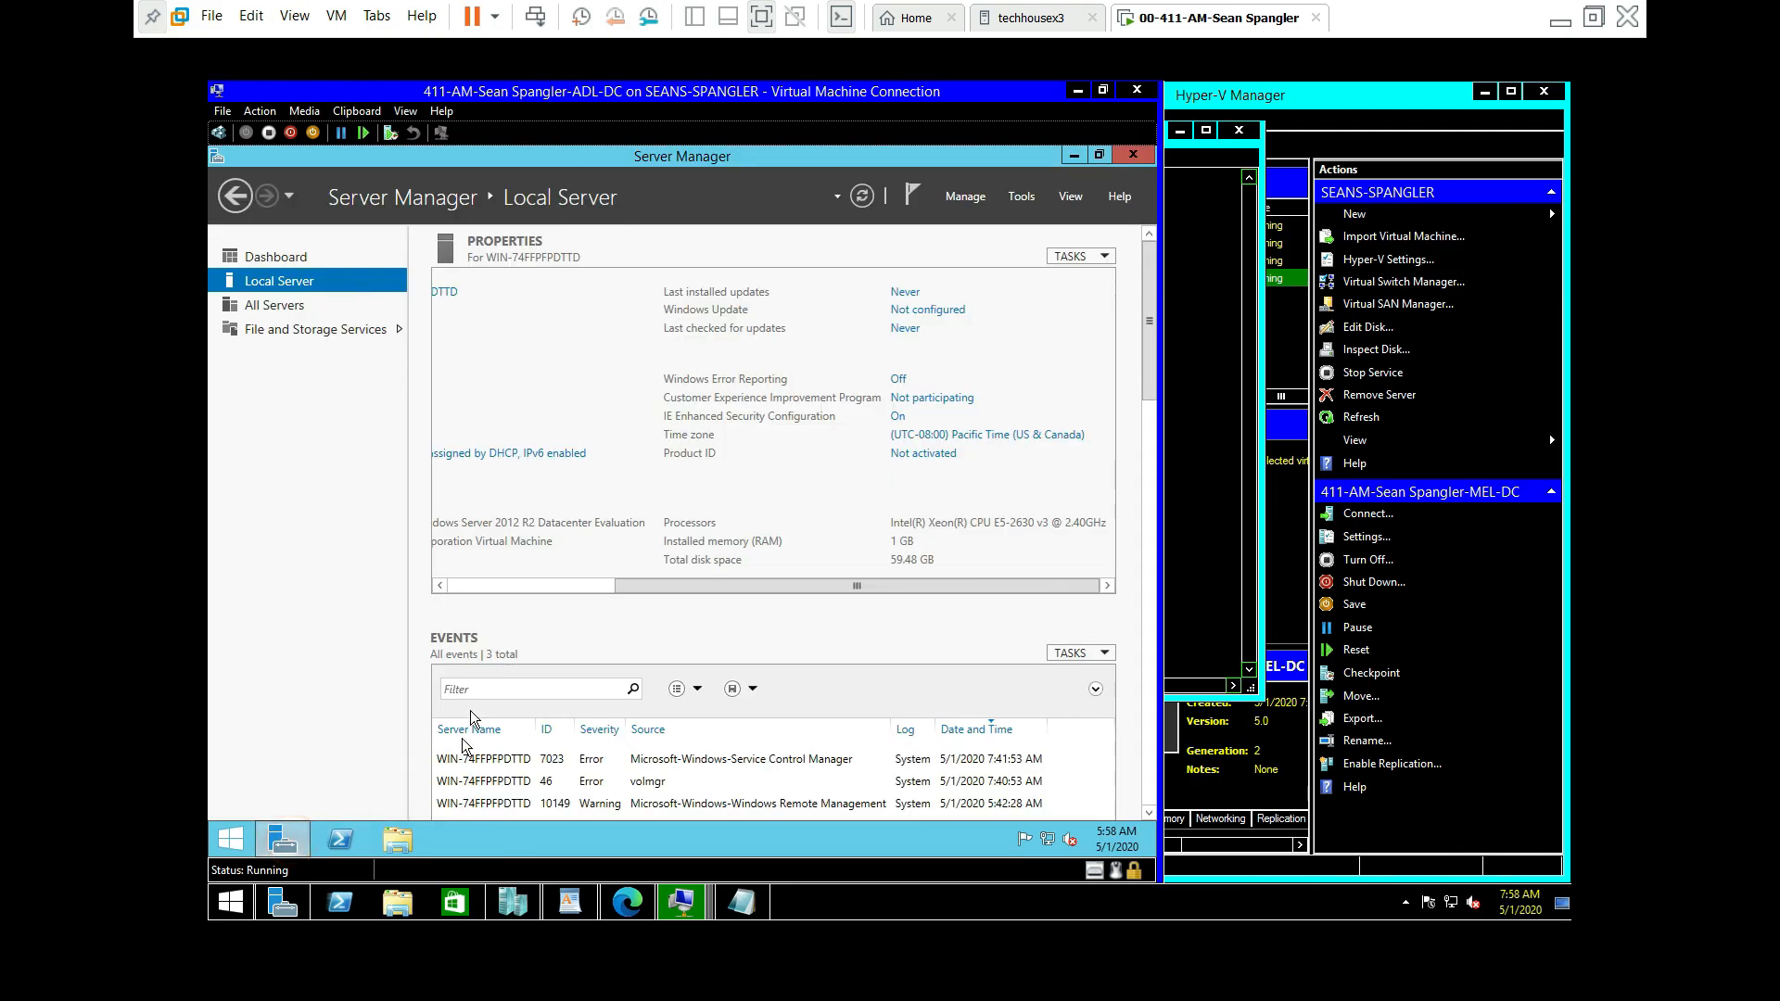
{"action": "left_click_drag", "start_coordinate": [704, 590], "coordinate": [446, 510]}
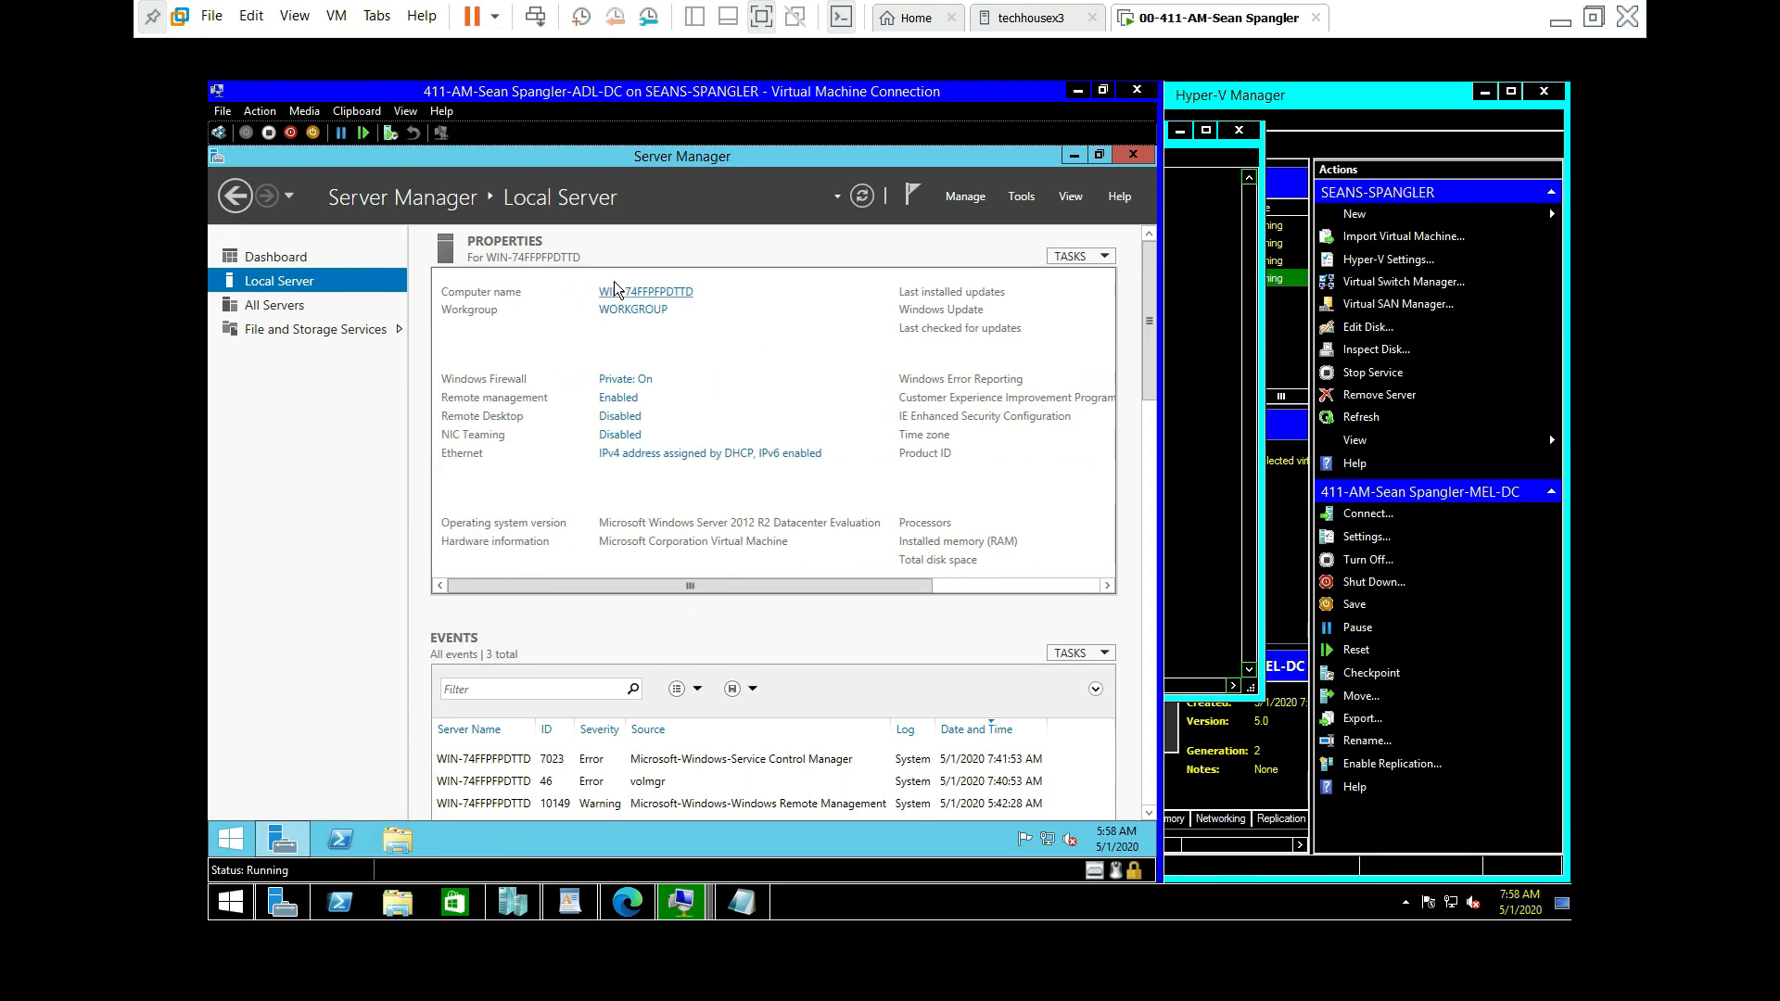
Step: Allow remote connections to ADL-DC in System Properties, applying the change and dismissing the stray Connect prompt
{"action": "left_click", "coordinate": [614, 417]}
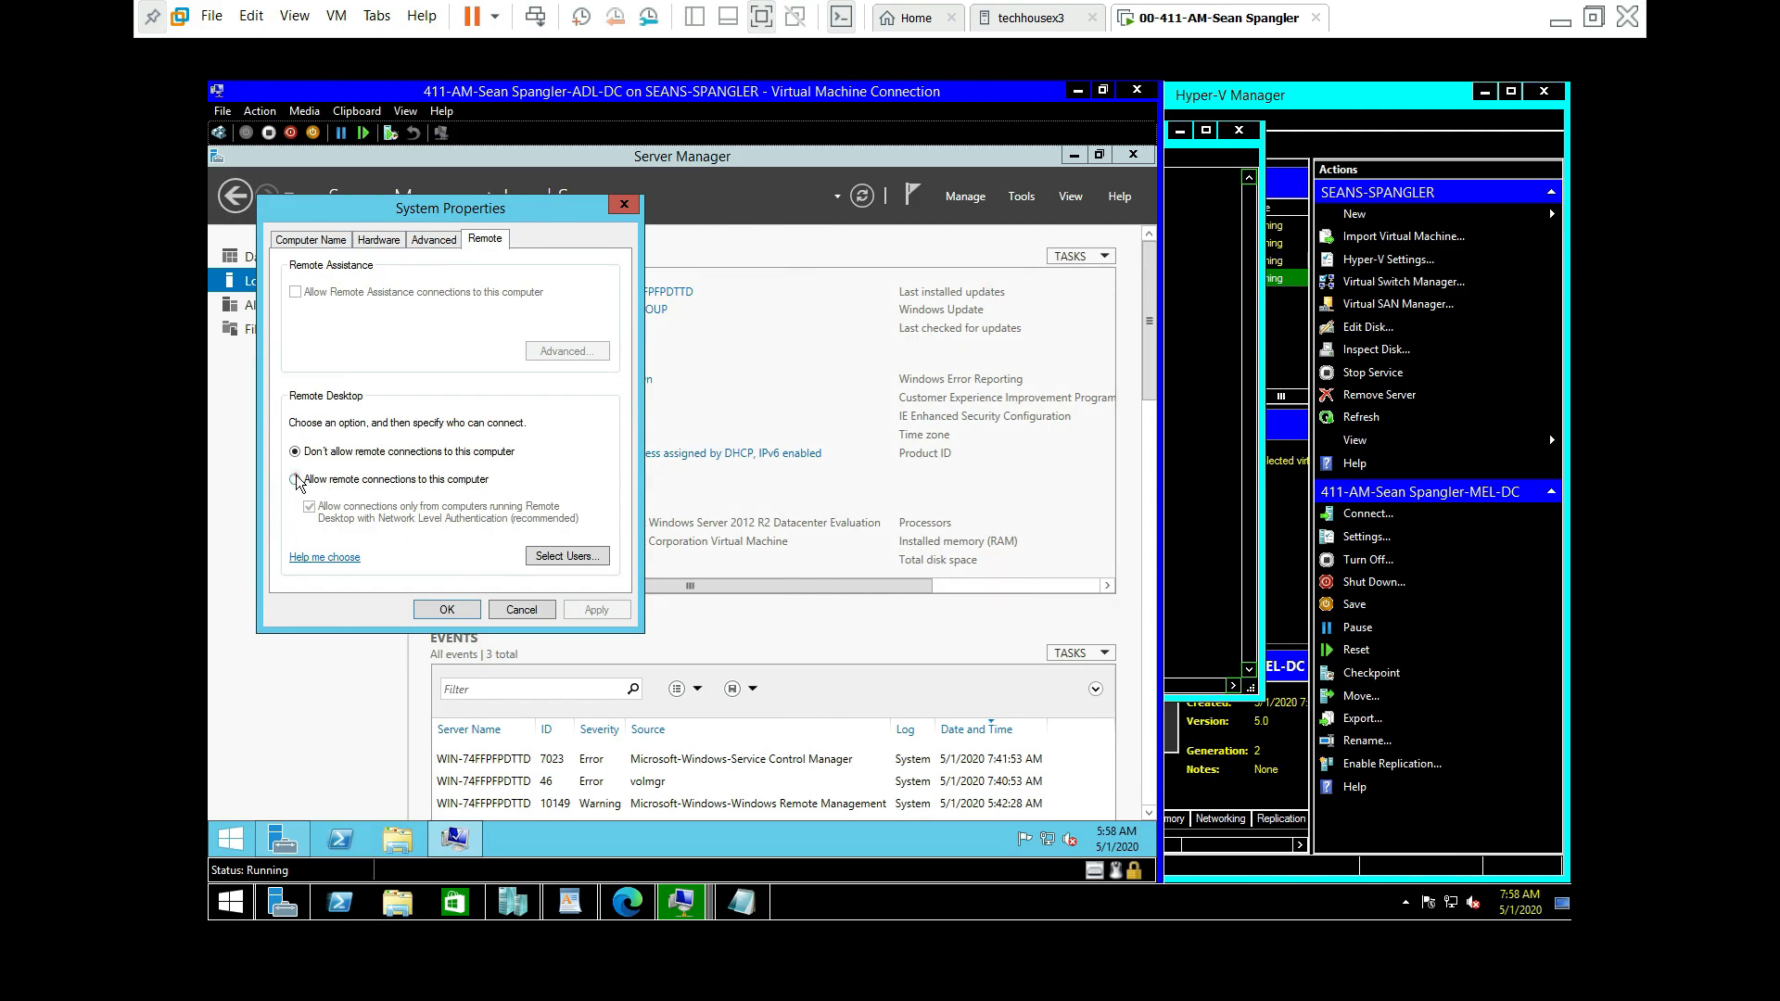
{"action": "left_click", "coordinate": [297, 475]}
{"action": "left_click", "coordinate": [457, 410]}
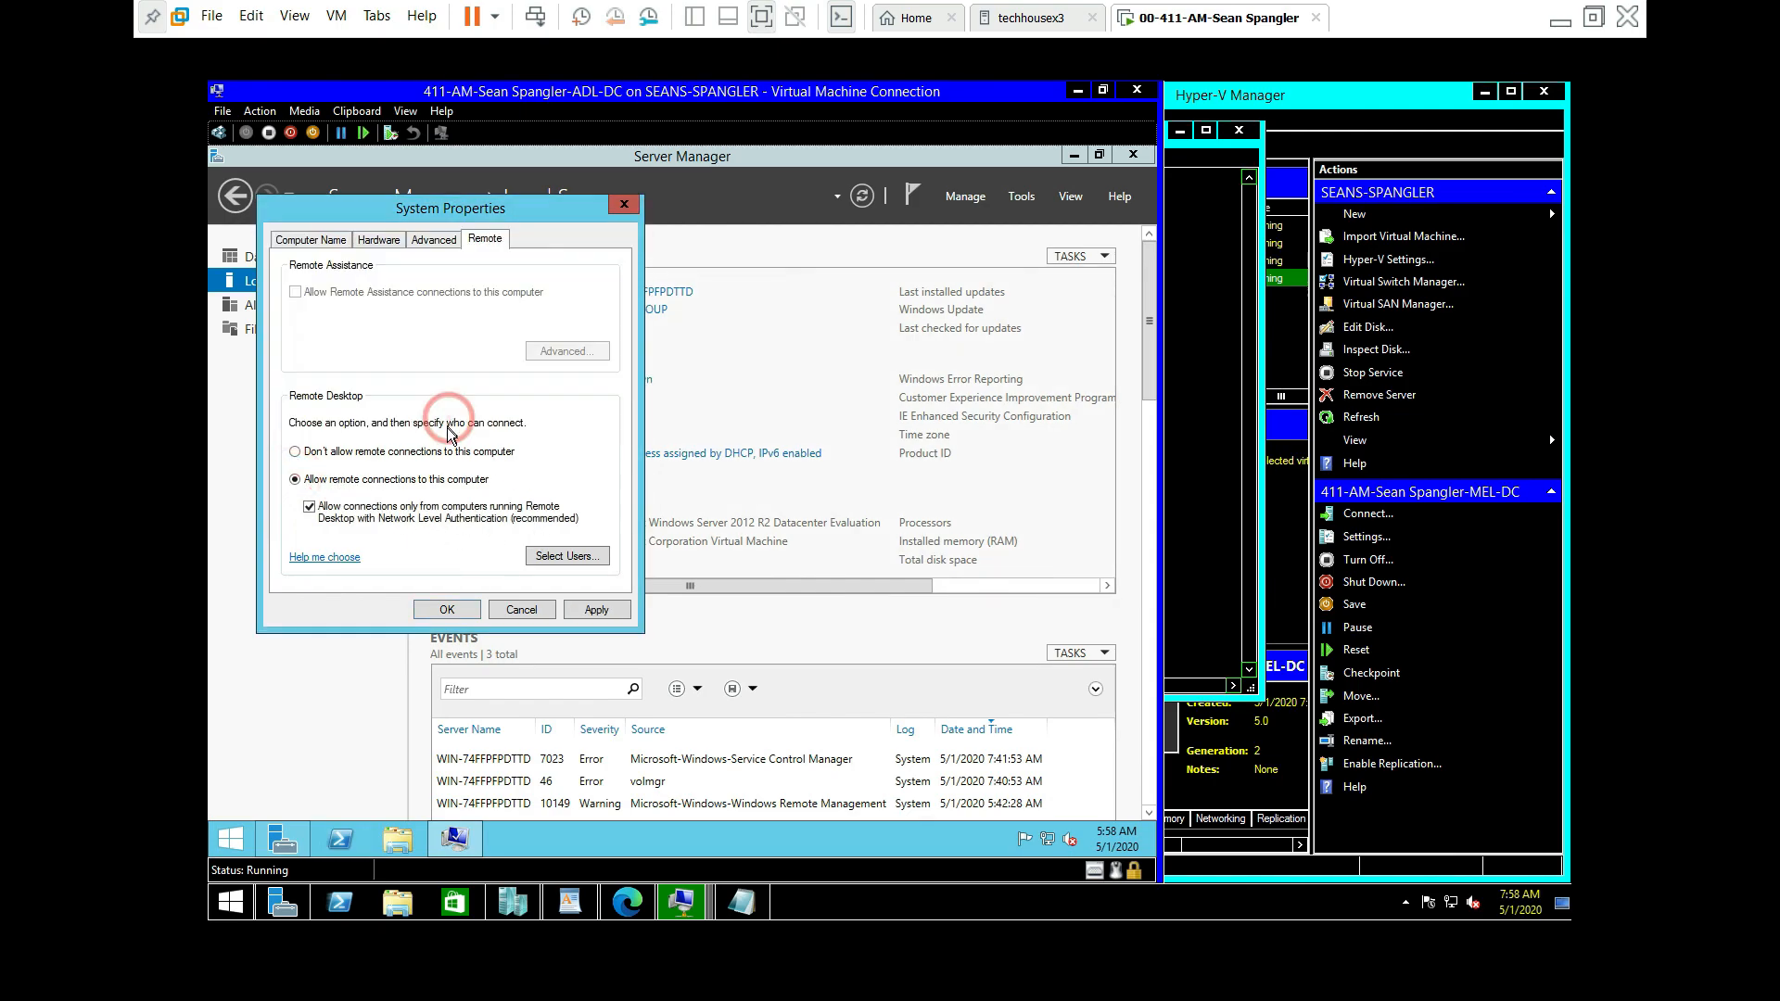
{"action": "left_click", "coordinate": [597, 610]}
{"action": "left_click", "coordinate": [471, 600]}
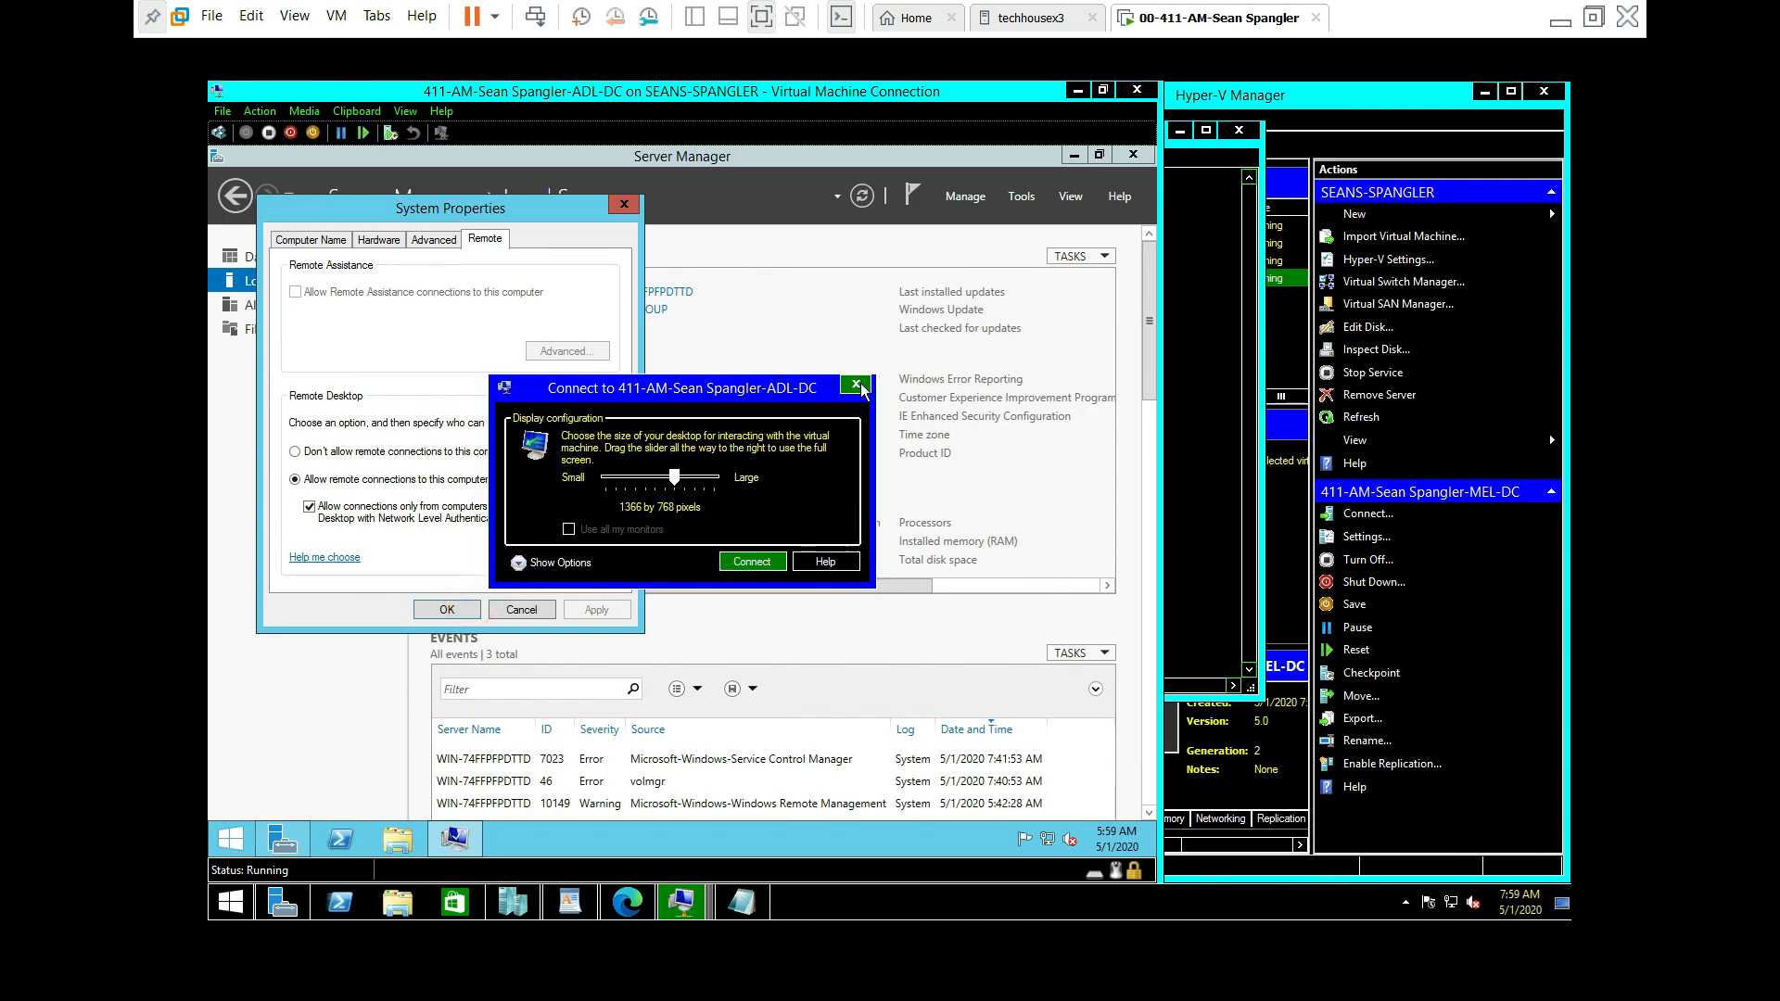
{"action": "left_click", "coordinate": [858, 384]}
{"action": "left_click", "coordinate": [446, 610]}
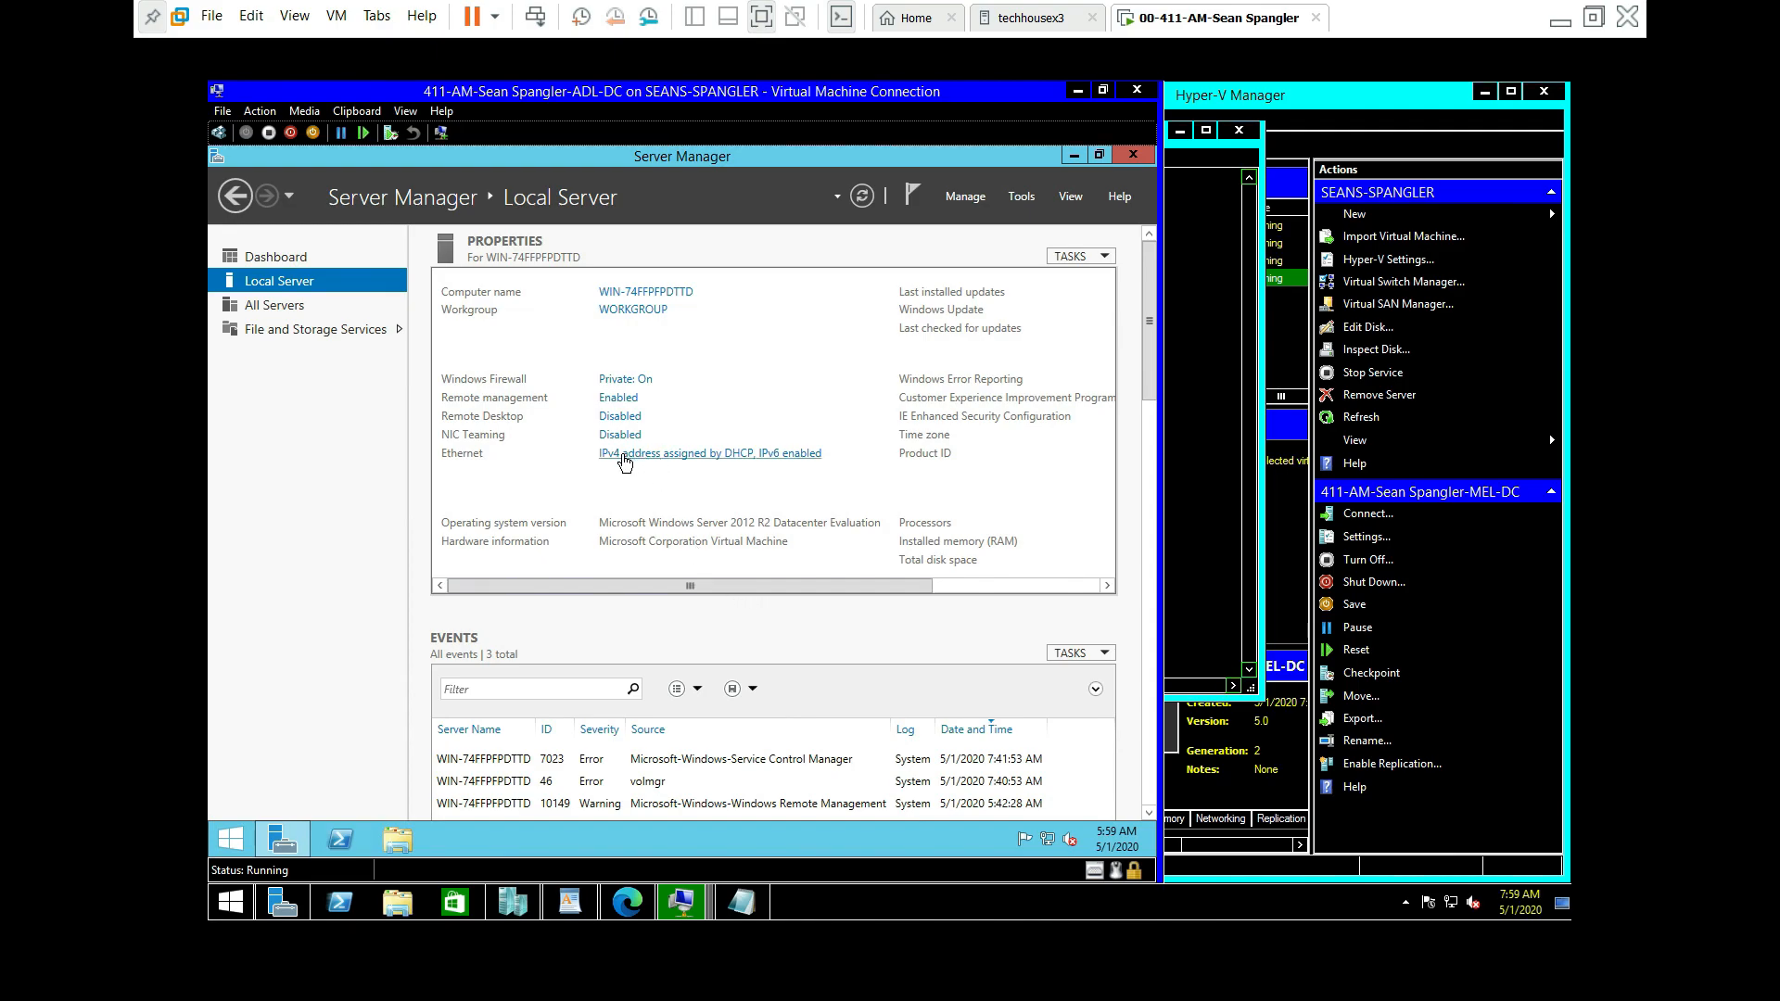
{"action": "left_click_drag", "start_coordinate": [717, 586], "coordinate": [1053, 597]}
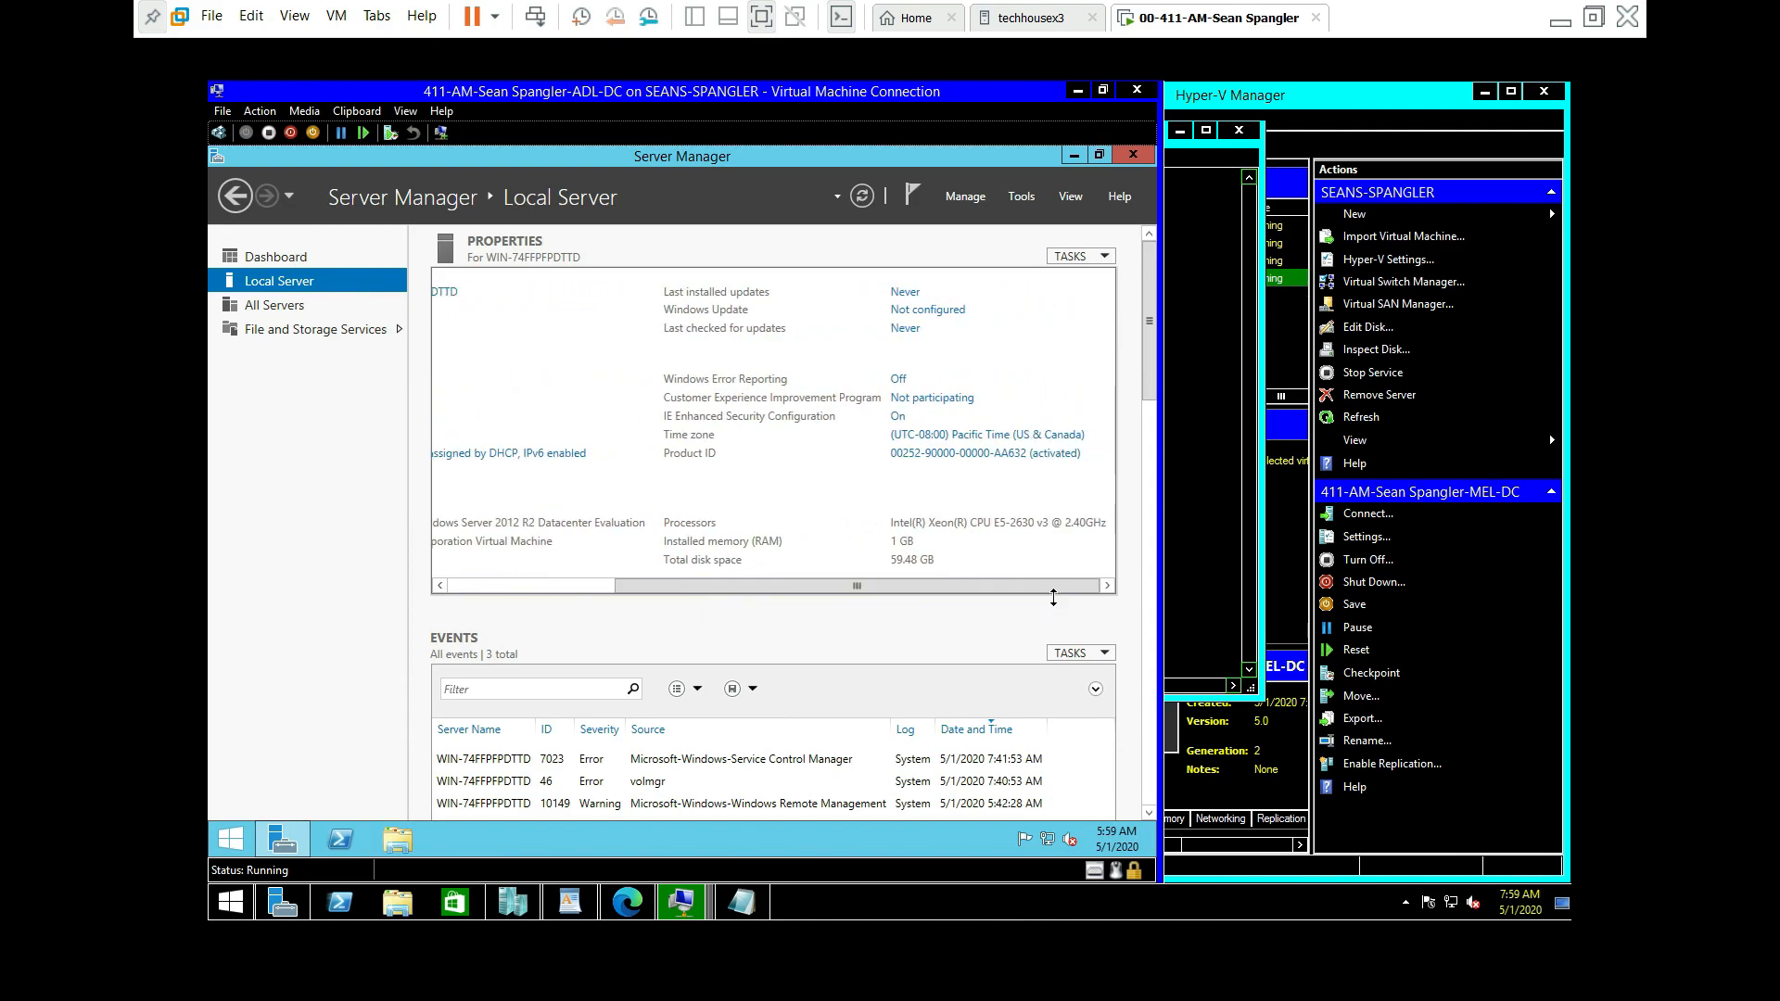
{"action": "left_click", "coordinate": [905, 311]}
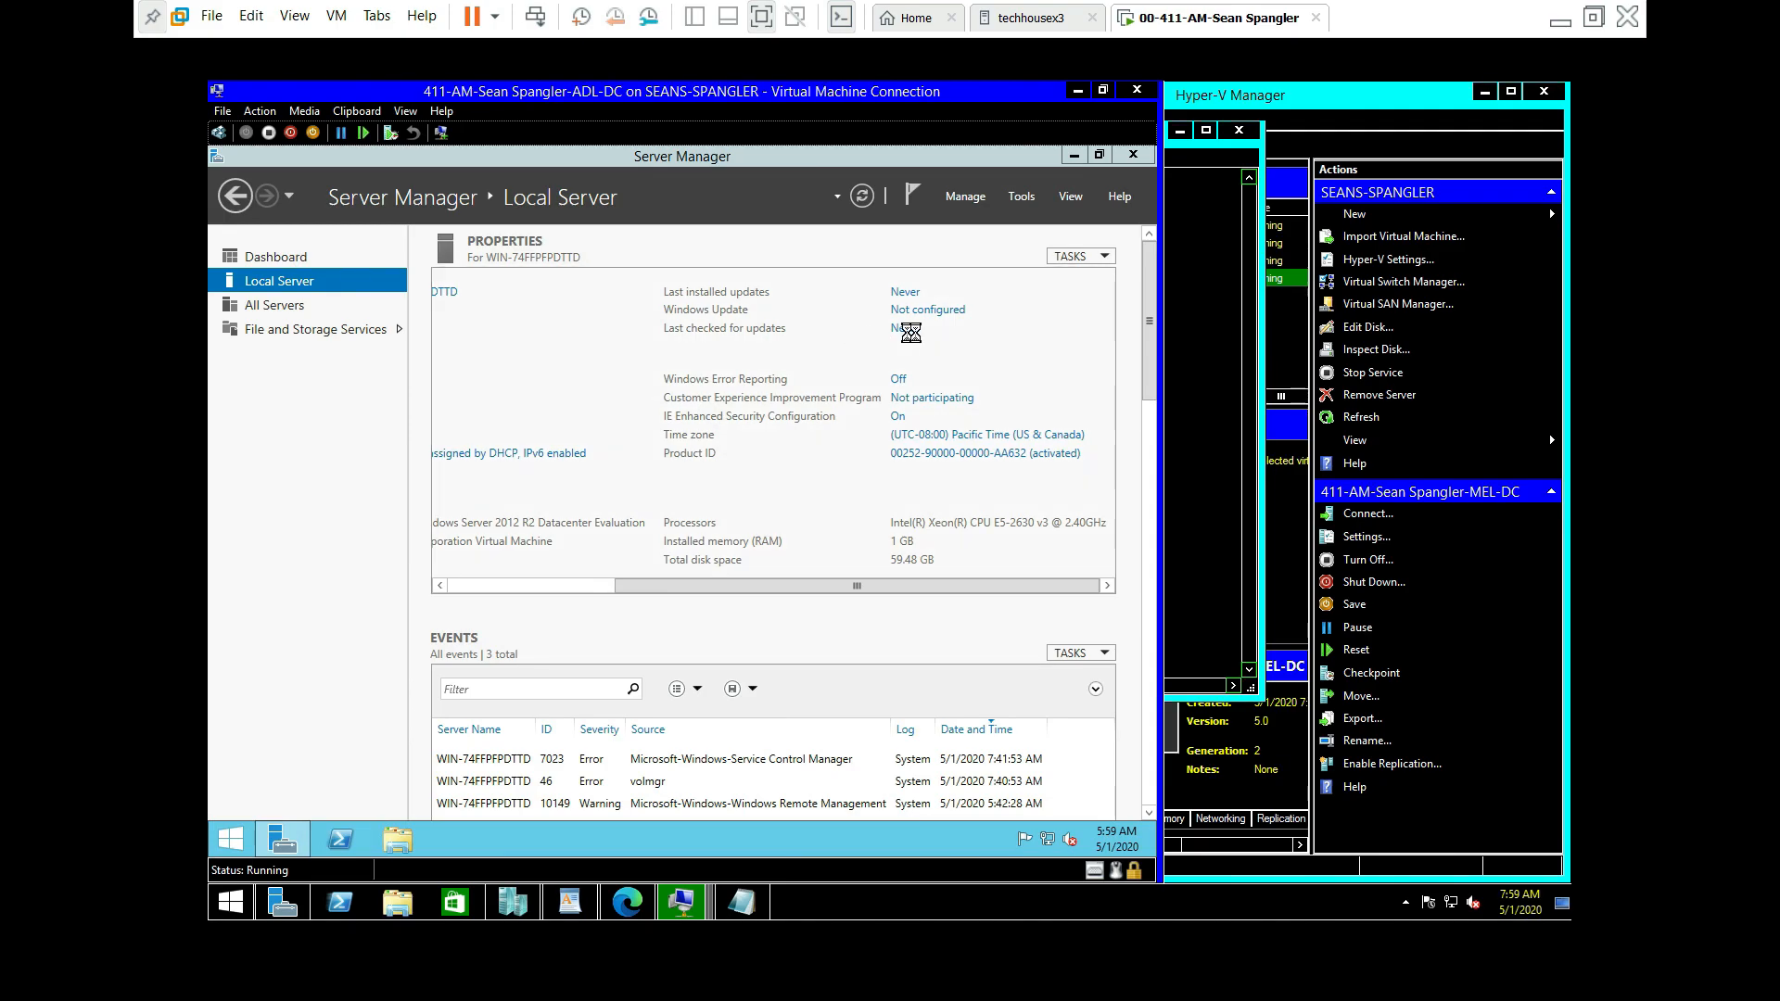
Step: Set ADL-DC's Windows Update to 'Never check for updates'
{"action": "left_click", "coordinate": [393, 352]}
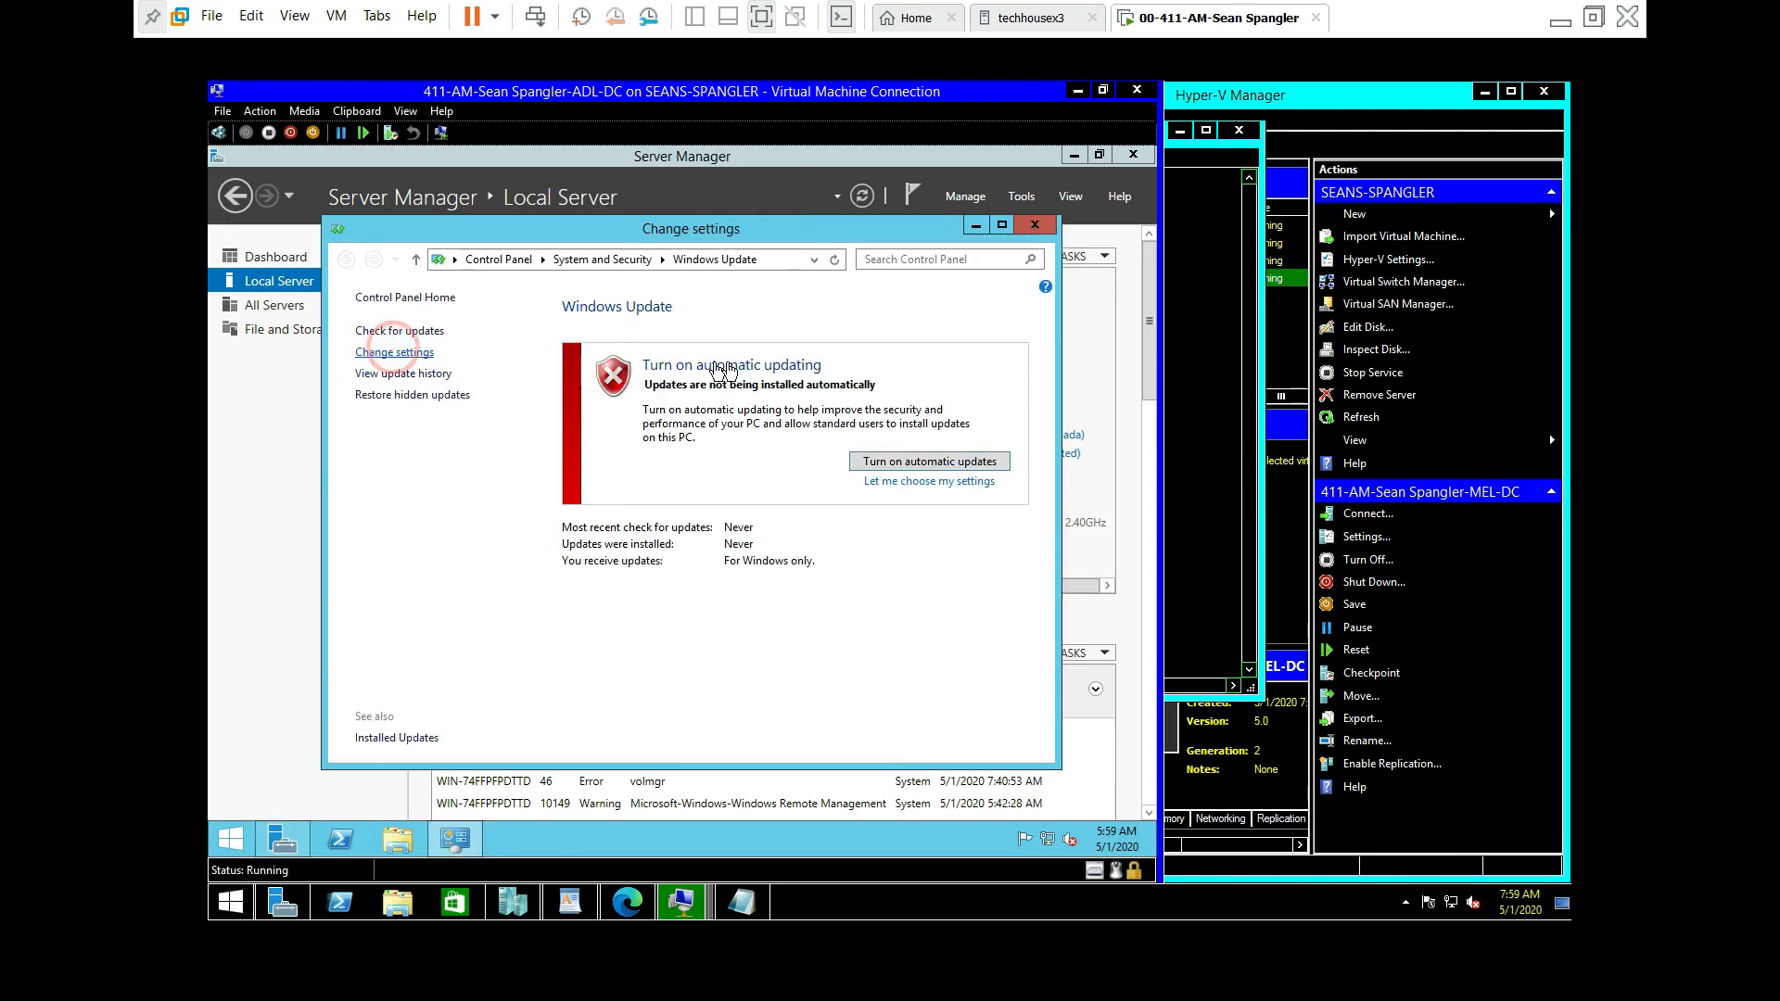
{"action": "left_click", "coordinate": [871, 402]}
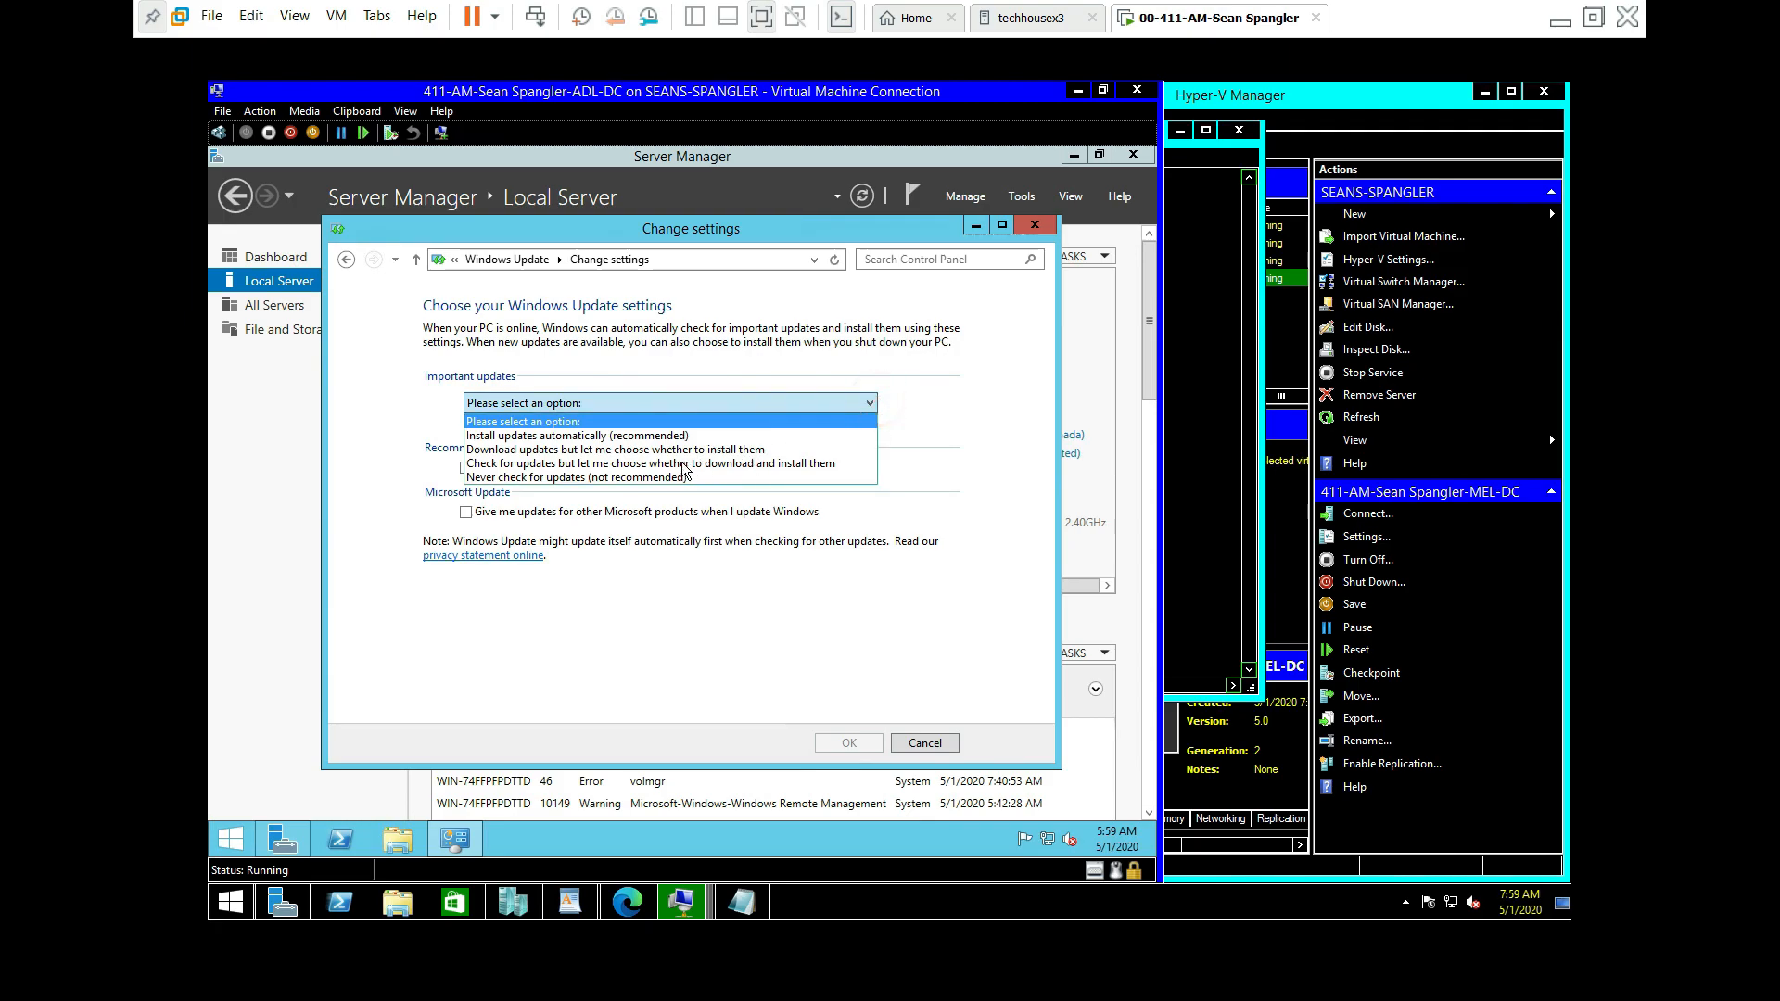
{"action": "left_click", "coordinate": [652, 478]}
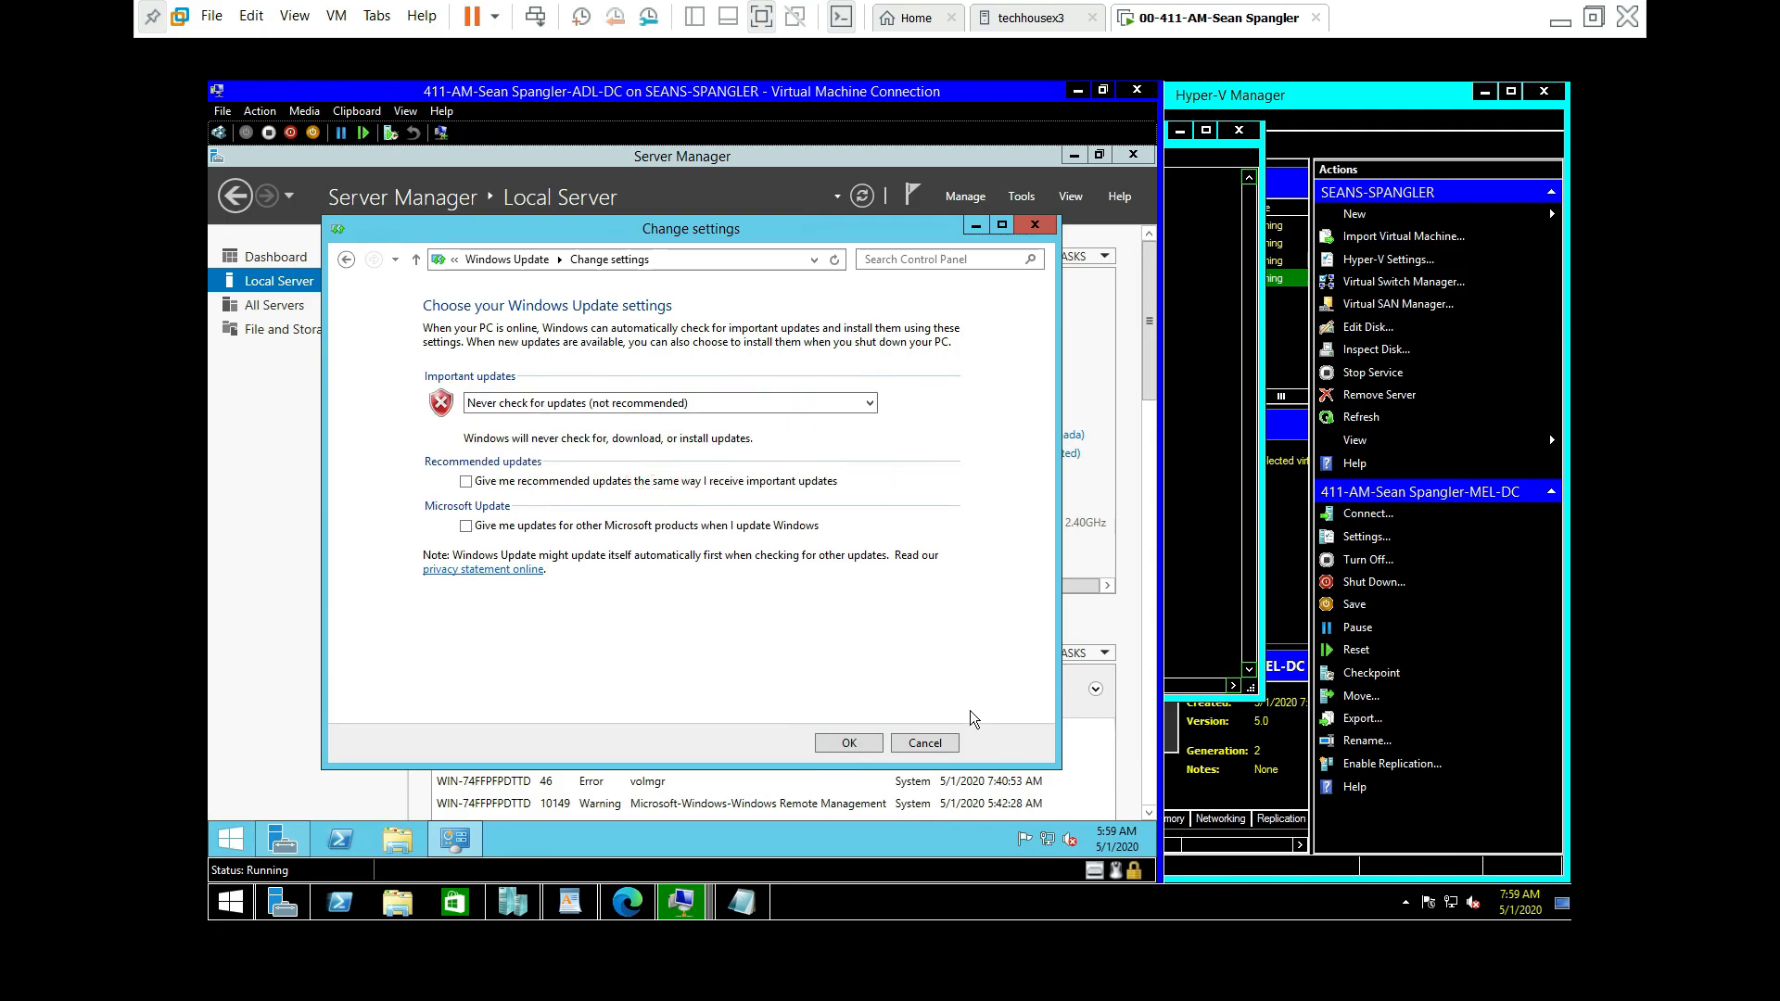
{"action": "left_click", "coordinate": [846, 743]}
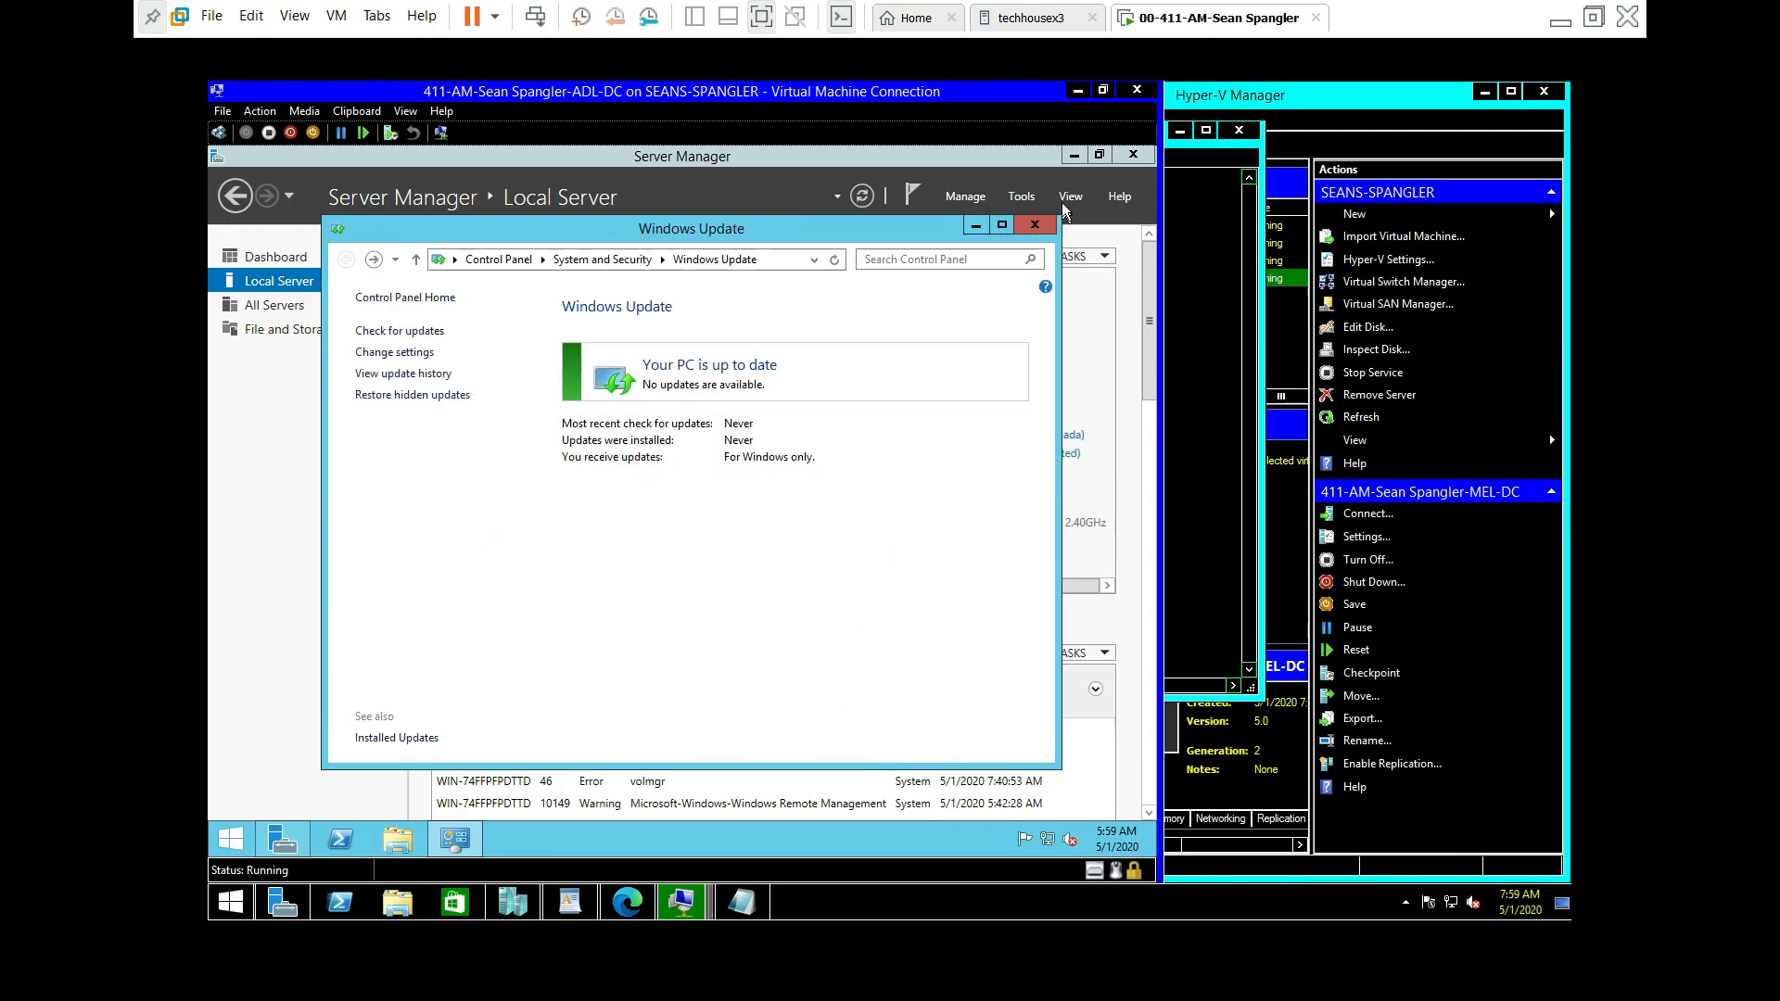
{"action": "left_click", "coordinate": [1036, 228]}
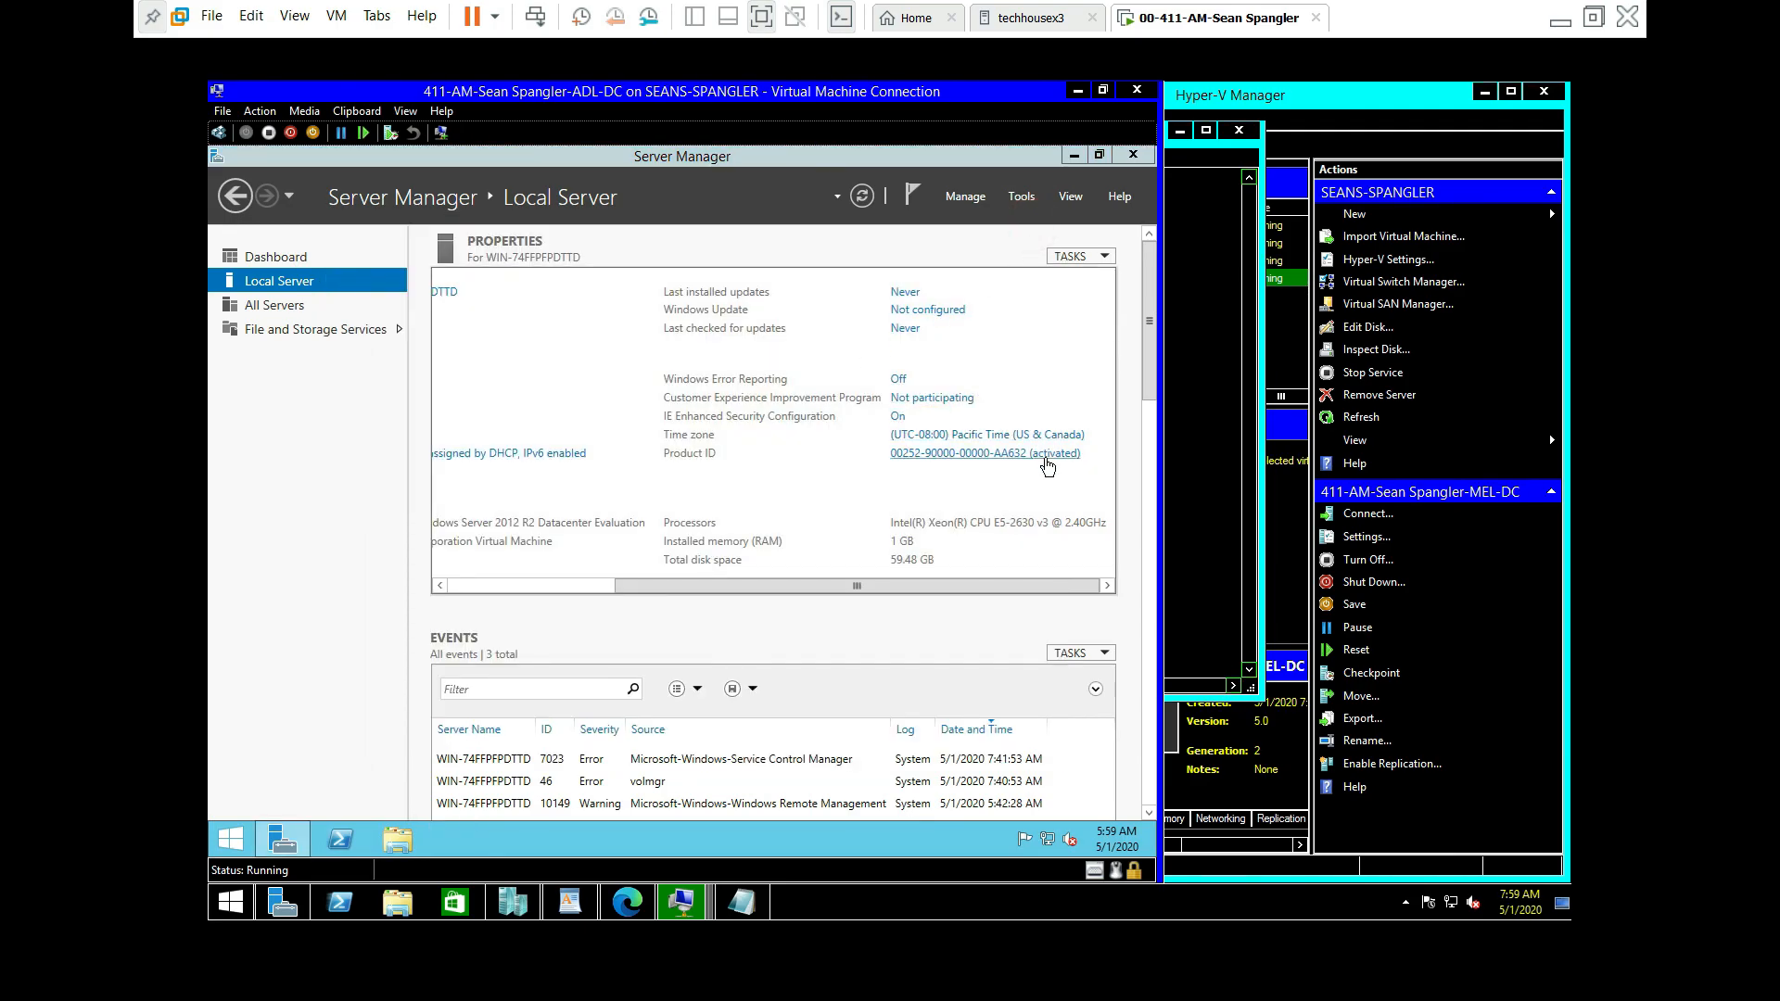
Step: Change ADL-DC's time zone to (UTC-06:00) Central Time (US & Canada)
{"action": "left_click", "coordinate": [612, 486]}
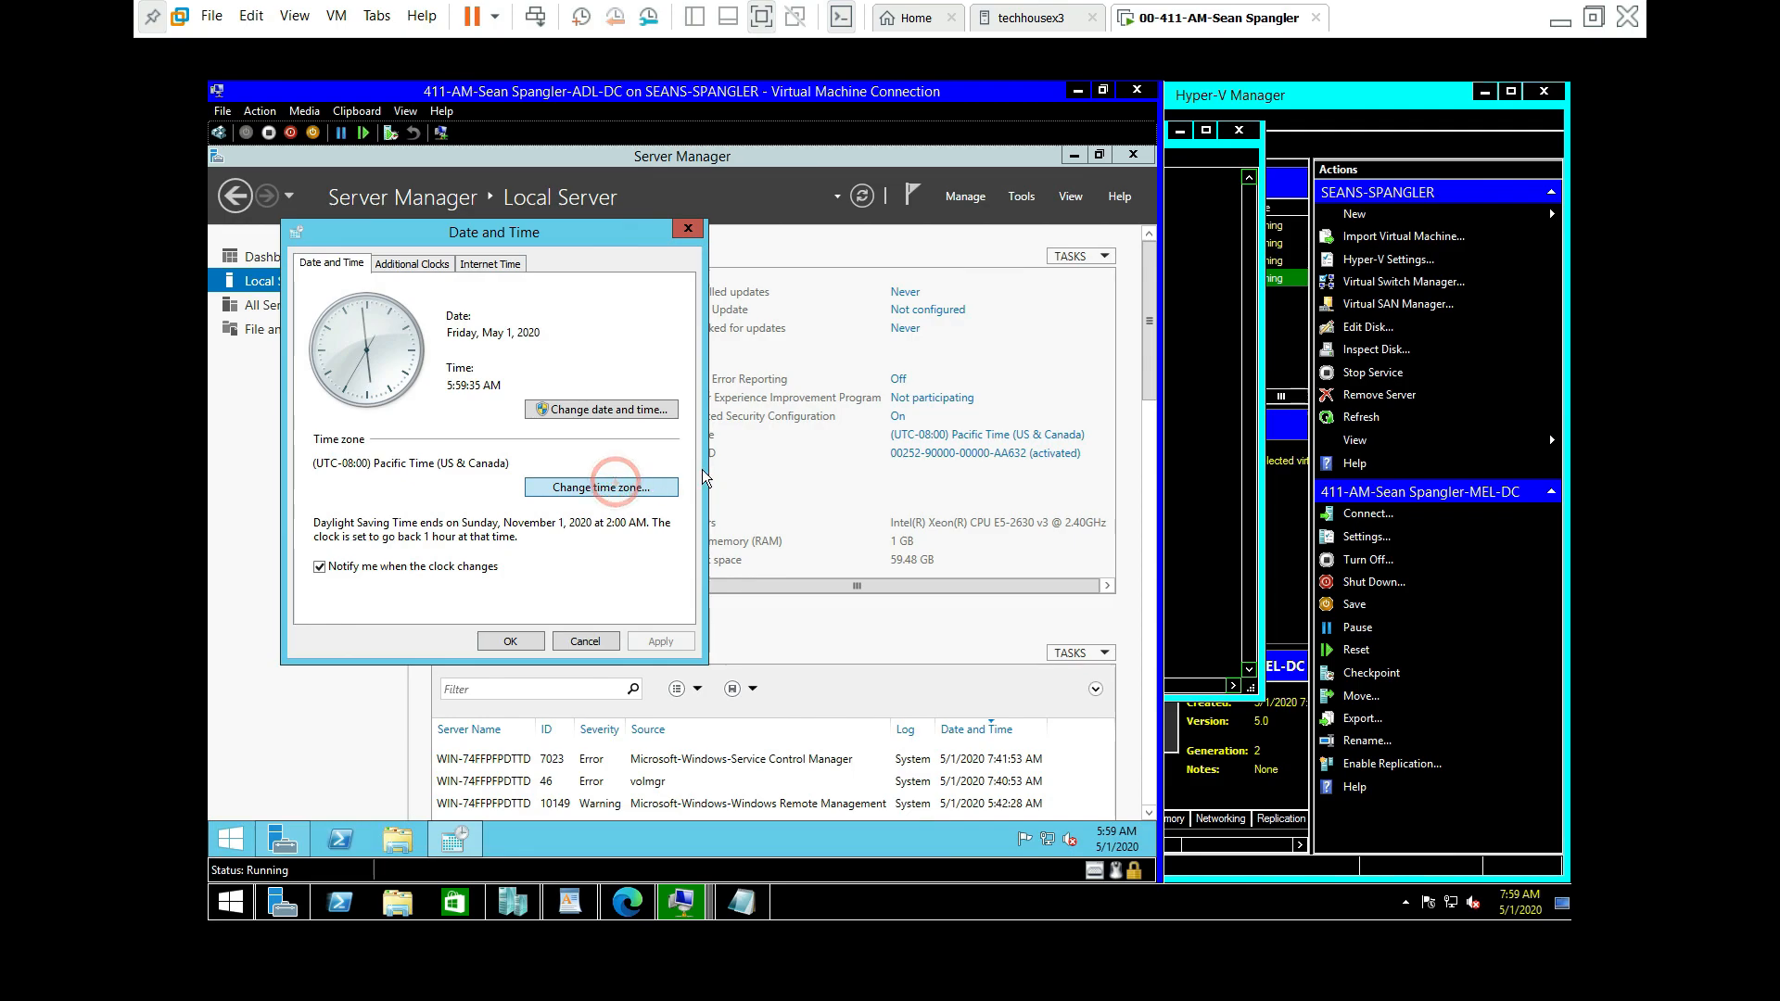
{"action": "left_click", "coordinate": [576, 342]}
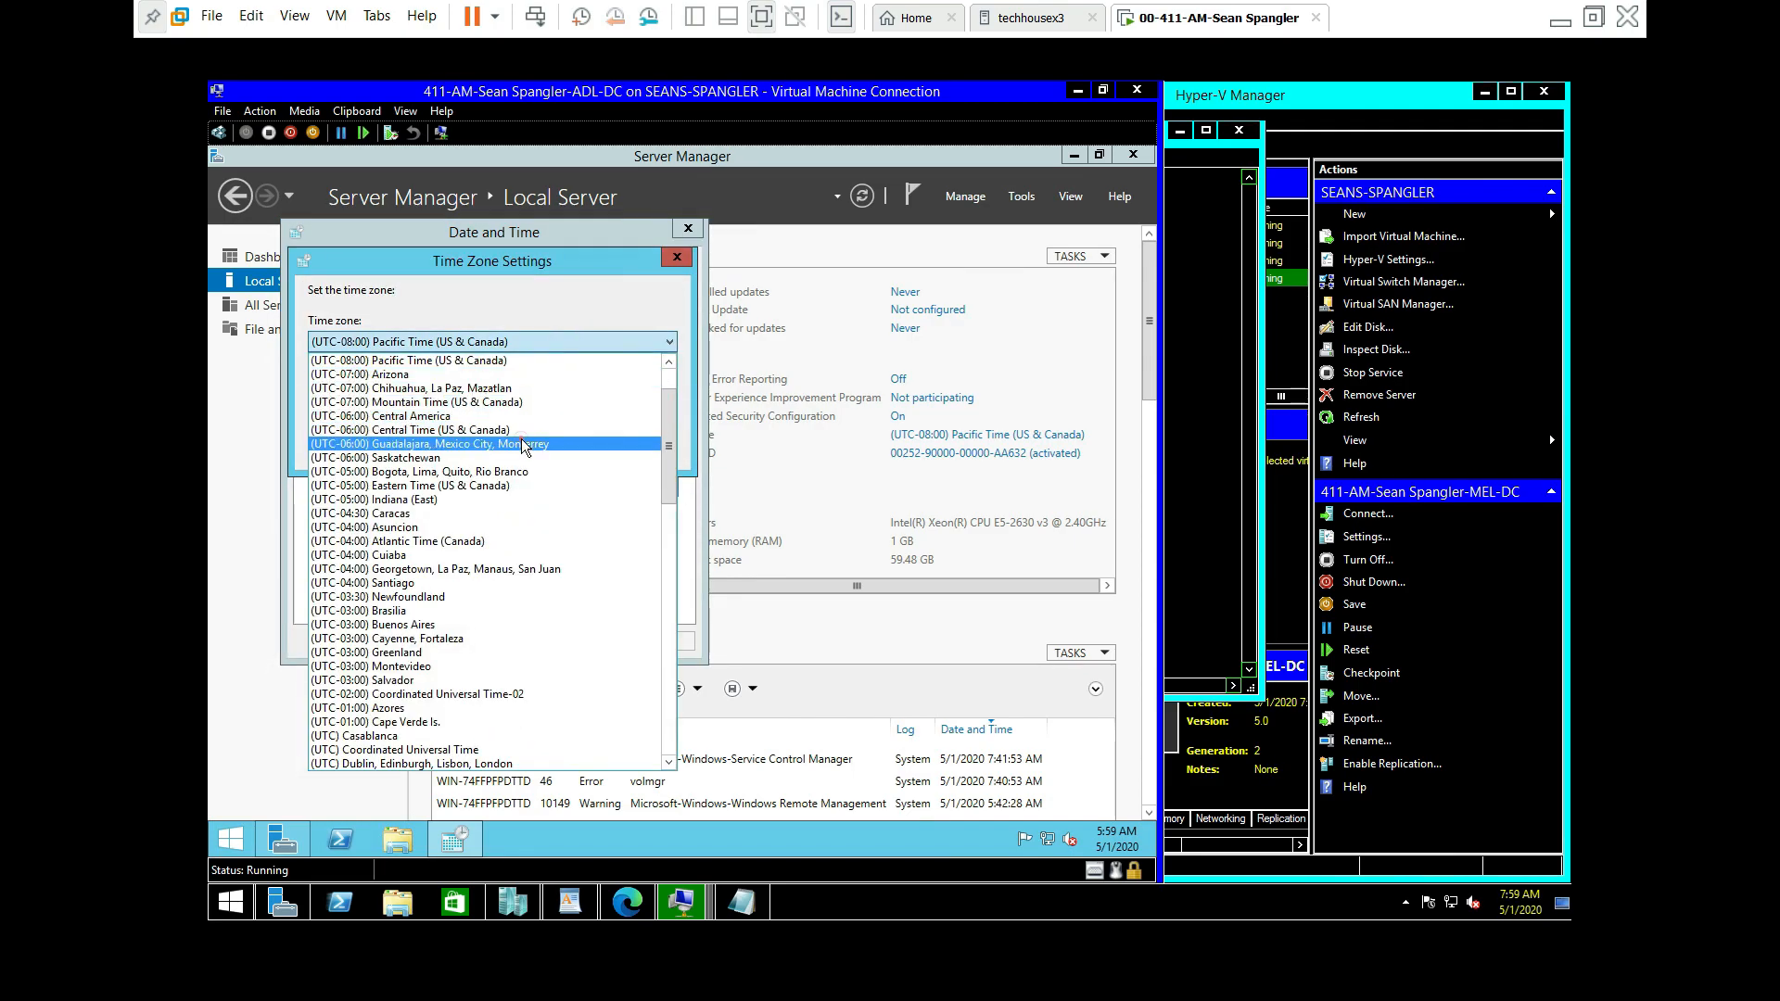
{"action": "left_click", "coordinate": [526, 443]}
{"action": "left_click", "coordinate": [547, 345]}
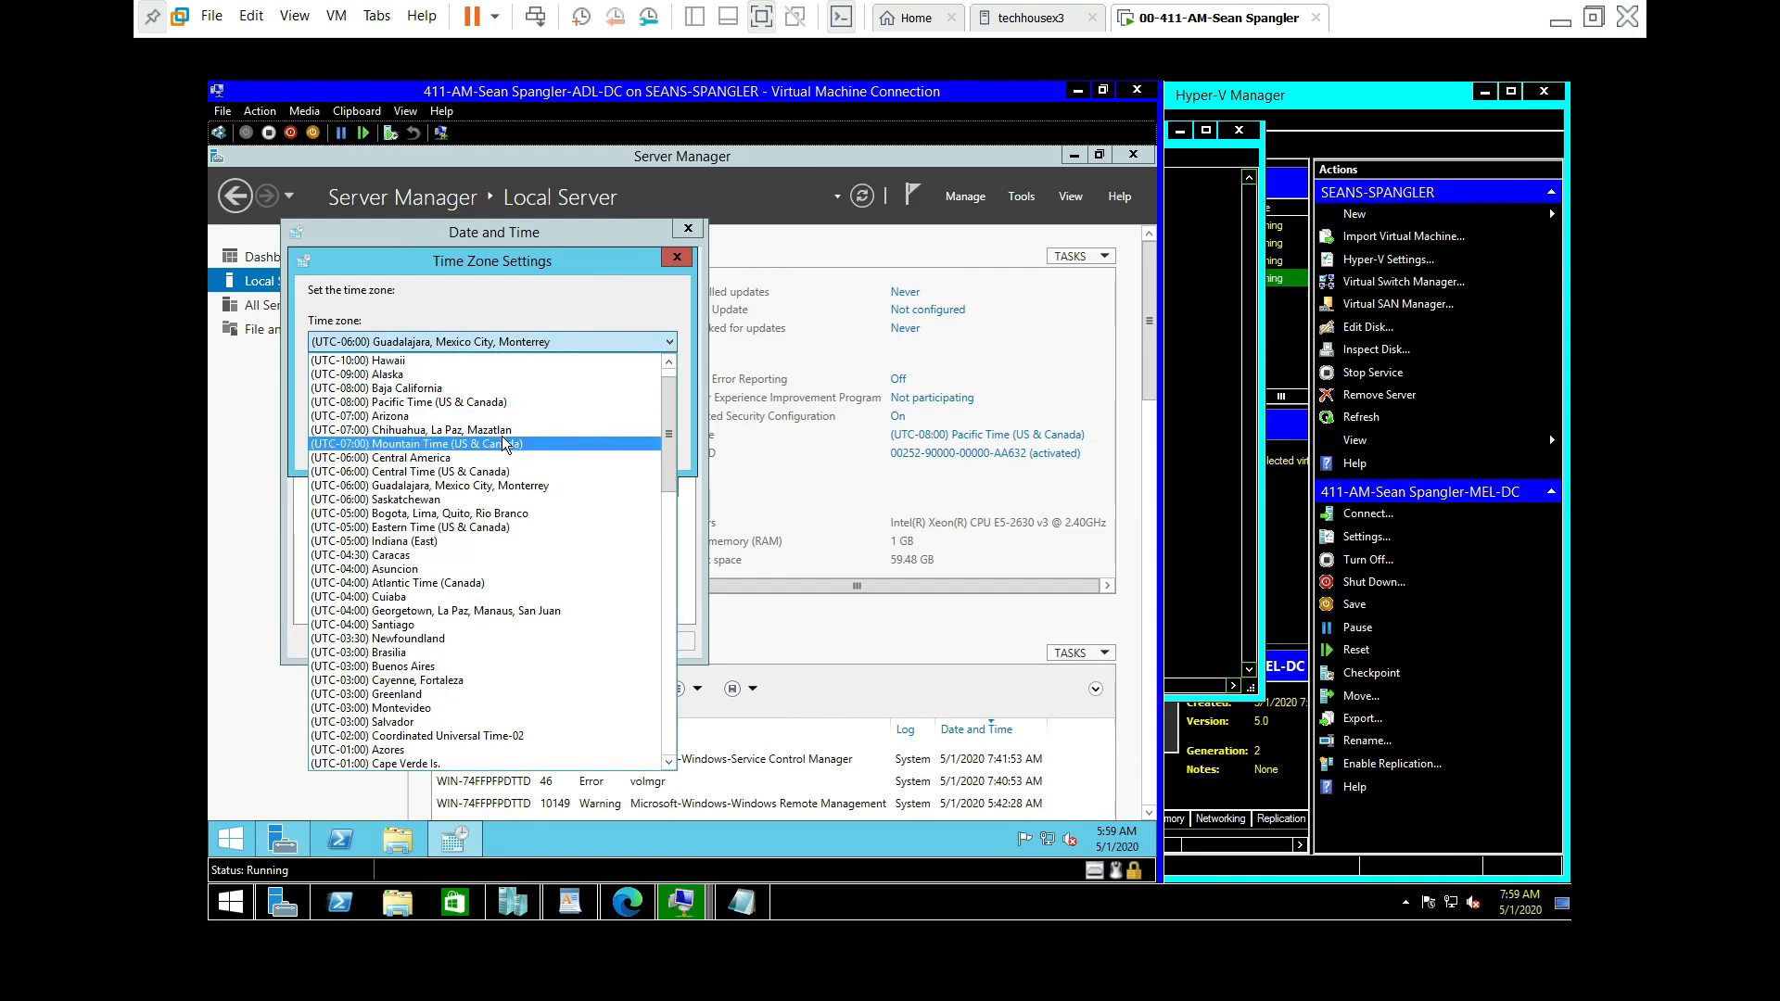
{"action": "scroll", "coordinate": [500, 445], "scroll_direction": "up", "scroll_amount": 4}
{"action": "left_click", "coordinate": [494, 432]}
{"action": "left_click", "coordinate": [591, 343]}
{"action": "scroll", "coordinate": [462, 450], "scroll_direction": "up", "scroll_amount": 2}
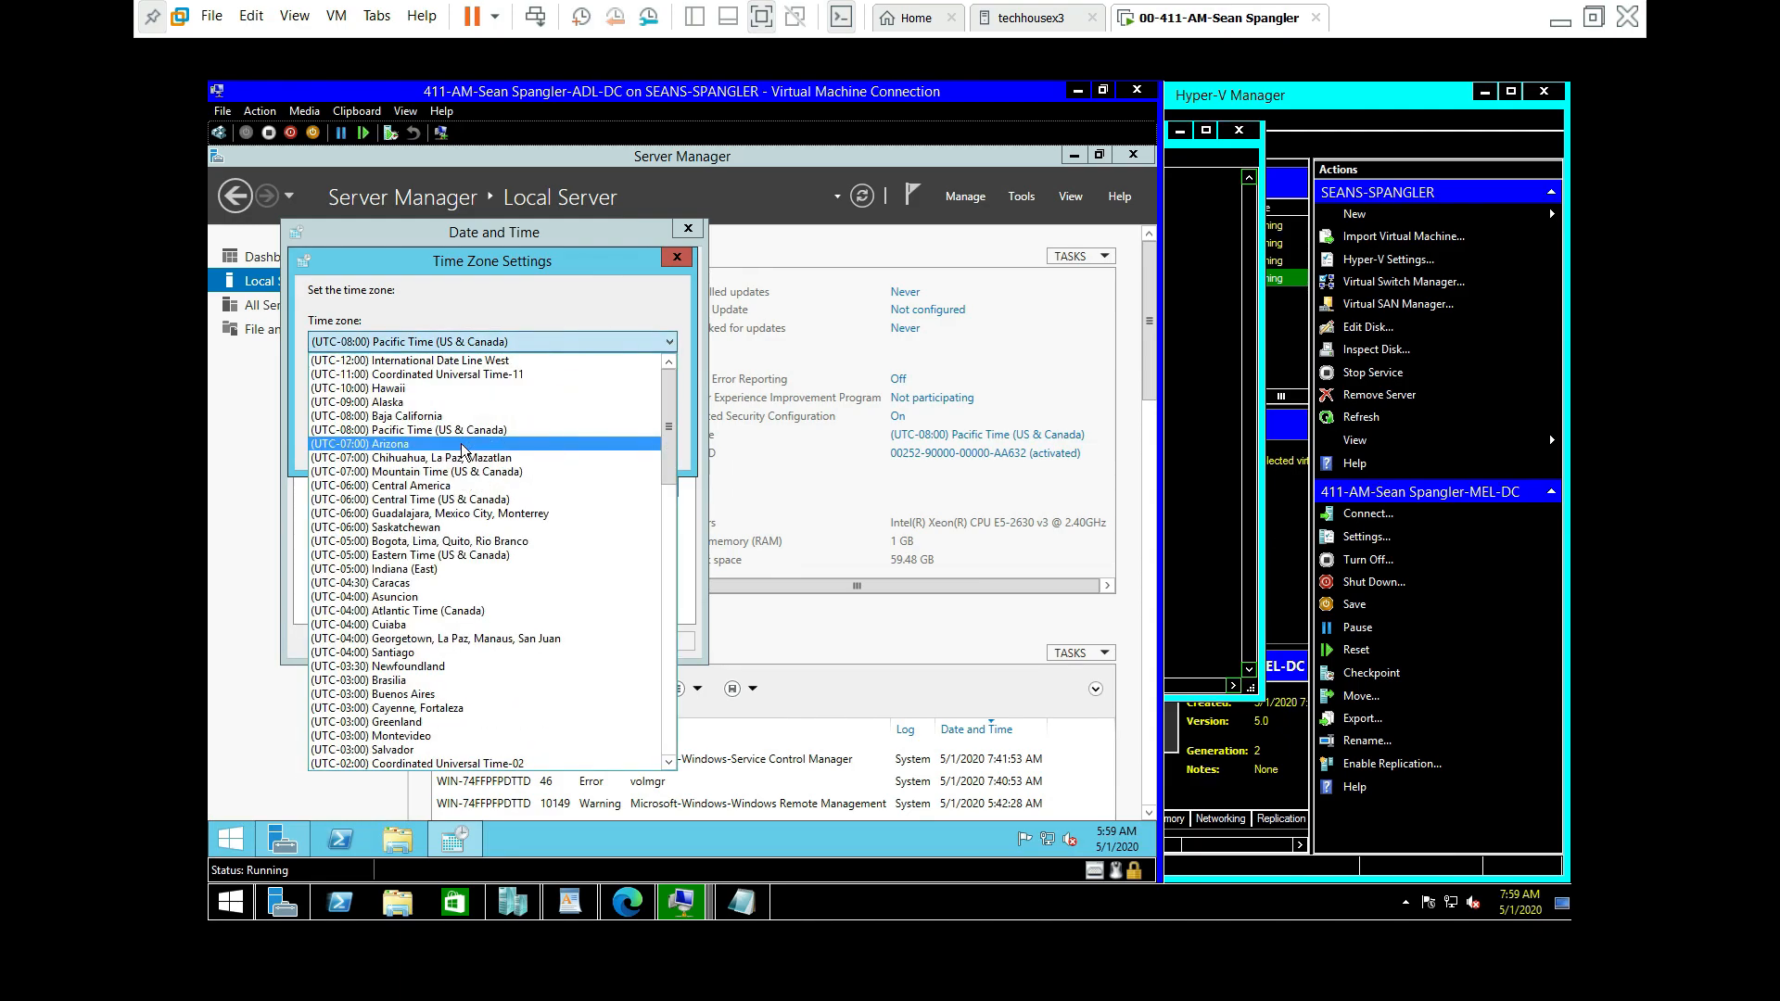
{"action": "left_click", "coordinate": [470, 500]}
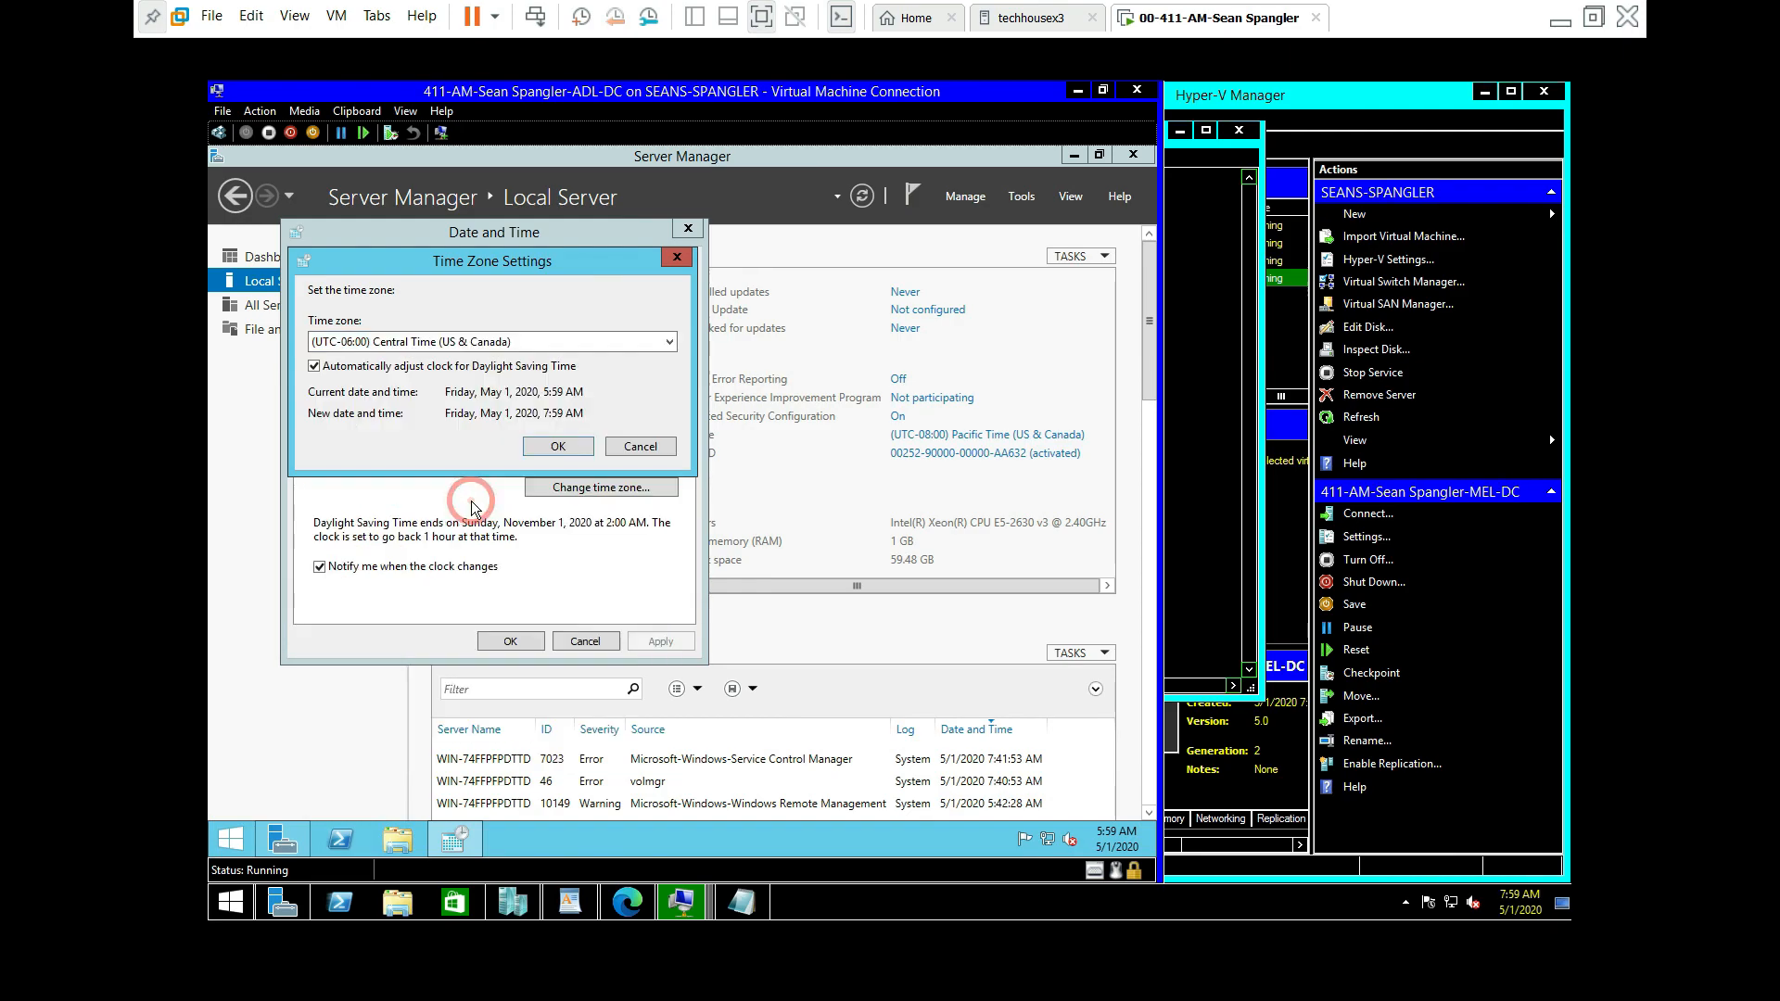
{"action": "left_click", "coordinate": [554, 446]}
{"action": "left_click", "coordinate": [511, 643]}
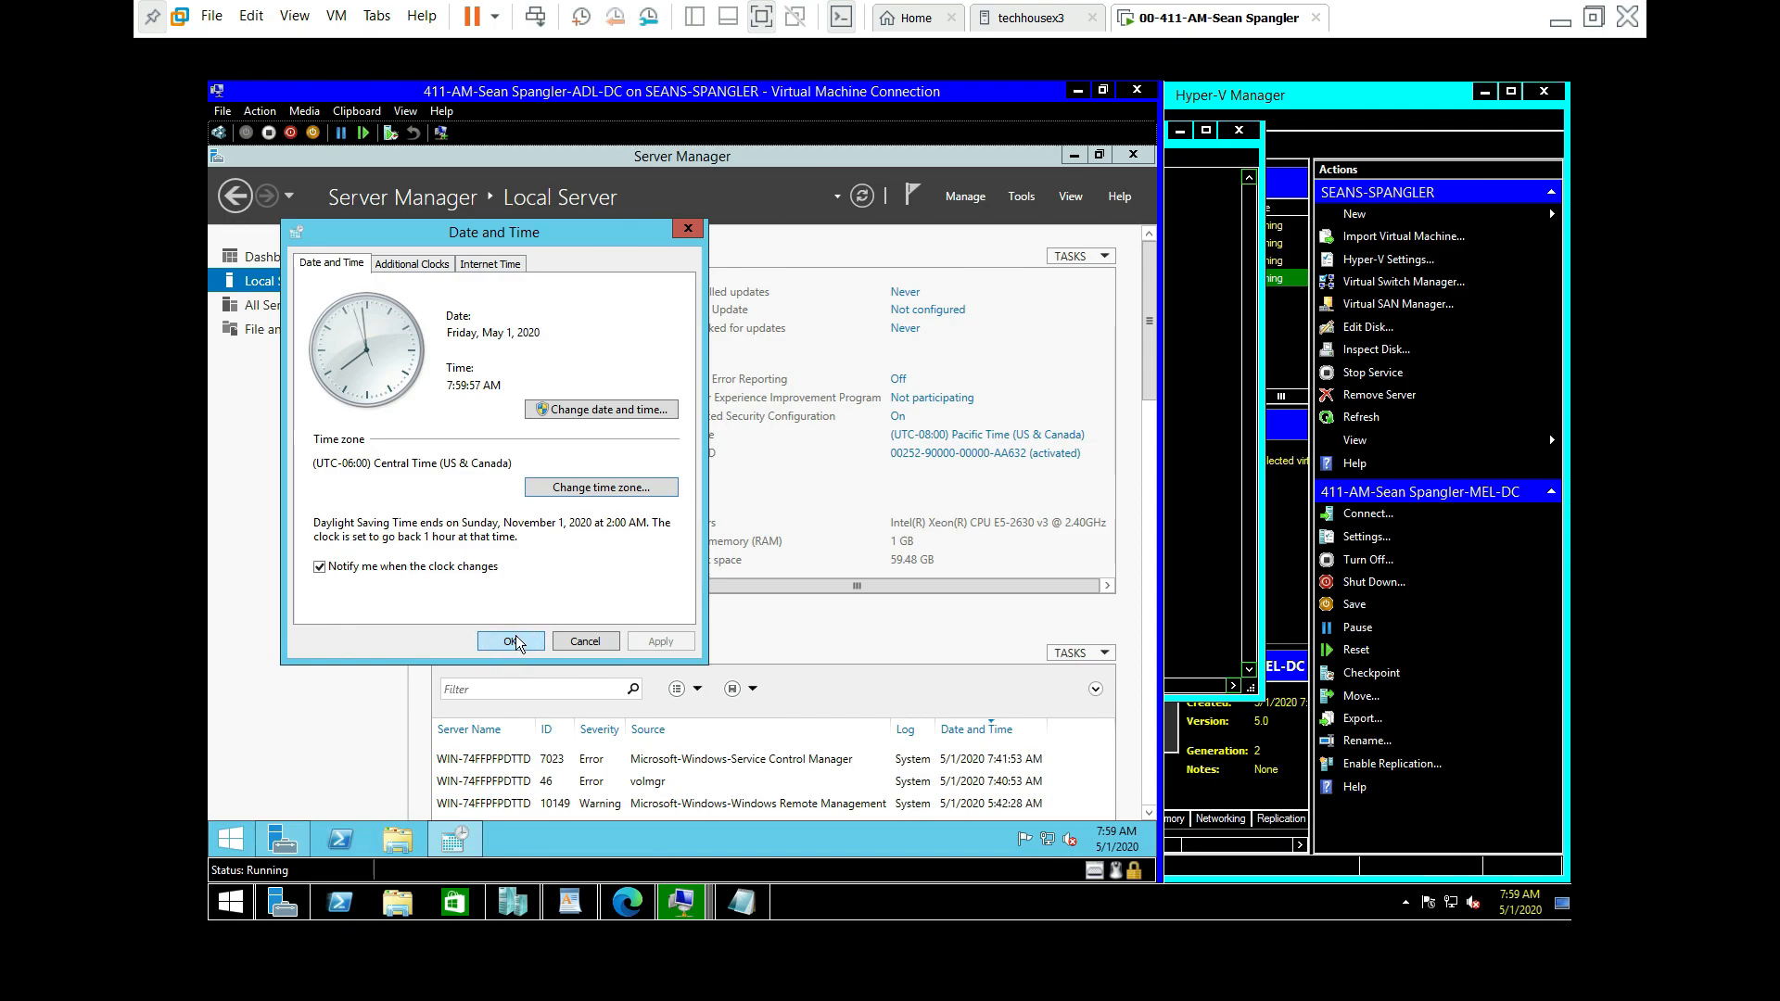
{"action": "left_click", "coordinate": [511, 639]}
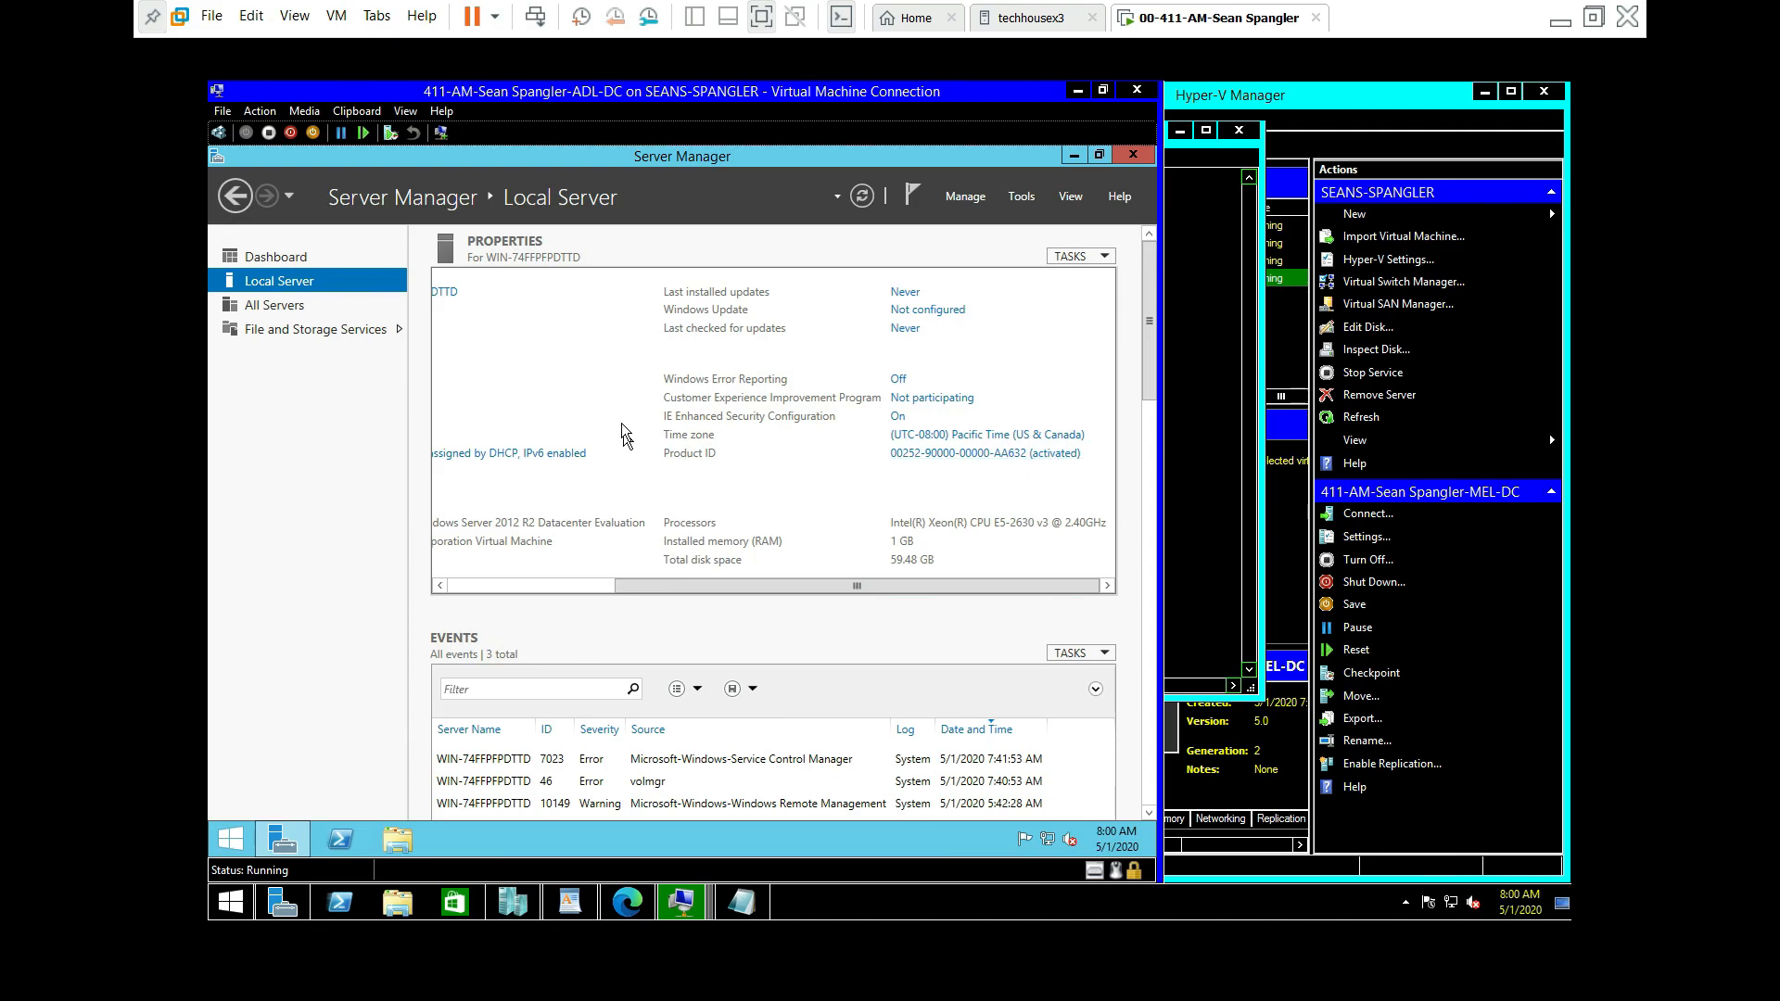
Step: Review the Notepad checklist and lab instructions, then return the VM window to full size
{"action": "left_click", "coordinate": [747, 915]}
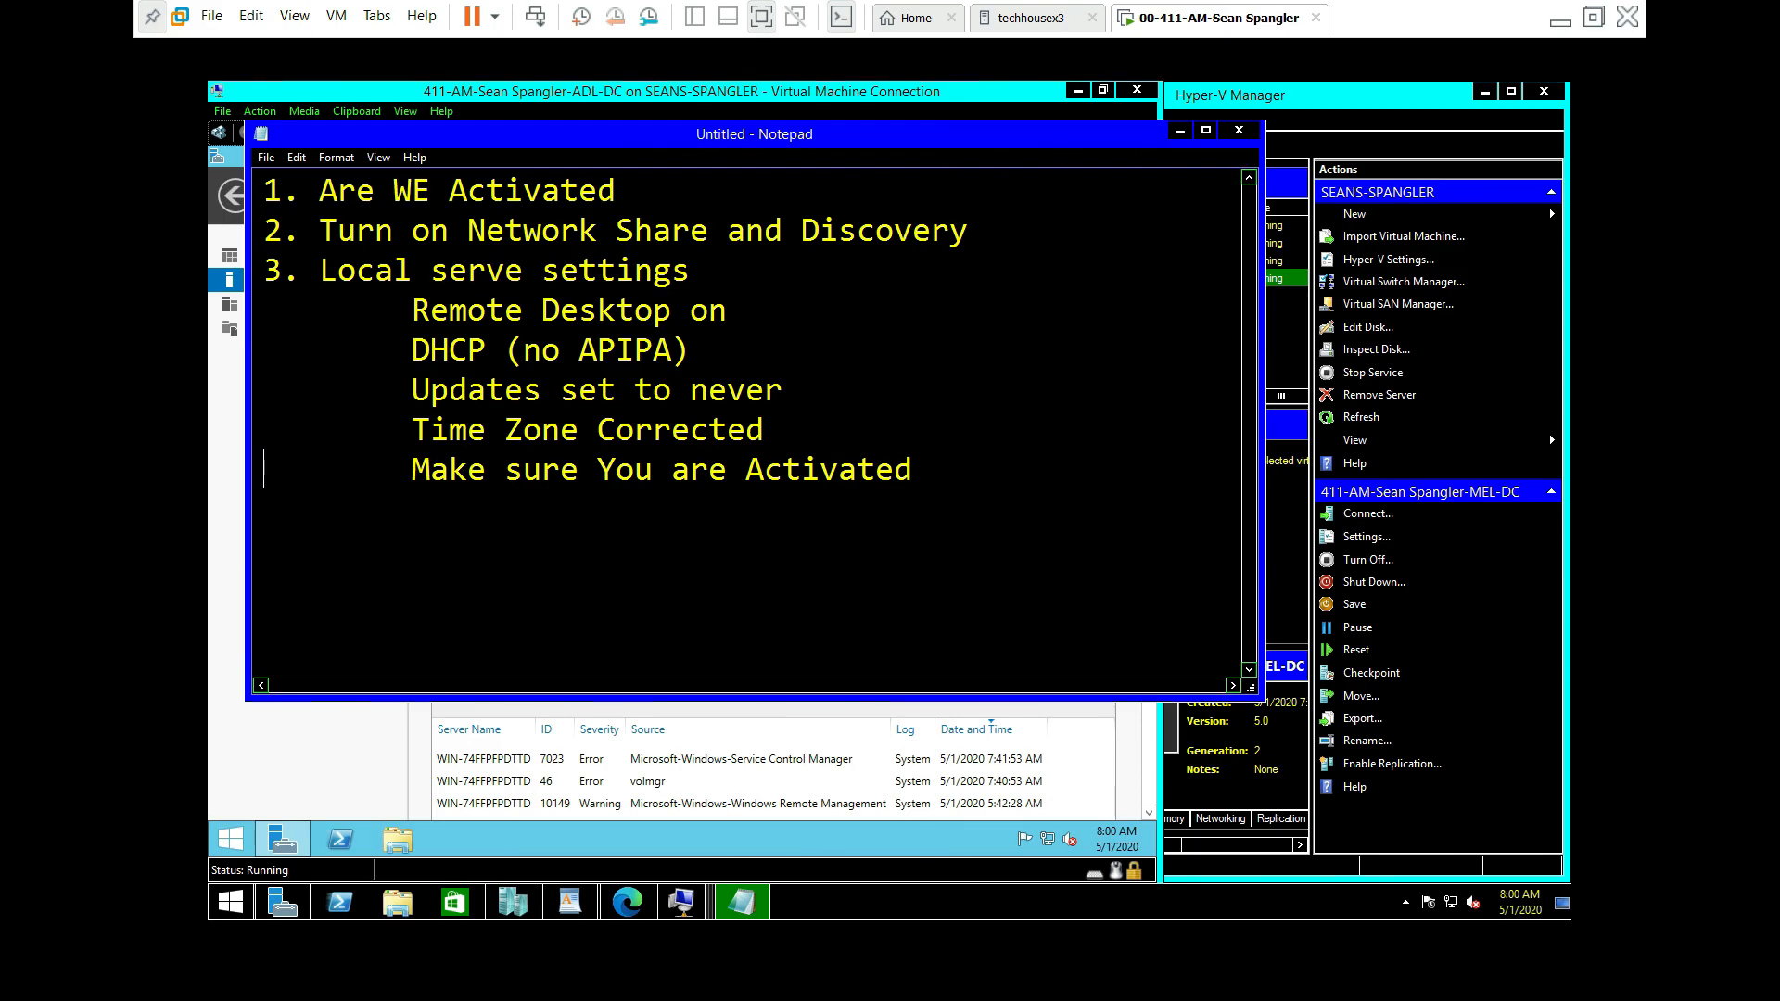
{"action": "left_click", "coordinate": [1180, 130]}
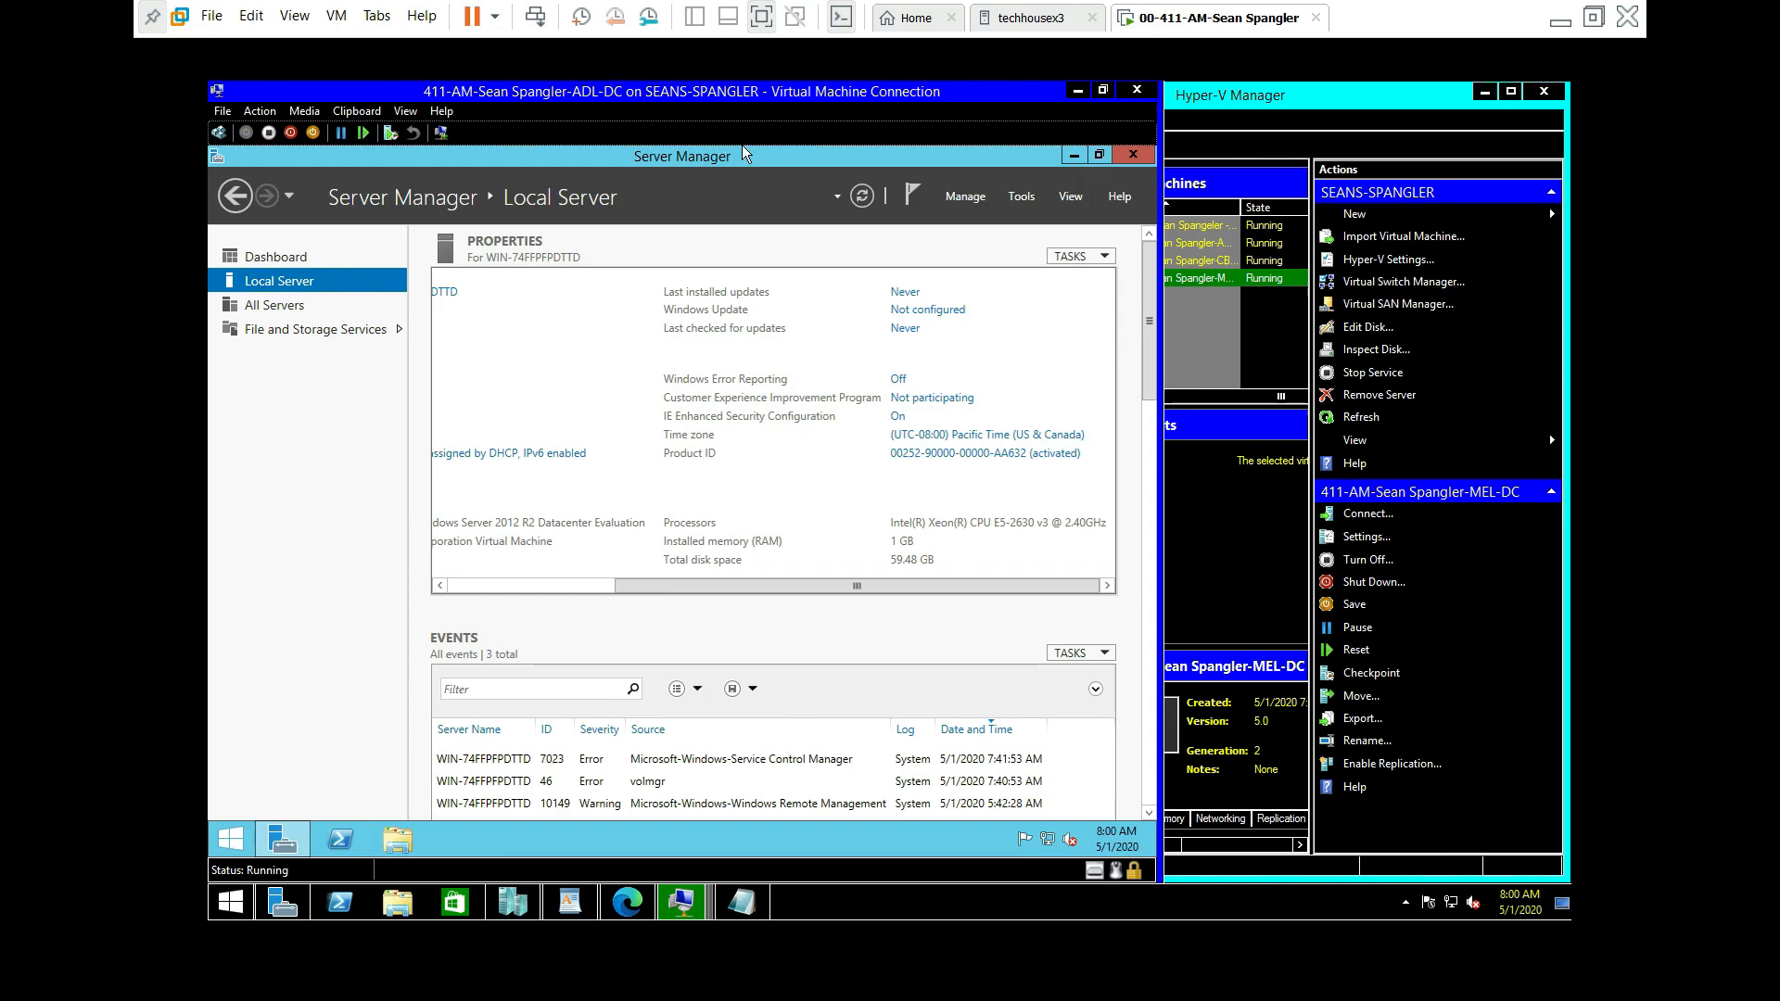
{"action": "left_click_drag", "start_coordinate": [767, 86], "coordinate": [981, 102]}
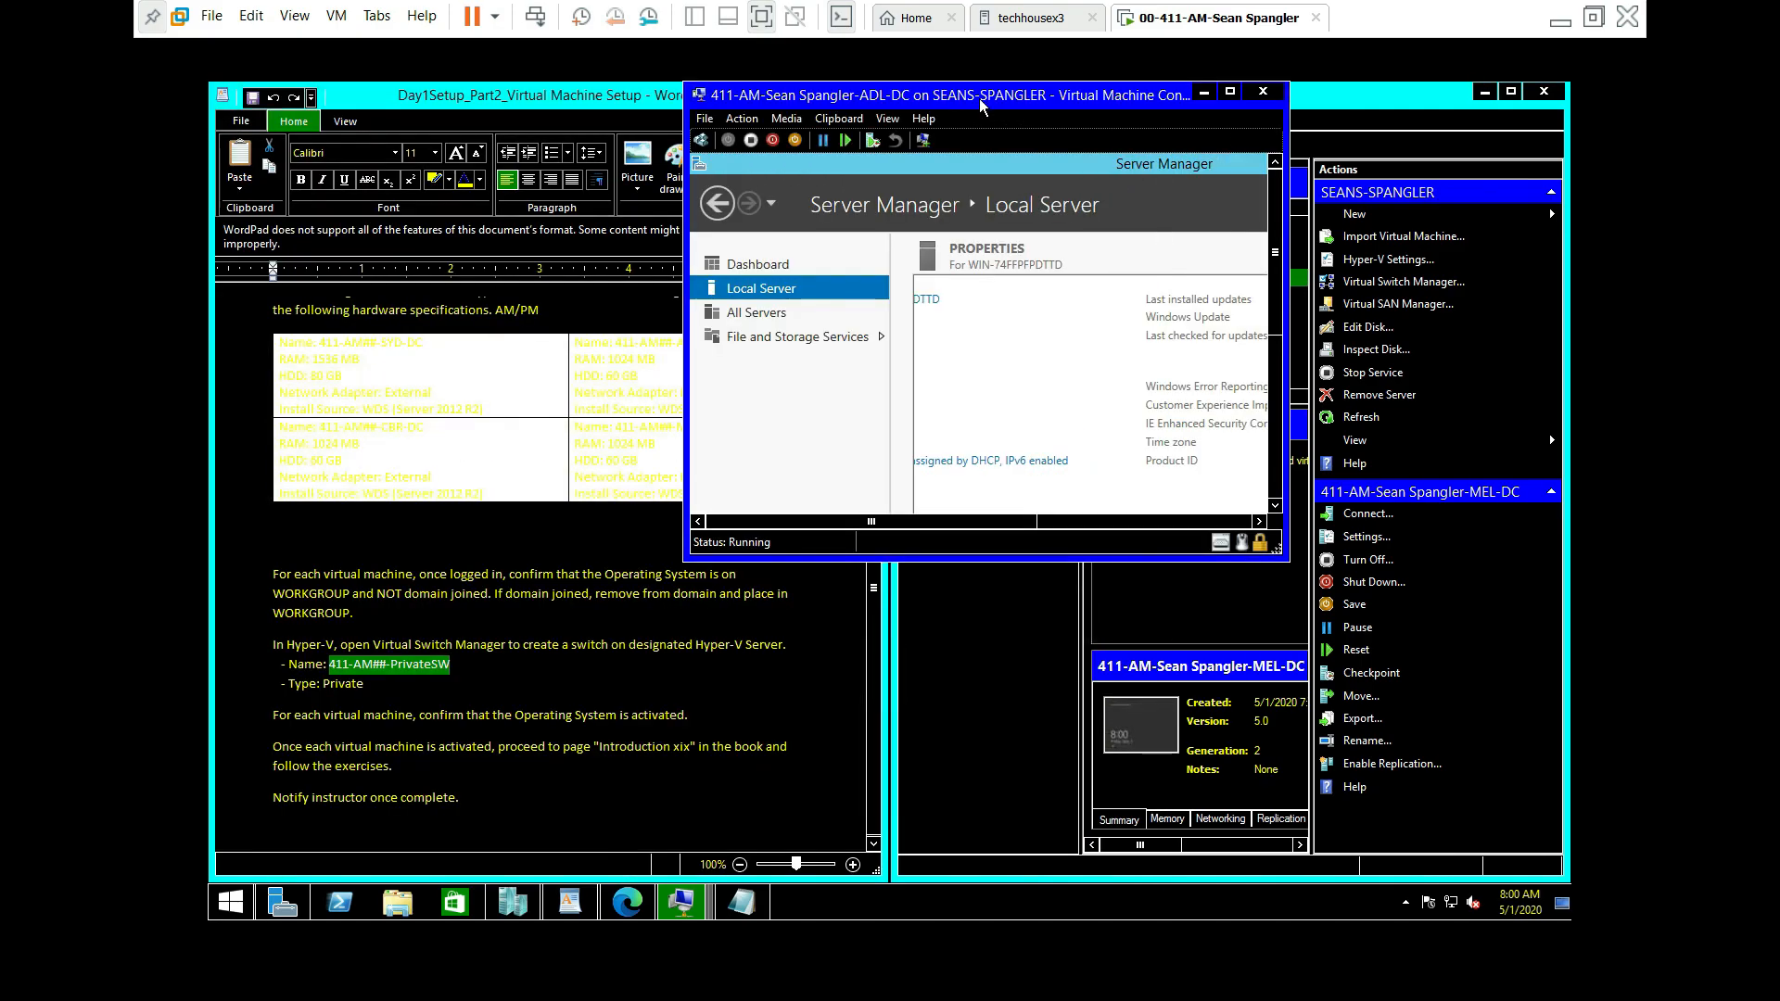
{"action": "scroll", "coordinate": [899, 338], "scroll_direction": "down", "scroll_amount": 5}
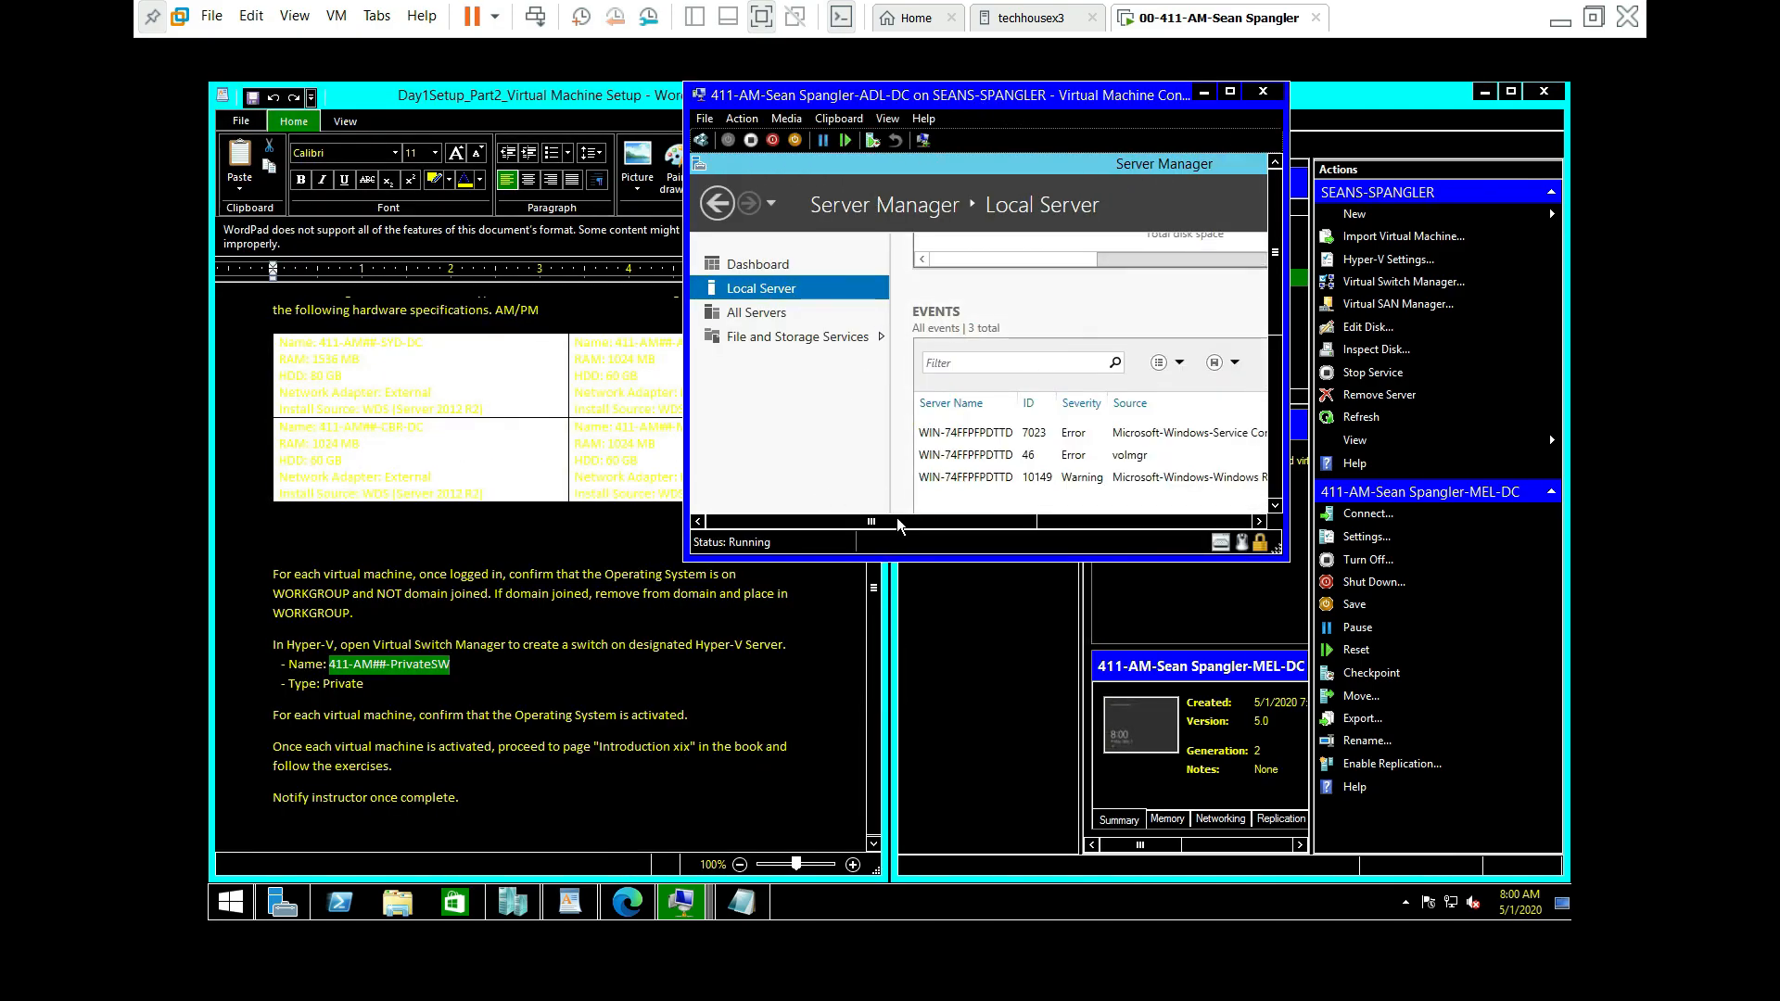
{"action": "scroll", "coordinate": [950, 348], "scroll_direction": "down", "scroll_amount": 2}
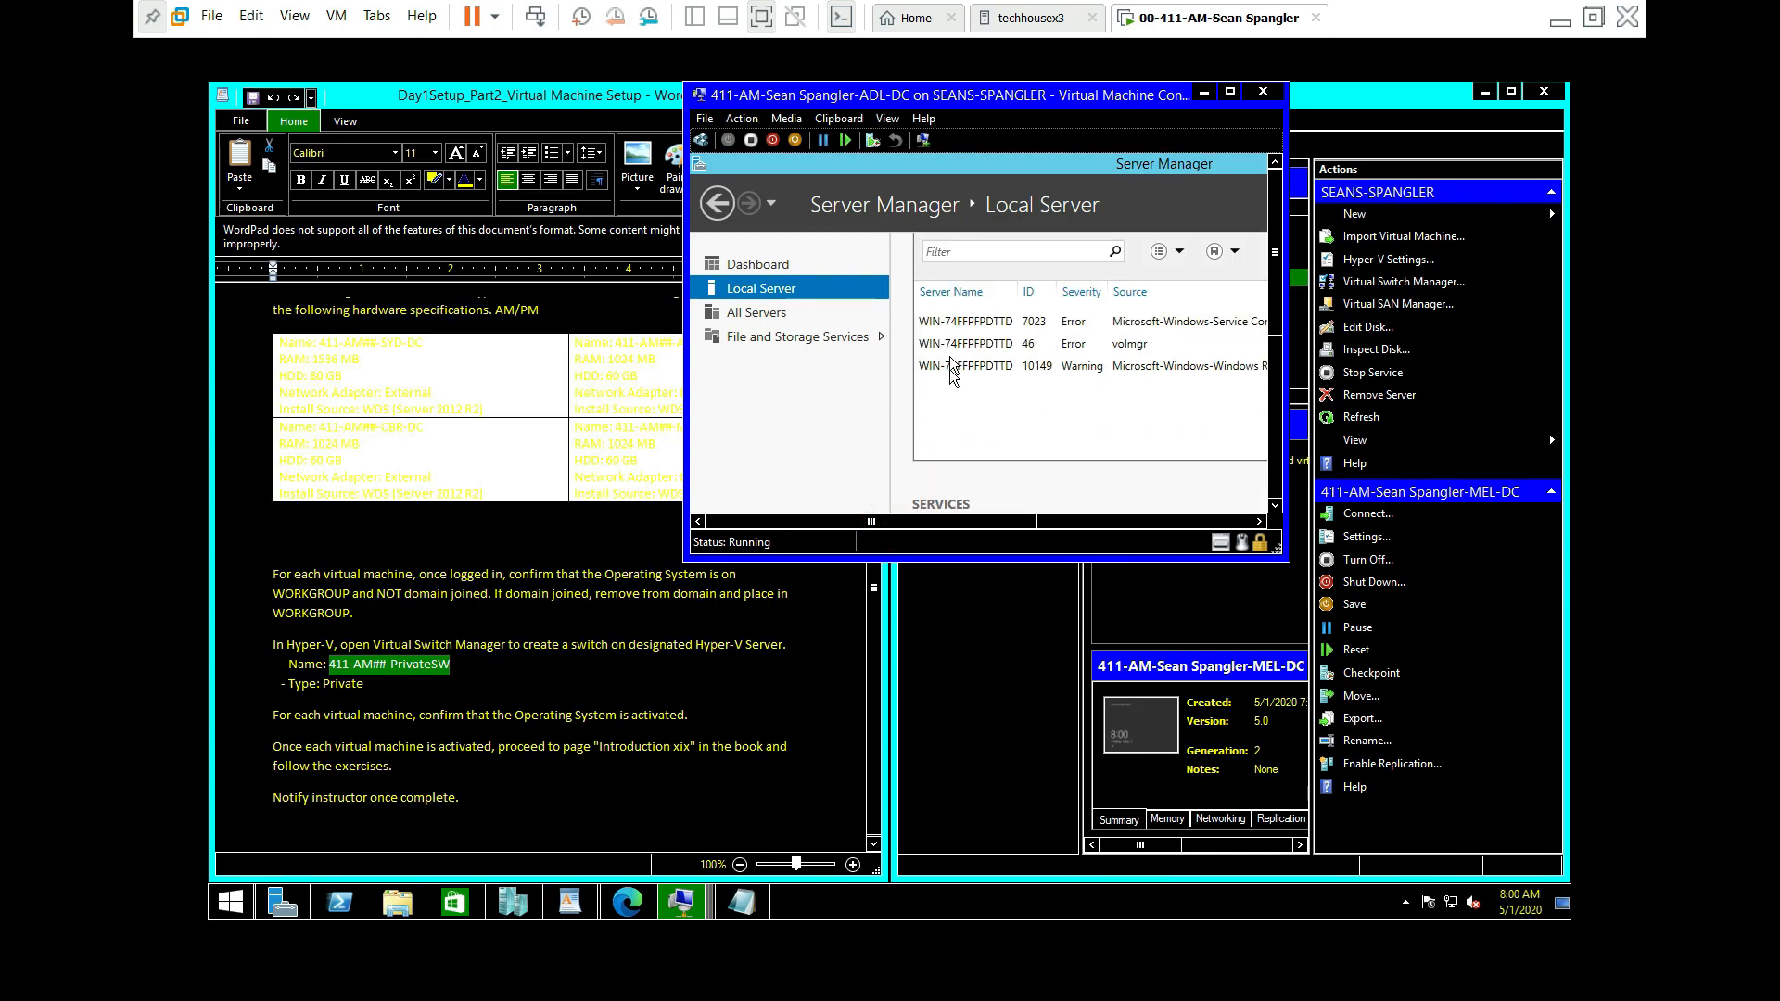
{"action": "left_click", "coordinate": [1229, 92]}
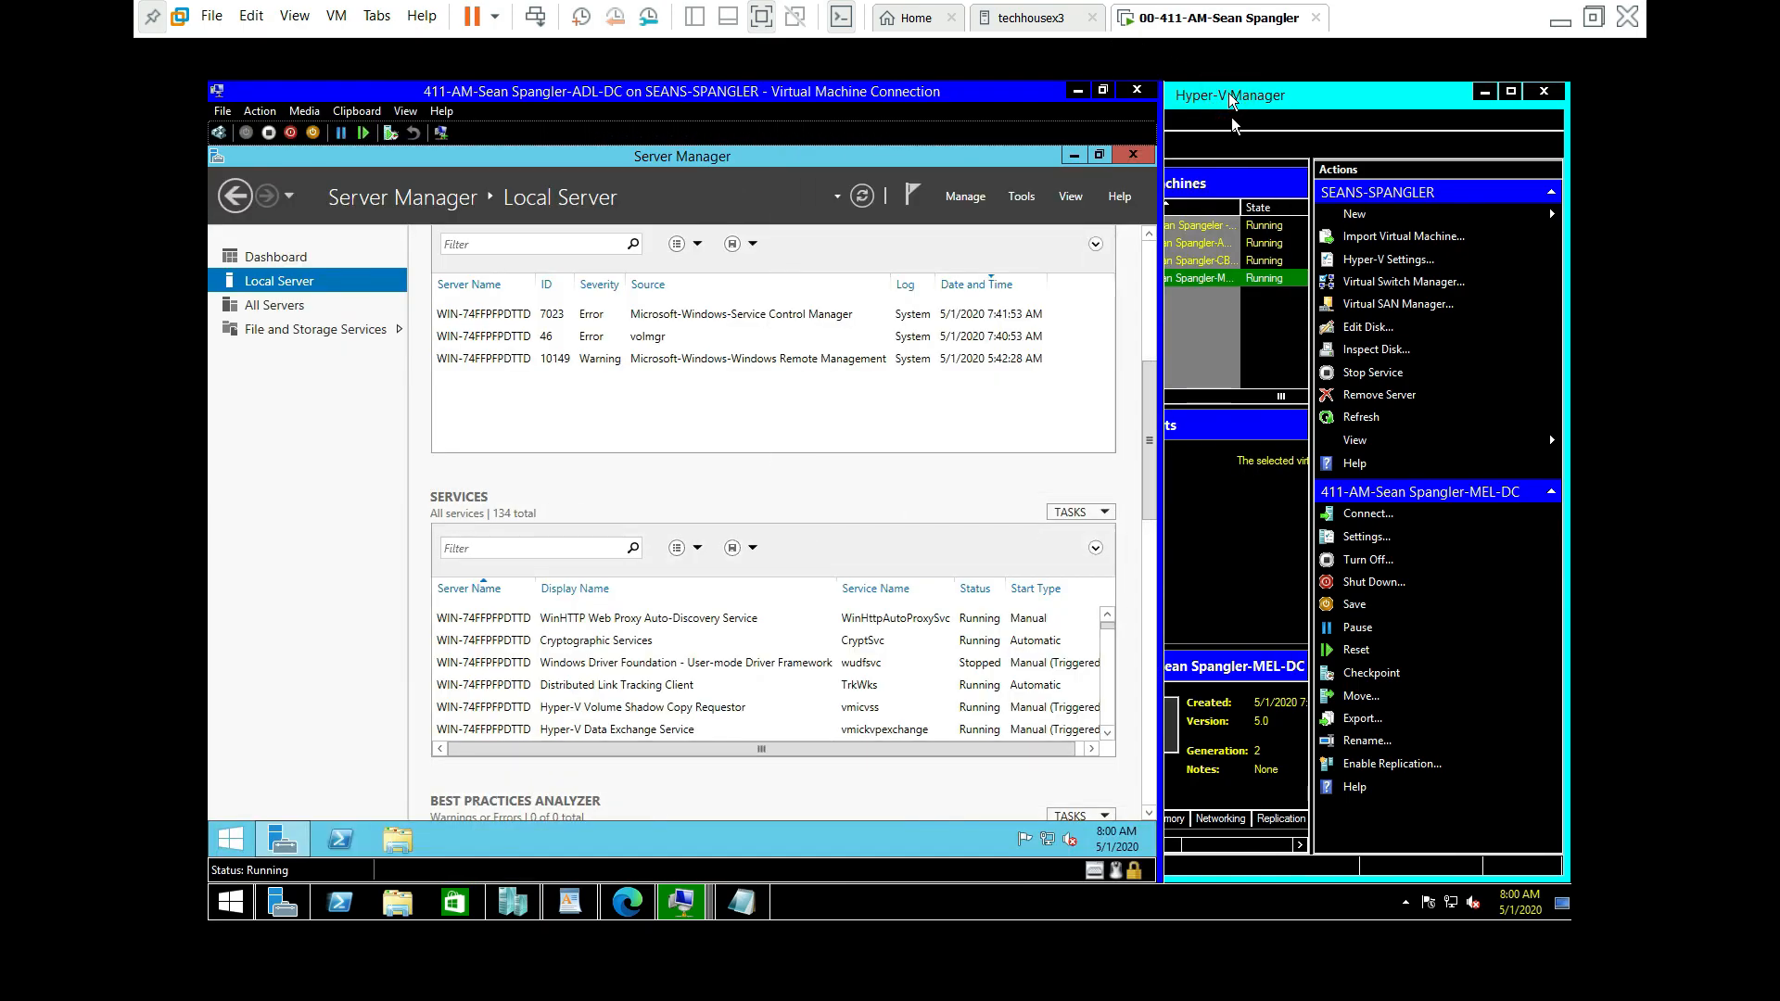
Step: Restart the ADL-DC server and close its VM connection window
{"action": "right_click", "coordinate": [242, 837]}
{"action": "mouse_move", "coordinate": [317, 806]}
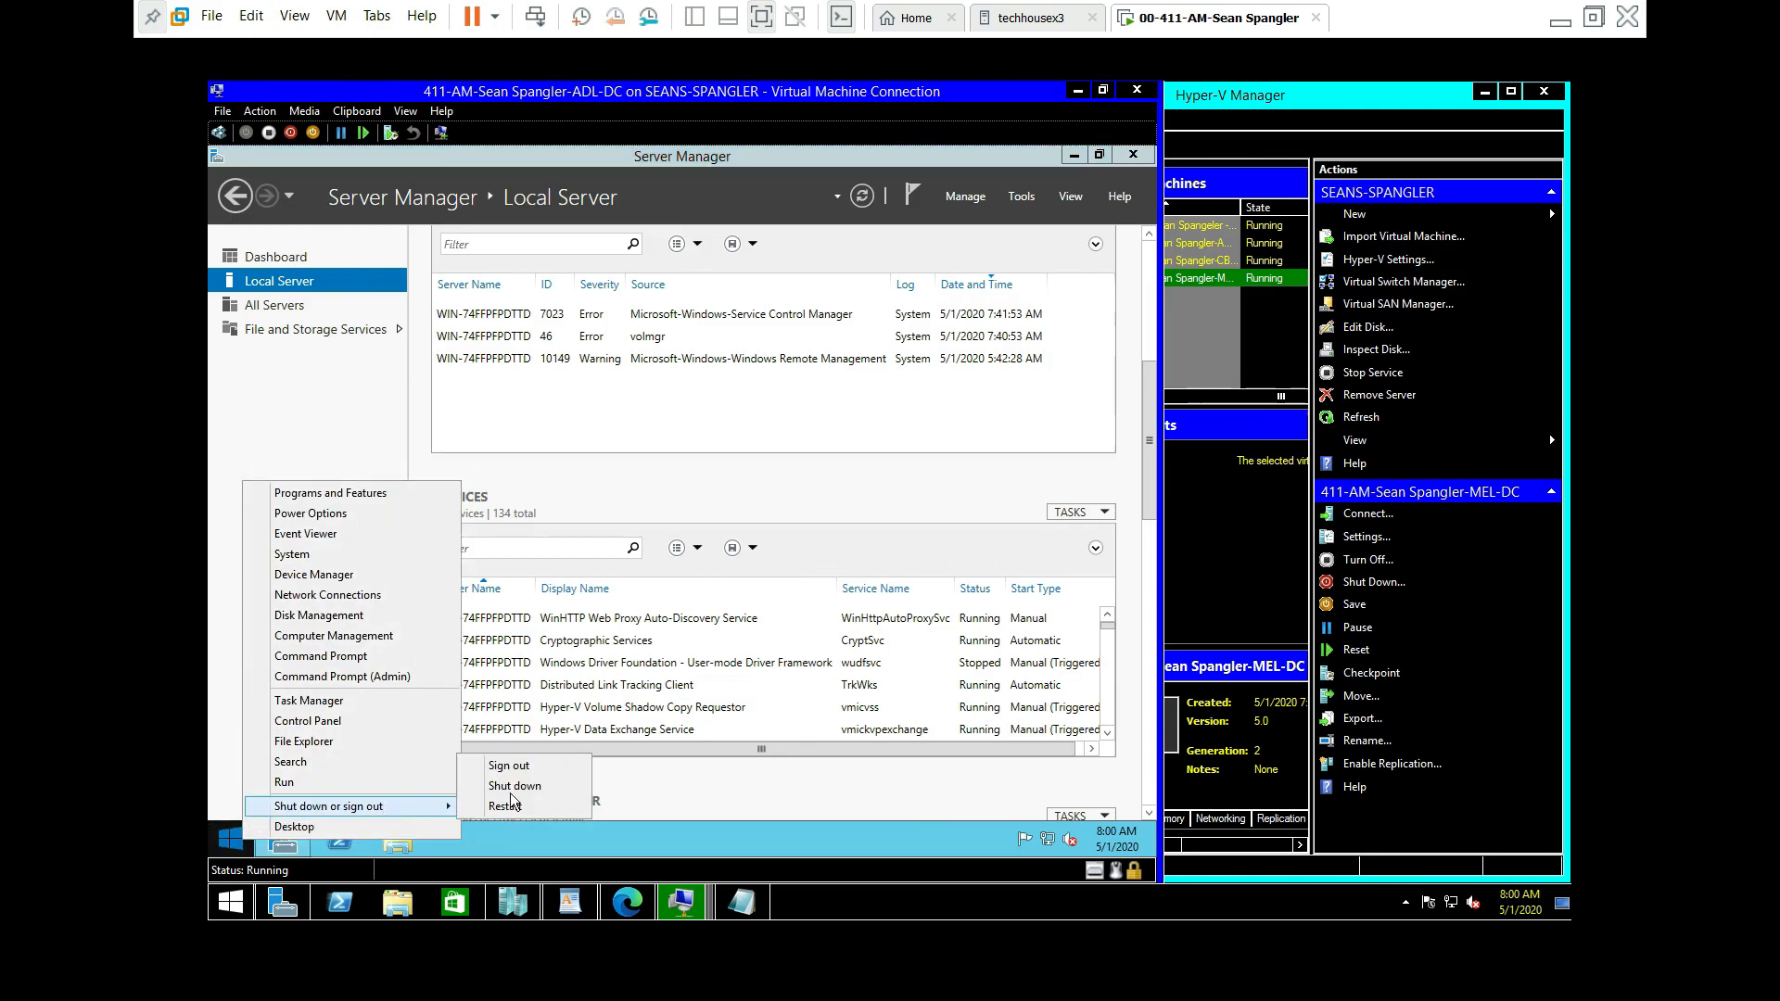
{"action": "left_click", "coordinate": [524, 806]}
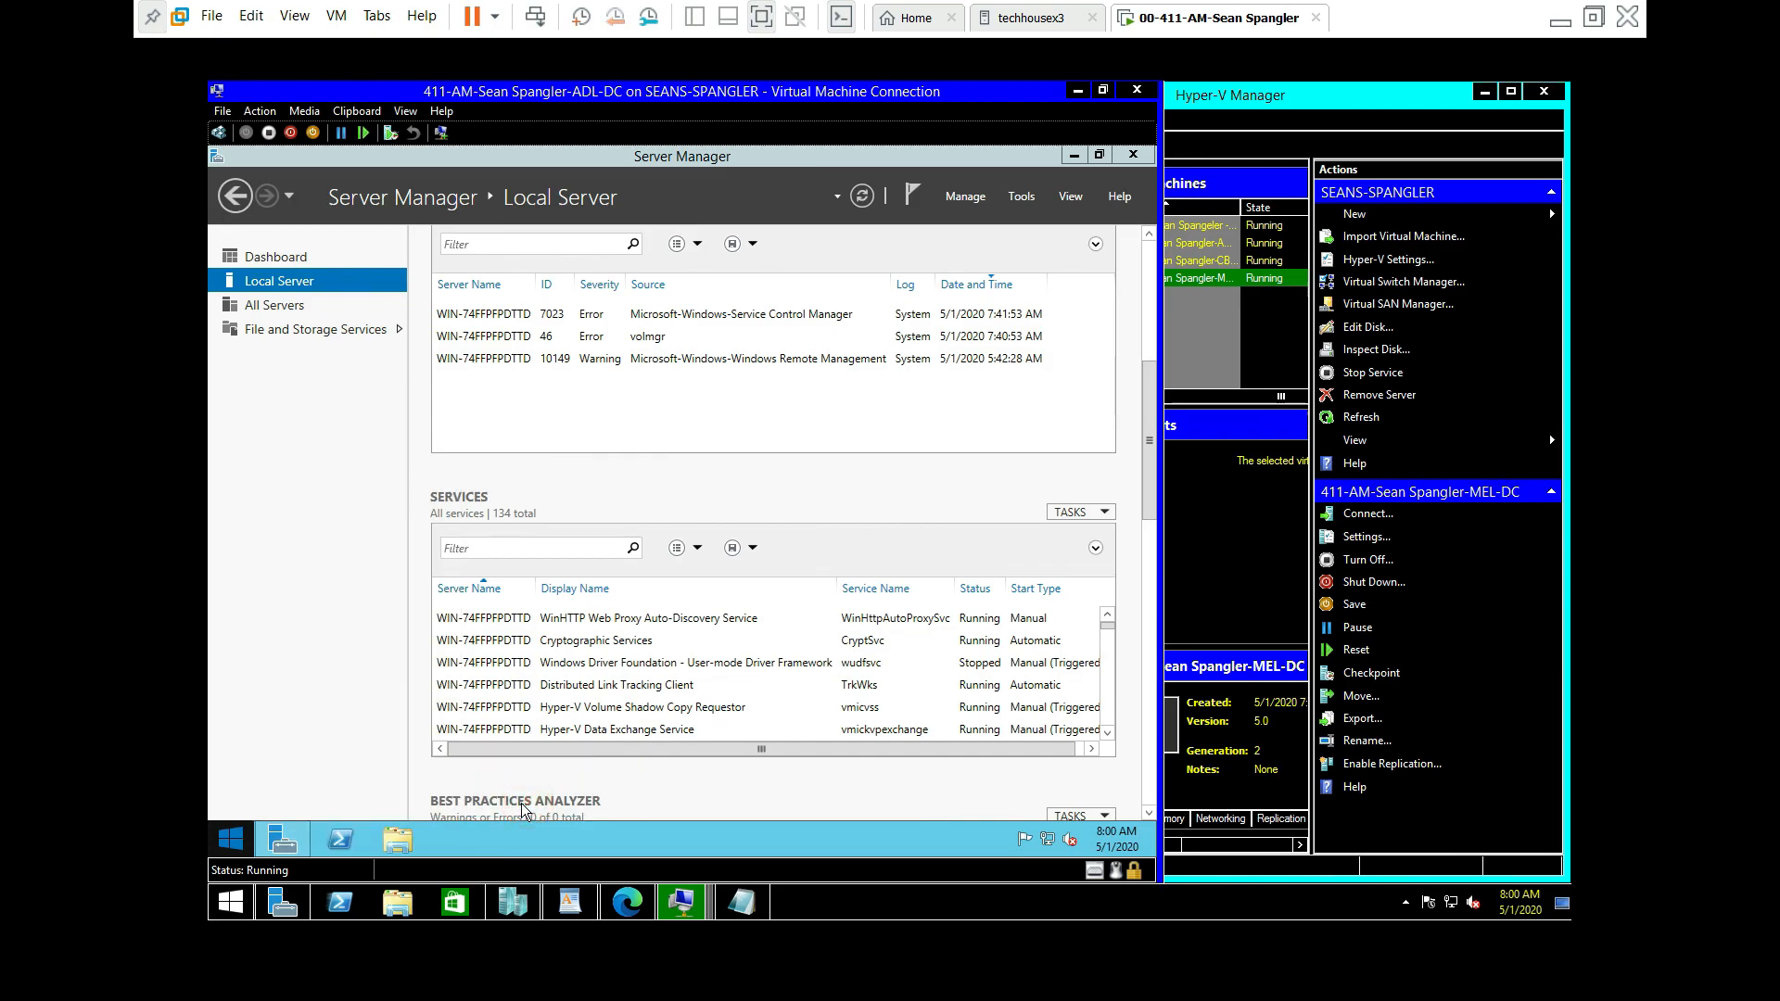
{"action": "left_click", "coordinate": [511, 804]}
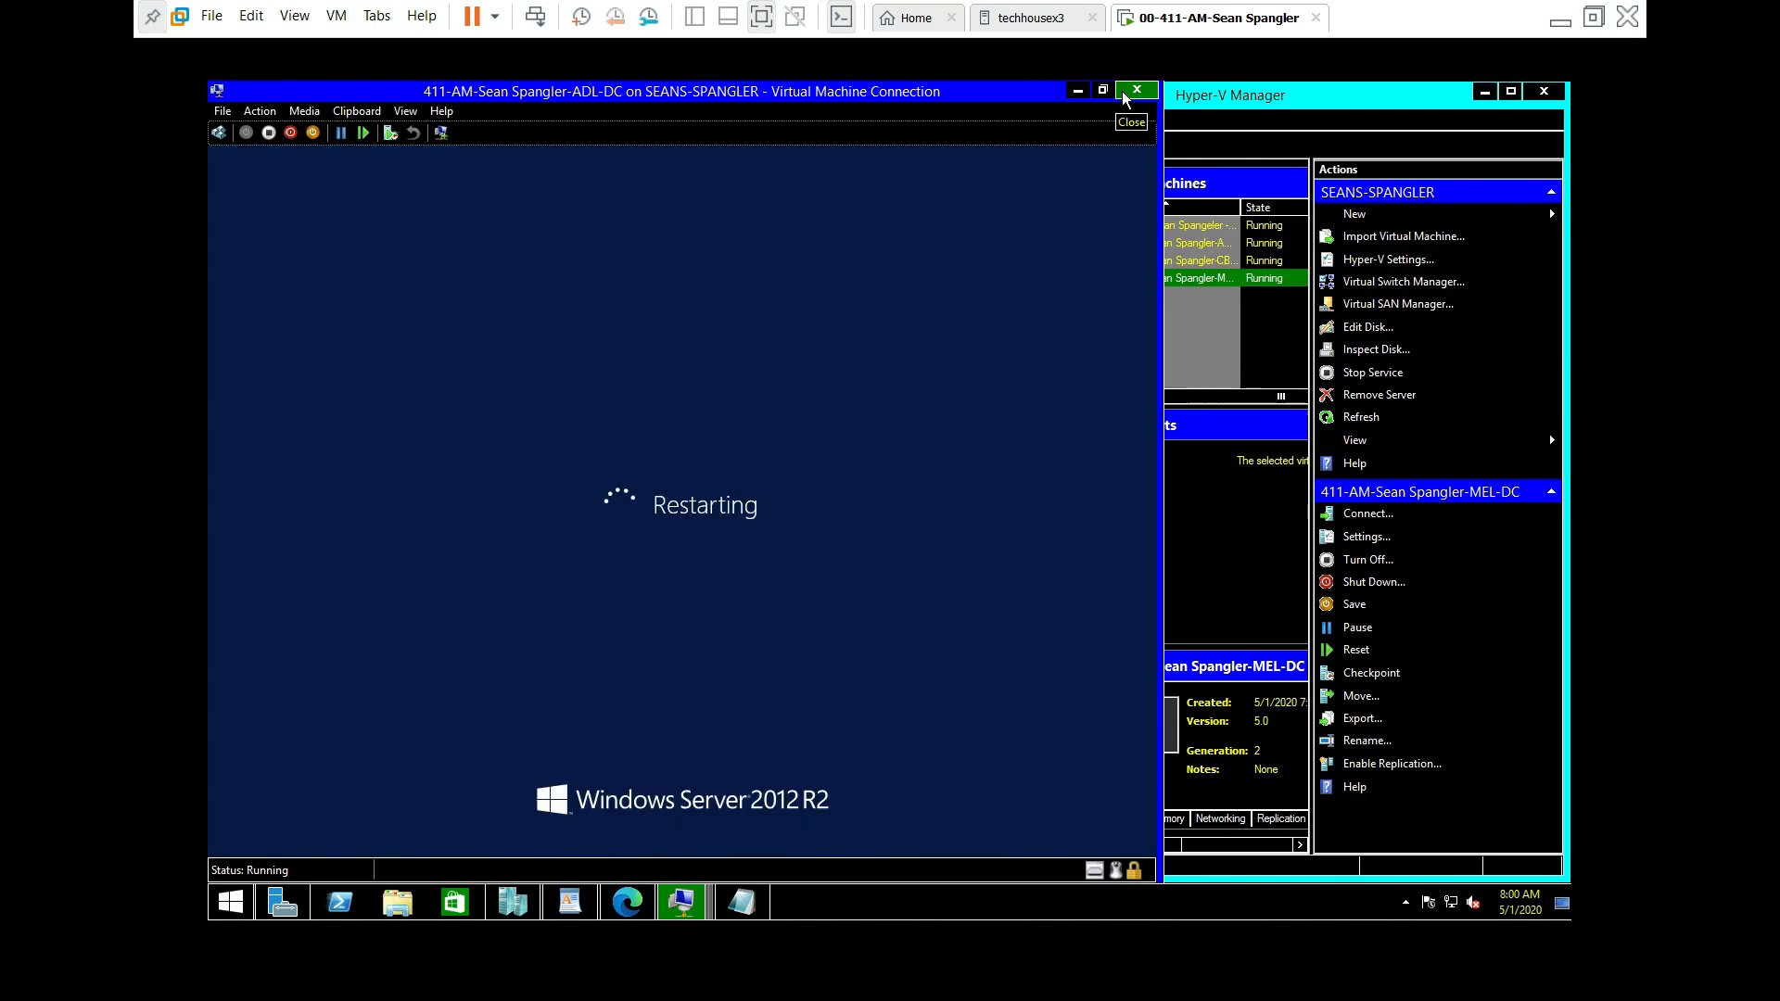
{"action": "left_click", "coordinate": [1138, 90]}
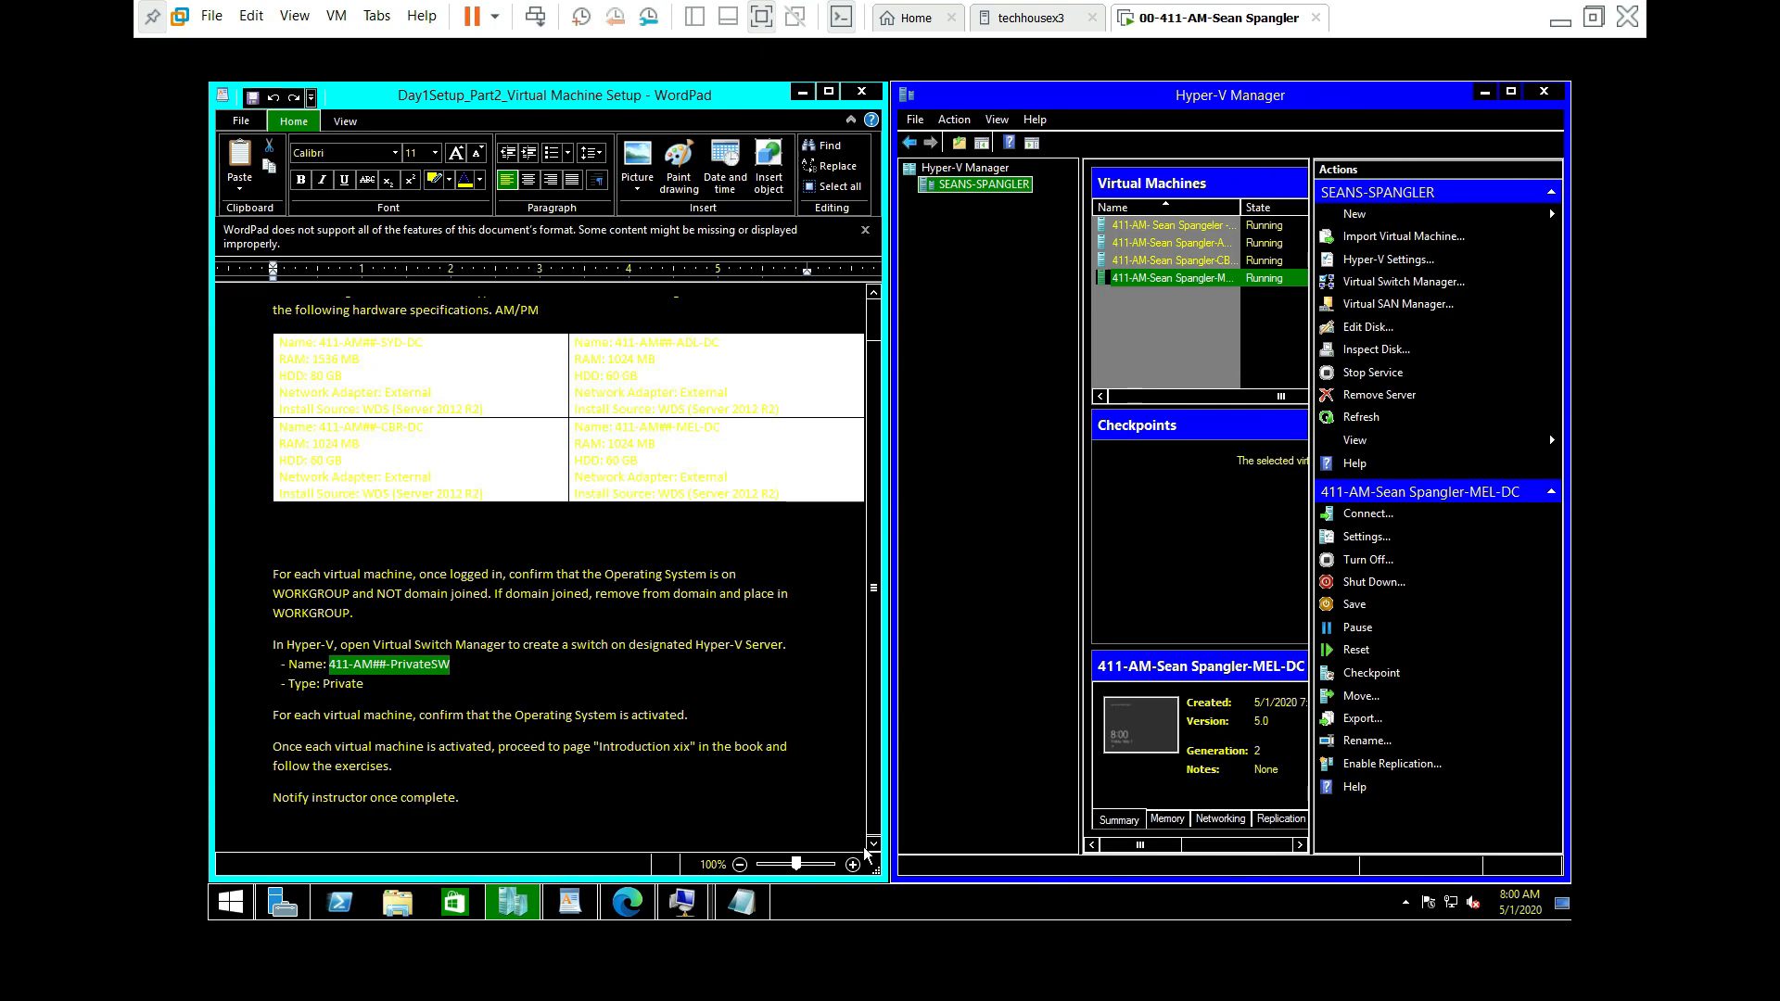
Step: Bring up the CBR-DC VM console and show its Local Server properties in Server Manager
{"action": "left_click", "coordinate": [687, 912]}
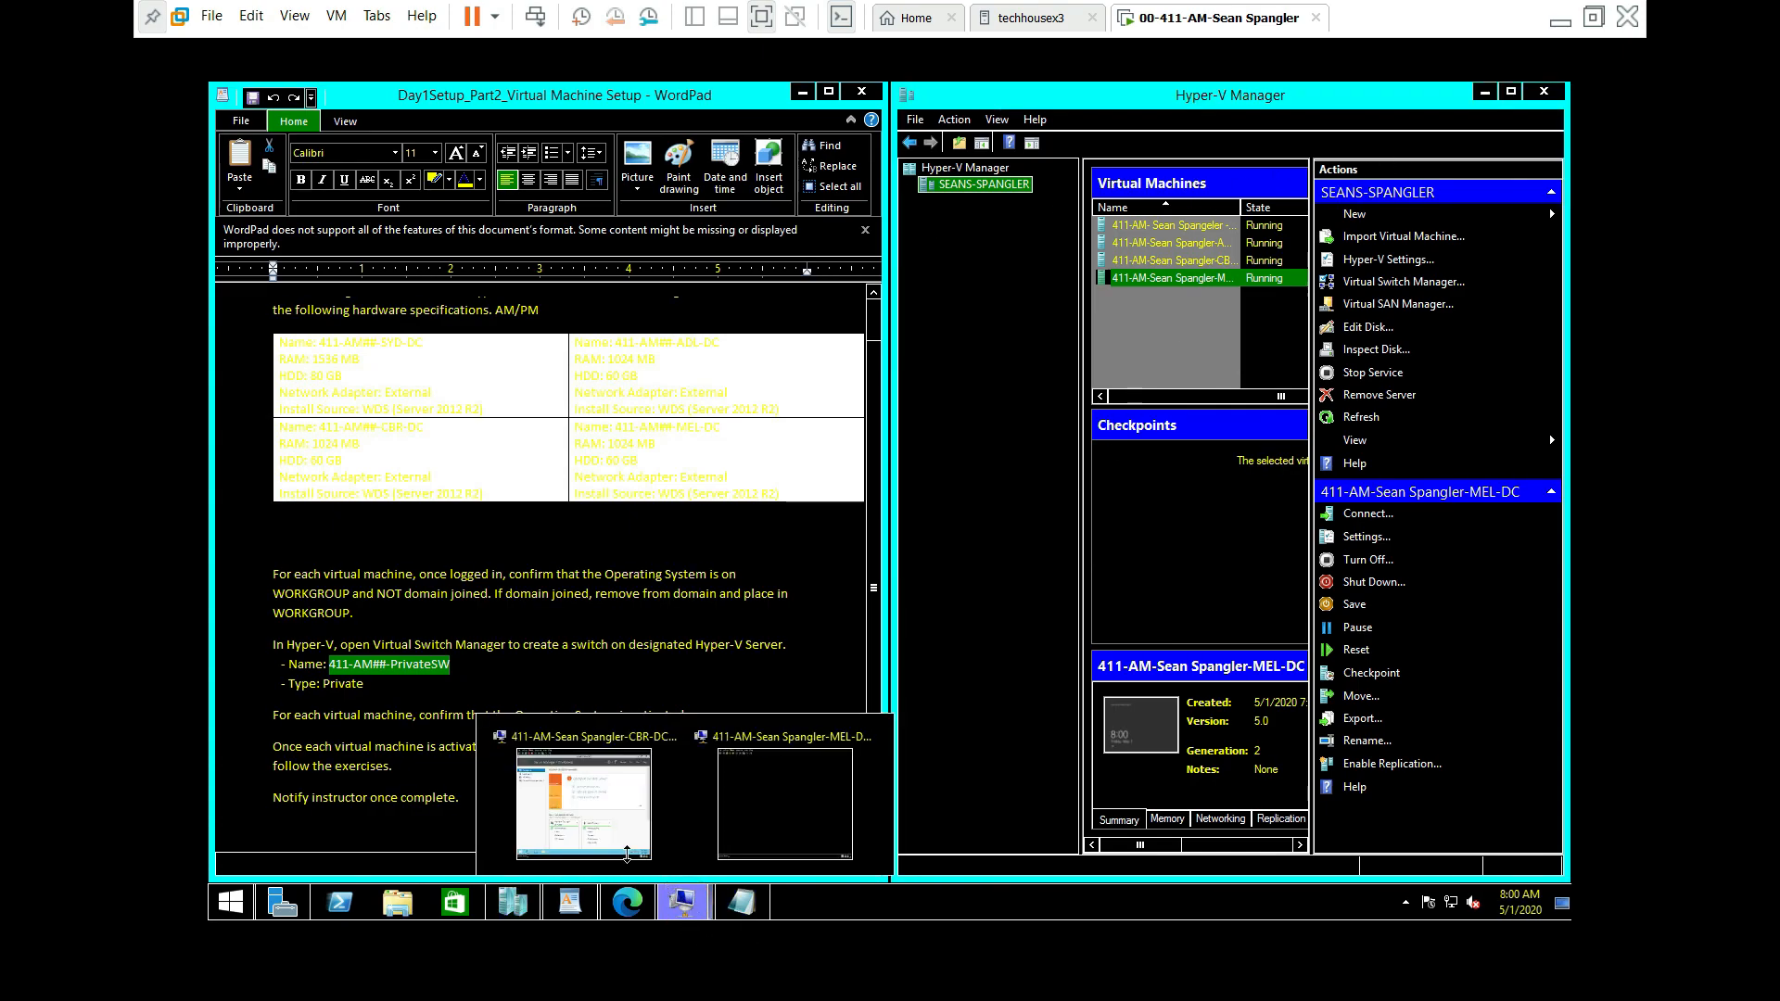
{"action": "left_click", "coordinate": [584, 799]}
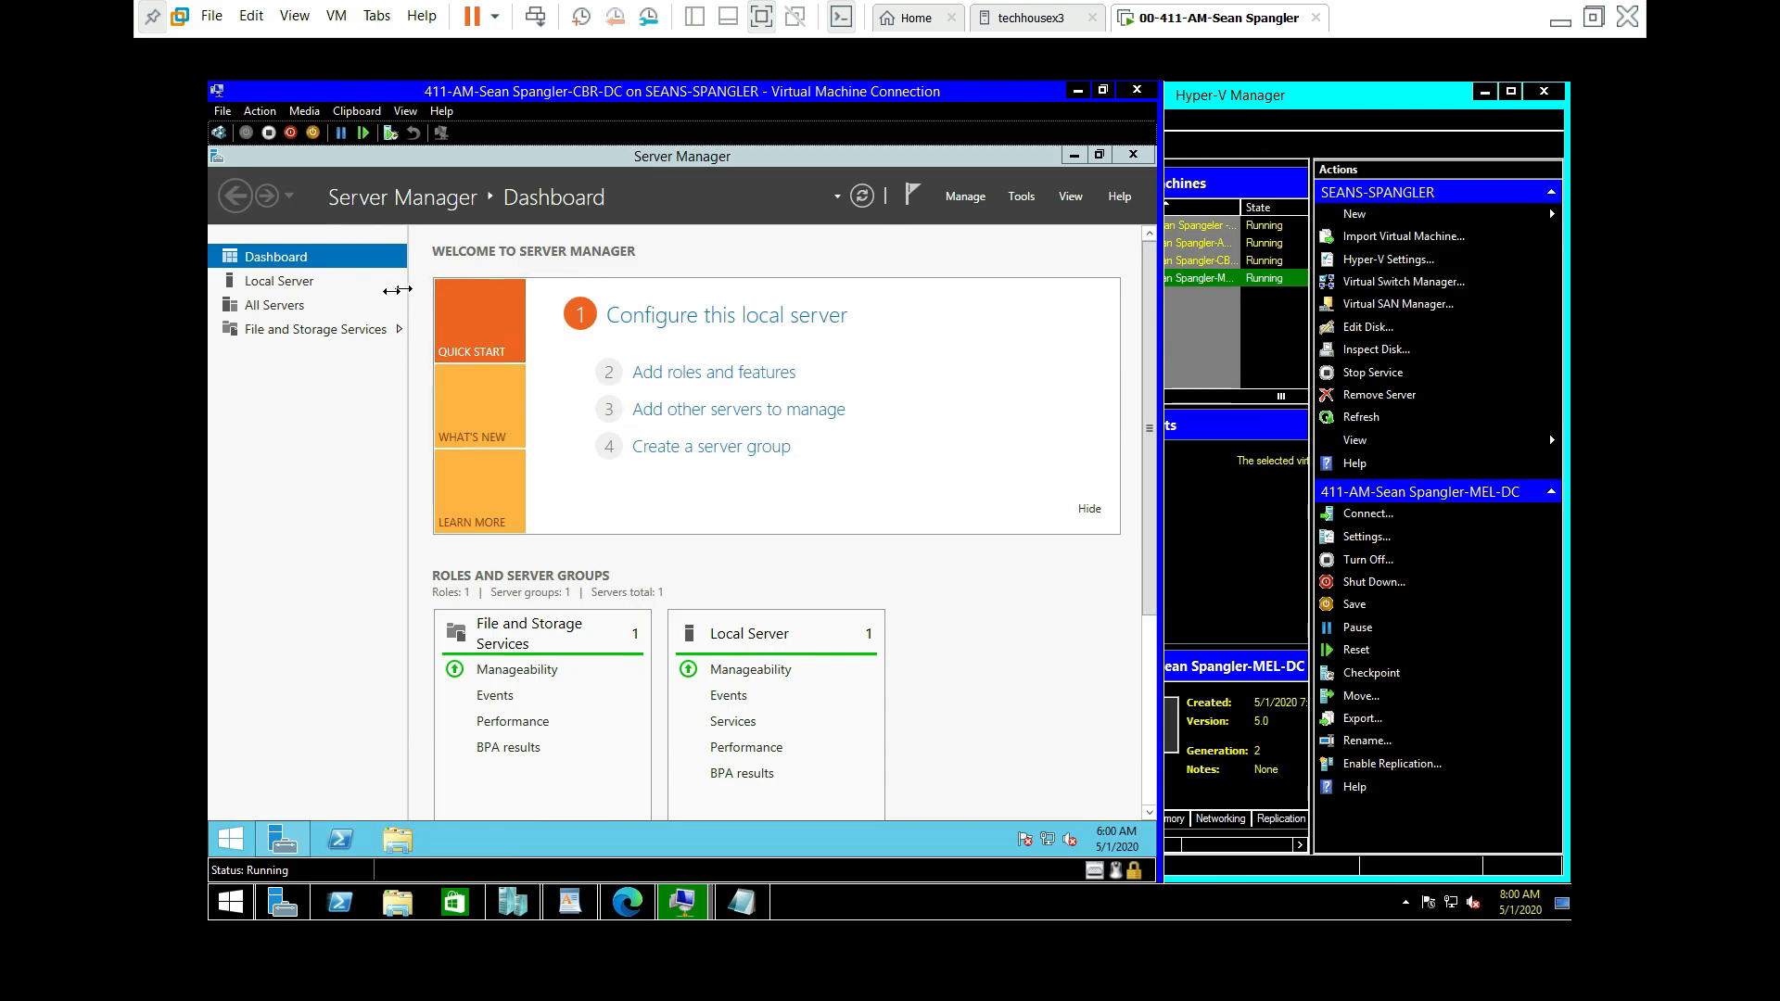
{"action": "left_click", "coordinate": [264, 282]}
{"action": "left_click", "coordinate": [655, 317]}
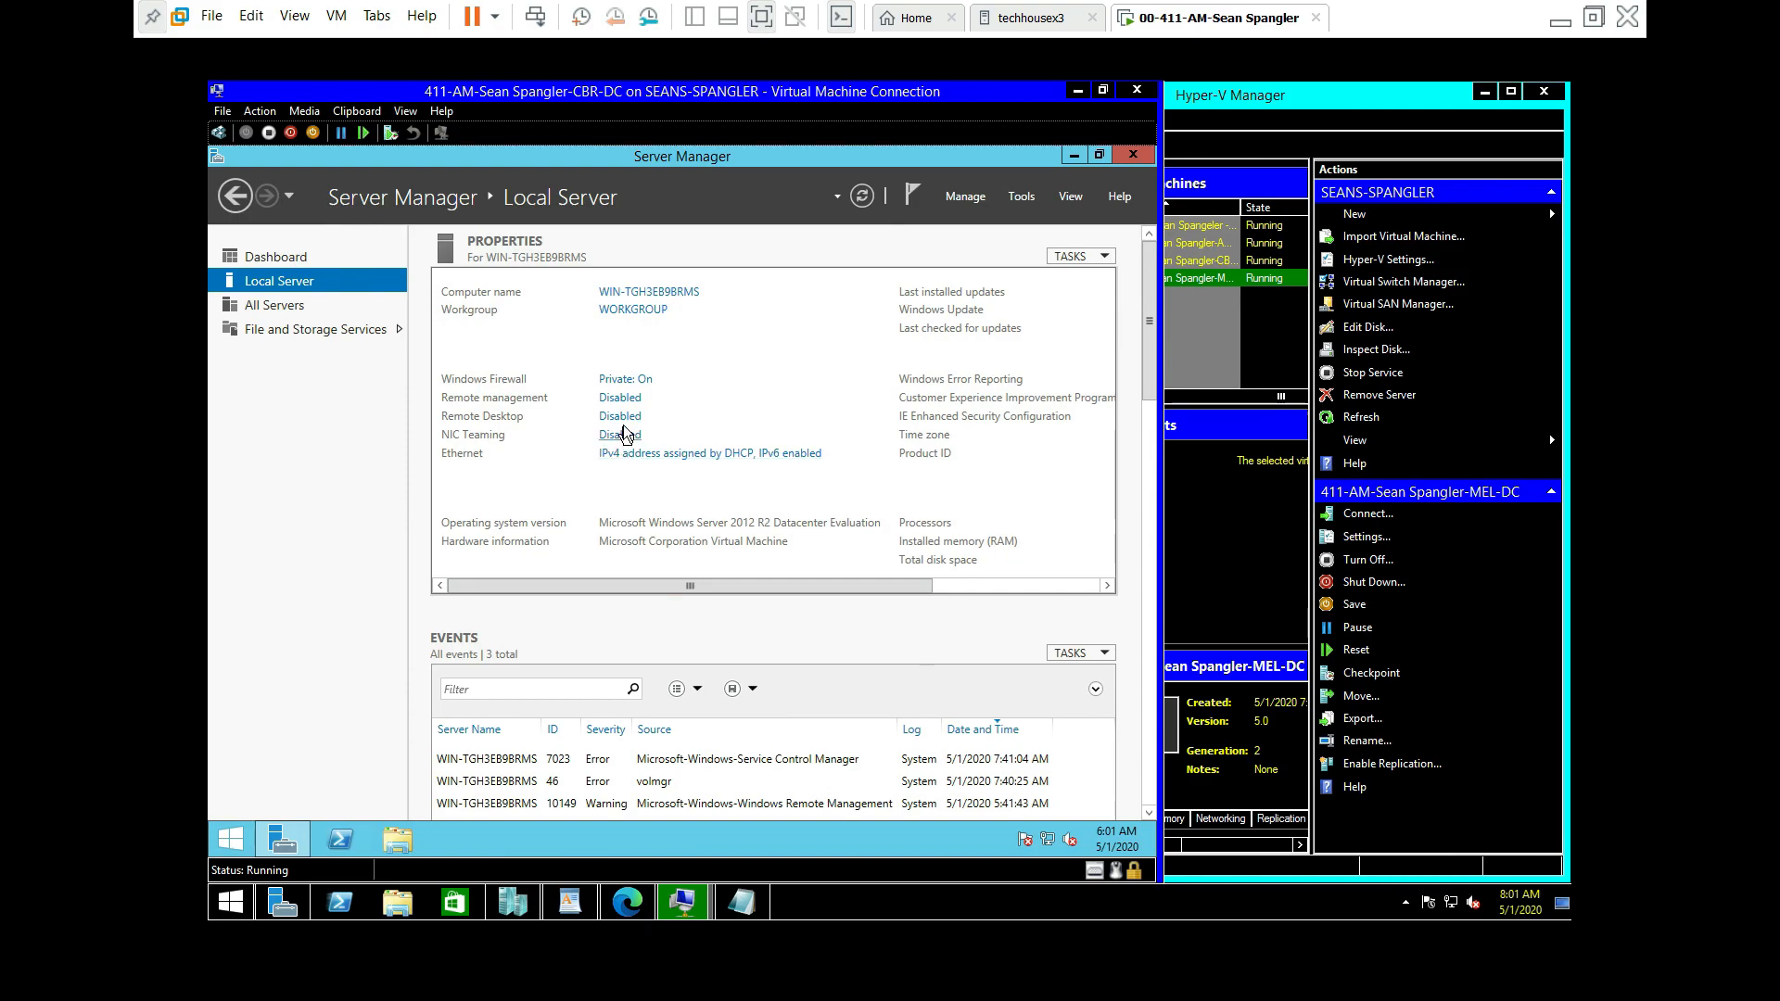
Step: Allow remote desktop connections to CBR-DC, accepting the firewall warning and applying the change
{"action": "left_click", "coordinate": [623, 419]}
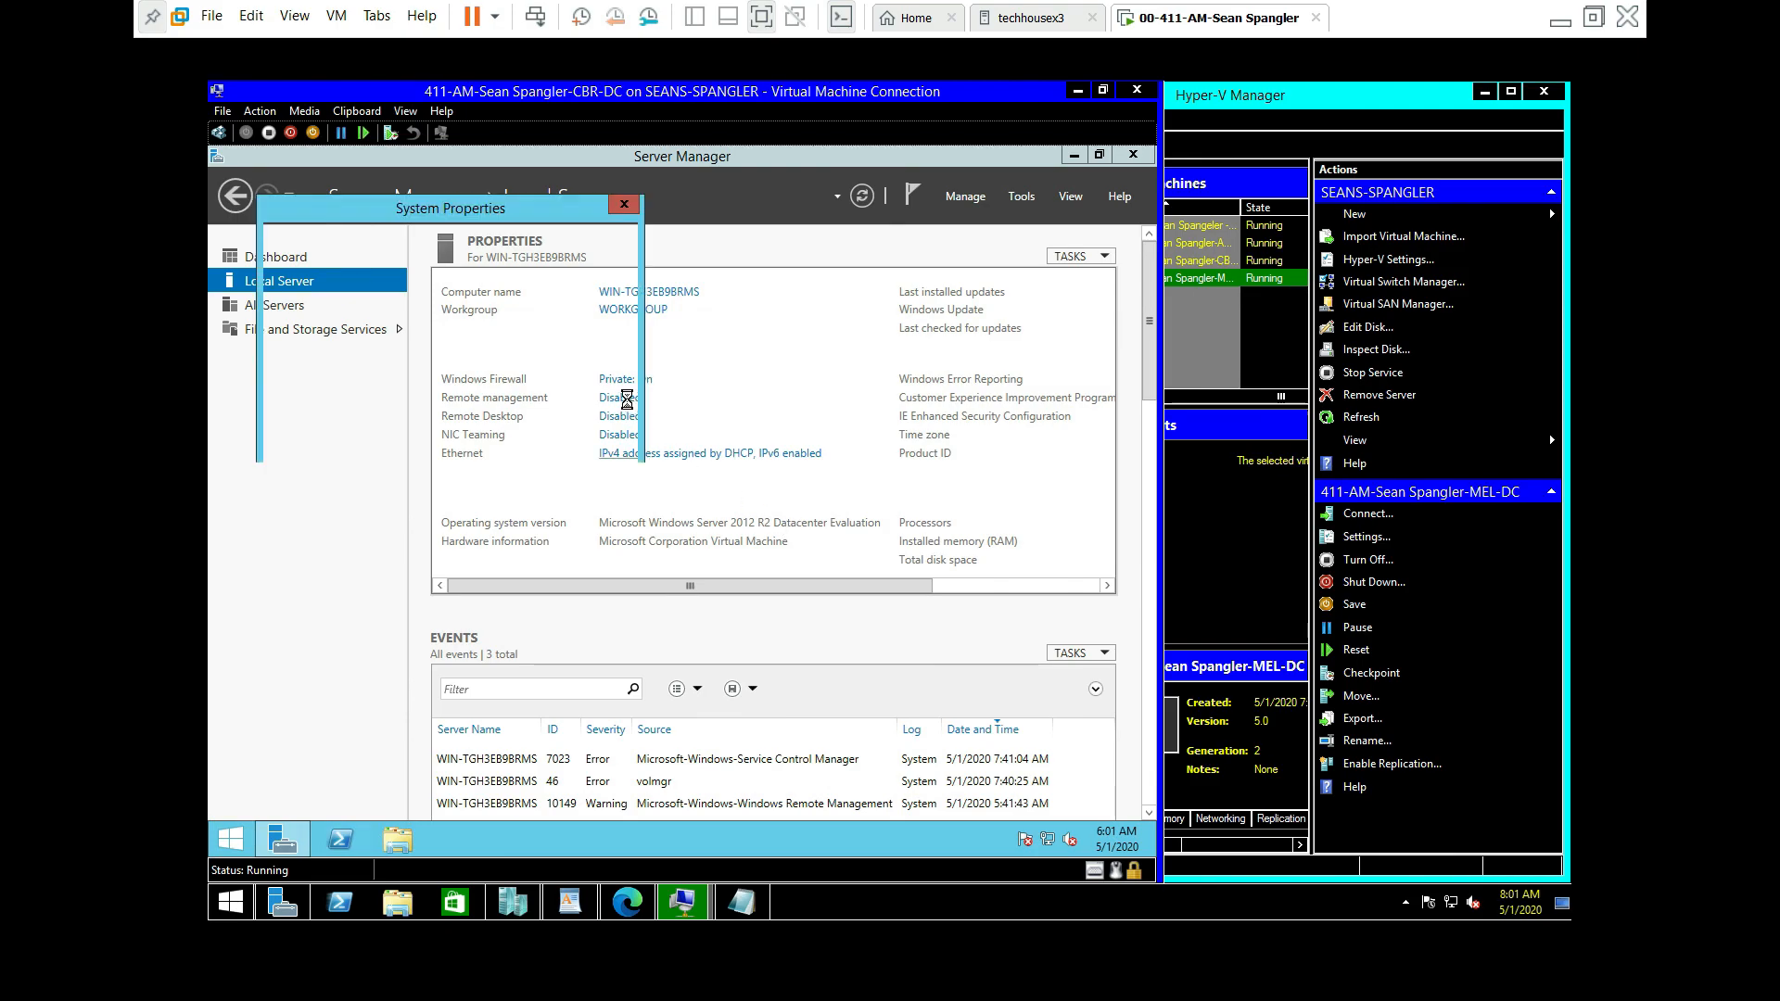
{"action": "left_click", "coordinate": [344, 479]}
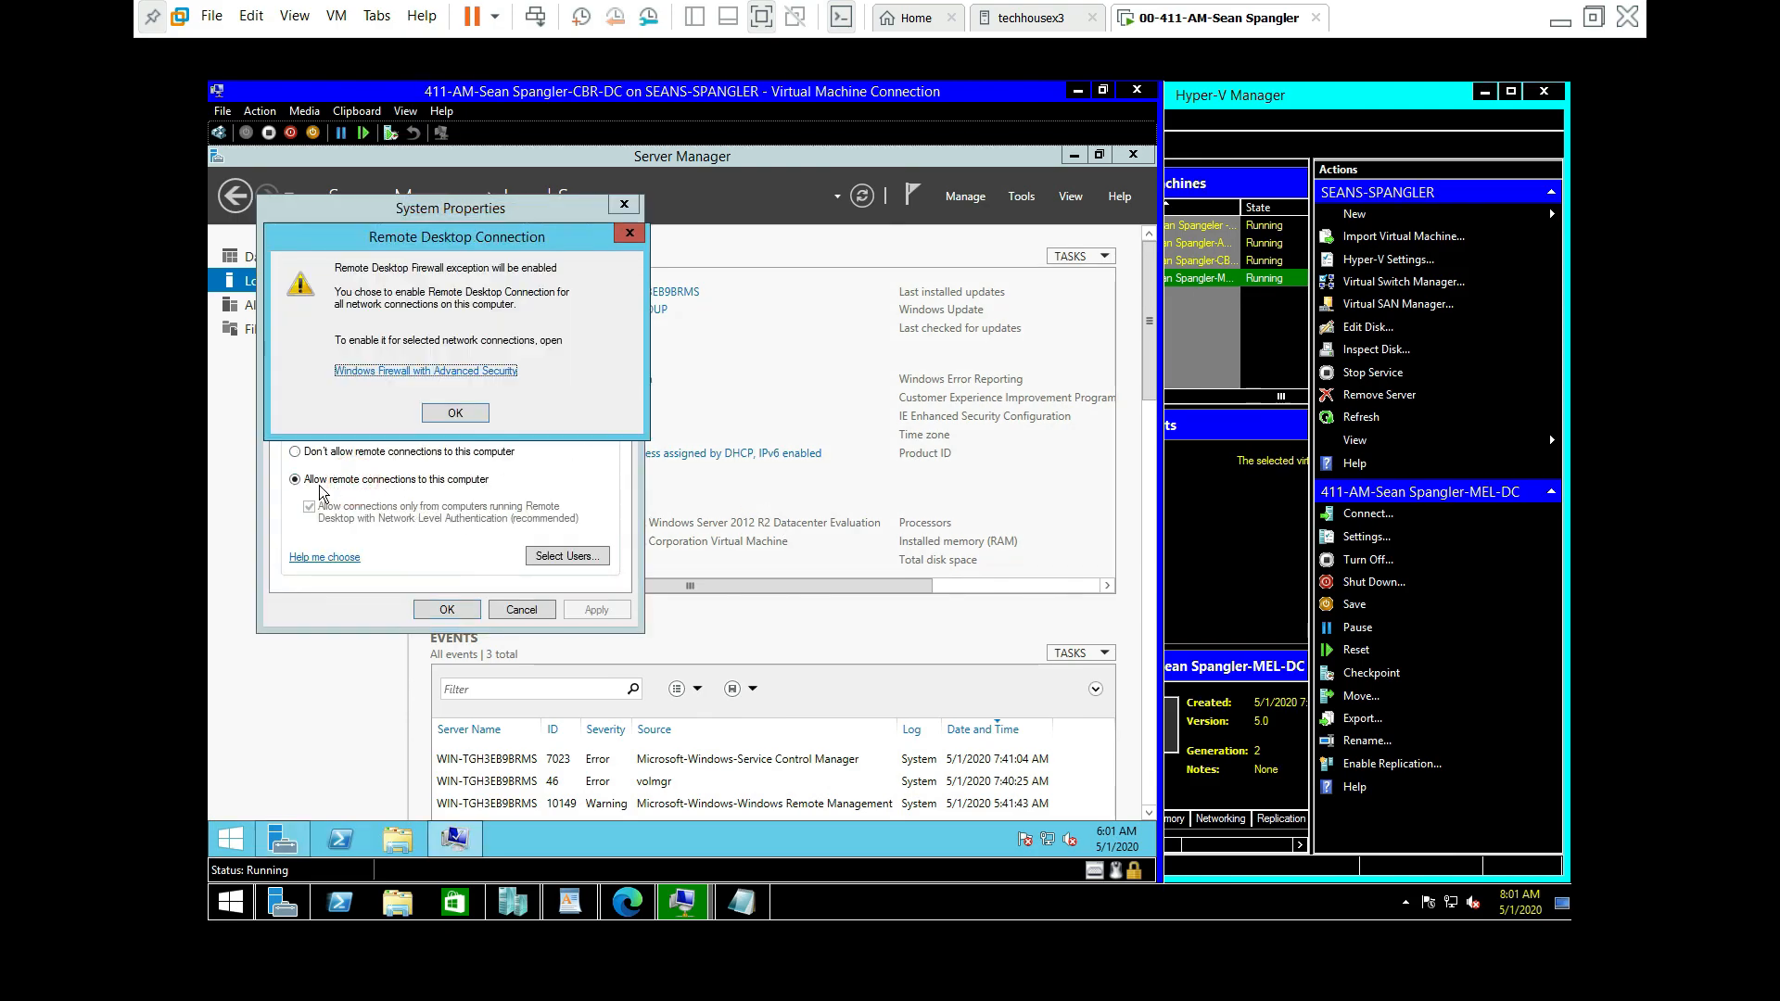
{"action": "left_click", "coordinate": [453, 411]}
{"action": "left_click", "coordinate": [598, 614]}
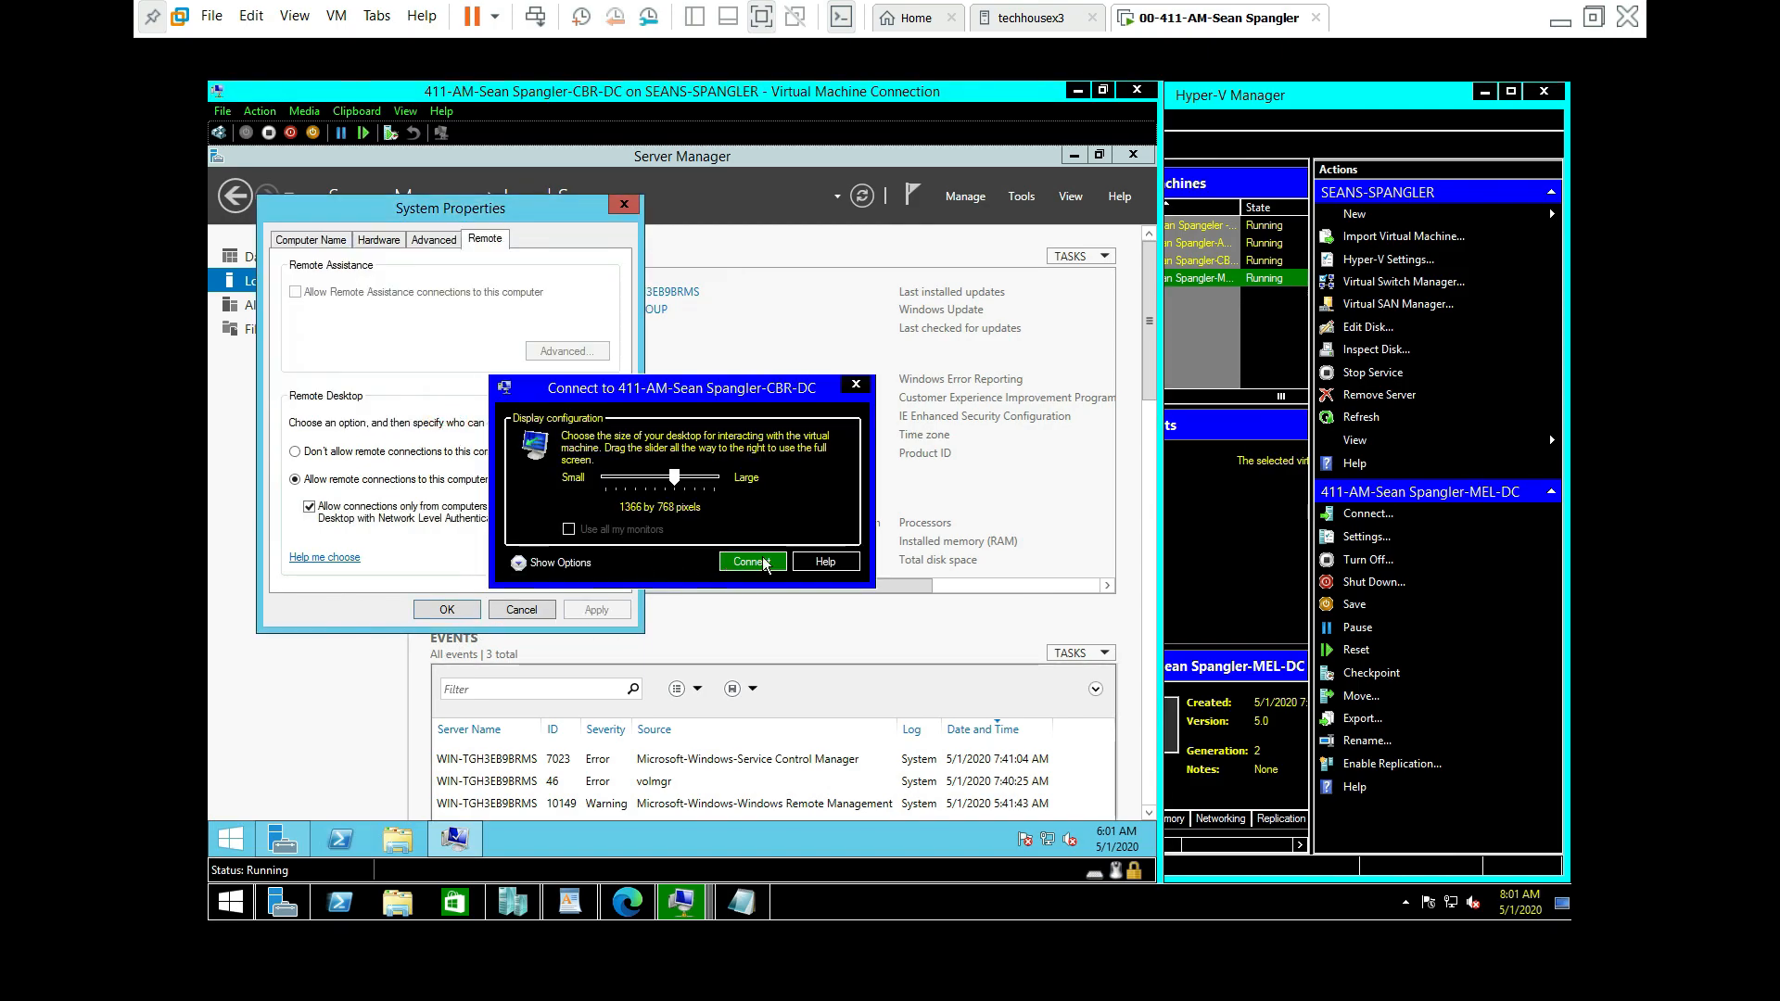
{"action": "left_click", "coordinate": [856, 383]}
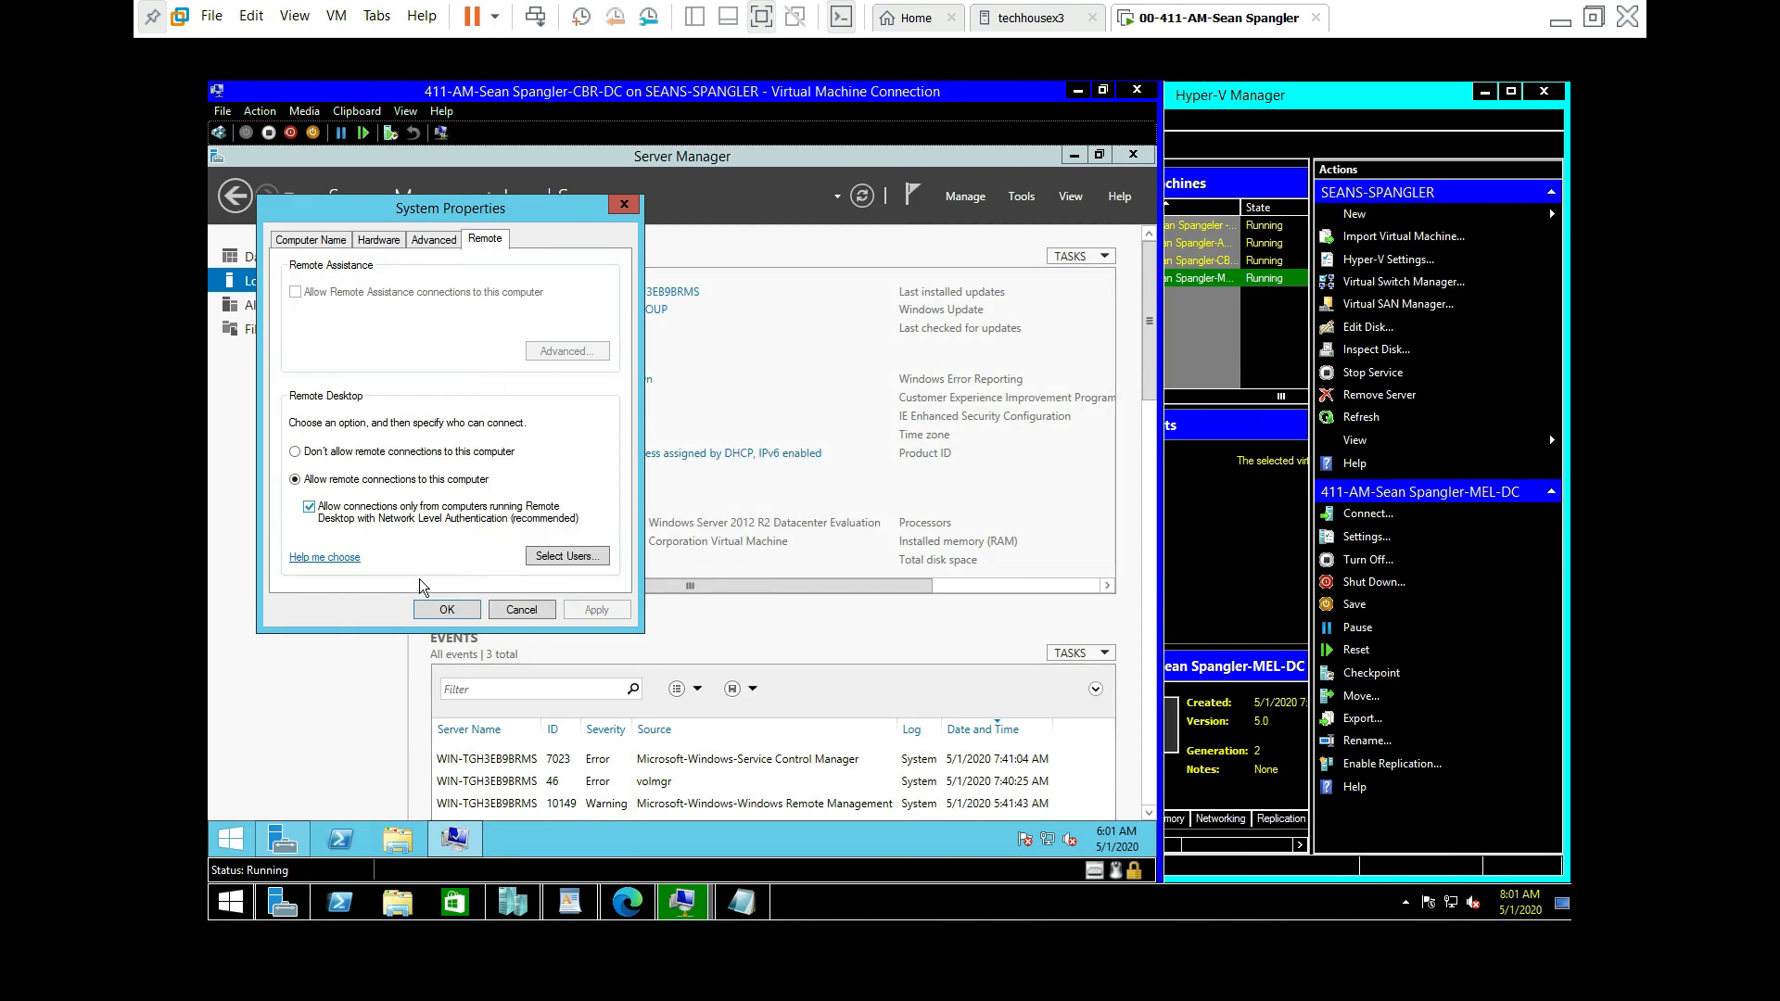
{"action": "left_click", "coordinate": [446, 609]}
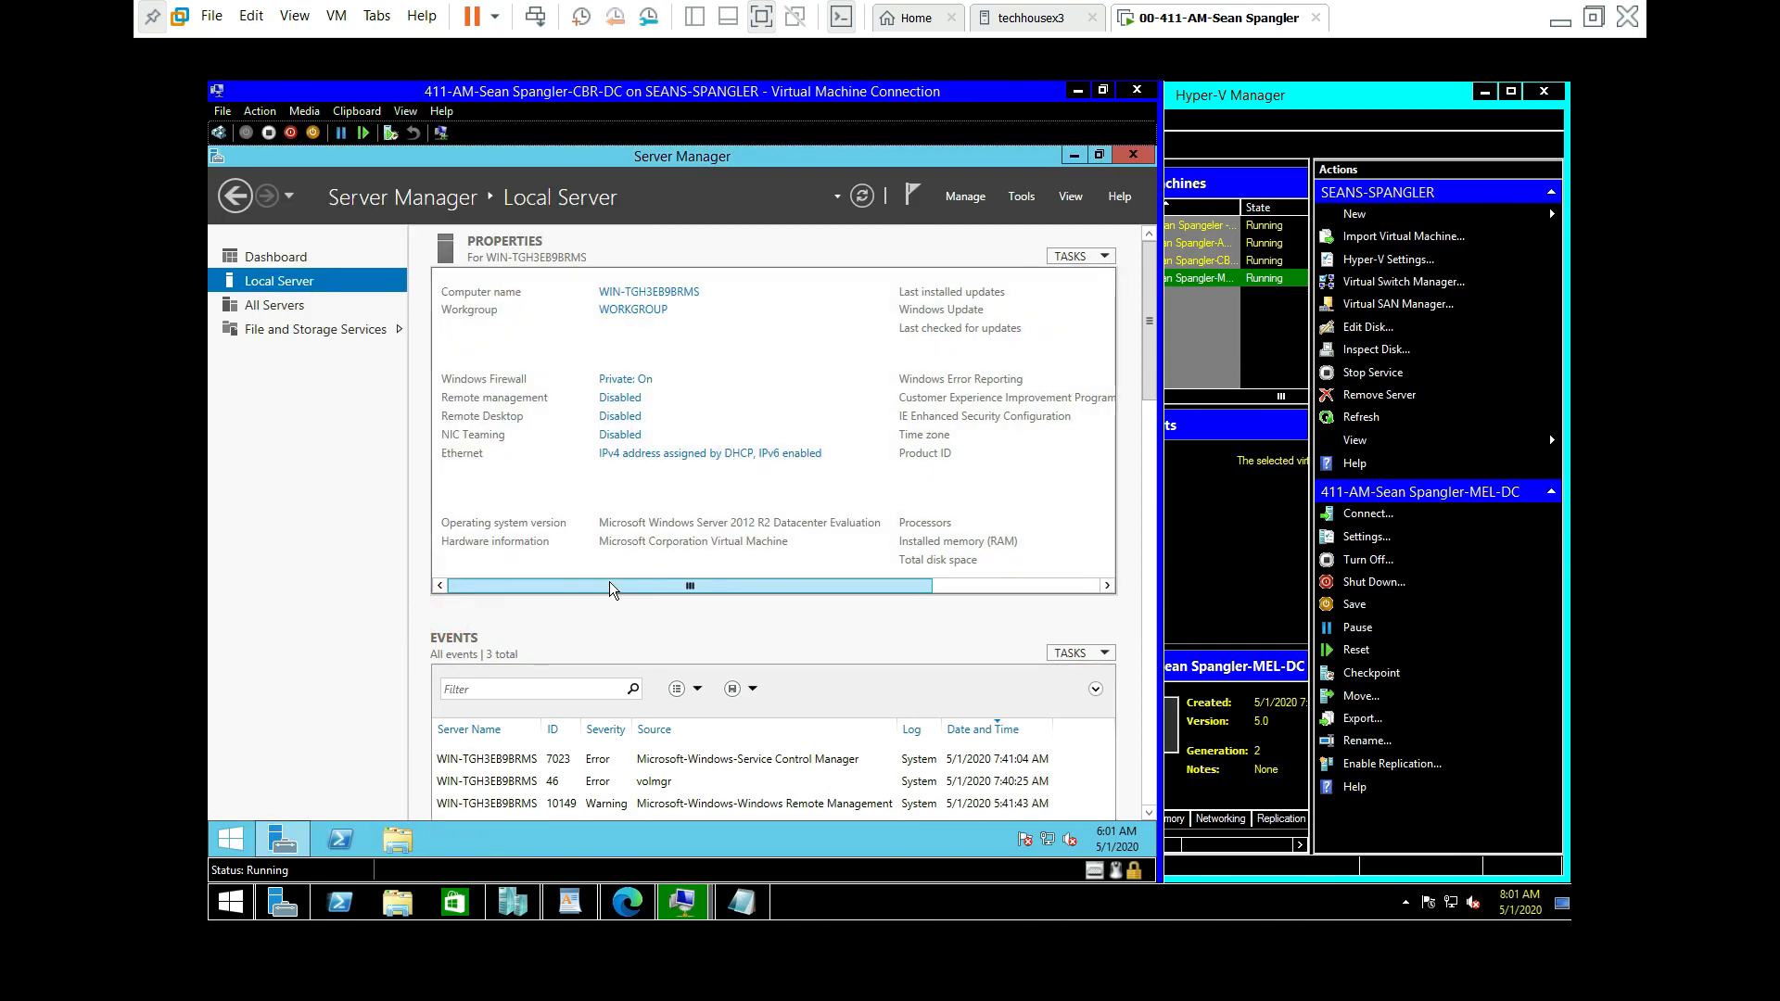
{"action": "left_click_drag", "start_coordinate": [609, 586], "coordinate": [926, 487]}
Step: Set CBR-DC's Windows Update to never check for updates
{"action": "left_click", "coordinate": [950, 310]}
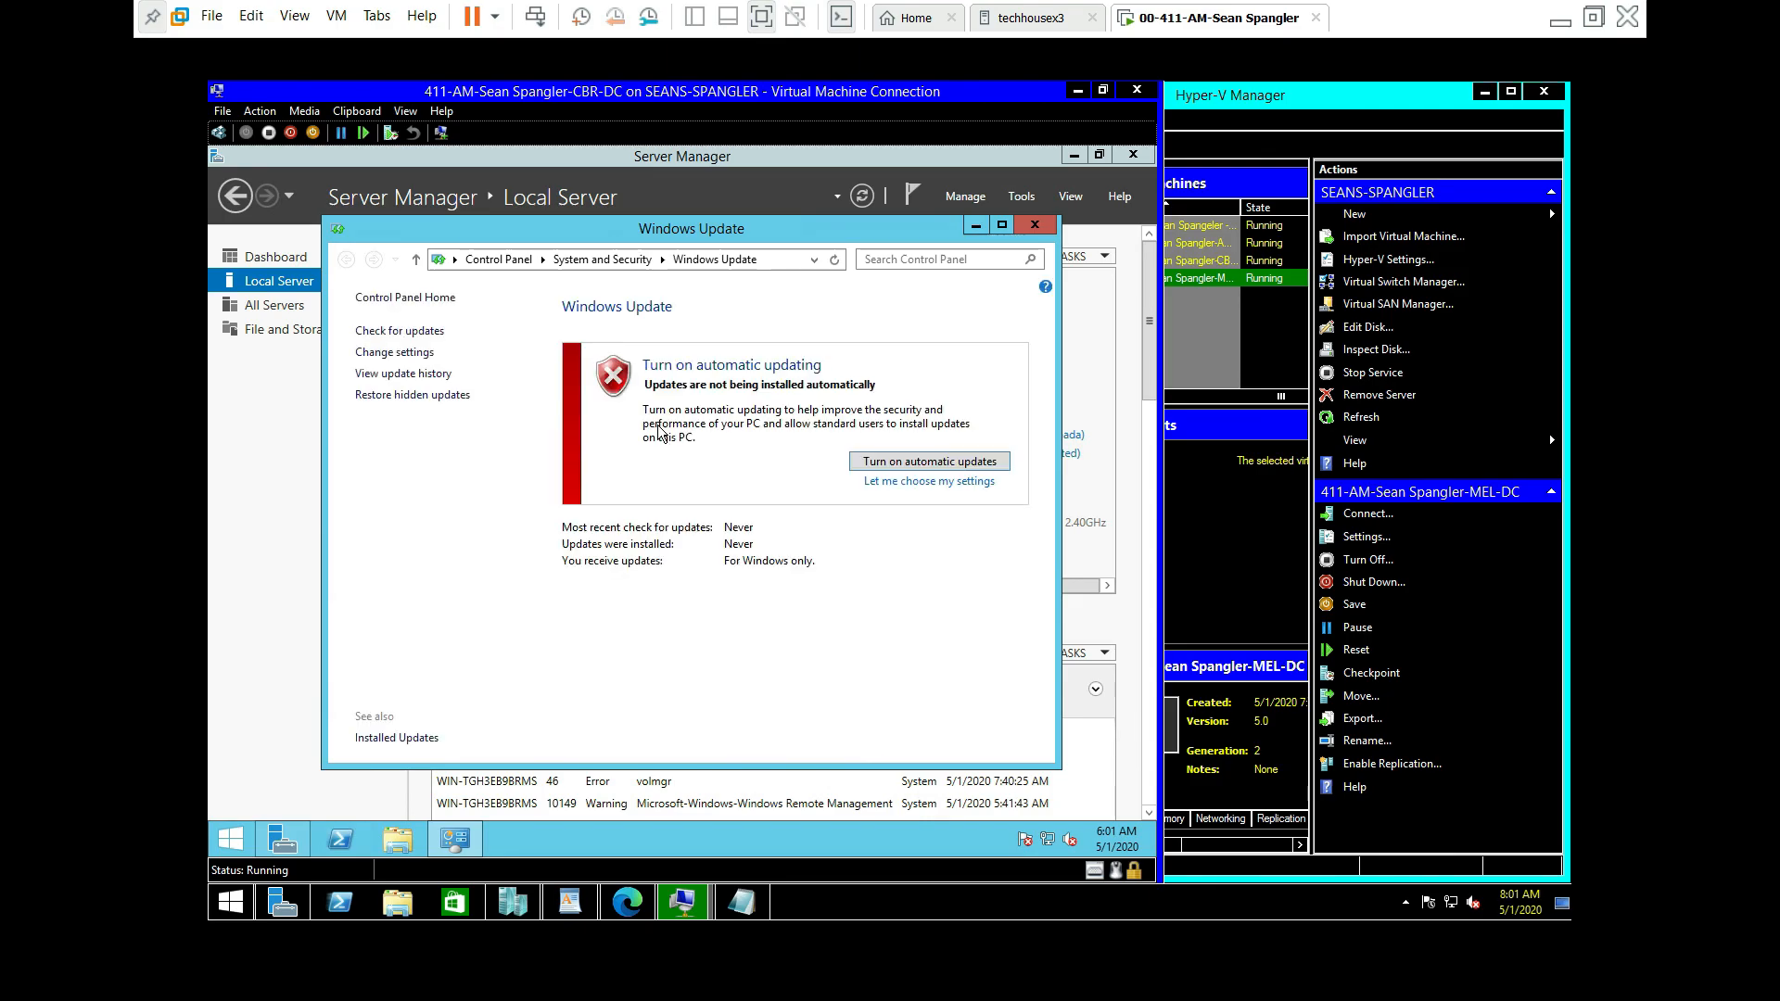
{"action": "left_click", "coordinate": [394, 354]}
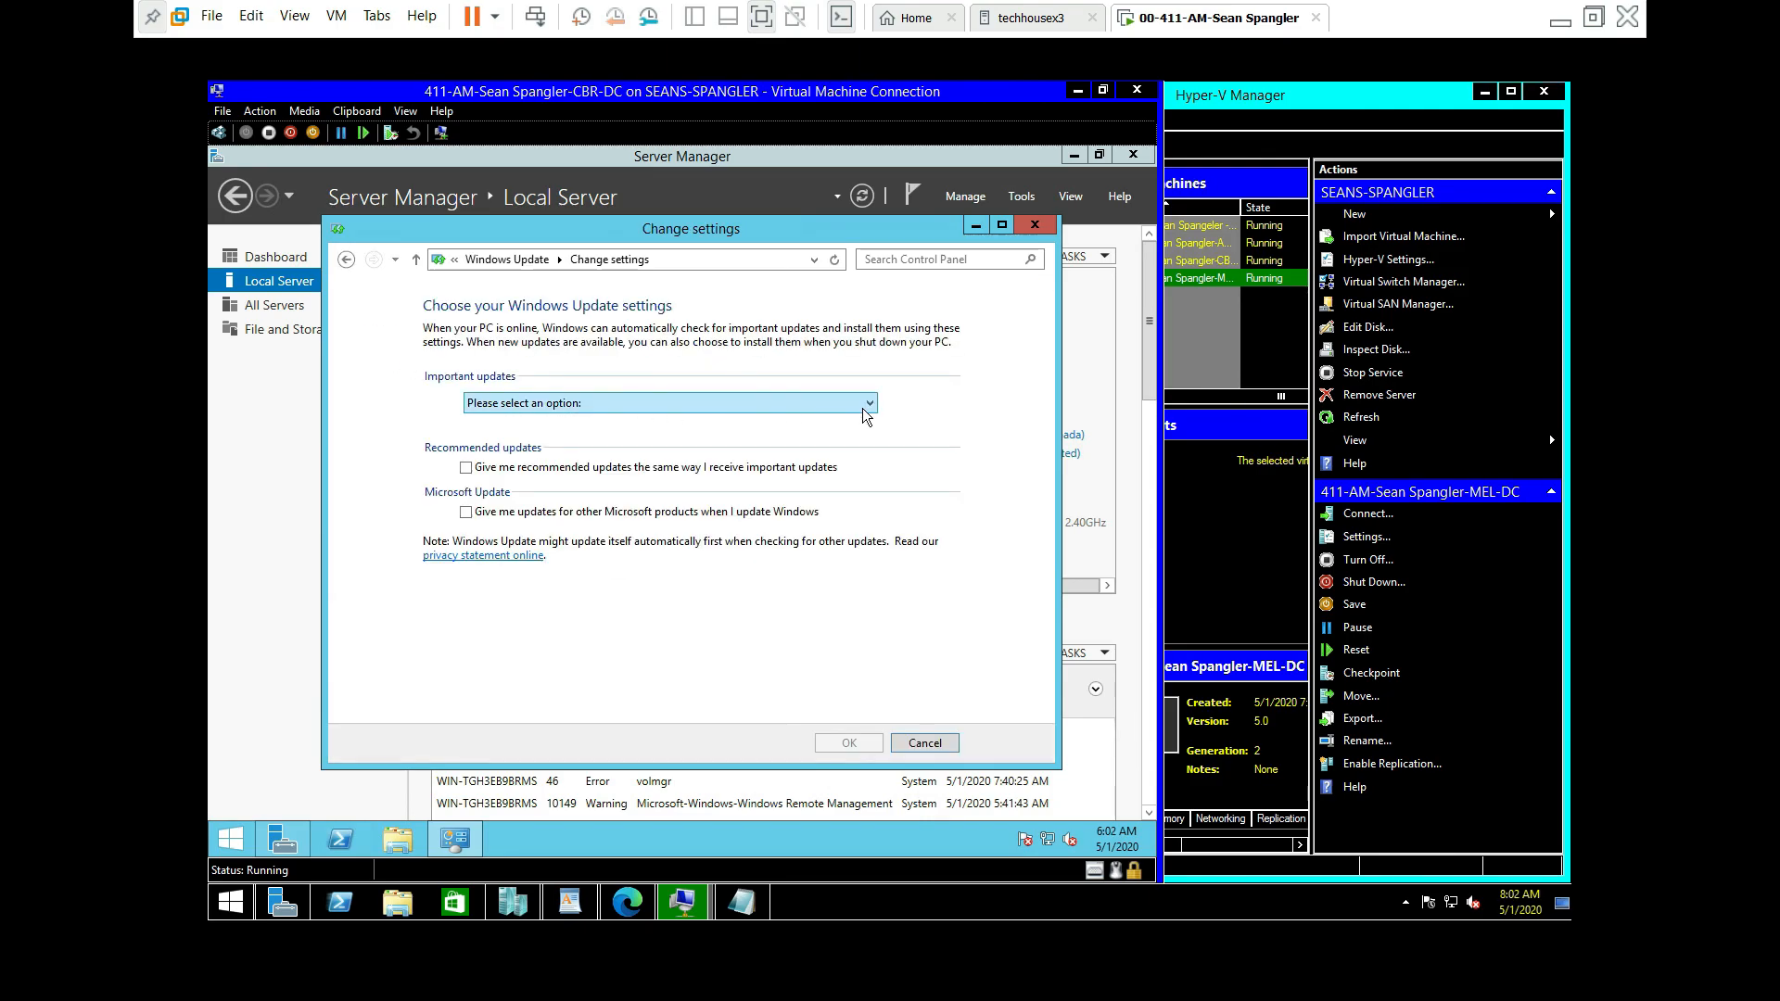
{"action": "left_click", "coordinate": [840, 399]}
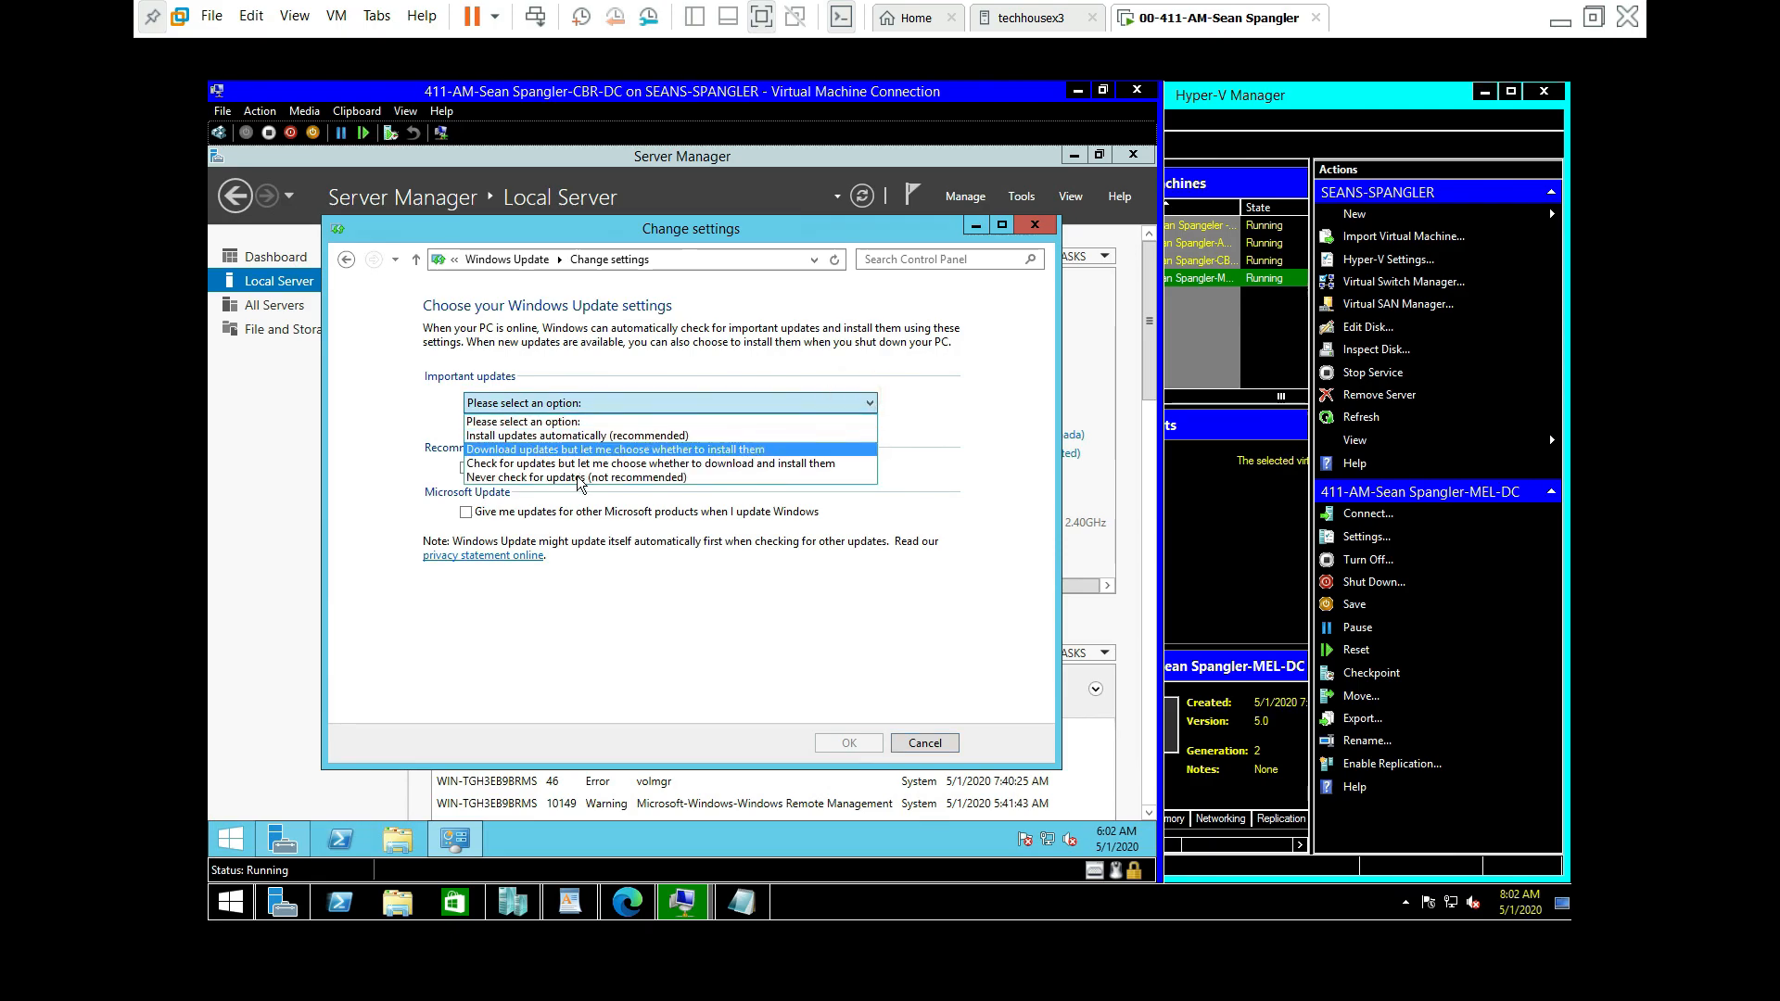
{"action": "left_click", "coordinate": [571, 482]}
{"action": "left_click", "coordinate": [862, 742]}
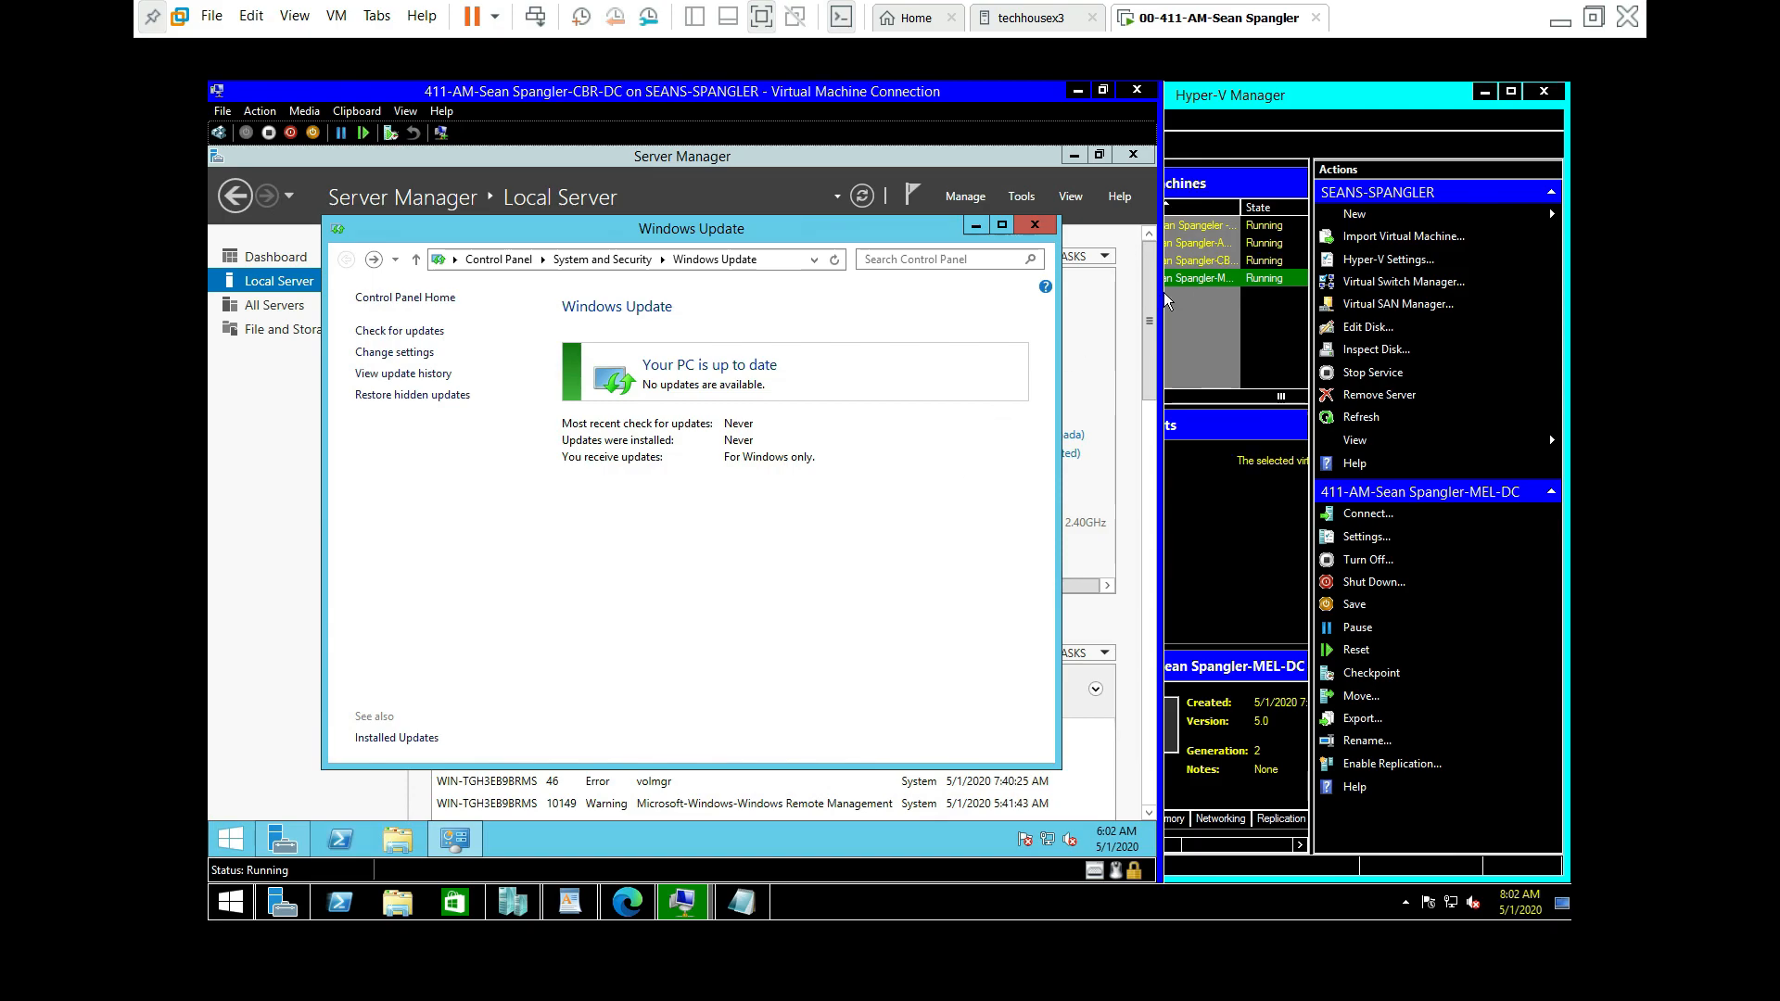
{"action": "left_click", "coordinate": [1031, 225]}
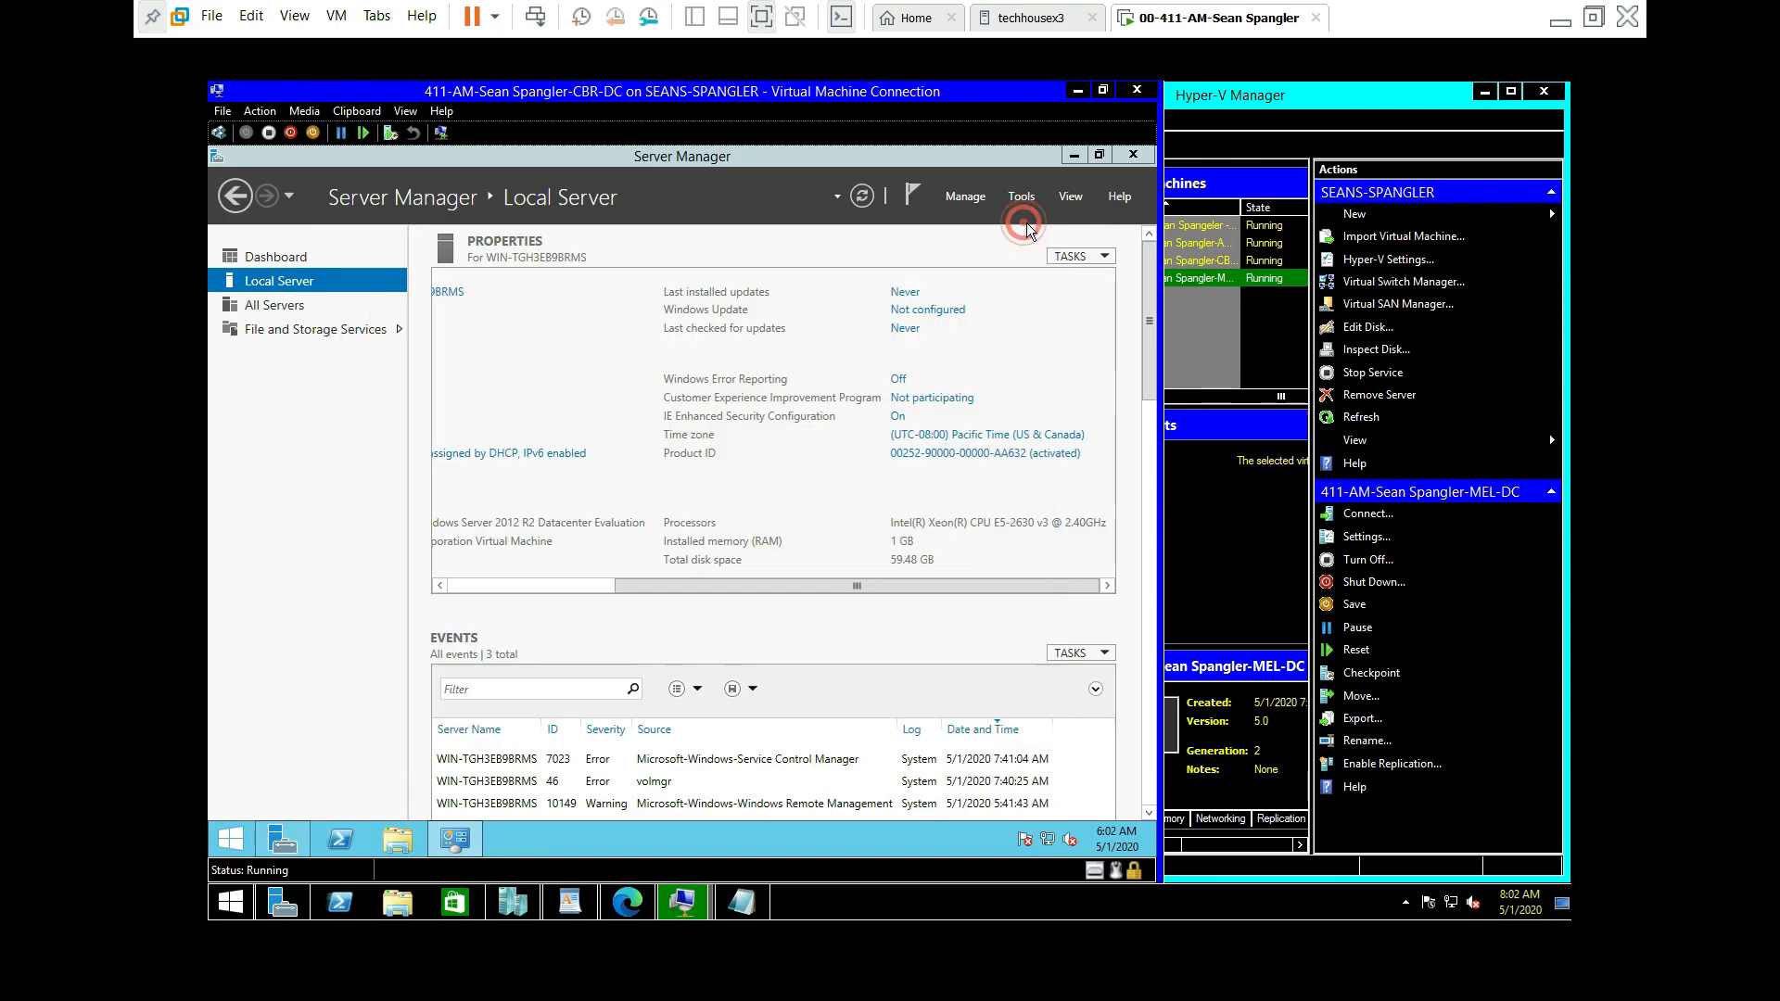
Step: Change CBR-DC's time zone to (UTC-06:00) Central Time (US & Canada)
{"action": "left_click", "coordinate": [1010, 435]}
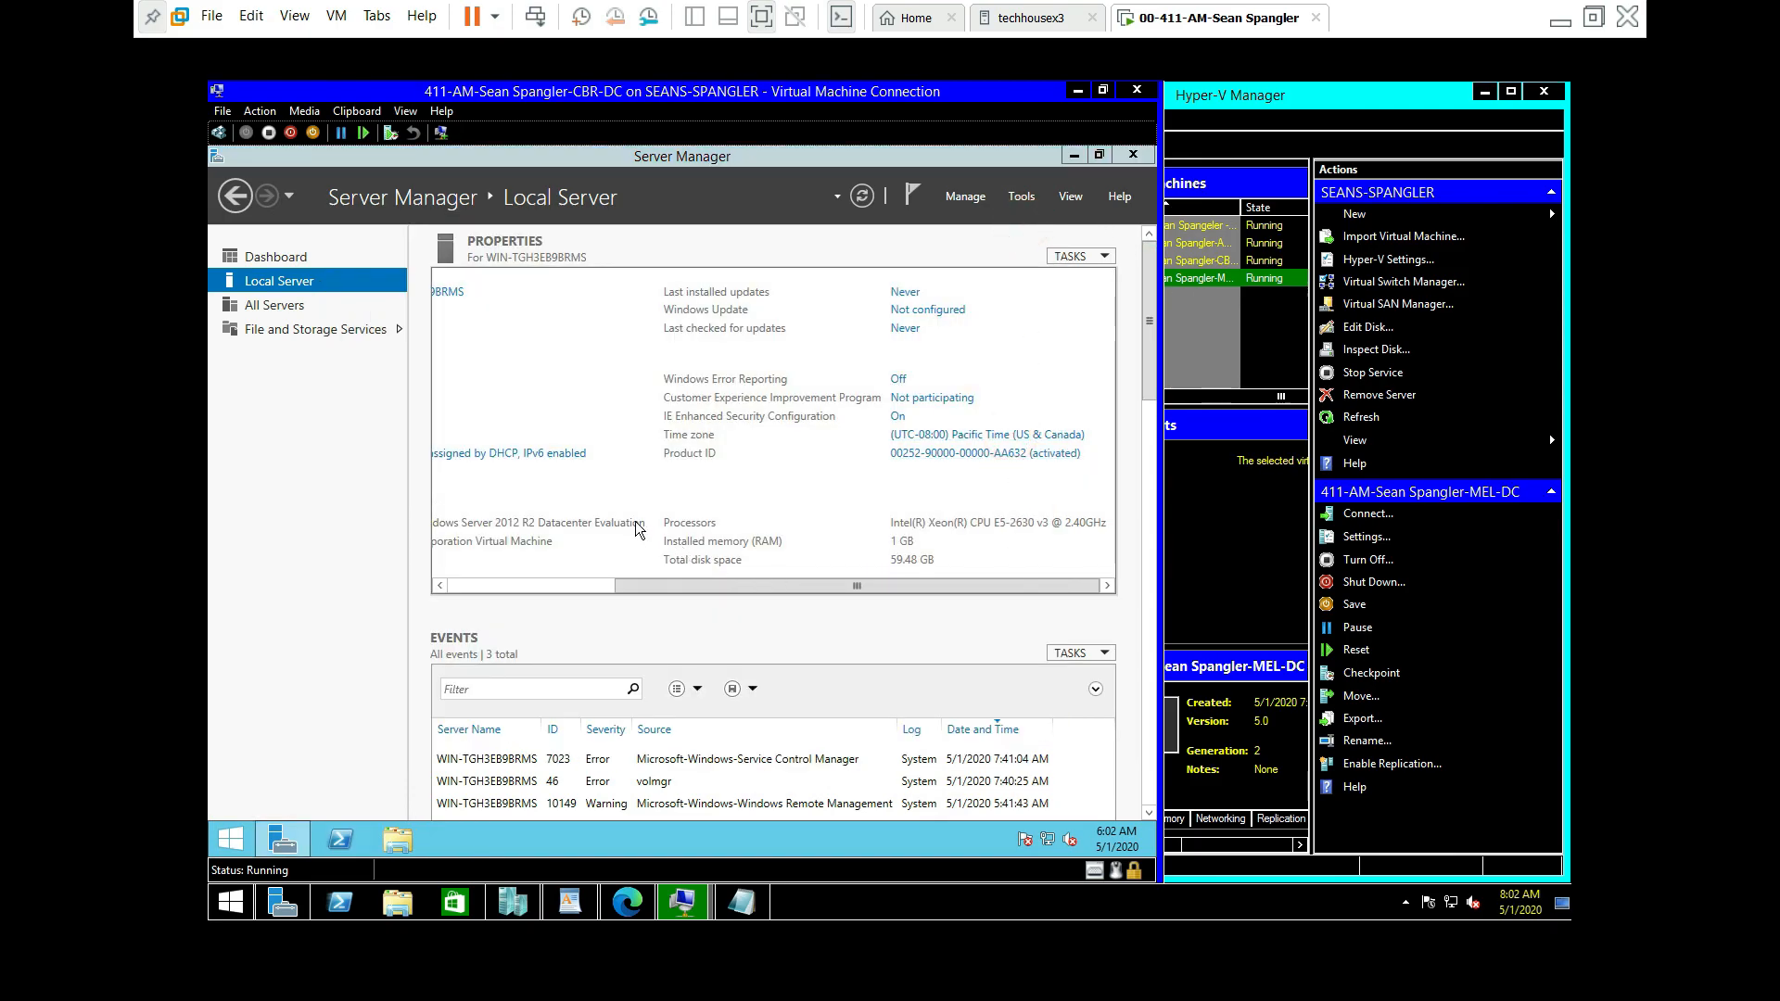
{"action": "left_click", "coordinate": [527, 491]}
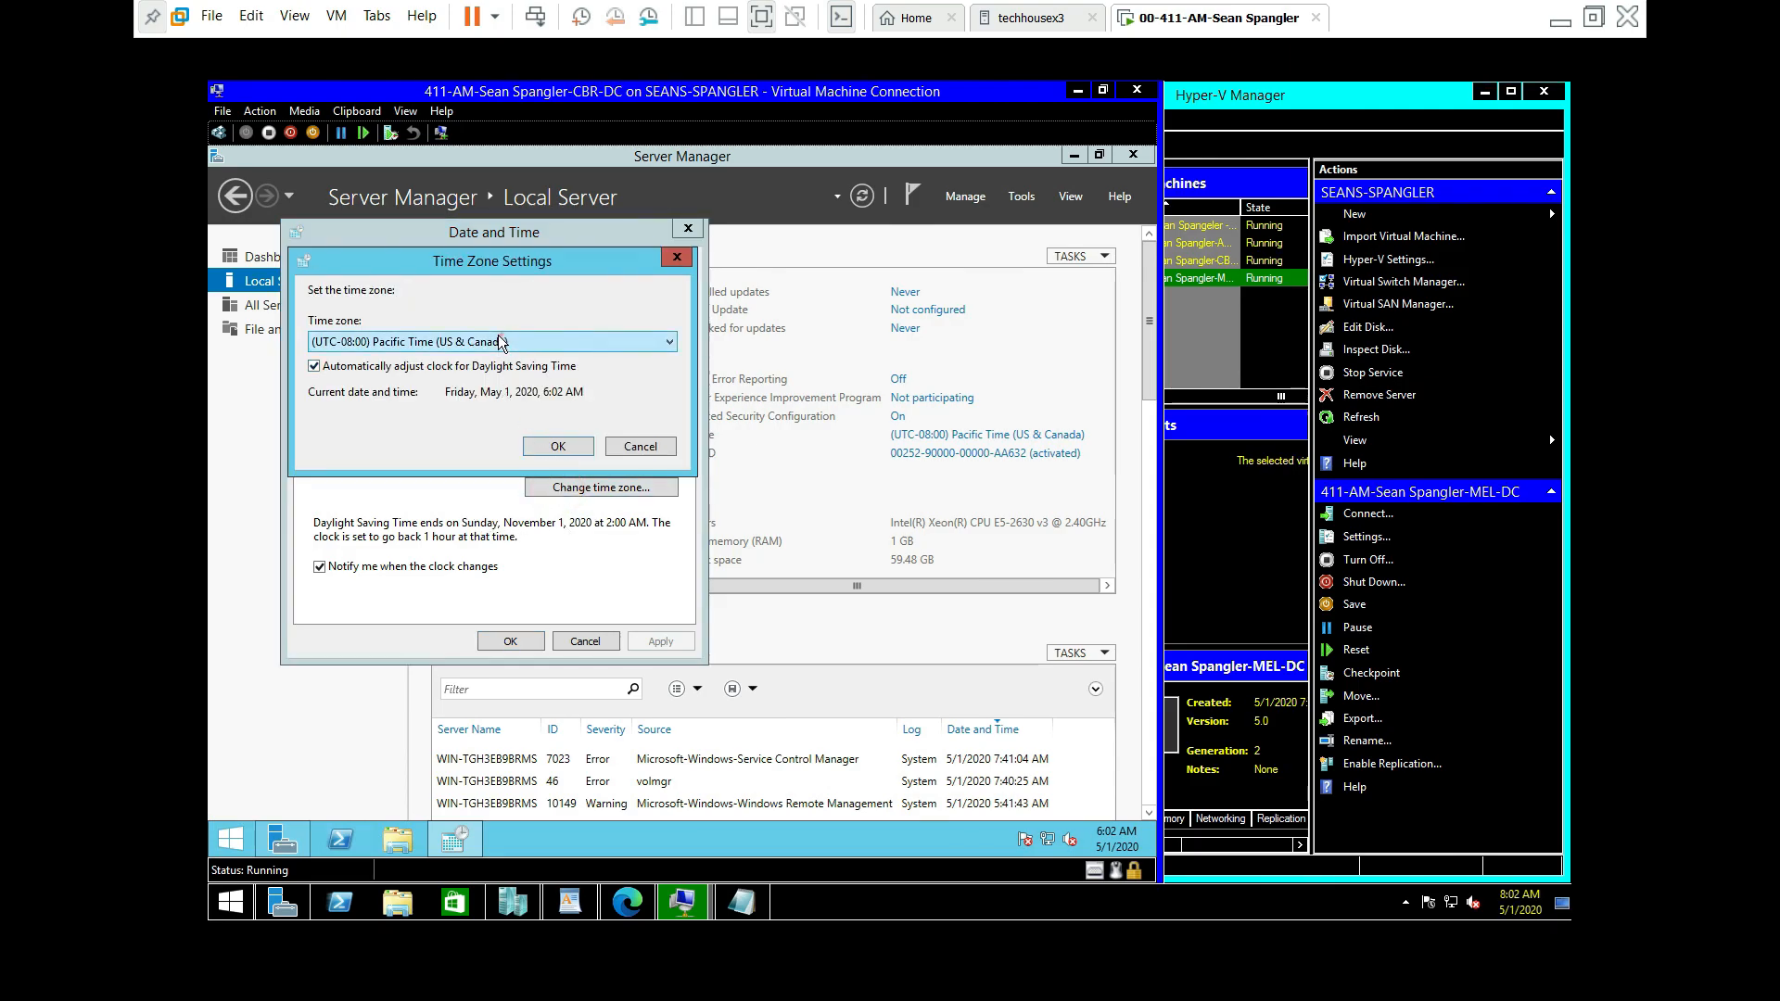
{"action": "left_click", "coordinate": [501, 343]}
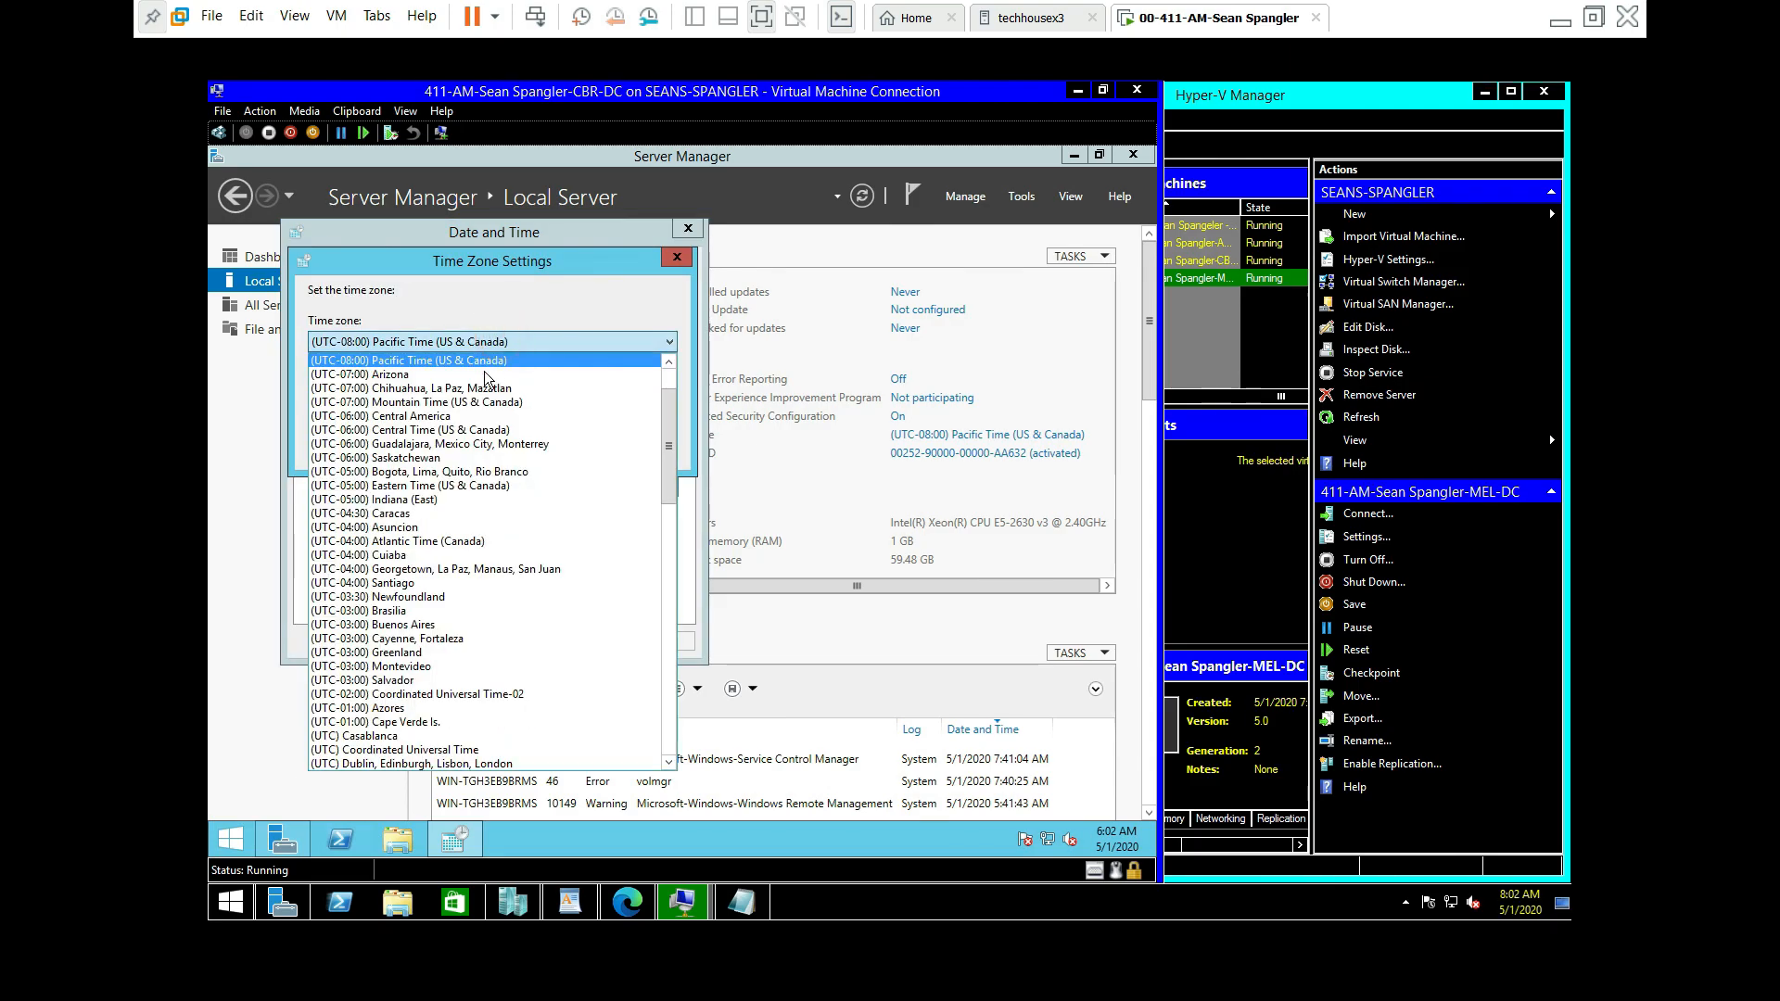
{"action": "left_click", "coordinate": [475, 430]}
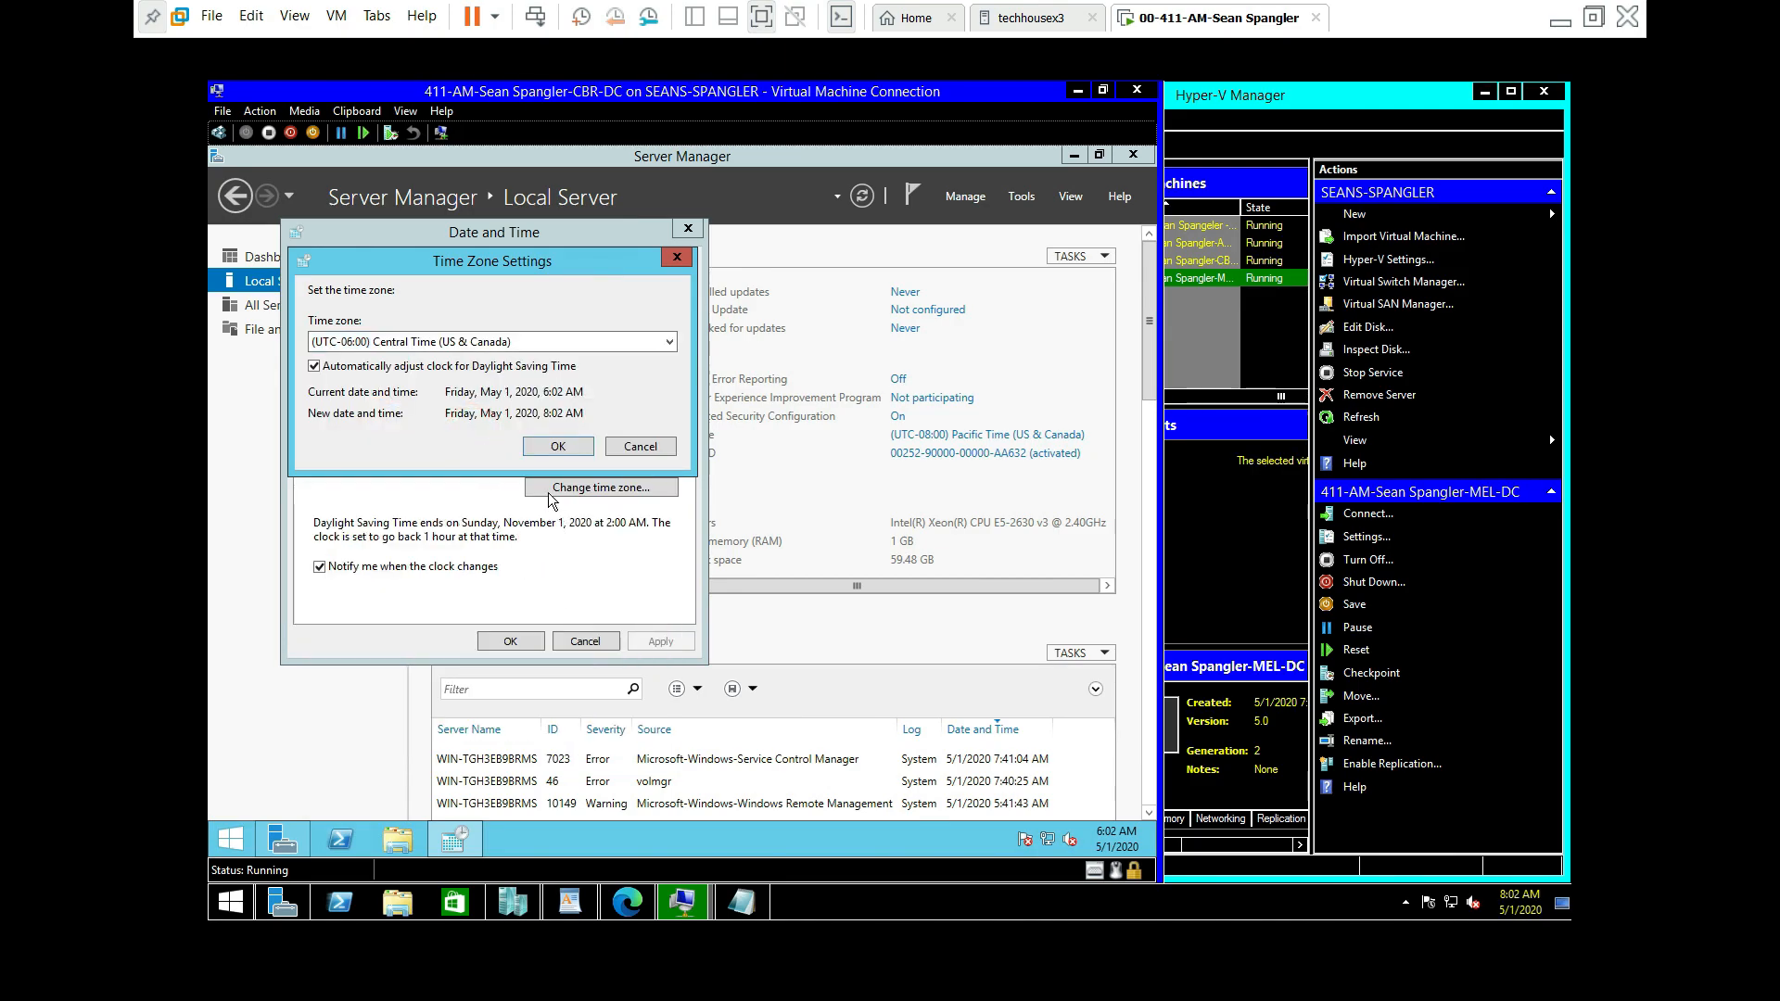
{"action": "left_click", "coordinate": [557, 446]}
{"action": "left_click", "coordinate": [511, 642]}
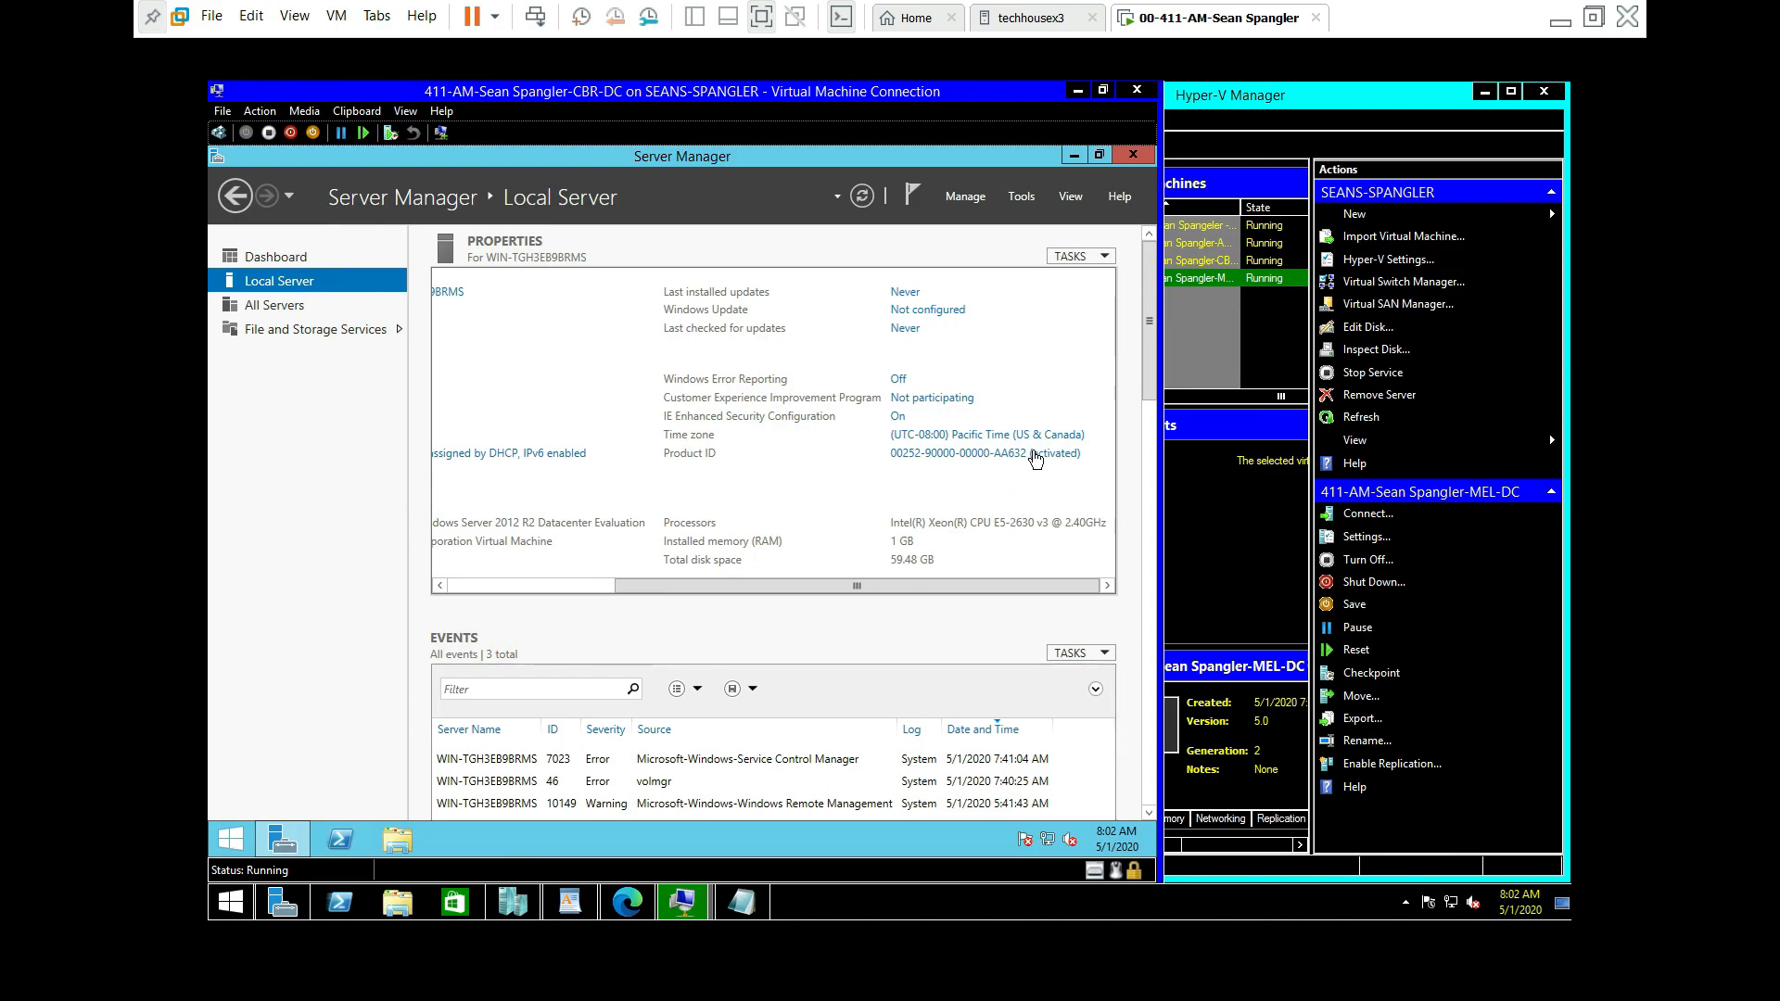
{"action": "left_click_drag", "start_coordinate": [870, 582], "coordinate": [908, 586]}
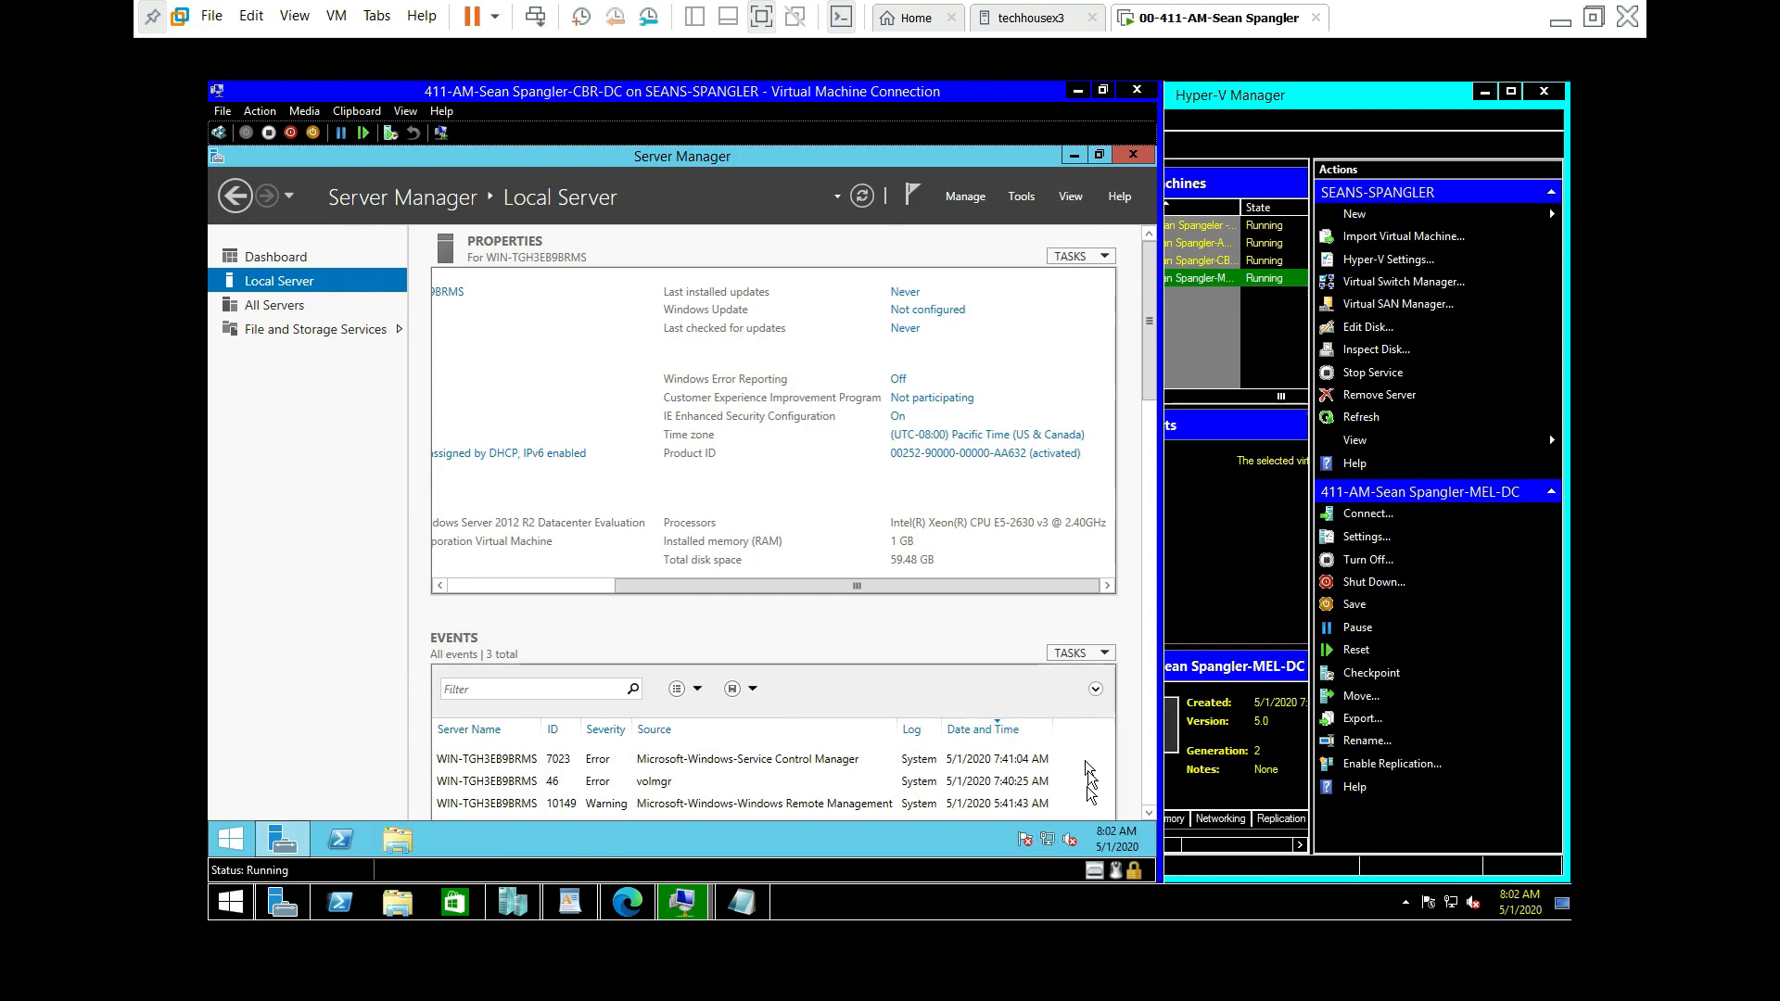
Step: In CBR-DC's advanced sharing settings, turn on network discovery and file and printer sharing for Private networks
{"action": "right_click", "coordinate": [1057, 840]}
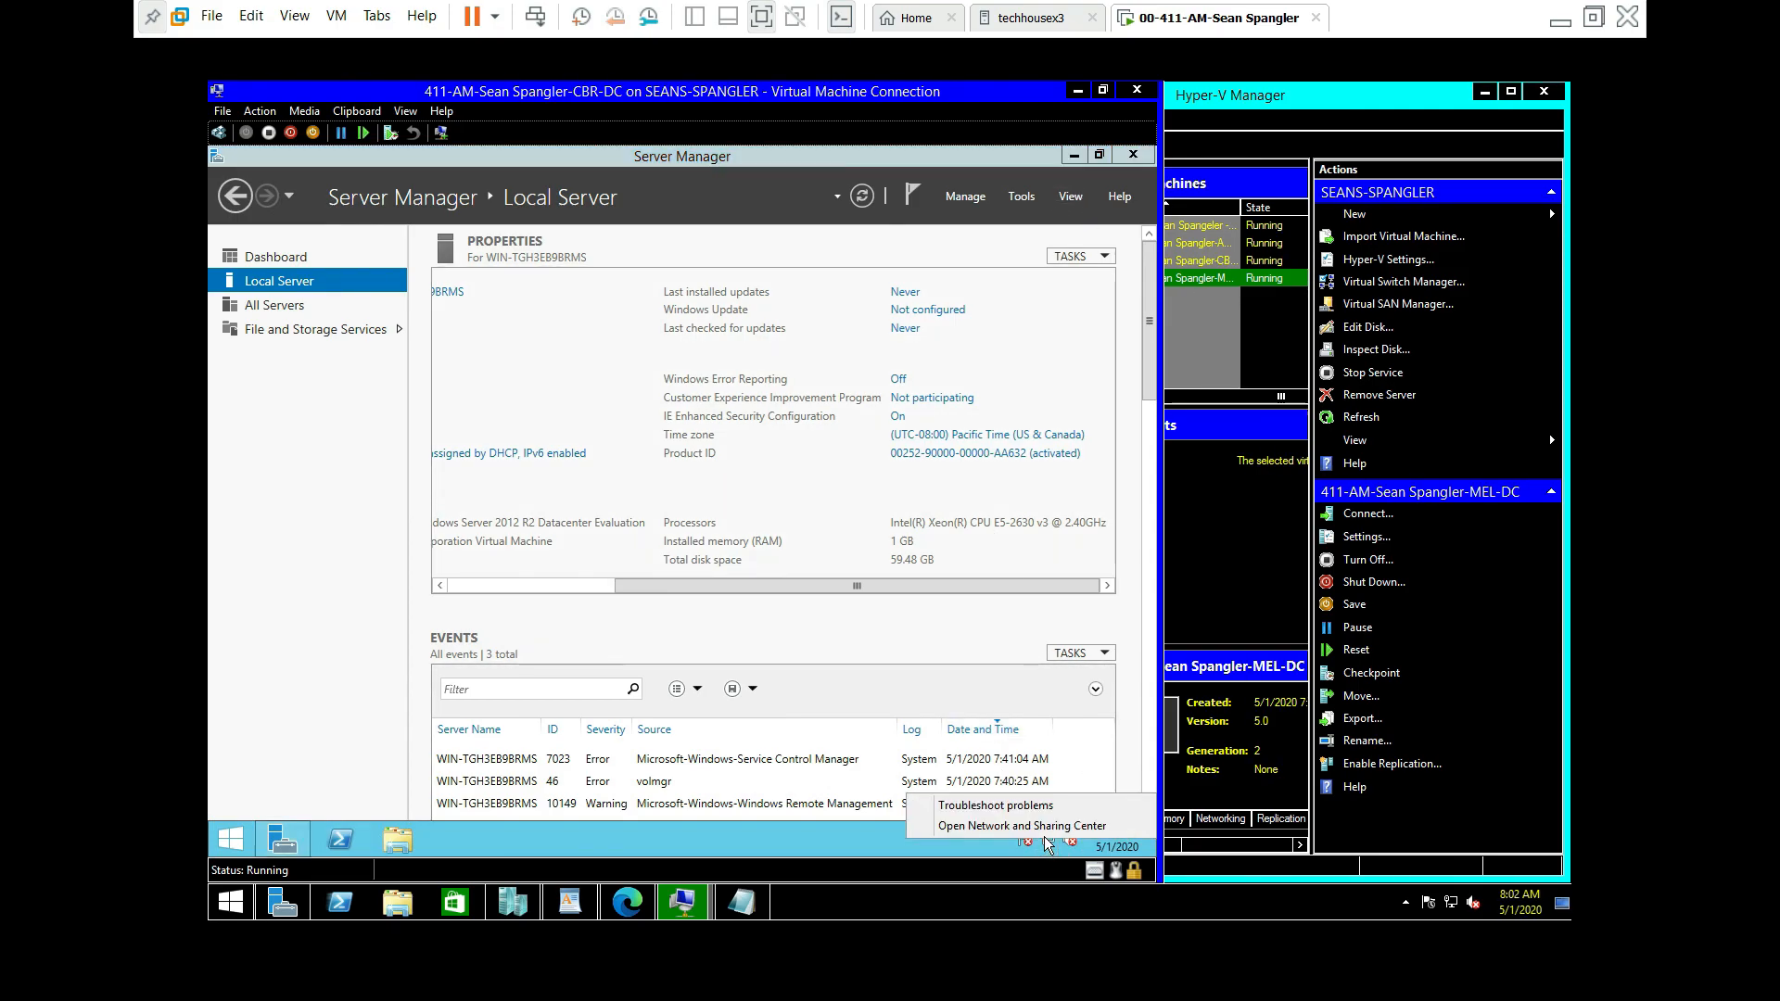
{"action": "left_click", "coordinate": [1020, 825]}
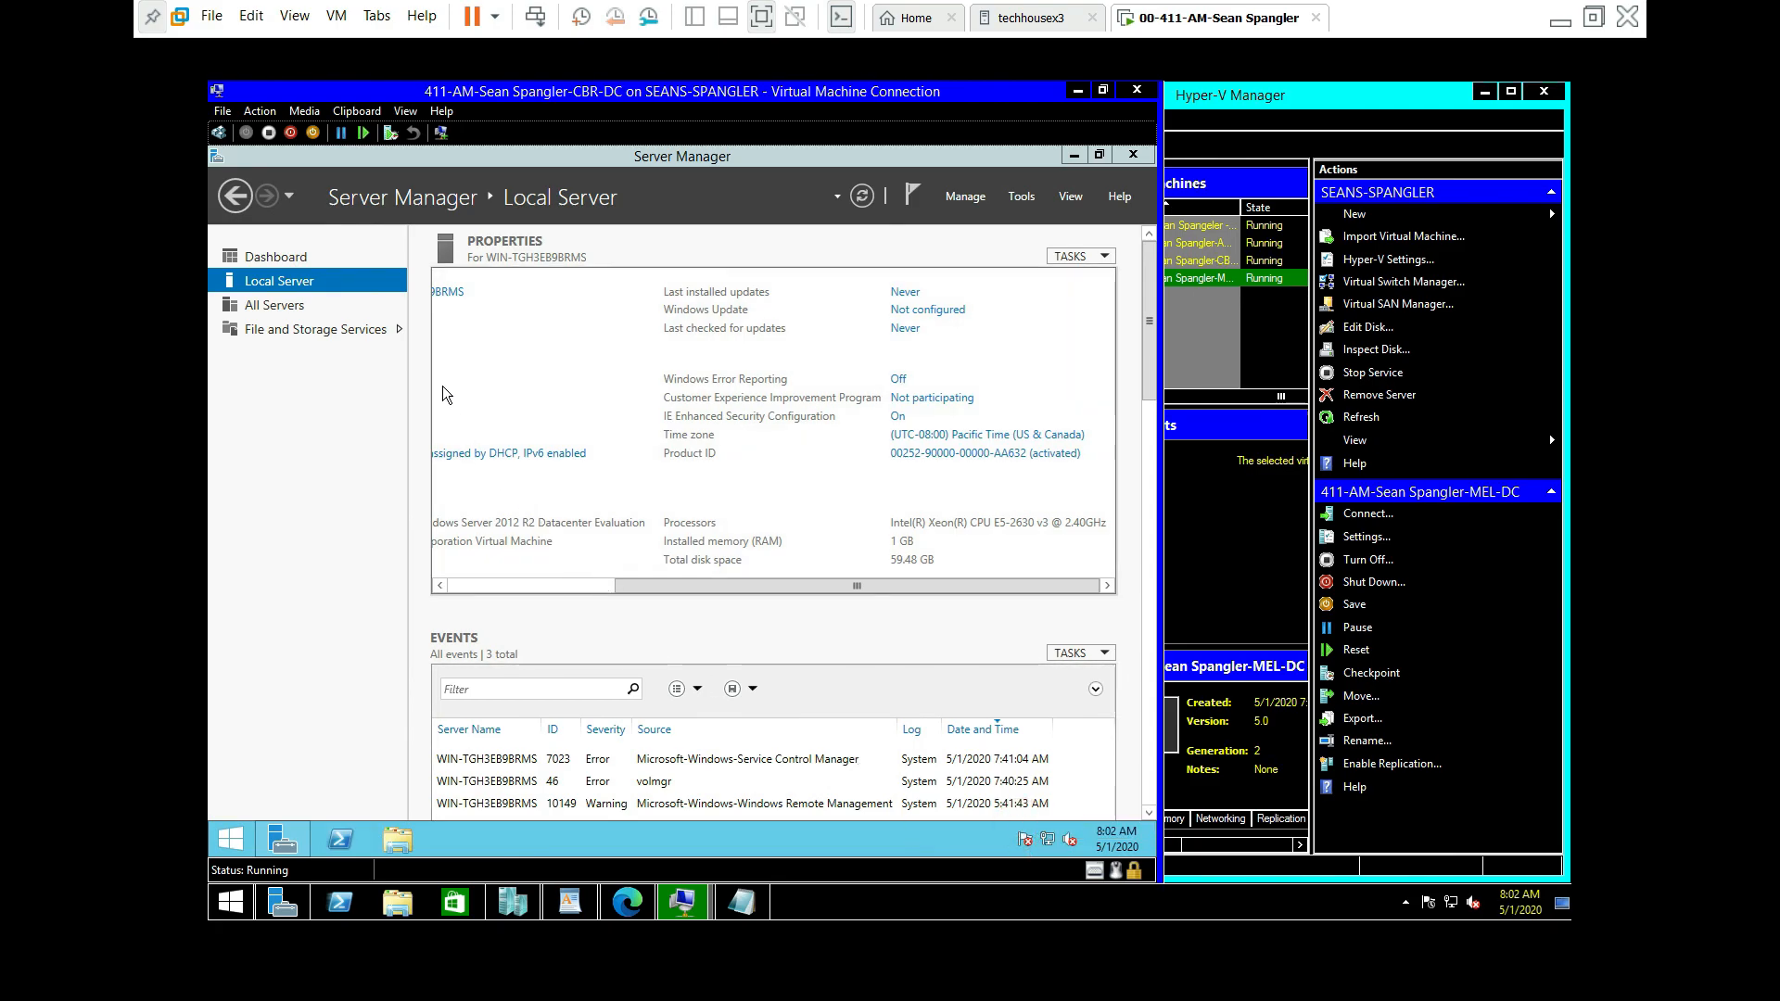
{"action": "left_click", "coordinate": [395, 361]}
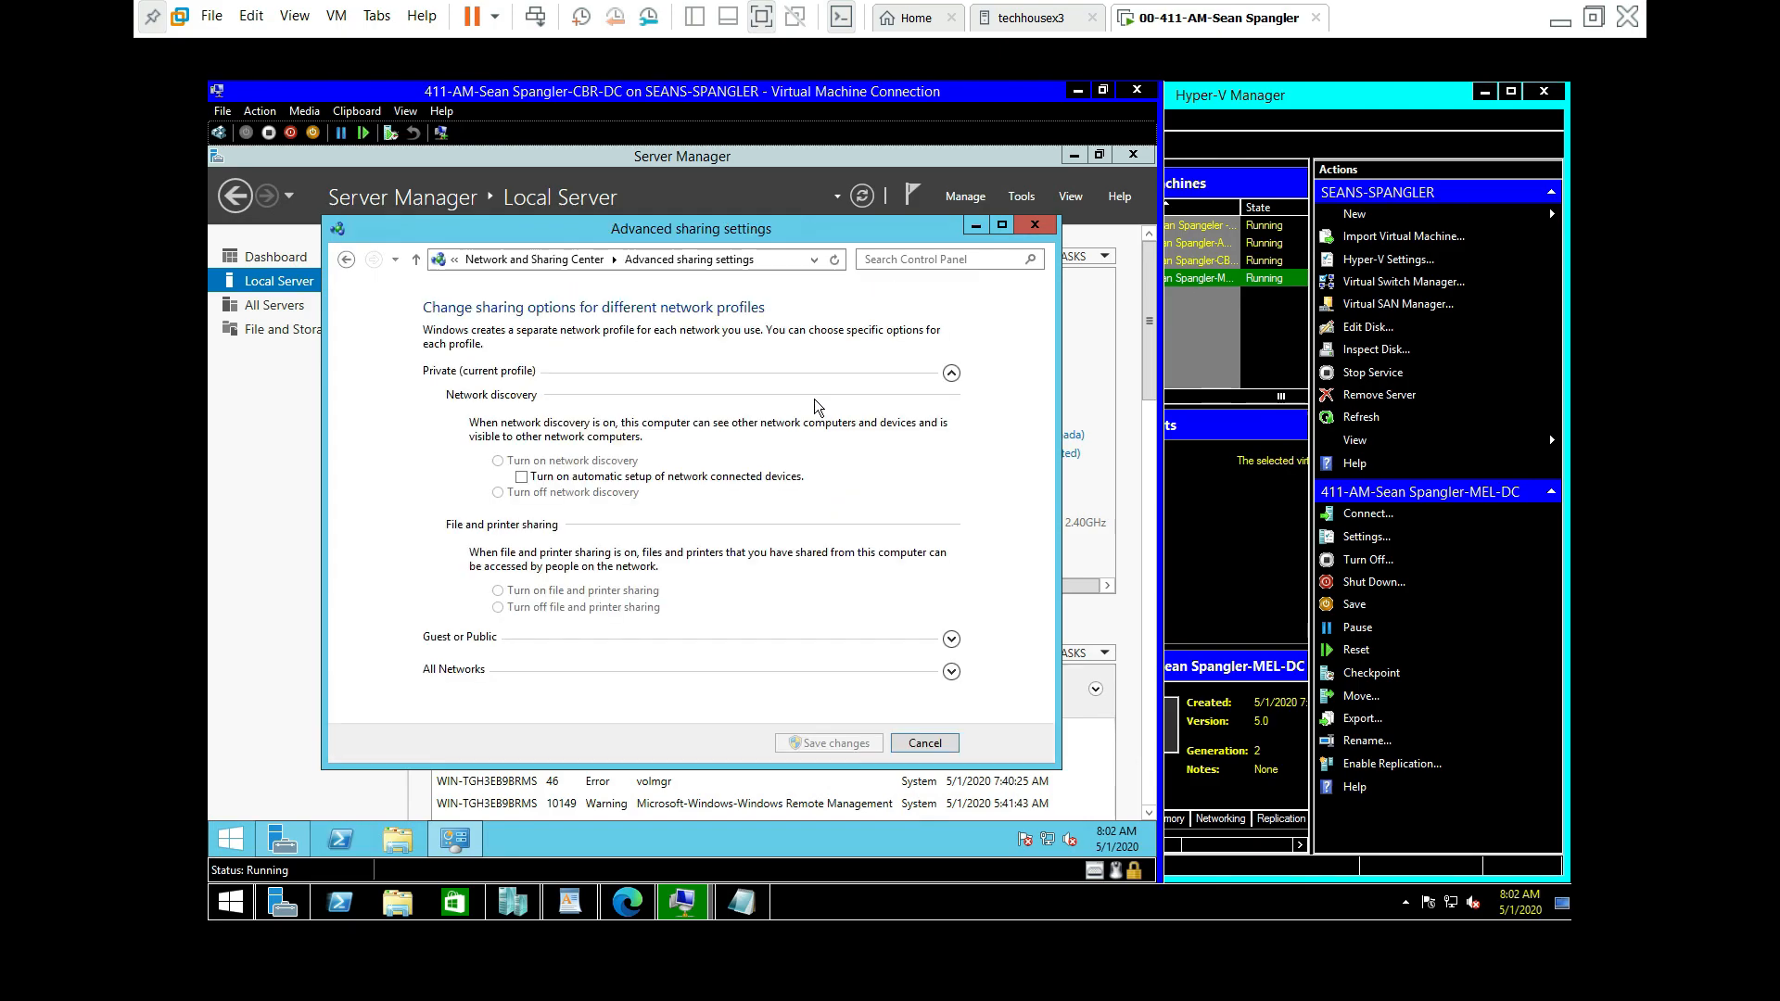
{"action": "left_click", "coordinate": [949, 373]}
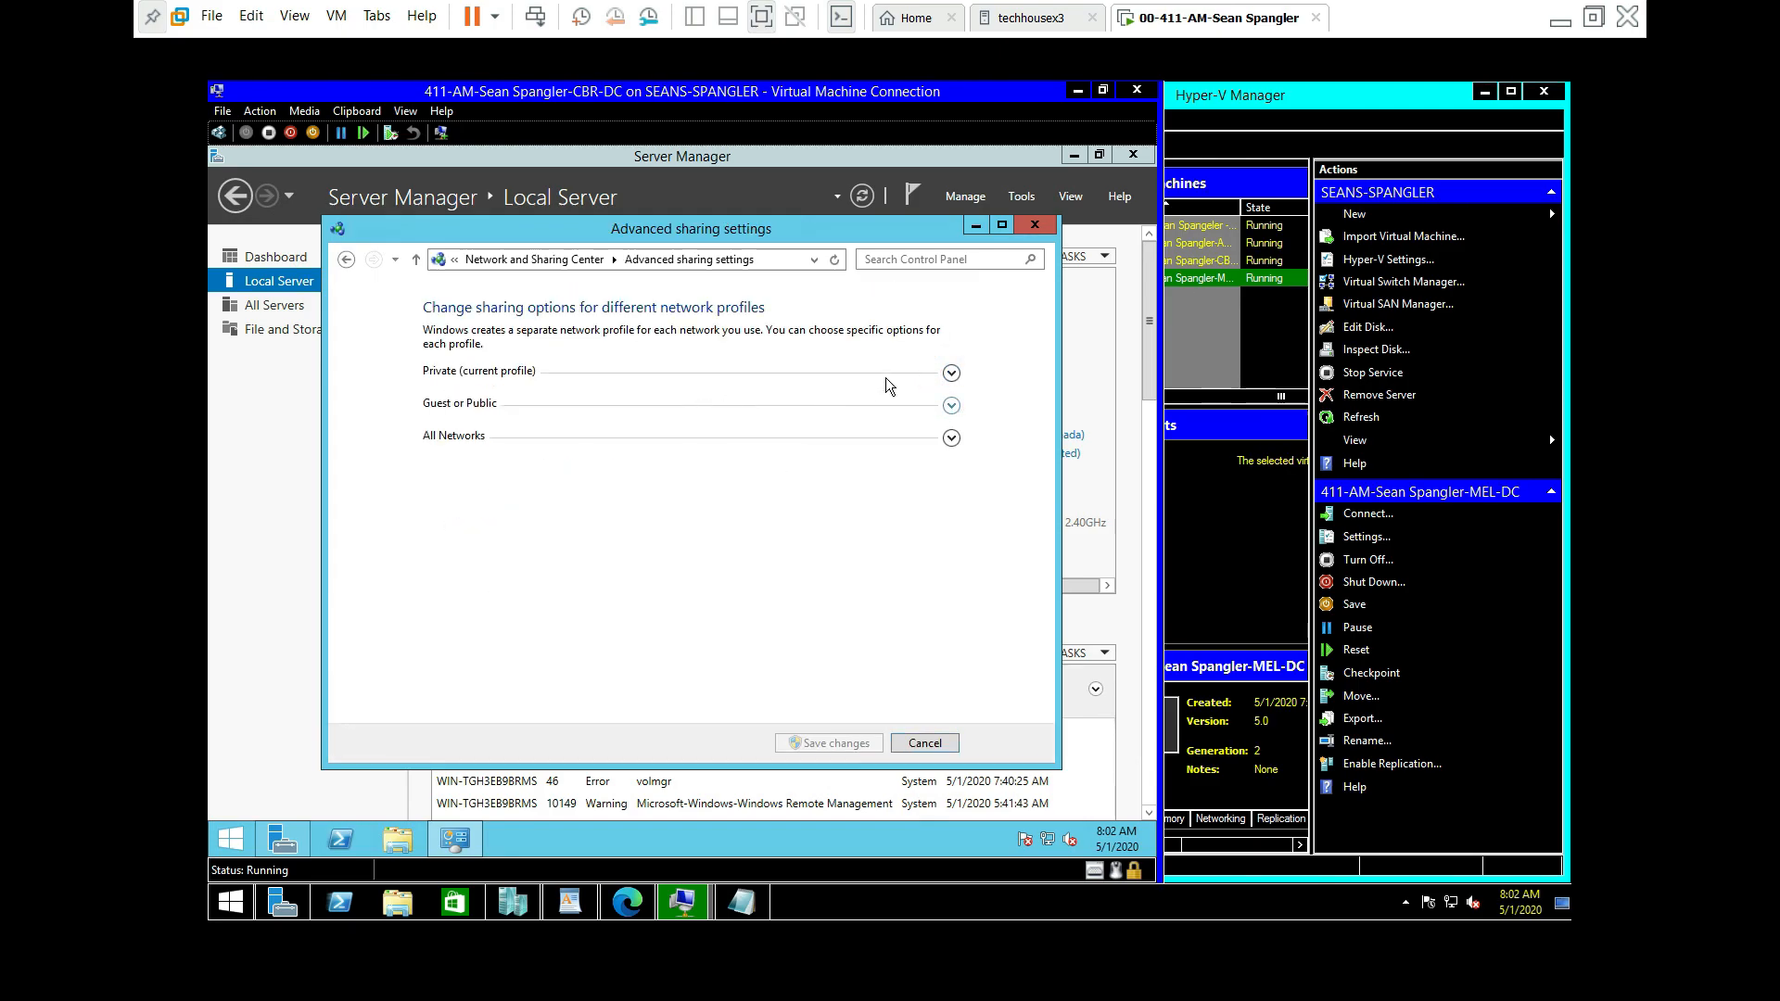
{"action": "left_click", "coordinate": [949, 374]}
{"action": "left_click", "coordinate": [536, 460]}
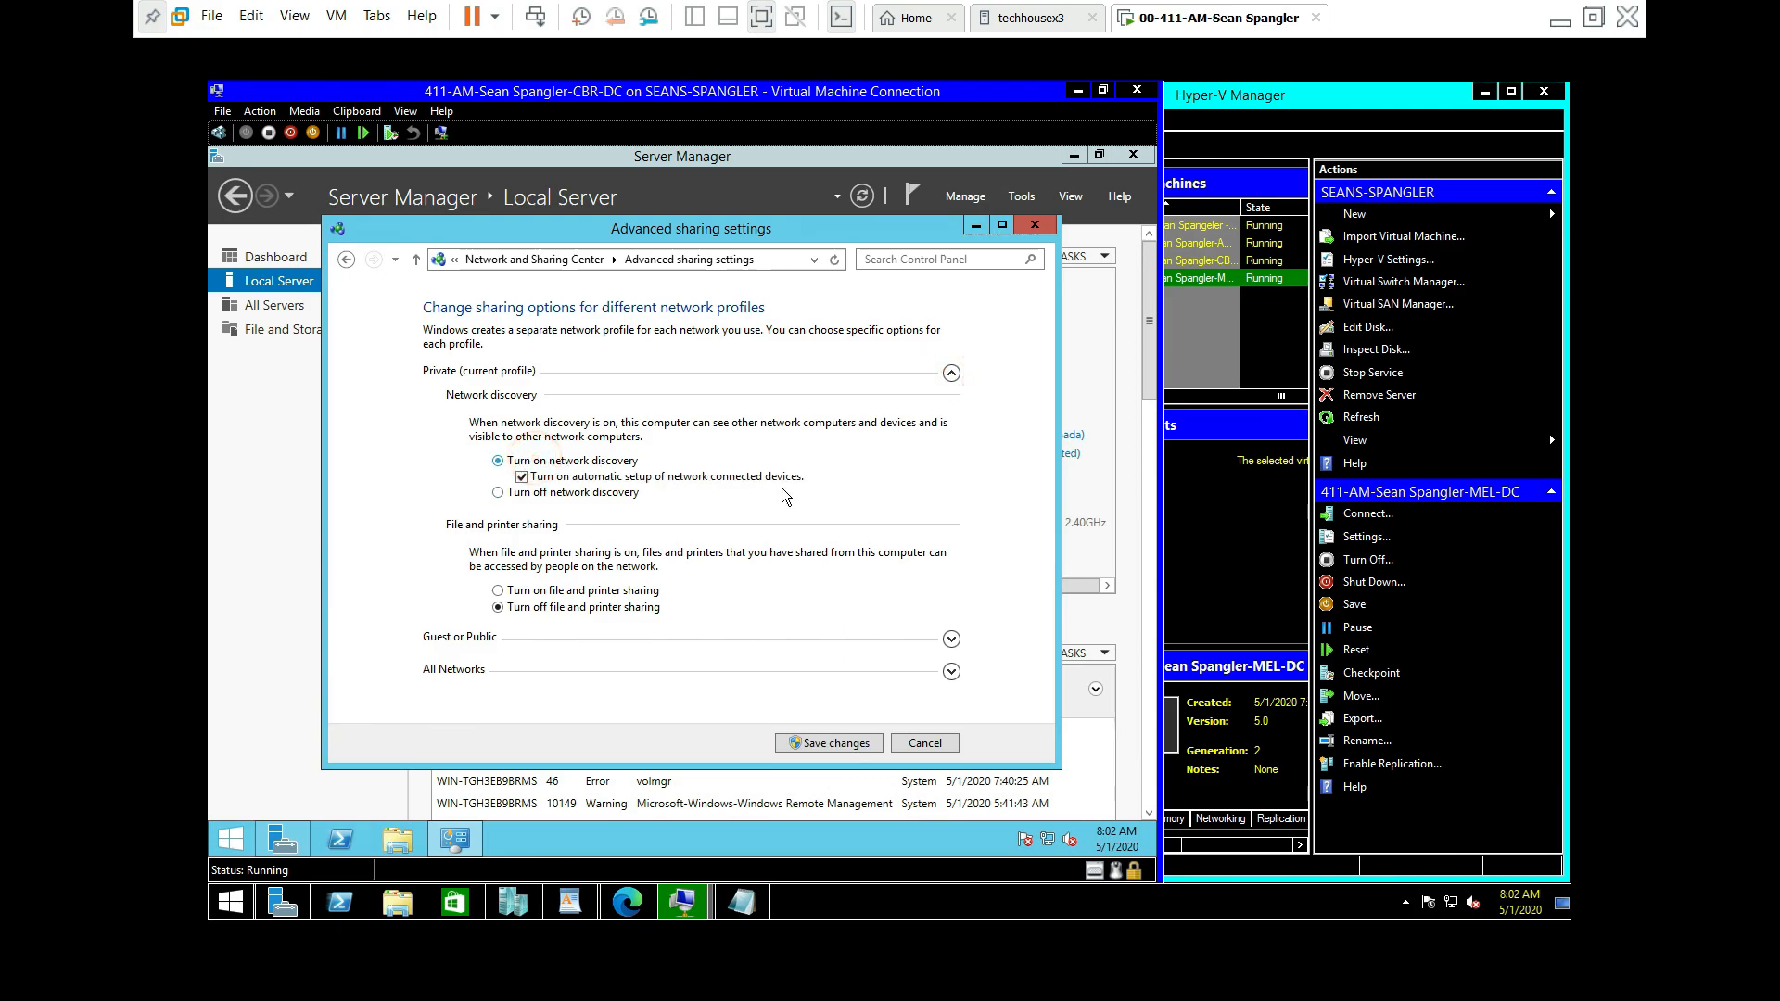
{"action": "left_click", "coordinate": [561, 591]}
Step: Turn on discovery and file sharing for Guest or Public, enable public folder sharing, and save
{"action": "left_click", "coordinate": [953, 641]}
{"action": "left_click", "coordinate": [559, 494]}
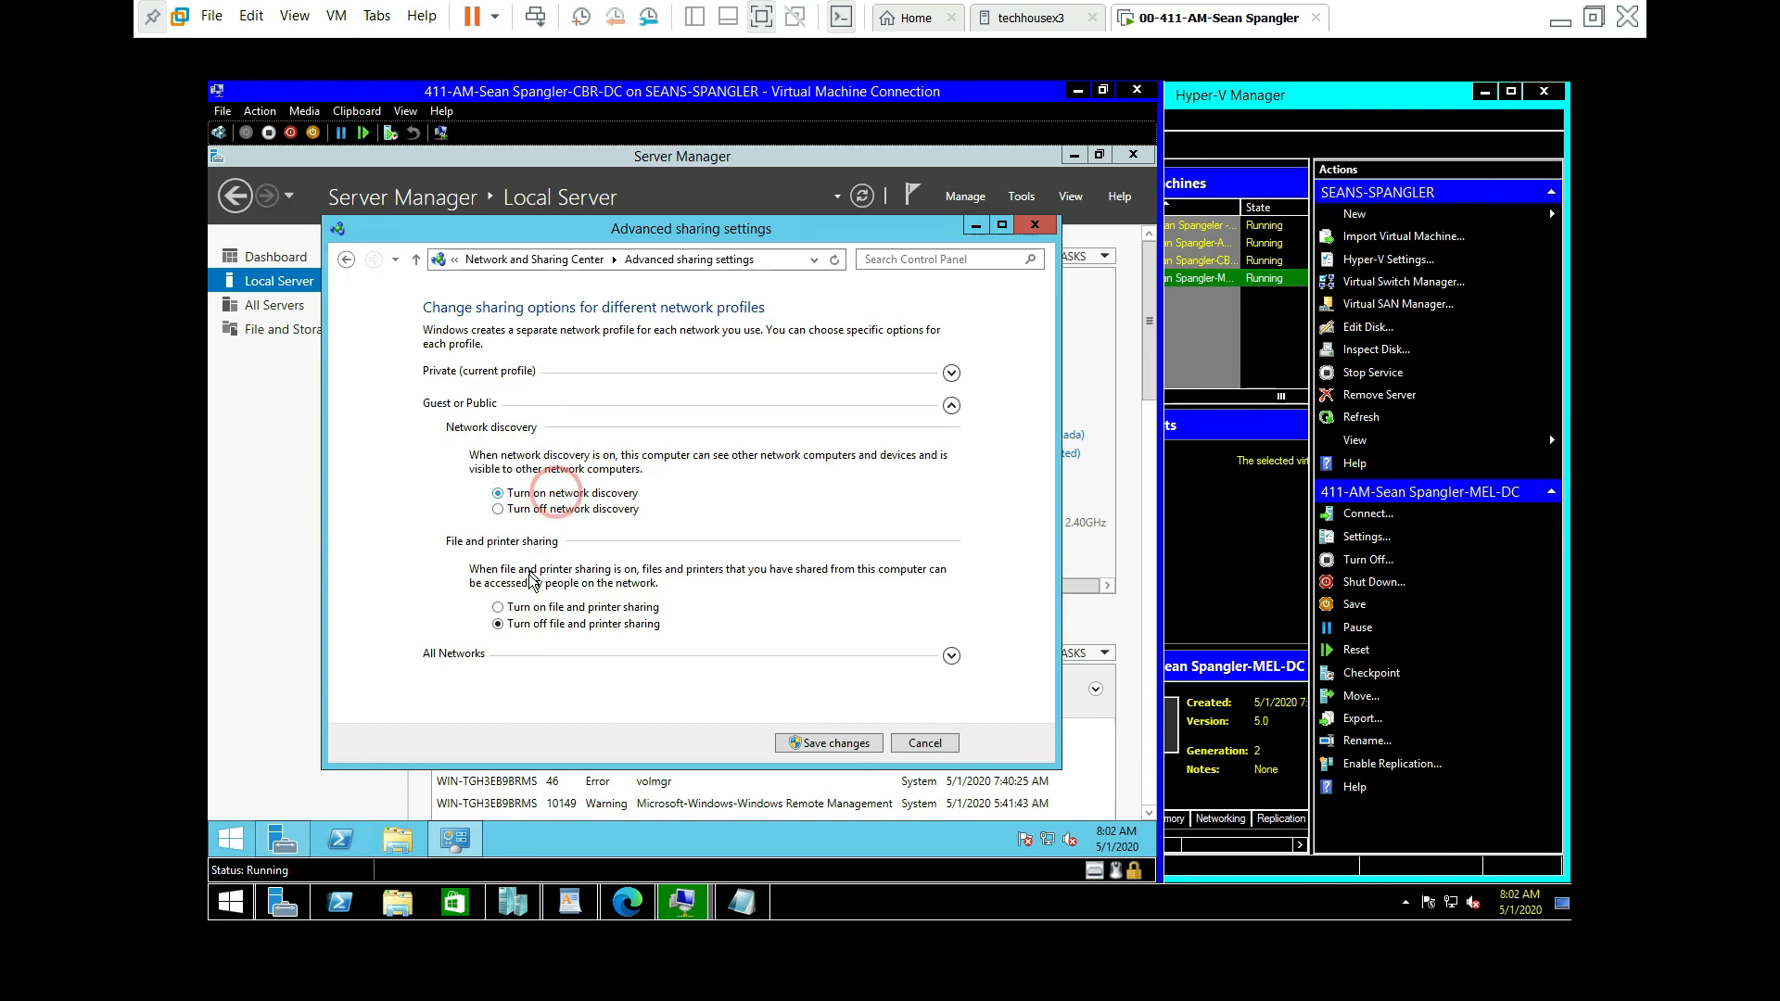
{"action": "left_click", "coordinate": [528, 608]}
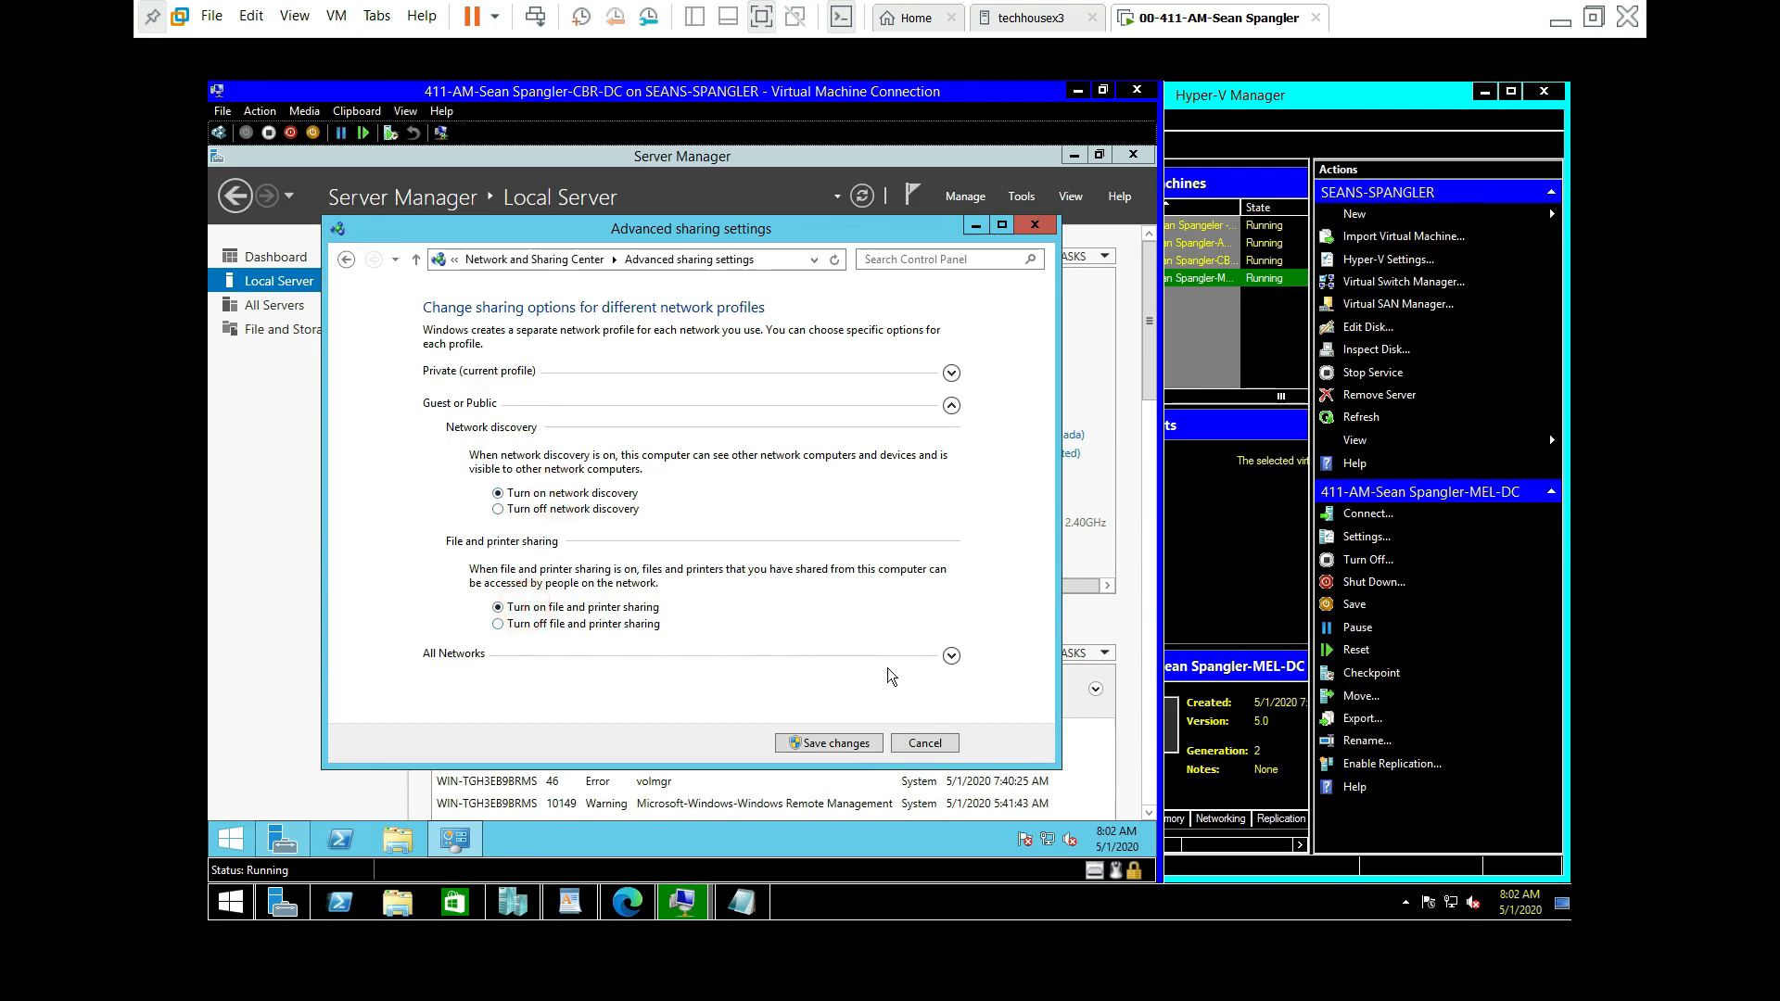
{"action": "left_click", "coordinate": [951, 655]}
{"action": "left_click", "coordinate": [521, 527]}
{"action": "left_click", "coordinate": [856, 744]}
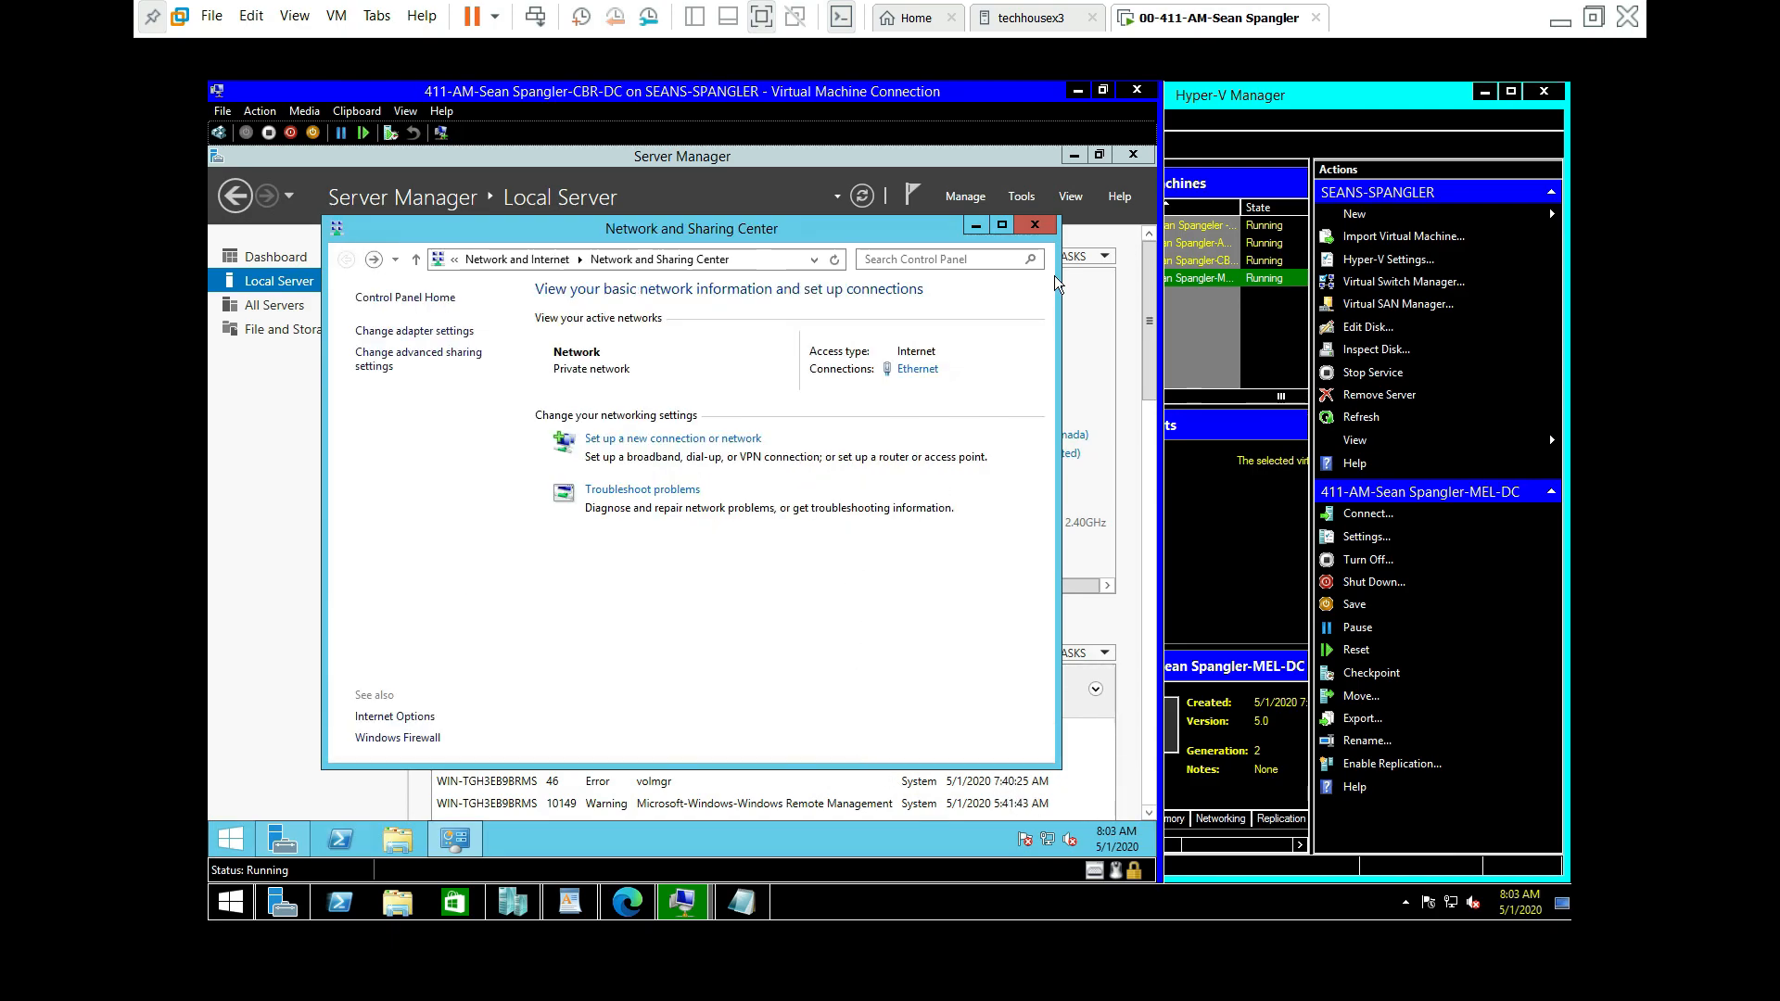
{"action": "left_click", "coordinate": [1036, 229]}
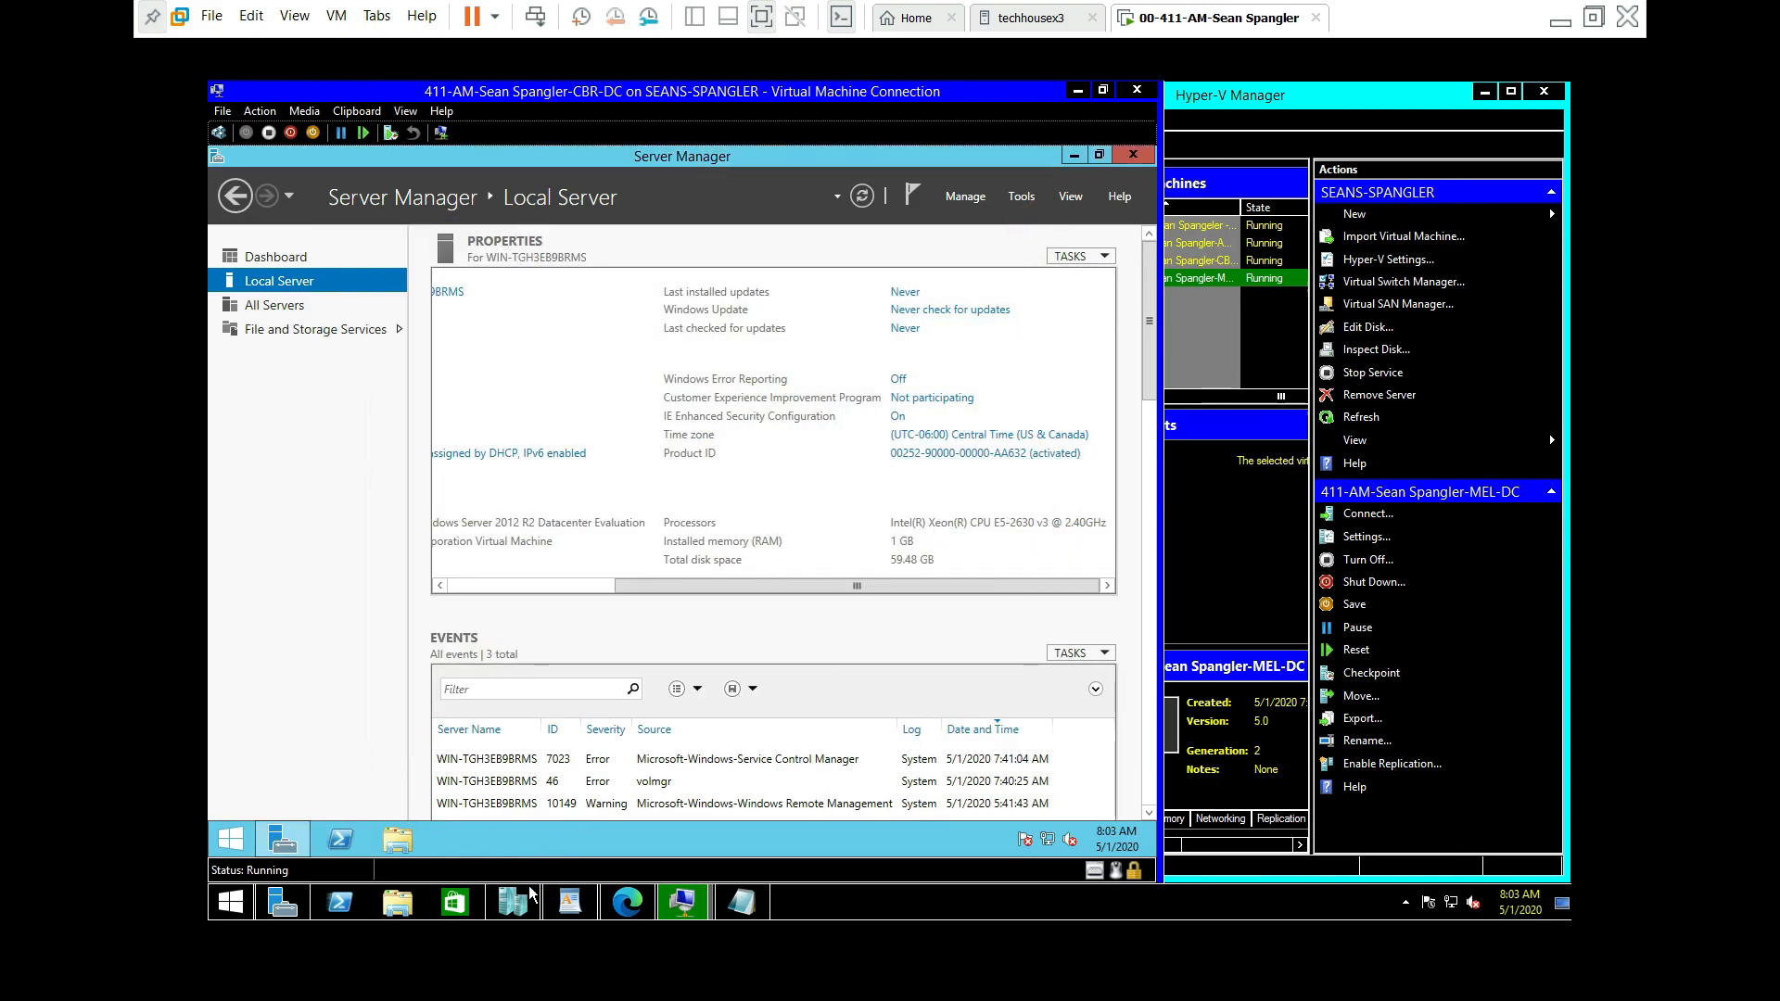
Step: Check the setup checklist, then restart CBR-DC, continuing past the shutdown reason prompt
{"action": "left_click", "coordinate": [742, 904]}
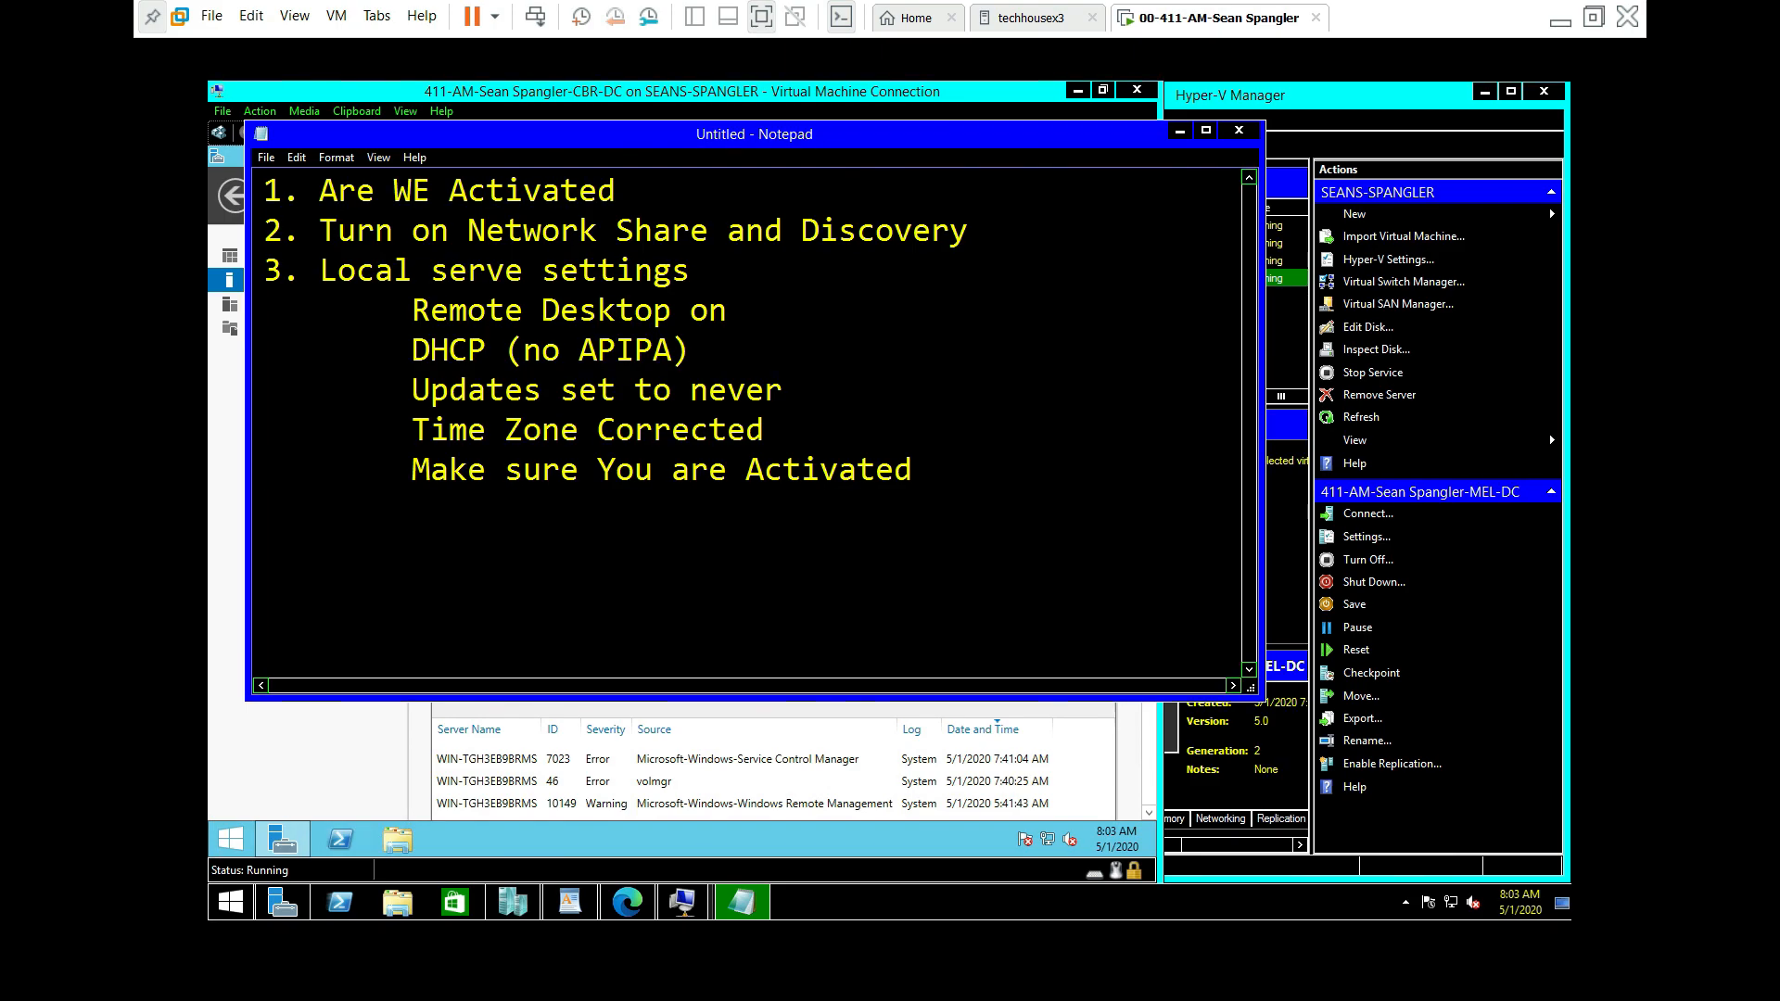
{"action": "left_click", "coordinate": [786, 764]}
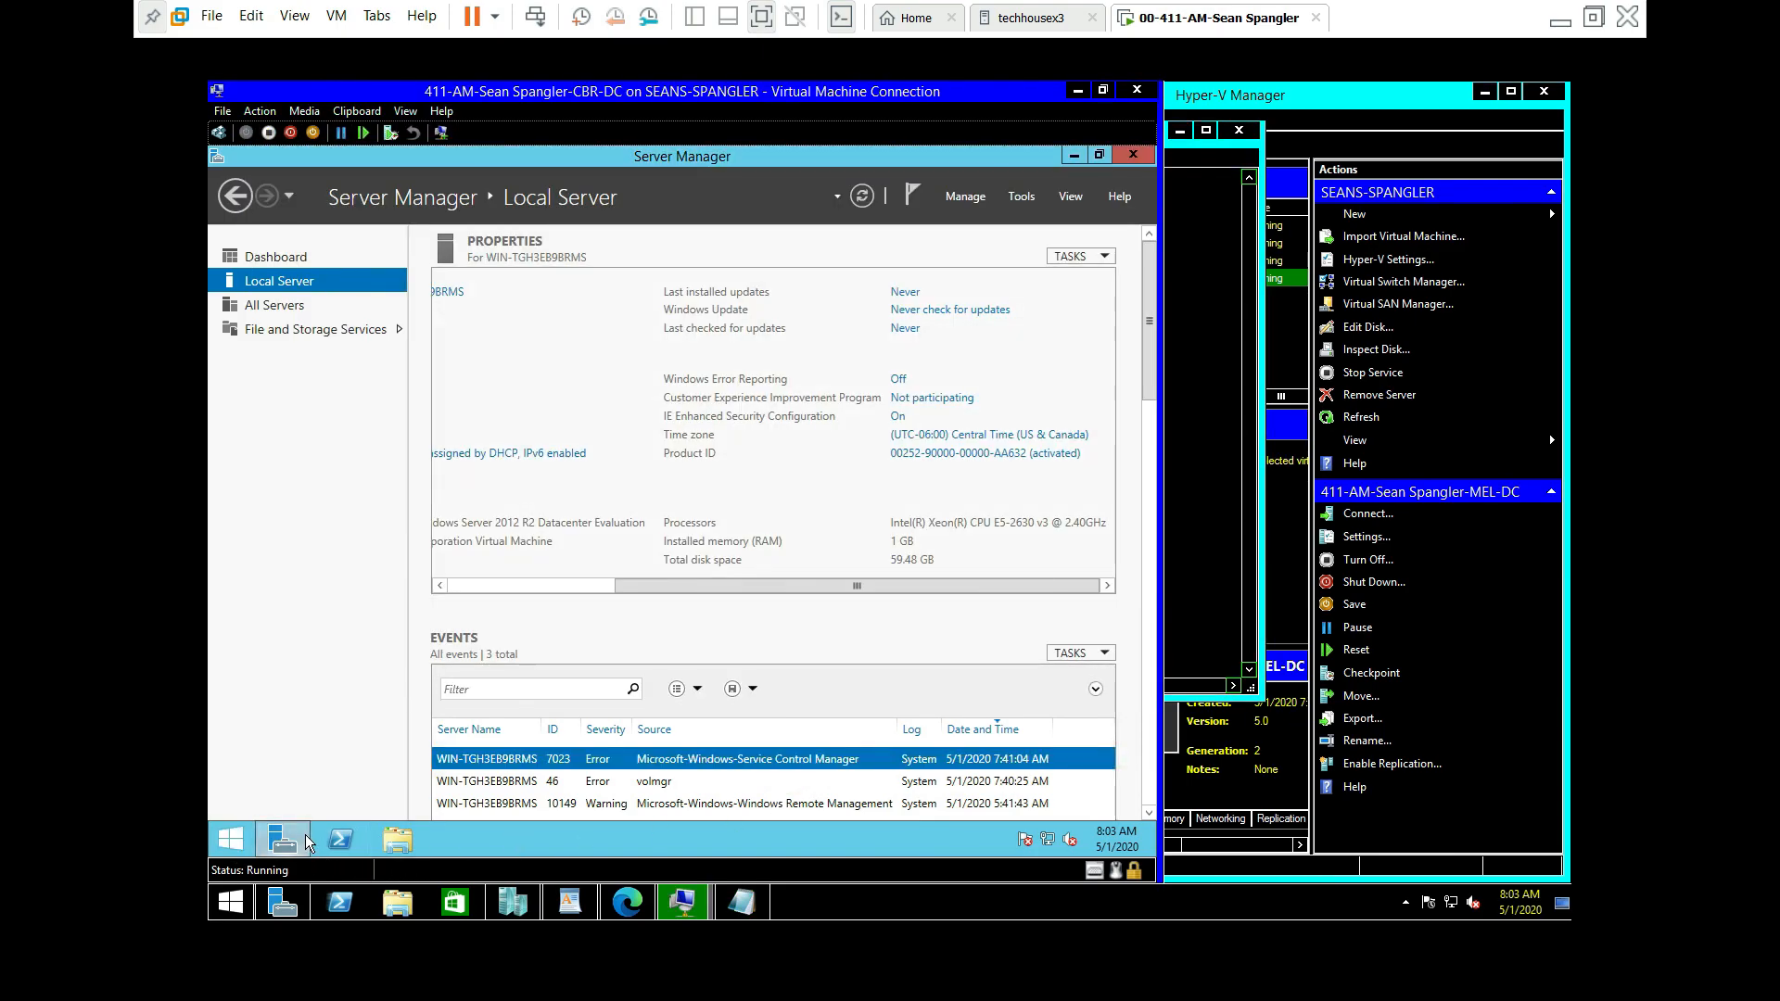
{"action": "right_click", "coordinate": [231, 845]}
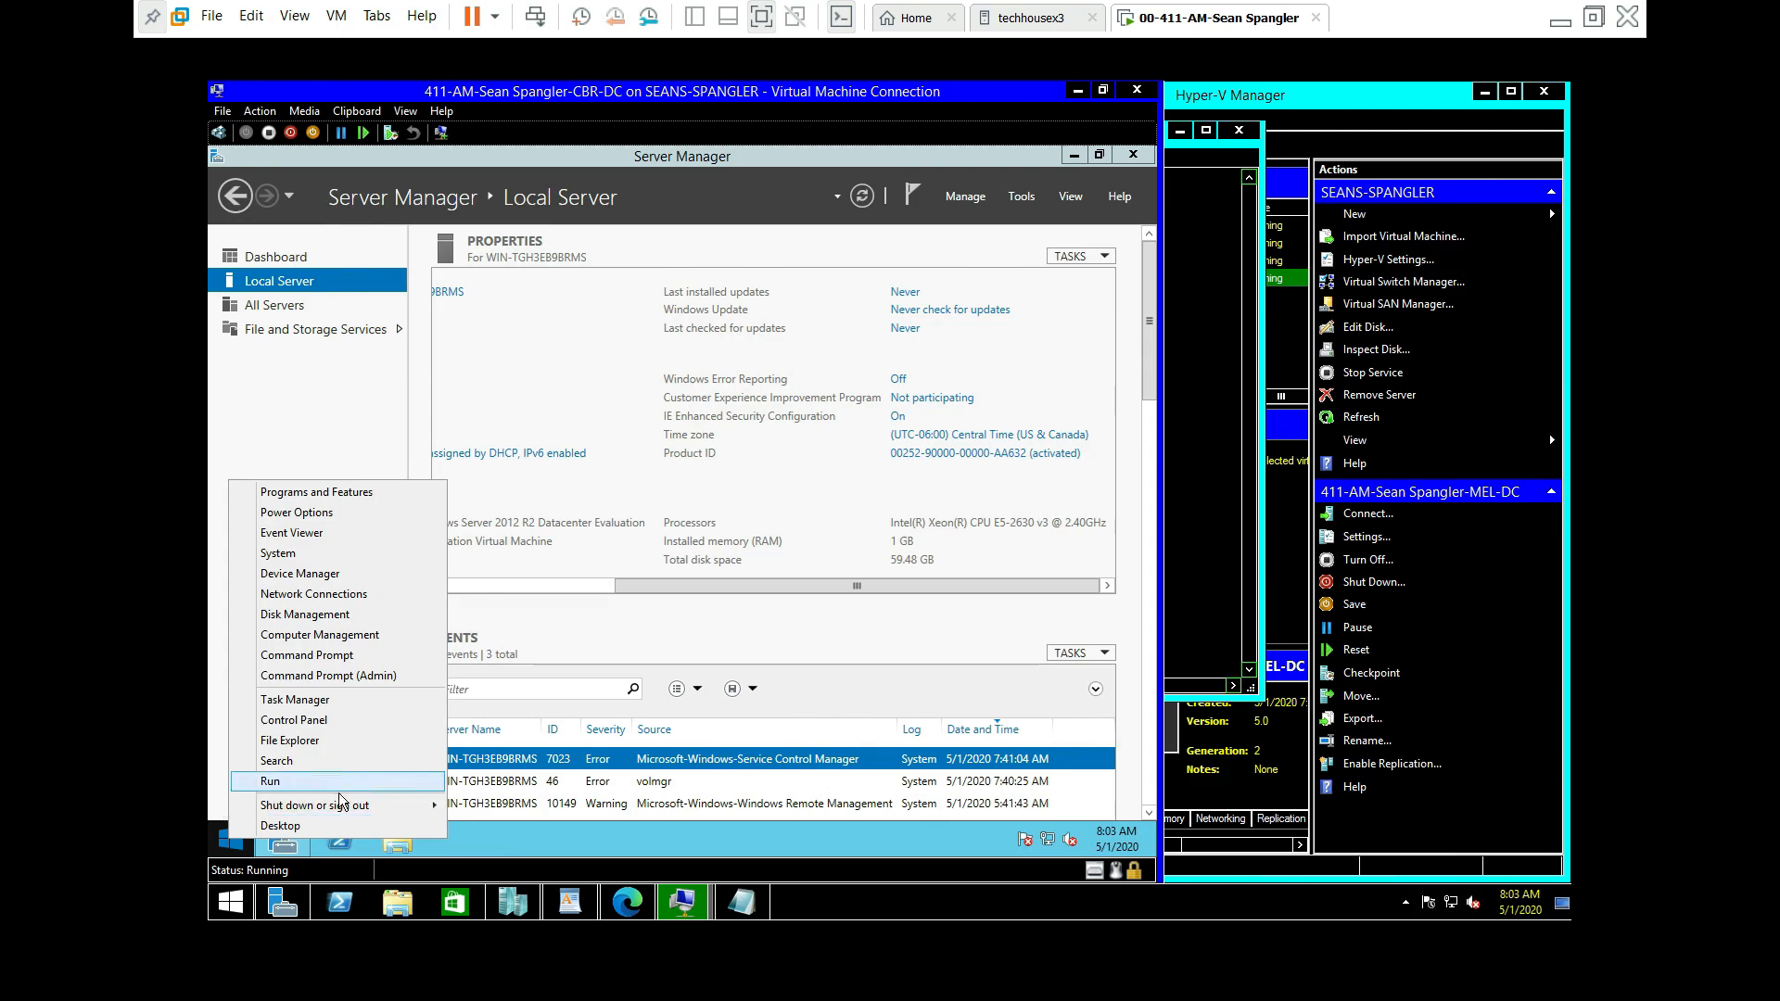
{"action": "mouse_move", "coordinate": [343, 812]}
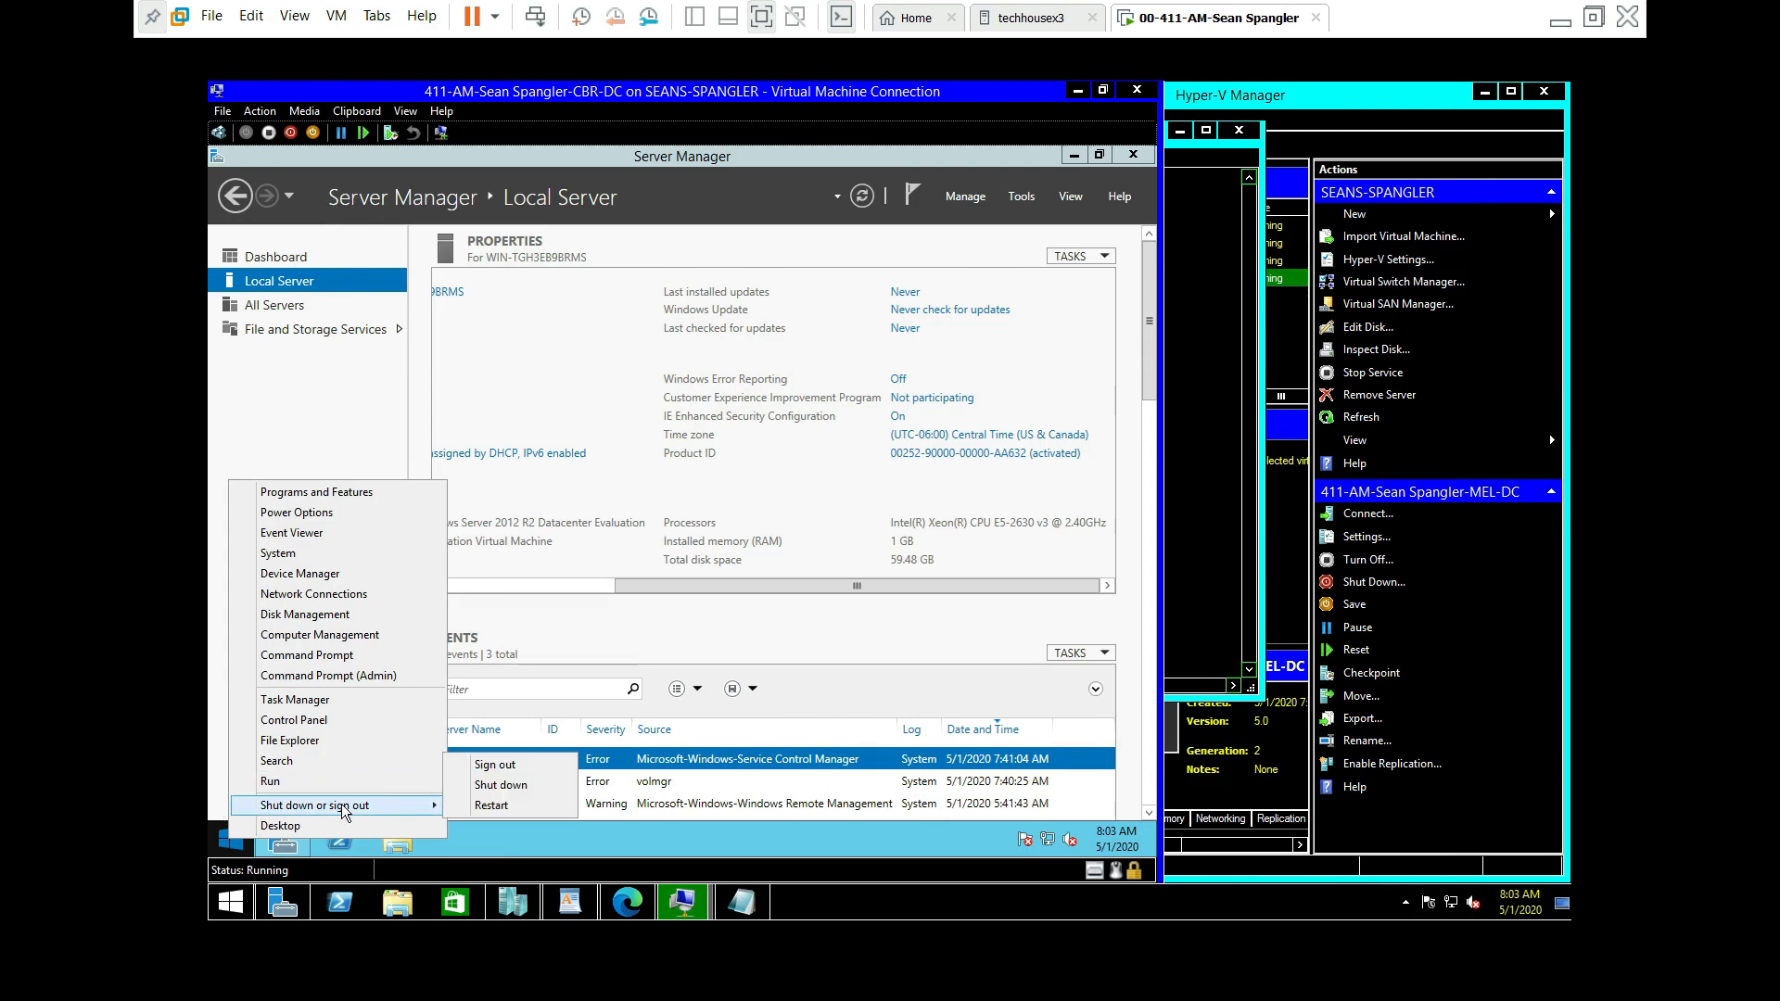
{"action": "left_click", "coordinate": [484, 785]}
{"action": "left_click", "coordinate": [512, 803]}
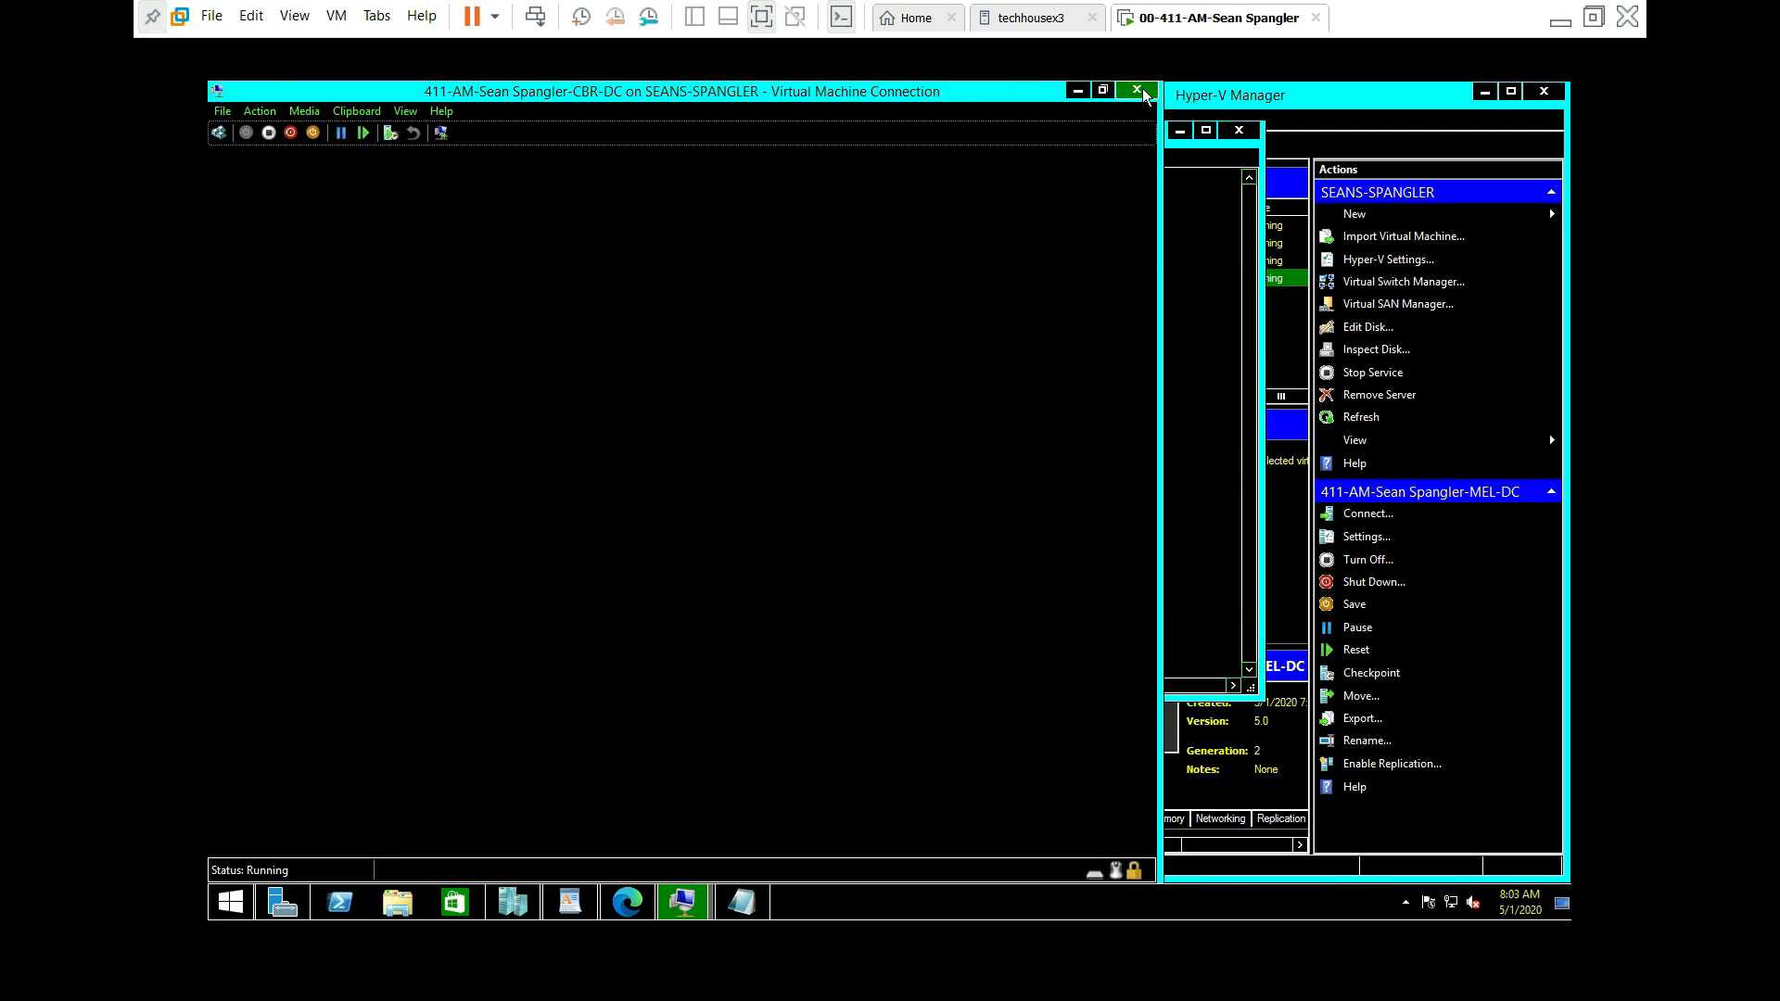
Step: Close the CBR-DC connection window and connect to MEL-DC
{"action": "left_click", "coordinate": [1137, 91]}
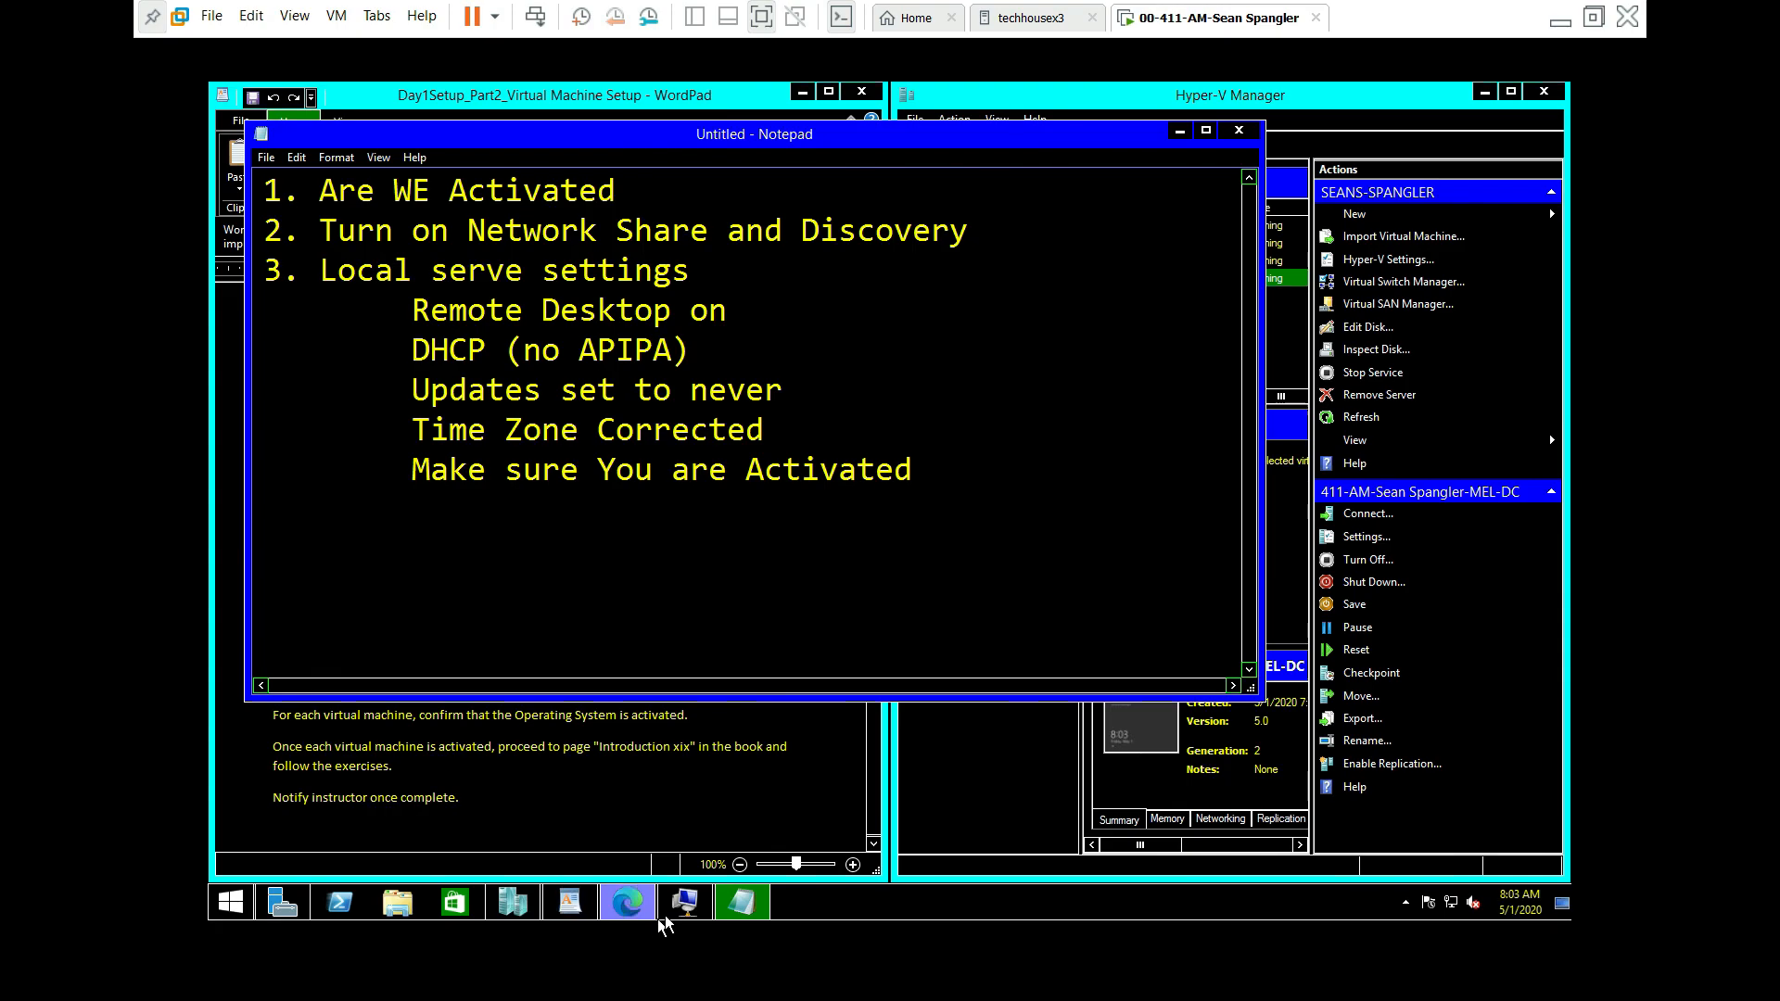
{"action": "left_click", "coordinate": [691, 903]}
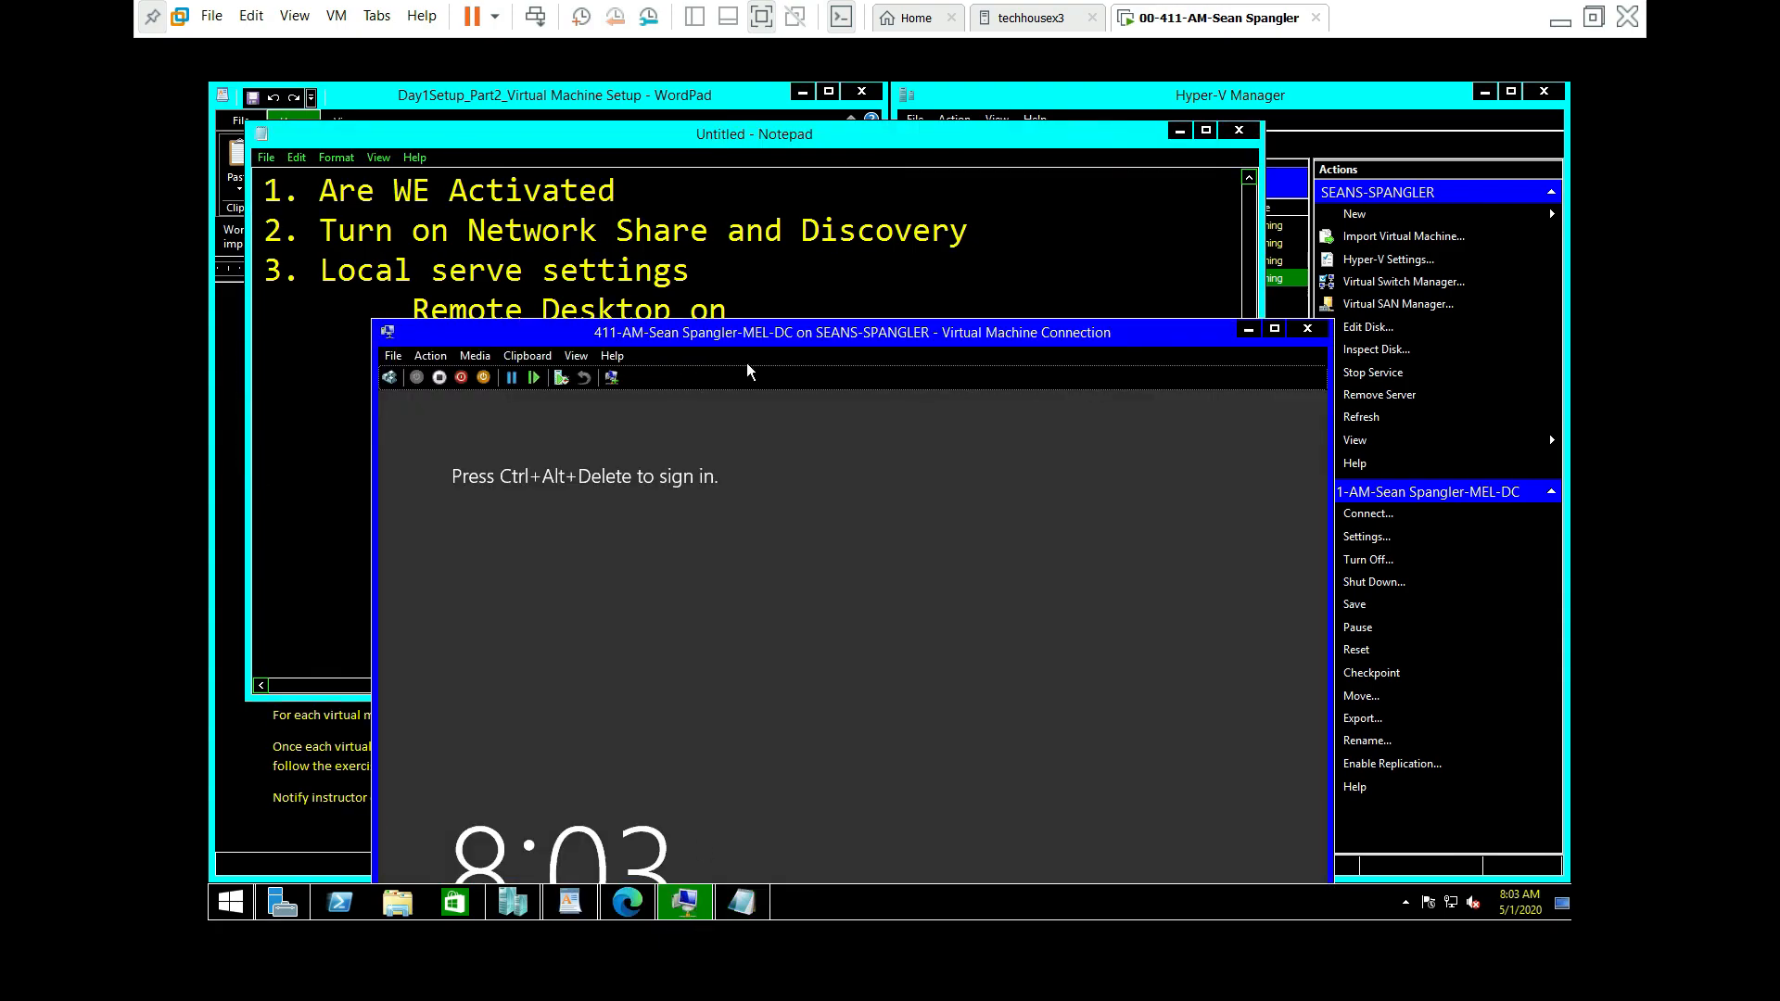
{"action": "left_click_drag", "start_coordinate": [766, 336], "coordinate": [914, 150]}
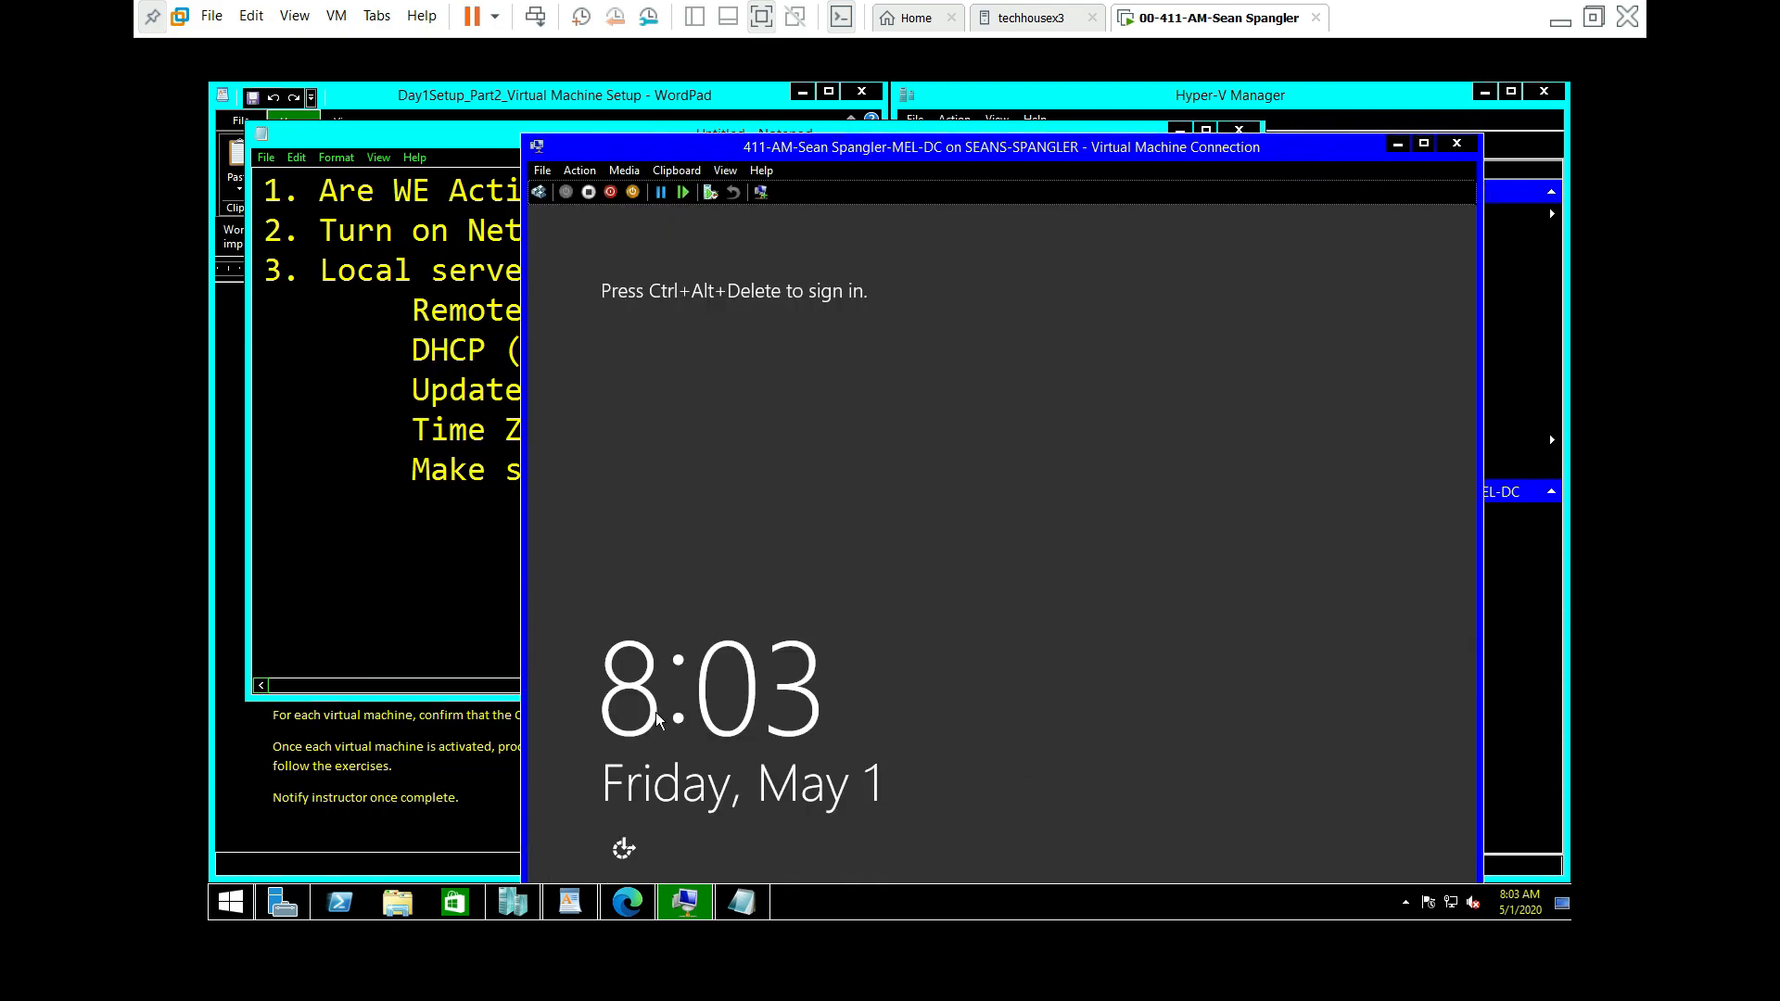
Step: Sign in to MEL-DC as Administrator with the account password
{"action": "mouse_move", "coordinate": [689, 919]}
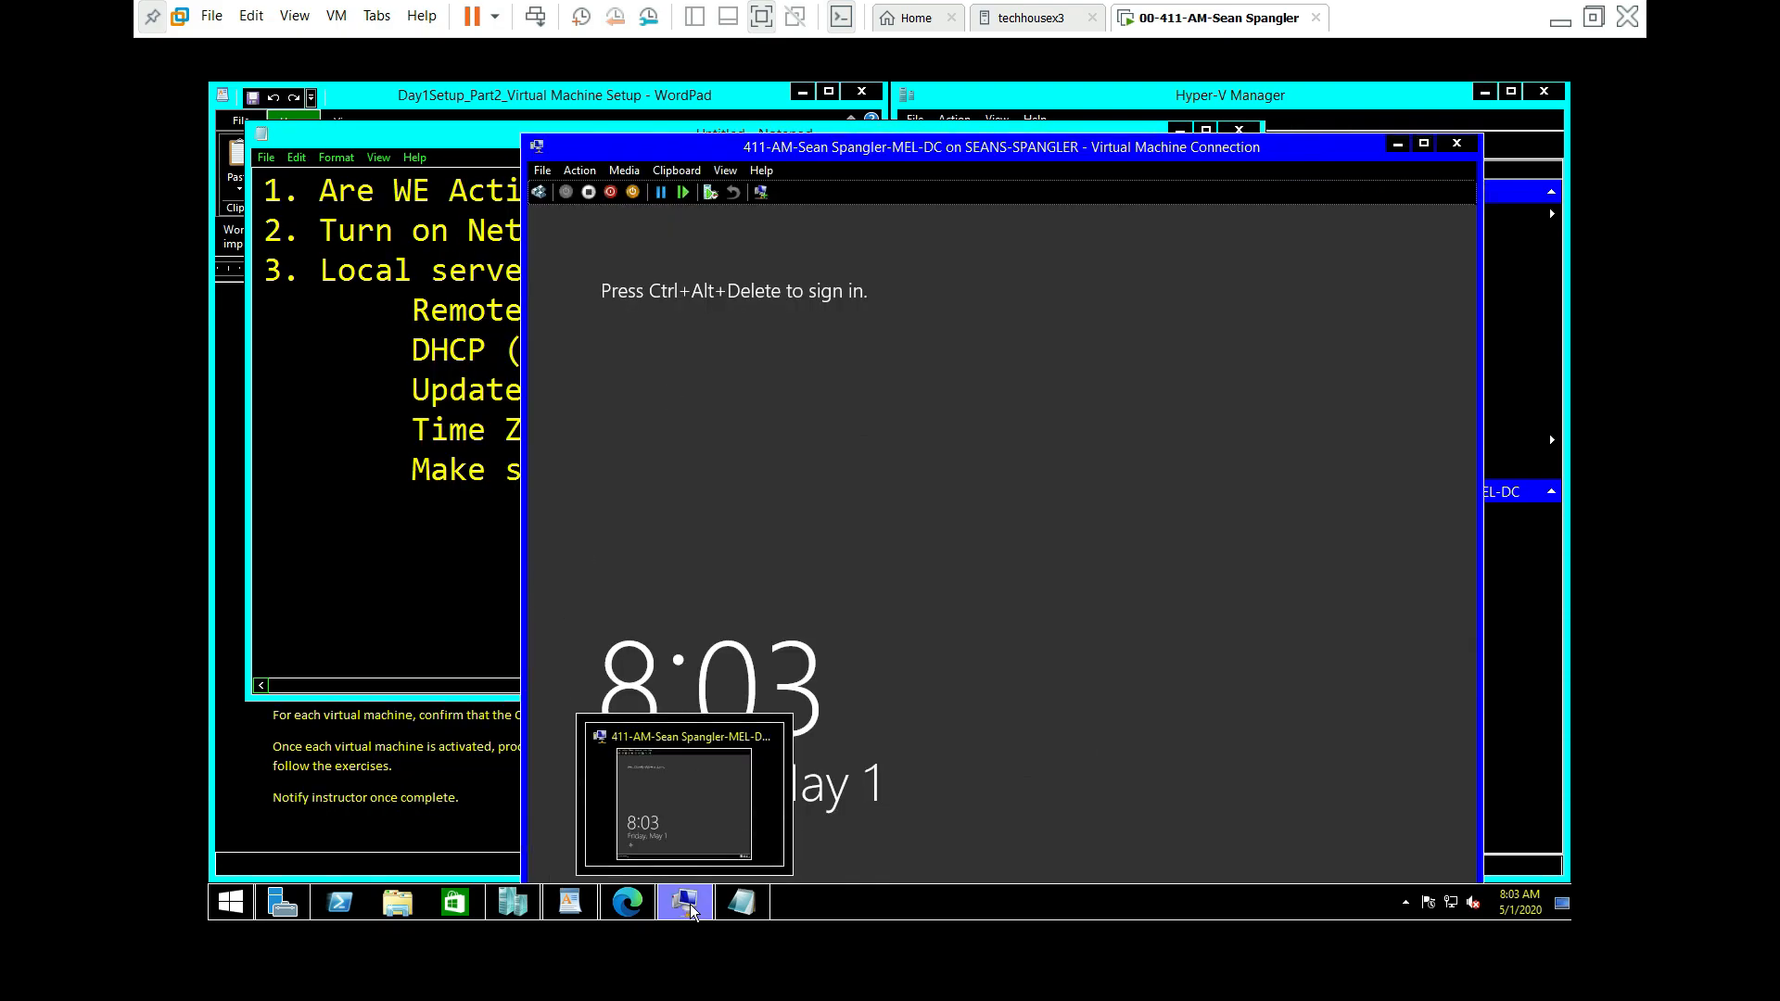
{"action": "left_click", "coordinate": [538, 193]}
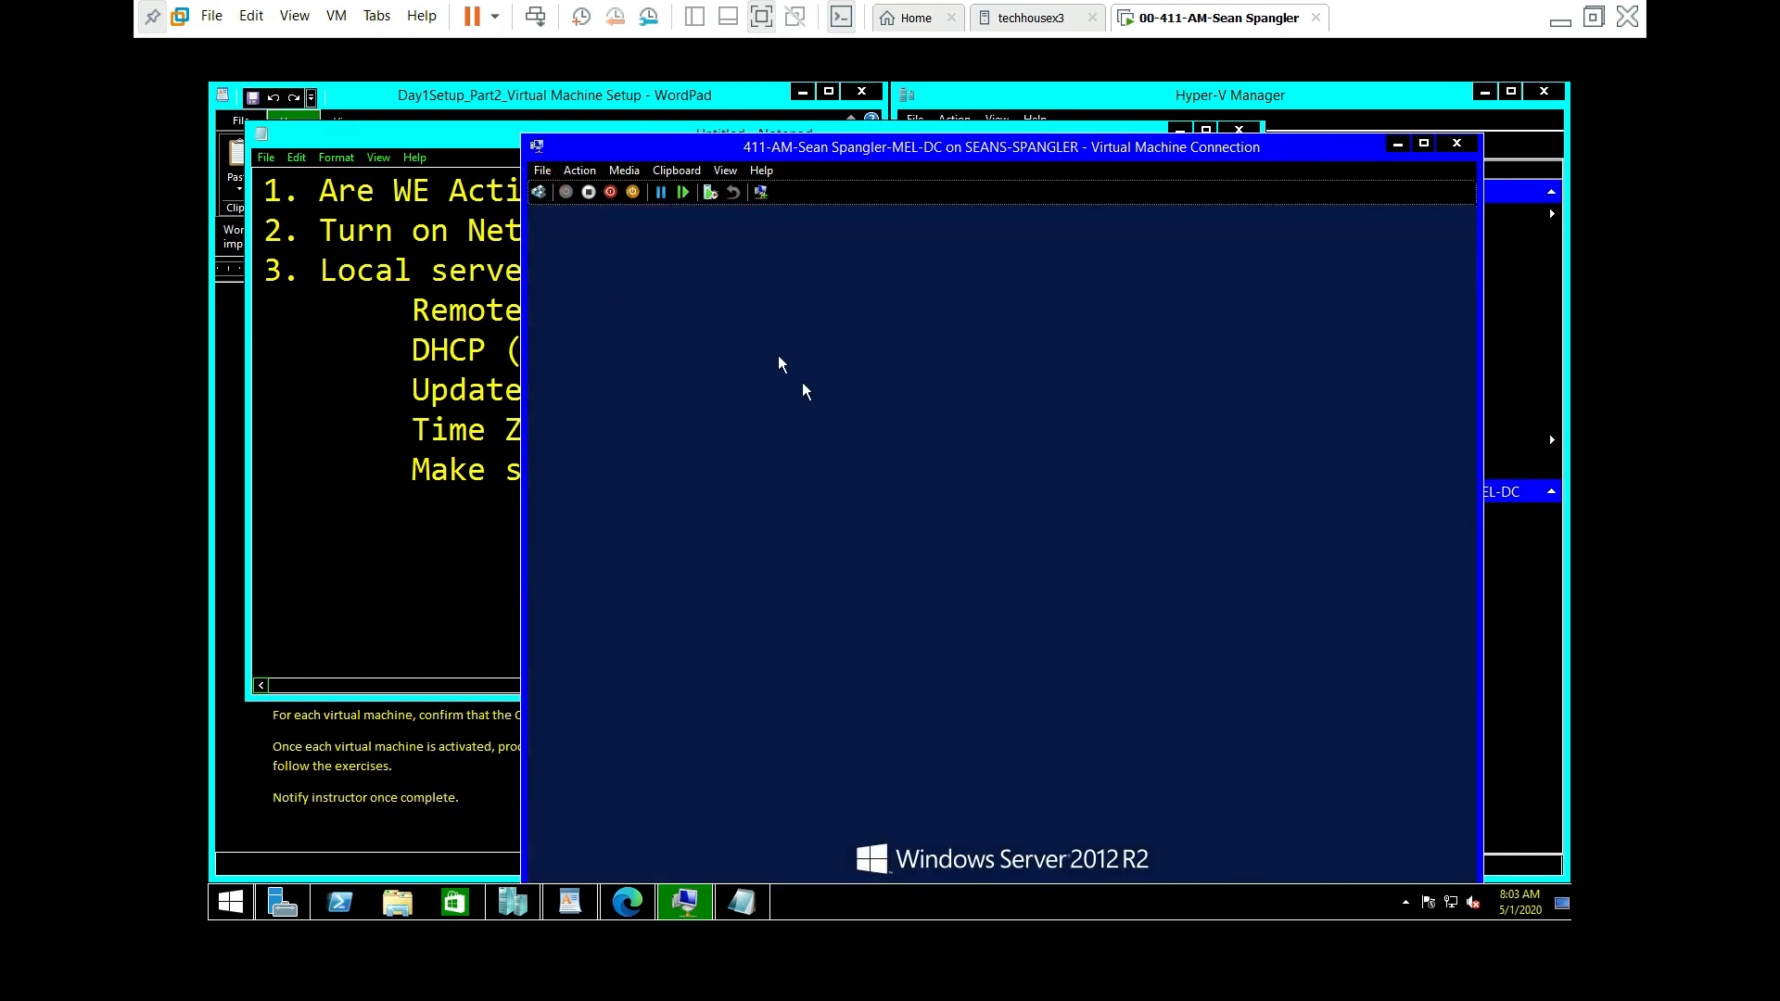
{"action": "left_click", "coordinate": [539, 191]}
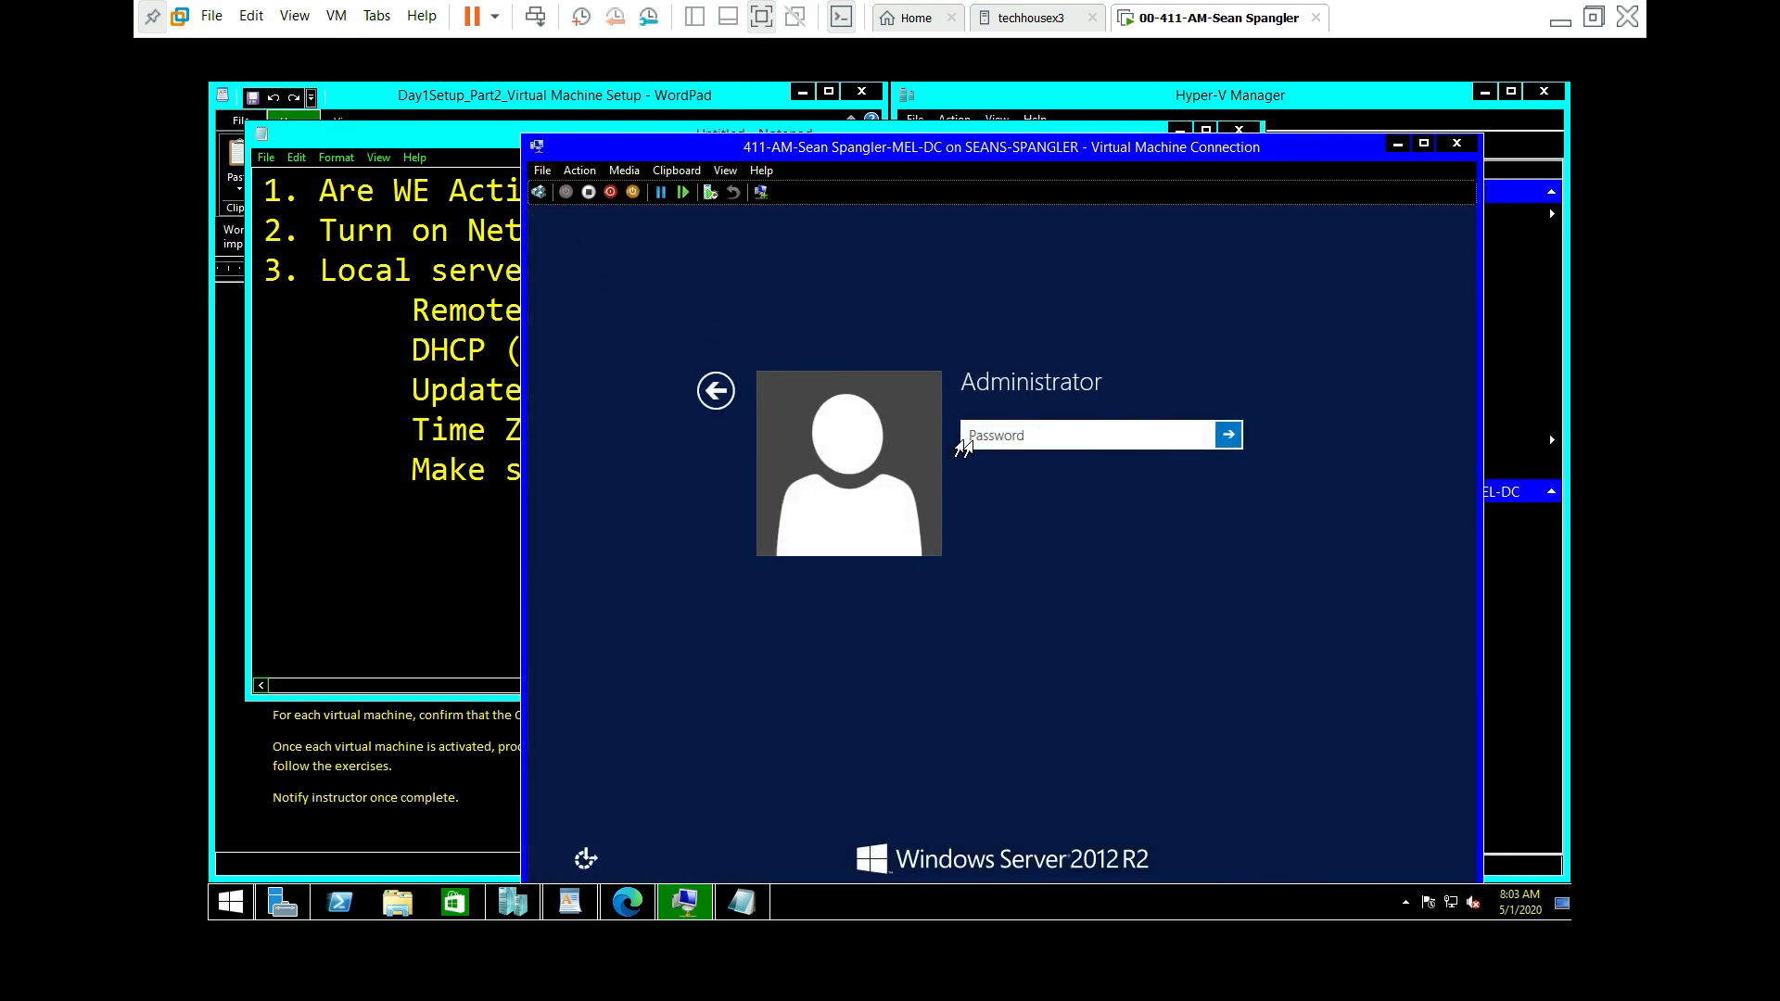
{"action": "left_click", "coordinate": [1075, 426]}
{"action": "type", "text": "P"}
{"action": "key", "text": "BackSpace"}
{"action": "left_click", "coordinate": [1061, 426]}
{"action": "type", "text": "Pa$$w0rd"}
{"action": "key", "text": "Return"}
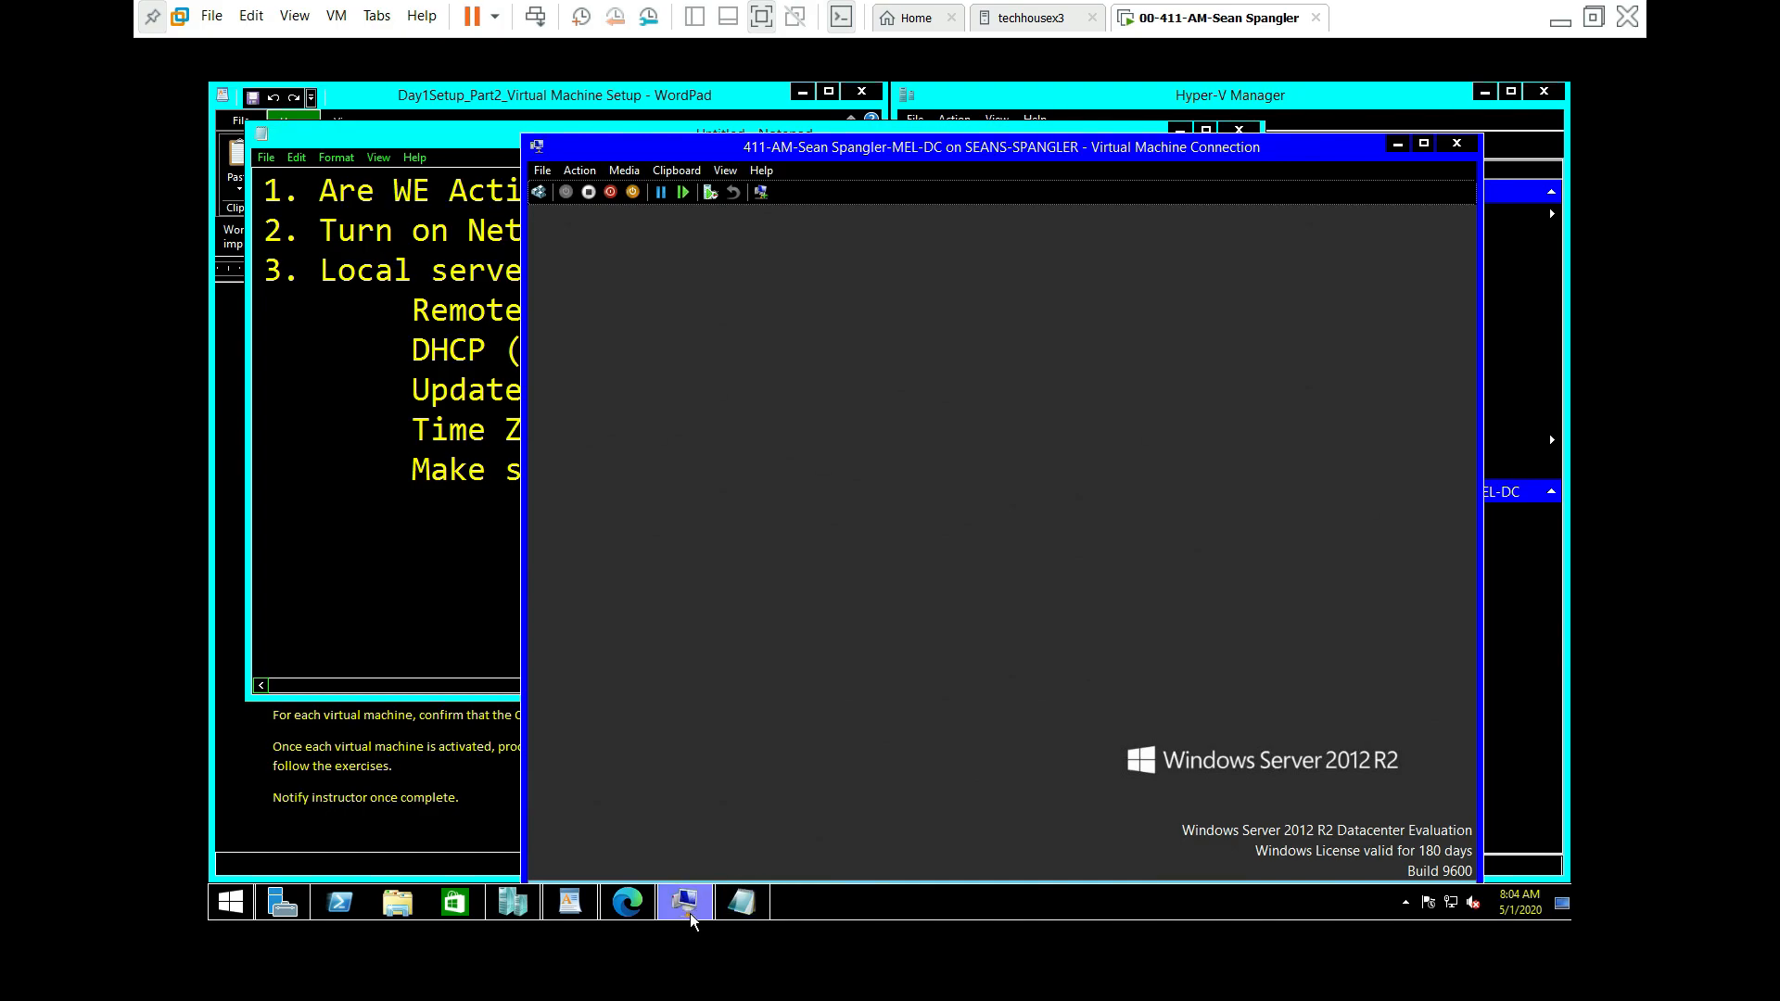
{"action": "mouse_move", "coordinate": [690, 914]}
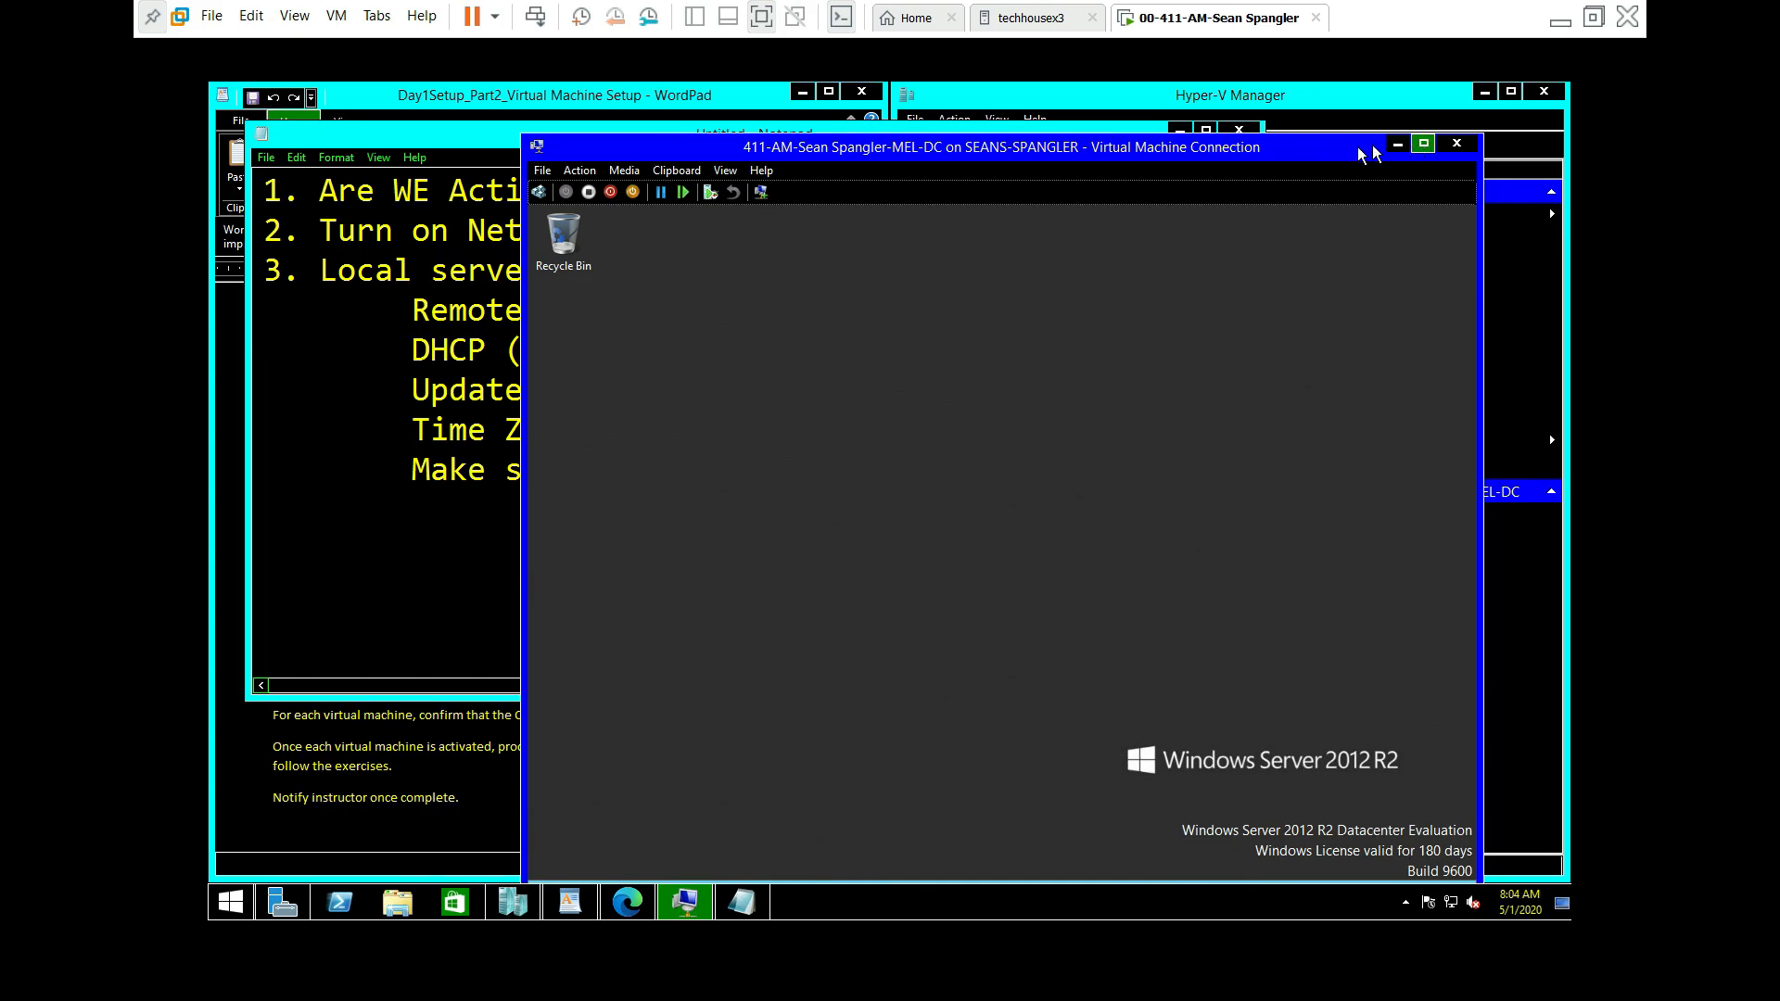
{"action": "left_click_drag", "start_coordinate": [1316, 146], "coordinate": [1303, 94]}
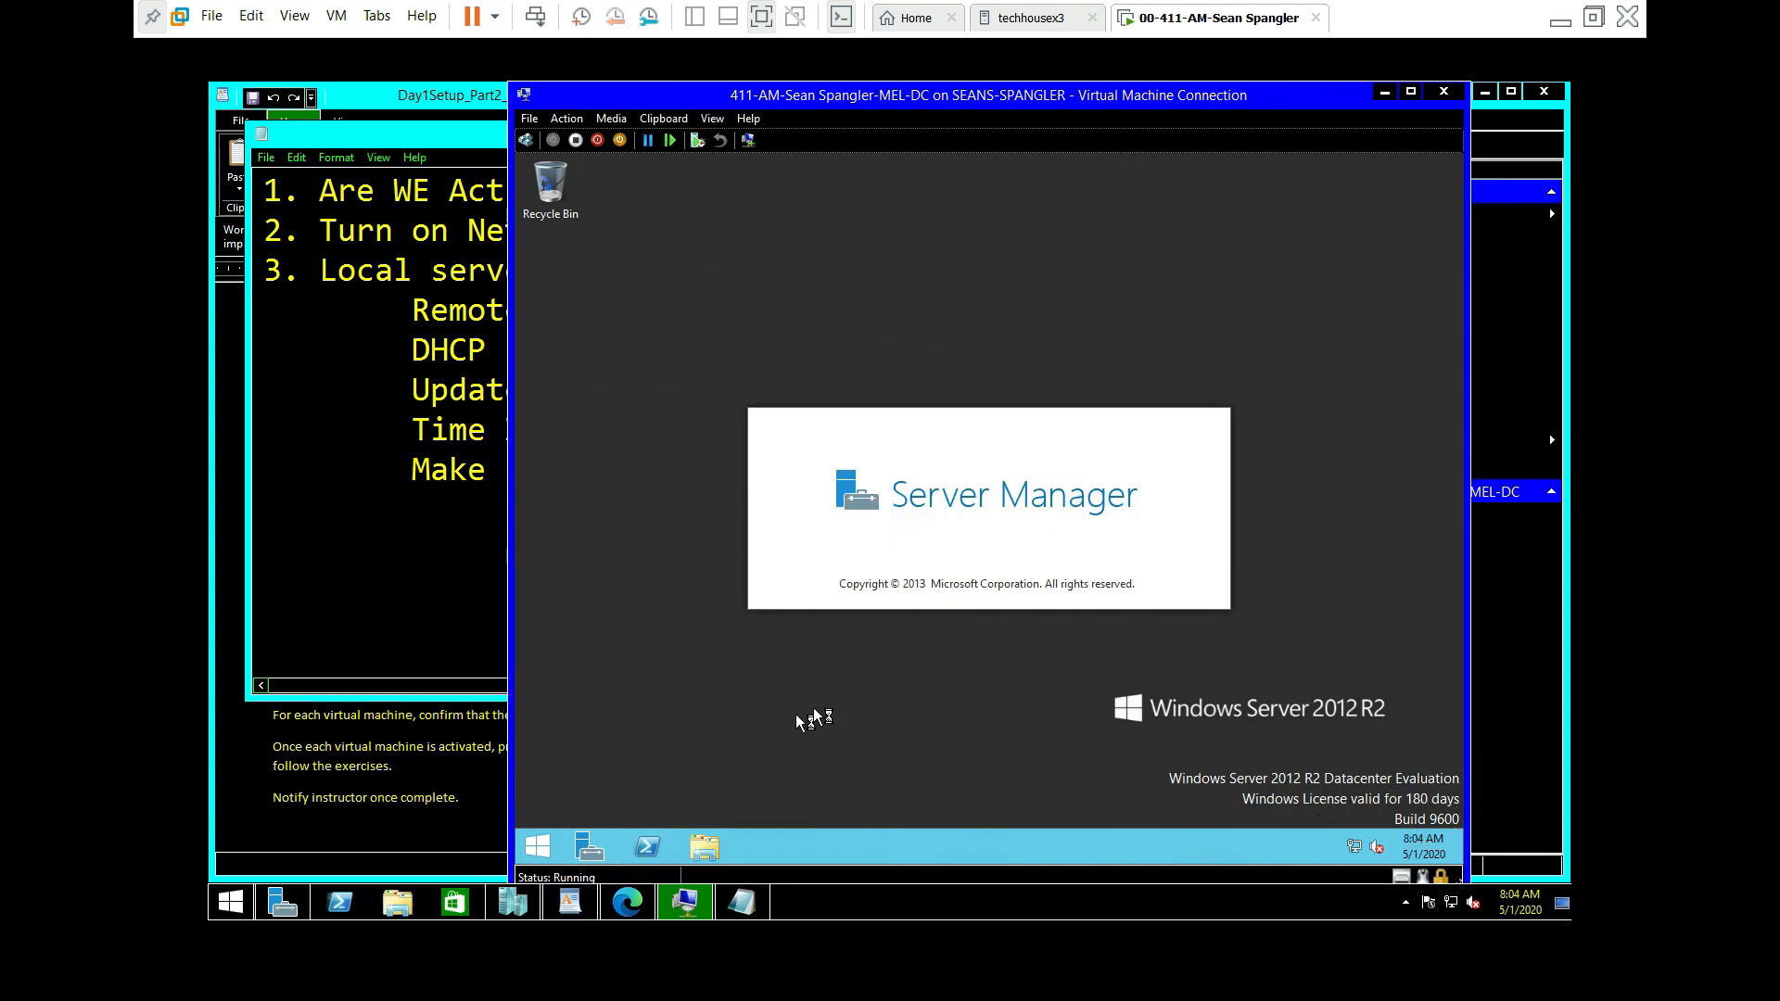
Step: Open MEL-DC's advanced sharing settings and turn on network discovery for the Guest or Public profile
{"action": "right_click", "coordinate": [1360, 842]}
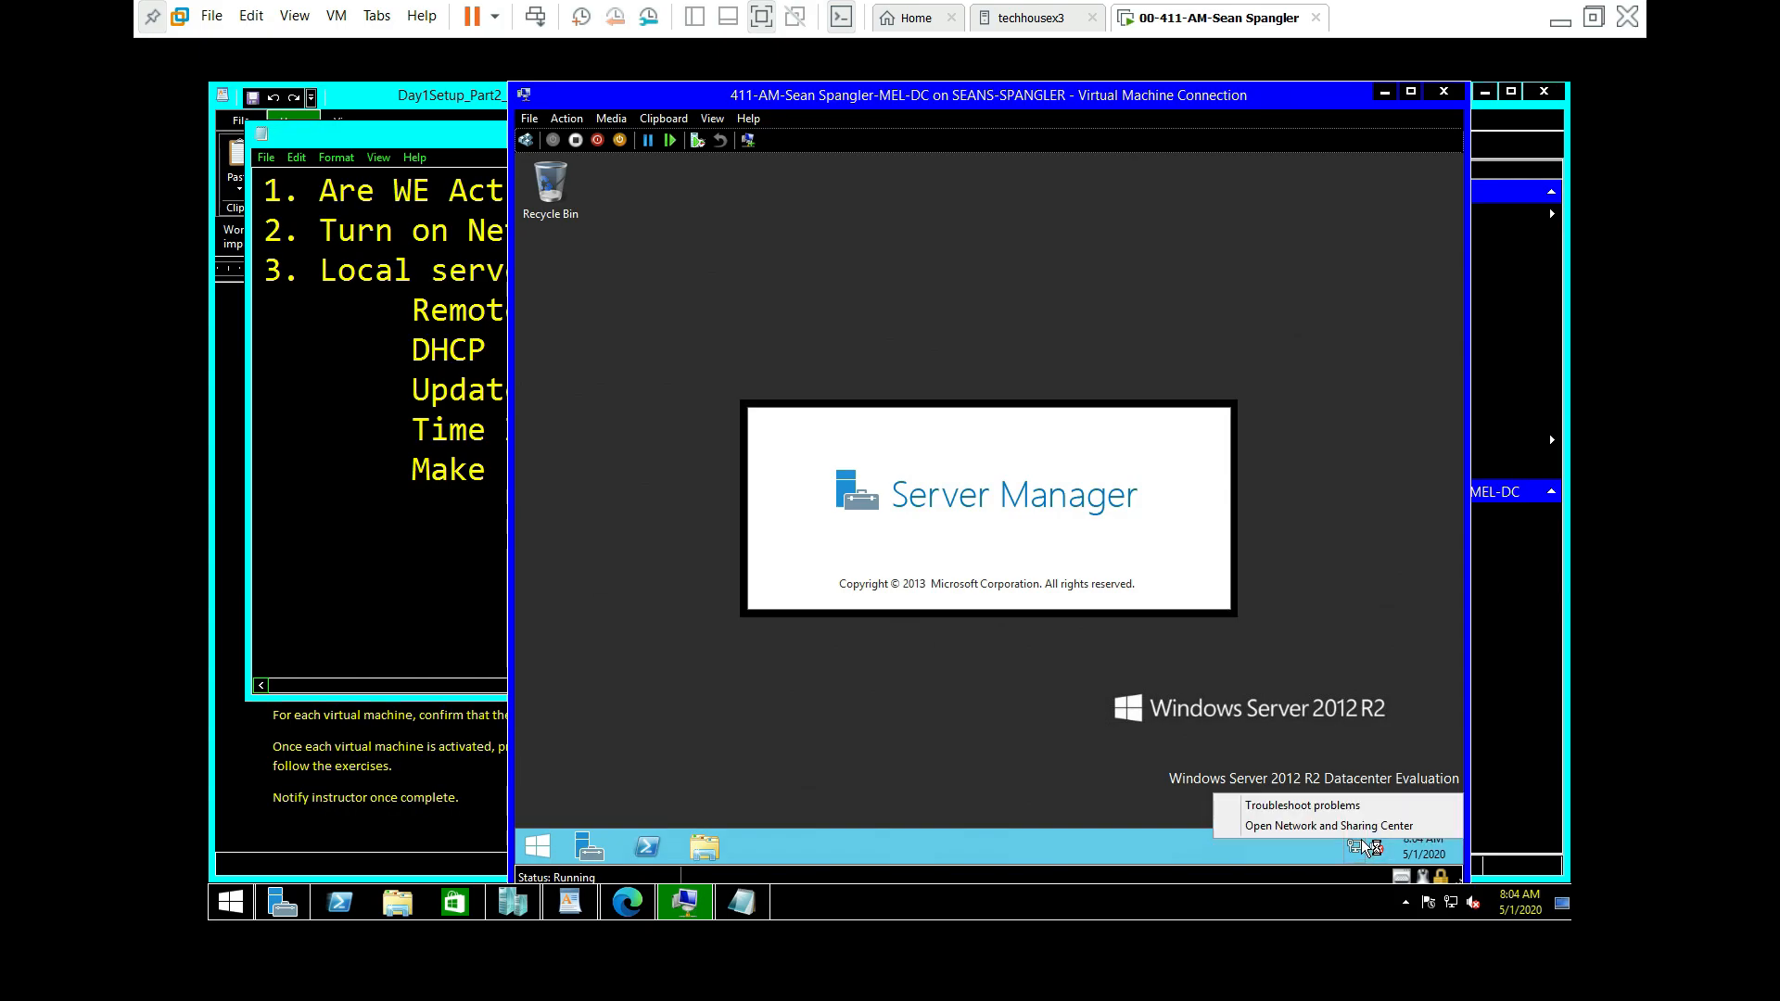
{"action": "left_click", "coordinate": [1356, 827]}
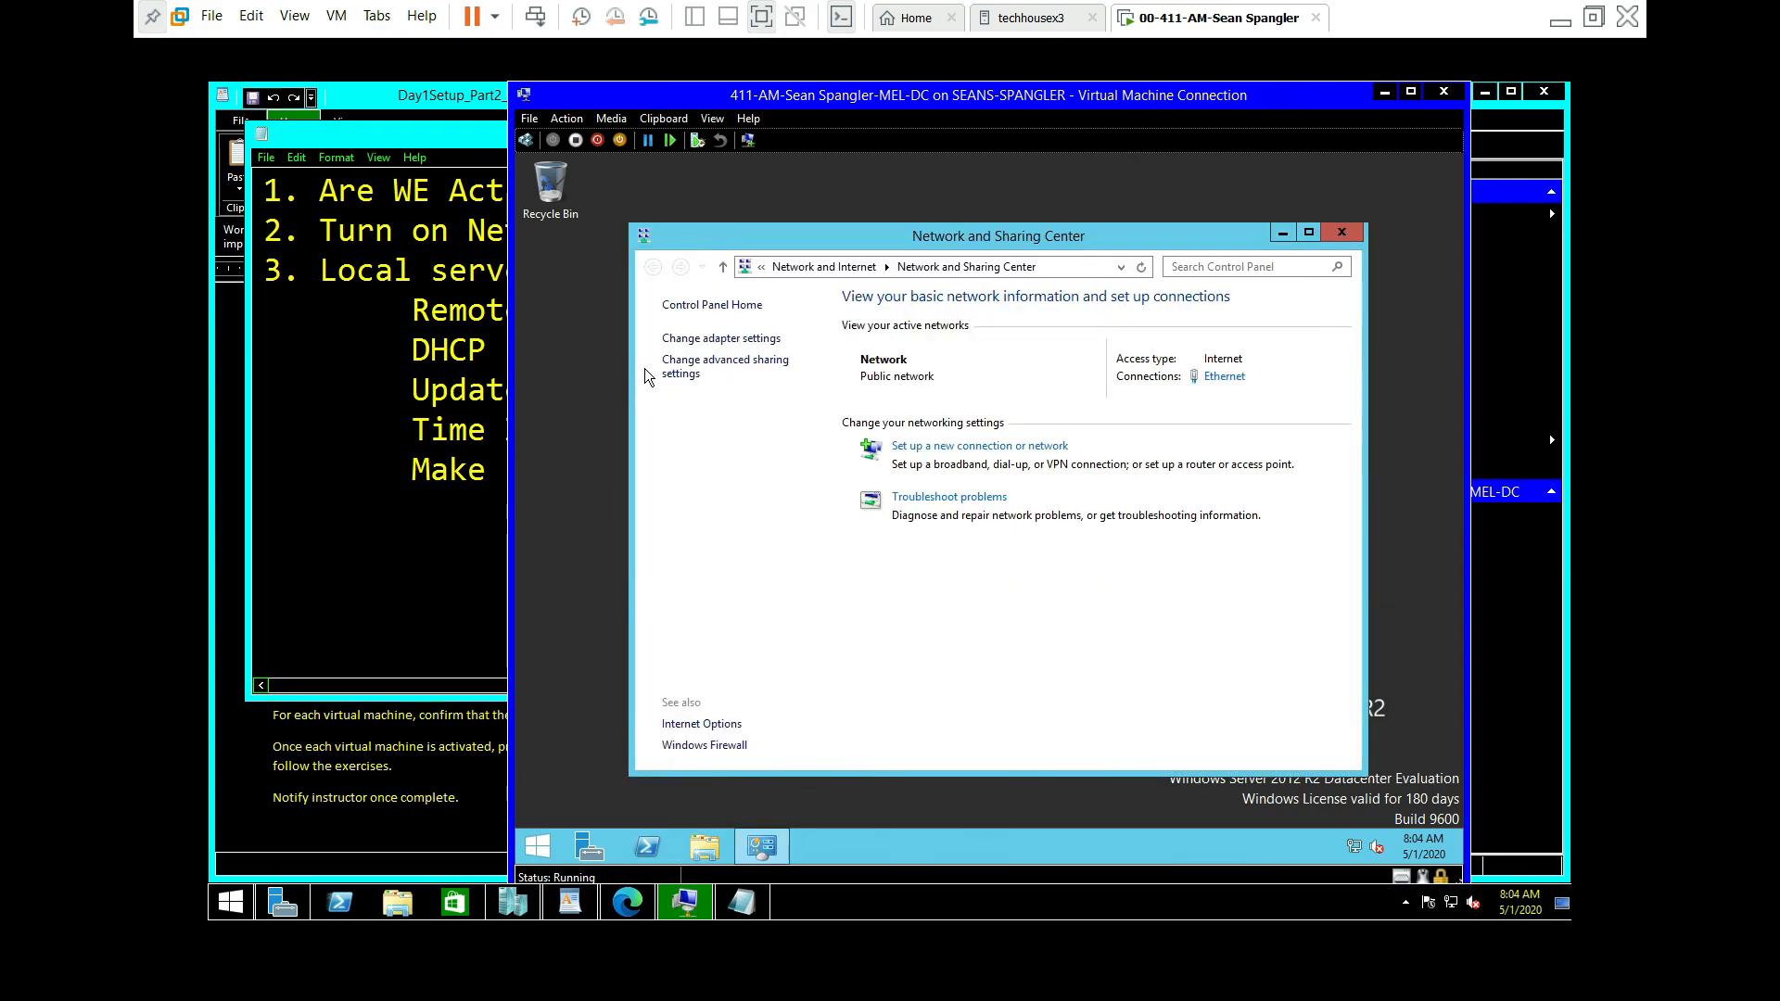
{"action": "left_click", "coordinate": [675, 367]}
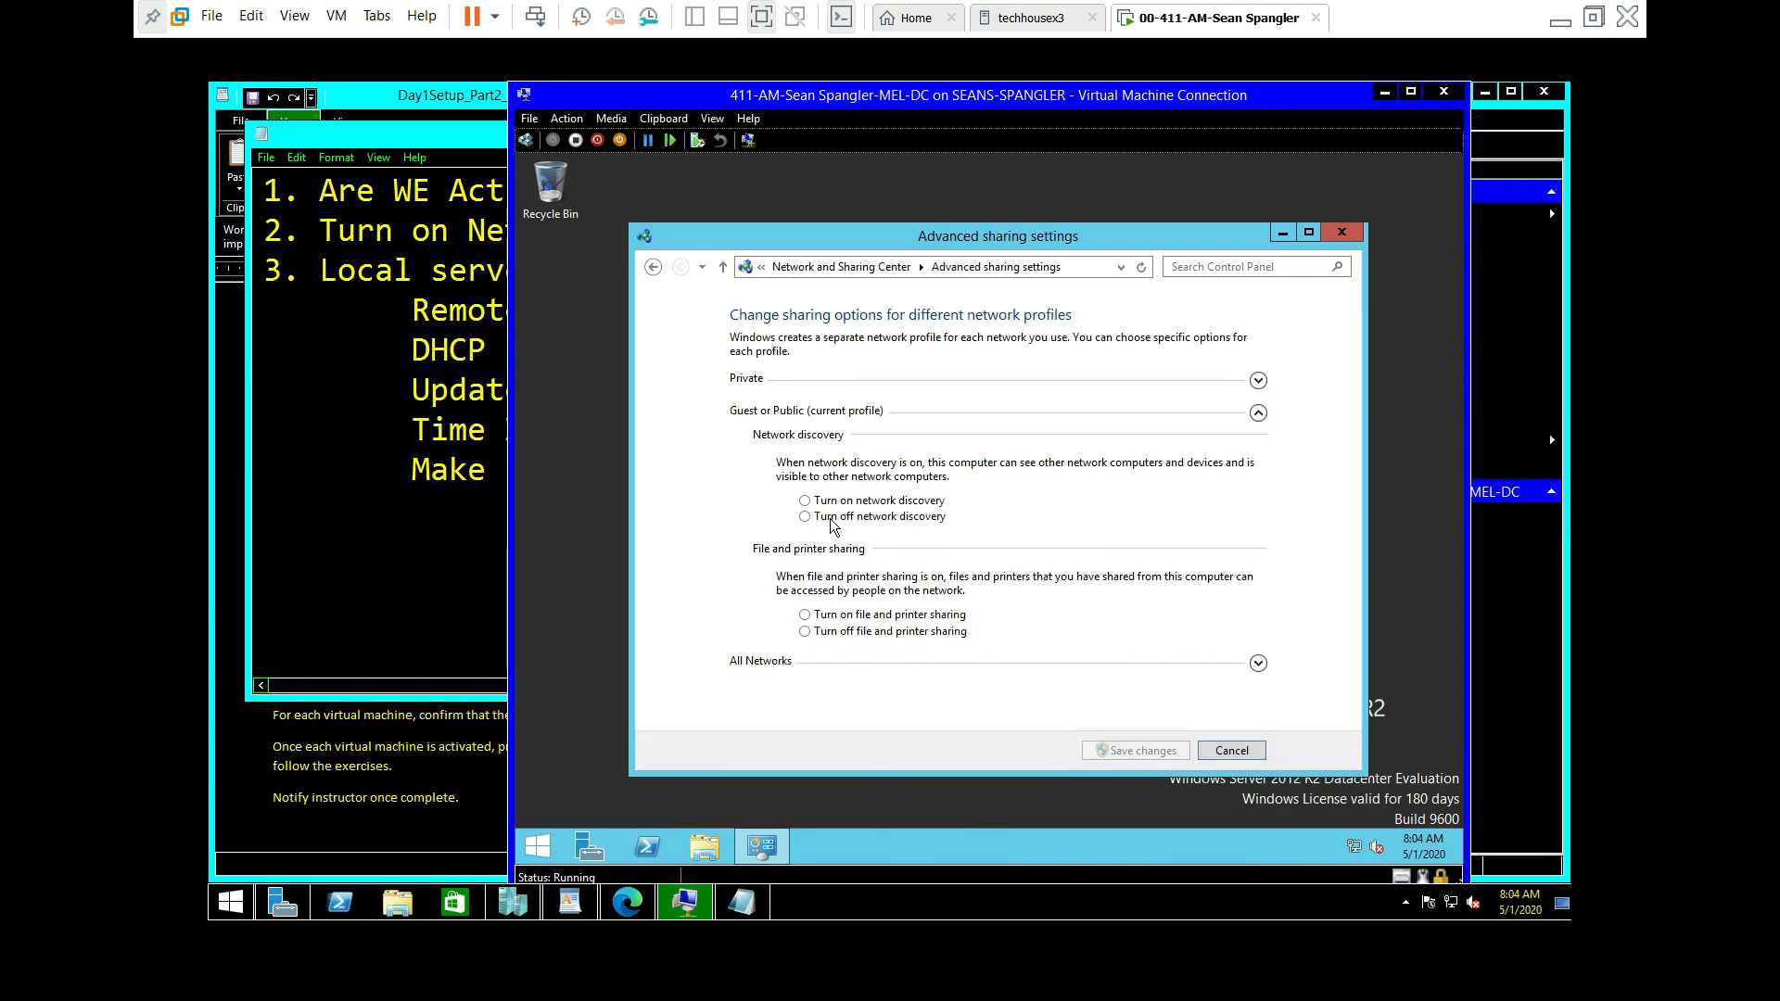
{"action": "left_click", "coordinate": [805, 500]}
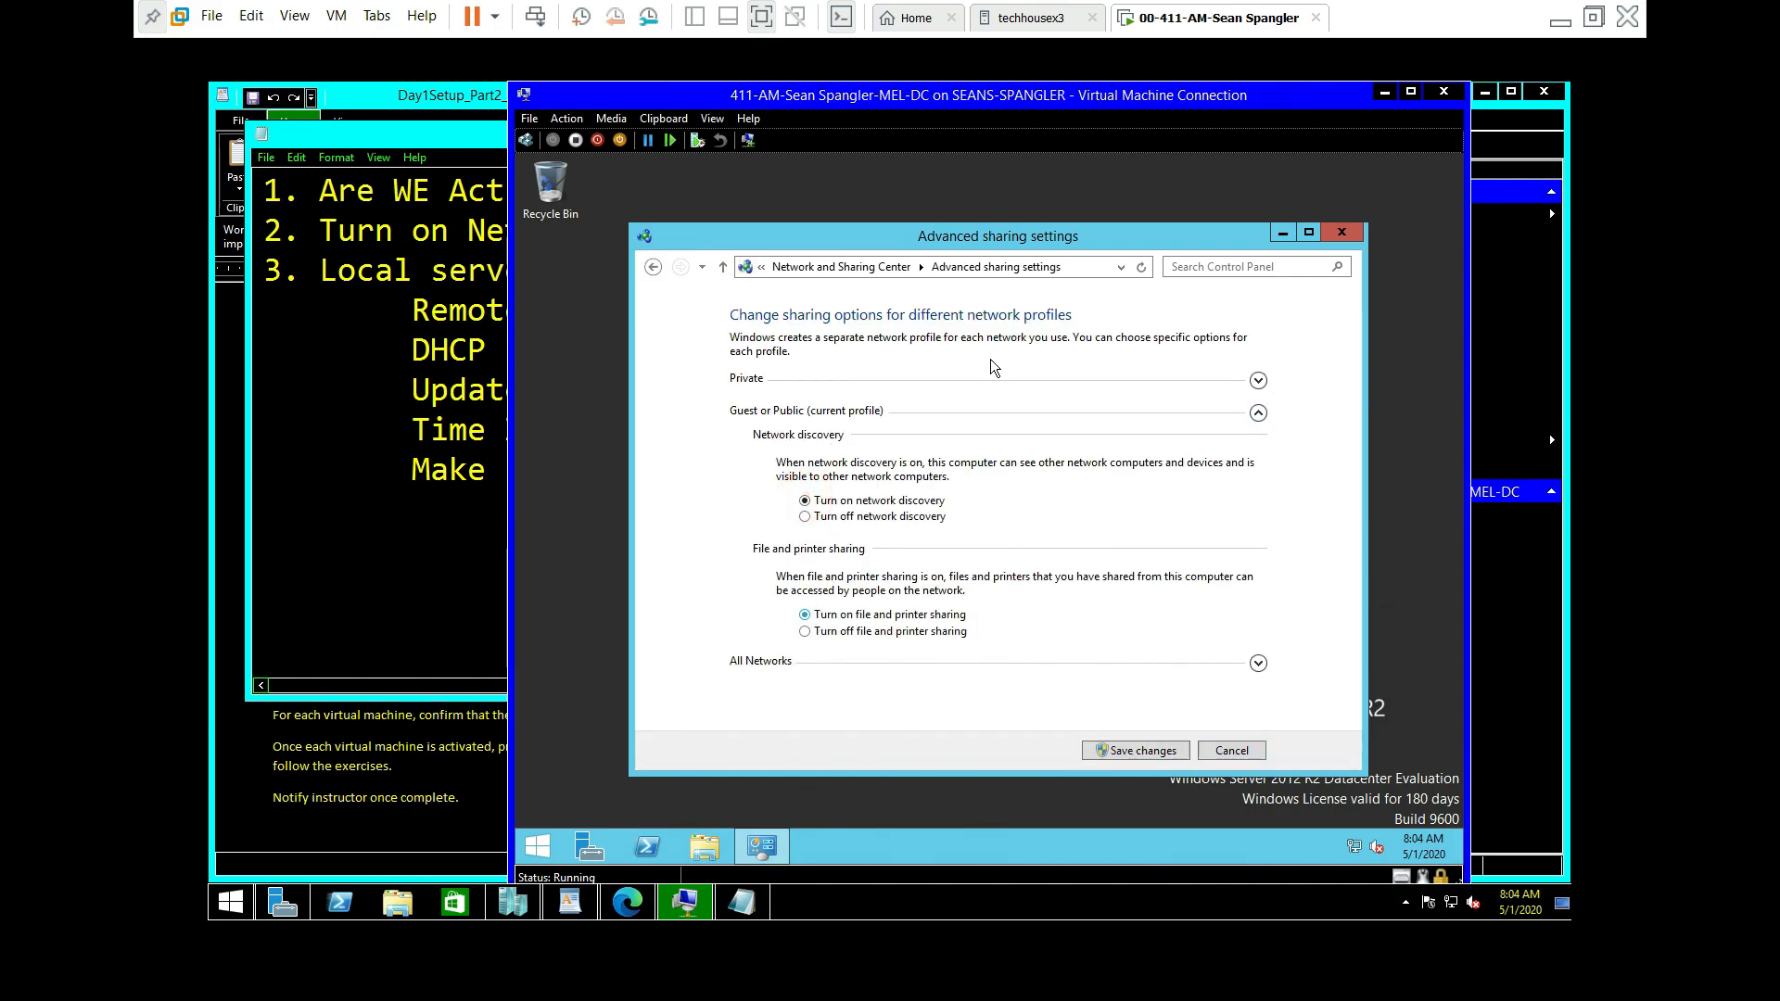
Step: Turn on network discovery for the Private profile, review the other sections, and save the changes
{"action": "left_click", "coordinate": [1257, 381]}
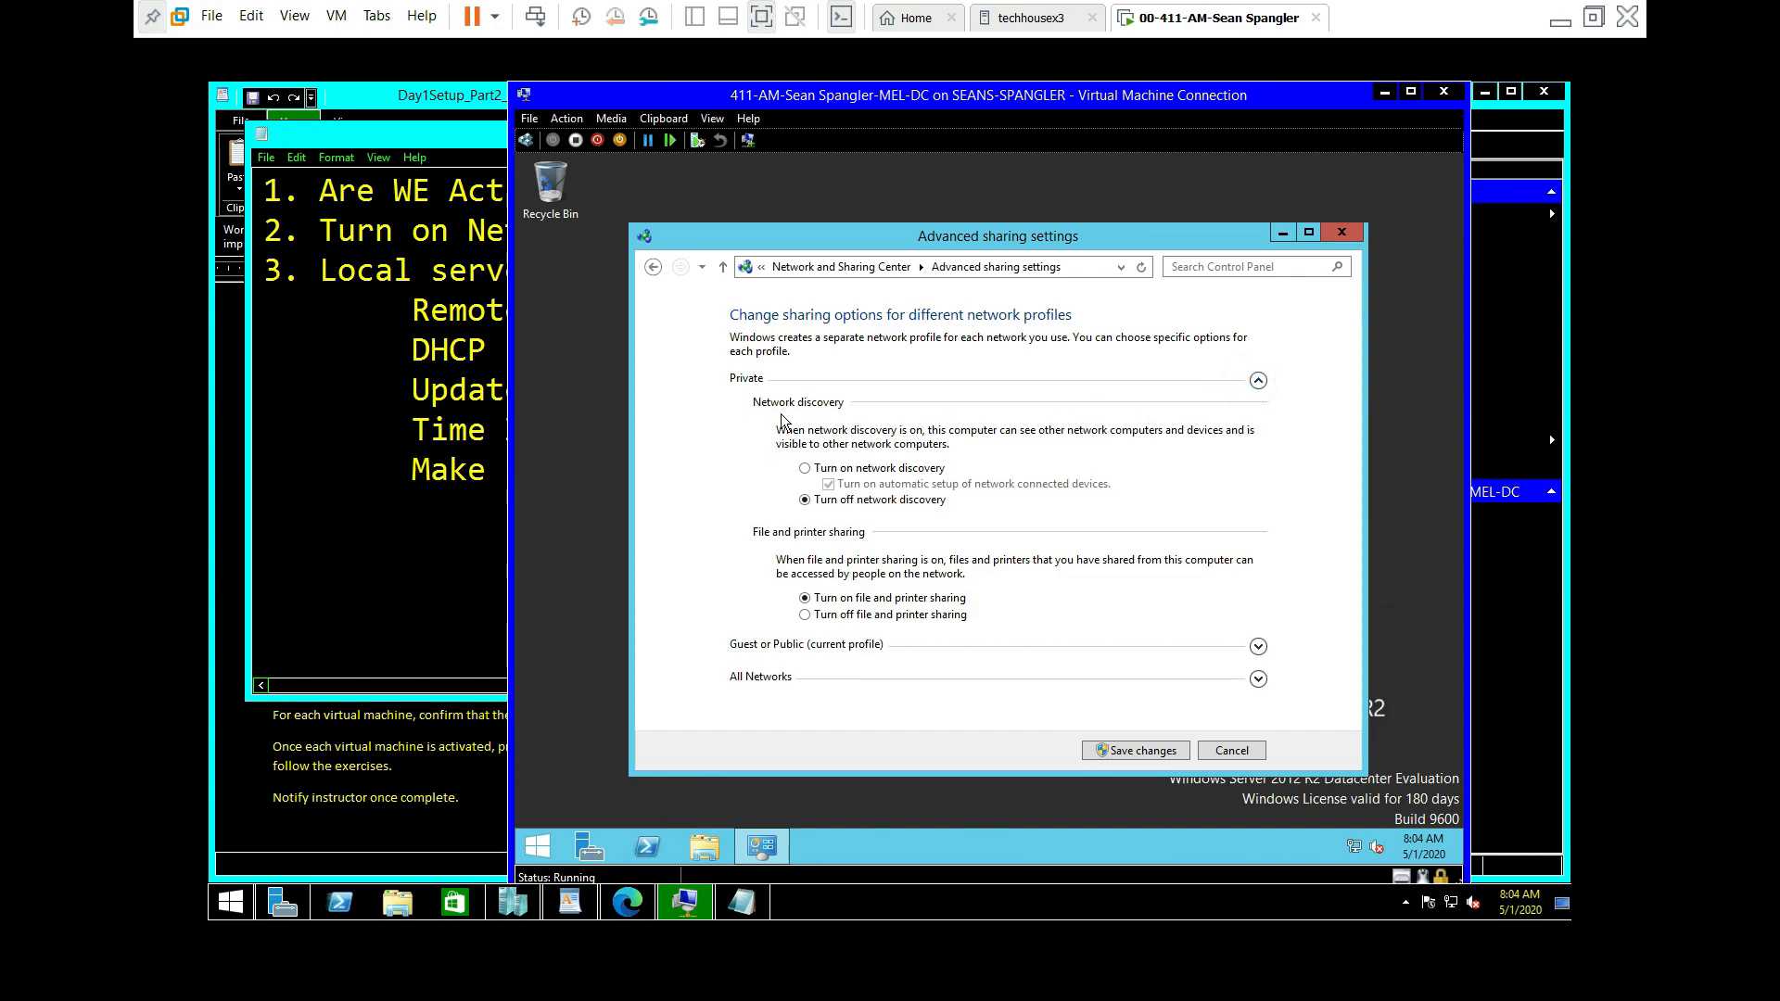
{"action": "left_click", "coordinate": [805, 468]}
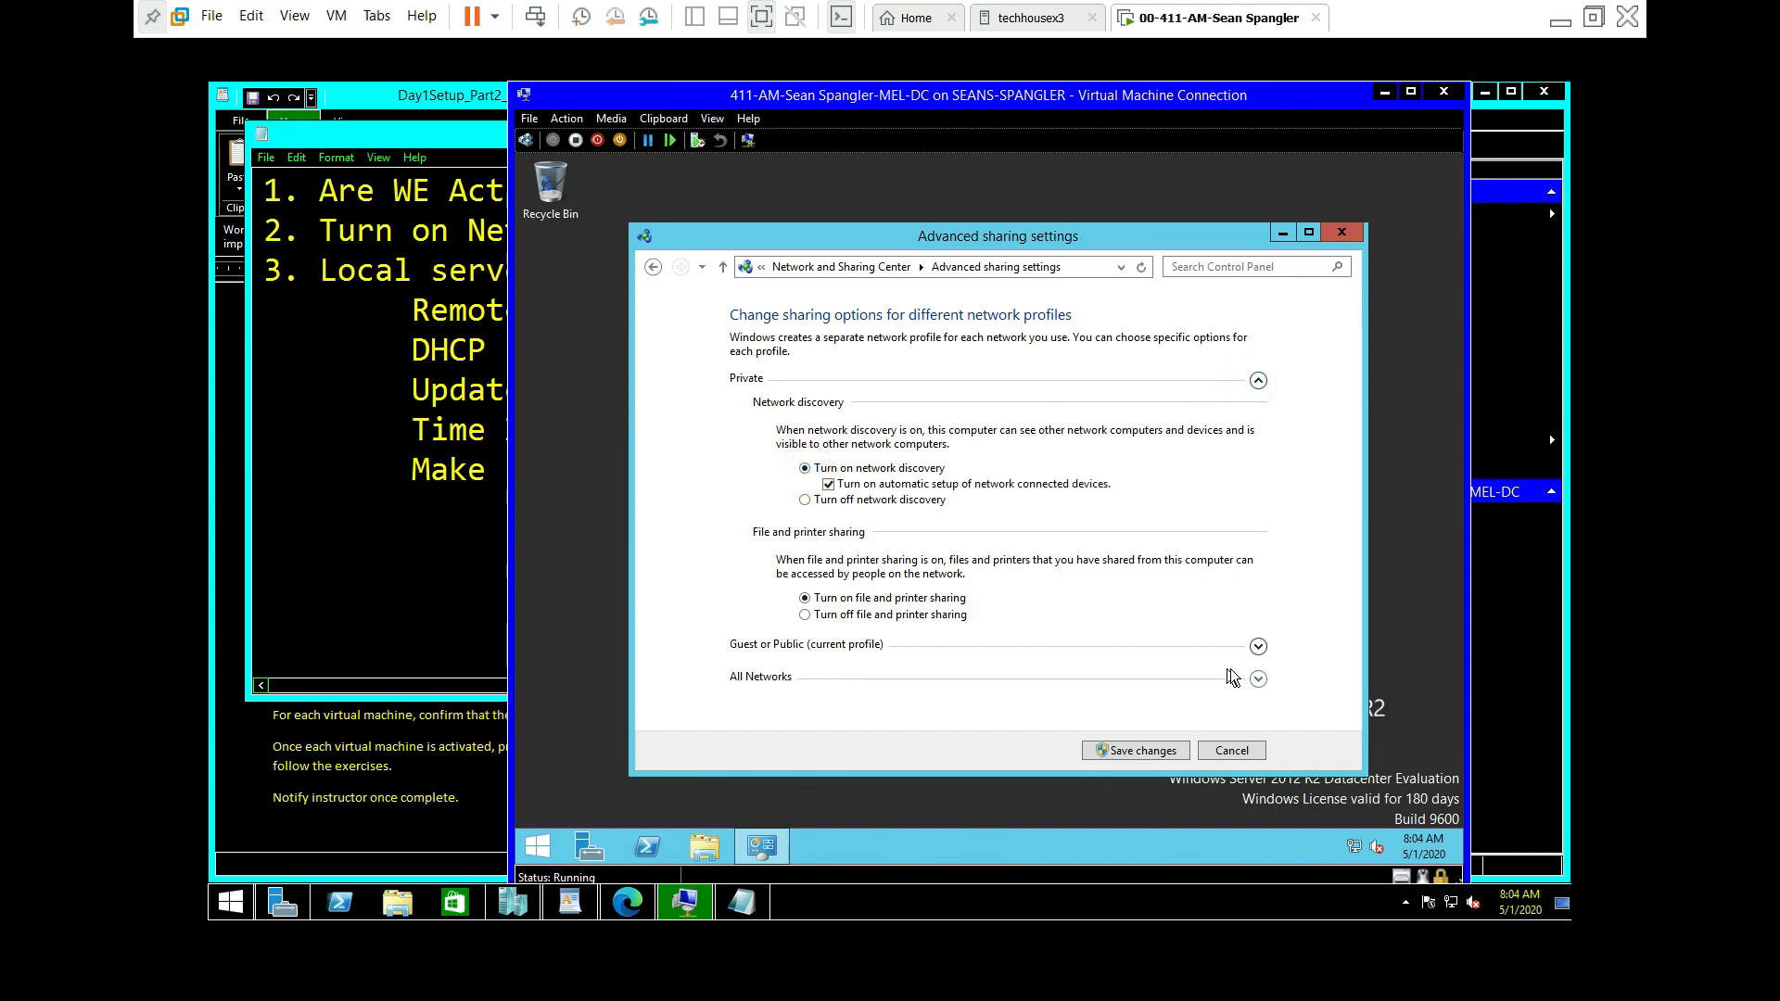
{"action": "left_click", "coordinate": [1258, 679]}
{"action": "left_click", "coordinate": [1260, 413]}
{"action": "left_click", "coordinate": [1258, 381]}
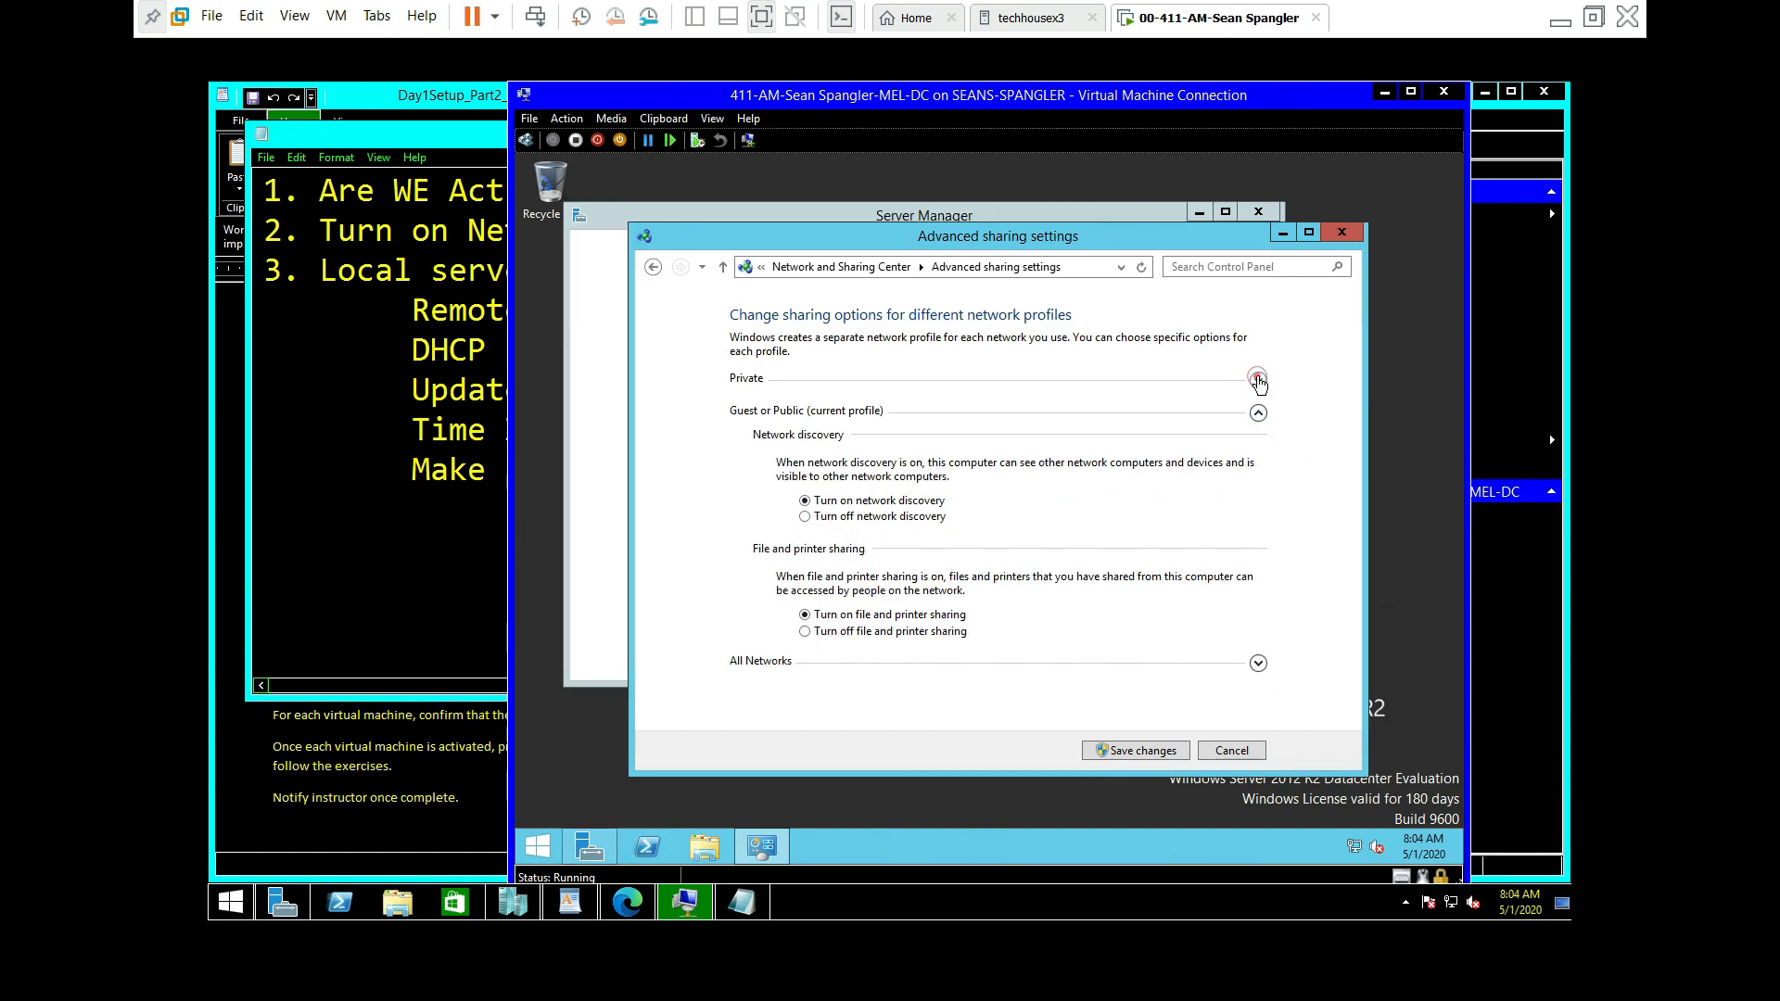
{"action": "left_click", "coordinate": [1156, 750]}
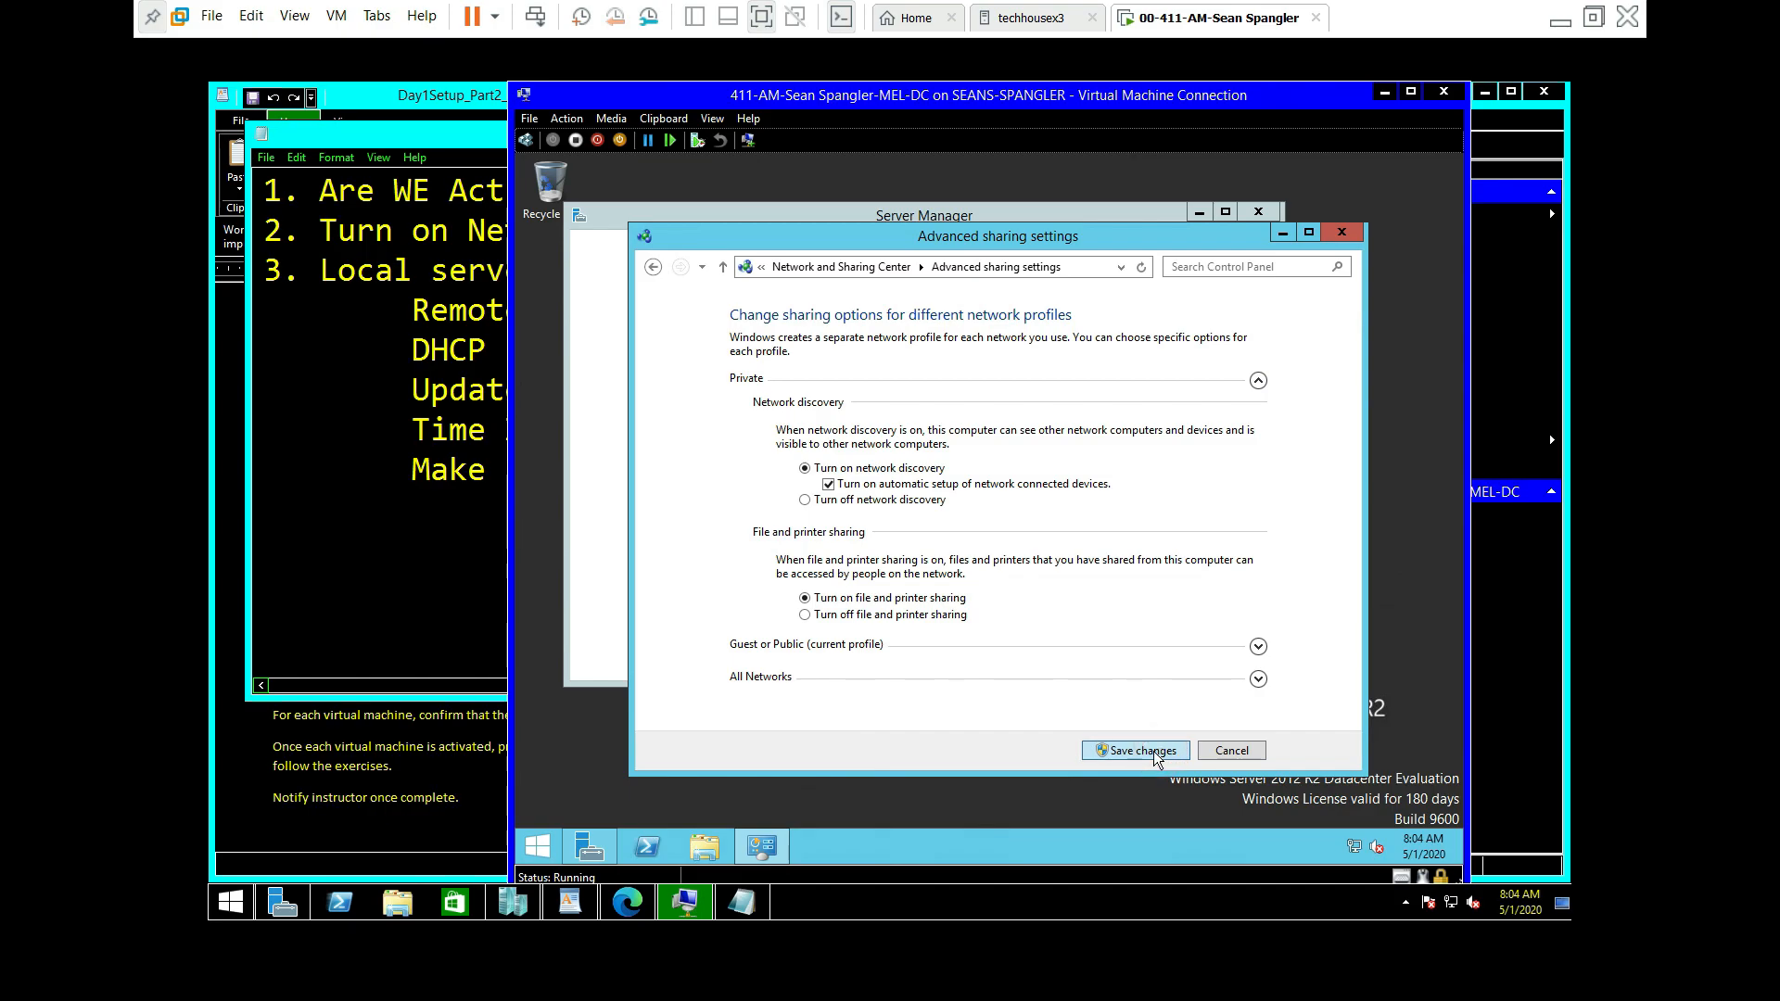
{"action": "left_click", "coordinate": [1148, 754]}
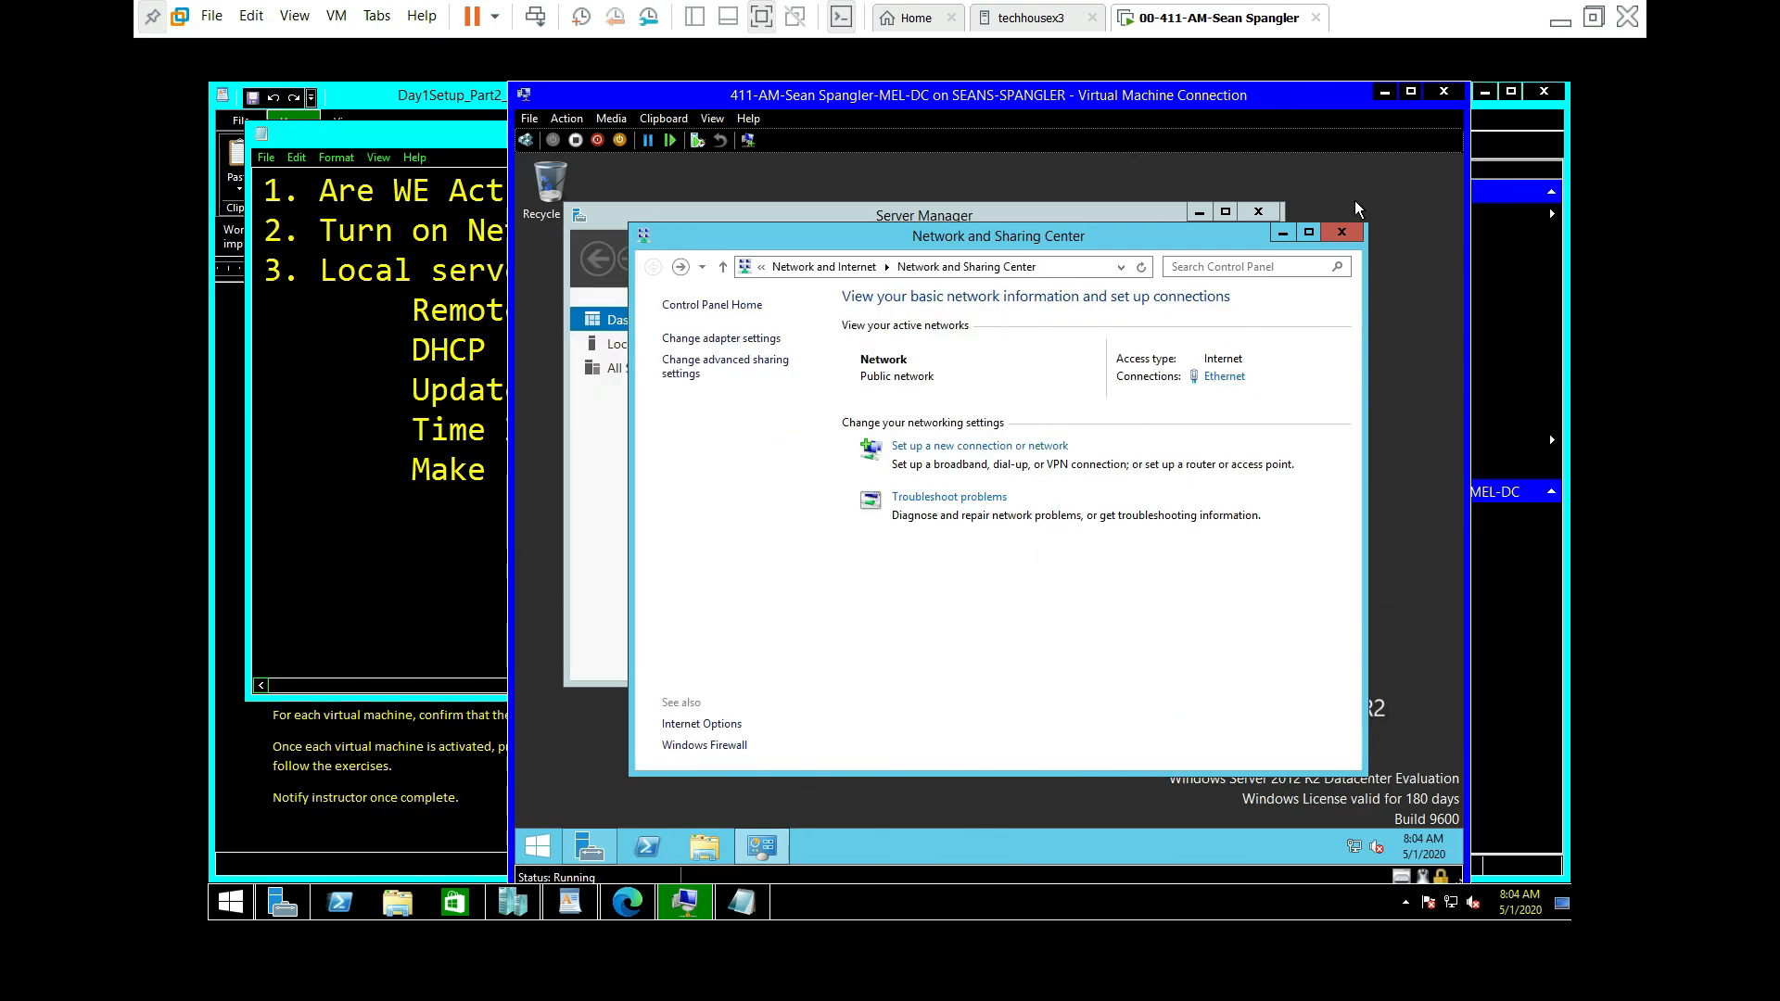
{"action": "left_click", "coordinate": [1343, 234]}
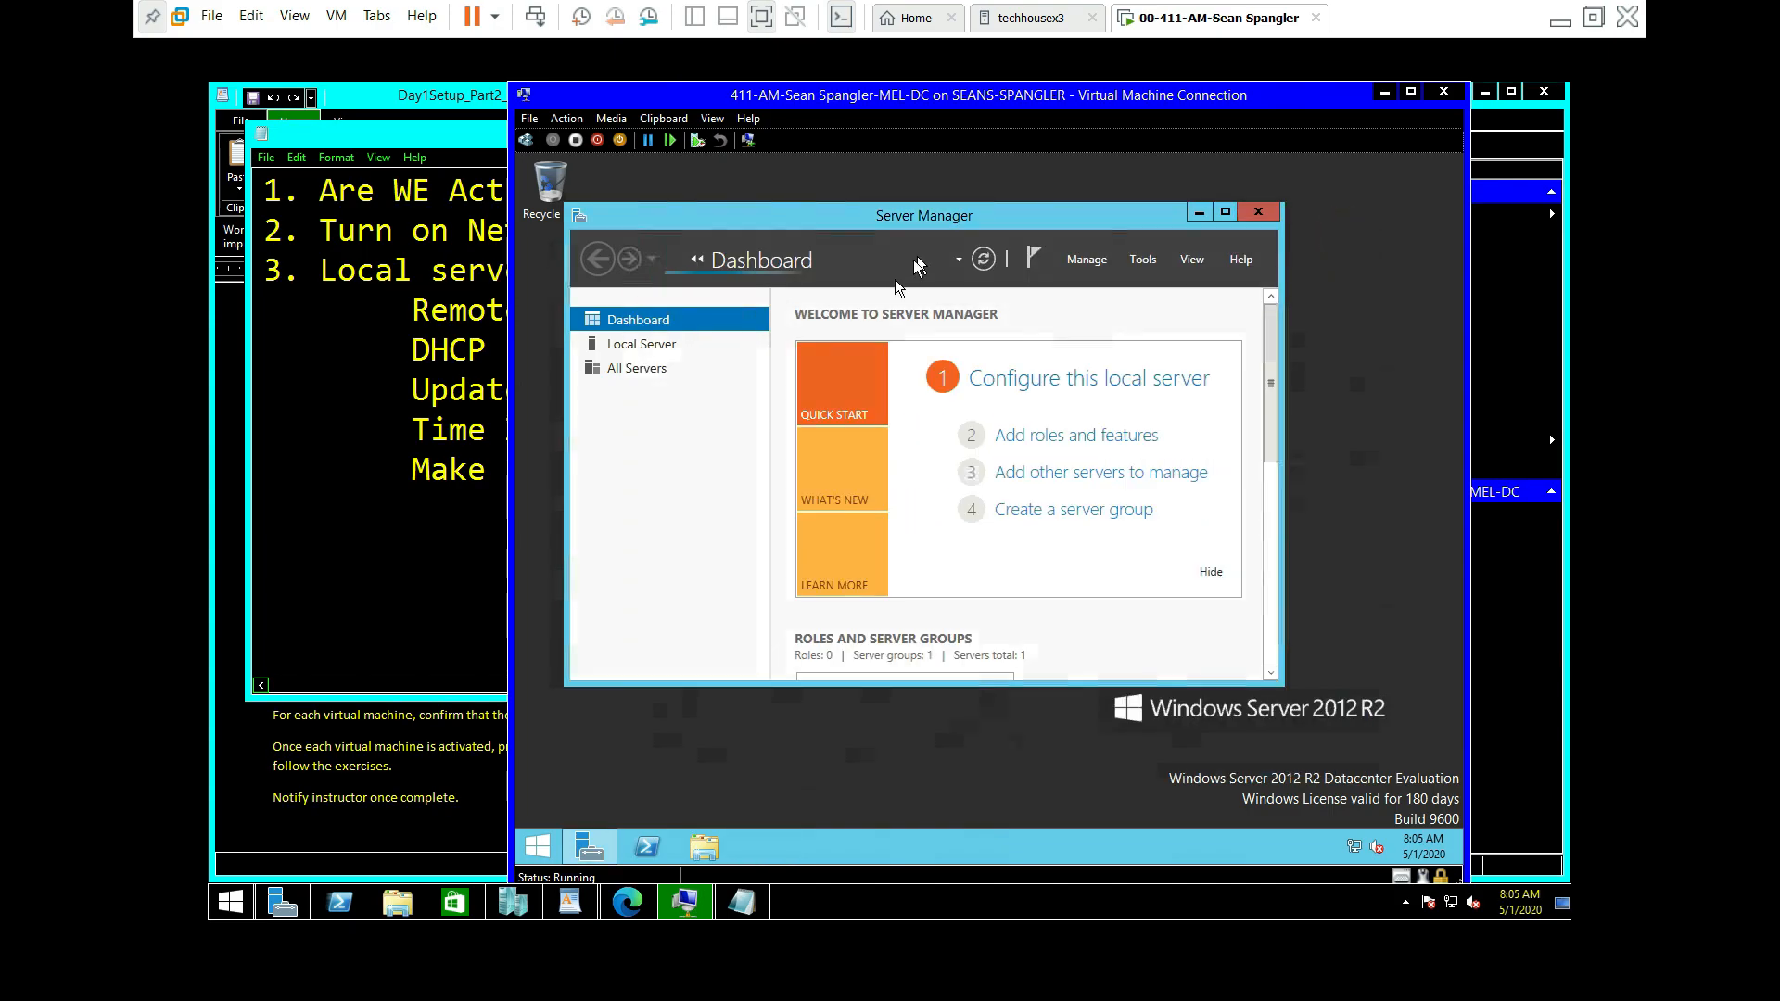
Step: Review MEL-DC's Local Server properties, then restart it and close its connection window
{"action": "left_click", "coordinate": [977, 379]}
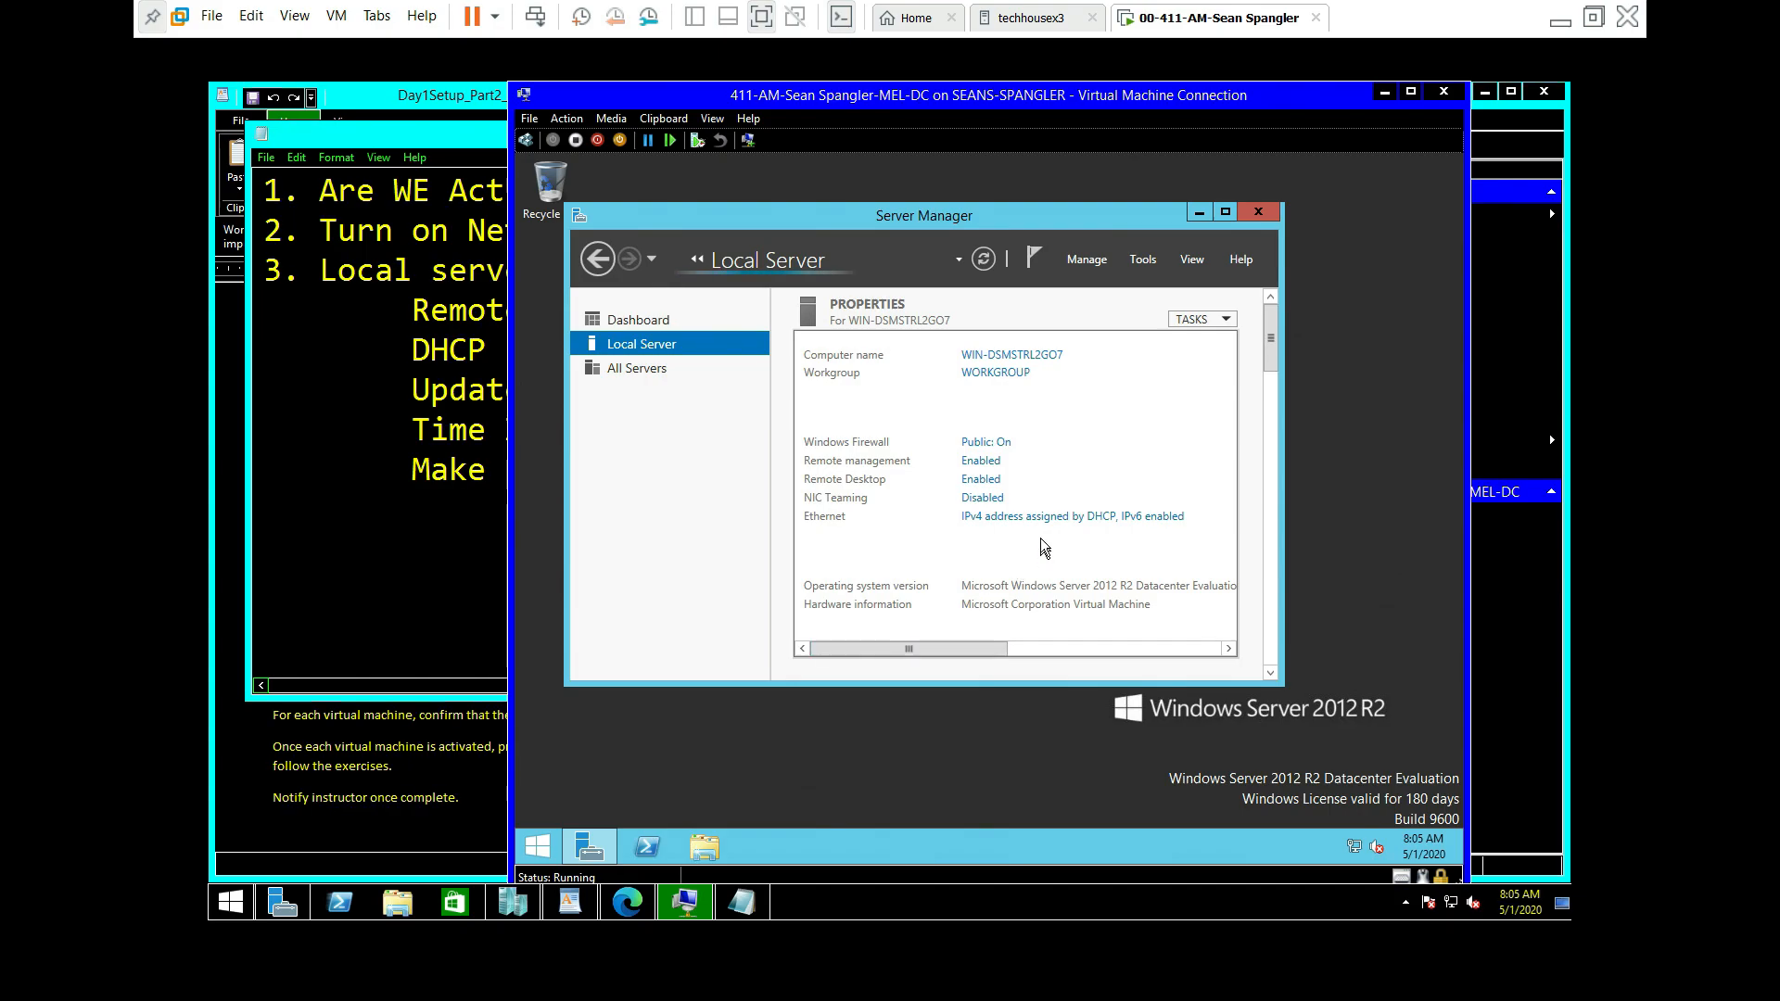
{"action": "left_click_drag", "start_coordinate": [988, 647], "coordinate": [1202, 643]}
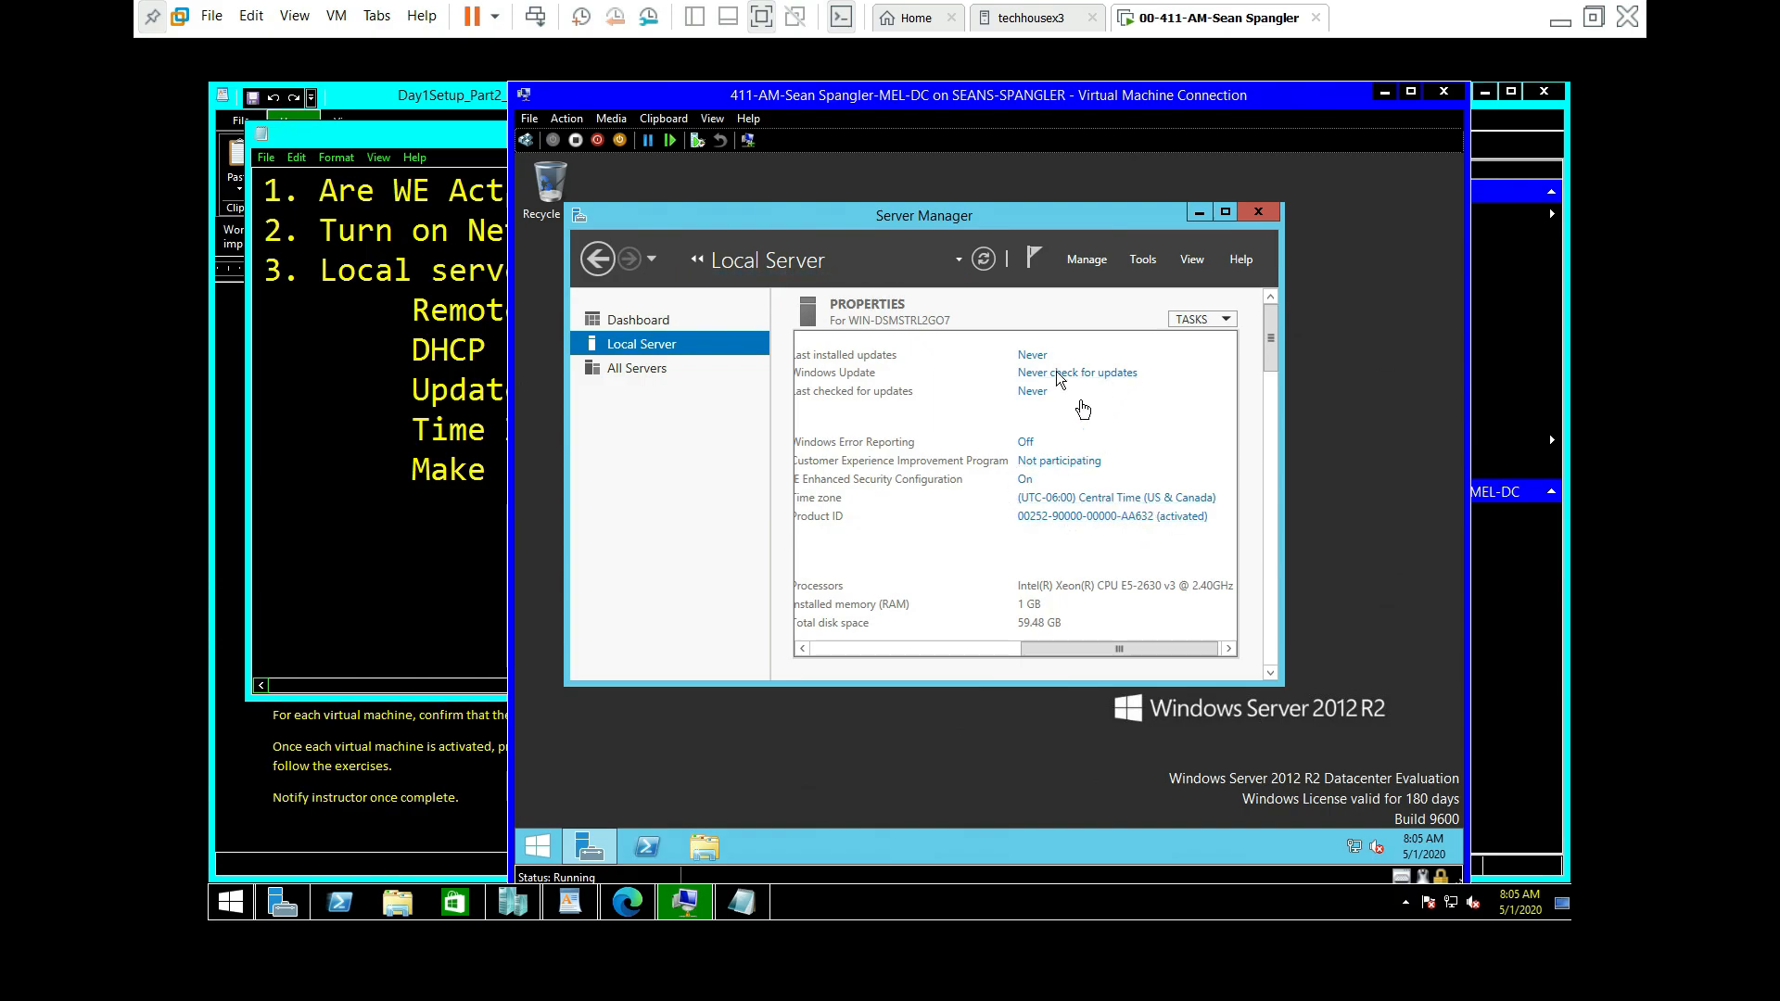
{"action": "right_click", "coordinate": [539, 849]}
{"action": "mouse_move", "coordinate": [593, 821]}
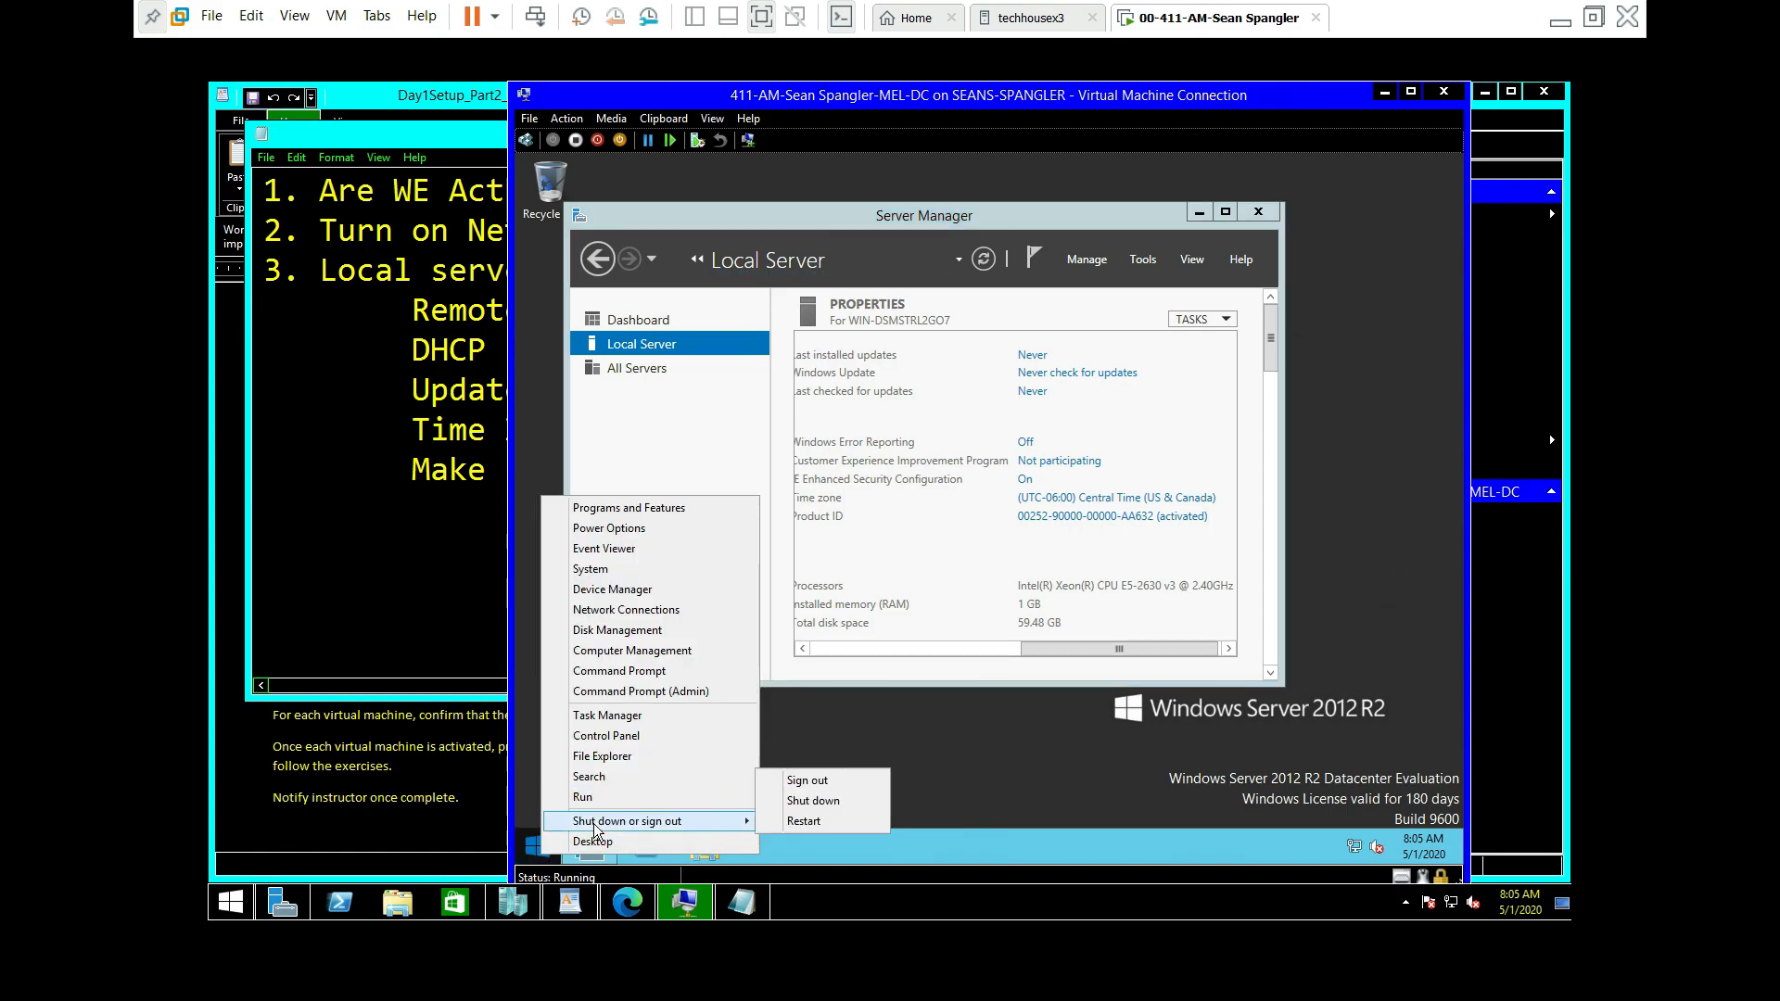
{"action": "left_click", "coordinate": [831, 819]}
{"action": "left_click", "coordinate": [828, 828]}
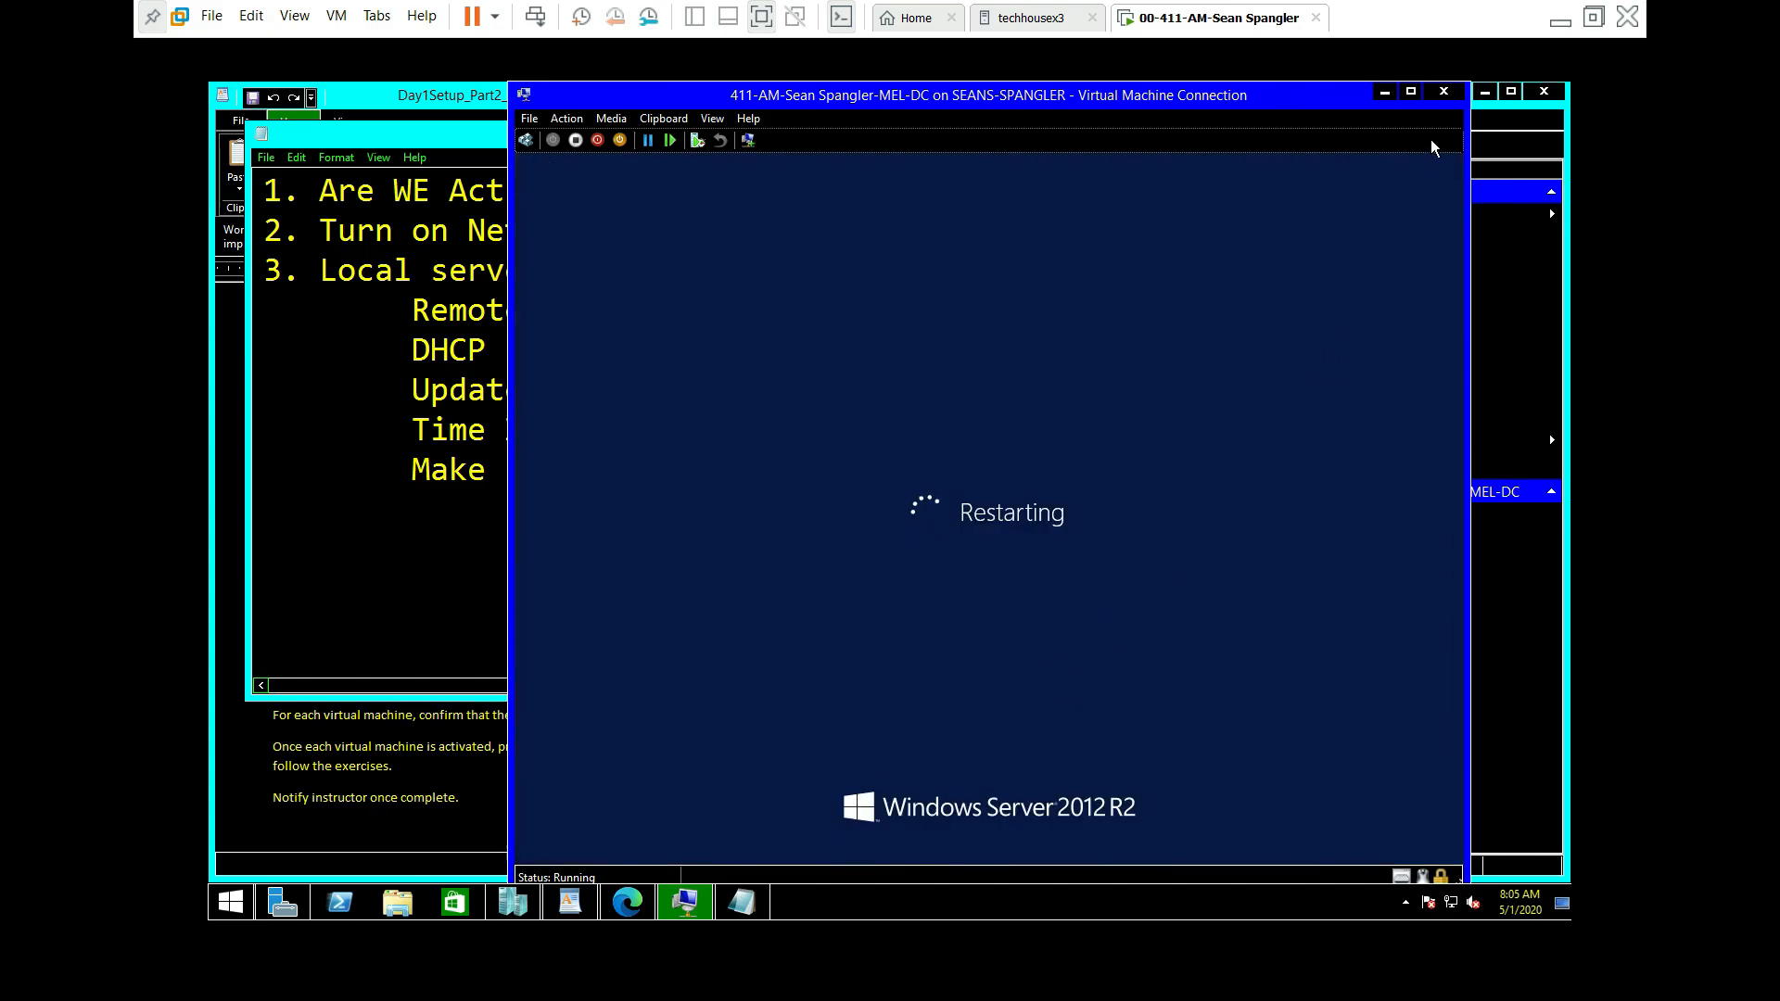
{"action": "left_click", "coordinate": [1457, 97]}
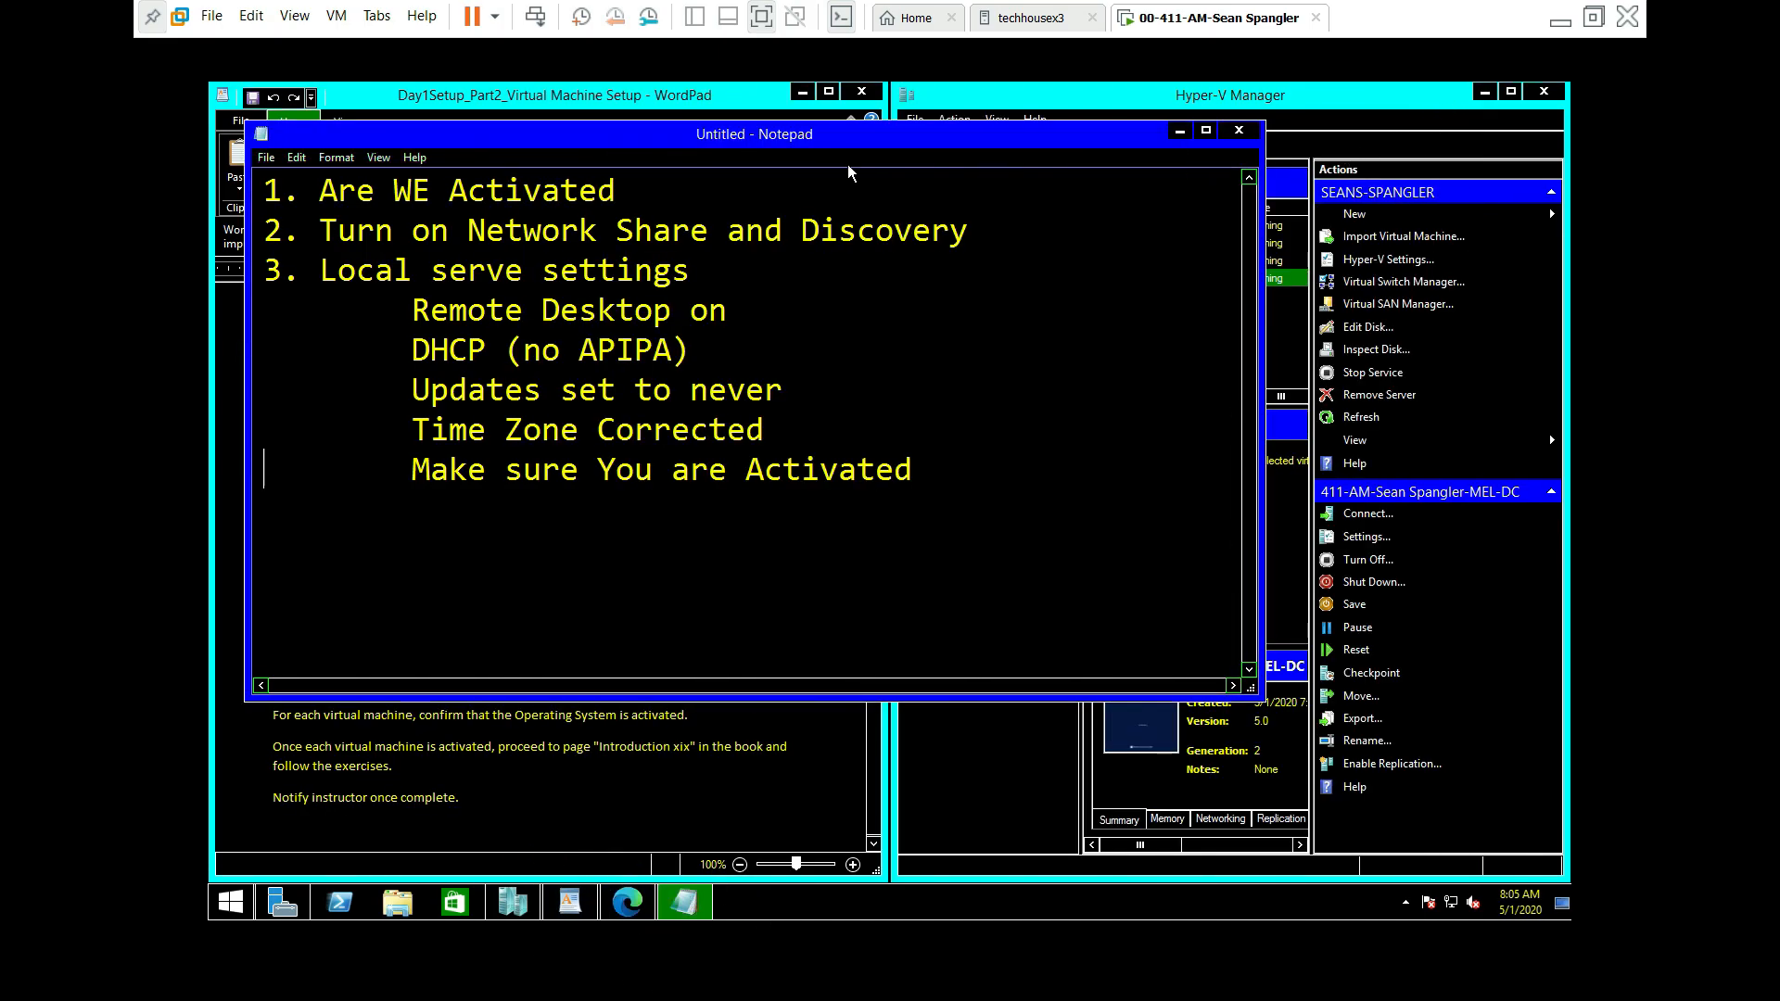
Step: Minimise VMware Workstation and open the screen recorder's control window from the tray
{"action": "left_click_drag", "start_coordinate": [911, 143], "coordinate": [1054, 198]}
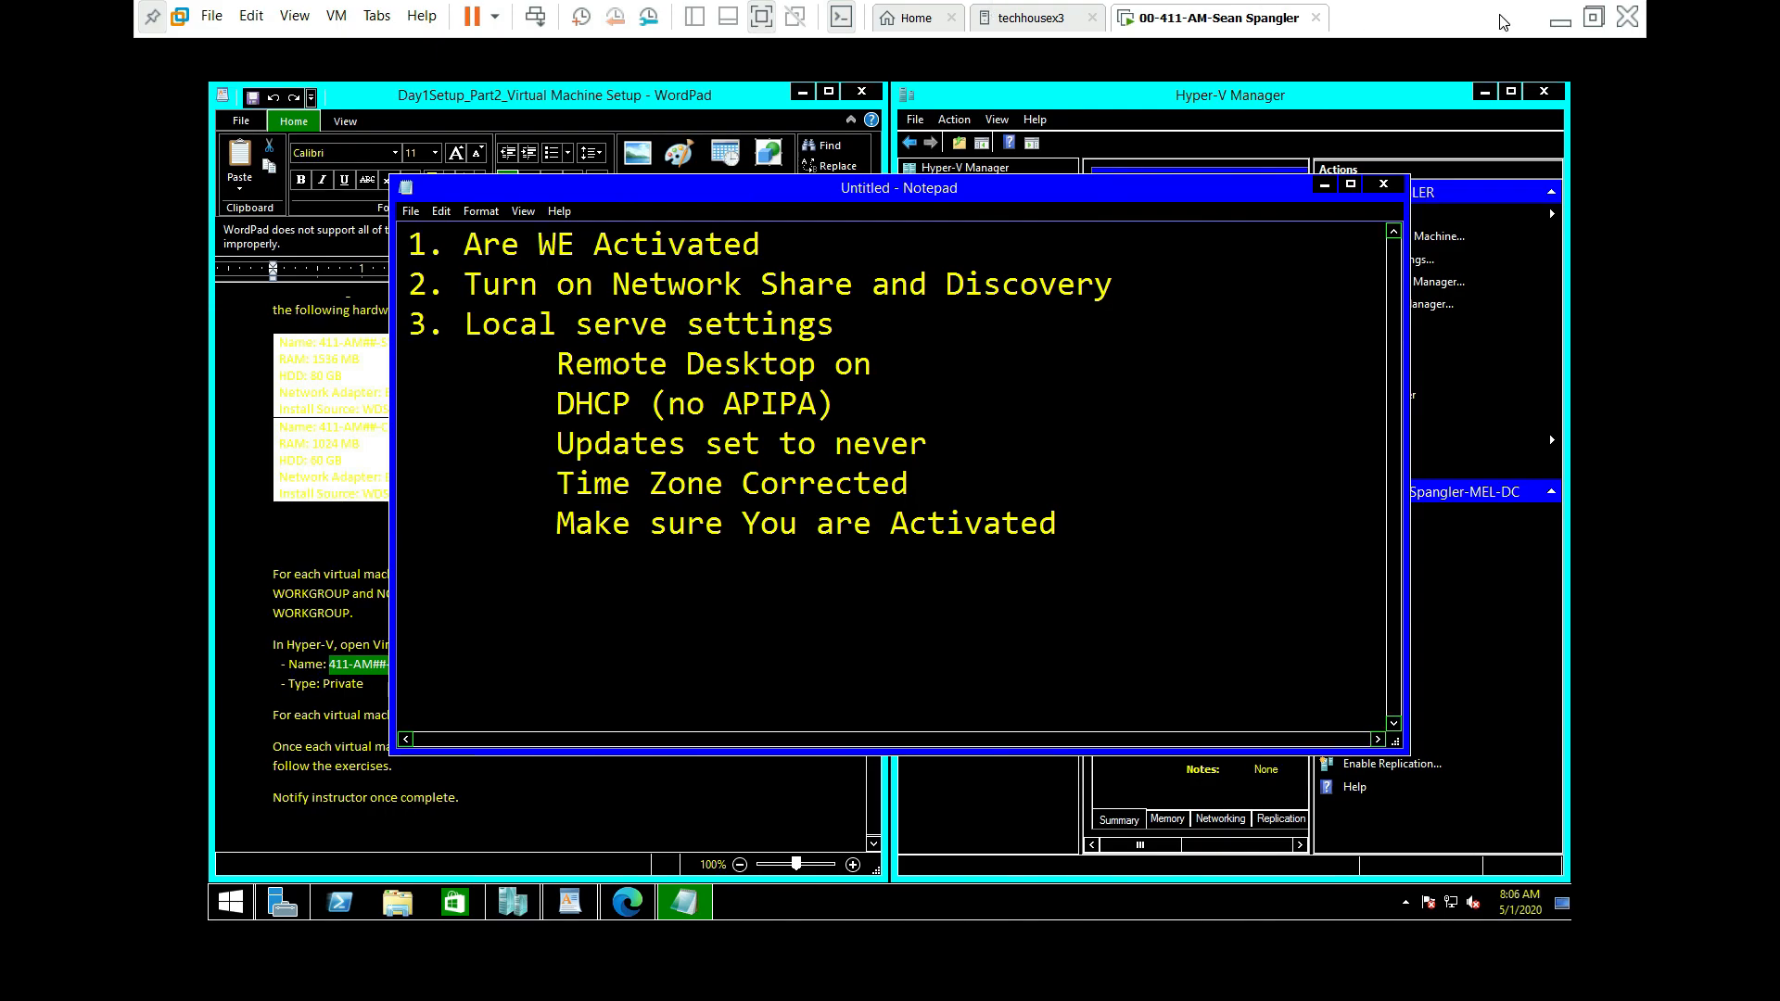
{"action": "left_click", "coordinate": [1564, 25]}
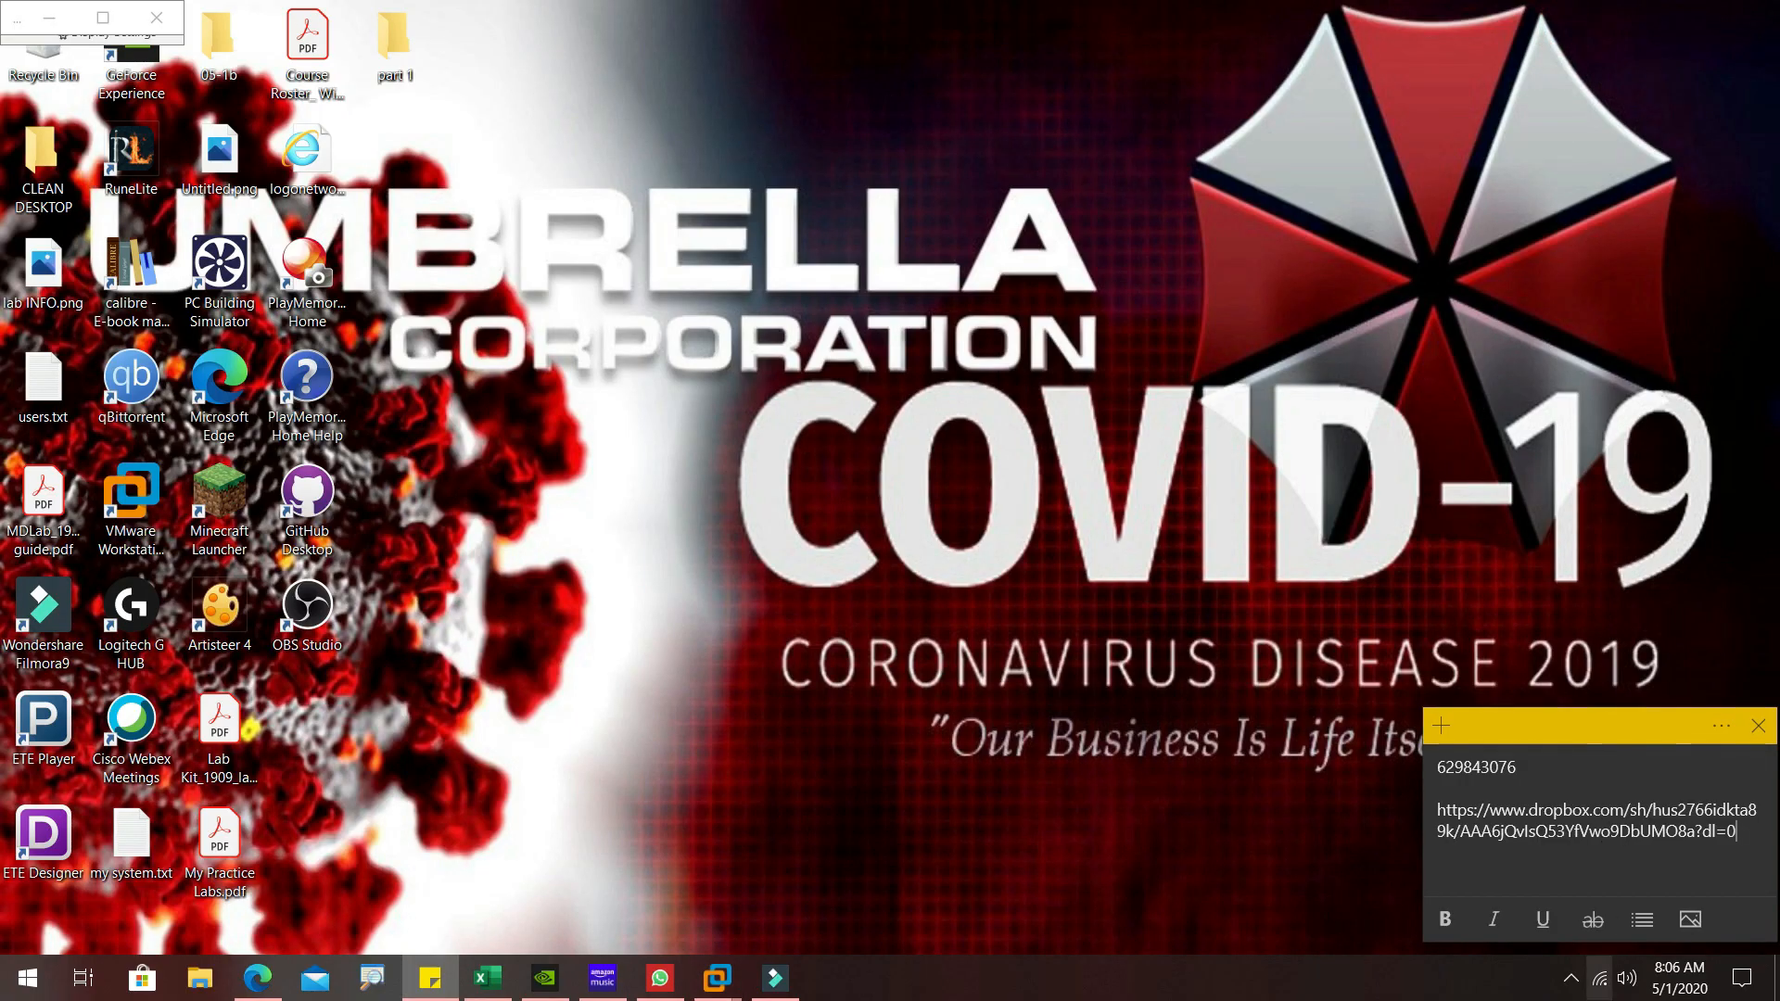
{"action": "left_click", "coordinate": [1572, 980]}
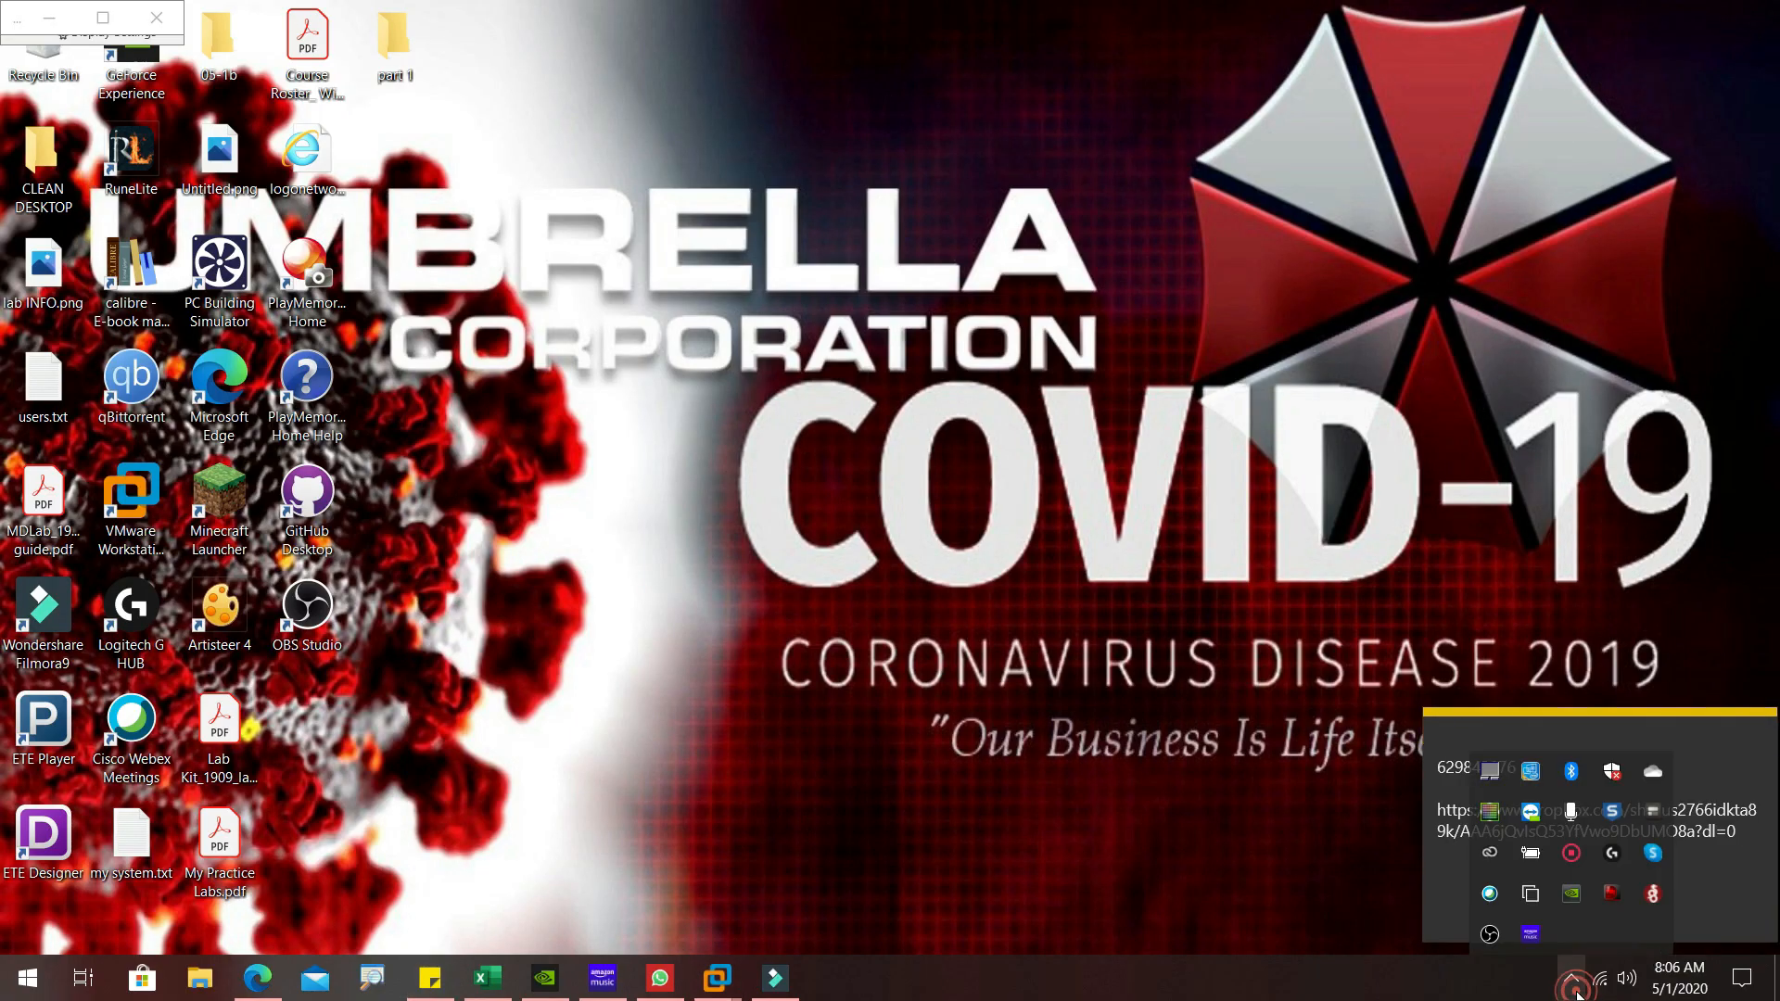
{"action": "right_click", "coordinate": [1568, 857]}
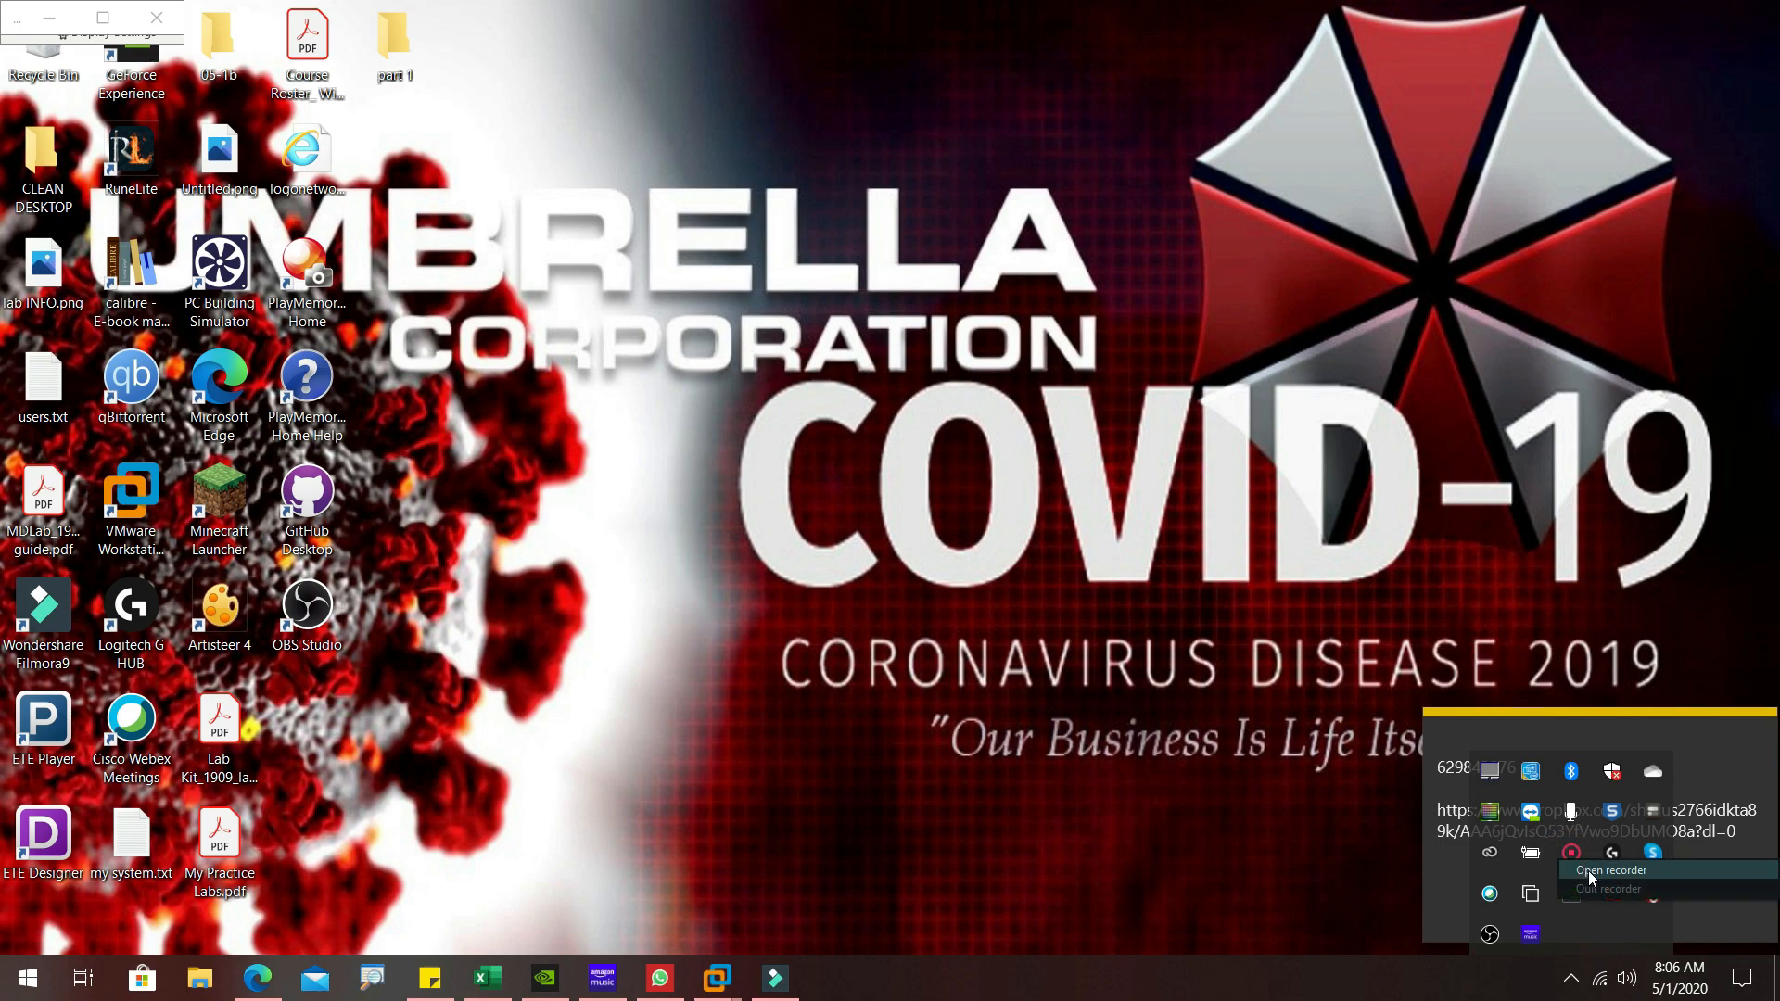
{"action": "left_click", "coordinate": [1588, 871]}
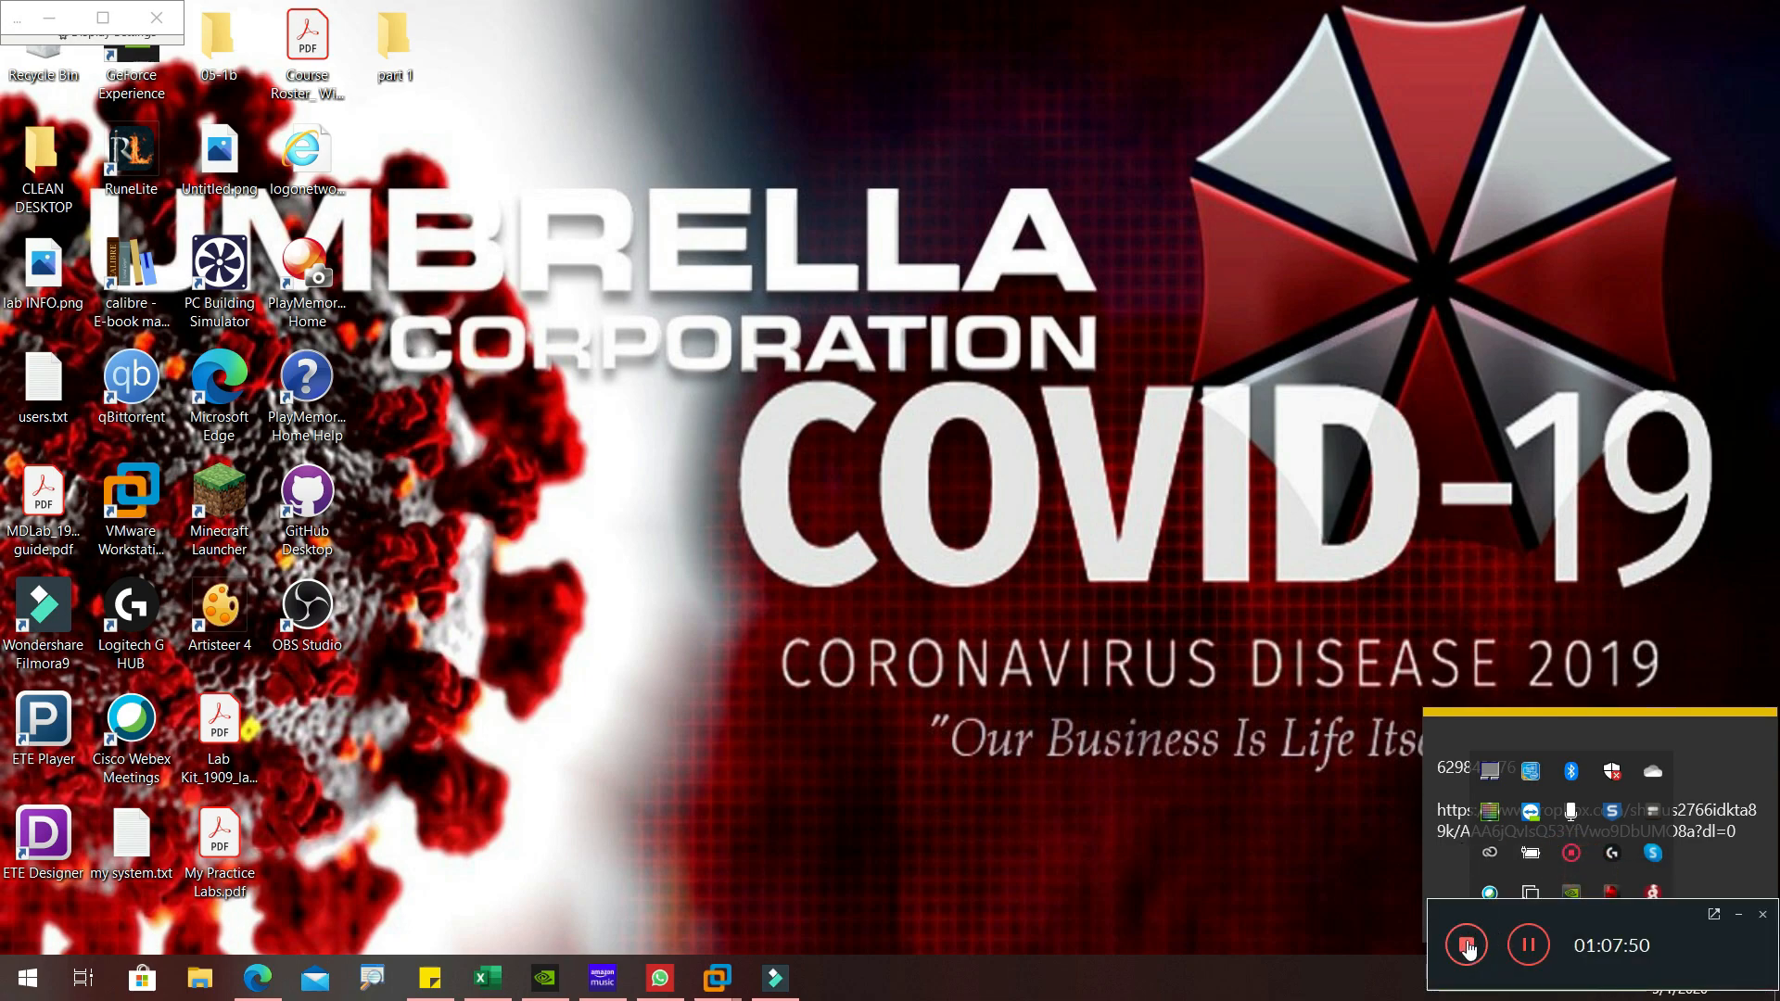